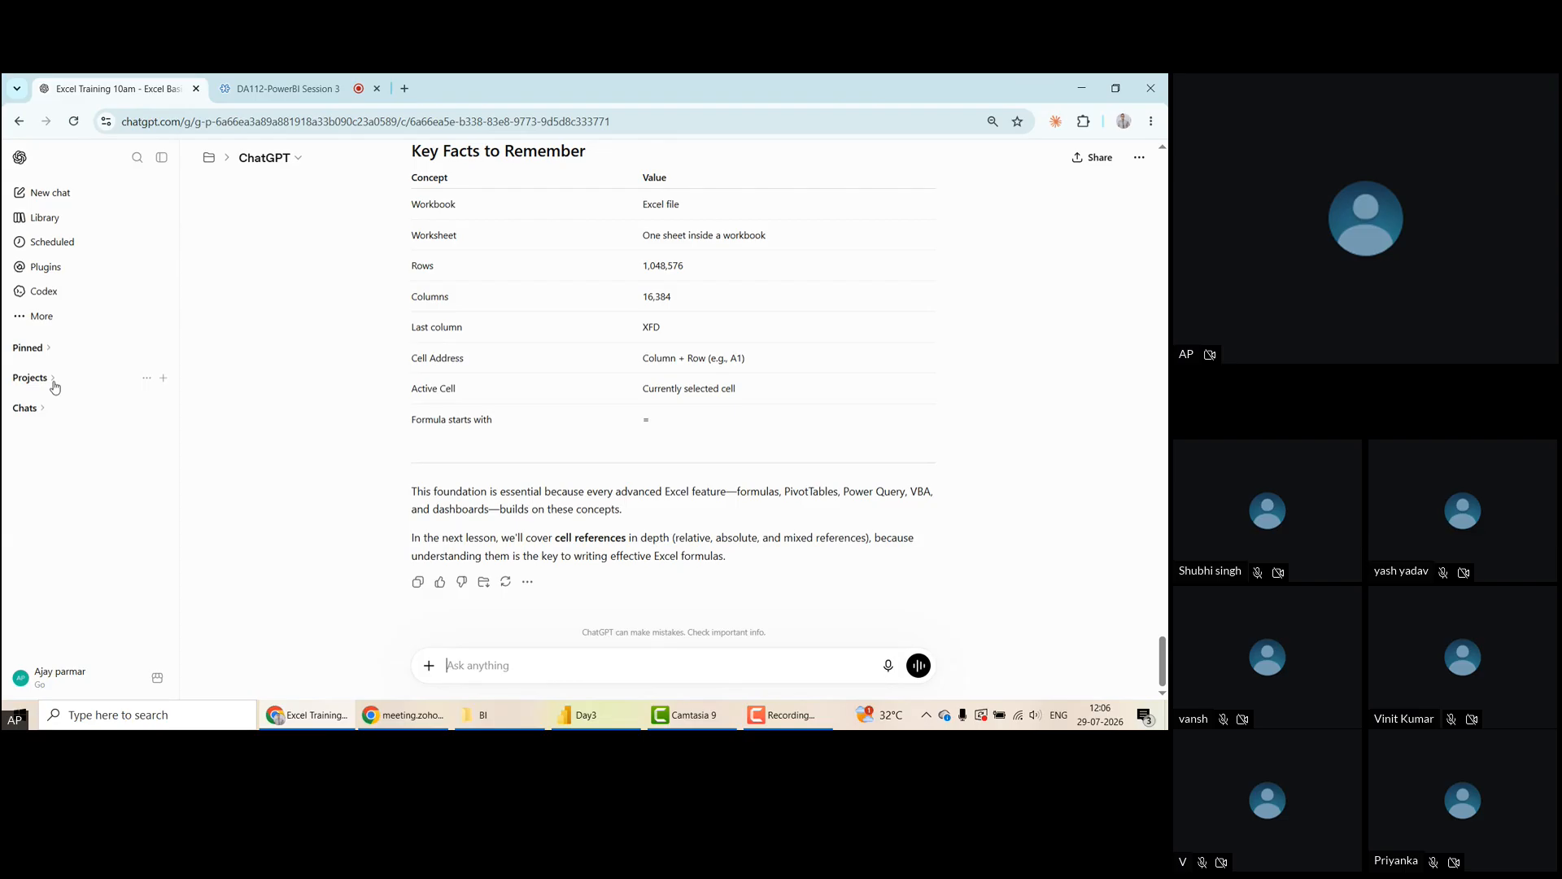
Open the 'Power BI Visual Practice' chat under the PowerBI project in ChatGPT's sidebar
click(53, 382)
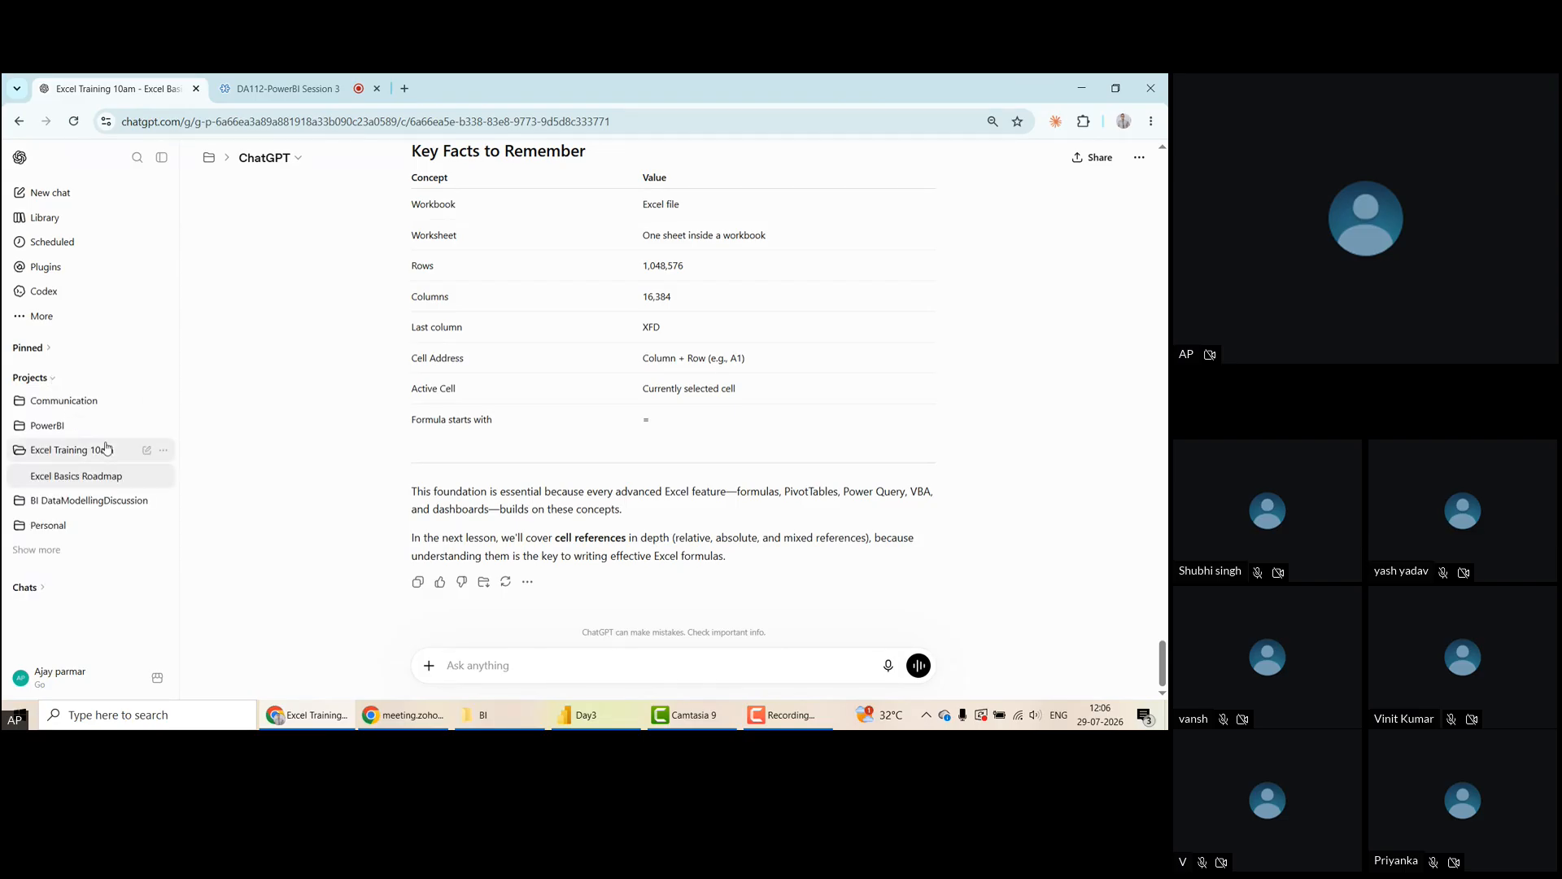
click(51, 427)
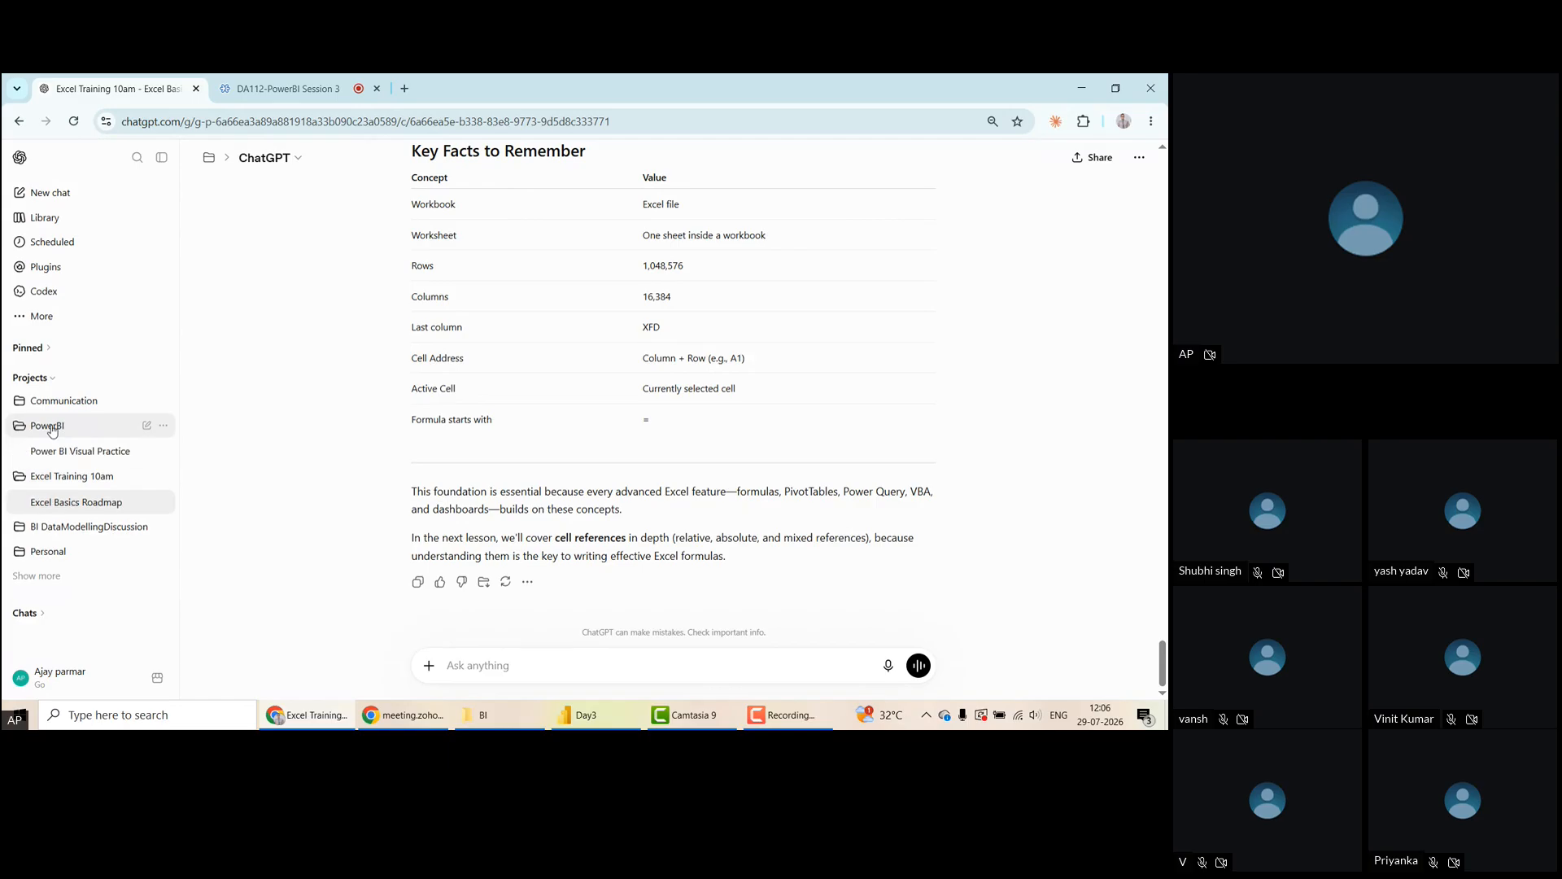
click(88, 454)
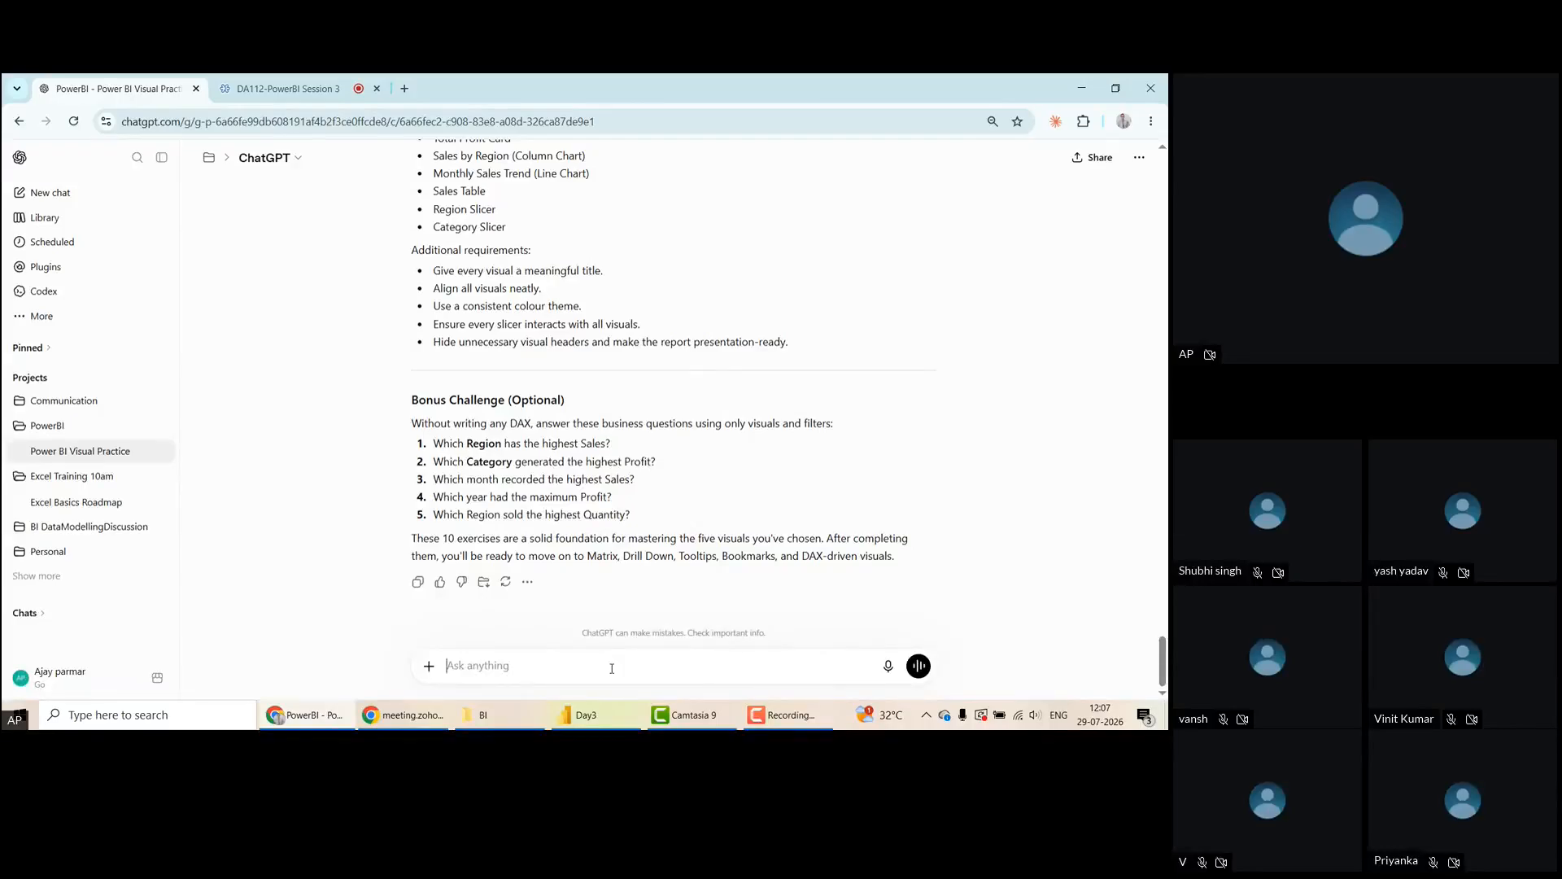
Ask ChatGPT to cover basic DAX in Power BI and share examples
text(i want to voer)
key(BackSpace)
key(BackSpace)
text(cover basic dax in powr )
text( bi. pls)
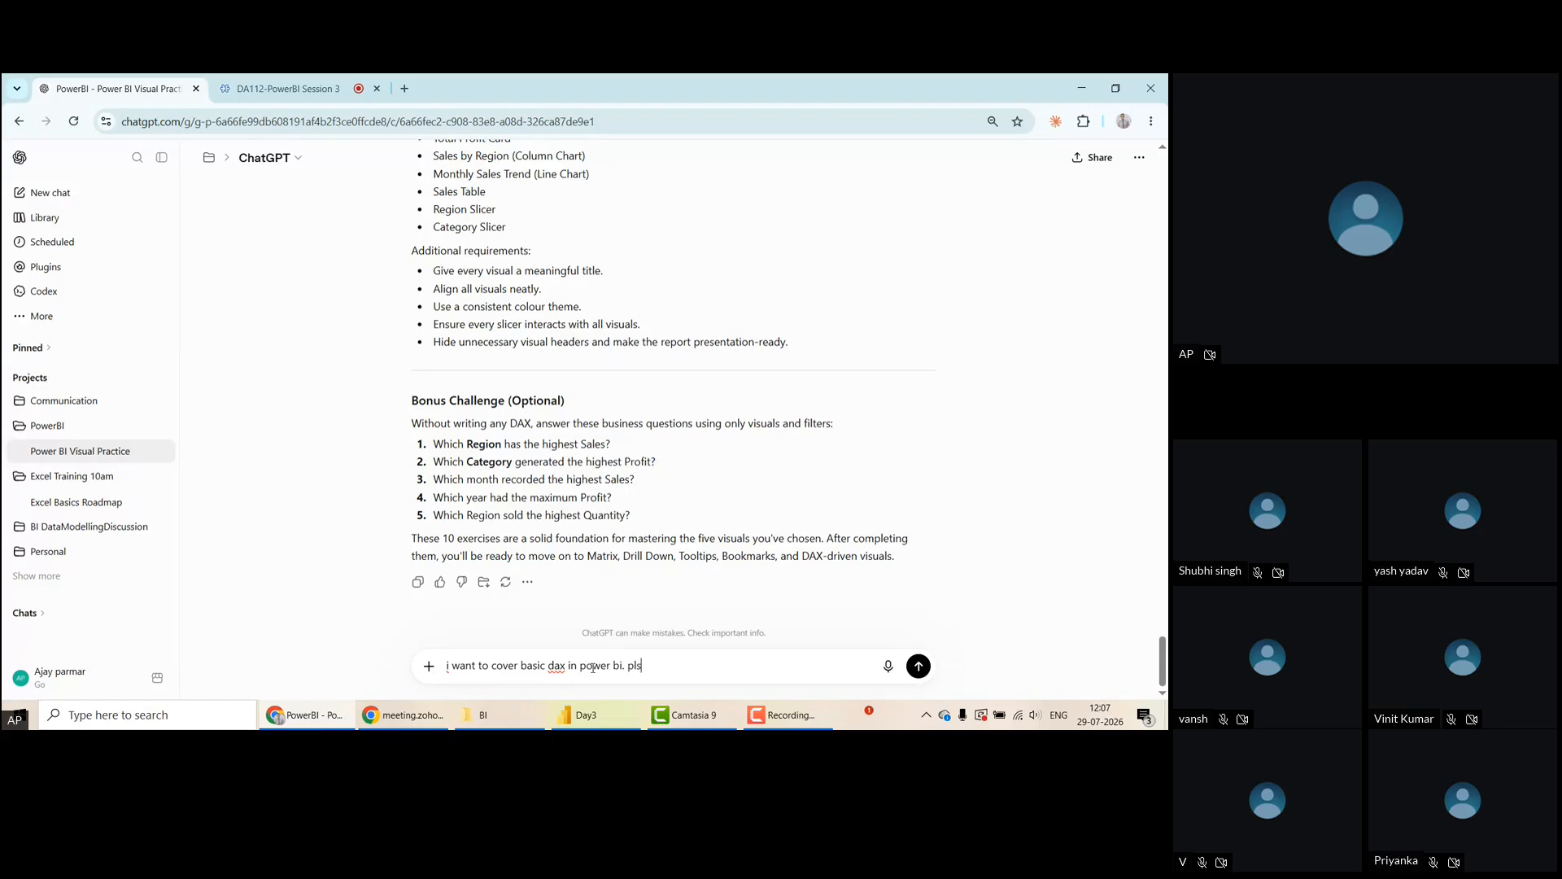
text( educate me about it and share the examp)
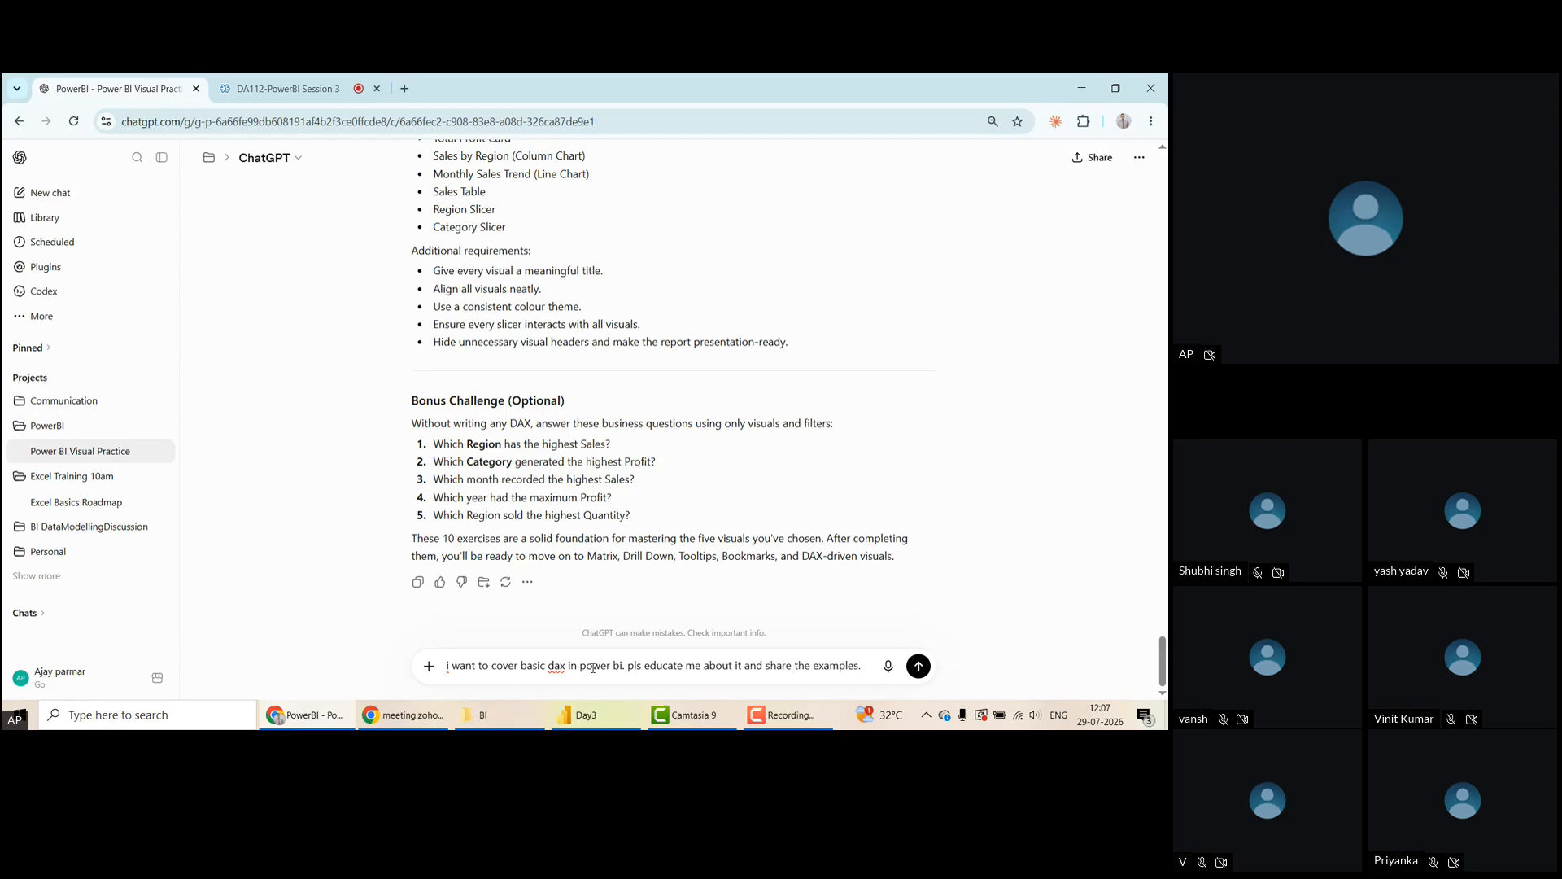
text(les.)
key(Return)
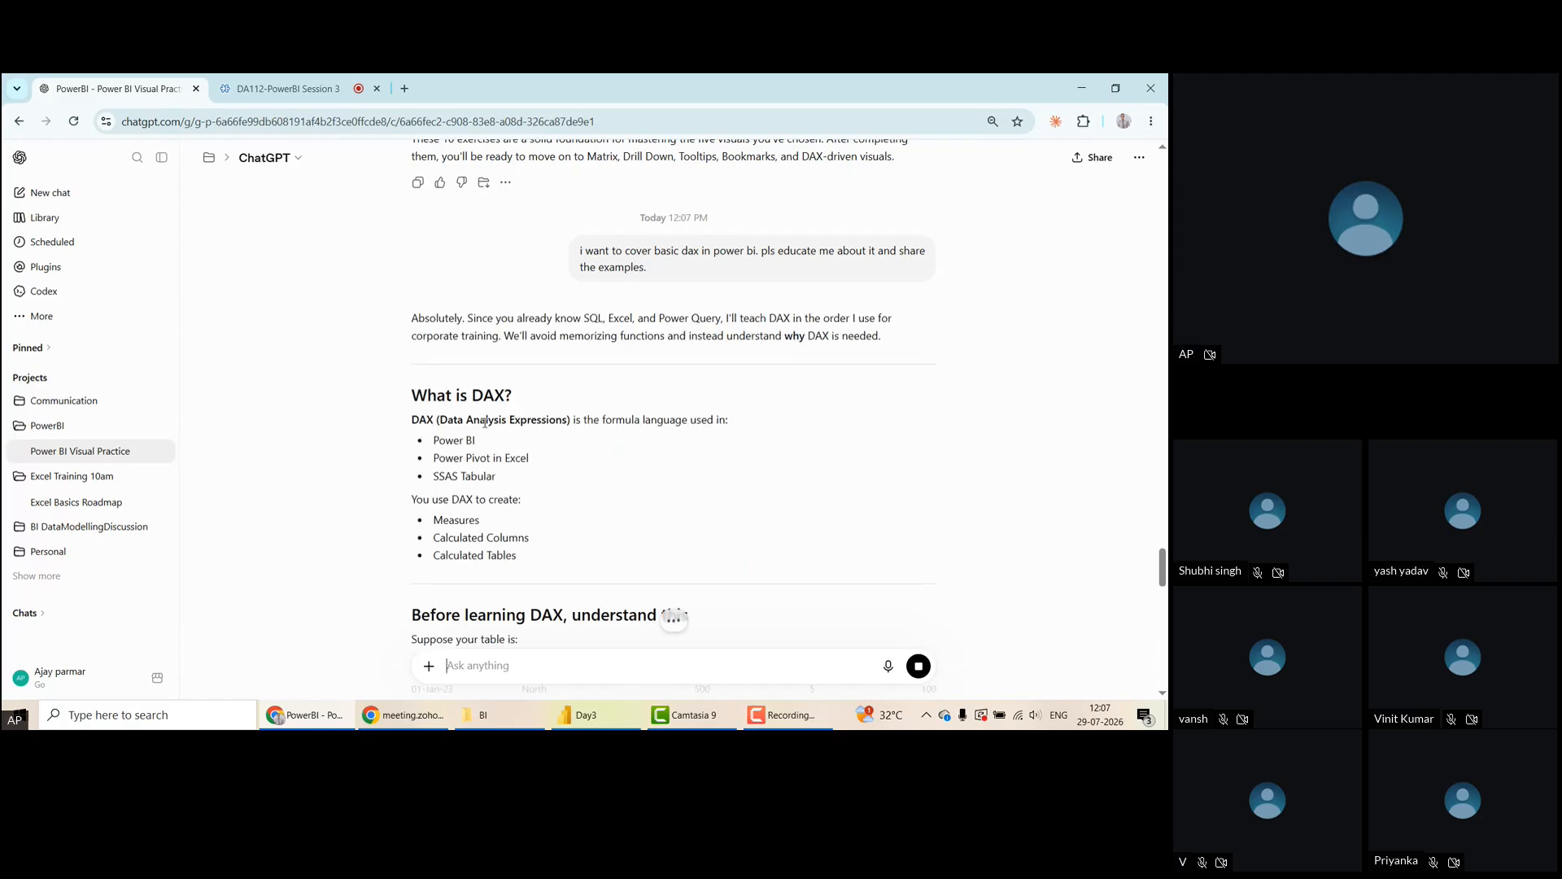
Highlight the words 'Power' and 'Pivot' in ChatGPT's DAX explanation
double_click(452, 456)
drag(1162, 423, 1163, 427)
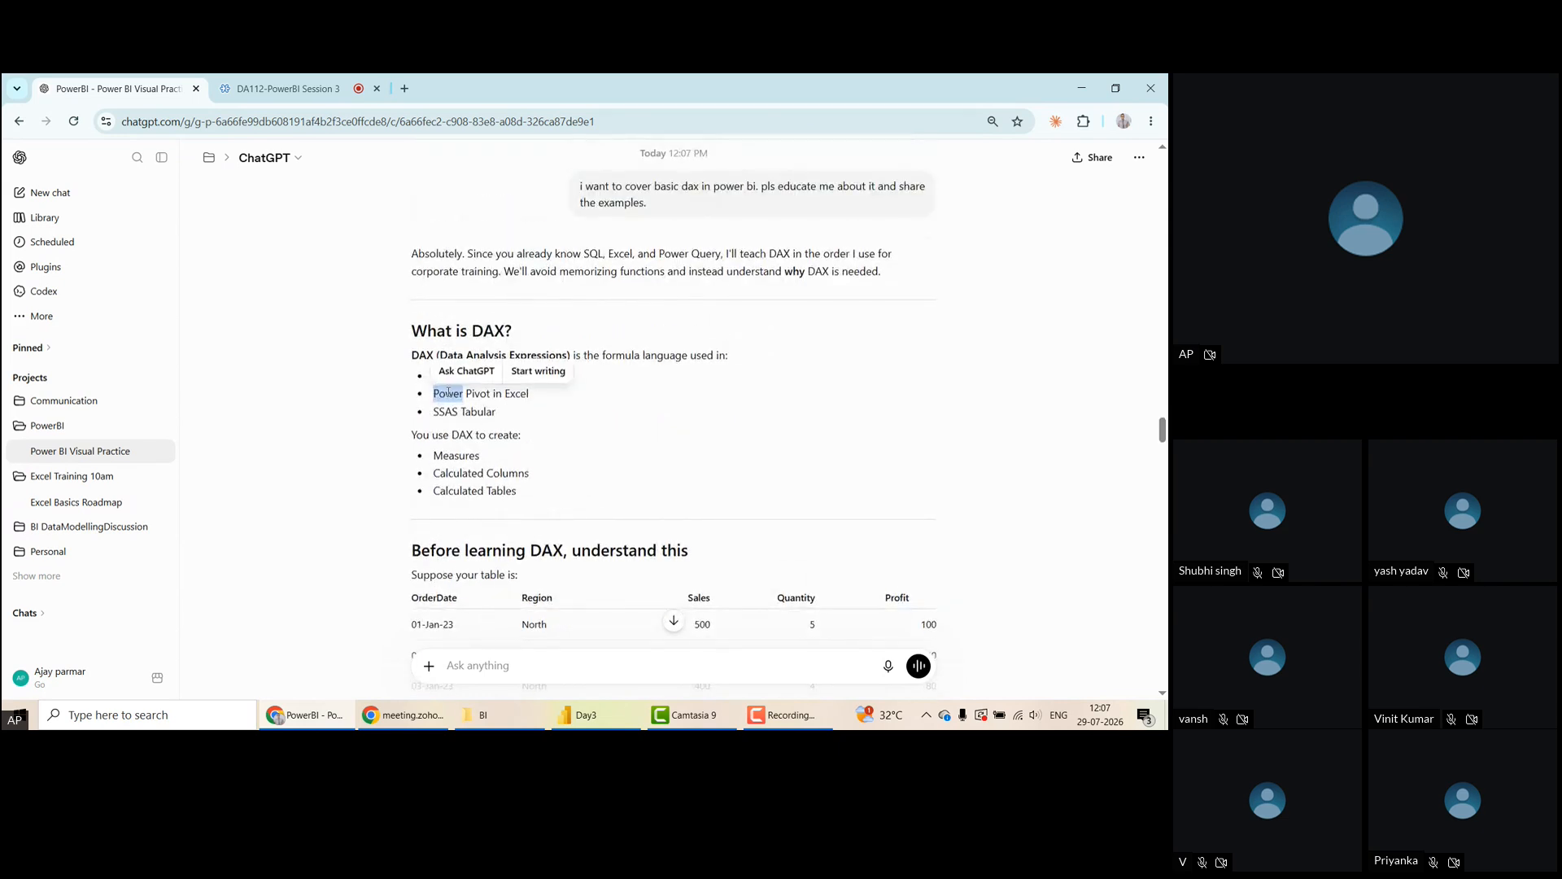
double_click(476, 395)
double_click(445, 391)
scroll(1162, 429, down, 2)
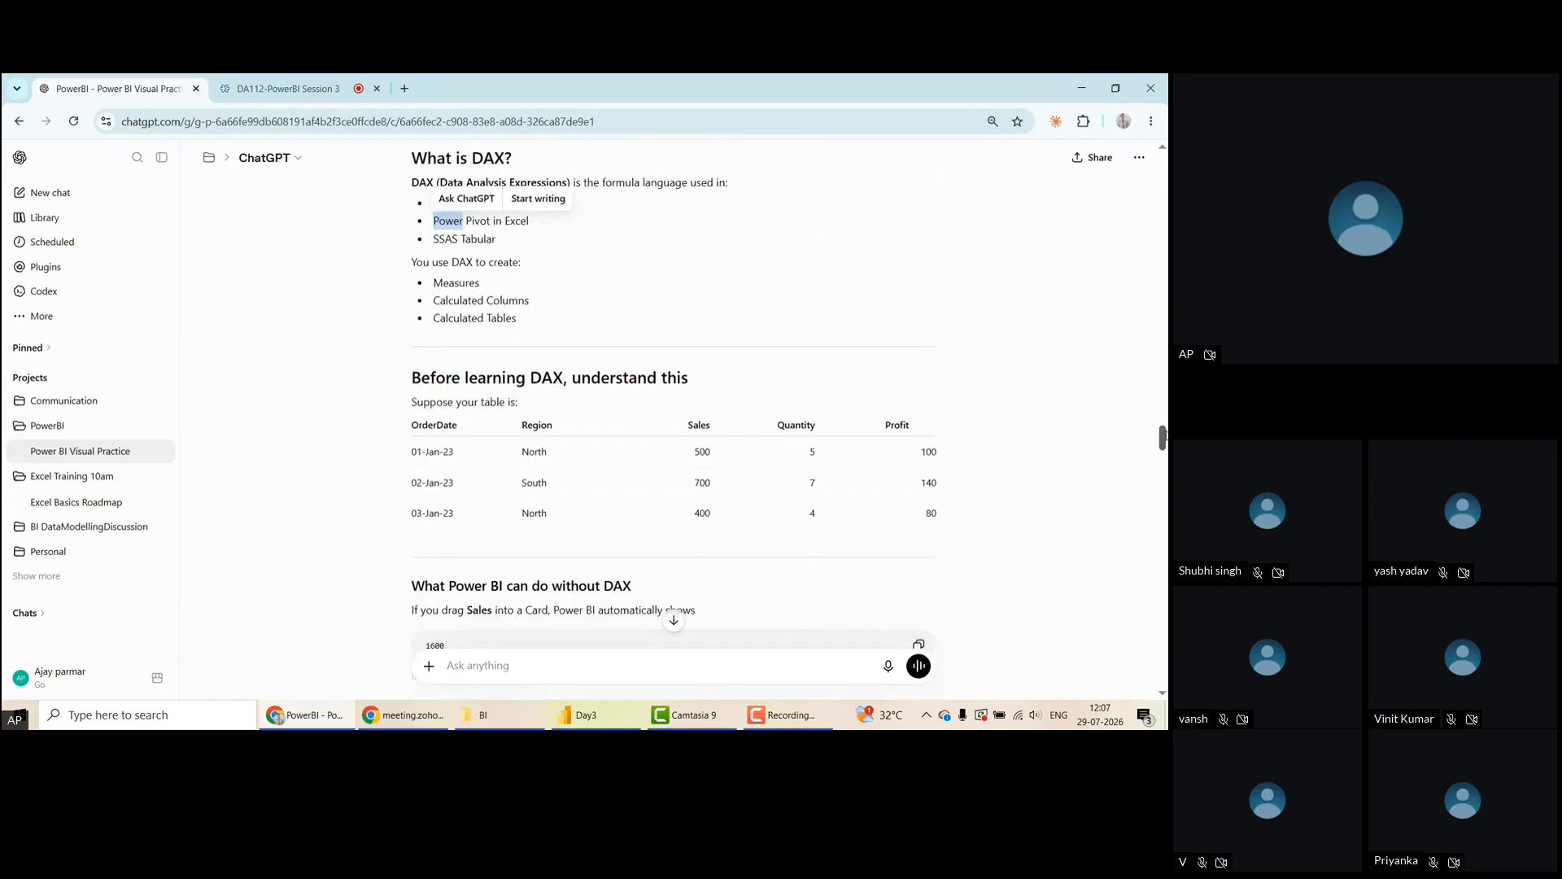
Select the 'You use DAX to create' list of Measures, Calculated Columns and Calculated Tables, then bring the Day3 report forward
click(57, 379)
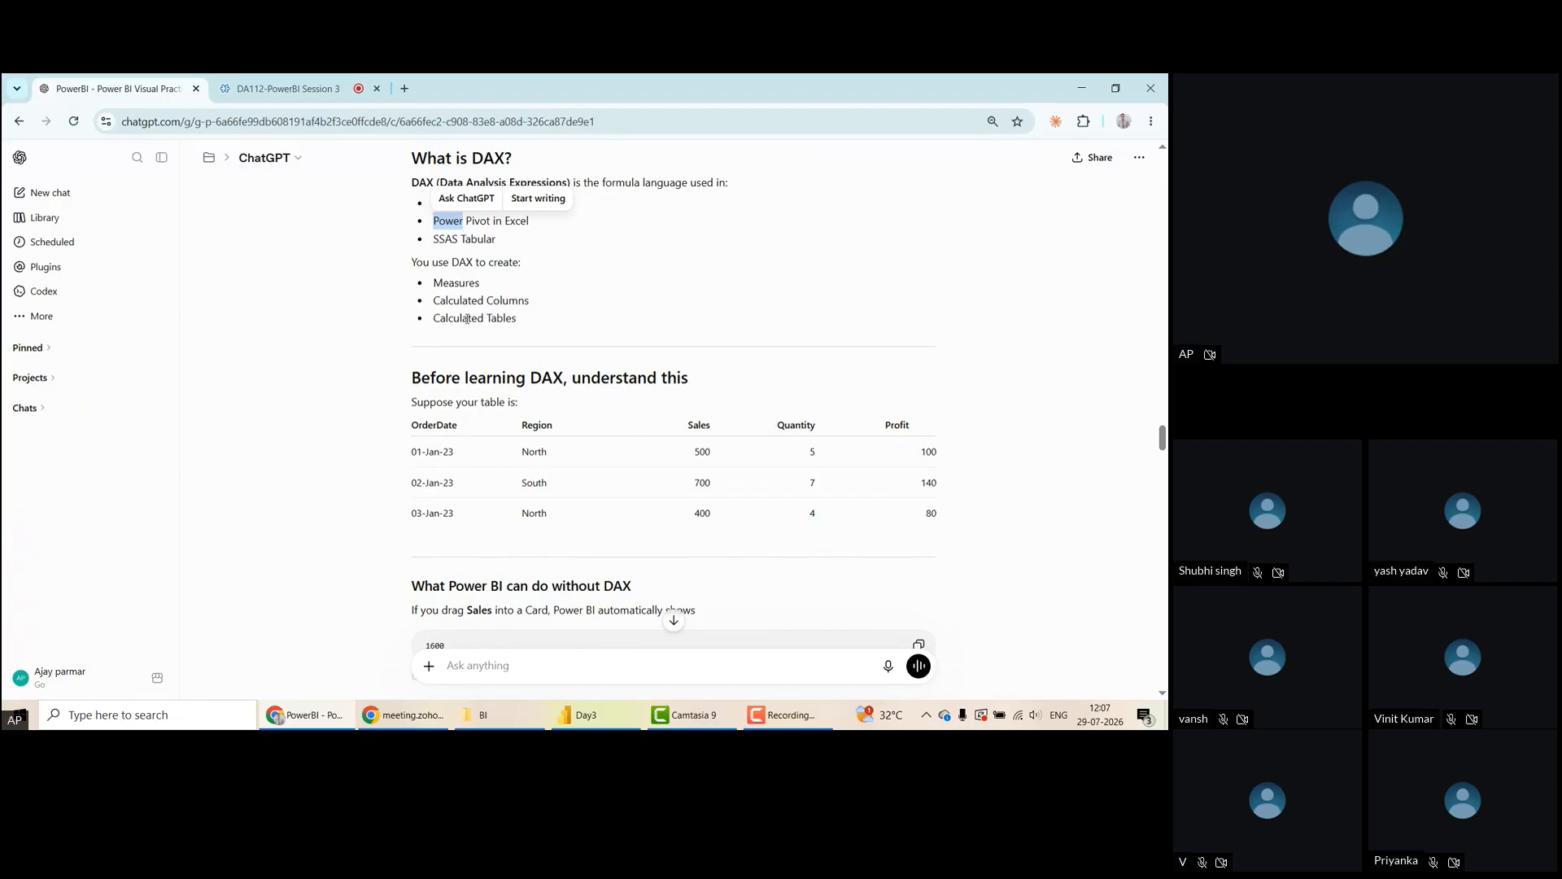
click(416, 264)
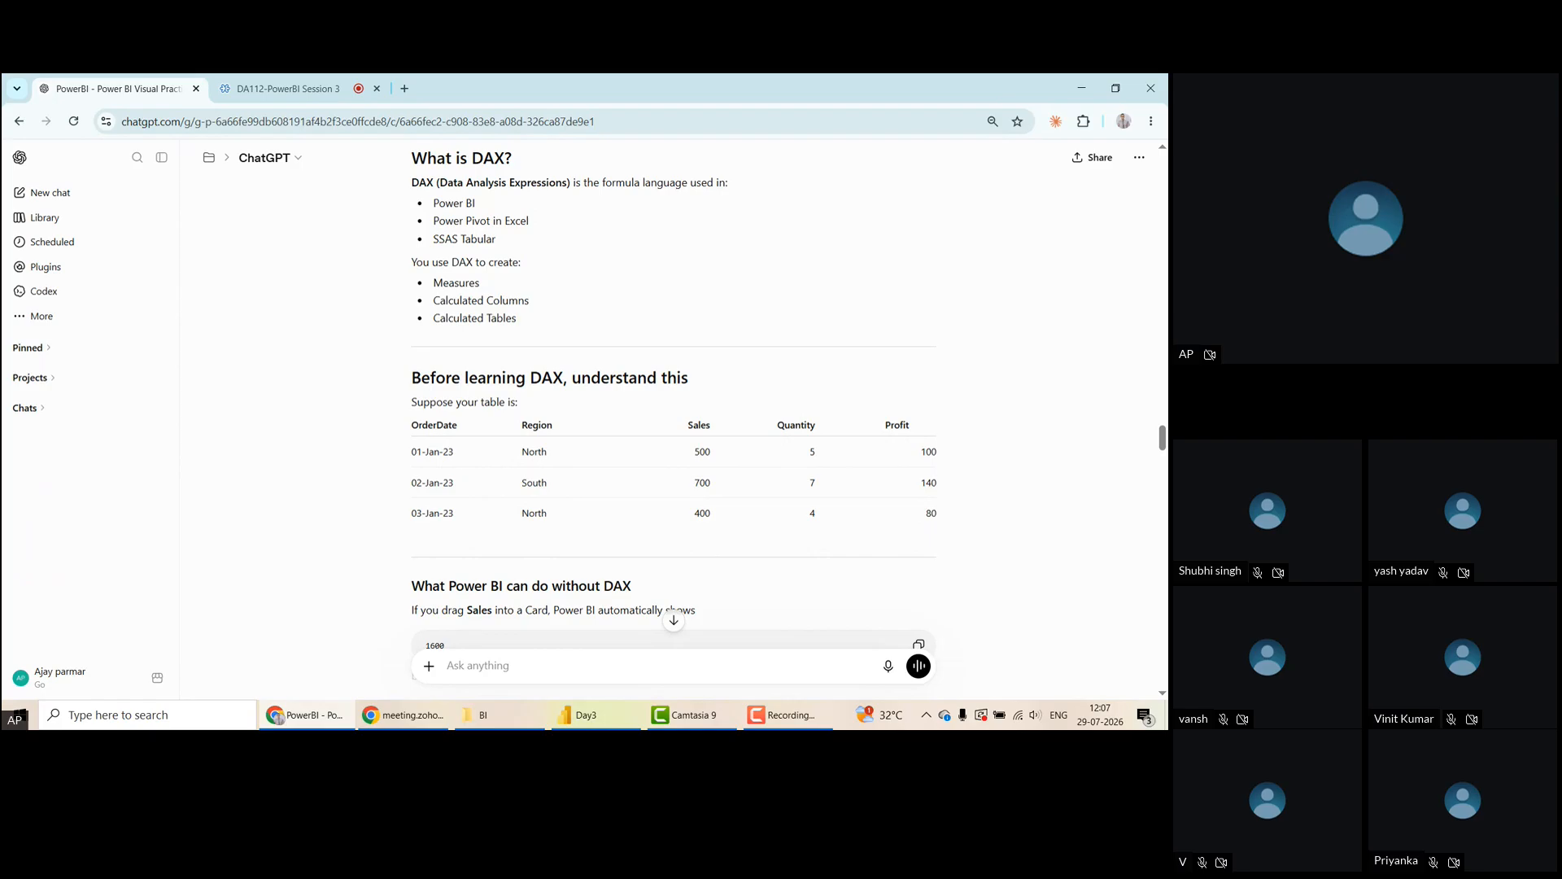
shift+click(522, 323)
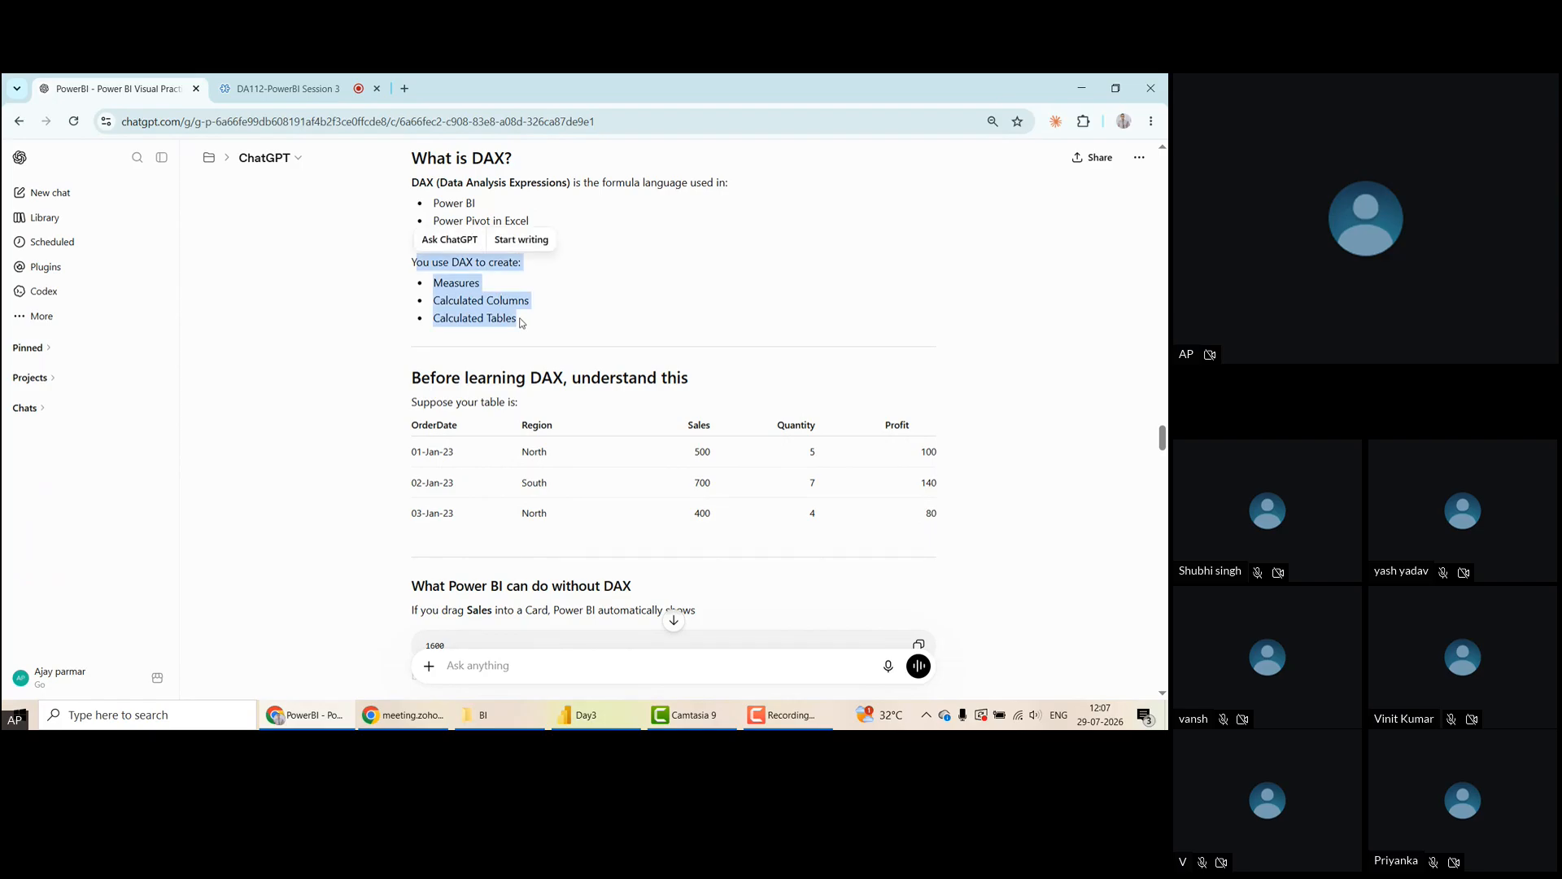
click(410, 265)
shift+click(558, 313)
shift+click(547, 319)
key(ctrl+c)
click(488, 714)
click(586, 721)
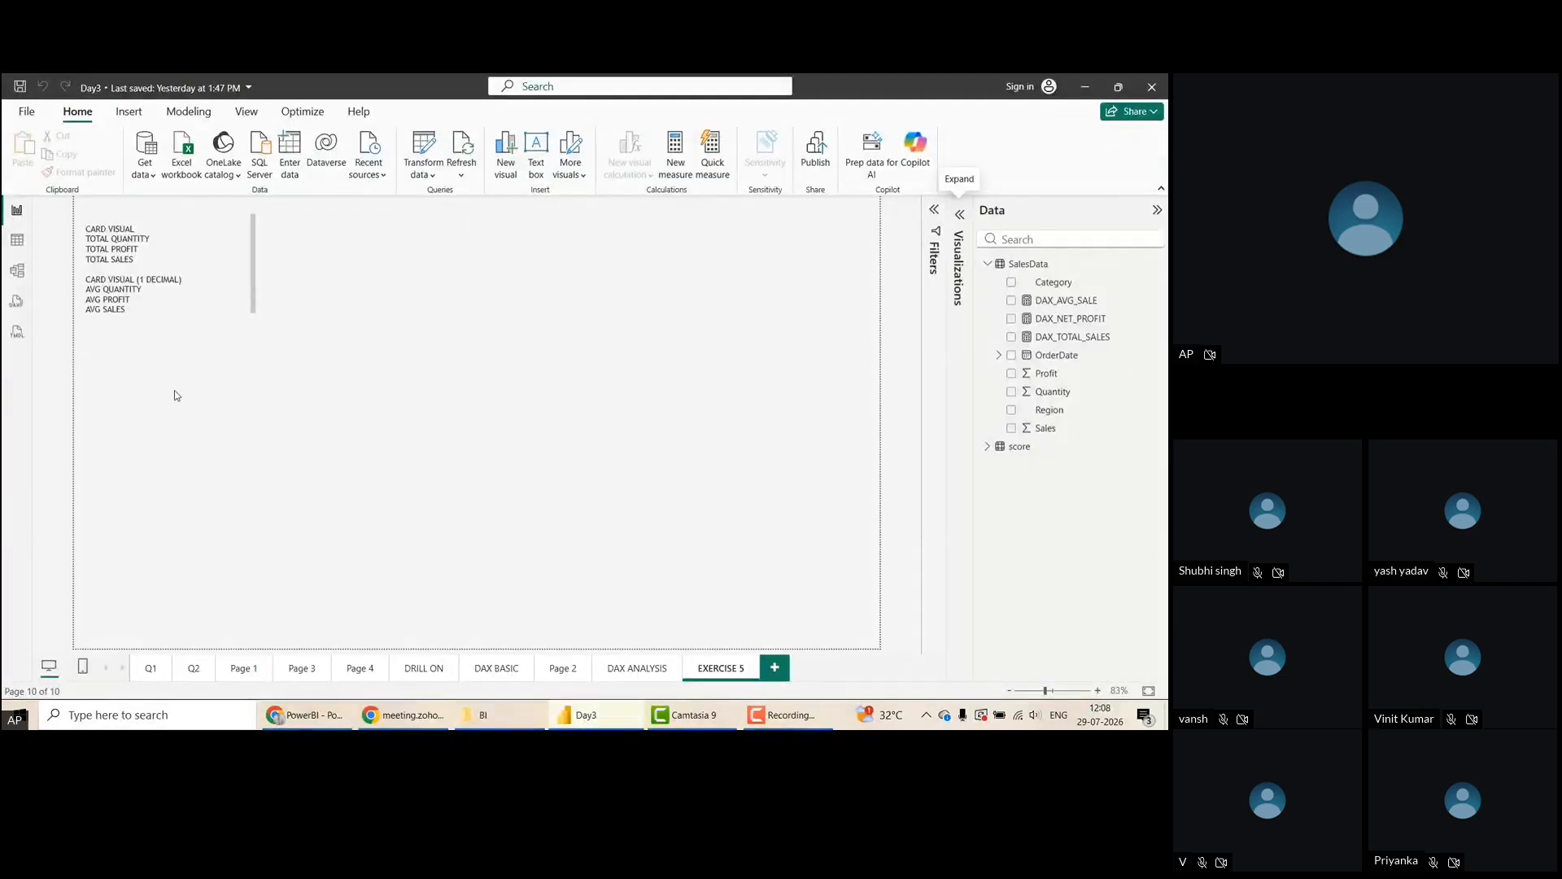
Add Page 5 with a text box of the pasted DAX list in 14-point text
click(776, 680)
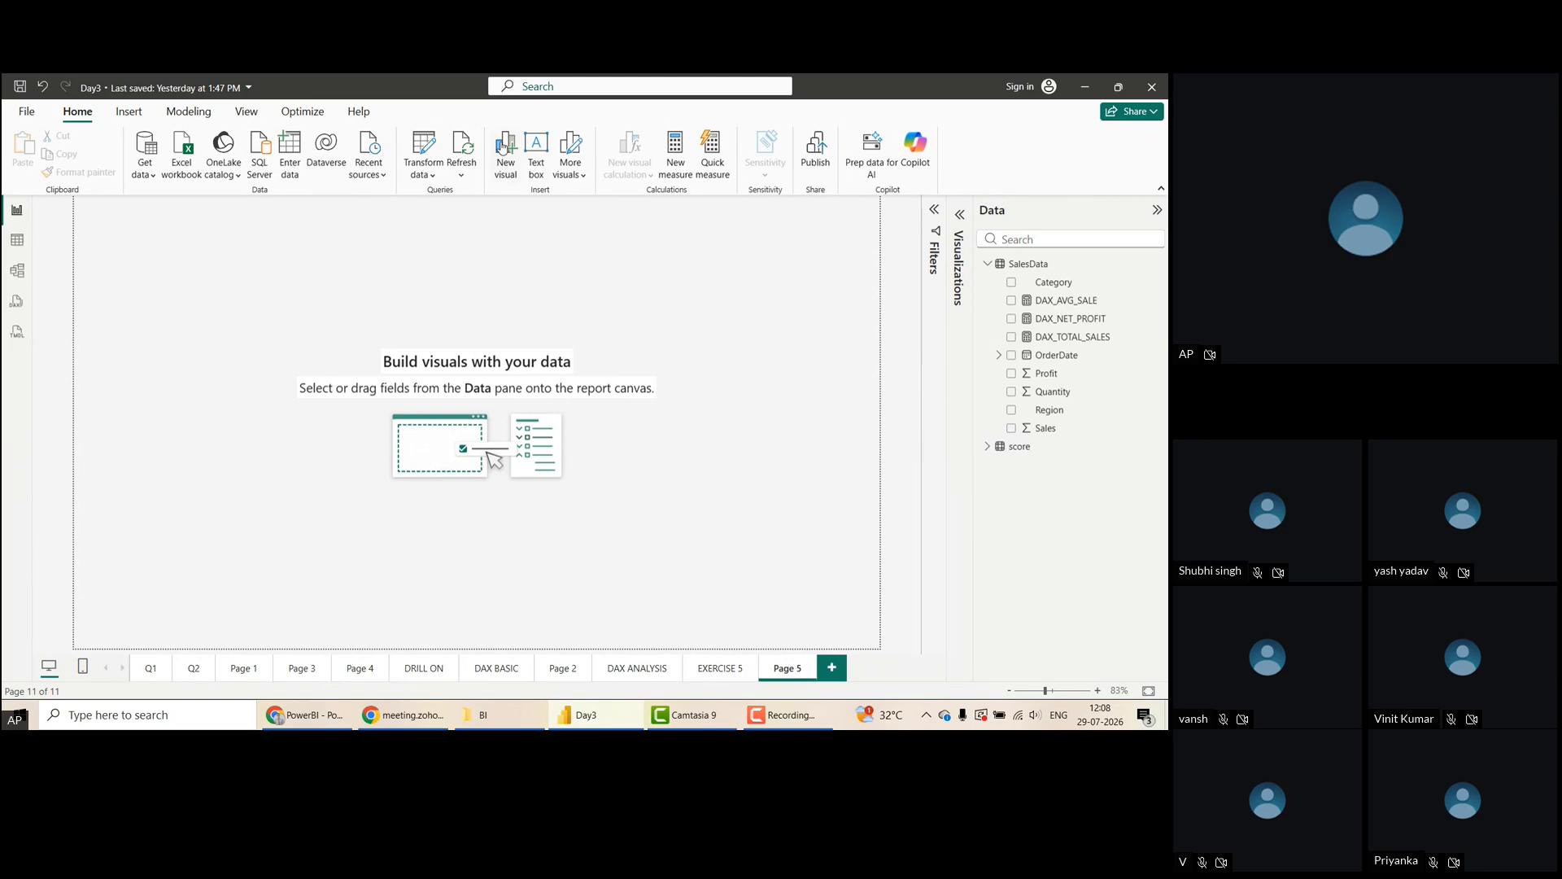
click(537, 151)
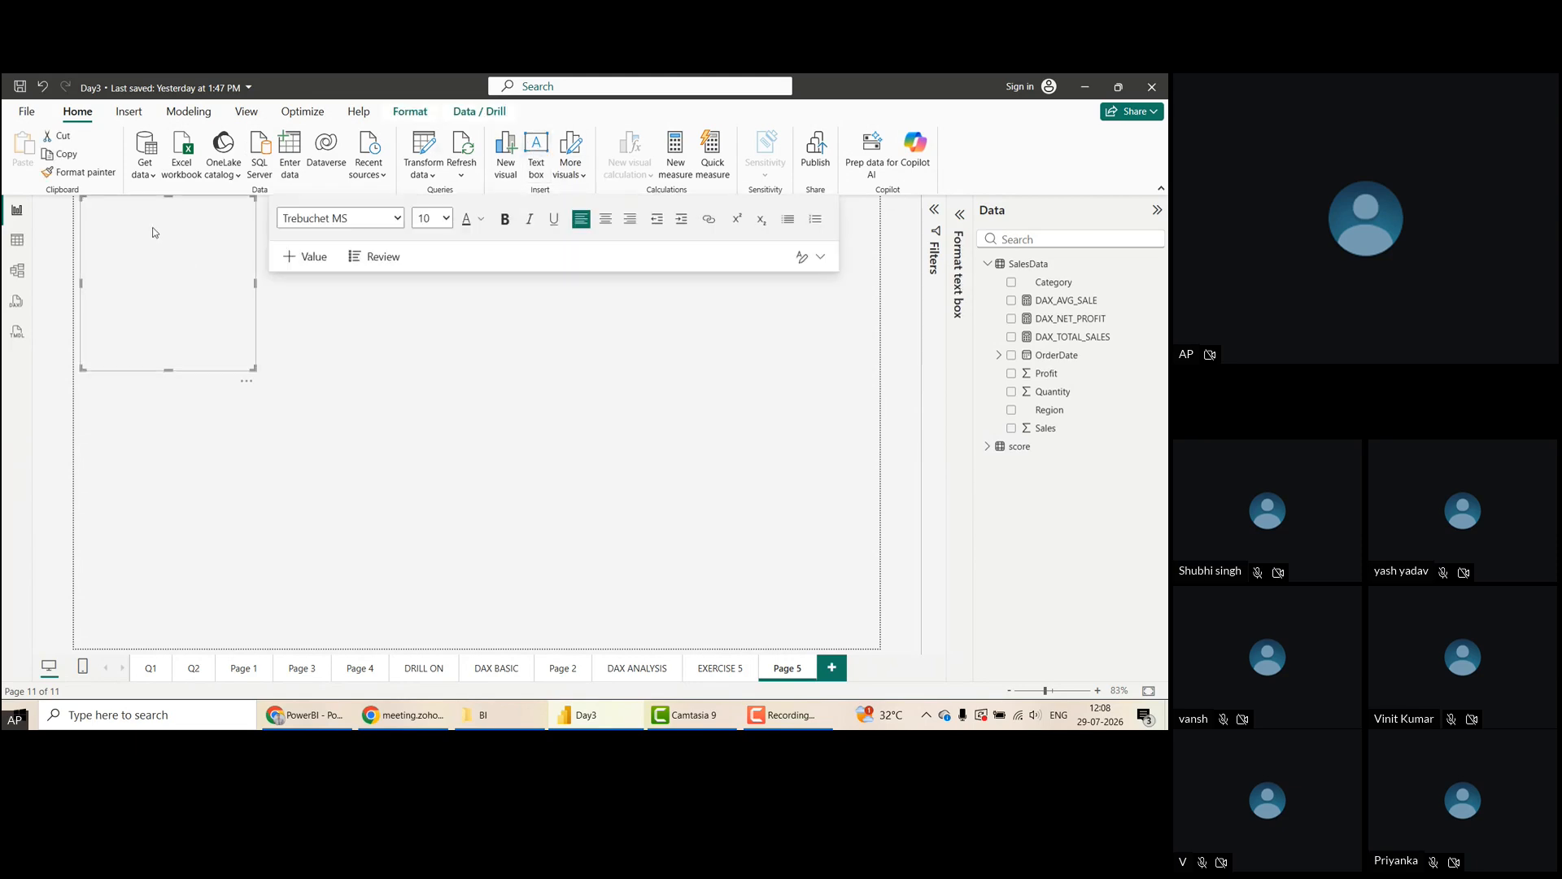
key(ctrl+v)
key(ctrl+a)
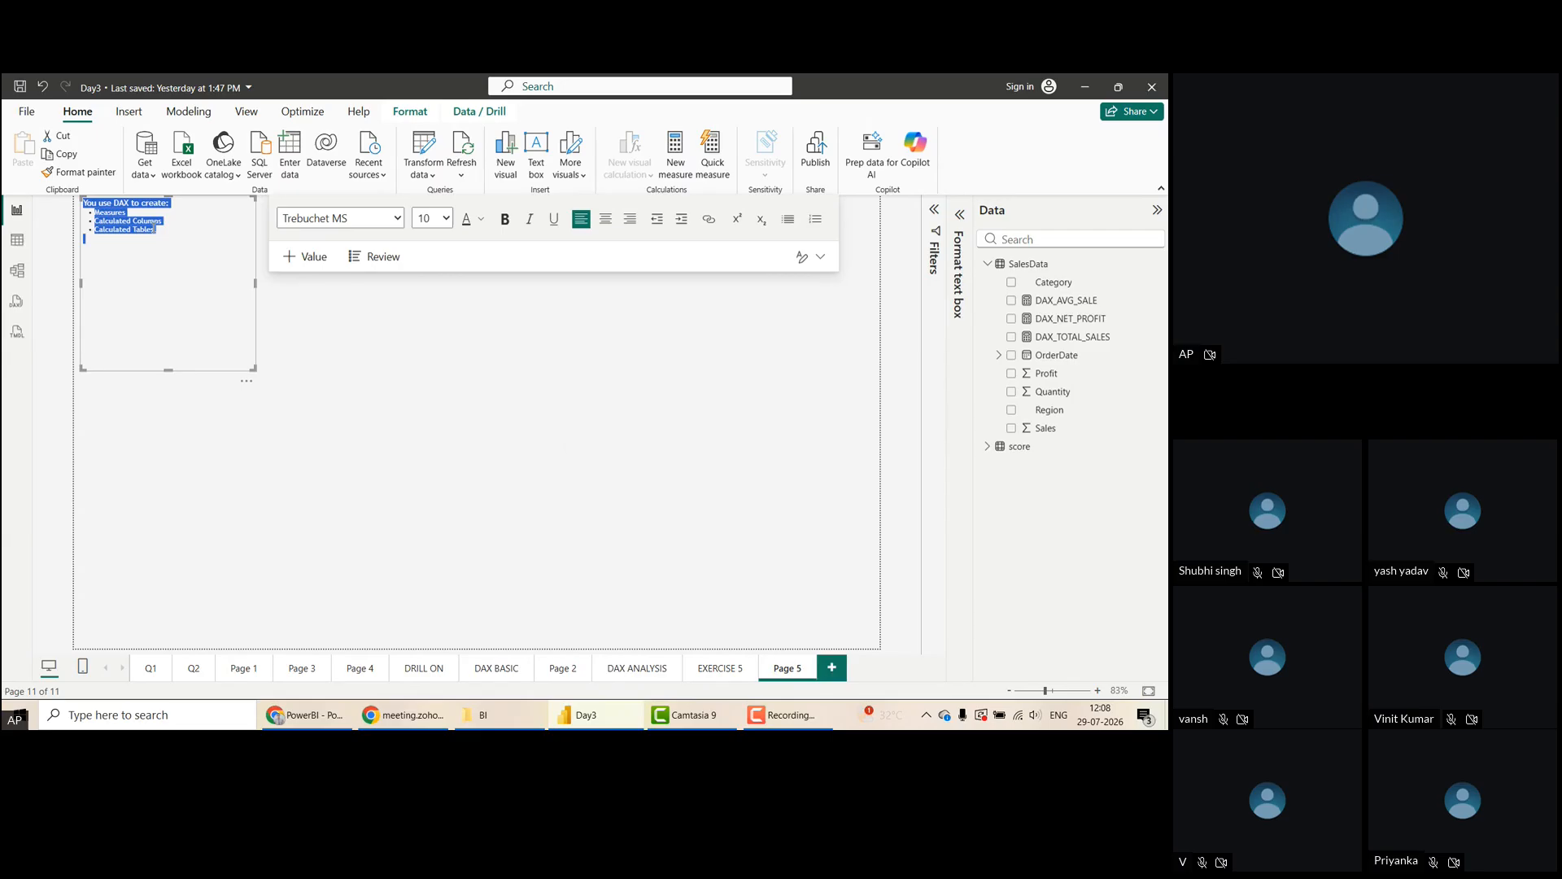
click(398, 218)
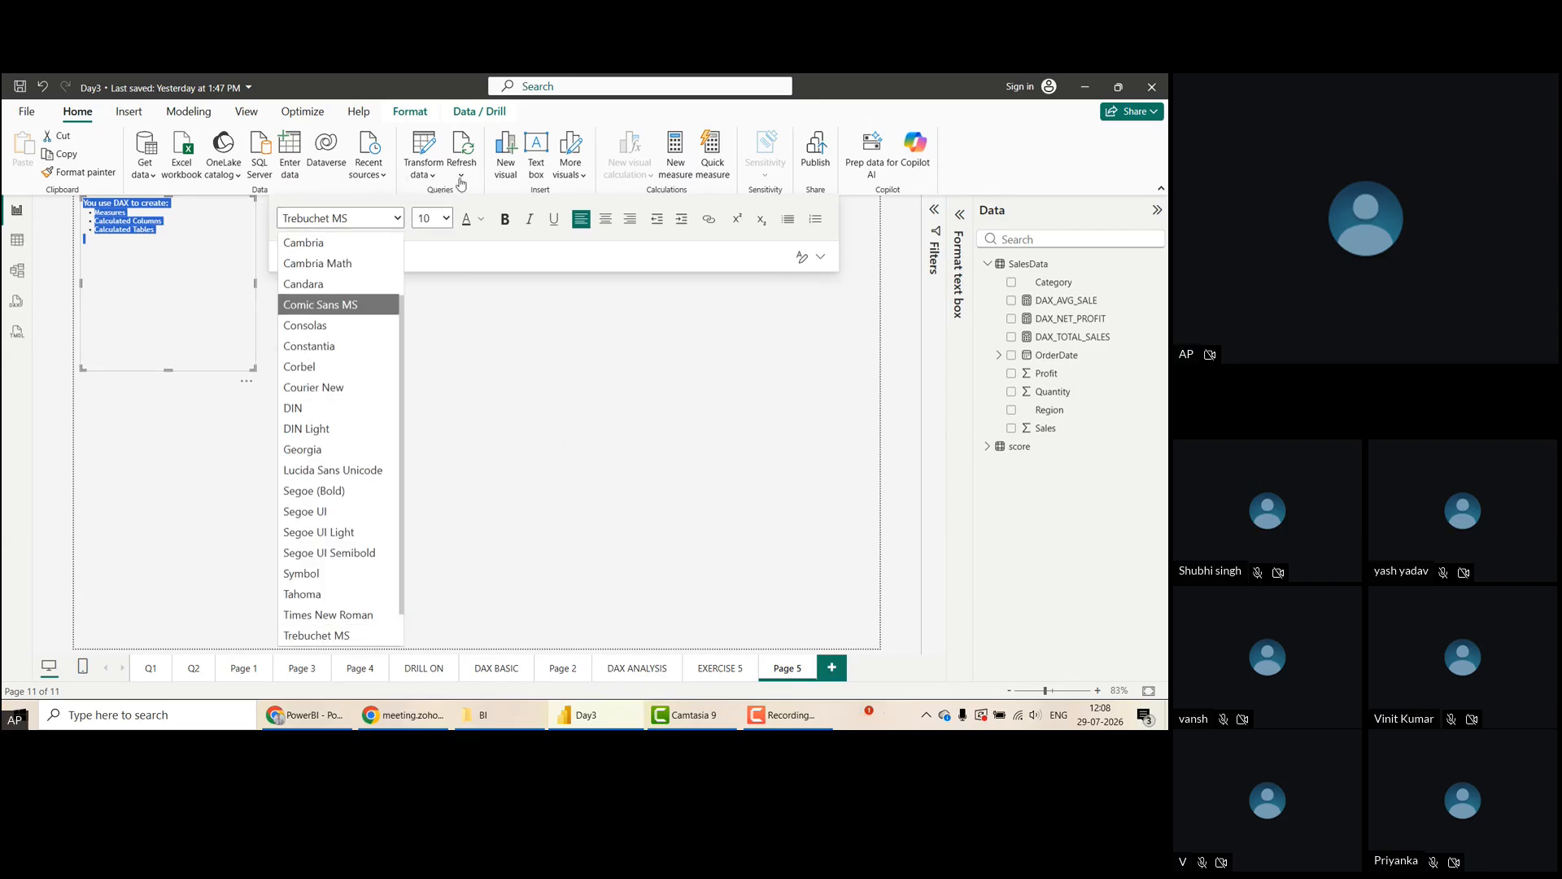
click(447, 219)
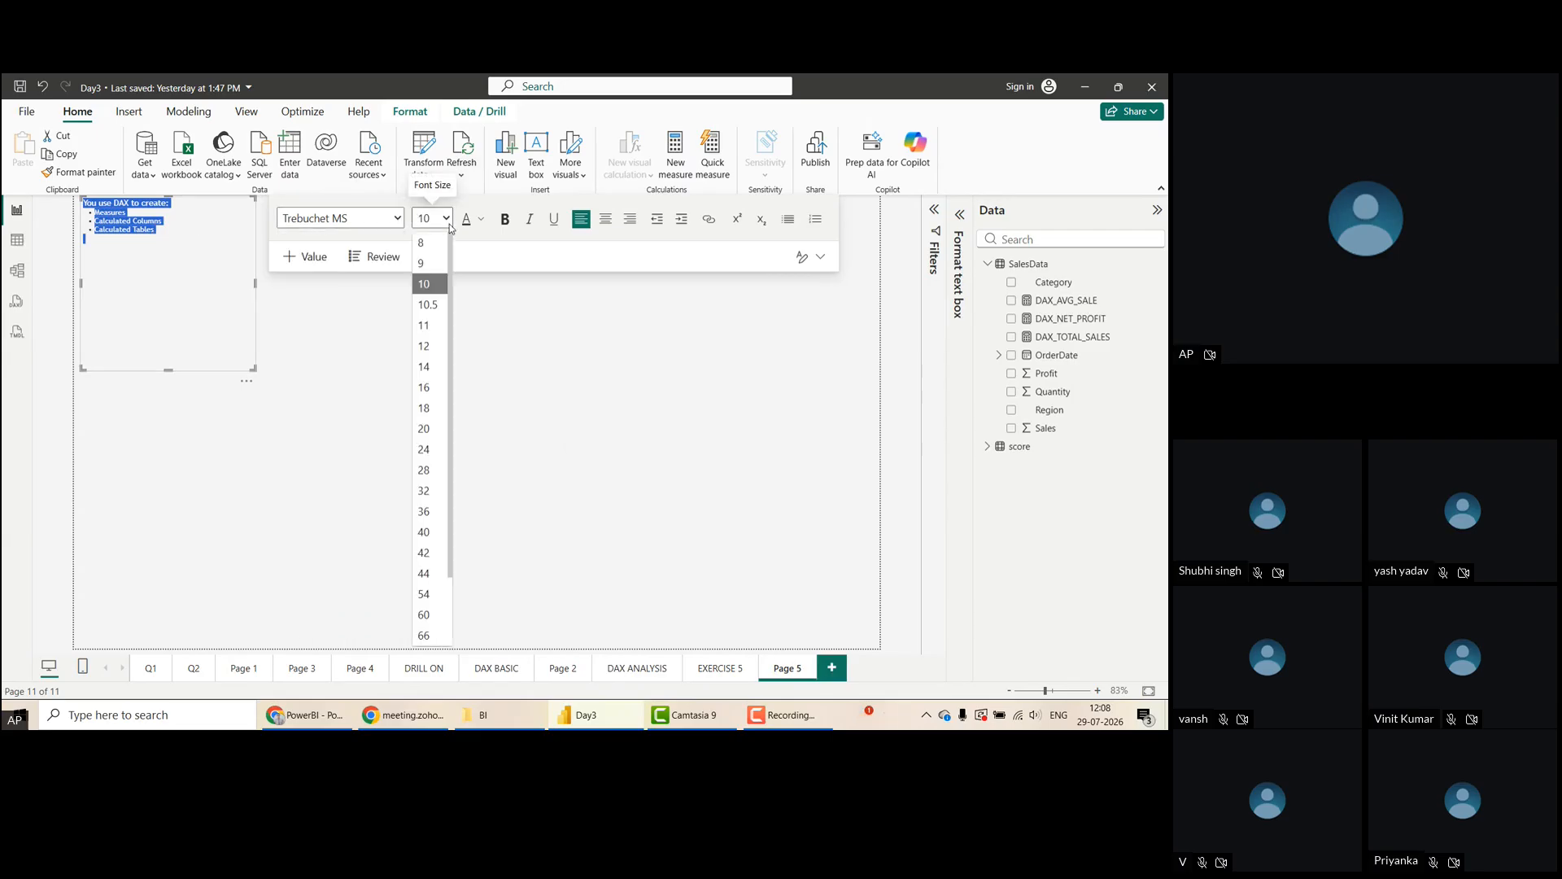
click(430, 367)
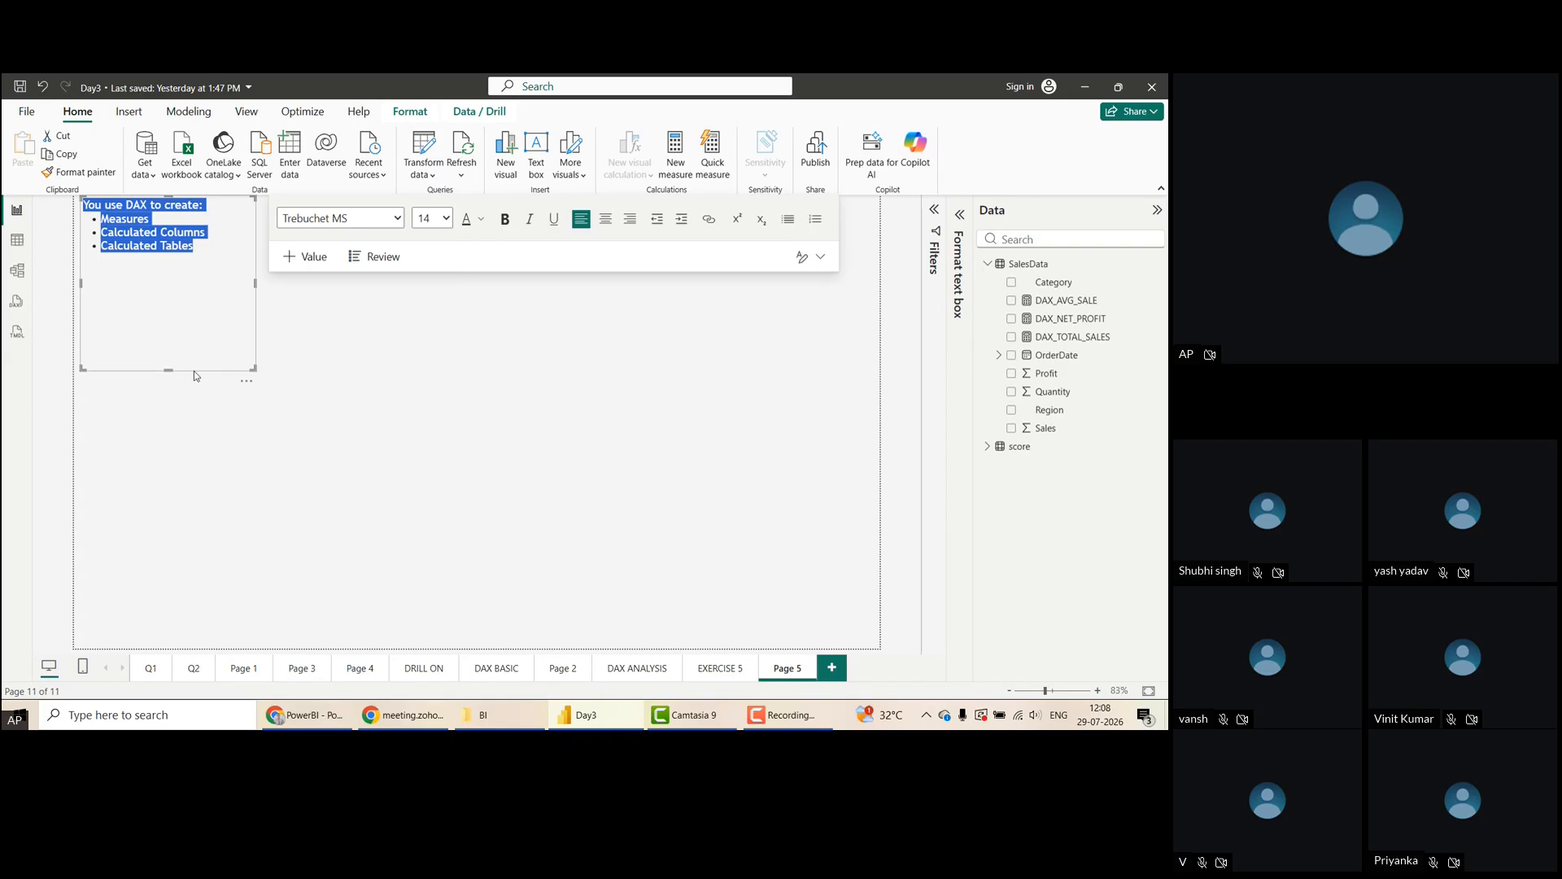
click(235, 384)
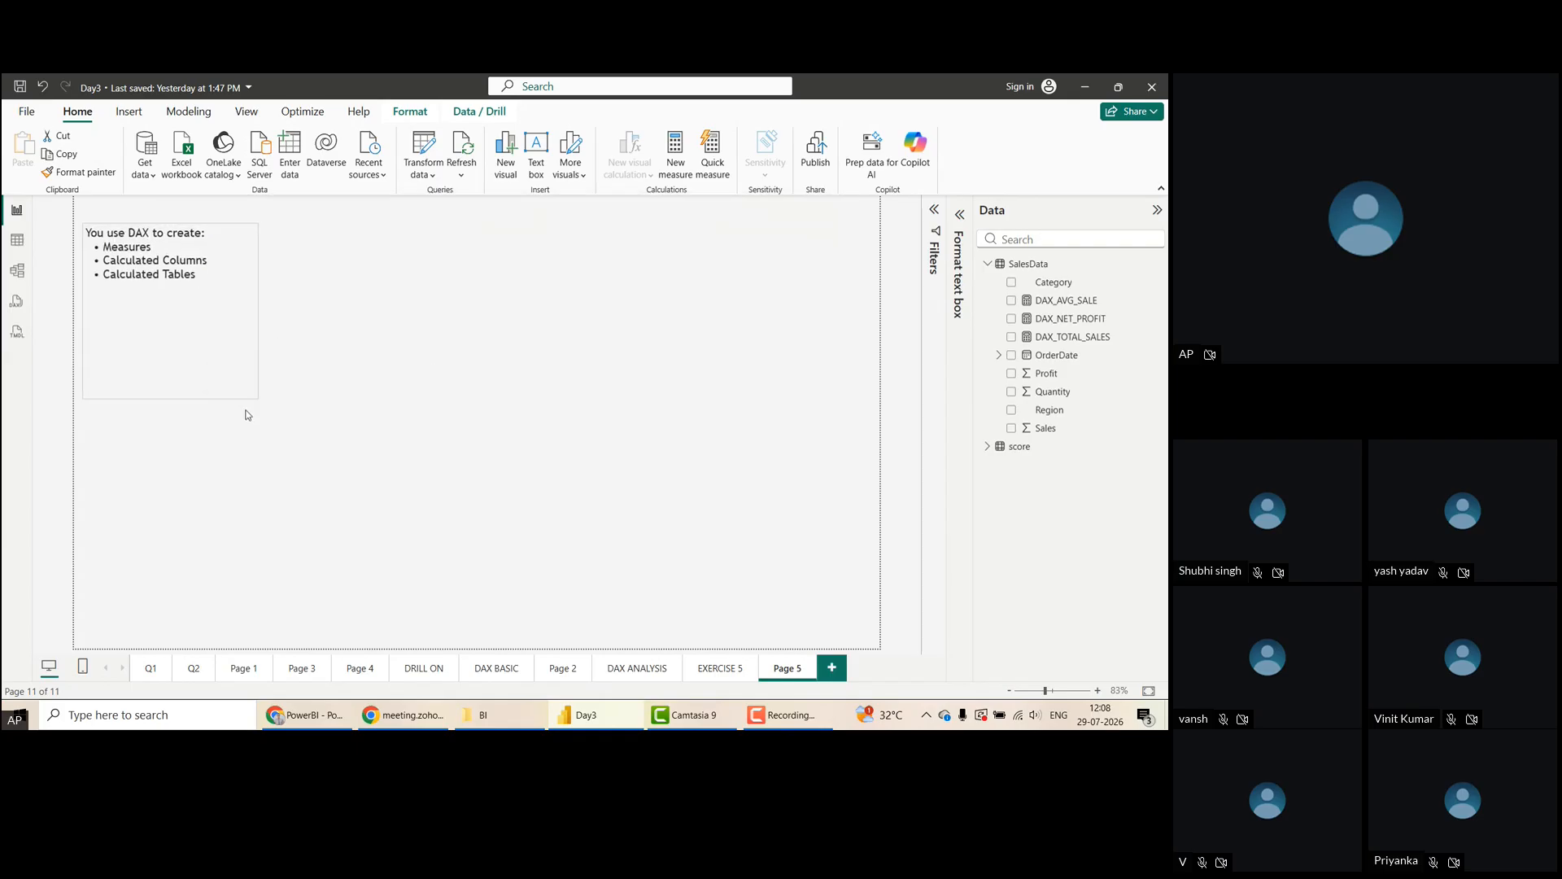
drag(233, 412, 233, 412)
Scroll ChatGPT's DAX reply down to the SUM, COUNT and COUNTA functions and collapse the sidebar
key(alt+Tab)
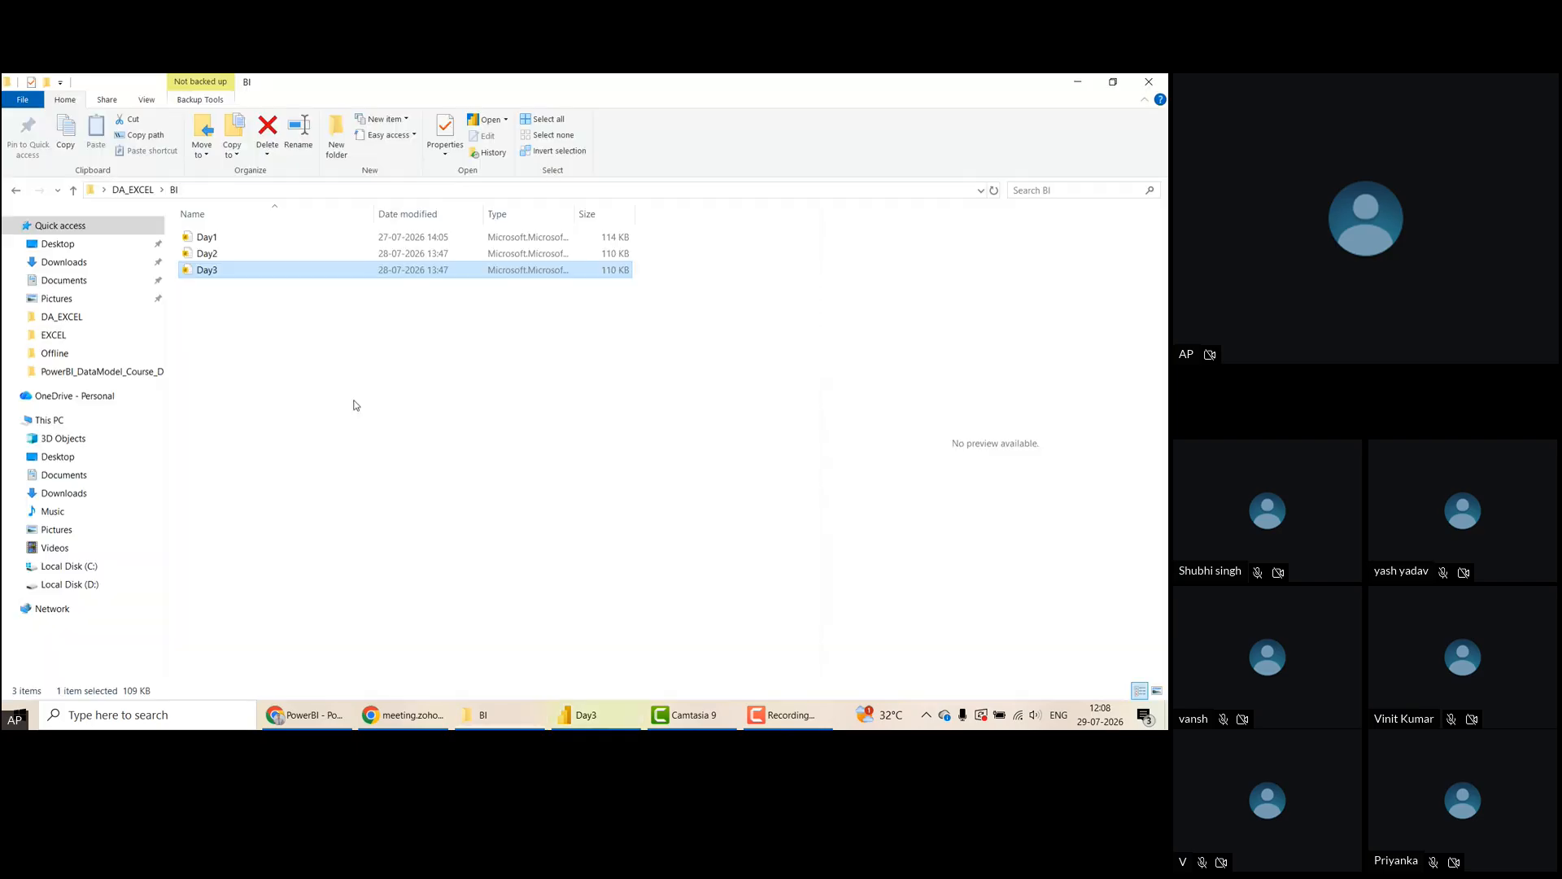
key(alt+Tab)
key(alt+Tab)
click(274, 463)
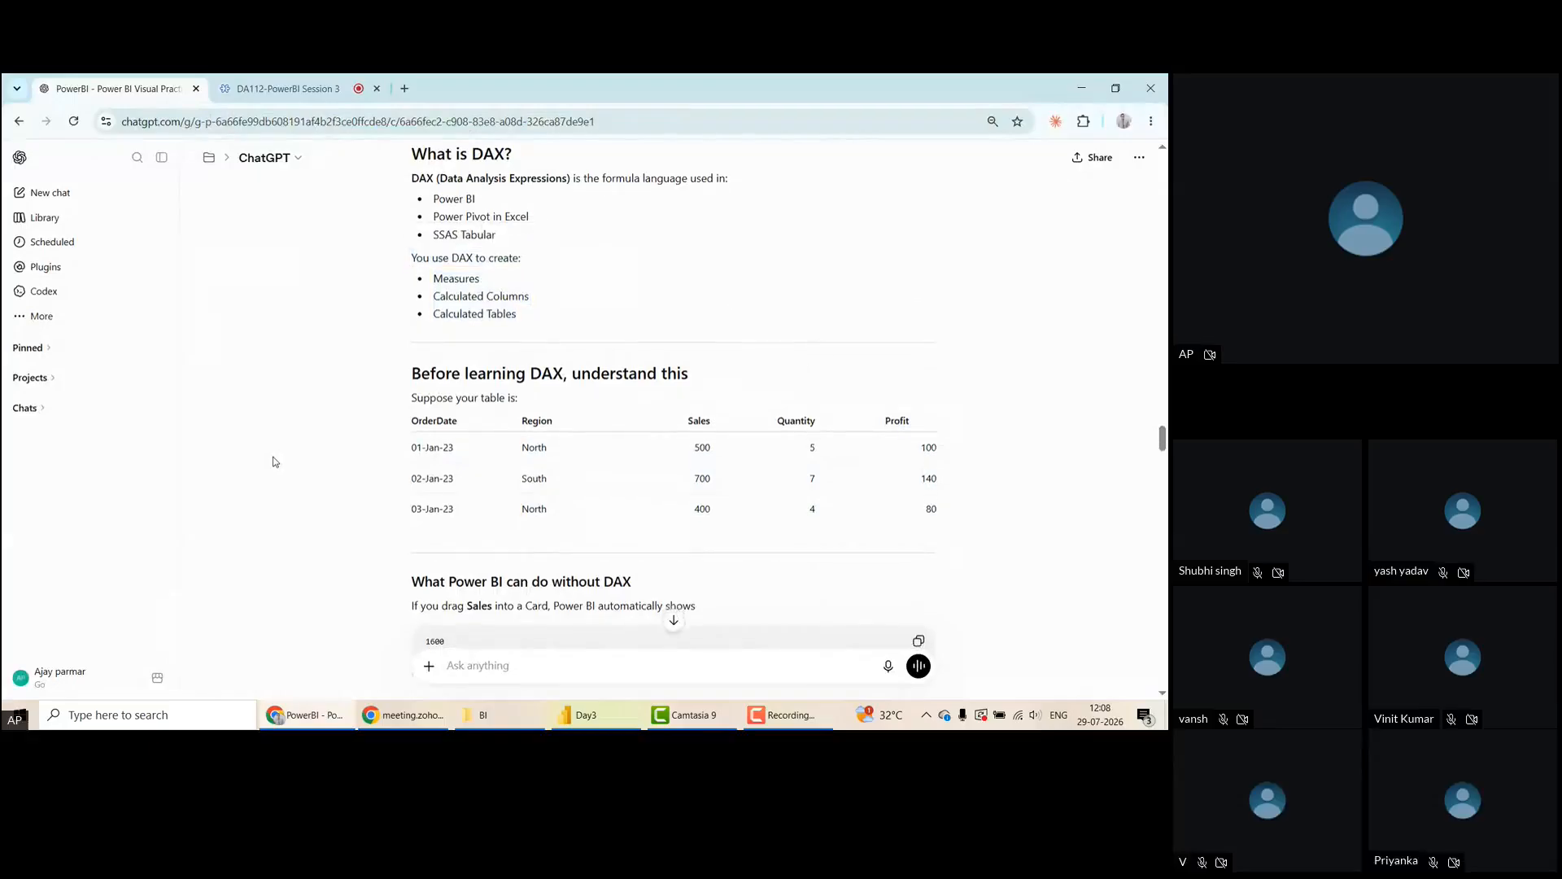
scroll(274, 462, down, 1)
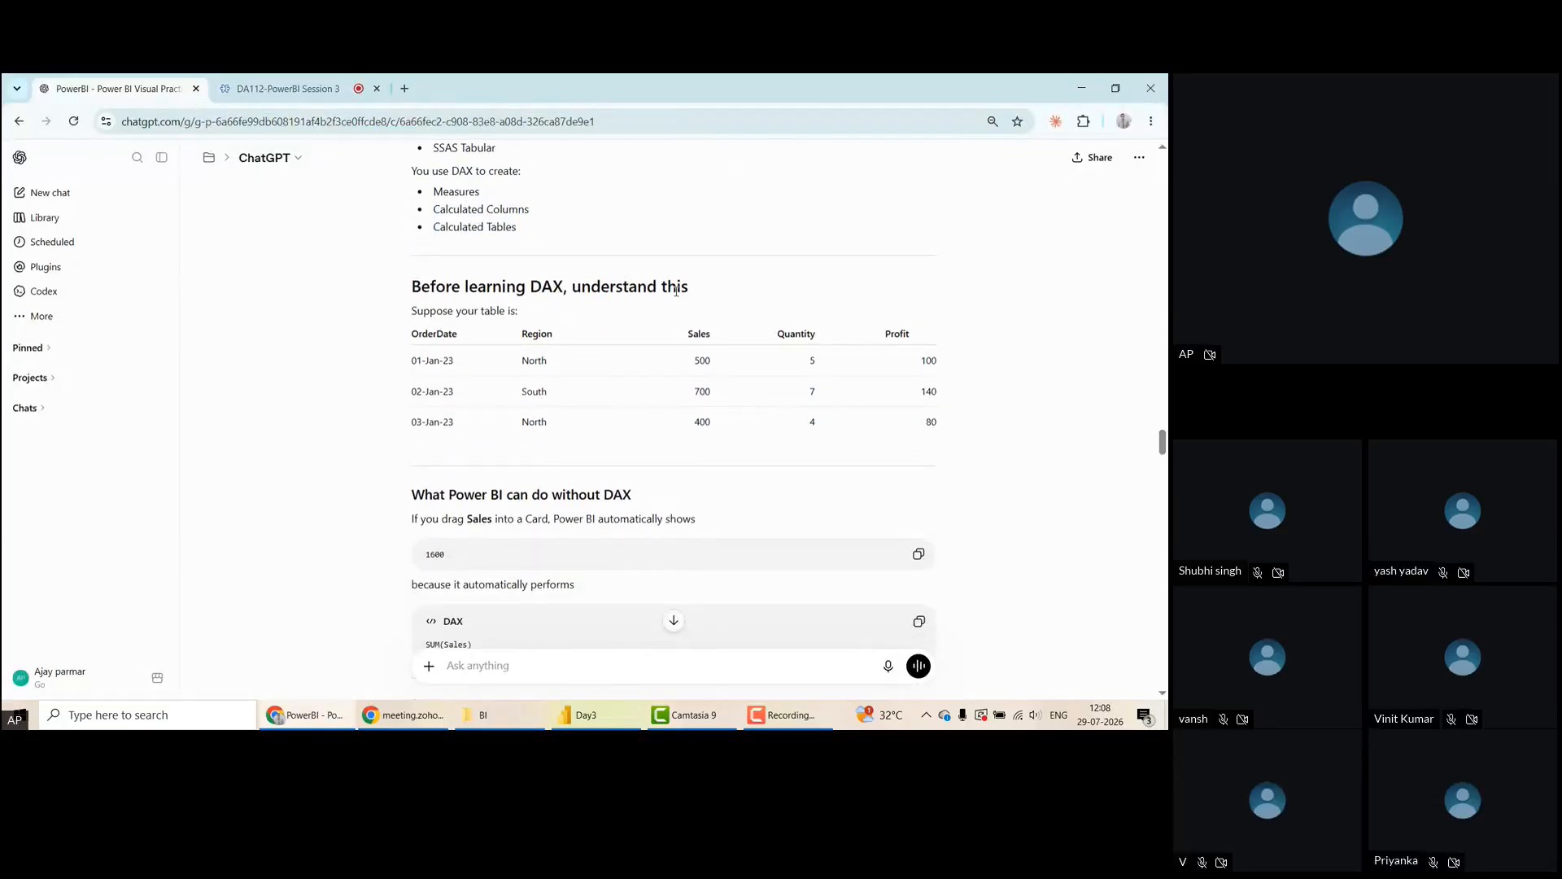
scroll(297, 478, down, 4)
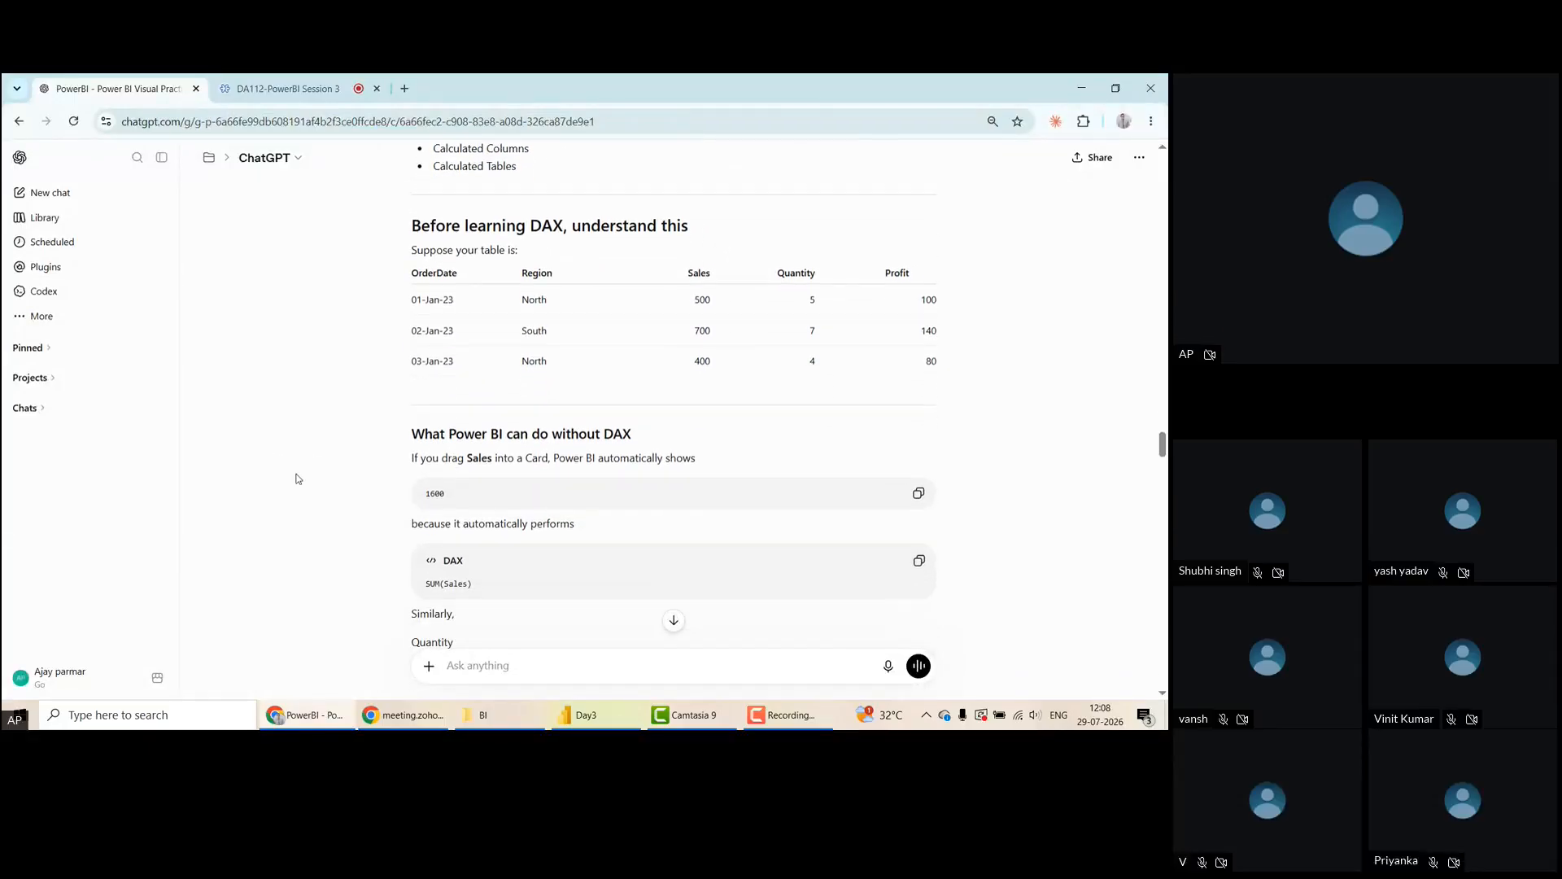
scroll(297, 479, down, 4)
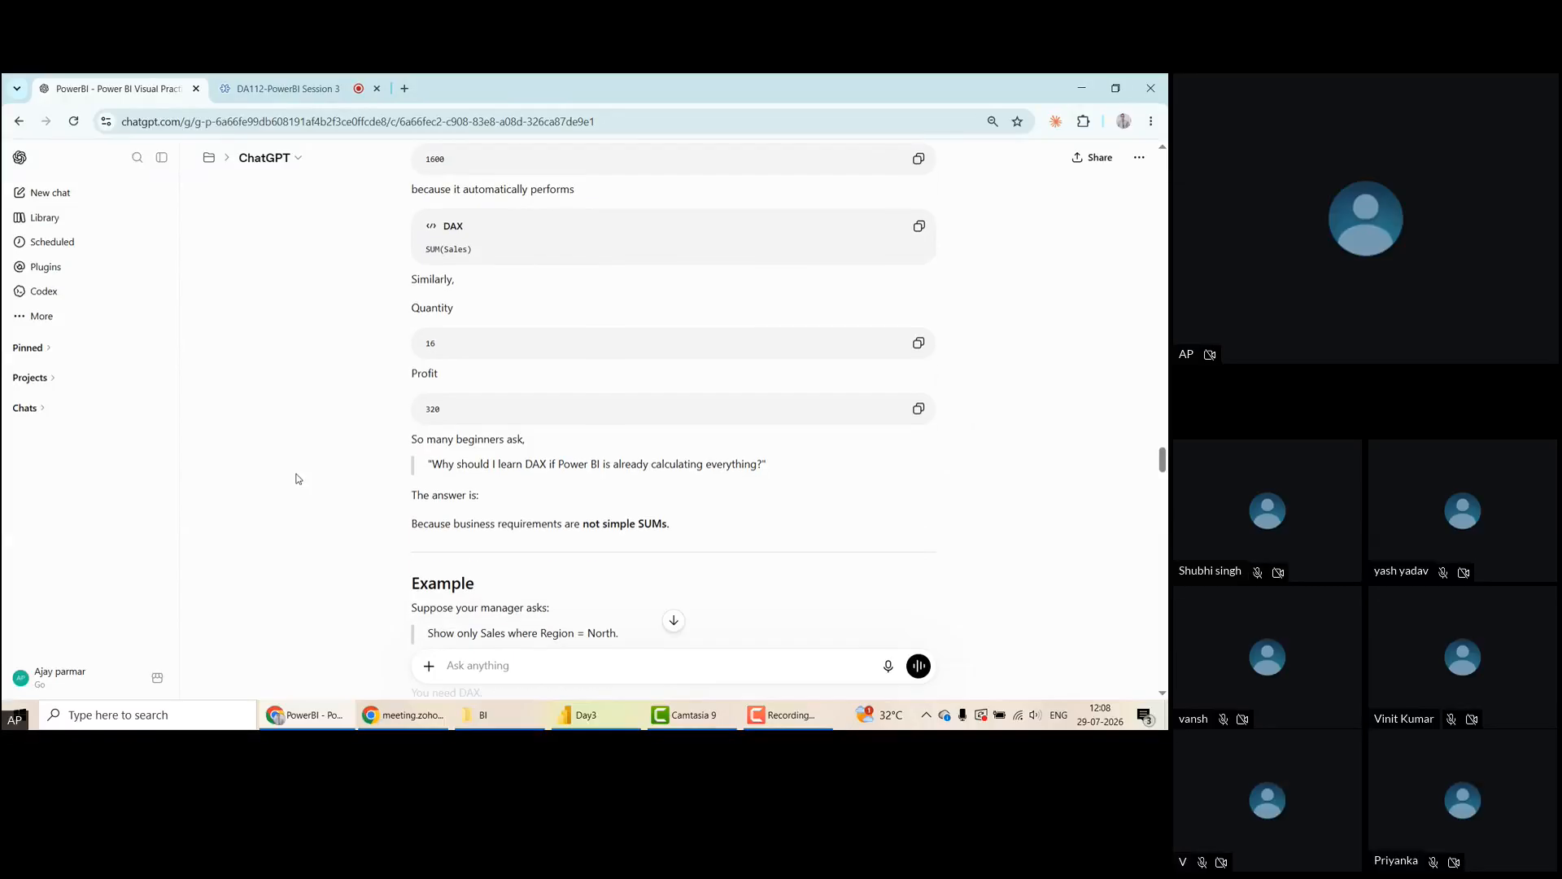
scroll(297, 478, down, 3)
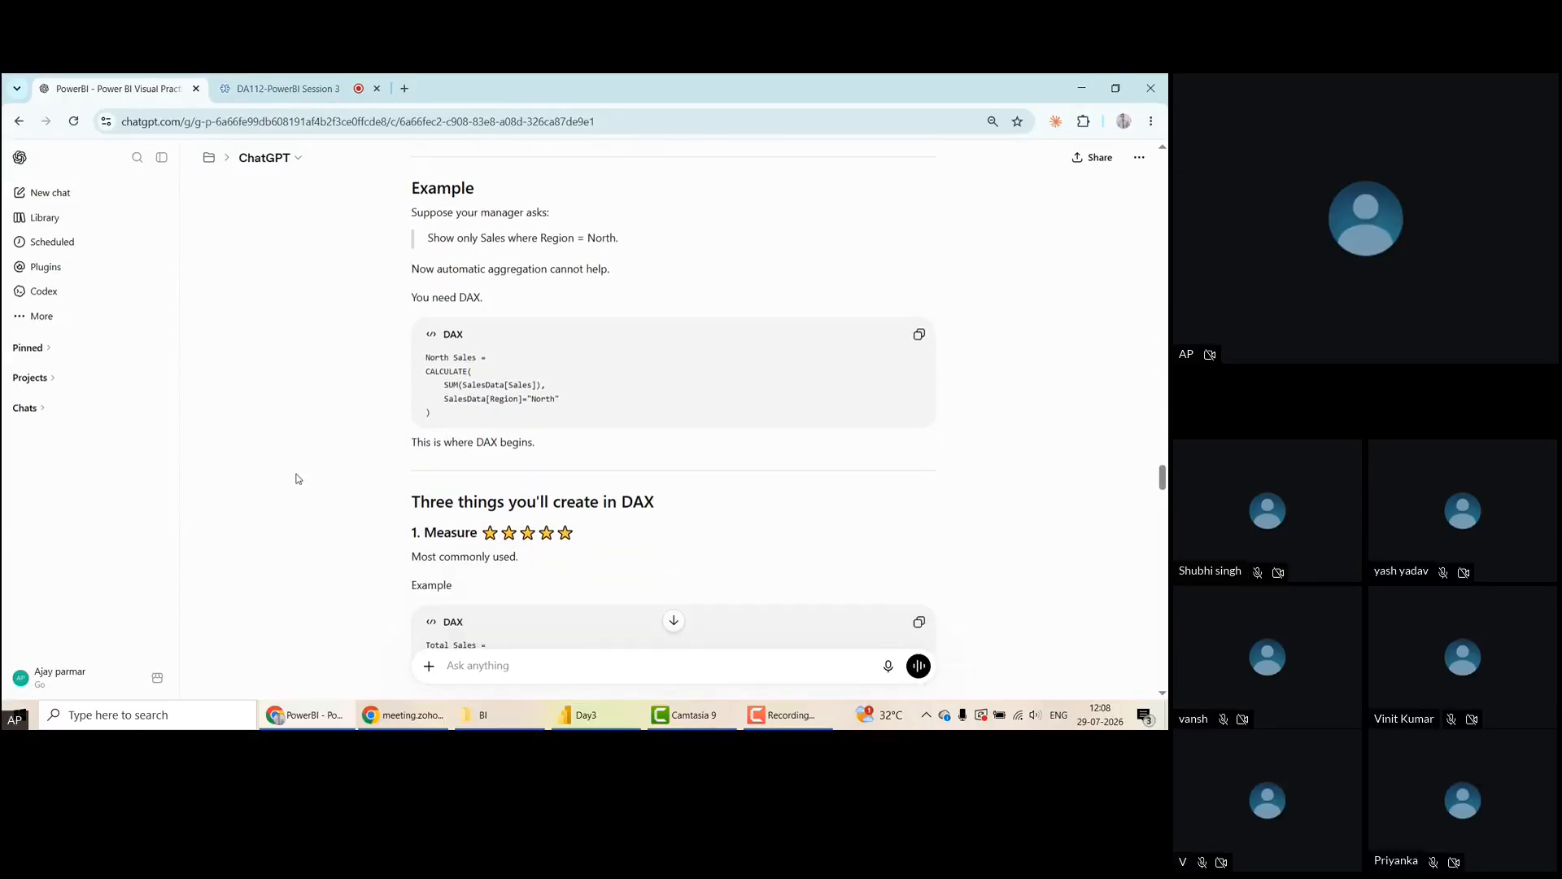
scroll(297, 478, down, 3)
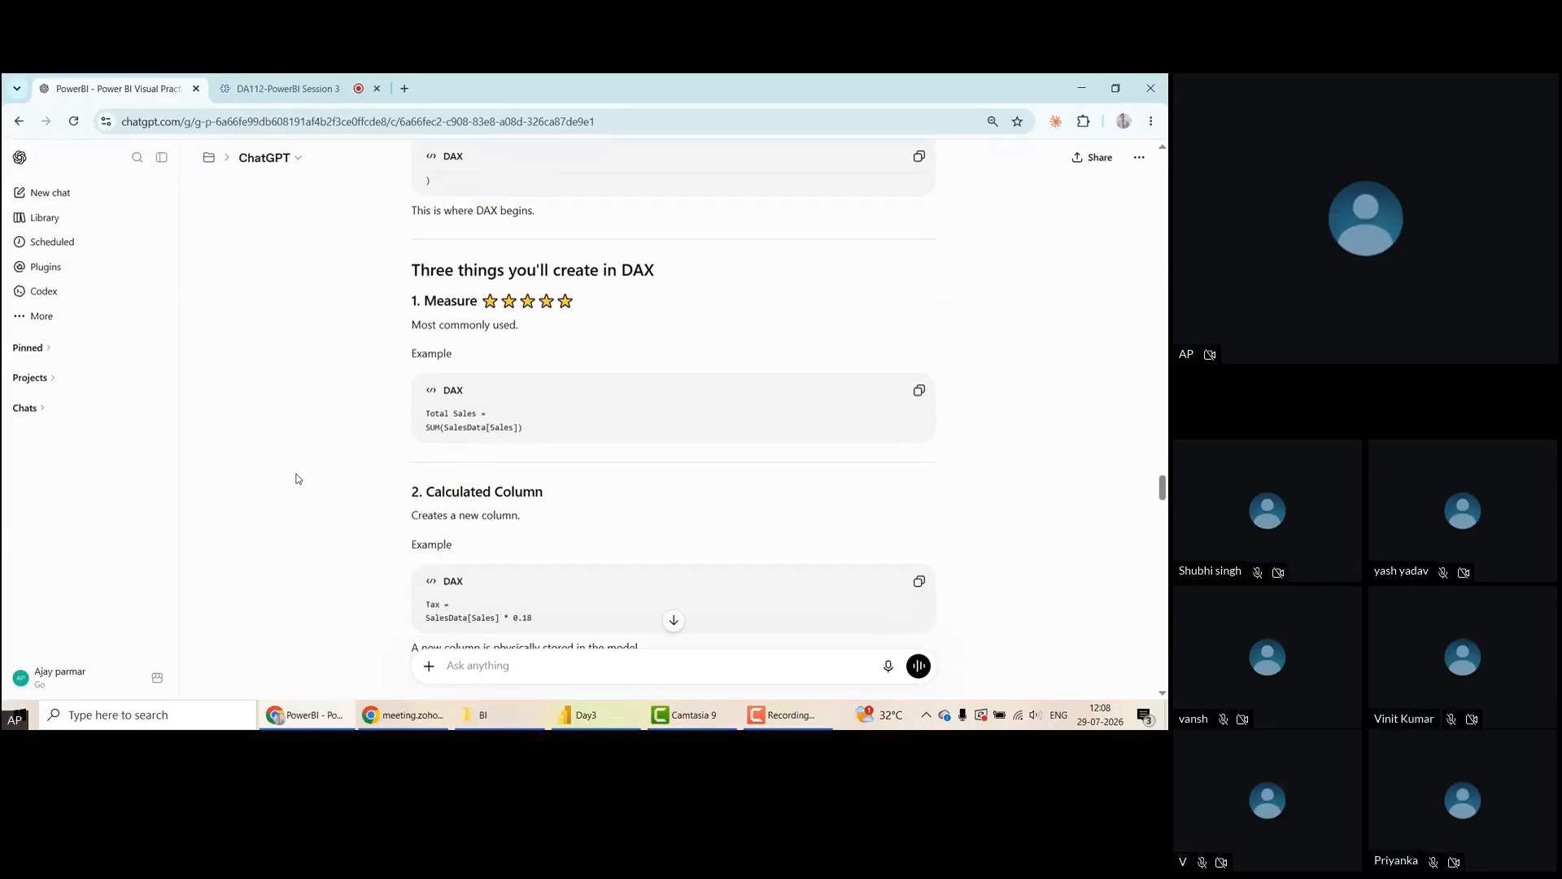
scroll(297, 479, down, 6)
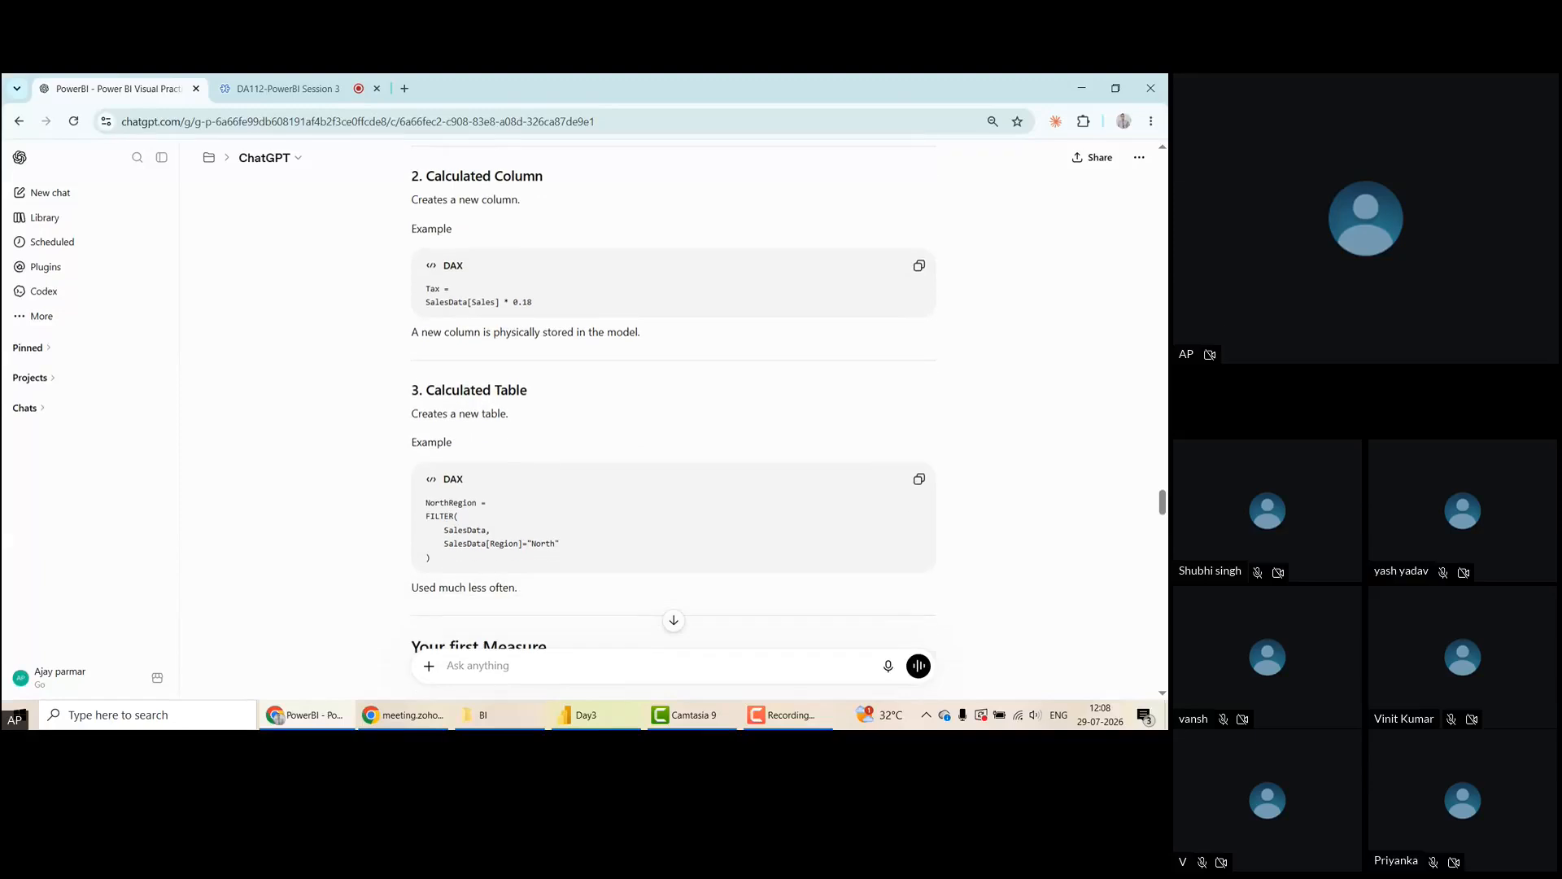
scroll(297, 478, down, 5)
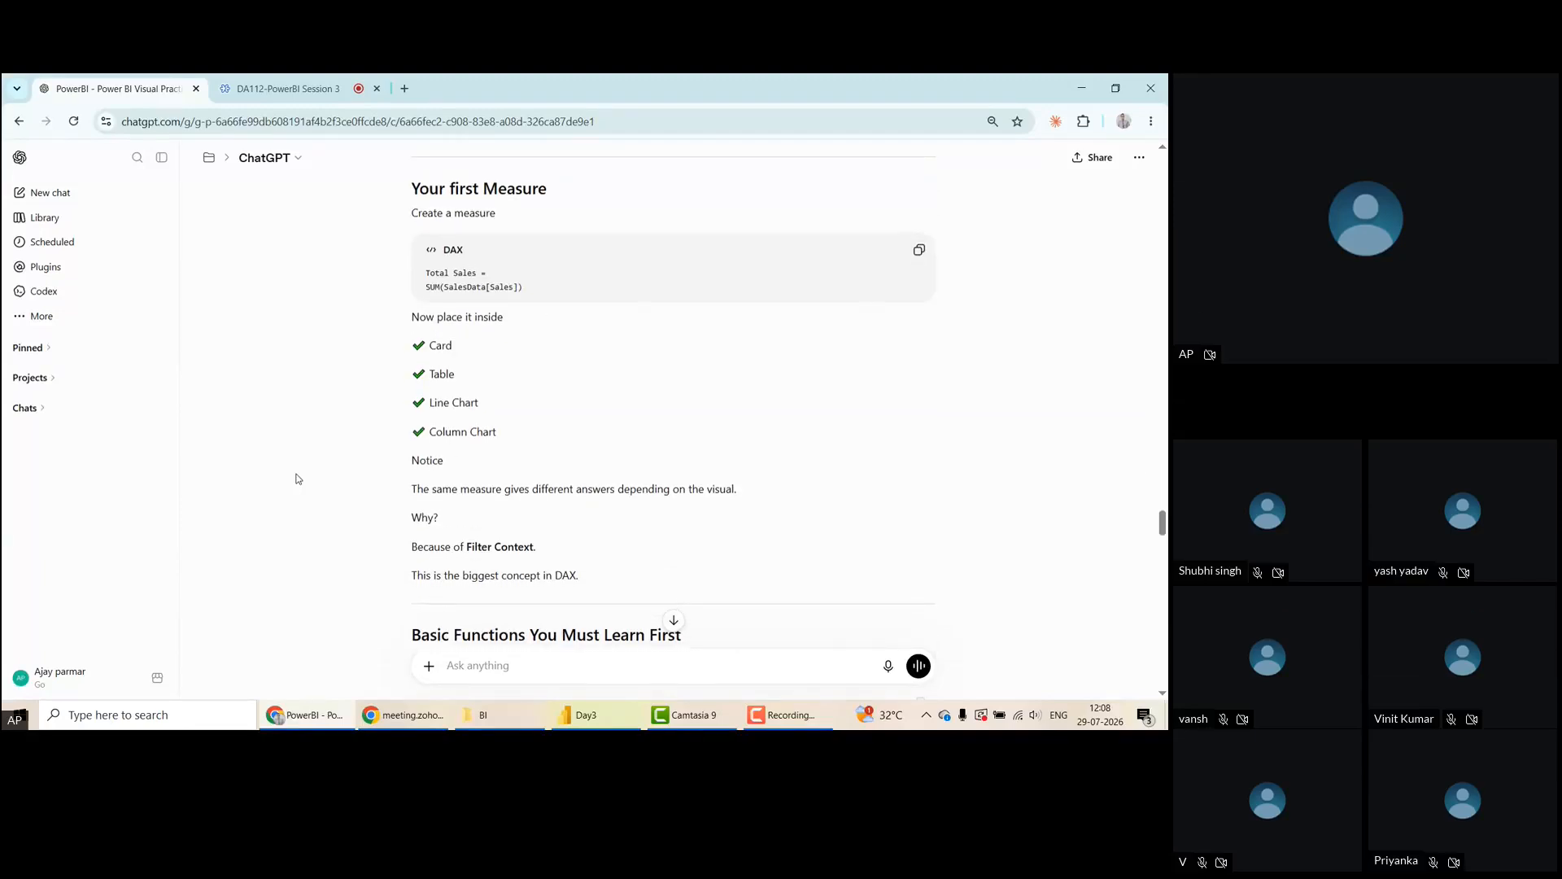
scroll(296, 478, down, 1)
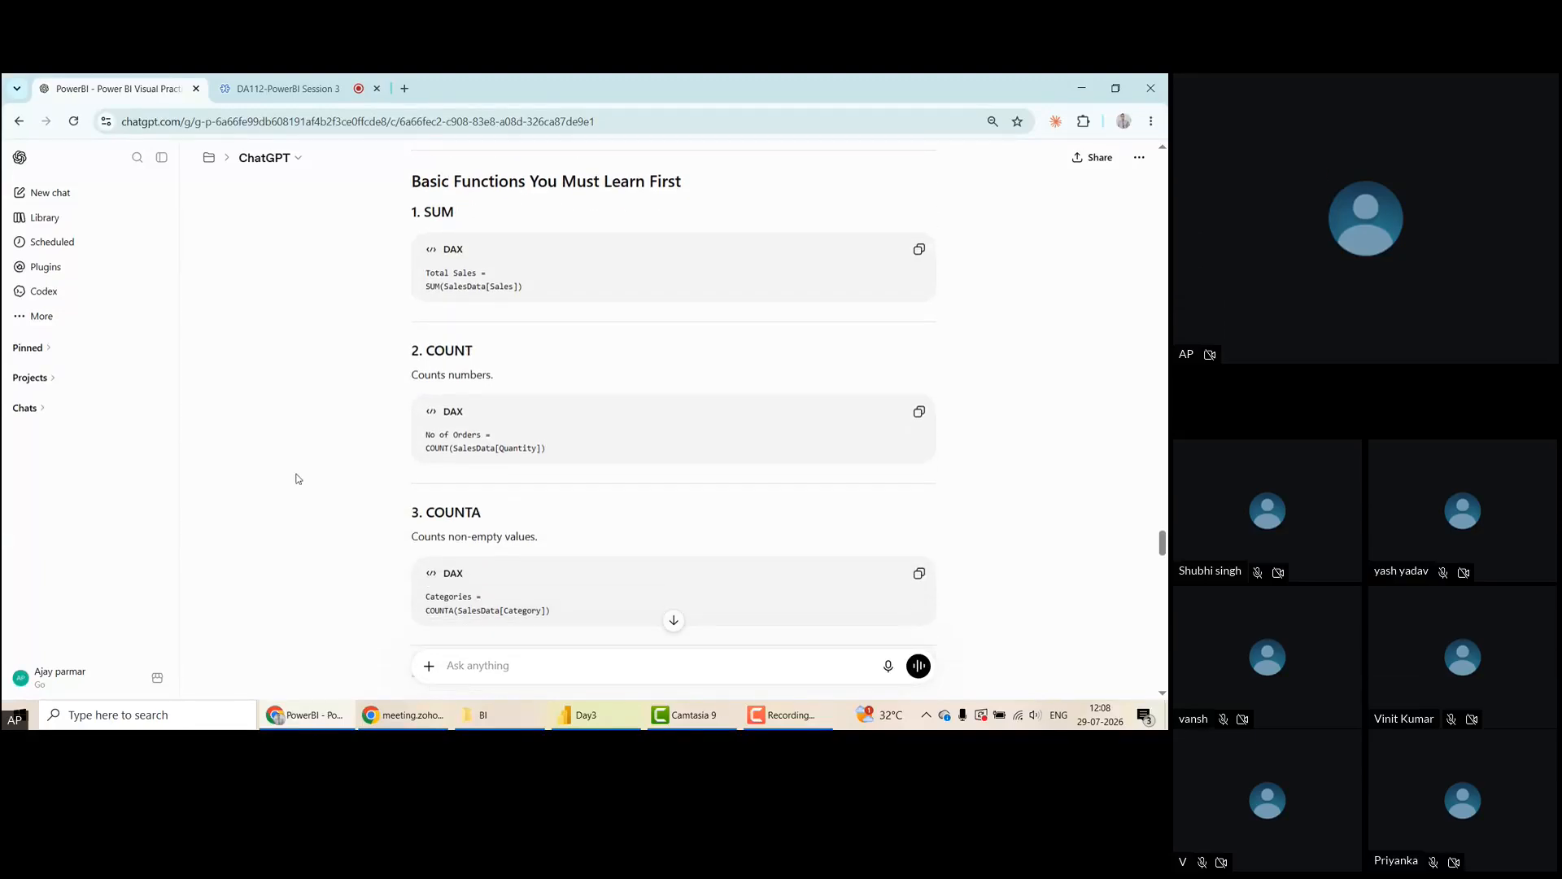
click(161, 157)
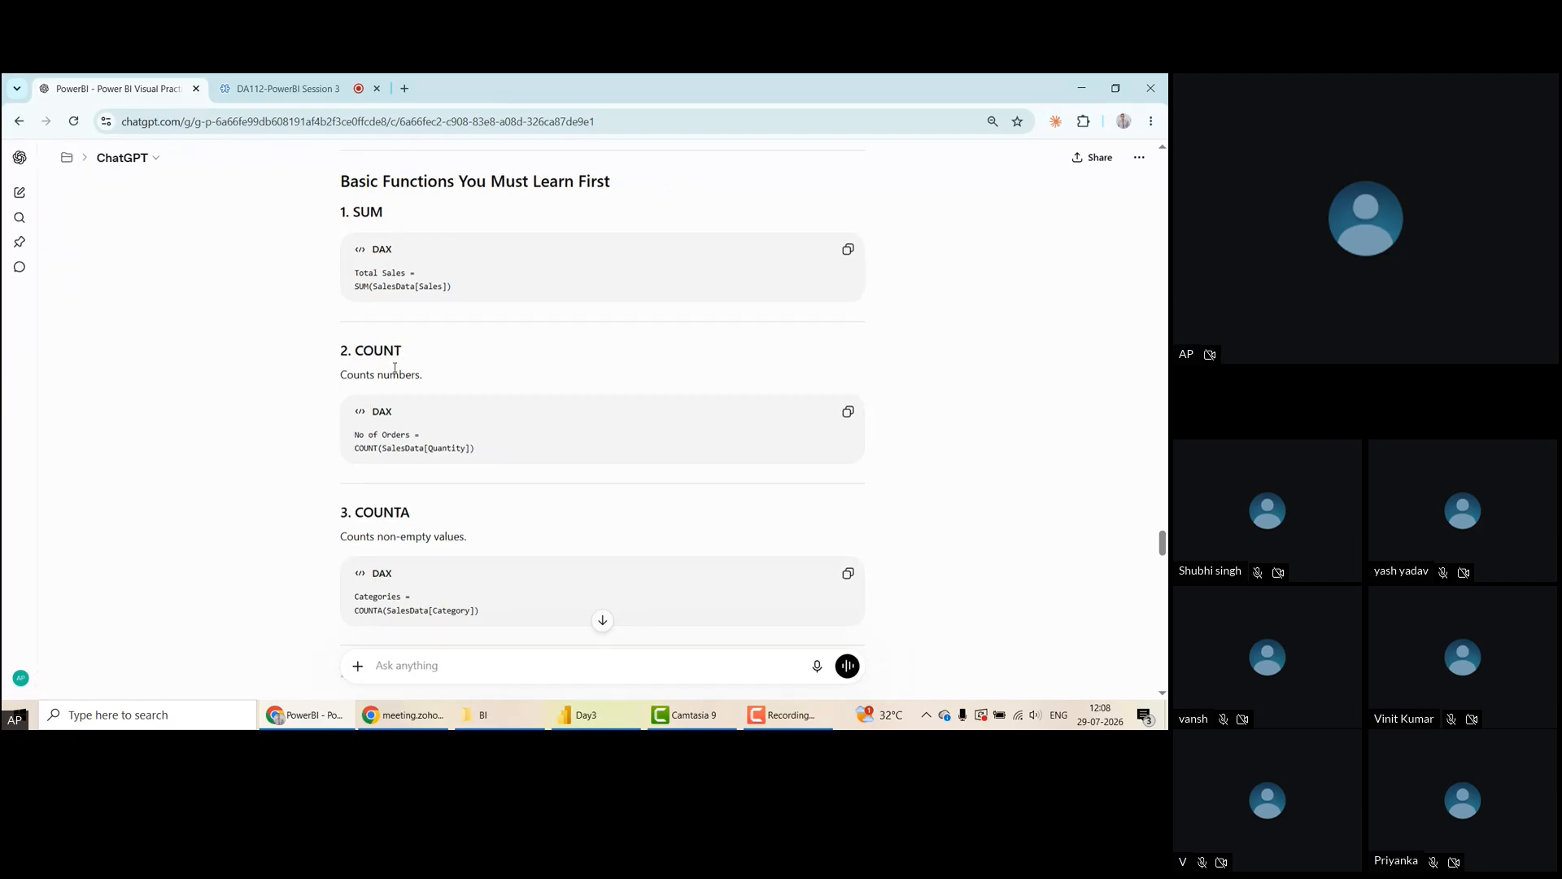
key(alt+Tab)
key(alt+Tab)
key(alt+Tab)
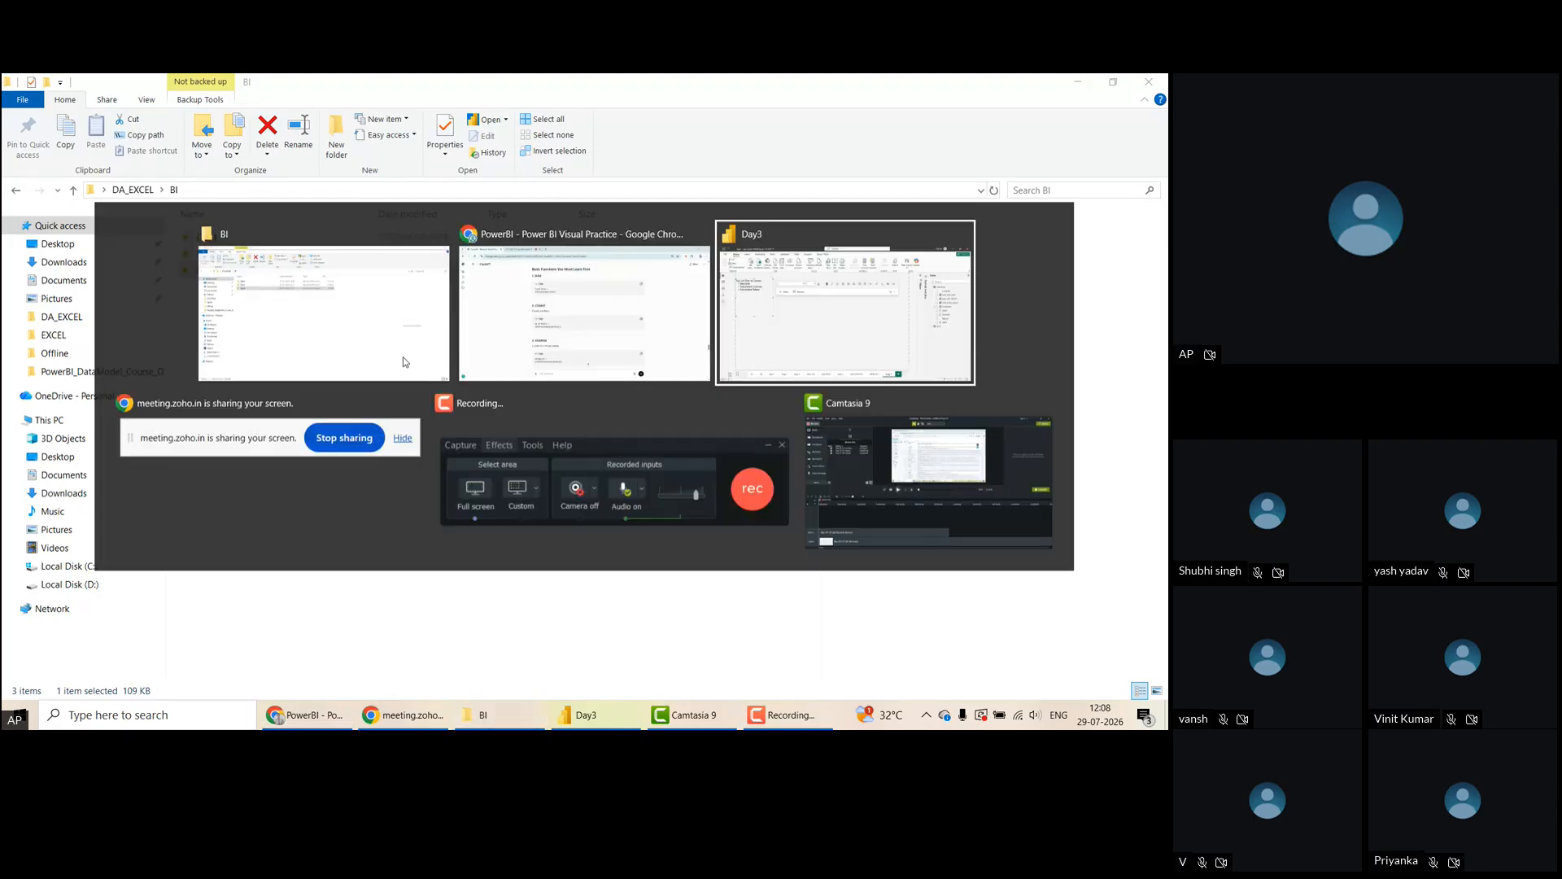
Rename the Page 5 tab to 'dax basics2'
click(346, 337)
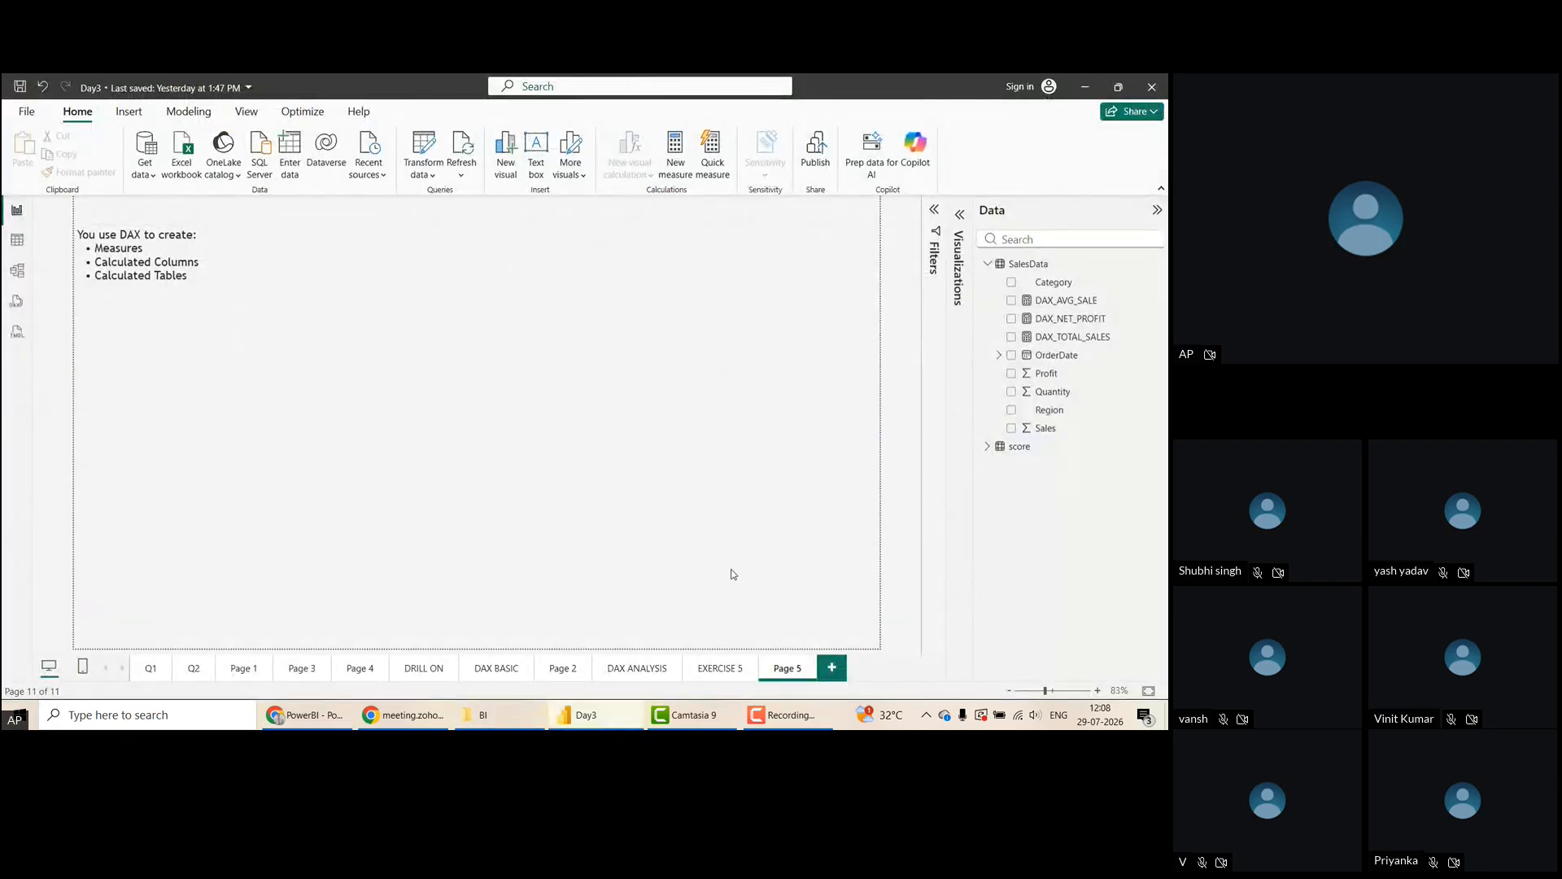
double_click(788, 670)
key(BackSpace)
key(BackSpace)
key(BackSpace)
text(dax basics2)
click(773, 600)
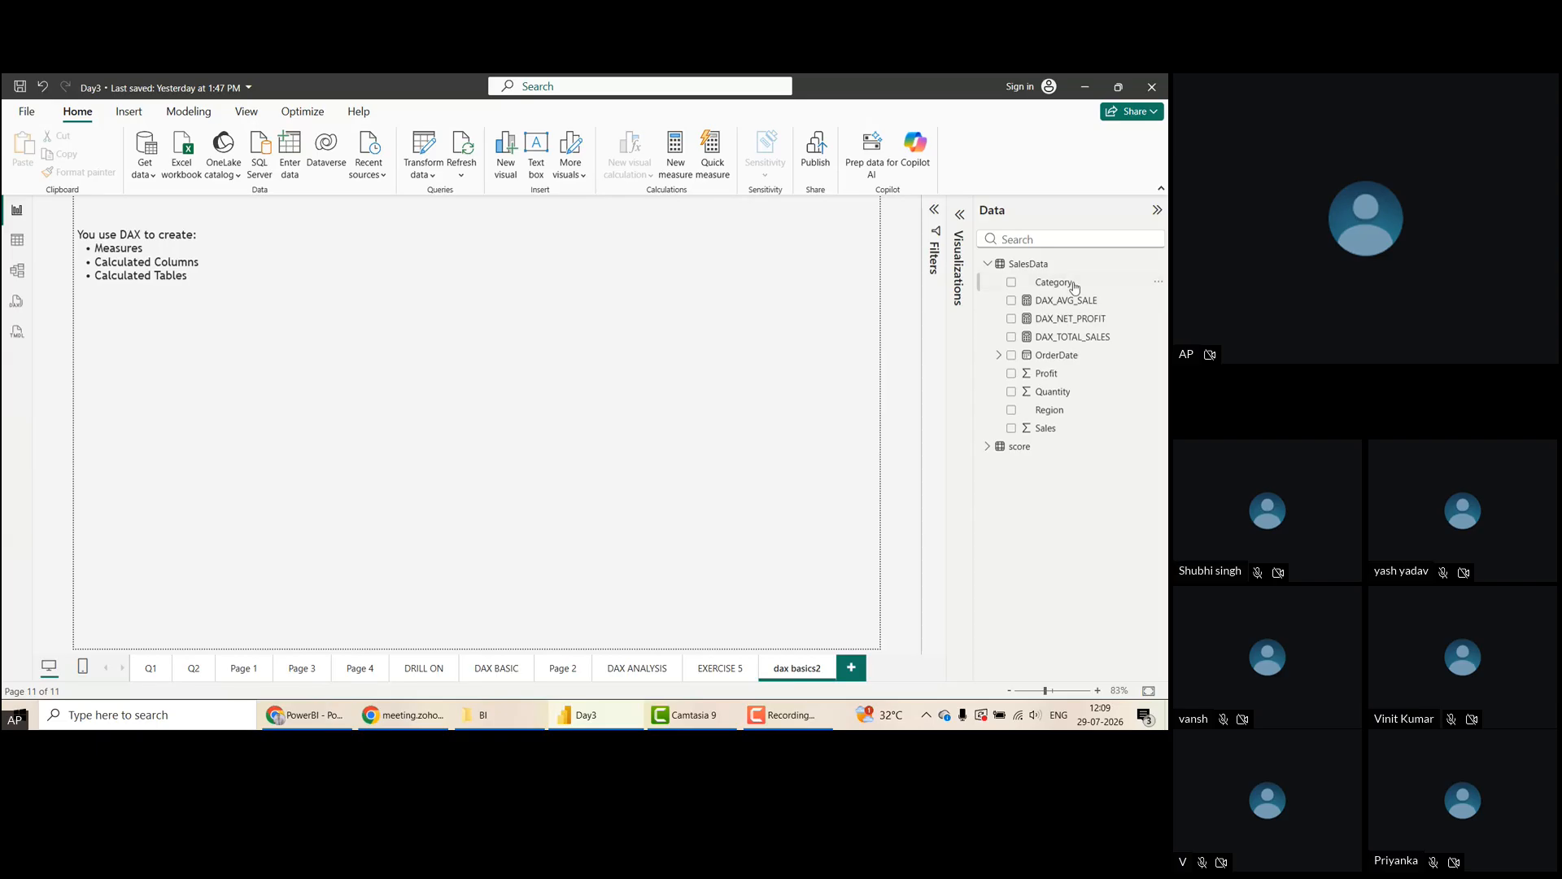
Check the DAX_AVG_SALE formula, then expand and select the score table
click(1054, 301)
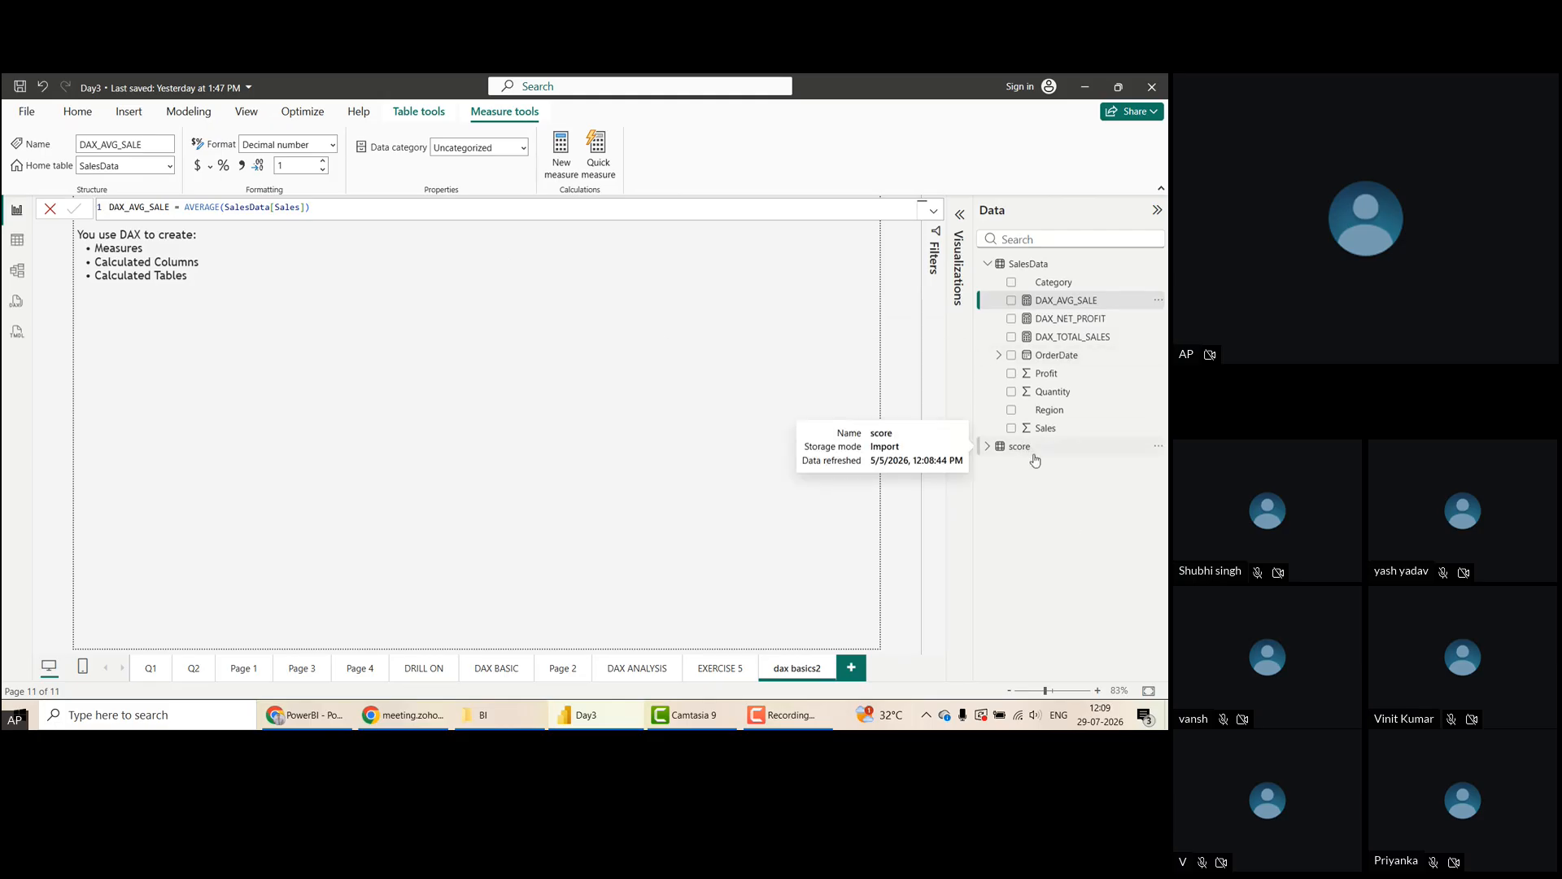
click(988, 447)
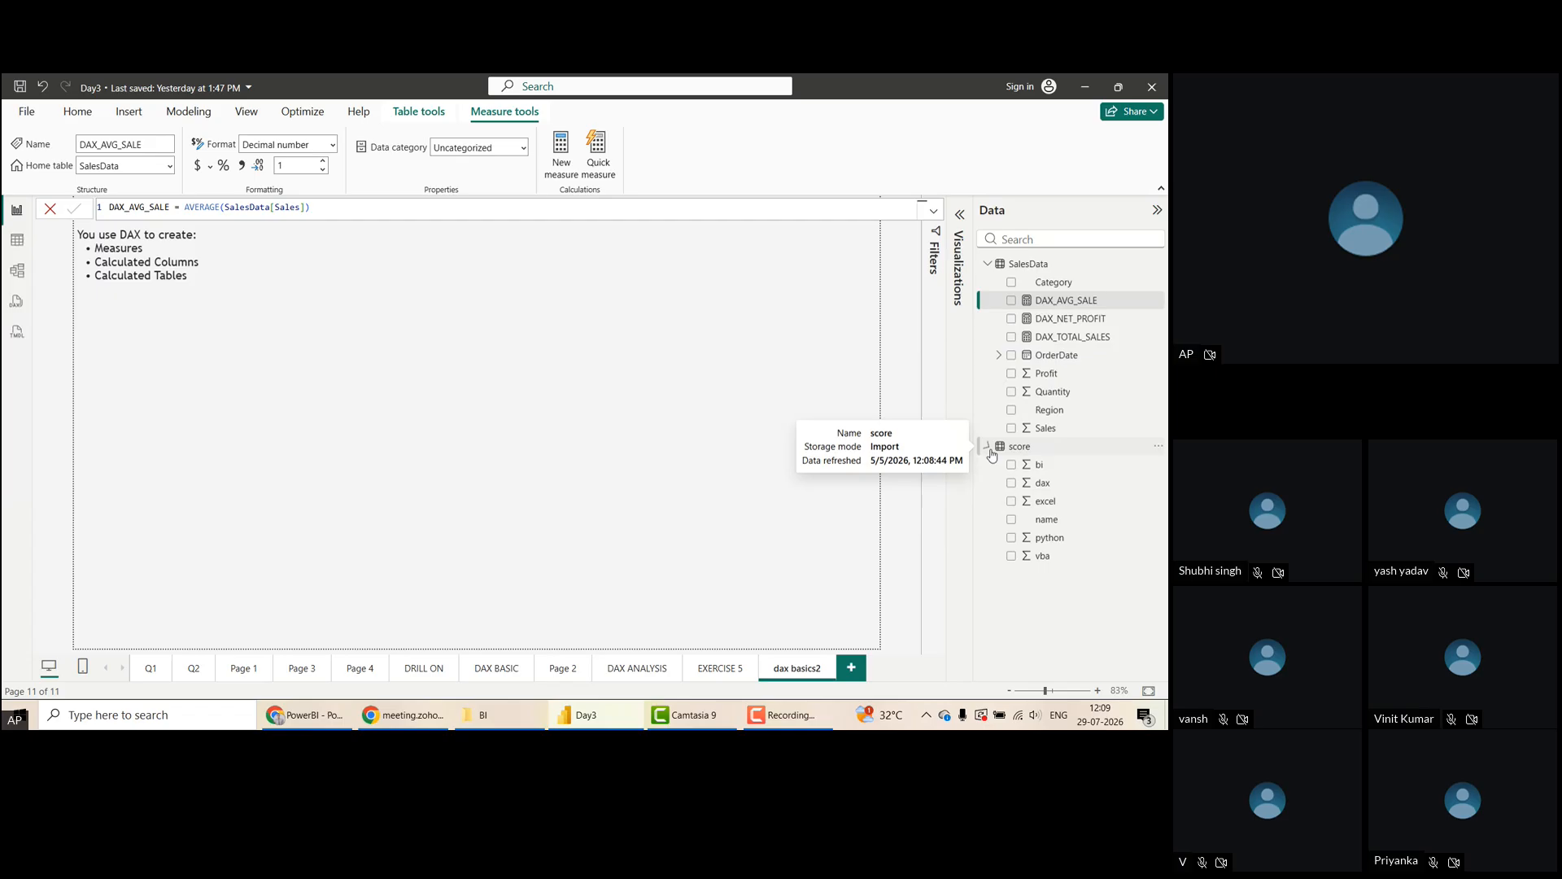
click(1034, 449)
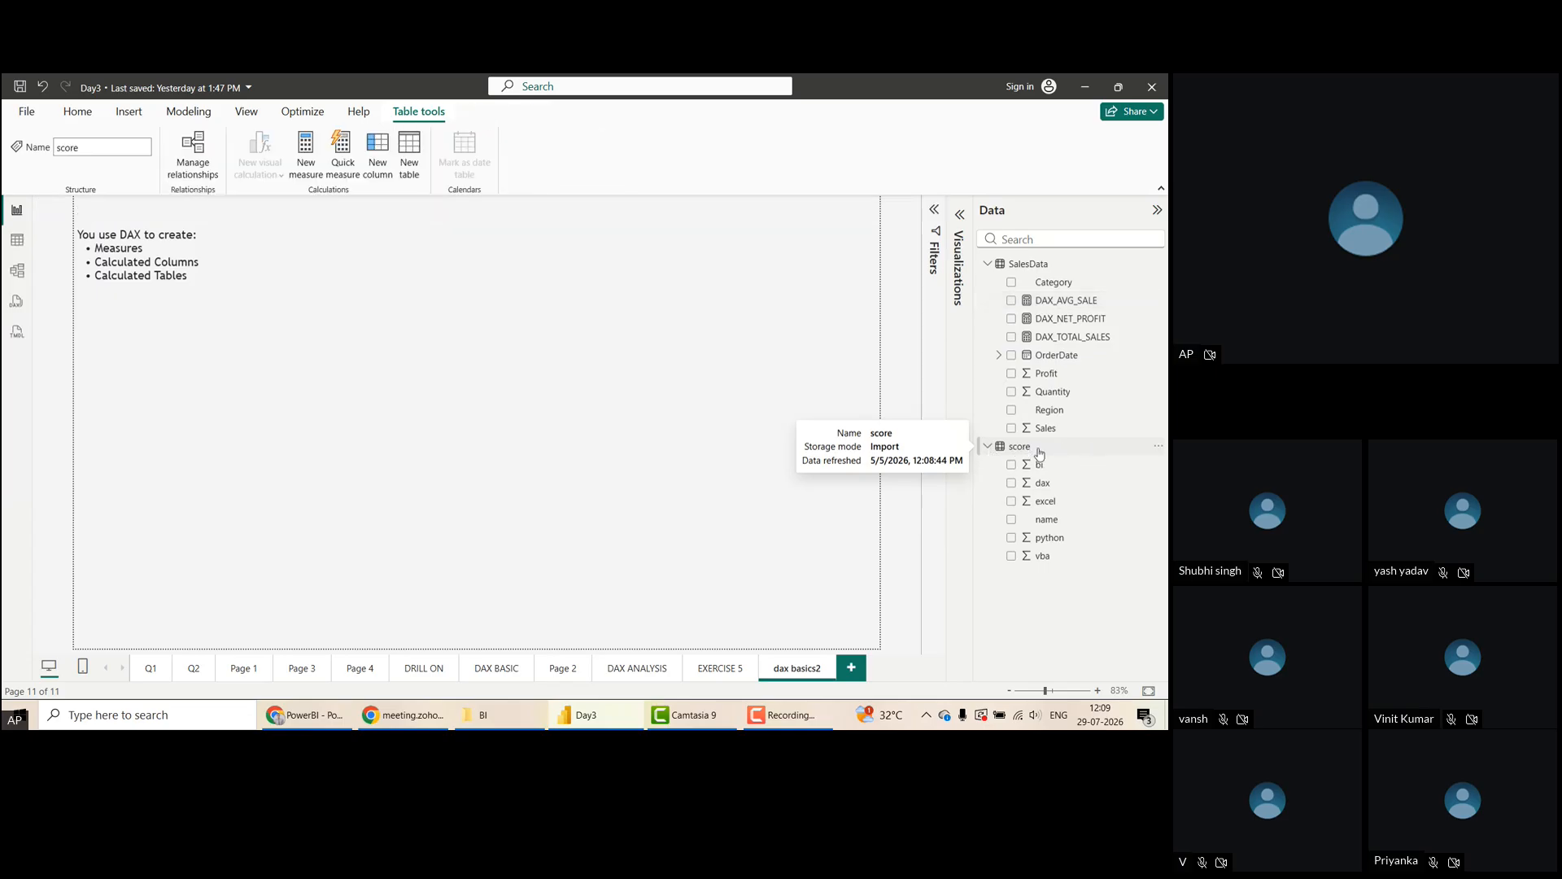
Create a measure dax_dummy = sum(SalesData[Quantity]) in the score table
click(306, 151)
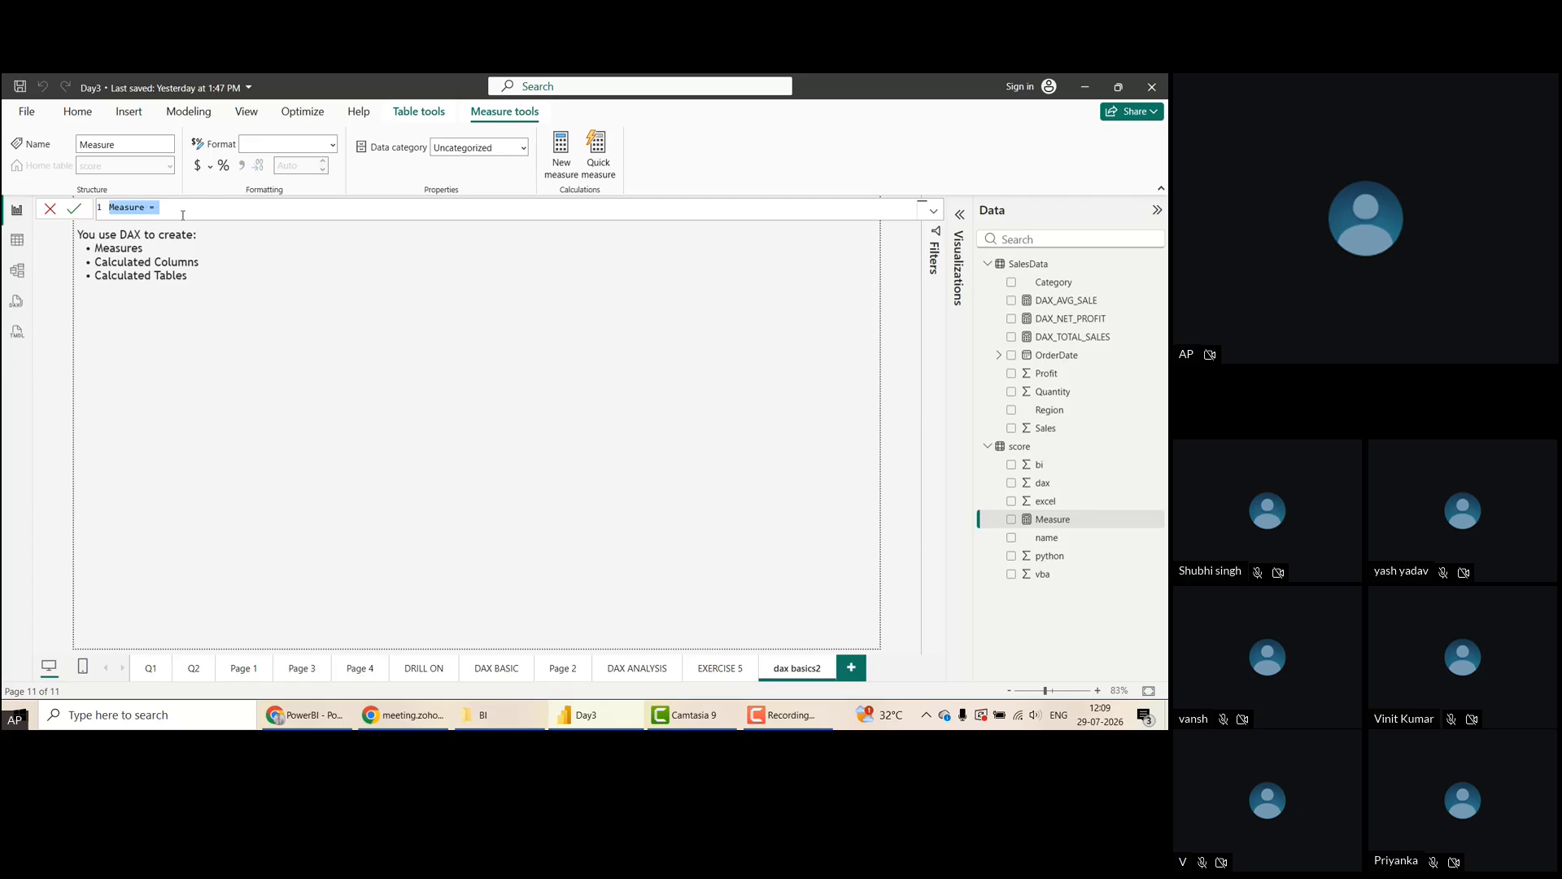
click(183, 216)
text(sum()
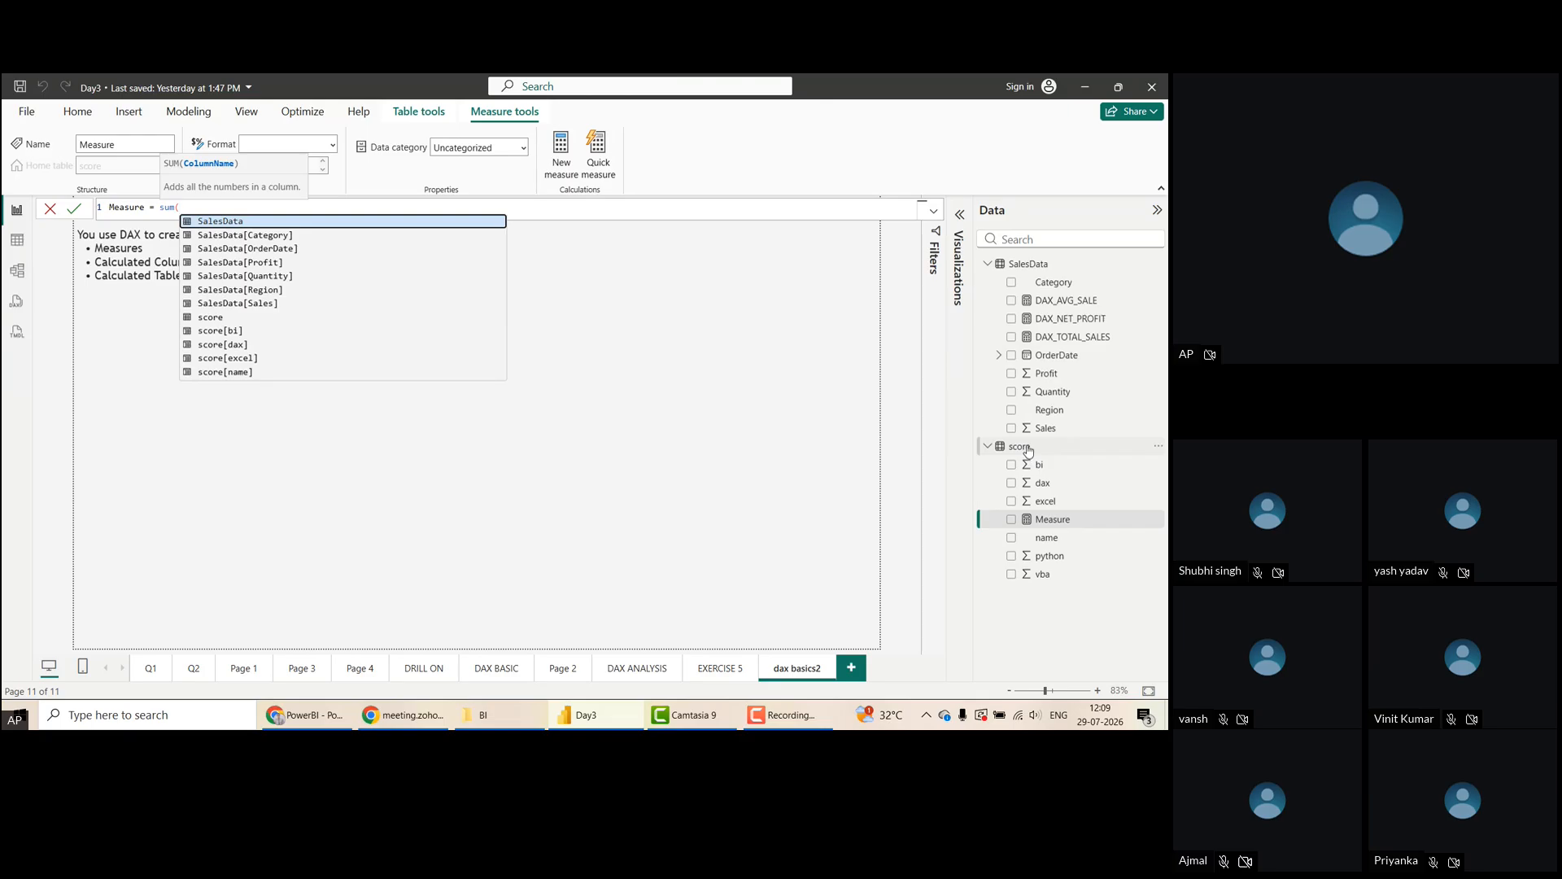
text(sales)
key(Down)
key(Down)
key(Down)
key(Down)
key(Tab)
text())
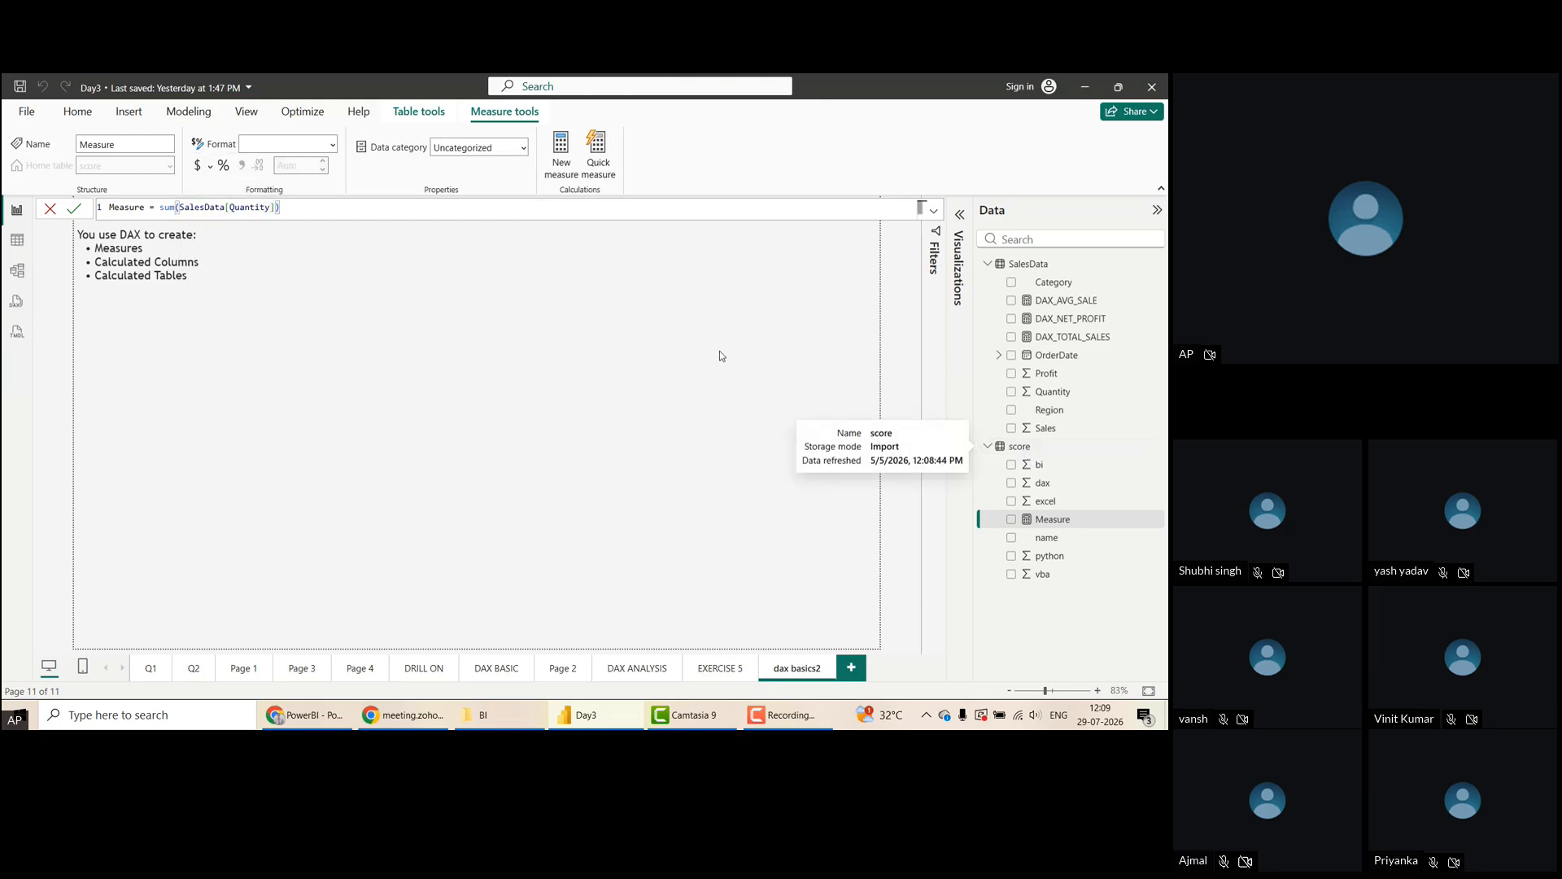
double_click(126, 206)
text(dummy)
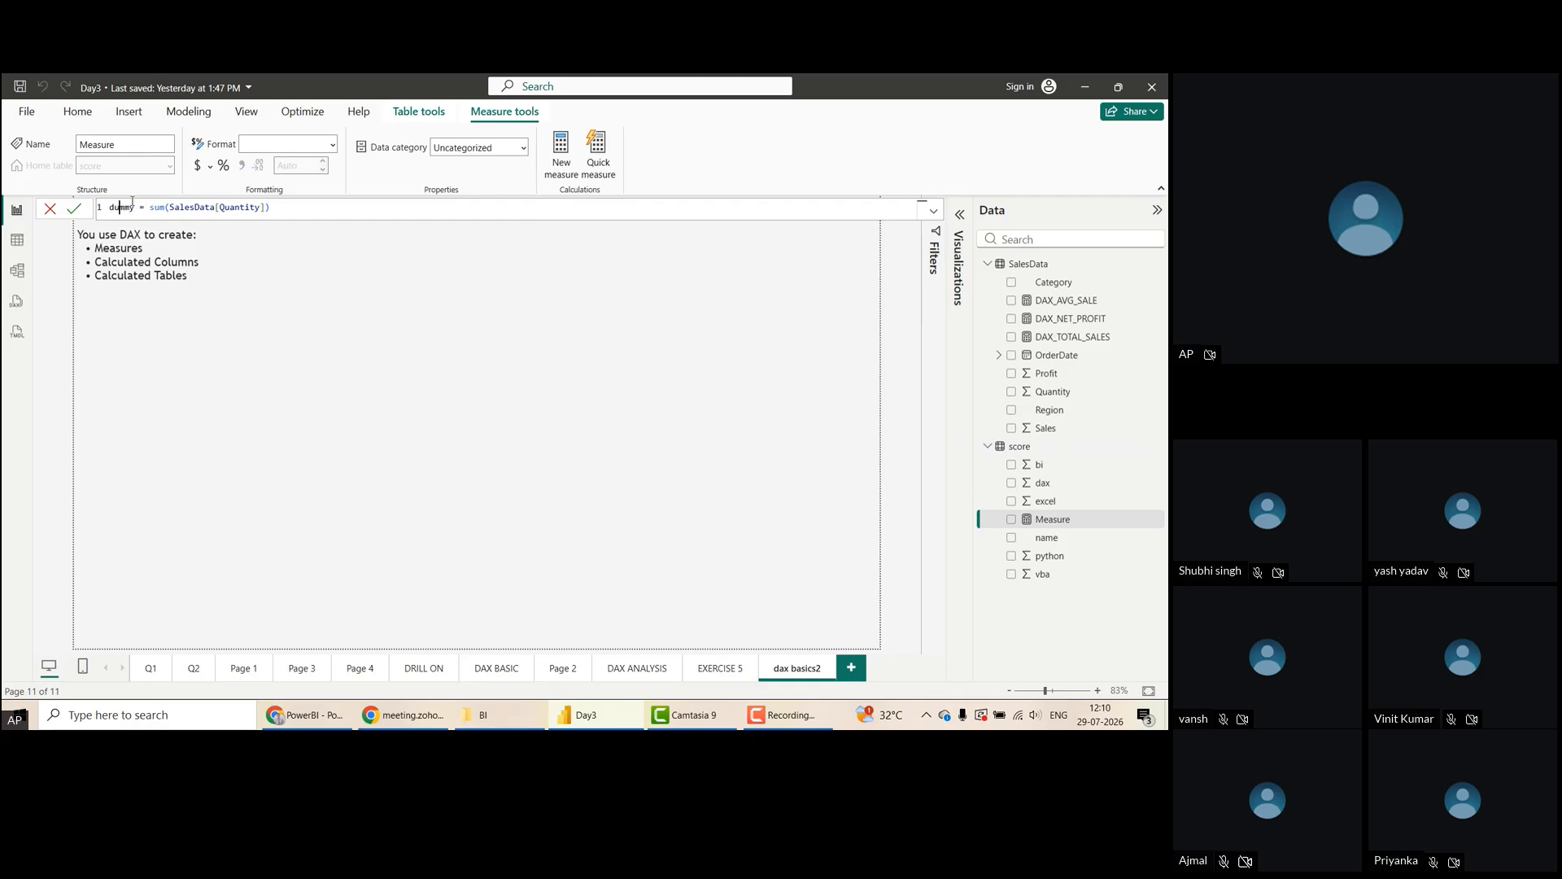
text(dax_)
key(Return)
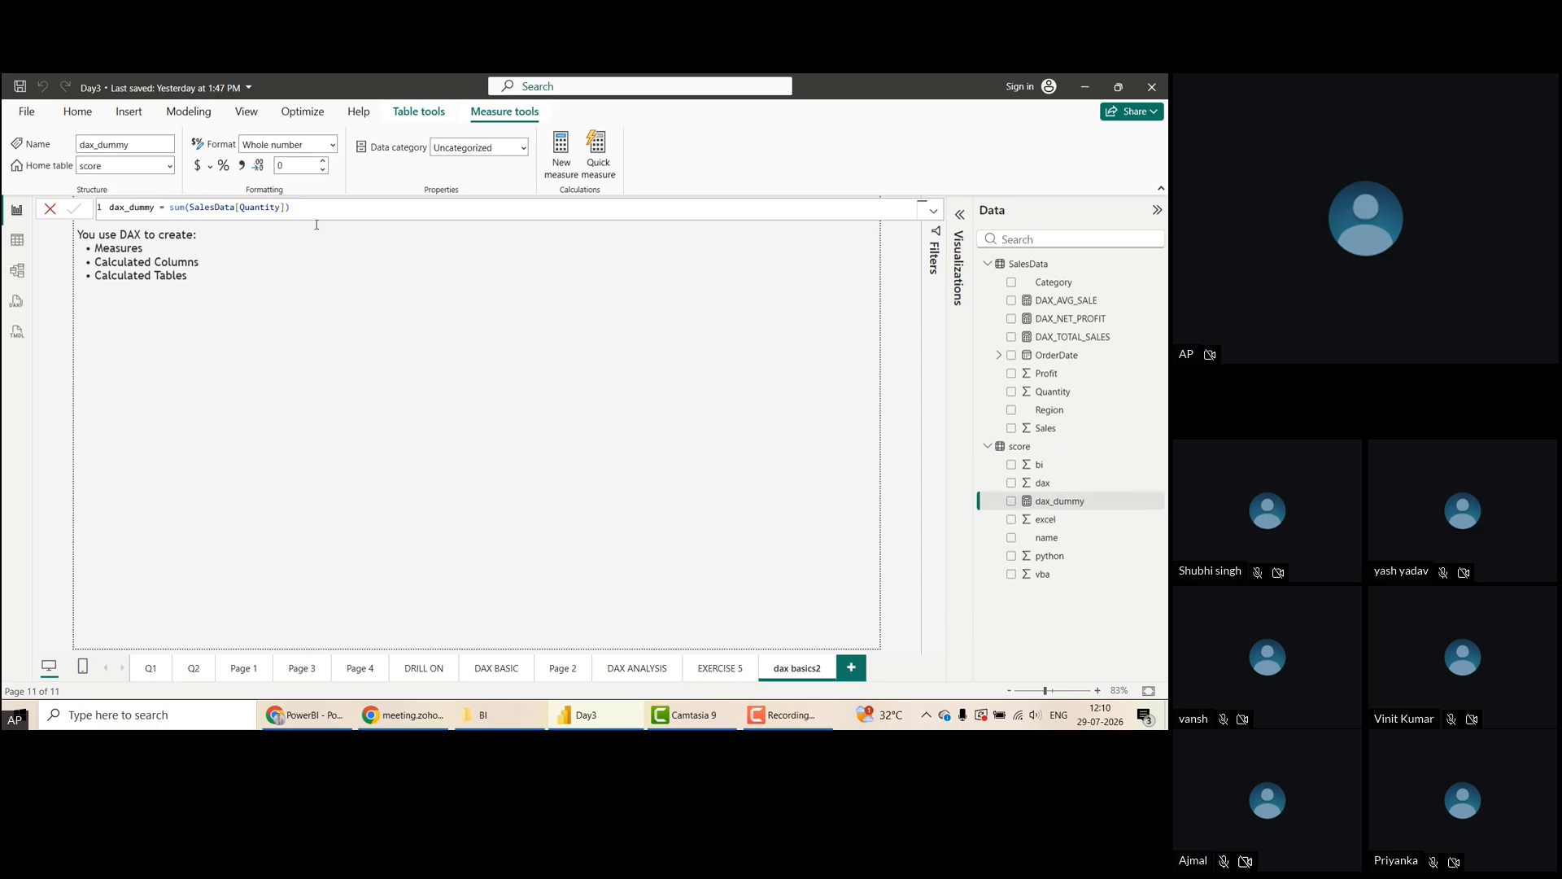
Reselect the dax_dummy measure to review its formula and search the fields for 'dax'
click(1065, 499)
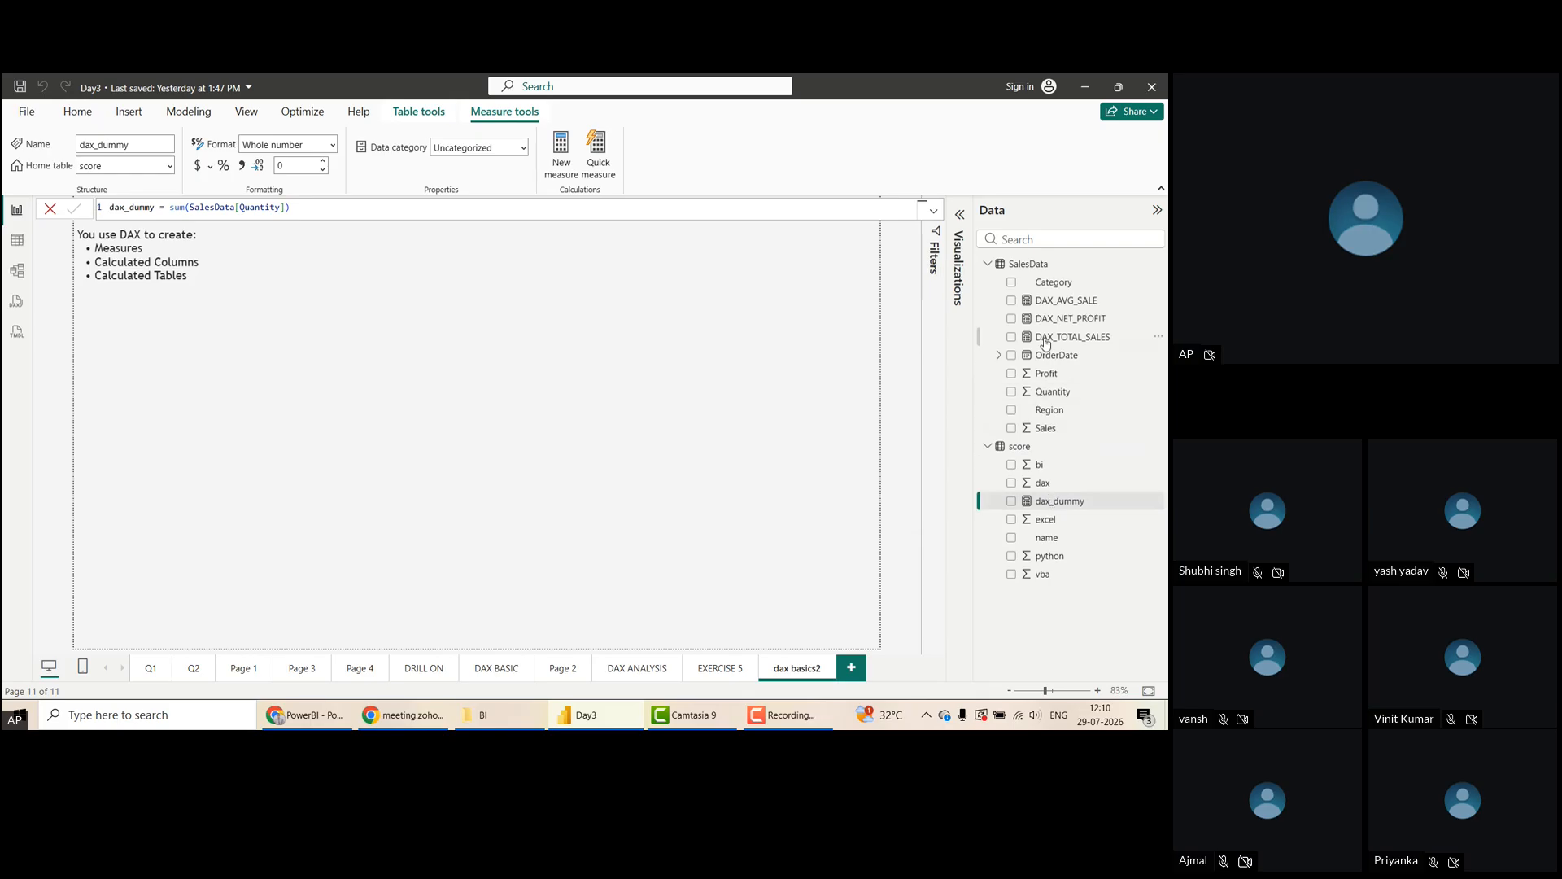
mouse_move(1030, 273)
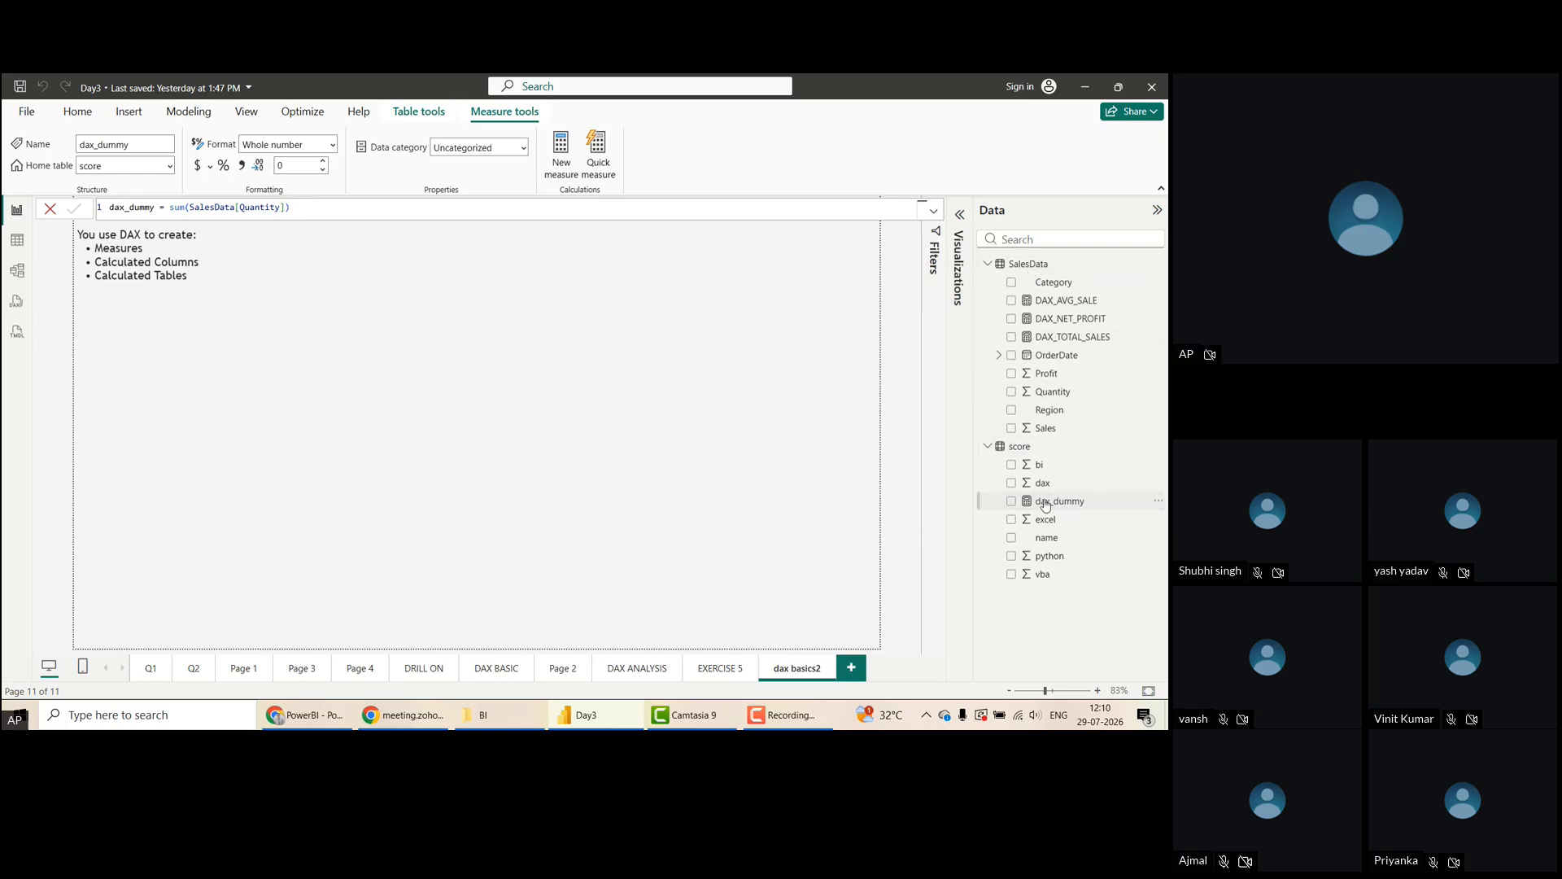
click(1024, 449)
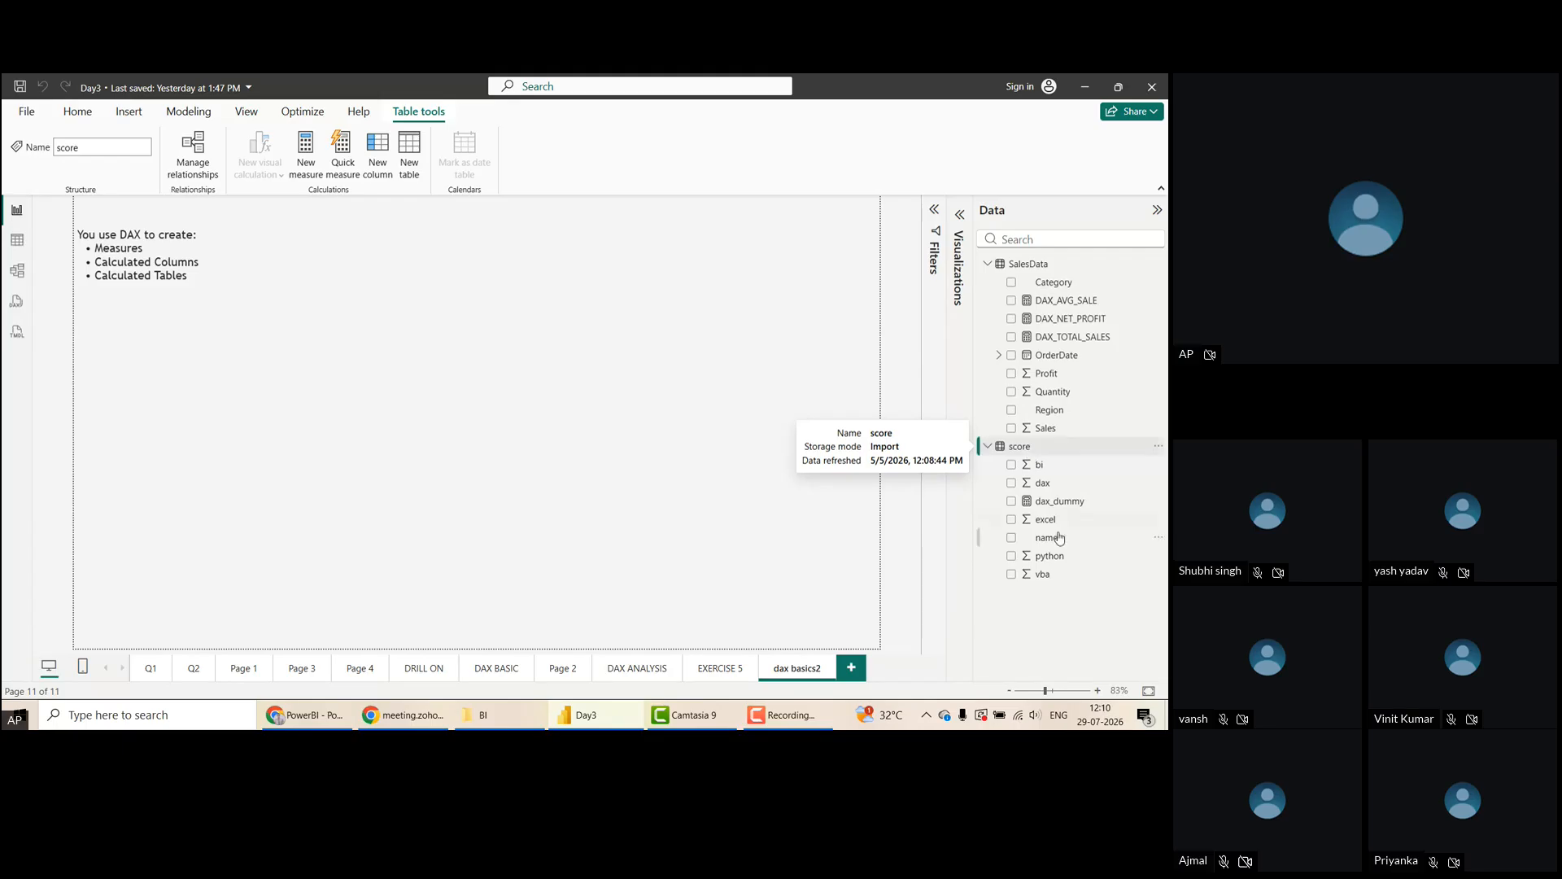
click(1062, 502)
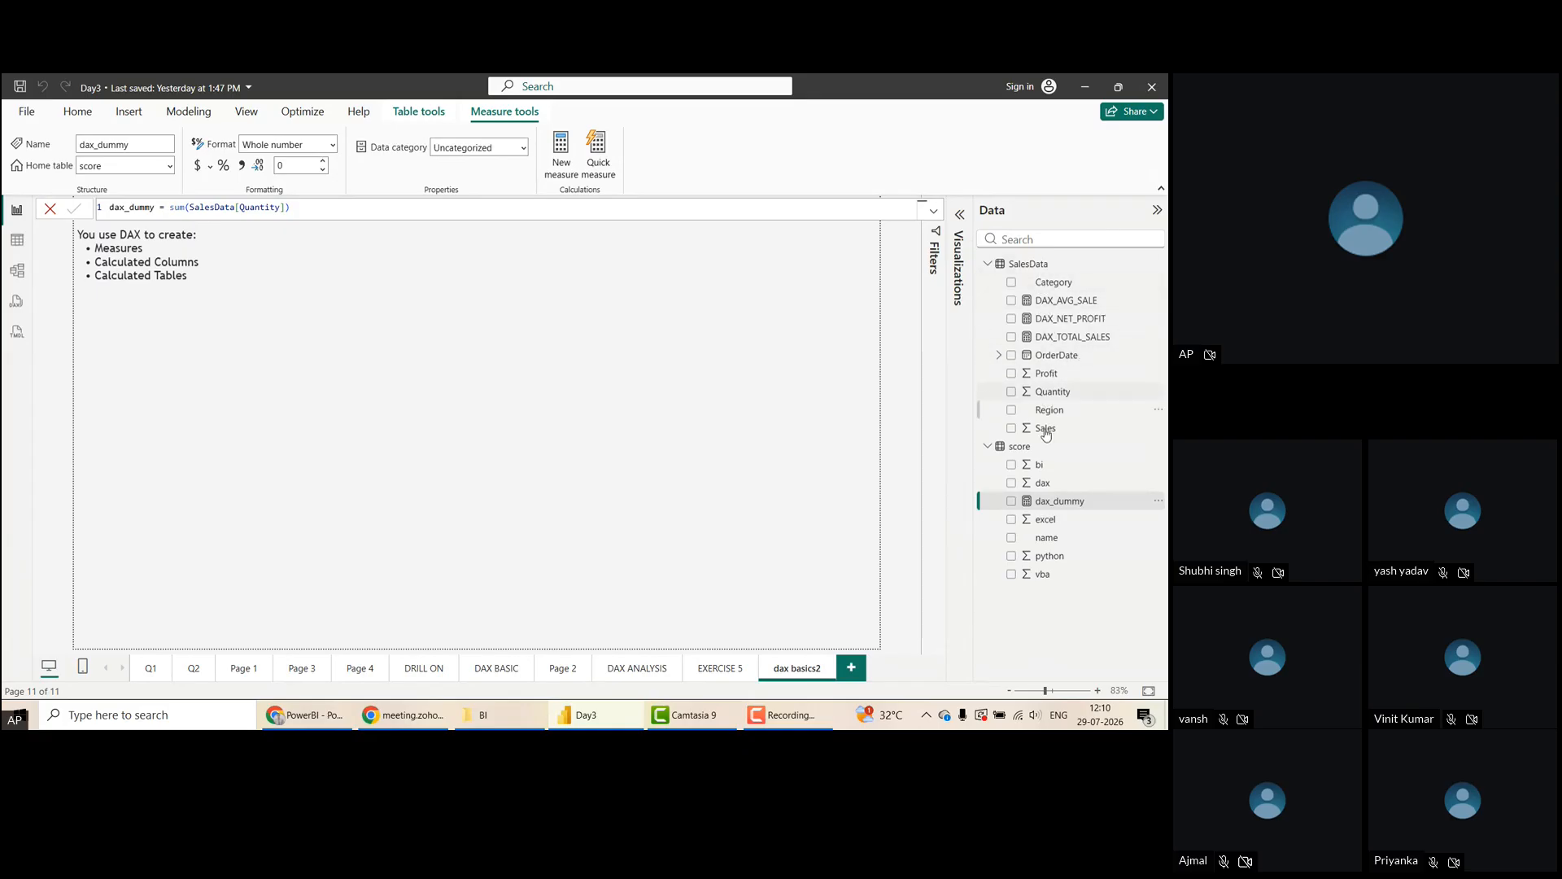
click(1040, 237)
text(dax)
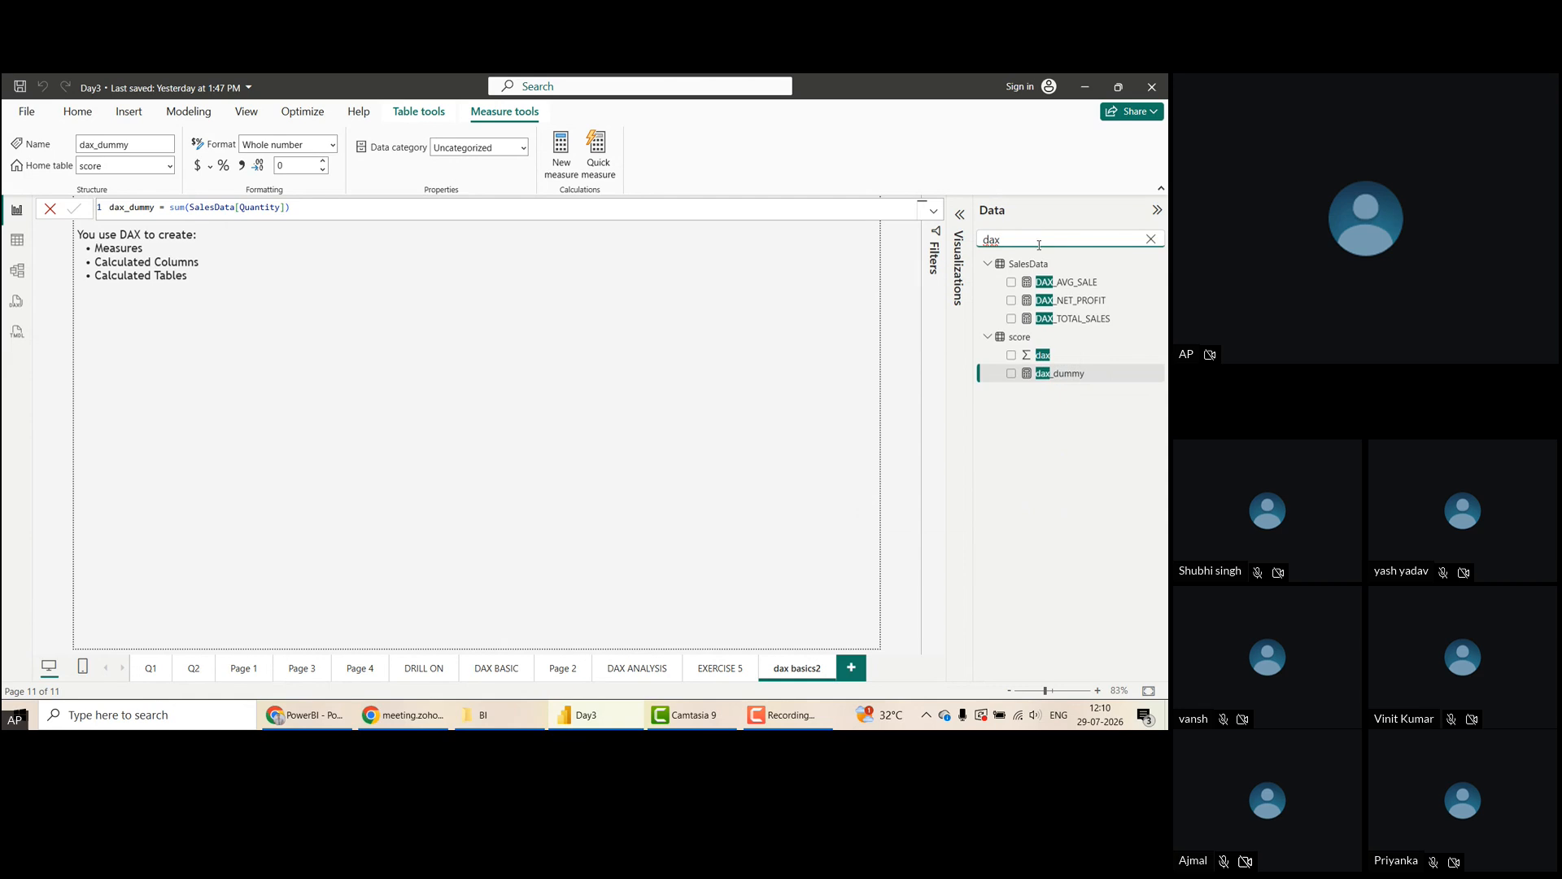
Change the dax_dummy measure's home table from score to SalesData
key(BackSpace)
key(BackSpace)
key(BackSpace)
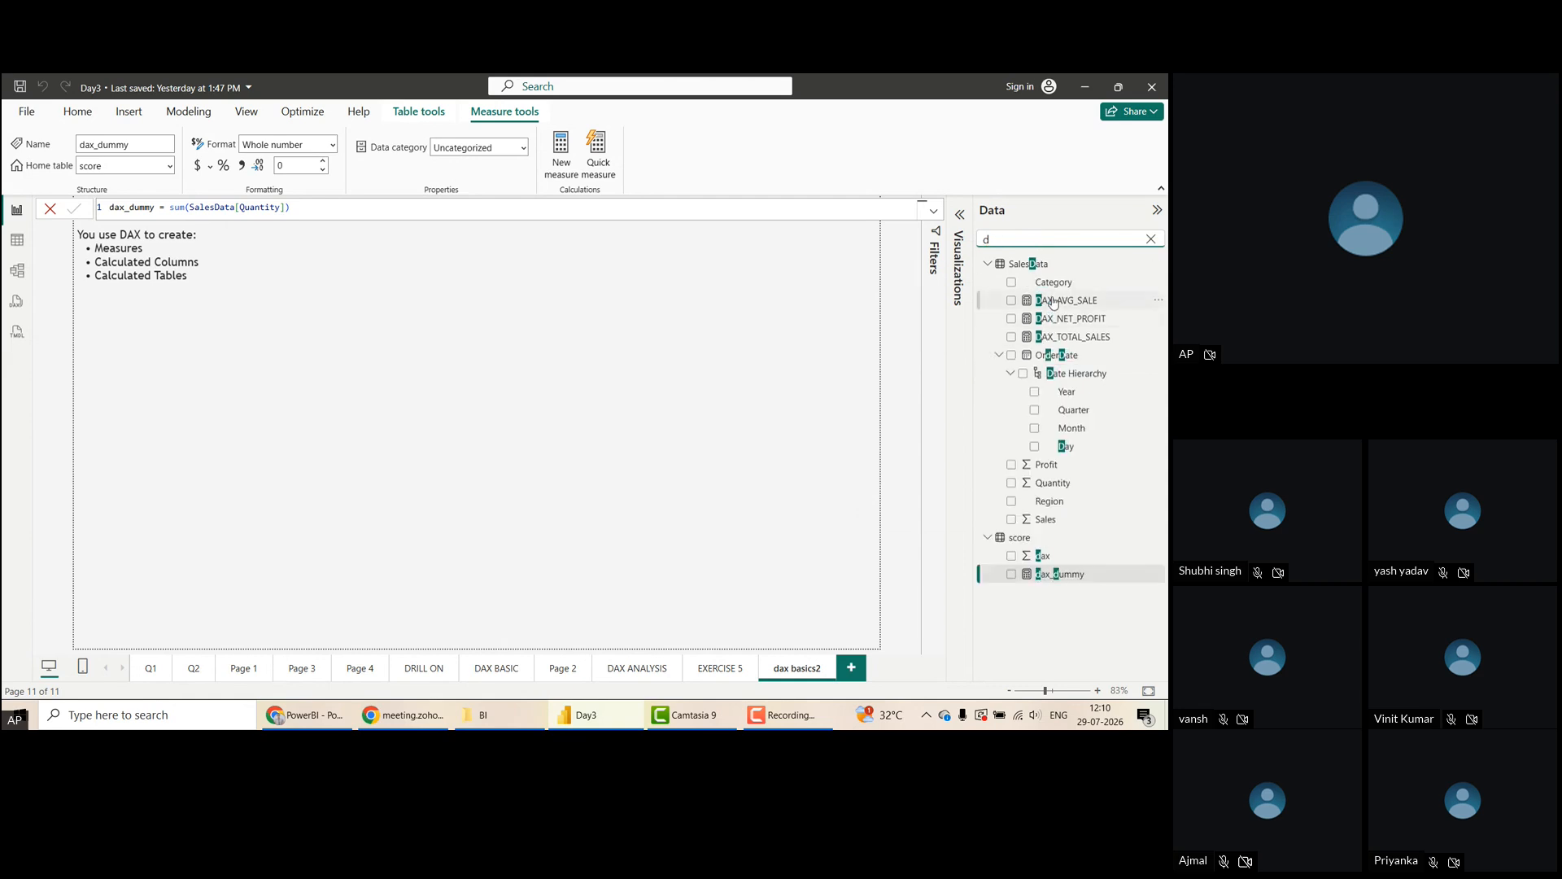
text(cate)
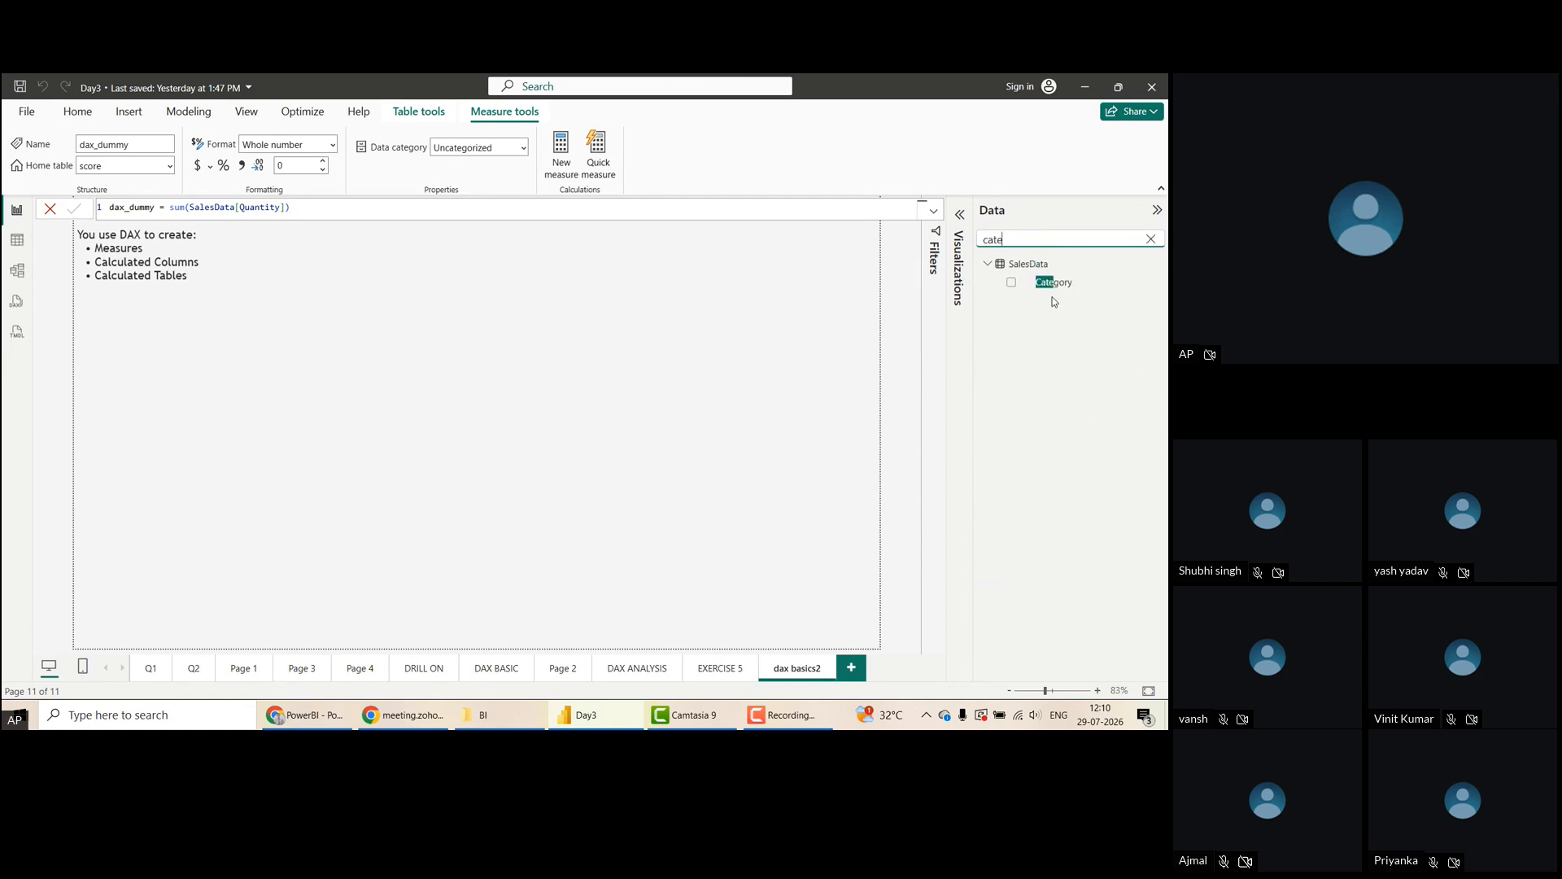
key(BackSpace)
key(BackSpace)
key(BackSpace)
key(BackSpace)
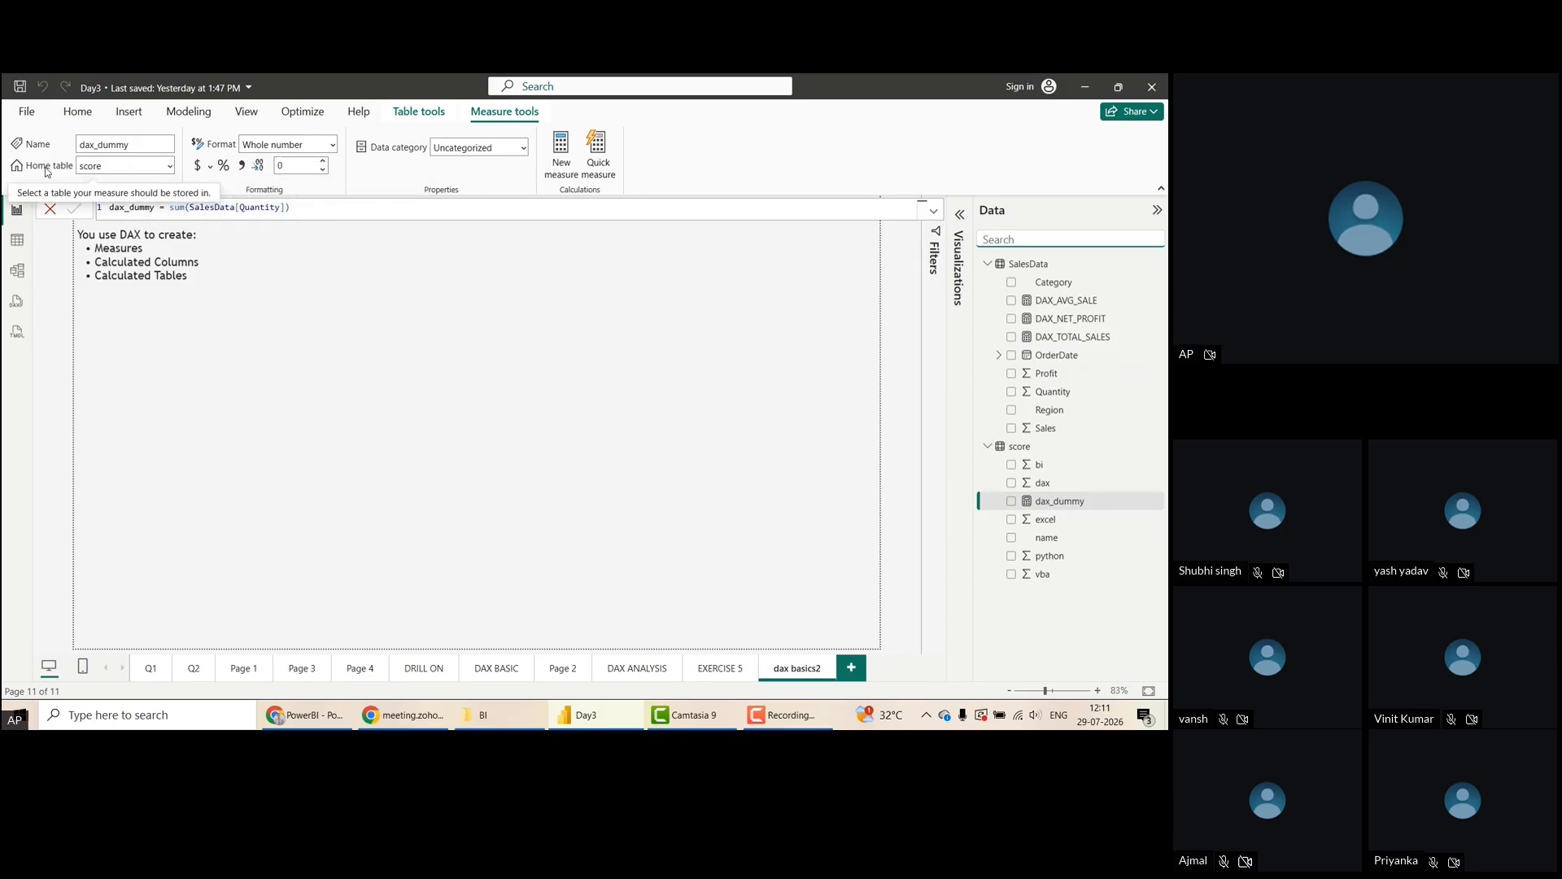
click(169, 166)
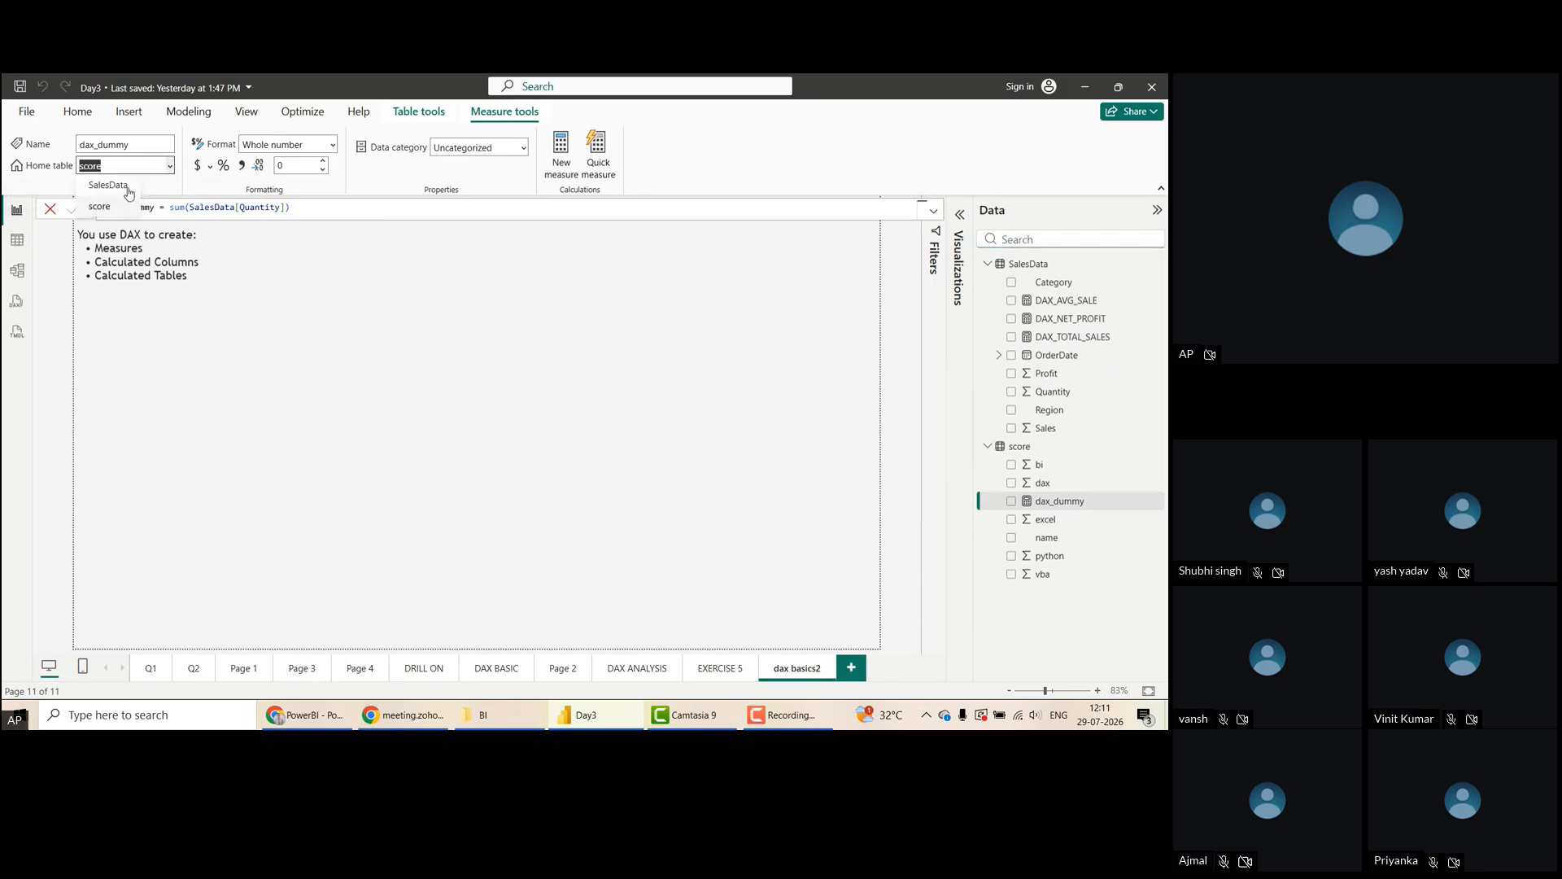
click(123, 192)
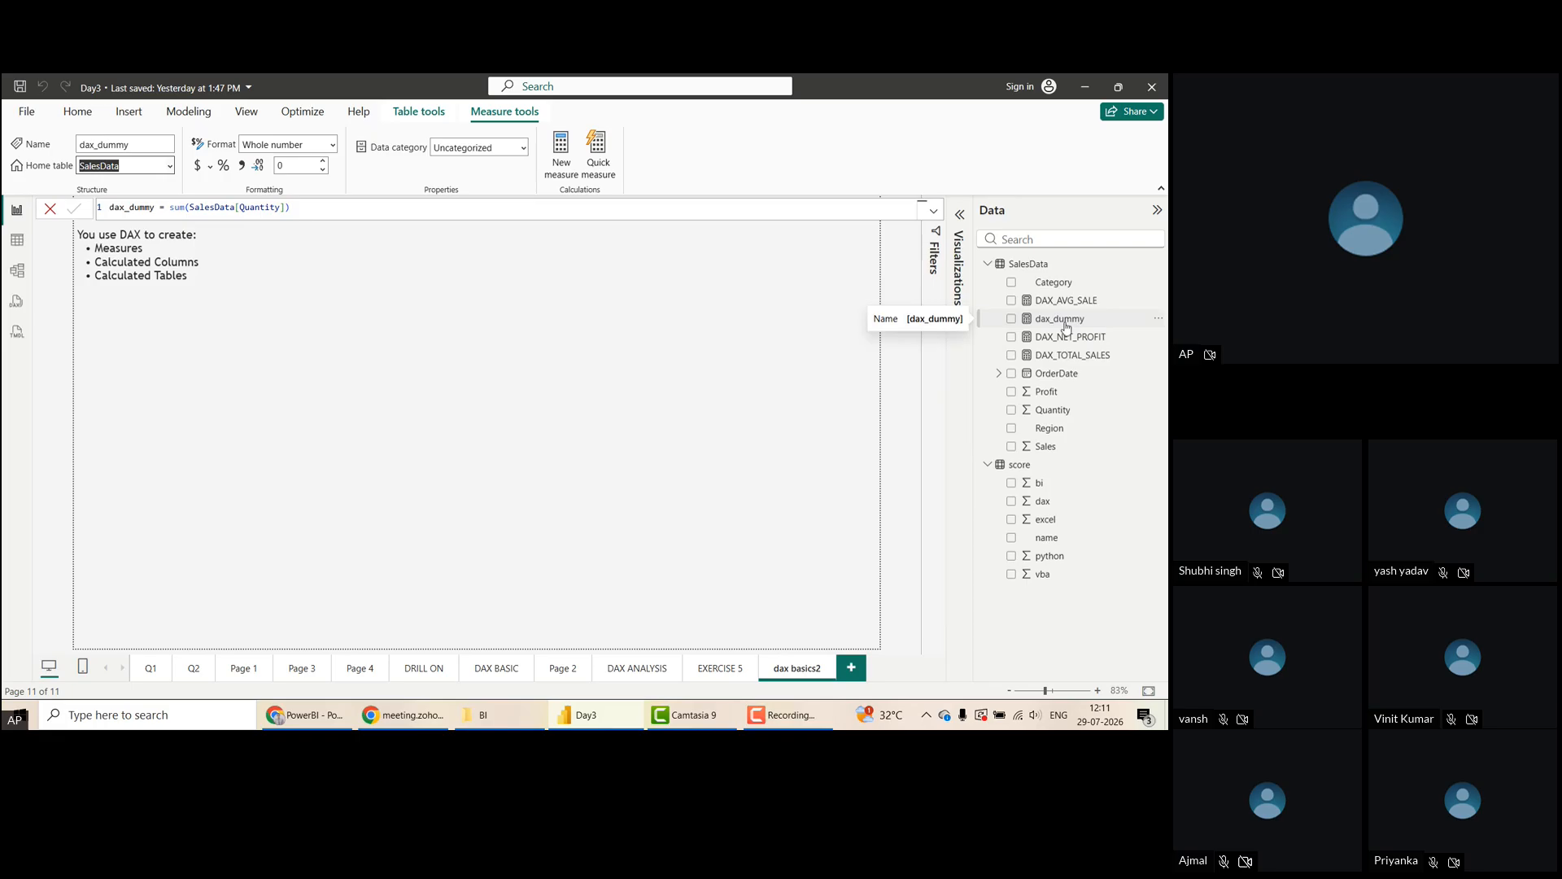
click(91, 114)
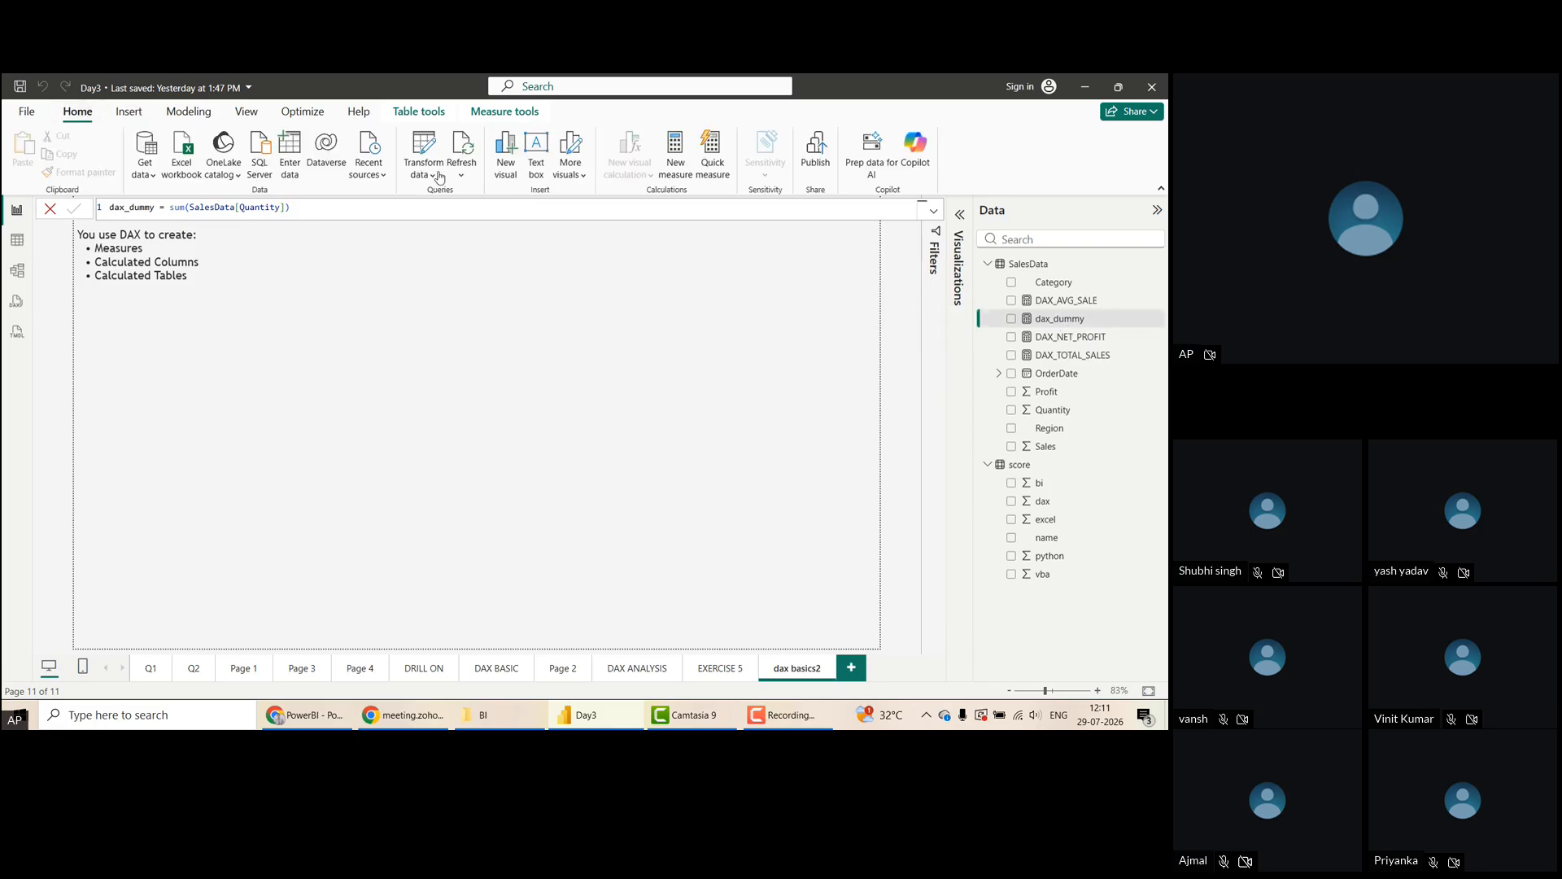
click(1059, 318)
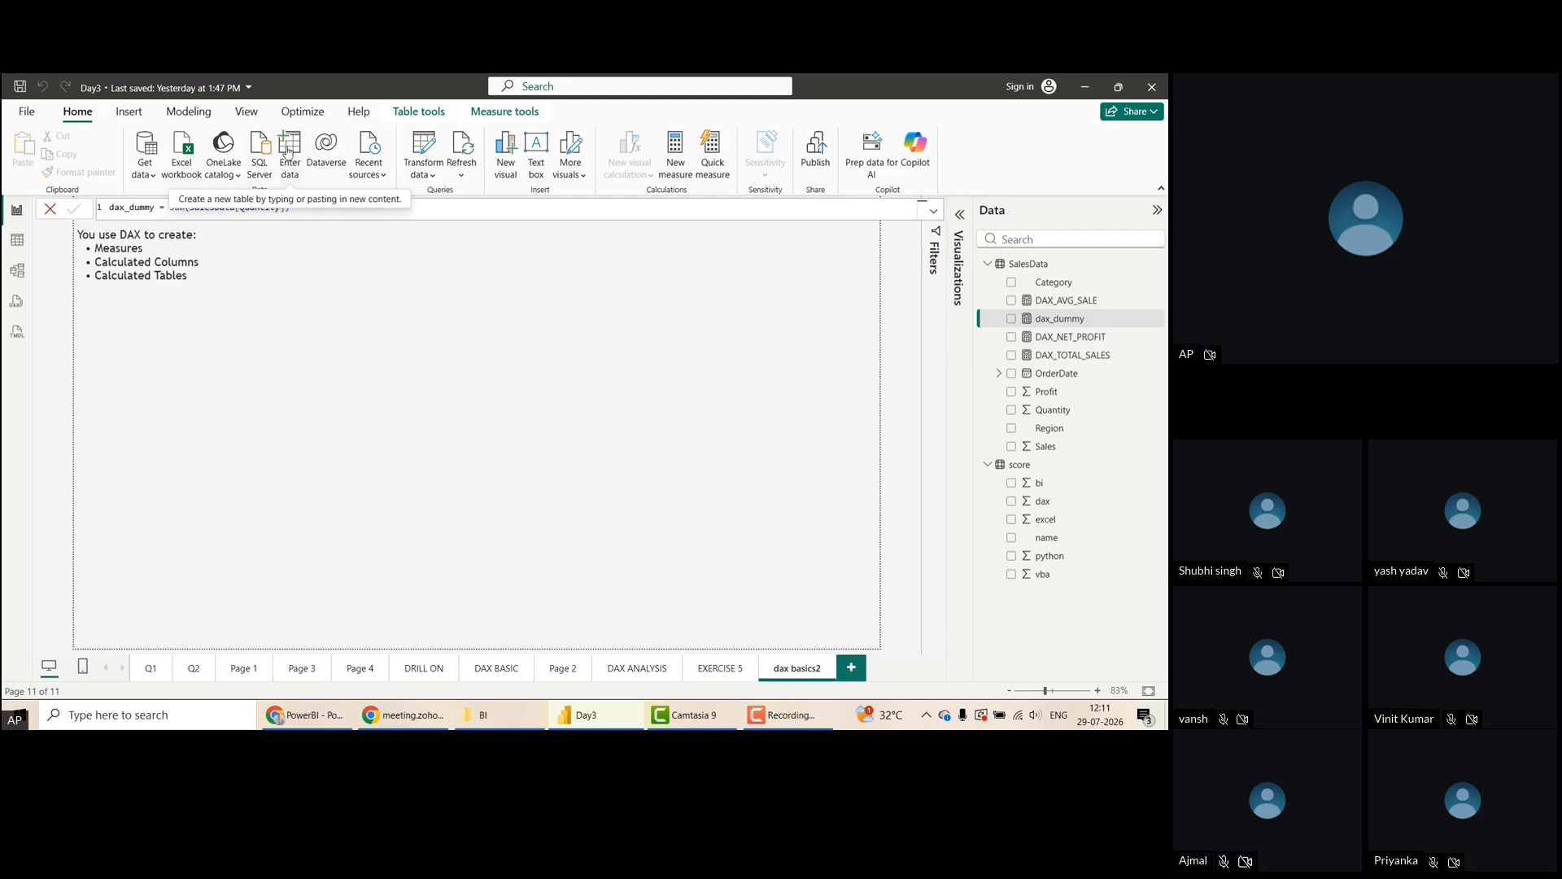
Start an Enter data table with three columns named empid, age and marks
click(286, 152)
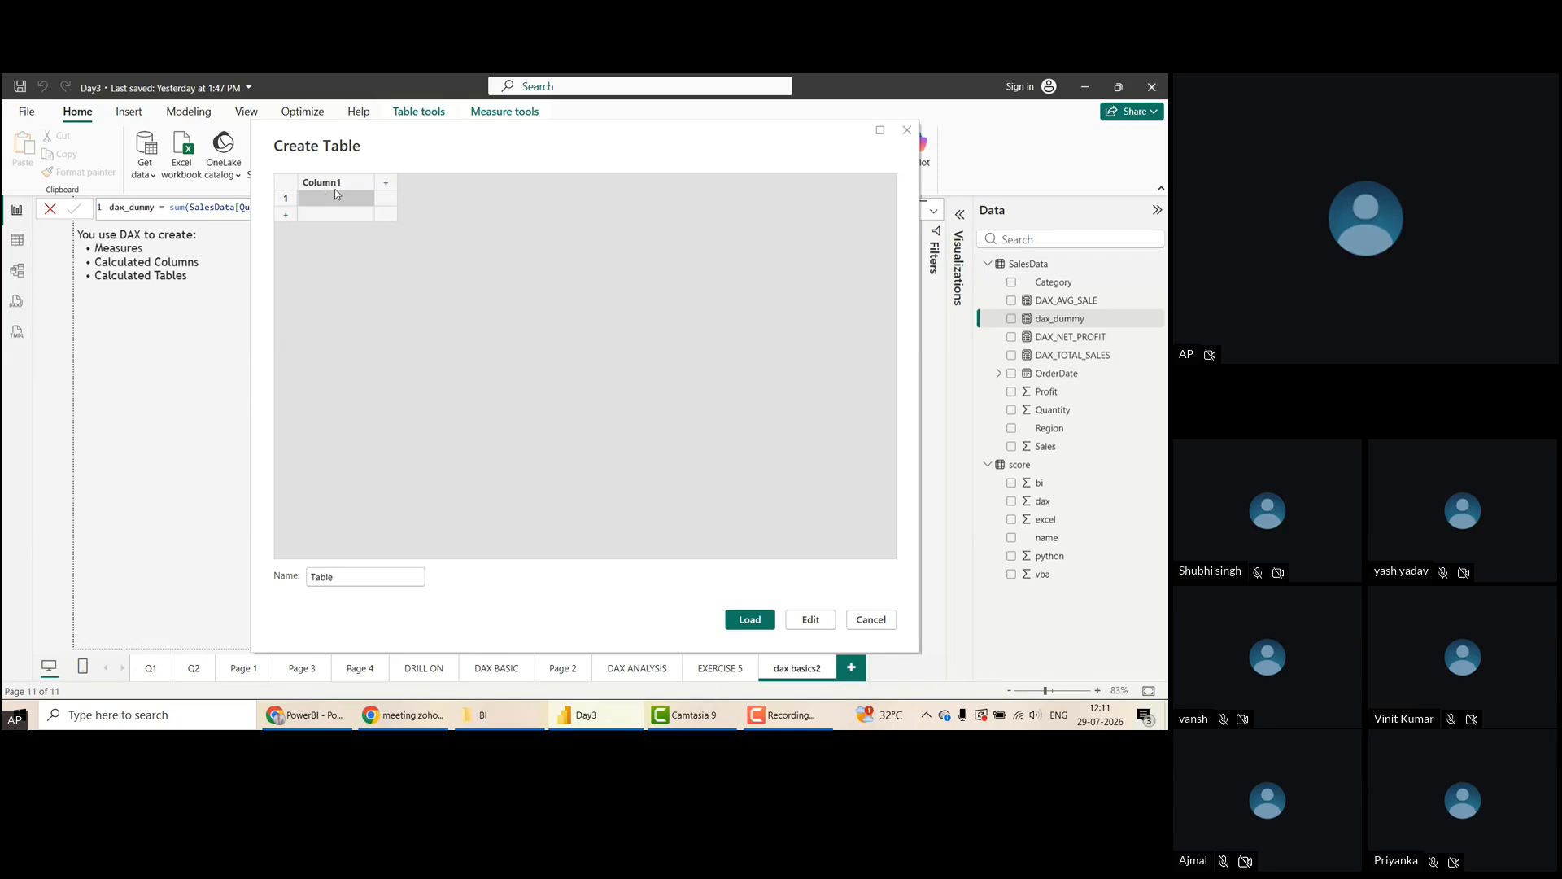
click(388, 186)
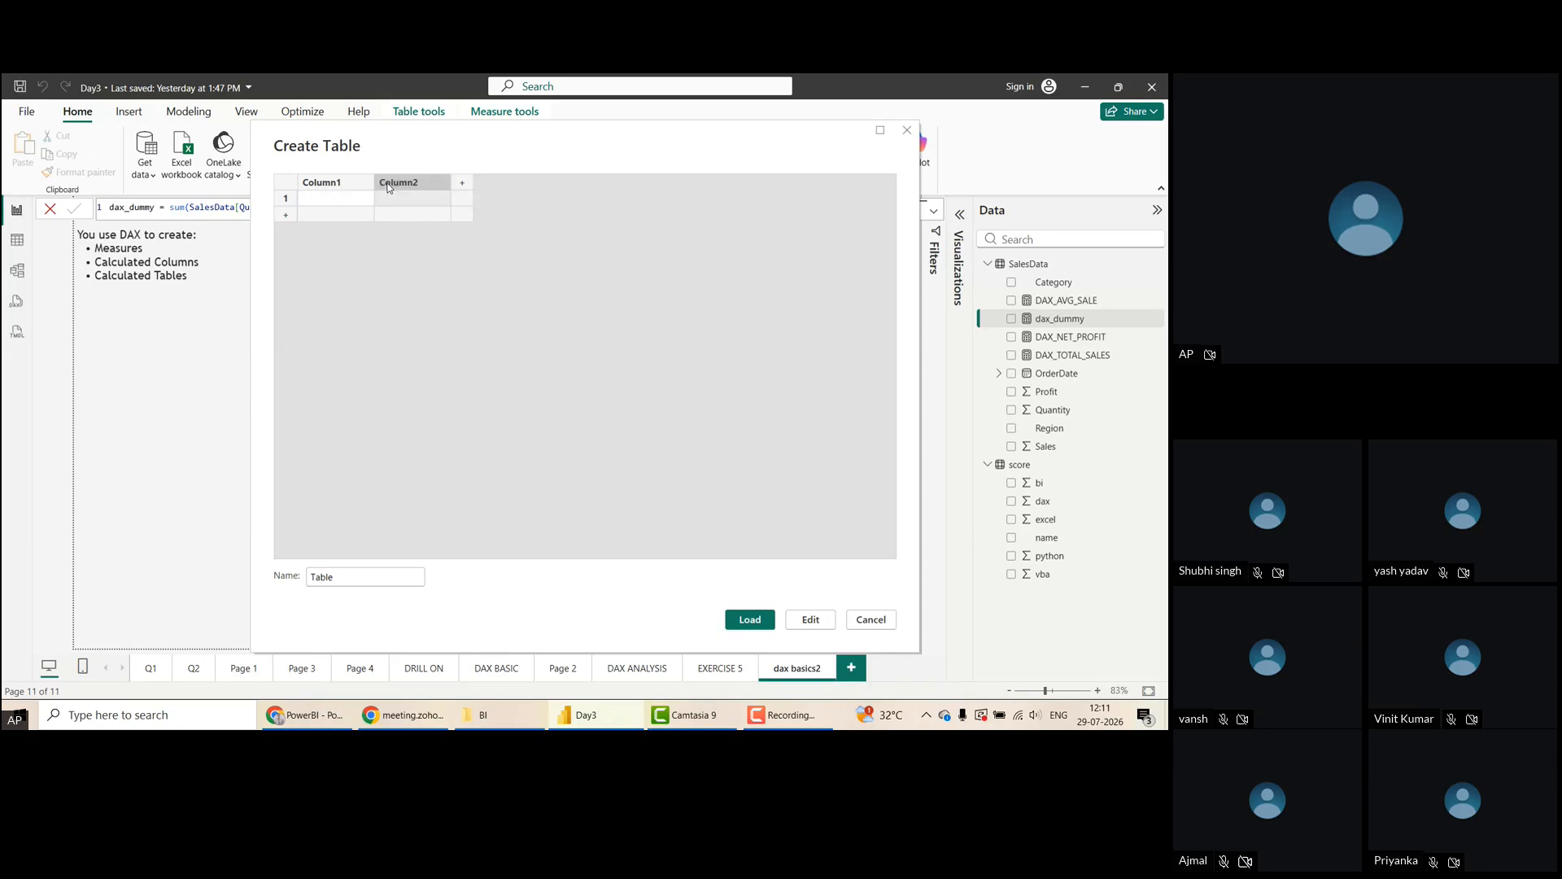
click(465, 185)
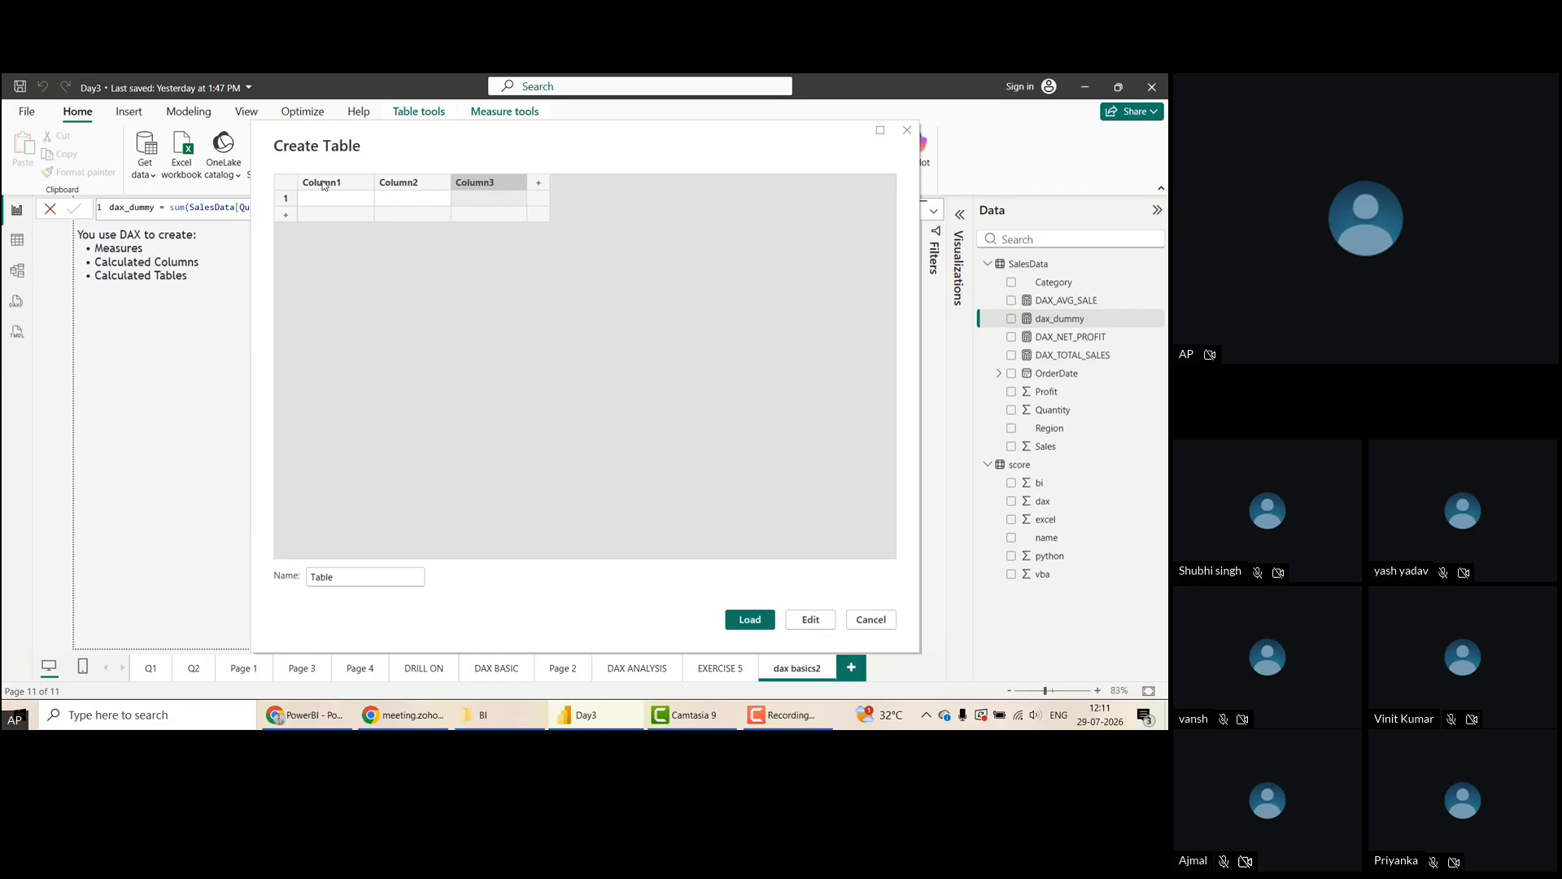
double_click(324, 186)
text(empid)
double_click(397, 185)
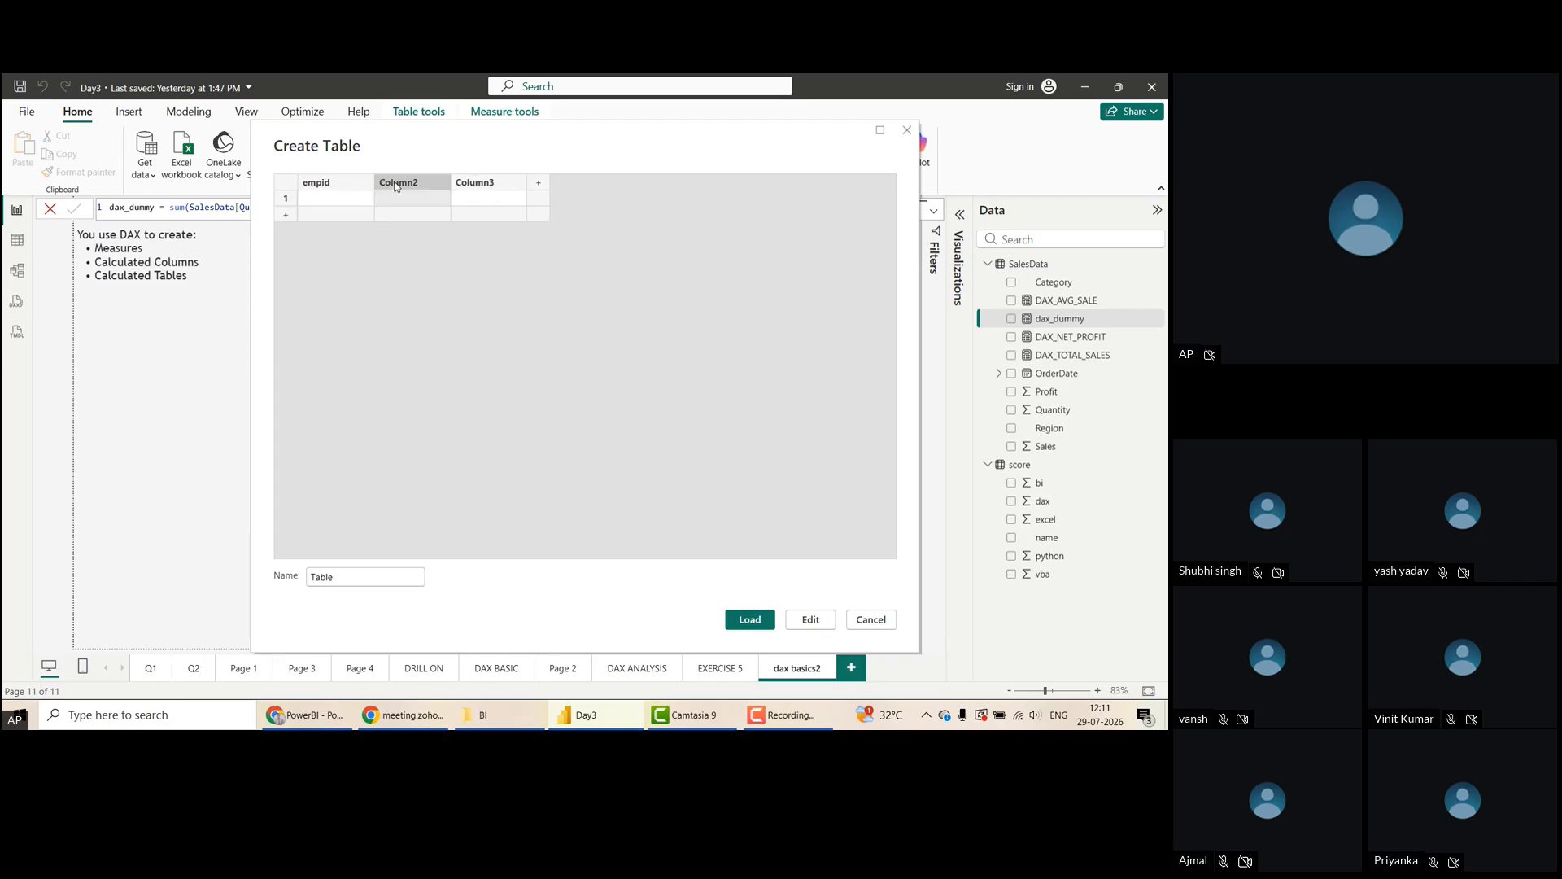
text(age)
double_click(466, 186)
text(marks)
click(362, 195)
Fill rows 100/22/33 and 200/33/55, name the table Table1, and load it
click(330, 198)
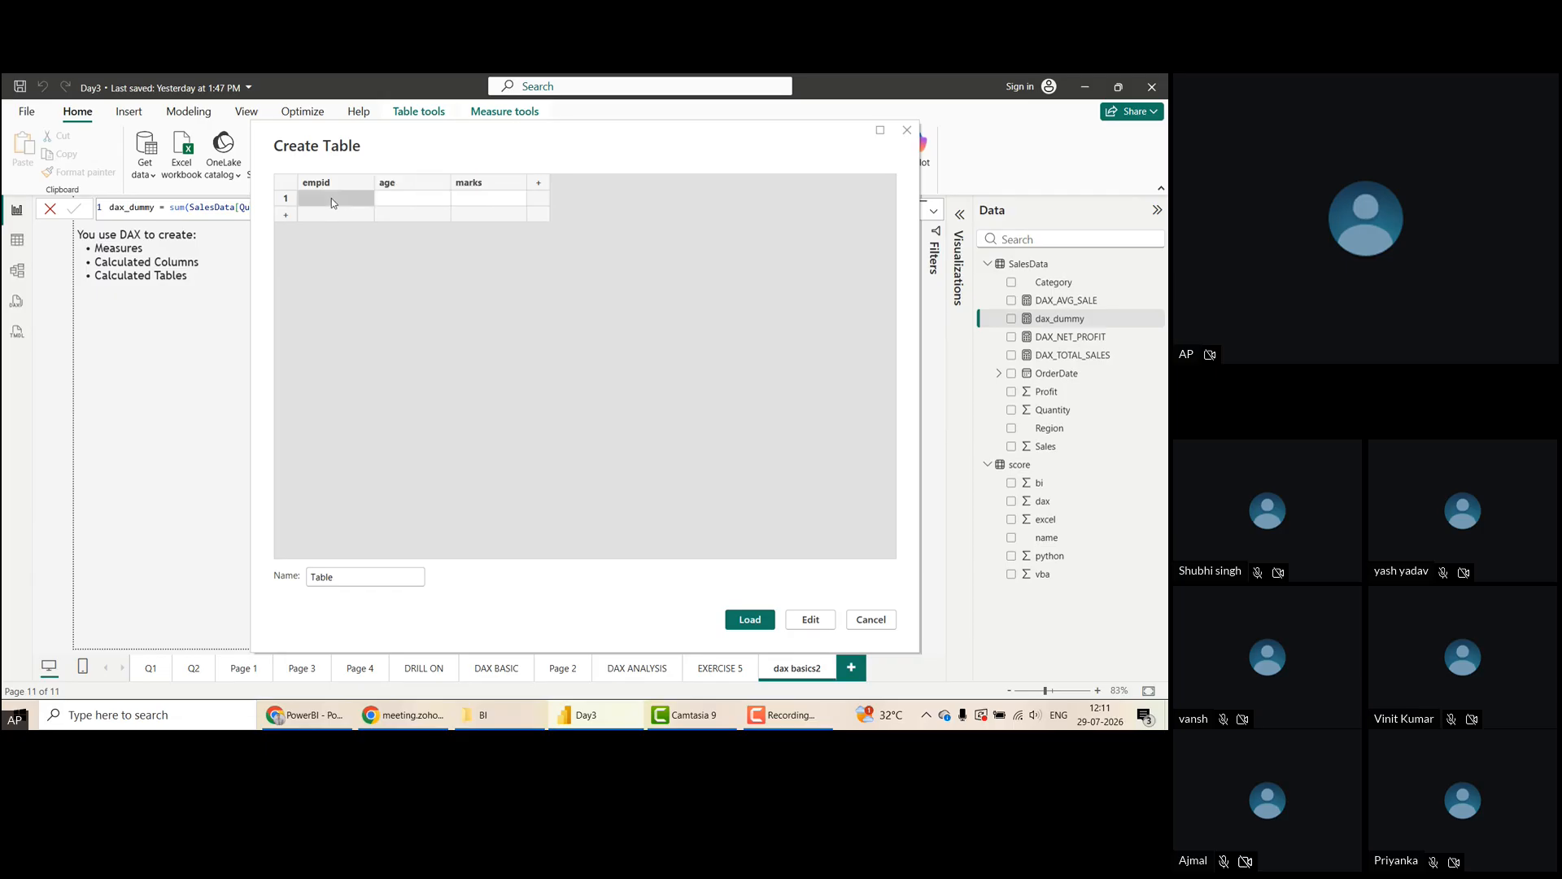
key(Return)
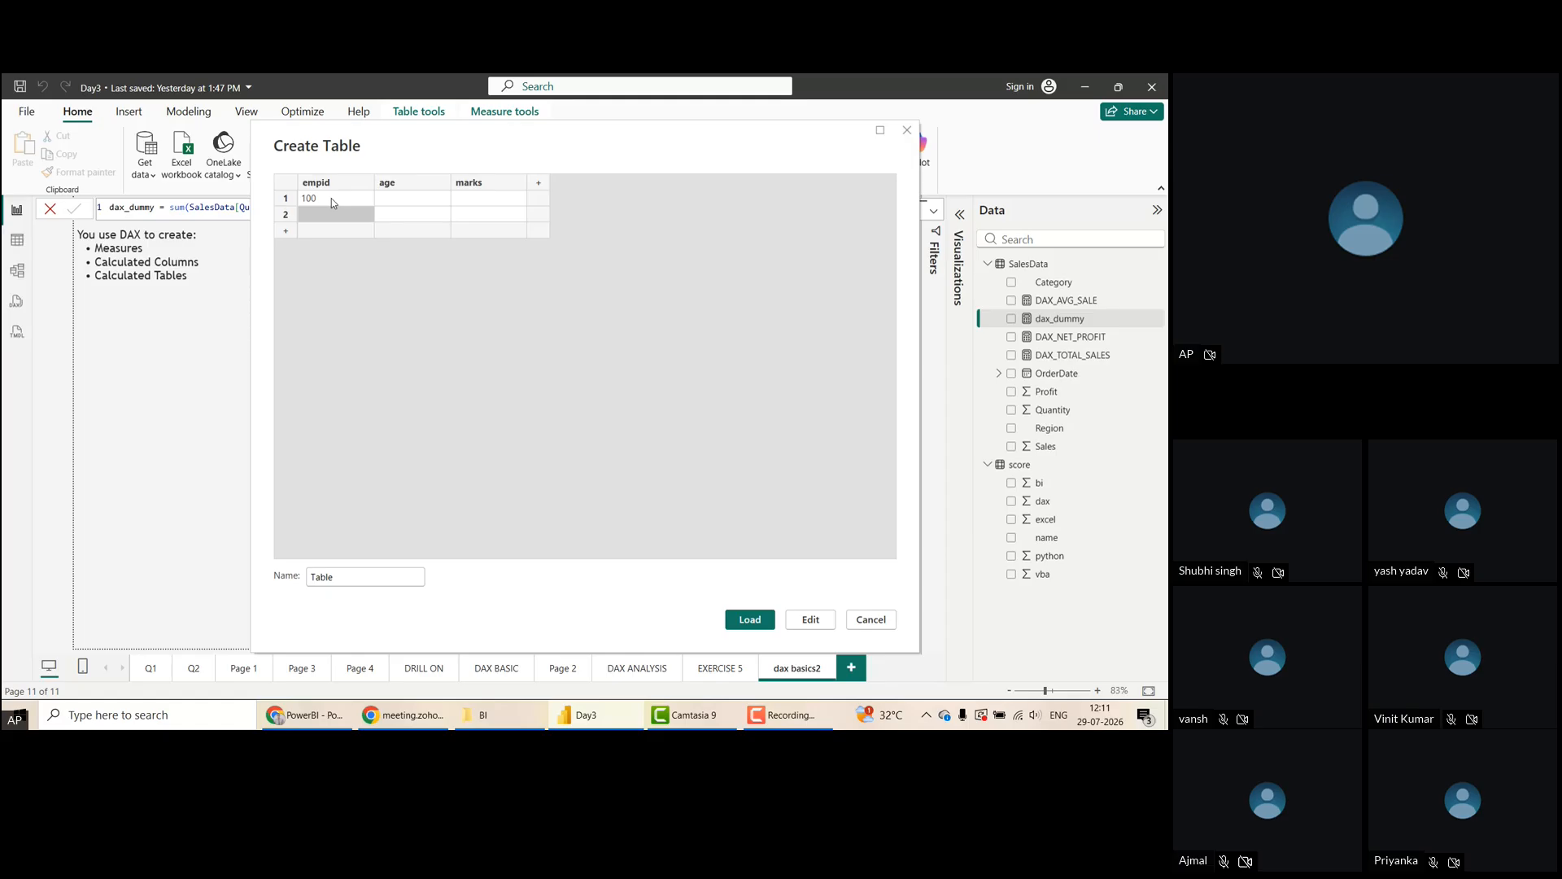
click(432, 201)
text(22)
click(405, 214)
text(33)
click(504, 203)
text(3)
click(491, 217)
click(344, 585)
text(1)
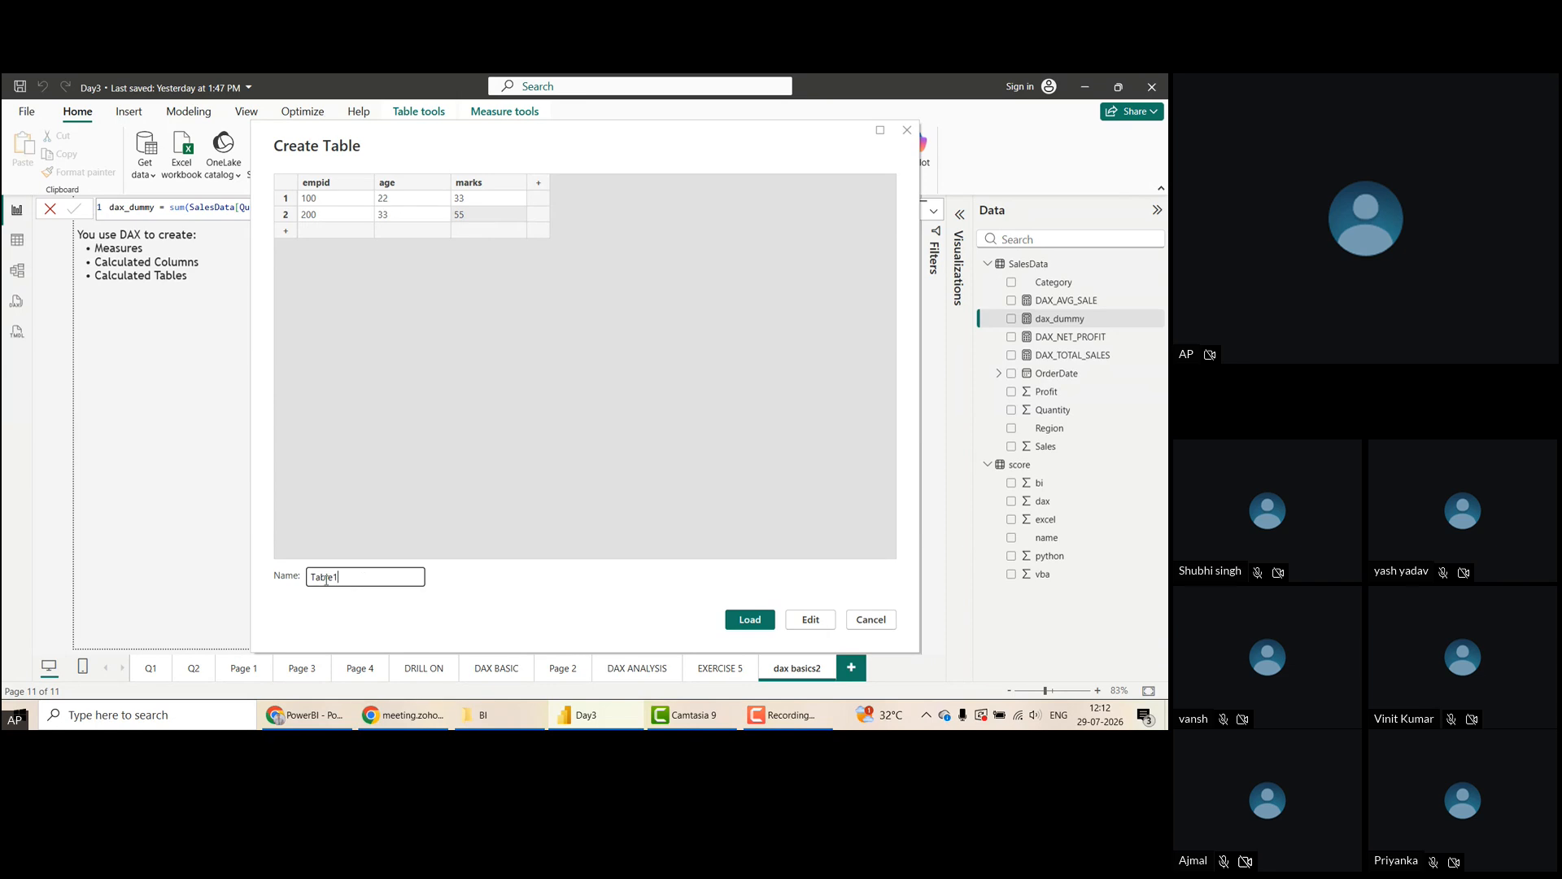
click(749, 621)
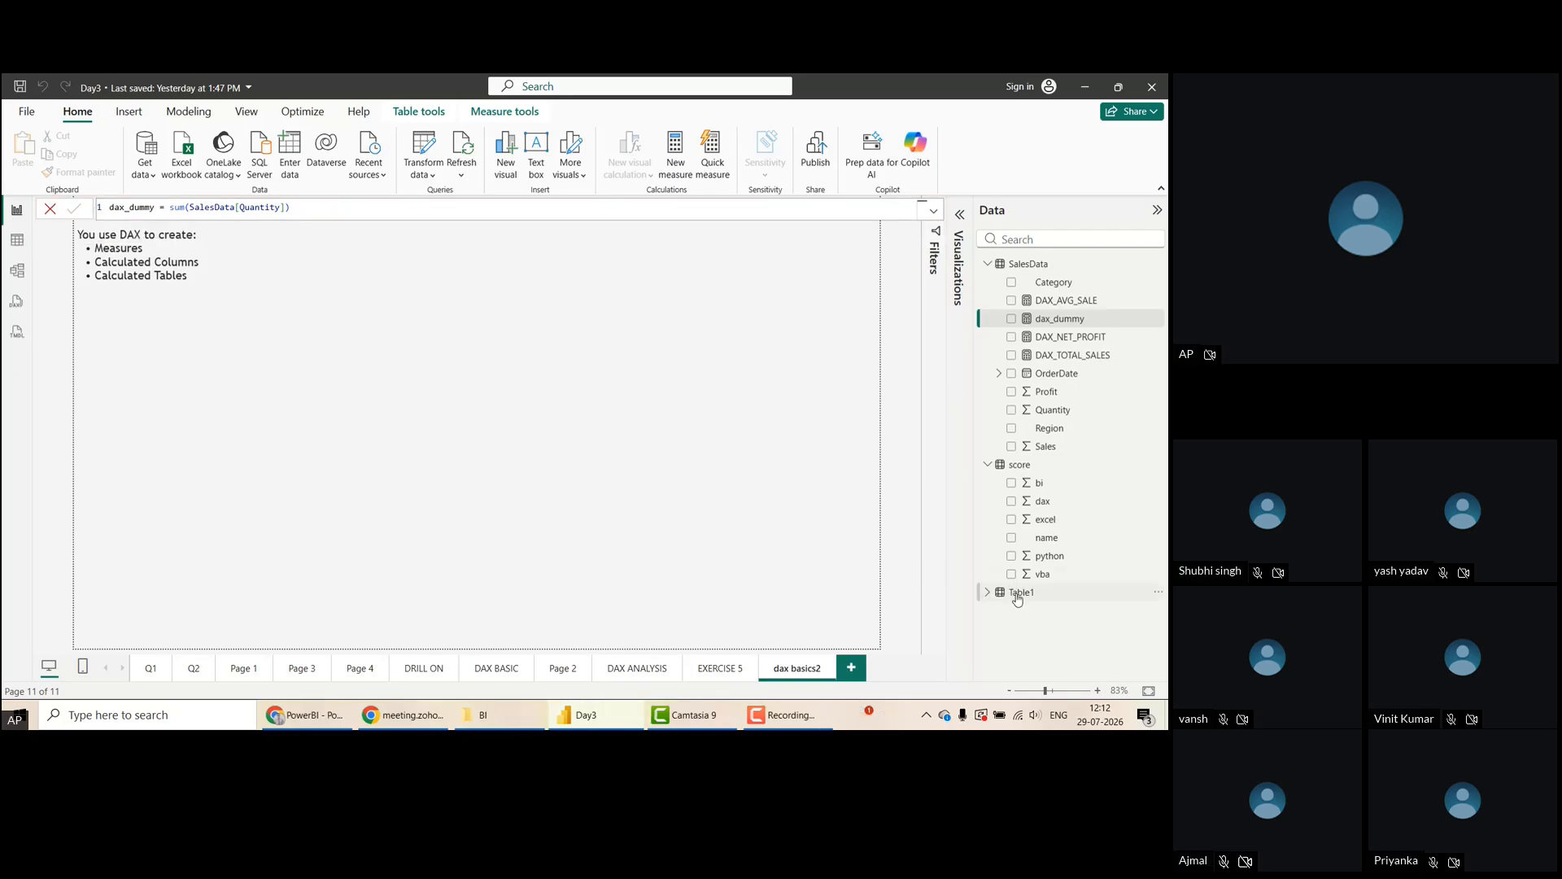
Expand Table1's fields, then load an empty Enter data table named _DAX1
click(986, 595)
click(987, 595)
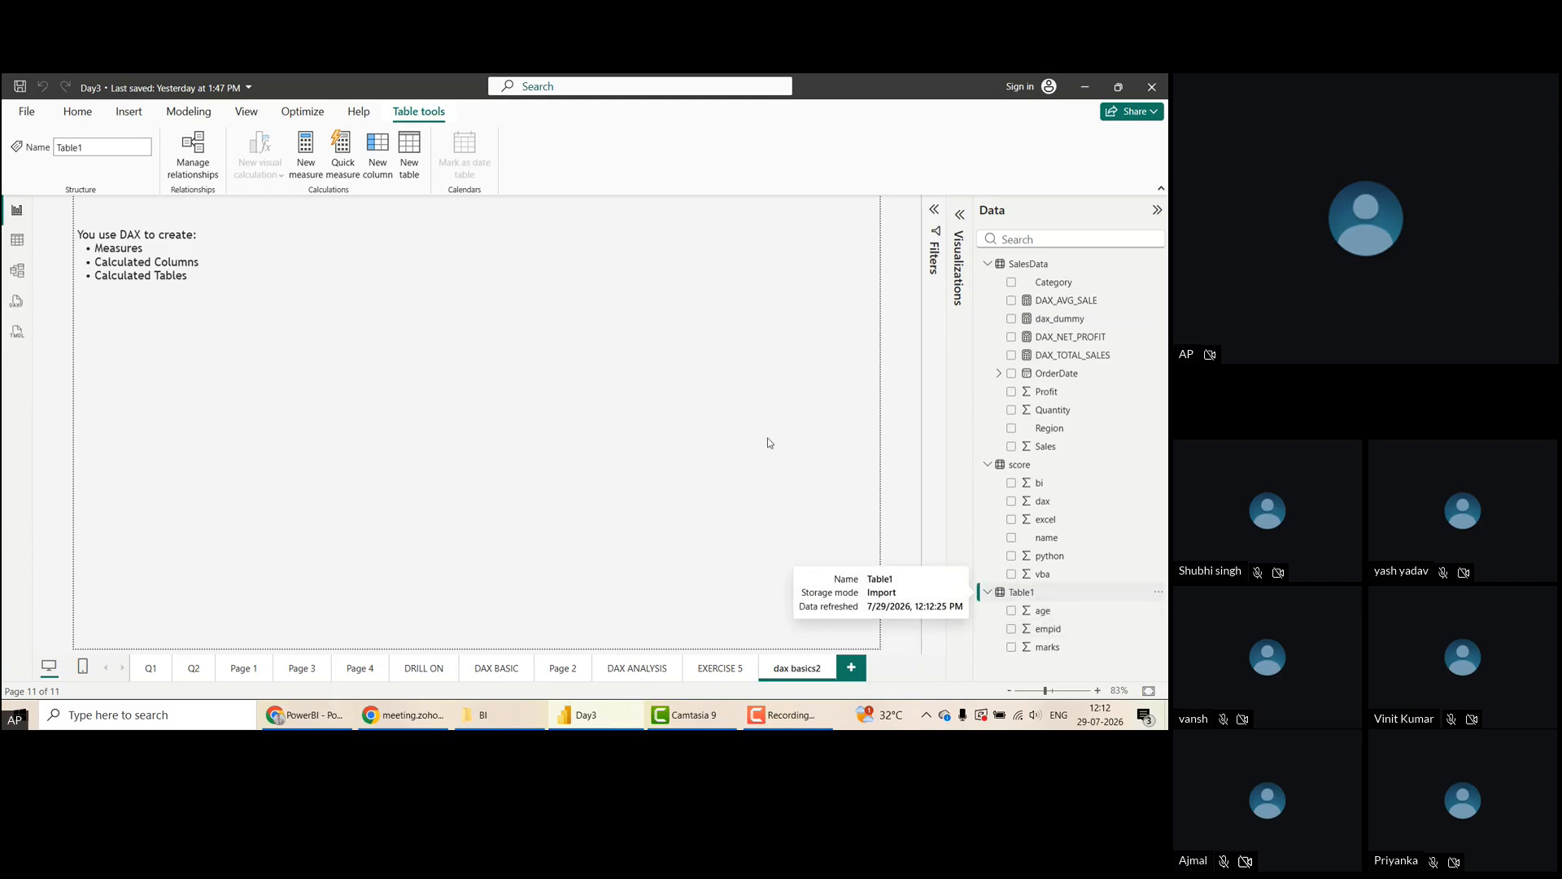
click(78, 112)
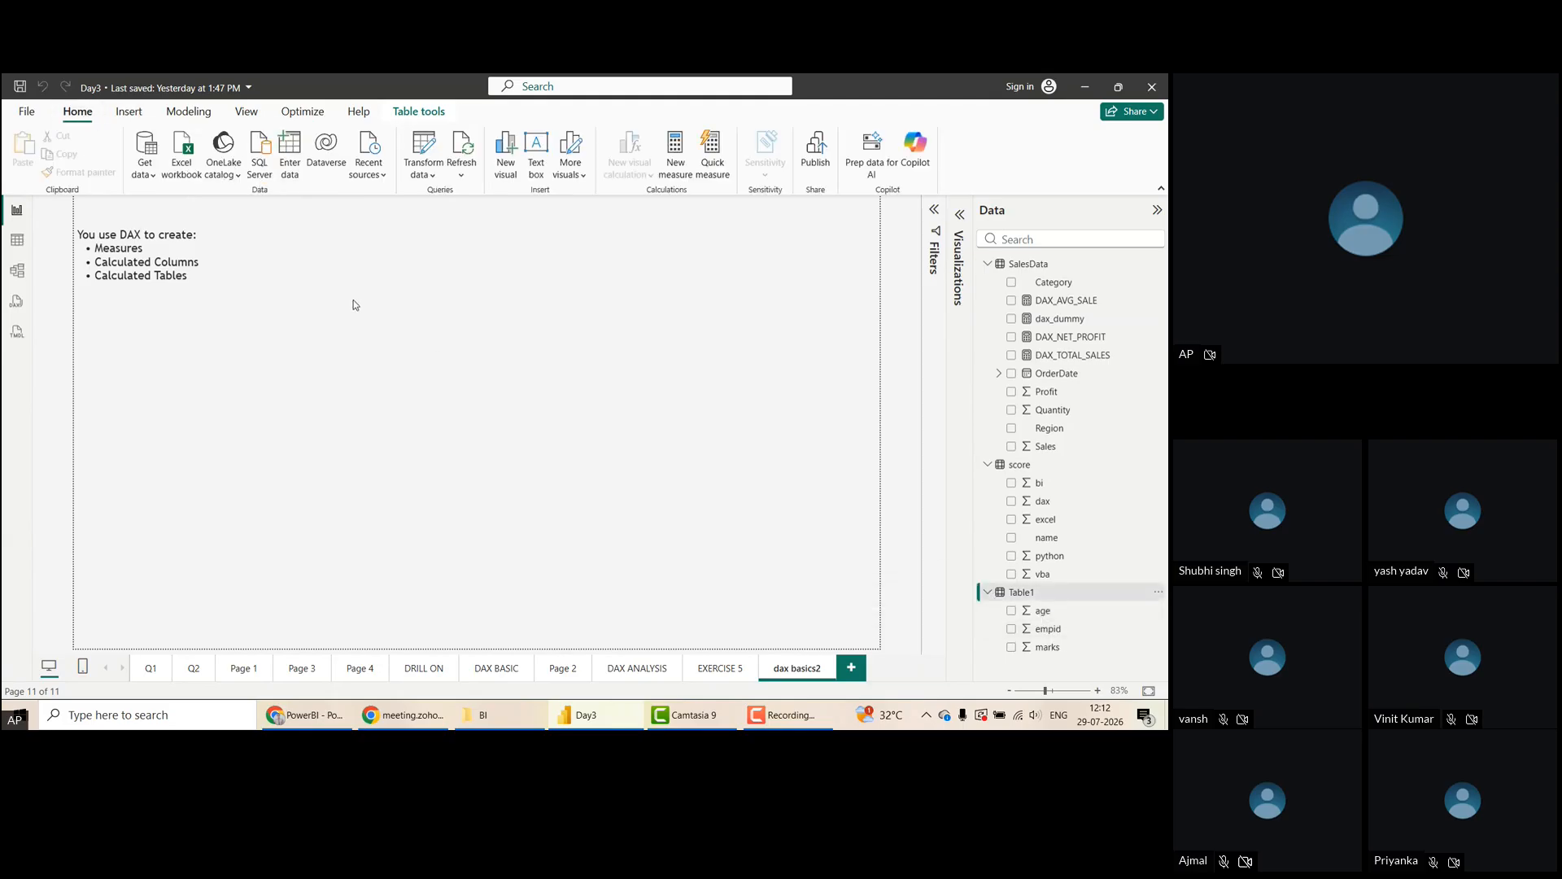
click(290, 154)
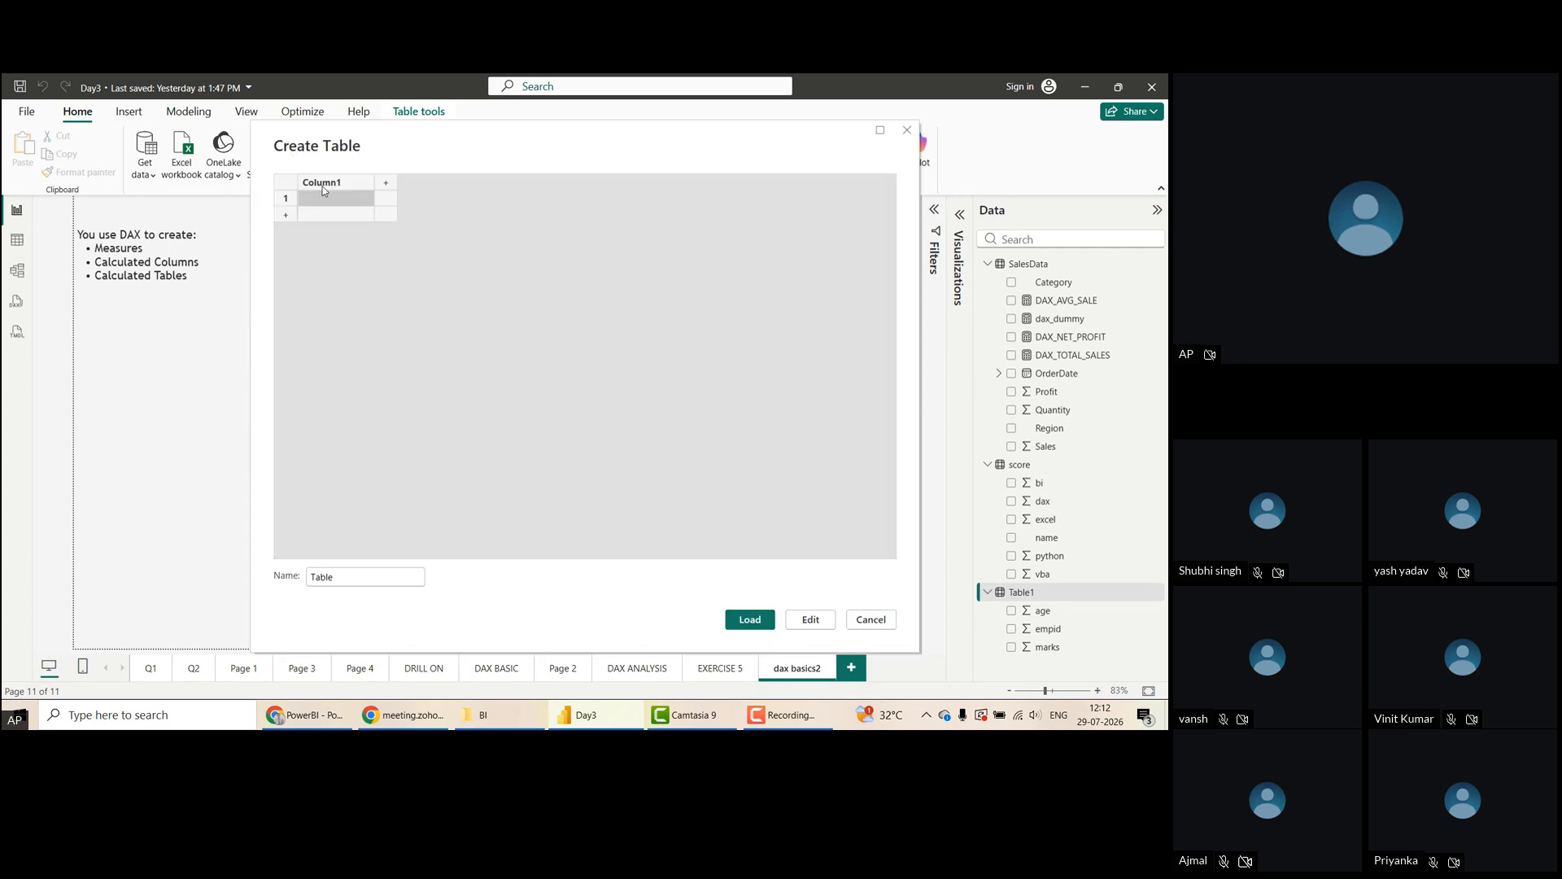
double_click(322, 577)
key(BackSpace)
text(_DAX1)
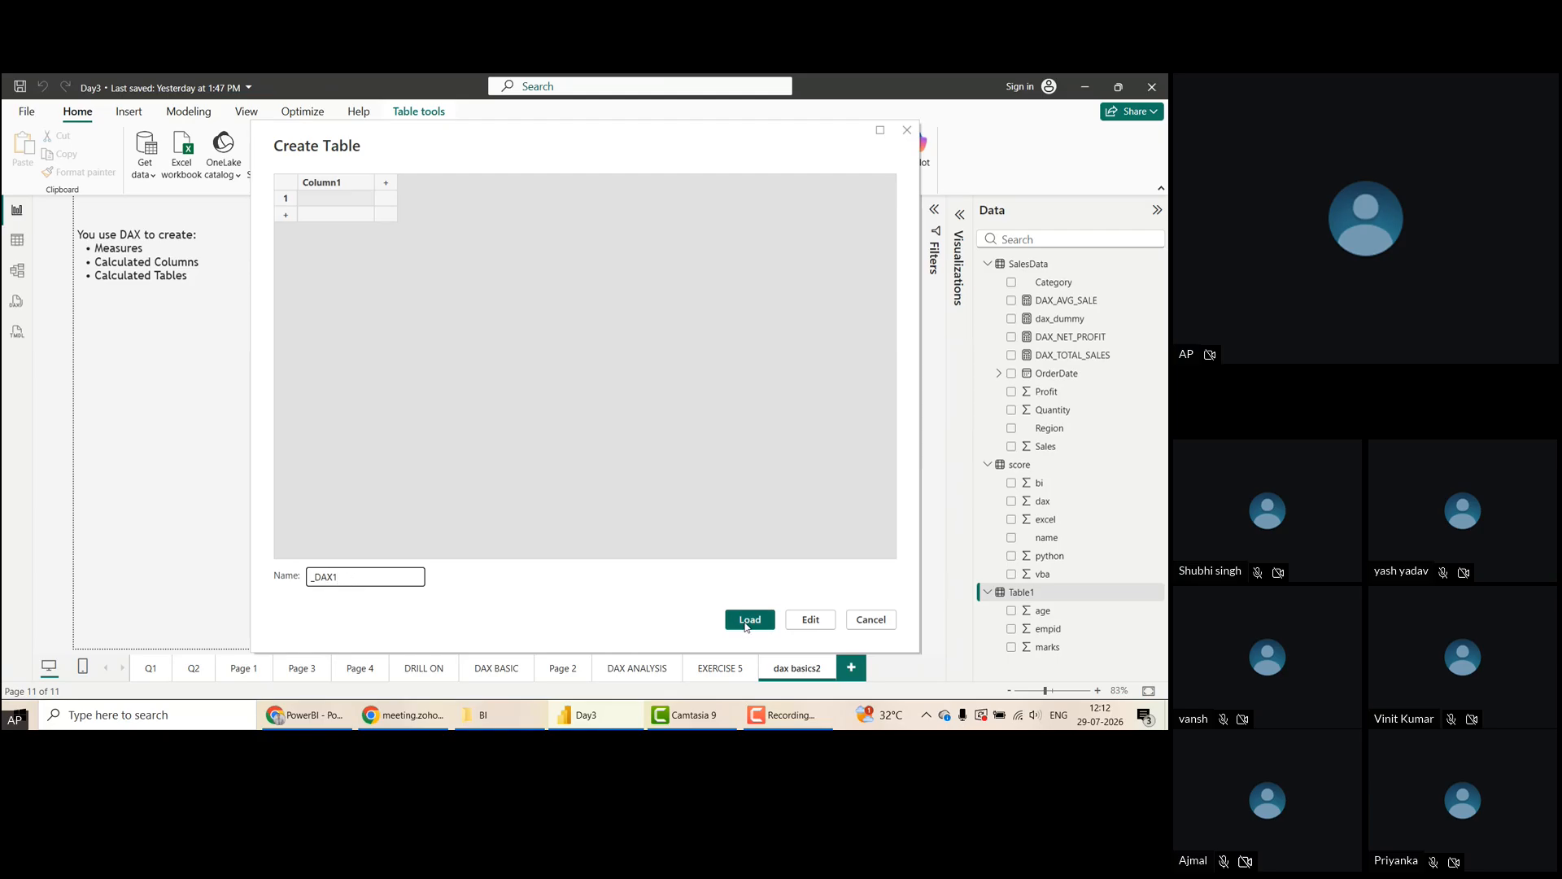
click(749, 619)
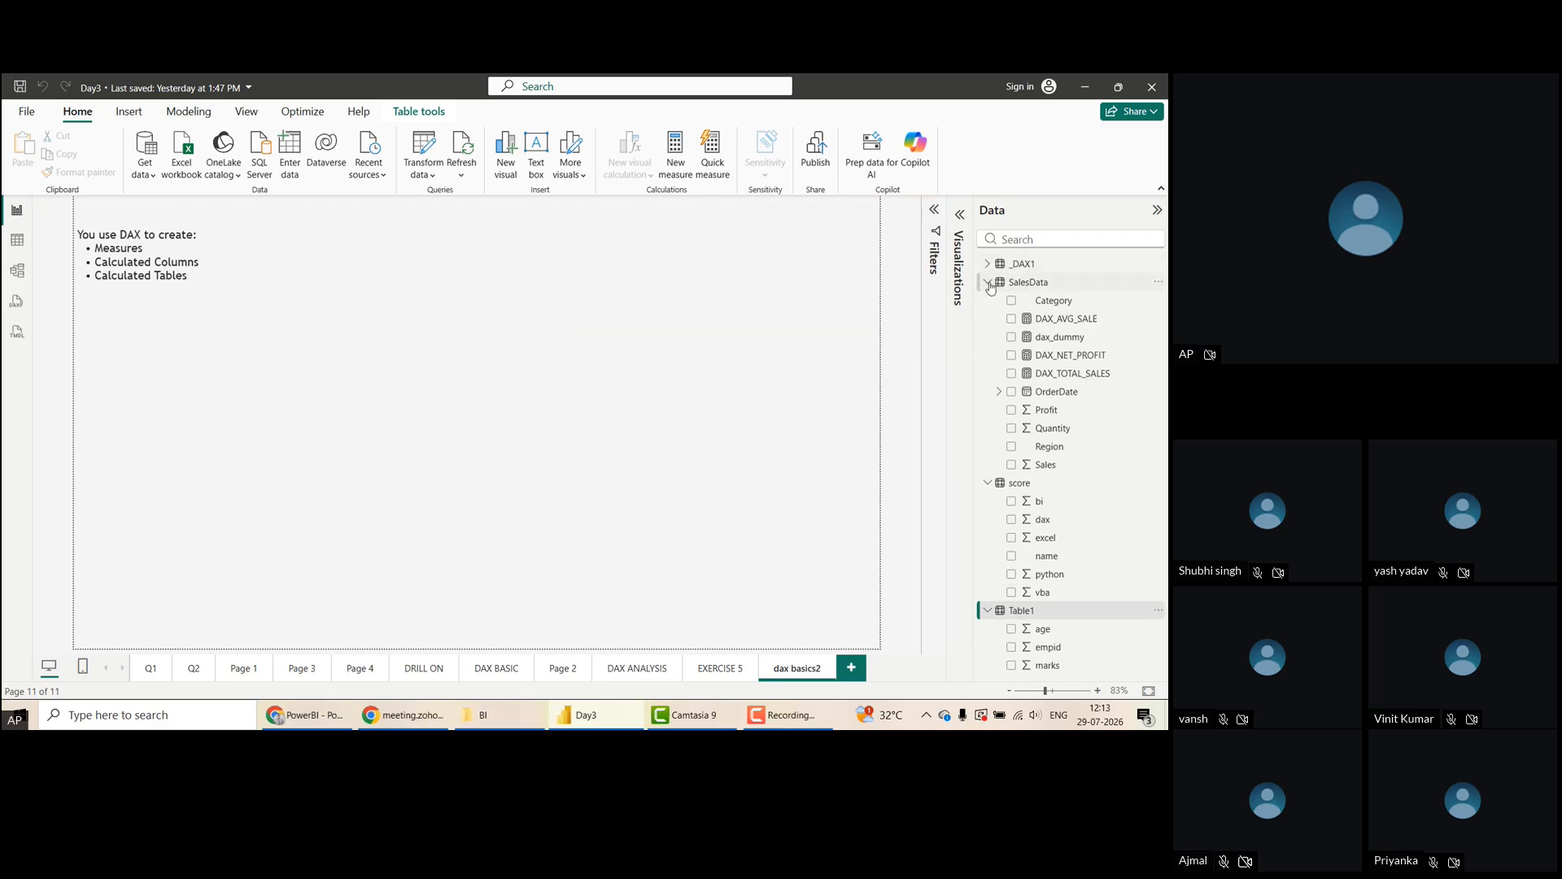
Collapse the SalesData, score and Table1 field lists, then re-expand SalesData to reach its measures
click(990, 282)
click(991, 301)
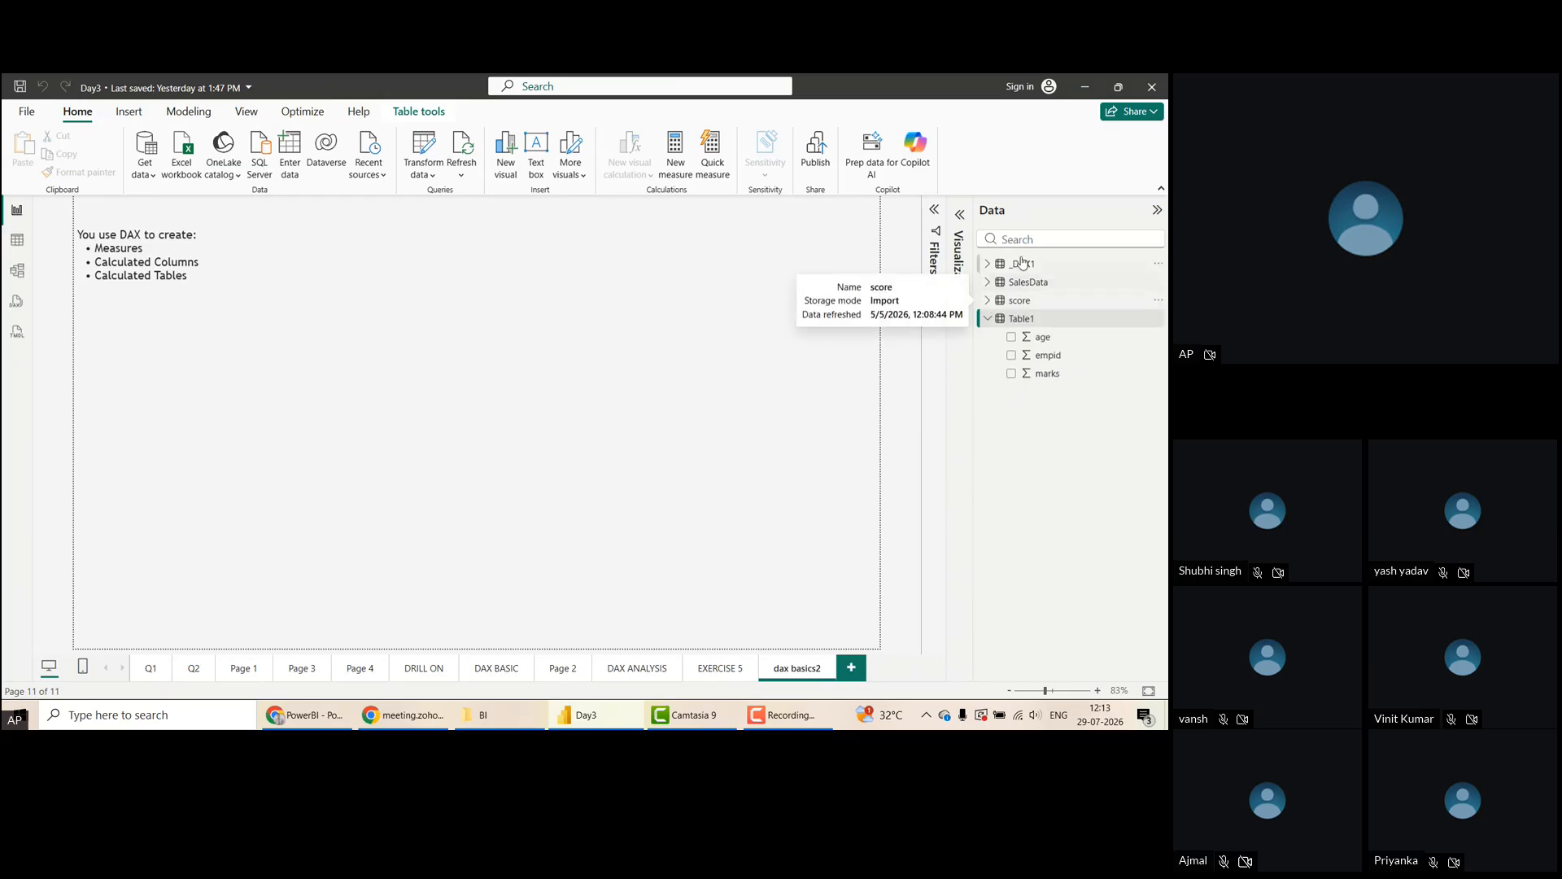
click(989, 320)
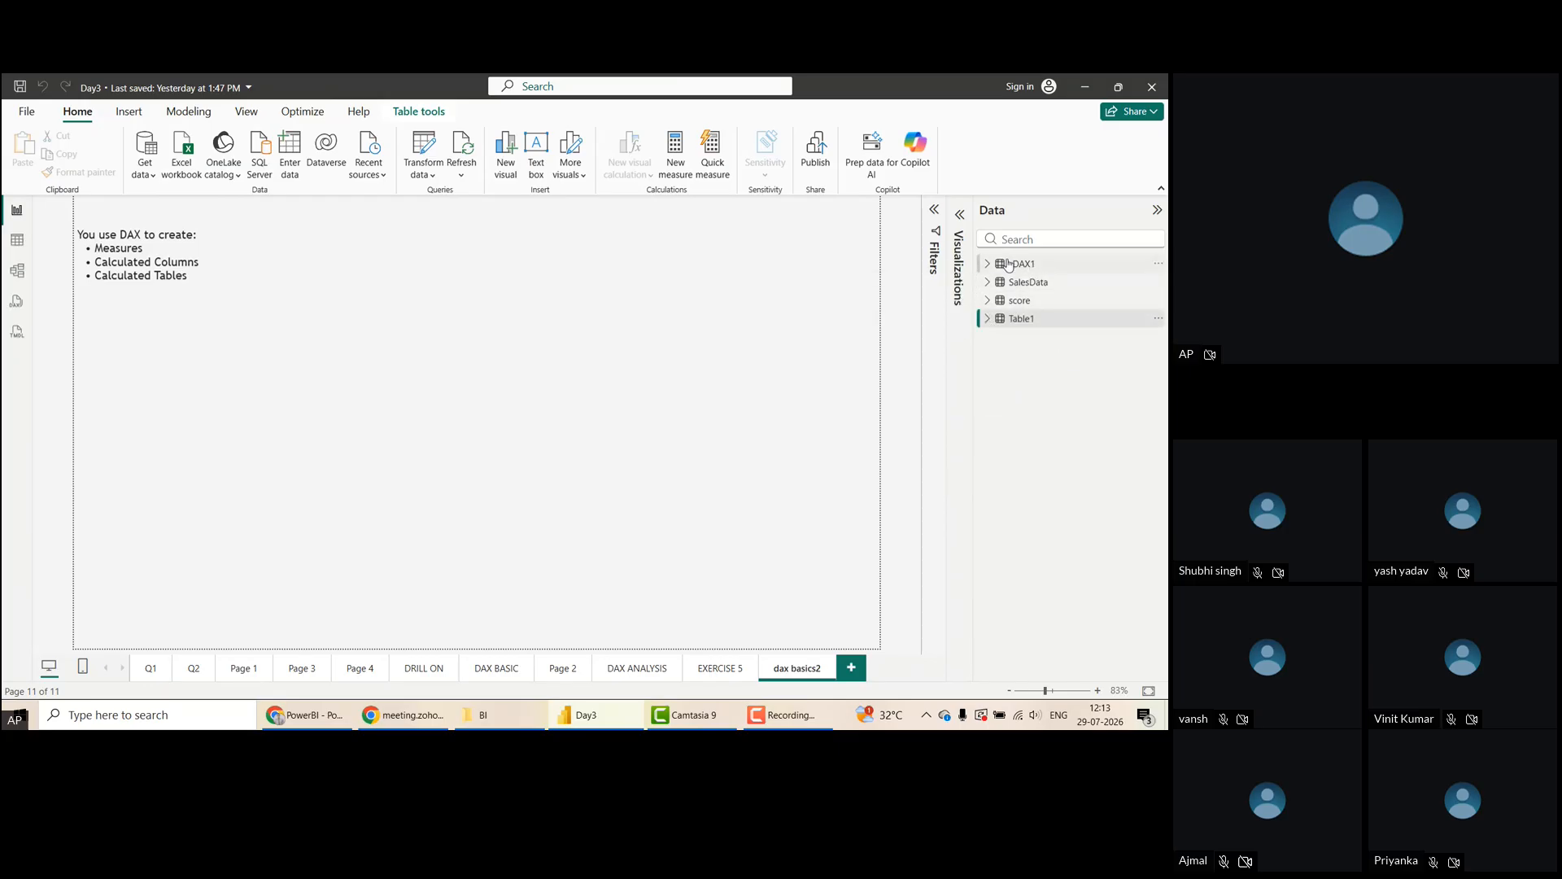
click(1158, 268)
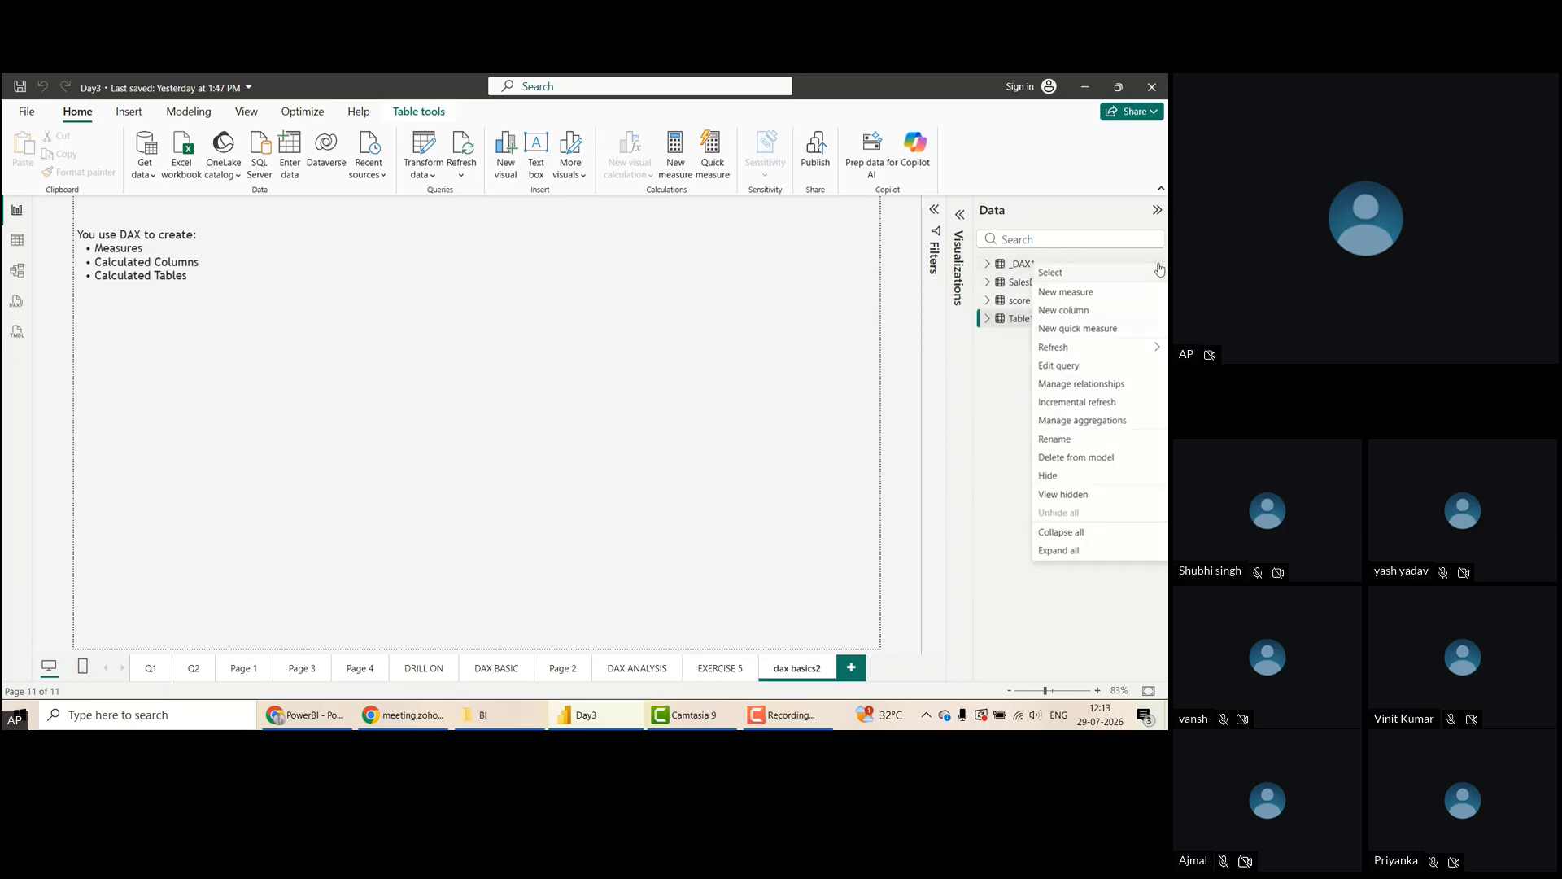
click(1008, 270)
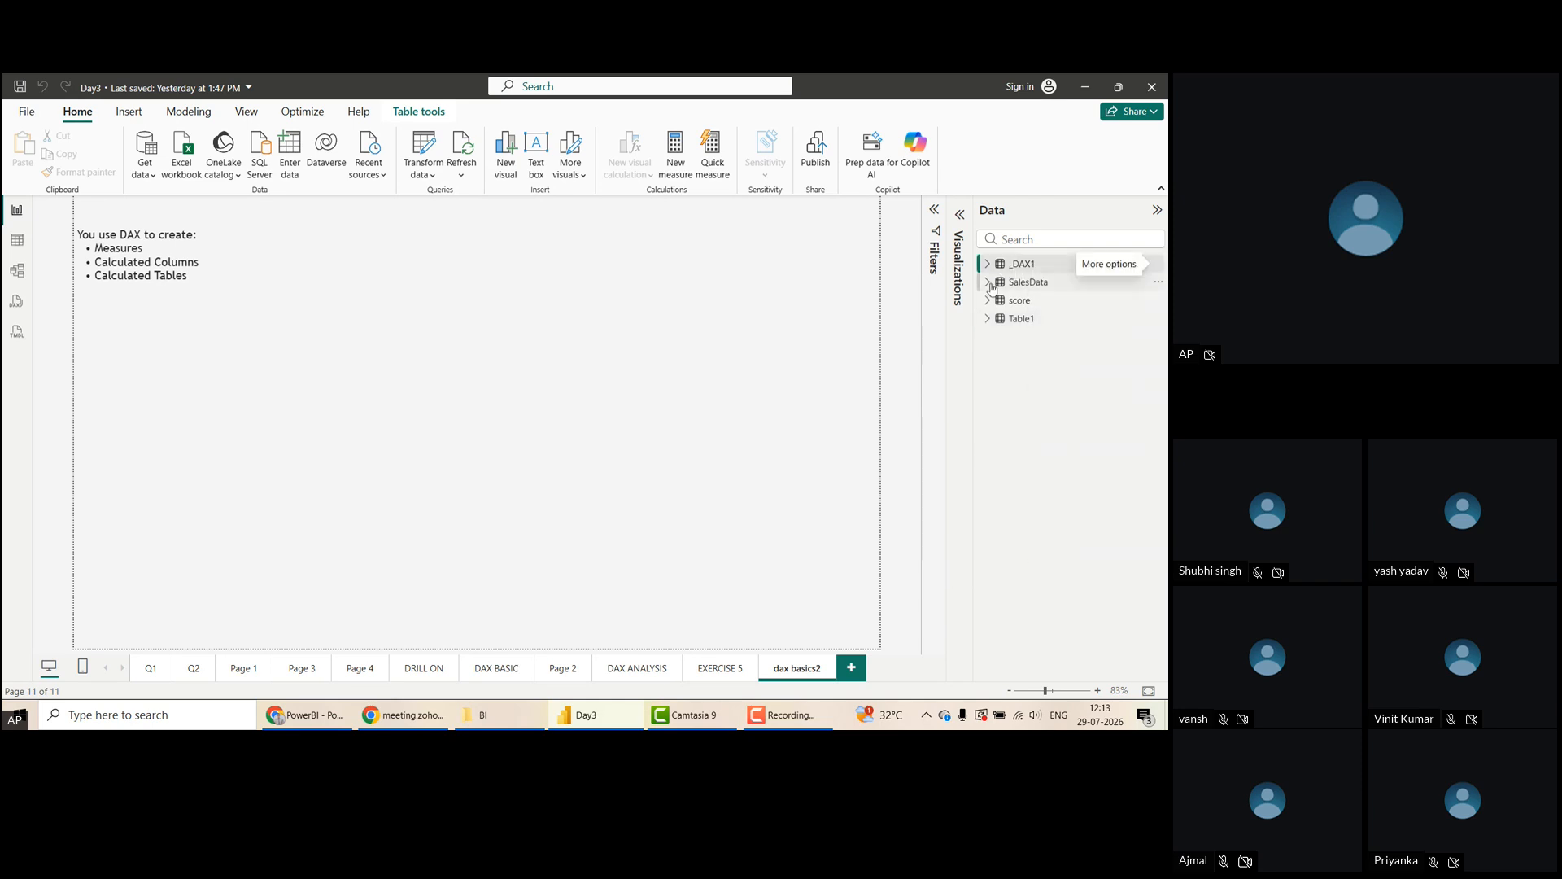
click(989, 282)
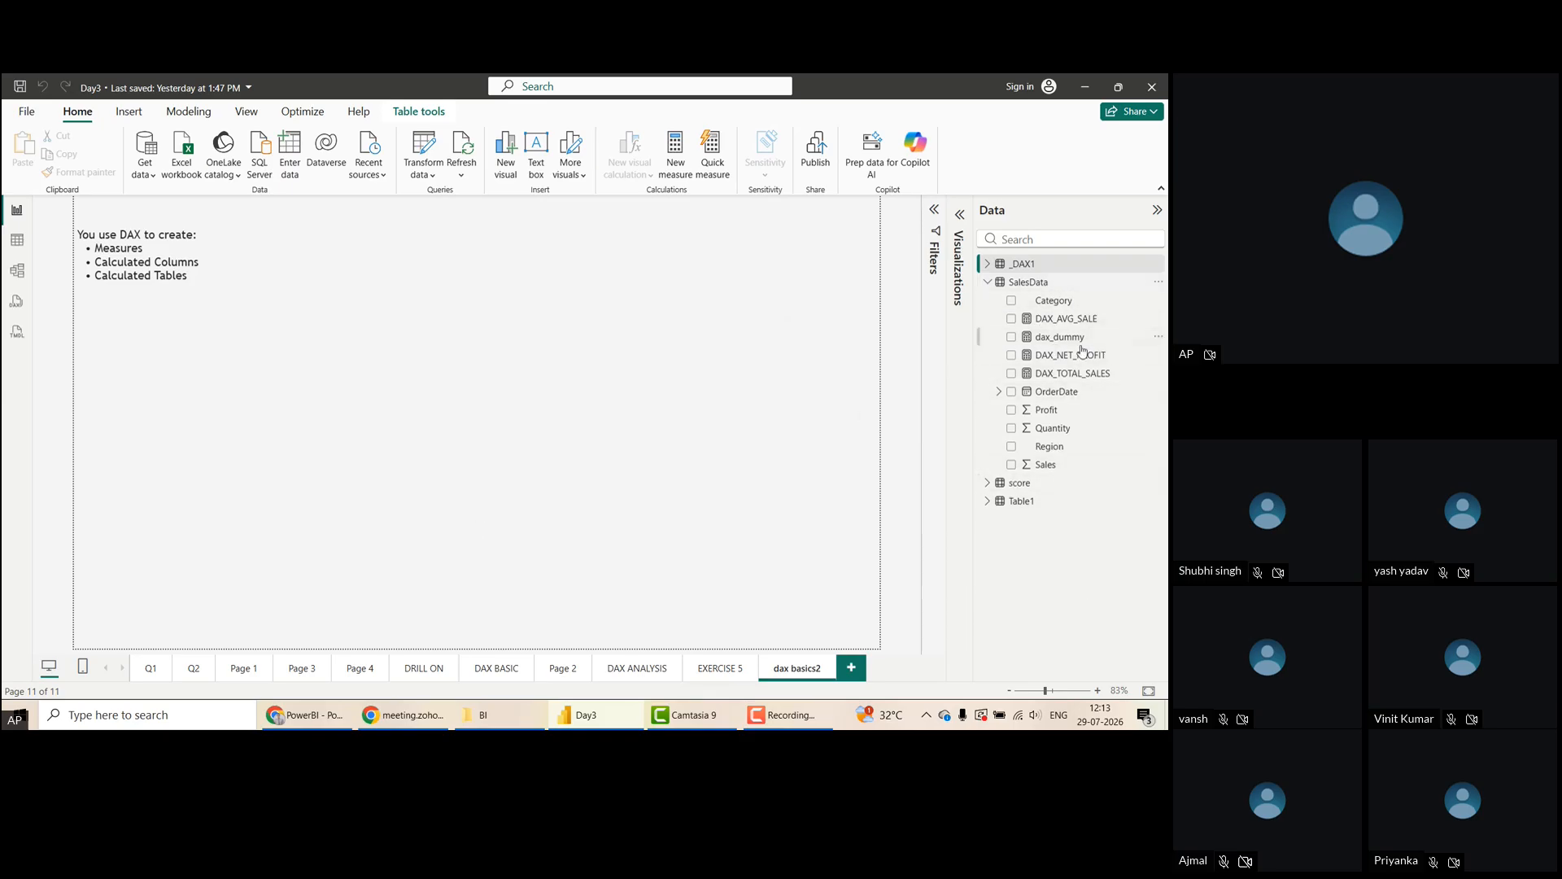
Set the home table of DAX_AVG_SALE, dax_dummy, DAX_NET_PROFIT and DAX_TOTAL_SALES to _DAX1
click(1051, 321)
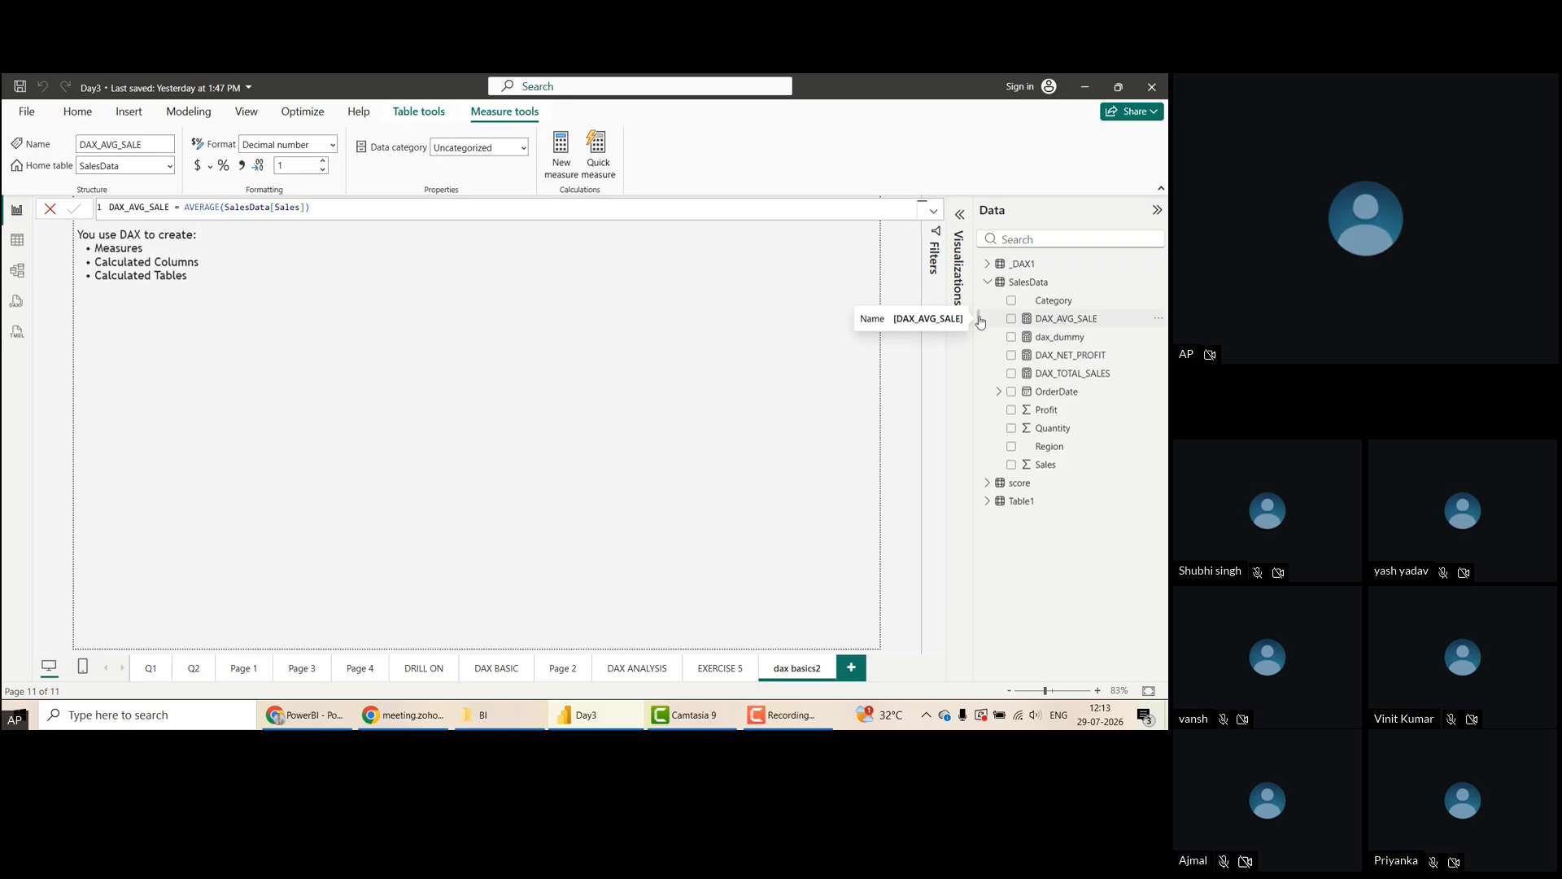
click(169, 166)
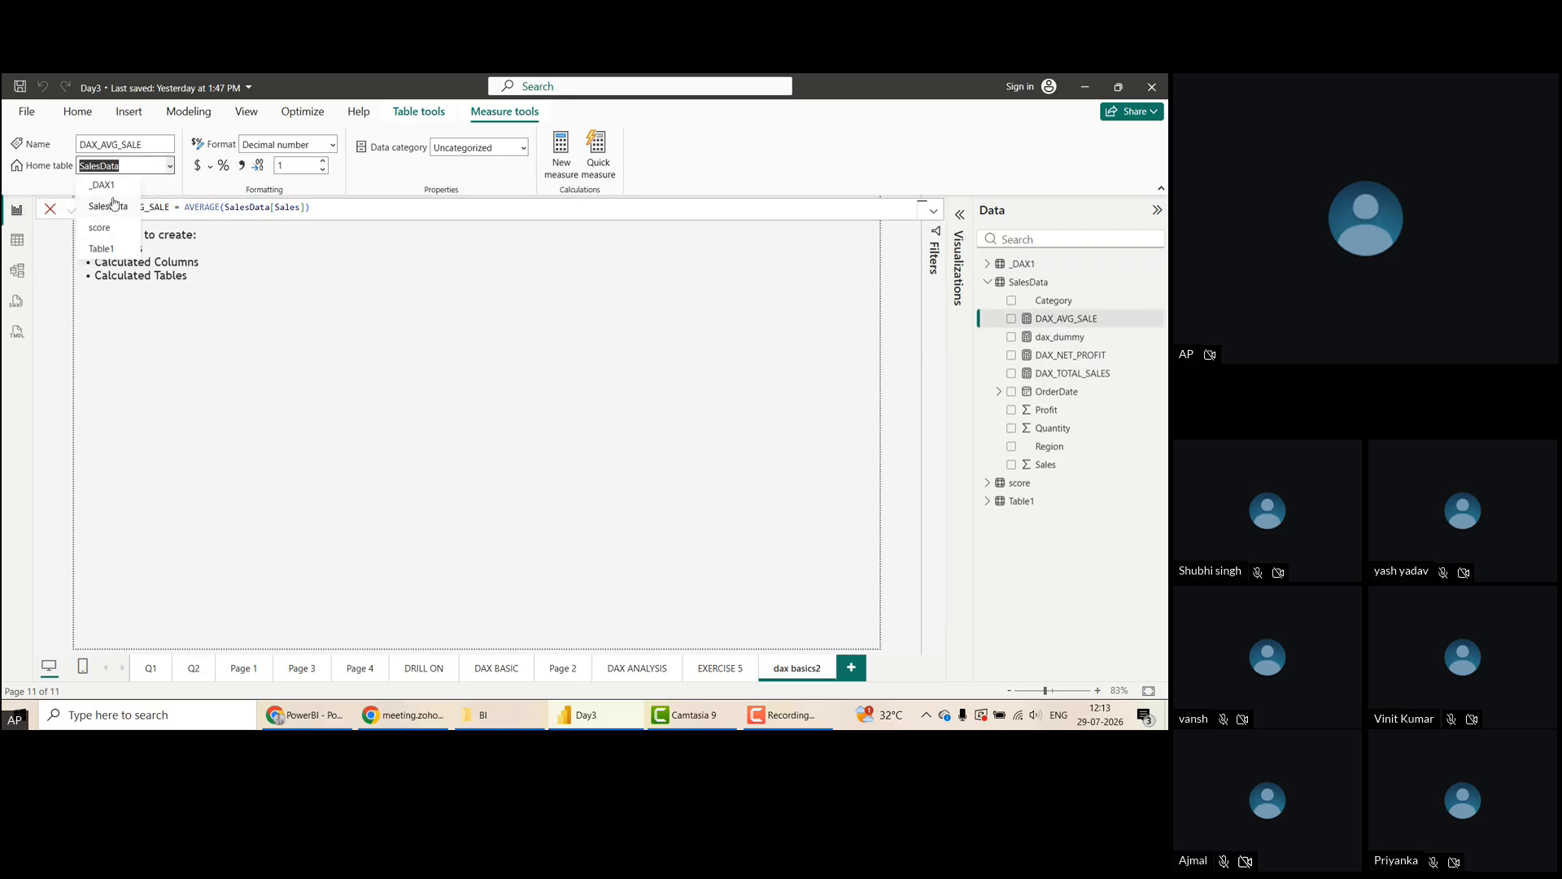
click(106, 193)
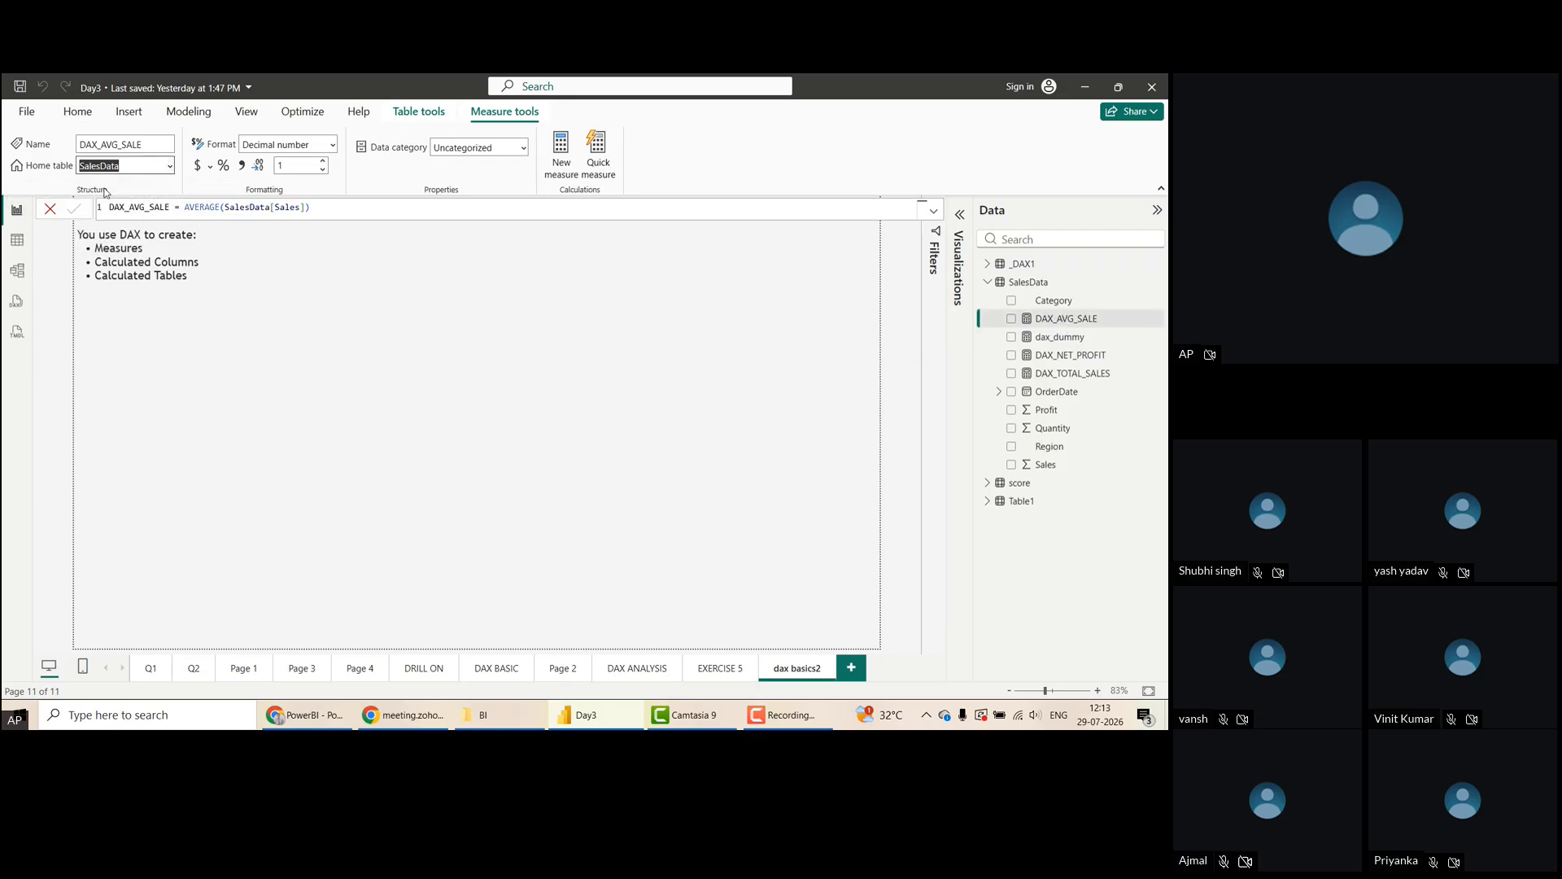
click(1091, 358)
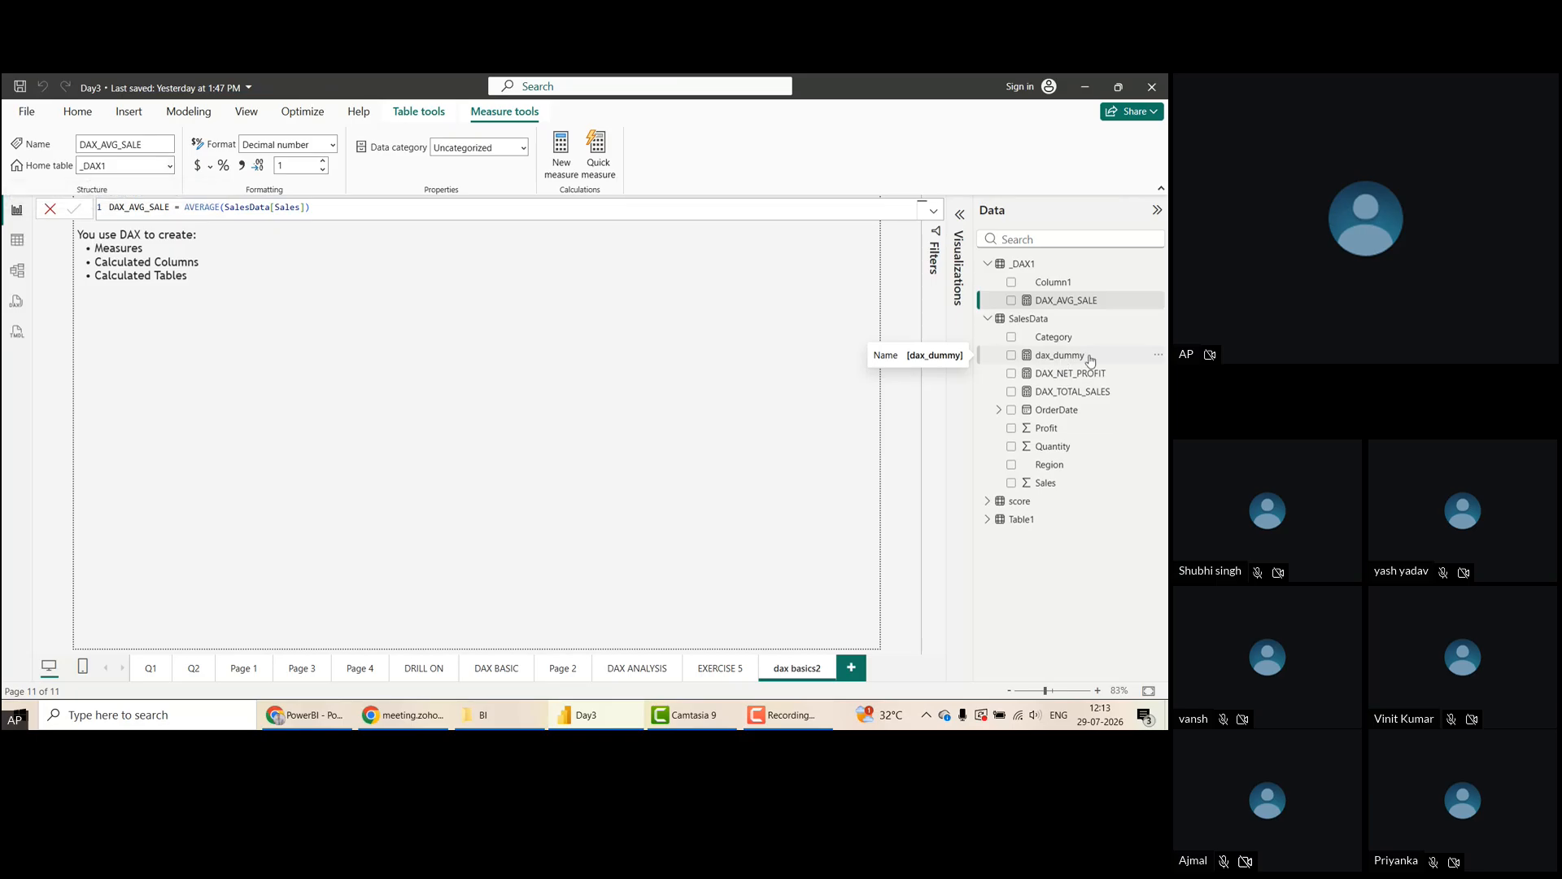
click(168, 166)
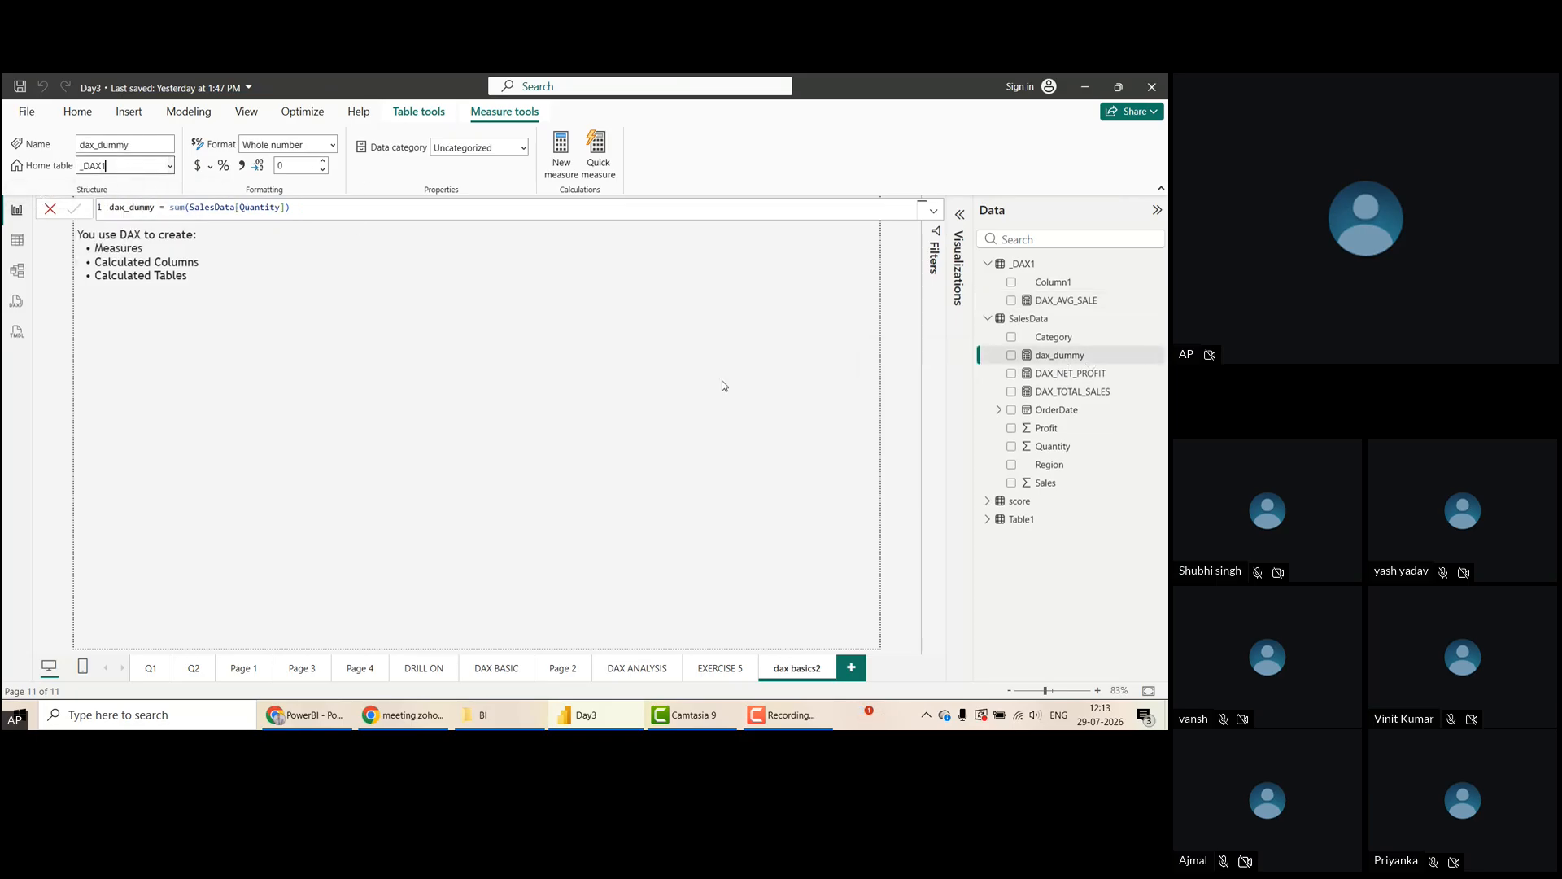
click(169, 165)
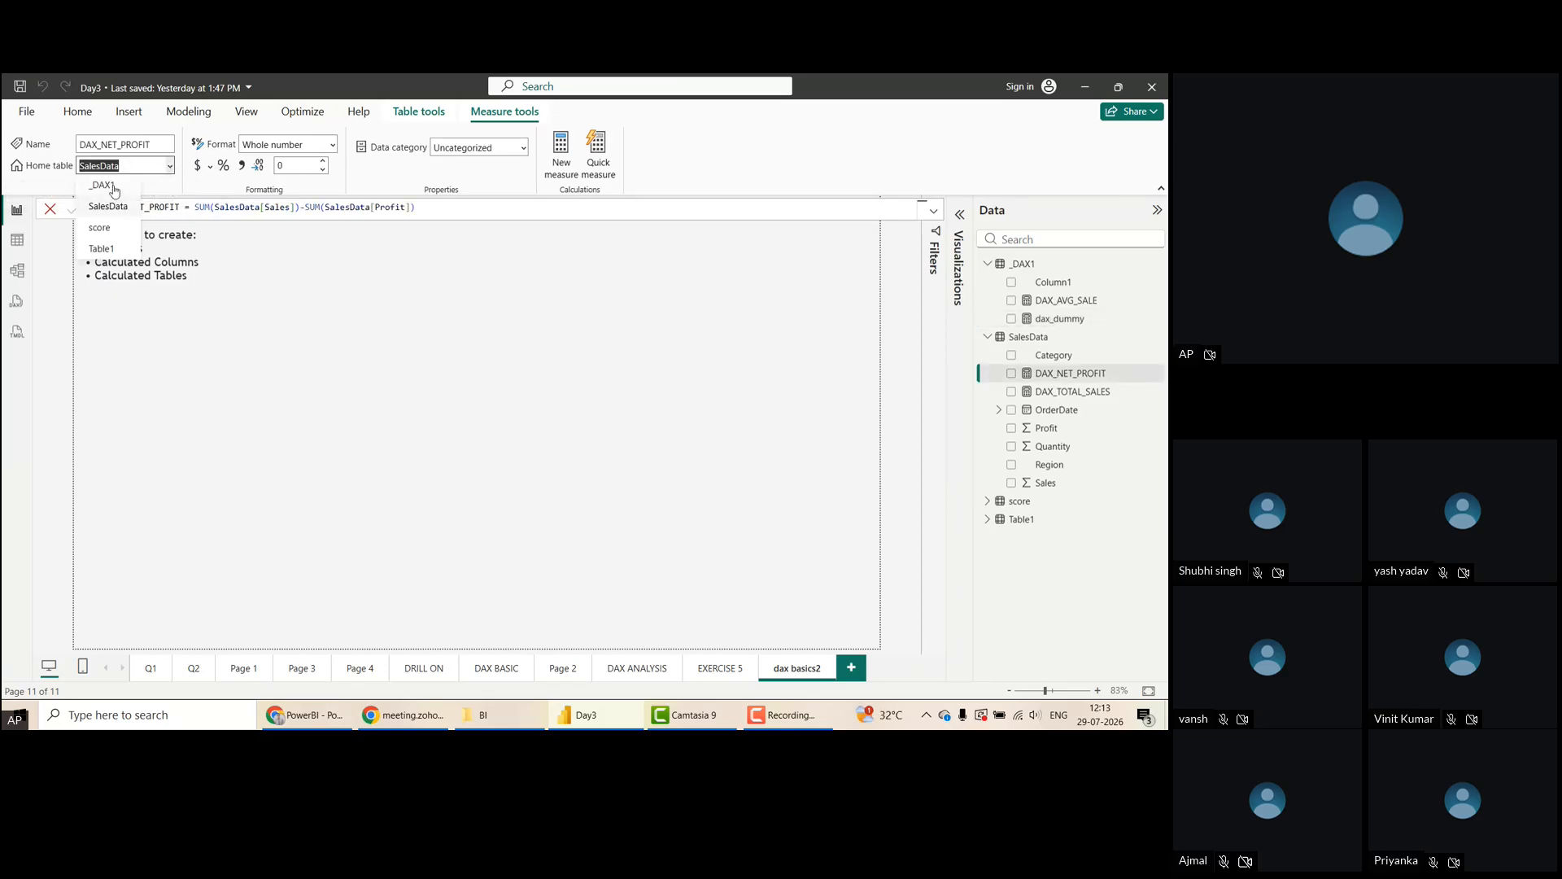
click(114, 186)
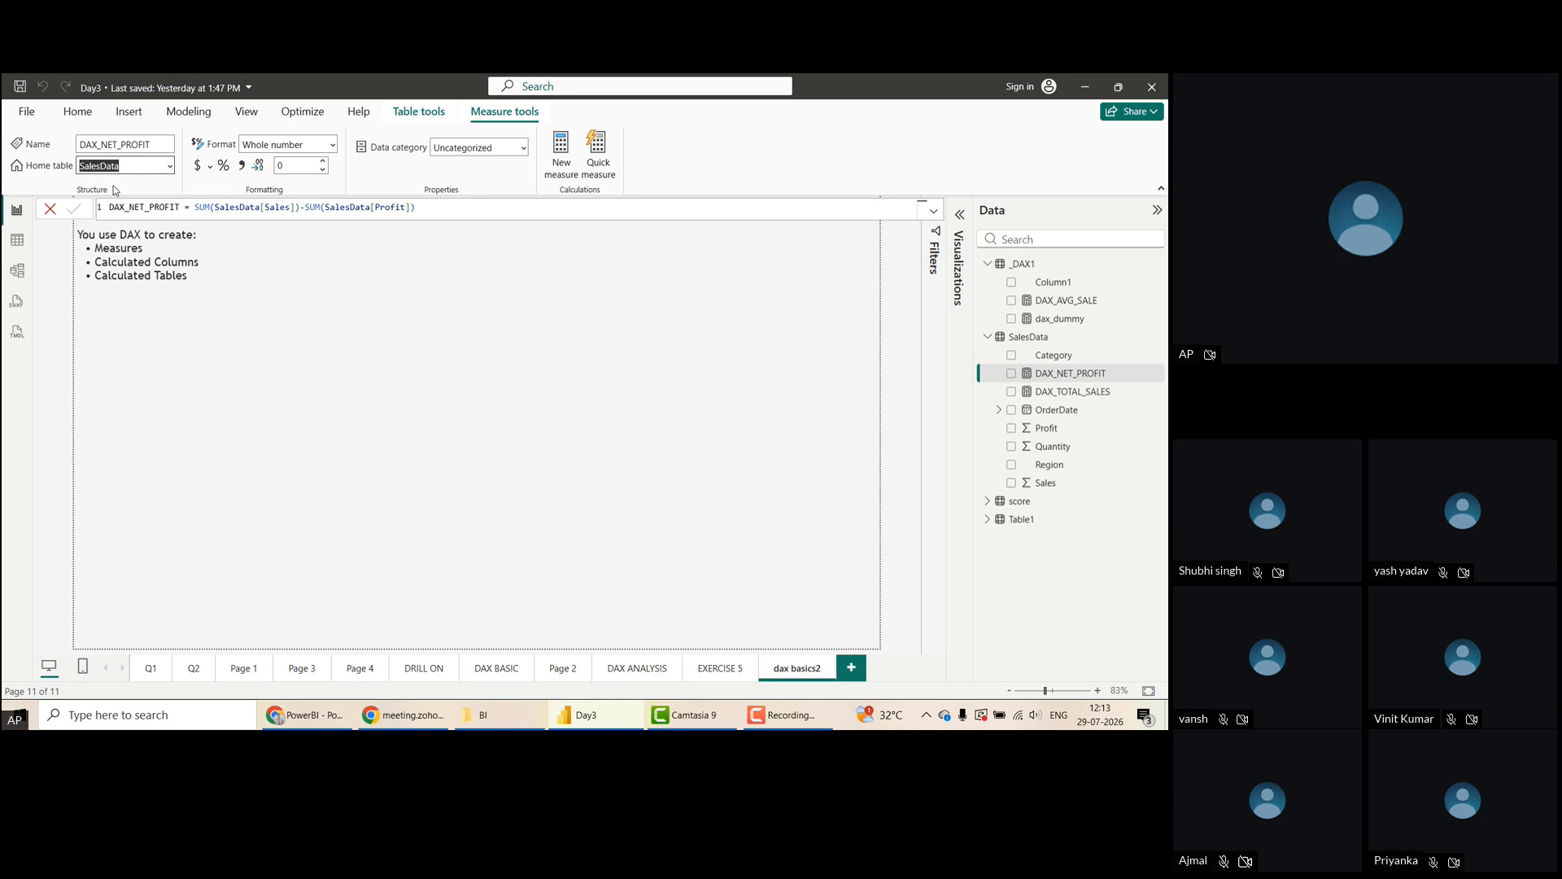
click(169, 166)
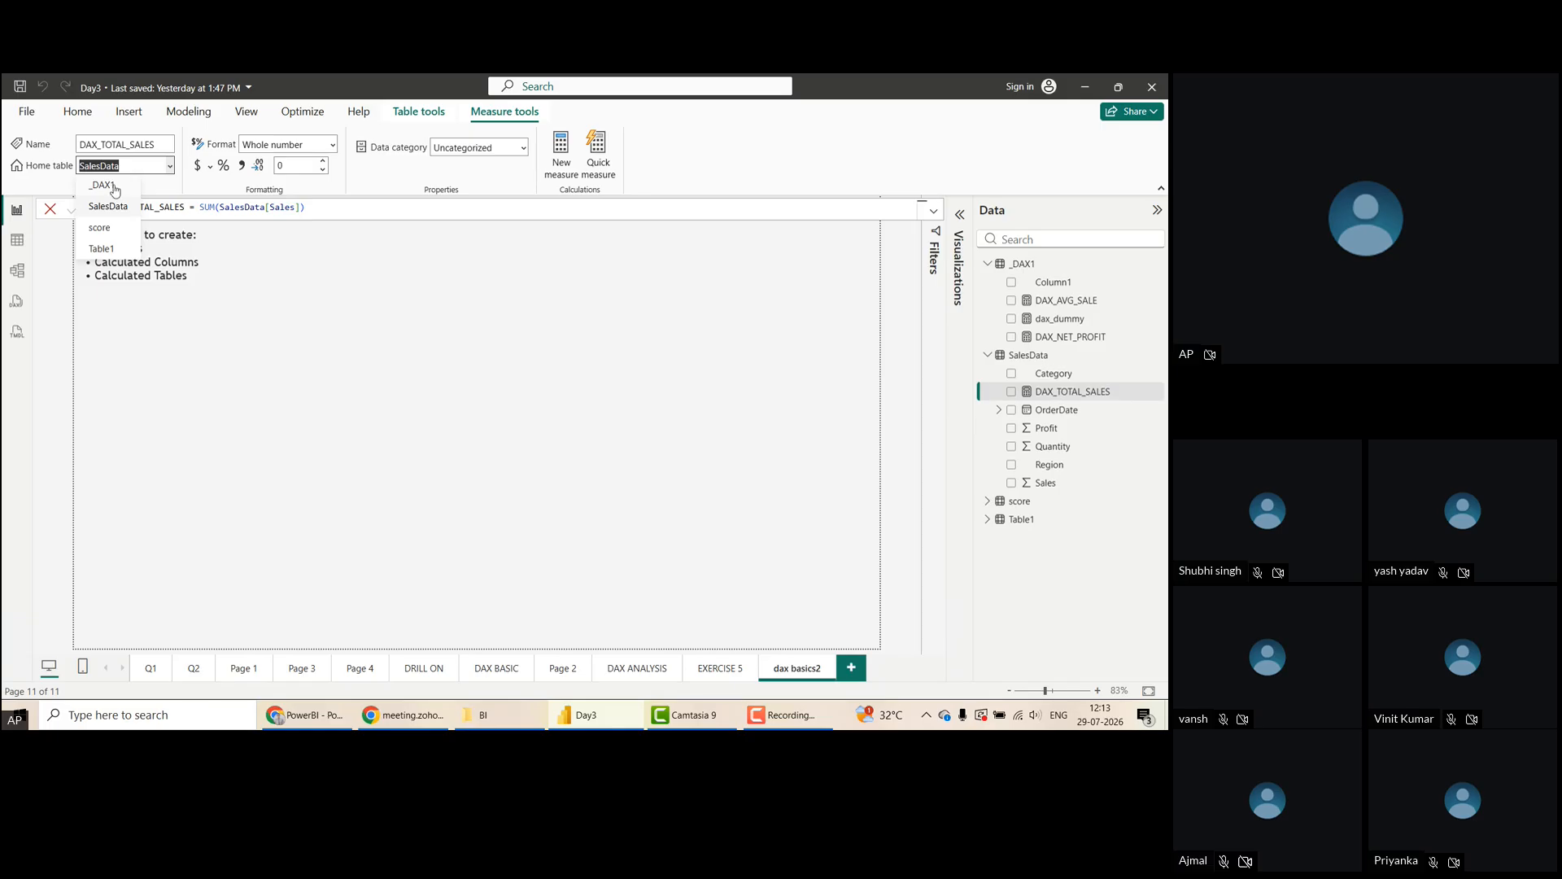
click(108, 188)
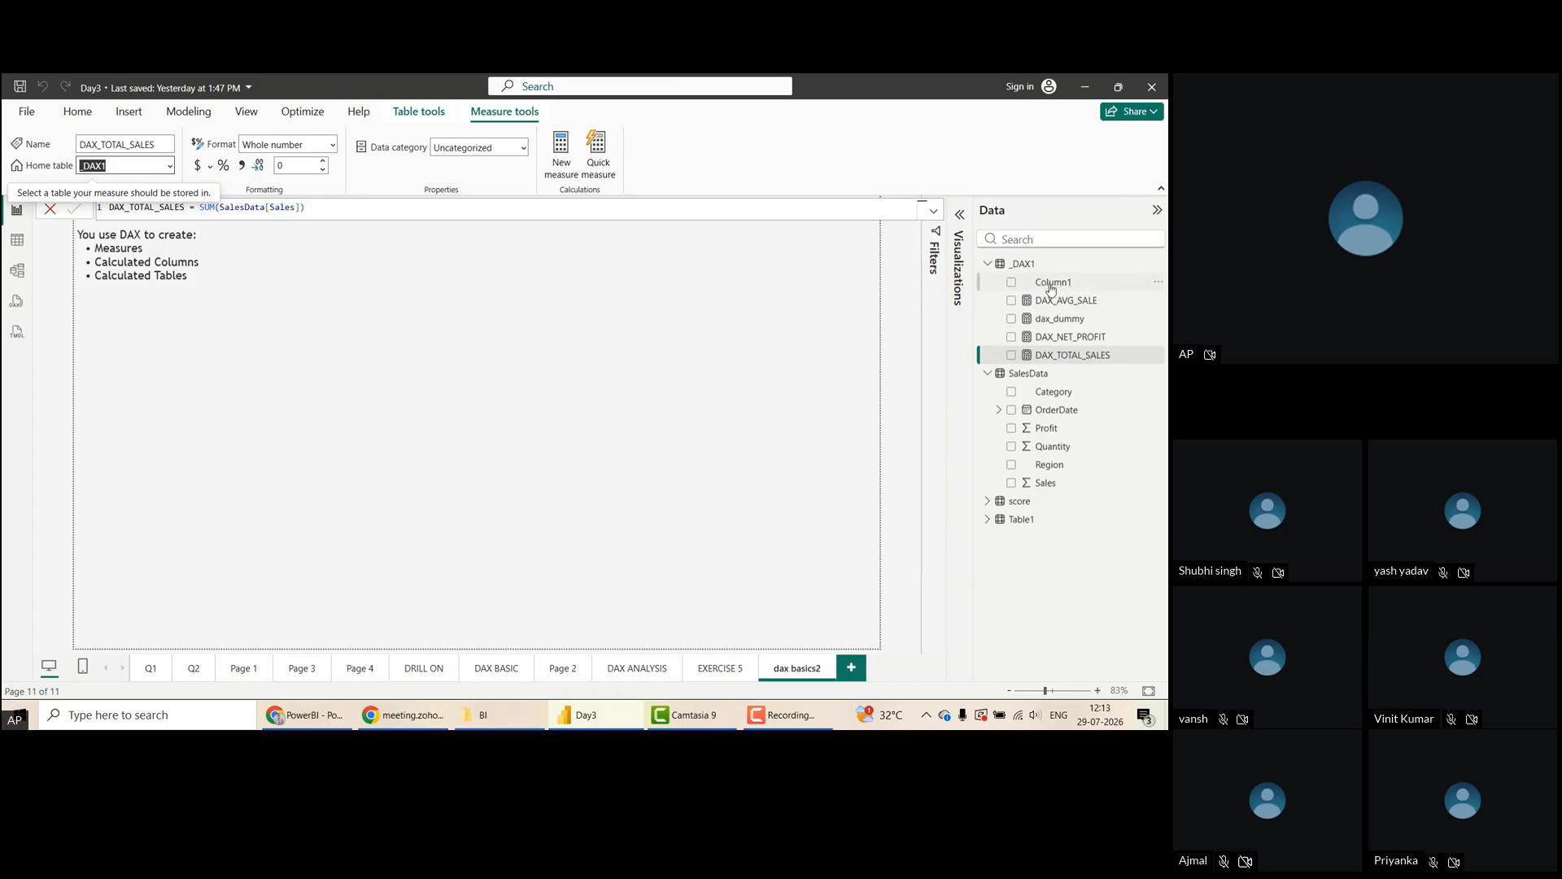
Delete the placeholder Column1 from the model and confirm with Yes
click(1158, 284)
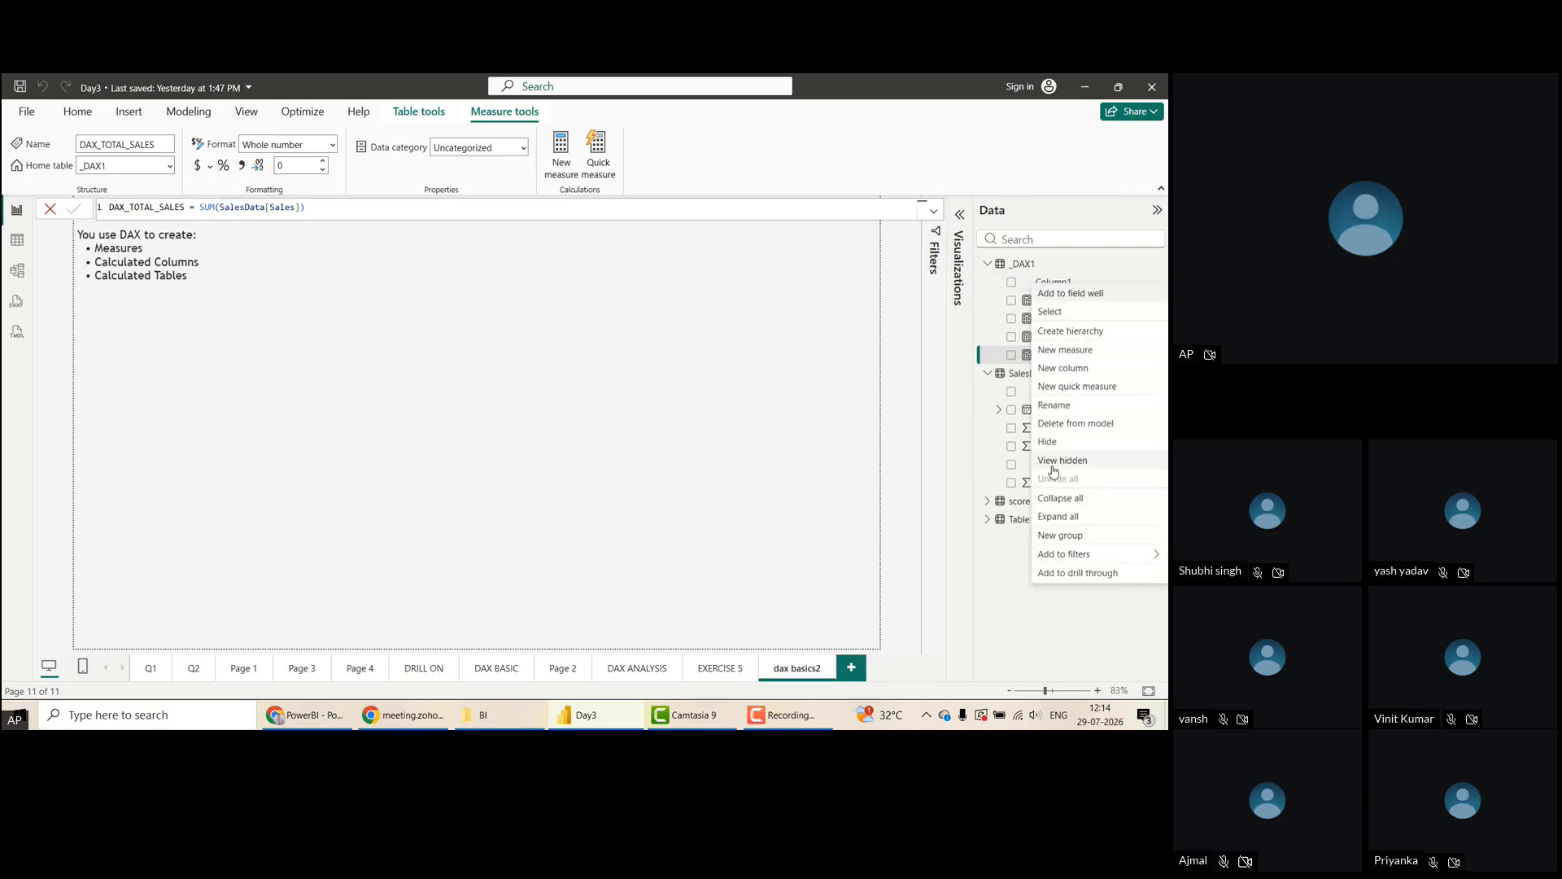
click(1066, 424)
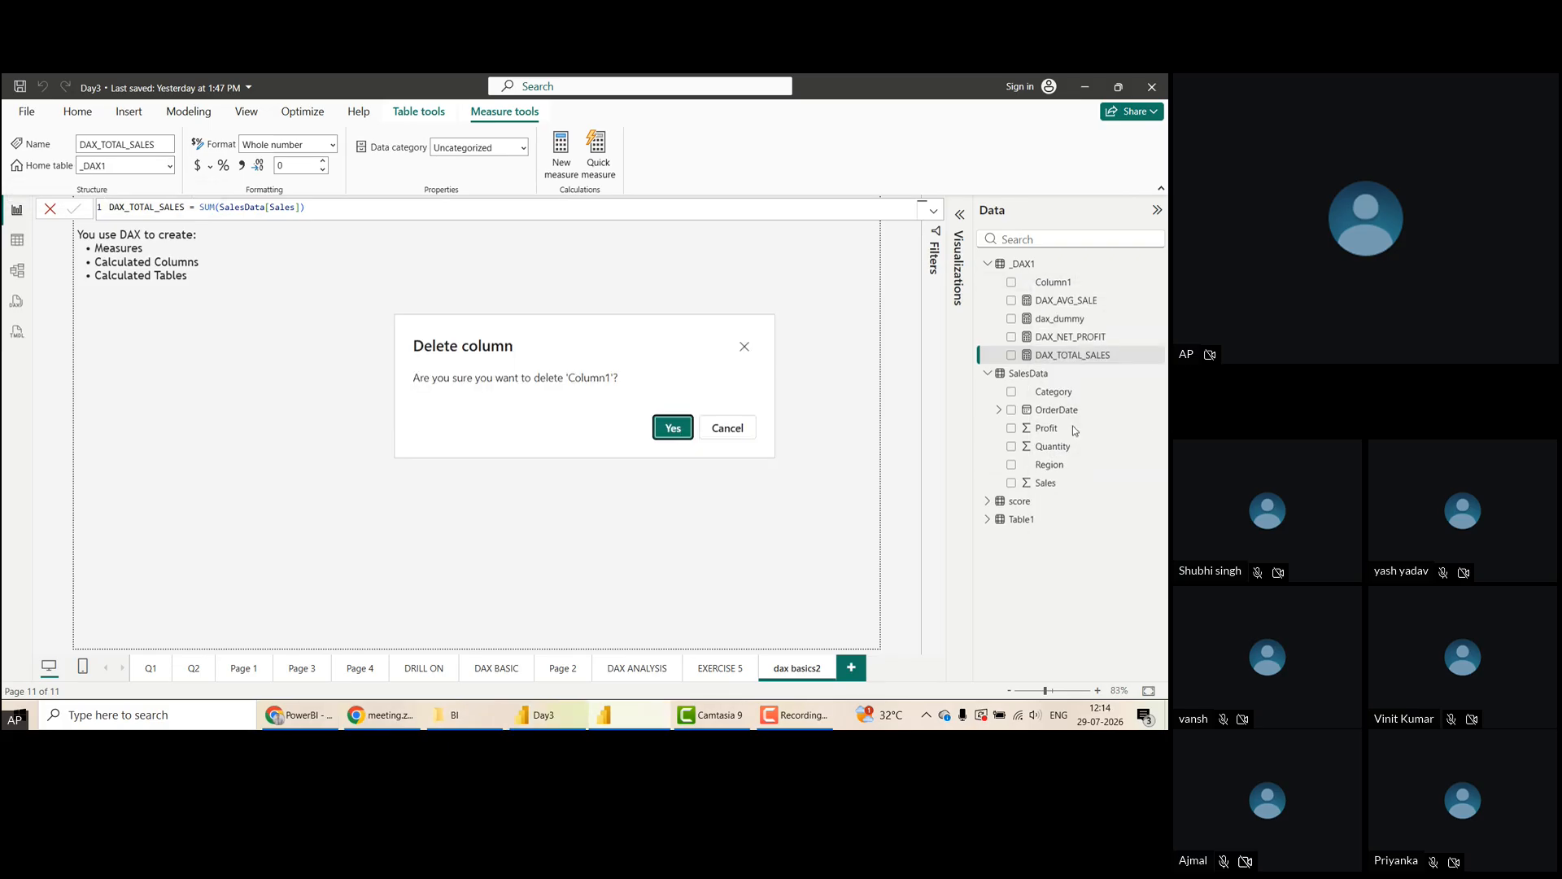
click(672, 428)
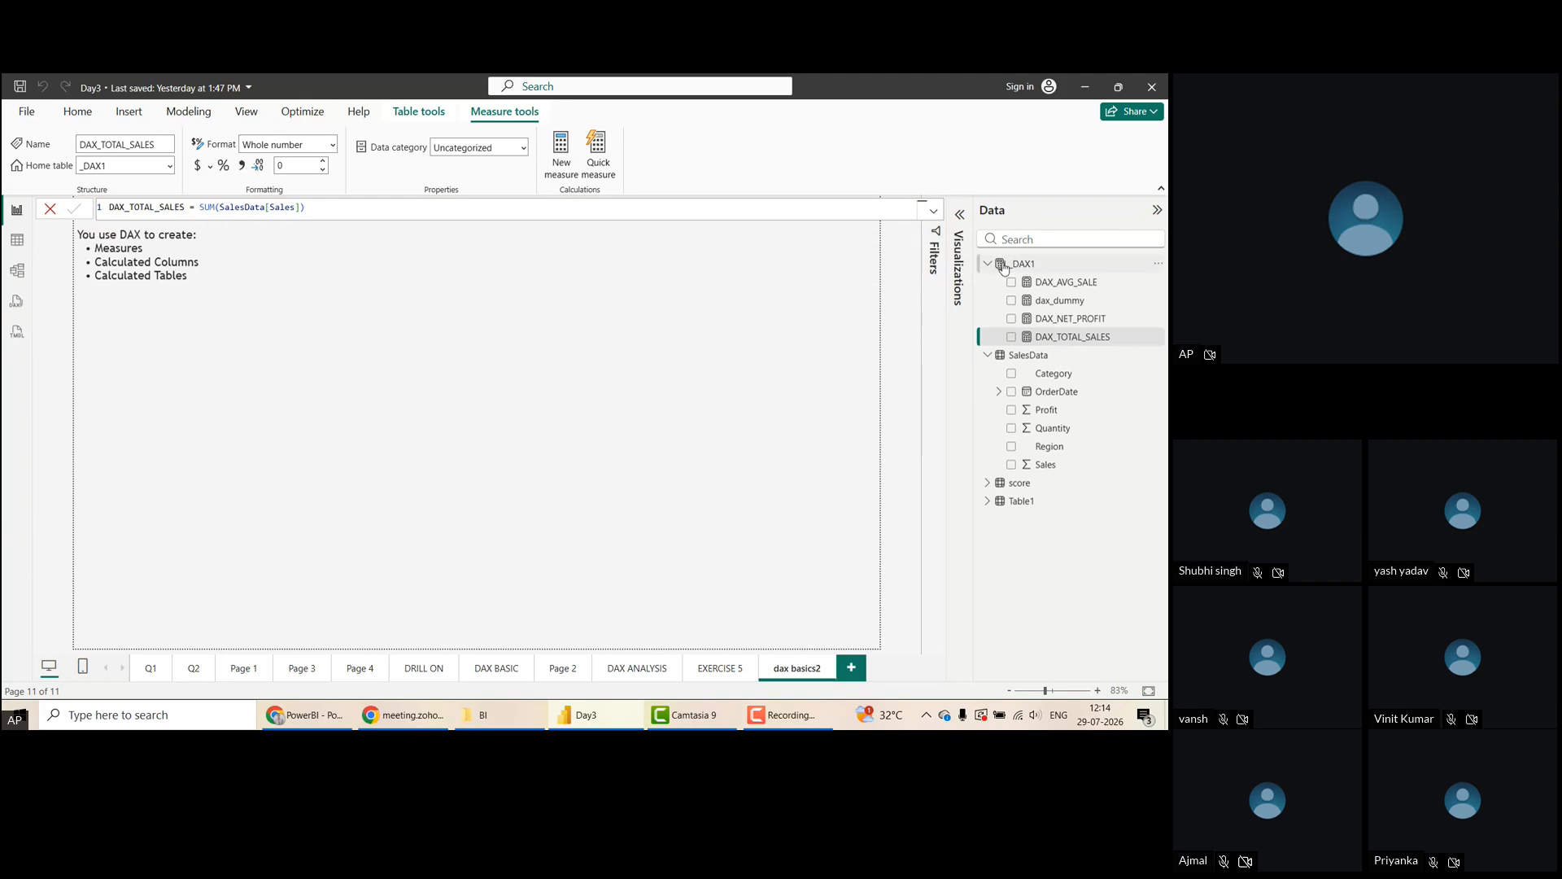
Create an empty table through Enter data, name it _DAX2, and load it
click(77, 112)
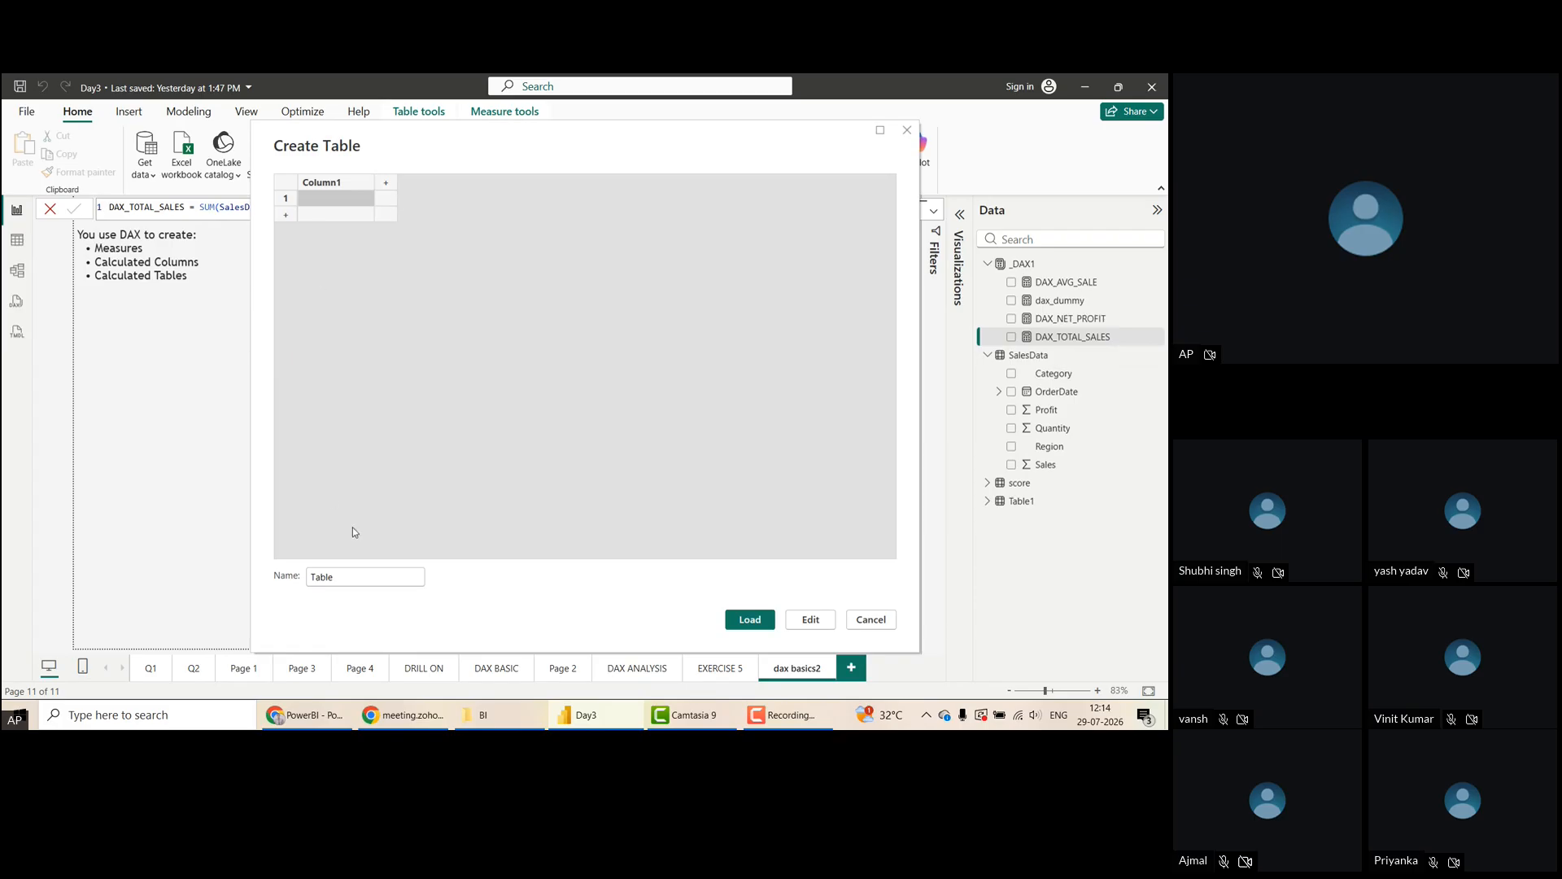
double_click(328, 576)
key(BackSpace)
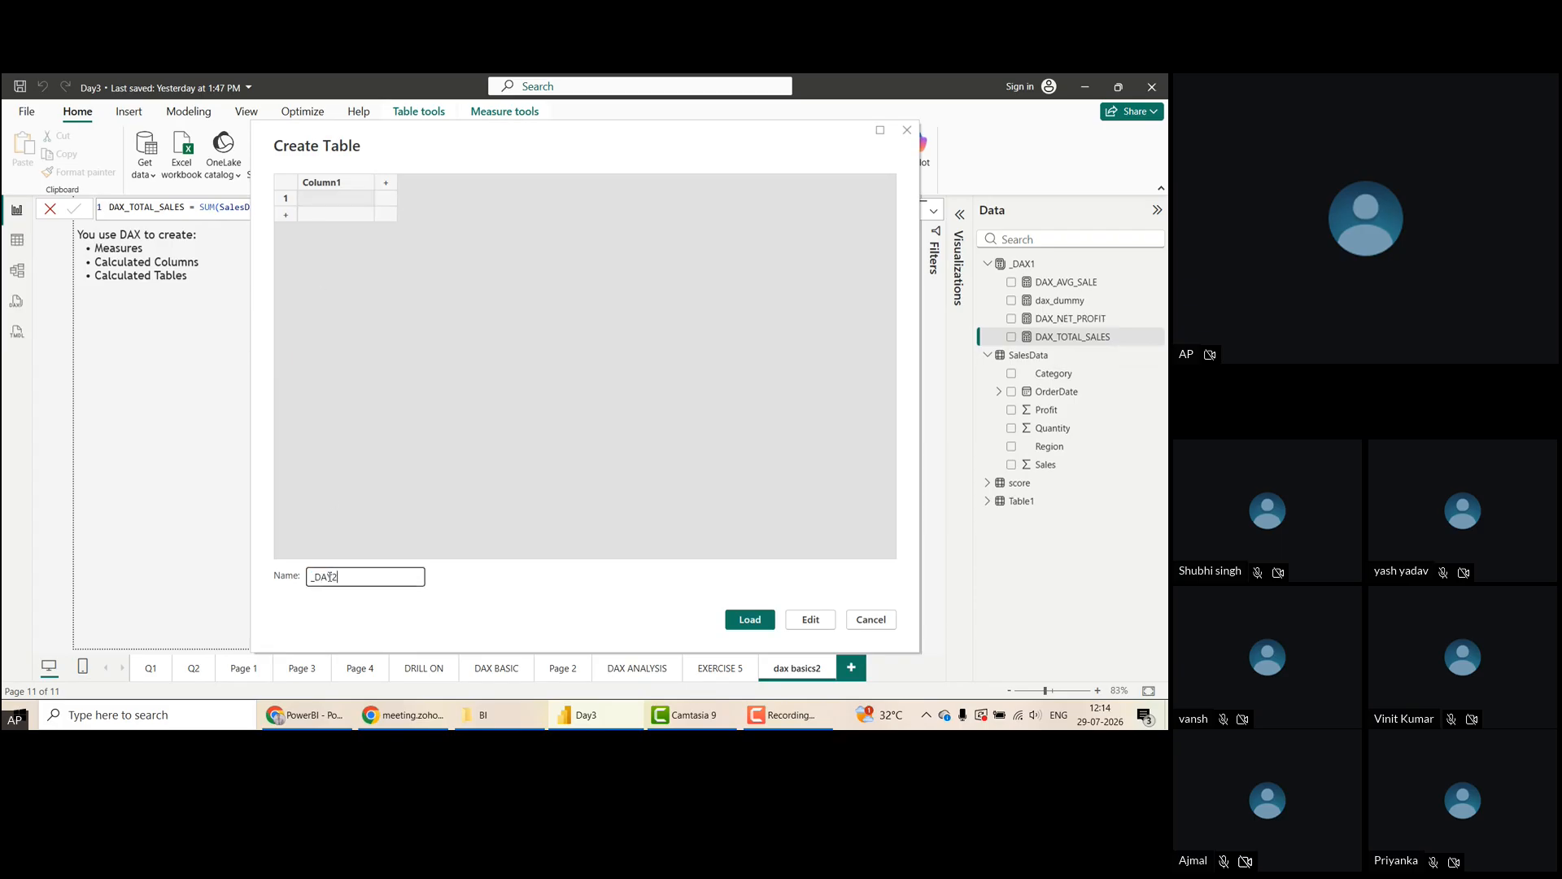
text(_DAX2)
click(741, 620)
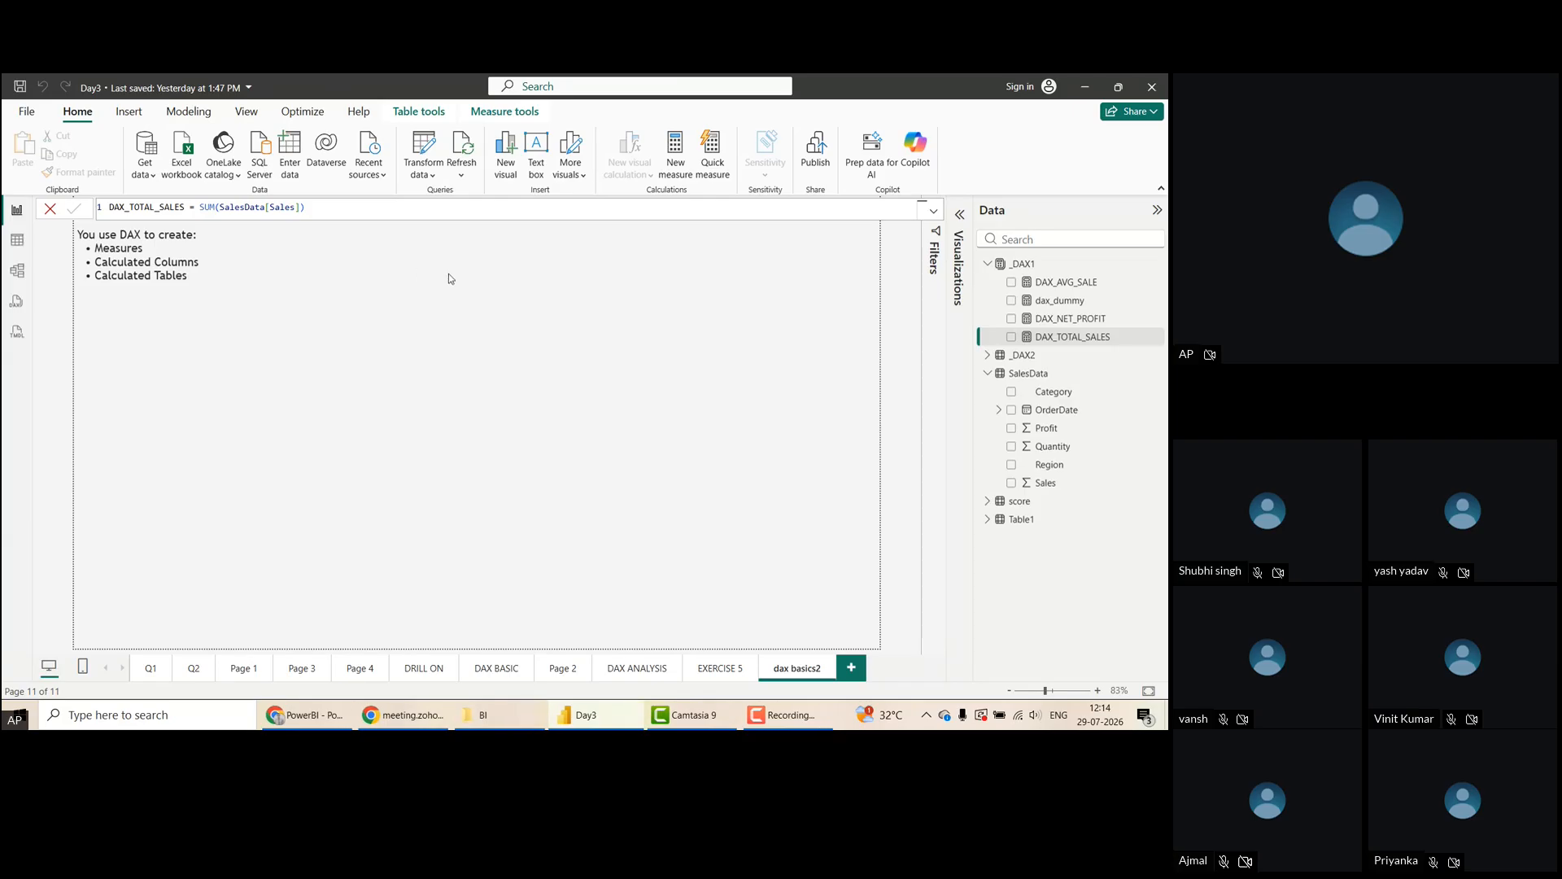
Add an empty table visual to the dax basics2 page
click(510, 378)
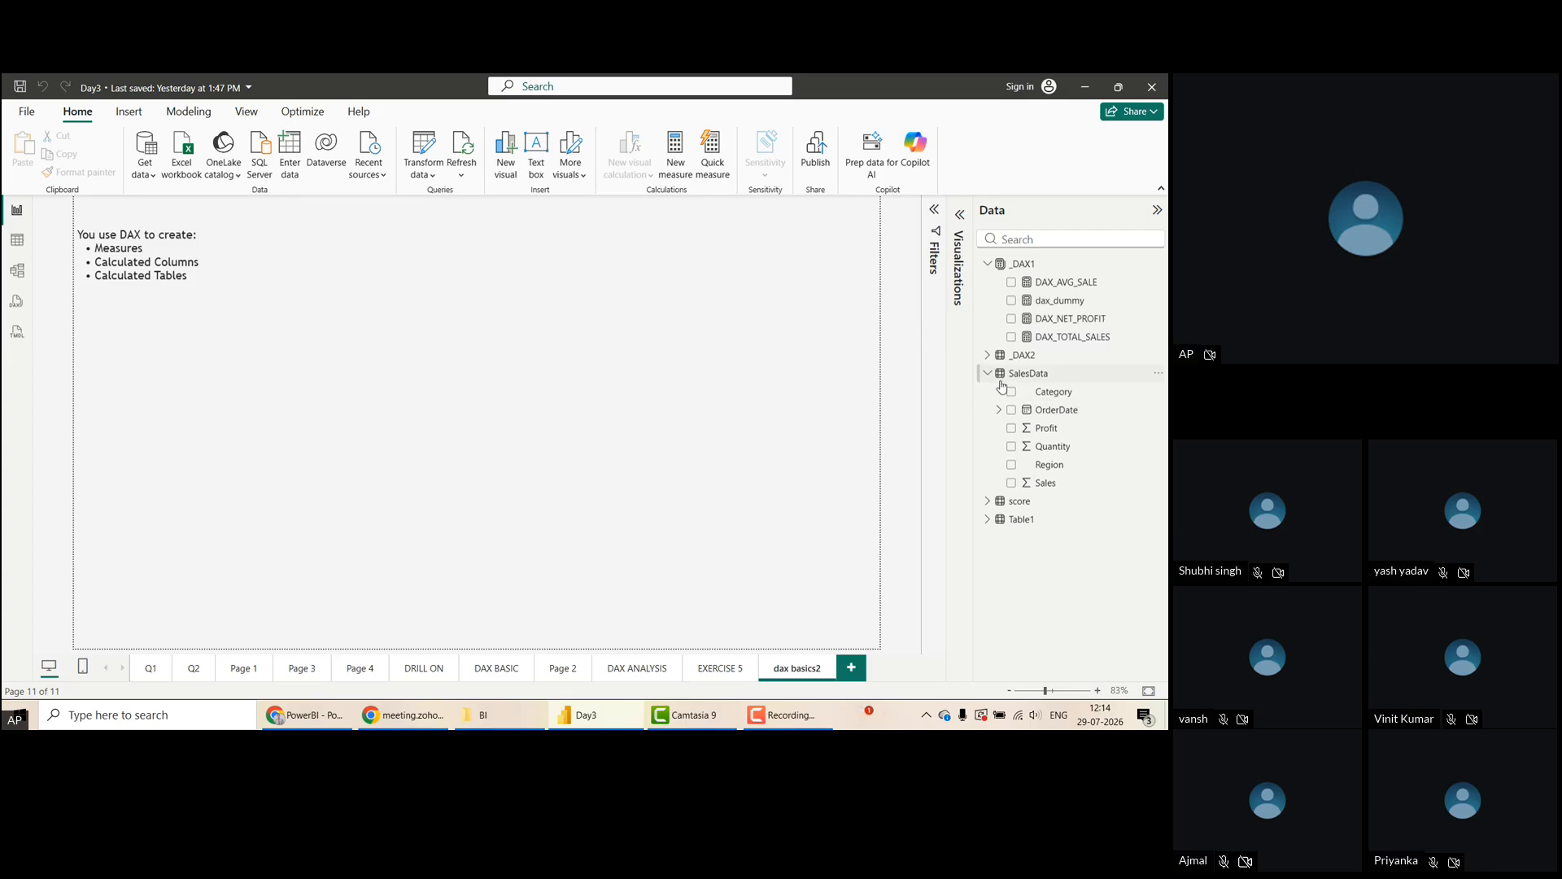
click(960, 214)
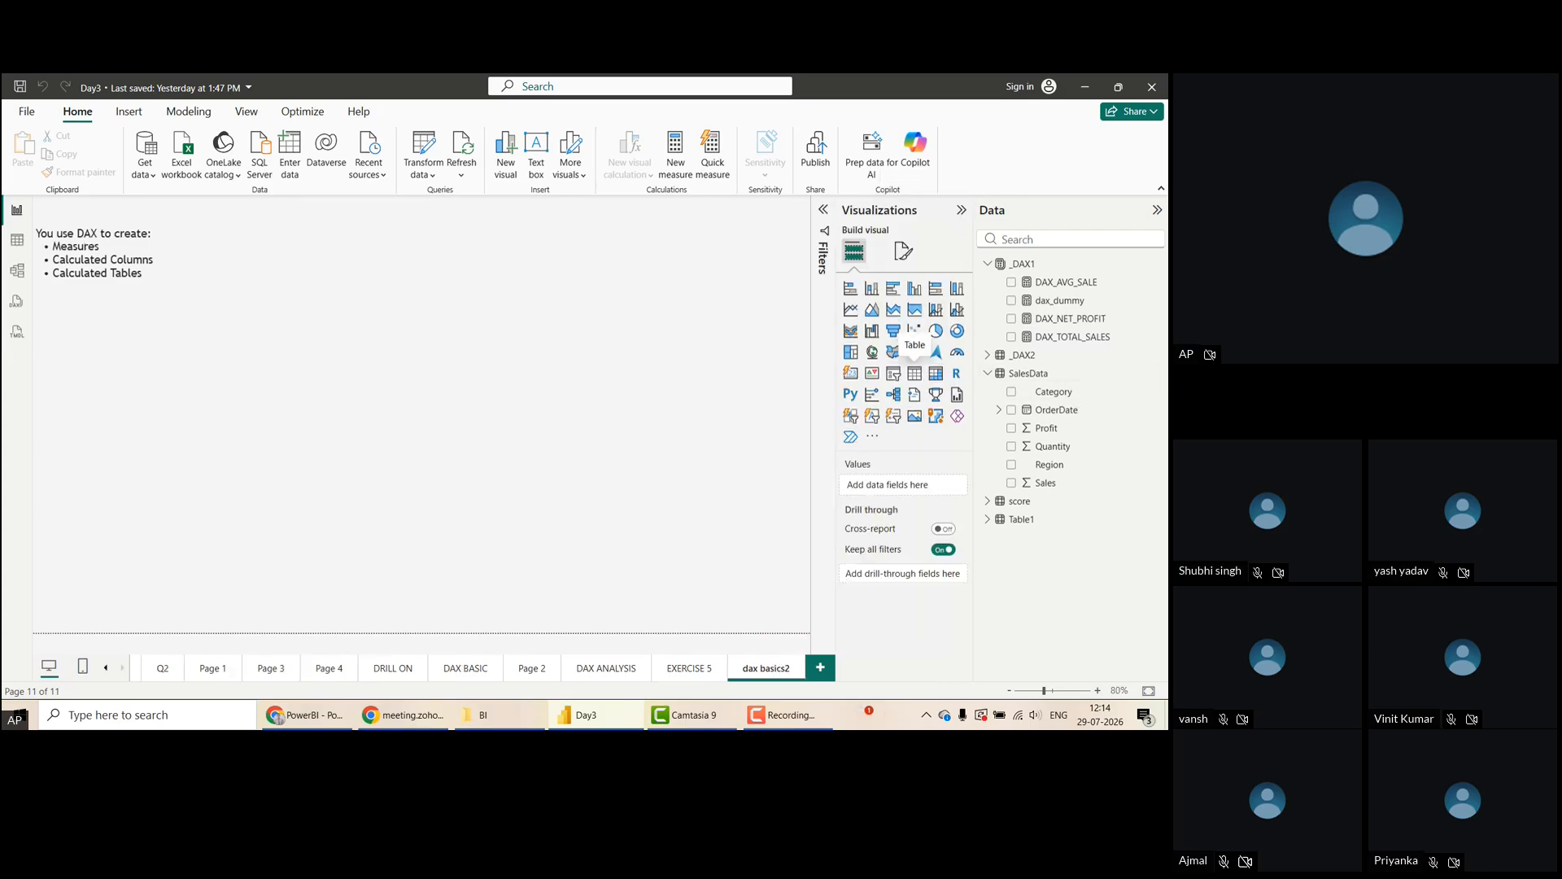
click(916, 376)
Zoom the canvas out to 90%, then move and widen the table toward the page centre
scroll(138, 511, up, 5)
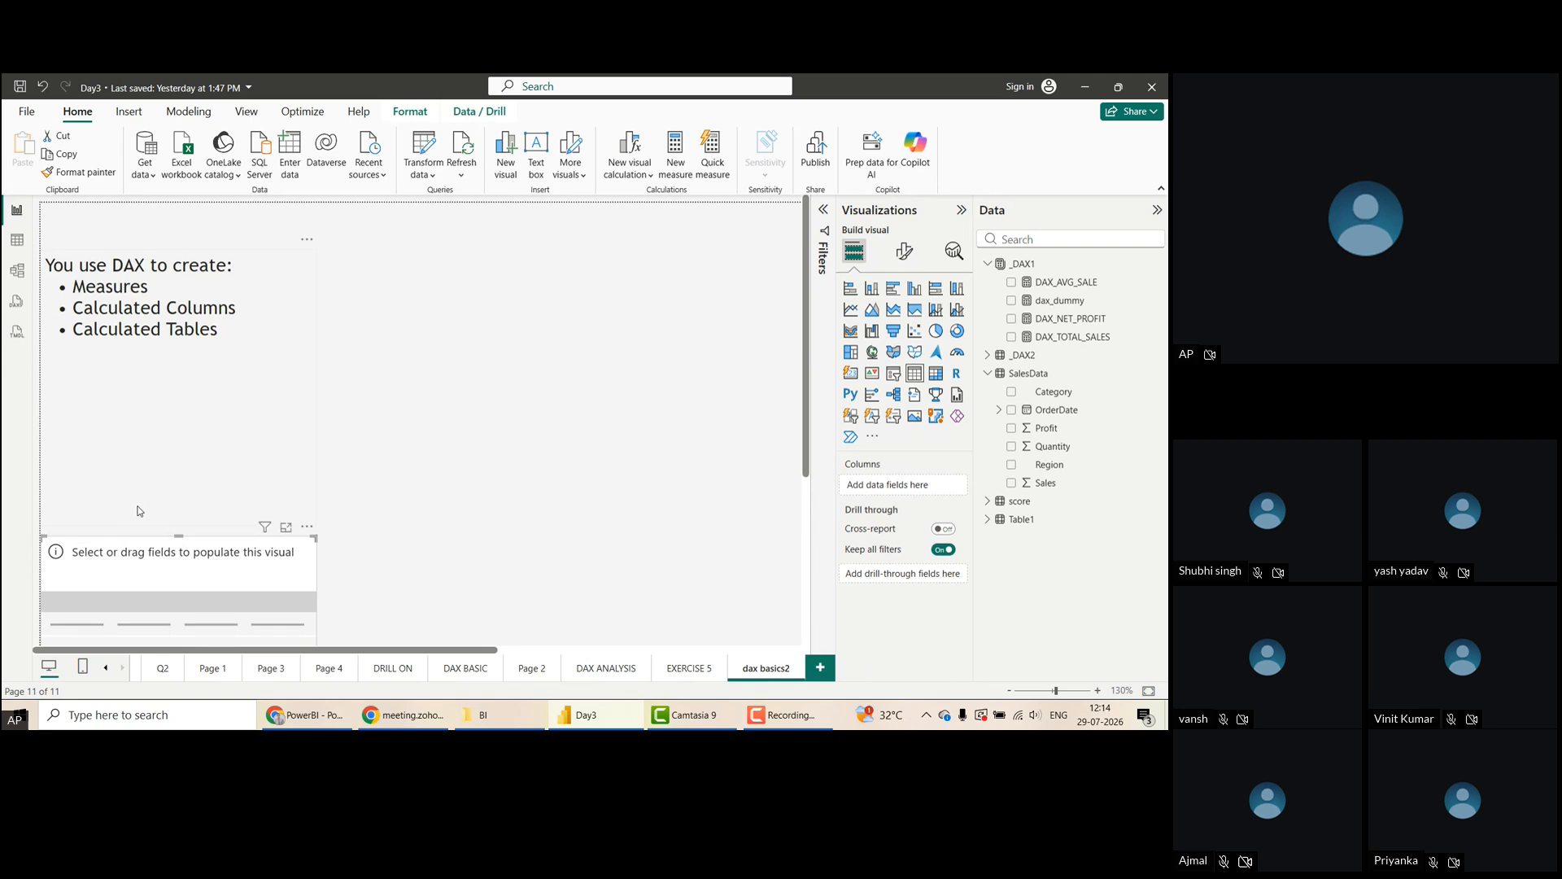
click(1009, 690)
click(1009, 690)
click(1009, 692)
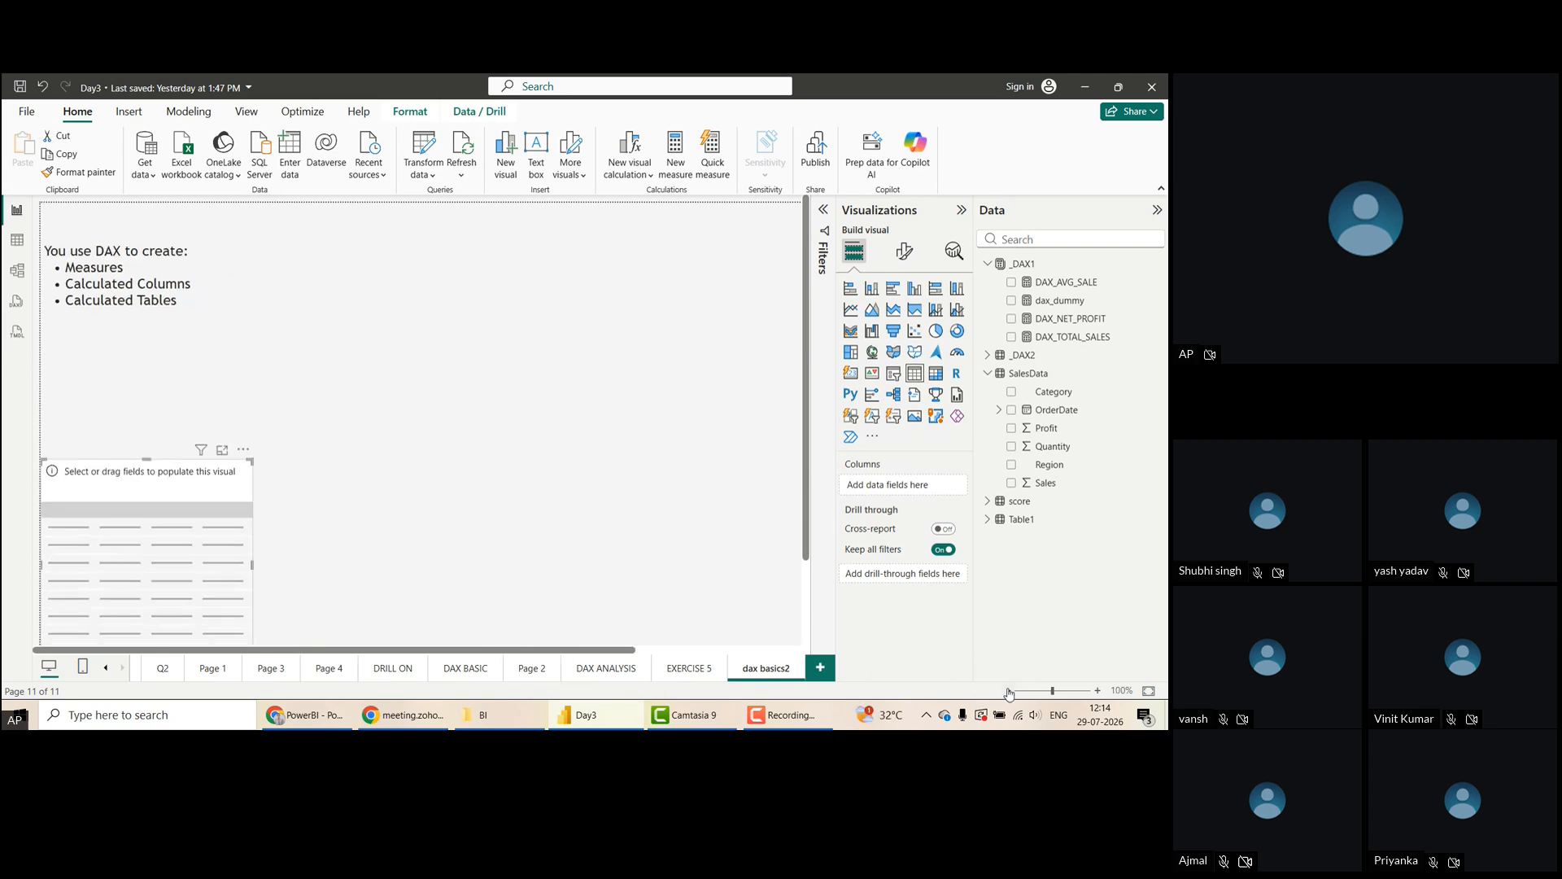
click(1009, 692)
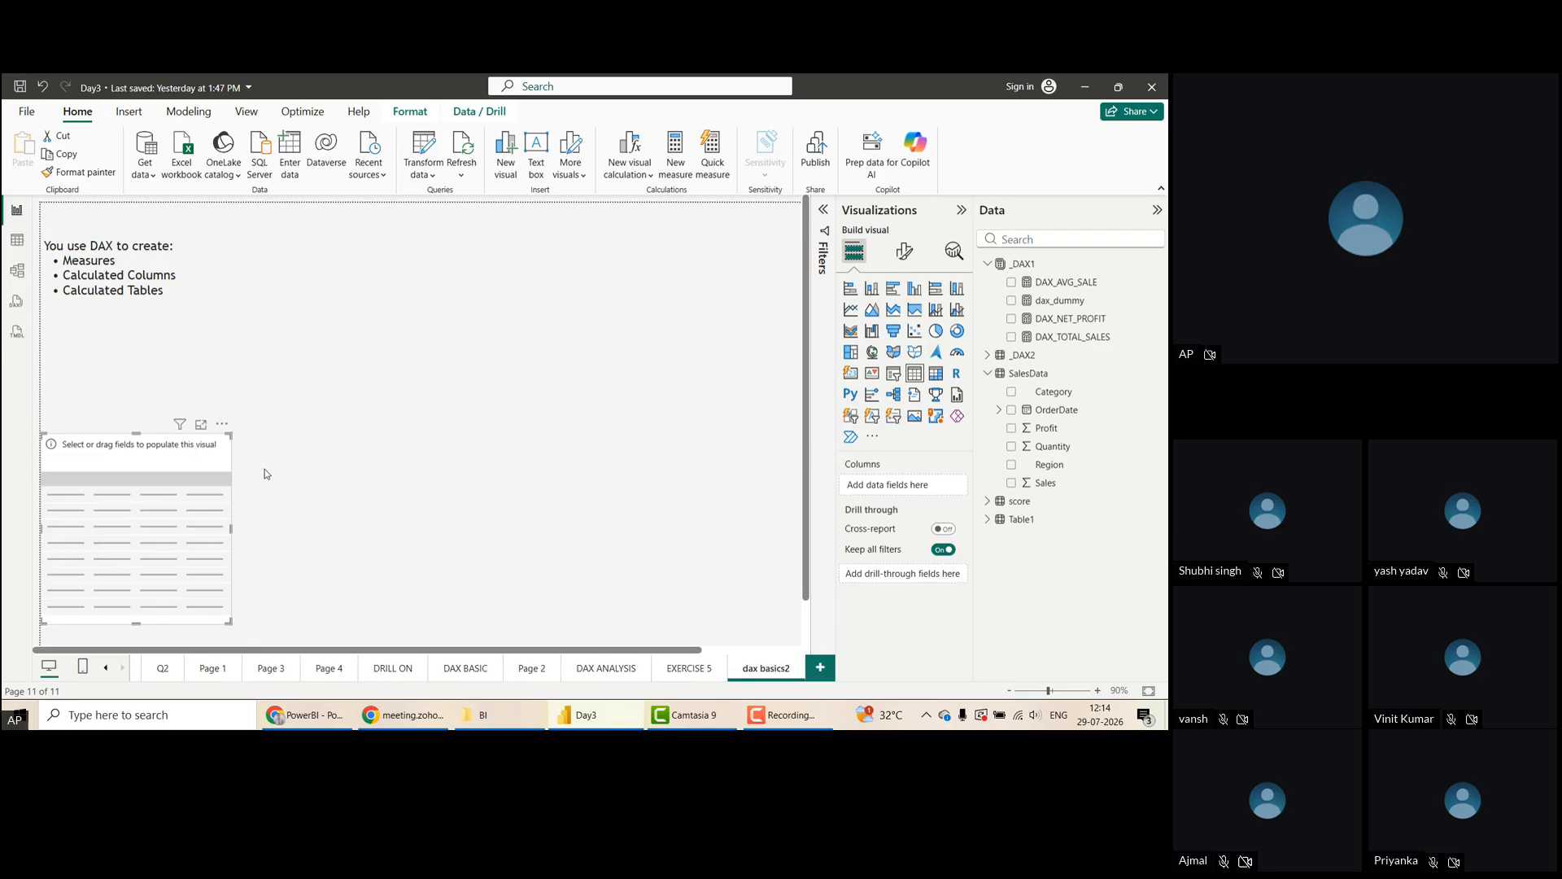
drag(194, 460, 464, 442)
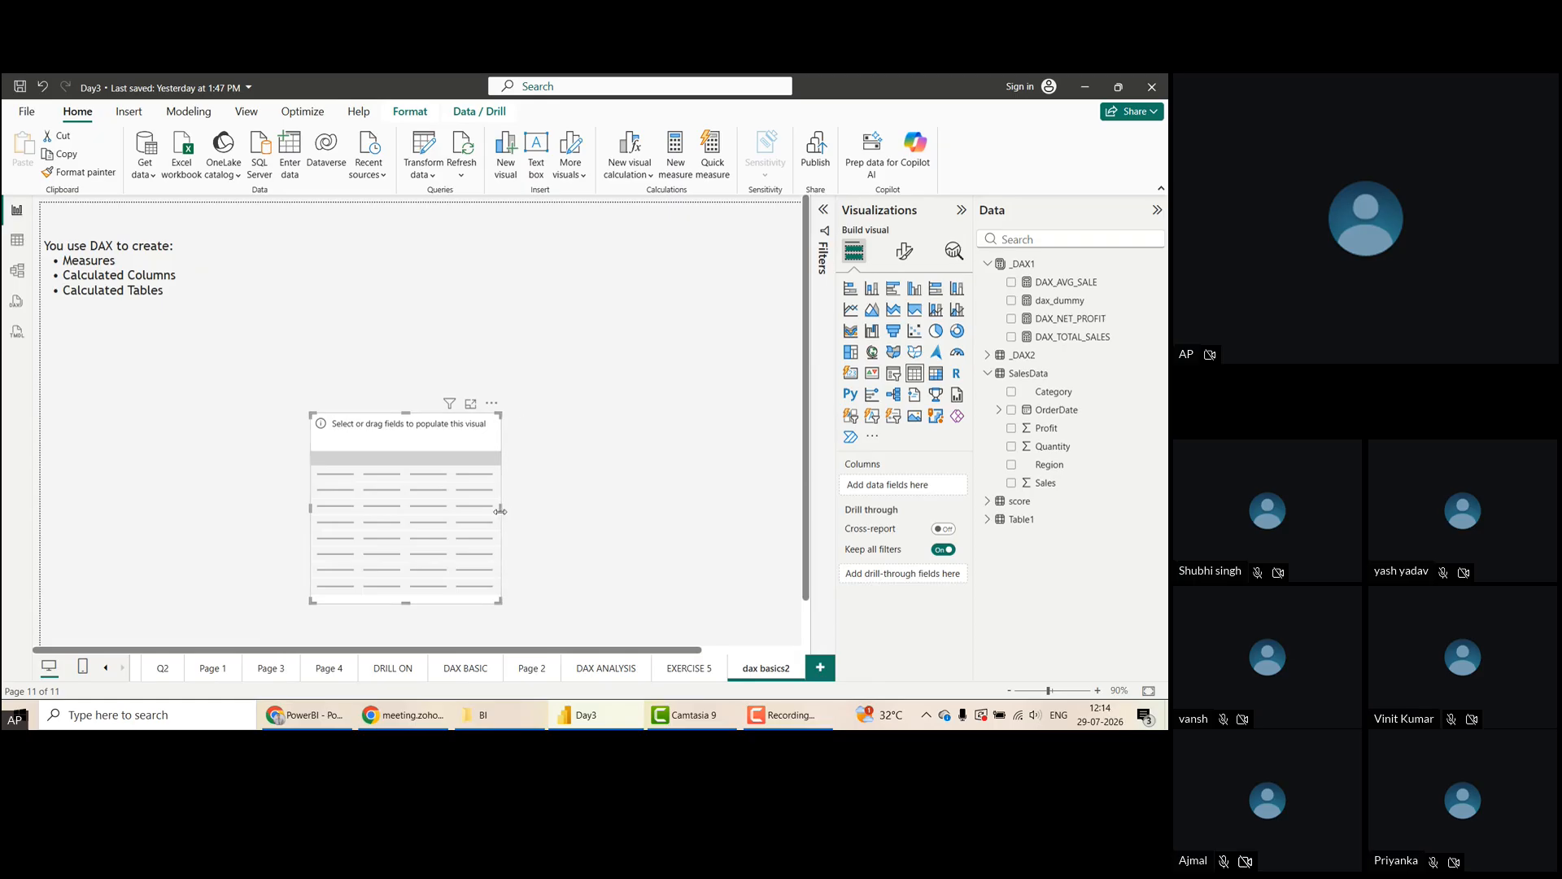
drag(500, 510, 454, 442)
Add Category, Profit, Quantity, Region and Sales as columns of the table visual
drag(1056, 403, 864, 488)
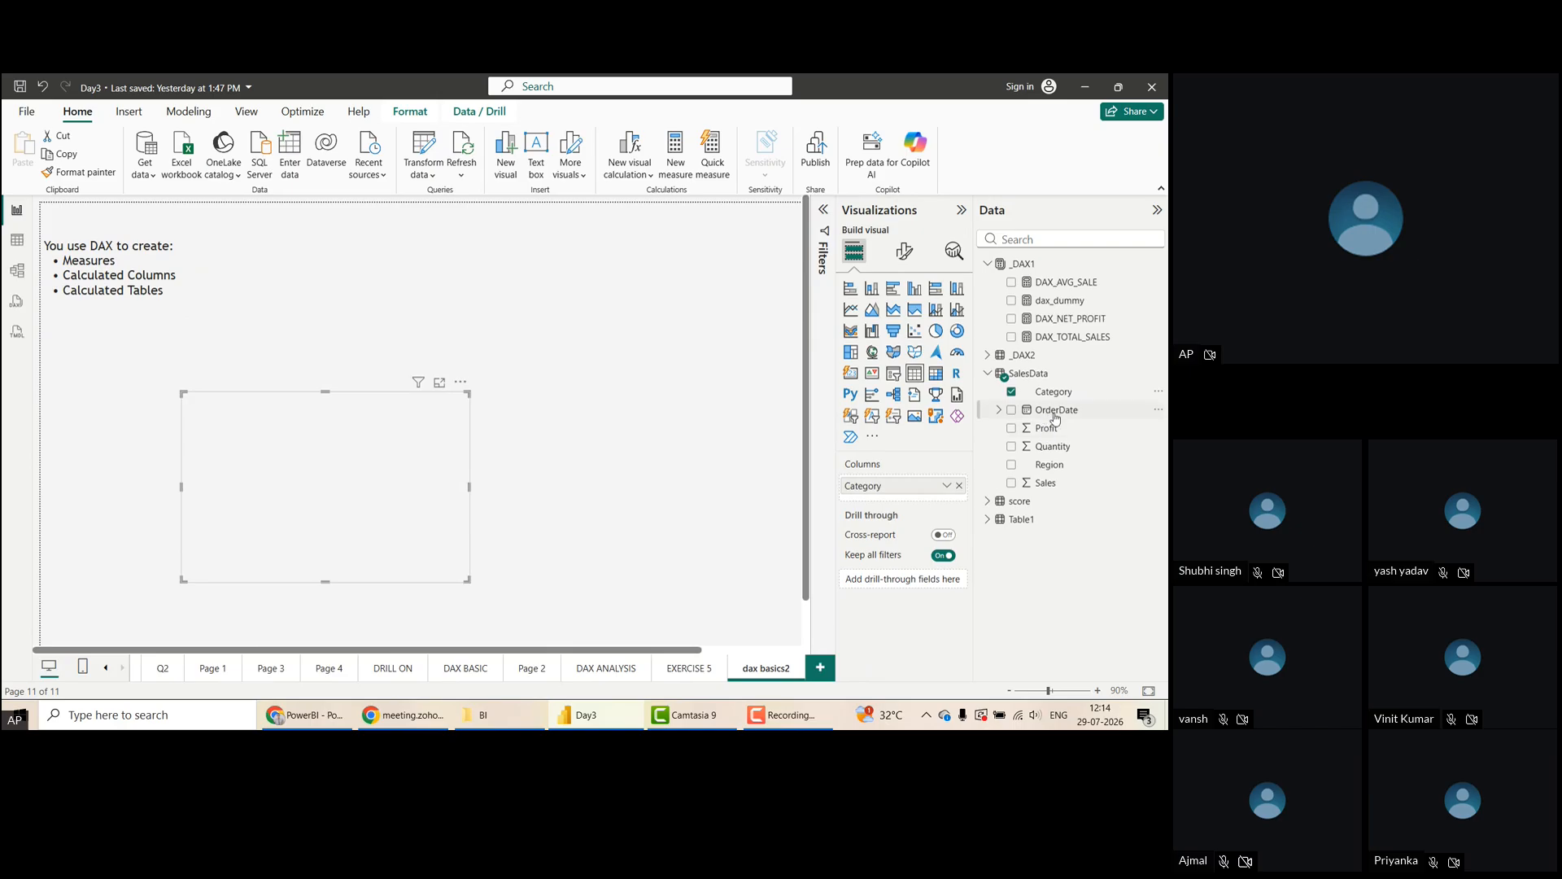
drag(1053, 423, 895, 504)
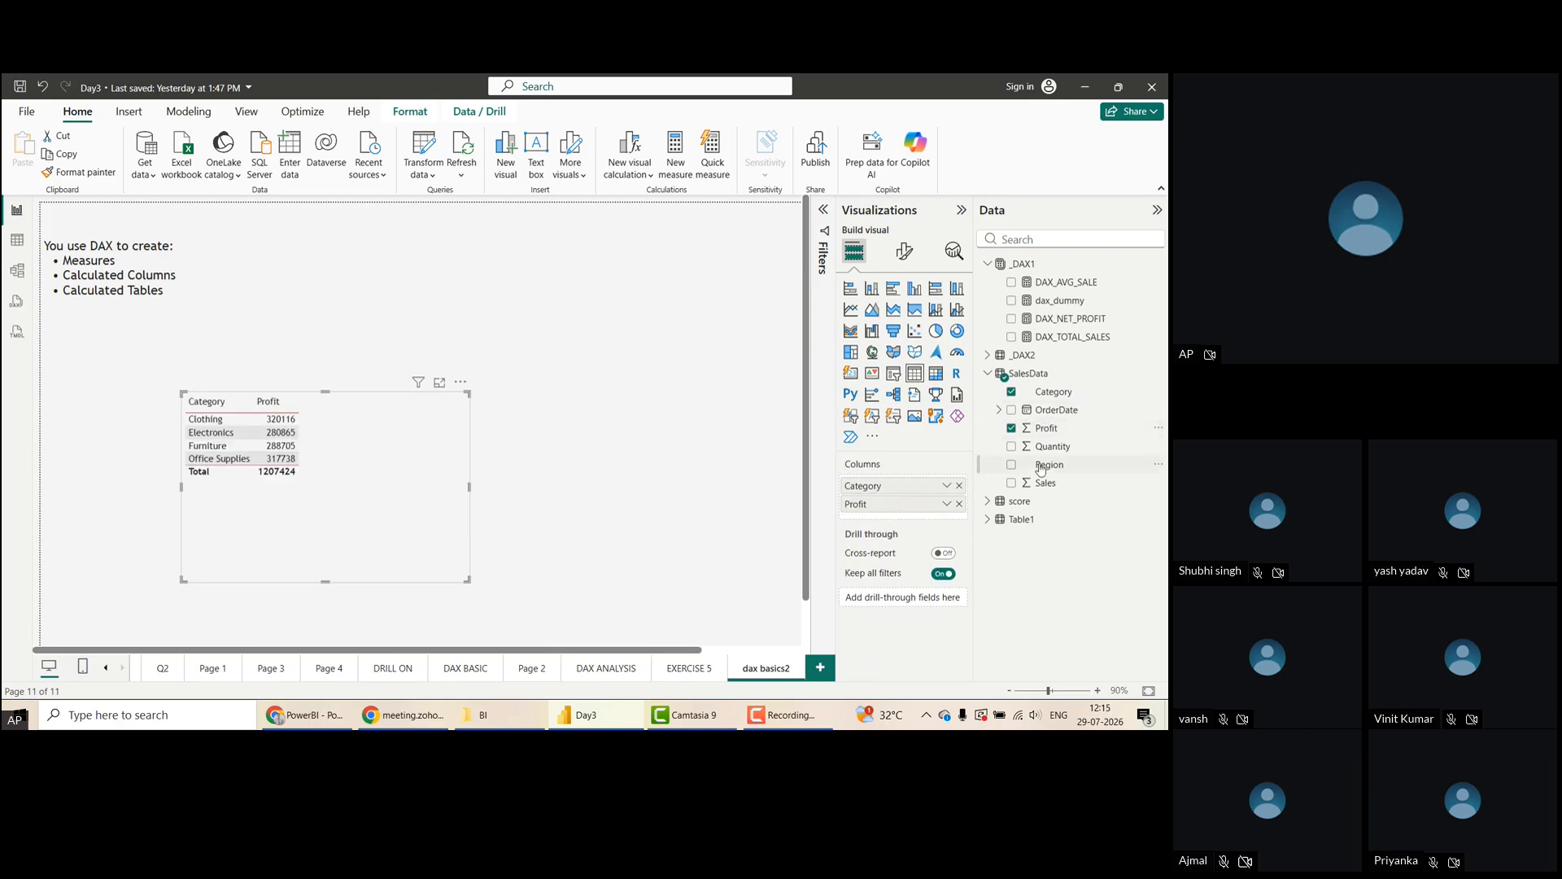
drag(1054, 456, 895, 519)
drag(1056, 465, 878, 501)
drag(1046, 482, 892, 560)
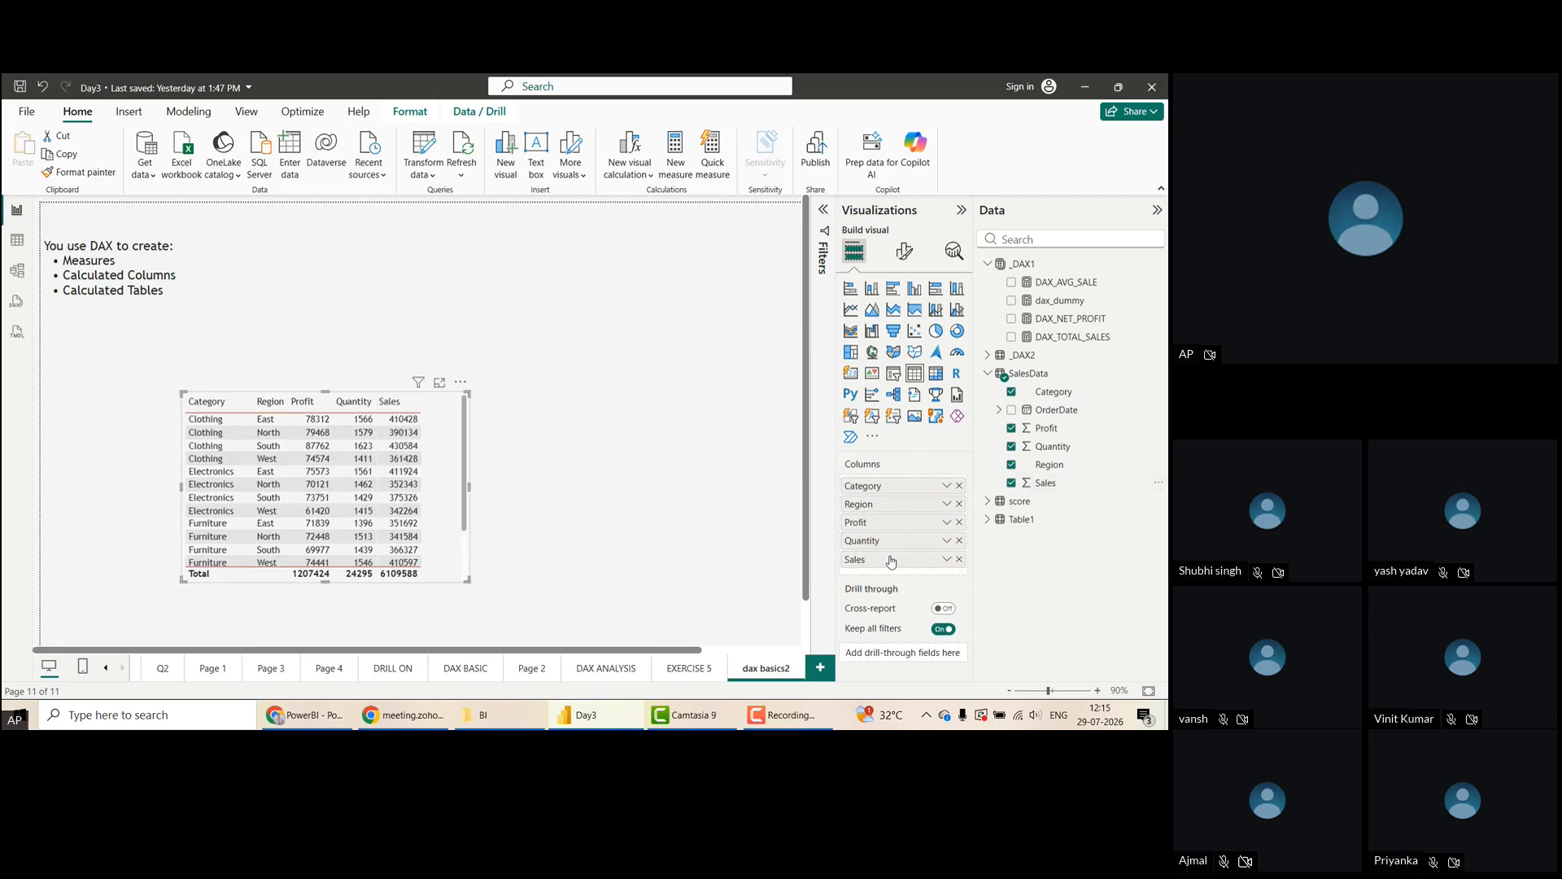
Keep Profit summarised as Sum and move the table to the page's lower left
click(947, 522)
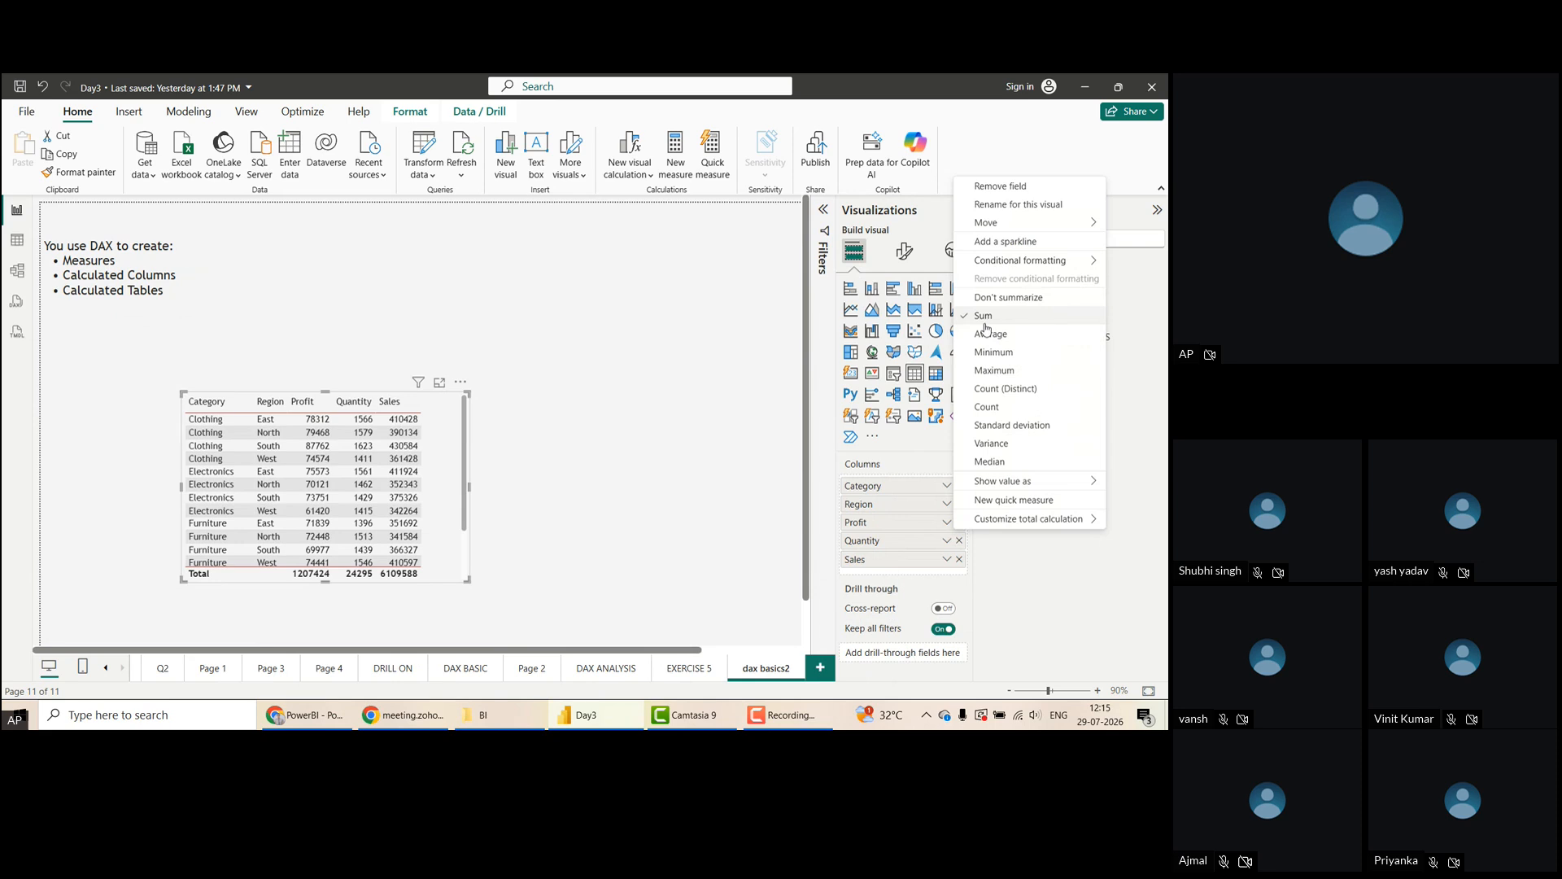
click(710, 411)
drag(451, 541, 306, 601)
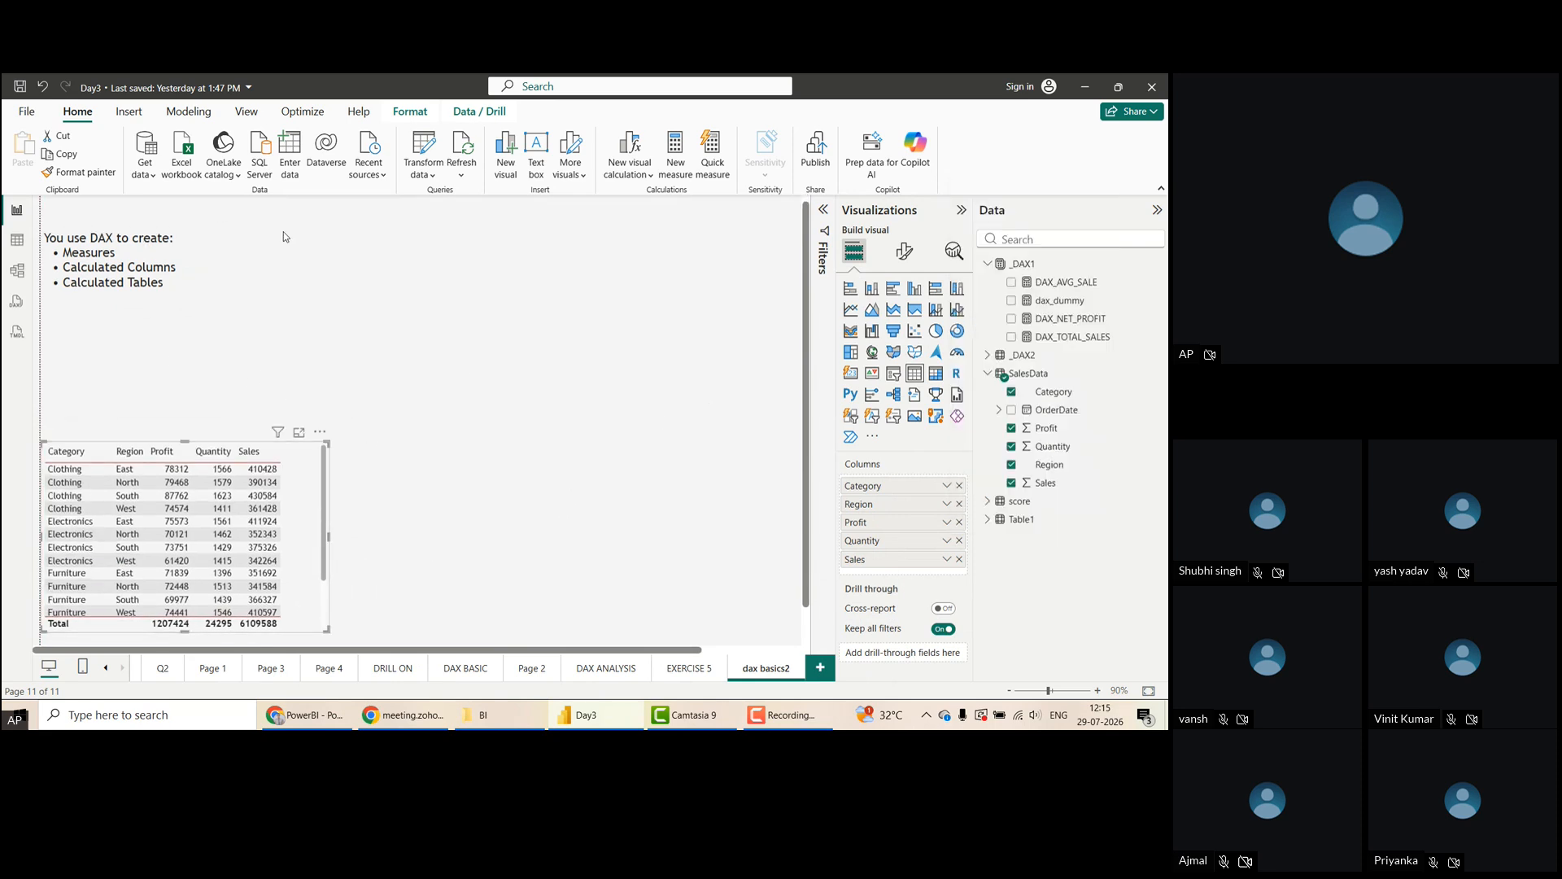
click(547, 284)
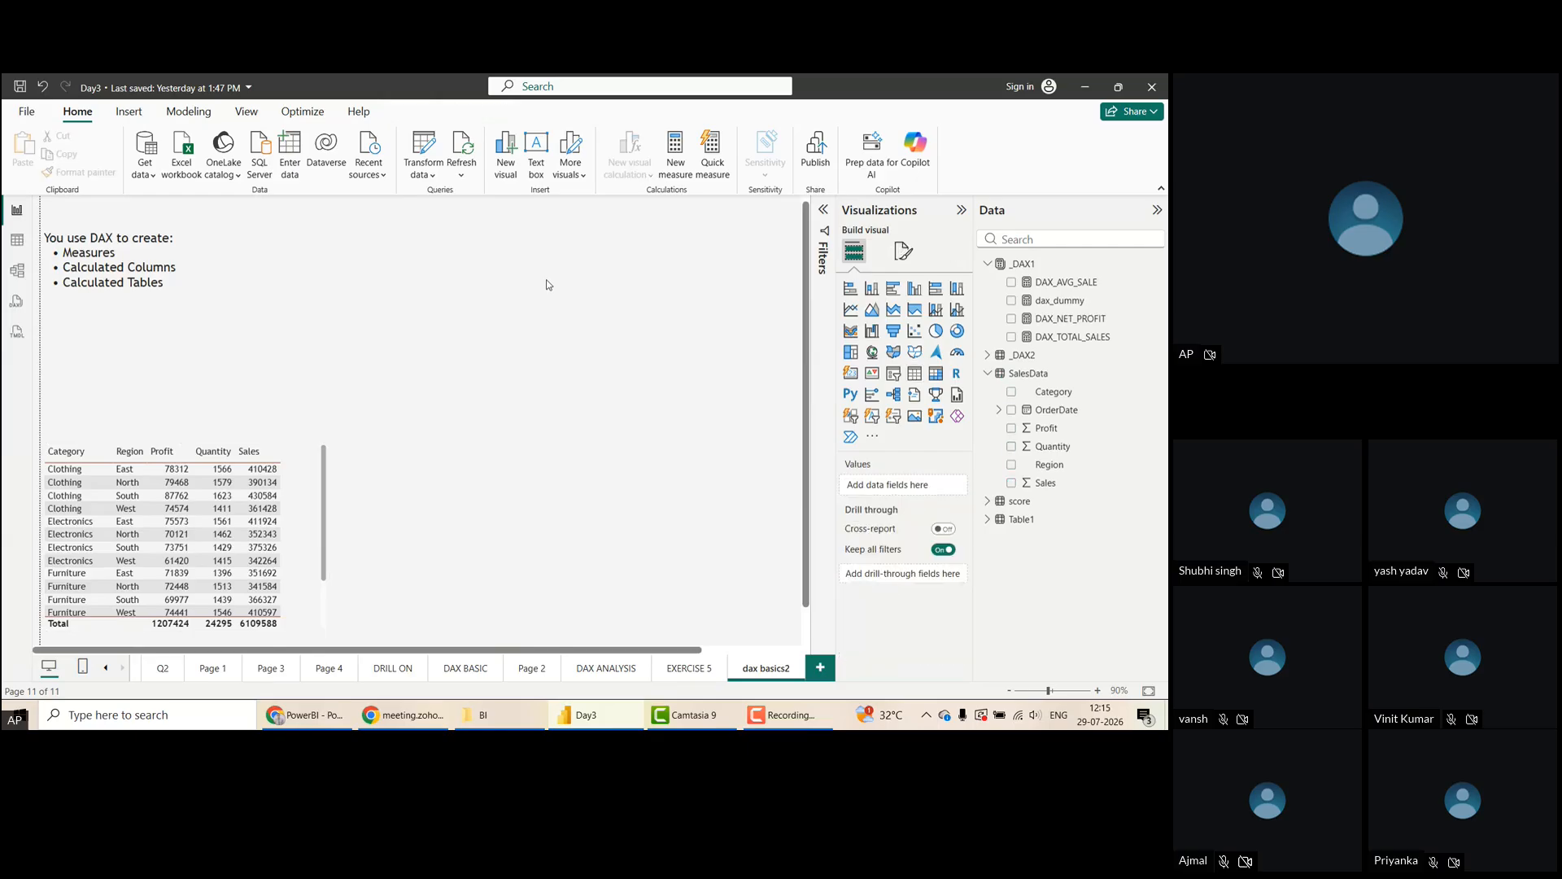
Select the _DAX2 table and create a new measure in it
click(1024, 265)
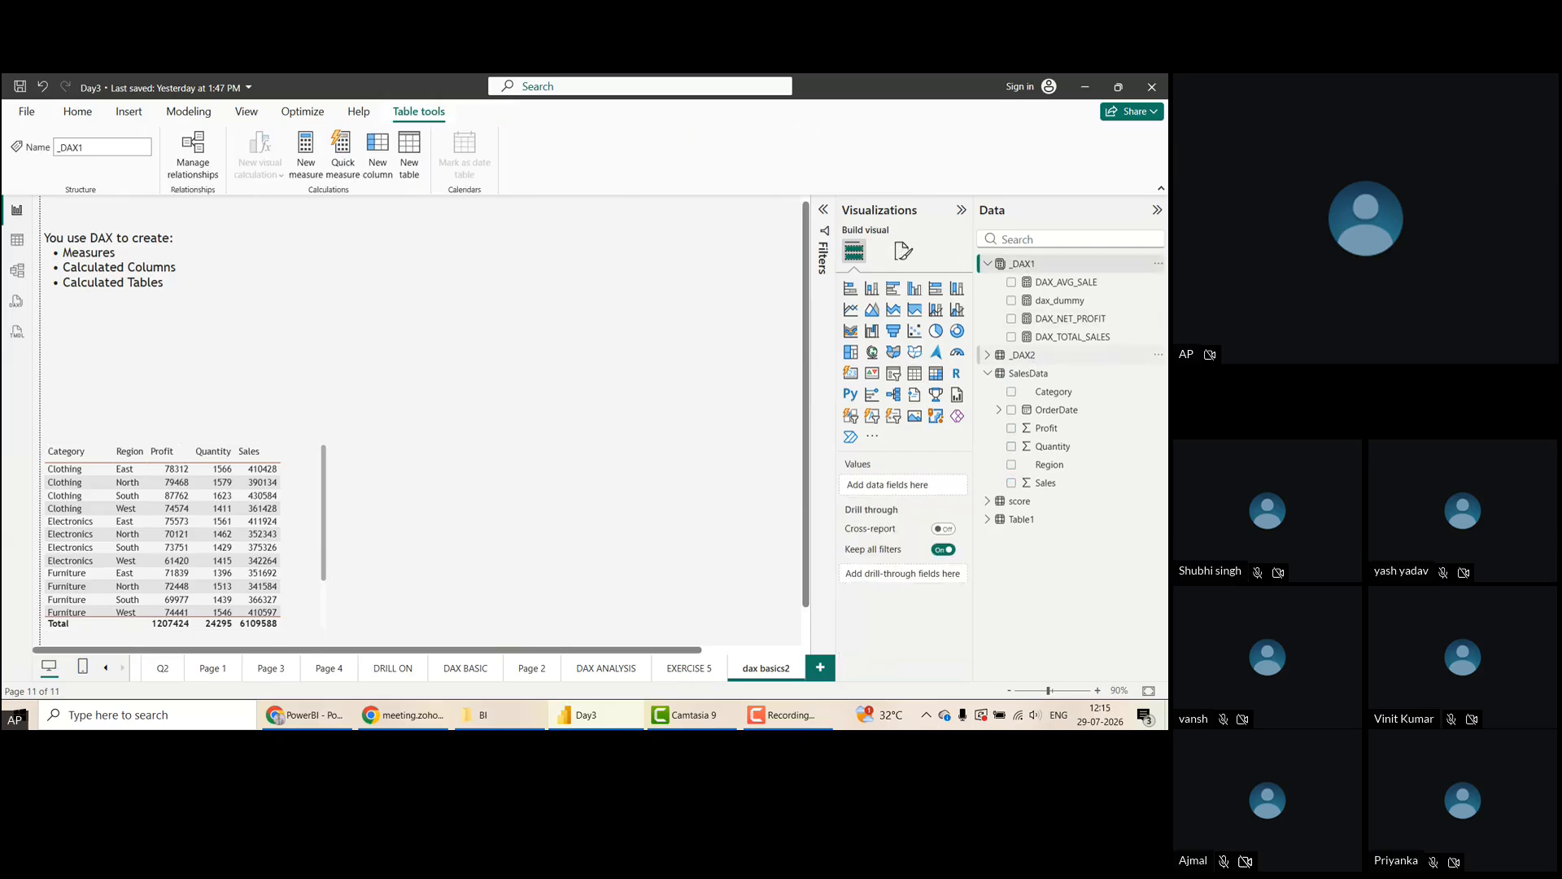
click(1030, 358)
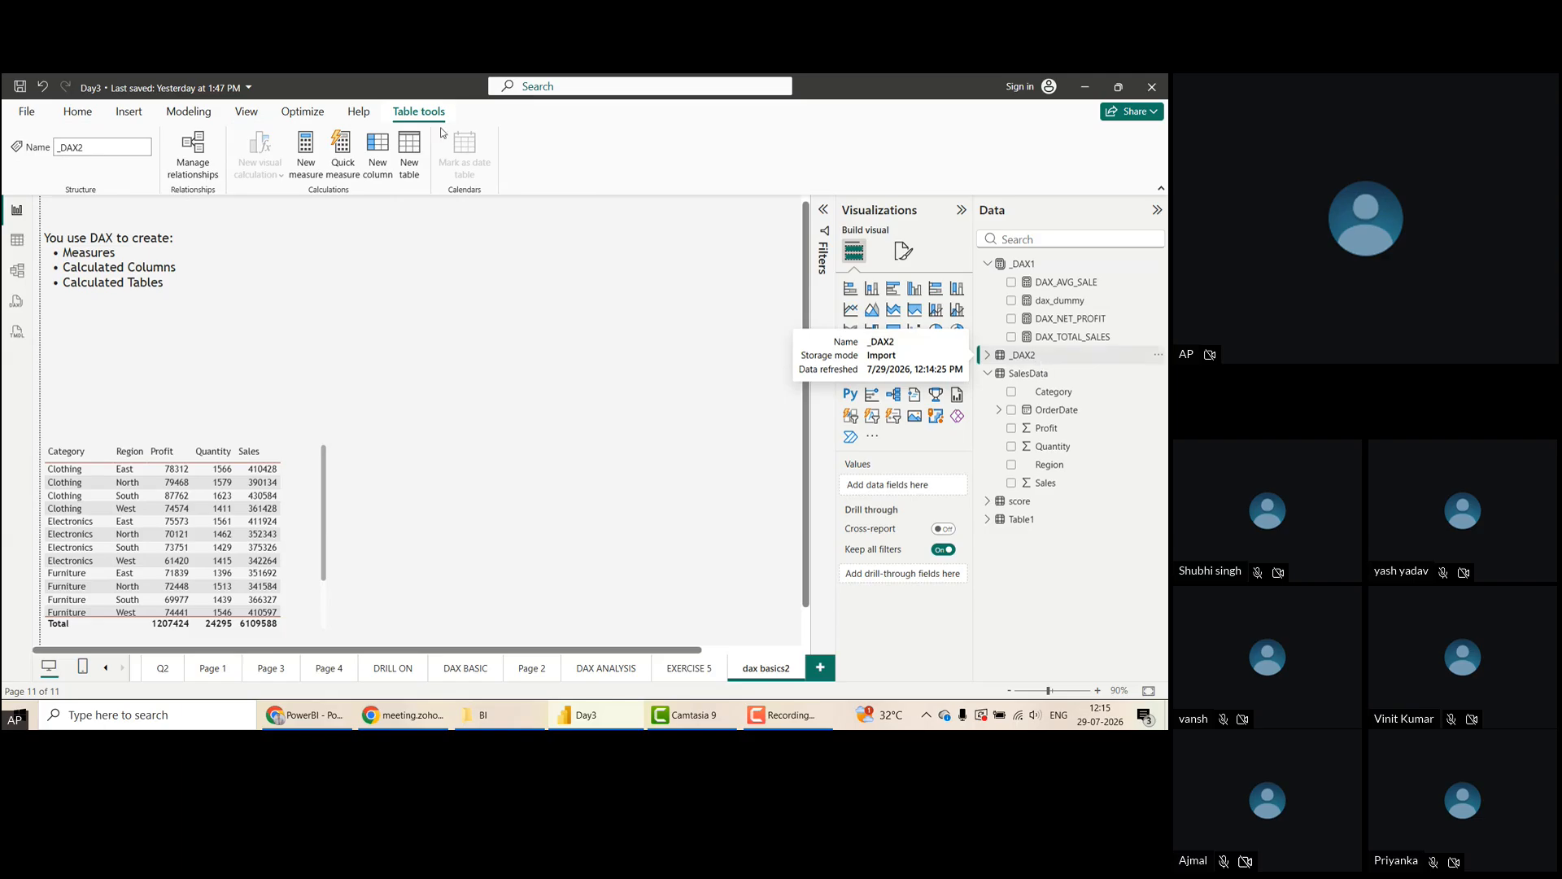
click(78, 113)
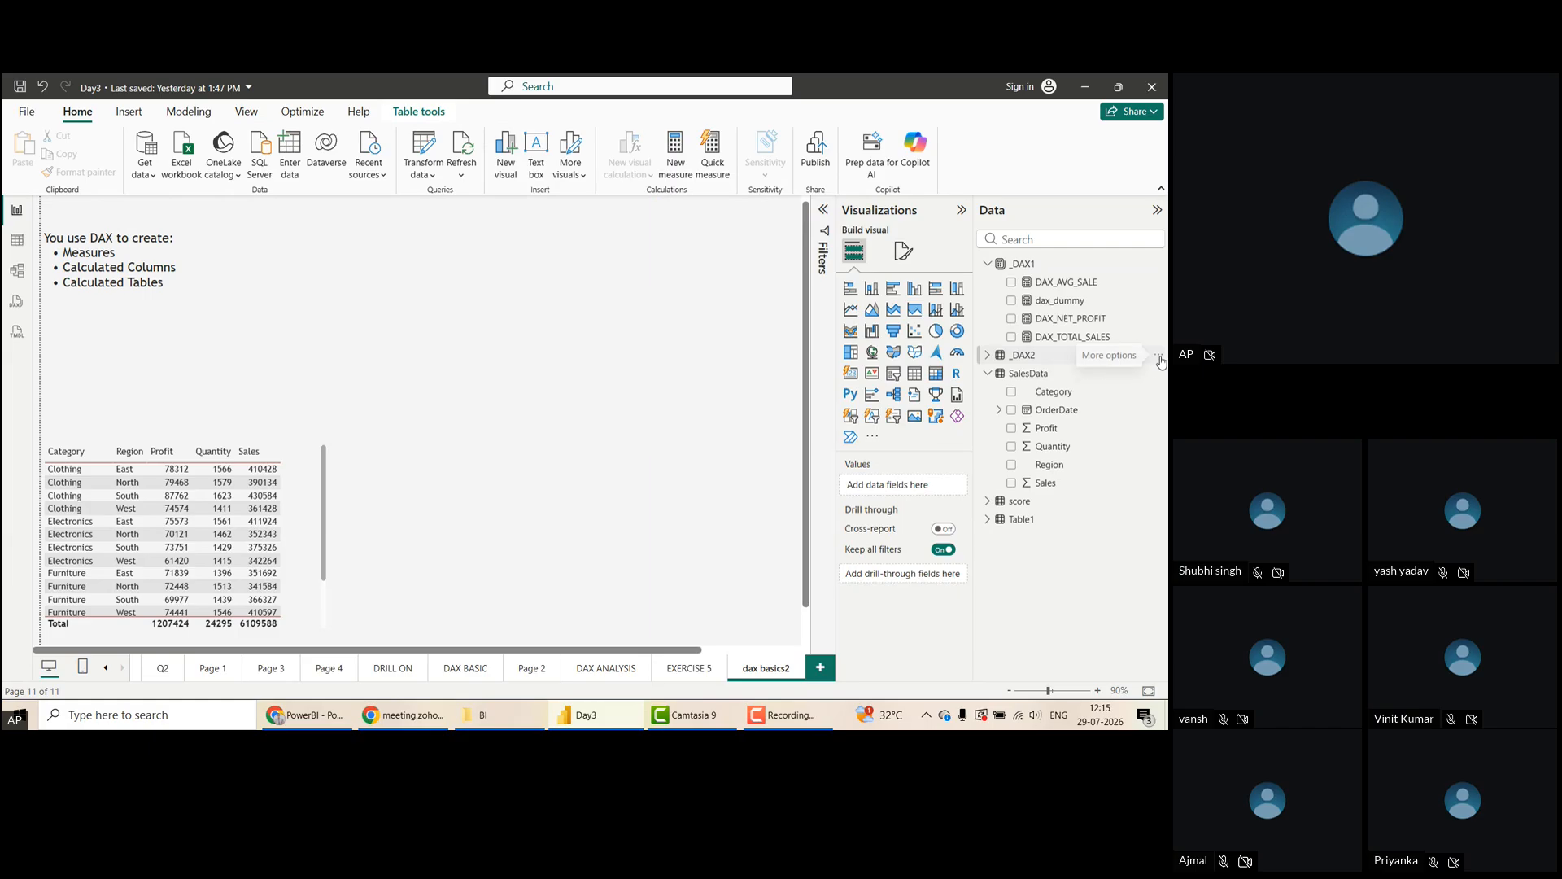
right_click(1107, 358)
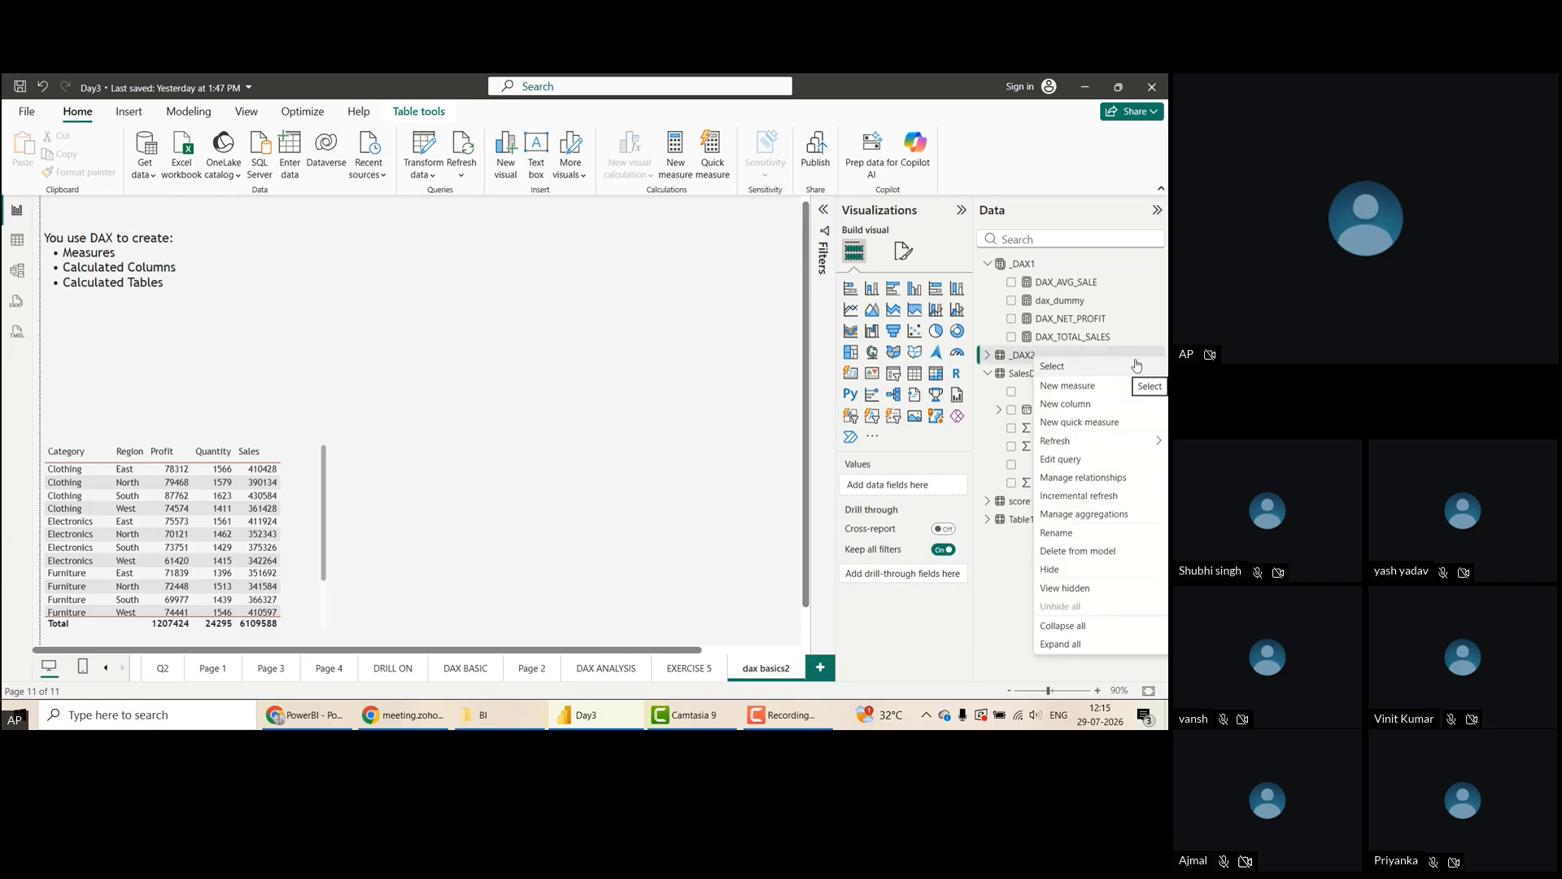
click(1078, 387)
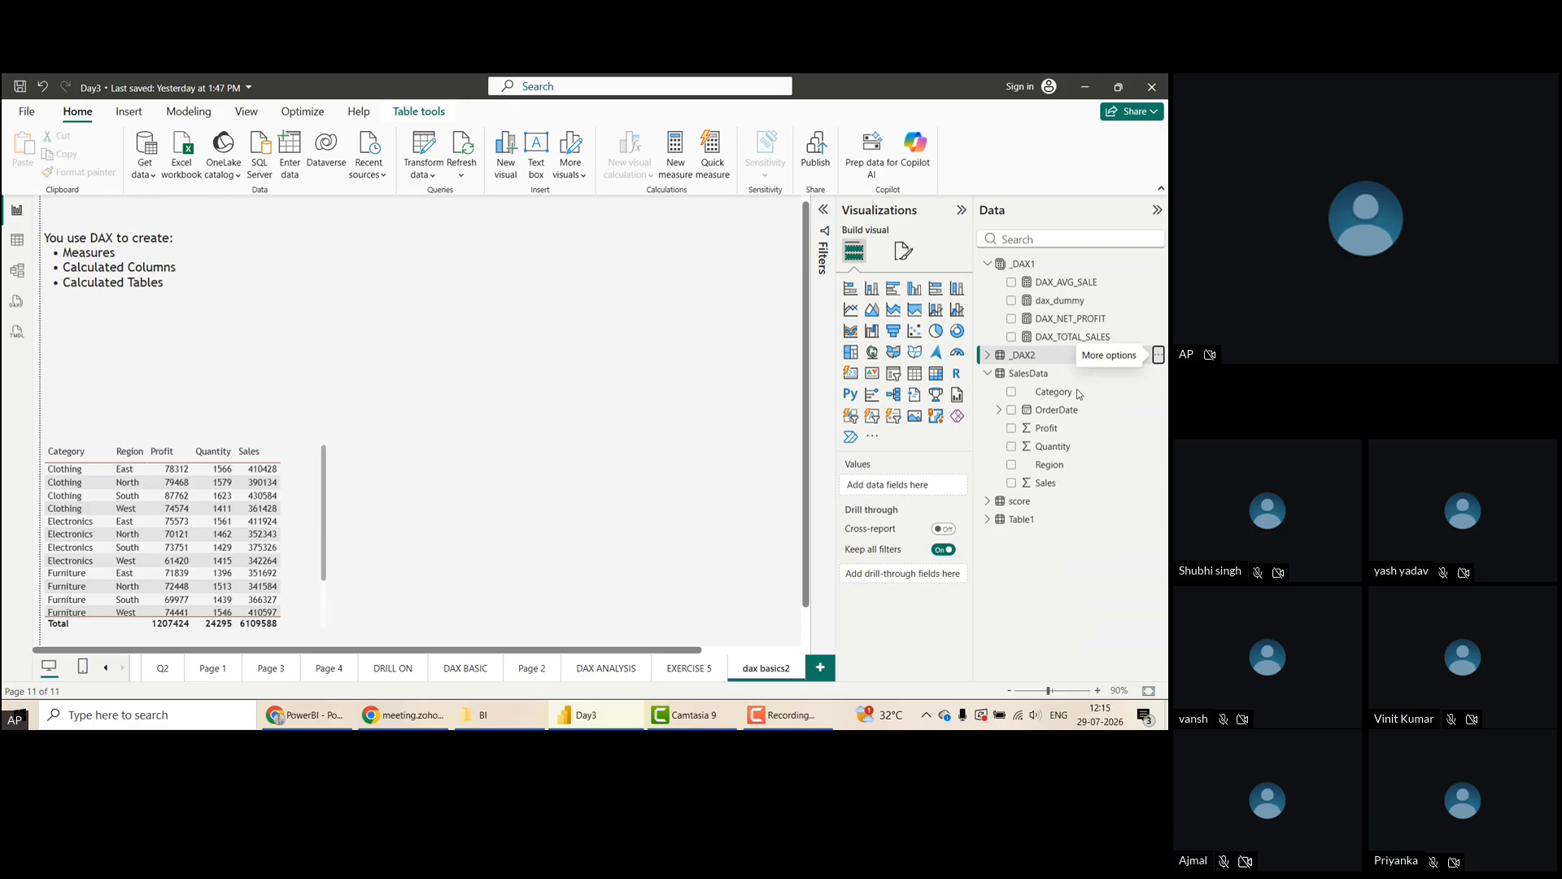
Define the measure as DAX_COUNT = COUNT(SalesData[Region]) and commit it
click(223, 210)
text(COUNT()
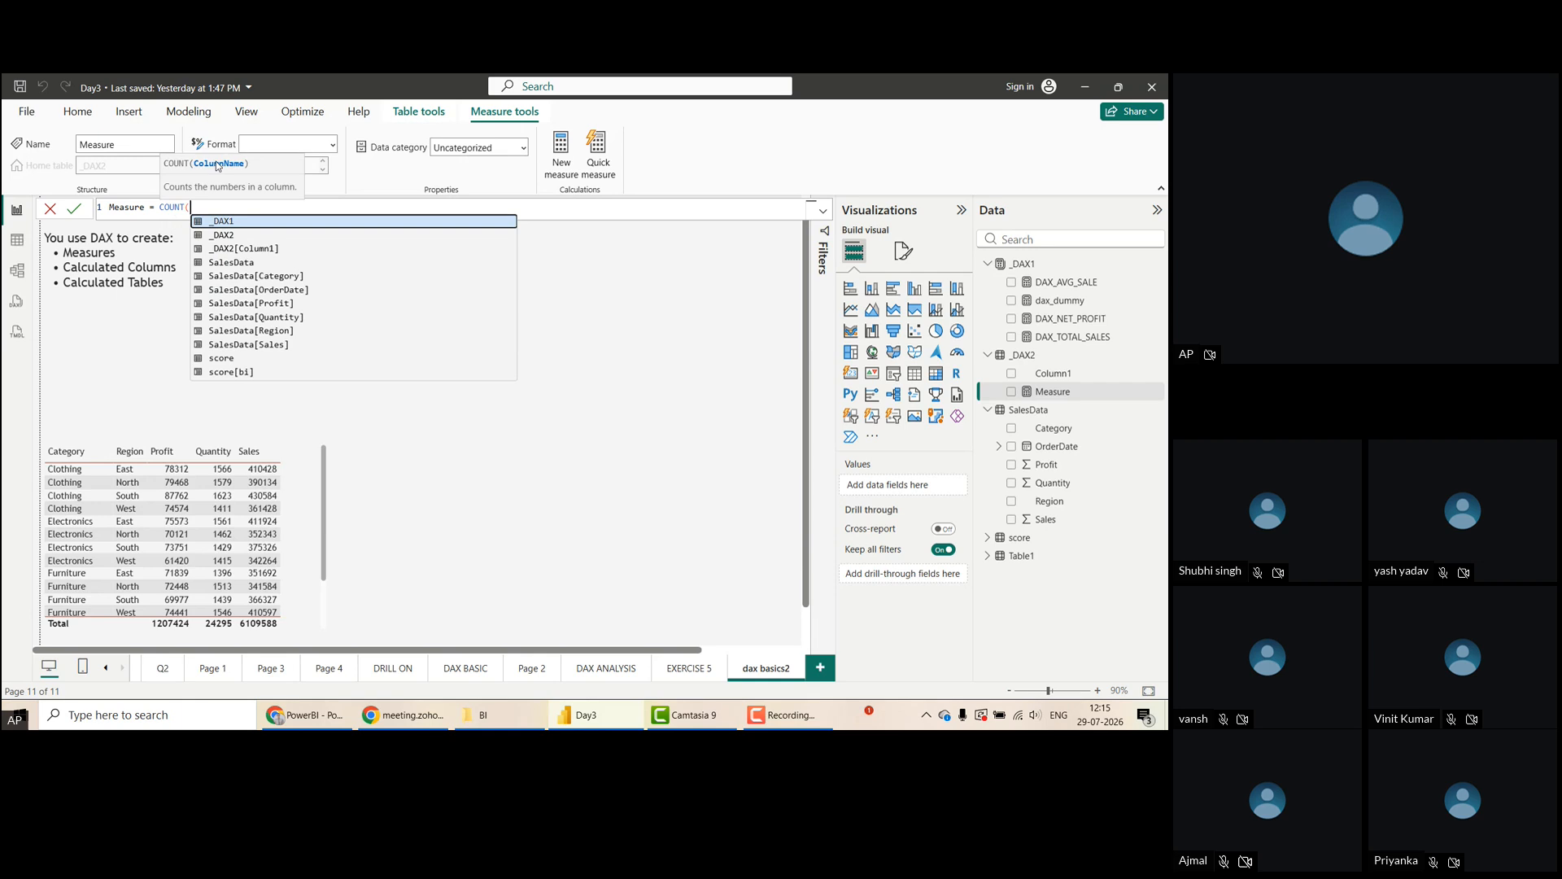
text(REGIO)
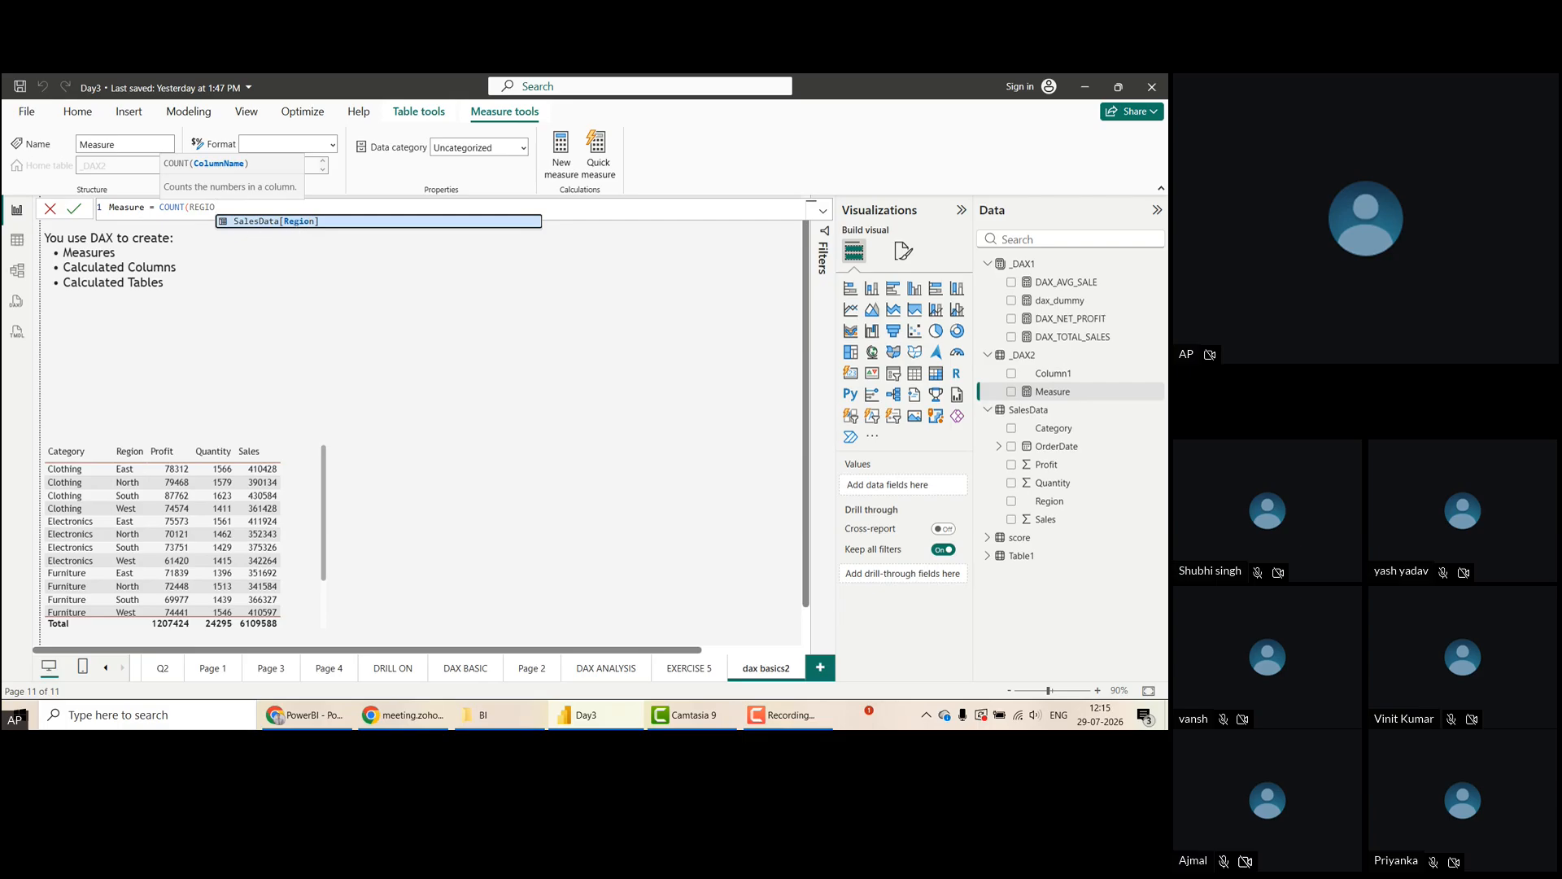
click(265, 227)
text()))
double_click(140, 209)
text(DAX_COUNT)
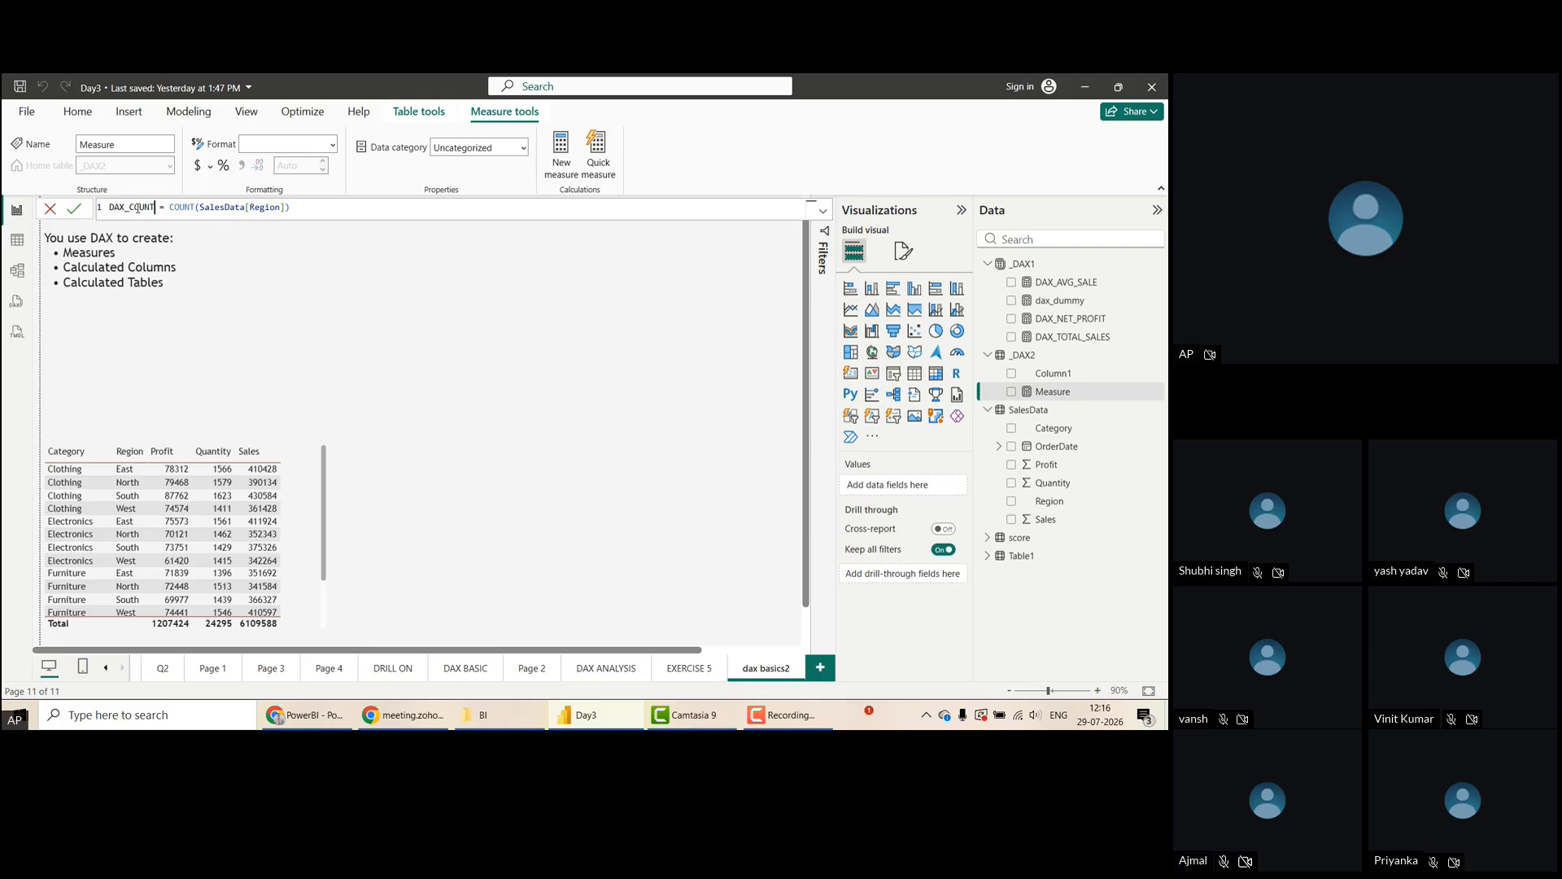
click(75, 209)
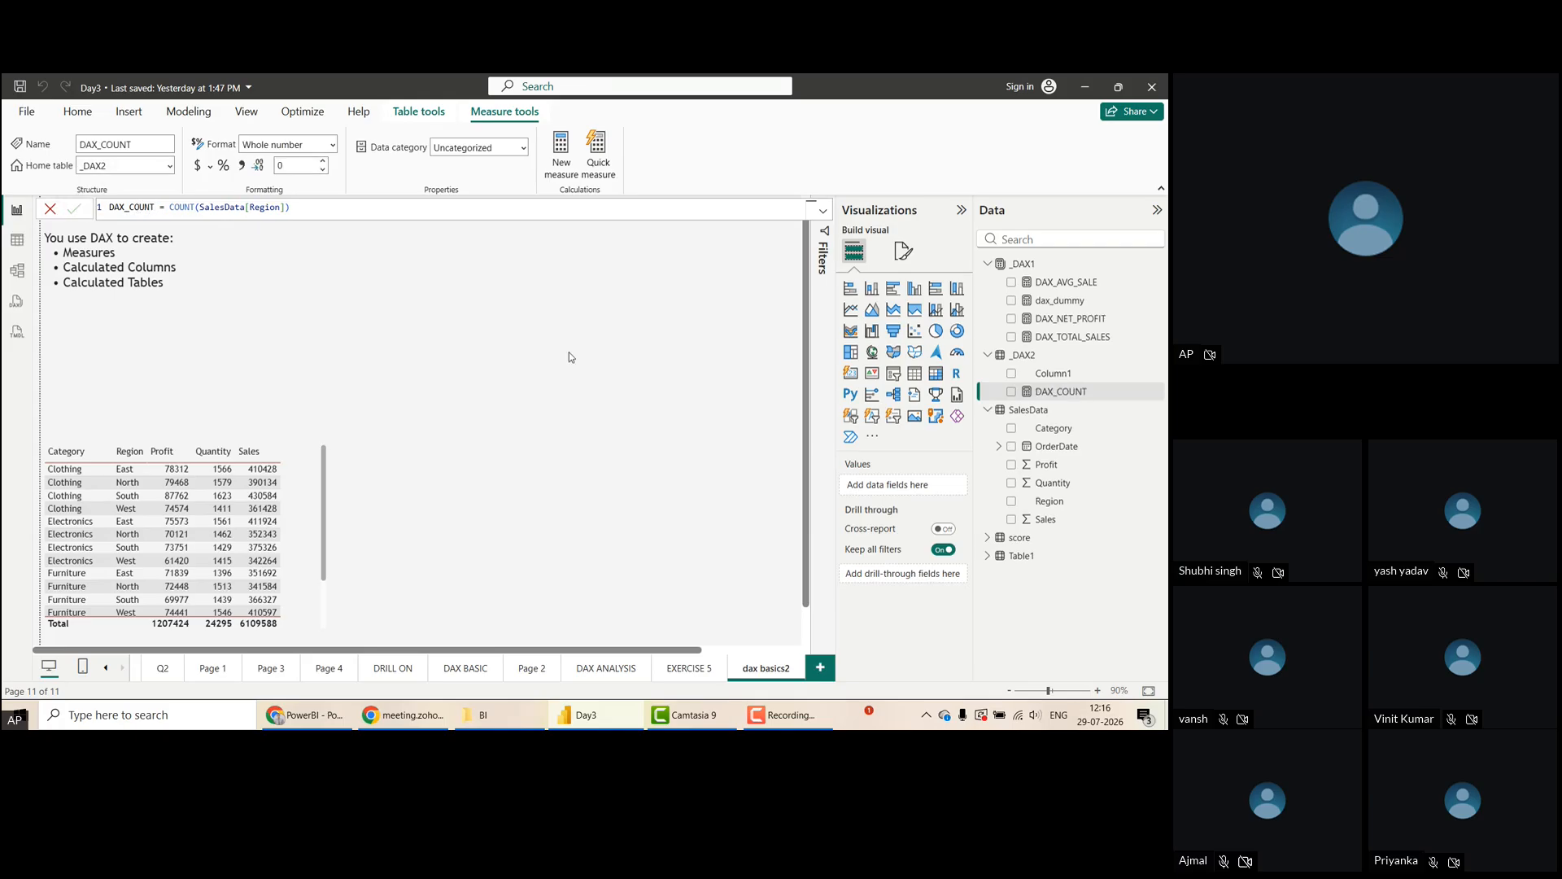
Drag DAX_COUNT onto the page, turn it into a card showing 3K, and shorten it
drag(1053, 399, 648, 270)
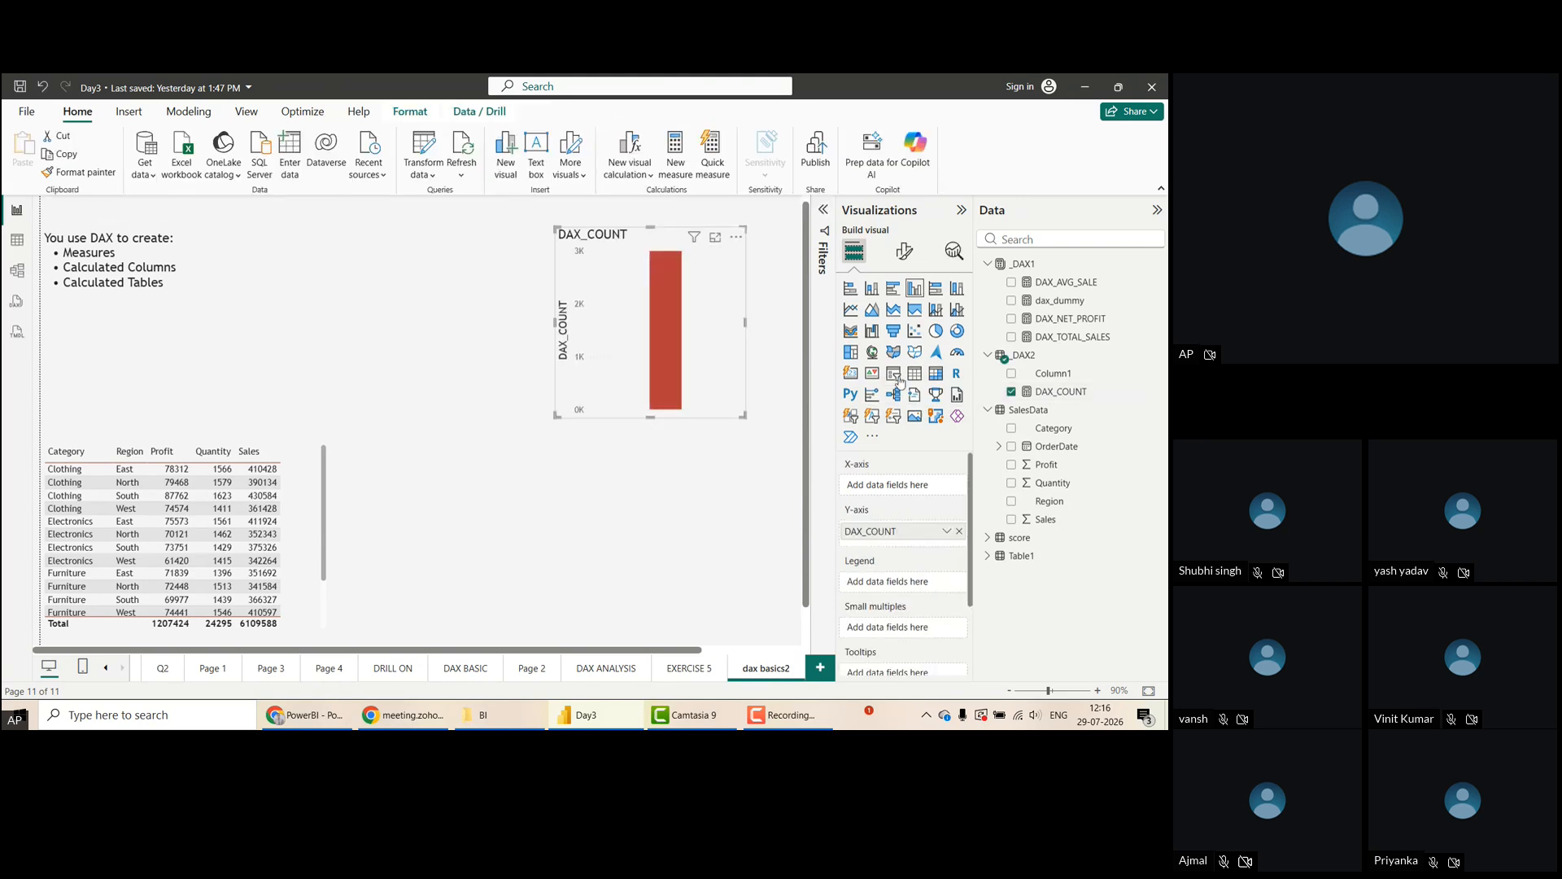
click(852, 375)
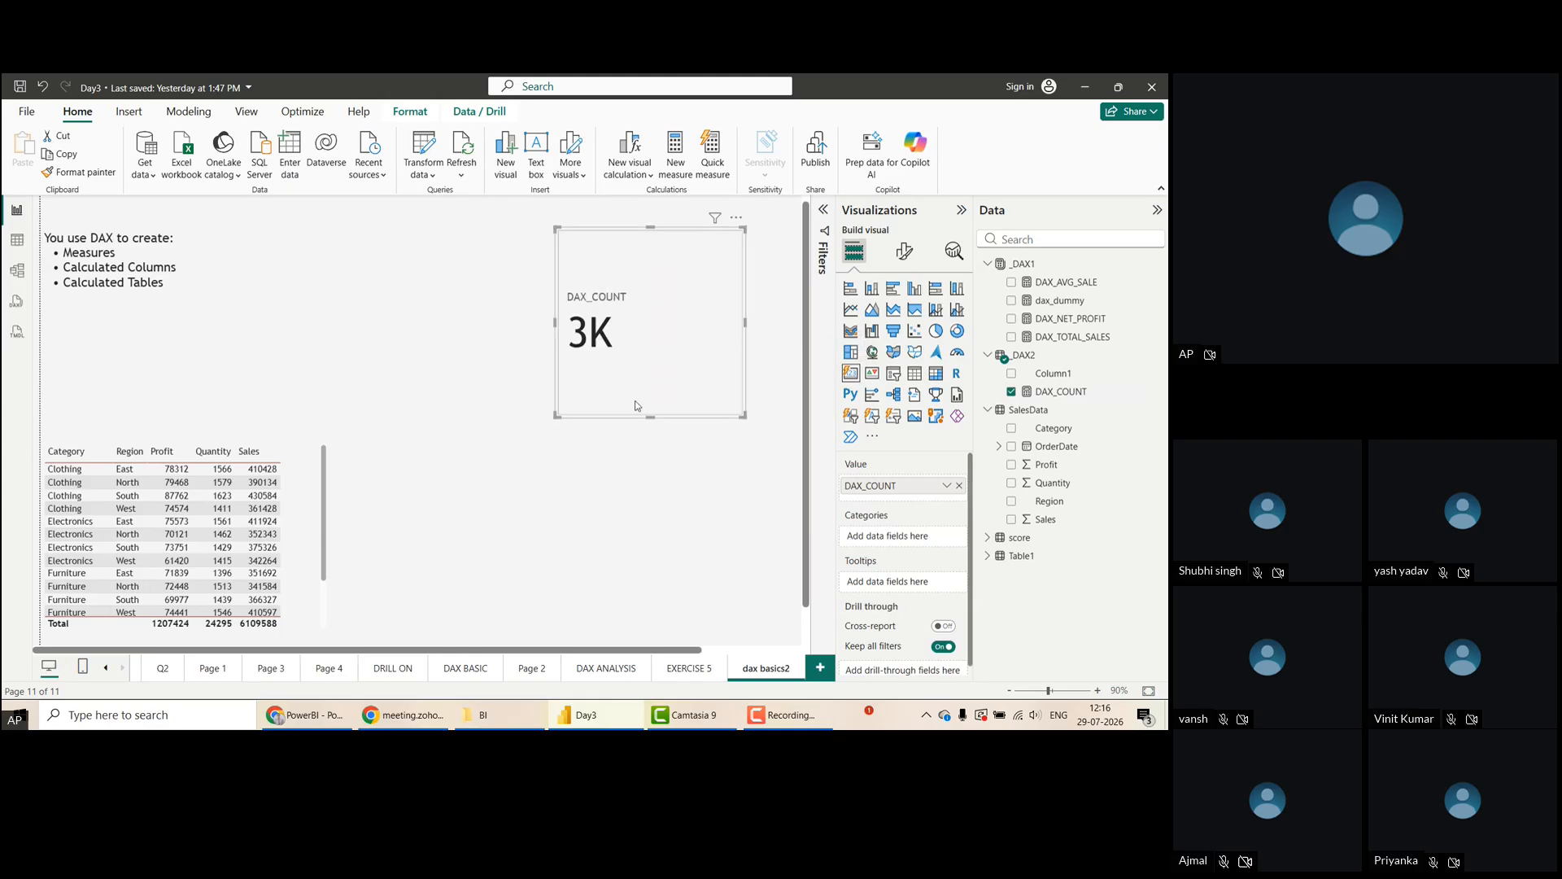
drag(652, 415, 454, 269)
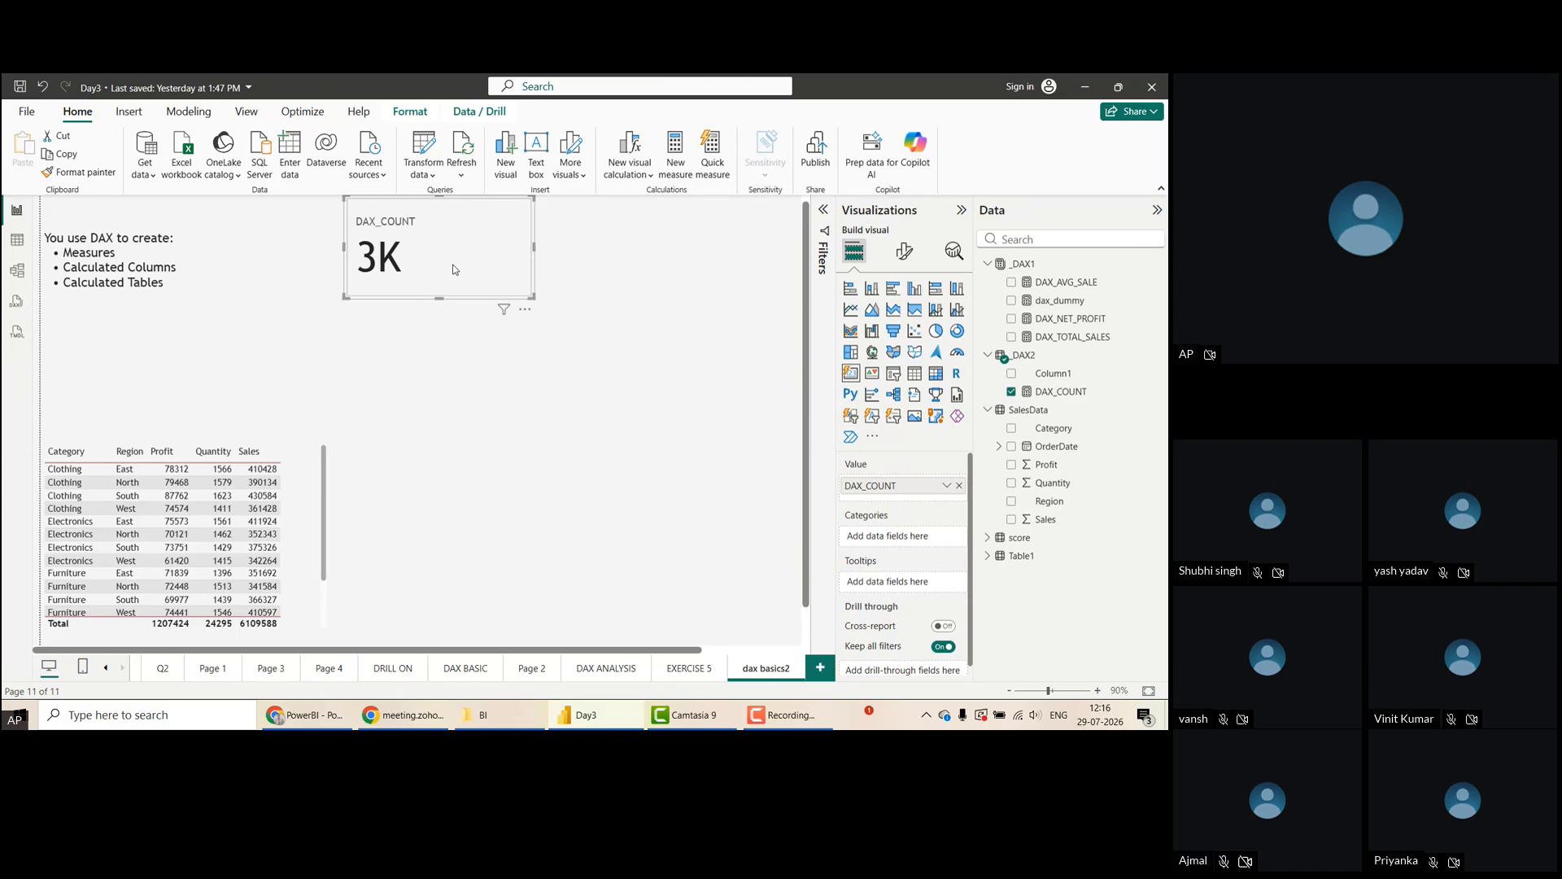
Inspect the _DAX2 and SalesData tables in Data view, then shorten the DAX_COUNT card
click(17, 240)
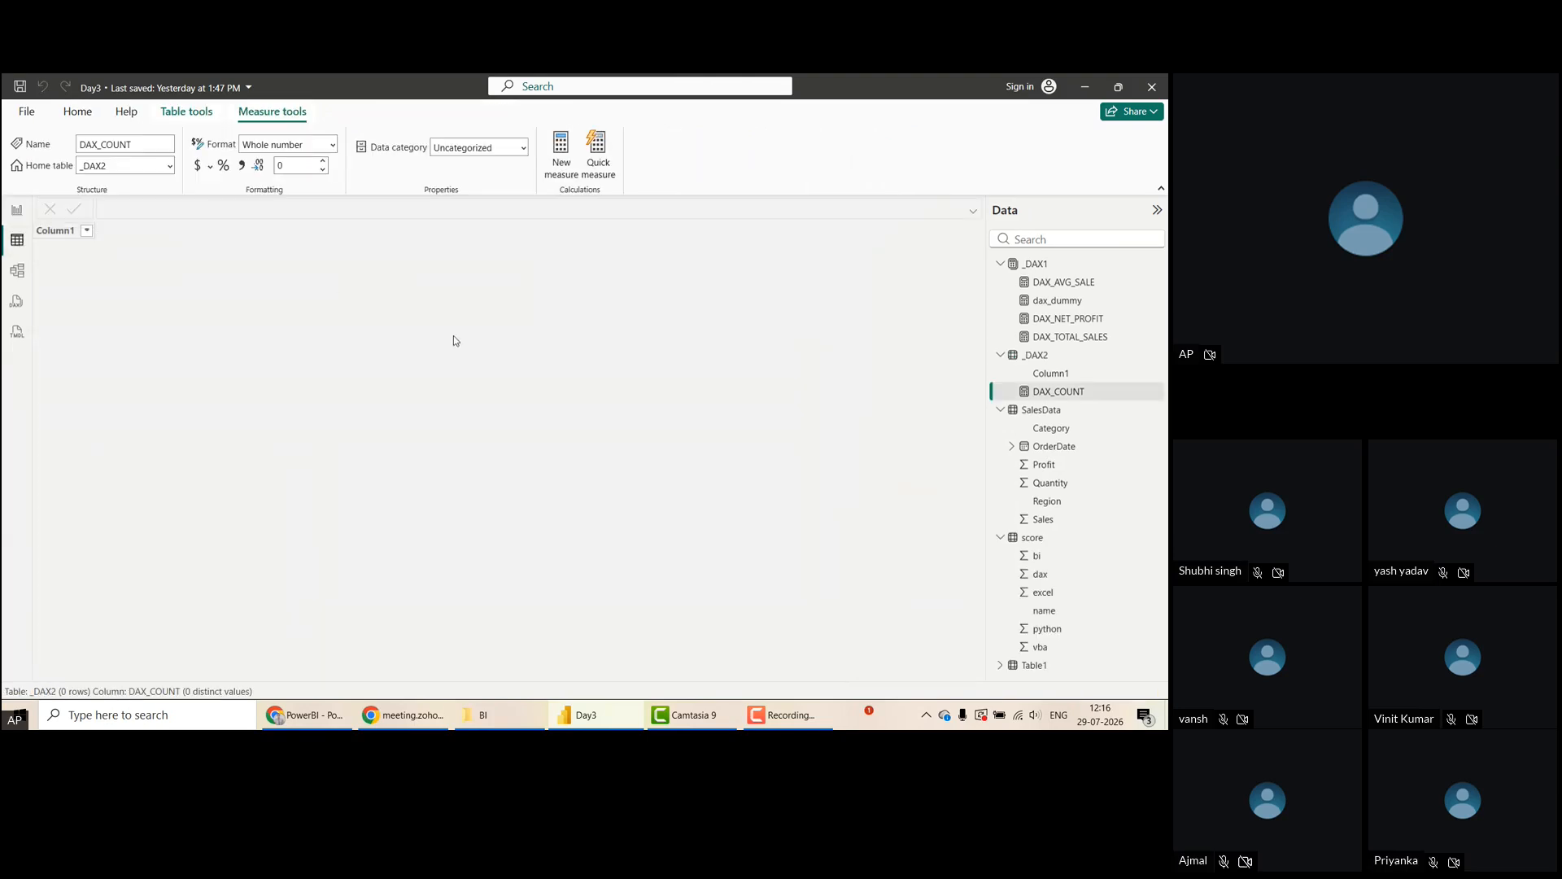
click(1050, 413)
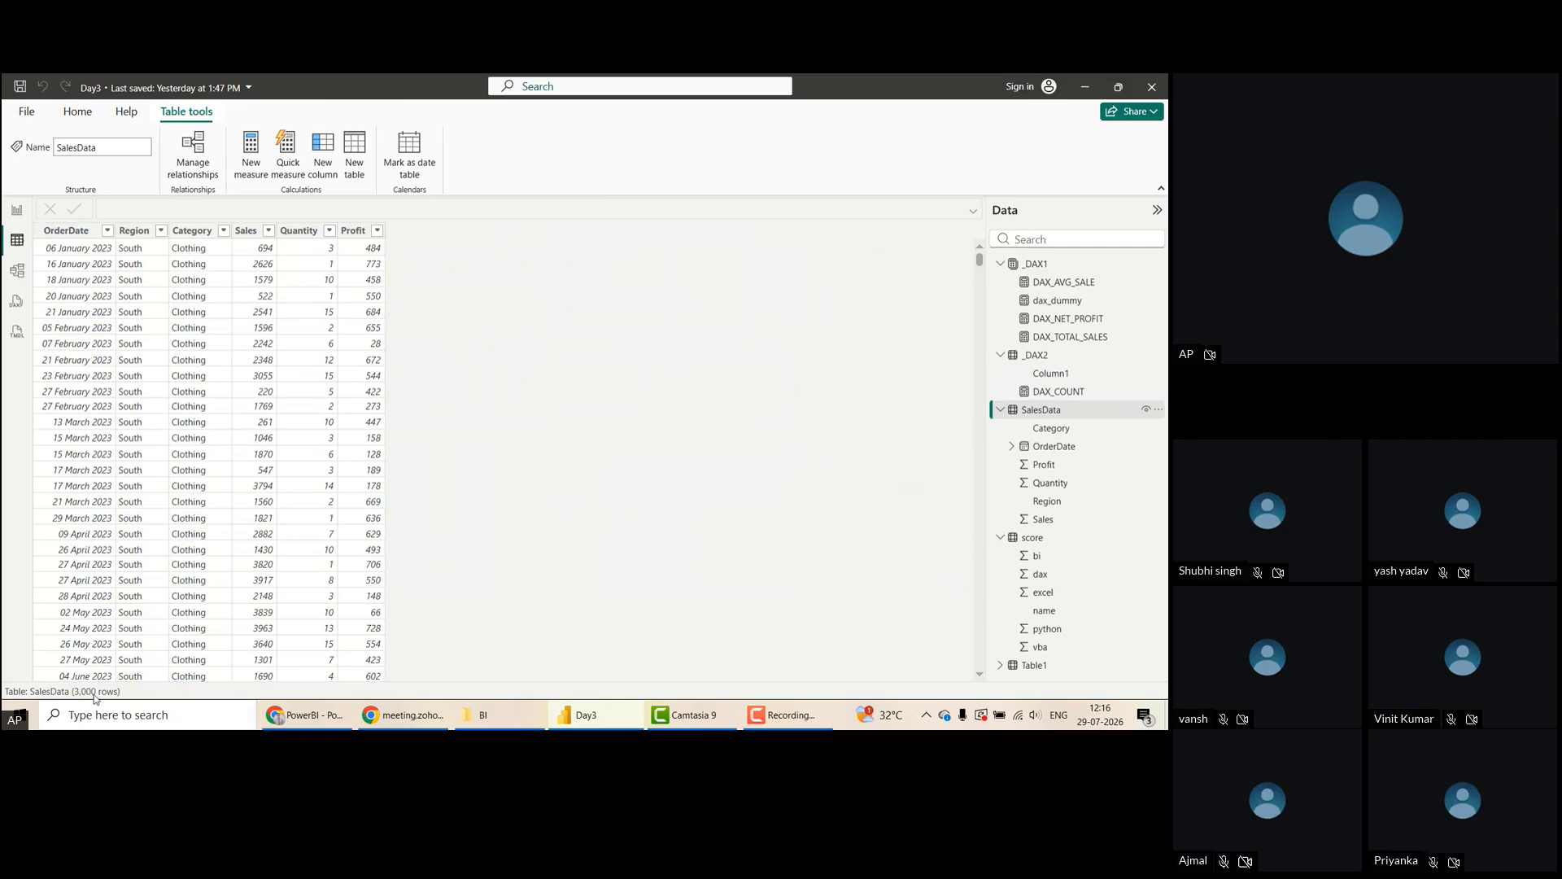
click(17, 213)
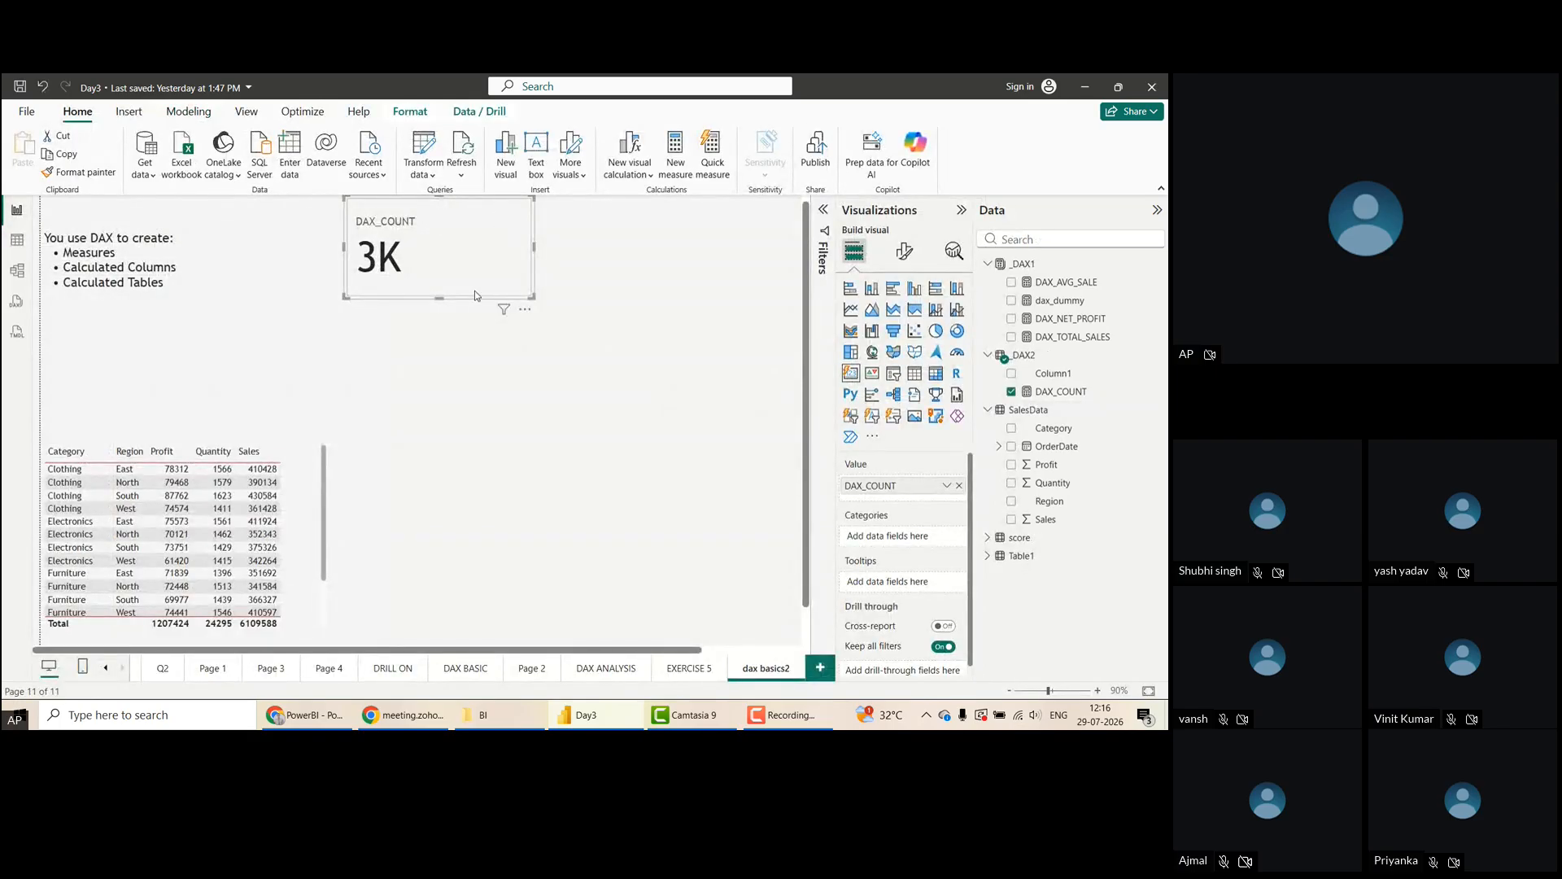
drag(447, 298, 392, 273)
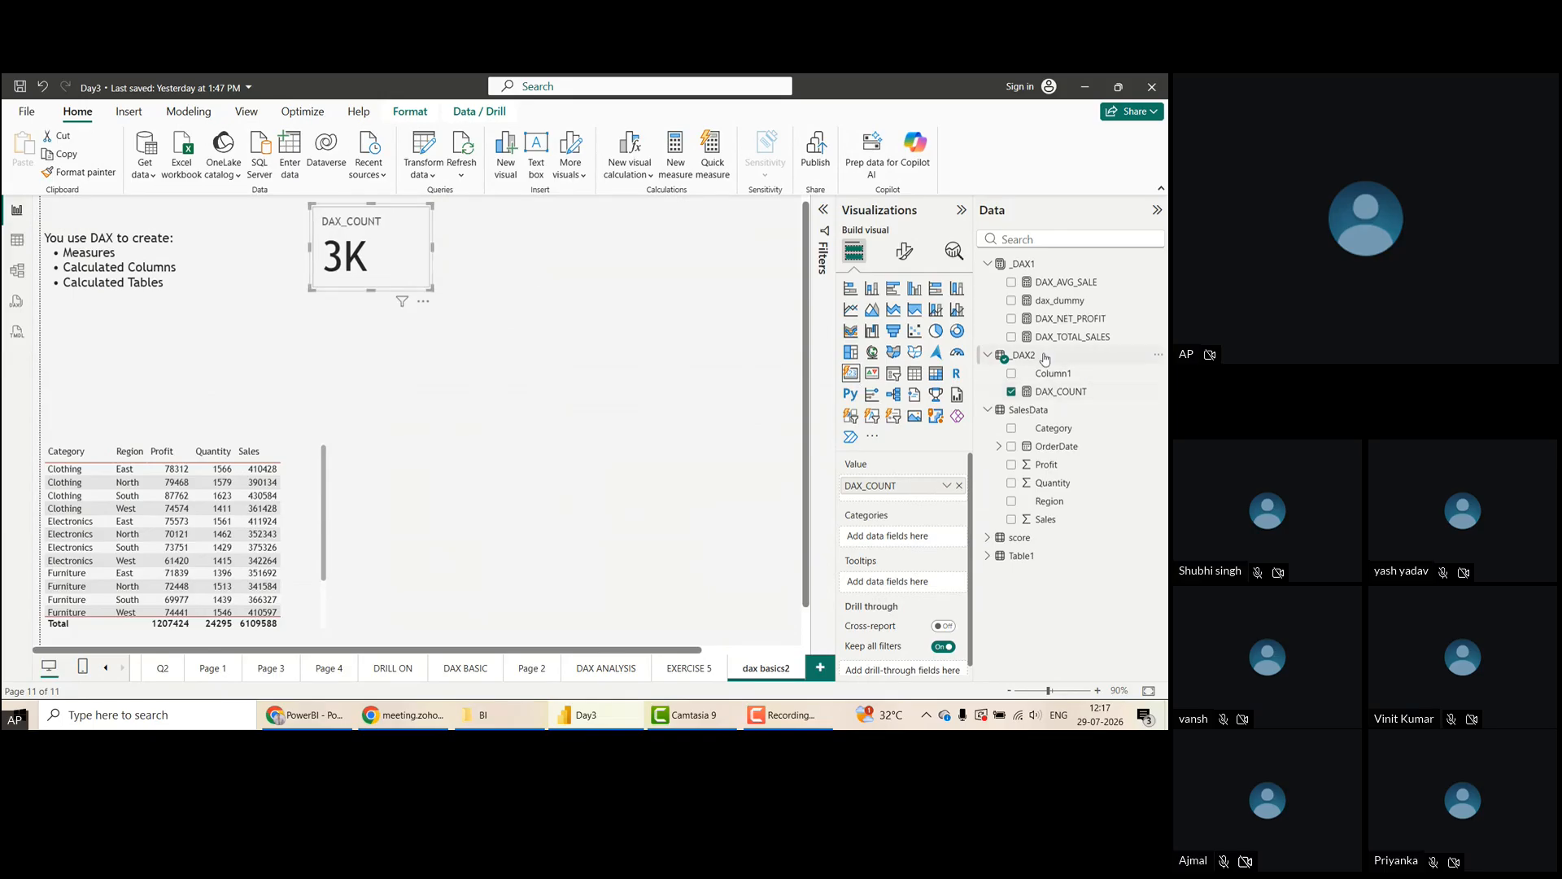
Delete the placeholder Column1 from _DAX2 and confirm the deletion
click(1062, 374)
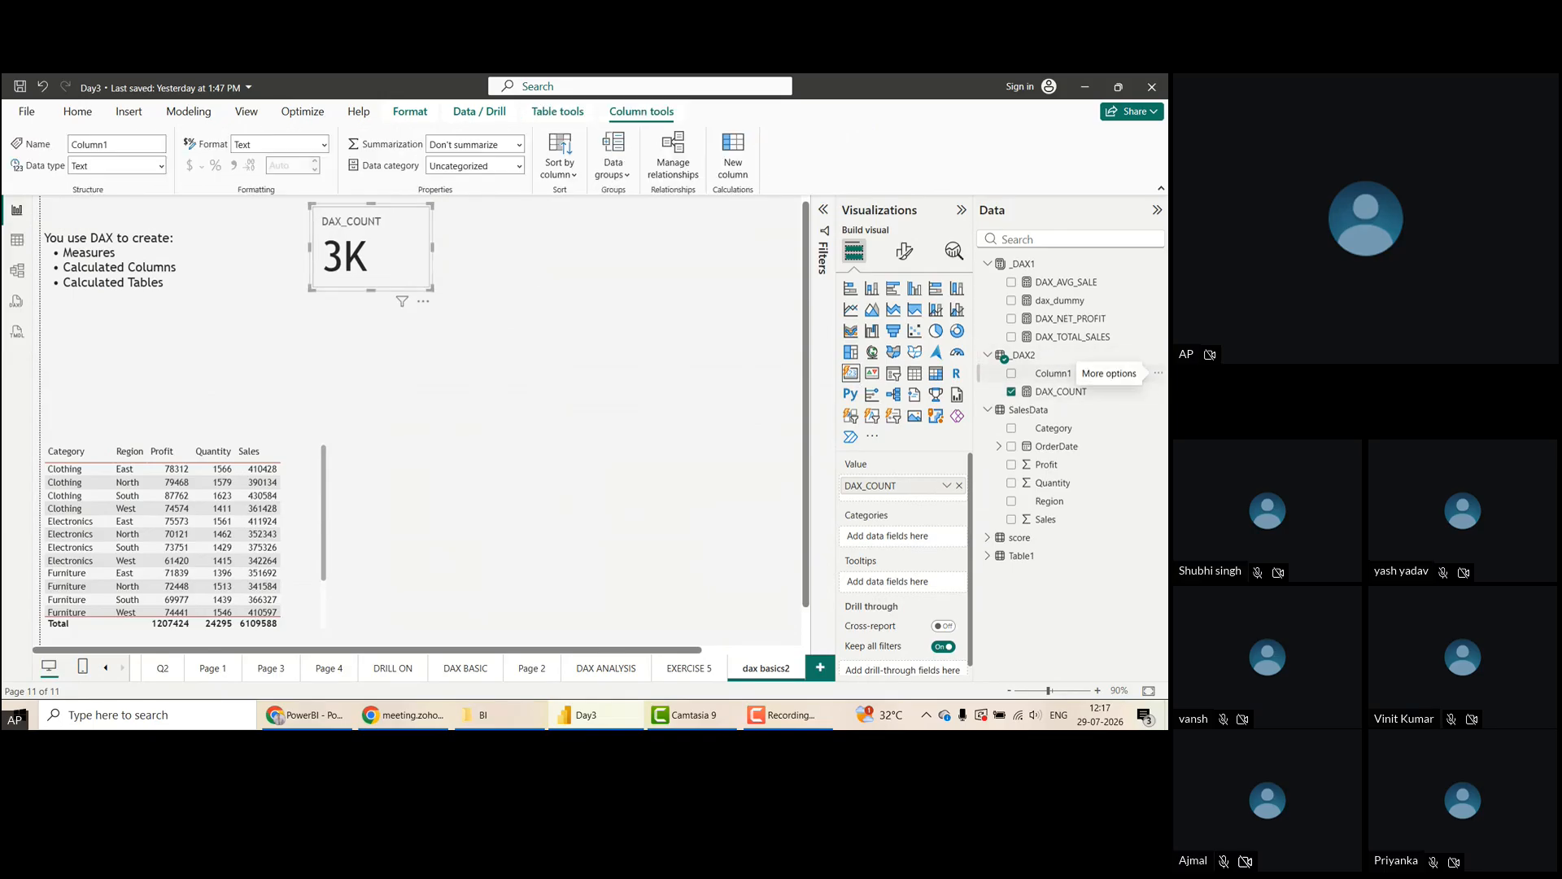
click(1158, 372)
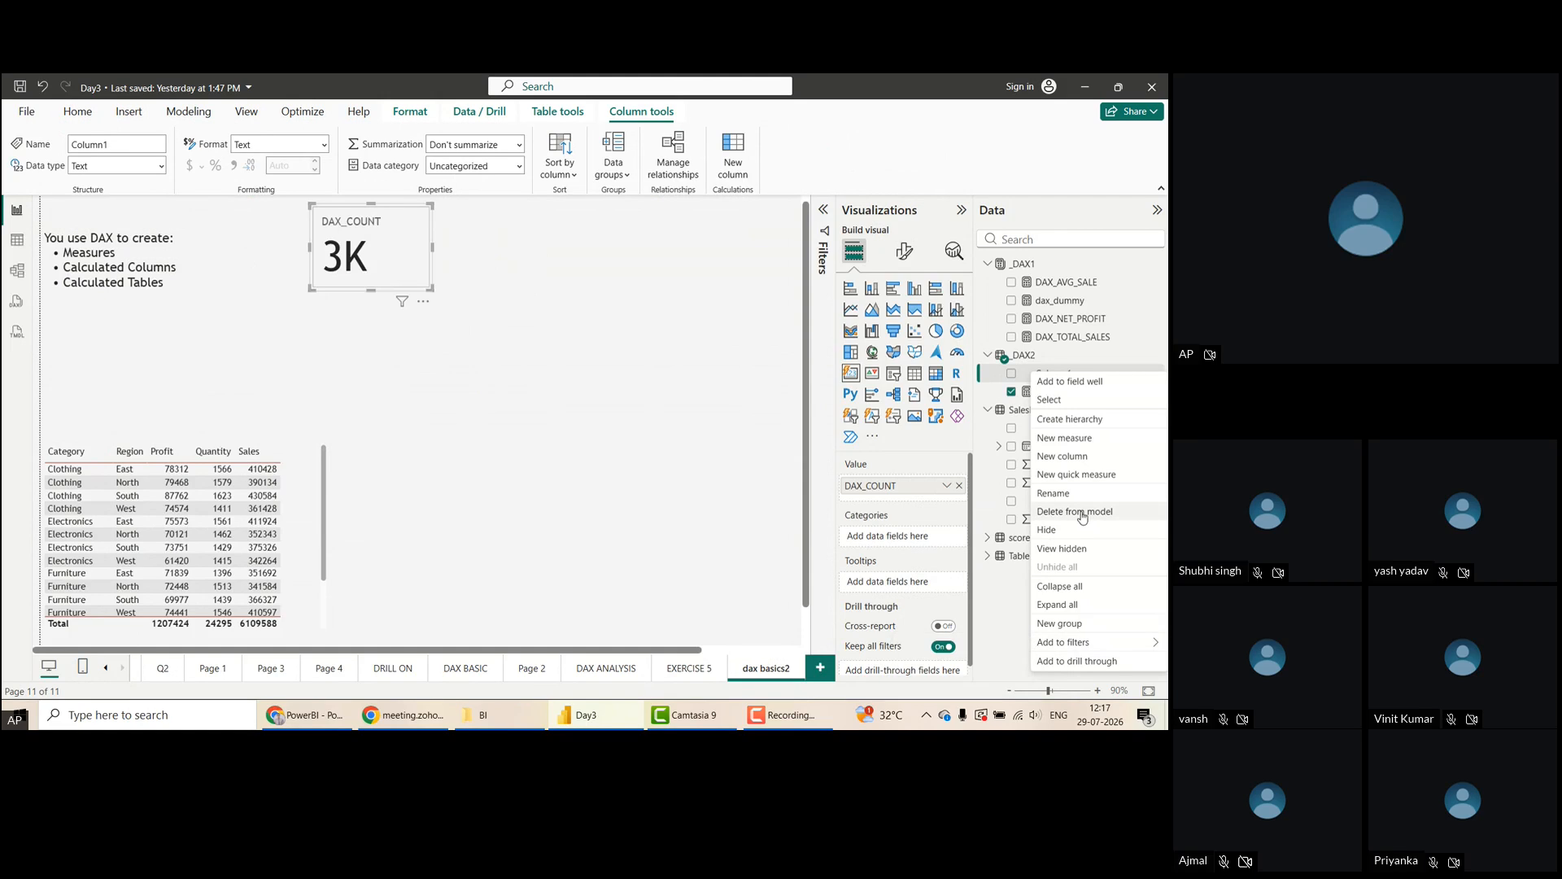
click(1075, 511)
click(668, 430)
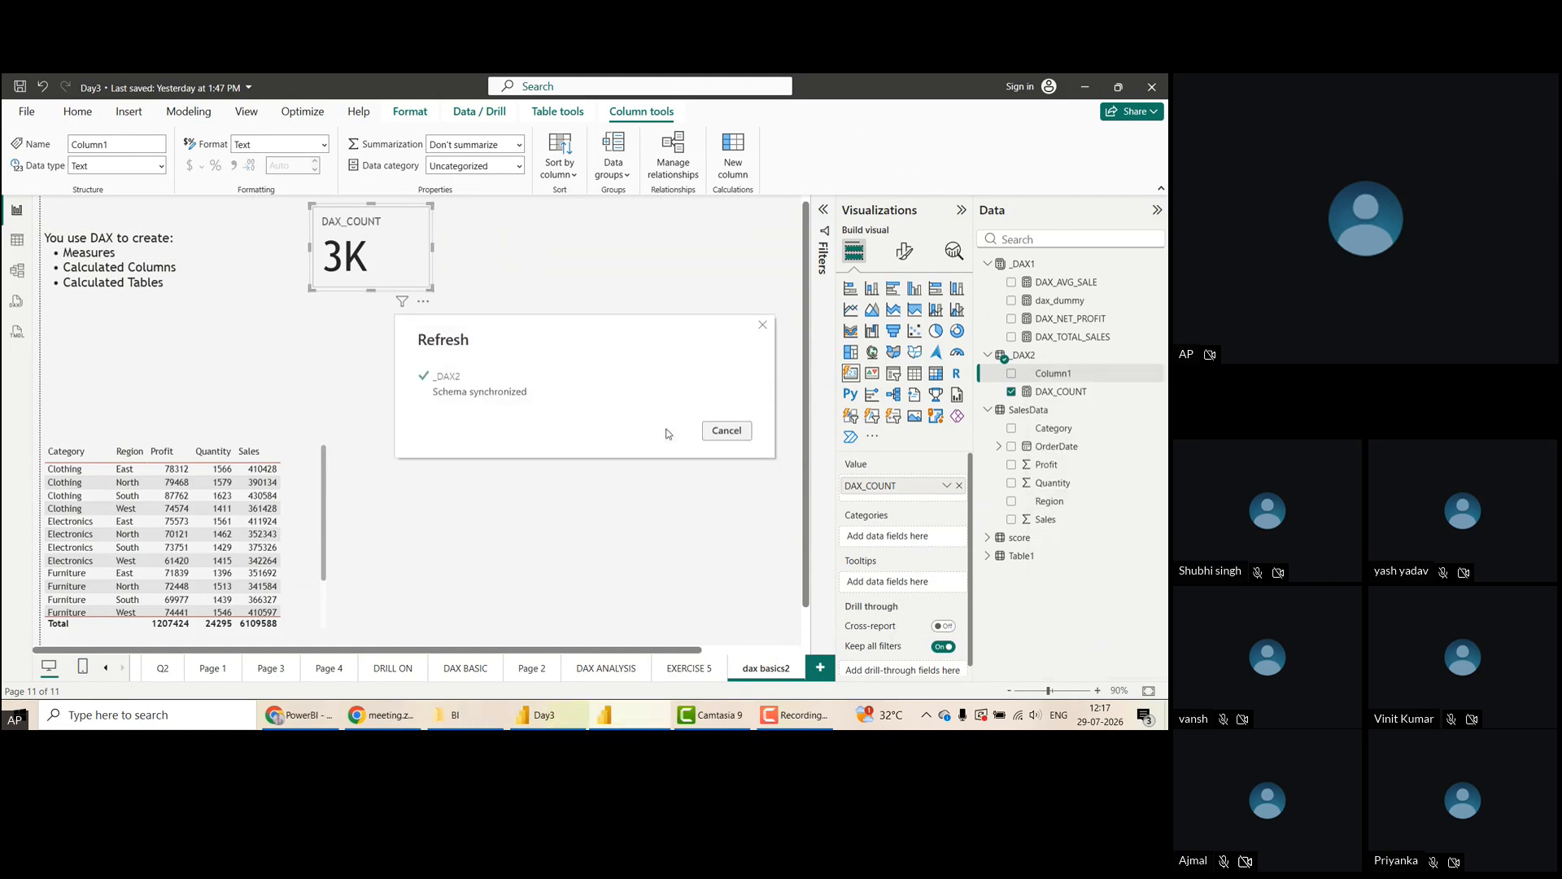
Launch Excel from Start search, create a blank workbook, maximise it and zoom the sheet in
click(27, 719)
text(EXC)
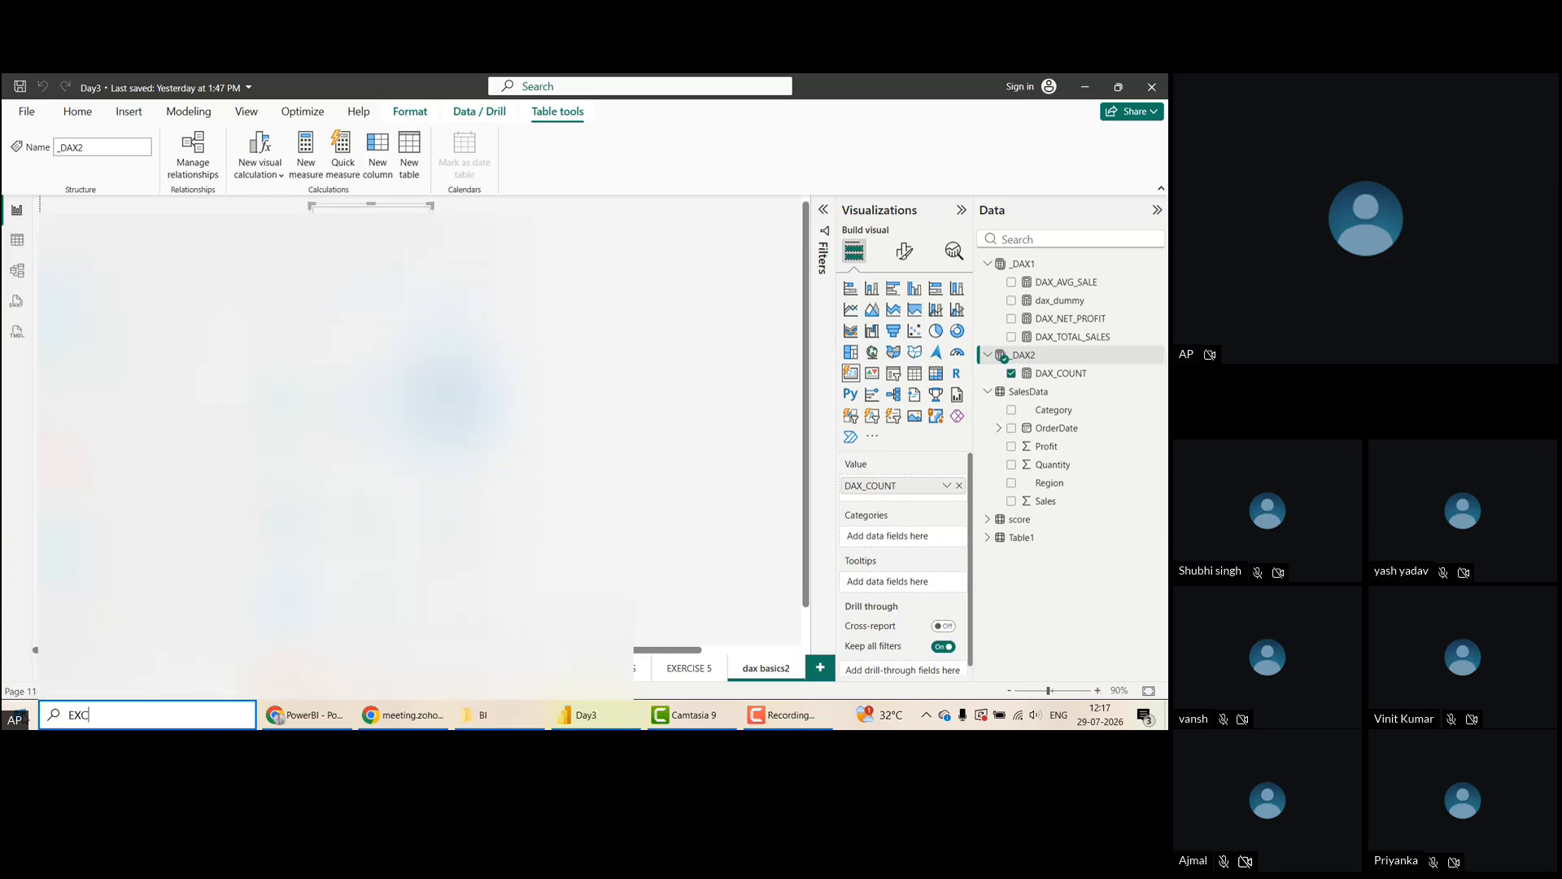
text(EL)
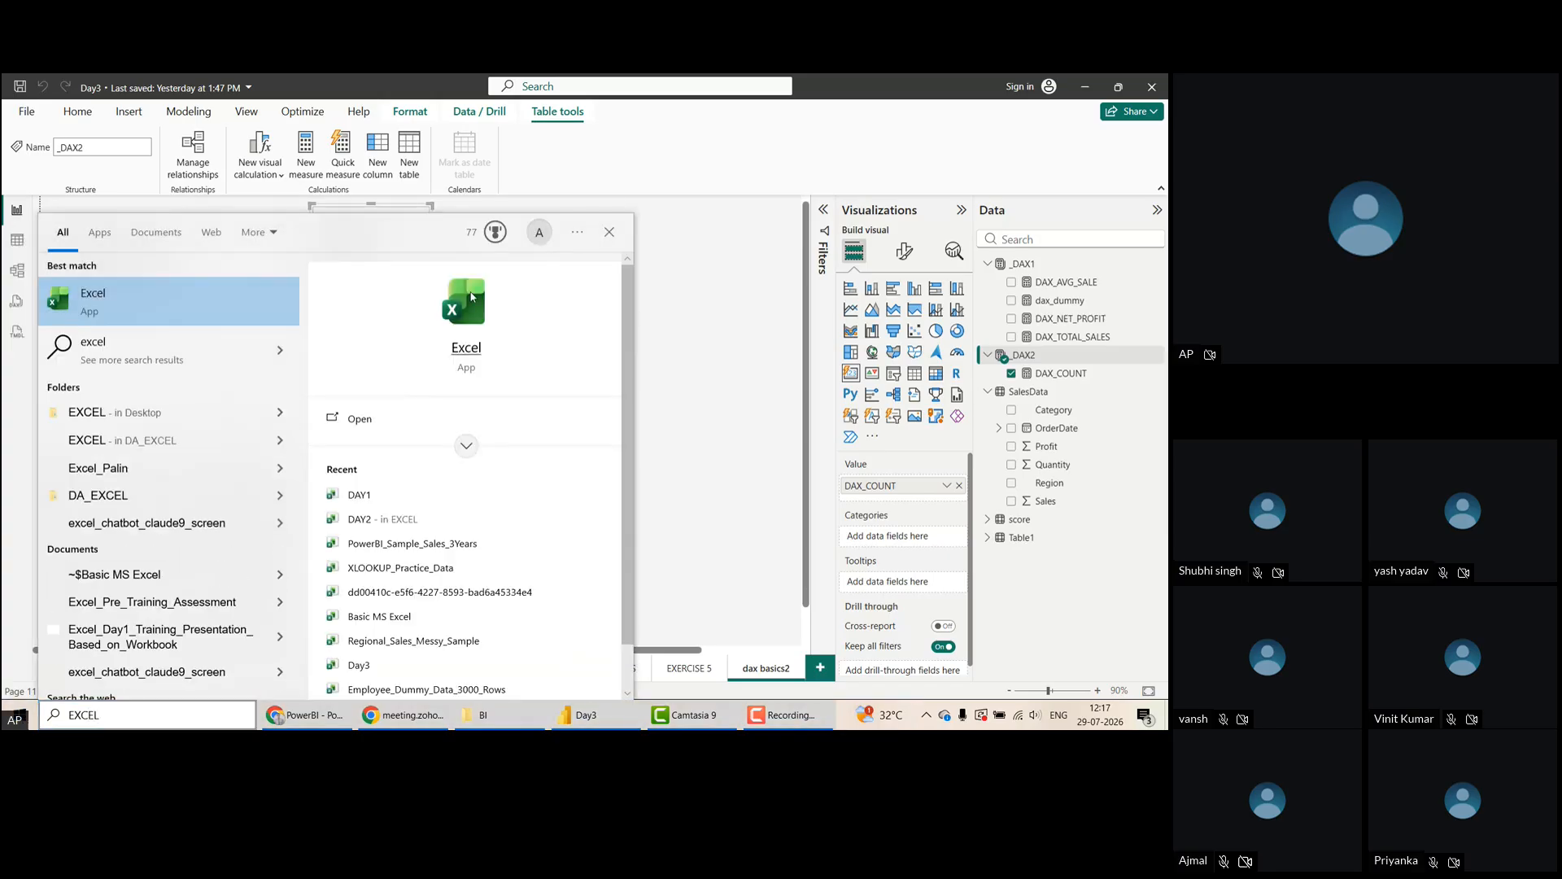
click(470, 297)
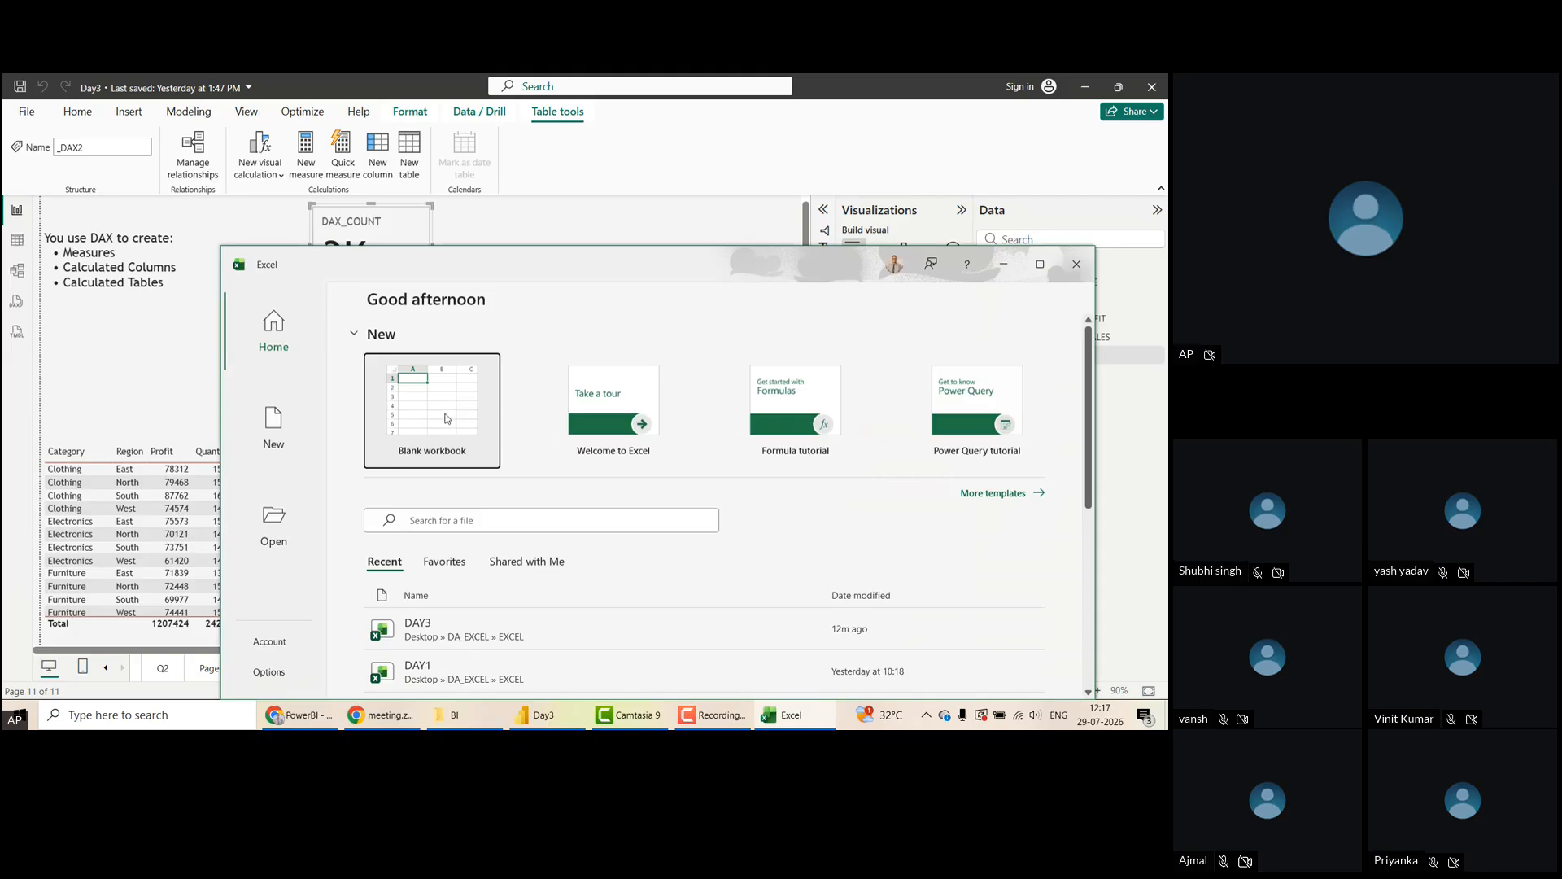
click(444, 415)
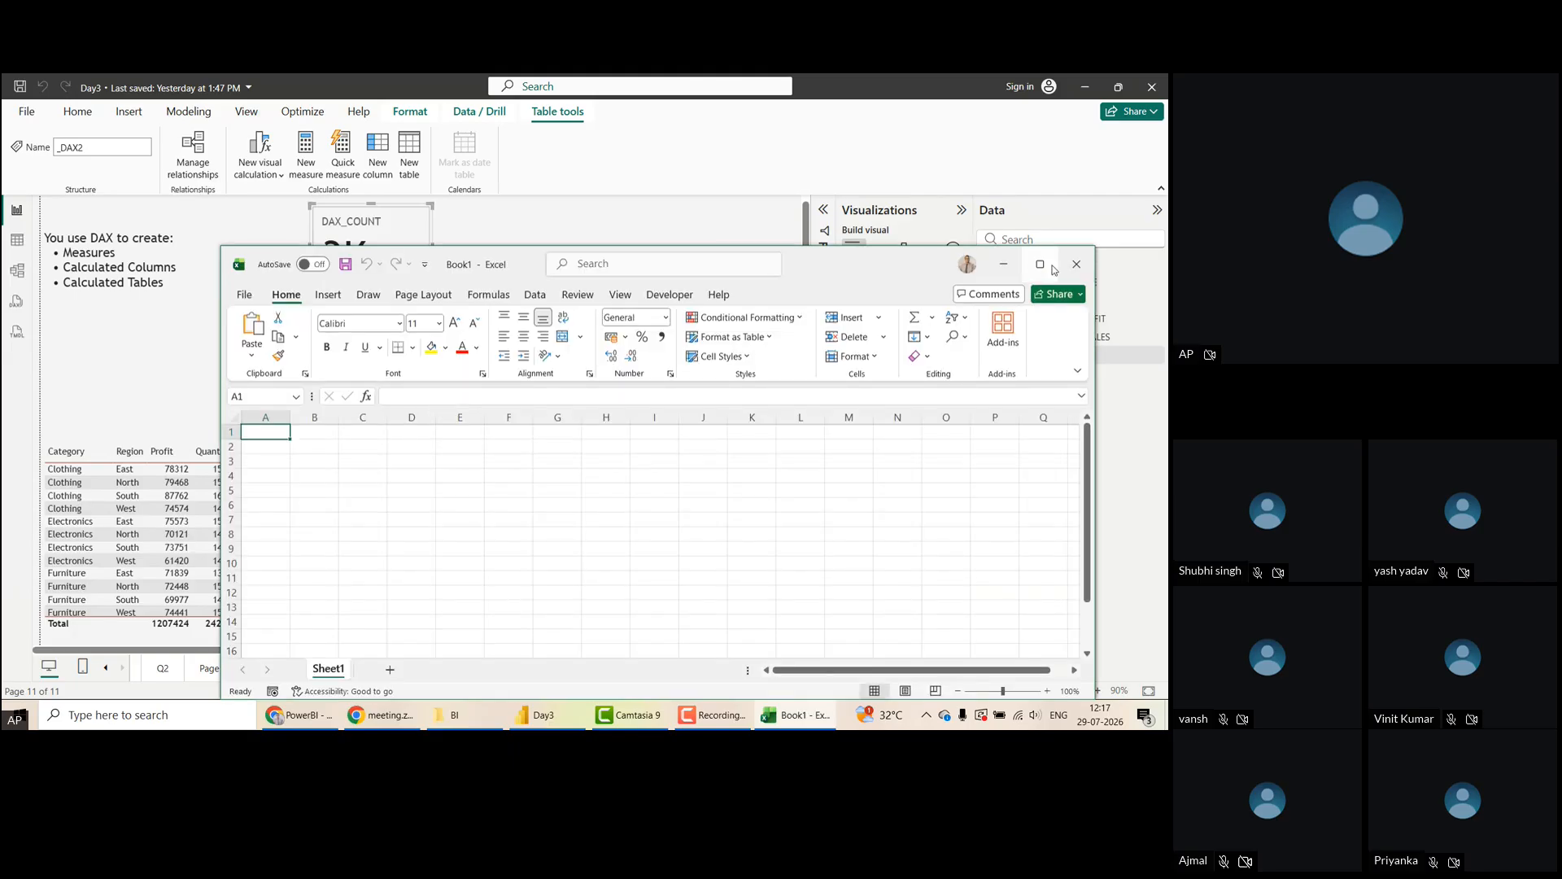
click(1040, 264)
click(423, 312)
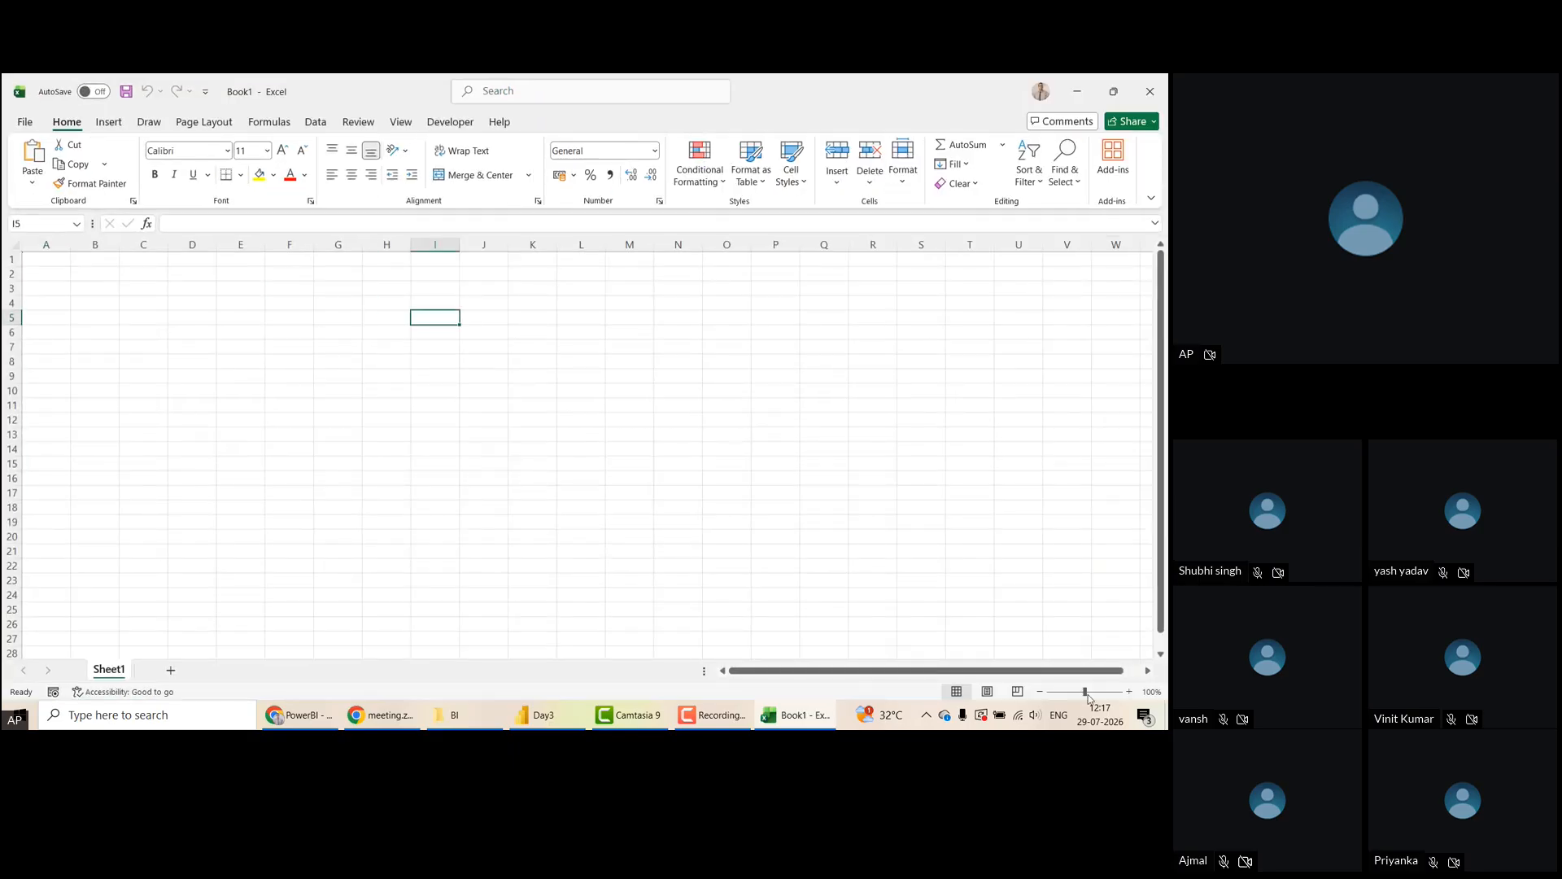
click(1129, 691)
click(1129, 691)
click(1129, 690)
click(1129, 690)
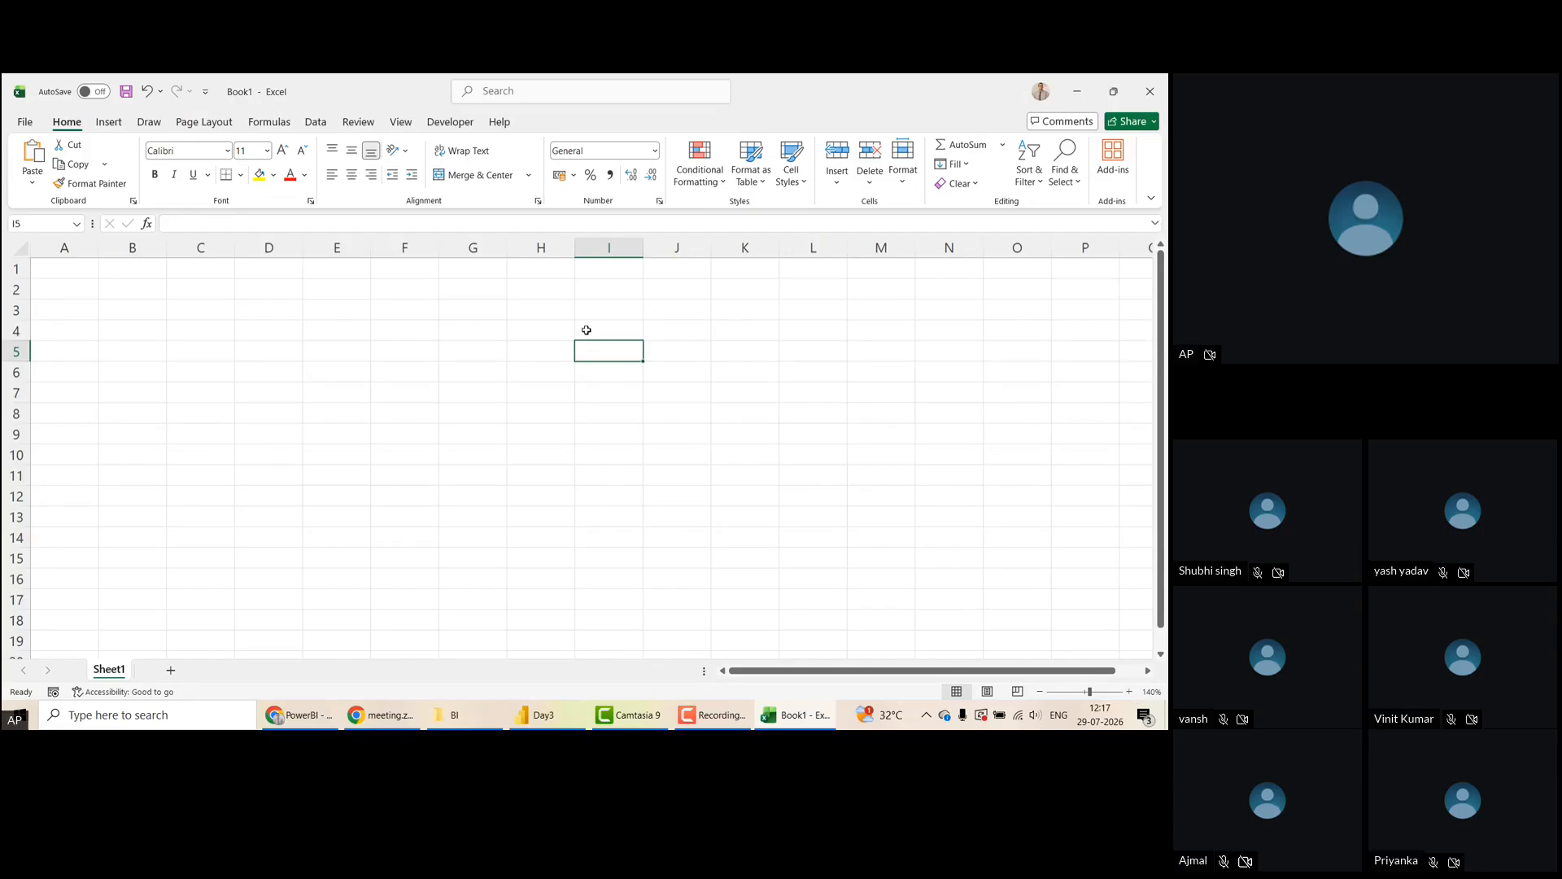
Enter ZONE and SALES headers in E1:F1 and the E and W zone codes down column E
click(398, 268)
key(Left)
text(ZONE)
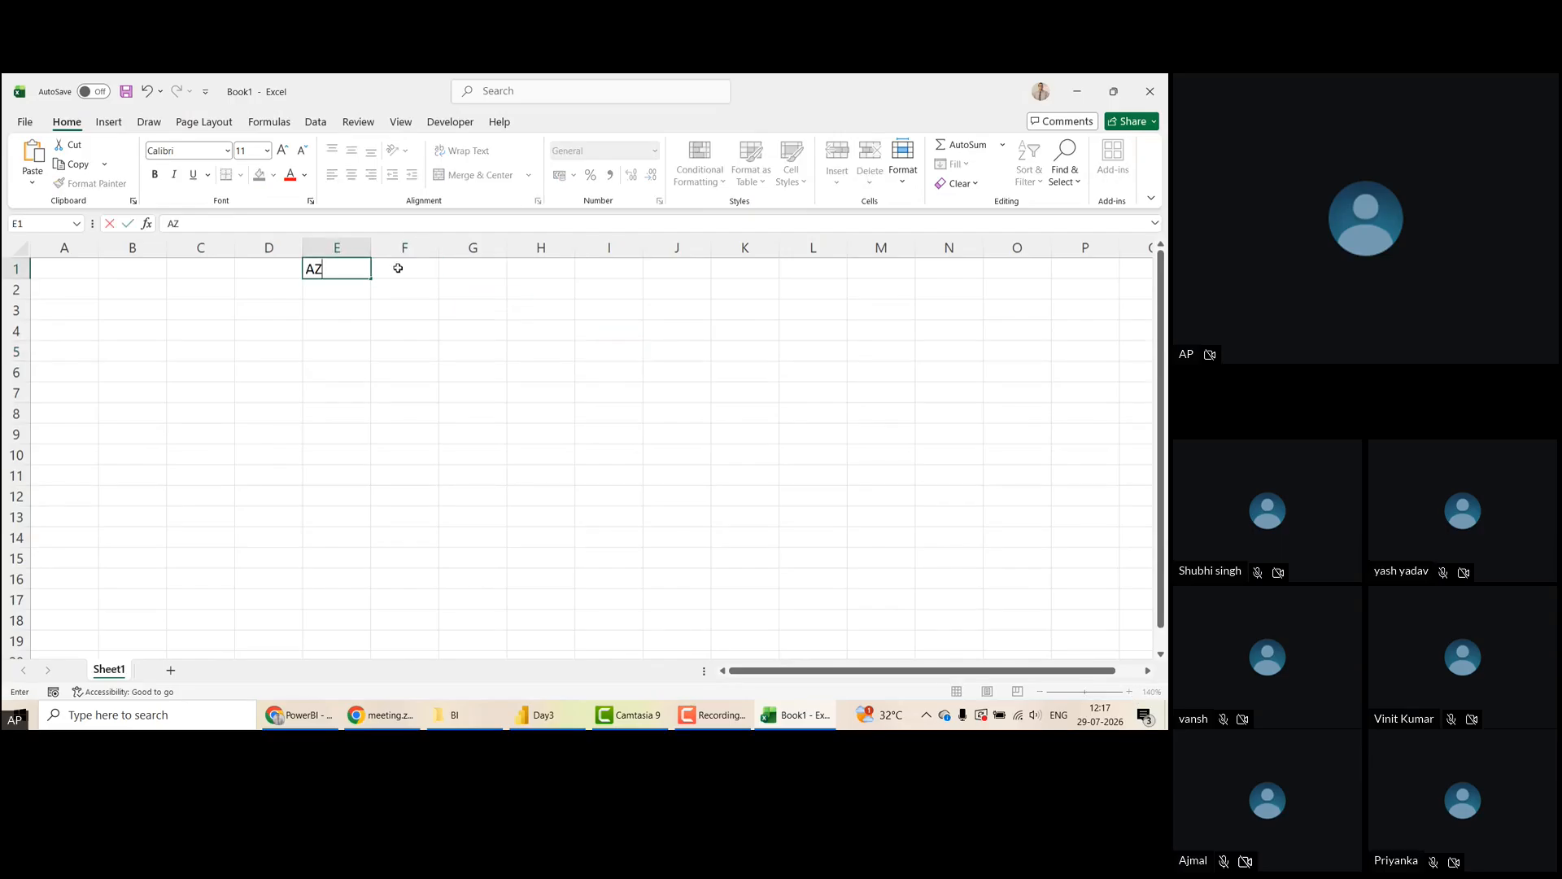
key(Tab)
text(SALES)
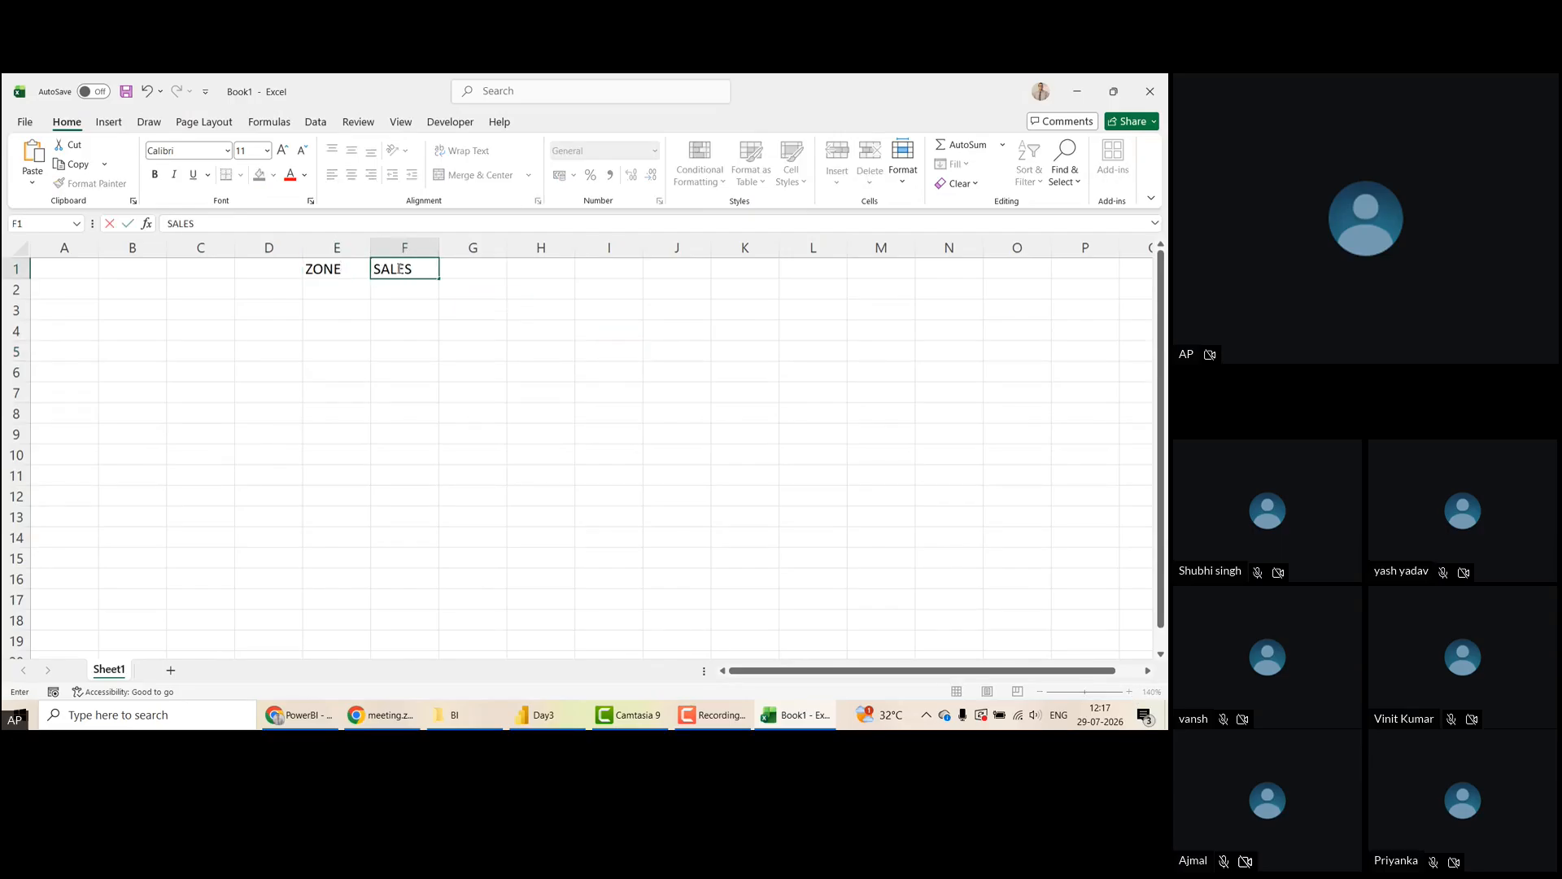
key(Return)
text(E)
key(Return)
text(E)
key(Return)
text(E)
key(Return)
text(EE)
key(Return)
text(E)
key(Return)
text(E )
text(EST)
key(BackSpace)
key(BackSpace)
text(W W W W W)
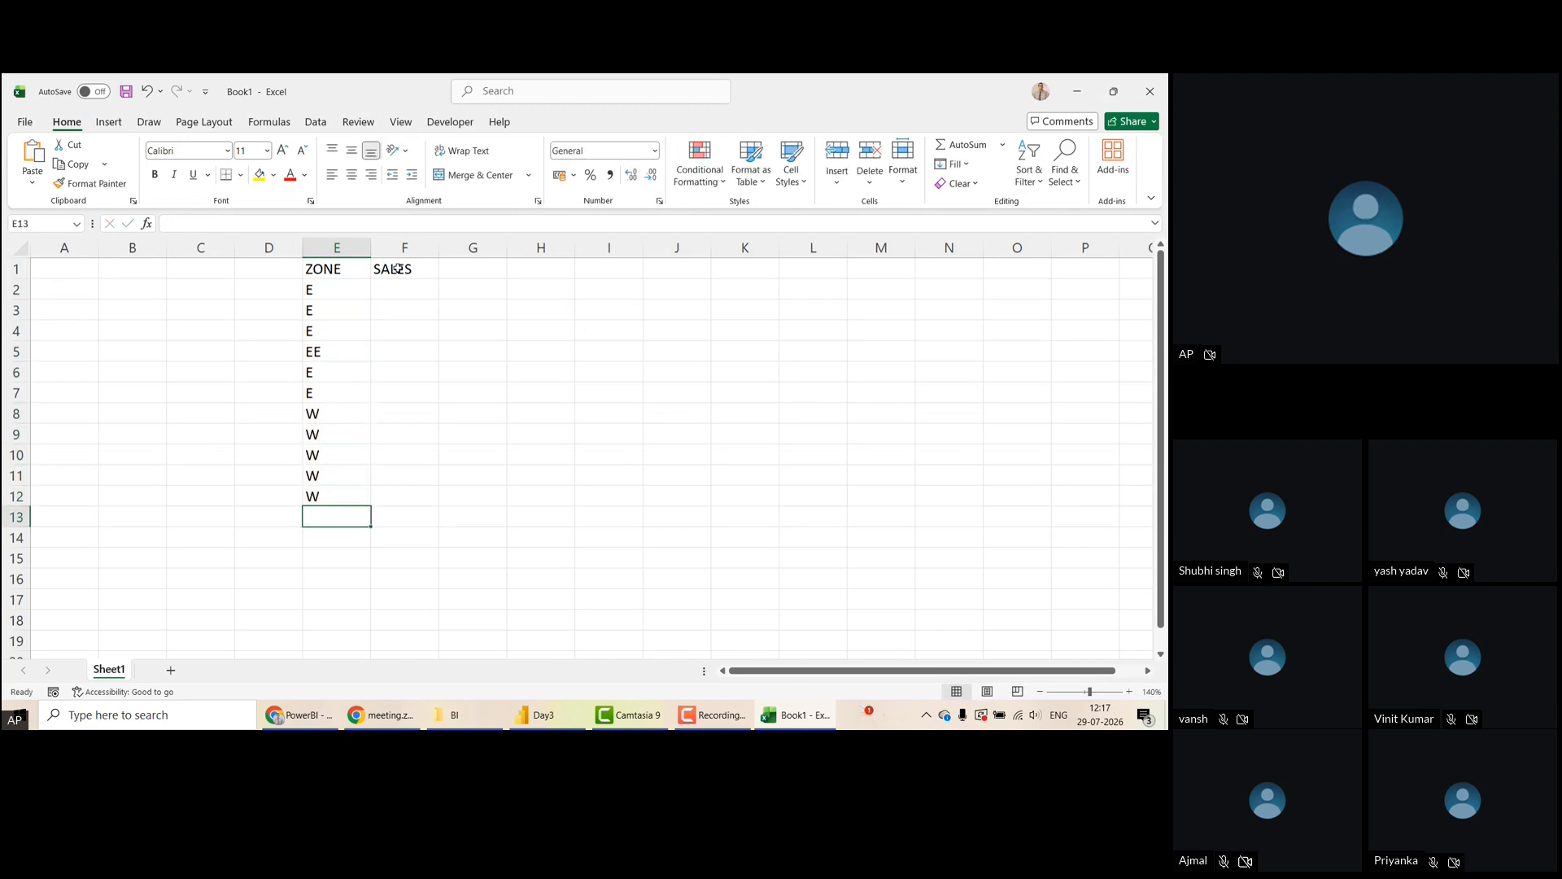
Fill the SALES column from F2 with values starting 33, 32, and clear the extra entry in F13
click(396, 287)
text(33)
key(Return)
text(32)
key(Return)
text(32)
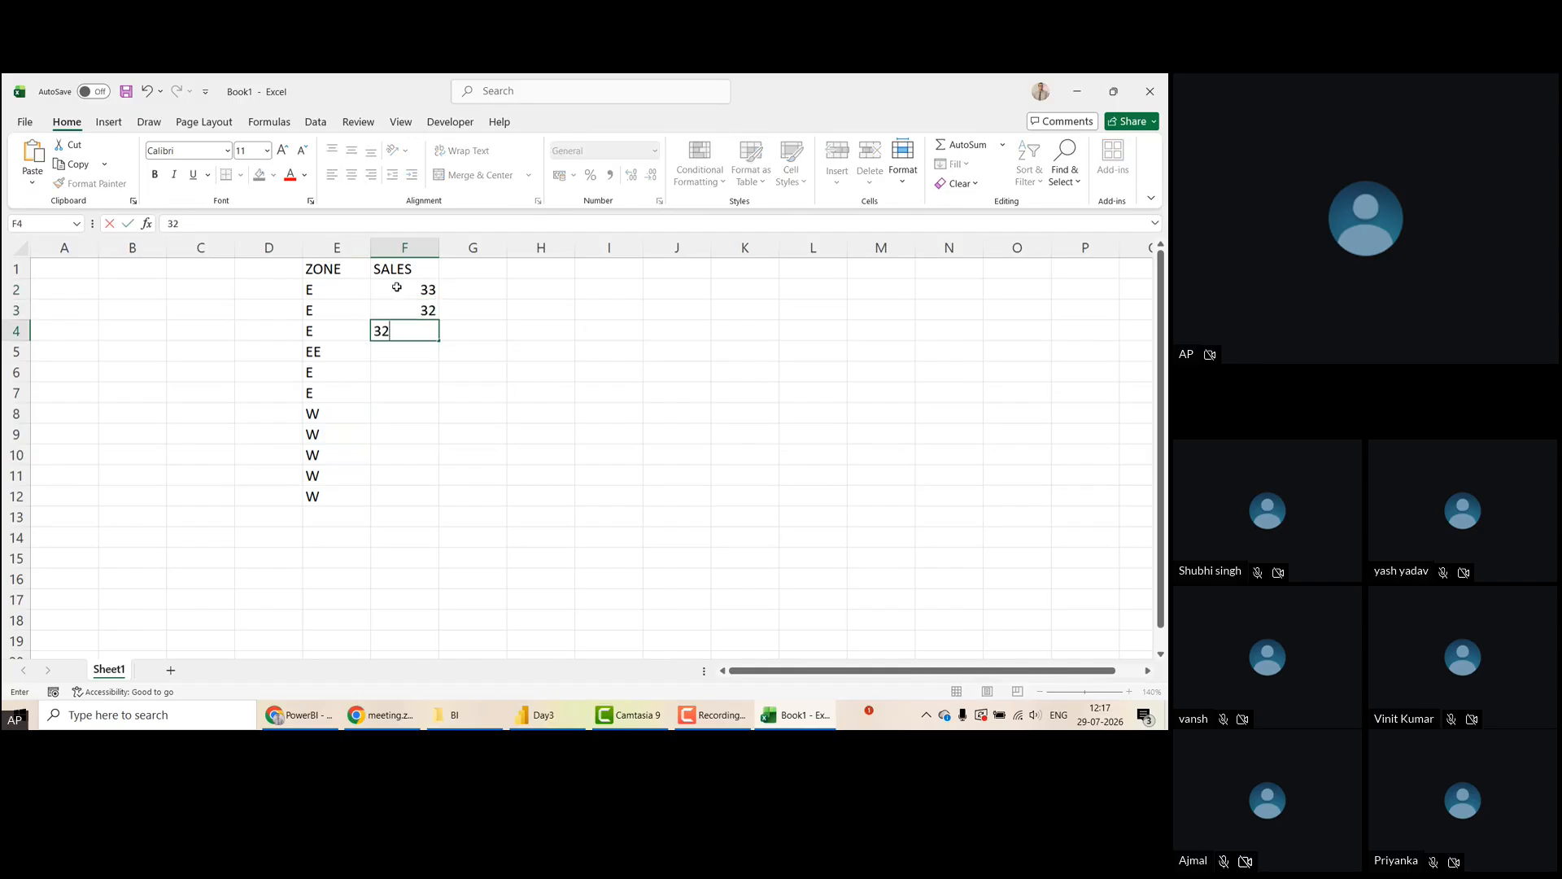
text( 32 1 21 4 4 4 4 3 32)
key(Up)
key(Delete)
Enter =COUNT(E2:E12) in J2, which returns 0, and centre-align the result
click(653, 287)
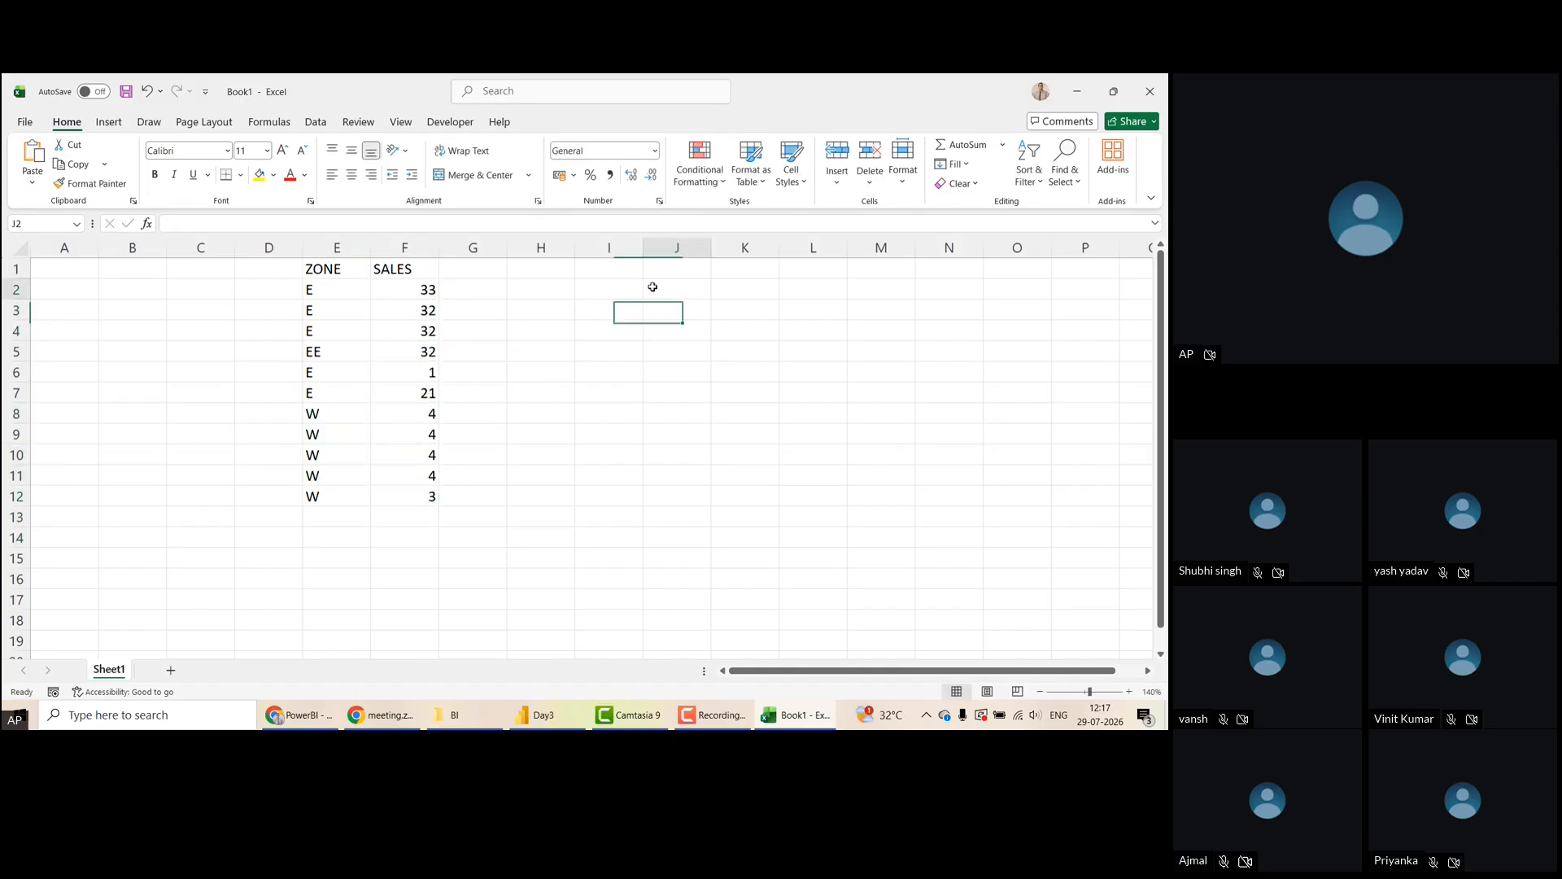
text(=COUNT()
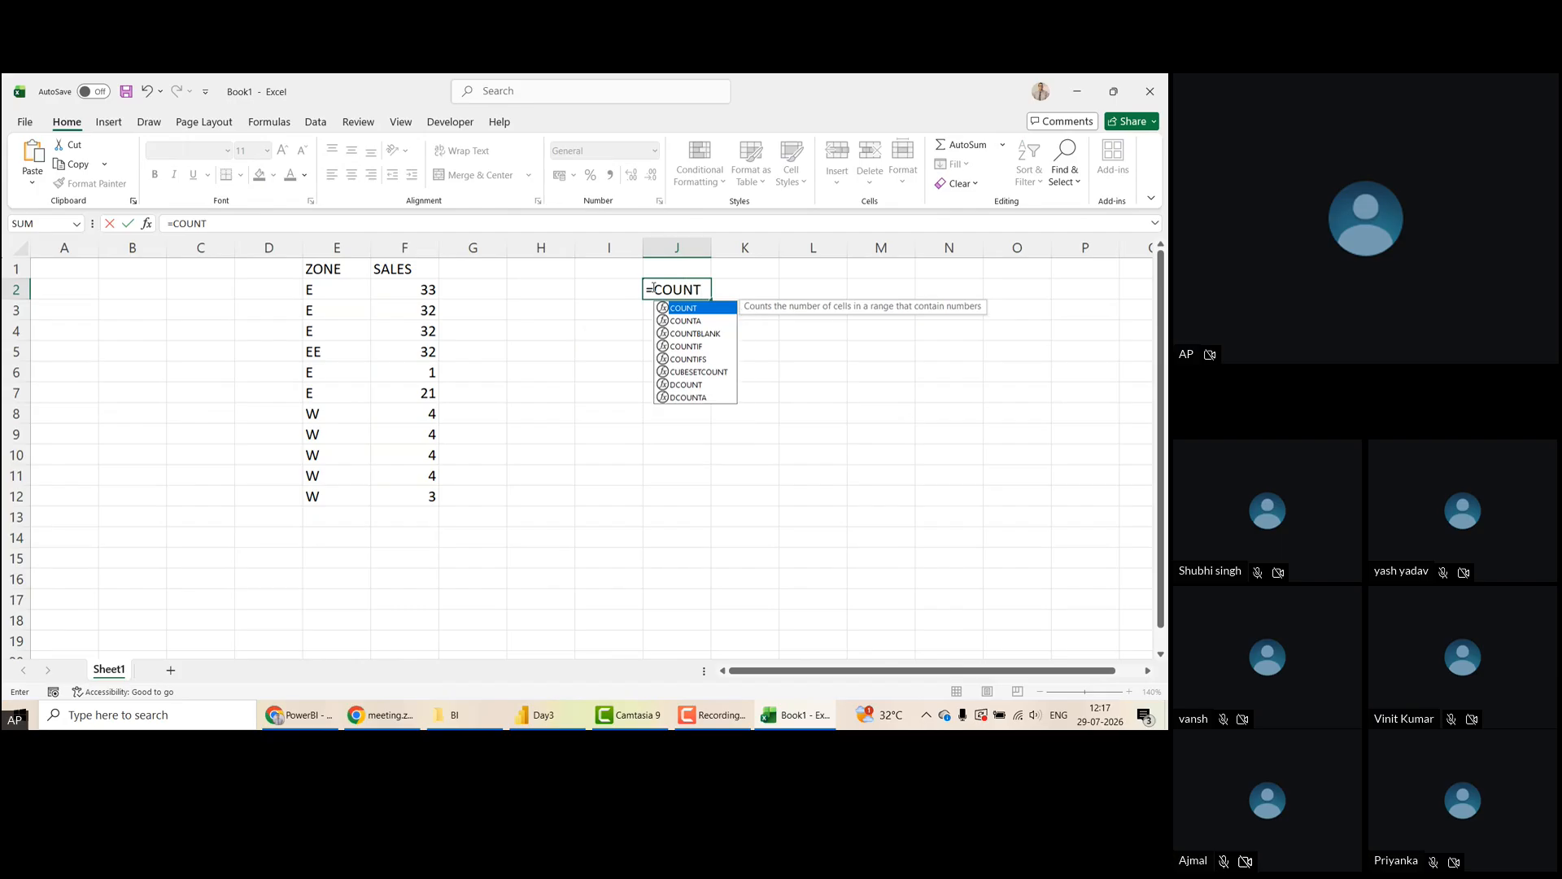
key(Left)
key(Left)
key(Left)
key(Left)
key(Left)
key(Left)
key(ctrl+shift+Down)
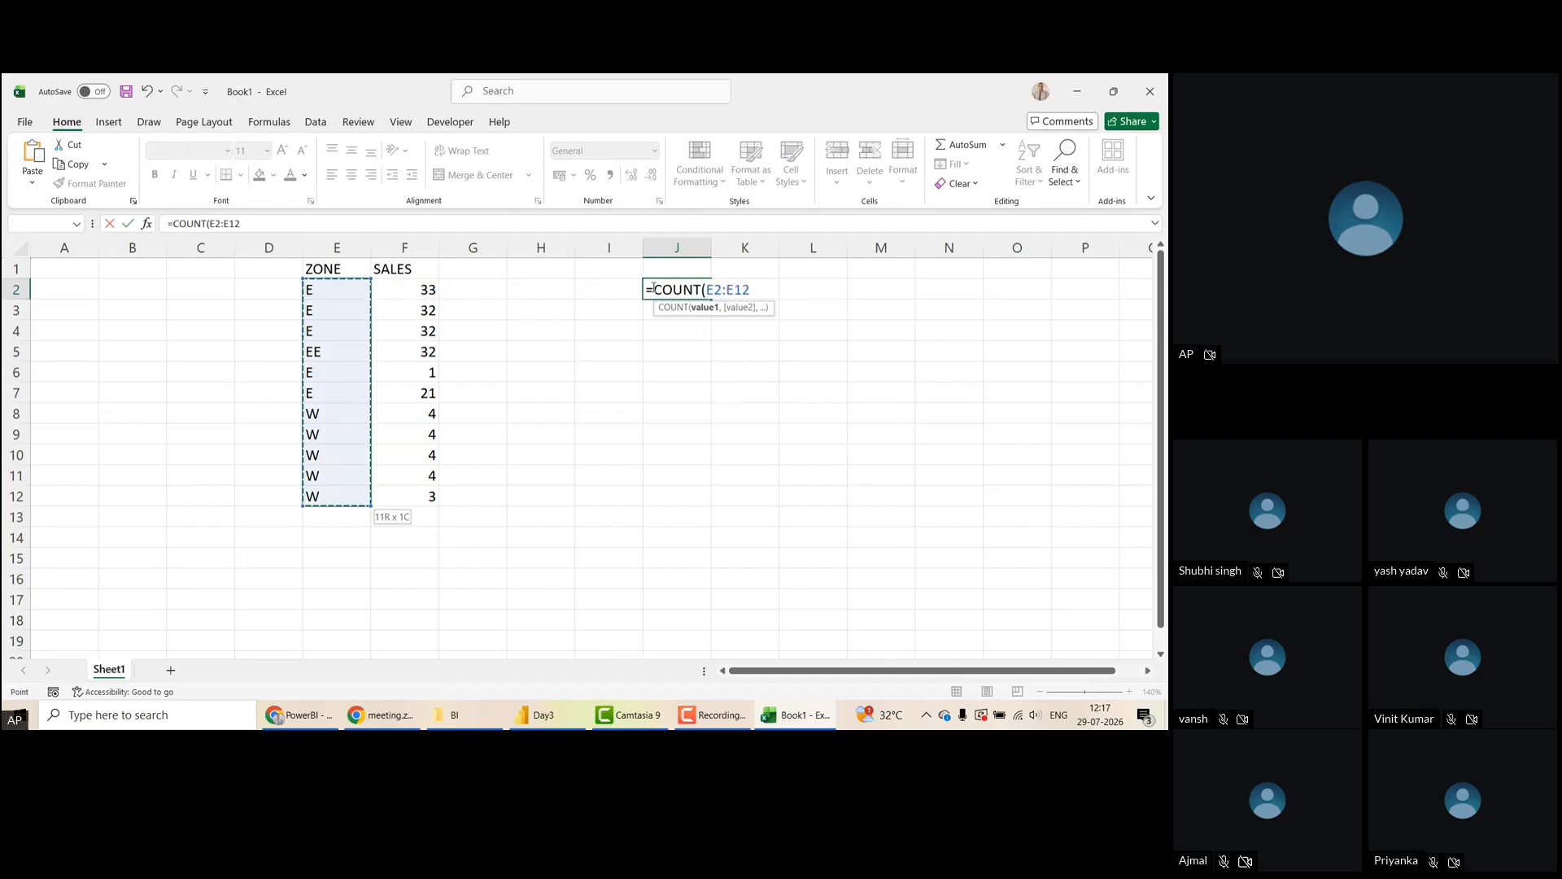
key(ctrl+Return)
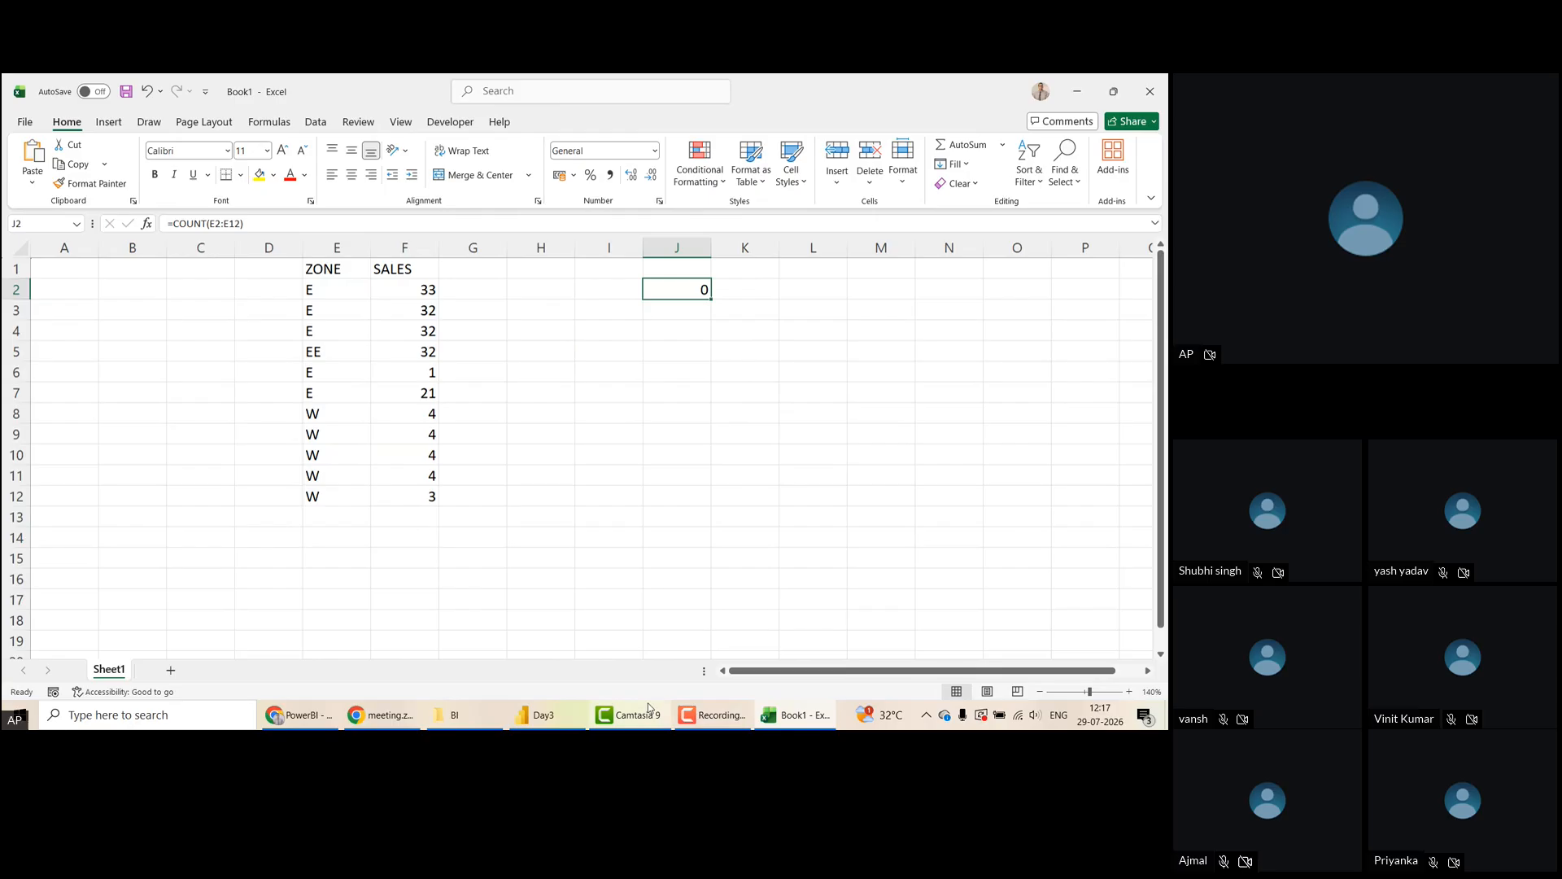
mouse_move(648, 708)
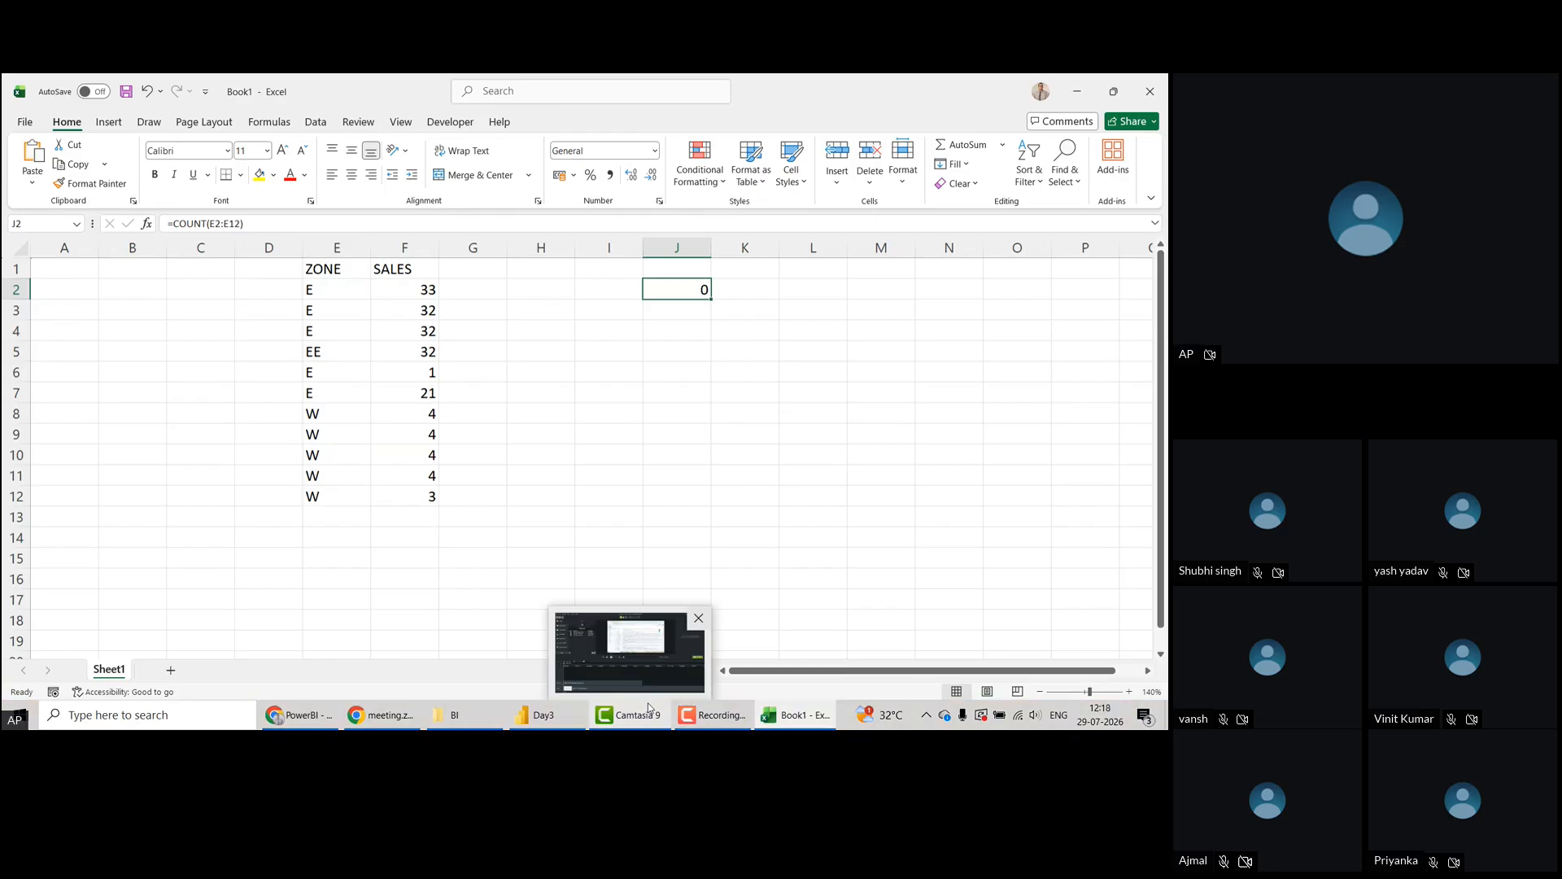
mouse_move(309, 723)
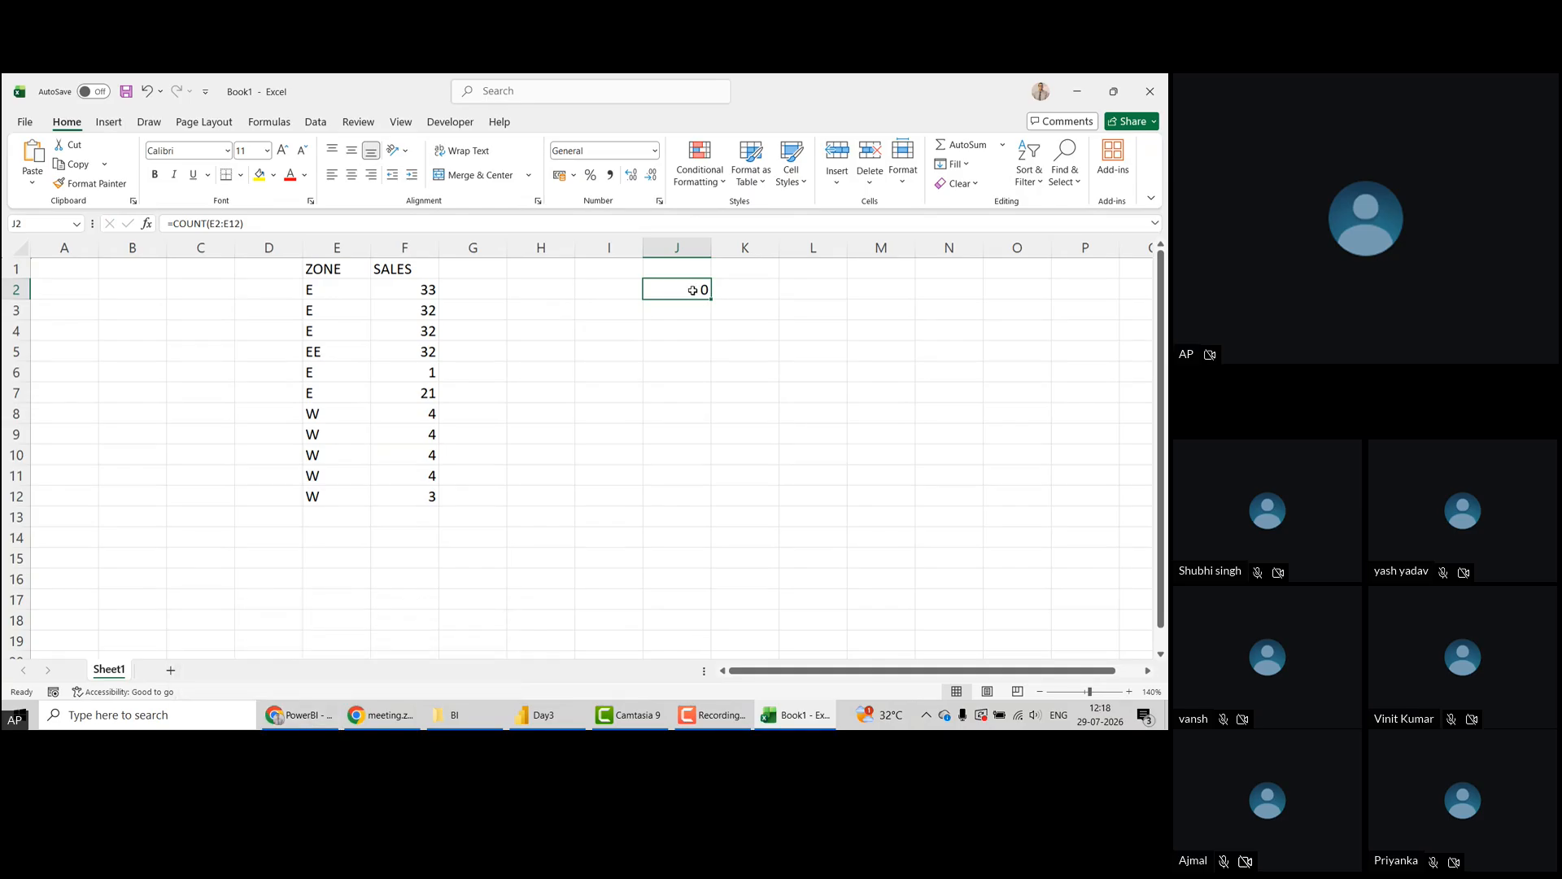
click(351, 175)
Return from Excel to the Power BI report through the taskbar
click(312, 719)
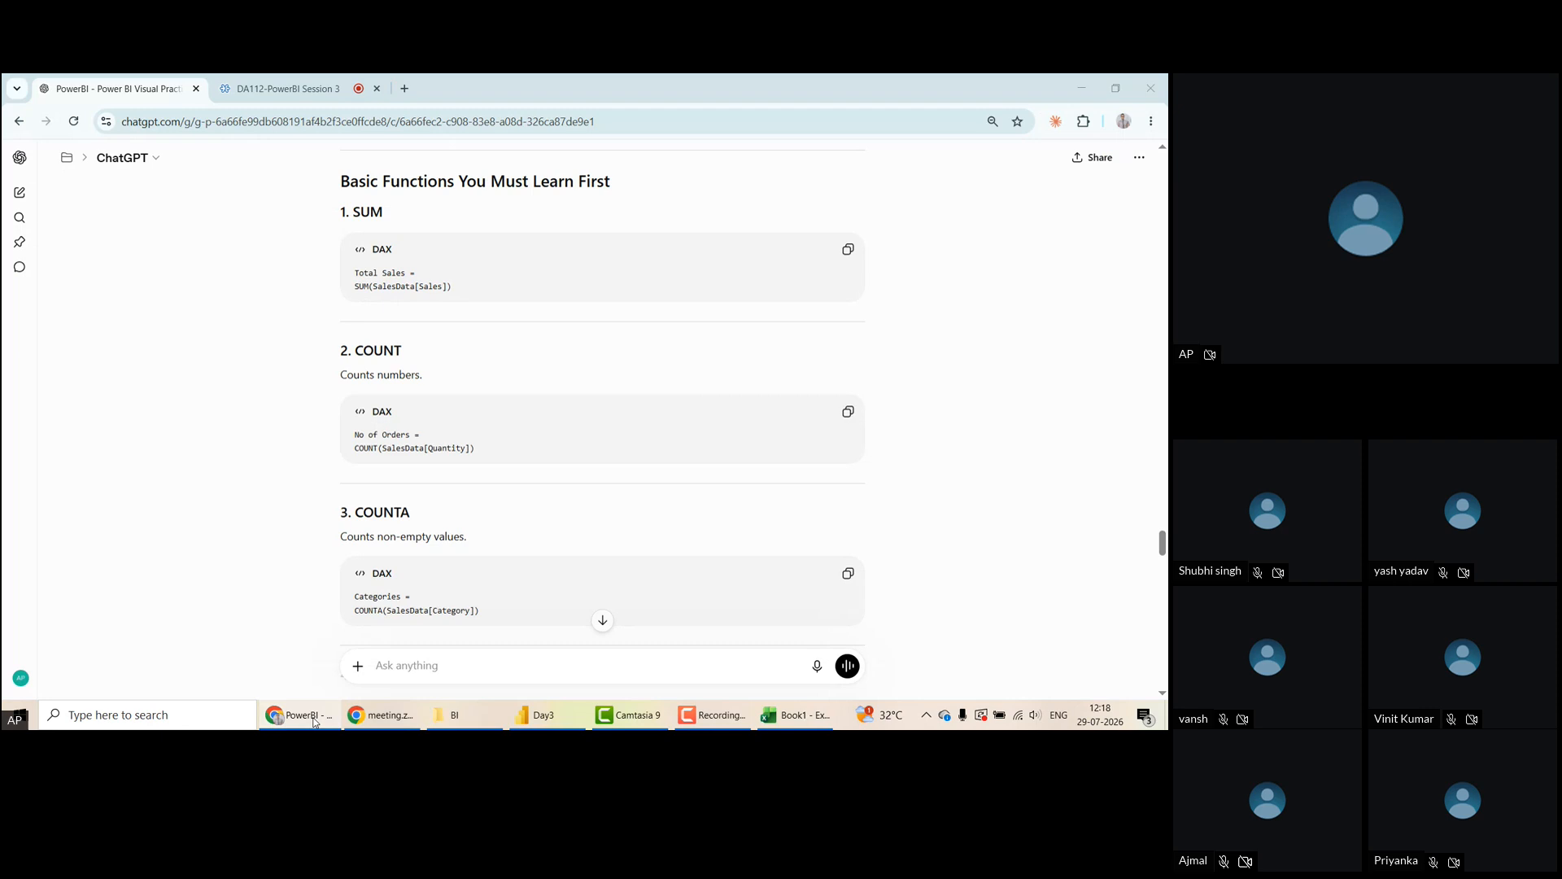
click(313, 719)
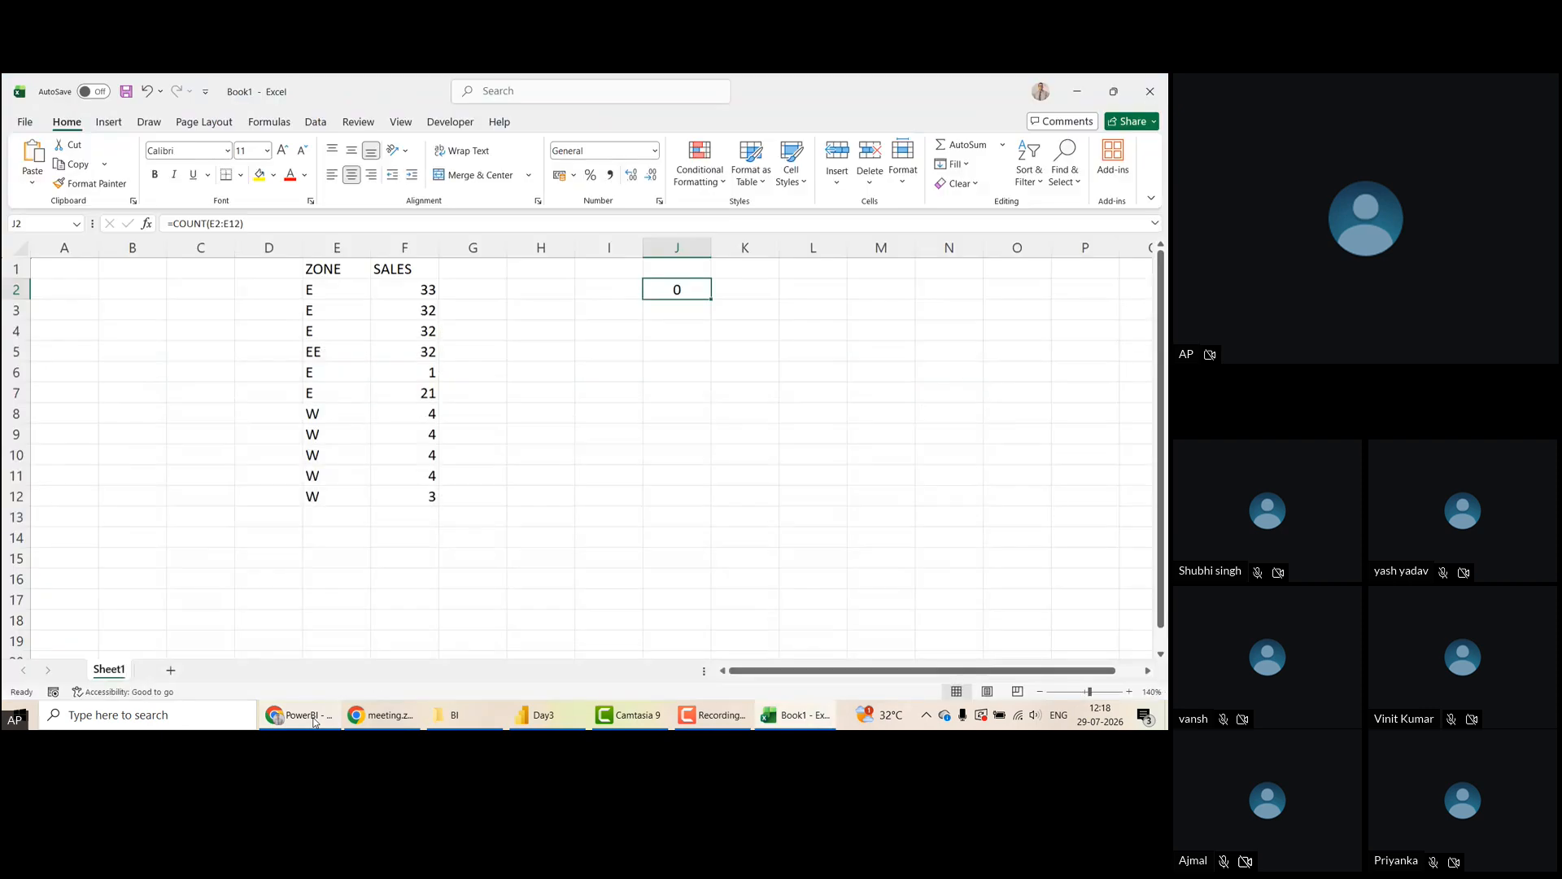
click(556, 717)
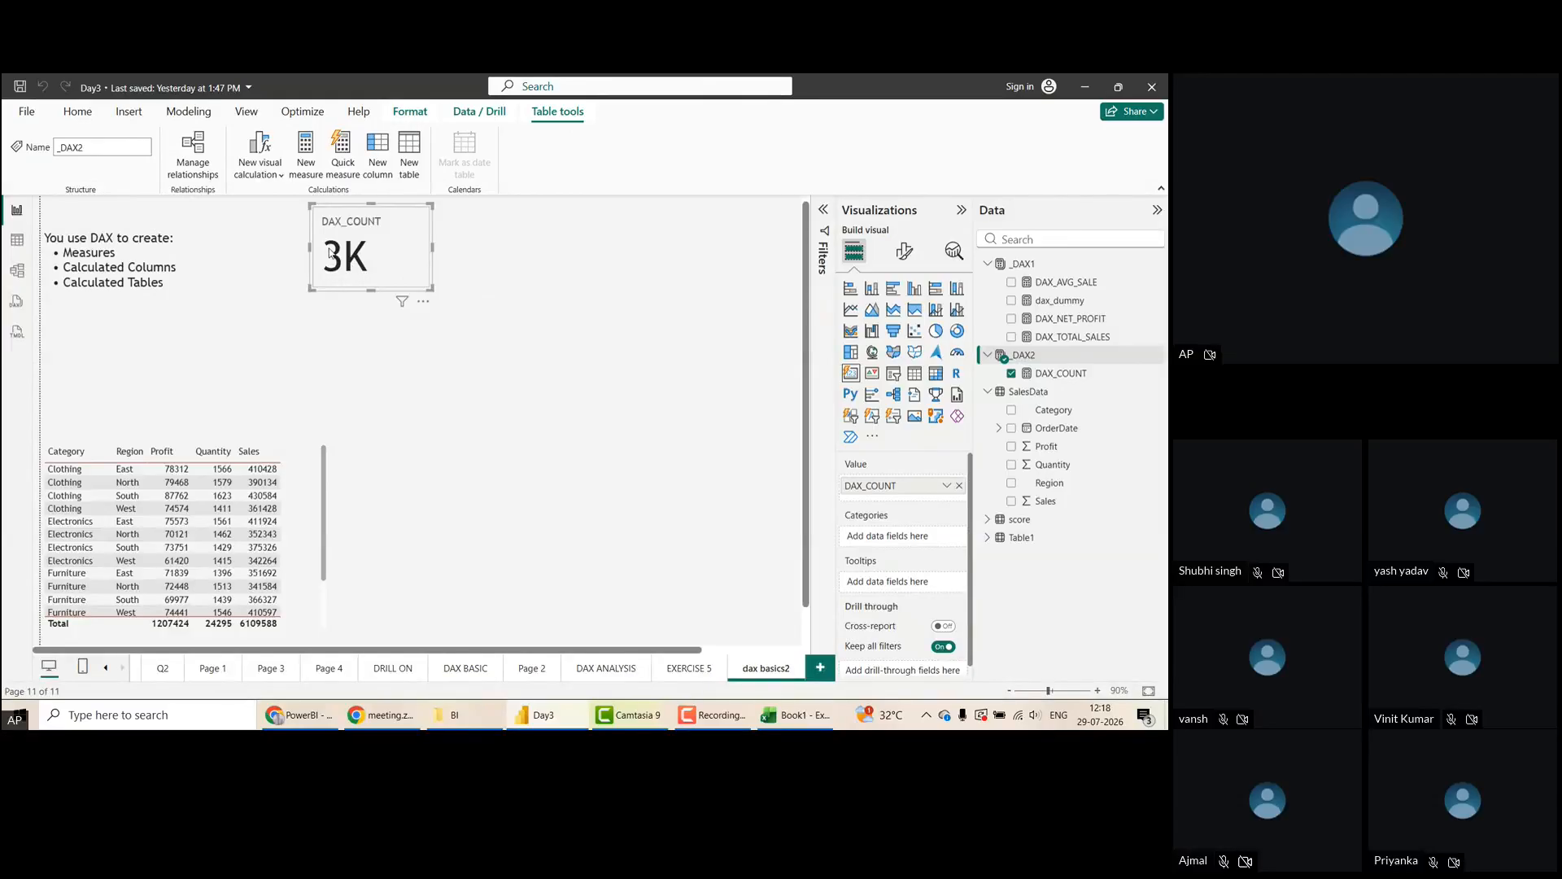
Resize the DAX_COUNT card, view its formula, move it down so its title shows, and bring up the ChatGPT DAX notes
drag(368, 291, 371, 280)
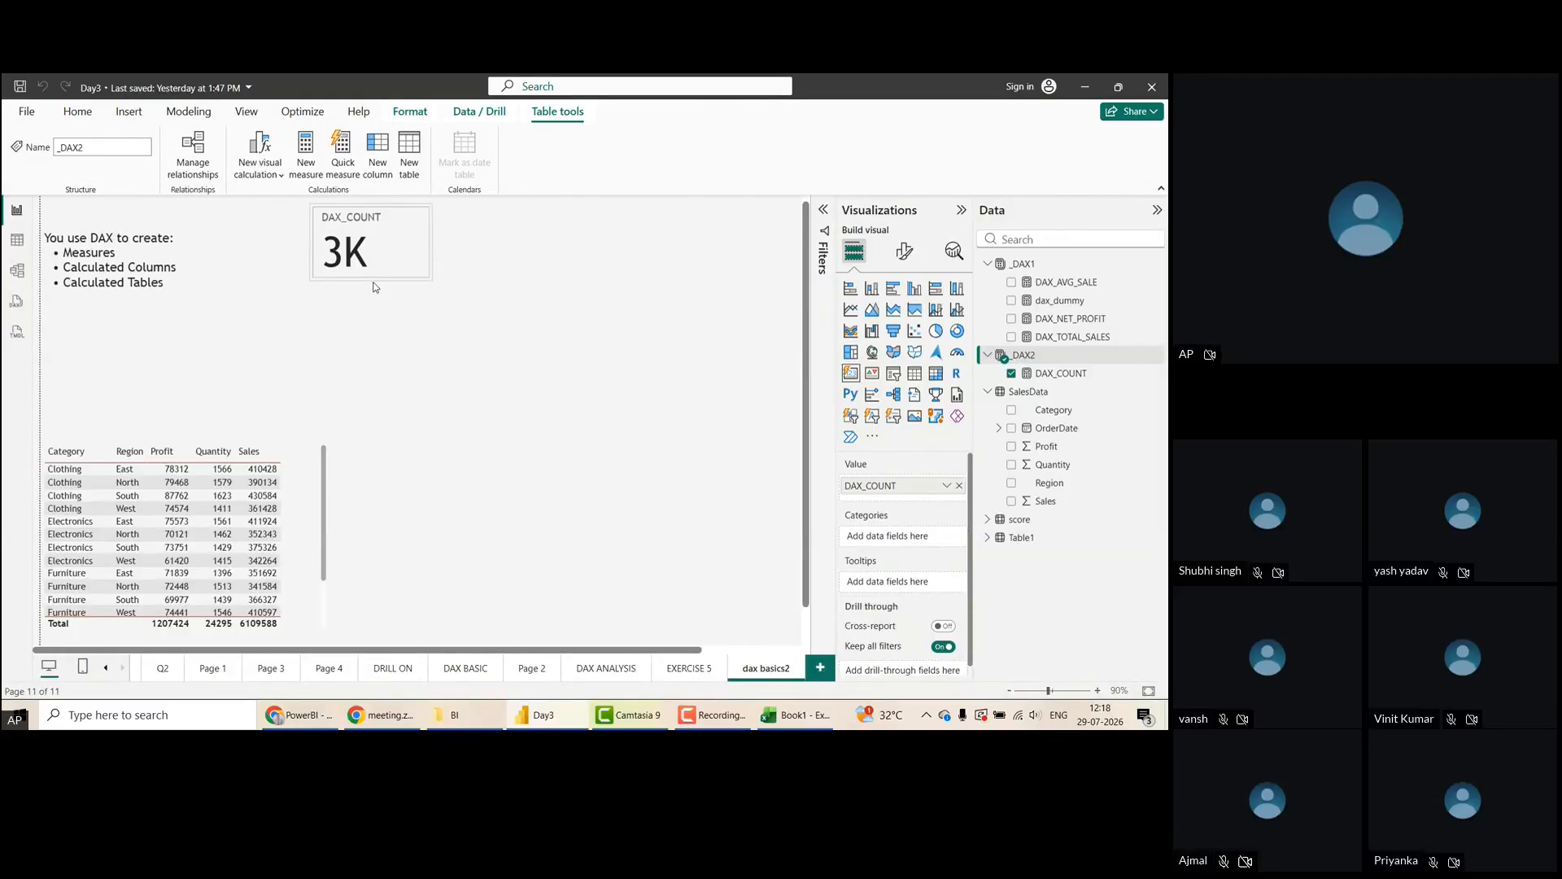
click(1041, 374)
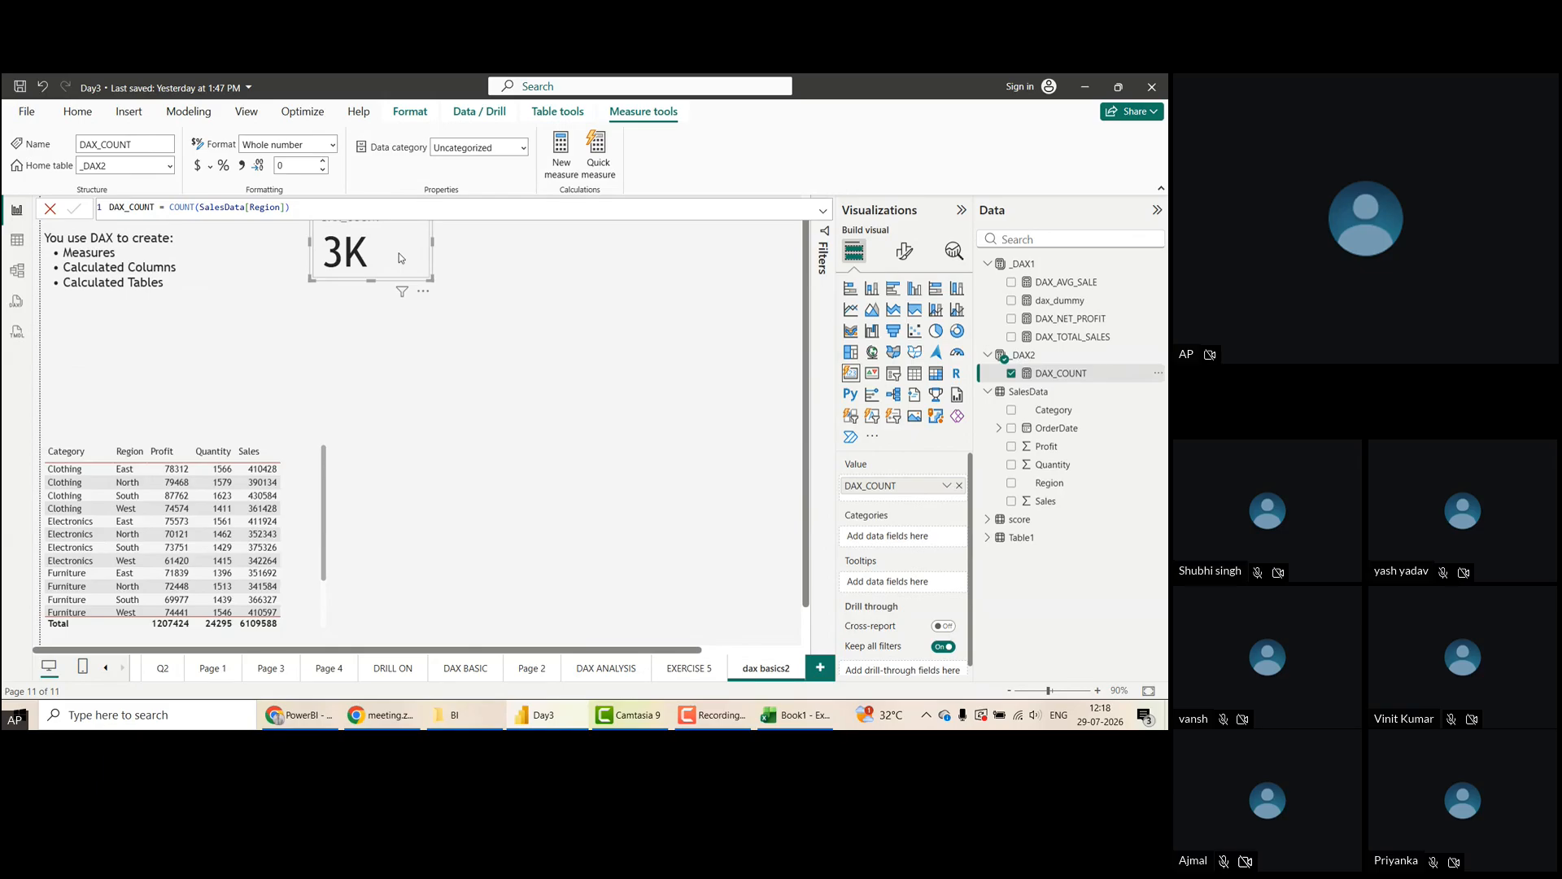
drag(399, 258, 389, 289)
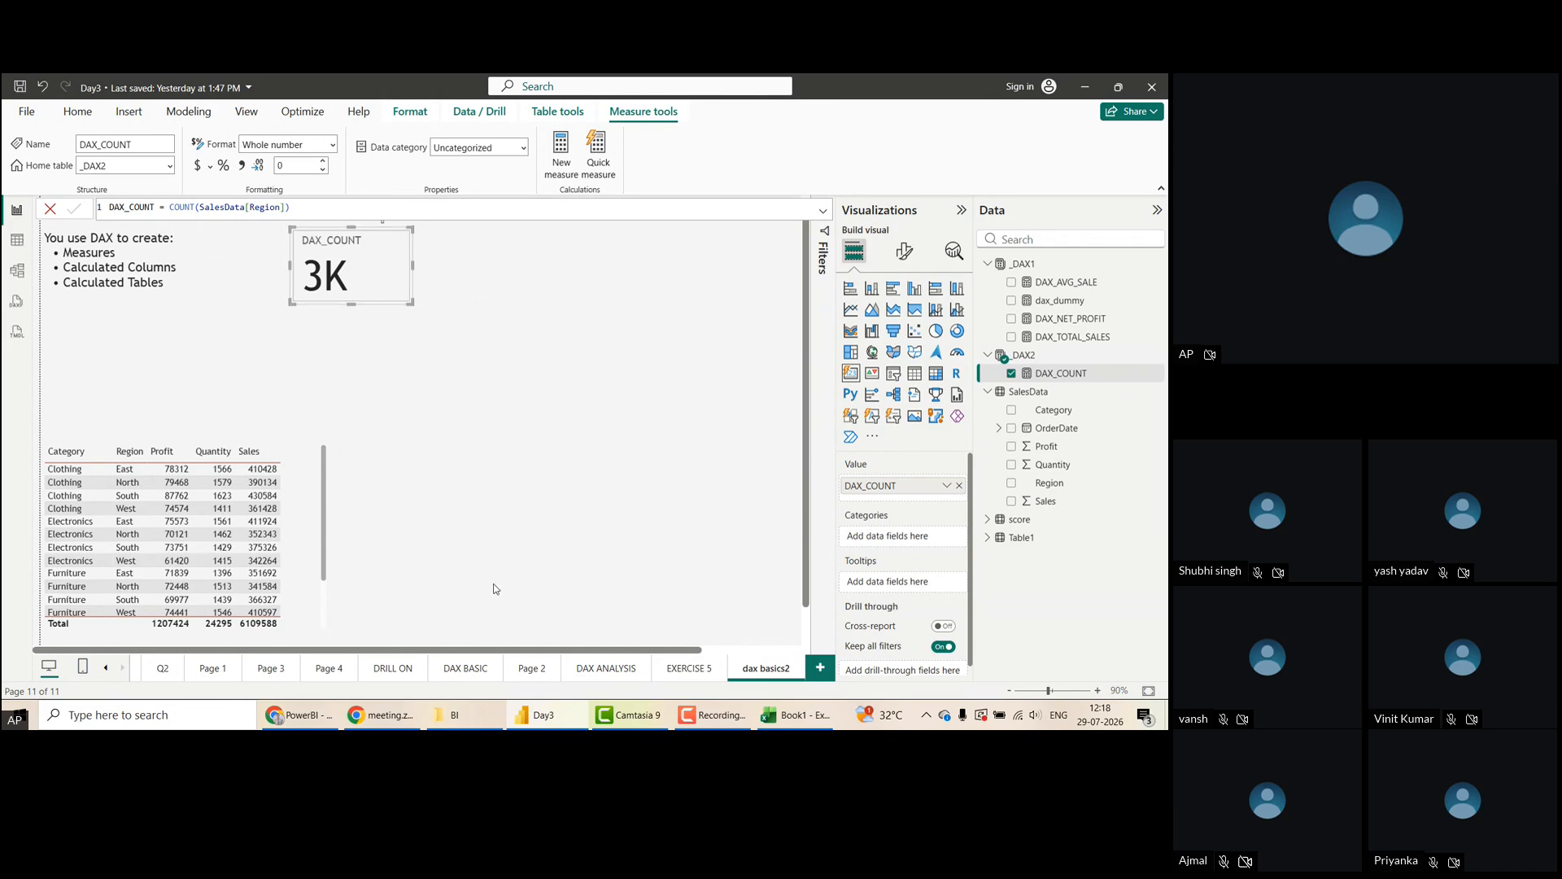
click(296, 716)
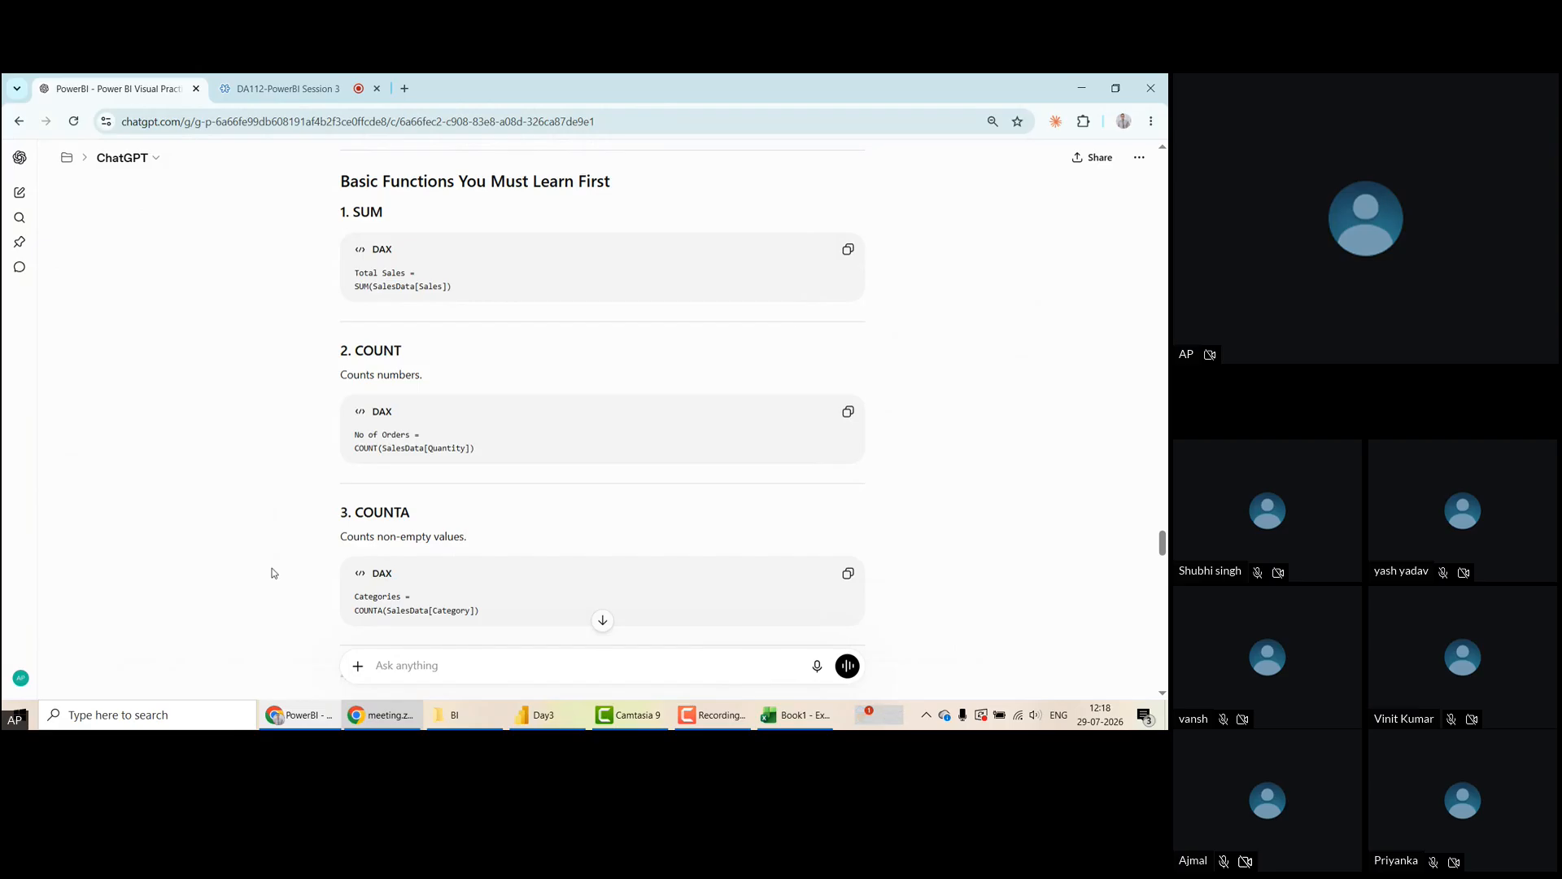
Scroll ChatGPT's DAX examples down to the DISTINCTCOUNT and MIN sections, then return to Power BI
scroll(272, 570, down, 1)
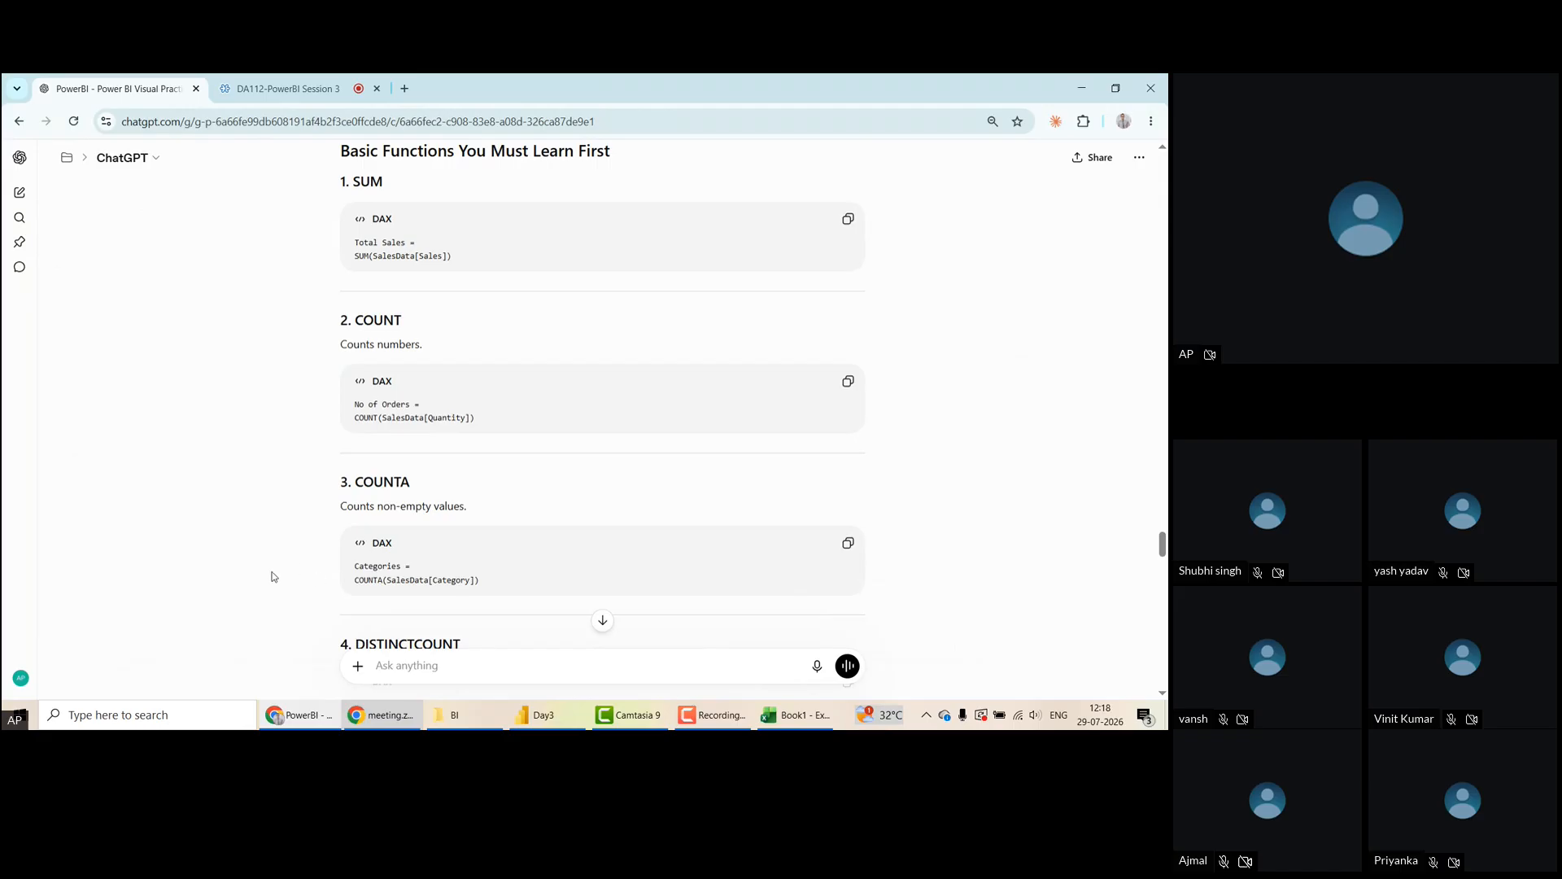
scroll(273, 576, down, 2)
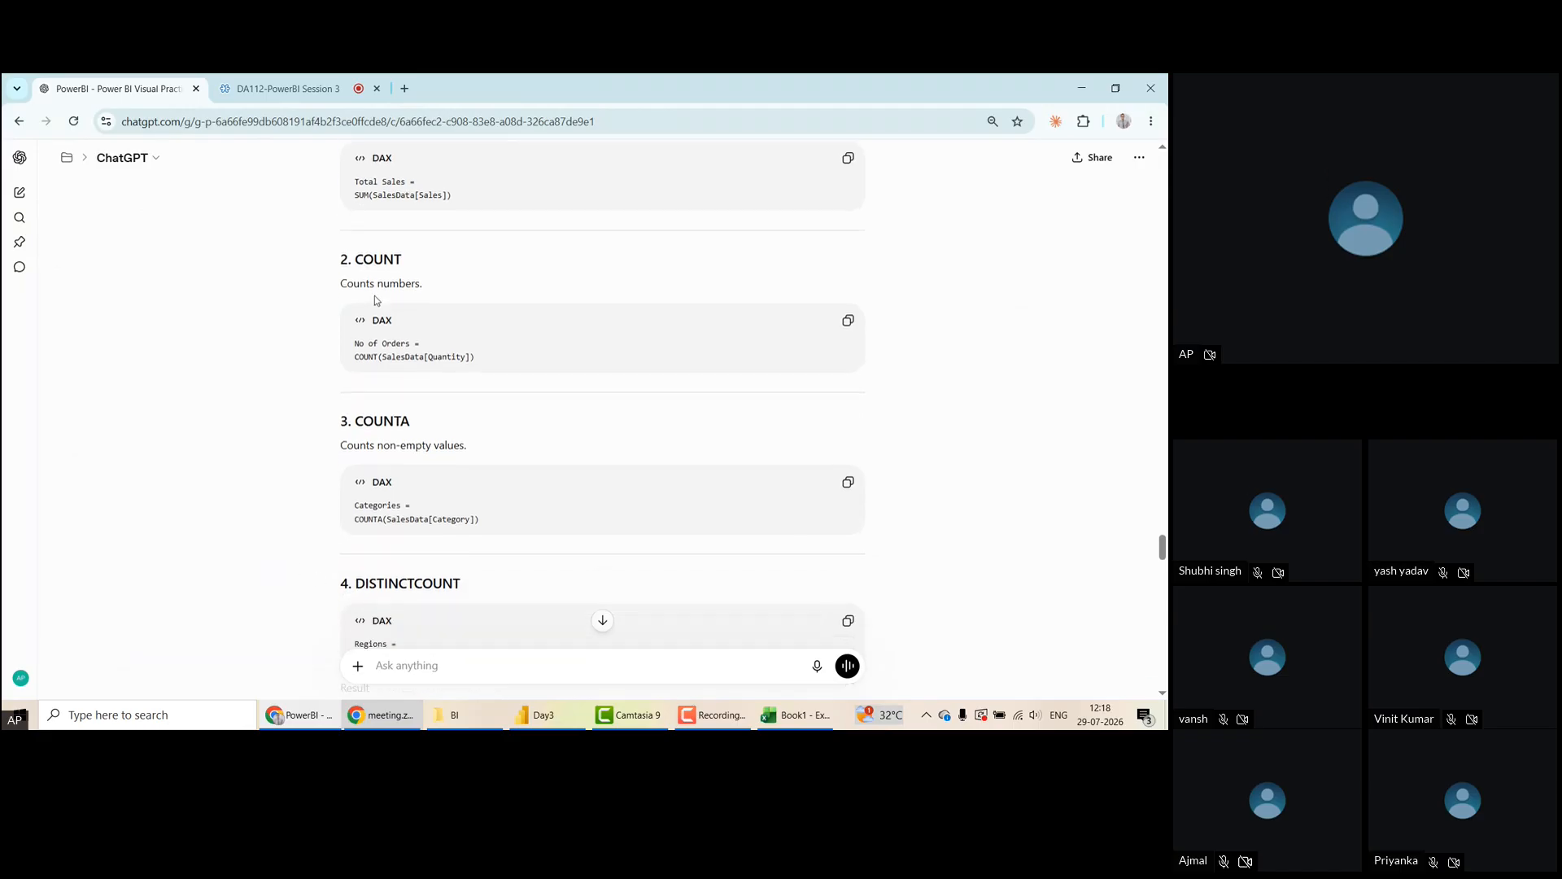
scroll(274, 504, down, 1)
scroll(274, 504, down, 3)
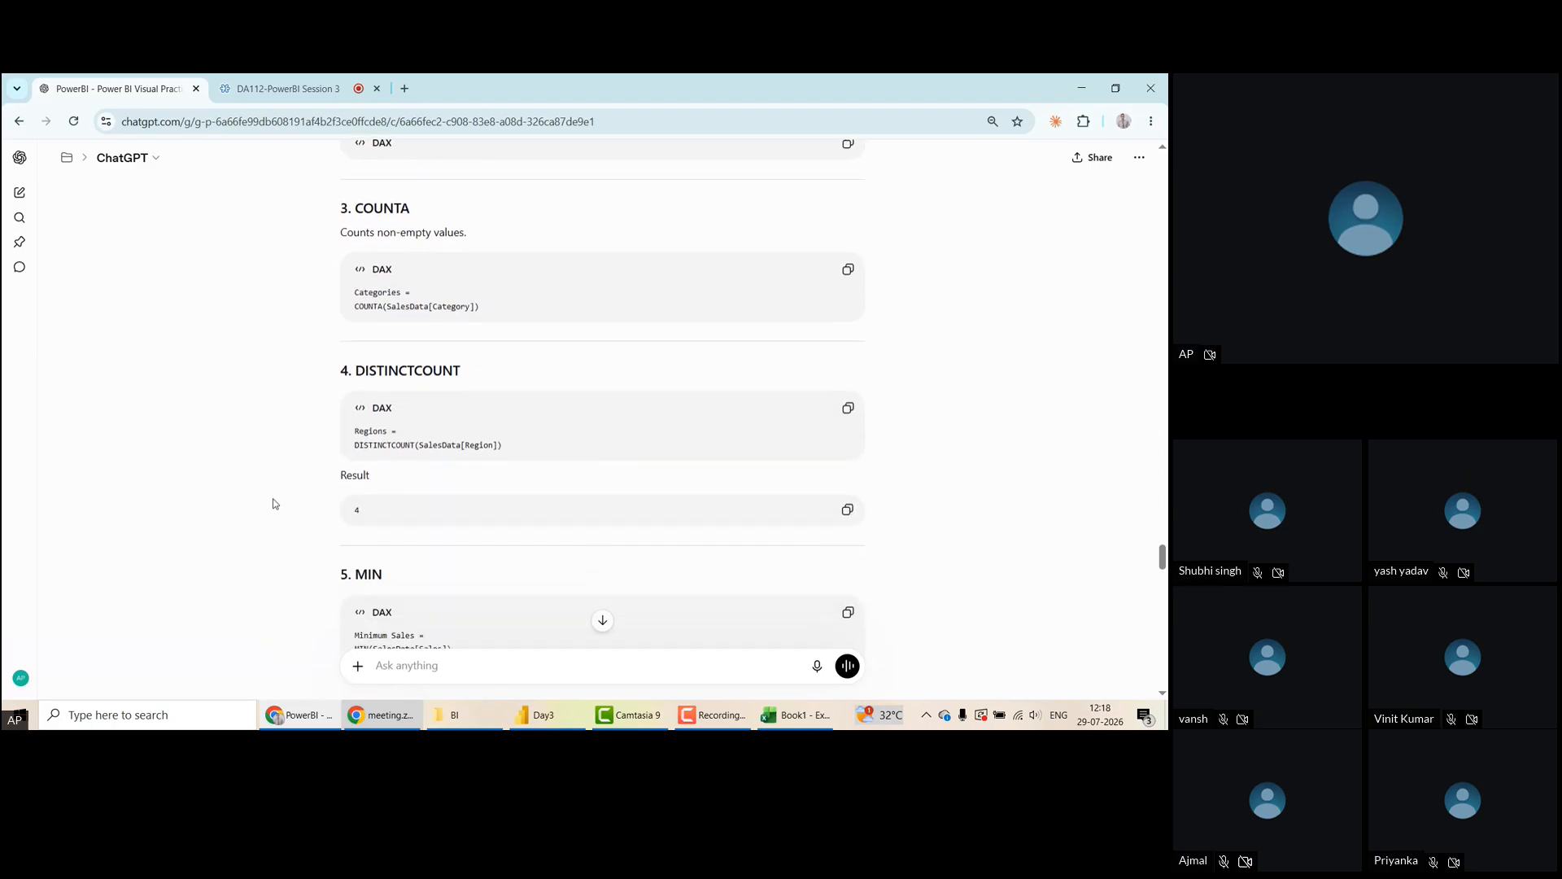
scroll(274, 503, down, 2)
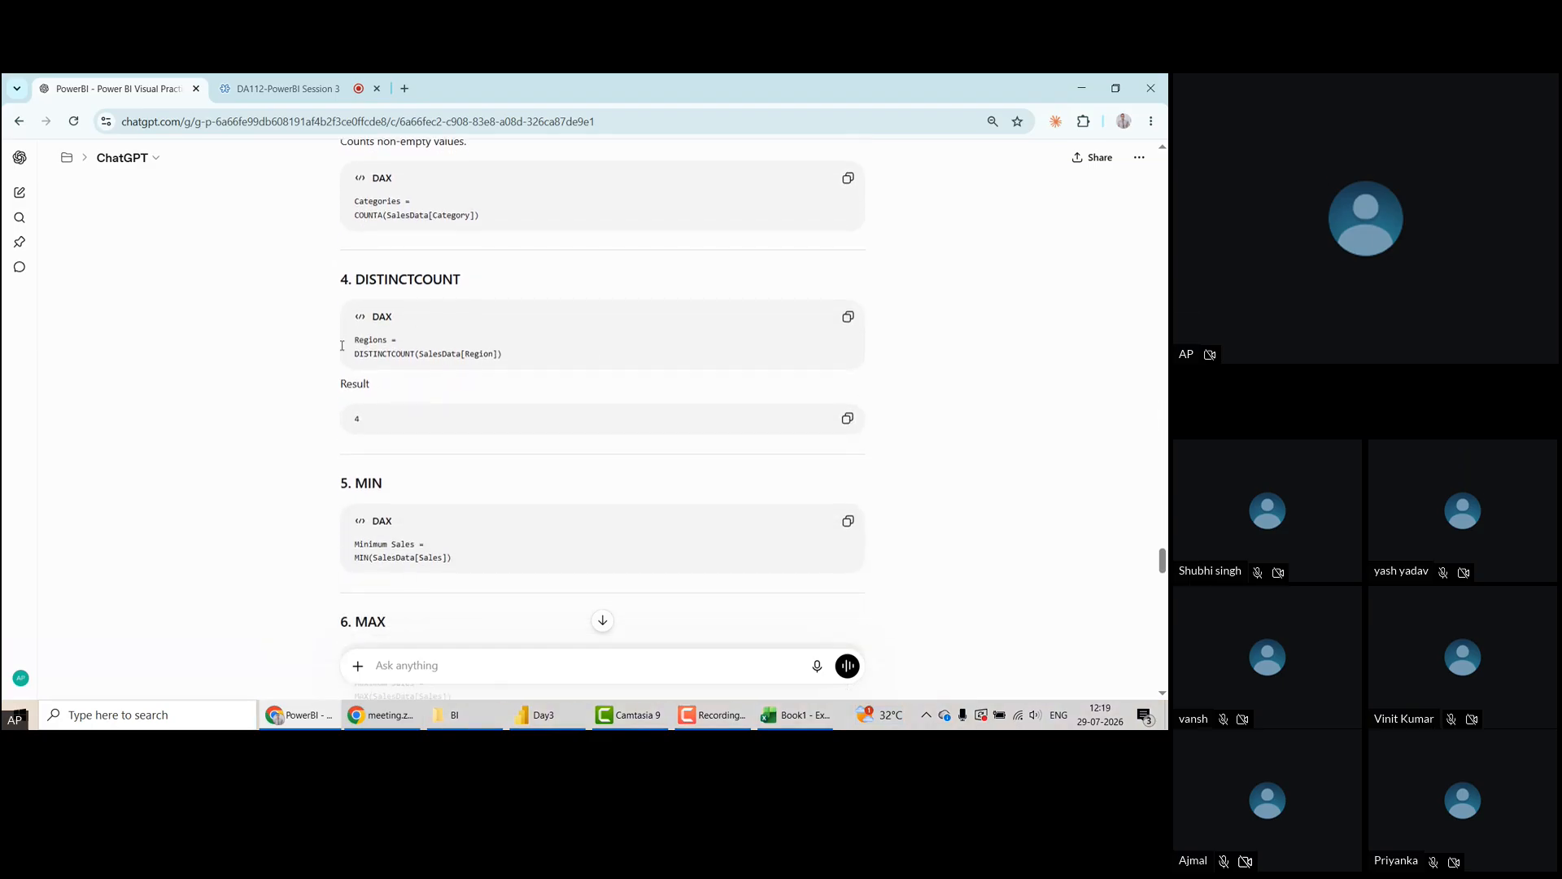
key(alt+Tab)
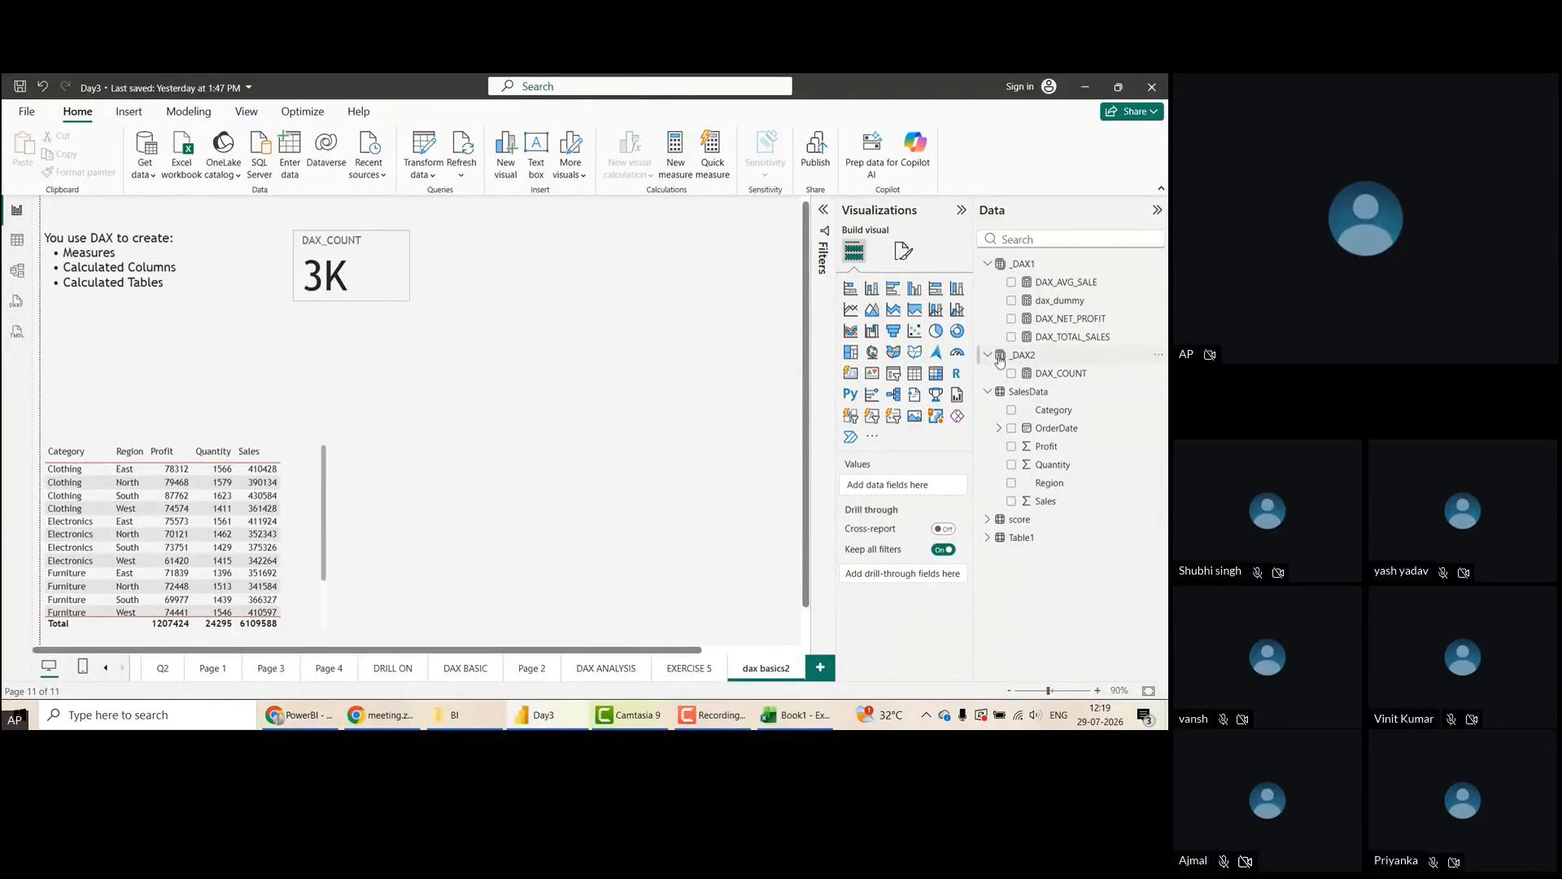
Start a new _DAX2 measure, try COUNTA in its formula, clear it, and switch to ChatGPT
click(1078, 375)
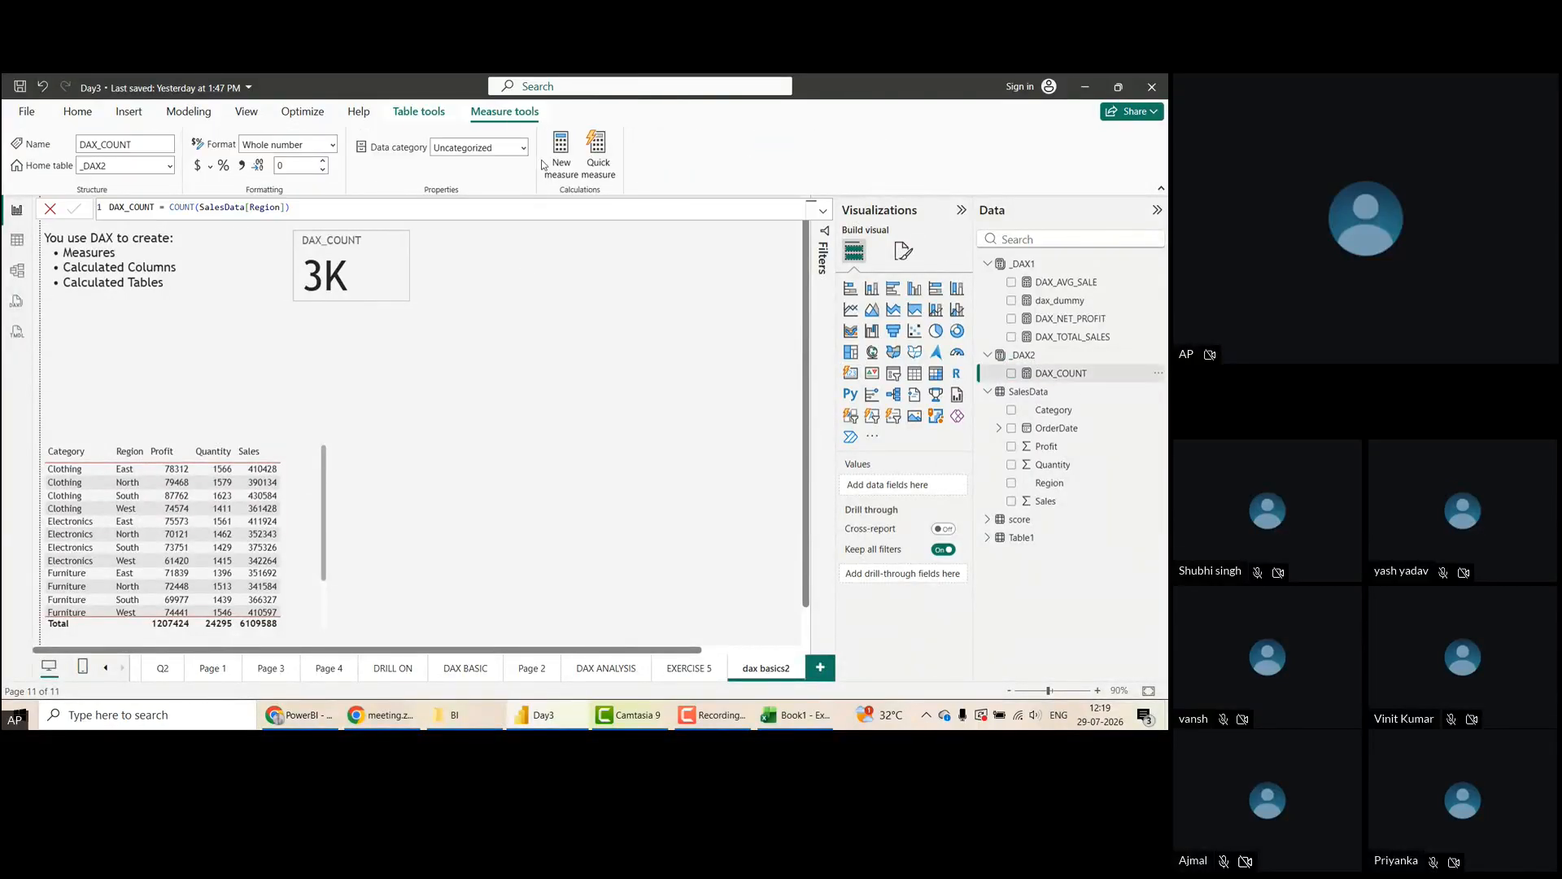
click(565, 163)
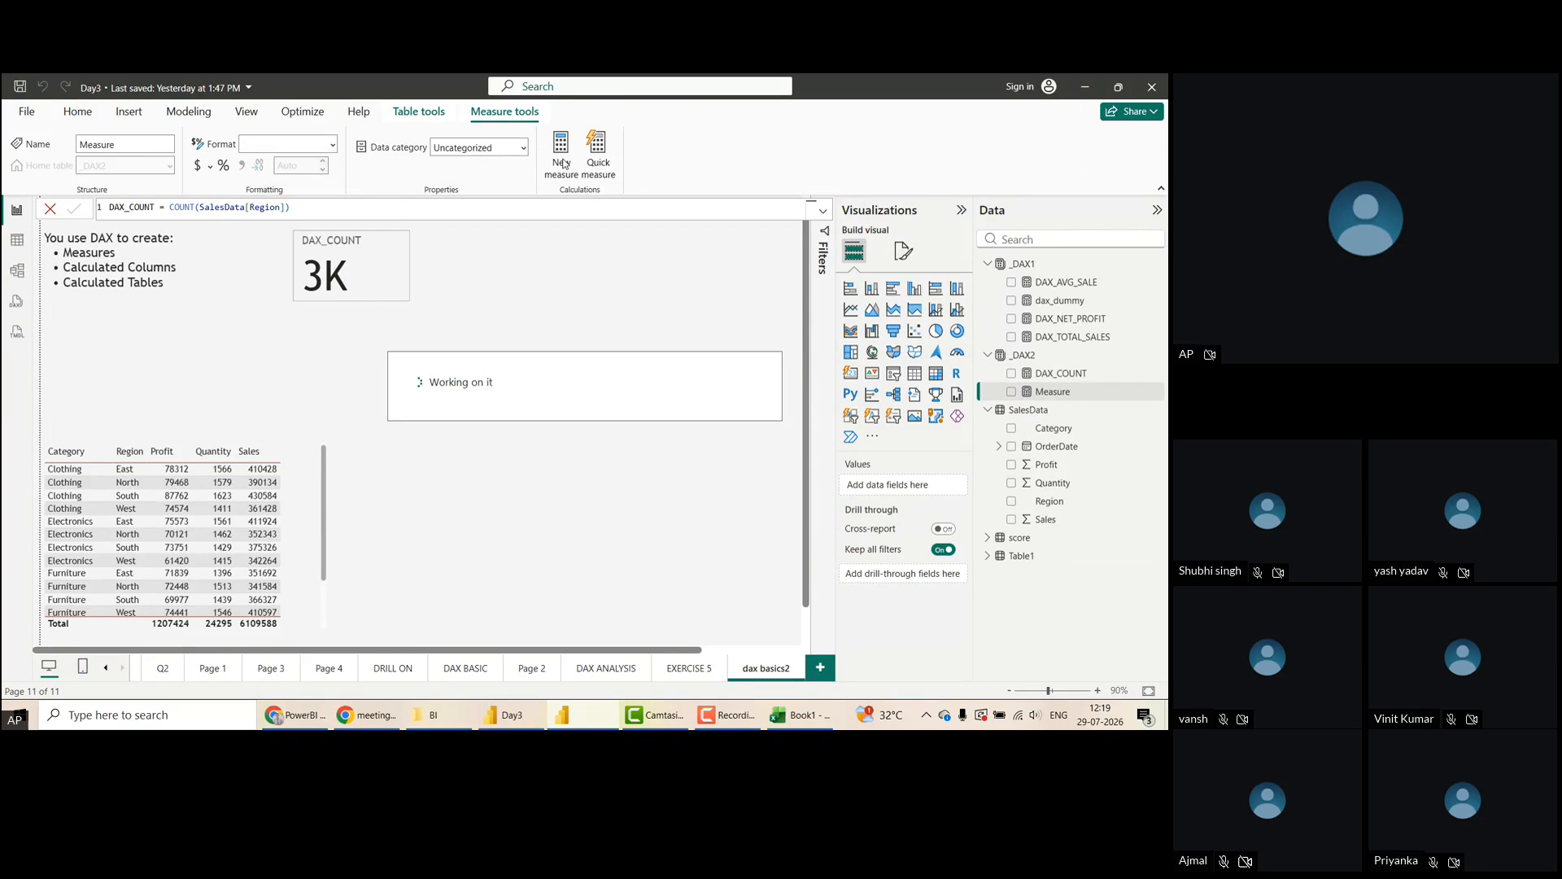
click(228, 206)
text(COUNT)
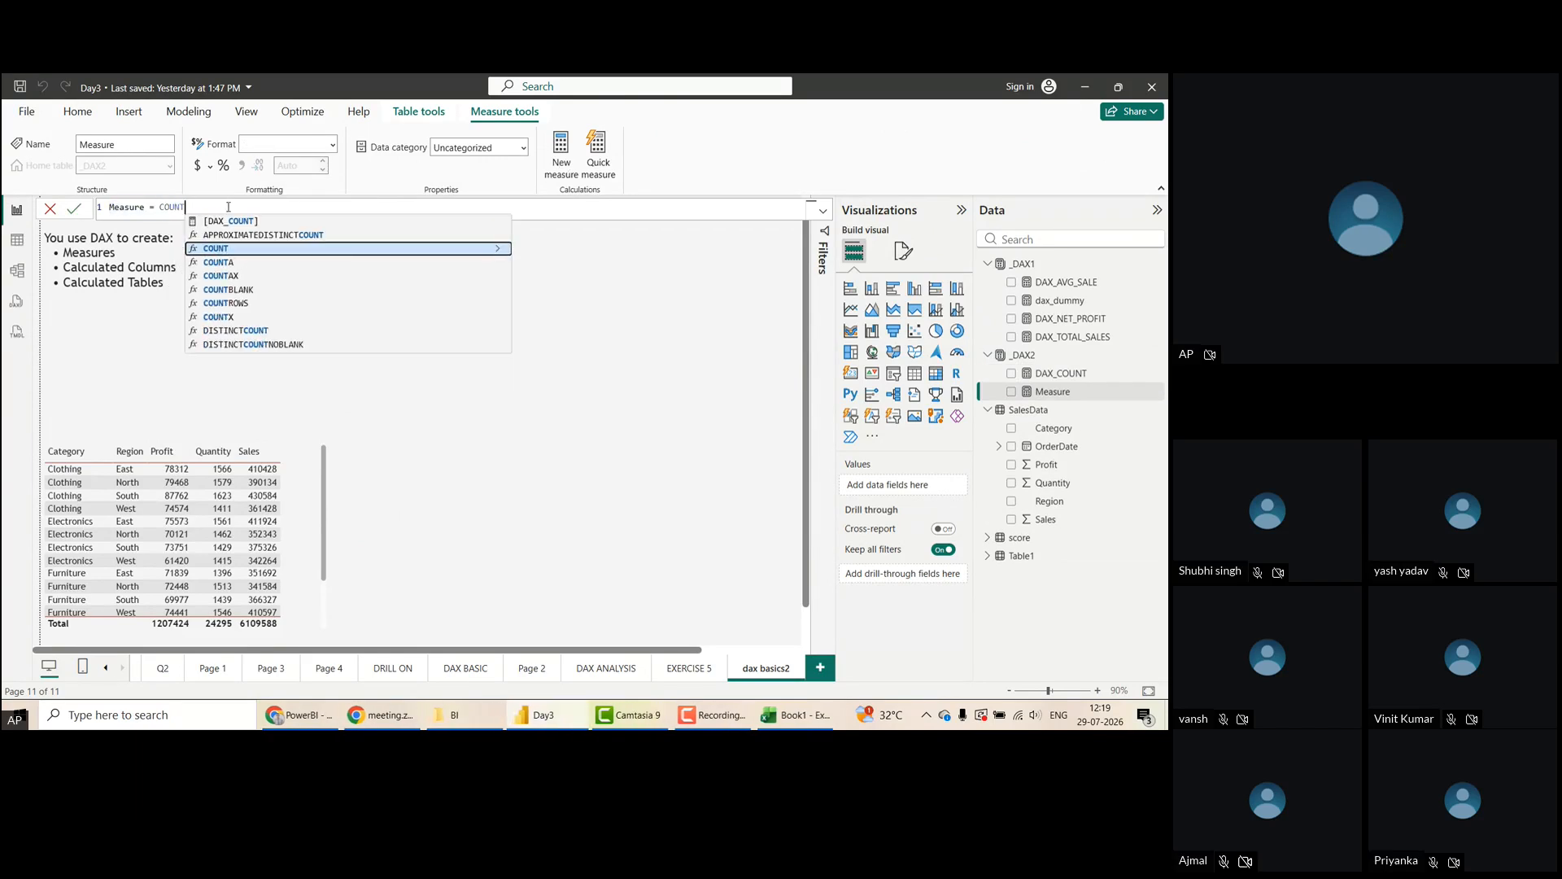
key(Down)
key(Tab)
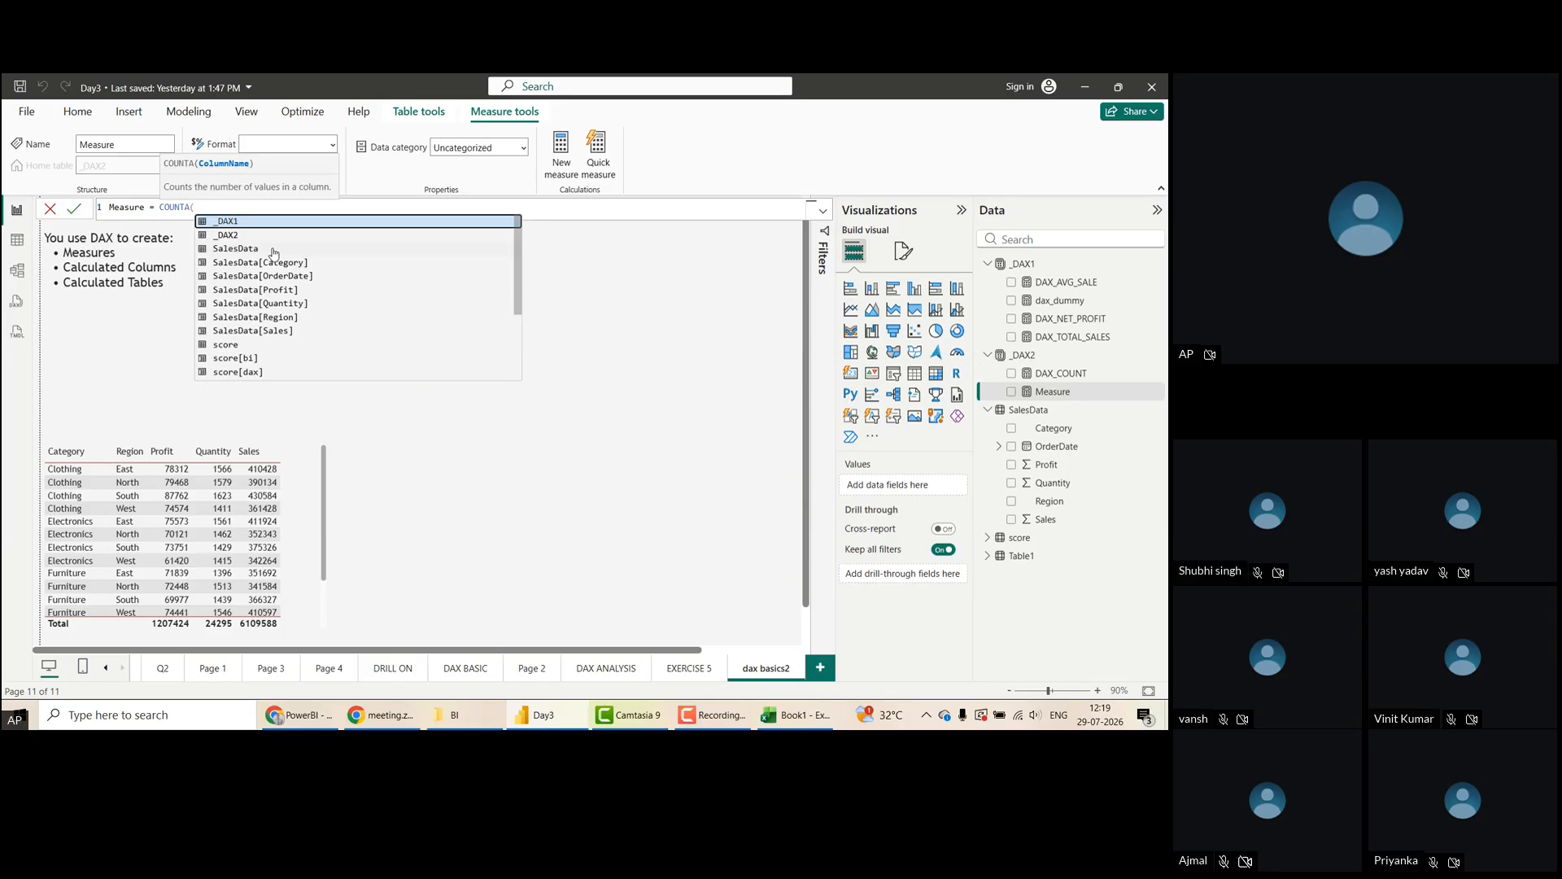
key(BackSpace)
key(BackSpace)
key(BackSpace)
key(BackSpace)
key(BackSpace)
key(BackSpace)
key(BackSpace)
key(BackSpace)
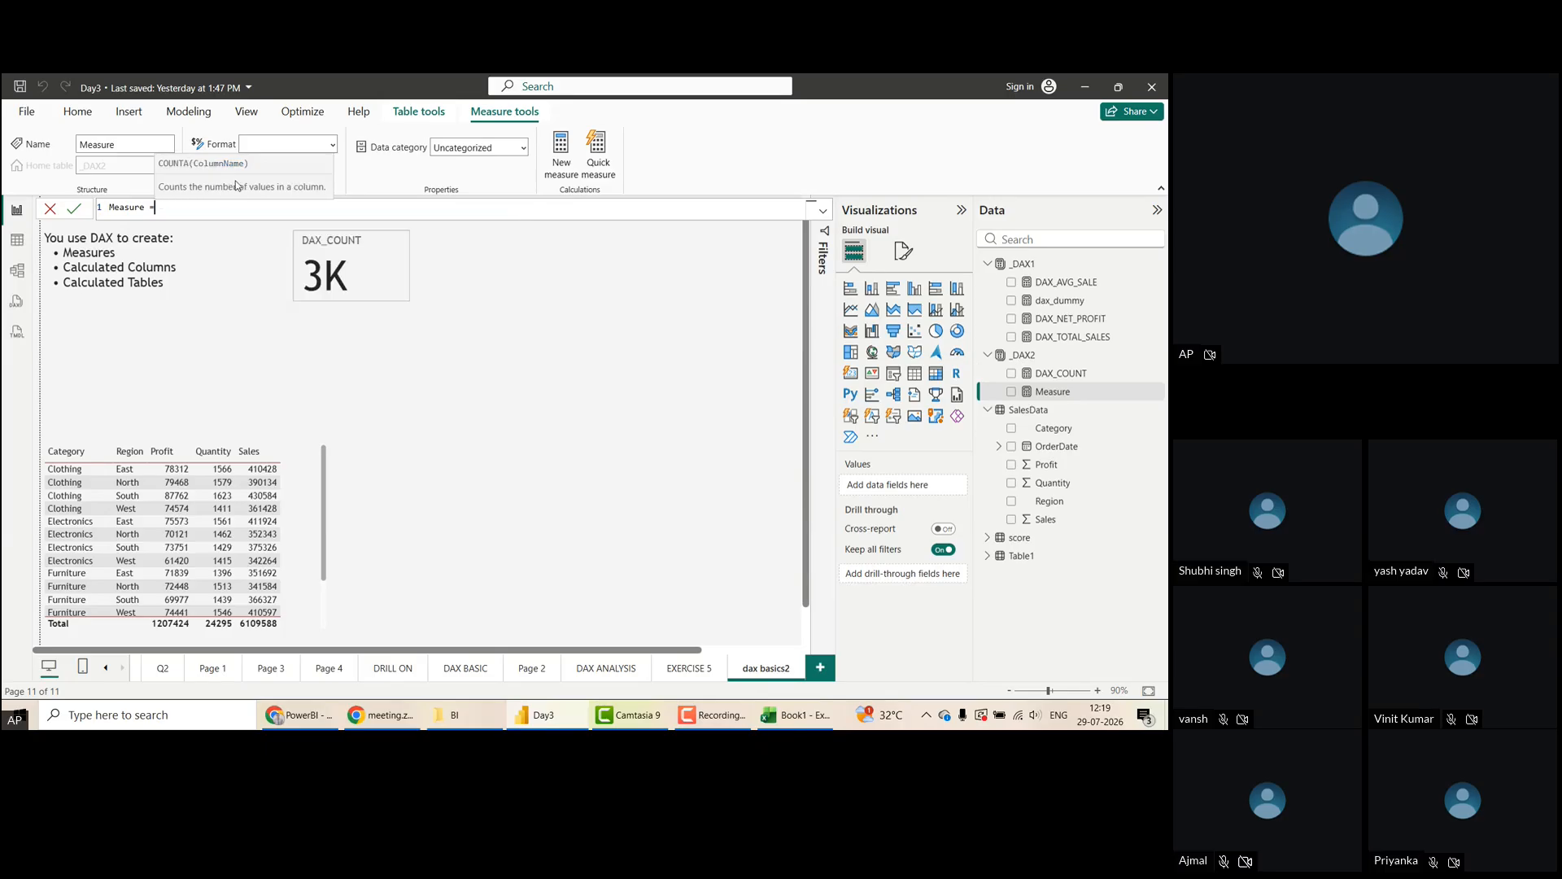
key(alt+Tab)
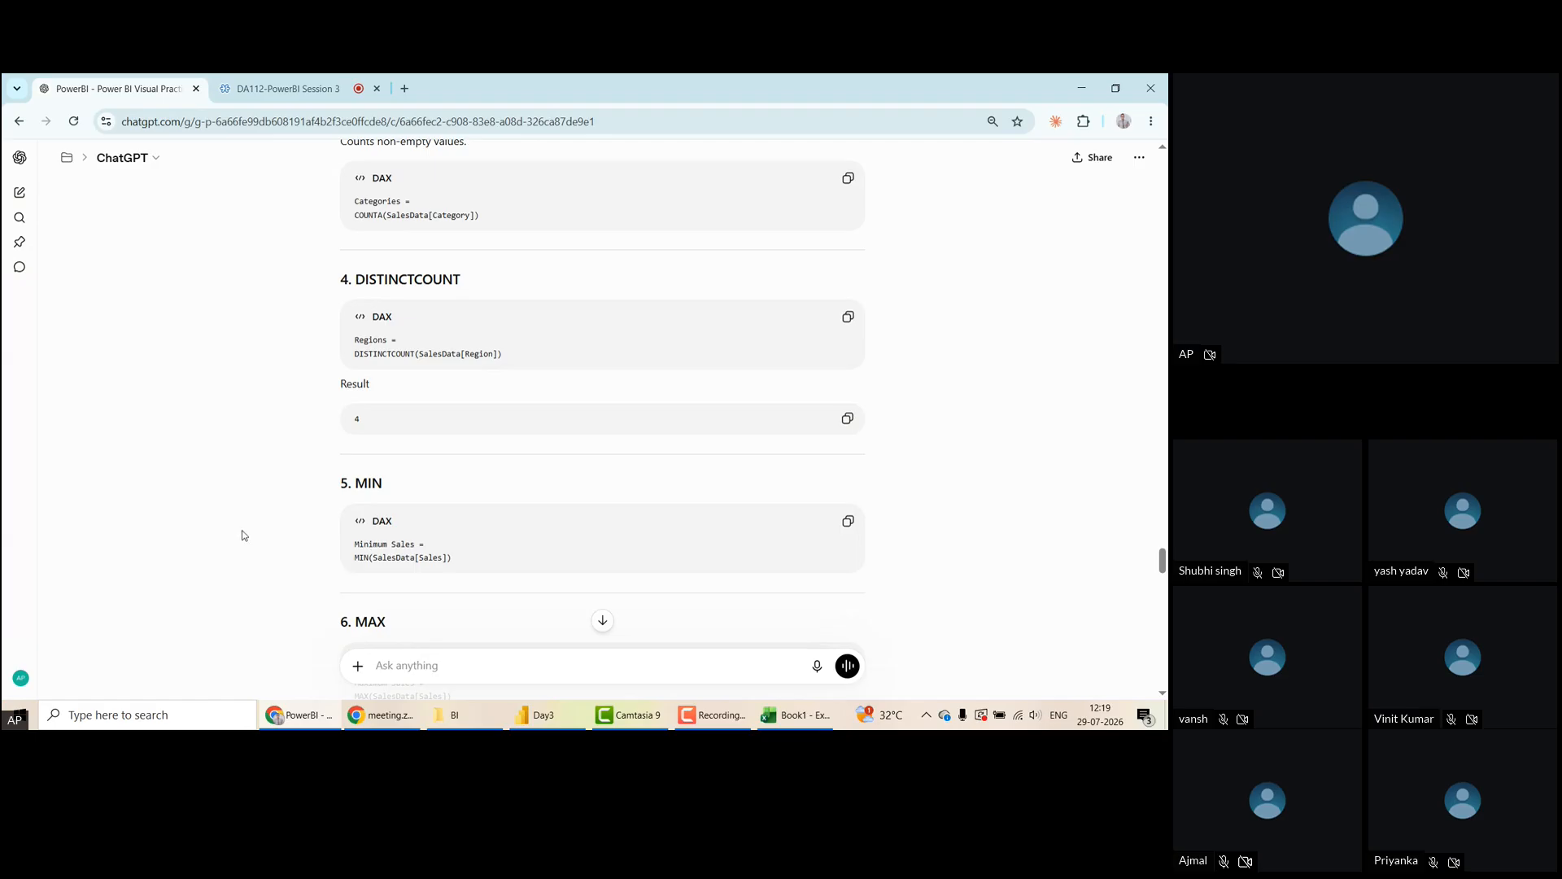
After viewing ChatGPT's MIN/MAX examples, commit the blank measure in Power BI and cancel the refresh message
scroll(242, 532, down, 2)
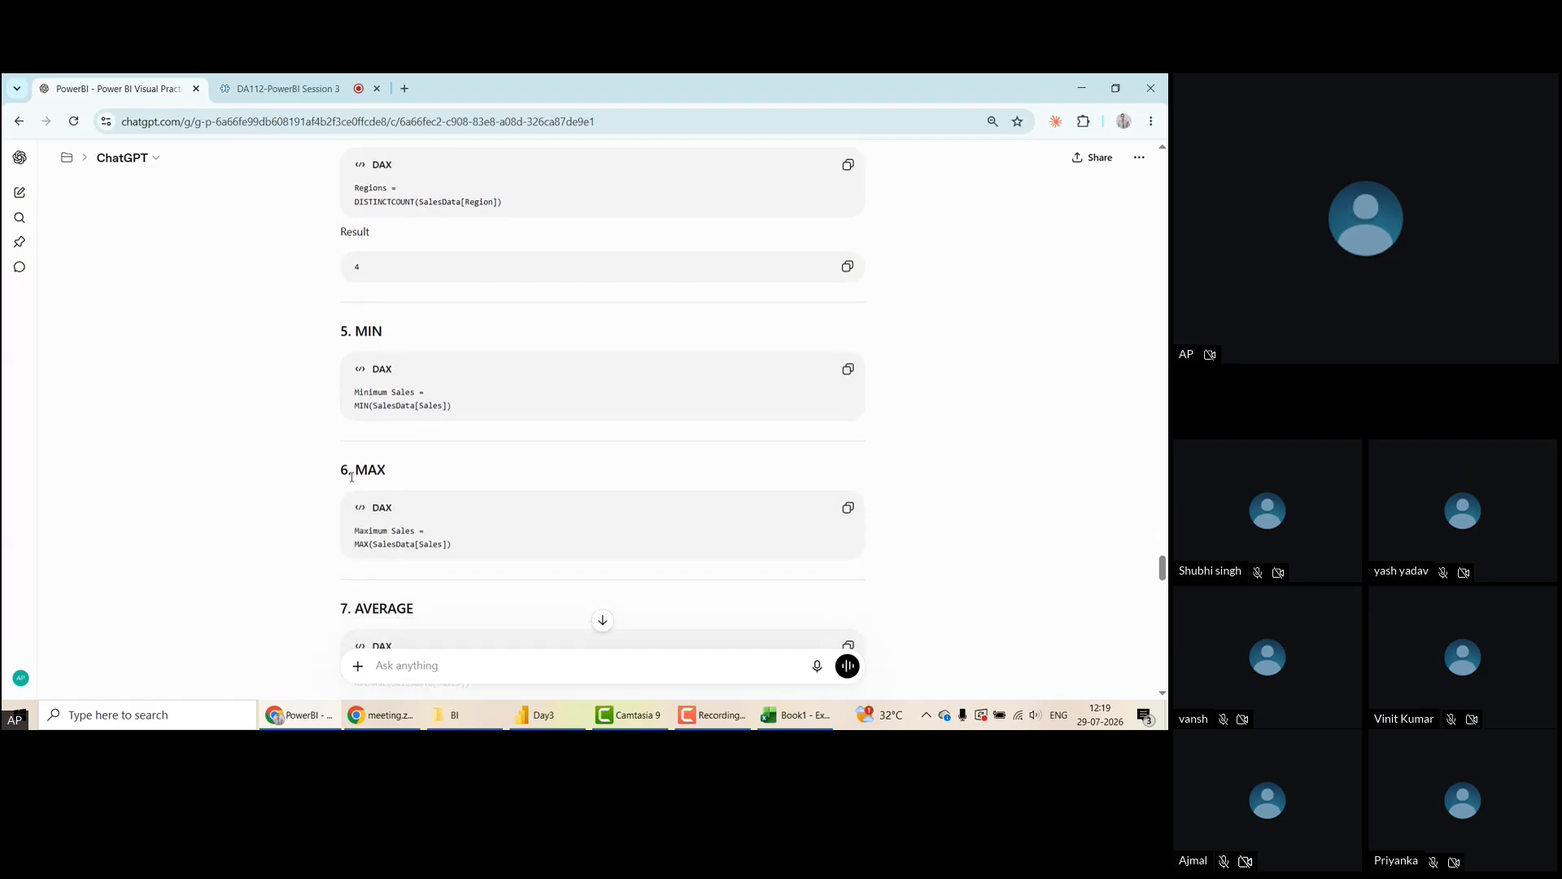
key(alt+Tab)
click(496, 294)
click(726, 431)
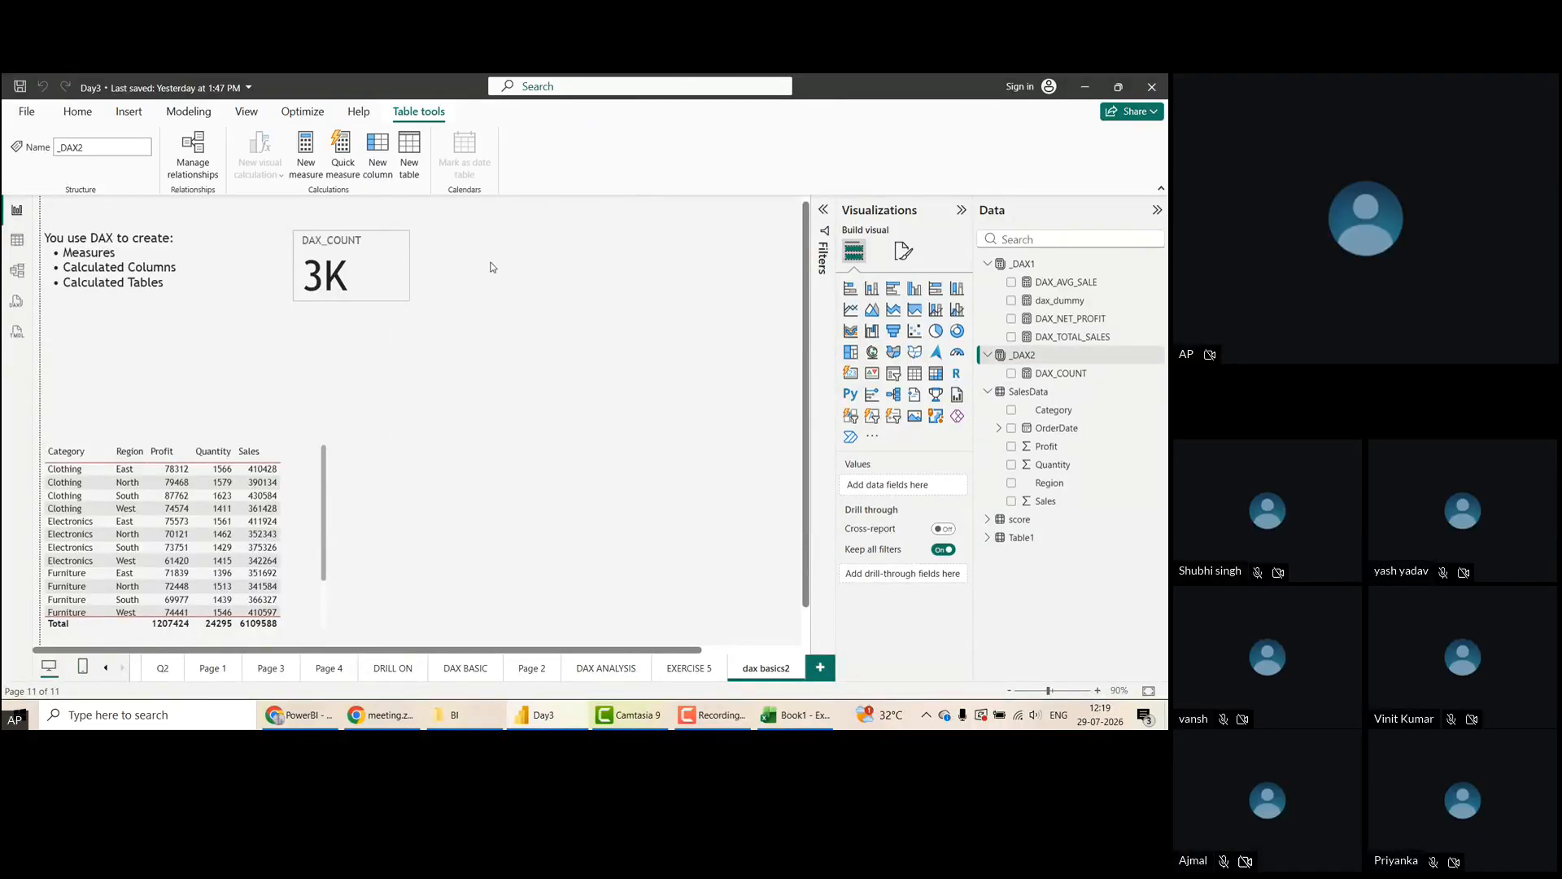
Create the measure DAX_MIN = MIN(SalesData[Sales]) in the _DAX2 table
click(1064, 372)
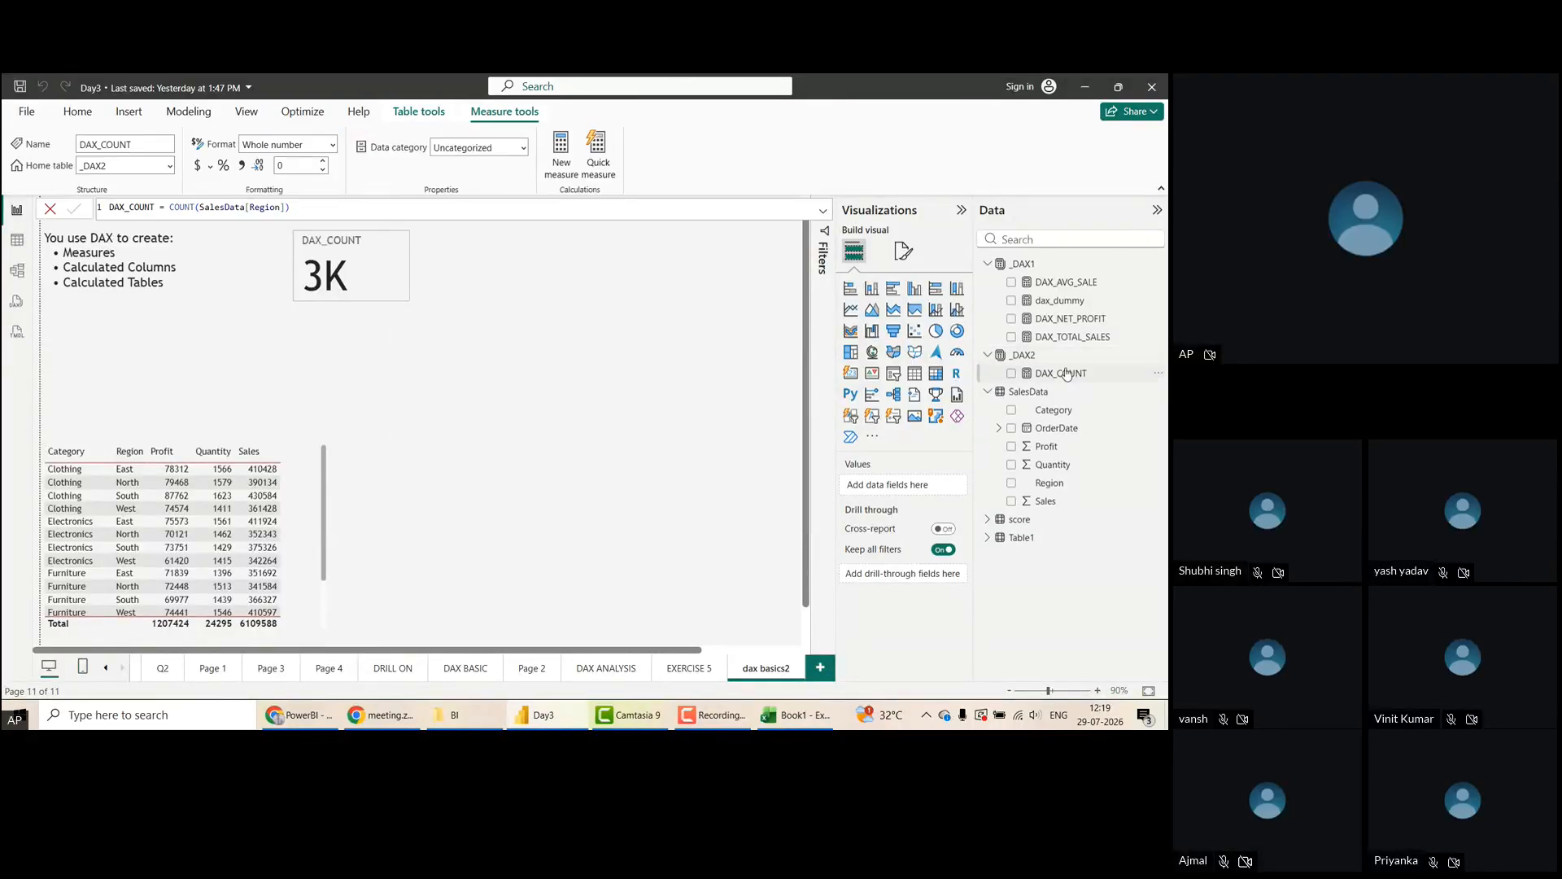
click(569, 143)
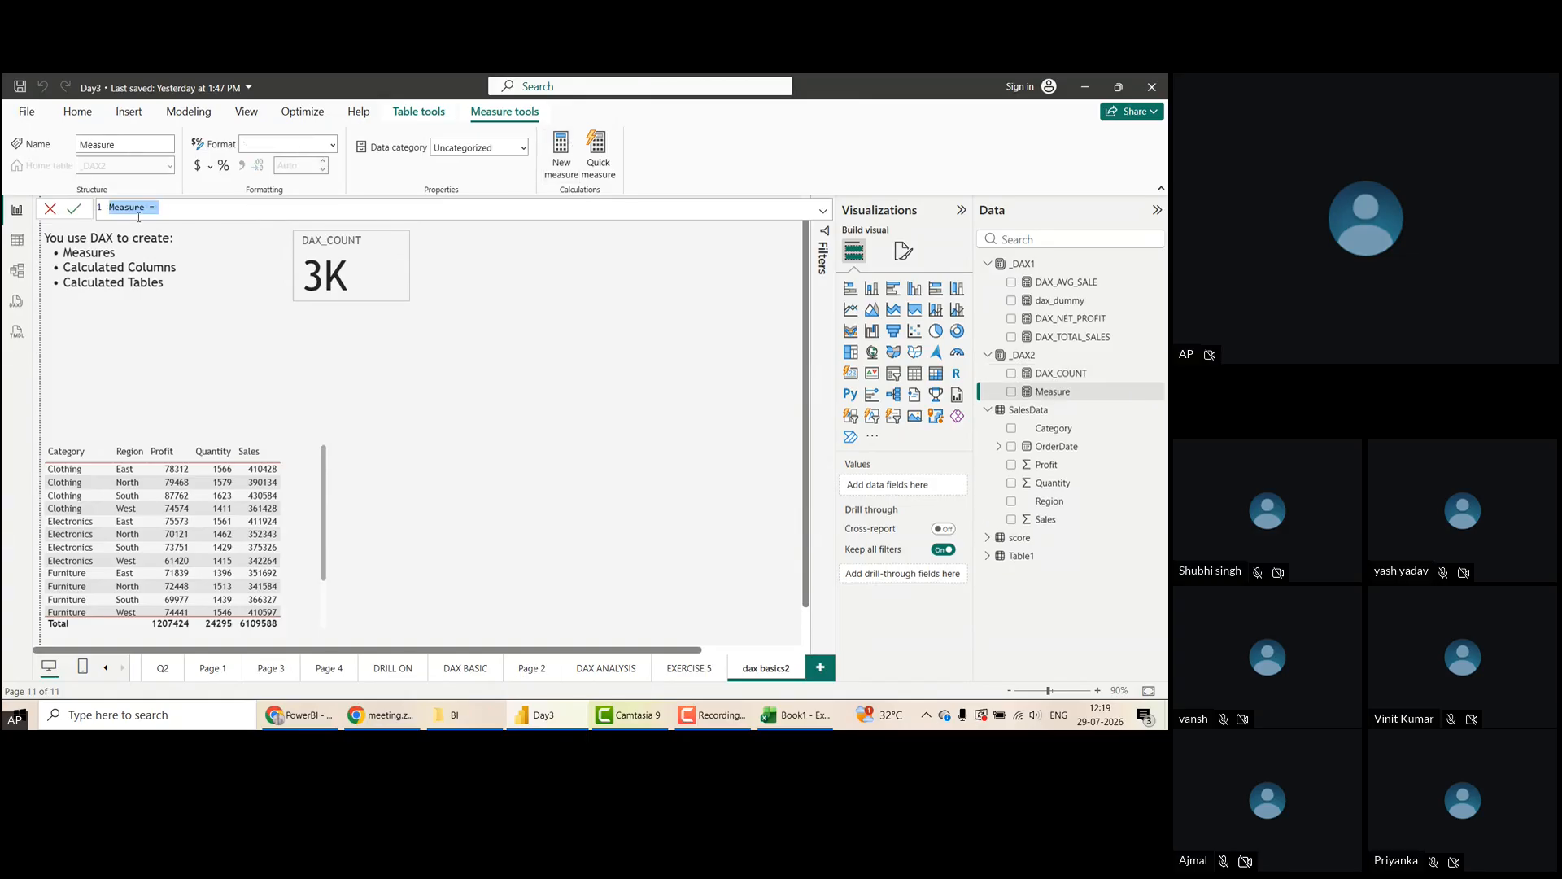
text(DAX_MIN = MIN()
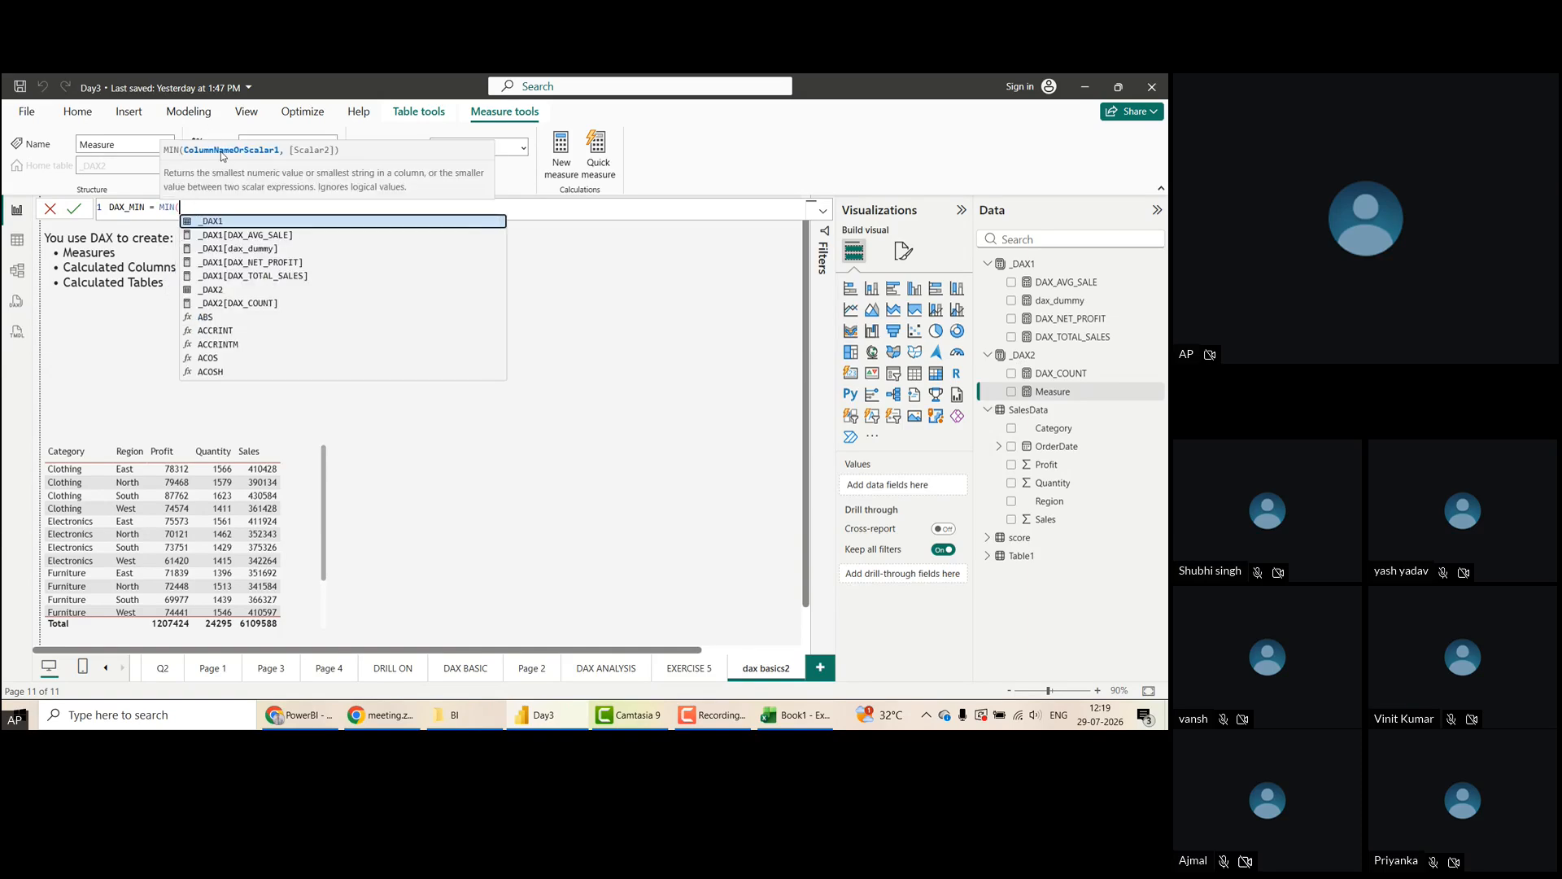
text(SALES)
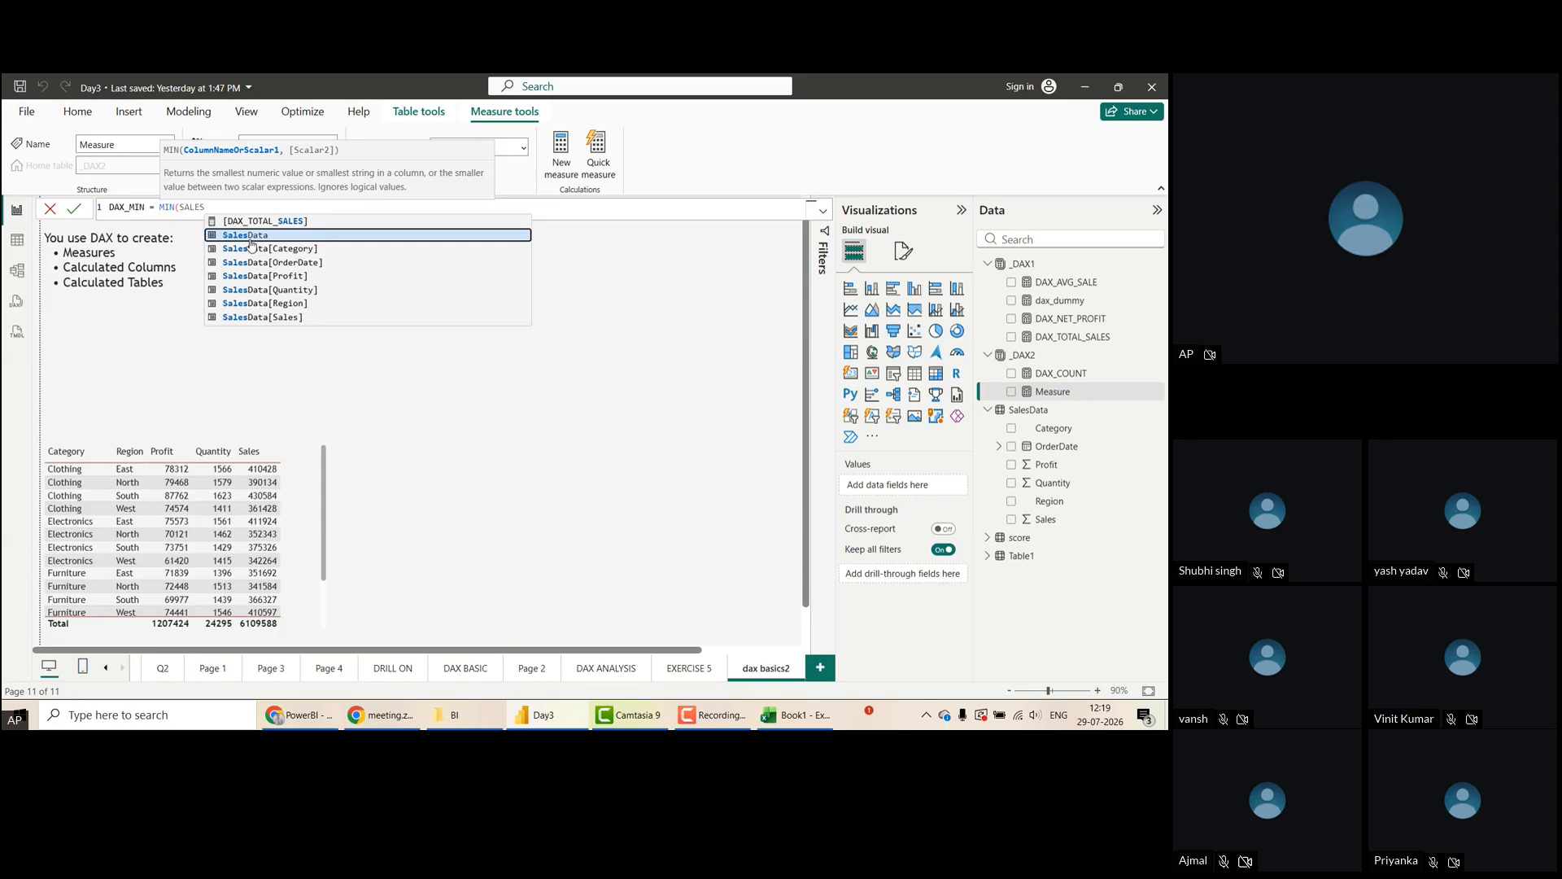
click(277, 319)
text())
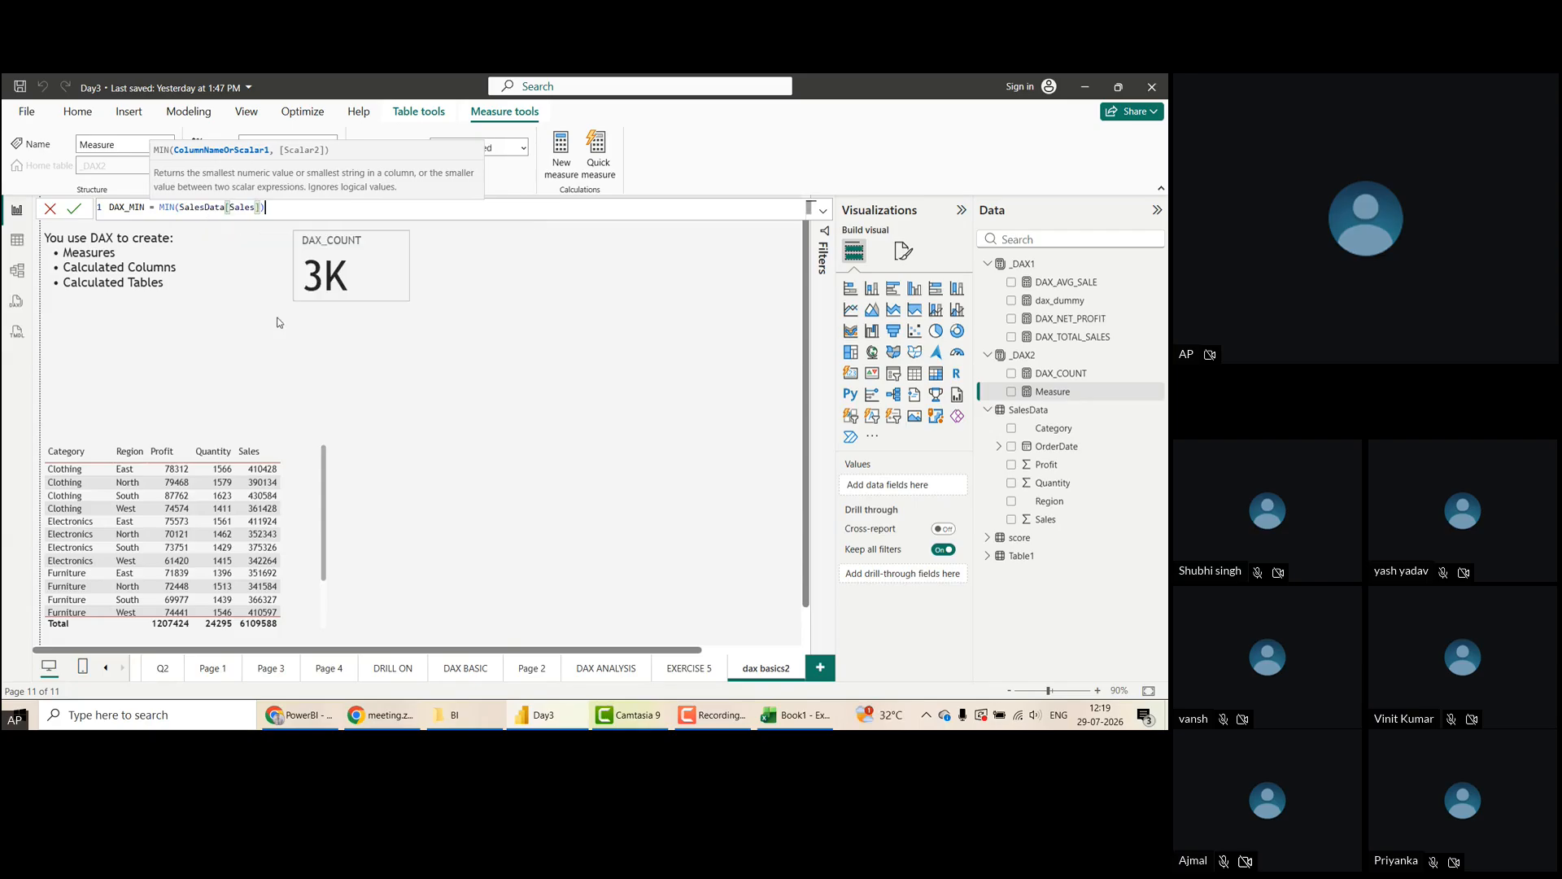
click(74, 210)
Add DAX_MIN to the report page as a card showing 100
drag(1052, 402, 504, 268)
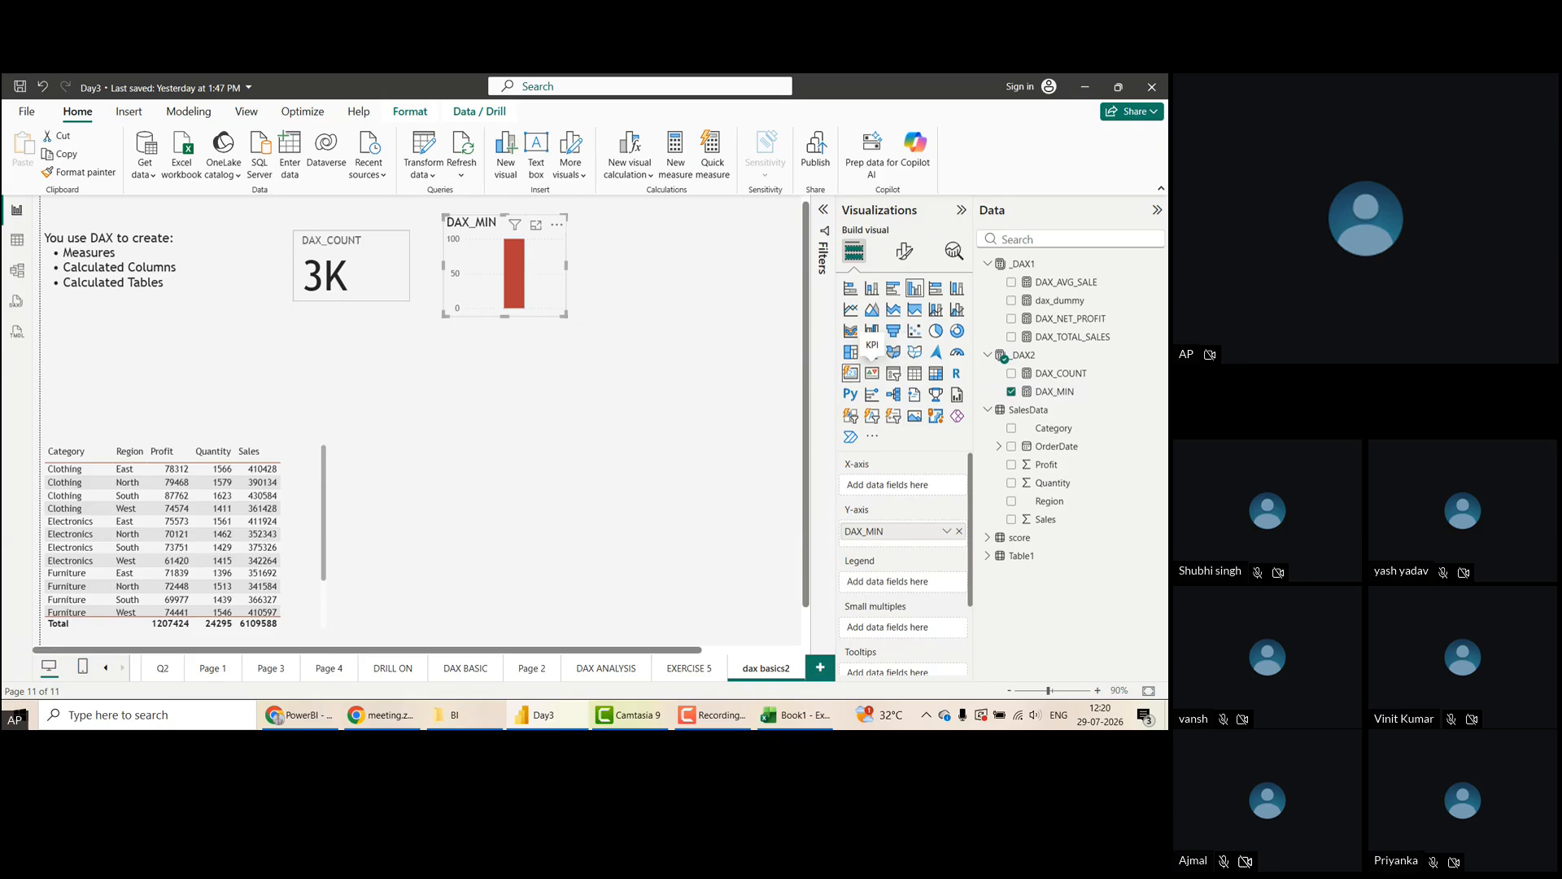
click(850, 372)
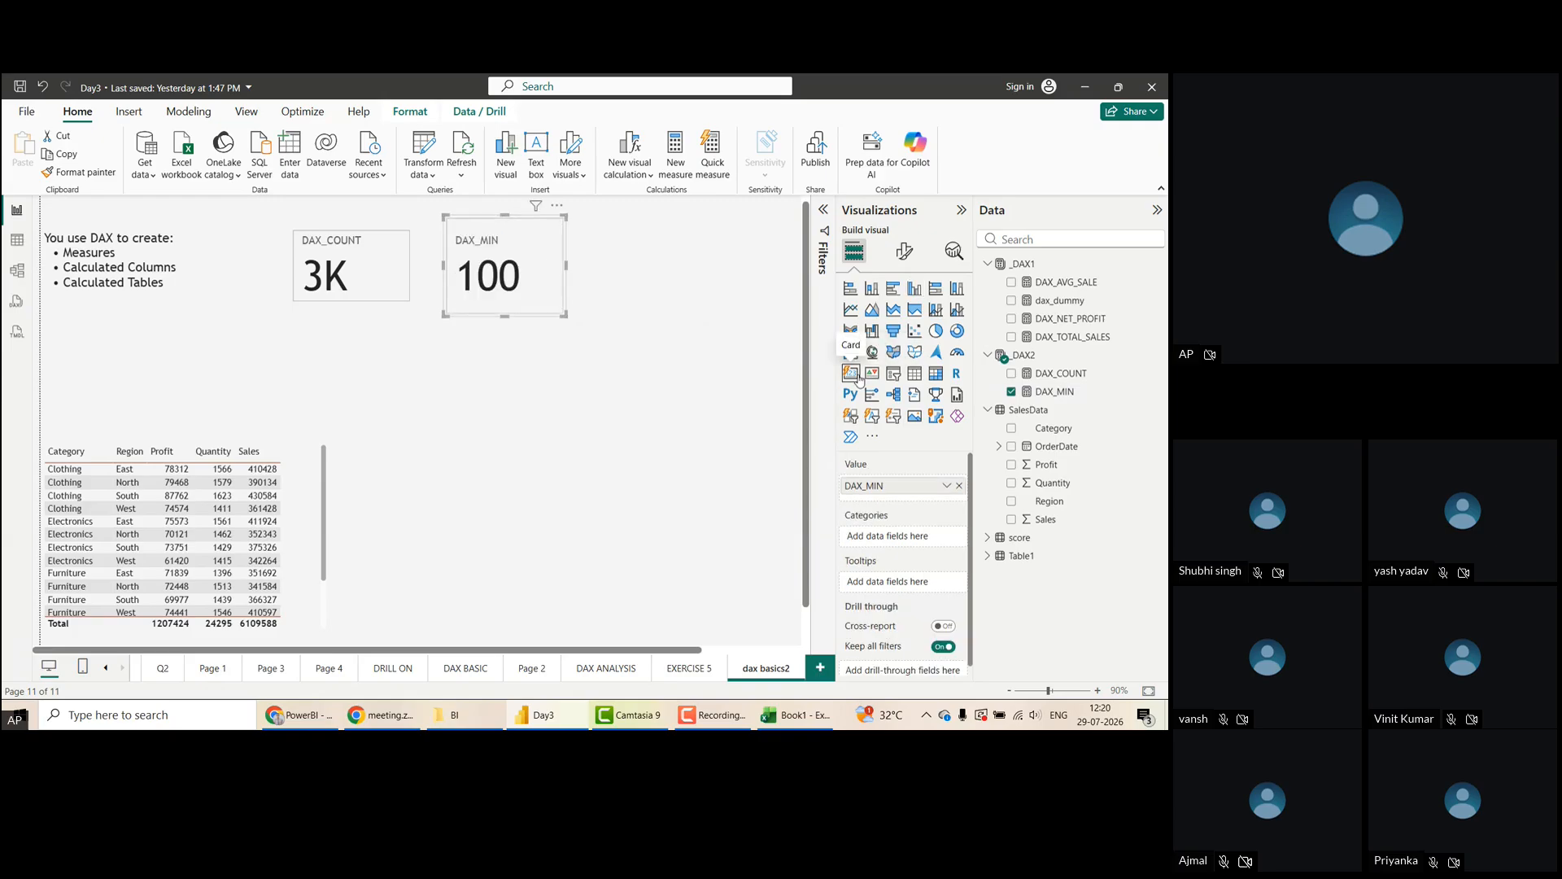
click(507, 320)
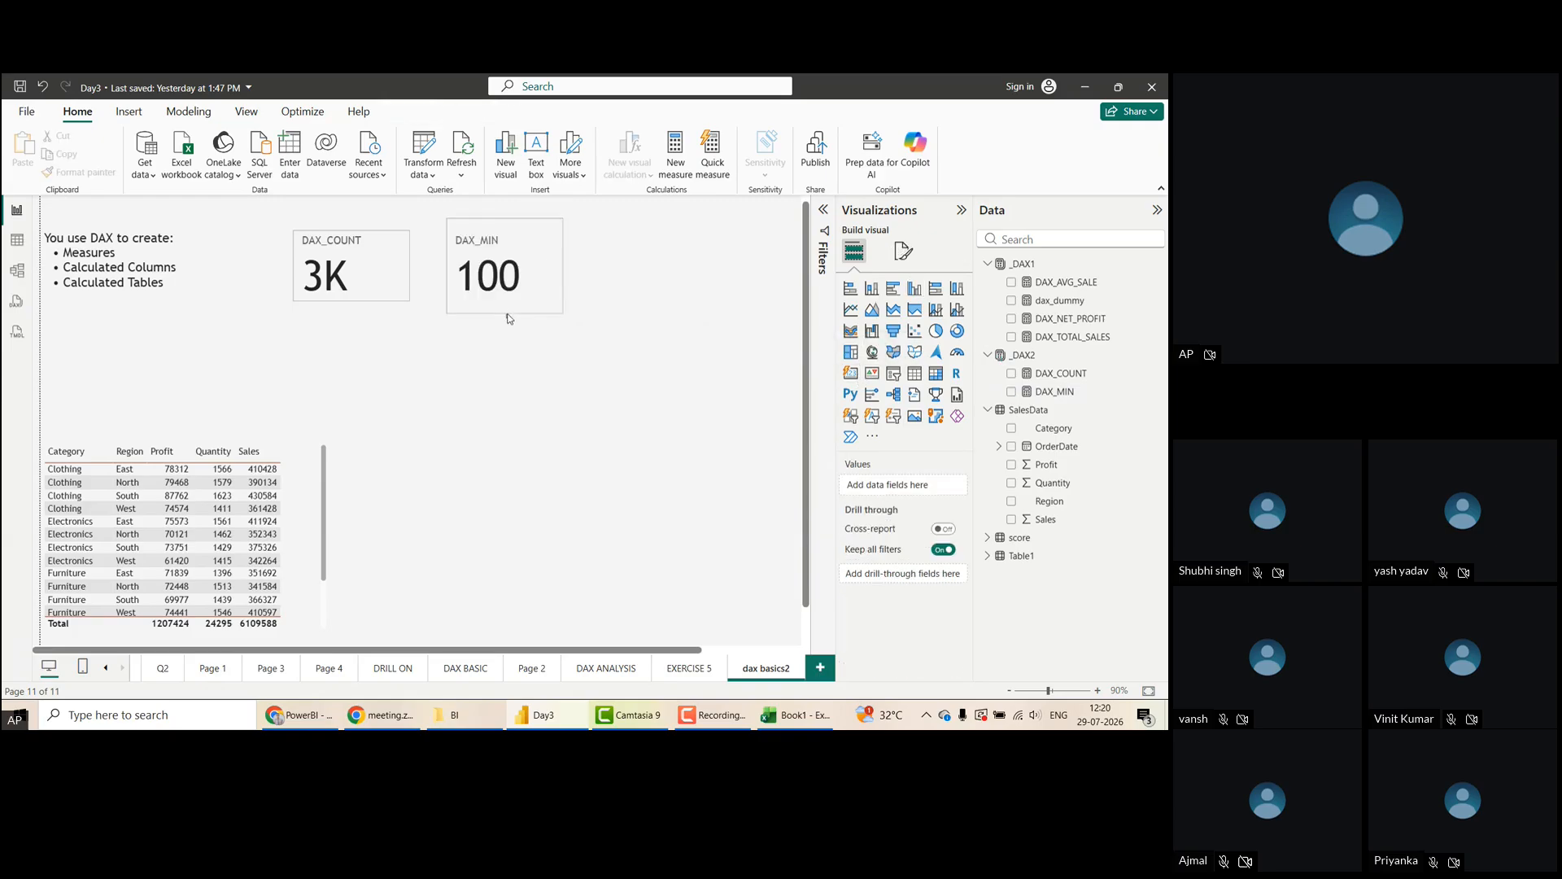
Create the measure DAX_MAX = MAX(SalesData[Sales]) in the _DAX2 table
click(1058, 393)
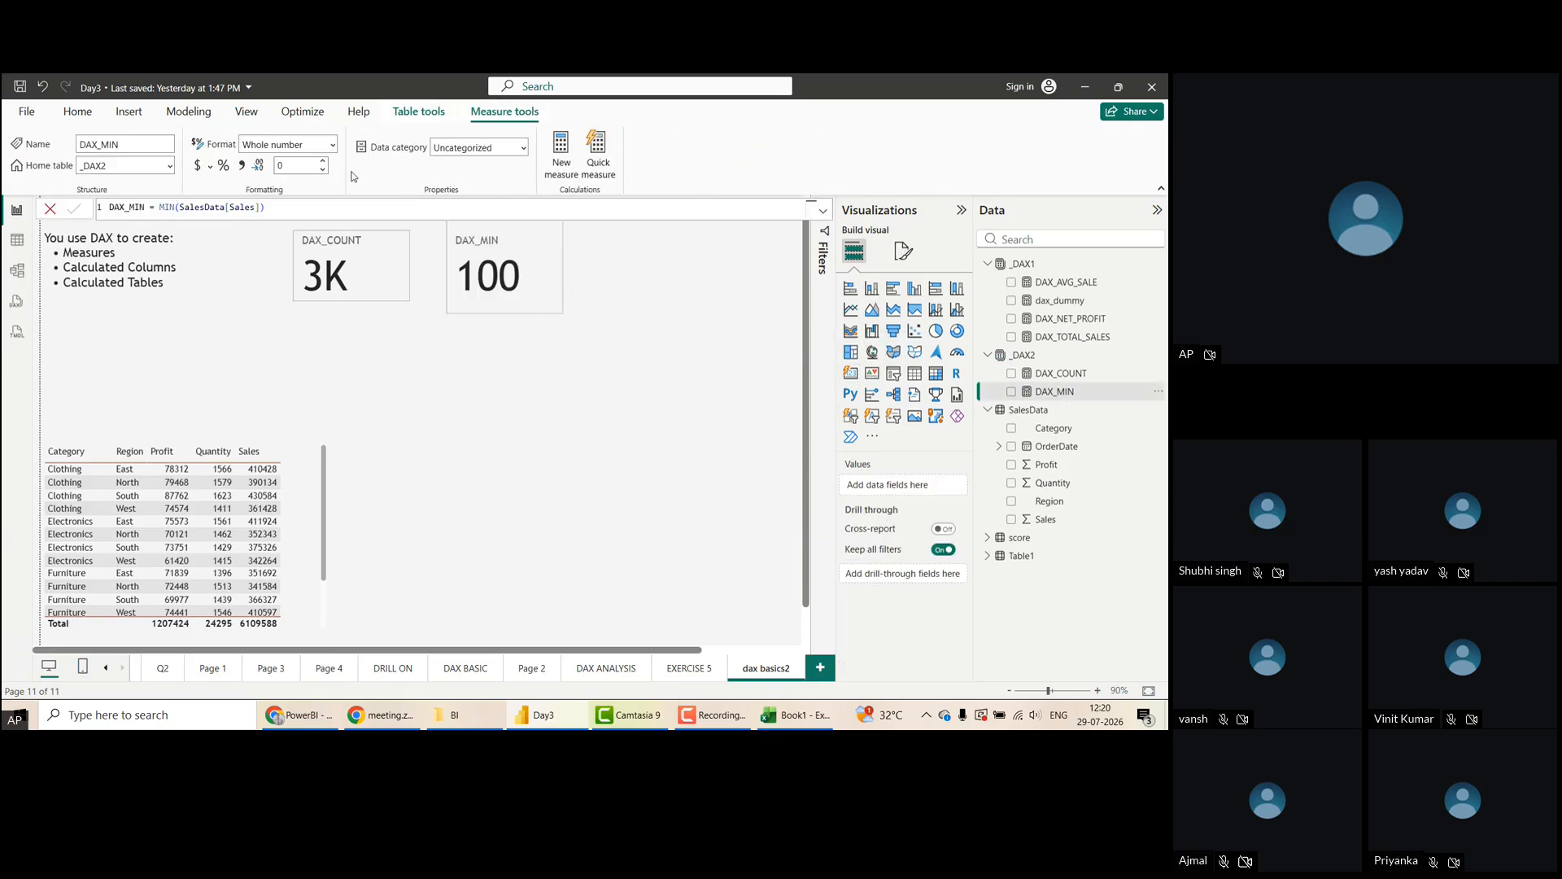
click(563, 157)
click(187, 216)
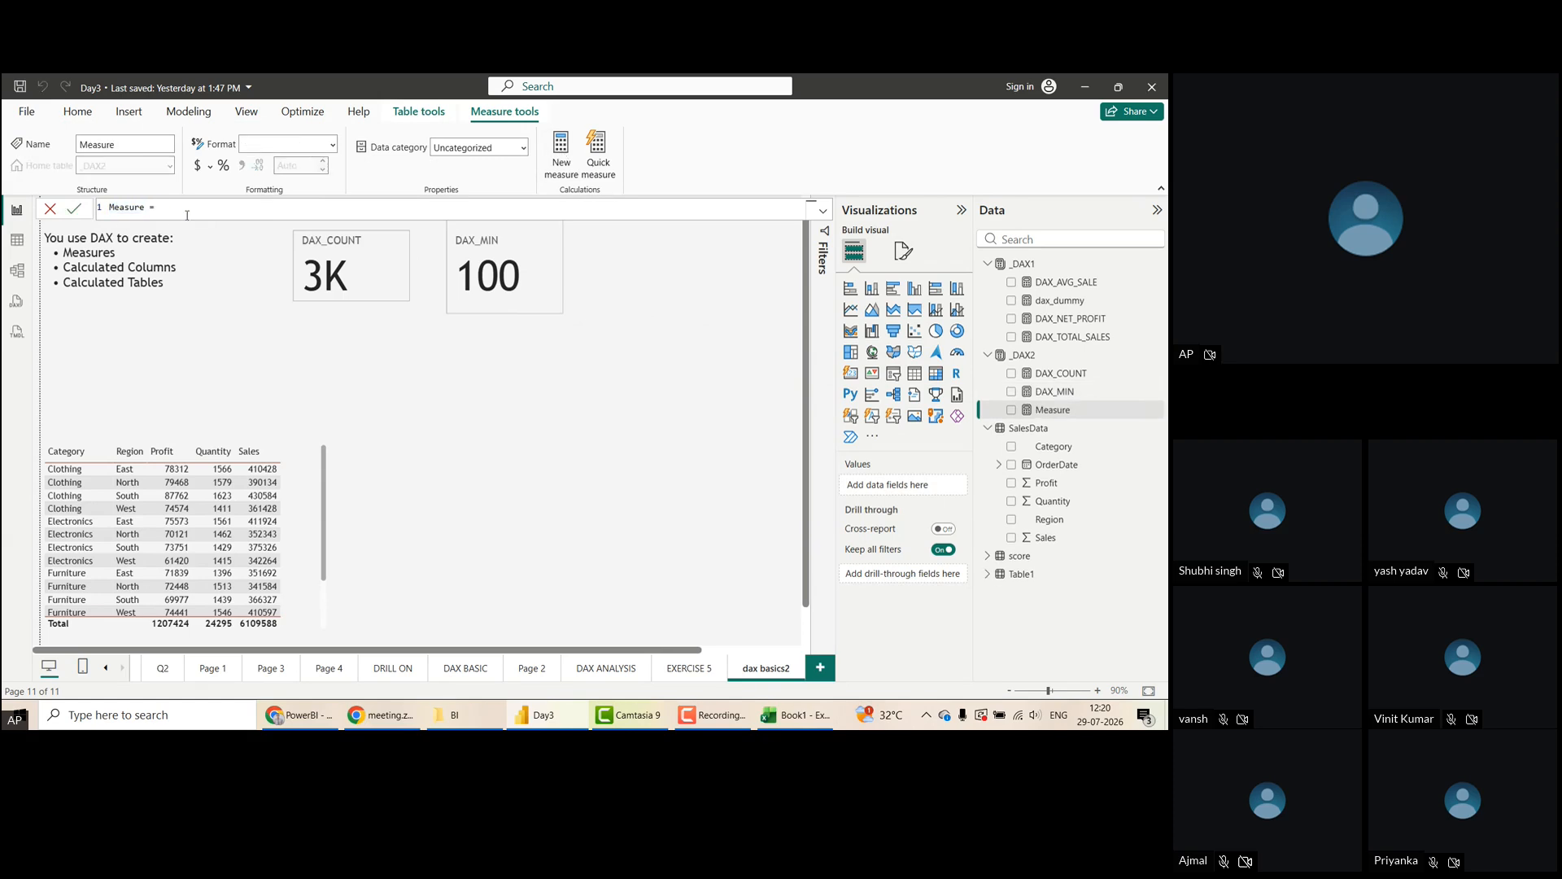
text(MAX()
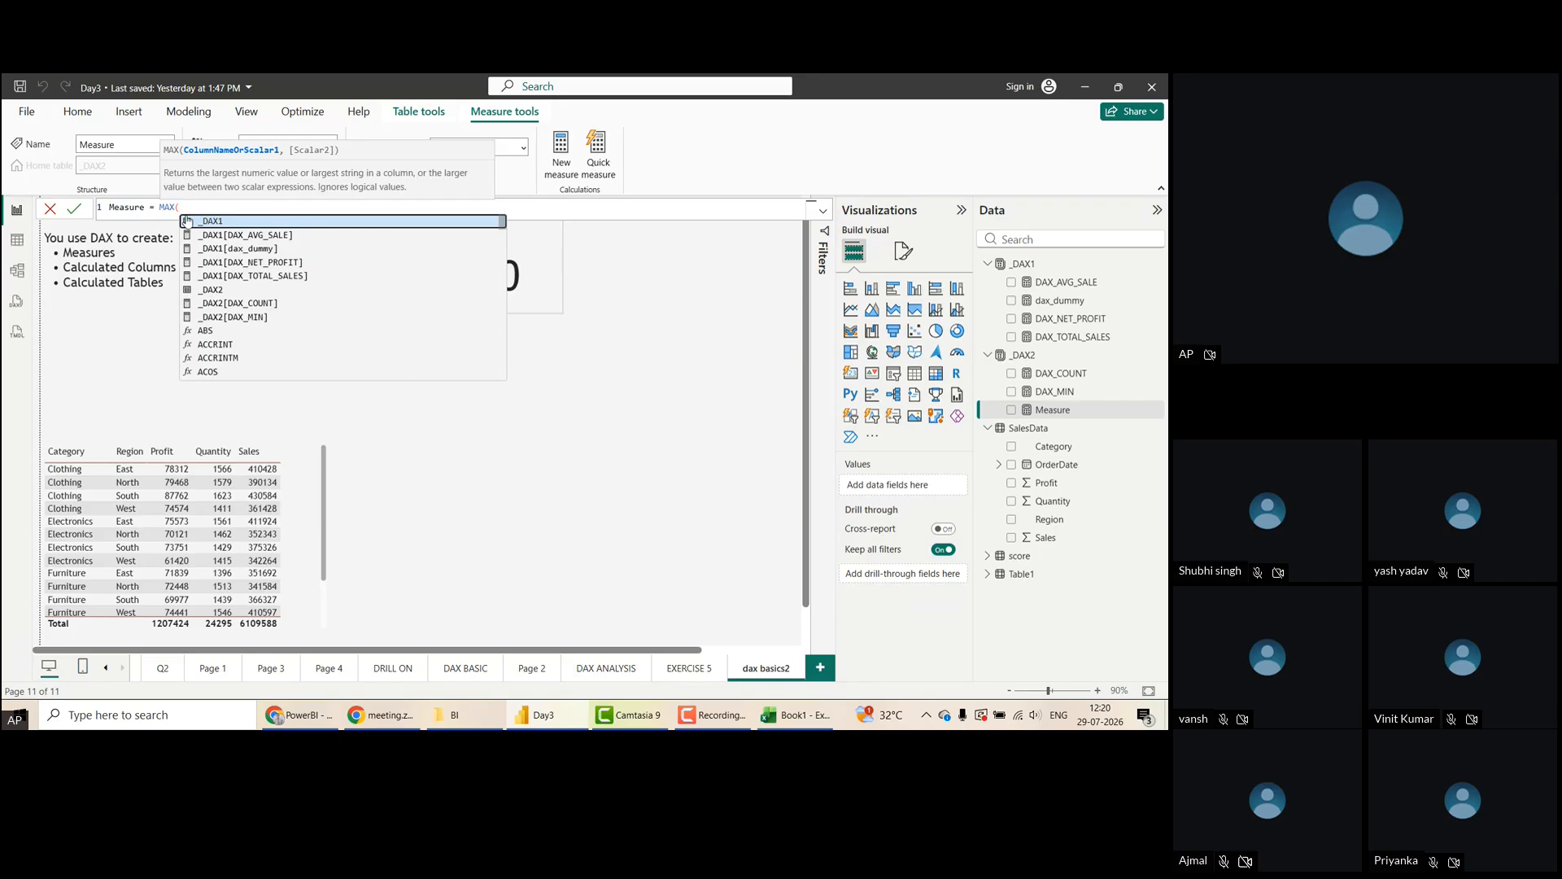
text(SALE)
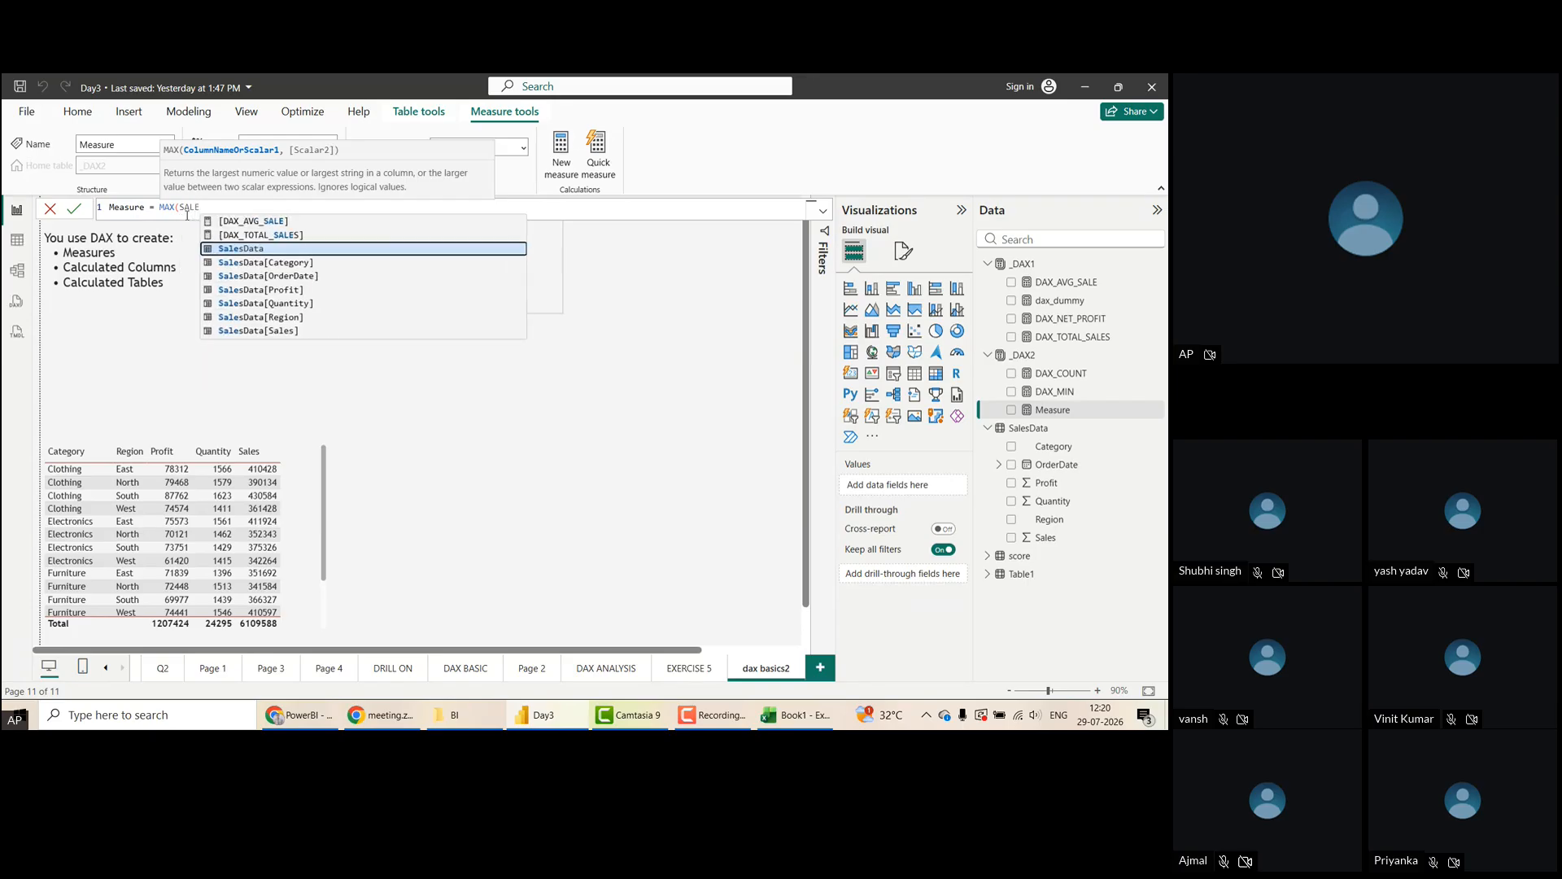
text(S)
key(Down)
key(Down)
key(Down)
key(Down)
key(Down)
key(Tab)
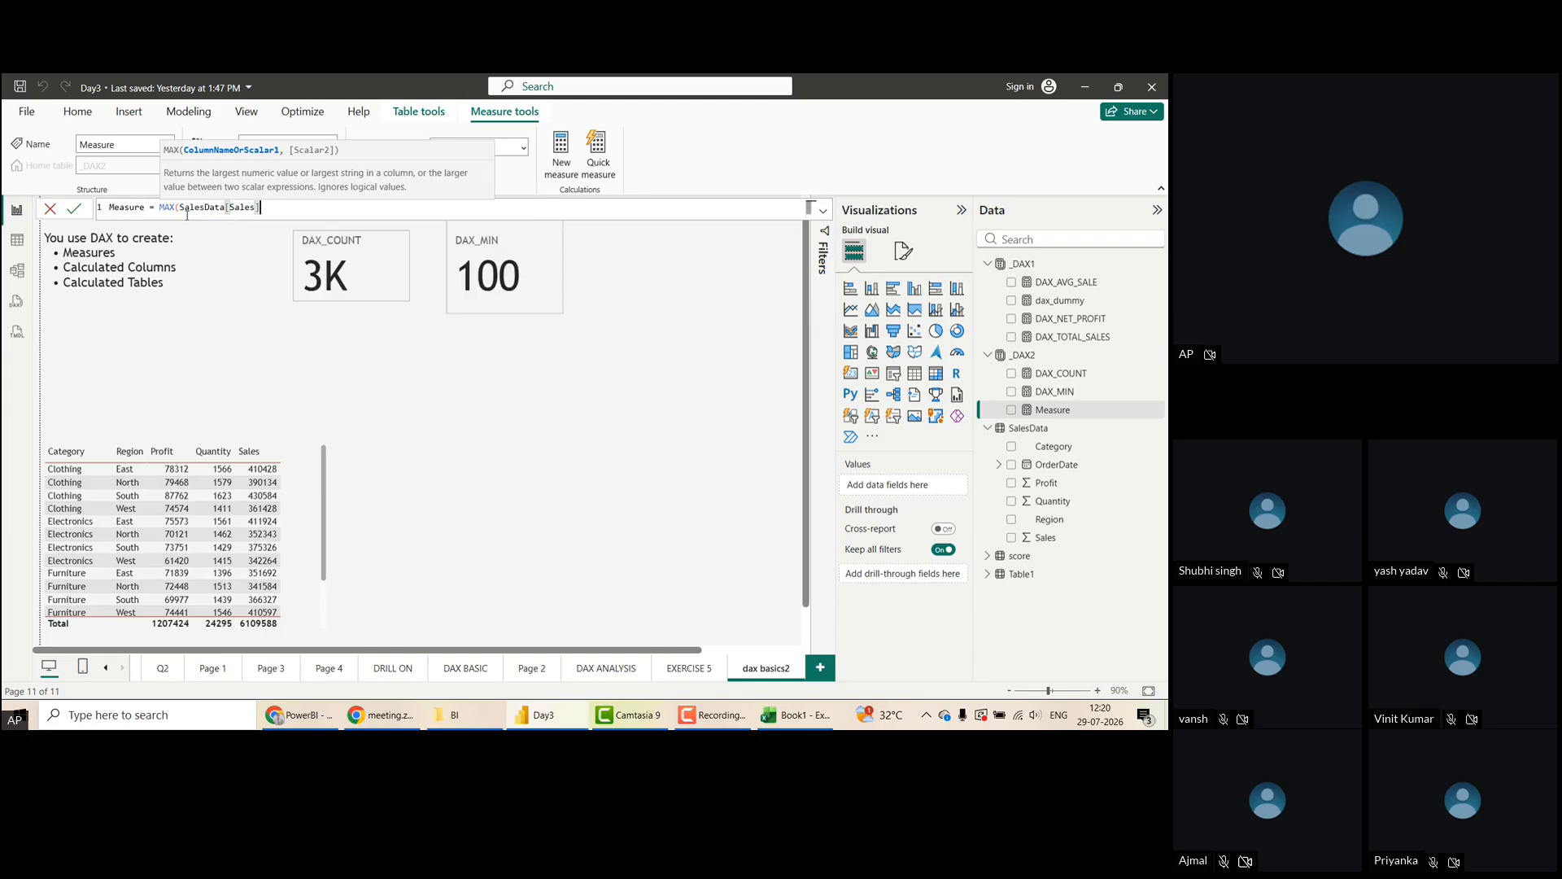
text())
double_click(122, 208)
text(DAX_MAX)
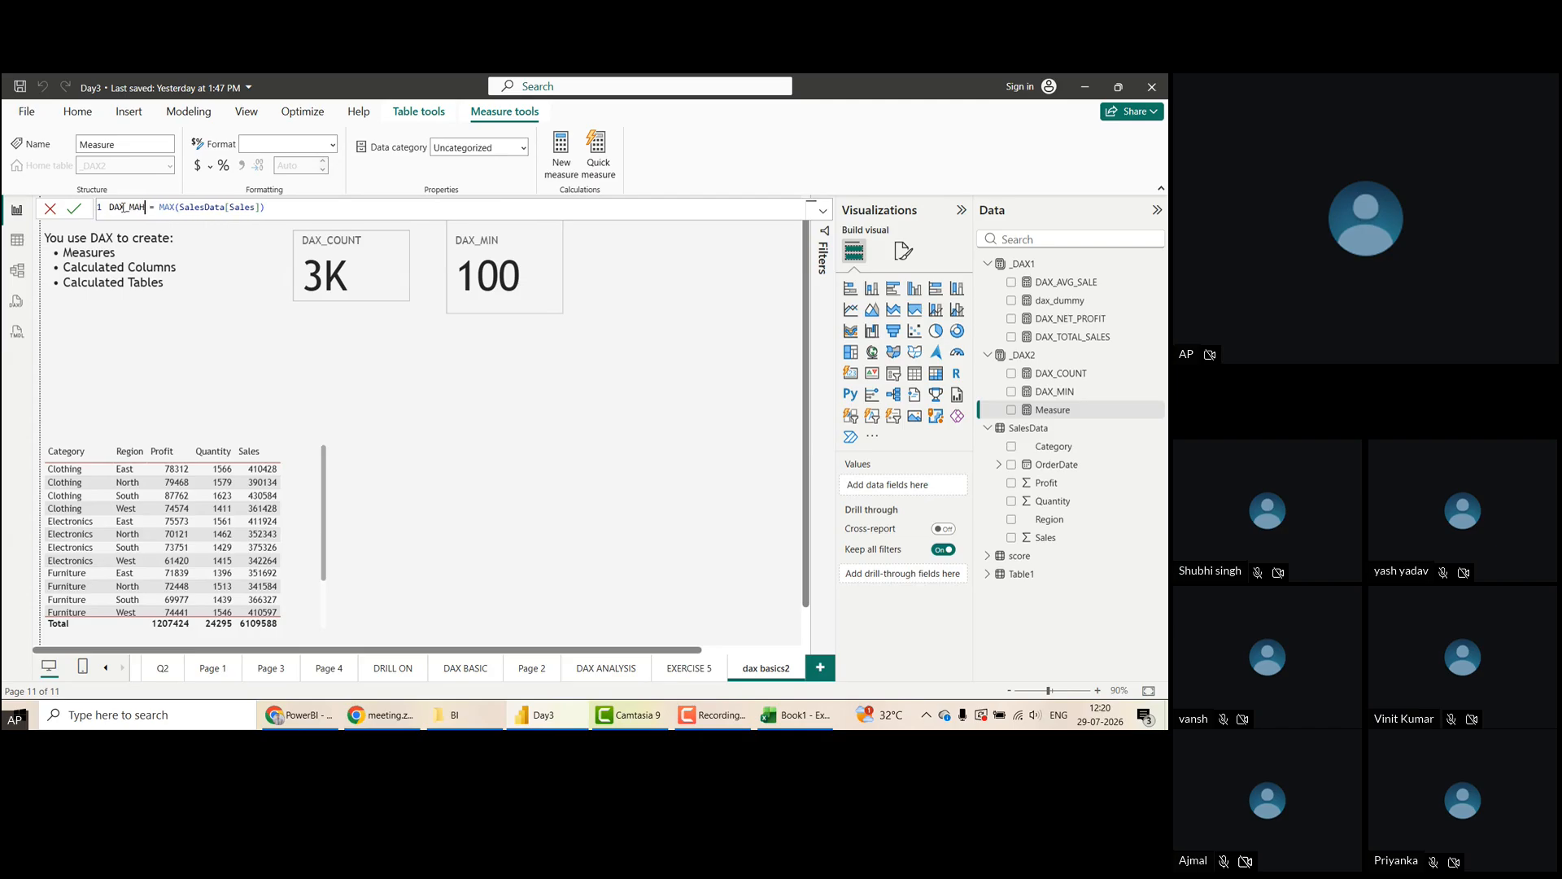
click(74, 208)
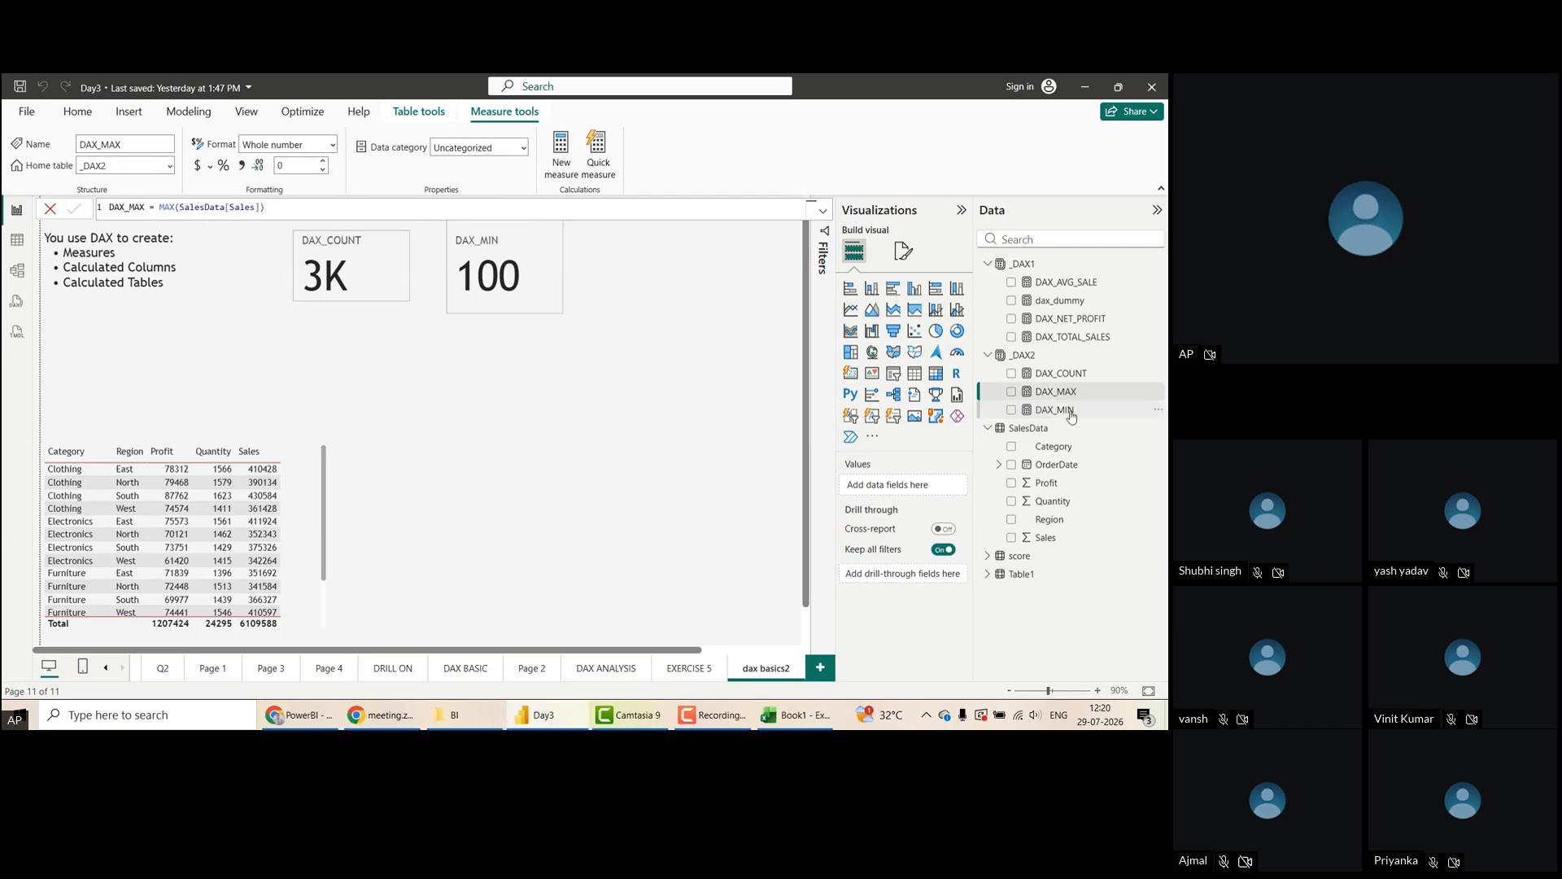
Show DAX_MAX as a 4K card, sized and aligned beside DAX_MIN and DAX_COUNT
drag(1057, 393, 652, 271)
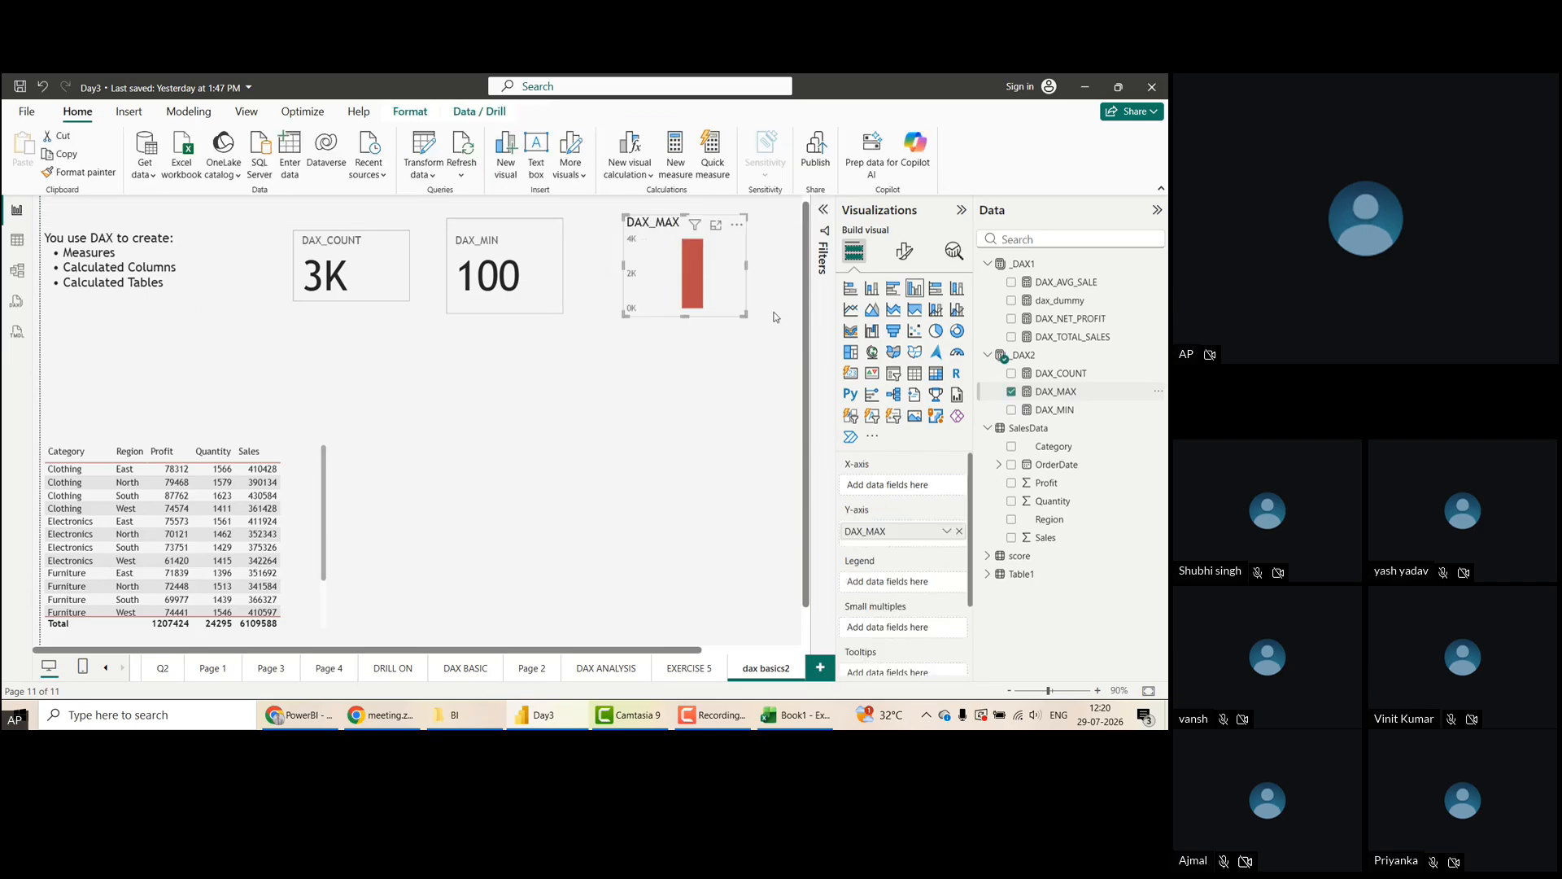
click(850, 373)
drag(706, 284, 657, 302)
mouse_move(527, 314)
mouse_down()
mouse_move(513, 316)
mouse_move(521, 329)
mouse_move(500, 303)
mouse_up()
drag(688, 297, 677, 300)
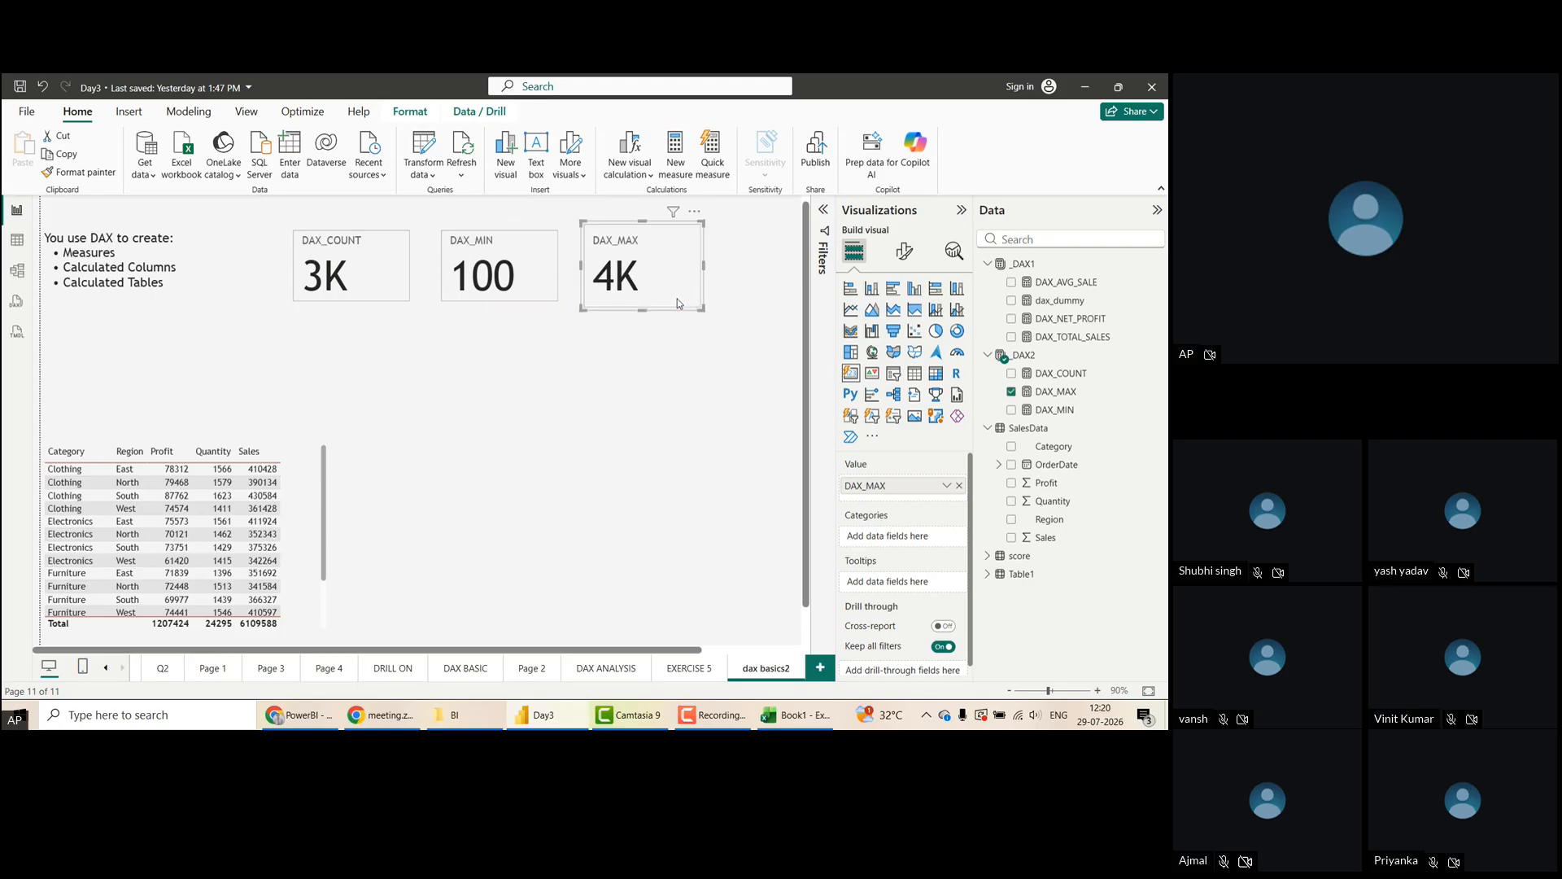
Inspect the SalesData Sales column in Table view and the DAX_MIN formula on the report
click(16, 240)
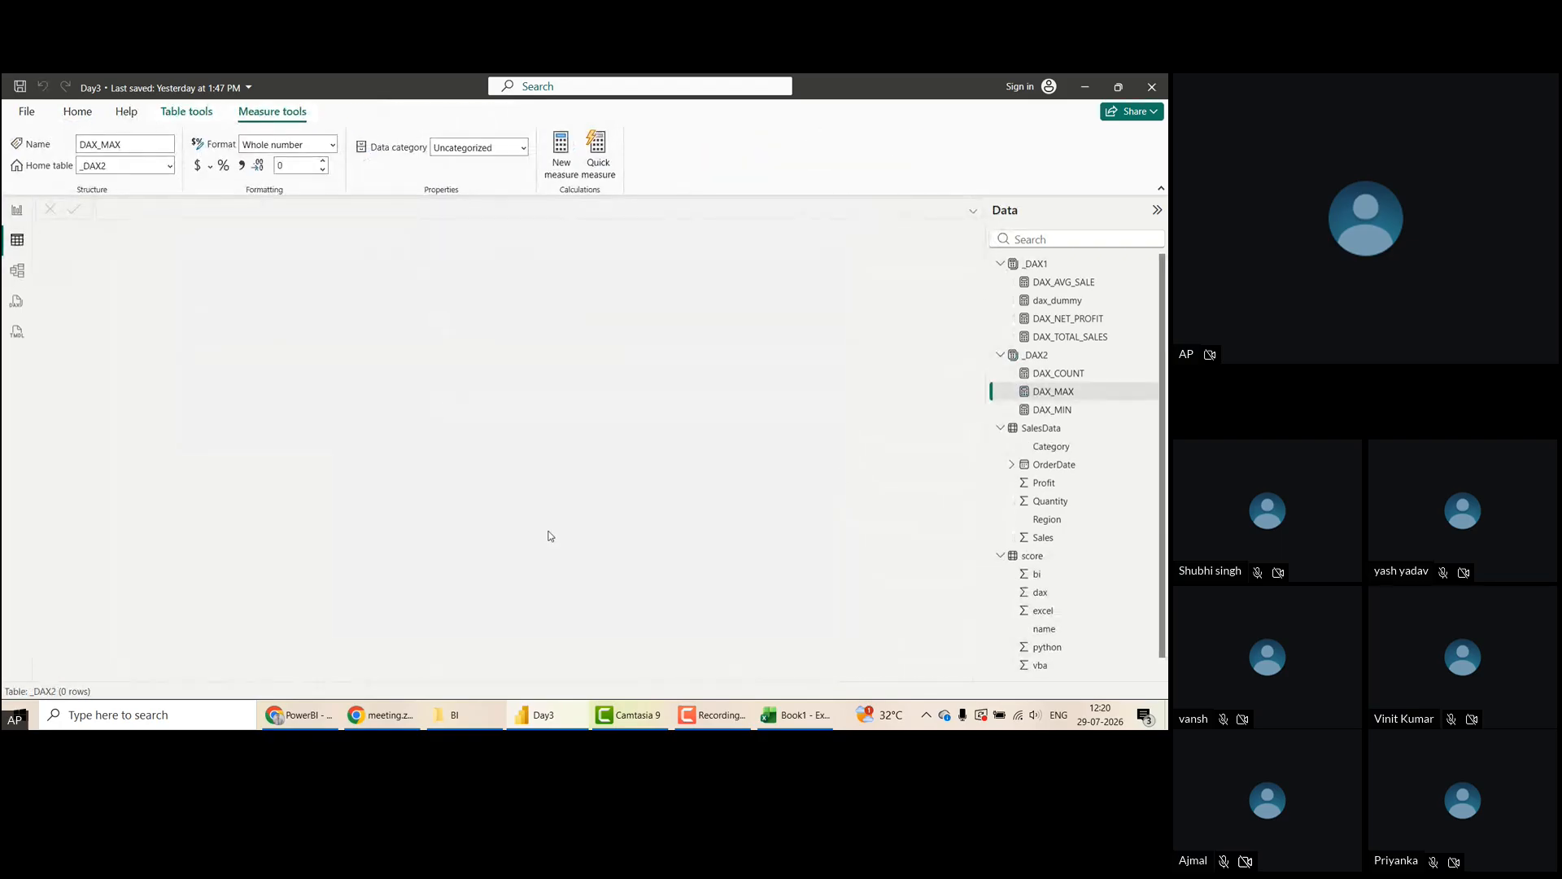
click(1044, 430)
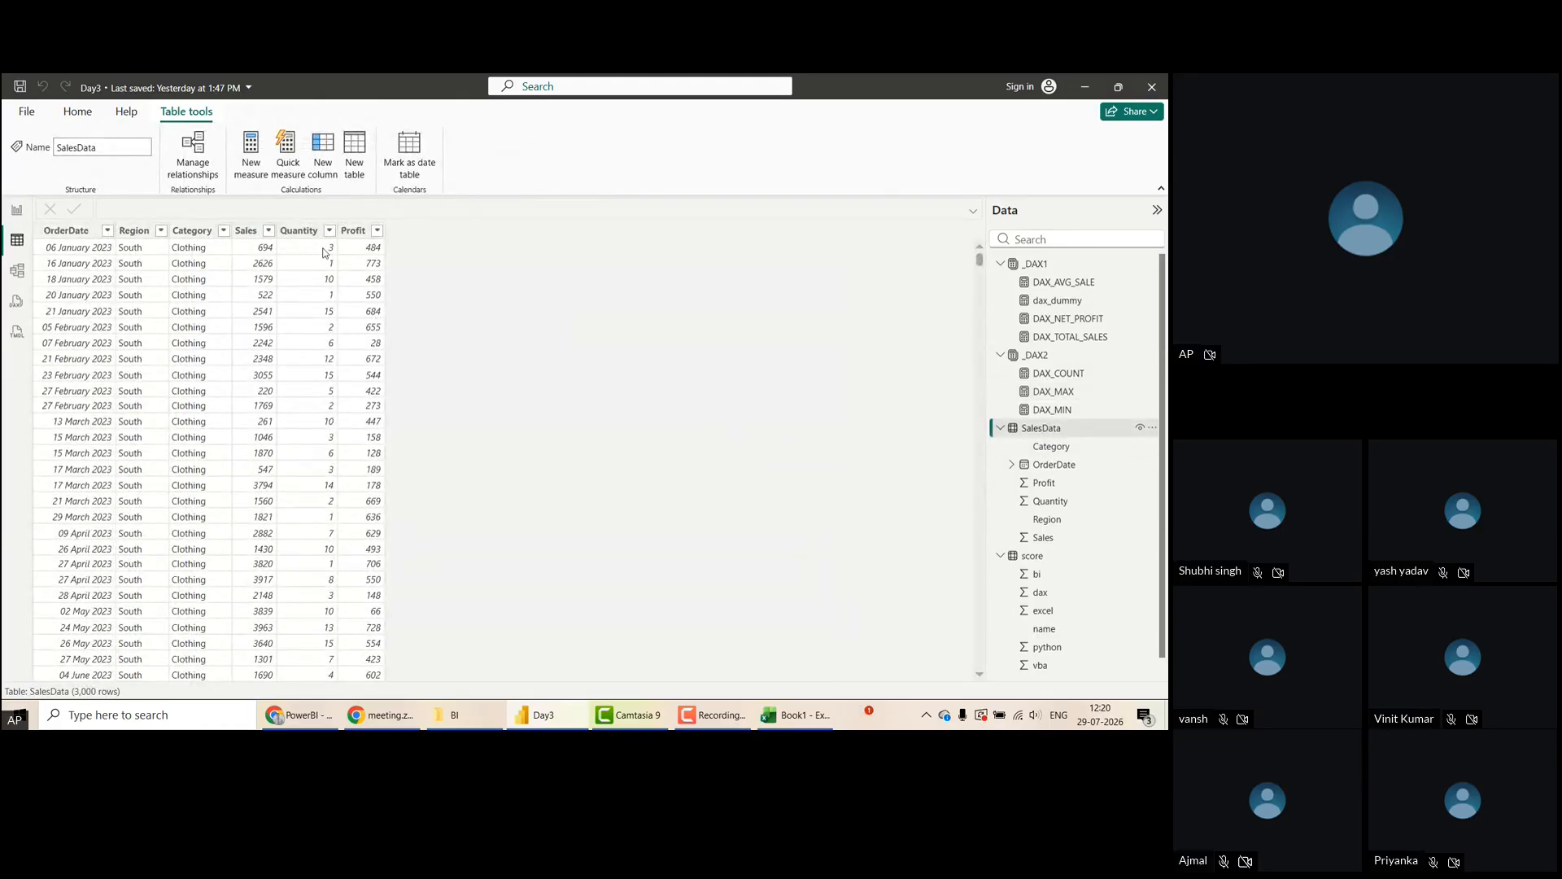
click(249, 233)
click(17, 210)
click(534, 270)
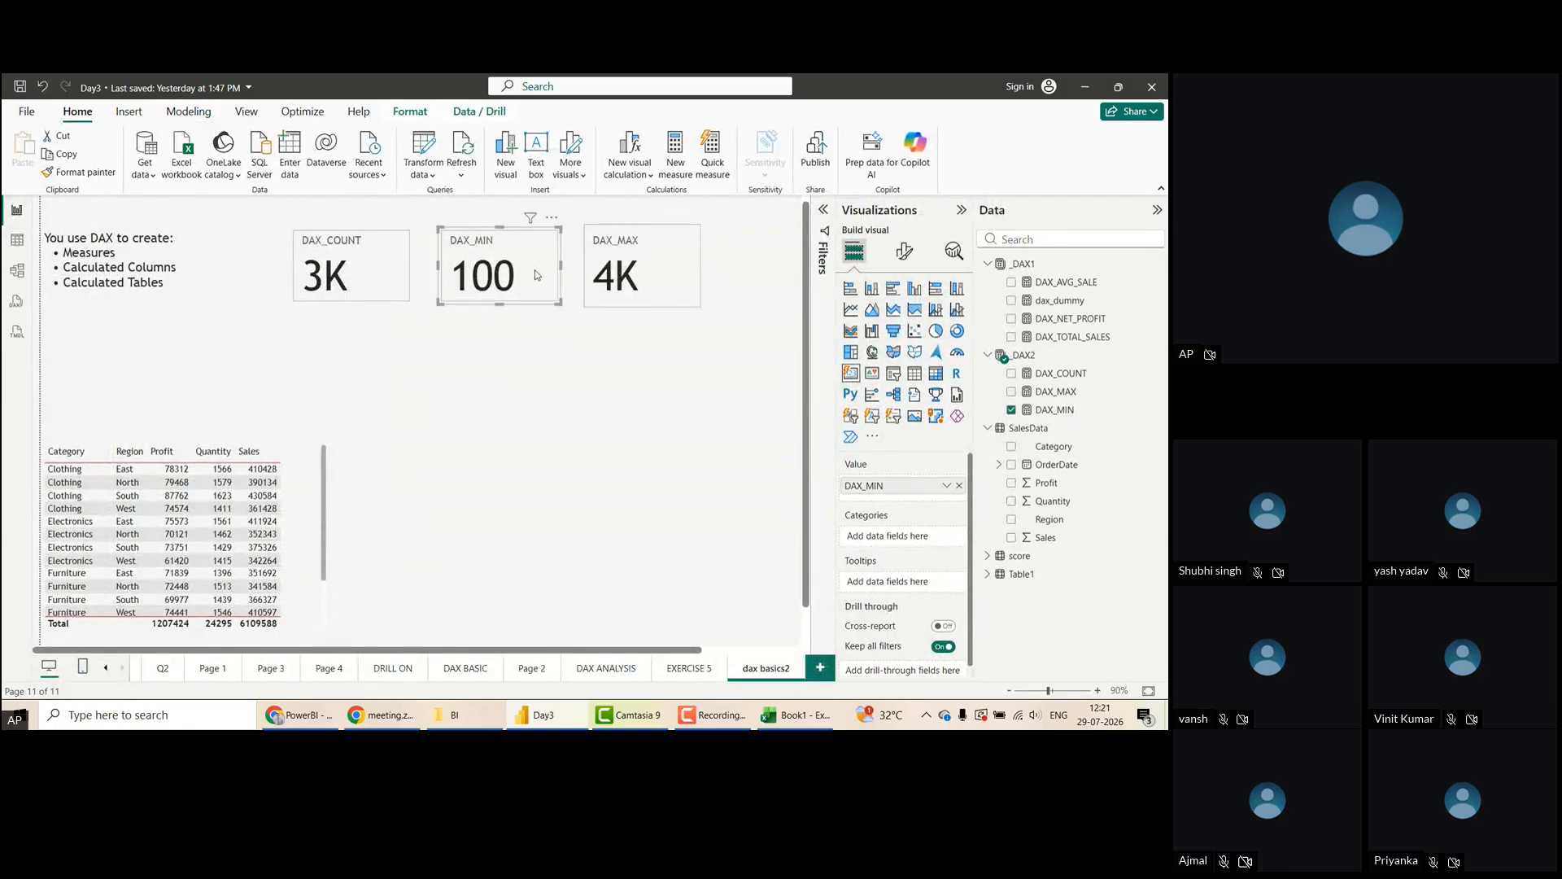
click(1052, 410)
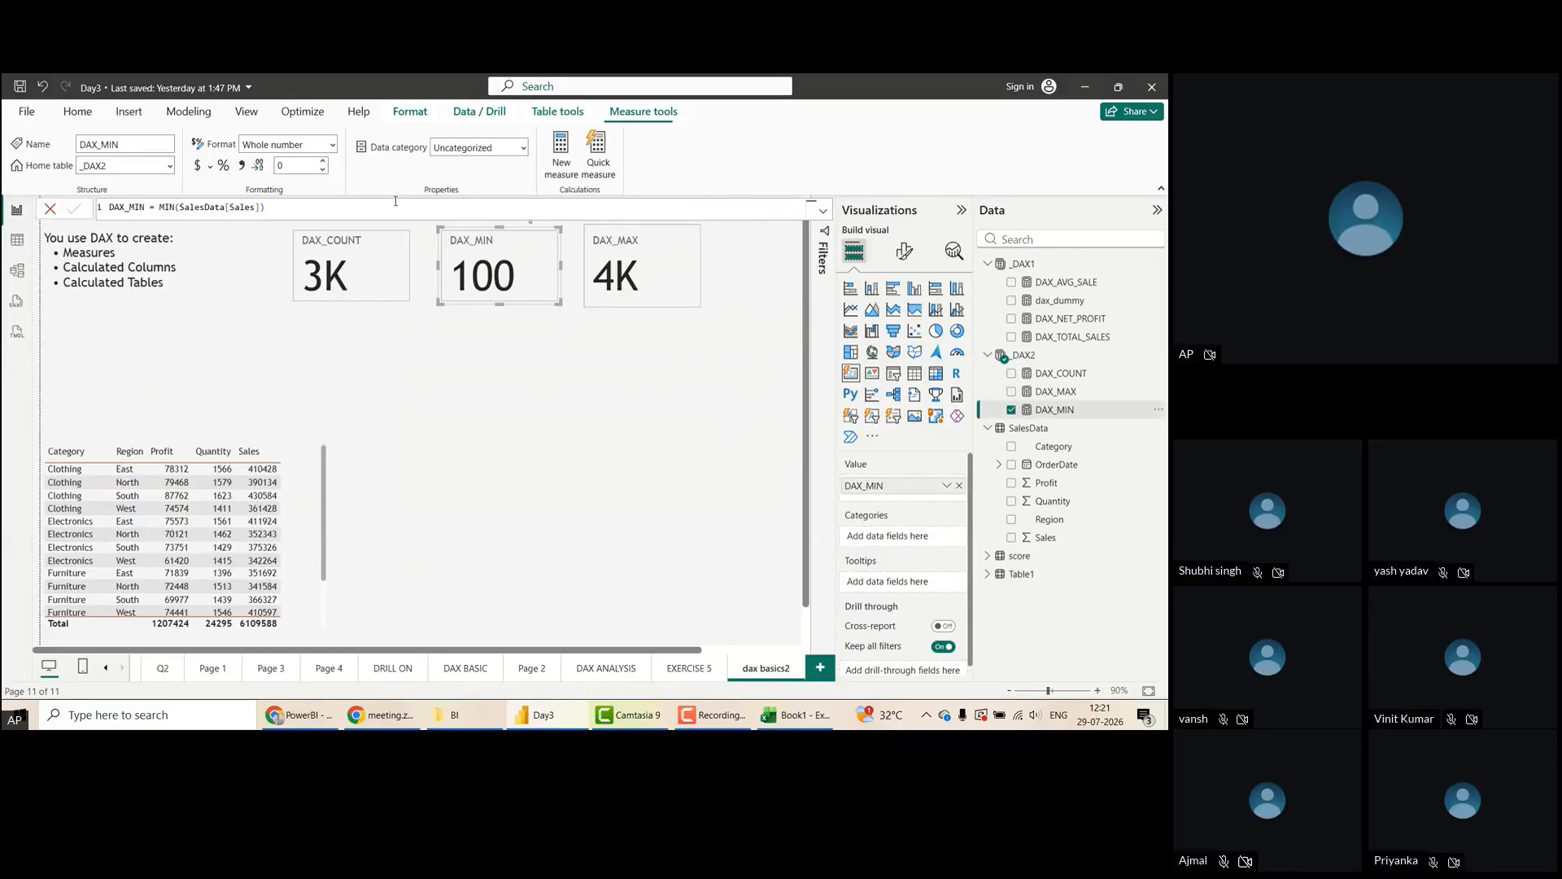
Sort SalesData by Sales descending, then ascending, checking the report cards in between
click(18, 239)
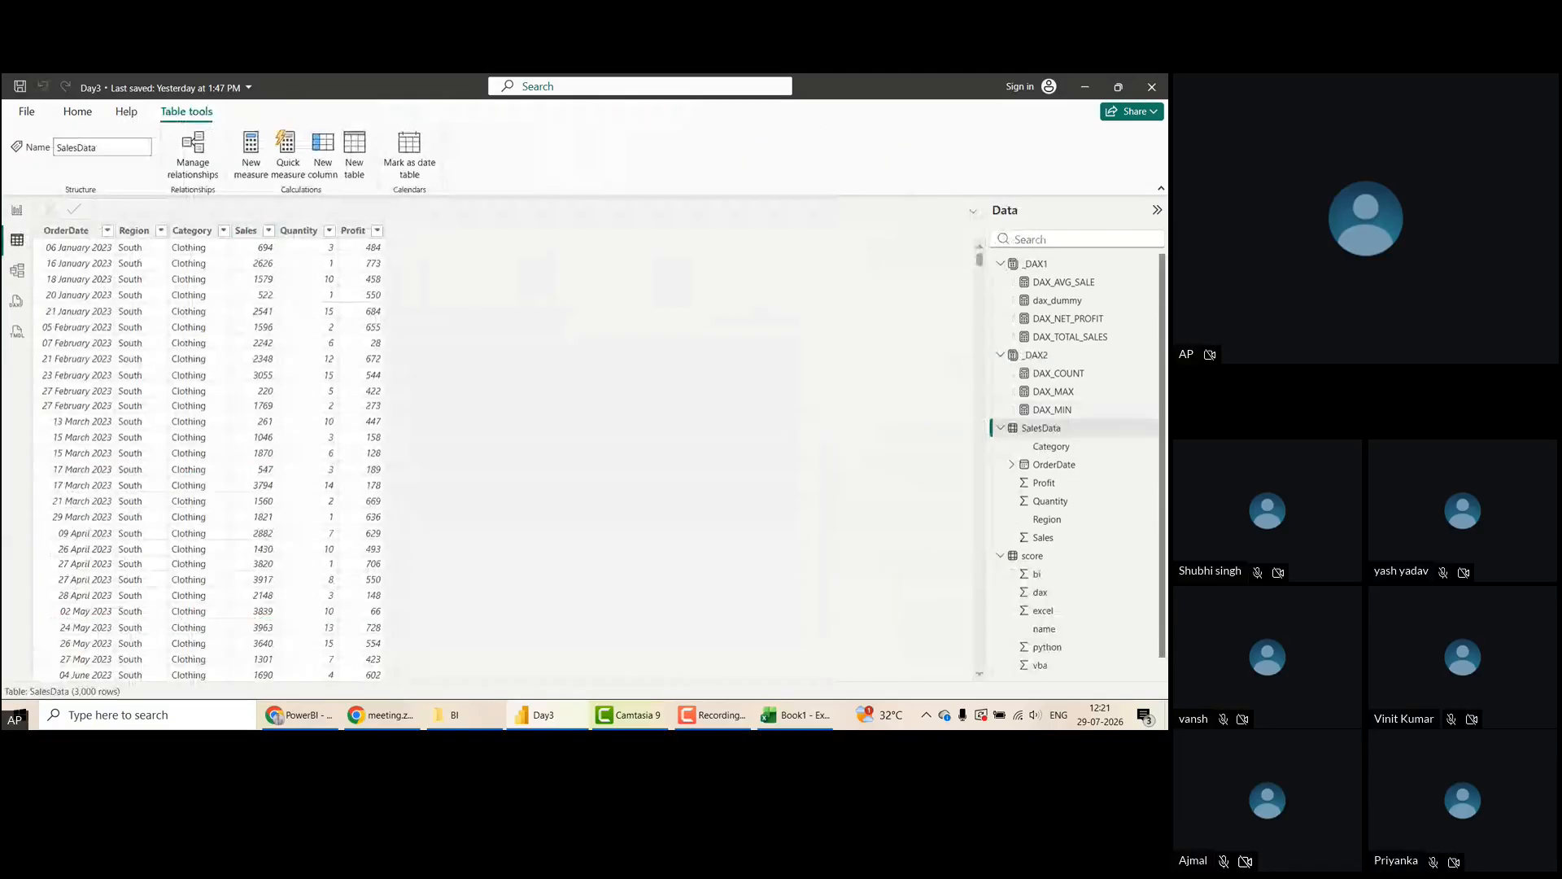
click(269, 231)
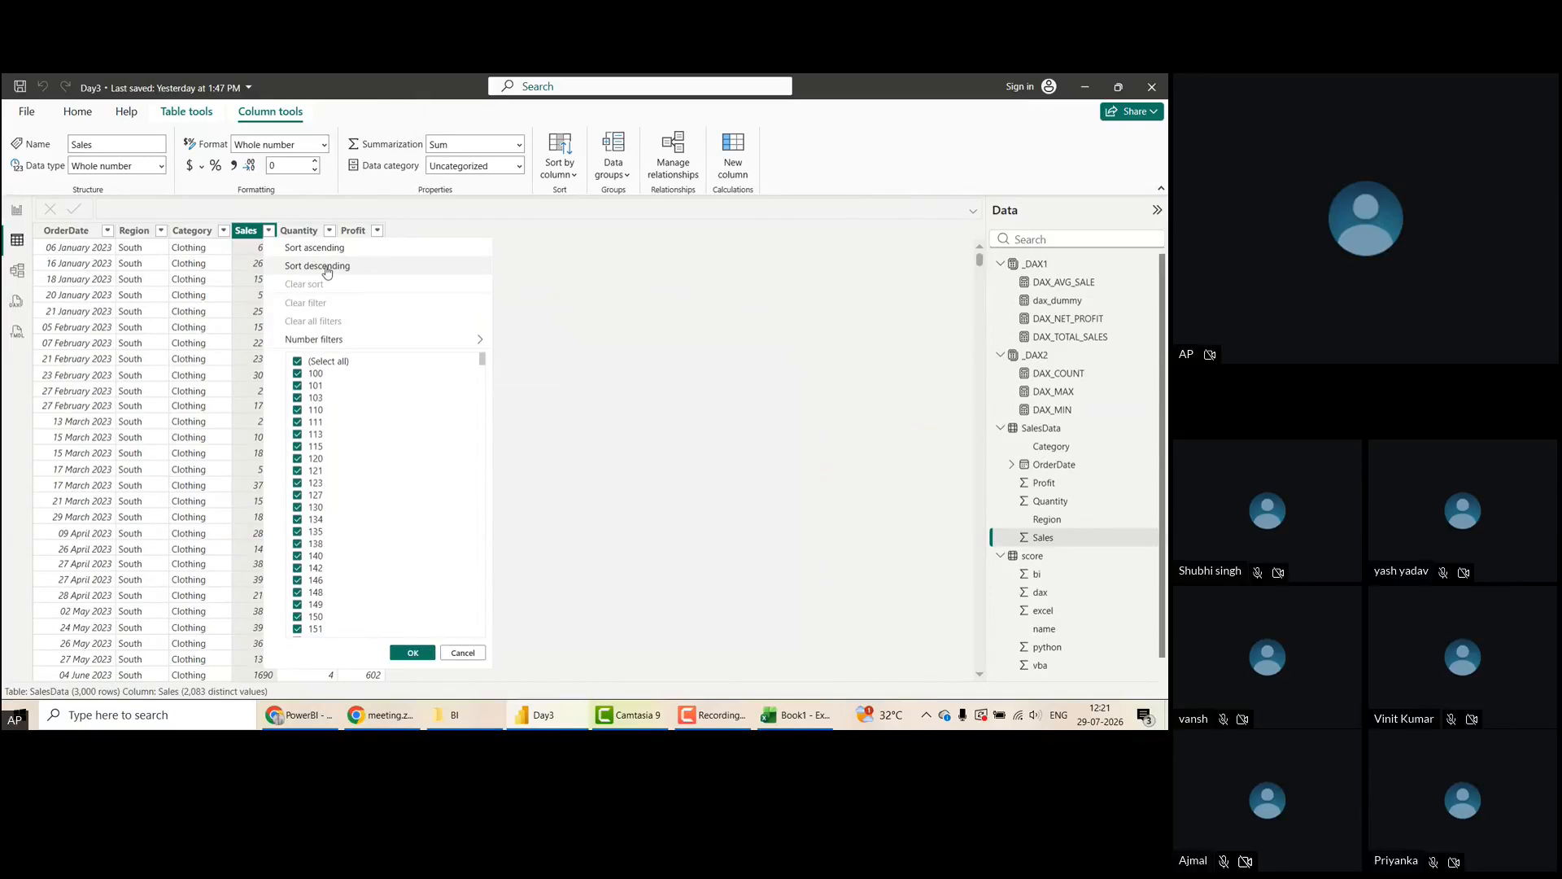
click(331, 268)
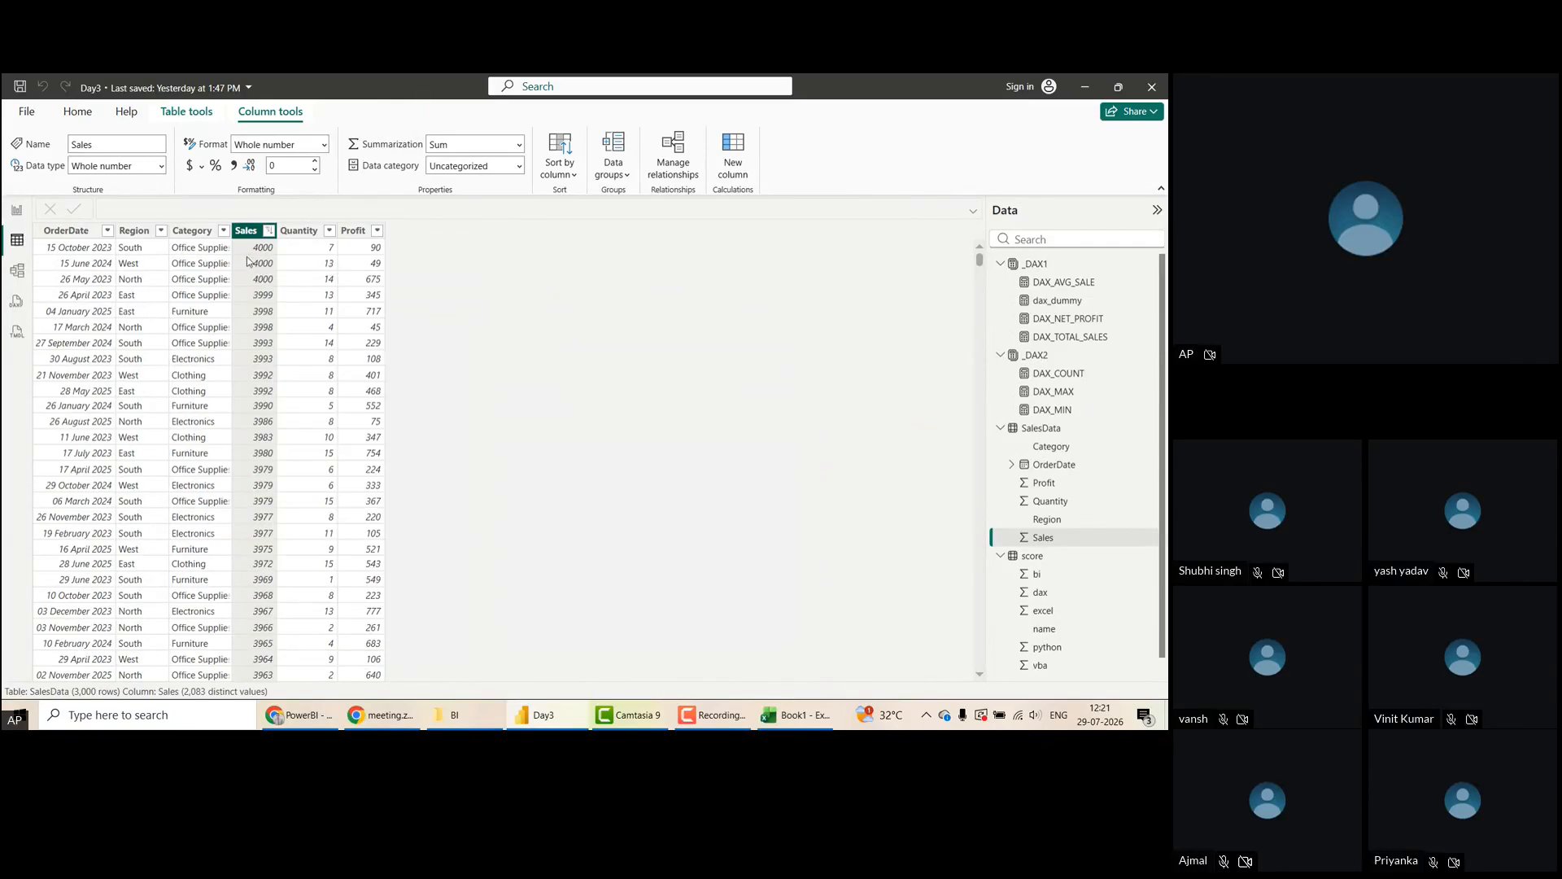
click(16, 210)
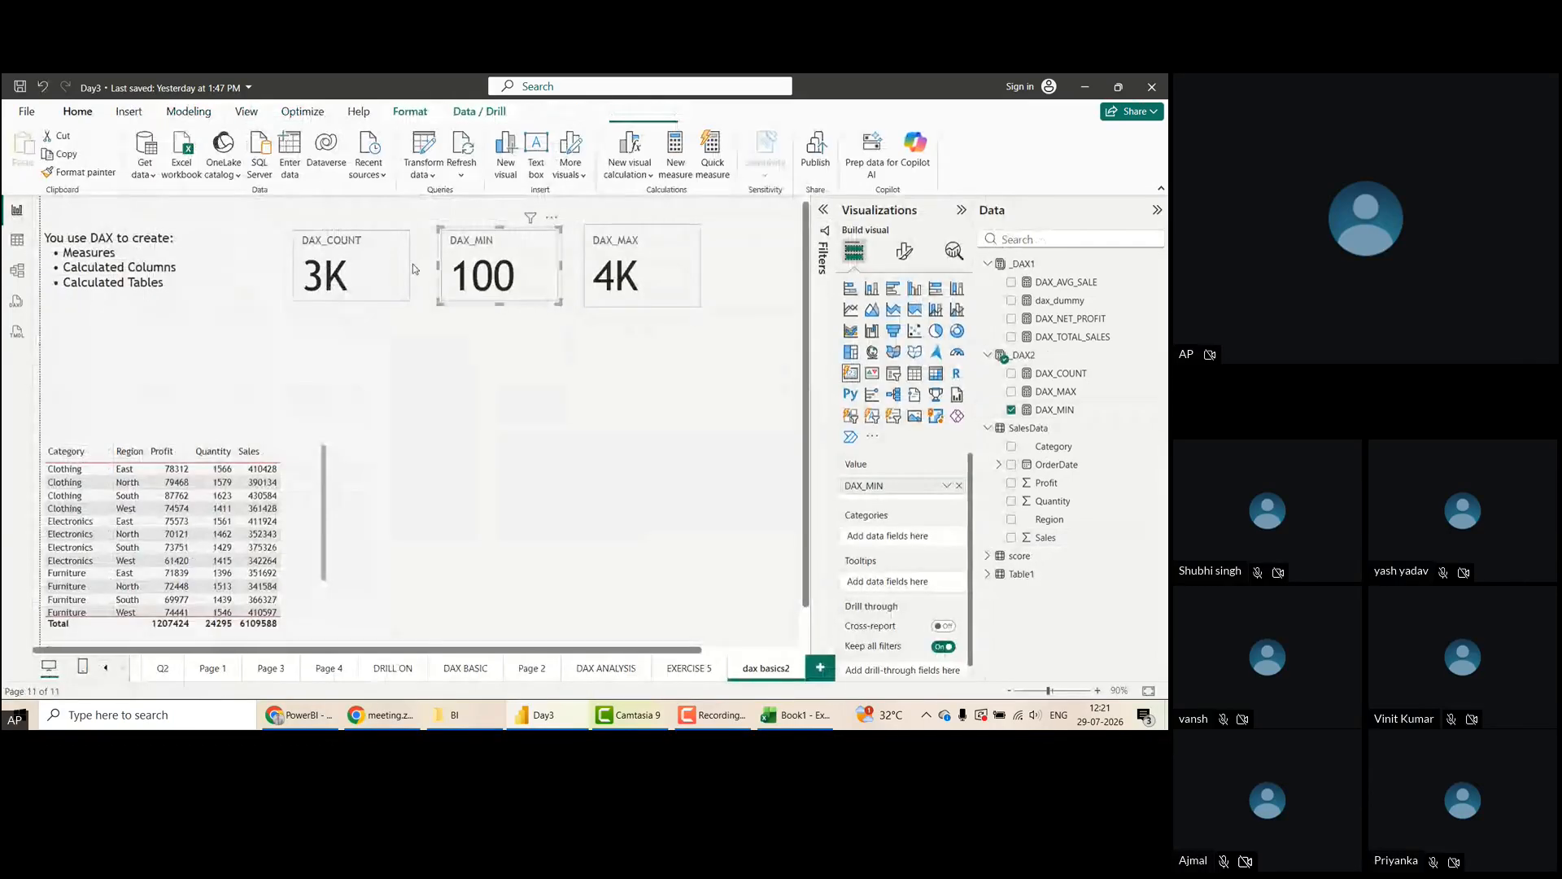
click(17, 240)
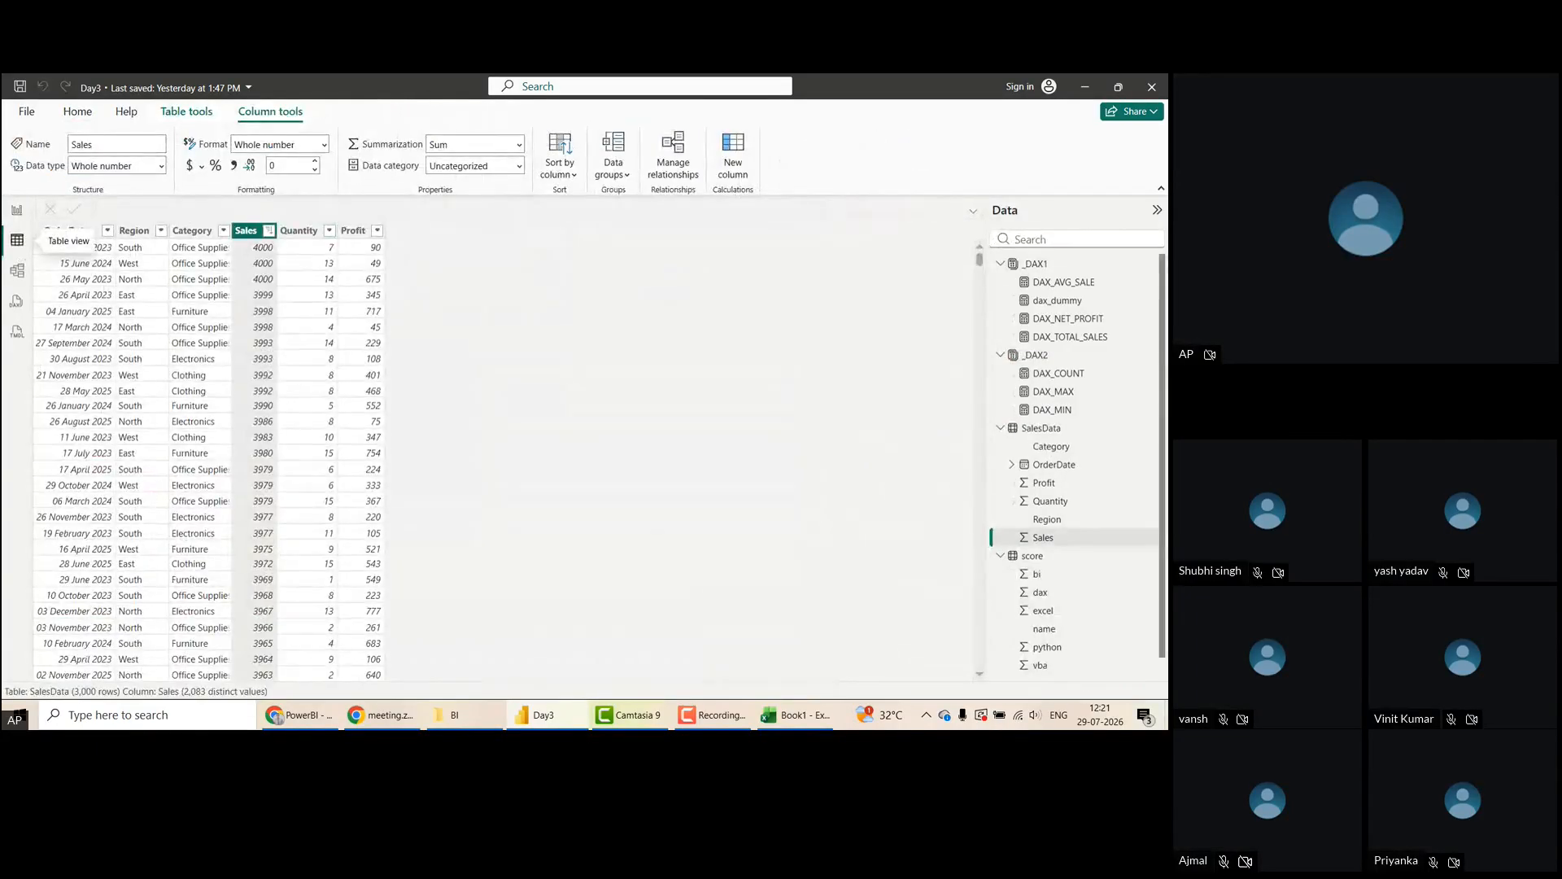
click(268, 230)
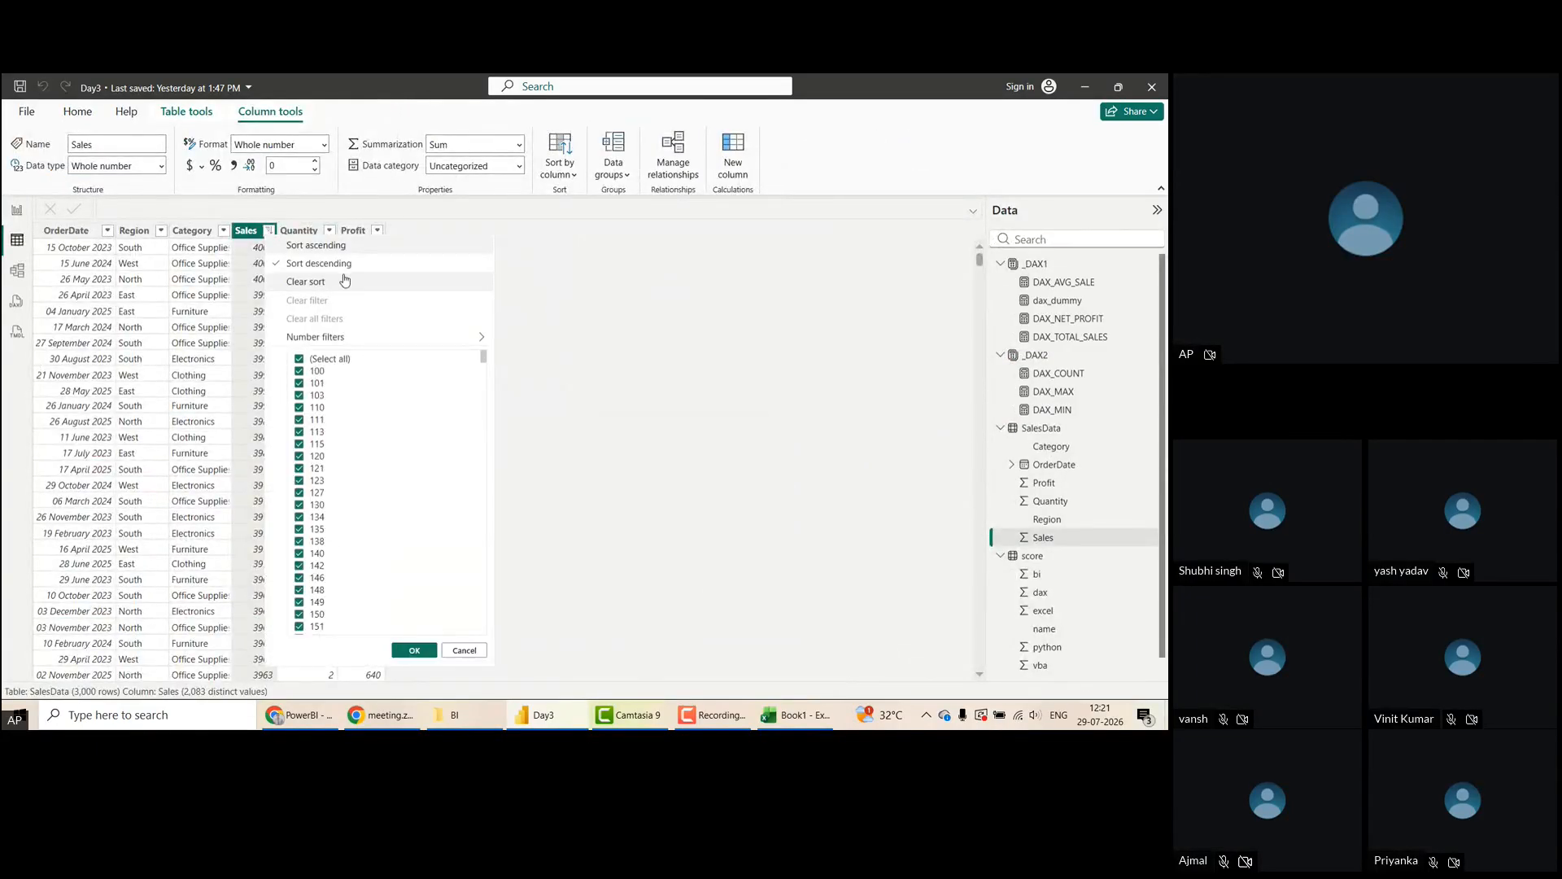
click(316, 246)
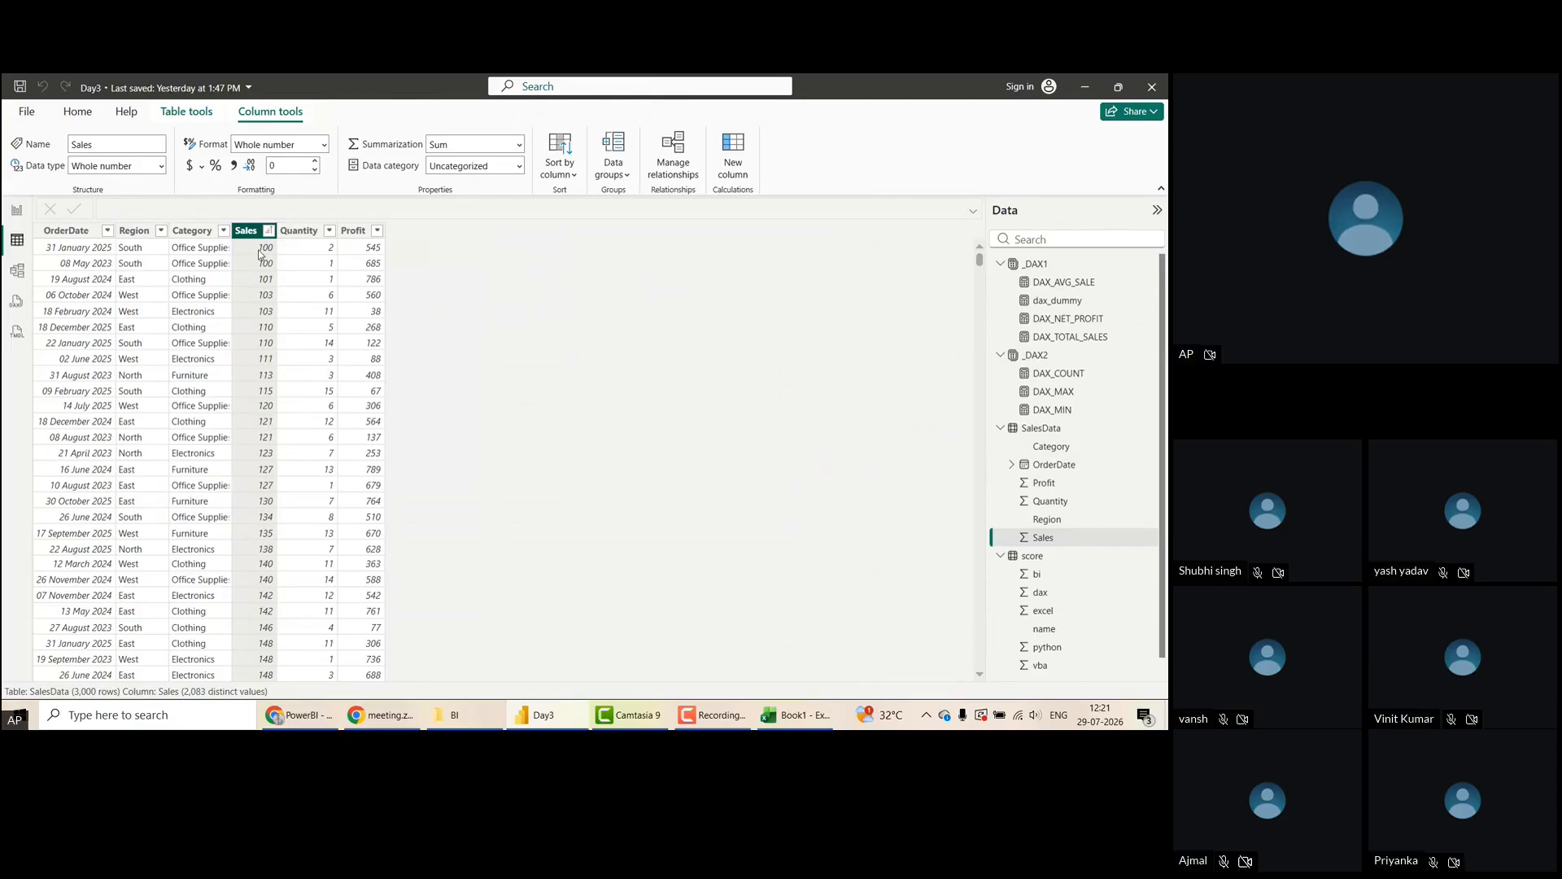
click(16, 209)
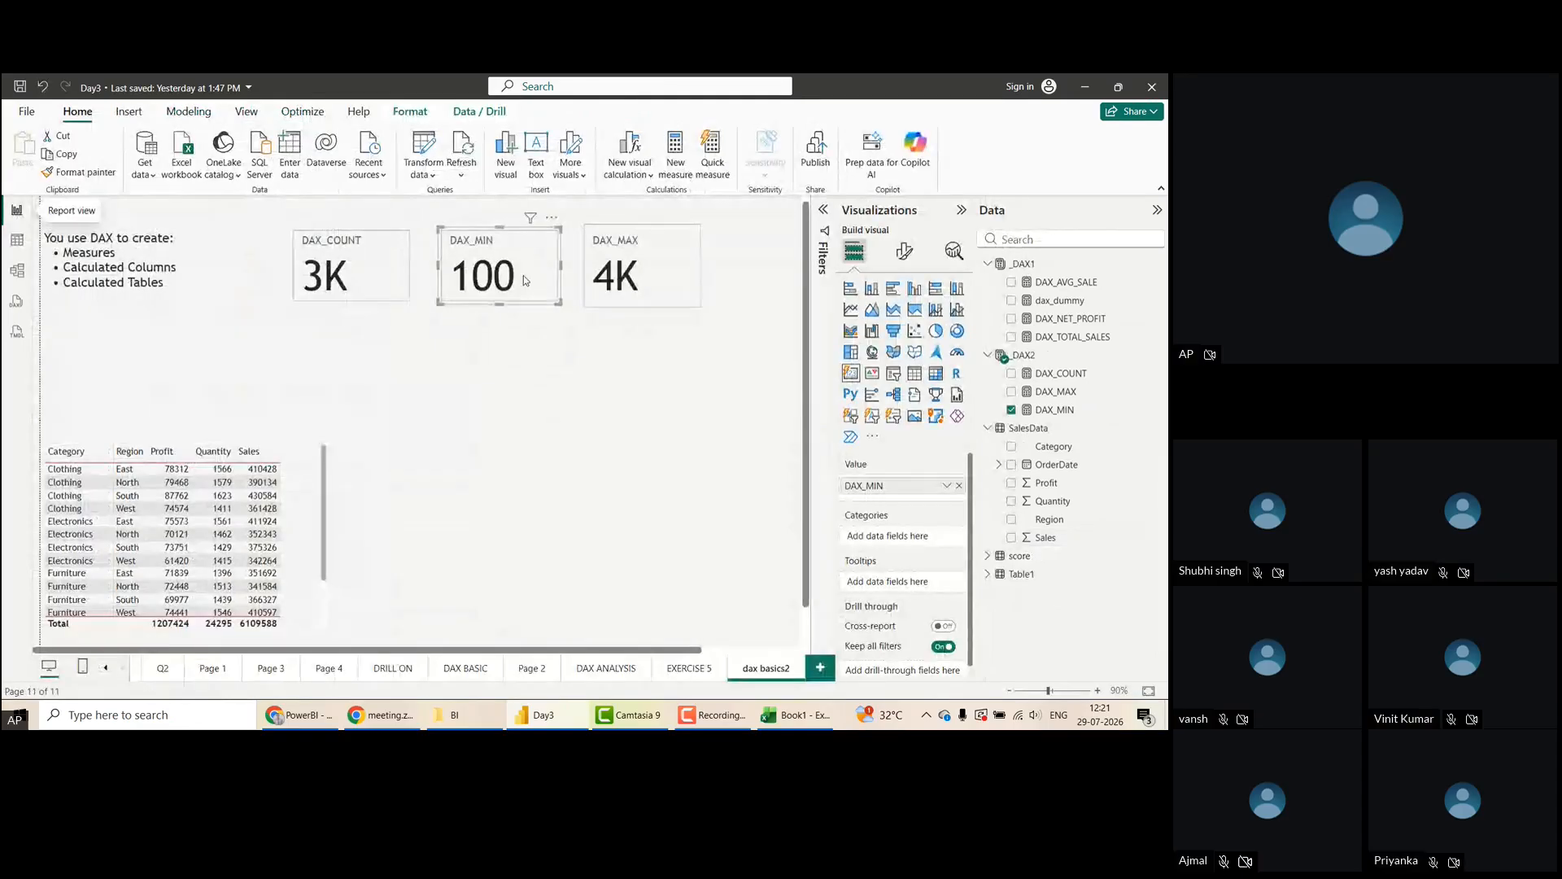
click(488, 373)
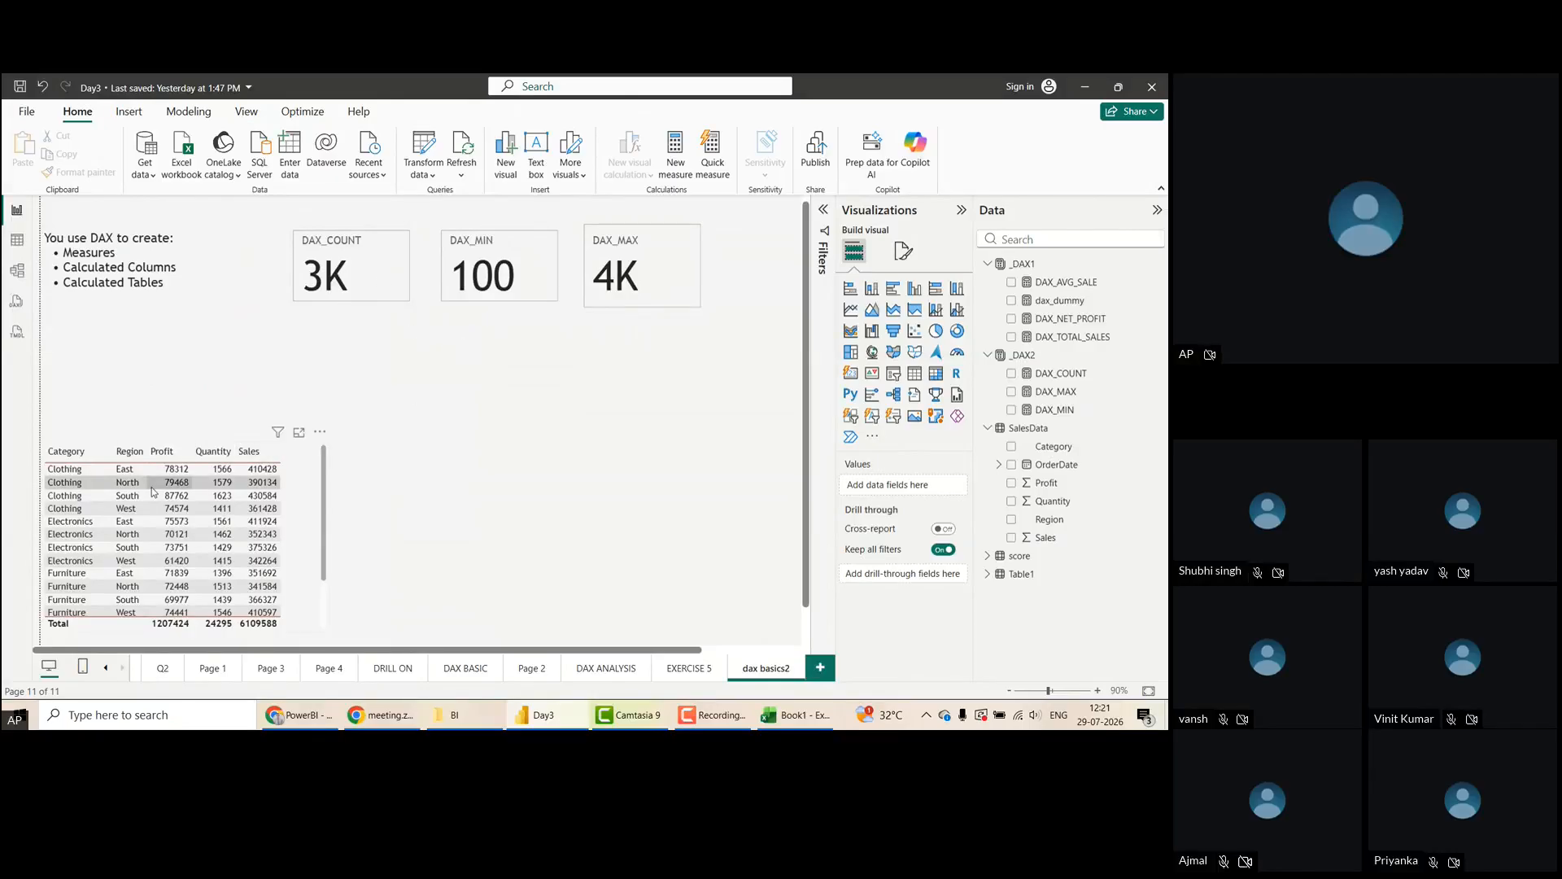
Filter SalesData's Region column to South only and return to the dax basics2 page
click(17, 242)
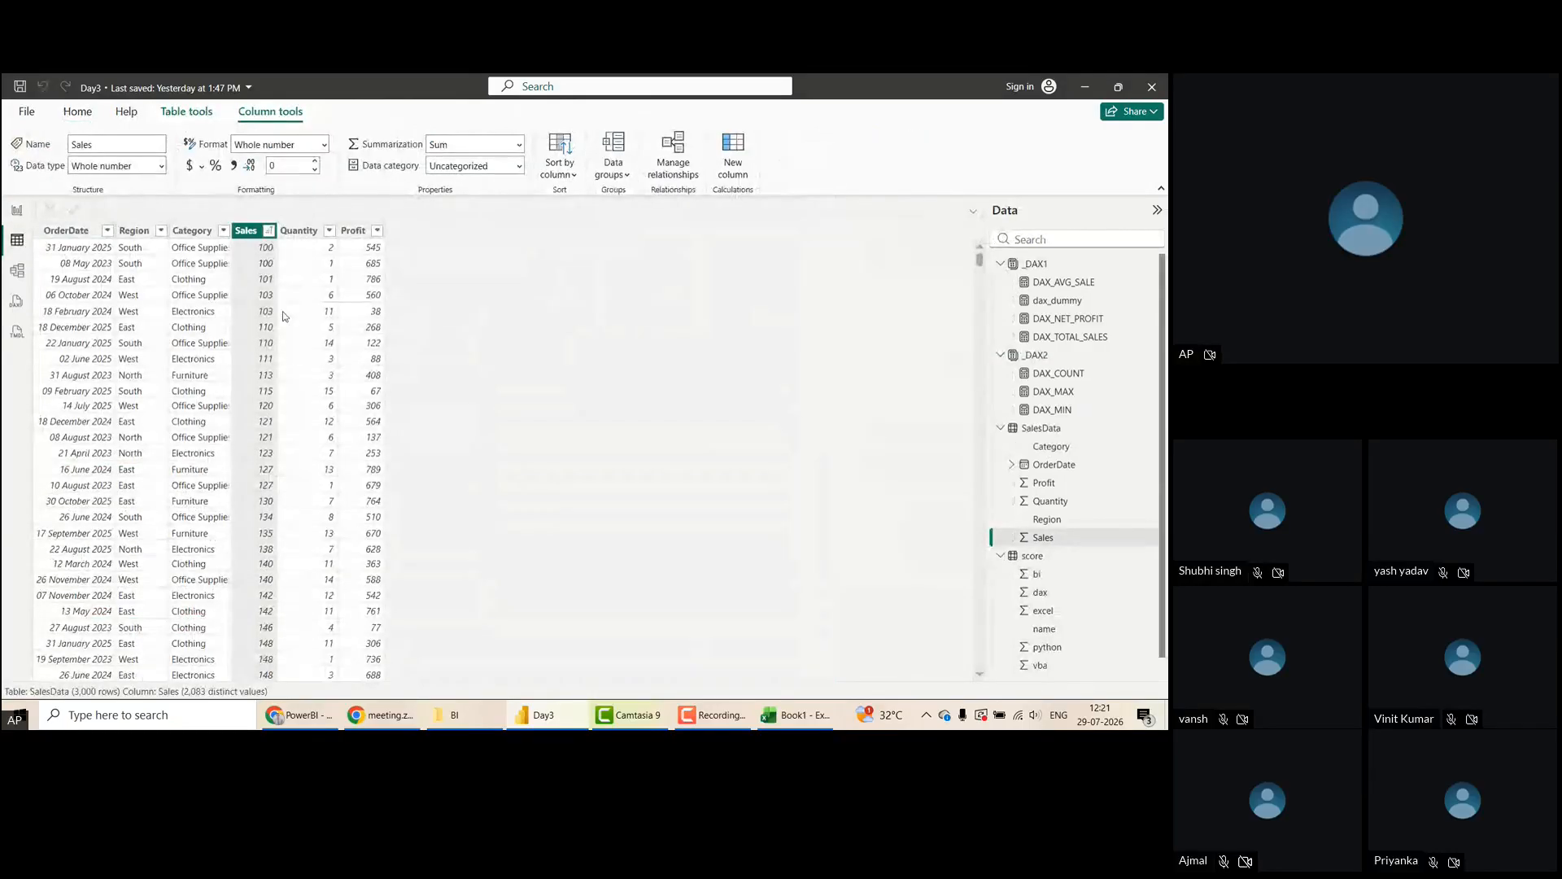
click(161, 231)
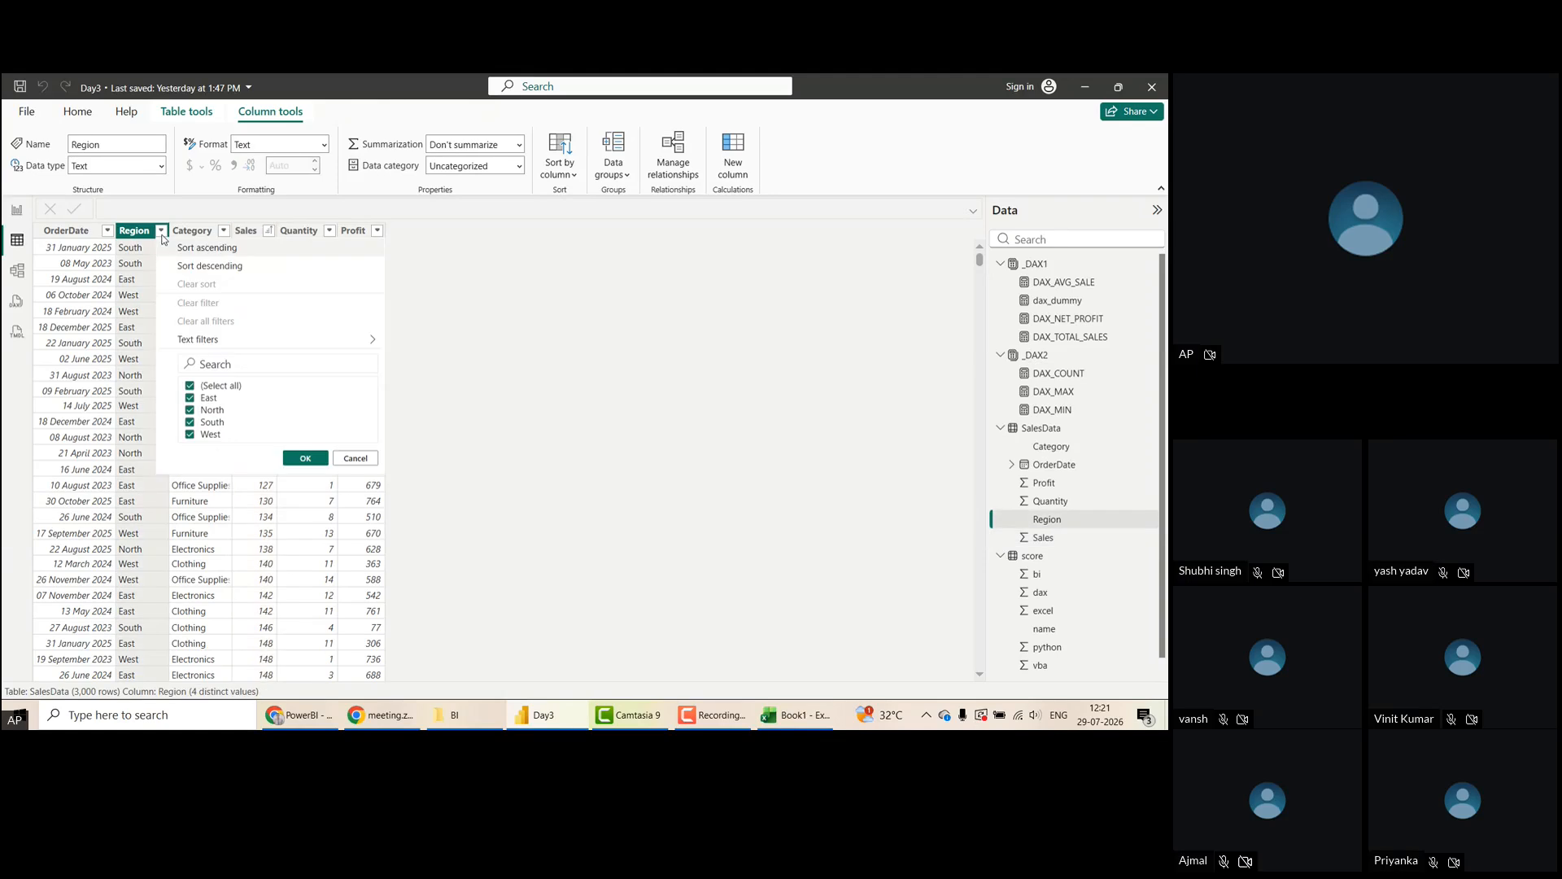
click(189, 387)
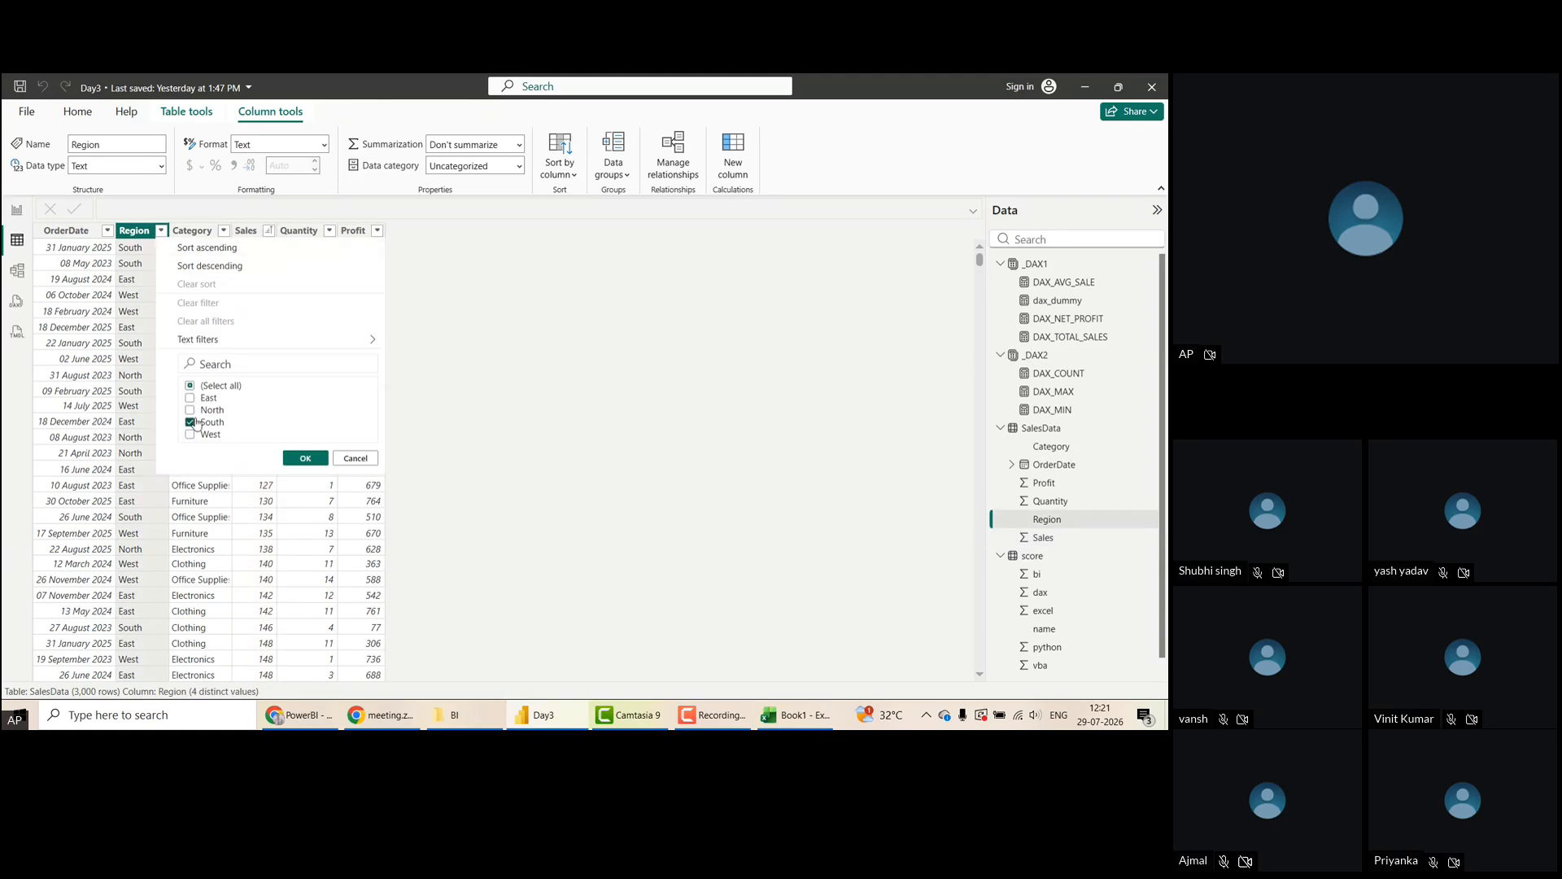
click(305, 458)
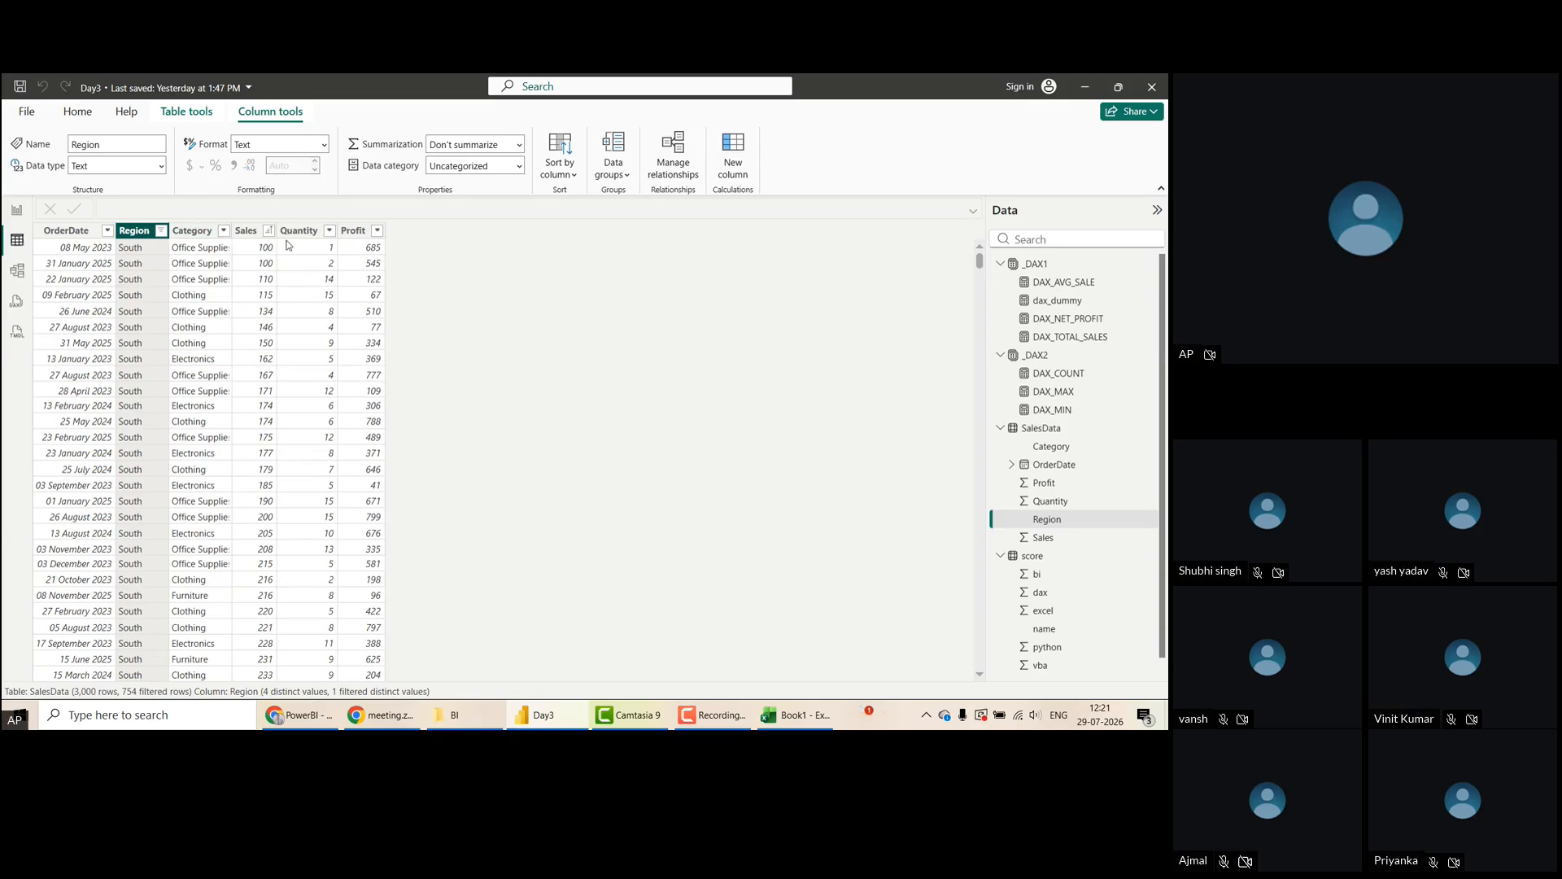
click(15, 213)
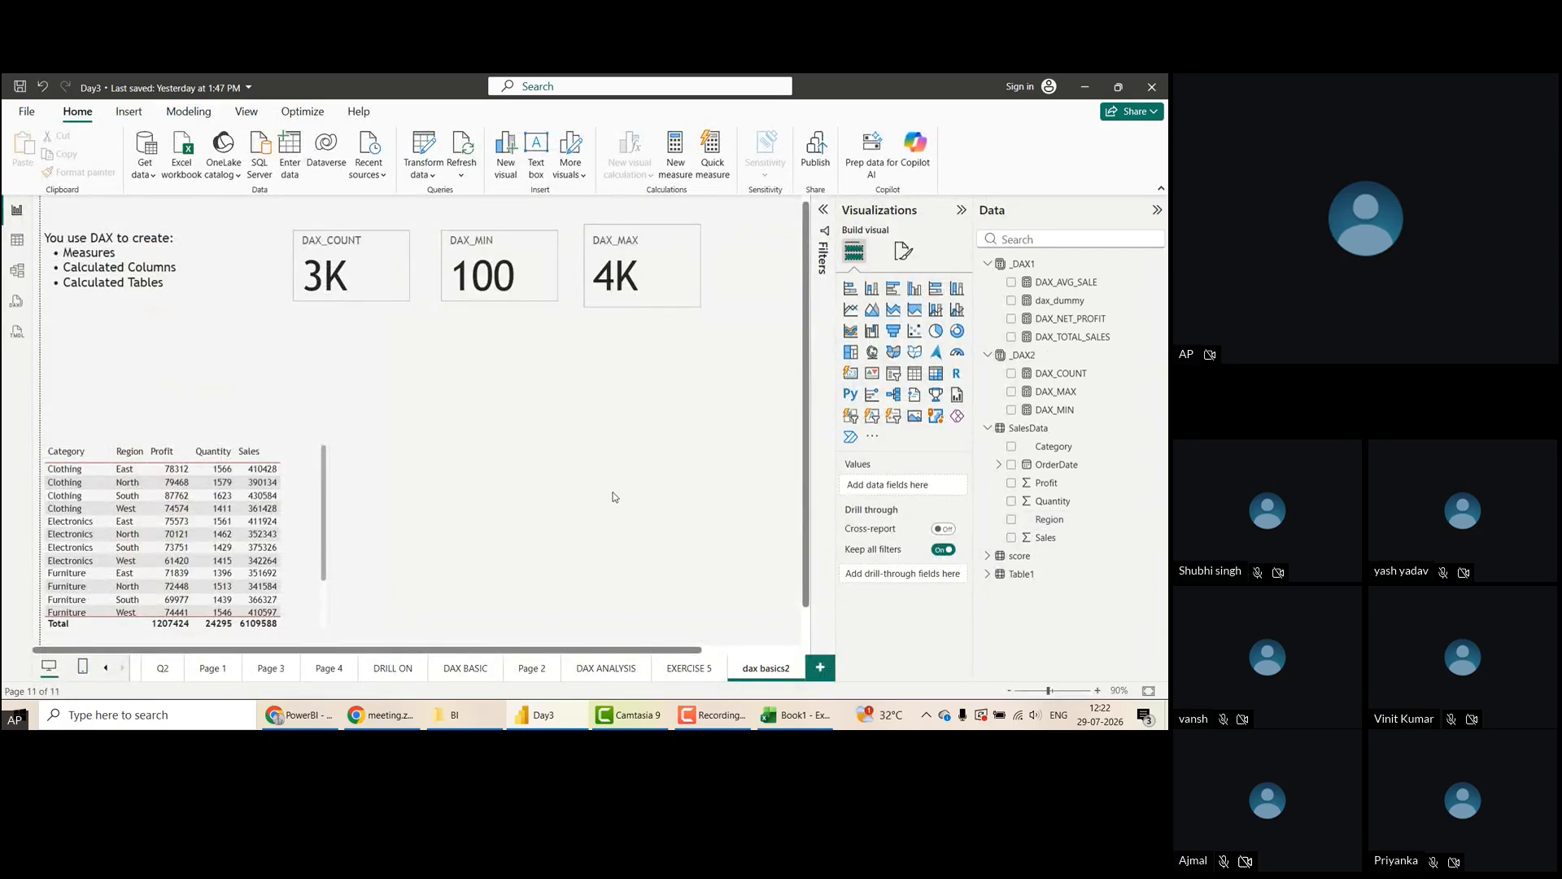
Insert an empty table visual lower on the dax basics2 page and enlarge it
click(915, 376)
drag(769, 306, 449, 517)
drag(546, 528, 772, 609)
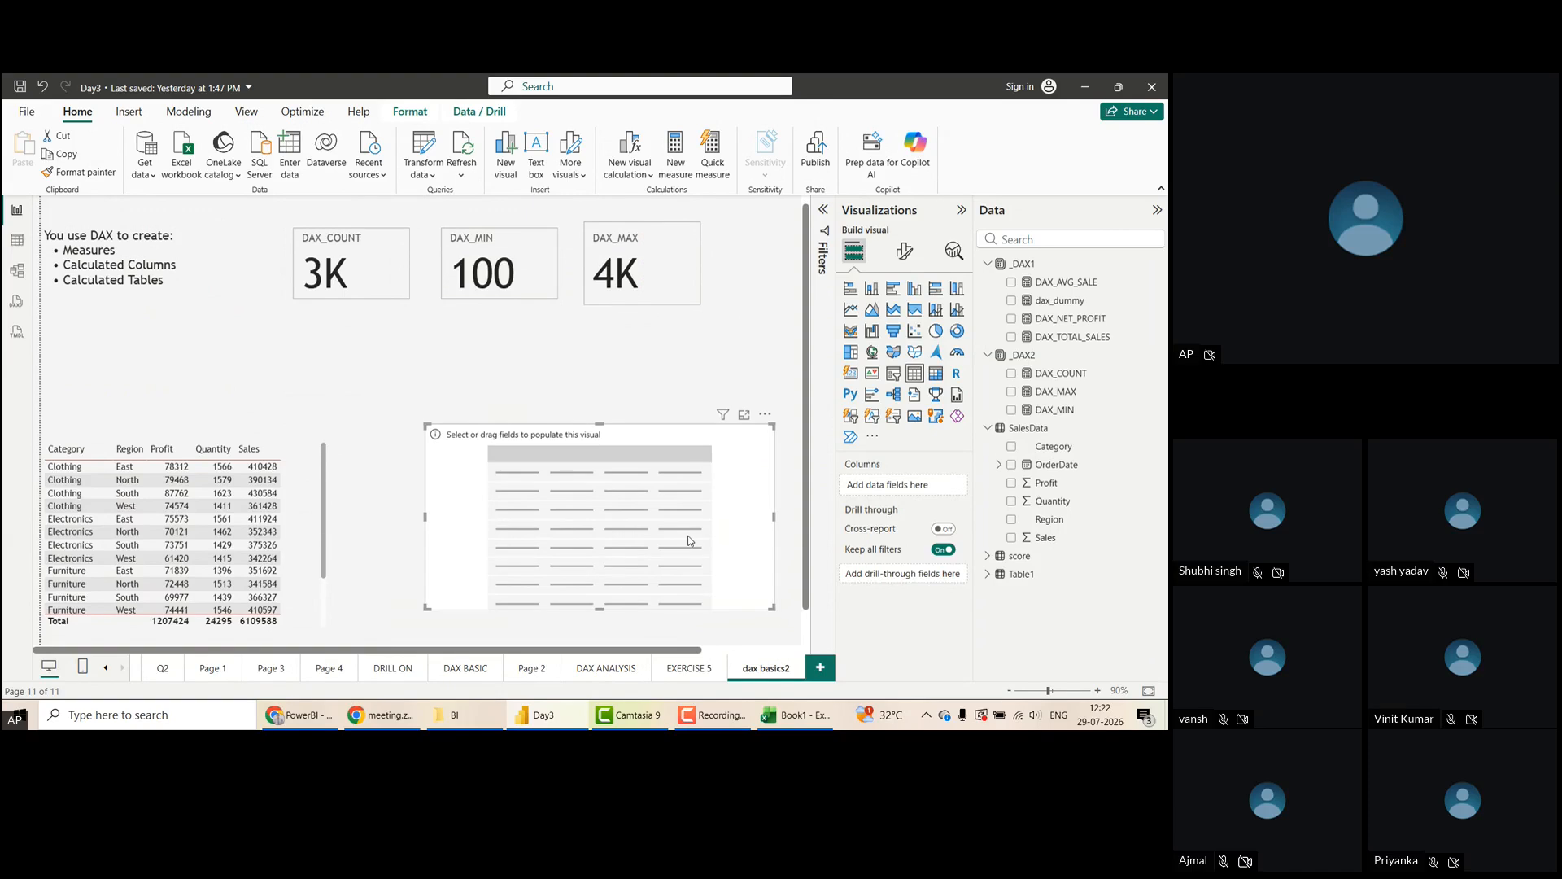
drag(688, 540, 651, 537)
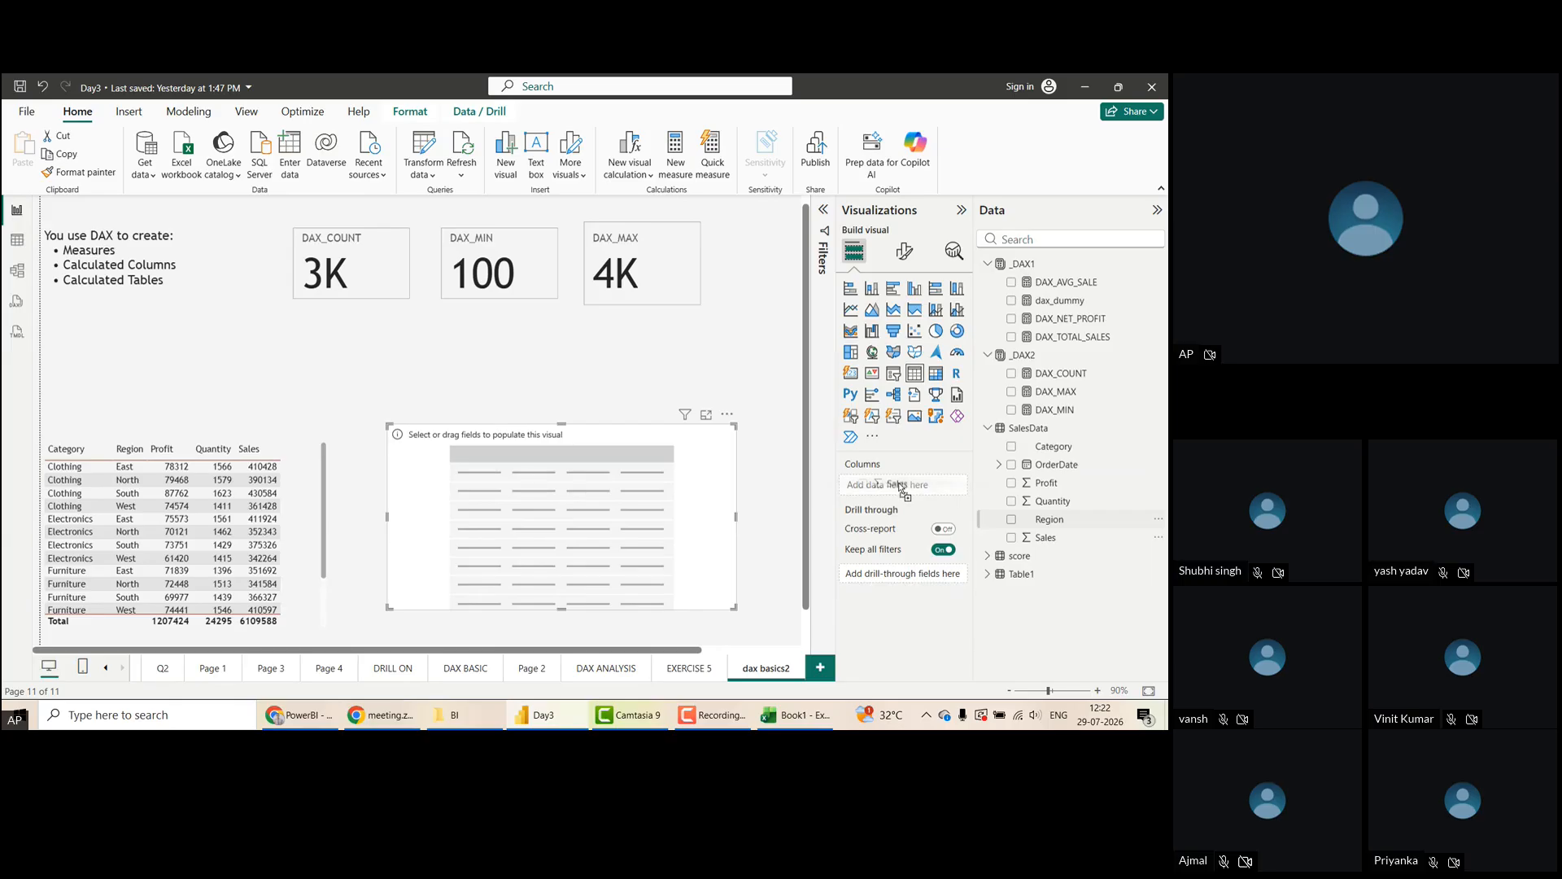
Add Sales to the table with Don't summarize and sort the values ascending
drag(899, 486, 900, 486)
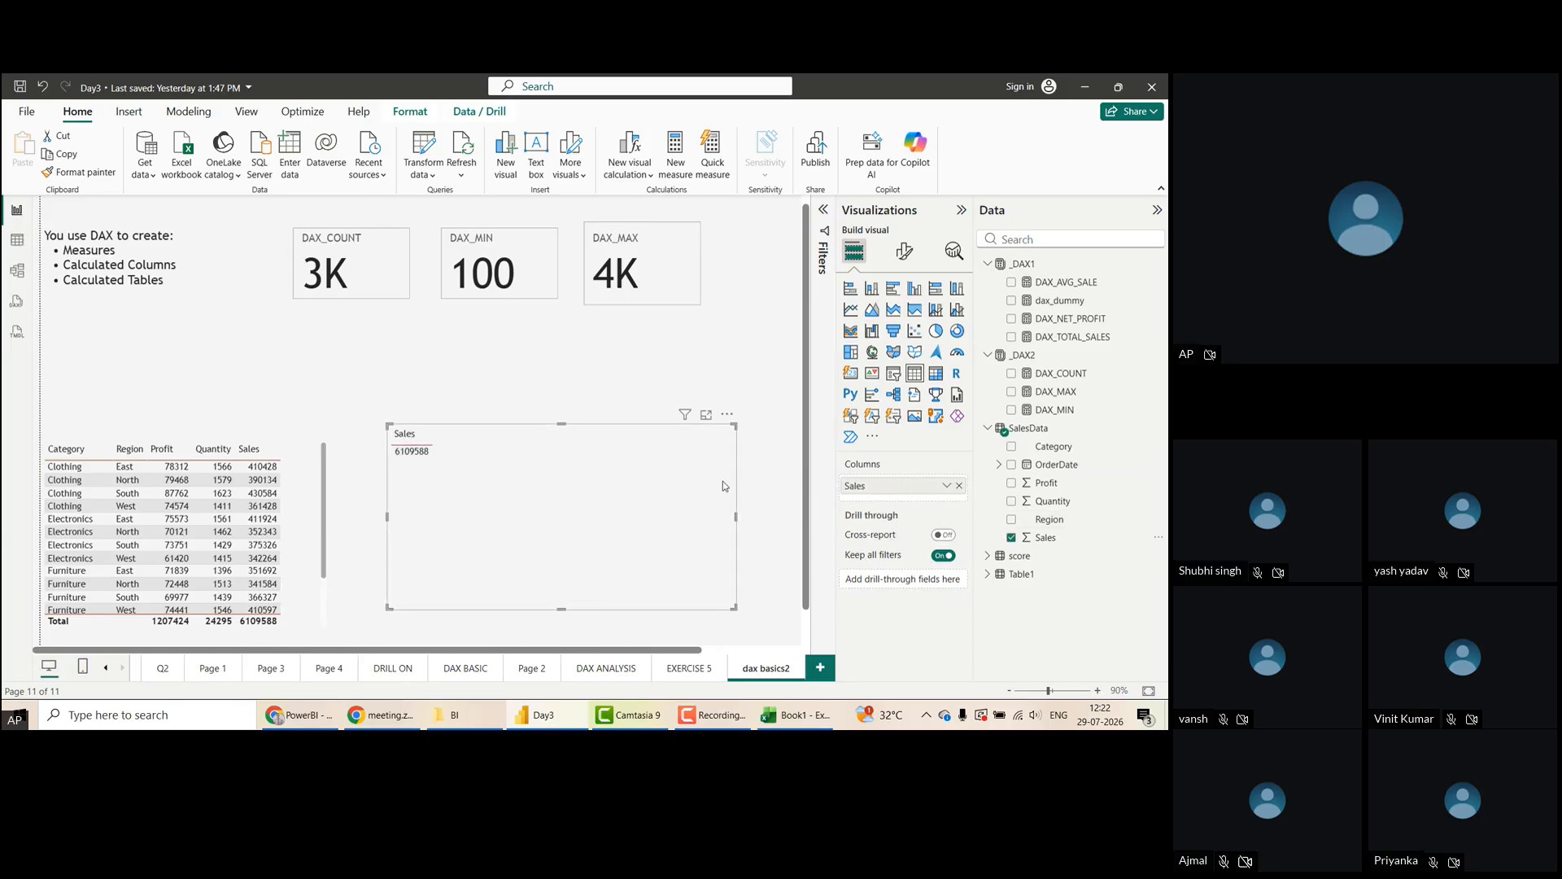
click(946, 485)
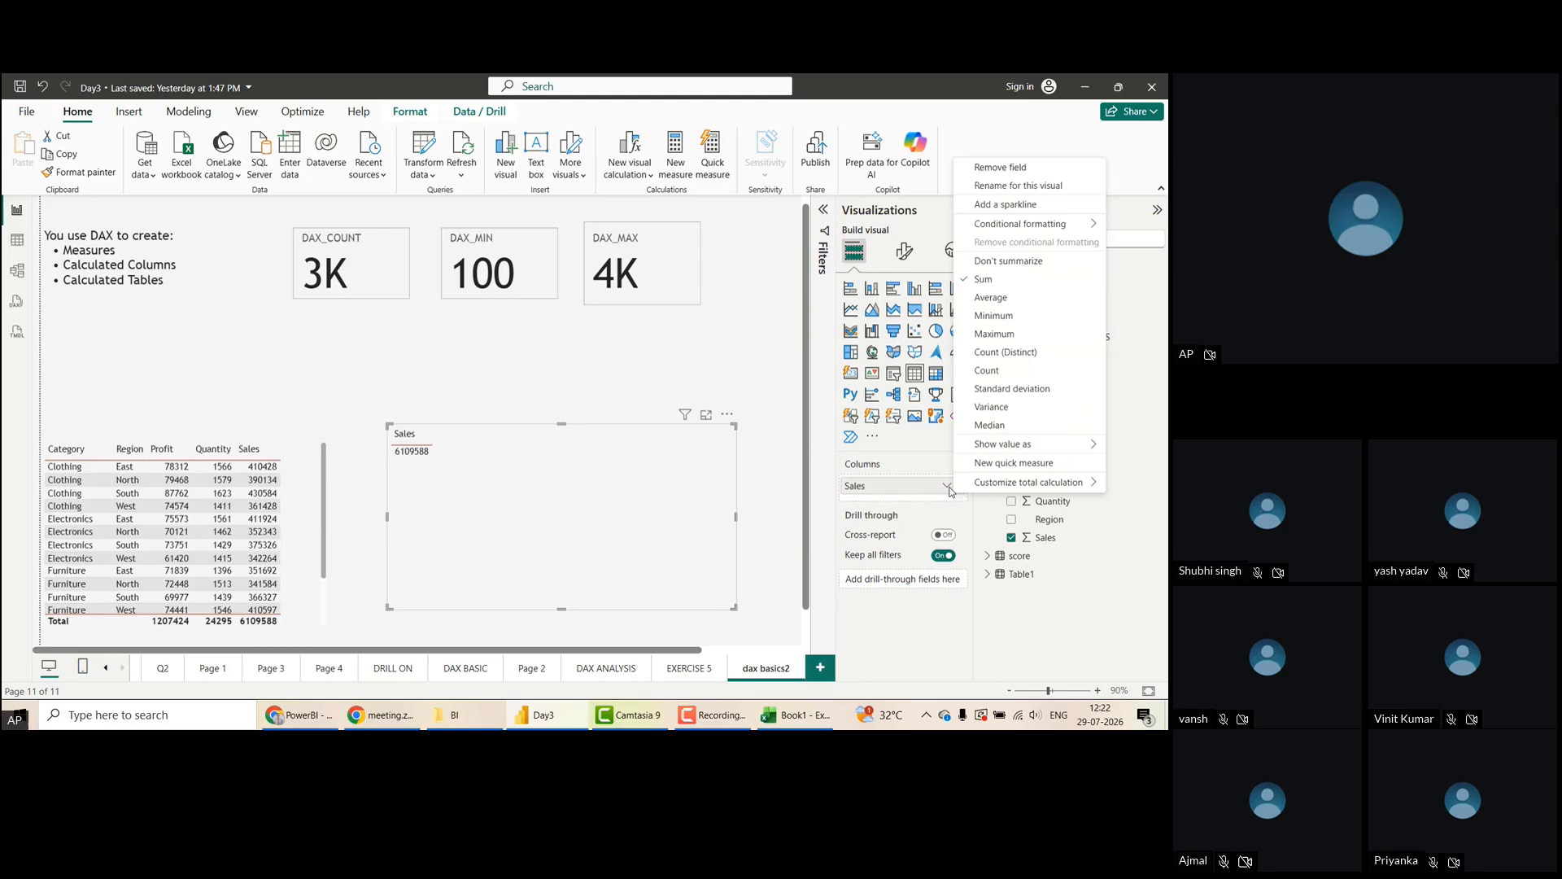
click(1013, 262)
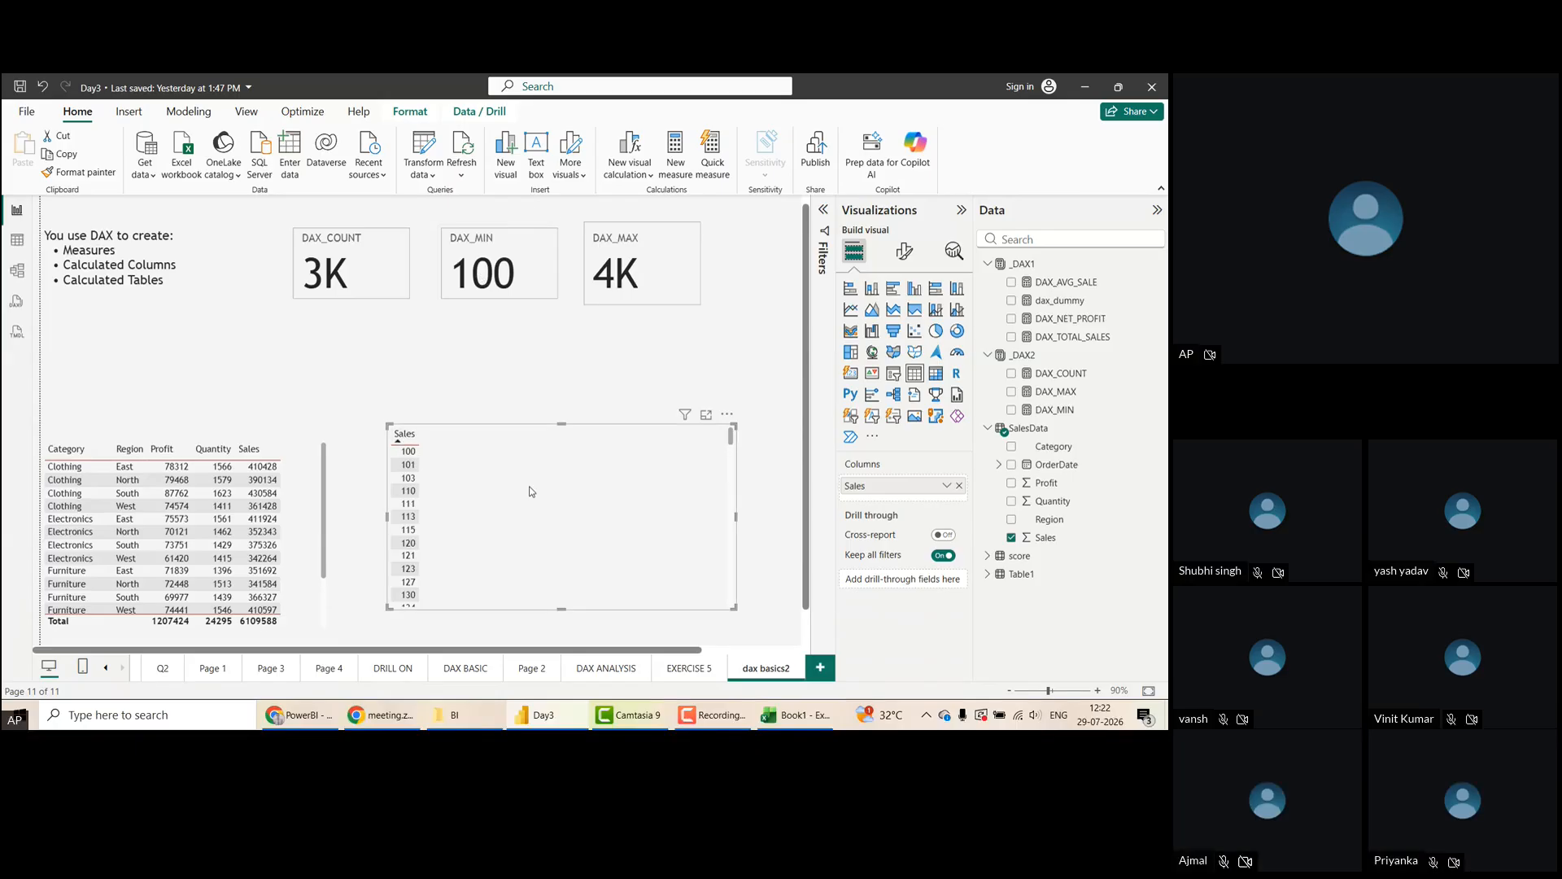
click(397, 440)
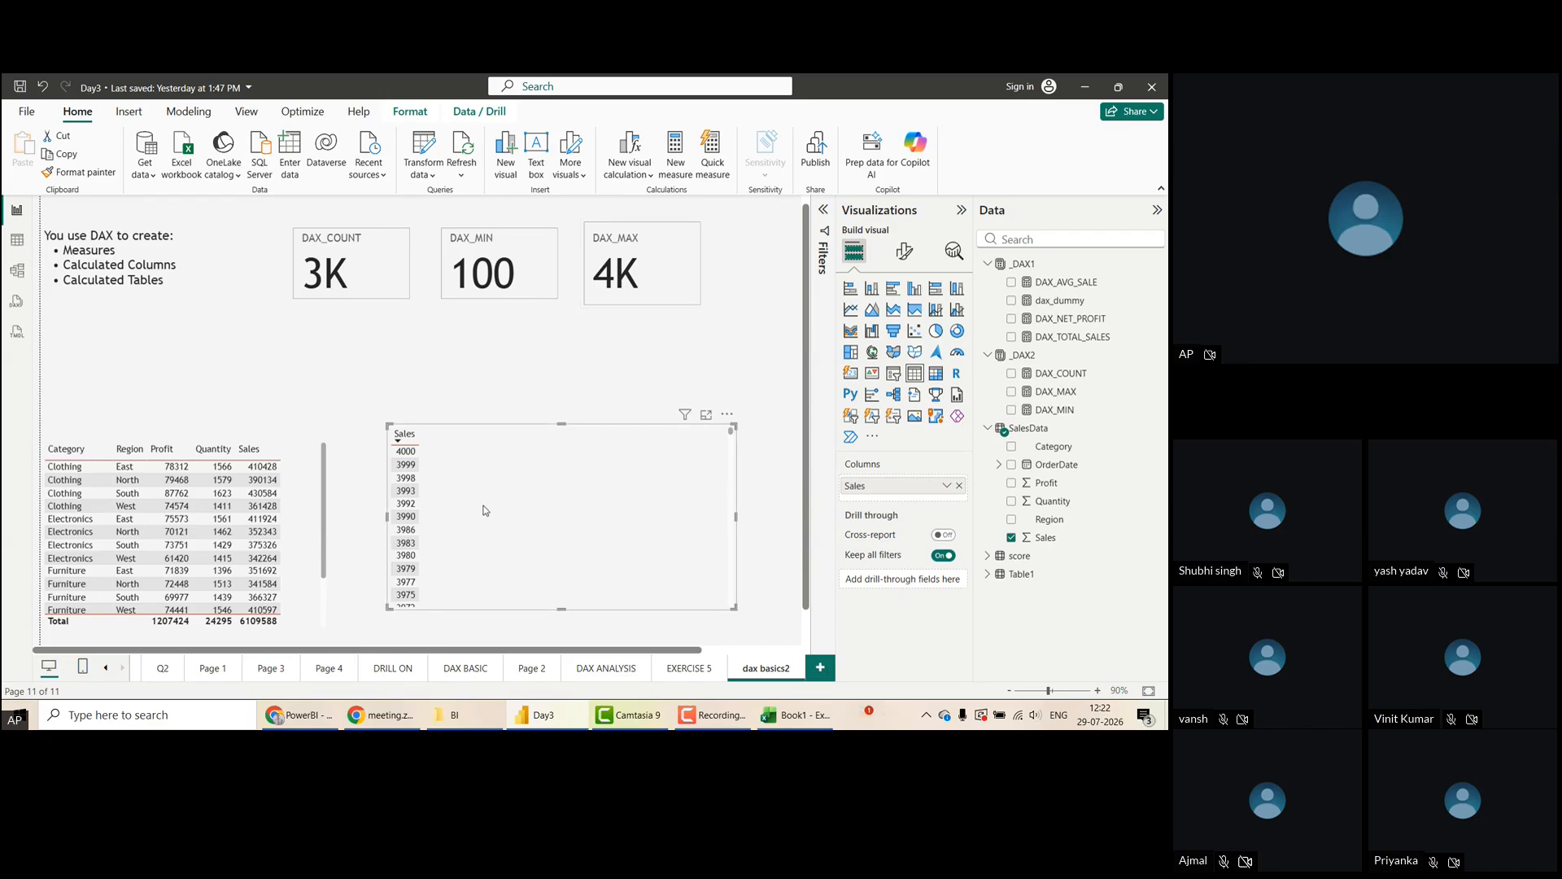
scroll(641, 510, up, 1)
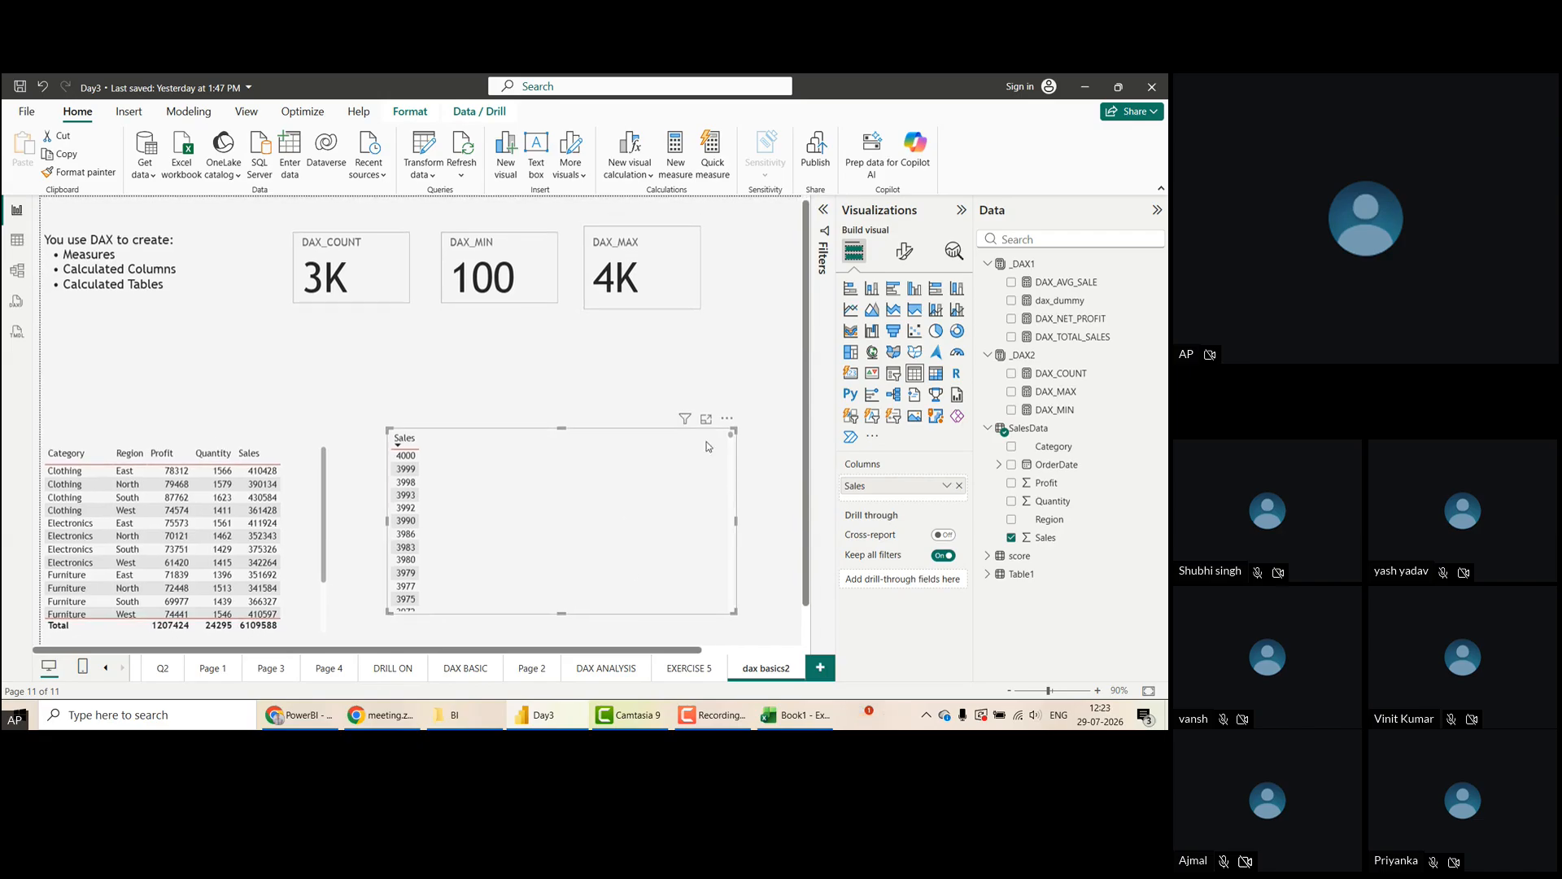
click(397, 444)
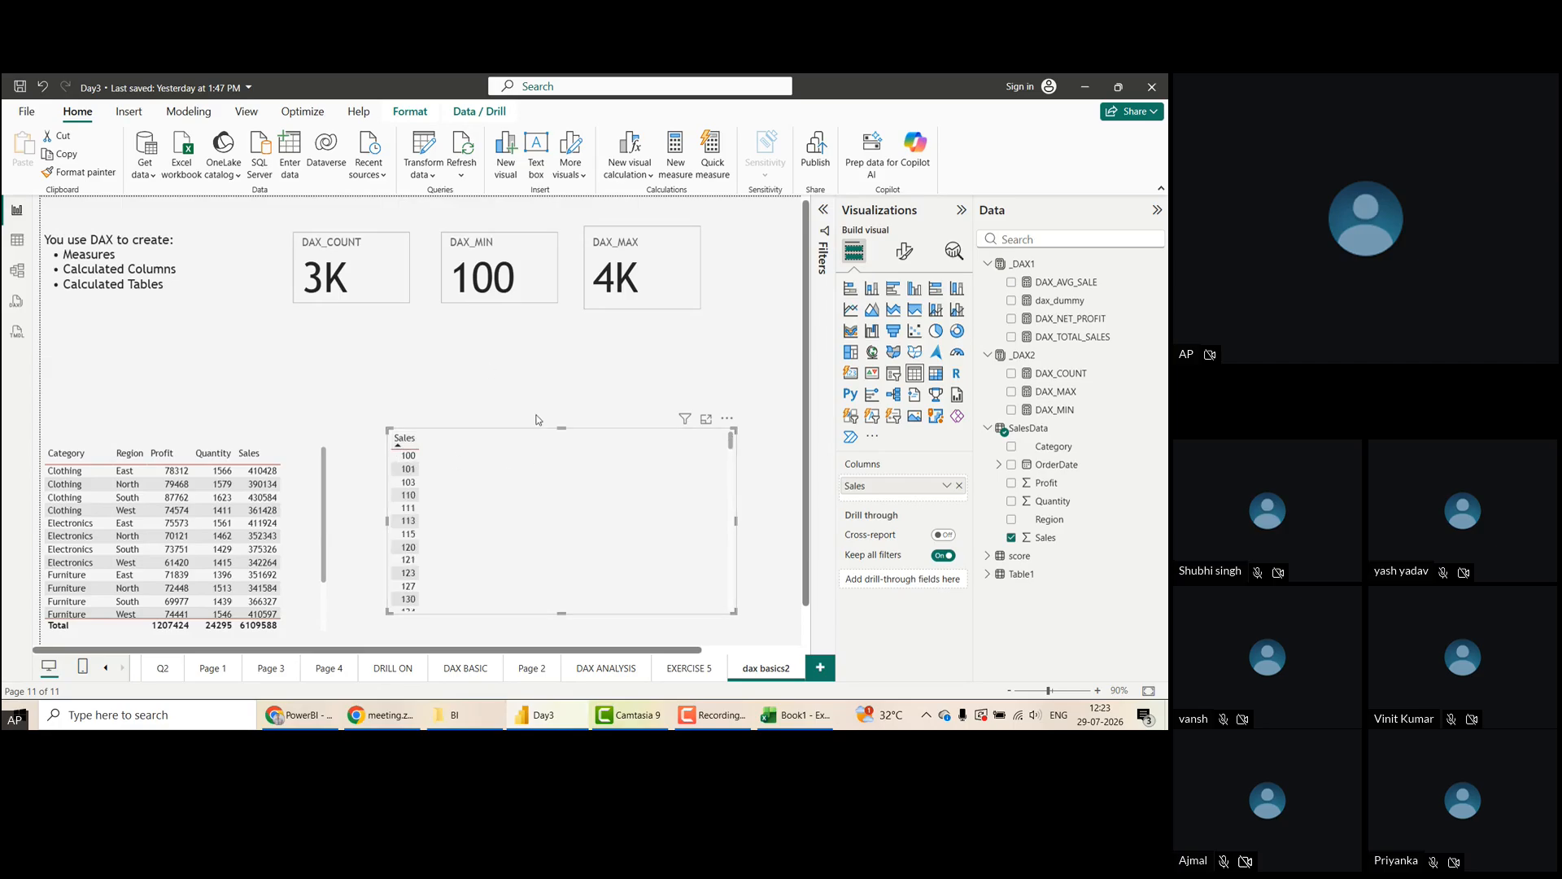
Make the table visual shorter and narrow it to fit the Sales column
drag(561, 427, 587, 495)
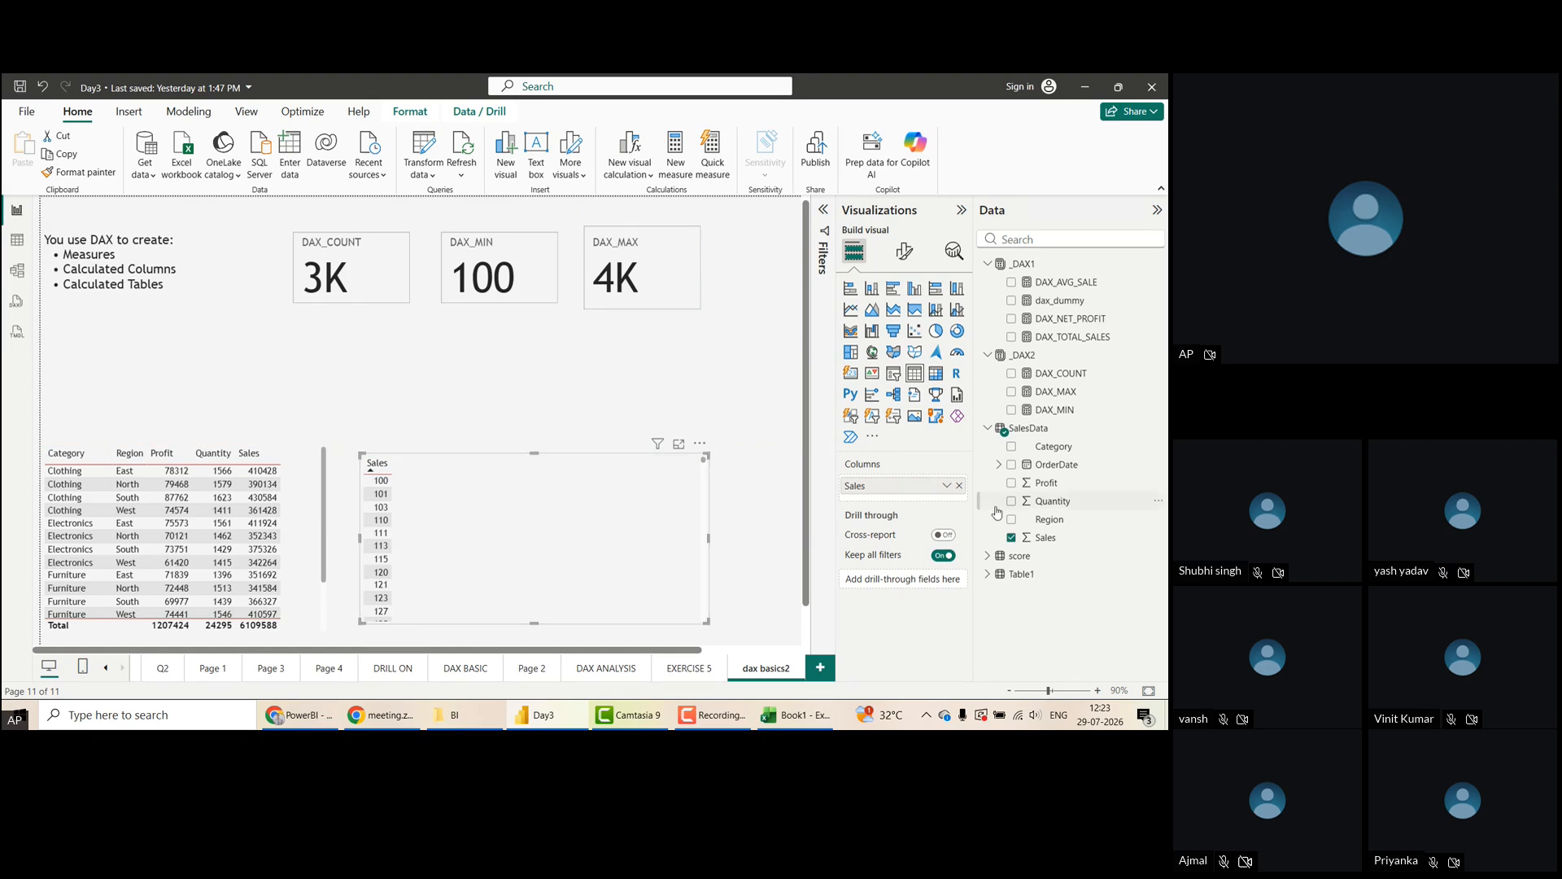
click(947, 486)
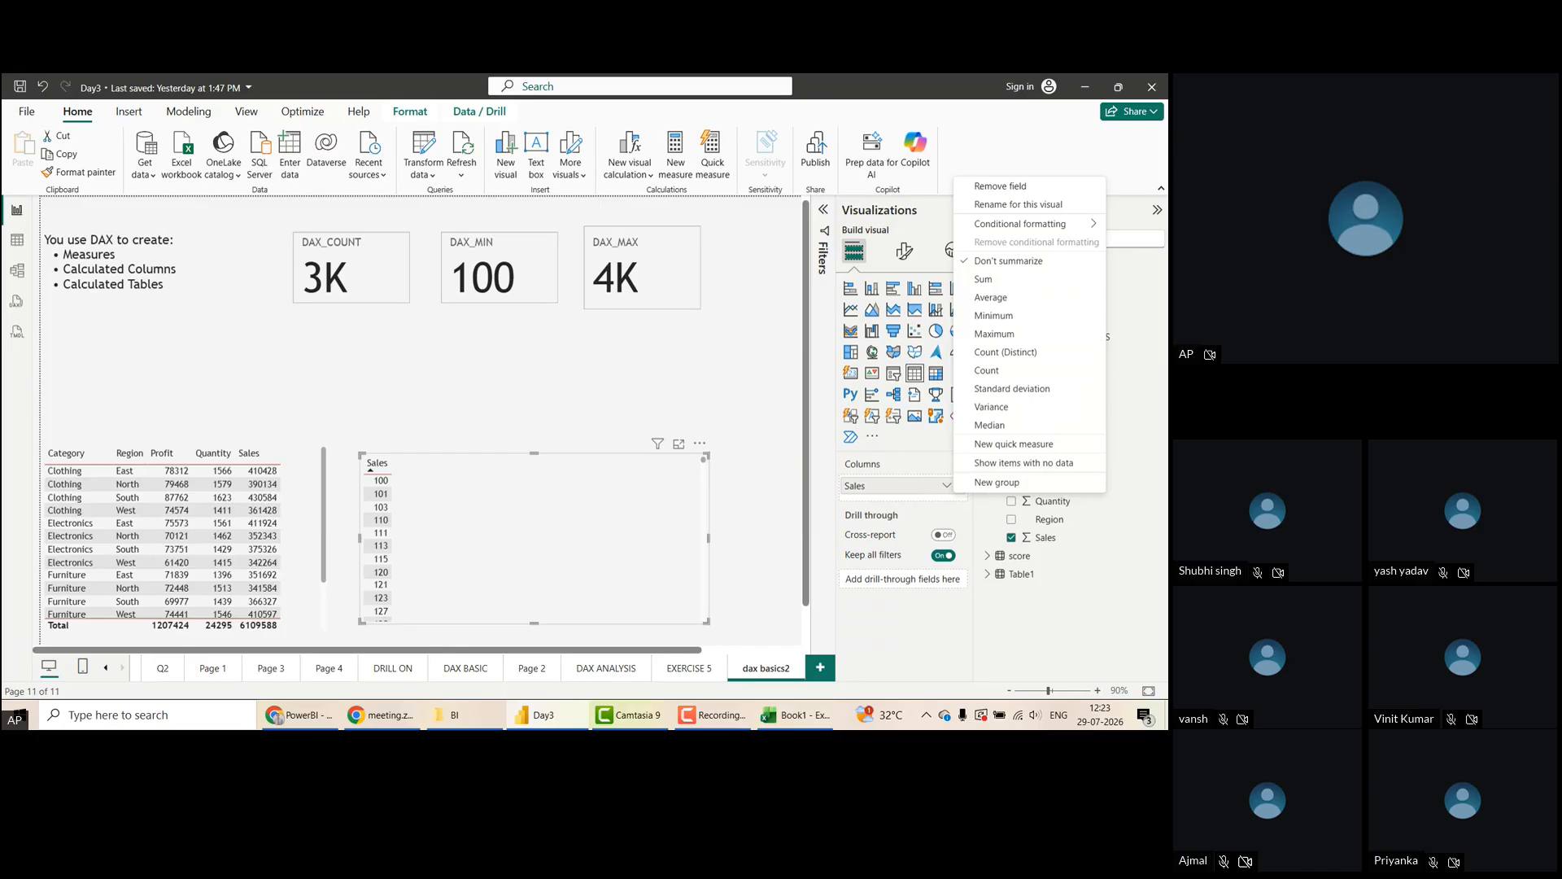
click(663, 560)
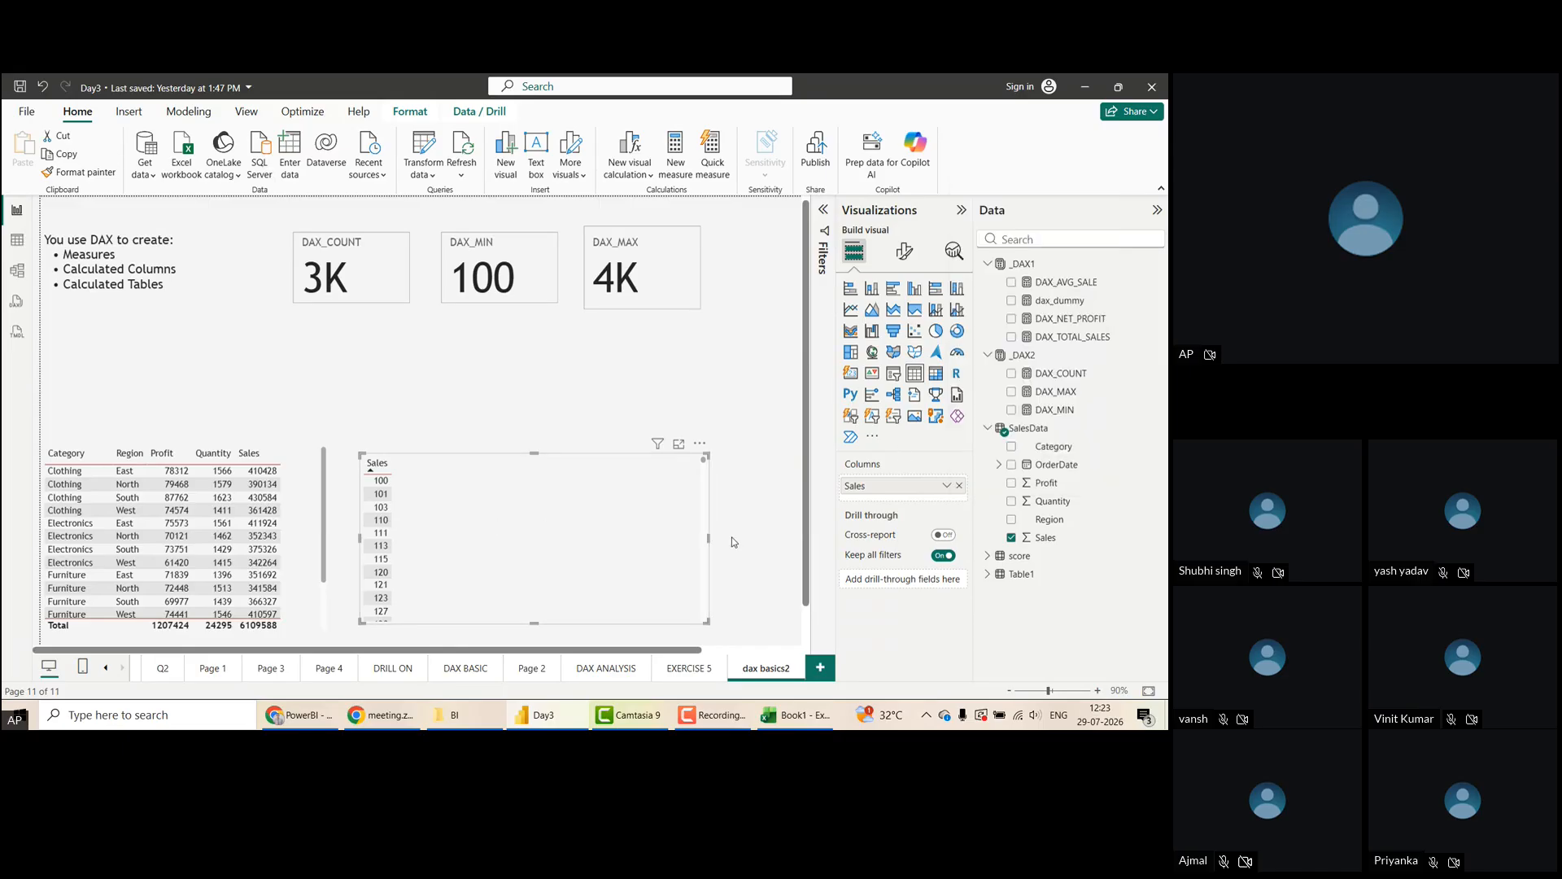
drag(709, 539, 416, 539)
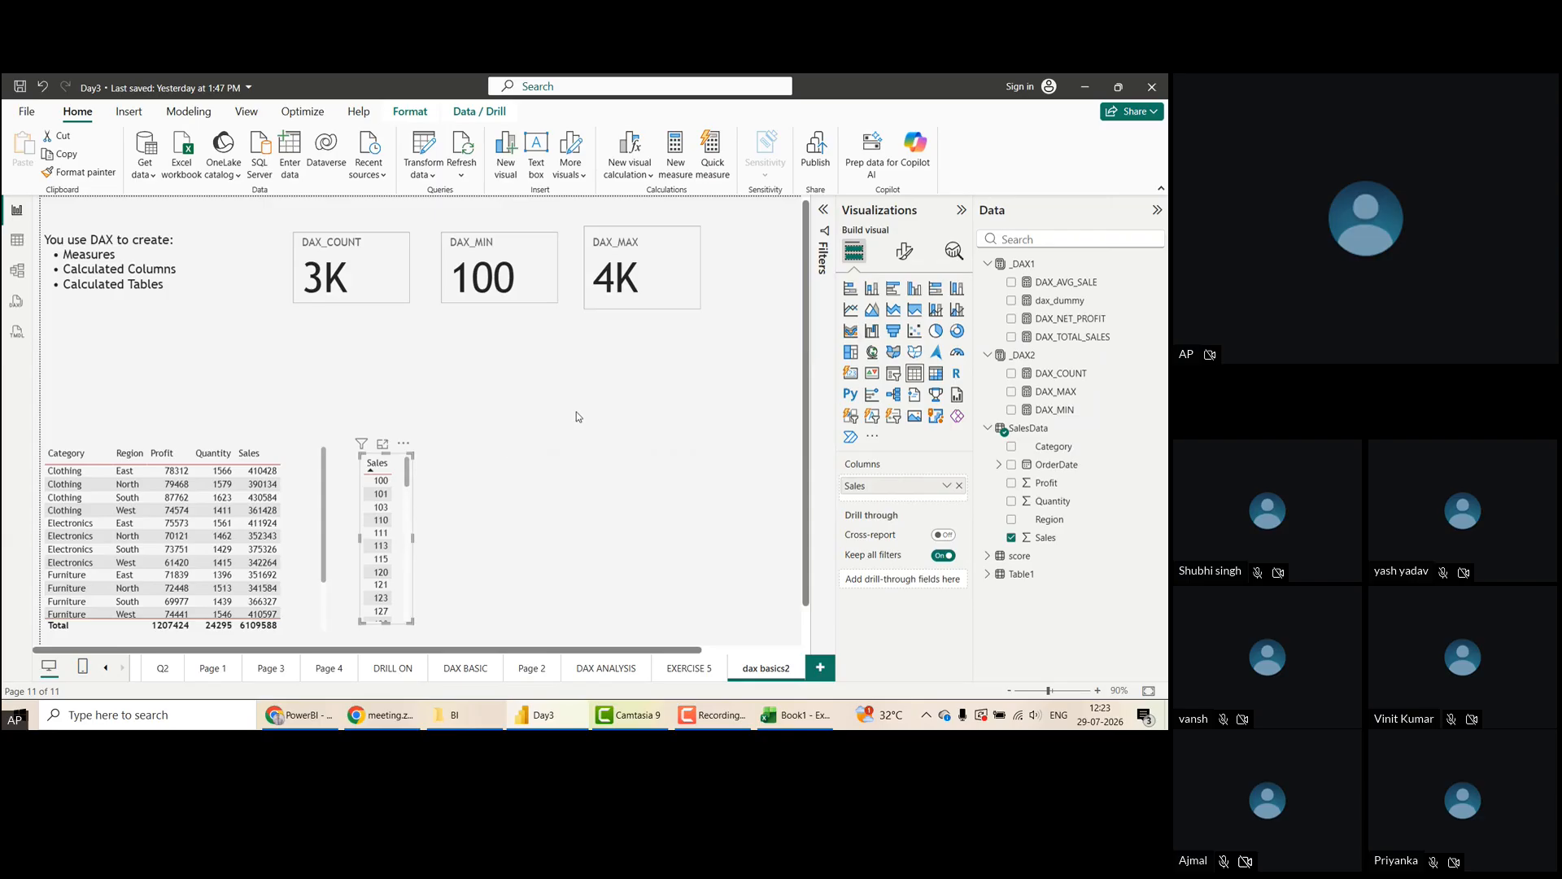
click(542, 427)
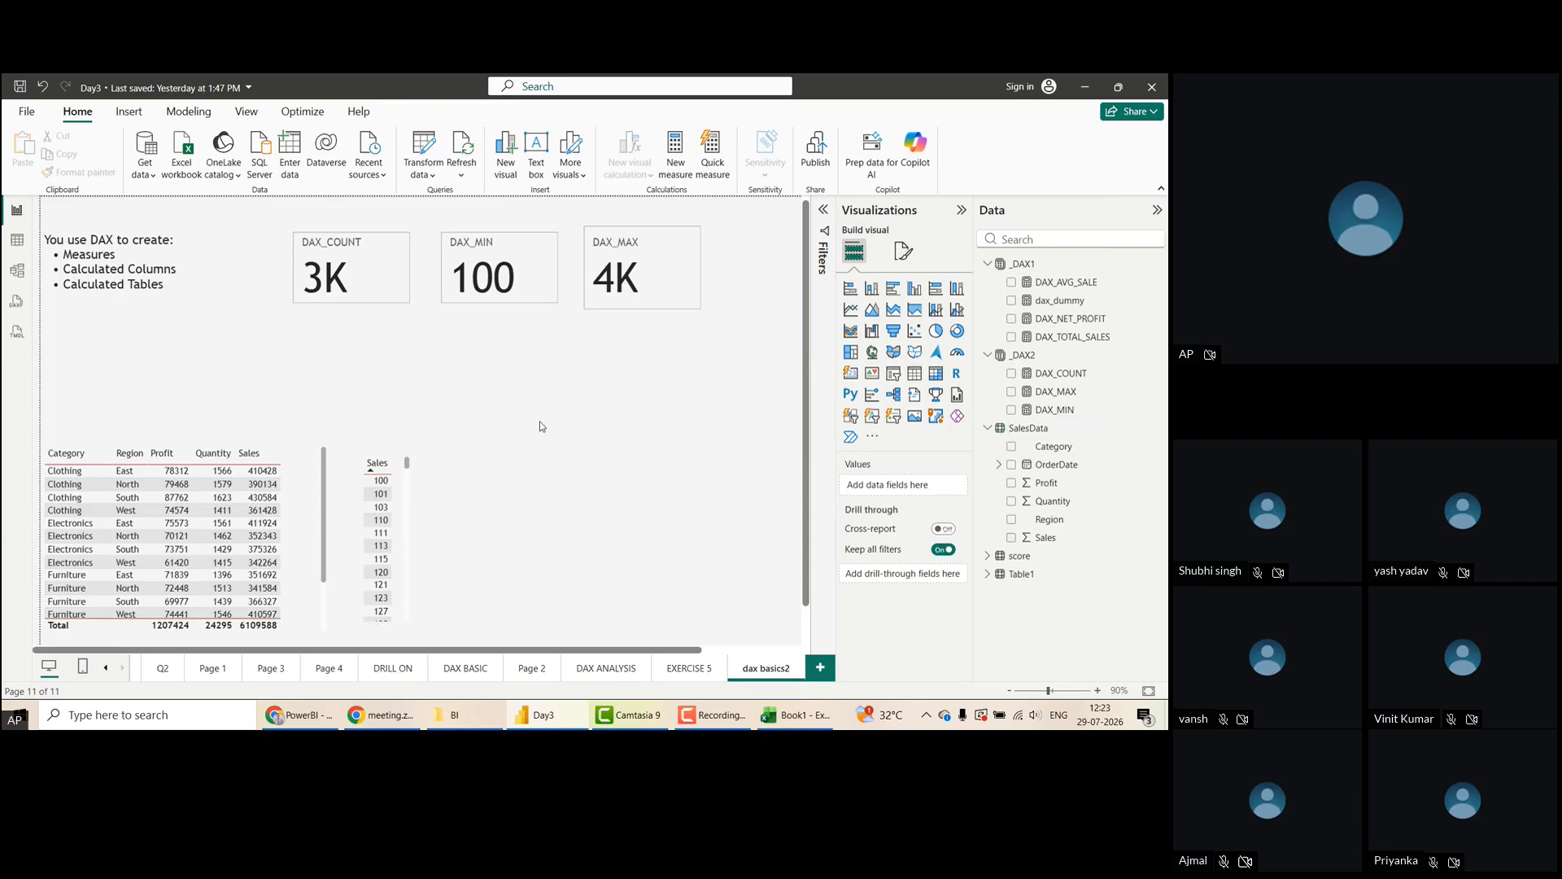
Look over ChatGPT's DISTINCTCOUNT, MIN and MAX formulas, then bring Excel's Book1 forward
click(292, 722)
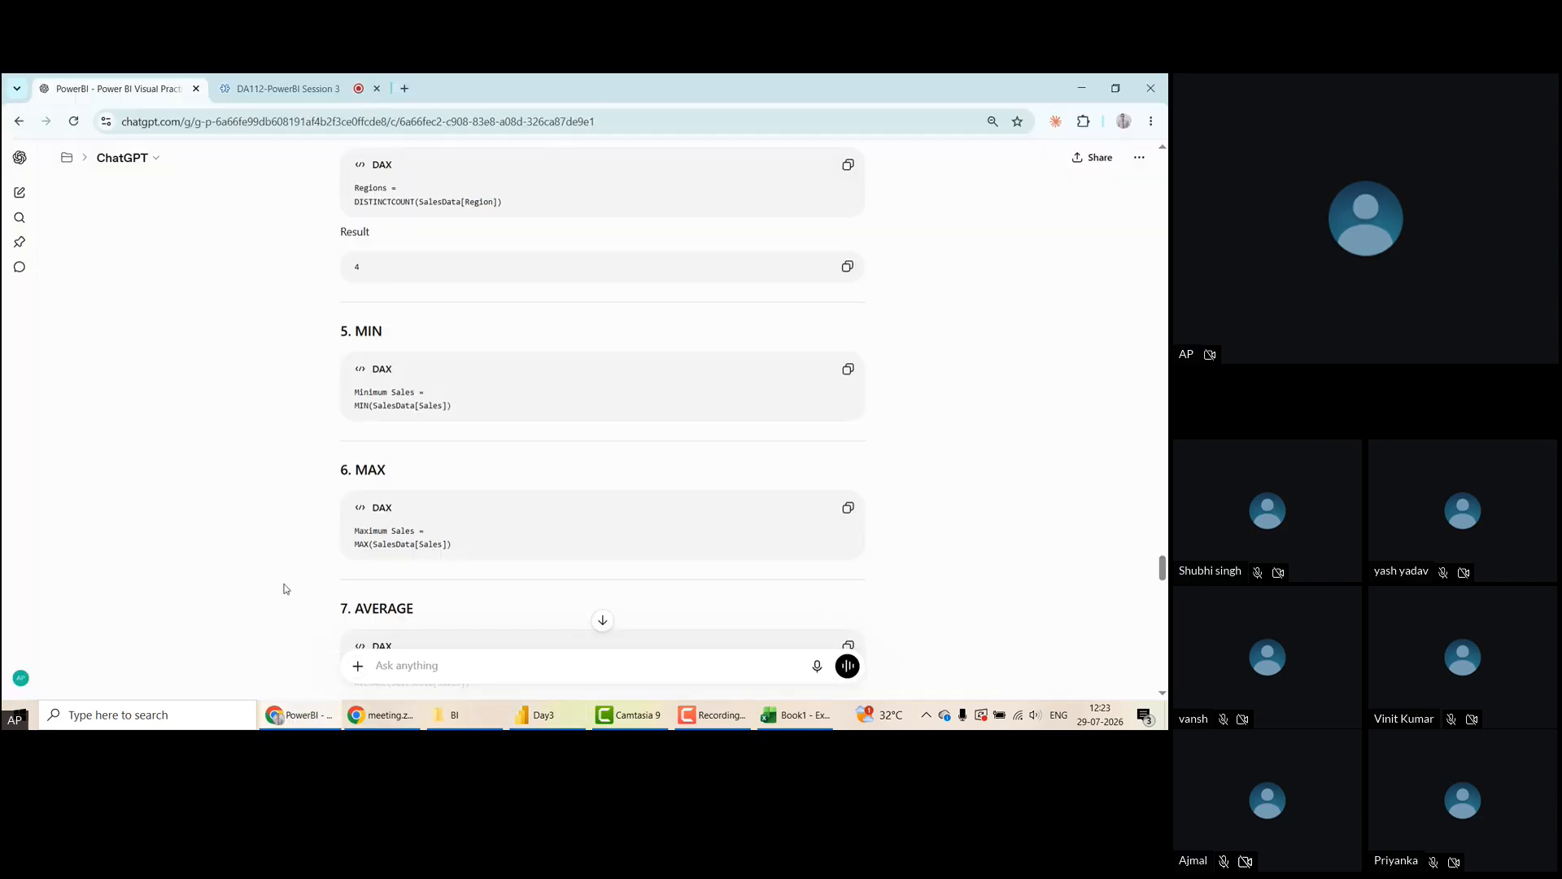
scroll(285, 589, down, 1)
scroll(285, 588, up, 2)
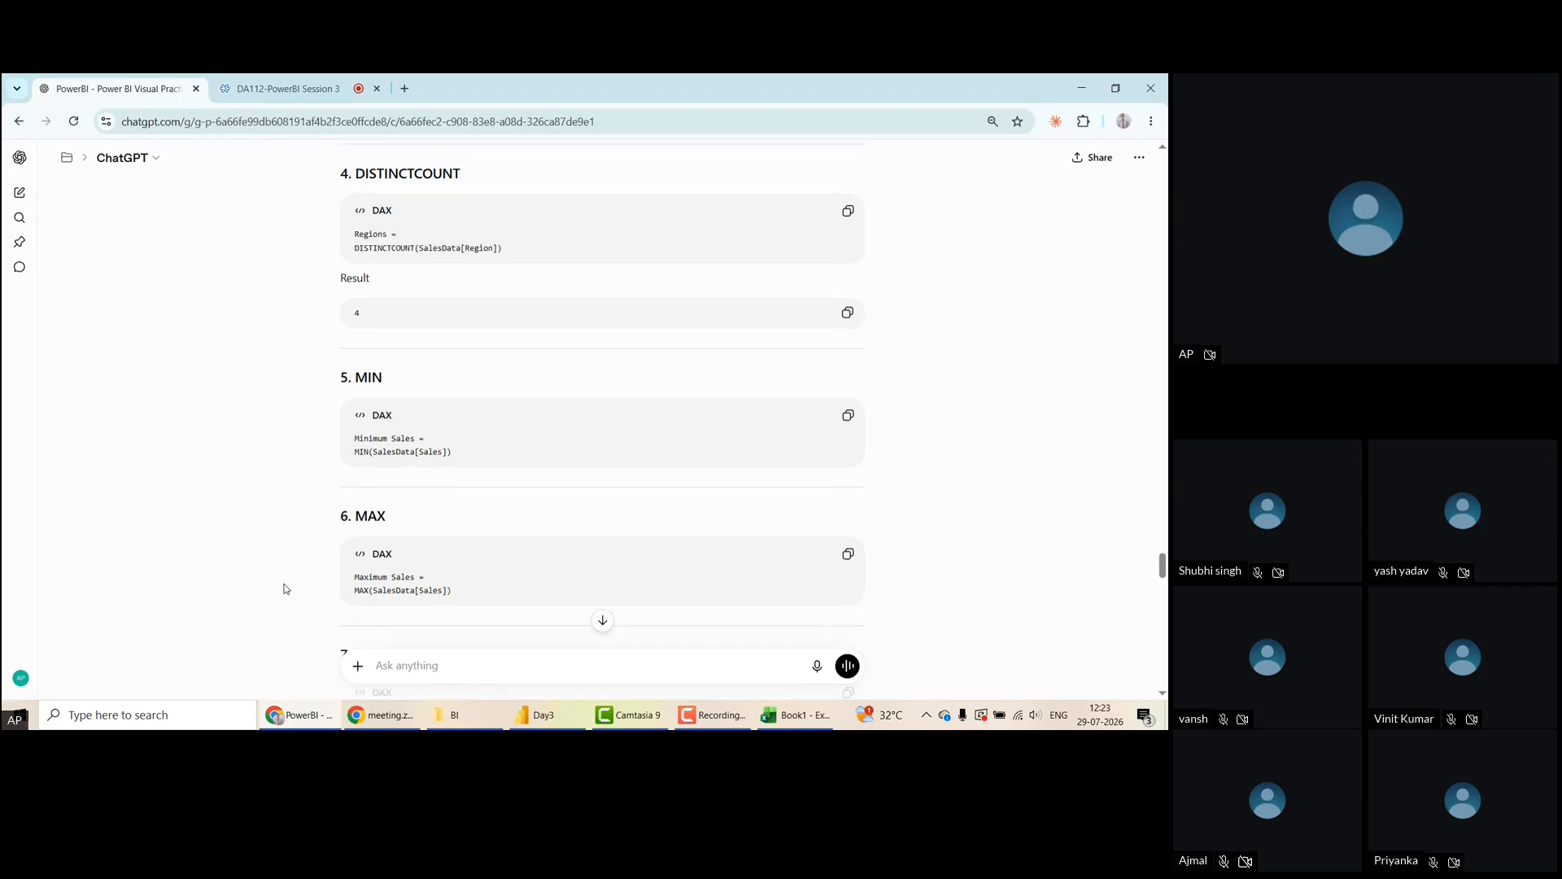
scroll(284, 589, up, 1)
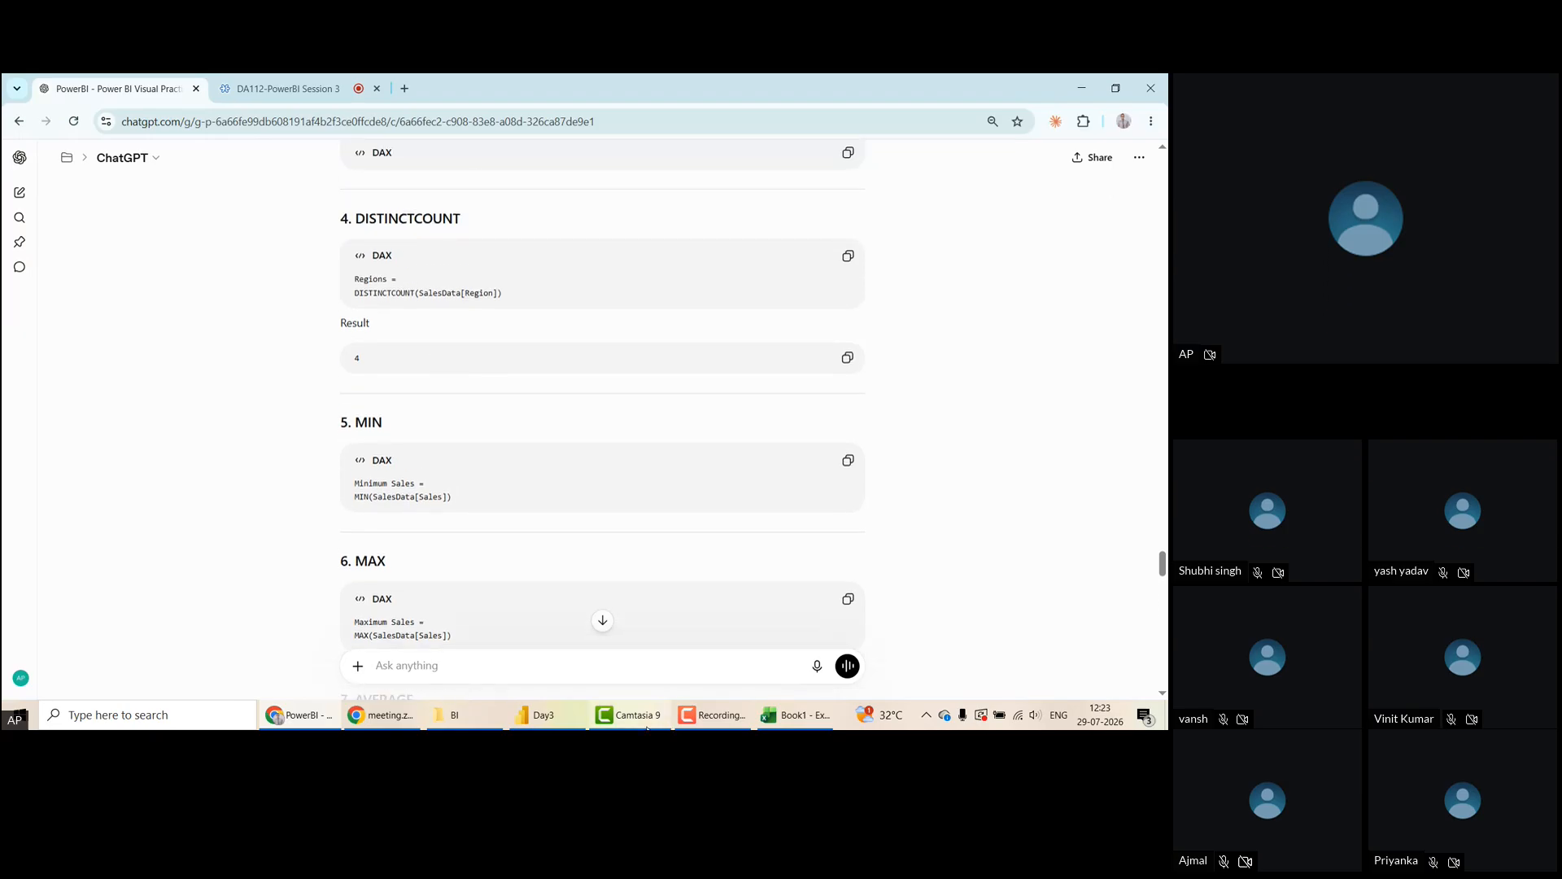
click(816, 725)
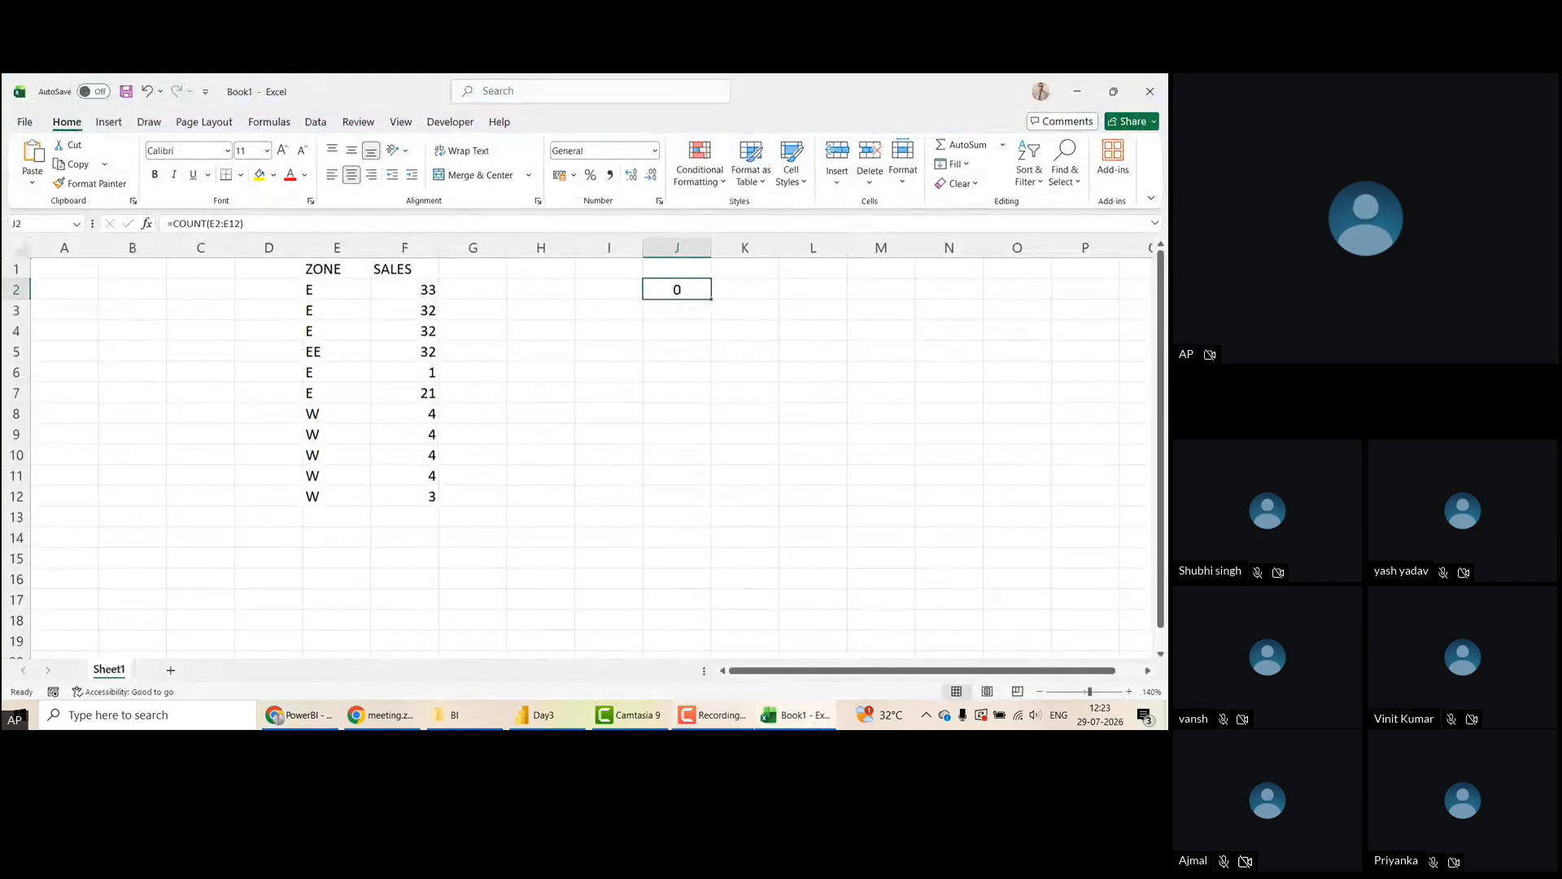
Start a =UNIQUE( formula in K13, cancel it, and switch back to ChatGPT
click(720, 456)
click(735, 519)
text(=UNI)
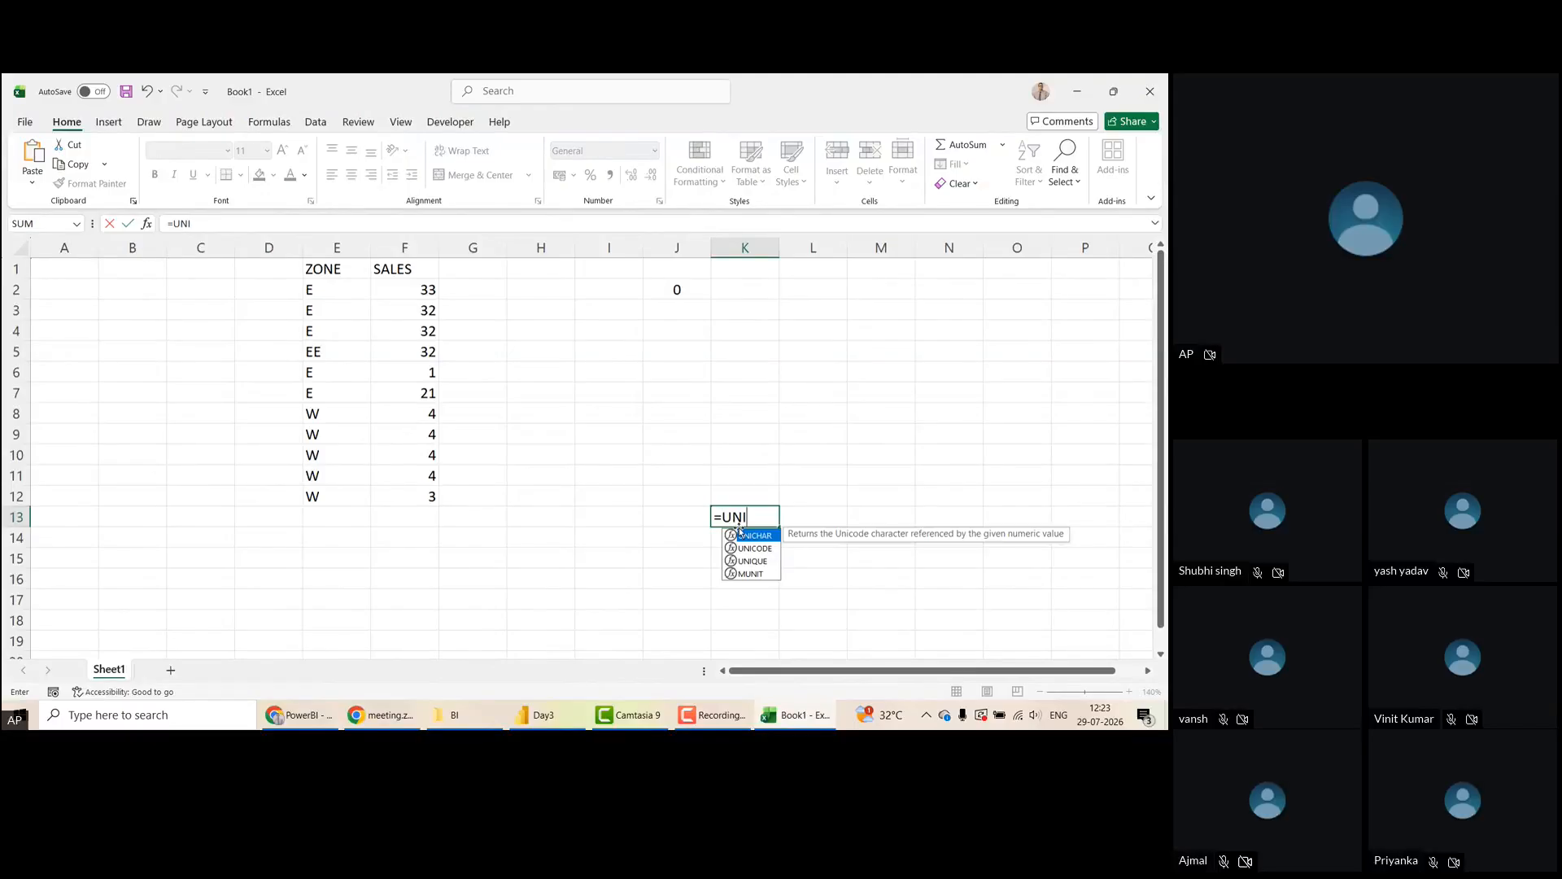
key(Down)
key(Down)
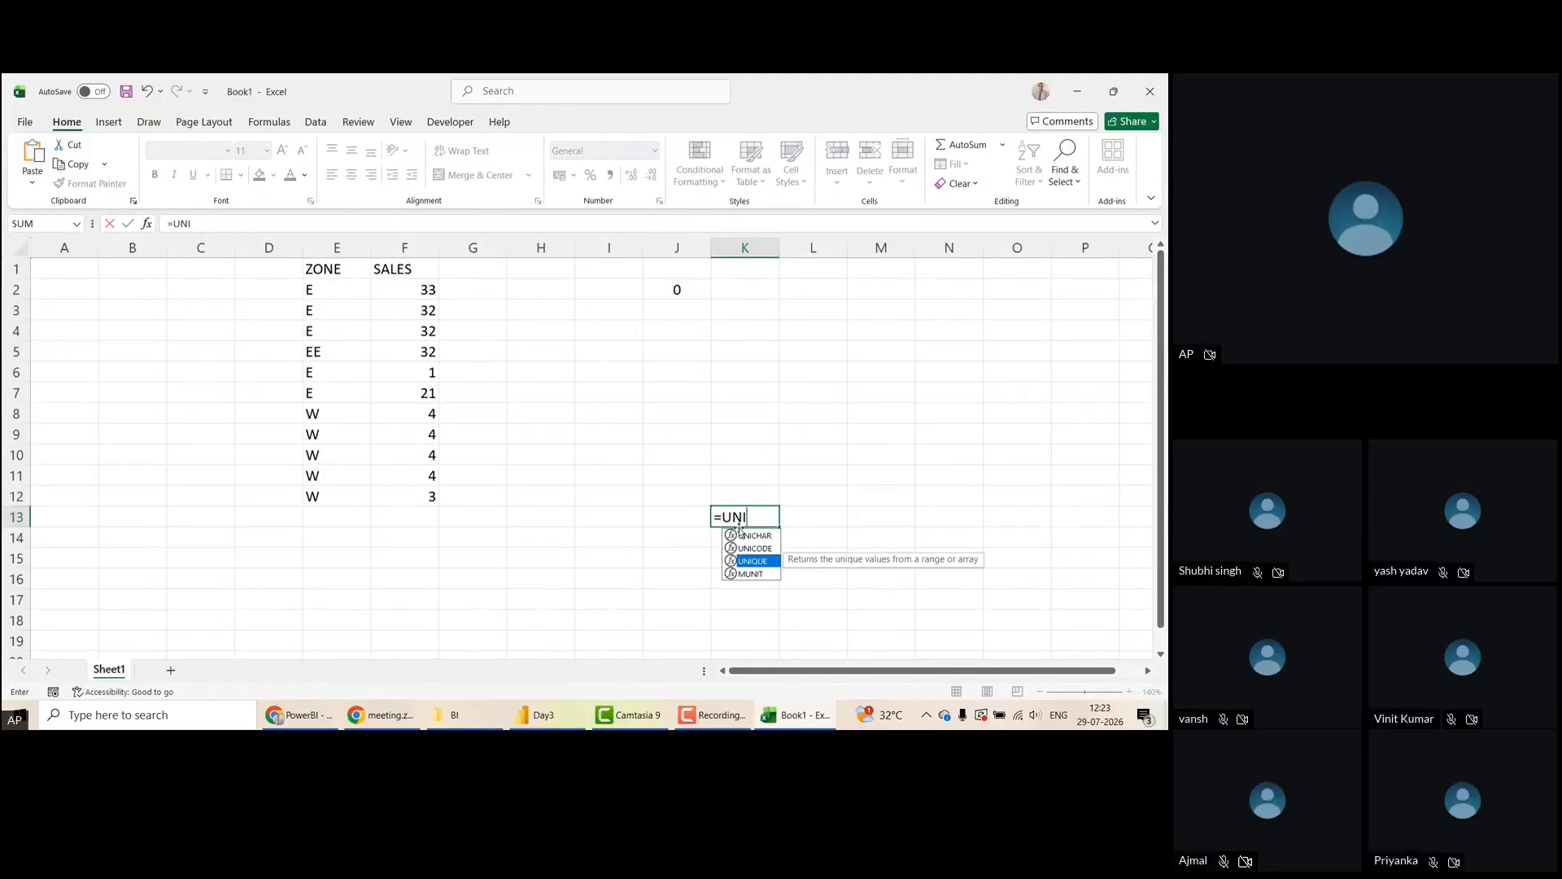
key(Tab)
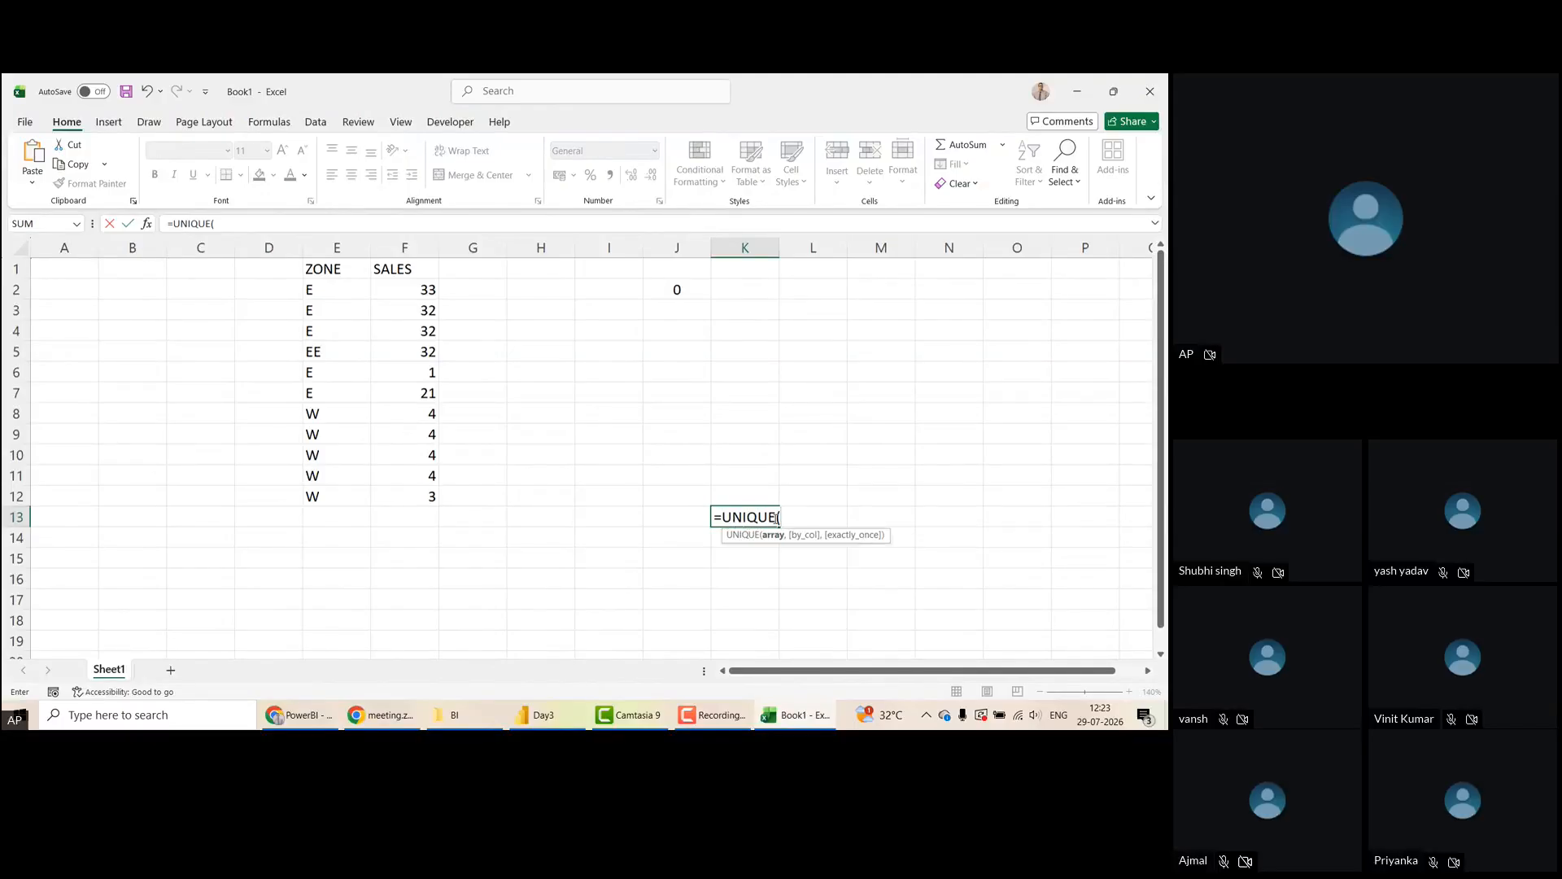
key(Escape)
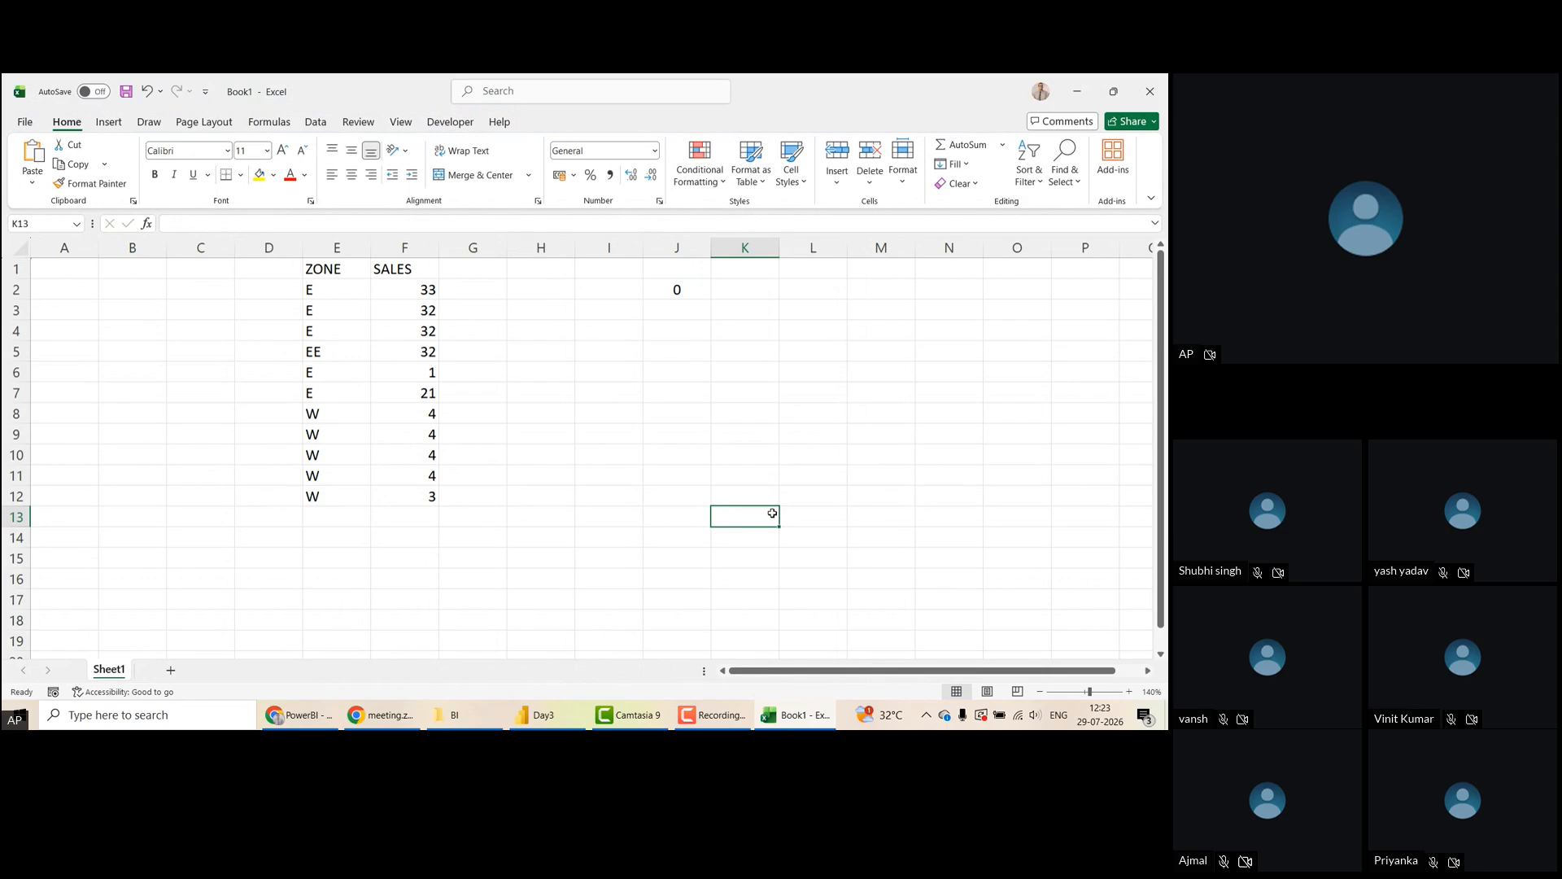
click(299, 716)
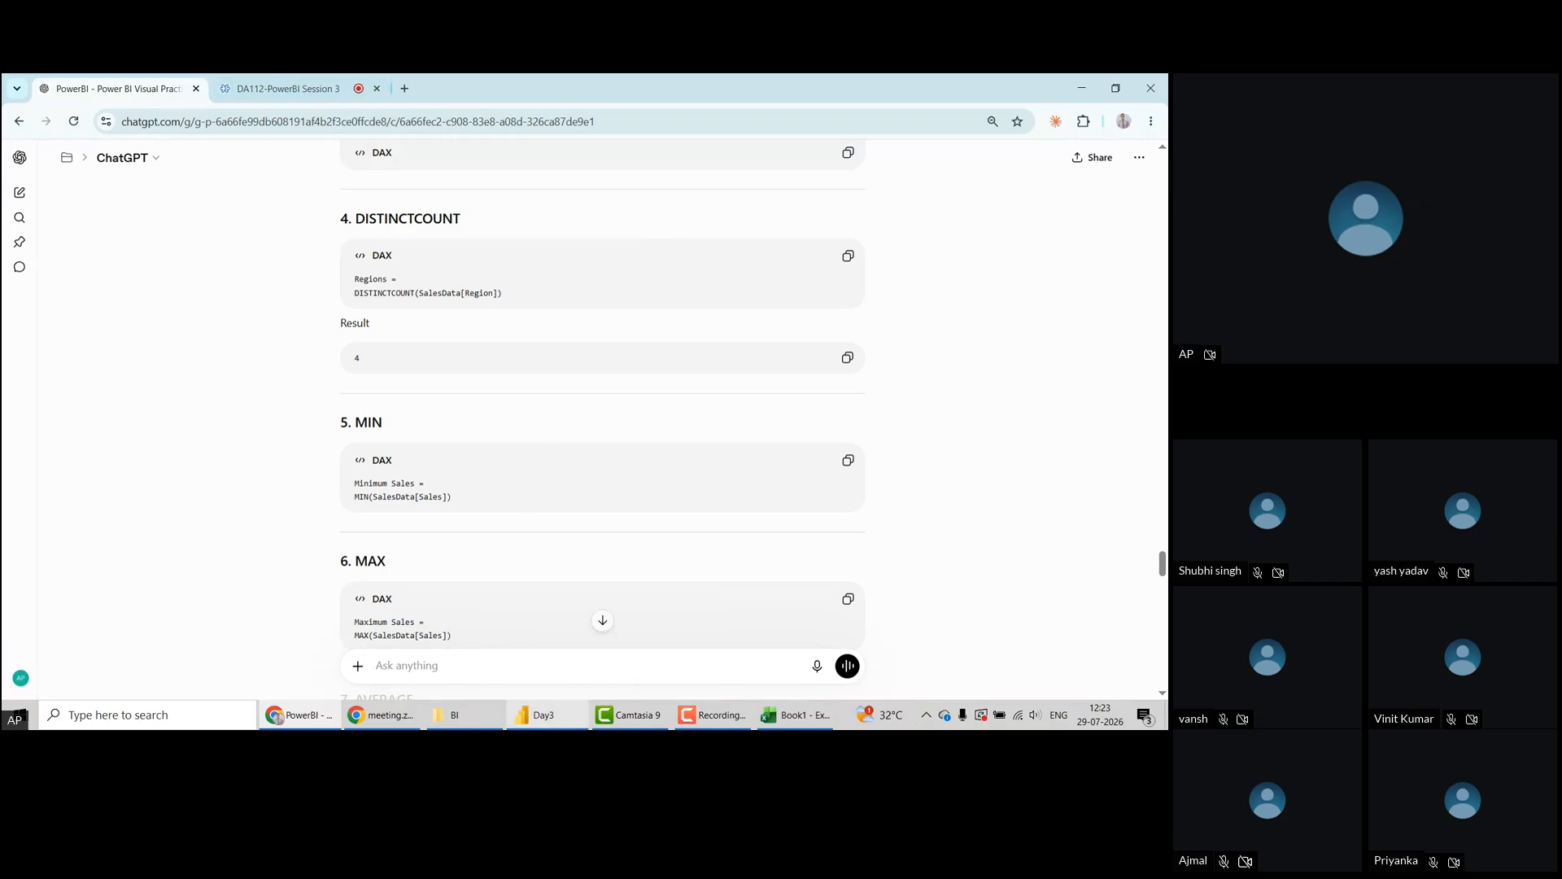
Switch to the Power BI Day3 report showing the DAX_COUNT, DAX_MIN and DAX_MAX cards
click(560, 715)
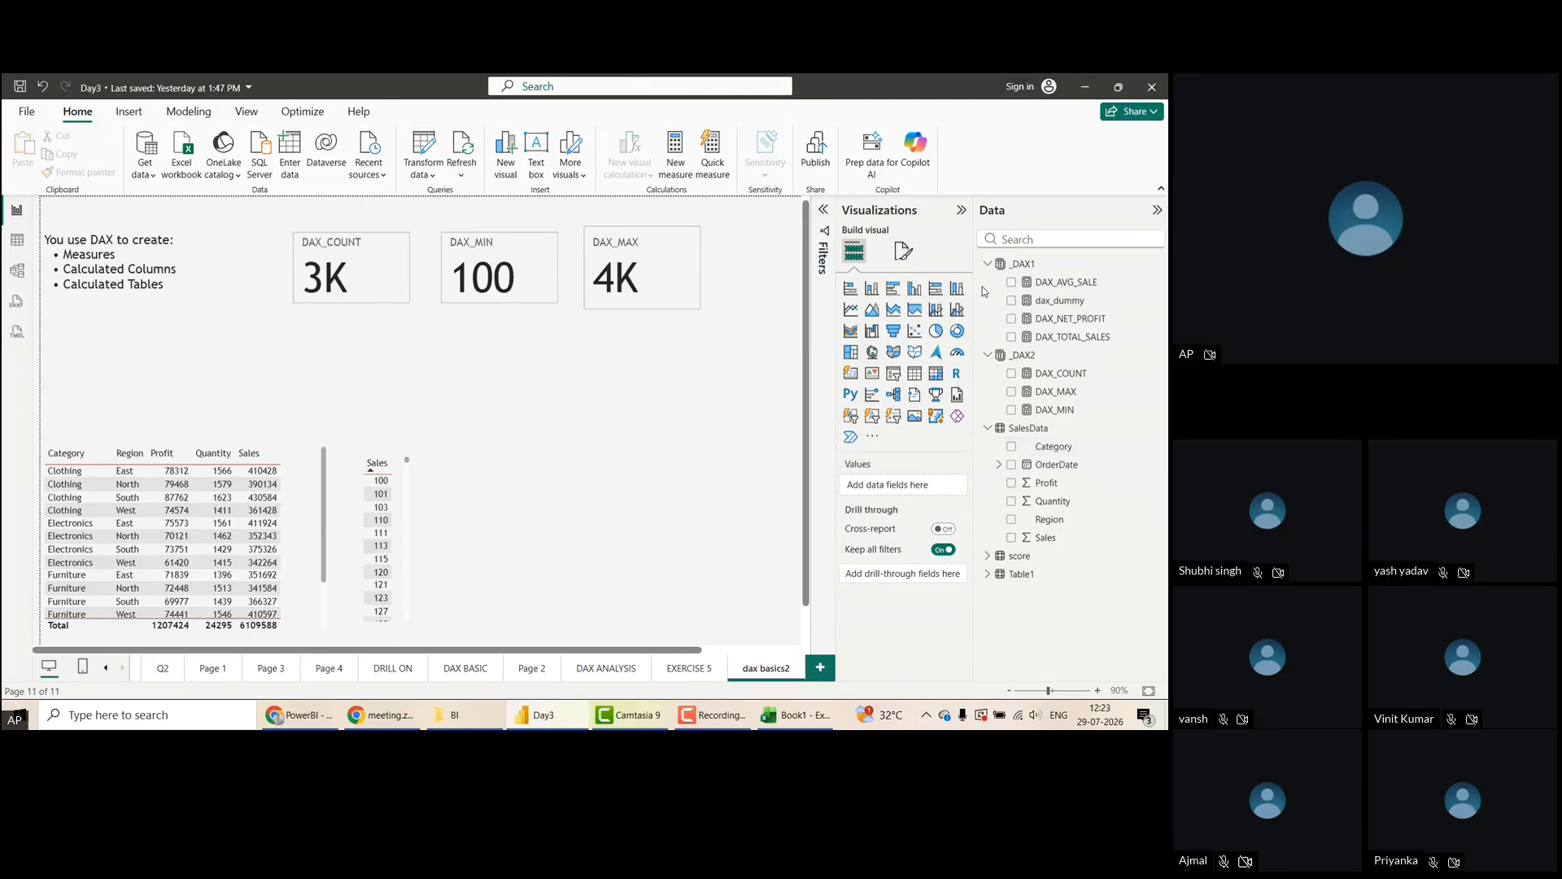
Start a new measure in the _DAX2 table using the DISTINCTCOUNT function
click(1027, 358)
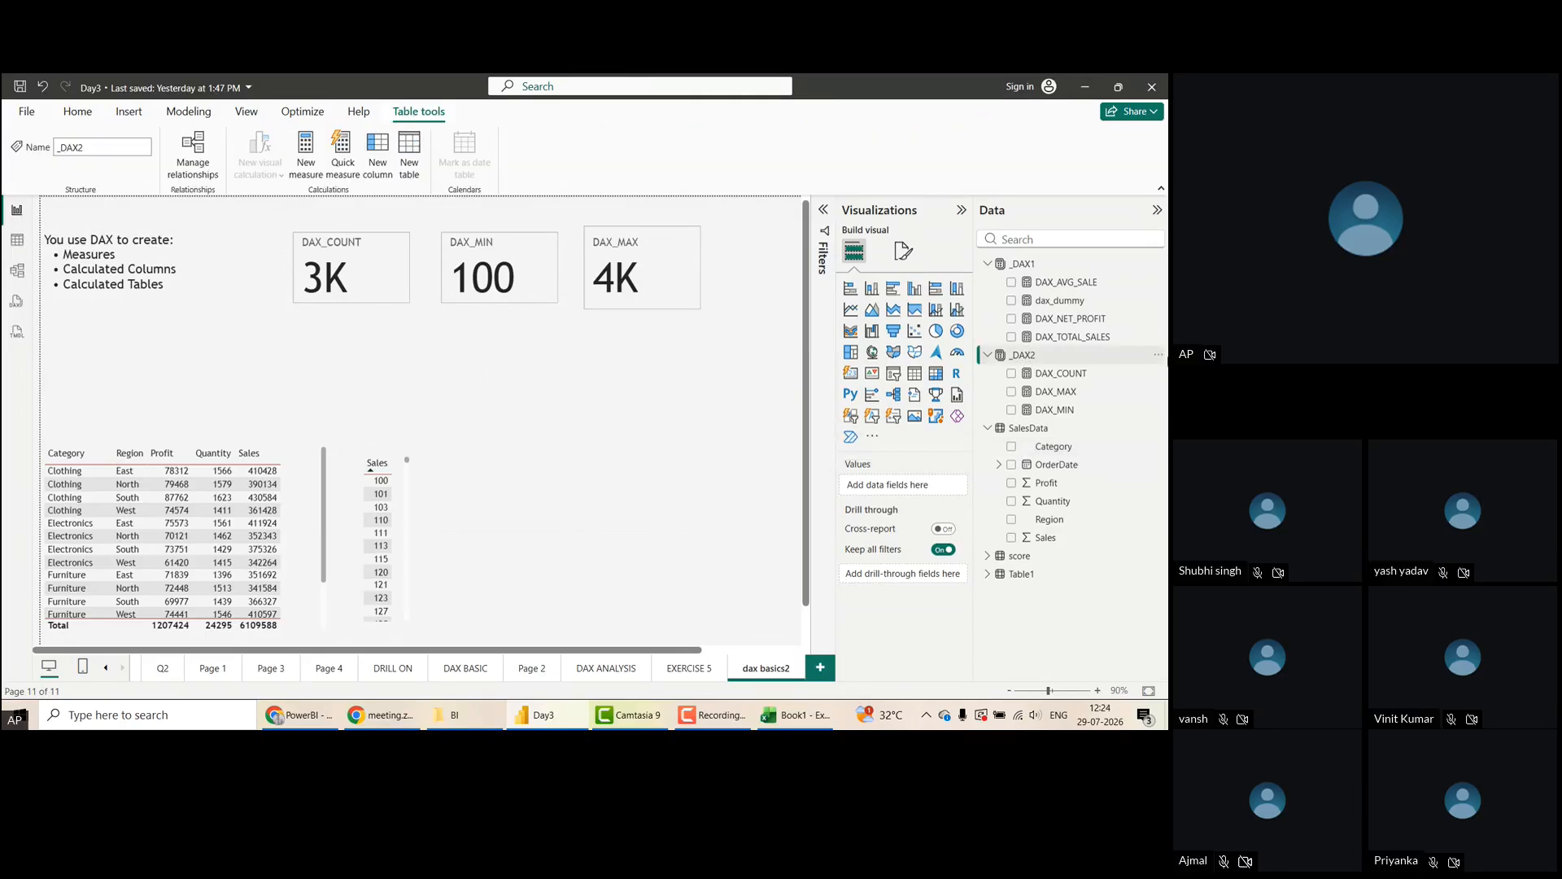
right_click(1030, 358)
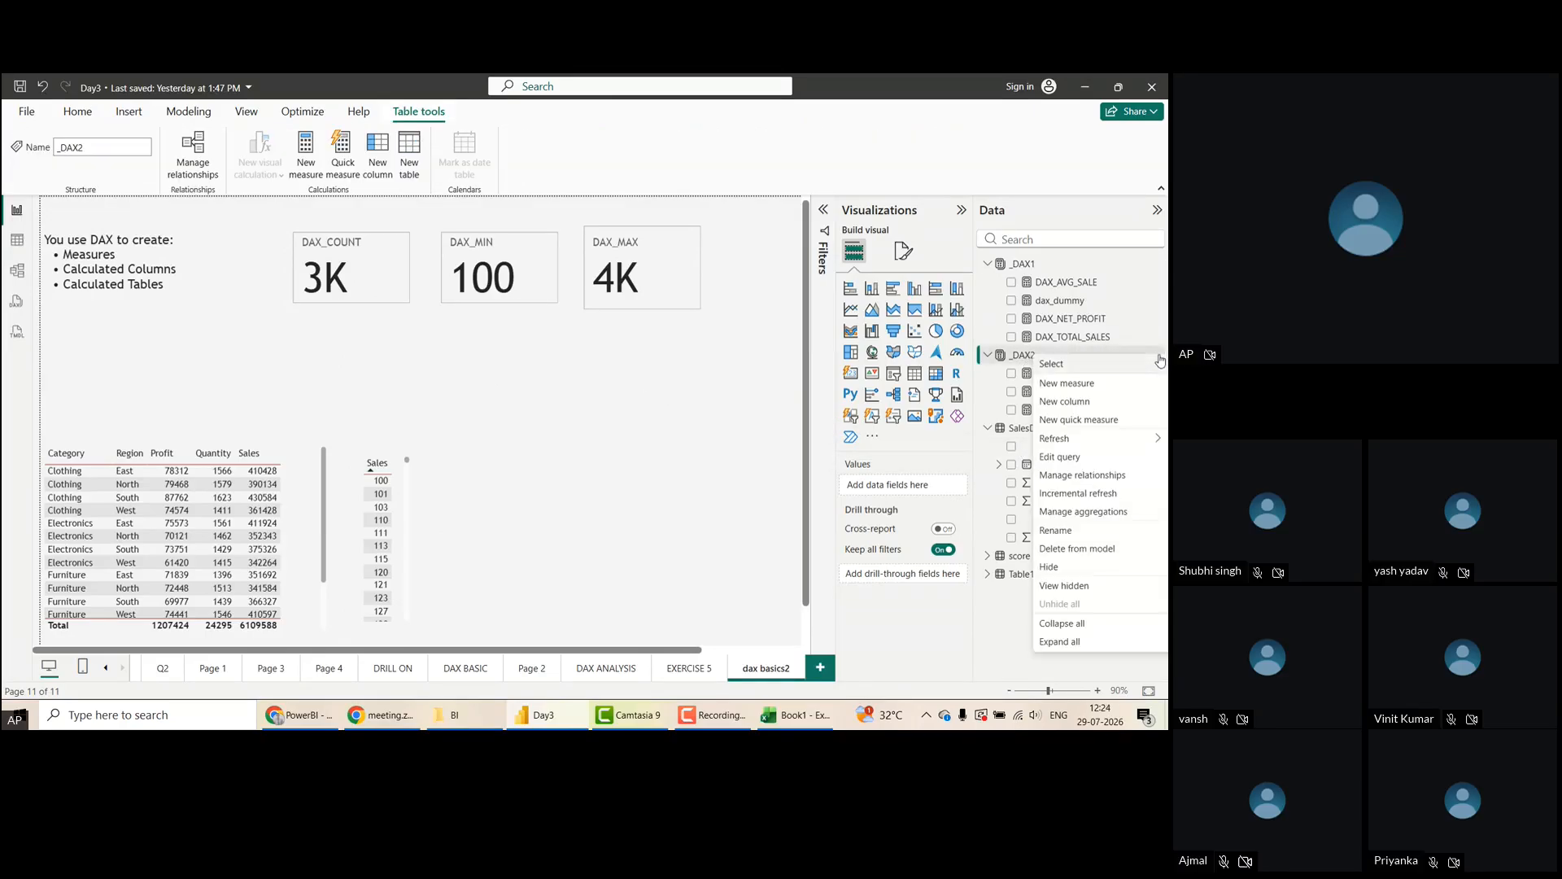
click(1070, 385)
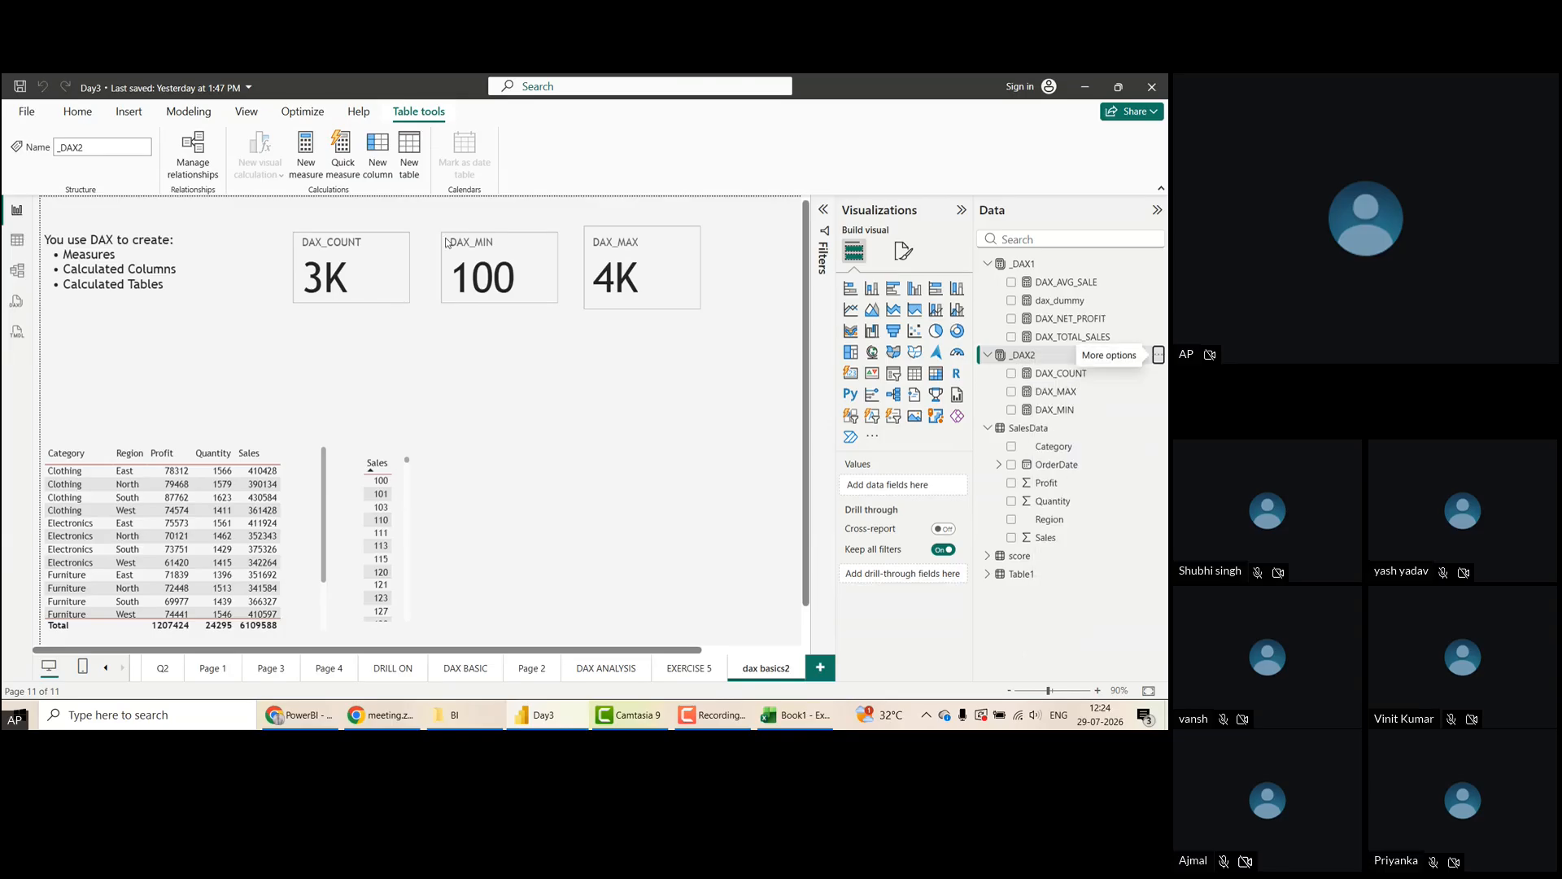
text(DIS)
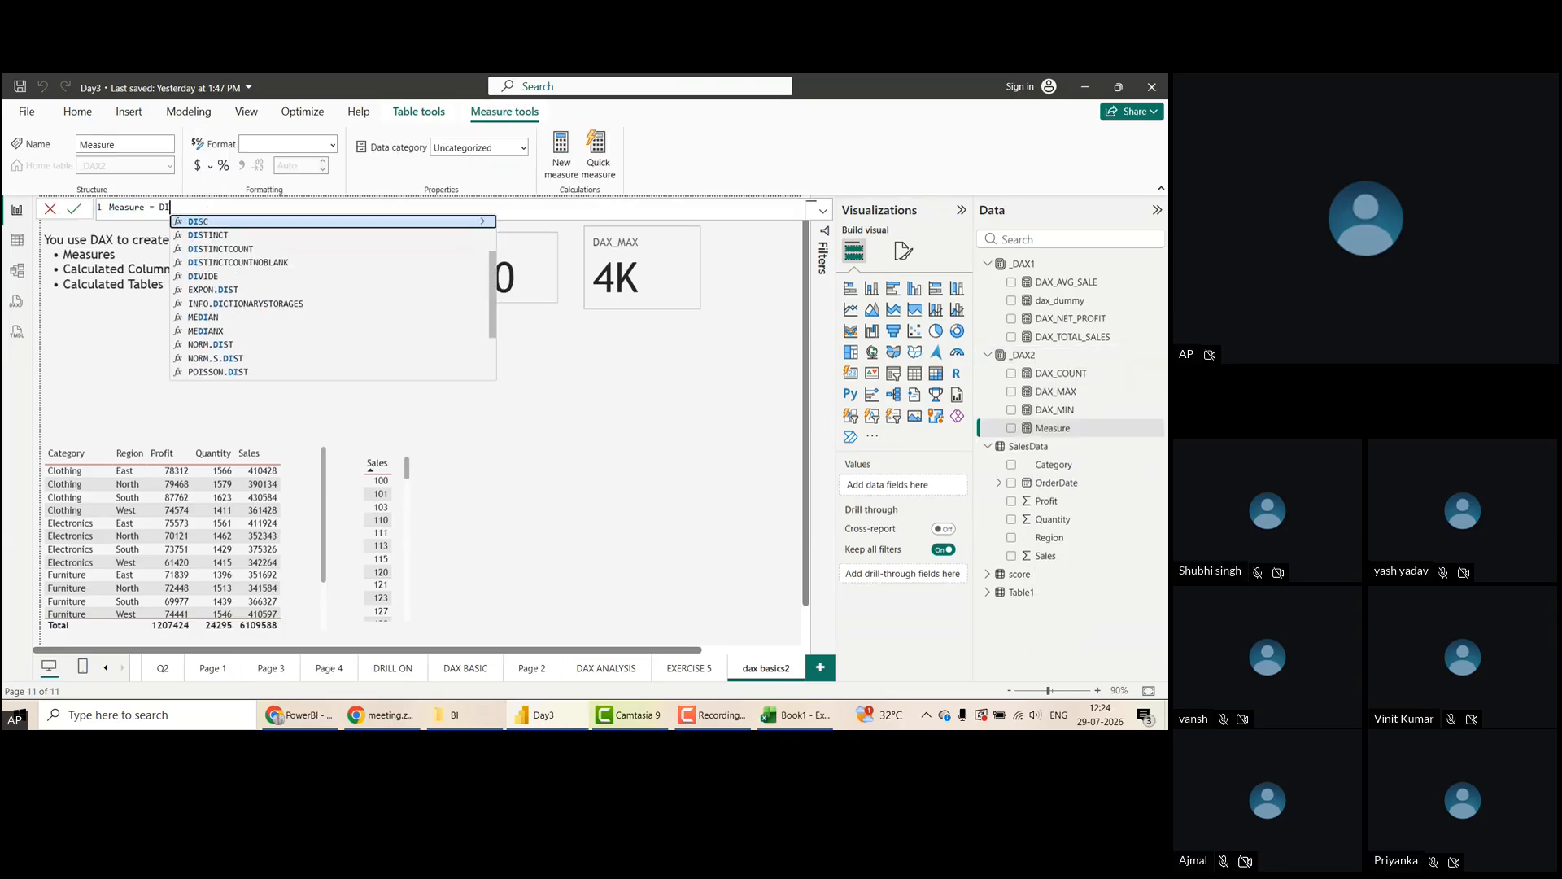
key(Down)
key(Down)
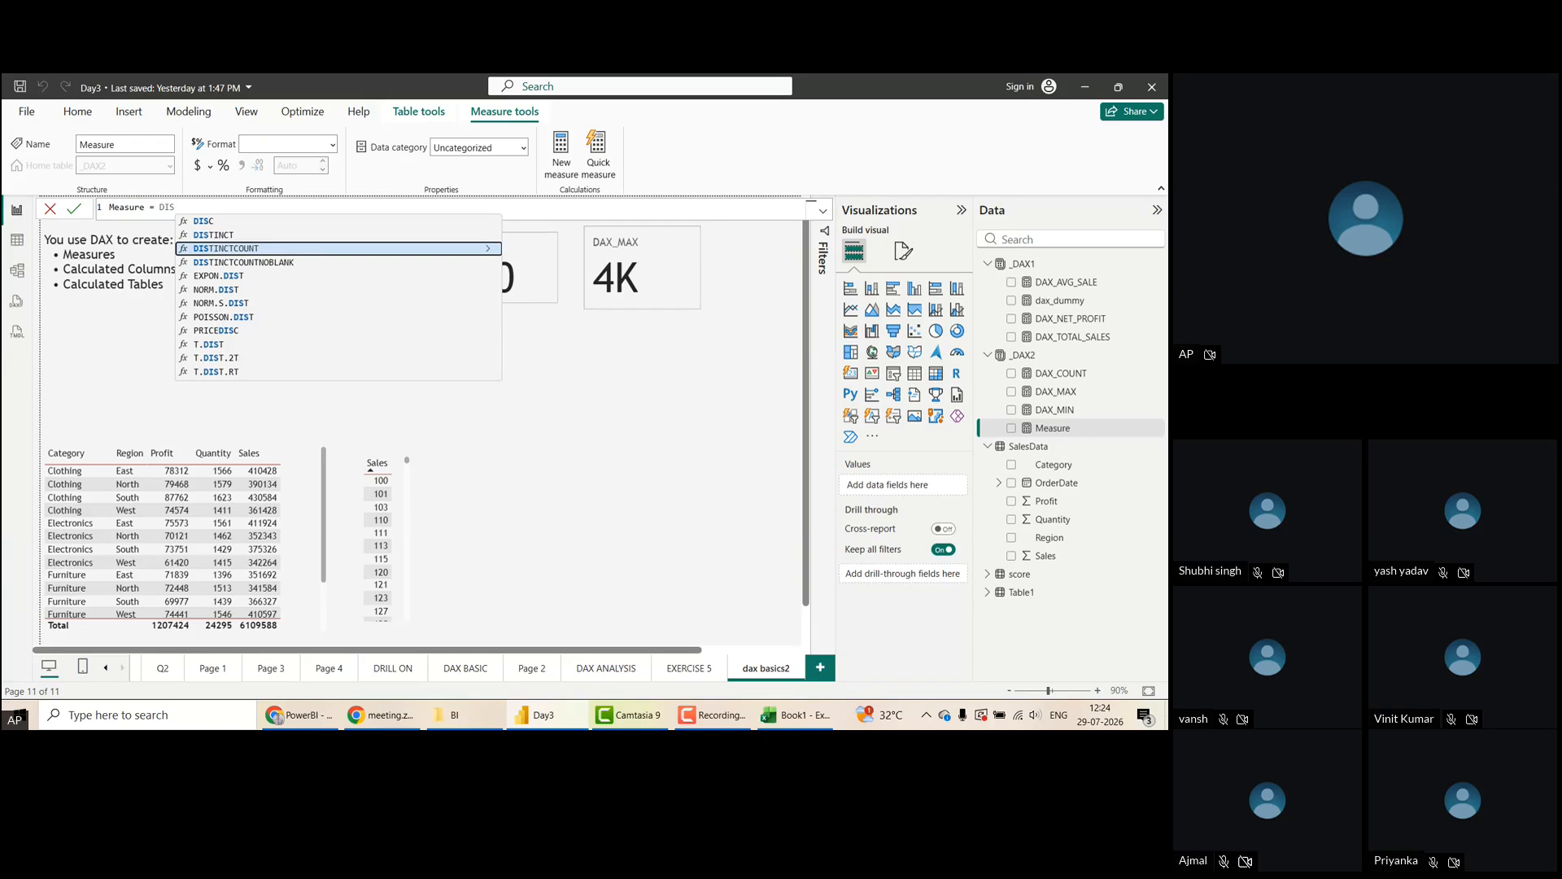
key(Up)
key(Down)
key(Tab)
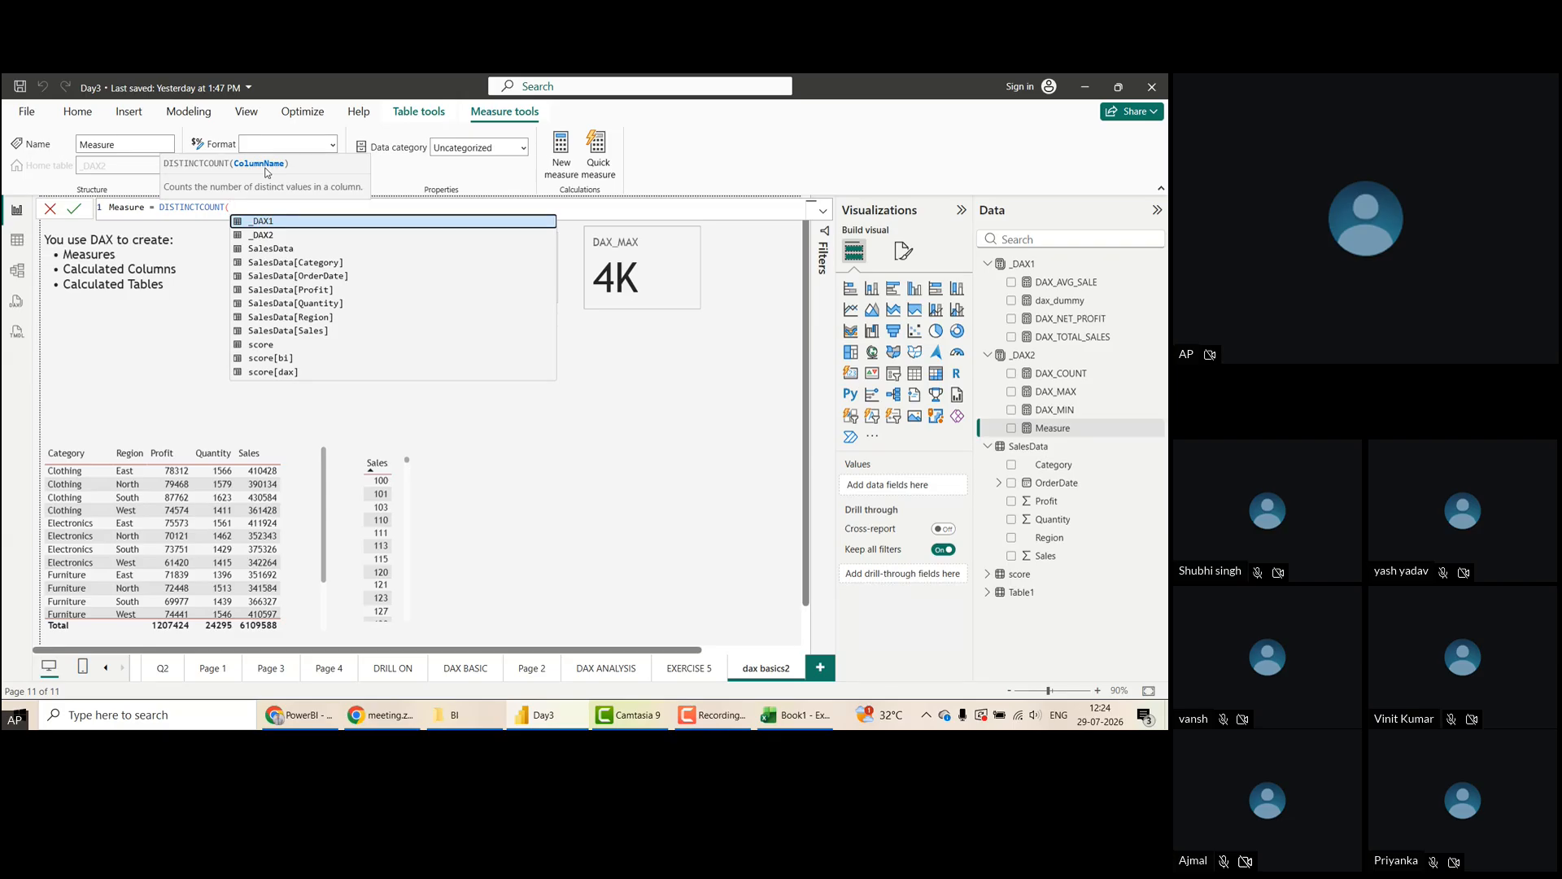
Complete the formula with SalesData[Category], name it DAX_DISTINCT_COUNT, and commit the measure
text(CATE)
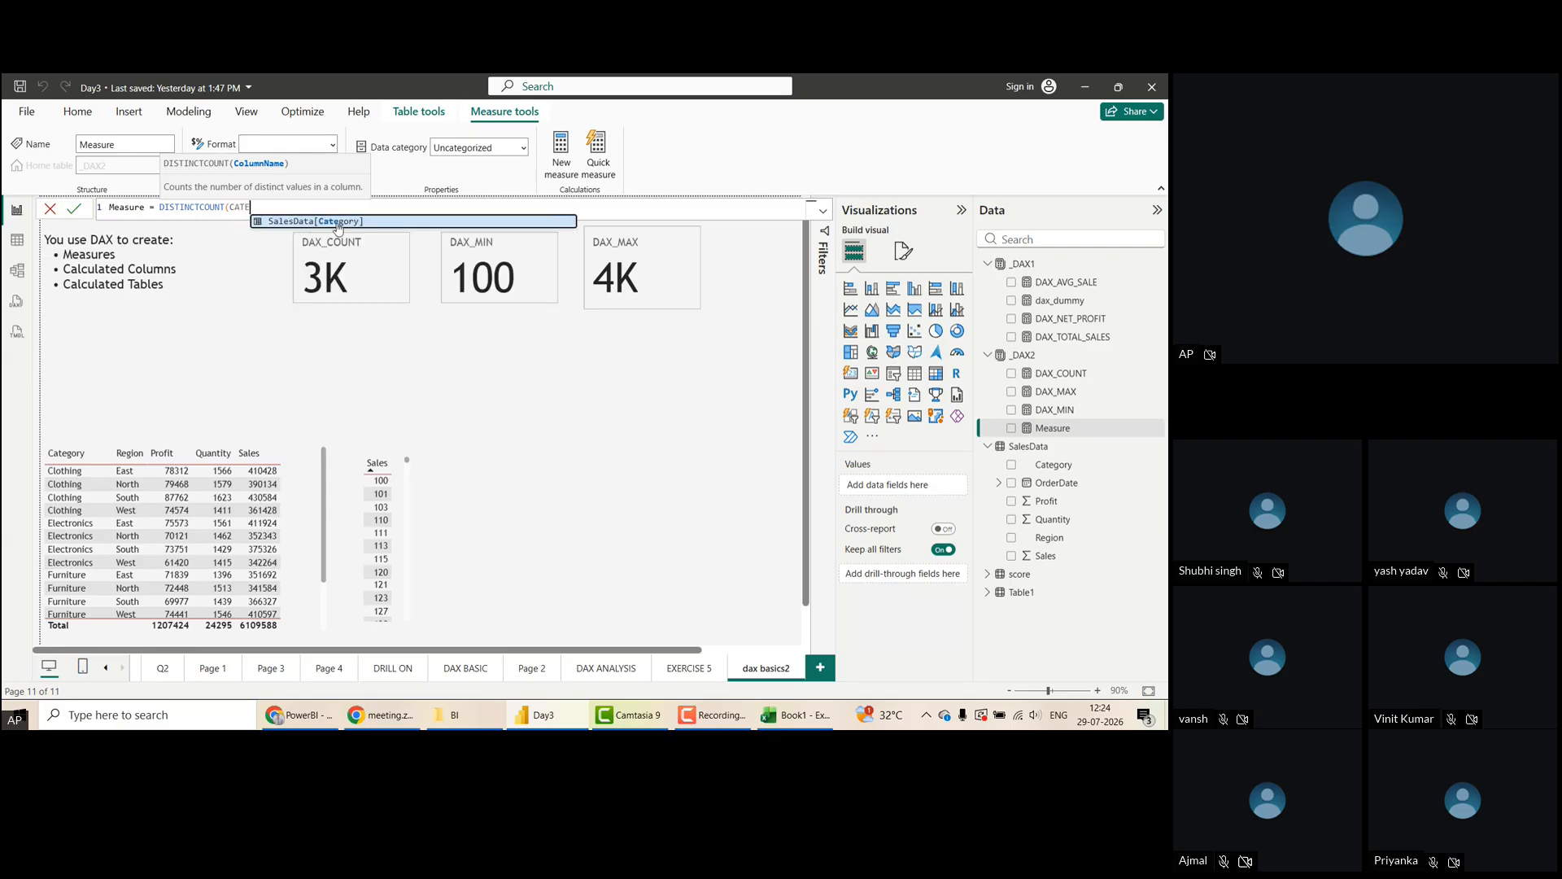
click(336, 222)
text())
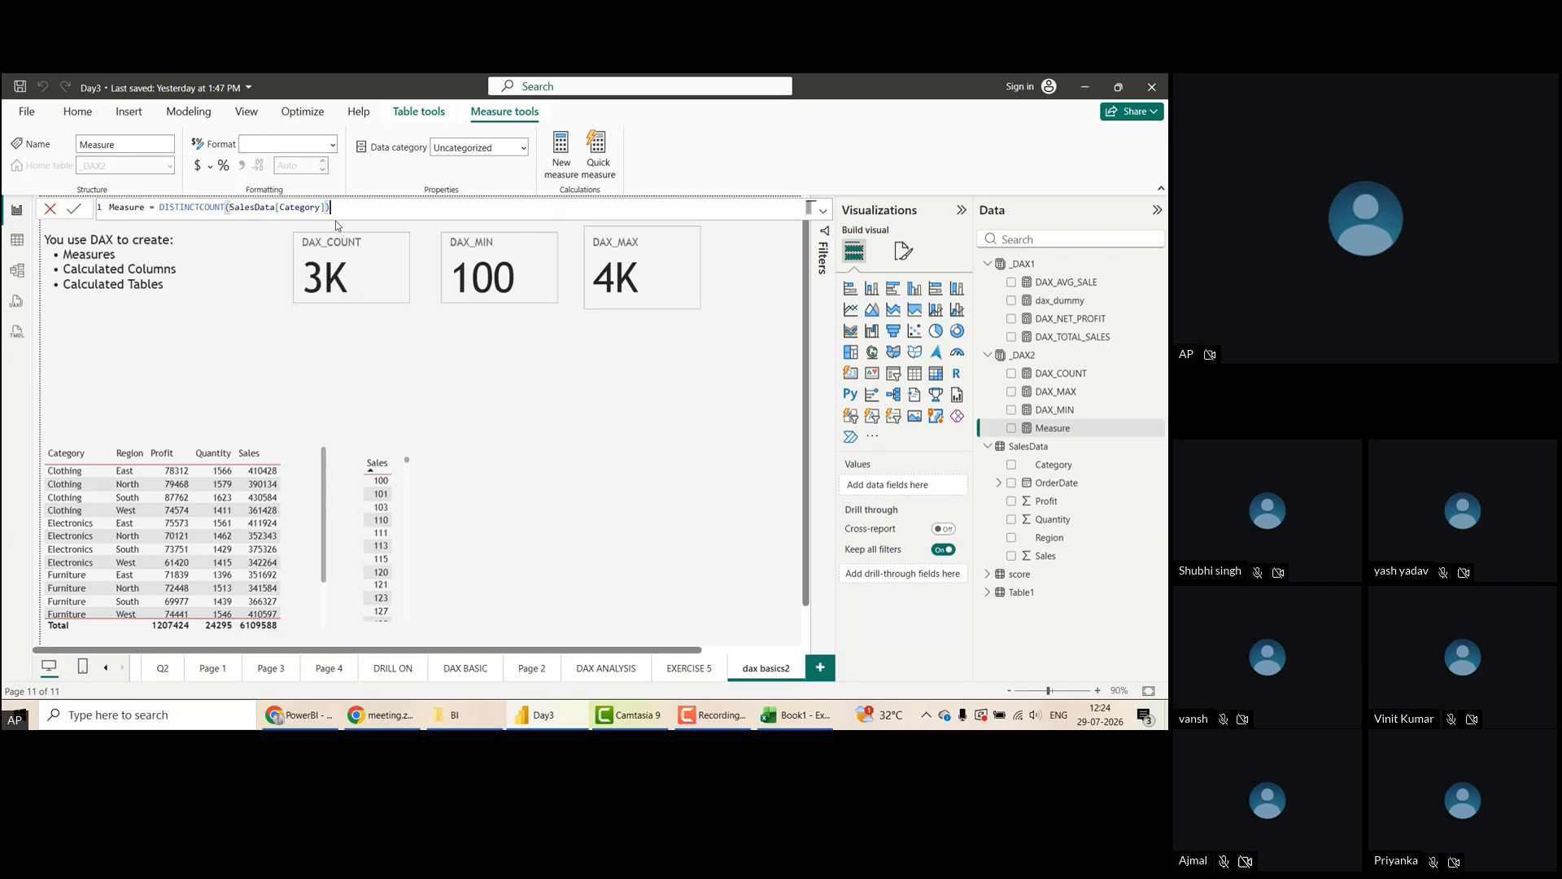
double_click(132, 210)
text(DAX_DISTINCT_COUNT)
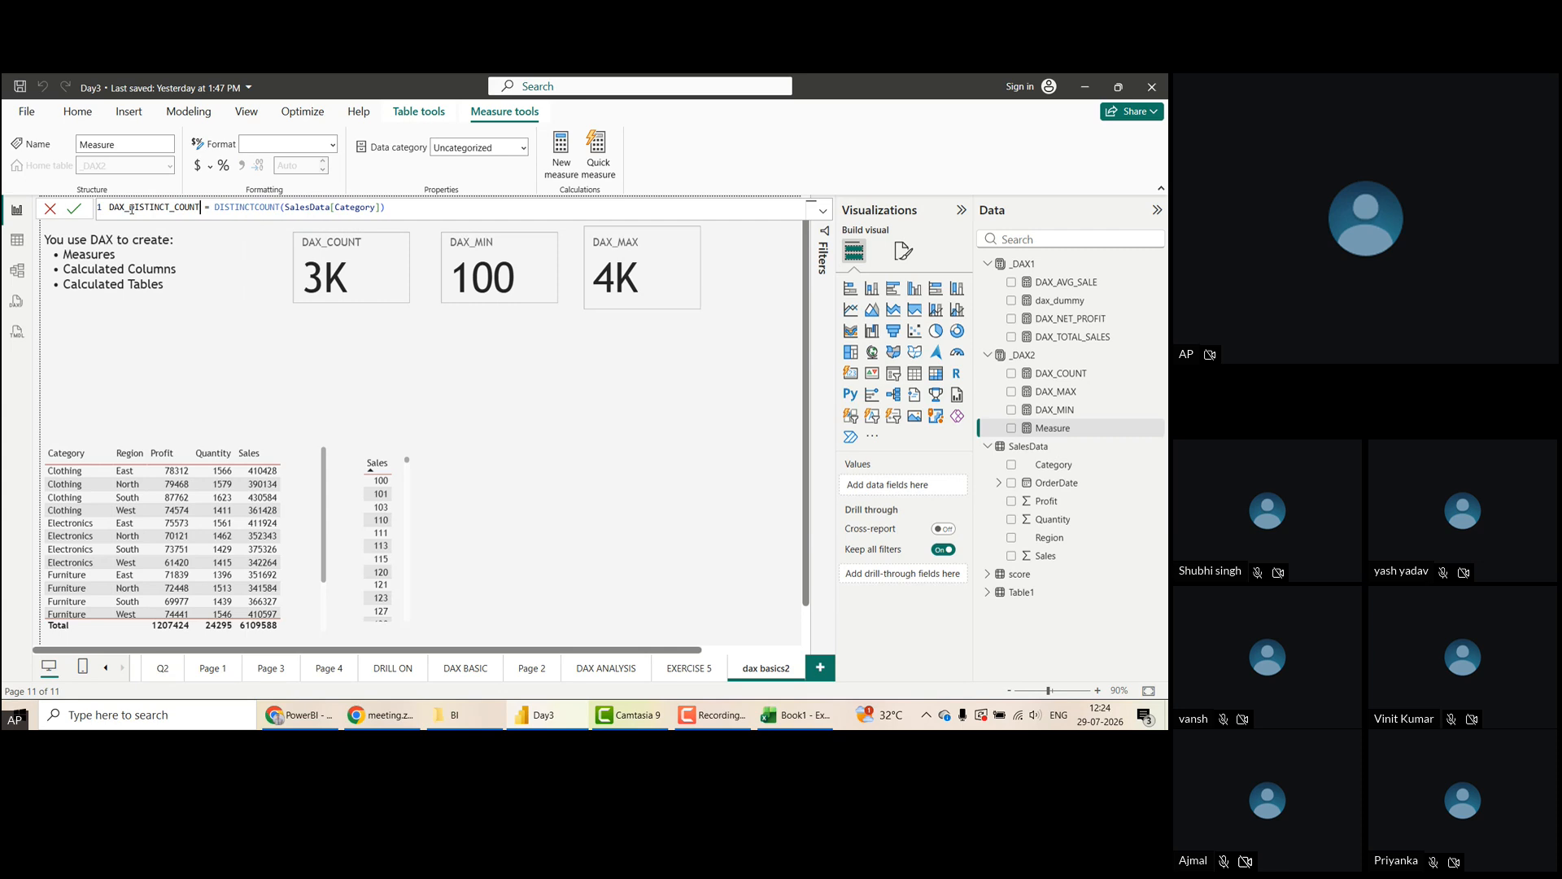
click(71, 213)
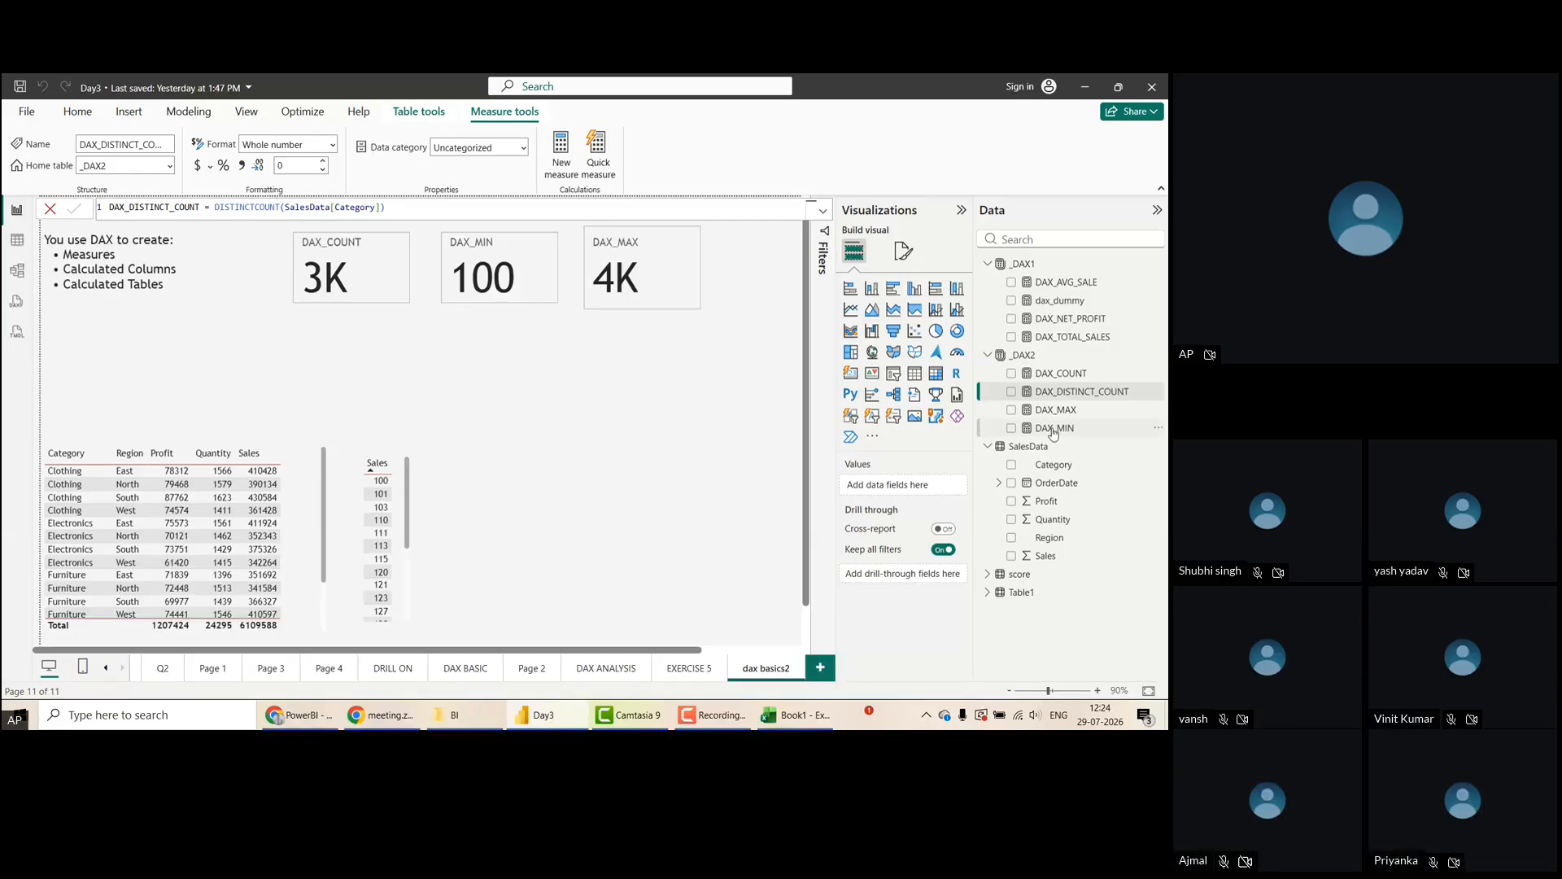
Add DAX_DISTINCT_COUNT to the page as a card showing 4, beside DAX_MAX
drag(1064, 393, 758, 314)
click(851, 373)
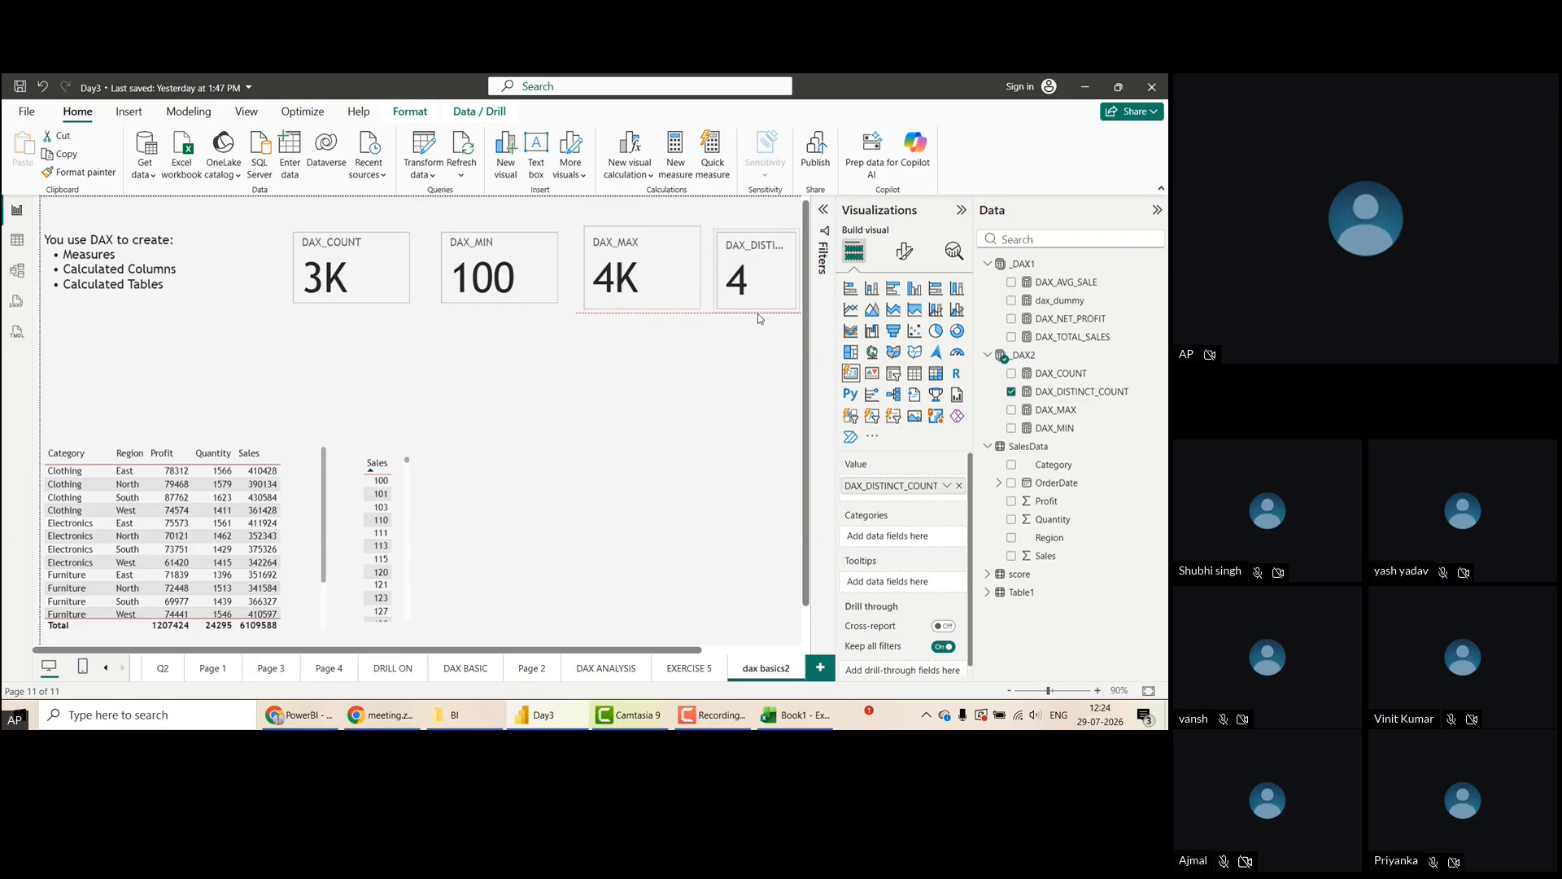
click(17, 240)
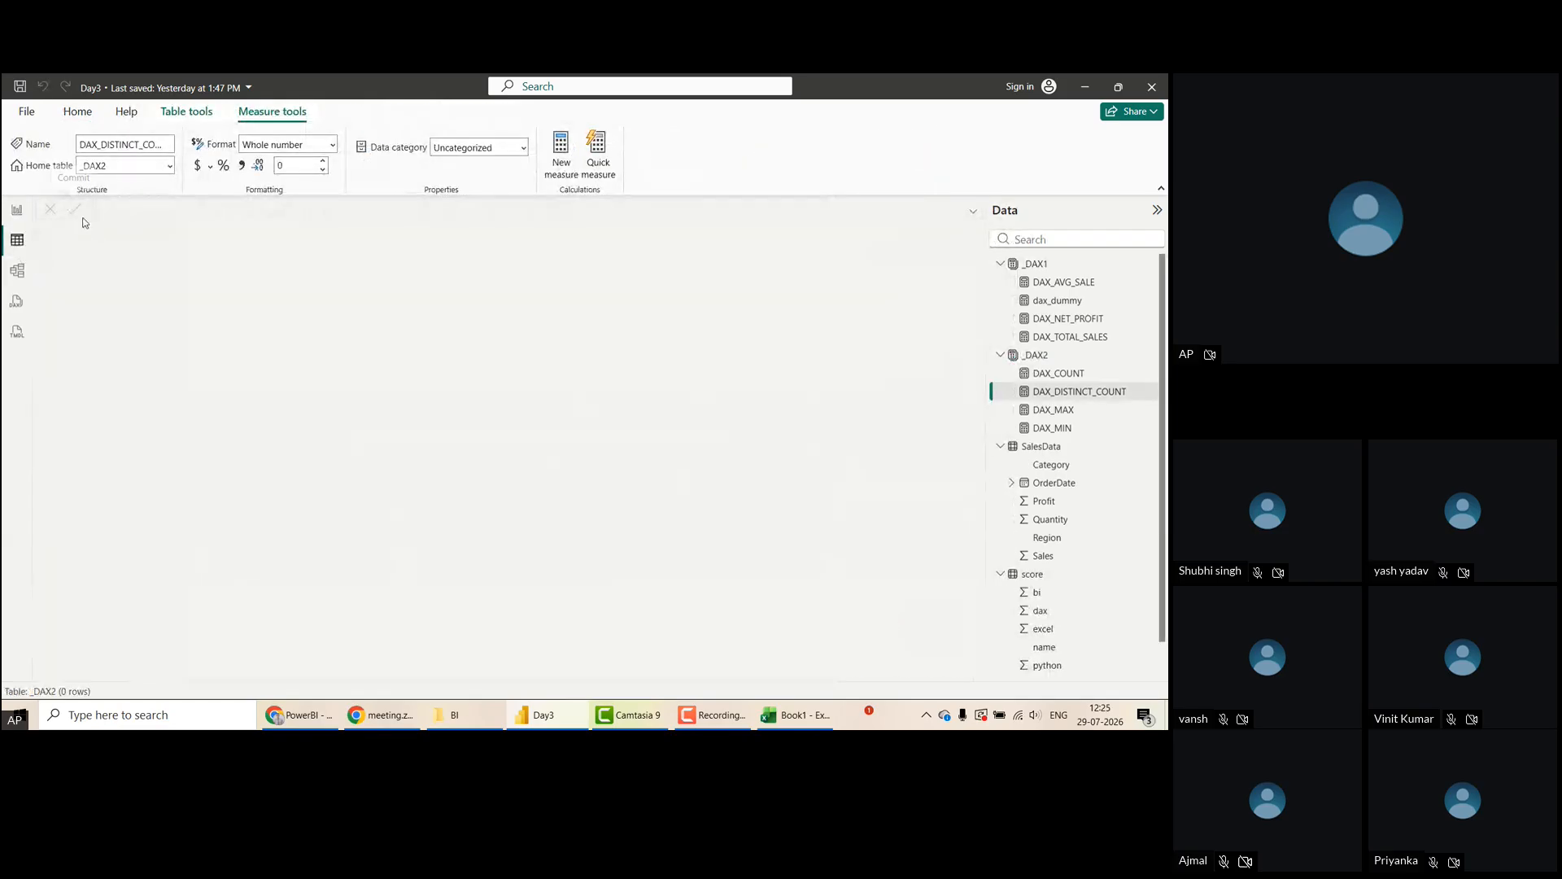
click(1034, 446)
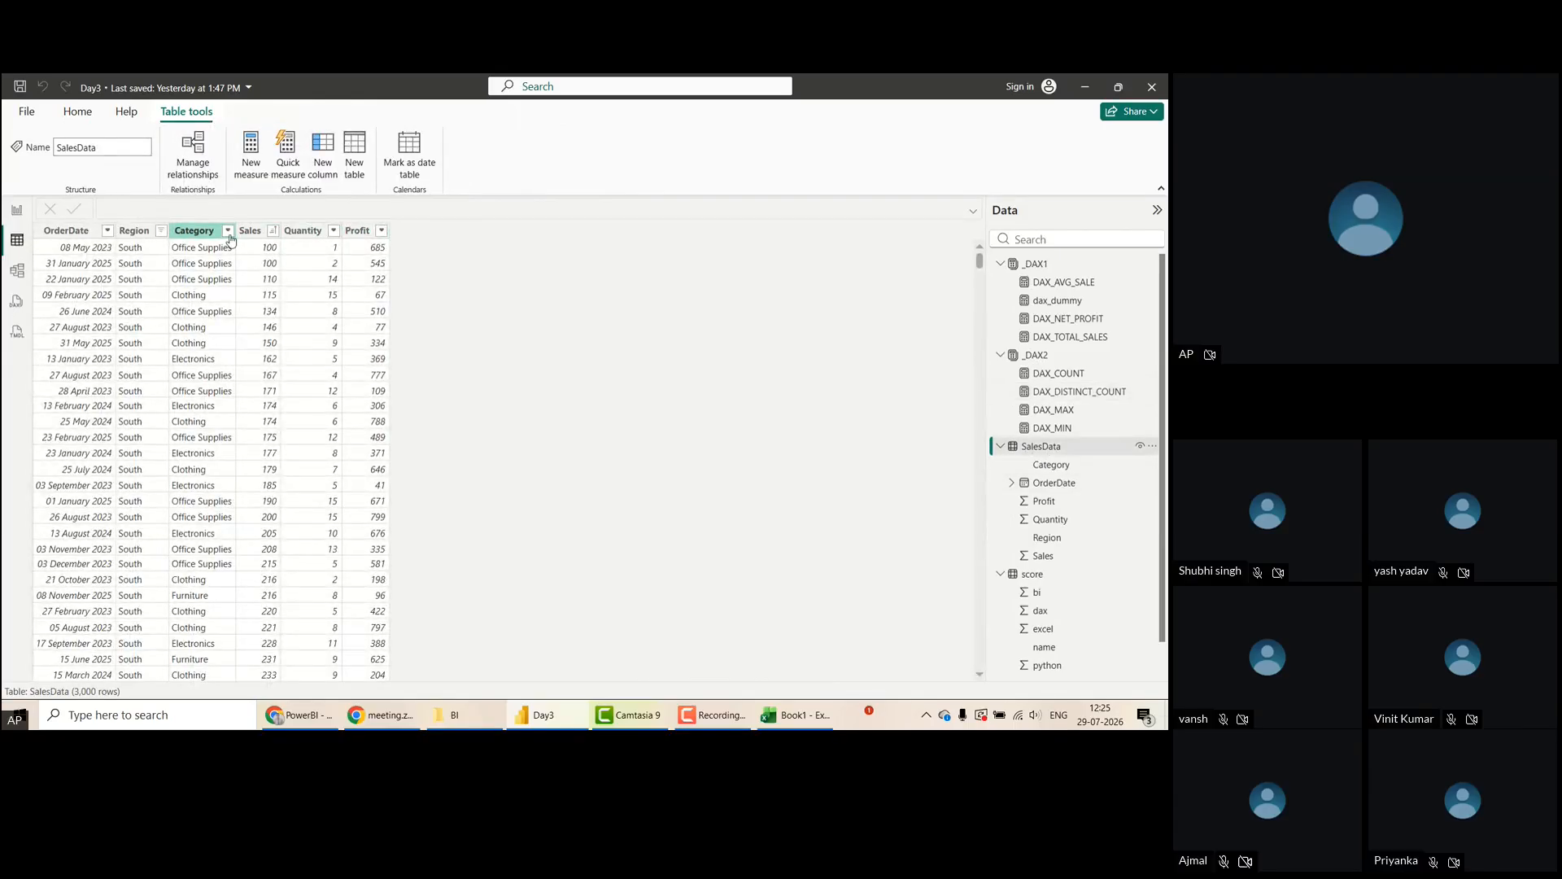
click(228, 230)
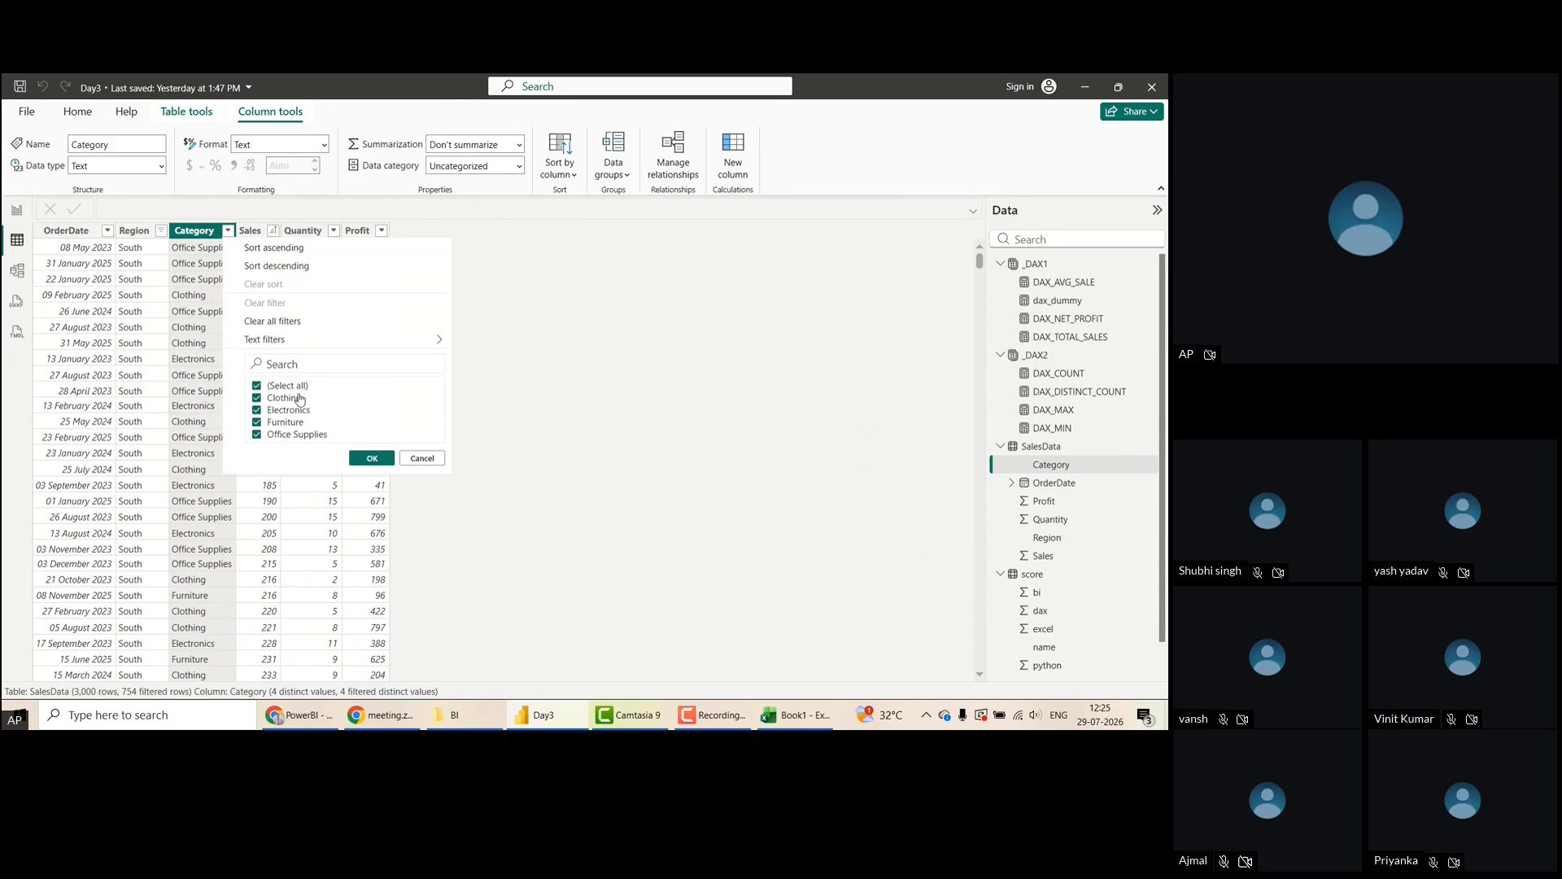
click(422, 459)
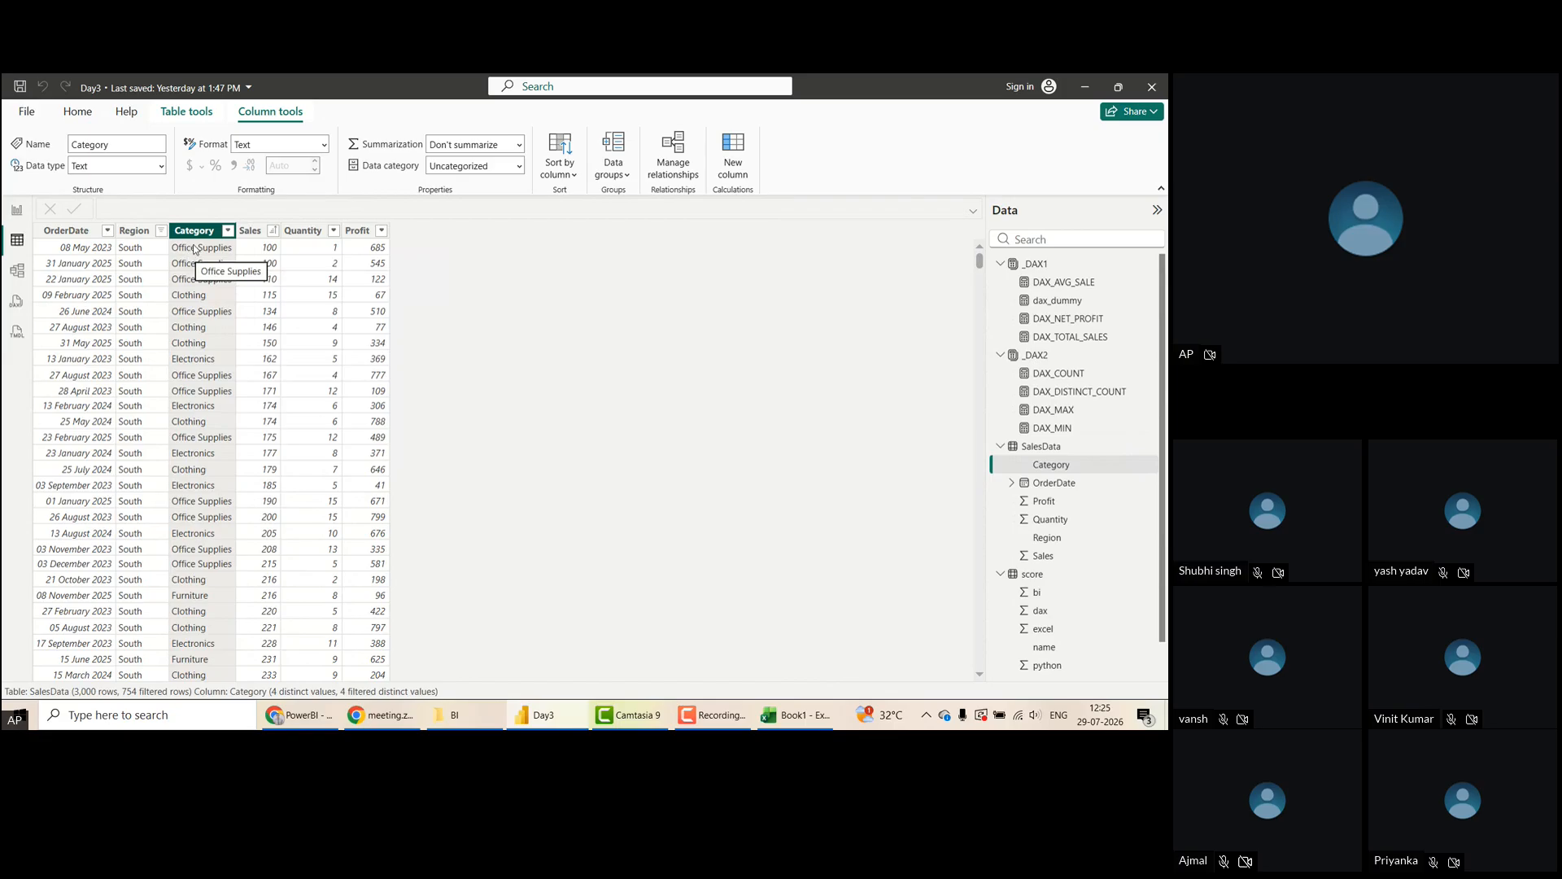
click(17, 212)
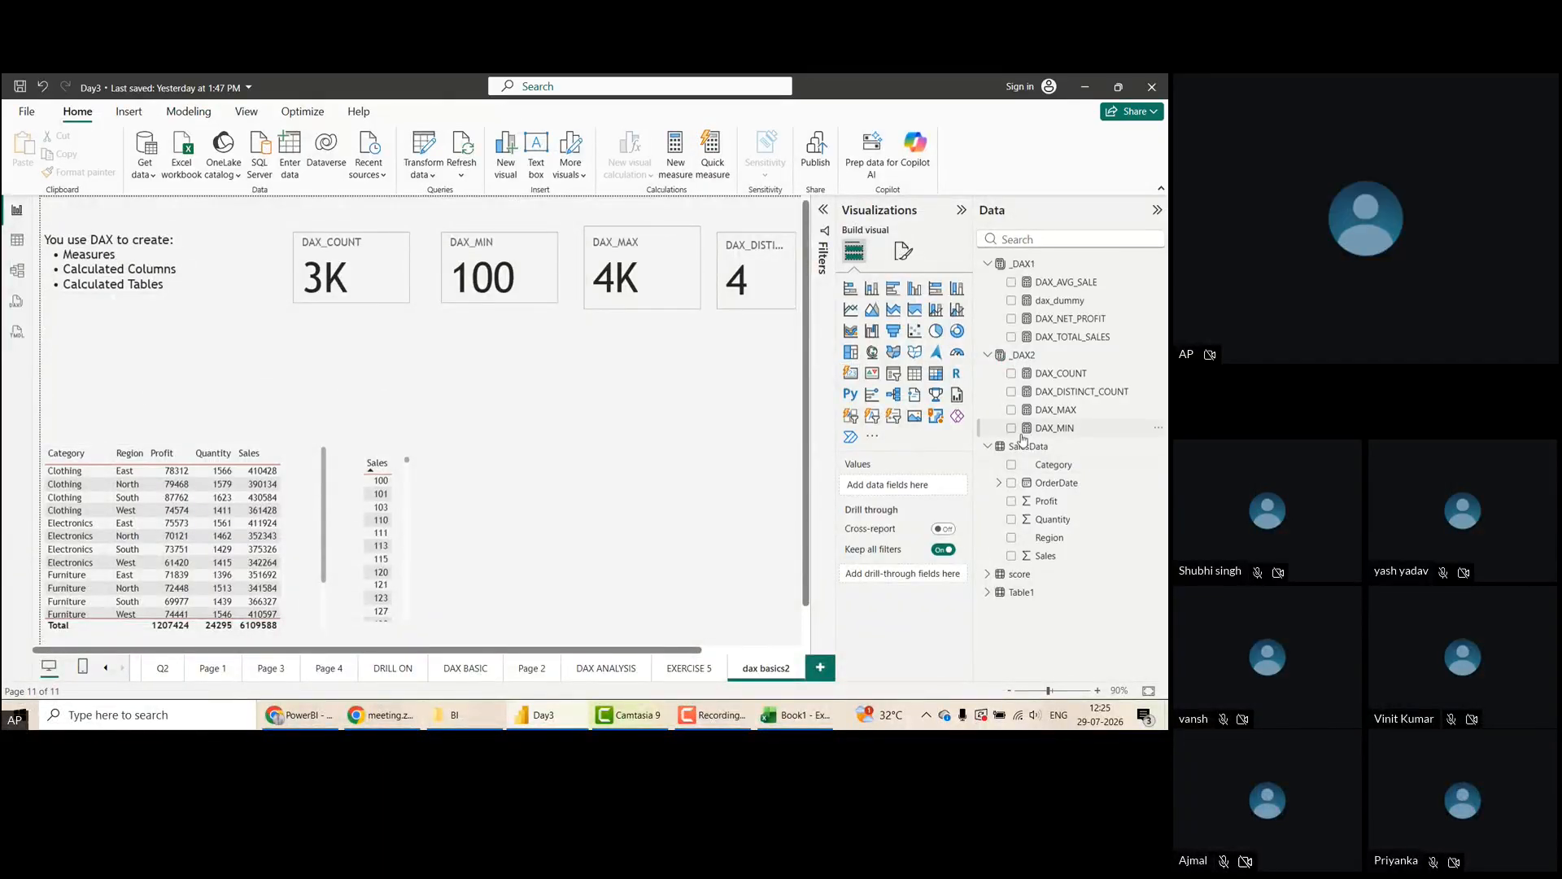
Place and widen a table visual beside the Sales list, listing the SalesData Category values
click(914, 372)
drag(512, 415, 603, 609)
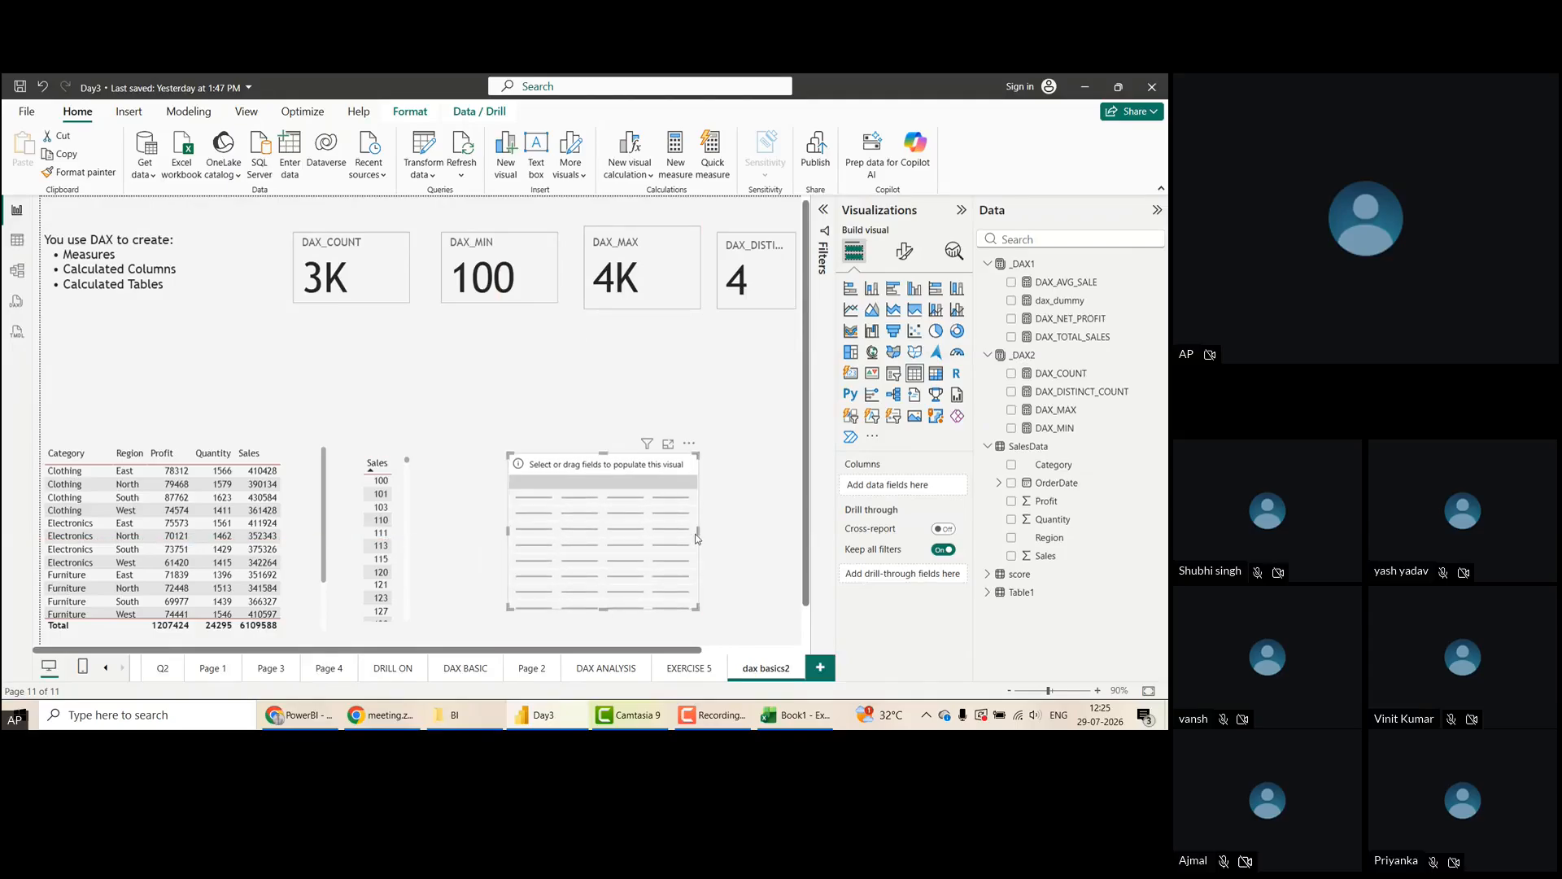
drag(697, 537, 718, 535)
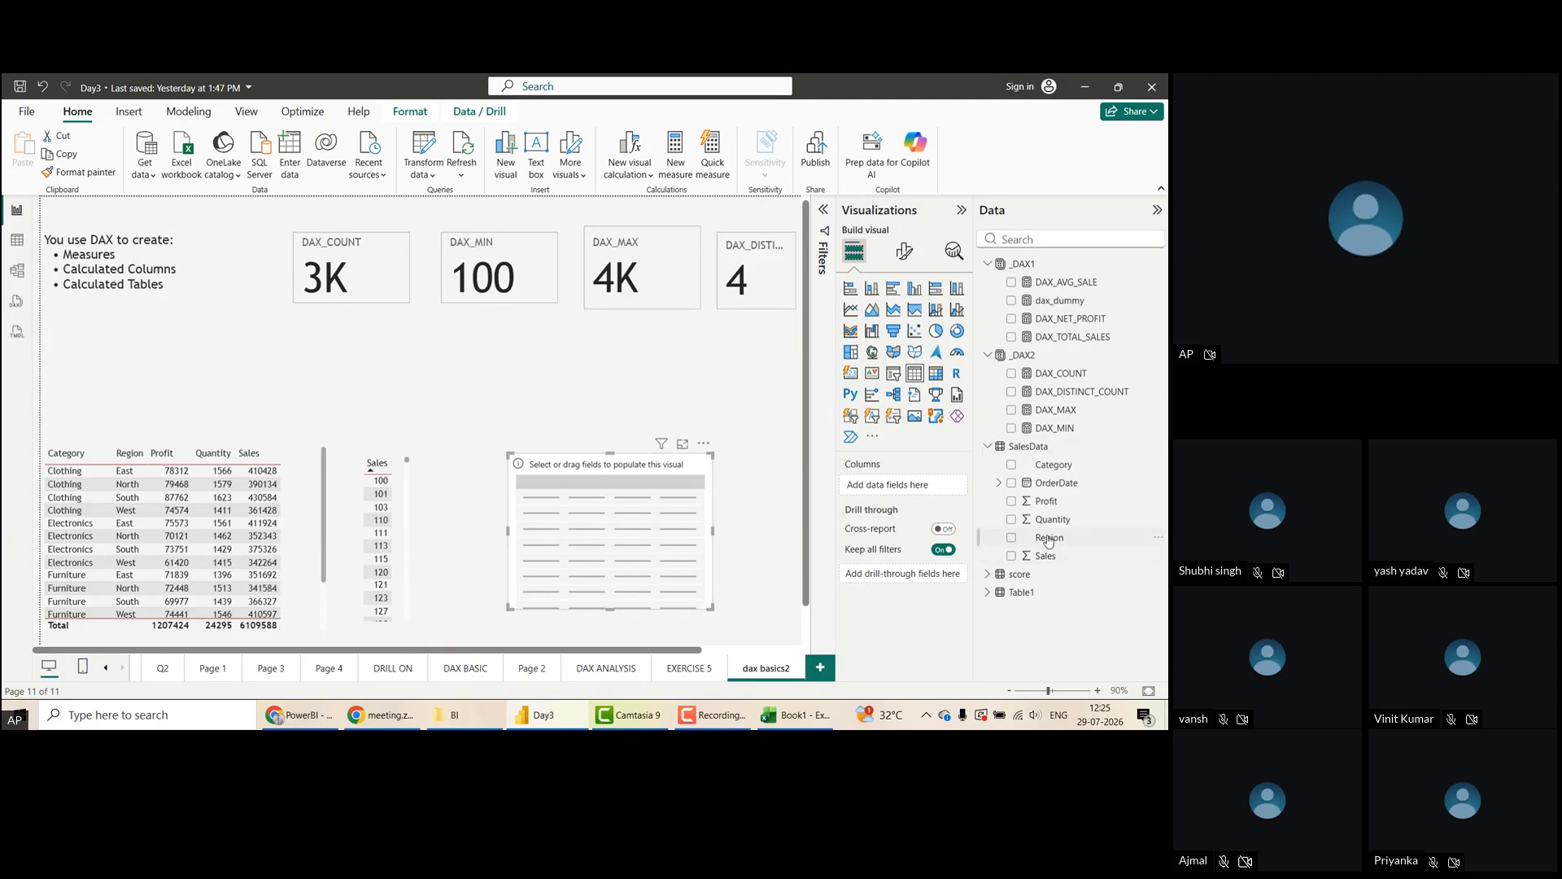
drag(1054, 465, 899, 489)
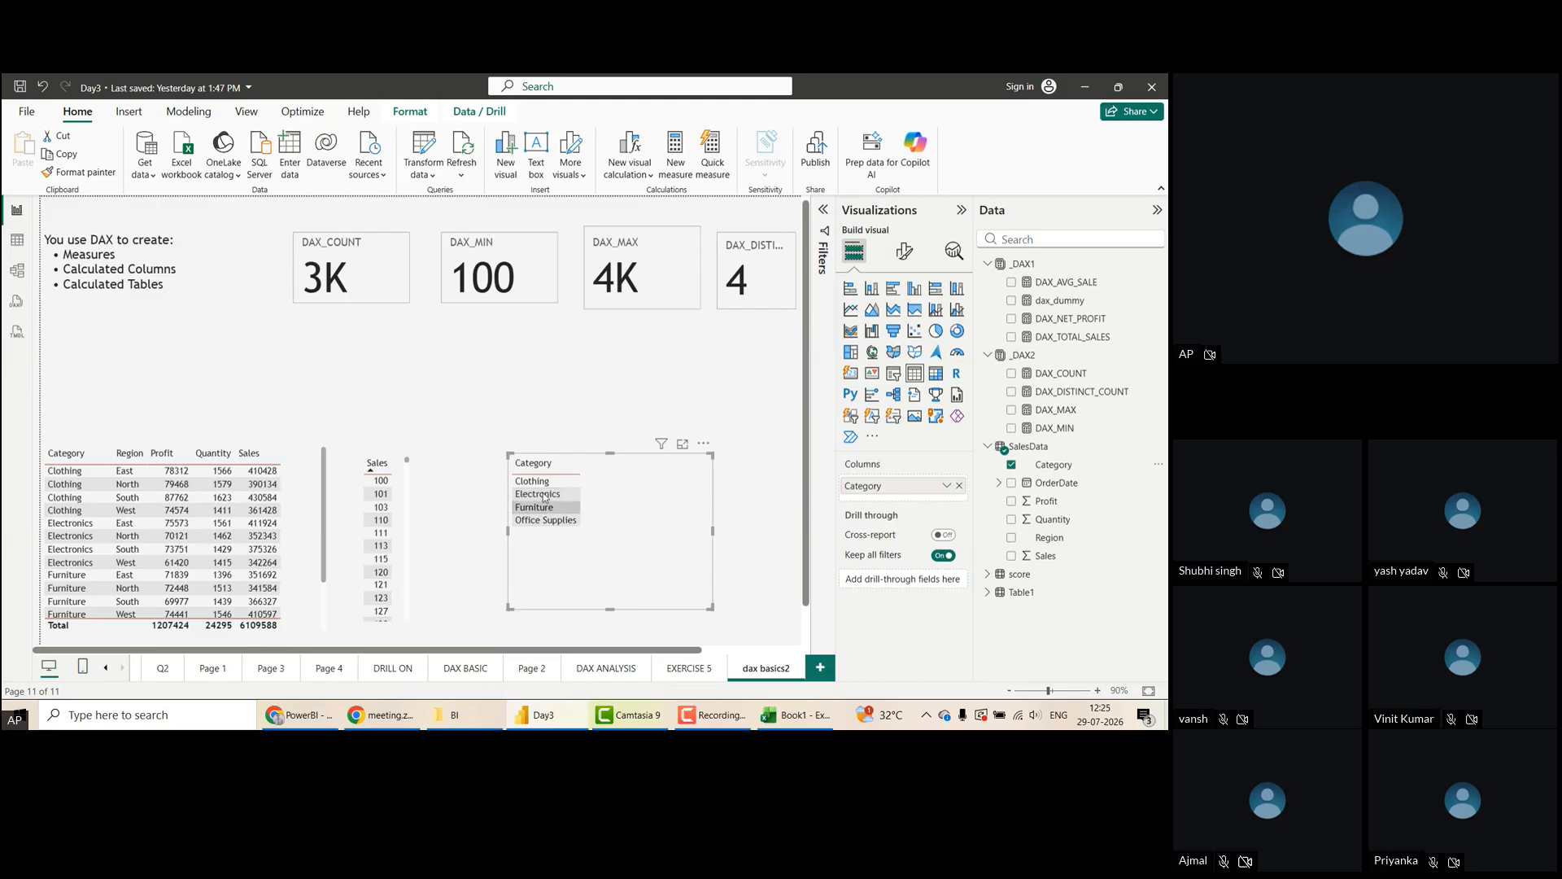
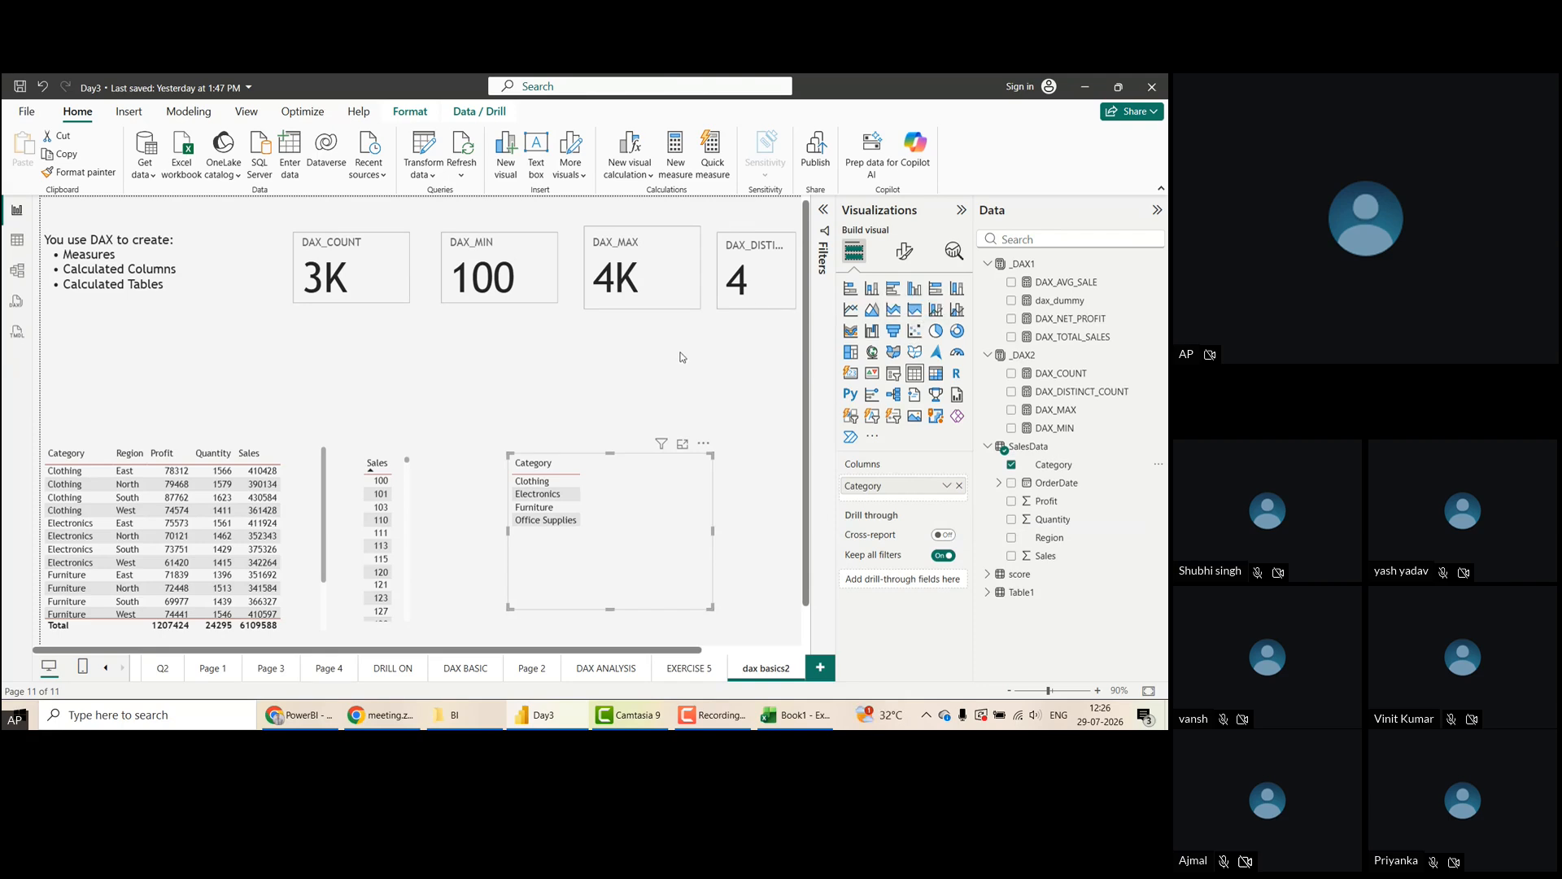
Nudge the DAX_DISTINCT_COUNT card into line and add Category a second time to the table
drag(745, 306, 739, 305)
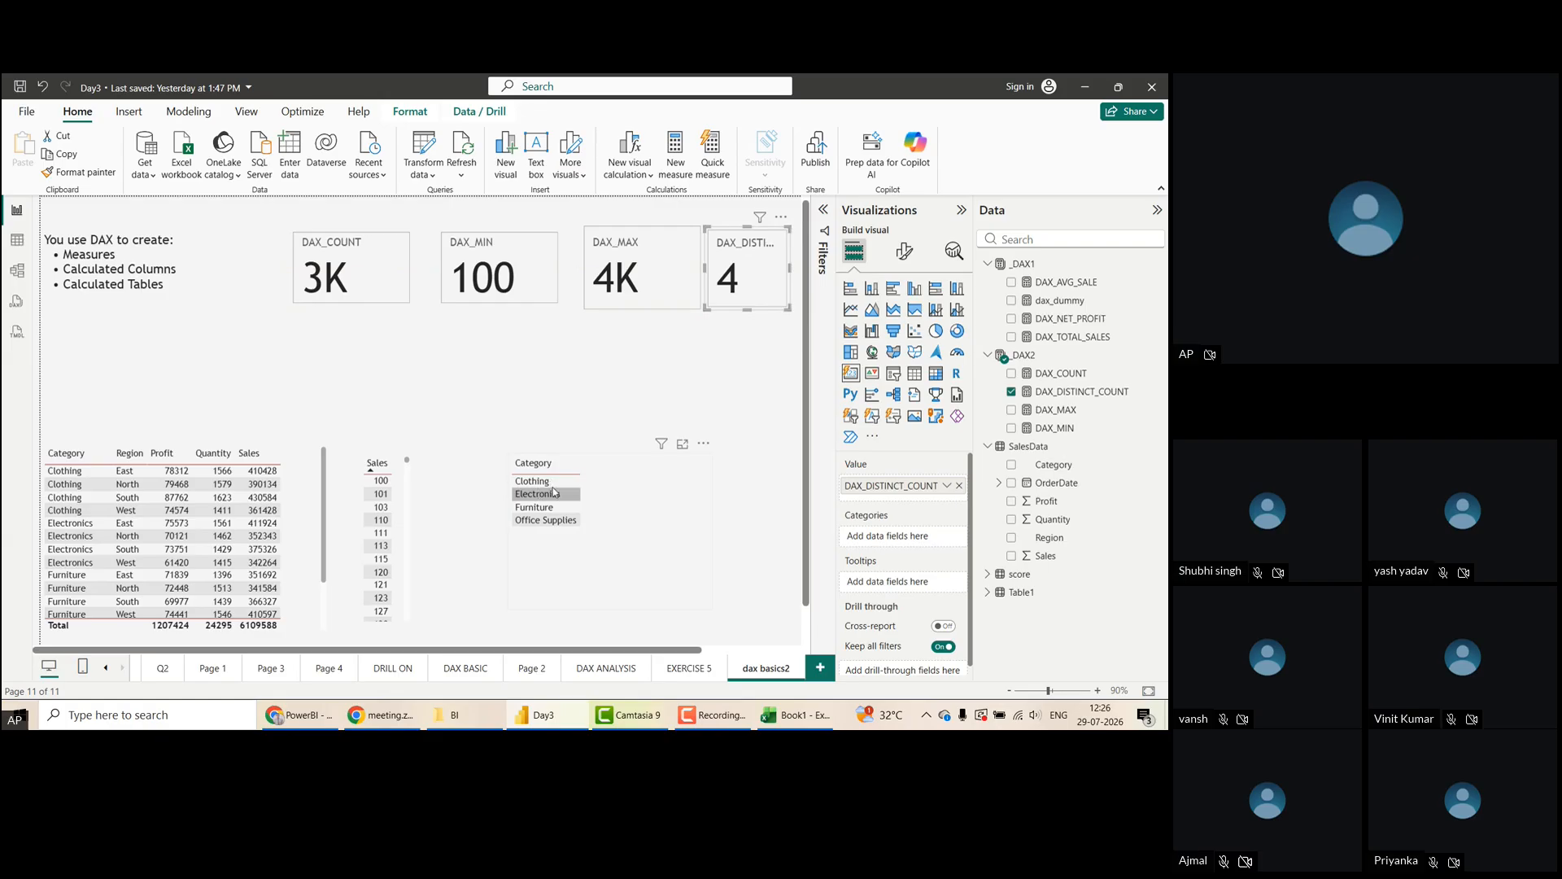
click(1062, 471)
click(618, 509)
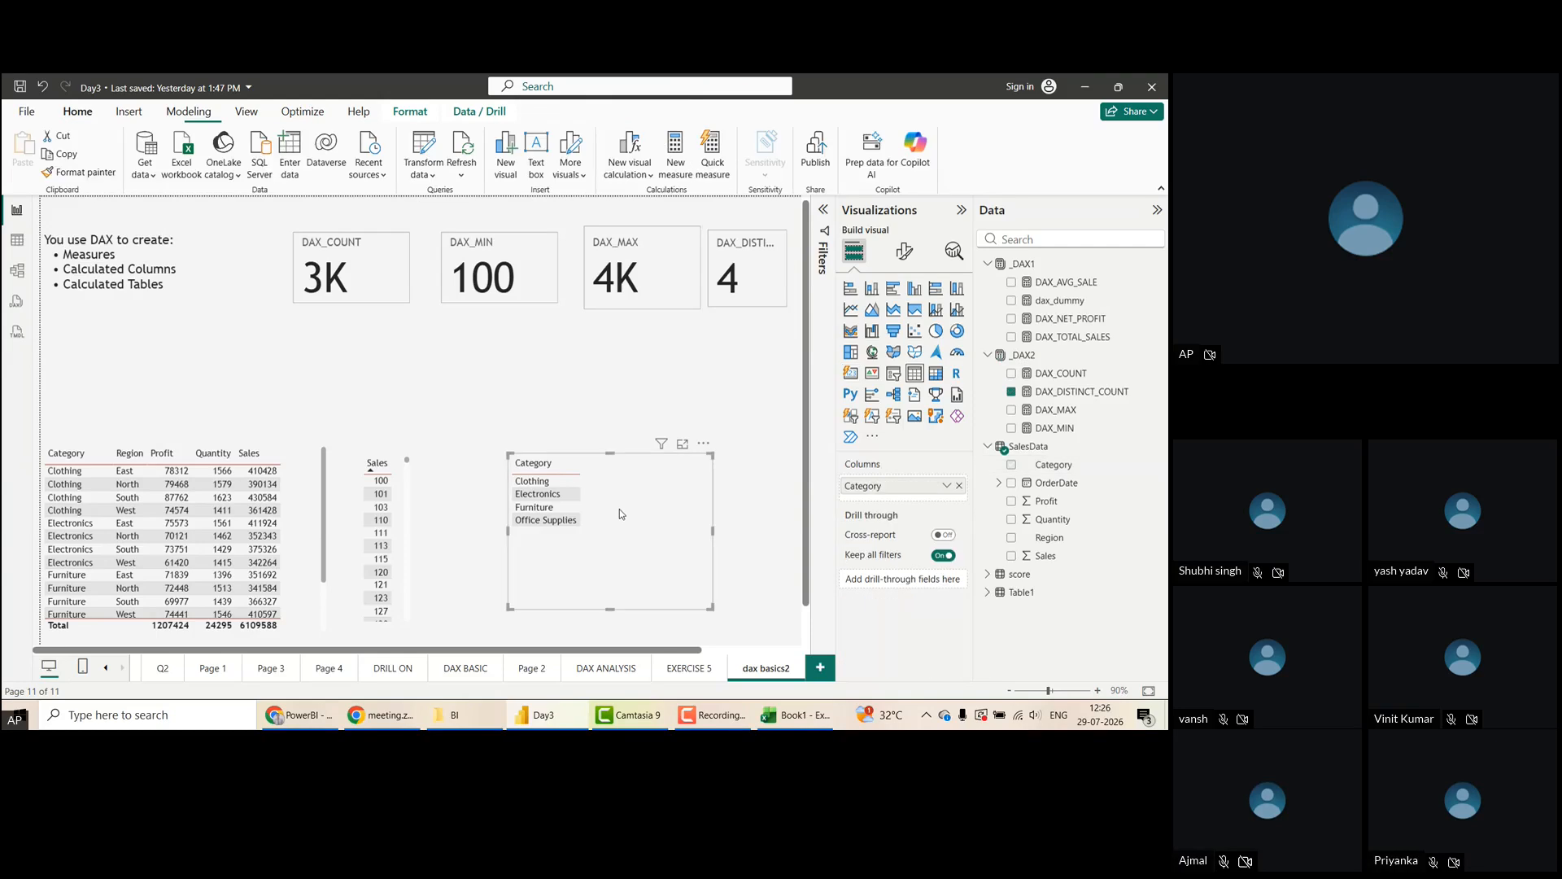
drag(1051, 470, 892, 502)
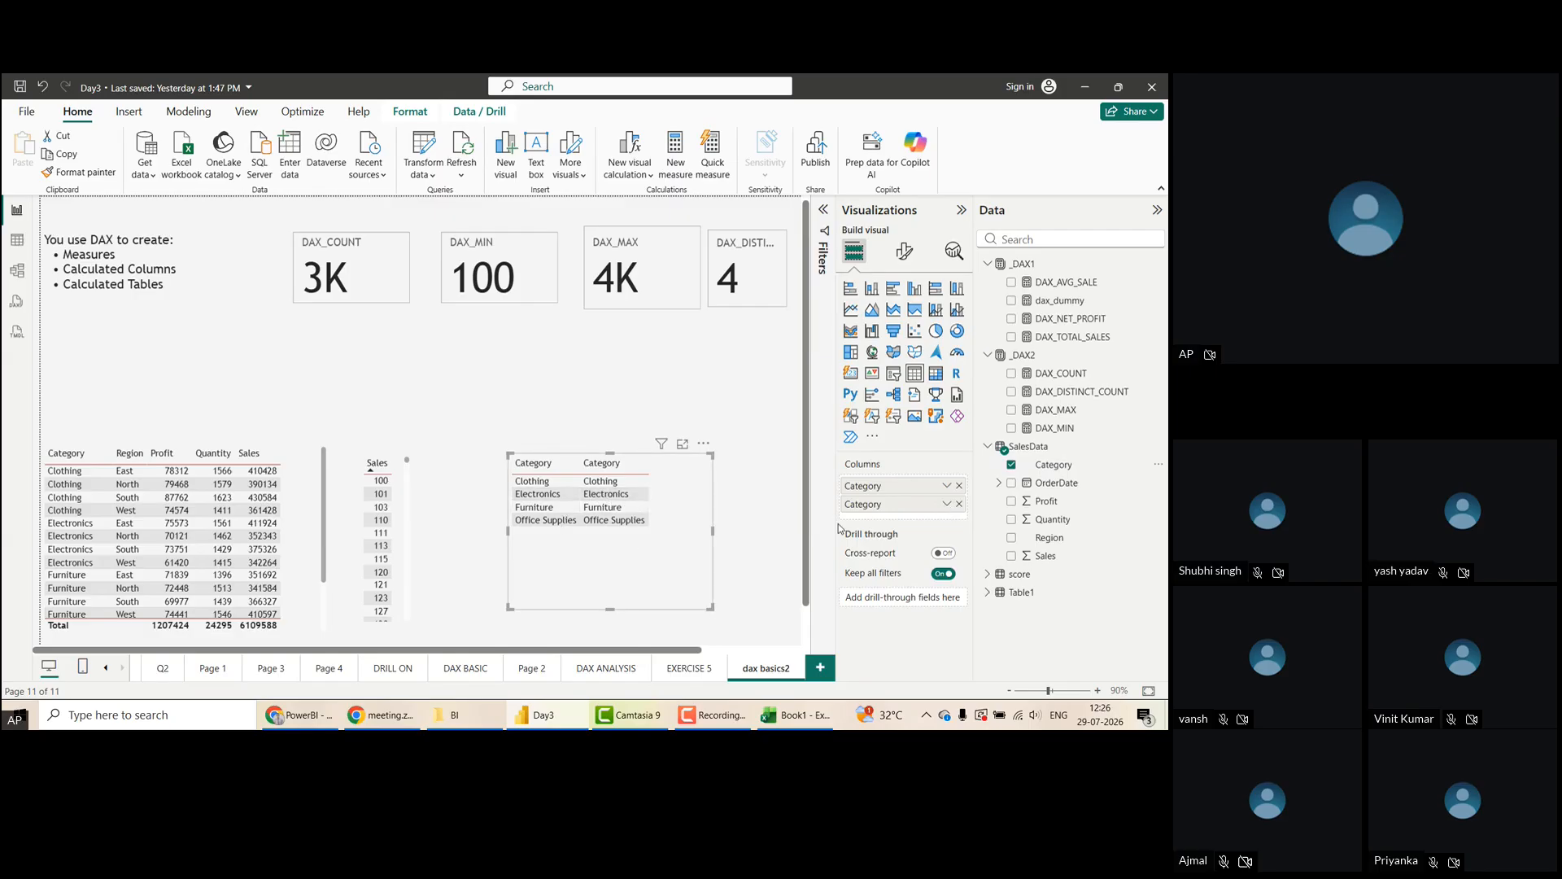
Summarize the second Category as Count (Distinct), remove it, and view SalesData as a table
click(947, 506)
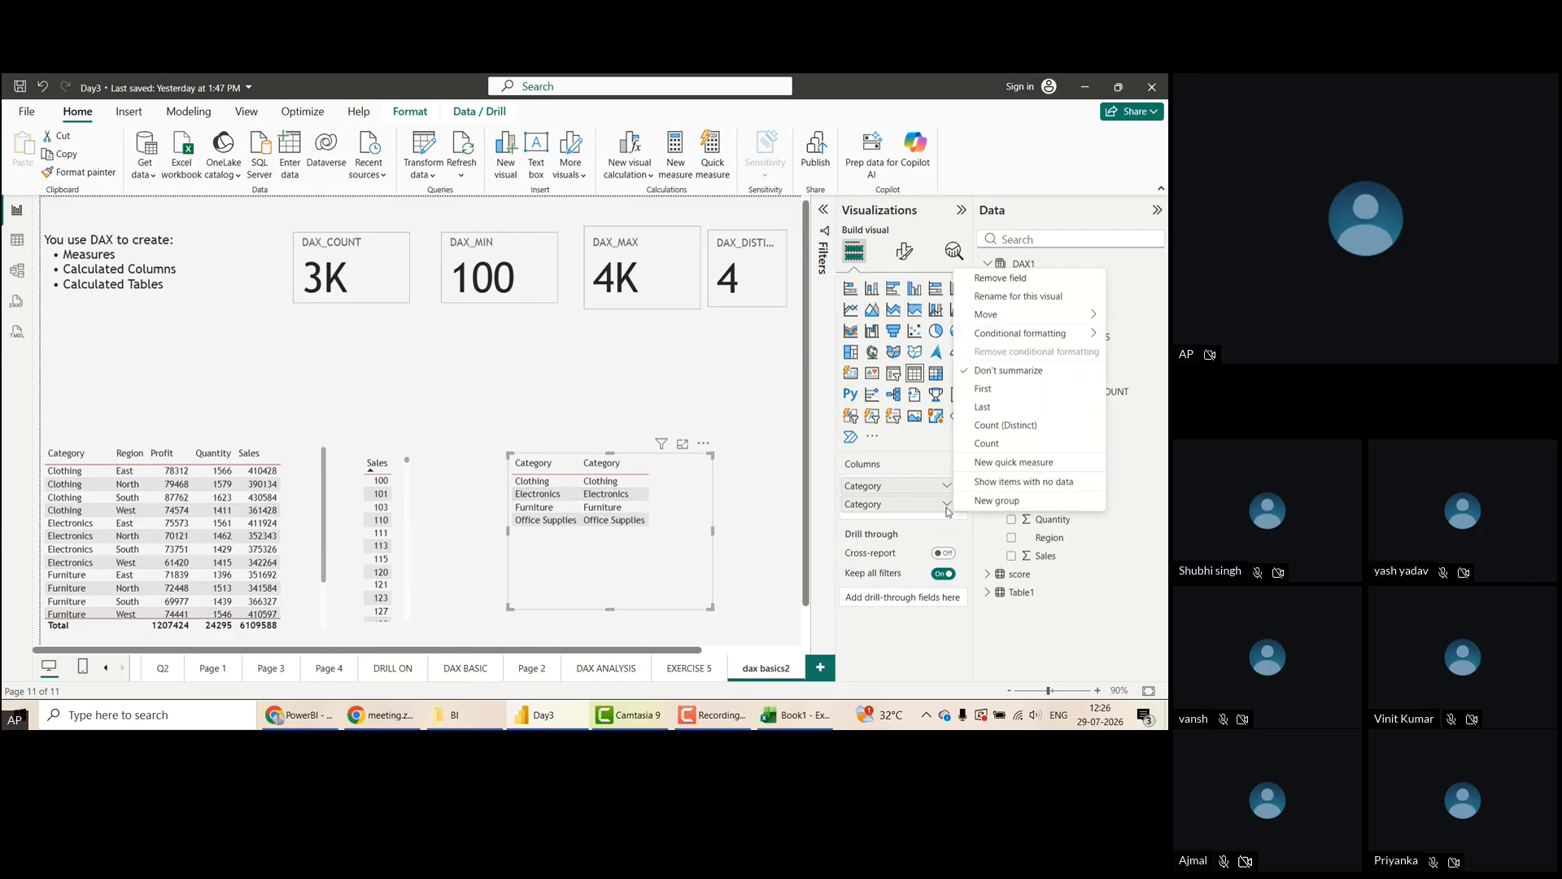
click(1003, 433)
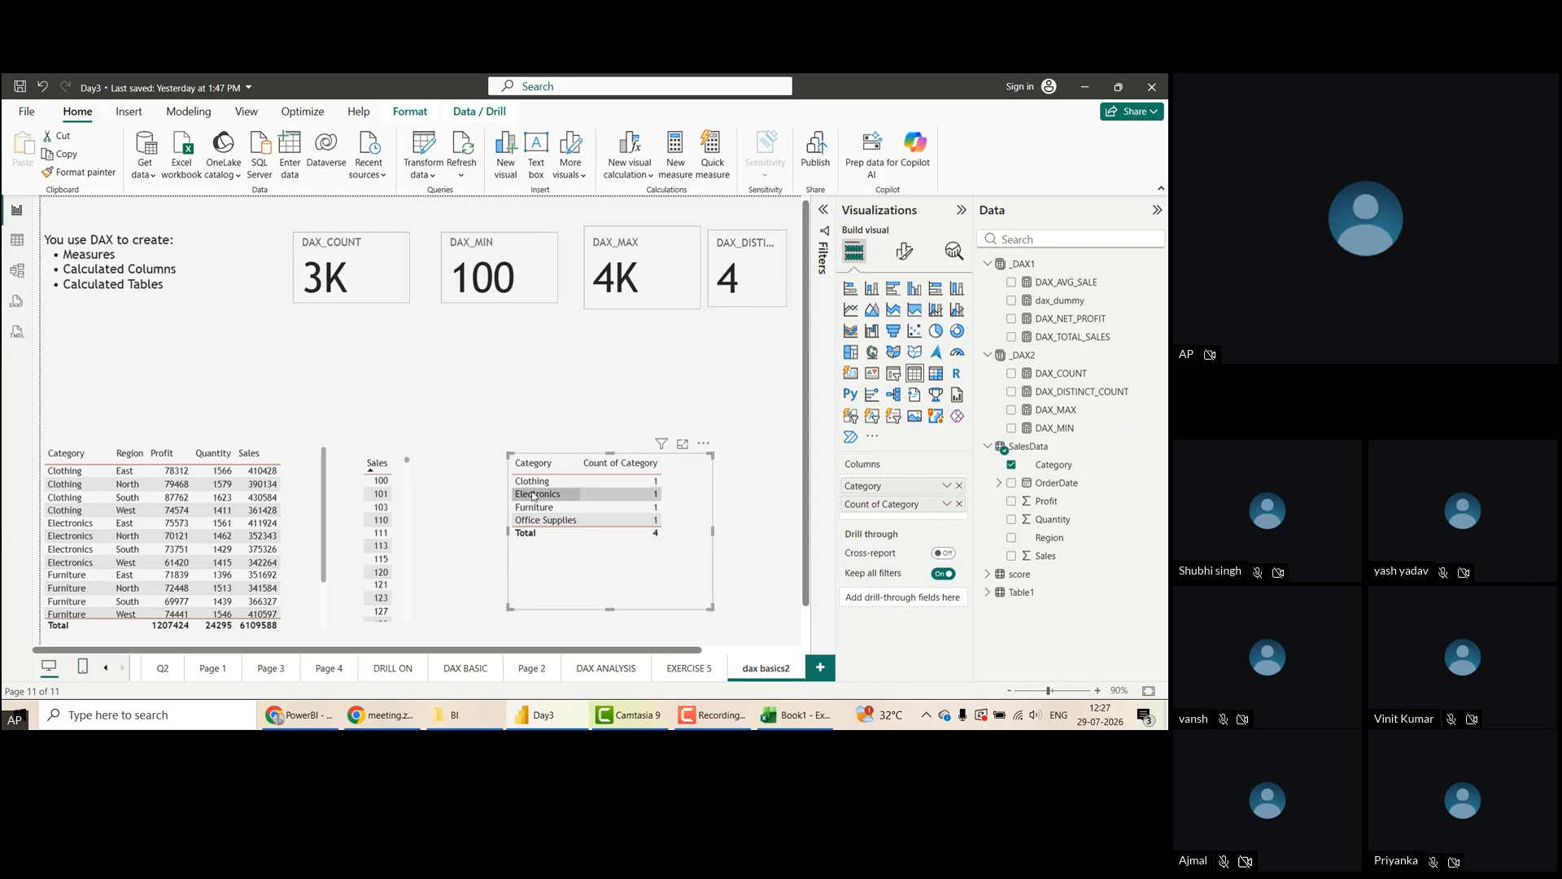
click(959, 504)
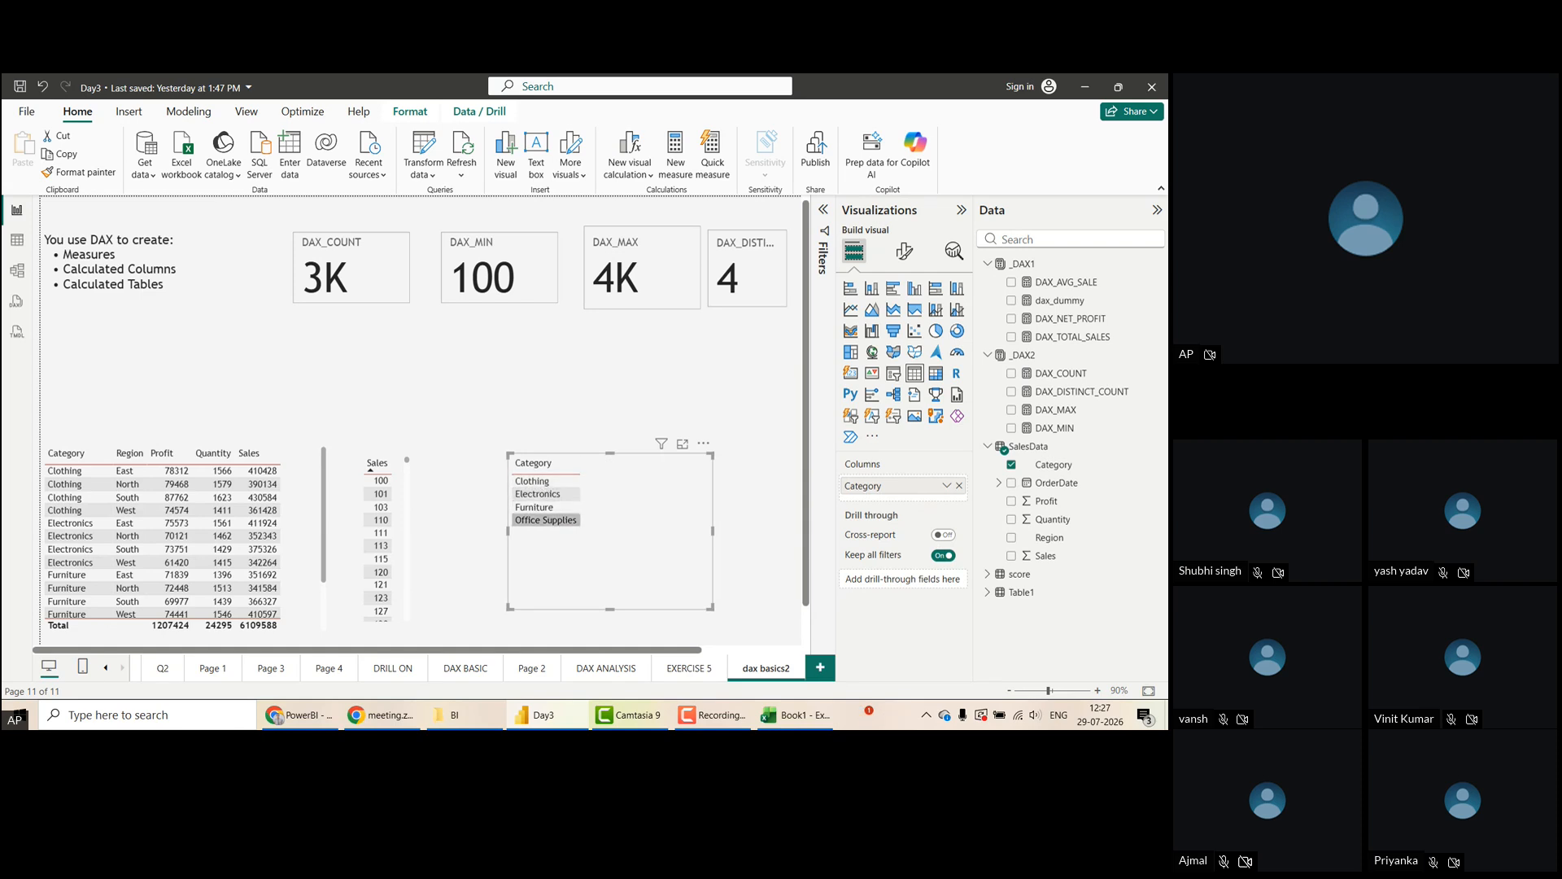
click(18, 244)
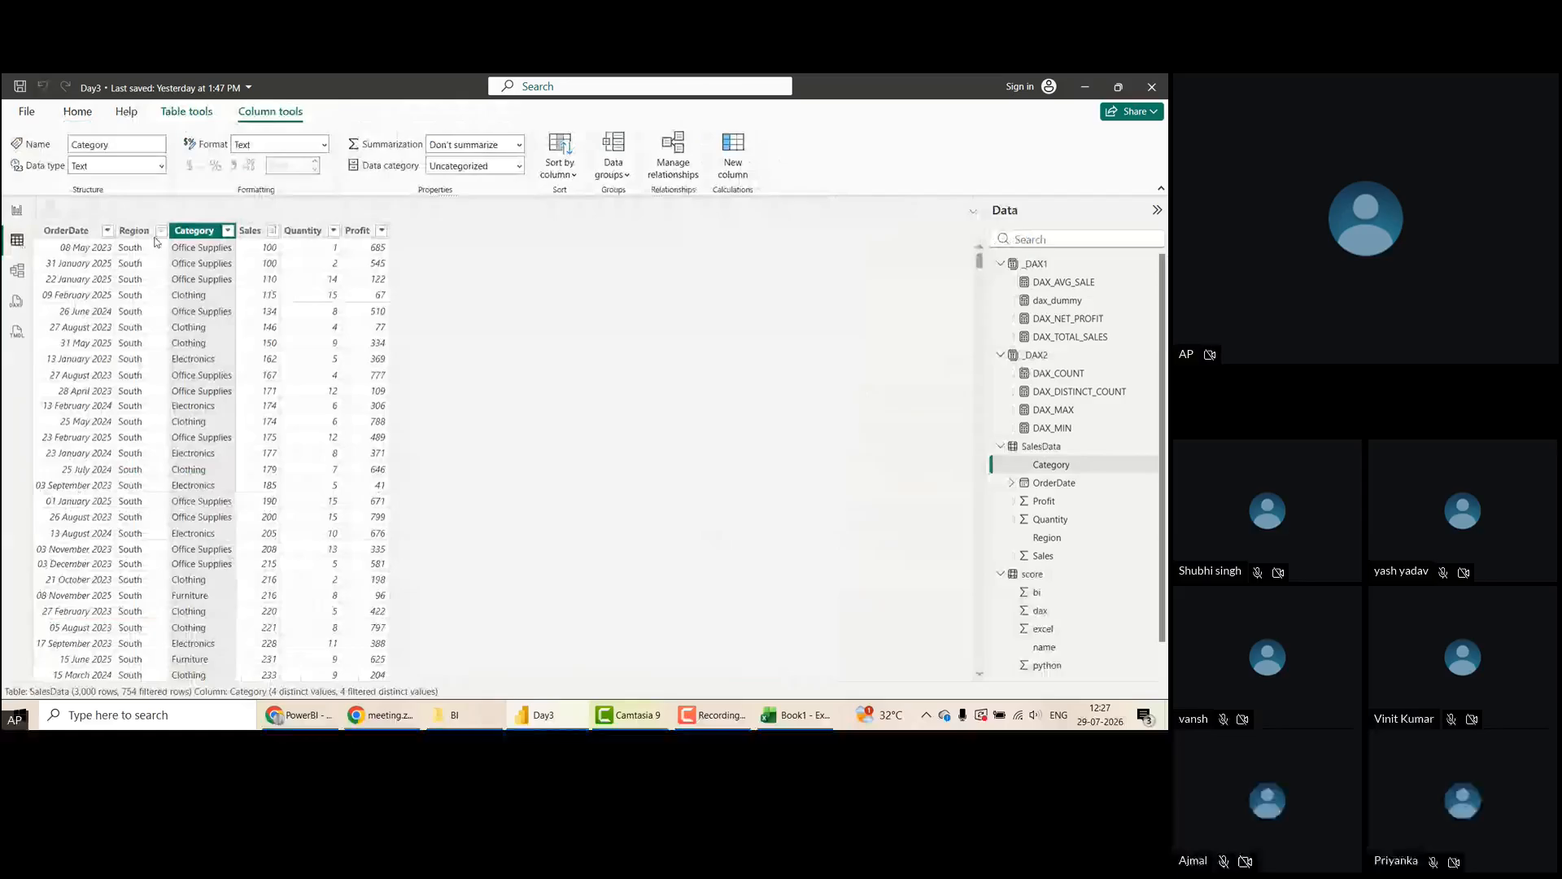
Inspect the Category column's filter options without changing them, then return to the report page
click(229, 231)
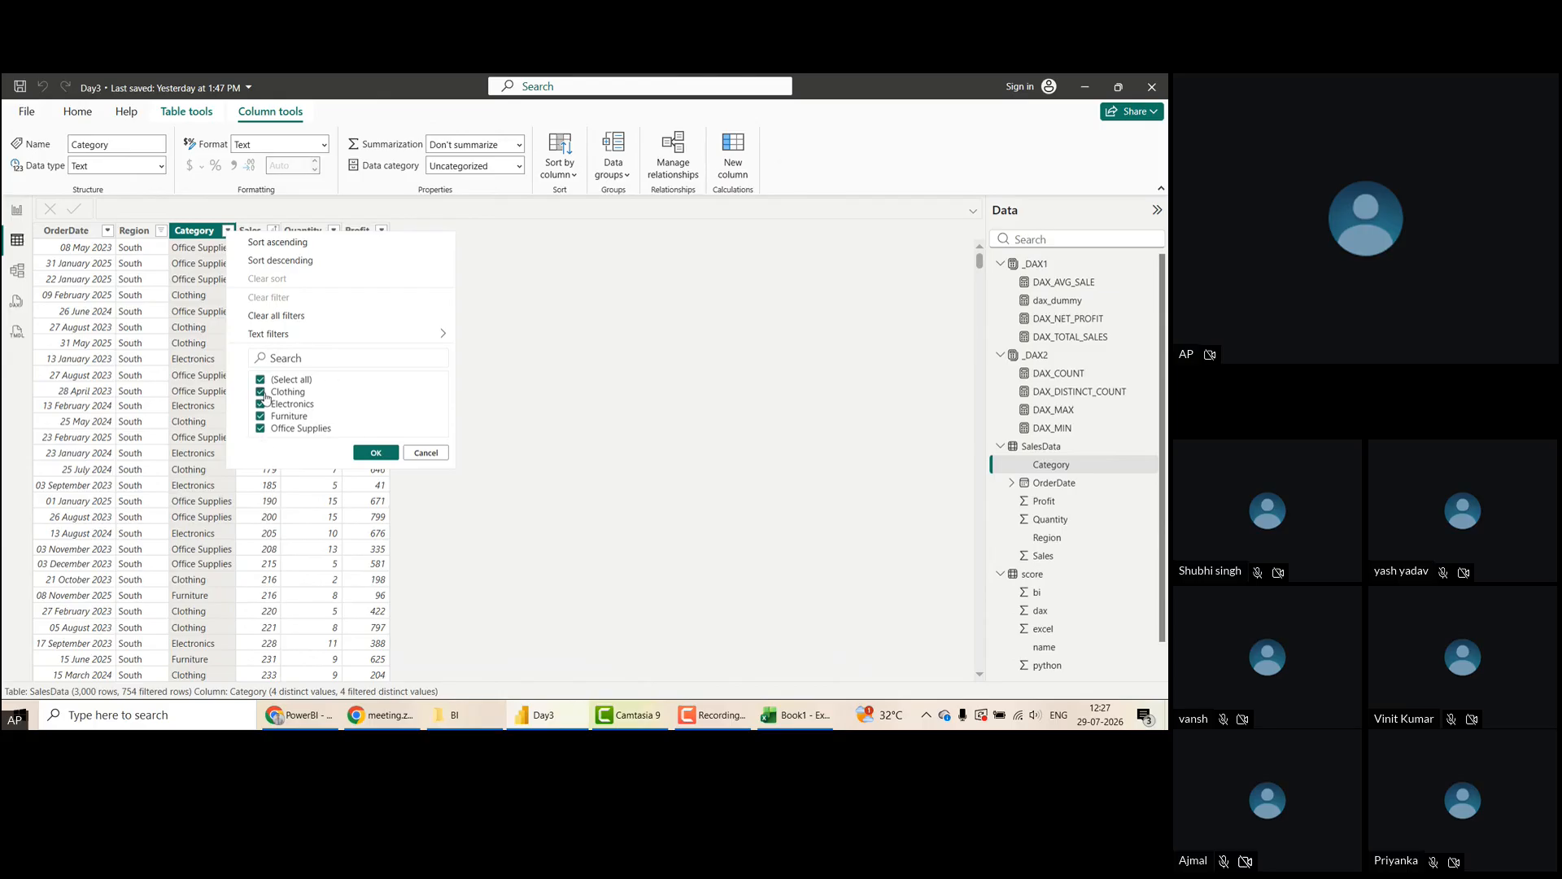
click(427, 454)
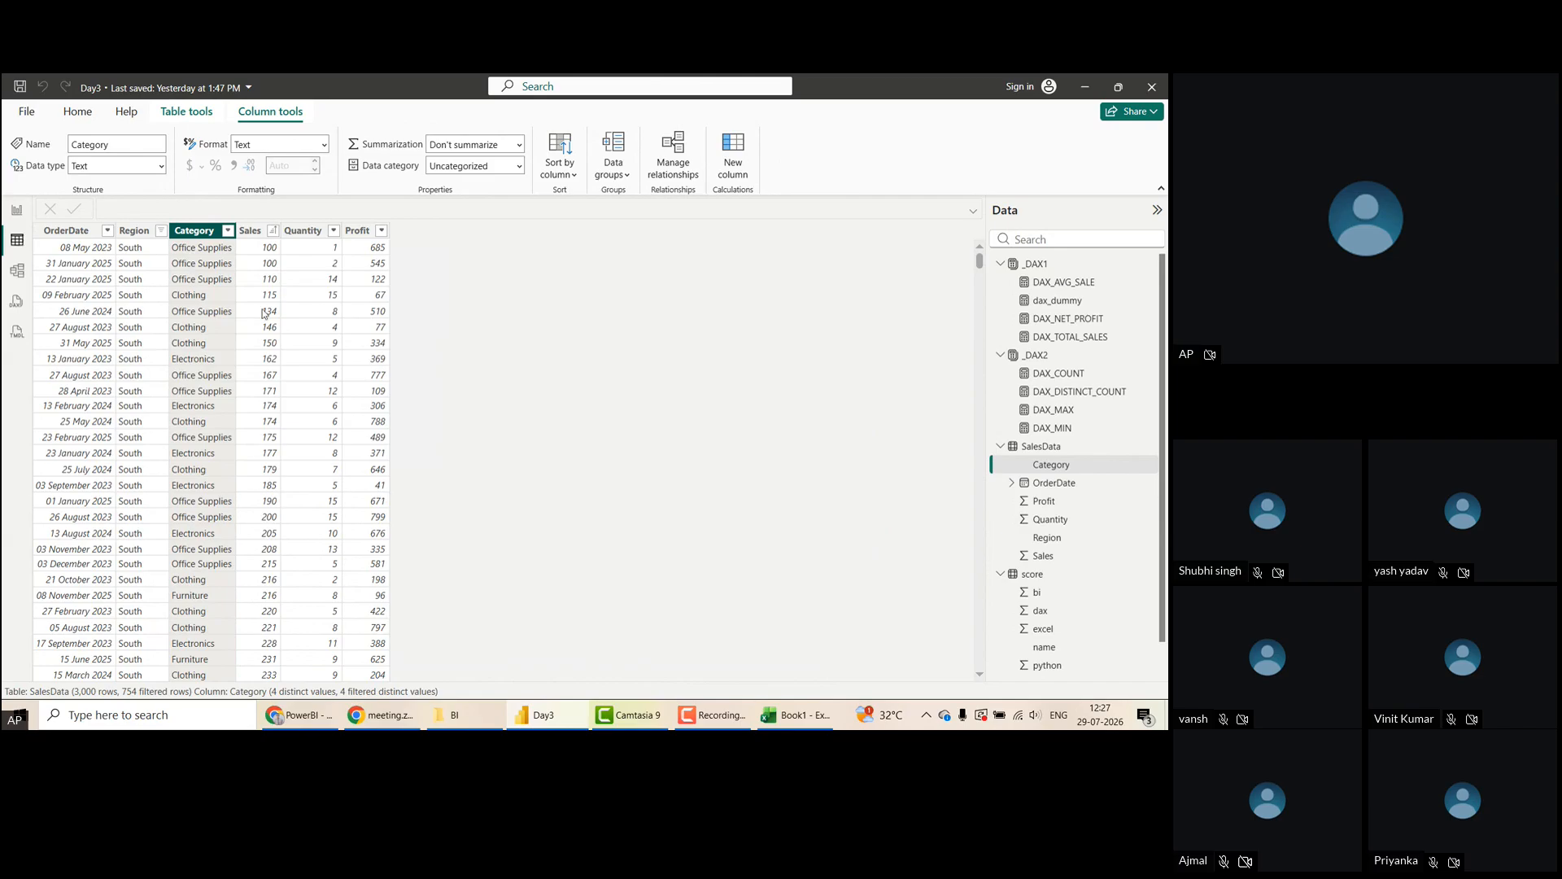
click(17, 210)
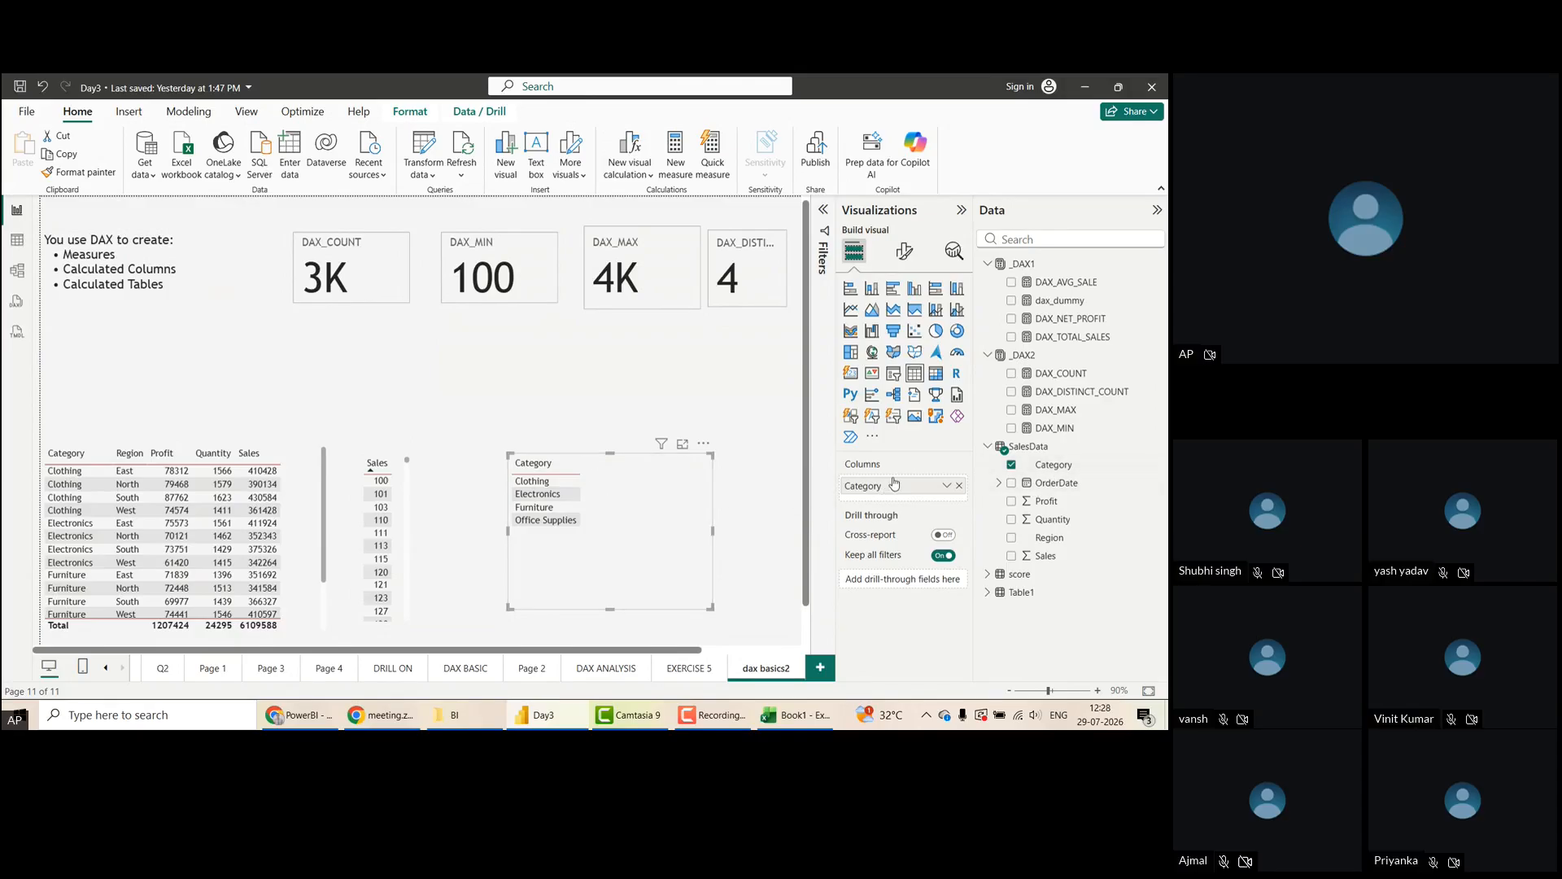
Add a second Category column summarized as Count (Distinct), totalling 4
drag(1054, 472, 895, 511)
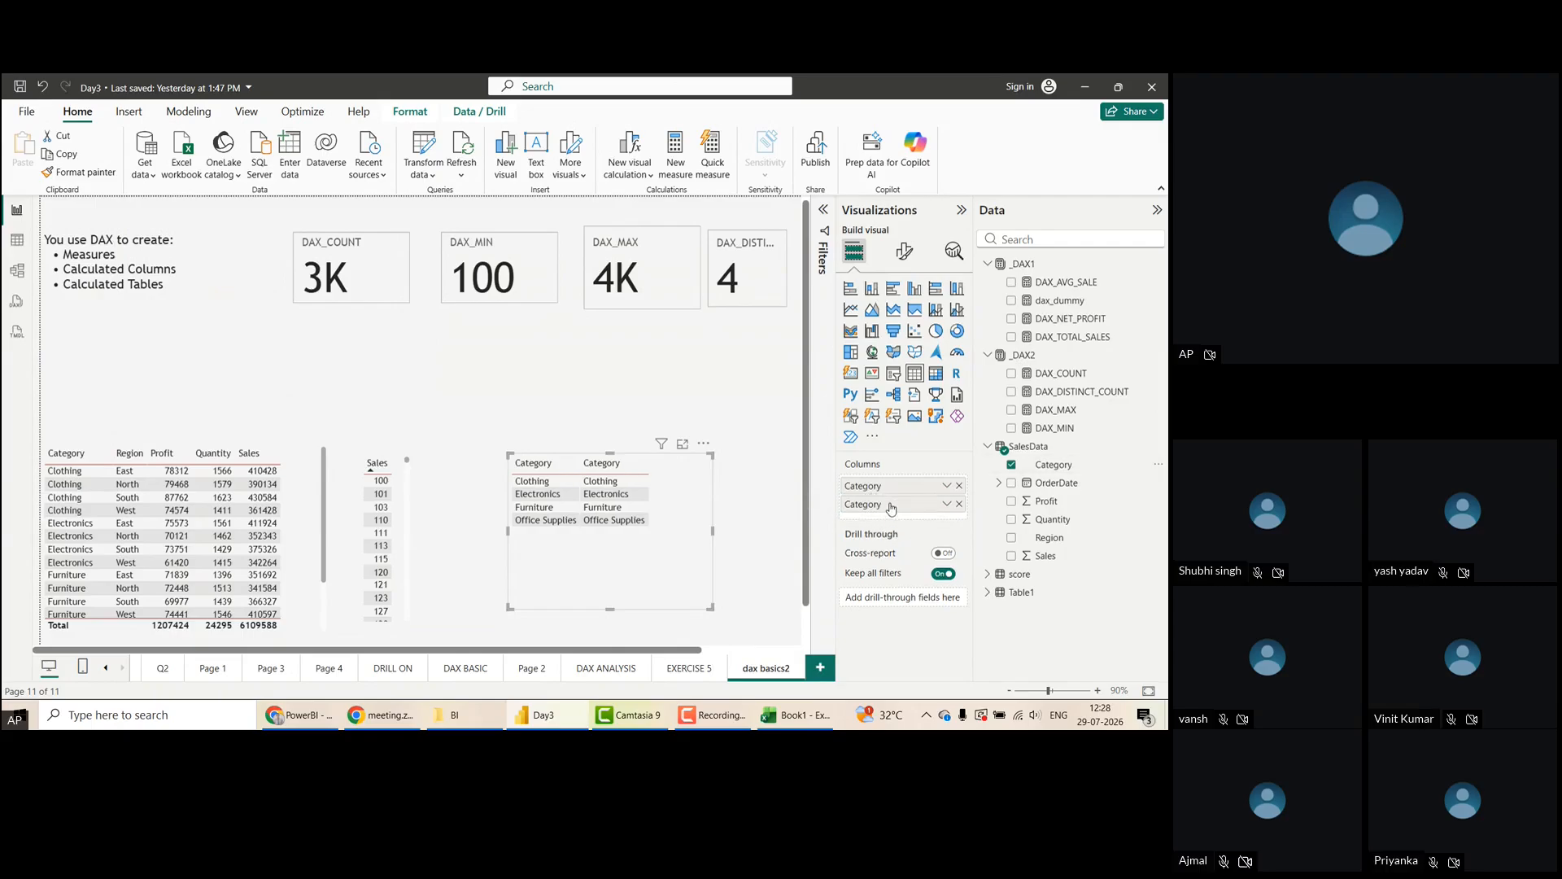
click(946, 505)
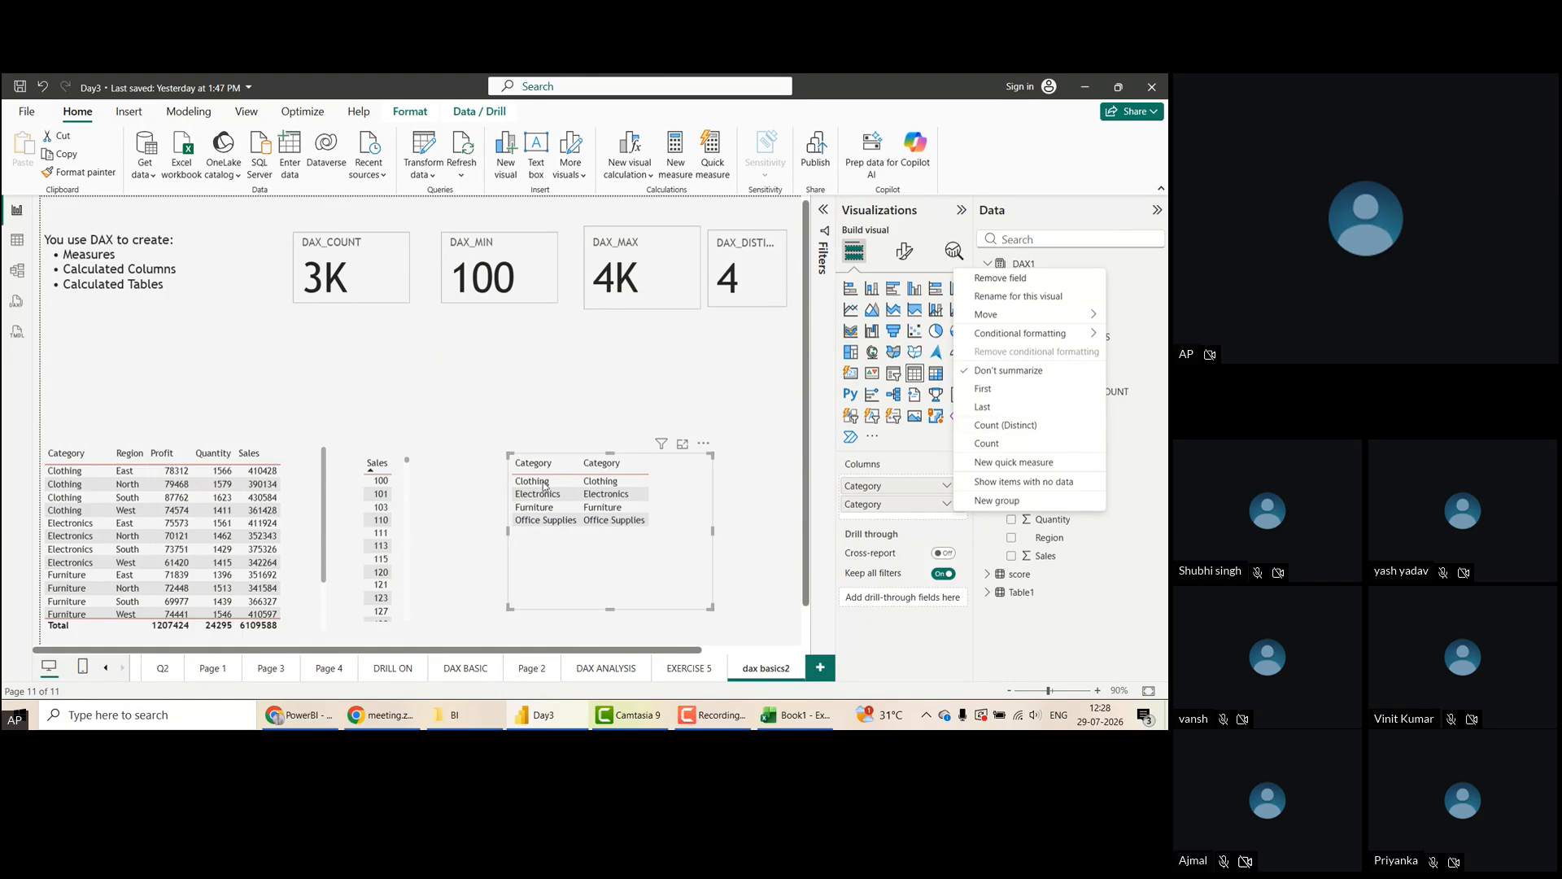
click(1005, 424)
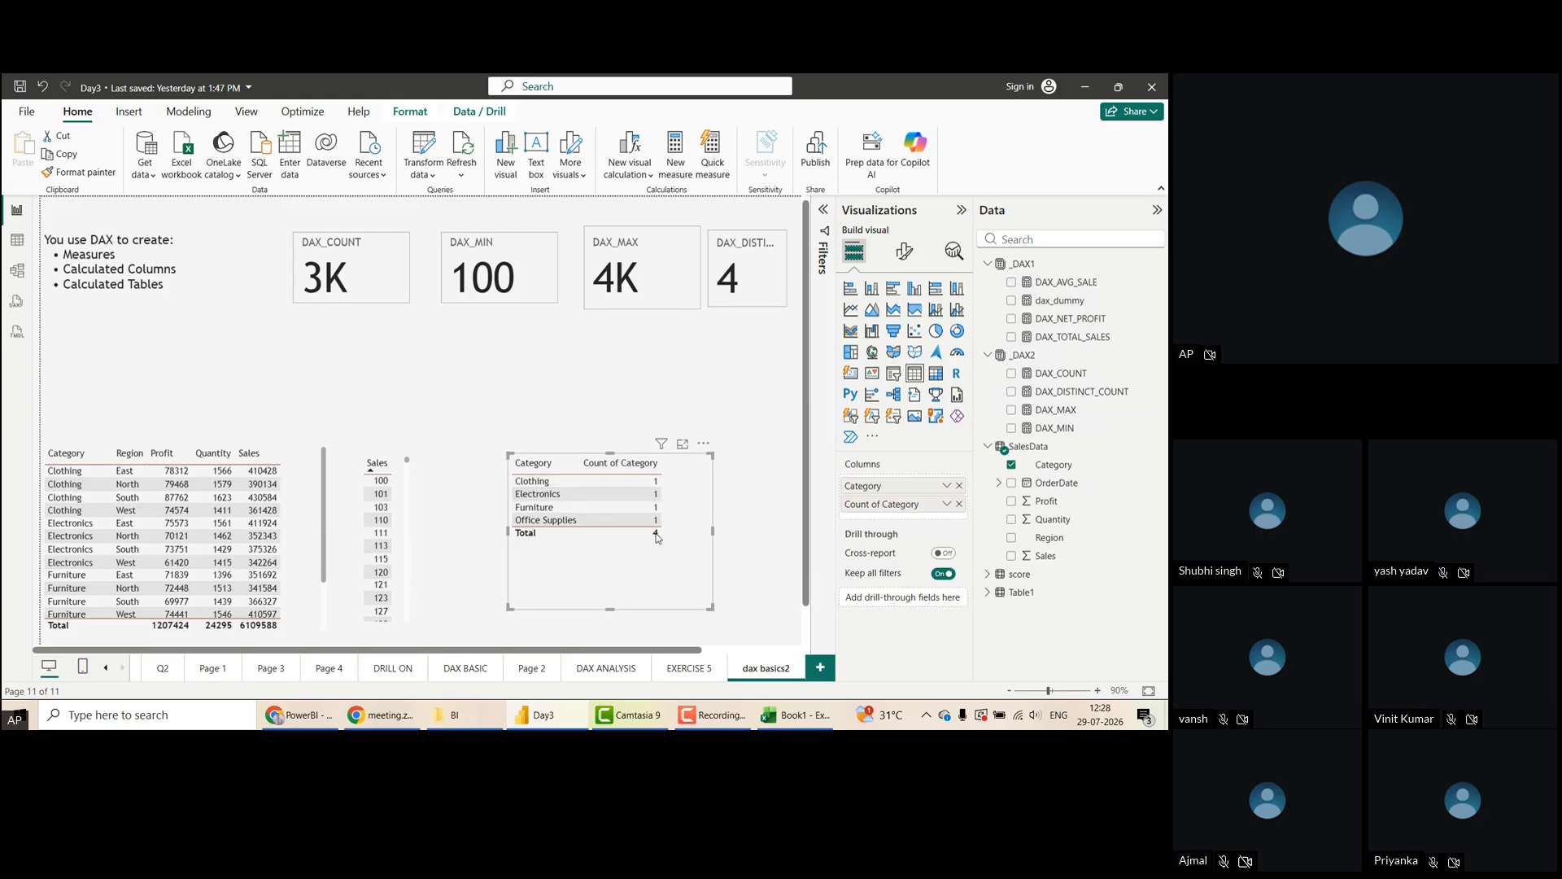
click(947, 504)
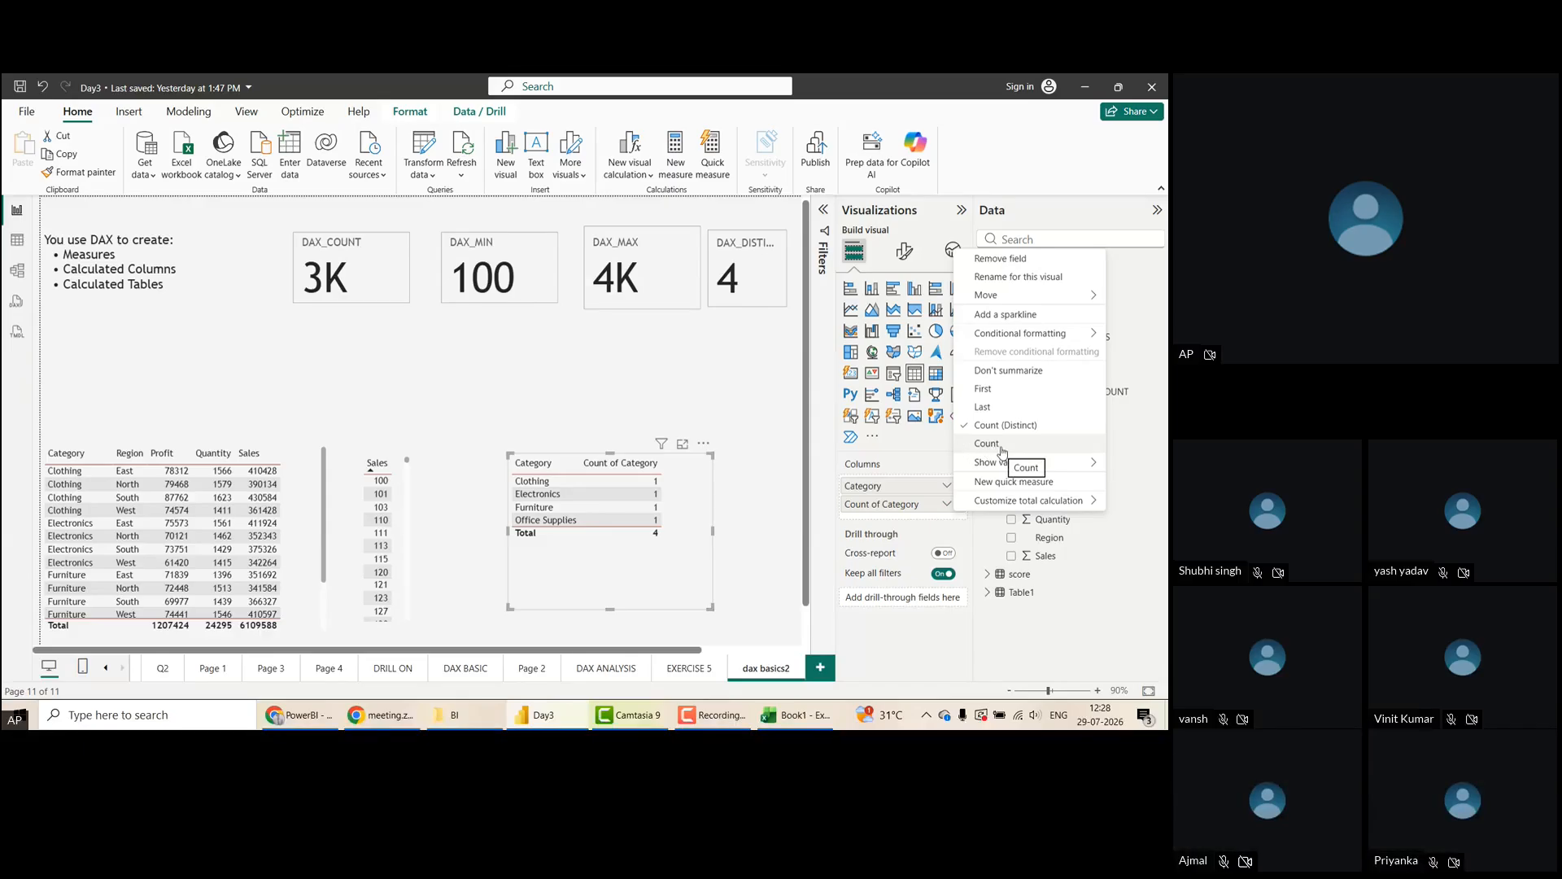
click(877, 628)
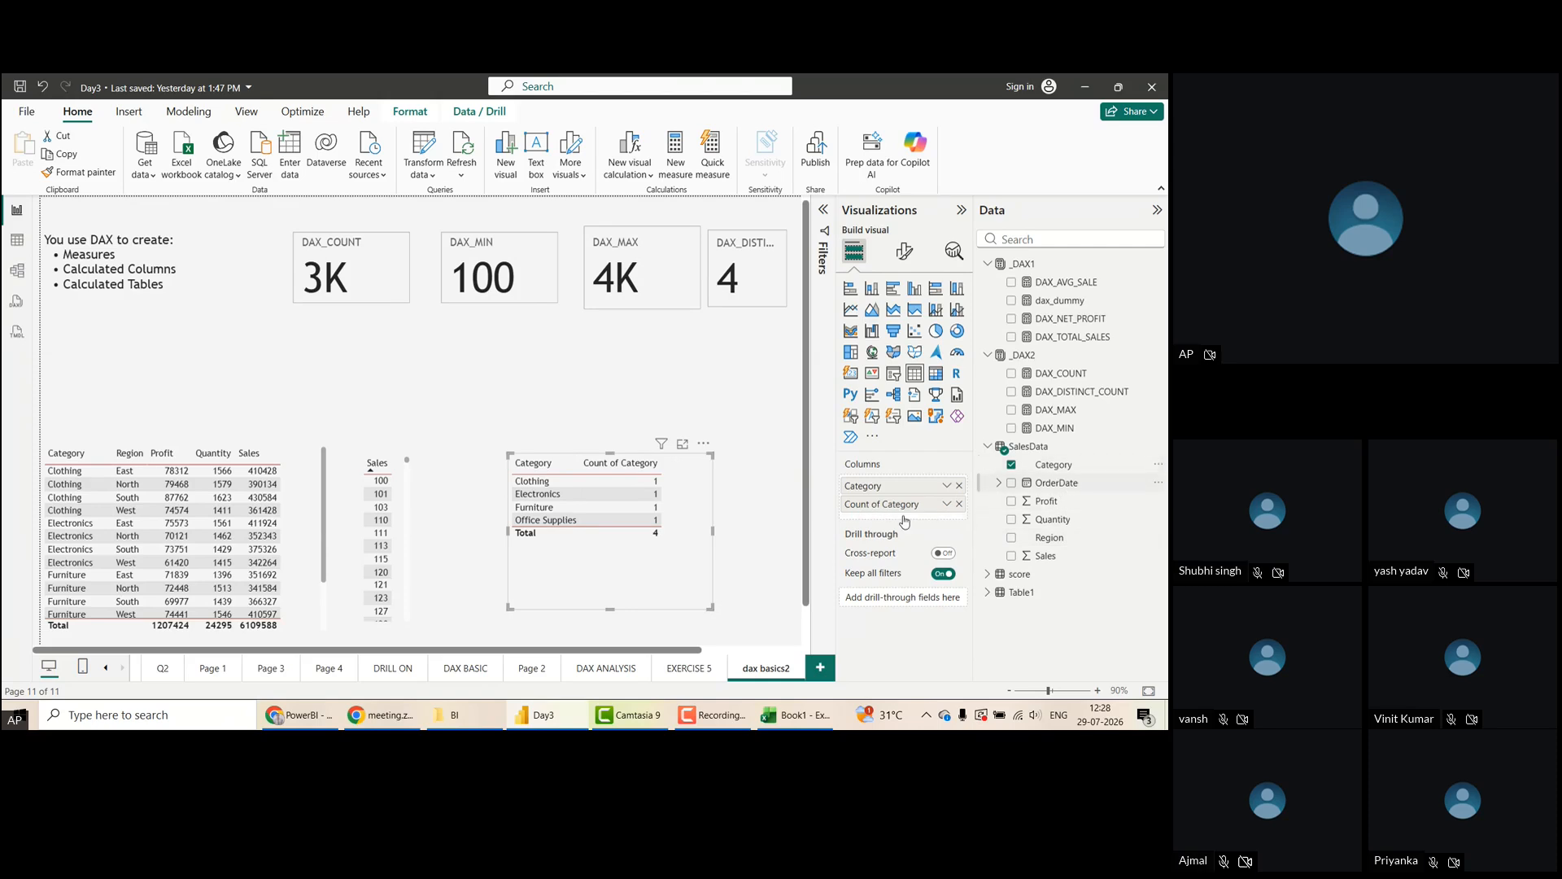
Add a third Category column as a plain Count (784, 717, 720, 779), then widen and reposition the table
drag(905, 521, 907, 525)
click(945, 523)
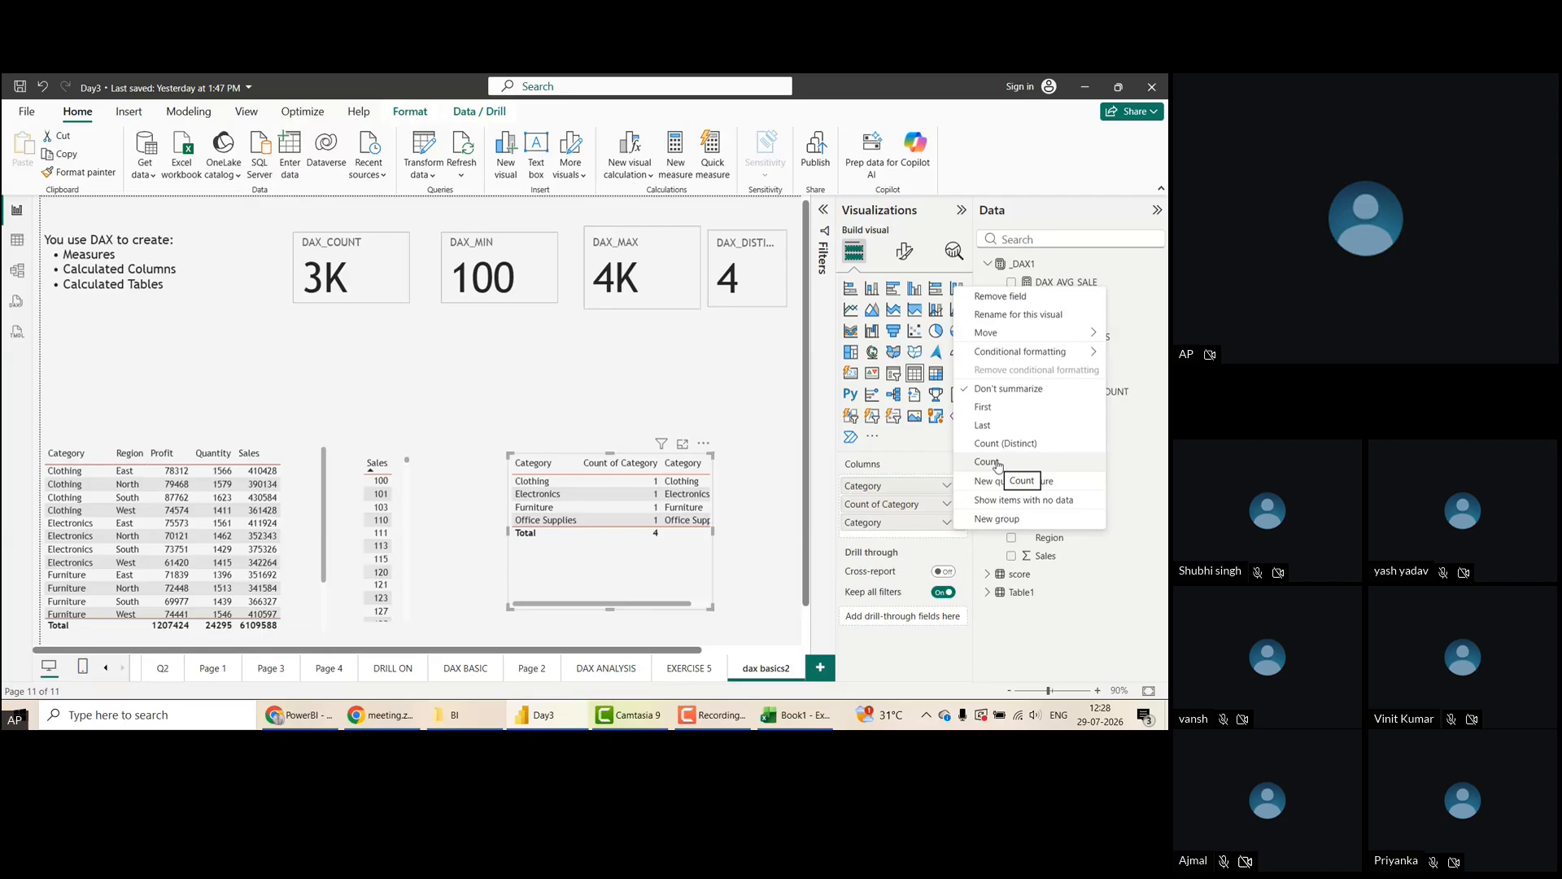
click(995, 465)
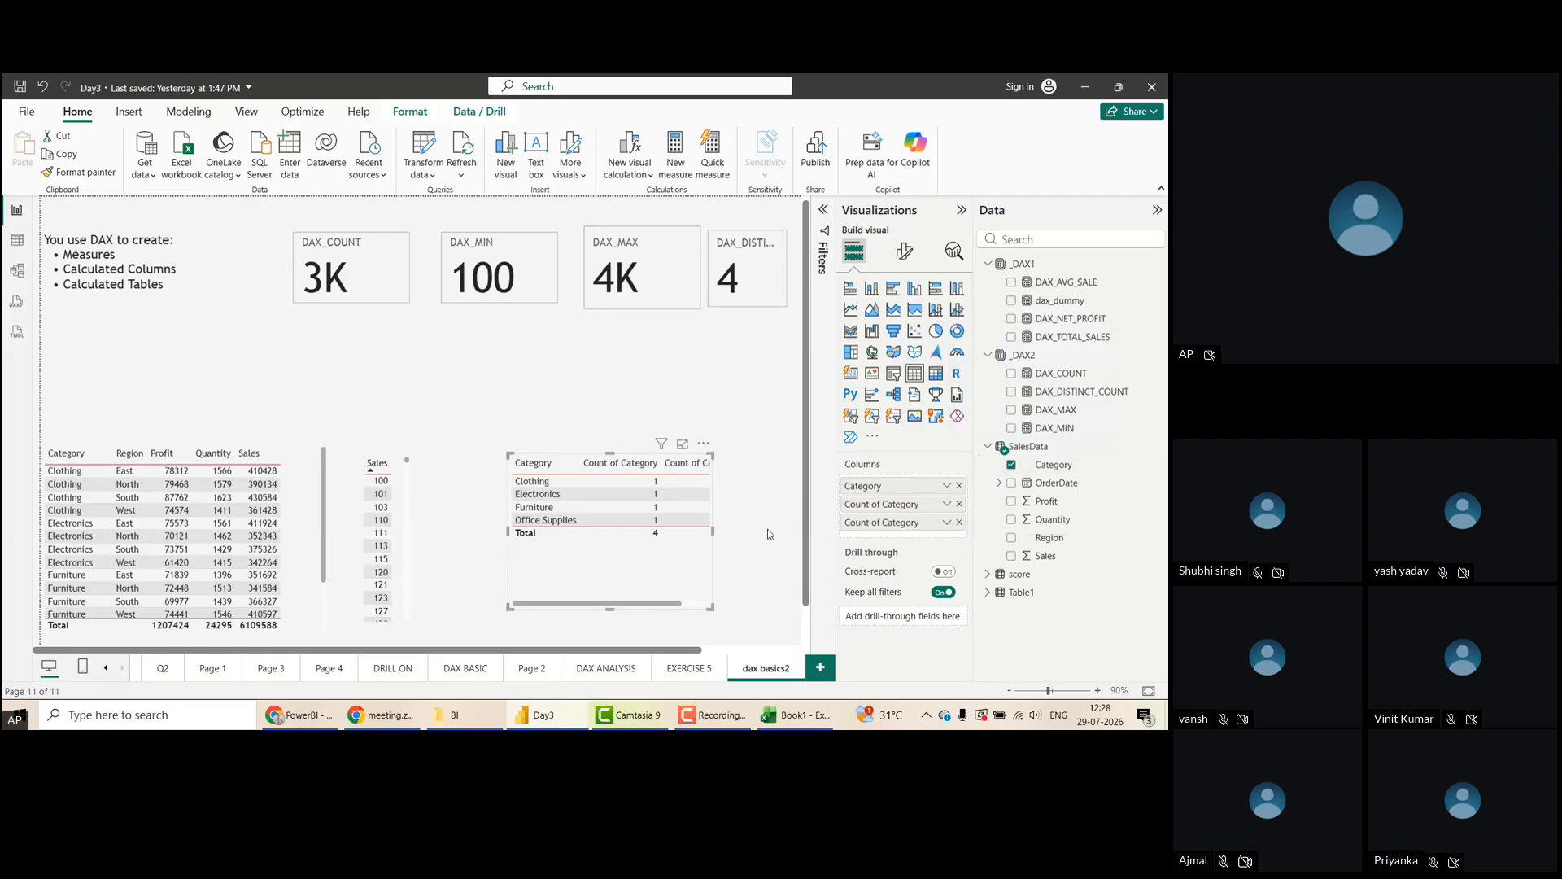
drag(712, 530, 777, 531)
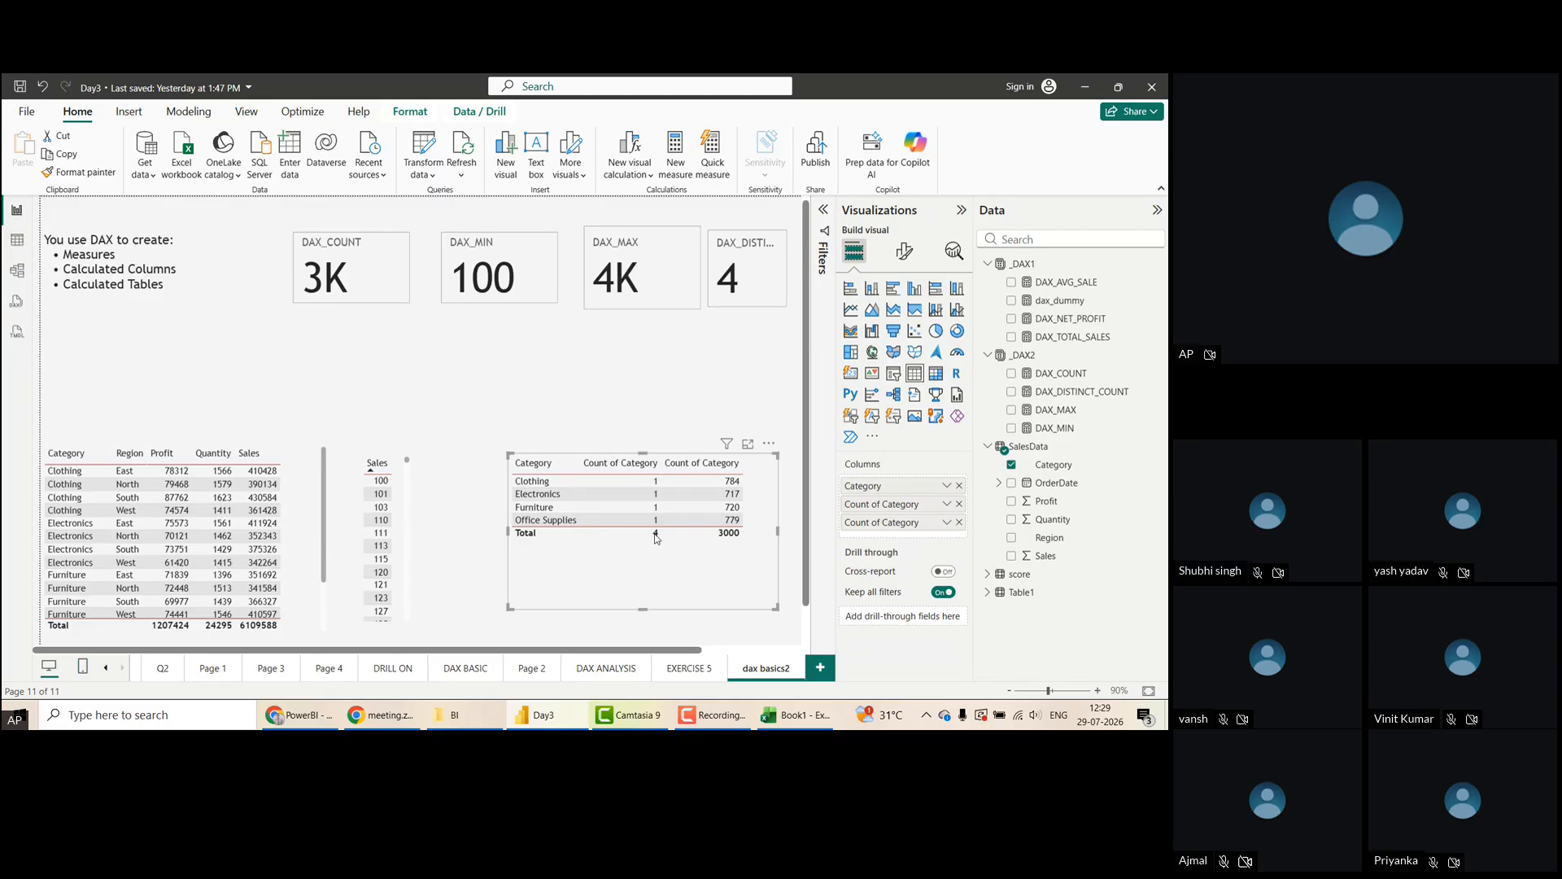
drag(740, 597, 679, 609)
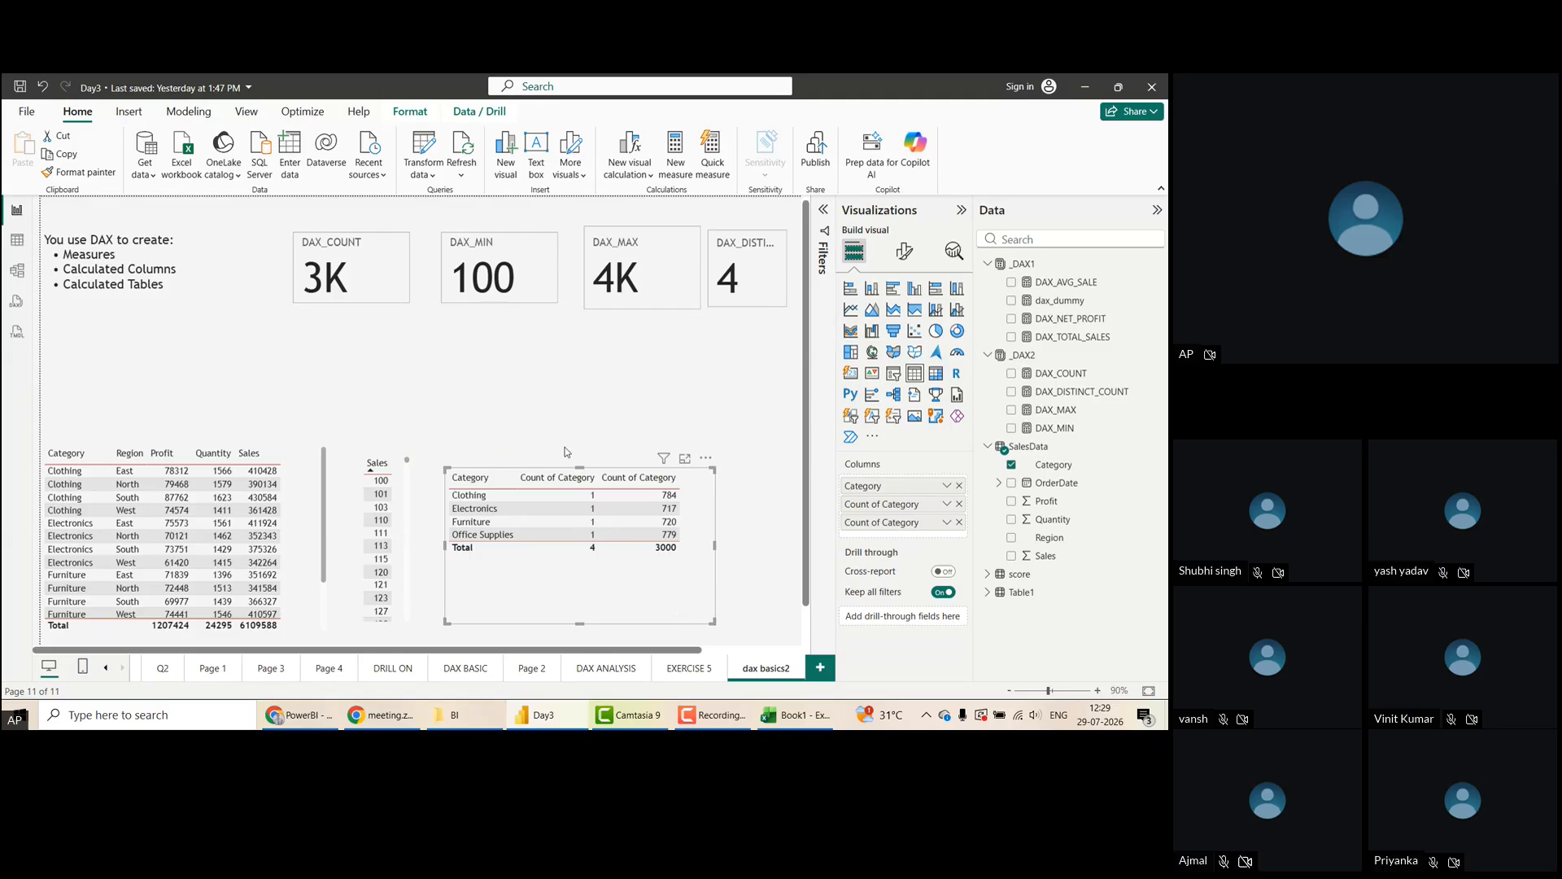
Sort the table by Count of Category and line up the four DAX cards higher on the page
click(553, 480)
drag(327, 271, 274, 246)
drag(519, 297, 451, 272)
drag(696, 286, 582, 279)
drag(742, 293, 673, 269)
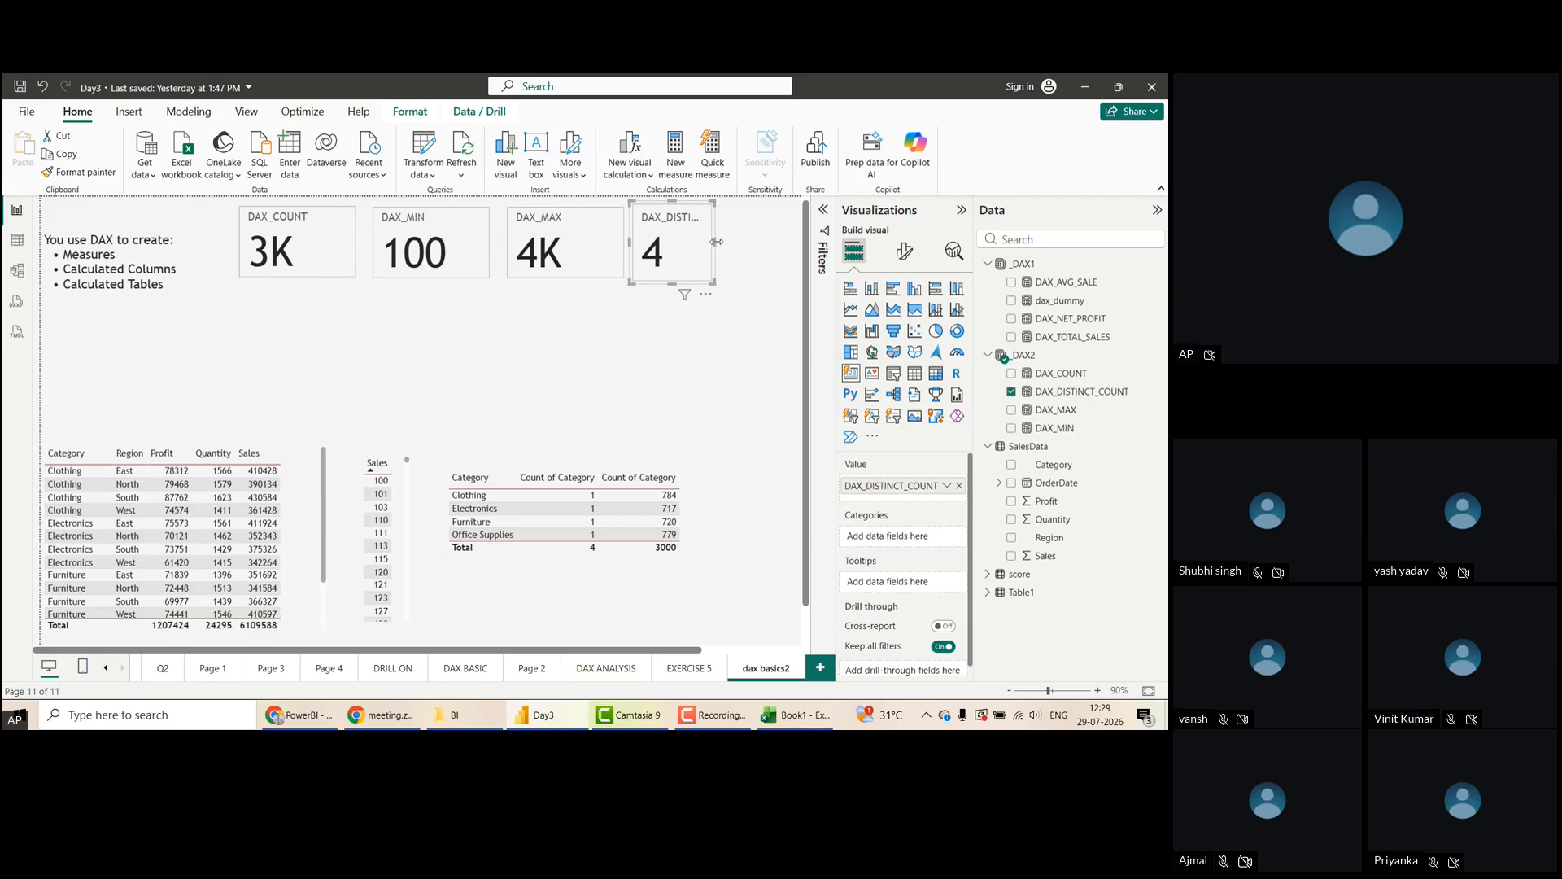
Widen the DAX_DISTINCT_COUNT card to show more of its title, then switch to ChatGPT
click(736, 248)
click(683, 260)
click(716, 241)
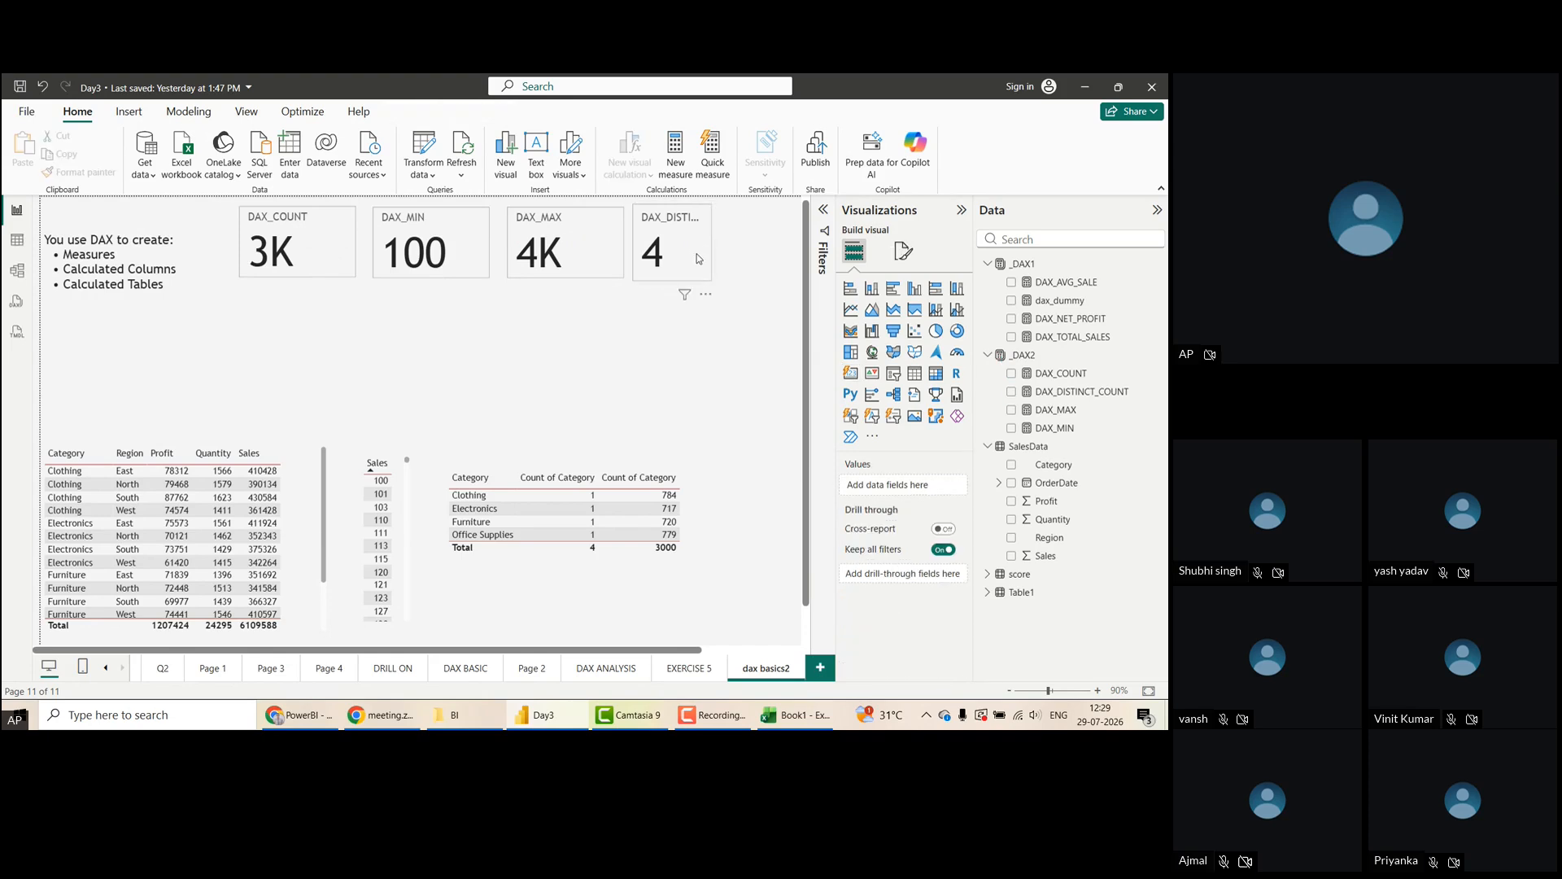
click(699, 259)
drag(713, 242, 737, 243)
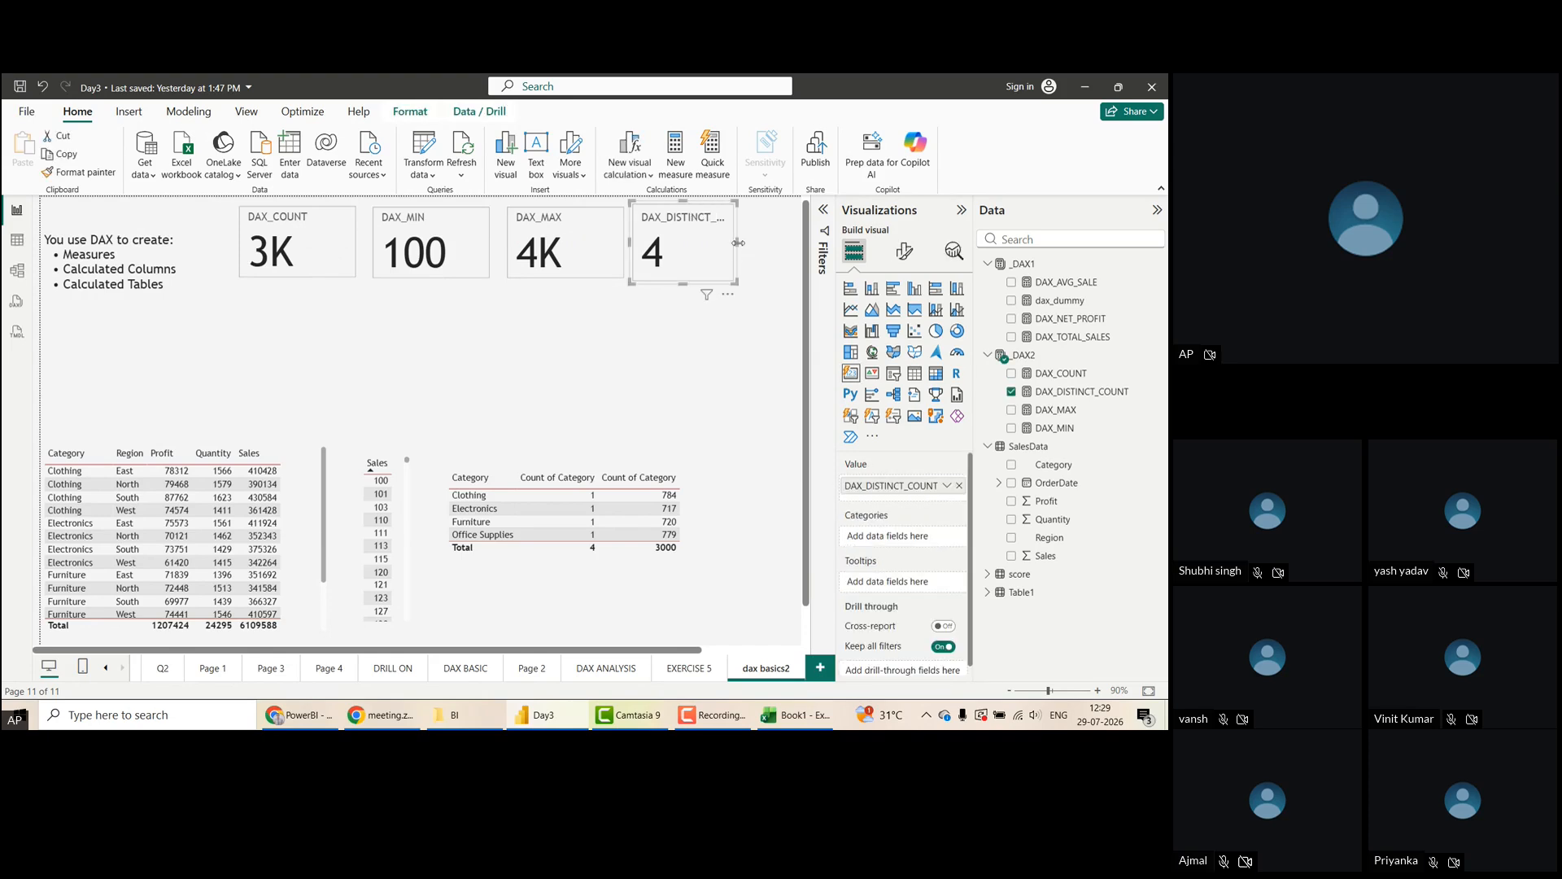
click(599, 392)
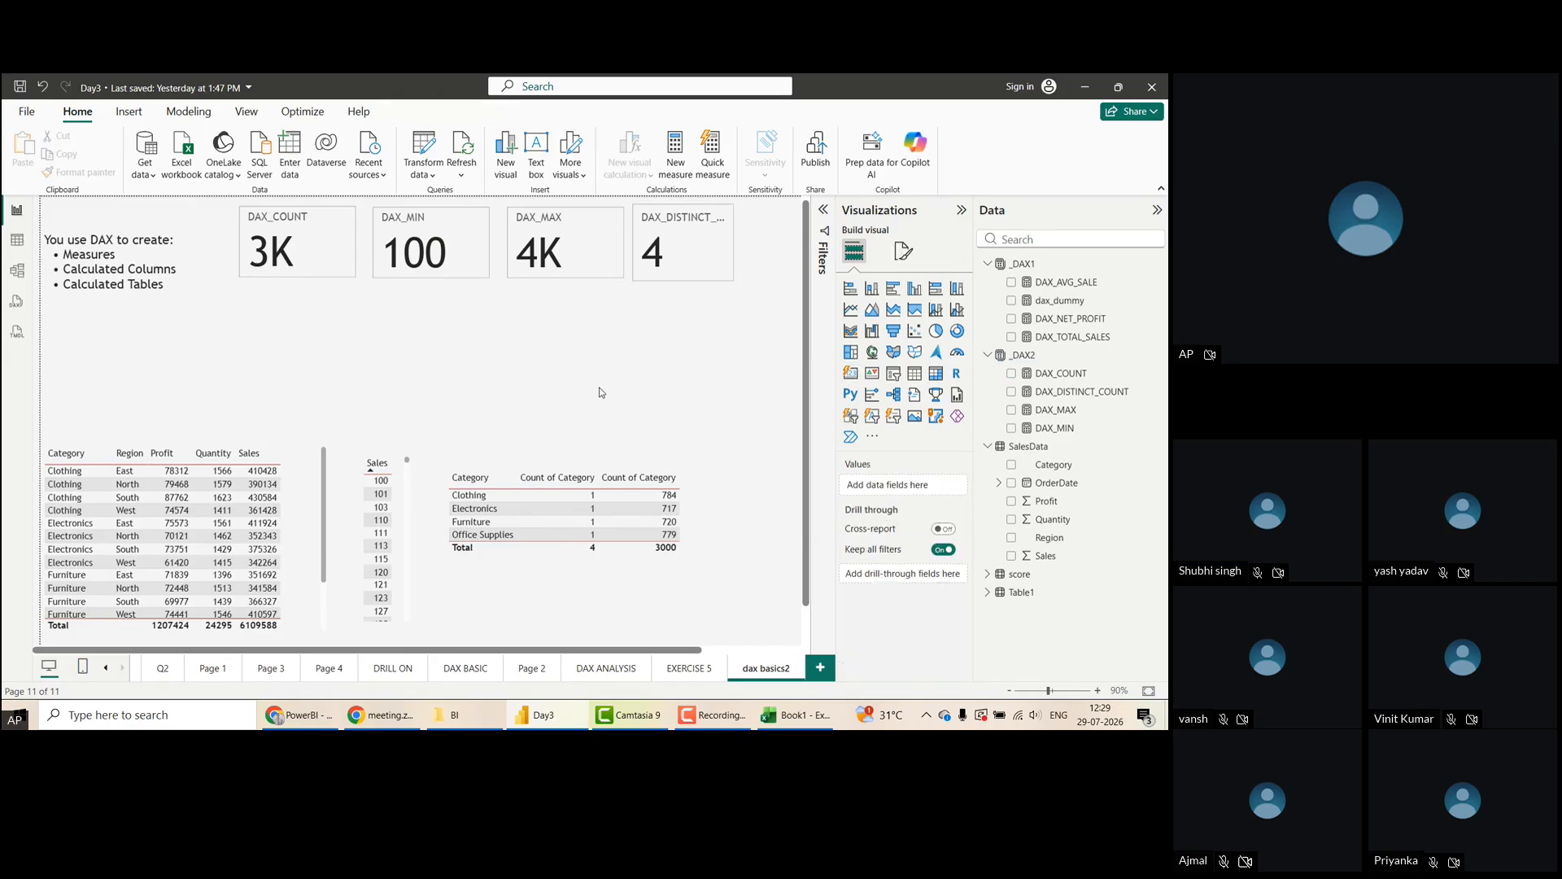
click(297, 716)
Review the COUNT and COUNTA descriptions in the ChatGPT DAX lesson
scroll(228, 461, up, 3)
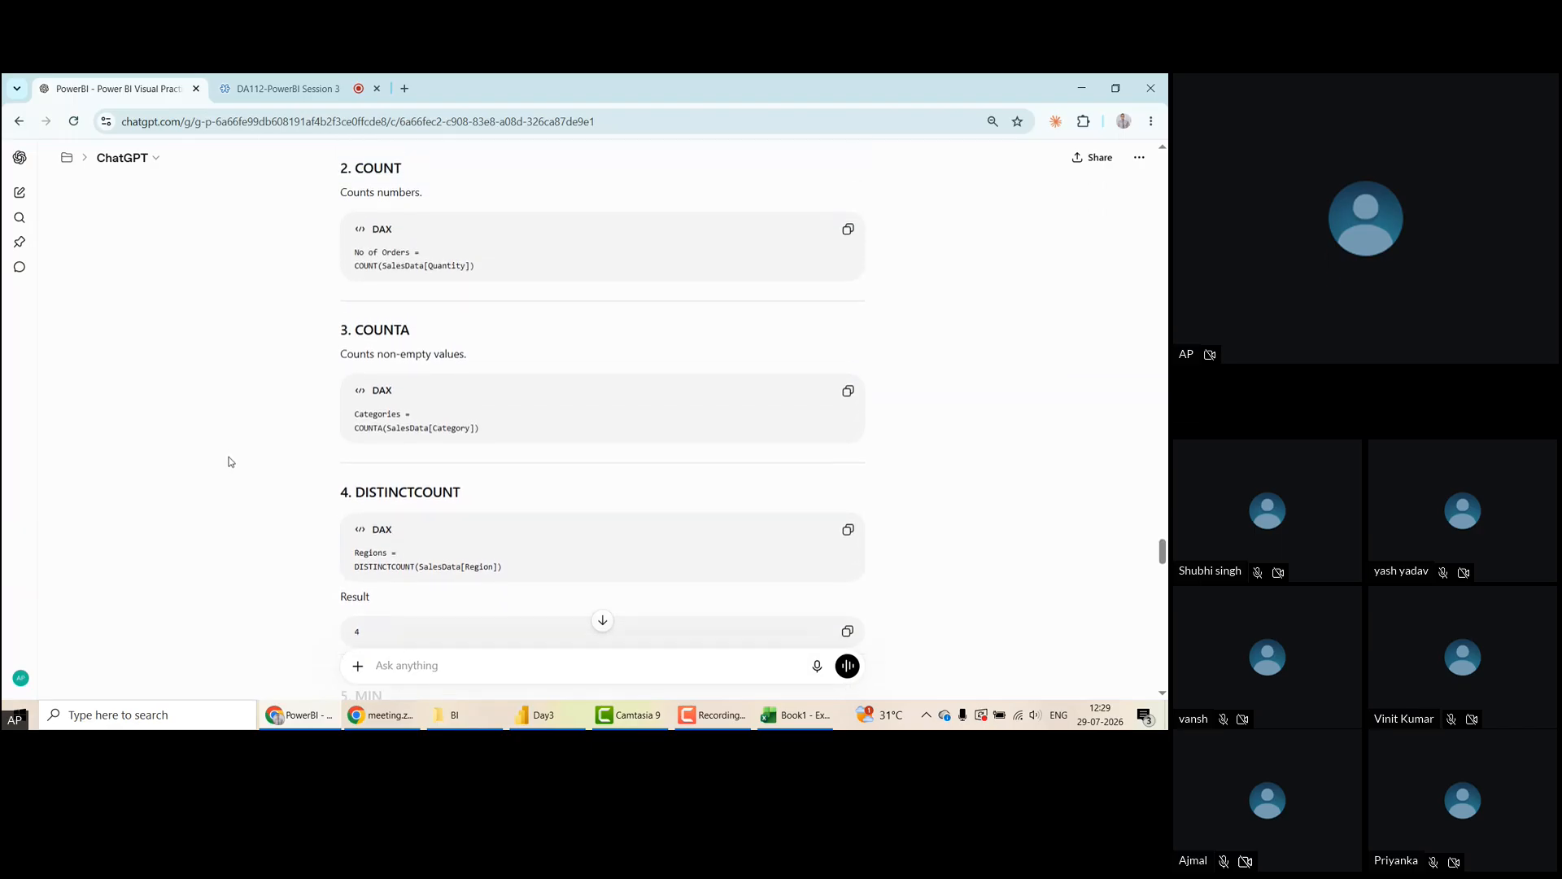
scroll(229, 461, down, 1)
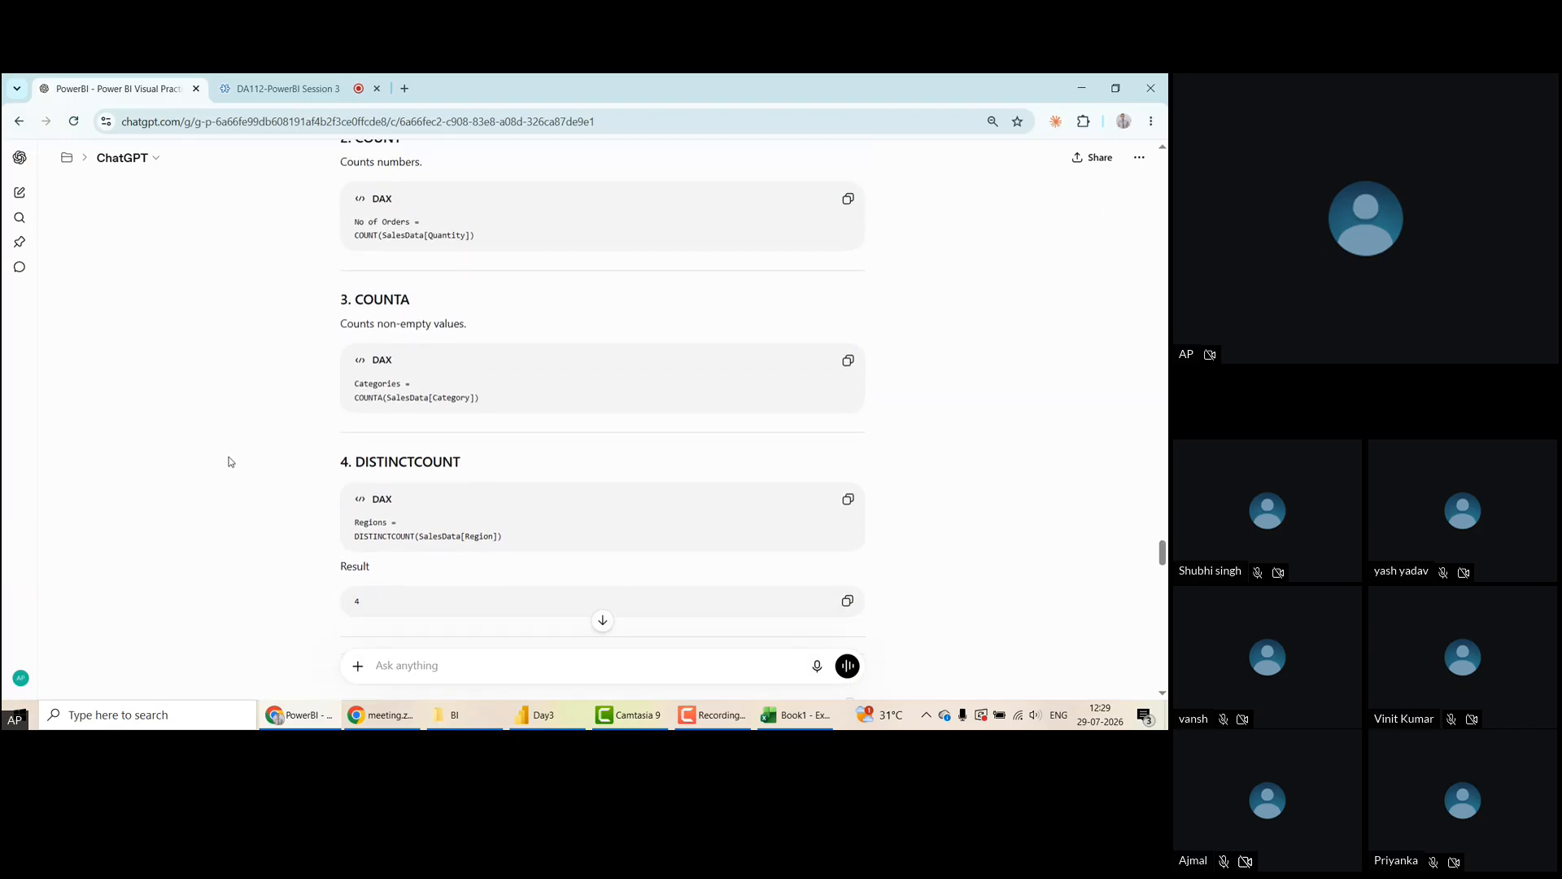
scroll(228, 462, up, 1)
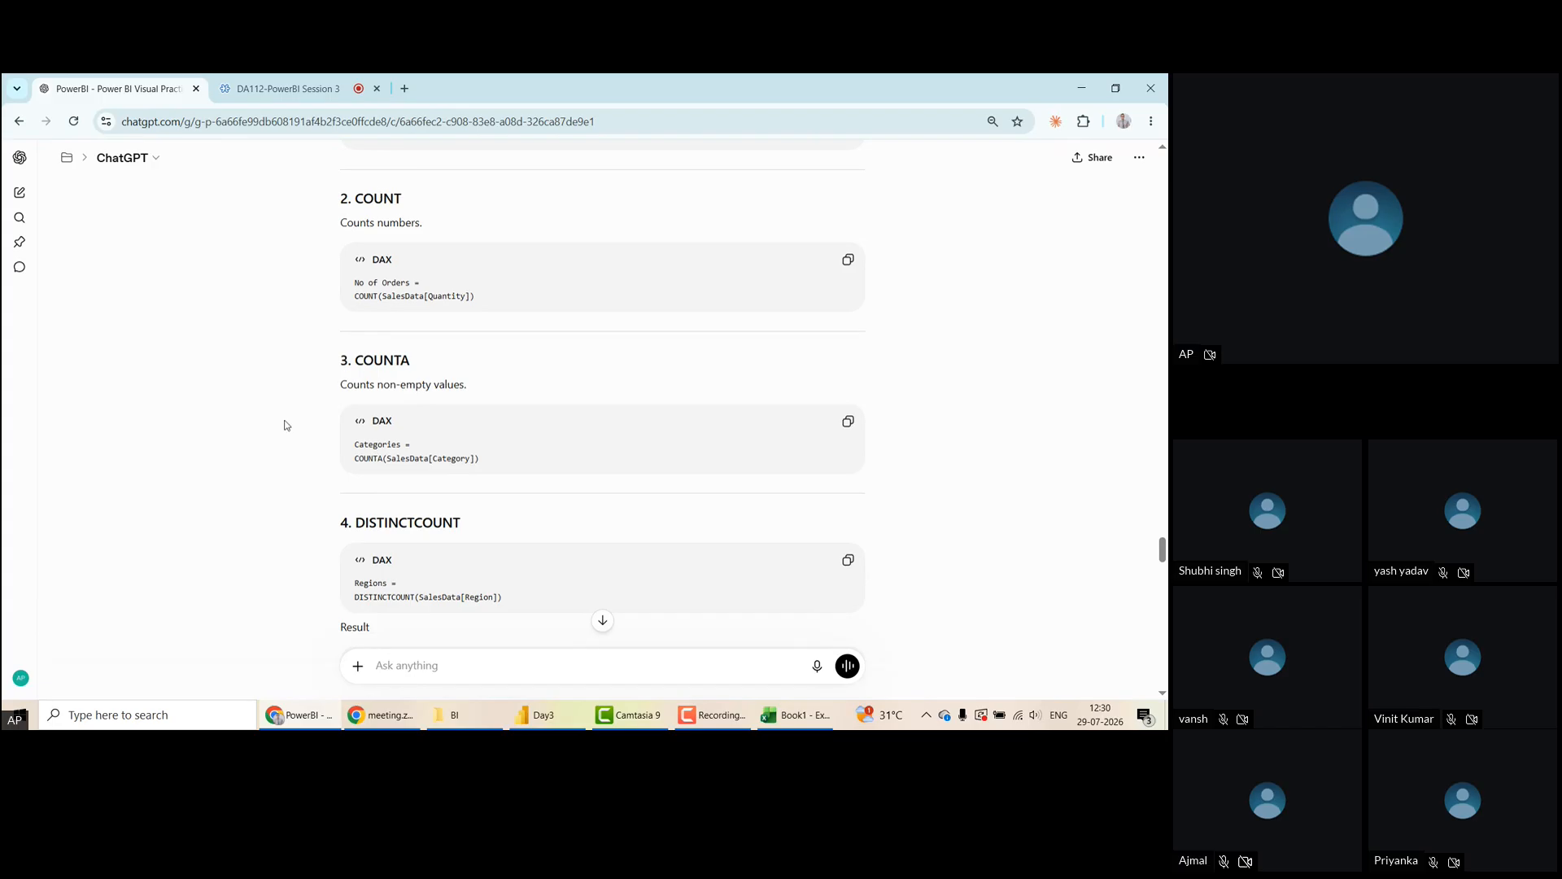
triple_click(473, 388)
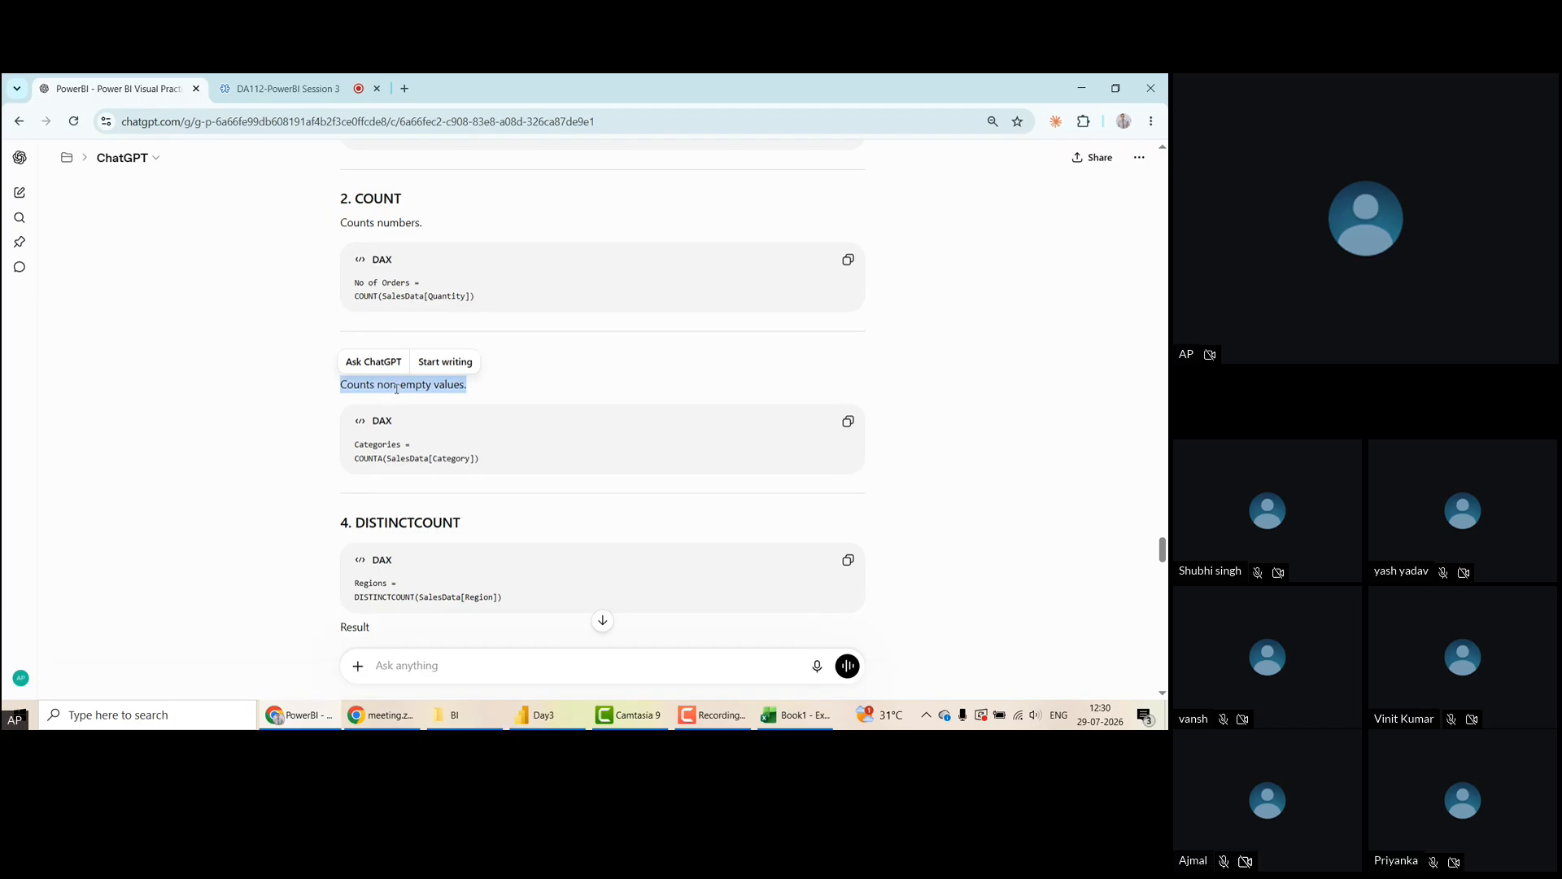
drag(355, 222, 443, 223)
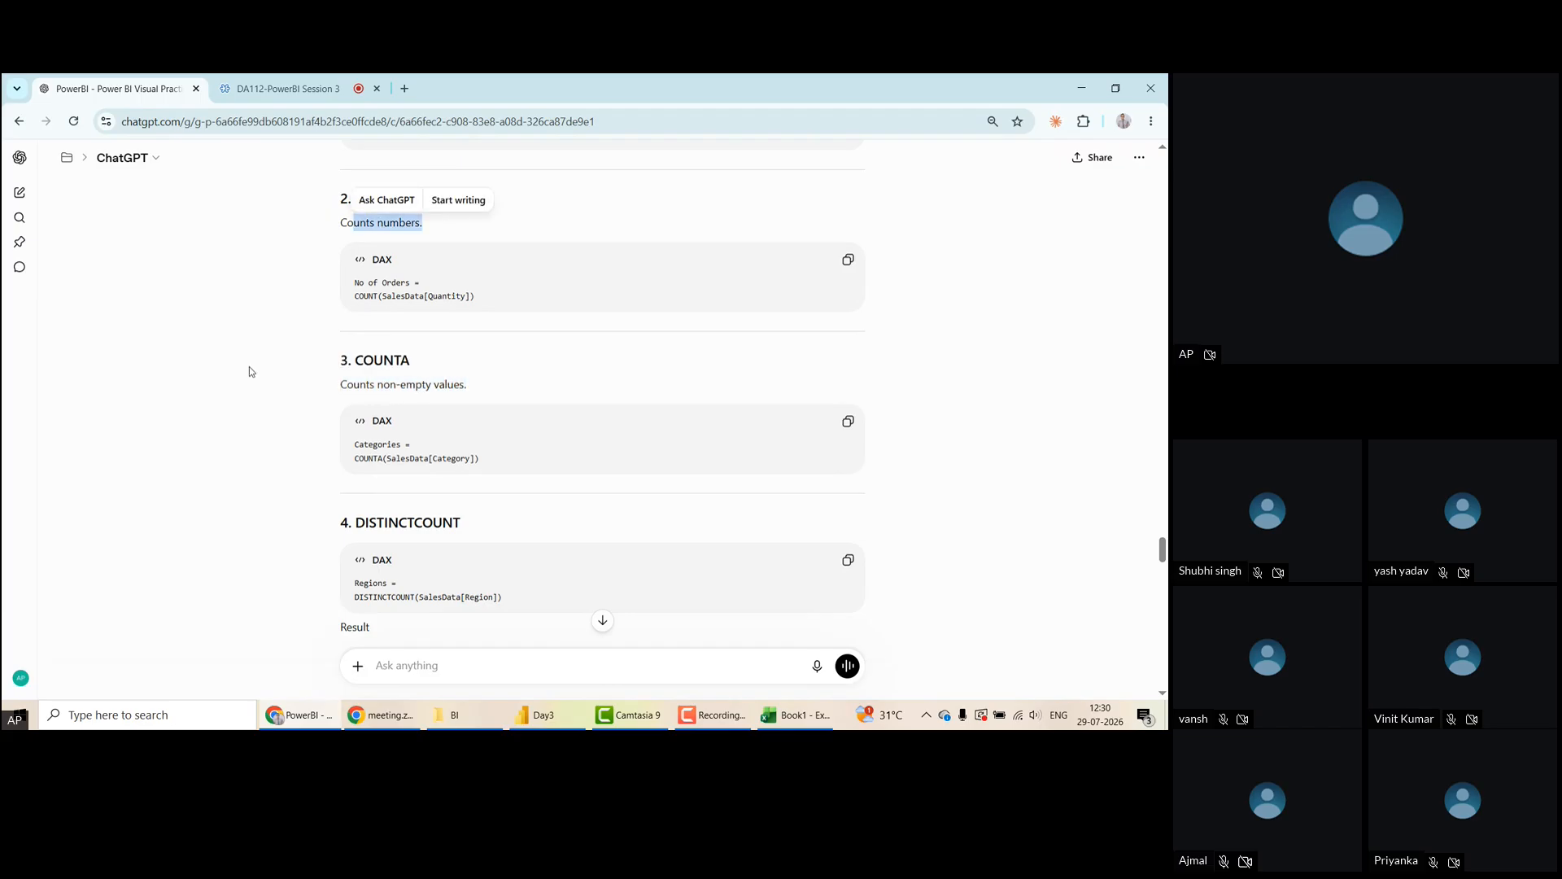
click(227, 343)
scroll(226, 343, down, 2)
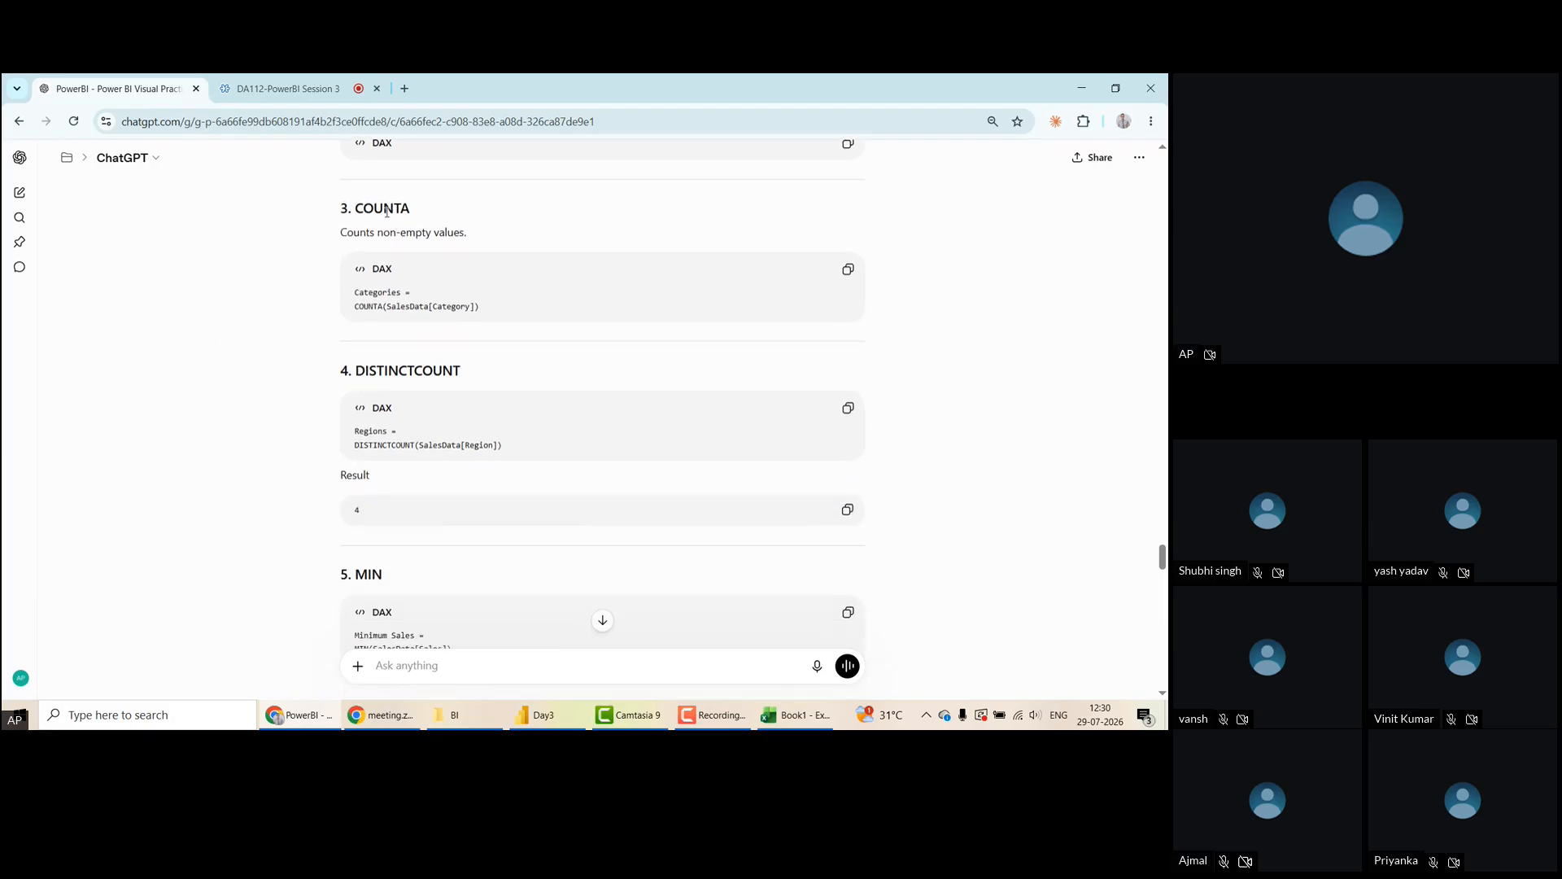
drag(342, 232, 477, 237)
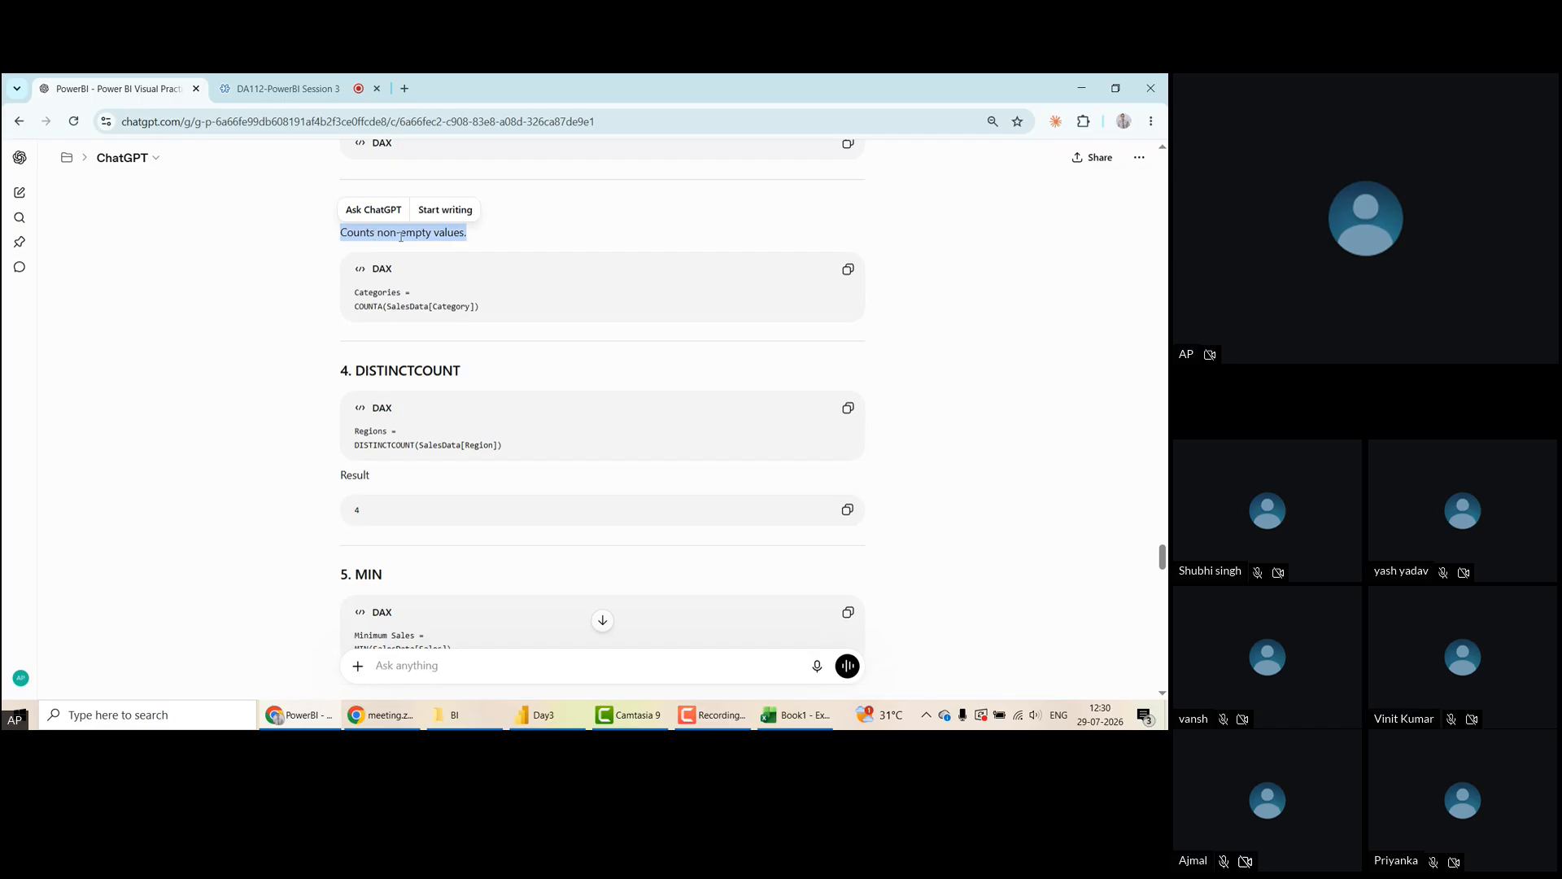
click(271, 356)
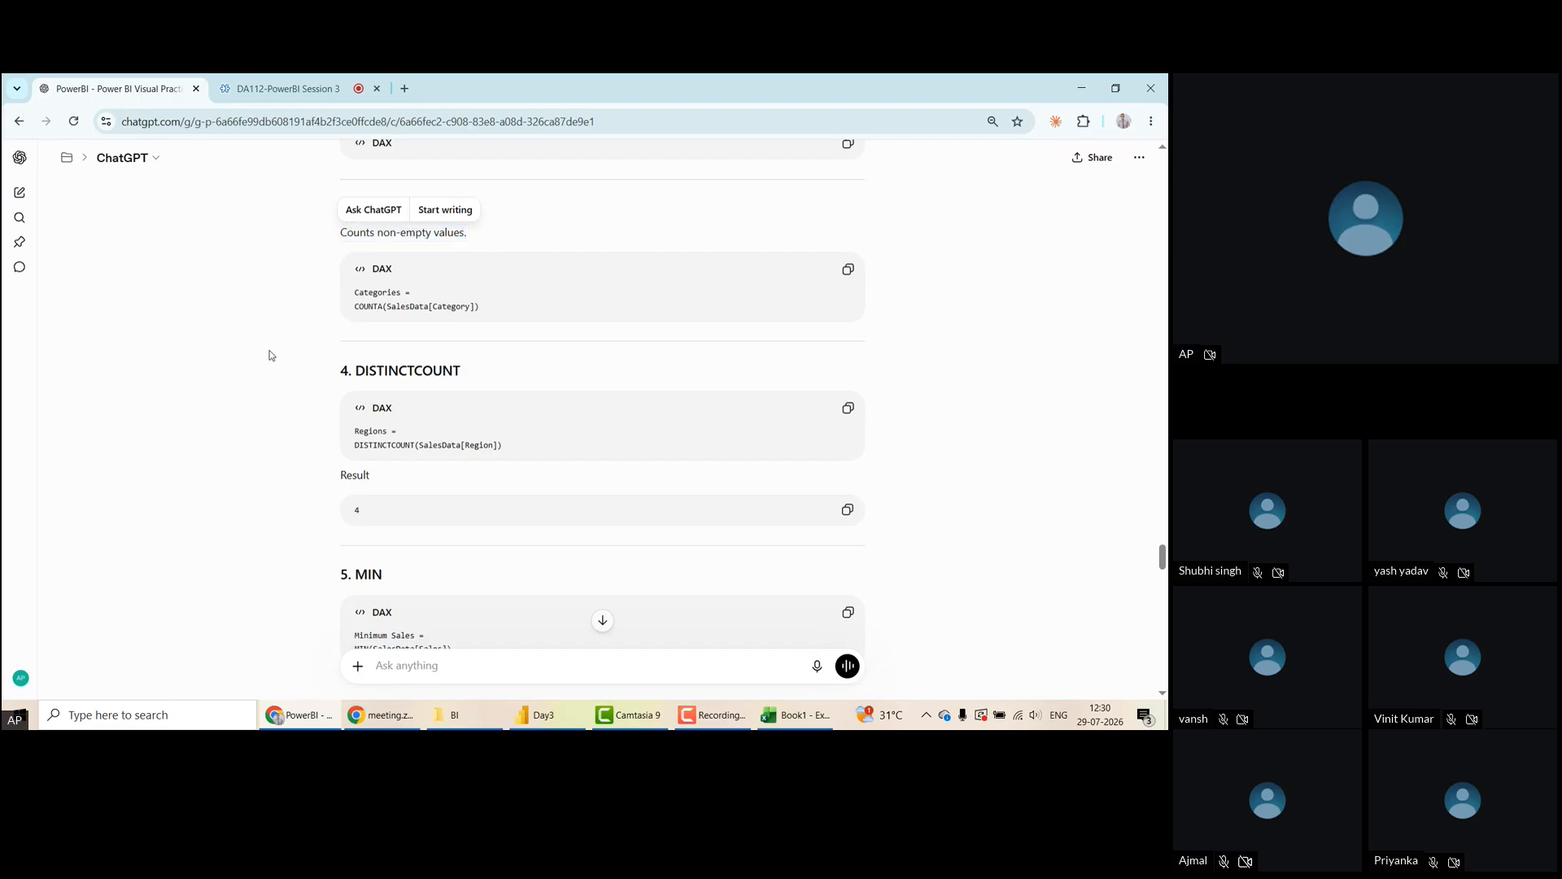
Scroll past MIN, MAX and AVERAGE to the practice questions Q5–Q8 and the Most Important Concept example
scroll(270, 356, down, 1)
scroll(271, 357, down, 3)
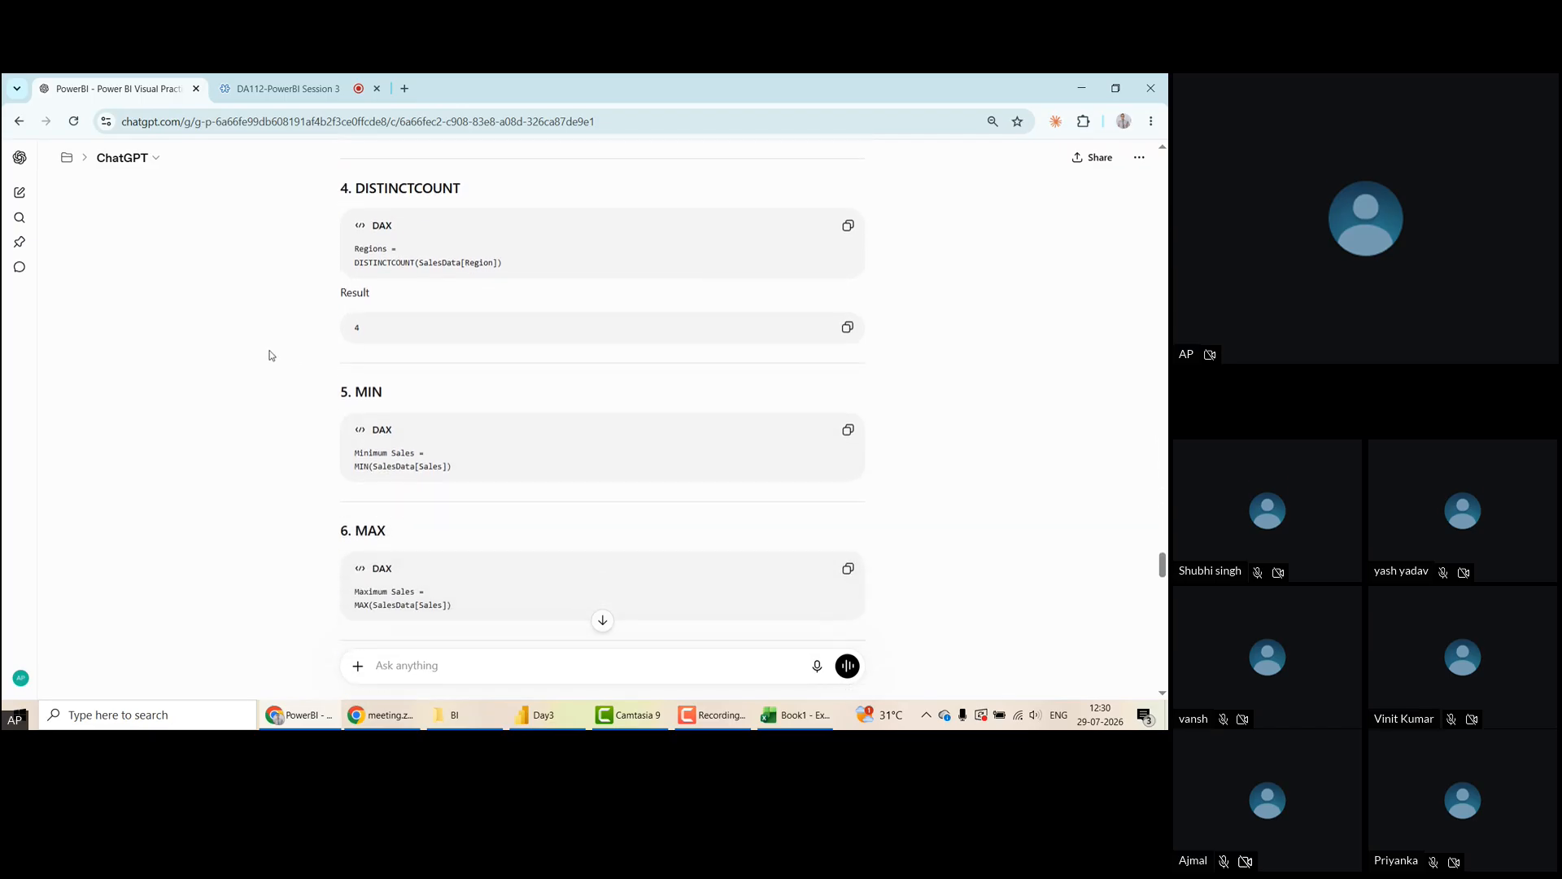
scroll(271, 357, down, 2)
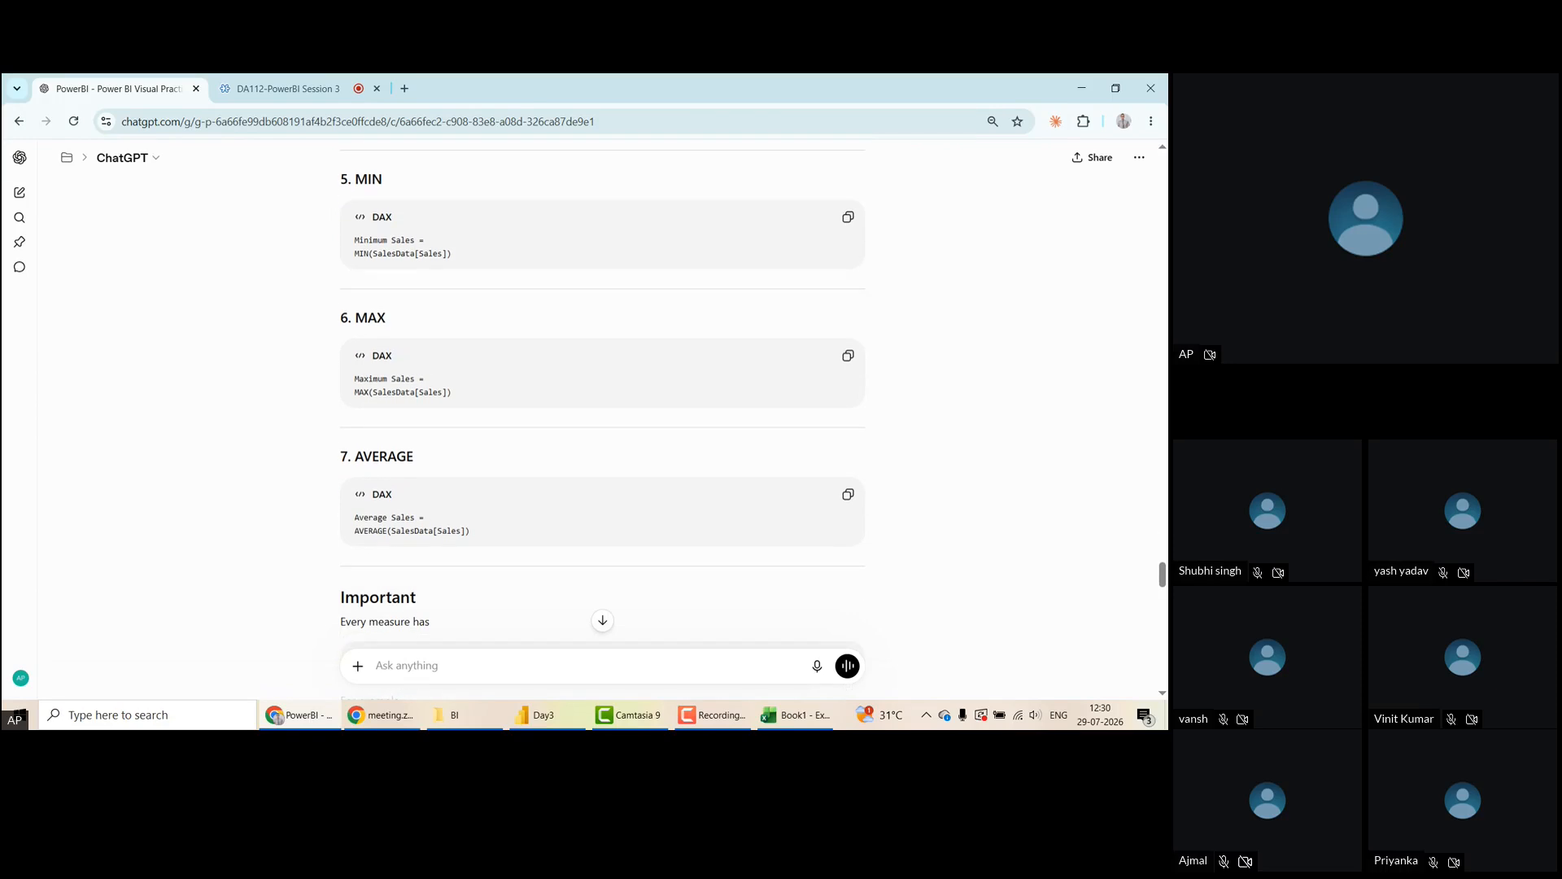
scroll(270, 355, down, 3)
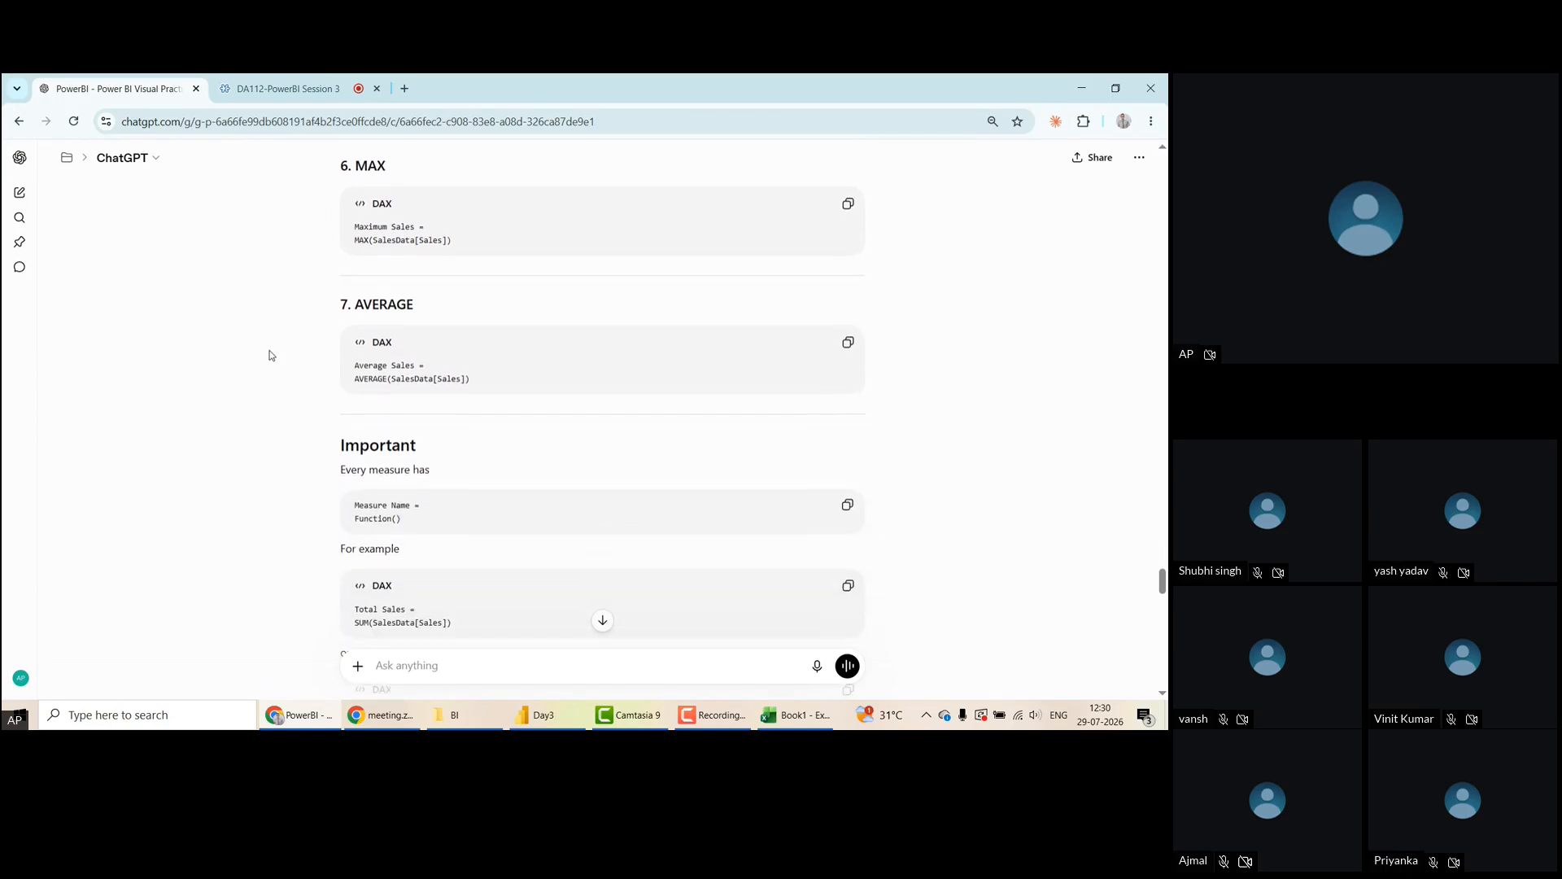
scroll(270, 356, down, 2)
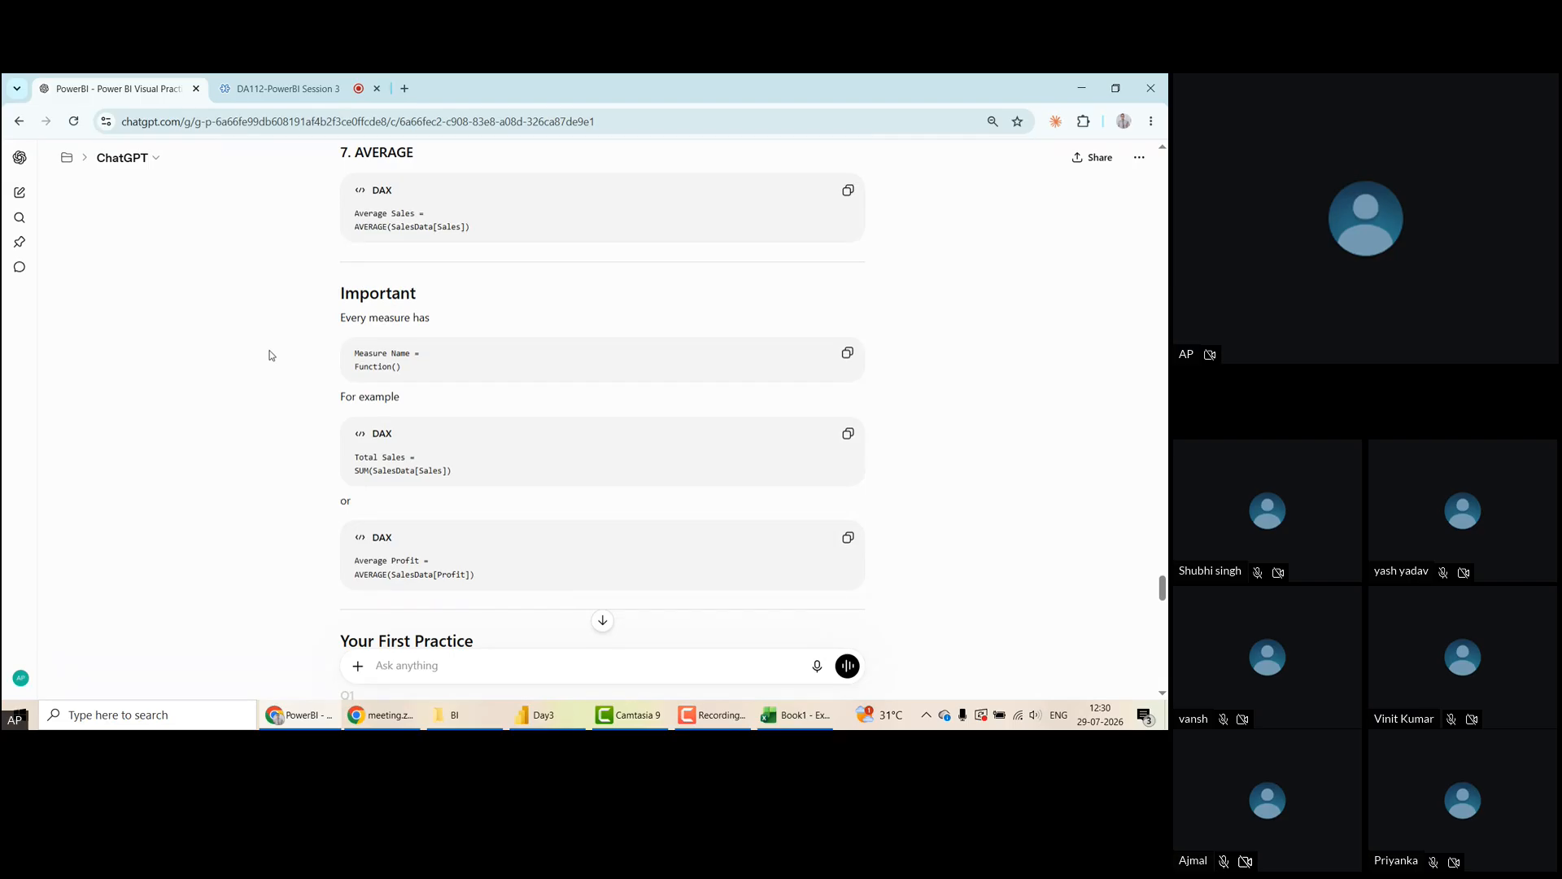
scroll(271, 356, down, 1)
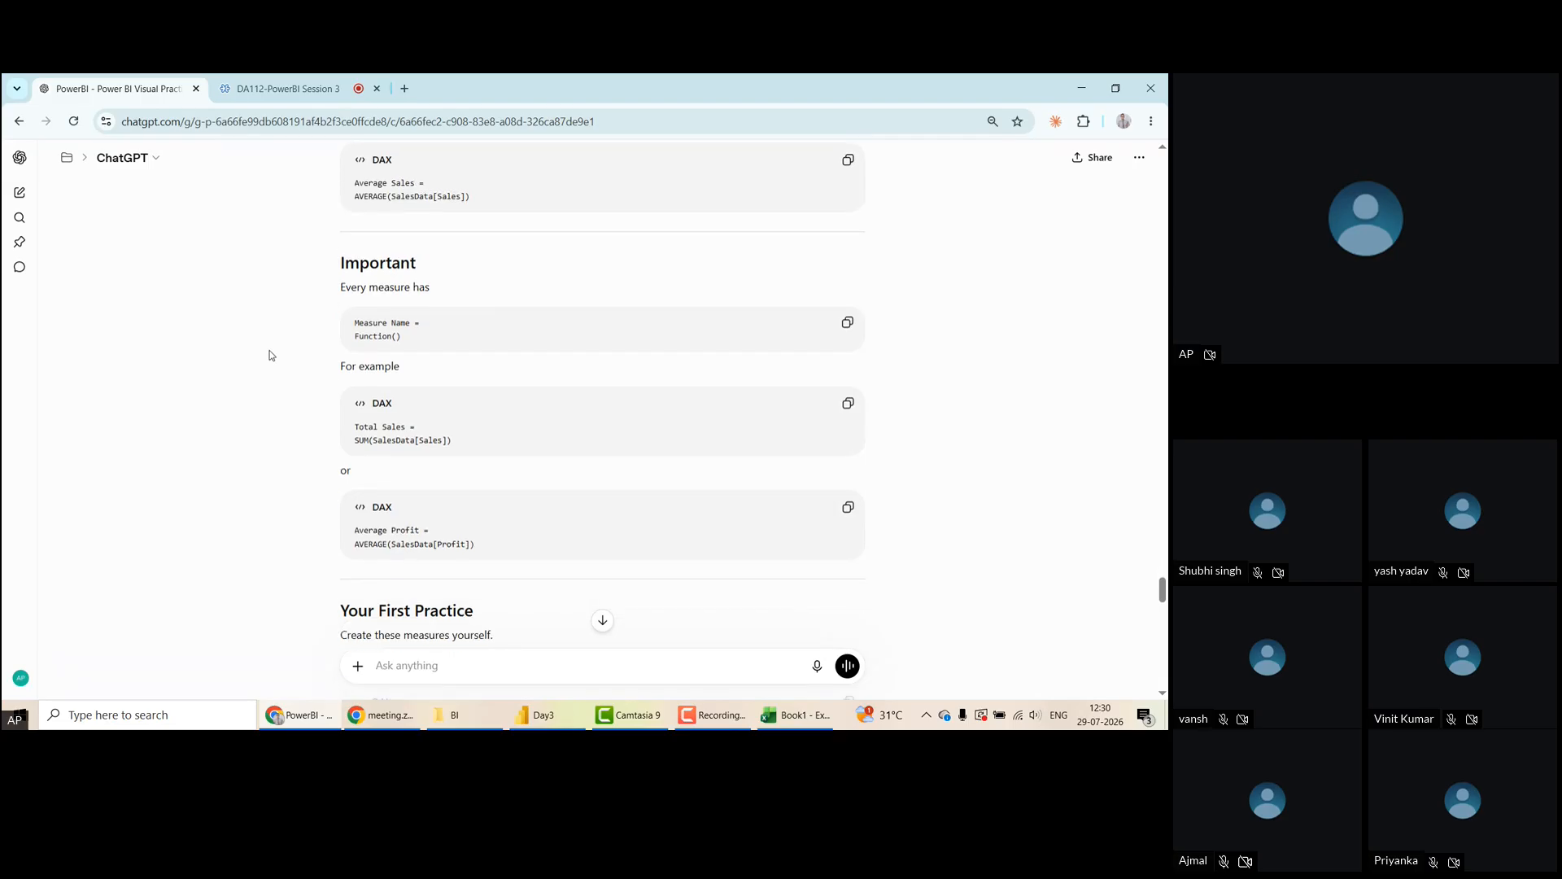
scroll(271, 356, down, 1)
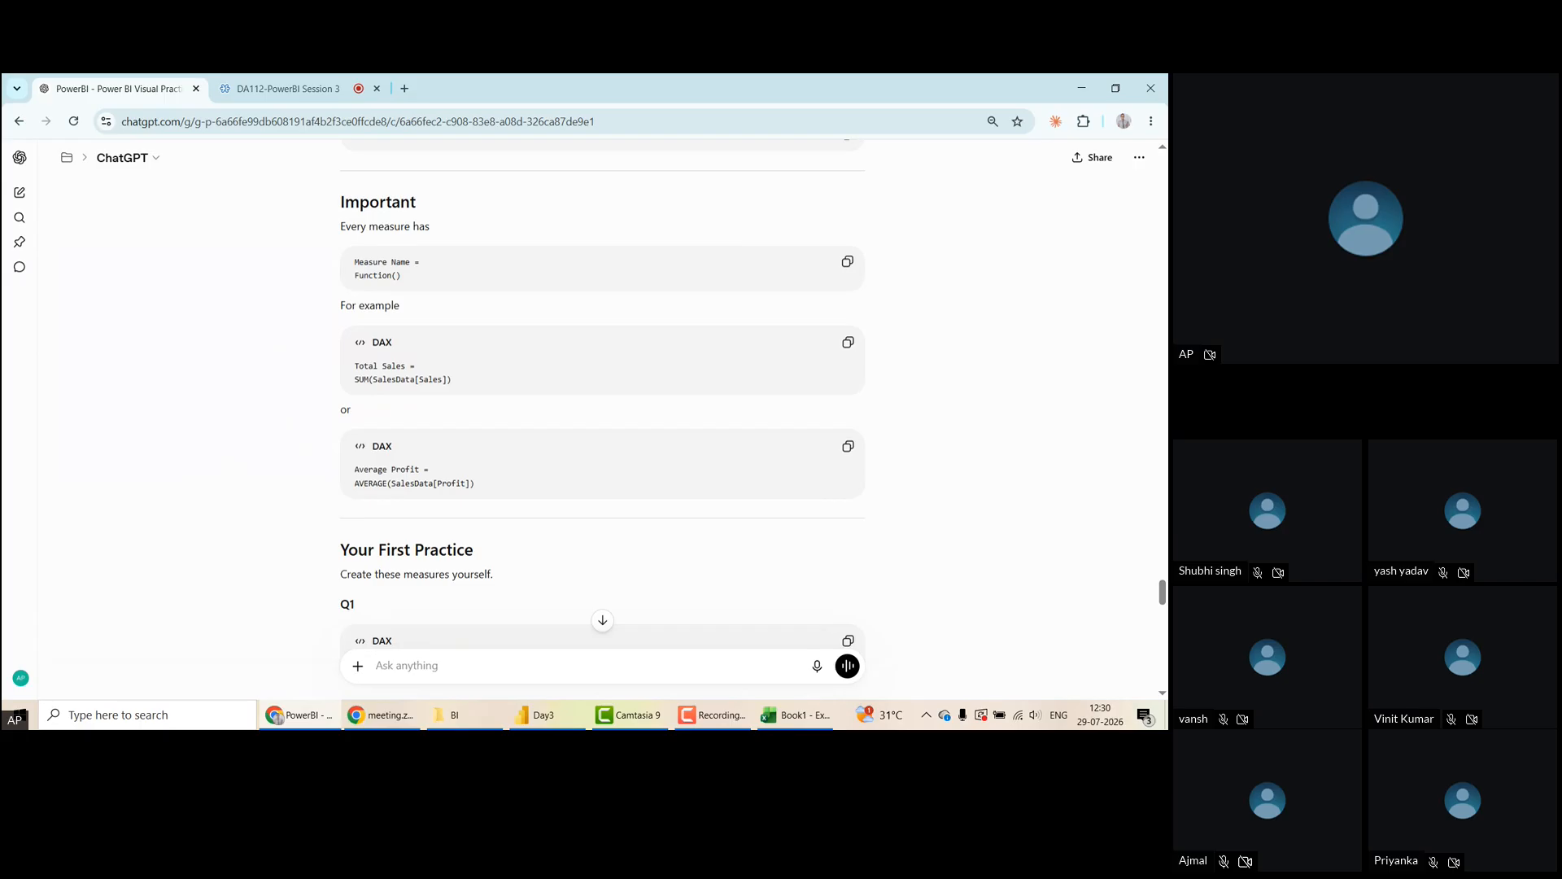
scroll(271, 356, down, 6)
scroll(271, 355, down, 3)
scroll(271, 356, down, 3)
scroll(271, 356, down, 6)
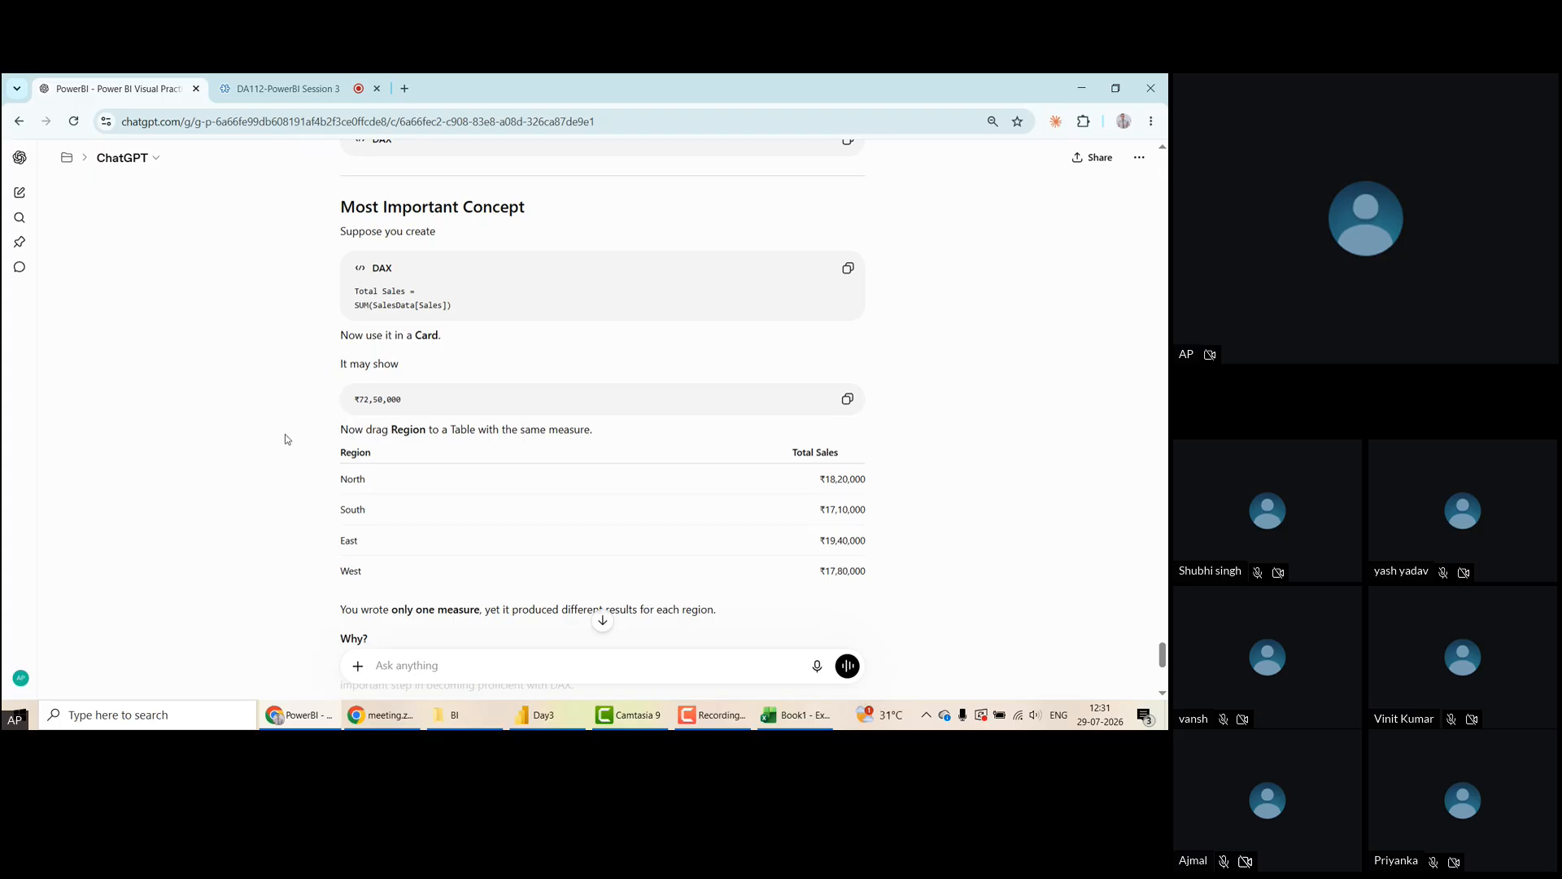
Study the Total Sales code, ₹72,50,000 value and Region table, then return to Power BI
scroll(285, 439, down, 1)
scroll(285, 439, down, 1)
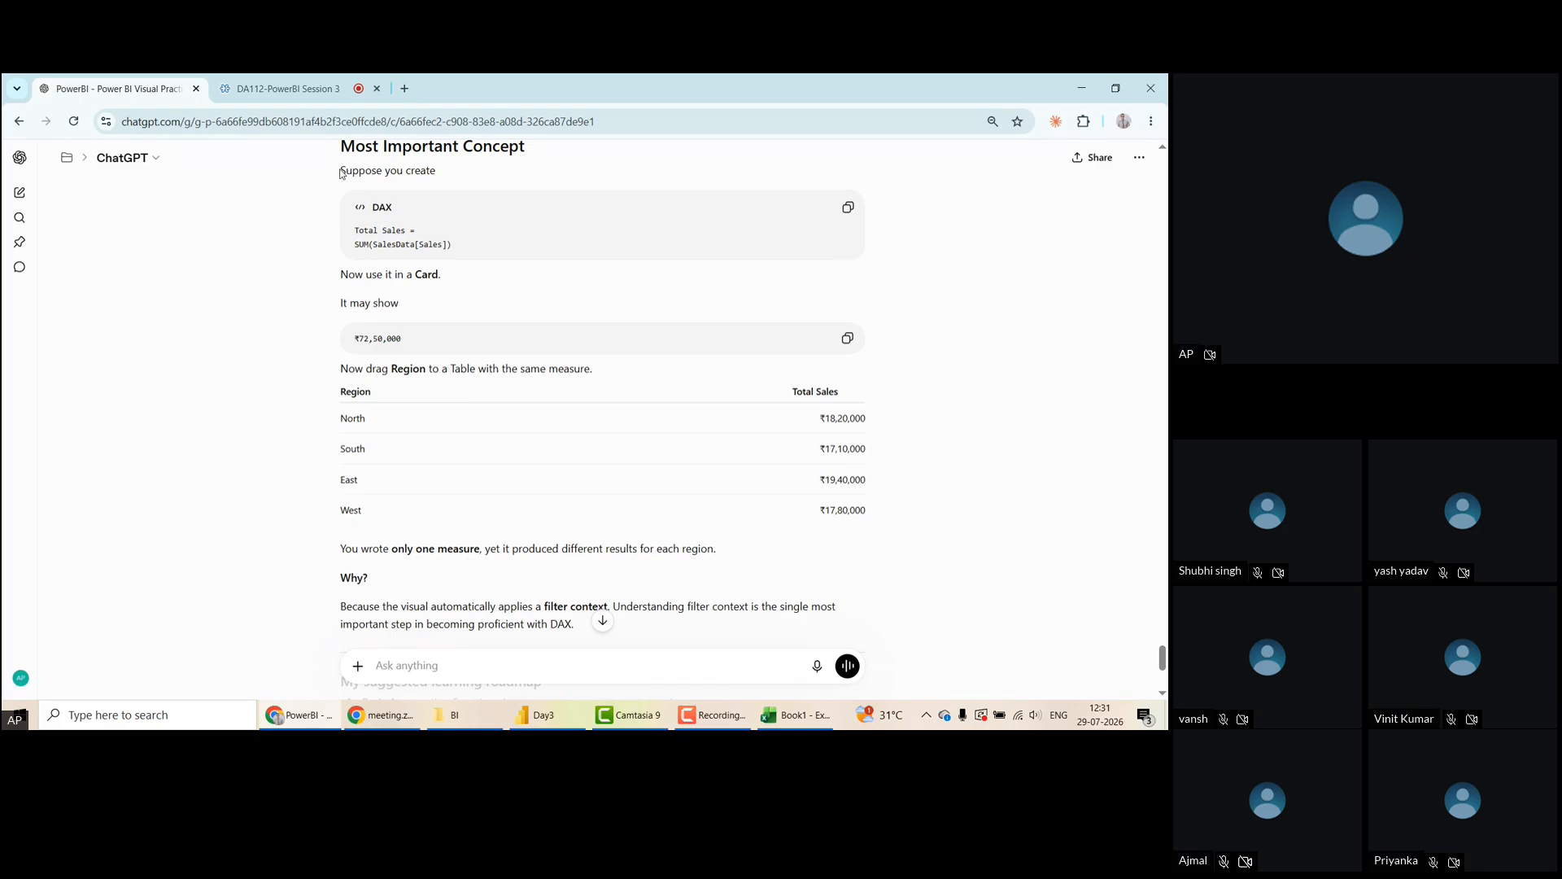
drag(341, 174, 548, 554)
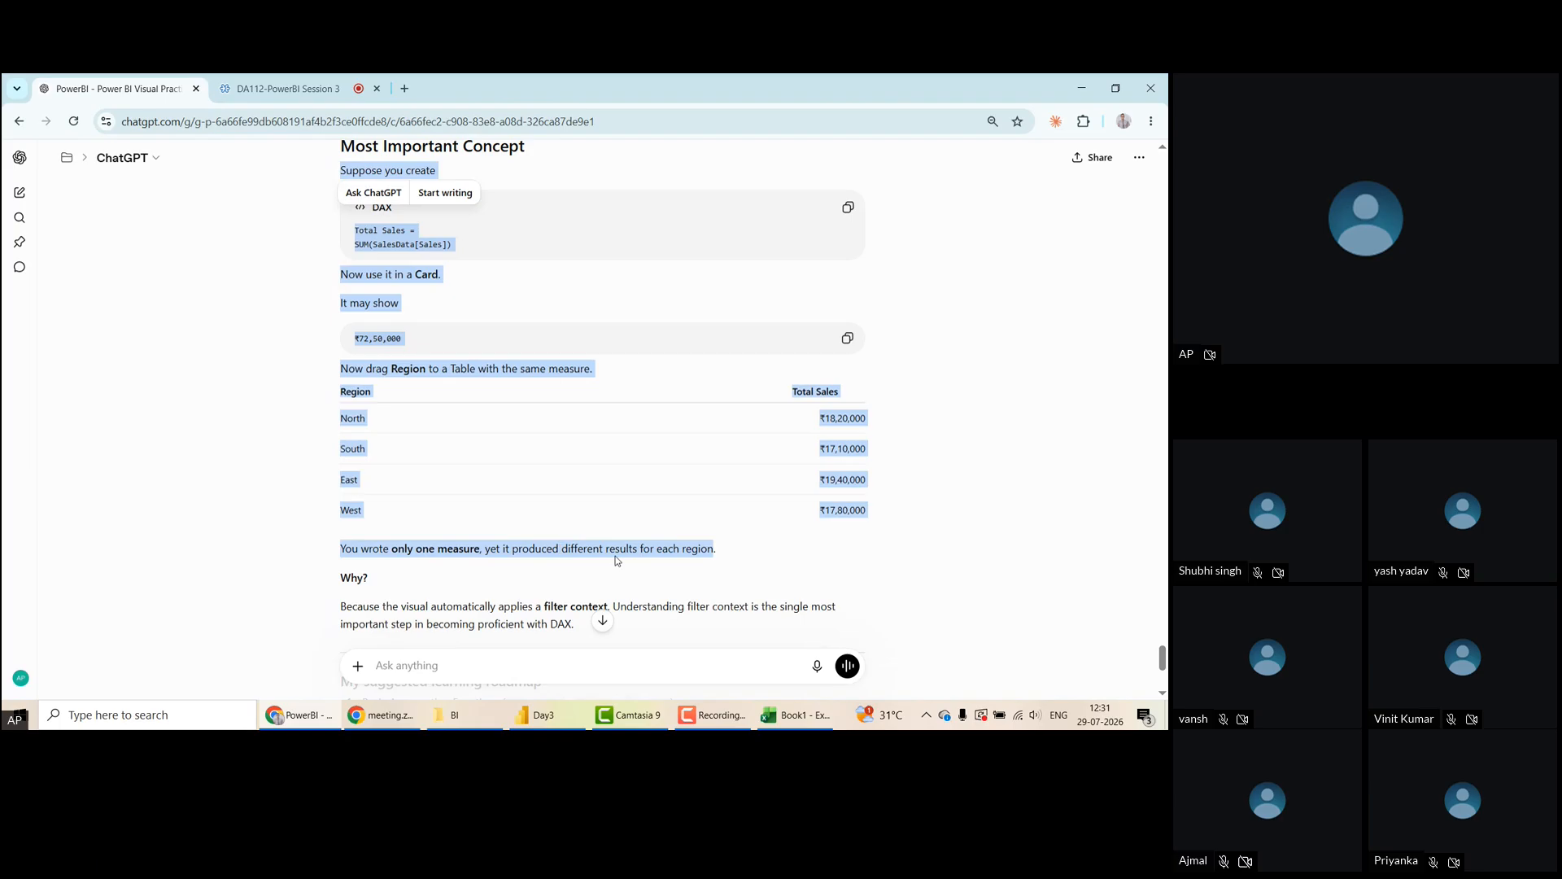
drag(347, 228, 475, 244)
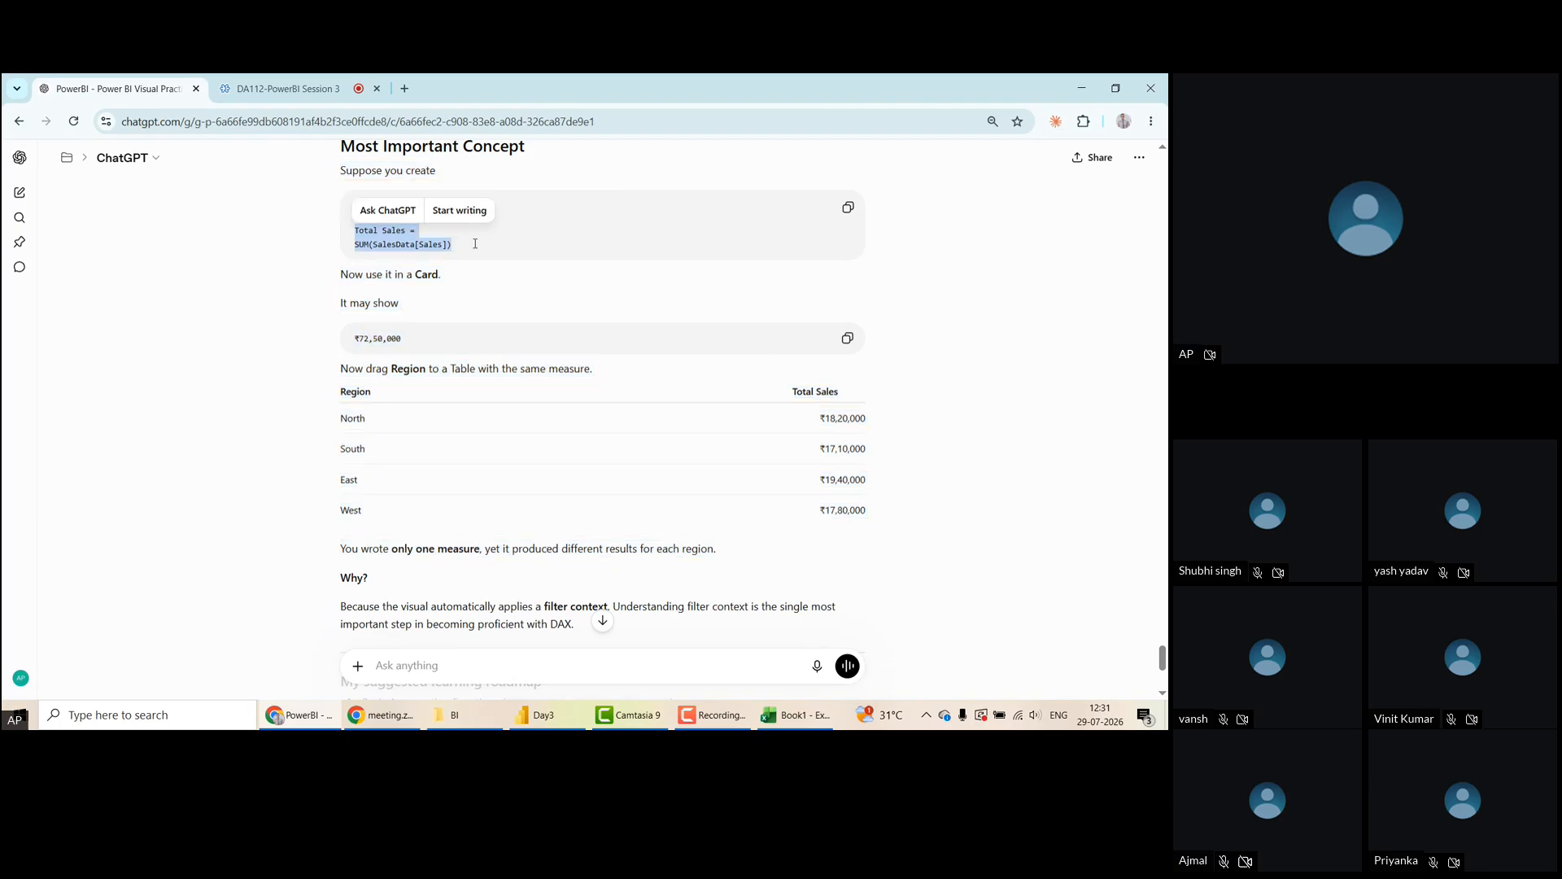
double_click(372, 338)
click(461, 345)
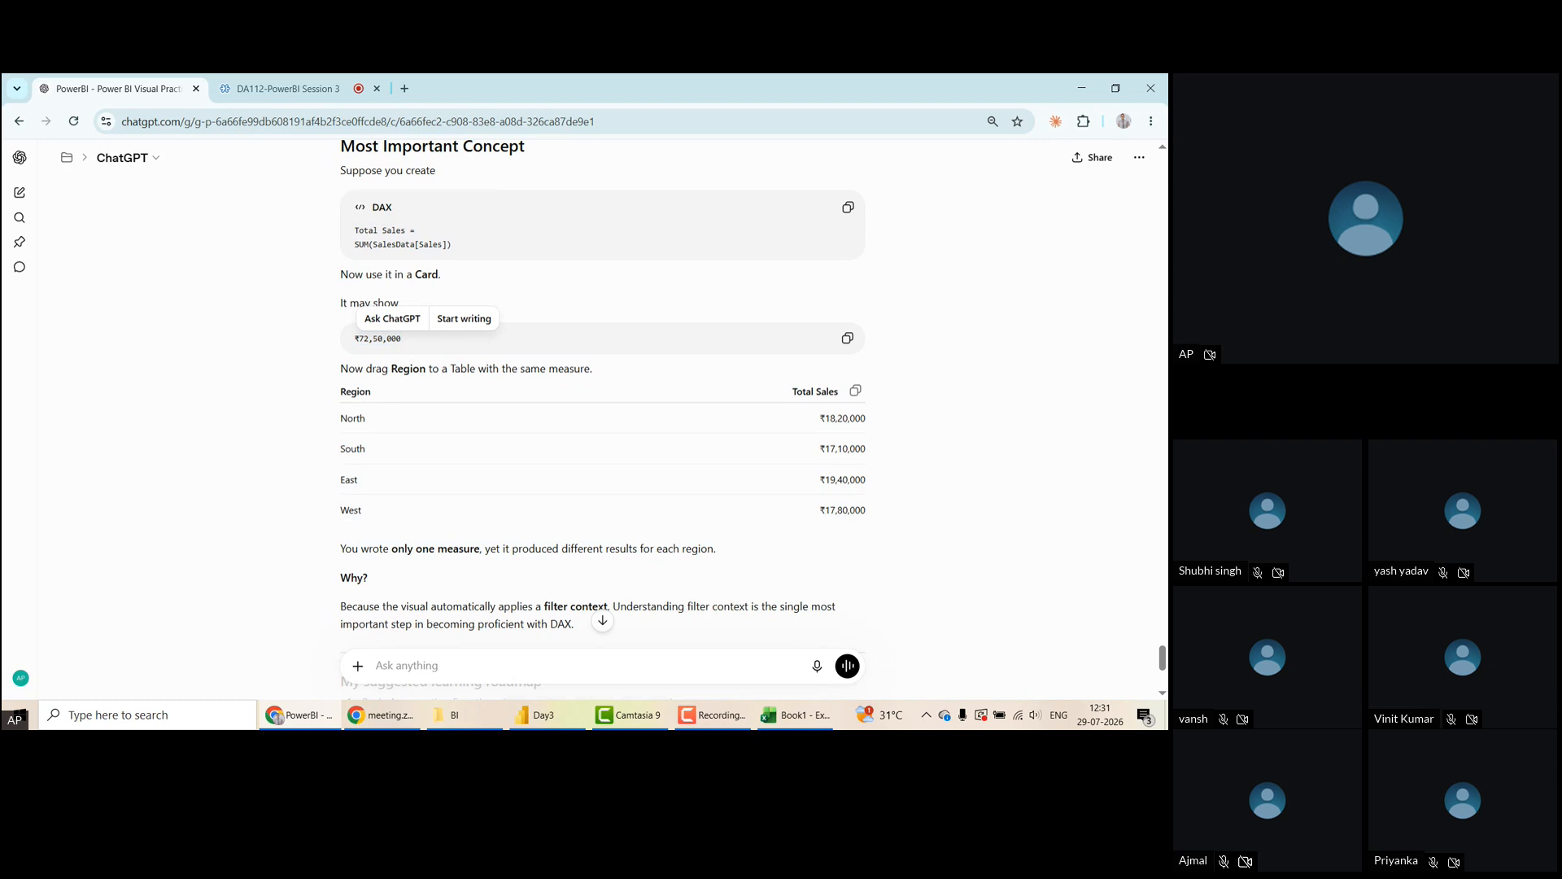
drag(779, 477, 857, 521)
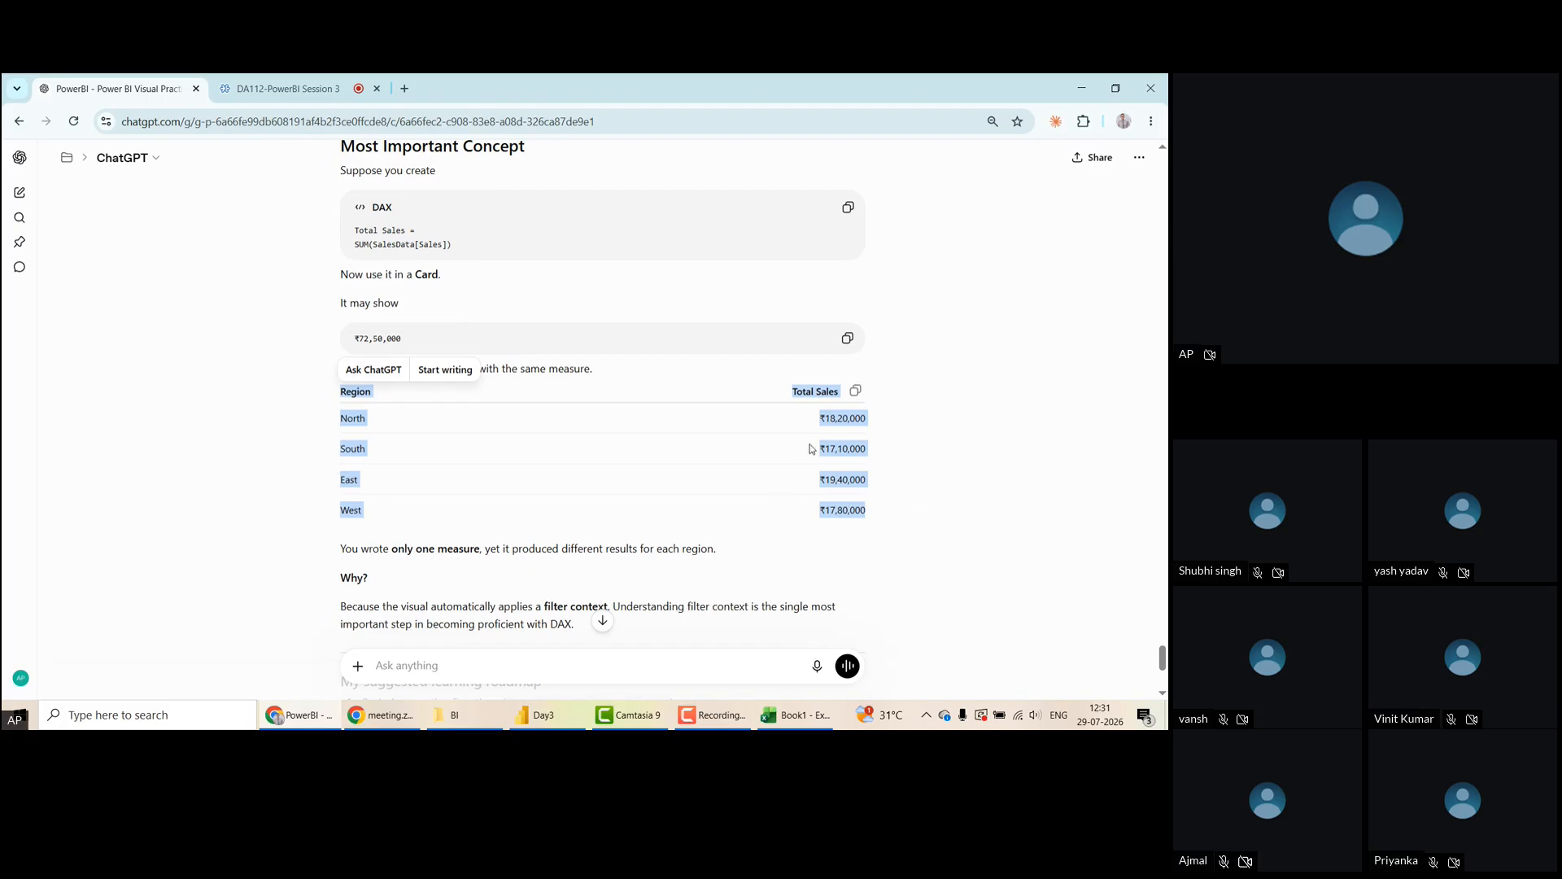
click(165, 434)
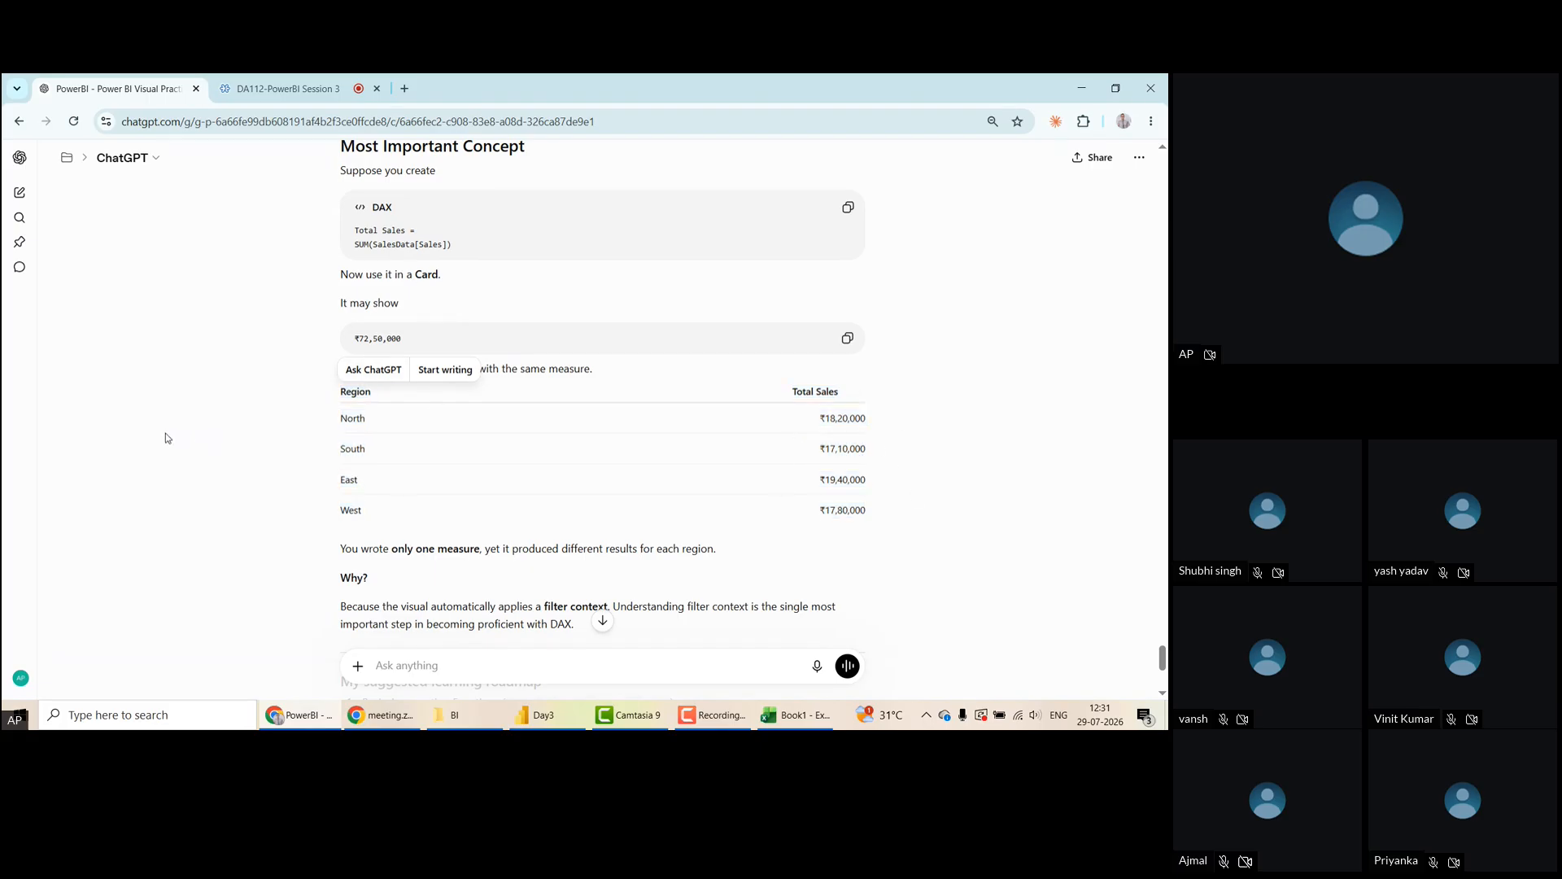
scroll(165, 438, down, 2)
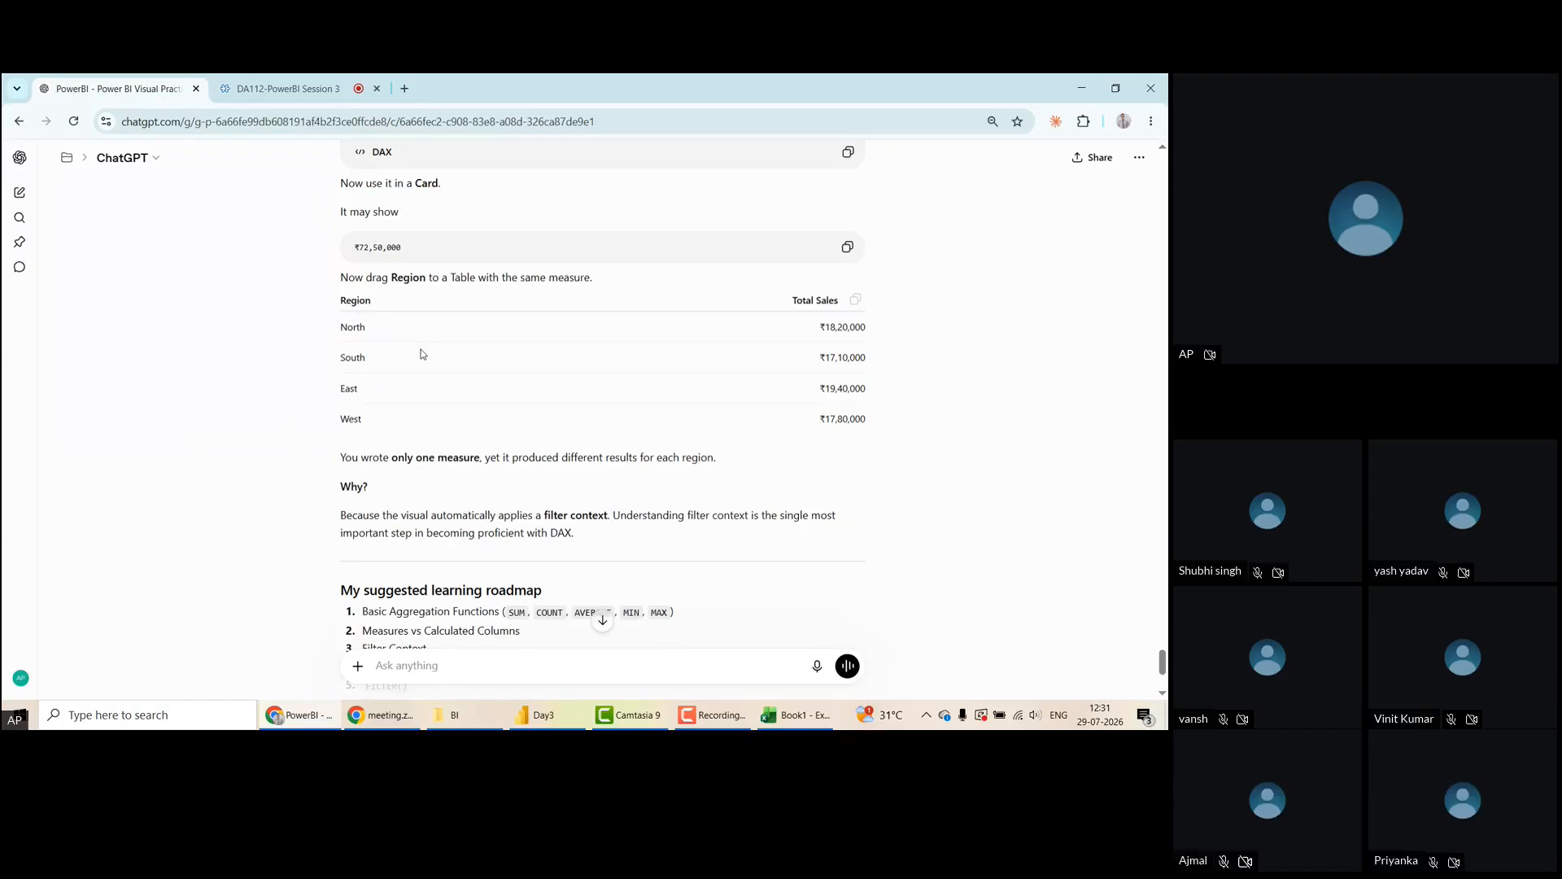
key(alt+Tab)
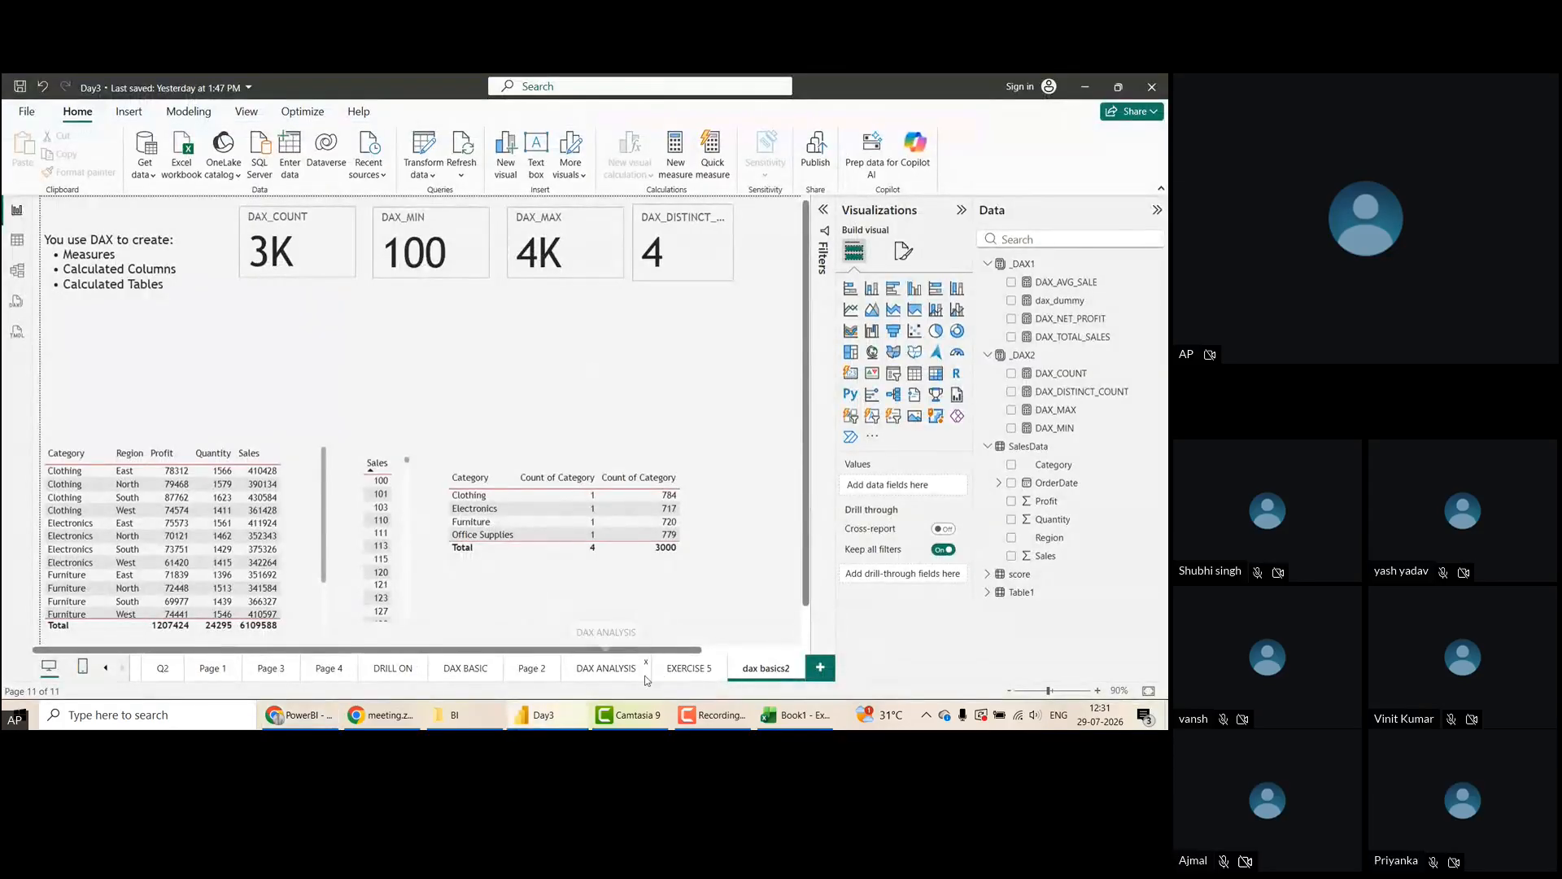
Browse the EXERCISE 5 and DAX ANALYSIS pages, ending on the DAX BASIC page
click(688, 672)
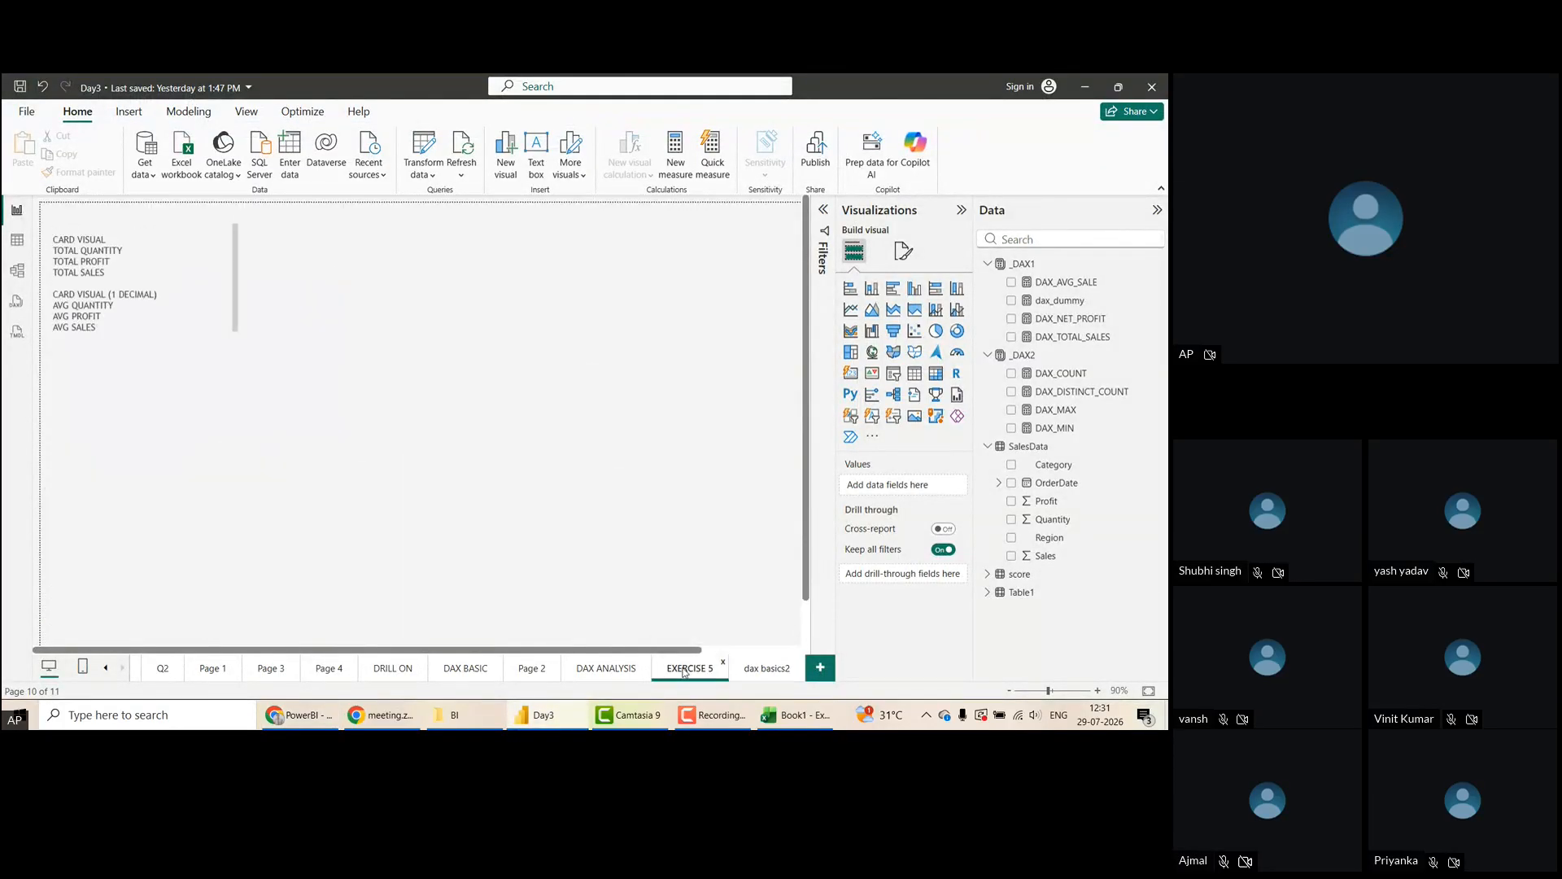
click(614, 672)
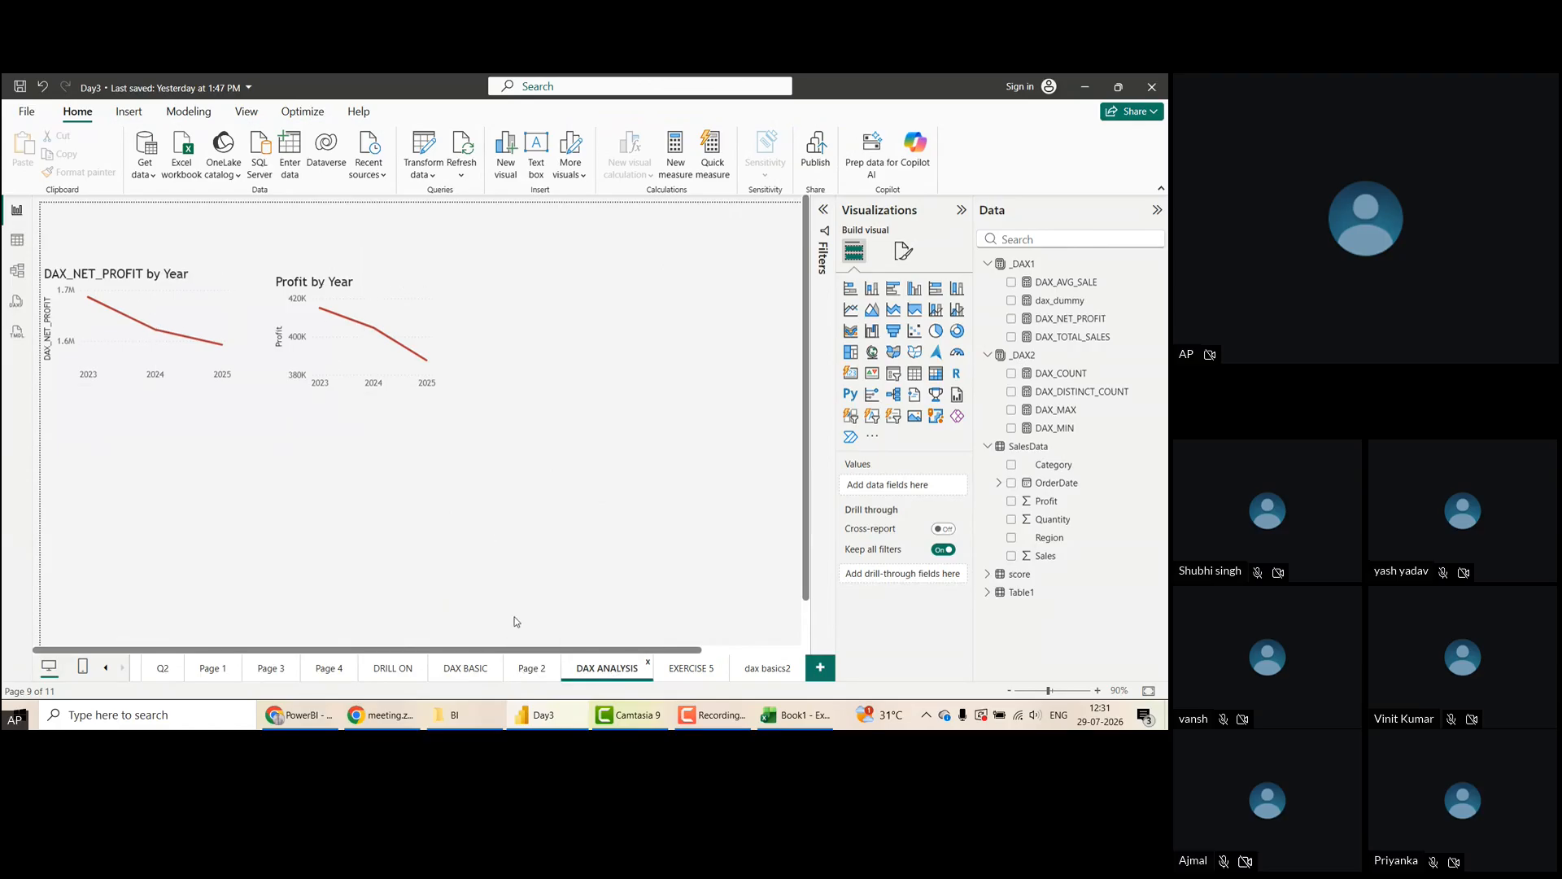
click(480, 667)
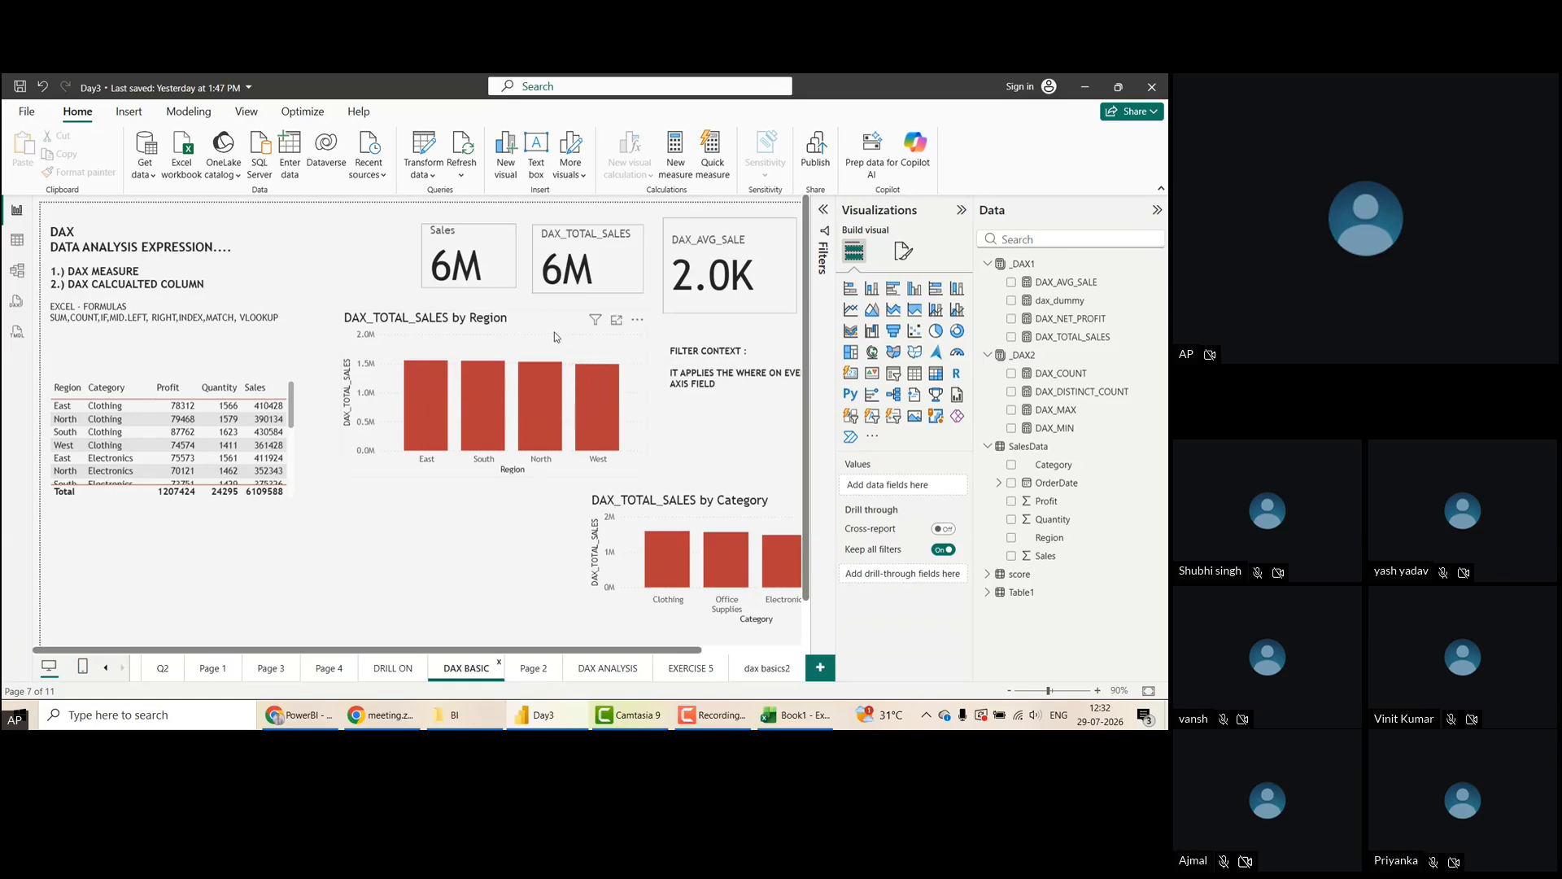
Widen the DAX BASIC canvas to reveal all four Category bars, then select the Region chart
click(962, 213)
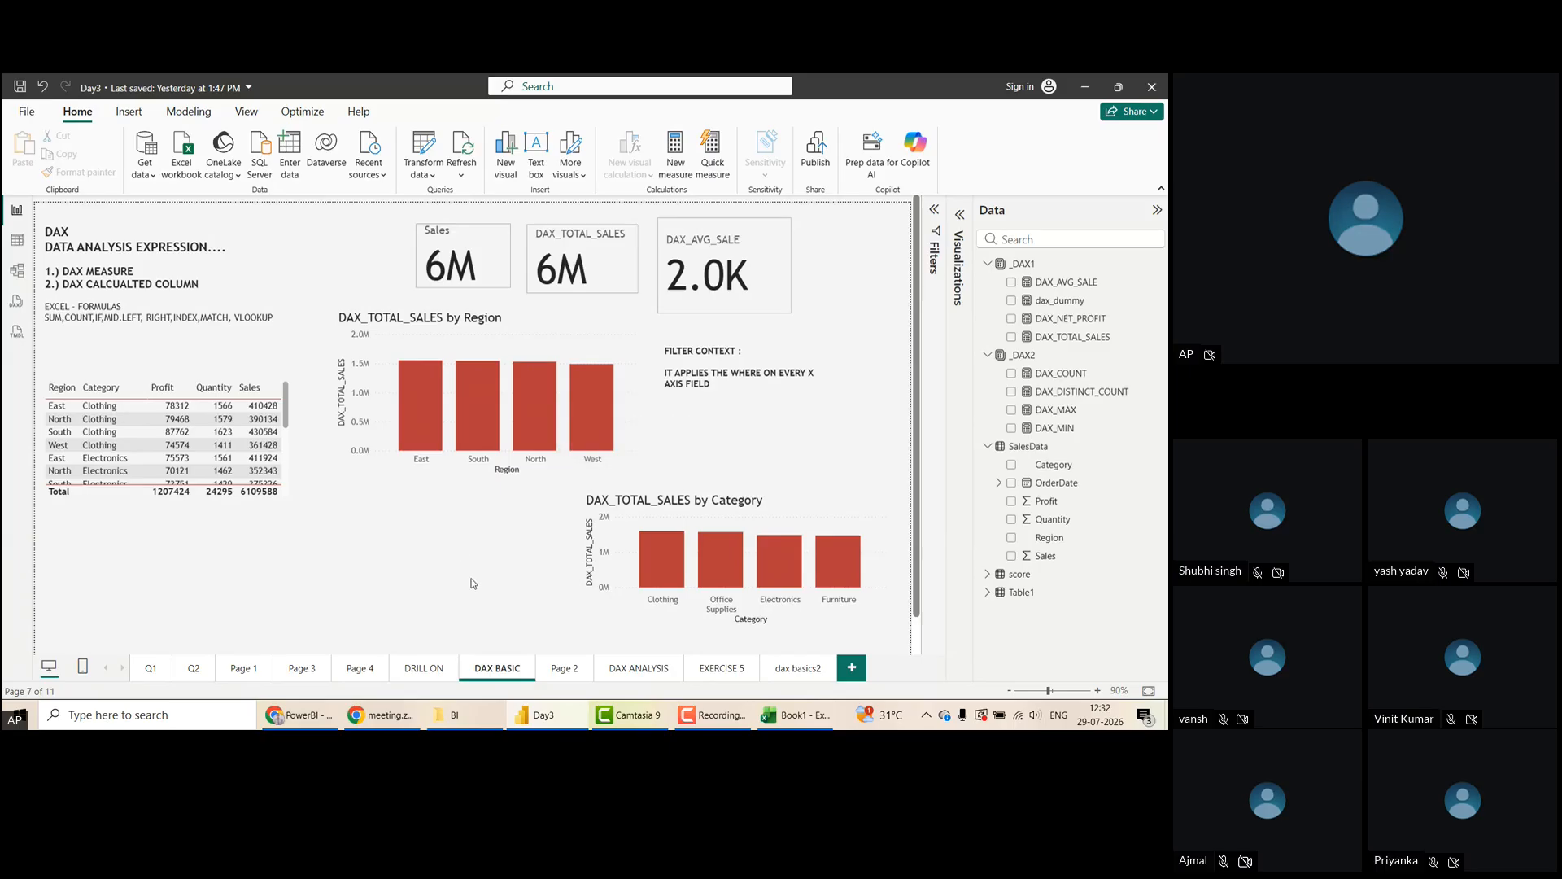
double_click(668, 351)
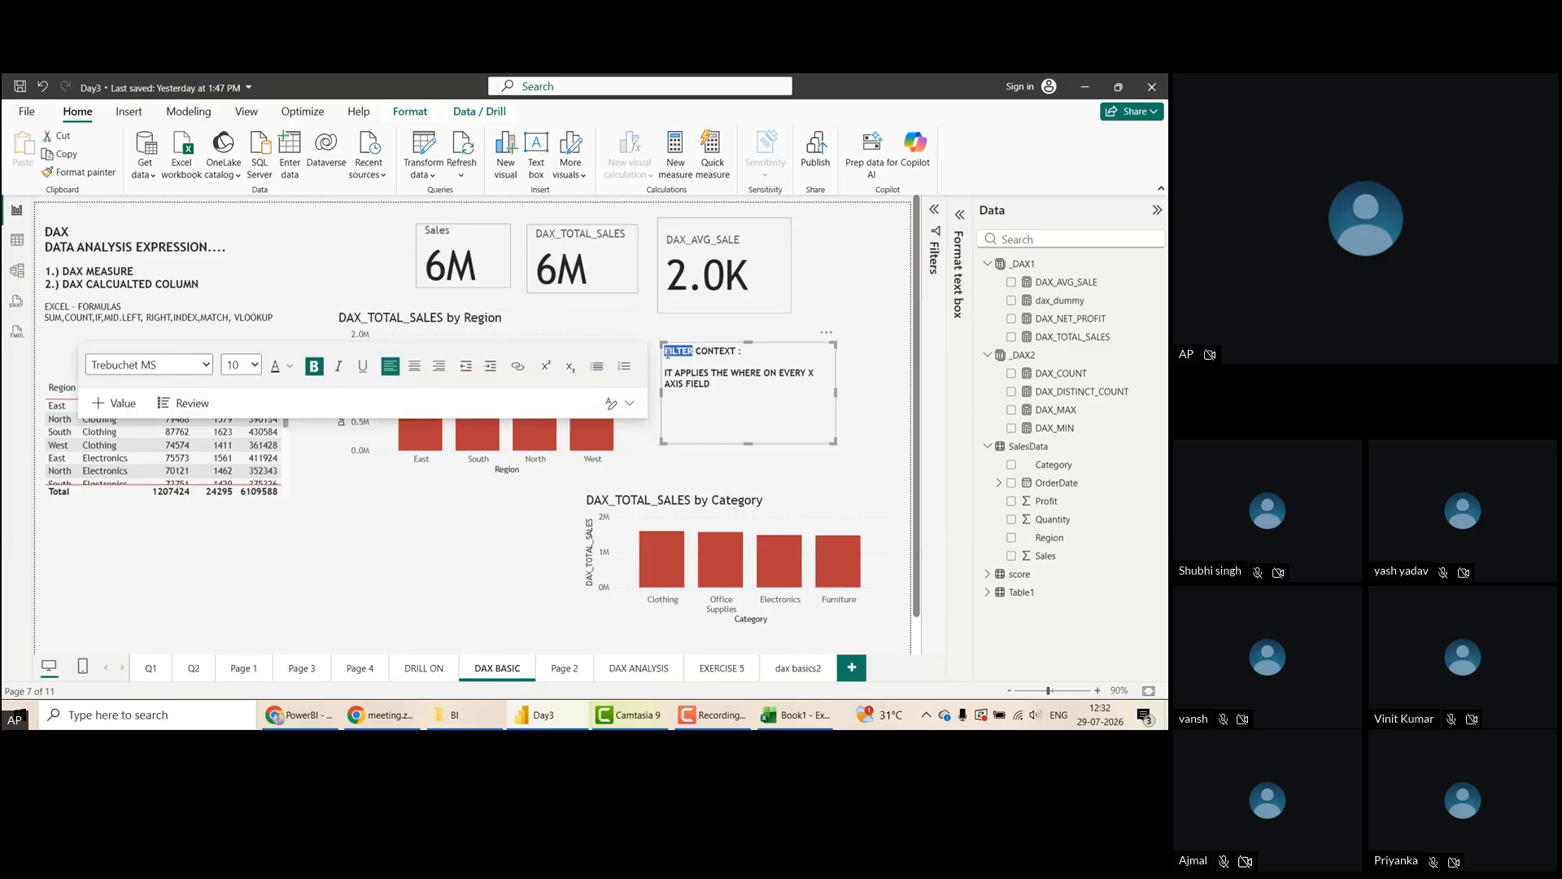
shift+click(758, 356)
click(366, 561)
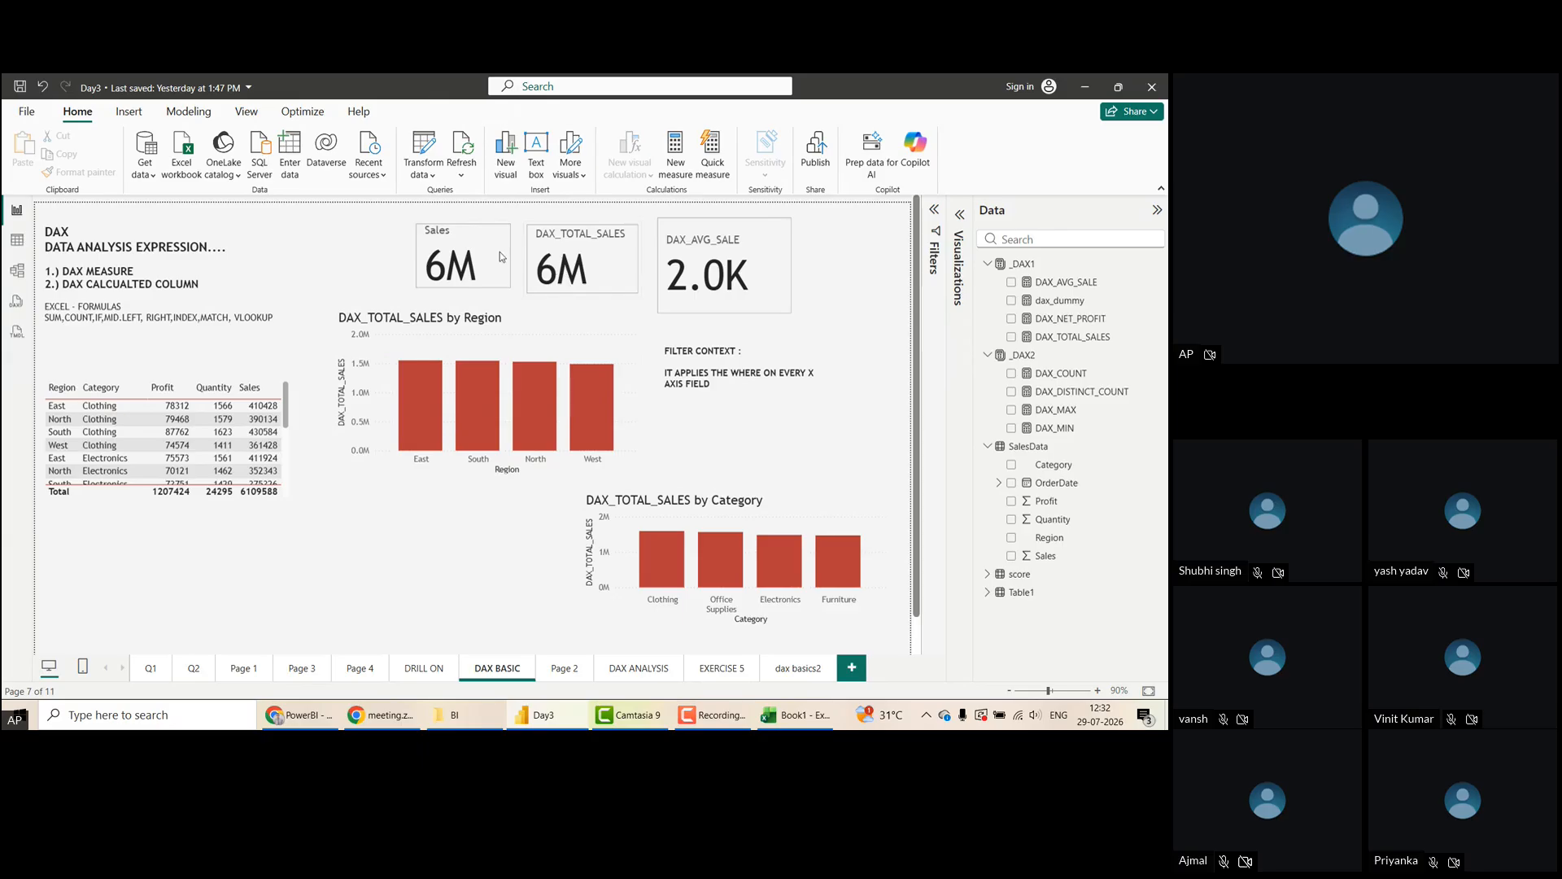
click(528, 321)
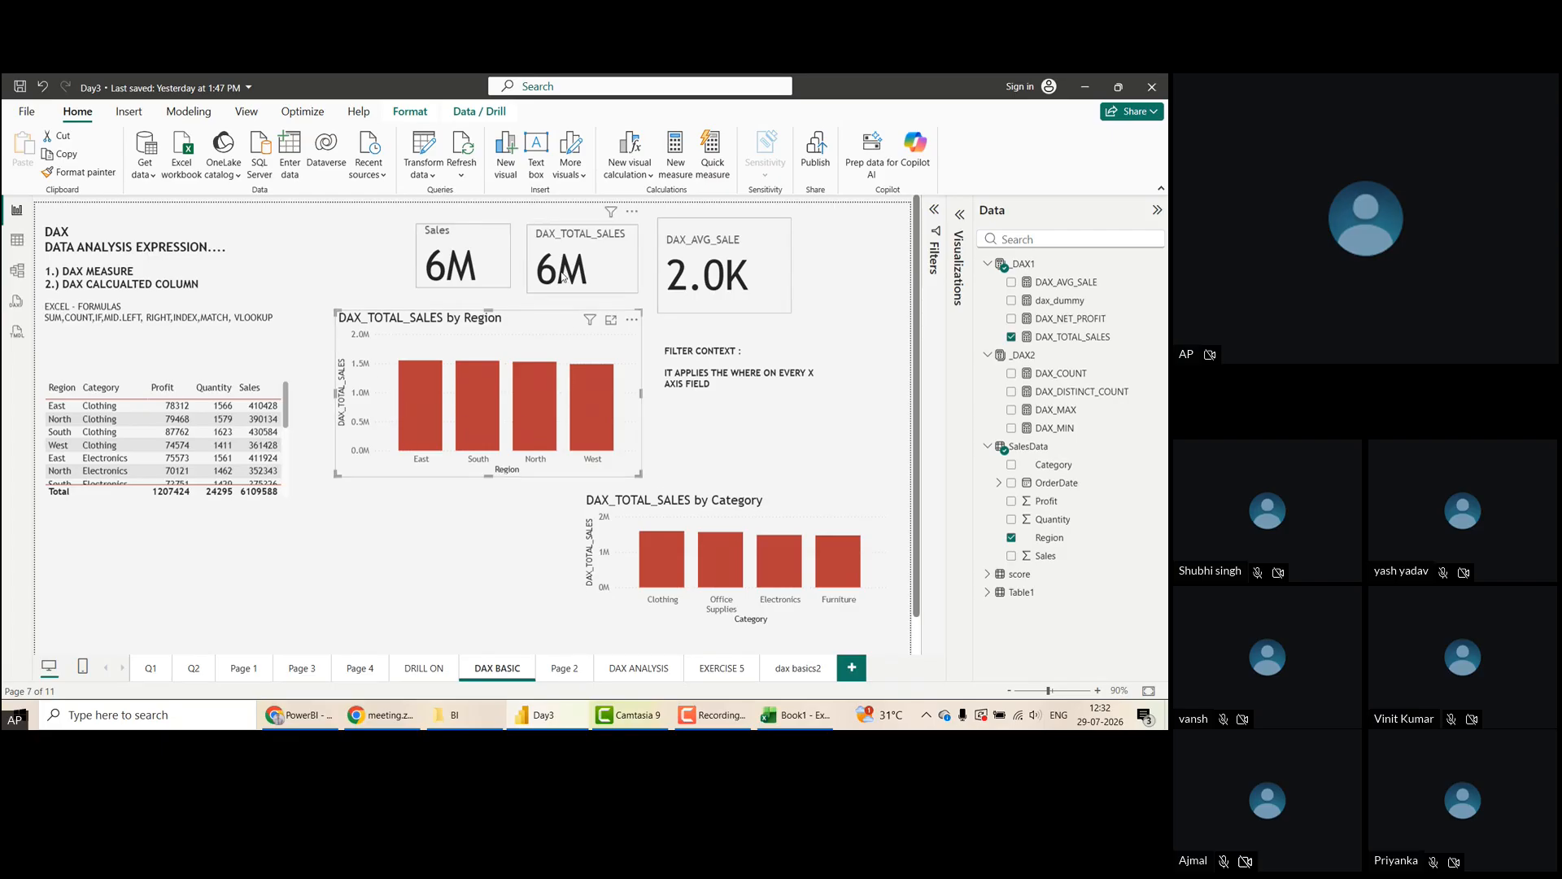
mouse_move(414, 427)
key(alt+Tab)
Review the ChatGPT reply's ₹72,50,000 example and per-region Total Sales table
double_click(343, 280)
shift+click(757, 478)
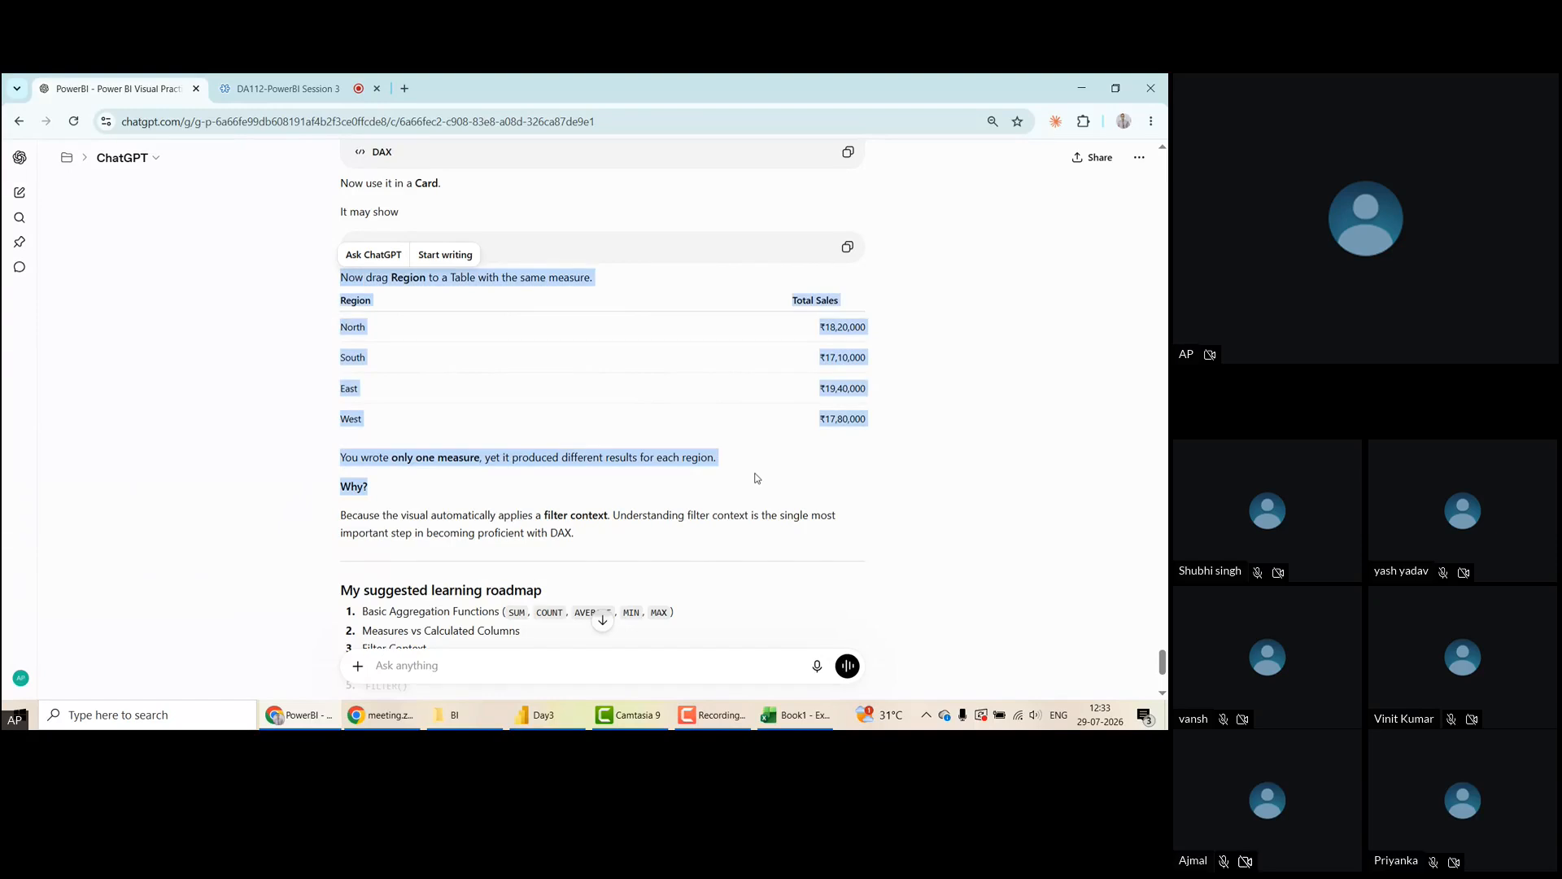
drag(756, 487, 756, 537)
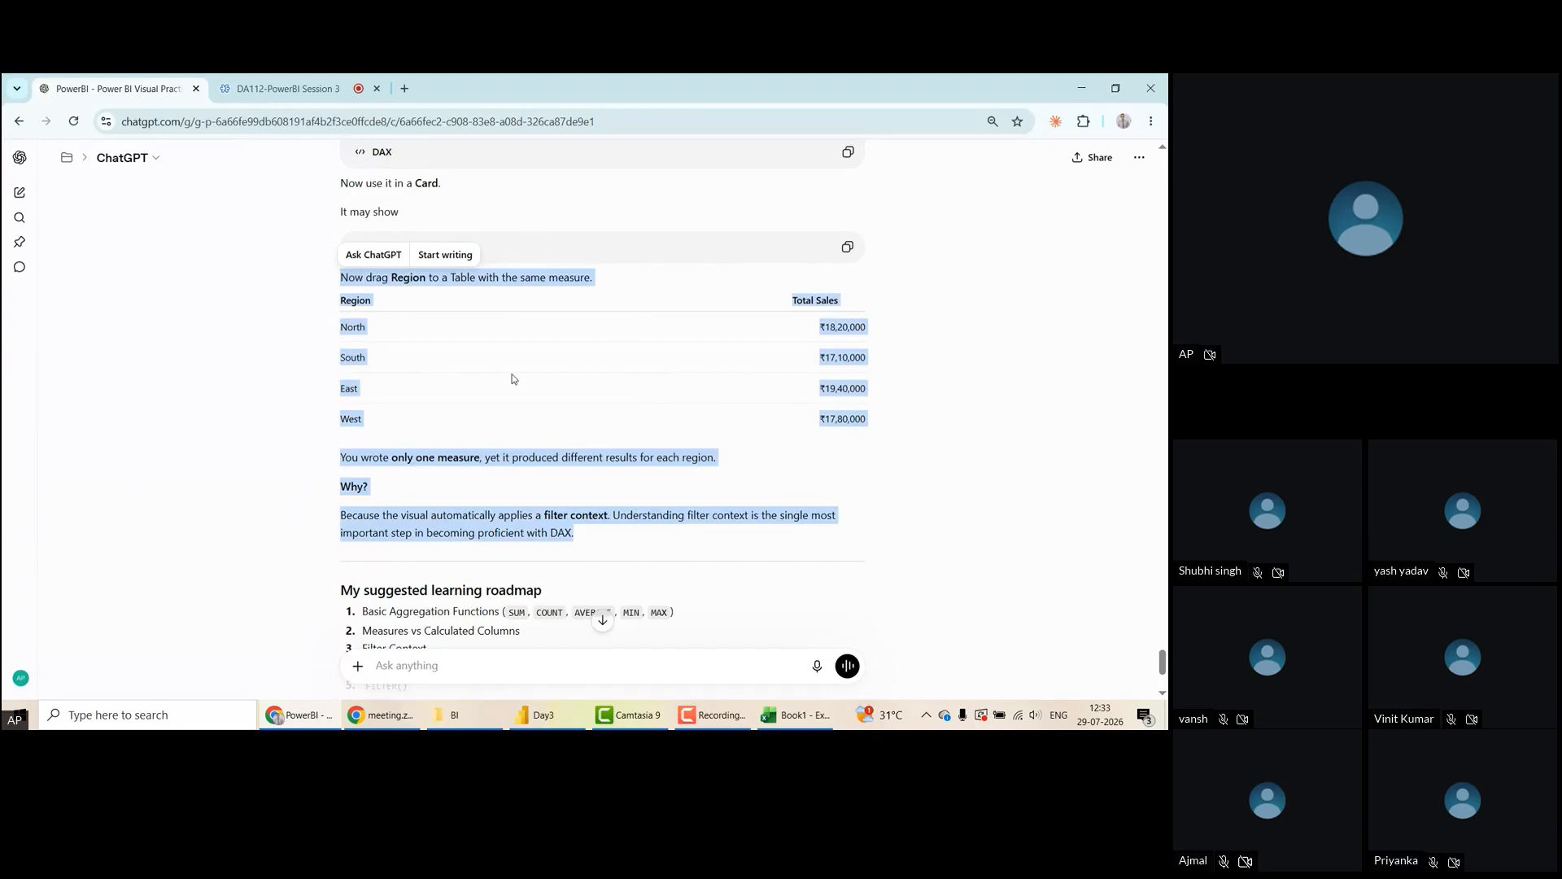
click(263, 395)
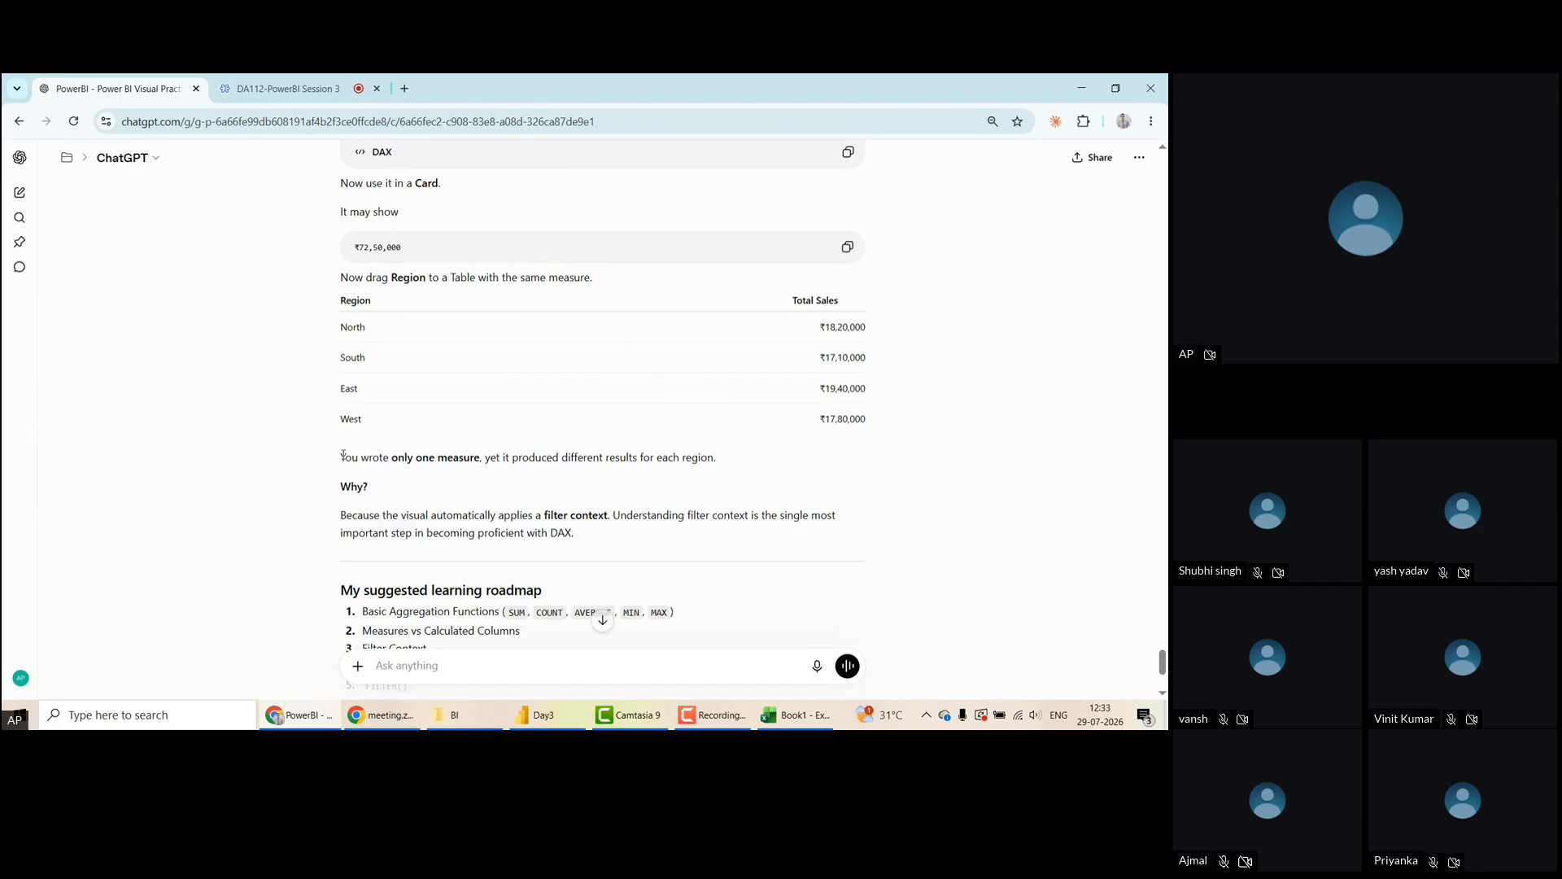
drag(340, 457, 745, 455)
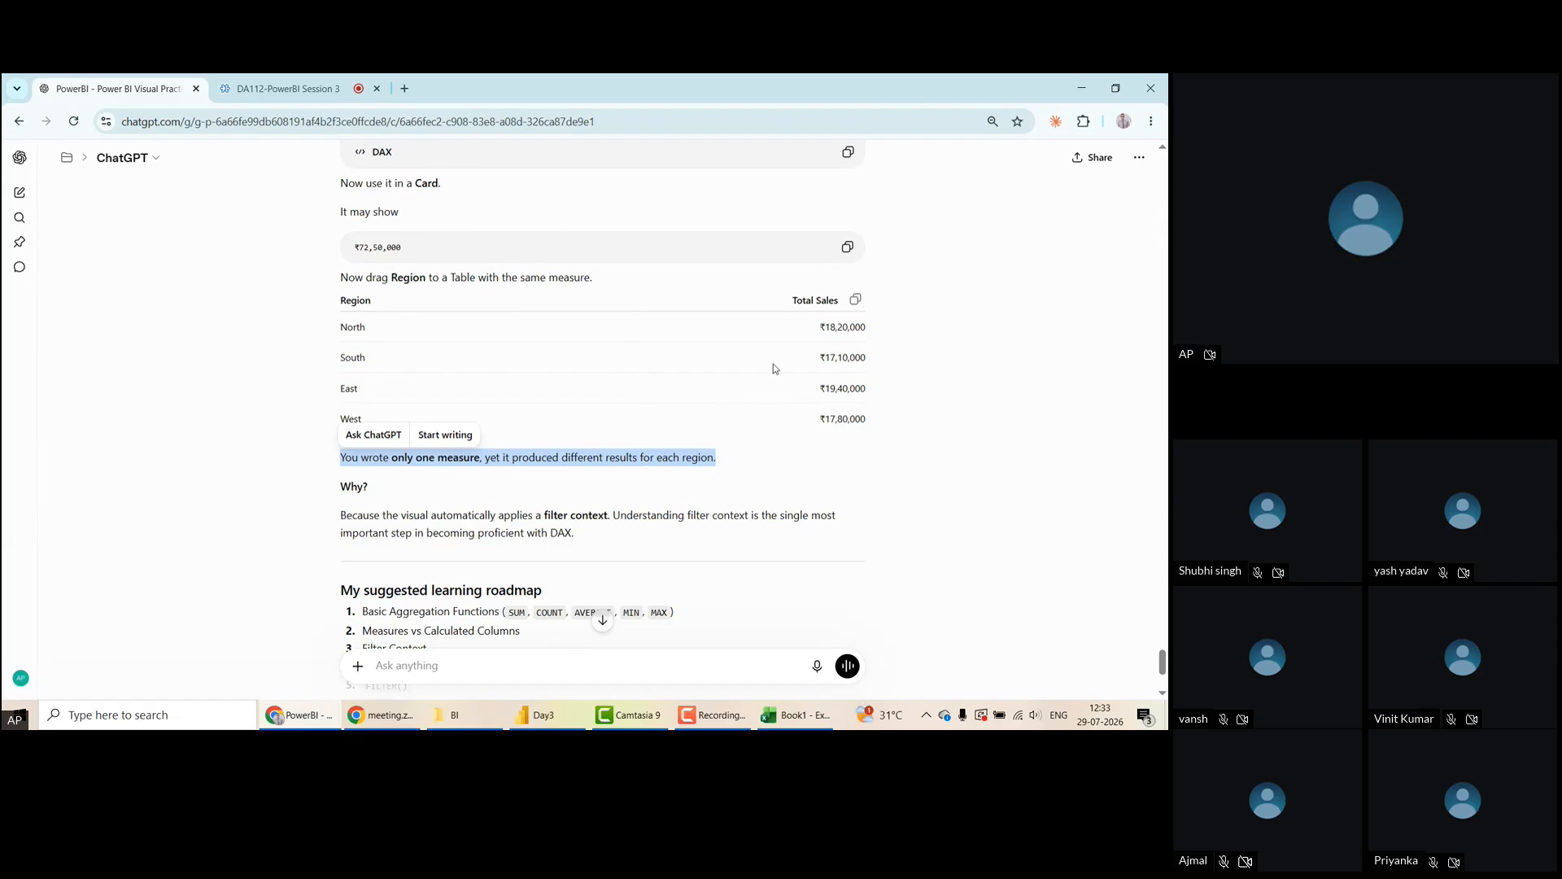
click(341, 233)
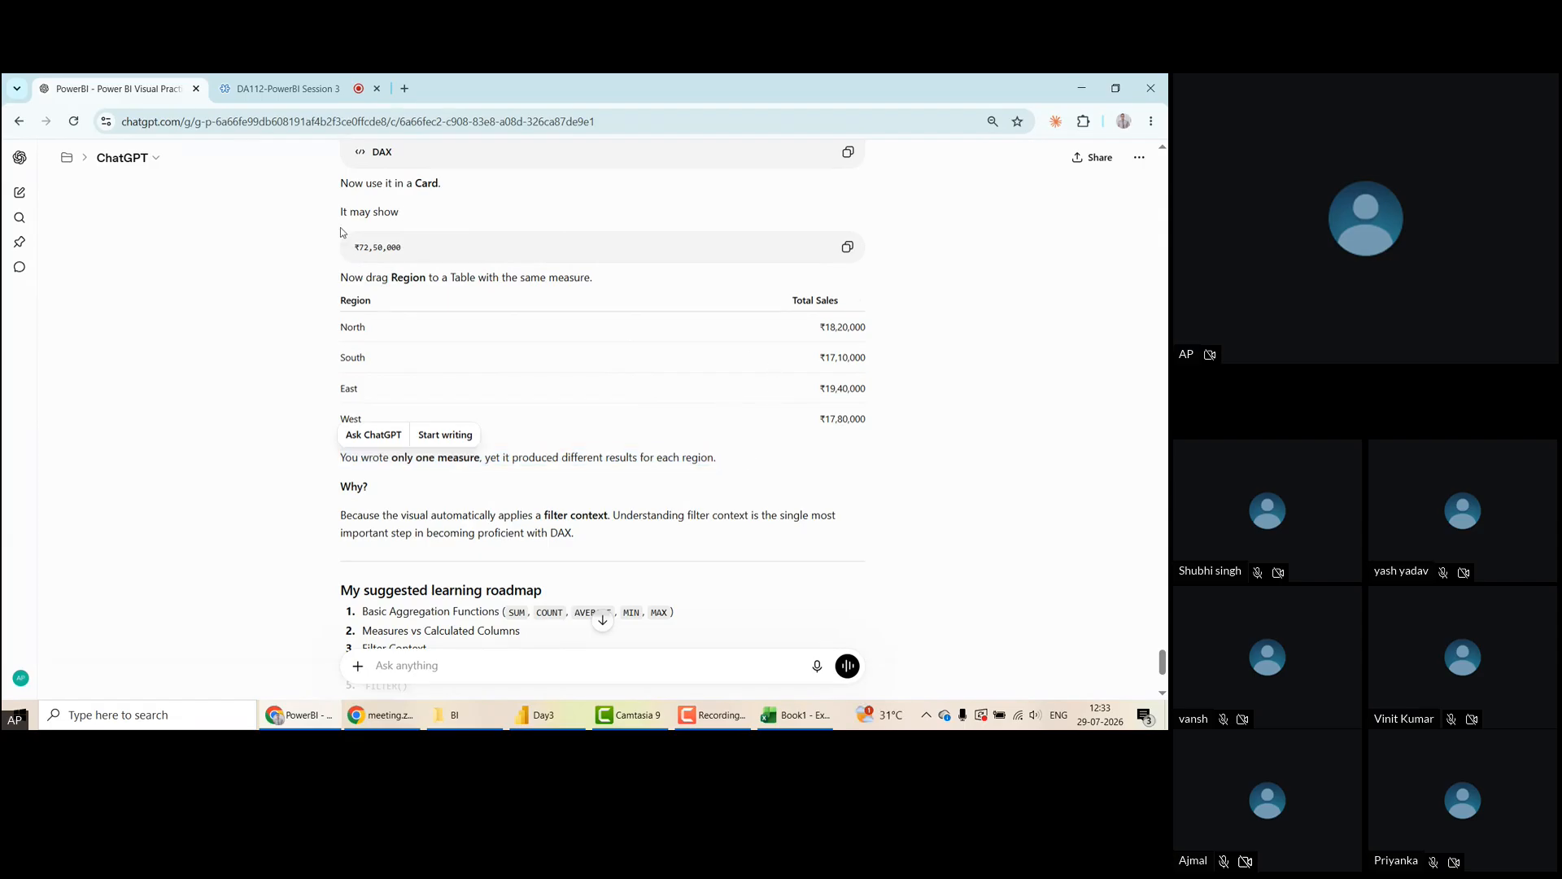
scroll(341, 232, up, 2)
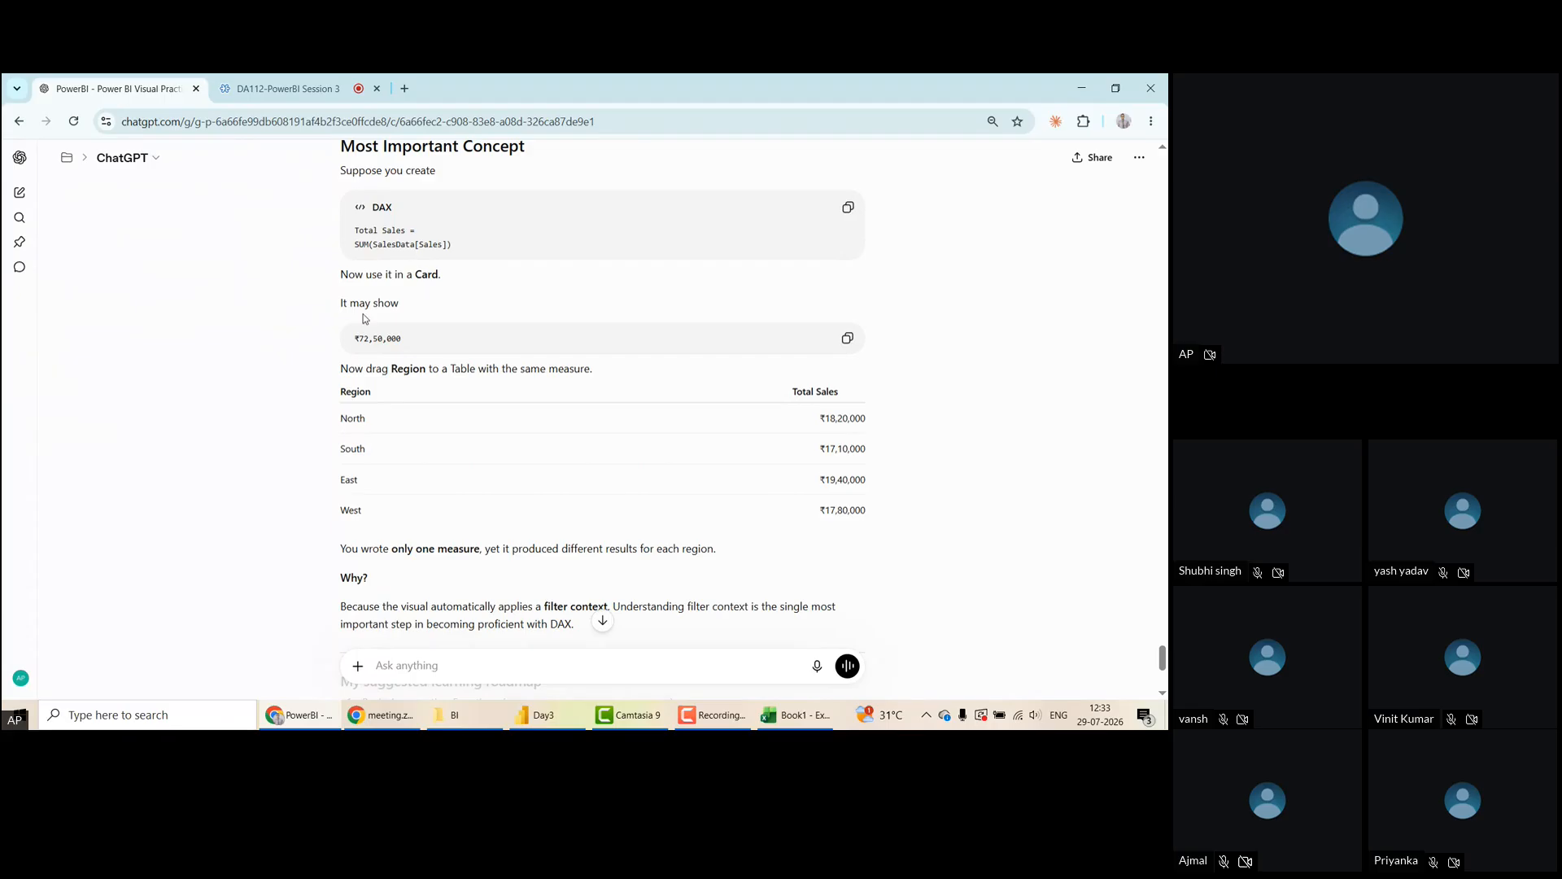
drag(416, 341, 416, 340)
click(342, 393)
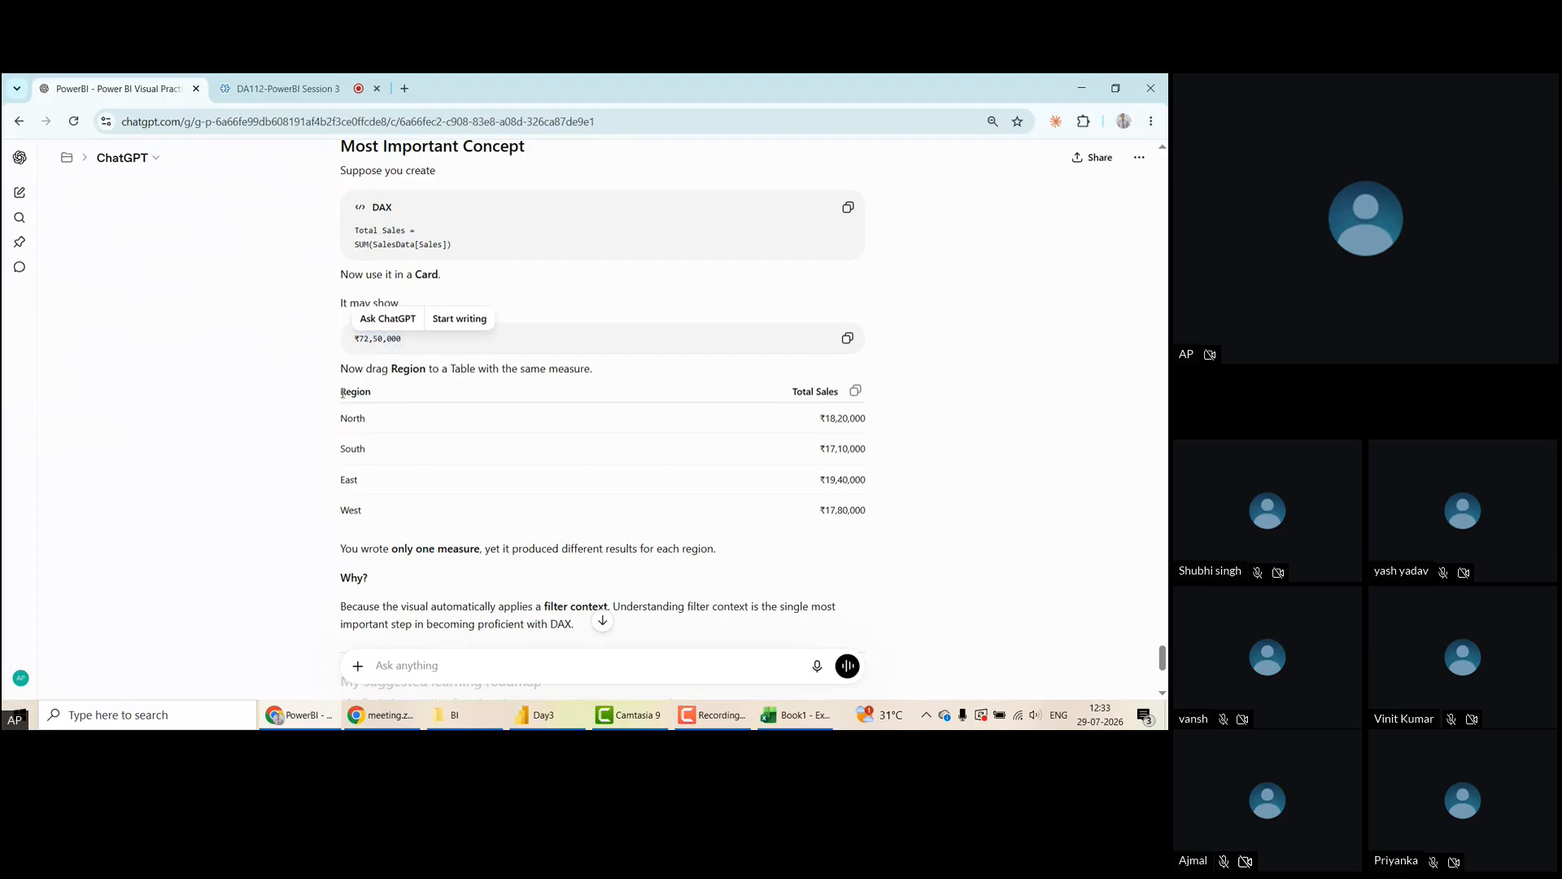
drag(864, 510, 359, 396)
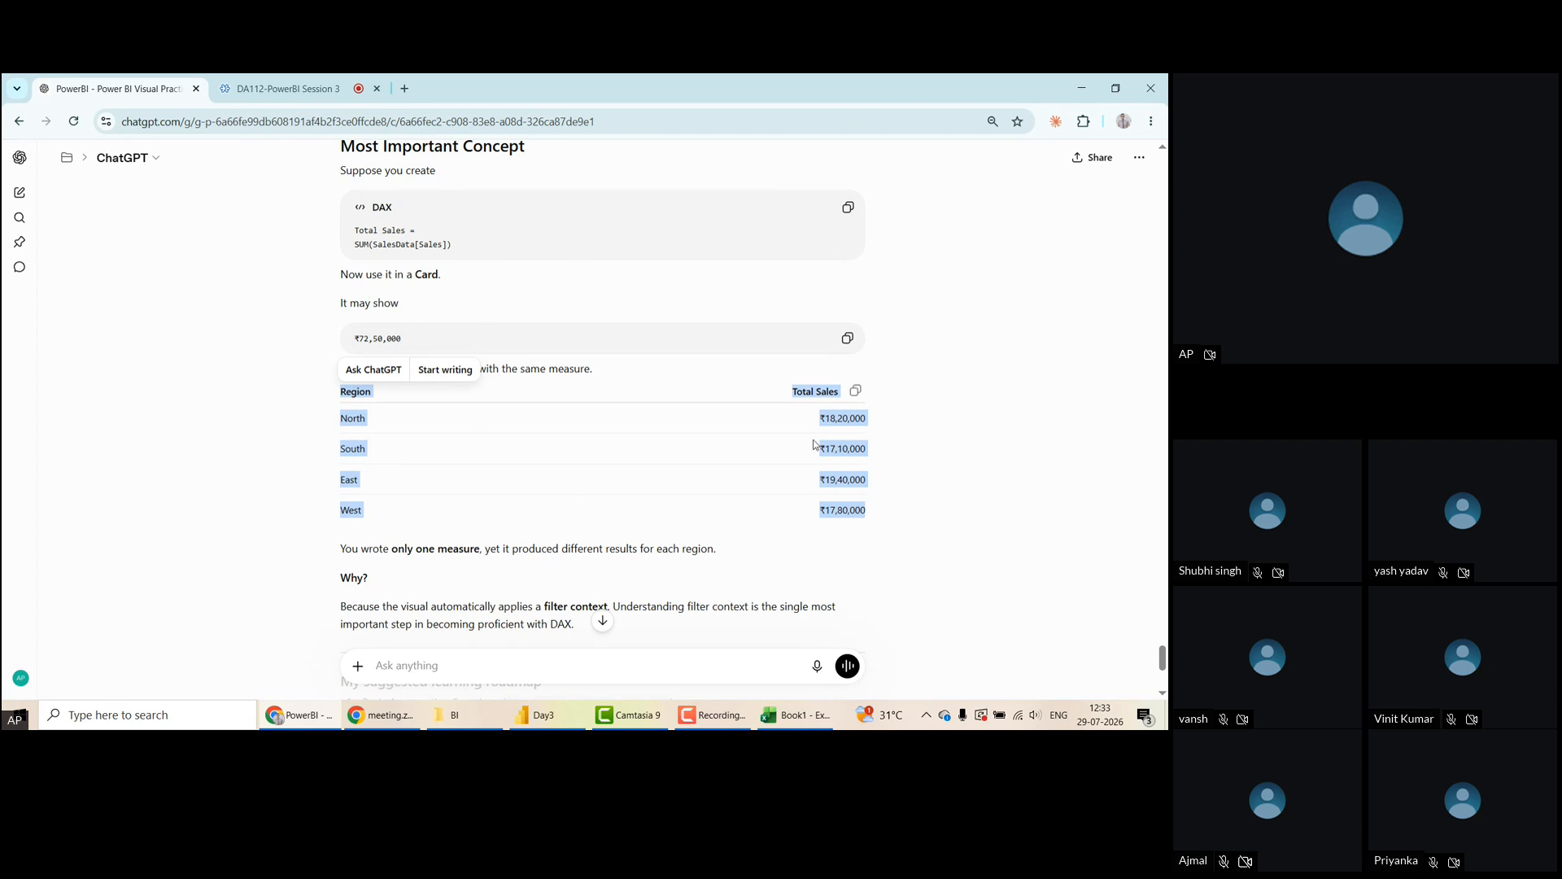
click(217, 576)
Select the 'Why?' heading and its filter-context explanation paragraph for copying
scroll(216, 576, down, 1)
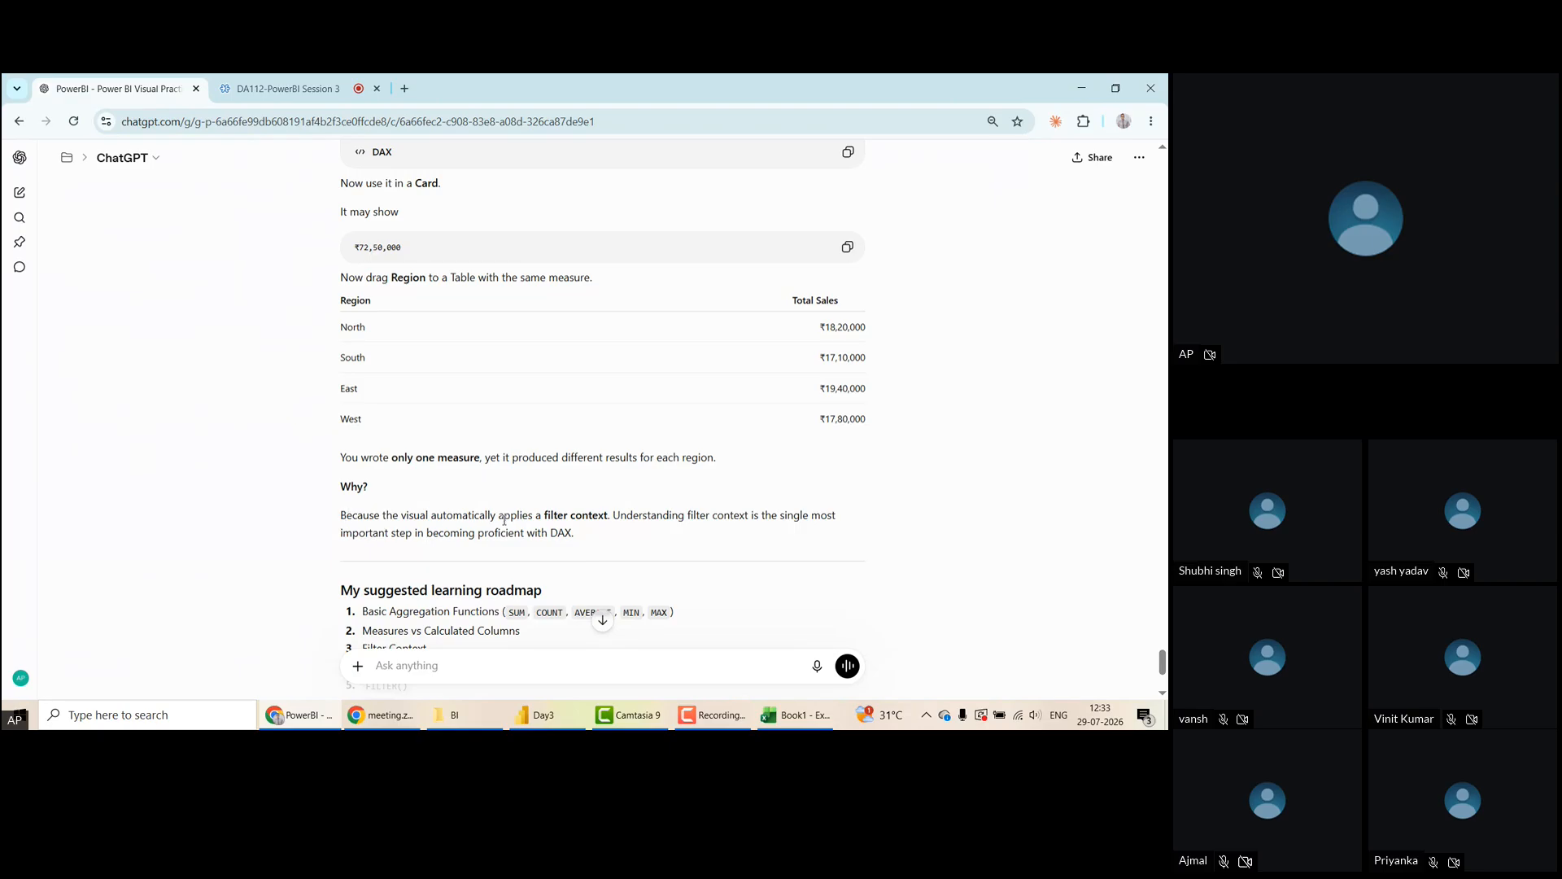
drag(346, 515, 611, 515)
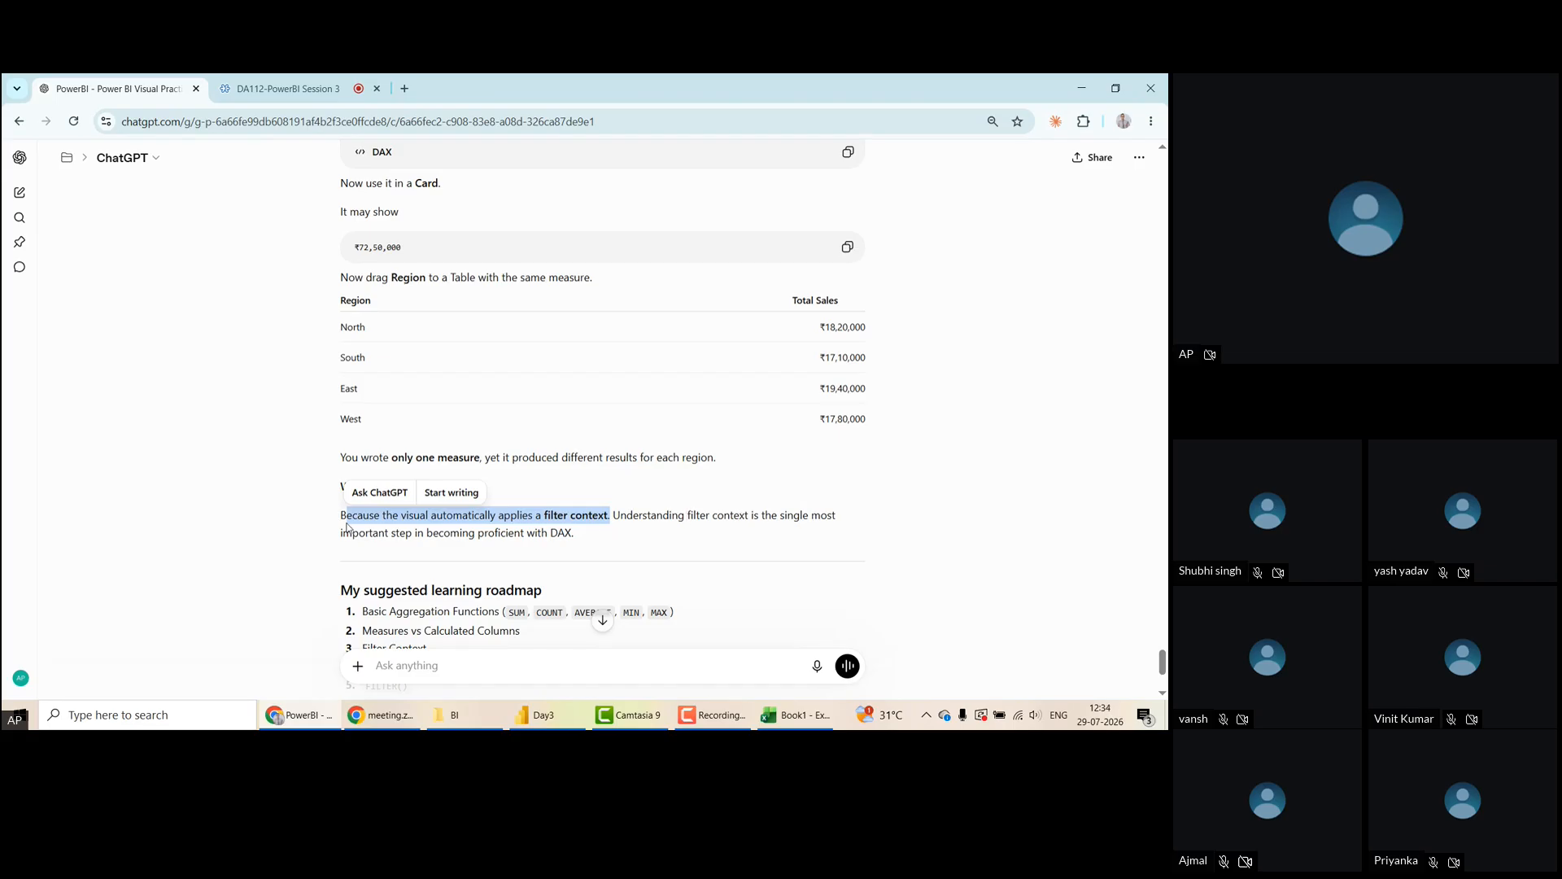
click(567, 535)
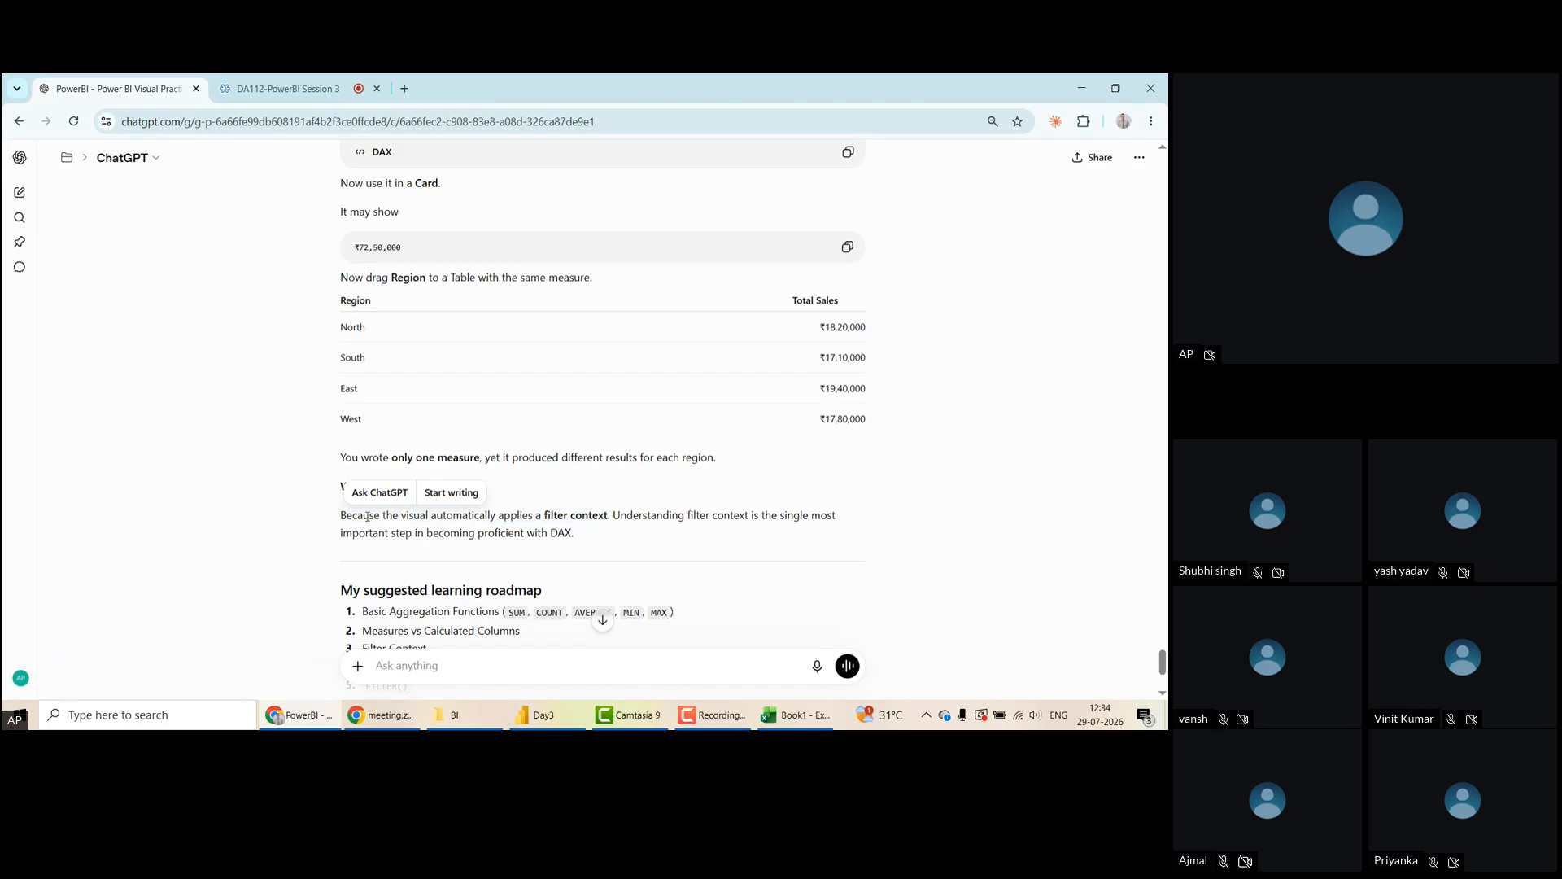
triple_click(594, 542)
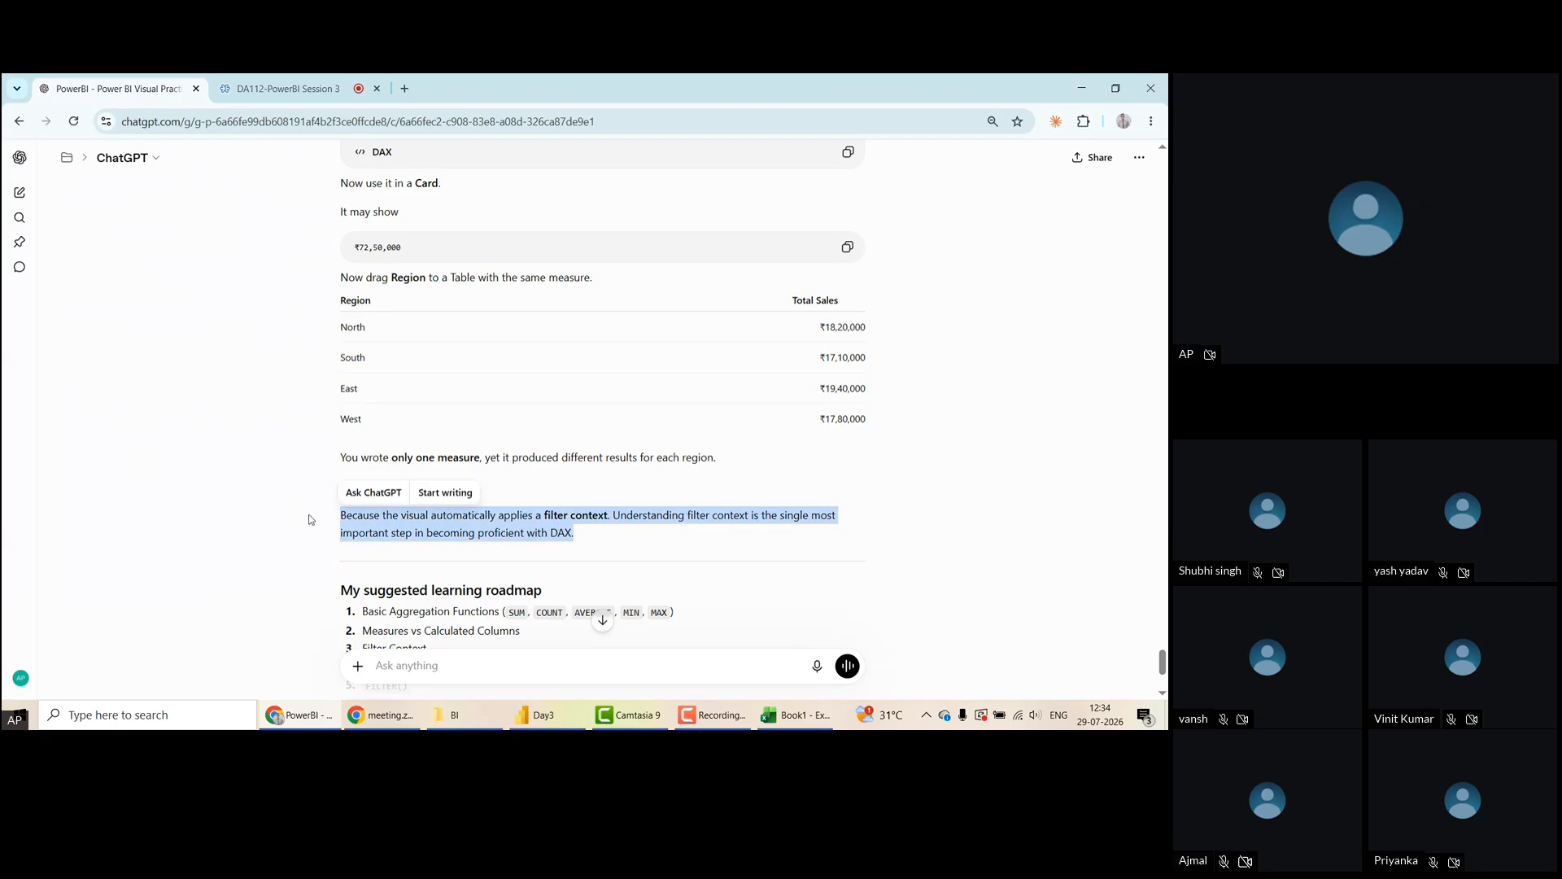
click(331, 503)
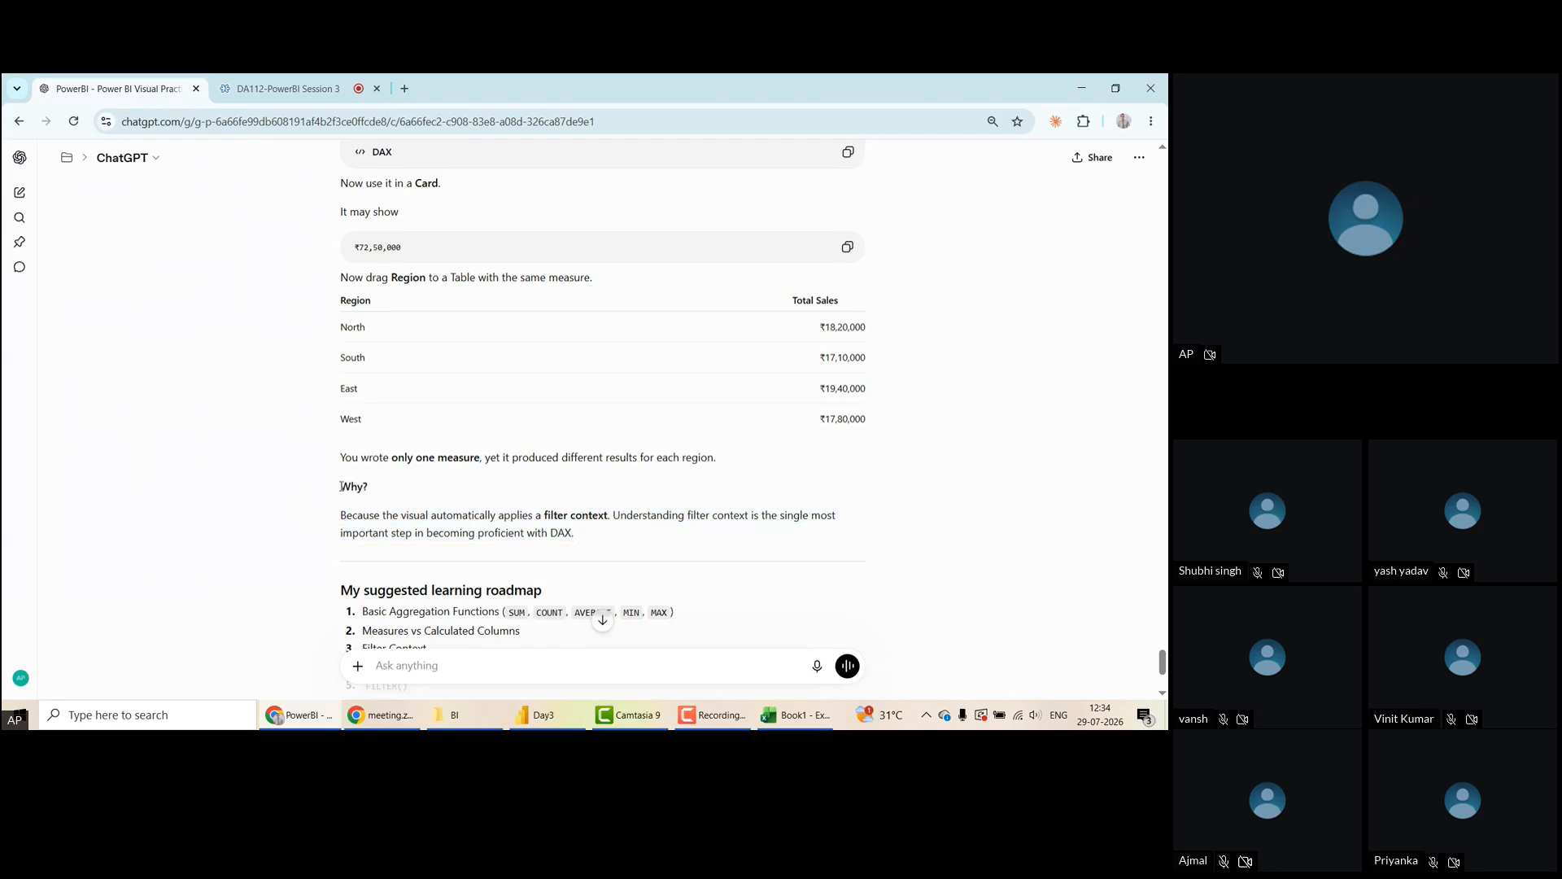
shift+click(589, 538)
key(ctrl+c)
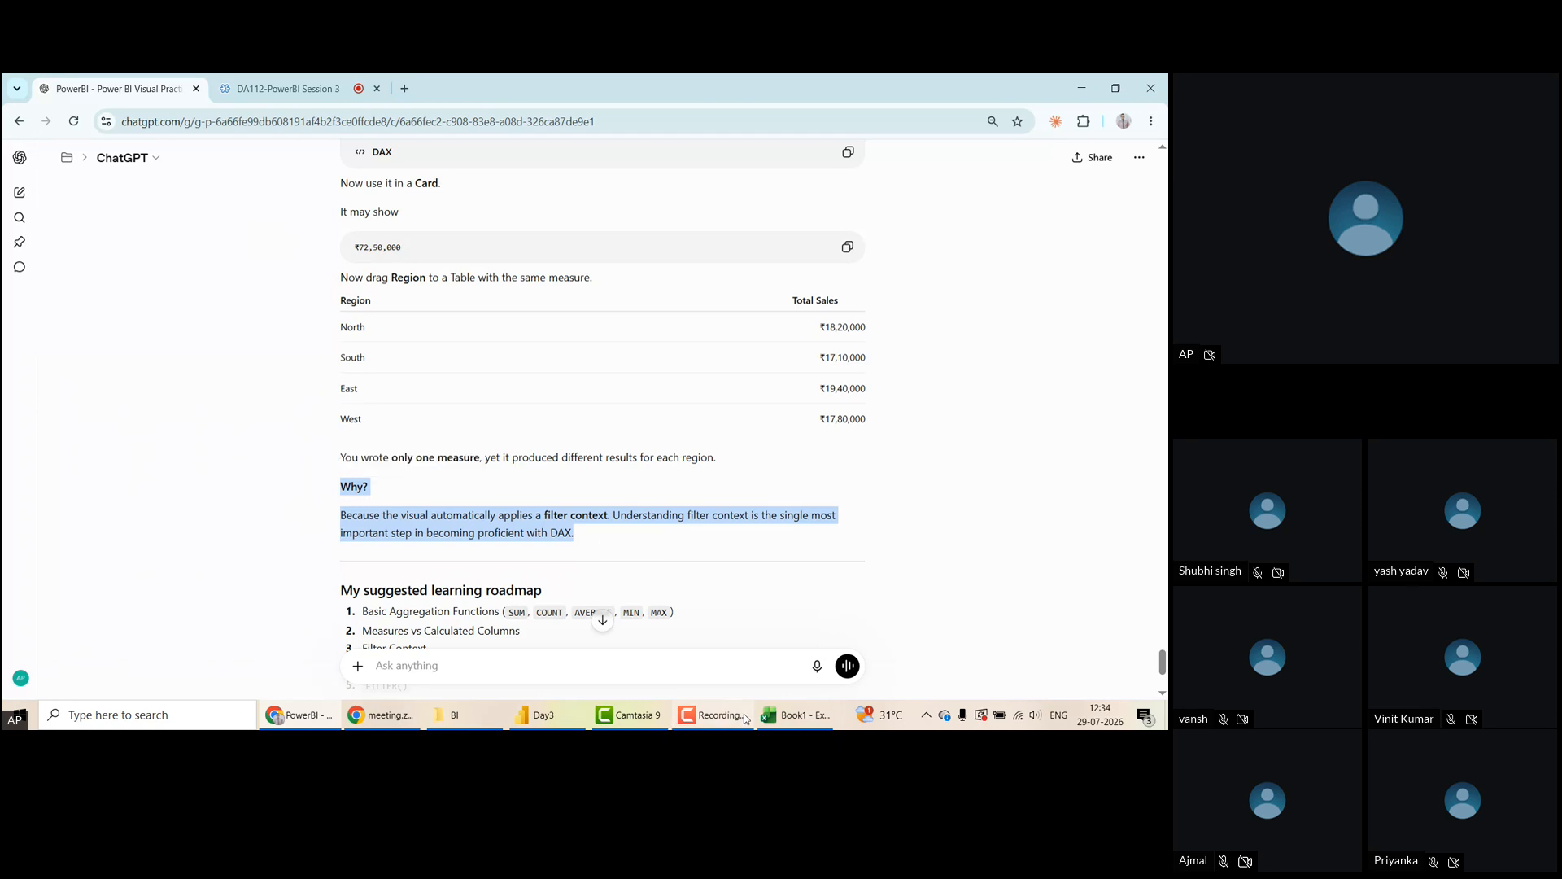
Paste the 'Why?' filter-context explanation into a new text box below the dax basics2 bullet list
click(543, 715)
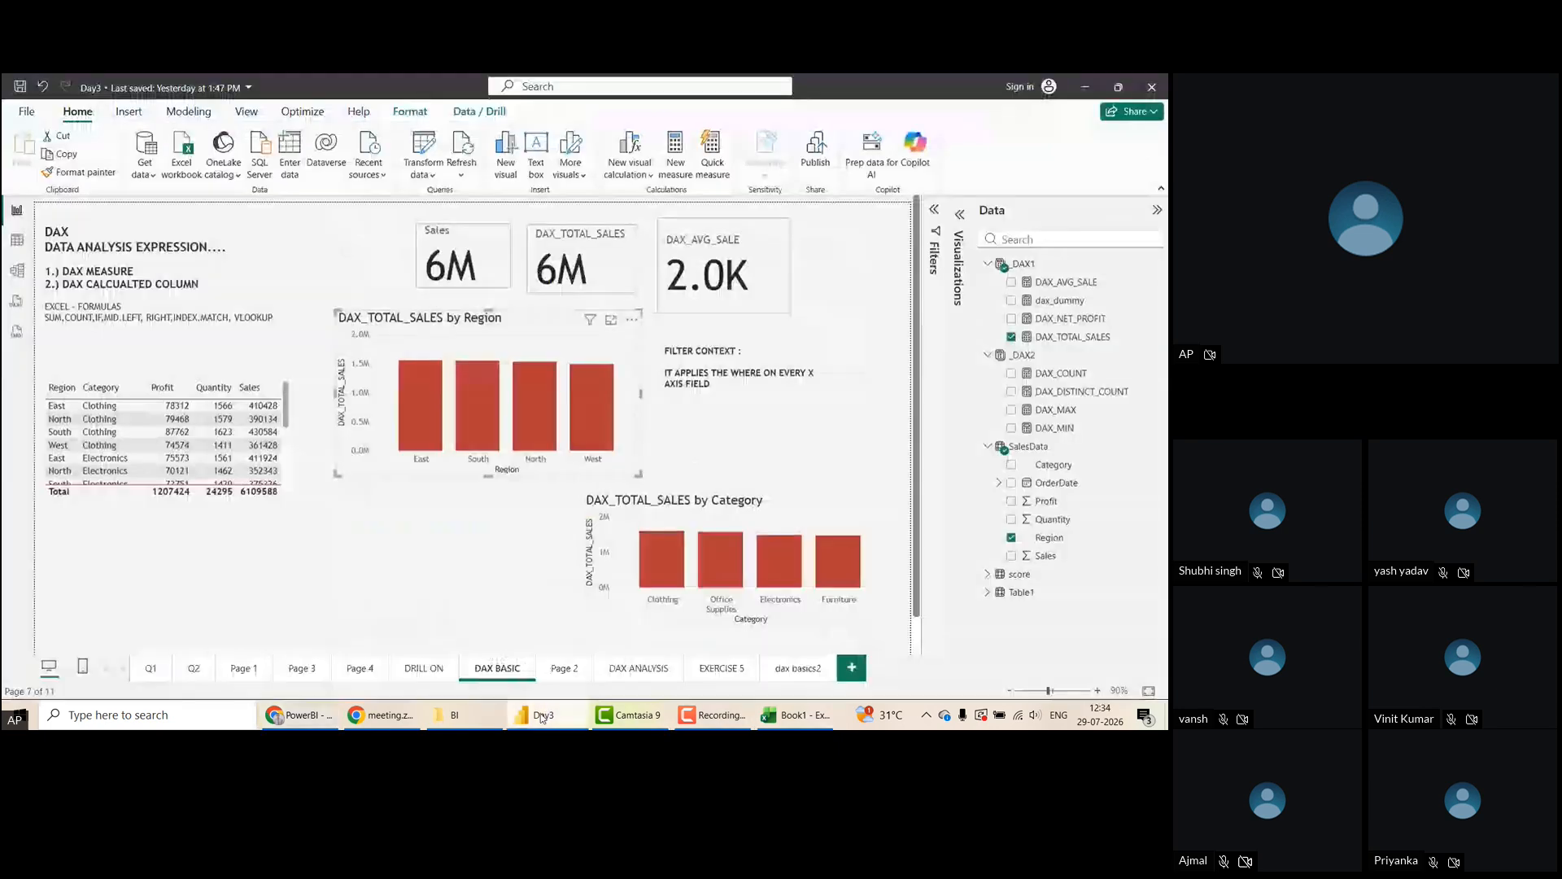
click(297, 617)
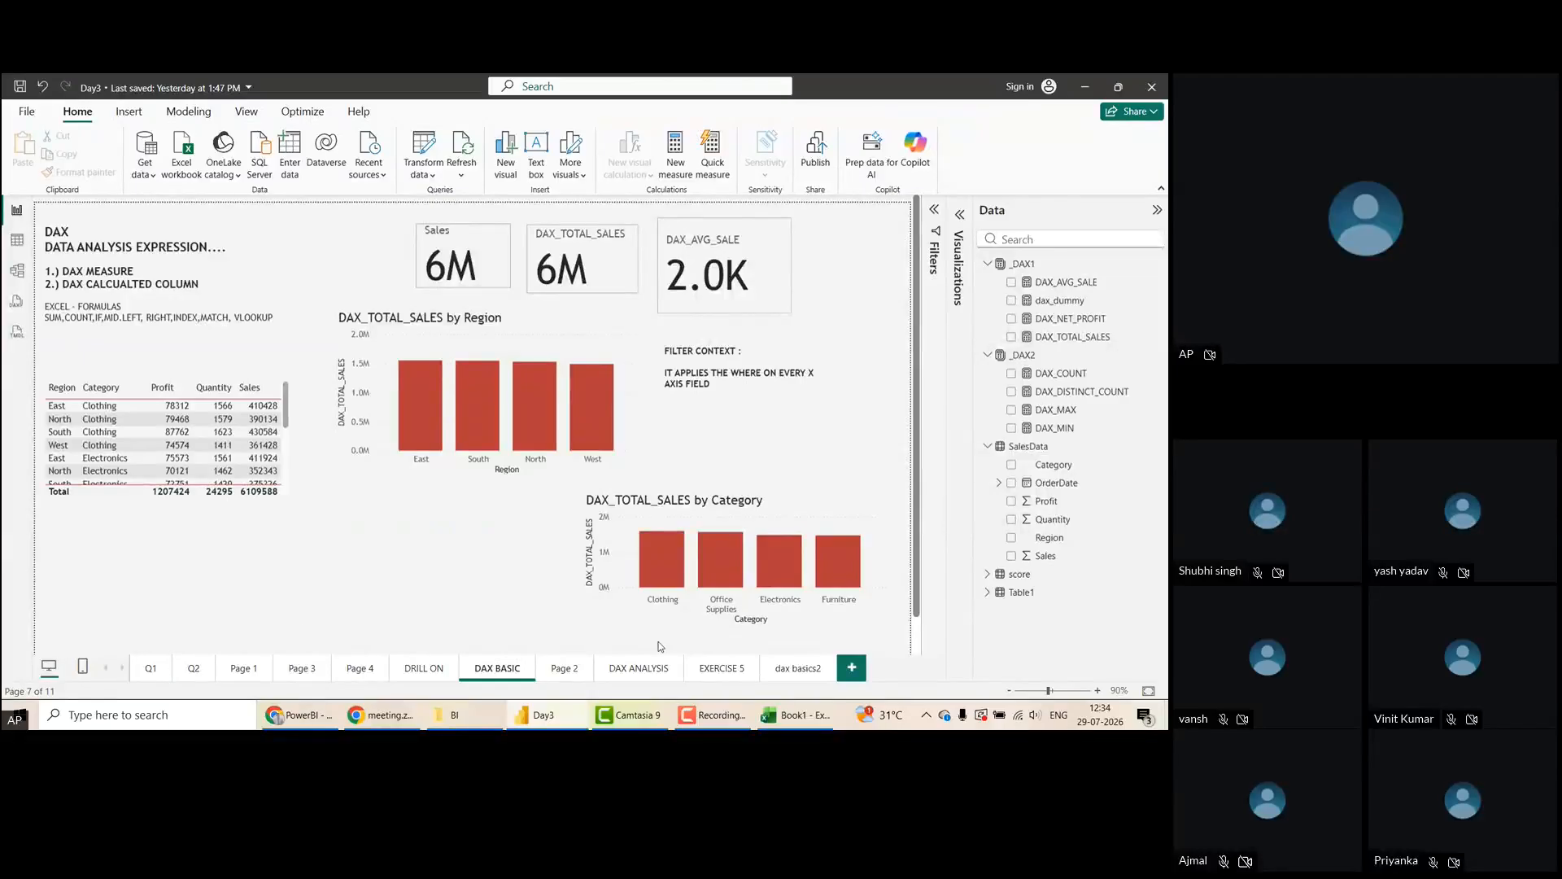
click(796, 668)
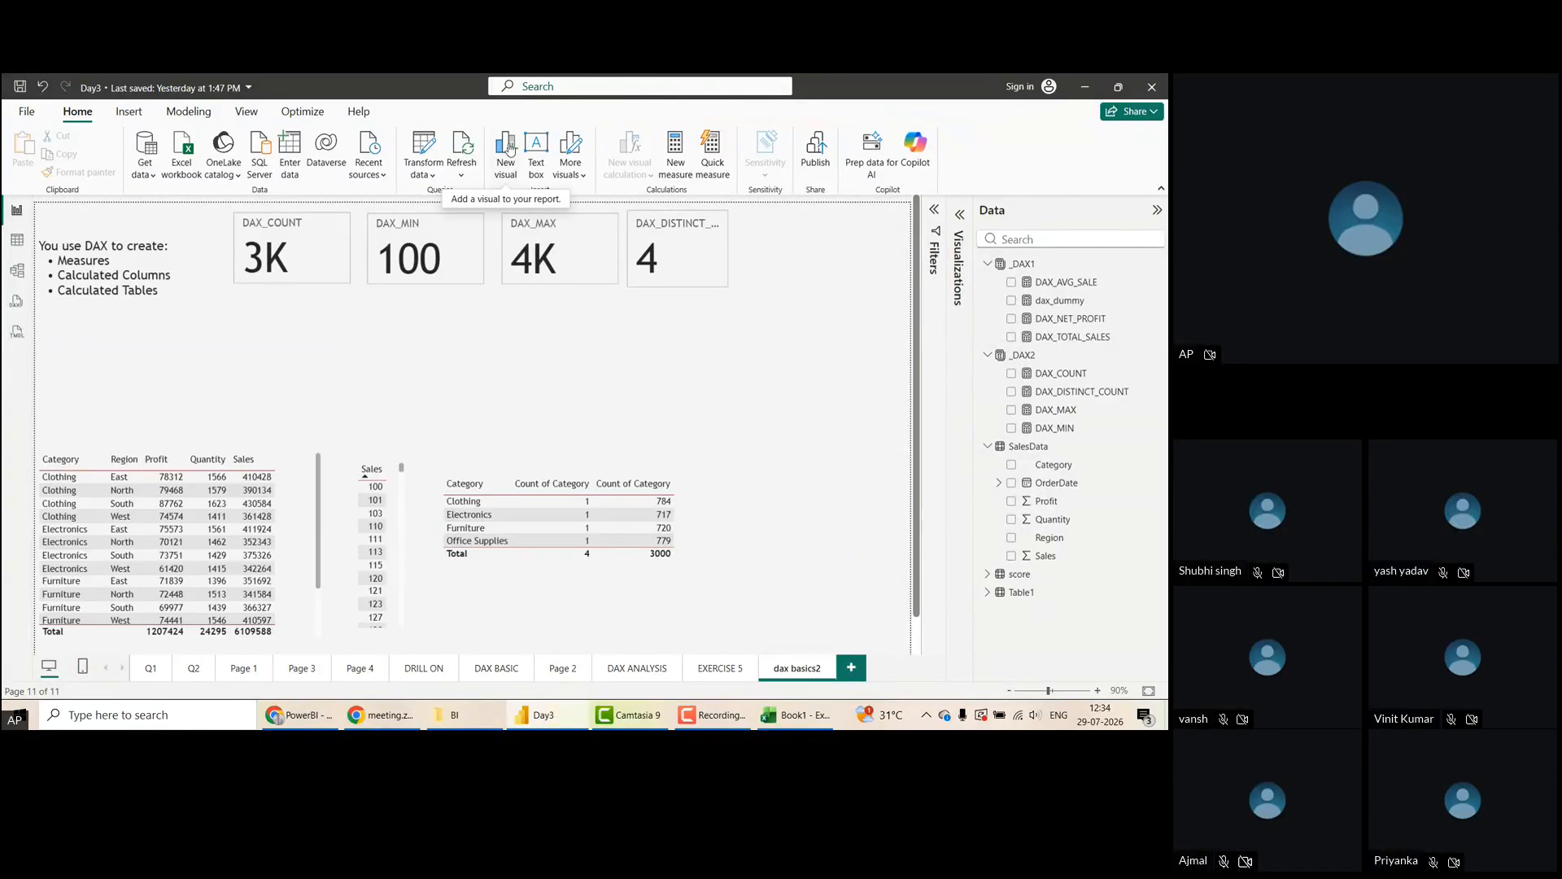
click(536, 148)
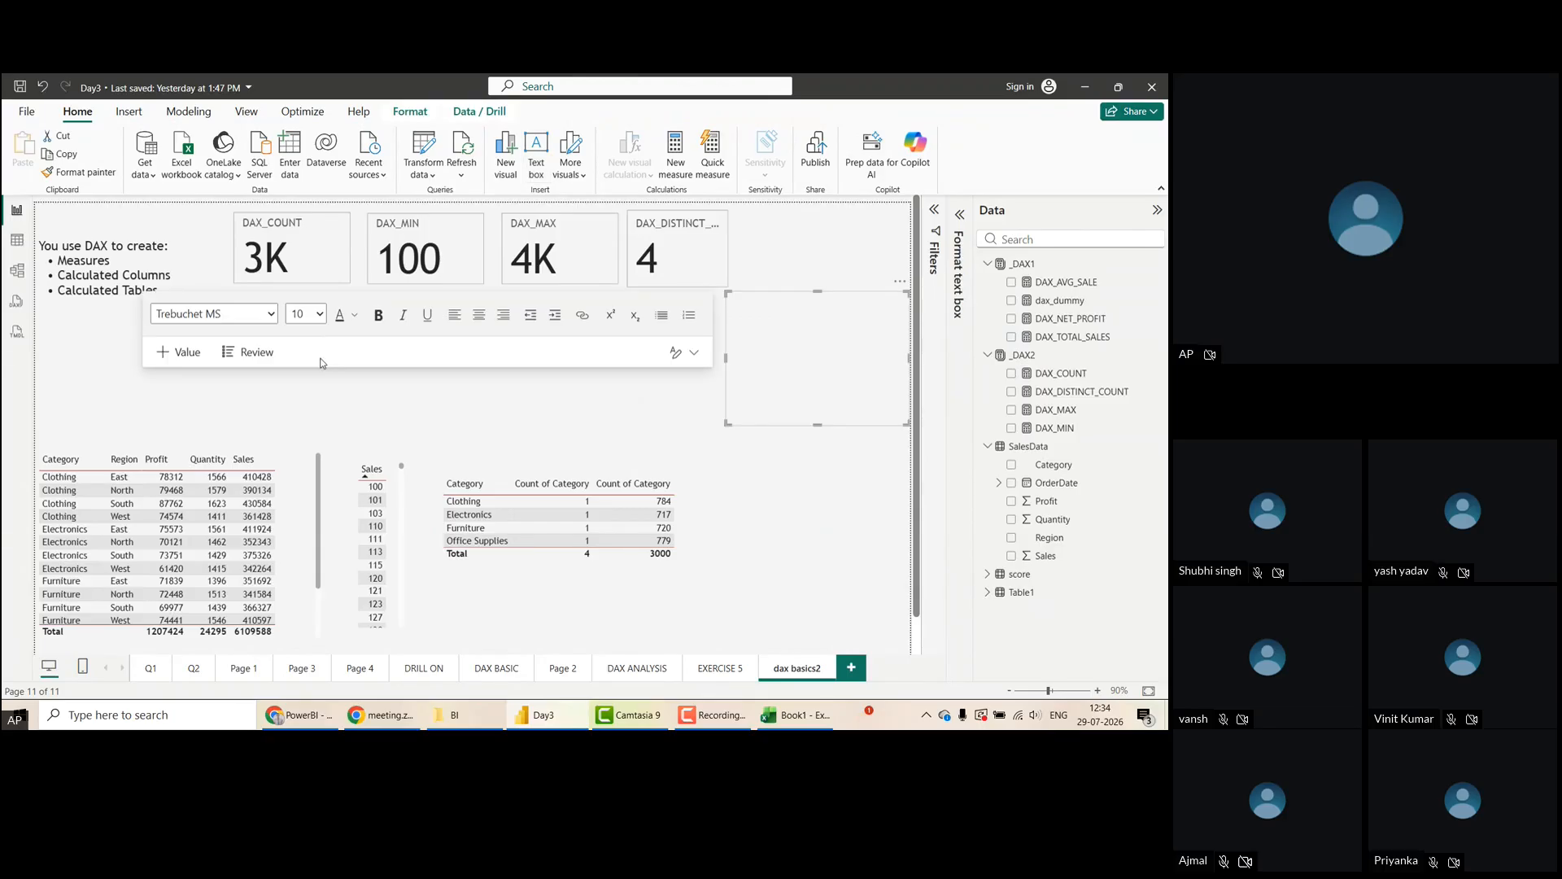
click(764, 325)
key(ctrl+v)
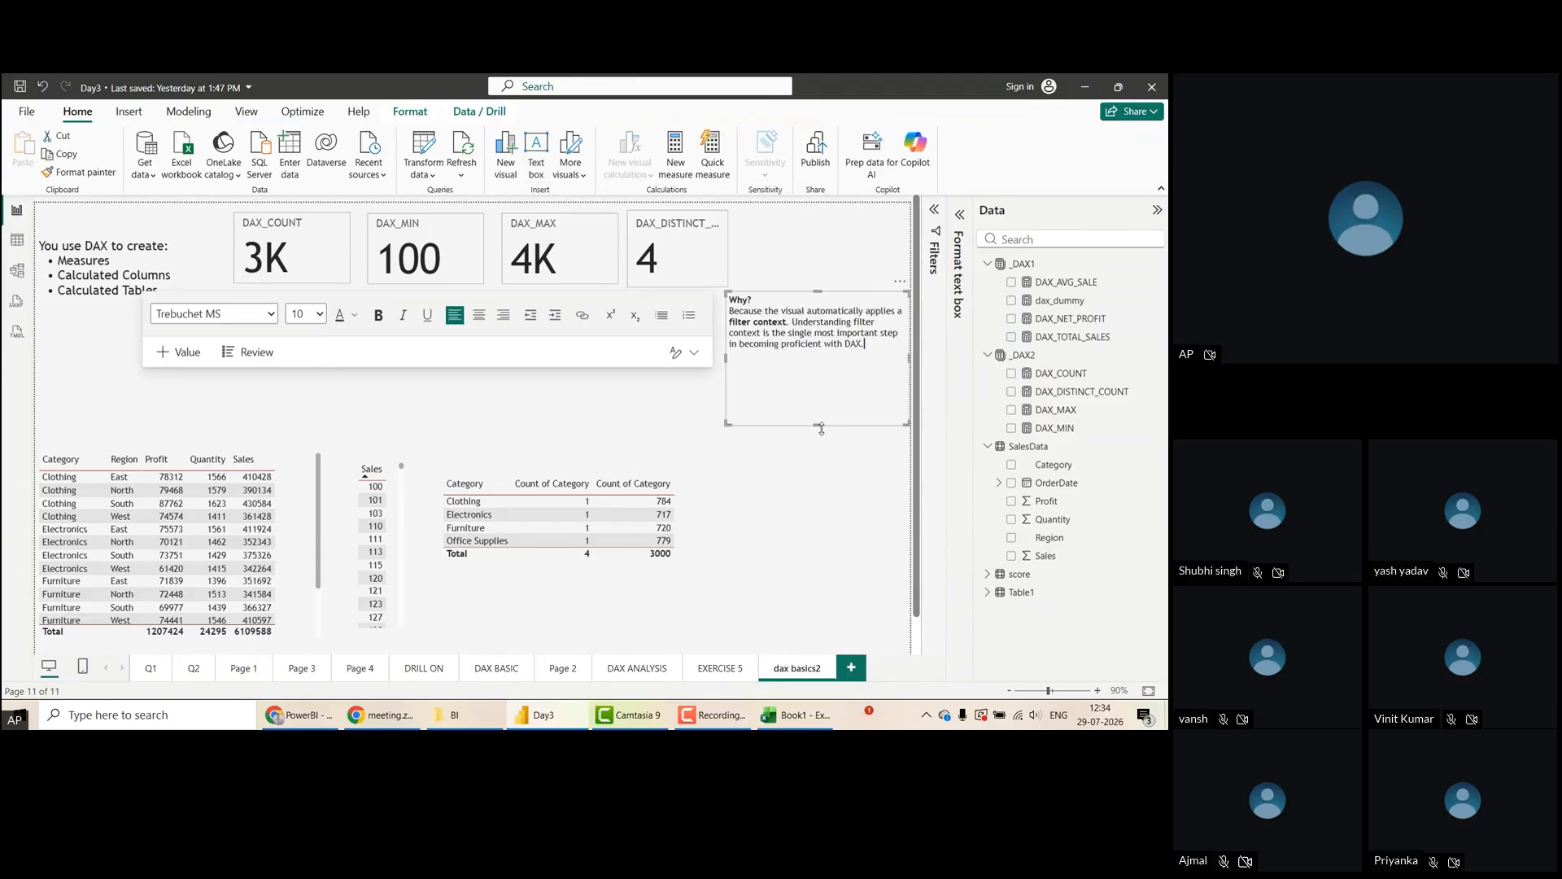
drag(823, 387, 822, 359)
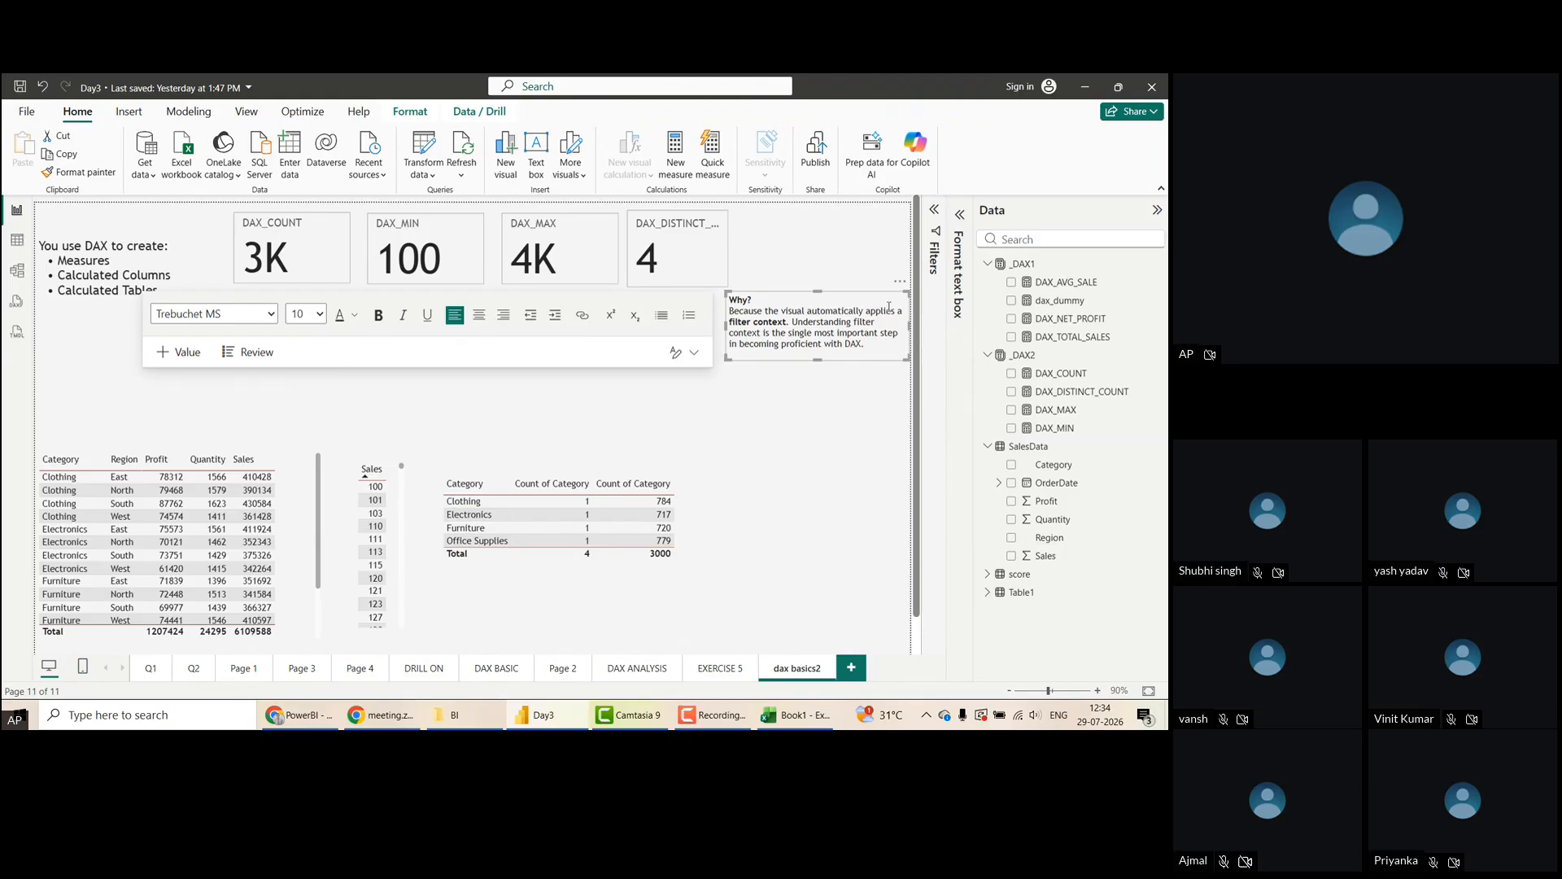
drag(902, 288, 794, 372)
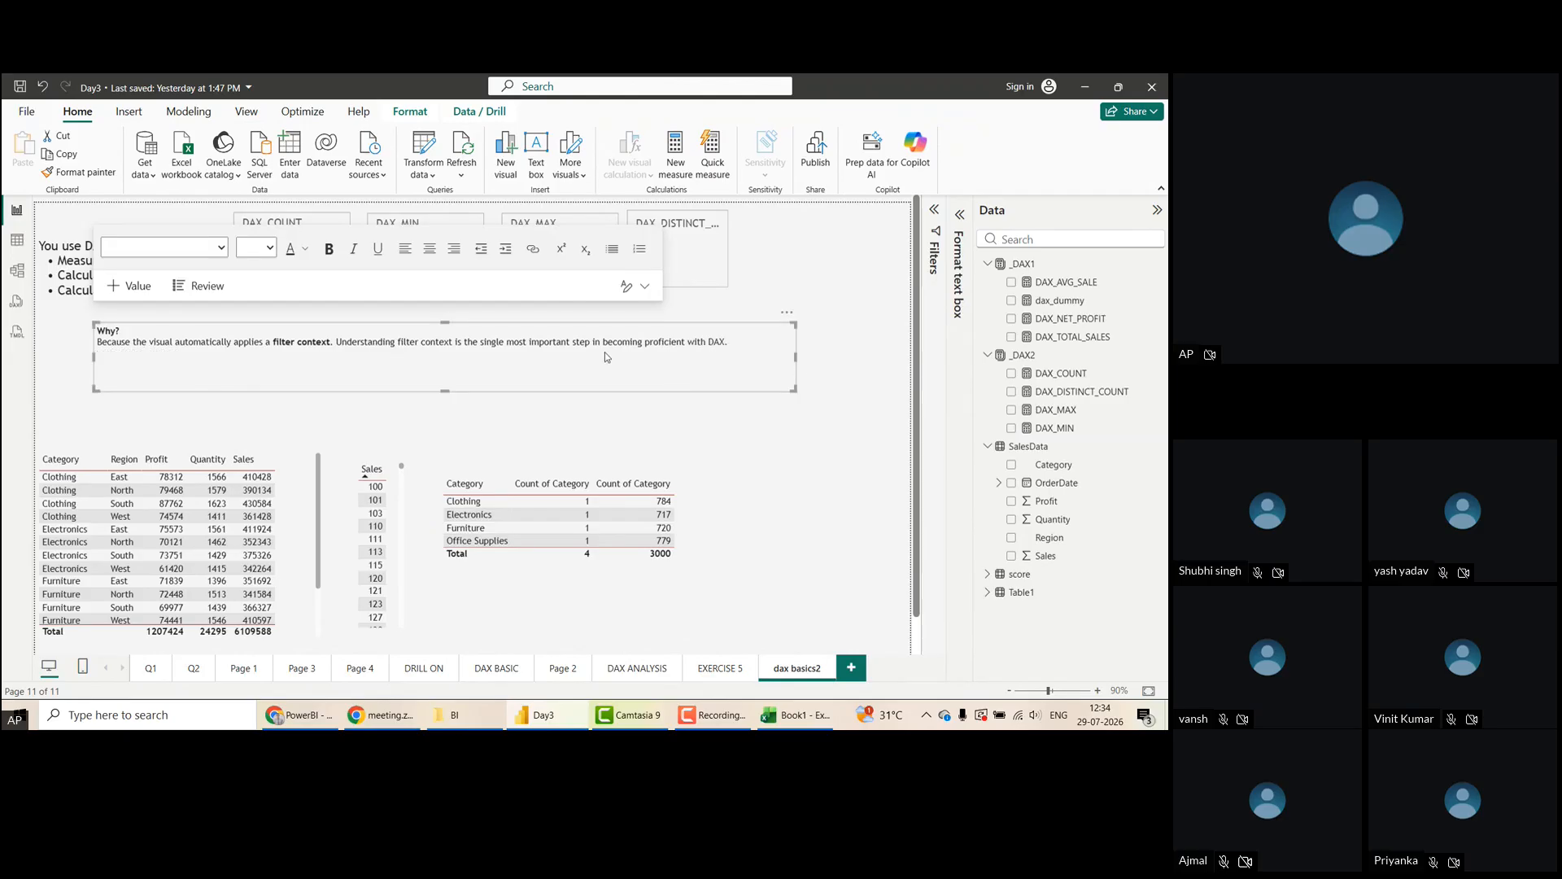
click(713, 353)
click(808, 443)
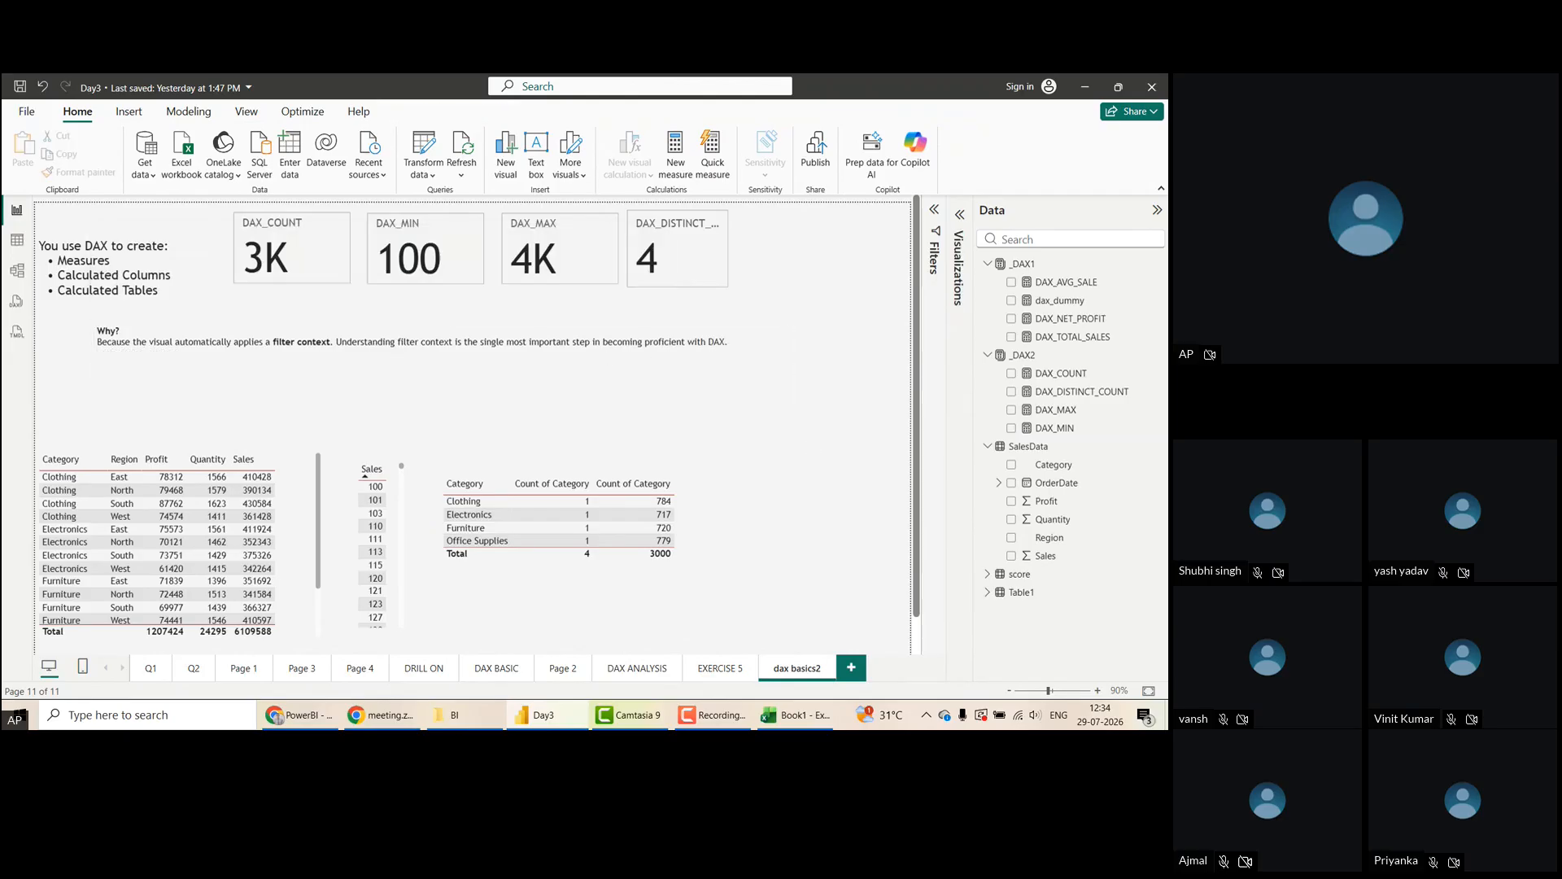
In ChatGPT, review the roadmap items on aggregation functions, Measures vs Calculated Columns and CALCULATE
key(alt+Tab)
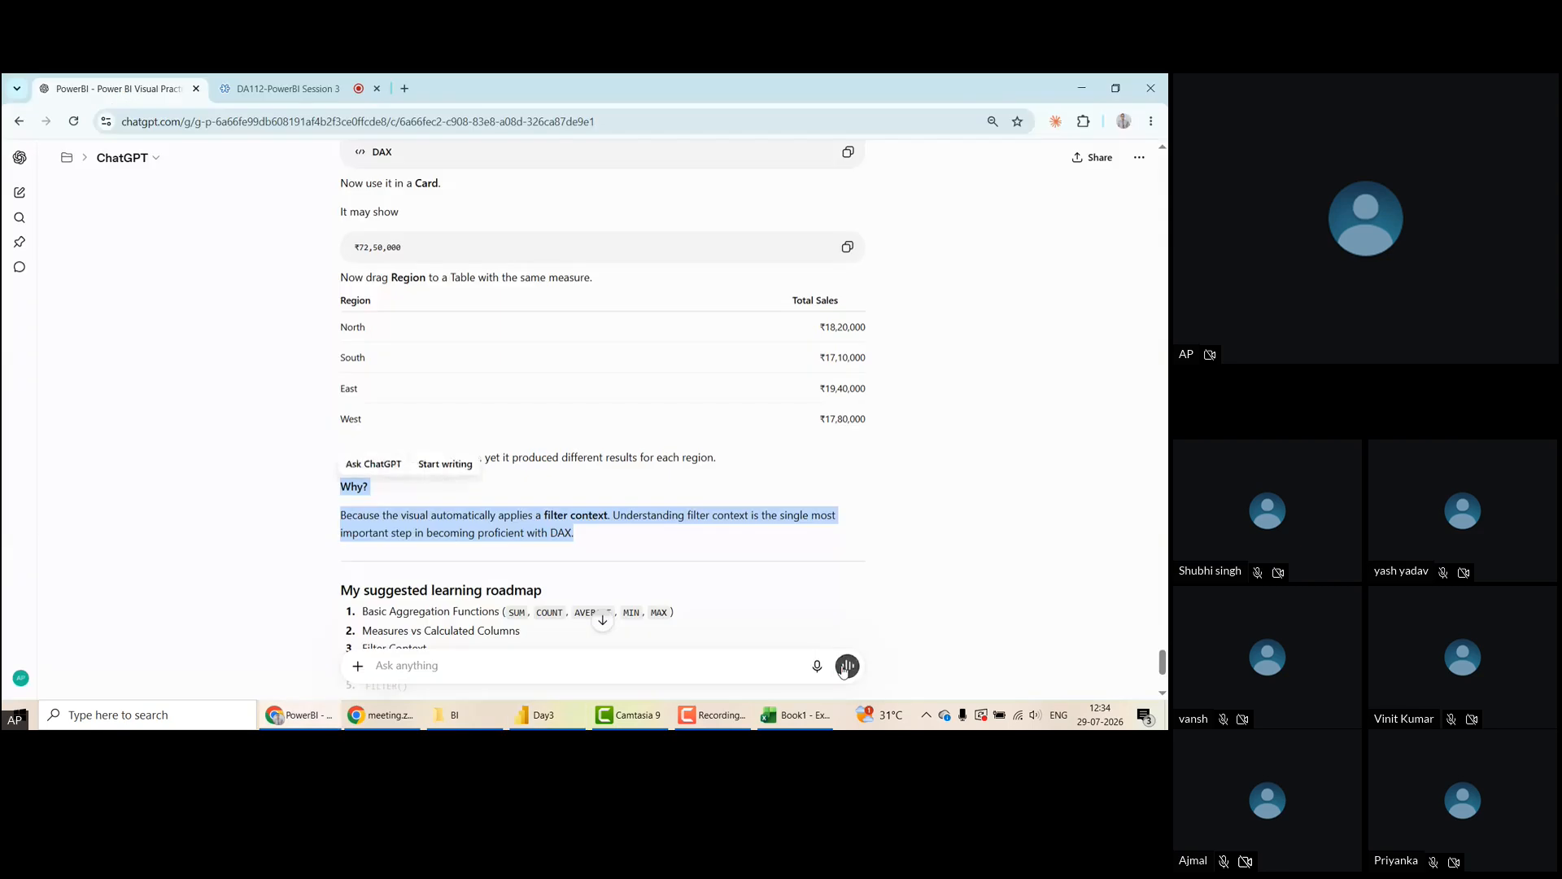
click(245, 537)
scroll(245, 537, down, 3)
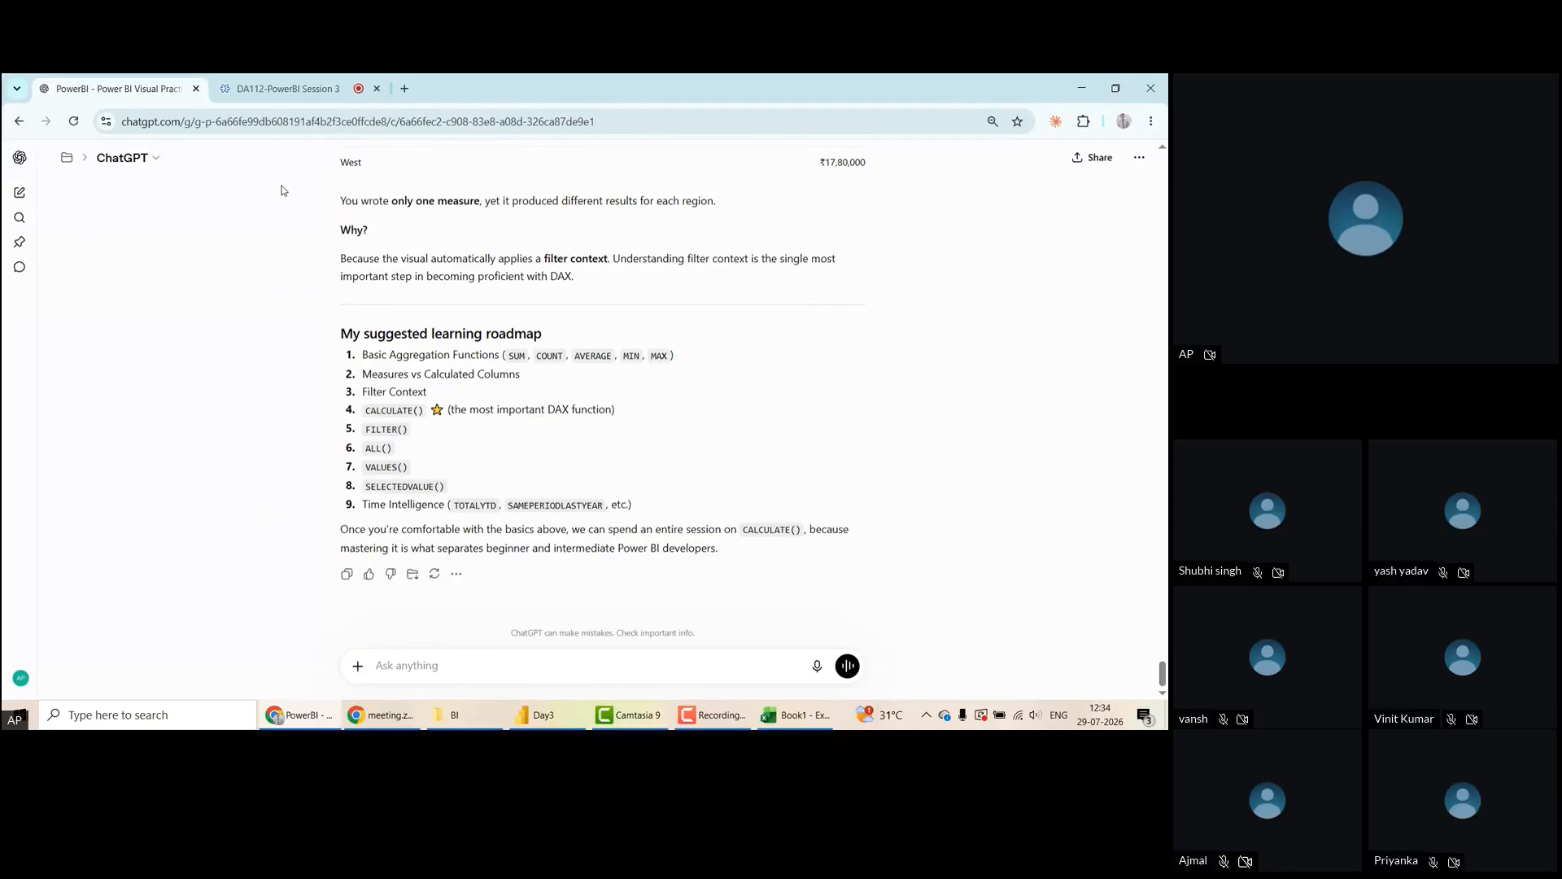
triple_click(673, 353)
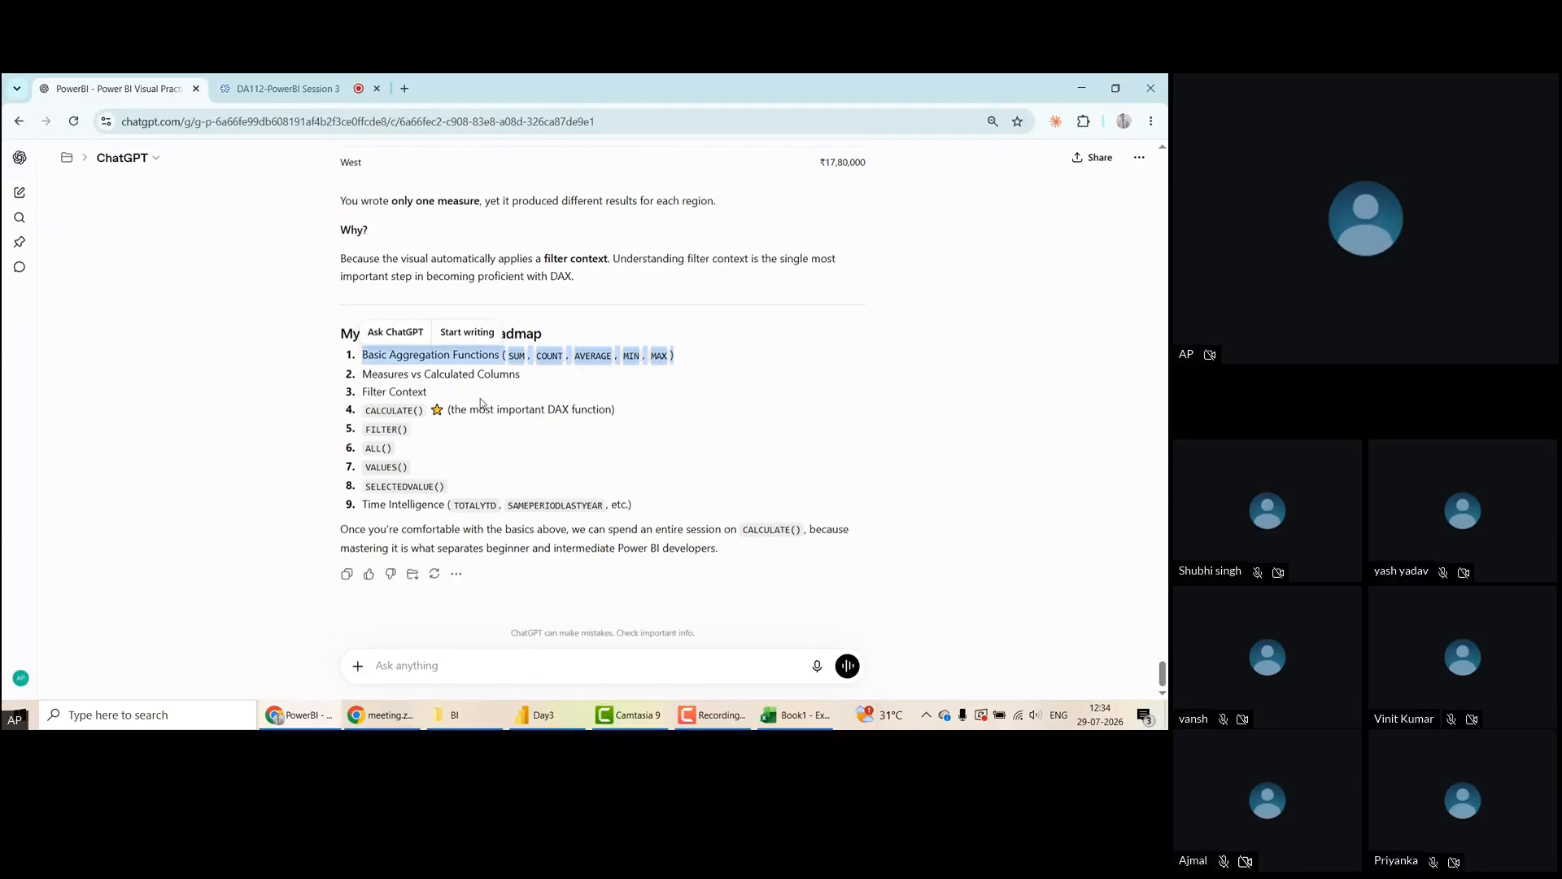
drag(365, 374, 544, 383)
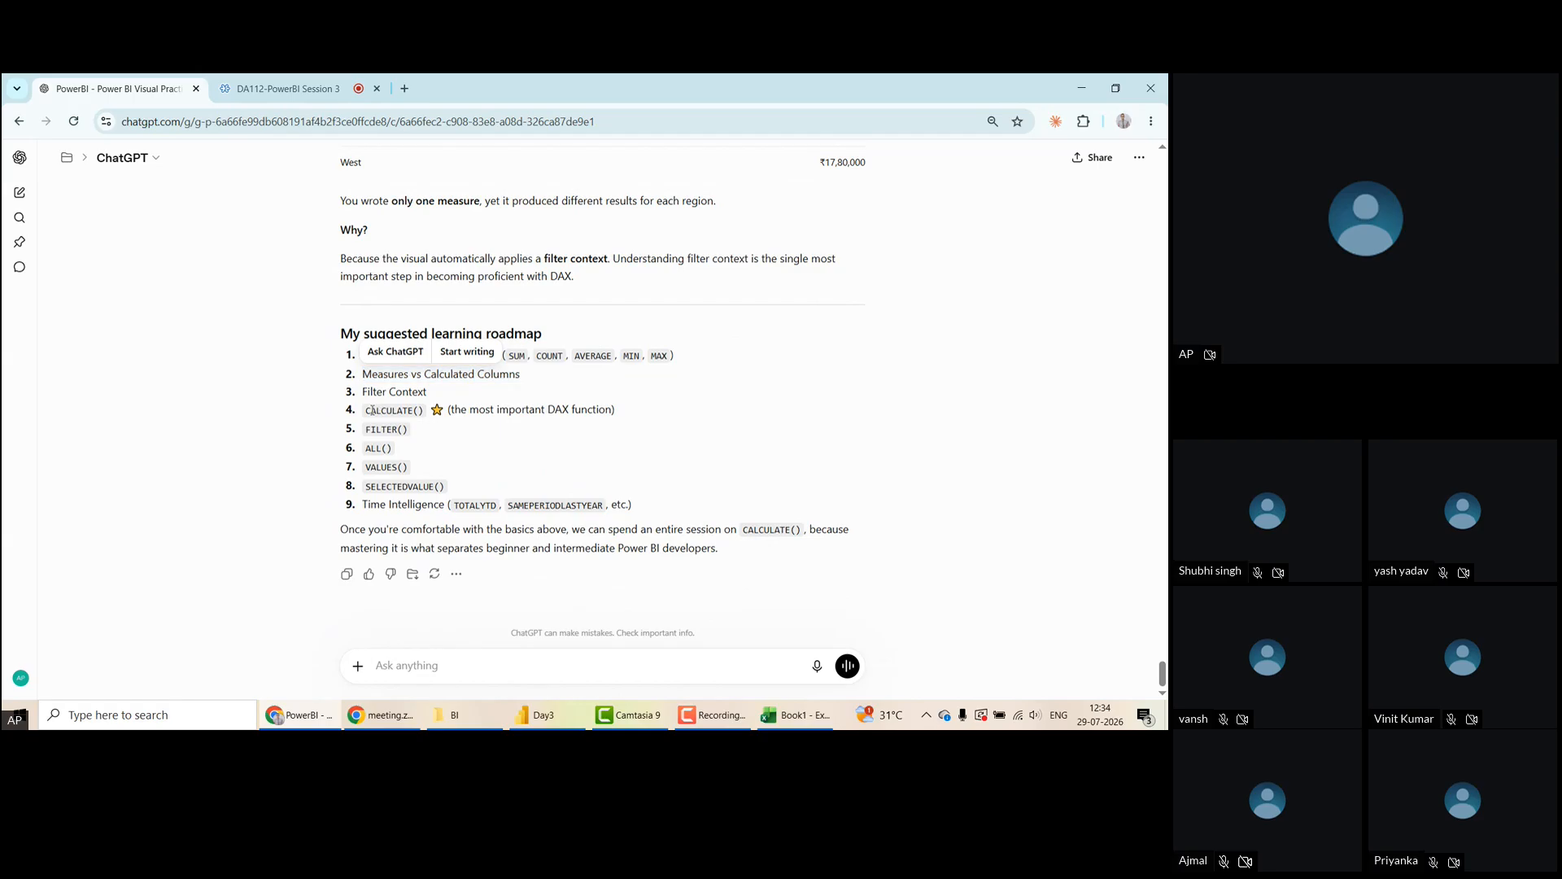
double_click(379, 410)
Ask ChatGPT 'Let us start CALCULATE. Give me examples.' and return to Excel's Book1
click(429, 664)
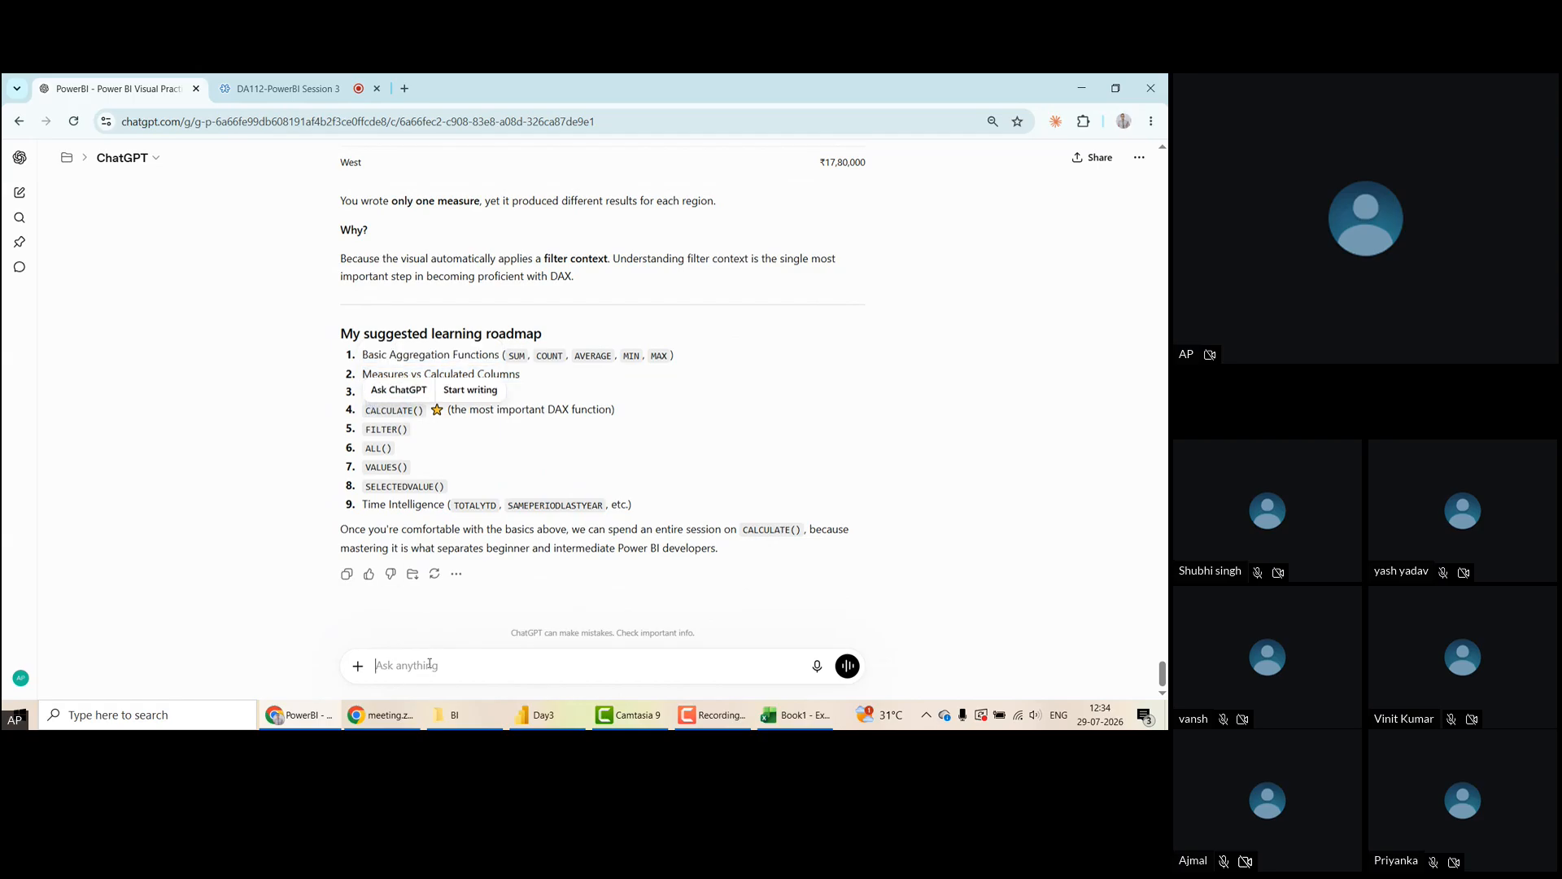
text(LET)
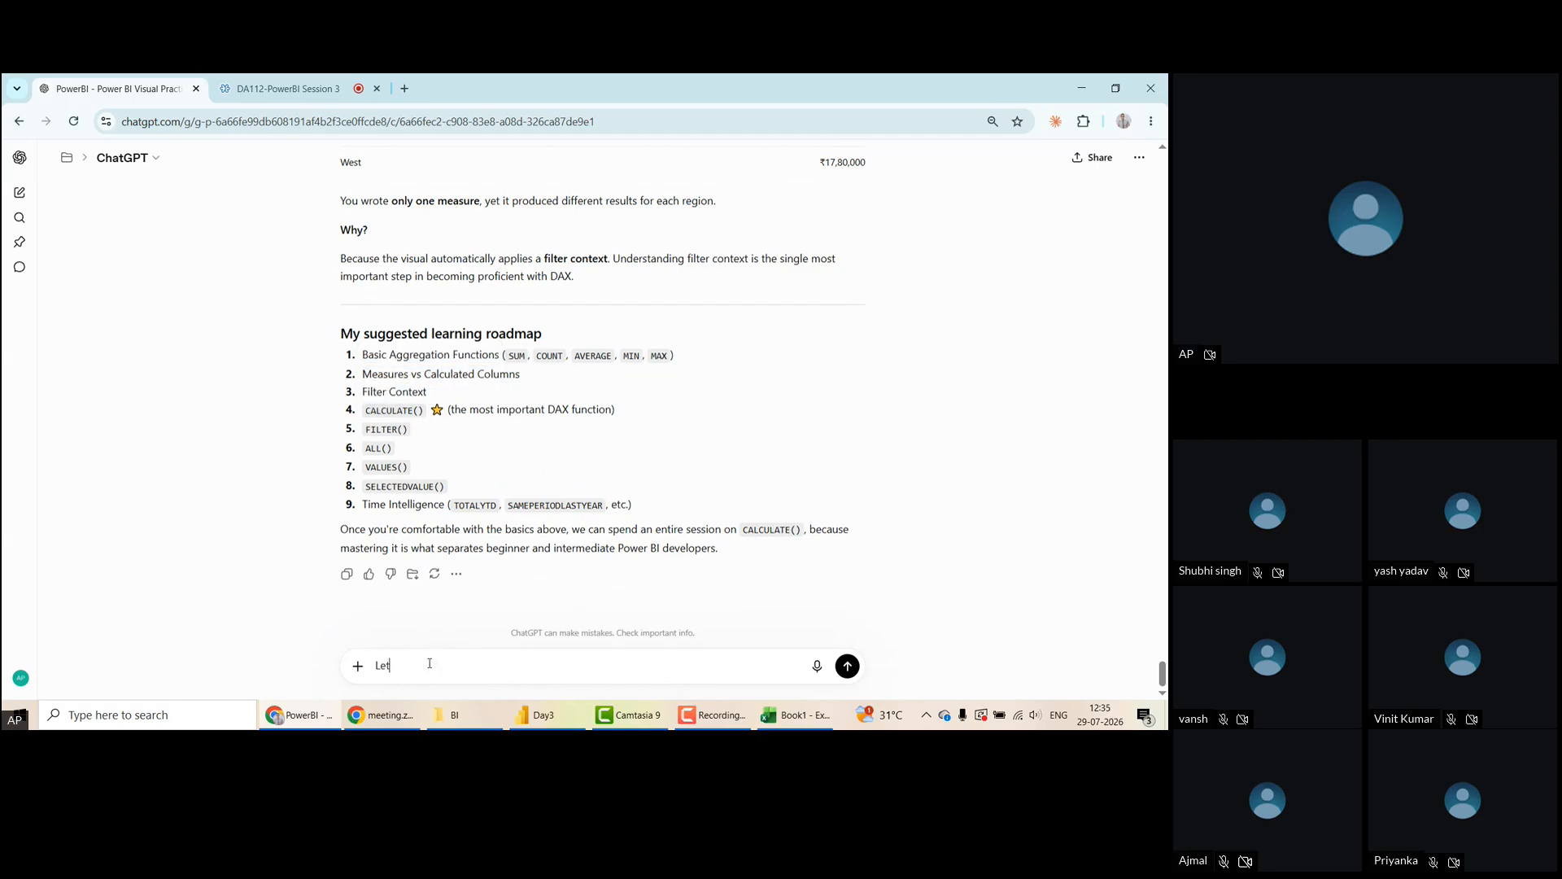
text( yu)
text(us)
text( star)
text(tCALCULT)
key(BackSpace)
text(ATE . Give me examples.)
key(Return)
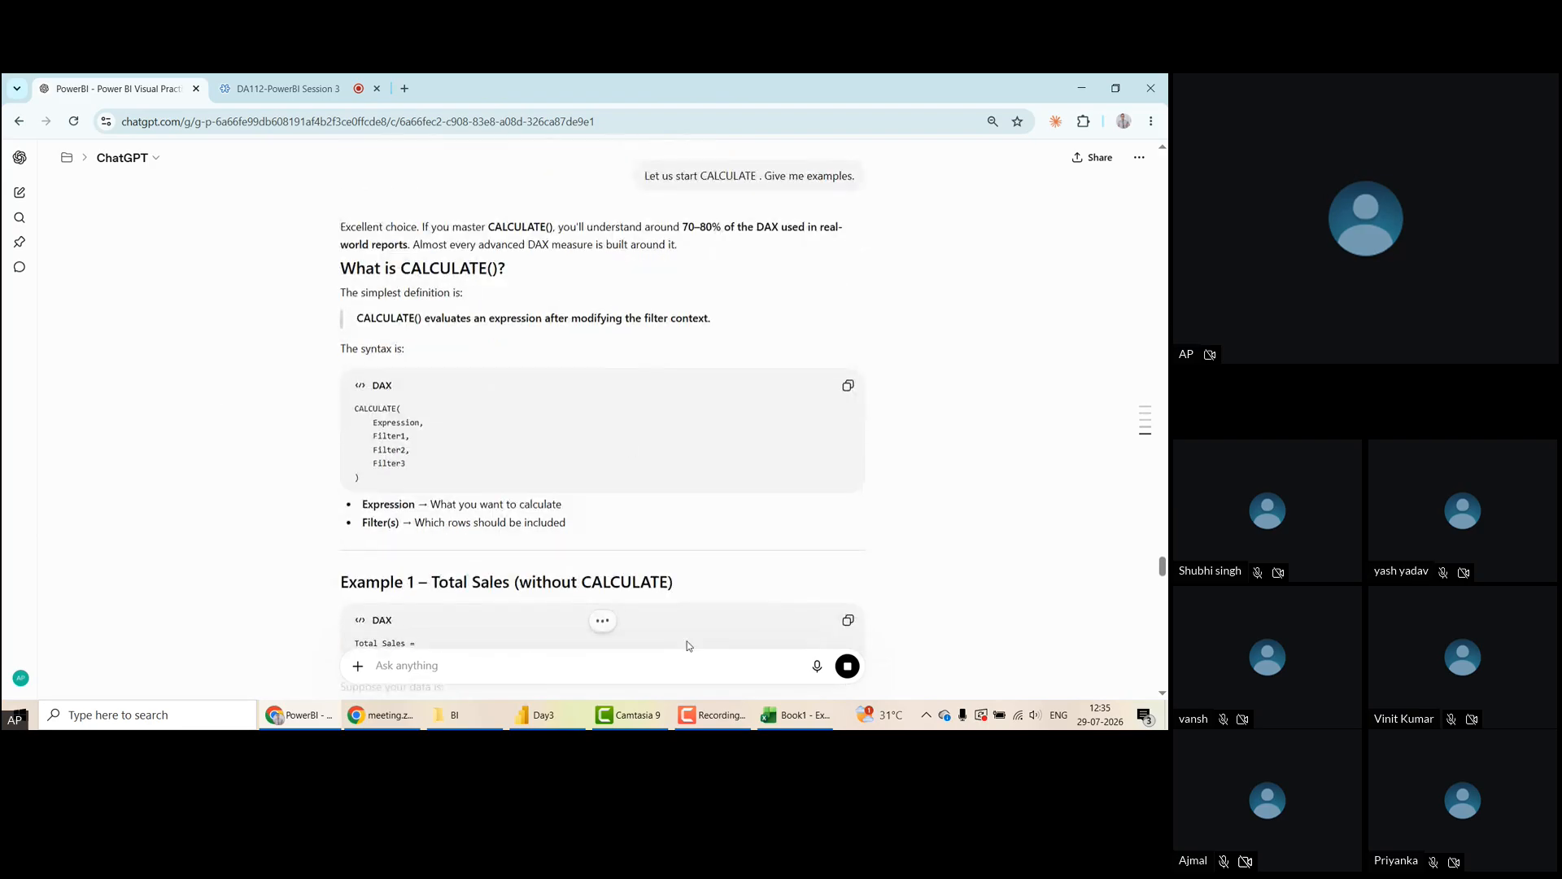
click(795, 714)
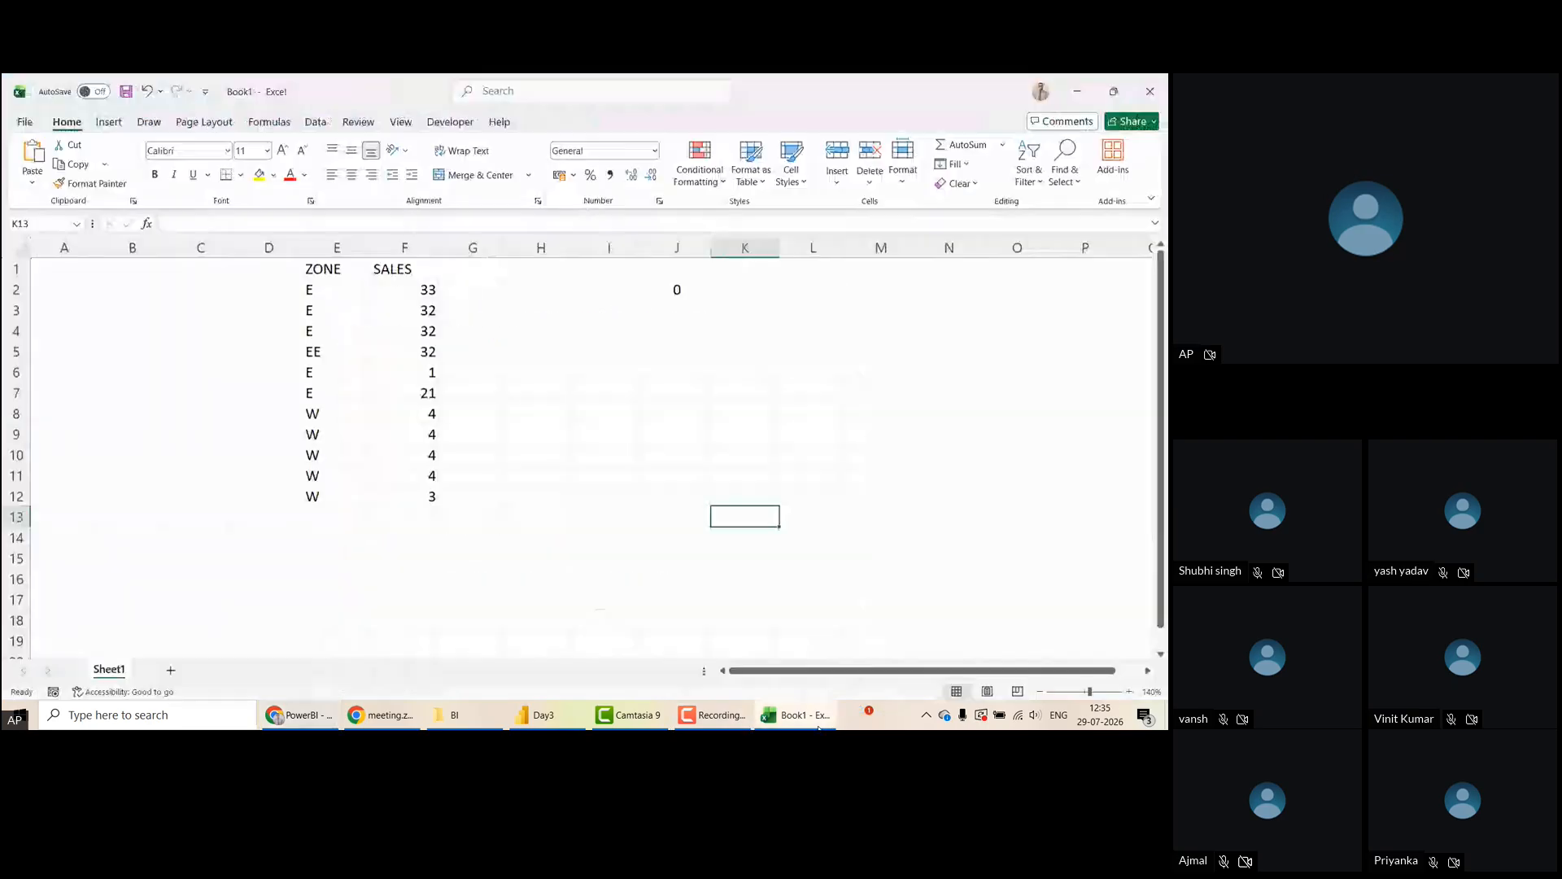
Overtype the abbreviated zones in E2:E4 with EAST, WEST and EAST
click(676, 330)
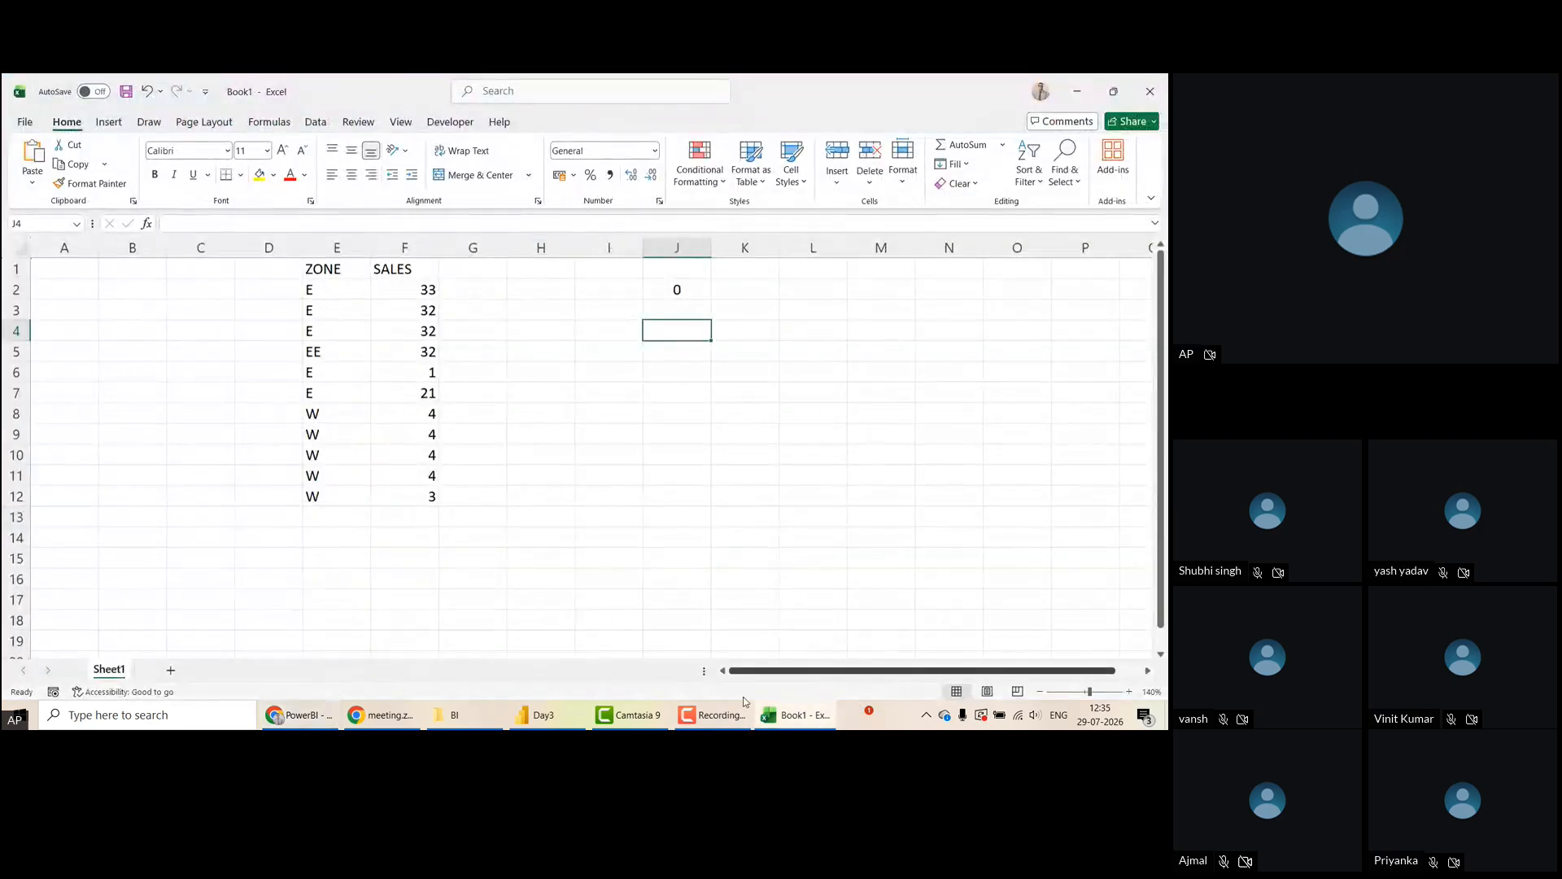
click(419, 286)
key(Left)
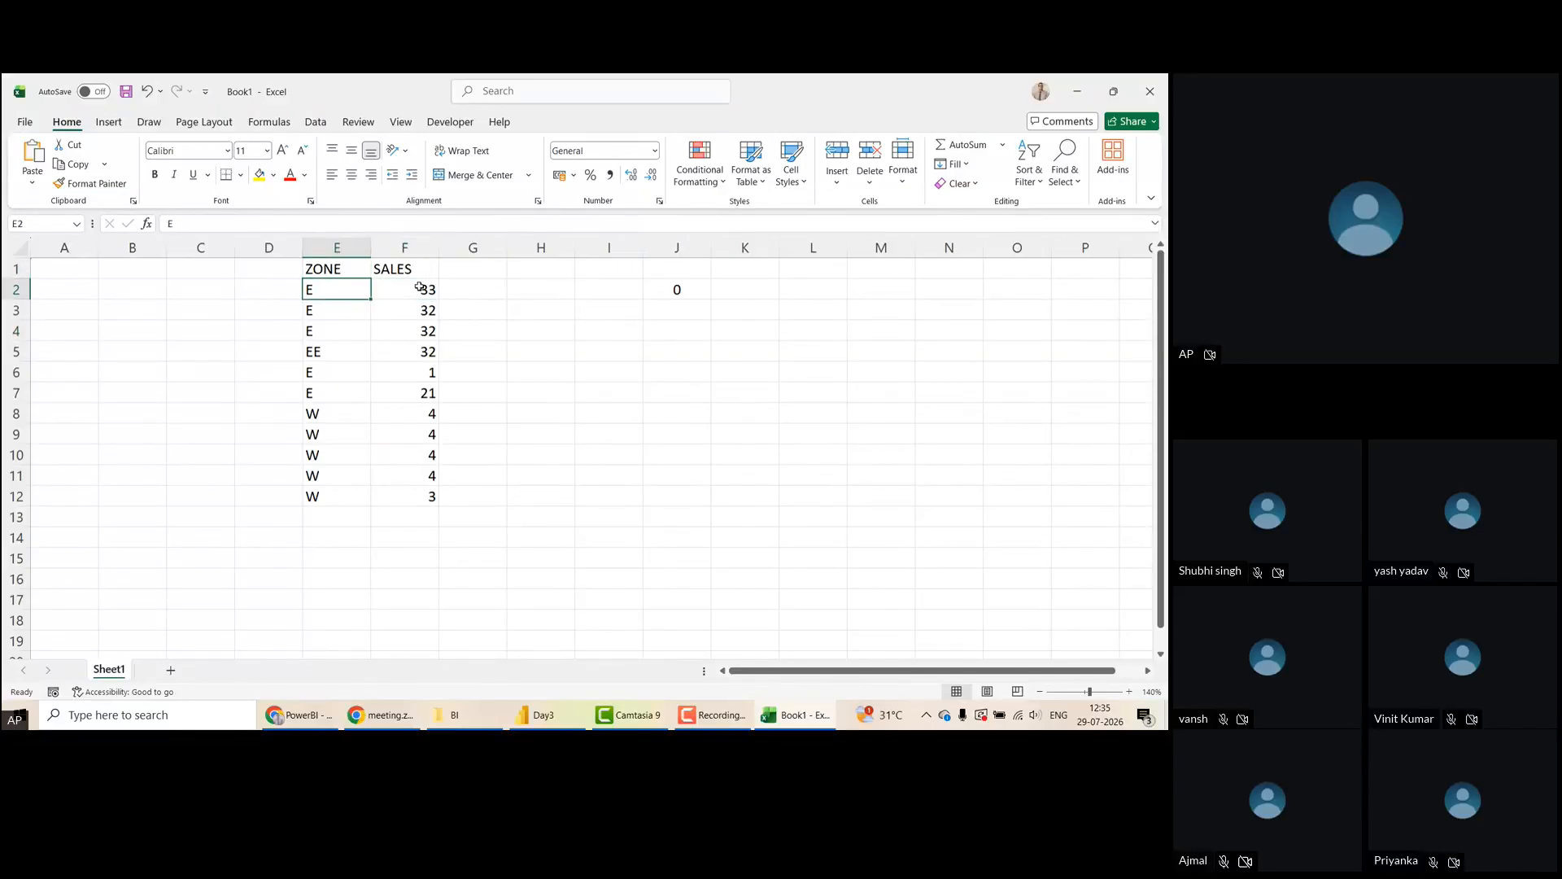
text(e)
key(BackSpace)
text(EAST)
key(Return)
text(E)
key(BackSpace)
text(WESTR)
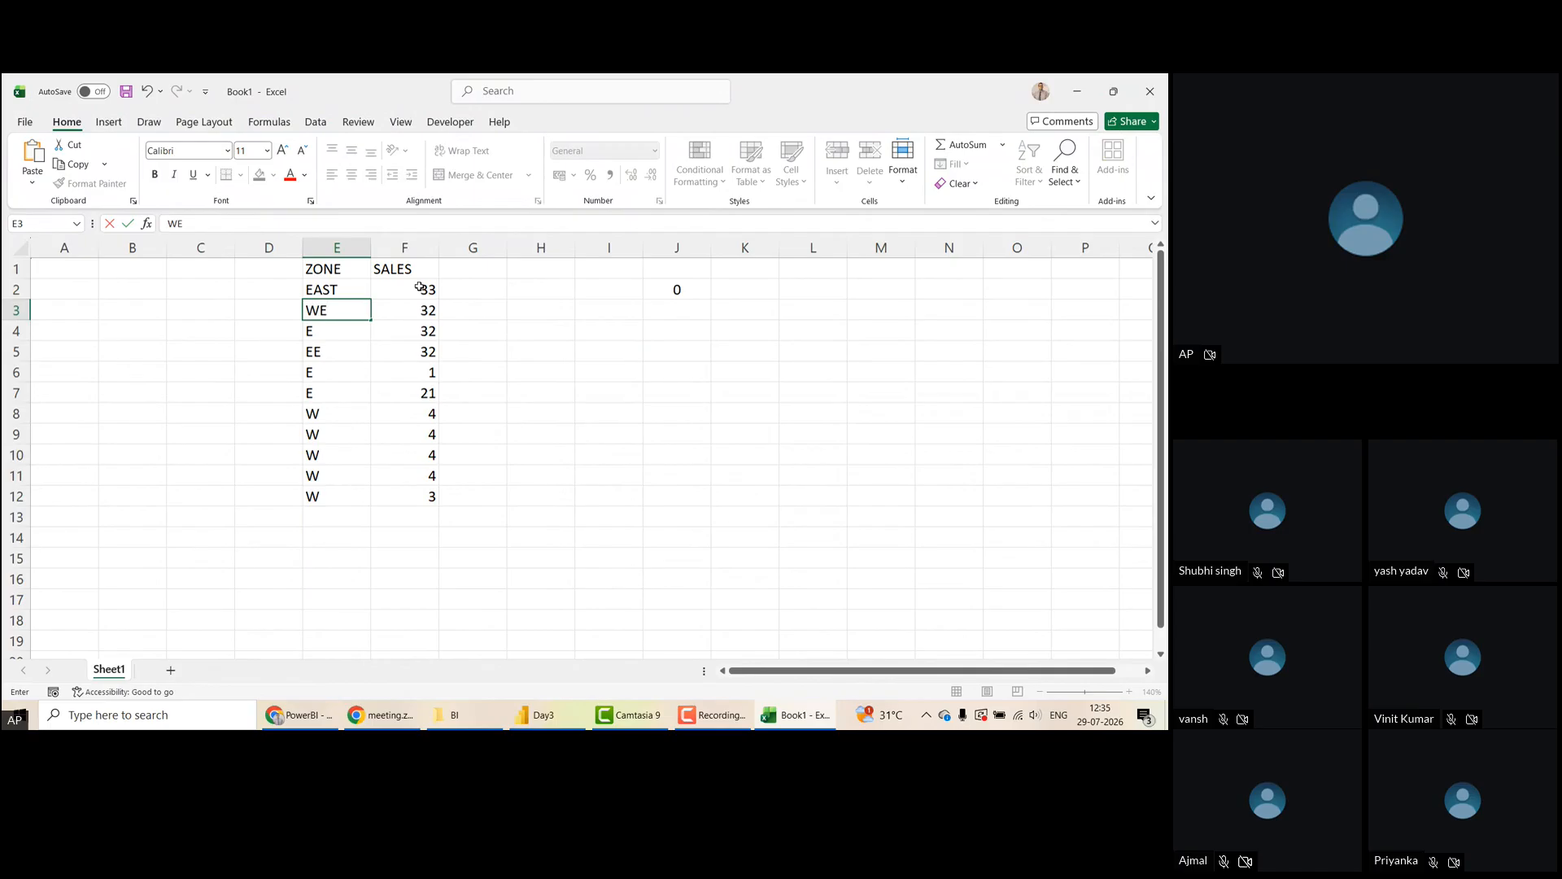
key(Return)
key(Up)
text(WEST)
key(Return)
key(Return)
key(Up)
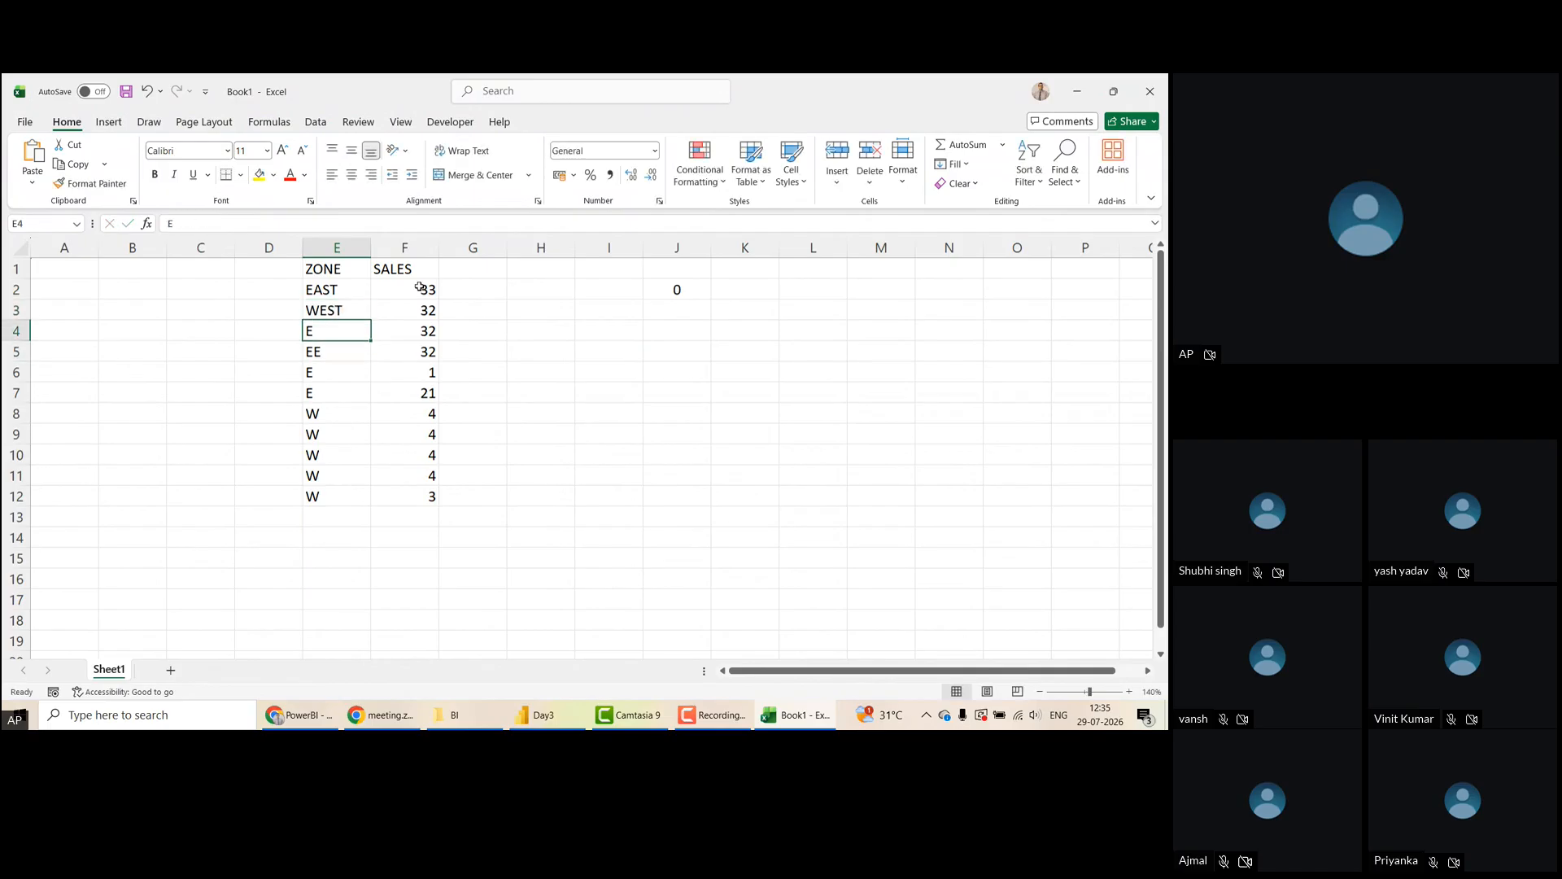
text(EAST)
key(Return)
key(Up)
key(Down)
text(E)
key(Return)
key(Up)
key(Up)
Copy EAST from E4 and paste it down into E5:E8
key(ctrl+c)
key(Down)
key(shift+Down)
key(shift+Down)
key(shift+Down)
key(ctrl+v)
key(ctrl)
key(Down)
key(Down)
key(Down)
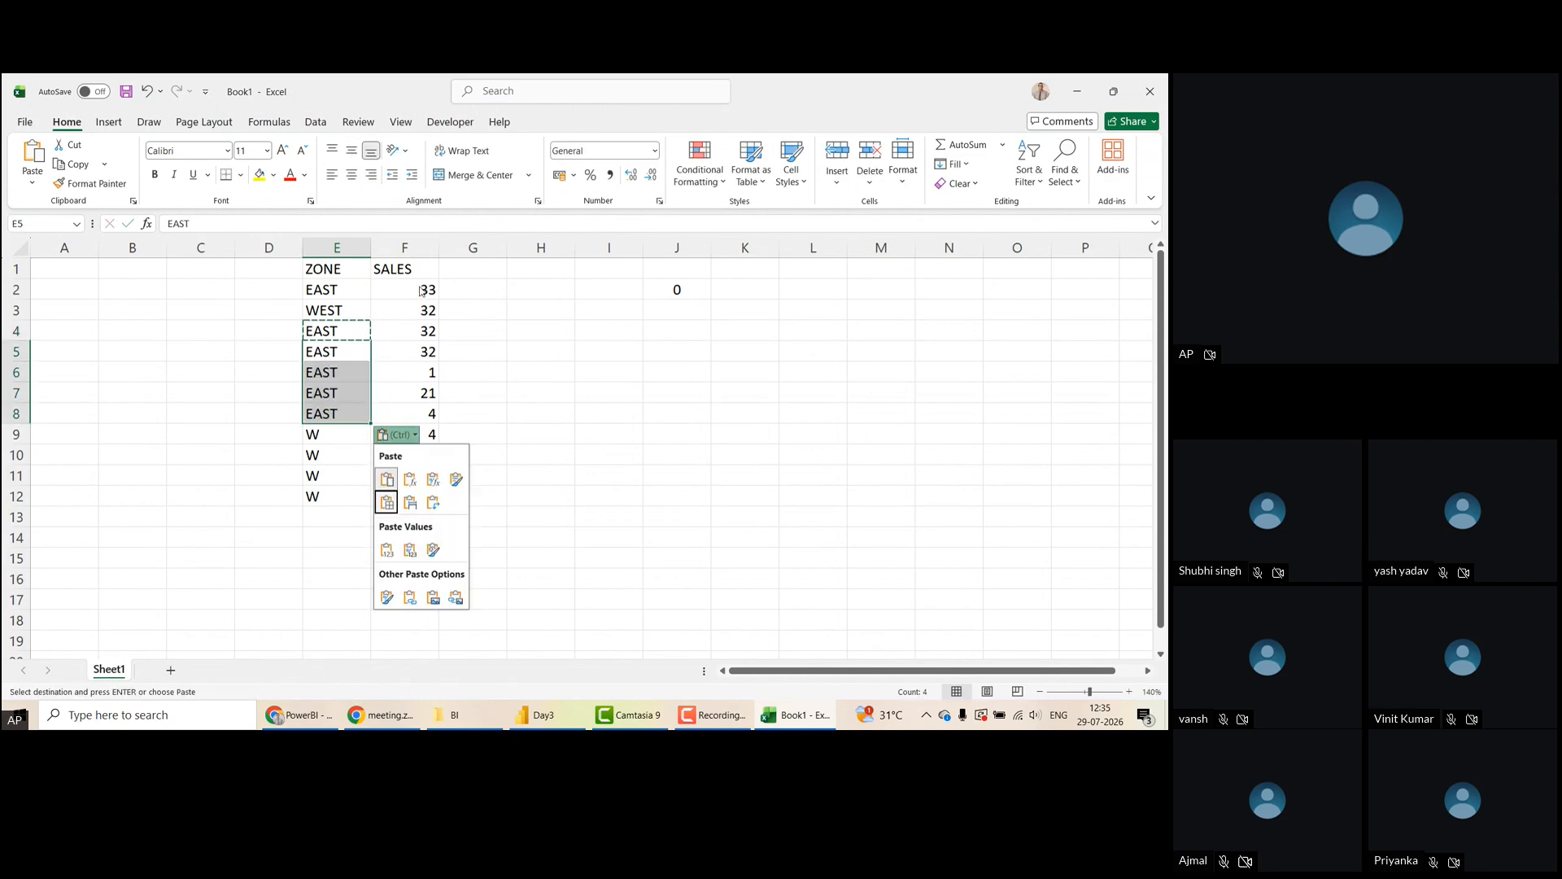
key(Escape)
Enter NORTH in E9 and SOUTH in E10, E11 and E12
click(348, 441)
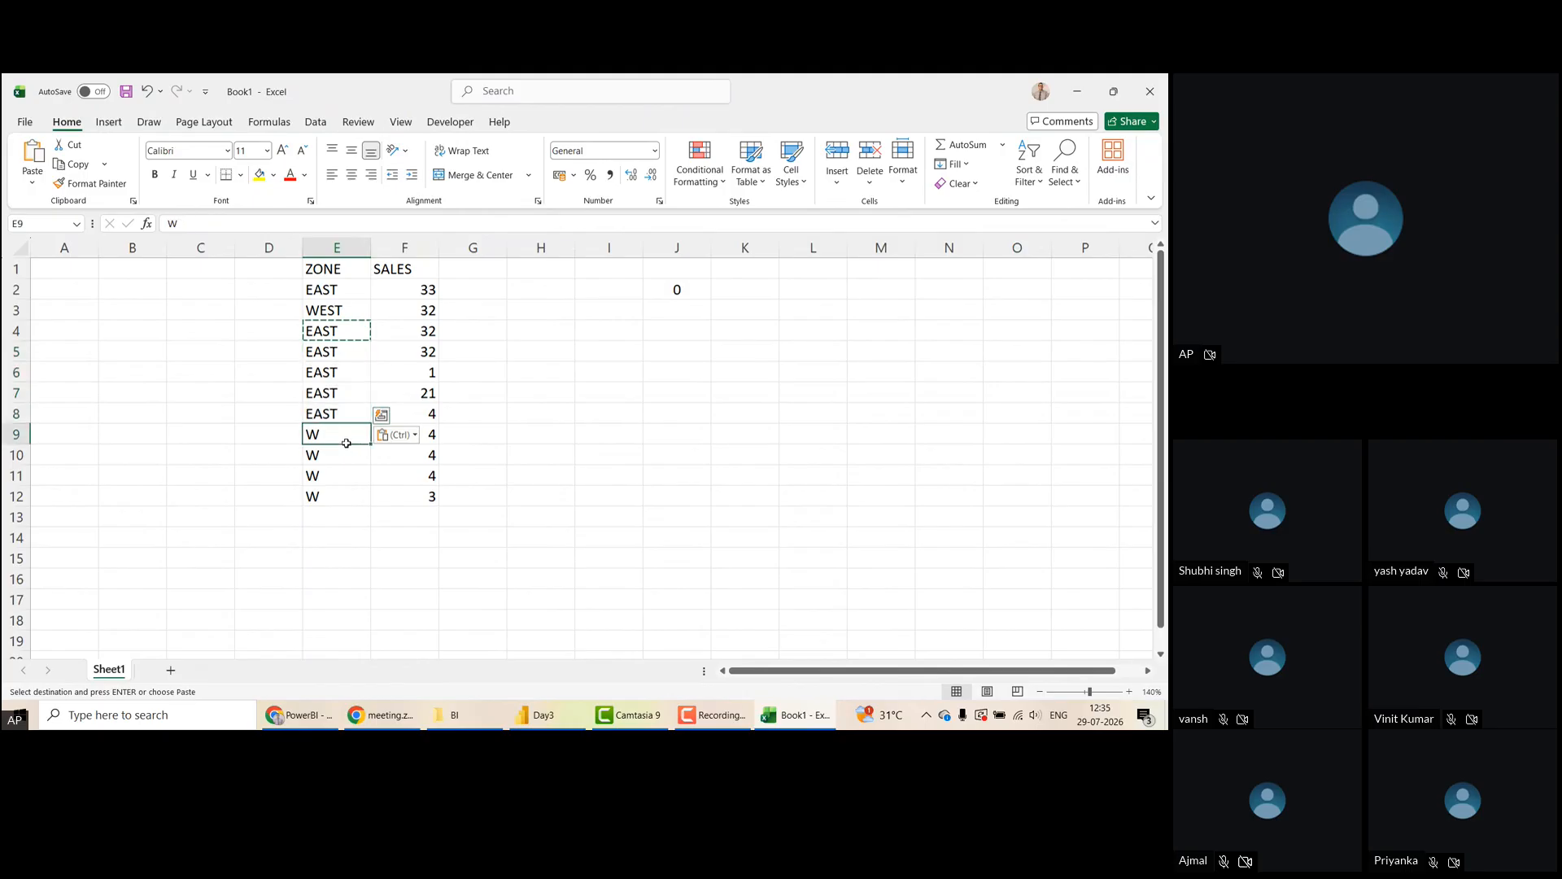
text(NORTH)
key(Return)
text(SOUTH)
key(Return)
text(SOUTH)
key(Return)
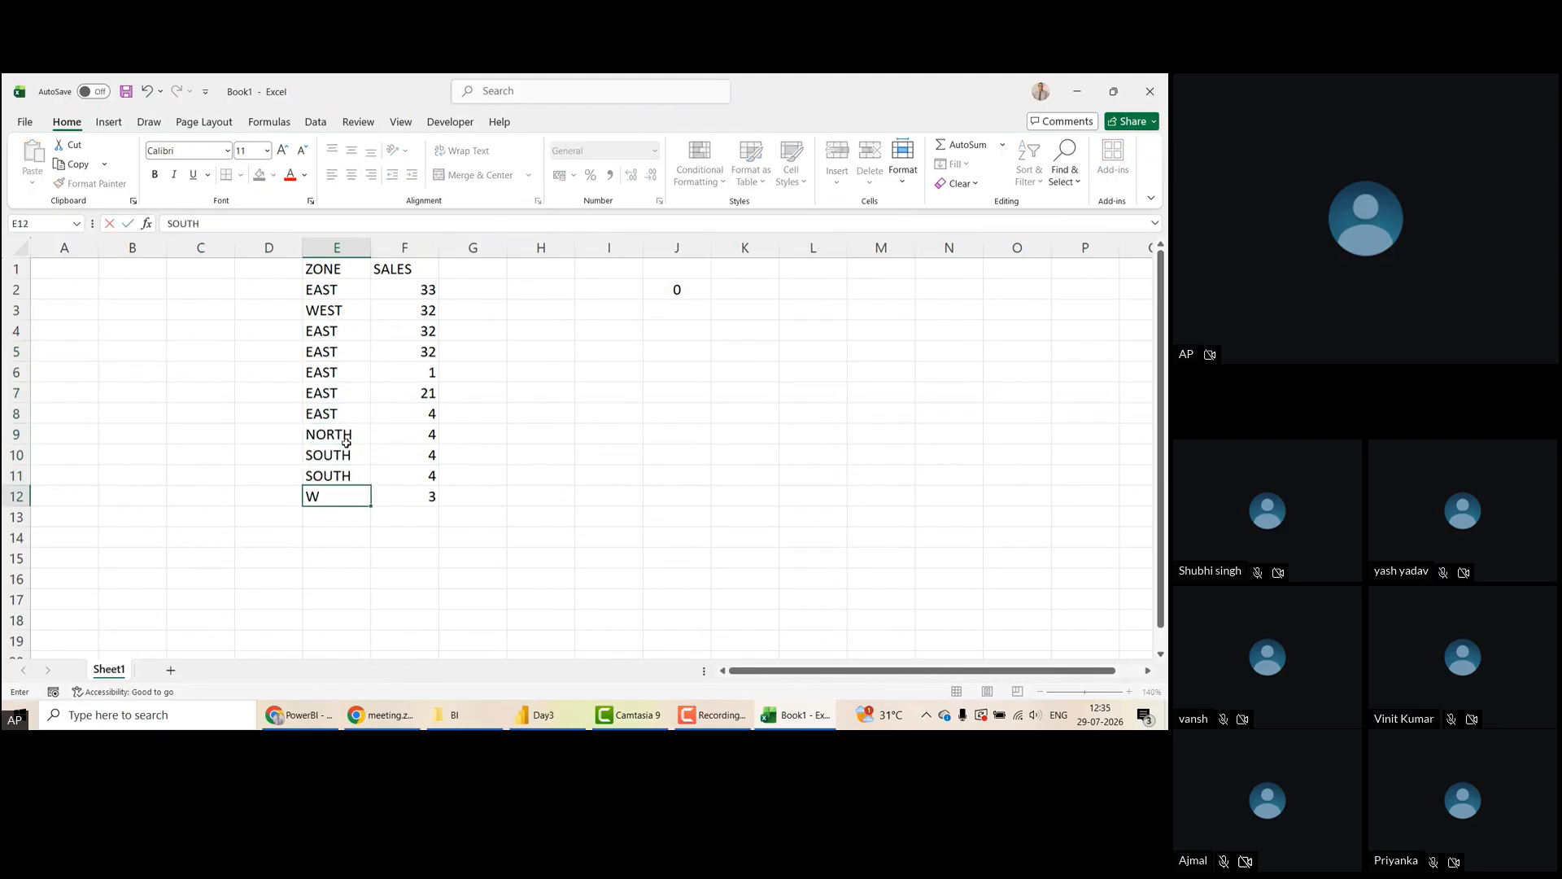
text(SOUTH)
key(Return)
Centre the ZONE/SALES table E1:F12 and give it All Borders
click(325, 268)
key(shift+Right)
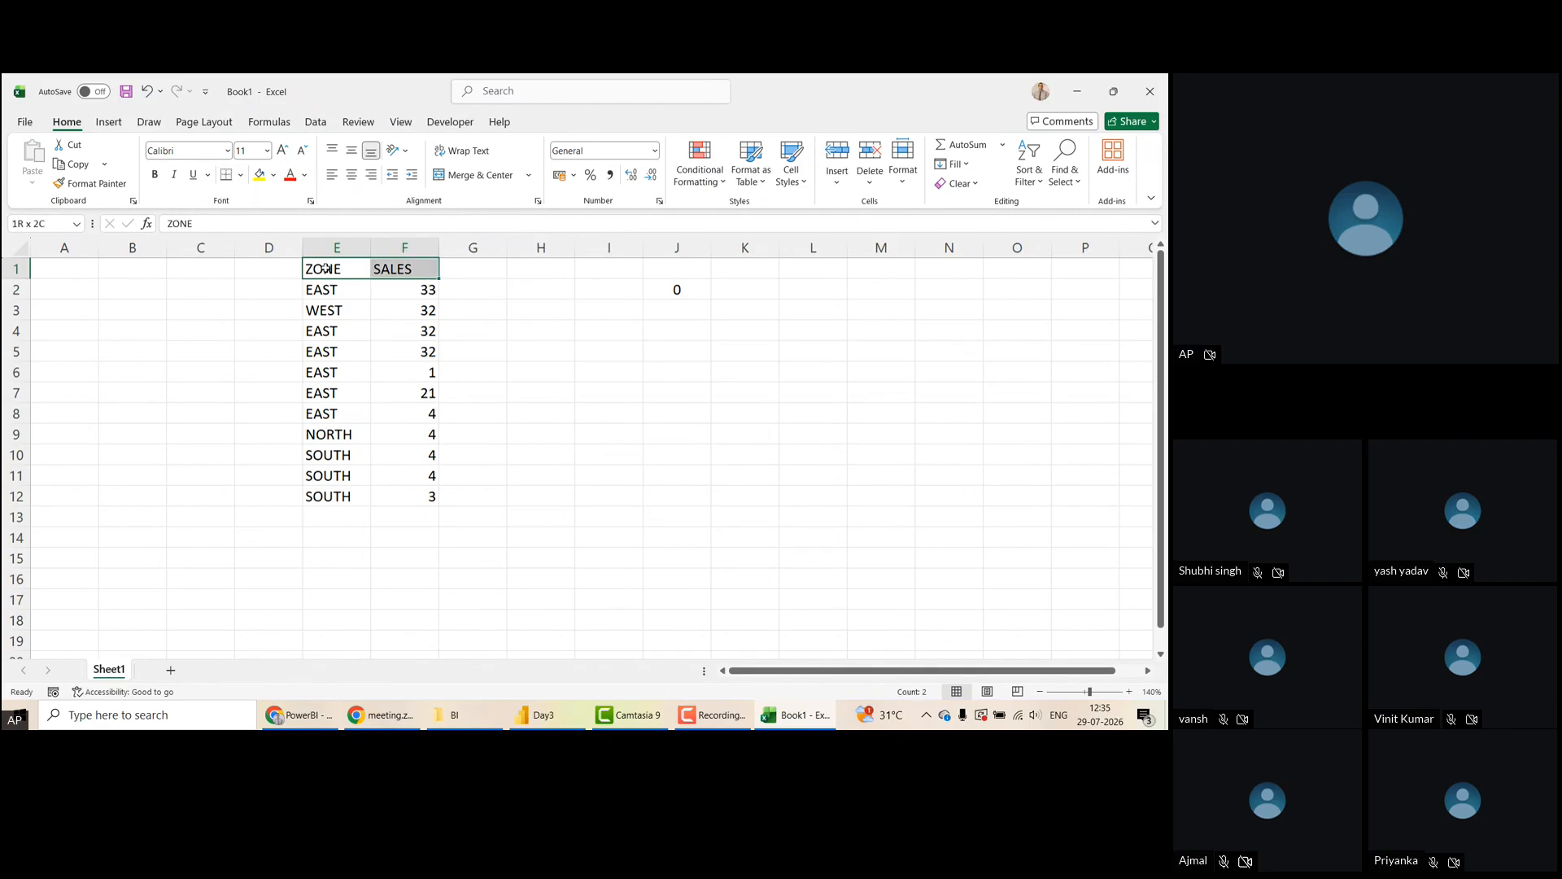
key(ctrl+shift+Down)
click(358, 182)
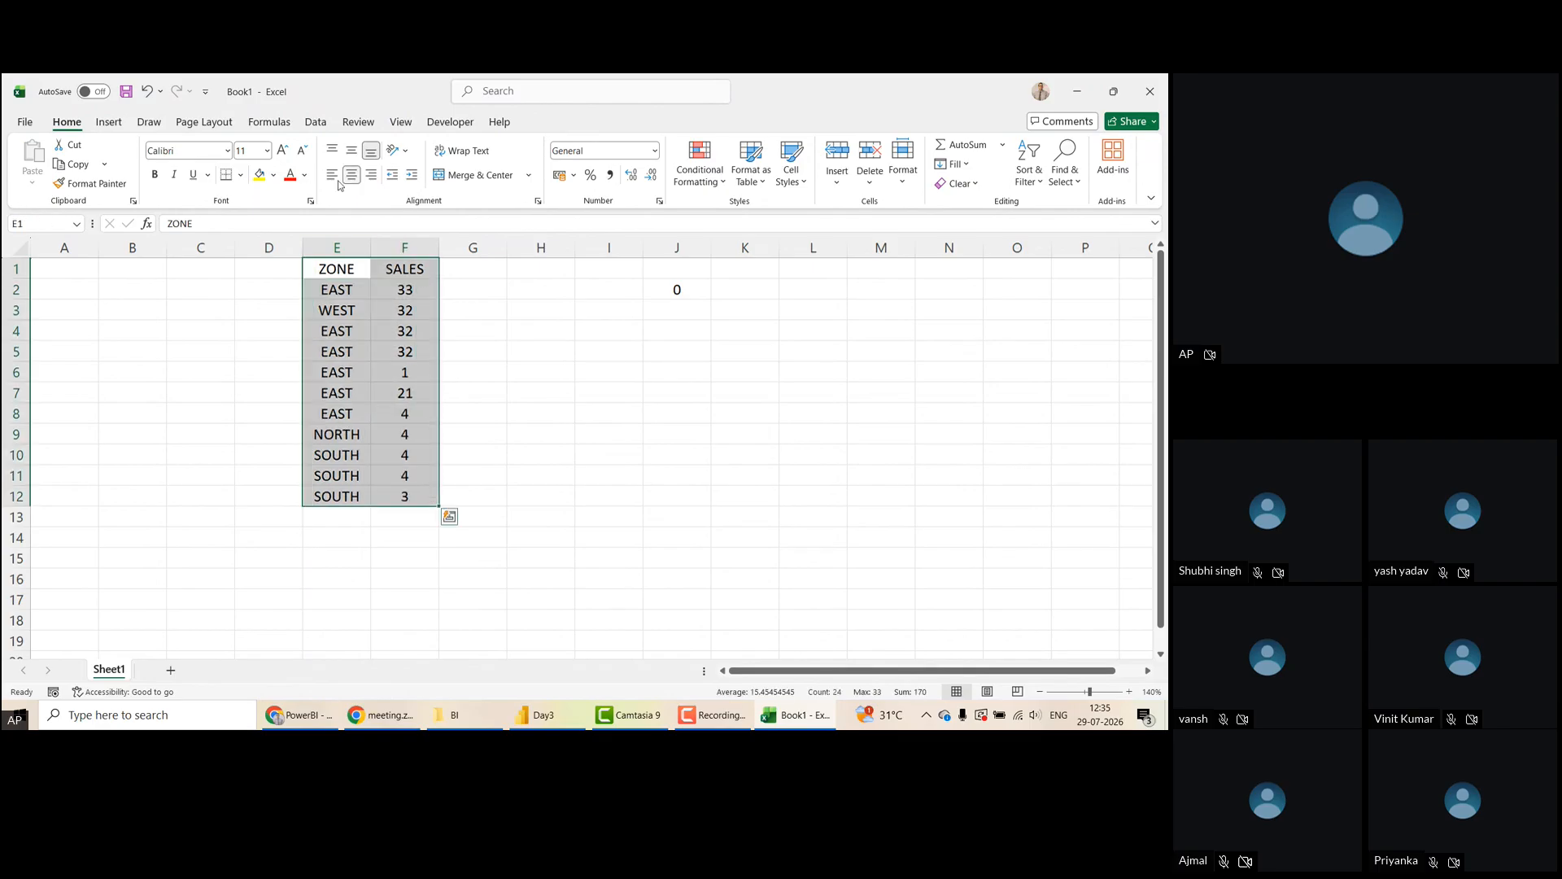
click(240, 175)
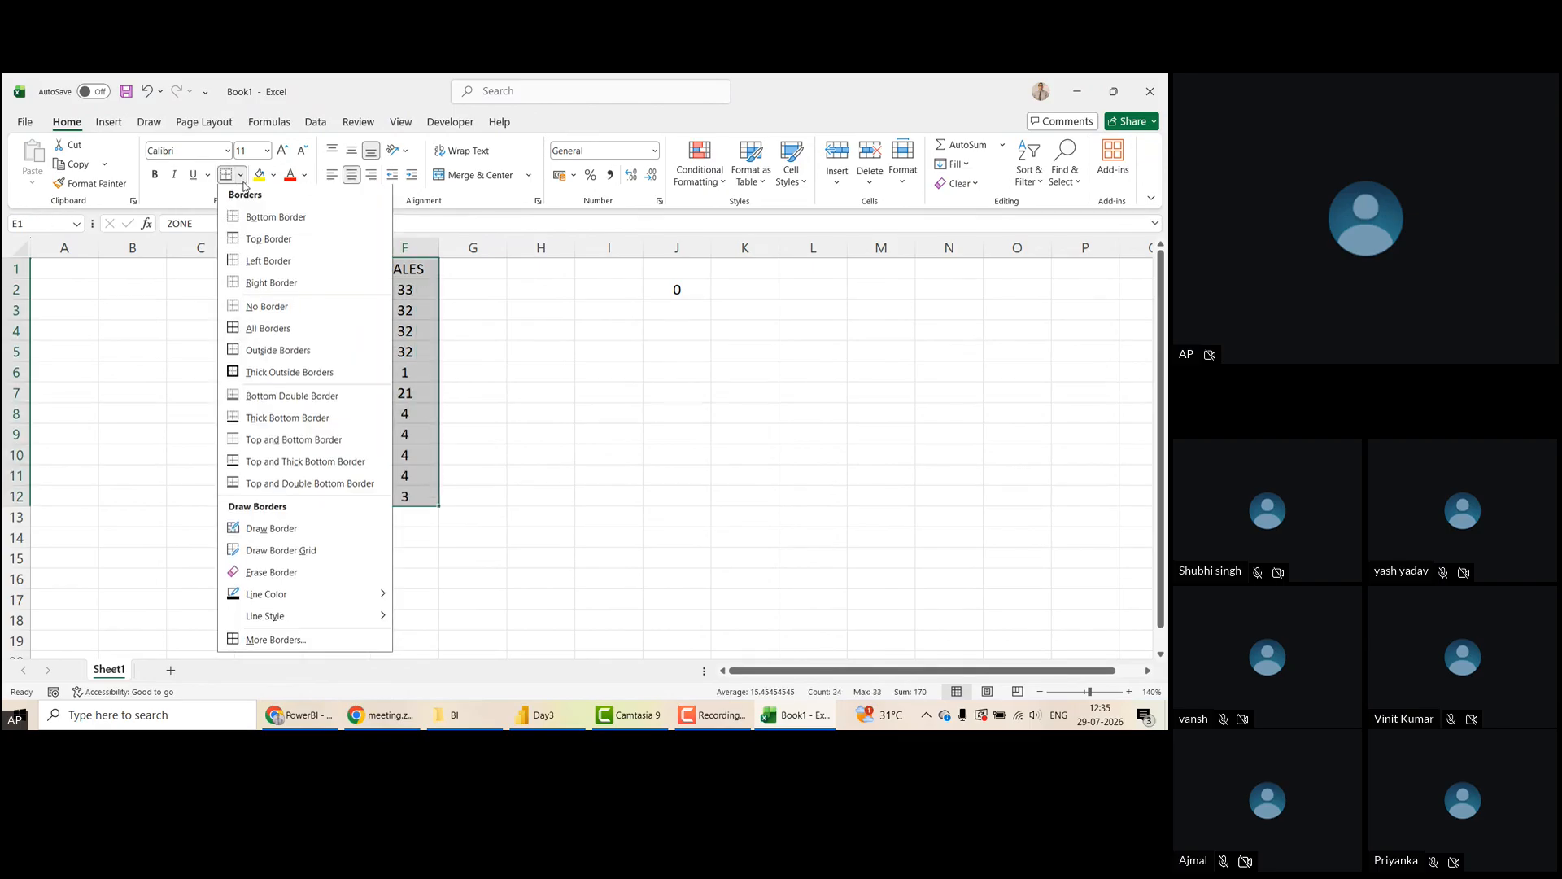
click(269, 329)
click(630, 352)
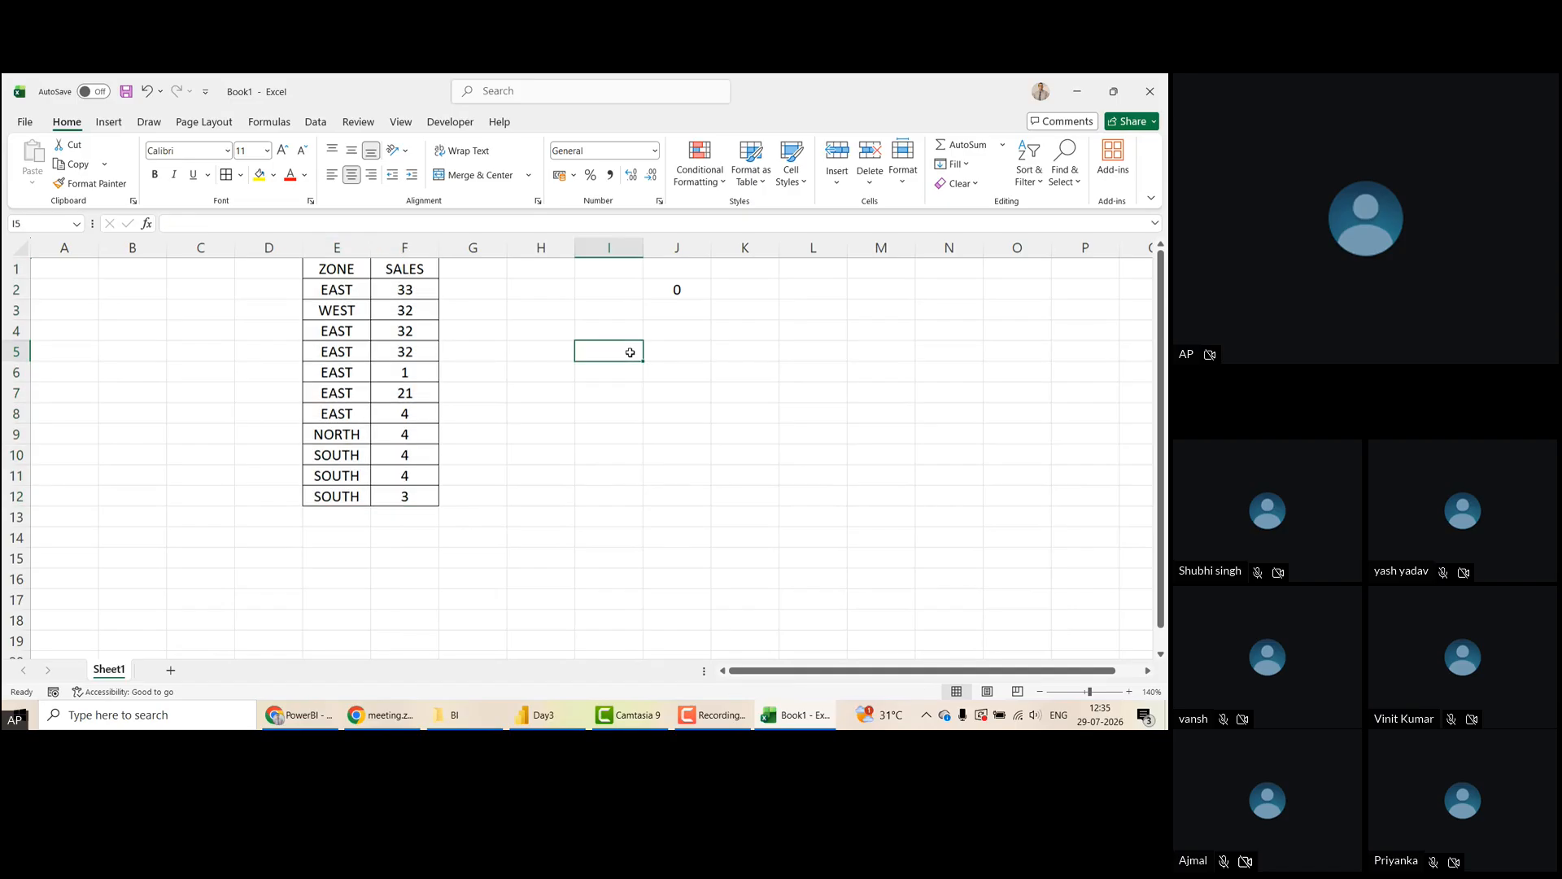
Enter the region label EAST in cell K6
click(734, 365)
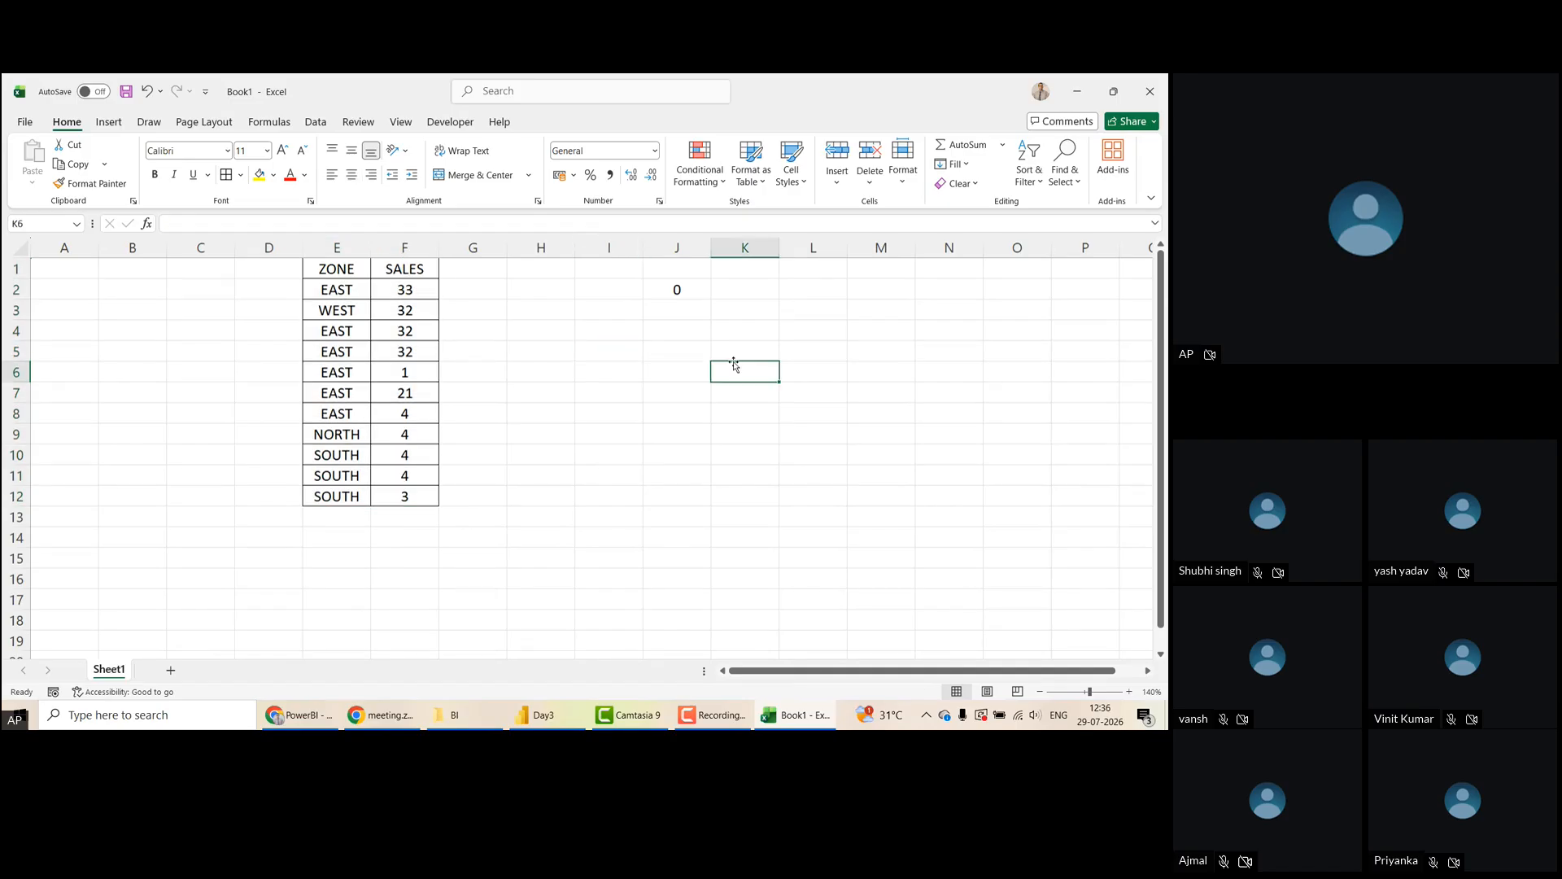
text(EAST)
key(Tab)
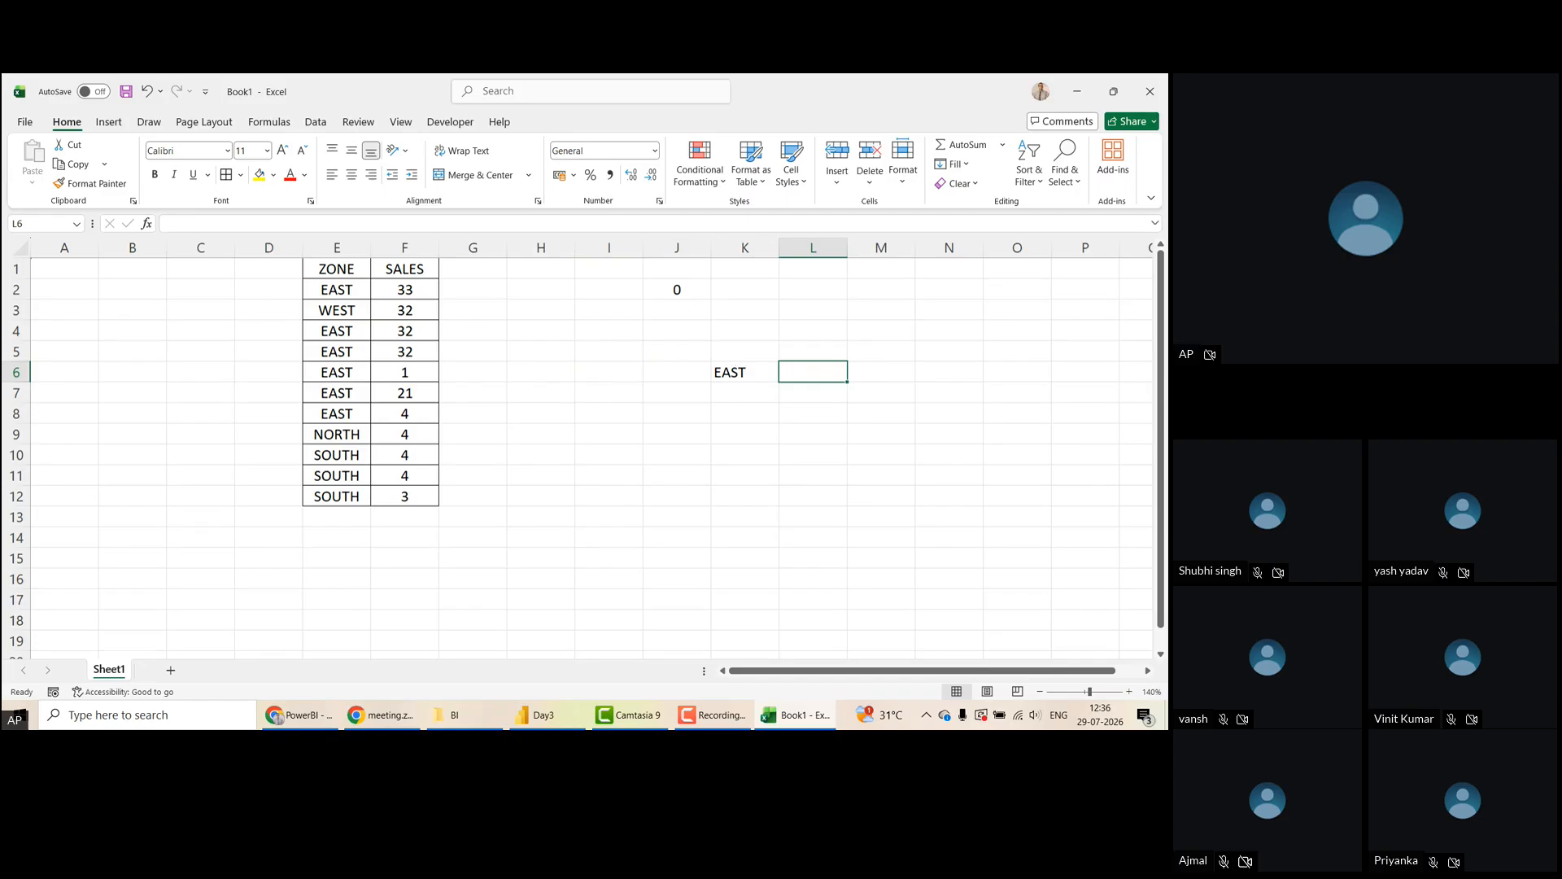
key(Up)
key(Up)
key(Up)
key(Up)
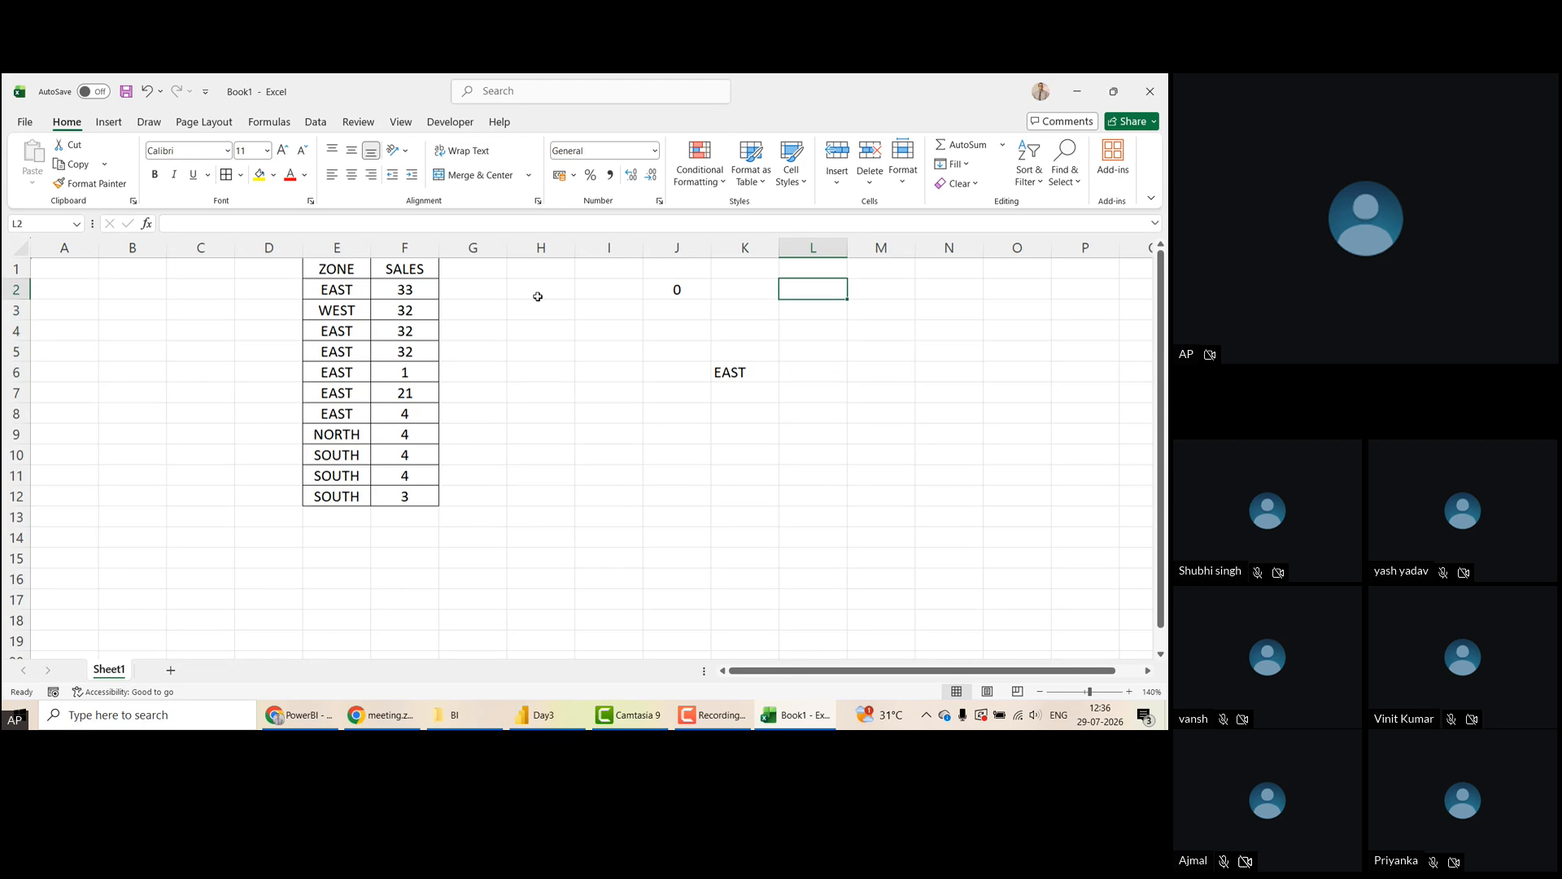
Enter =SUM(F2:F12) in L2 for the total sales of 170
text(=SUM()
key(Left)
key(Left)
key(Left)
key(Left)
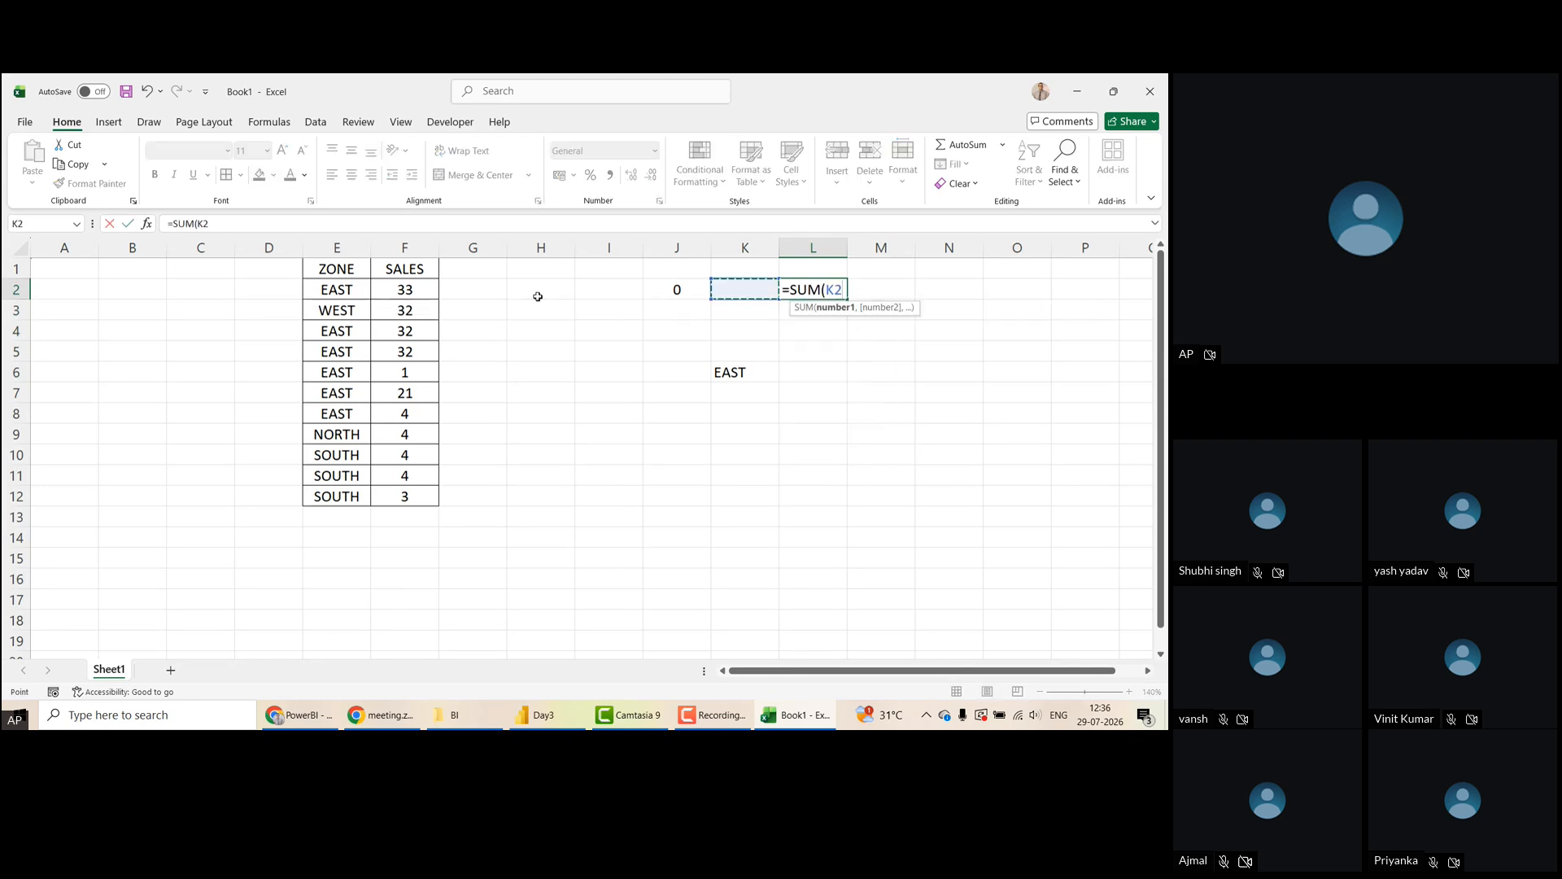
key(Left)
key(Left)
key(ctrl+shift+Down)
text())
key(Return)
Type the criteria header ZONE in cell K5
key(Down)
key(Down)
key(Down)
key(Left)
key(Up)
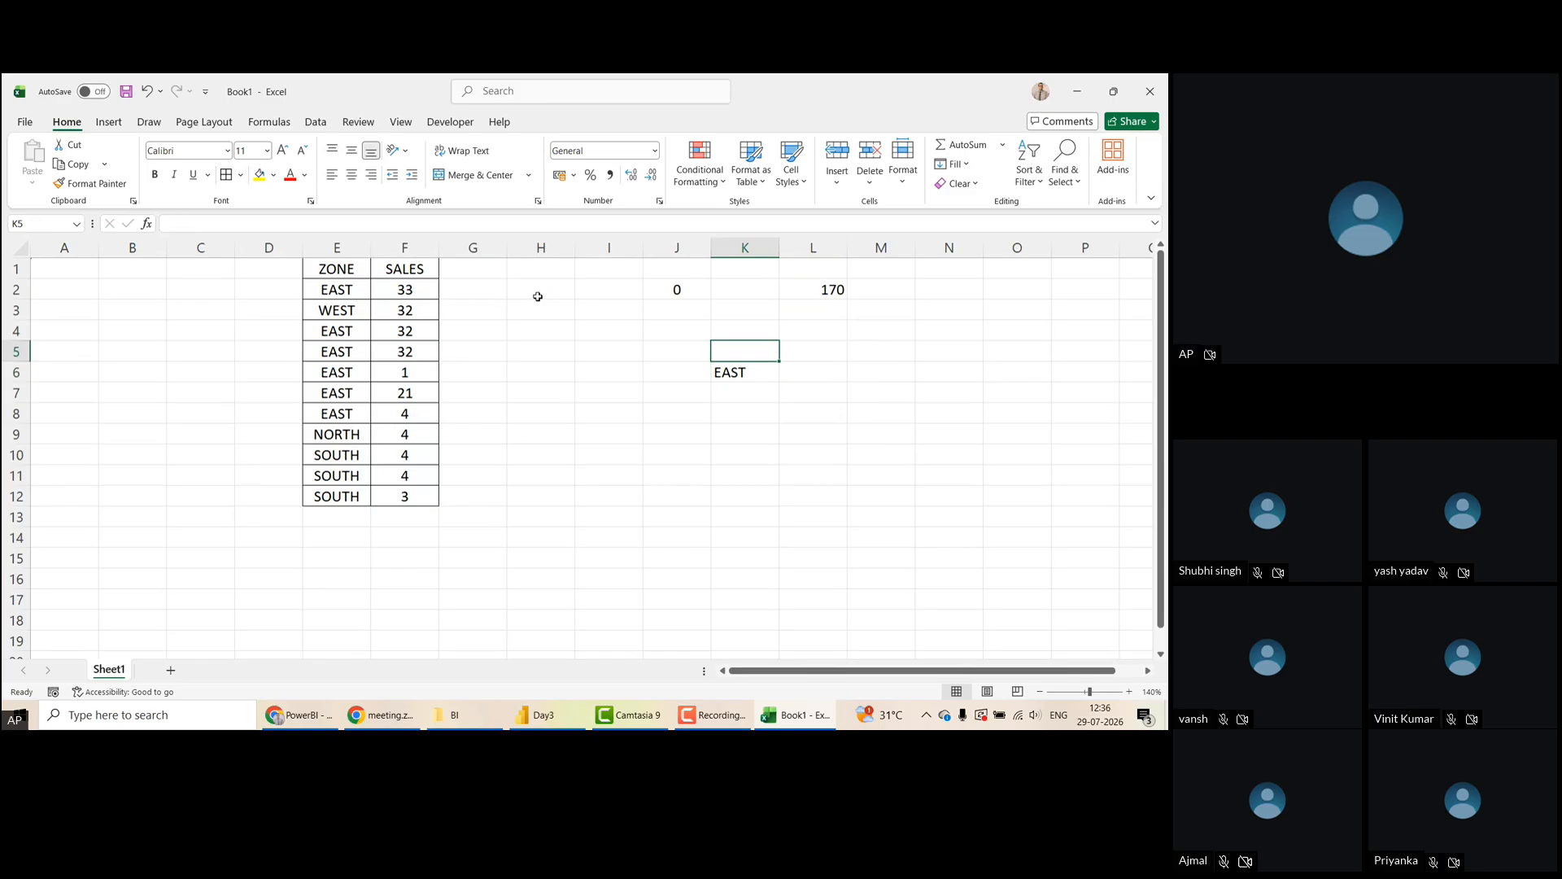
text(ZONE)
key(Up)
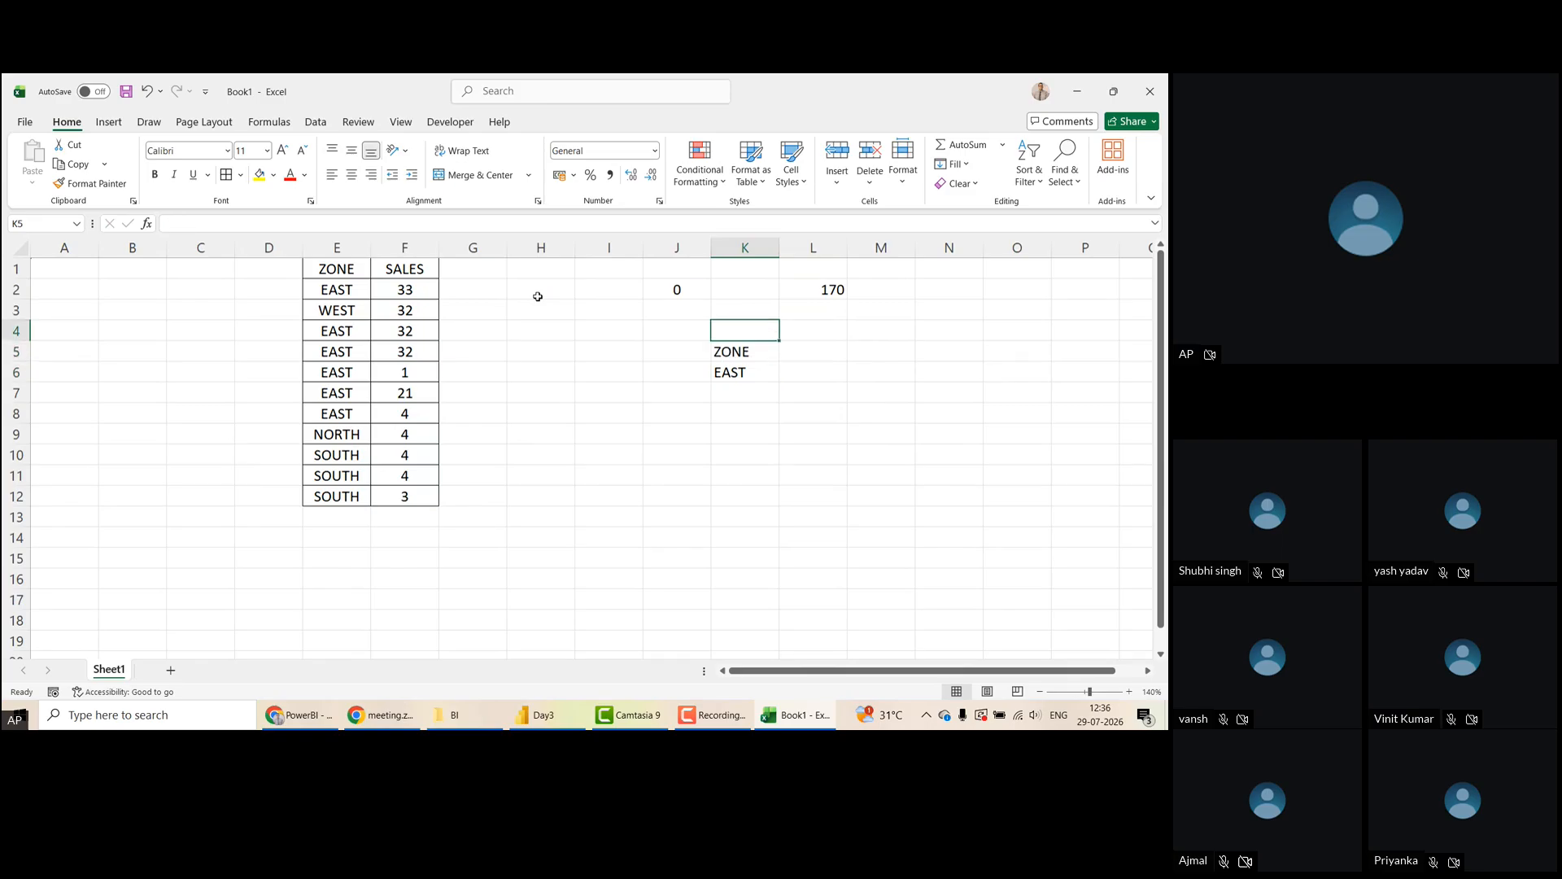
key(Down)
key(Down)
key(Right)
Start a manual EAST sum of F2, F4, F5, F6, F7 in L6, then abandon it
text(=S)
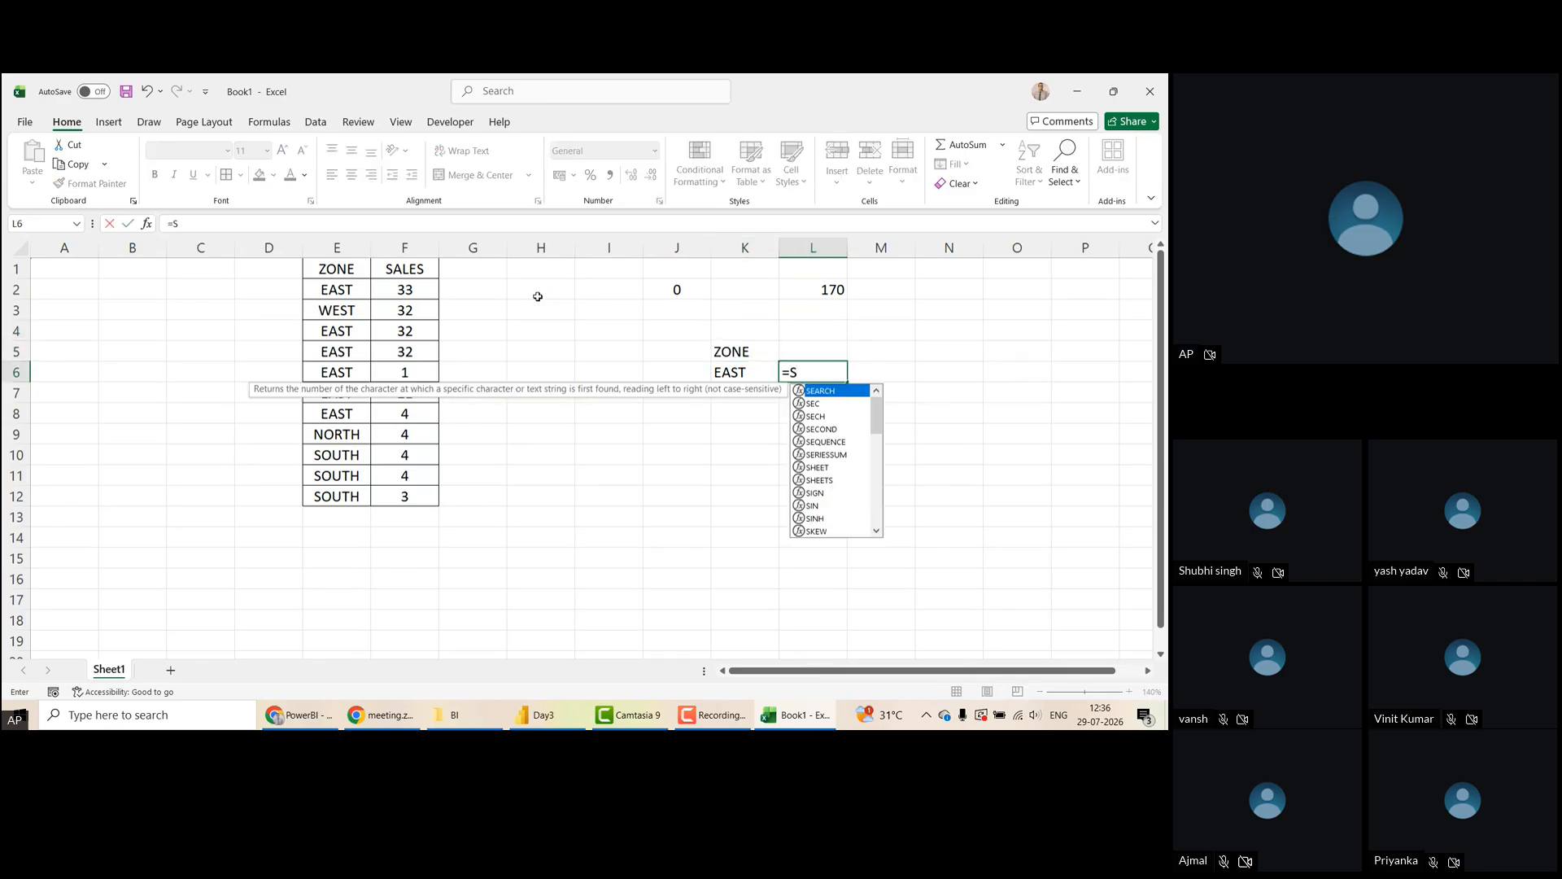
text(UM()
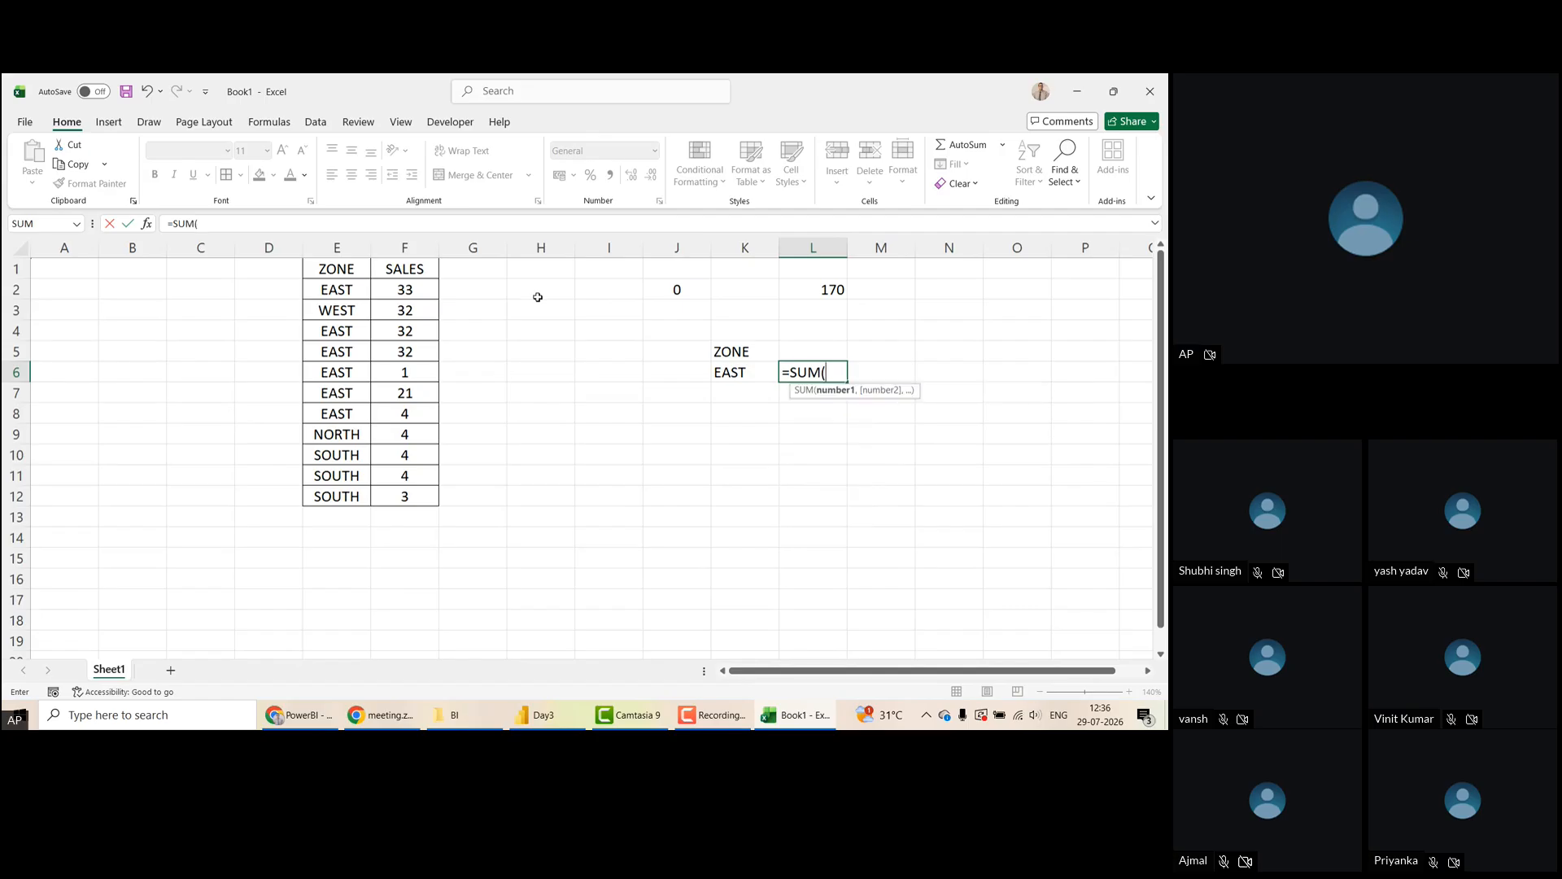
click(420, 287)
text(,)
click(398, 332)
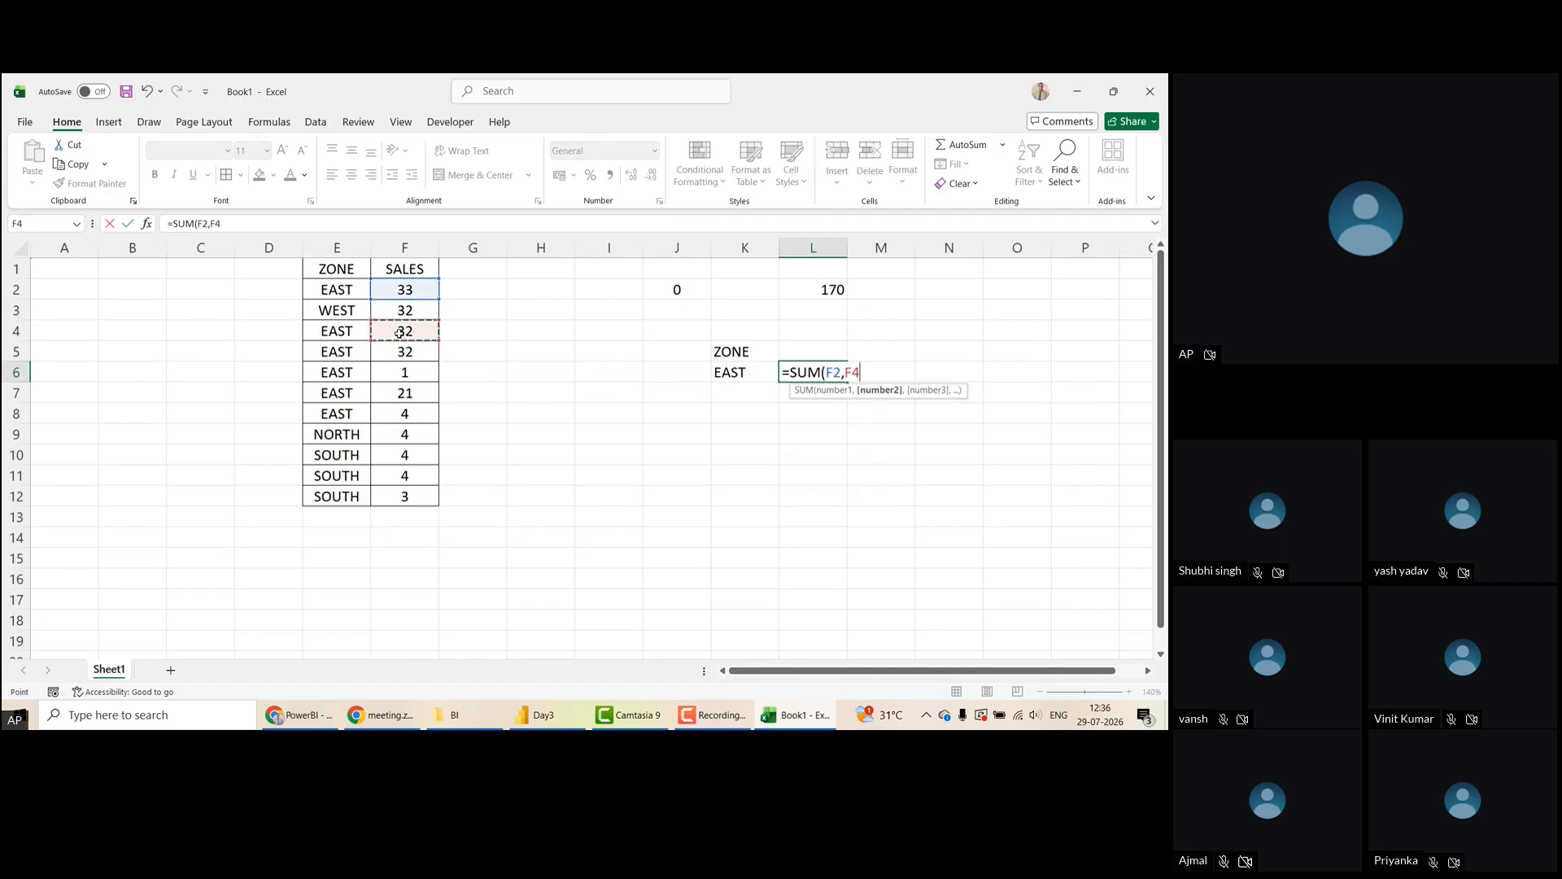
text(,)
click(409, 351)
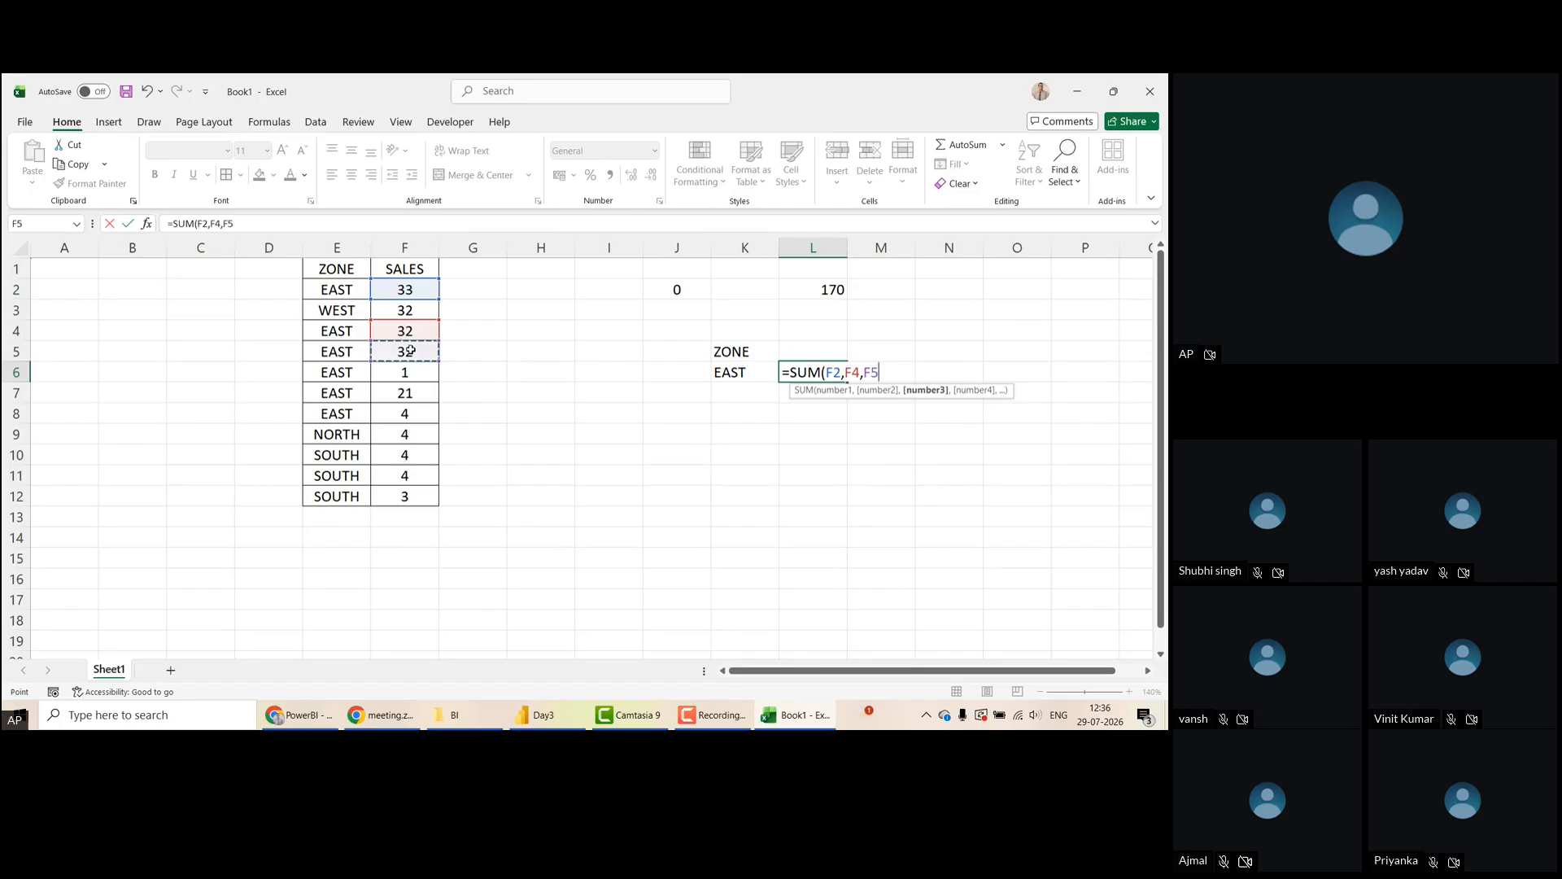
text(,)
click(414, 373)
text(,)
click(415, 393)
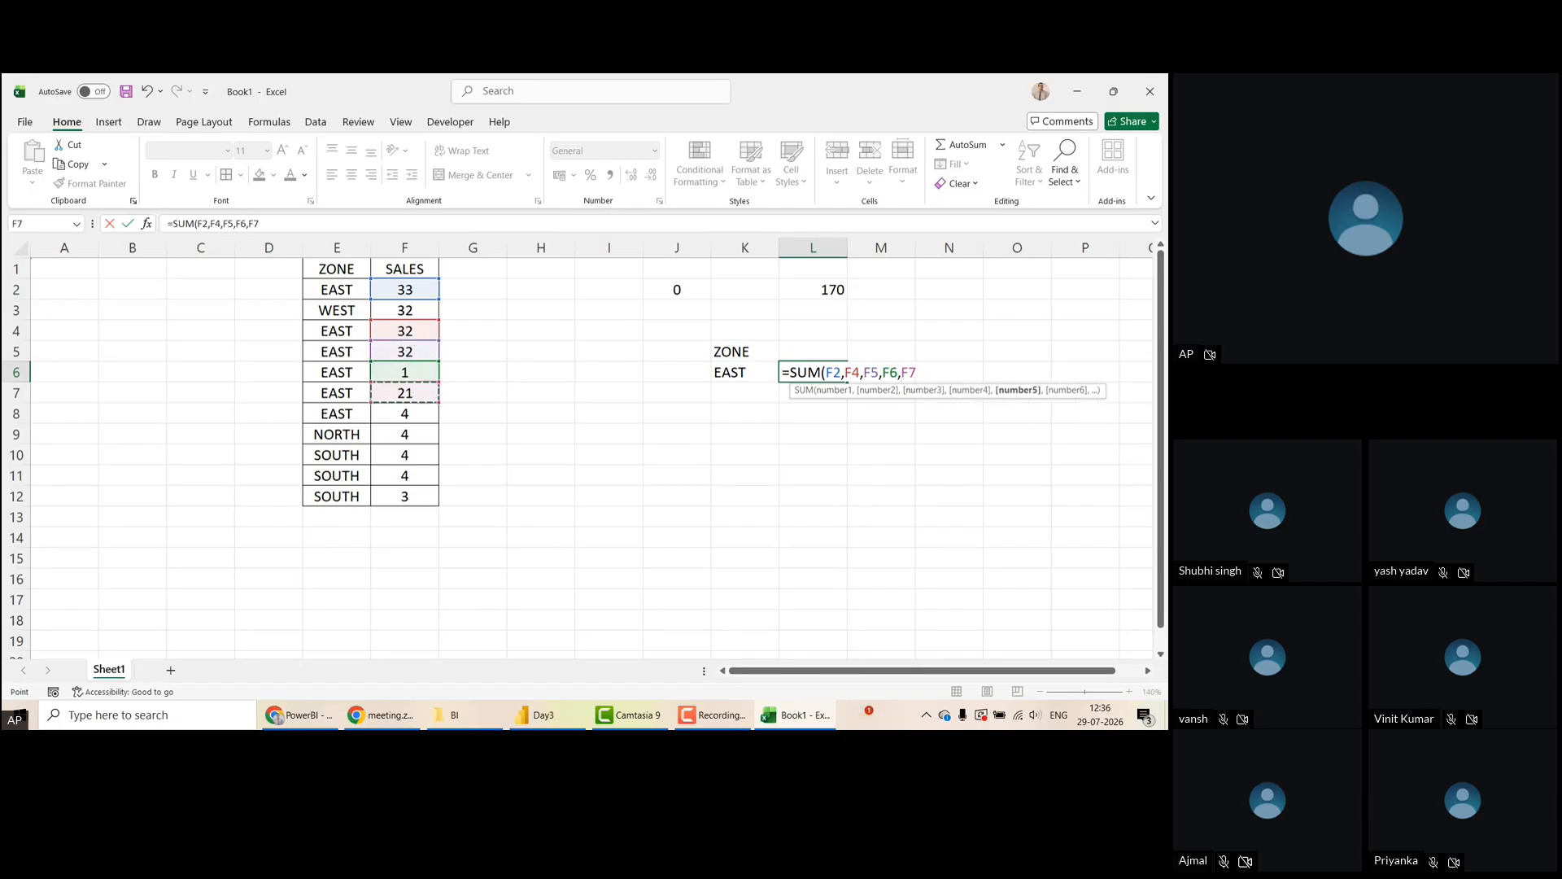
key(Escape)
Enter =SUMIF(E2:E12,"EAST",F2:F12) in L6, returning 123 for EAST sales
text(=SUMIF()
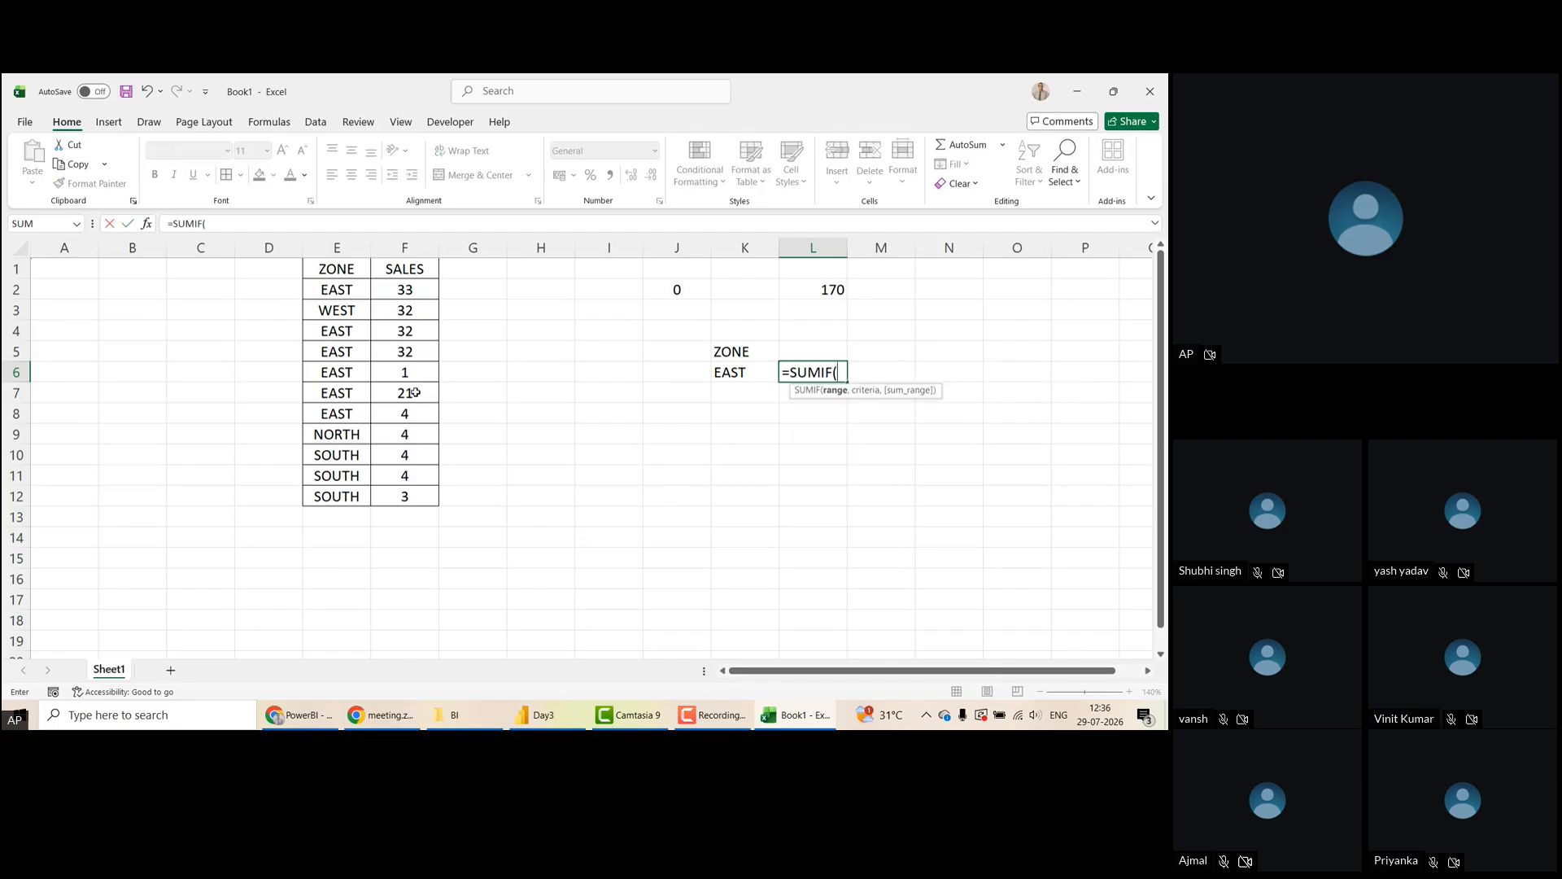
key(Left)
key(Left)
key(Left)
key(Left)
key(Left)
key(Left)
key(Left)
key(Up)
key(Up)
key(Up)
key(Up)
key(ctrl+shift+Down)
text(,)
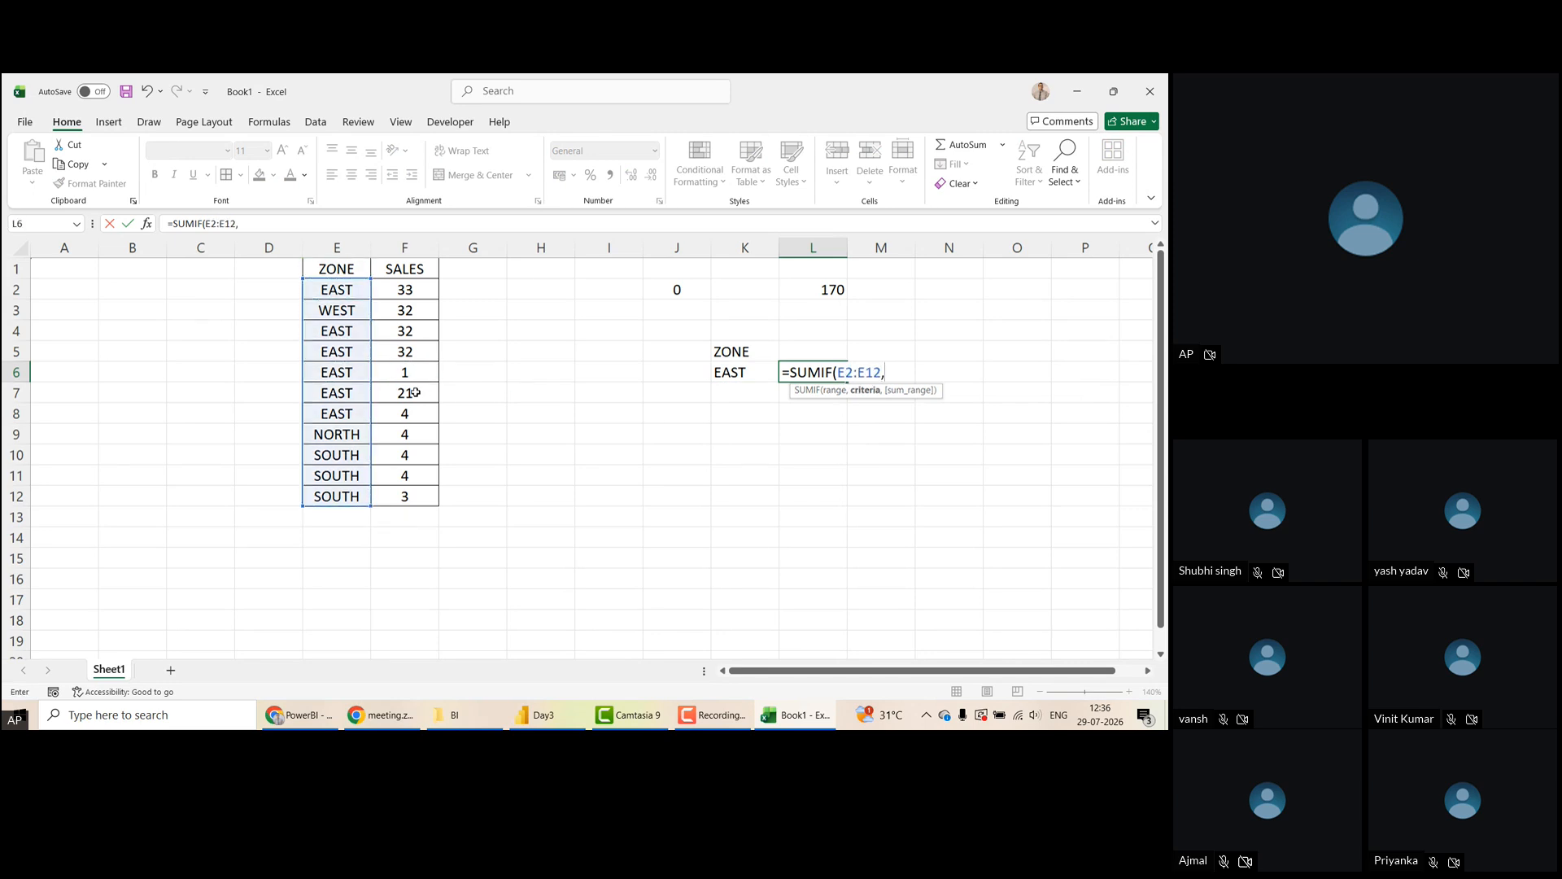
text("EAST",)
key(Left)
key(Left)
key(Left)
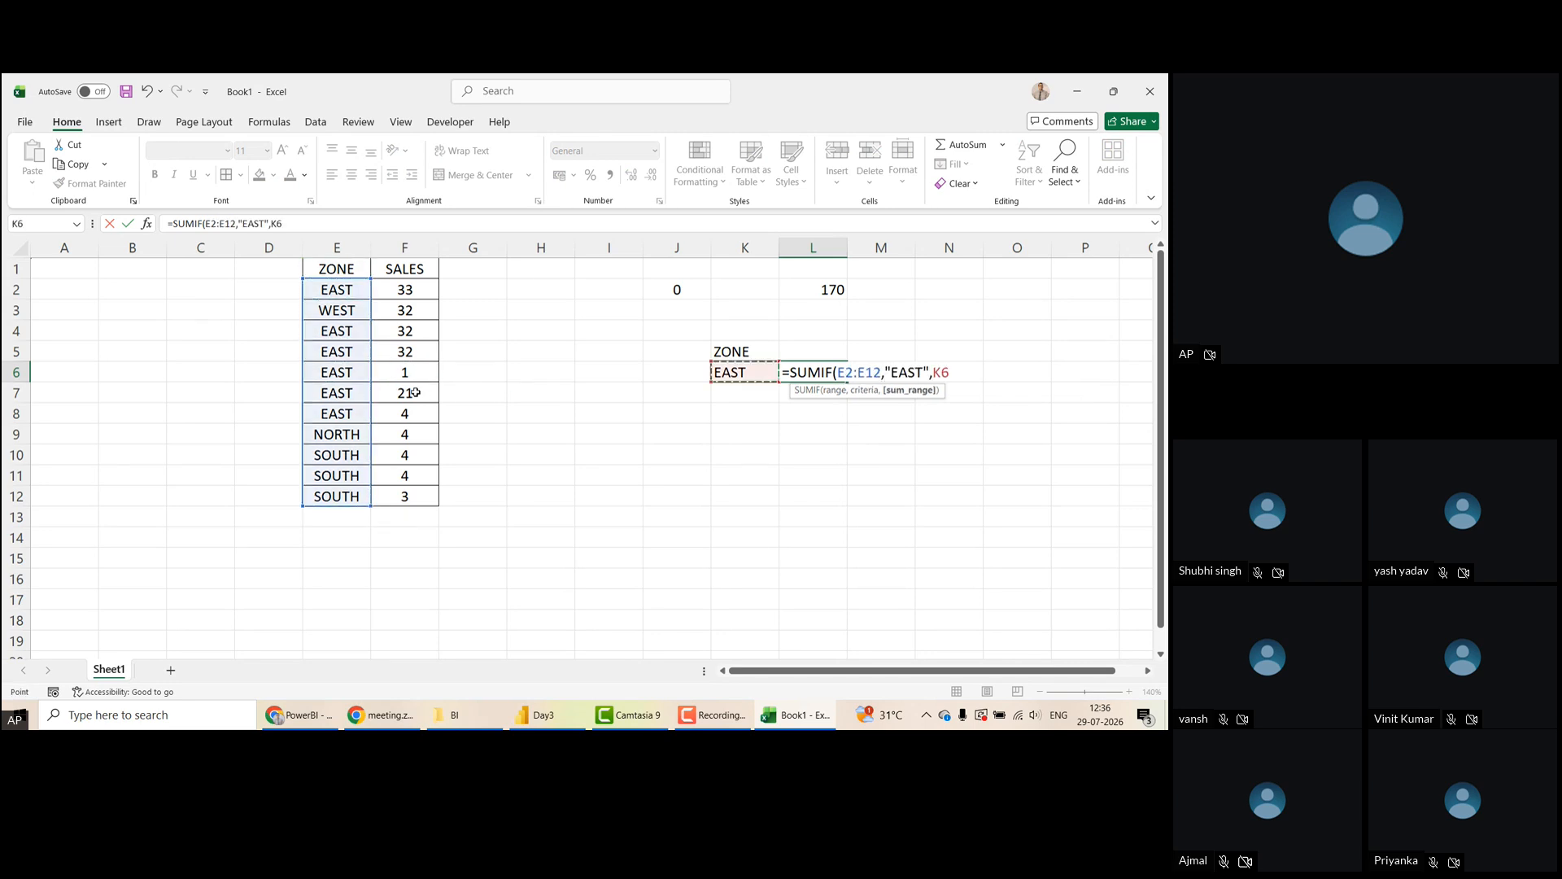
key(Left)
key(Left)
key(Left)
key(Up)
key(Up)
key(Up)
key(Up)
key(ctrl+shift+Down)
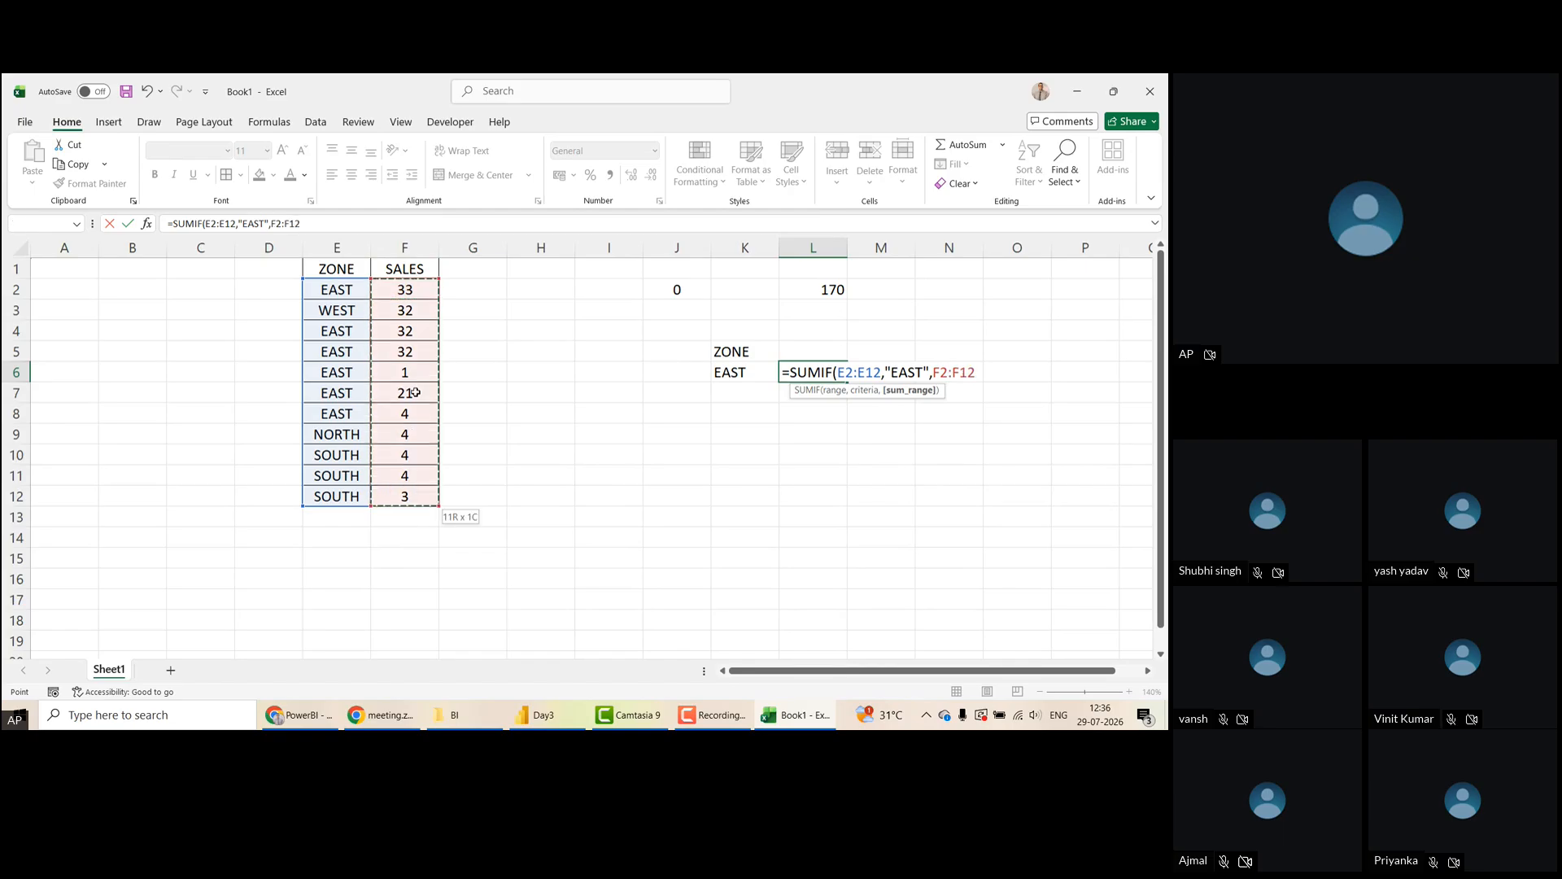
key(Return)
key(Return)
key(Left)
List the function names SUMIF, COUNTIF, AVERAGEIF and MAXIF in K8:K11
text(SUMIF)
key(Return)
text(COUN)
text(V)
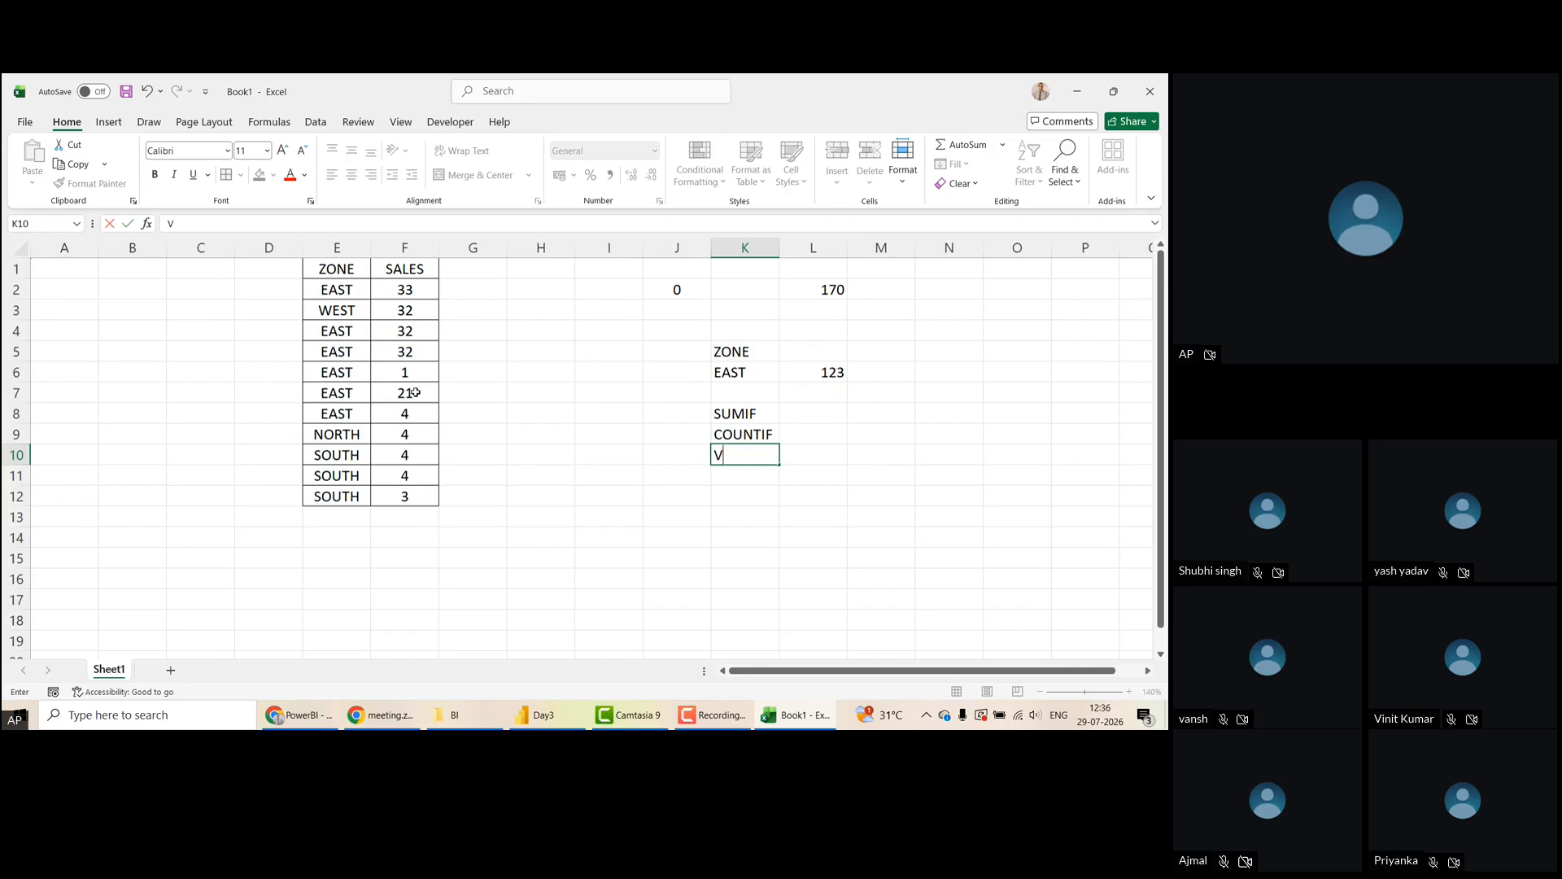
text(ERAGEIF)
key(Return)
text(MAXIF)
key(Return)
key(Up)
key(Up)
key(Up)
key(Up)
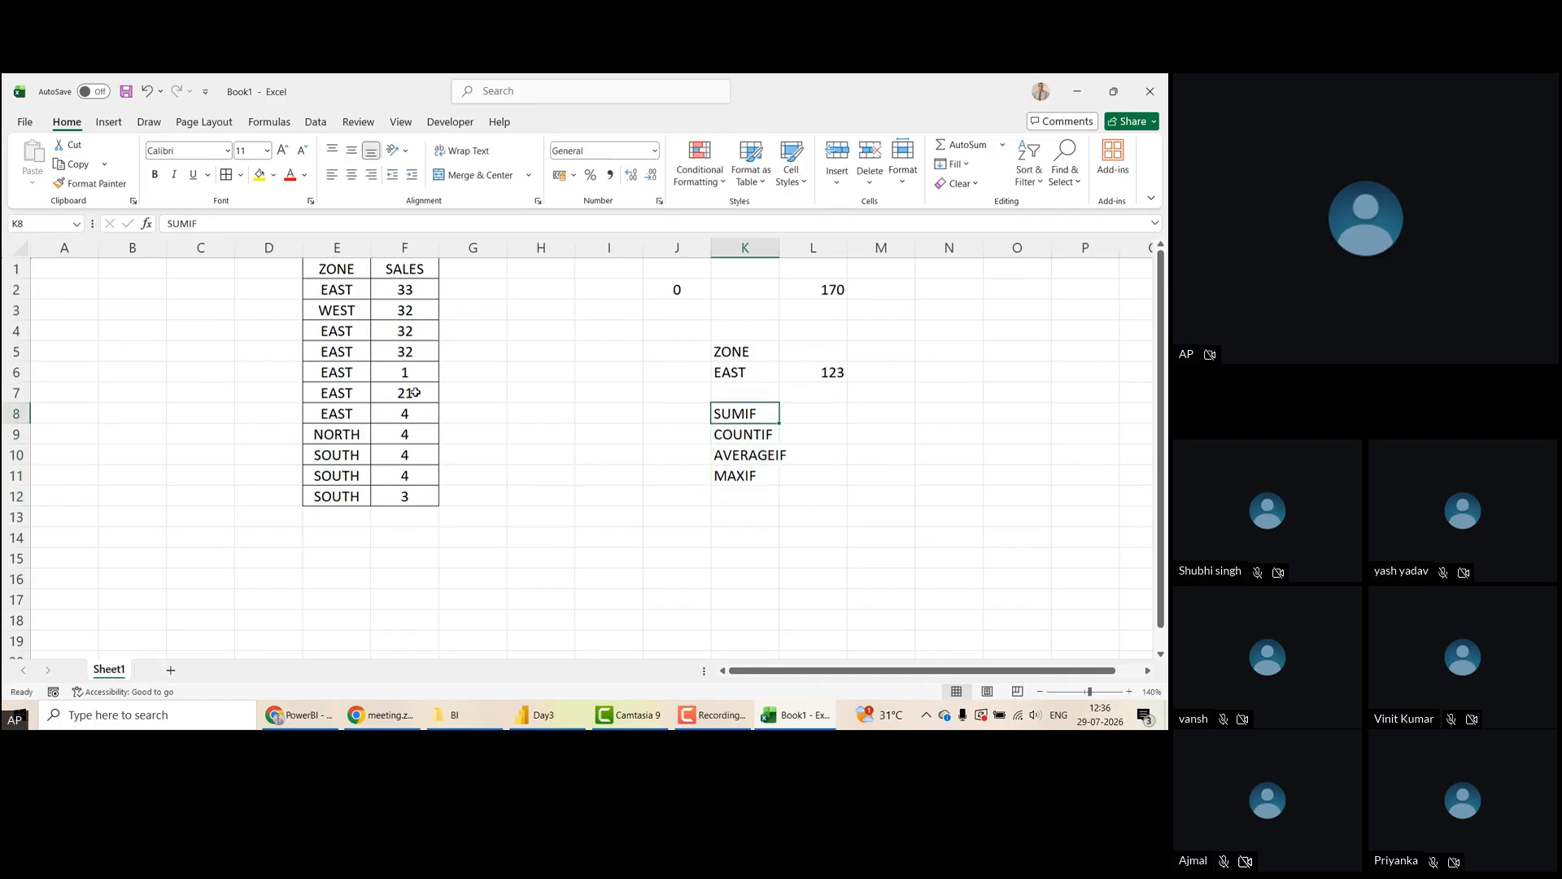
key(Right)
key(Right)
Add notes 'ADD - BASED ON CRITERIA' in M8 and 'COUNT- BASED IN CRITERIA' in M9
text(ADD - BASED ON CIR)
key(BackSpace)
key(BackSpace)
text(RITERIA)
key(Return)
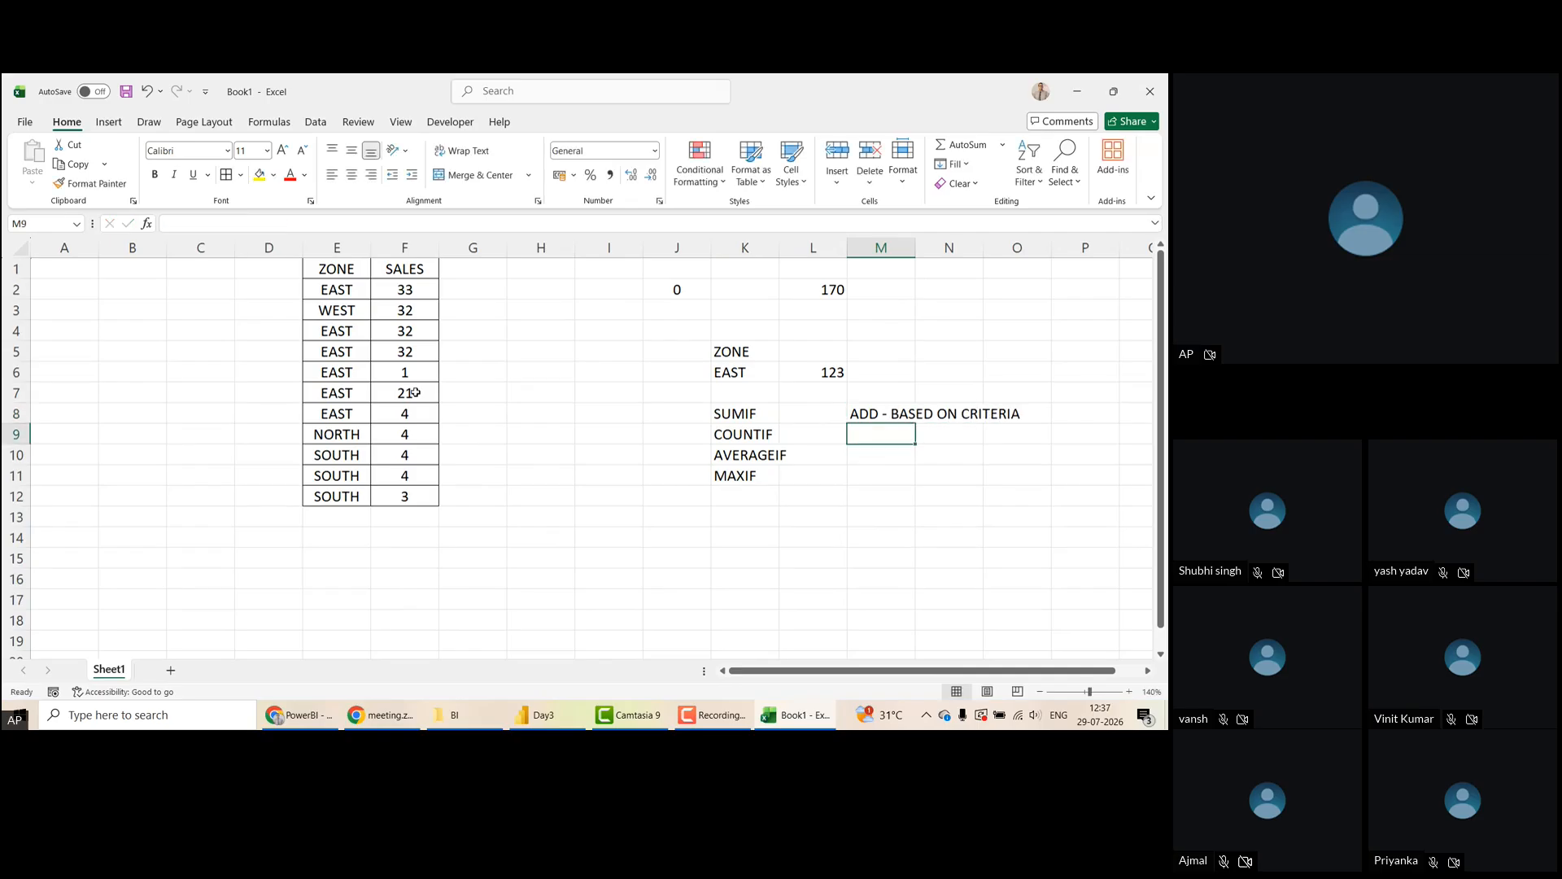
text(COUNT- BAS)
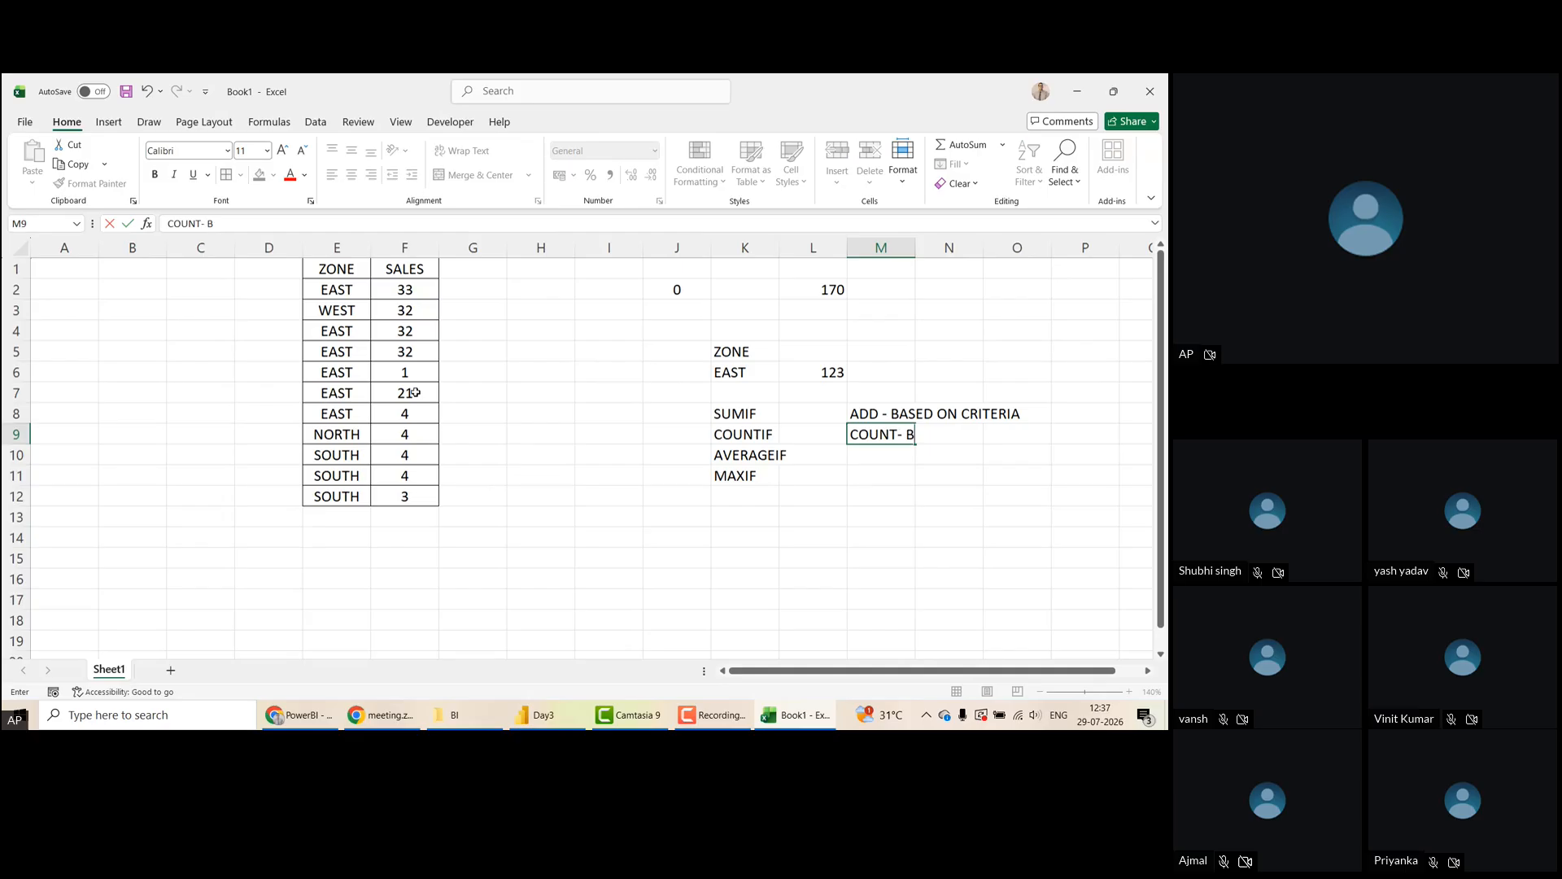
key(BackSpace)
key(BackSpace)
text(ASED IN CRITERIA)
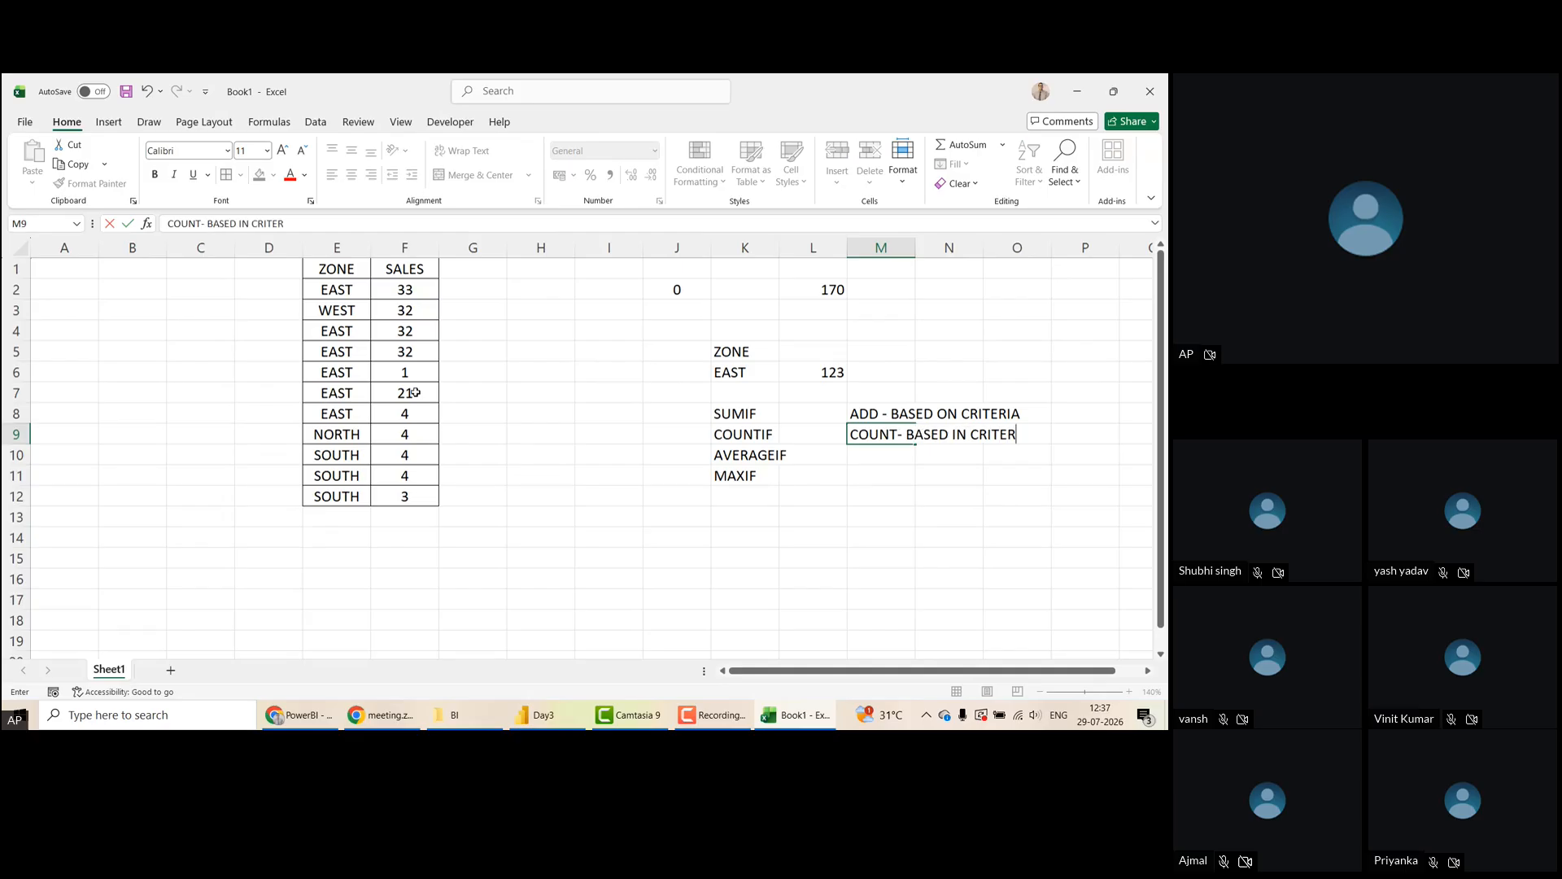
key(Return)
key(Up)
key(Up)
key(Up)
key(Up)
key(Right)
Enter =COUNTIF(E2:E12,"EAST") in N6 to count the EAST zone entries
text(=)
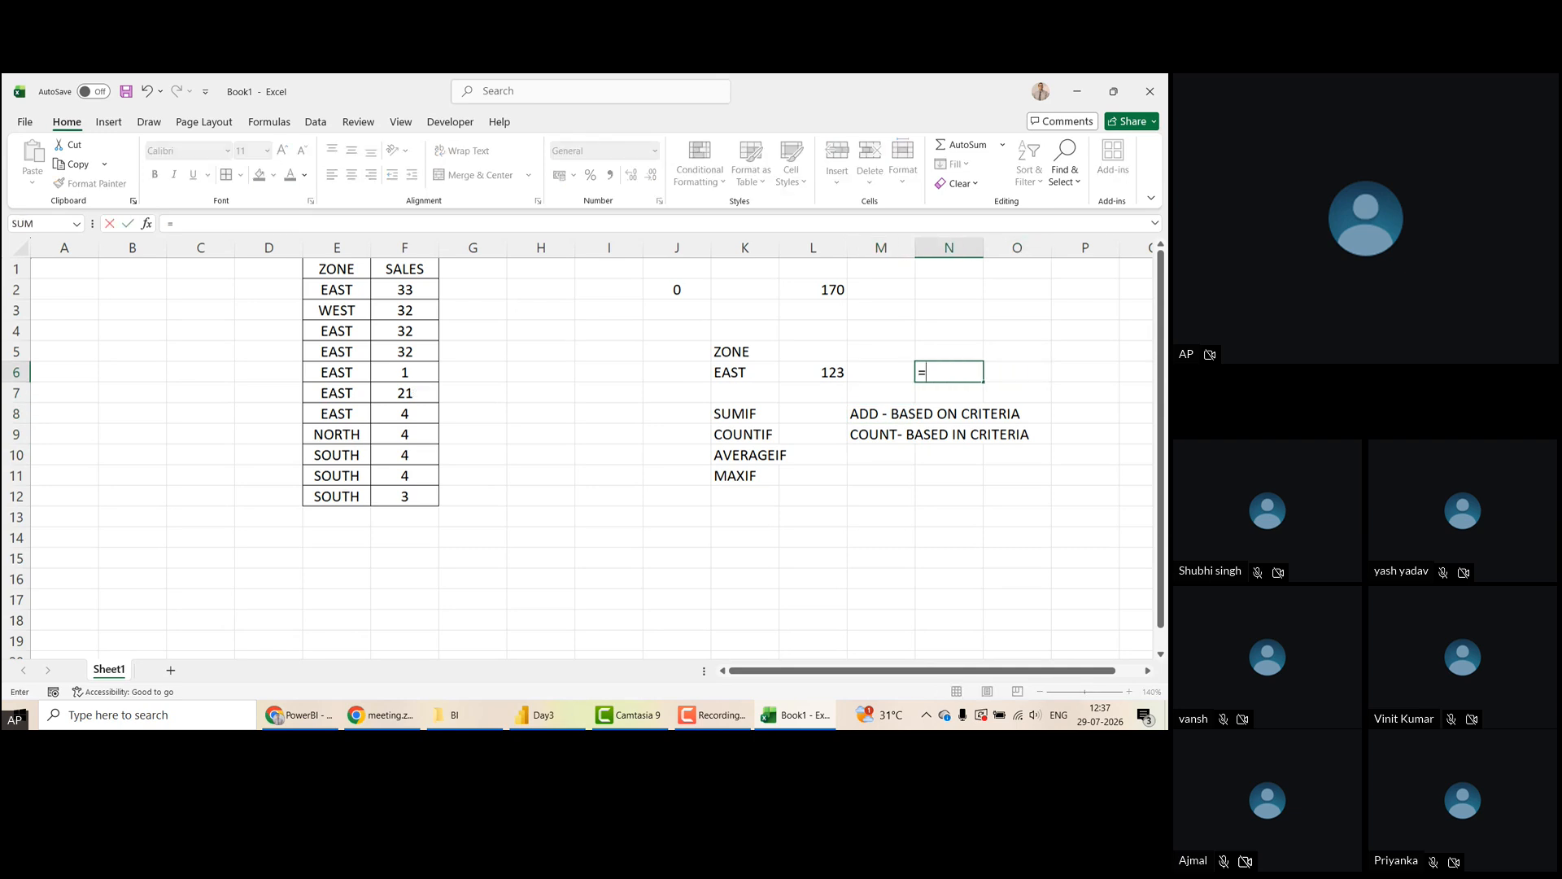
text(COUNTIF)
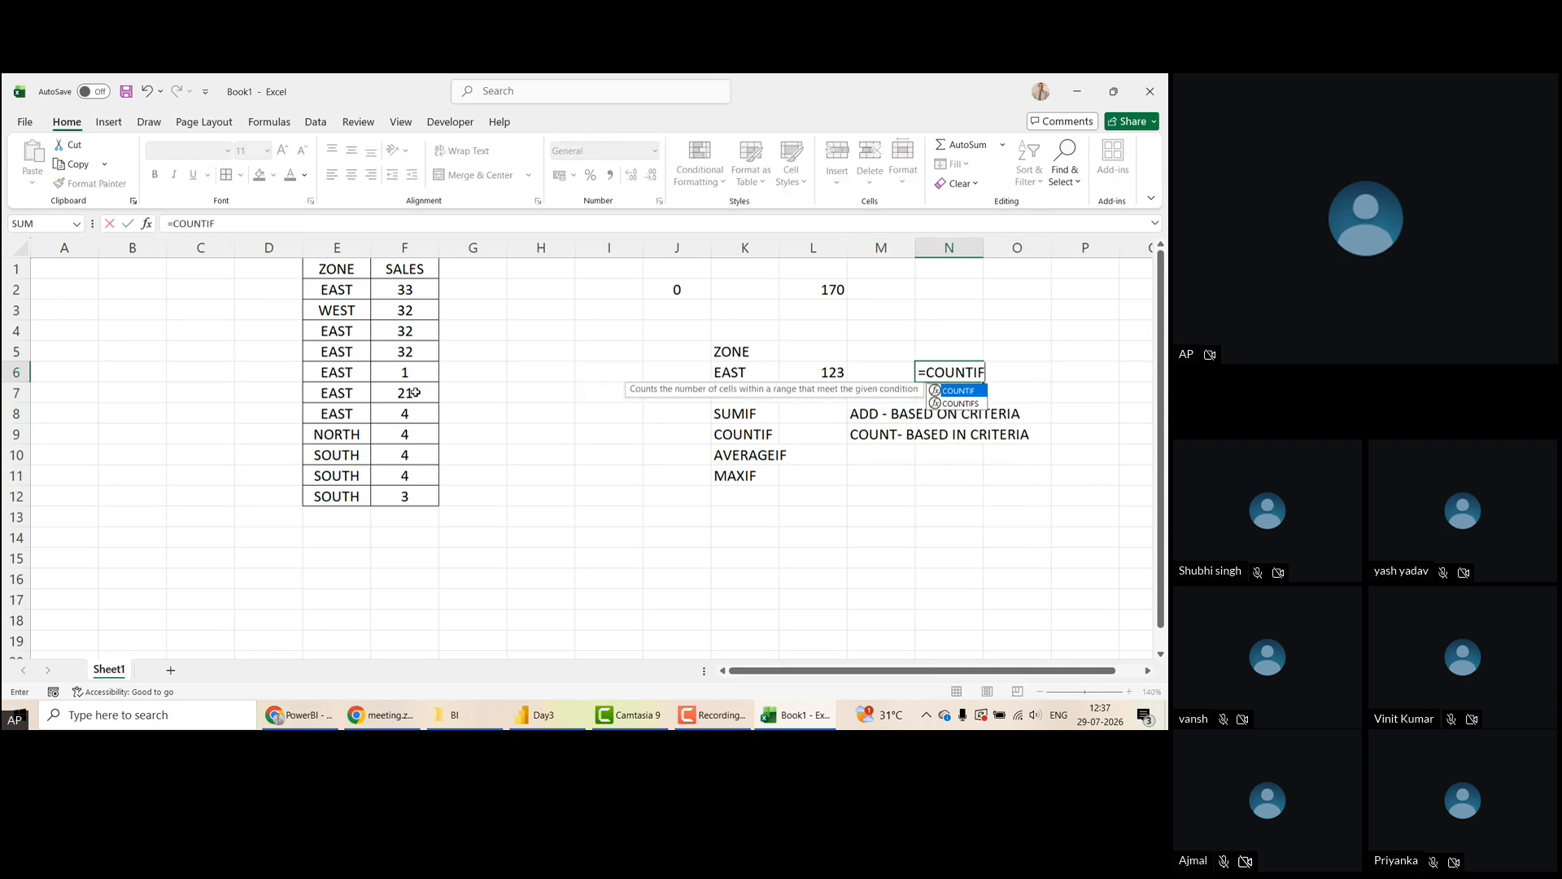
text(()
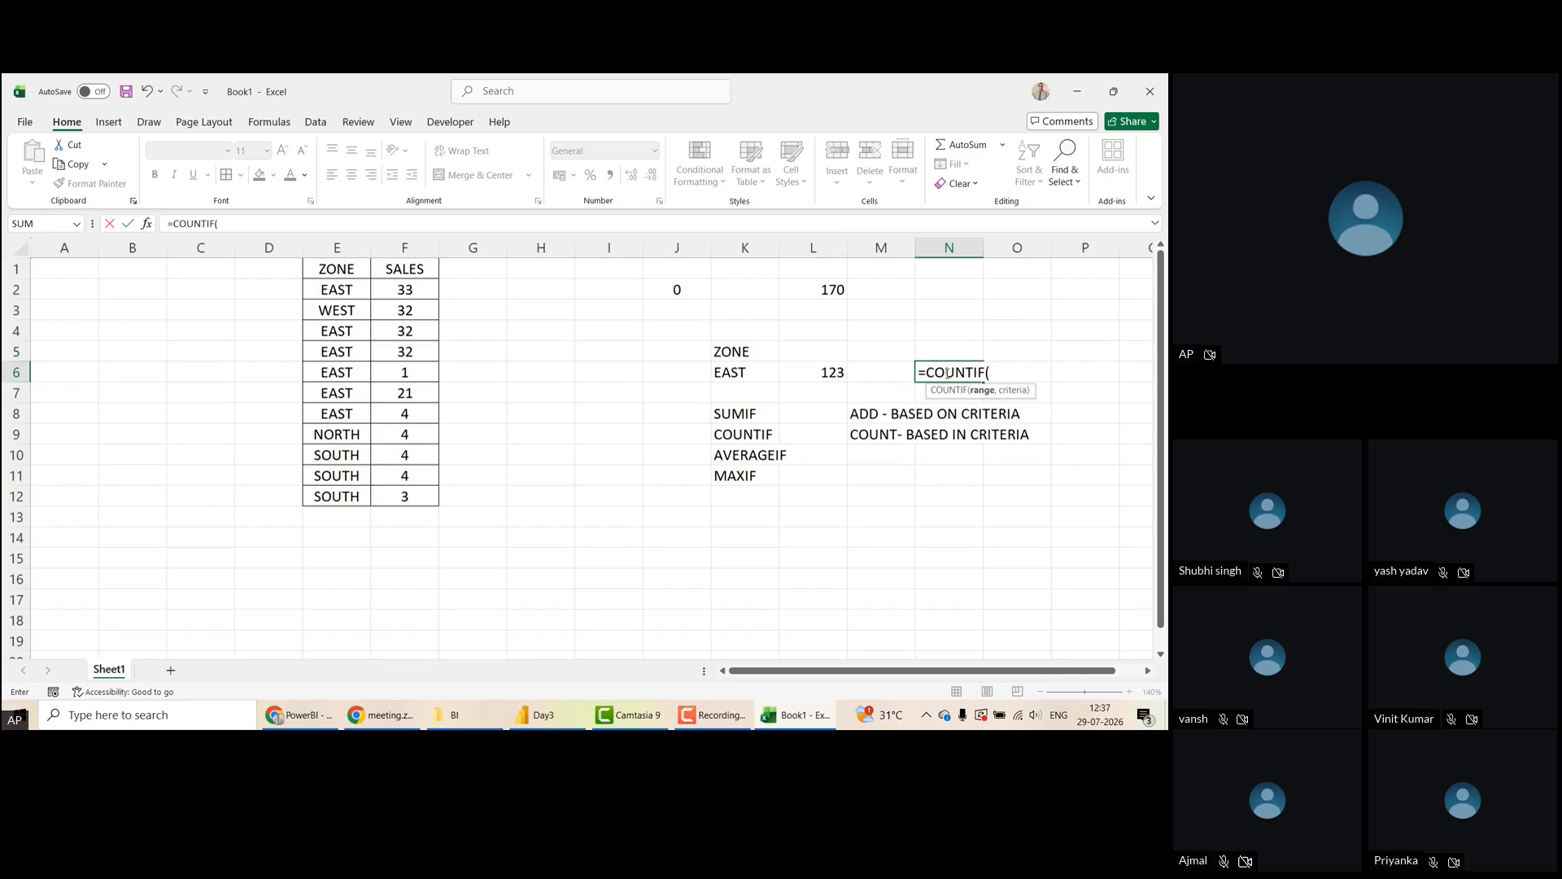
click(348, 291)
key(ctrl+shift+Down)
text(,"EAST)
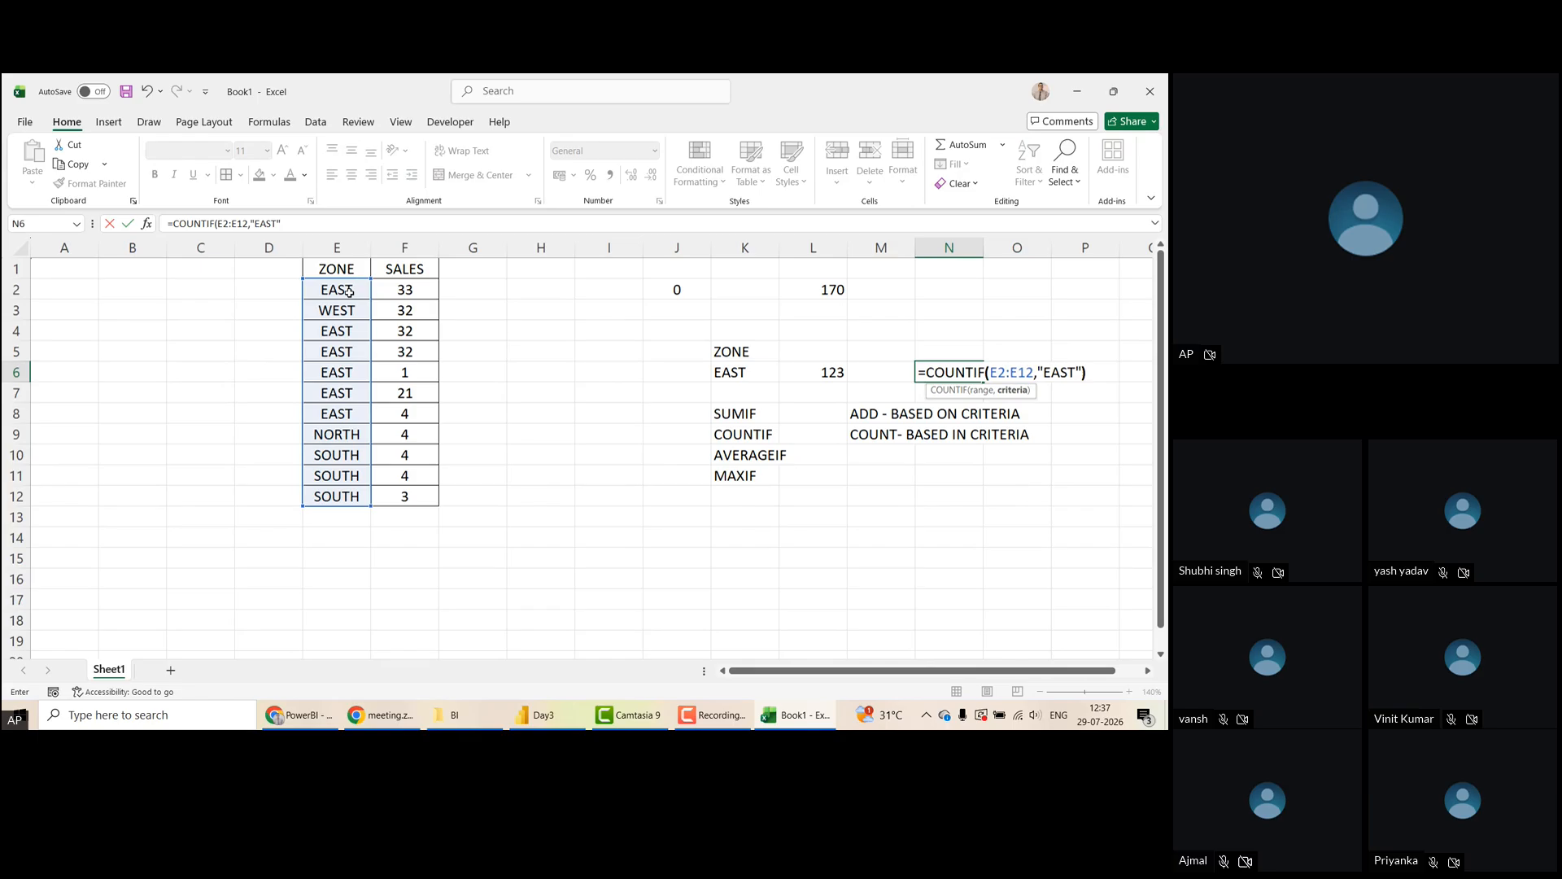
key(ctrl+Return)
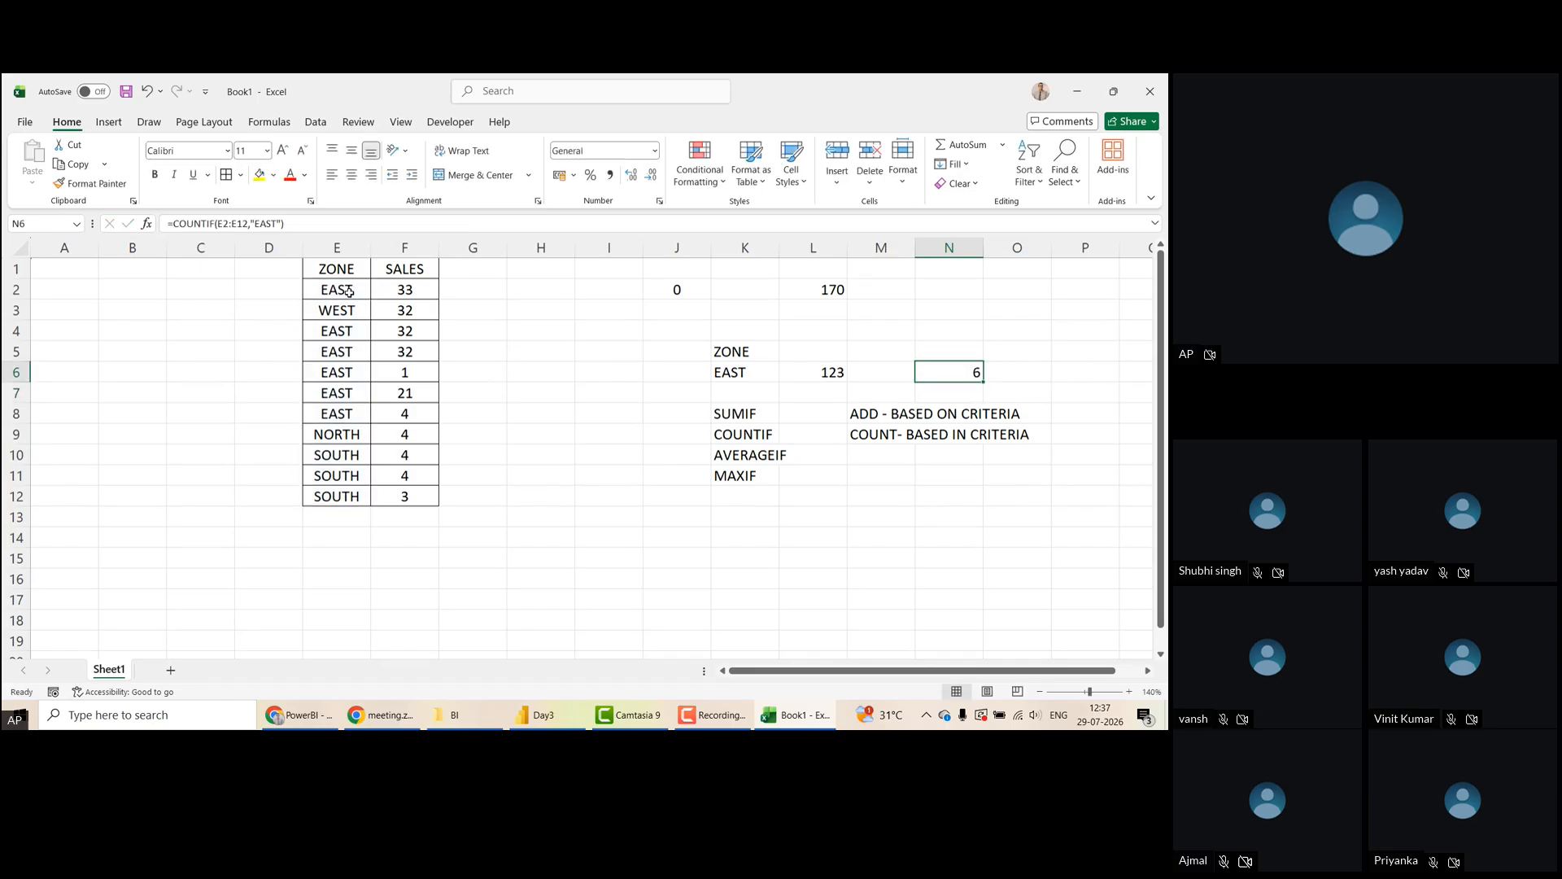
Review the EAST zone entries and highlight SUMIF through MAXIF in the function list
click(349, 291)
key(Down)
key(Down)
key(Down)
key(Down)
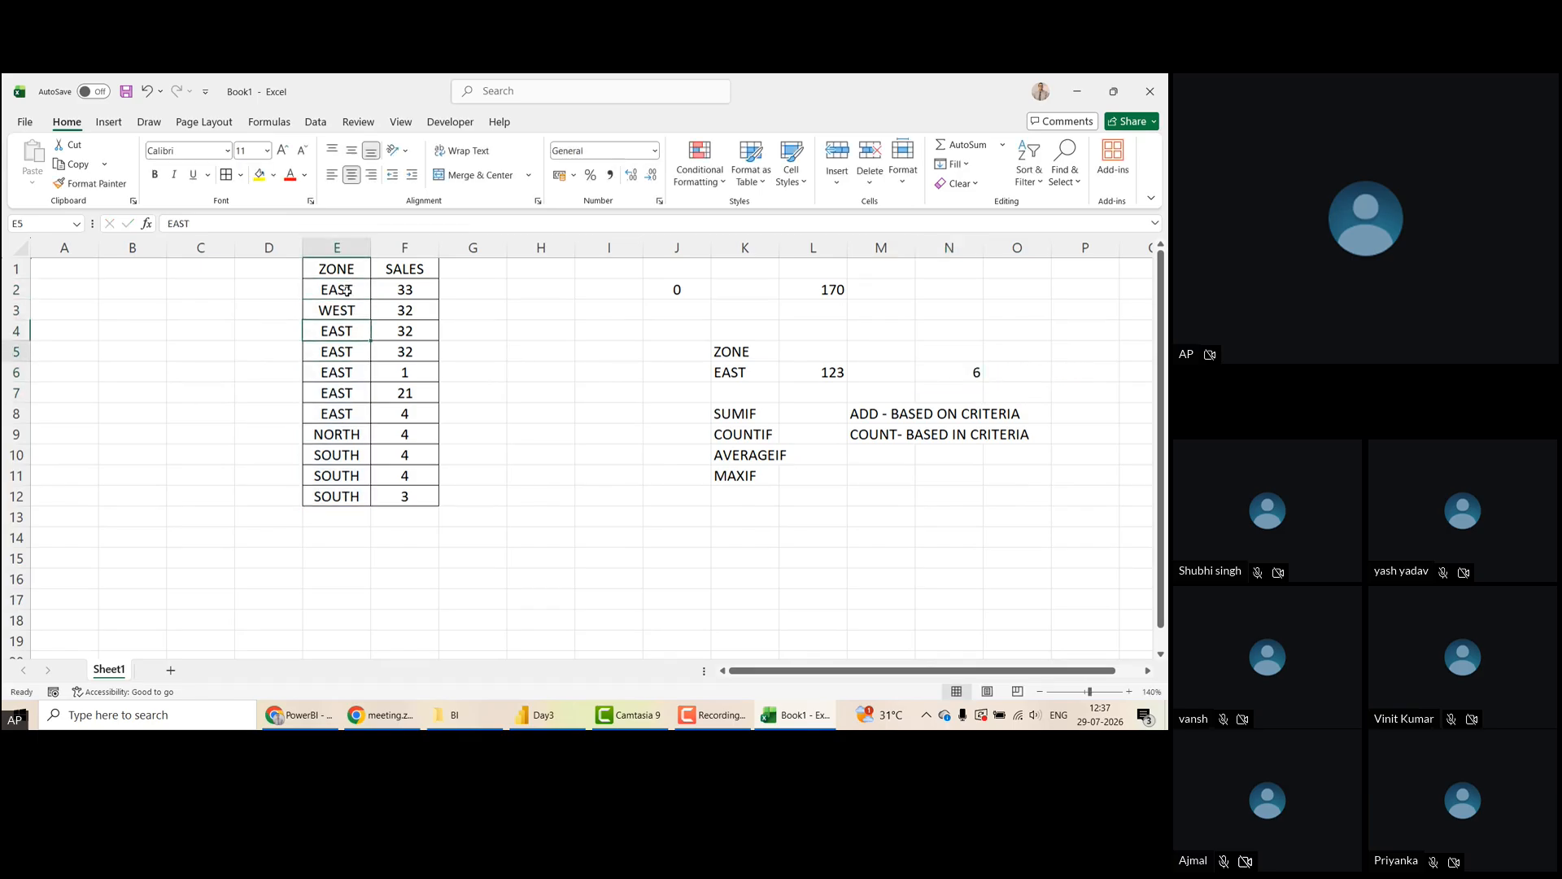
key(Down)
key(Down)
click(708, 411)
key(Down)
key(Right)
key(Down)
key(Up)
key(Up)
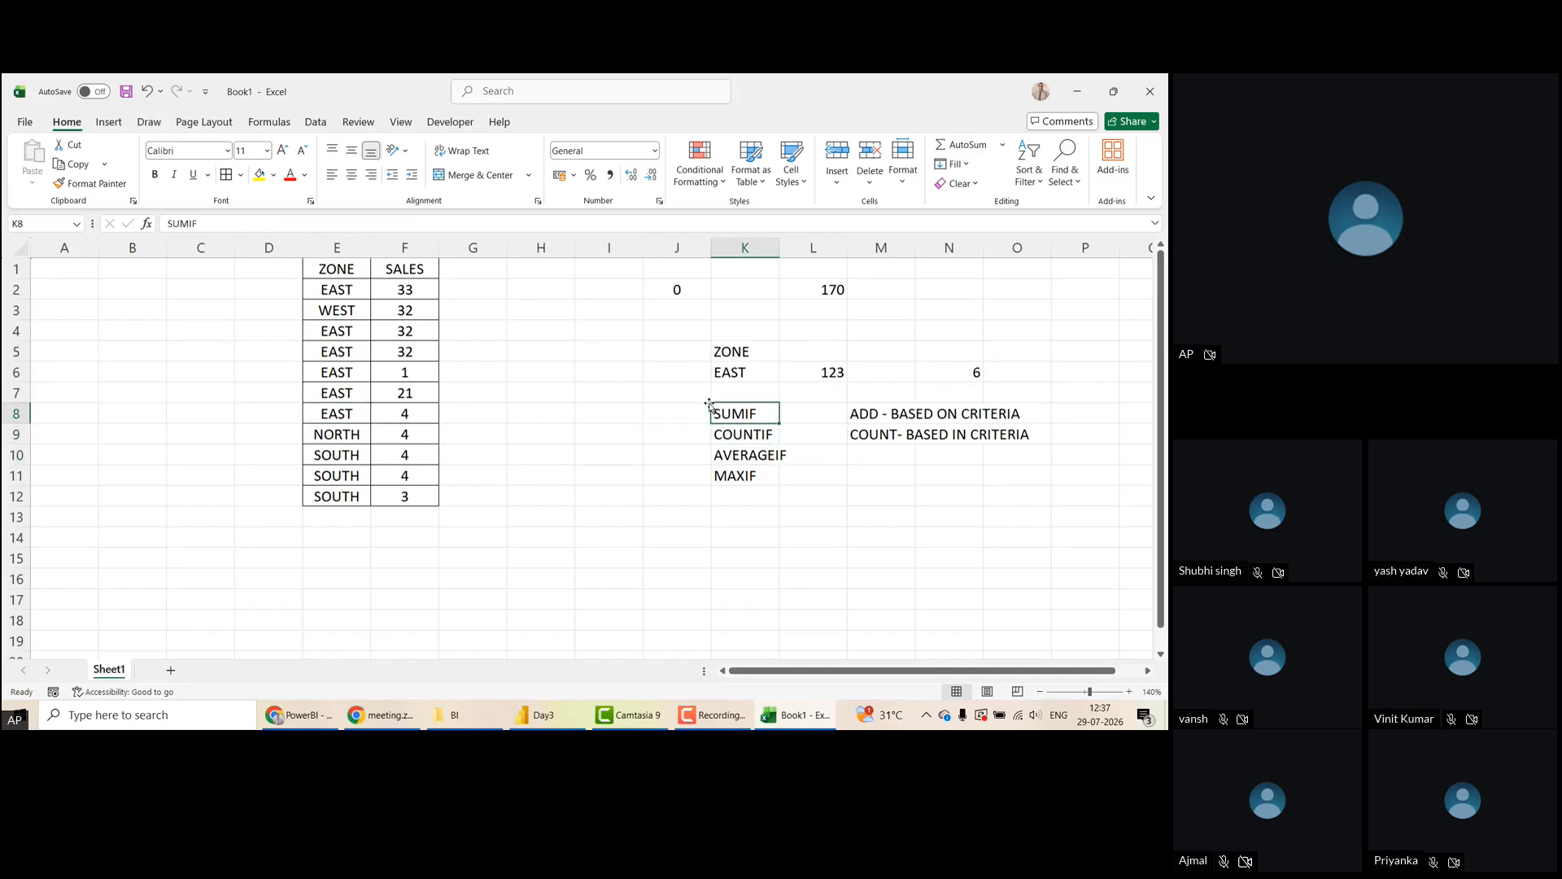
key(shift+Down)
key(shift+Down)
key(shift+Down)
click(880, 415)
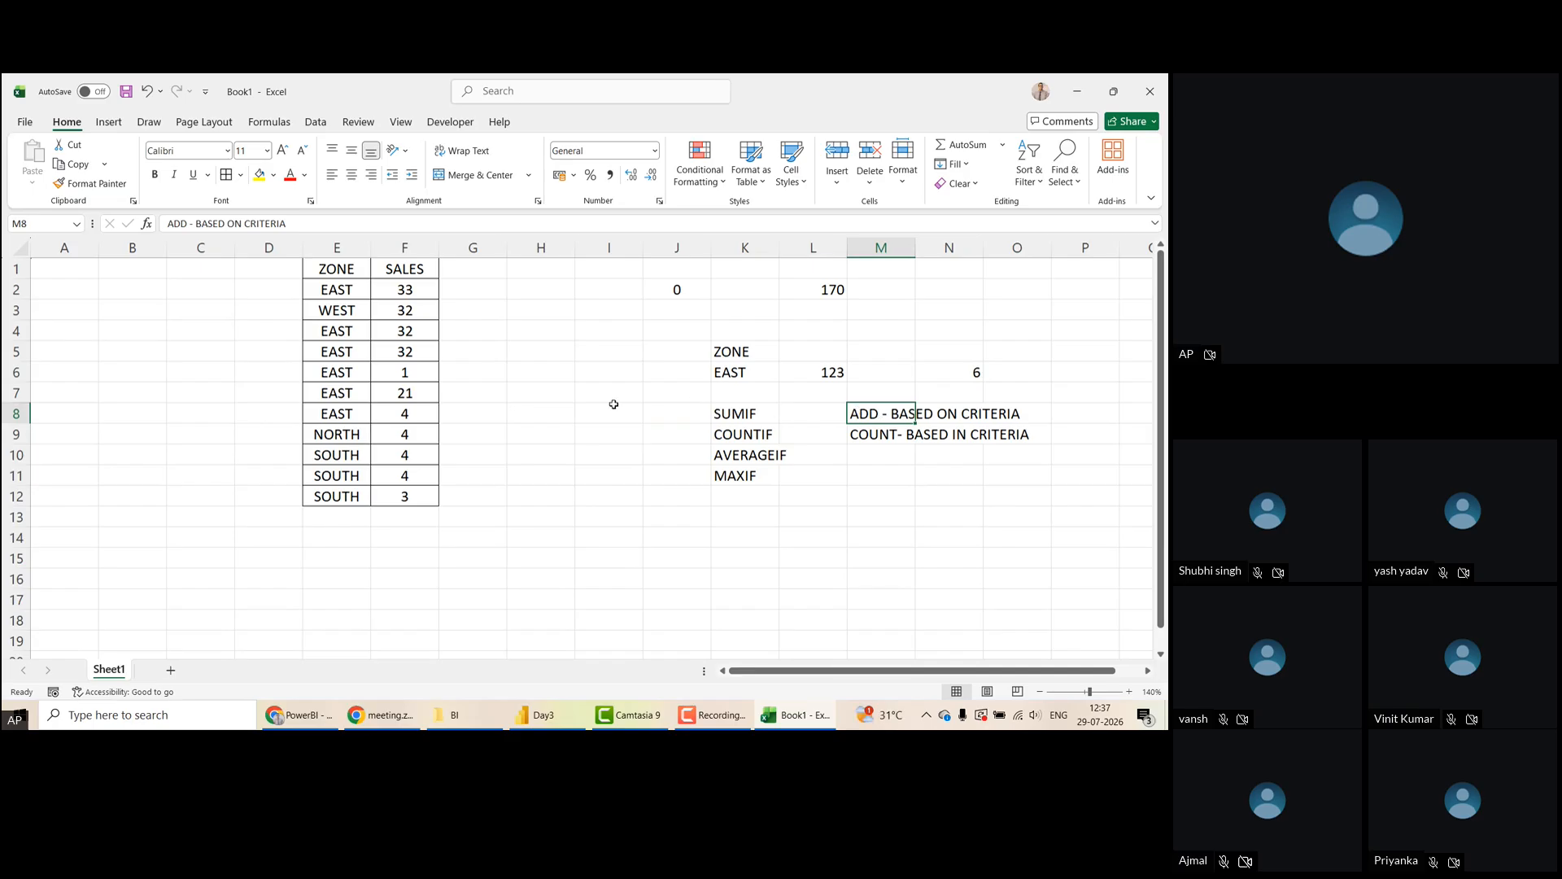
Add MINIF in K12 below MAXIF and highlight SUMIF through MINIF
key(Left)
key(Left)
key(Down)
key(Down)
key(Down)
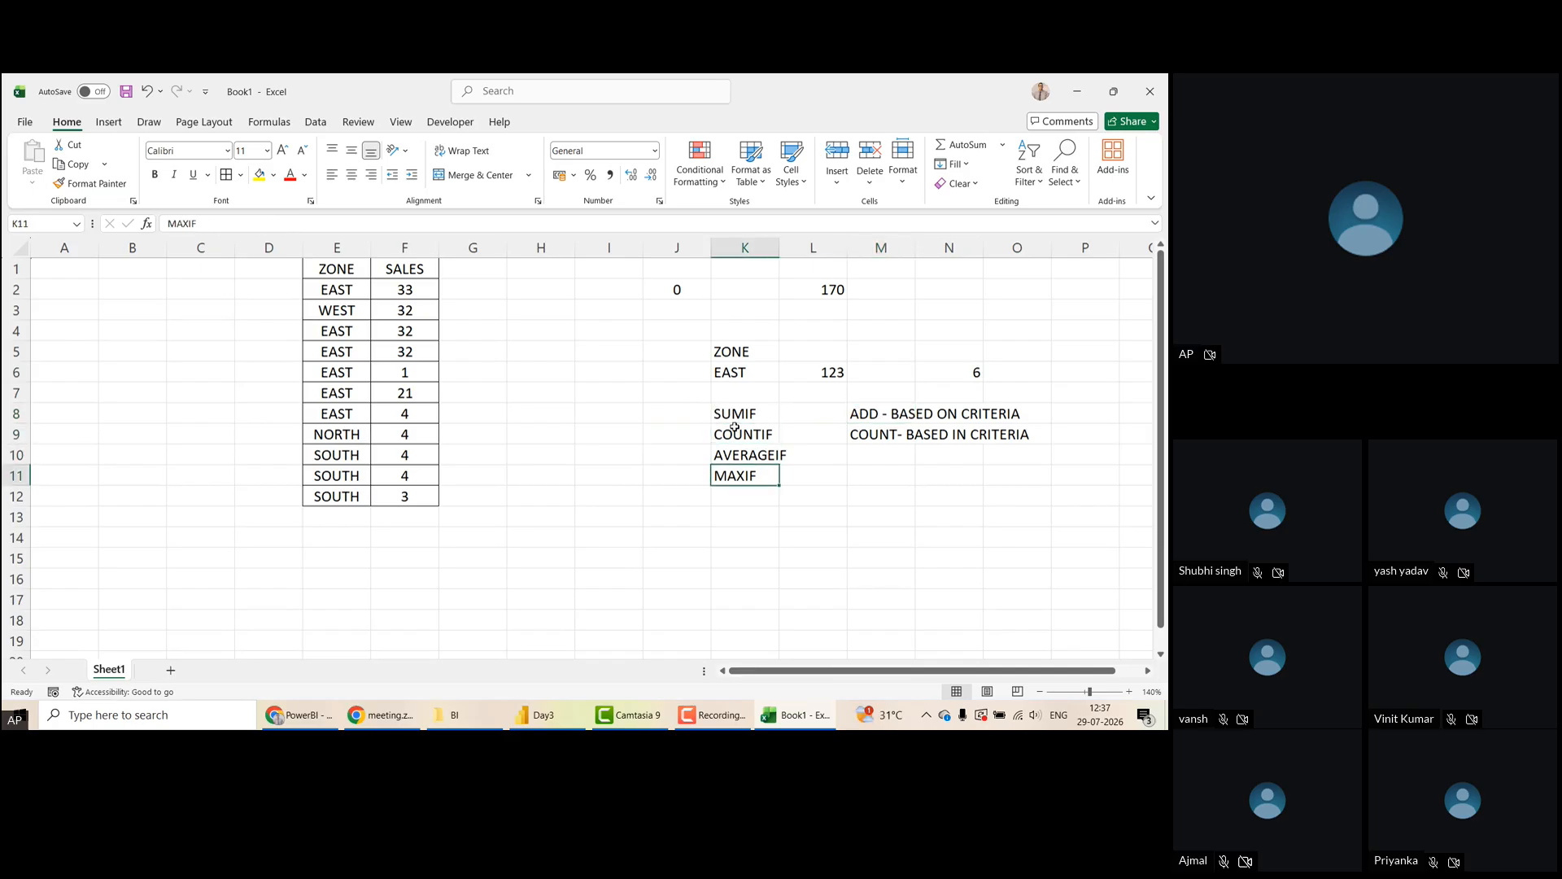
key(Down)
text(MINIF)
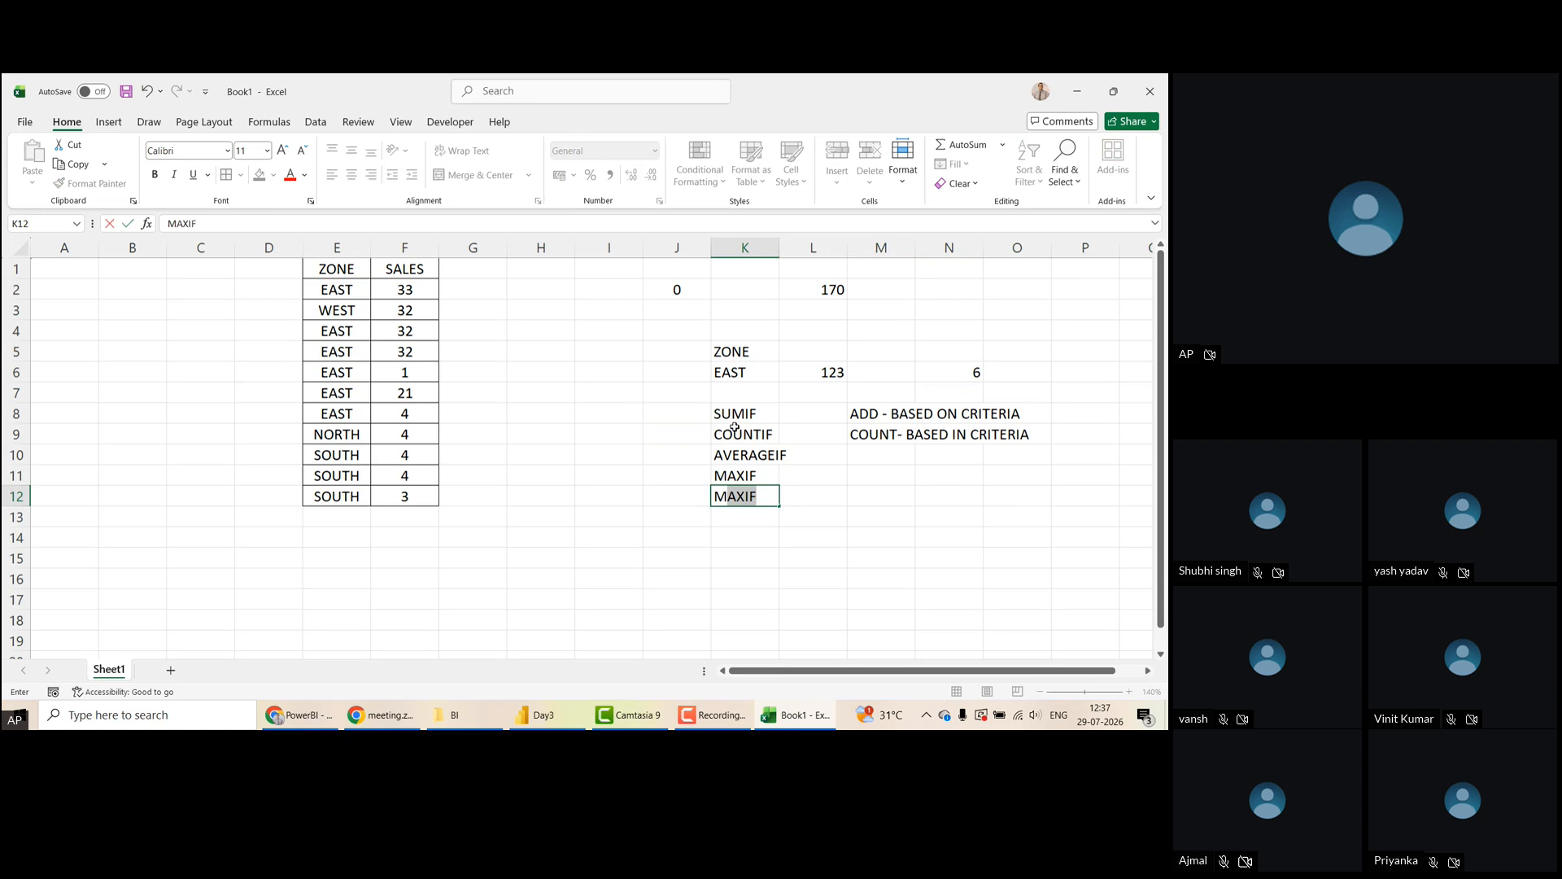
key(Return)
key(Up)
key(Up)
key(Up)
key(Up)
key(Up)
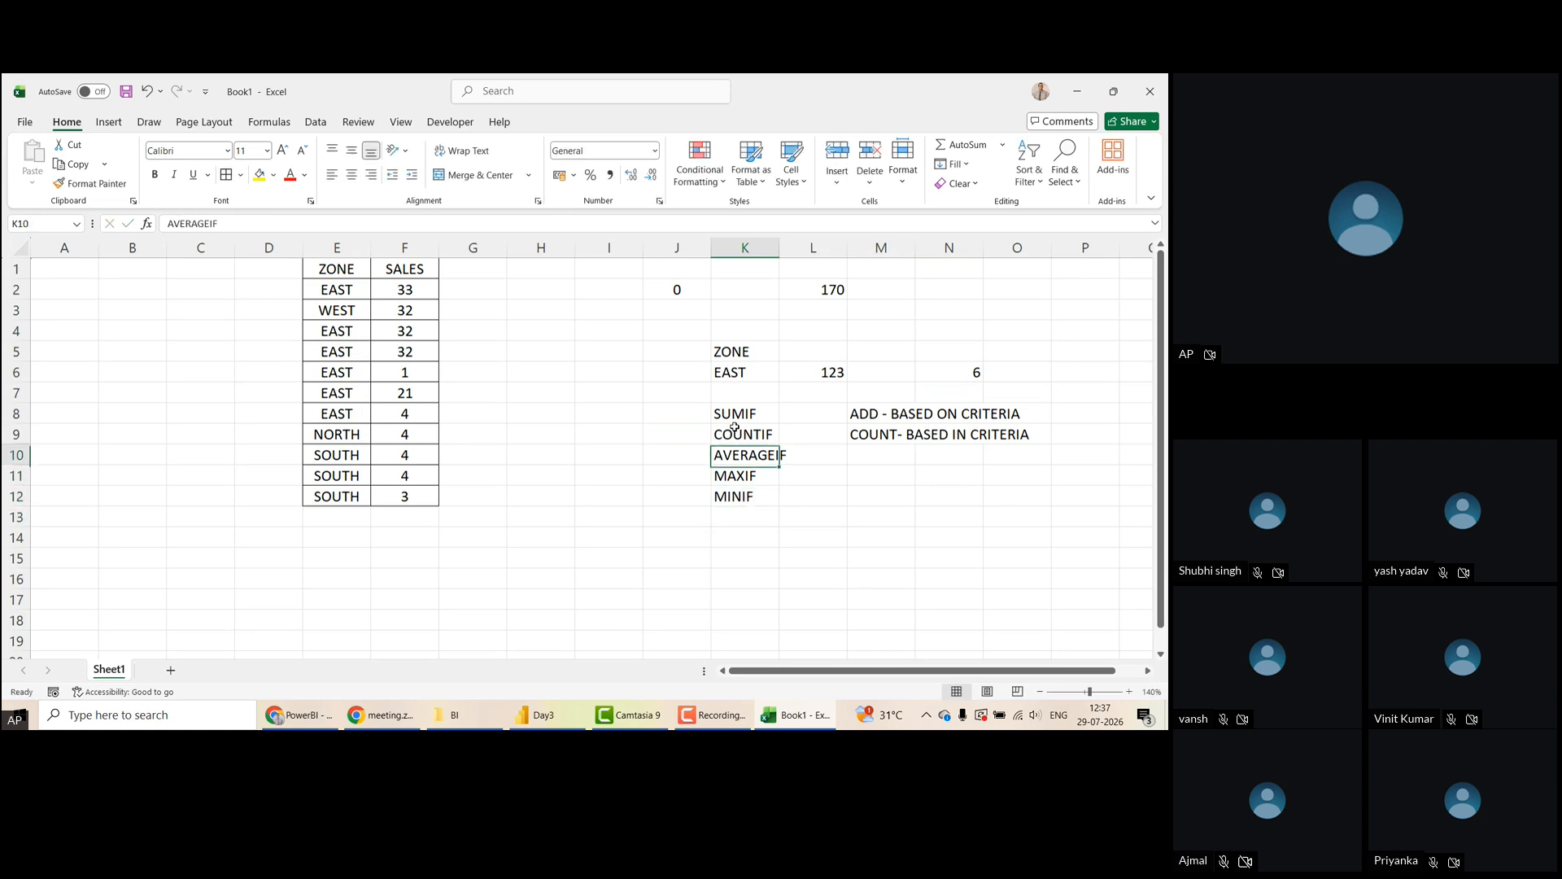
click(740, 494)
key(Up)
key(Up)
key(Up)
key(Up)
key(shift+Right)
key(shift+Down)
key(shift+Down)
key(shift+Down)
key(shift+Left)
key(shift+Down)
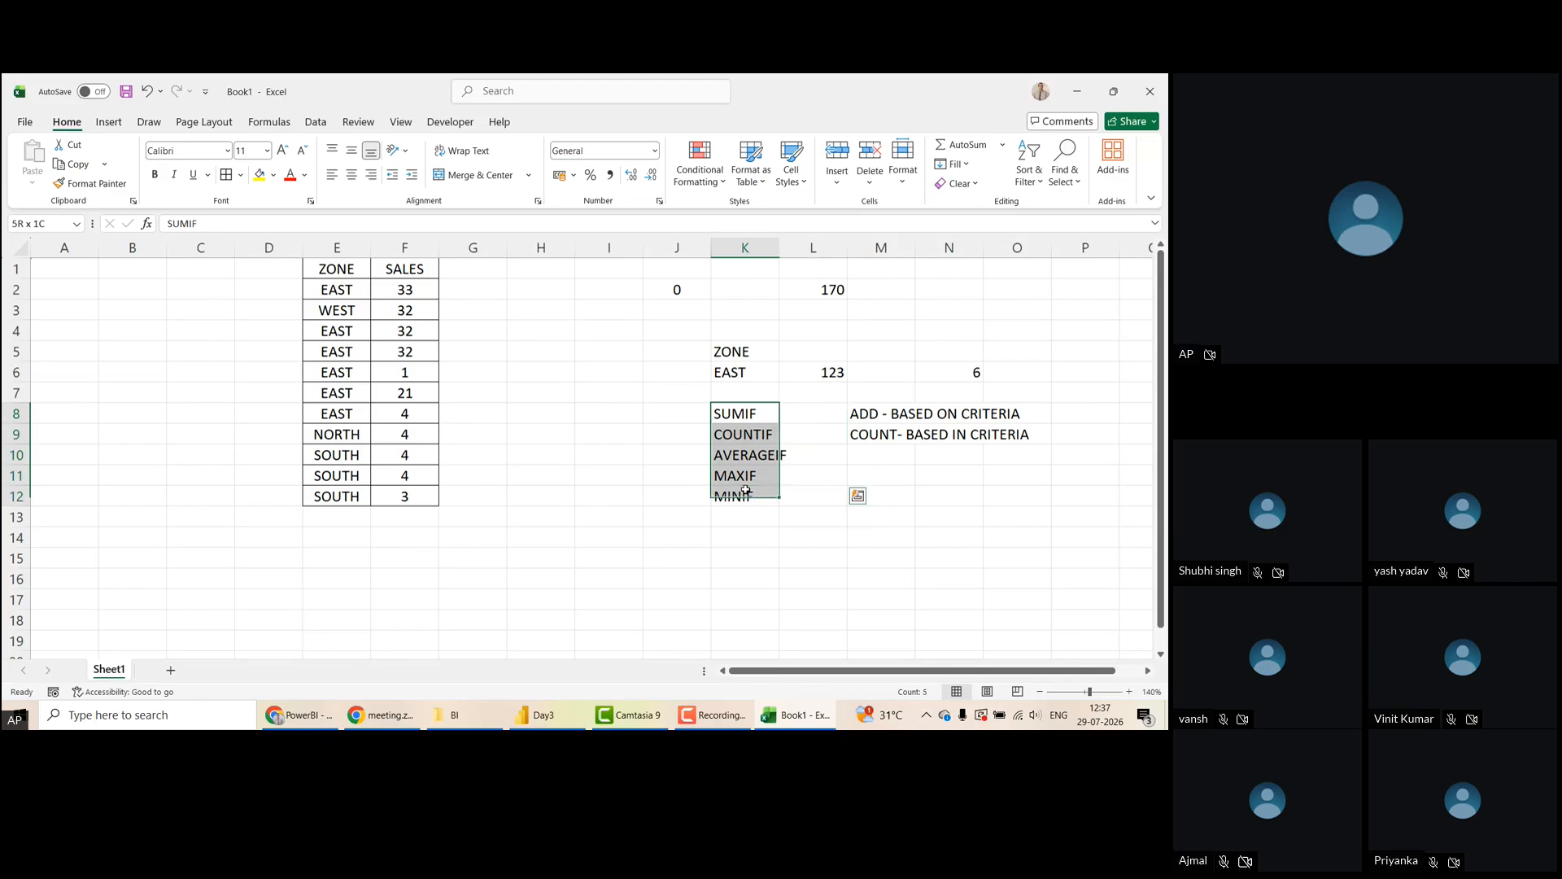
Enter the label CALCUALTE in cell I14 and return to the browser lesson
click(609, 539)
text(CALCUALTE)
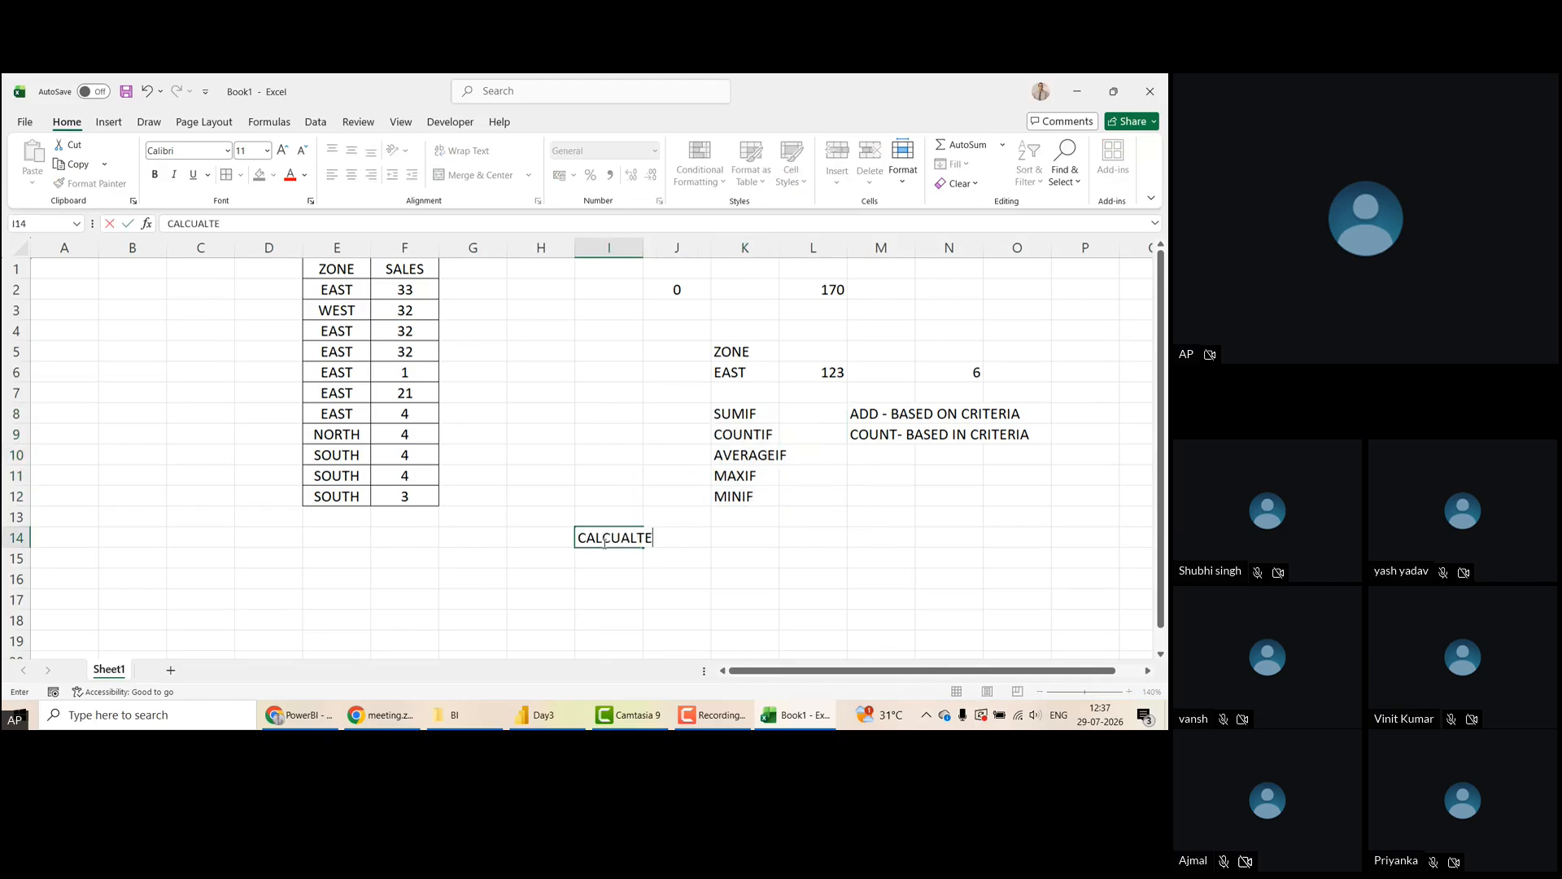
key(Return)
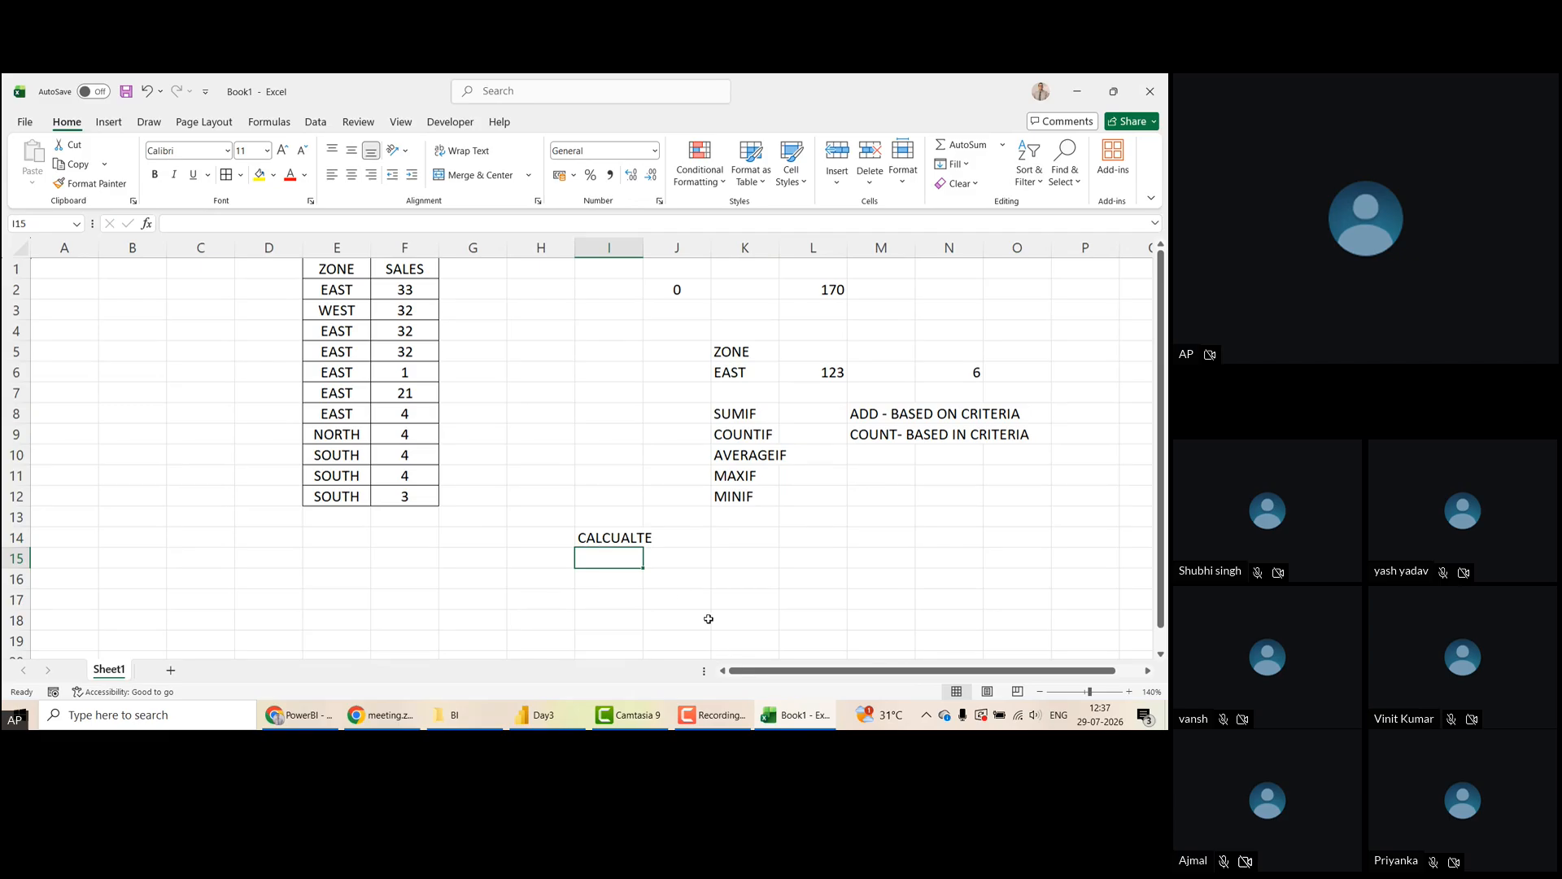
click(302, 720)
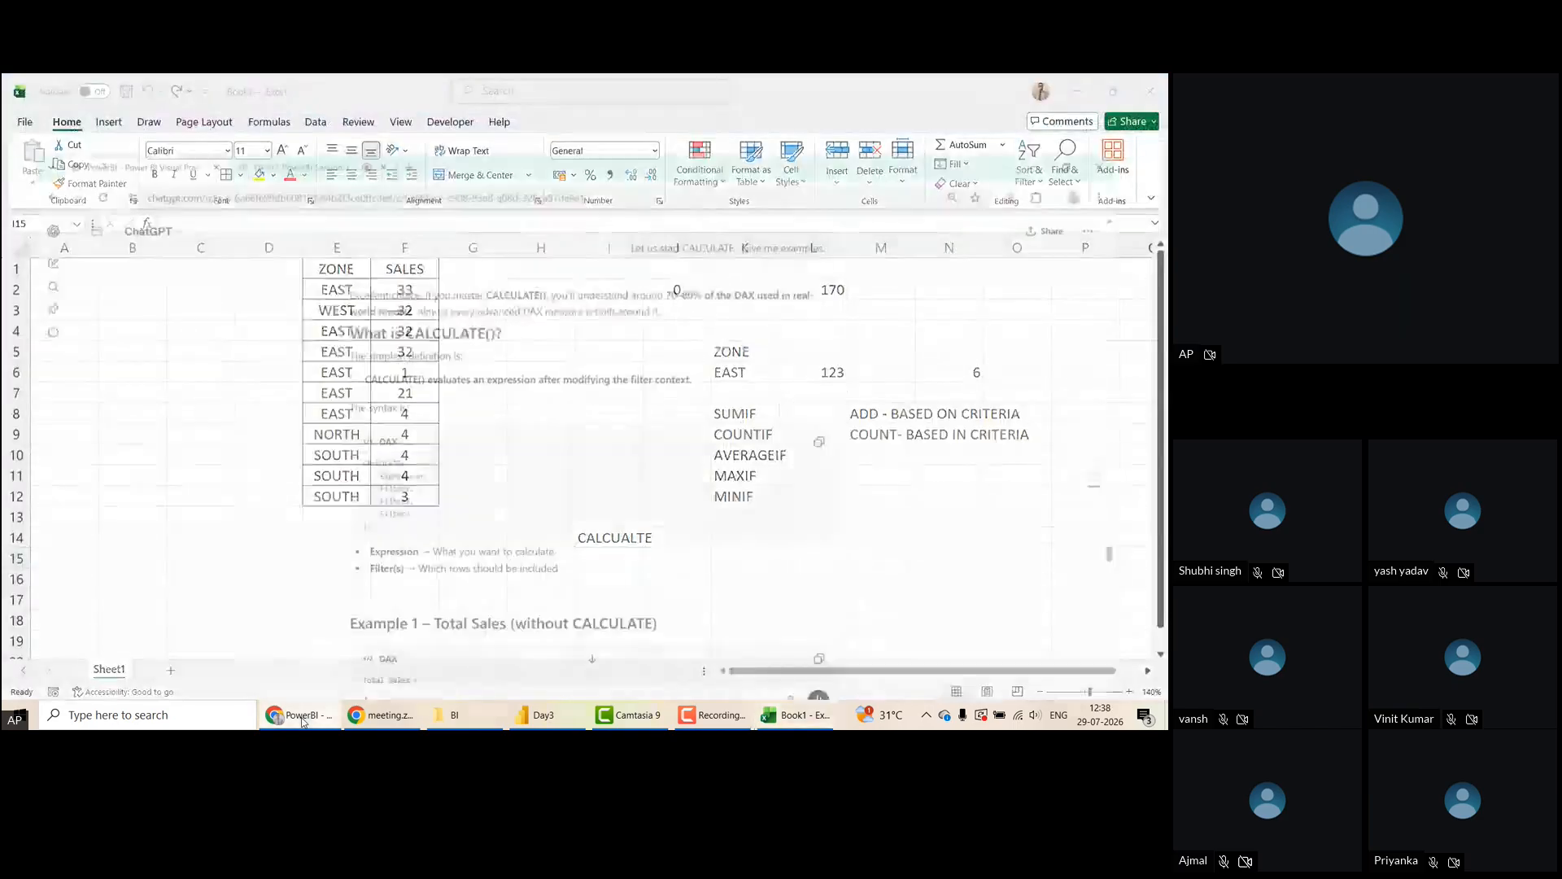
Read ChatGPT's CALCULATE Examples 1–2 and select the line 'Show only North Sales.'
scroll(288, 471, down, 1)
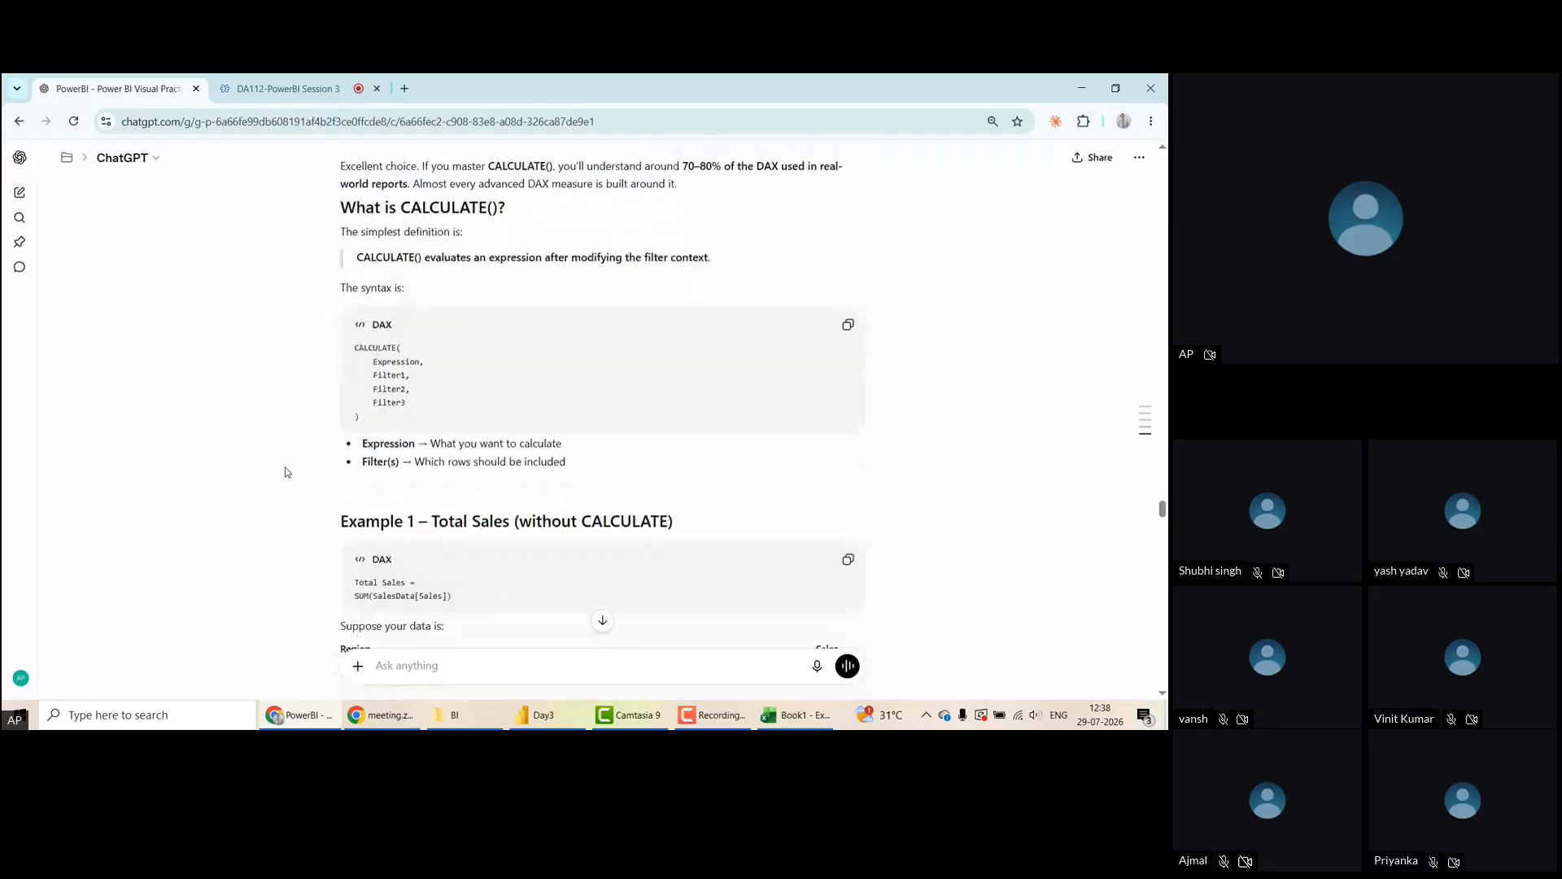
scroll(237, 363, down, 3)
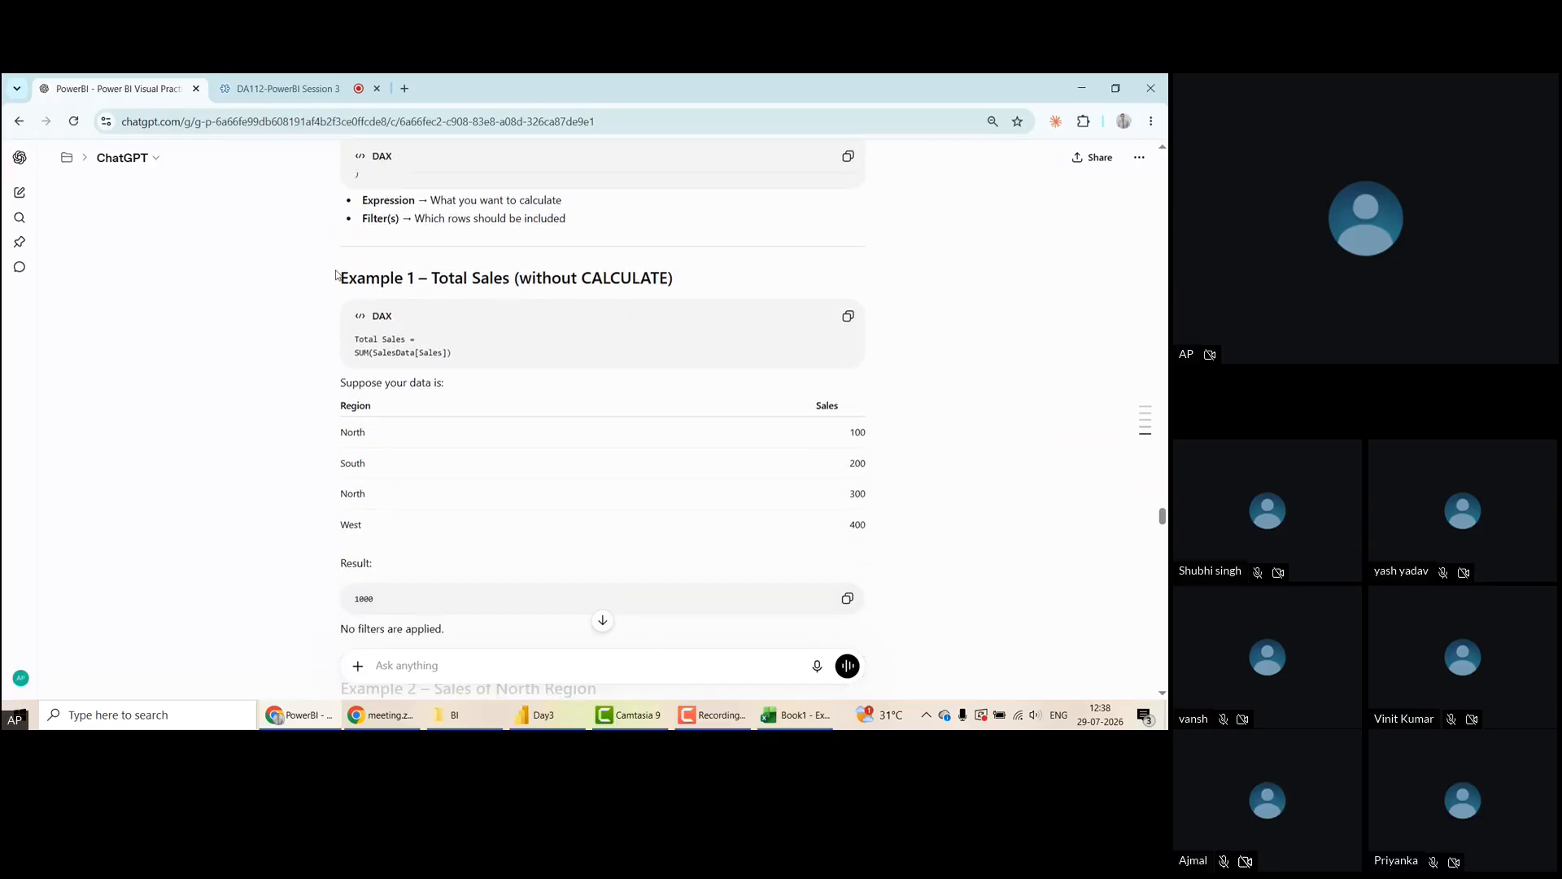
drag(340, 281, 697, 293)
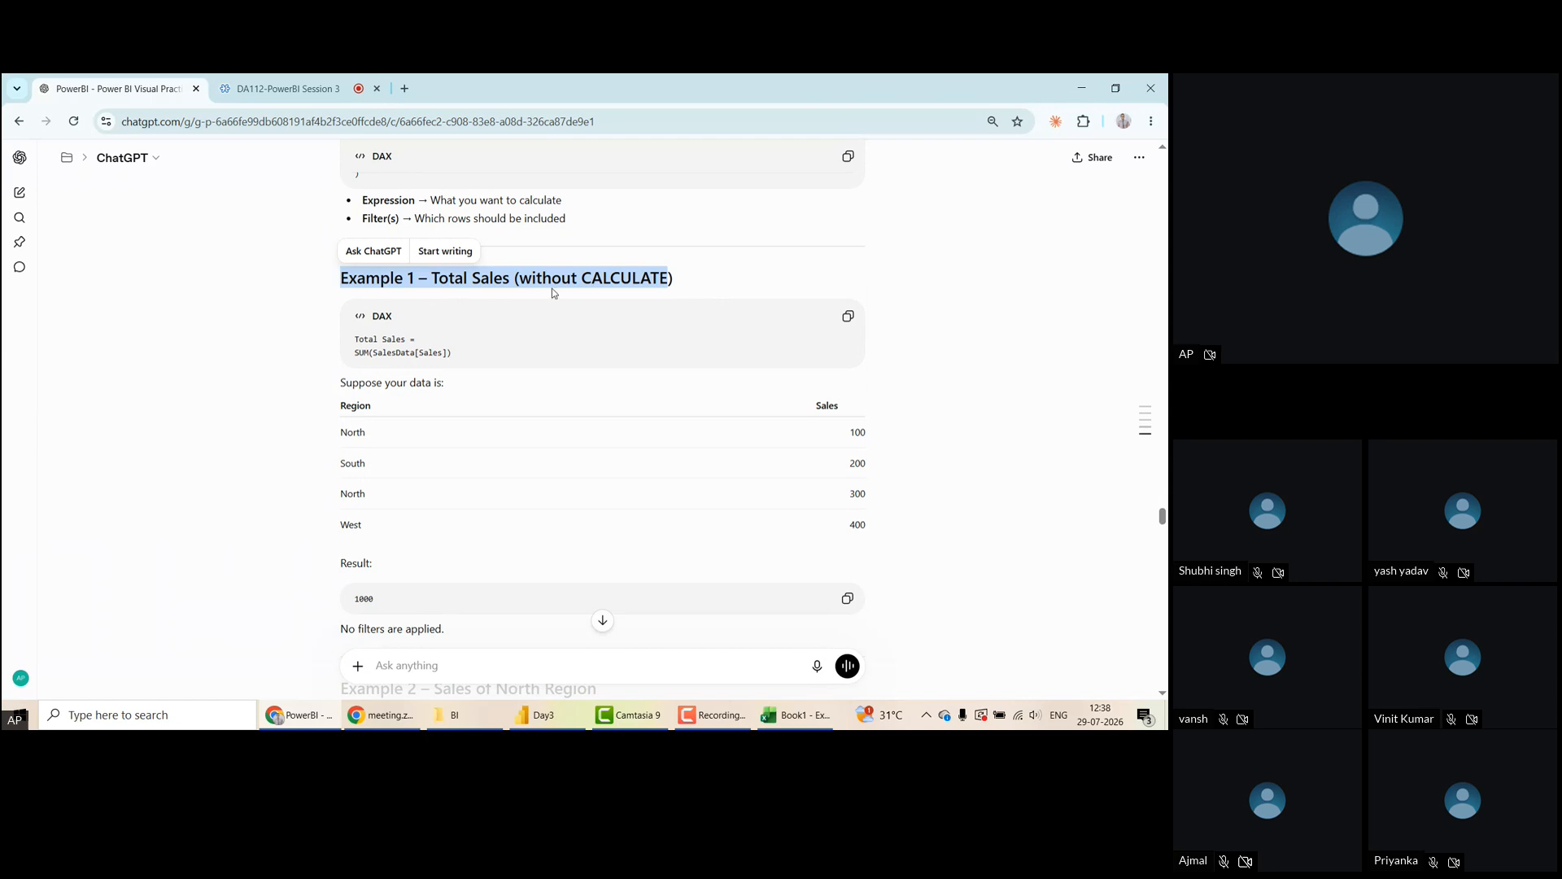
click(229, 384)
scroll(229, 384, down, 2)
scroll(229, 387, down, 2)
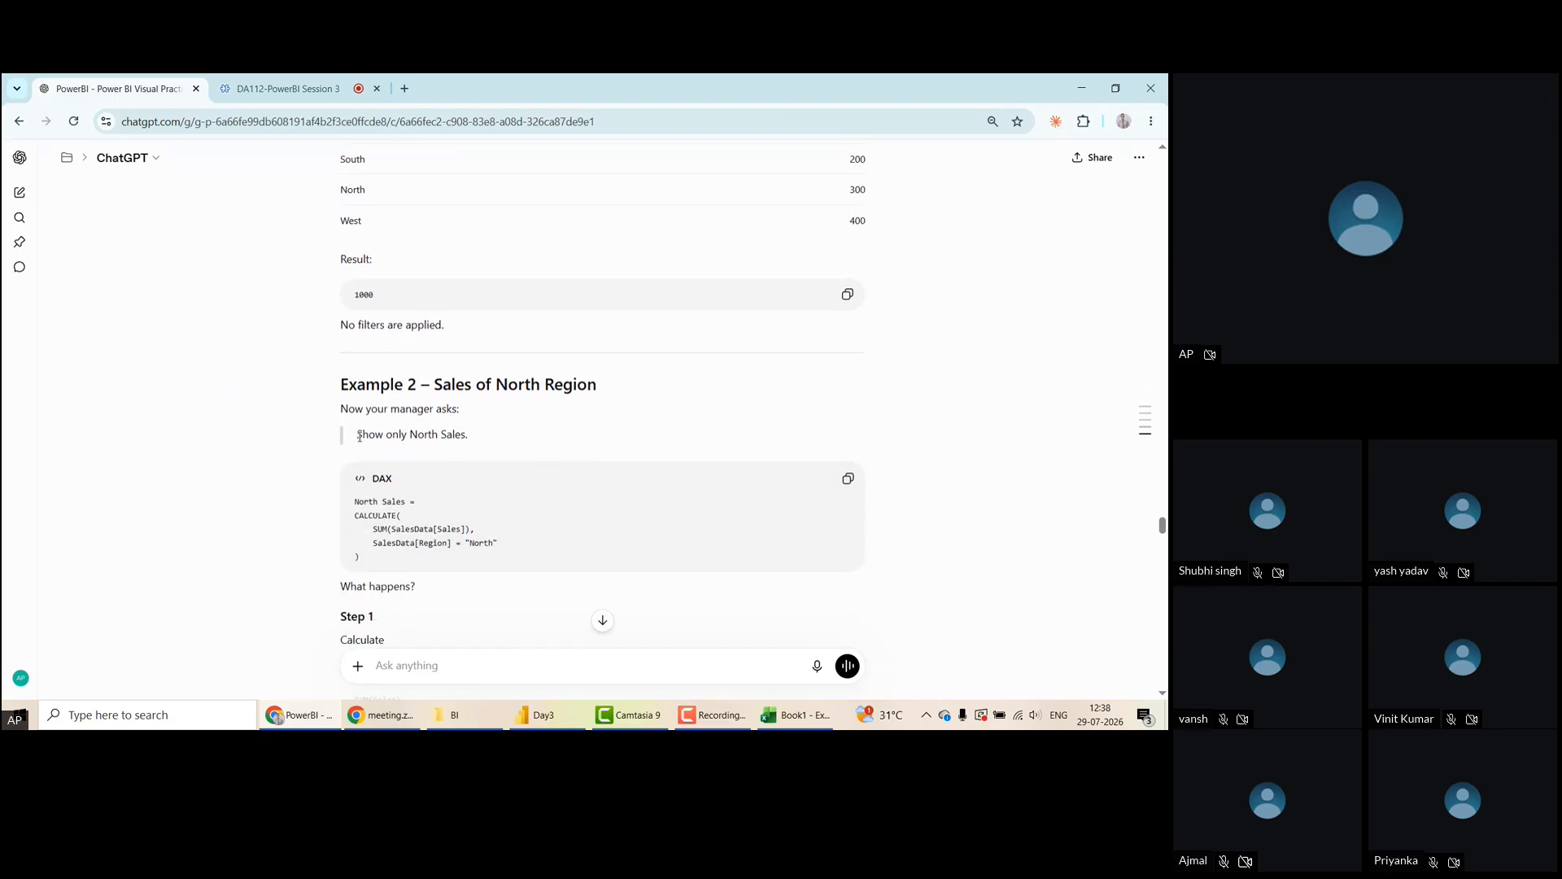
triple_click(481, 441)
key(ctrl+c)
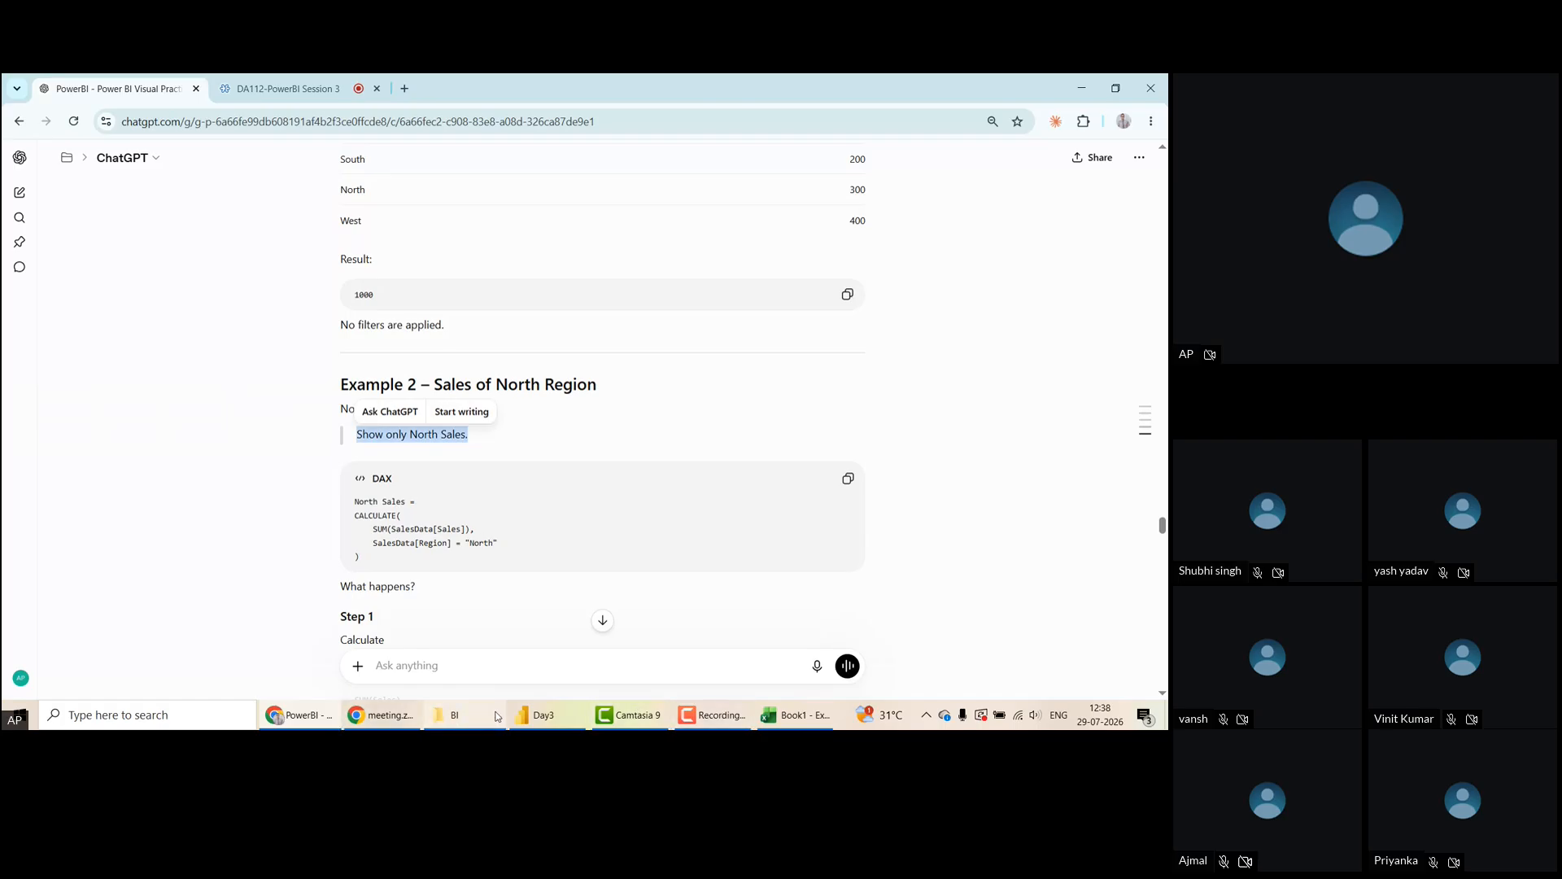
click(543, 716)
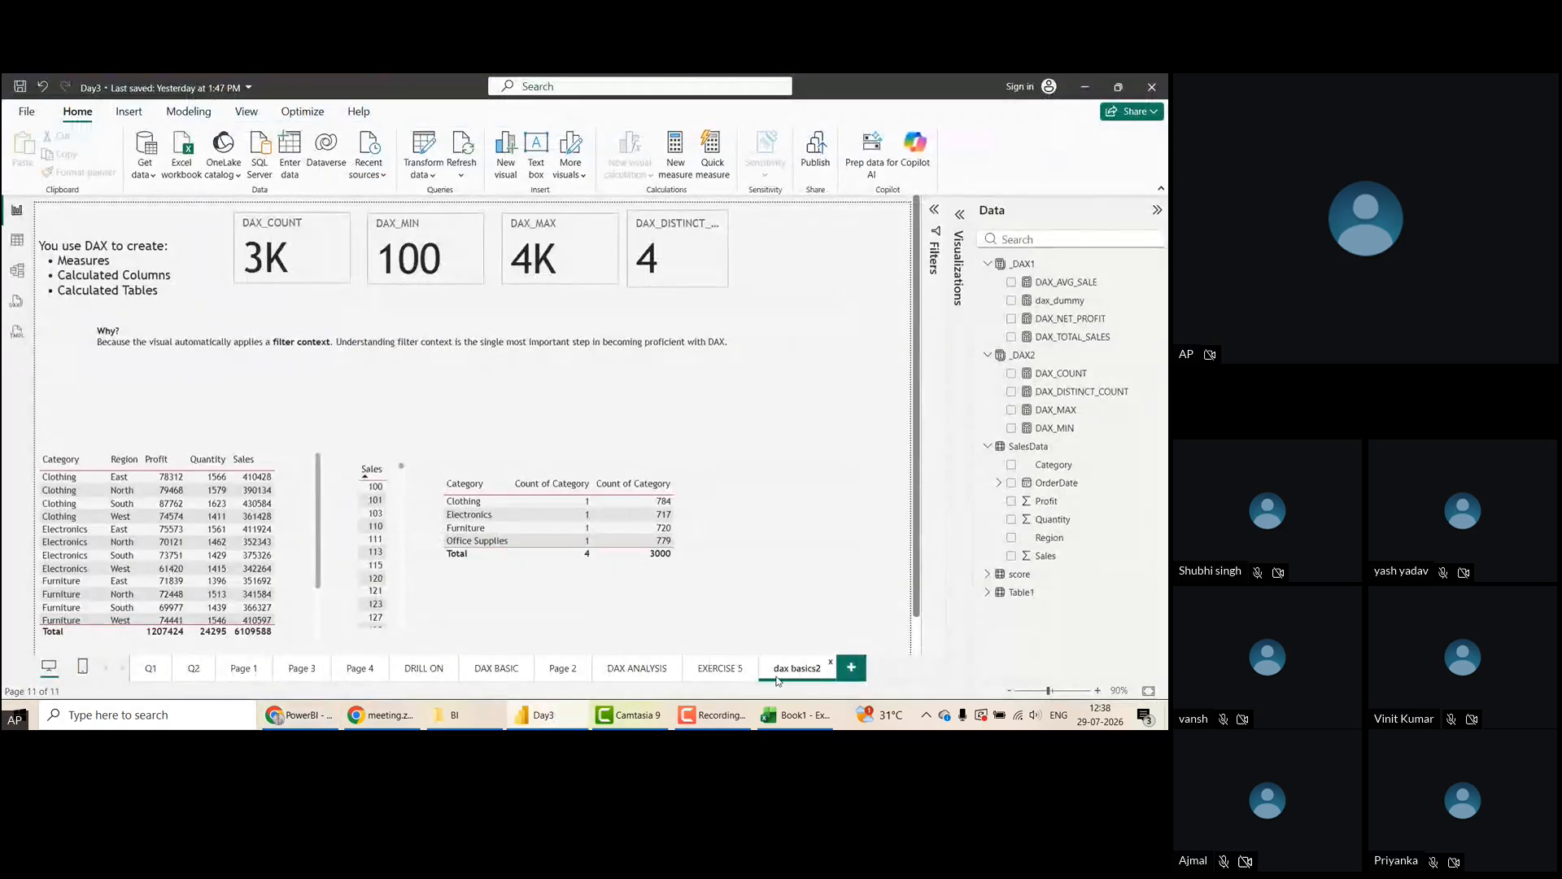
Add a report page named CALCULATE and insert a text box on it
click(863, 676)
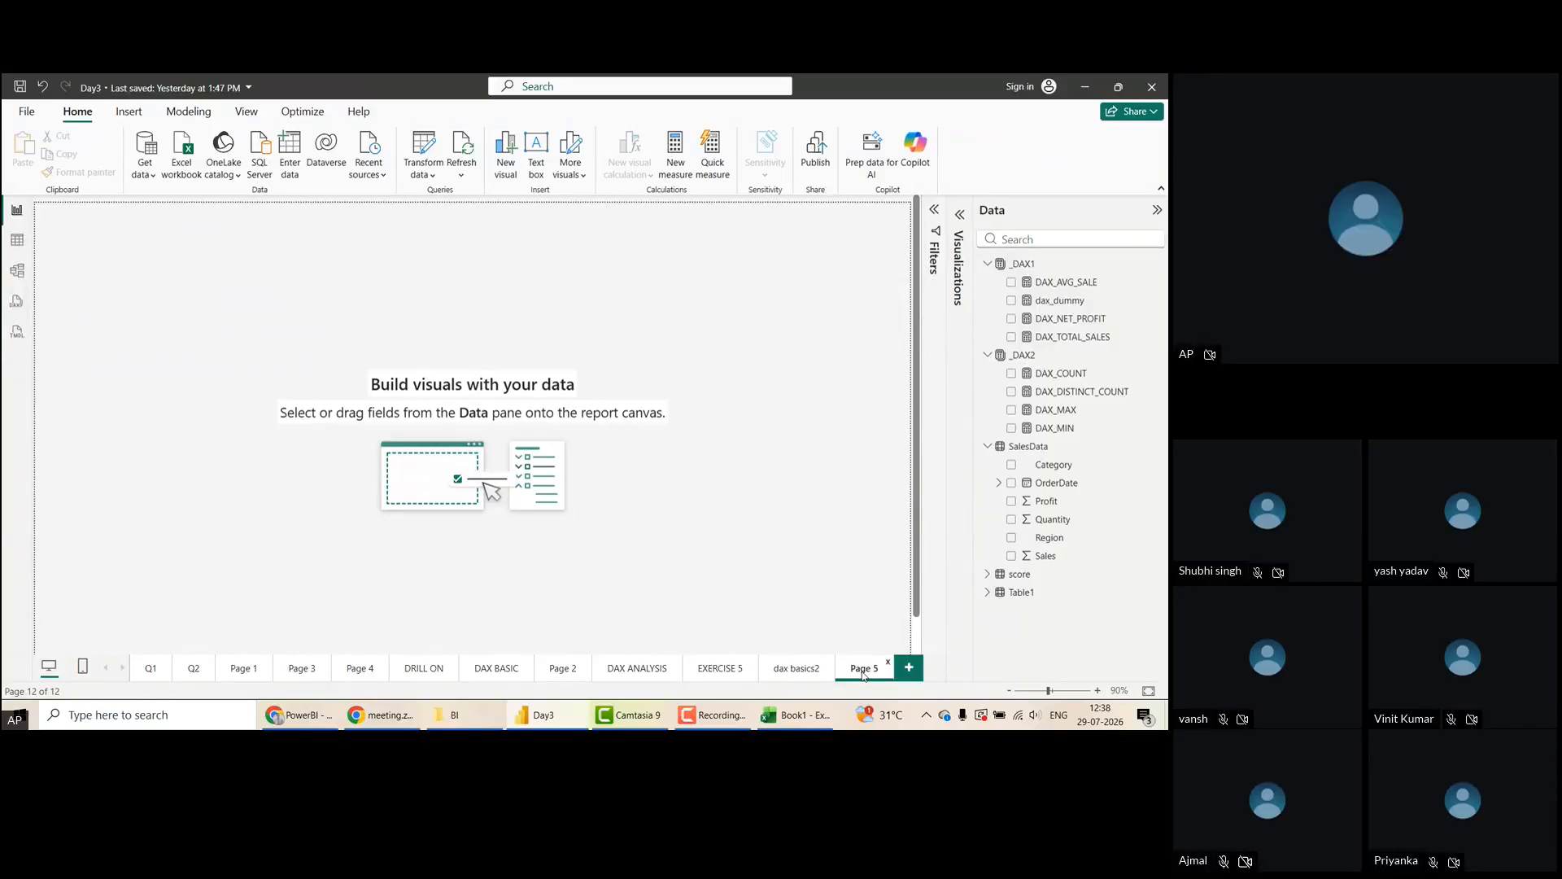
double_click(863, 671)
text(CALCULATE)
key(Return)
click(128, 112)
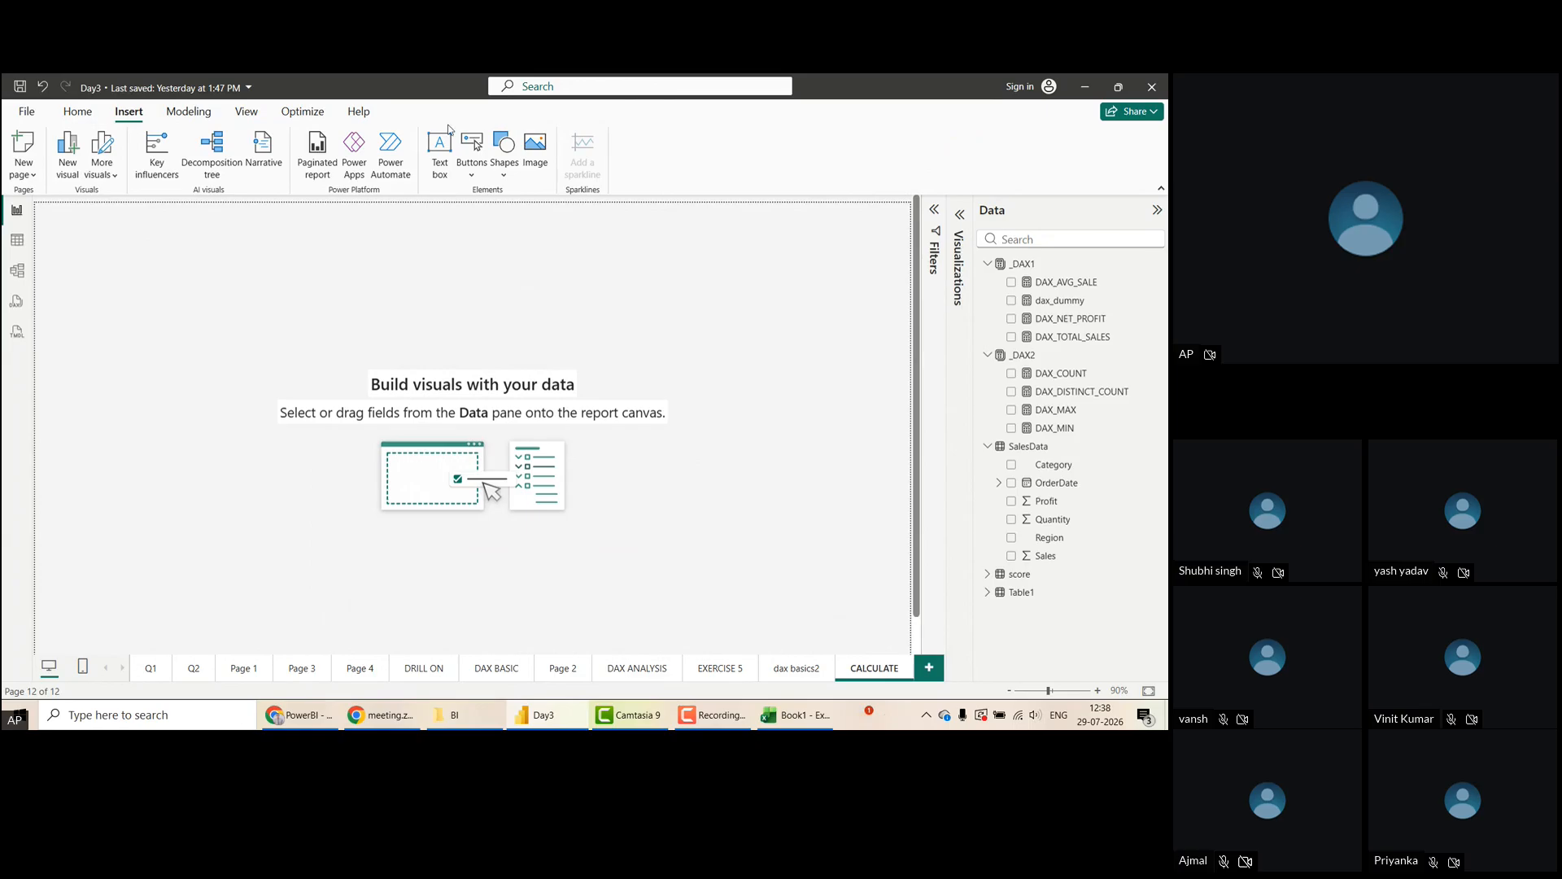
click(441, 146)
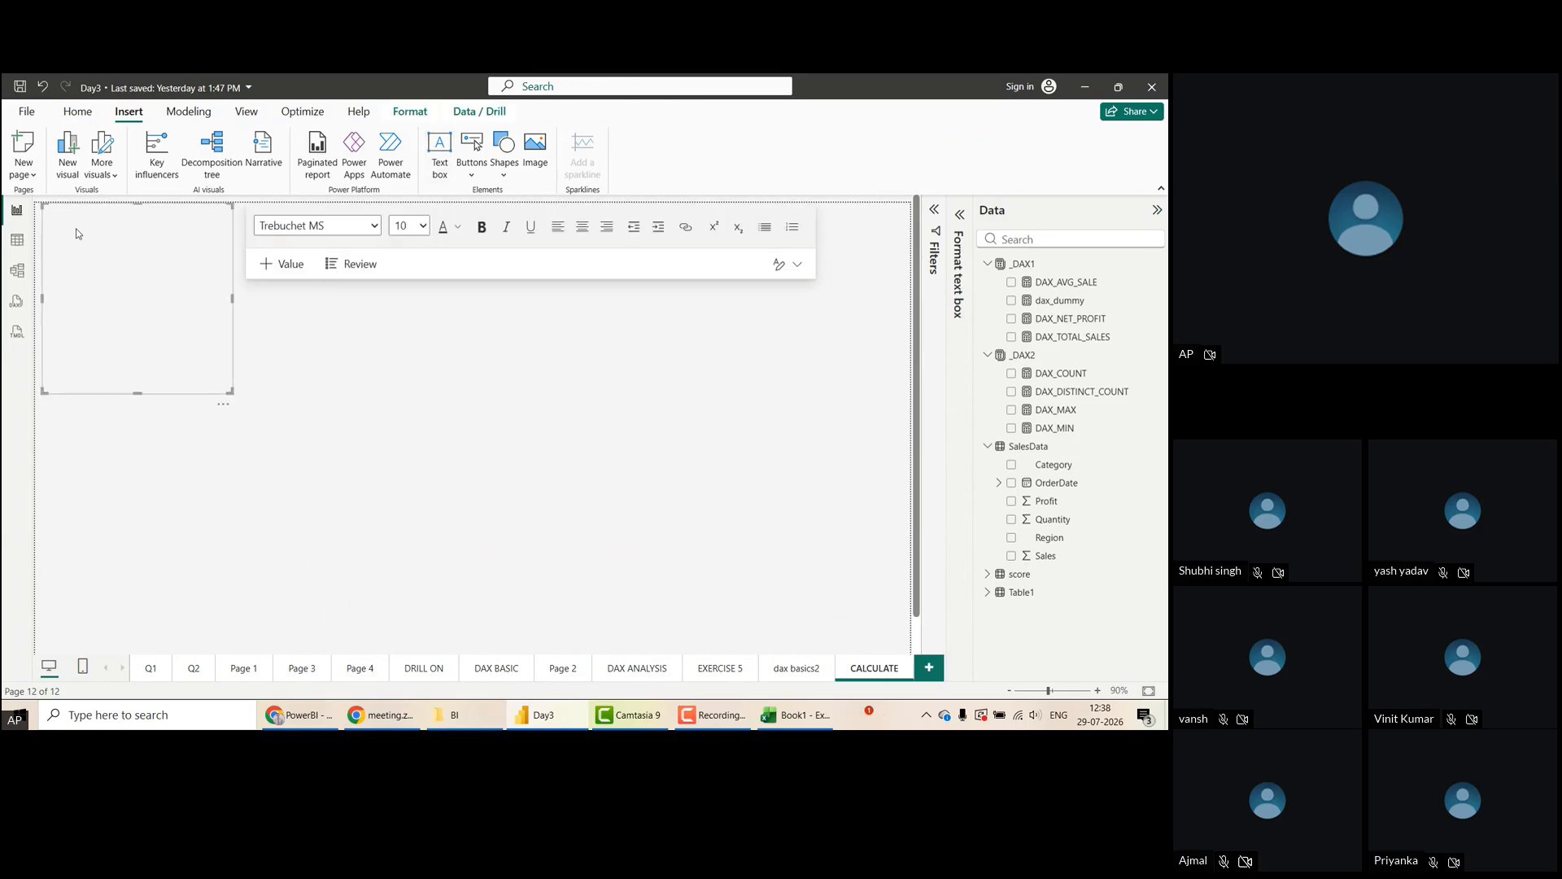
Paste 'Show only North Sales.' as a bold 16 pt title, then select the dax basics2 table
key(ctrl+v)
key(ctrl+a)
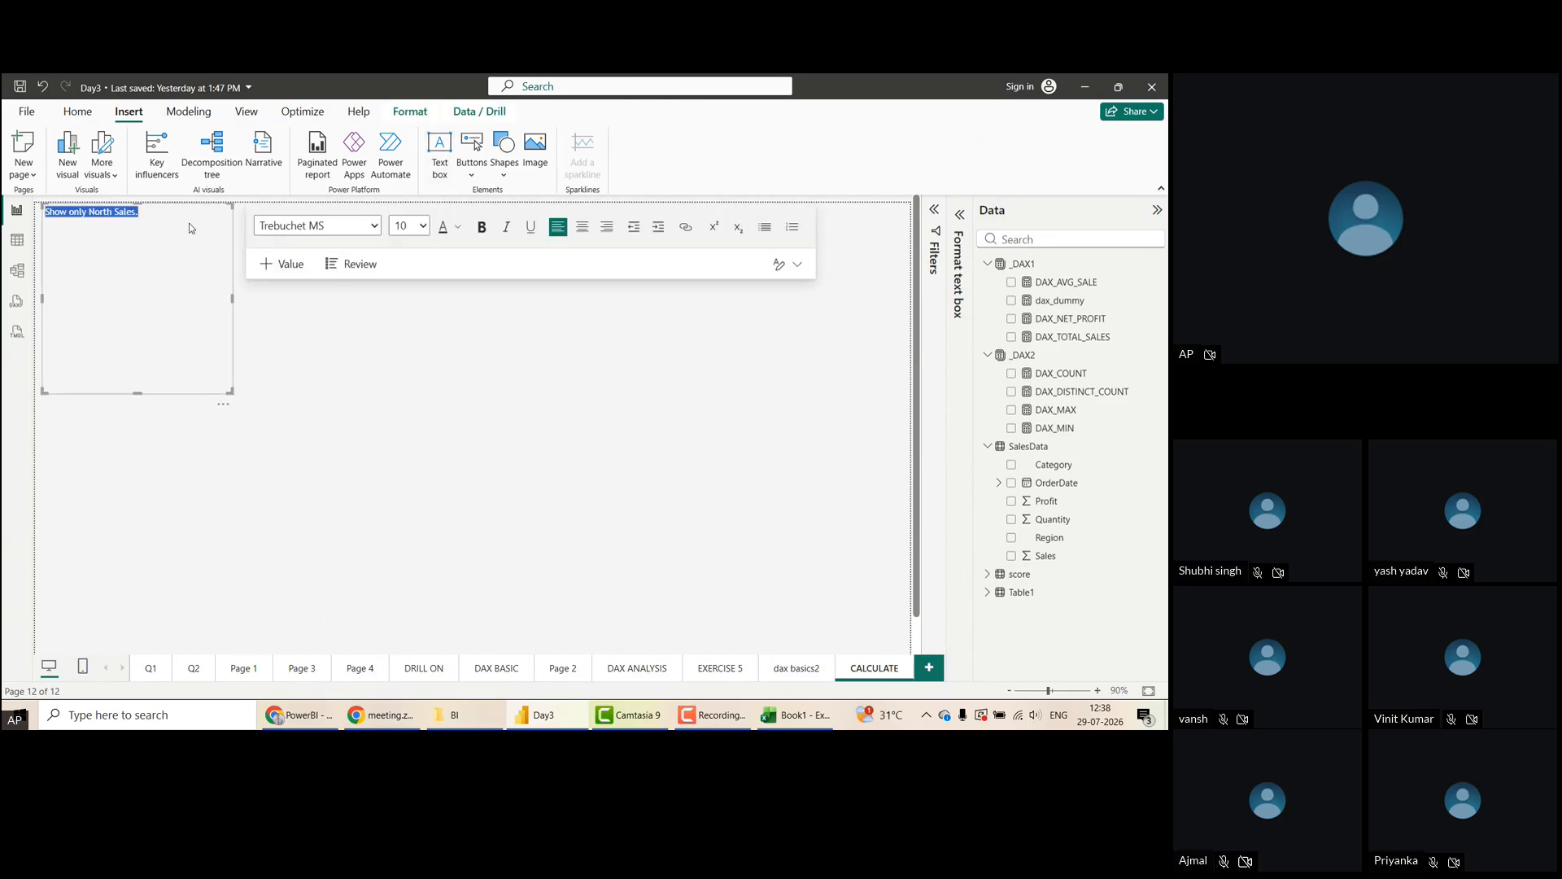
click(423, 225)
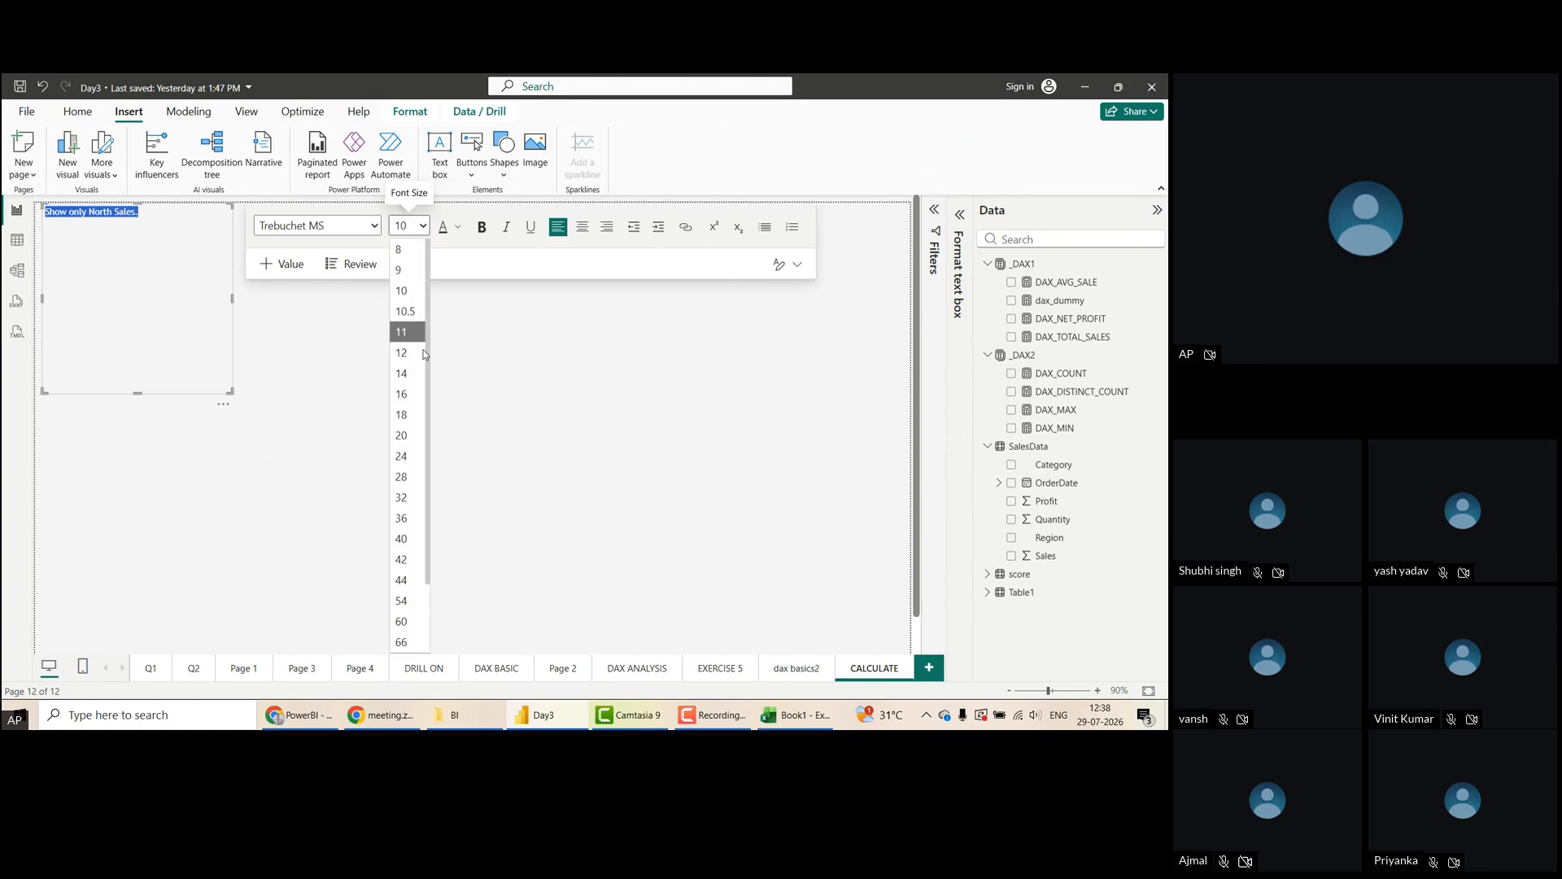
click(401, 393)
click(484, 229)
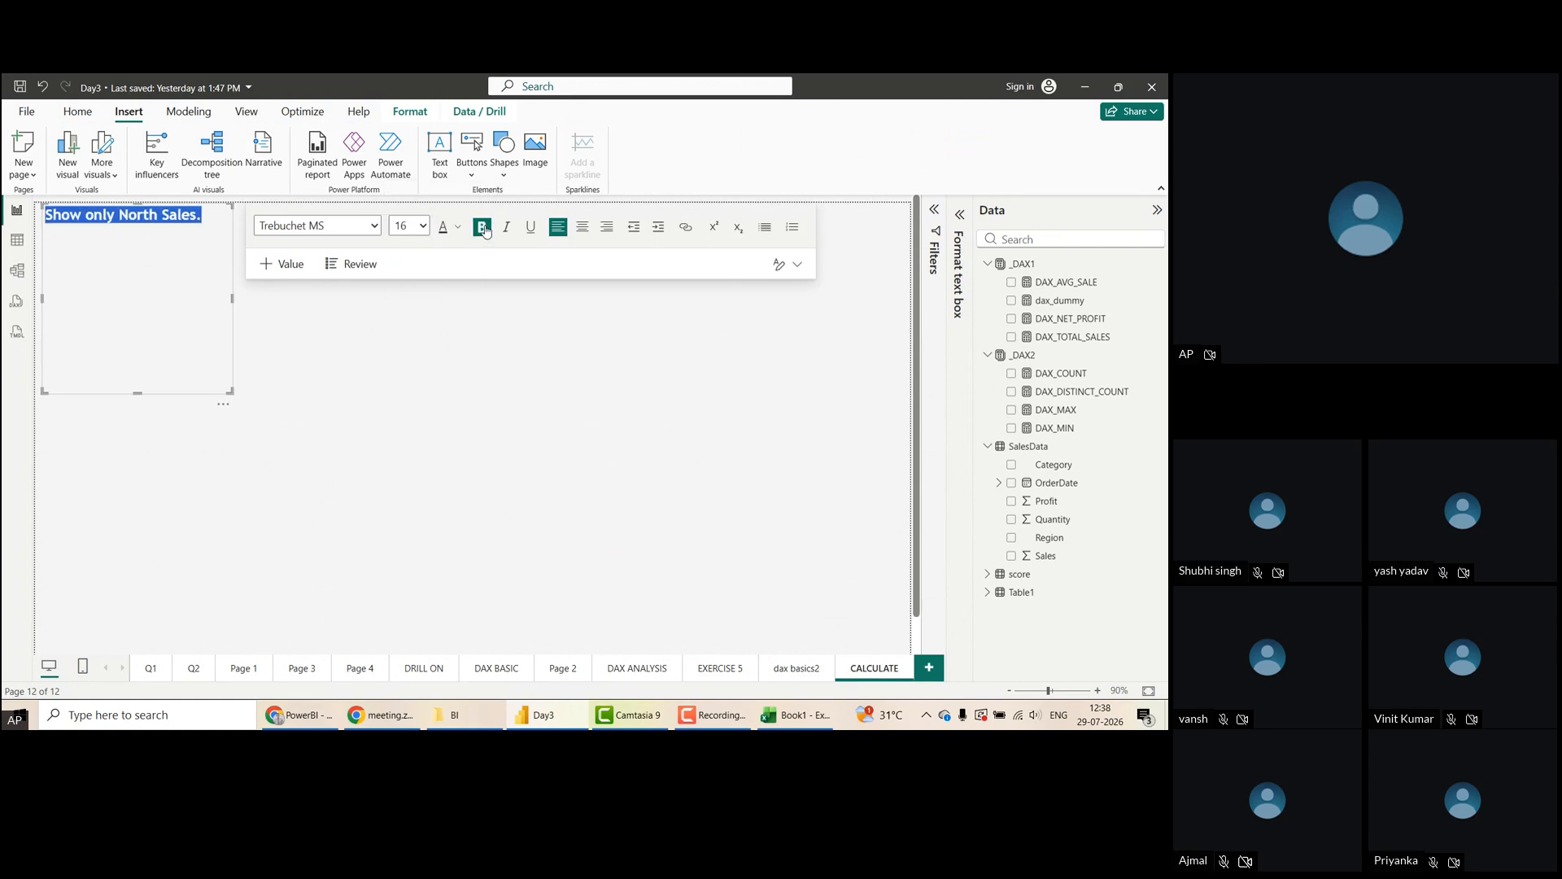
drag(151, 394, 158, 243)
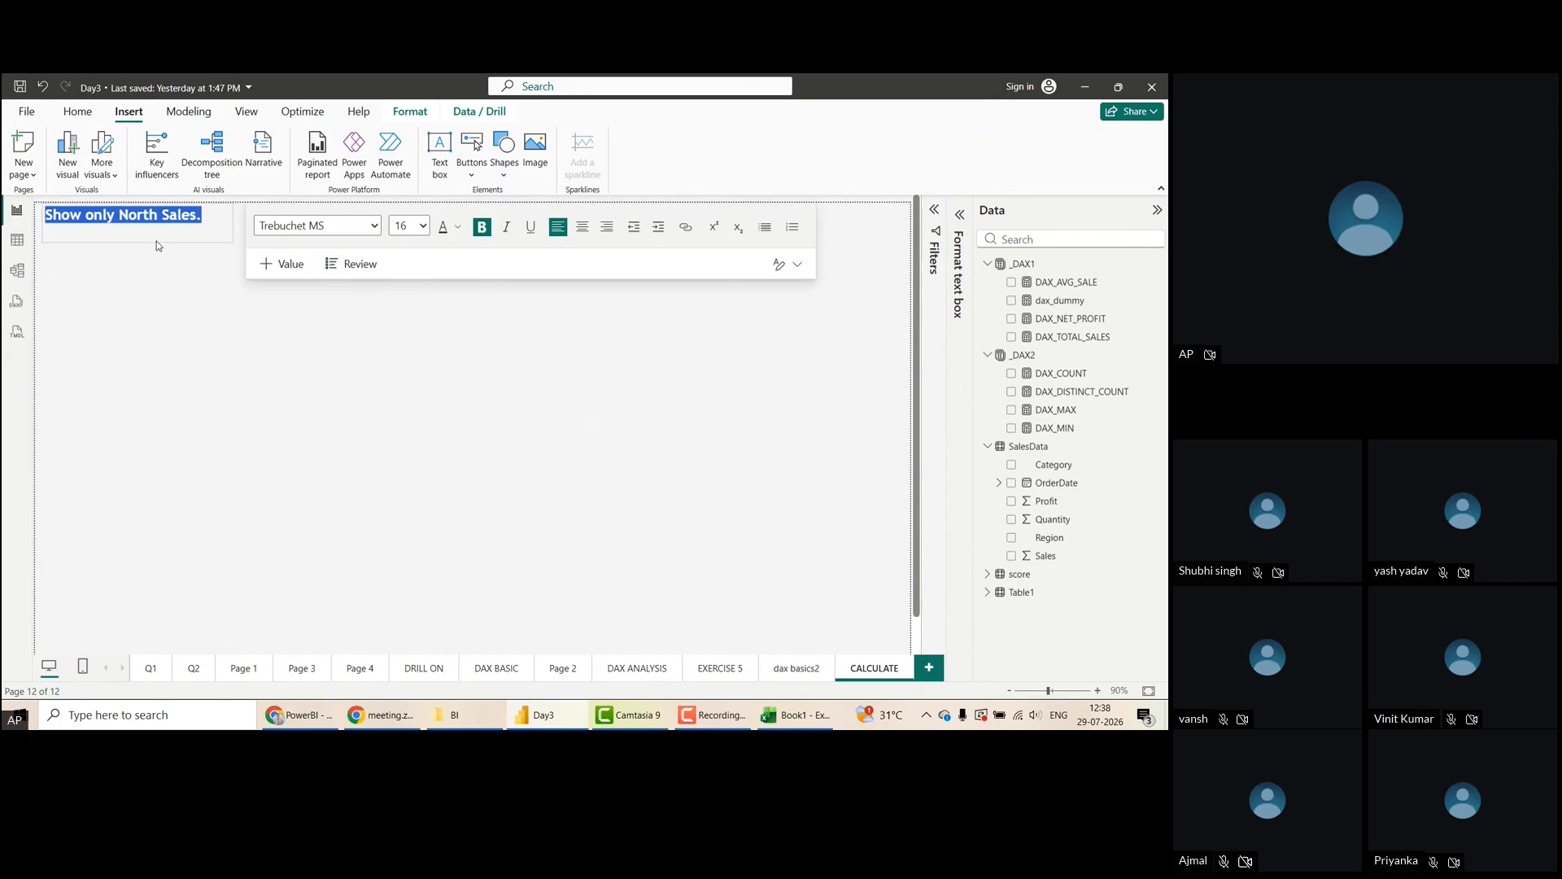
click(234, 344)
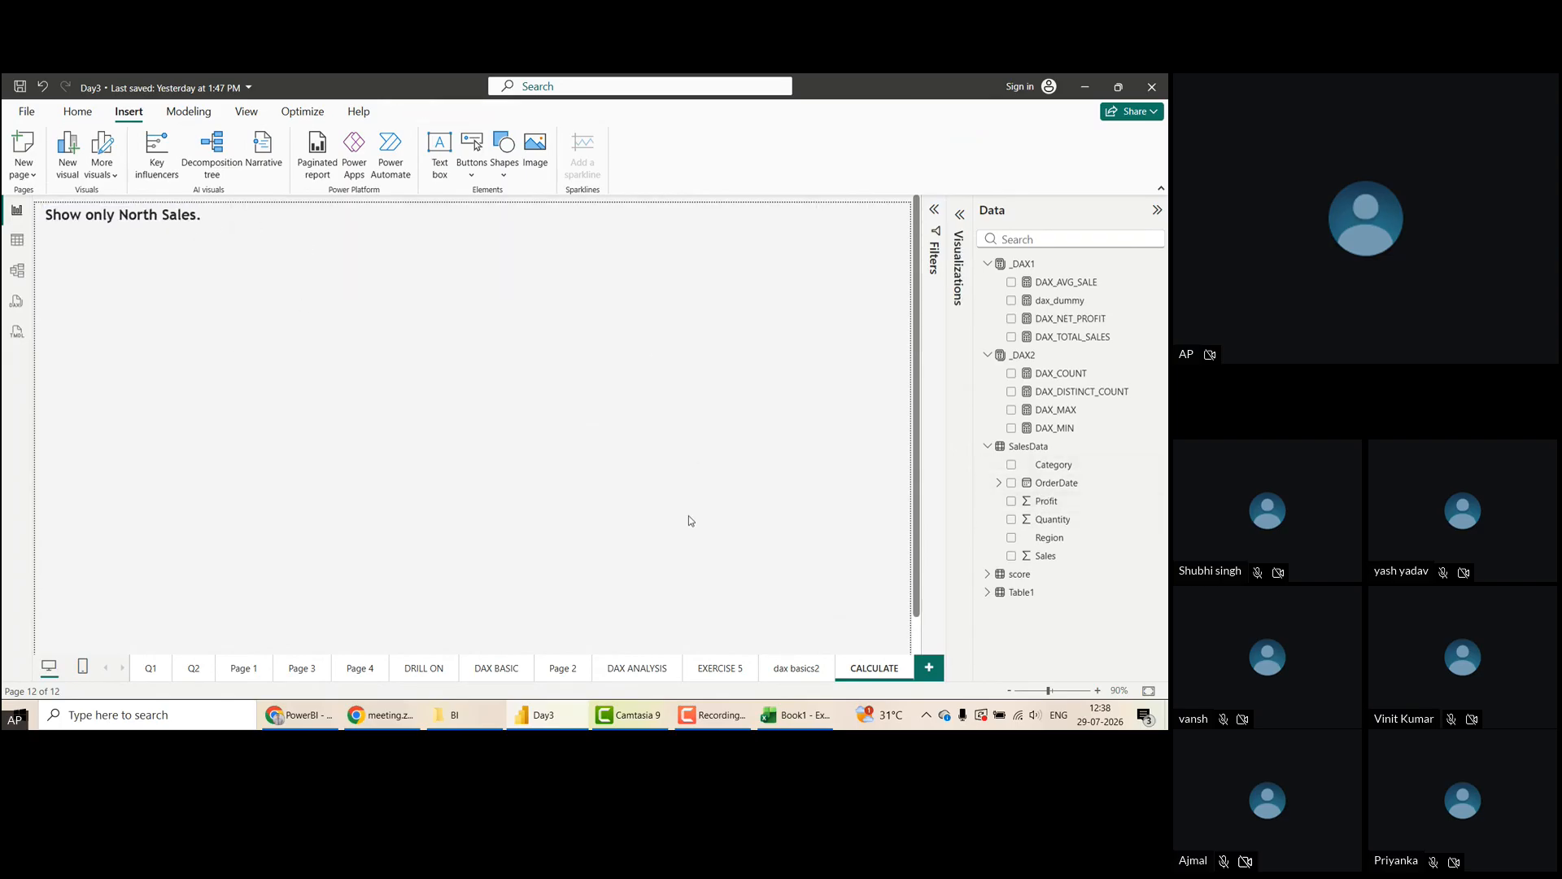
click(778, 675)
click(314, 480)
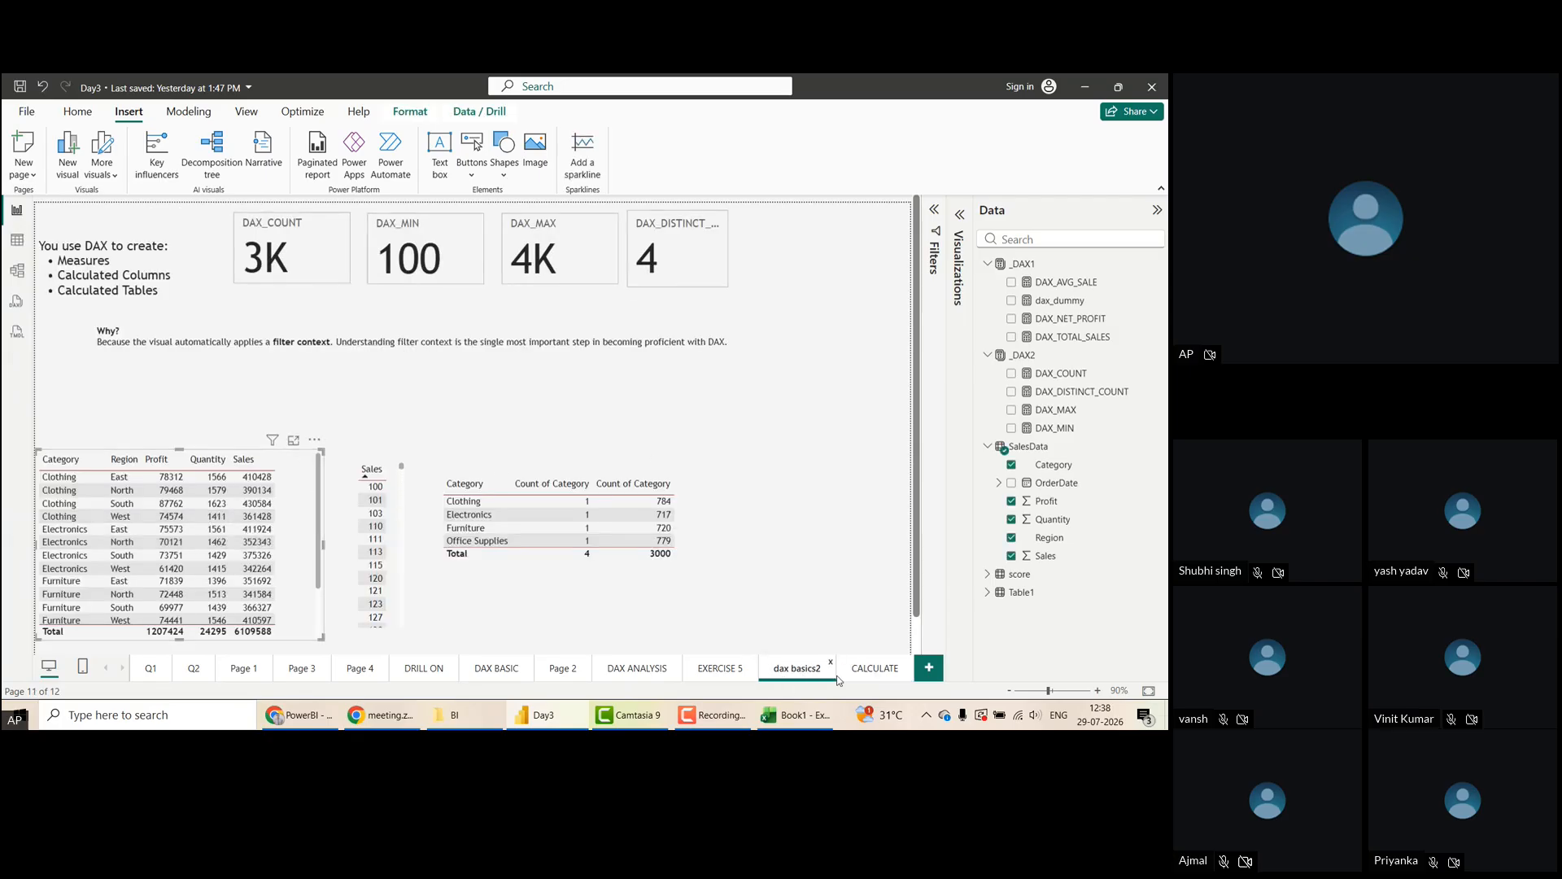
Paste the table onto CALCULATE, removing Quantity, Category and Profit to leave Region and Sales
click(875, 669)
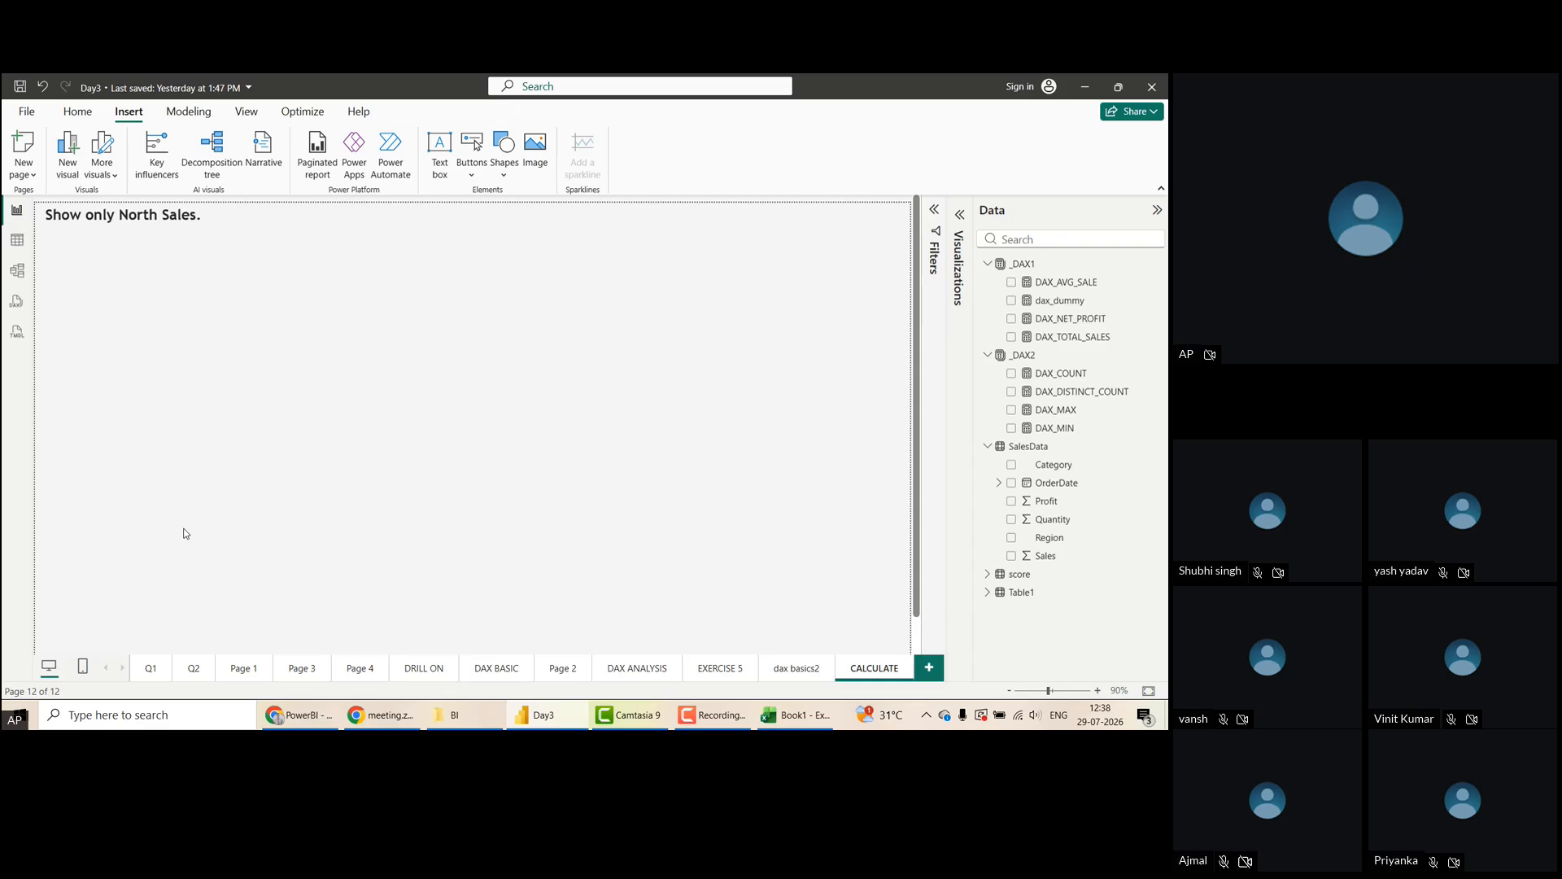
key(ctrl+v)
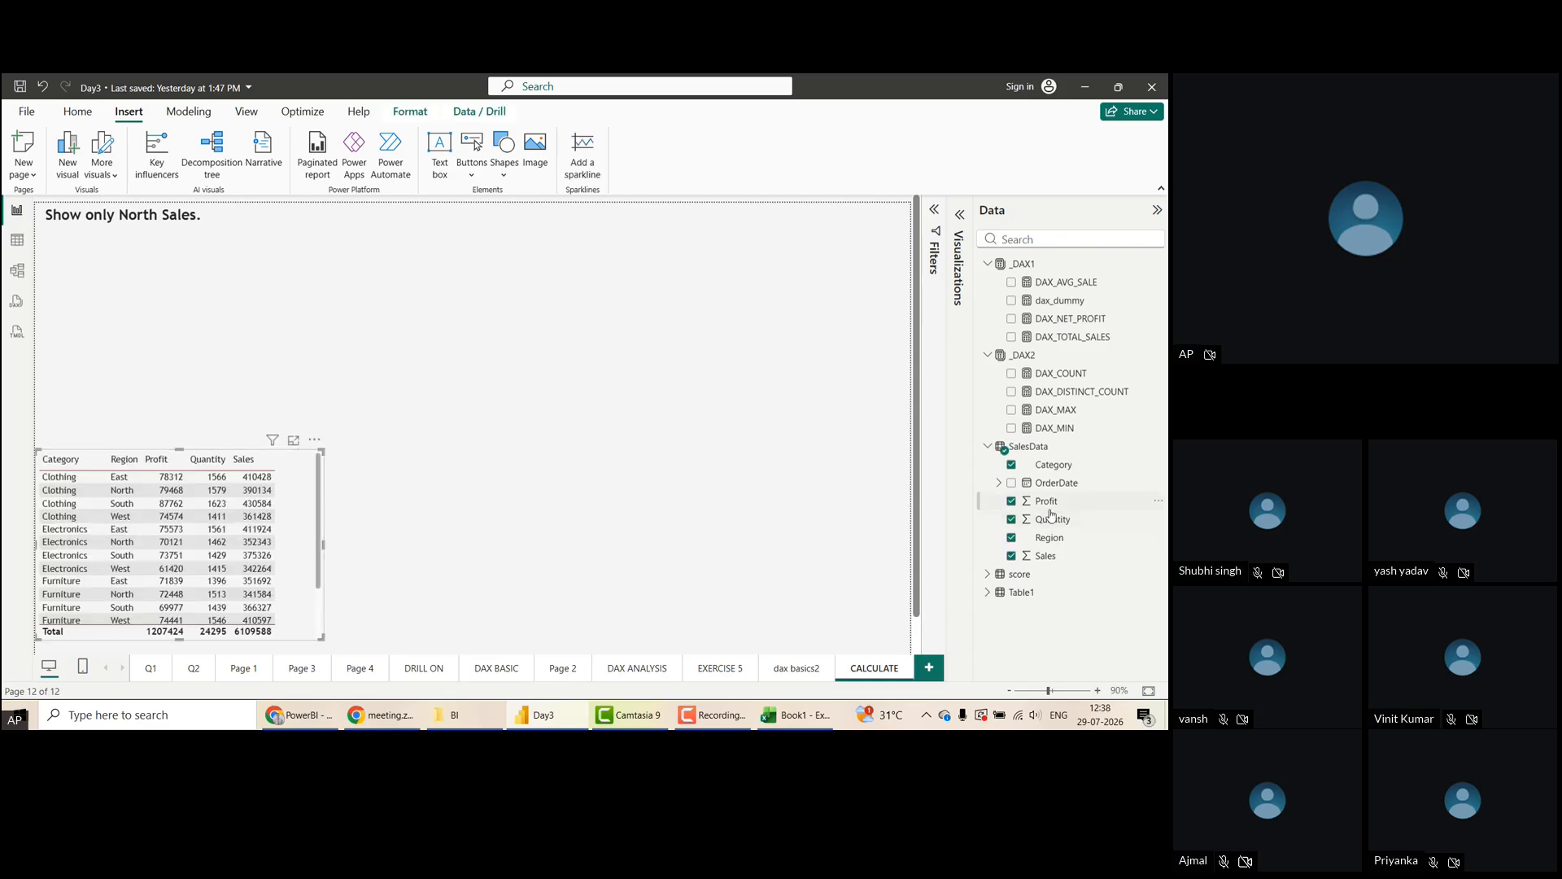
click(1012, 521)
click(1012, 466)
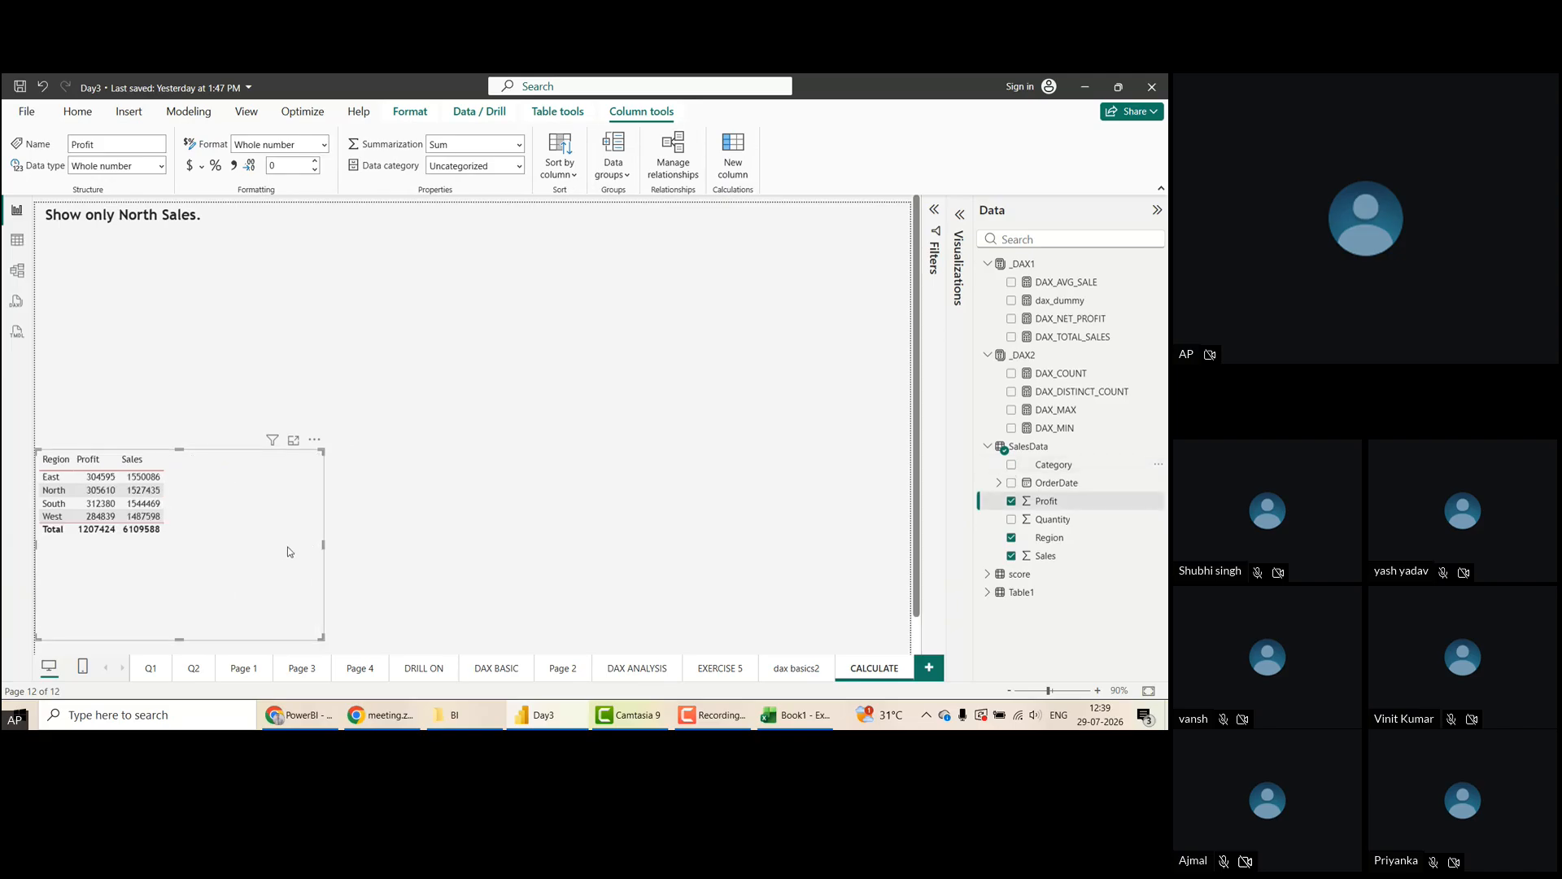
drag(289, 551, 293, 564)
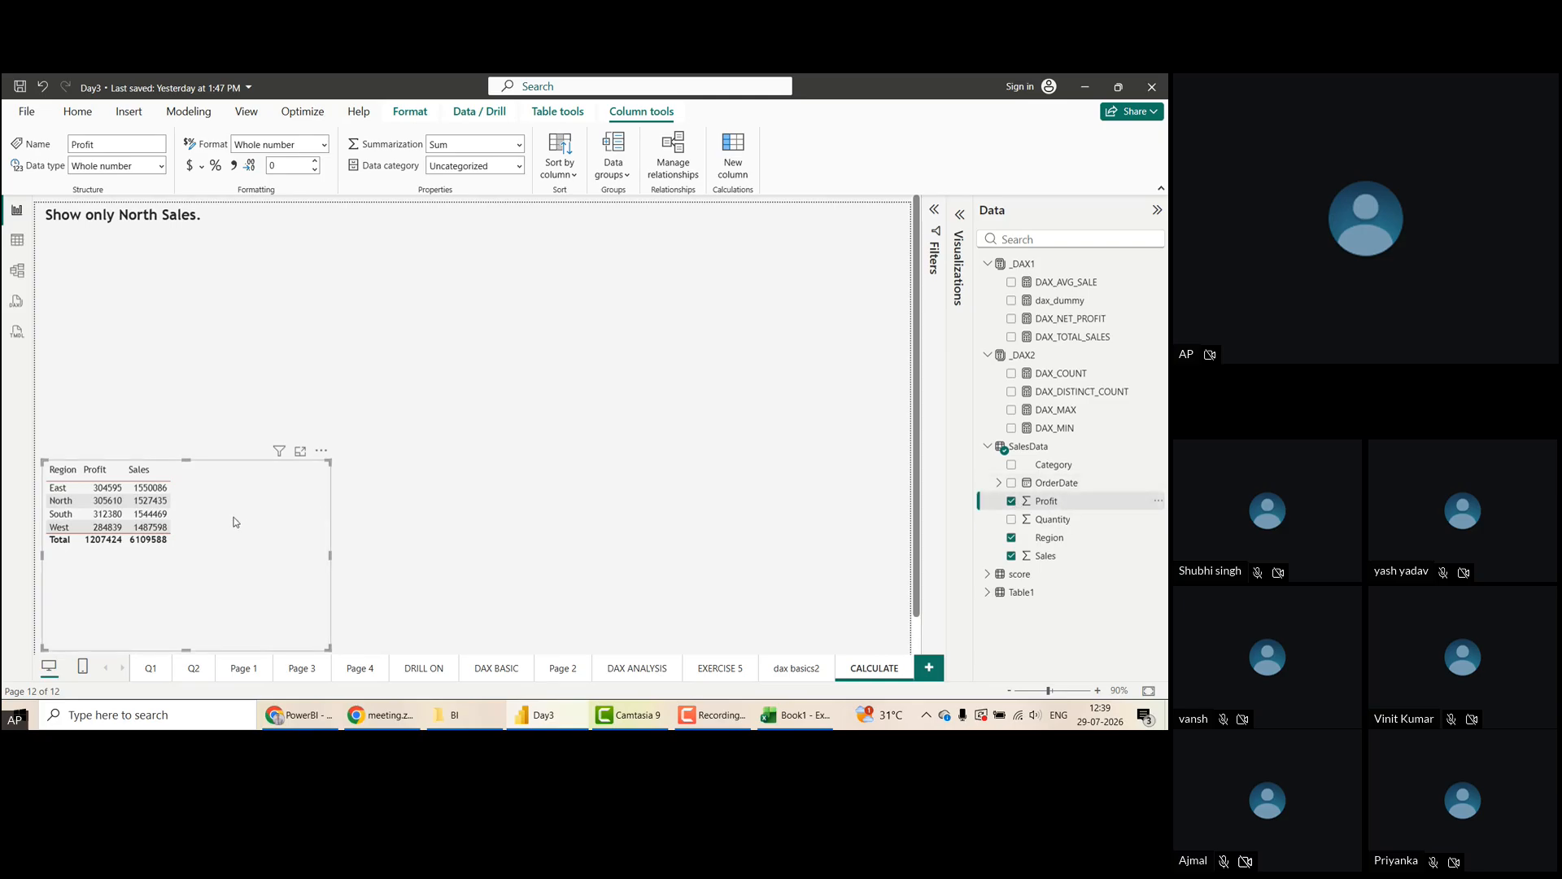
click(1010, 502)
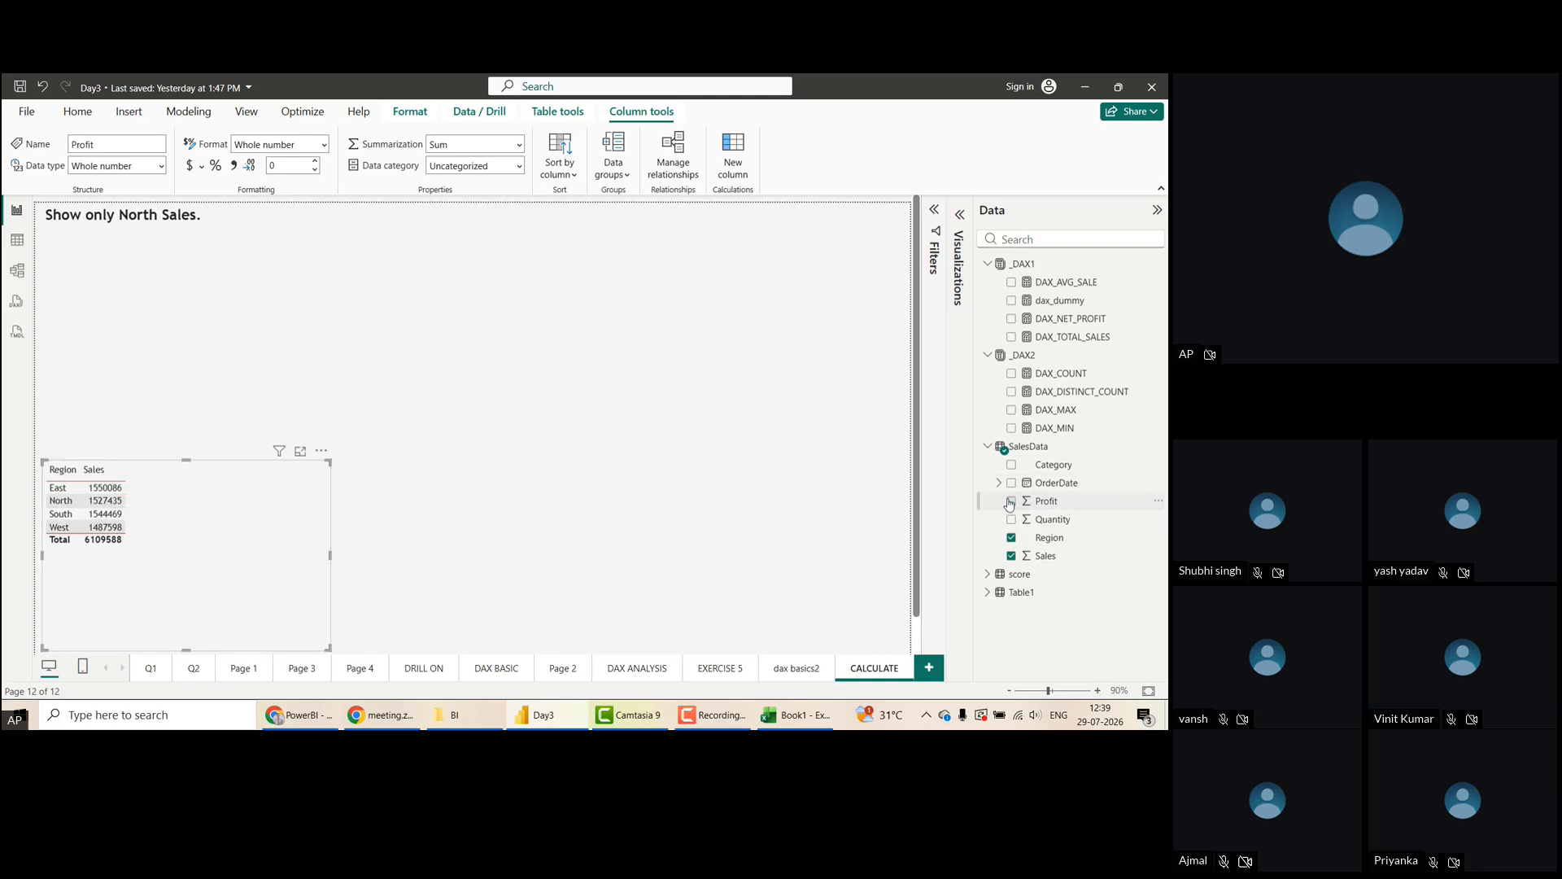
click(219, 242)
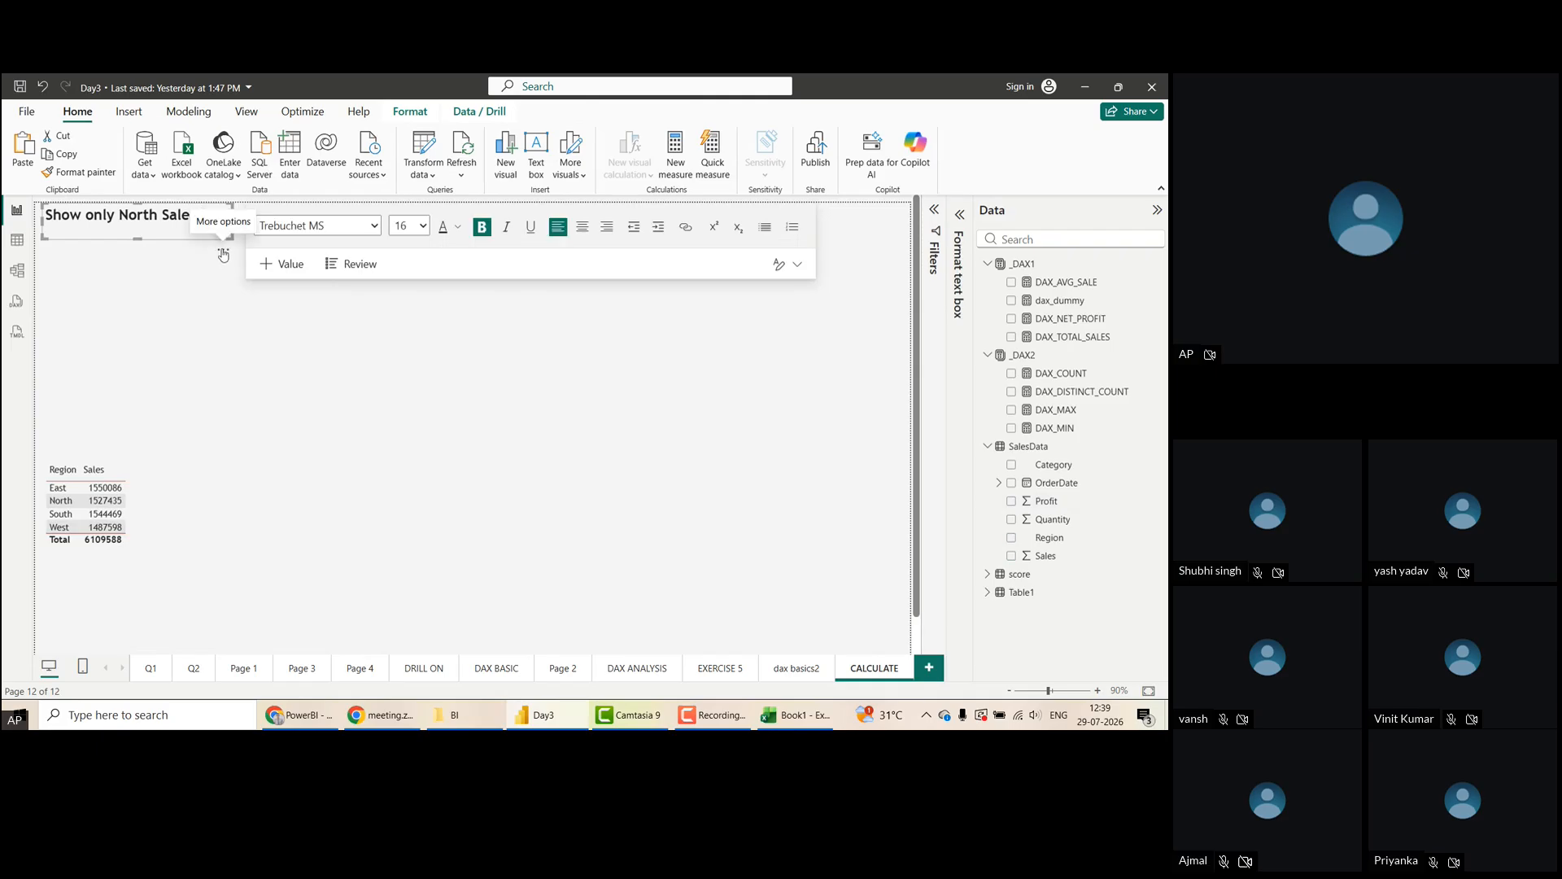
Move the title slightly lower, collapse _DAX1, and open the _DAX2 table's options
drag(223, 251, 227, 283)
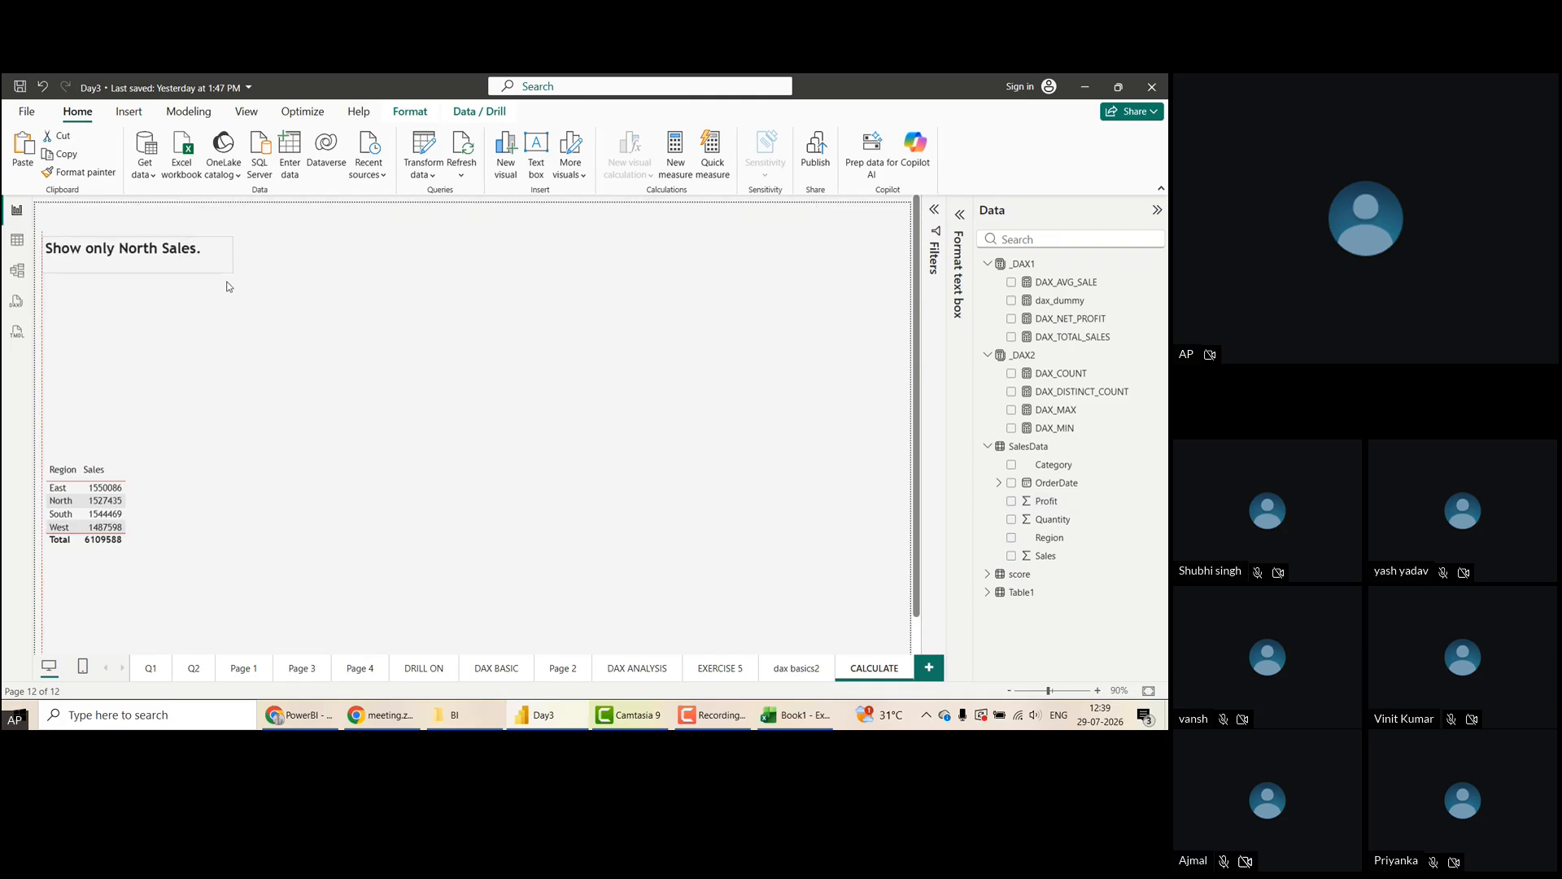
click(555, 418)
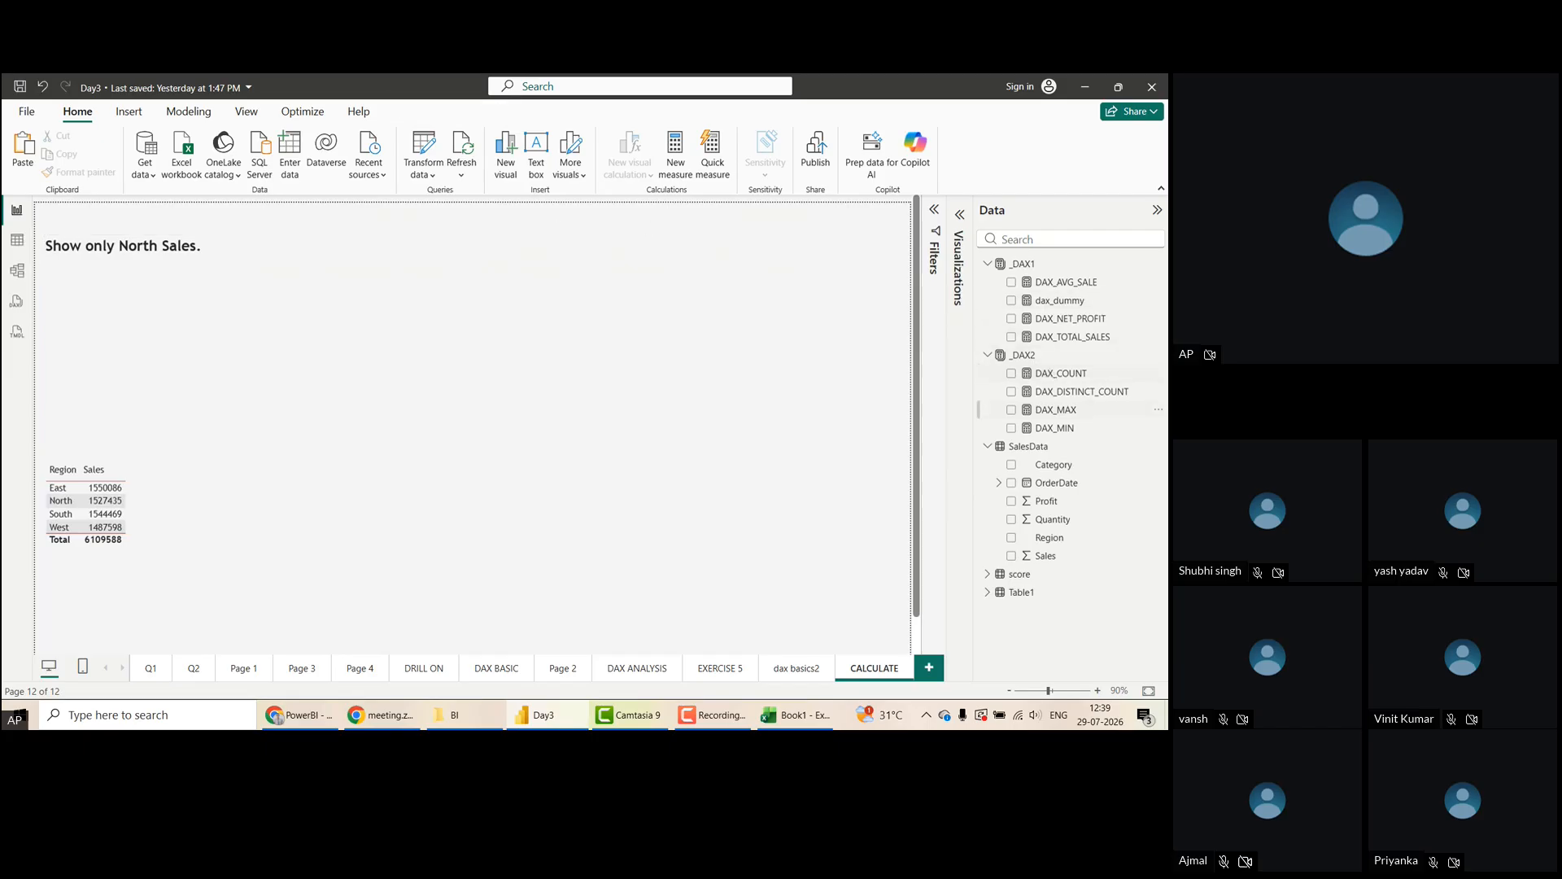
click(988, 264)
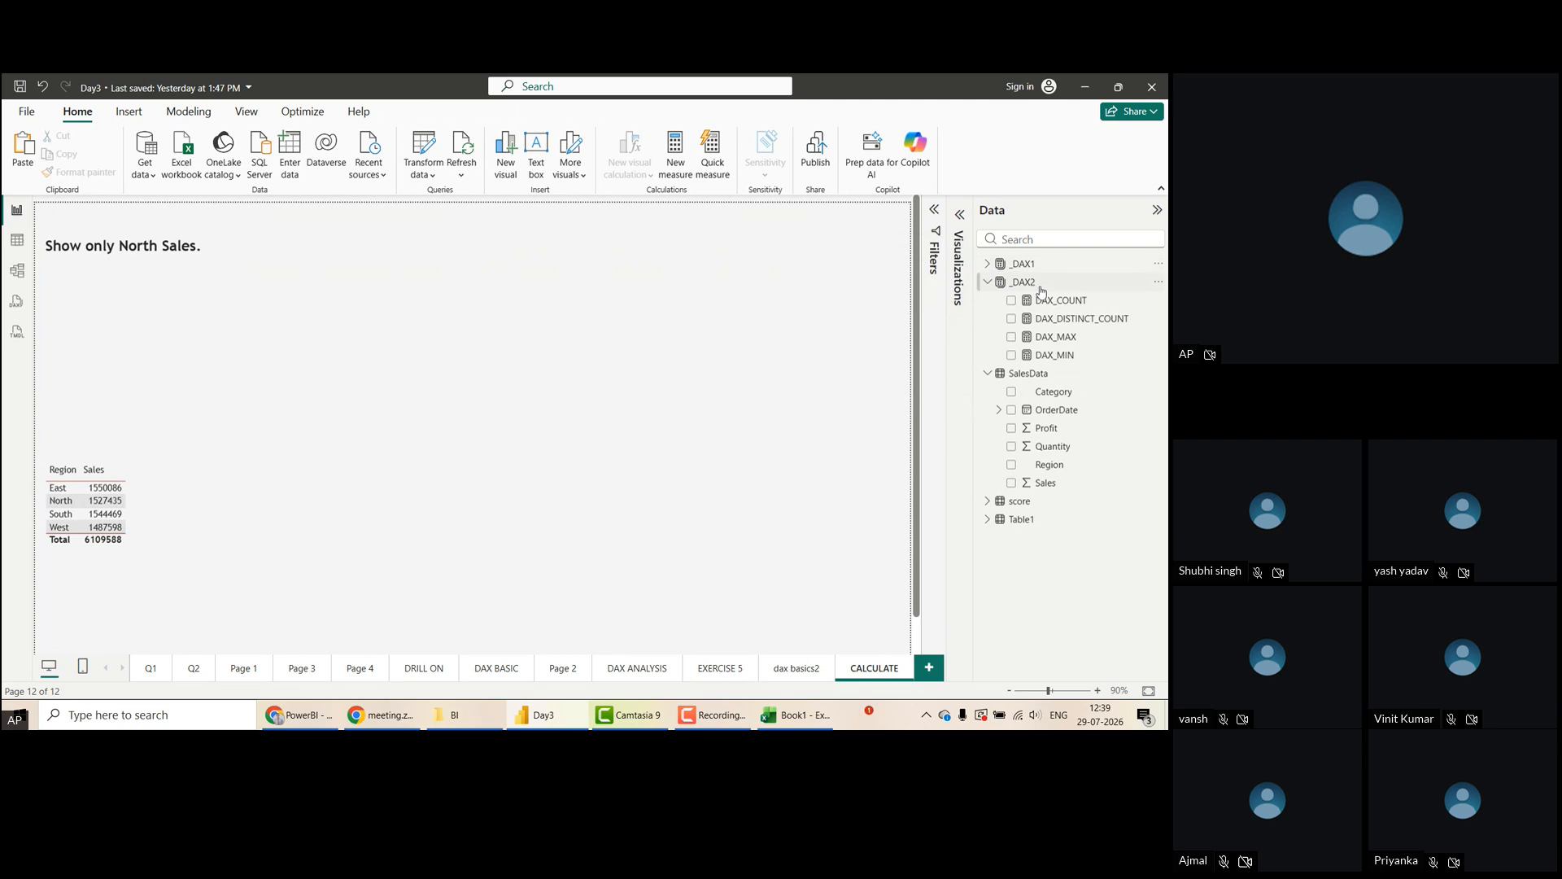
click(1143, 285)
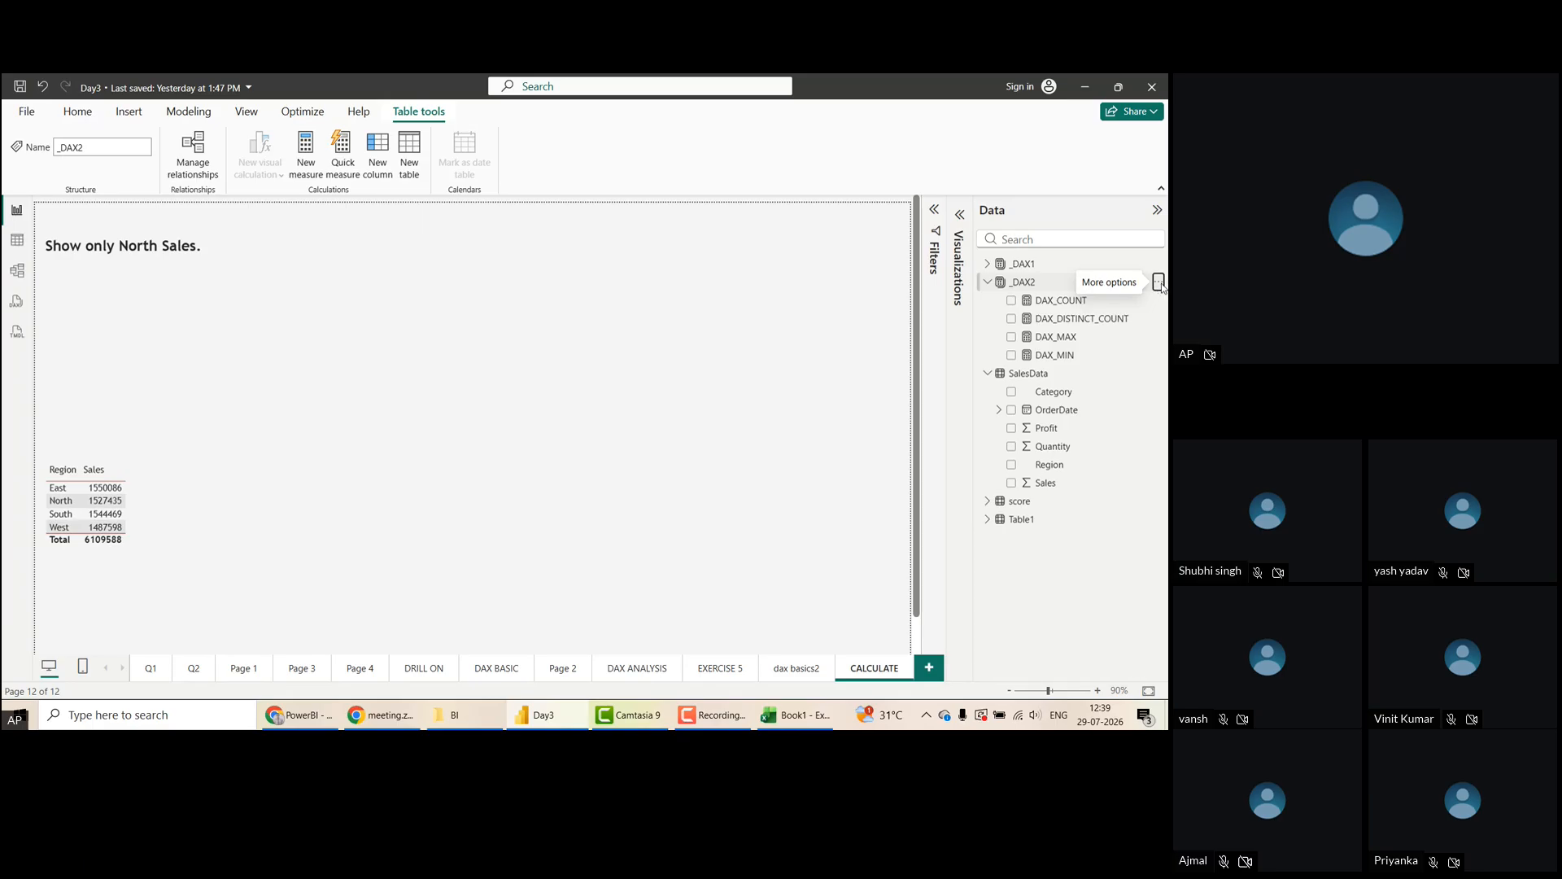
click(1158, 285)
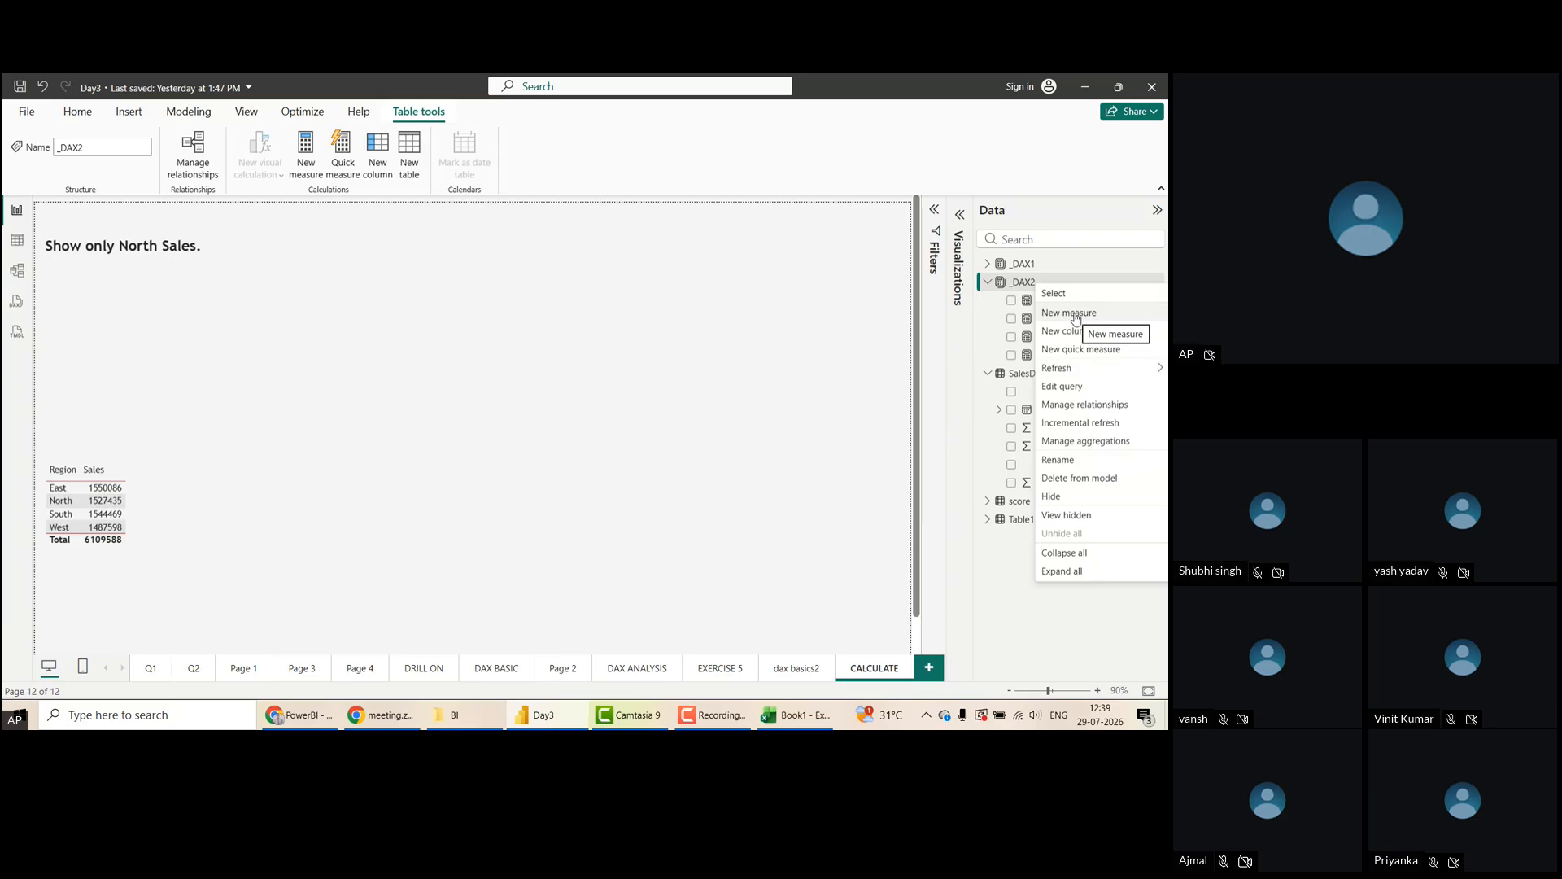
Name the new _DAX2 measure DAX_CALCULATE_NORTH_SALES
key(Escape)
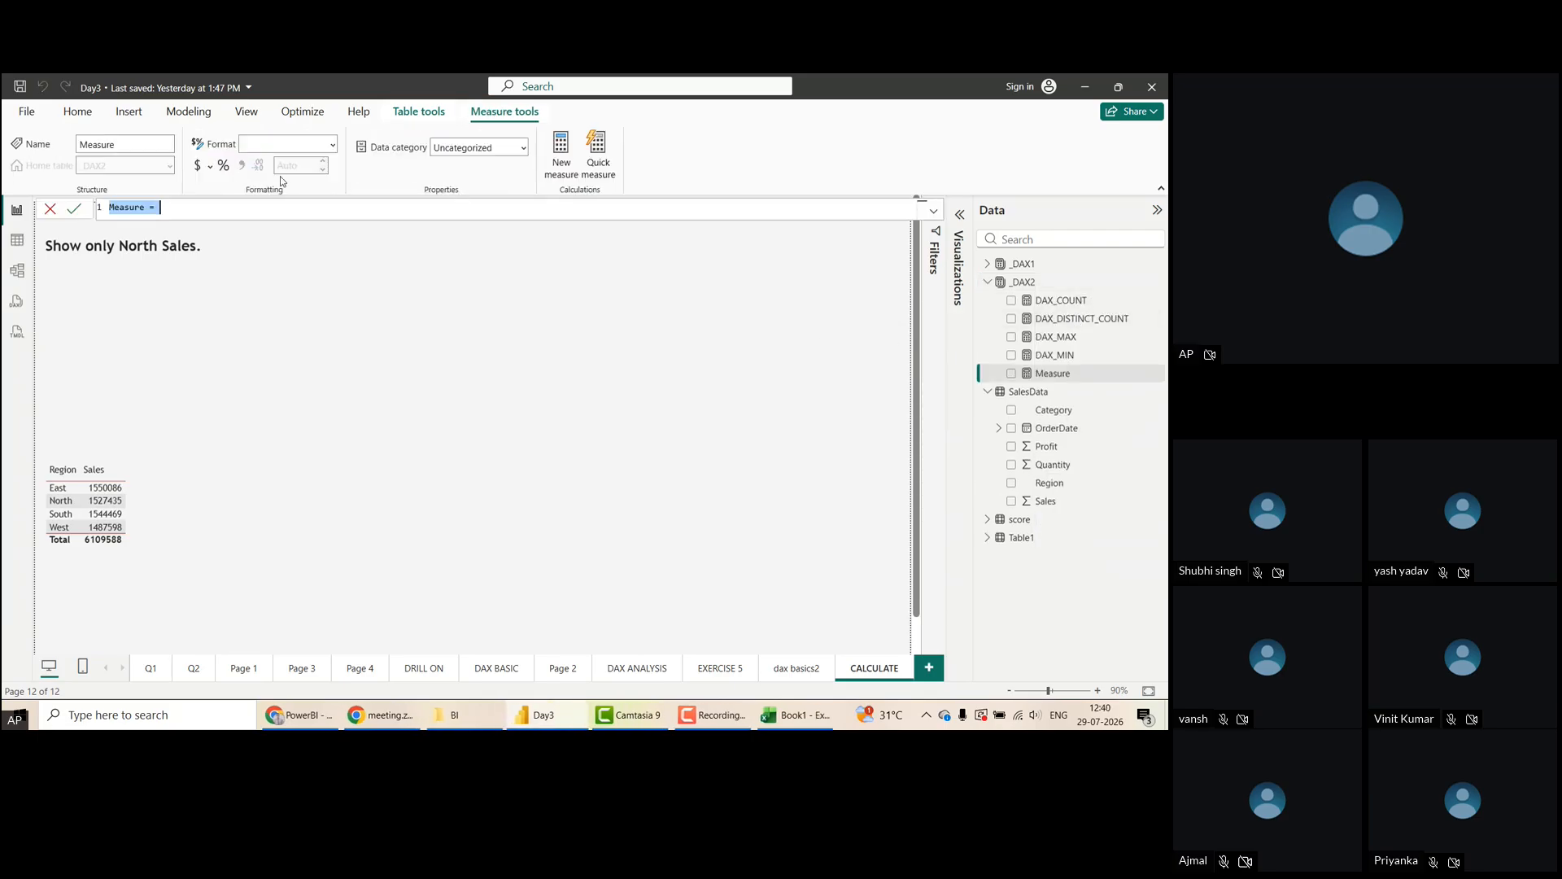
double_click(130, 208)
text(DAX_CALCULATE)
text(_NORTHSALES)
double_click(205, 208)
text(_)
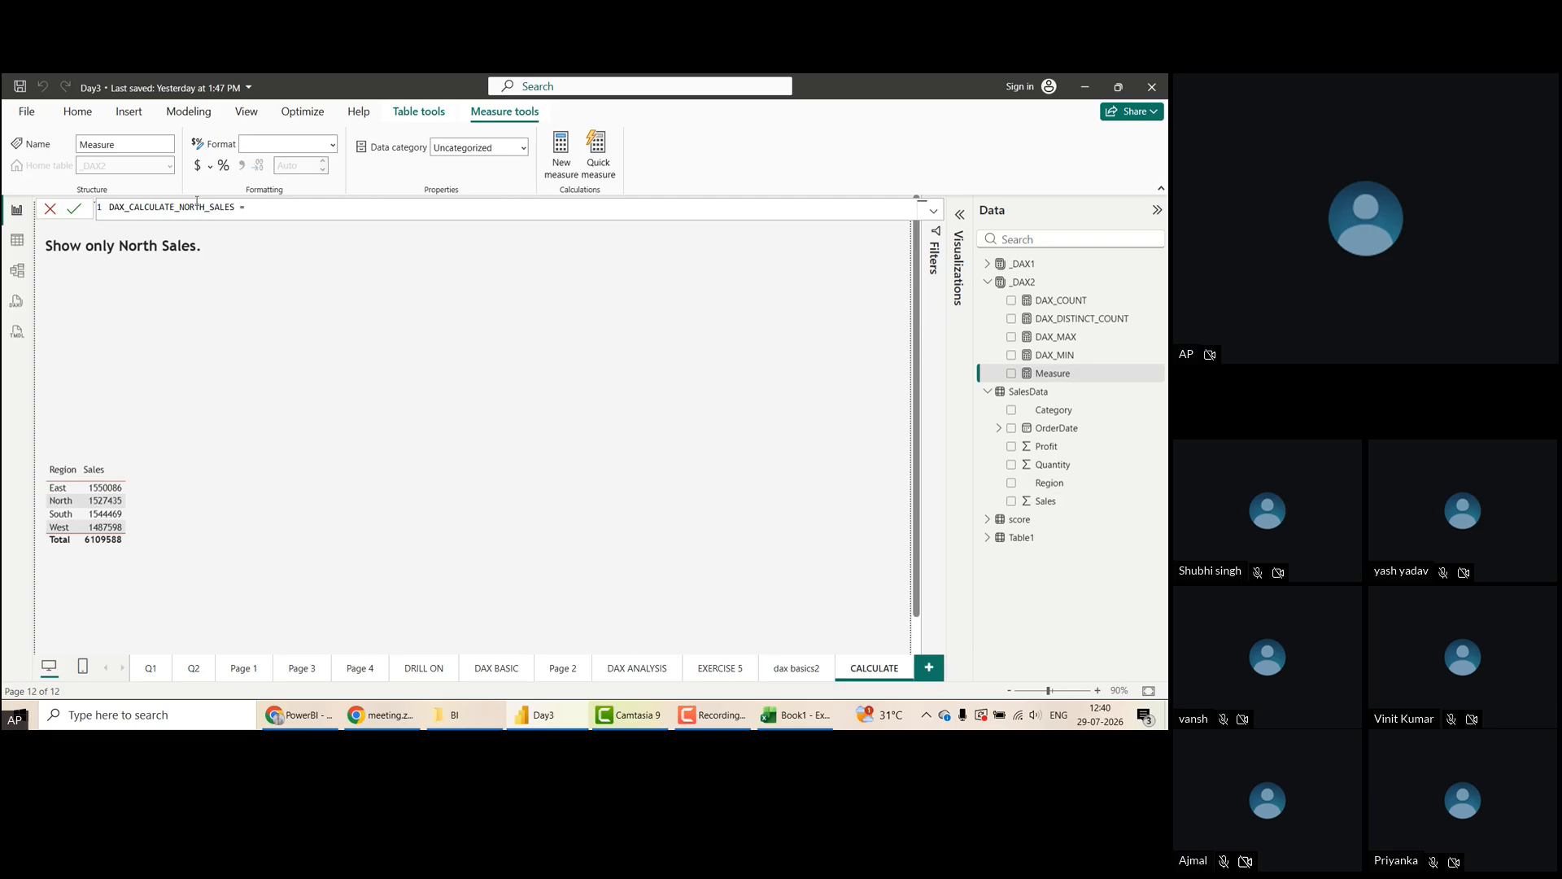
text(CAL)
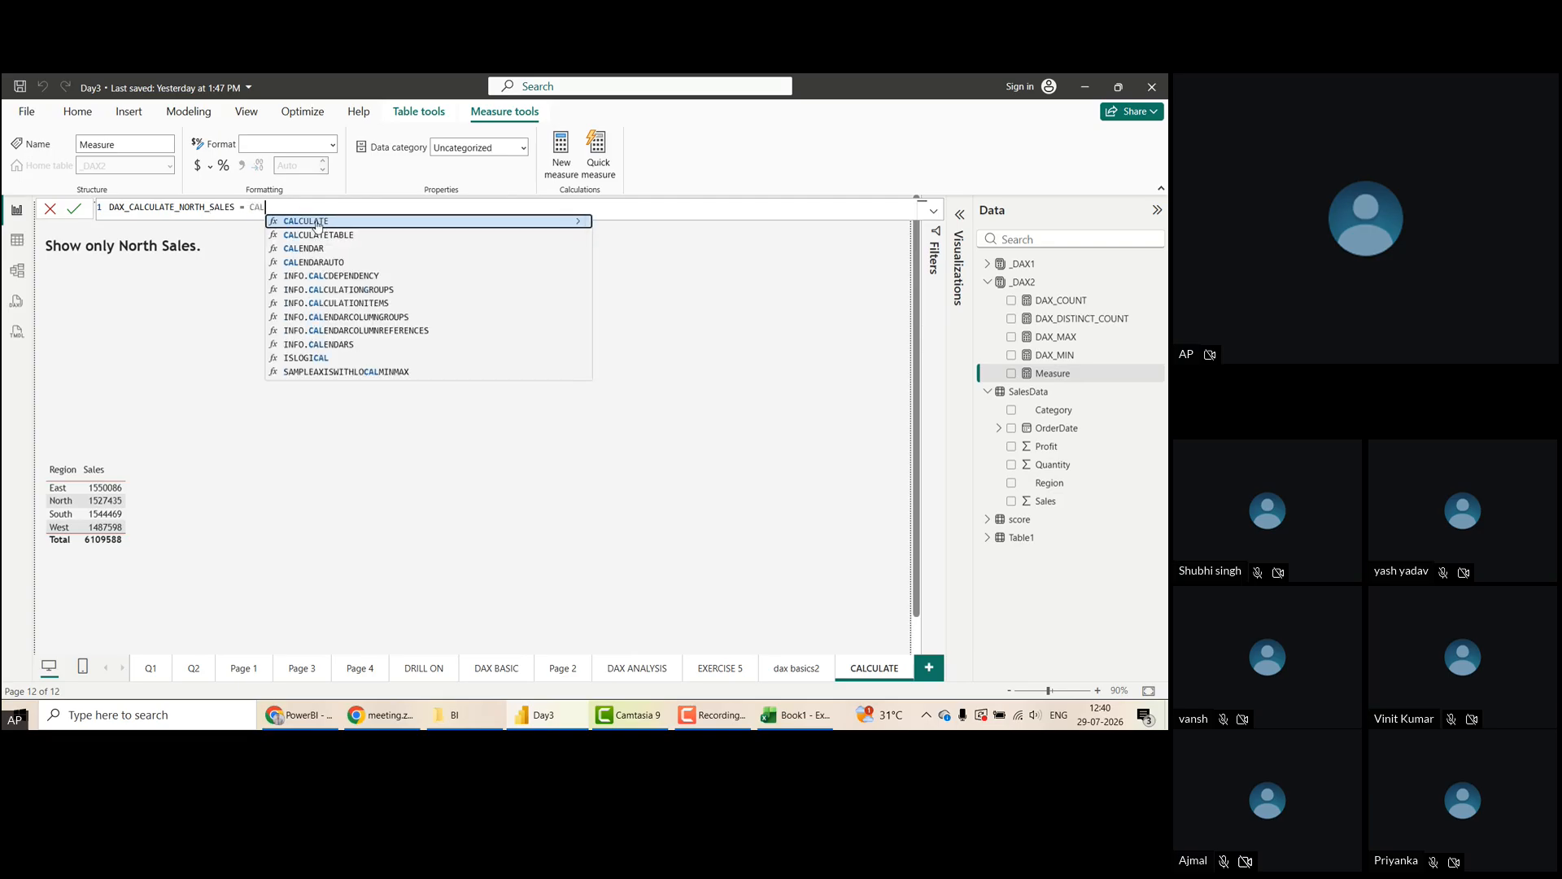
Start the measure's formula, settling on SUM( after trying a sales reference
click(316, 225)
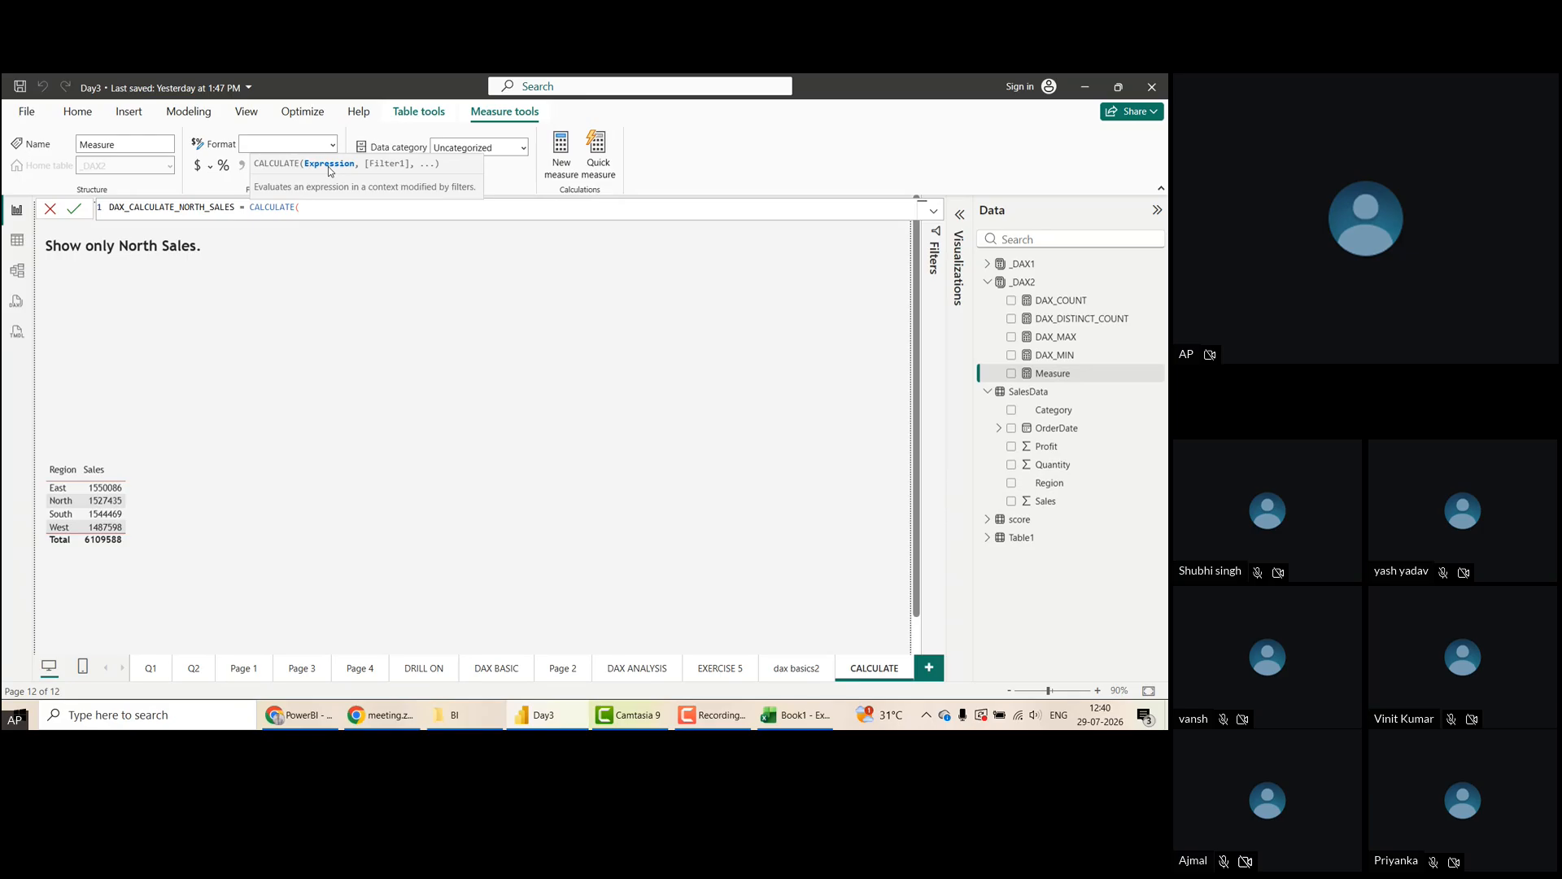
text(SAELS)
key(BackSpace)
key(BackSpace)
key(BackSpace)
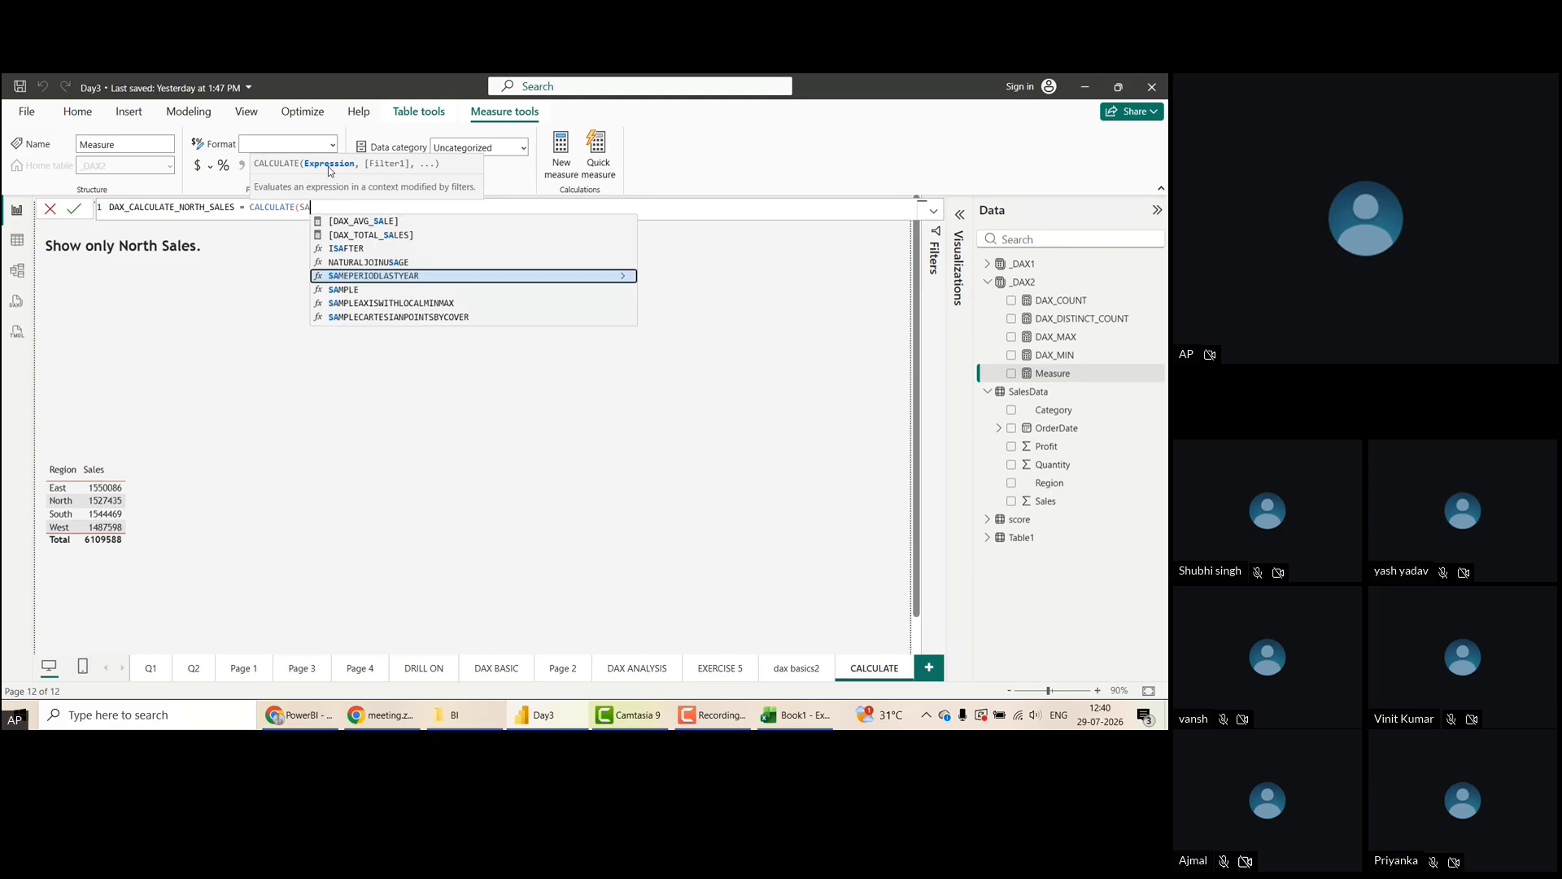
text(LES)
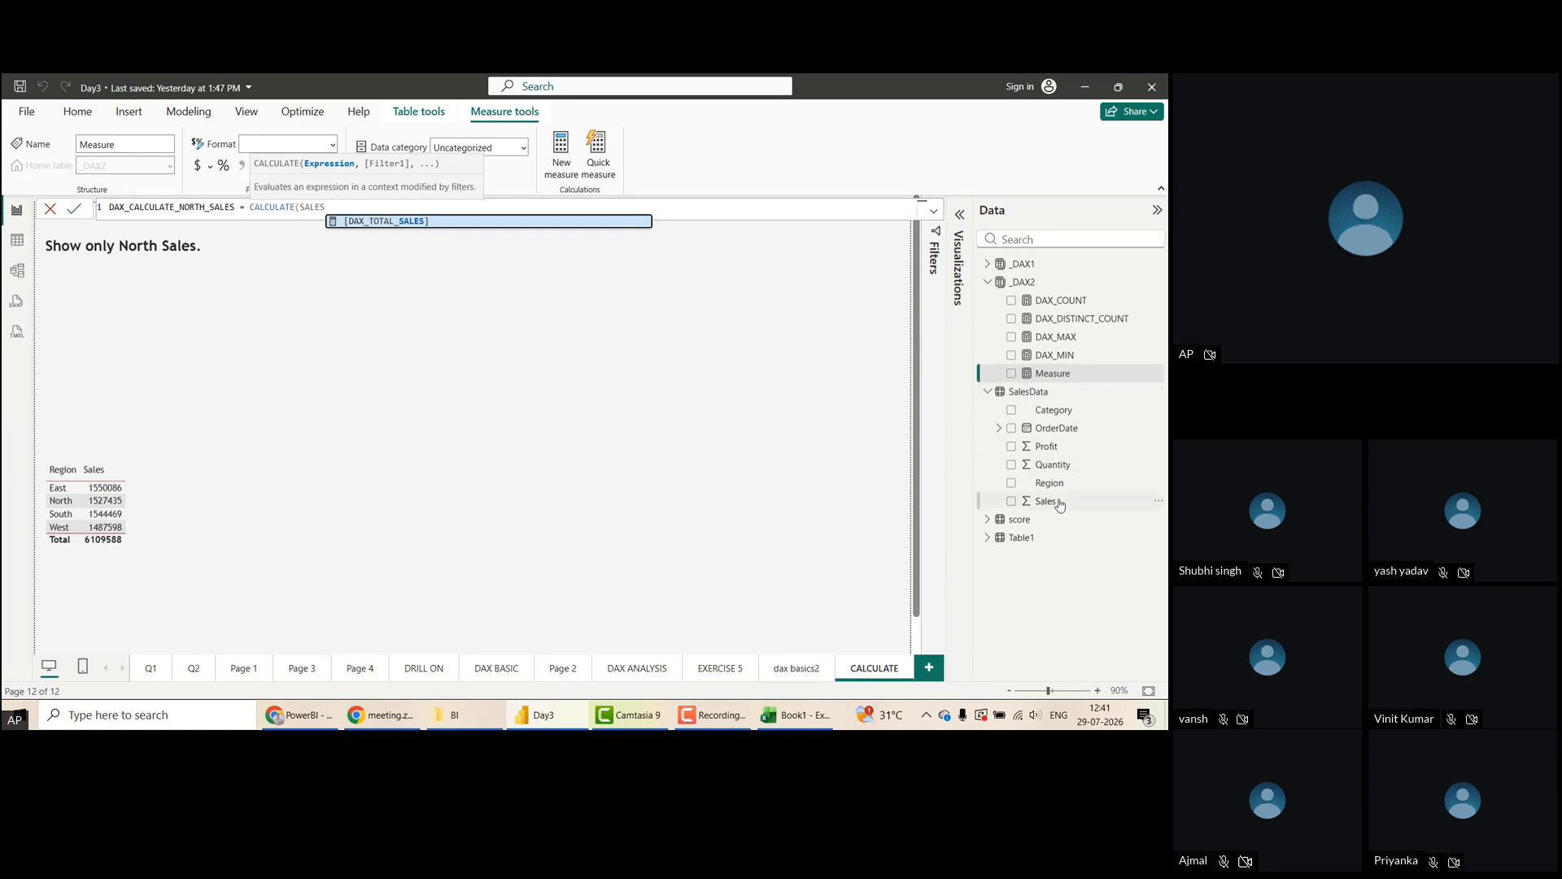
key(BackSpace)
key(BackSpace)
key(BackSpace)
key(BackSpace)
key(BackSpace)
key(BackSpace)
key(BackSpace)
key(BackSpace)
key(BackSpace)
key(BackSpace)
key(BackSpace)
key(BackSpace)
key(BackSpace)
key(BackSpace)
key(BackSpace)
text(SUM()
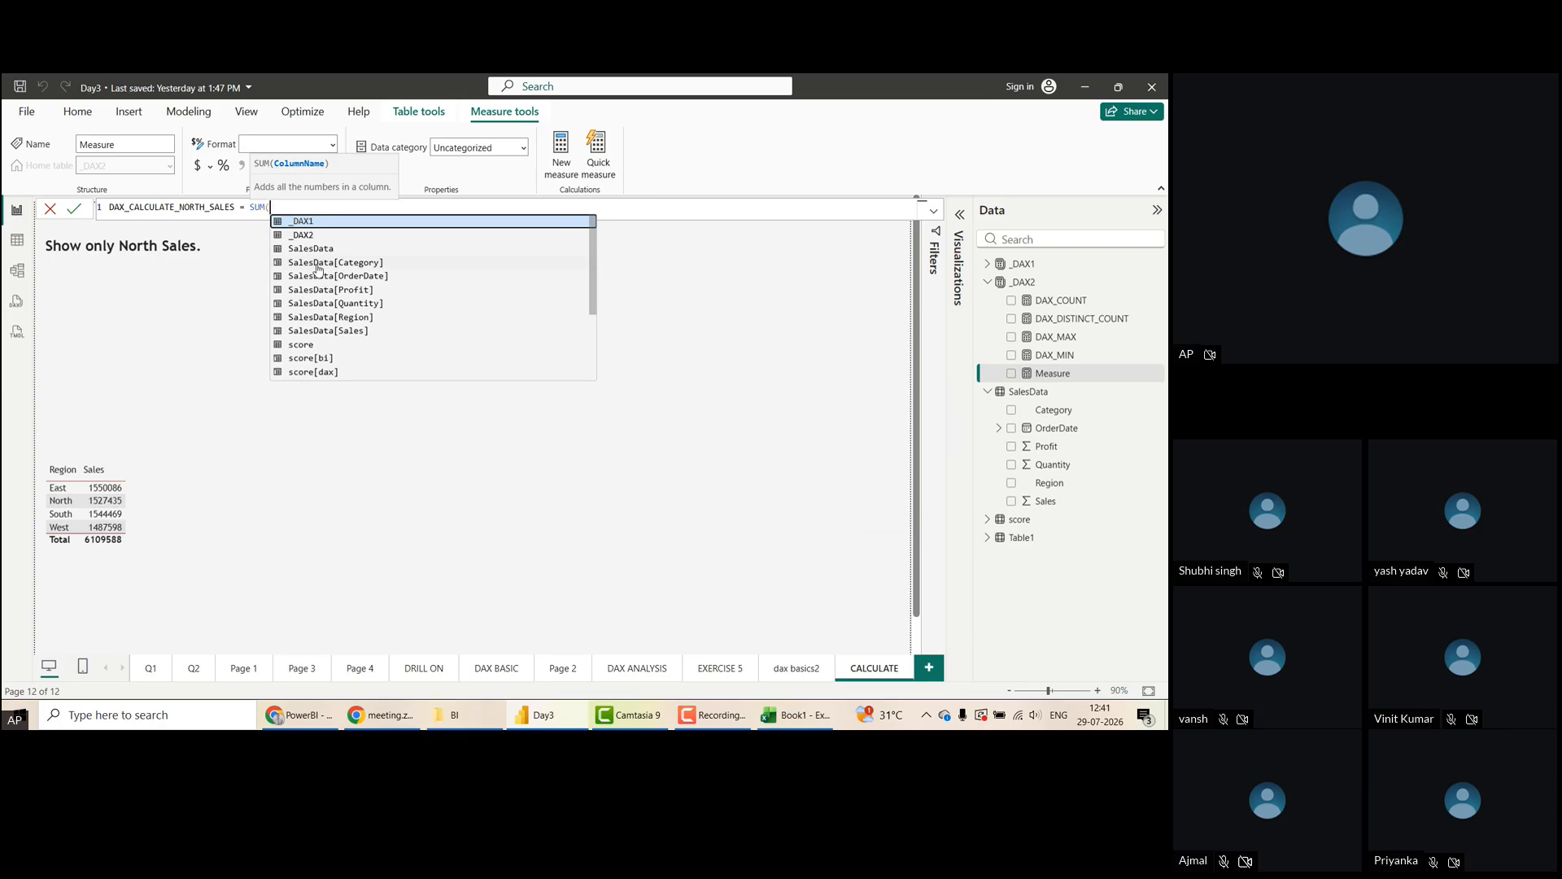
Write CALCULATE(SUM(SalesData[Sales])) in the formula using autocomplete suggestions
key(BackSpace)
key(BackSpace)
key(BackSpace)
key(BackSpace)
text(CAL)
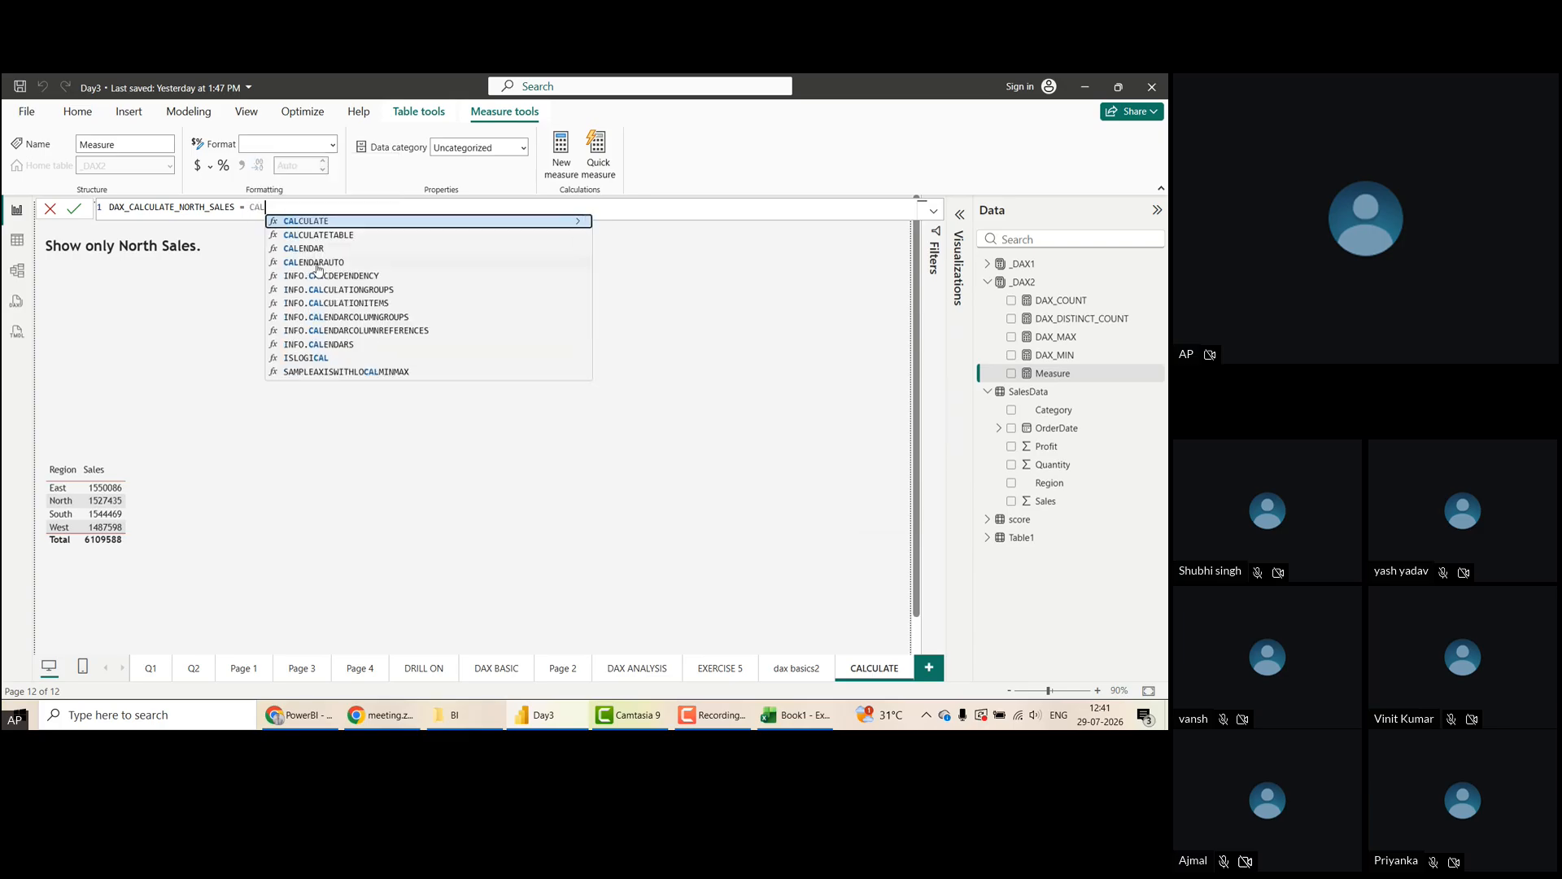
key(Tab)
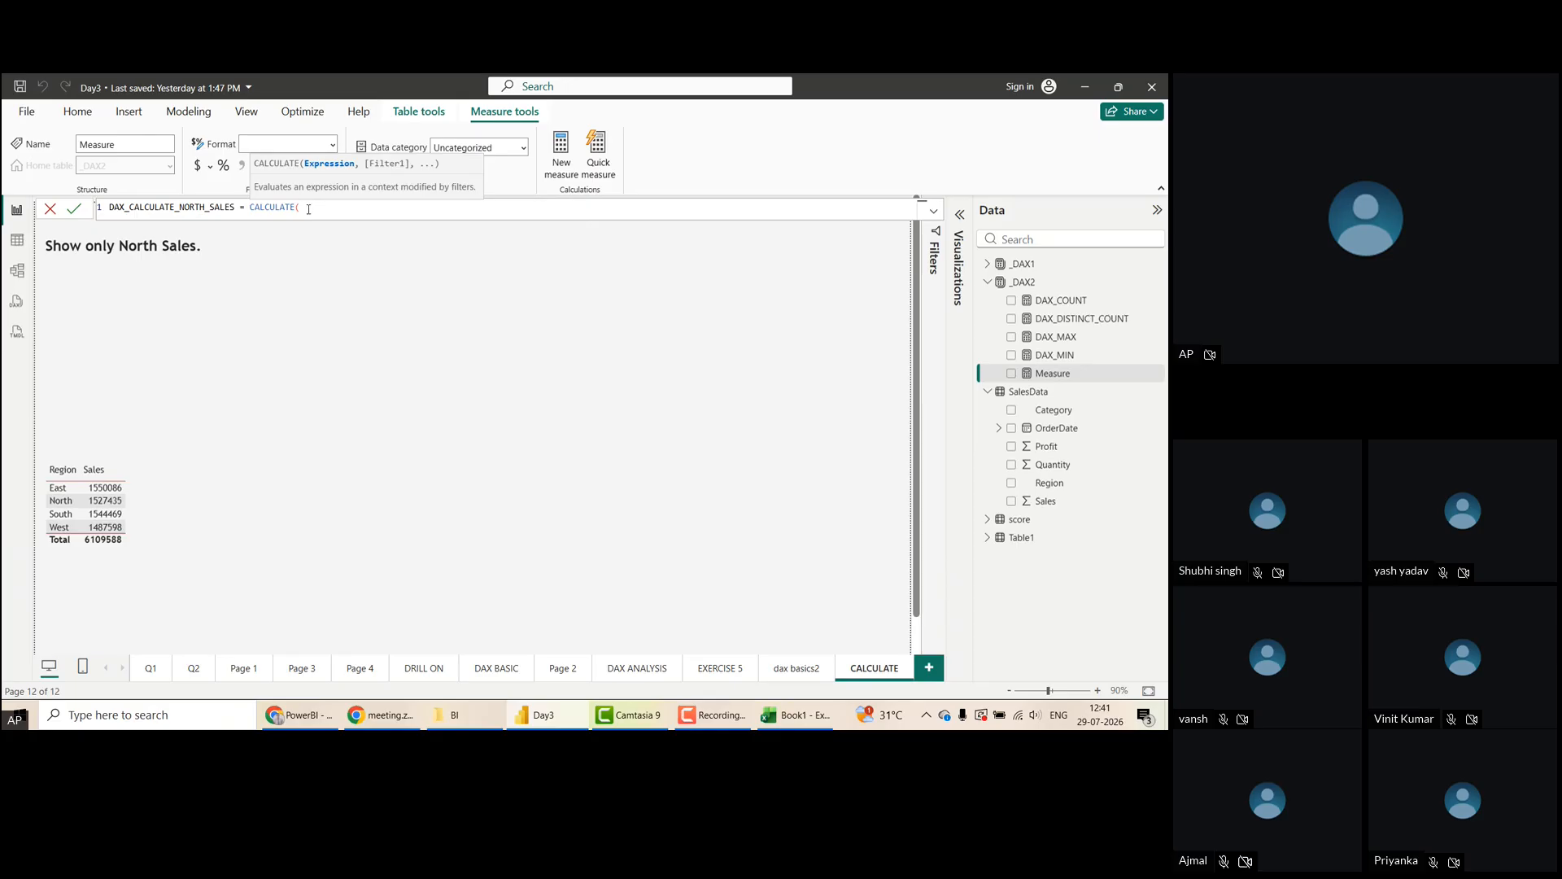
text(SALES)
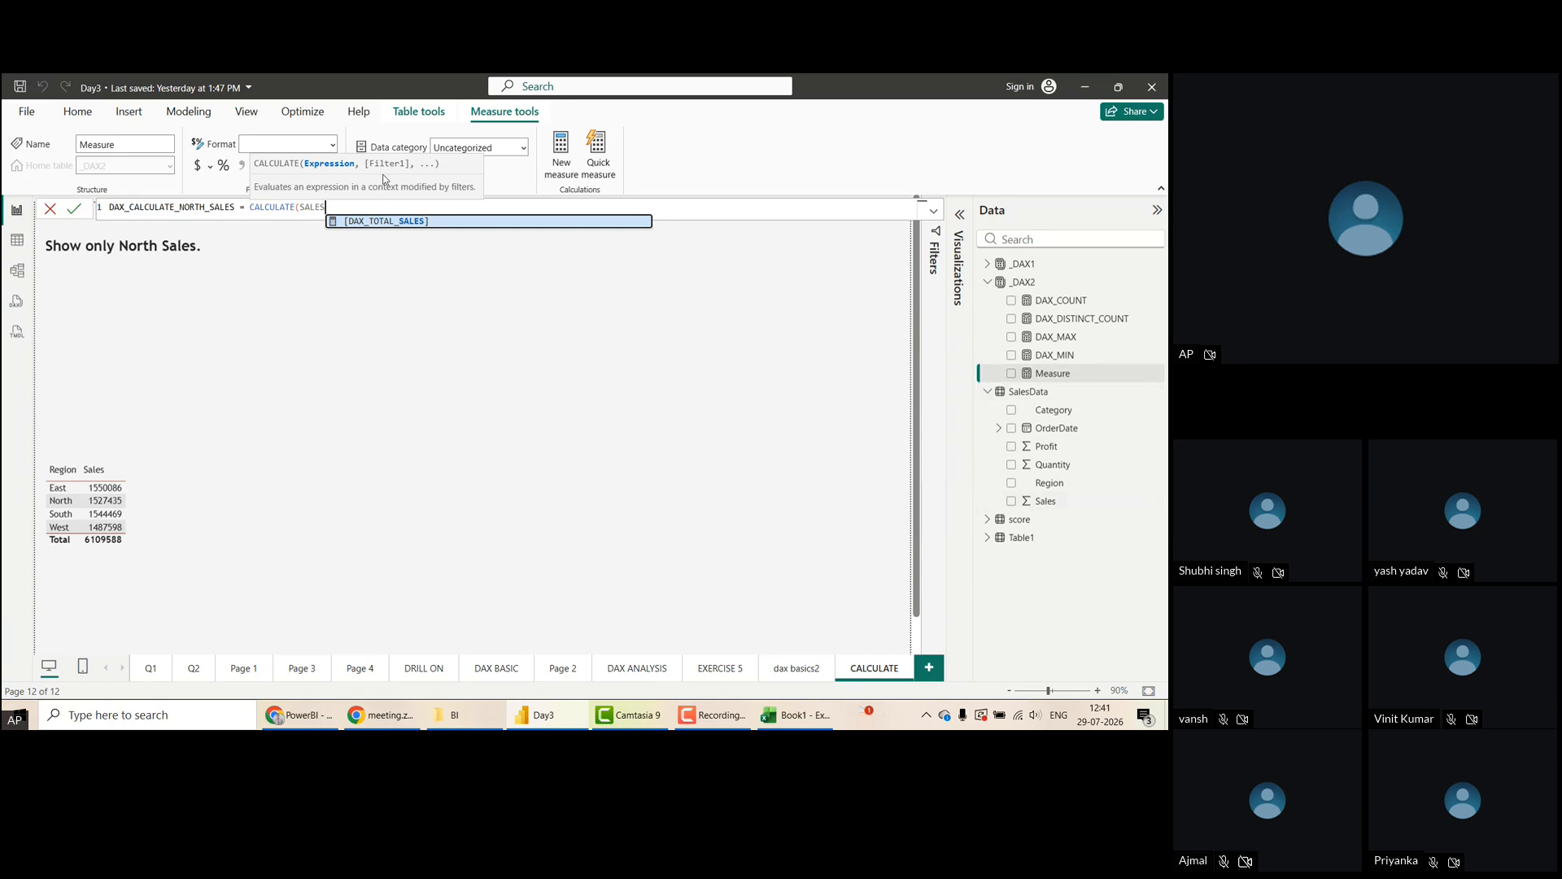
key(BackSpace)
key(BackSpace)
key(BackSpace)
key(BackSpace)
key(BackSpace)
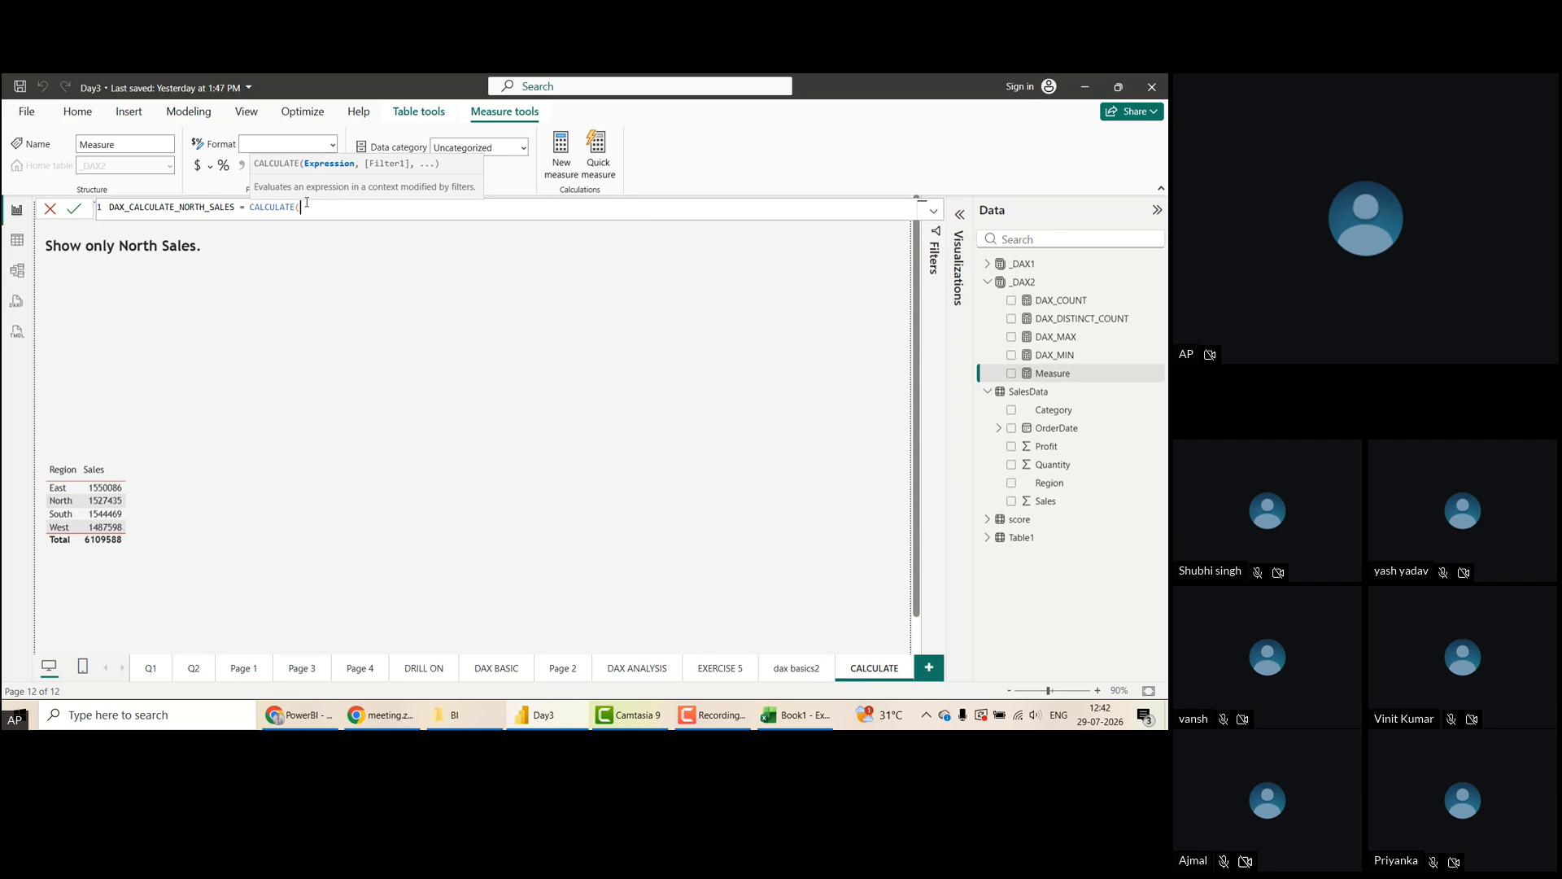
text(SUM()
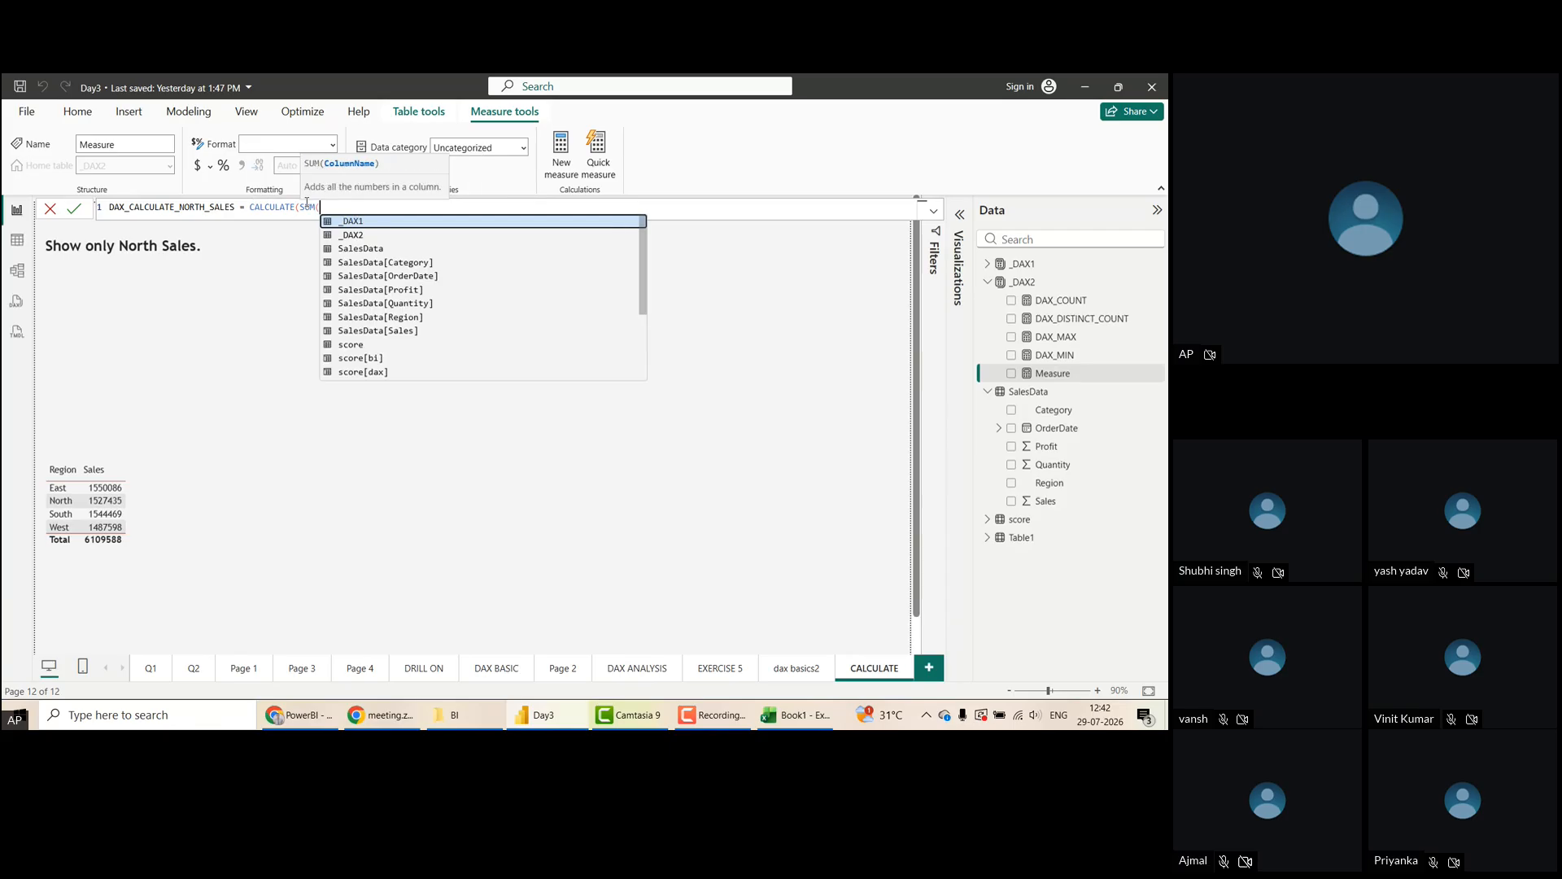
text(SALES)
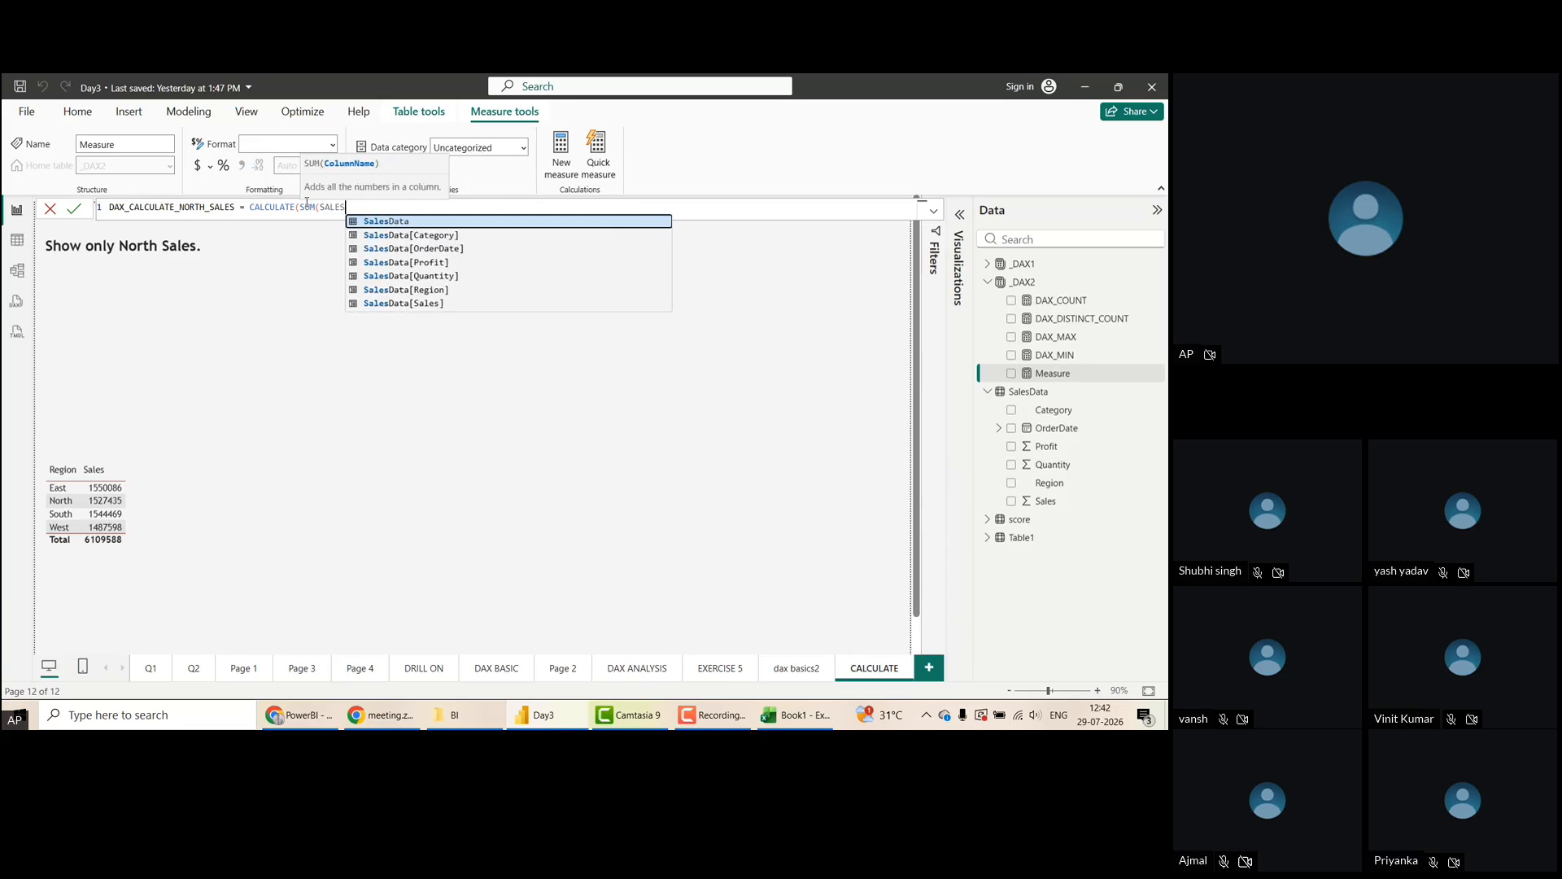
key(Down)
key(Down)
key(Down)
key(Down)
key(Down)
key(Down)
key(Tab)
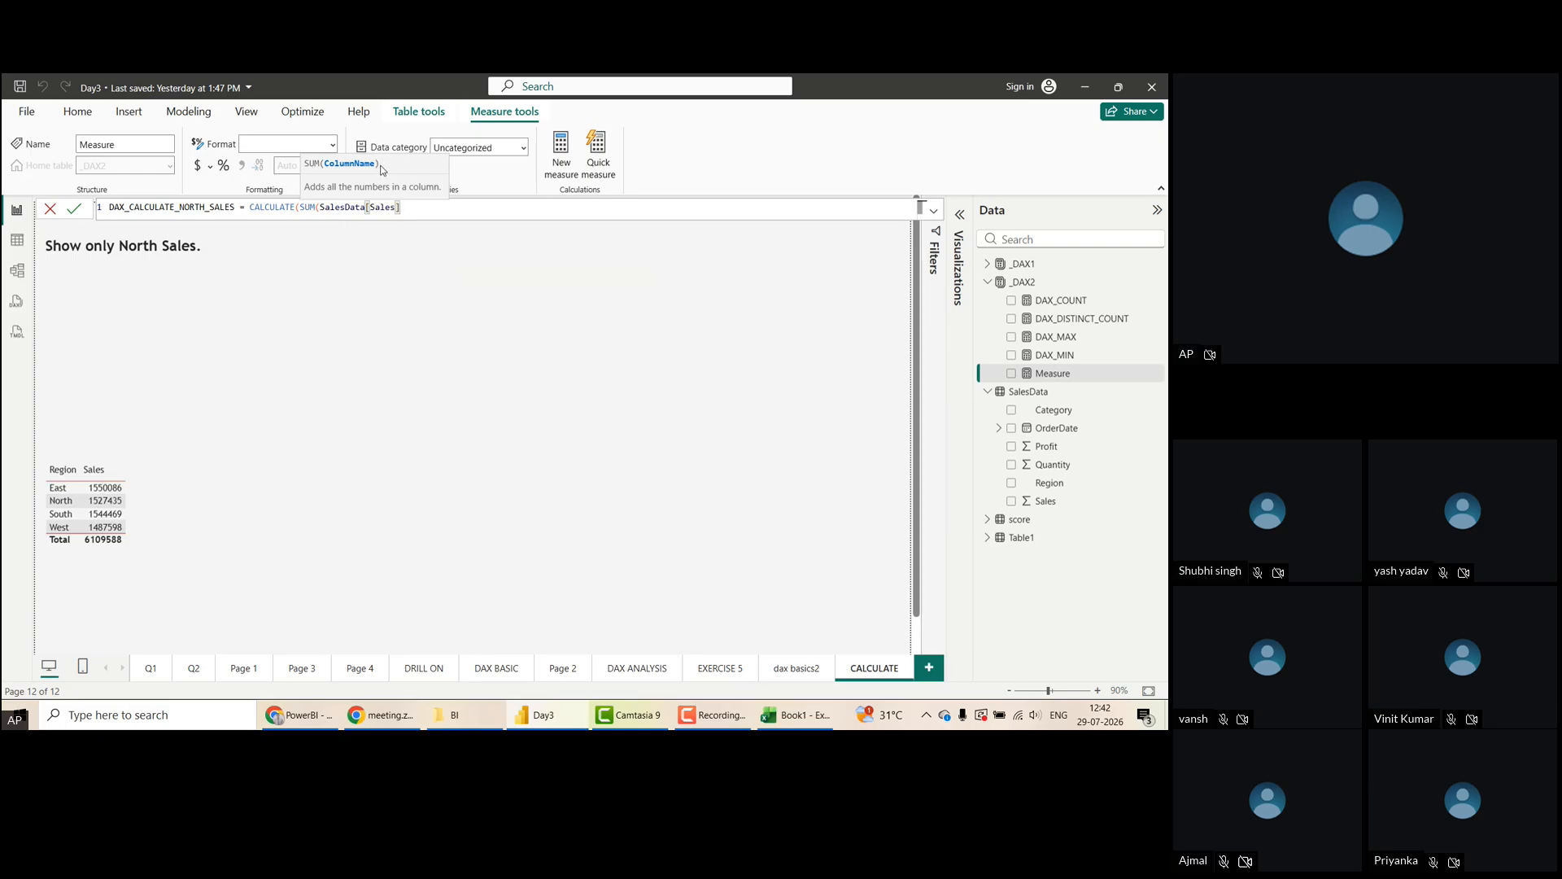
text())
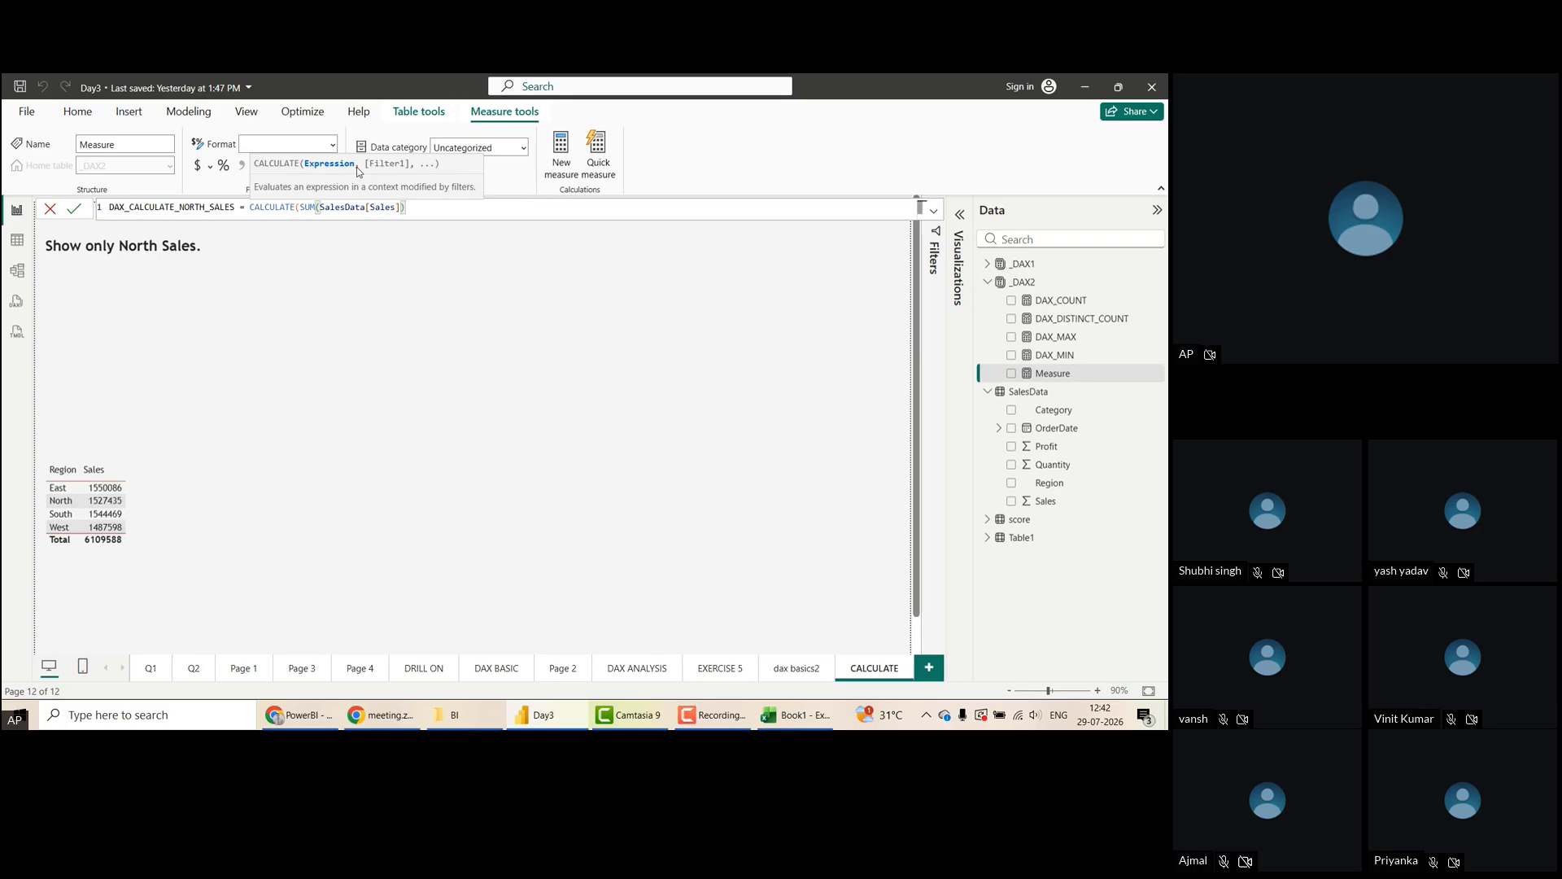
Add the SalesData[Region]="NORTH" filter argument and close the formula's parentheses
text(,)
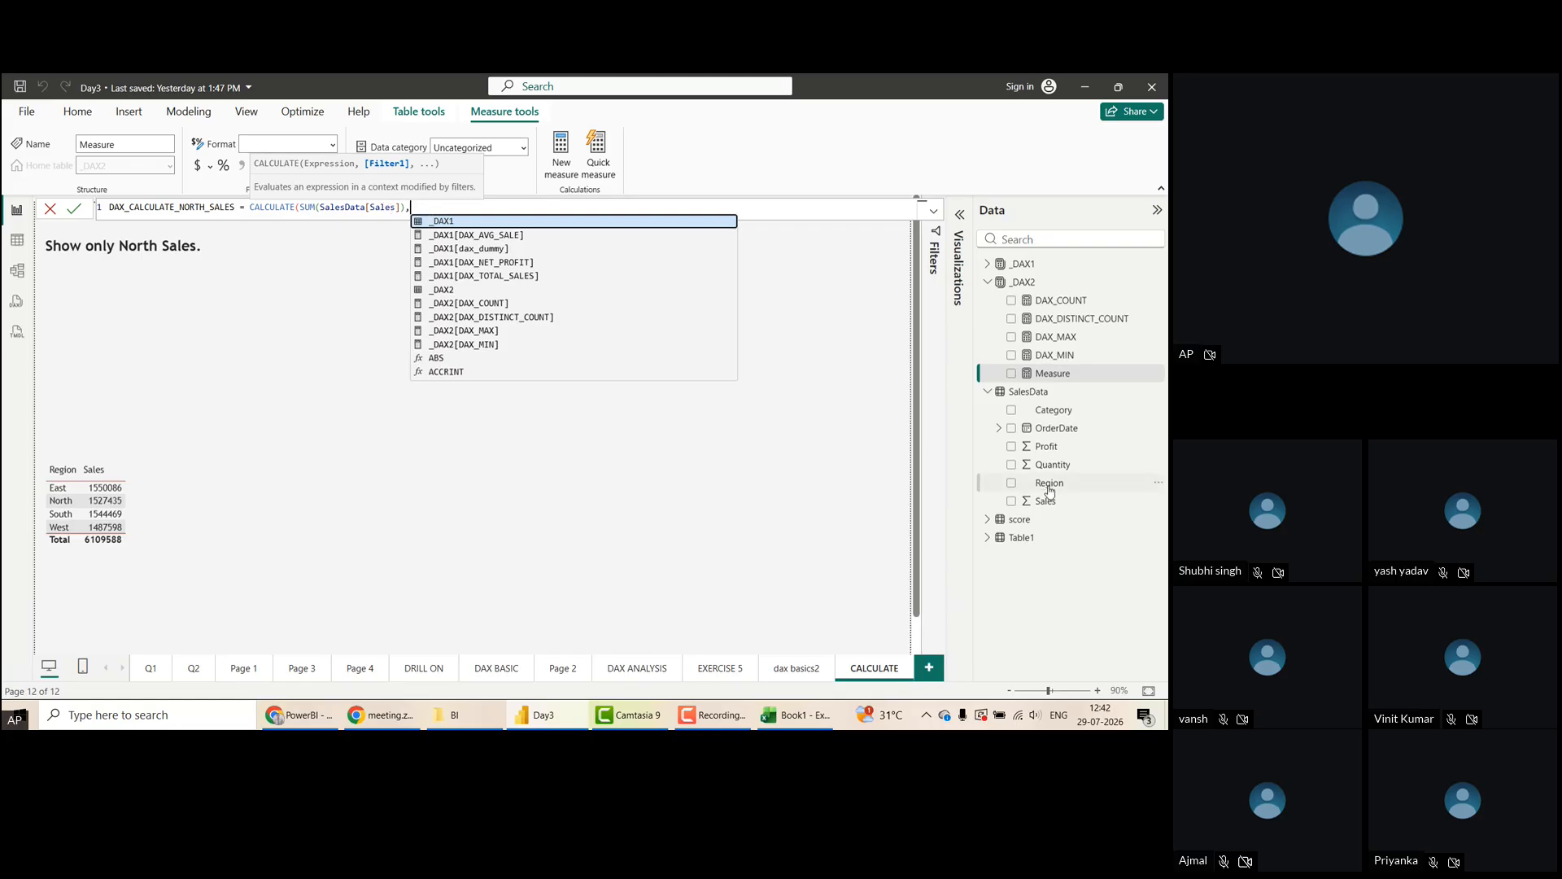
text(REGION)
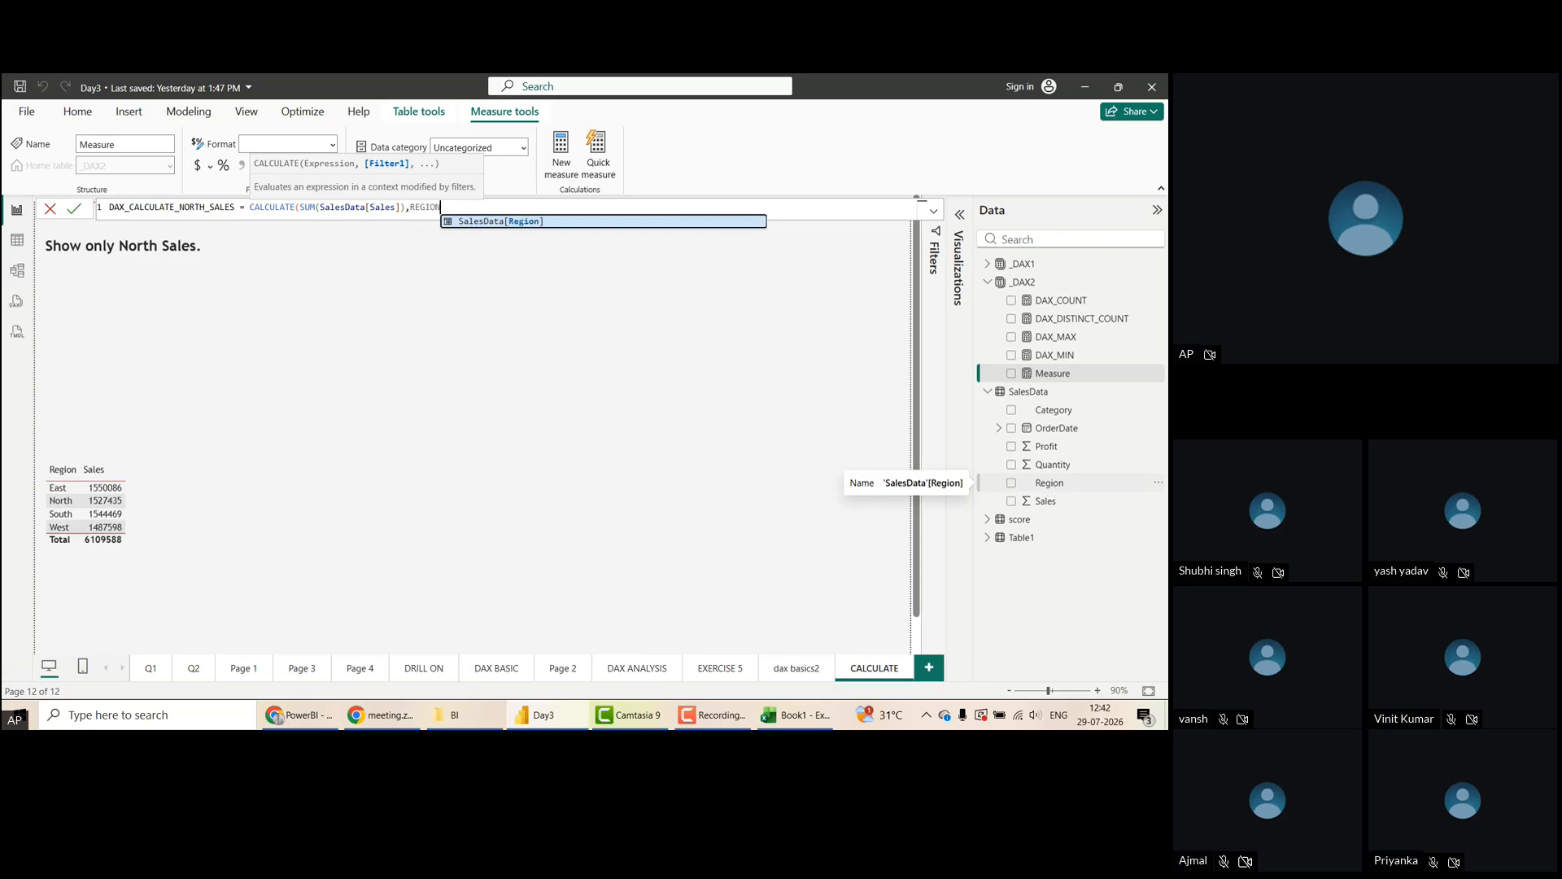
click(500, 221)
text(="EAST)
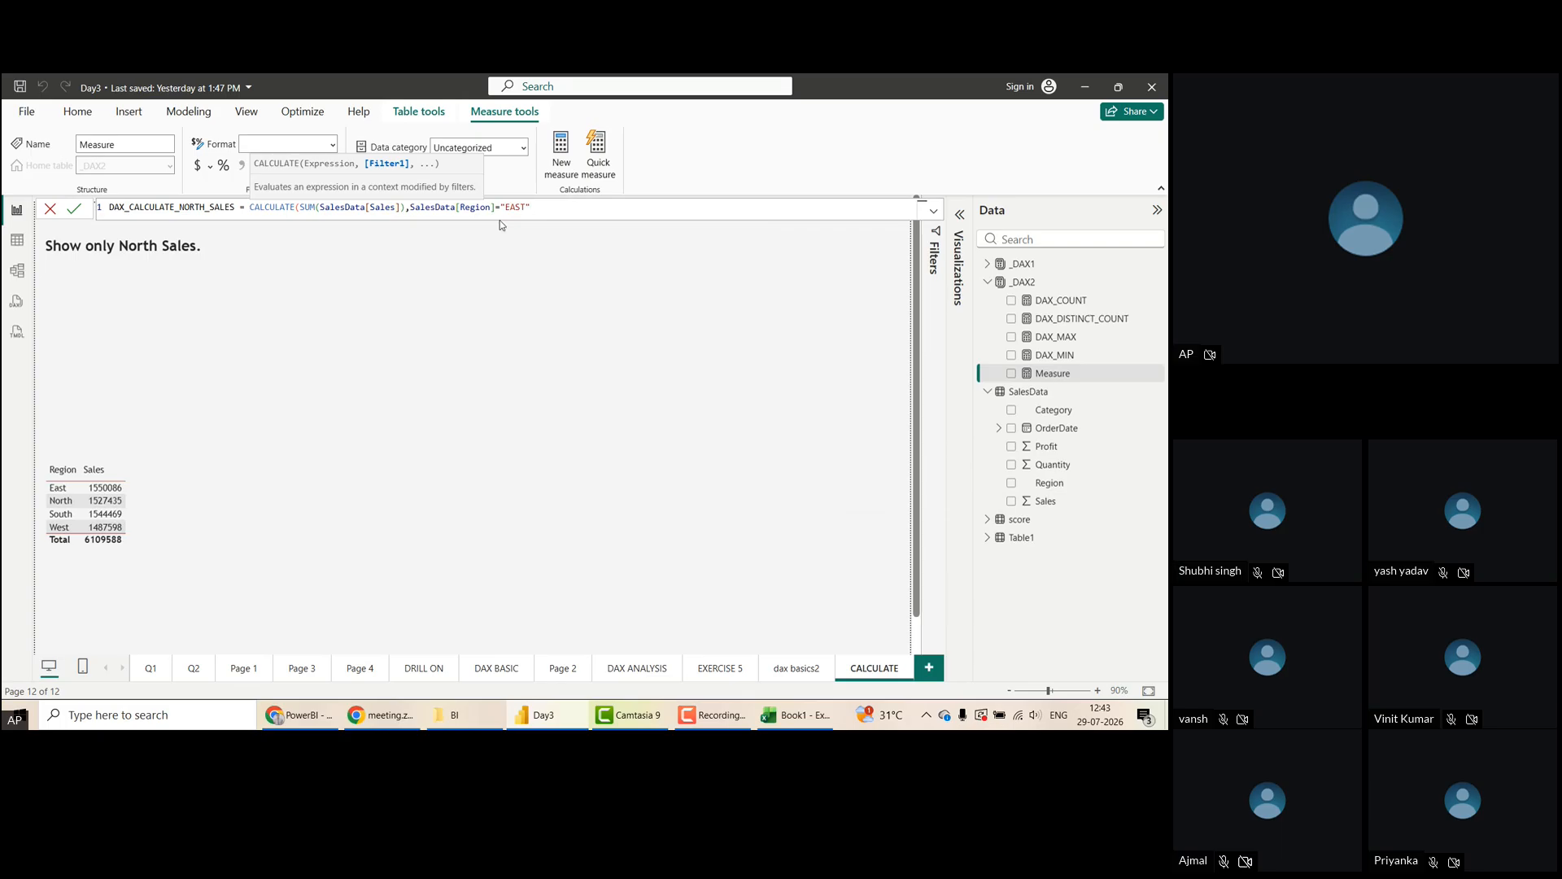
text(,)
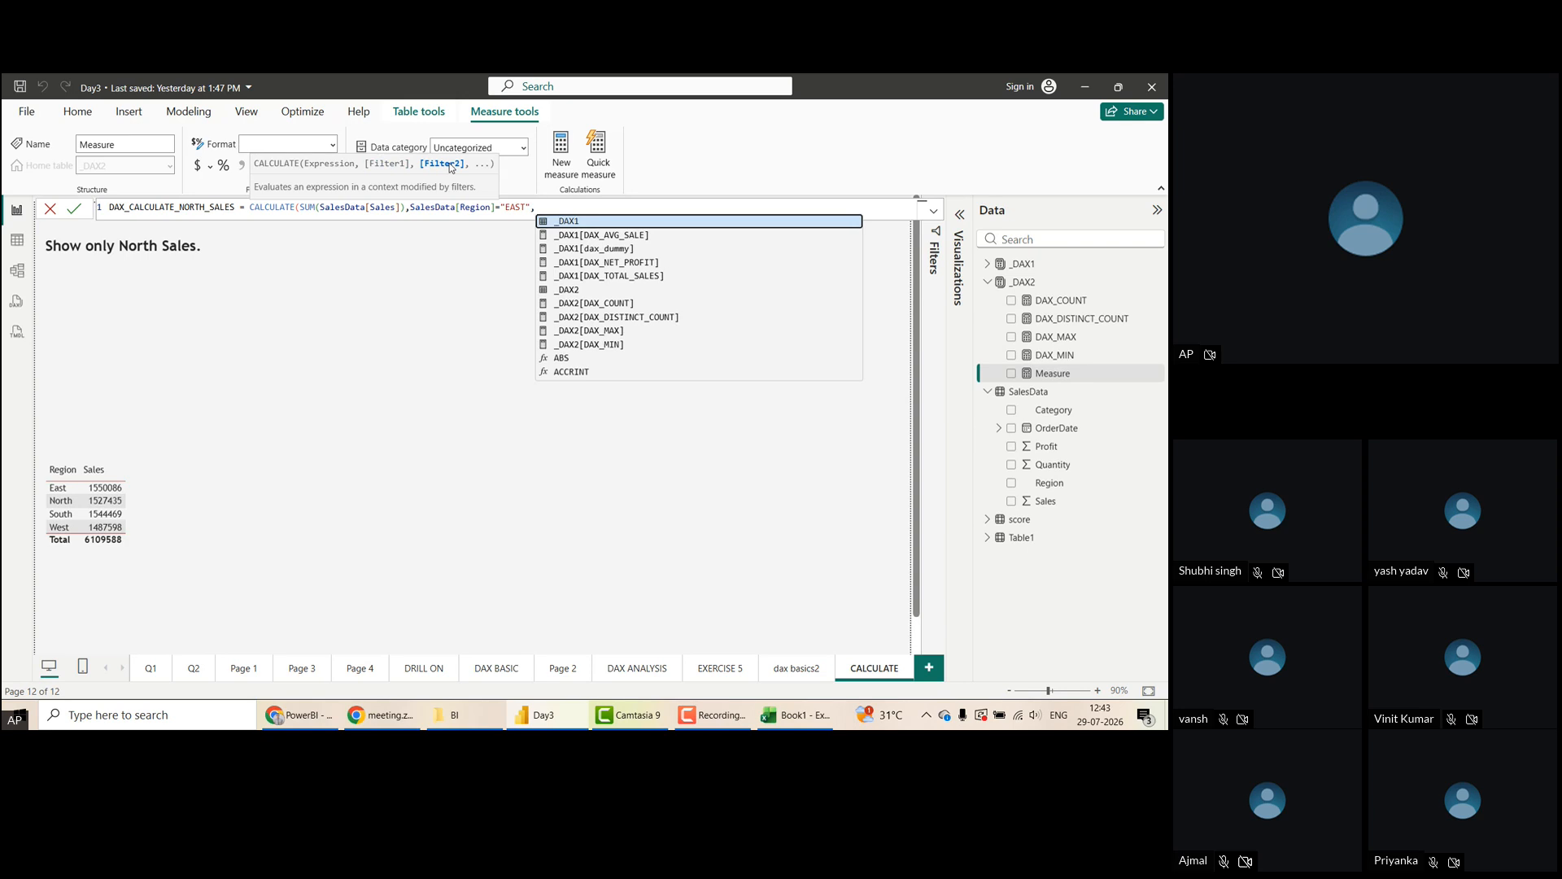
key(BackSpace)
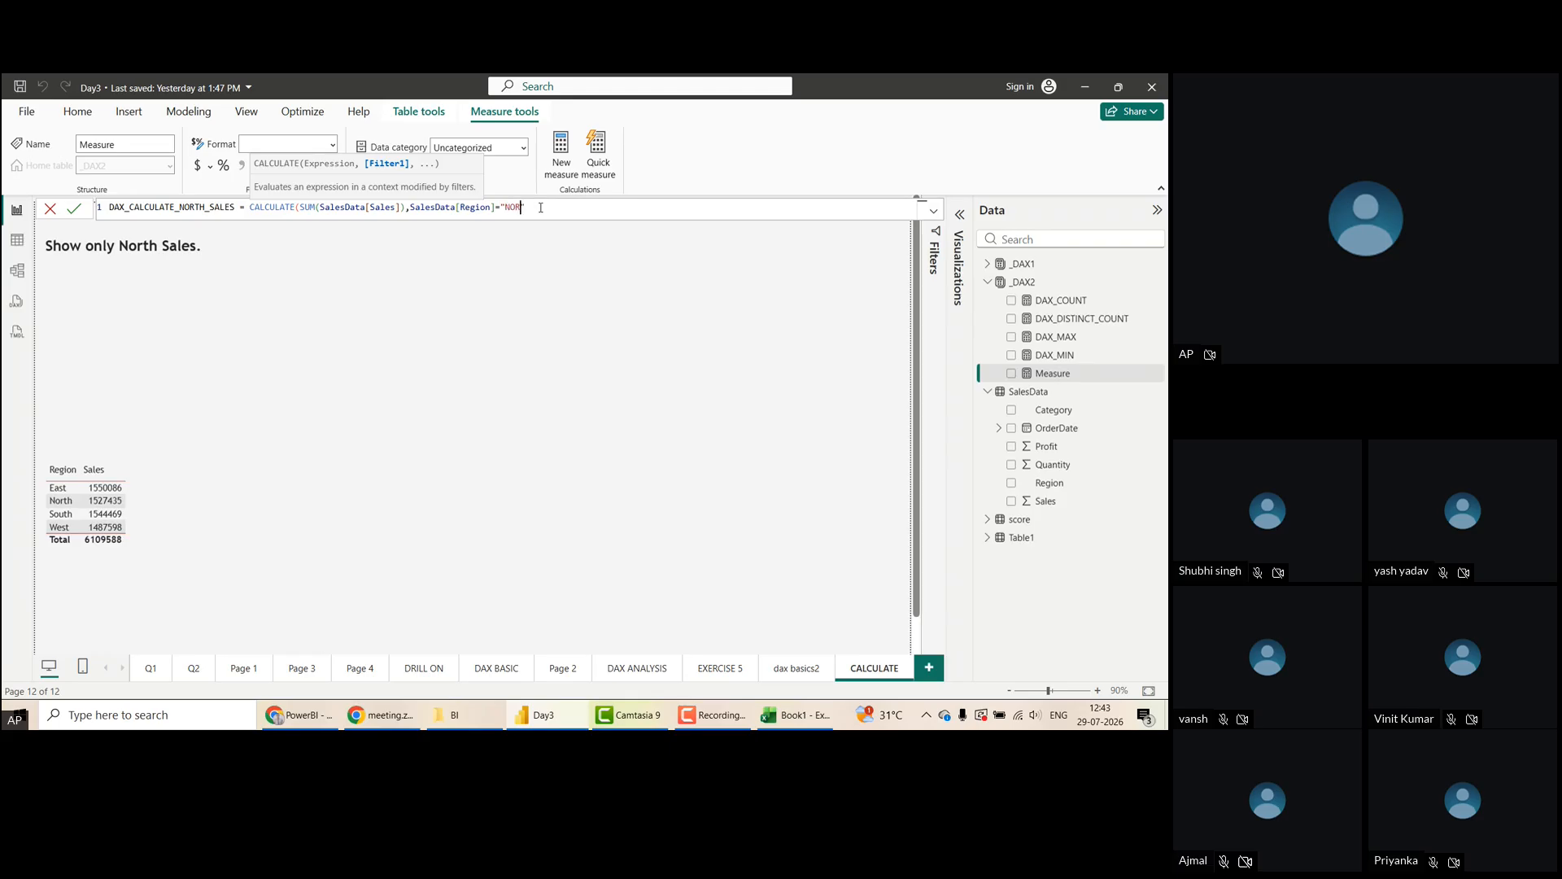
click(582, 210)
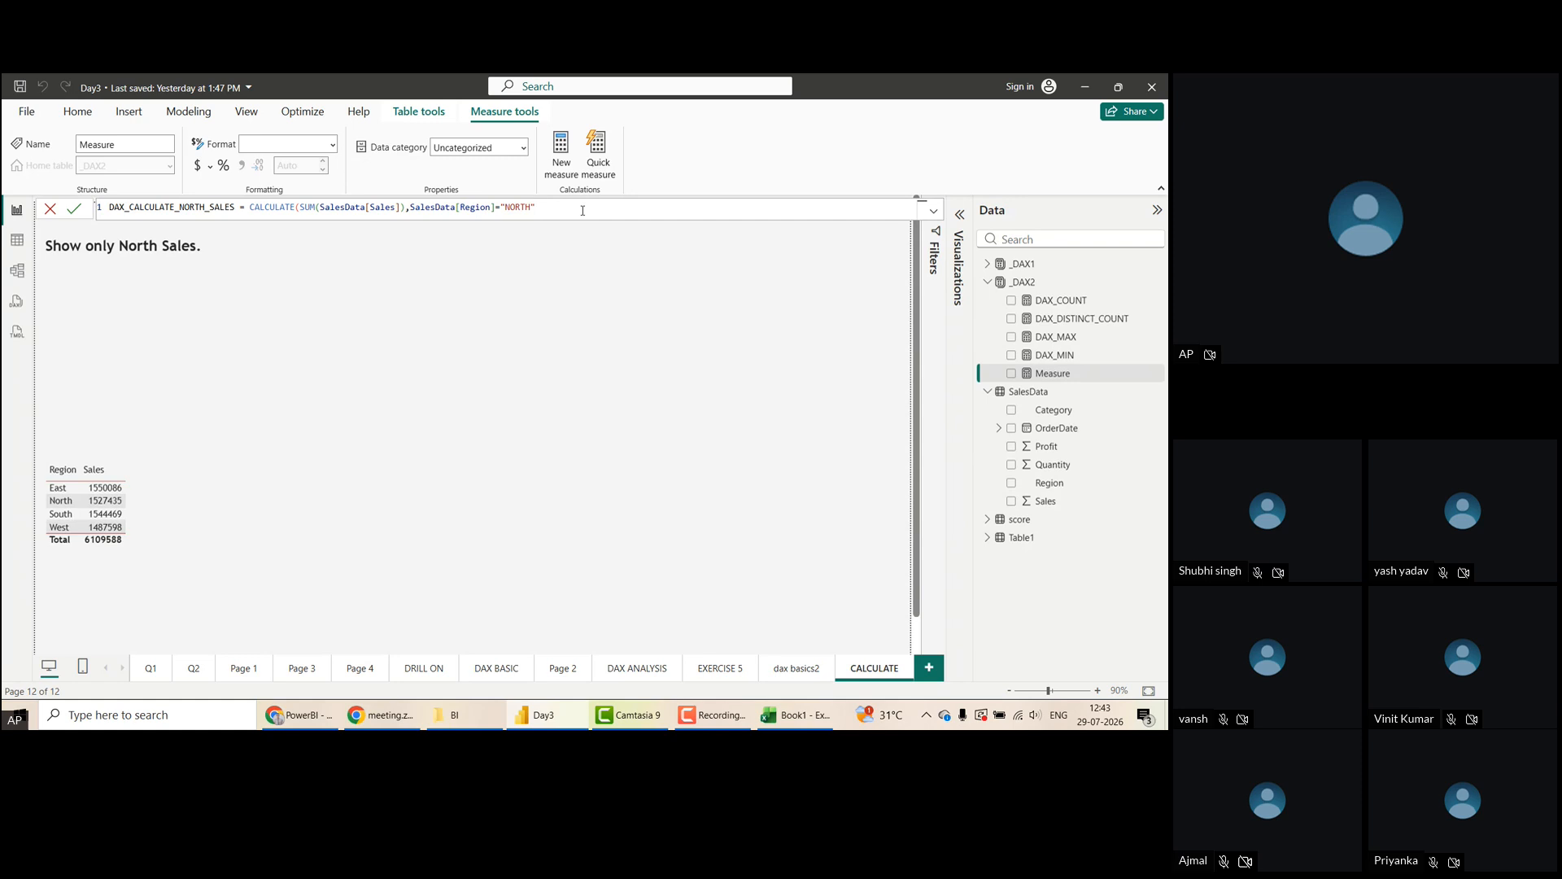
text())
text())
Remove the extra closing parenthesis so DAX_CALCULATE_NORTH_SALES commits without errors
click(79, 213)
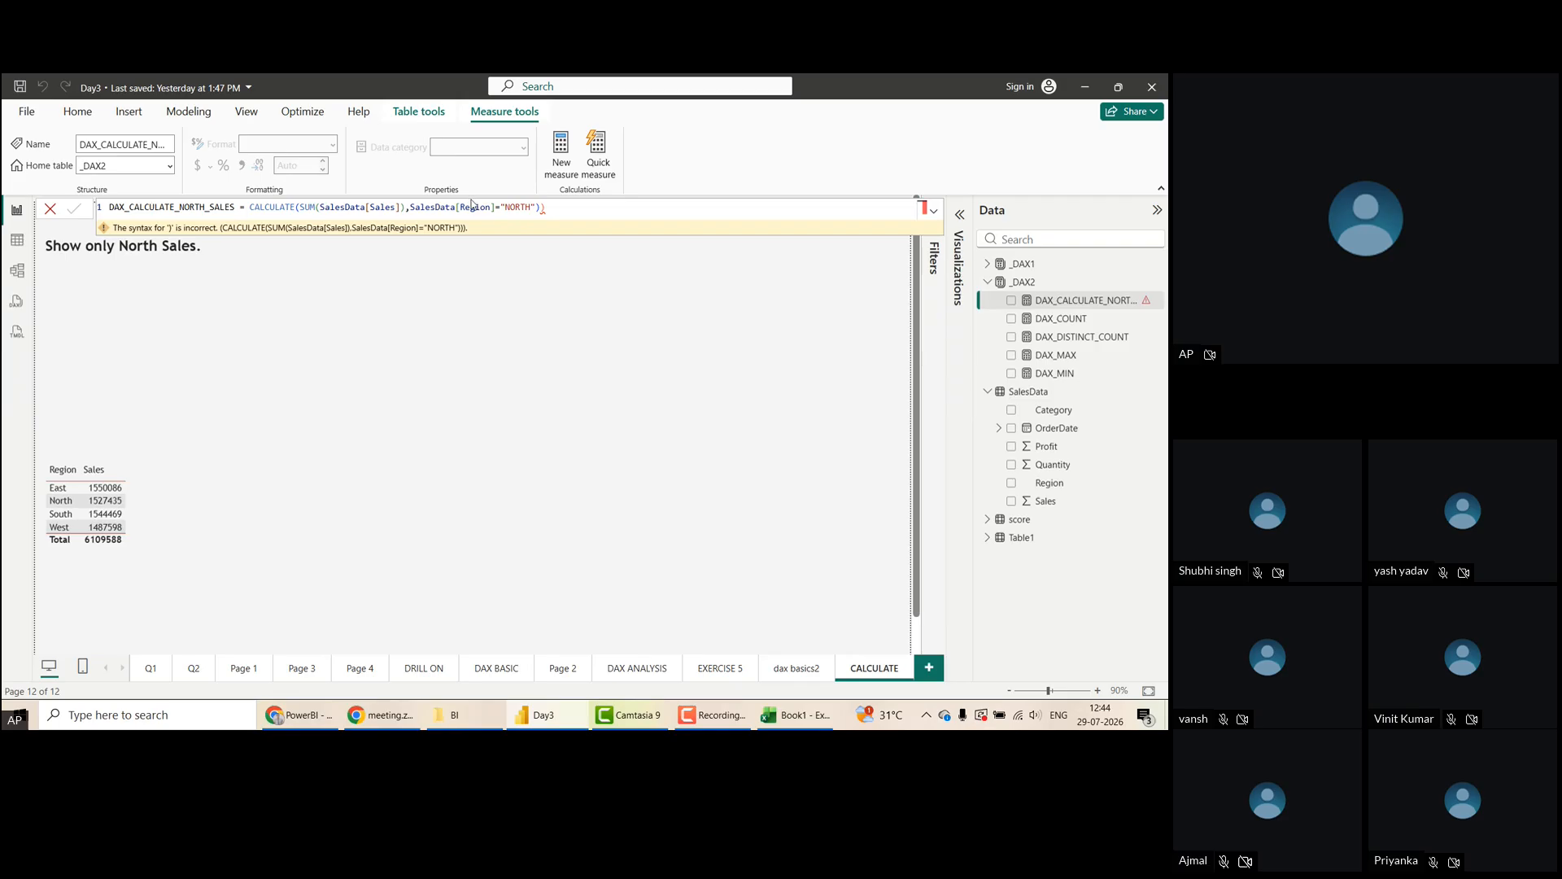
click(550, 208)
mouse_move(543, 208)
key(BackSpace)
click(78, 213)
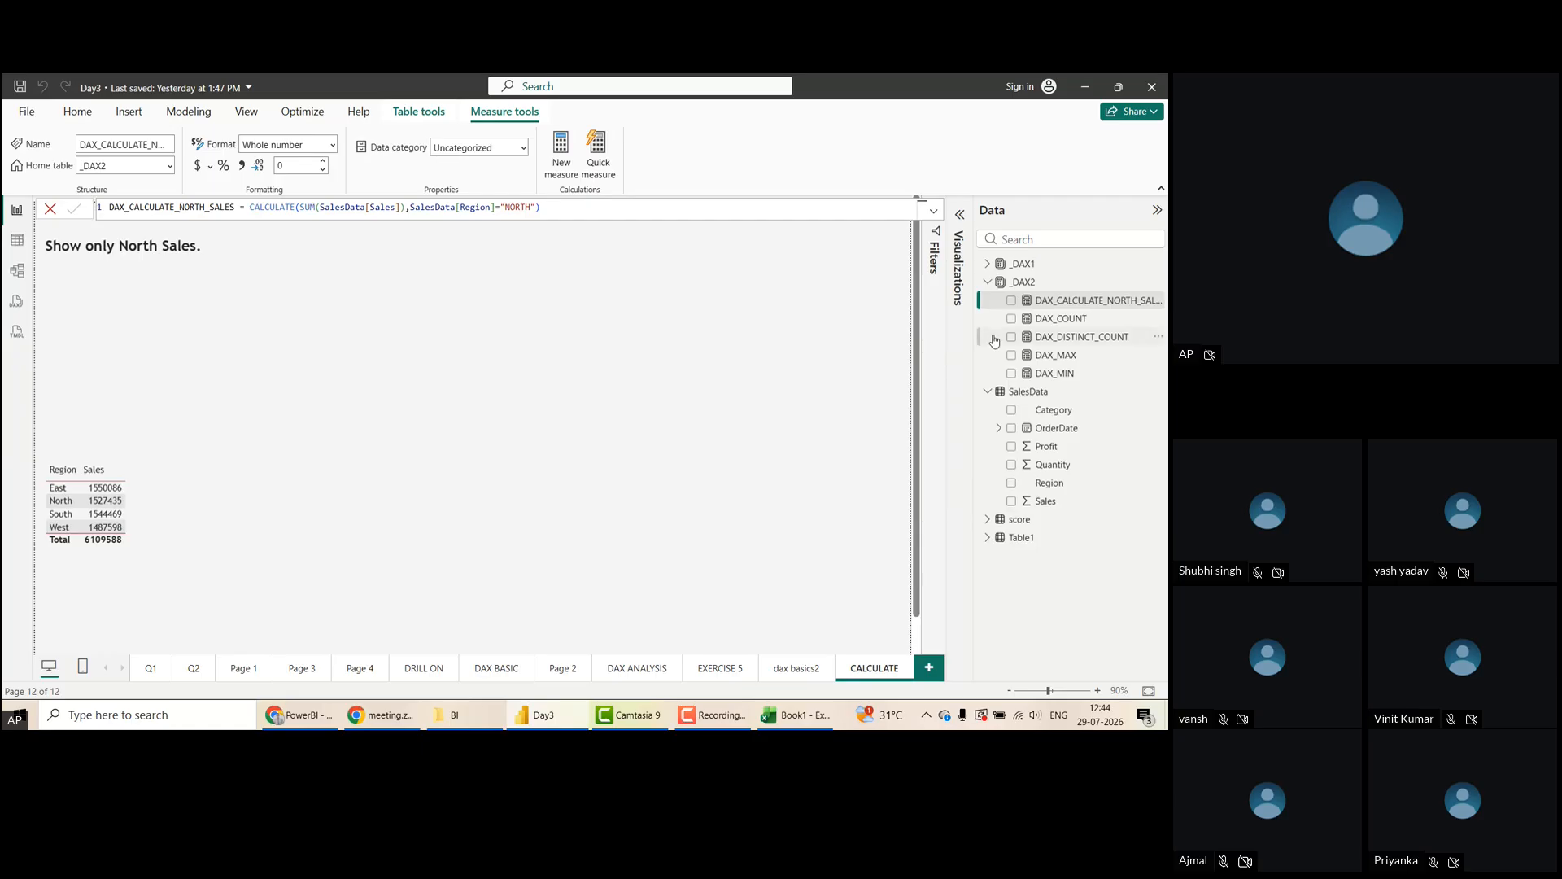
Add DAX_CALCULATE_NORTH_SALES to the page as a card showing 2M, and nudge it left
drag(1075, 305, 498, 267)
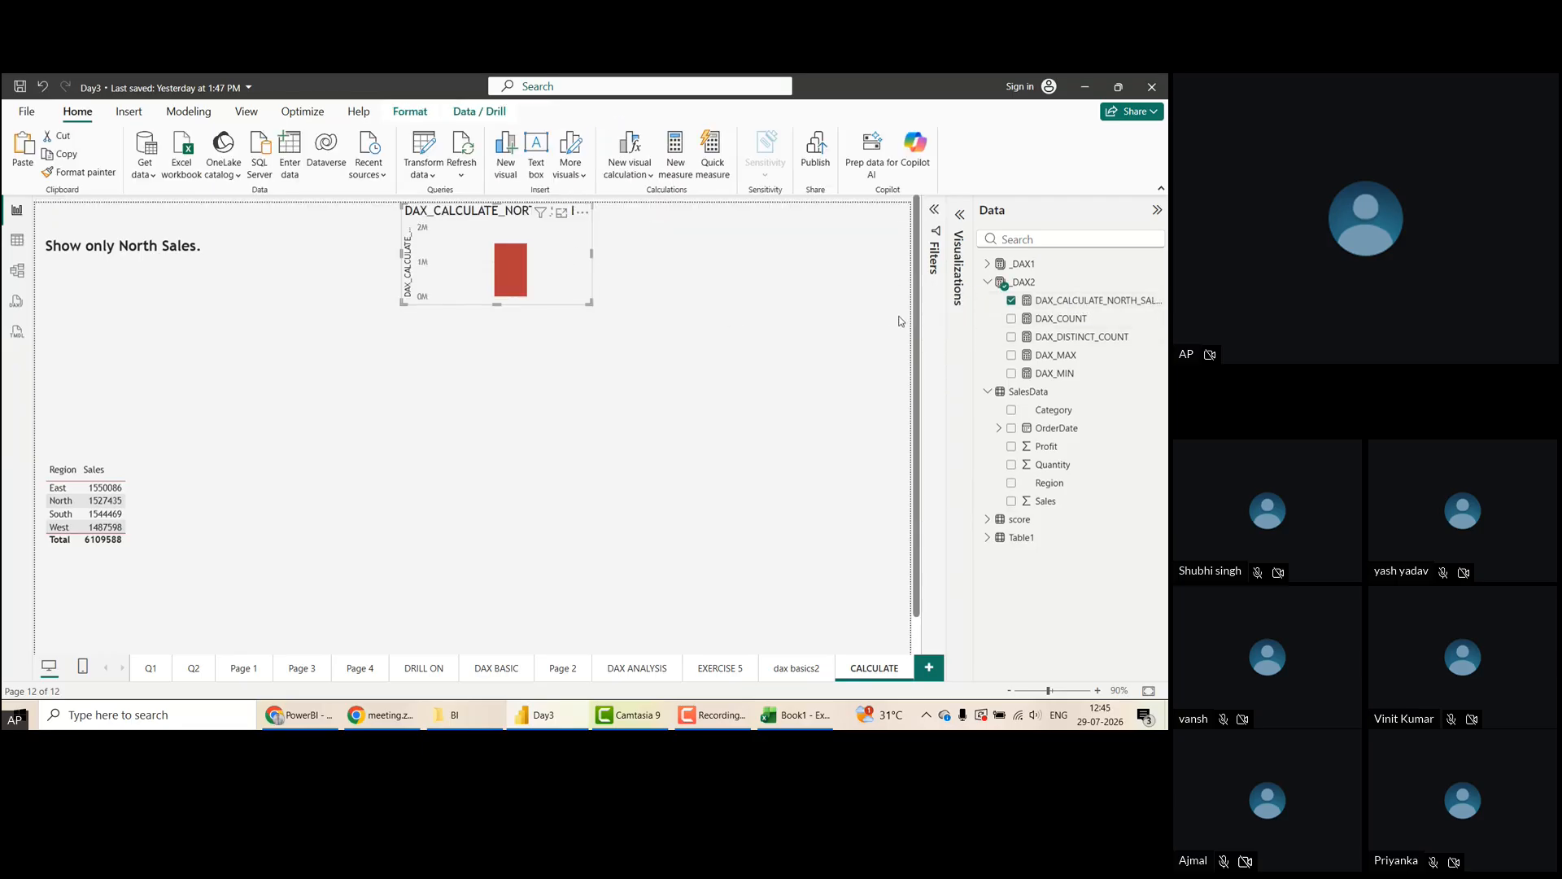
click(960, 218)
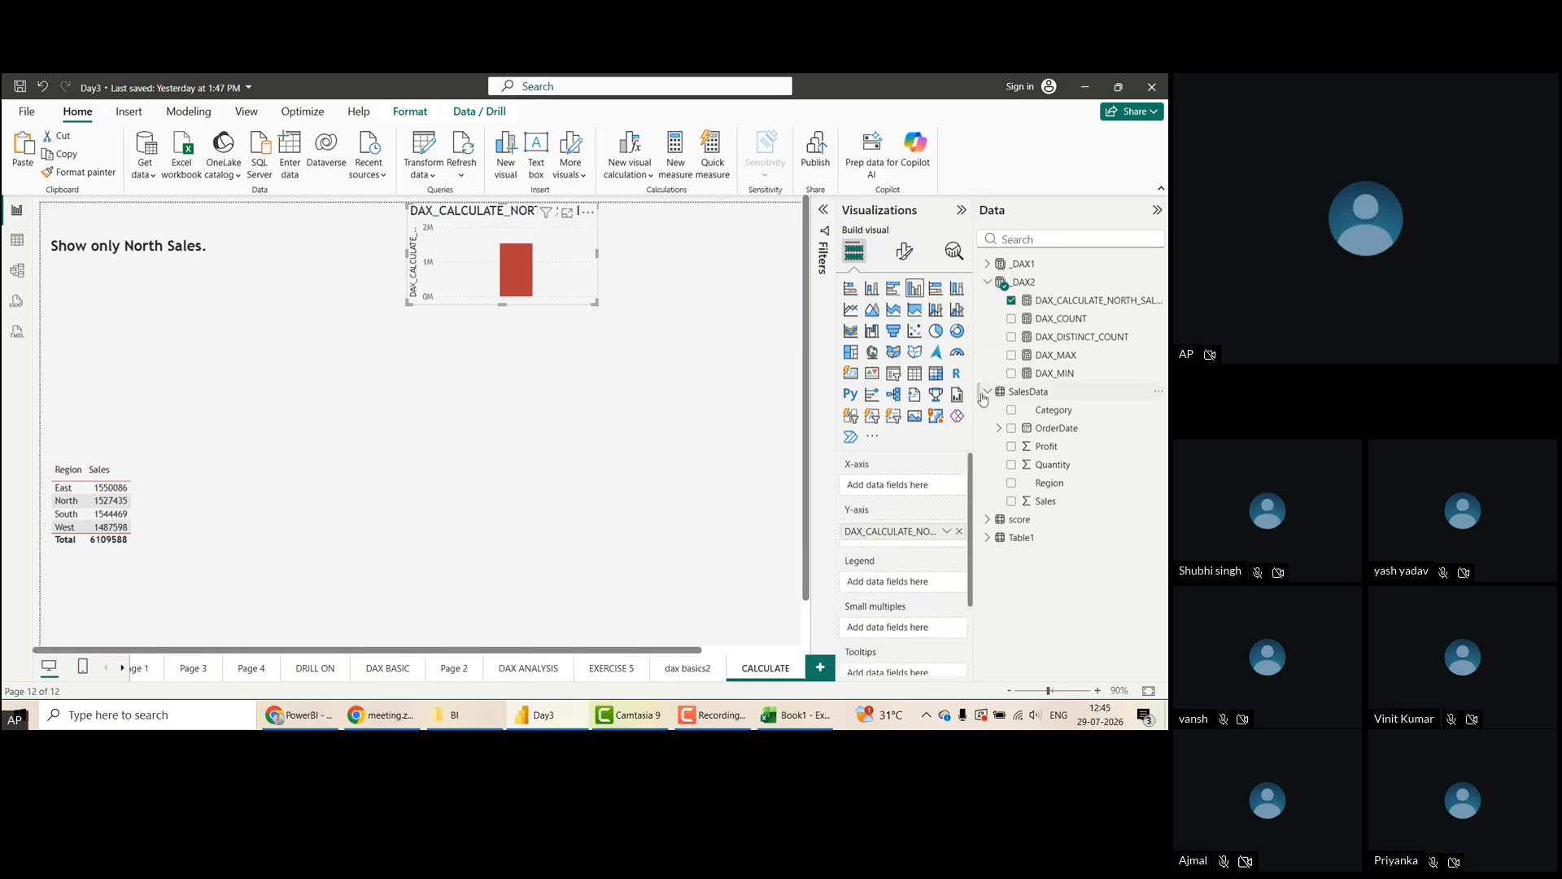
click(850, 373)
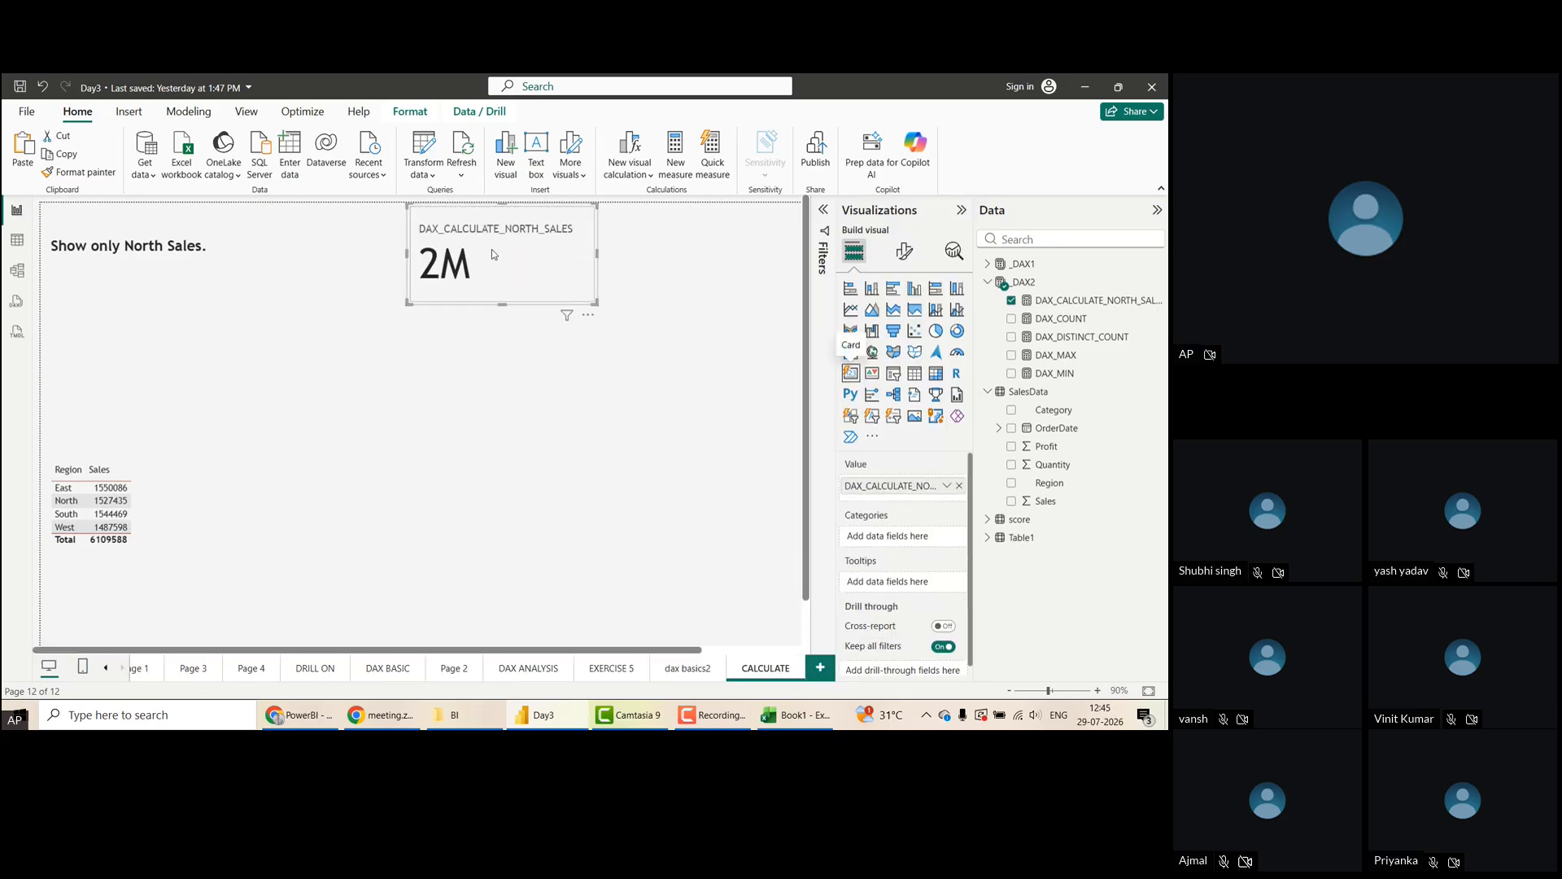
drag(538, 268, 475, 283)
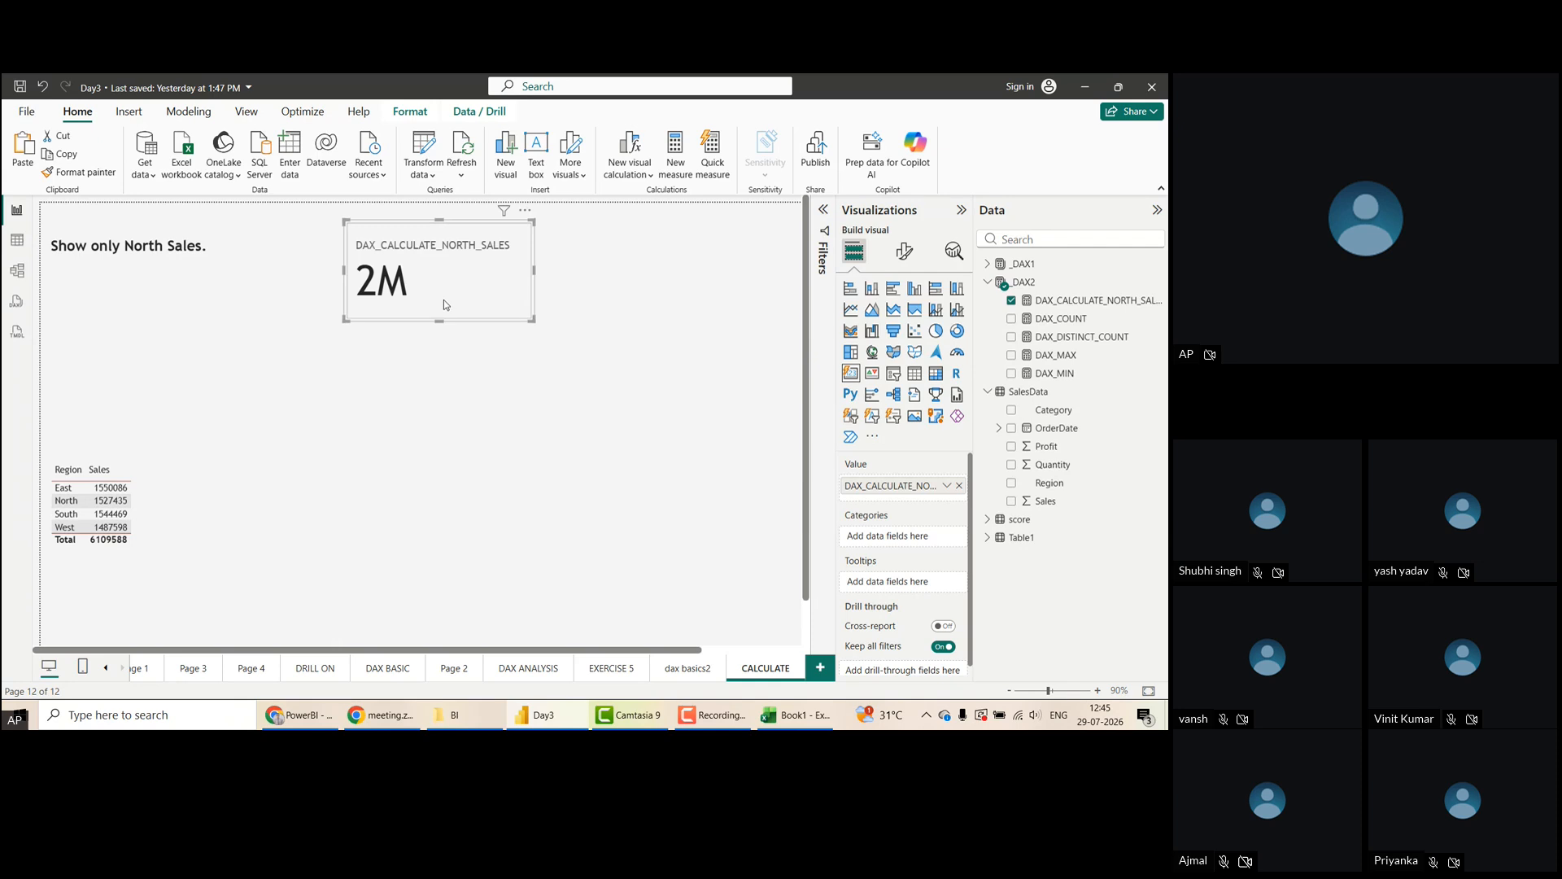
Shift the 2M card further left, then briefly highlight the North row (1527435) in the table
drag(444, 301, 406, 303)
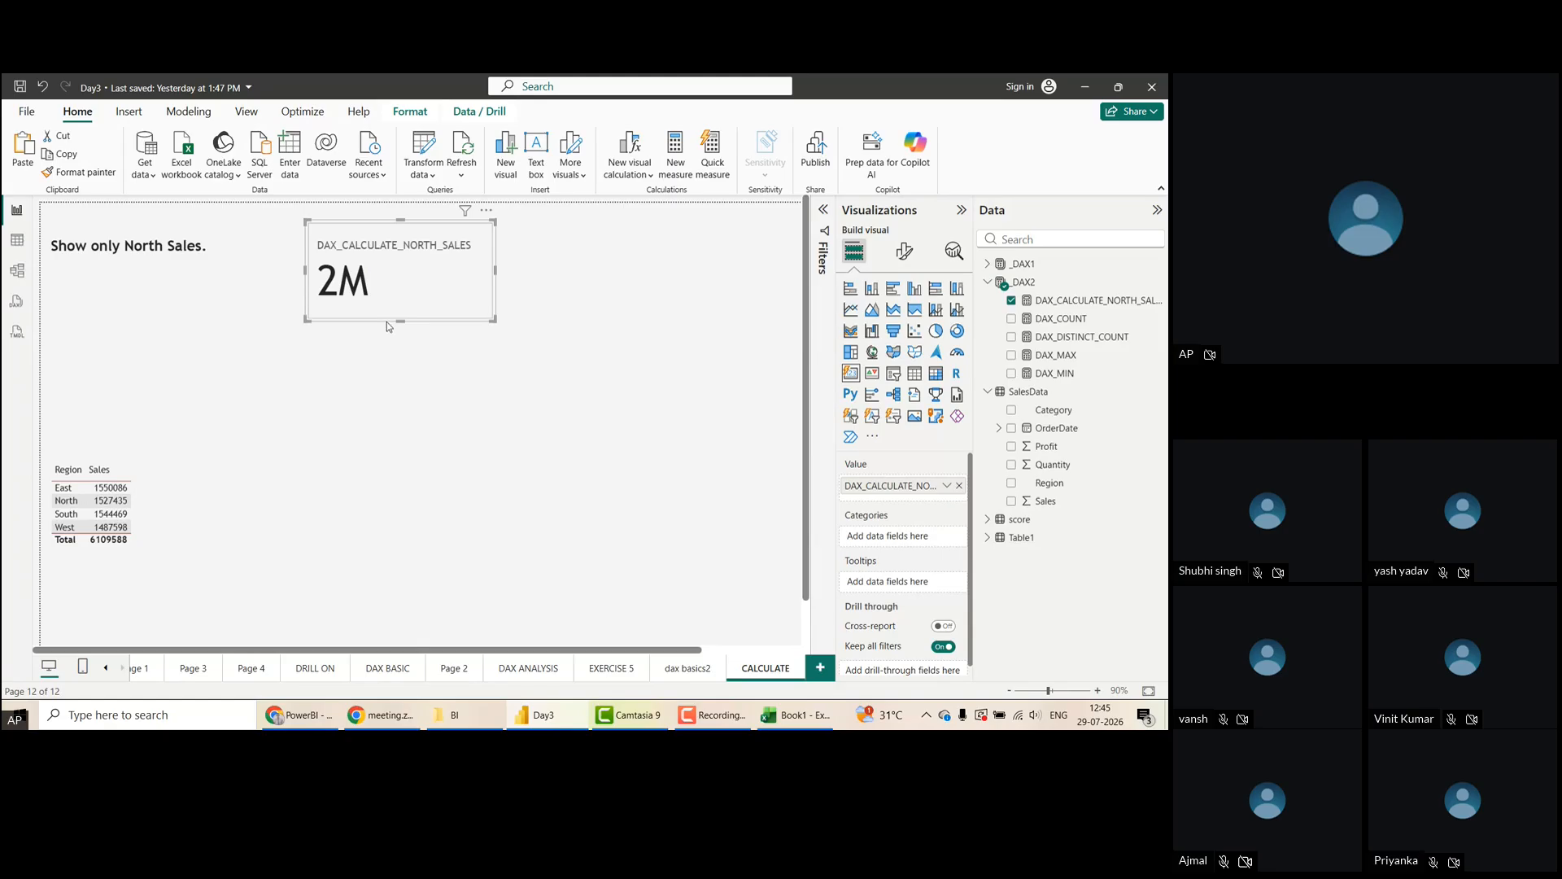
click(98, 502)
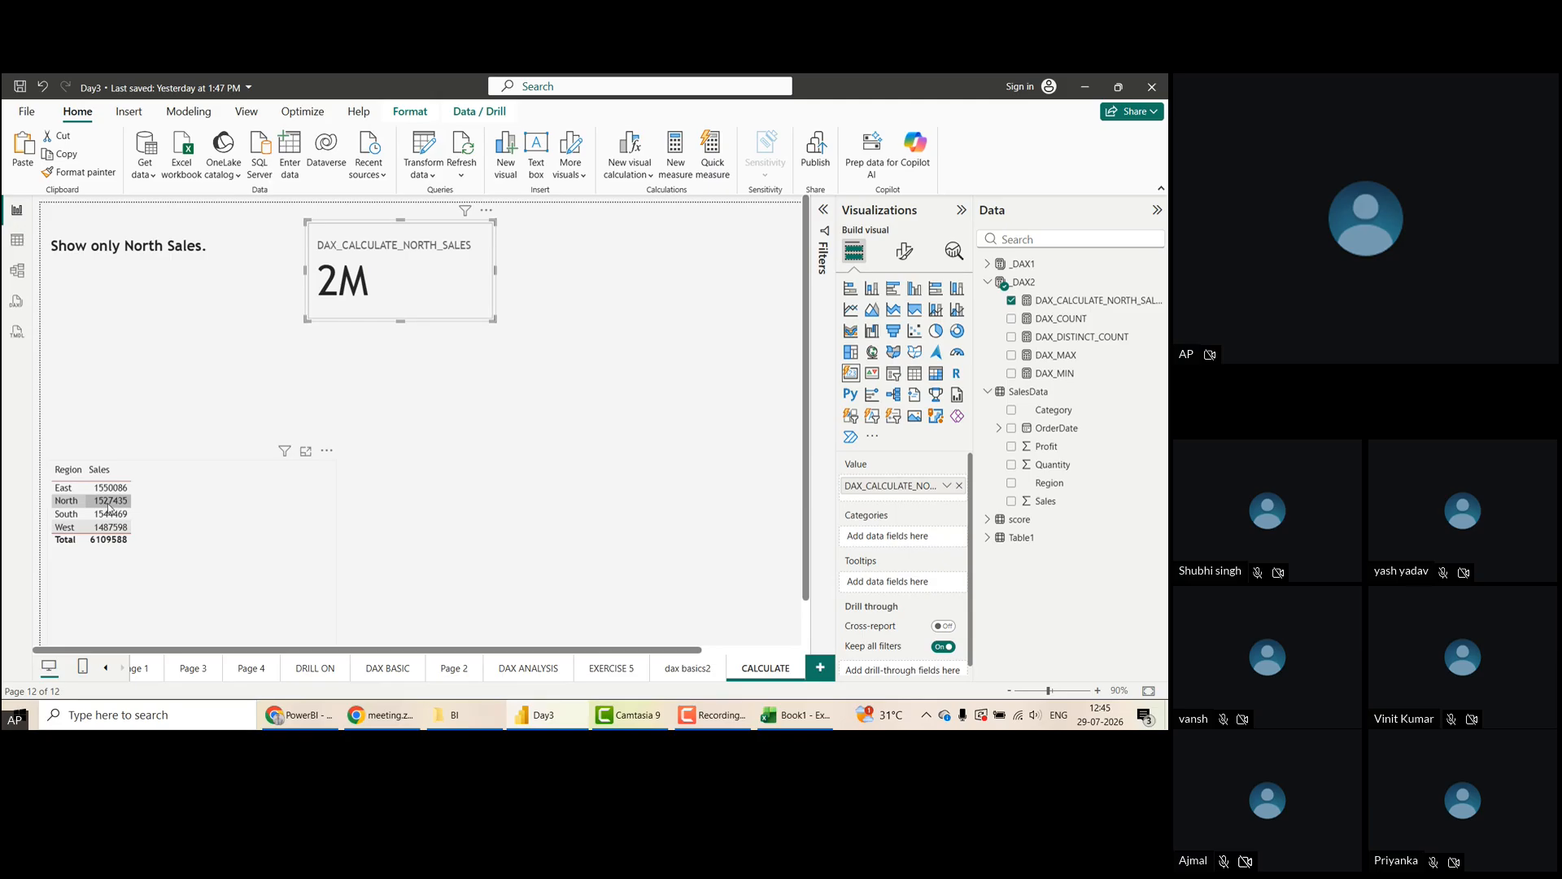
click(324, 409)
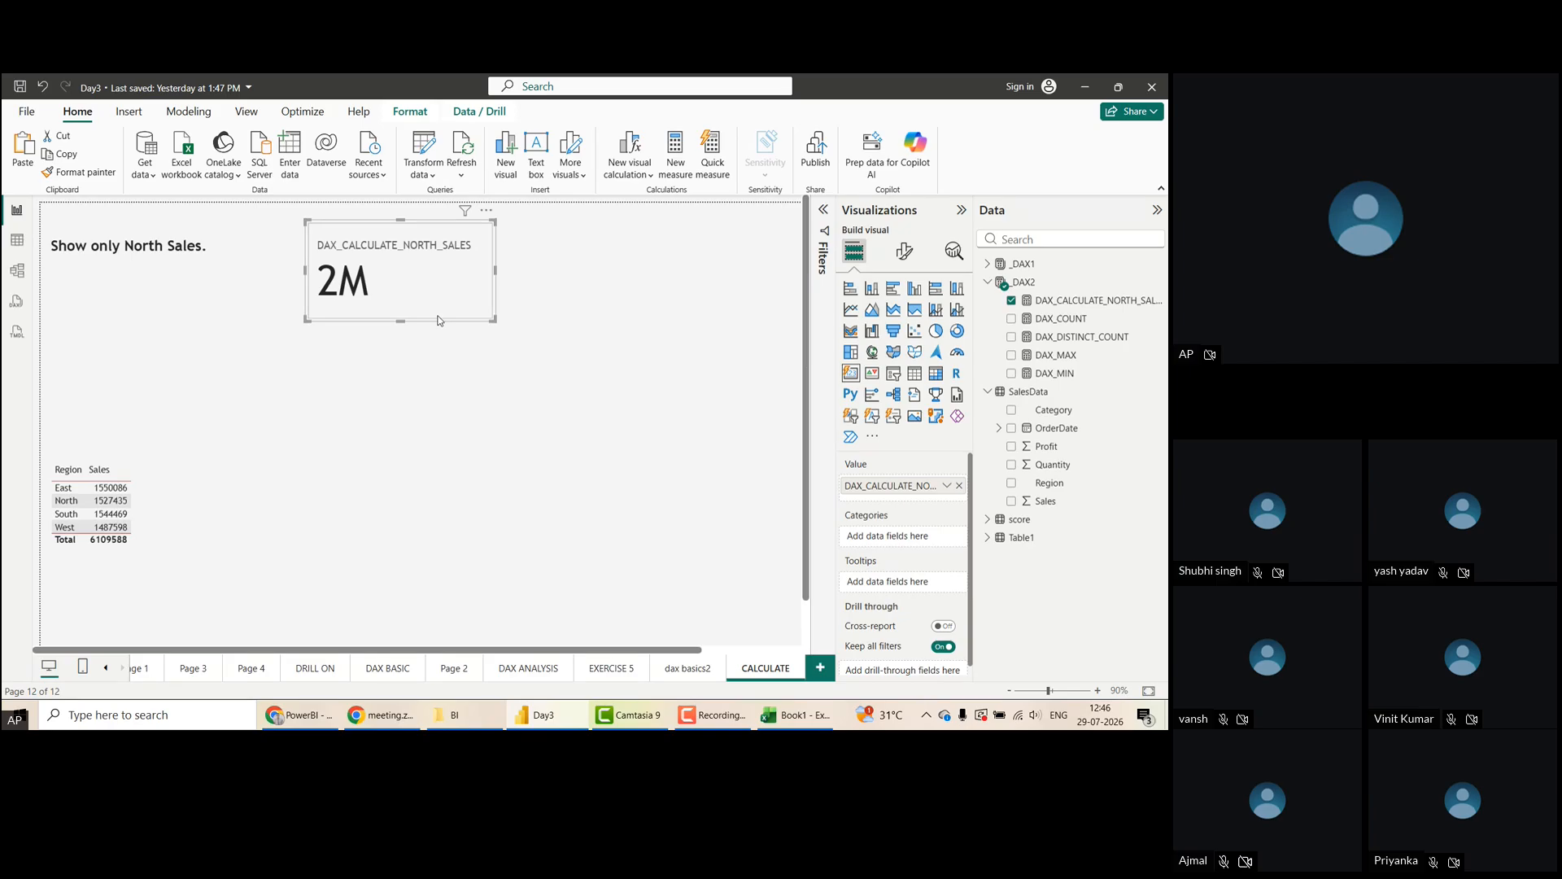
click(11, 248)
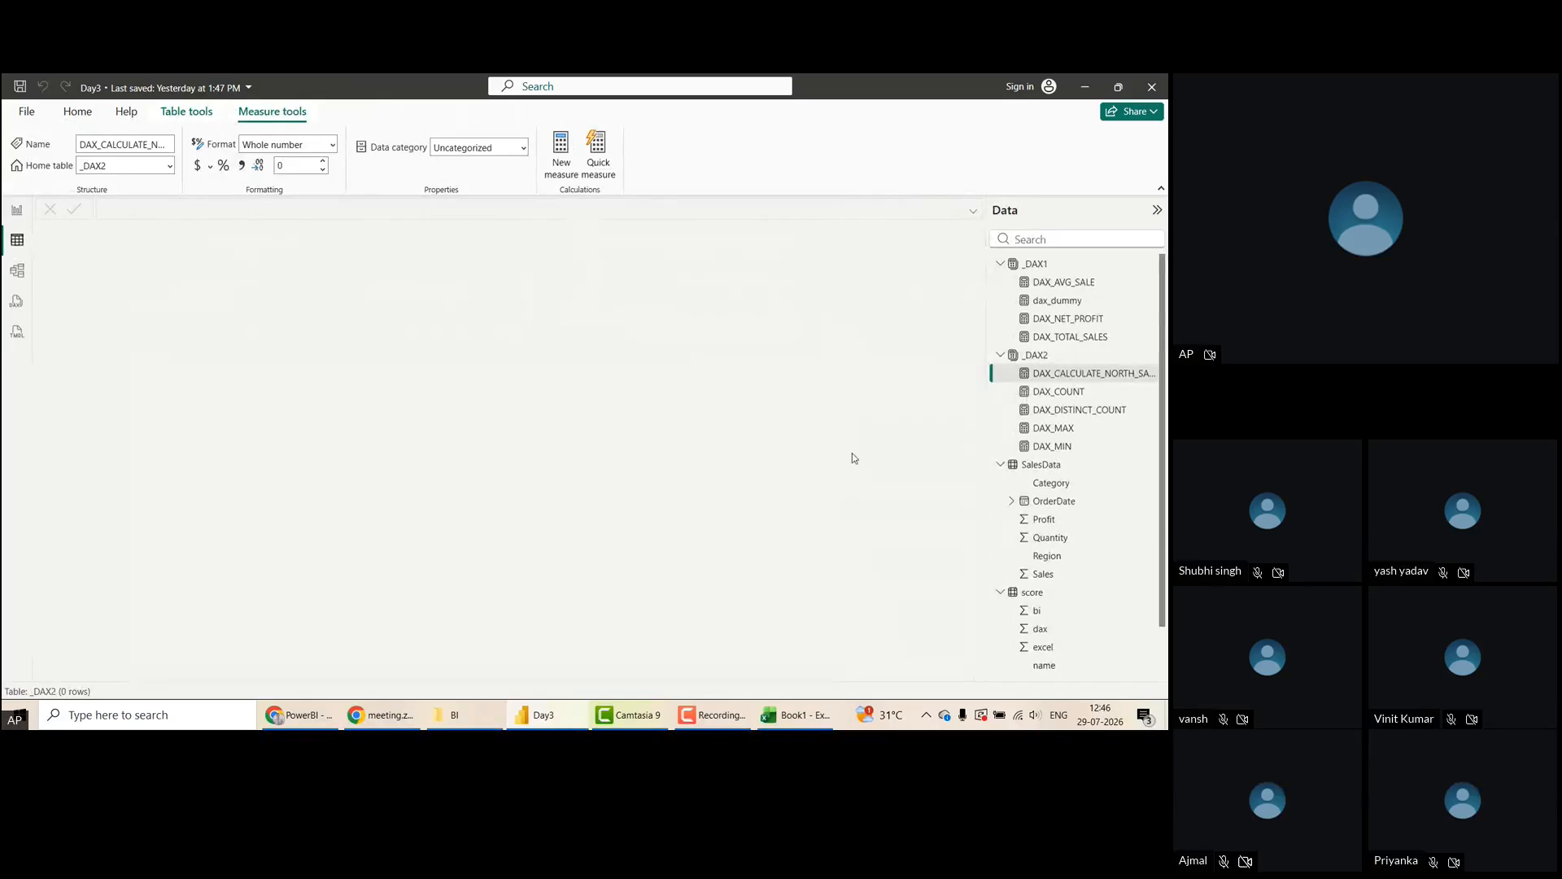
click(1050, 465)
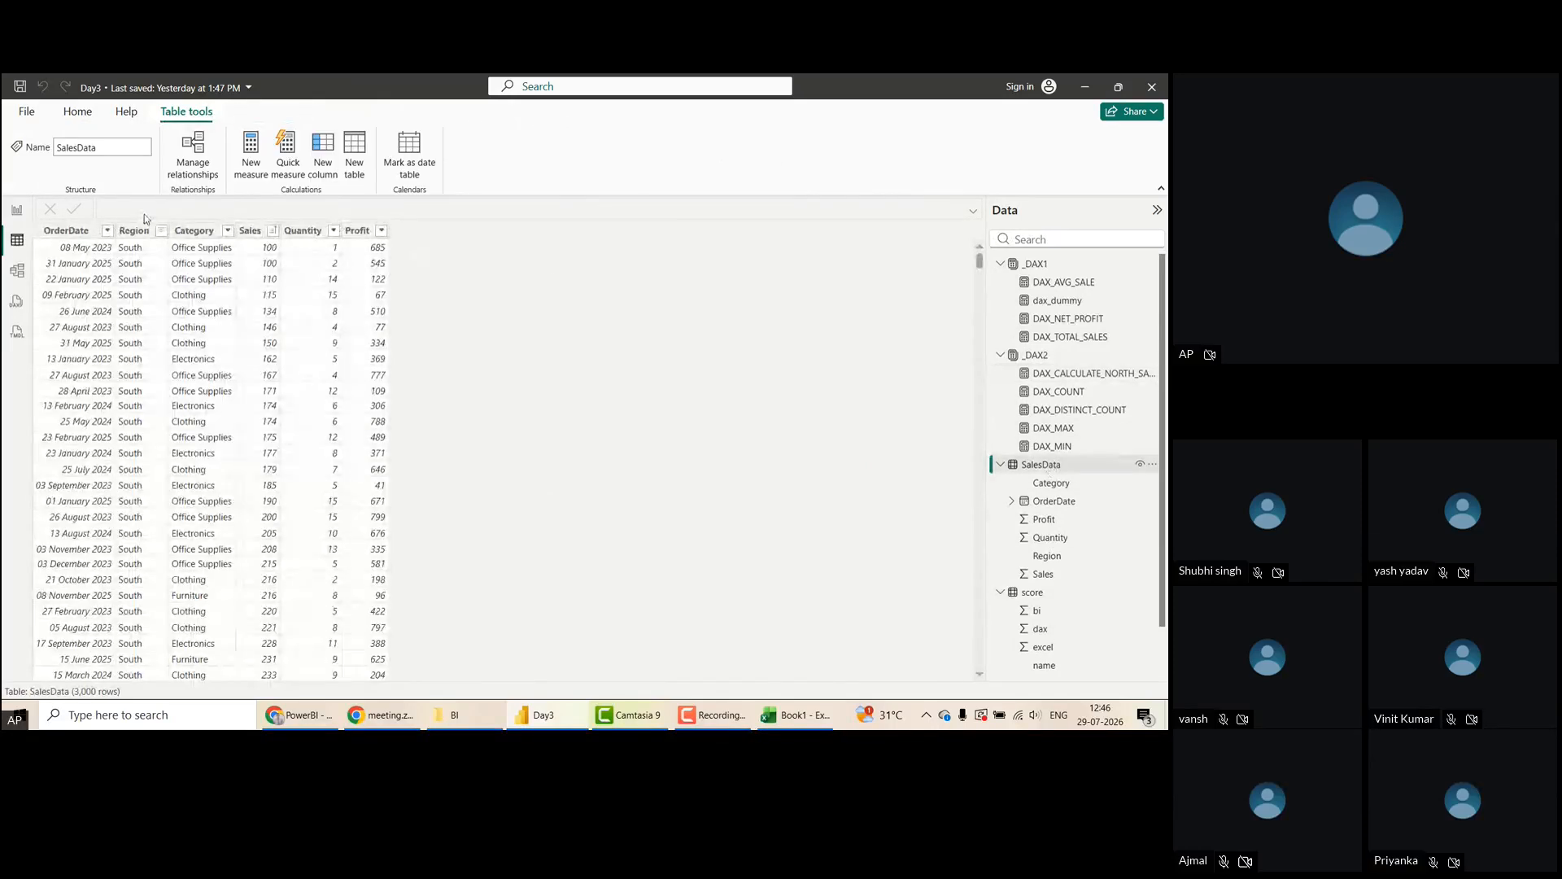
click(248, 230)
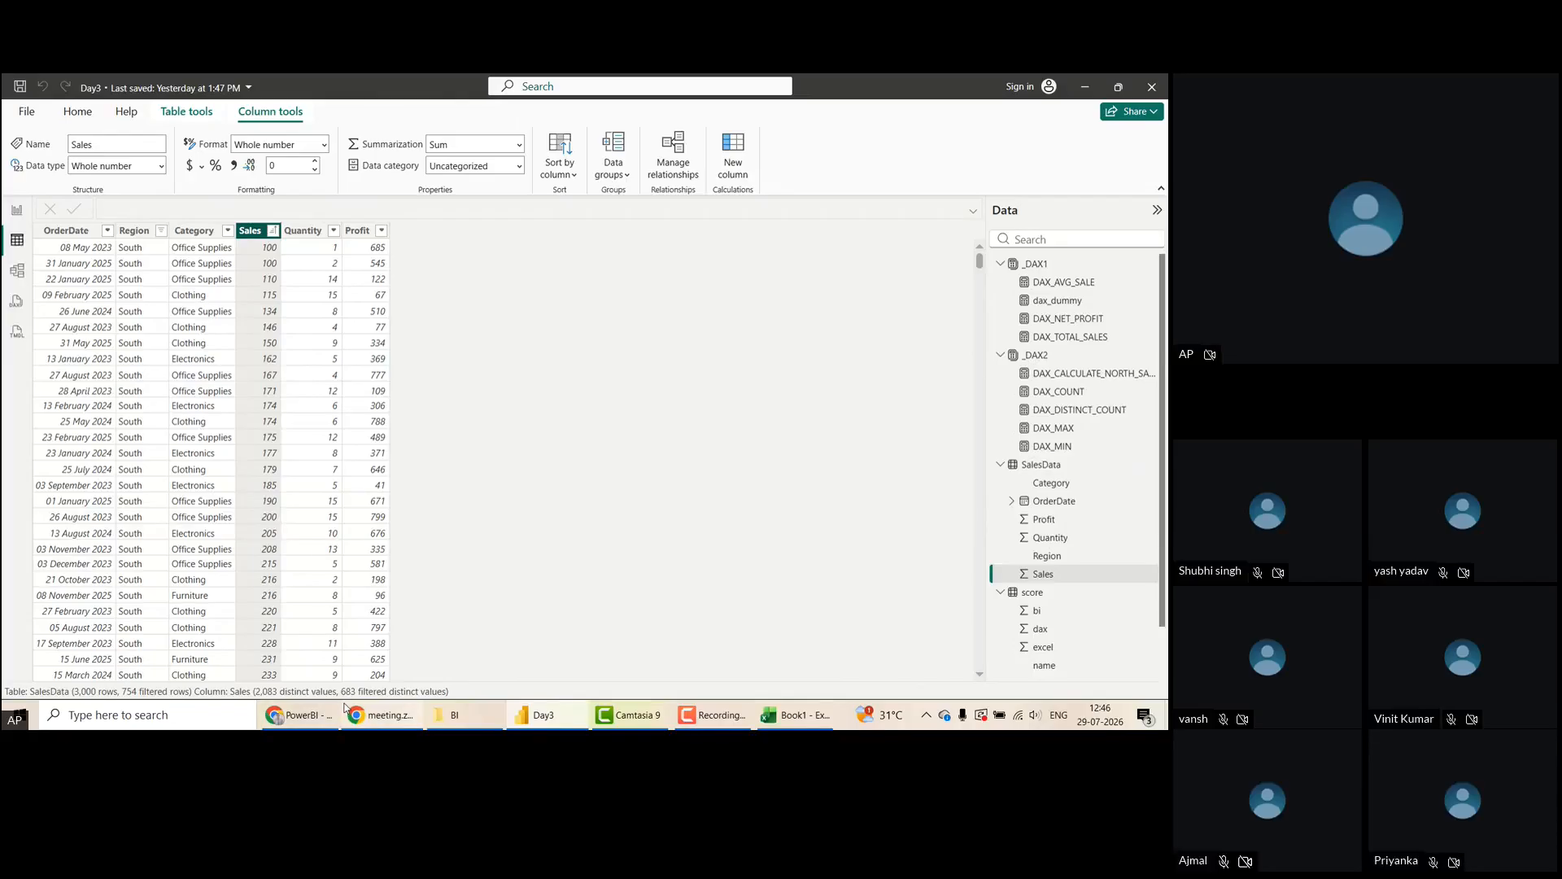
click(19, 215)
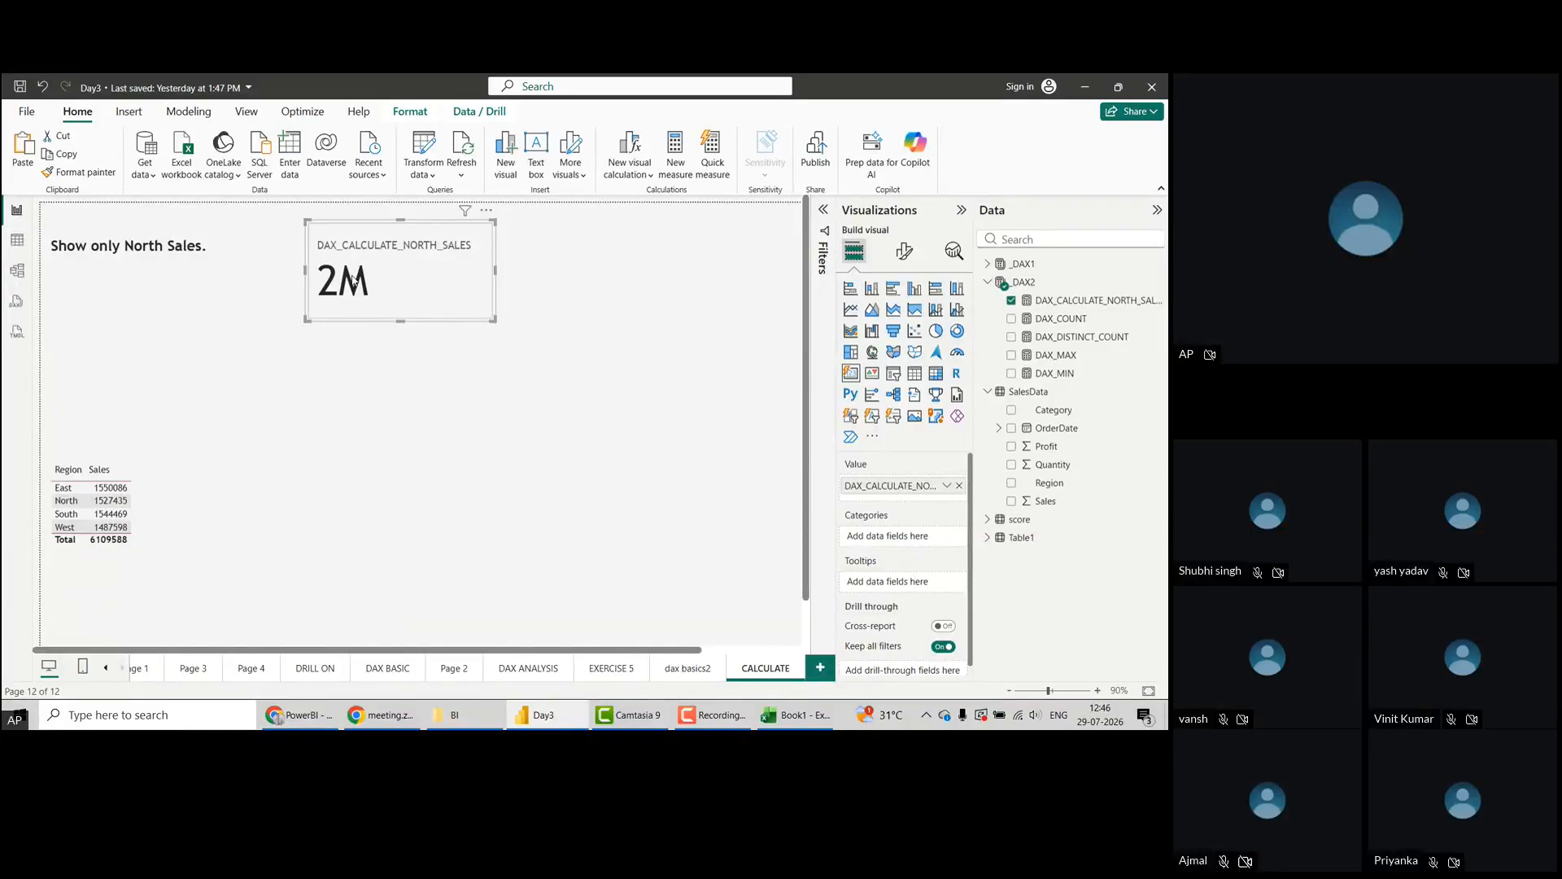
Open the Callout > Value format settings for the North sales card only
click(1048, 302)
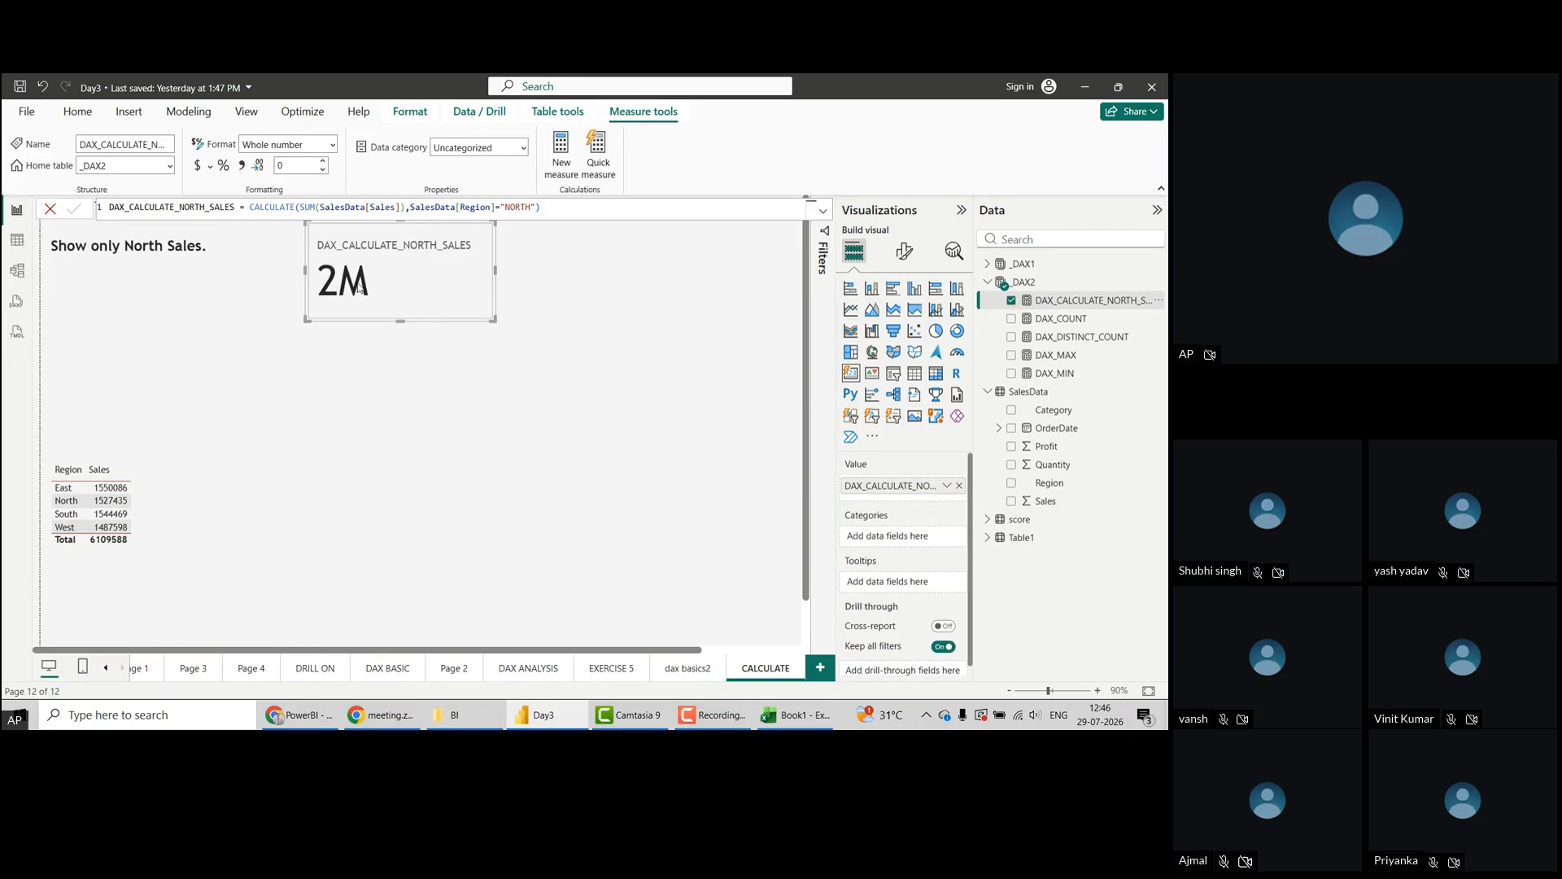
click(903, 251)
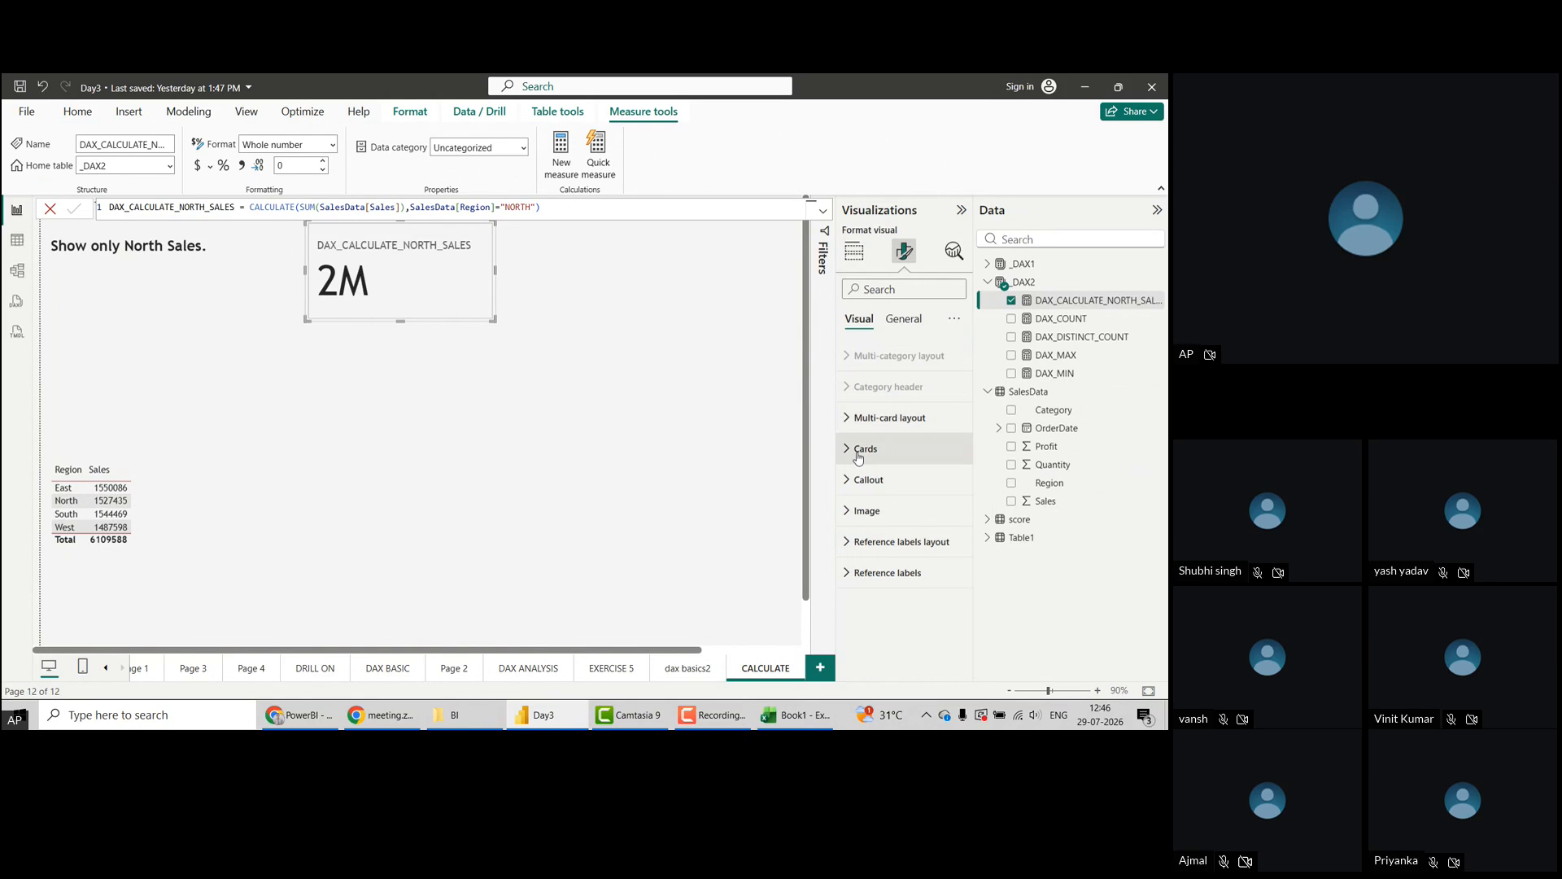
click(846, 487)
drag(971, 417, 974, 502)
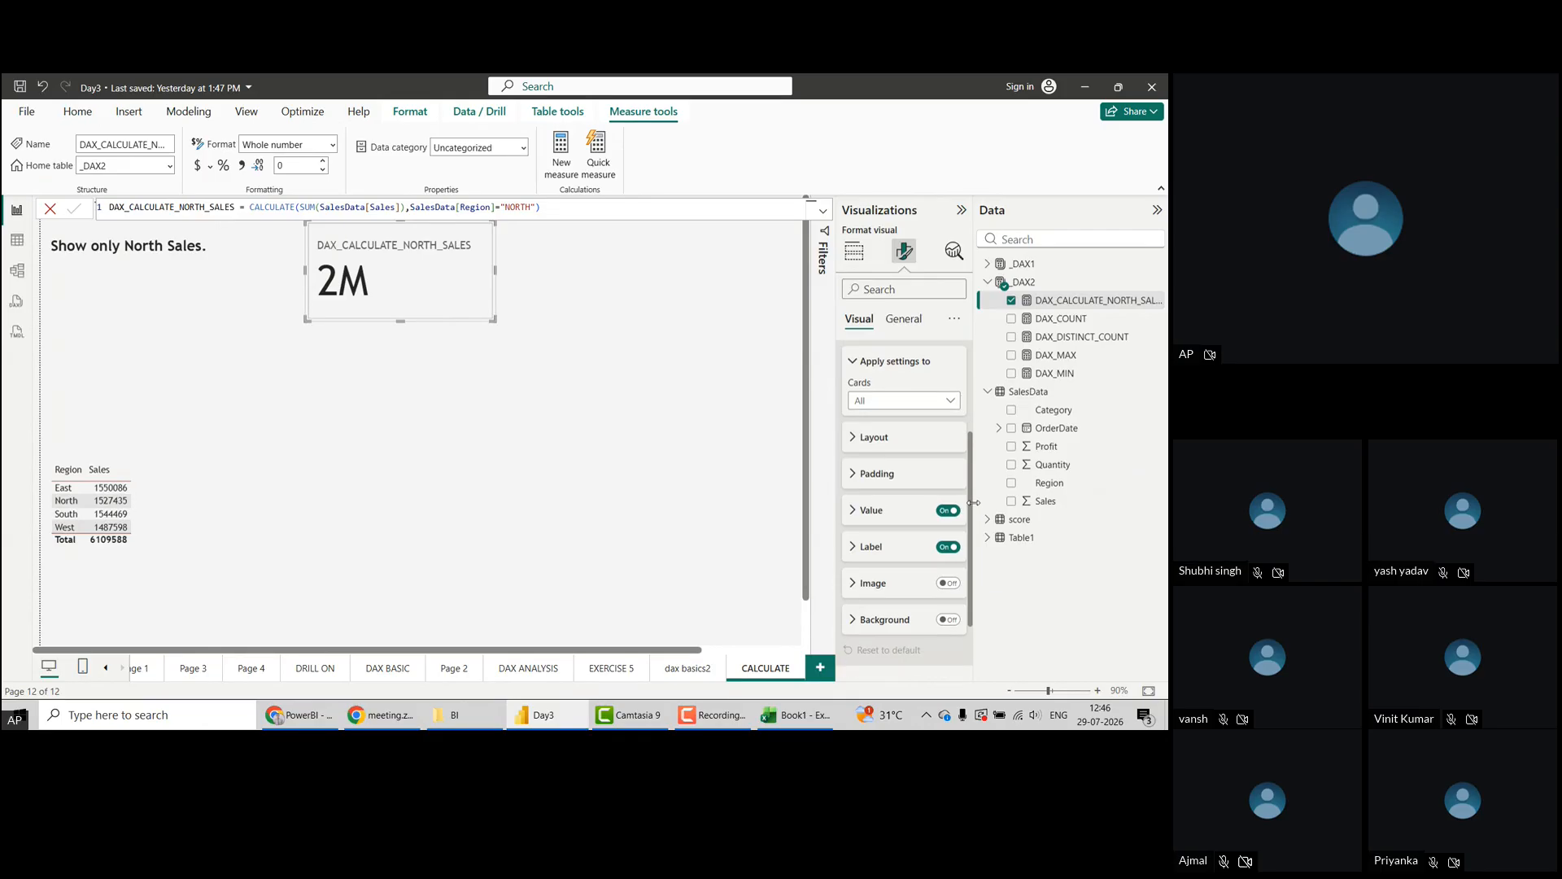
click(852, 511)
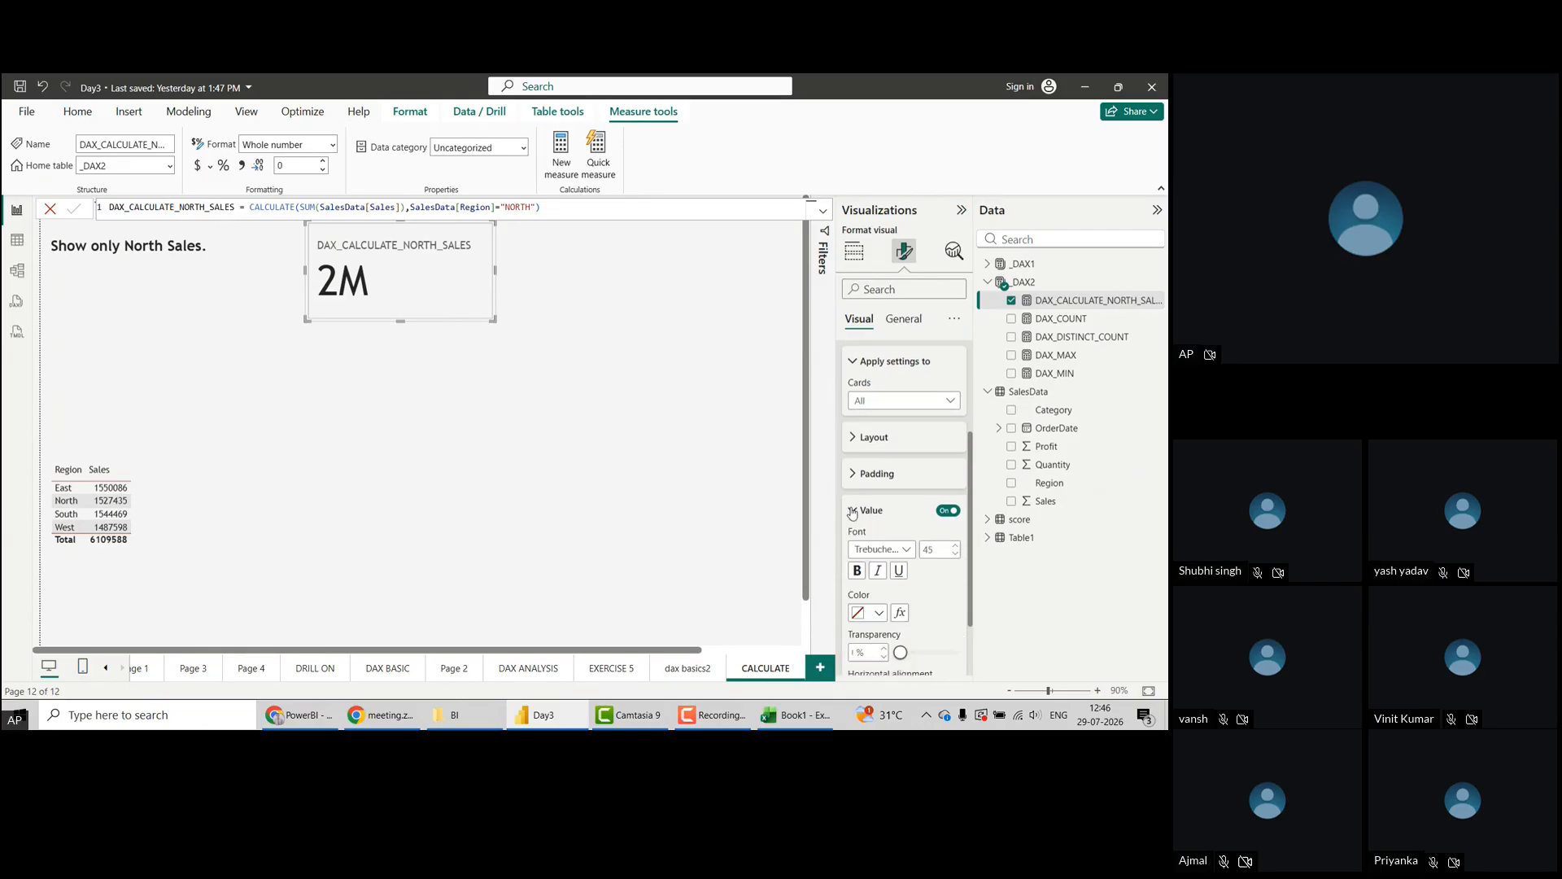
drag(972, 475, 974, 553)
drag(973, 542, 973, 496)
scroll(895, 439, up, 2)
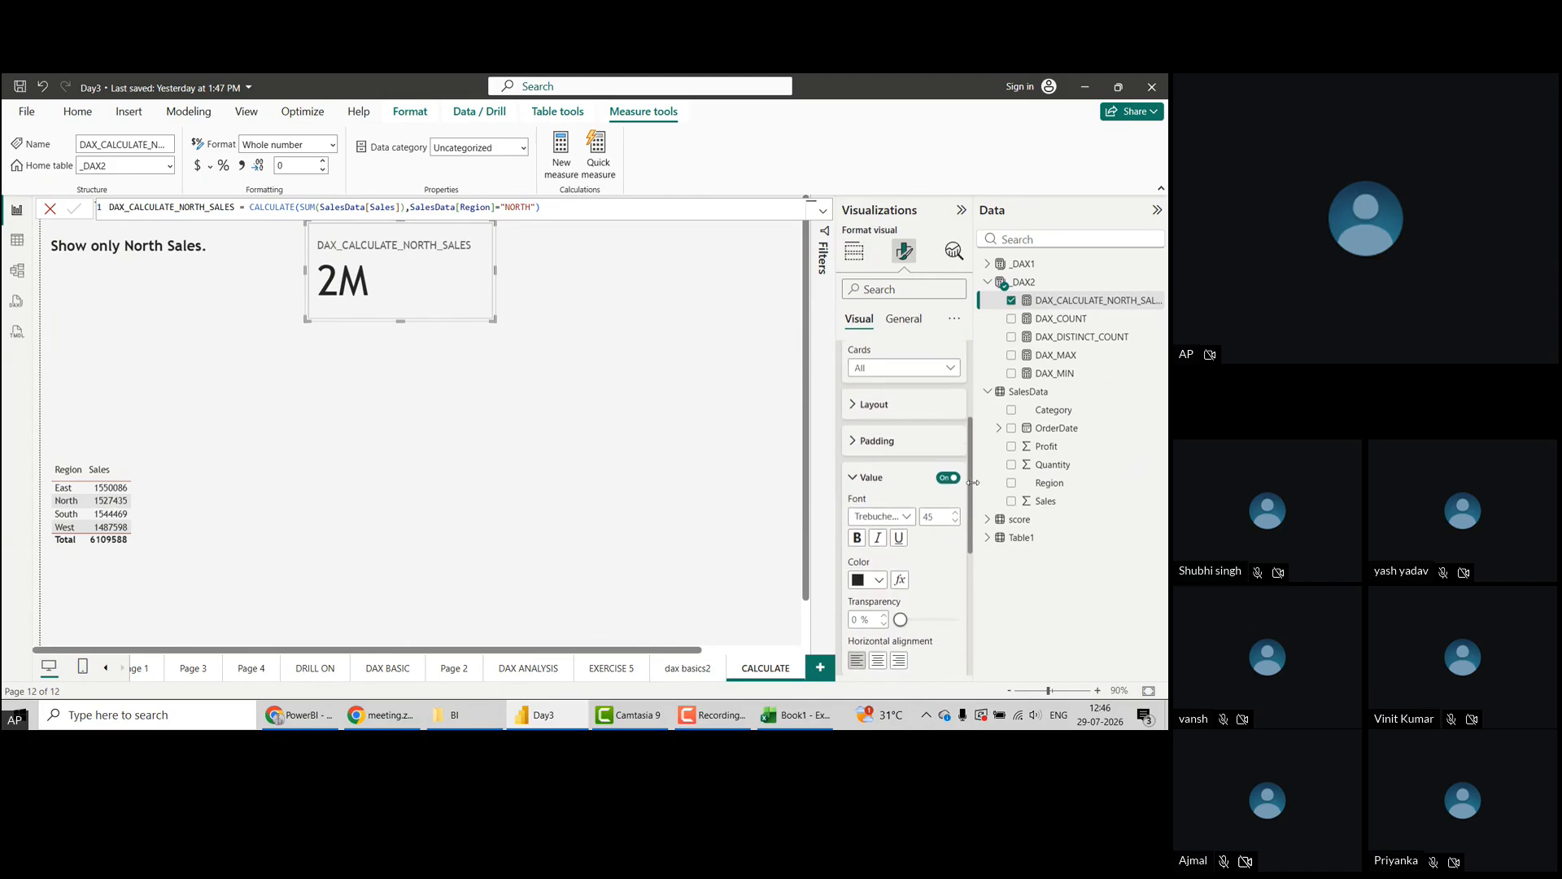
click(893, 415)
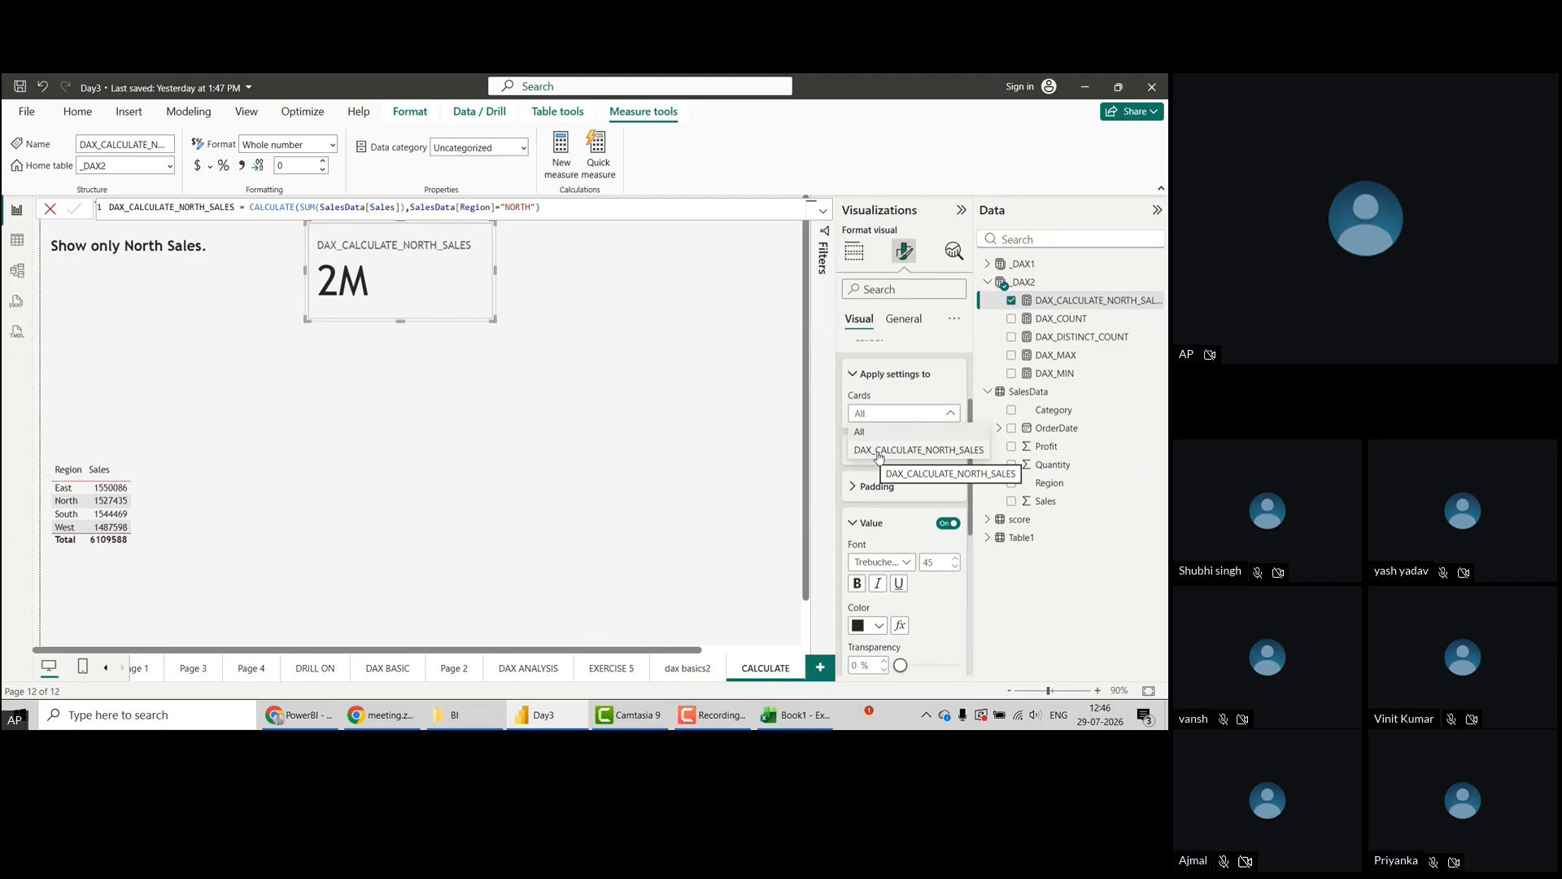
click(879, 452)
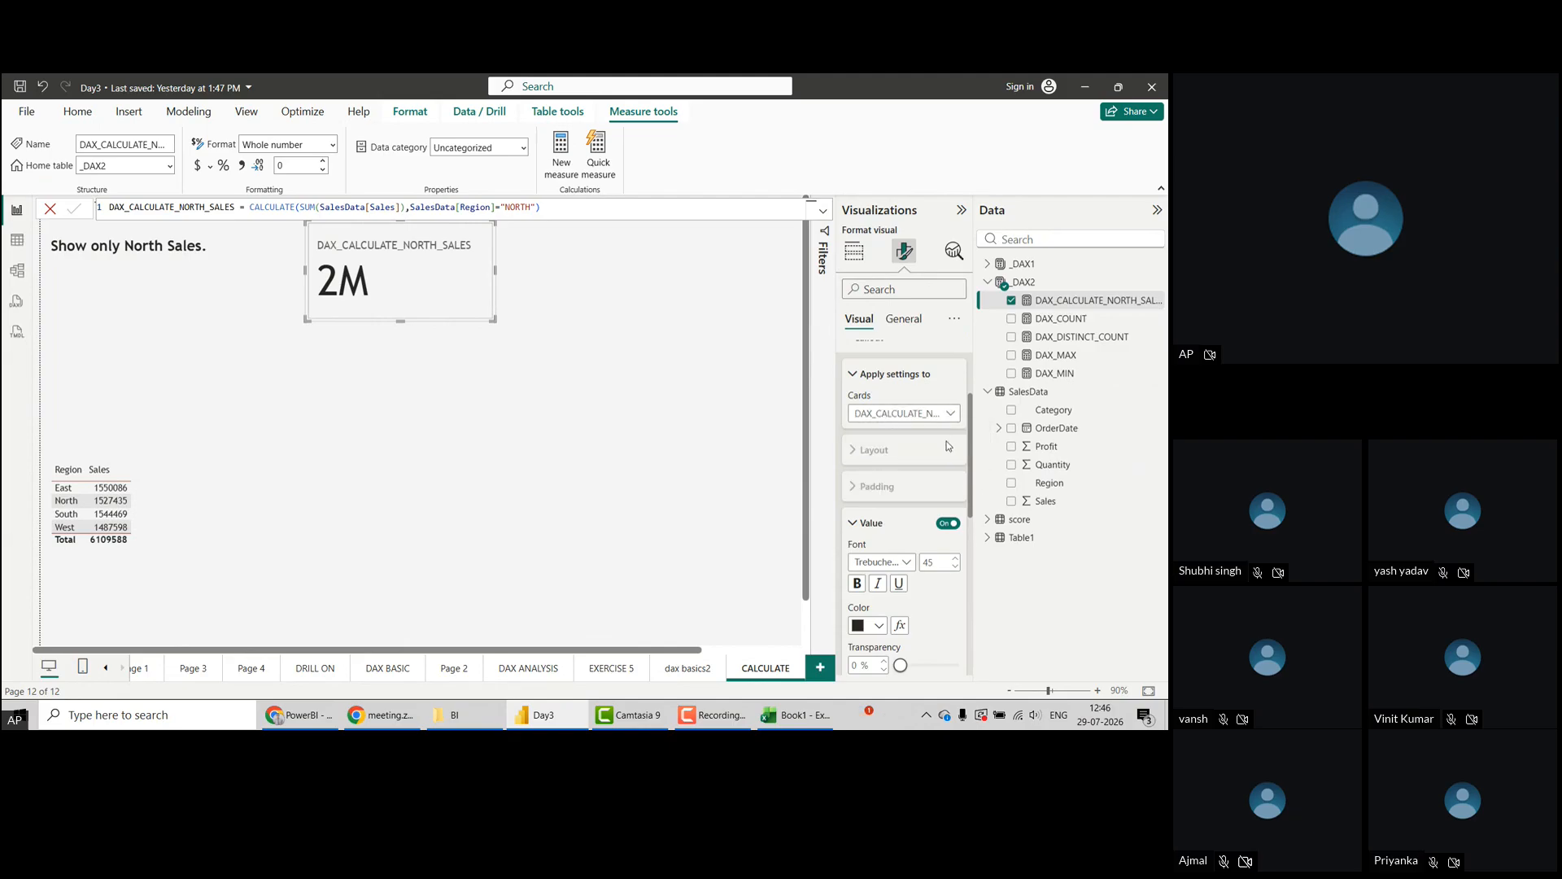
drag(972, 460, 973, 557)
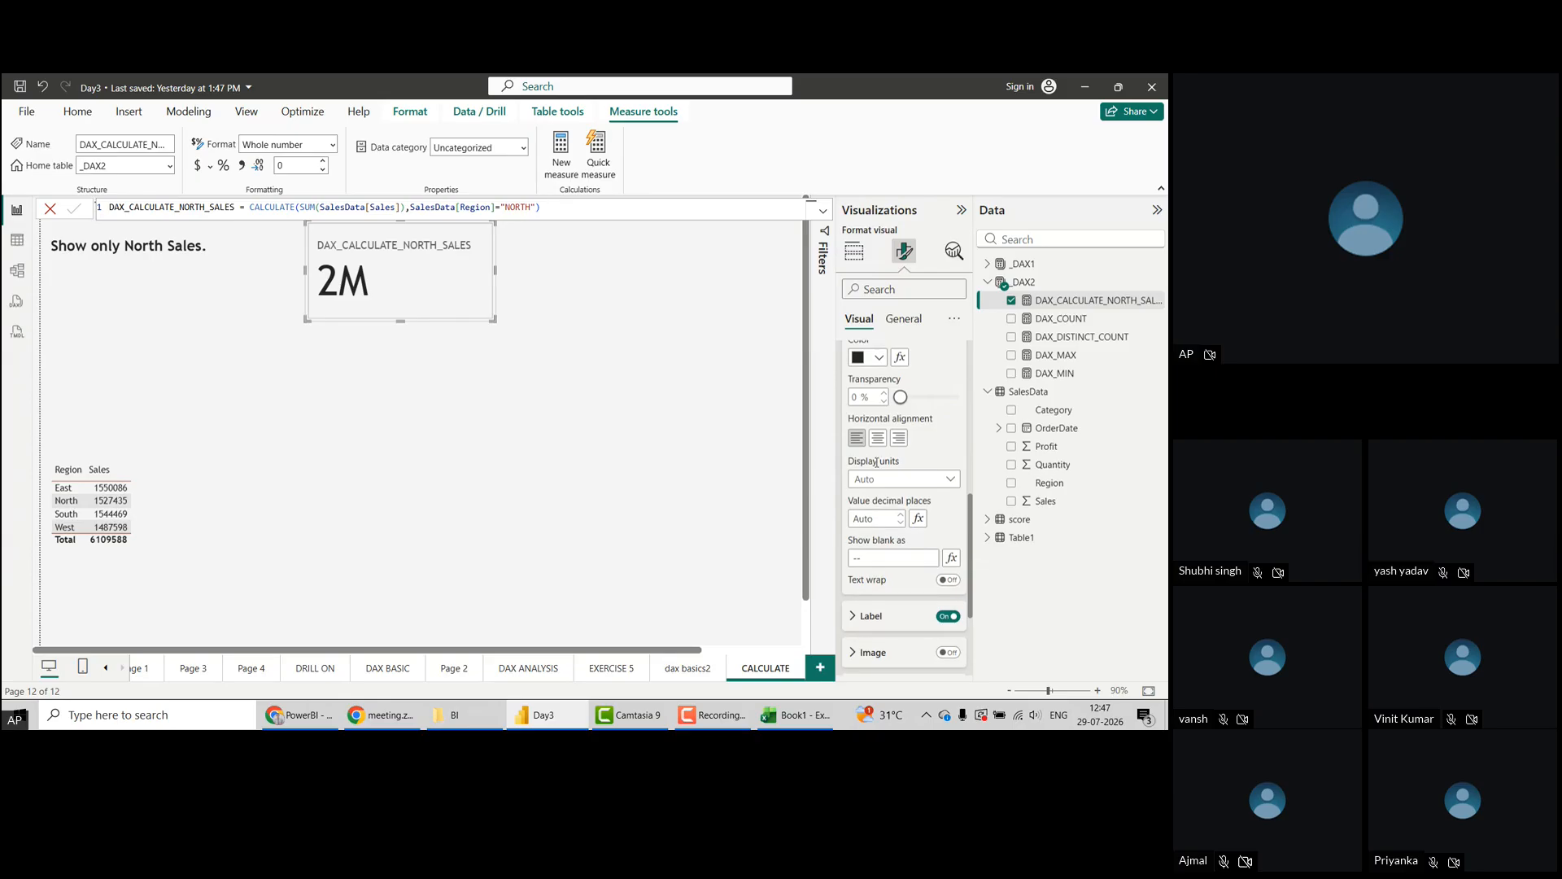
Try None display units (1527435), revert to Auto (2M), and nudge the card down-left
click(954, 481)
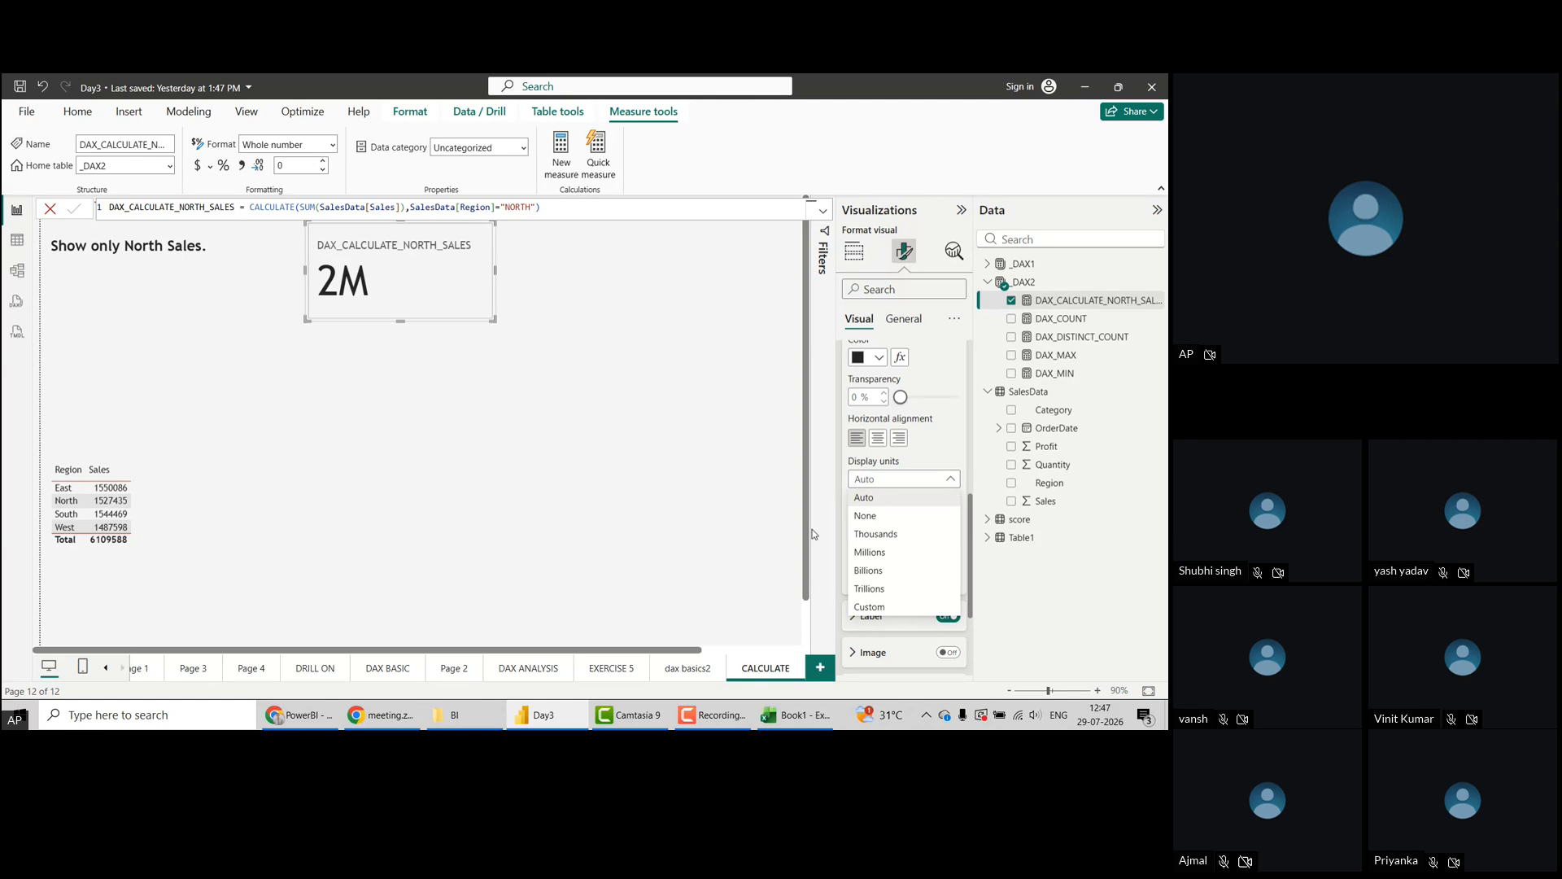
click(870, 518)
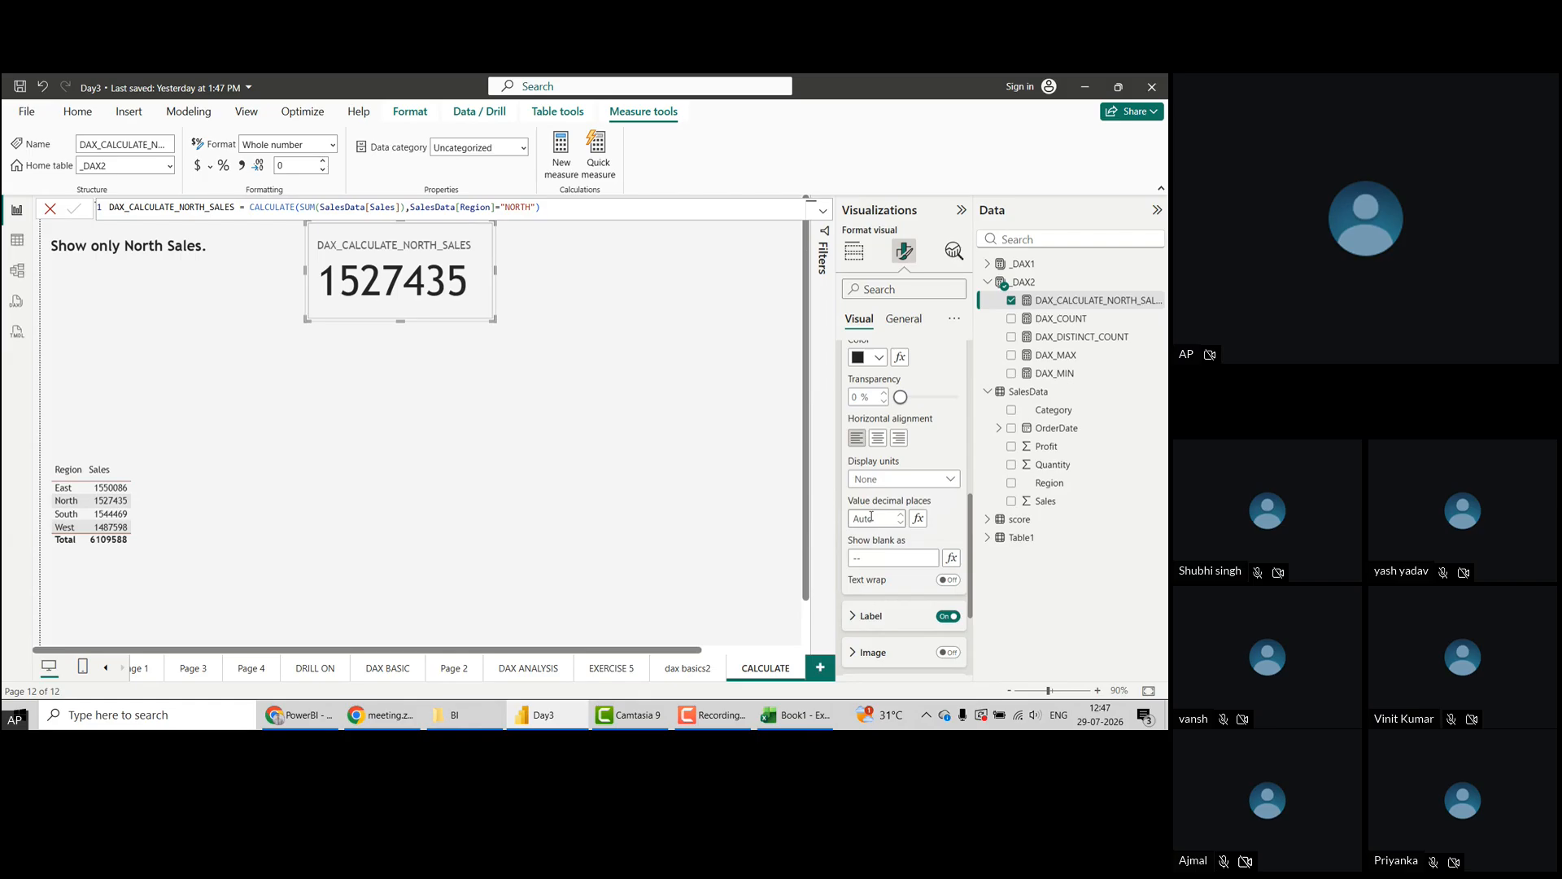
click(883, 479)
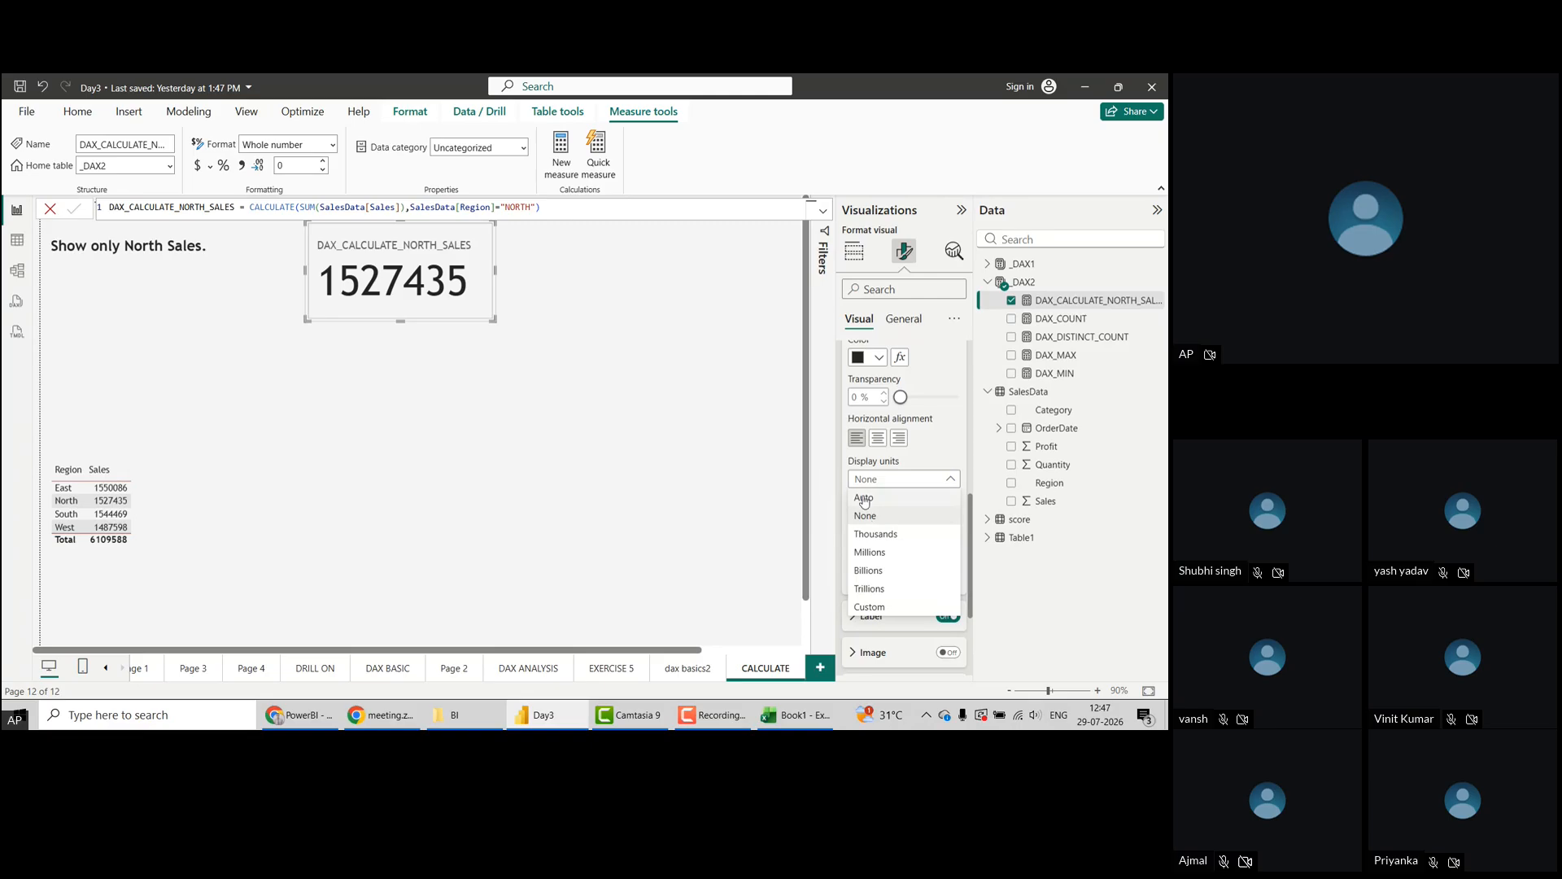
click(865, 497)
drag(467, 282, 437, 296)
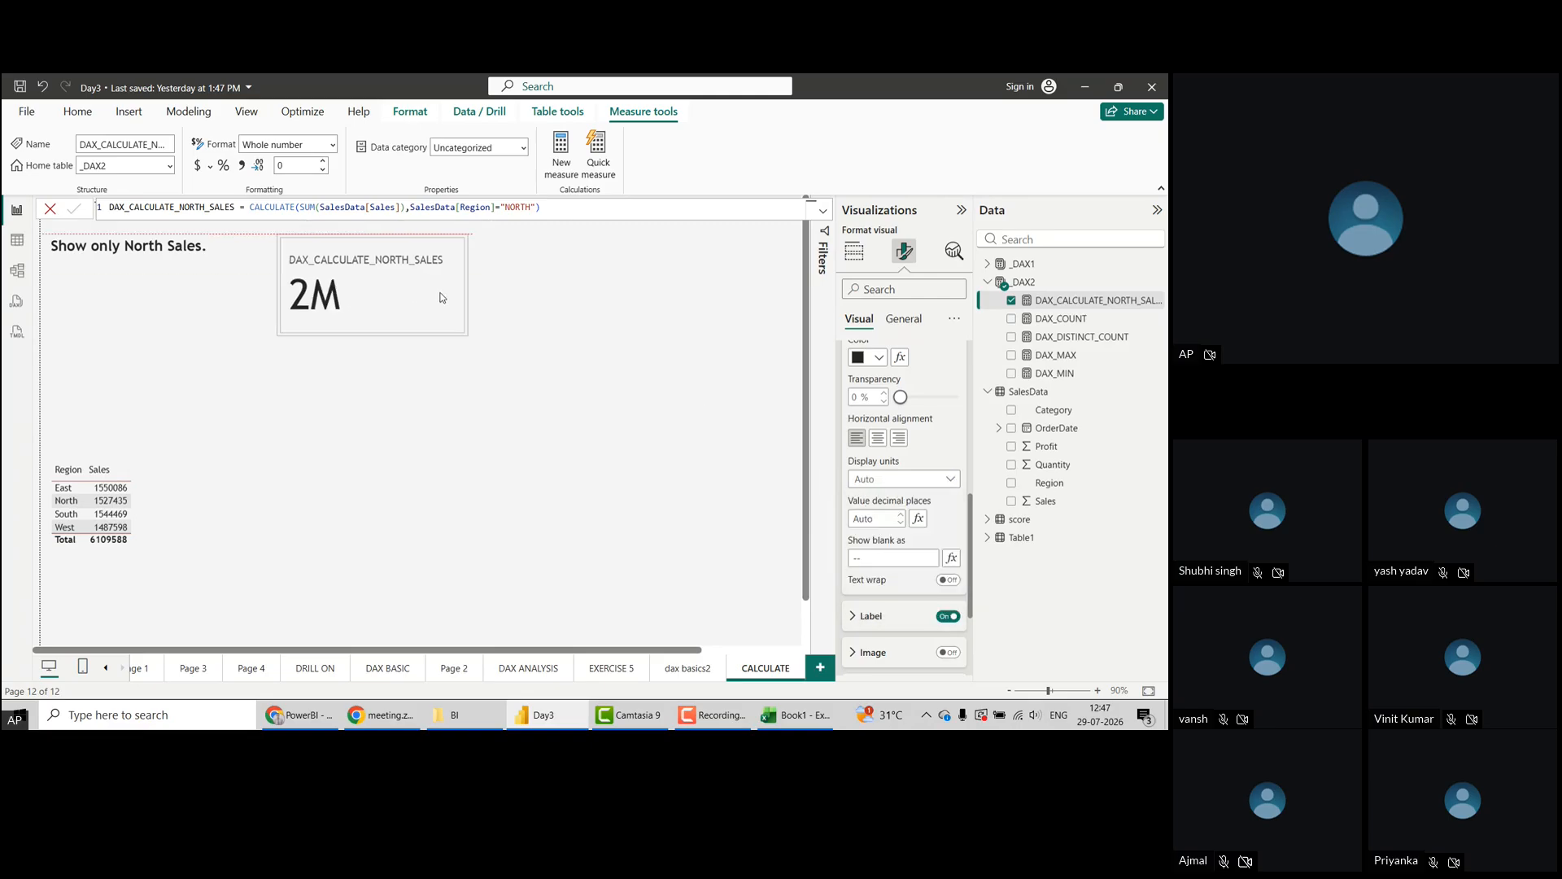
Move the North sales card lower, then view the SalesData table rows and bring up Book1 in Excel
click(855, 254)
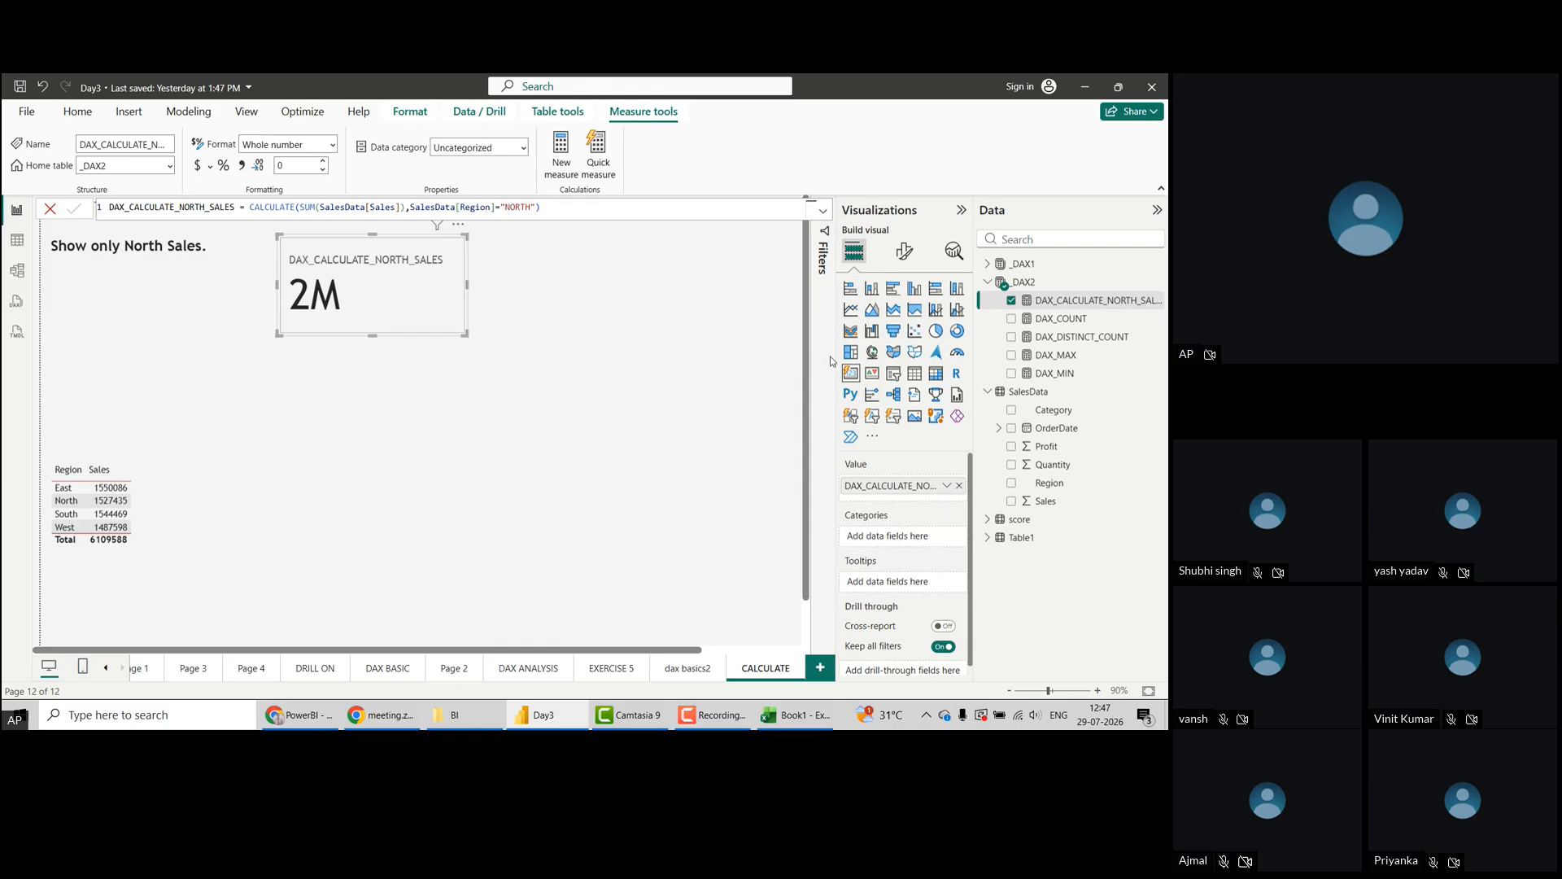
click(963, 216)
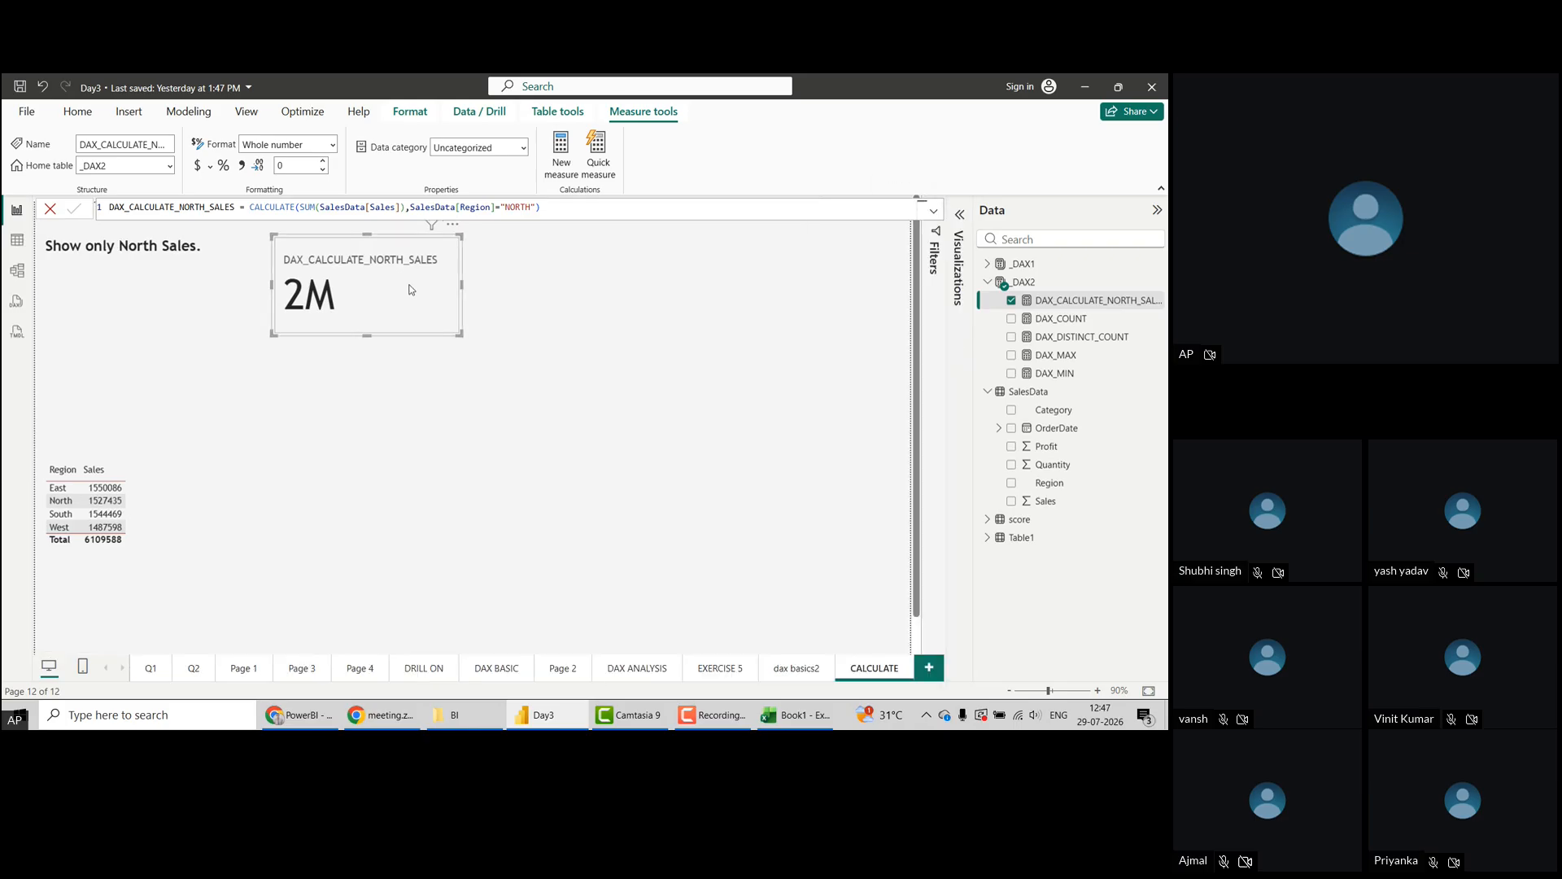
mouse_move(451, 299)
mouse_down()
mouse_move(492, 296)
mouse_move(440, 298)
mouse_up()
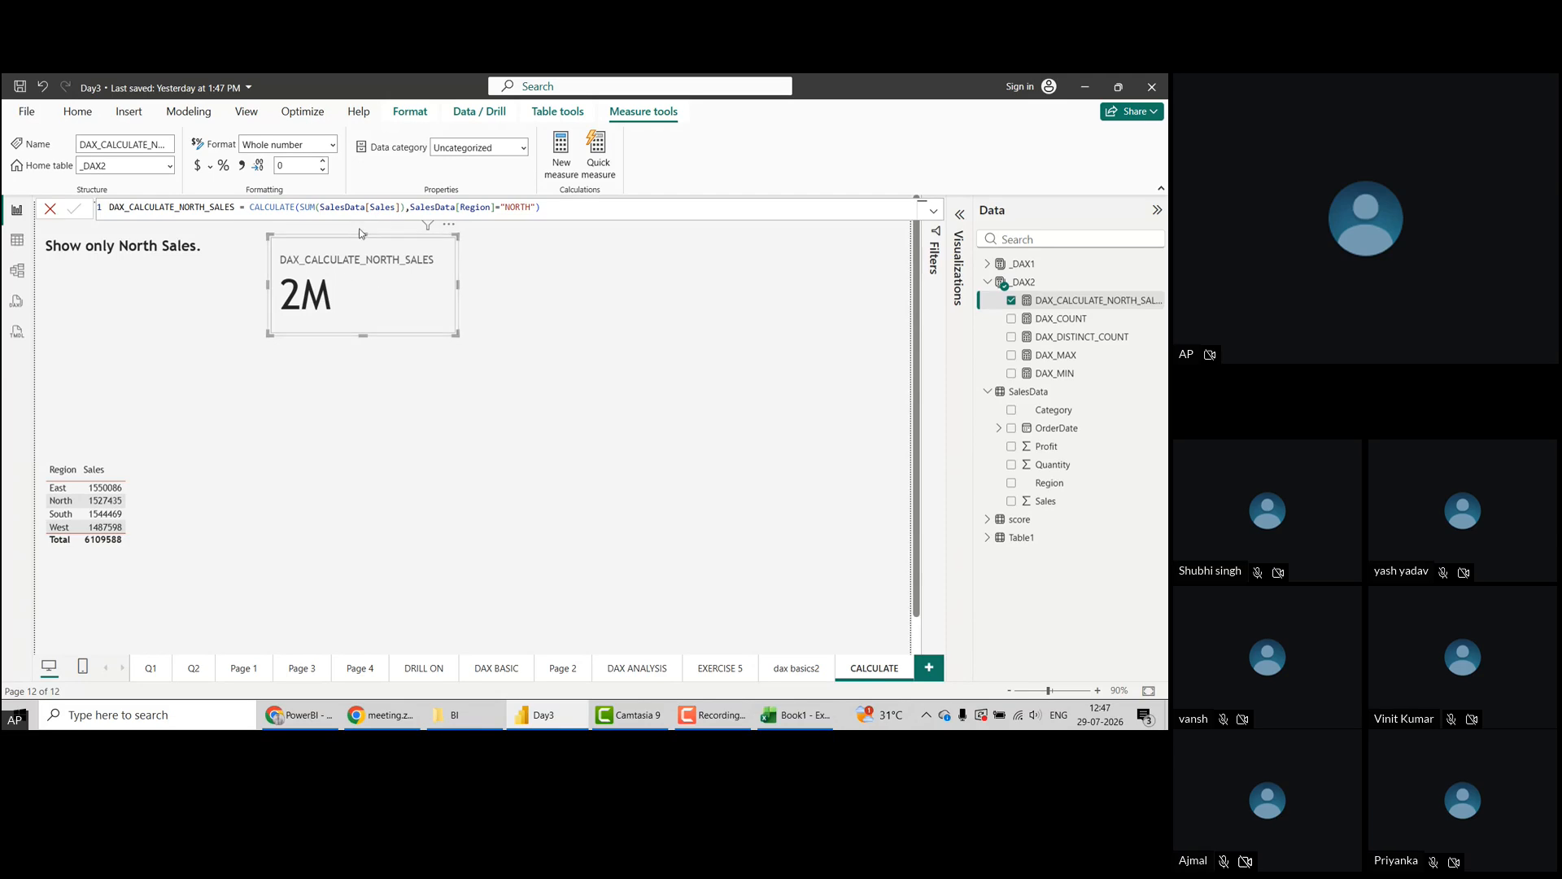
drag(452, 234, 449, 266)
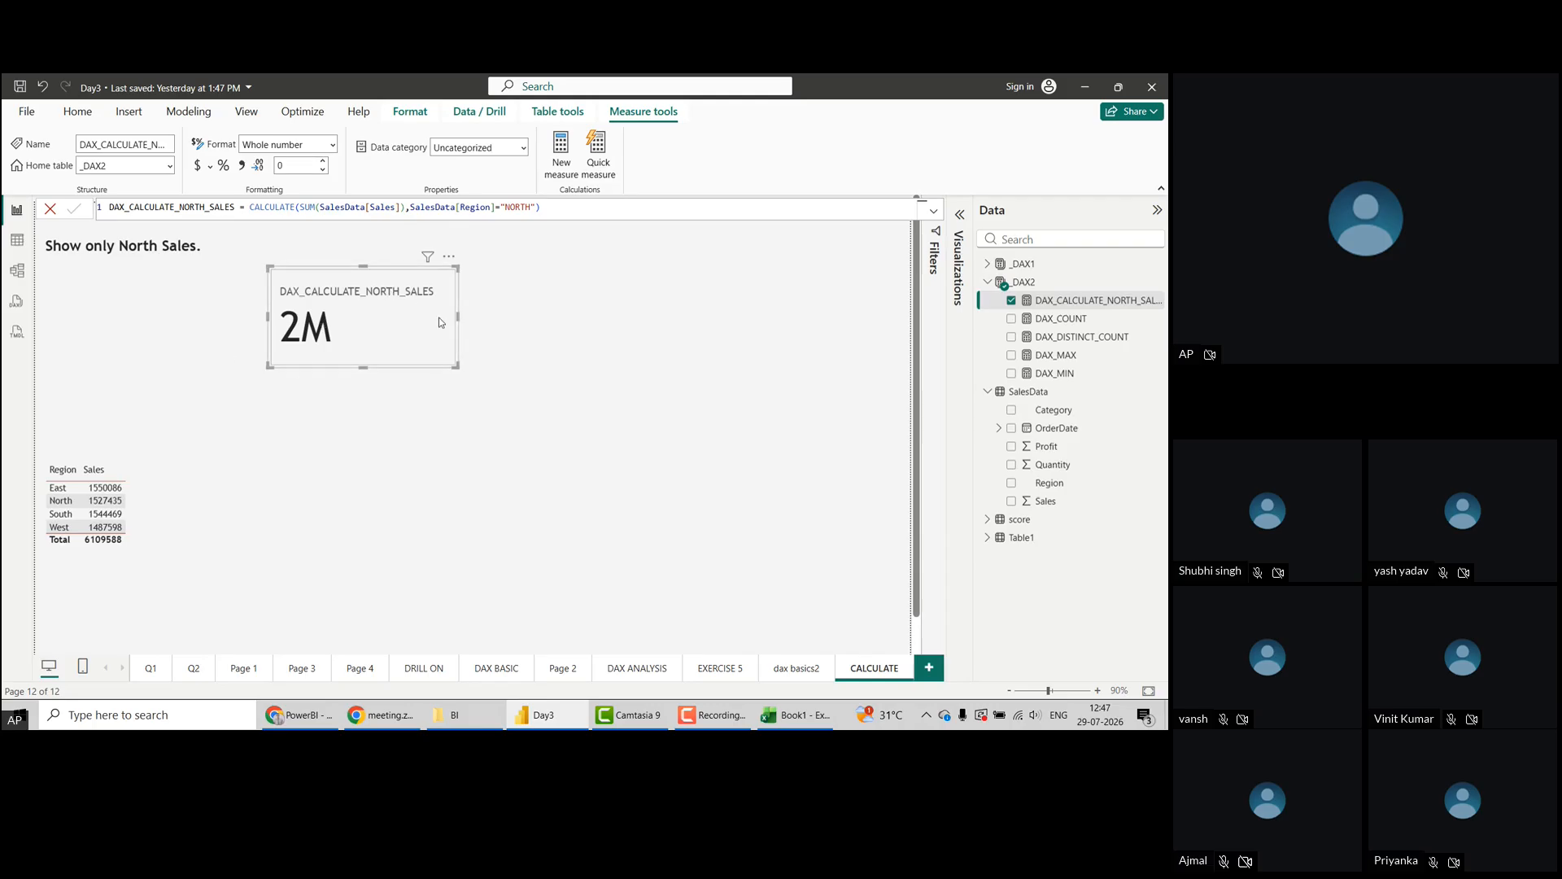
click(17, 240)
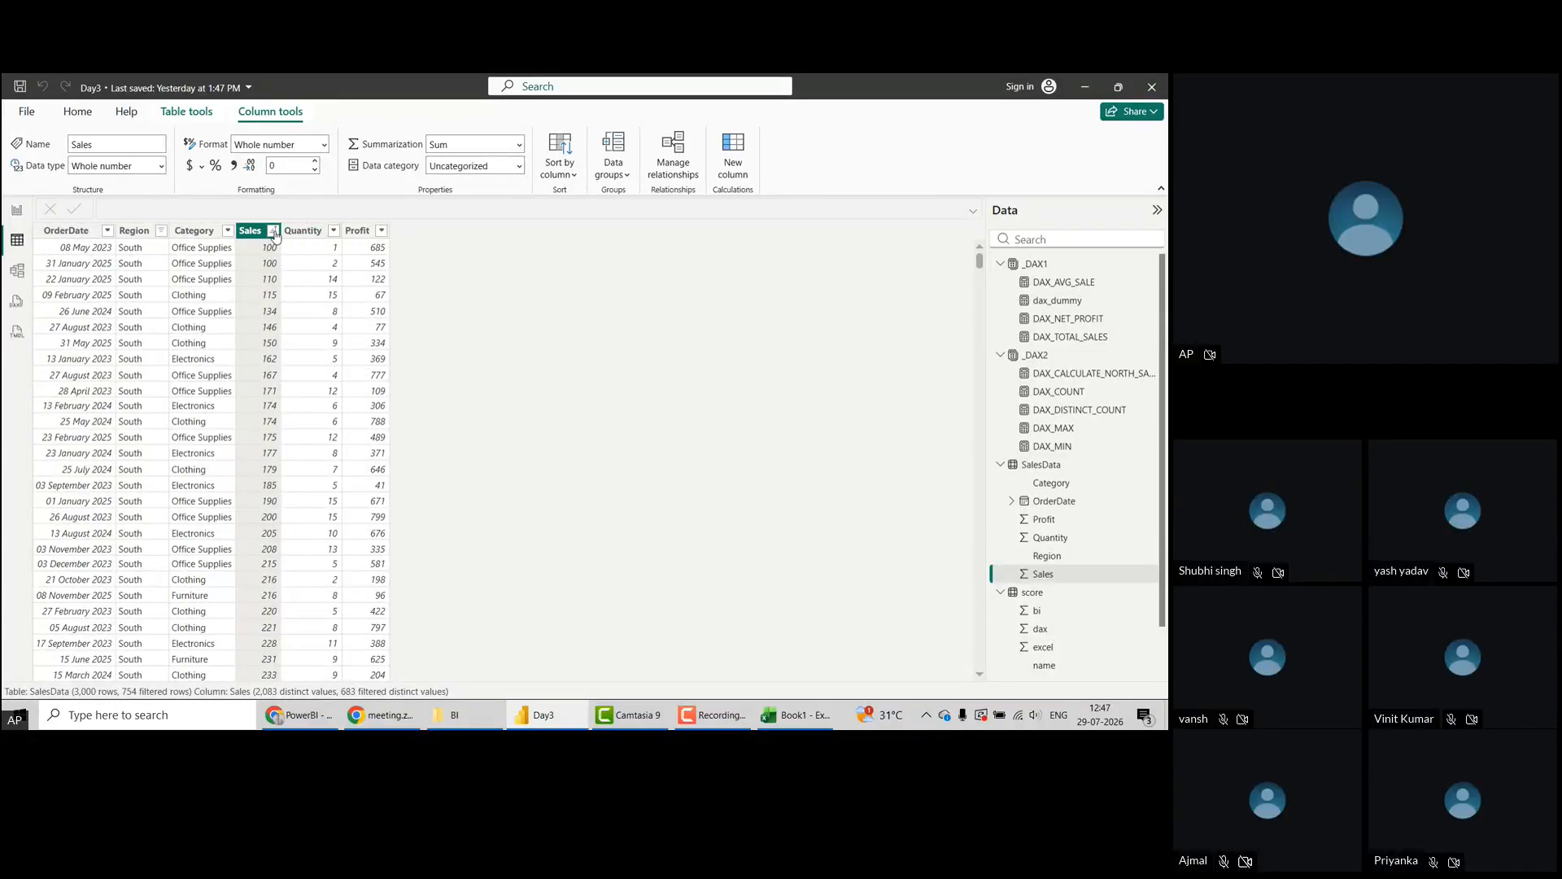
click(796, 714)
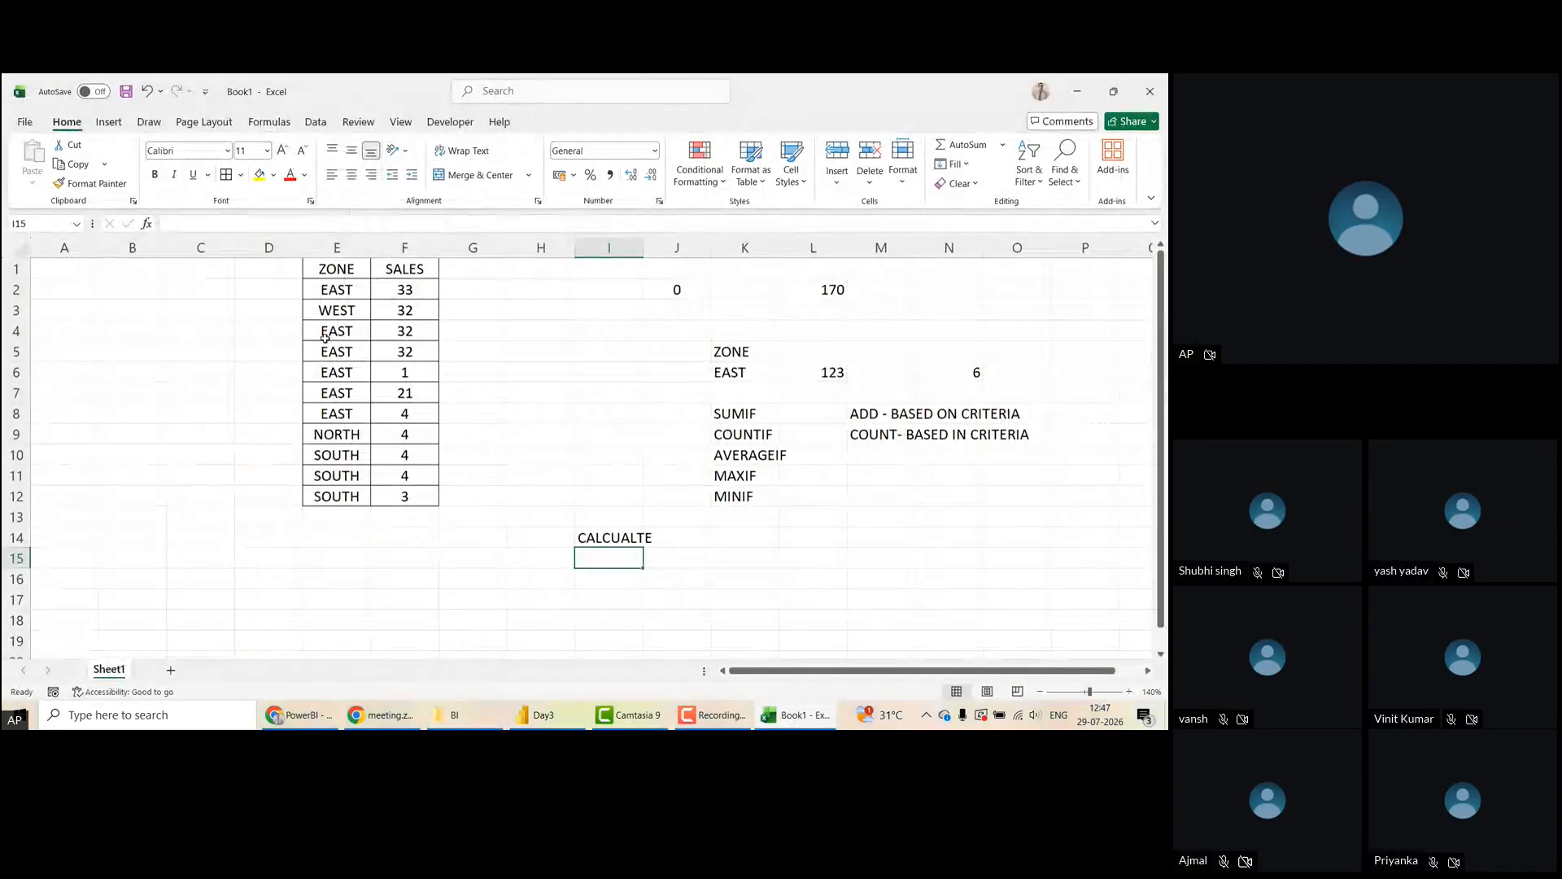
Select the SALES values F2:F12, then the whole E1:F12 ZONE/SALES table, to check the sum
click(400, 287)
key(ctrl+shift+Down)
click(401, 287)
key(Up)
key(Left)
key(Right)
key(Left)
key(ctrl+shift+Right)
key(ctrl+shift+Down)
Return to the SALES header, then go back to the CALCULATE report page in Power BI
key(Down)
key(Up)
key(Right)
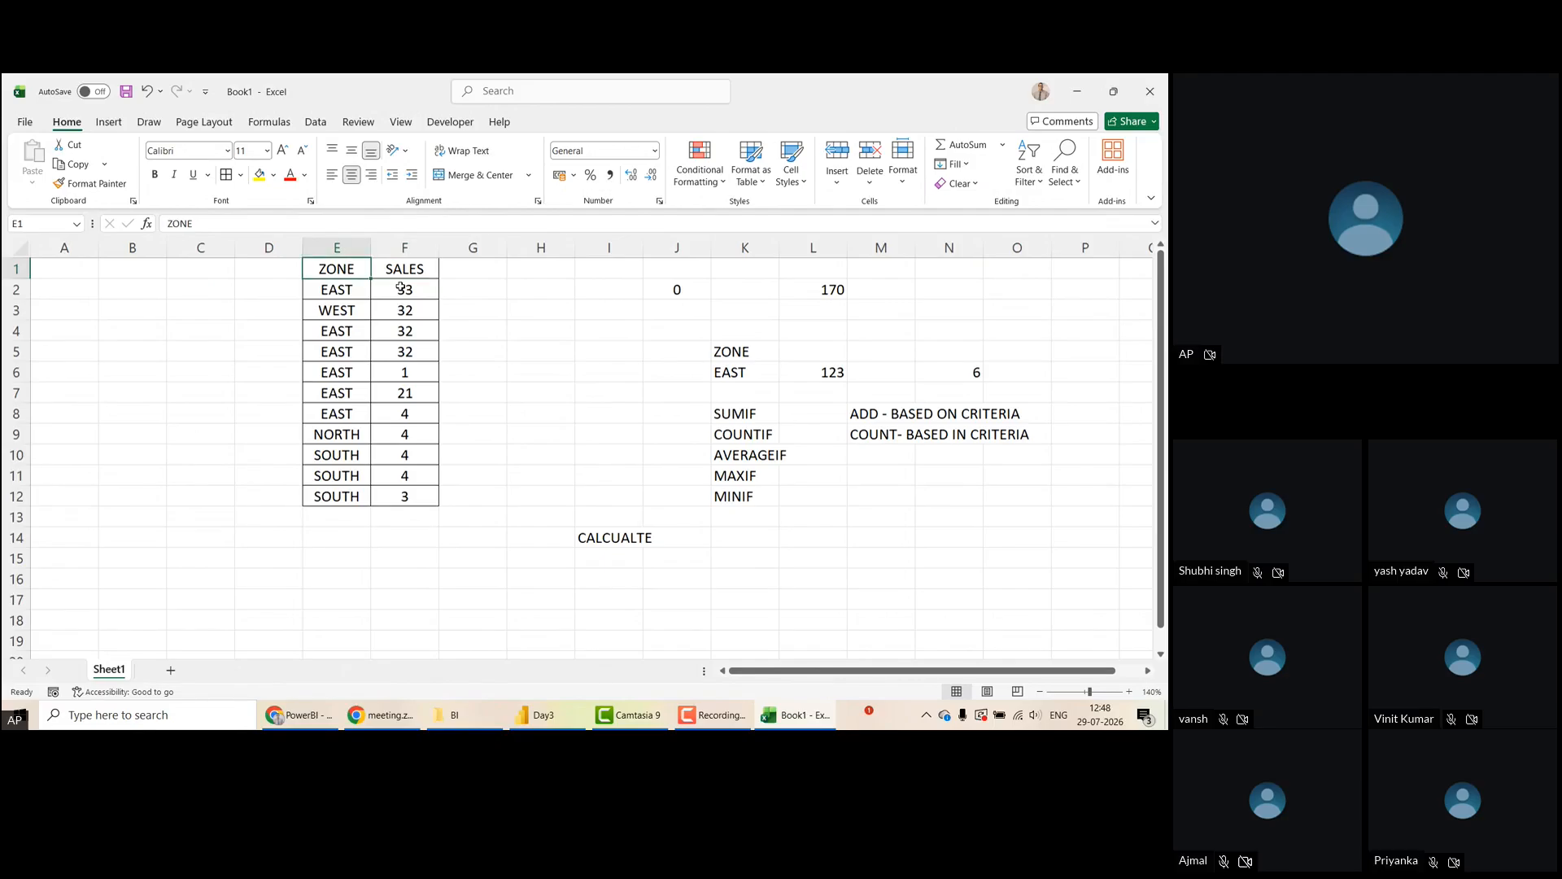
key(alt+Tab)
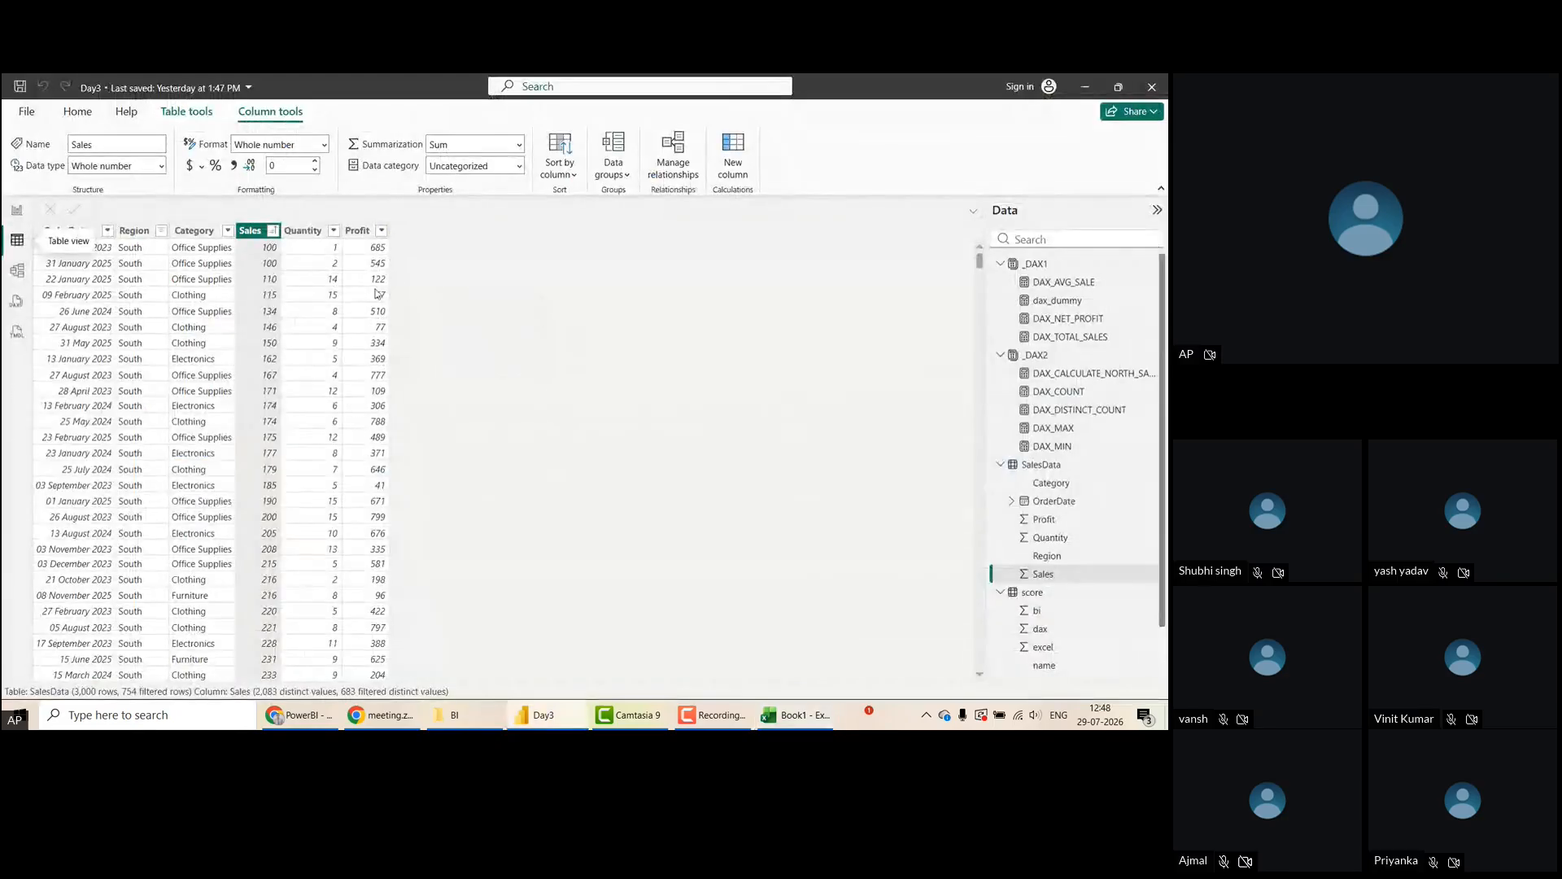
click(16, 210)
Move the North sales card up and to the right and make it shorter
click(427, 335)
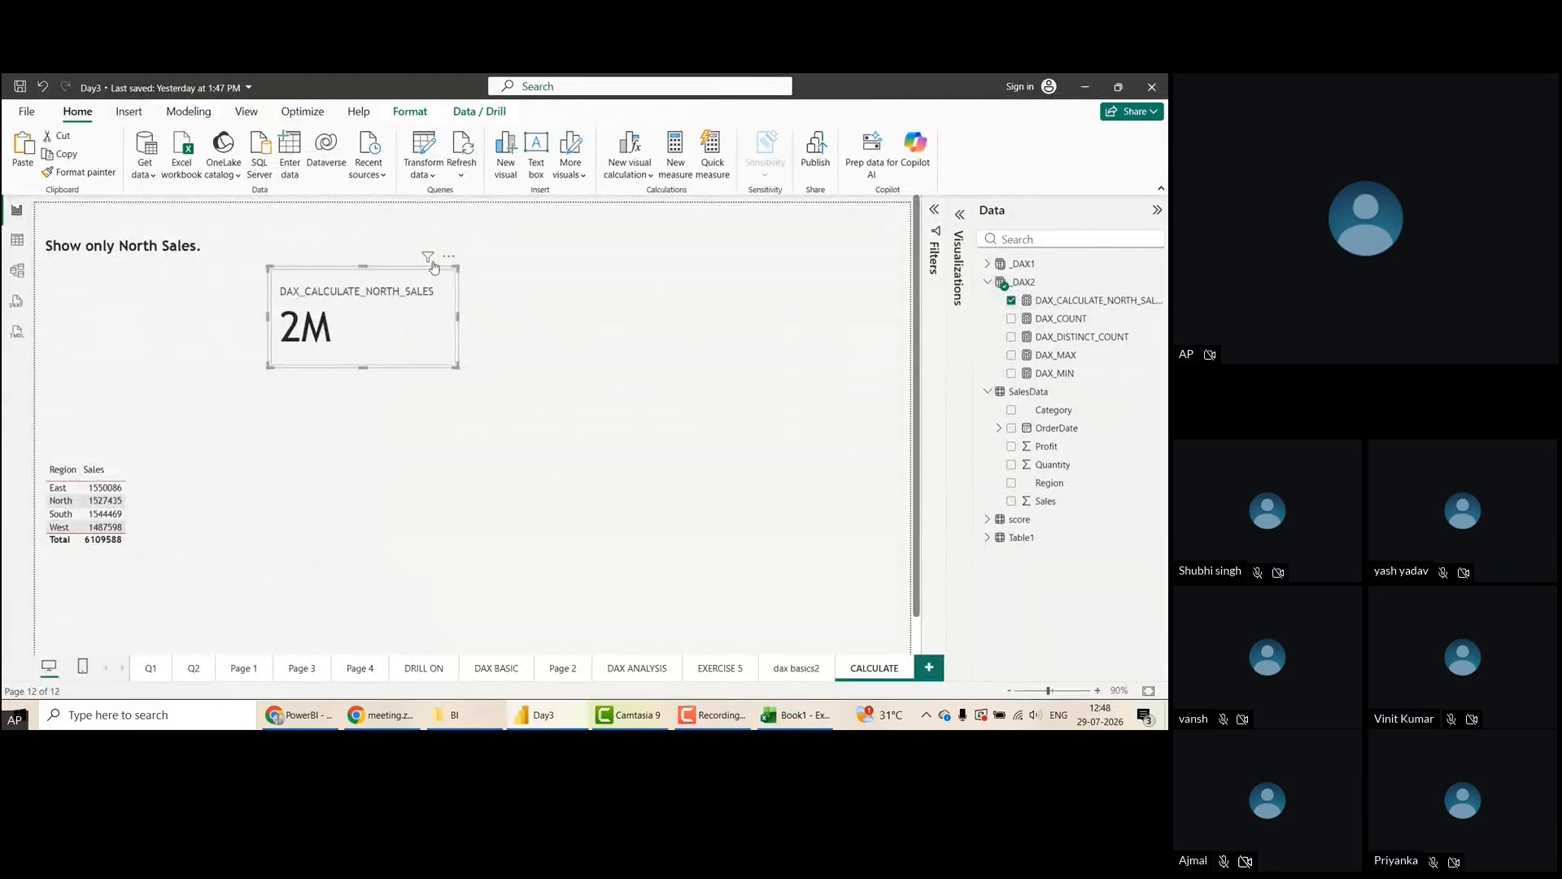
drag(451, 260, 486, 196)
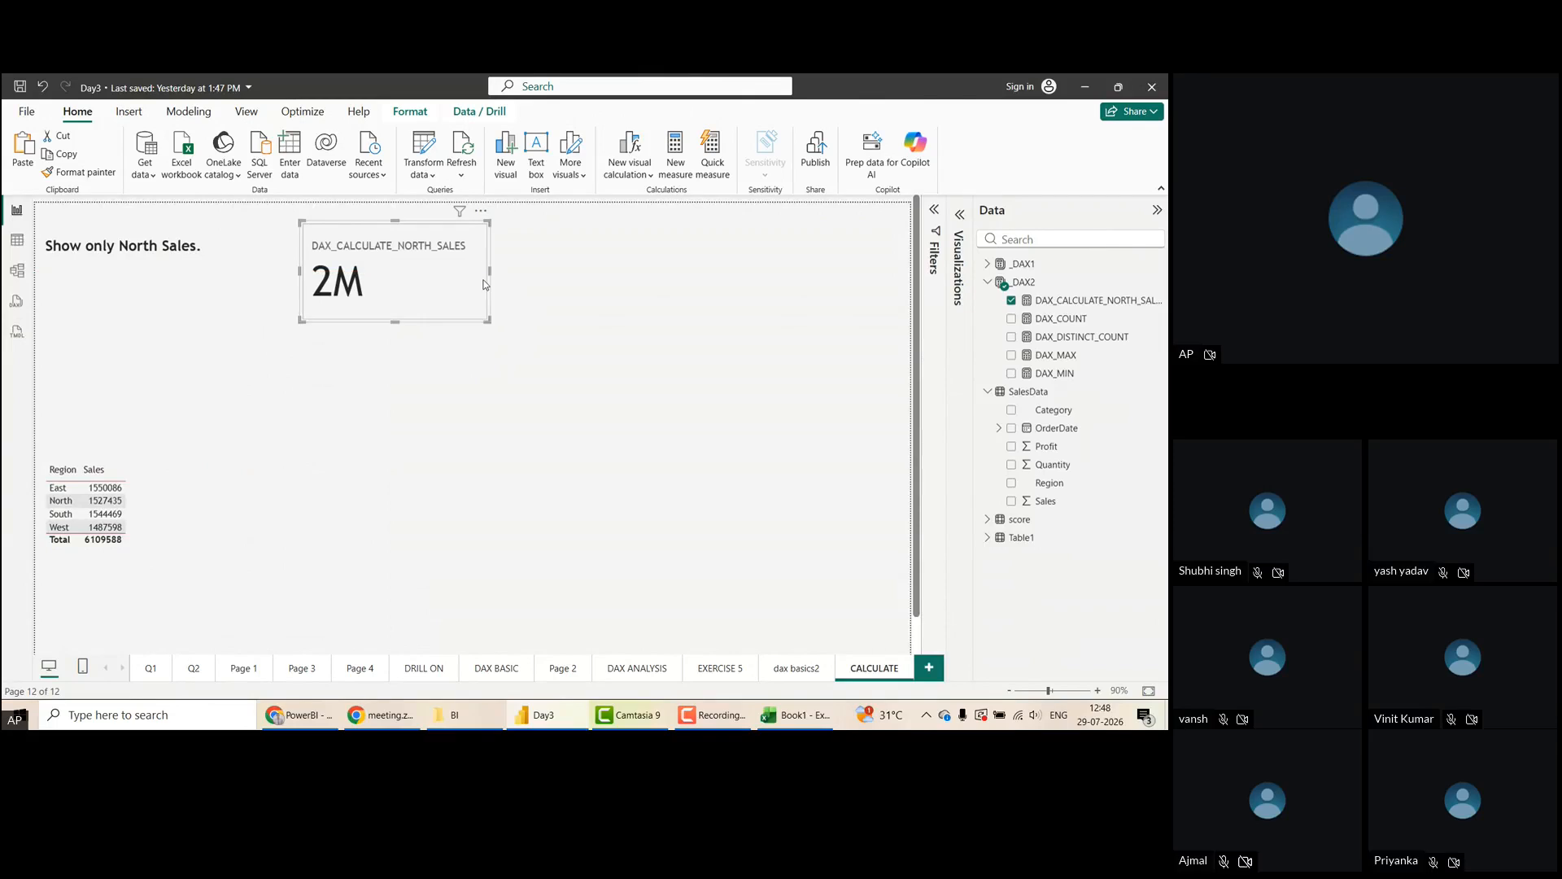
drag(396, 318, 395, 299)
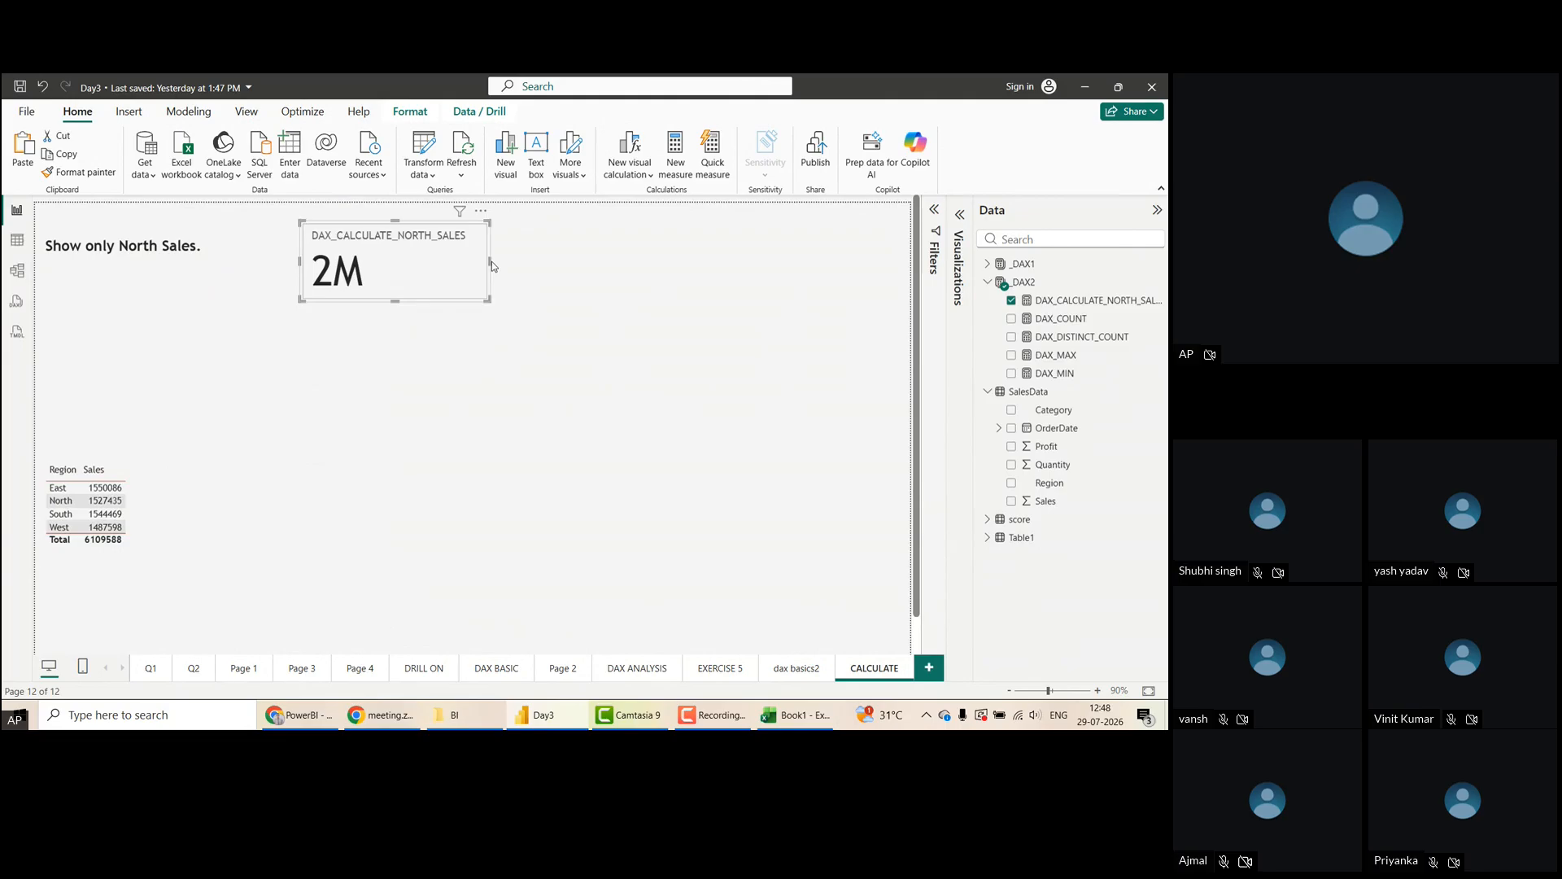
click(166, 278)
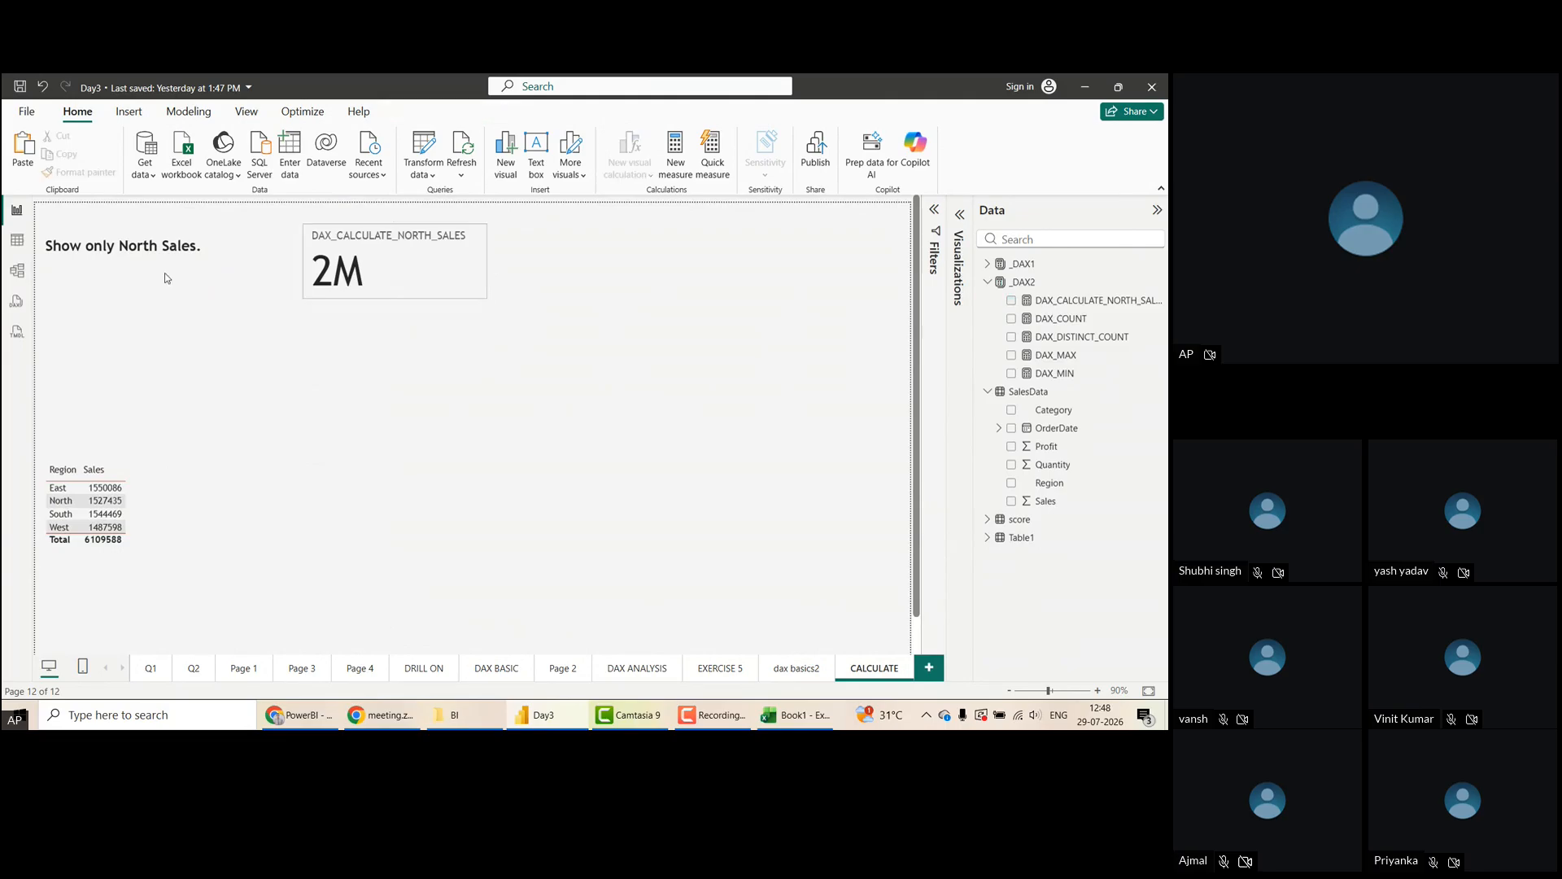
Edit the title to 'Q1.Show only North Sales.' with a second line 'Q2.Show only EAST Sales.'
click(59, 259)
text(Q1.)
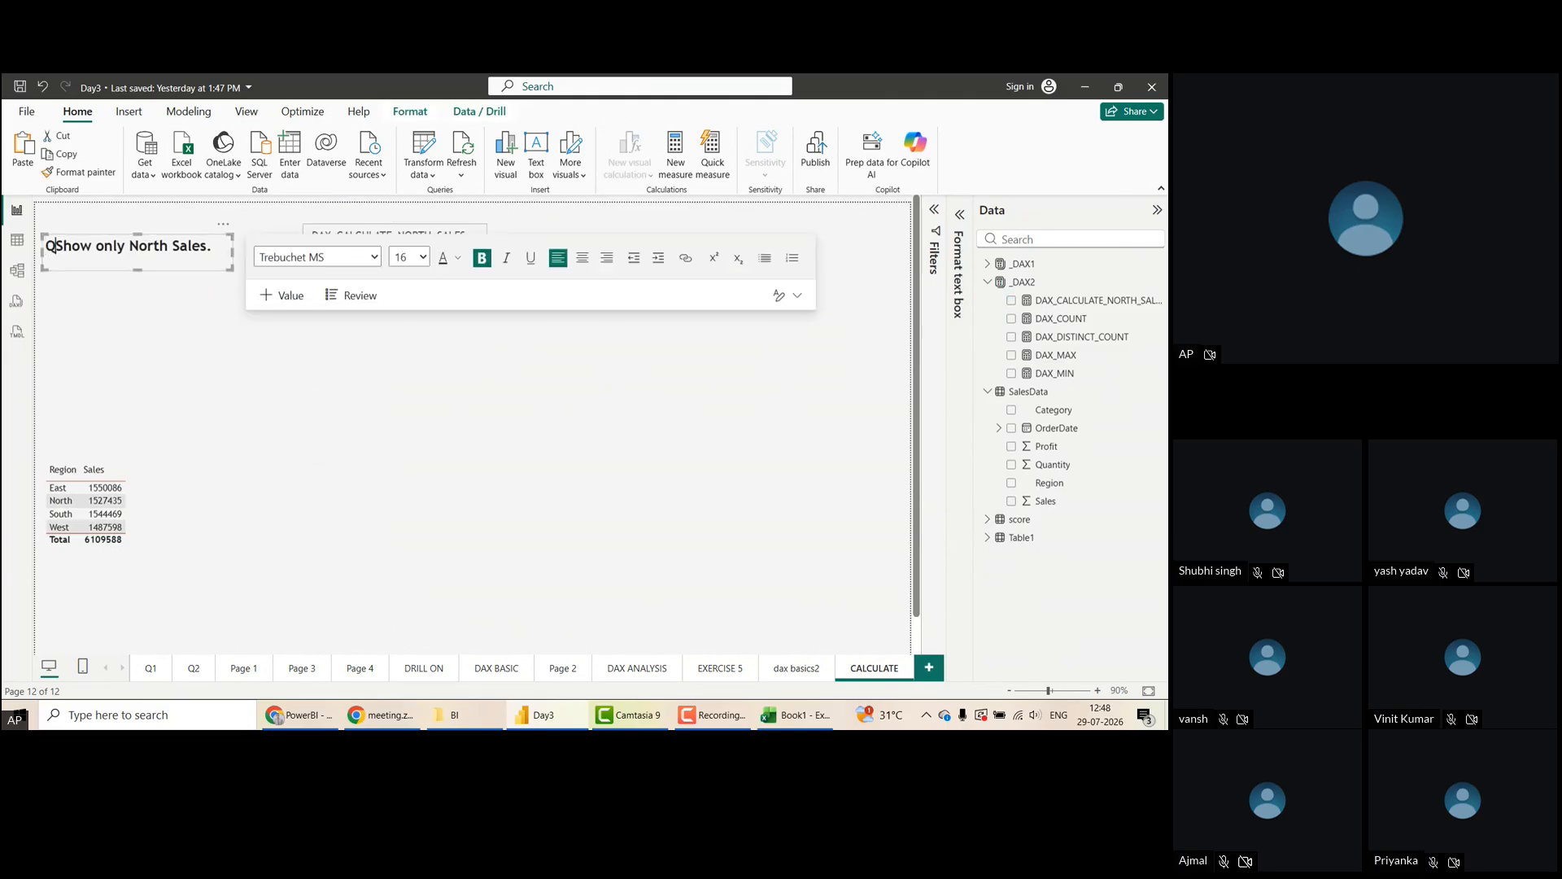
shift+click(218, 246)
shift+click(224, 248)
key(ctrl+c)
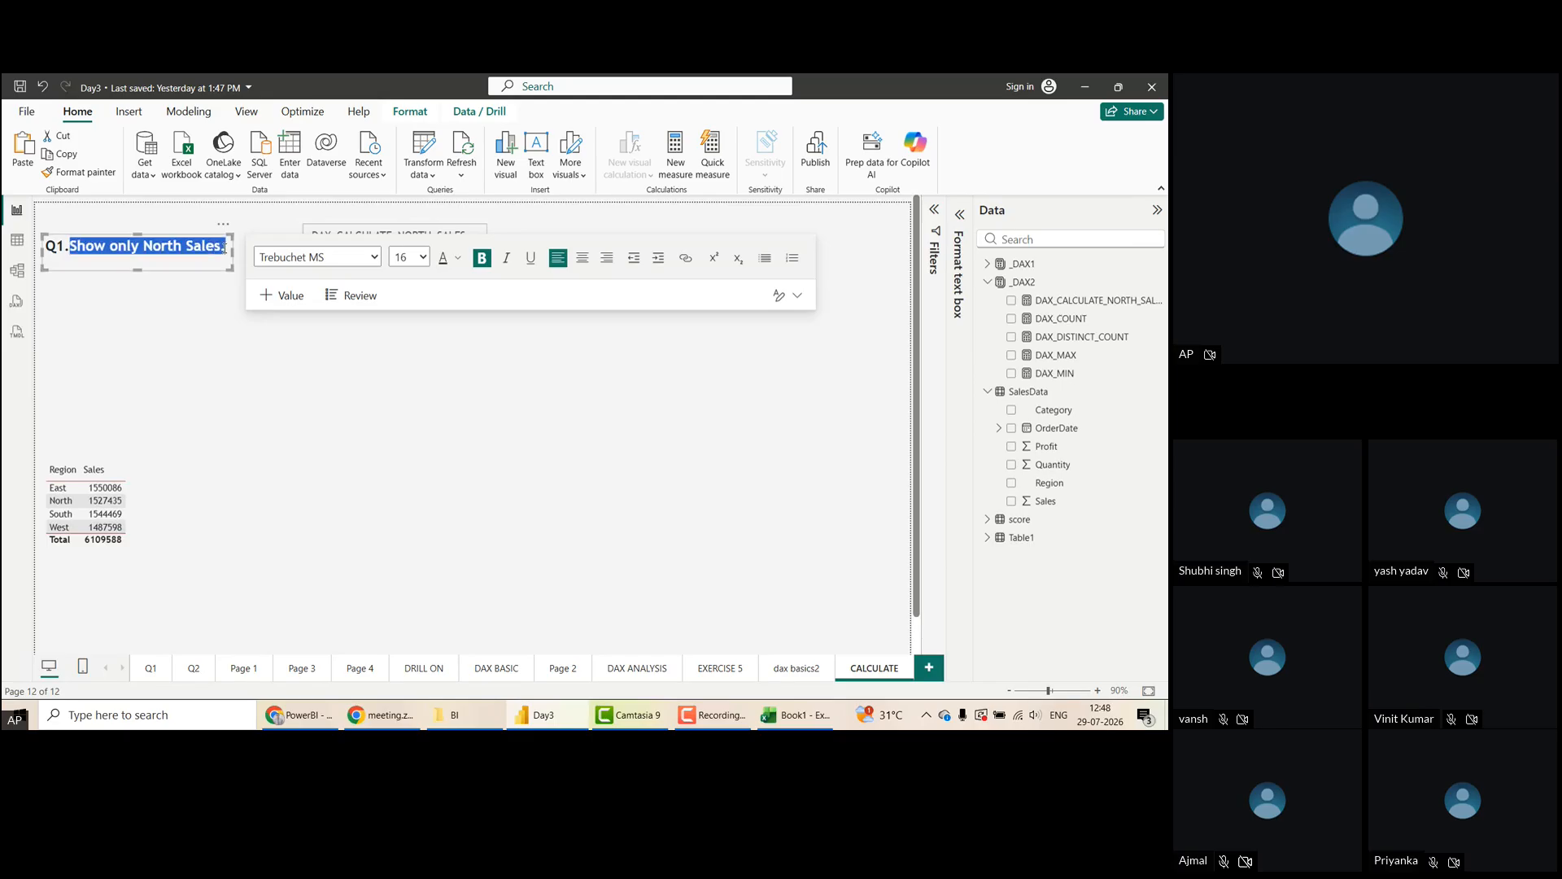
click(225, 248)
key(Return)
key(ctrl+v)
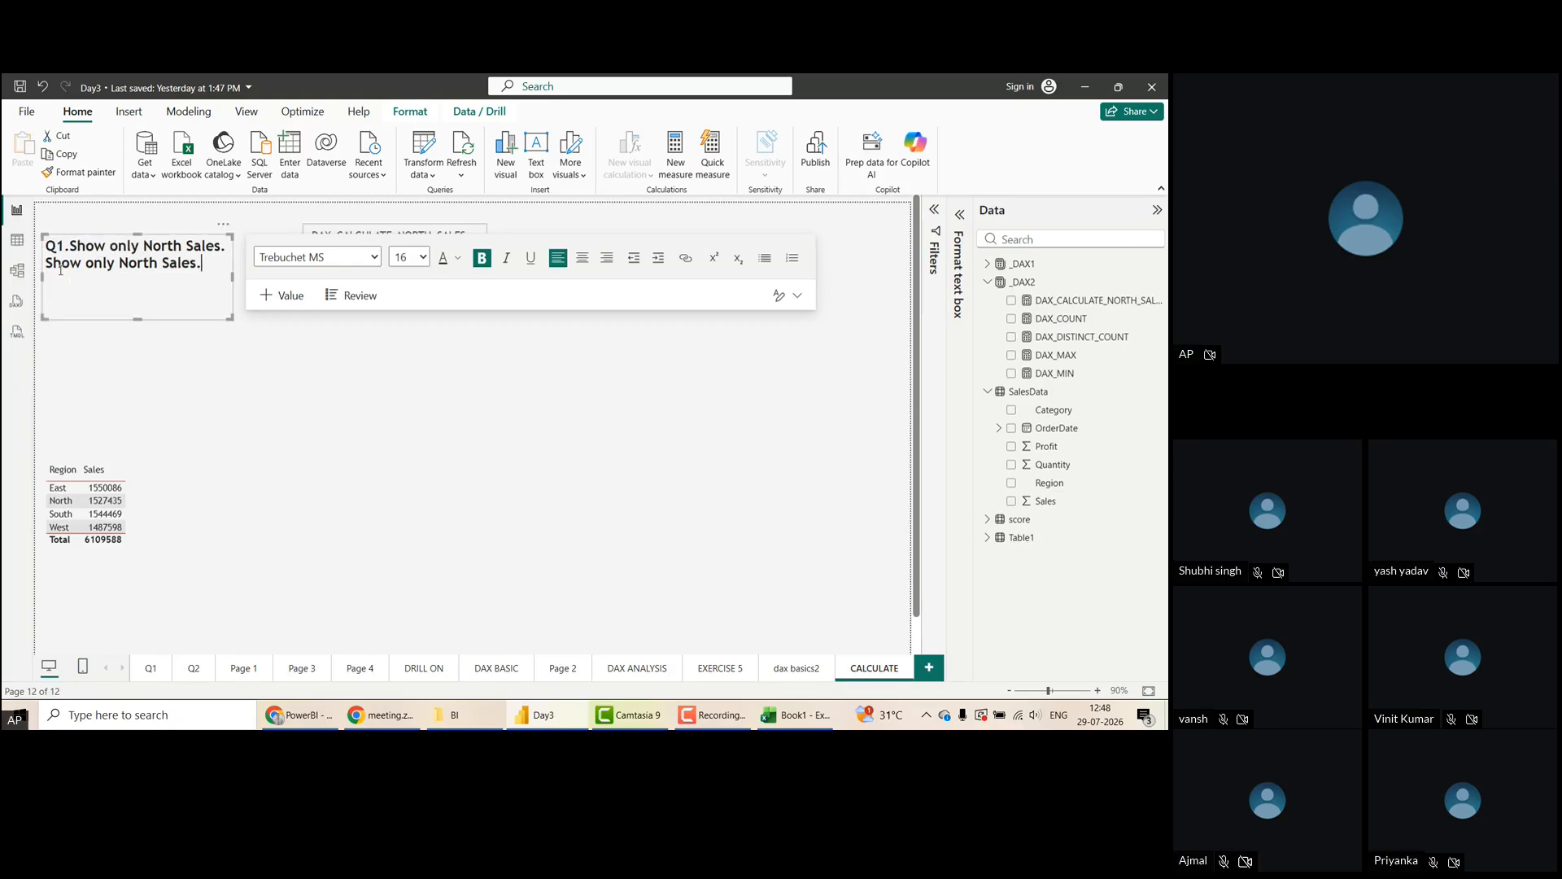
text(Q2.)
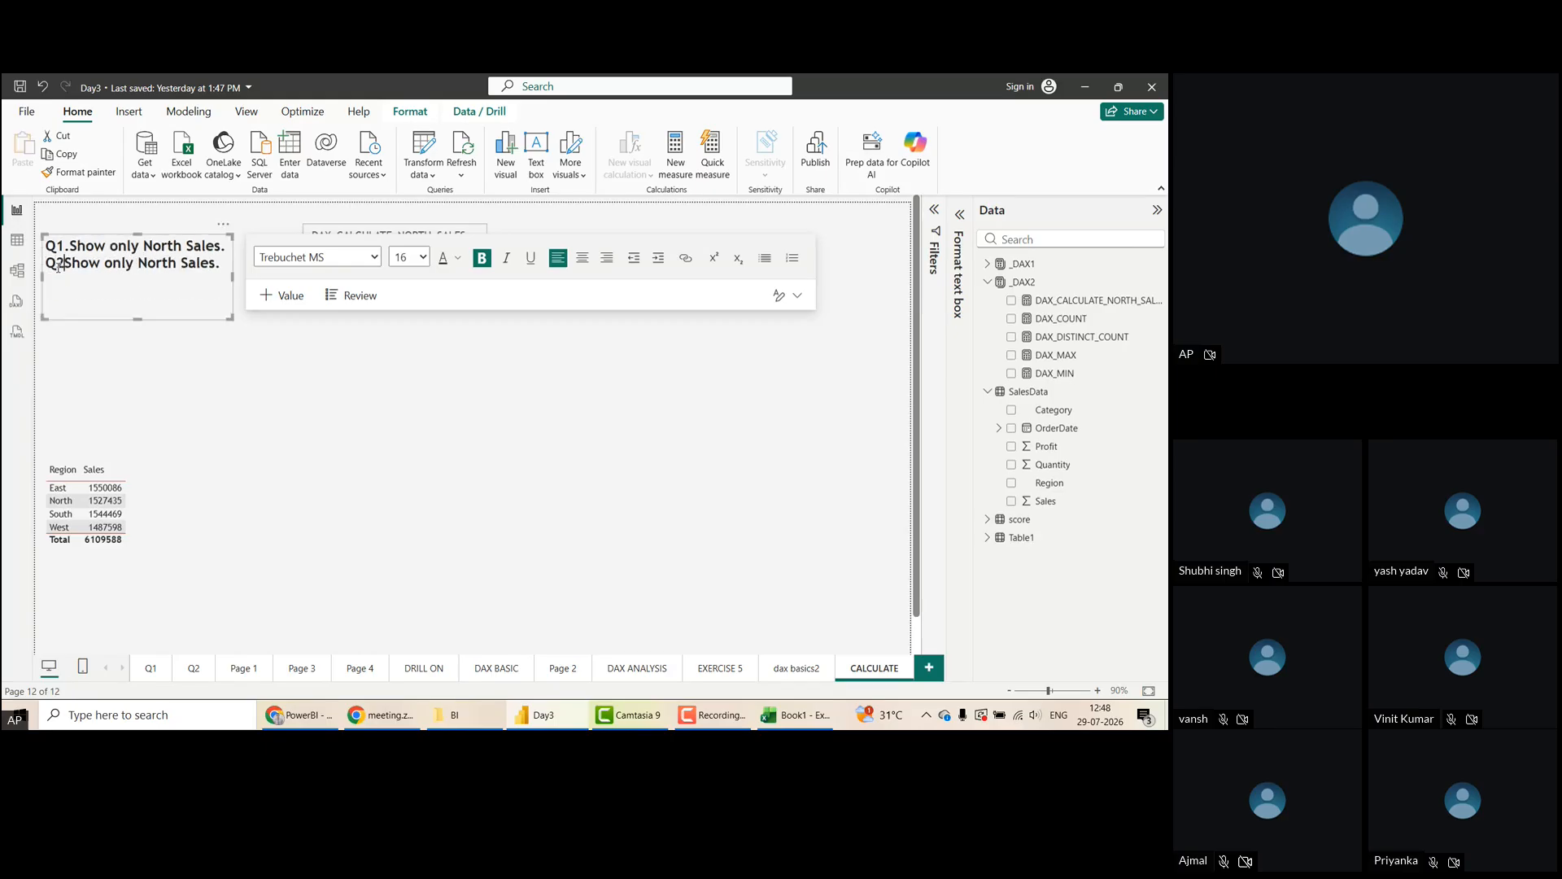
double_click(162, 266)
text(EAST)
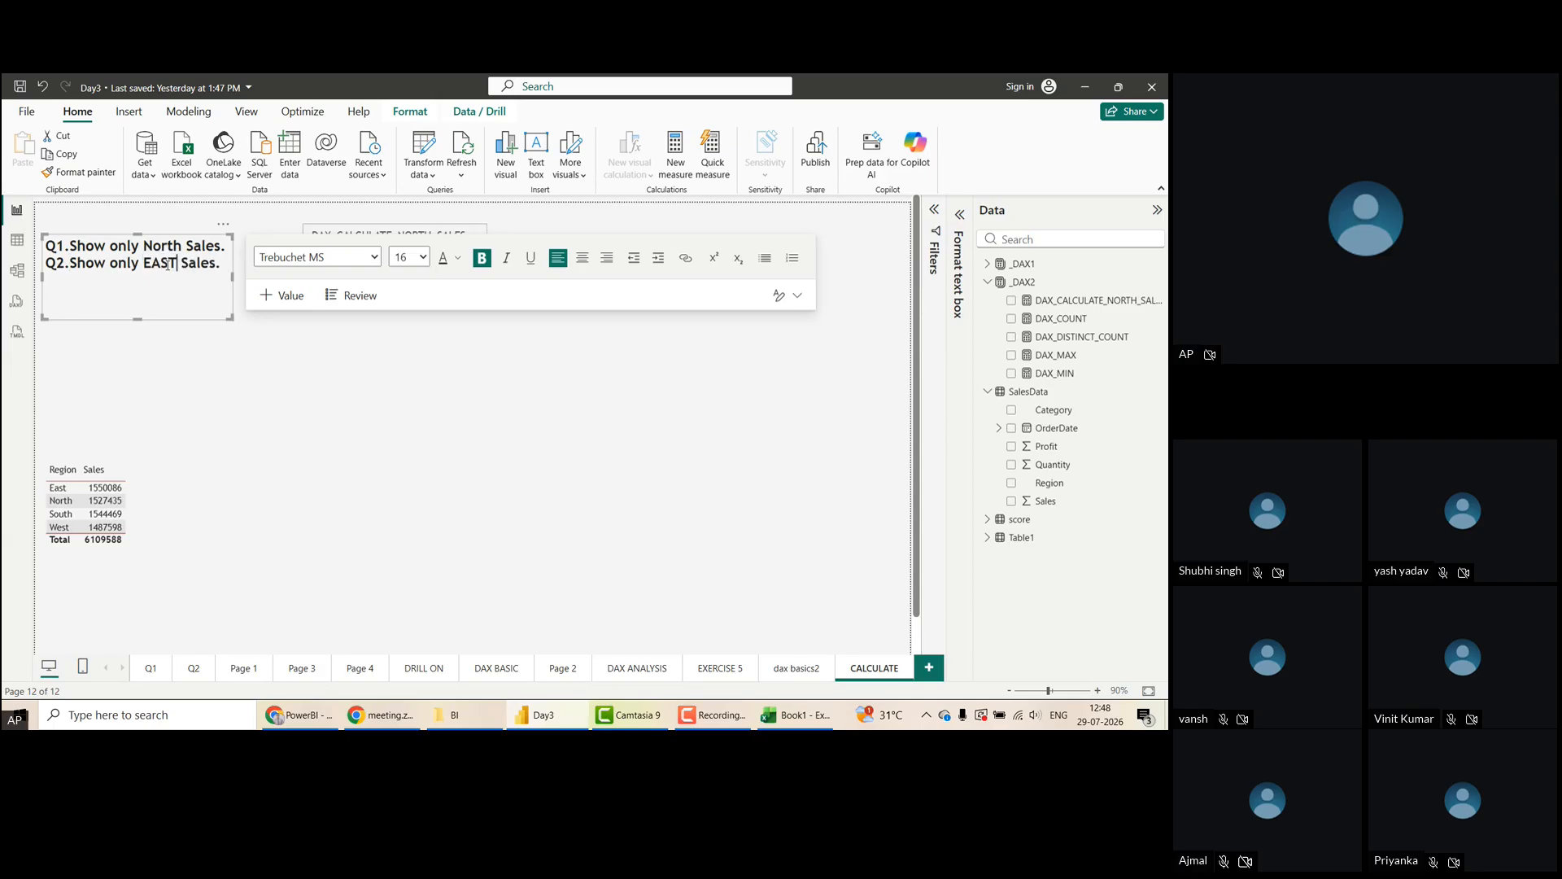
click(189, 327)
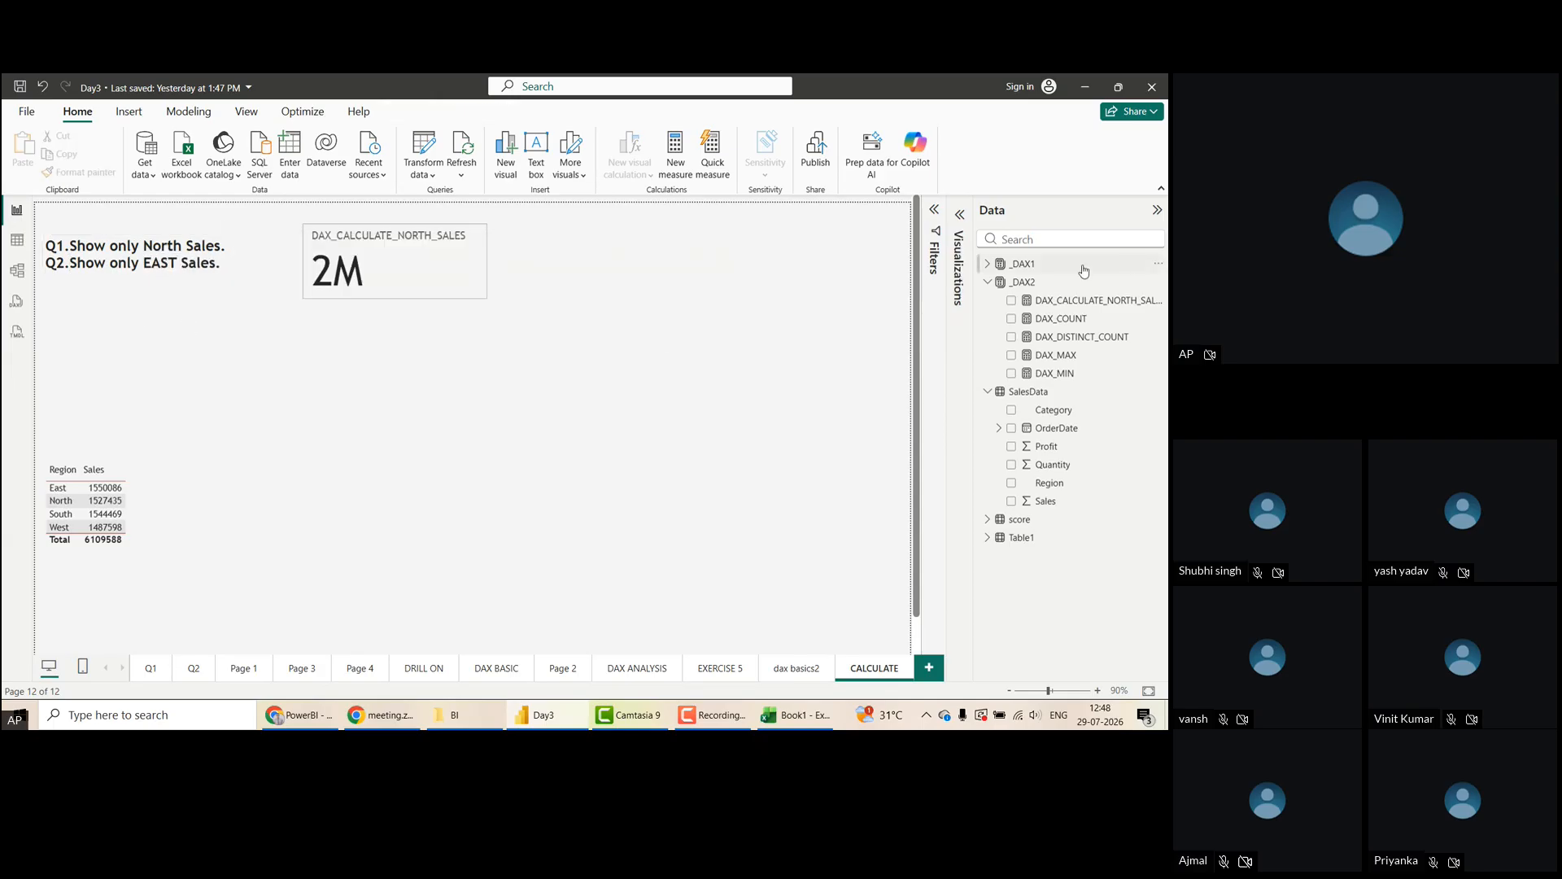
Create a new measure in _DAX2 and start its formula: DAX_CALCULATE_EAST_SALES = CALCULATE(SUM(
click(1044, 283)
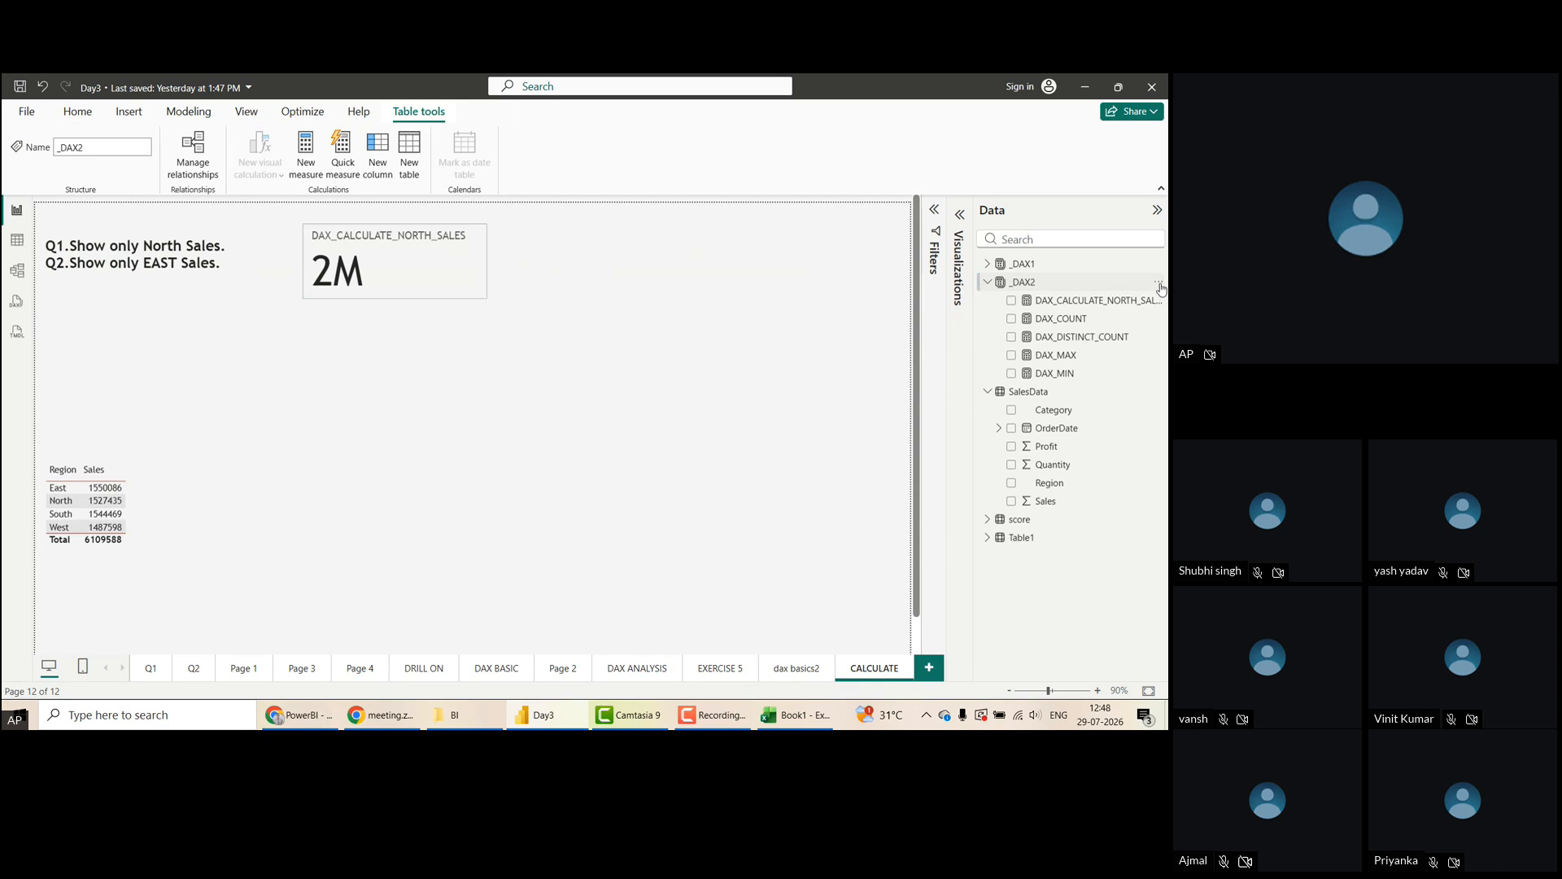
right_click(1098, 282)
click(1099, 314)
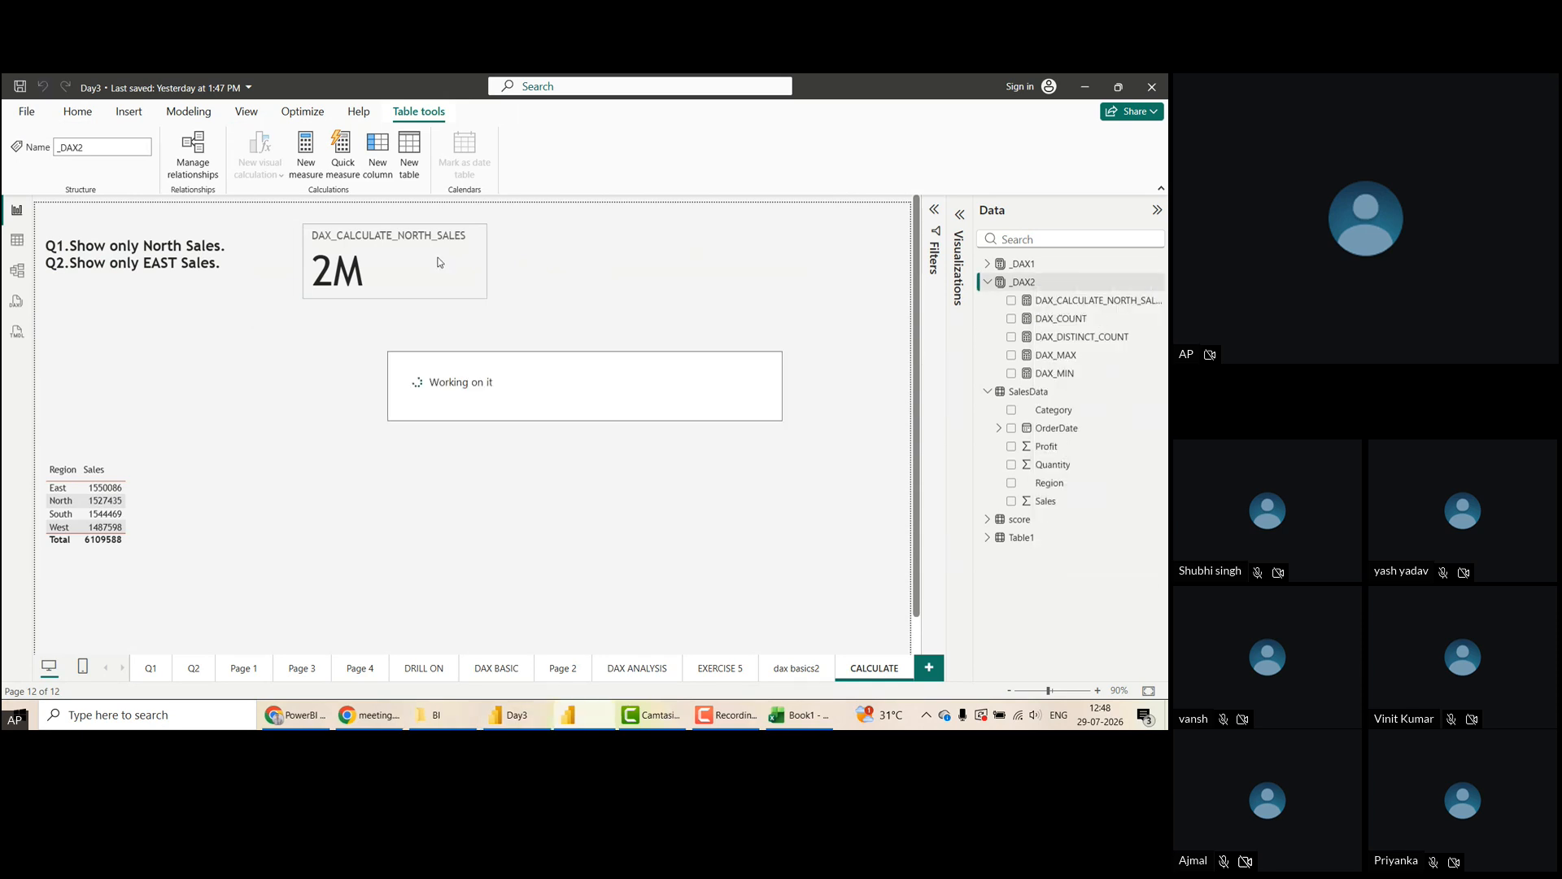
text(D)
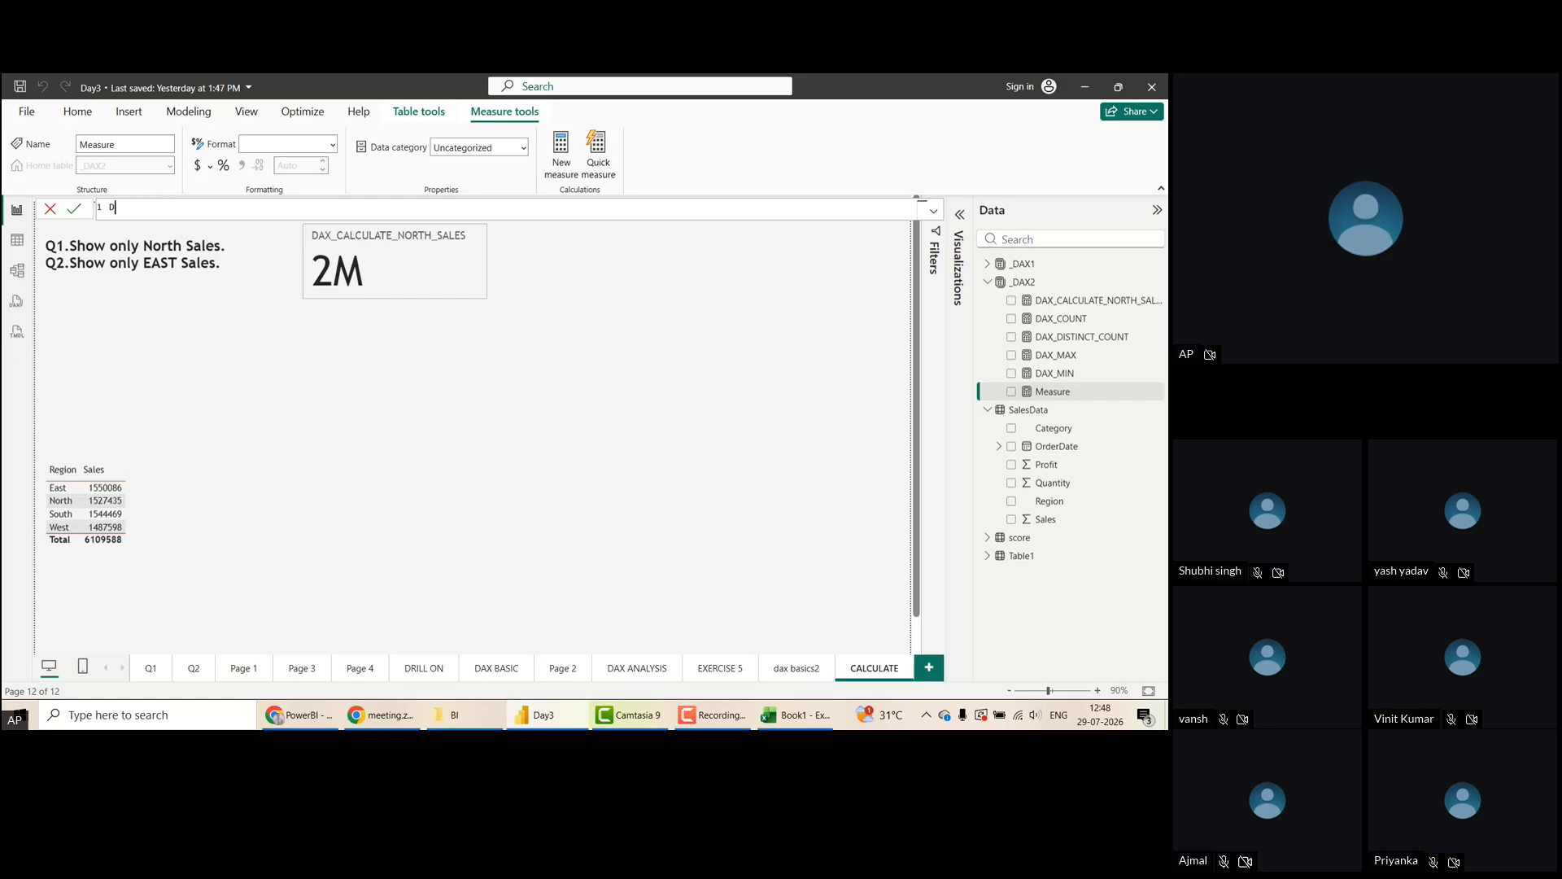
text(AX_CALCULATE_EAST_SALES = CALCULATE()
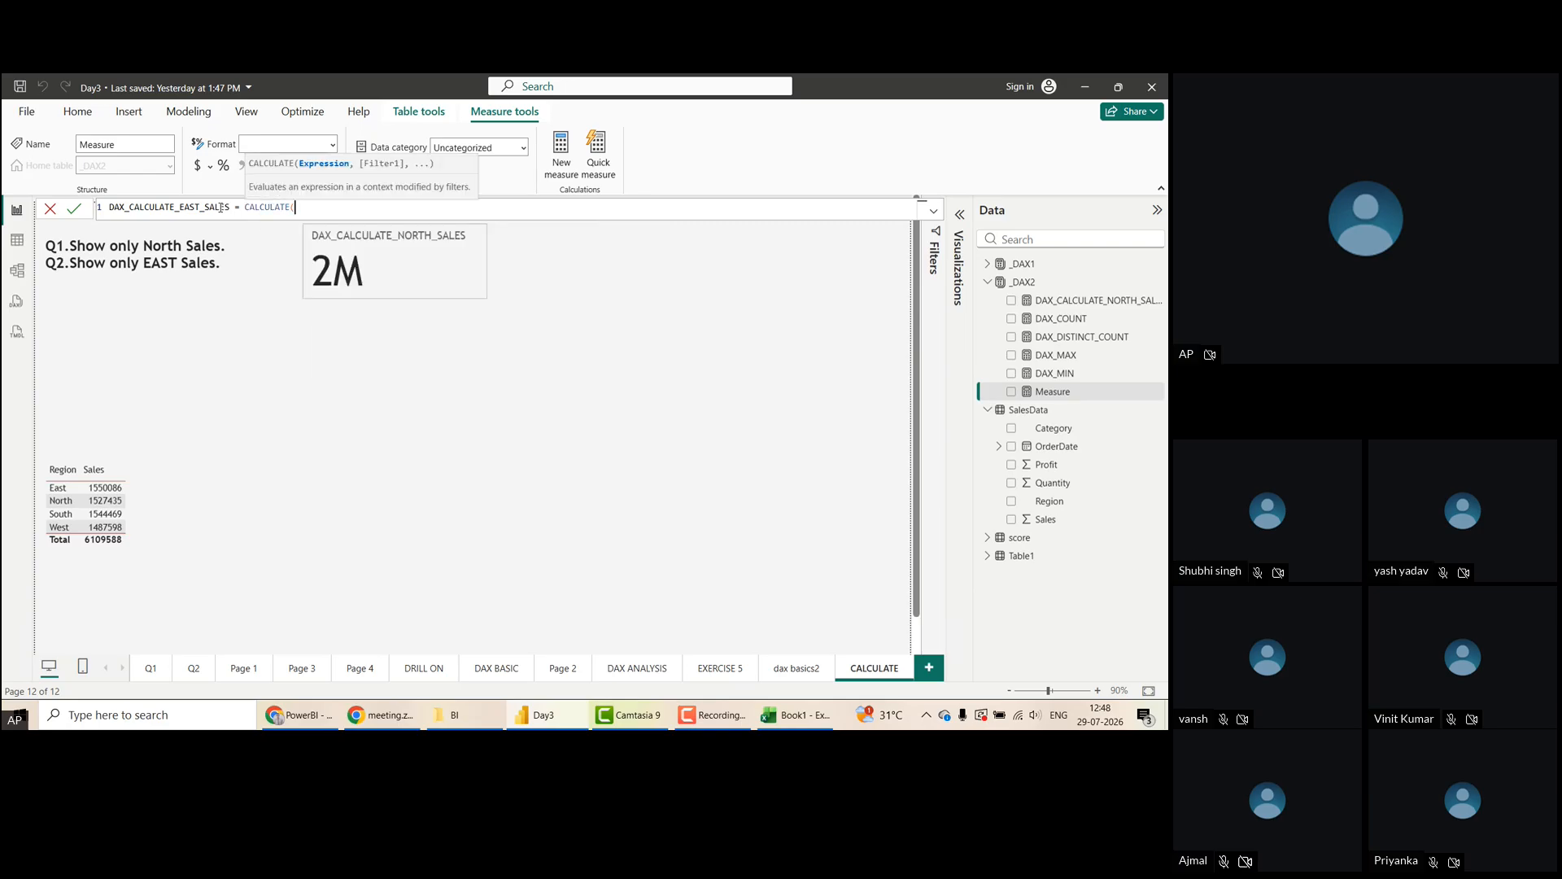
text(SUM)
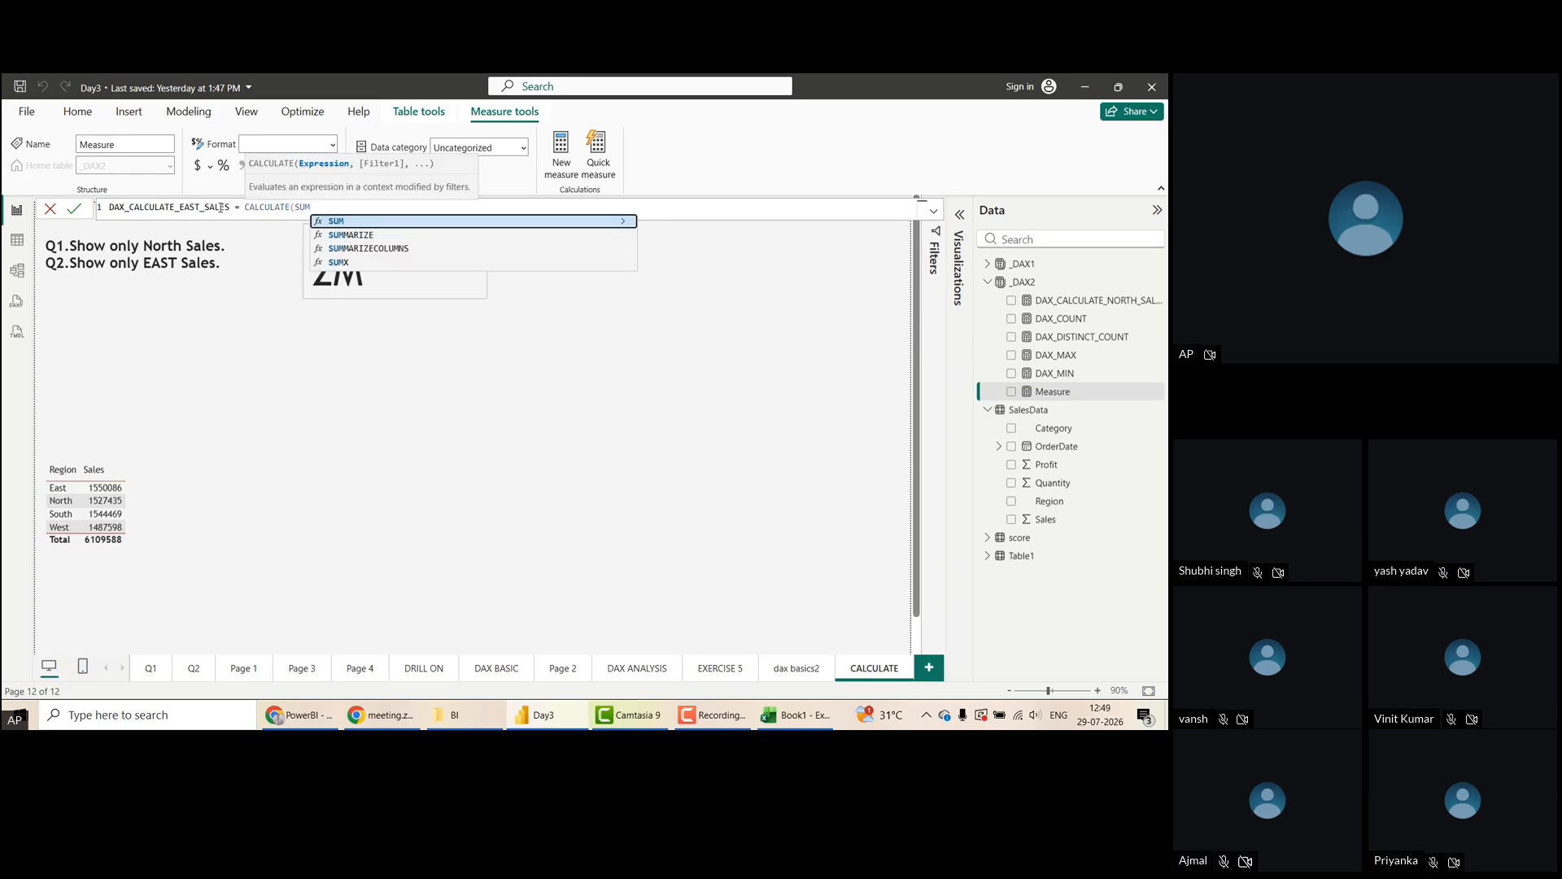
text(()
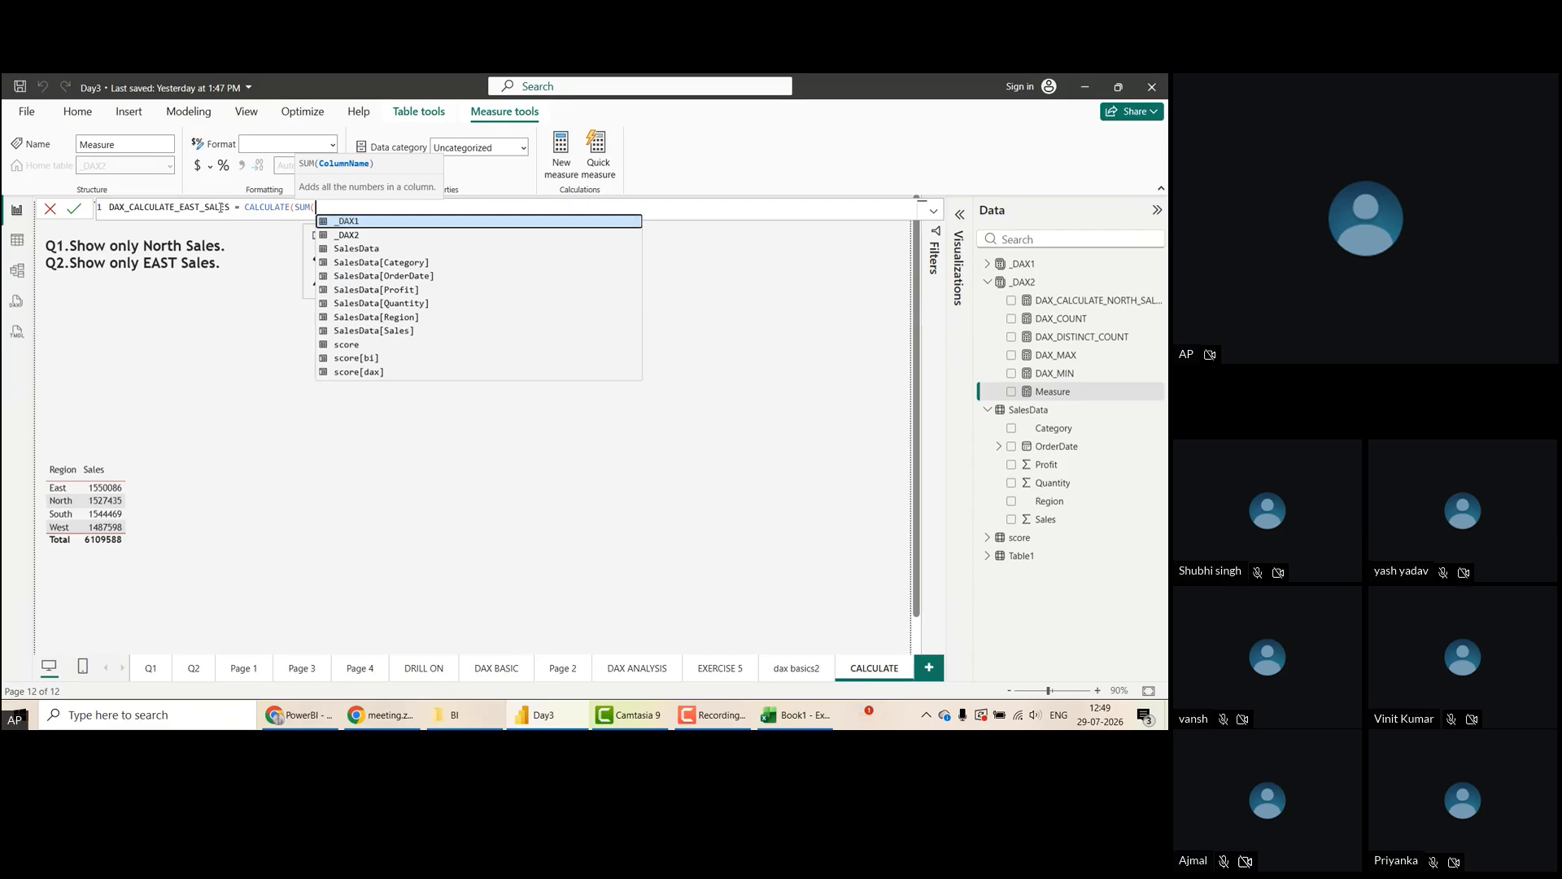
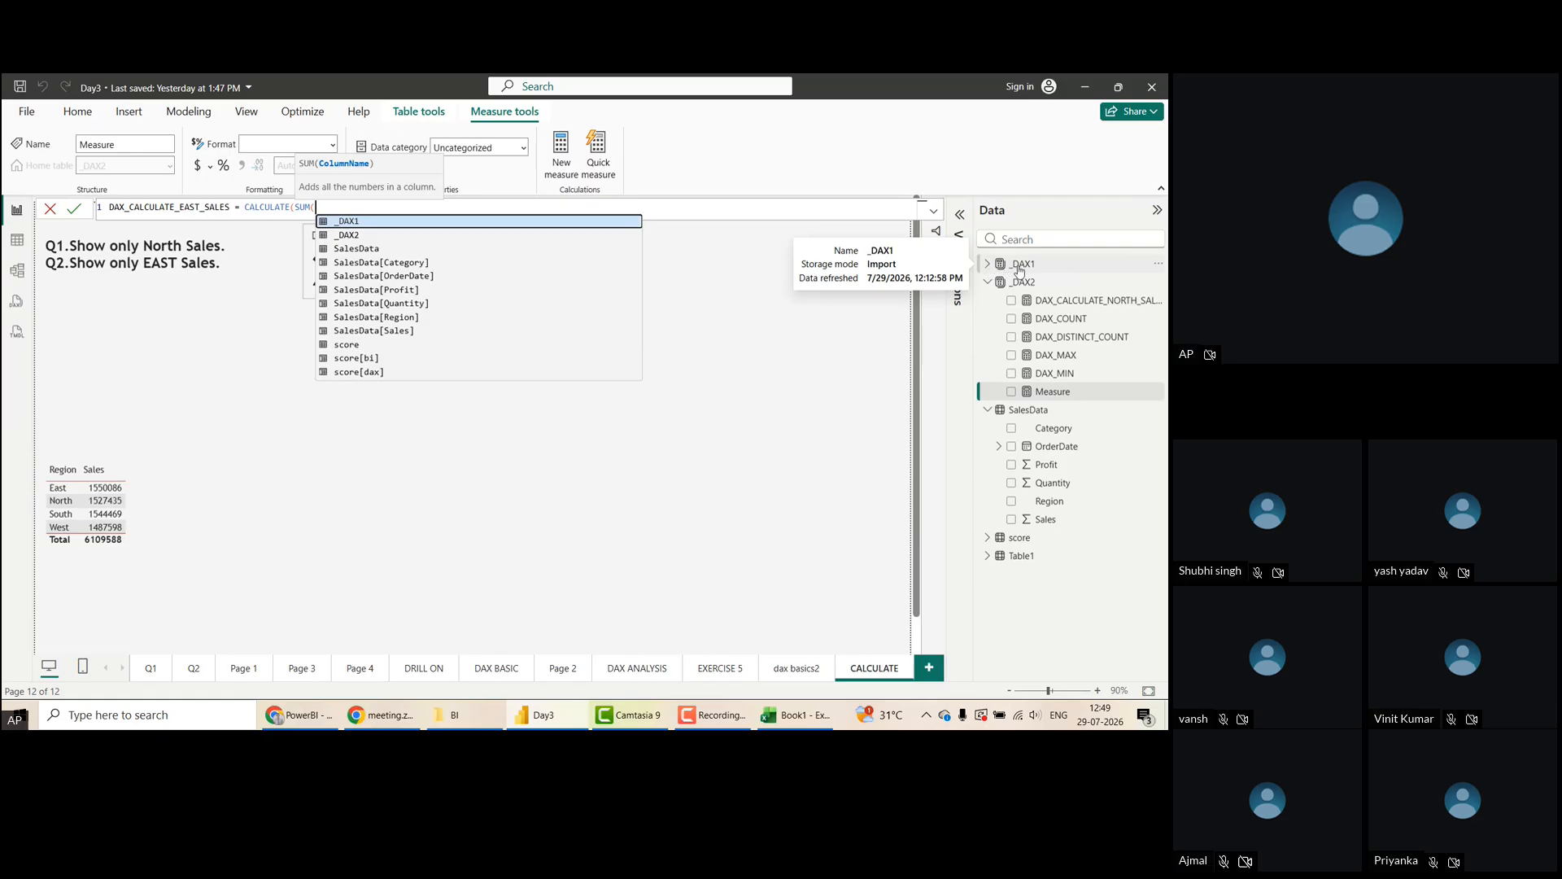
Clear the false starts after CALCULATE(, including an inserted DAX_TOTAL_SALES reference
key(BackSpace)
key(BackSpace)
key(BackSpace)
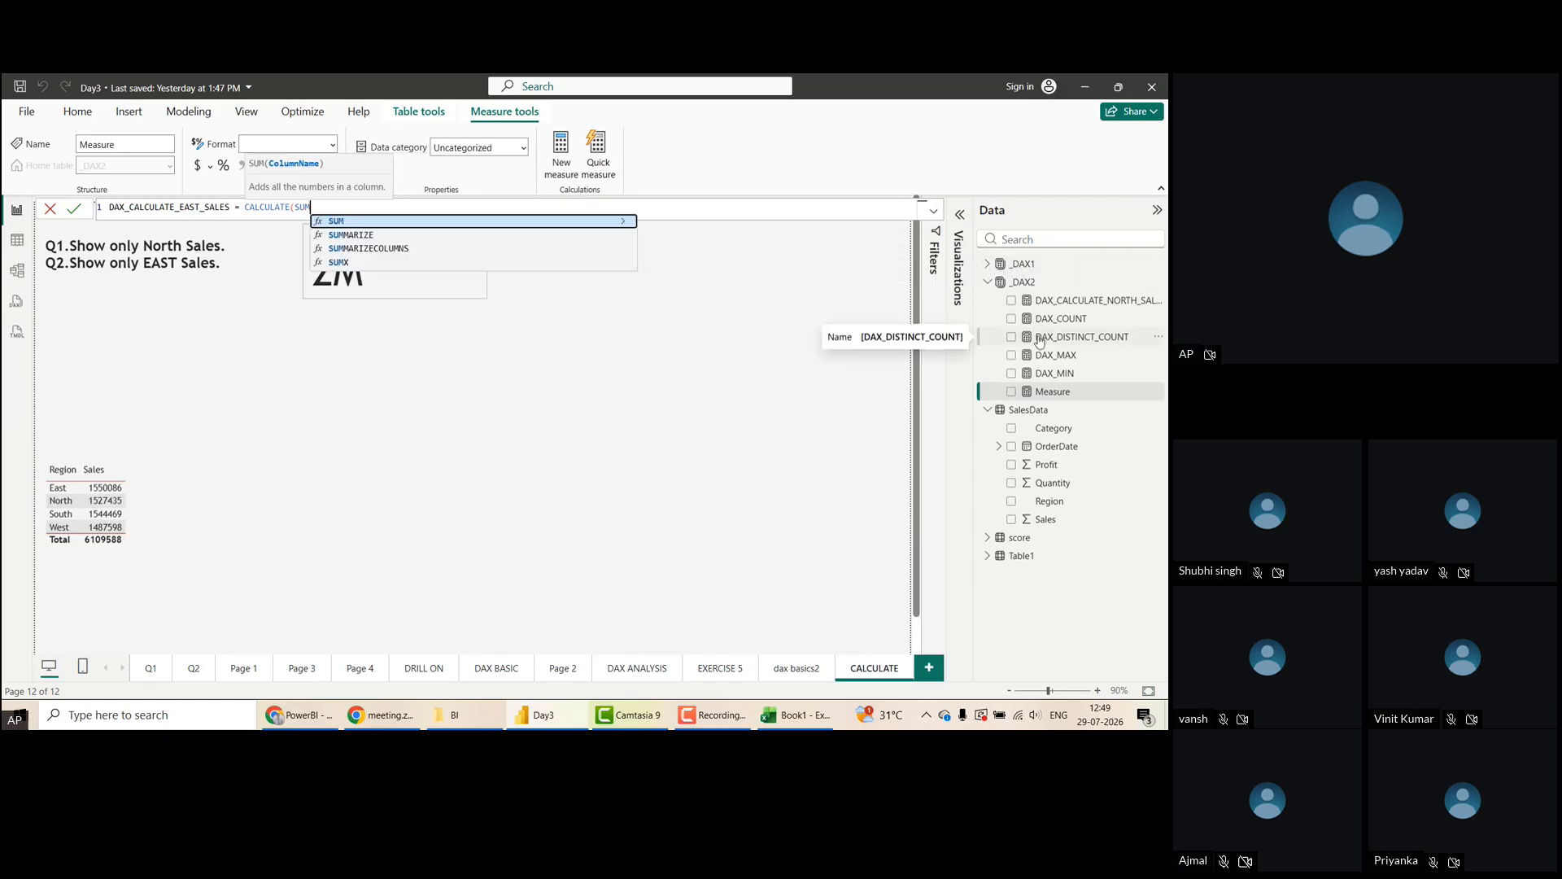
key(BackSpace)
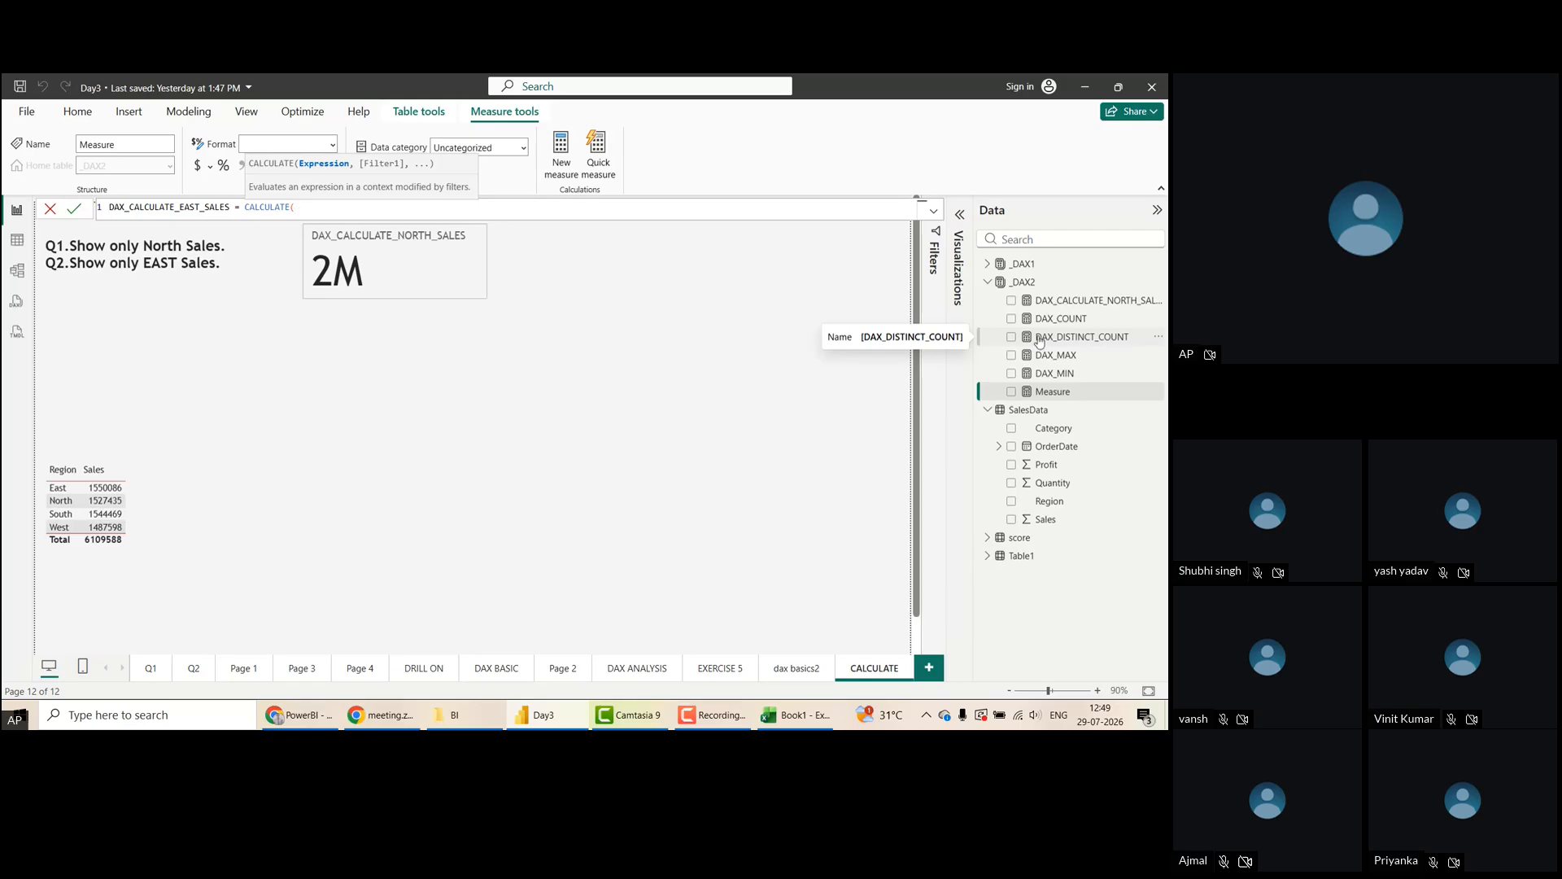
text(SUM)
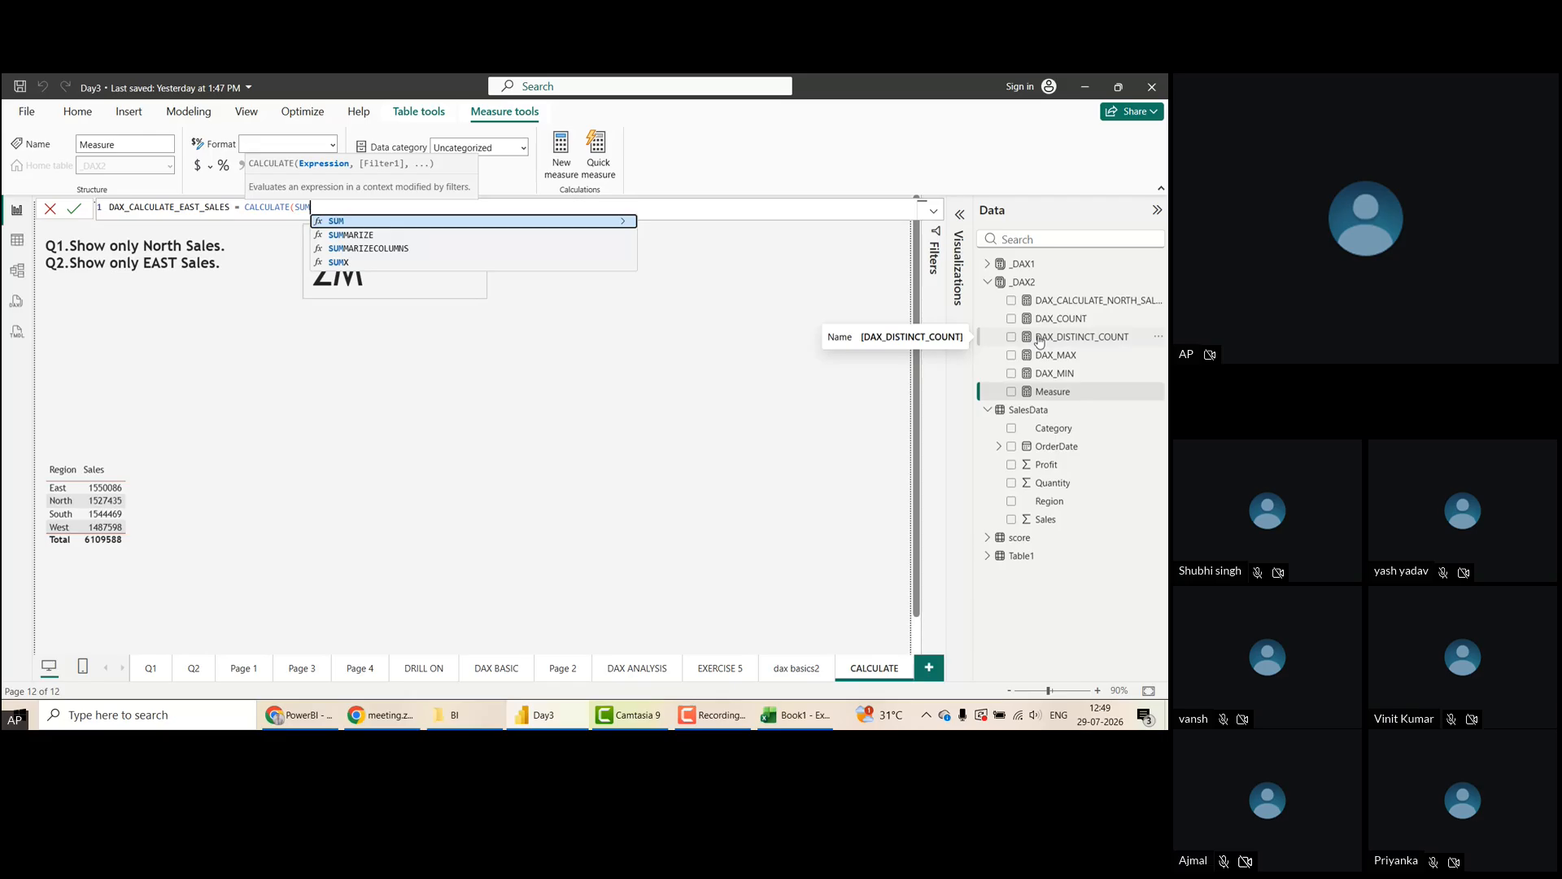
key(BackSpace)
key(BackSpace)
key(BackSpace)
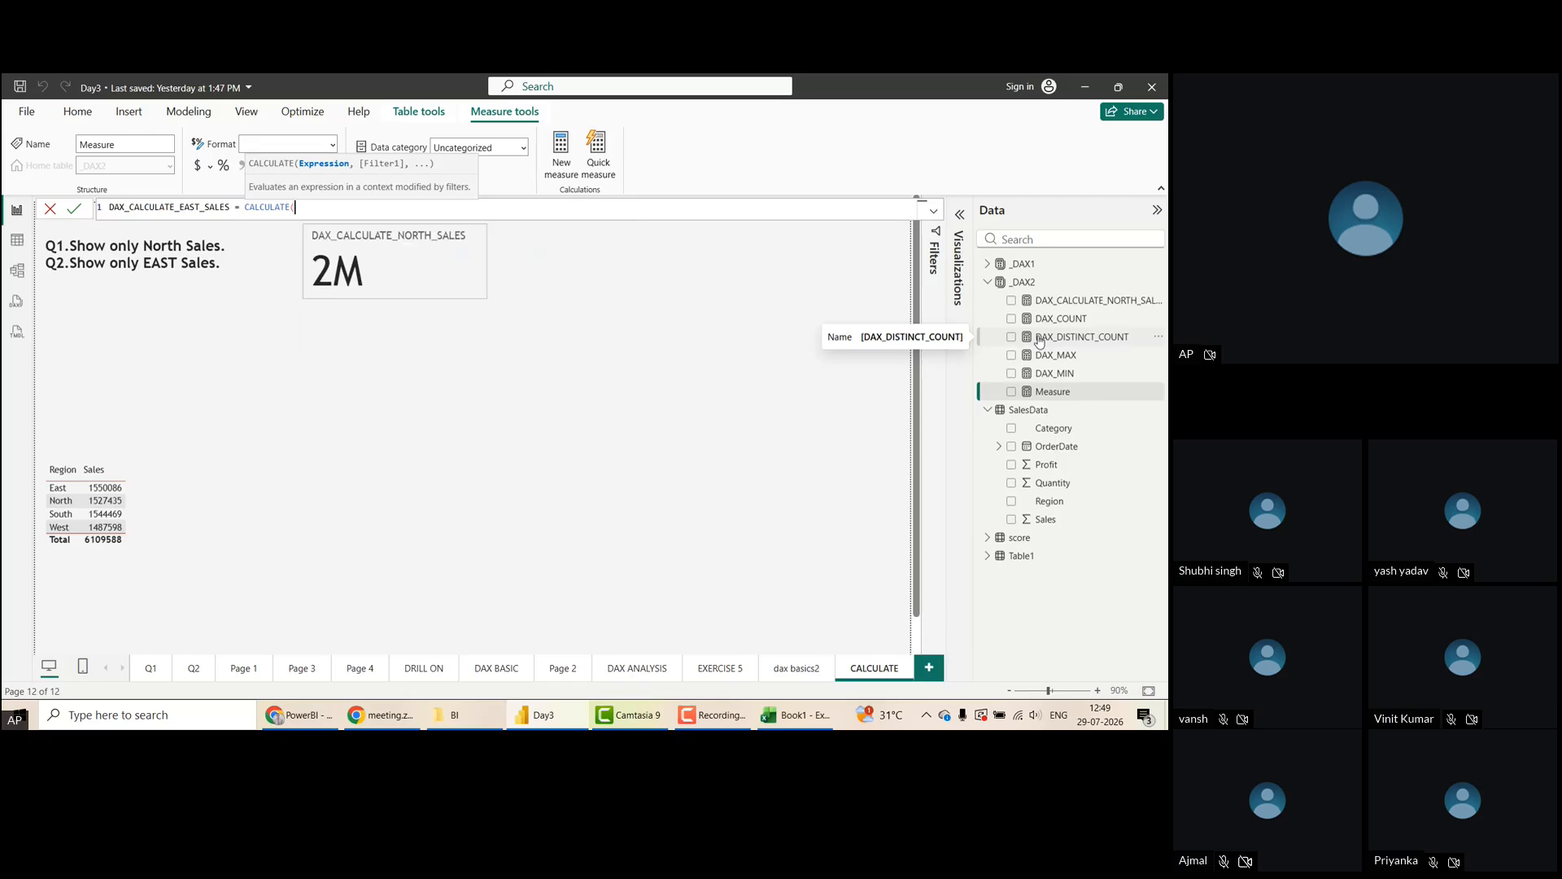
text(DAX)
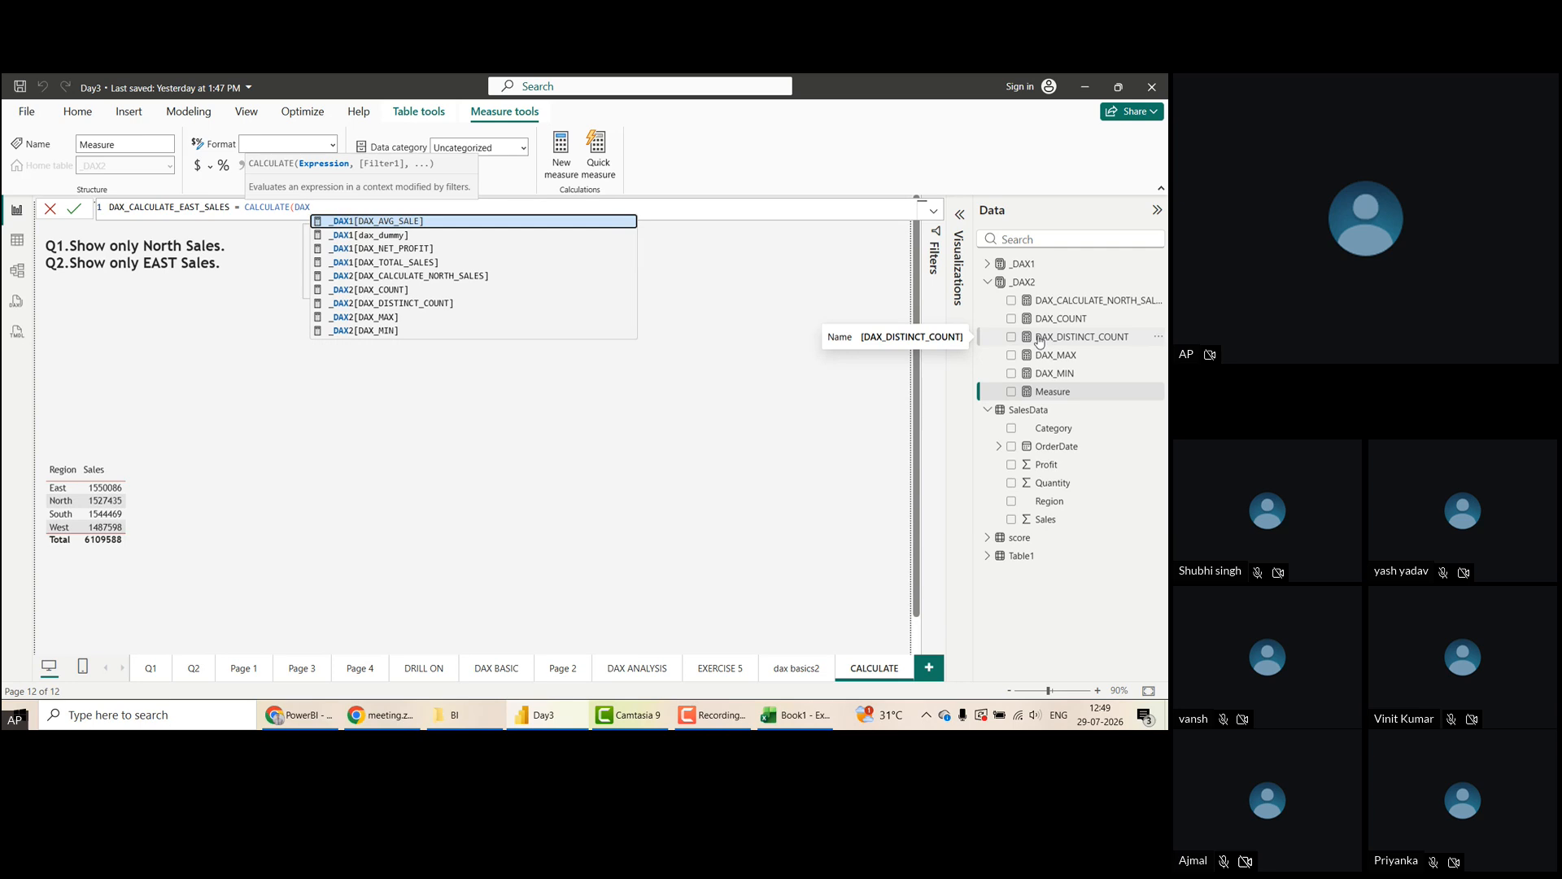
click(391, 262)
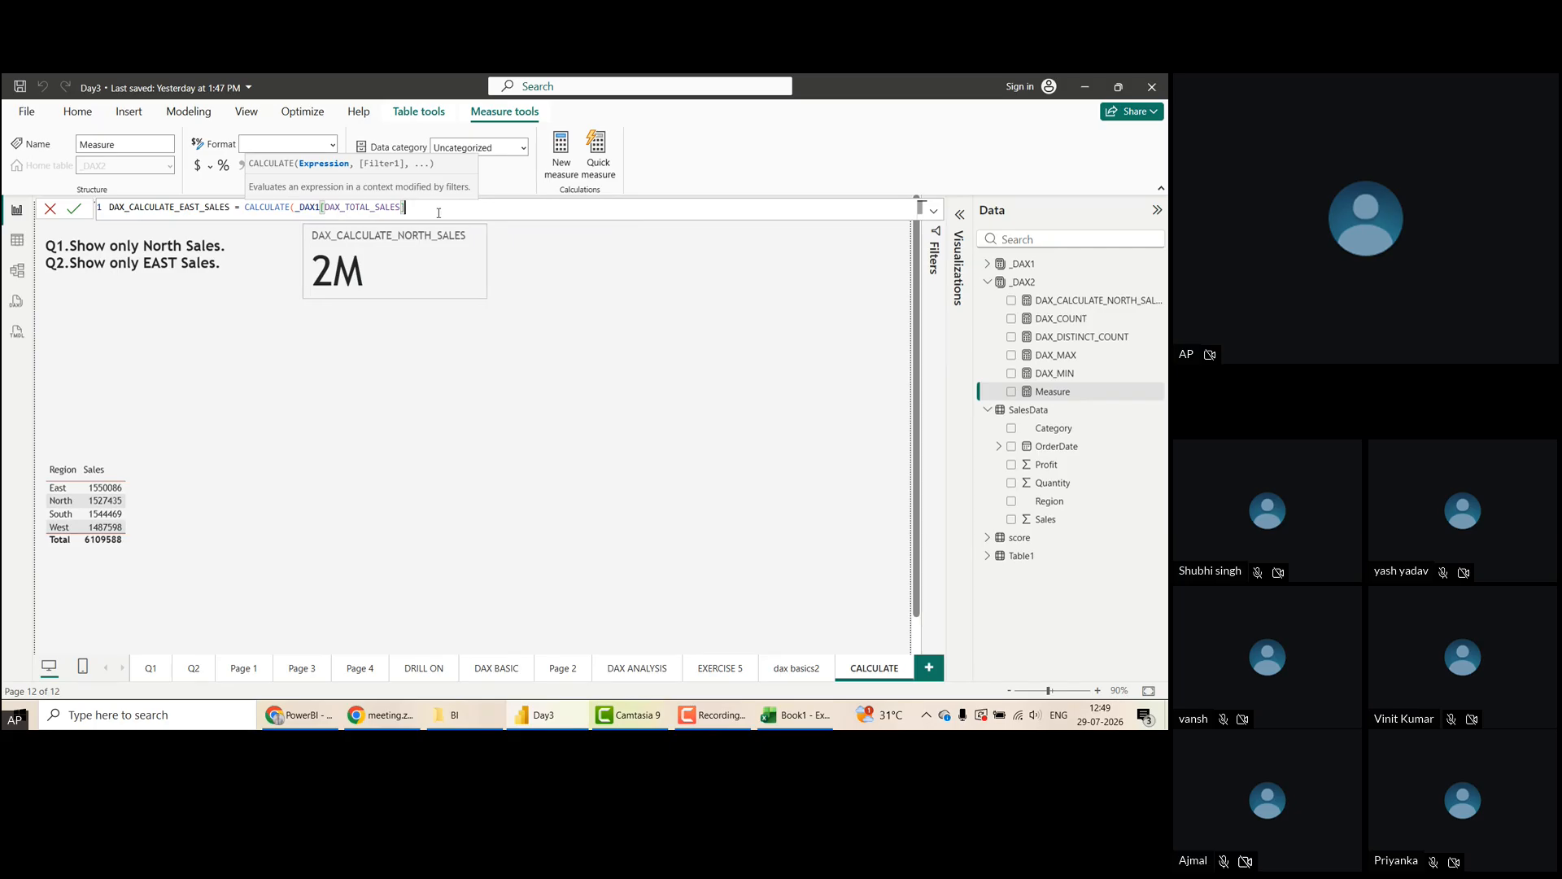
key(BackSpace)
key(BackSpace)
key(BackSpace)
key(BackSpace)
key(BackSpace)
key(BackSpace)
key(BackSpace)
key(BackSpace)
key(BackSpace)
key(BackSpace)
key(BackSpace)
key(BackSpace)
key(BackSpace)
key(BackSpace)
key(BackSpace)
key(BackSpace)
key(BackSpace)
key(BackSpace)
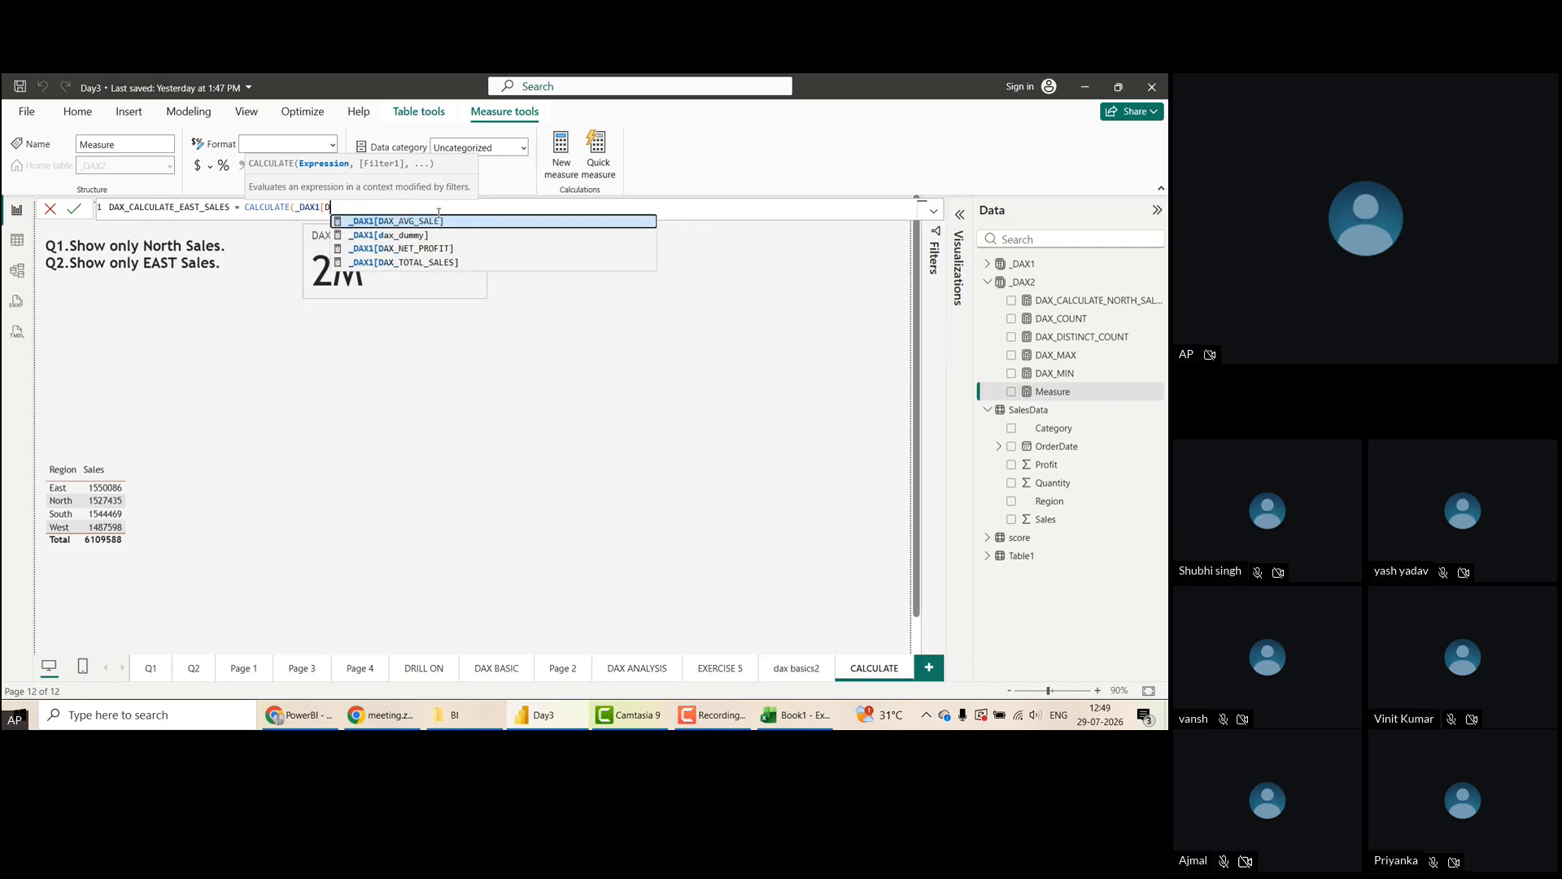
key(BackSpace)
key(BackSpace)
key(BackSpace)
key(BackSpace)
Enter SUM(SalesData[Sales]) as CALCULATE's first argument, removing stray REGION text
text(SU)
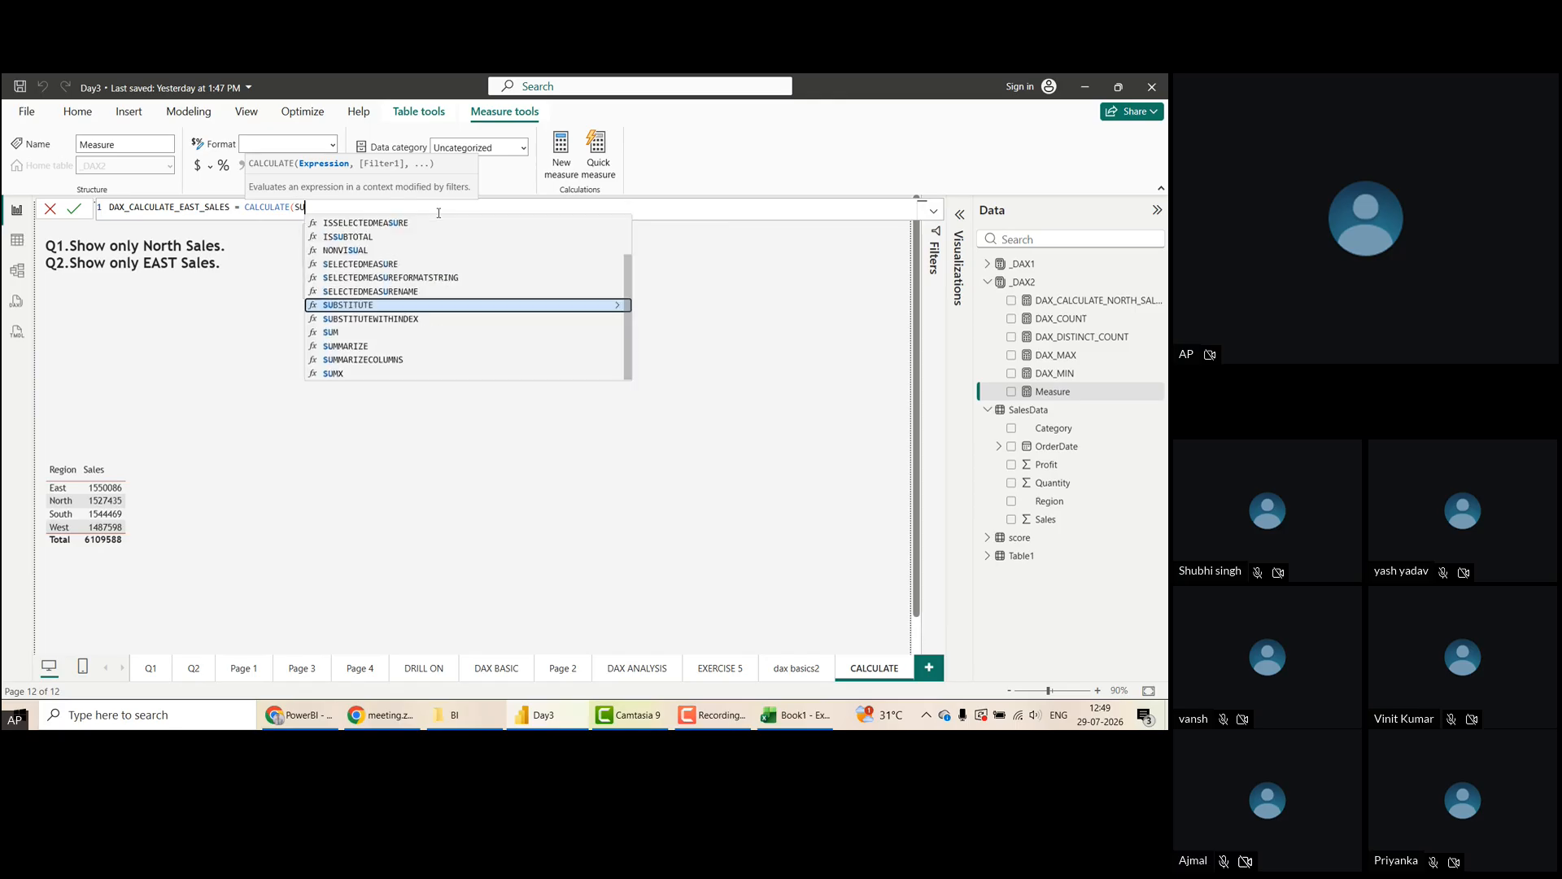
text(M()
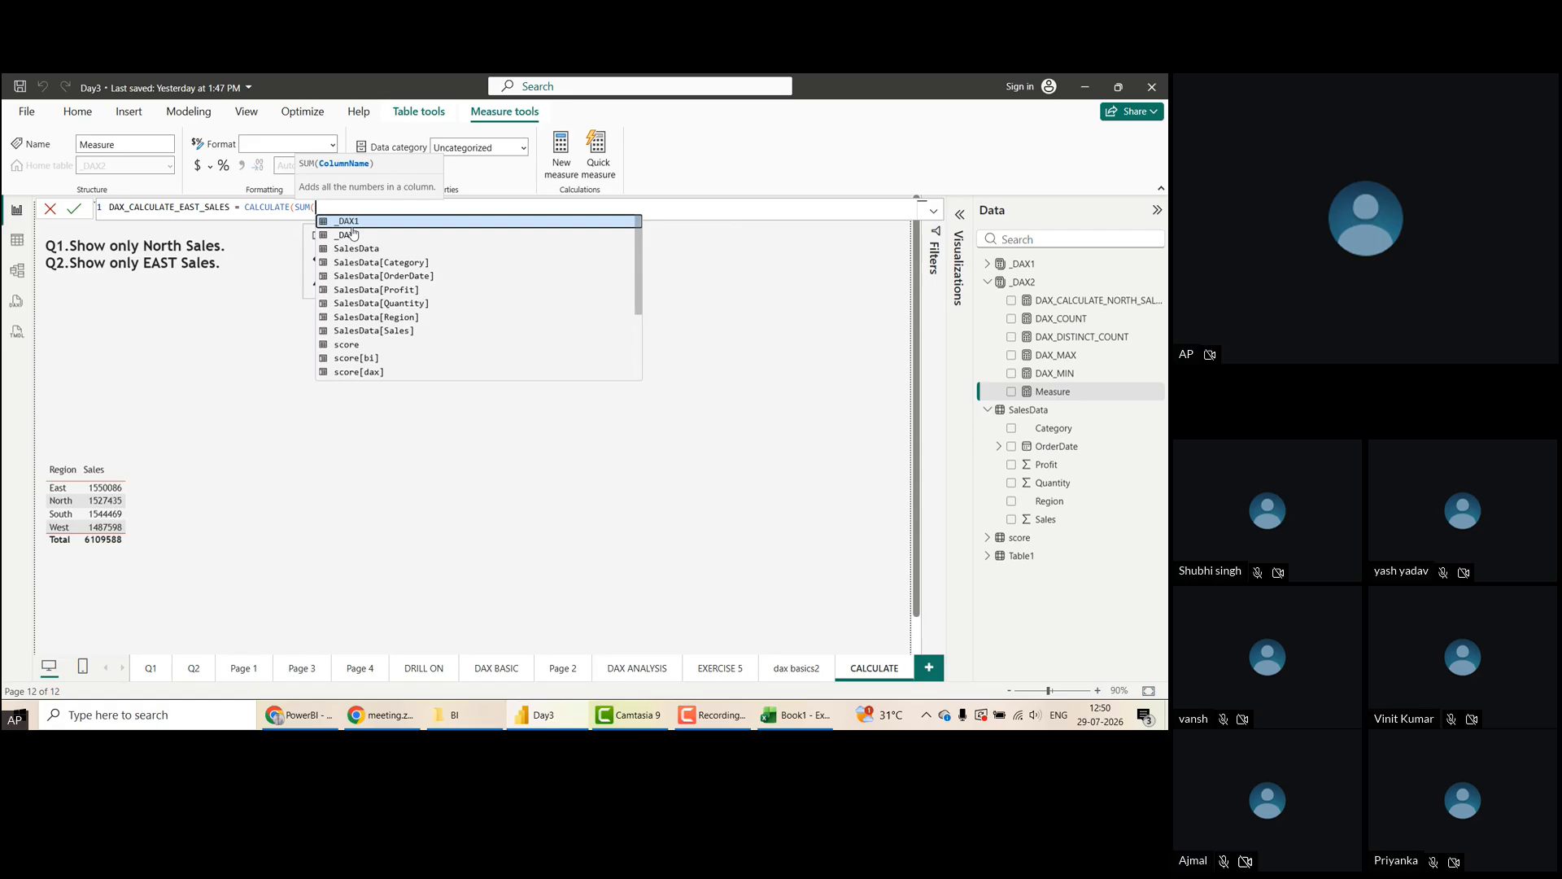
text(SALES)
key(Down)
key(Down)
key(Down)
key(Down)
key(Down)
key(Down)
key(Tab)
text())
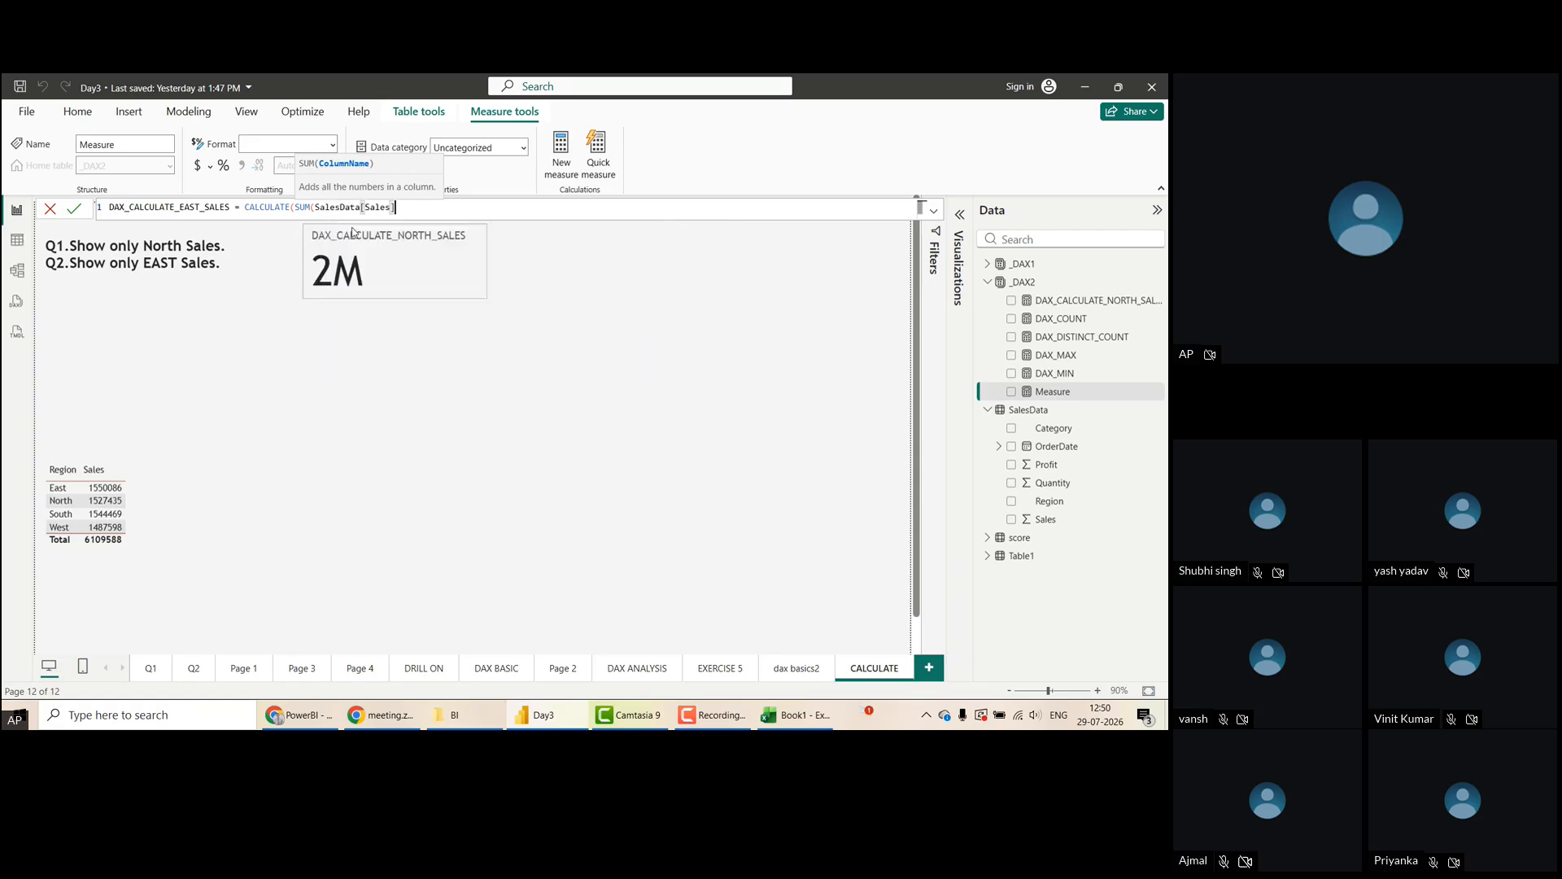
text(,)
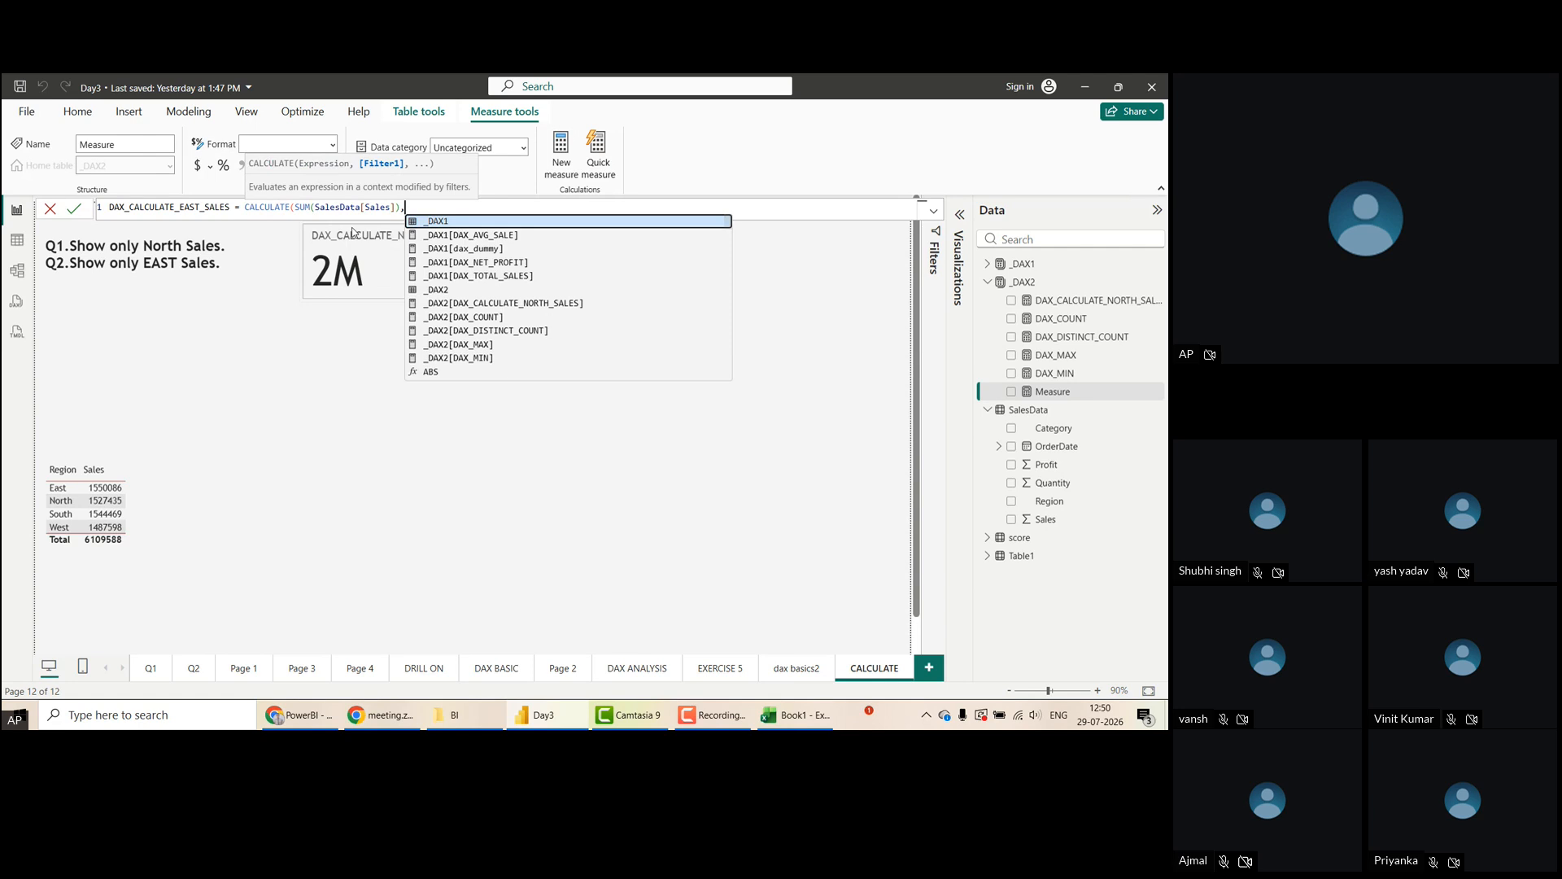
key(BackSpace)
key(BackSpace)
text(),)
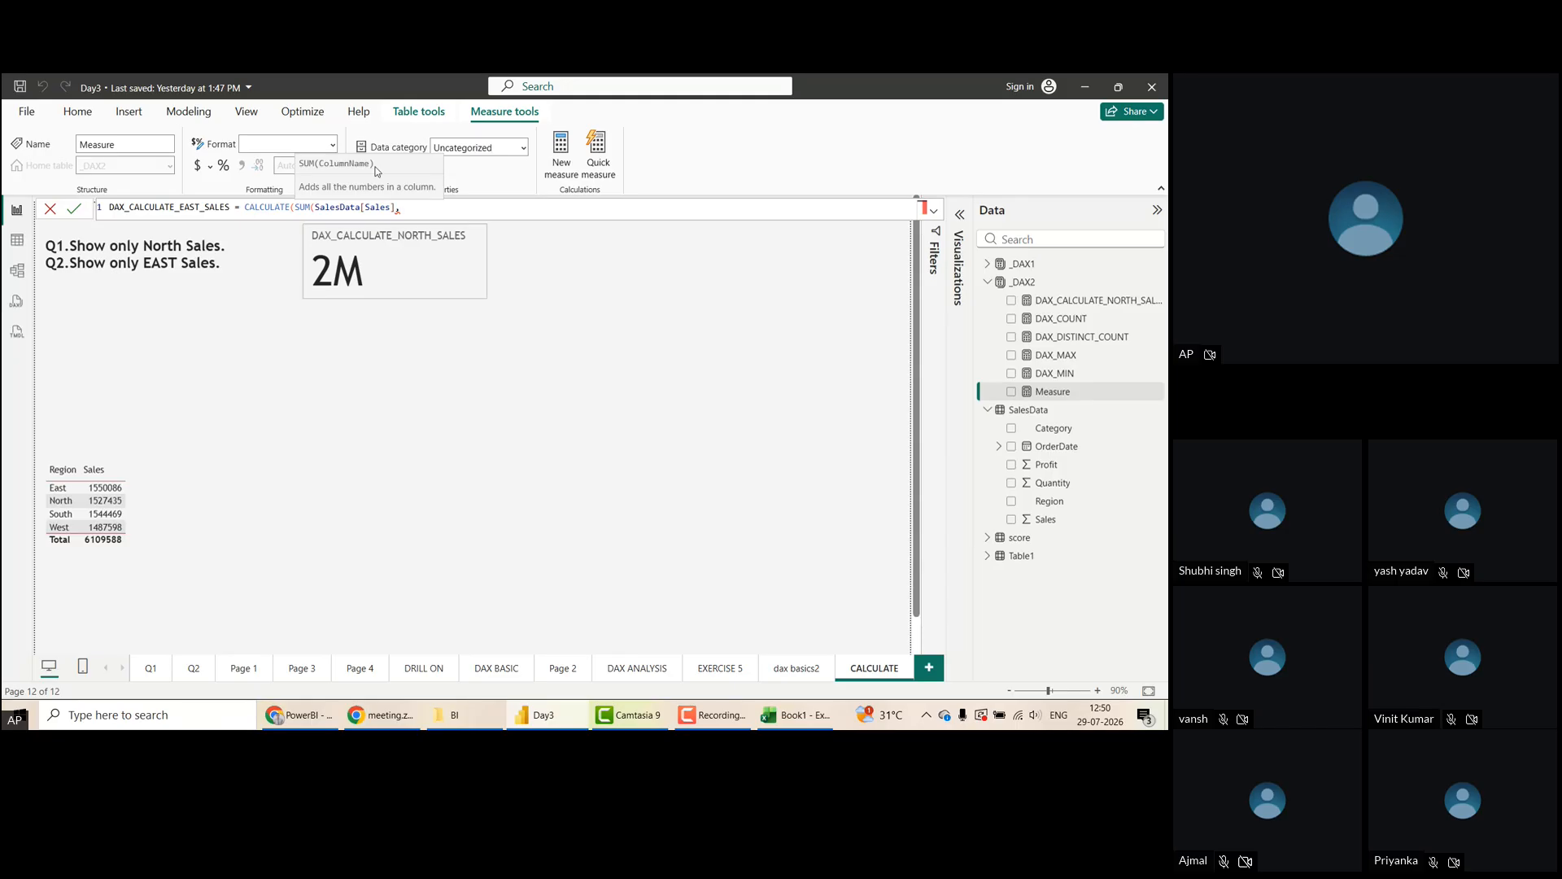
text(REGION)
key(BackSpace)
key(BackSpace)
key(BackSpace)
key(BackSpace)
key(BackSpace)
key(BackSpace)
key(BackSpace)
text(,REGION)
key(BackSpace)
key(BackSpace)
key(BackSpace)
key(BackSpace)
key(BackSpace)
Finish the East measure with the filter SalesData[Region]="EAST" and commit it
text())
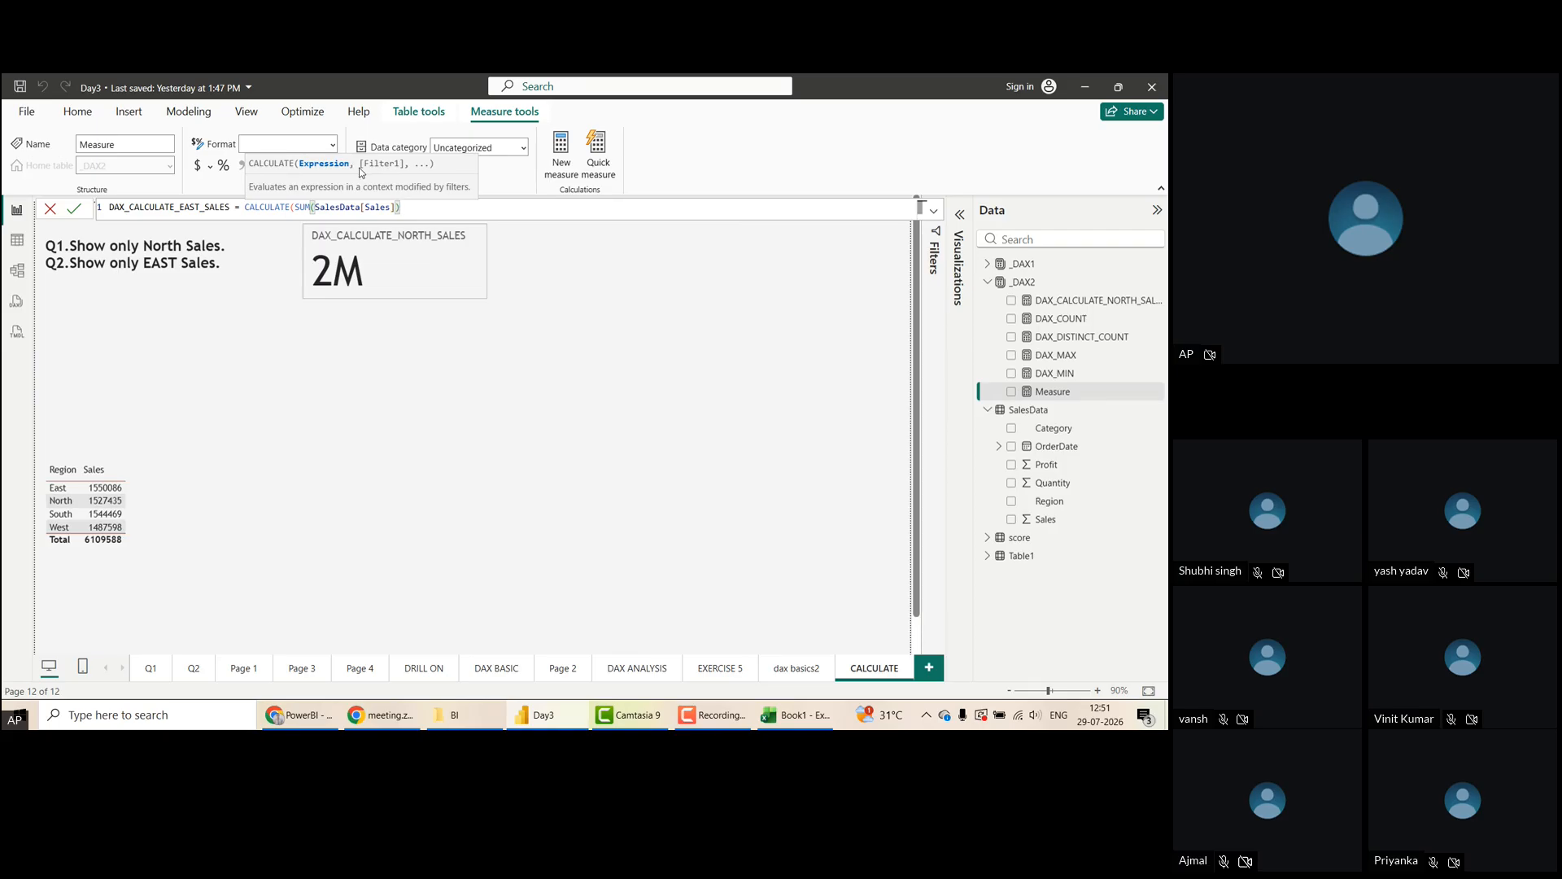
text(,)
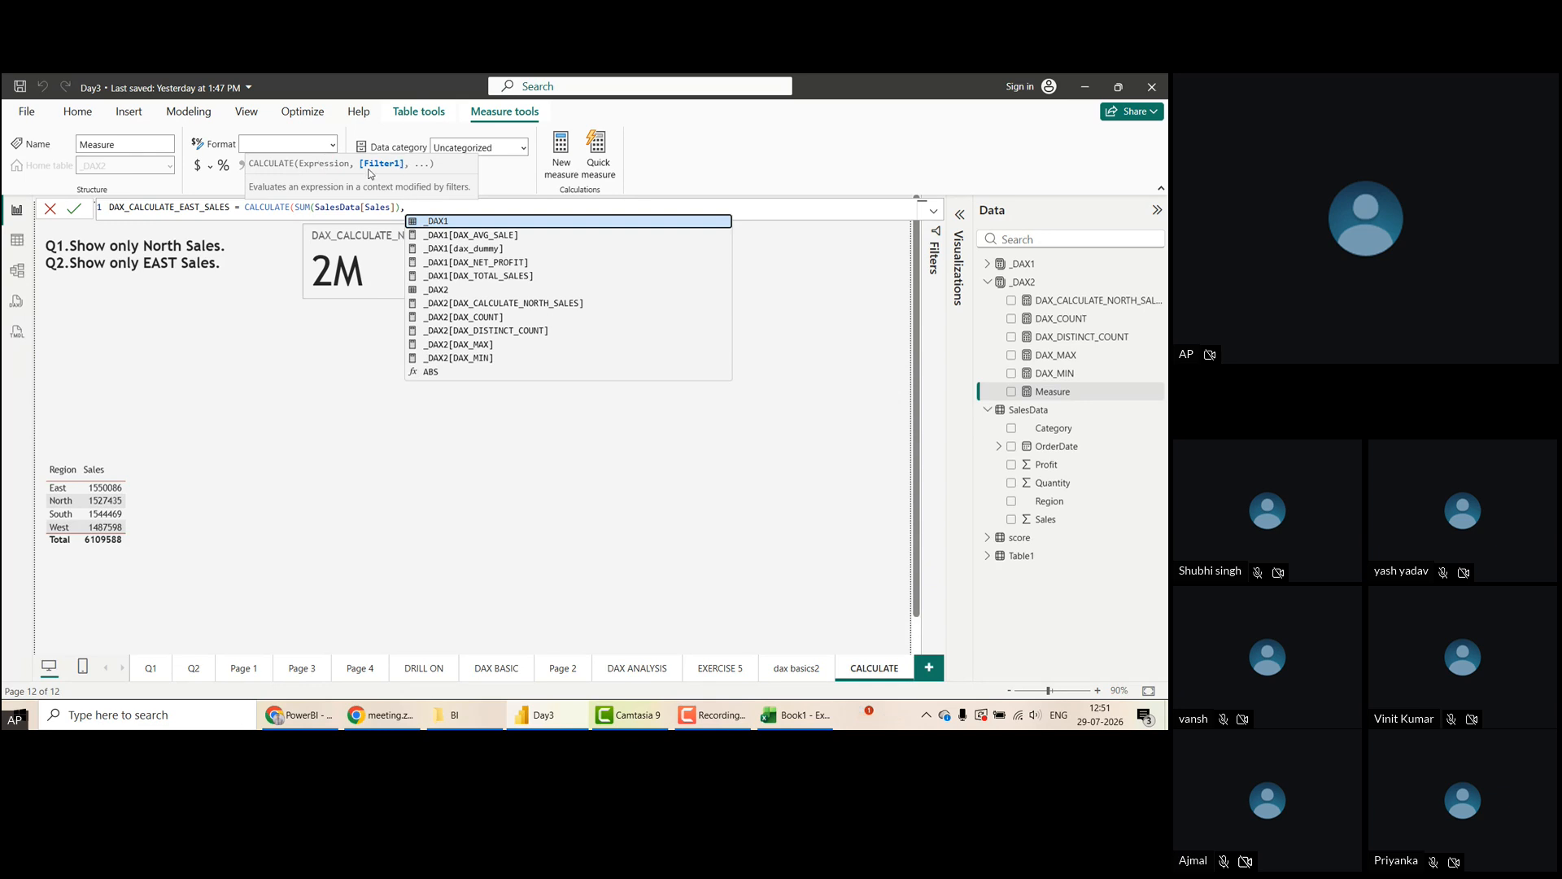
text(REGION)
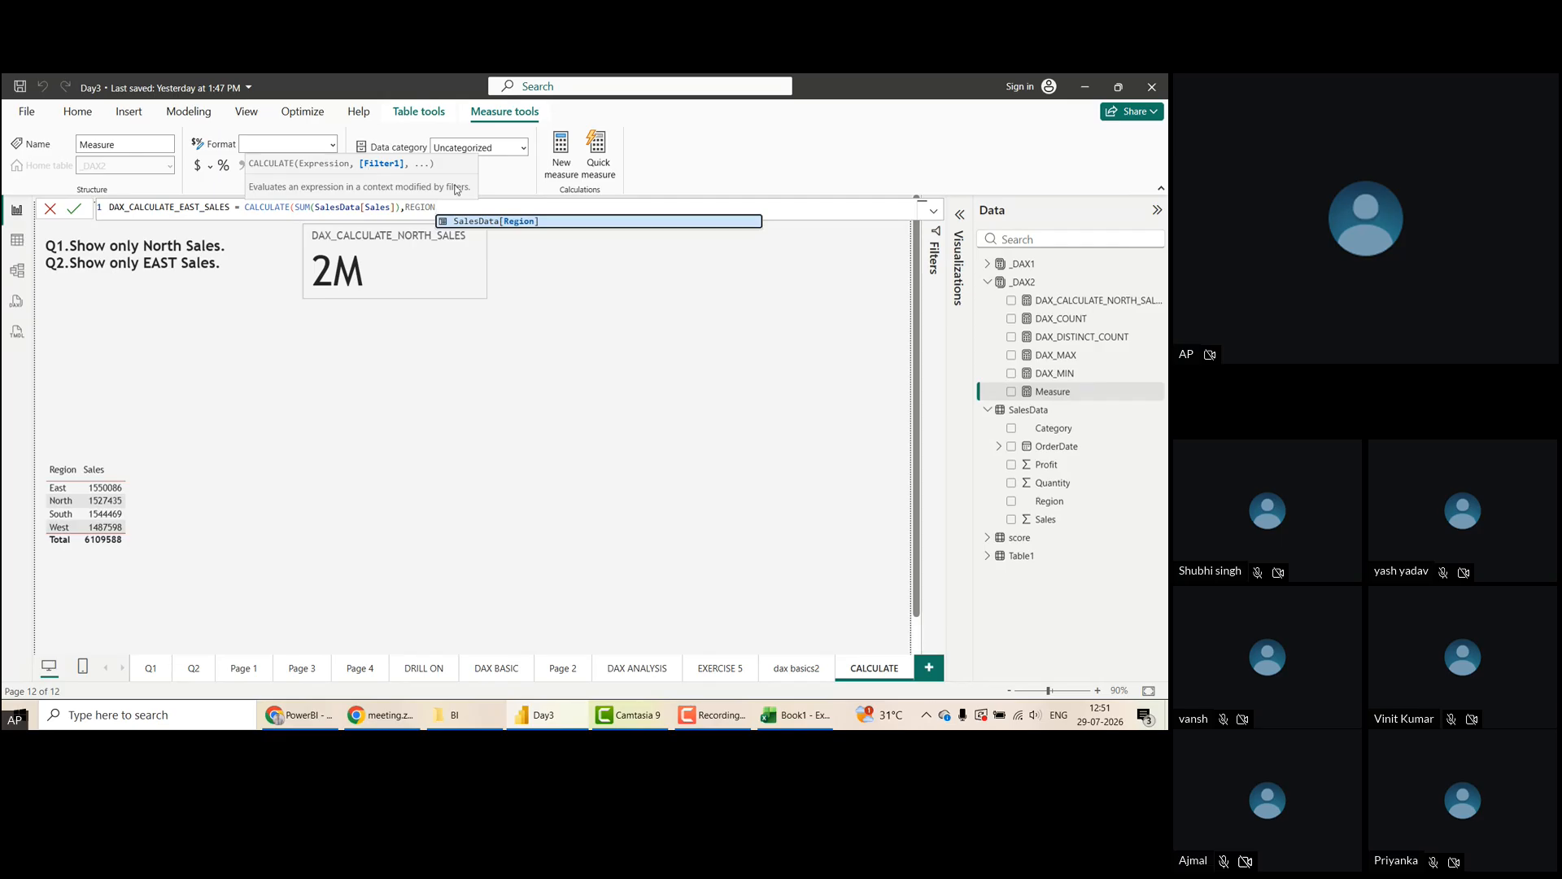
click(533, 223)
text(="EAST")
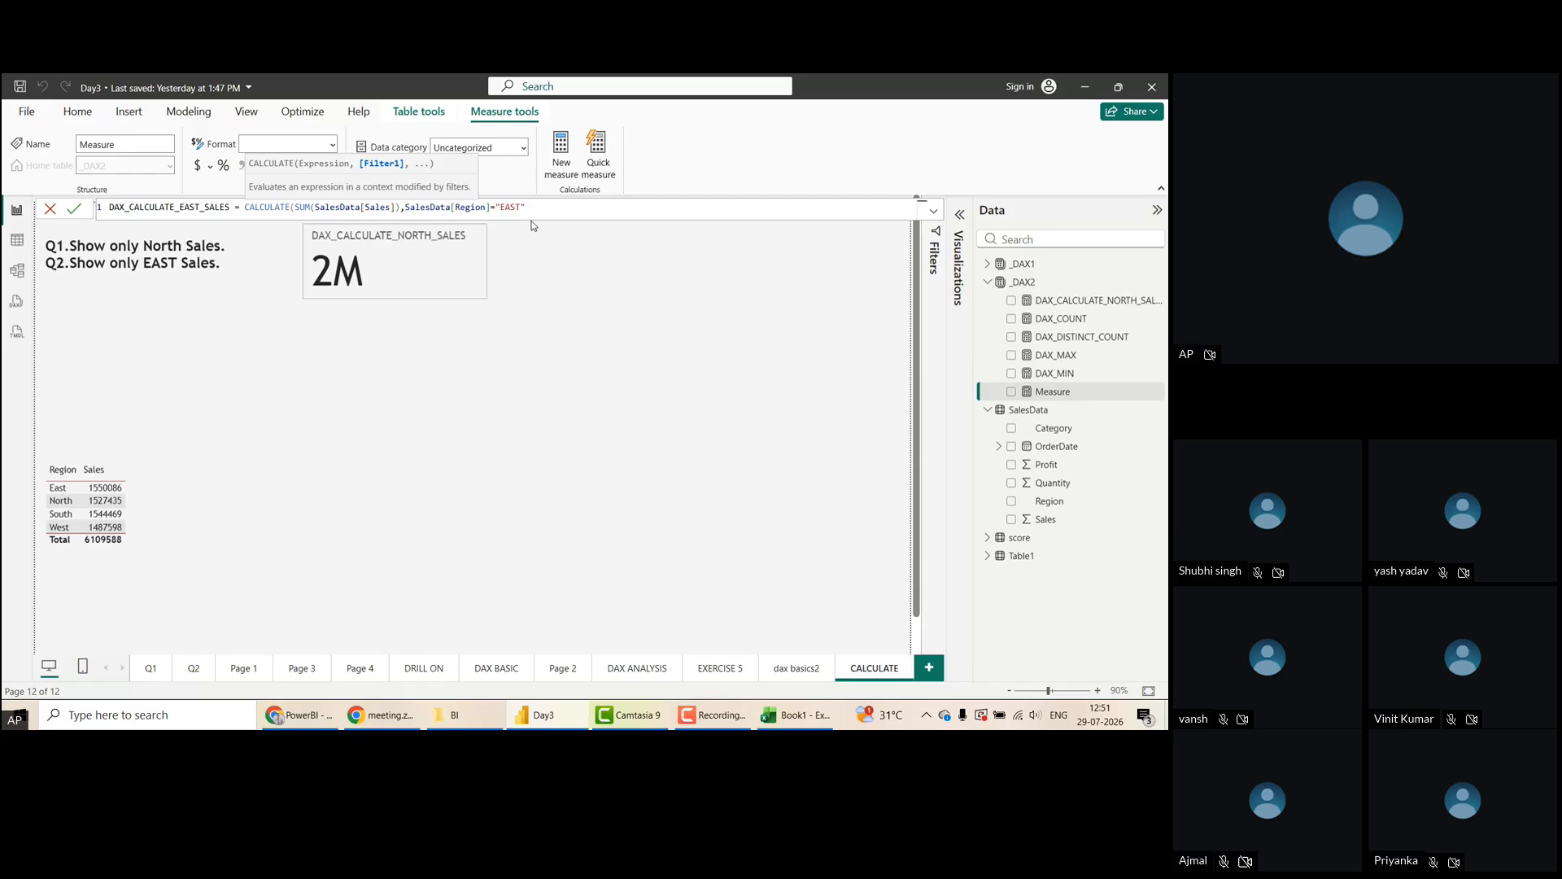
text())
key(BackSpace)
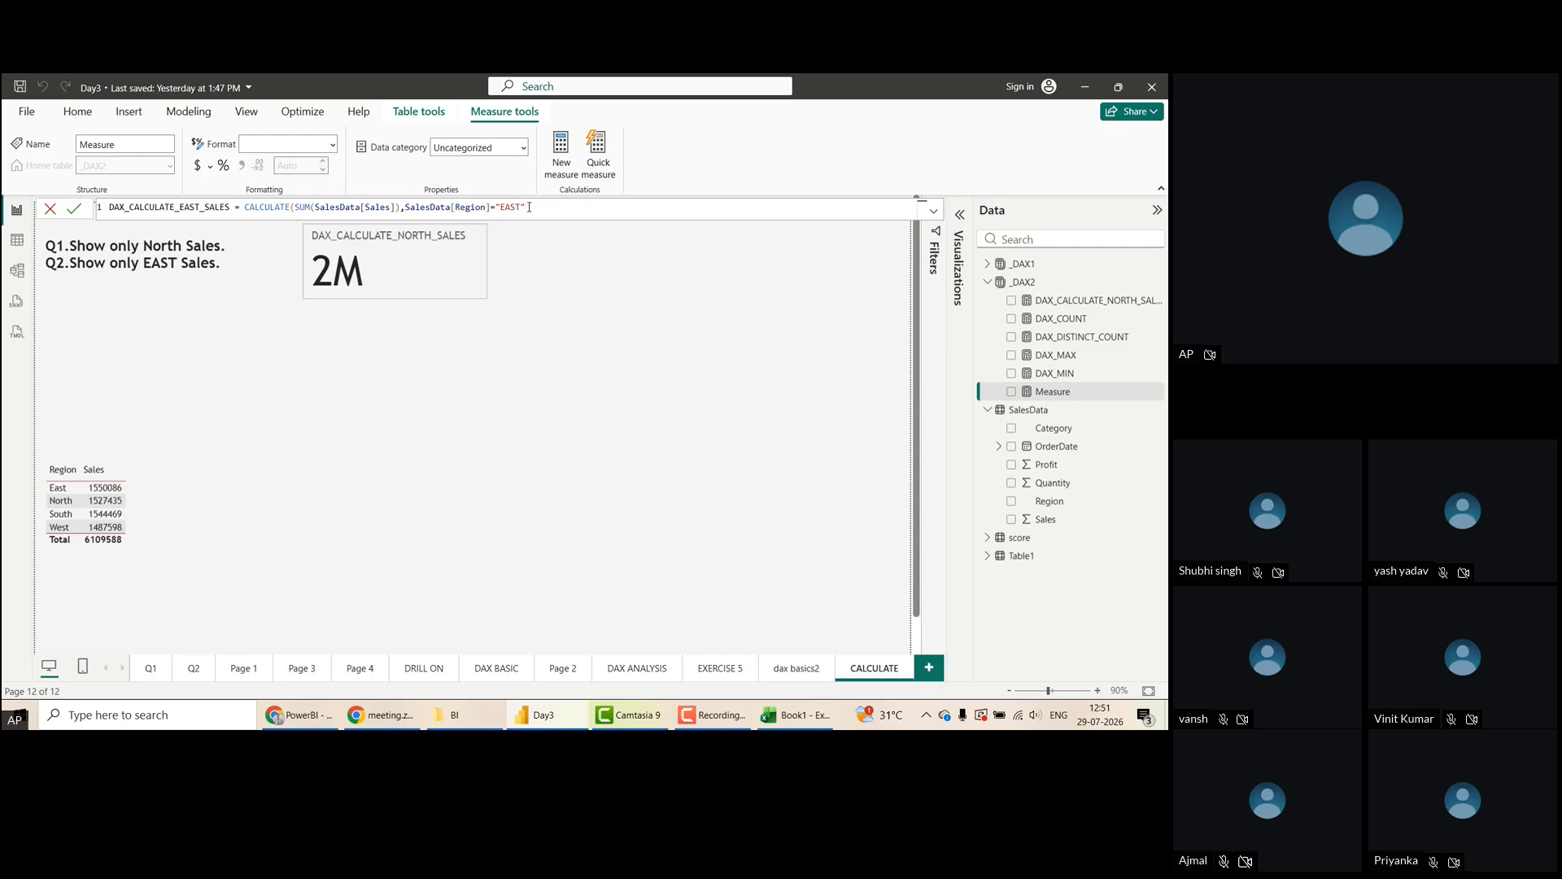
click(76, 213)
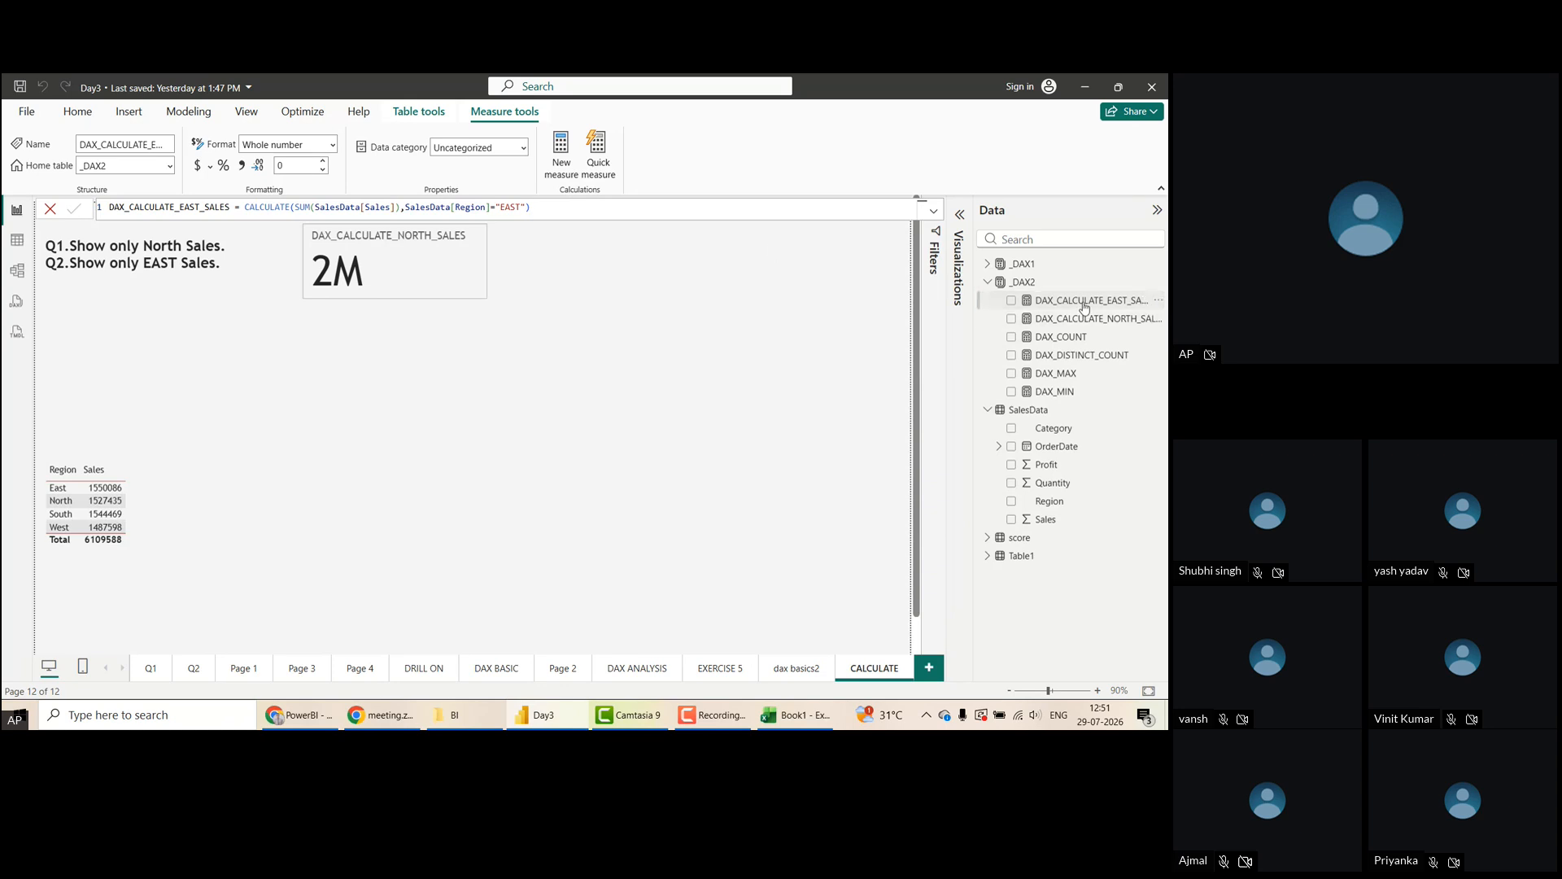
Add DAX_CALCULATE_EAST_SALES as a 2M card beside the North sales card
drag(1085, 308, 635, 268)
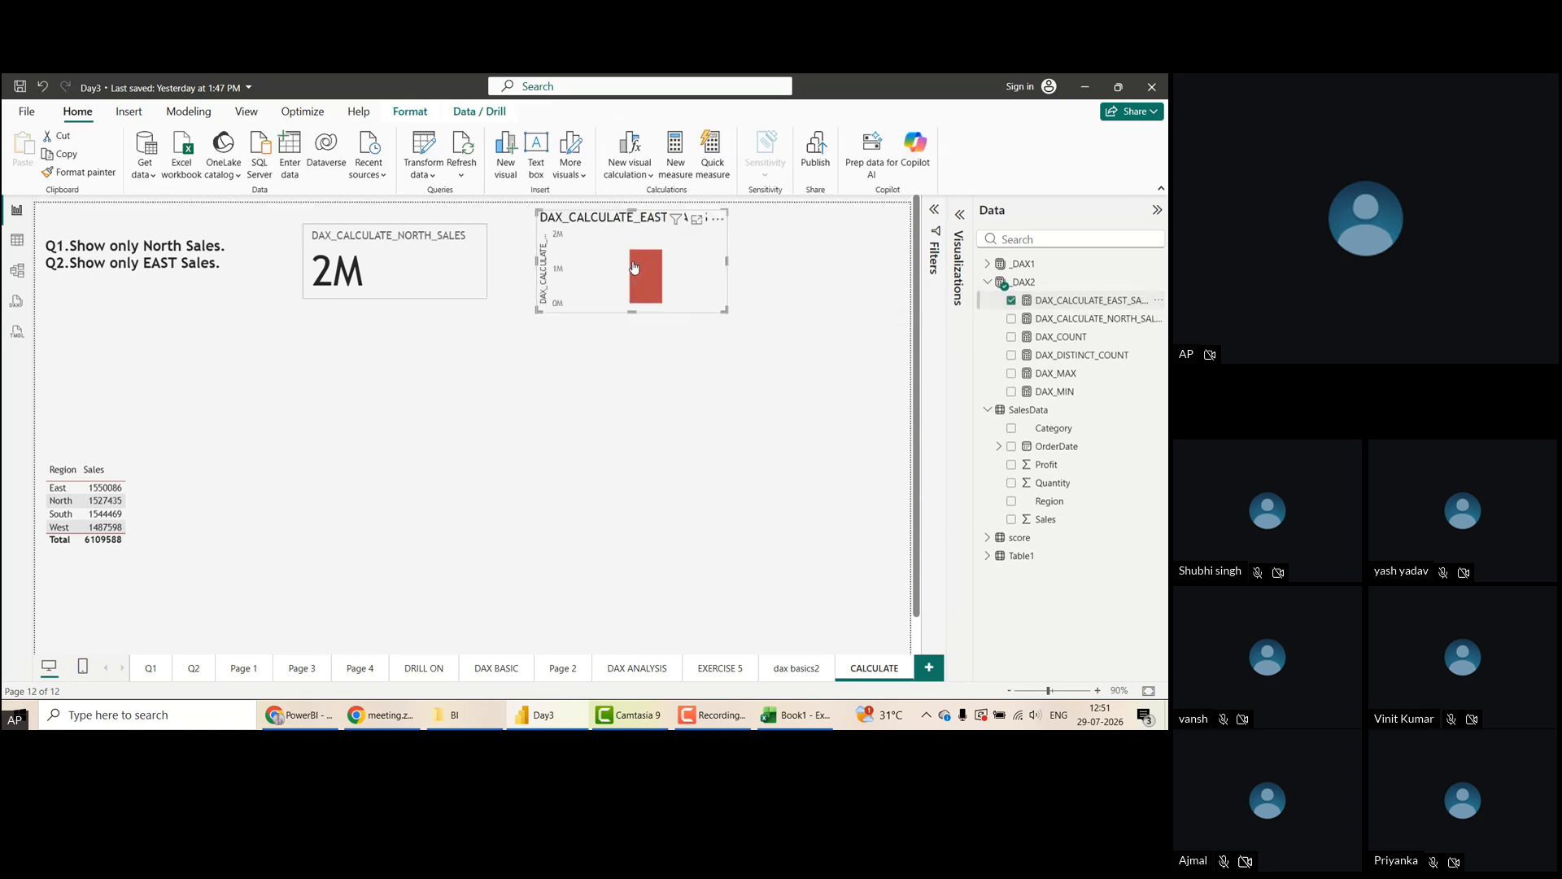
click(959, 217)
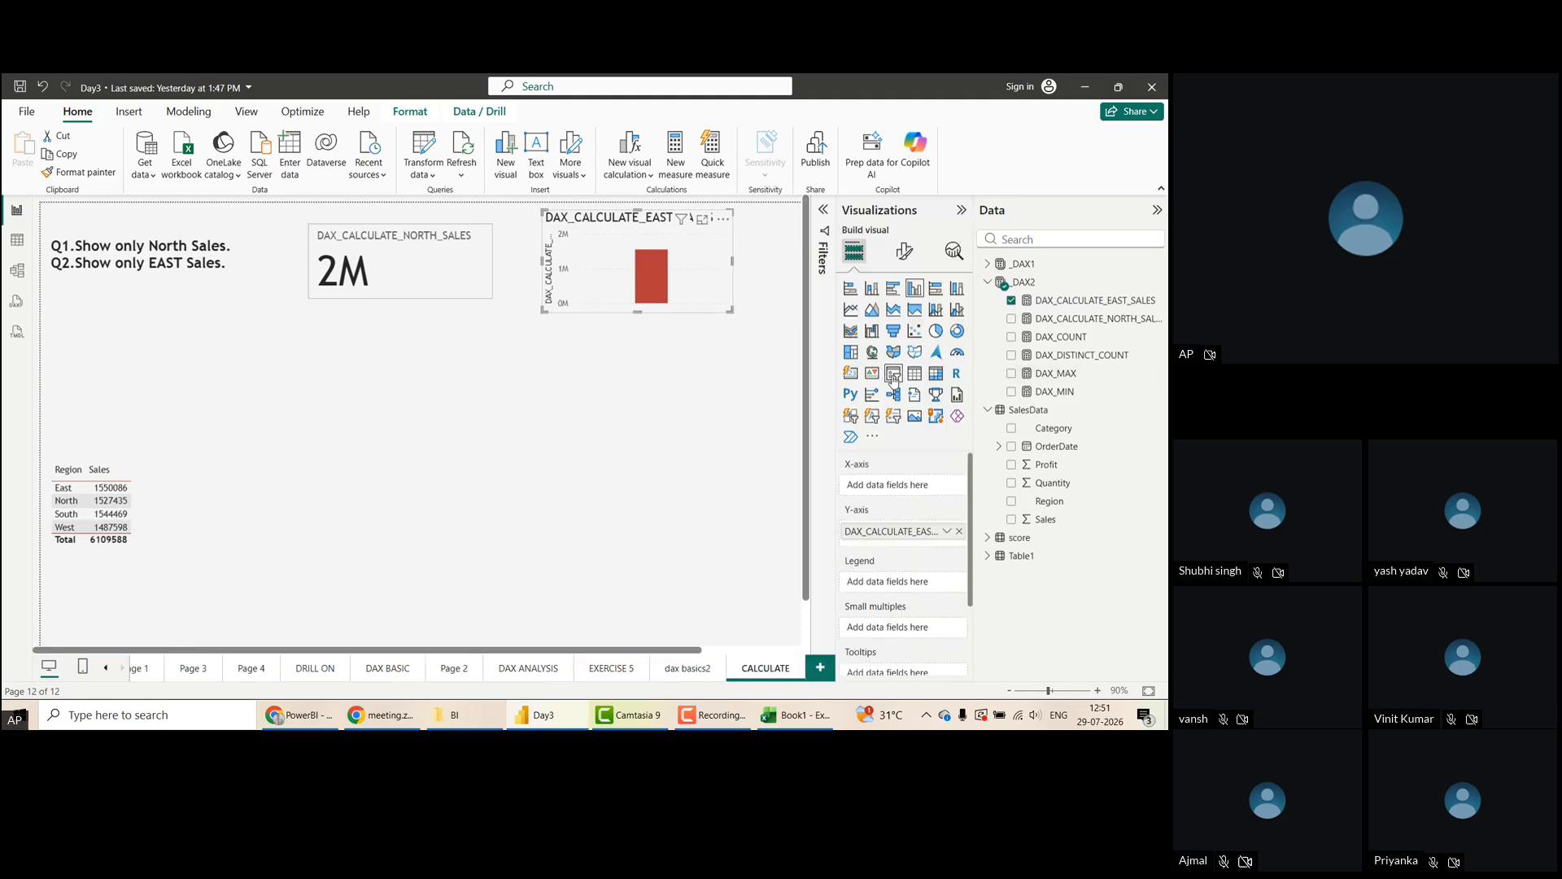
click(850, 374)
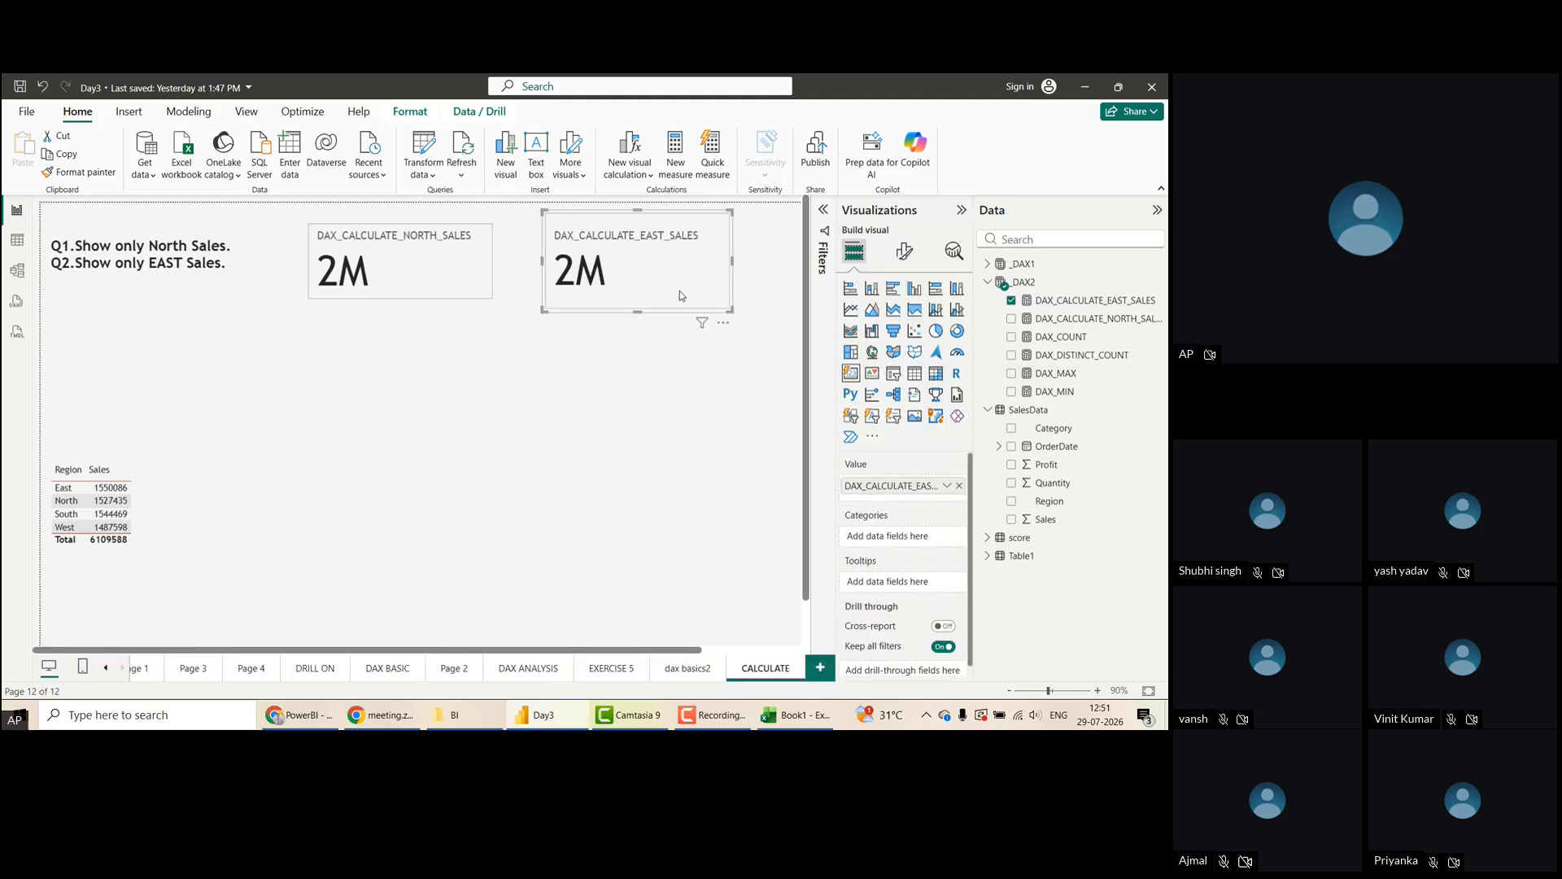
drag(642, 293, 604, 304)
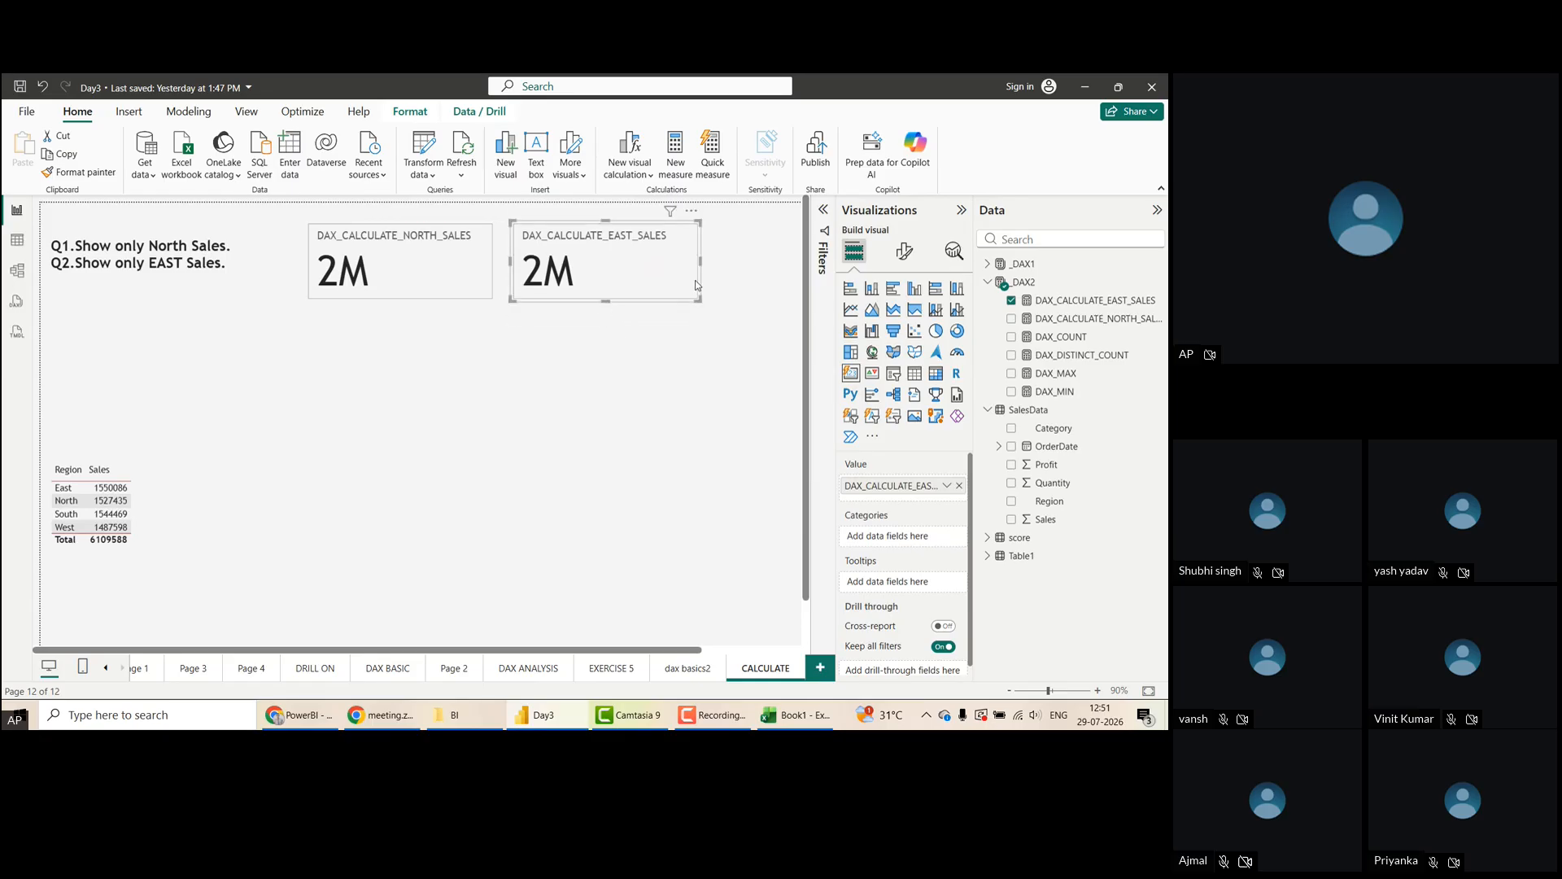
drag(701, 263, 688, 261)
Make the Region–Sales table narrower and shorter
click(213, 521)
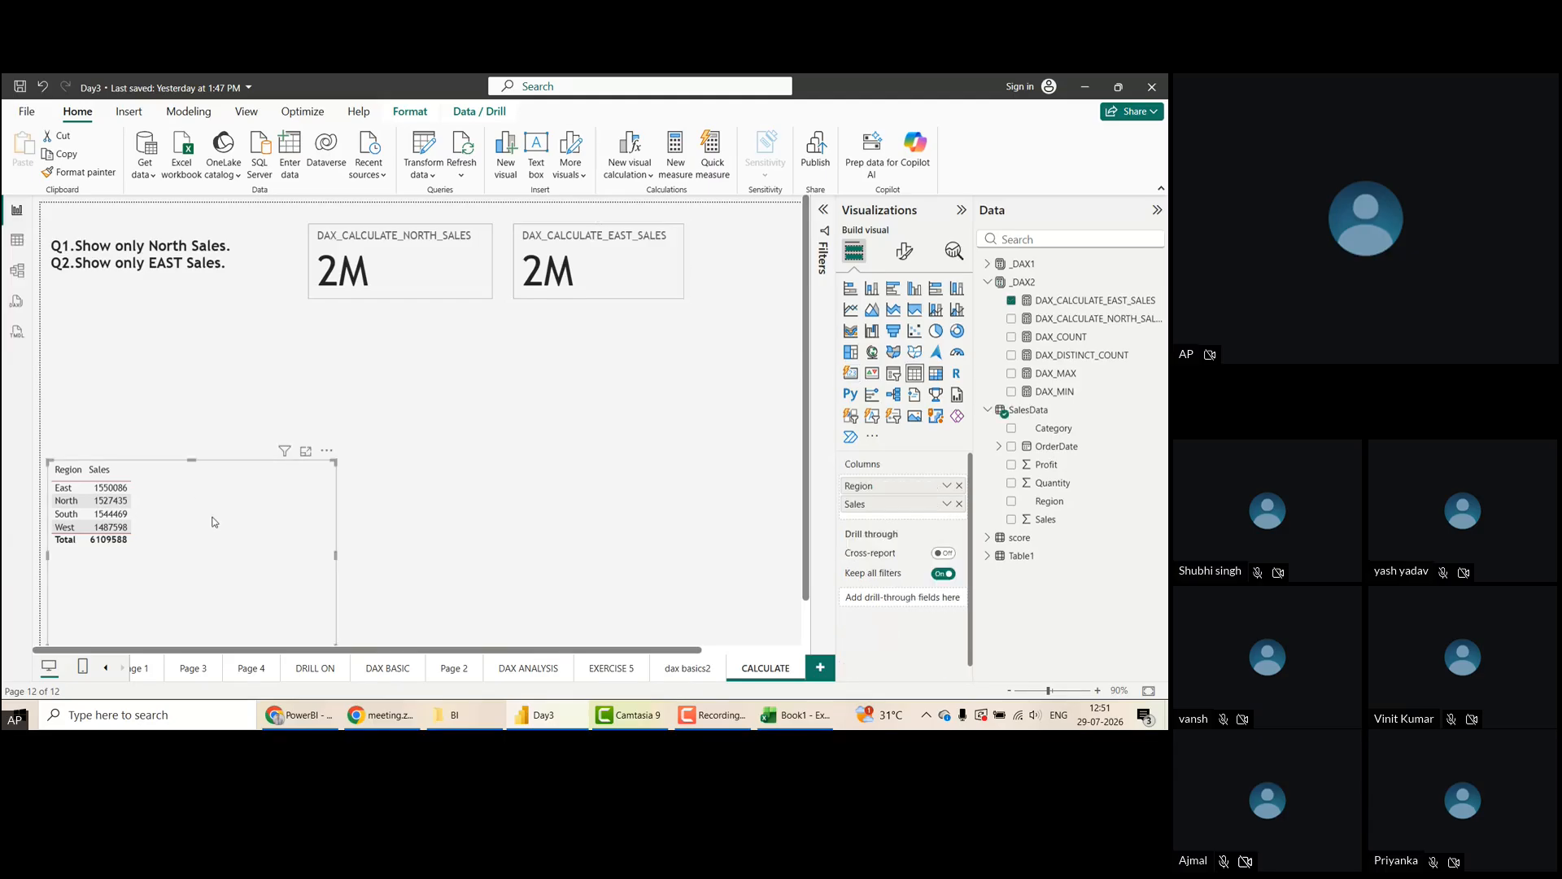
drag(335, 556, 184, 554)
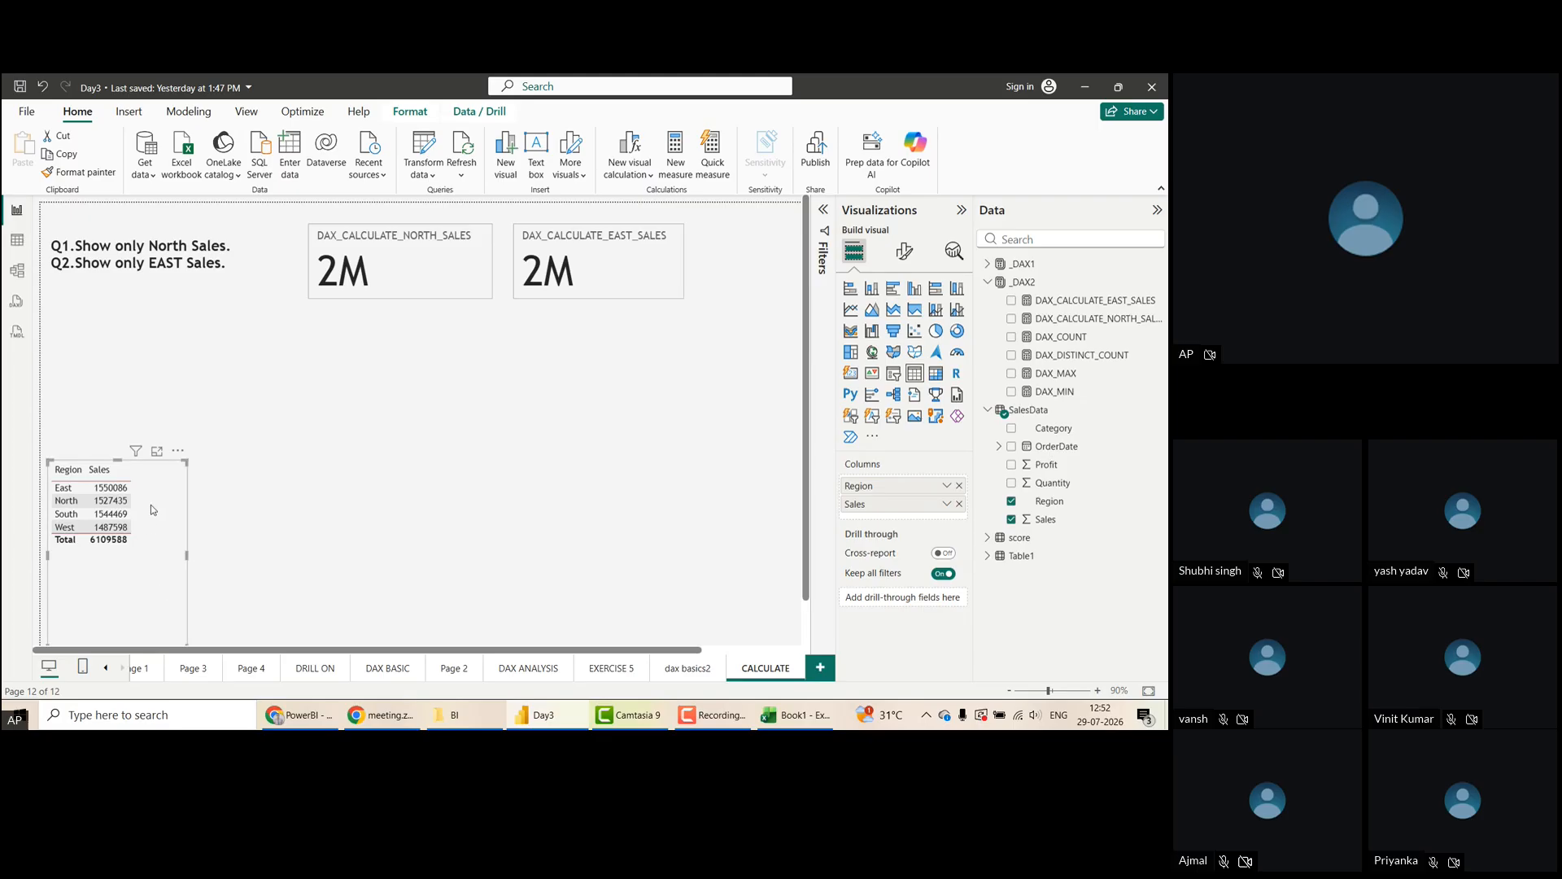
drag(118, 462, 148, 531)
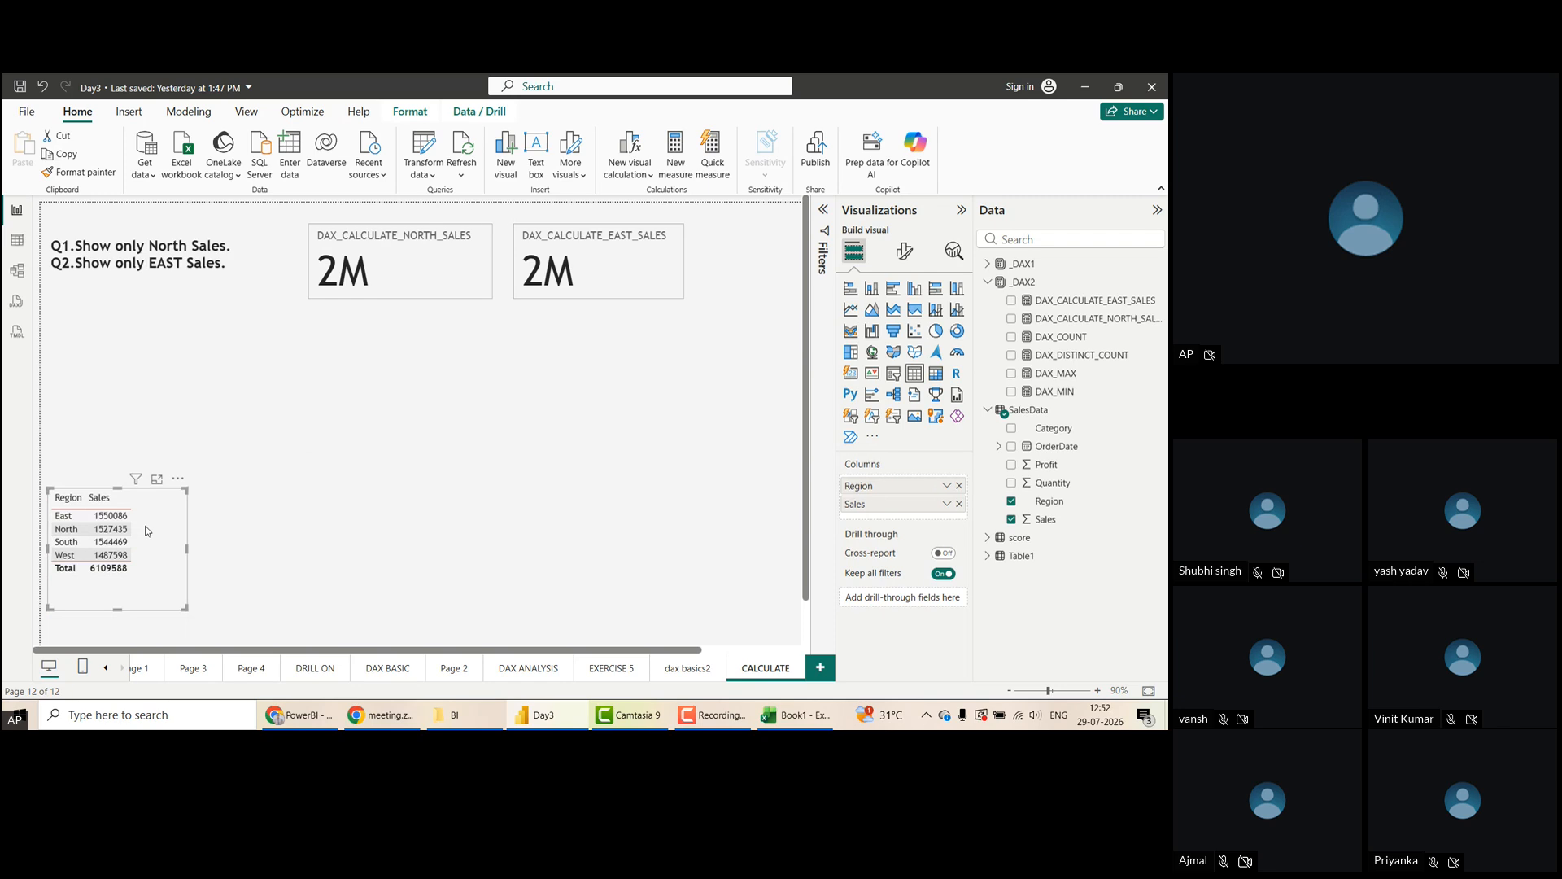
click(408, 387)
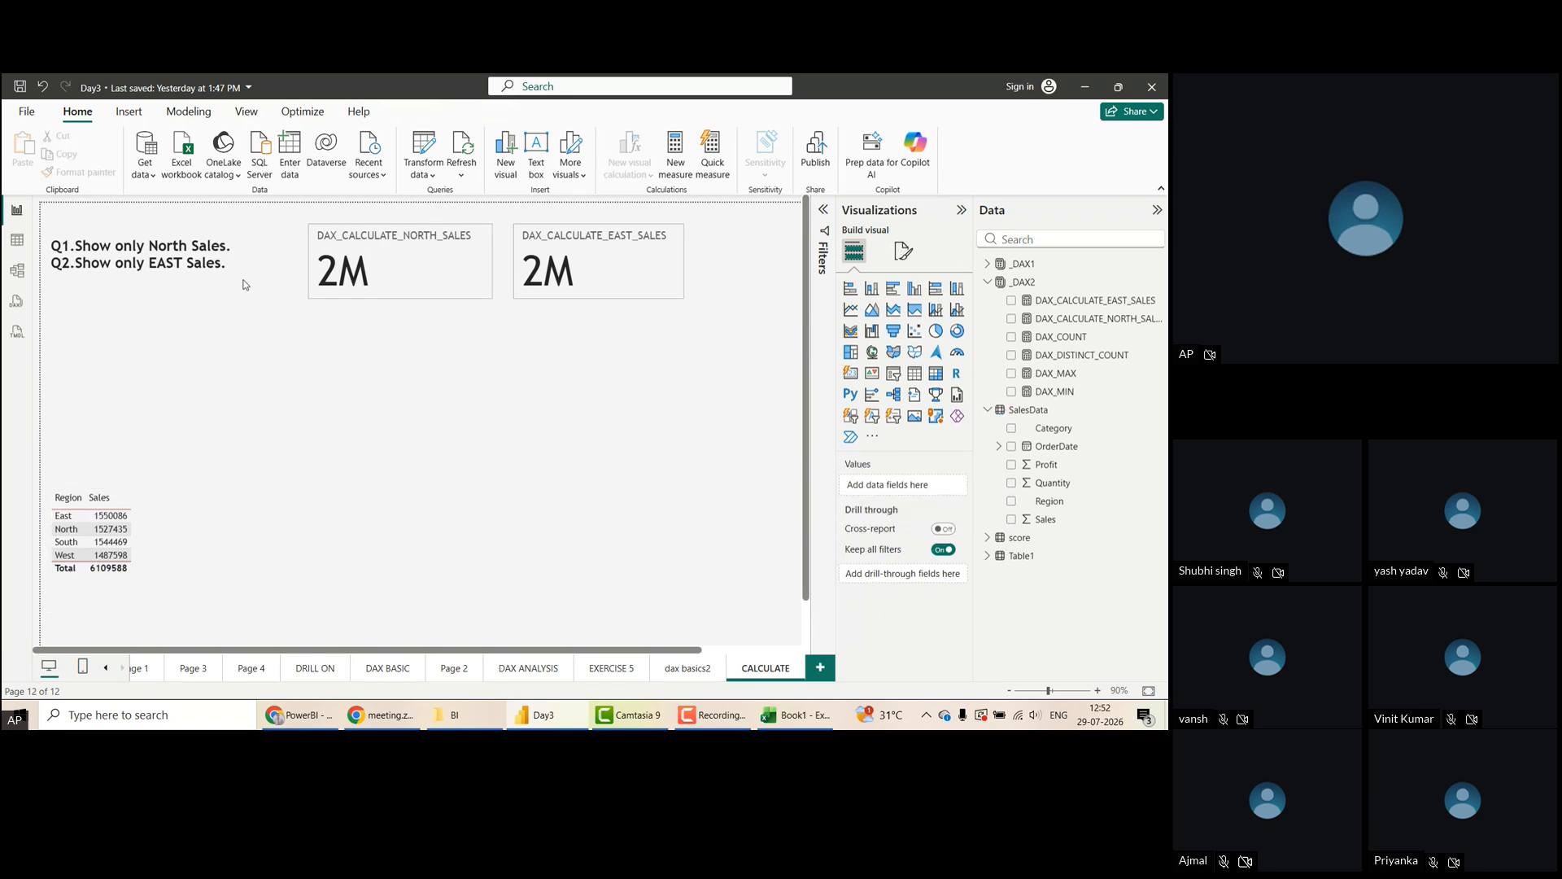
Scroll ChatGPT down to Example 4 and copy its 'Electronics Sales' heading words
key(alt+Tab)
key(alt+Tab)
key(alt+Tab)
click(122, 531)
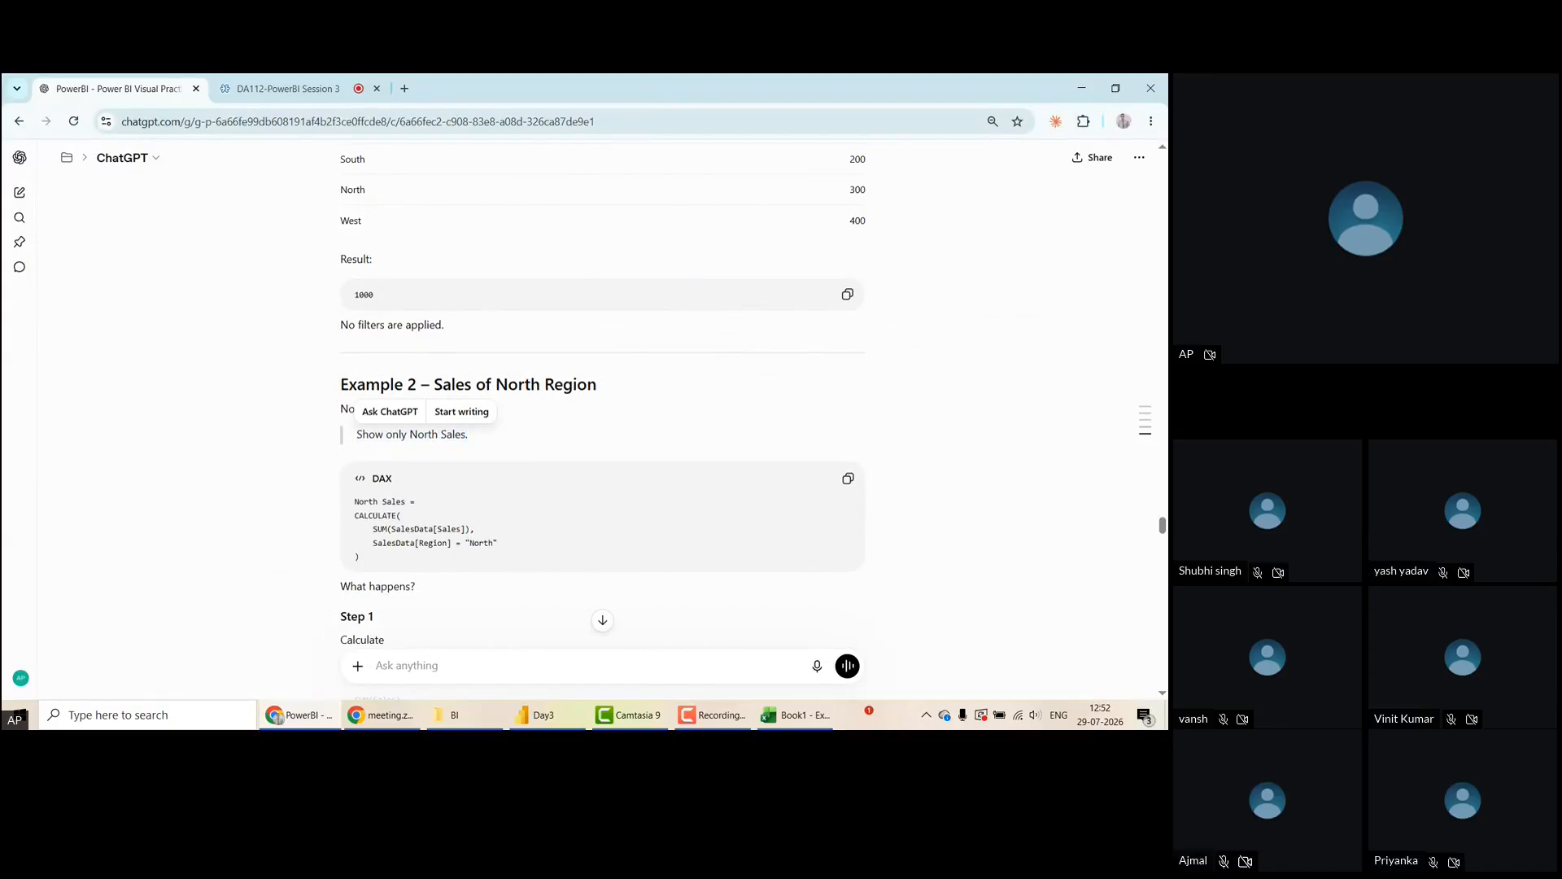
scroll(603, 423, down, 1)
scroll(123, 532, down, 1)
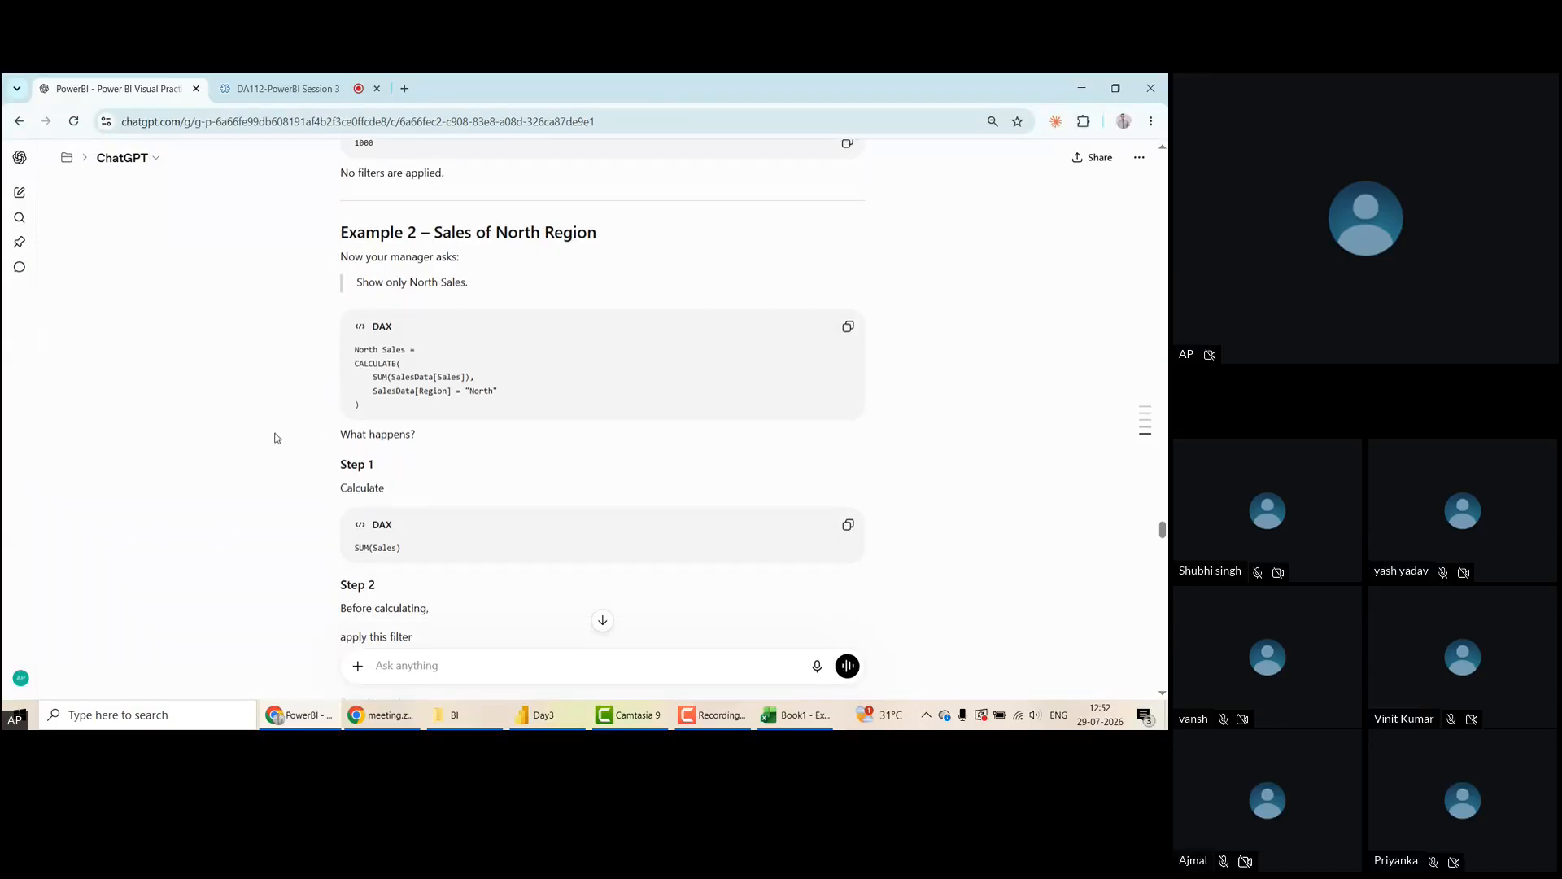
scroll(275, 438, down, 3)
scroll(275, 438, down, 3)
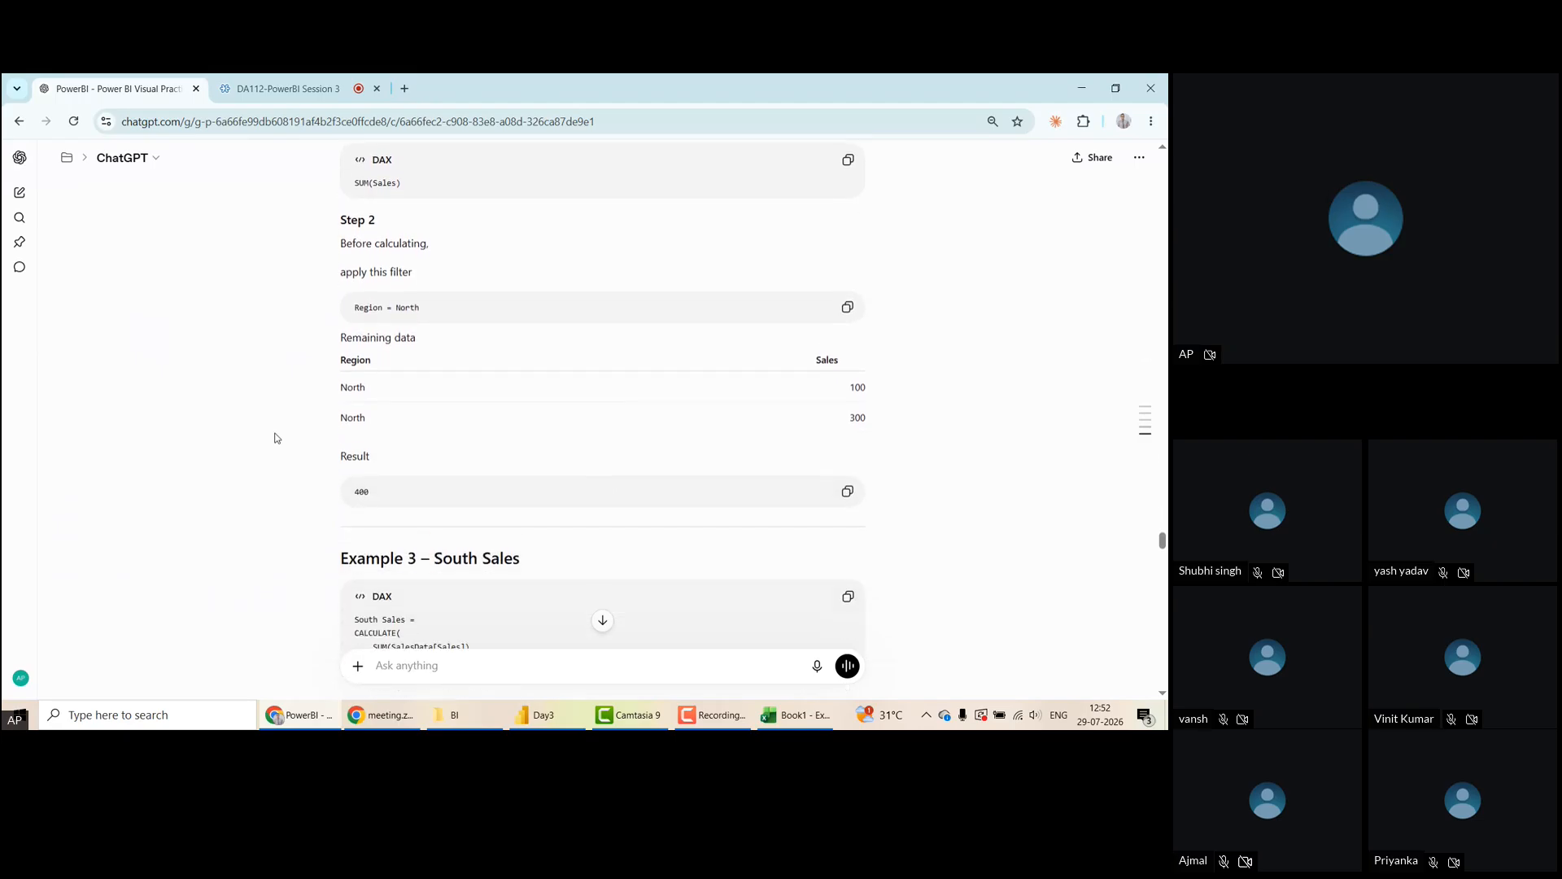
scroll(275, 438, down, 2)
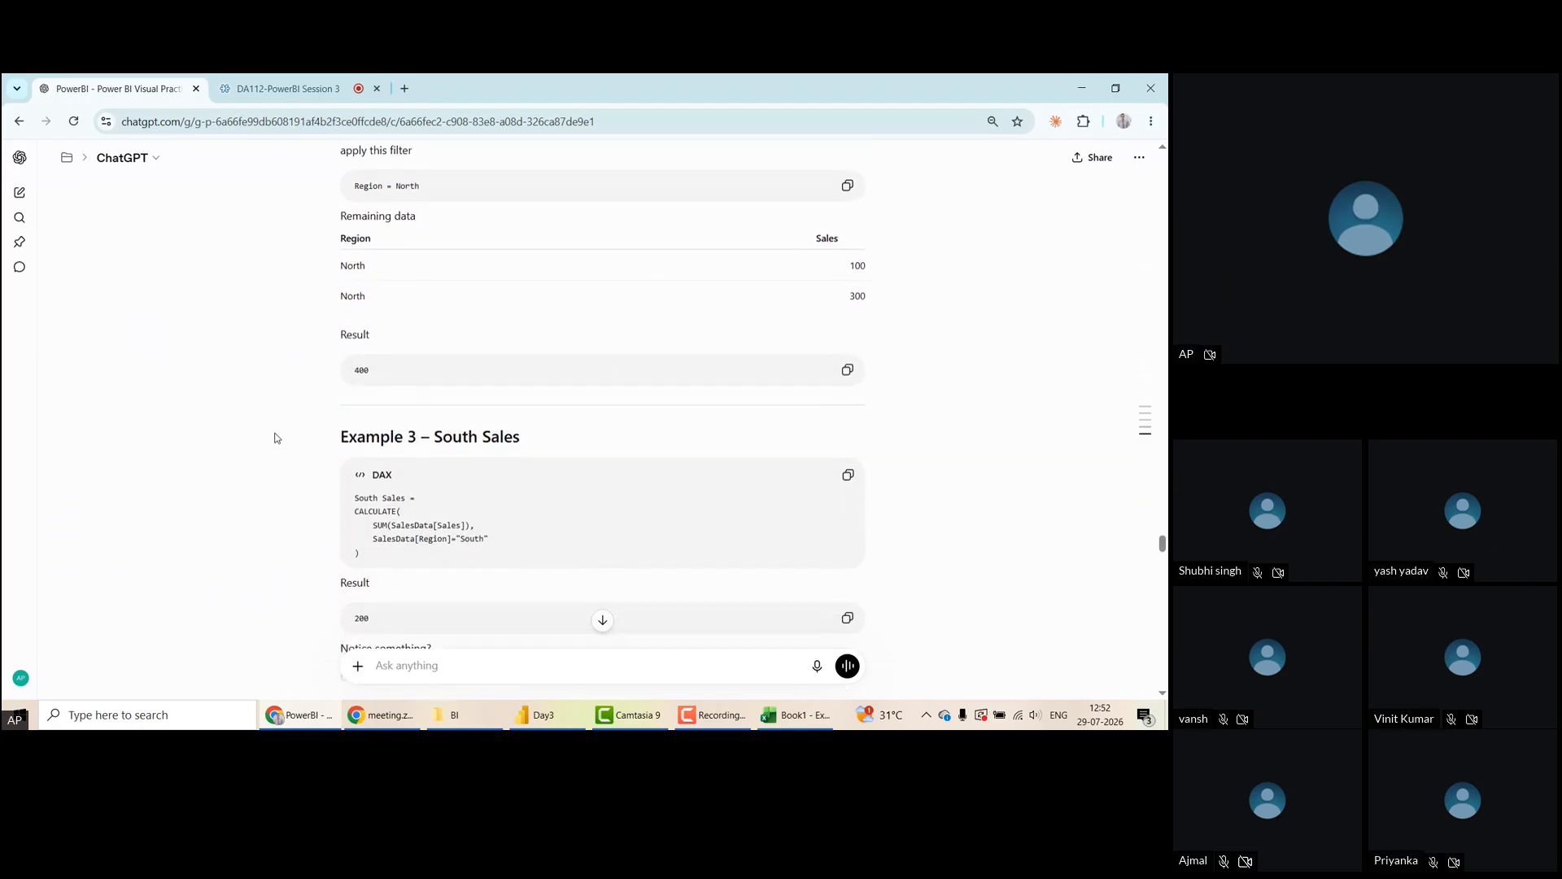
scroll(310, 510, down, 1)
scroll(310, 511, down, 5)
scroll(310, 509, down, 3)
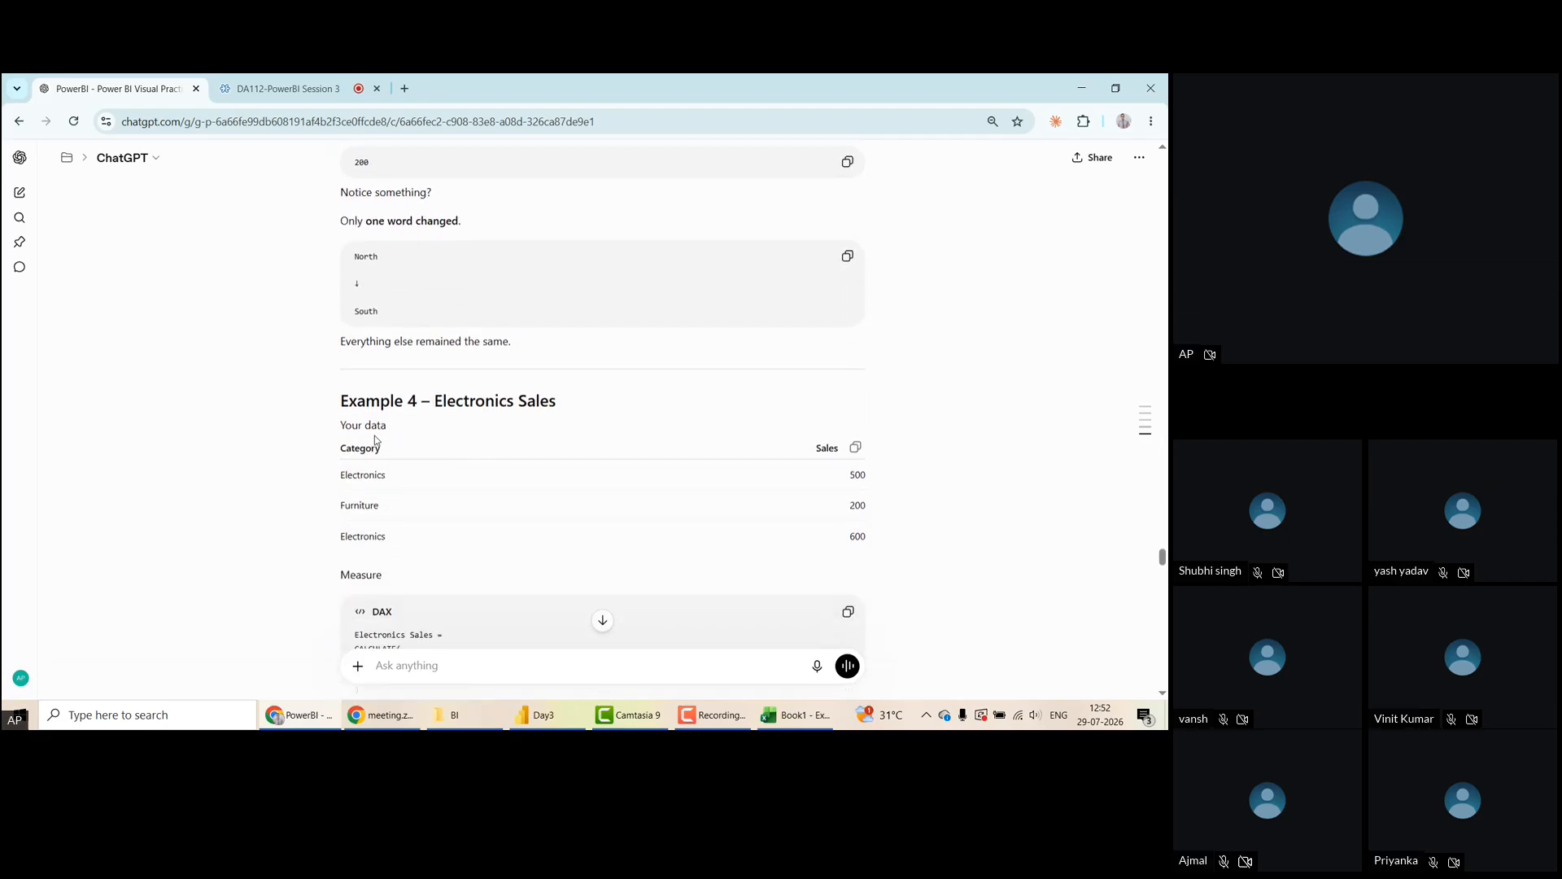
scroll(244, 458, down, 1)
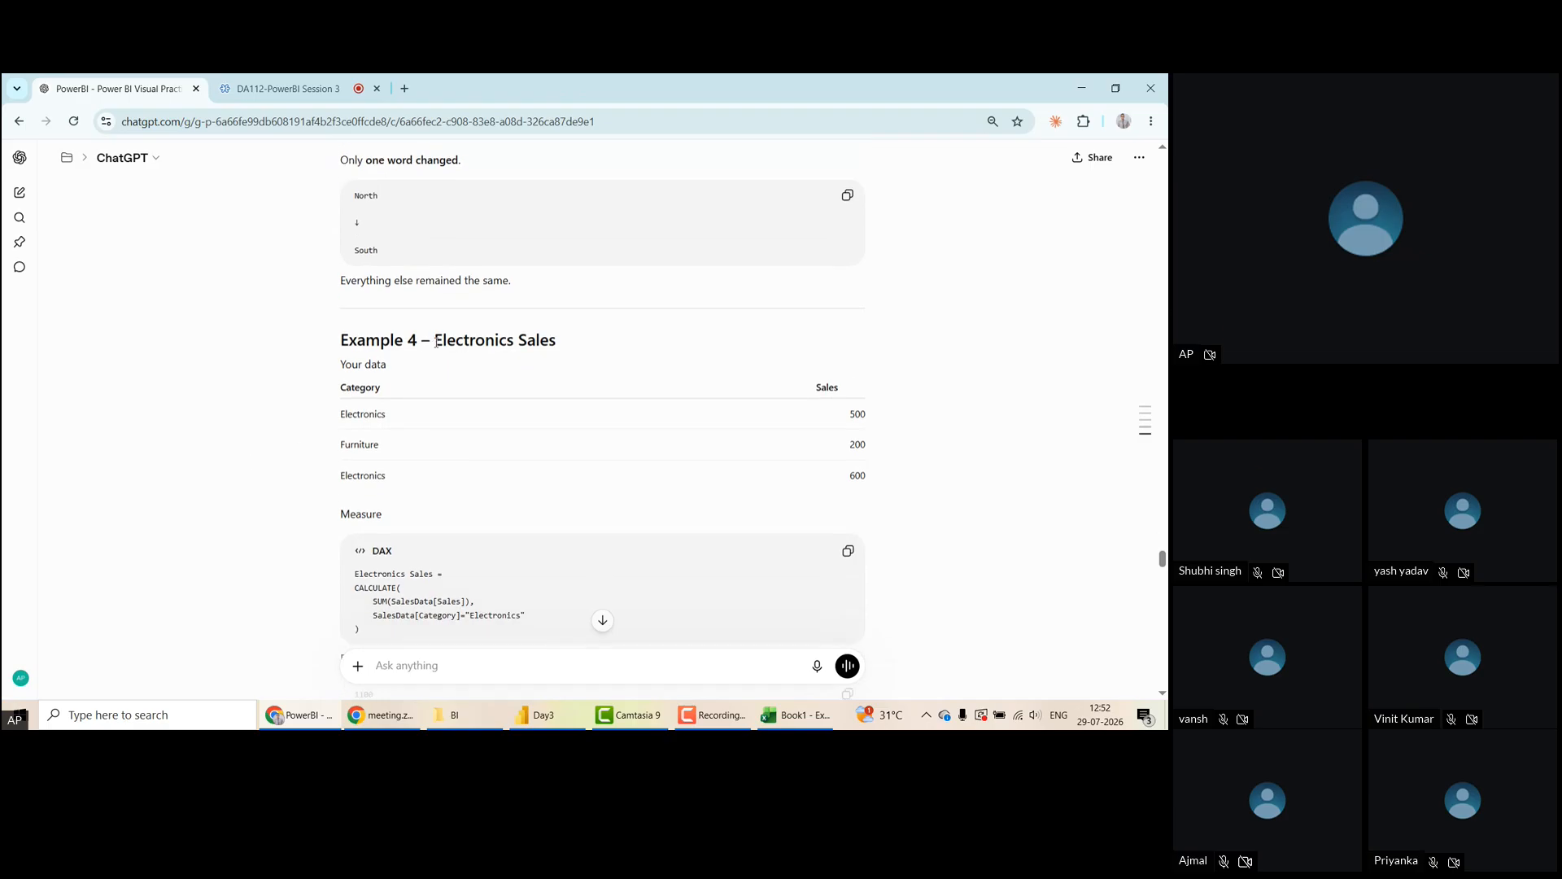
drag(435, 340, 565, 343)
key(ctrl+c)
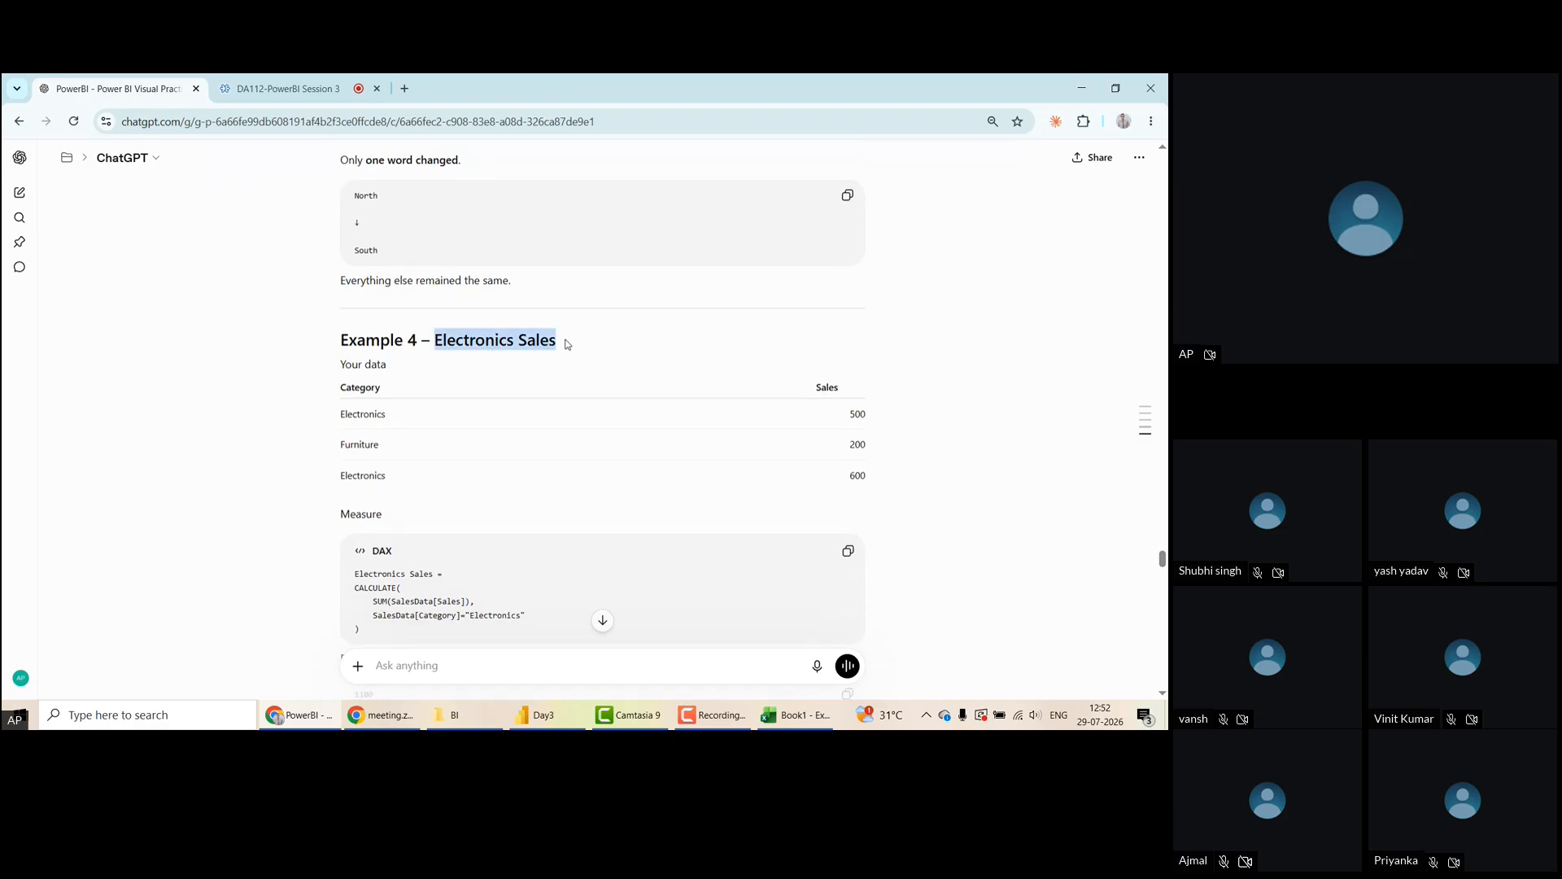
key(alt+Tab)
key(alt+Tab)
Start a third line in the questions text box with 'Q3.' and the pasted heading
key(Tab)
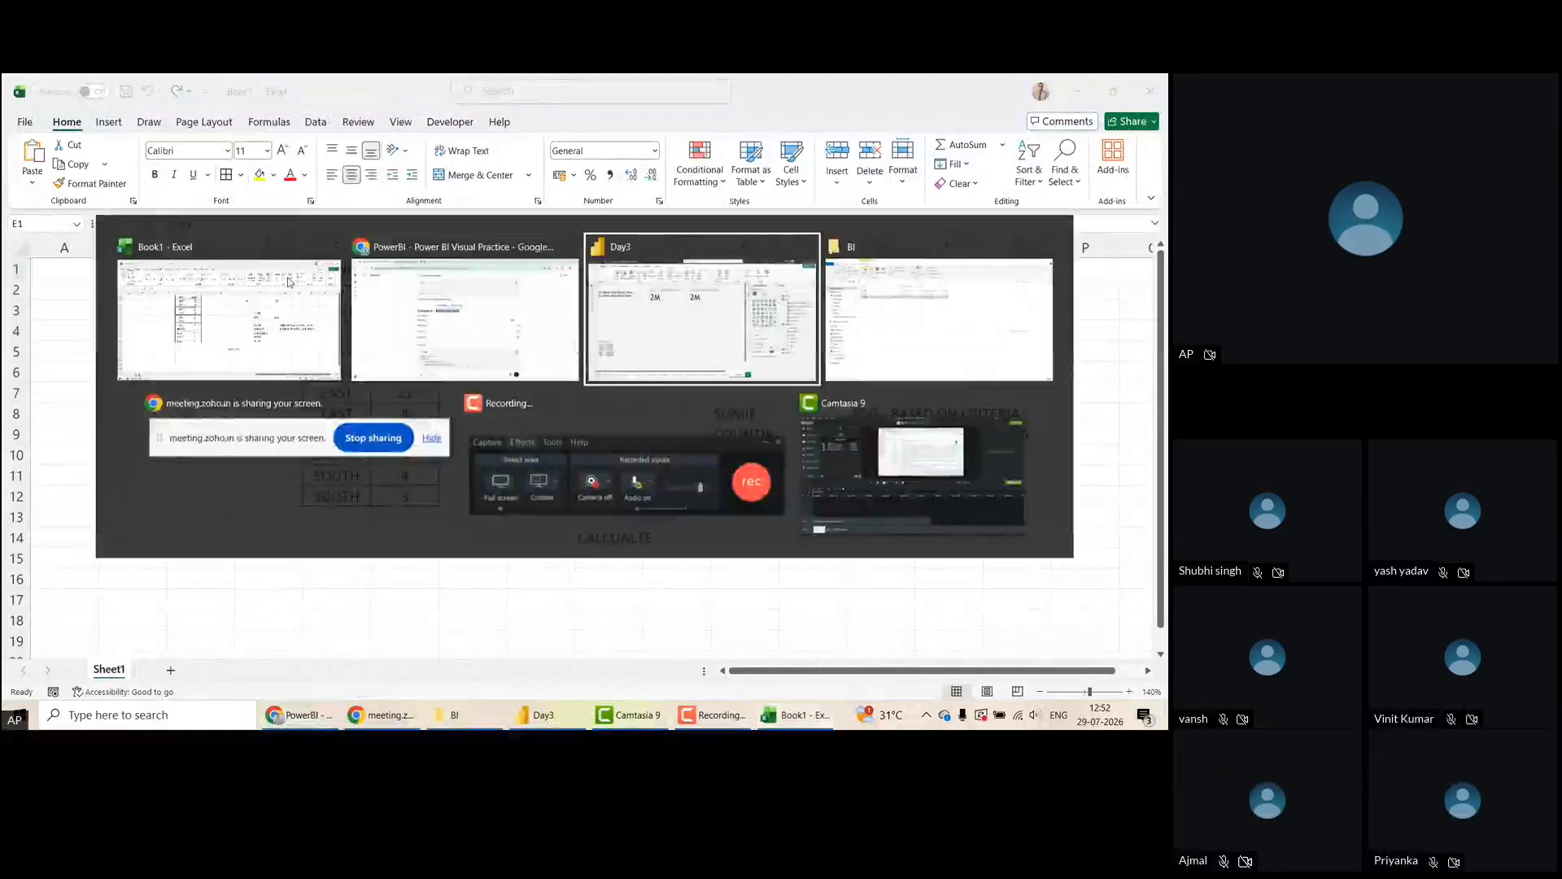
click(232, 268)
key(Return)
text(Q3.)
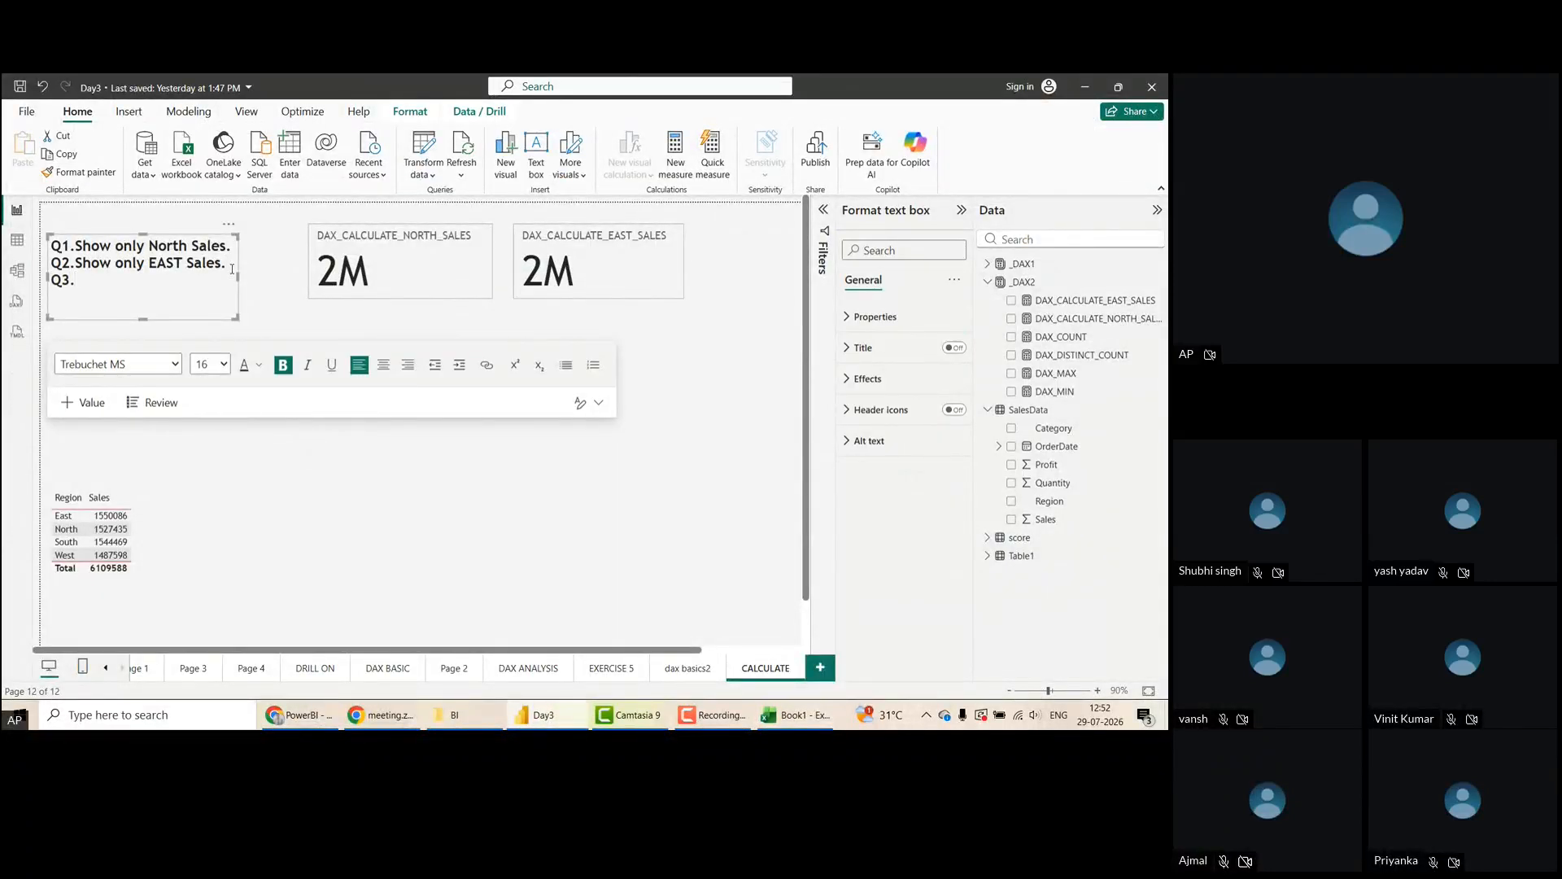
key(ctrl+v)
Reword the third question to read 'Q3.Show Electronics sales'
click(76, 281)
shift+click(161, 283)
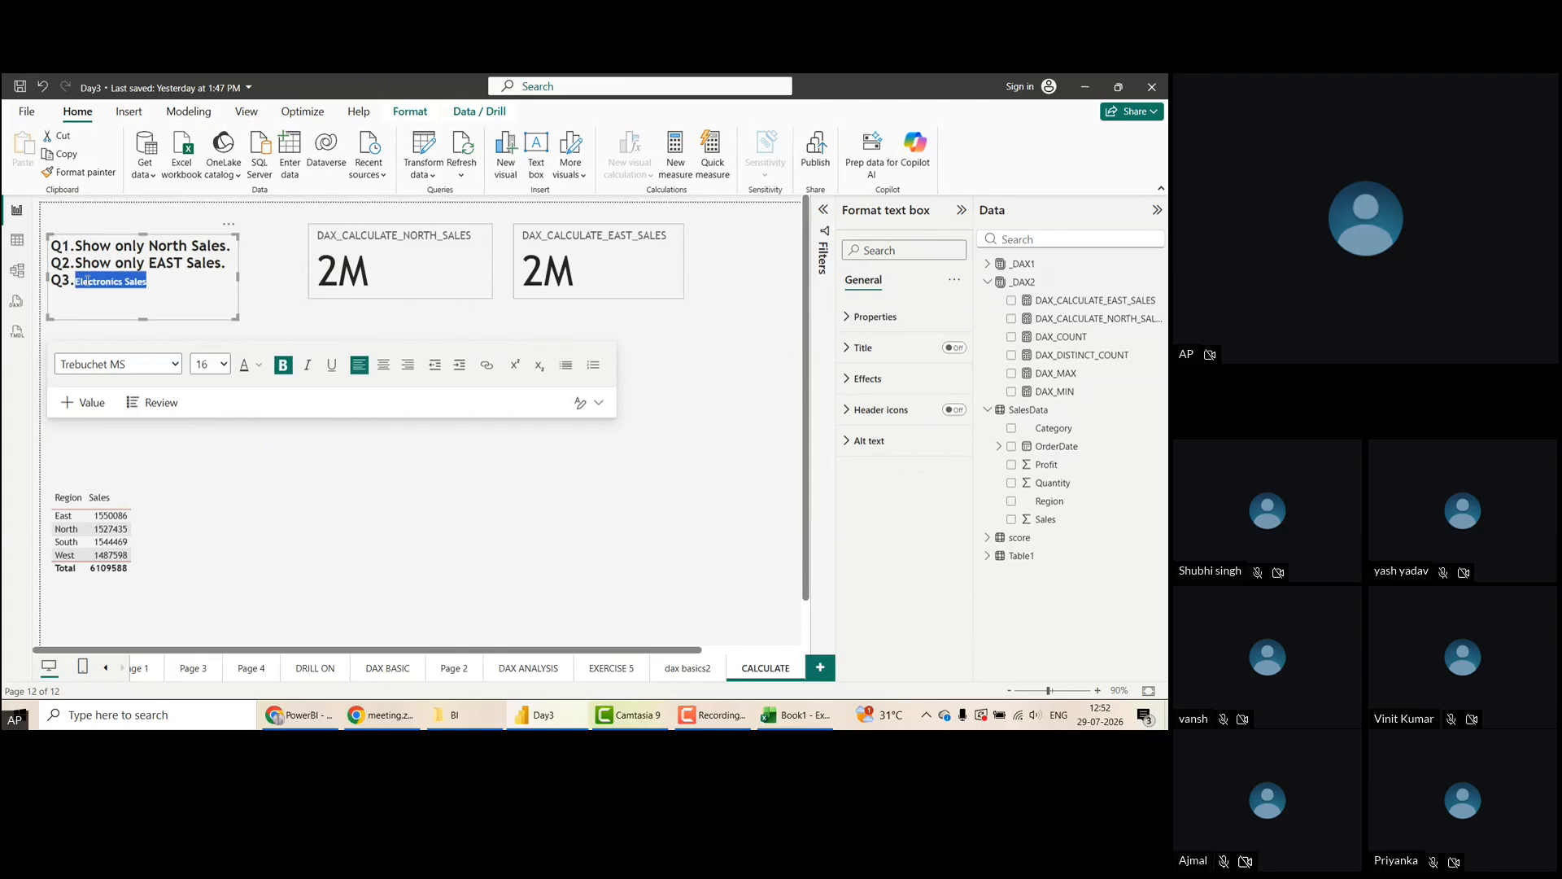
key(Left)
text(S)
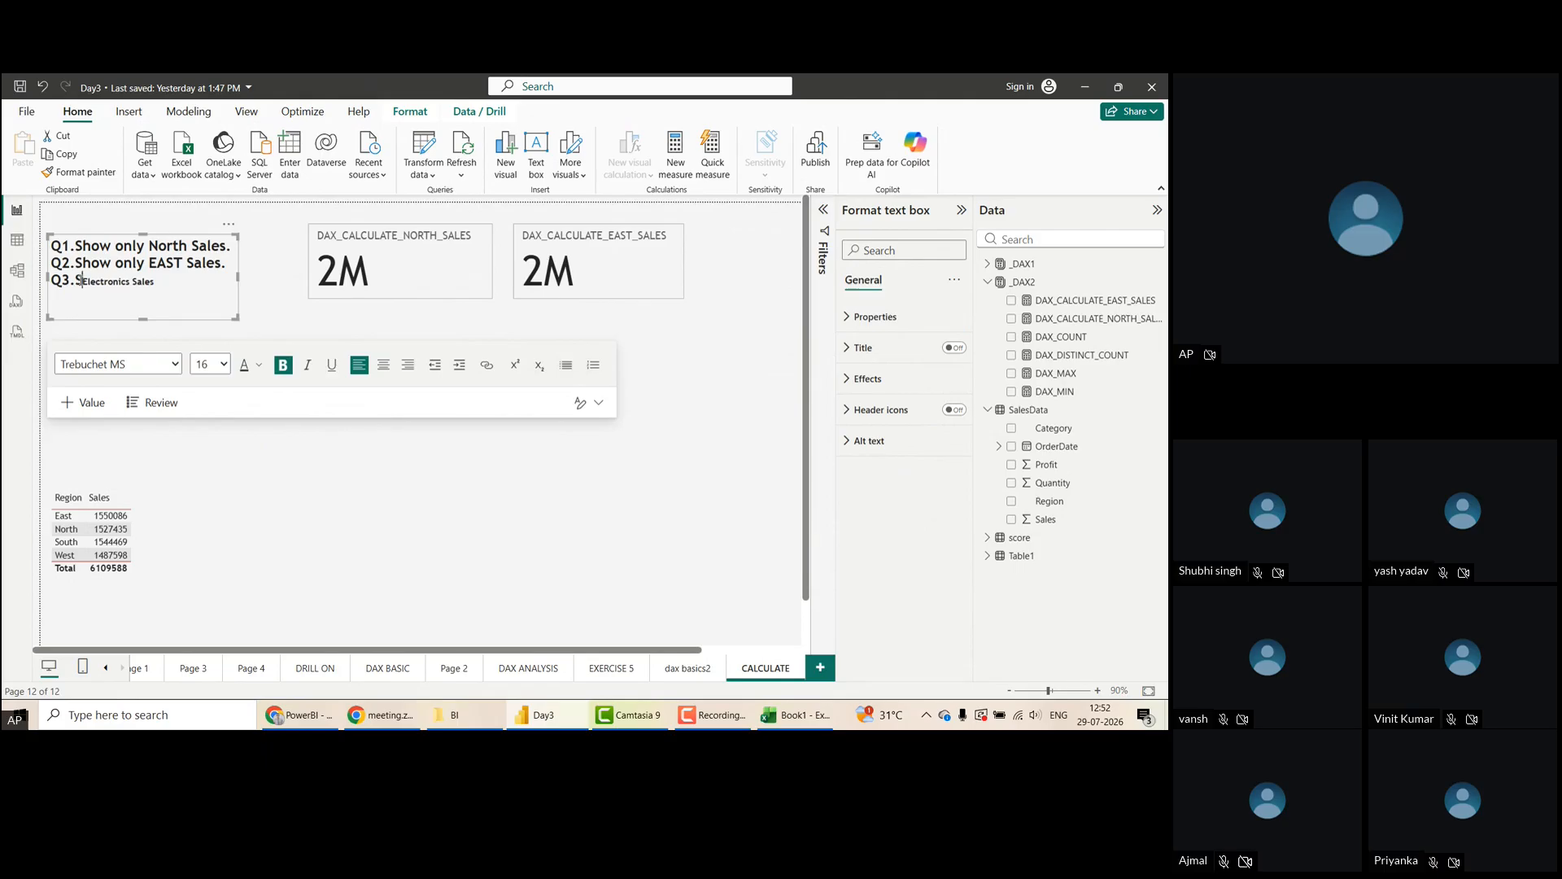
text(how e)
key(BackSpace)
text(Electronics)
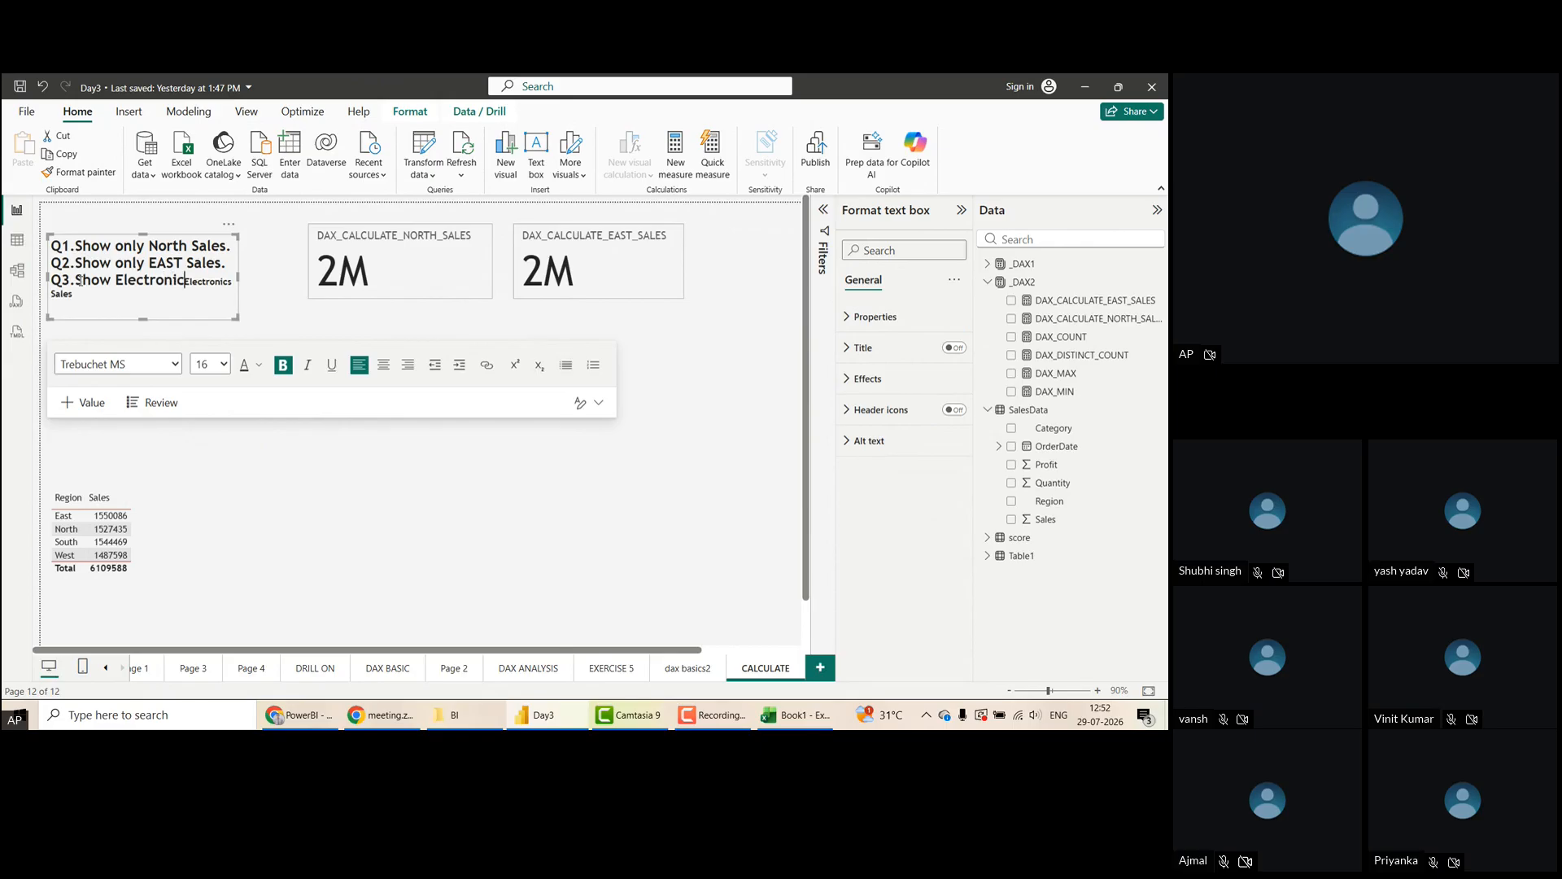
key(Return)
text(sales)
key(Delete)
key(Delete)
key(Delete)
key(Delete)
key(Delete)
key(Delete)
key(Delete)
key(Delete)
key(Delete)
key(Delete)
key(Delete)
key(Delete)
key(Delete)
key(Delete)
key(Delete)
key(Delete)
key(Delete)
click(454, 544)
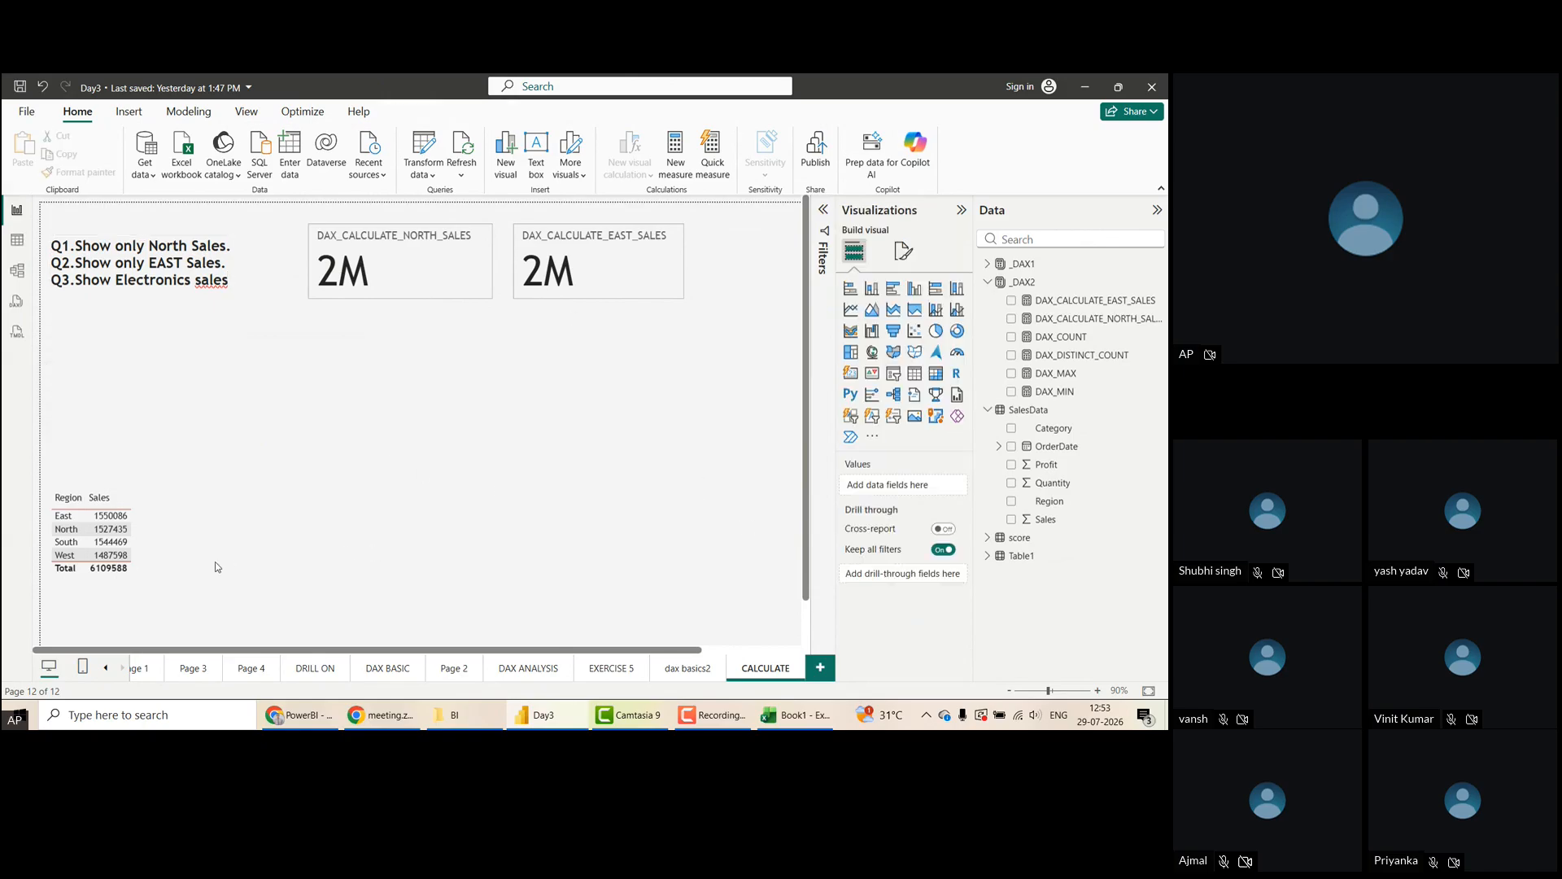
Duplicate the Region/Sales table as a Sales by Category table and create a new blank measure
click(178, 547)
key(ctrl+c)
key(ctrl+v)
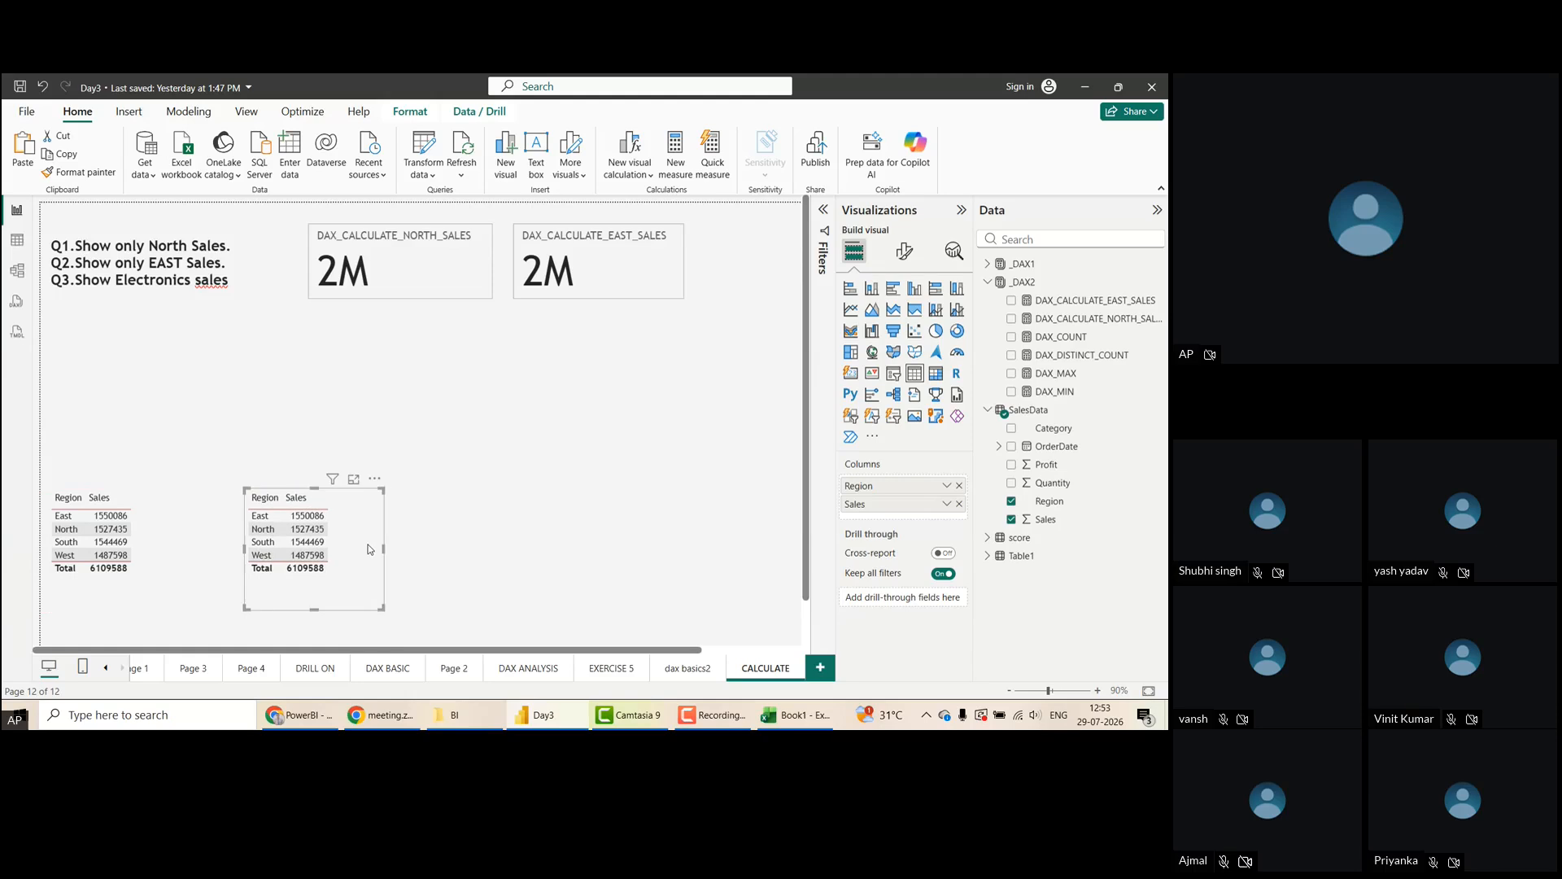
drag(1063, 434, 917, 488)
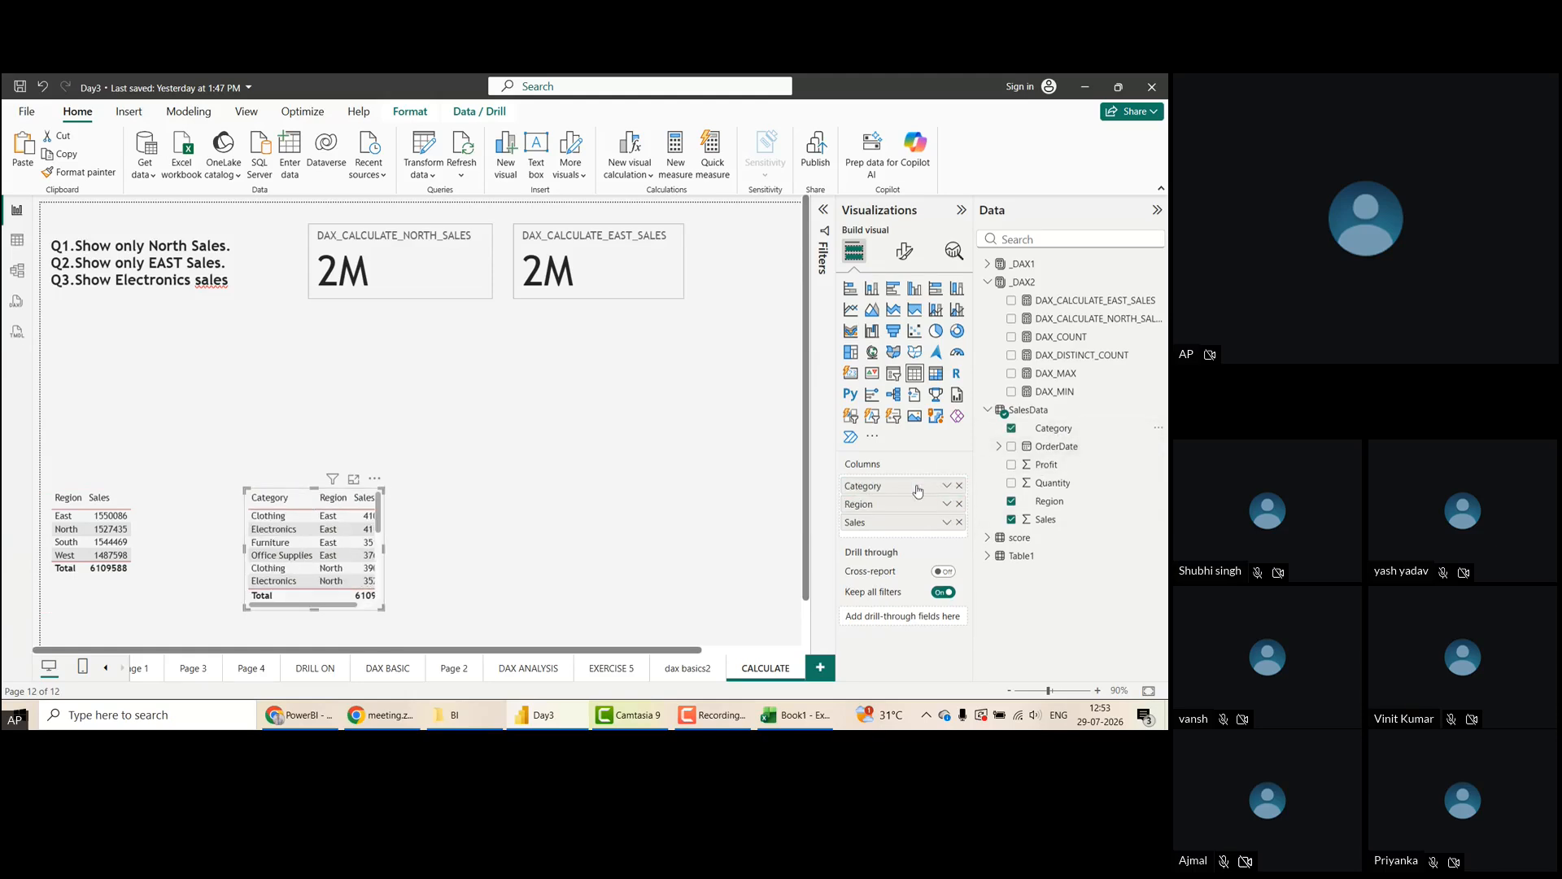
click(960, 503)
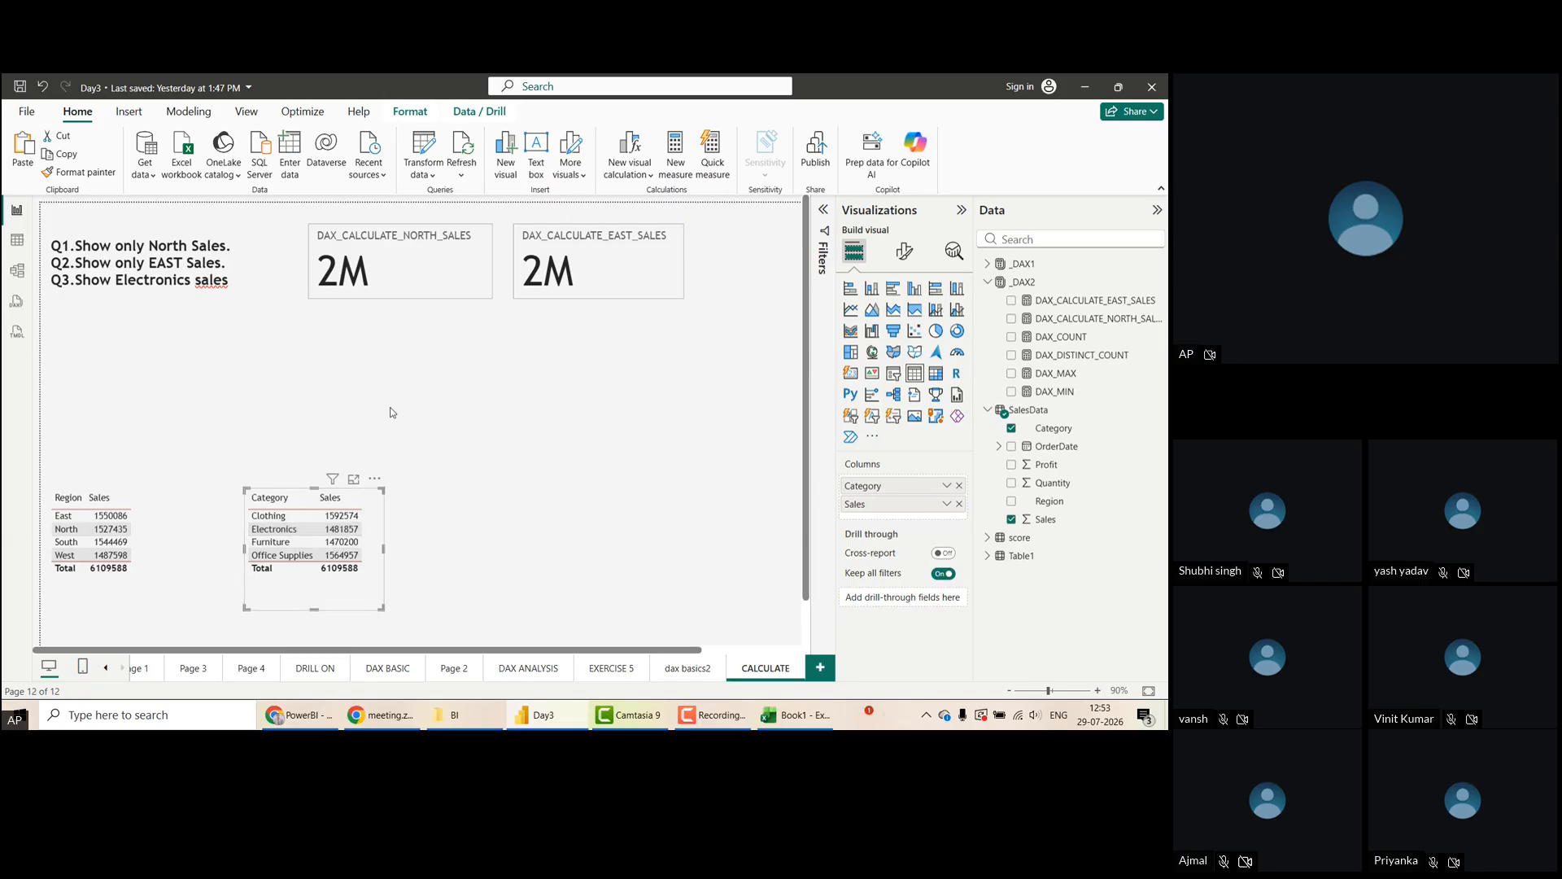
click(1068, 306)
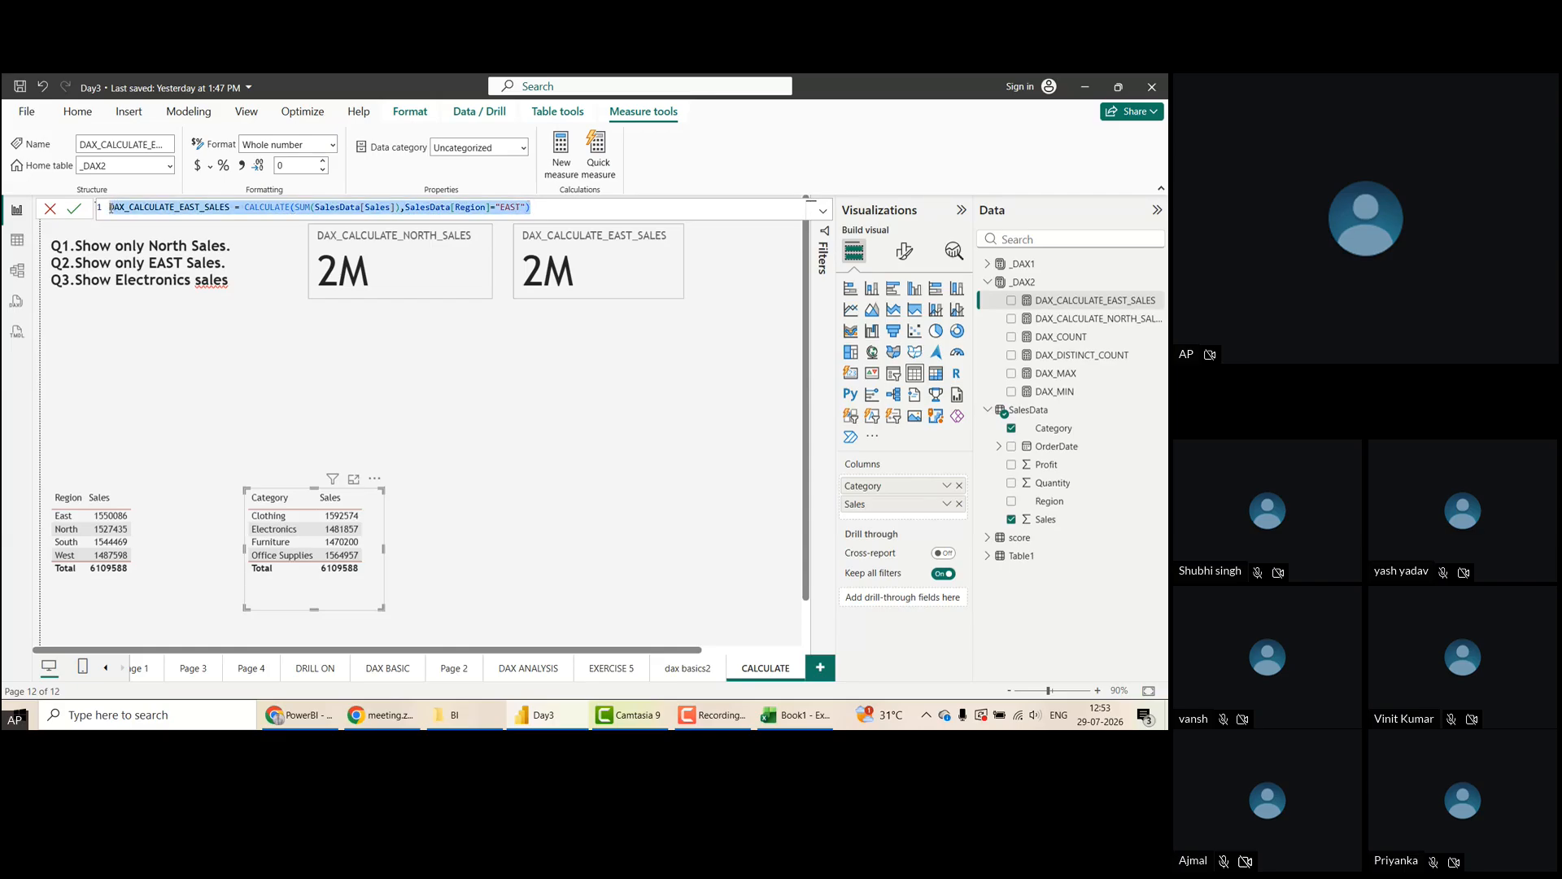
click(561, 147)
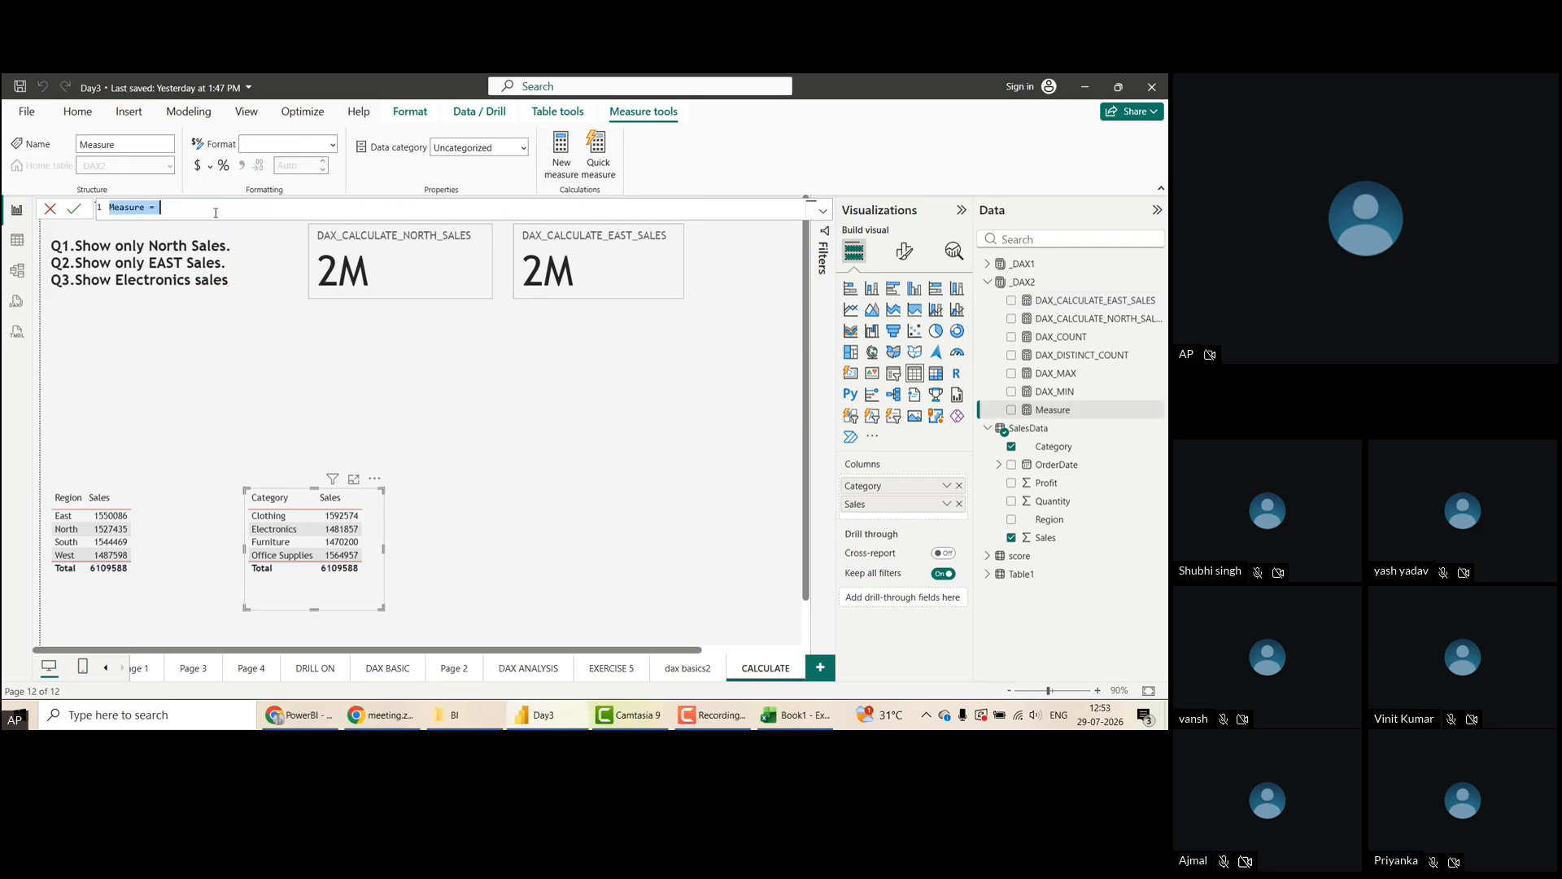
Paste the East formula into the new measure and rename it DAX_CALCULATE_ELECTRNICS_CATE
key(ctrl+v)
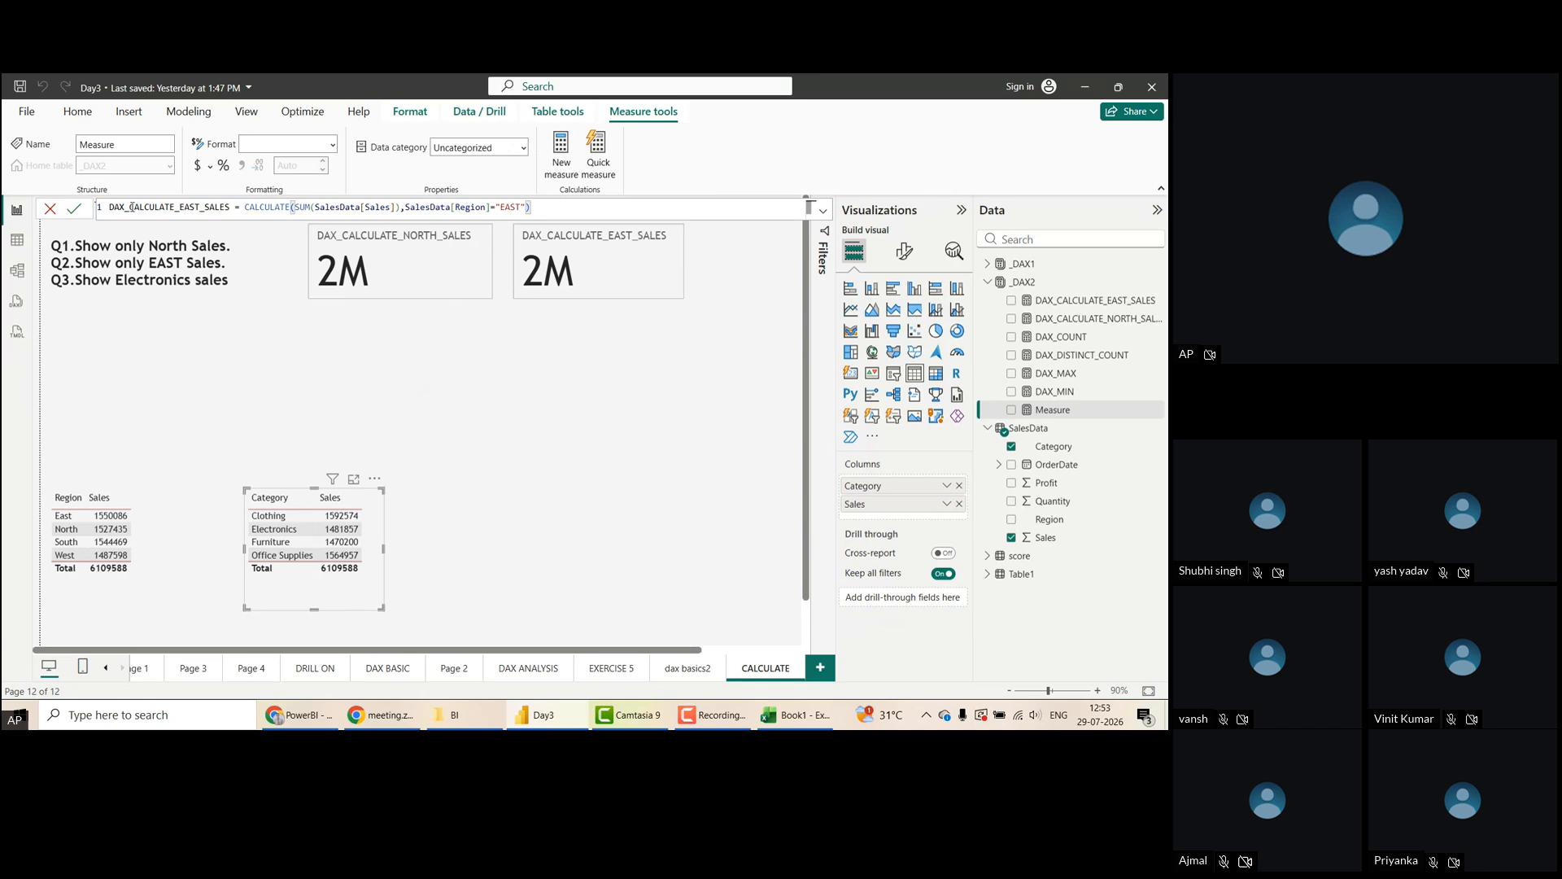
double_click(208, 208)
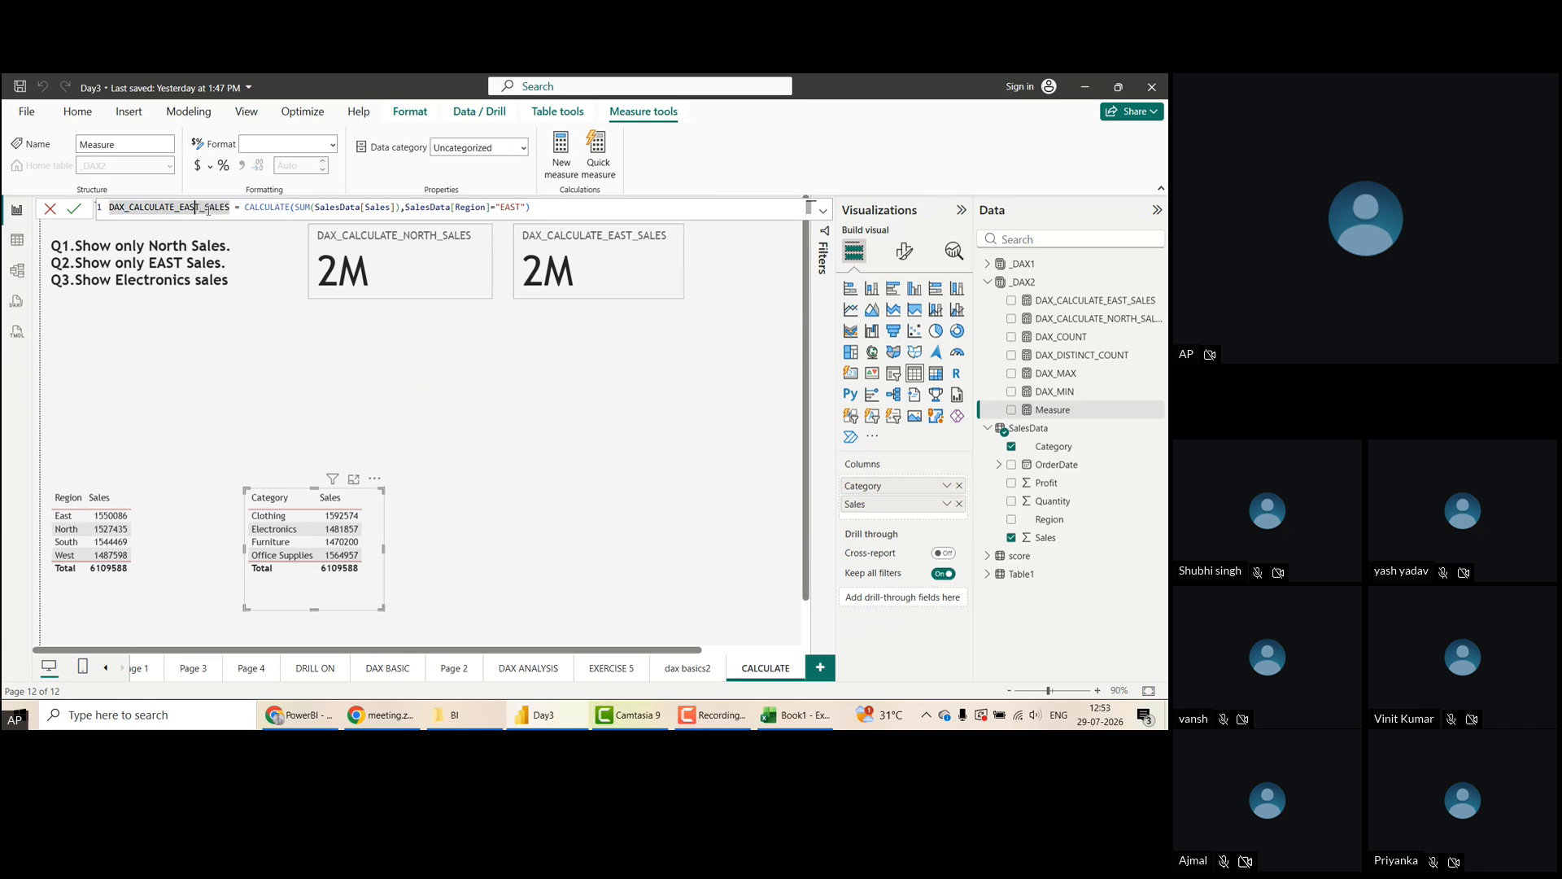
click(209, 209)
key(BackSpace)
key(BackSpace)
key(BackSpace)
key(BackSpace)
click(208, 210)
key(BackSpace)
key(BackSpace)
key(BackSpace)
key(BackSpace)
key(BackSpace)
text(ELE)
text(CT)
text(RONIC)
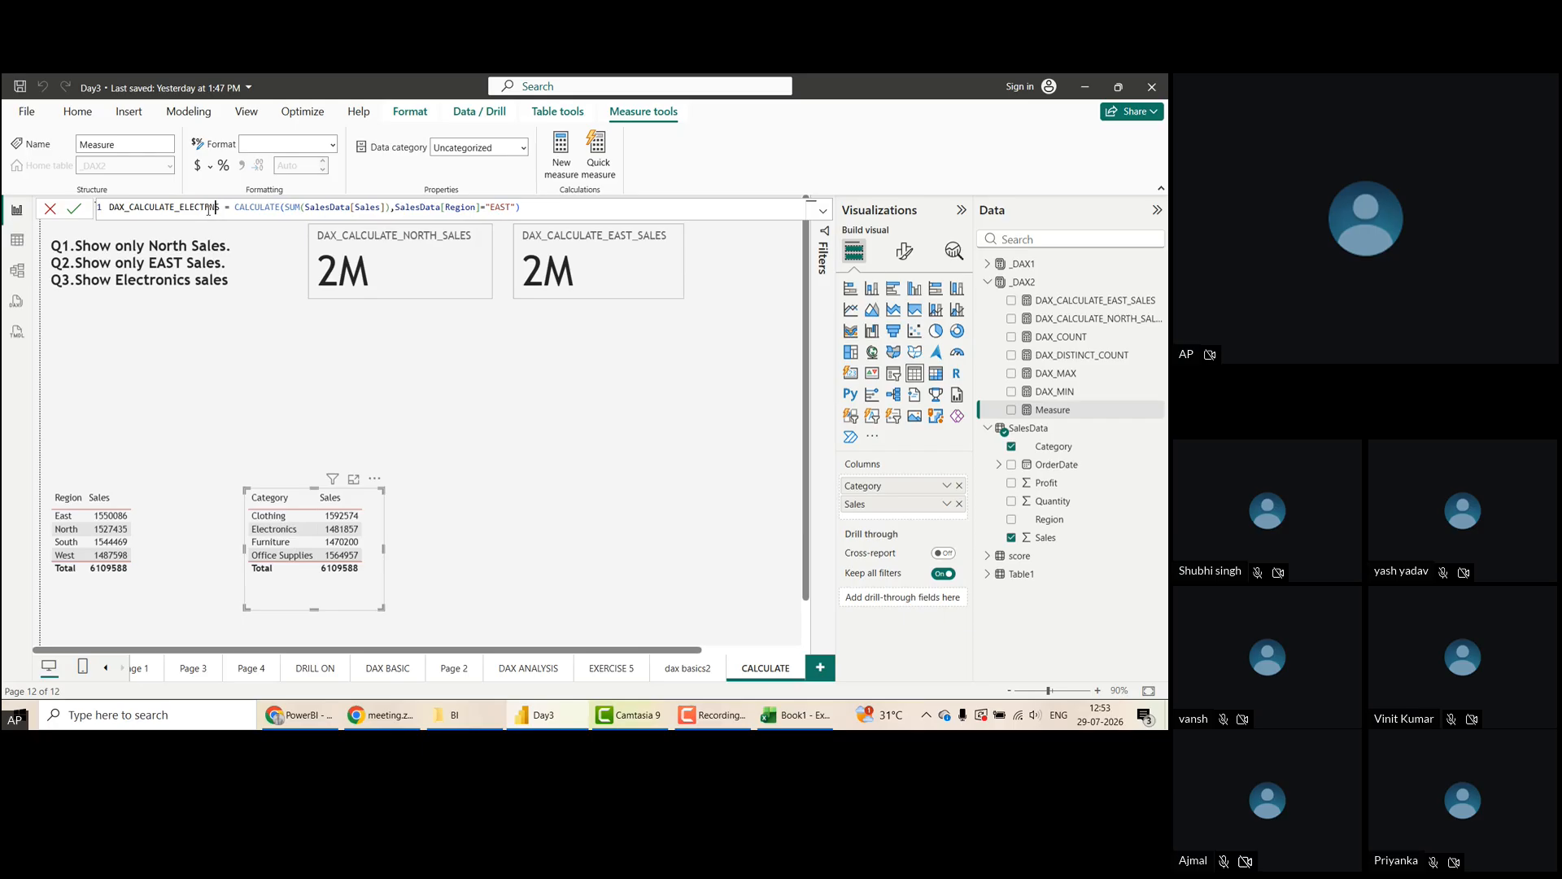
text(S)
key(Delete)
text(_CATE)
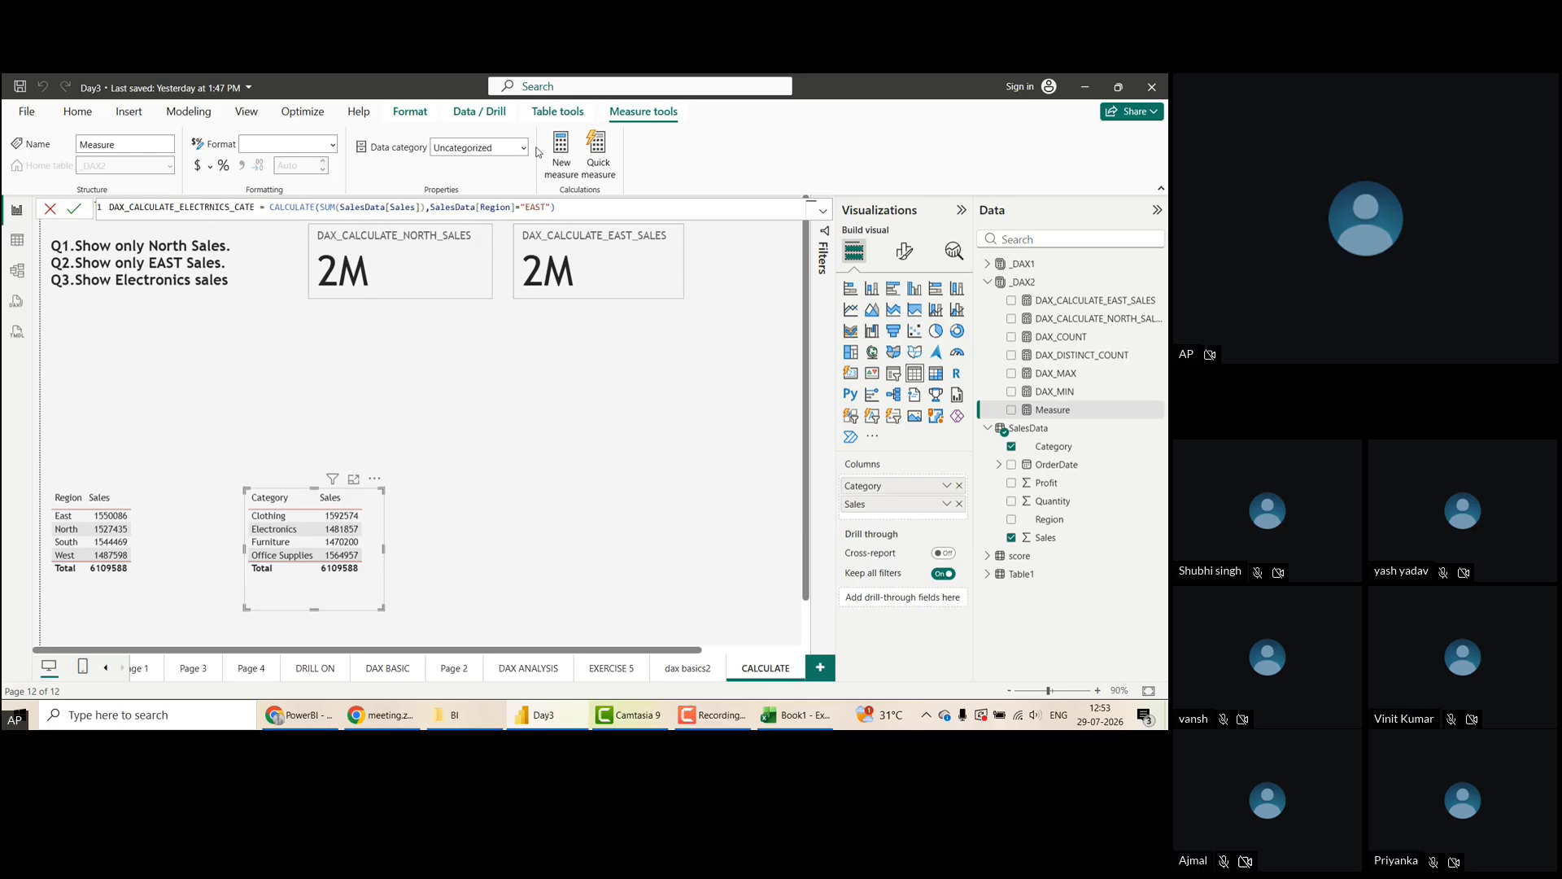
Change its filter to SalesData[Category]="ELECTRONICS" and commit the measure
key(BackSpace)
key(BackSpace)
key(BackSpace)
key(BackSpace)
key(BackSpace)
key(BackSpace)
key(BackSpace)
key(BackSpace)
key(BackSpace)
key(BackSpace)
key(BackSpace)
key(BackSpace)
key(BackSpace)
key(BackSpace)
key(BackSpace)
key(BackSpace)
key(BackSpace)
key(BackSpace)
key(BackSpace)
key(BackSpace)
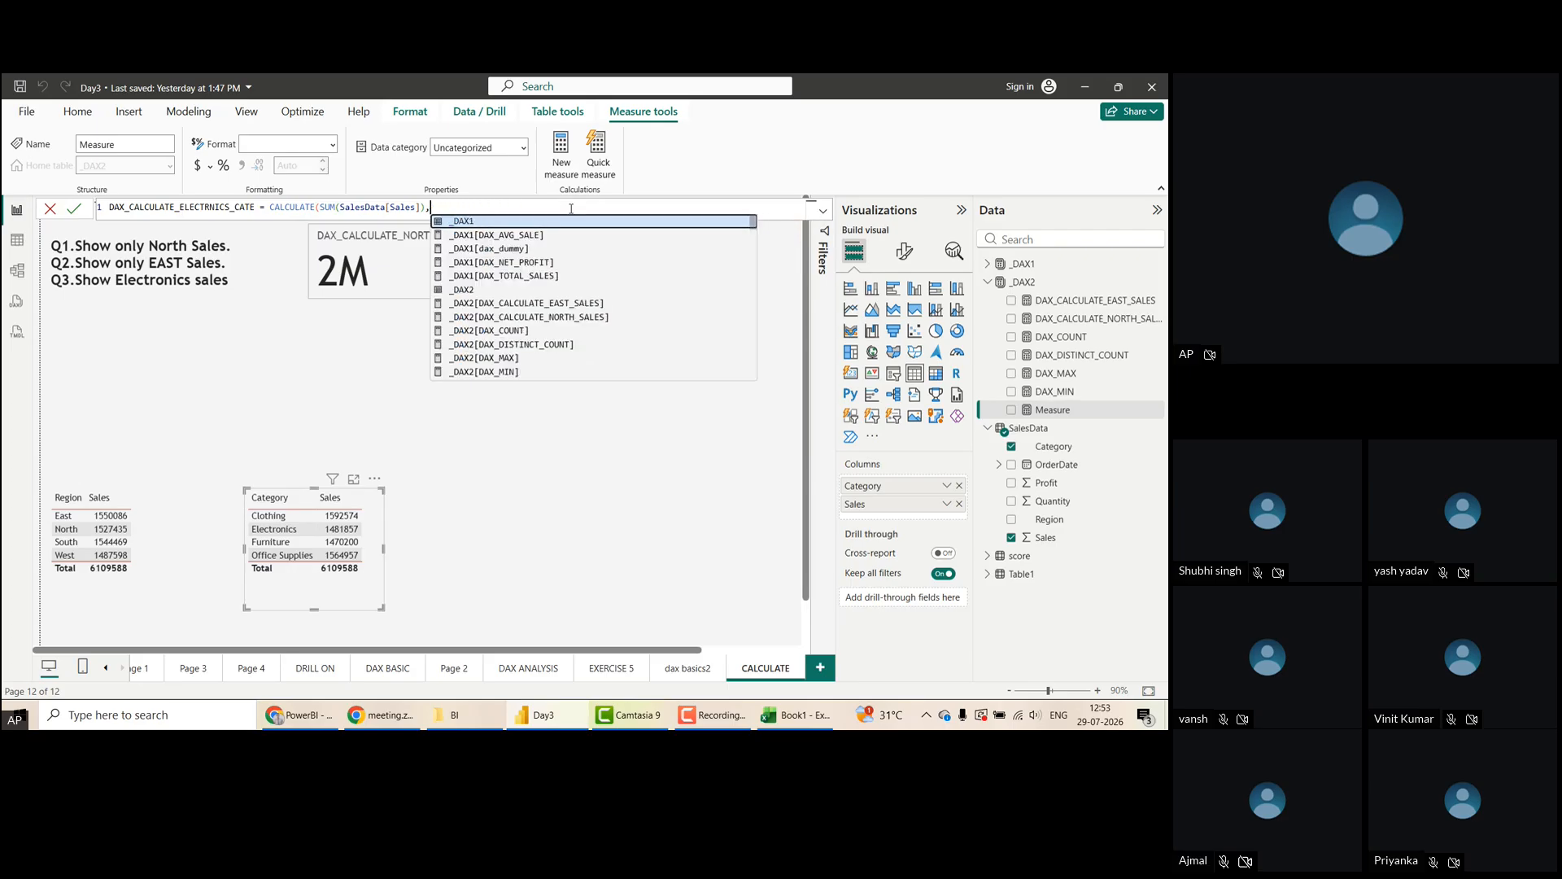
text(C)
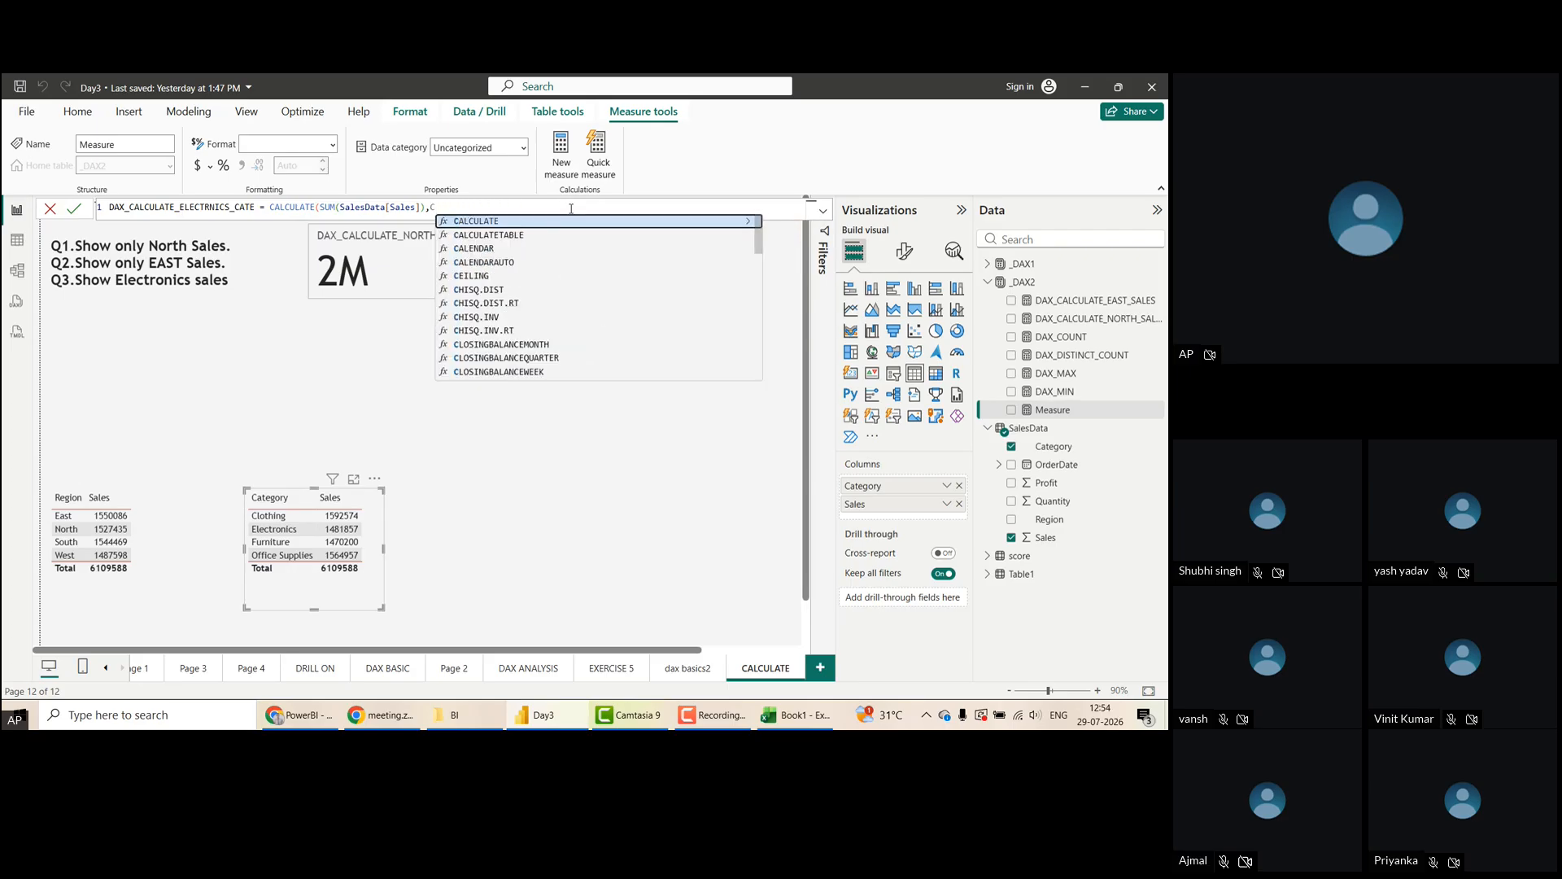
text(AR)
key(BackSpace)
text(TEG)
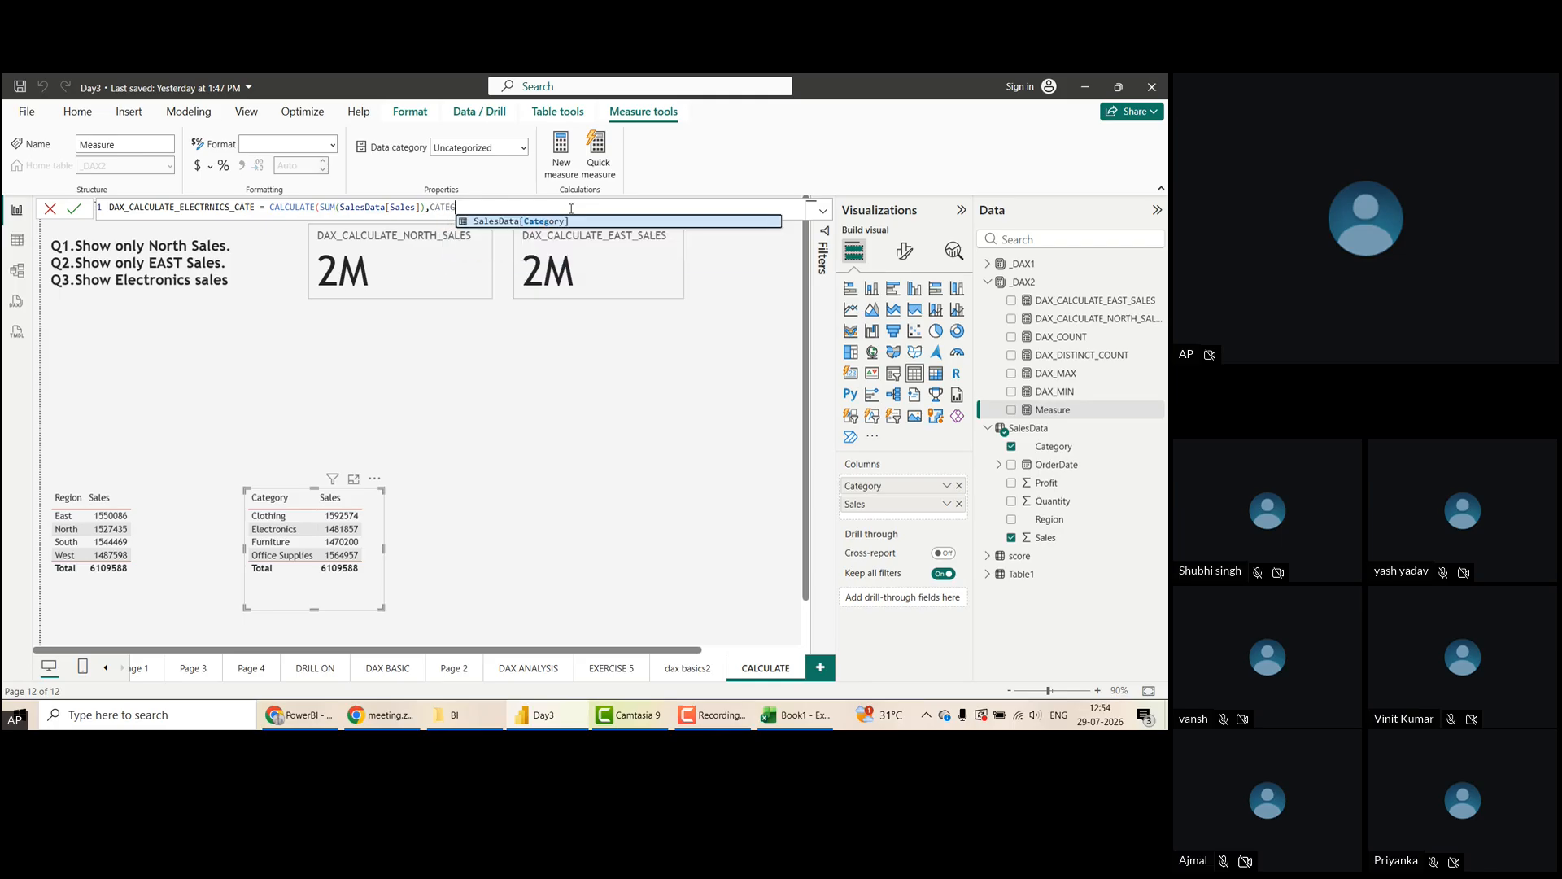
key(Tab)
text(=)
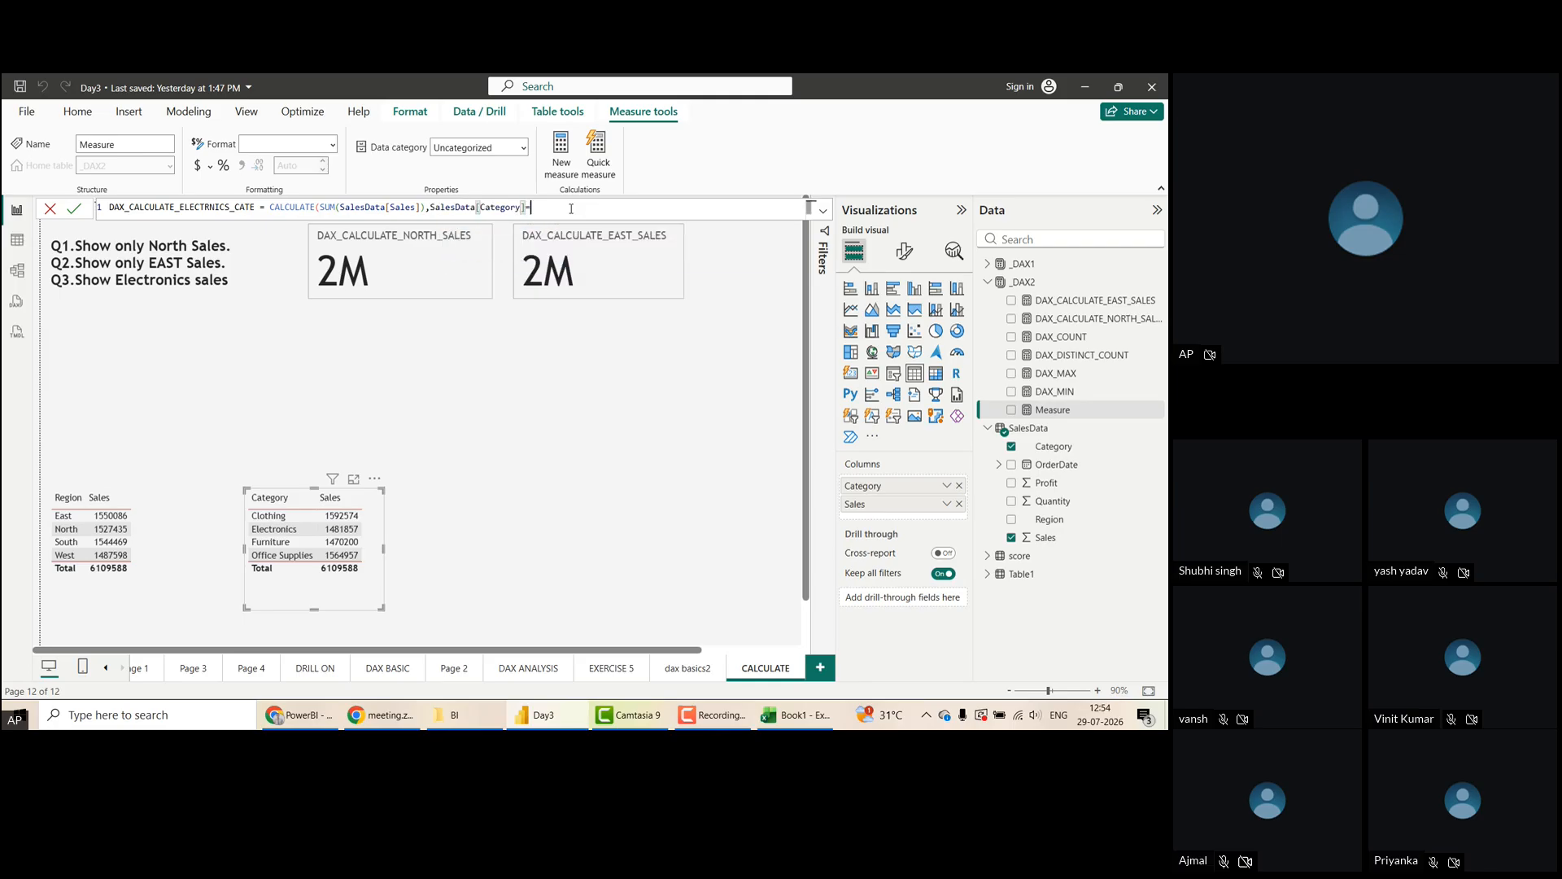
text("ELEL)
text(NIC)
text(S))
click(77, 212)
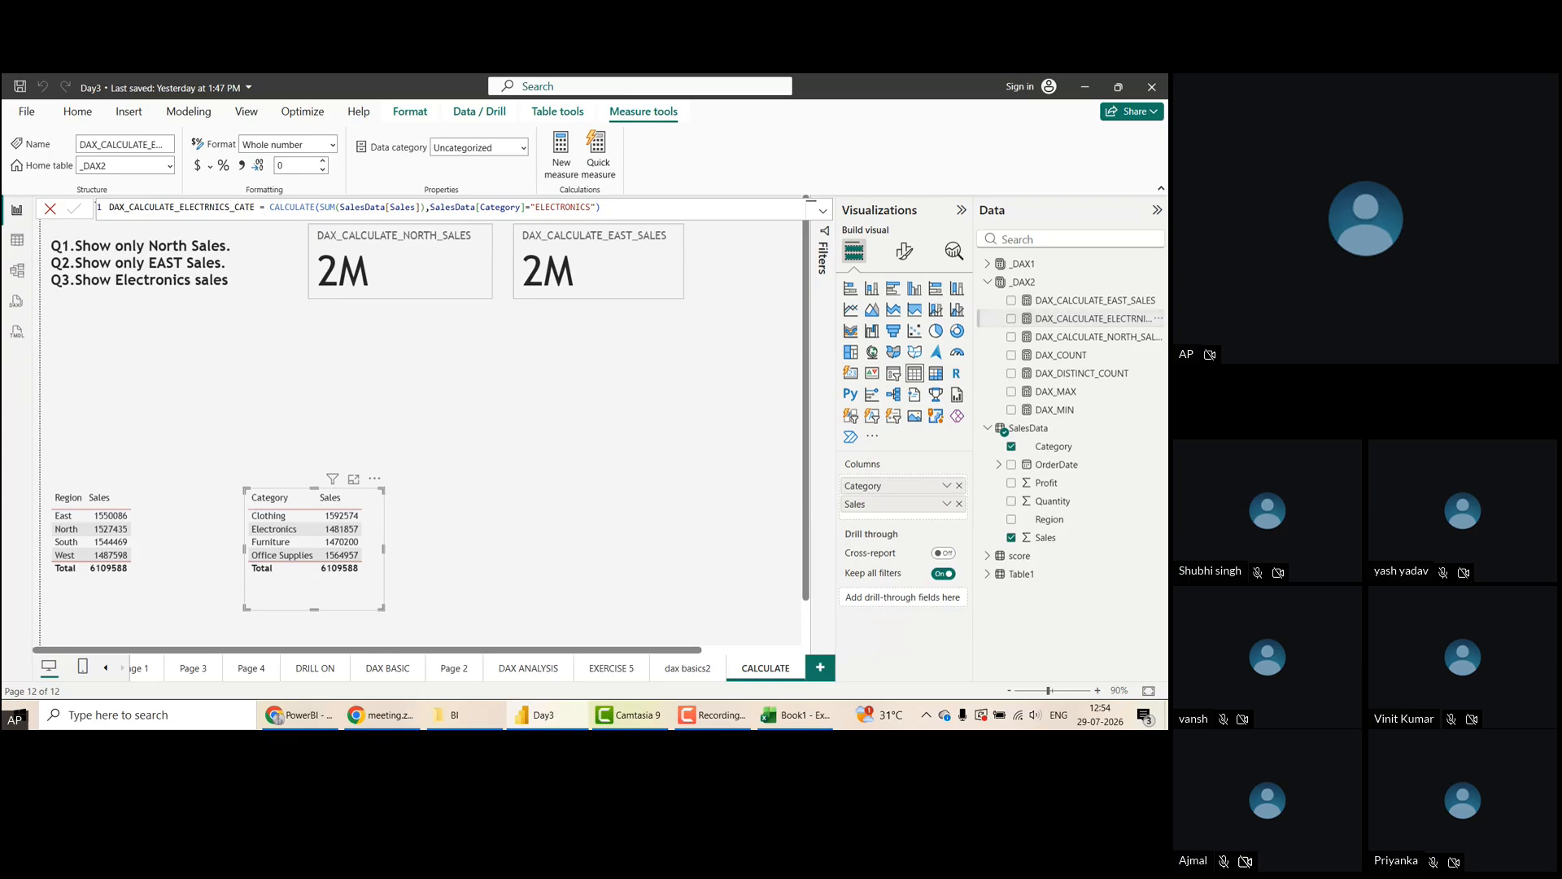
Add a 1M card for the Electronics measure beneath the North sales card
drag(1064, 322, 598, 397)
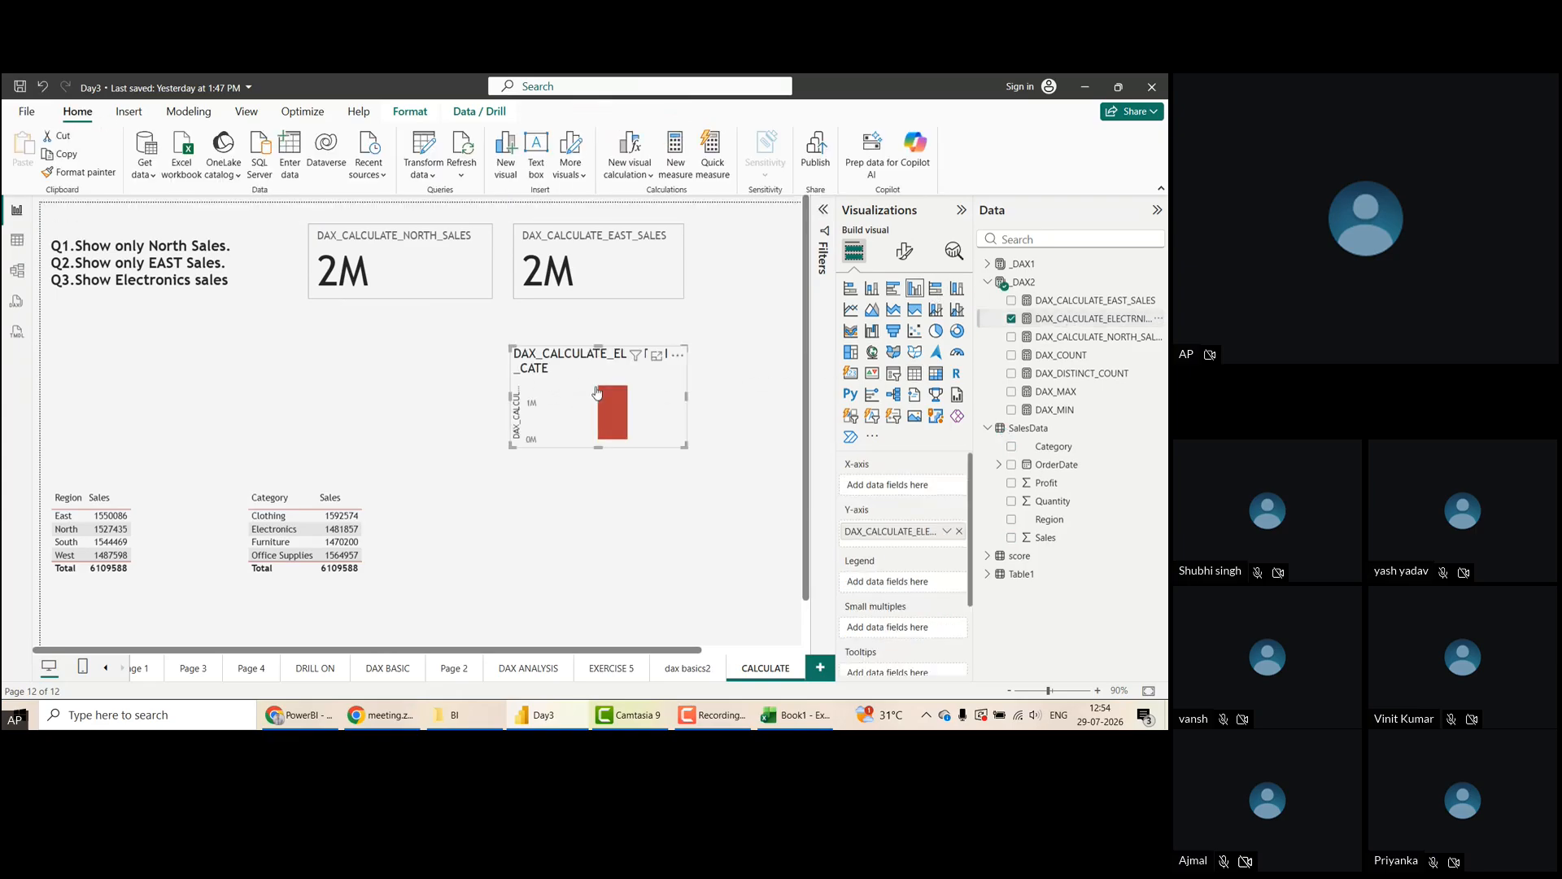
click(850, 372)
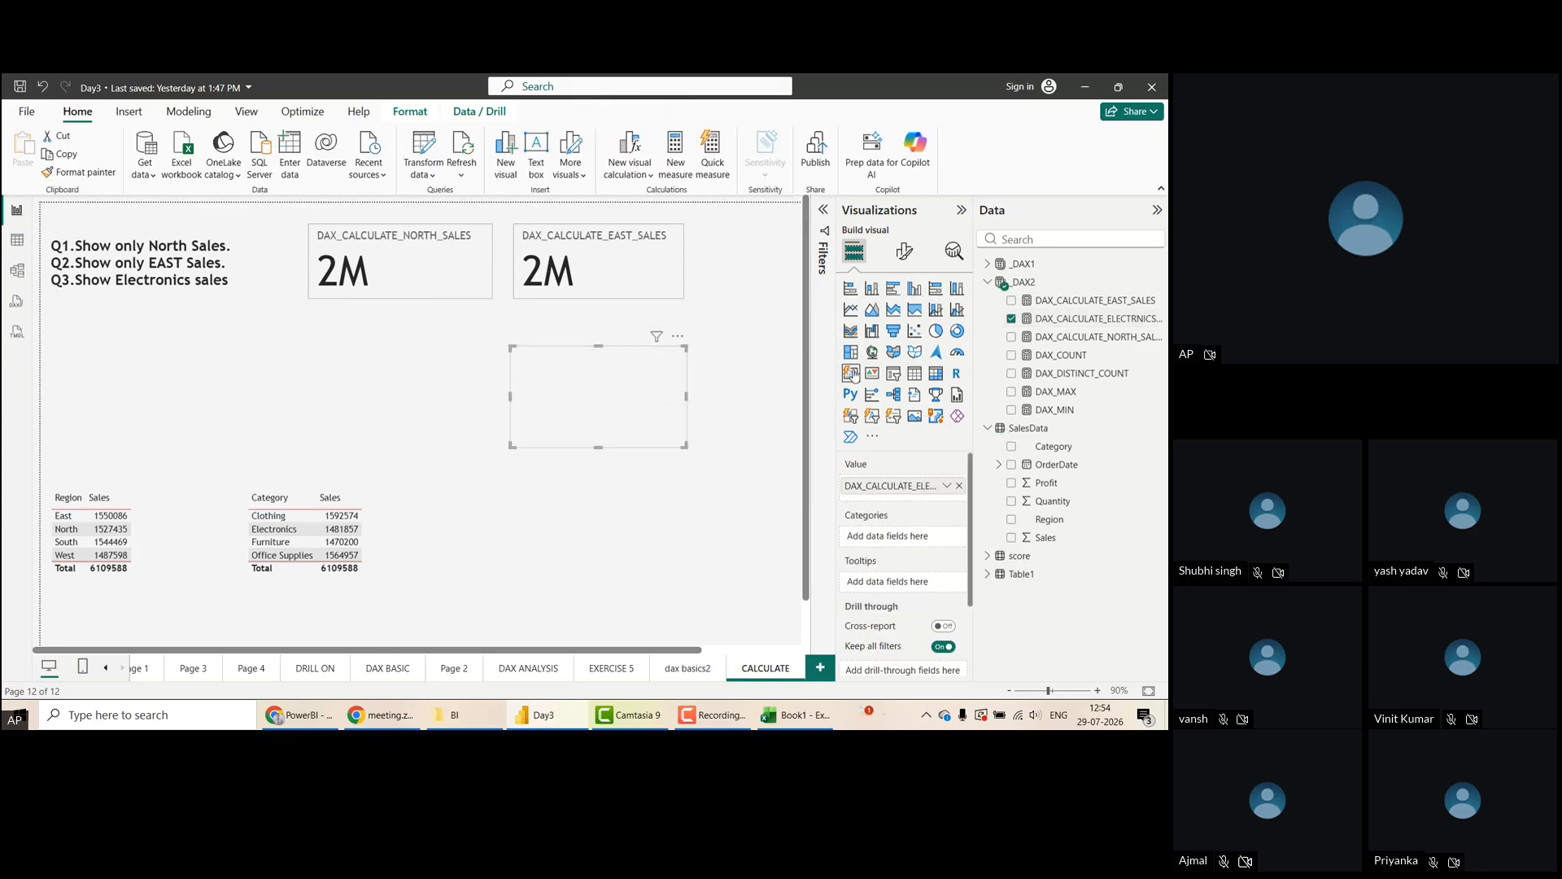
drag(683, 426, 406, 375)
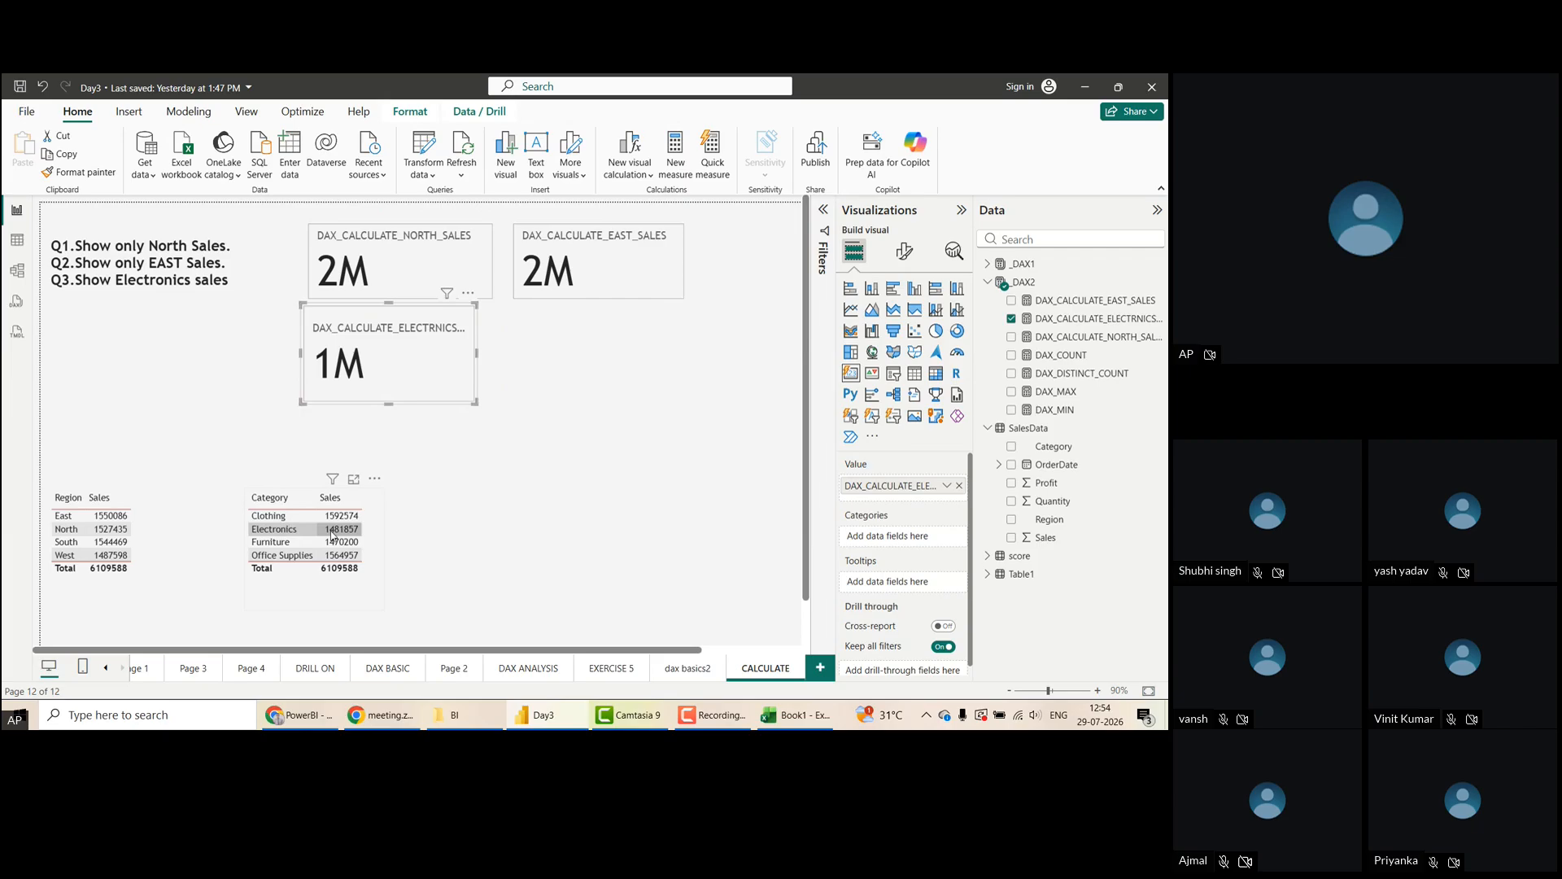
click(548, 454)
key(alt+Tab)
Scroll ChatGPT to Example 5 and copy the line 'Show North Electronics Sales.'
key(alt+Tab)
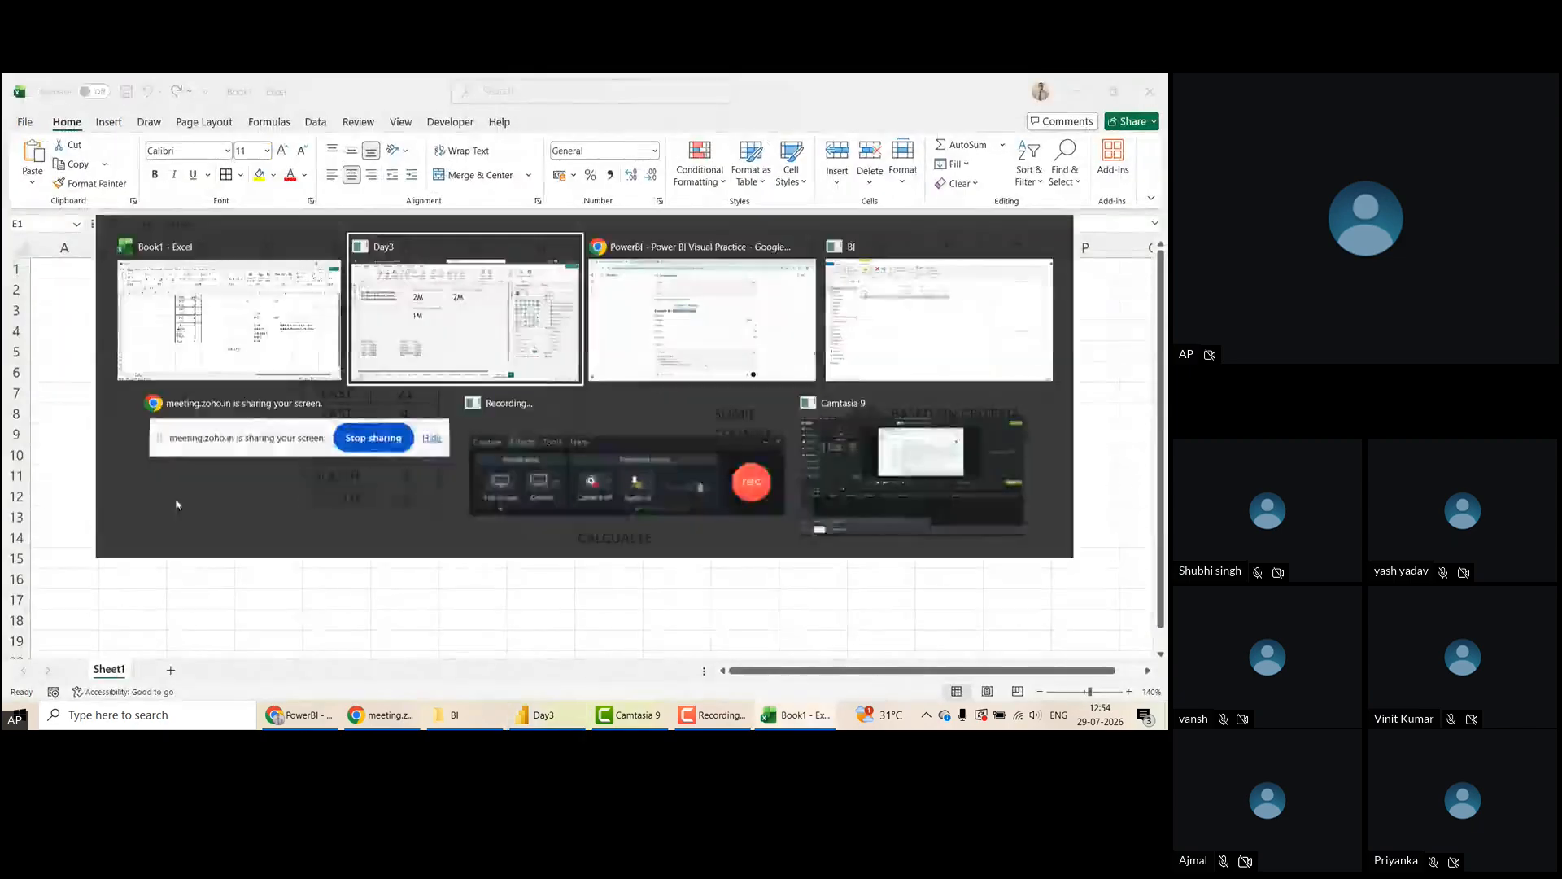
key(alt+Tab)
scroll(167, 495, down, 3)
scroll(168, 497, down, 2)
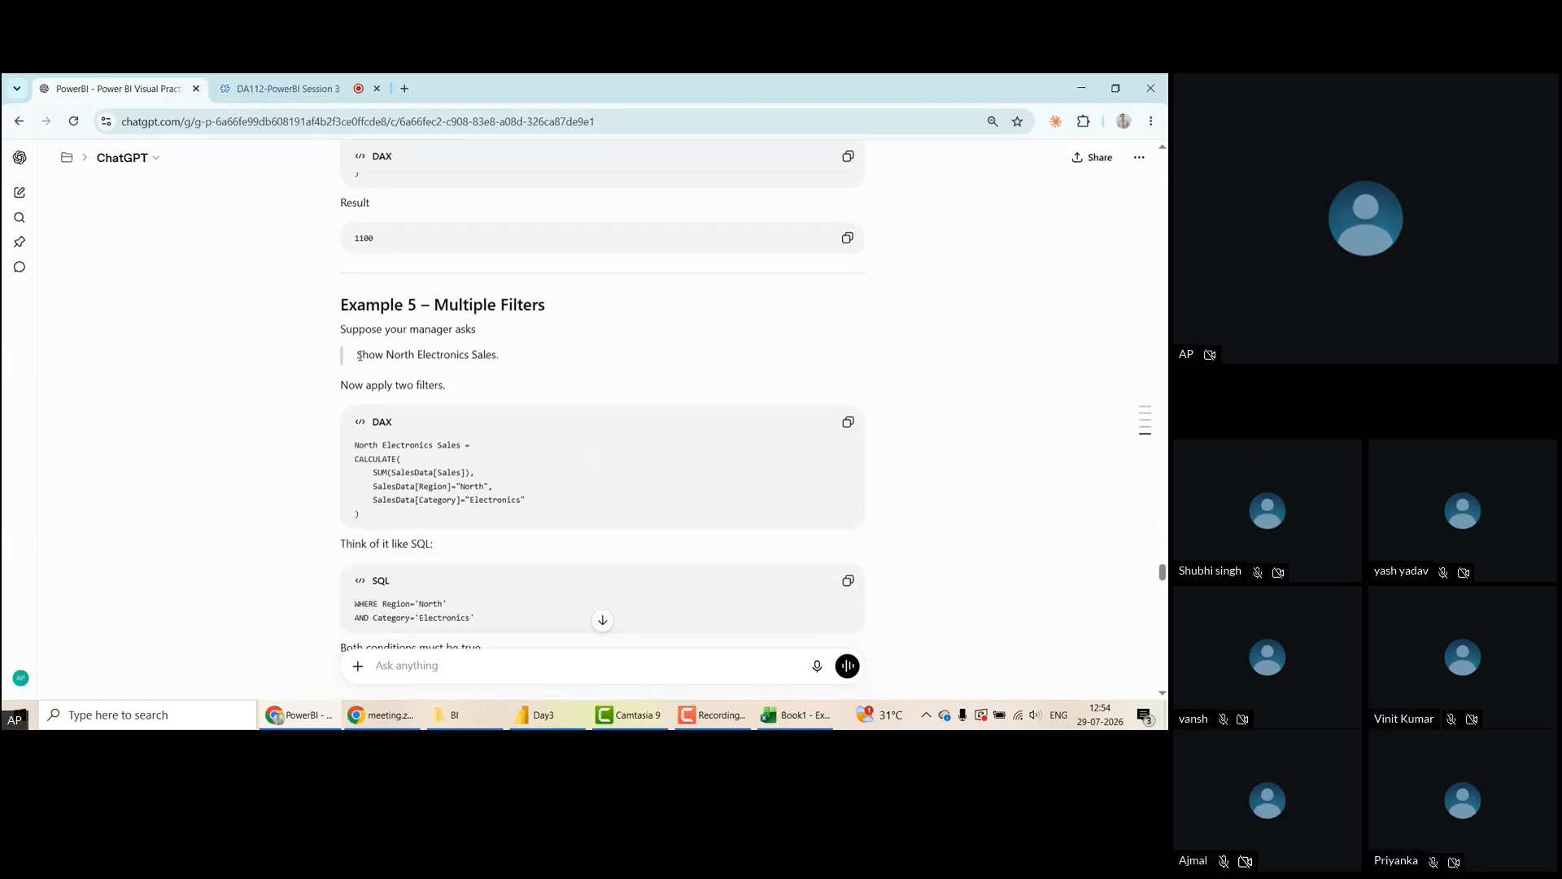
triple_click(533, 355)
key(ctrl+c)
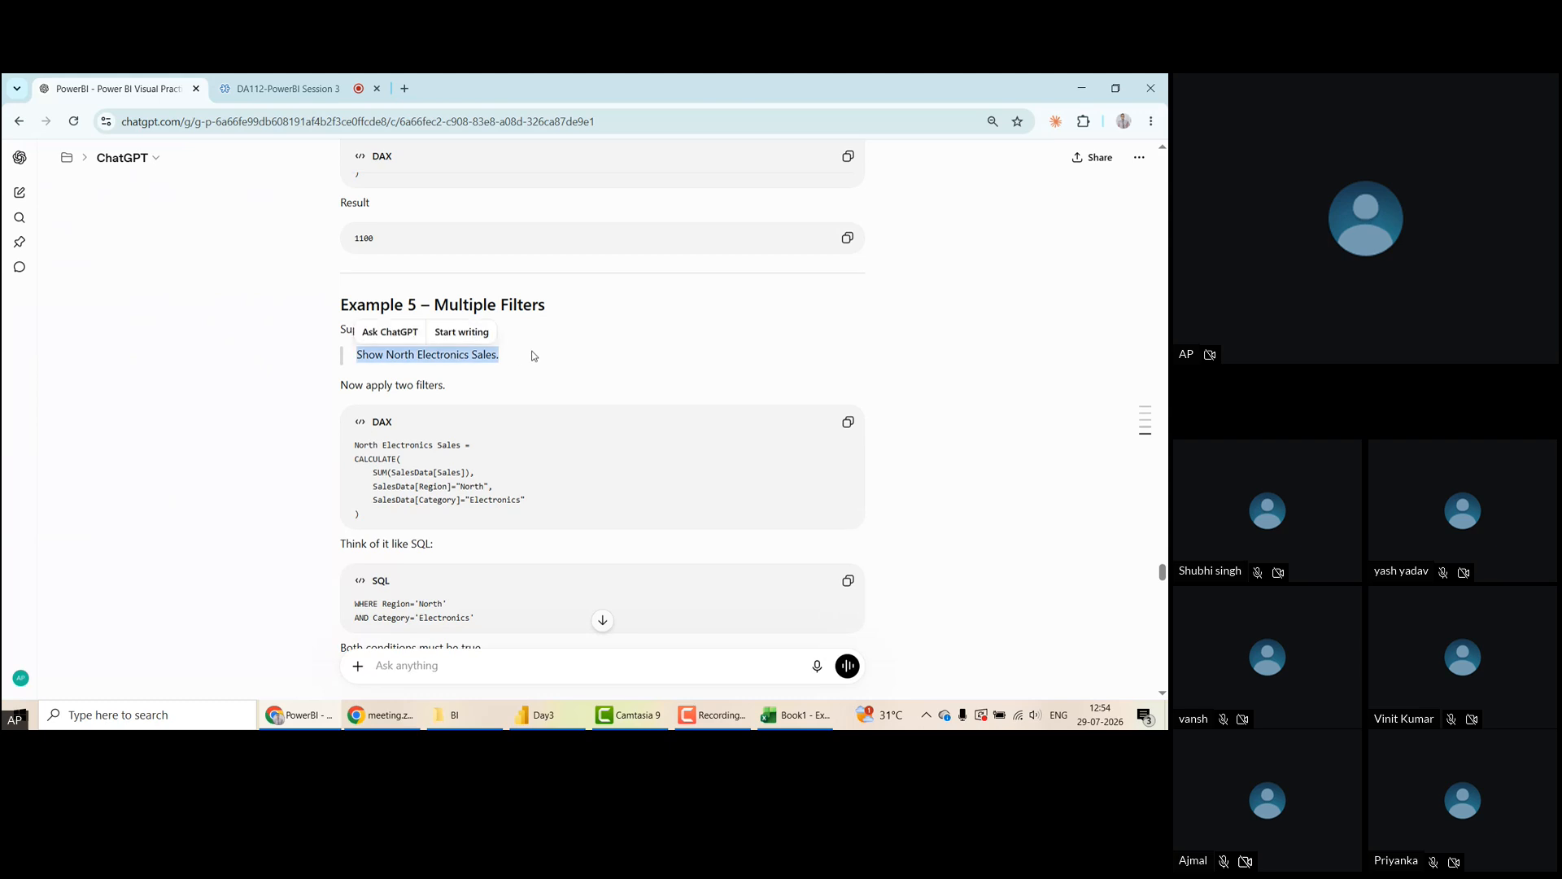
key(alt+Tab)
key(alt+Tab)
key(alt+Tab)
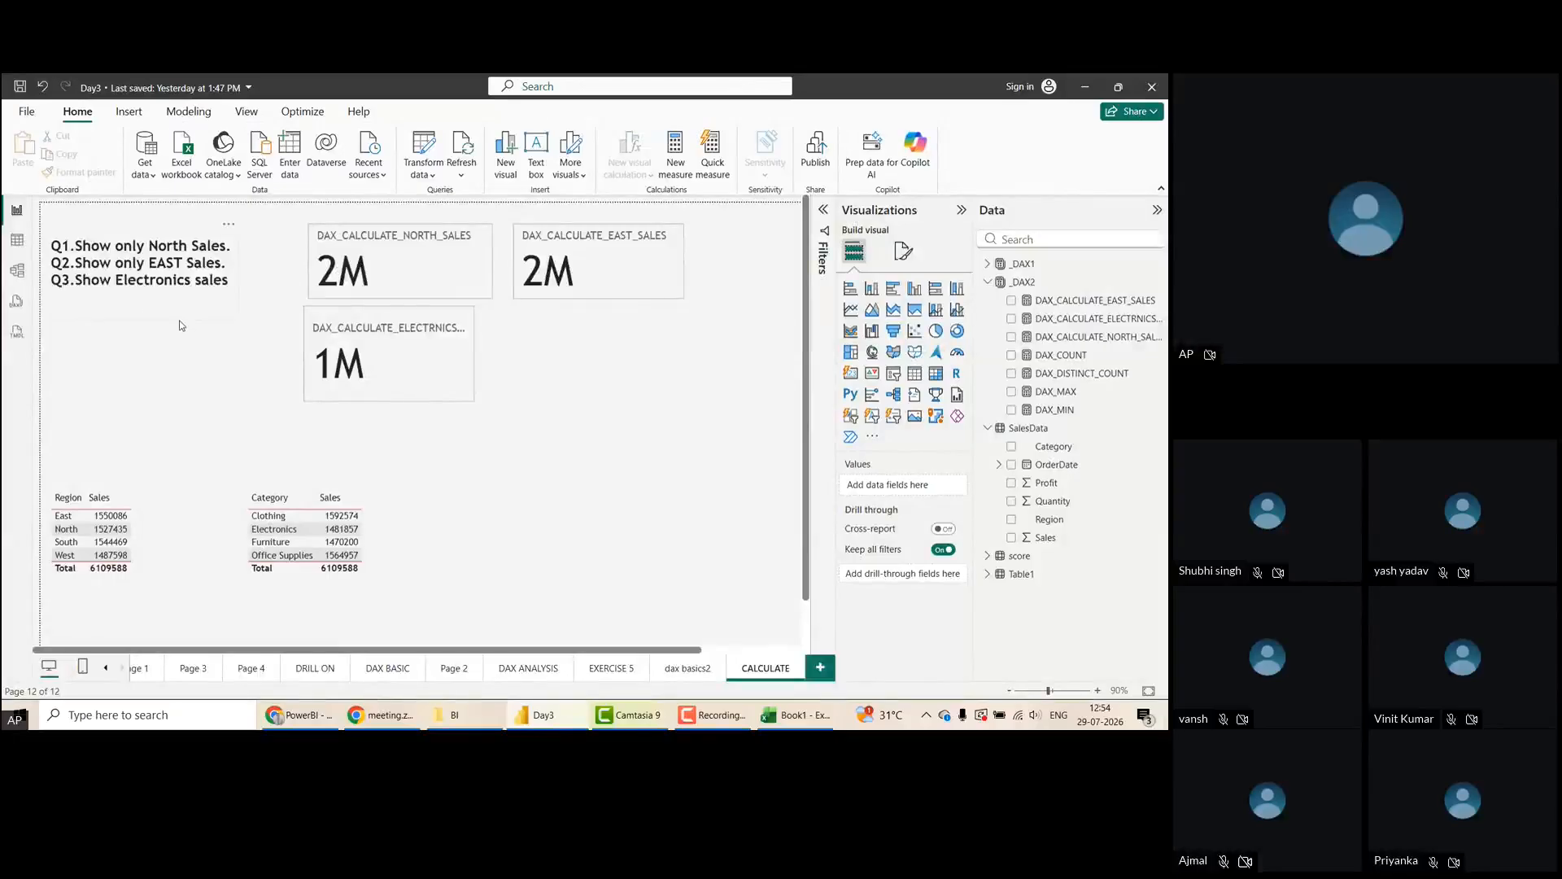
Add a fourth question 'Q4.Show North Electronics Sales.' in bold size 14
click(144, 311)
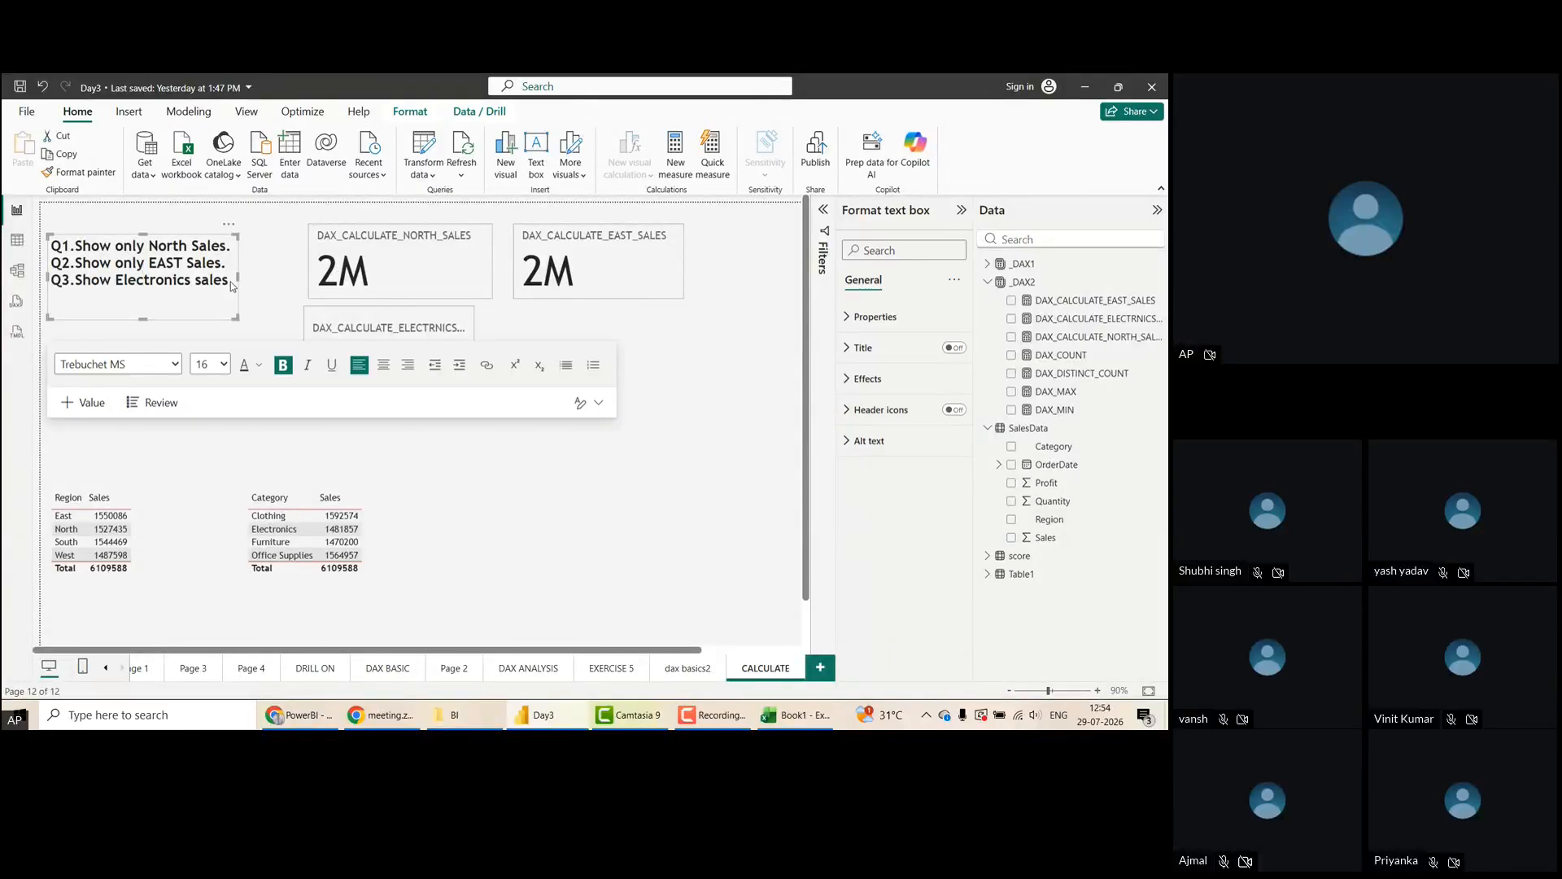
key(Return)
text(Q4.)
key(ctrl+v)
shift+click(75, 297)
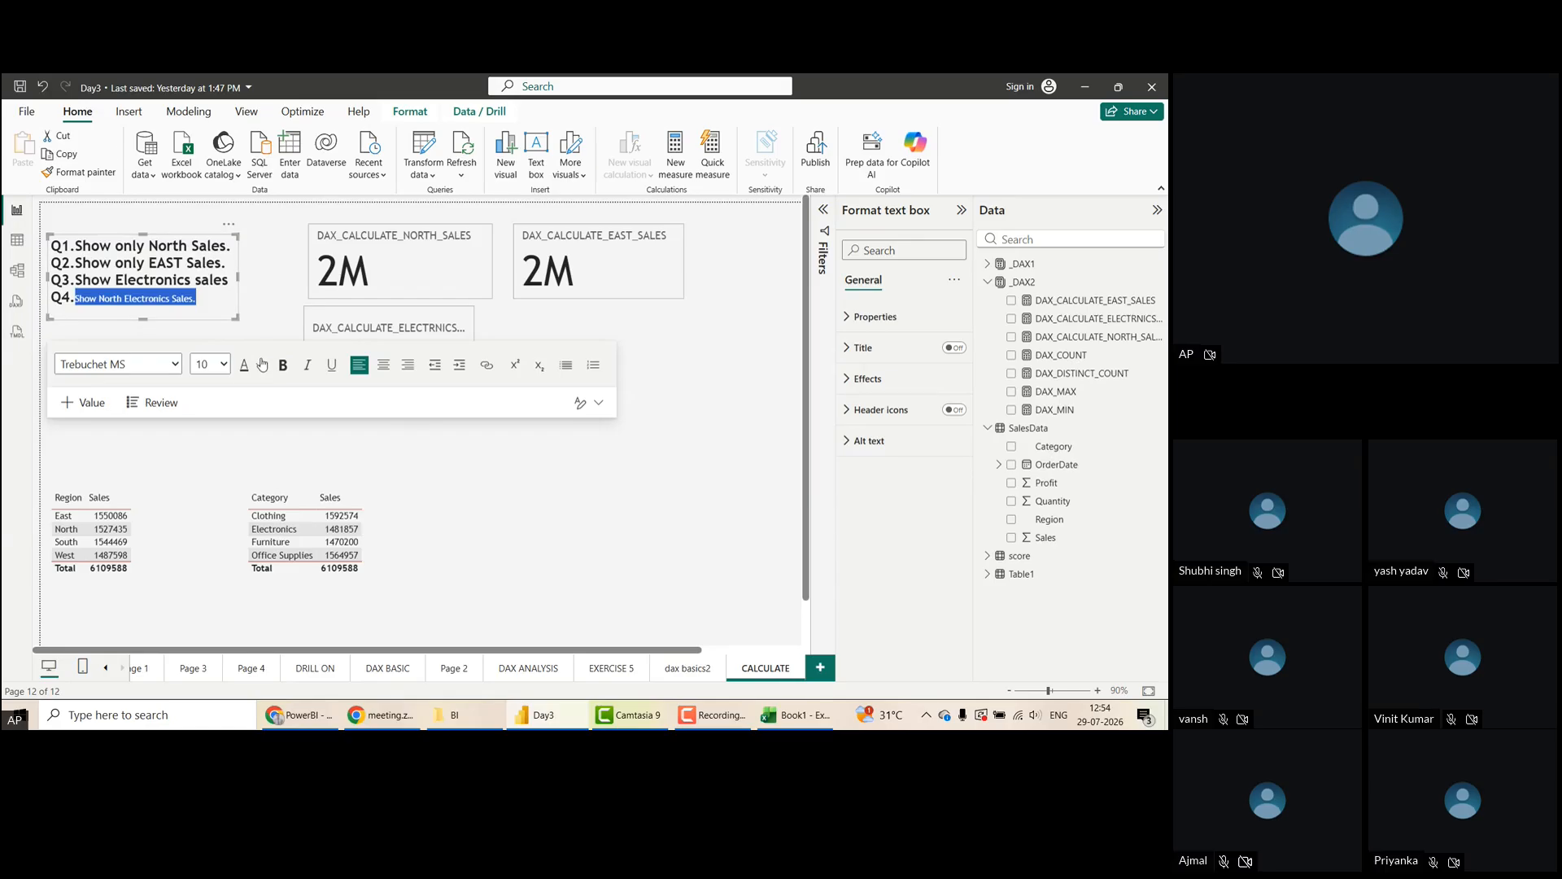
click(221, 366)
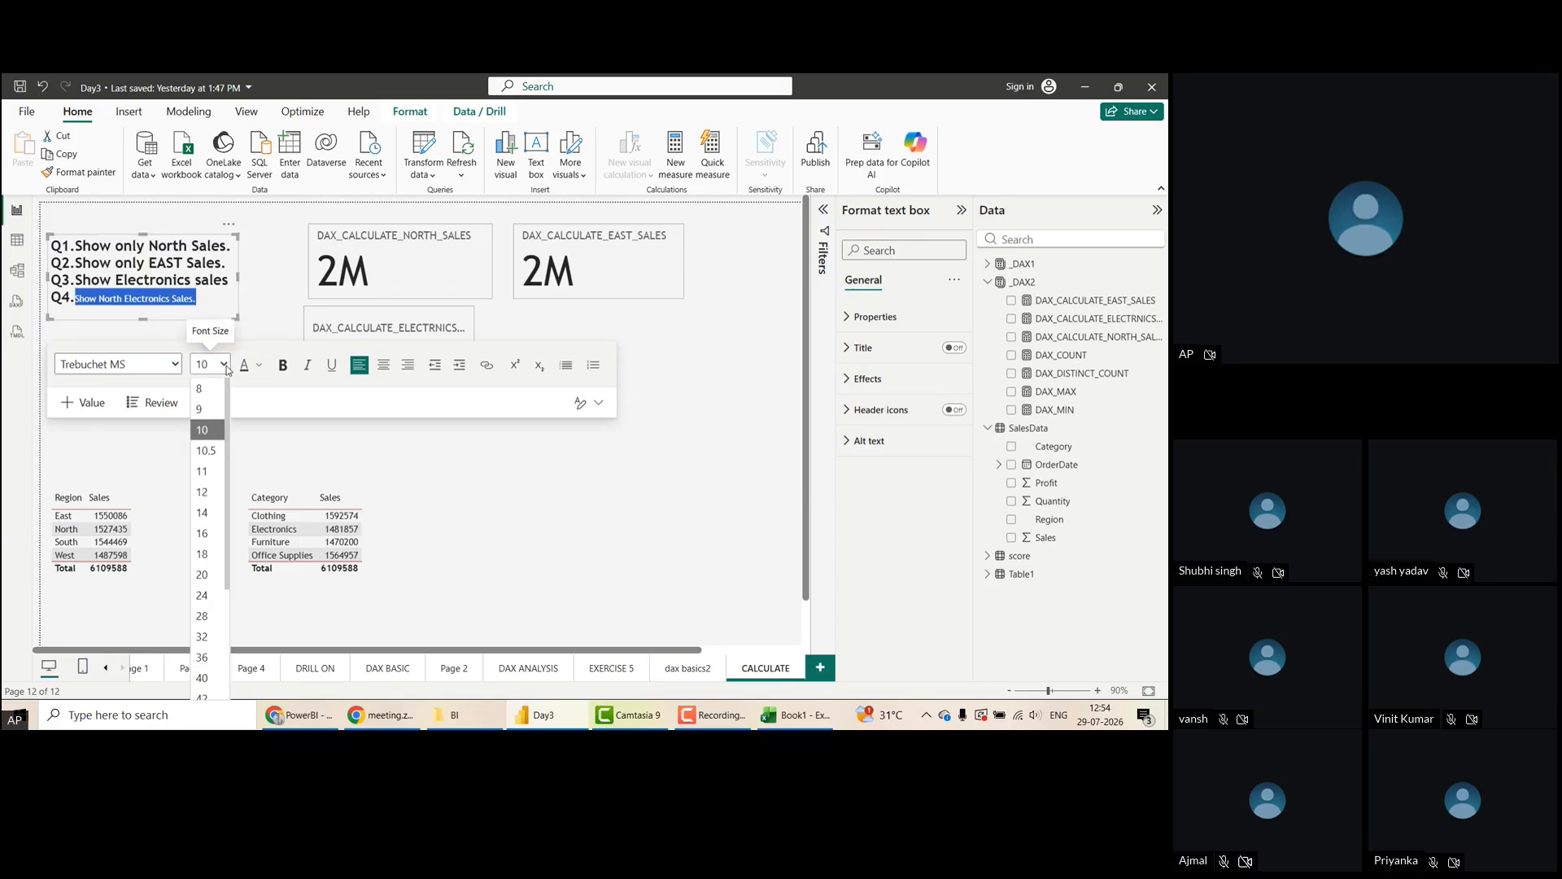
click(213, 513)
click(285, 367)
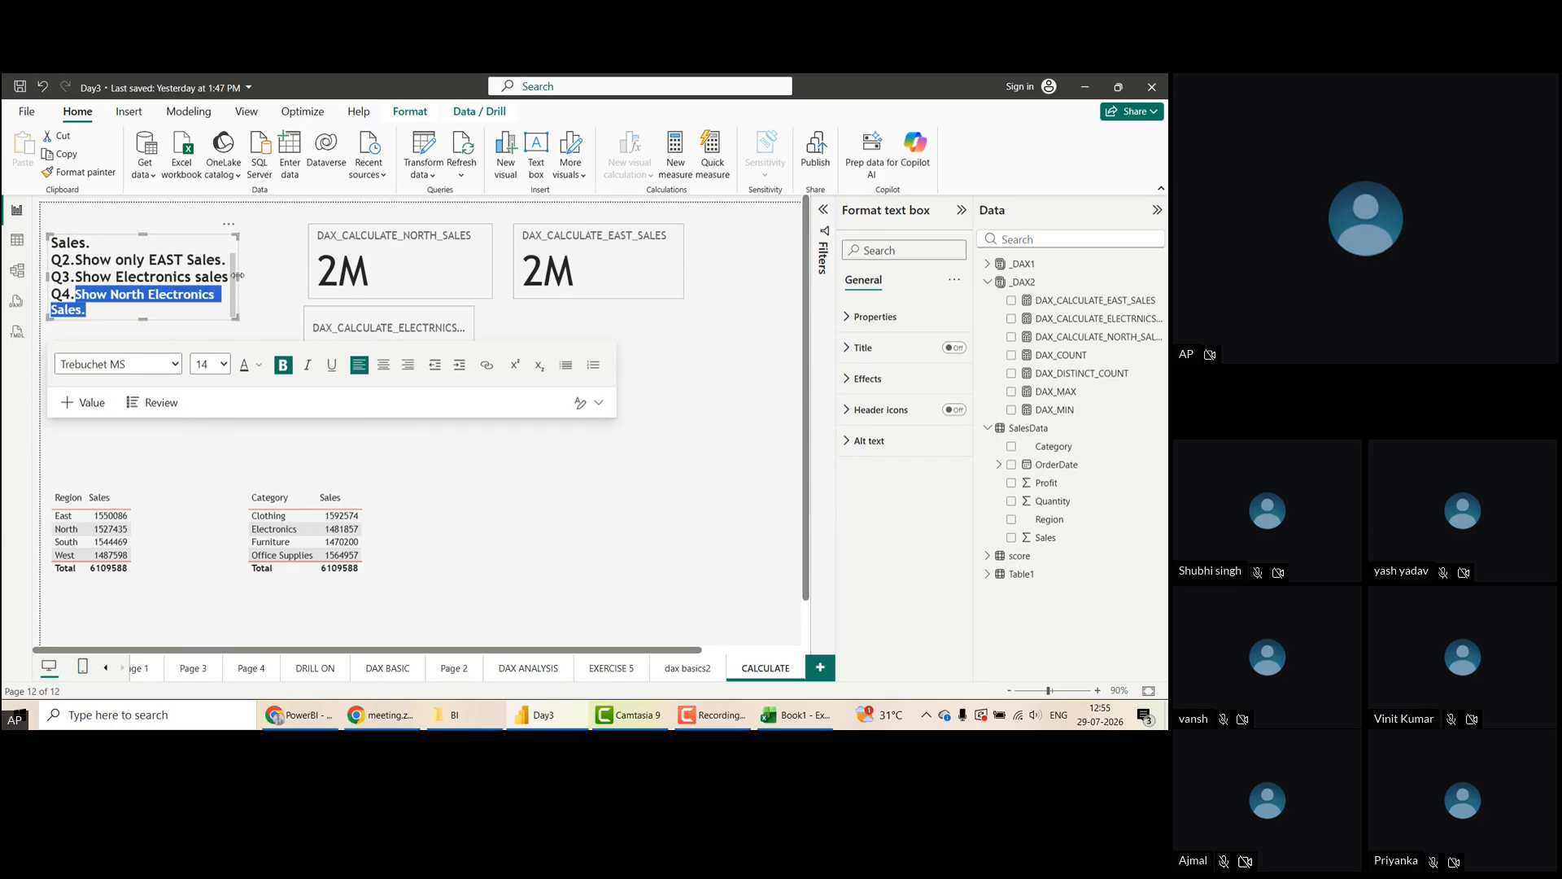
Widen and heighten the question text box so each question fits on one line
drag(238, 275, 273, 274)
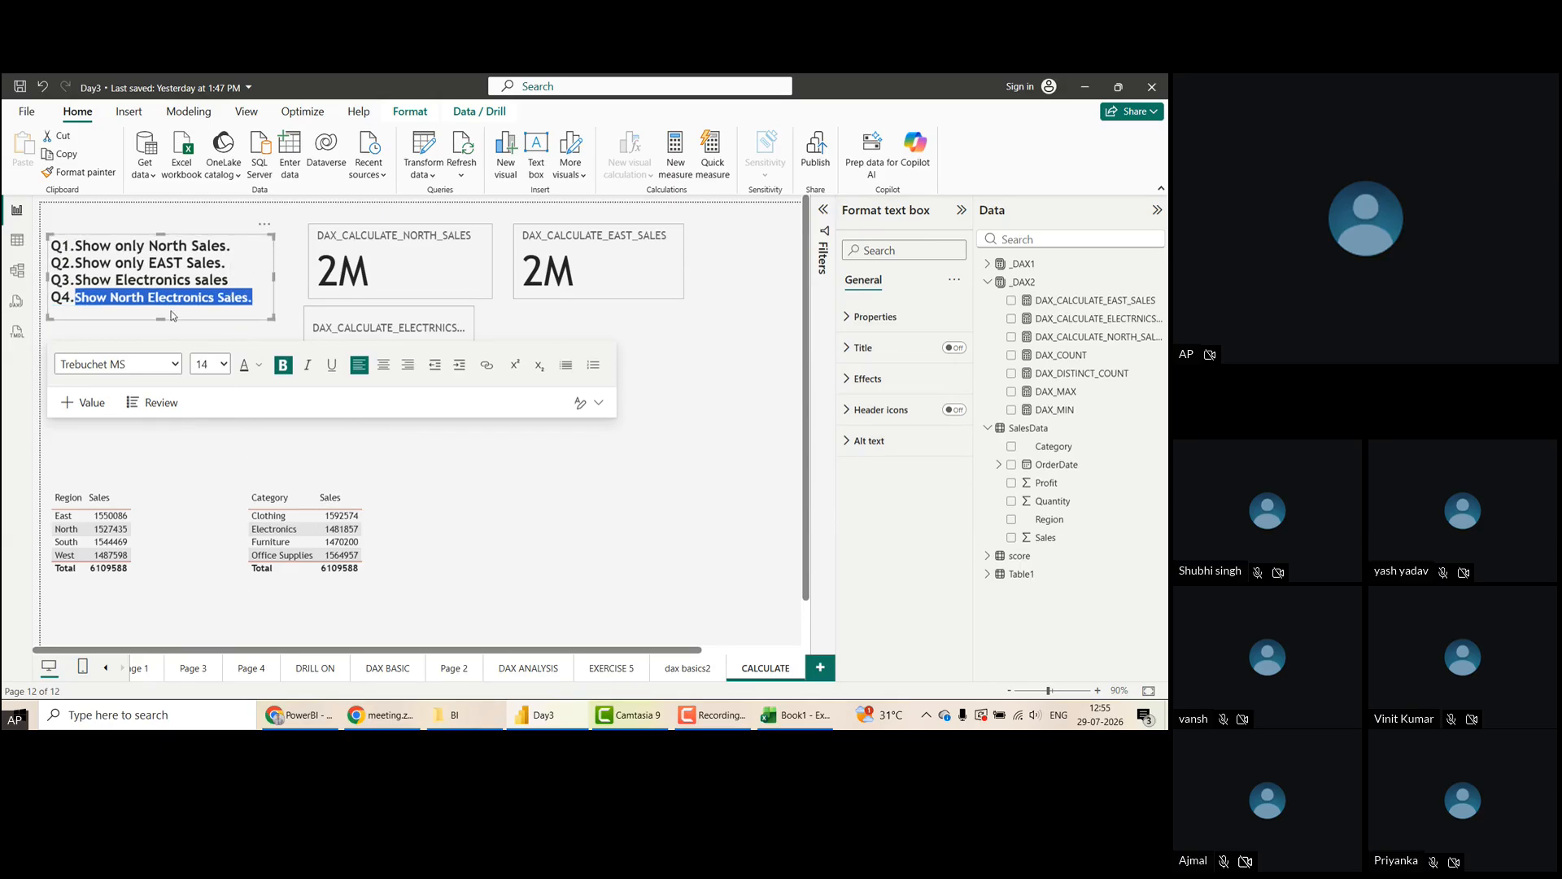
drag(162, 320, 164, 349)
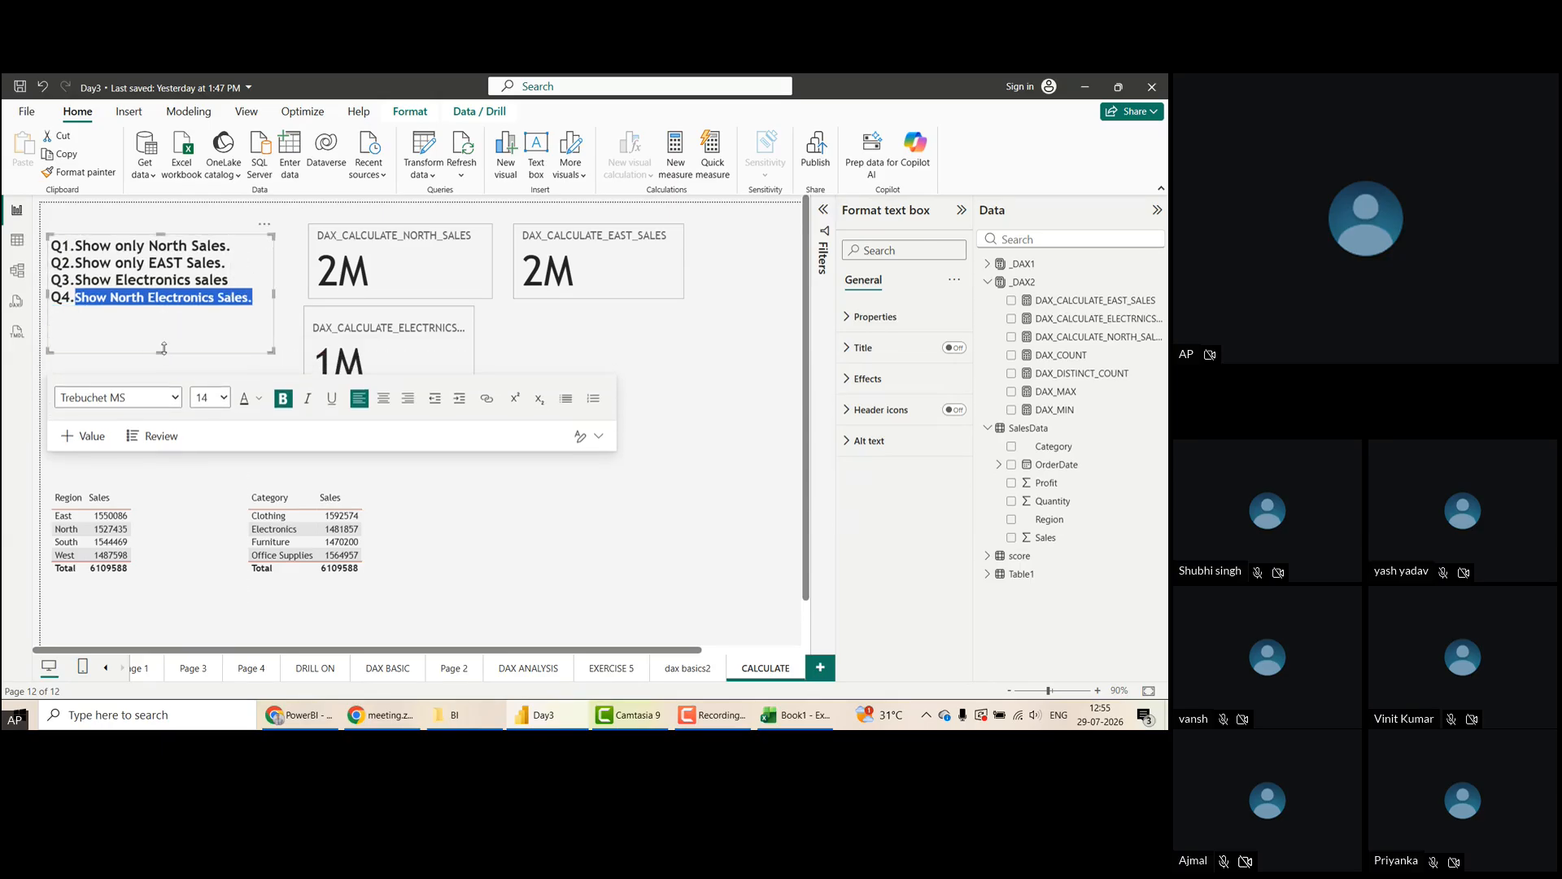
click(150, 298)
key(Left)
key(Left)
key(Left)
key(Left)
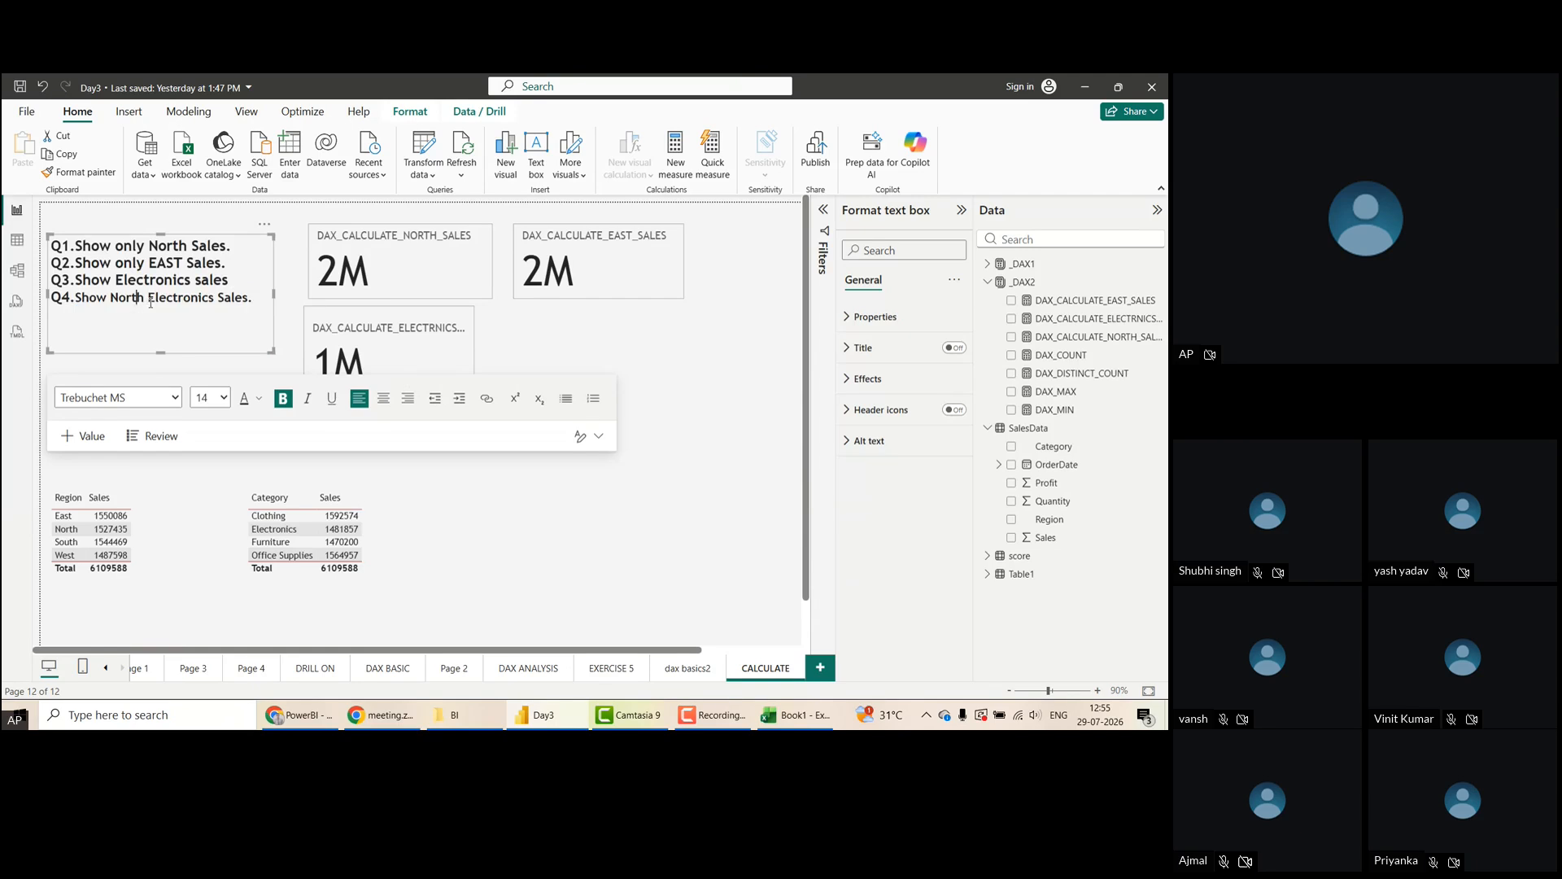
key(shift+Right)
key(shift+Right)
key(shift+Right)
key(shift+Right)
key(shift+Right)
key(shift+Right)
key(shift+Right)
key(shift+Right)
key(shift+Right)
key(shift+Right)
key(shift+Right)
key(shift+Right)
key(shift+Right)
key(shift+Right)
key(shift+Right)
key(shift+Right)
key(shift+Right)
key(shift+Right)
key(shift+Right)
key(shift+Right)
key(shift+Right)
key(shift+Right)
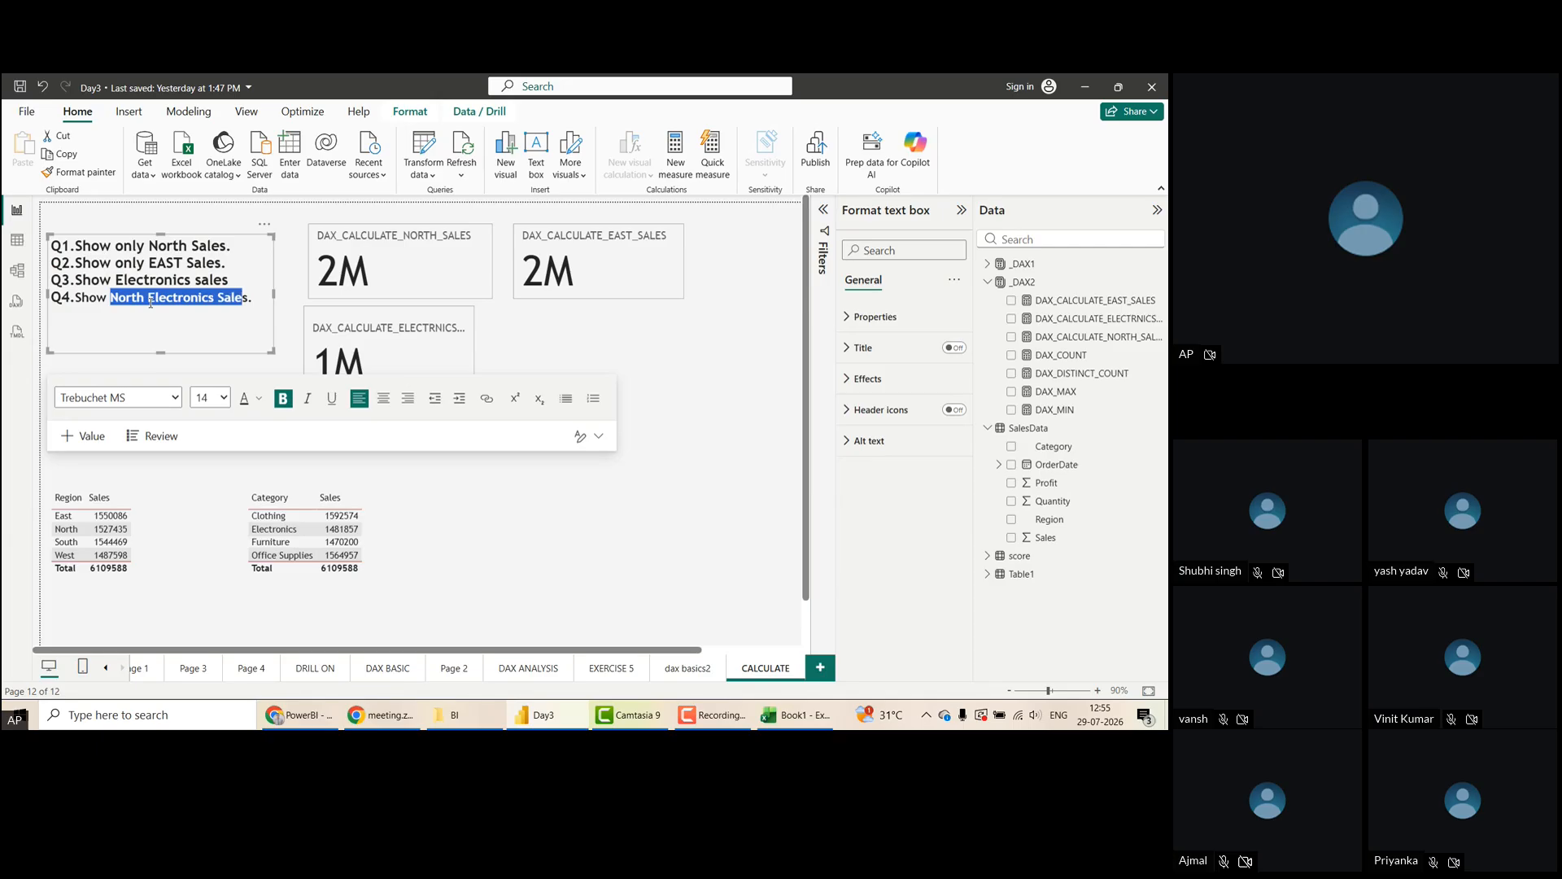
click(648, 358)
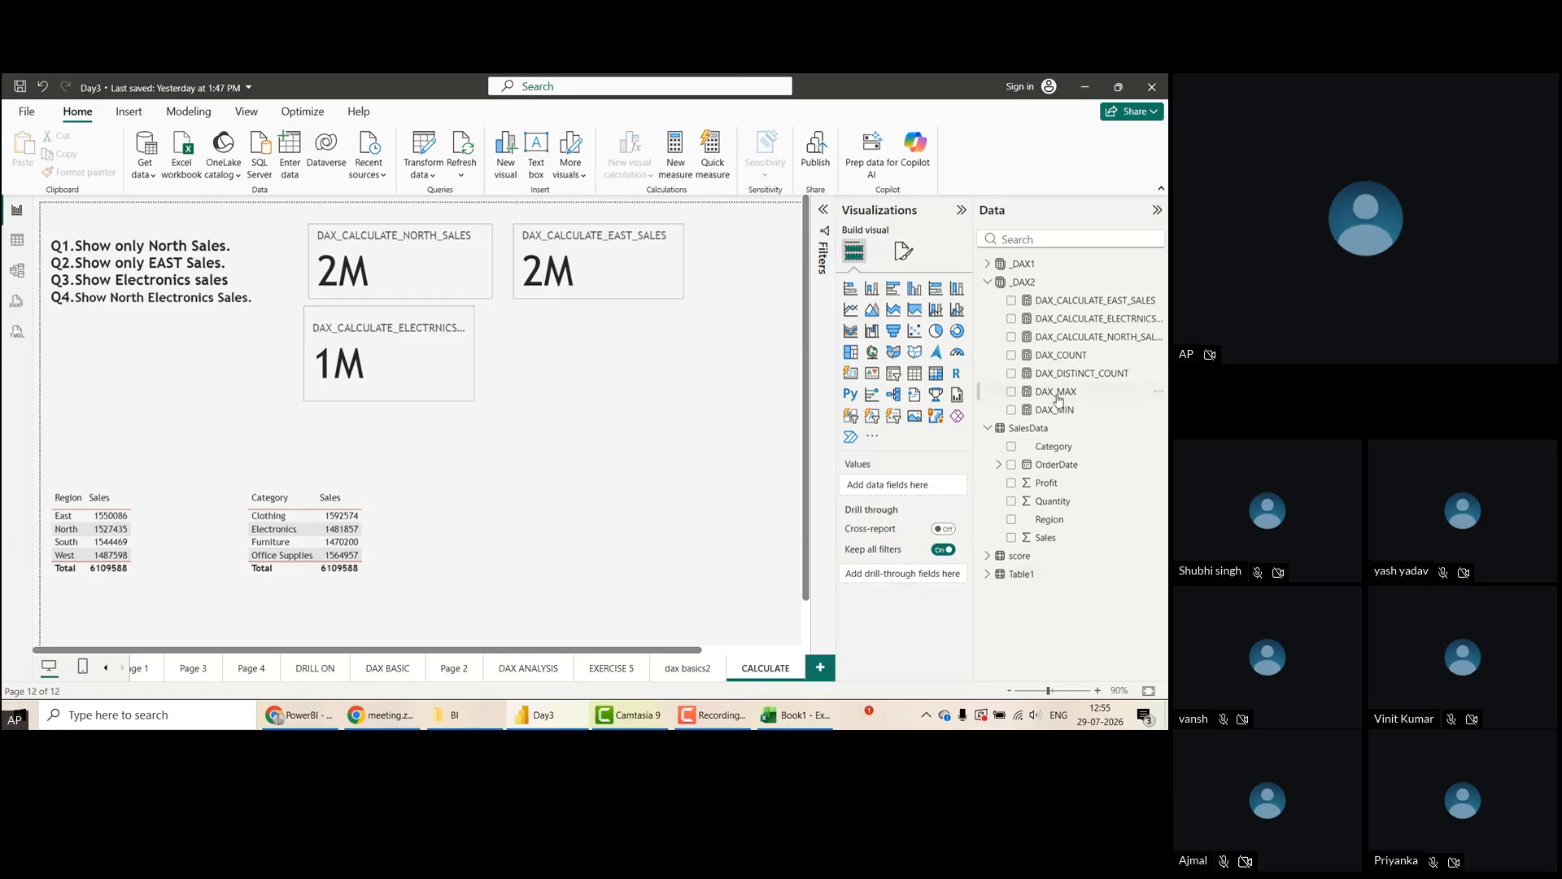
Open the SalesData table in Table view and filter Region to North only
click(16, 240)
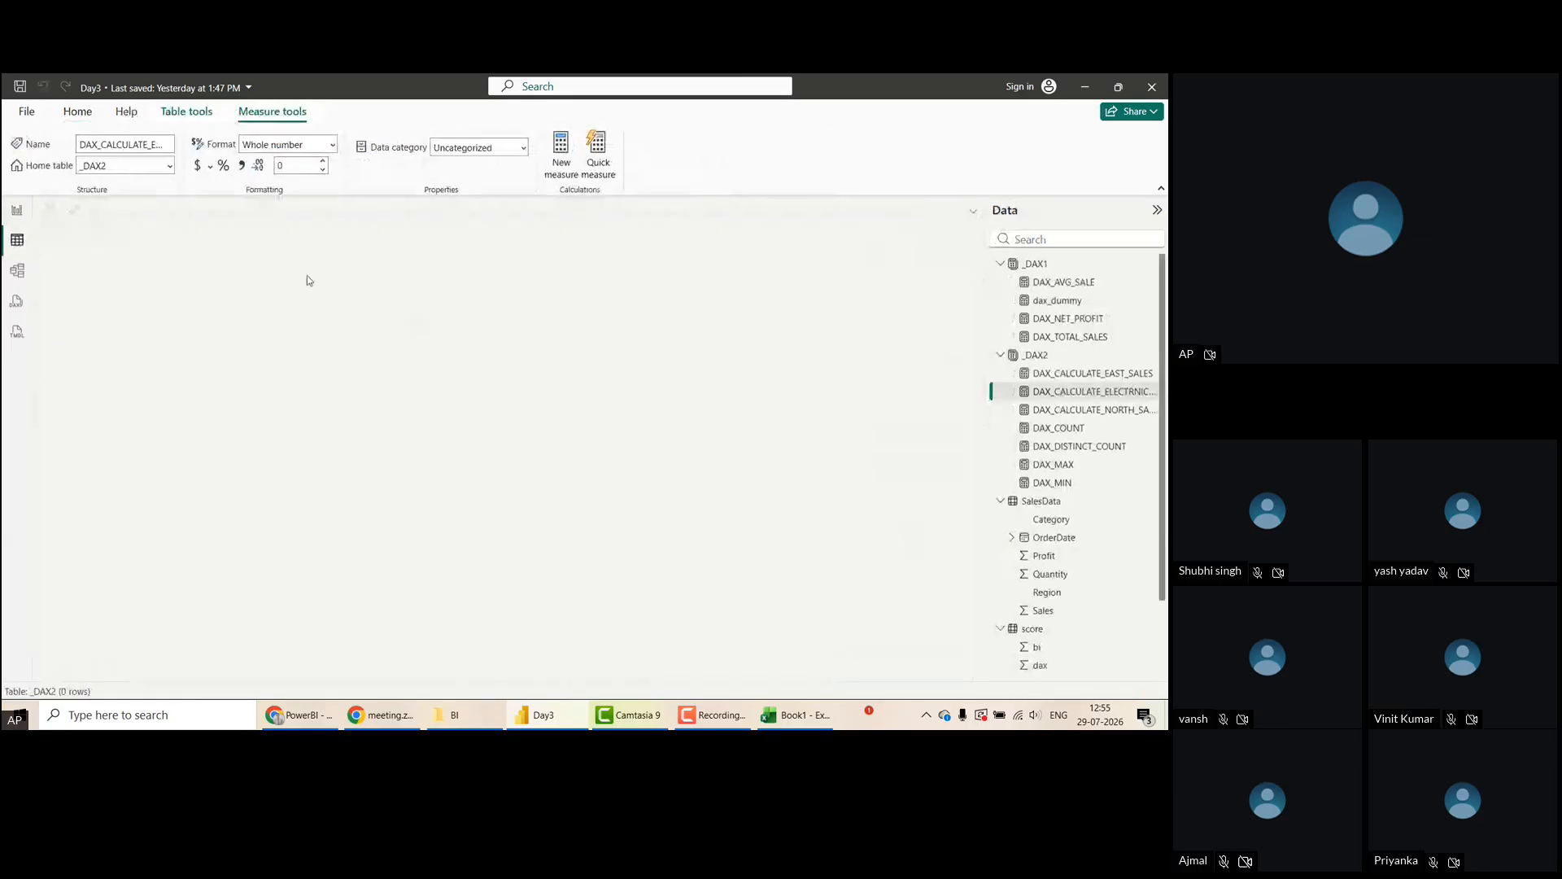
click(1040, 501)
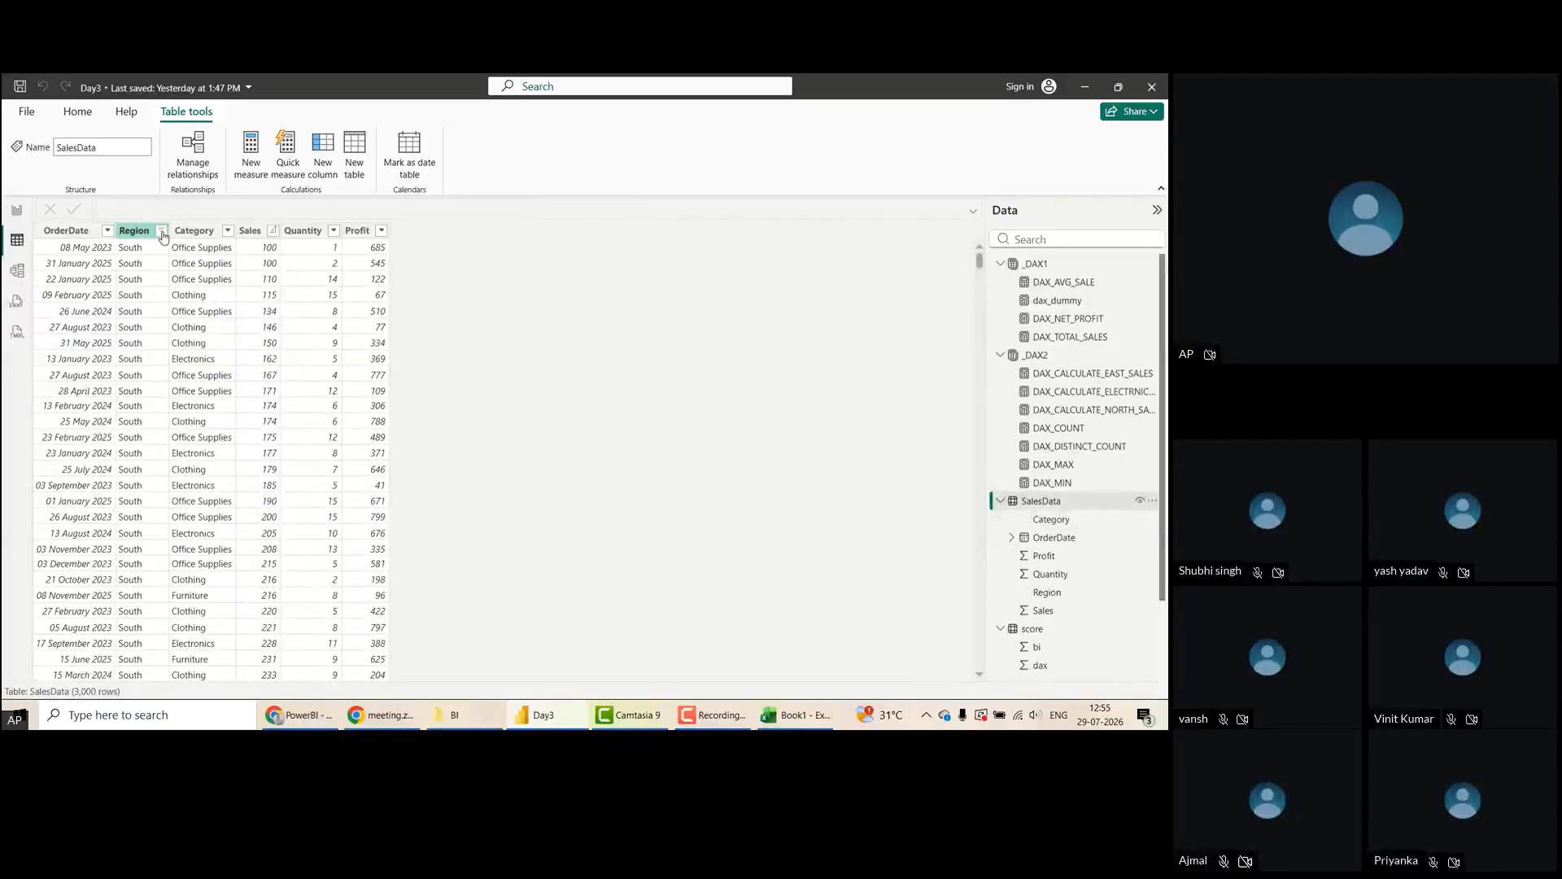
click(162, 231)
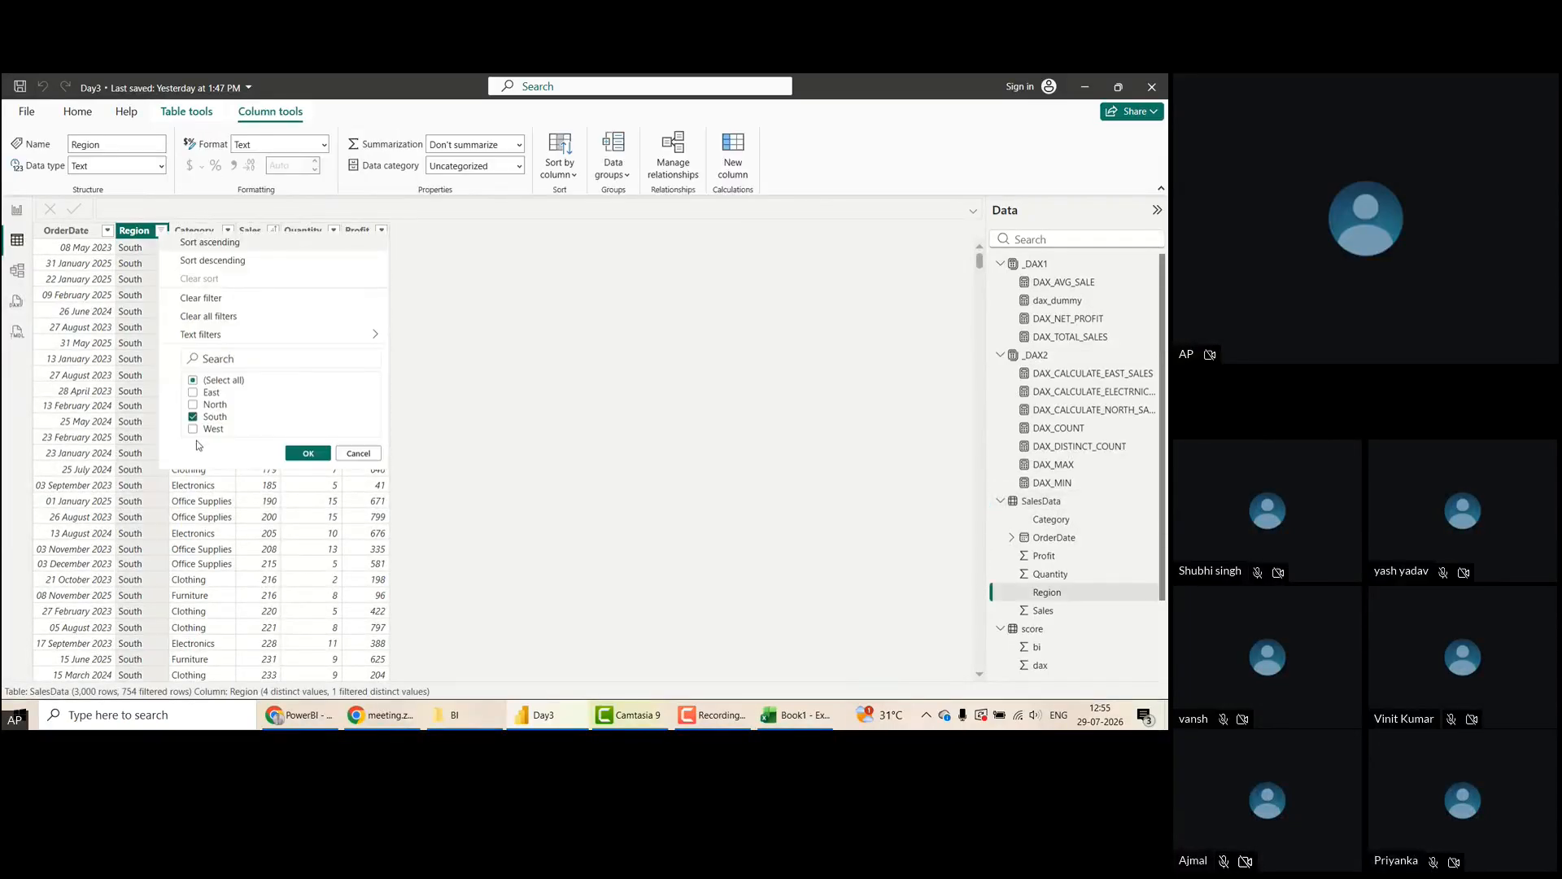
click(193, 416)
click(193, 404)
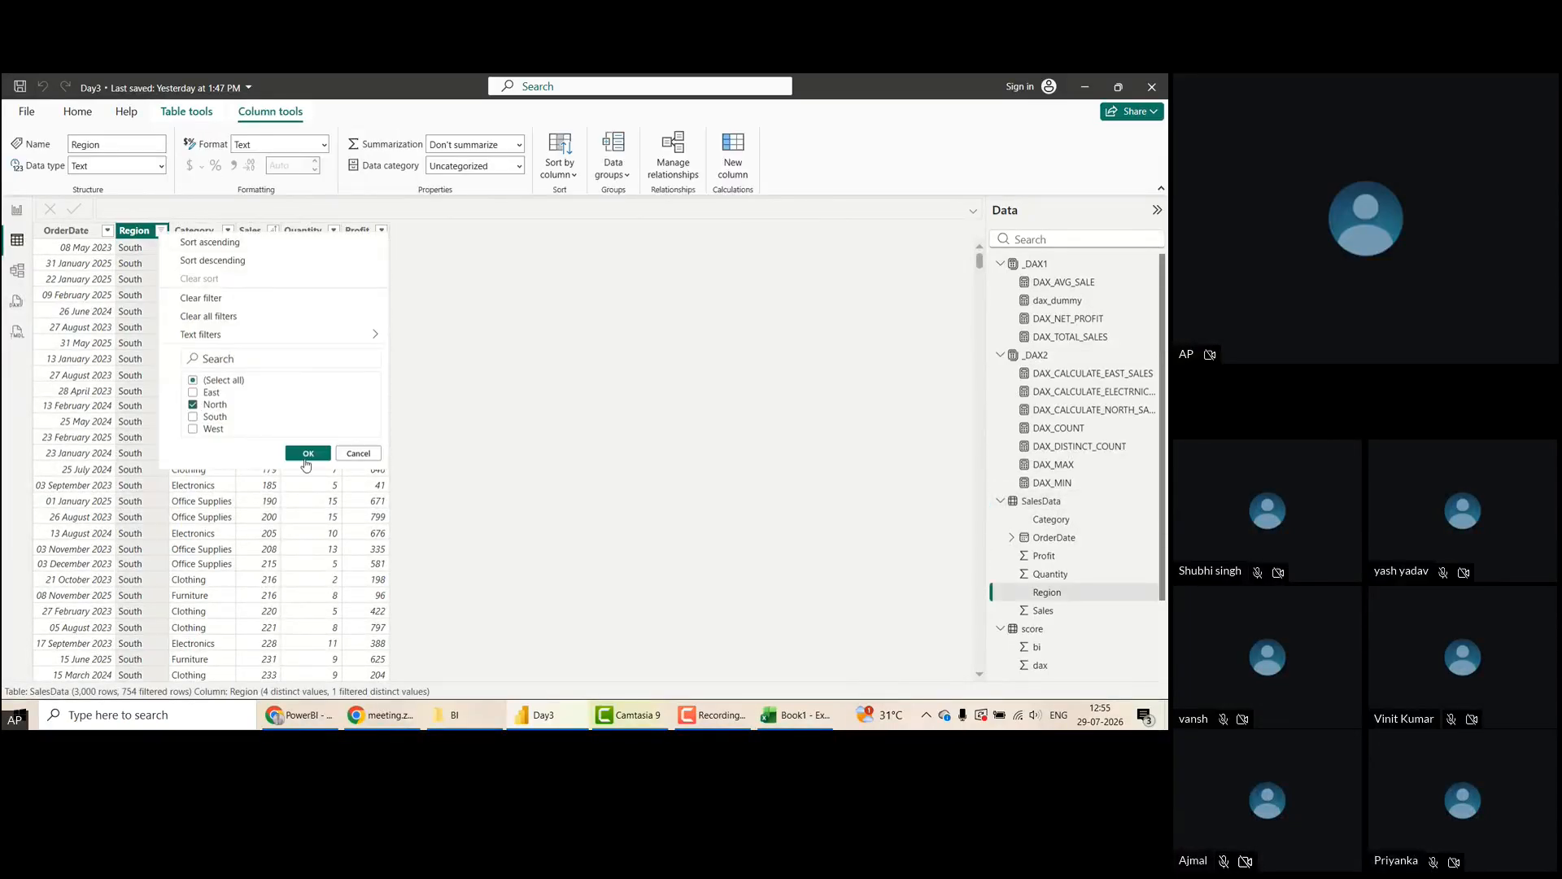
click(307, 454)
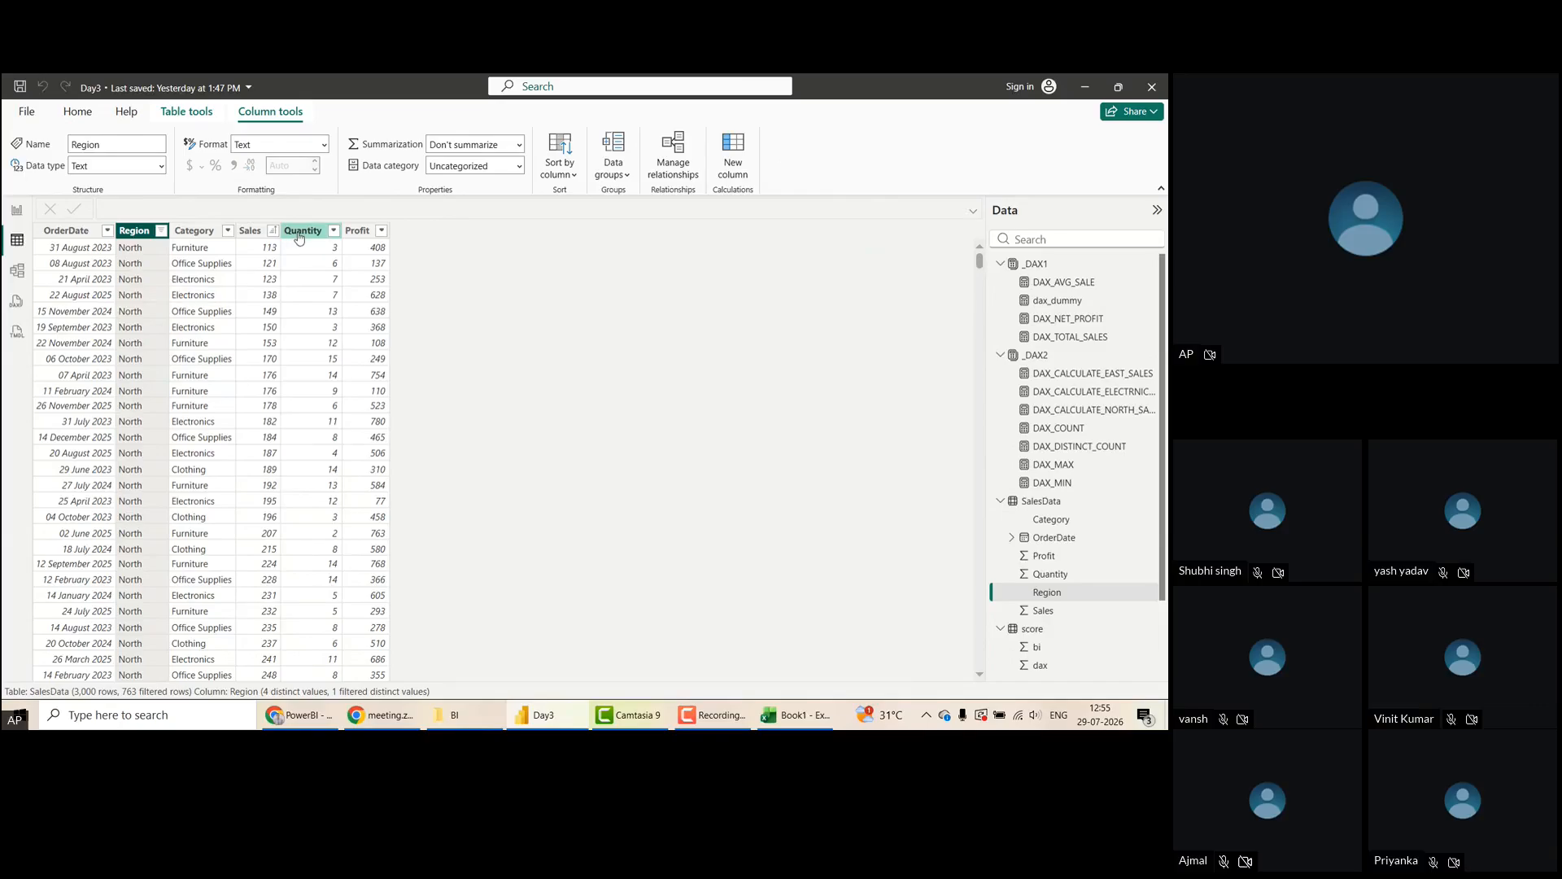
Filter Category to Electronics only, leaving 176 North Electronics rows
click(228, 231)
click(258, 383)
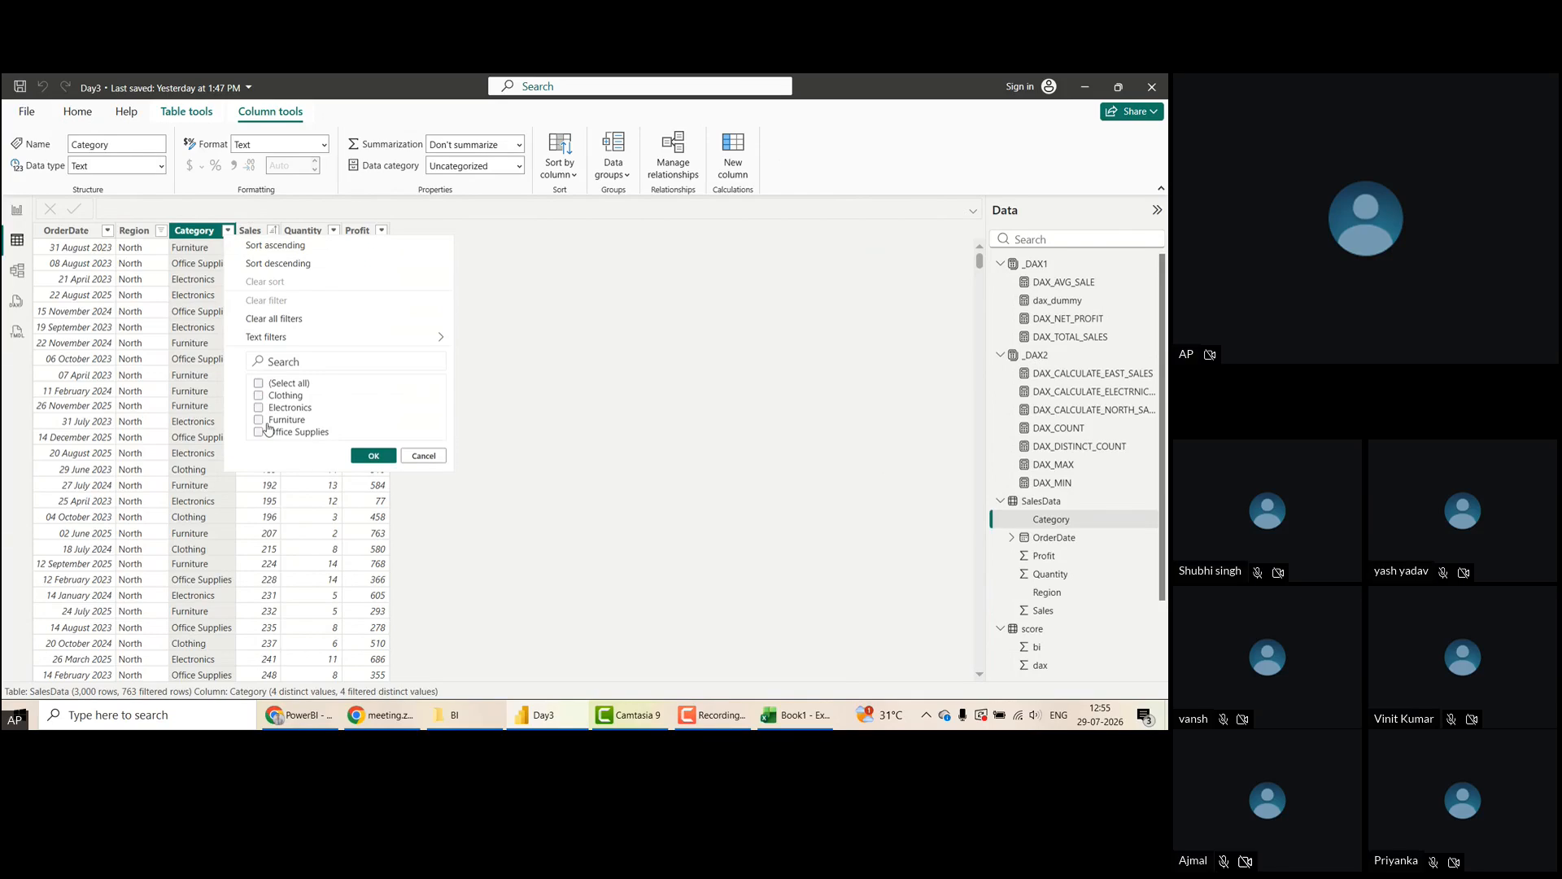
click(259, 408)
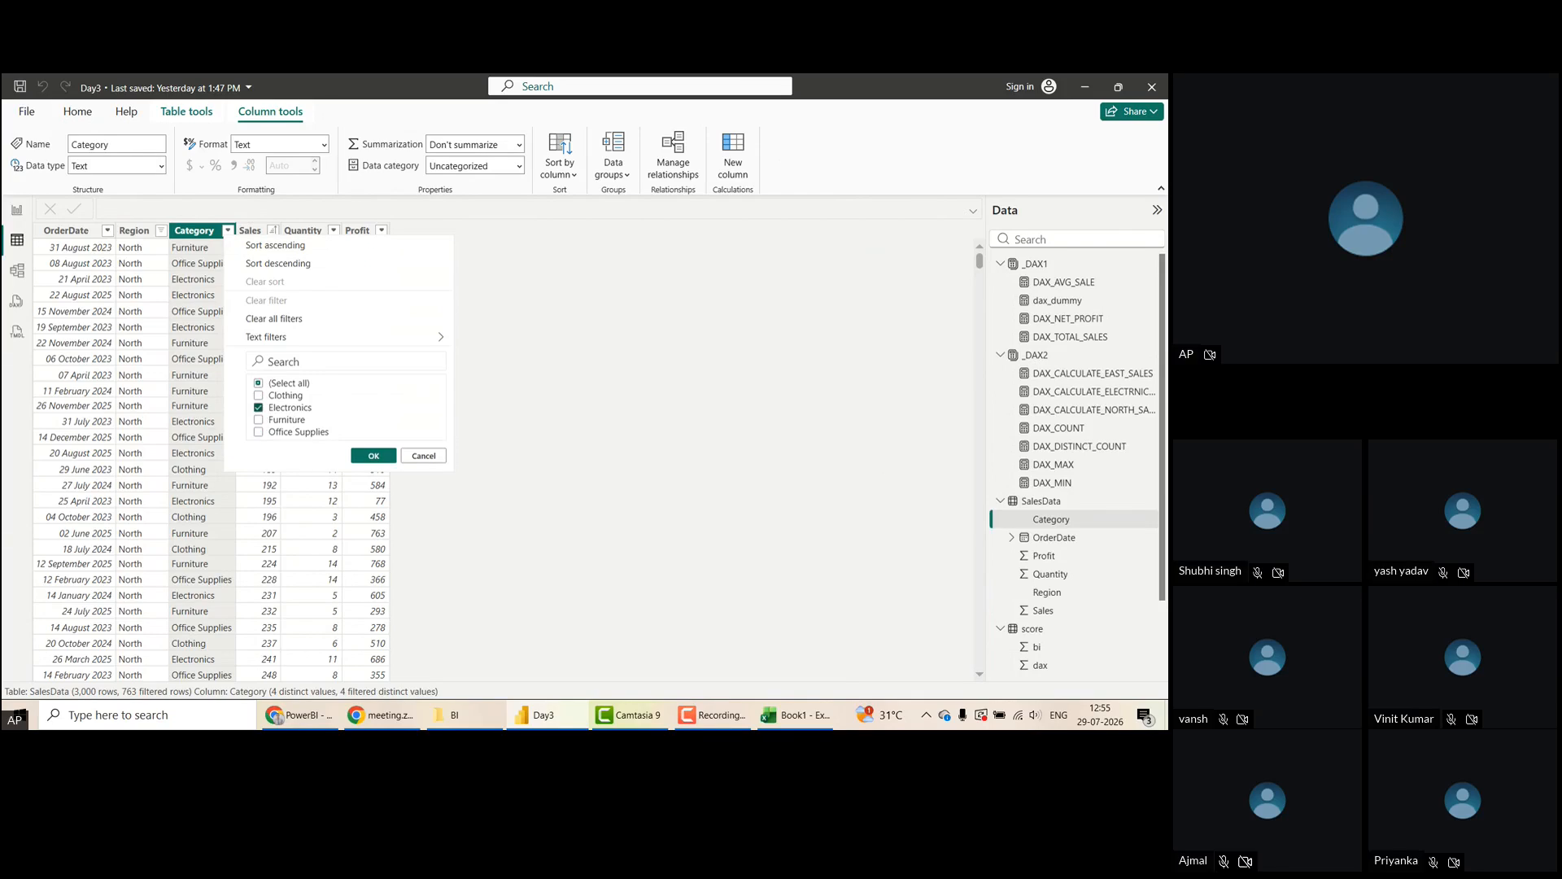
click(372, 456)
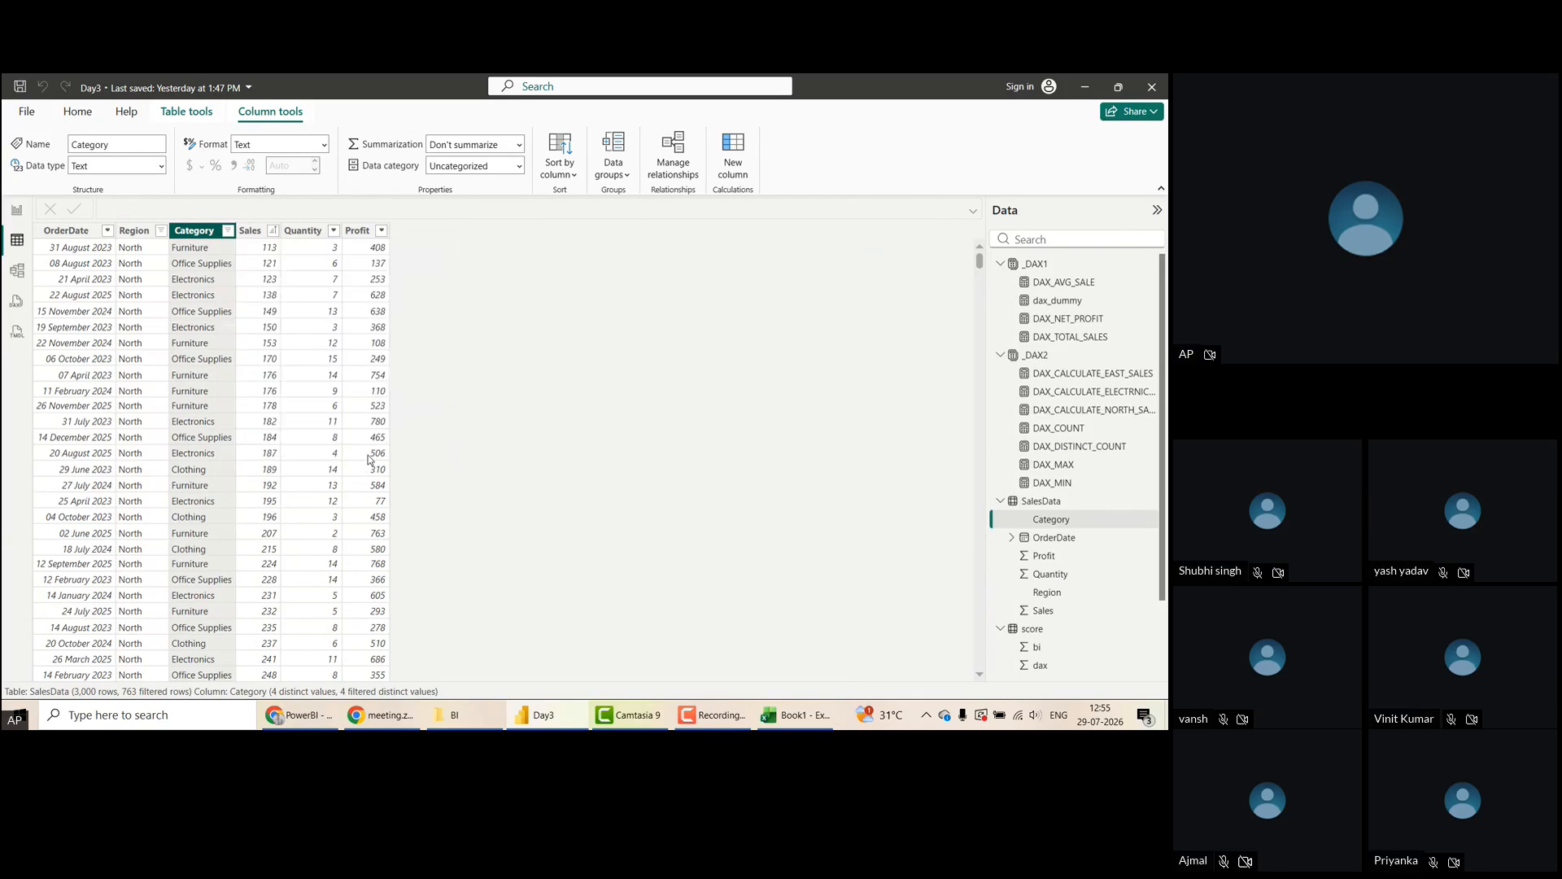
click(253, 231)
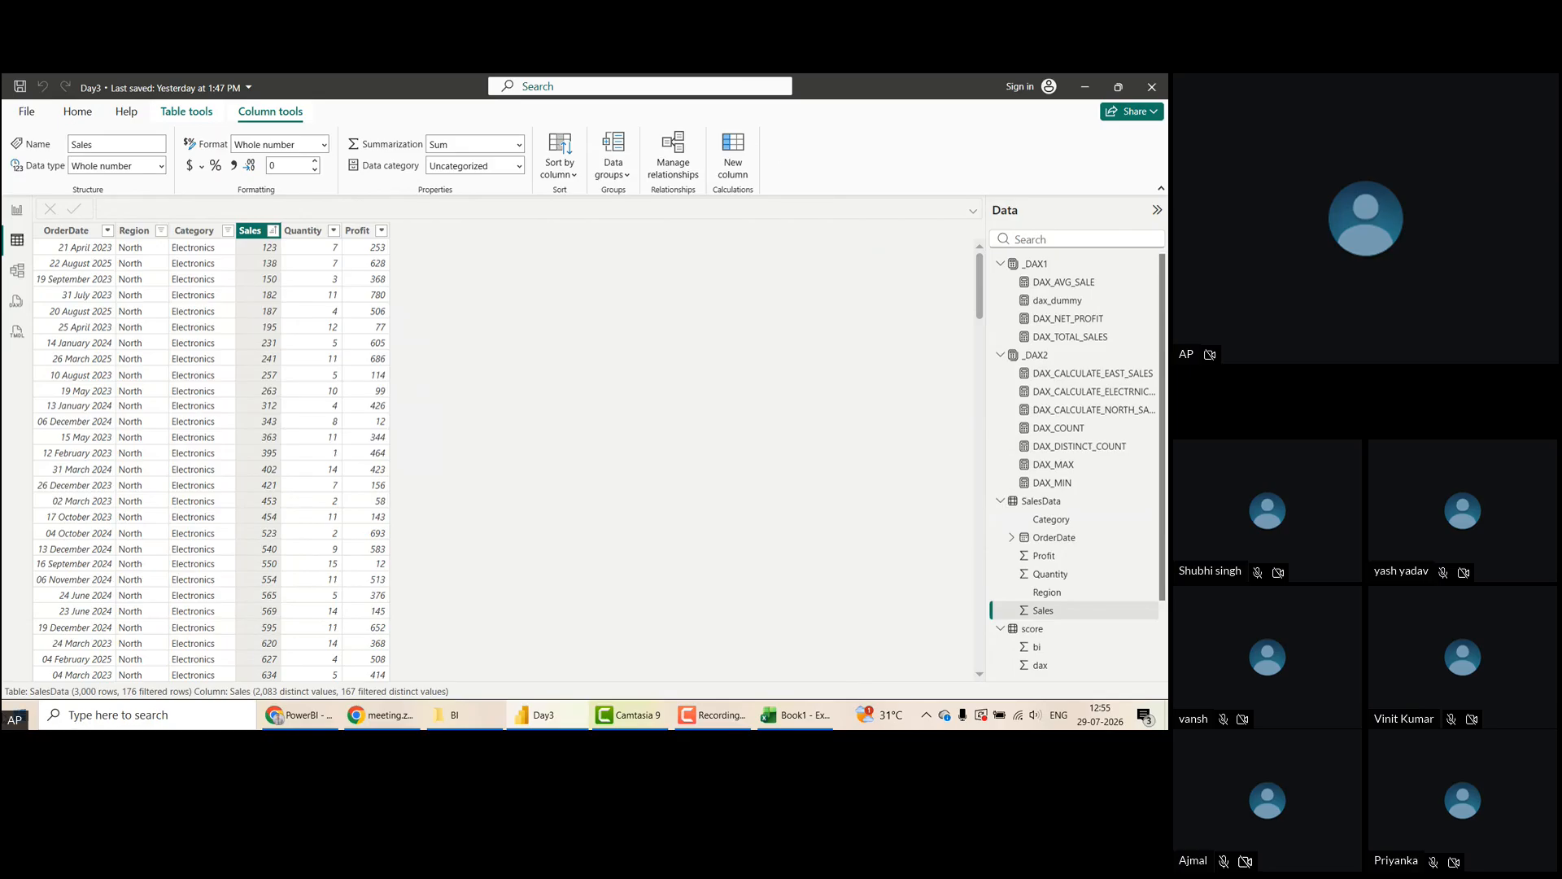
Launch Epic Pen from a Windows search for 'PEN'
click(122, 715)
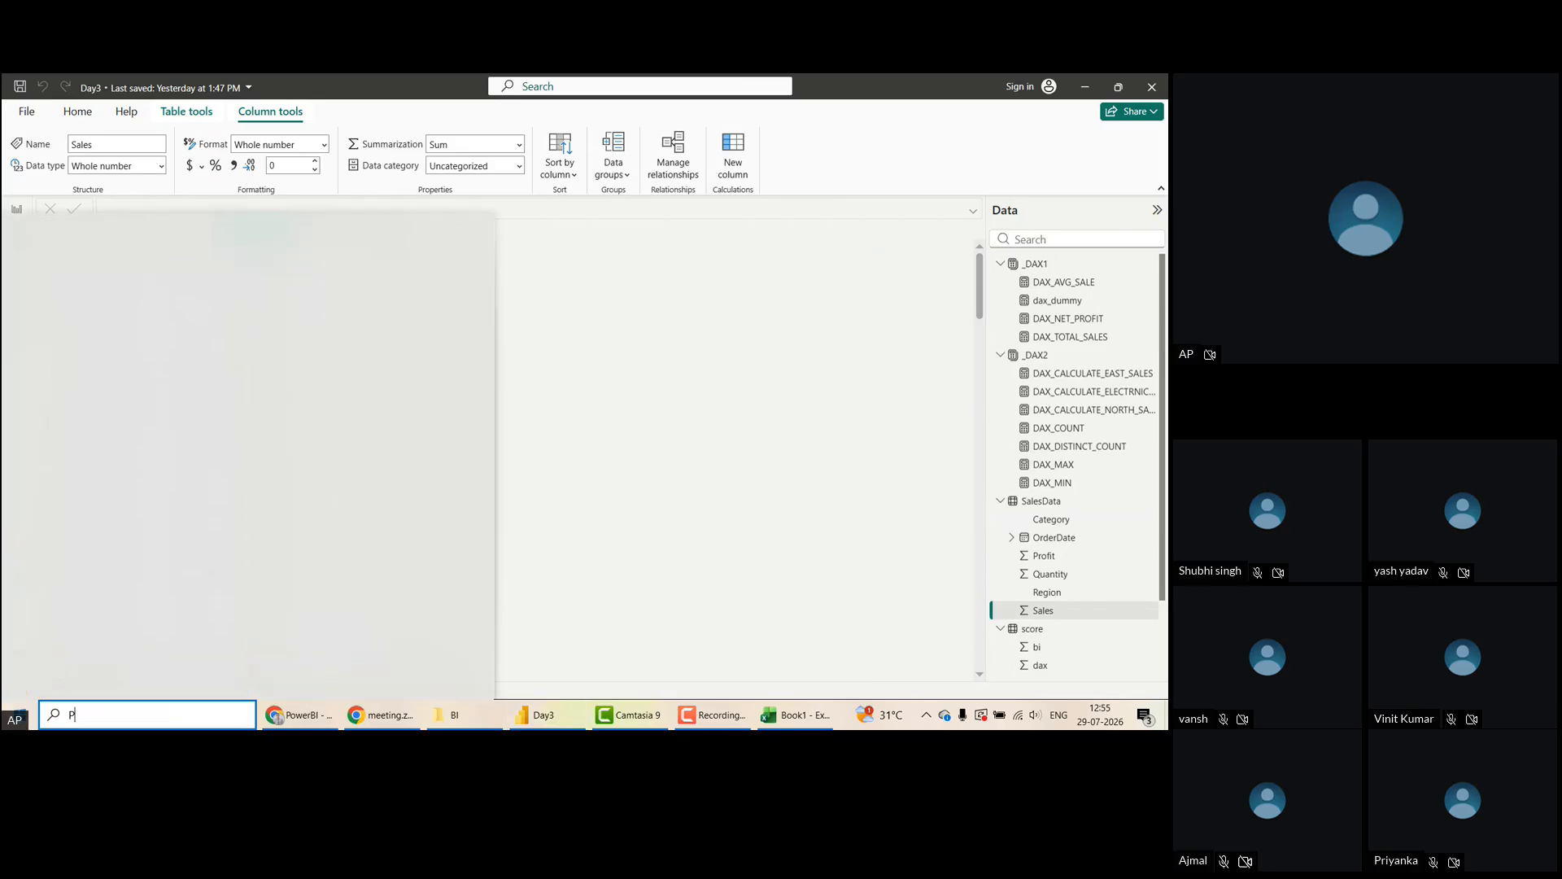
text(PEN)
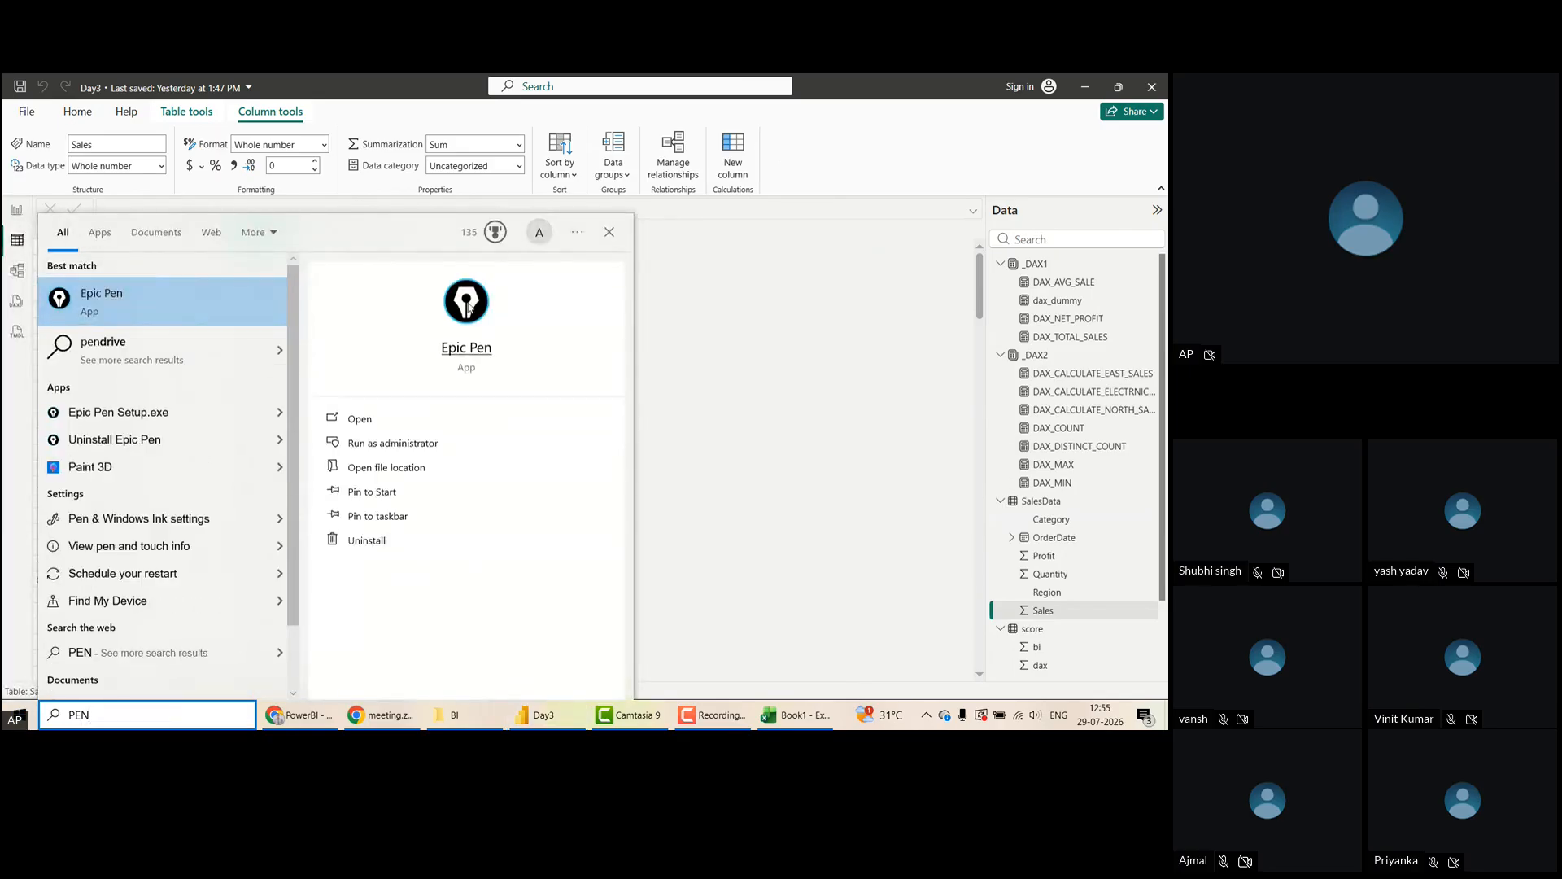
click(468, 299)
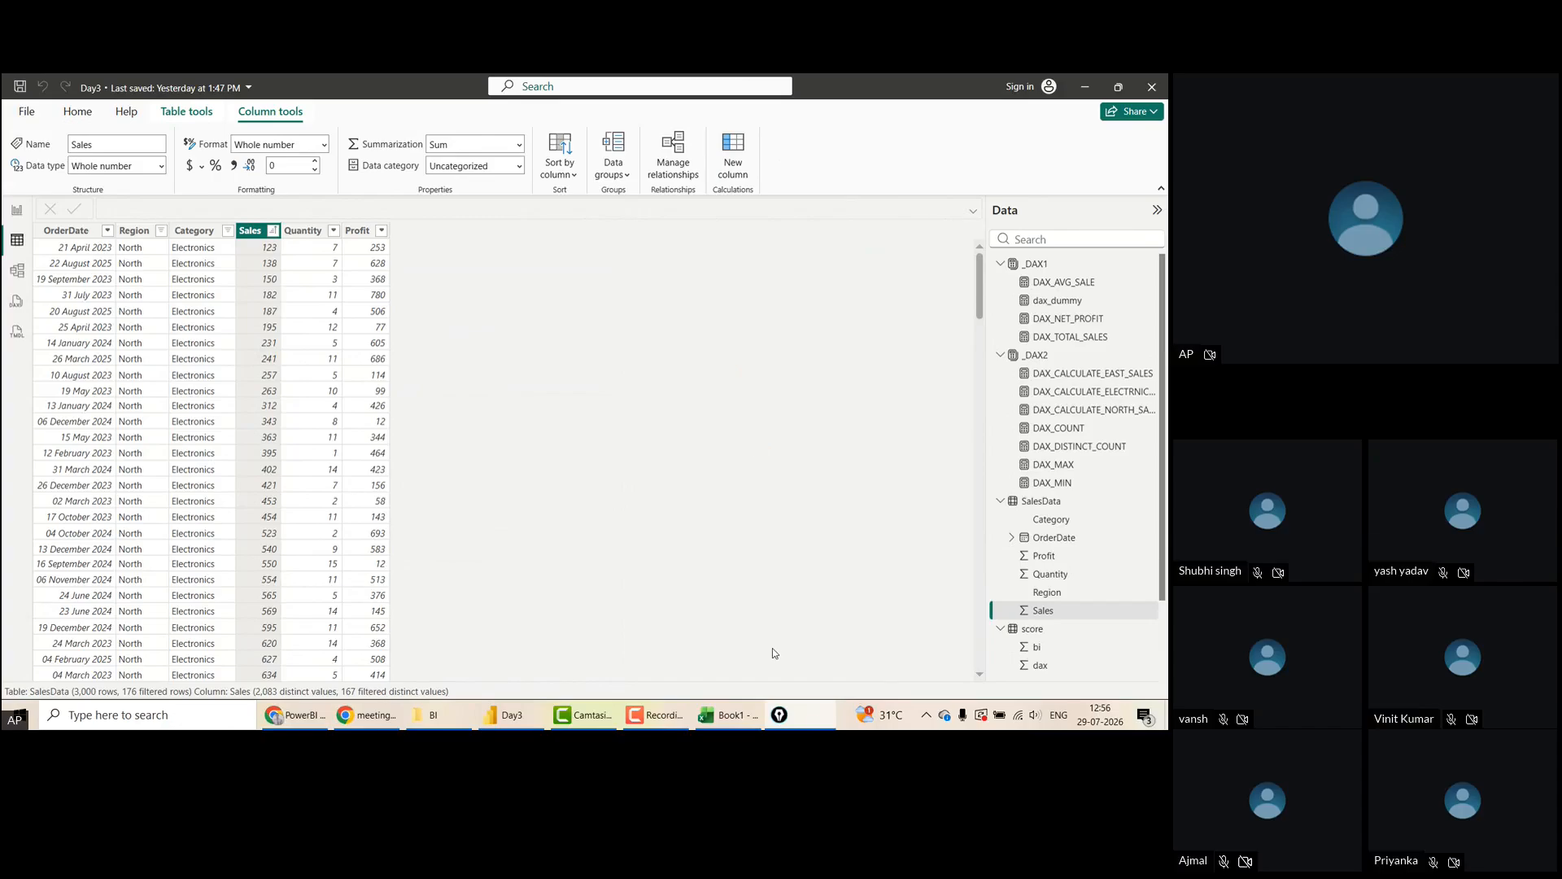
Return Power BI to Report view and select the _DAX2 table in the Data pane
mouse_move(816, 724)
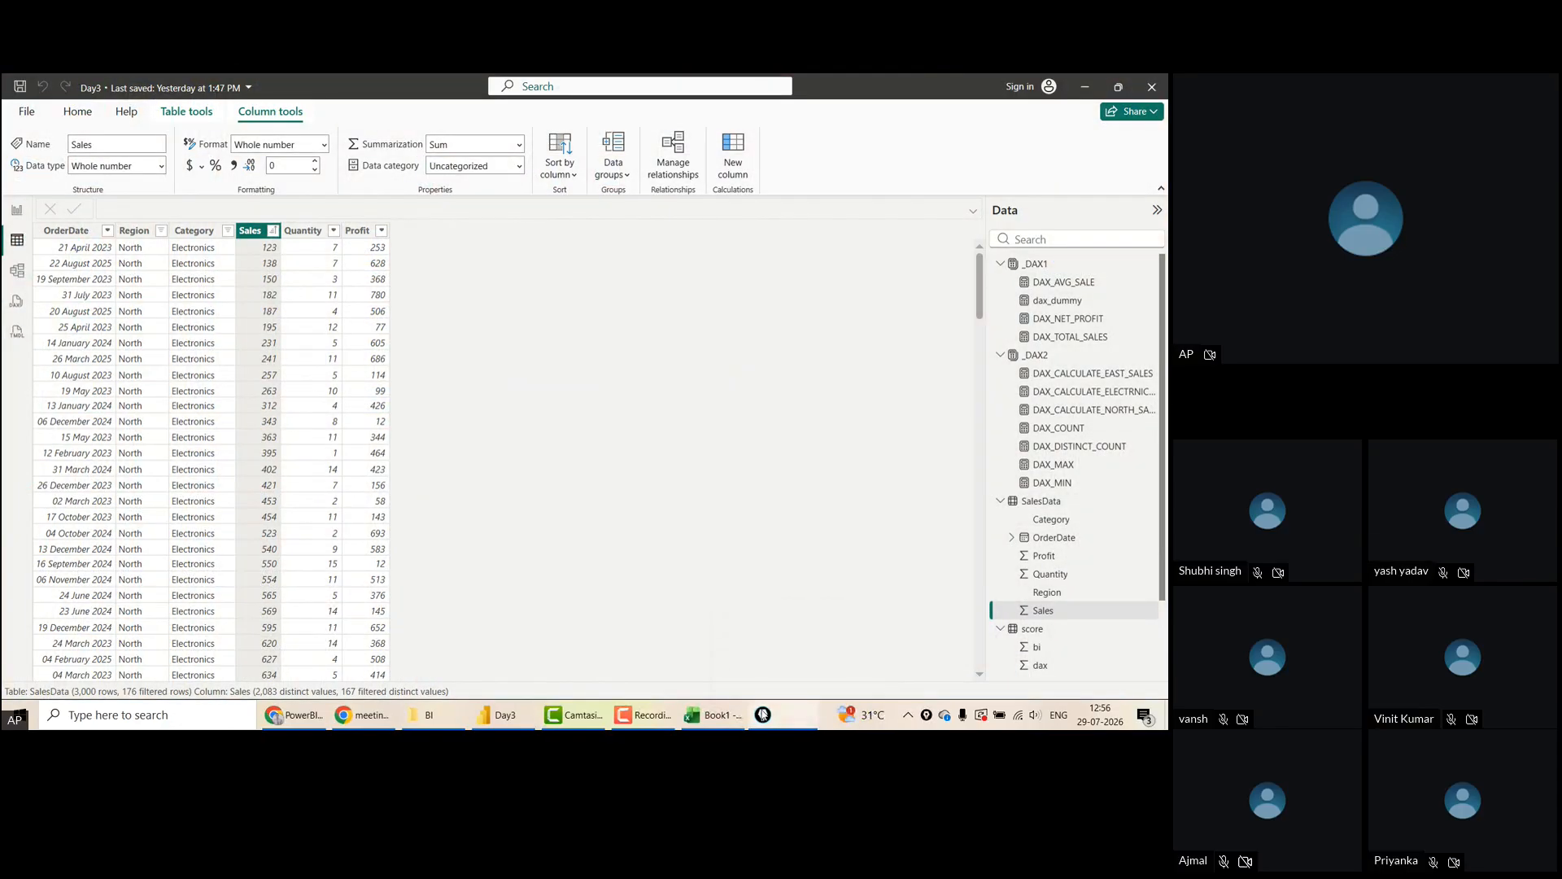
click(17, 209)
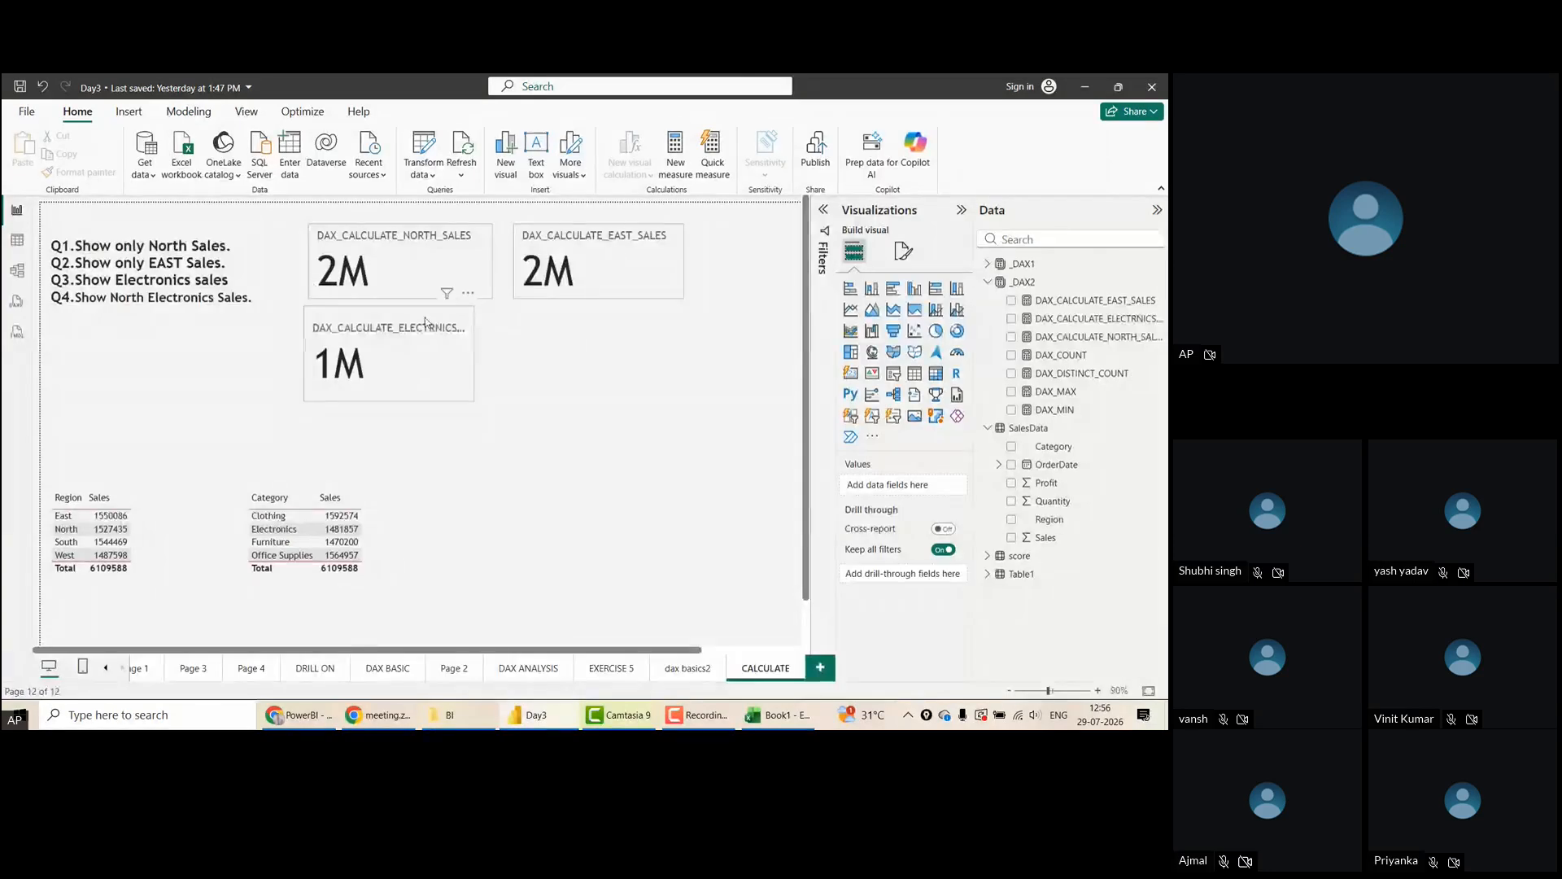
click(1031, 283)
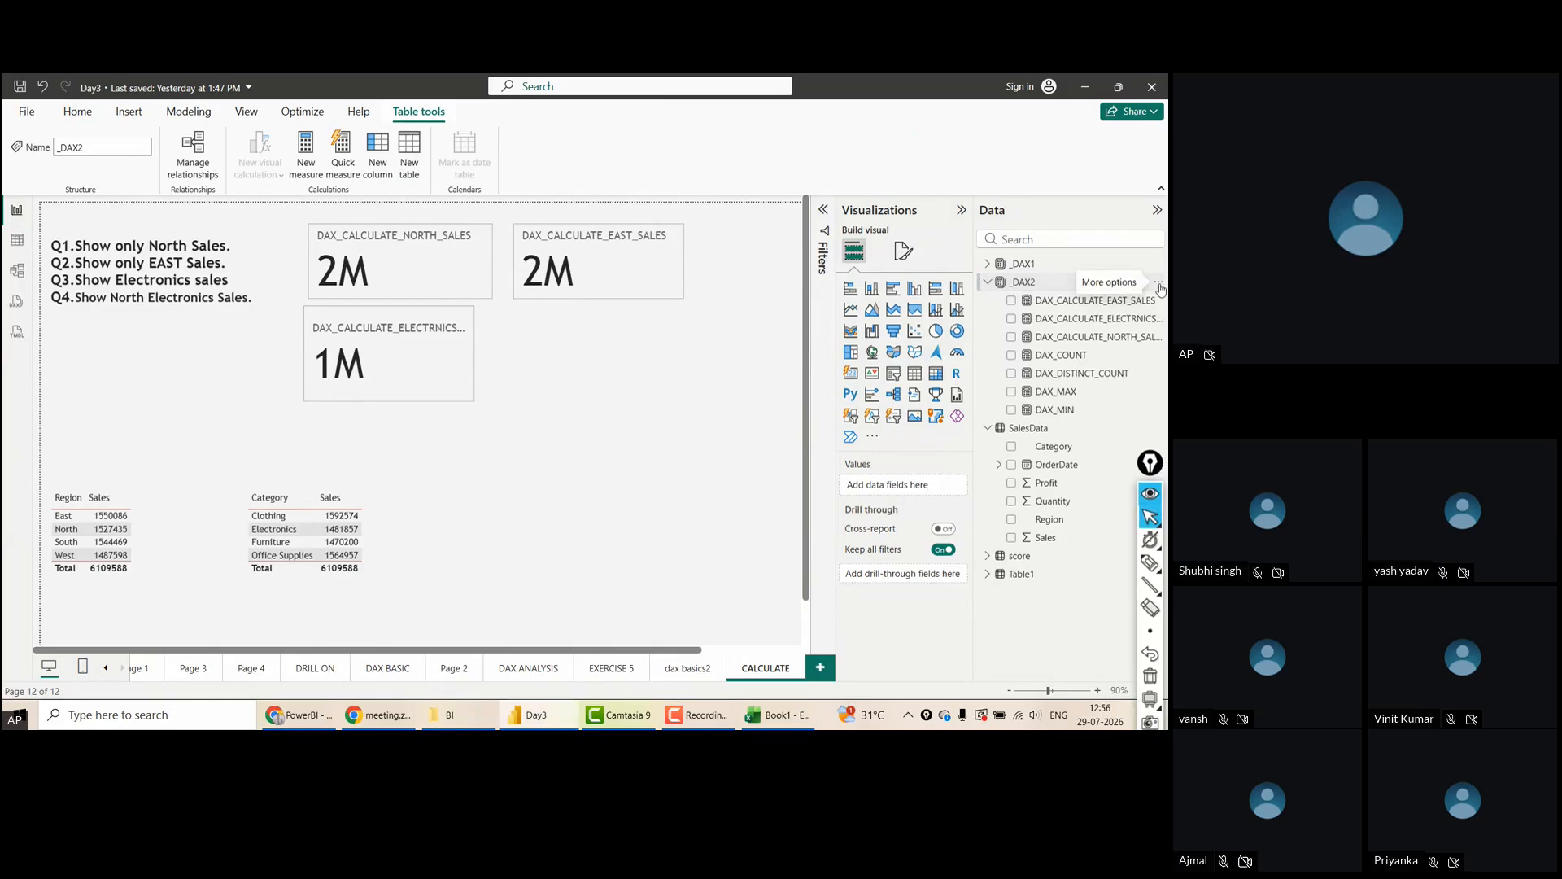
Name a new _DAX2 measure DAX_CALC_NORTH_ELECTRONICS and start CALCULATE(SUM(SalesData[Sales]))
right_click(1033, 283)
key(Escape)
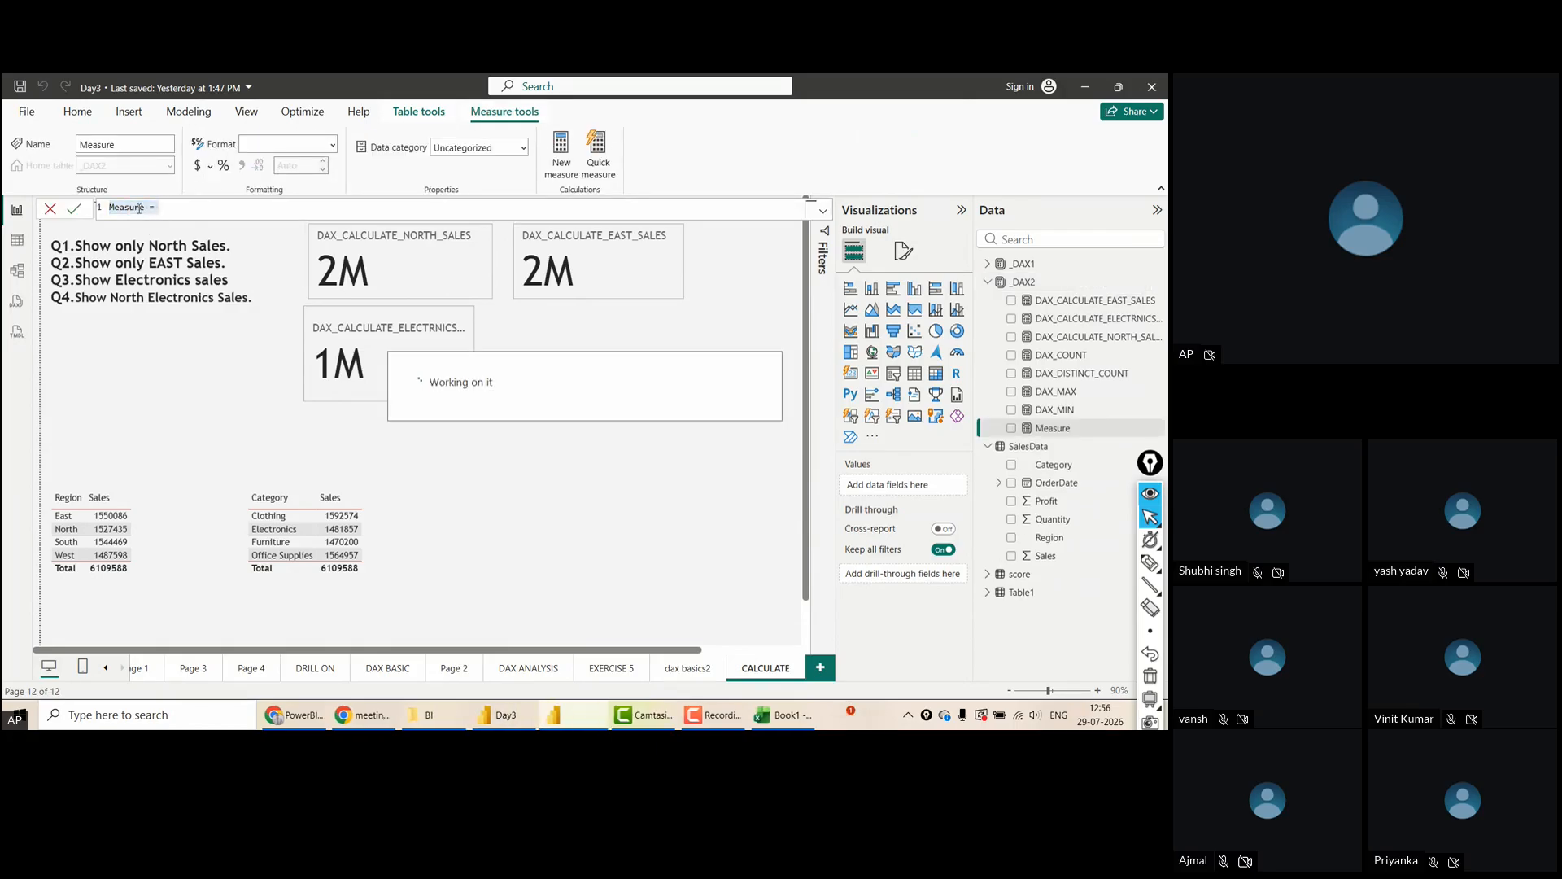
double_click(130, 207)
text(DAX_CAL)
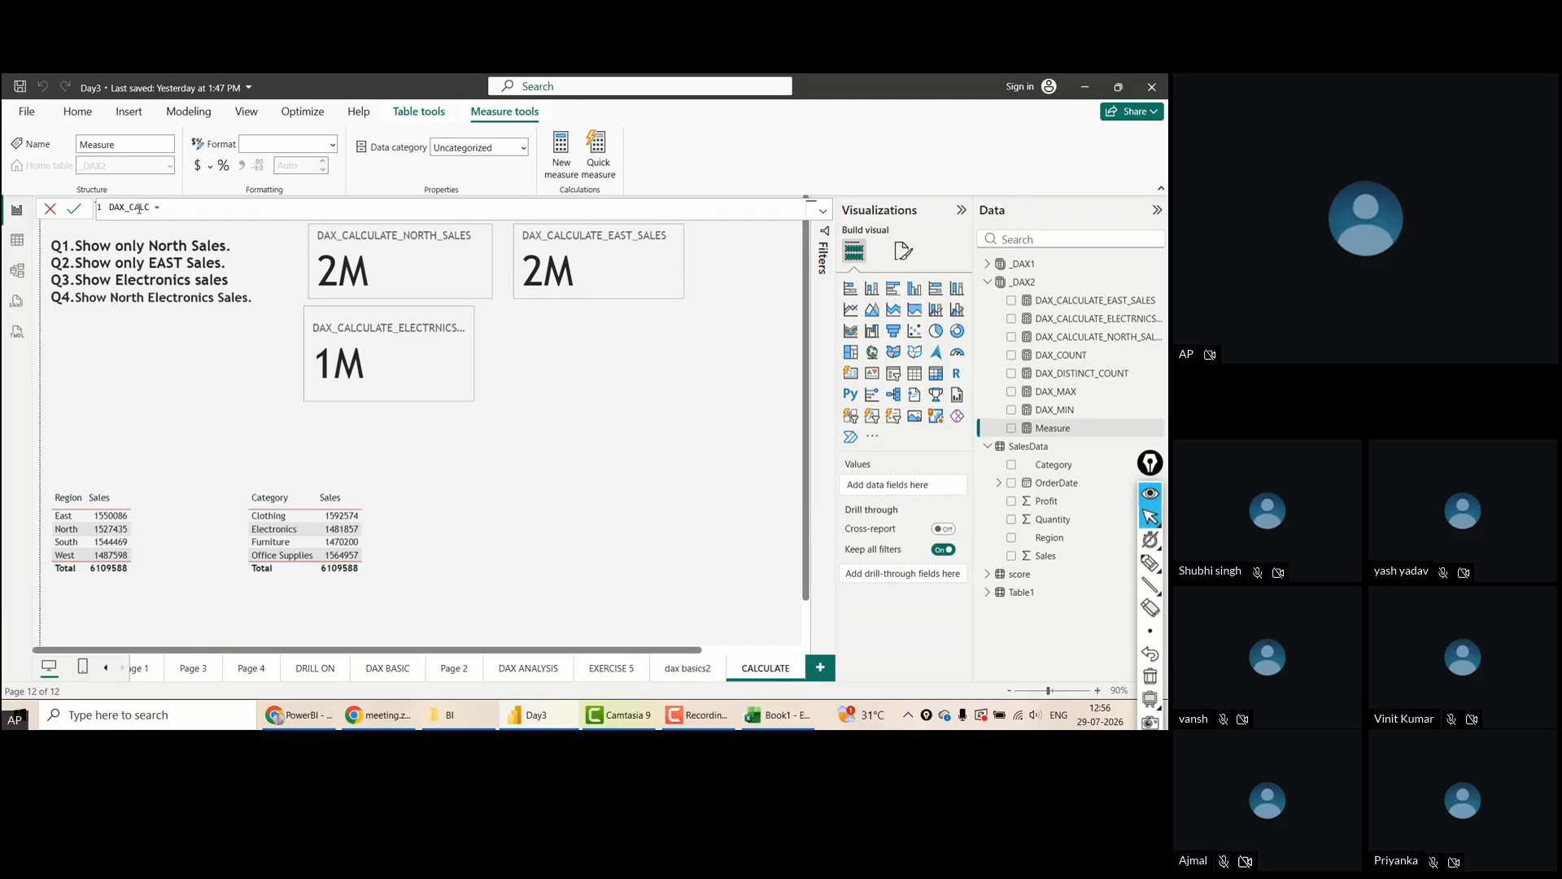
text(C_NRO)
text(TH_ELECTRONI)
text( CALCULATE()
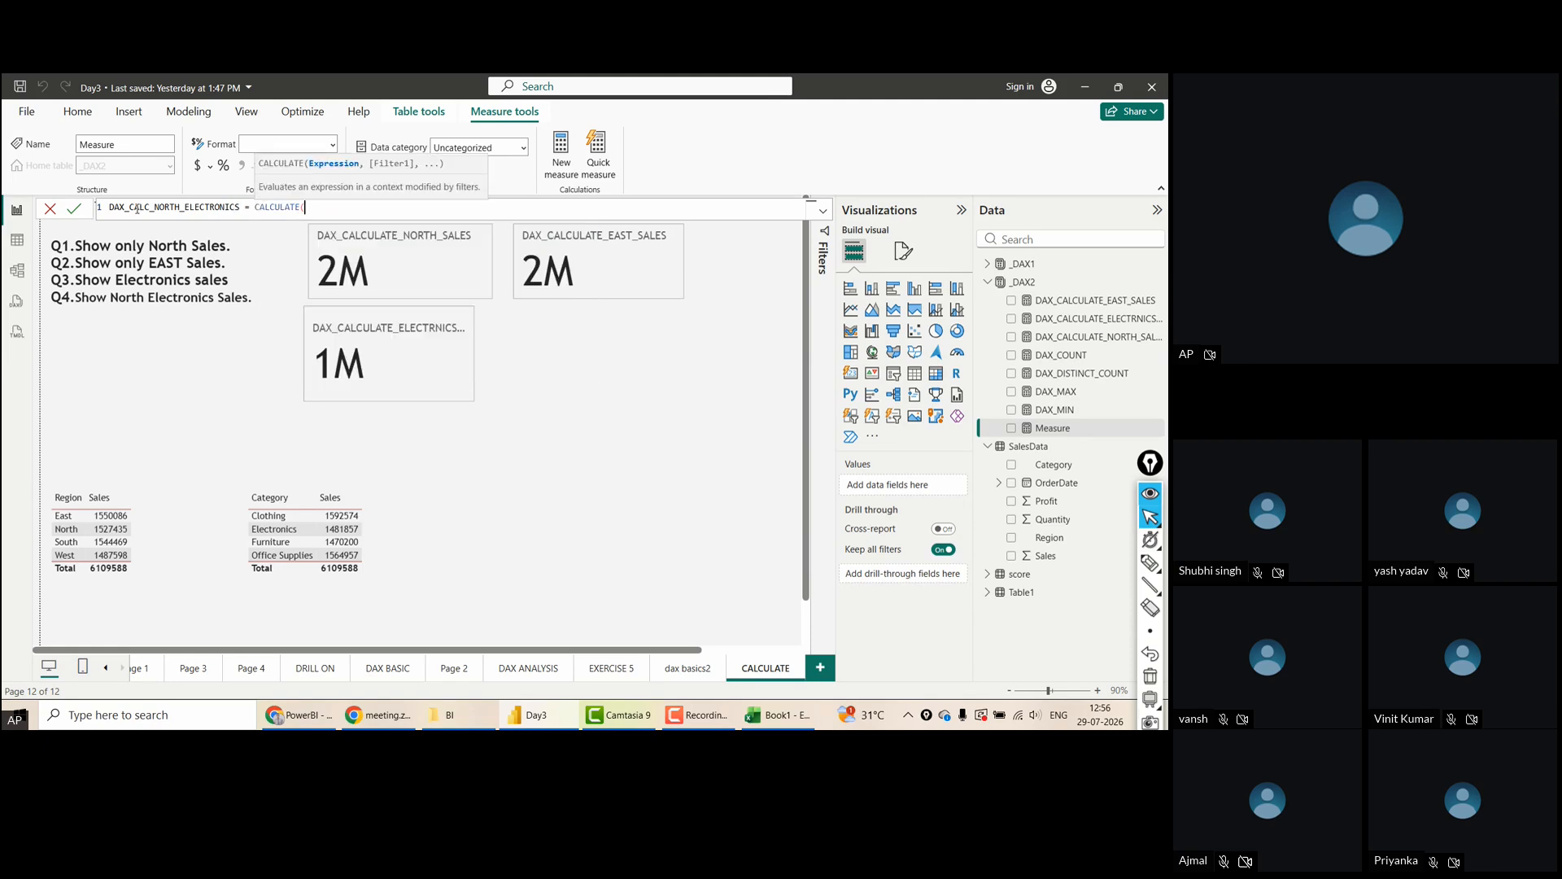
text(SUM)
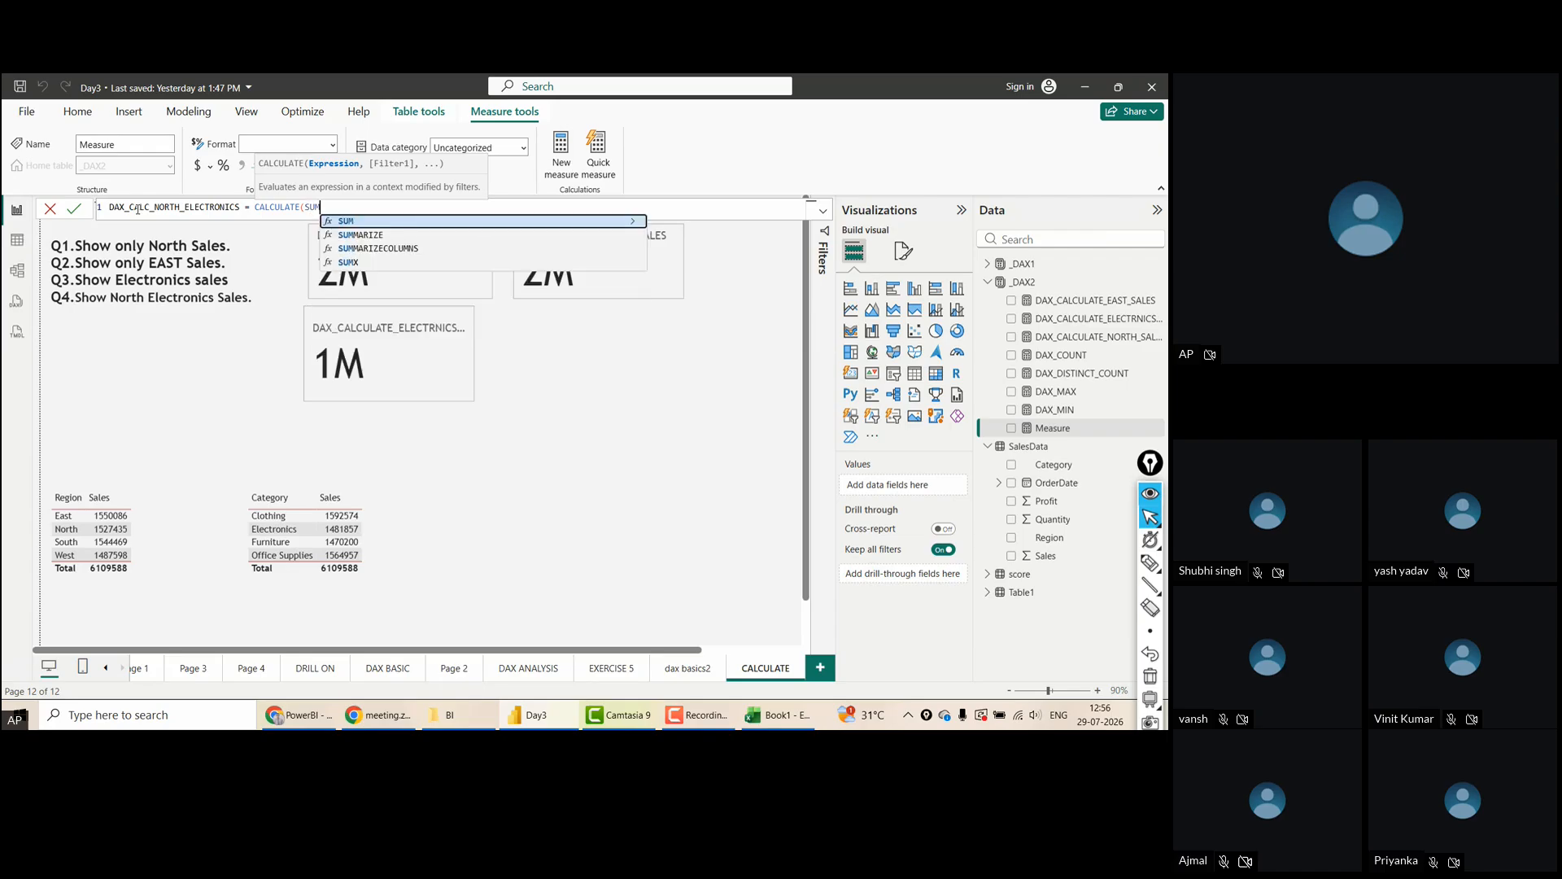
text((SALES)
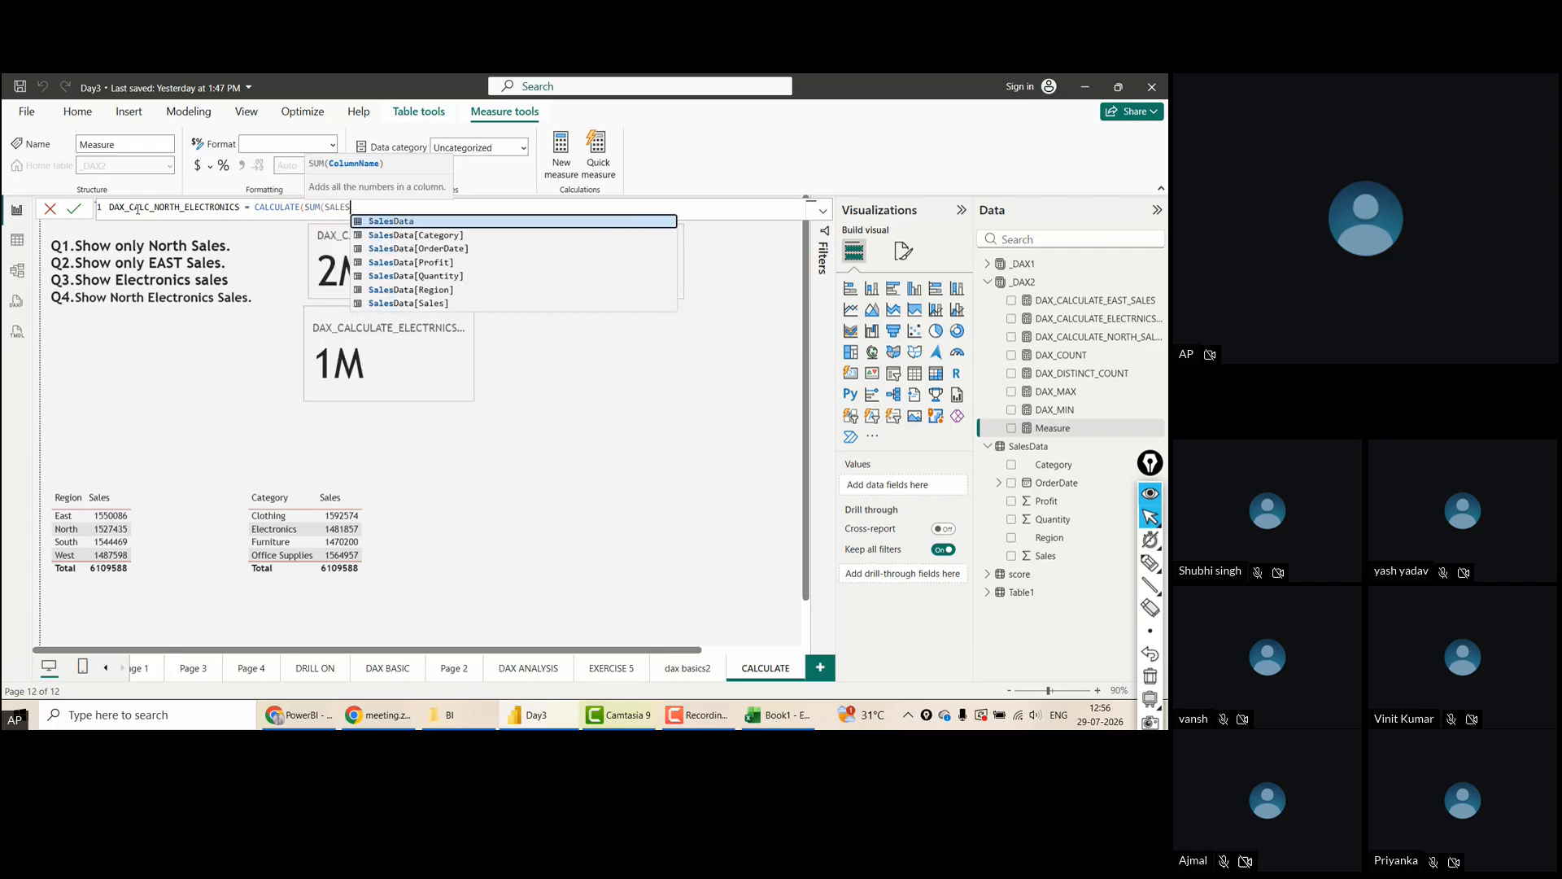
key(Down)
key(Down)
key(Down)
key(Down)
key(Down)
key(Down)
key(Tab)
Add CALCULATE filters SalesData[Category]="ELECTRONICS" and SalesData[Region]="NORTH"
text())
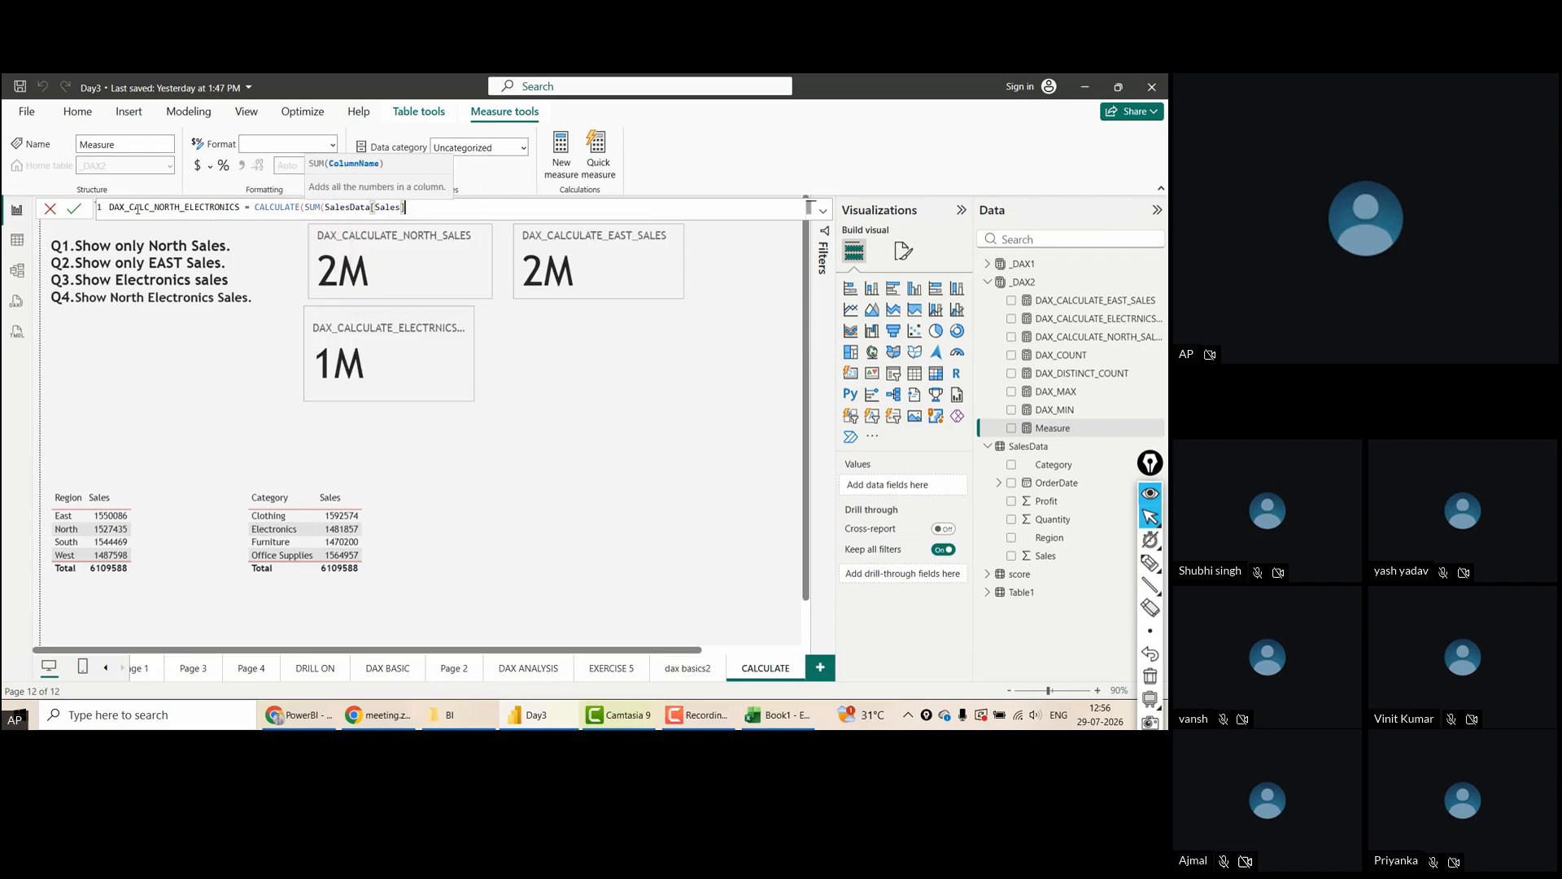
text(,)
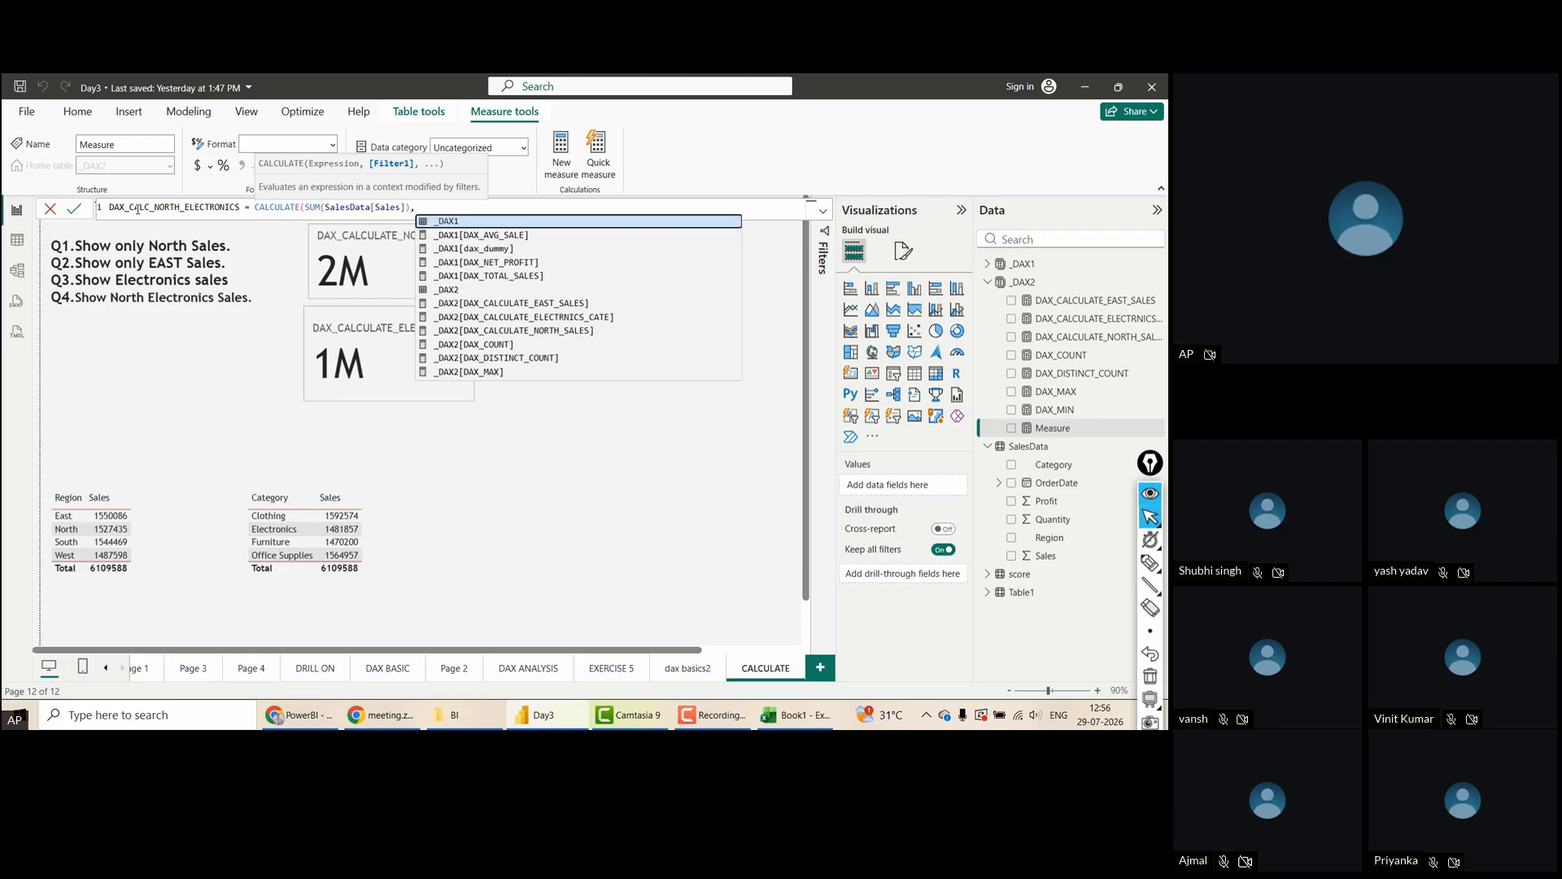
text(CA)
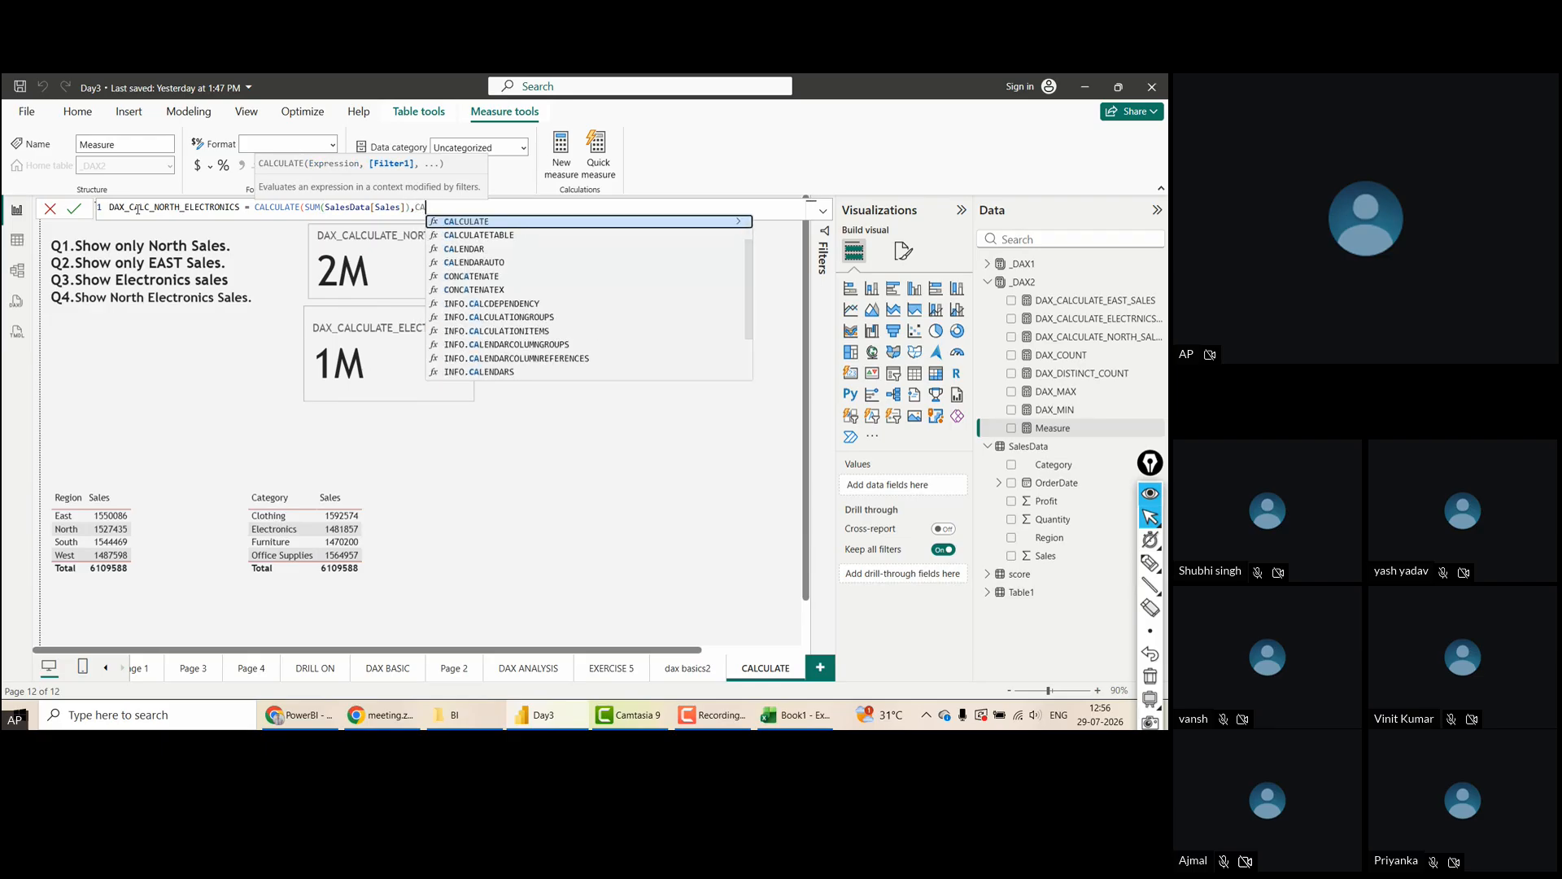
text(TEGO)
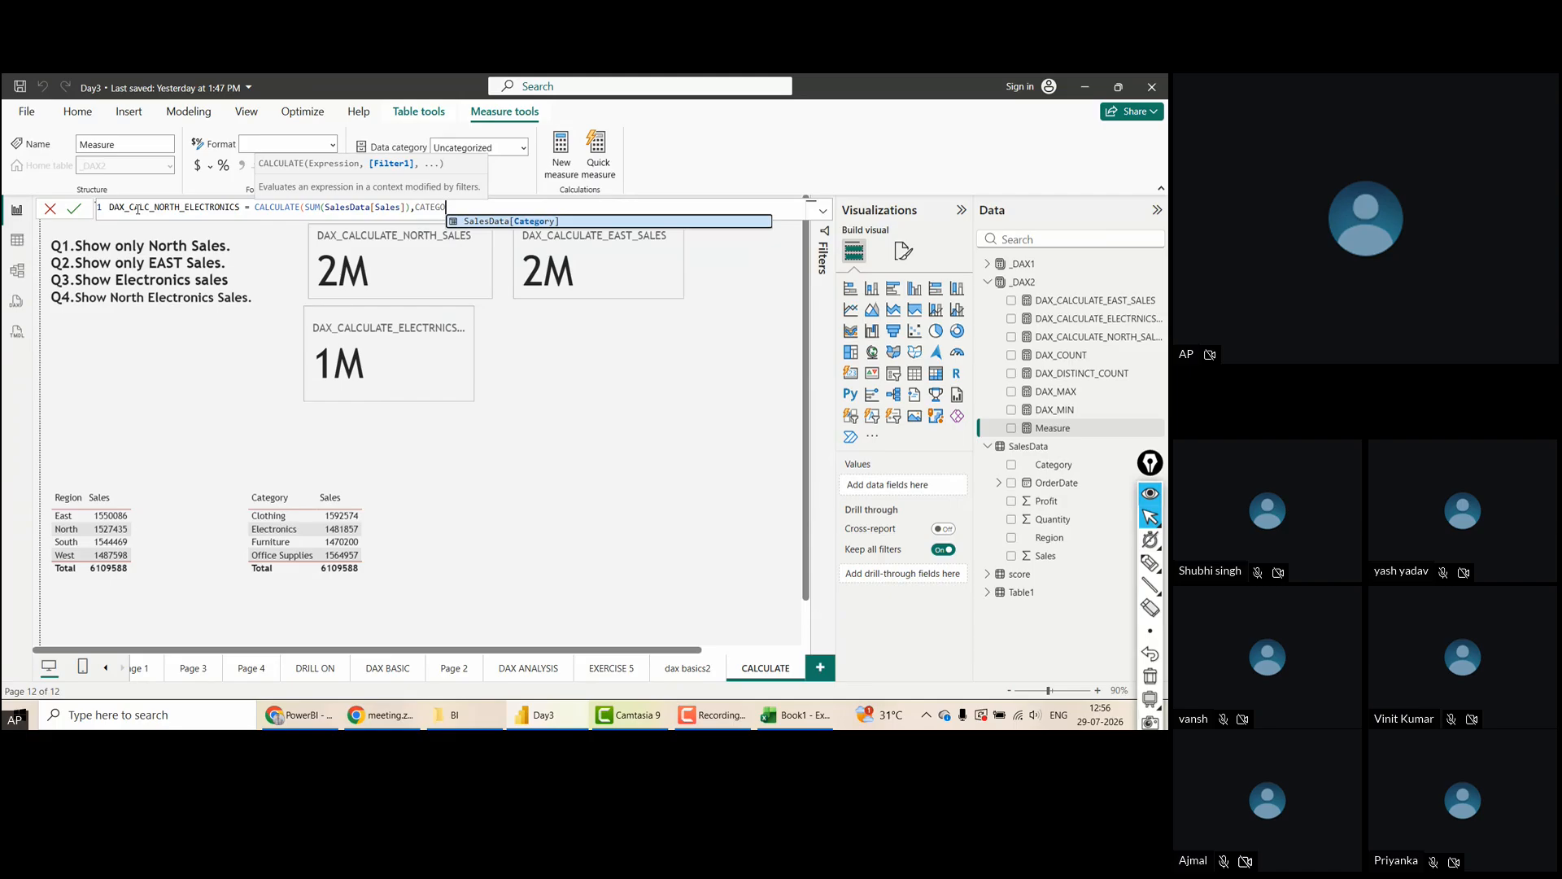
key(Tab)
text(="ELECTRONICS")
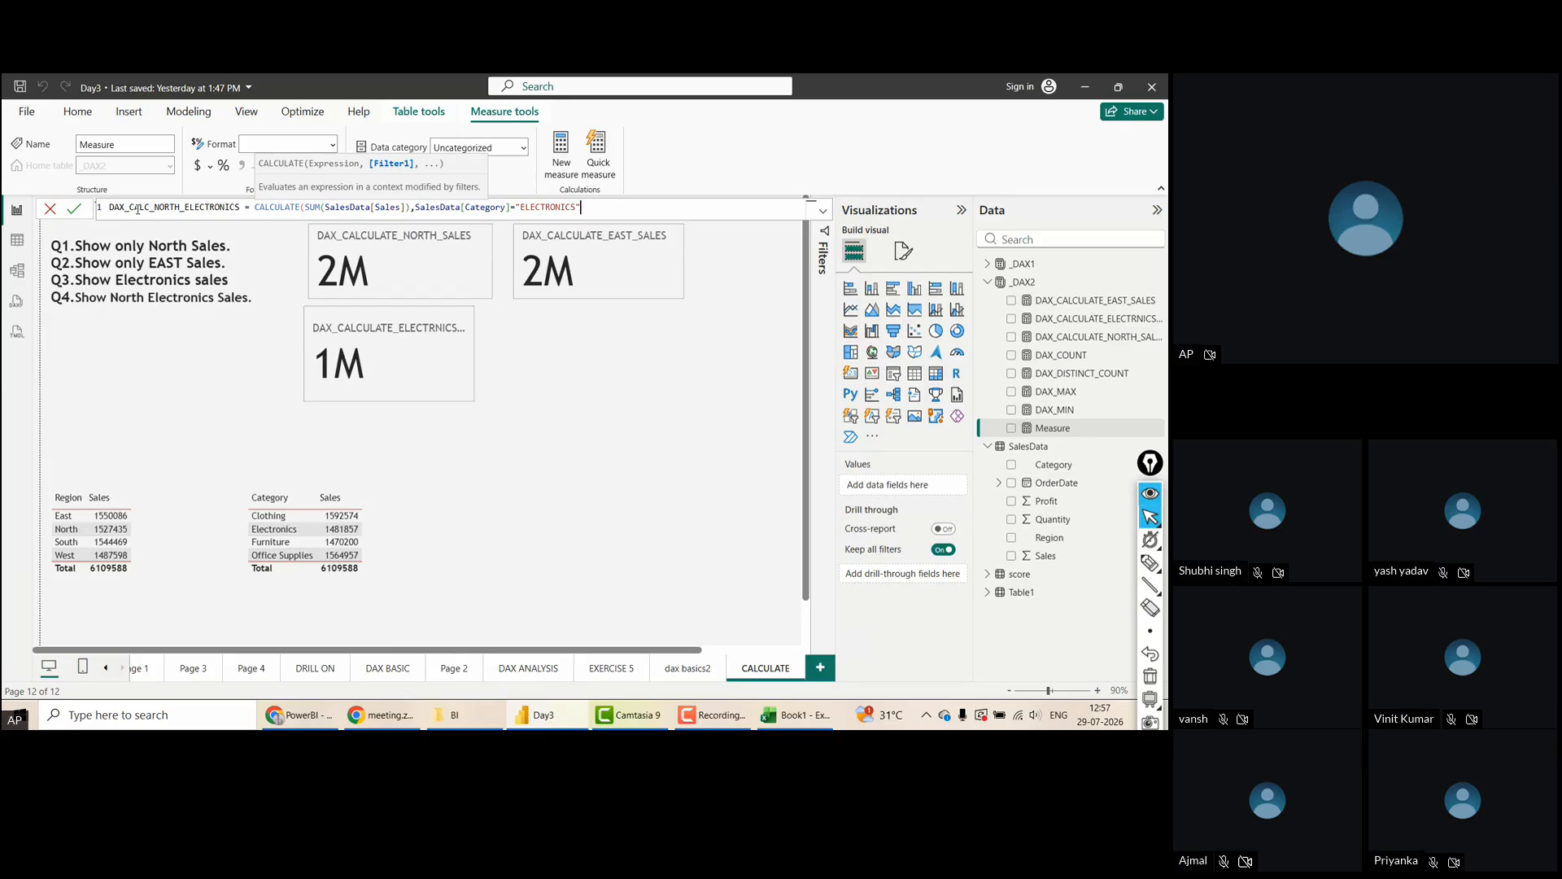
text(,)
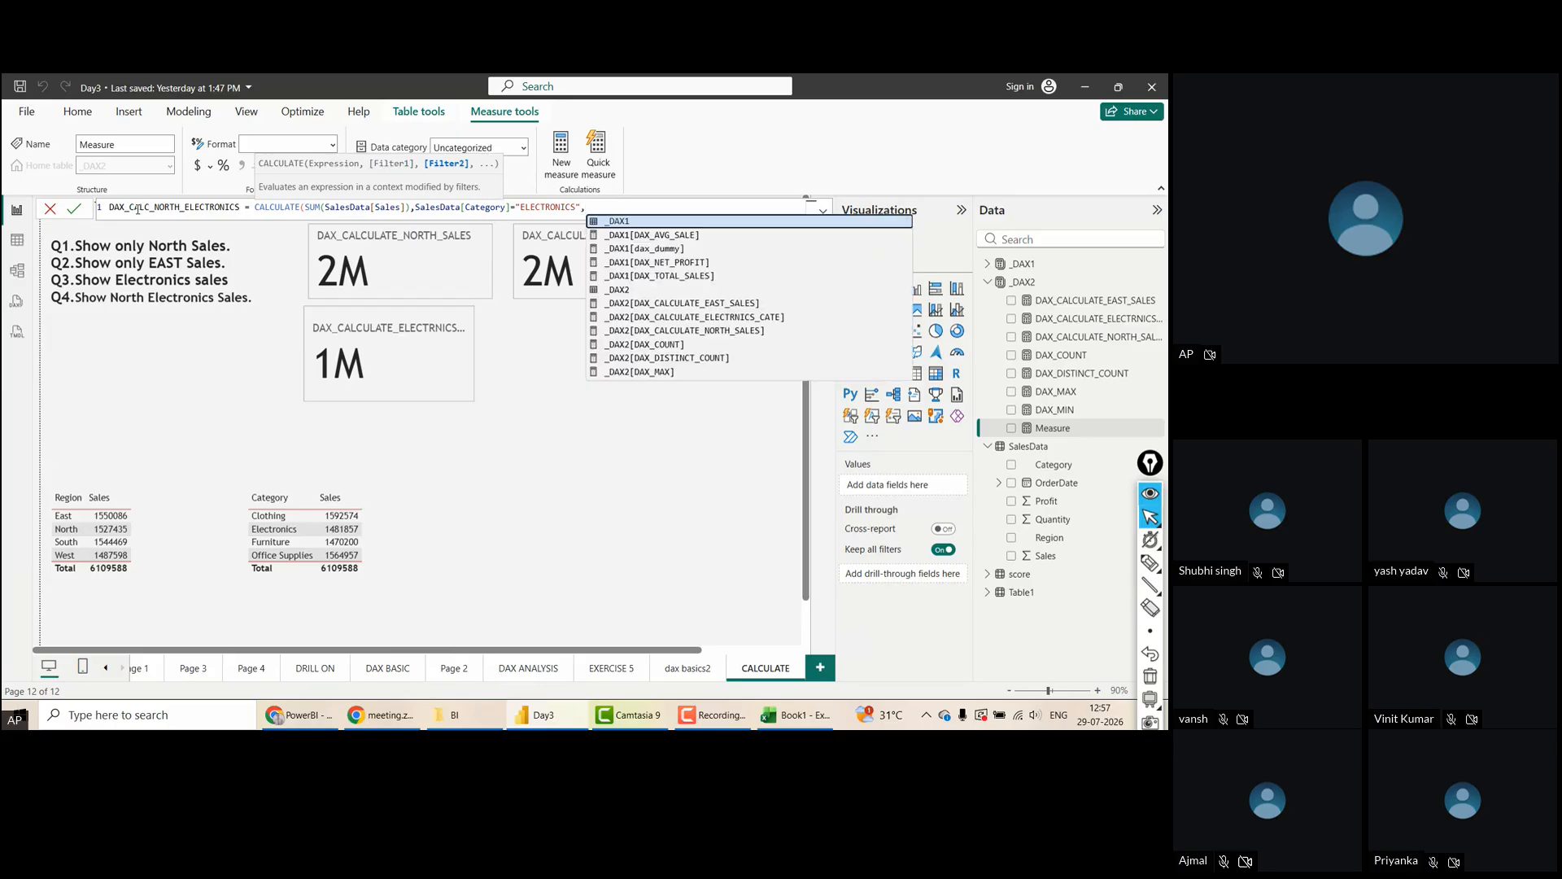
text(REG)
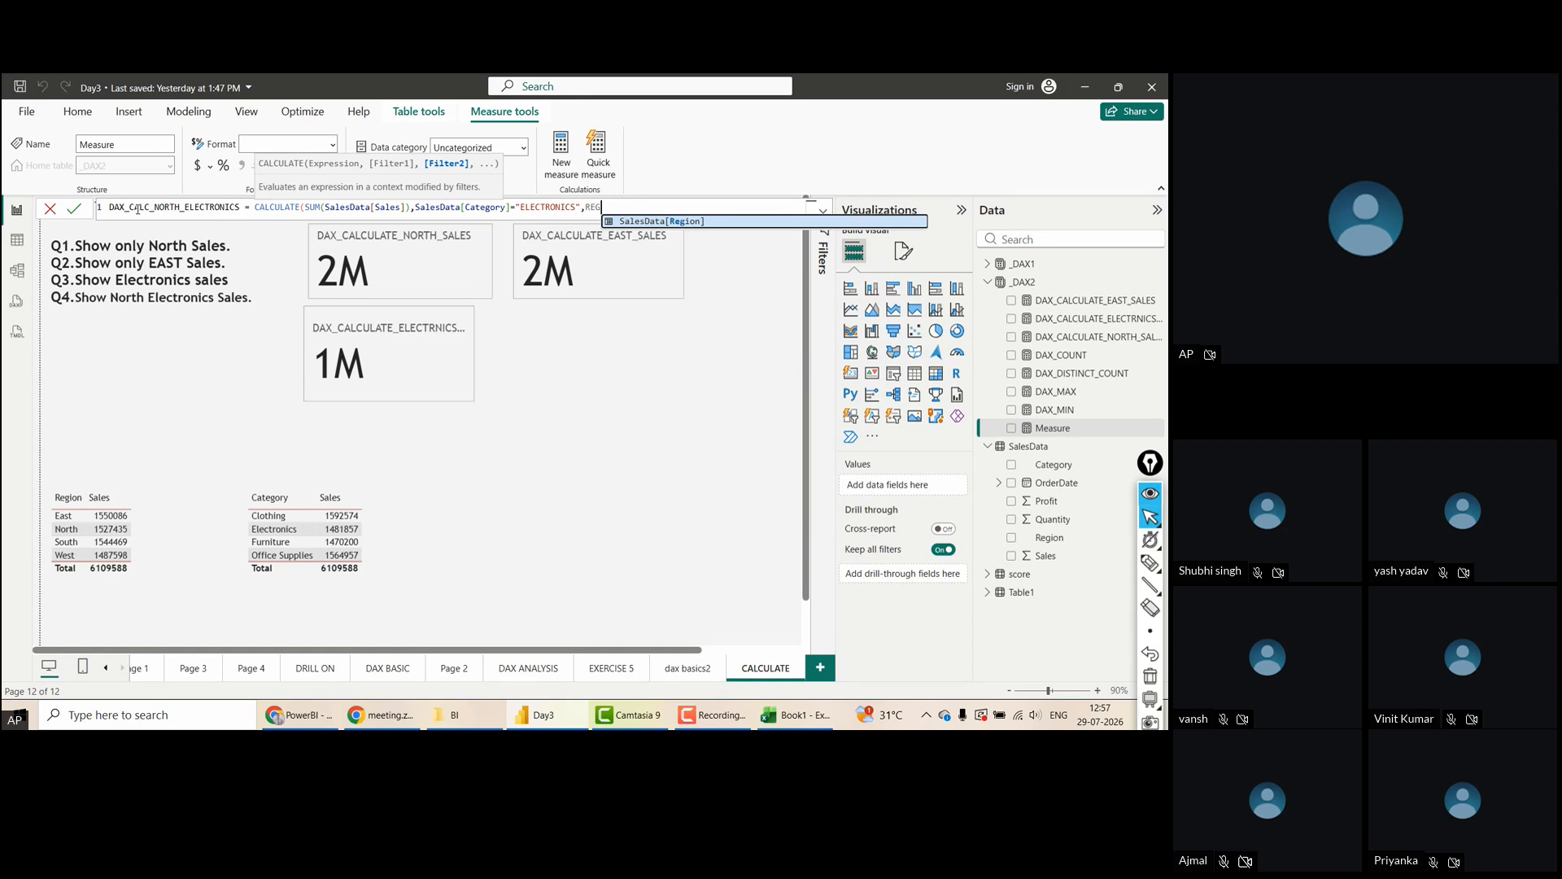
key(Tab)
text(=")
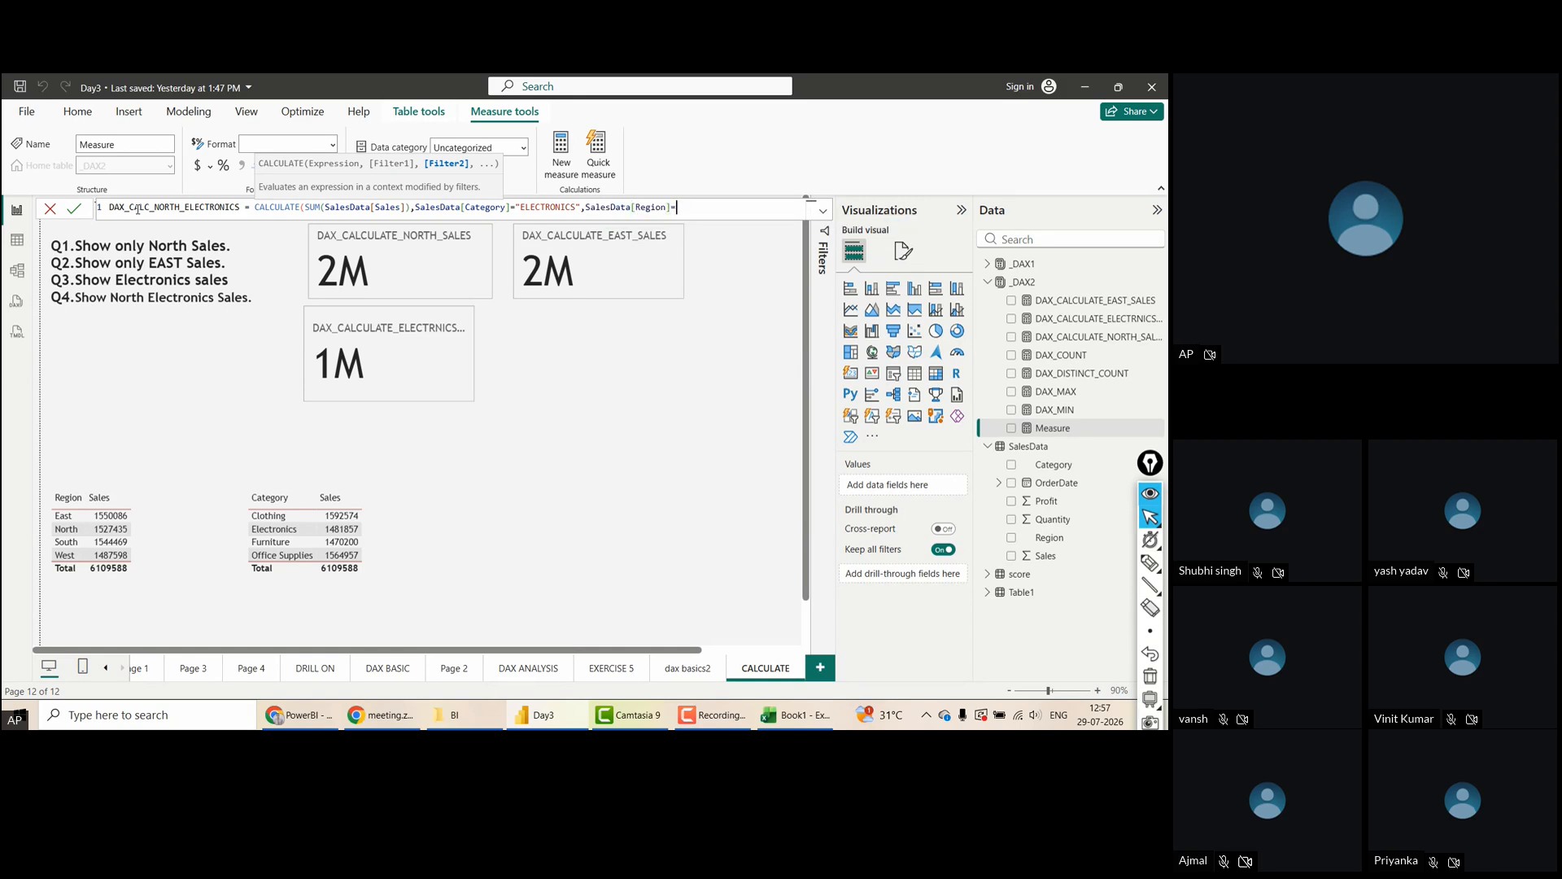
text(NORTH"))
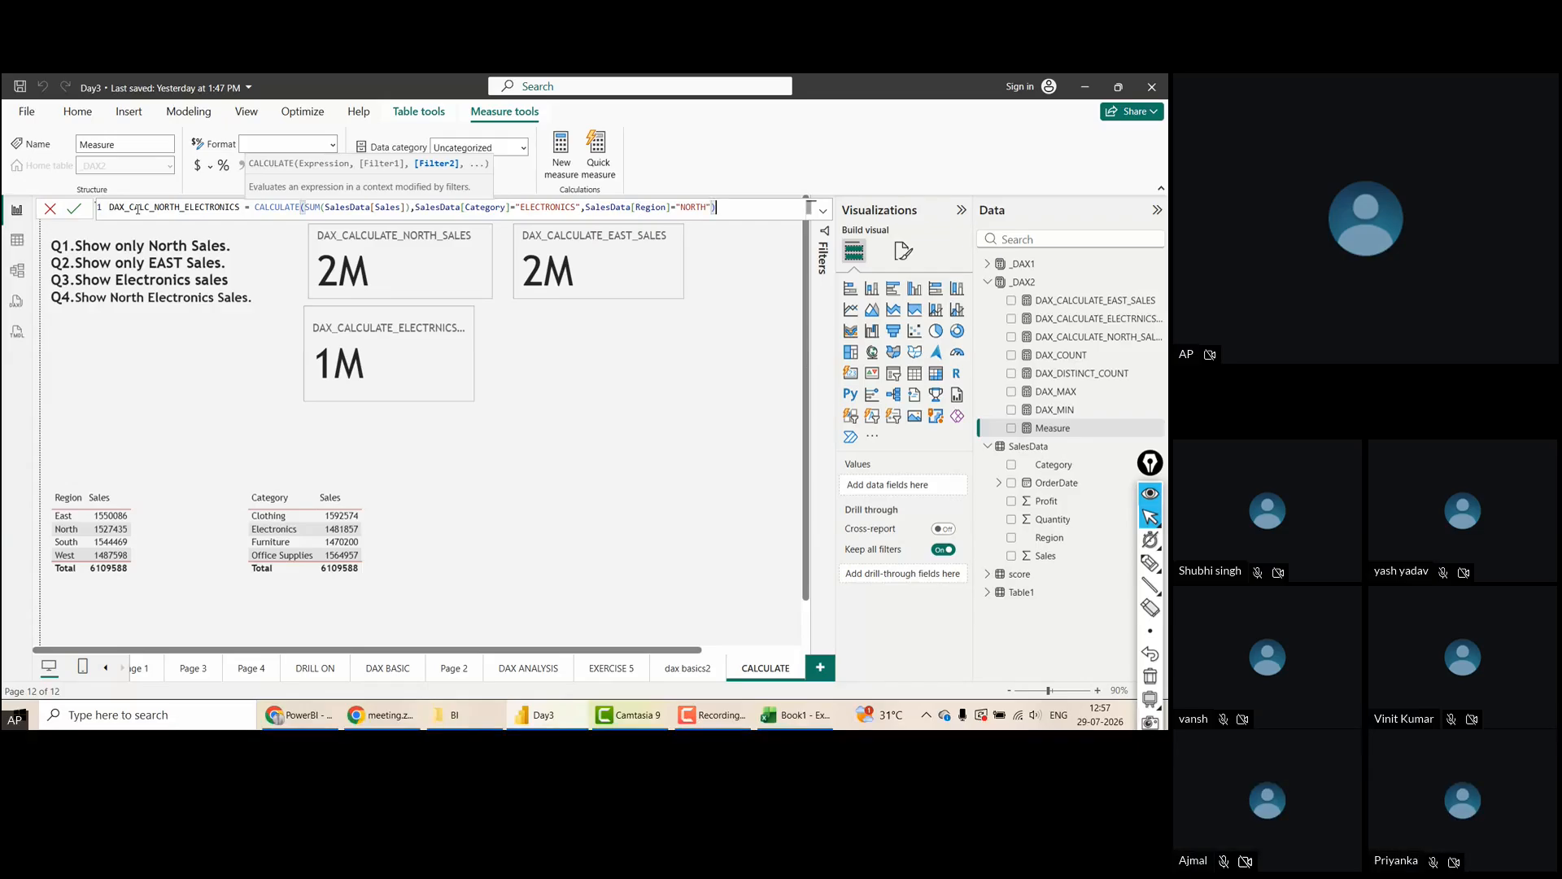
Commit DAX_CALC_NORTH_ELECTRONICS and show it as a 352K card on the CALCULATE page
click(75, 210)
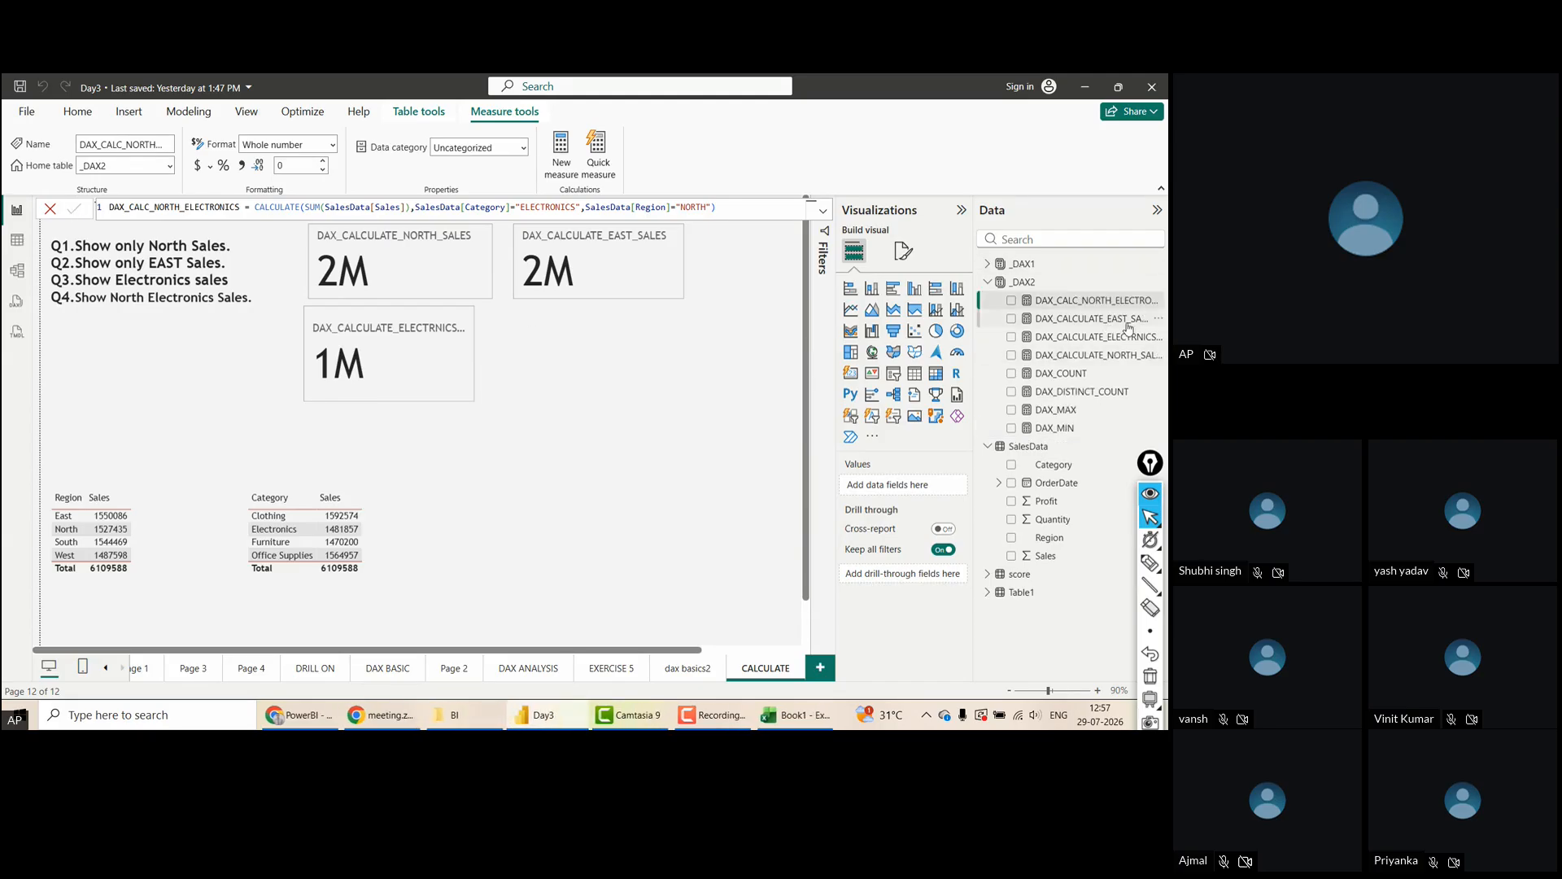
drag(1075, 302, 681, 390)
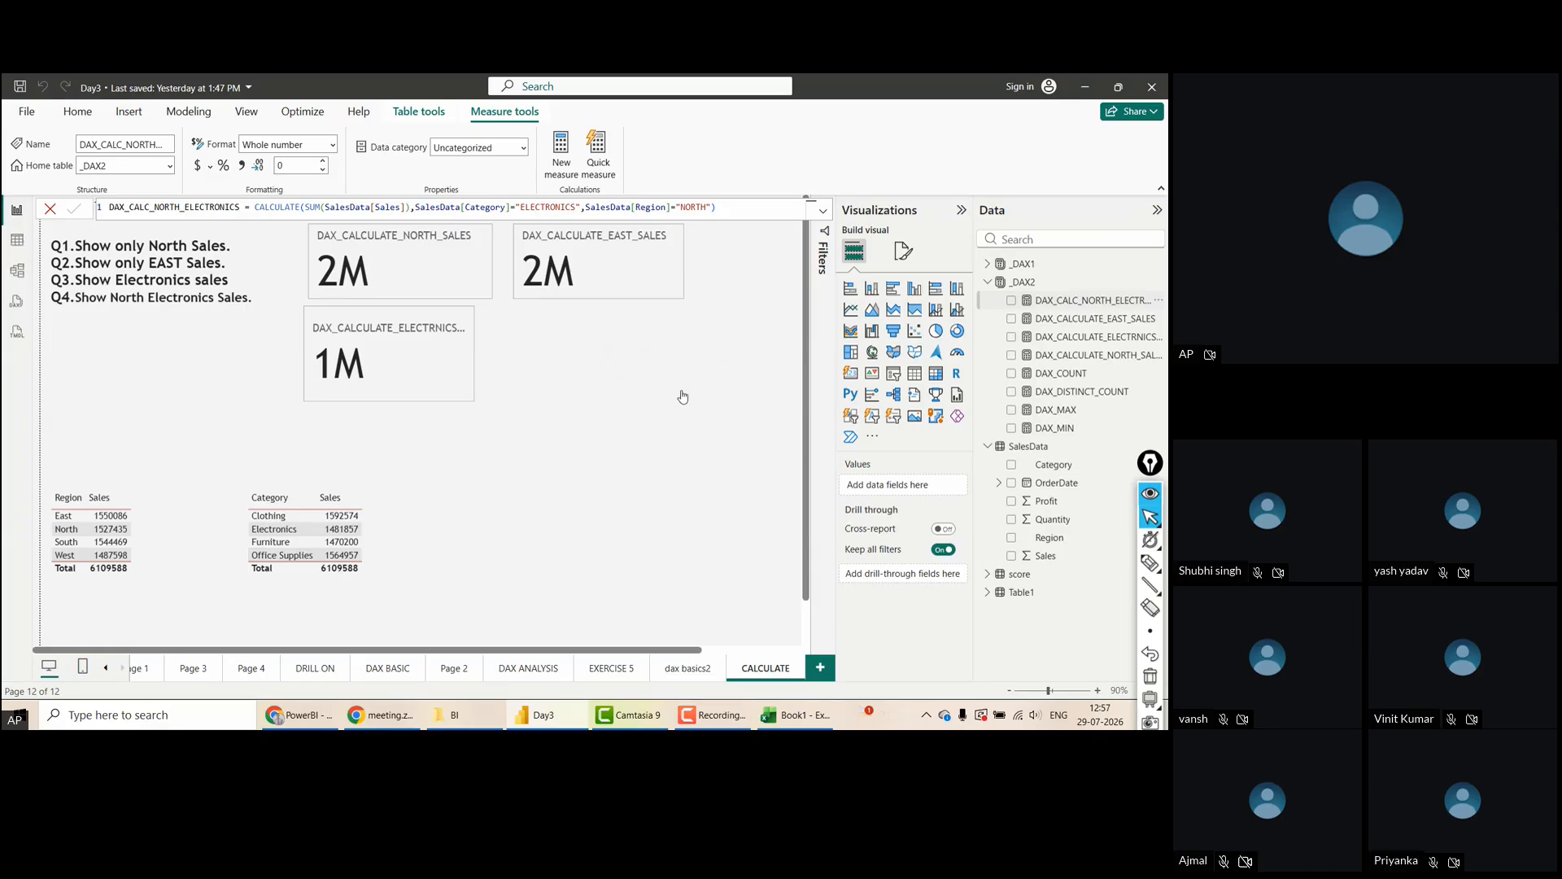
click(851, 373)
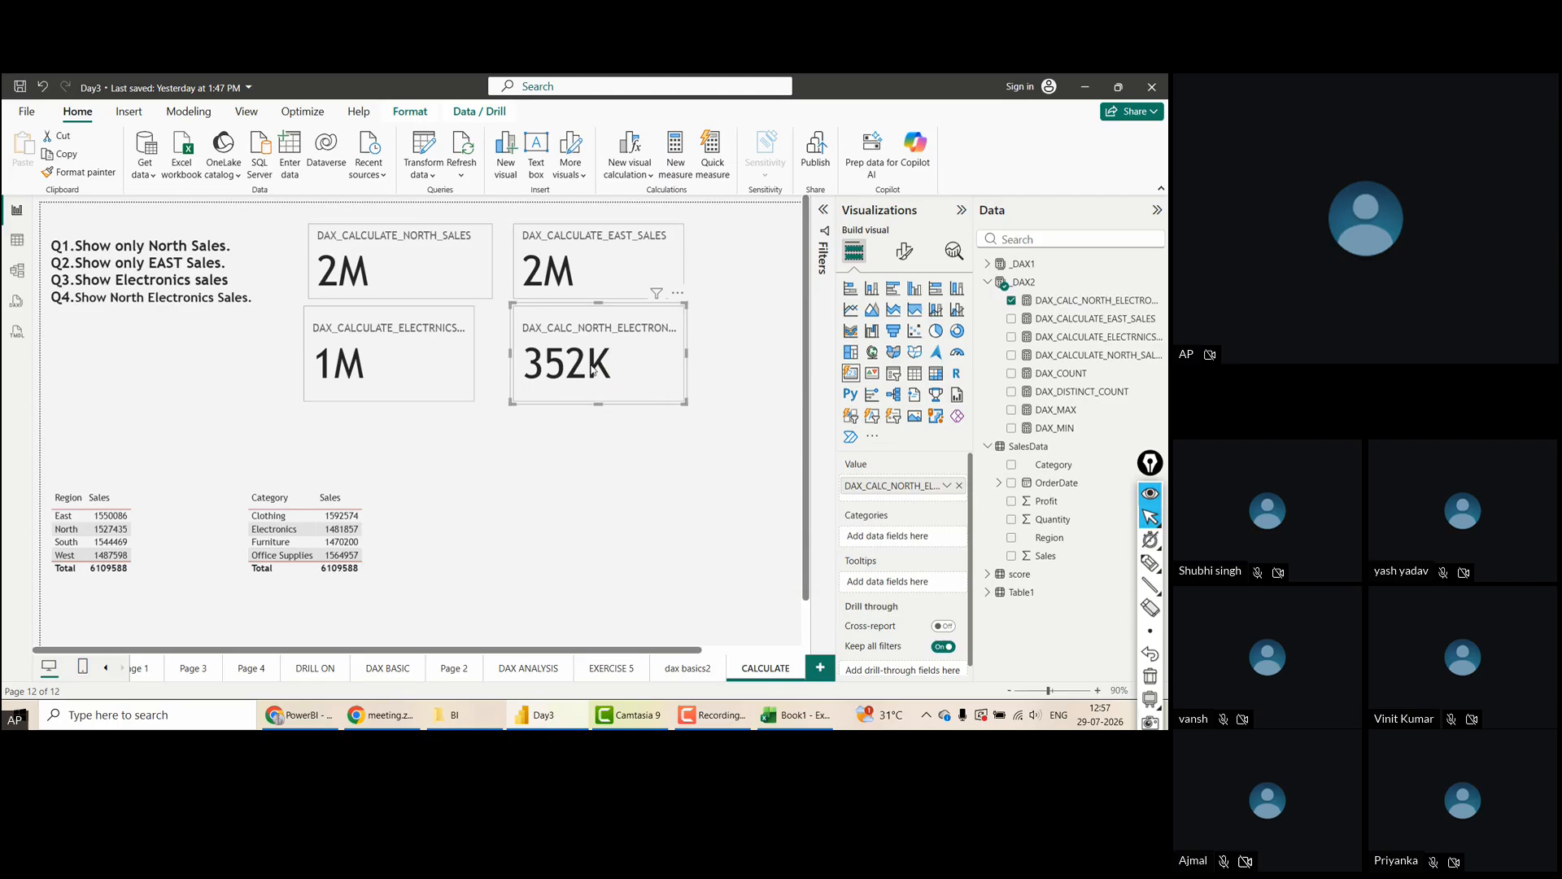
click(576, 520)
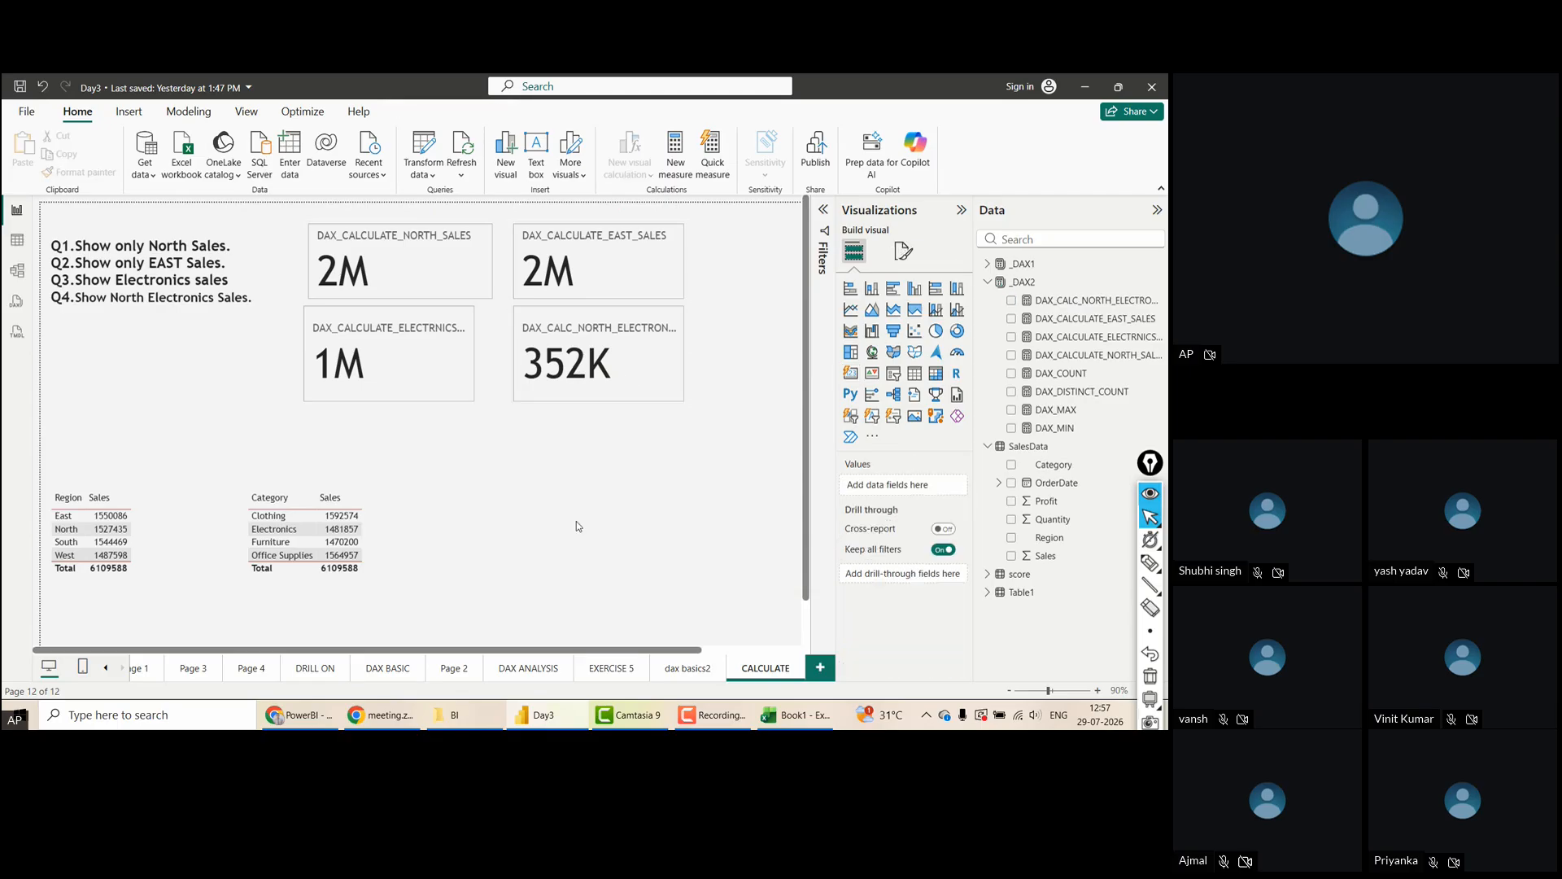
Add a table visual with Category, Region and Sales columns
click(915, 375)
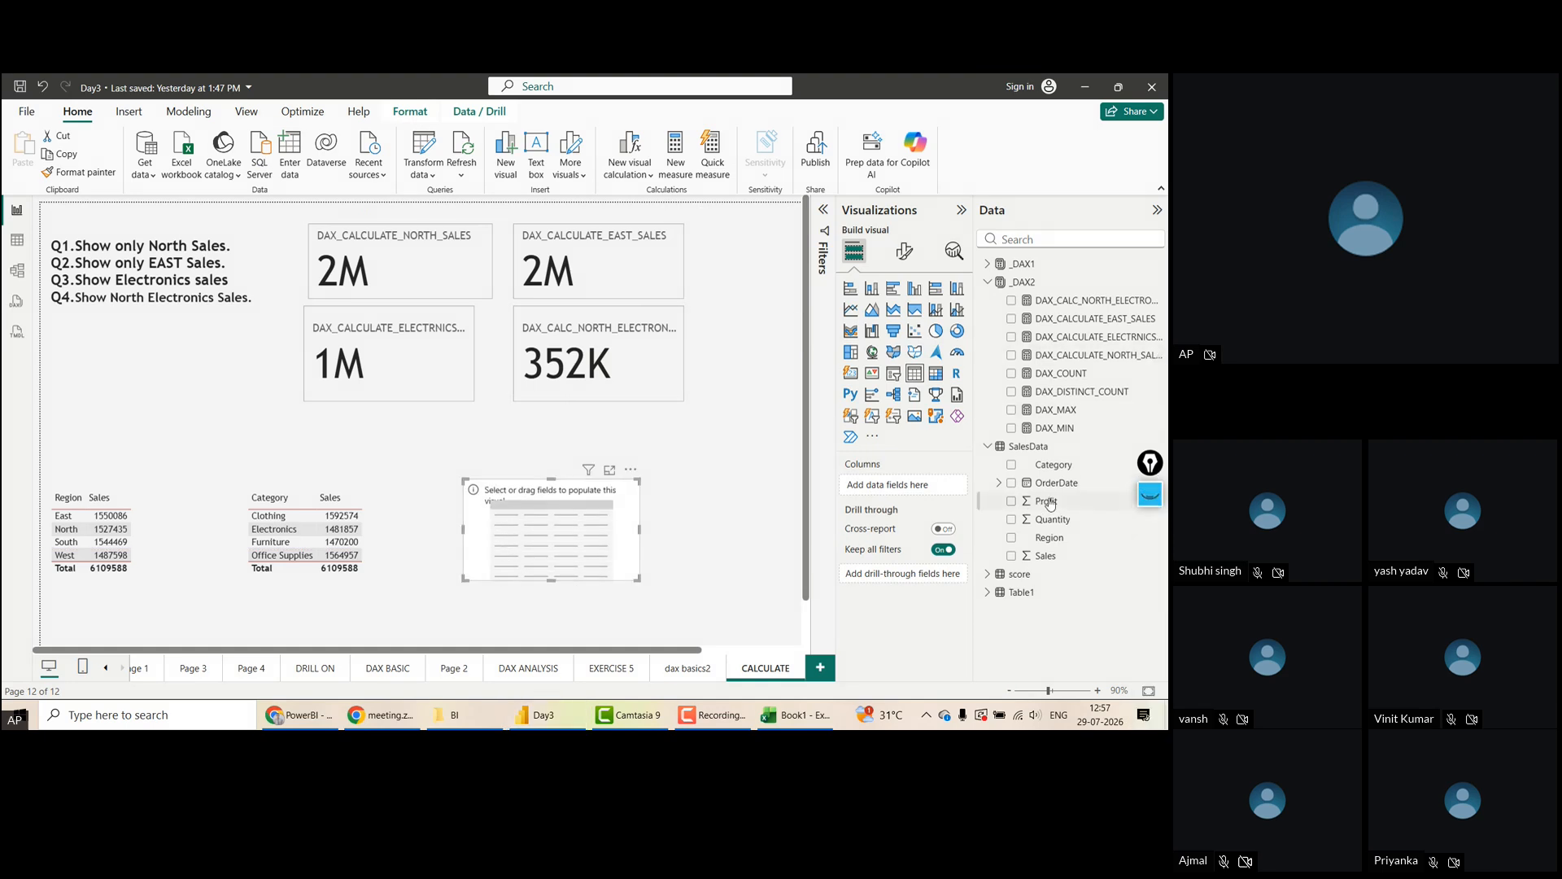
drag(1058, 465, 884, 497)
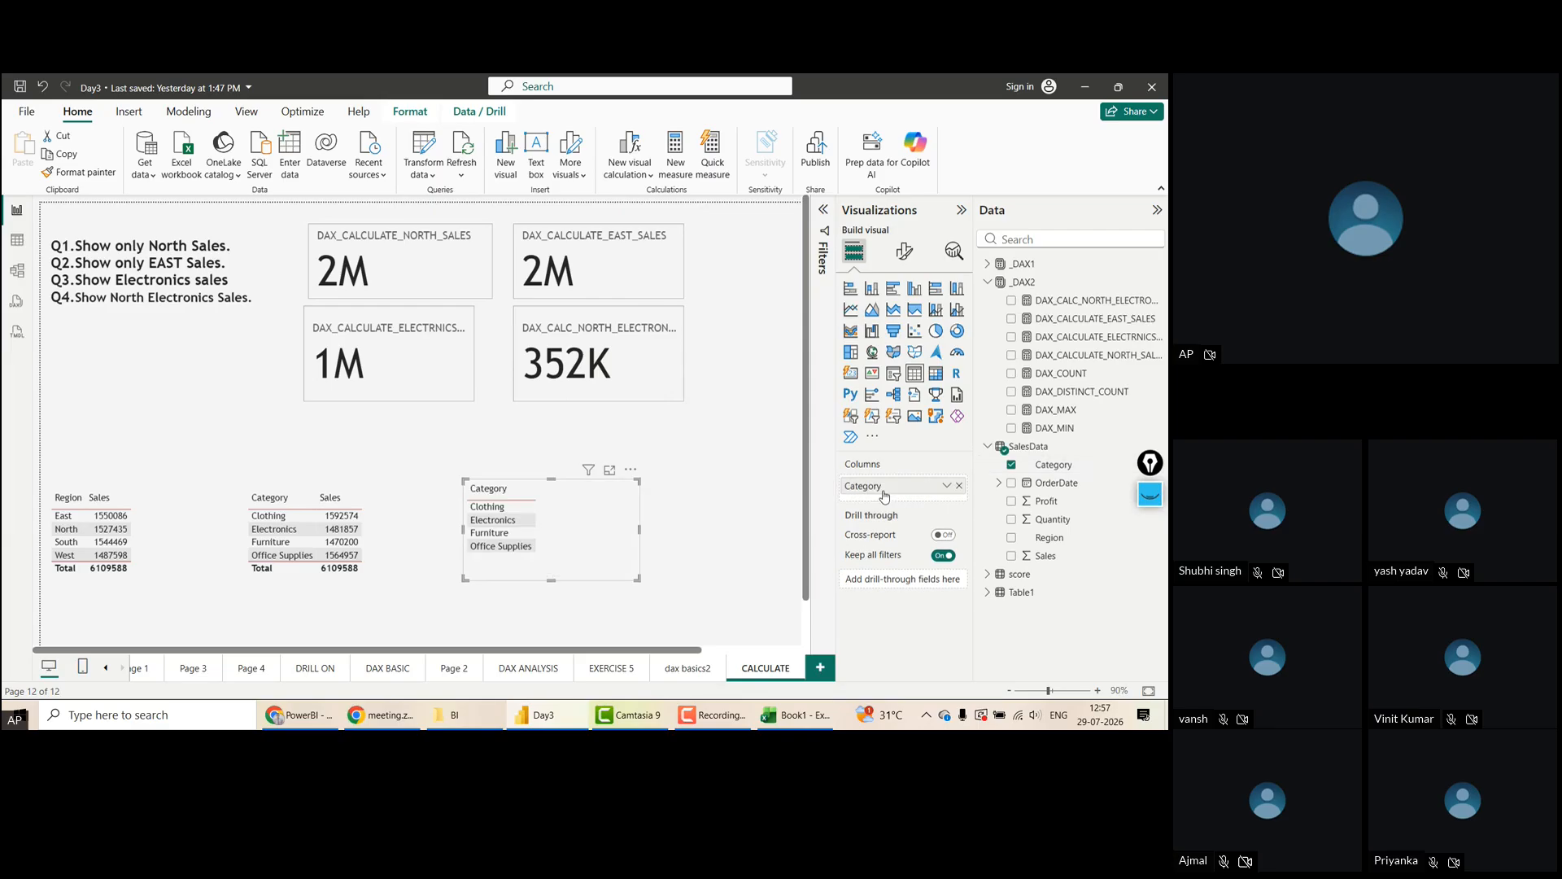
drag(1061, 548, 889, 509)
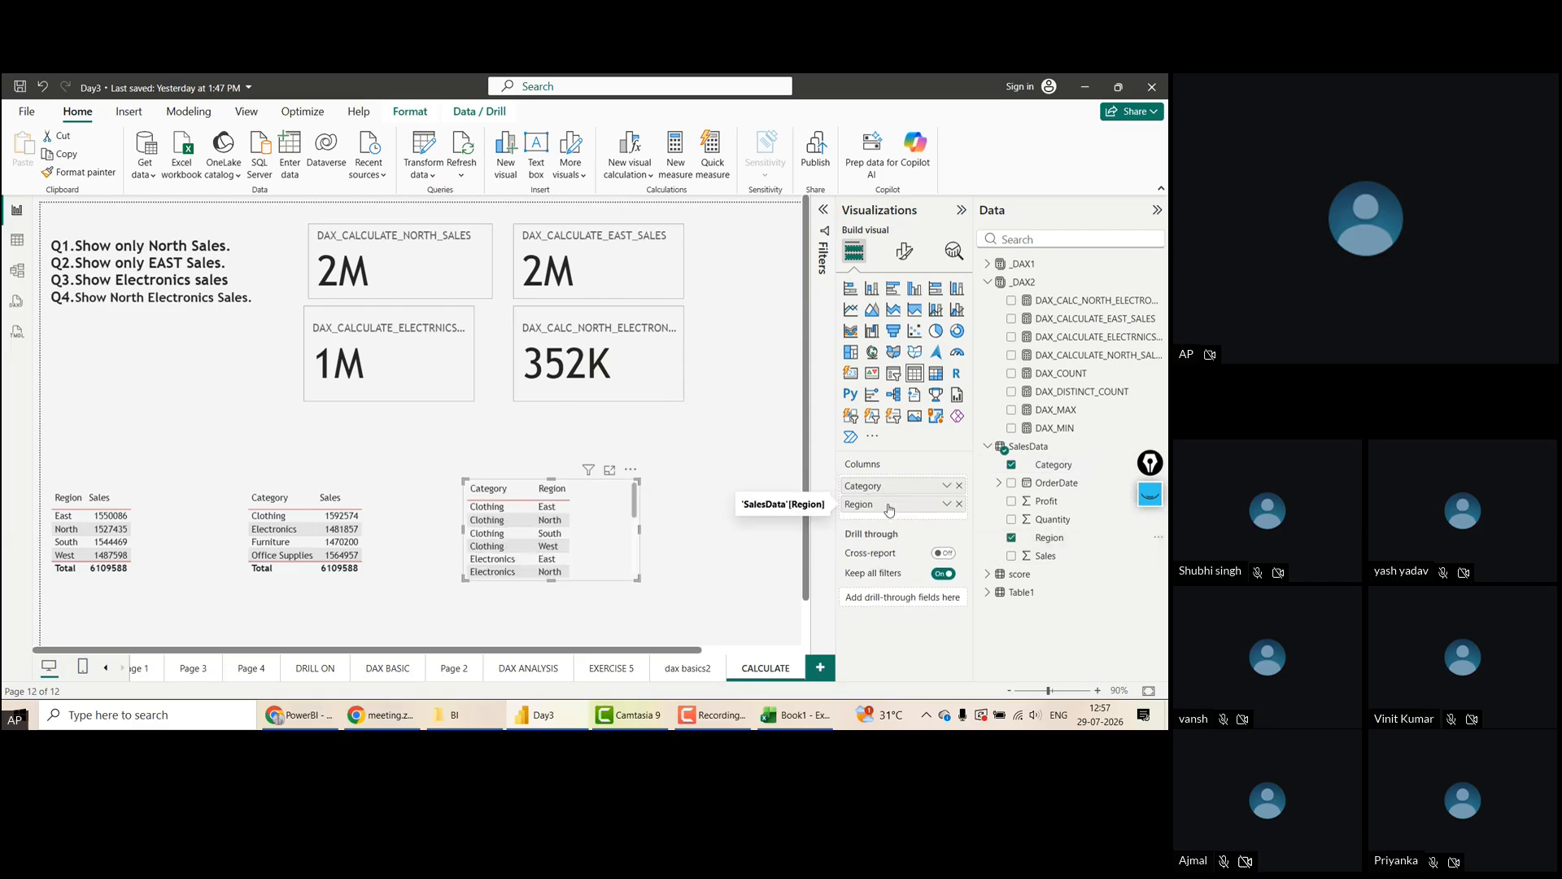
drag(1047, 557, 909, 525)
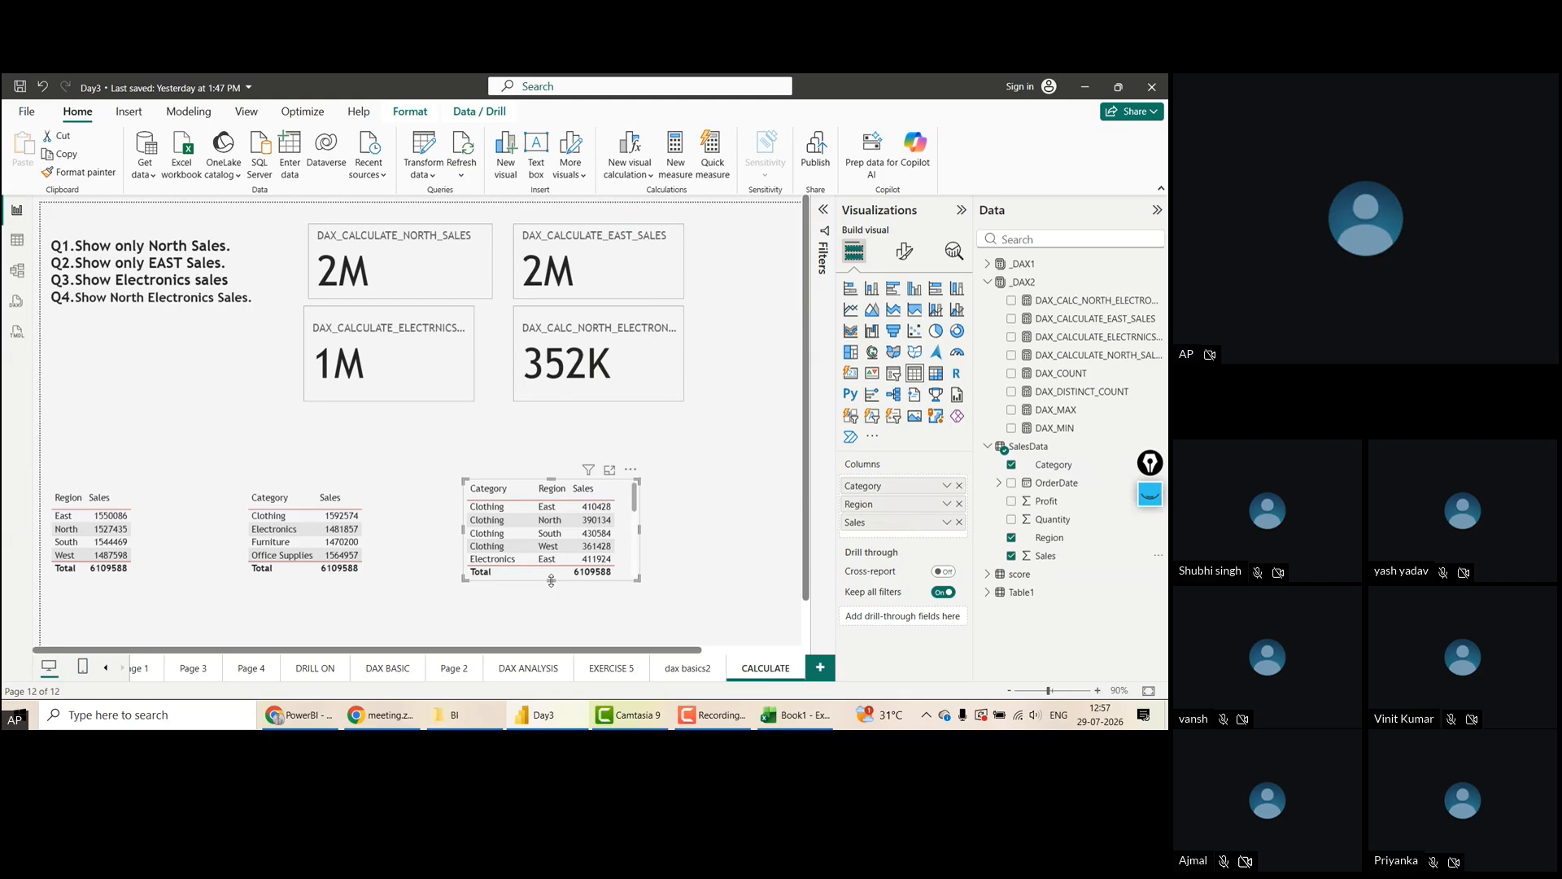
Make the Category/Region/Sales table taller and move it further right
drag(551, 580, 550, 611)
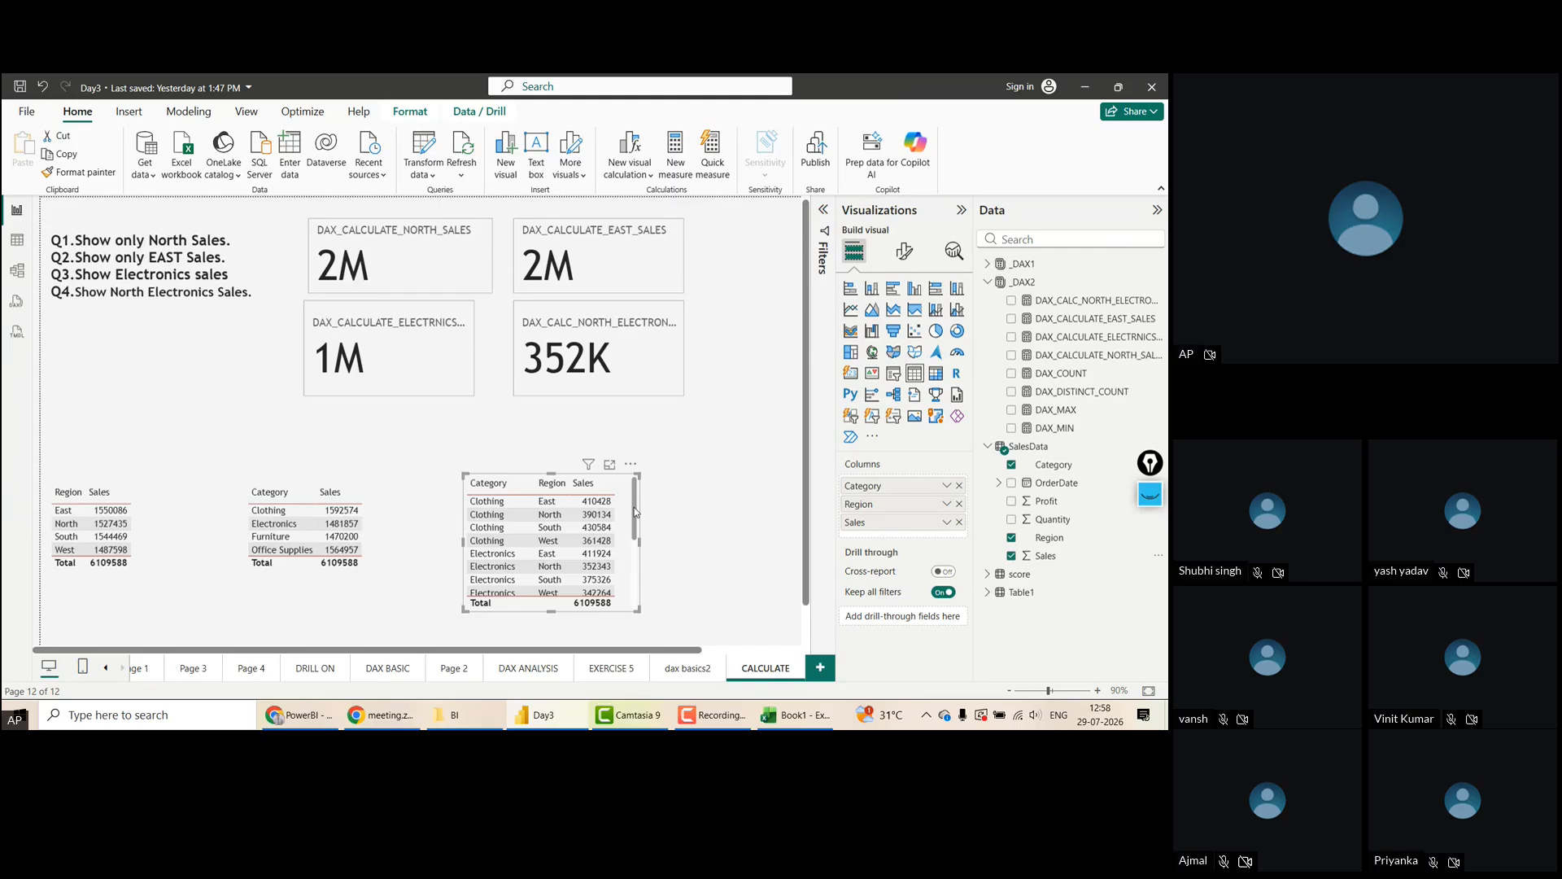
mouse_move(634, 507)
mouse_down()
mouse_move(631, 576)
mouse_move(643, 499)
mouse_up()
mouse_move(634, 510)
mouse_down()
mouse_move(626, 572)
mouse_move(641, 482)
mouse_up()
drag(552, 473, 551, 437)
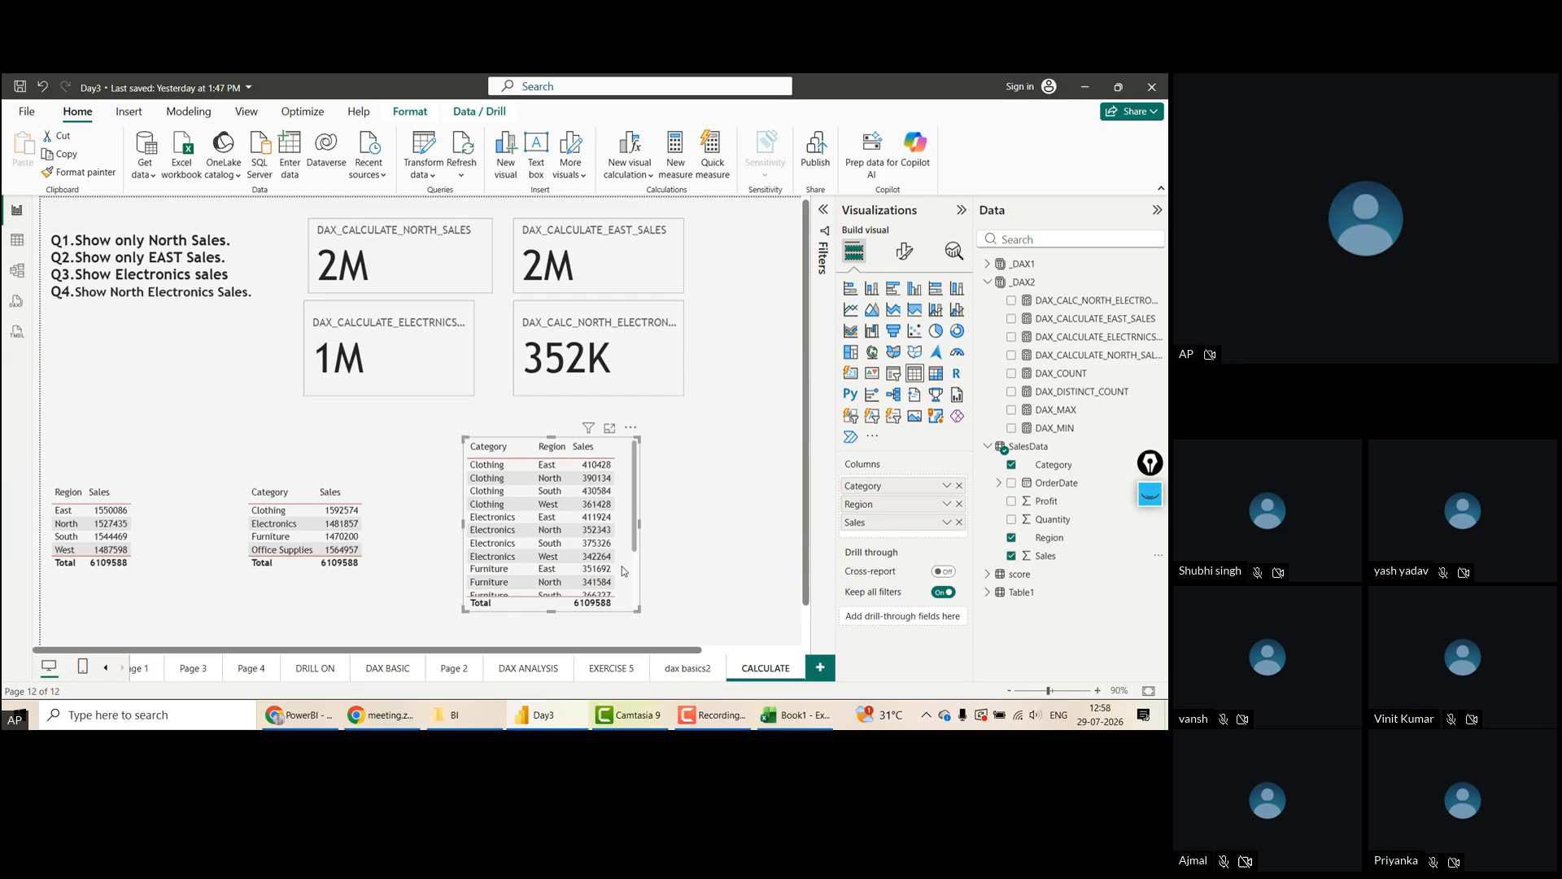
drag(631, 596, 702, 594)
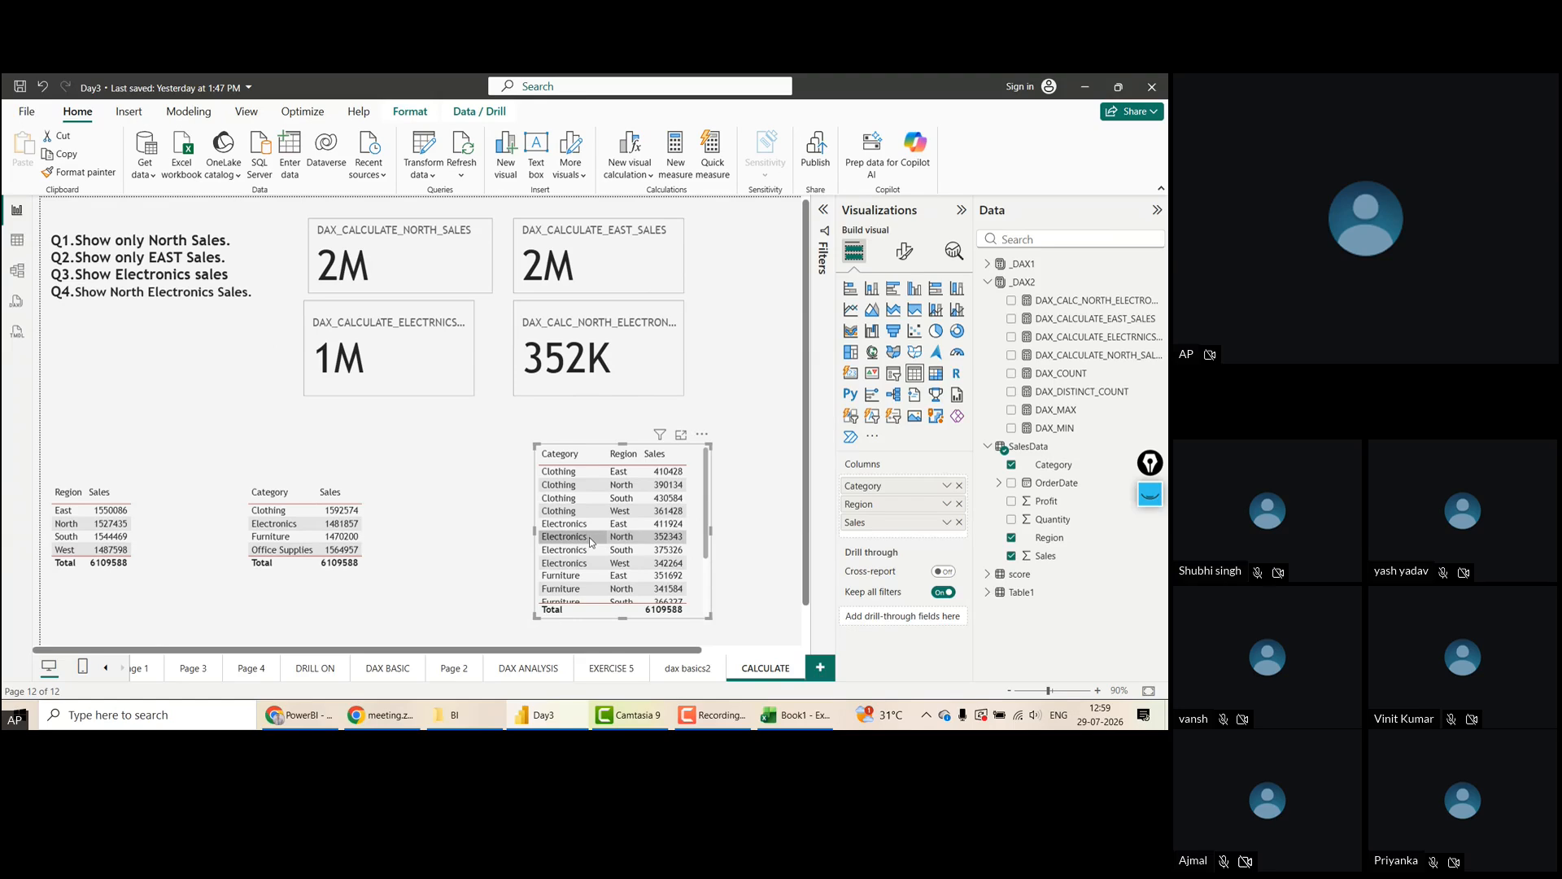
With Epic Pen, underline North in Q4, tick the 352K card and circle the Electronics North row
key(ctrl+shift+3)
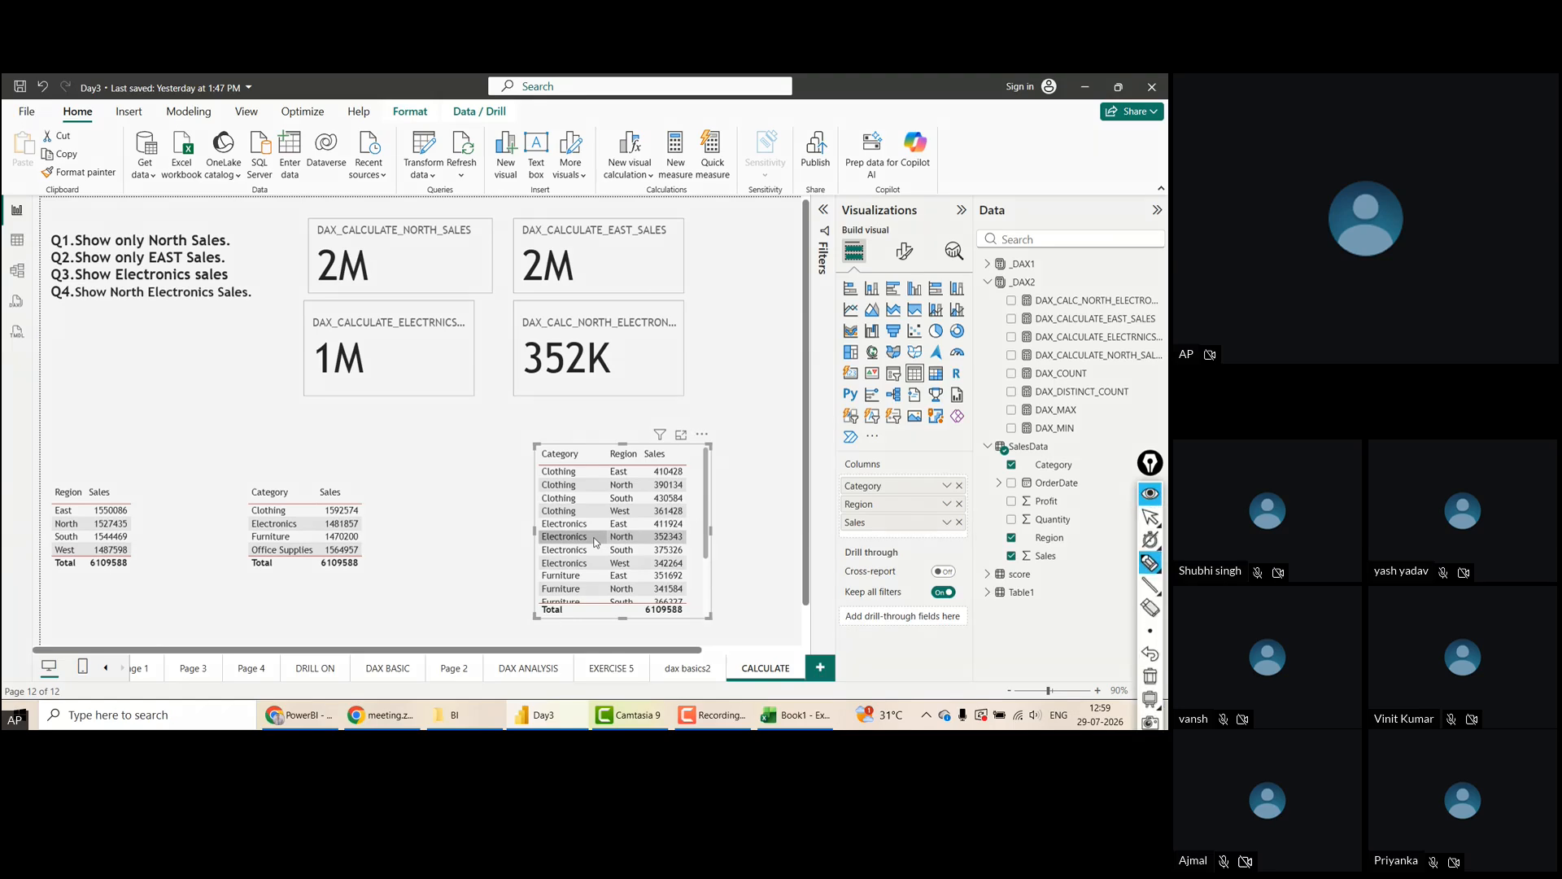
mouse_move(542, 527)
mouse_down()
mouse_move(538, 544)
mouse_move(700, 541)
mouse_move(552, 530)
mouse_move(698, 542)
mouse_up()
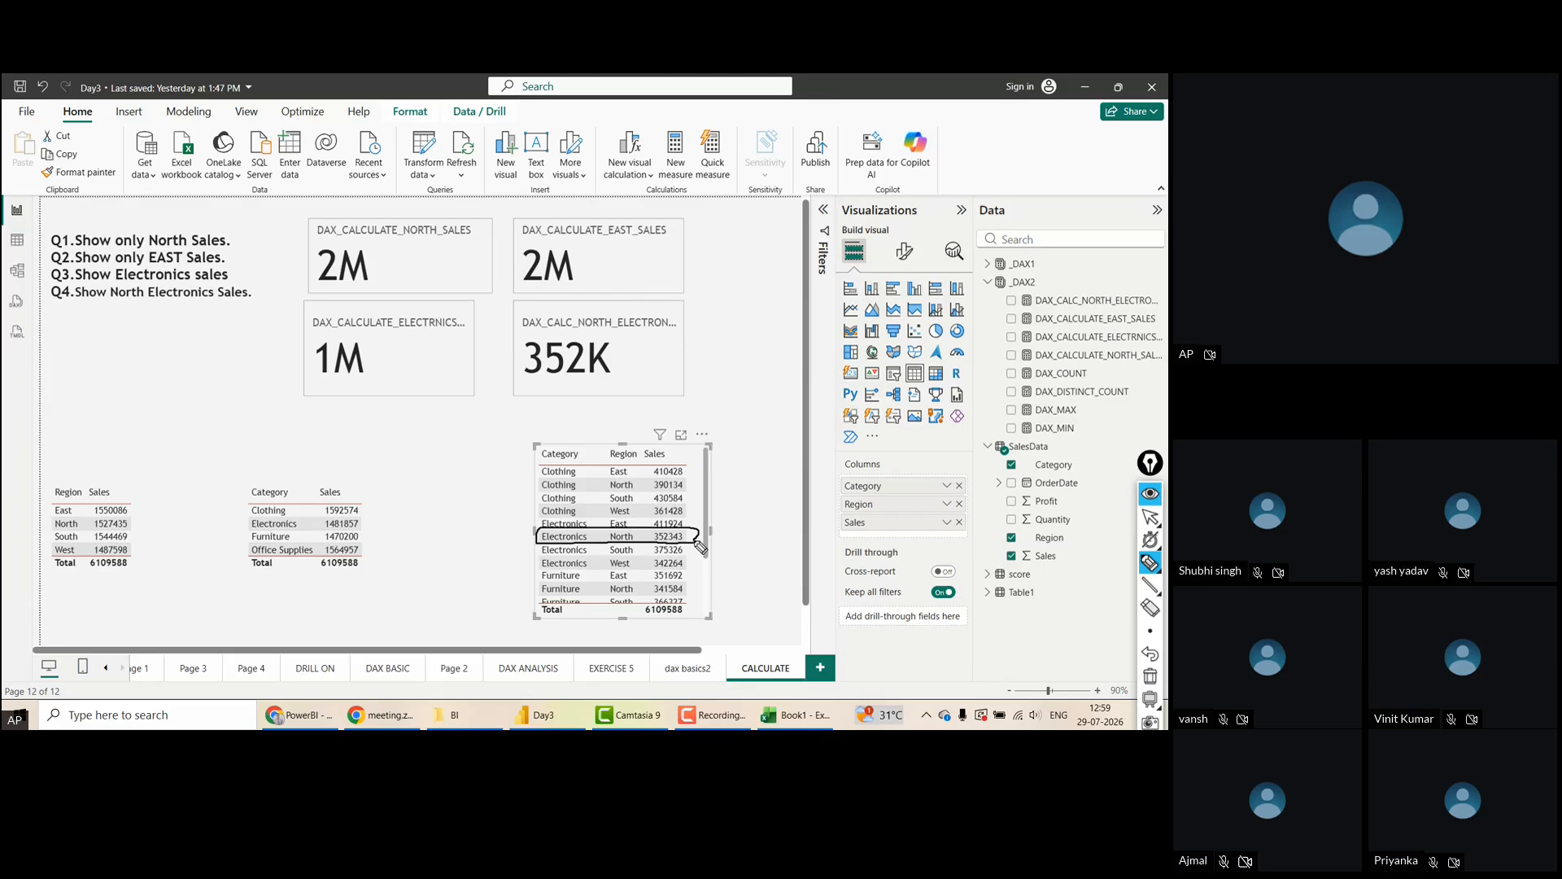
drag(116, 303, 279, 306)
drag(622, 357, 752, 283)
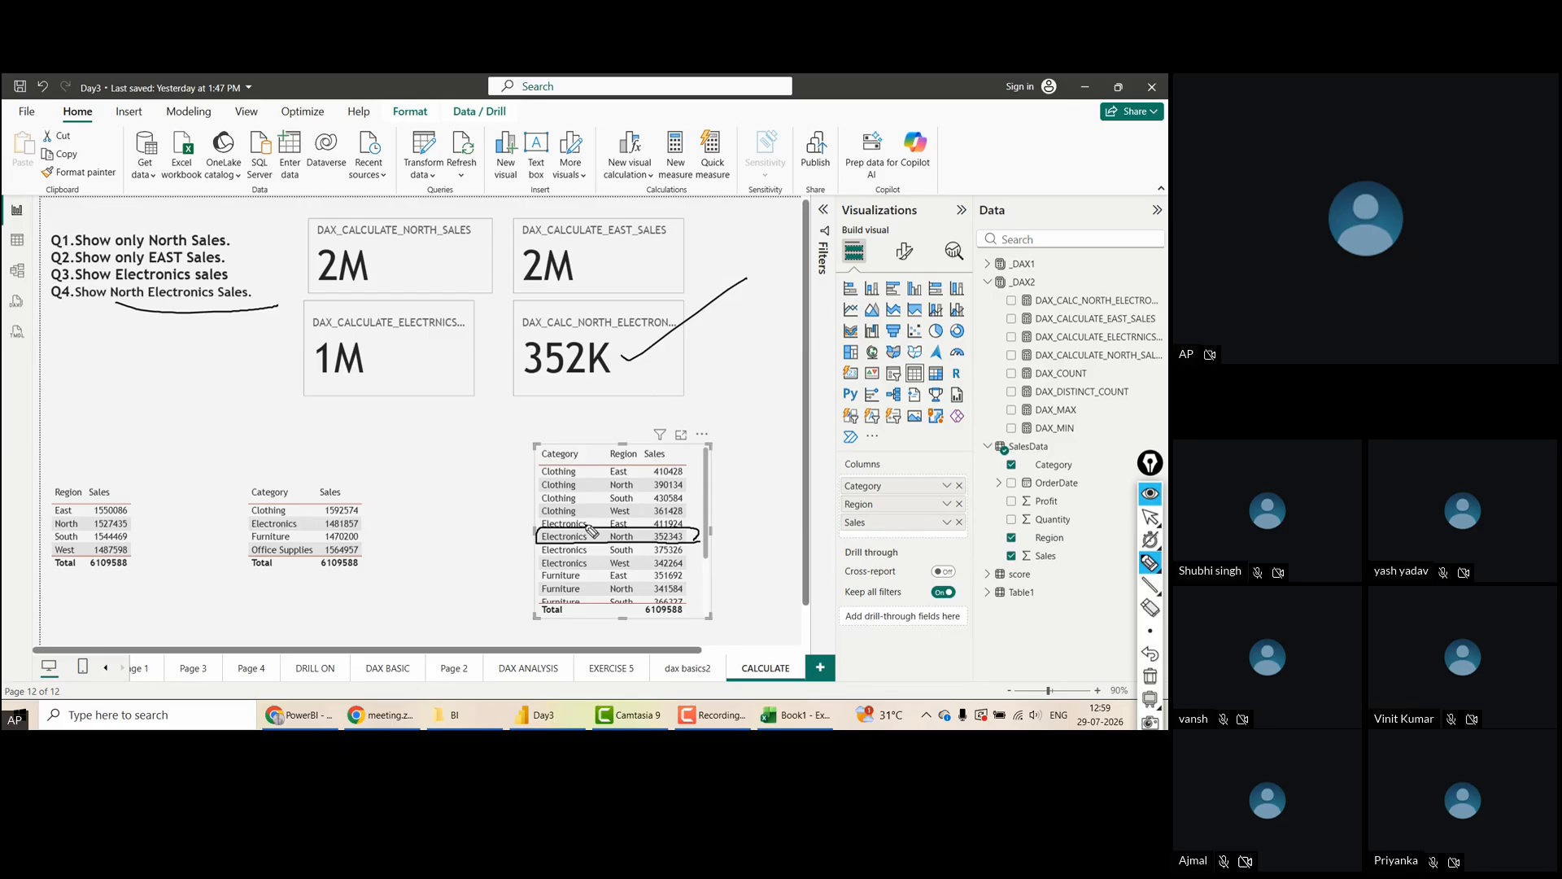
mouse_move(557, 439)
mouse_down()
mouse_move(563, 457)
mouse_move(661, 445)
mouse_up()
mouse_move(497, 545)
mouse_down()
mouse_move(523, 539)
mouse_move(520, 556)
mouse_up()
drag(693, 538, 727, 518)
Switch back to the selection cursor and adjust the table's scroll position
click(1150, 518)
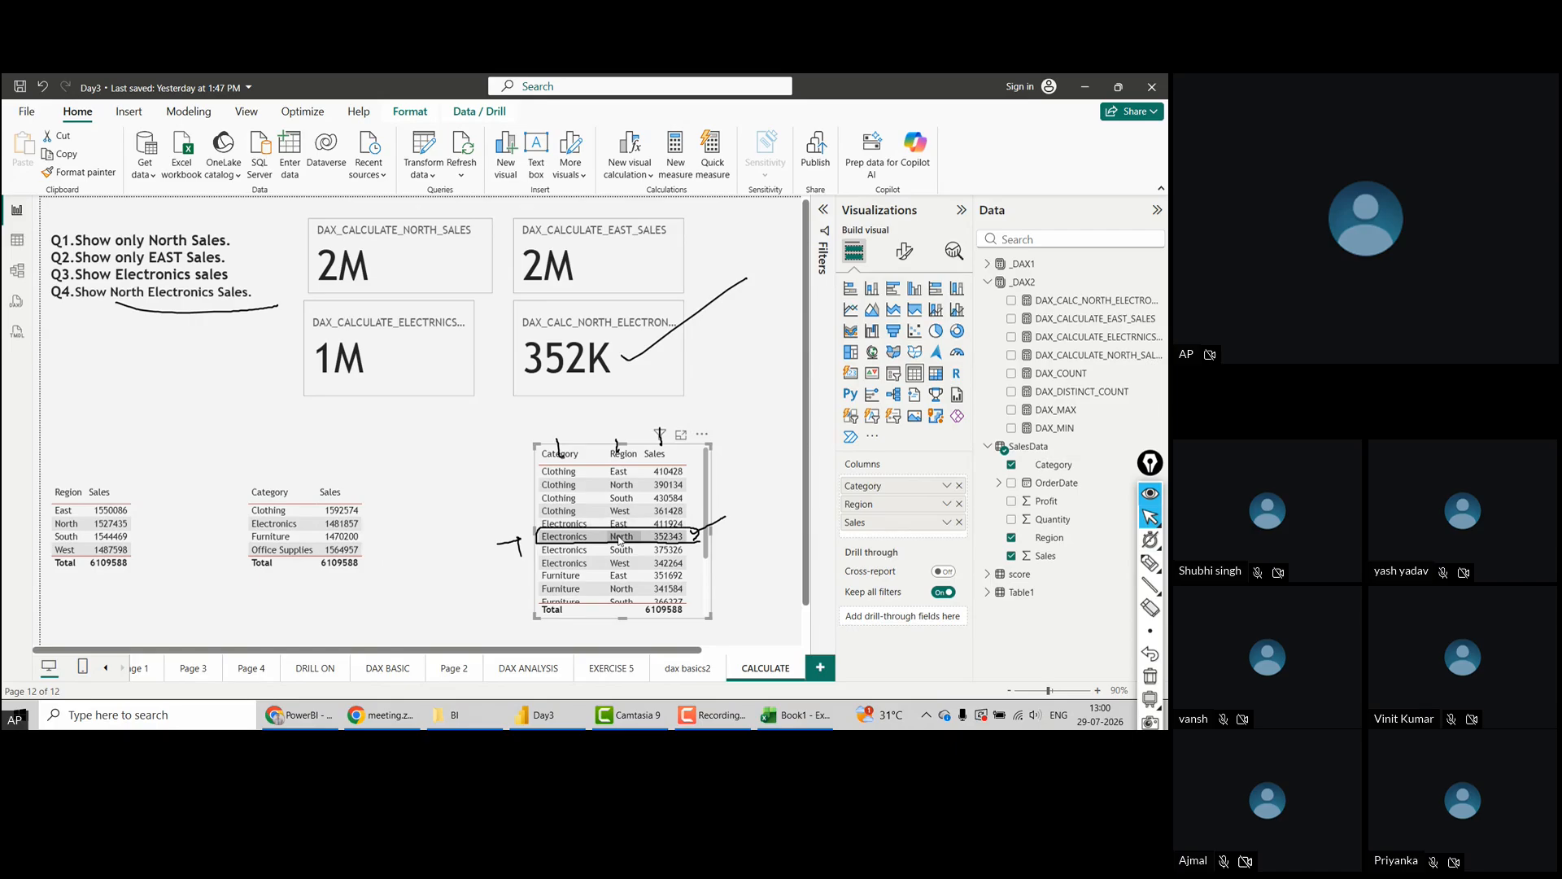
mouse_move(706, 492)
mouse_down()
mouse_move(707, 541)
mouse_move(710, 479)
mouse_up()
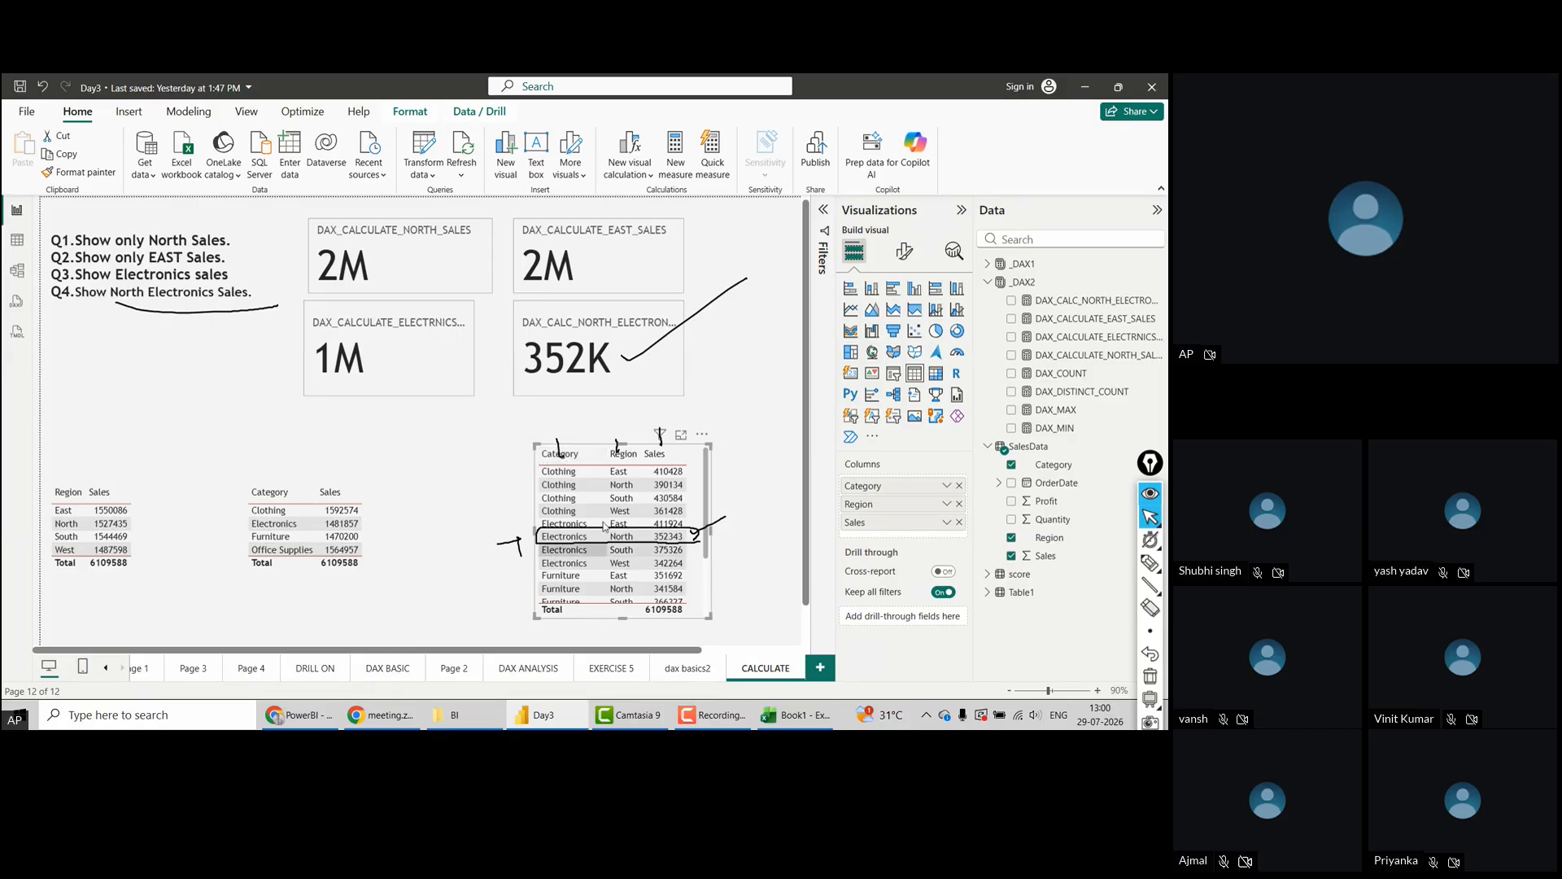
mouse_move(706, 486)
mouse_down()
mouse_move(706, 555)
mouse_move(706, 472)
mouse_up()
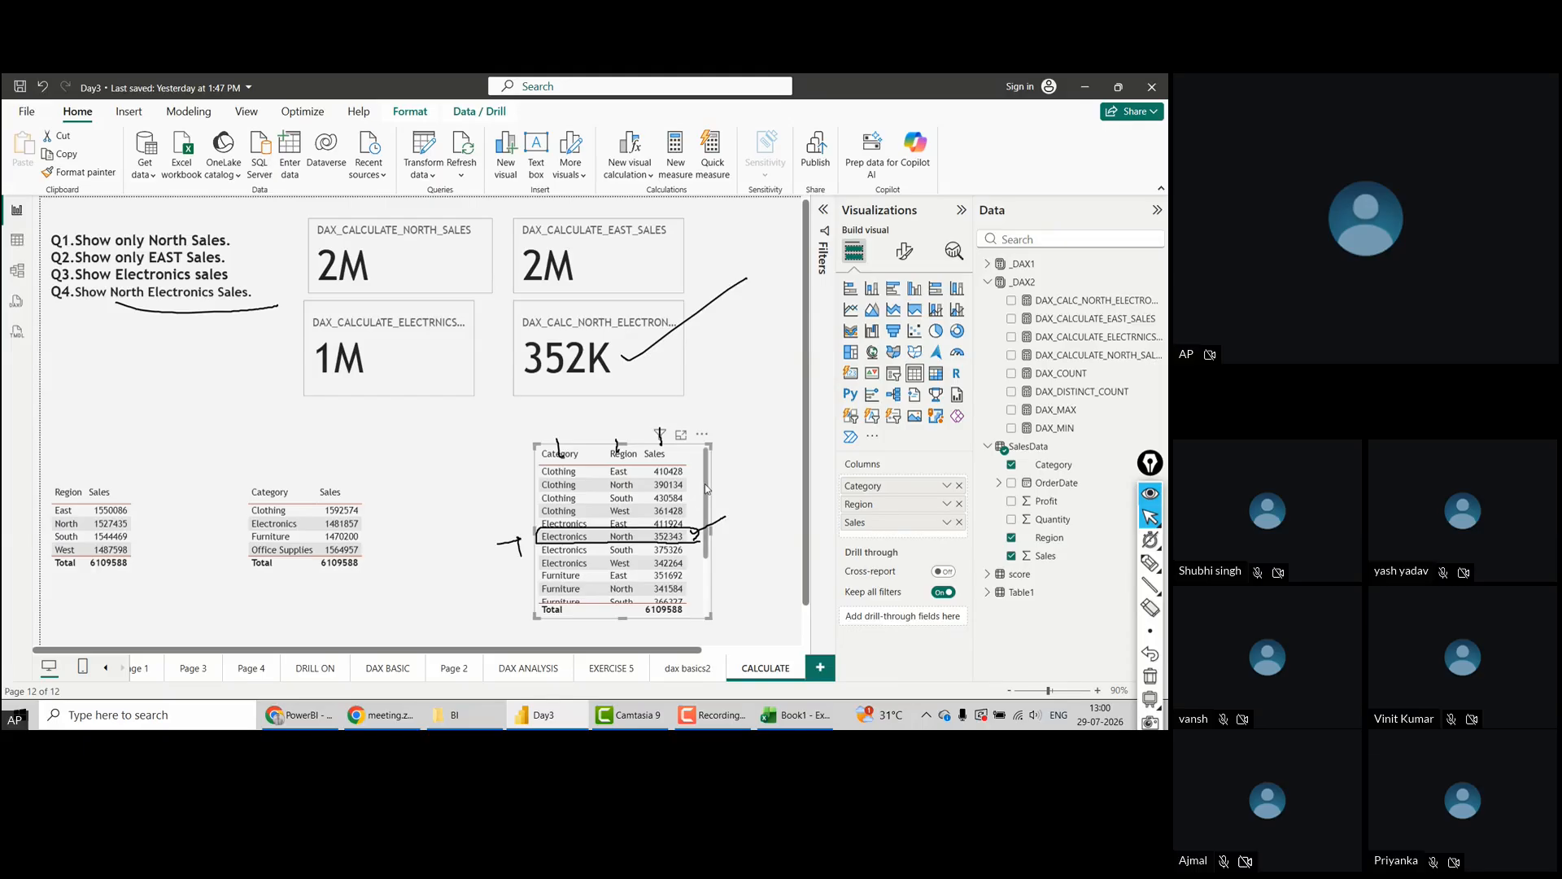
mouse_move(706, 549)
mouse_down()
mouse_move(707, 590)
mouse_move(706, 537)
mouse_up()
Erase the pen annotations, save the report, and move the Category/Region/Sales table left
key(ctrl+shift+7)
key(ctrl+s)
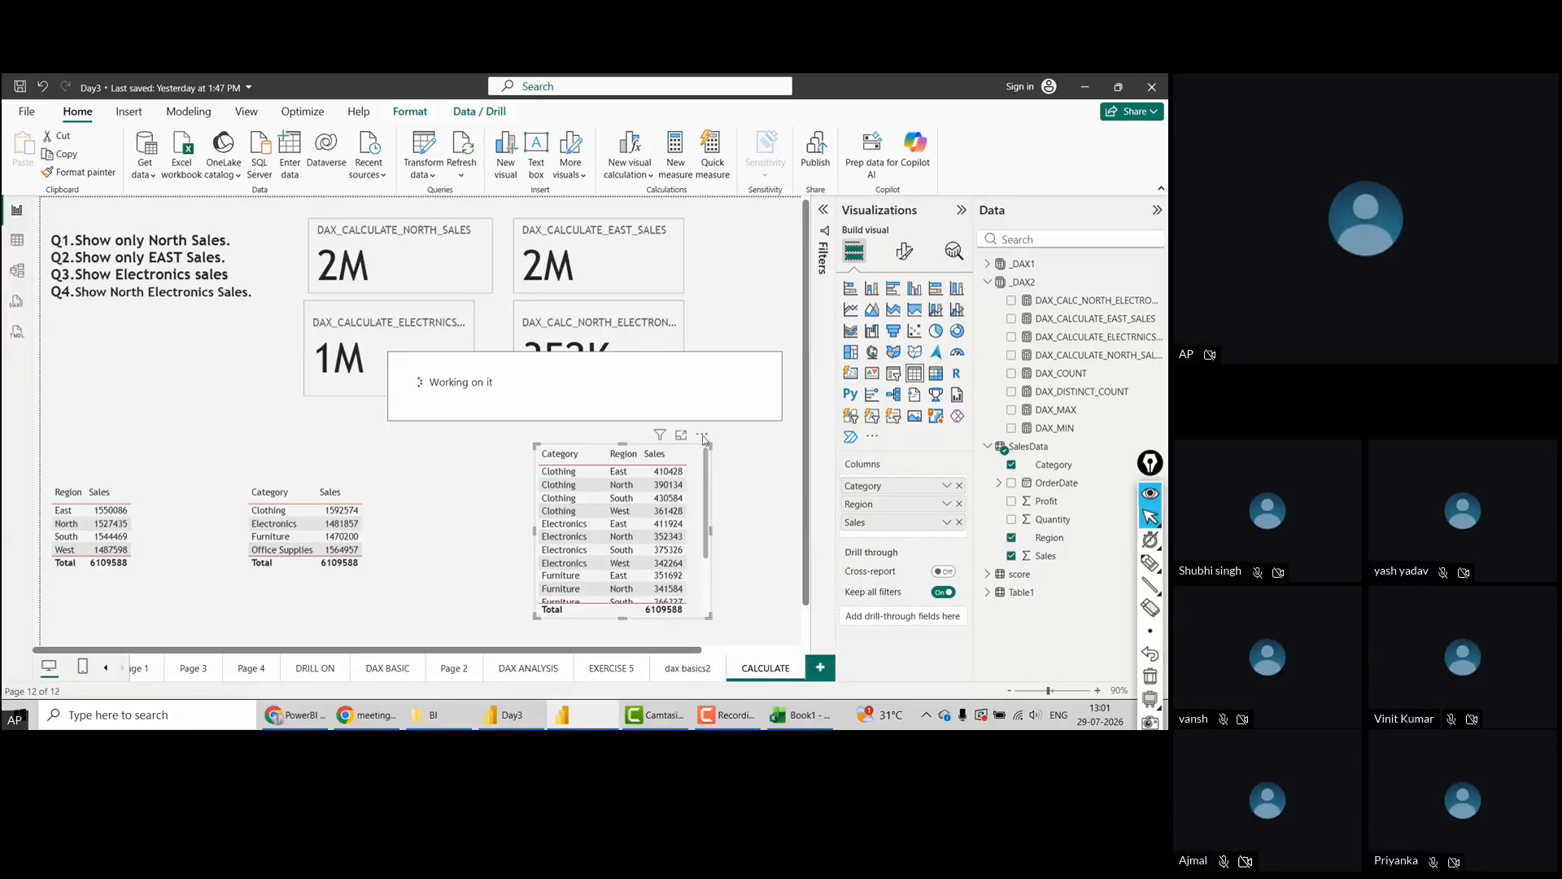
drag(630, 437, 613, 439)
click(719, 414)
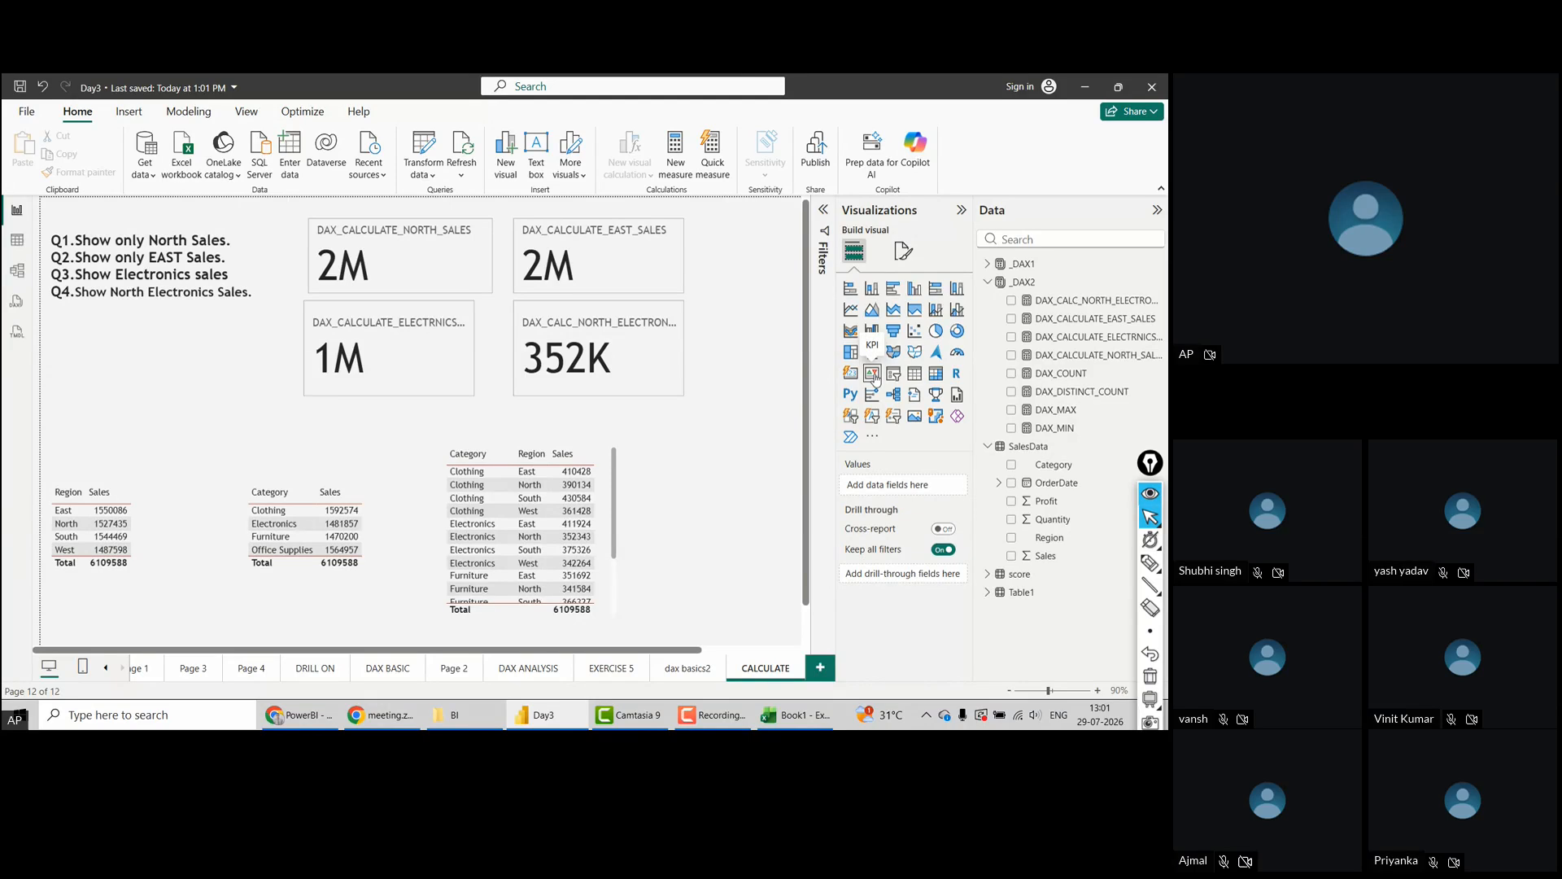
Add a Category slicer beside the table and test it by selecting Electronics
click(893, 373)
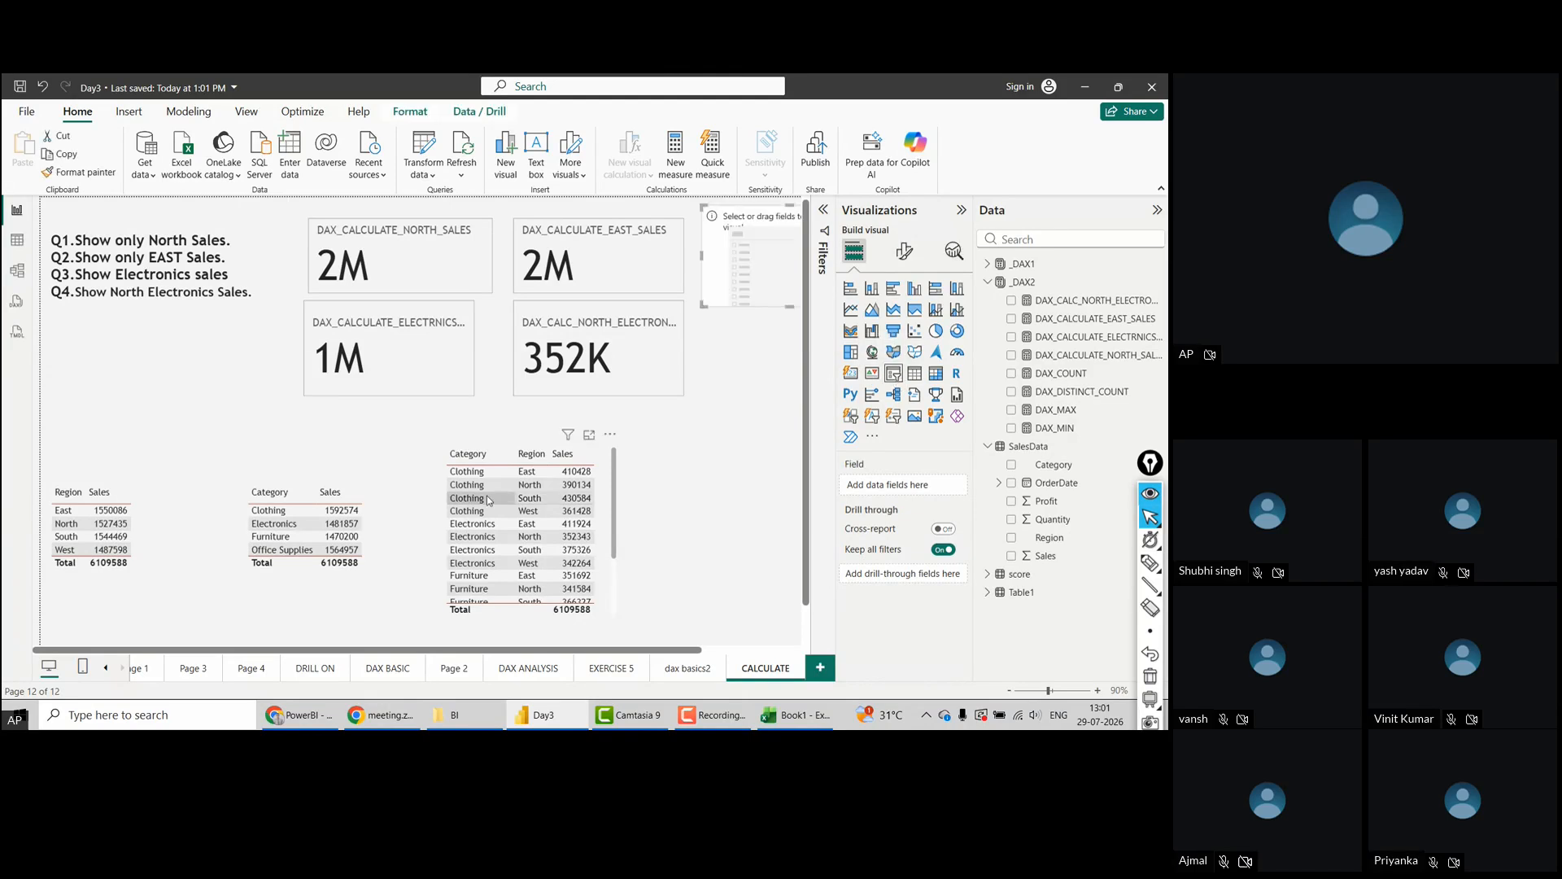
drag(729, 276, 696, 501)
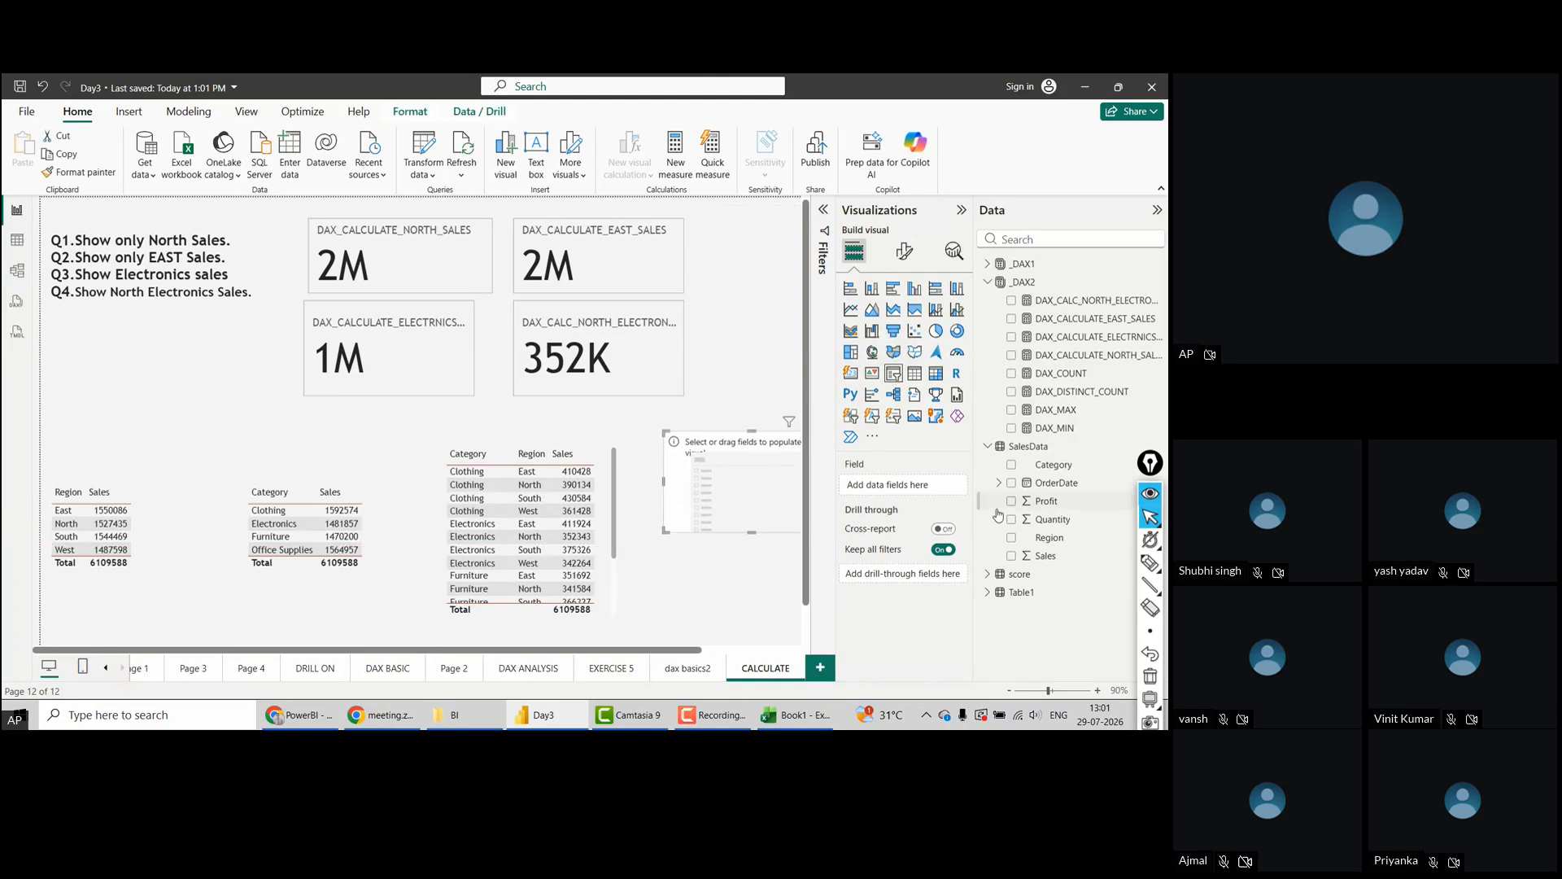
drag(1056, 472, 892, 492)
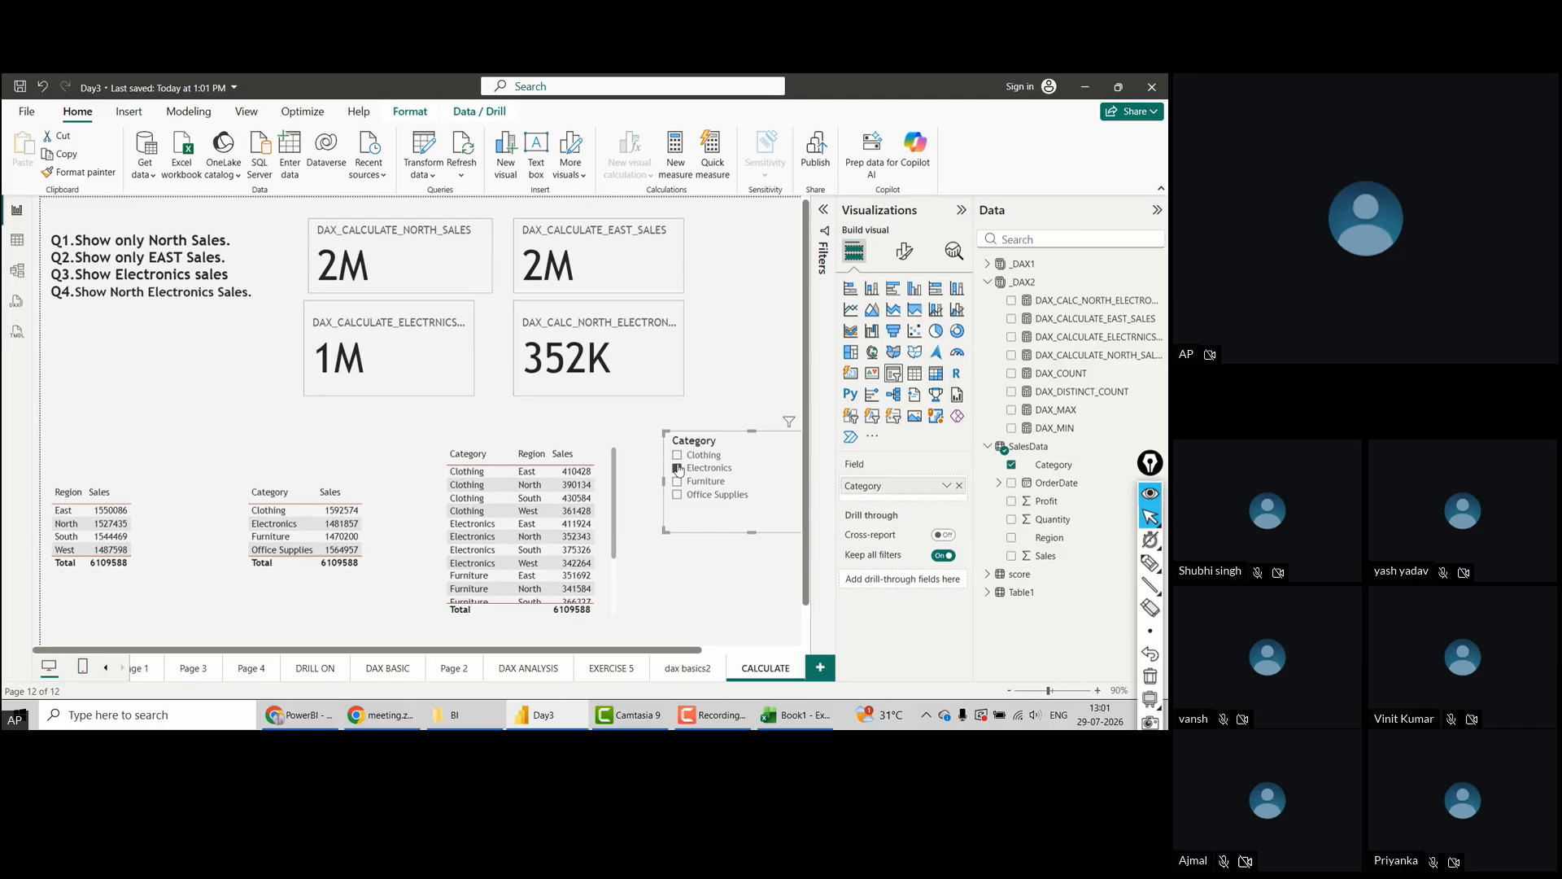
click(678, 468)
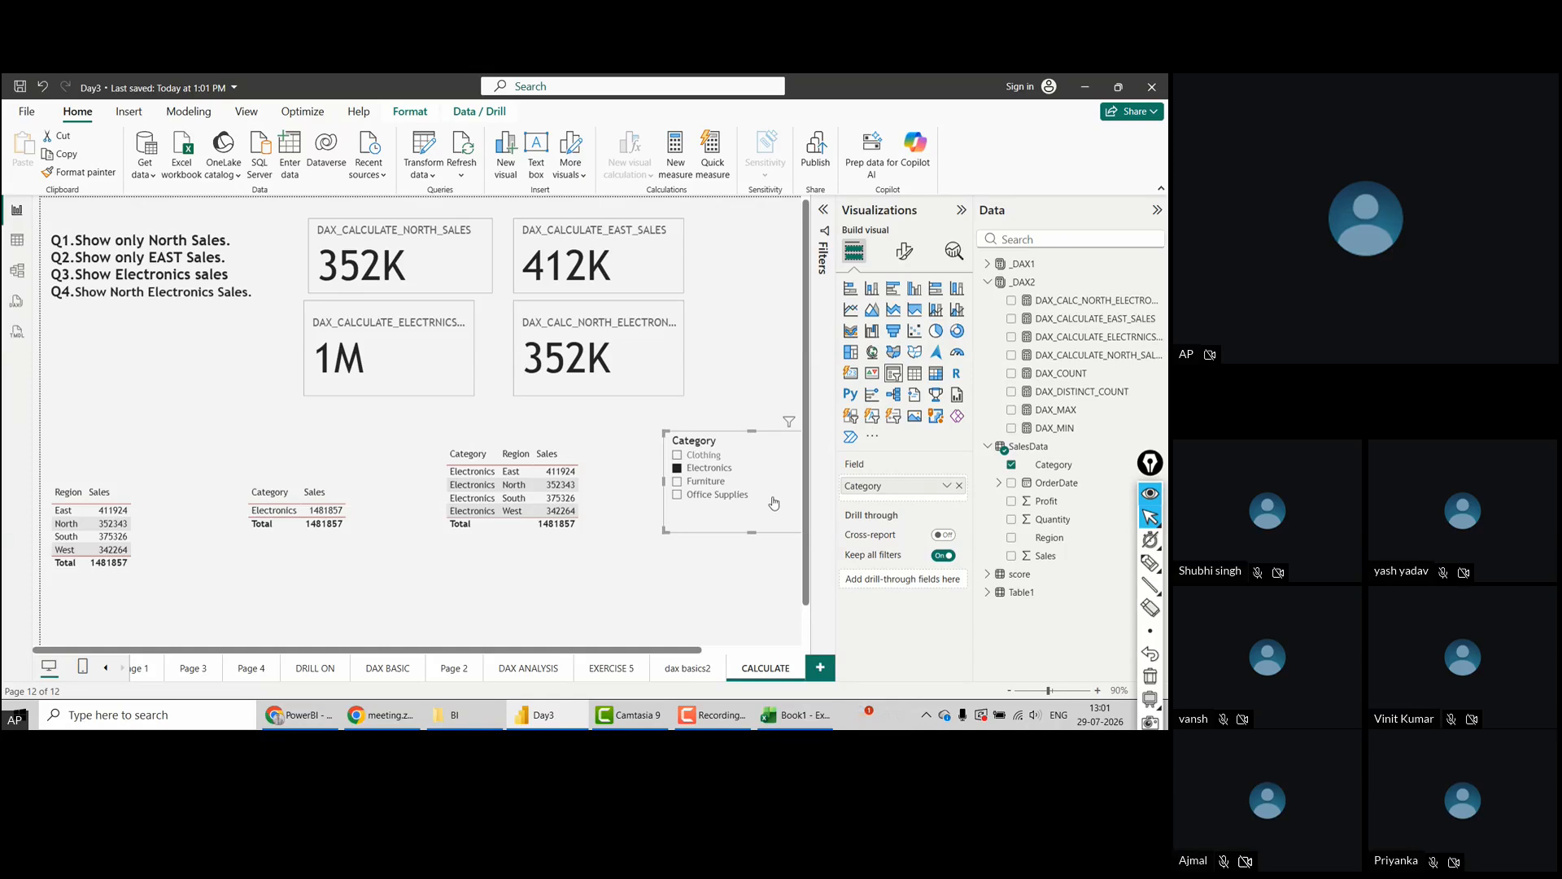
drag(735, 537, 709, 565)
drag(640, 511, 673, 514)
drag(757, 541, 745, 537)
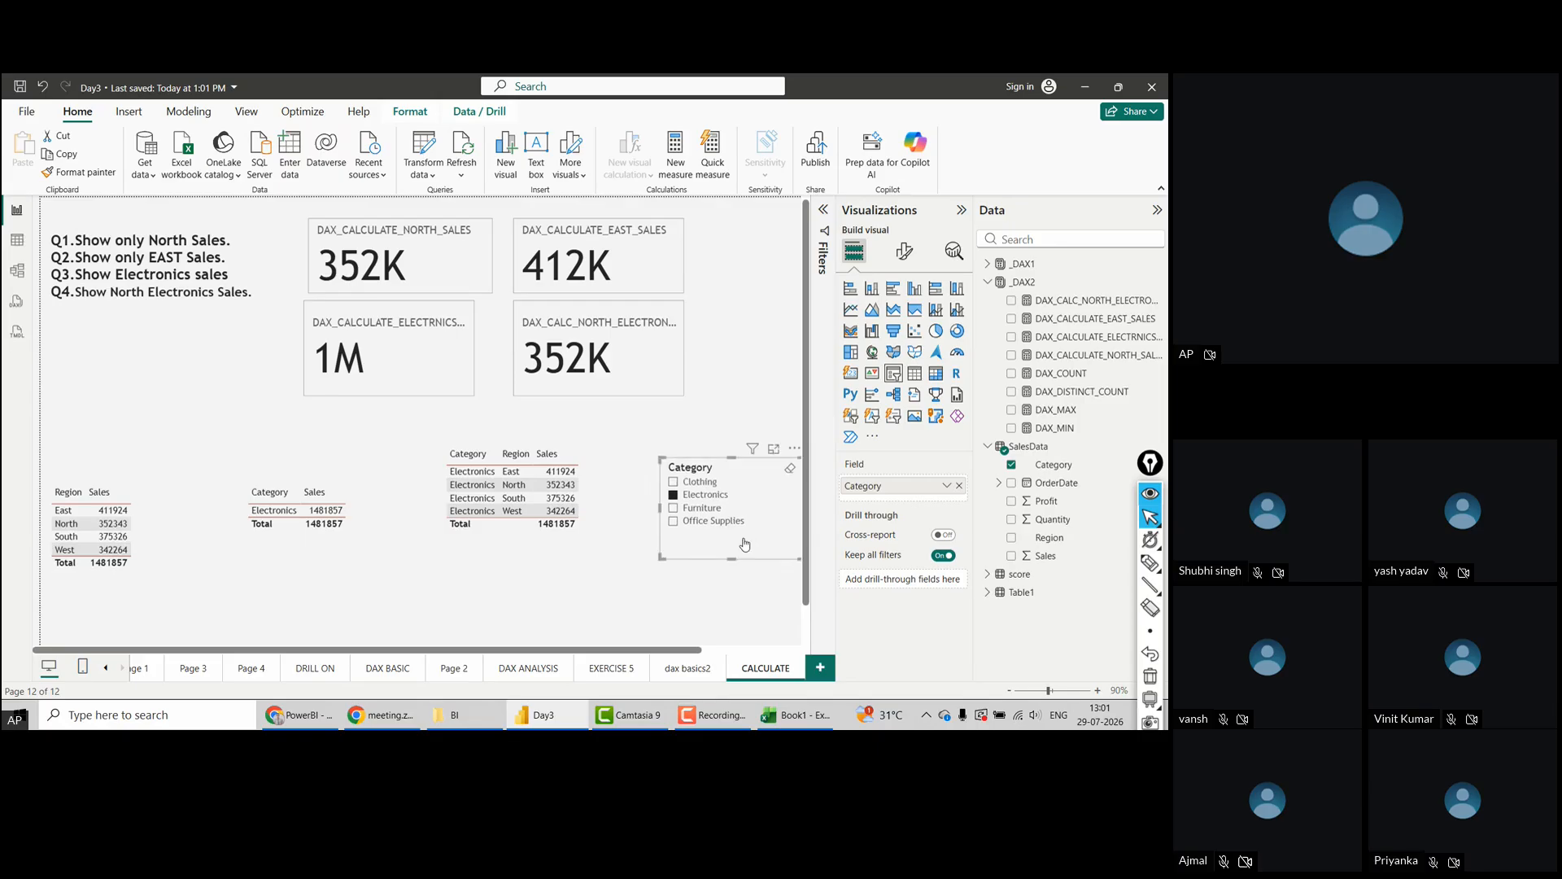
Clear the Electronics selection and reposition and narrow the Category slicer
click(790, 472)
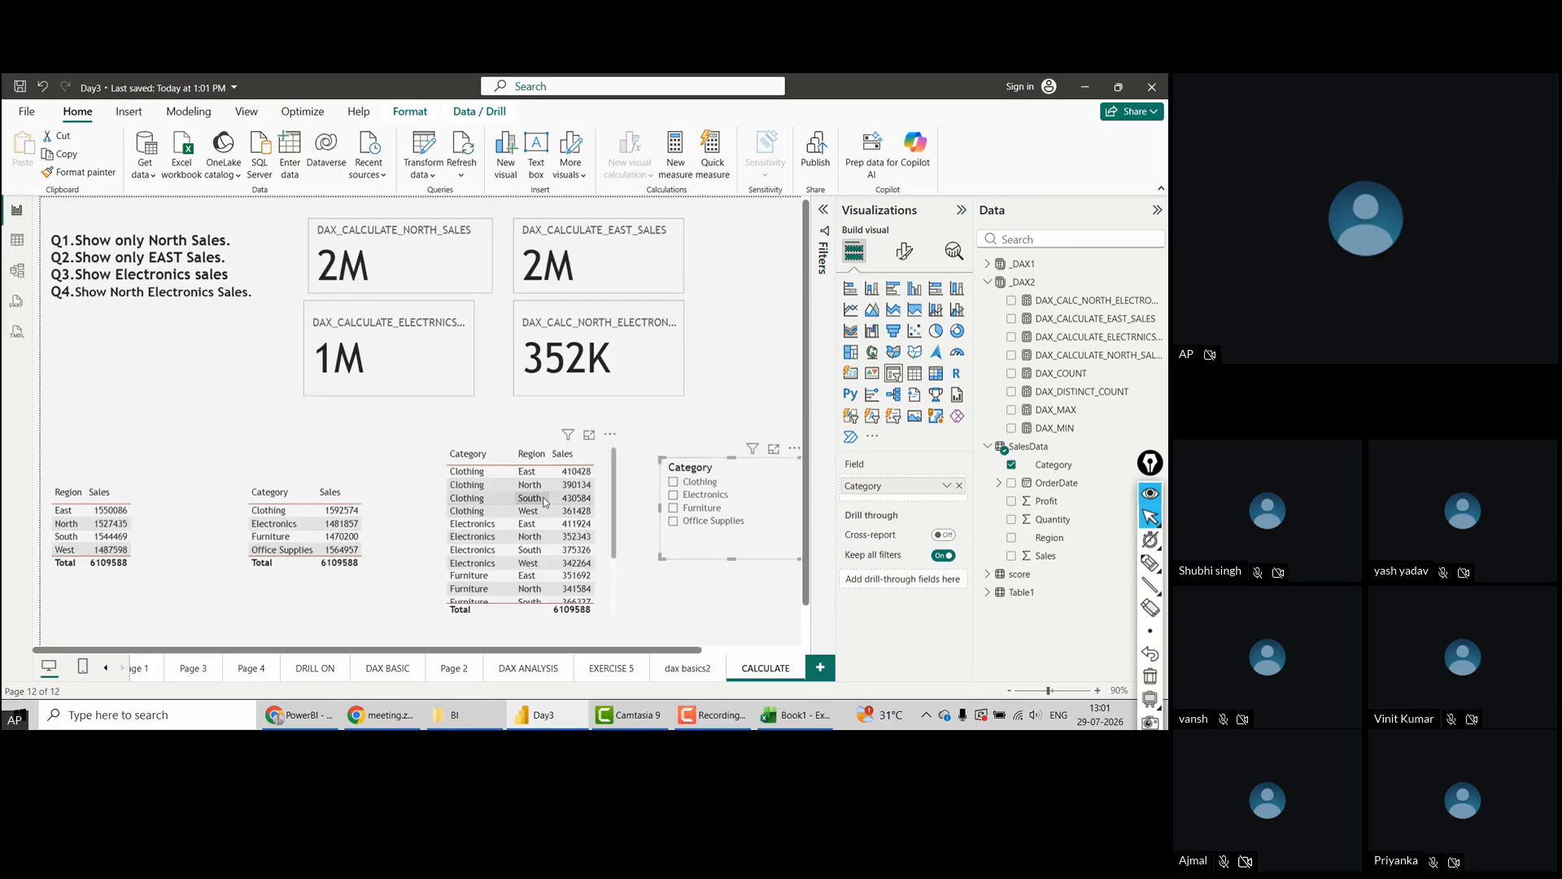
drag(754, 468, 720, 453)
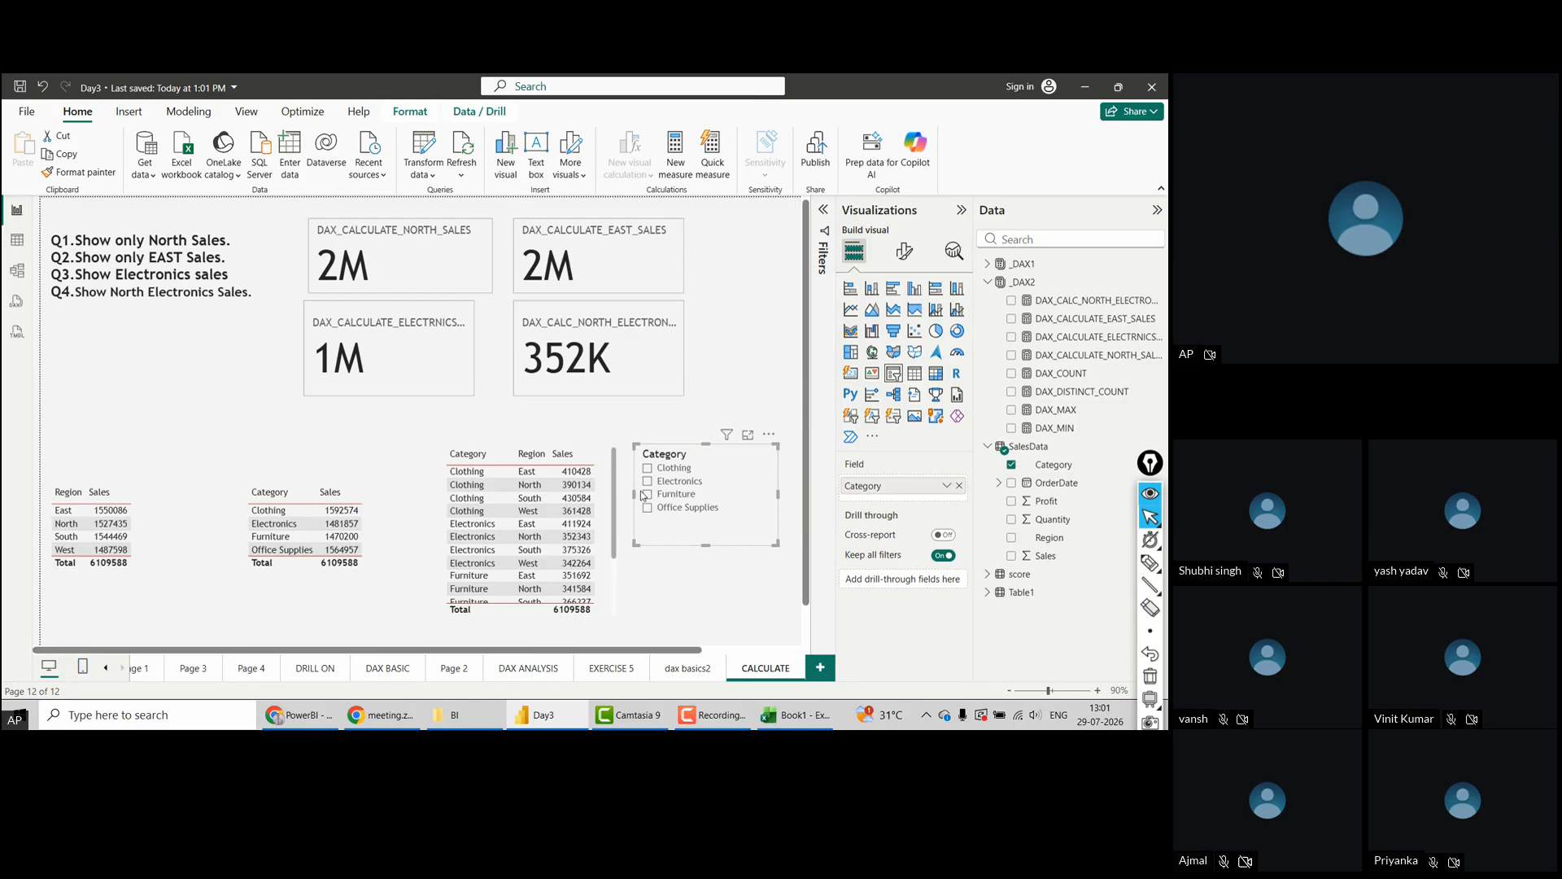
drag(635, 493, 674, 492)
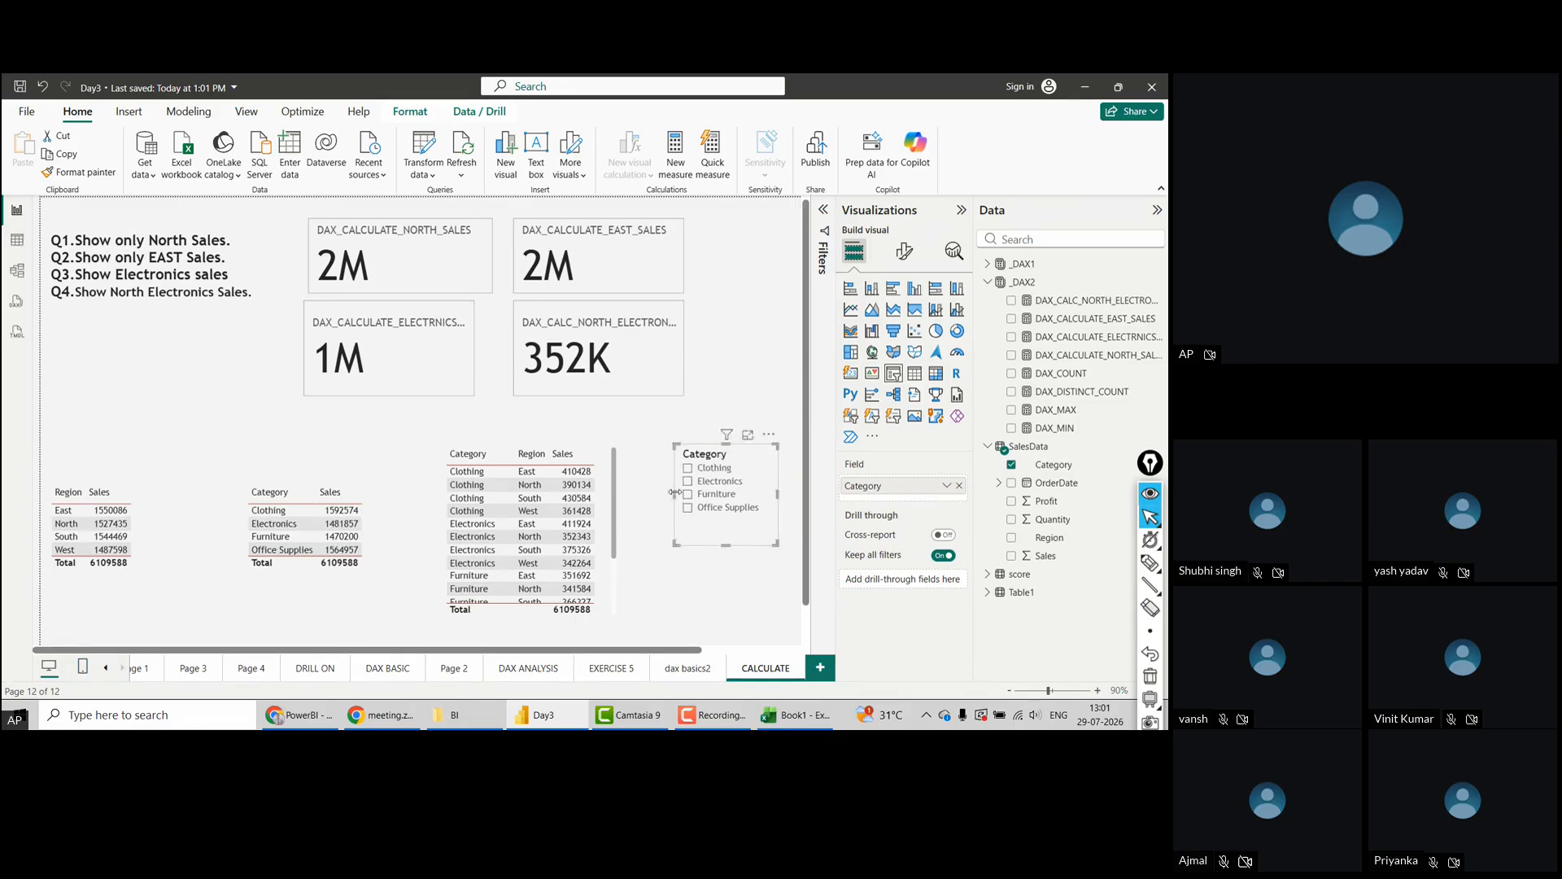
click(157, 576)
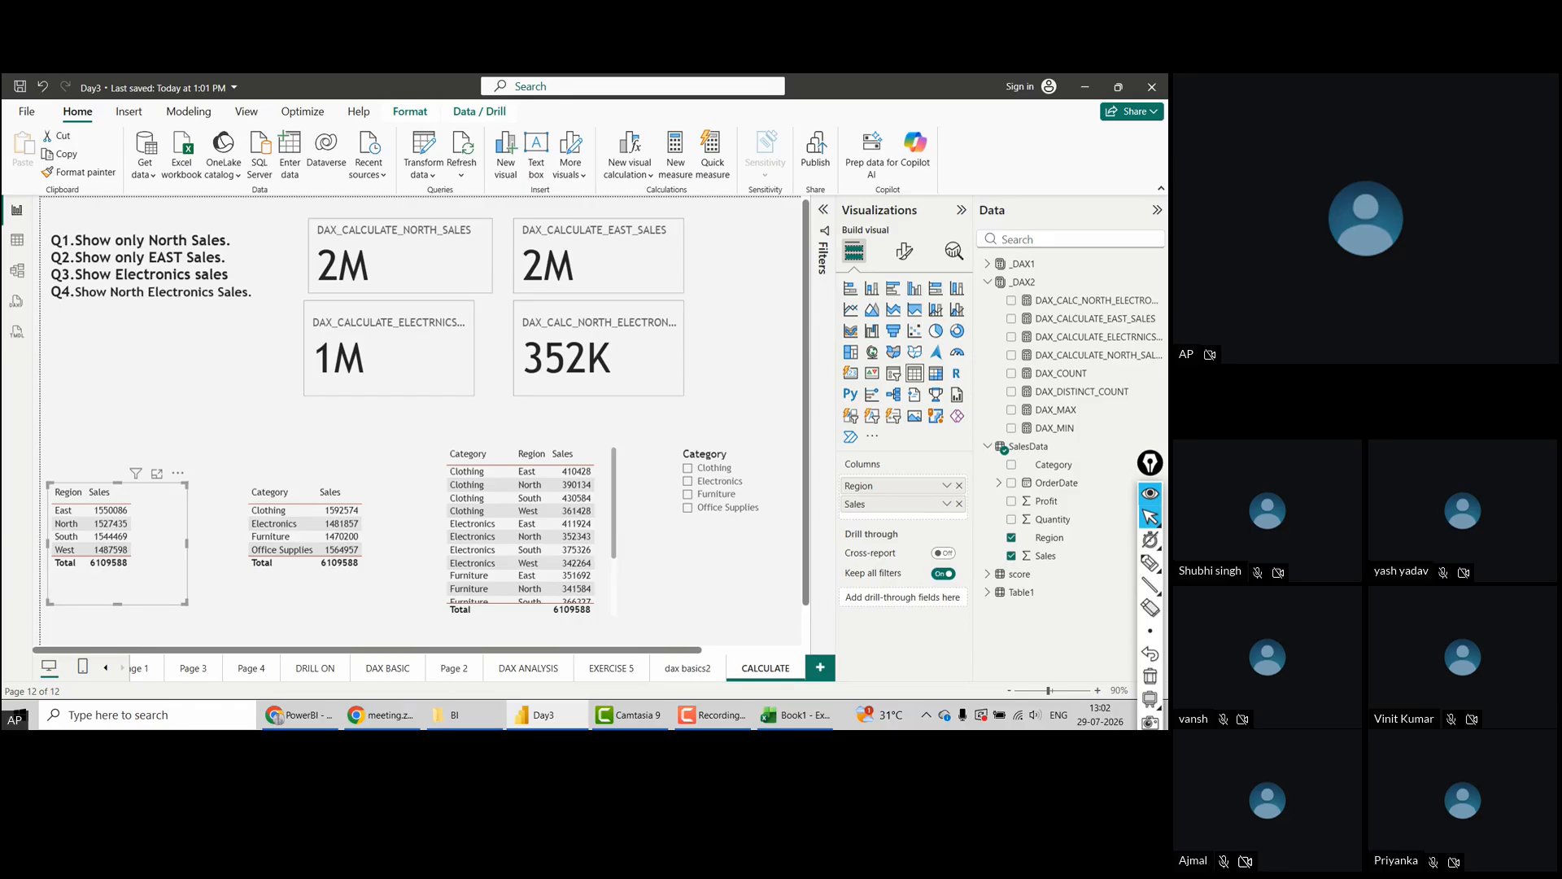
click(121, 397)
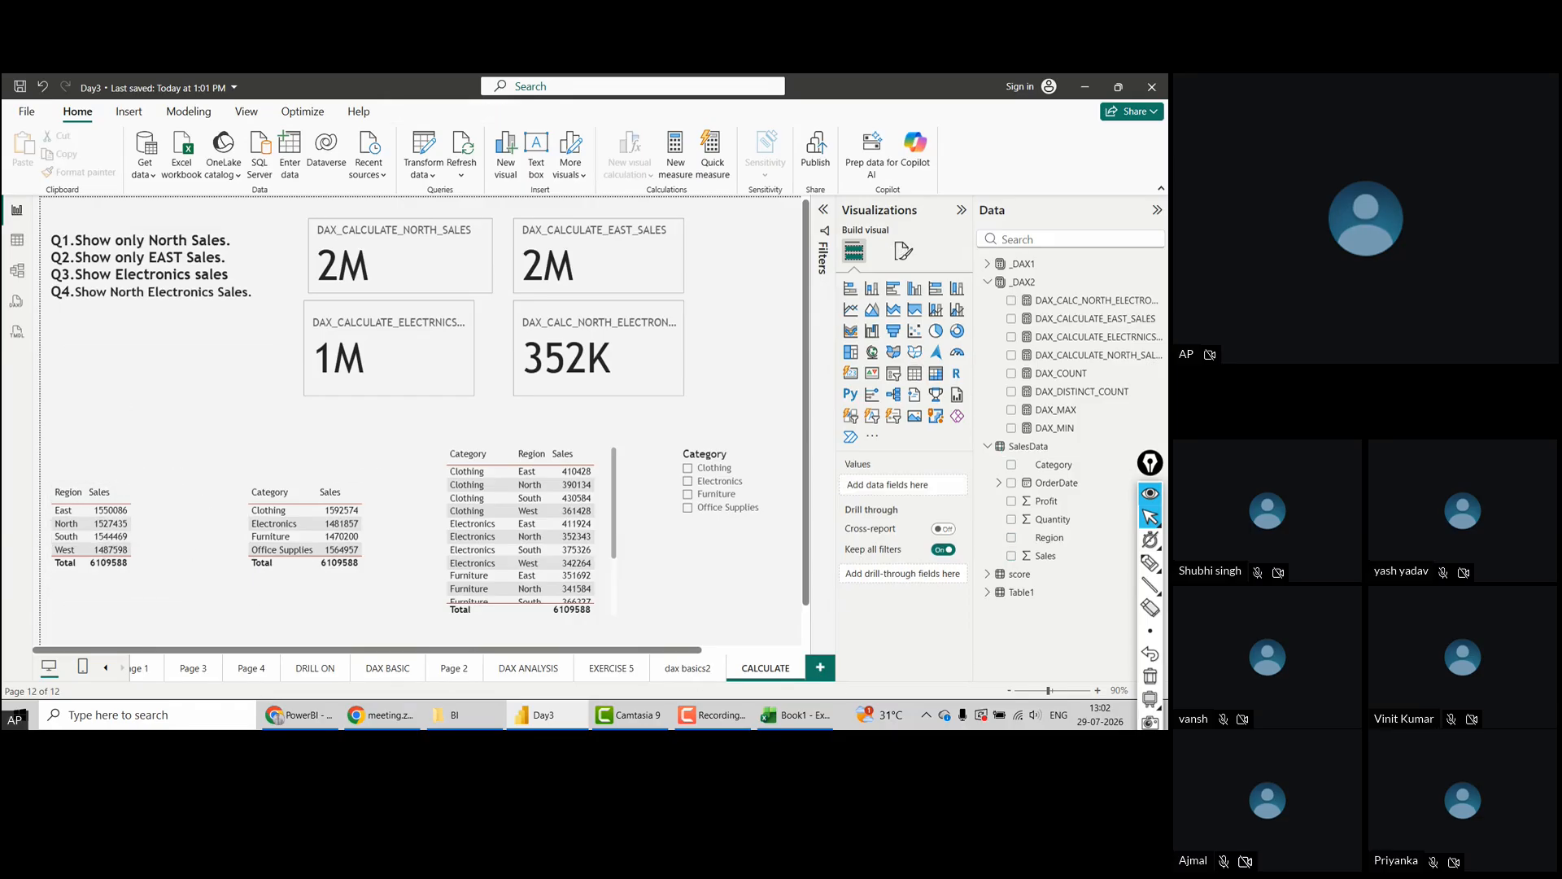
Add a new report page named 'SLICERS MU'
click(822, 671)
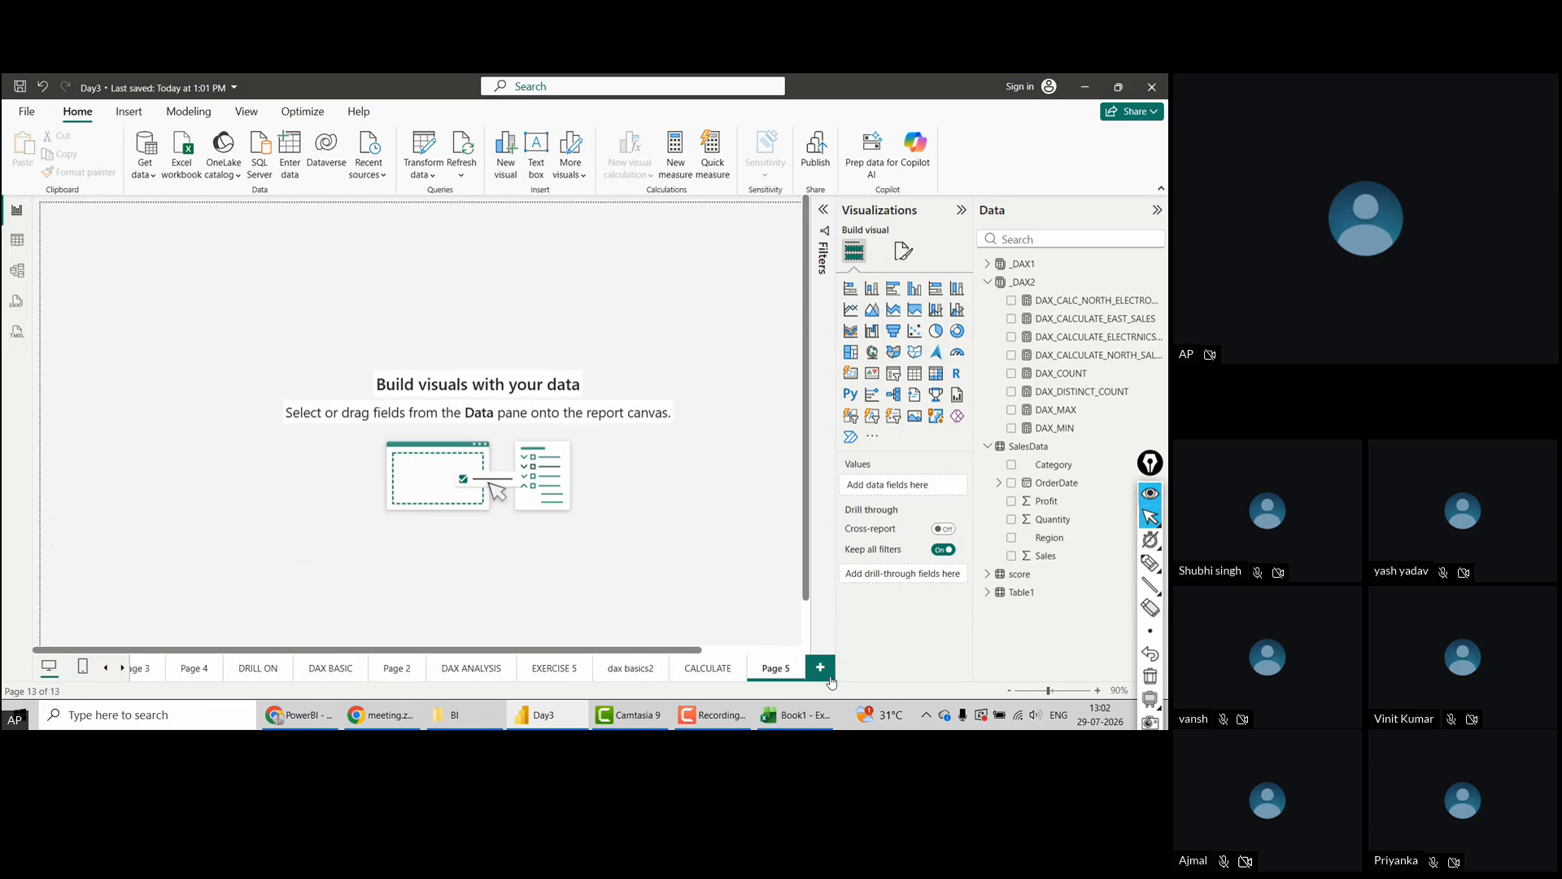
click(788, 672)
text(SLICERS)
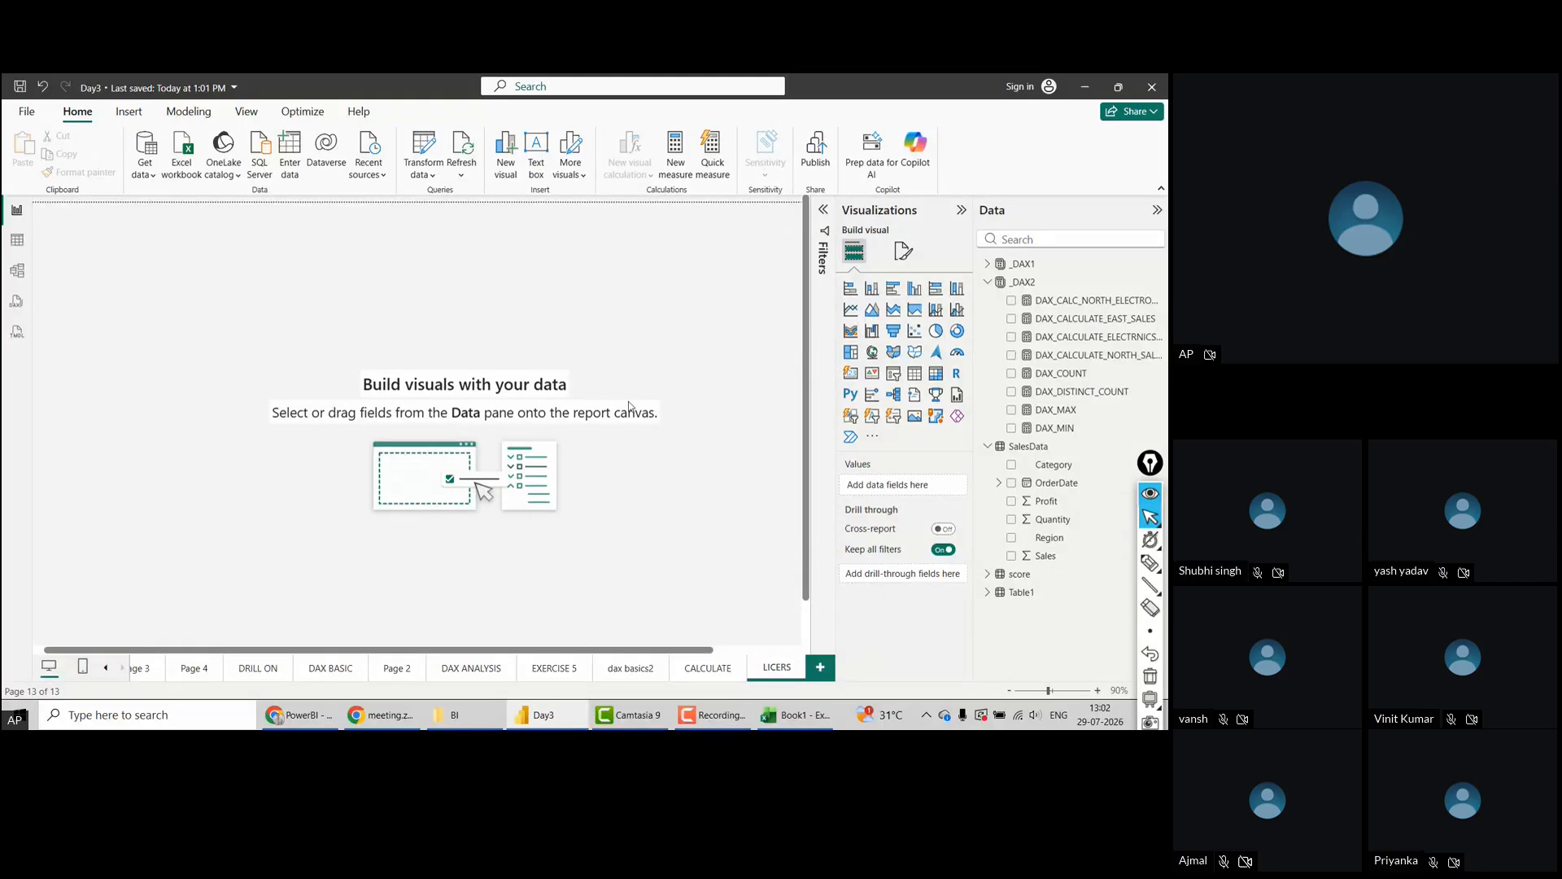
text( MU)
key(Return)
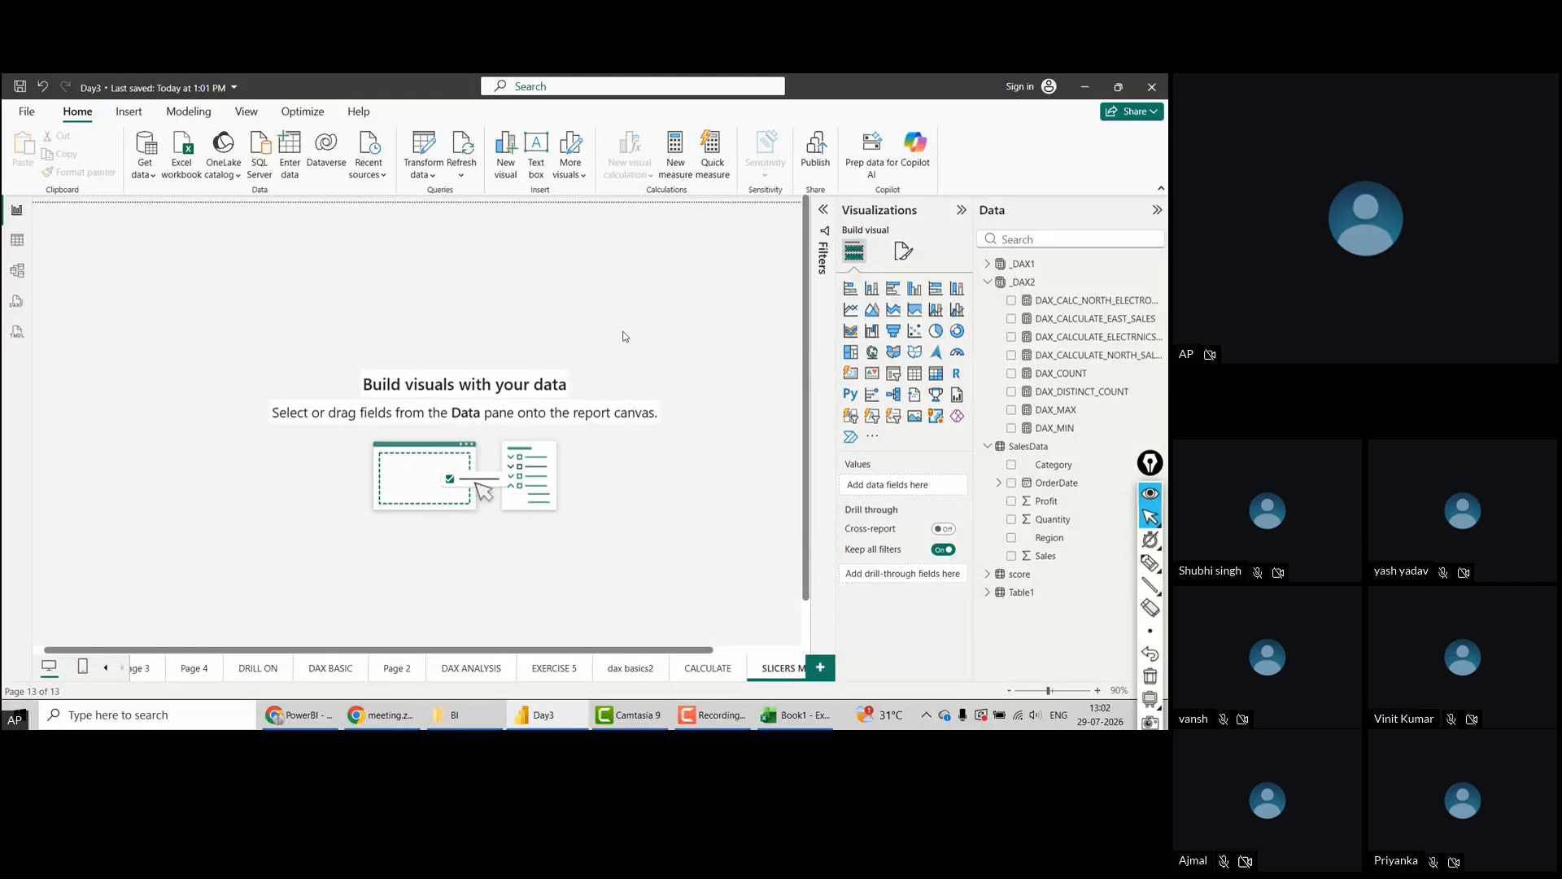
Place a centred OrderDate slicer displayed as a Date Hierarchy
click(893, 376)
drag(150, 300, 587, 334)
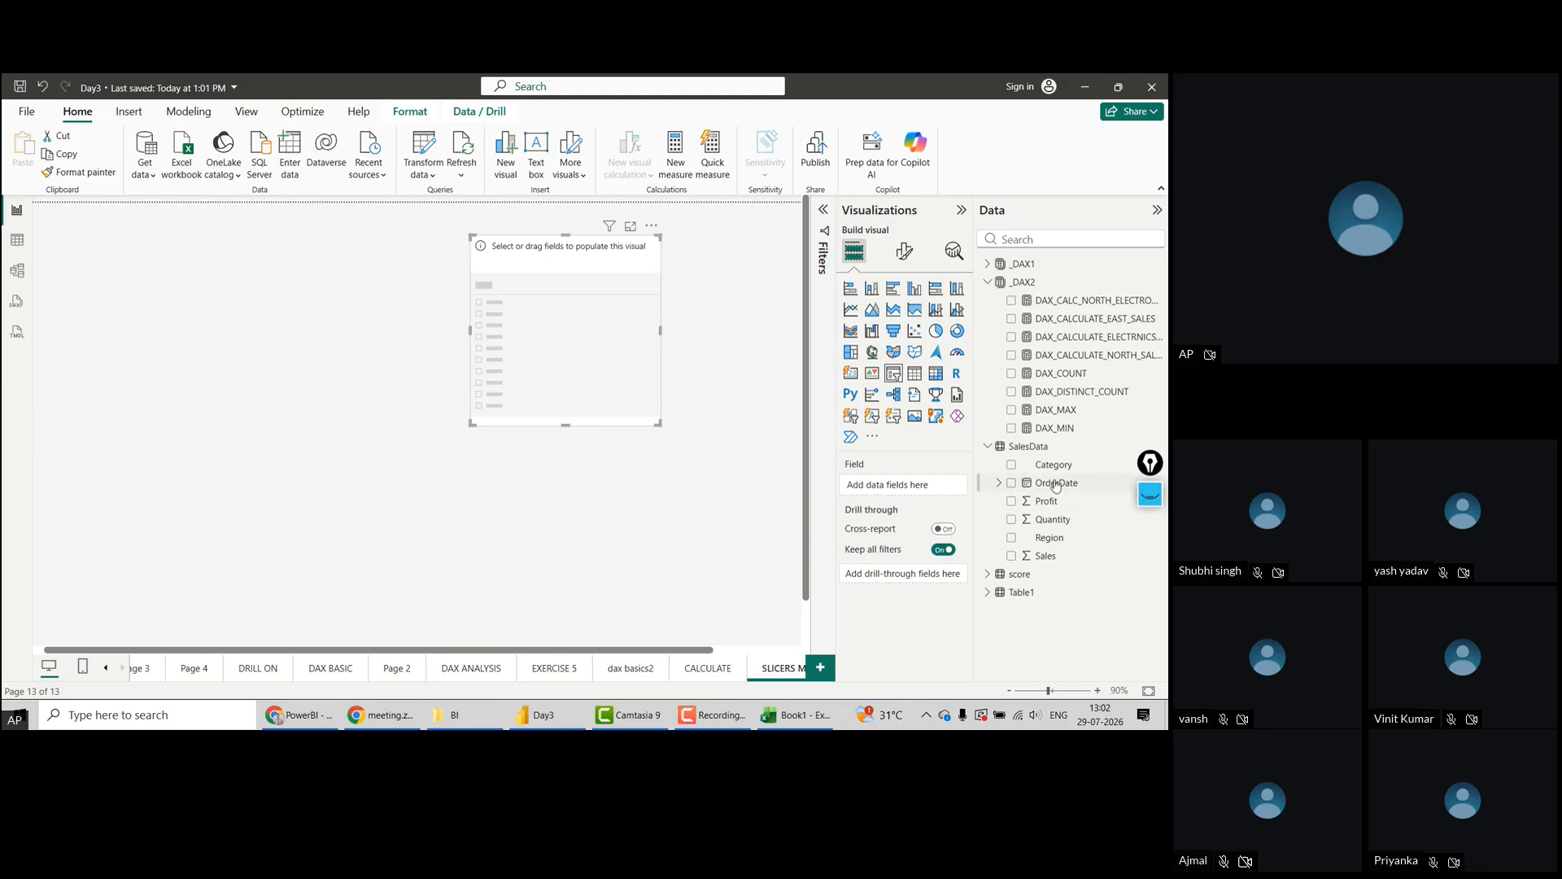
drag(1048, 488, 901, 489)
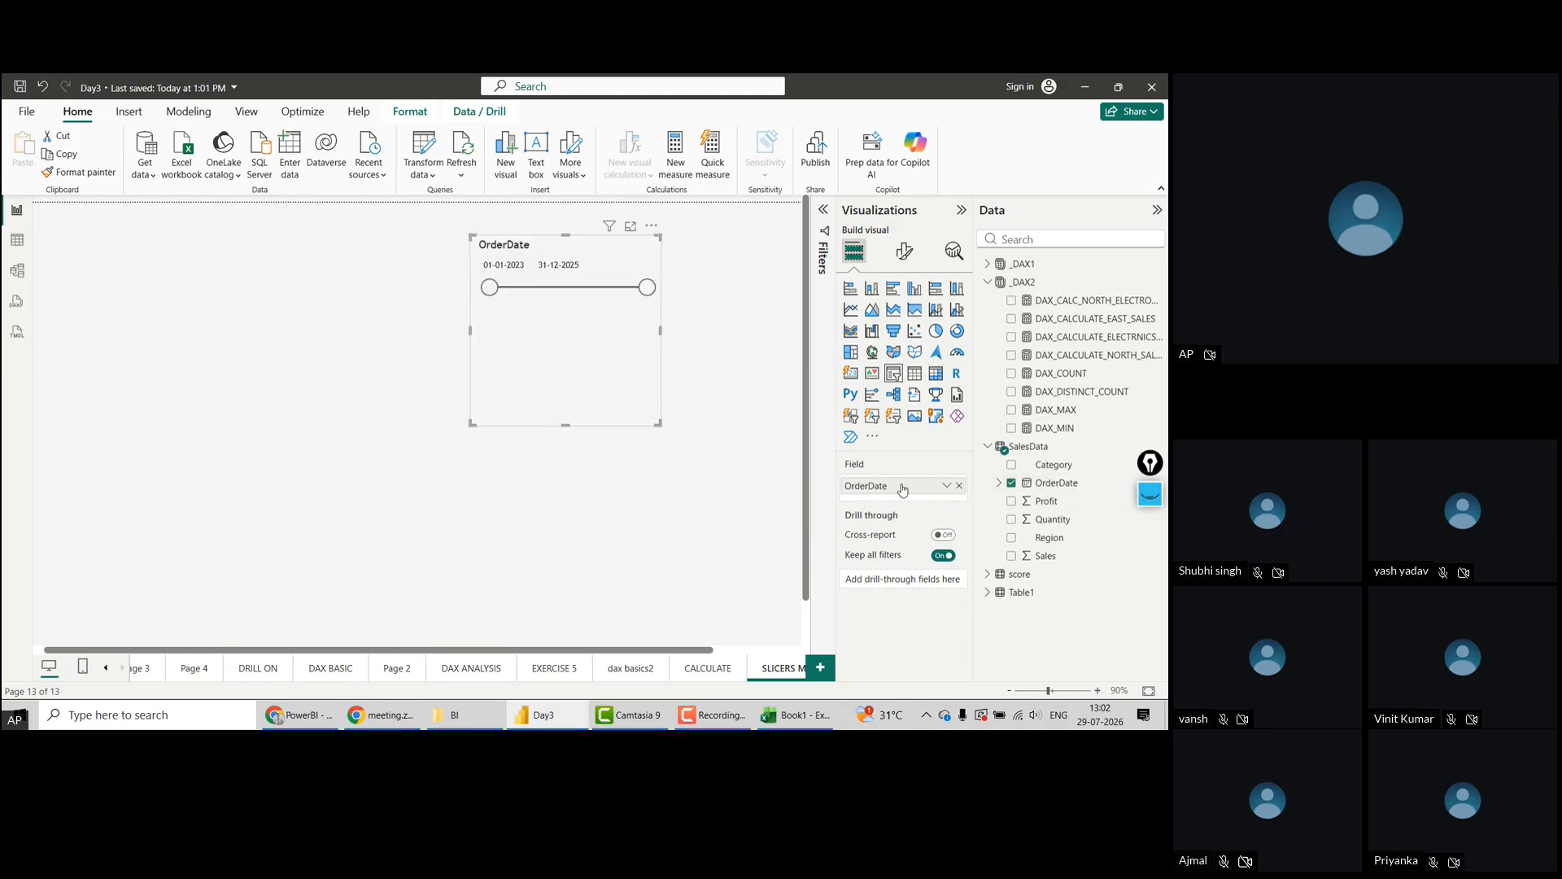
click(952, 487)
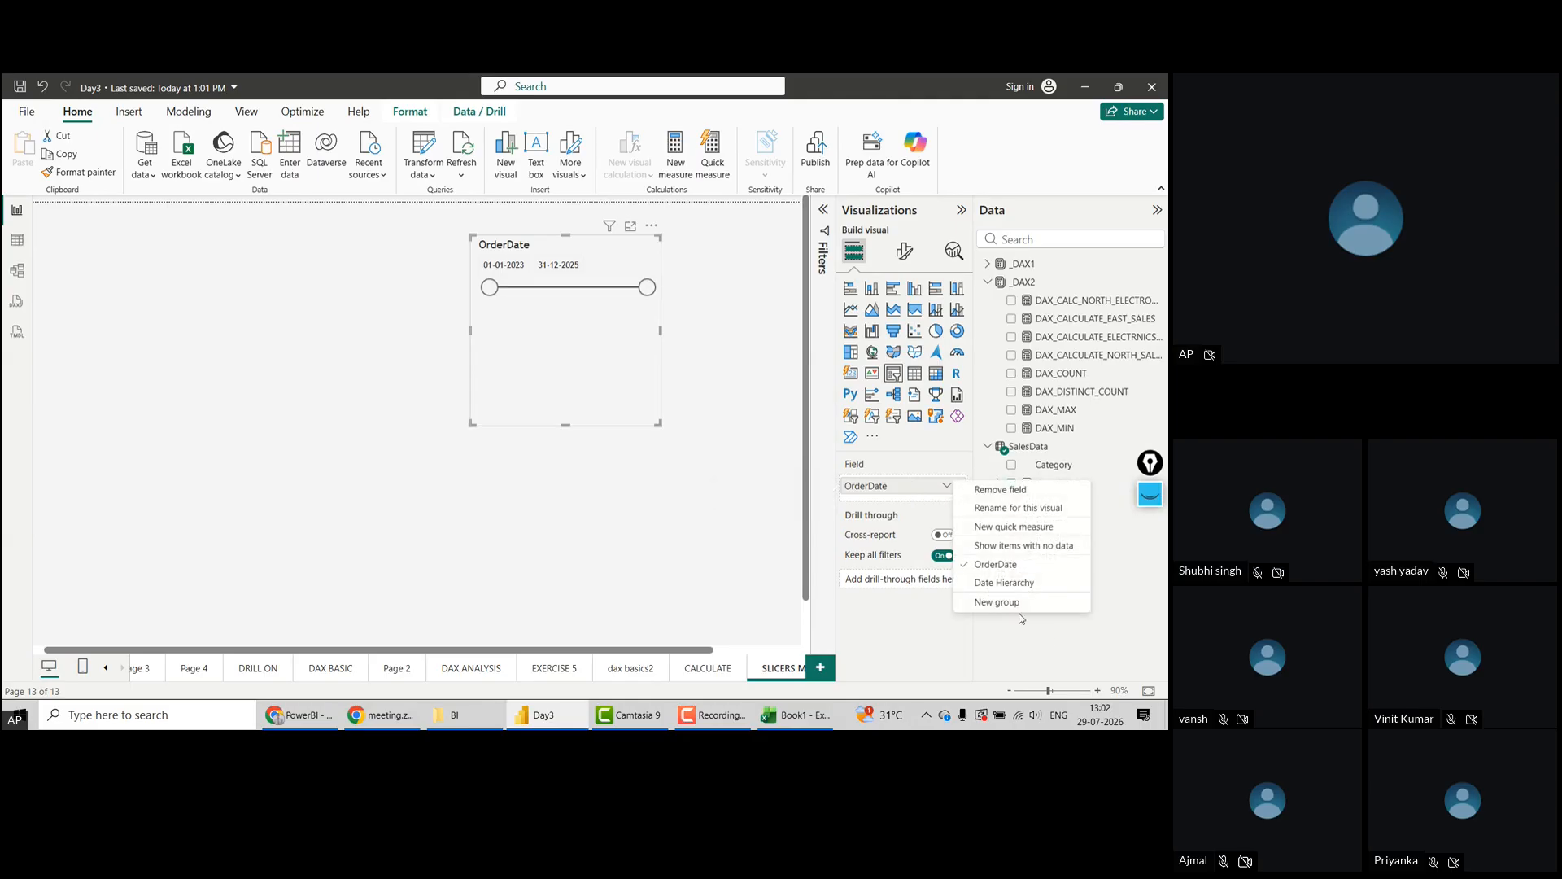
click(1002, 582)
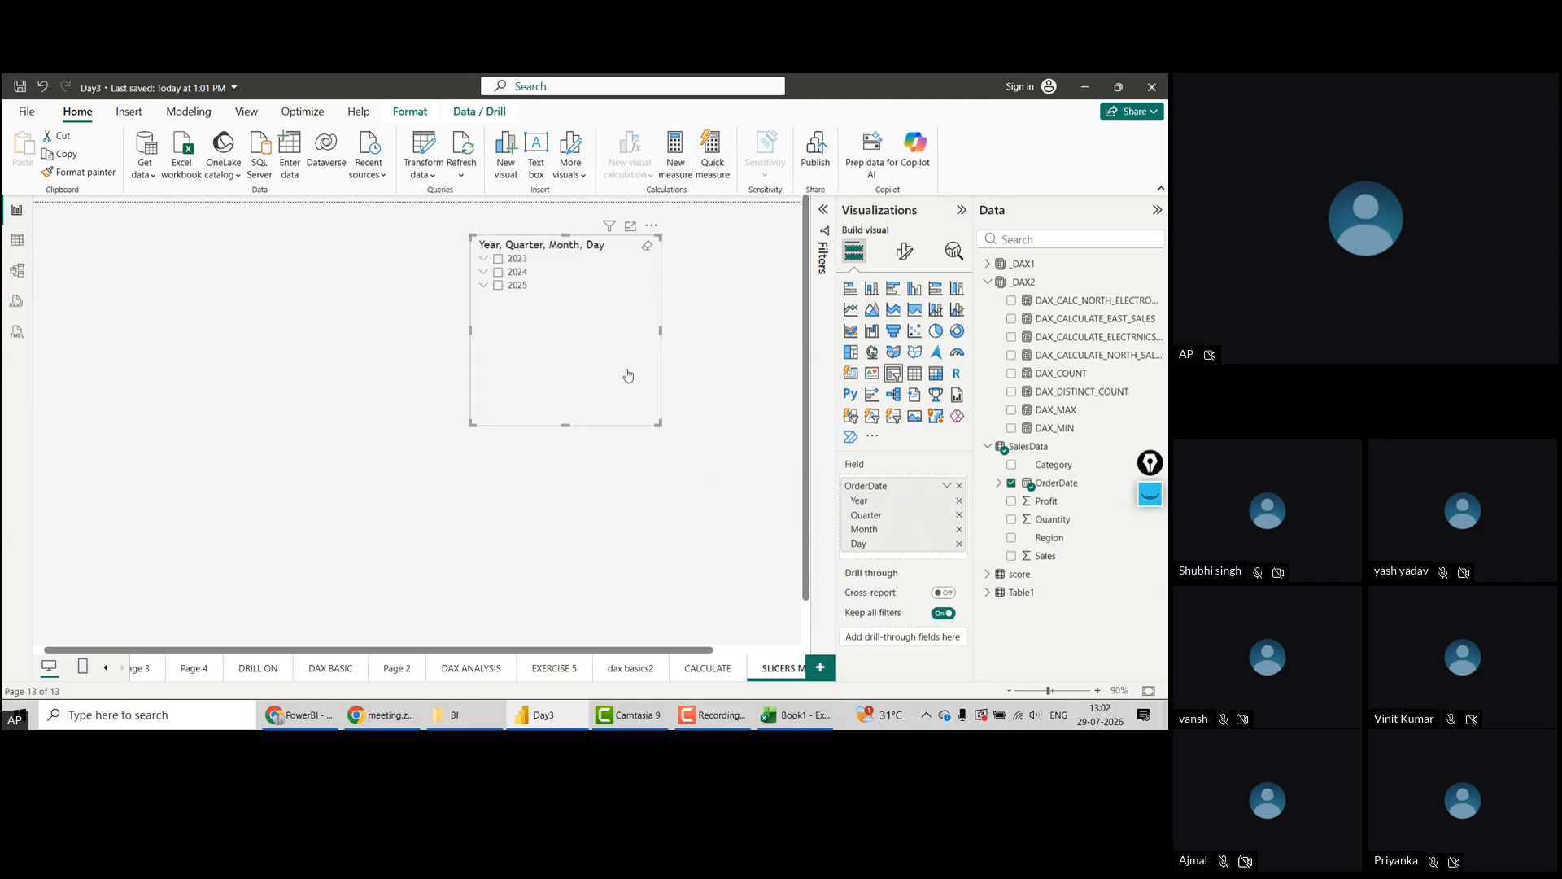
Remove the Day and Month levels from the date slicer, leaving Year and Quarter
click(484, 260)
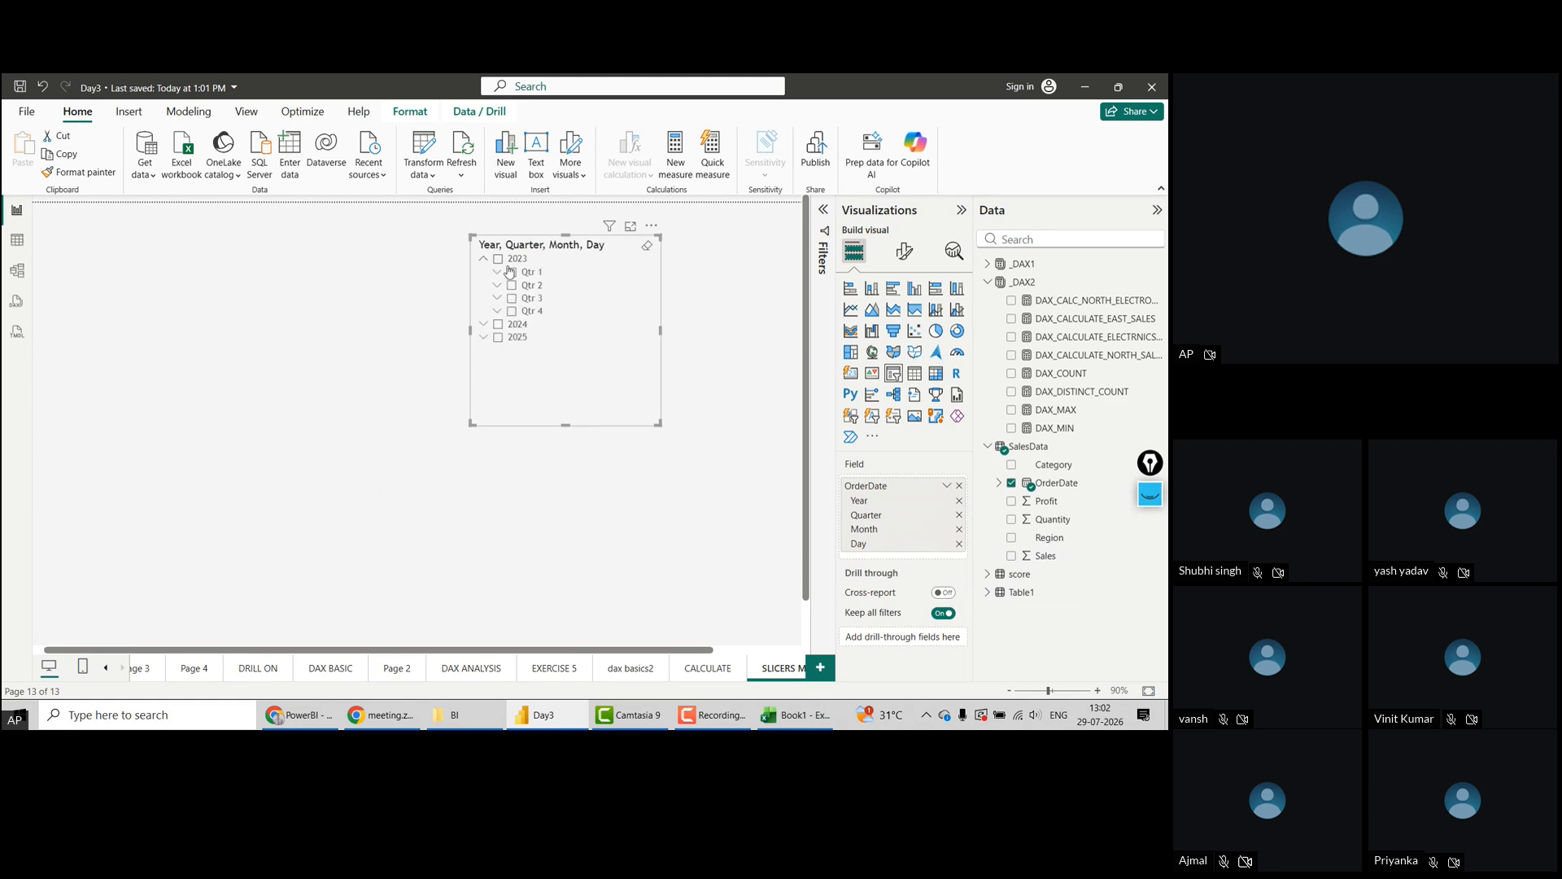
click(499, 275)
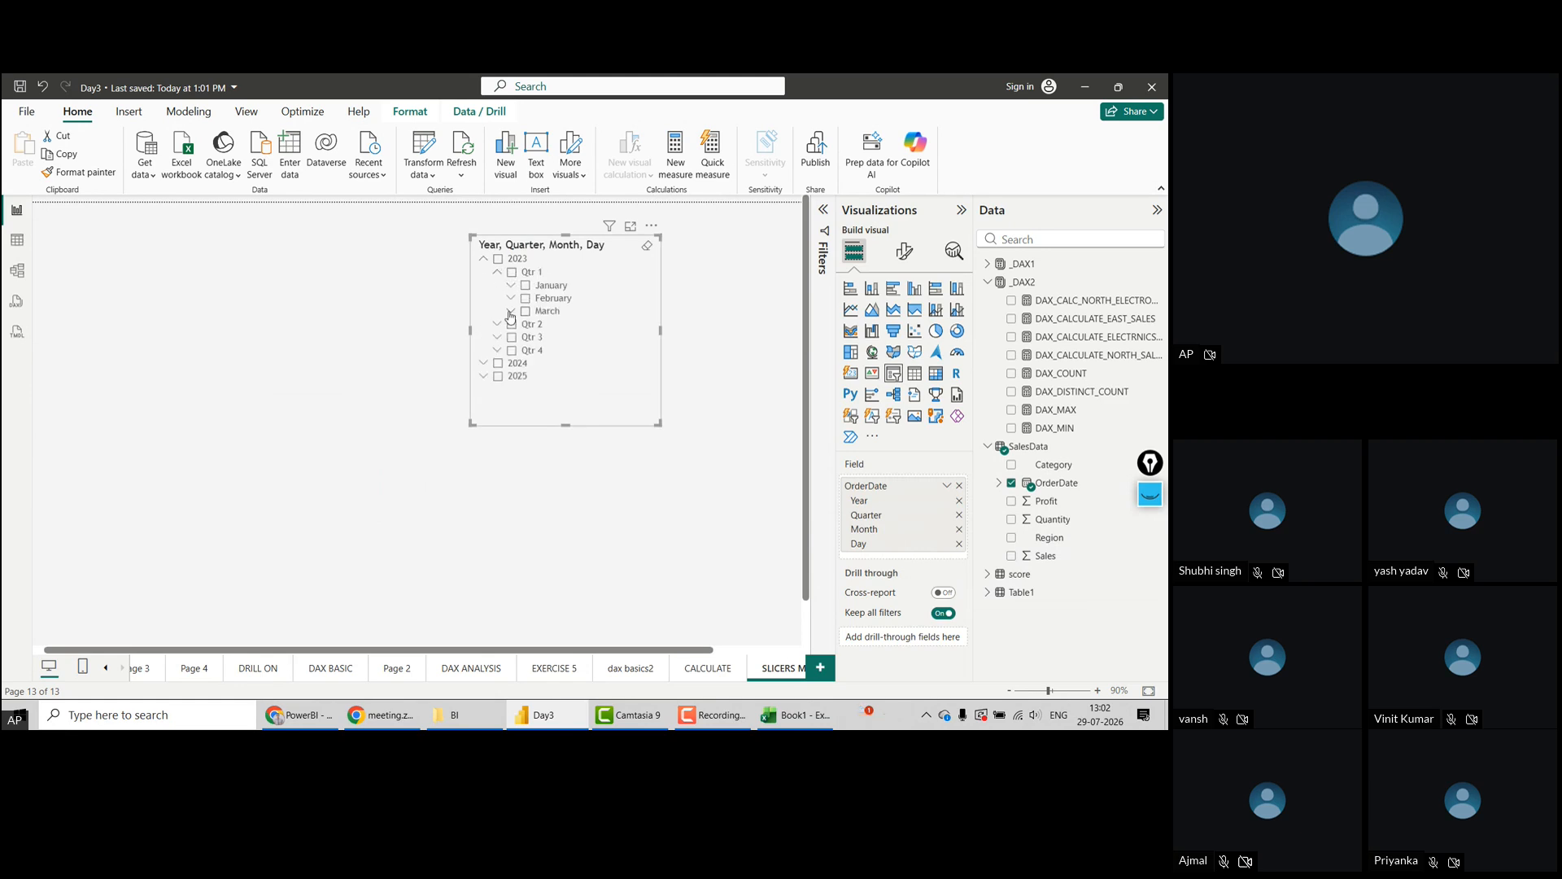
click(513, 286)
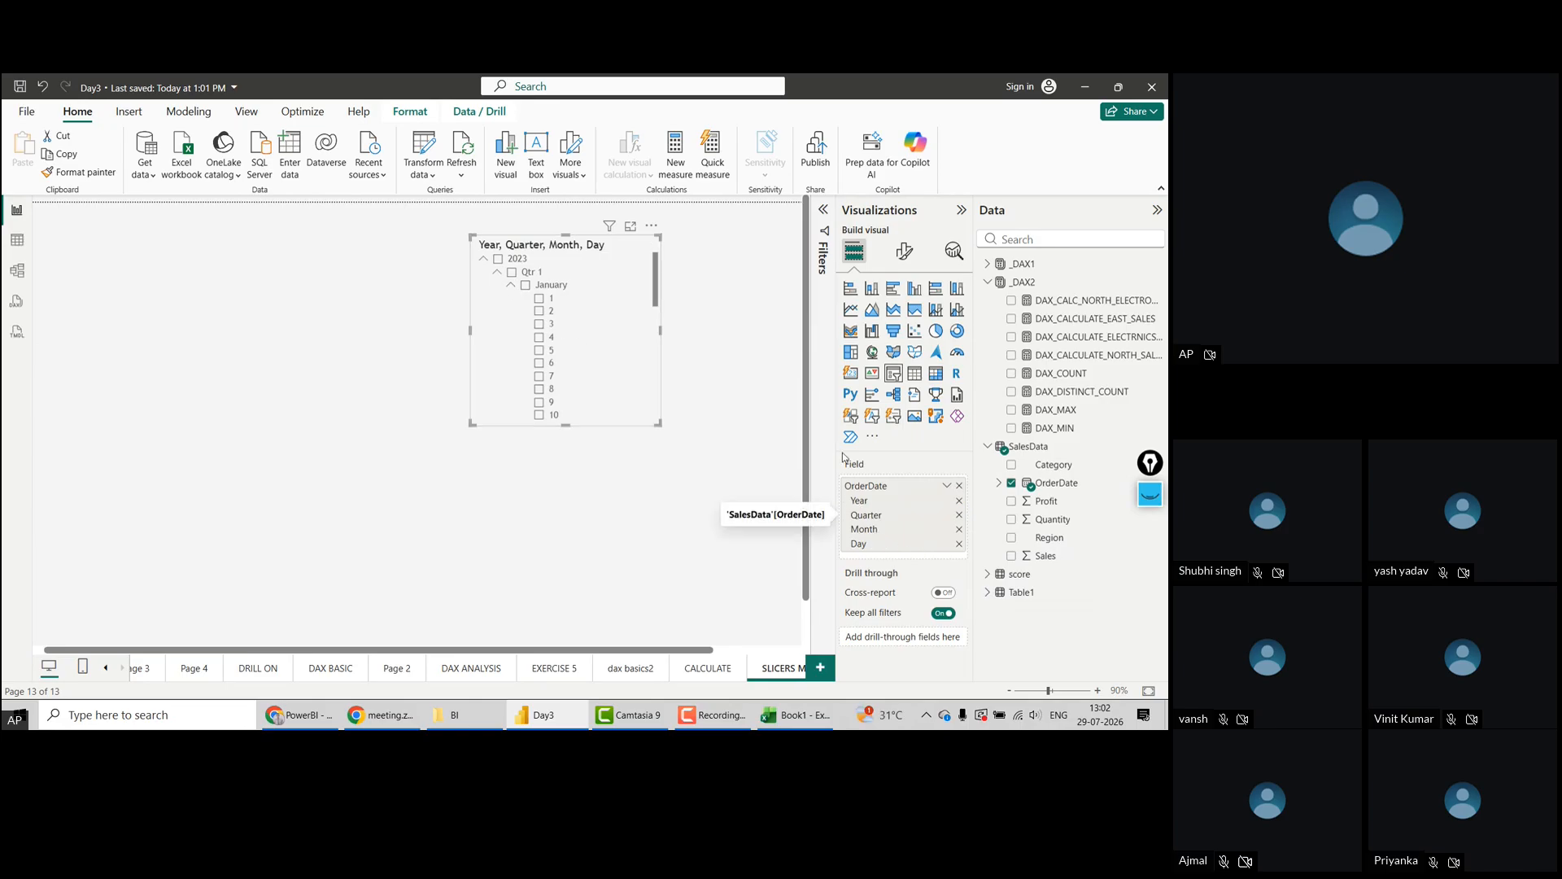
click(960, 544)
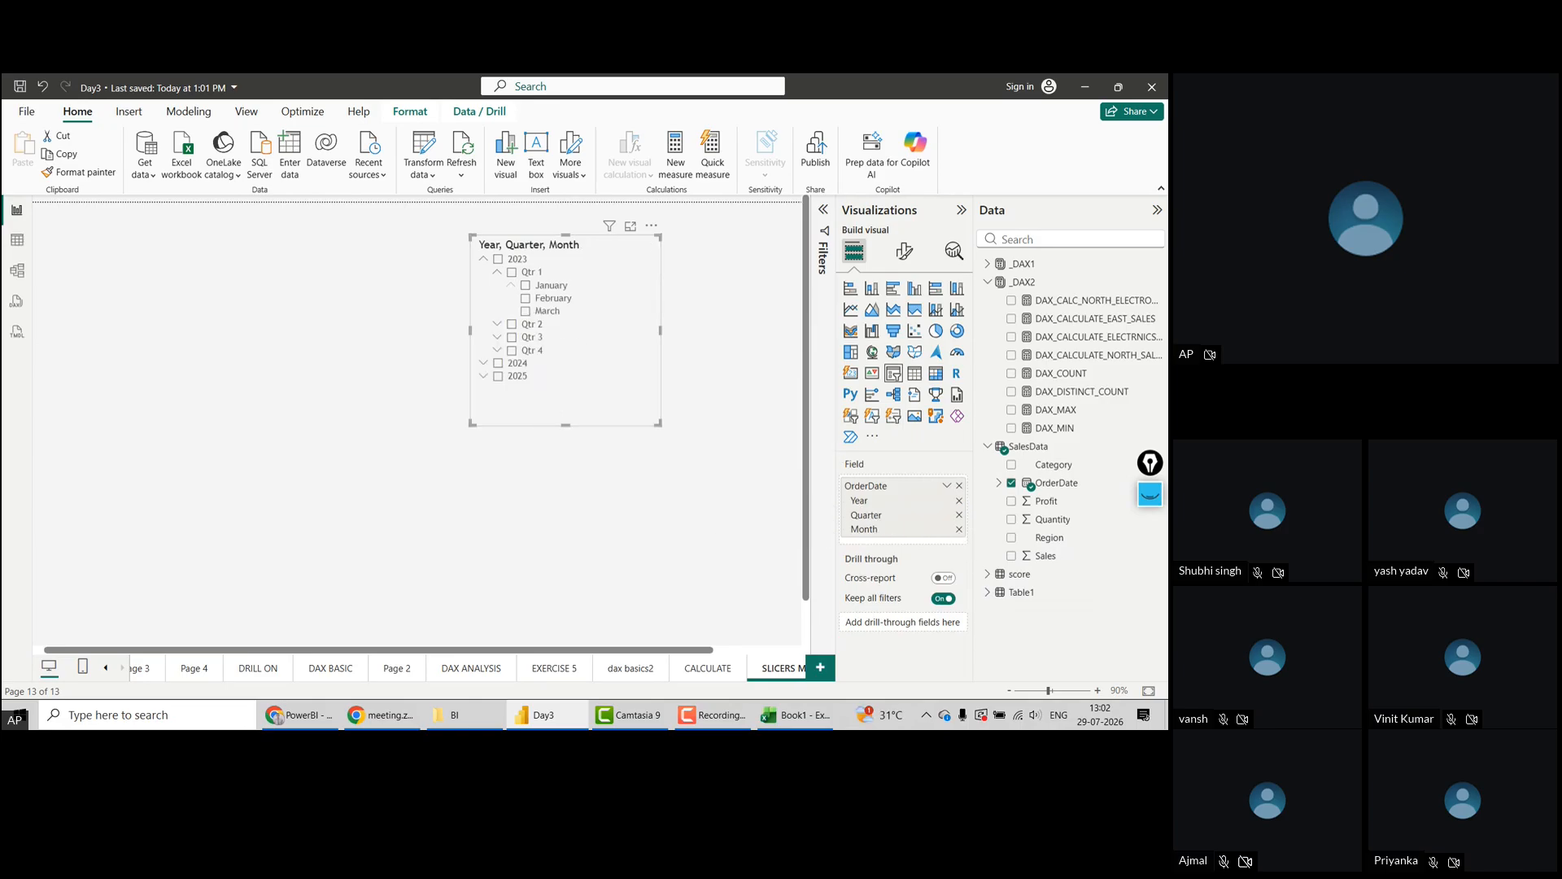
click(960, 530)
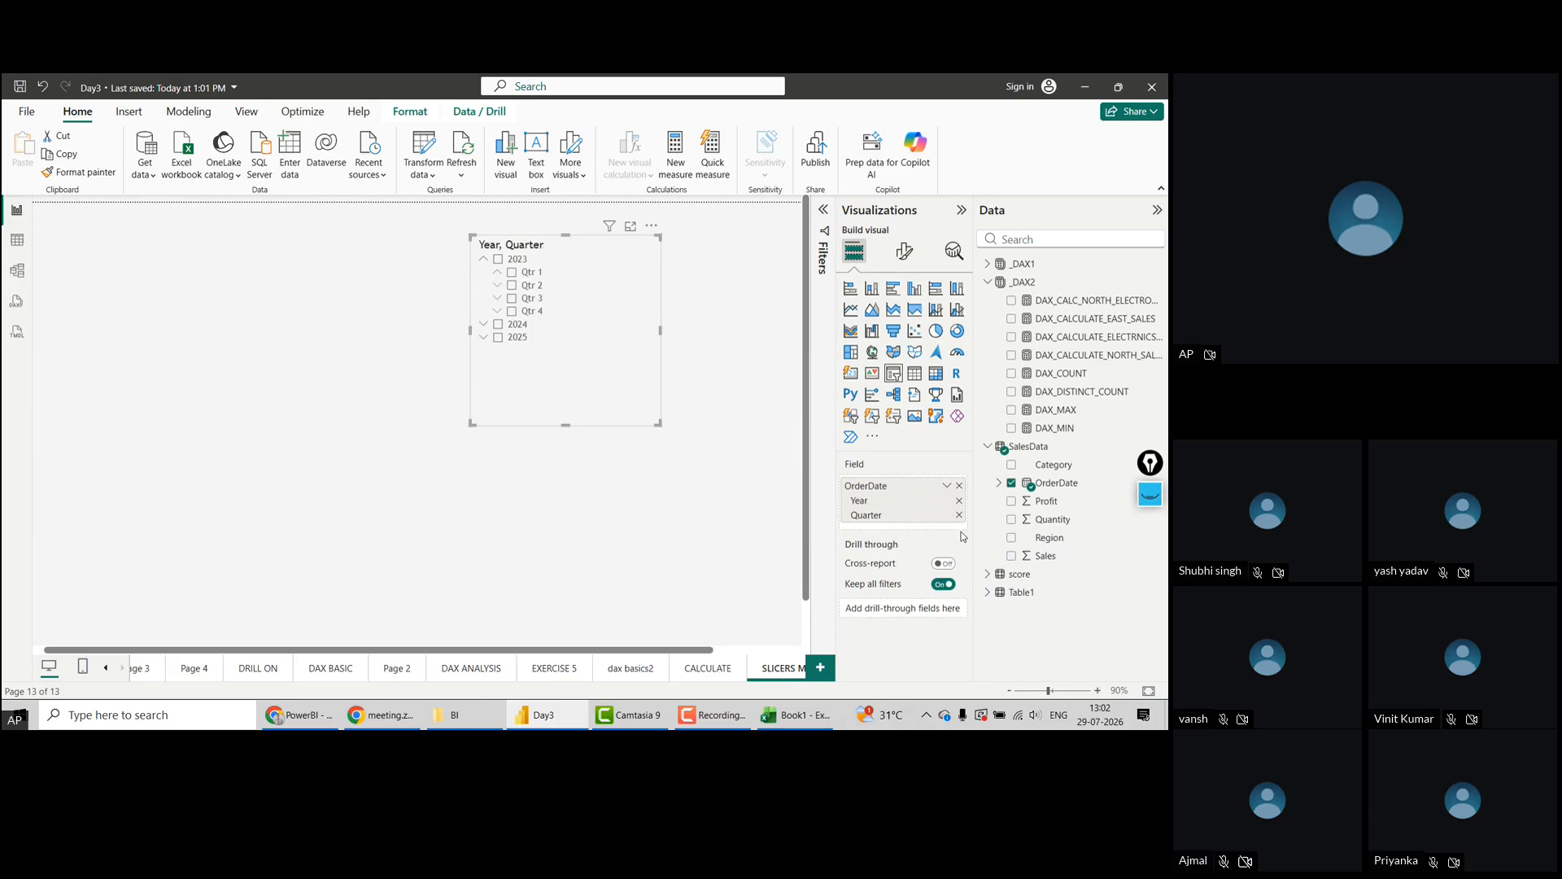
Move the date slicer to the top-left, collapse its years, and clear its selections
click(484, 326)
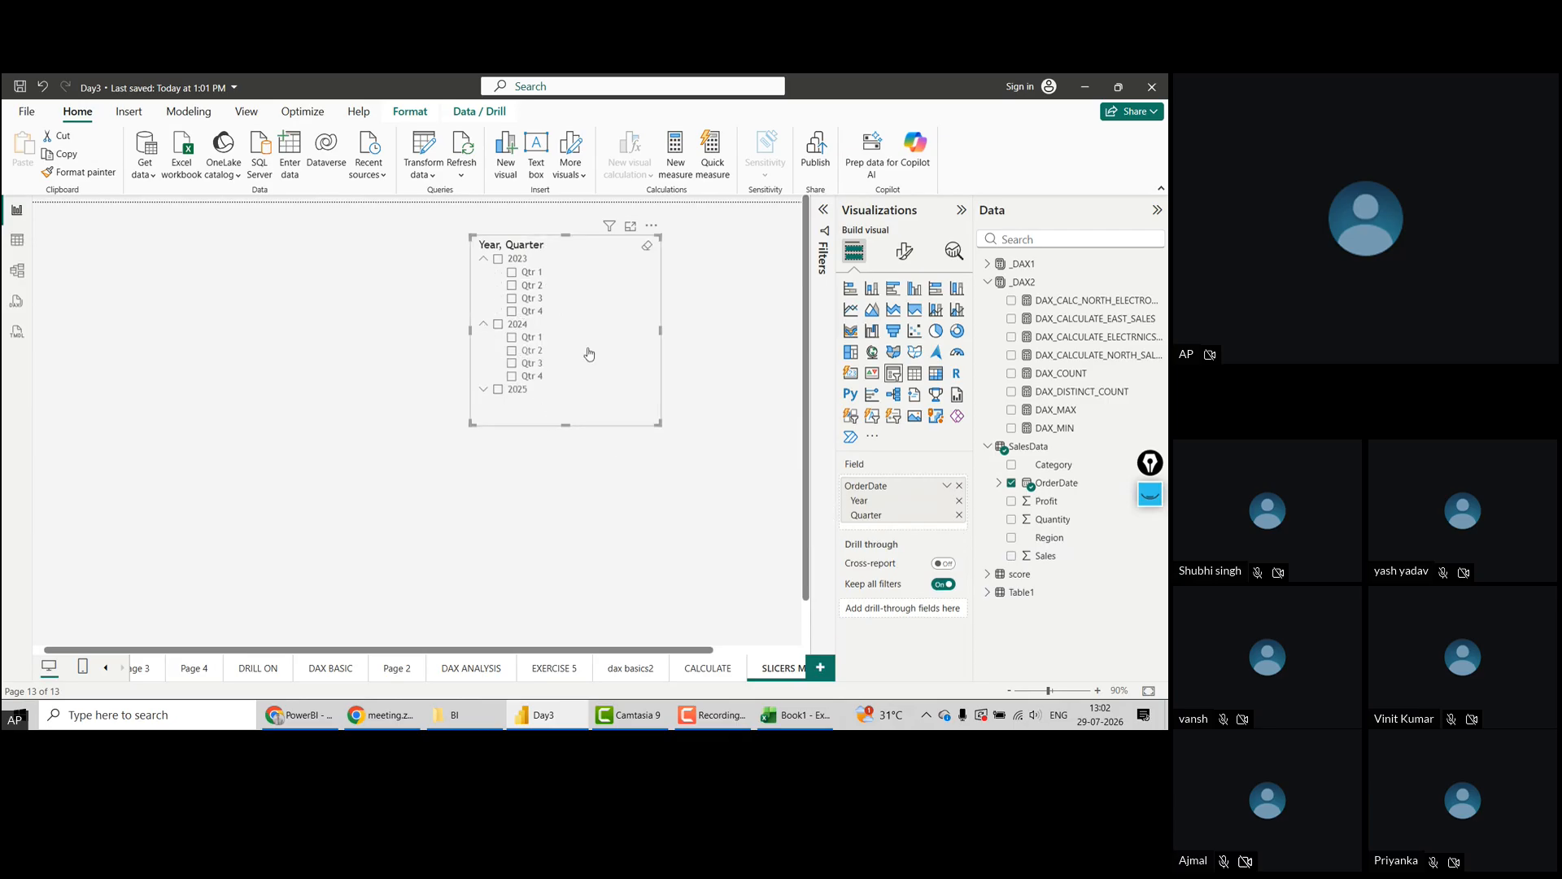
drag(643, 411, 224, 380)
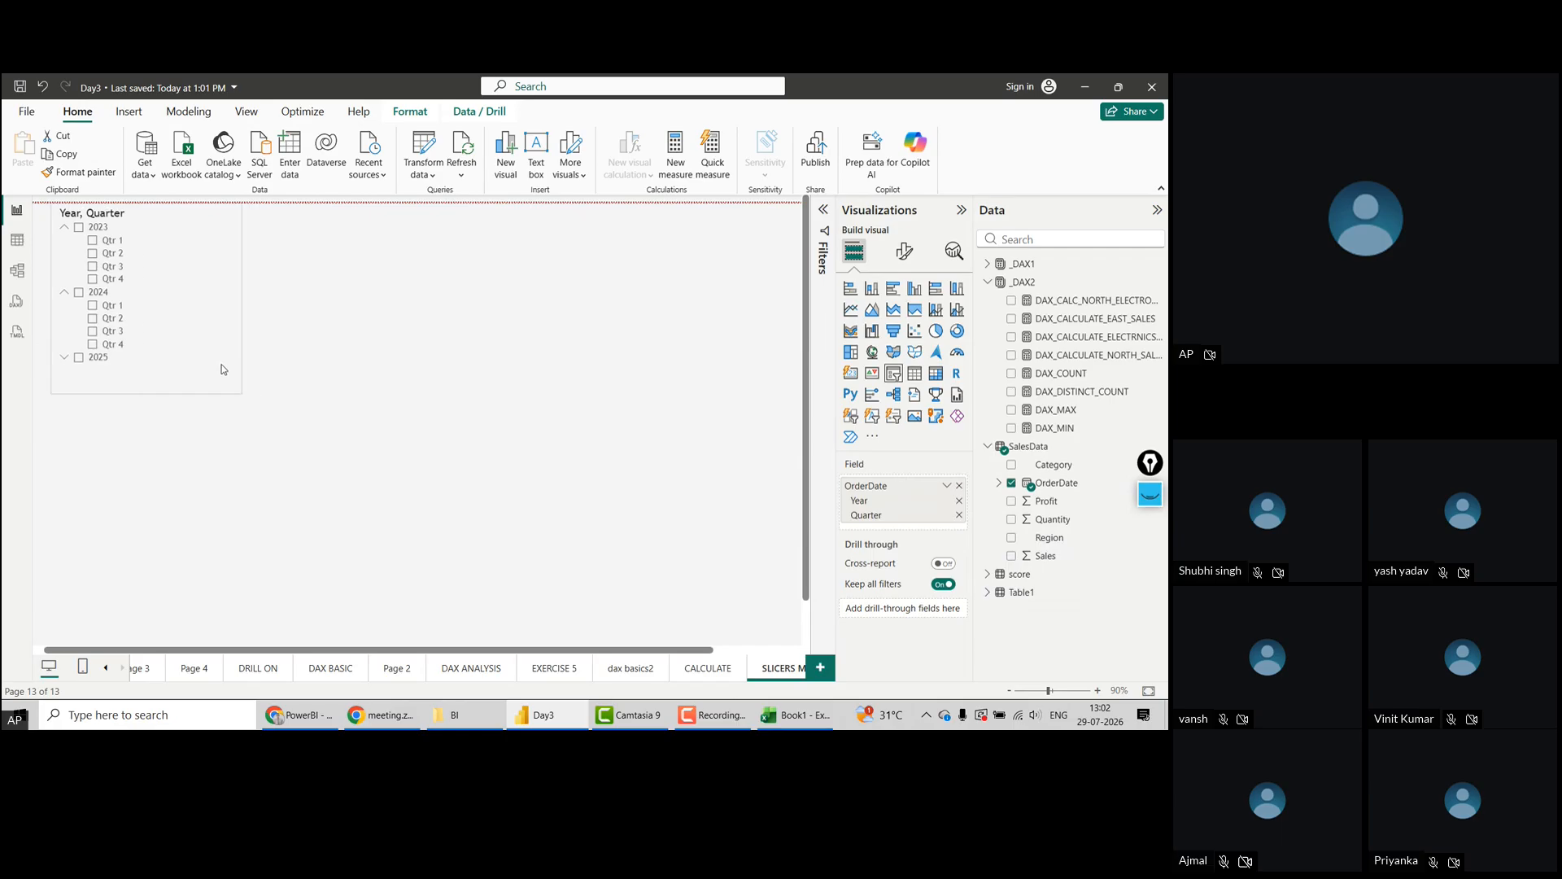
click(66, 230)
click(65, 242)
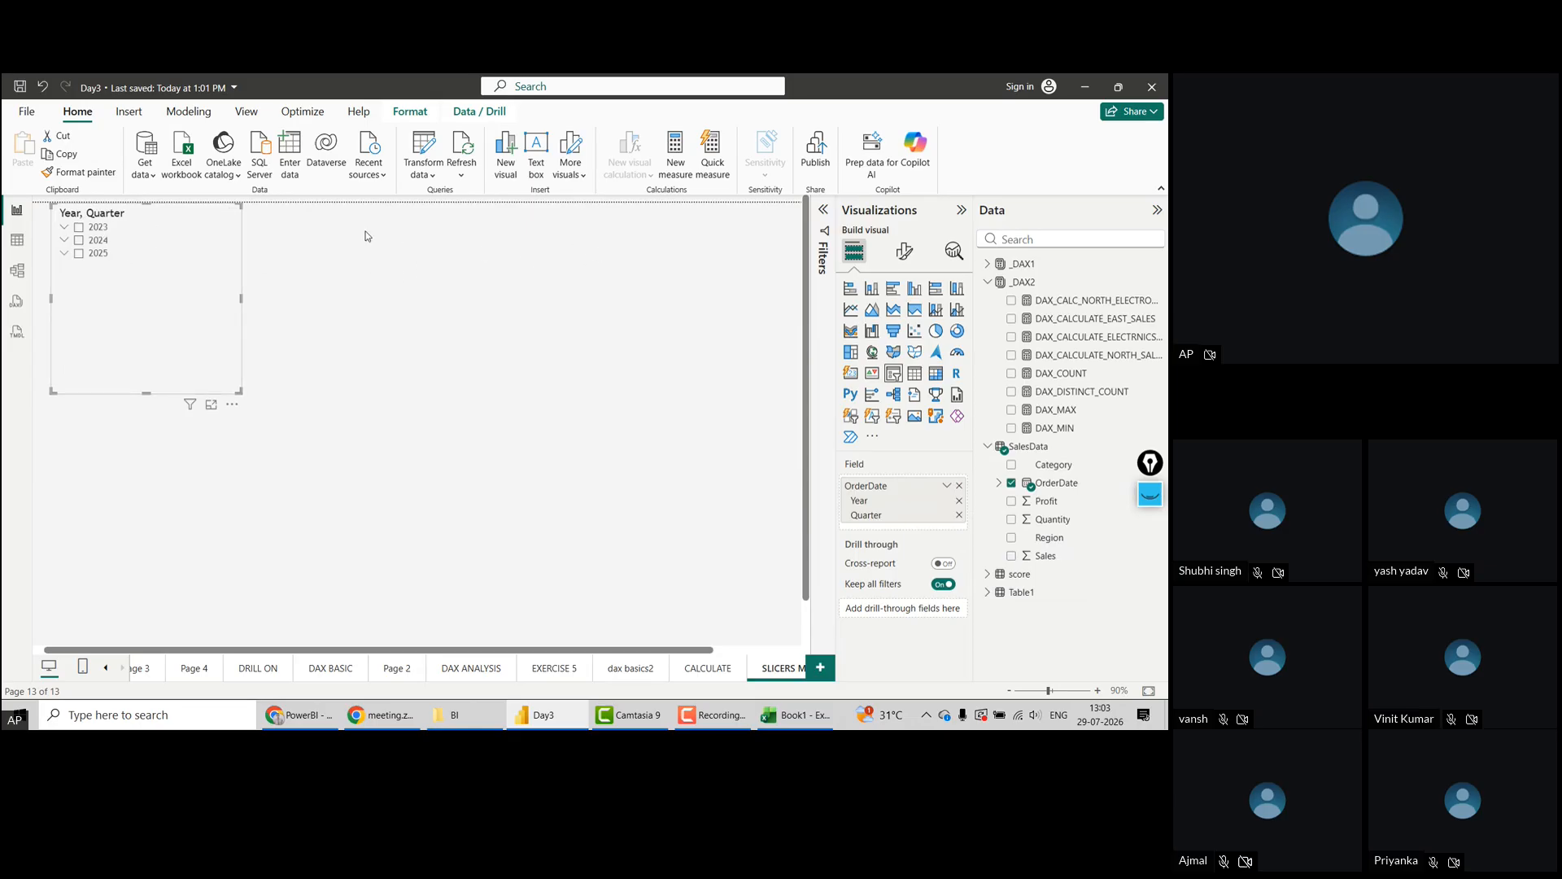
click(65, 242)
click(227, 213)
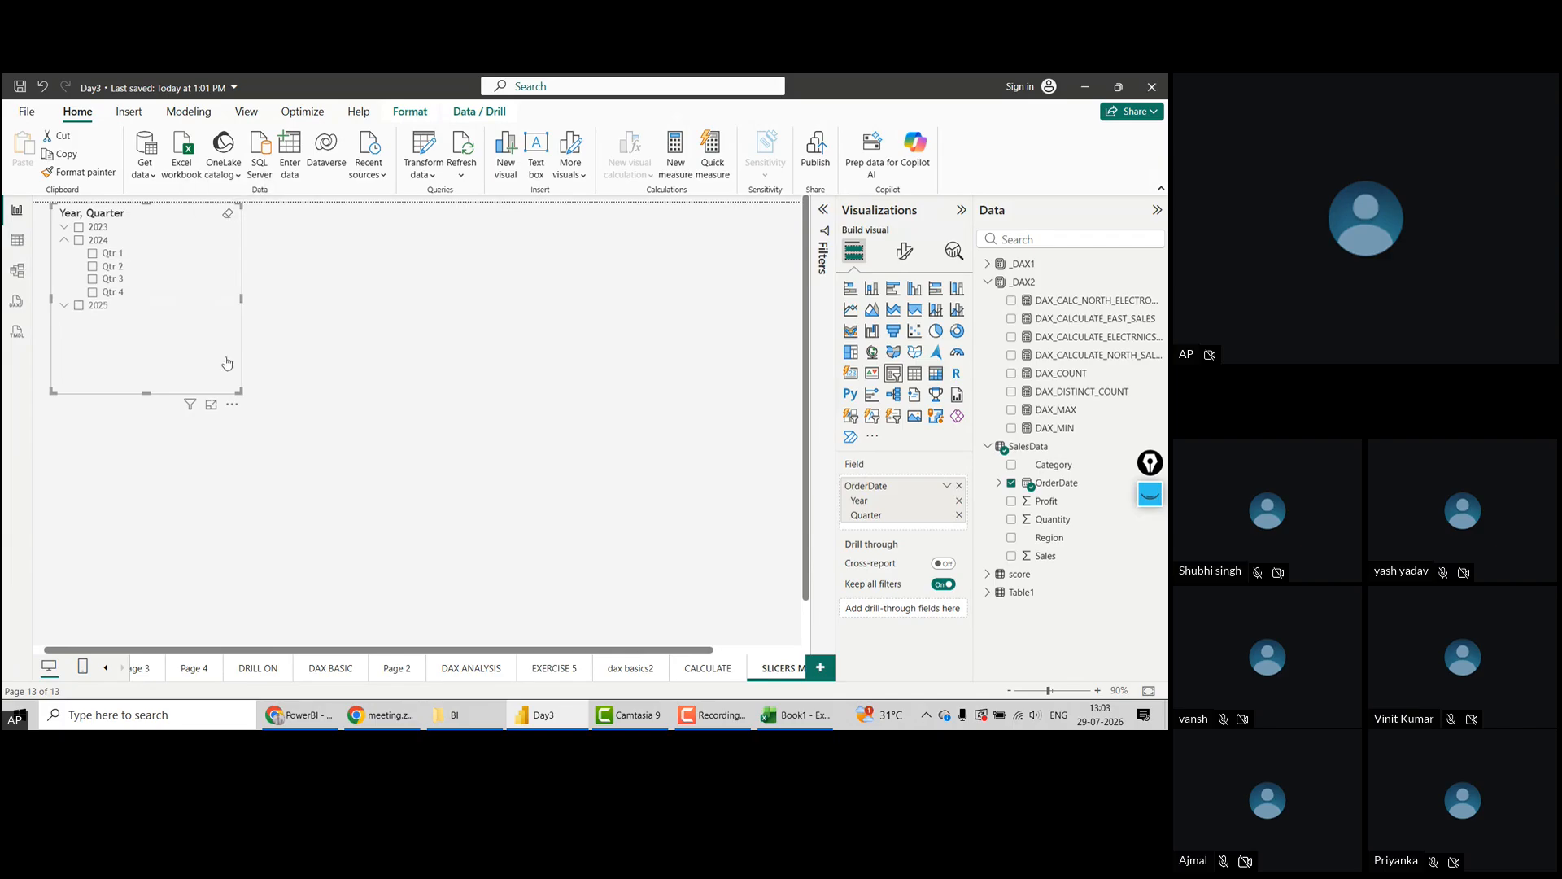
click(64, 244)
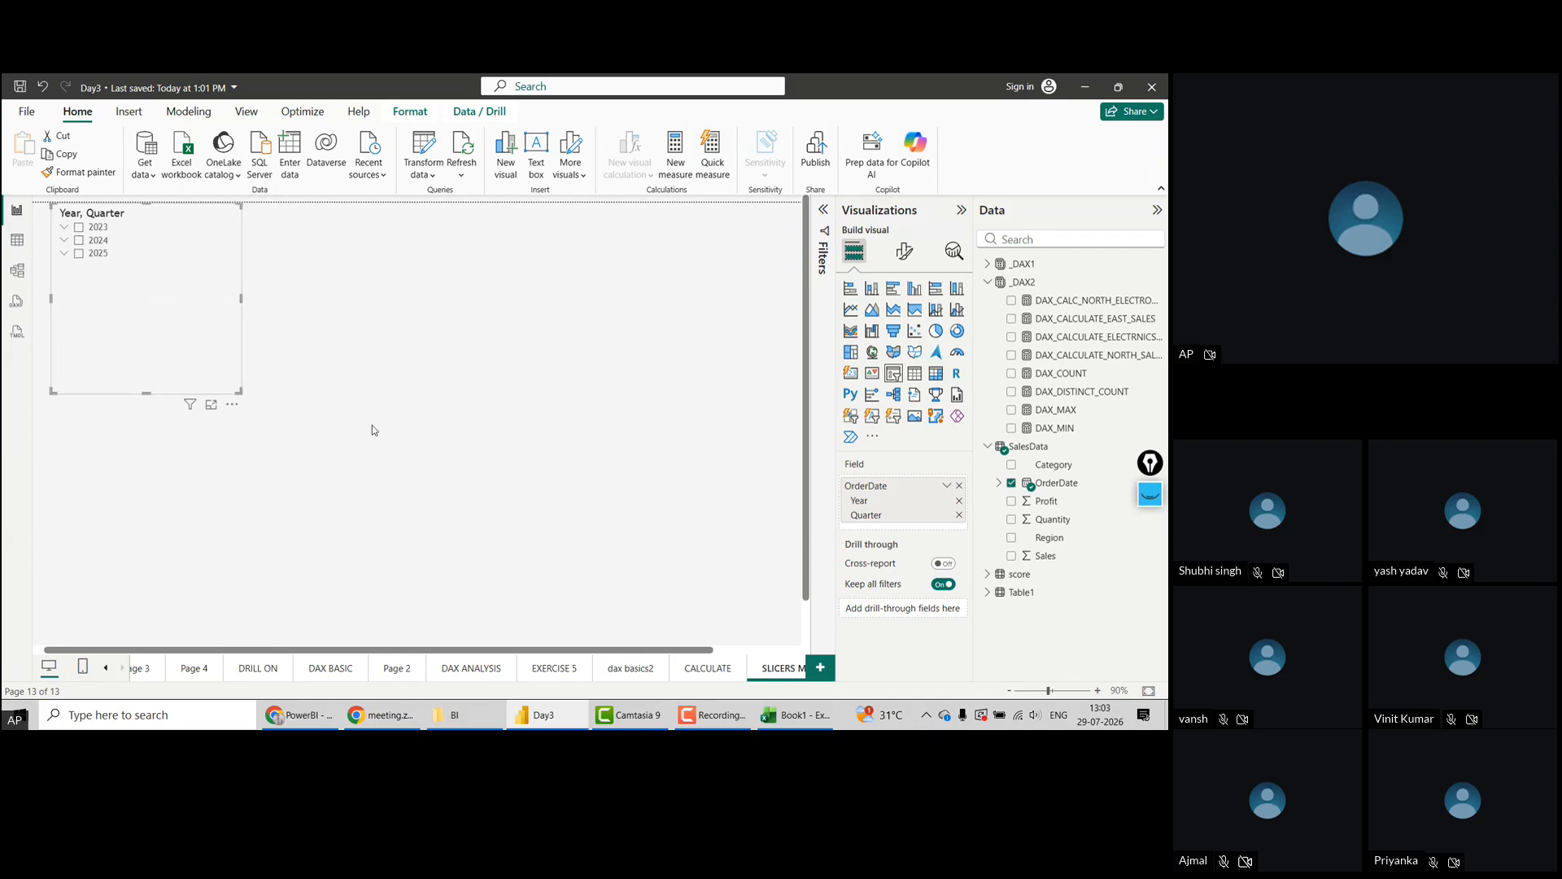
mouse_move(196, 416)
Duplicate the date slicer, move the copy right, and remove its Year and Quarter fields
key(ctrl+c)
key(ctrl+v)
drag(144, 320, 559, 321)
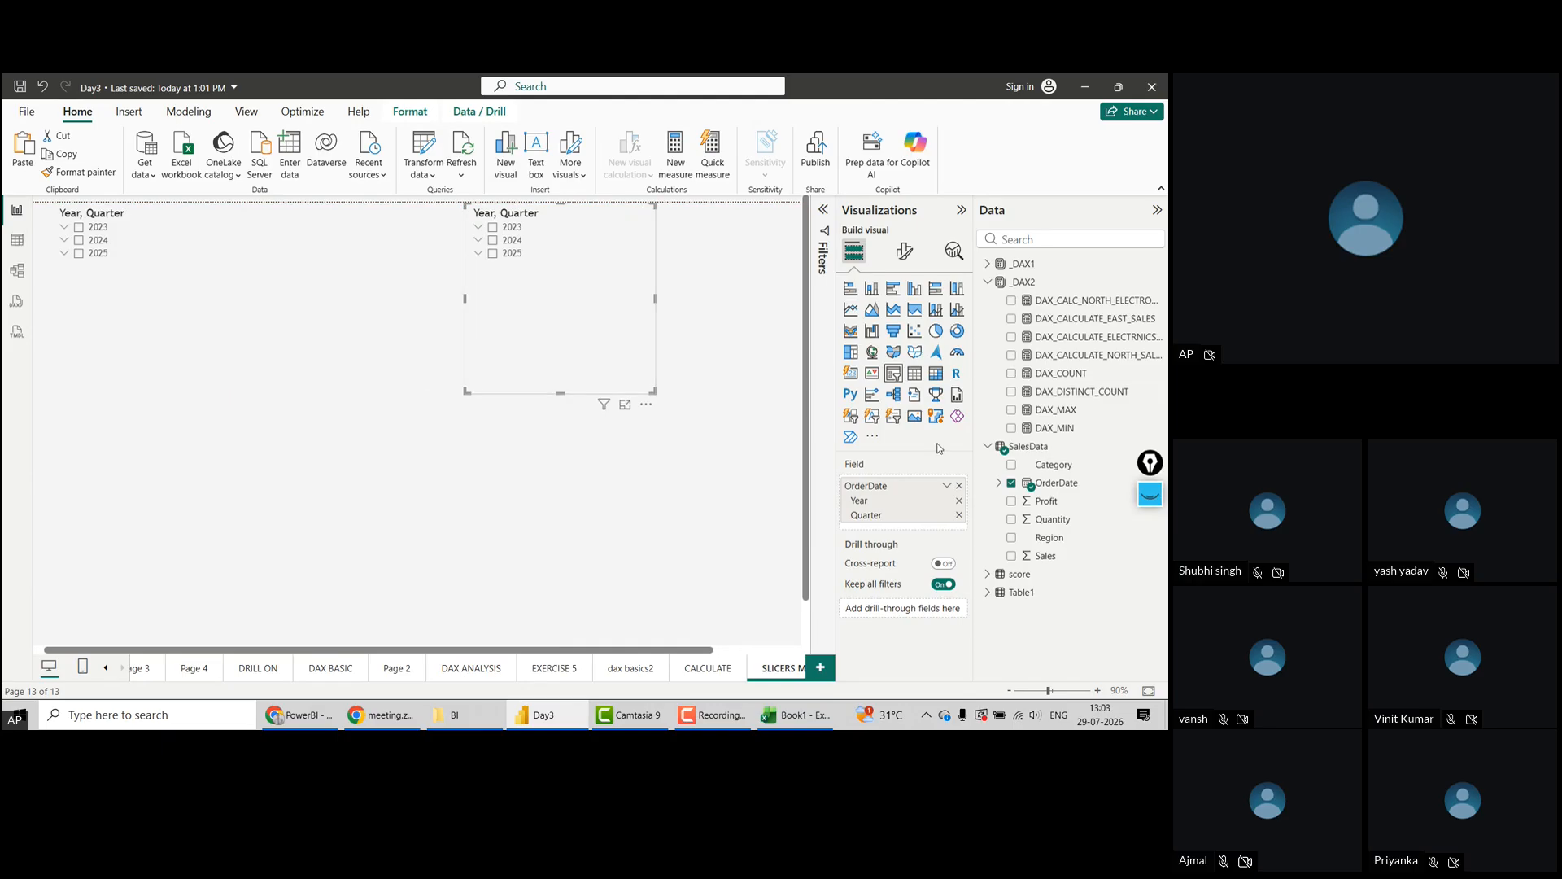
click(959, 501)
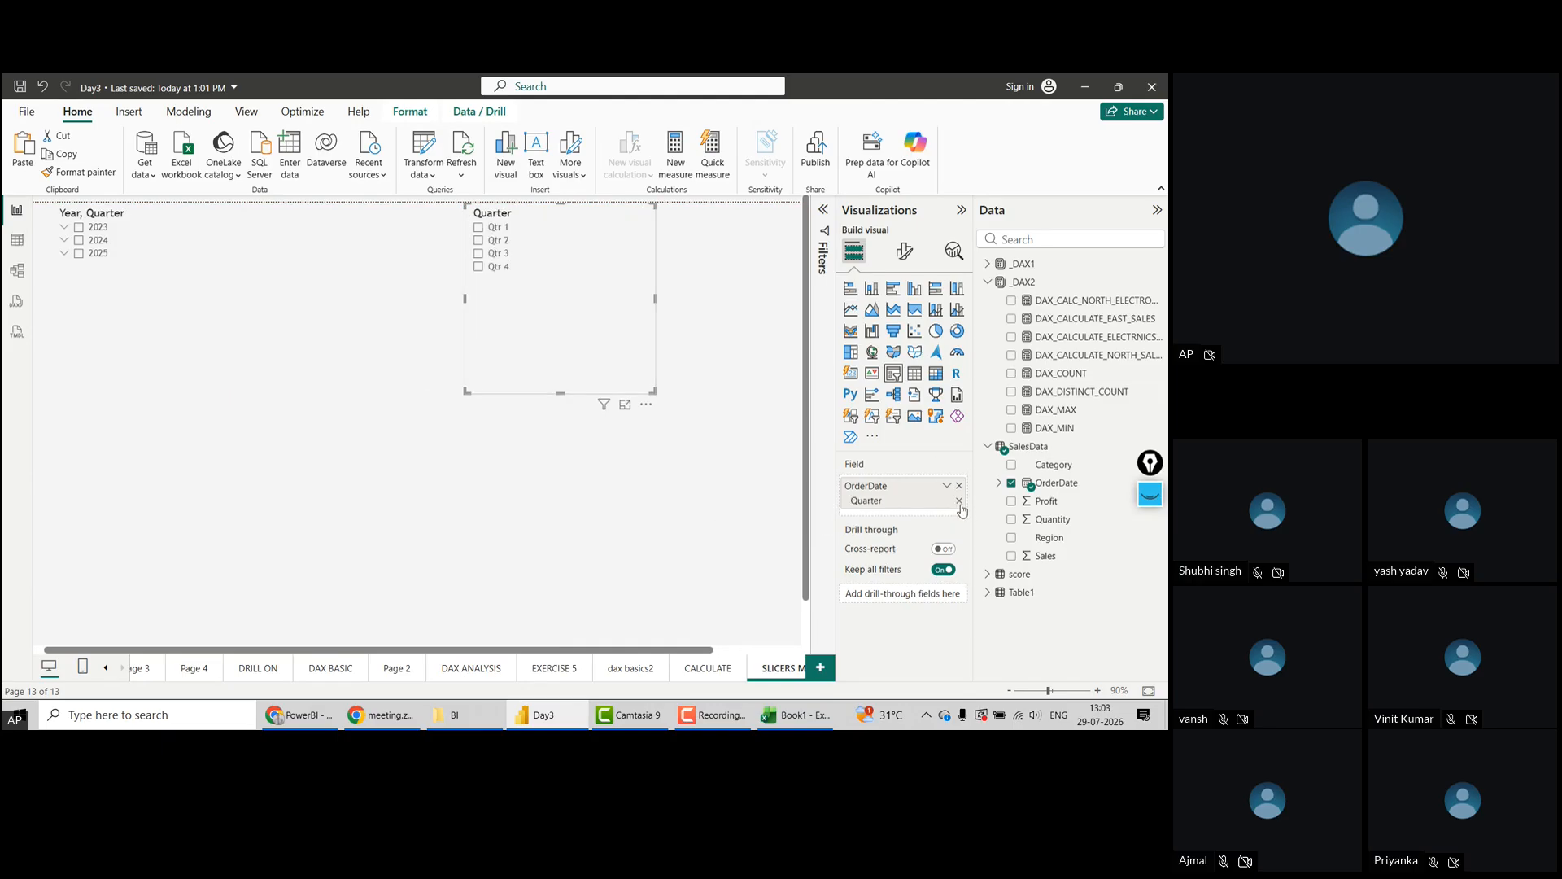
click(959, 501)
Set the copy's fields to Region then Category, listing East, North, South and West
drag(1058, 465, 882, 485)
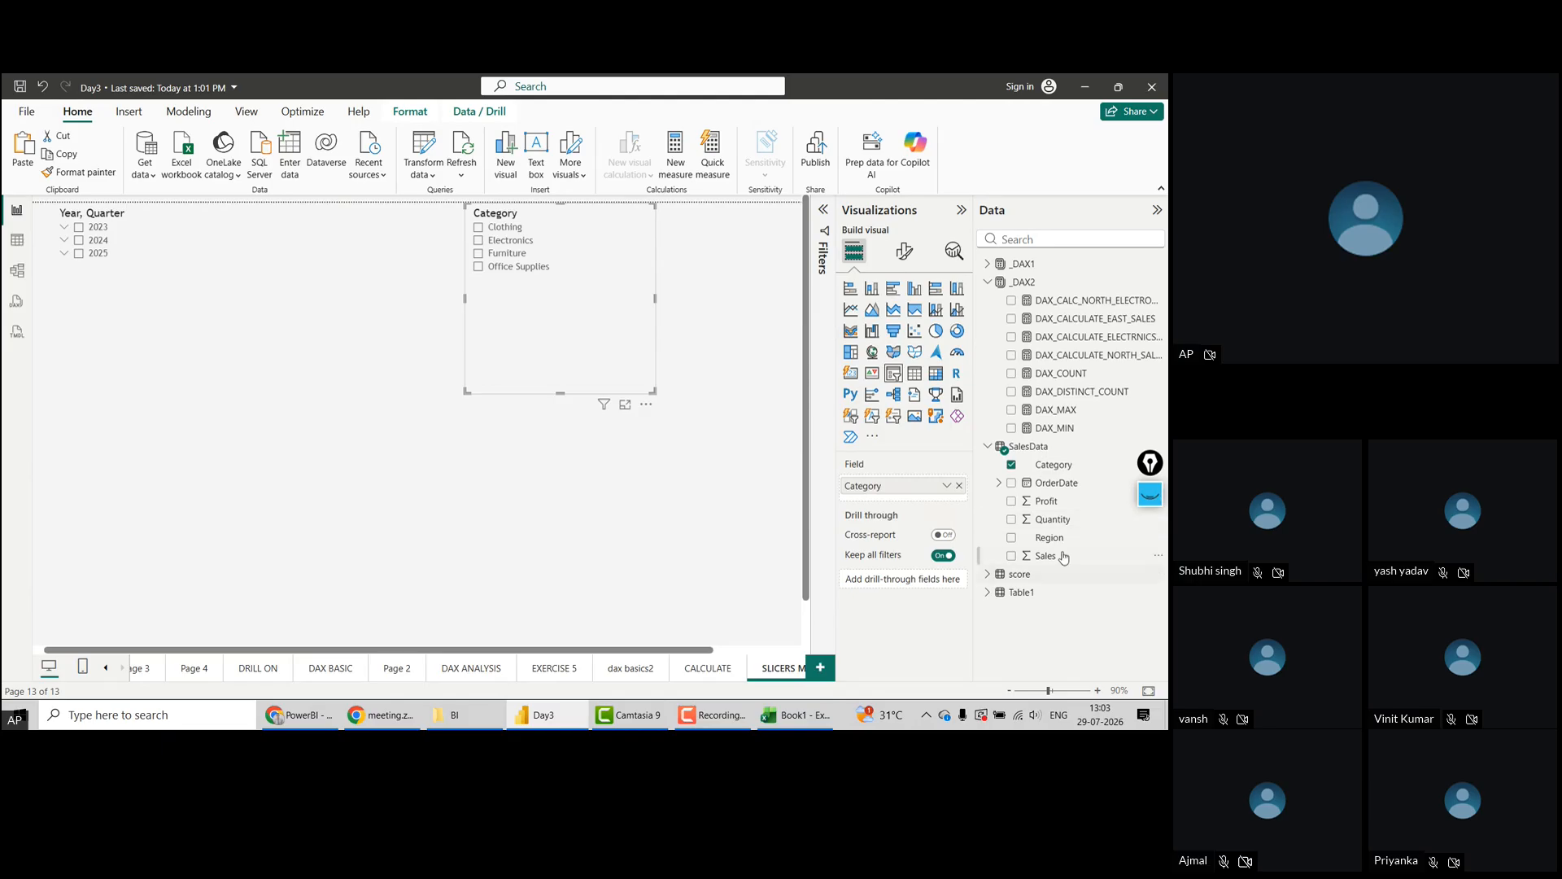
drag(1049, 538, 893, 484)
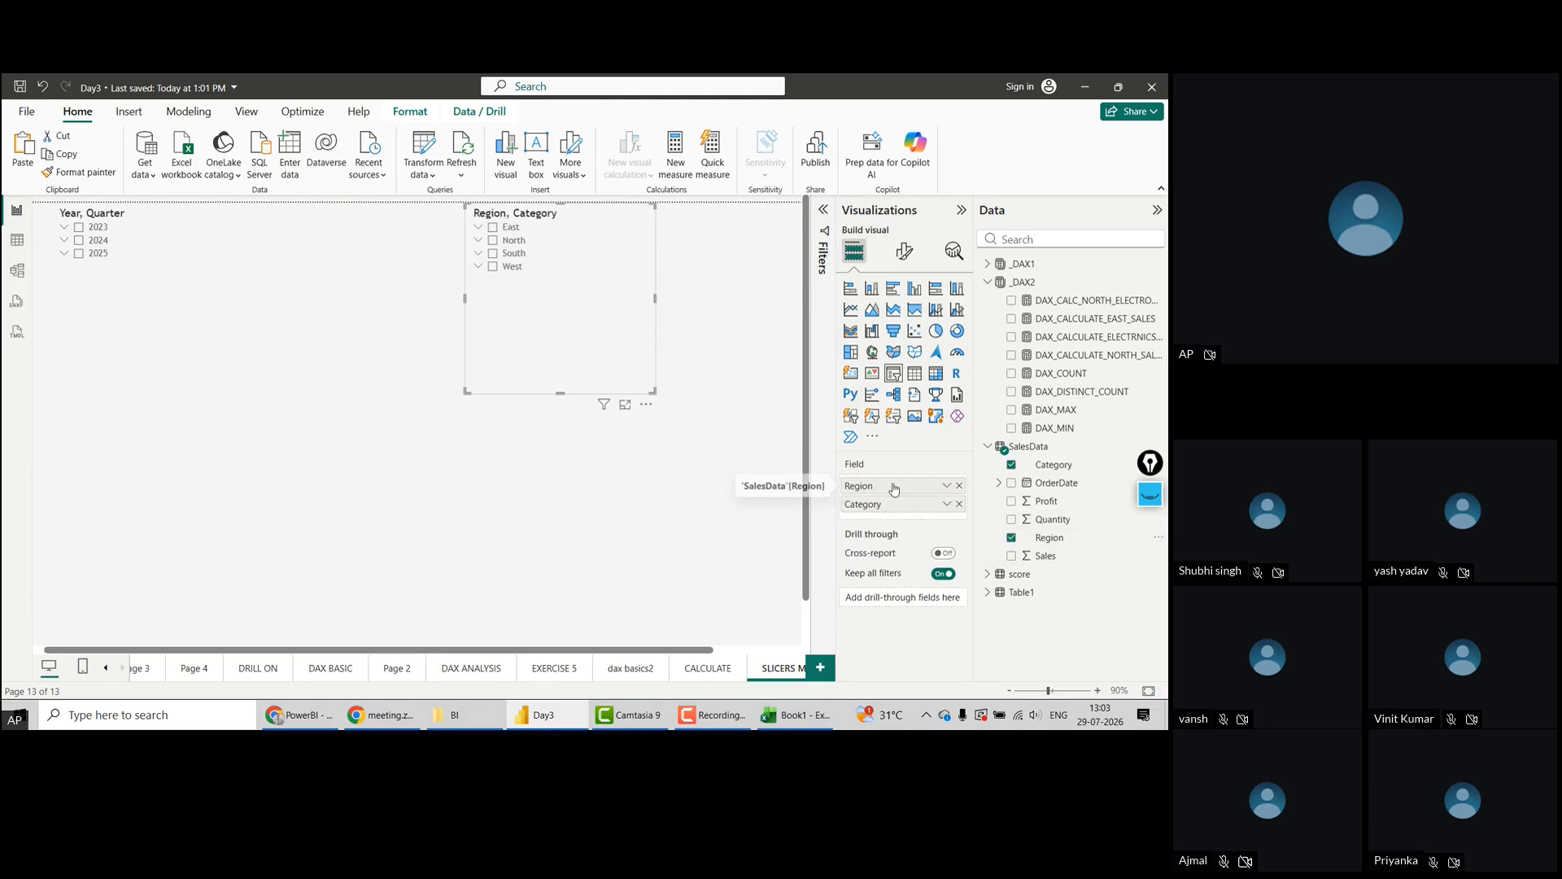
click(480, 231)
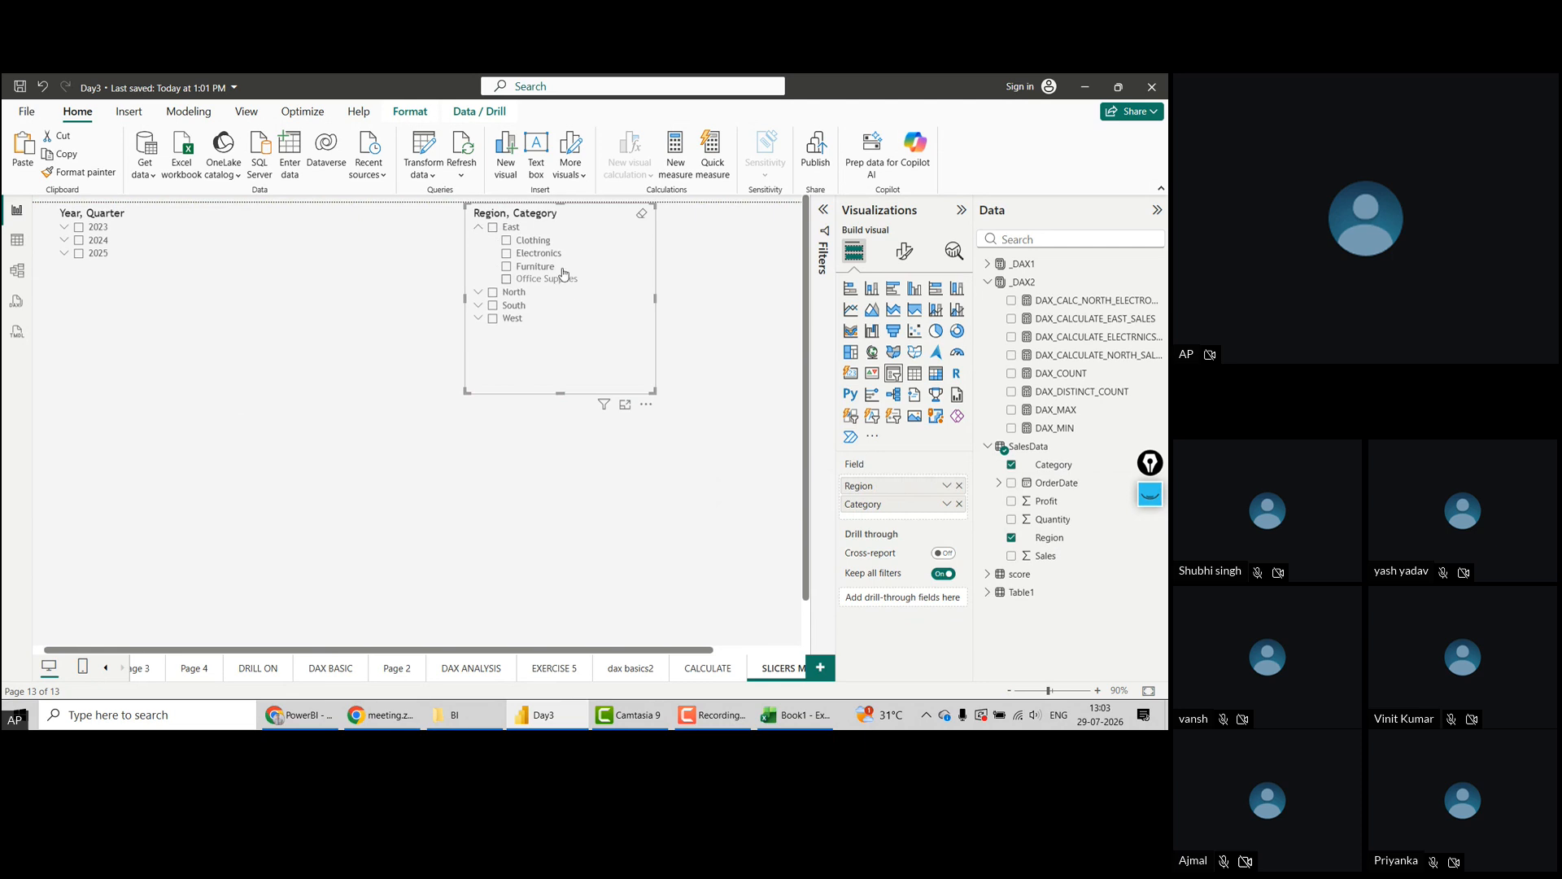
click(479, 228)
drag(608, 348, 541, 354)
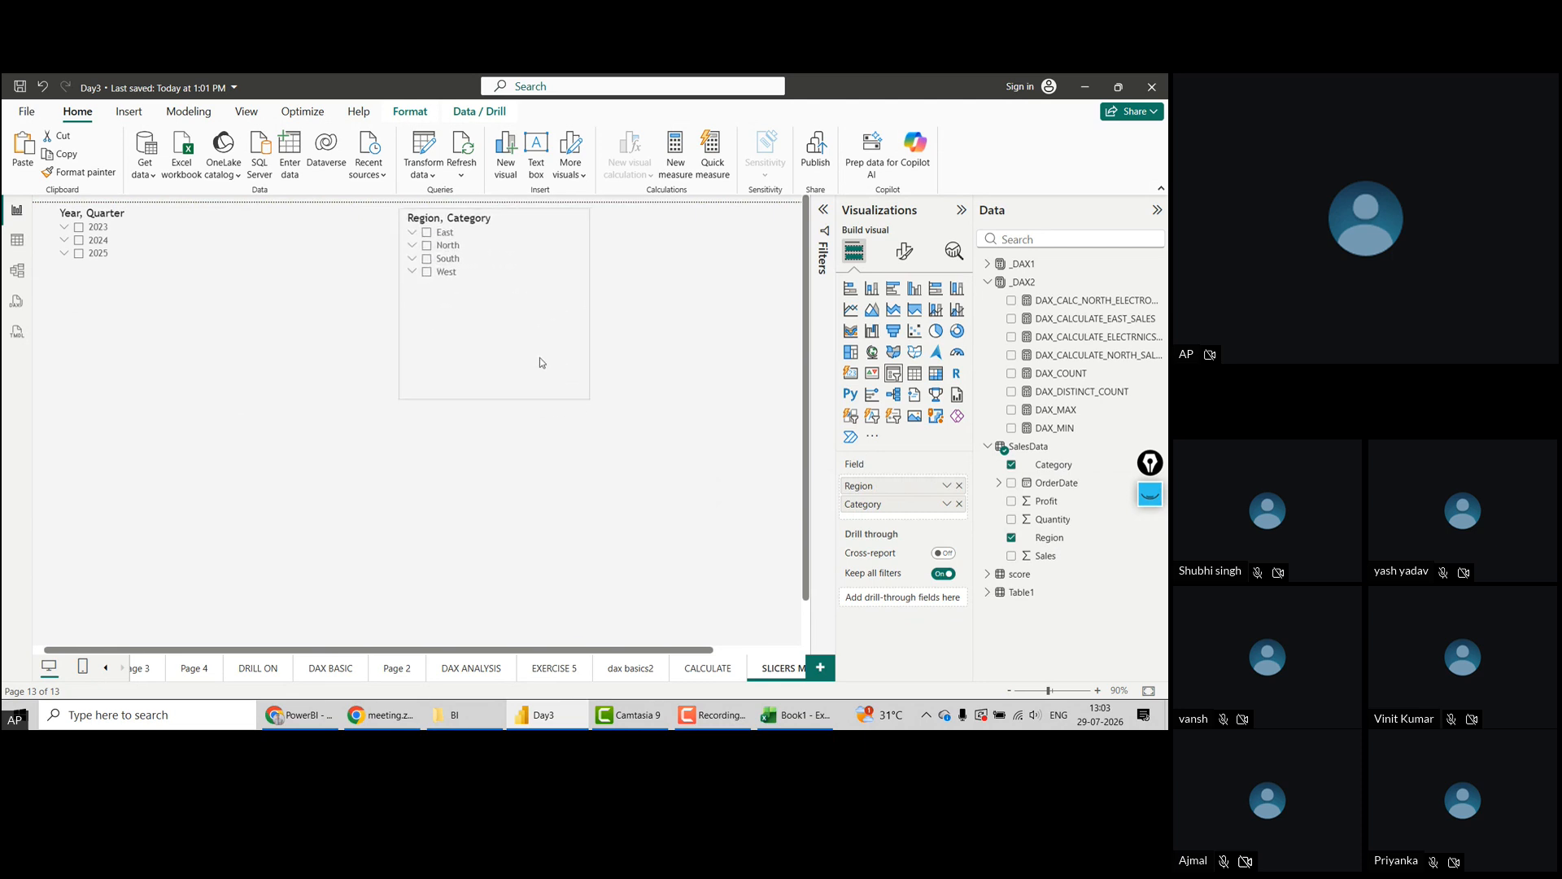
Try the Region, Category slicer as a Dropdown, then set its style back to Vertical list
click(904, 250)
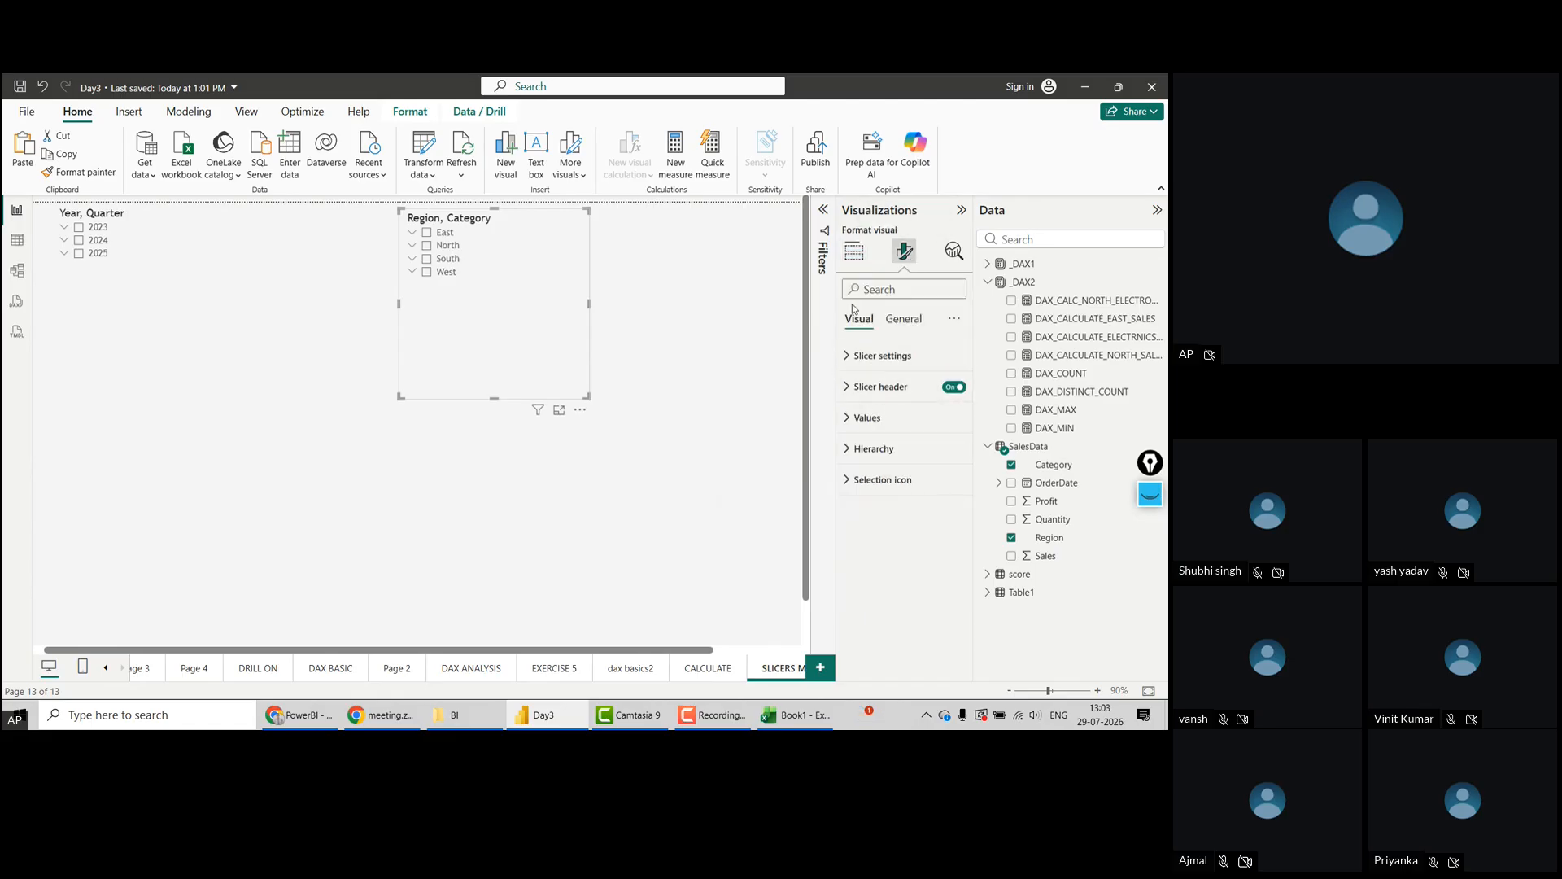
click(845, 358)
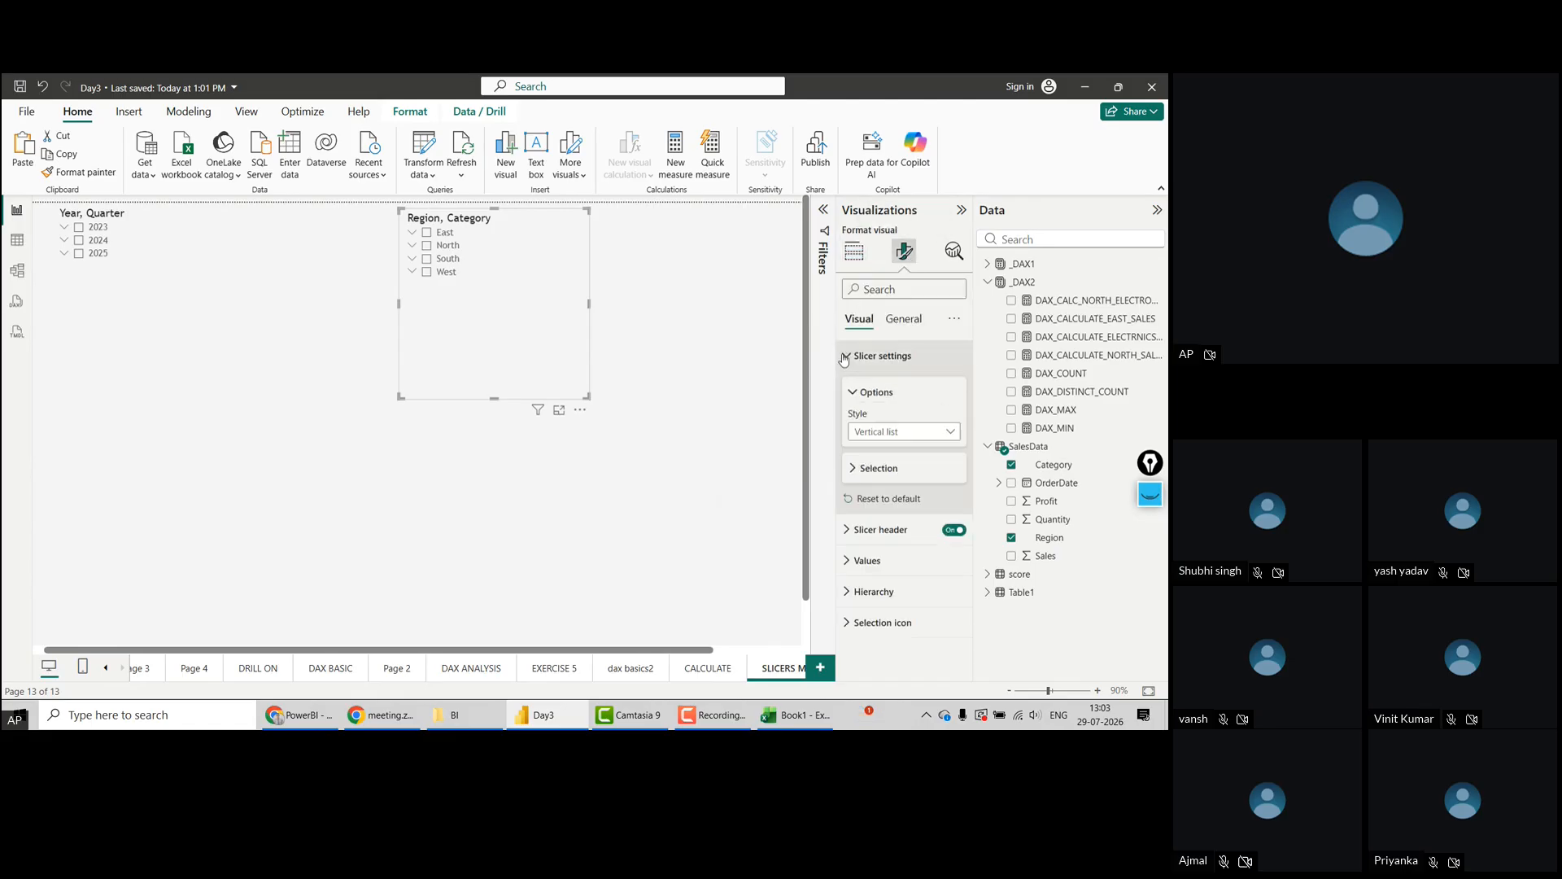
click(916, 432)
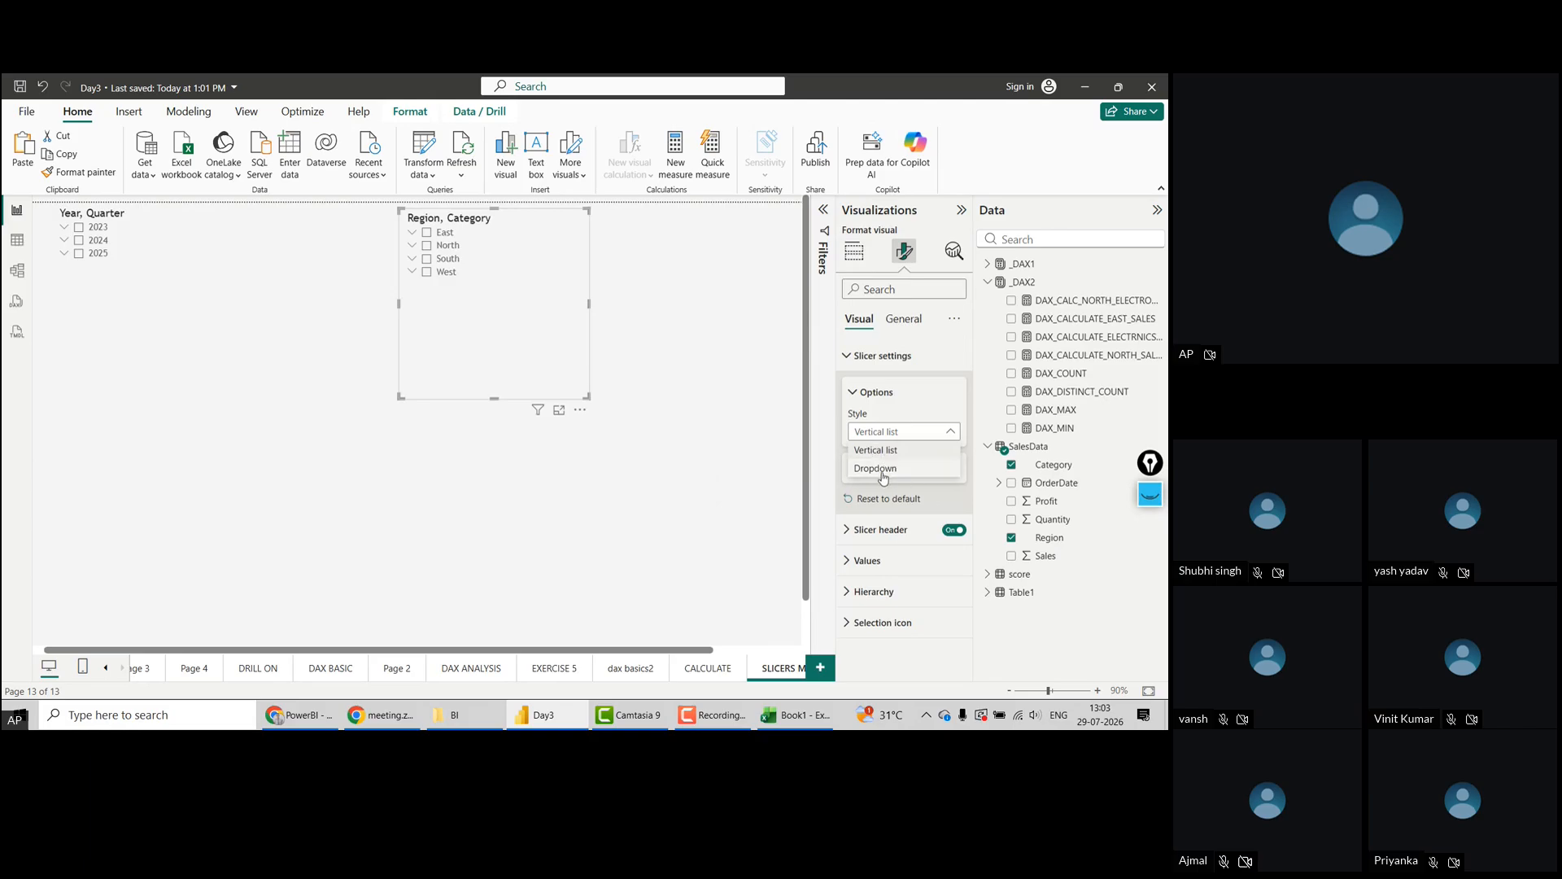
click(875, 468)
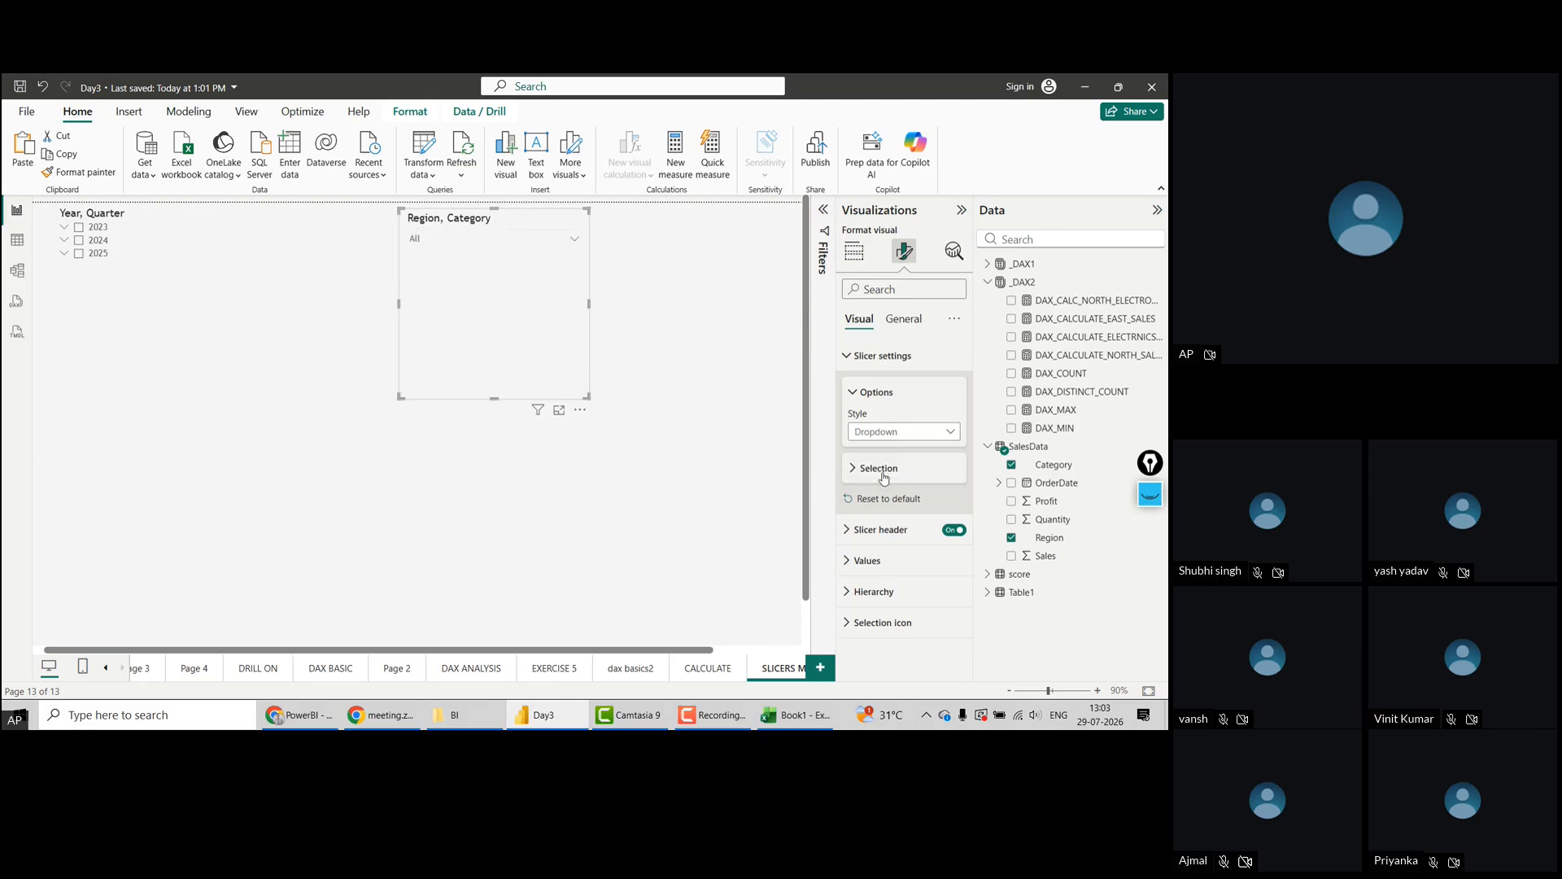
click(576, 240)
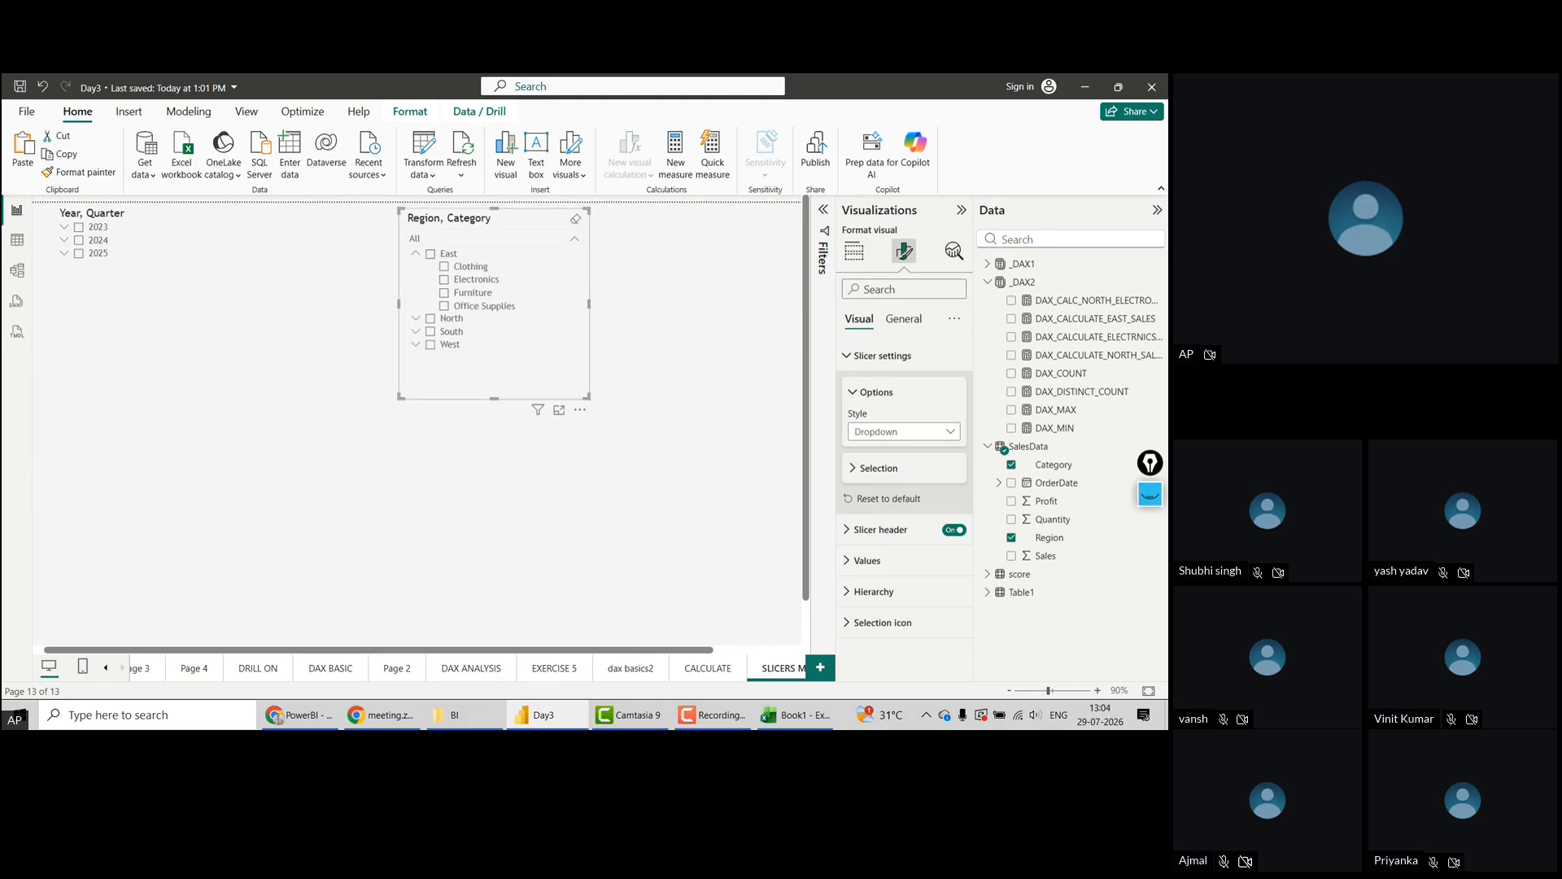
click(898, 432)
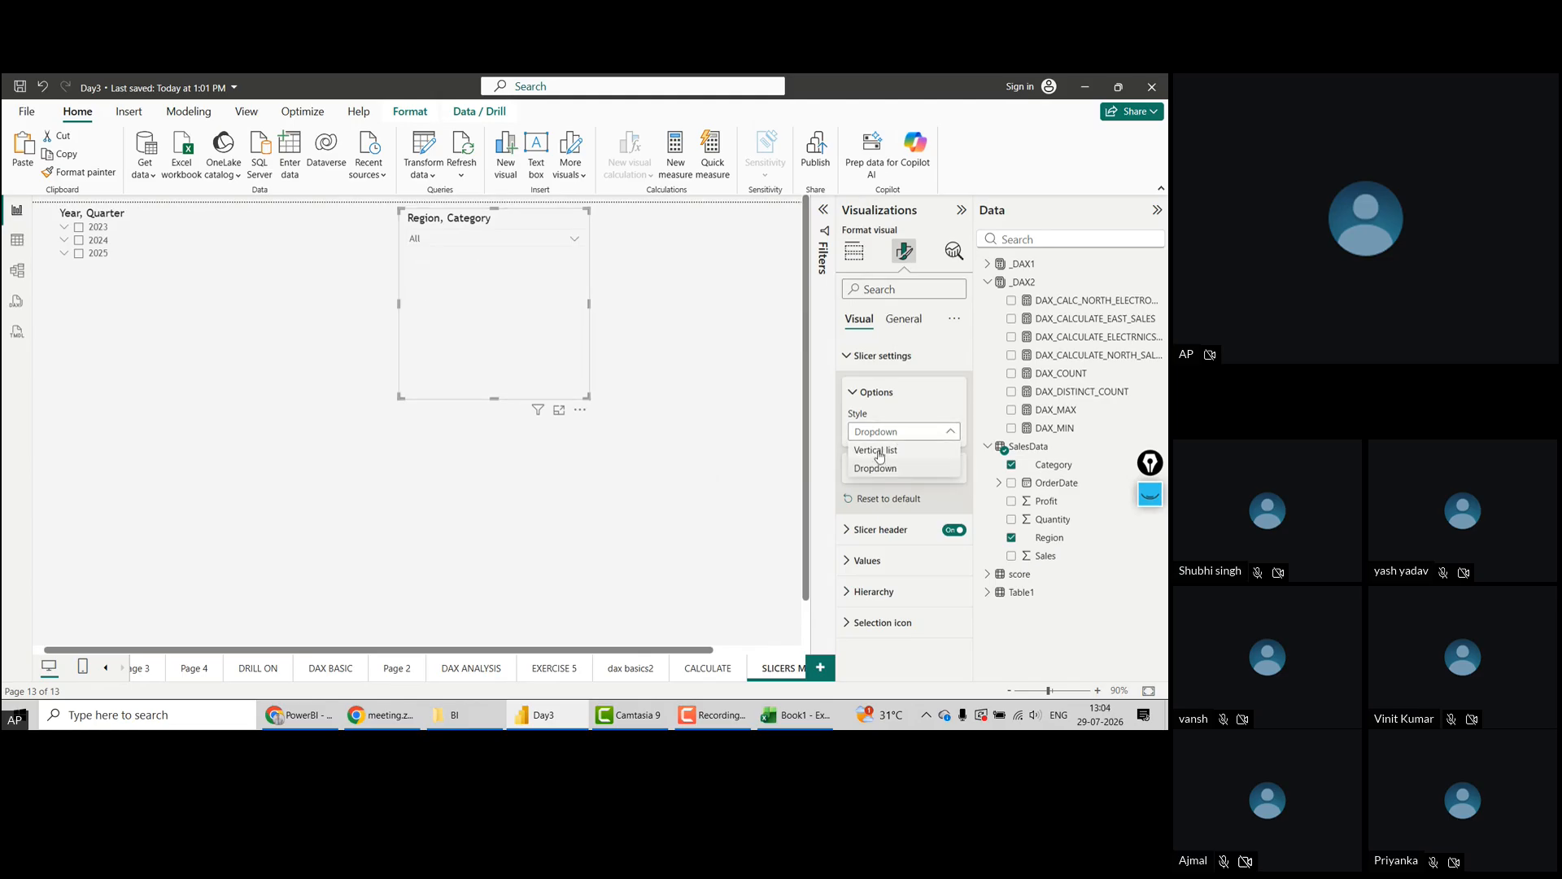
click(877, 451)
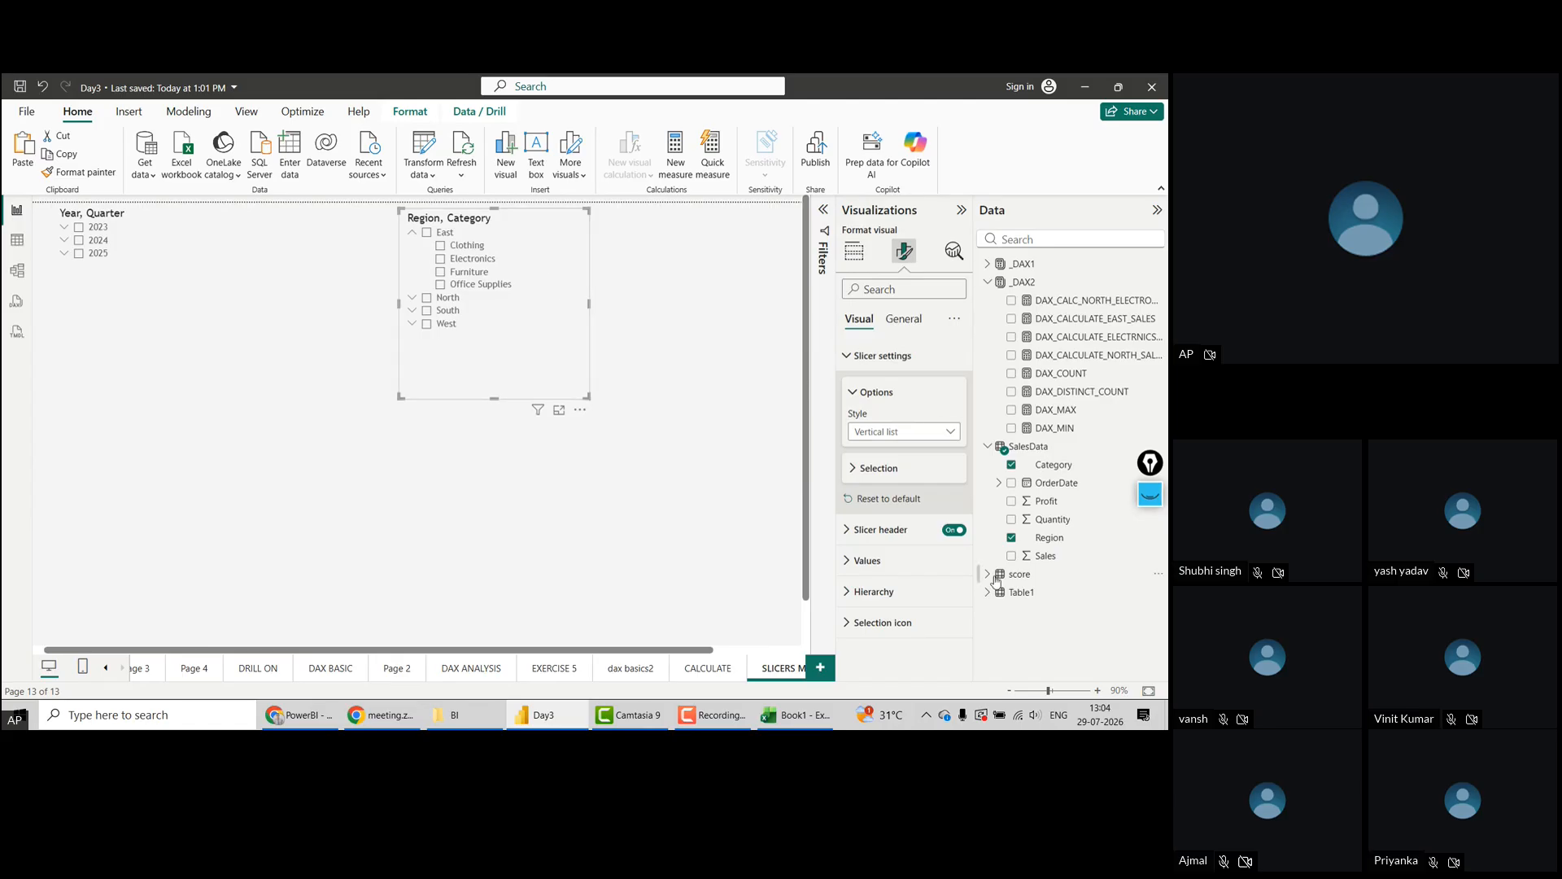
click(411, 234)
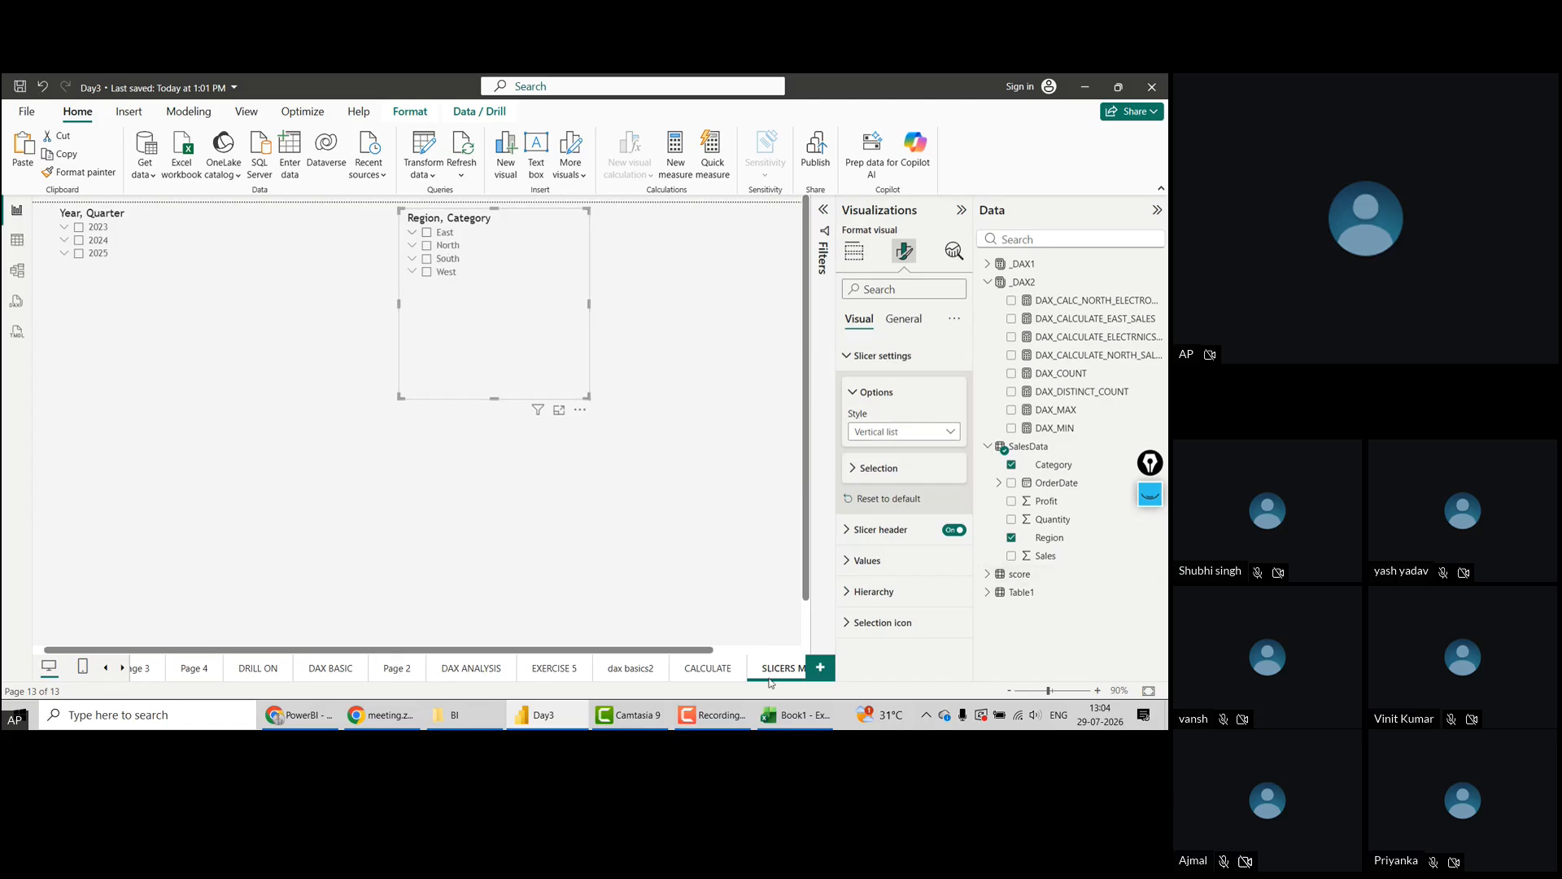
Duplicate the CALCULATE page
click(707, 669)
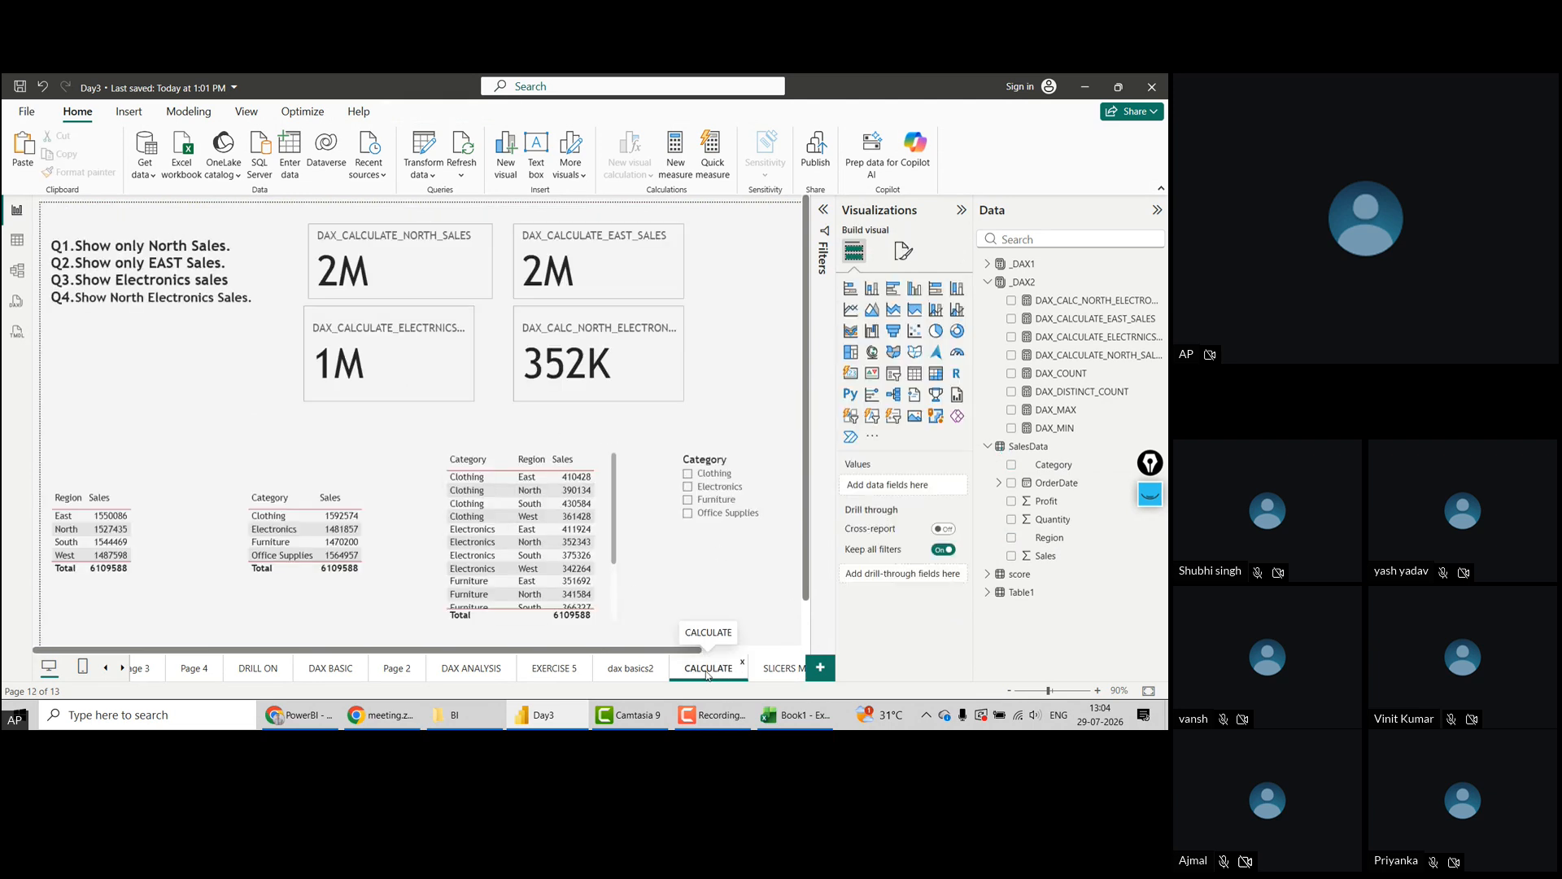
right_click(707, 672)
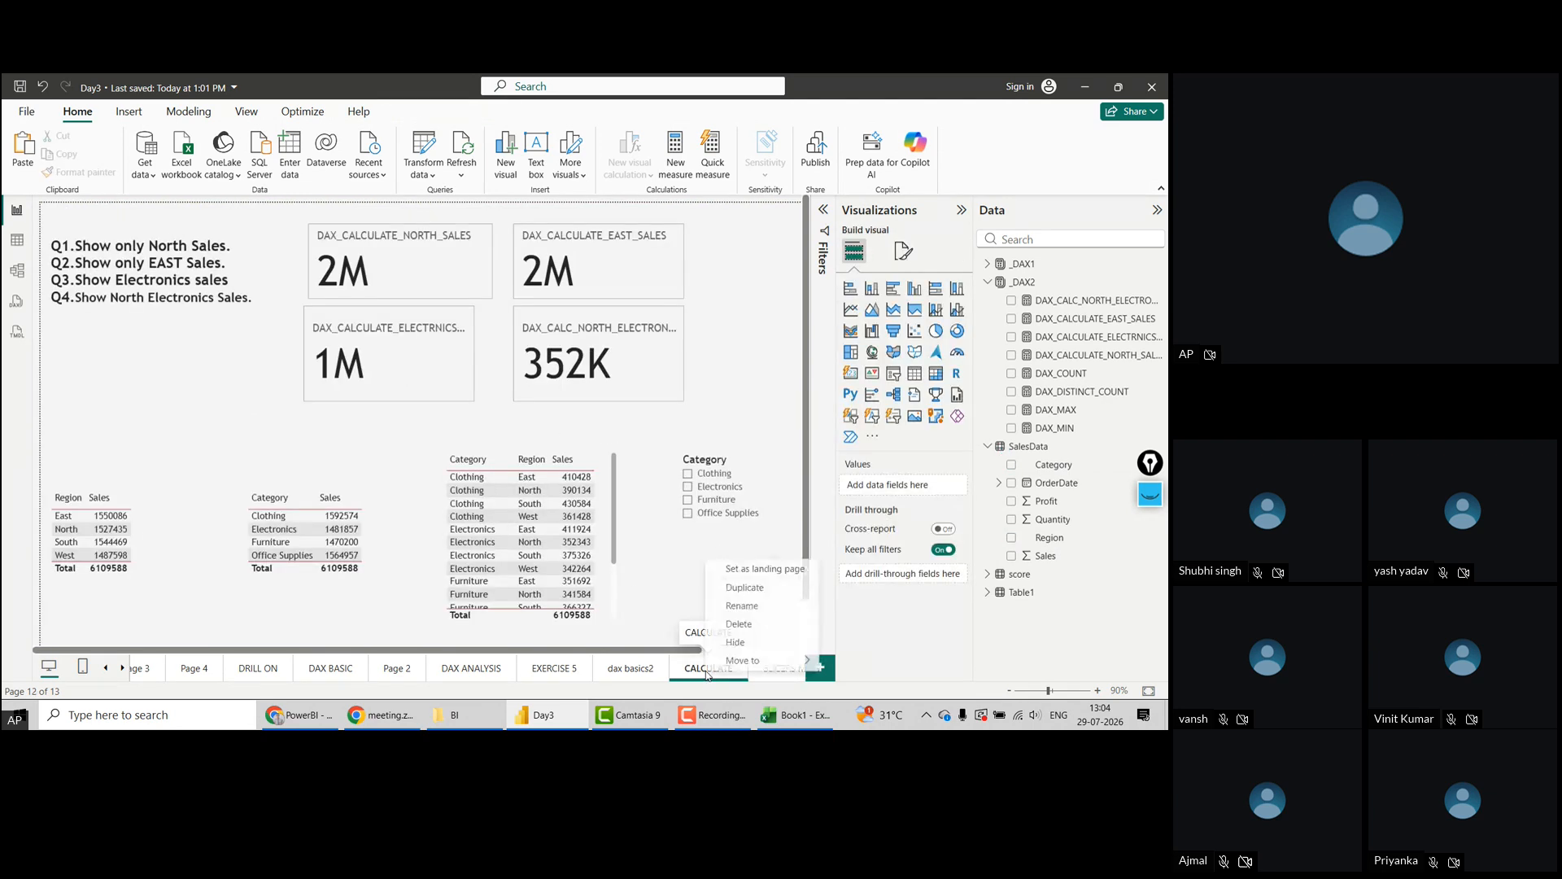
click(745, 590)
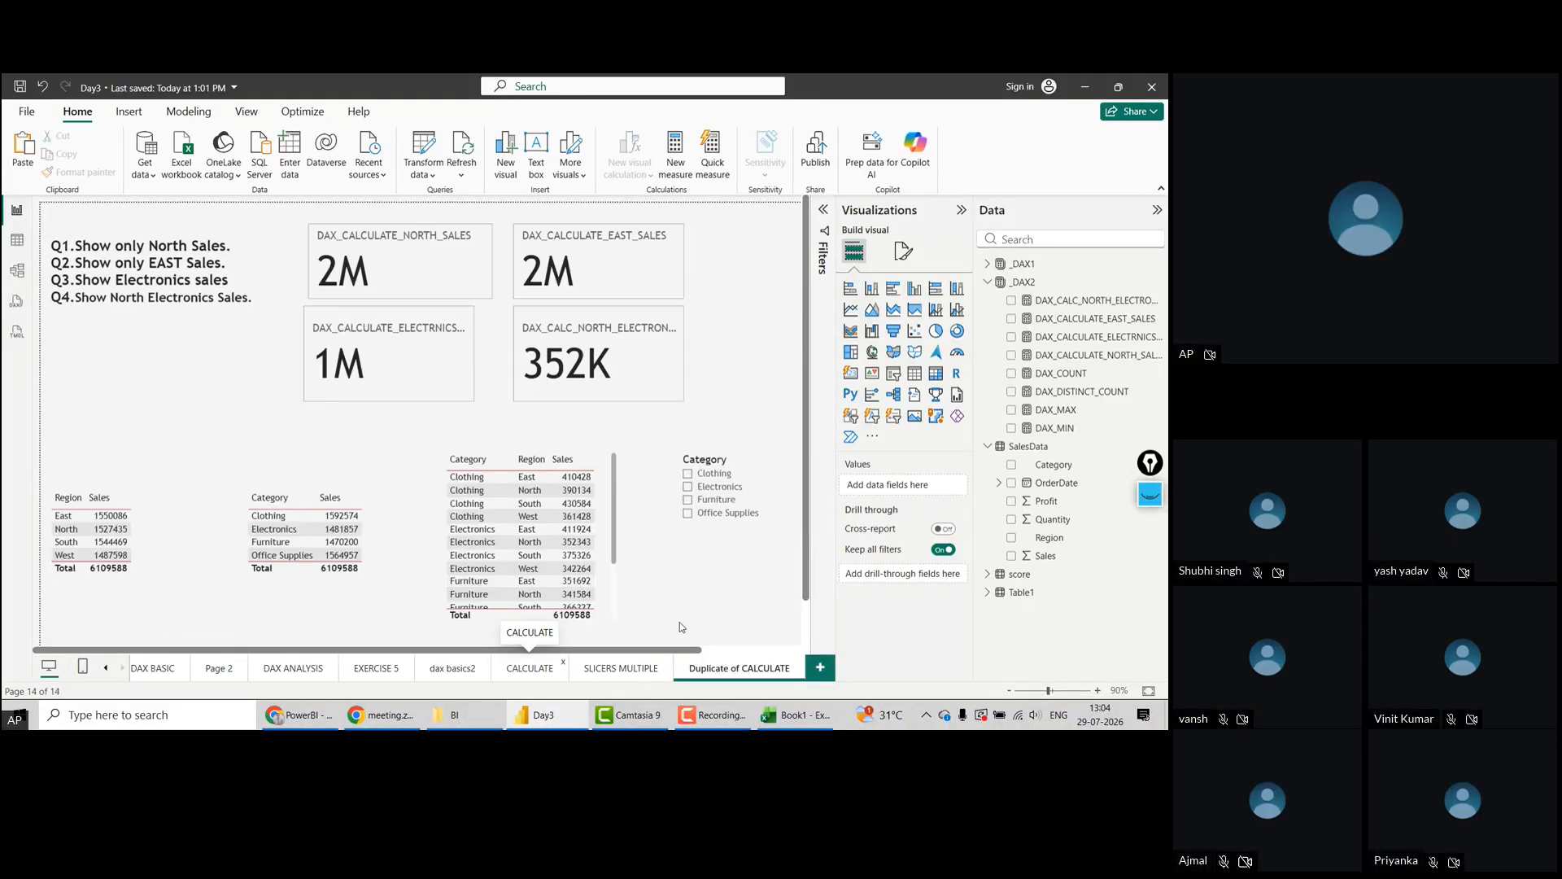
Delete the North, East and both electronics cards and the Category slicer from the duplicate
click(437, 377)
key(Delete)
click(430, 294)
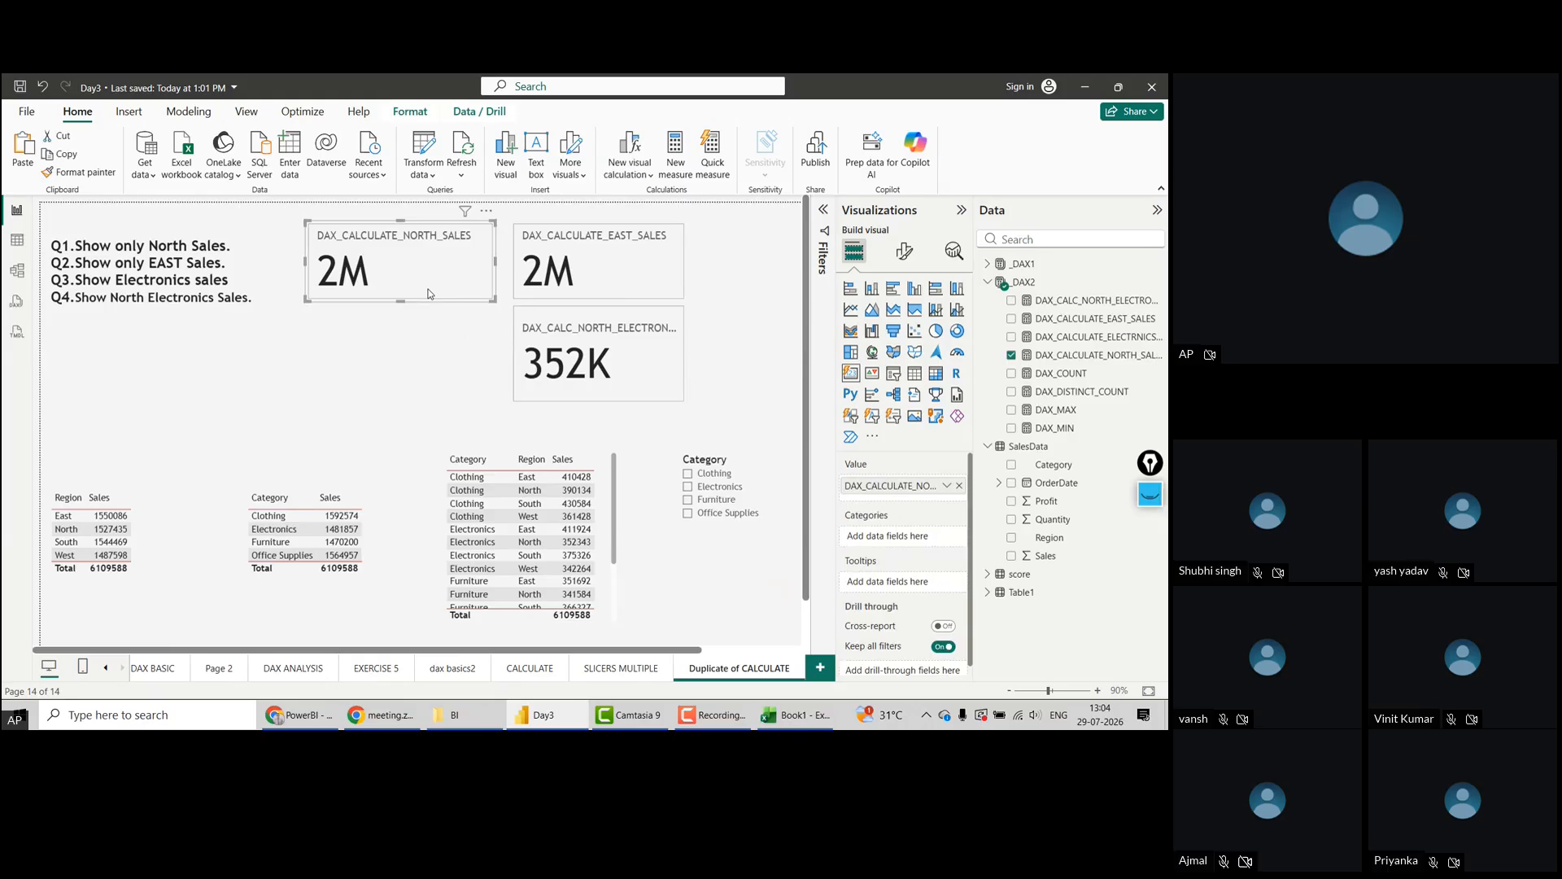
key(Delete)
click(659, 365)
key(Delete)
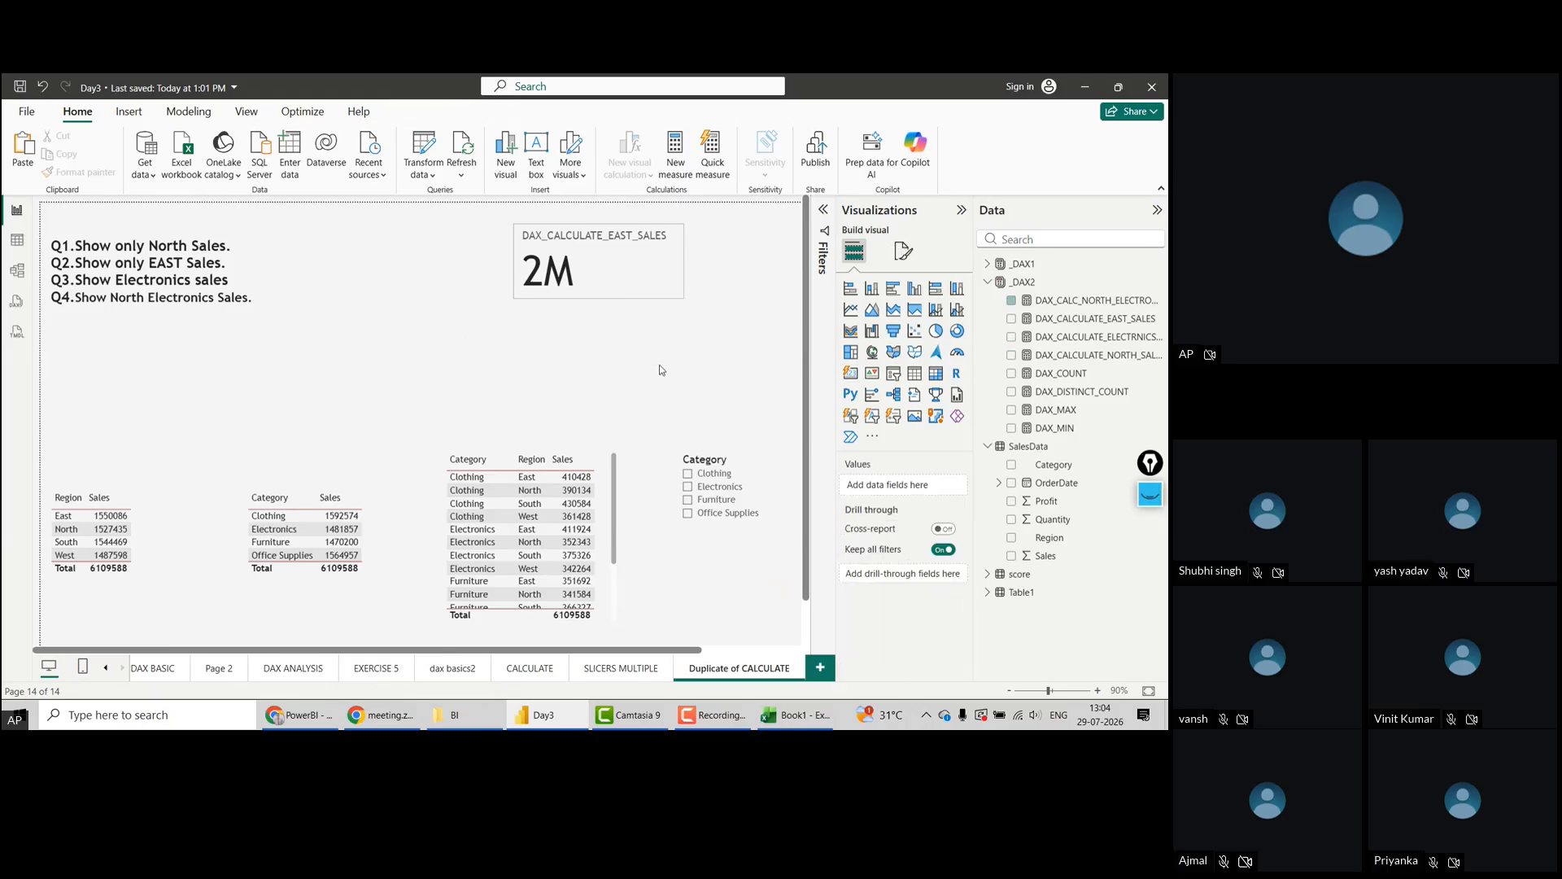
click(625, 283)
key(Delete)
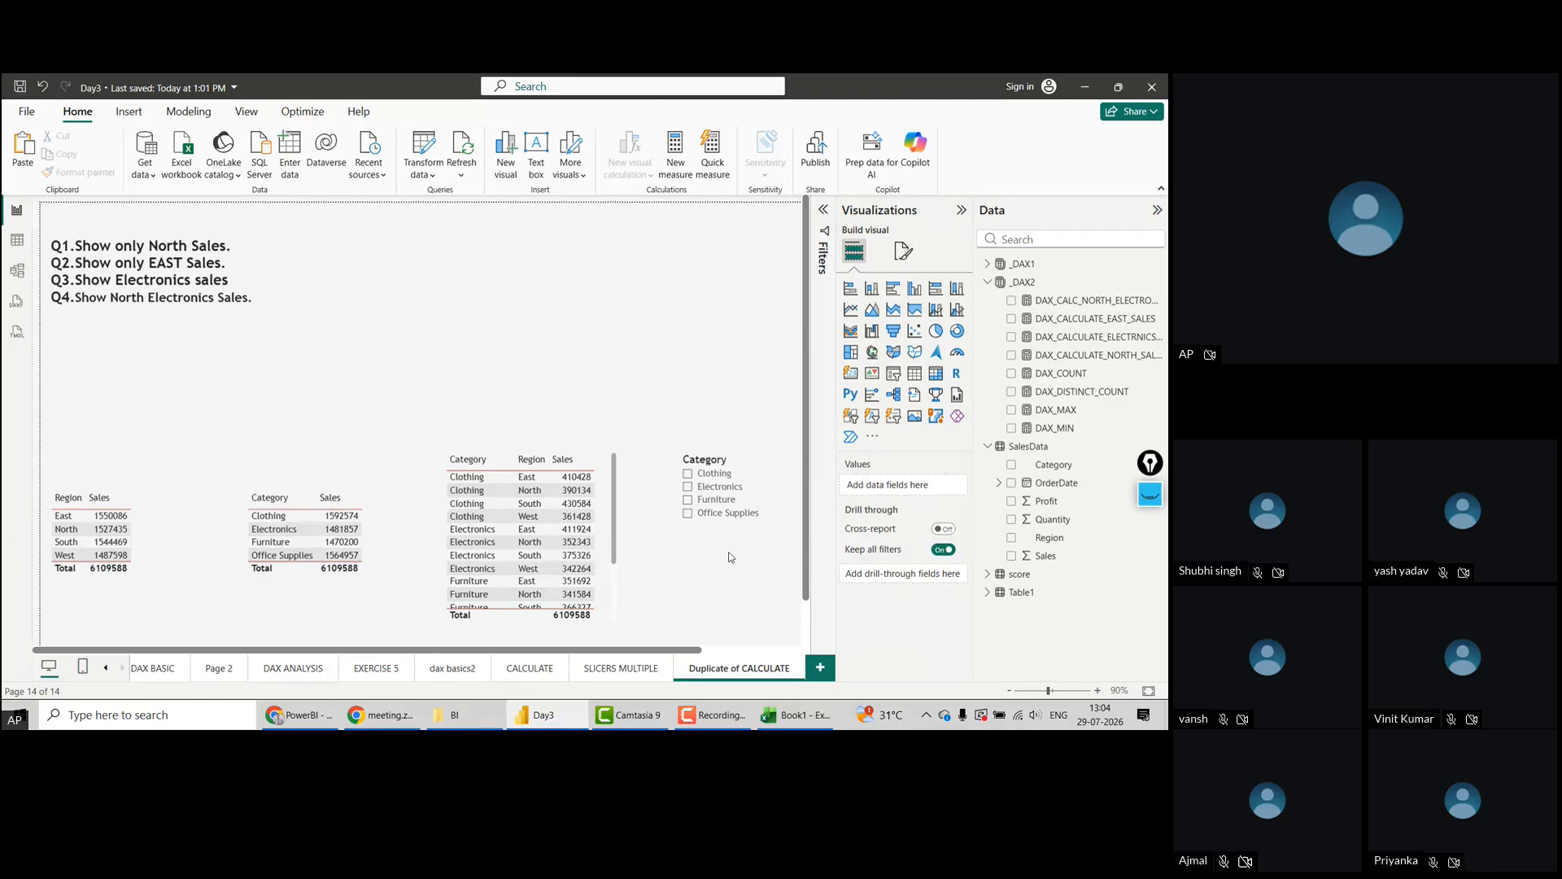
click(710, 543)
key(Delete)
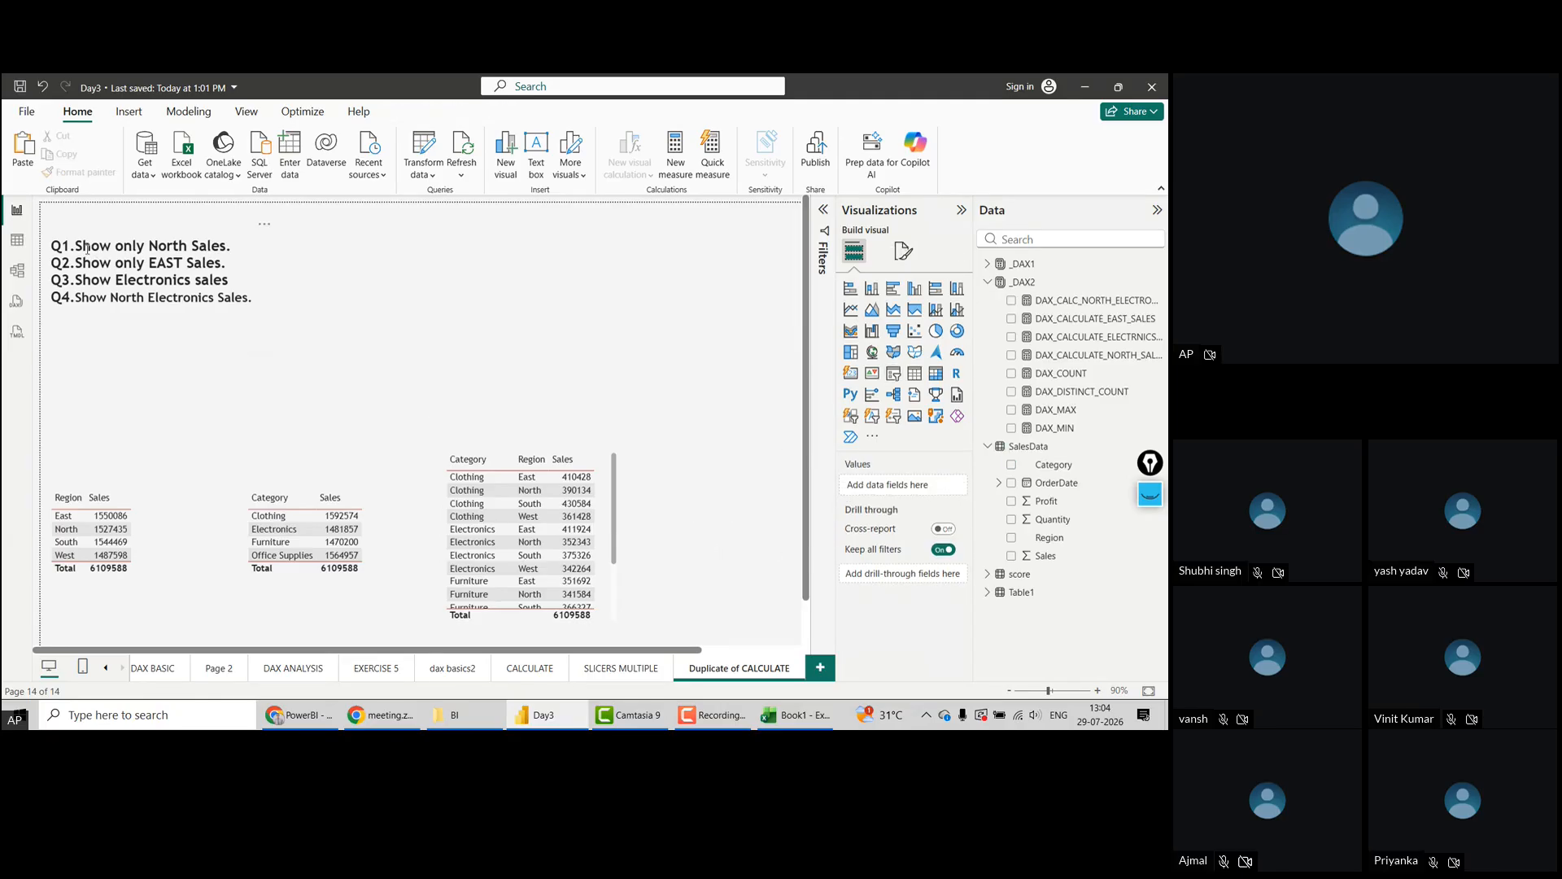
click(77, 245)
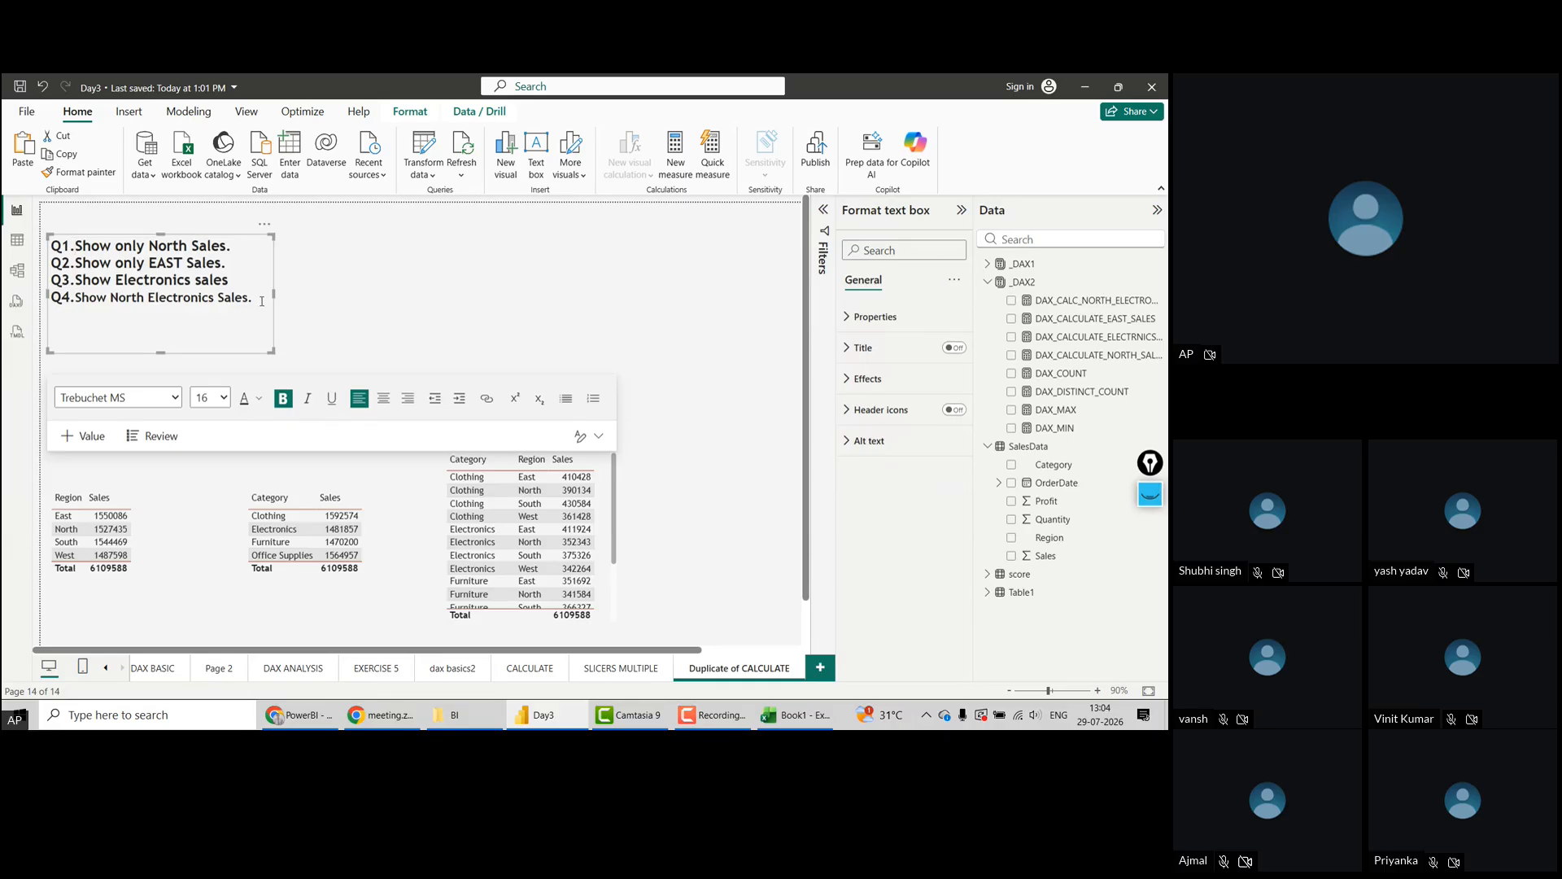
click(468, 305)
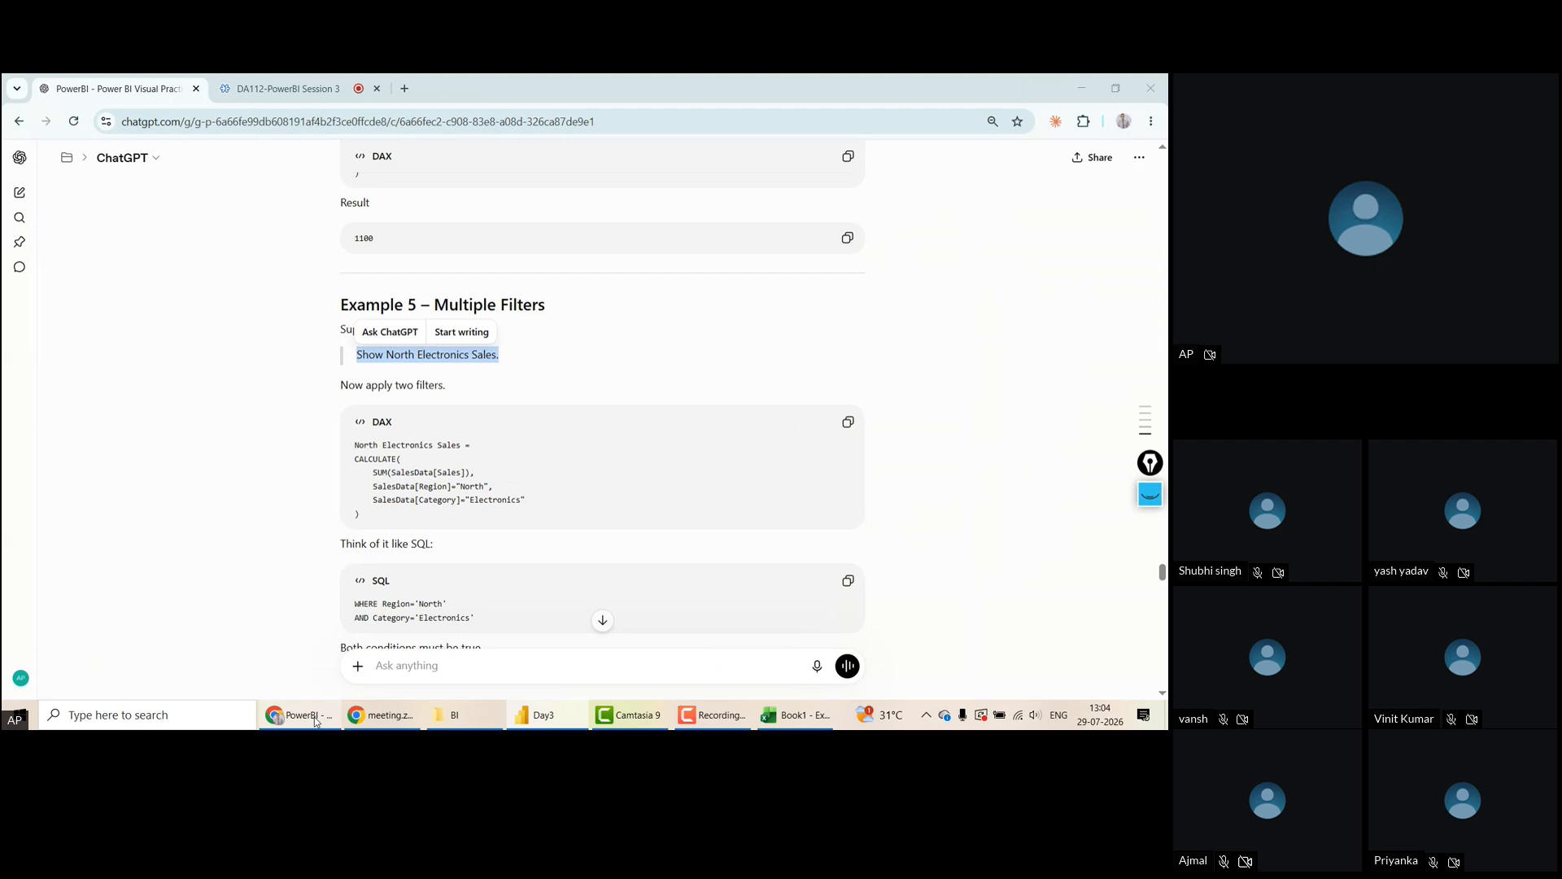
In ChatGPT, highlight the North Electronics Sales DAX formula and compare it with the report
click(314, 717)
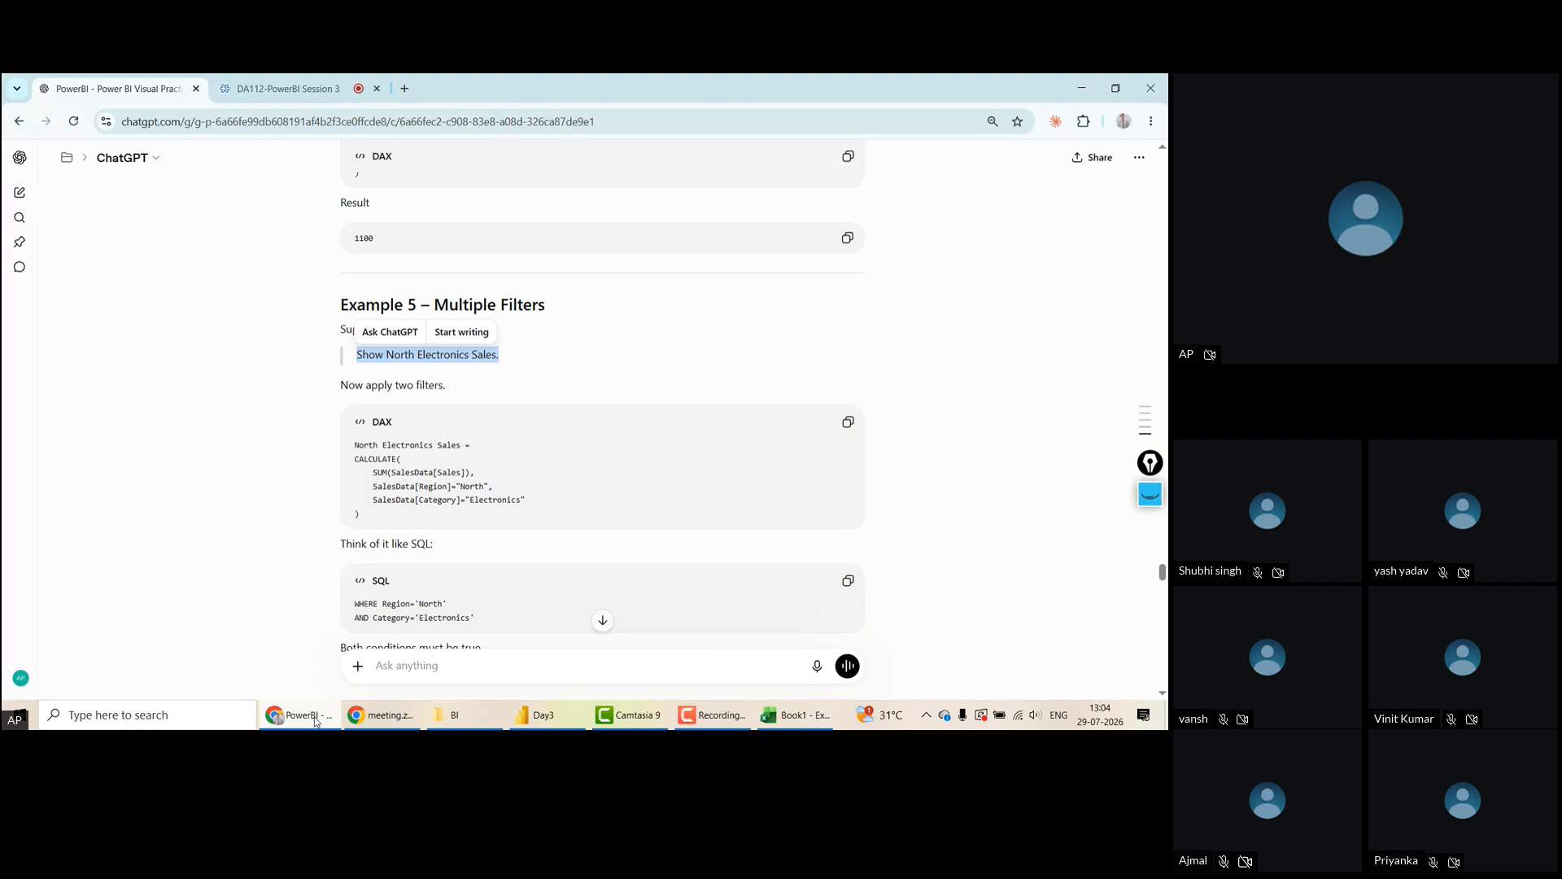
click(234, 476)
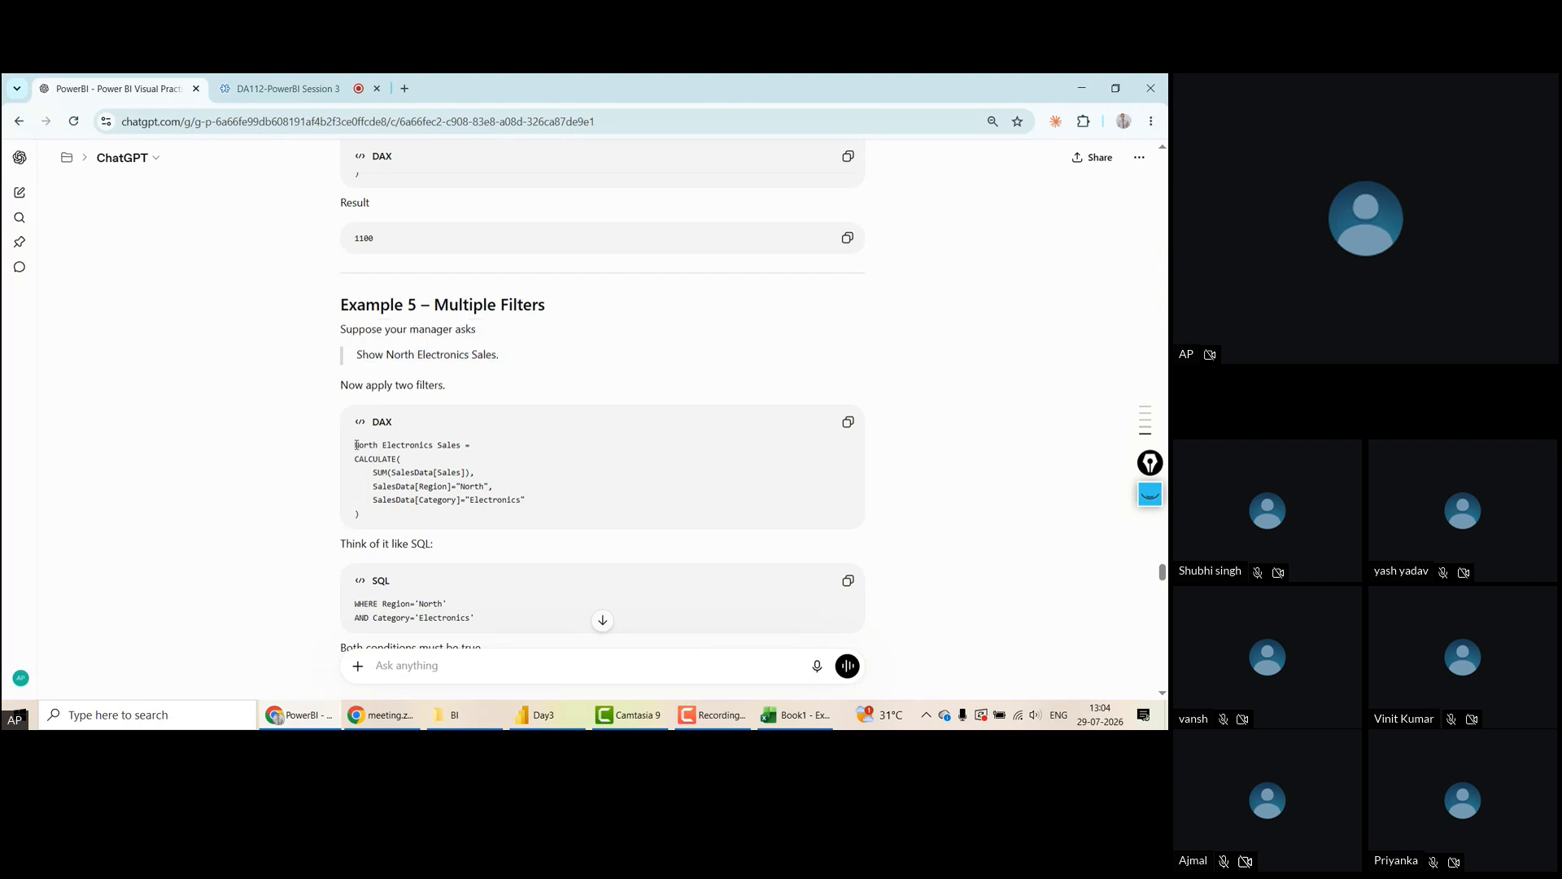
drag(533, 506, 343, 482)
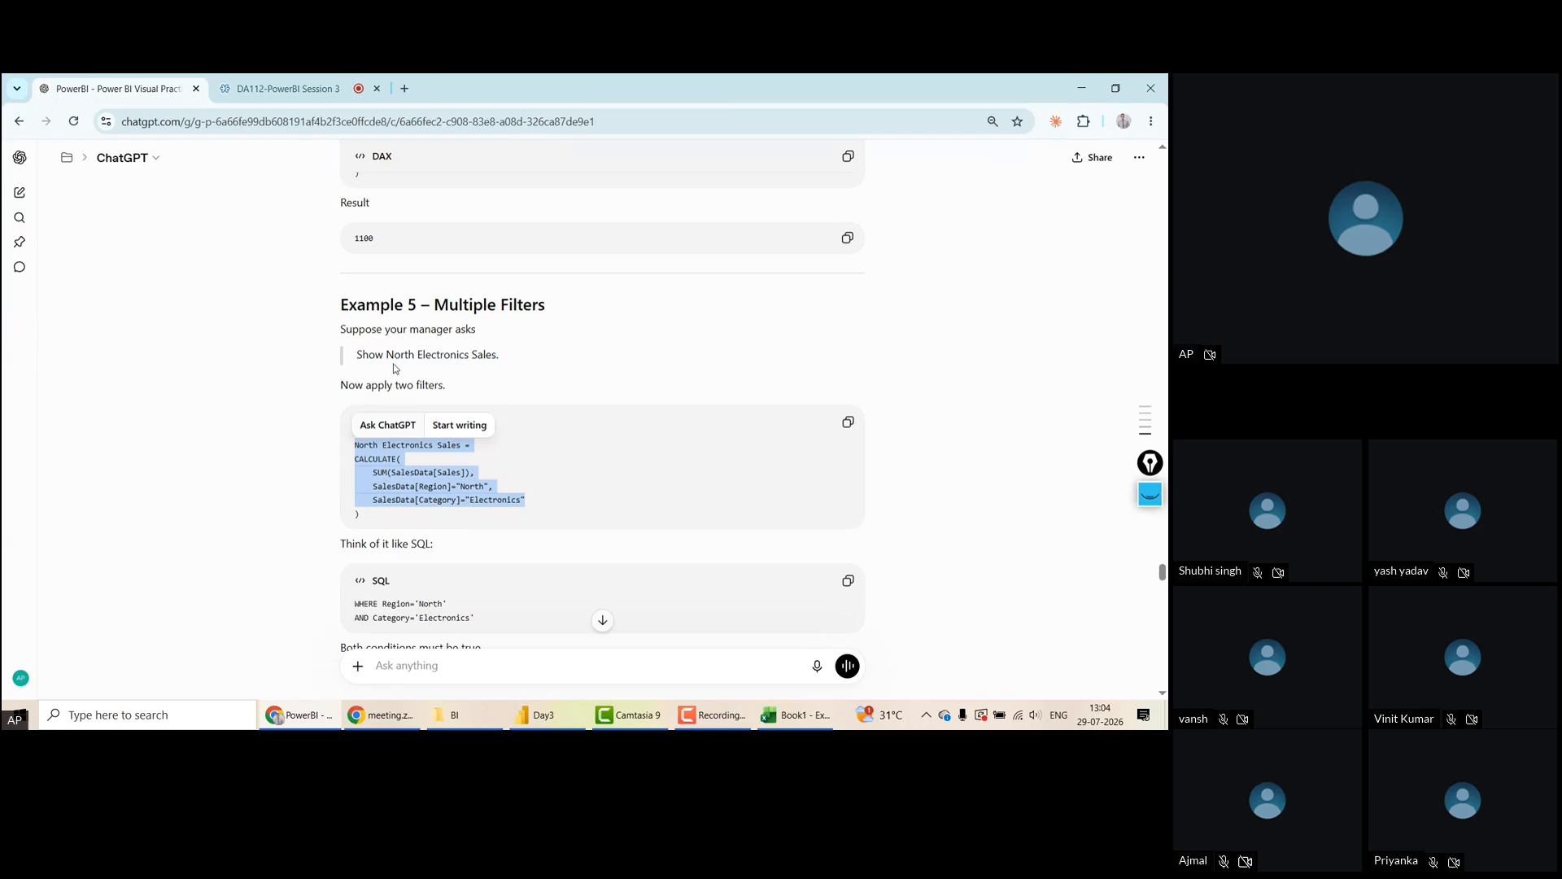
key(alt+Tab)
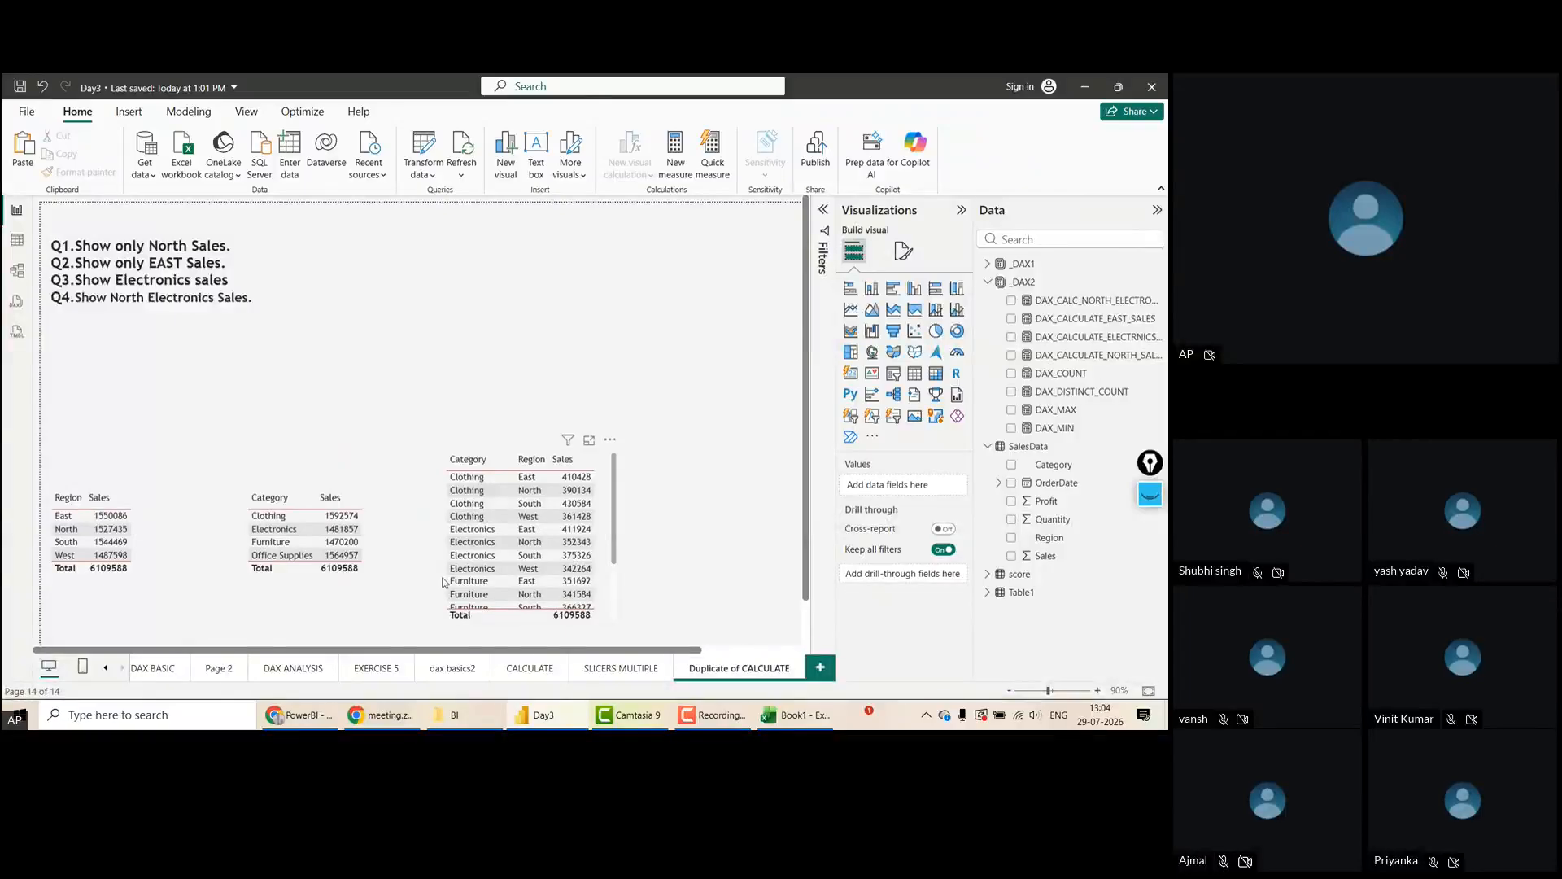
key(alt+Tab)
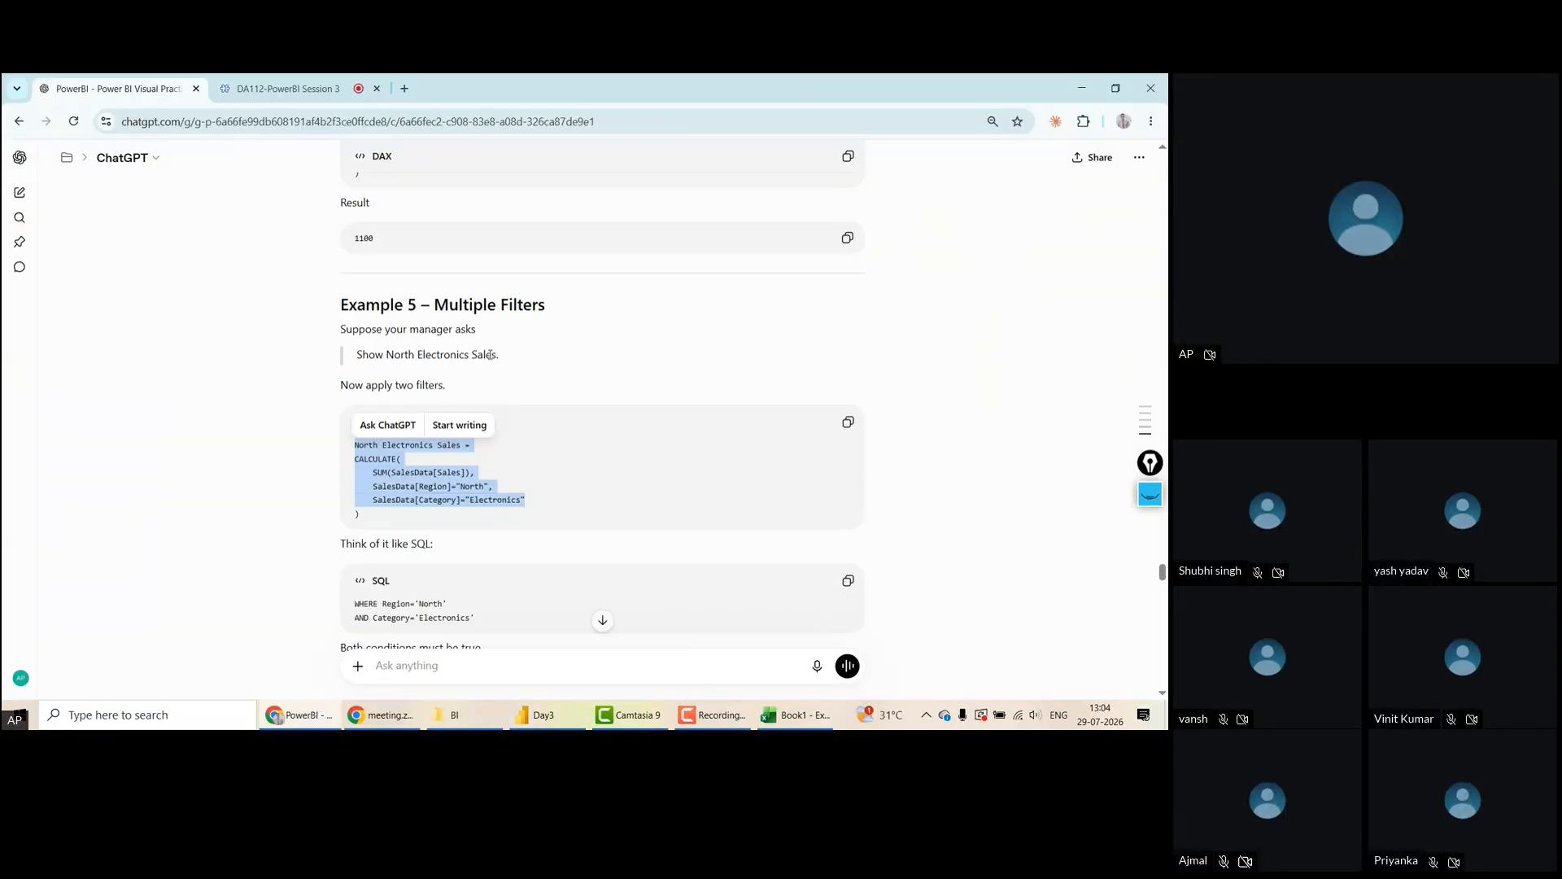
click(284, 441)
Scroll through the next examples, highlighting the West region filter line and Profit in SUM
scroll(284, 441, down, 2)
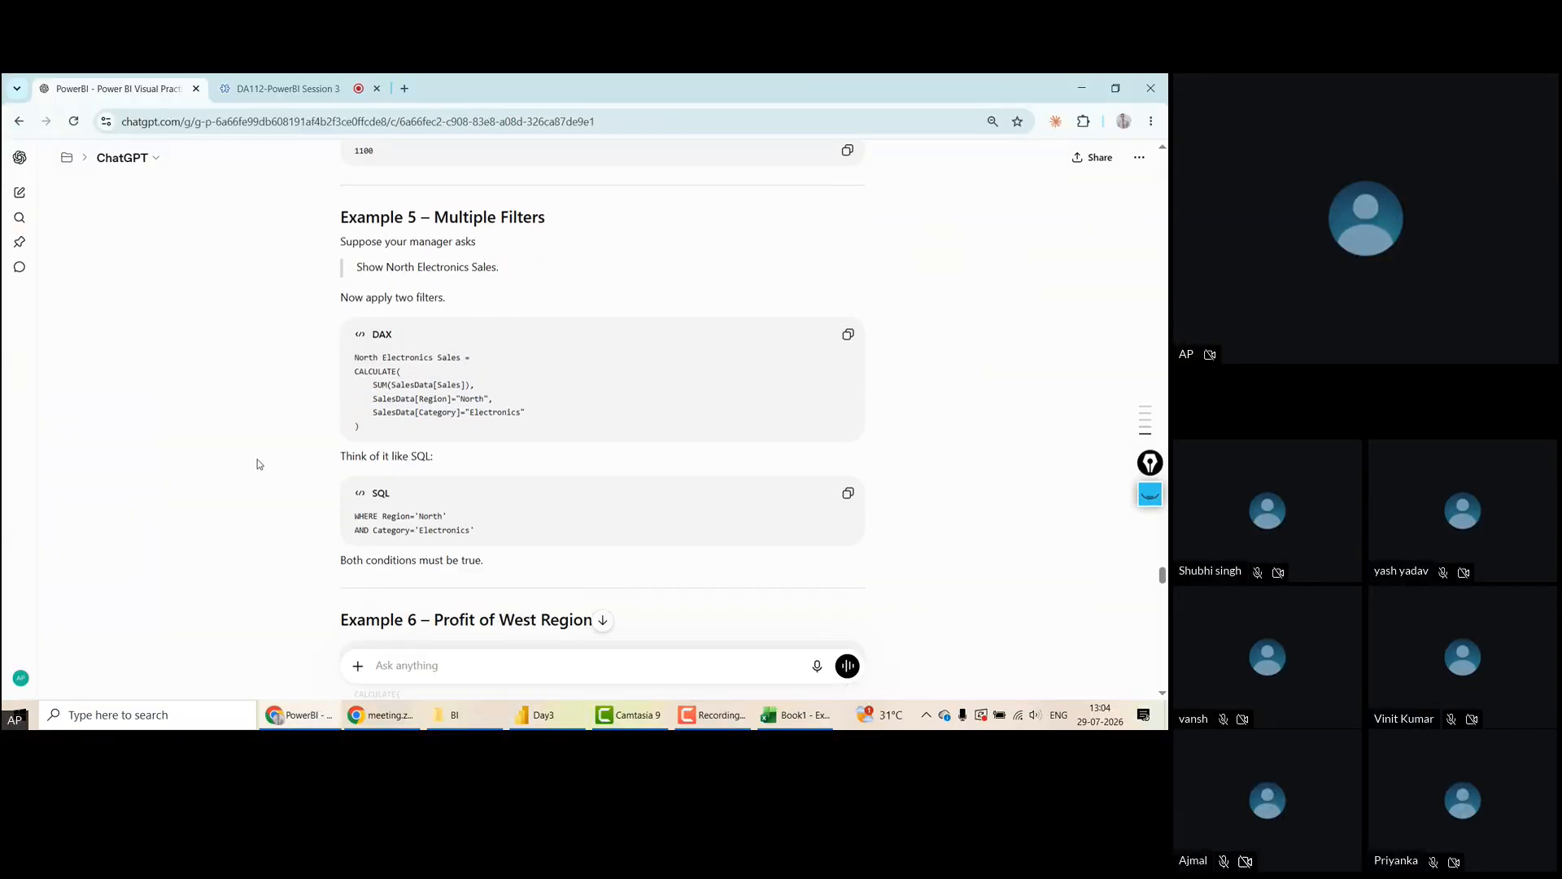
scroll(257, 464, down, 2)
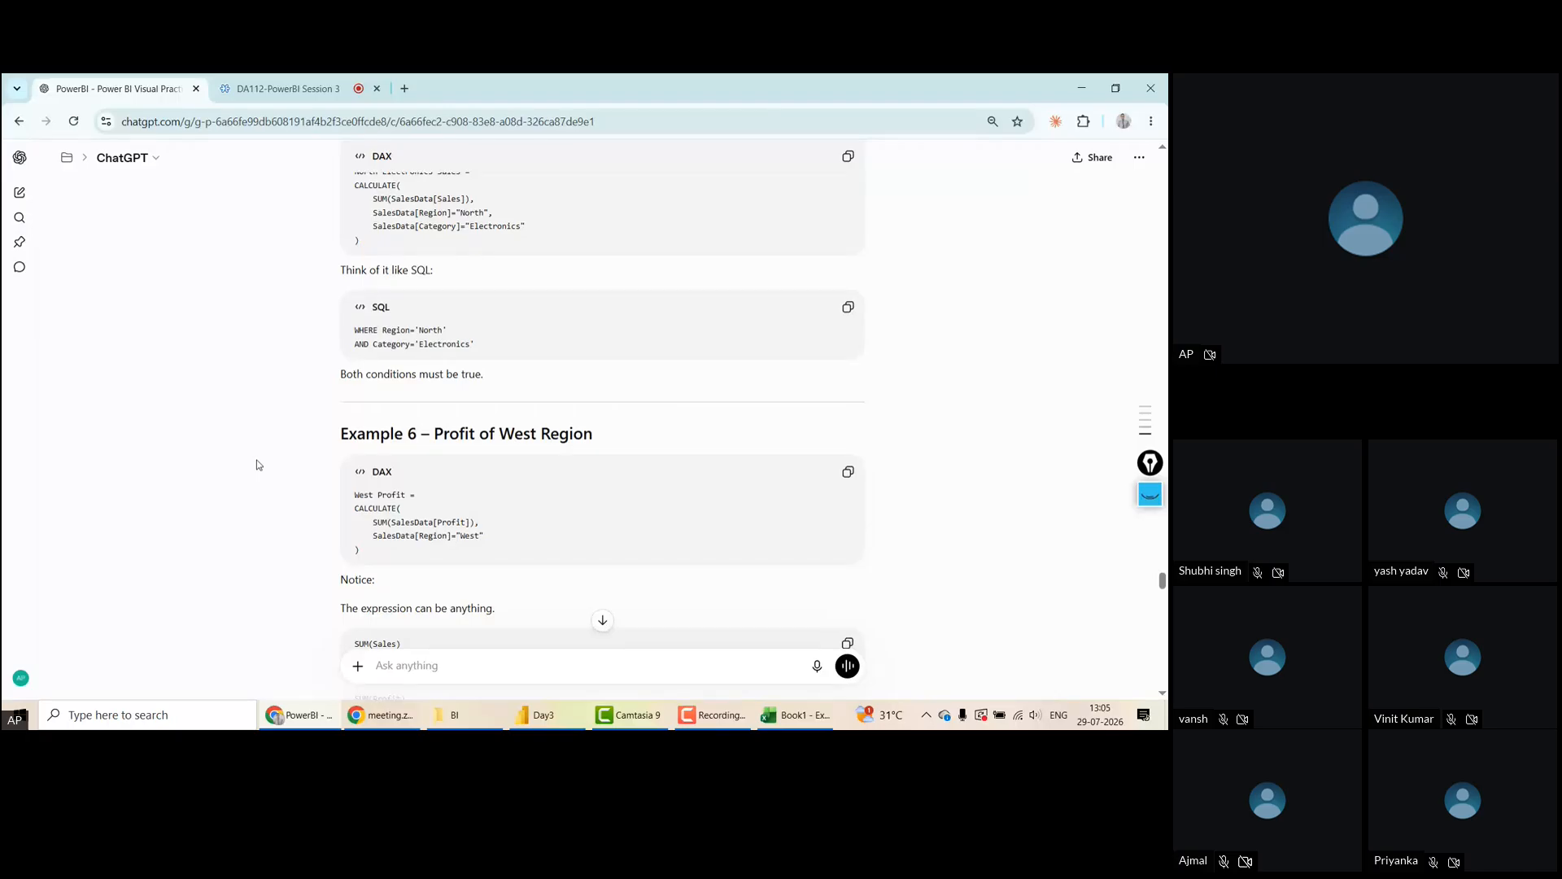
scroll(256, 460, down, 1)
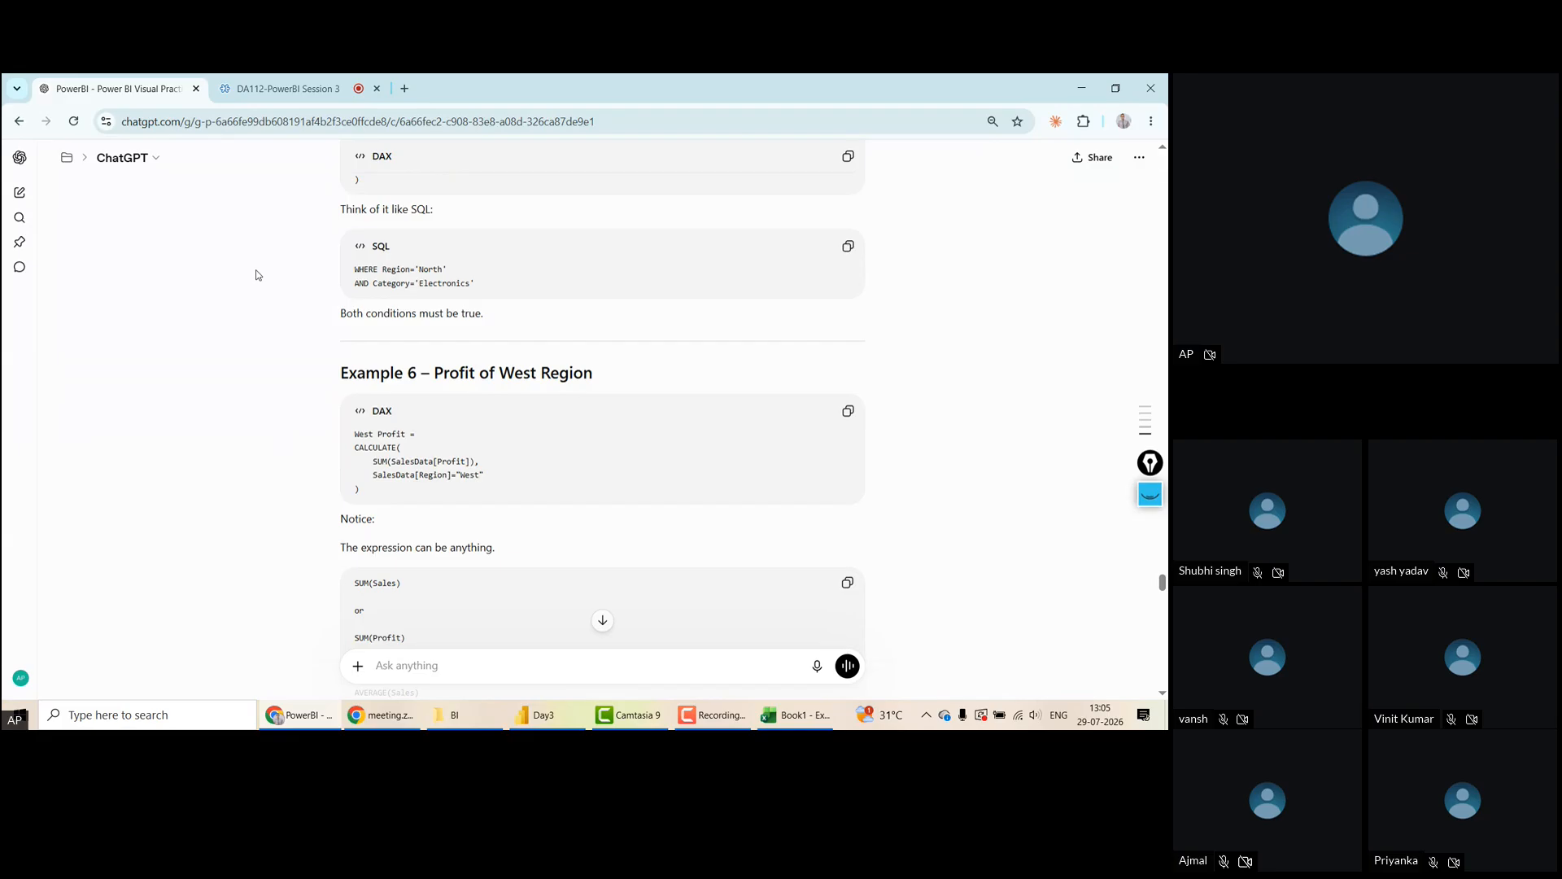
scroll(257, 275, down, 2)
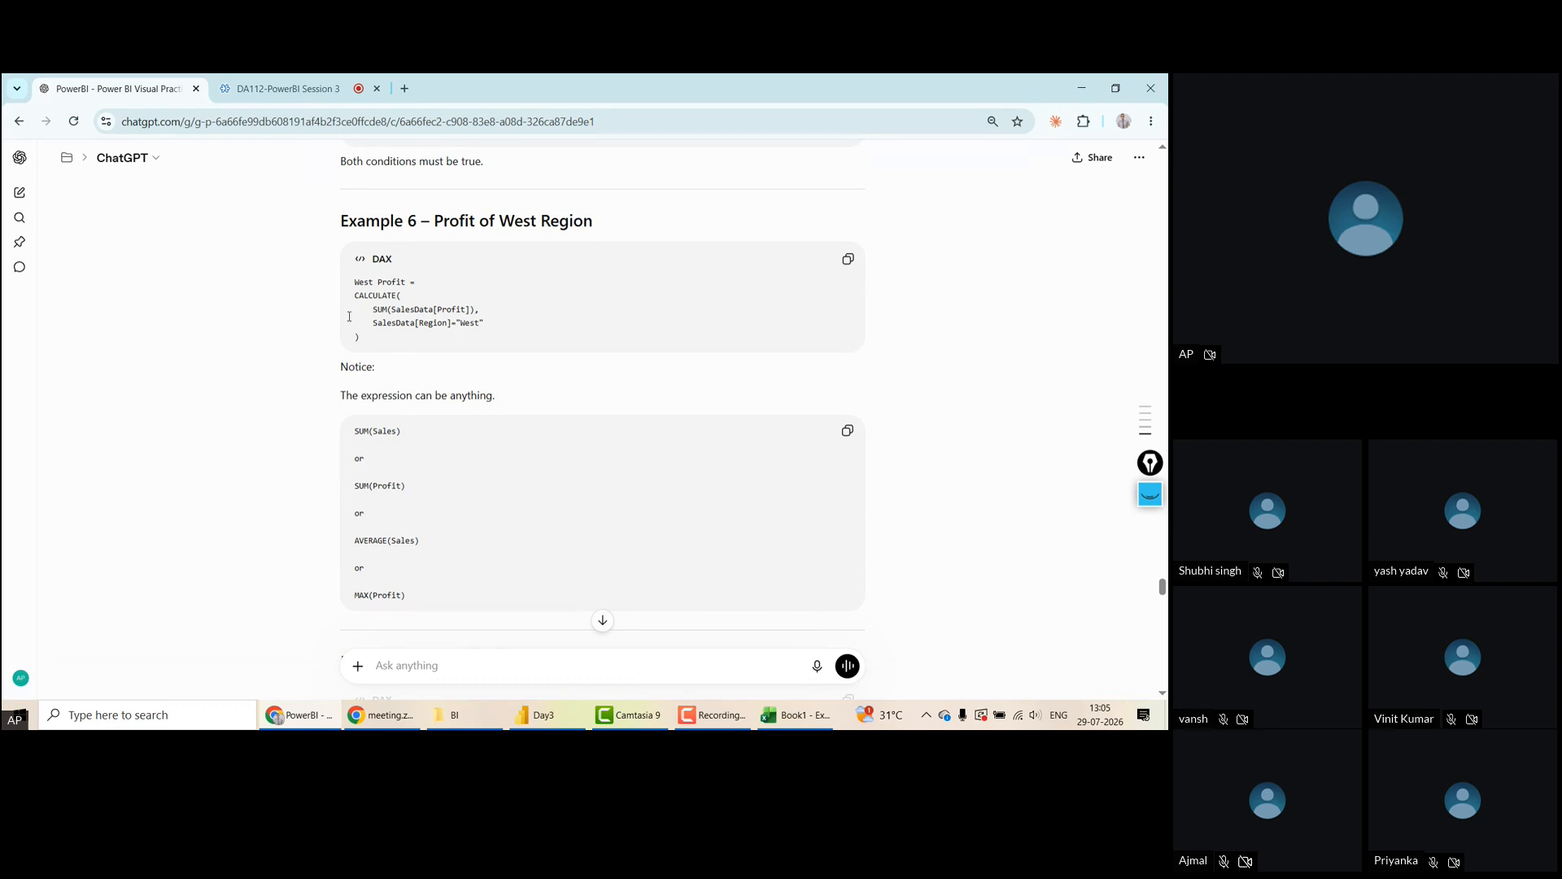
triple_click(514, 327)
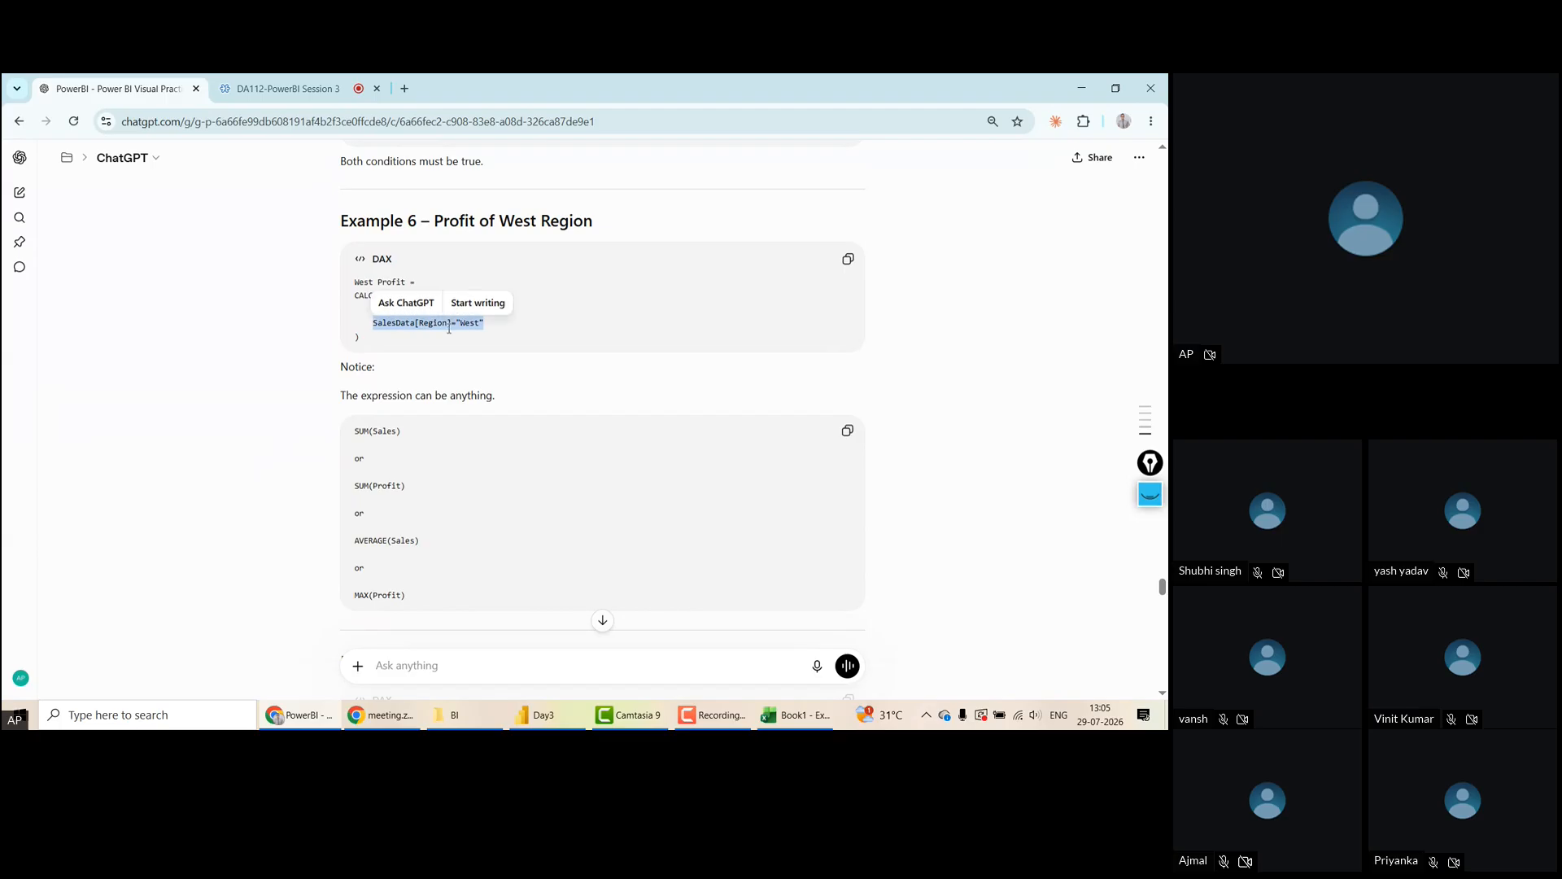
click(466, 331)
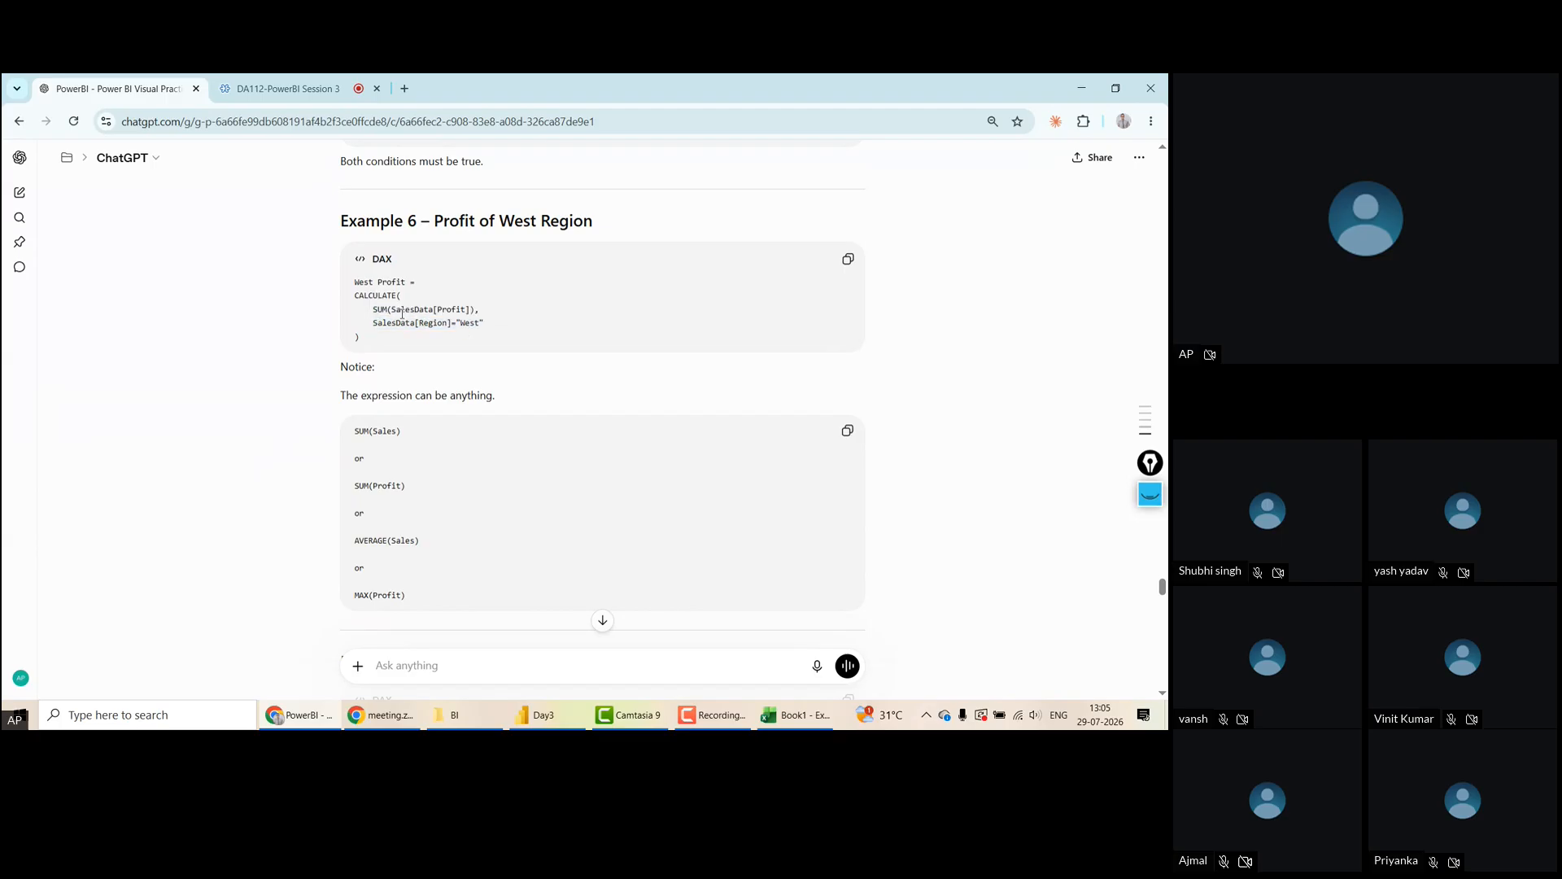
double_click(454, 310)
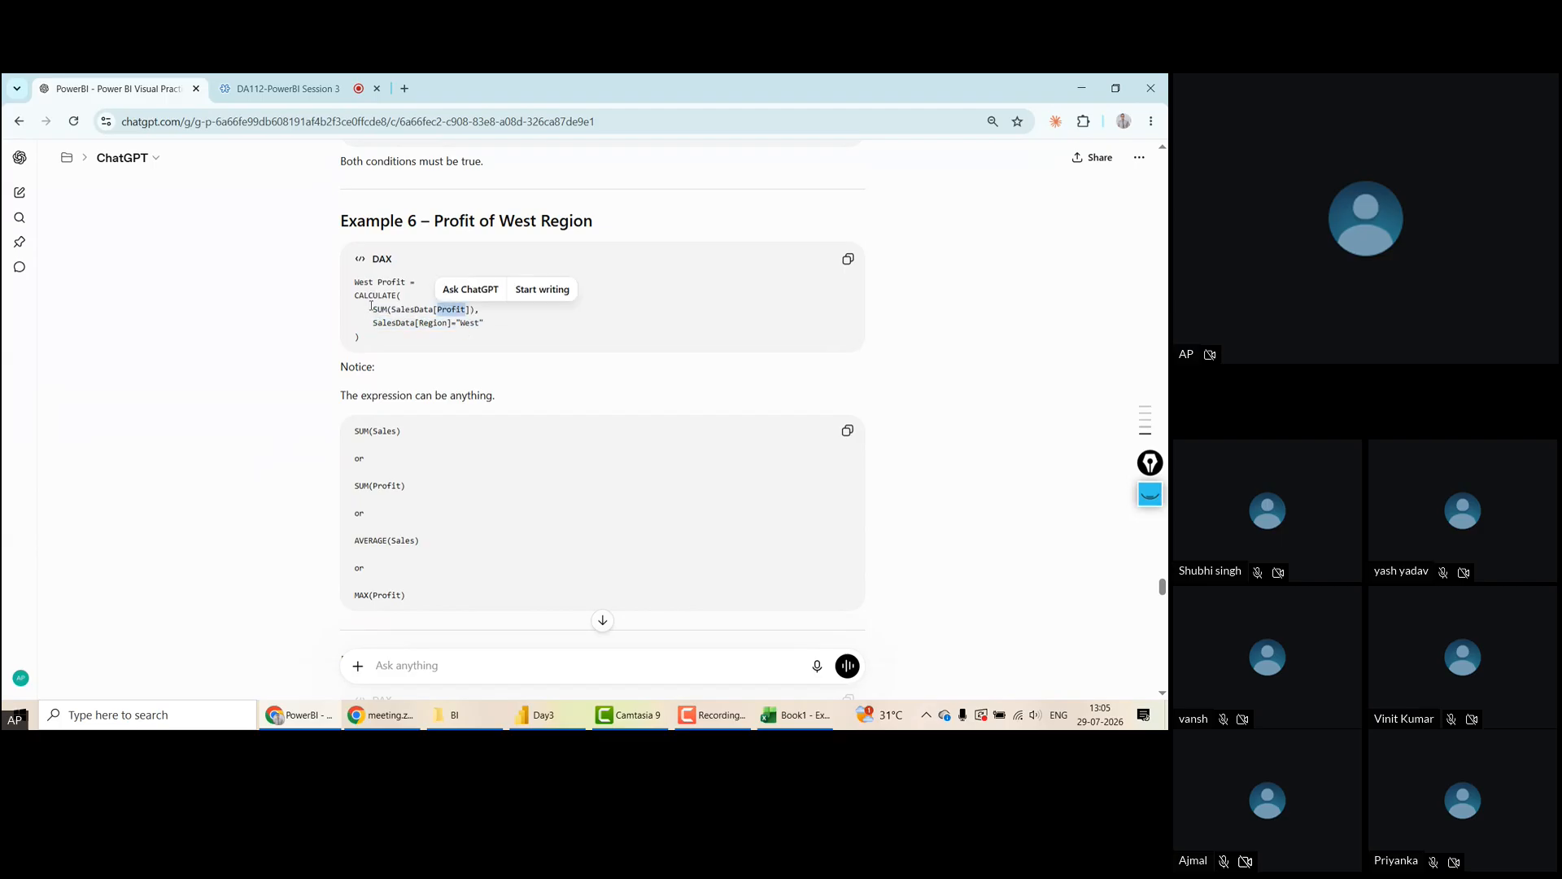
click(290, 401)
Read Example 7 – Average Sales of East, comparing SUM(Sales) with AVERAGE(Sales)
scroll(290, 401, down, 2)
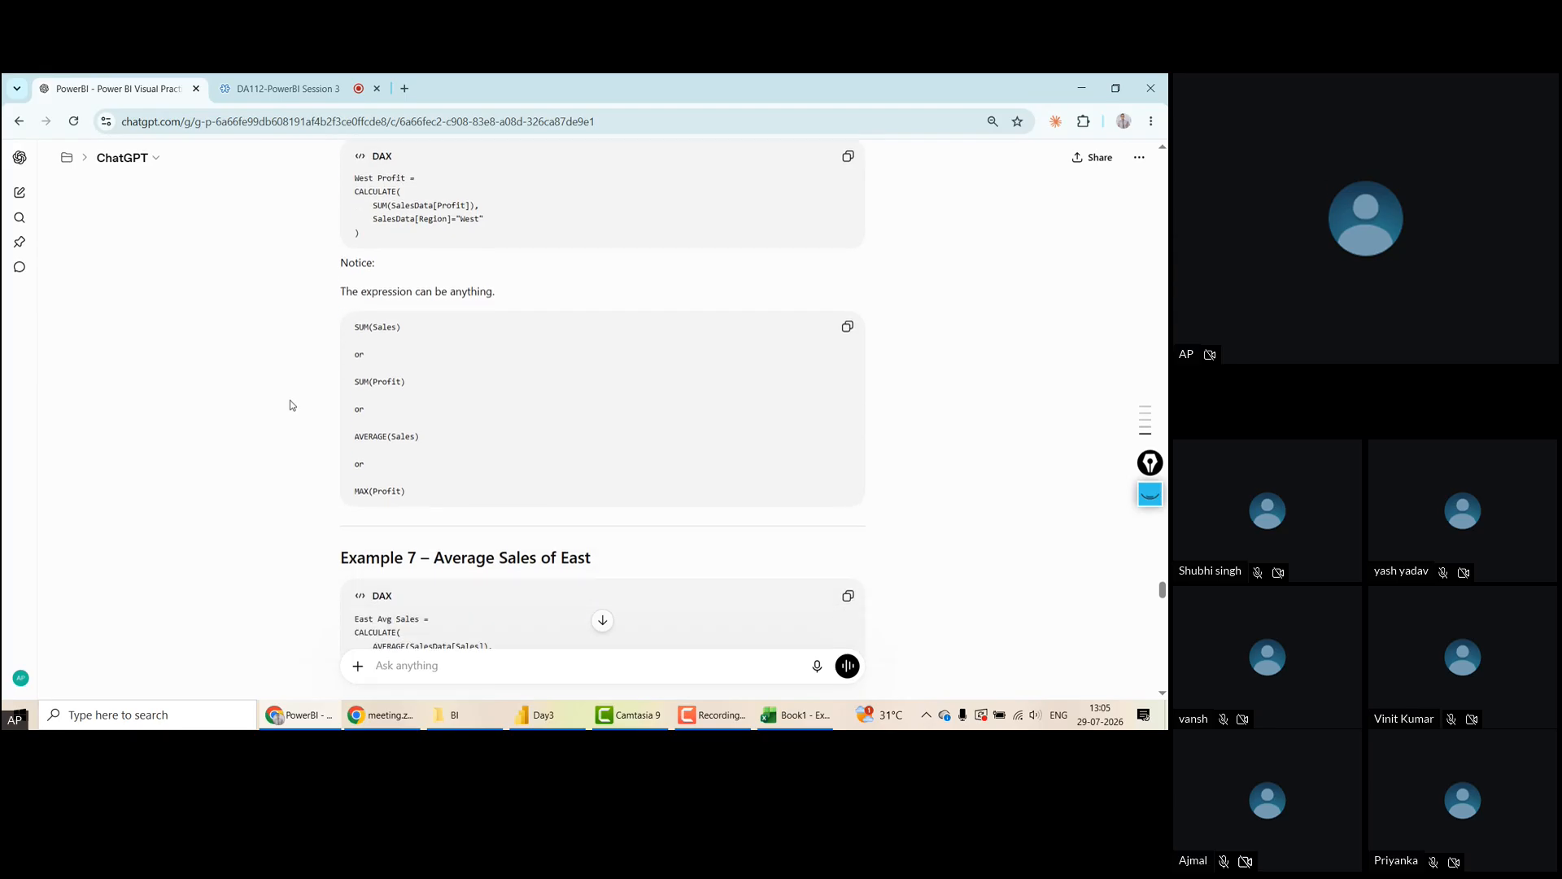
scroll(290, 405, down, 1)
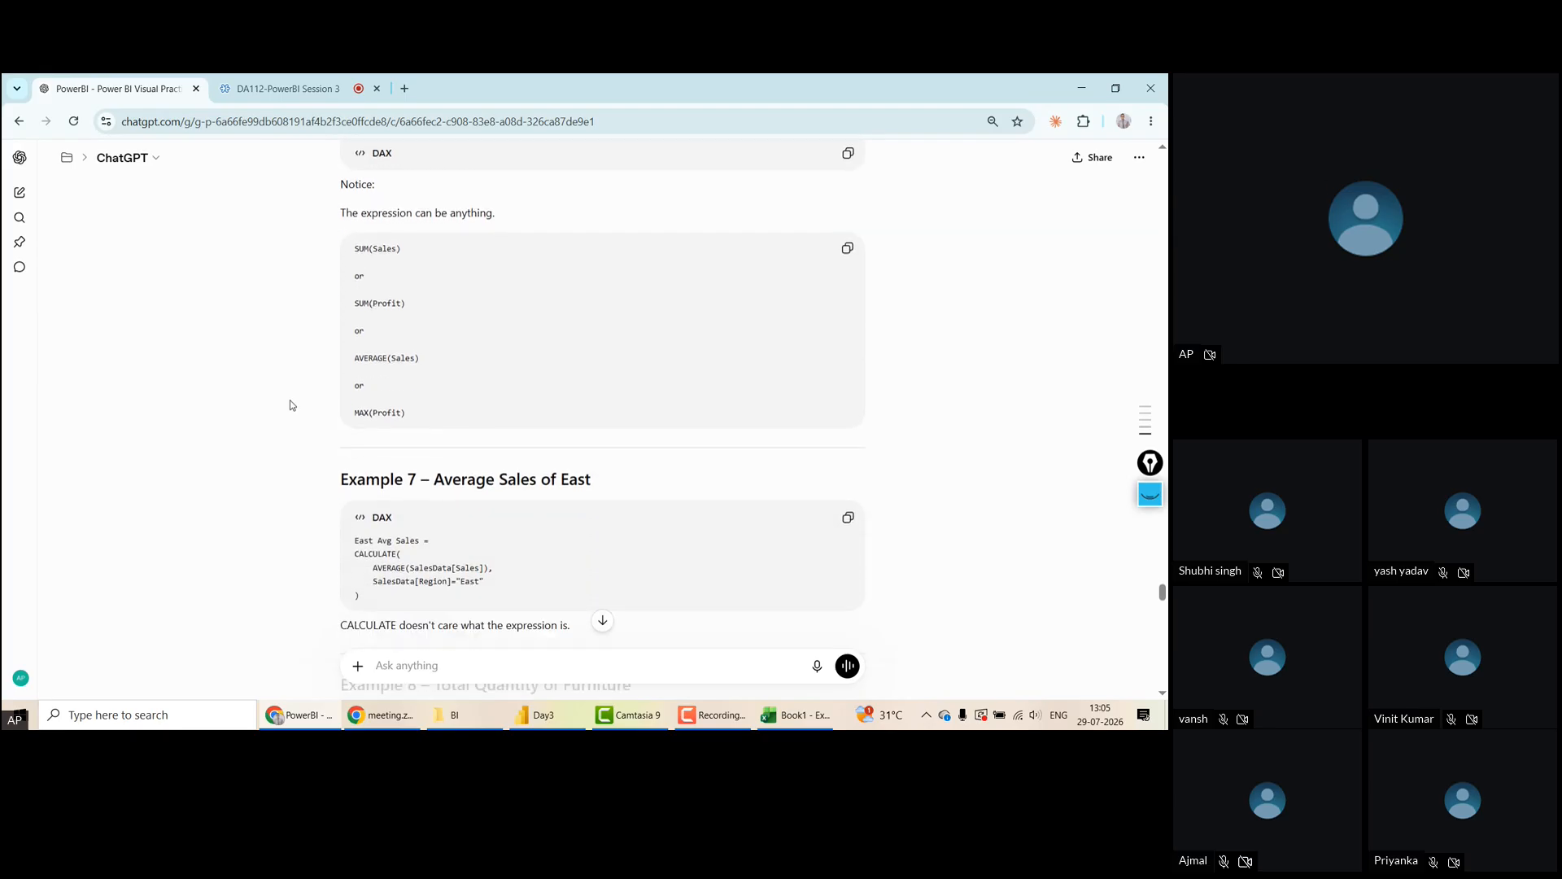
double_click(360, 248)
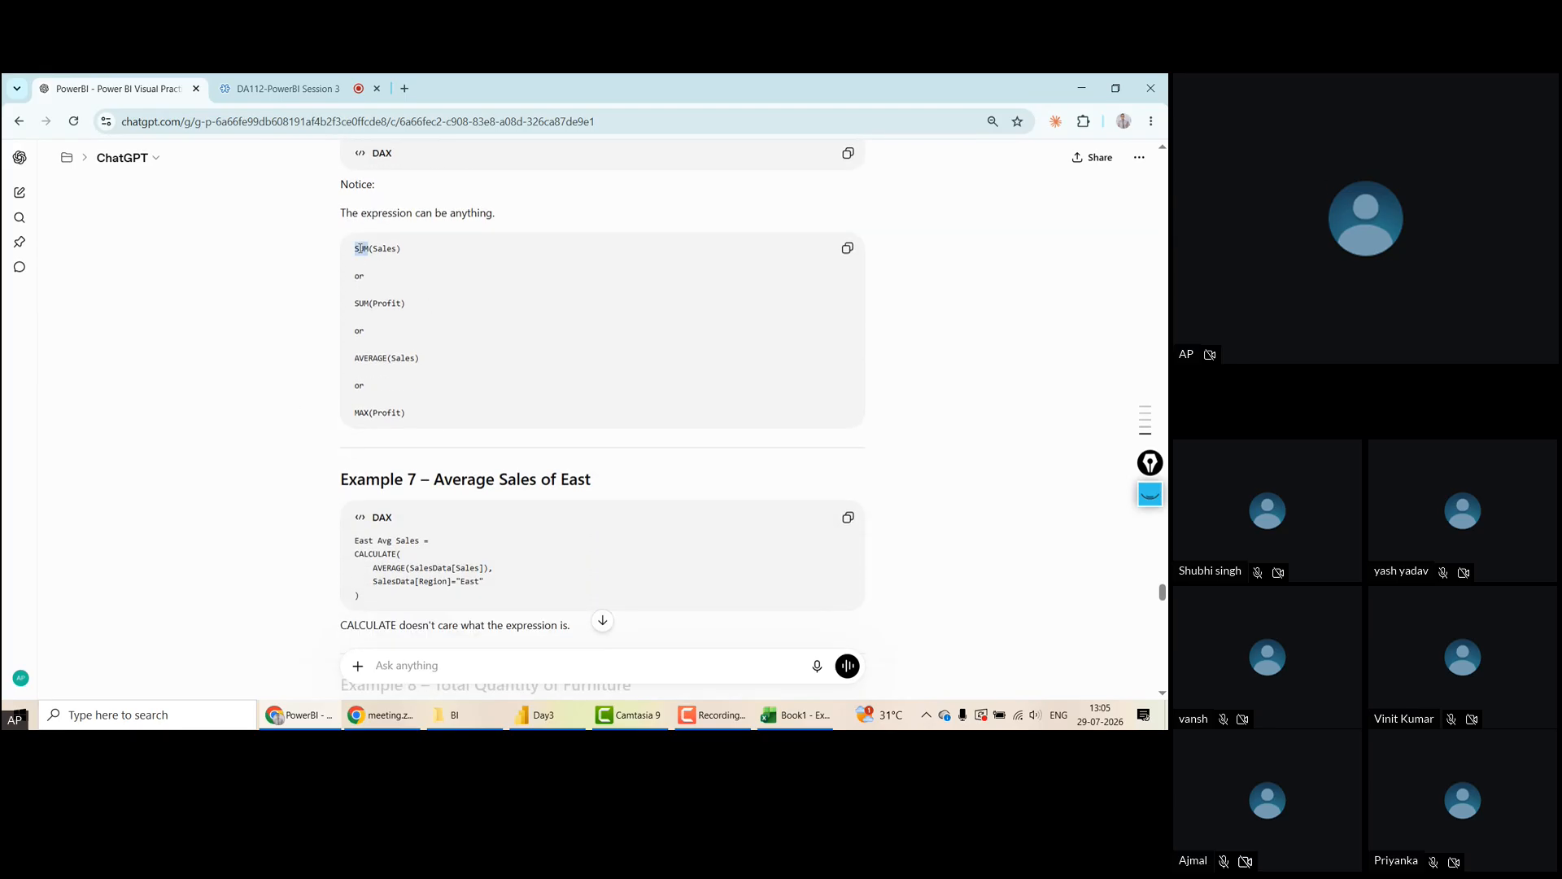
double_click(358, 359)
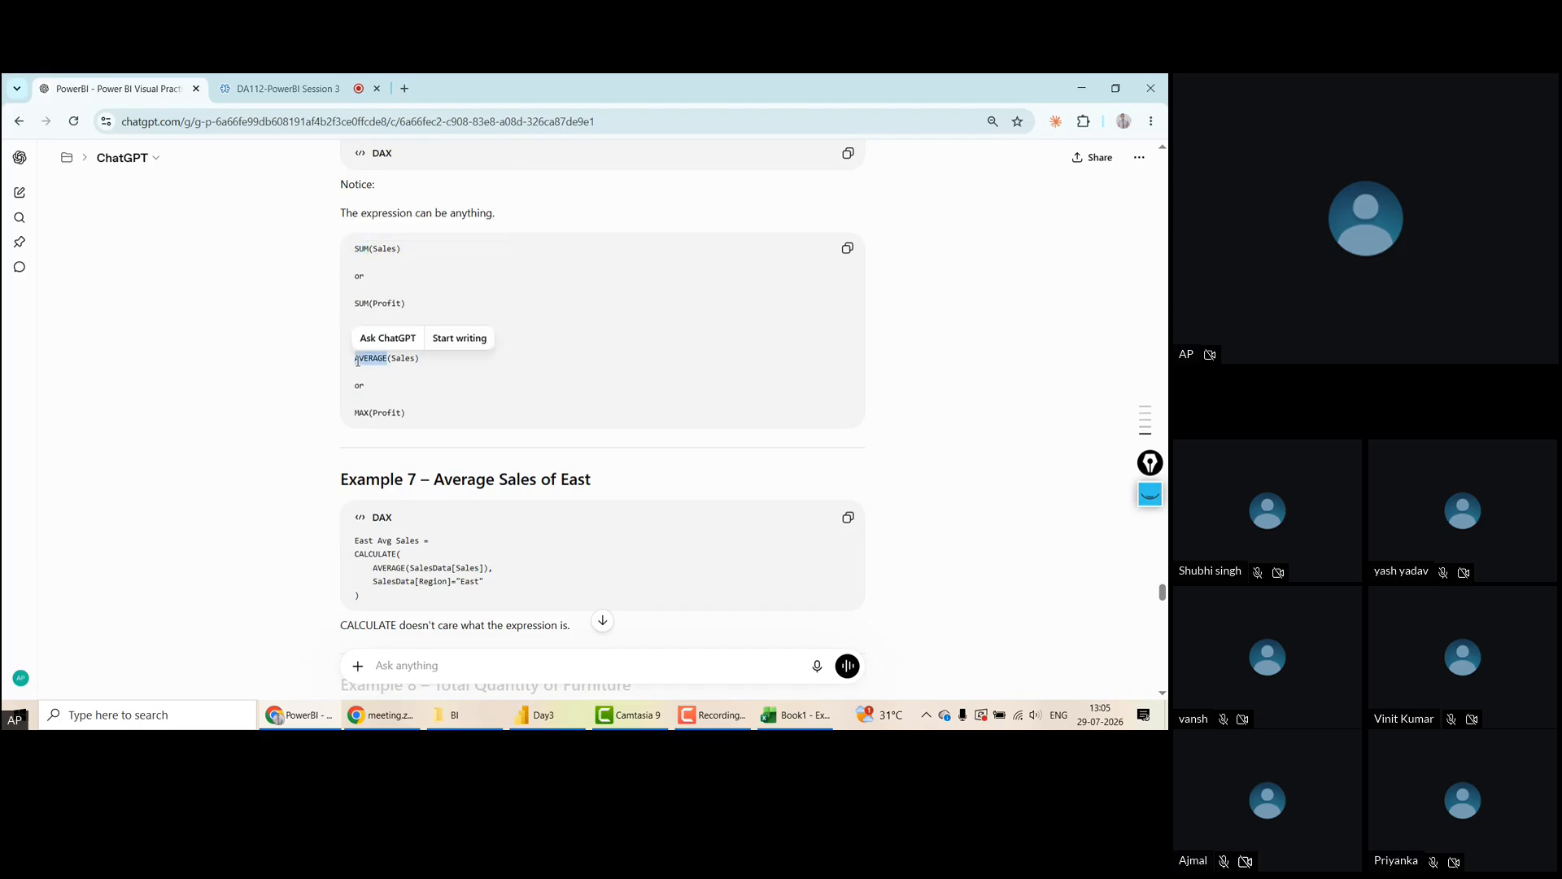
key(alt+Tab)
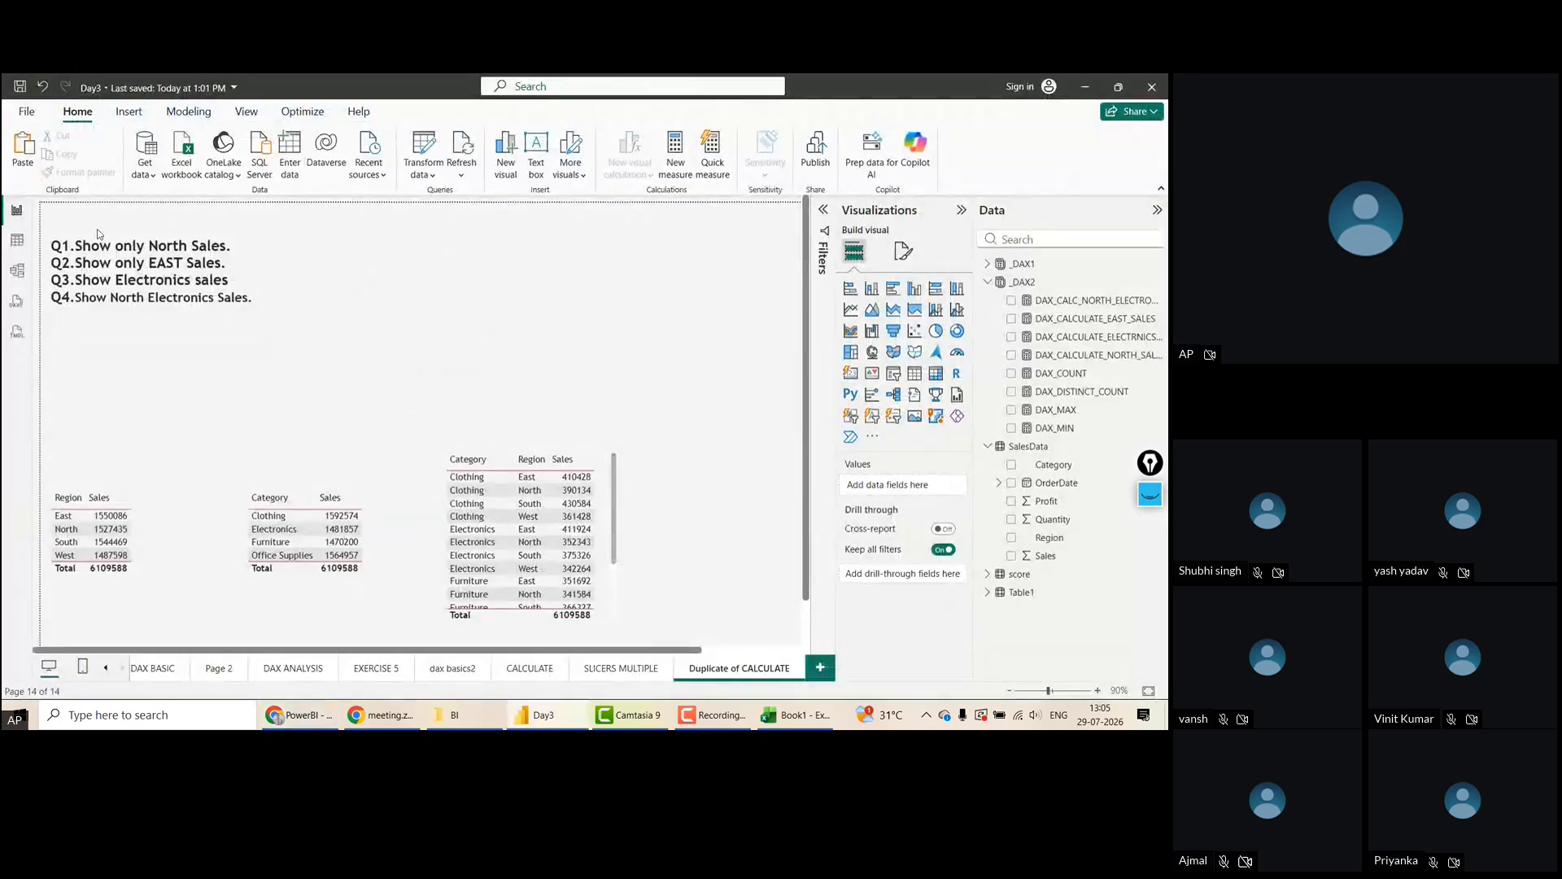
Change Q1 to 'Show AVG OF North Sales.', blank out Q2–Q4 and nudge the text box up
double_click(169, 245)
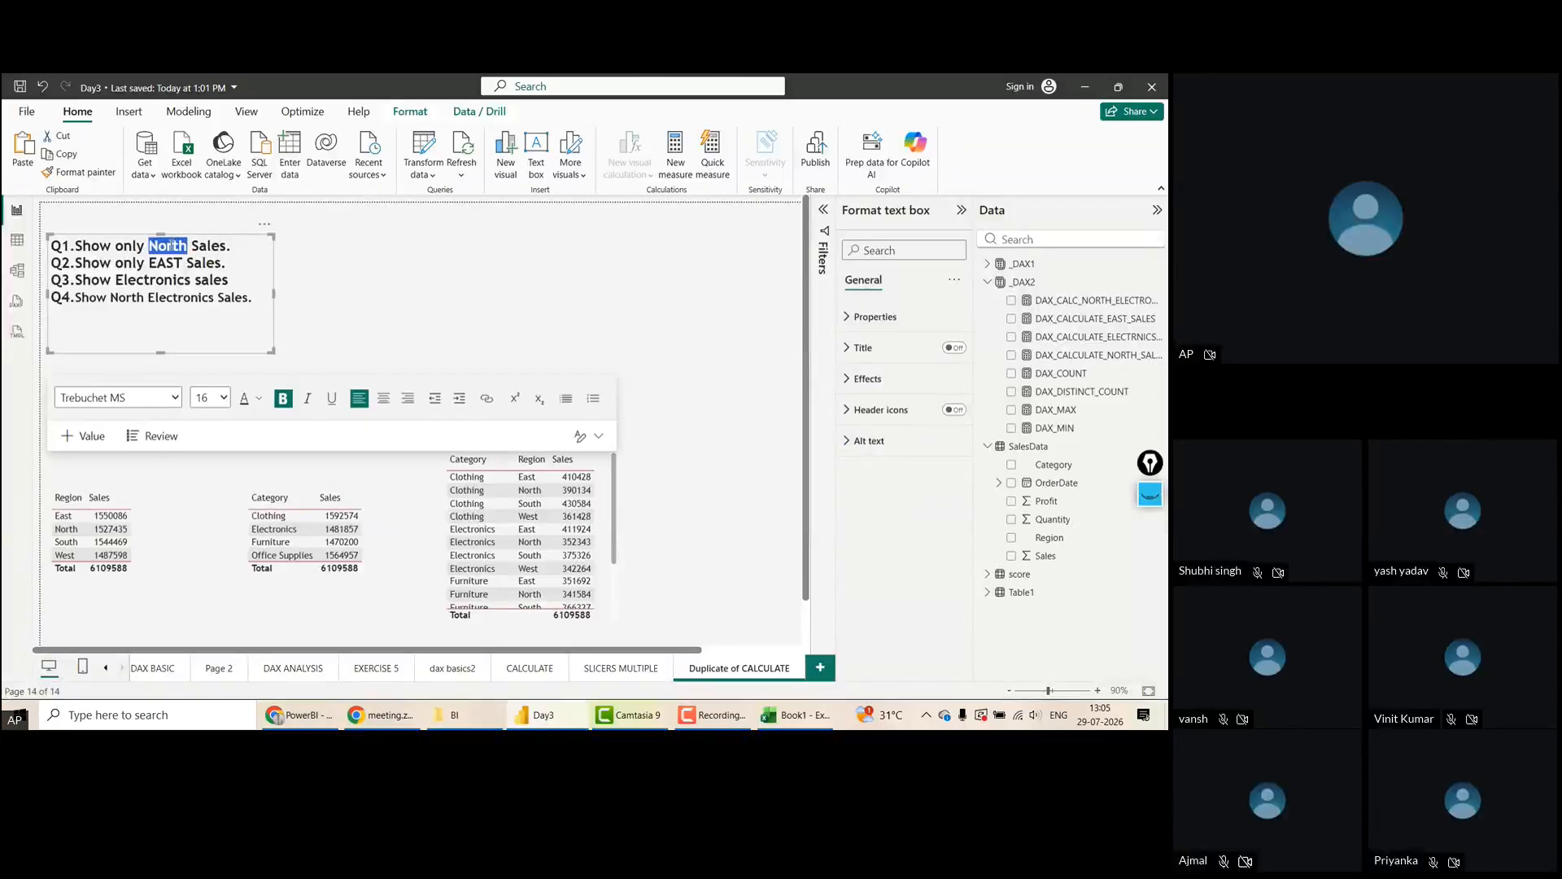
double_click(136, 245)
text(AVG)
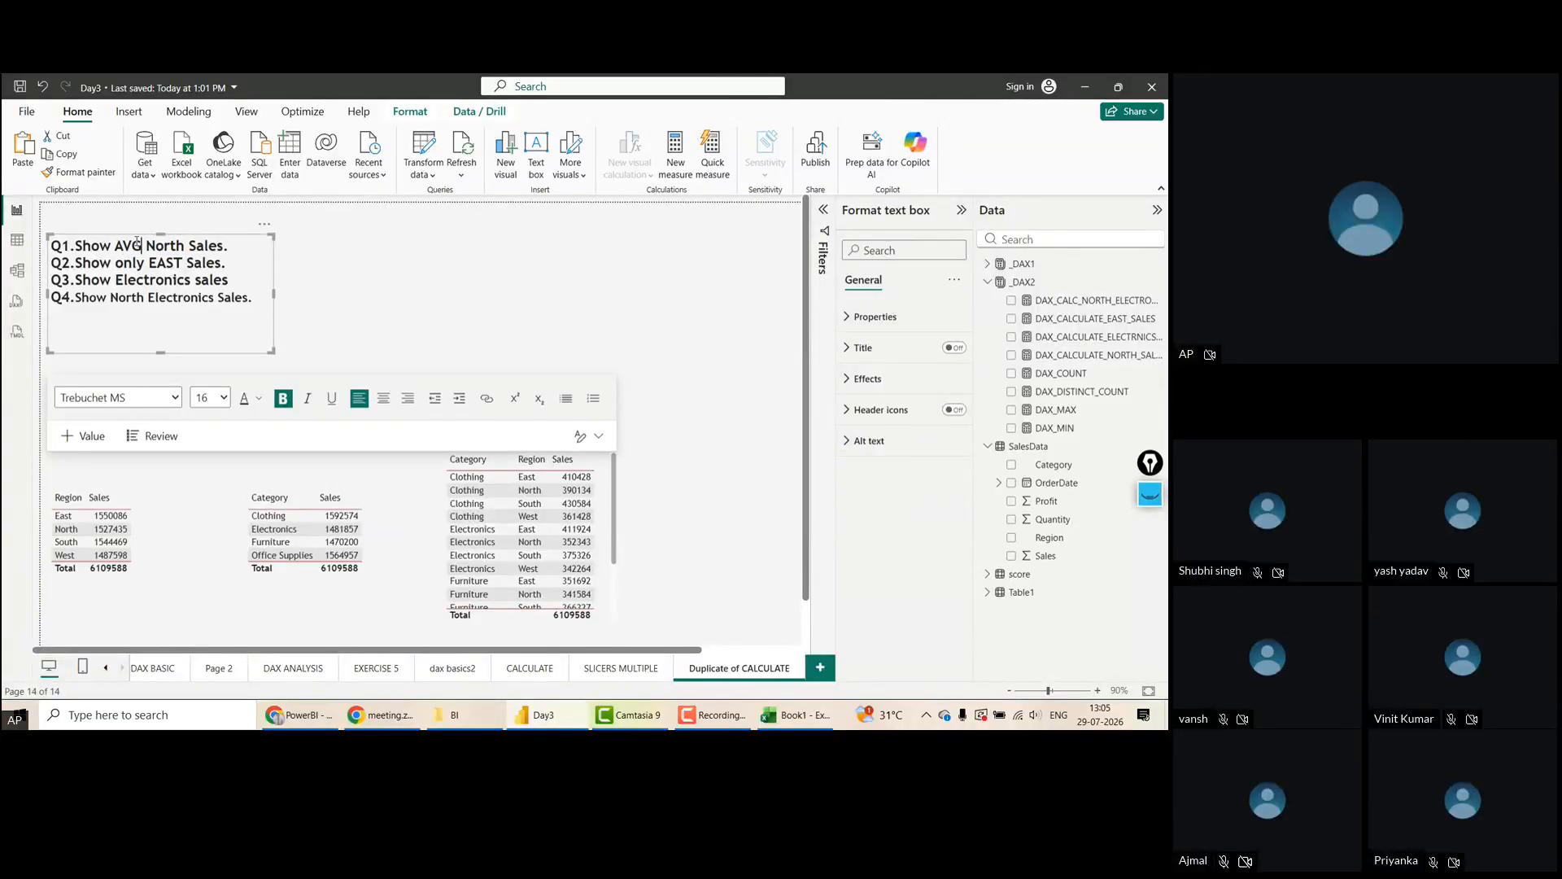
text( OF)
key(BackSpace)
key(BackSpace)
key(BackSpace)
key(BackSpace)
key(BackSpace)
key(BackSpace)
key(BackSpace)
key(BackSpace)
key(BackSpace)
key(BackSpace)
key(BackSpace)
key(BackSpace)
key(BackSpace)
key(BackSpace)
key(BackSpace)
key(BackSpace)
key(BackSpace)
key(BackSpace)
key(BackSpace)
key(BackSpace)
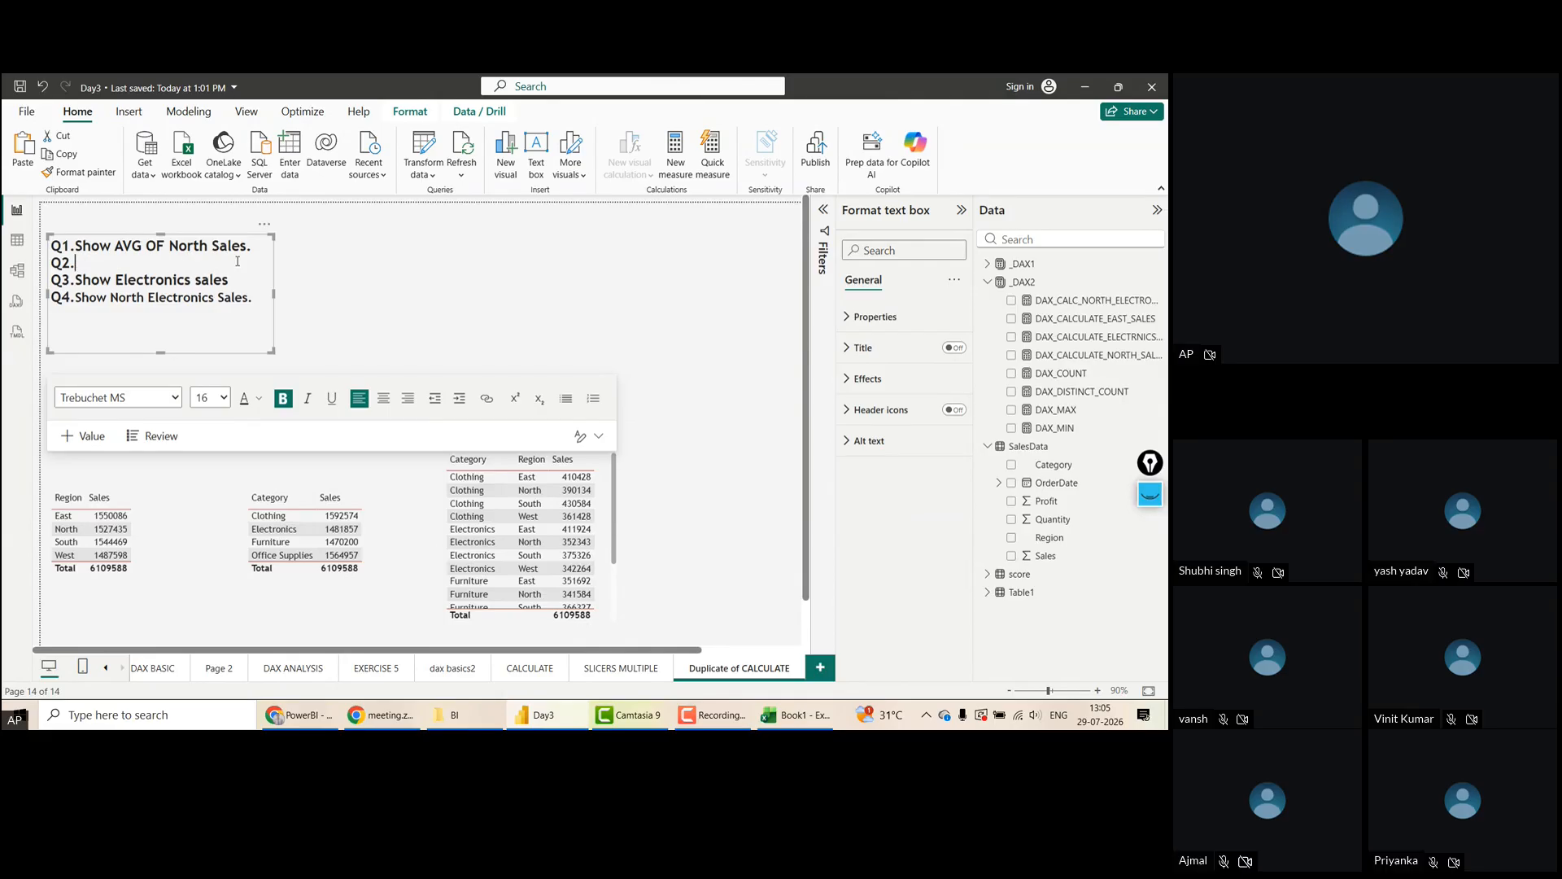
click(244, 284)
key(BackSpace)
key(BackSpace)
key(BackSpace)
key(BackSpace)
key(BackSpace)
key(BackSpace)
key(BackSpace)
key(BackSpace)
key(BackSpace)
key(BackSpace)
key(BackSpace)
key(BackSpace)
key(BackSpace)
key(BackSpace)
key(BackSpace)
key(BackSpace)
key(BackSpace)
key(BackSpace)
key(BackSpace)
key(BackSpace)
key(BackSpace)
key(BackSpace)
click(248, 299)
key(BackSpace)
key(BackSpace)
key(BackSpace)
key(BackSpace)
key(BackSpace)
key(BackSpace)
key(BackSpace)
key(BackSpace)
key(BackSpace)
key(BackSpace)
key(BackSpace)
key(BackSpace)
key(BackSpace)
key(BackSpace)
key(BackSpace)
key(BackSpace)
key(BackSpace)
key(BackSpace)
key(BackSpace)
key(BackSpace)
key(BackSpace)
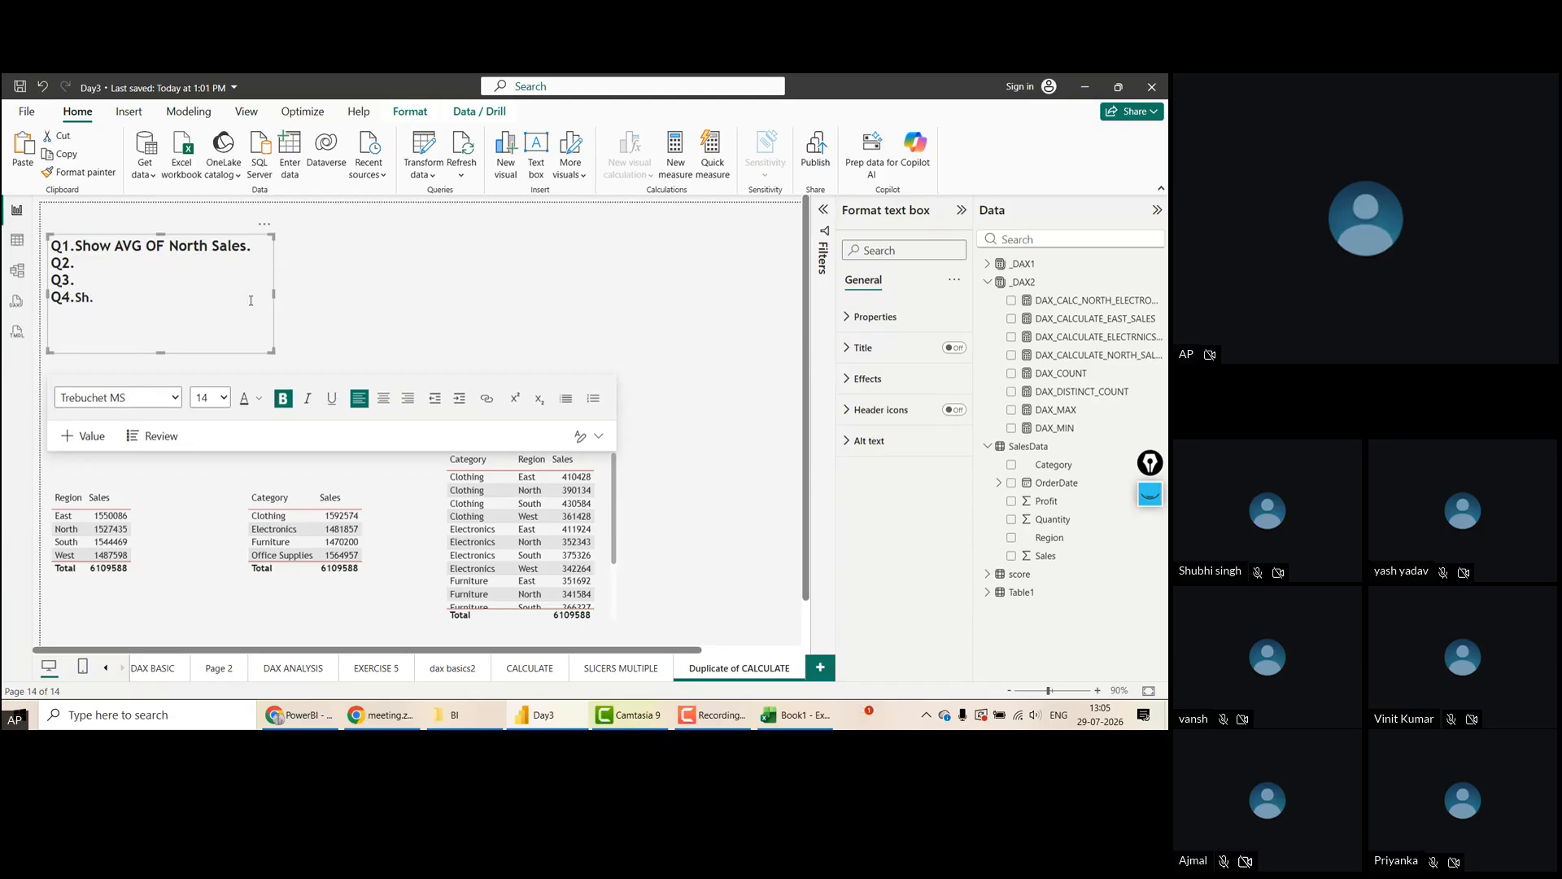
key(BackSpace)
drag(264, 228, 265, 217)
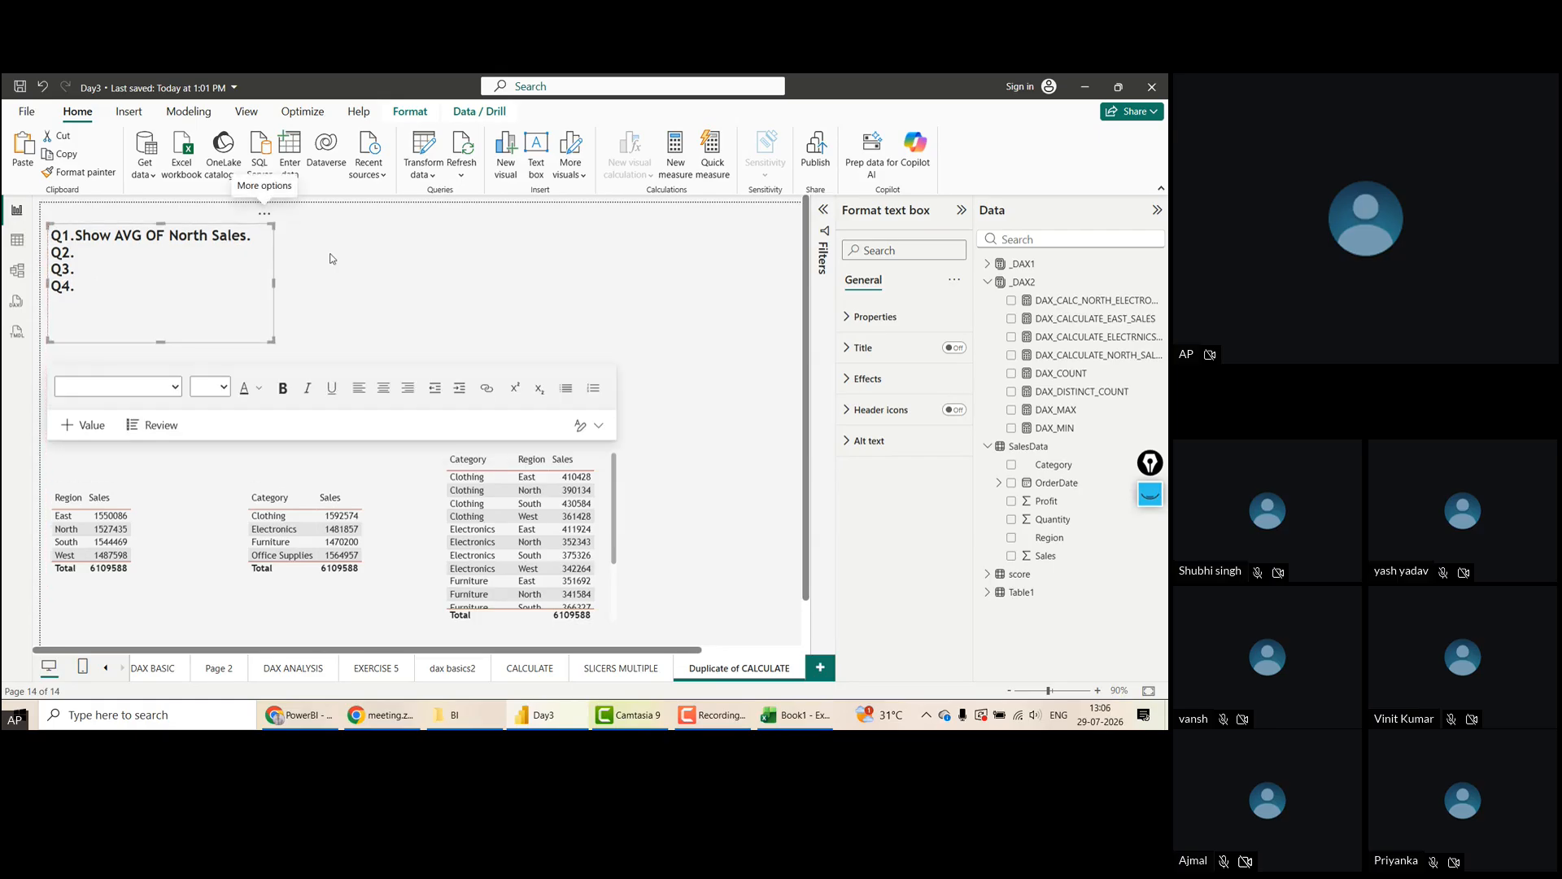
click(494, 266)
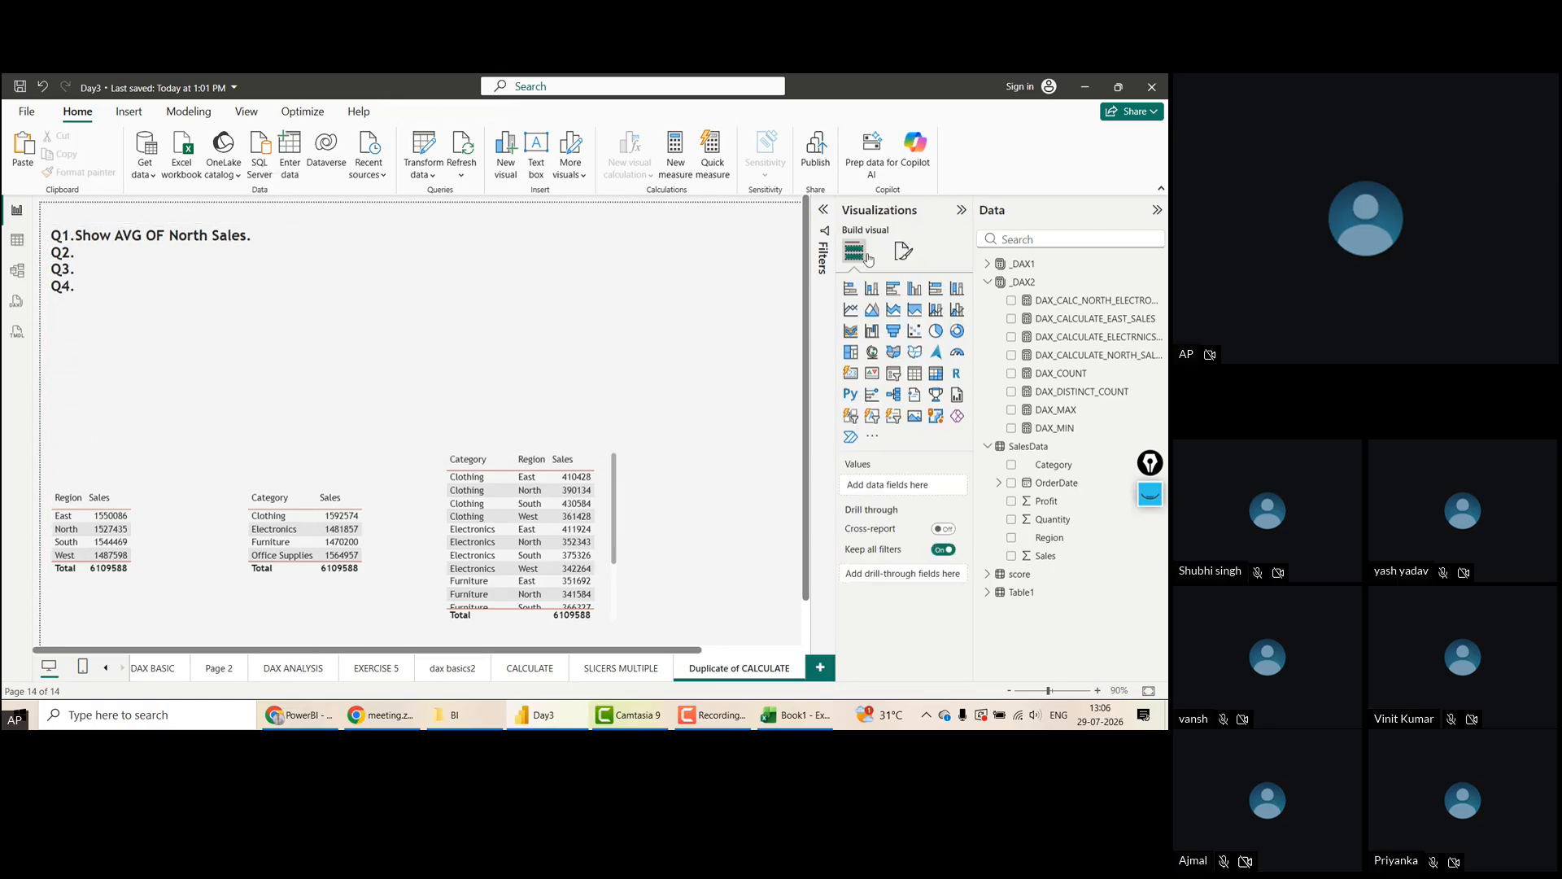
Create a new measure in _DAX2 named DAX_CALC_AVG_NORTHSALES
click(1017, 282)
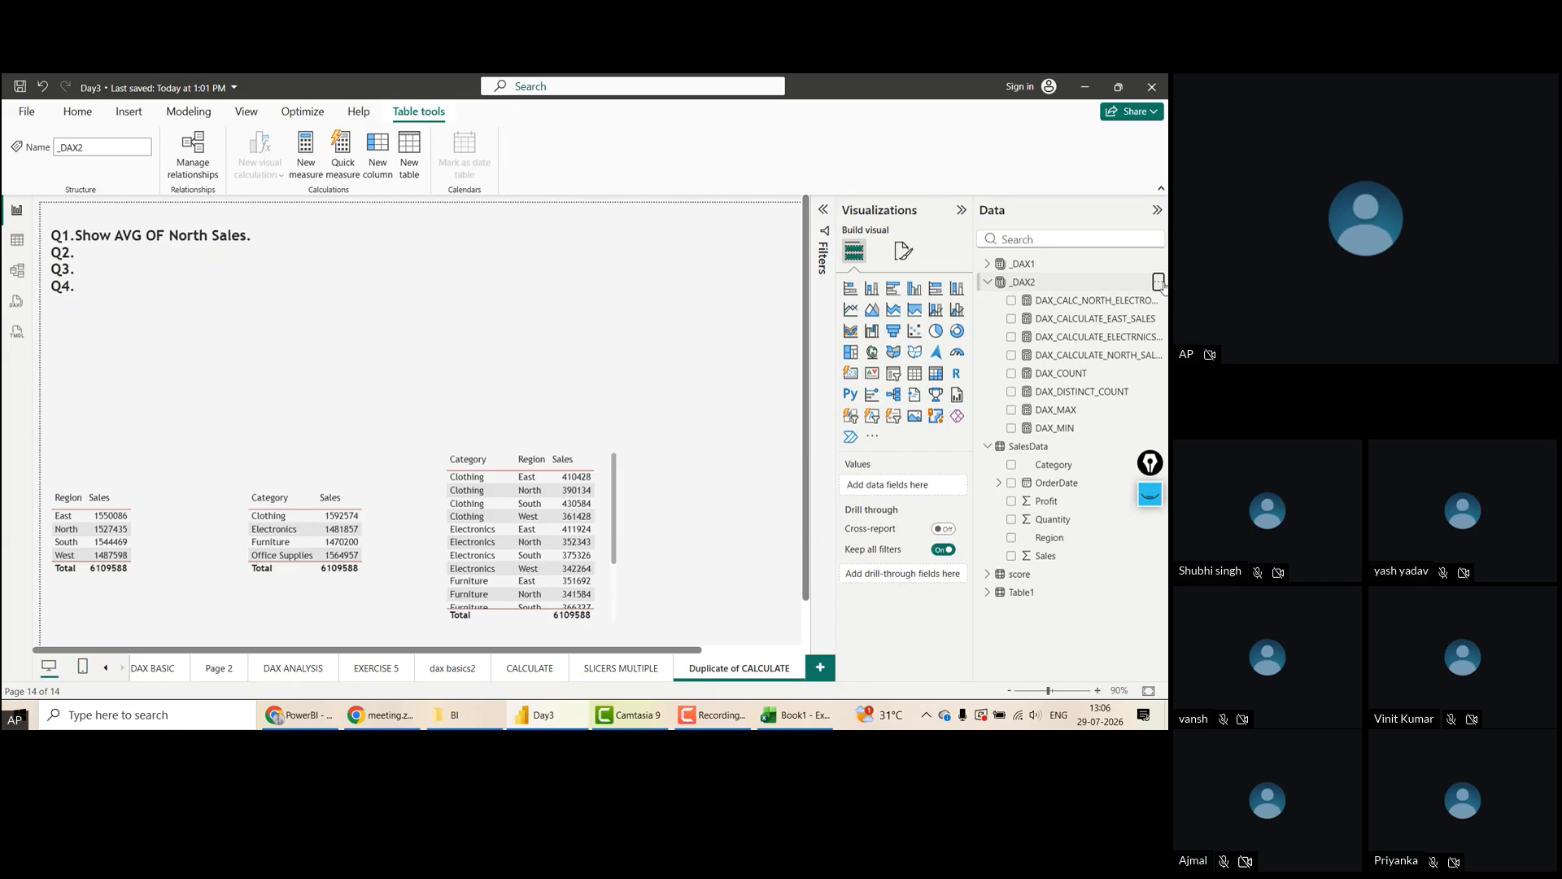
click(1159, 281)
key(Escape)
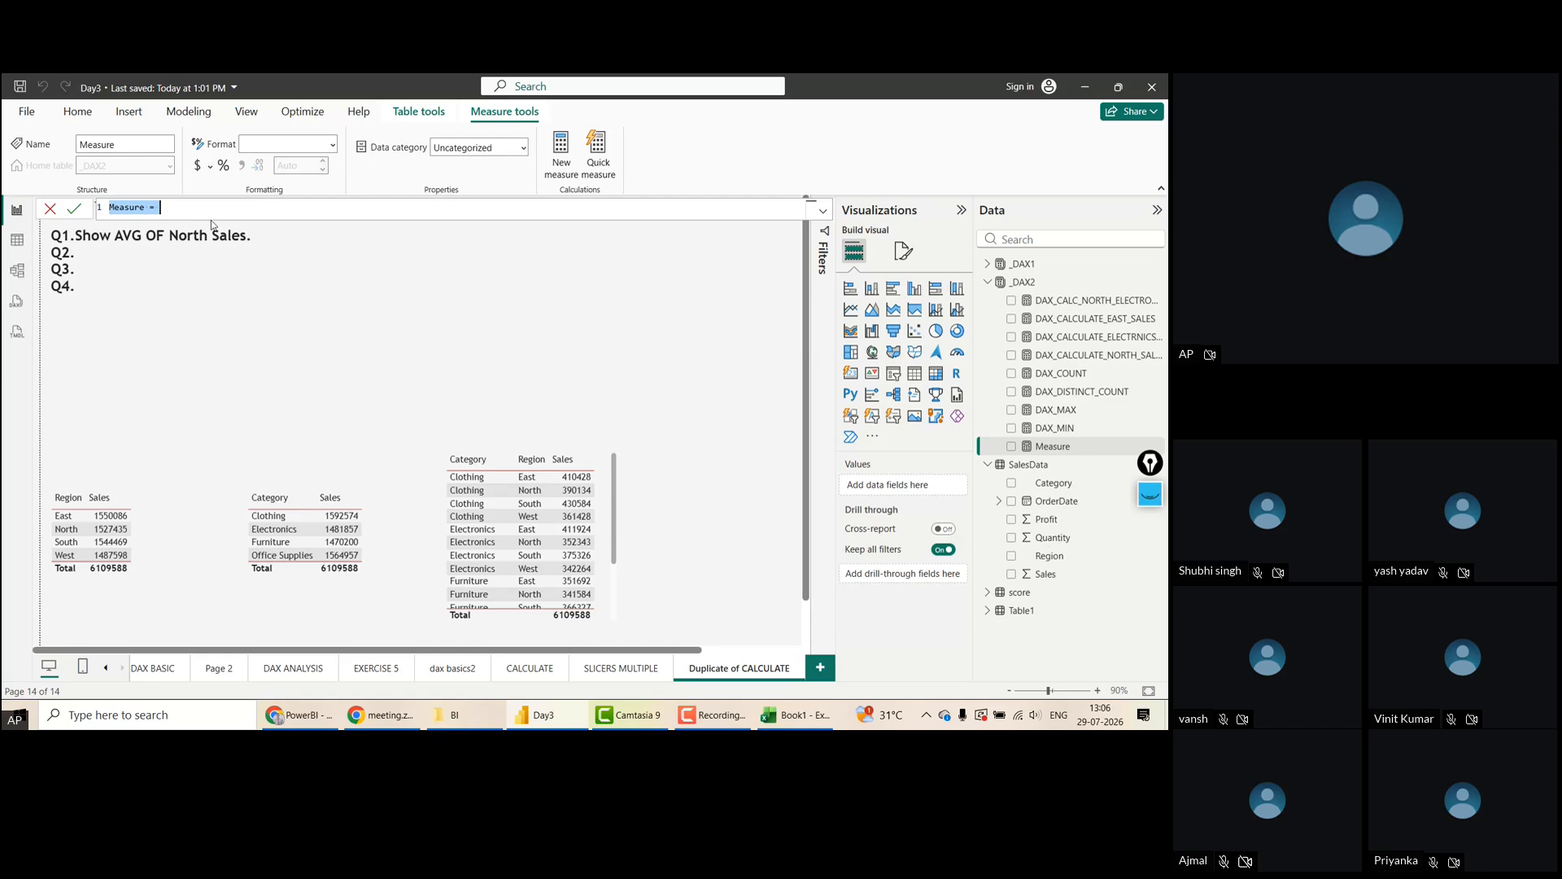
text(CAC)
key(BackSpace)
key(BackSpace)
key(BackSpace)
text(DAX_CALC_AVG_SALES)
key(Left)
key(Left)
key(Left)
key(Left)
key(Left)
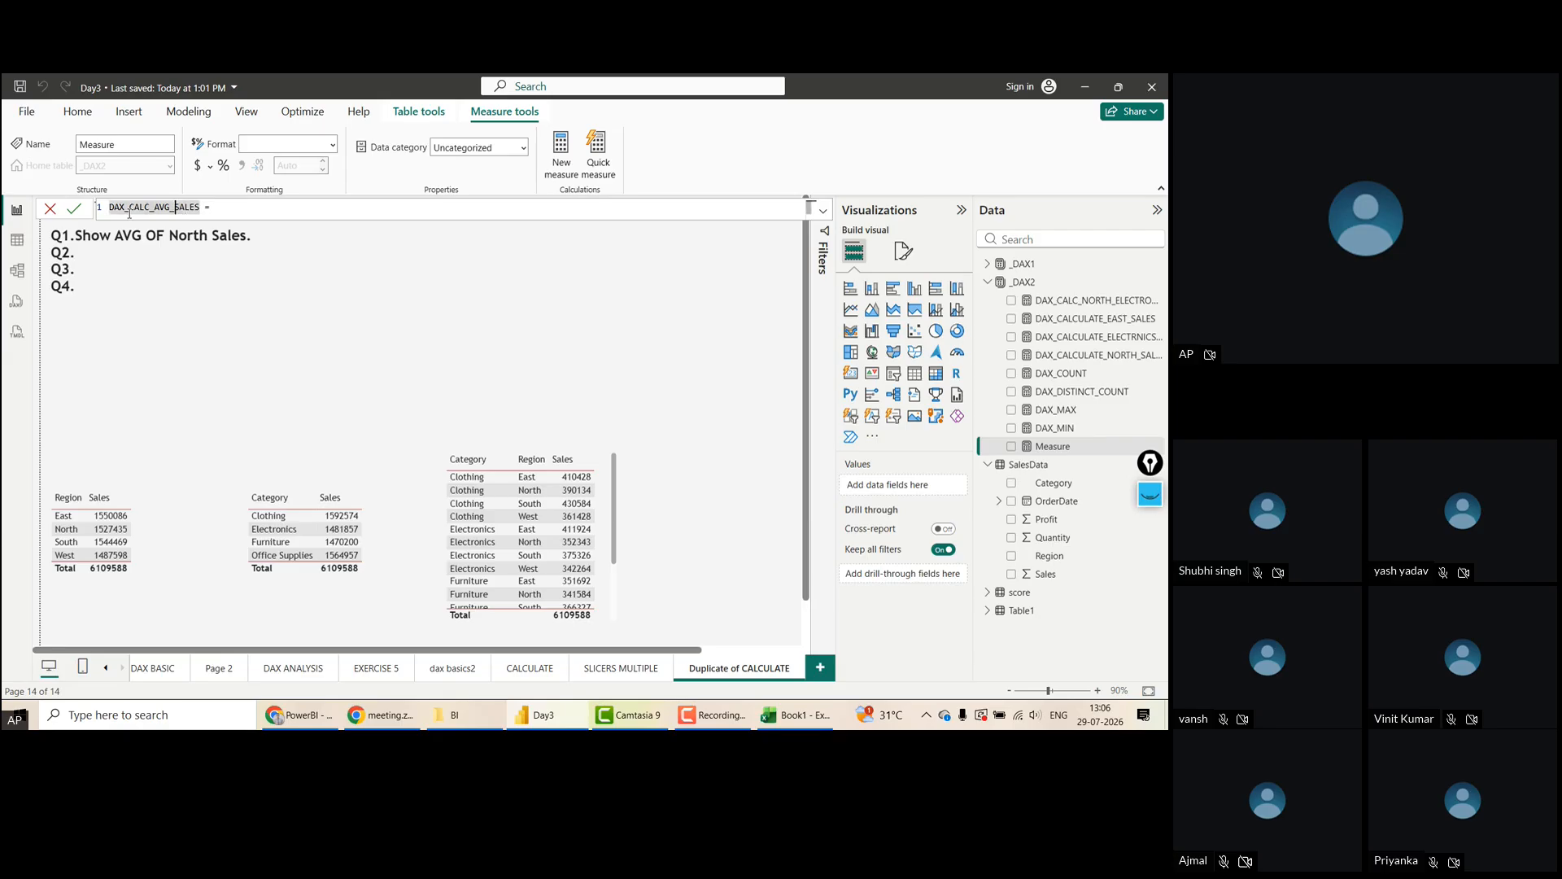
text(NORTHSALES = )
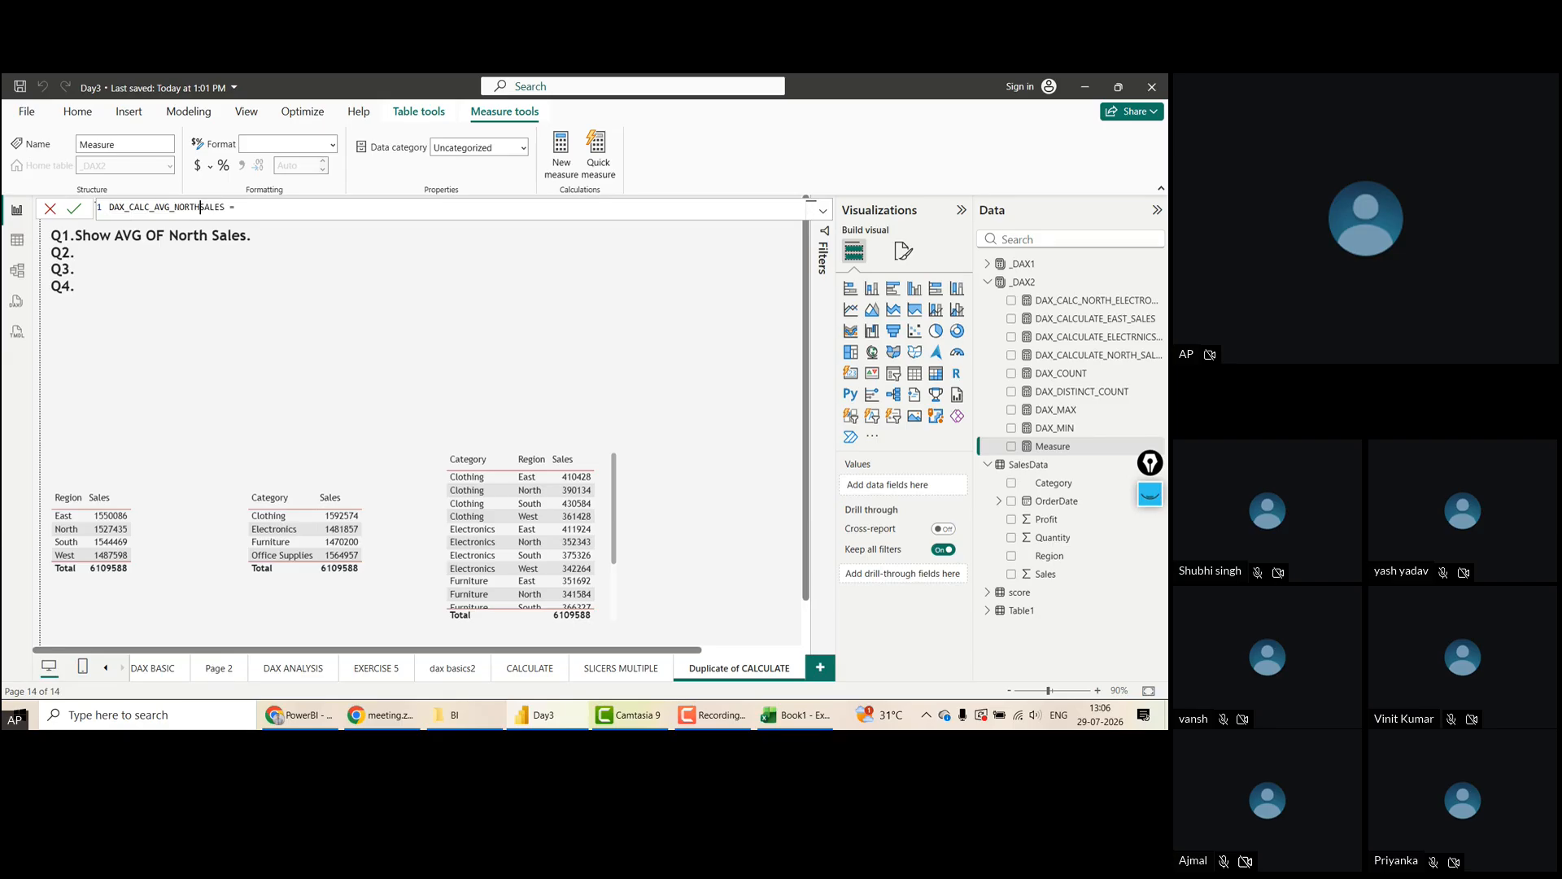
text(CALCULATE(SU)
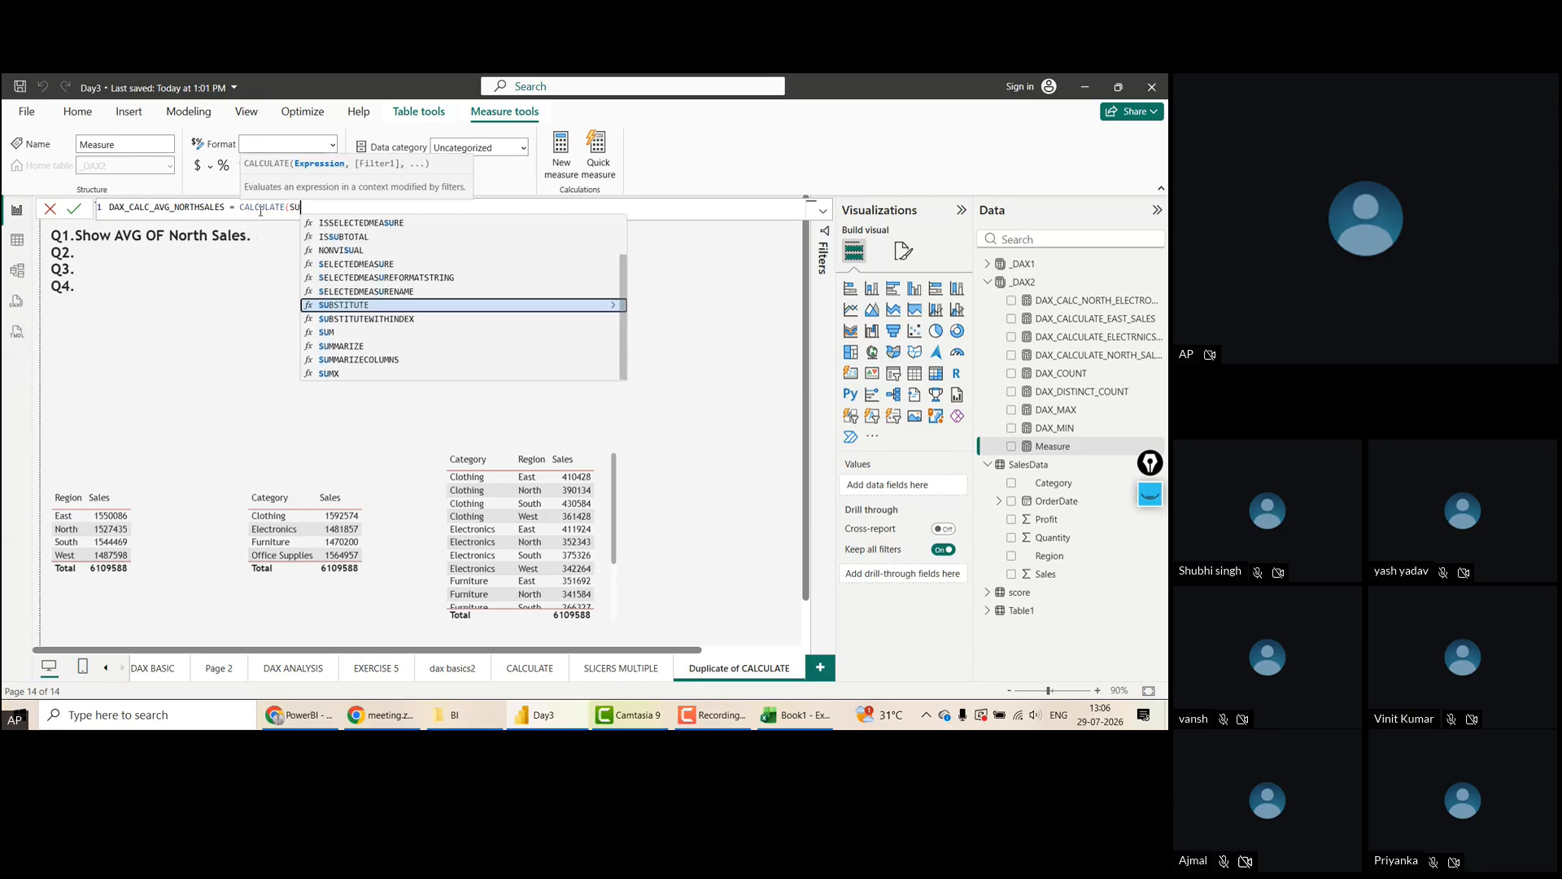
text(M()
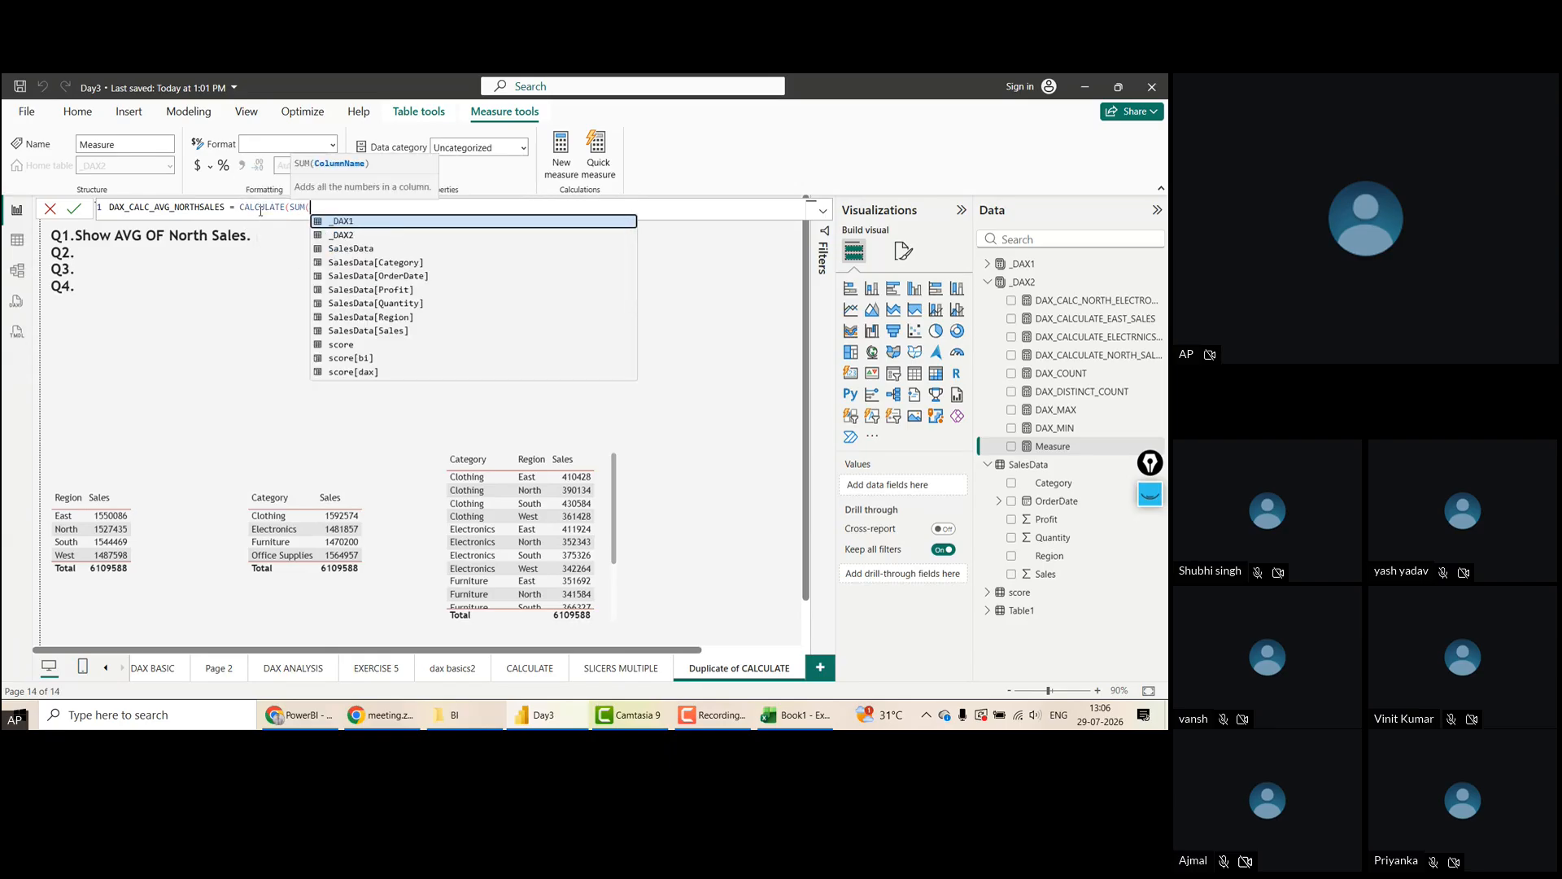
Enter and commit the formula CALCULATE(AVERAGE(SalesData[Sales]),SalesData[Region]="NORTH")
key(BackSpace)
key(BackSpace)
key(BackSpace)
key(BackSpace)
text(AV)
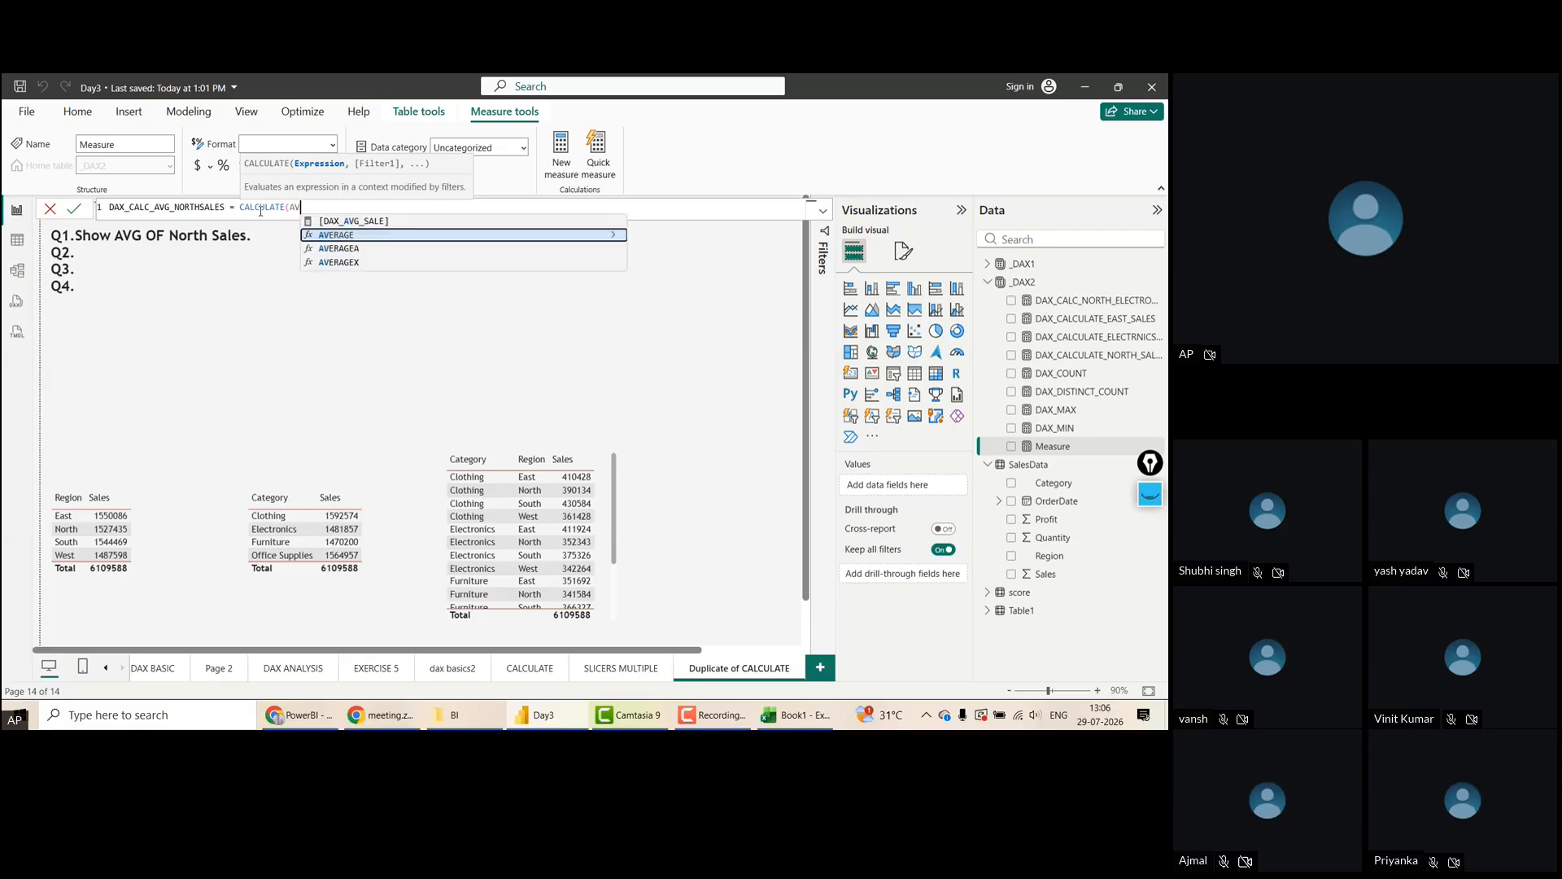
key(Tab)
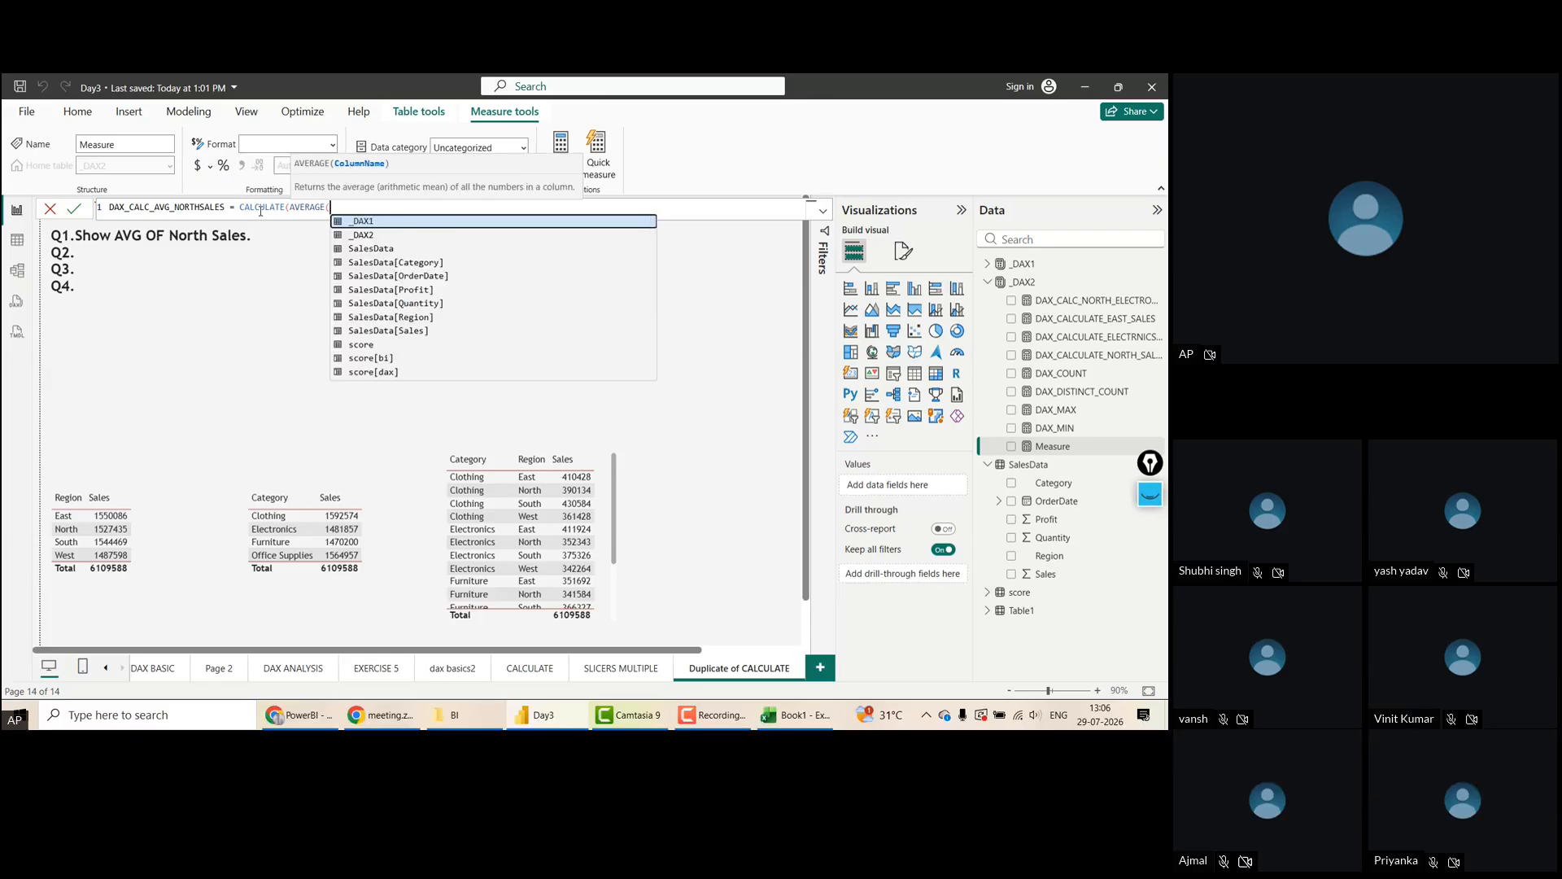
text(SALES)
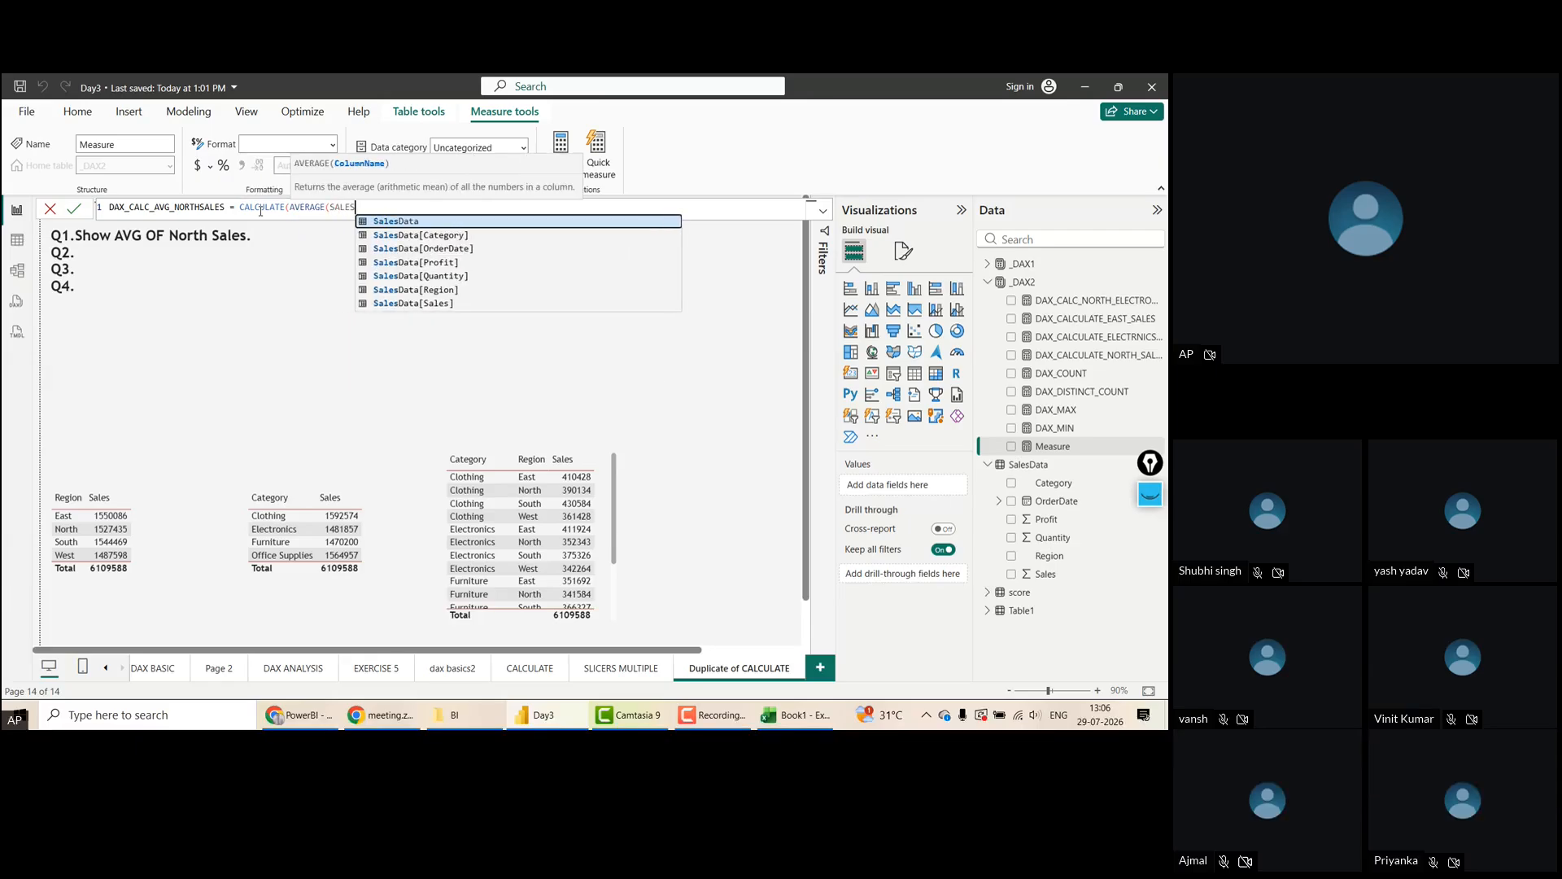
key(Down)
key(Down)
key(Down)
key(Down)
key(Down)
key(Down)
key(Tab)
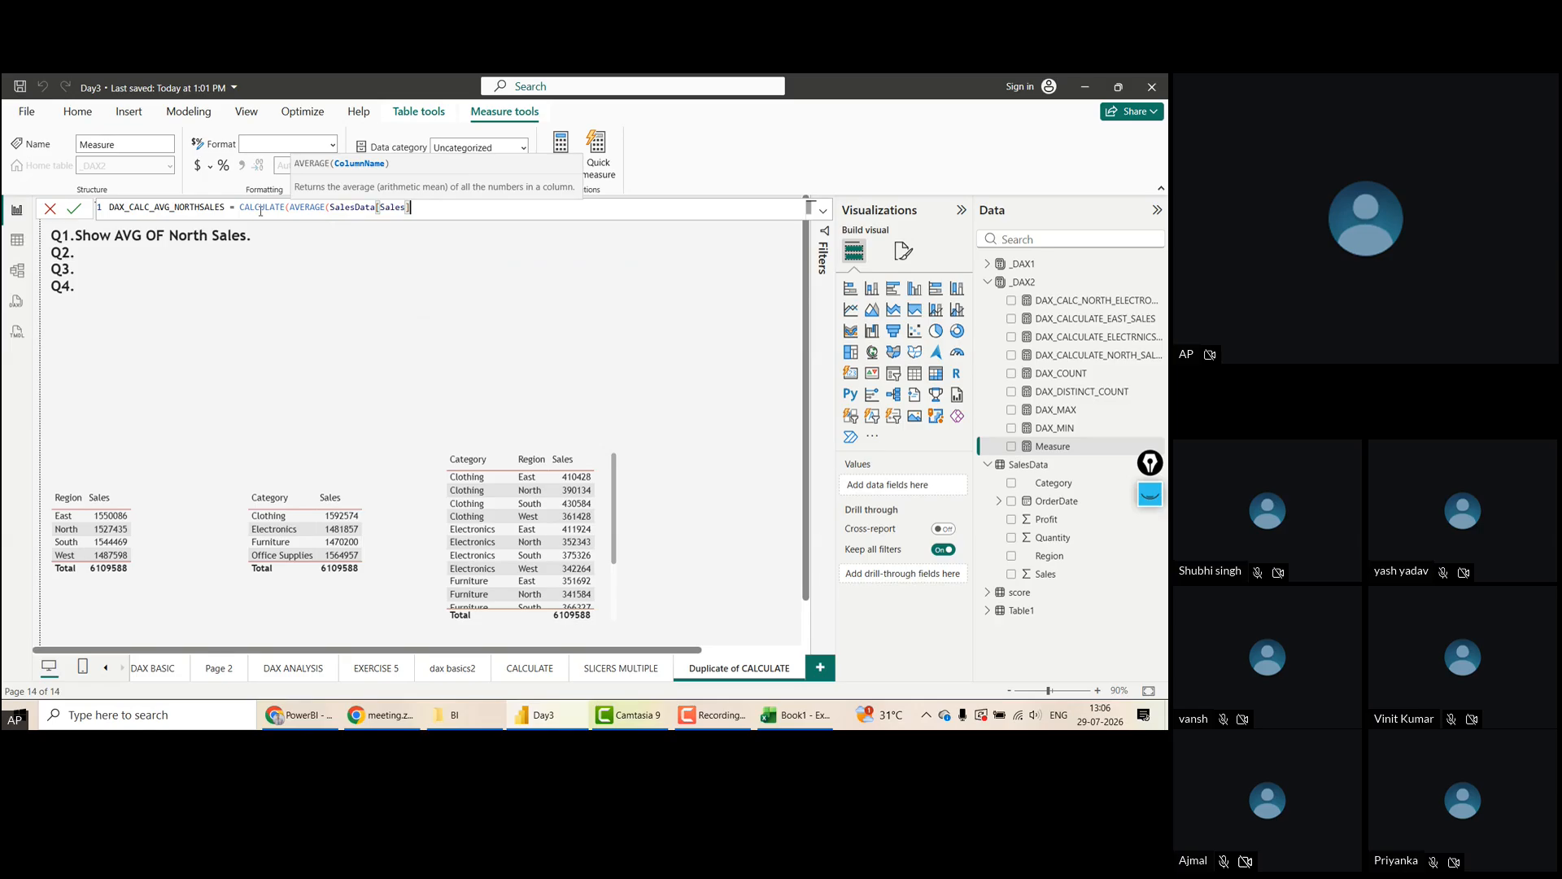
text(),)
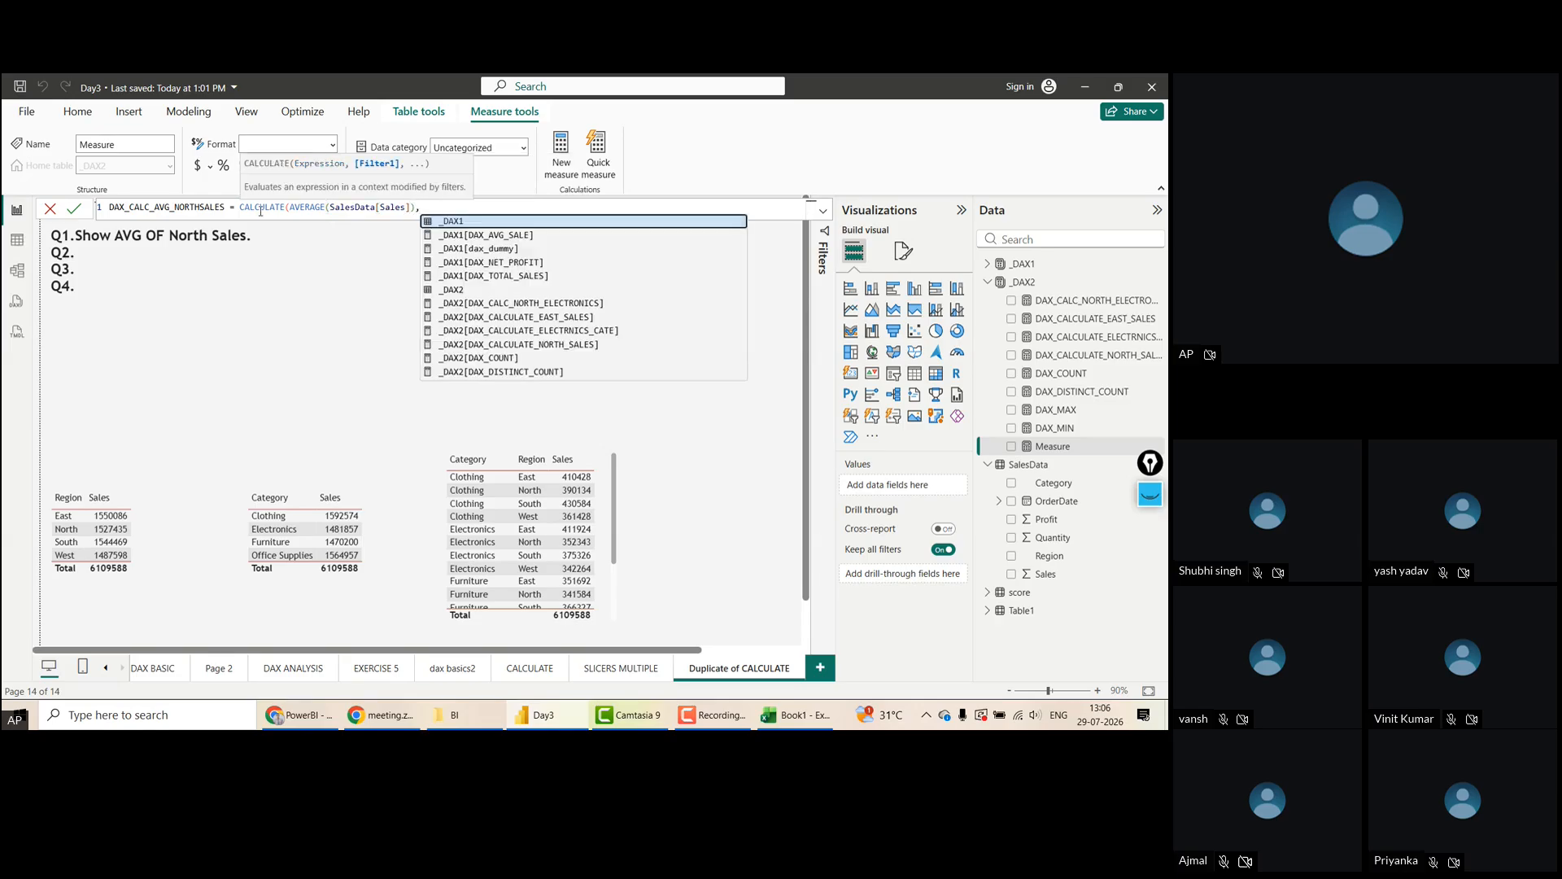
text(REGI)
key(Tab)
text(=)
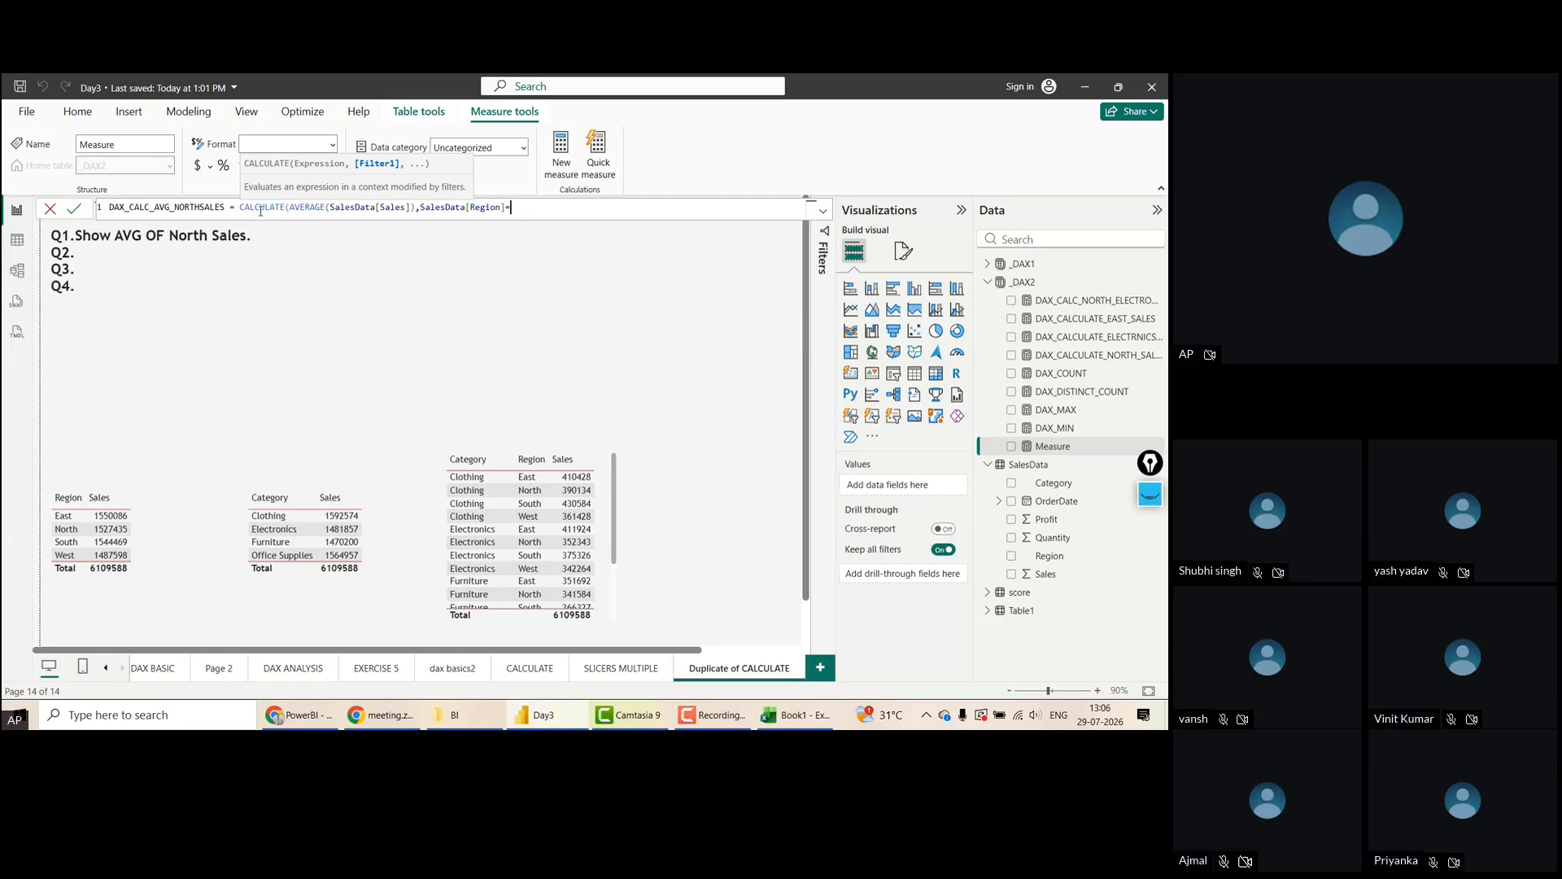
text("eAST"))
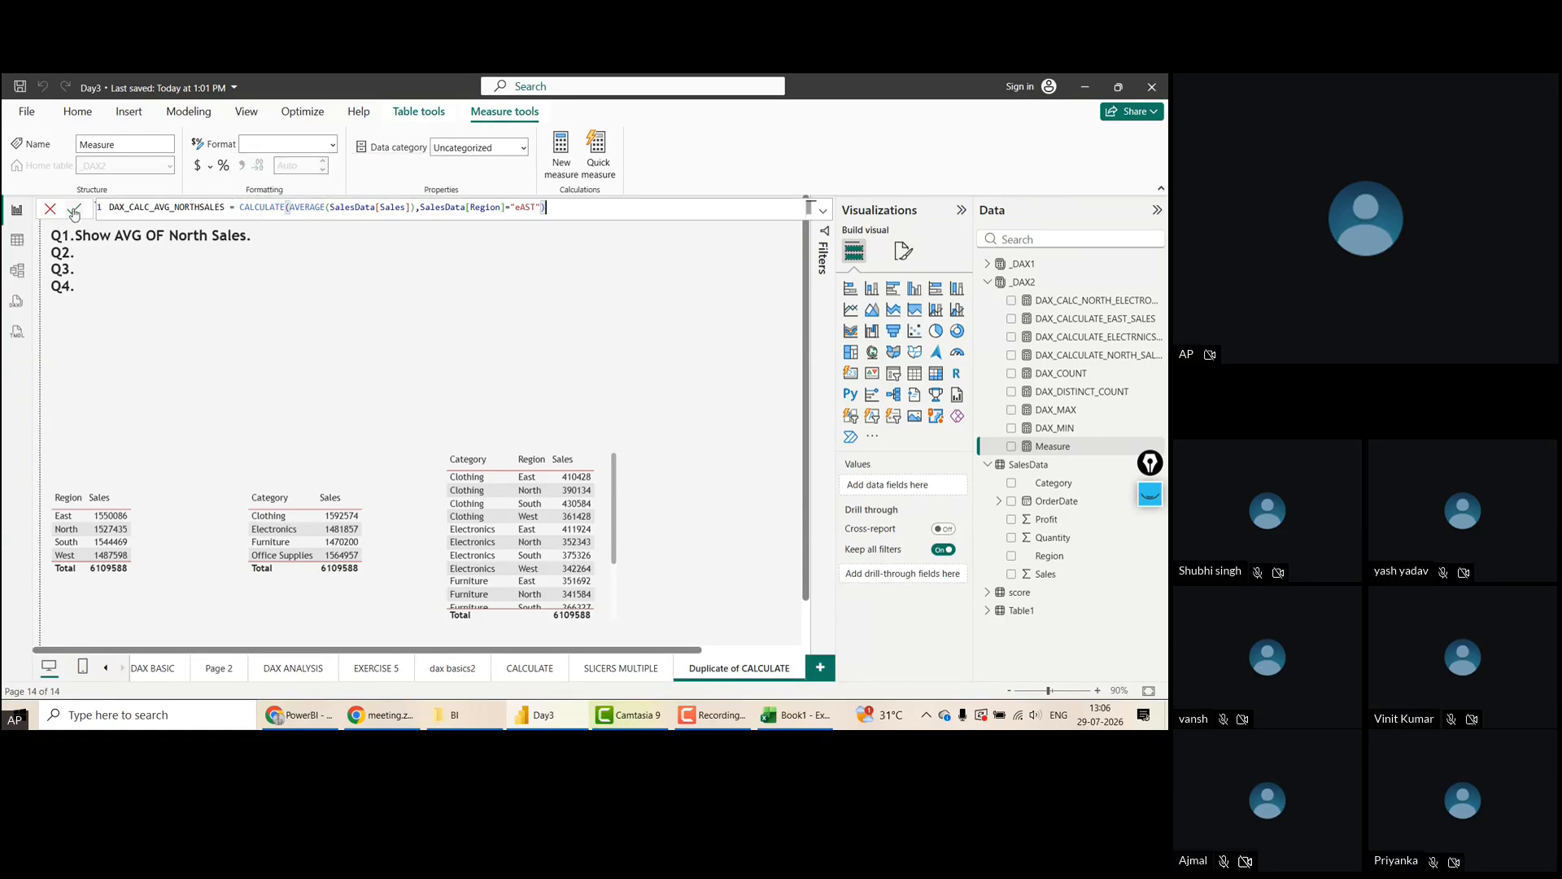
click(536, 207)
key(BackSpace)
key(BackSpace)
key(BackSpace)
key(BackSpace)
text(NORTH)
click(74, 209)
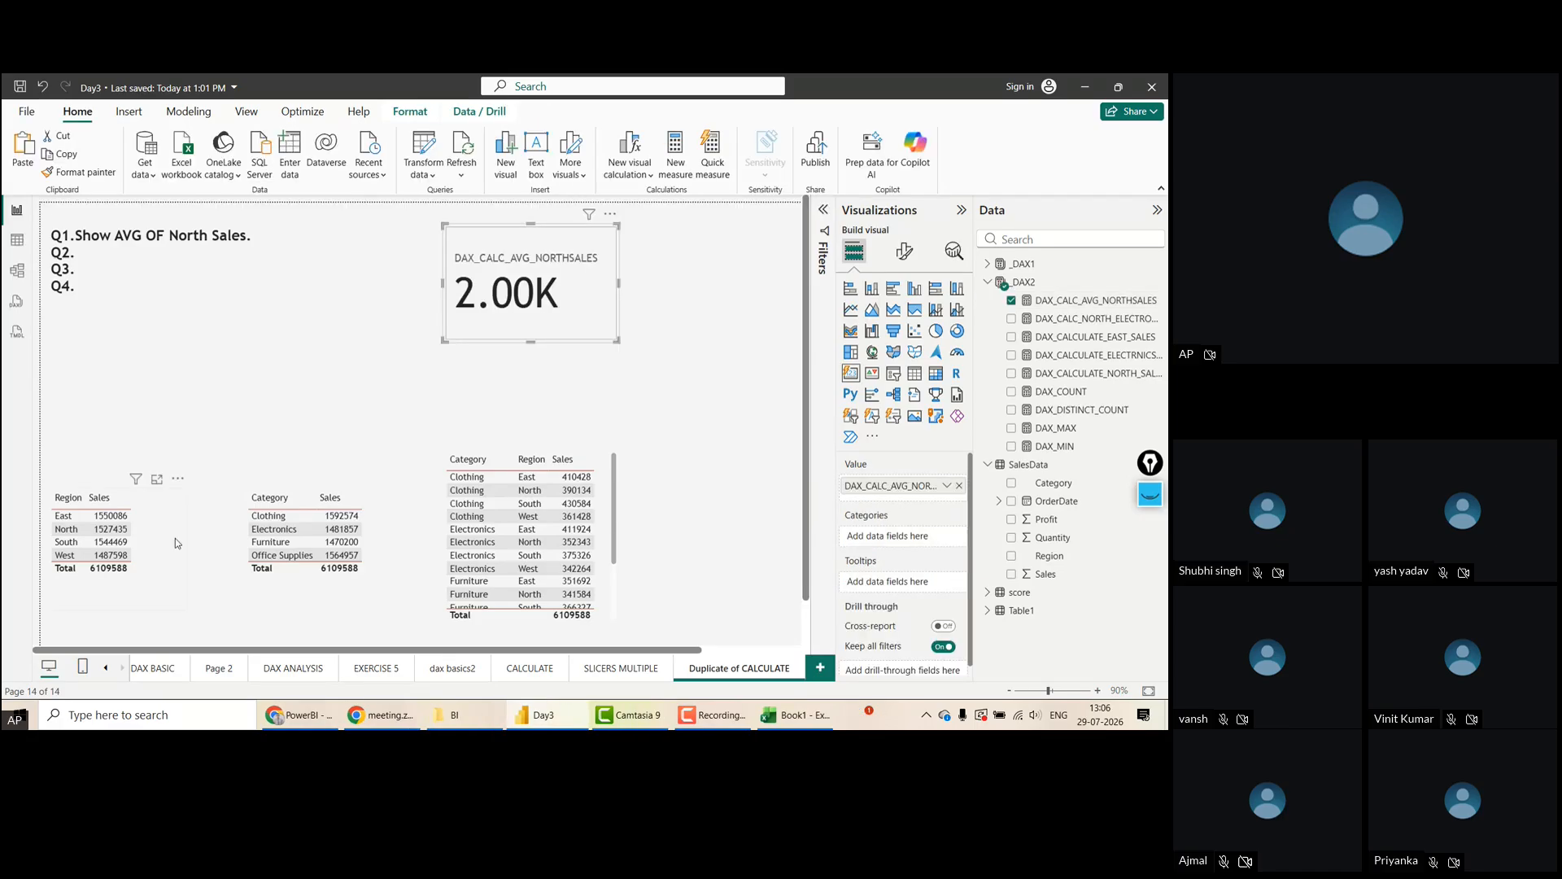
Switch the region table's Sales to Average and move the 2.00K North average card left
click(177, 544)
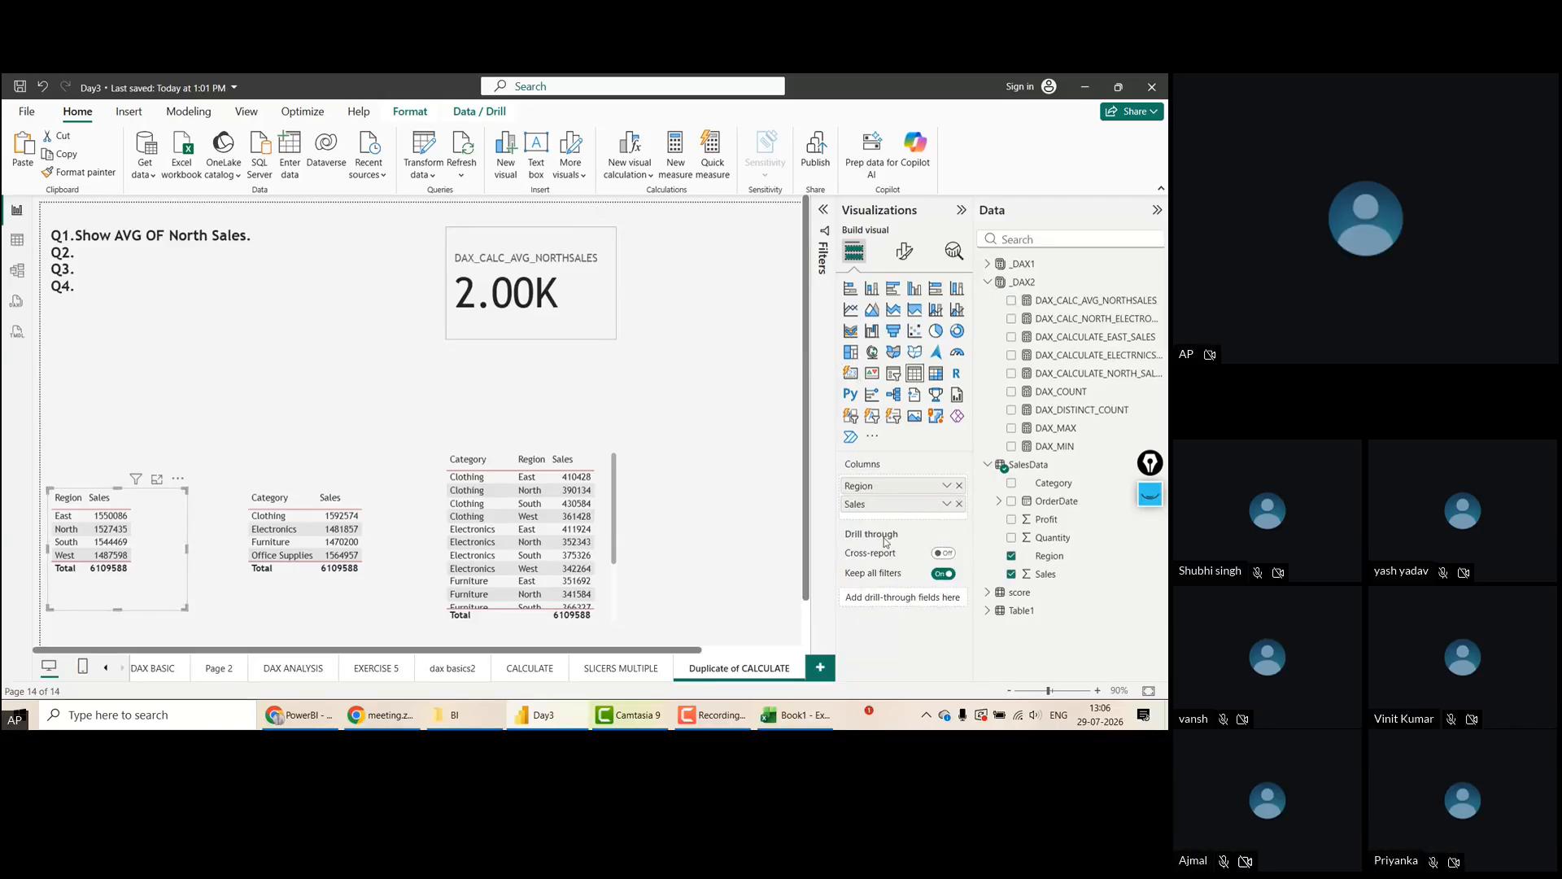
click(946, 503)
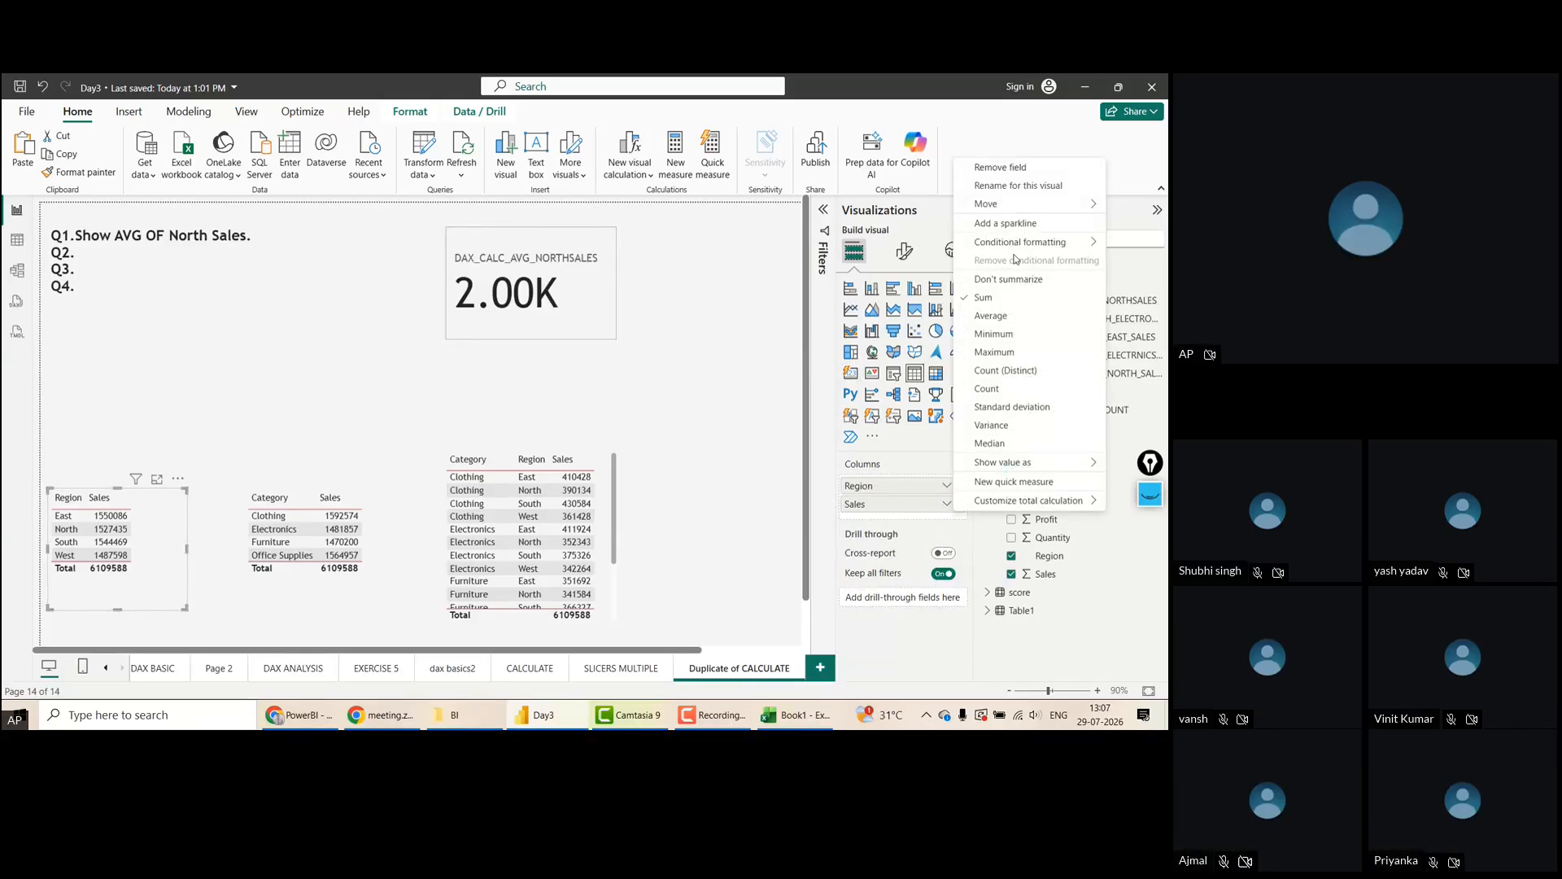
click(993, 316)
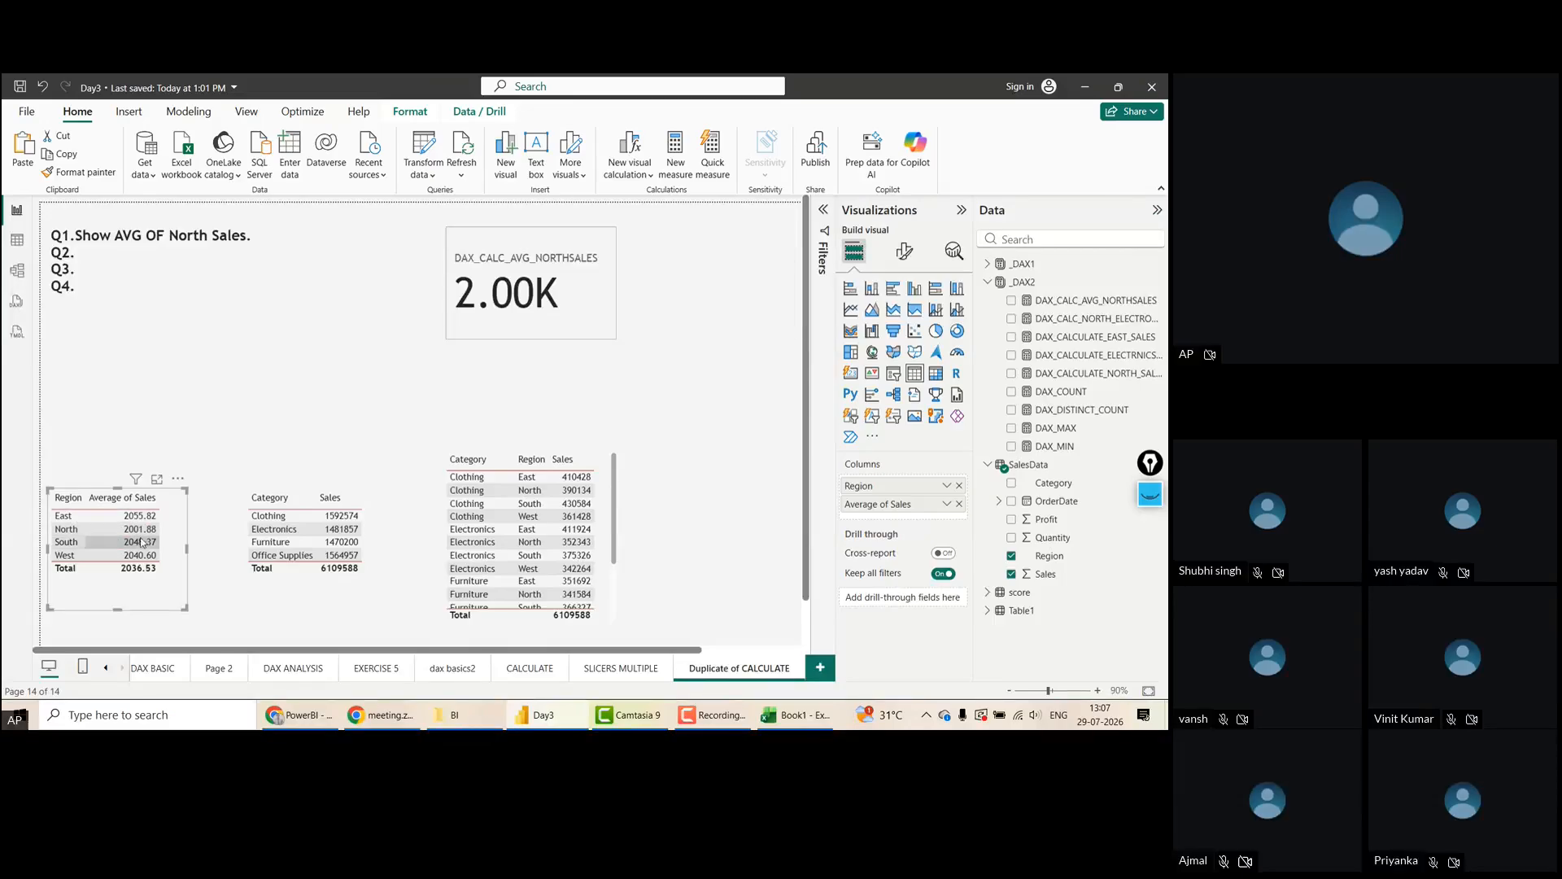
click(574, 323)
drag(574, 323, 486, 319)
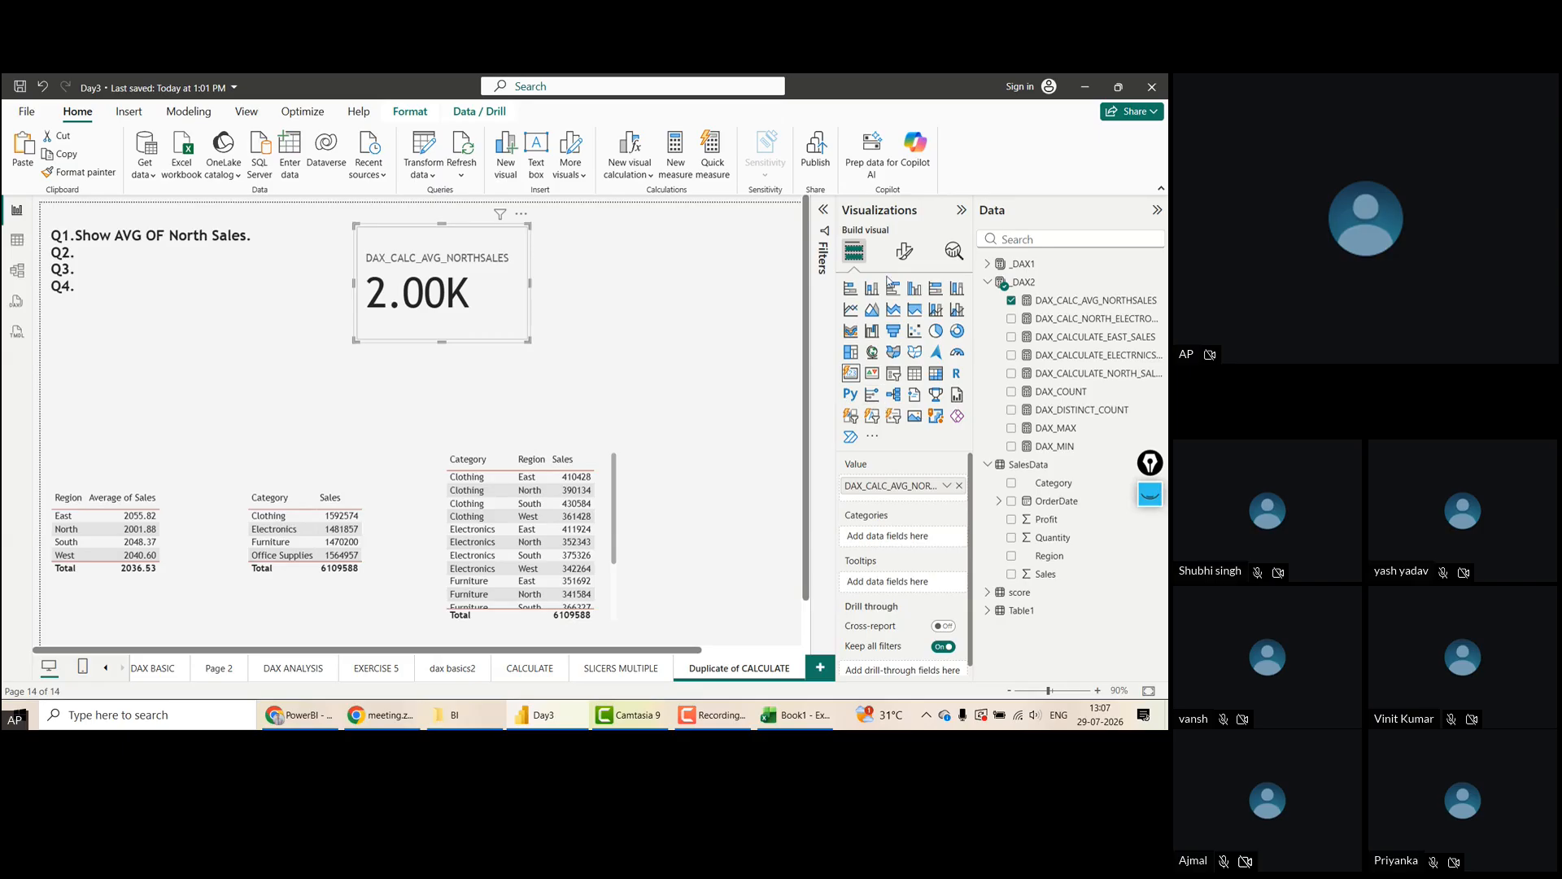
Set the DAX_CALC_AVG_NORTHSALES card's callout display units to None and decimal places to 0
click(904, 253)
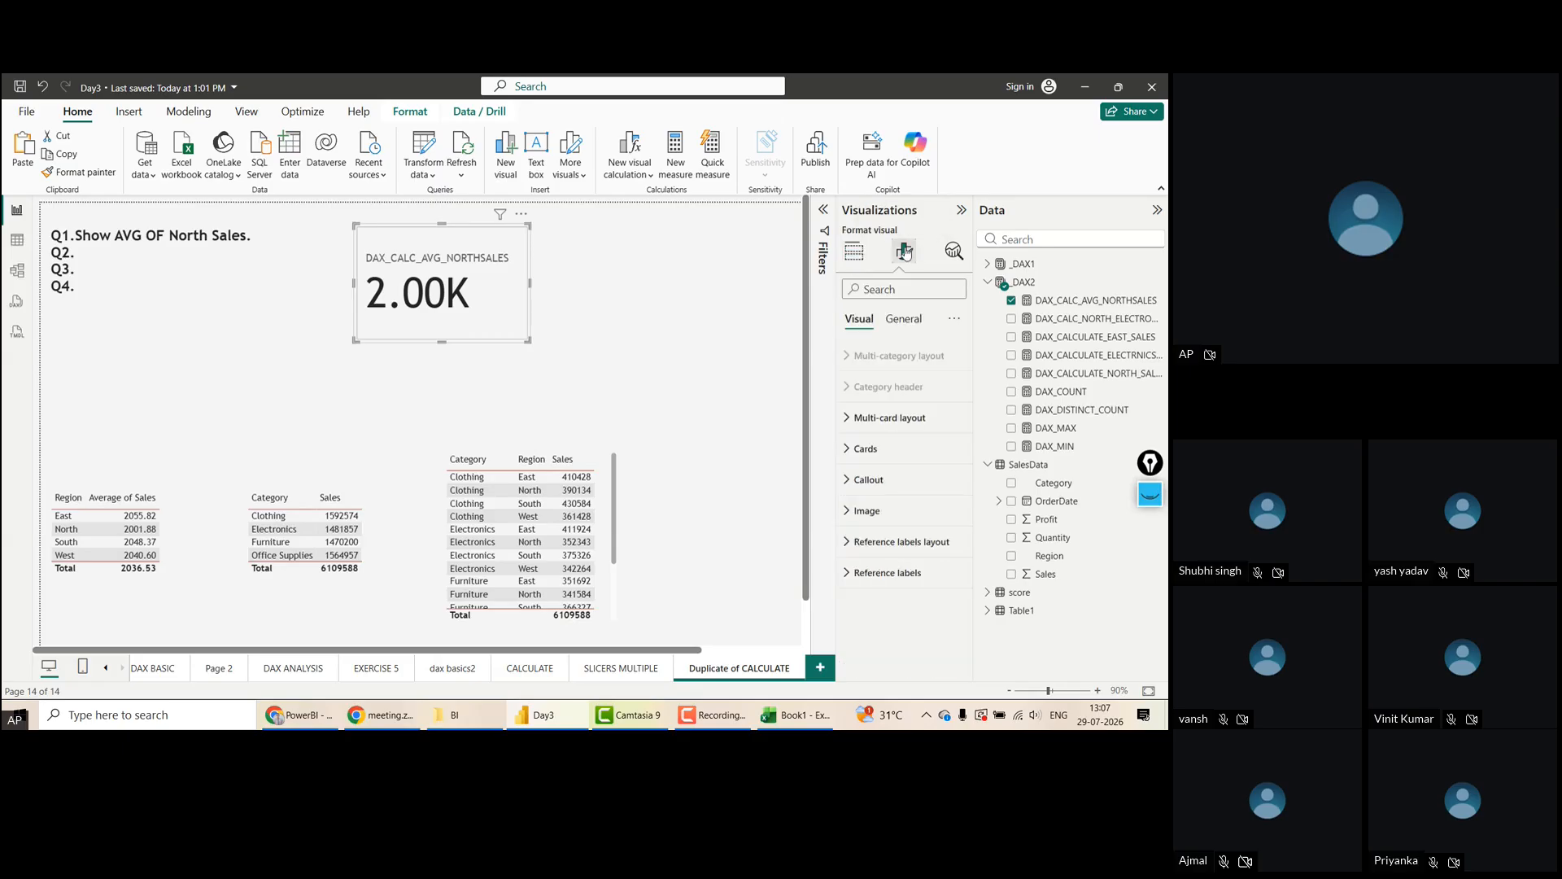
click(849, 488)
click(923, 556)
click(884, 591)
drag(972, 479, 975, 584)
click(851, 481)
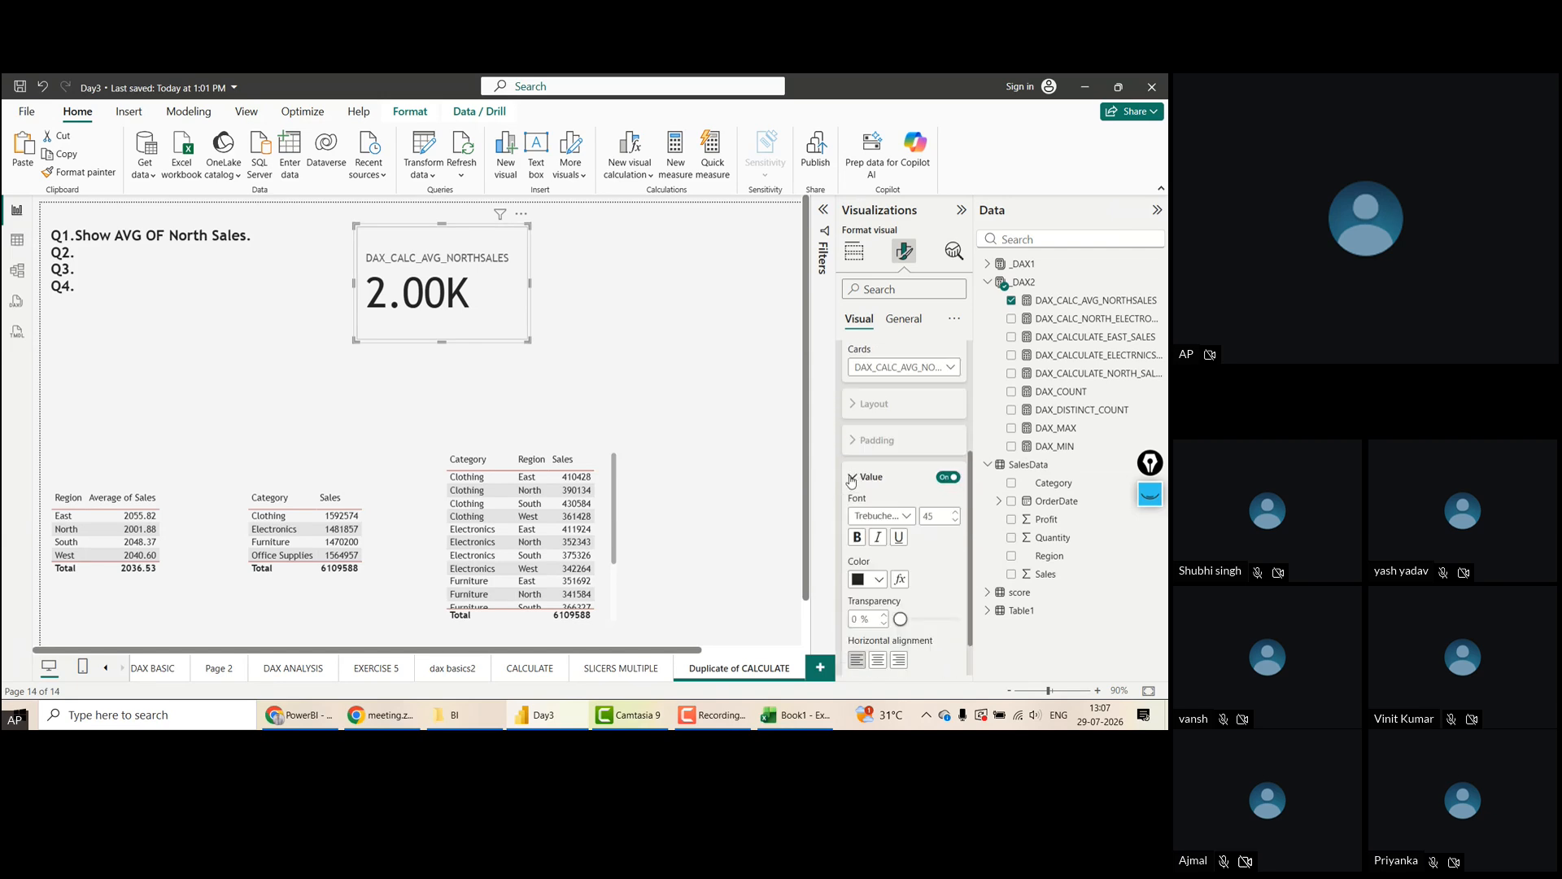
drag(975, 500, 973, 583)
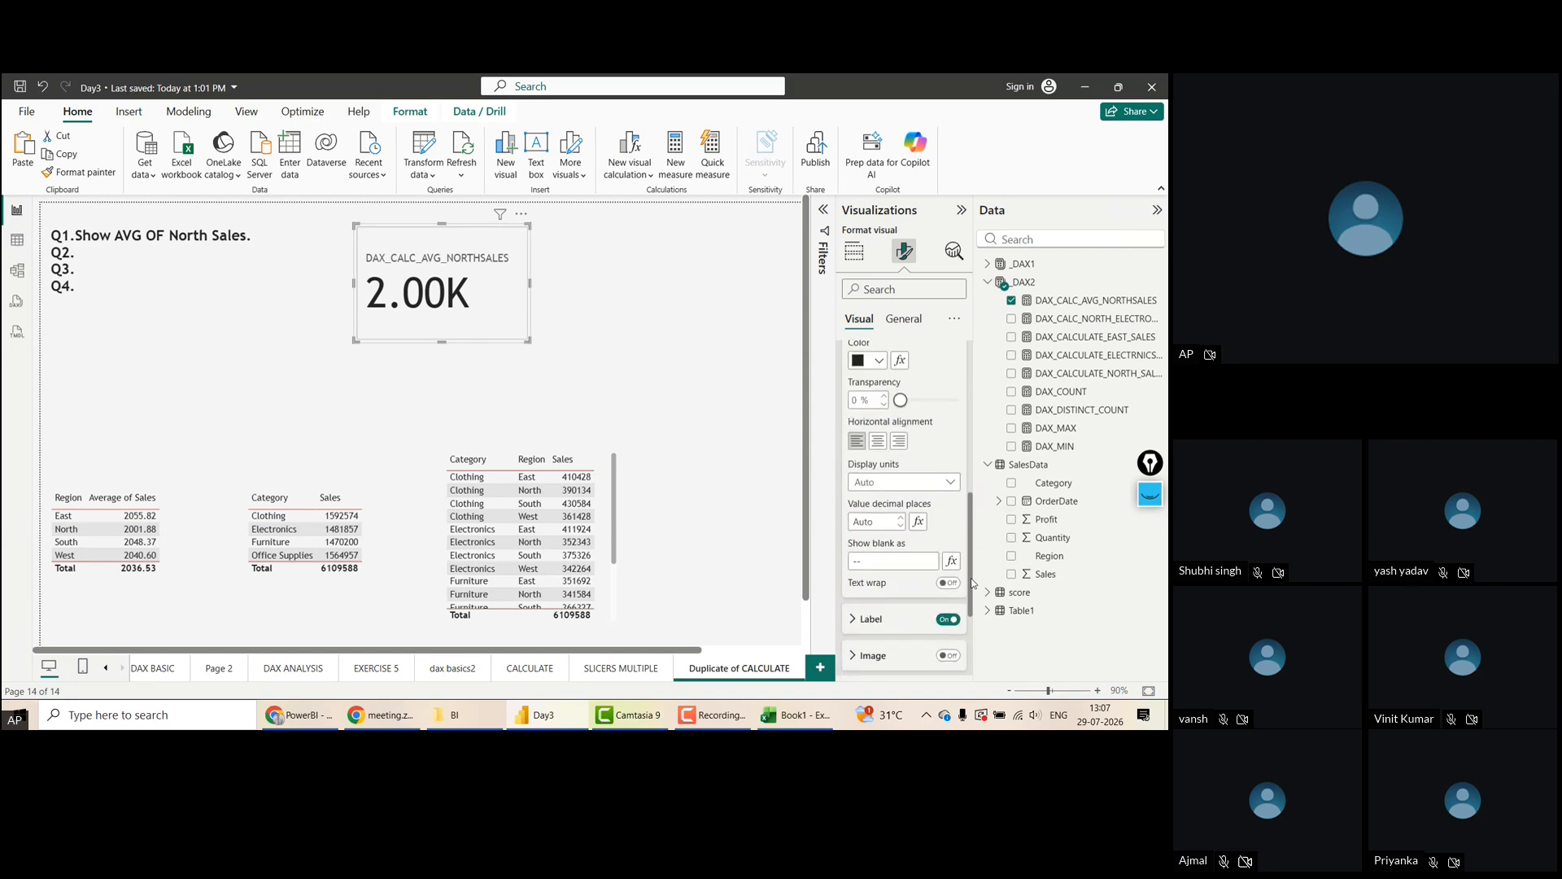
click(917, 485)
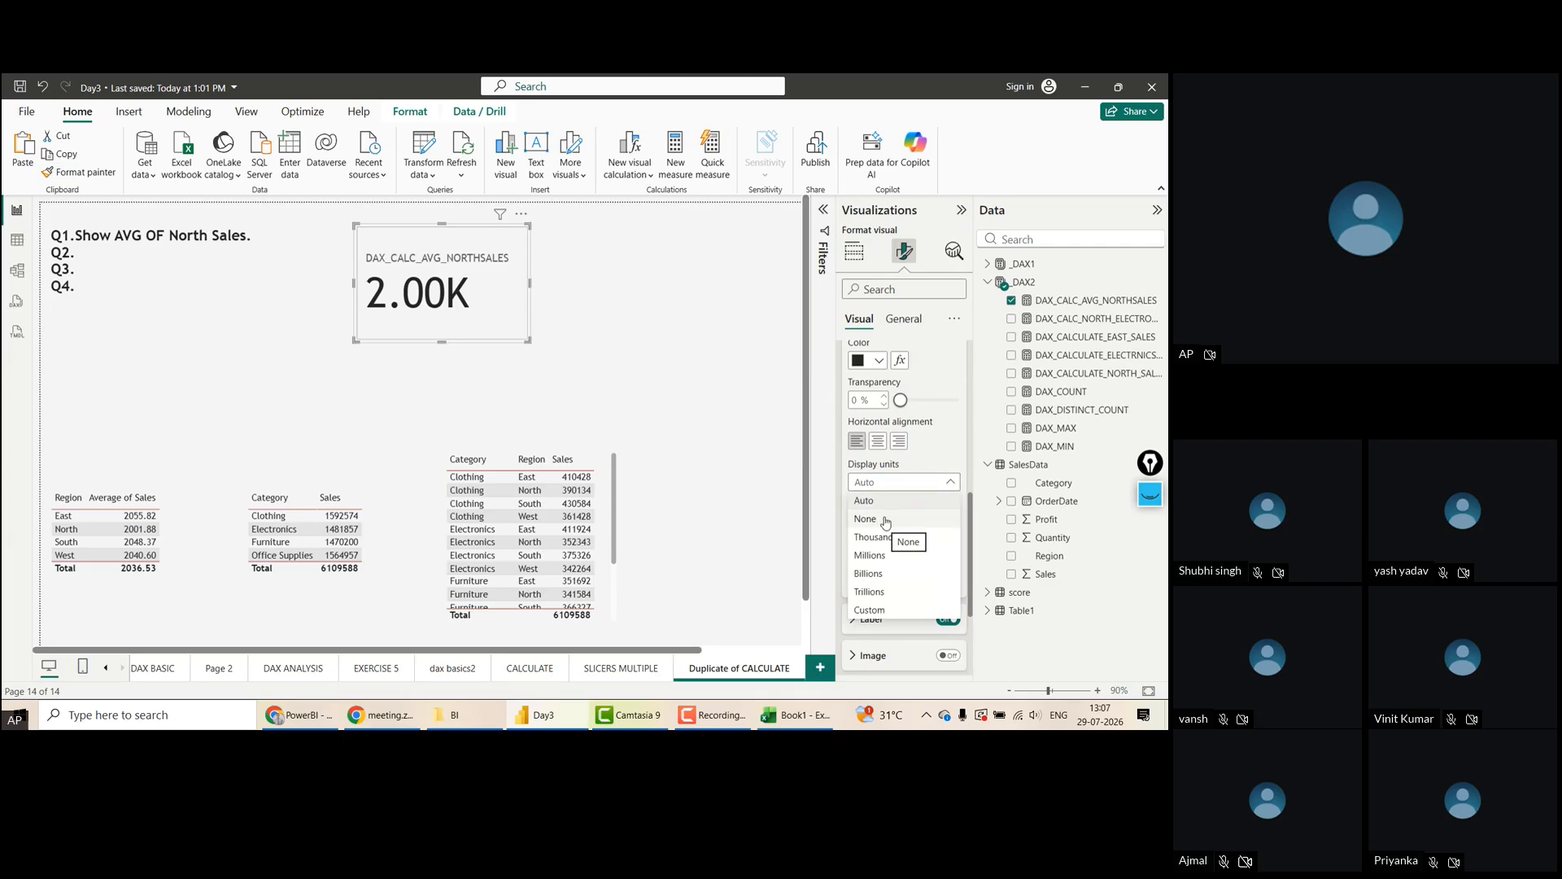
click(885, 521)
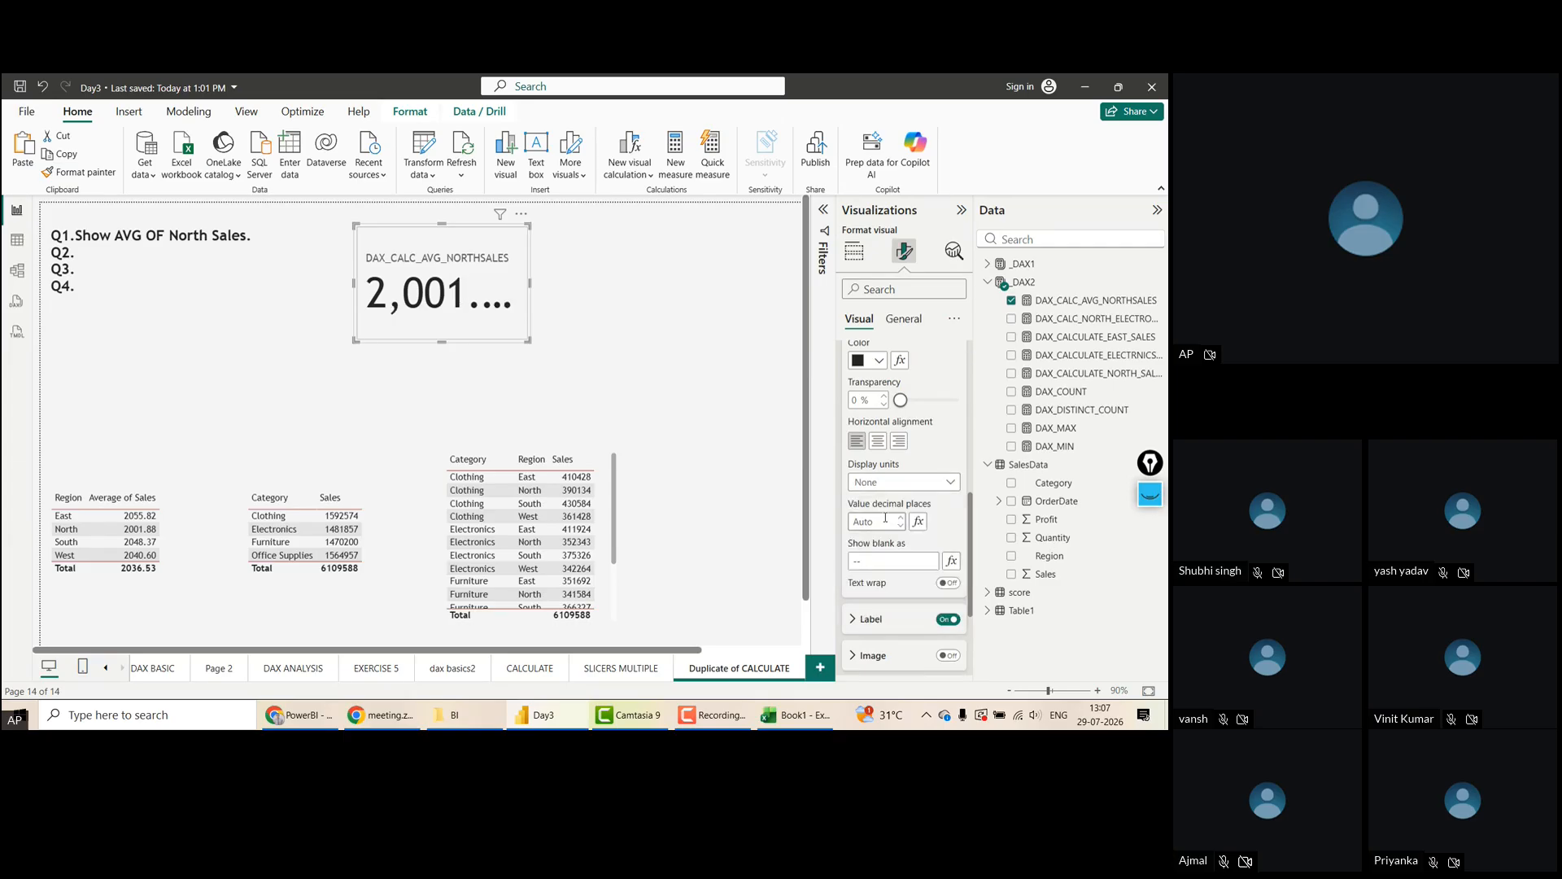
click(905, 485)
click(885, 537)
click(907, 485)
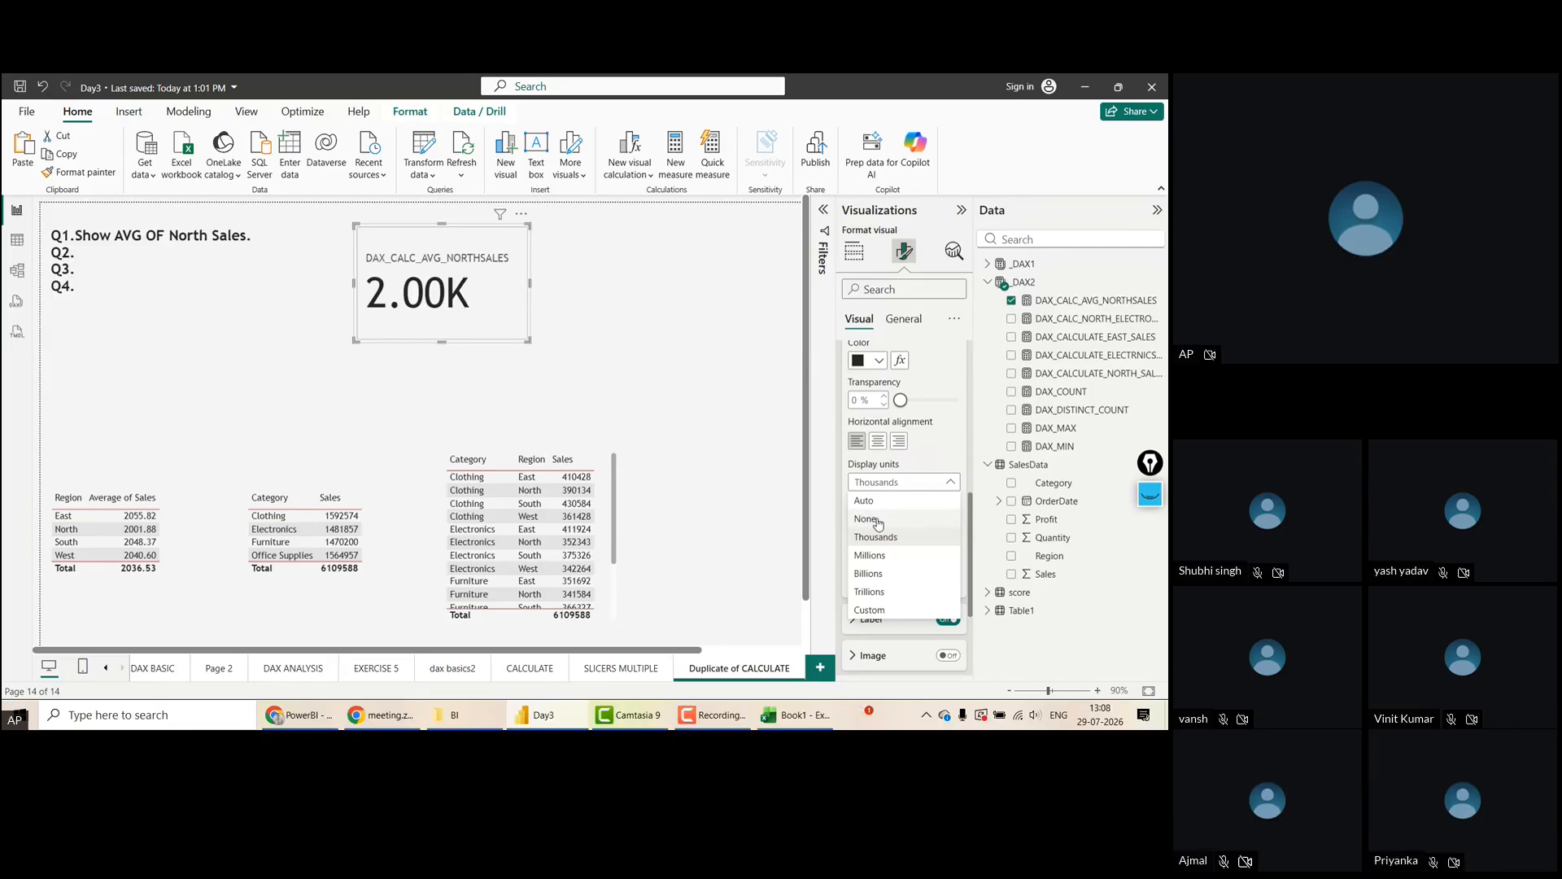
click(876, 522)
click(878, 518)
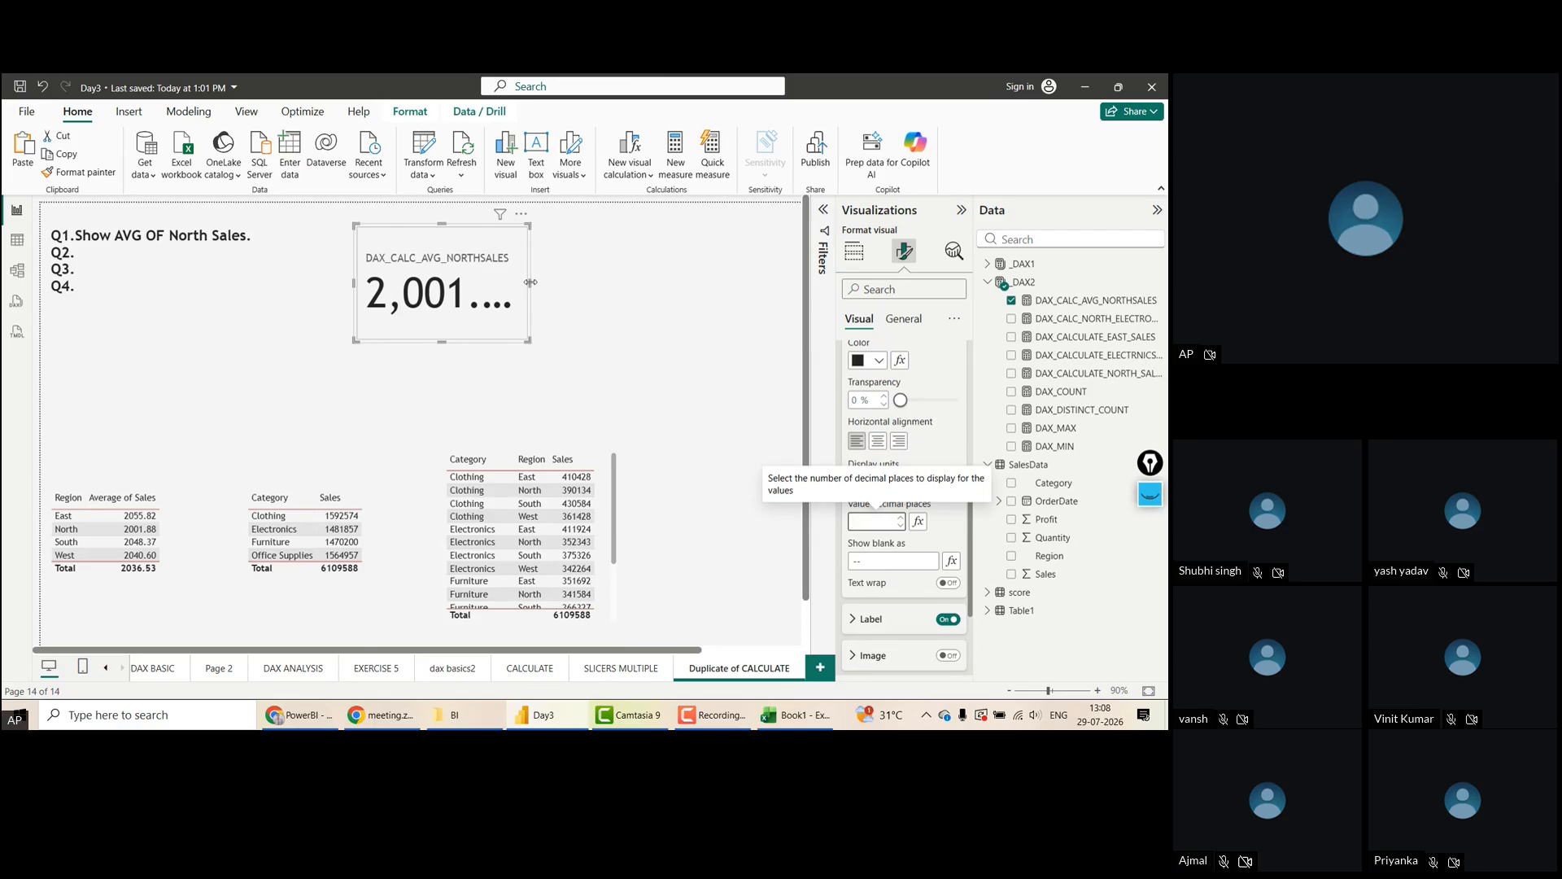
Resize and reposition the card into a compact box showing 2,002
drag(529, 282, 590, 282)
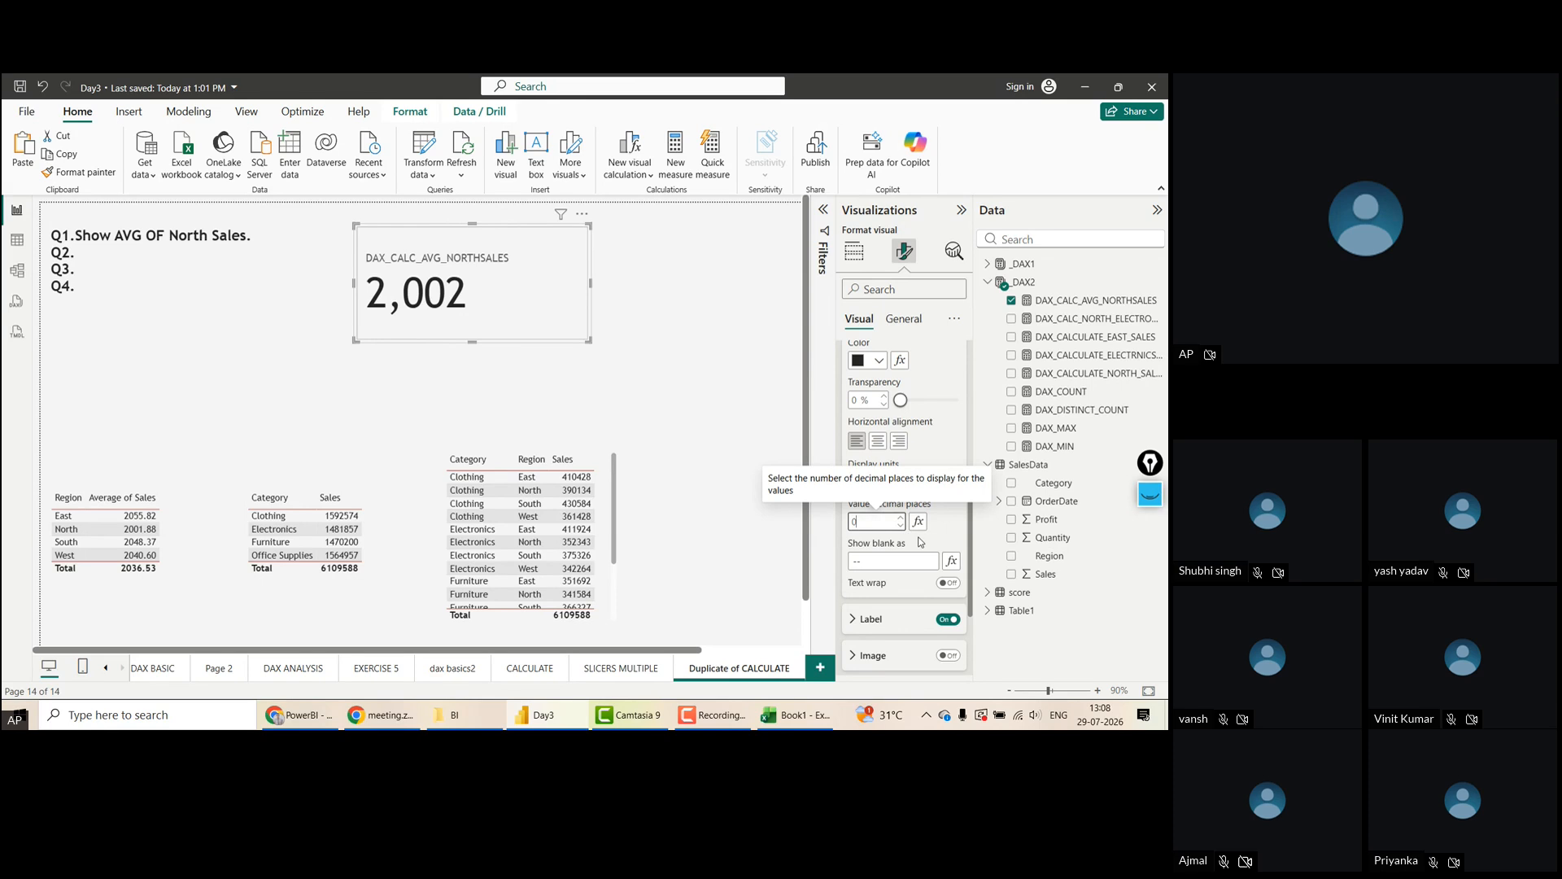
drag(504, 326, 483, 326)
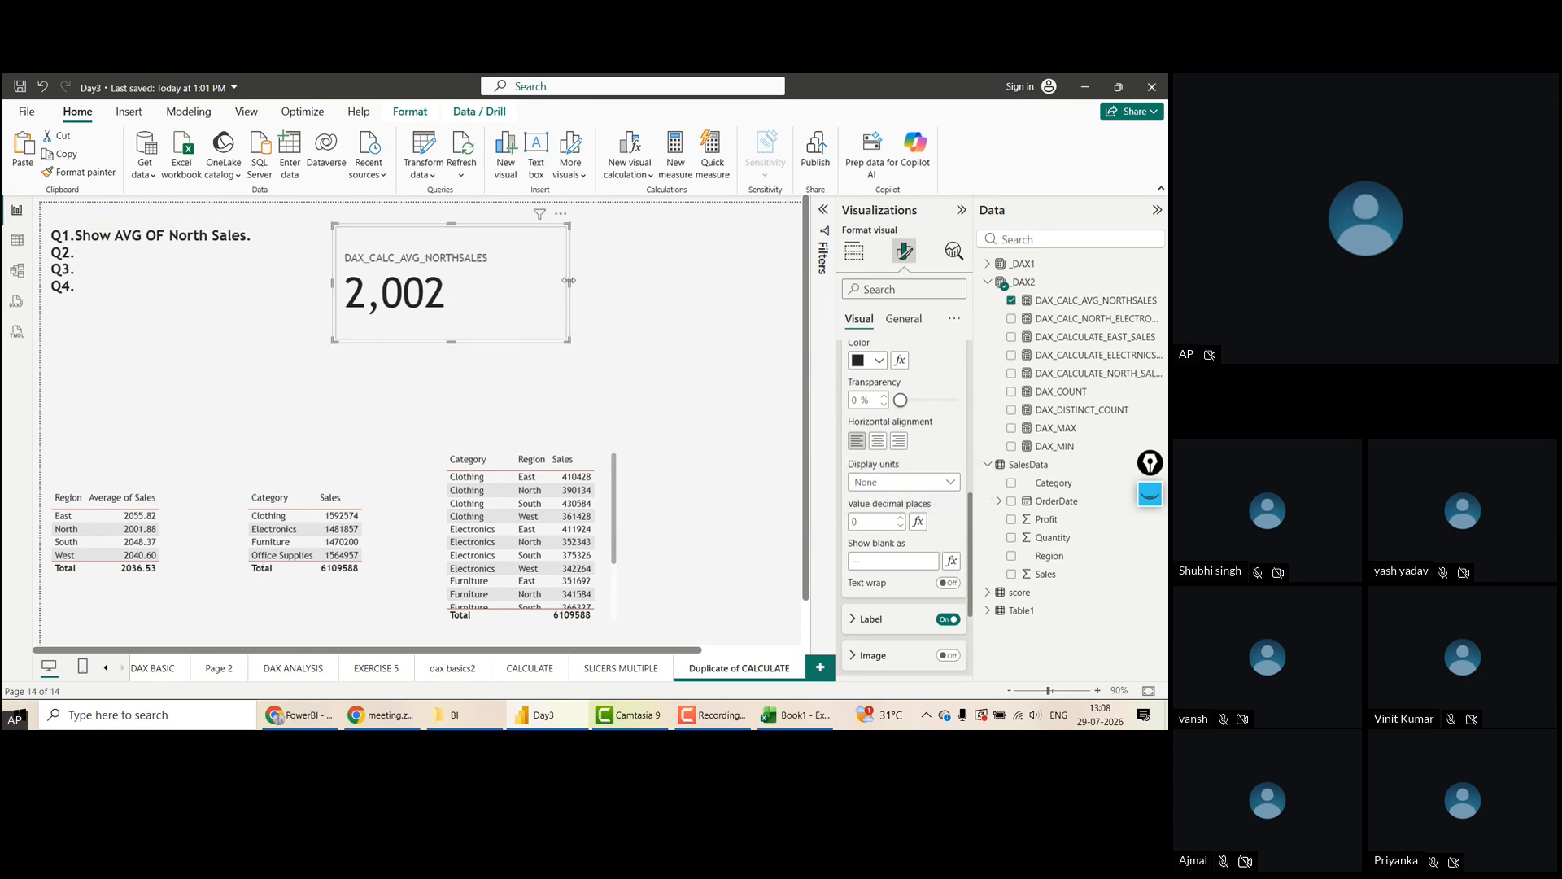
drag(571, 281, 513, 282)
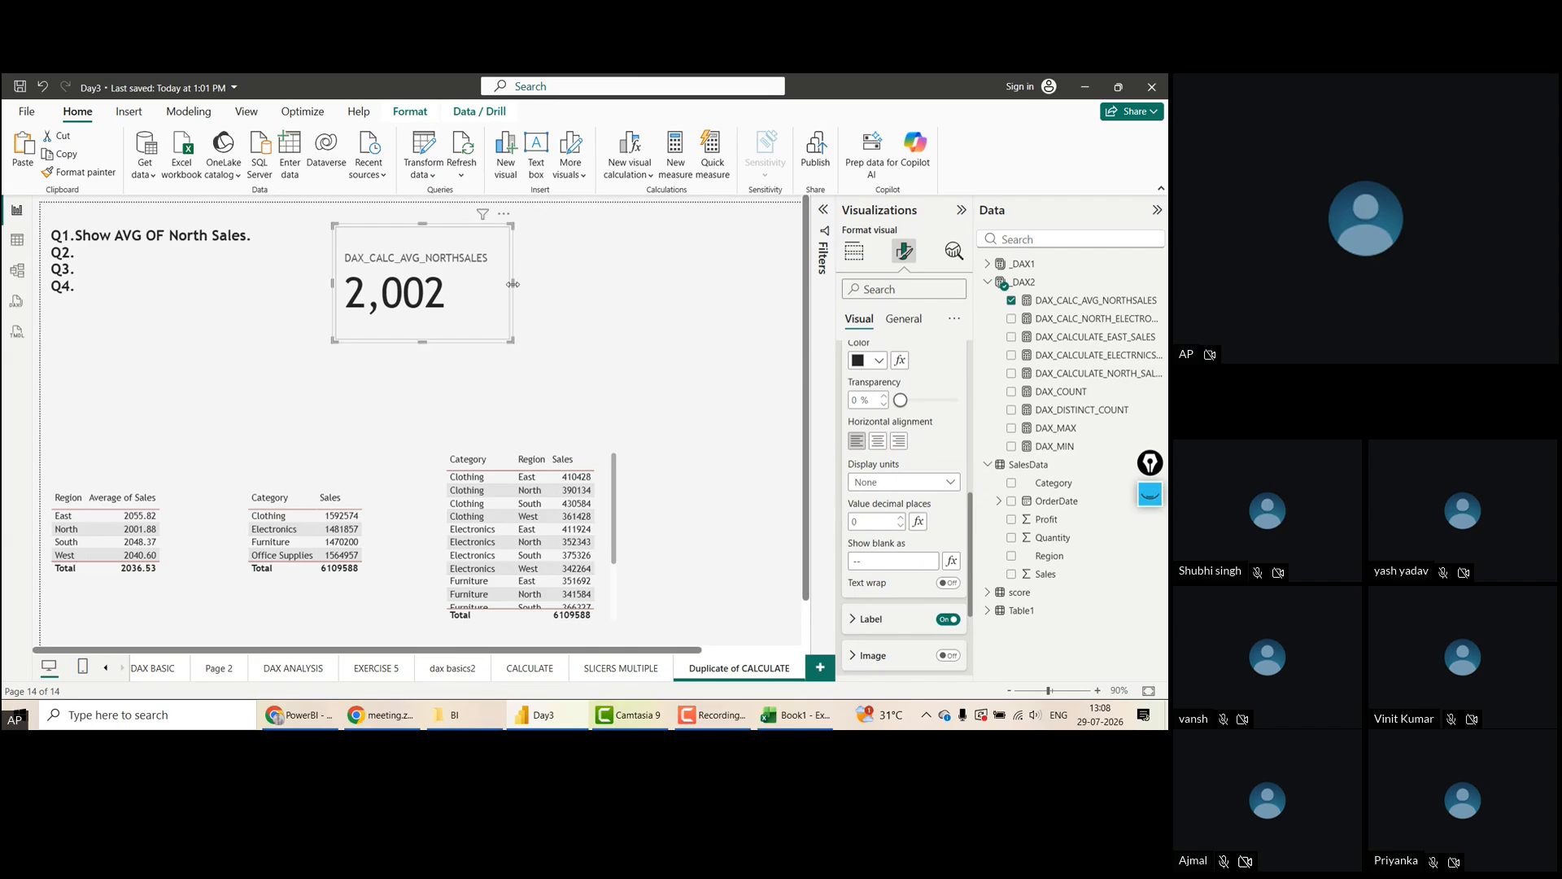
drag(422, 343, 423, 313)
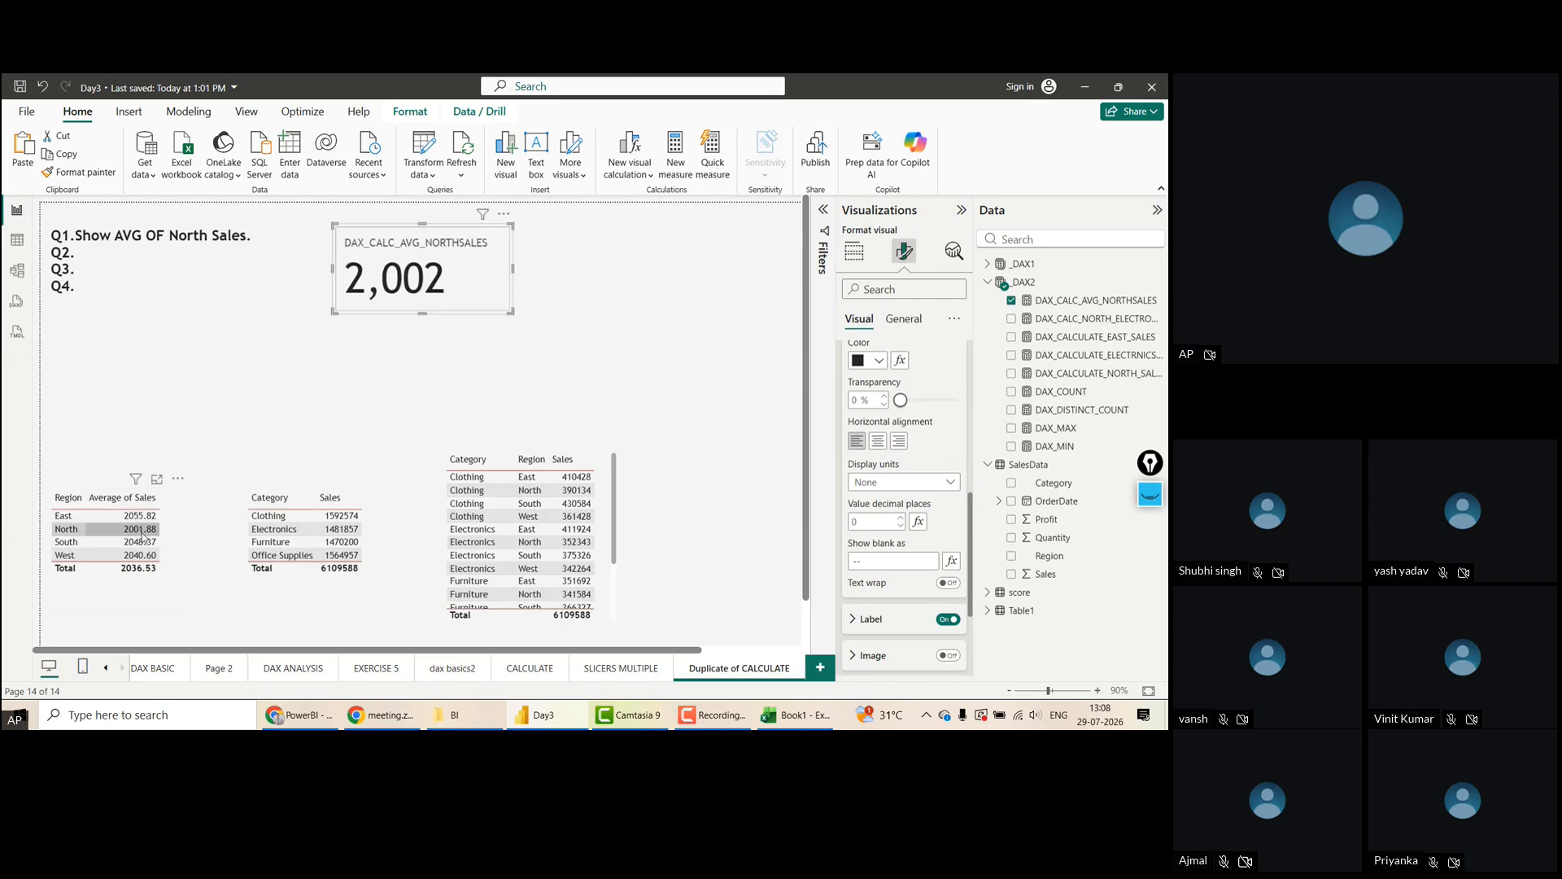
click(178, 533)
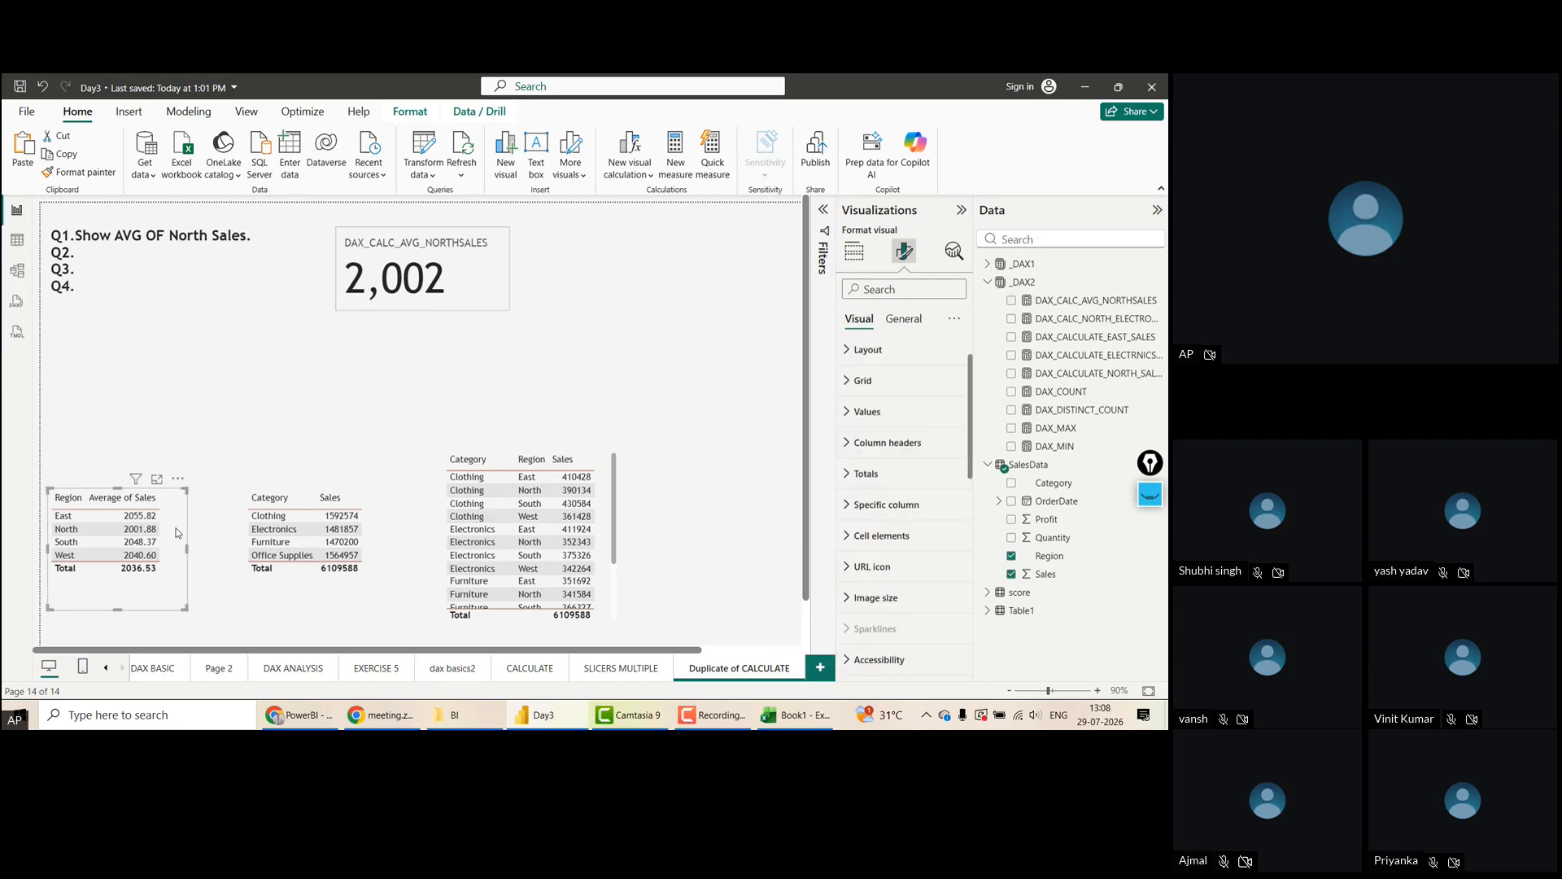
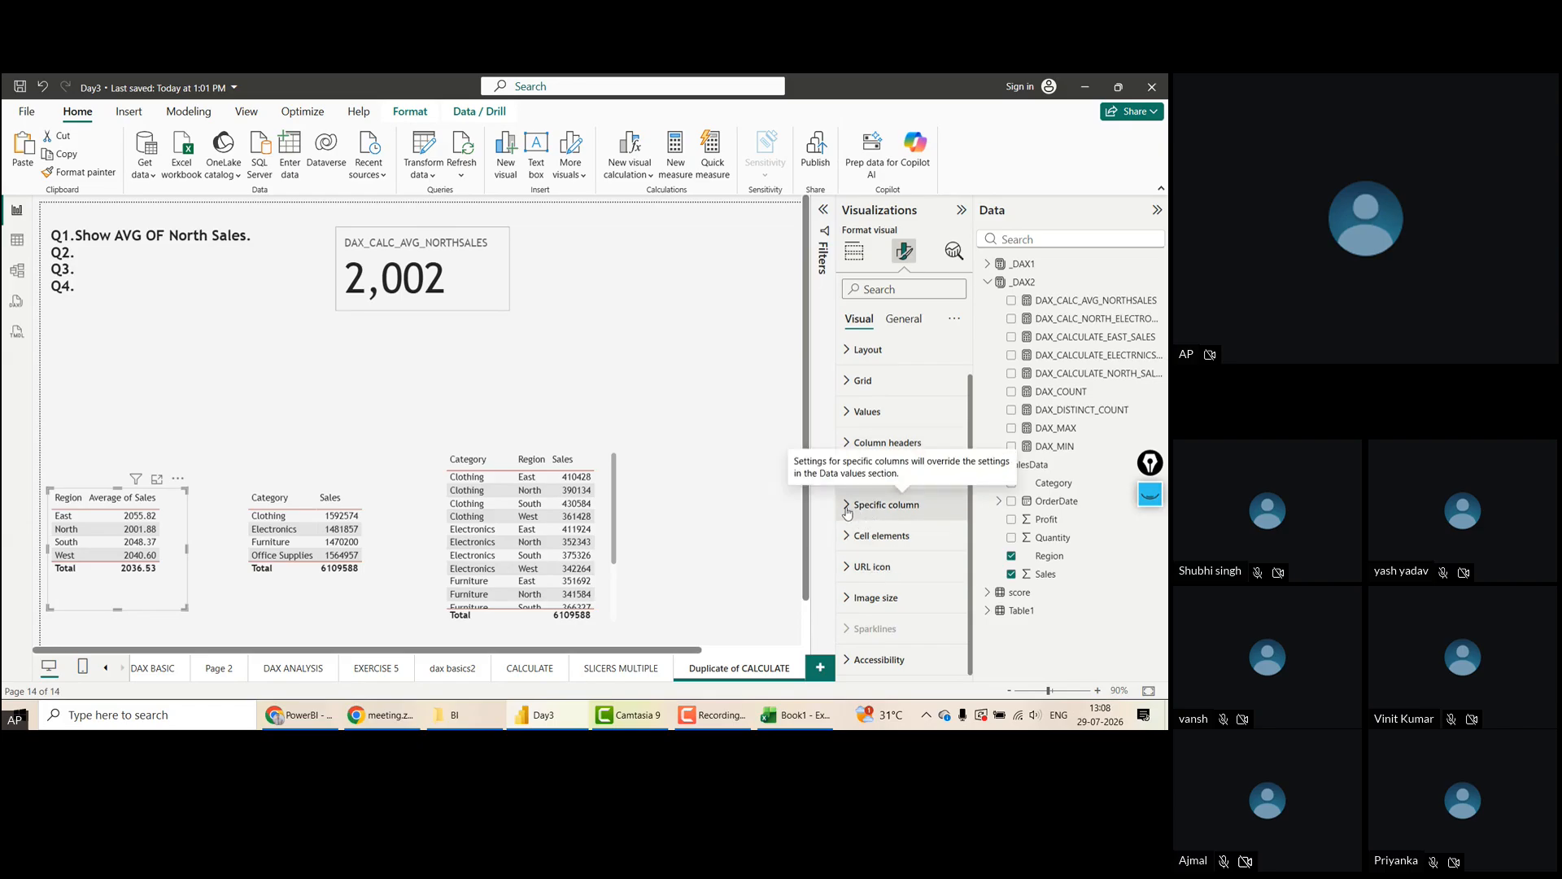
In the table's Specific column formatting, target the Average of Sales series
click(847, 506)
drag(971, 427, 973, 504)
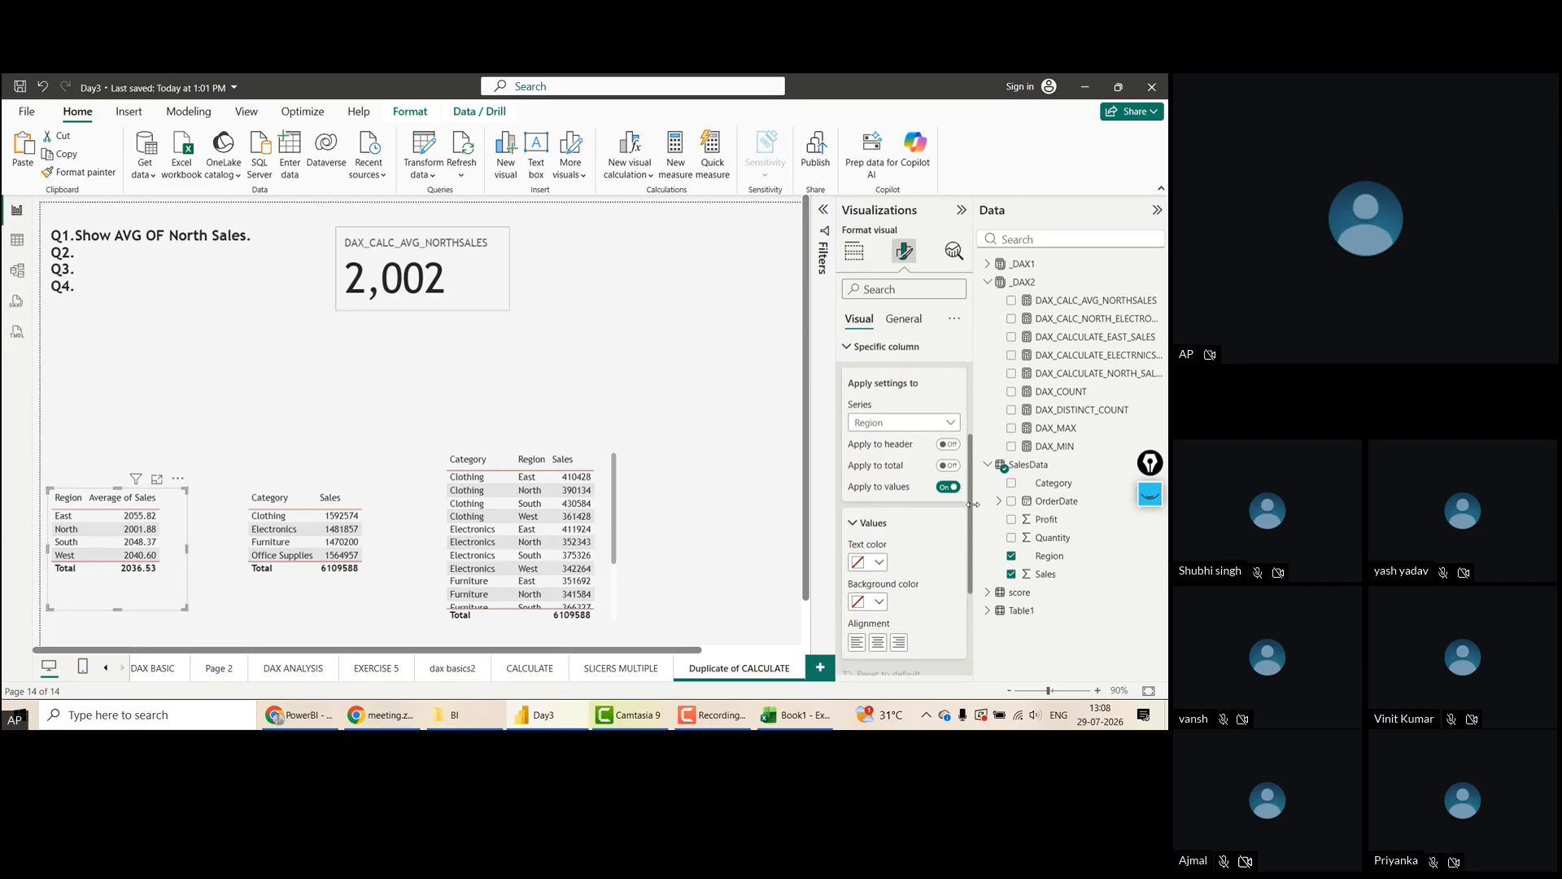
click(918, 422)
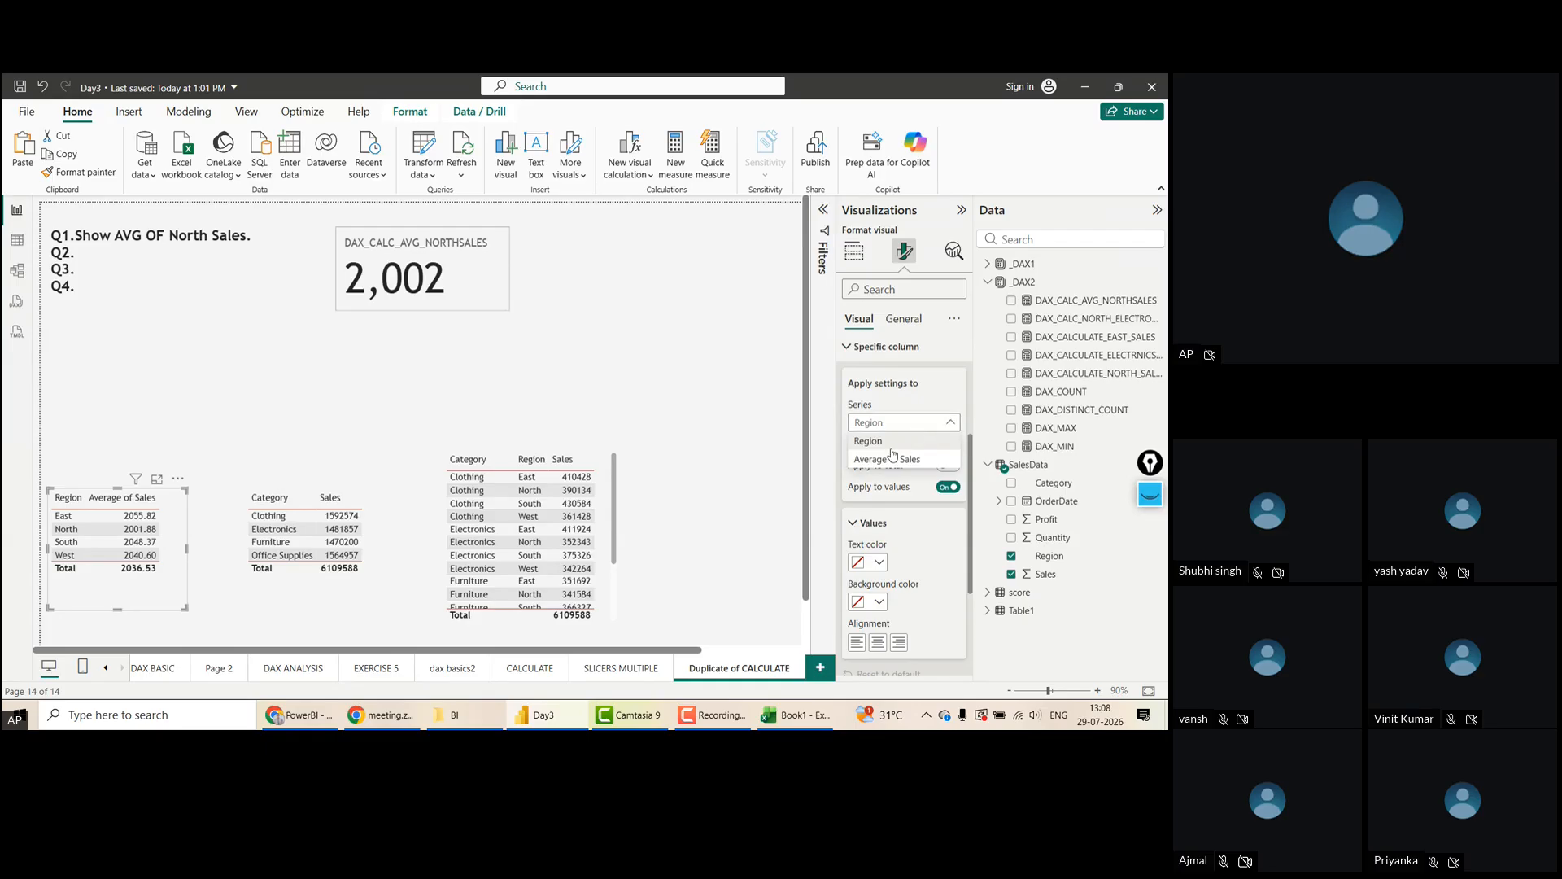
click(878, 461)
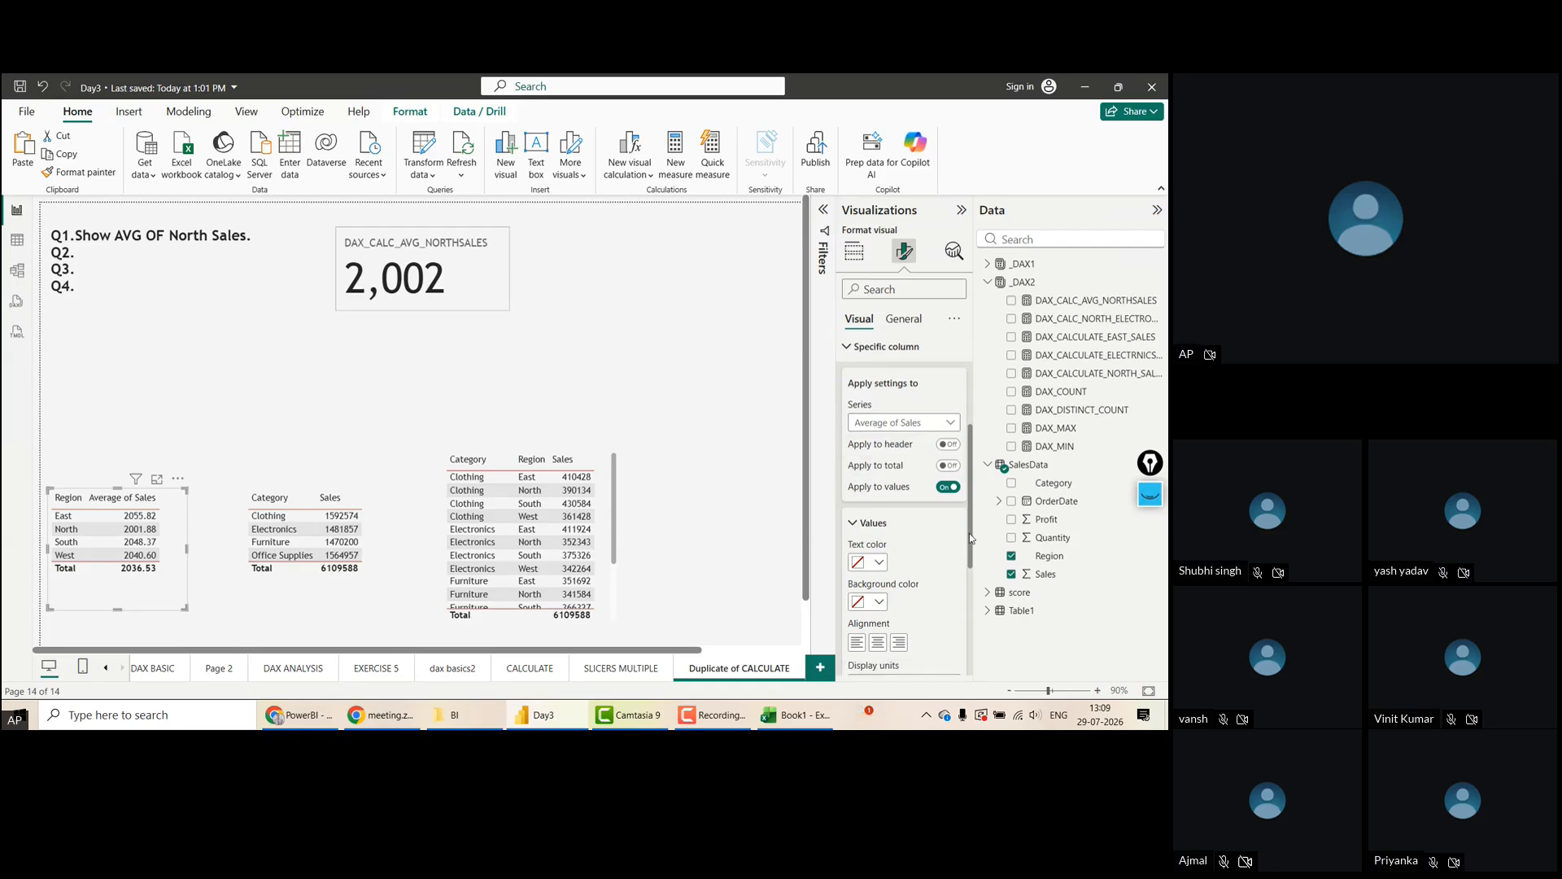
drag(971, 530, 965, 604)
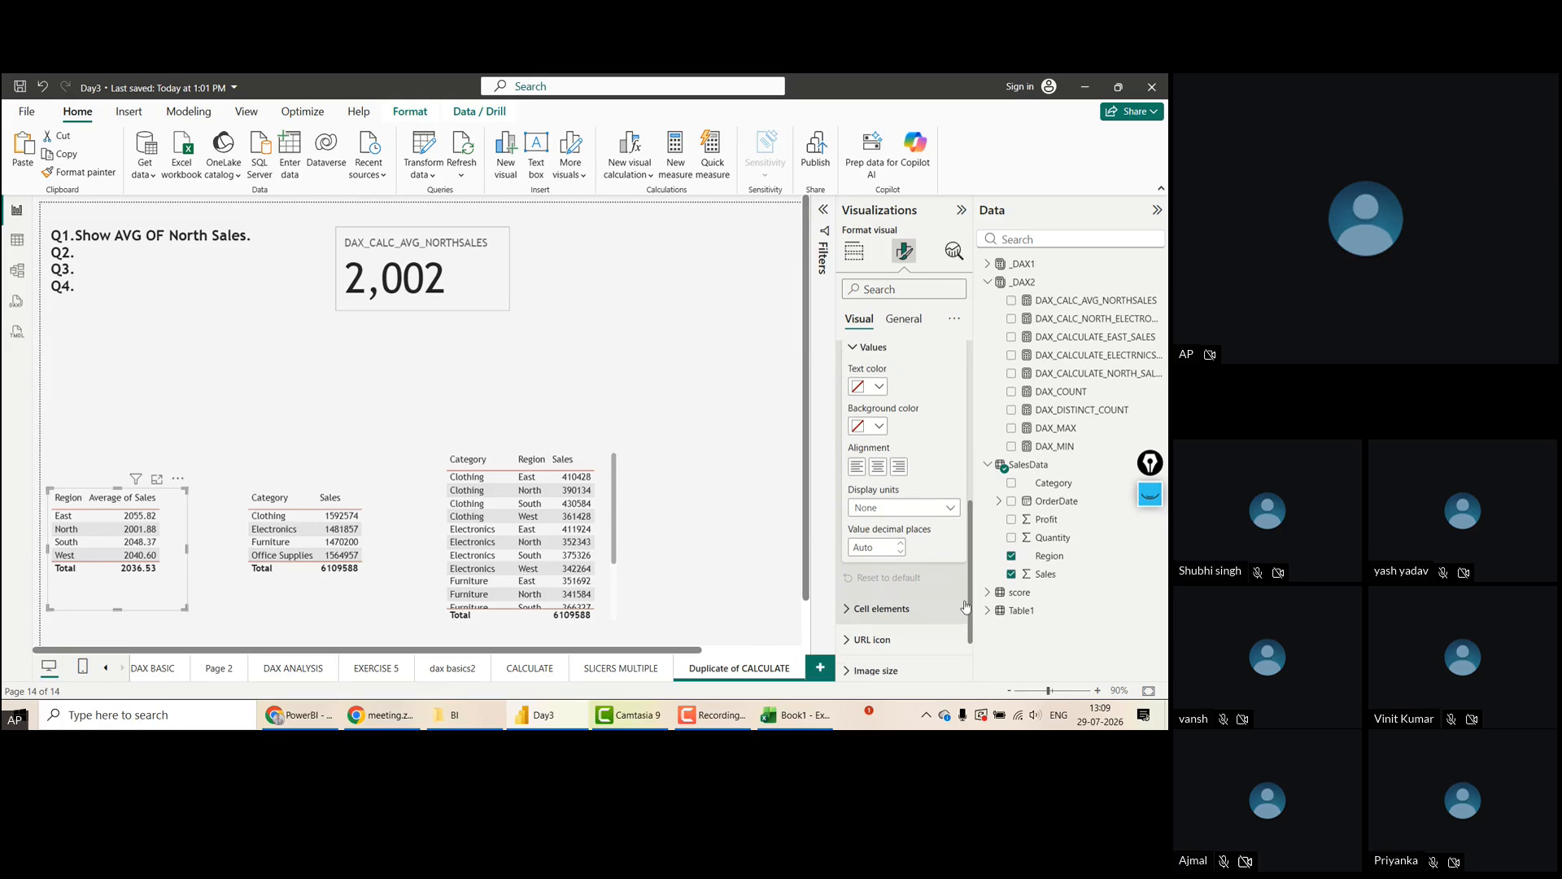
Keep display units at None and set Average of Sales to 0 decimal places (North 2002, Total 2037)
click(893, 519)
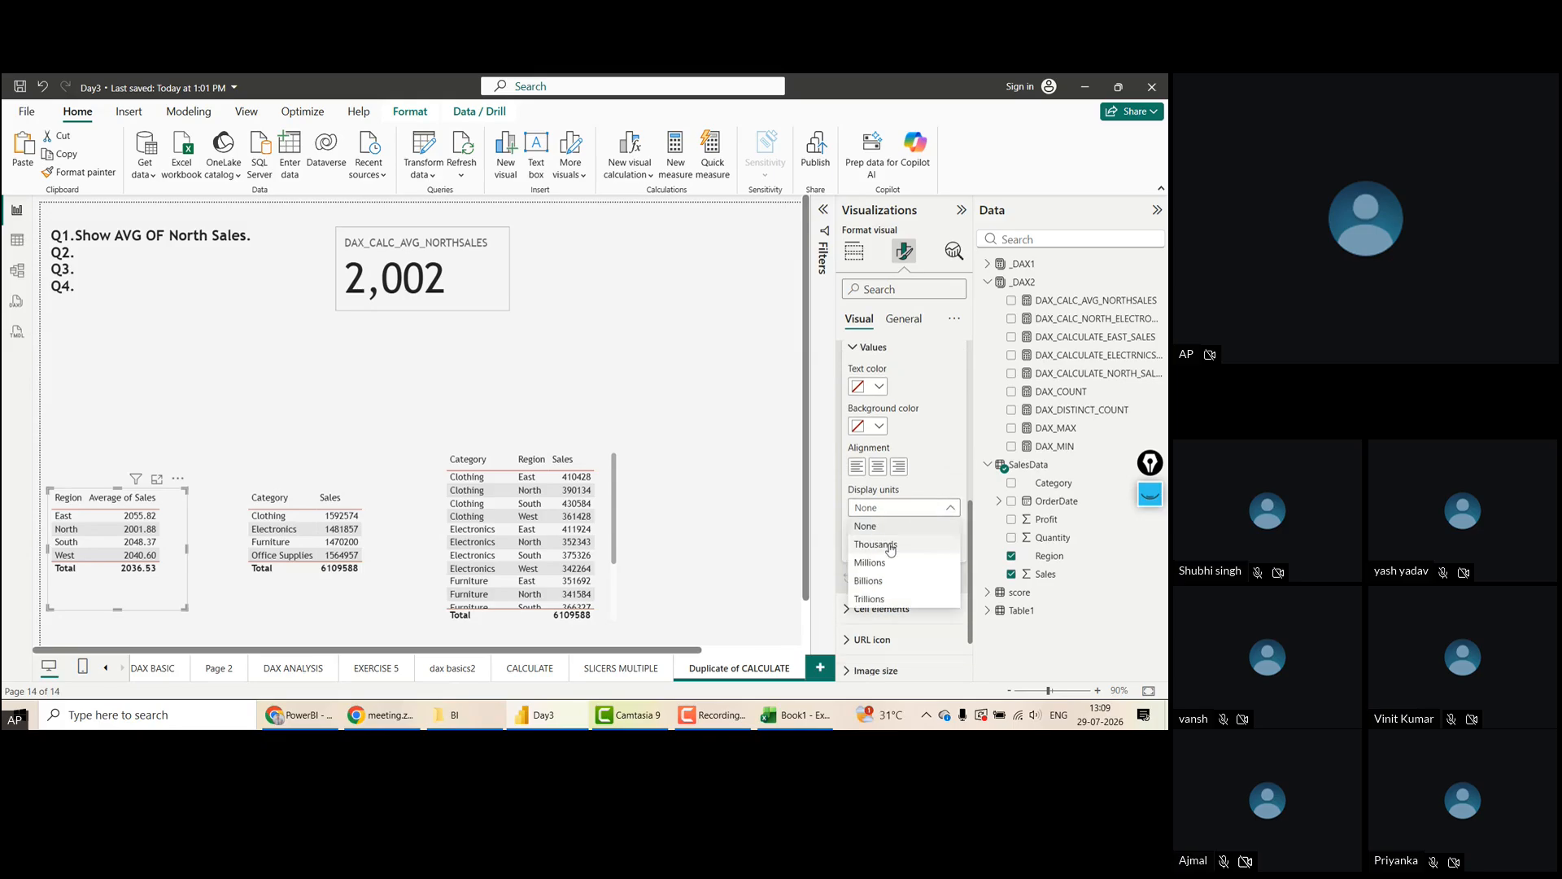
click(869, 527)
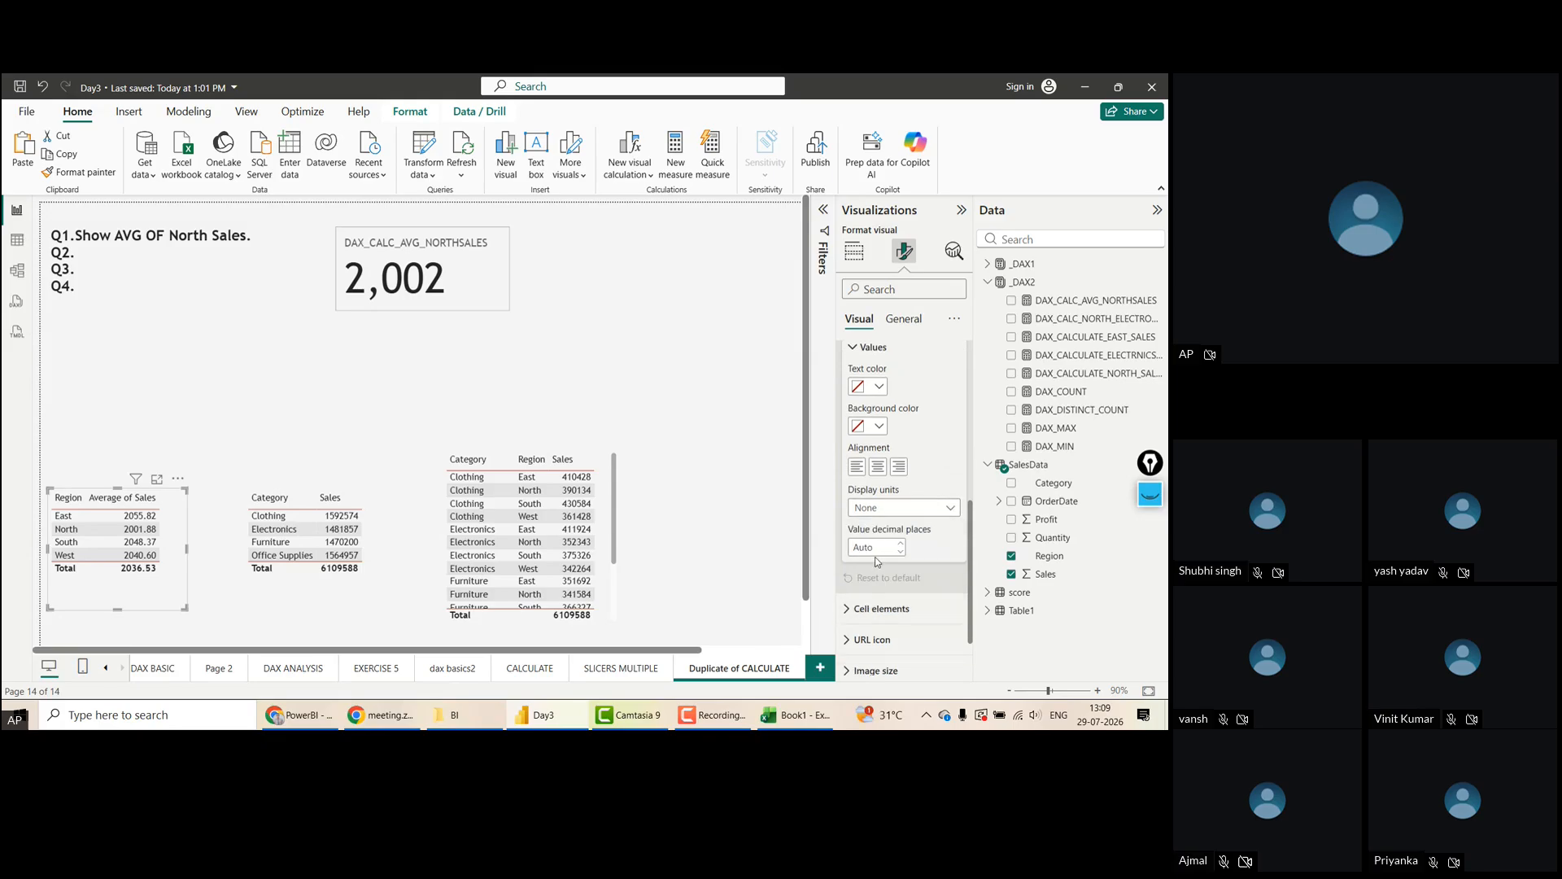
click(874, 547)
text(1)
key(Return)
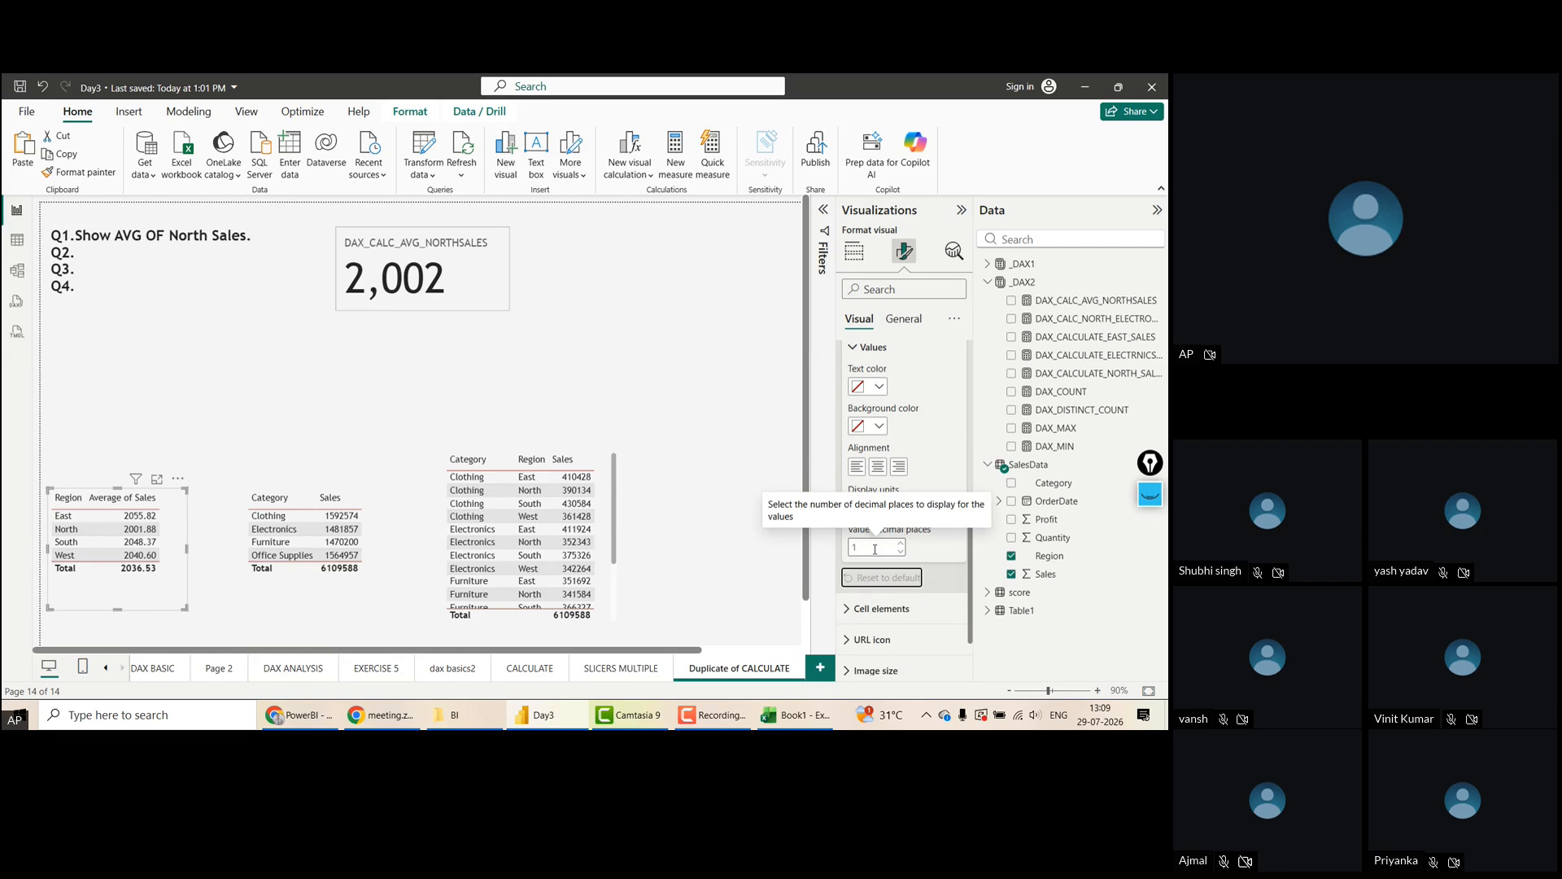
double_click(875, 549)
text(0)
key(Return)
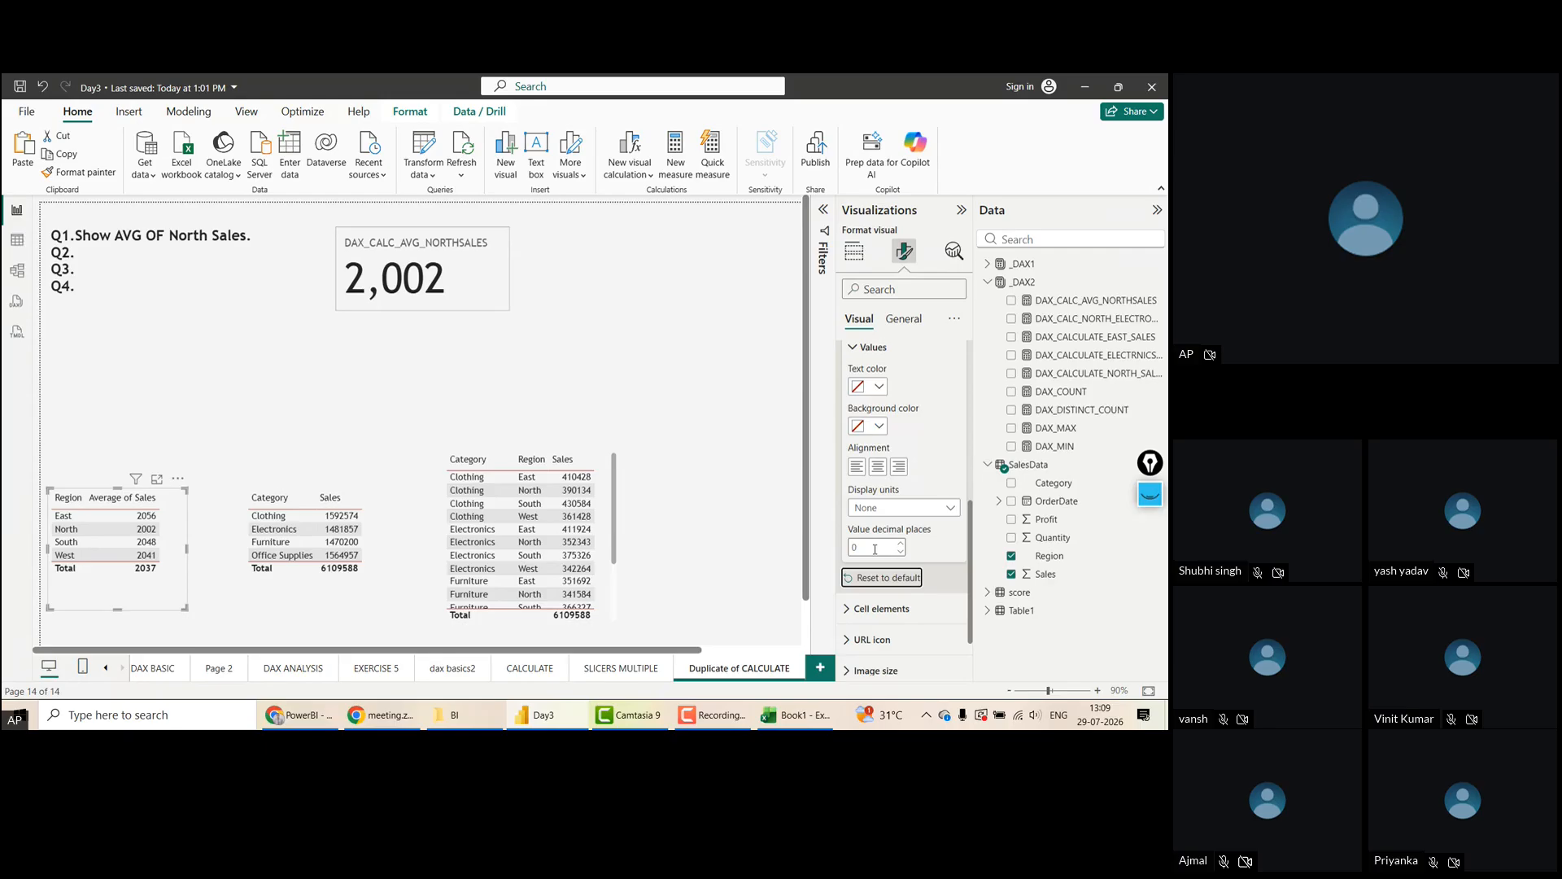
click(586, 337)
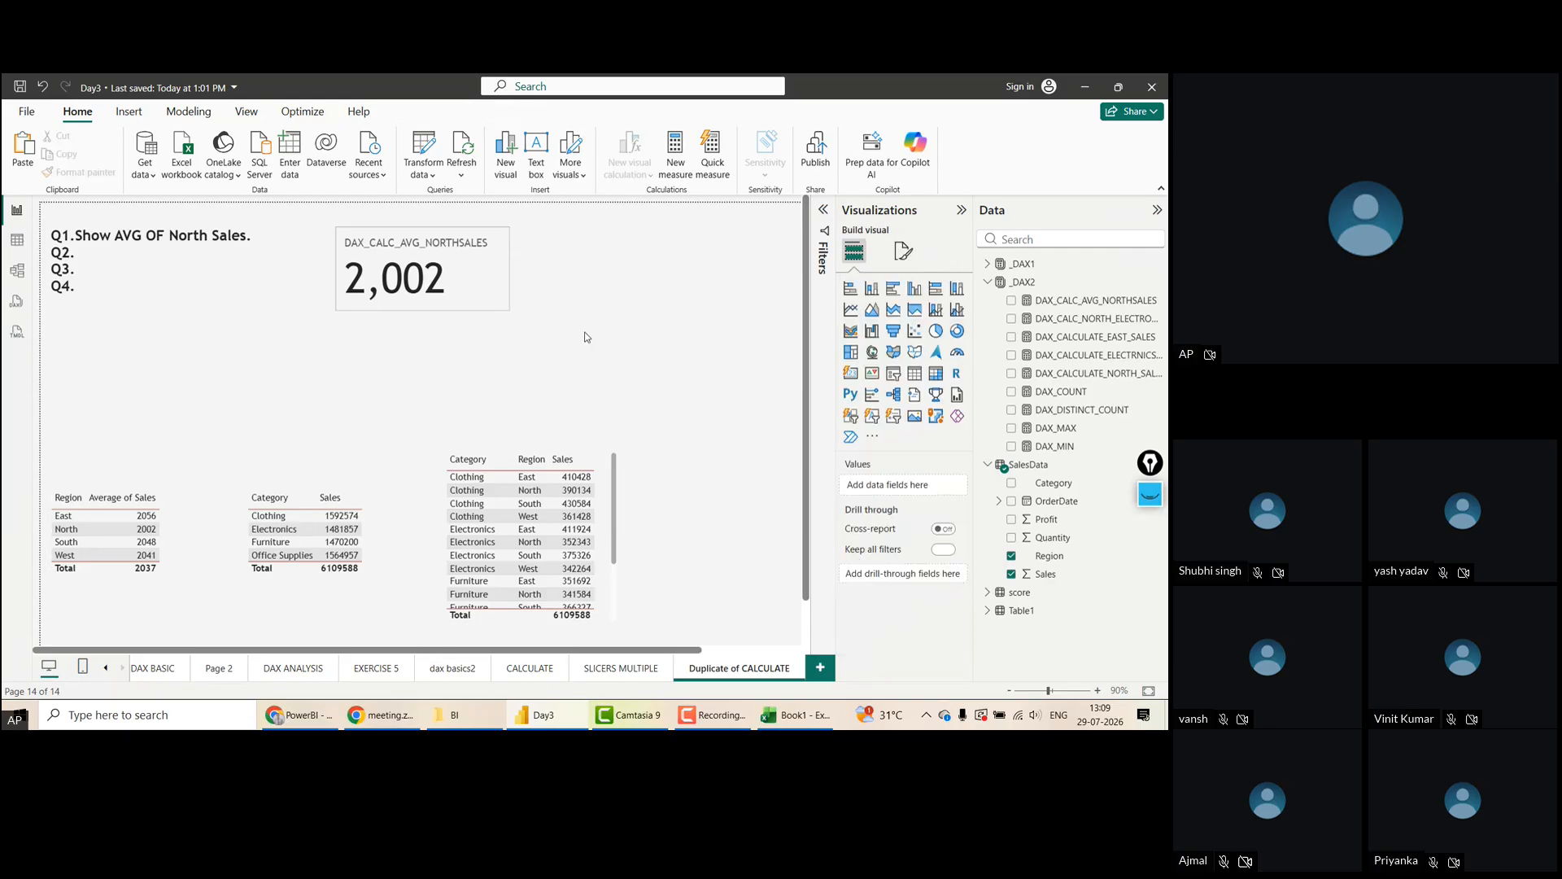
key(alt+Tab)
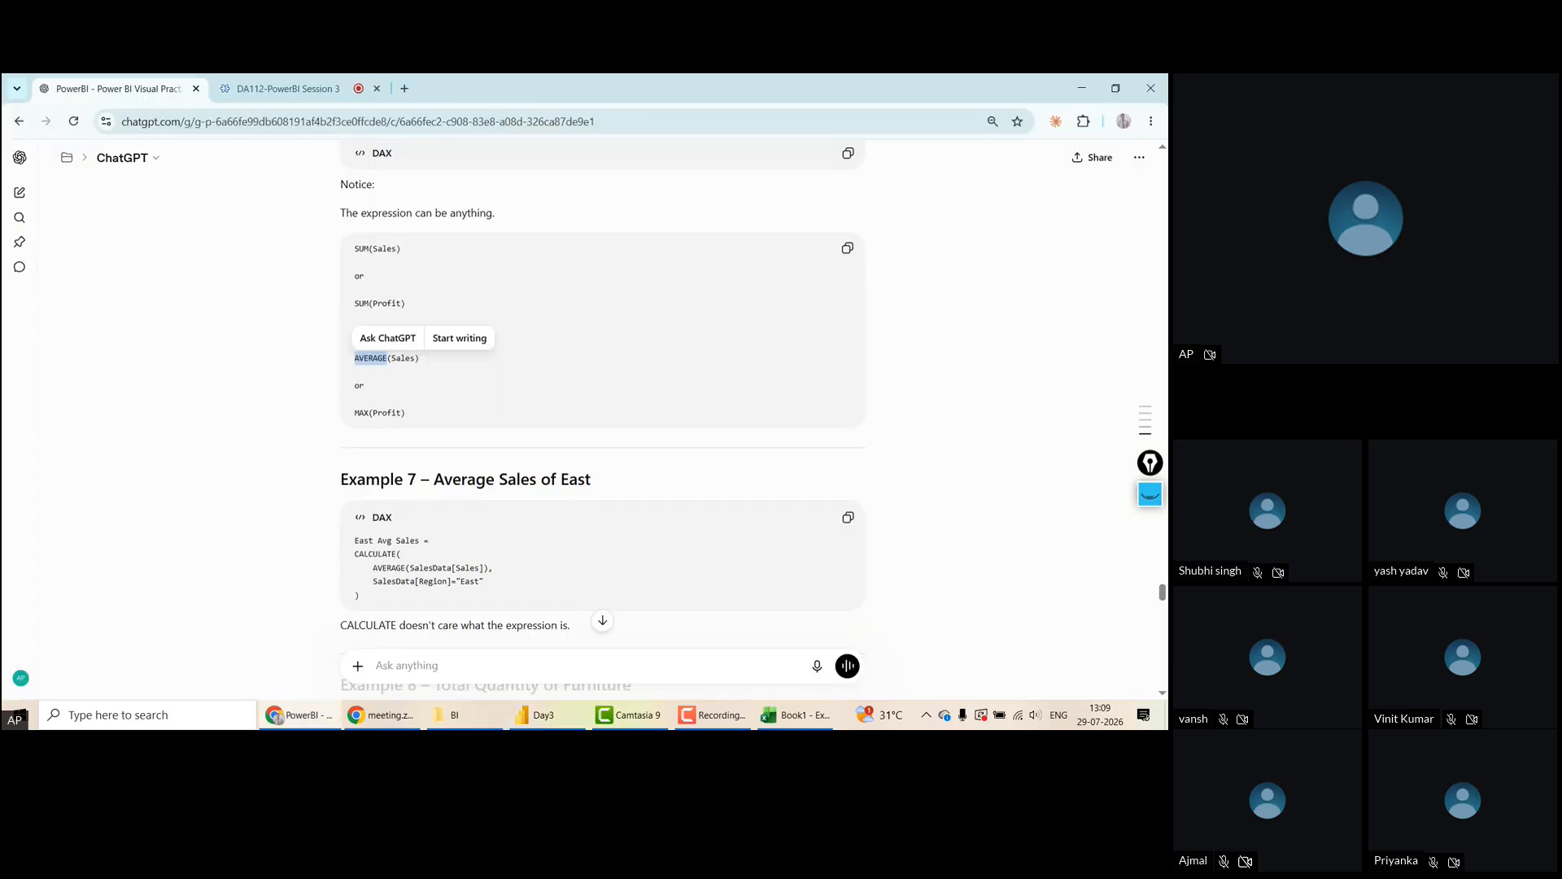
scroll(314, 501, down, 1)
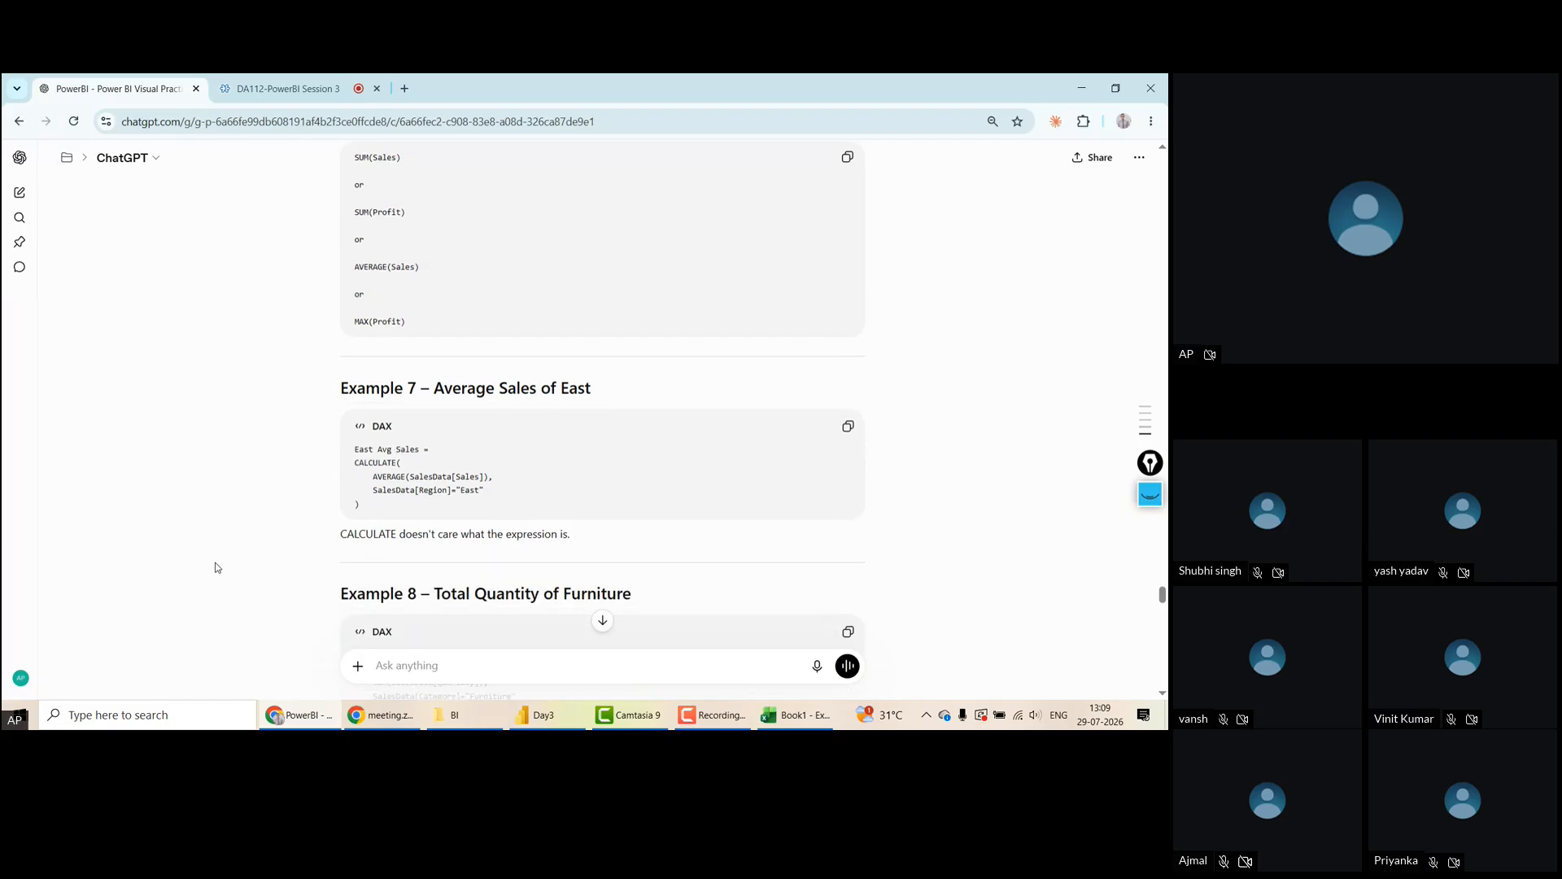
scroll(215, 567, down, 2)
scroll(215, 567, down, 1)
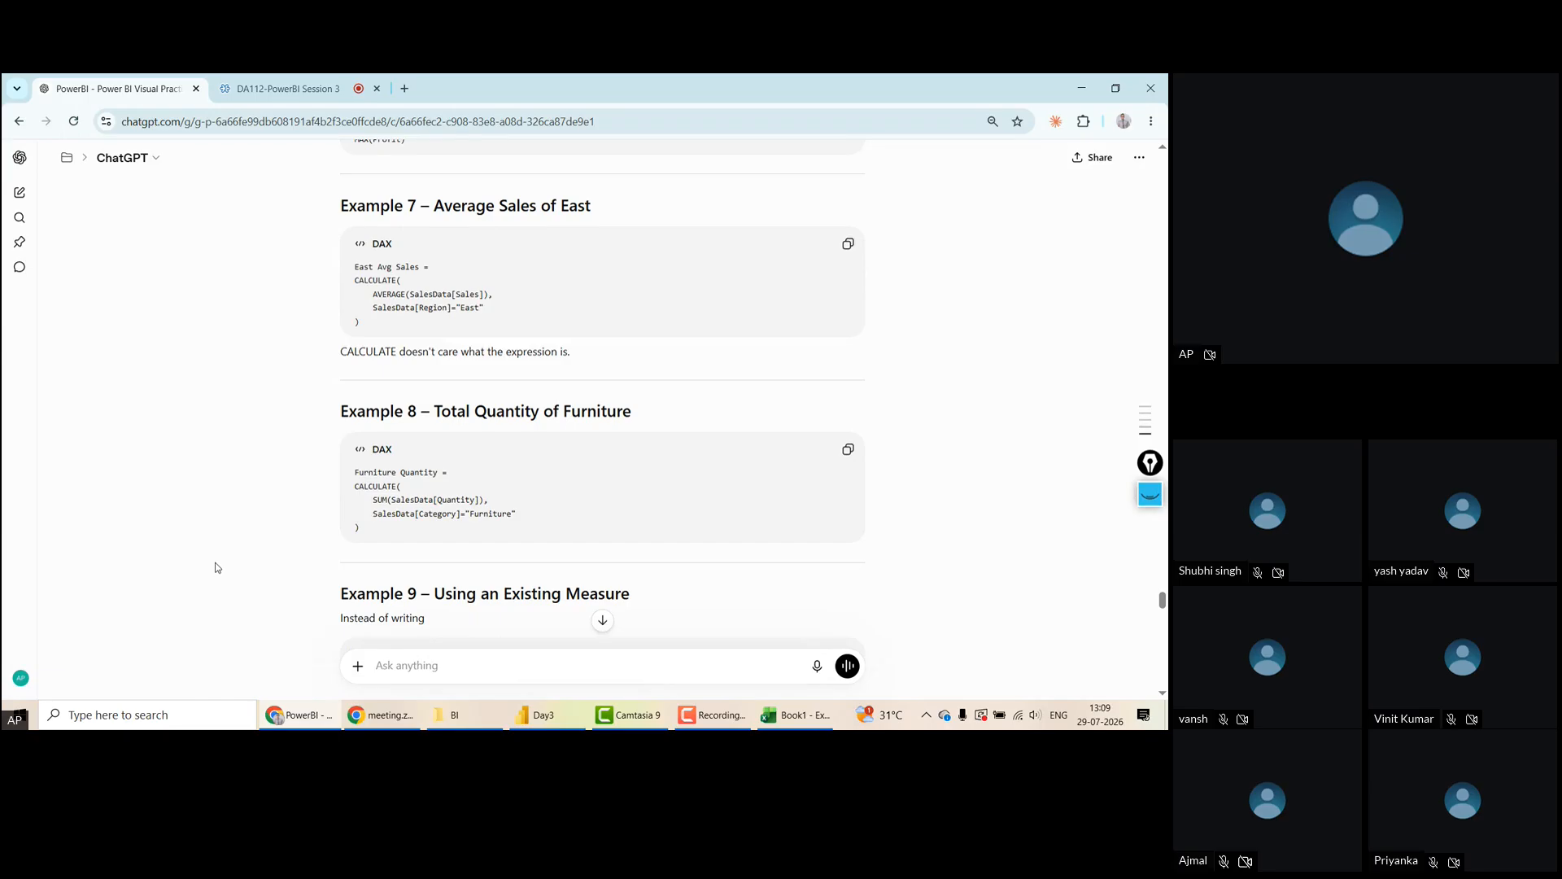
scroll(214, 567, down, 1)
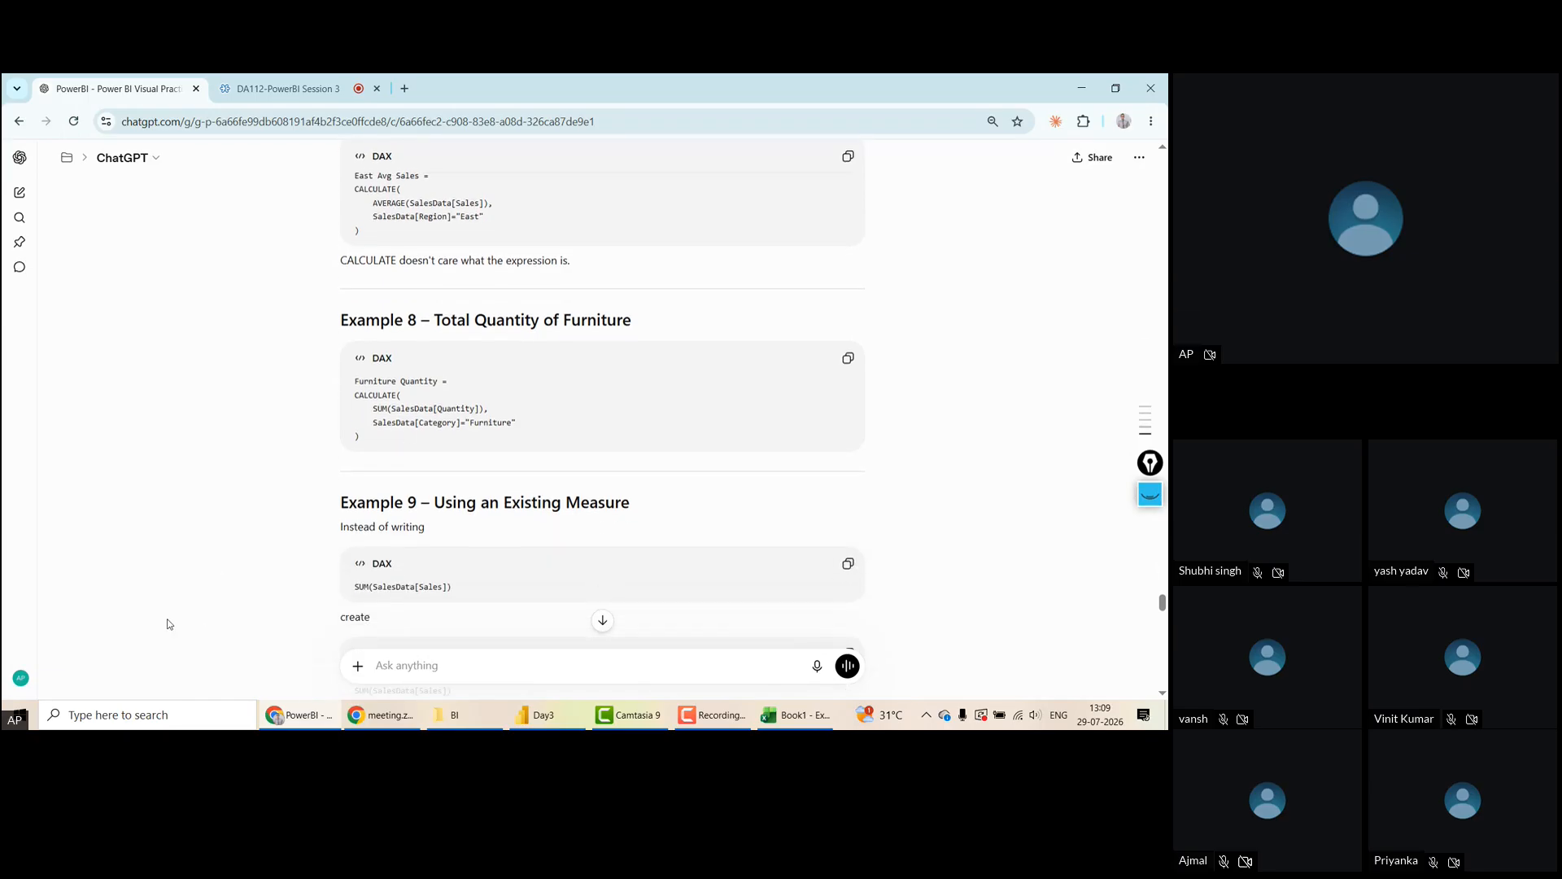
scroll(168, 624, down, 2)
scroll(168, 624, down, 2)
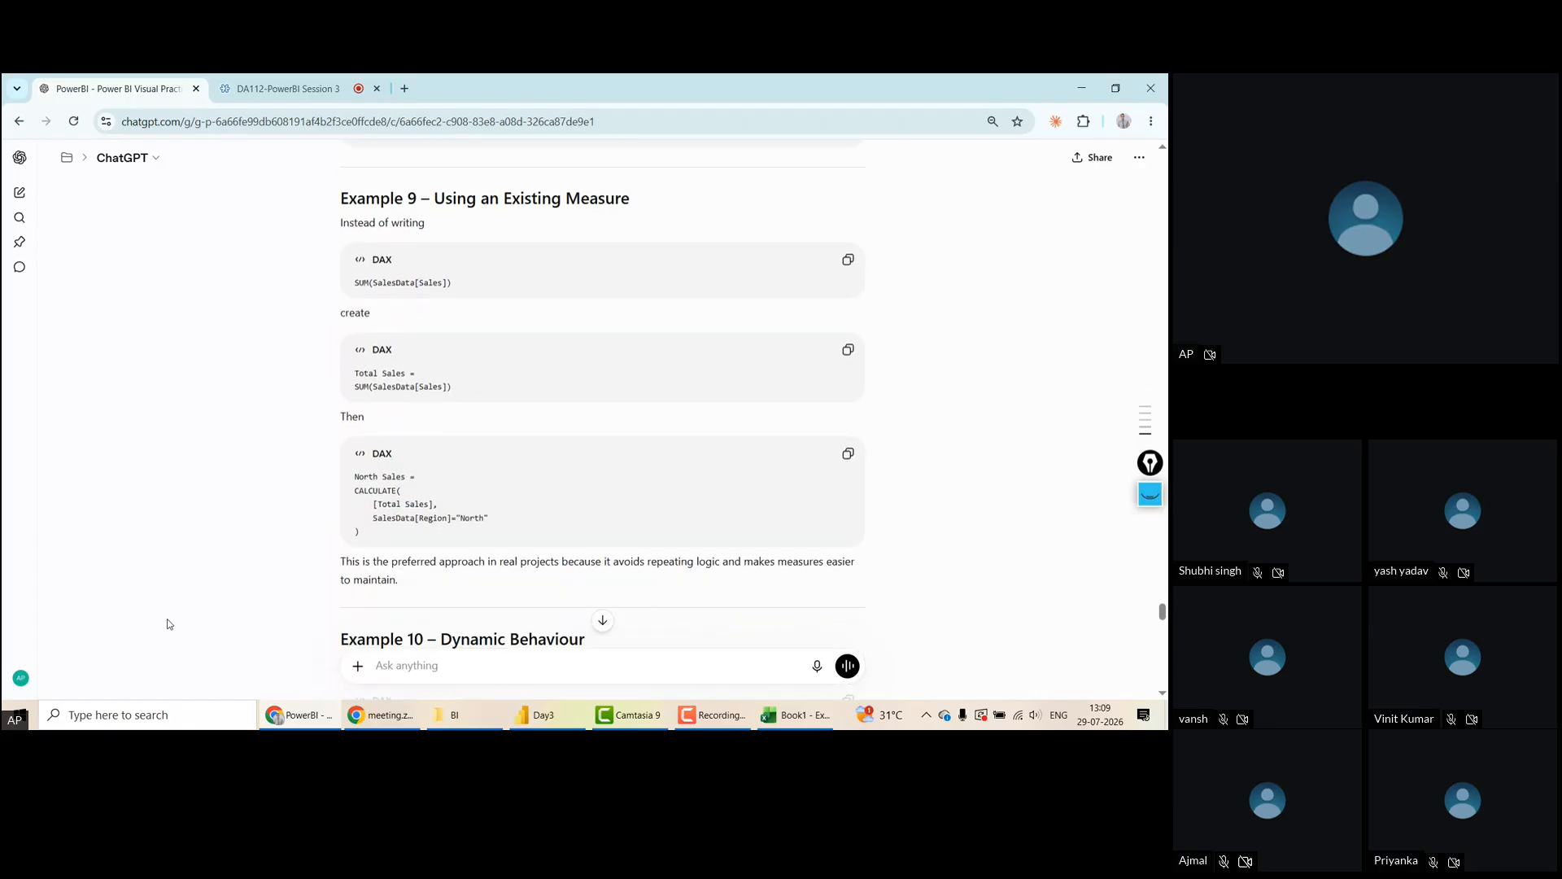
scroll(169, 624, down, 1)
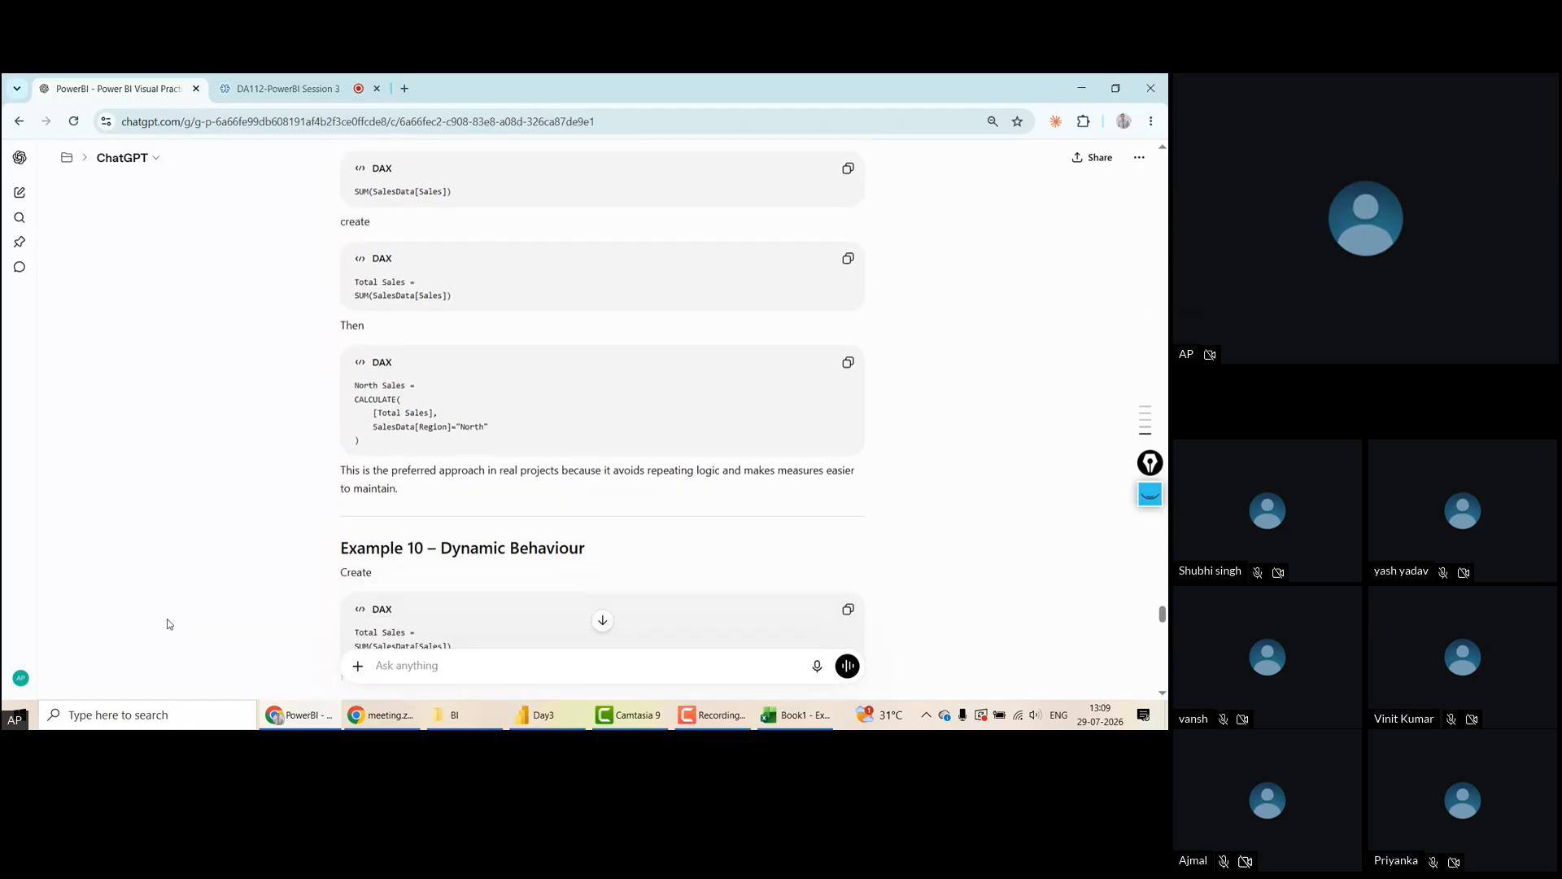
scroll(168, 624, down, 1)
scroll(169, 624, down, 2)
scroll(168, 624, down, 2)
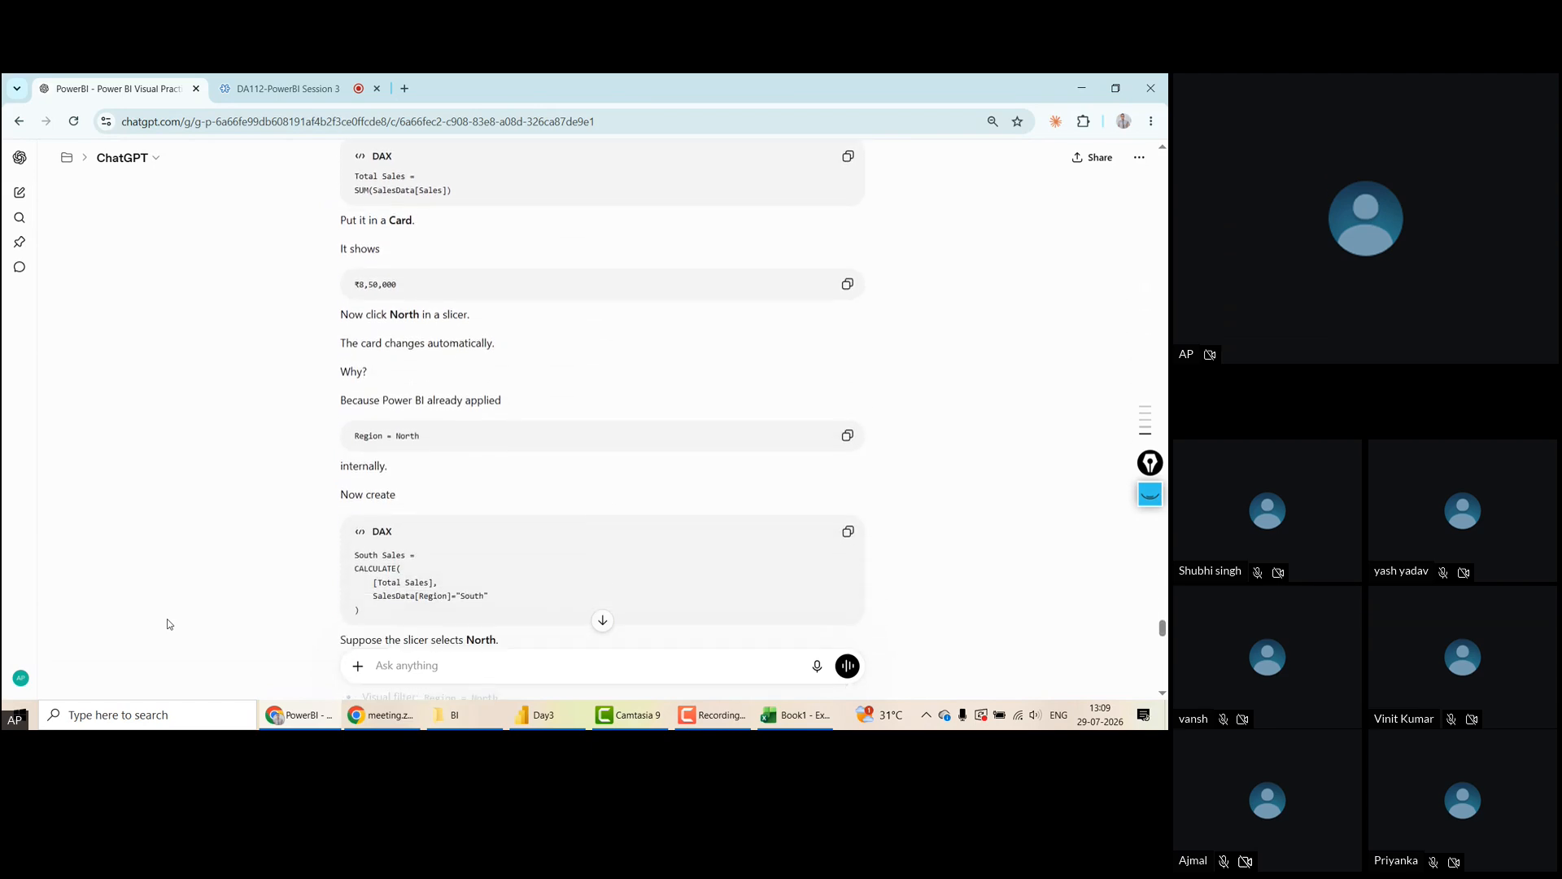
scroll(168, 624, down, 1)
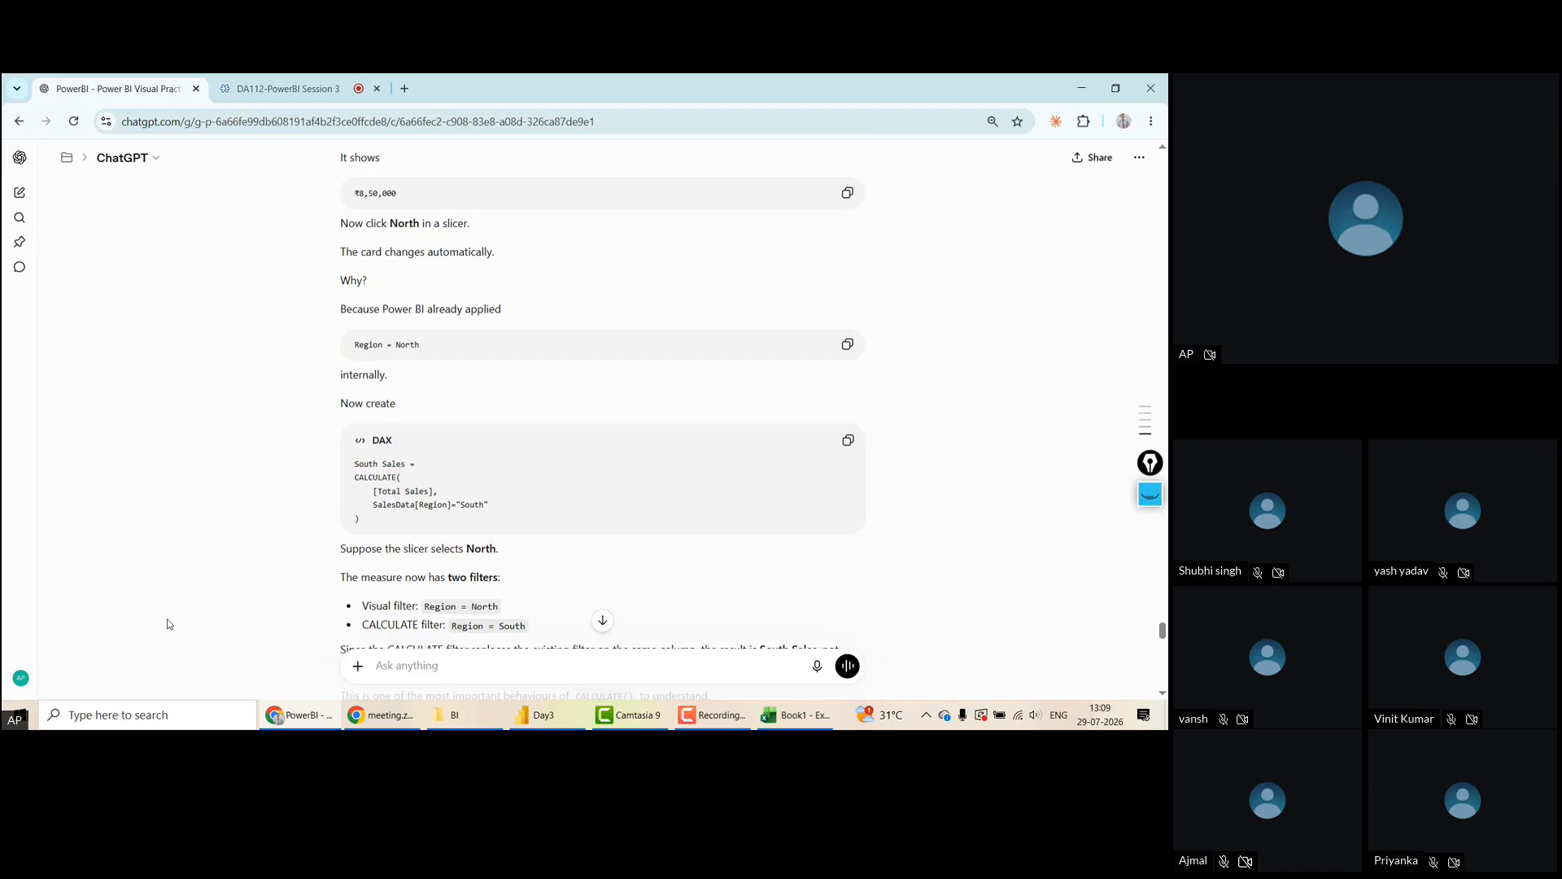
scroll(168, 624, down, 1)
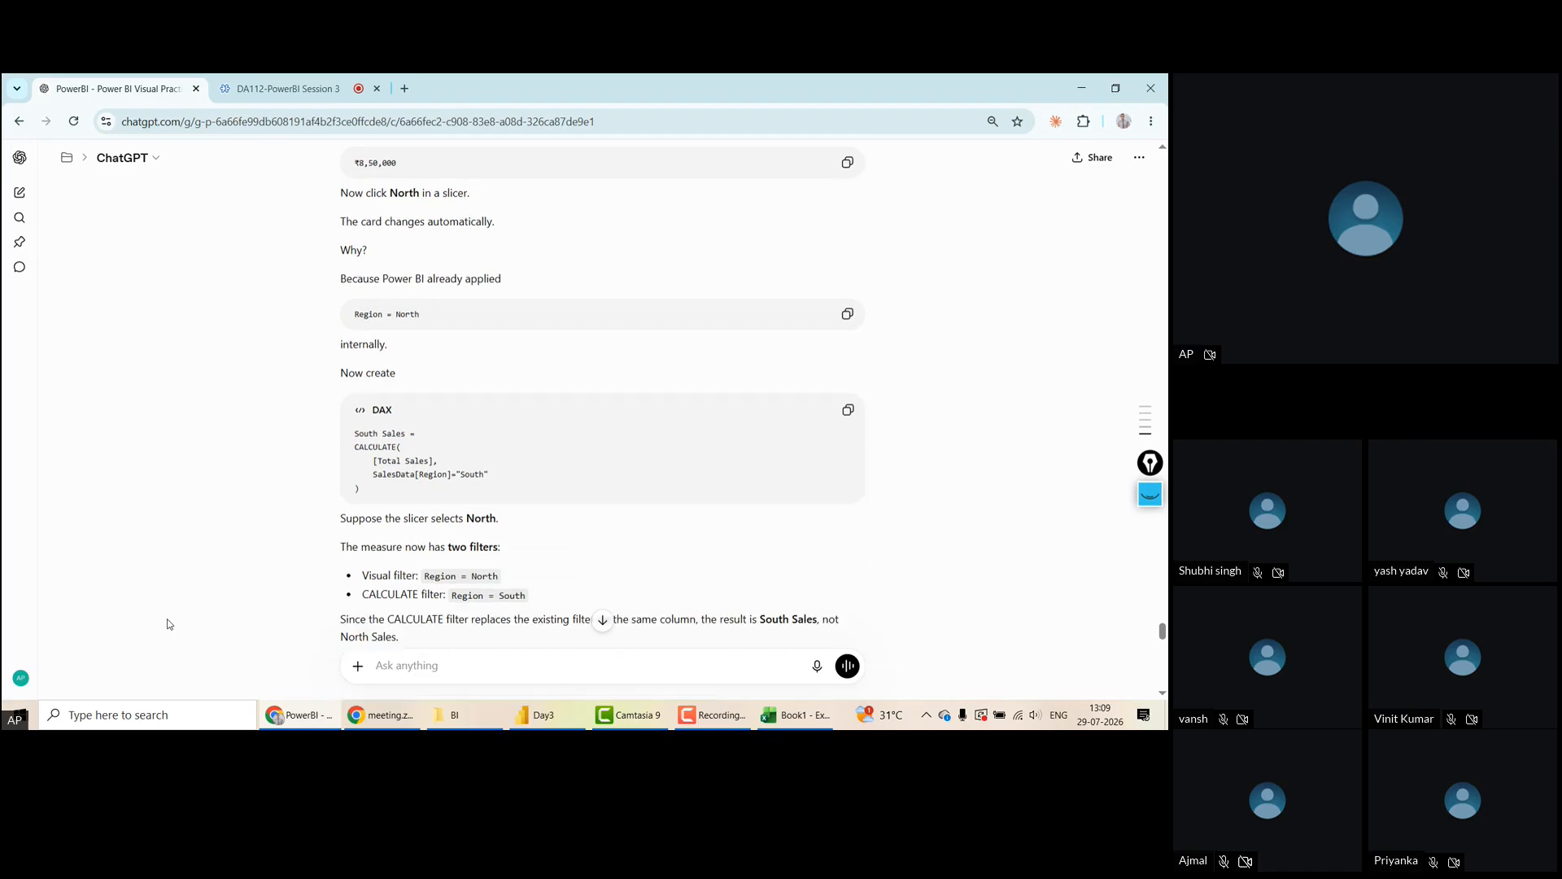
scroll(168, 624, down, 1)
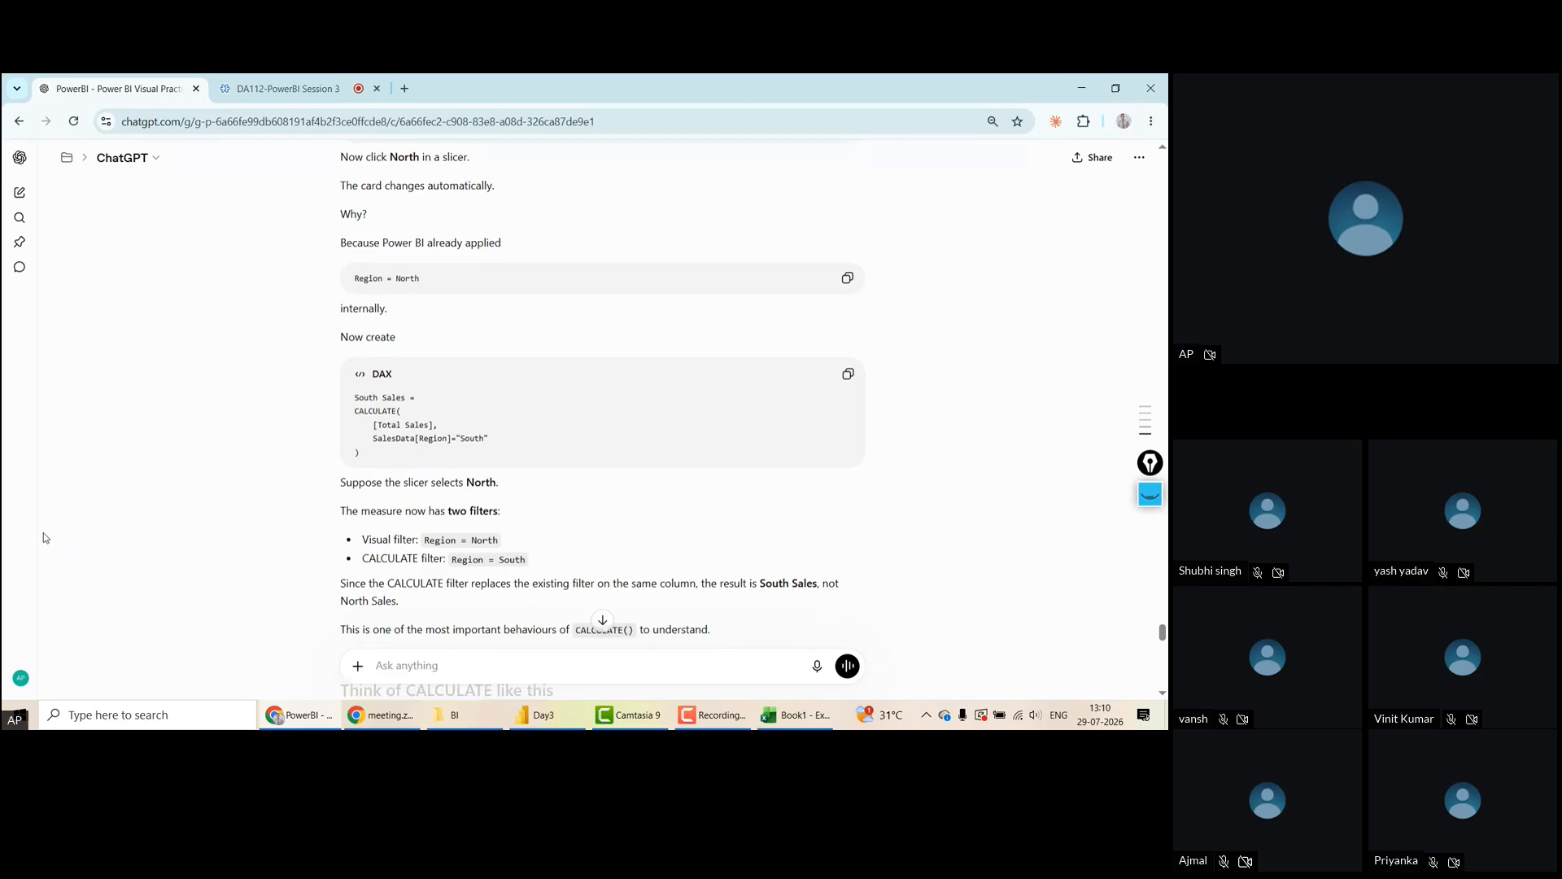
scroll(43, 537, down, 1)
scroll(42, 532, down, 1)
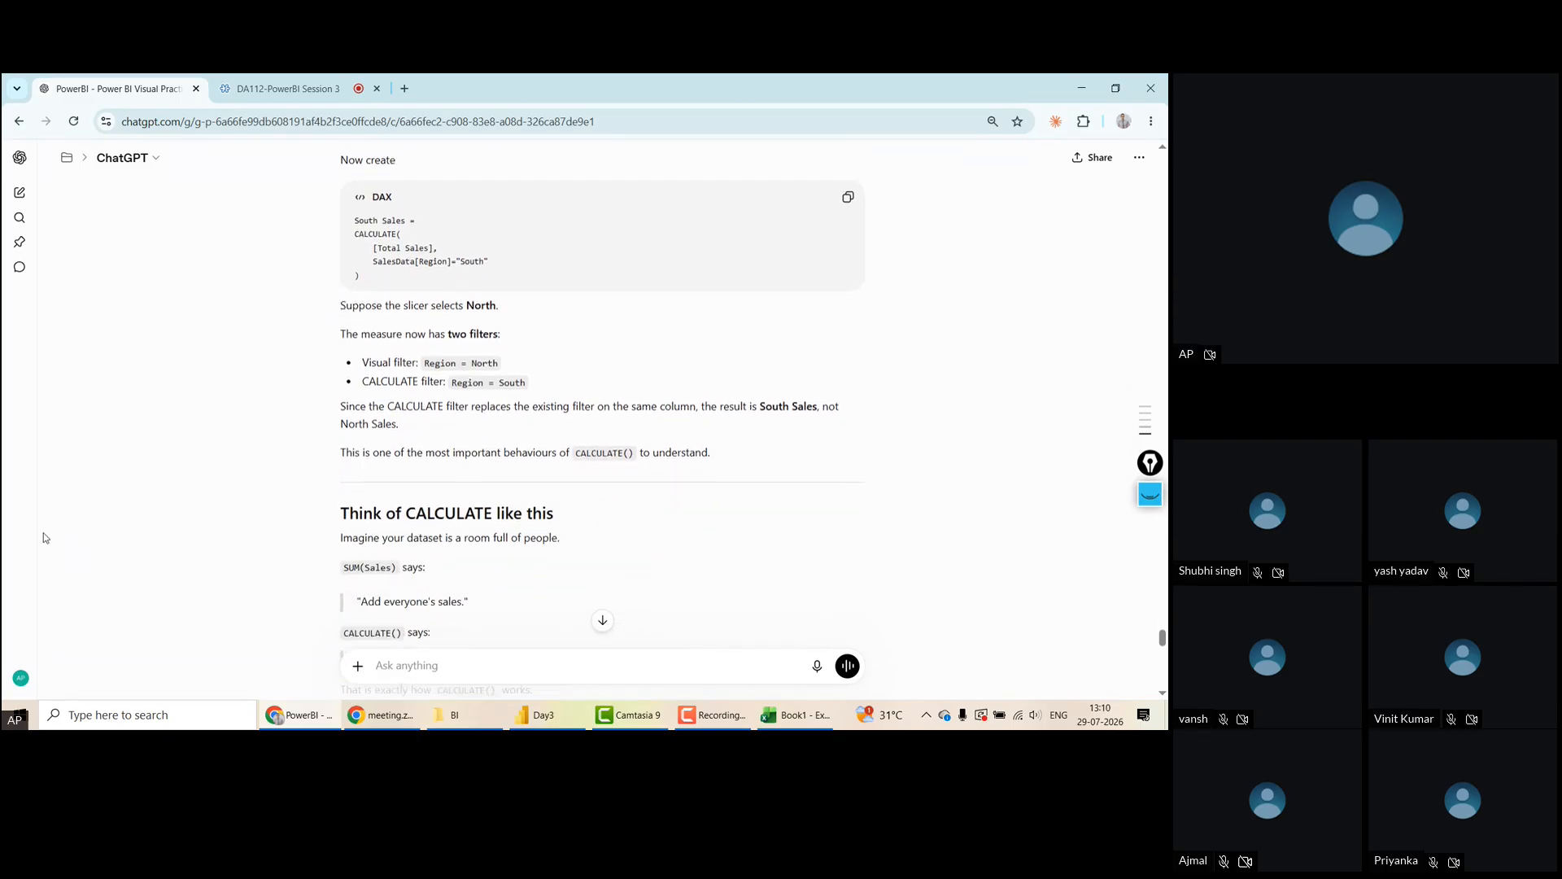
scroll(42, 532, up, 1)
Move the 2,002 DAX_CALC_AVG_NORTHSALES card up and left, and view its DAX formula
key(alt+Tab)
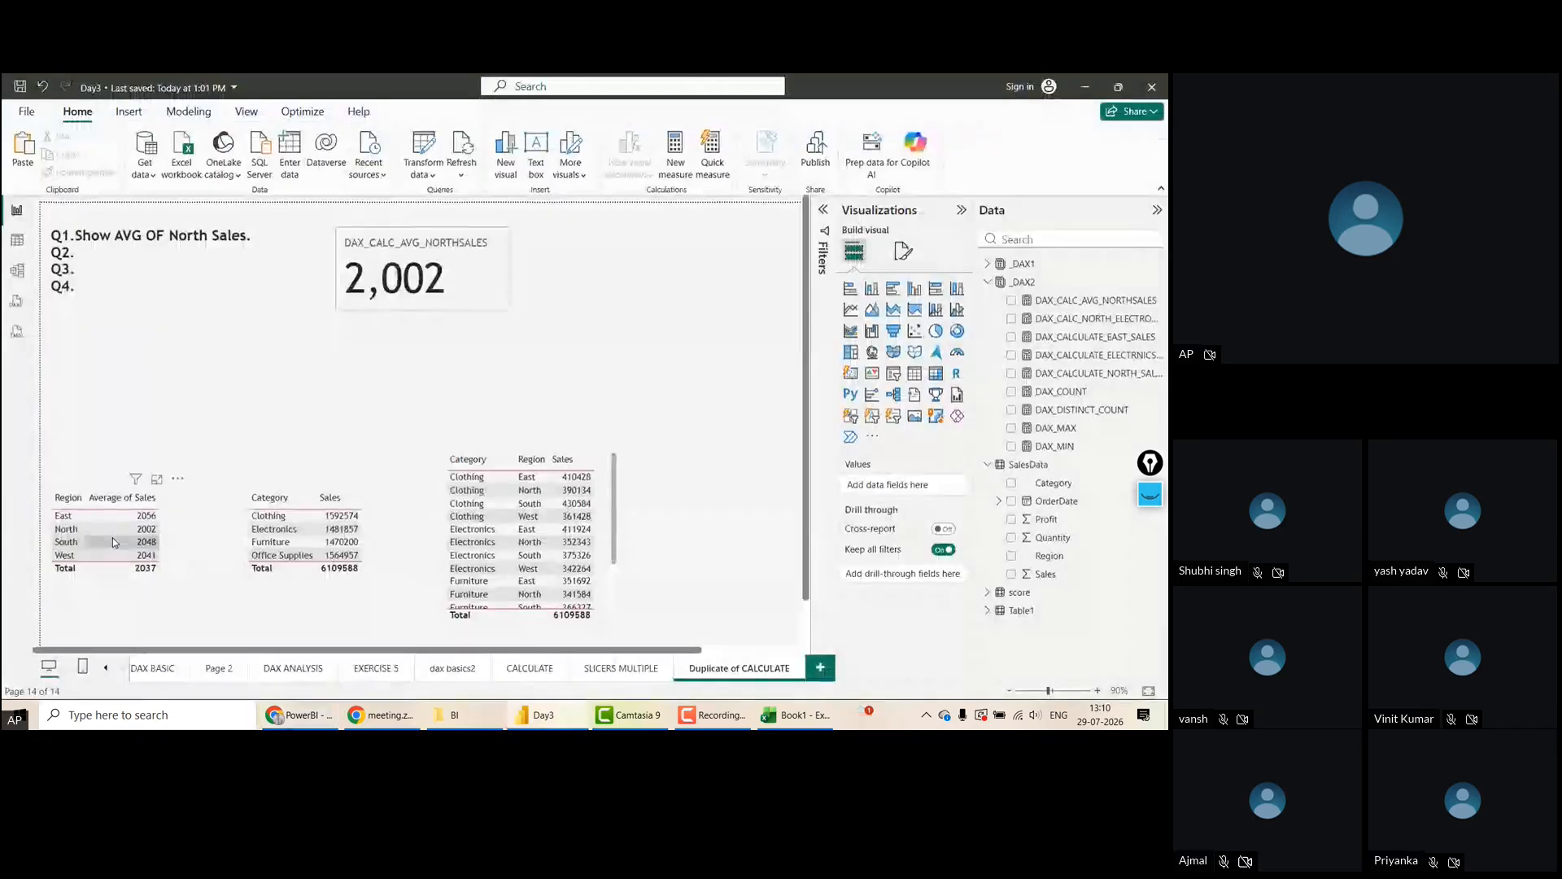
drag(481, 307, 427, 285)
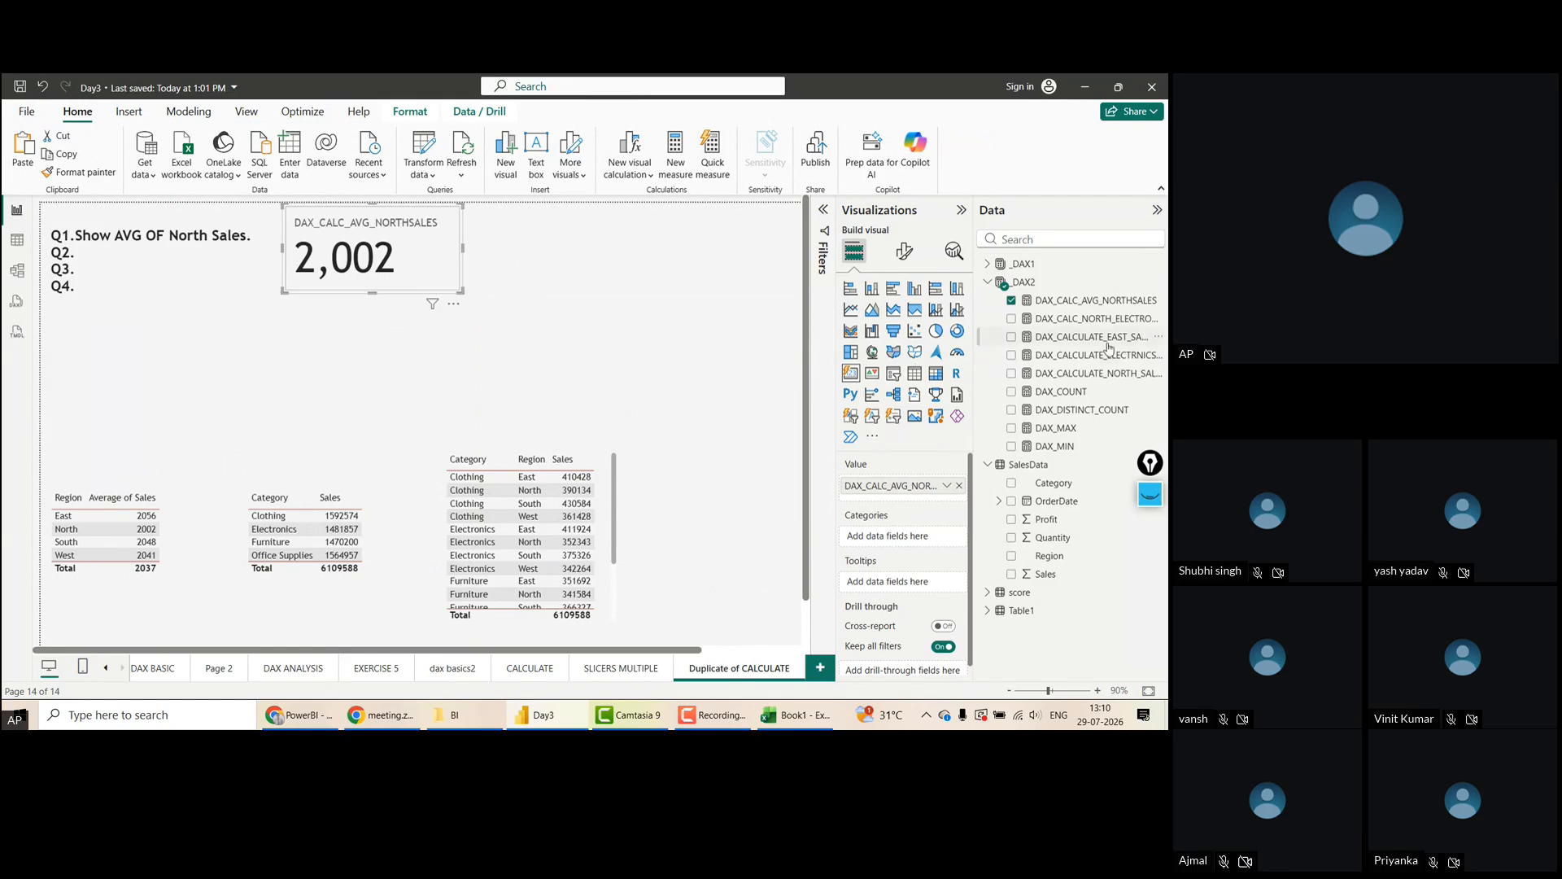
click(1075, 303)
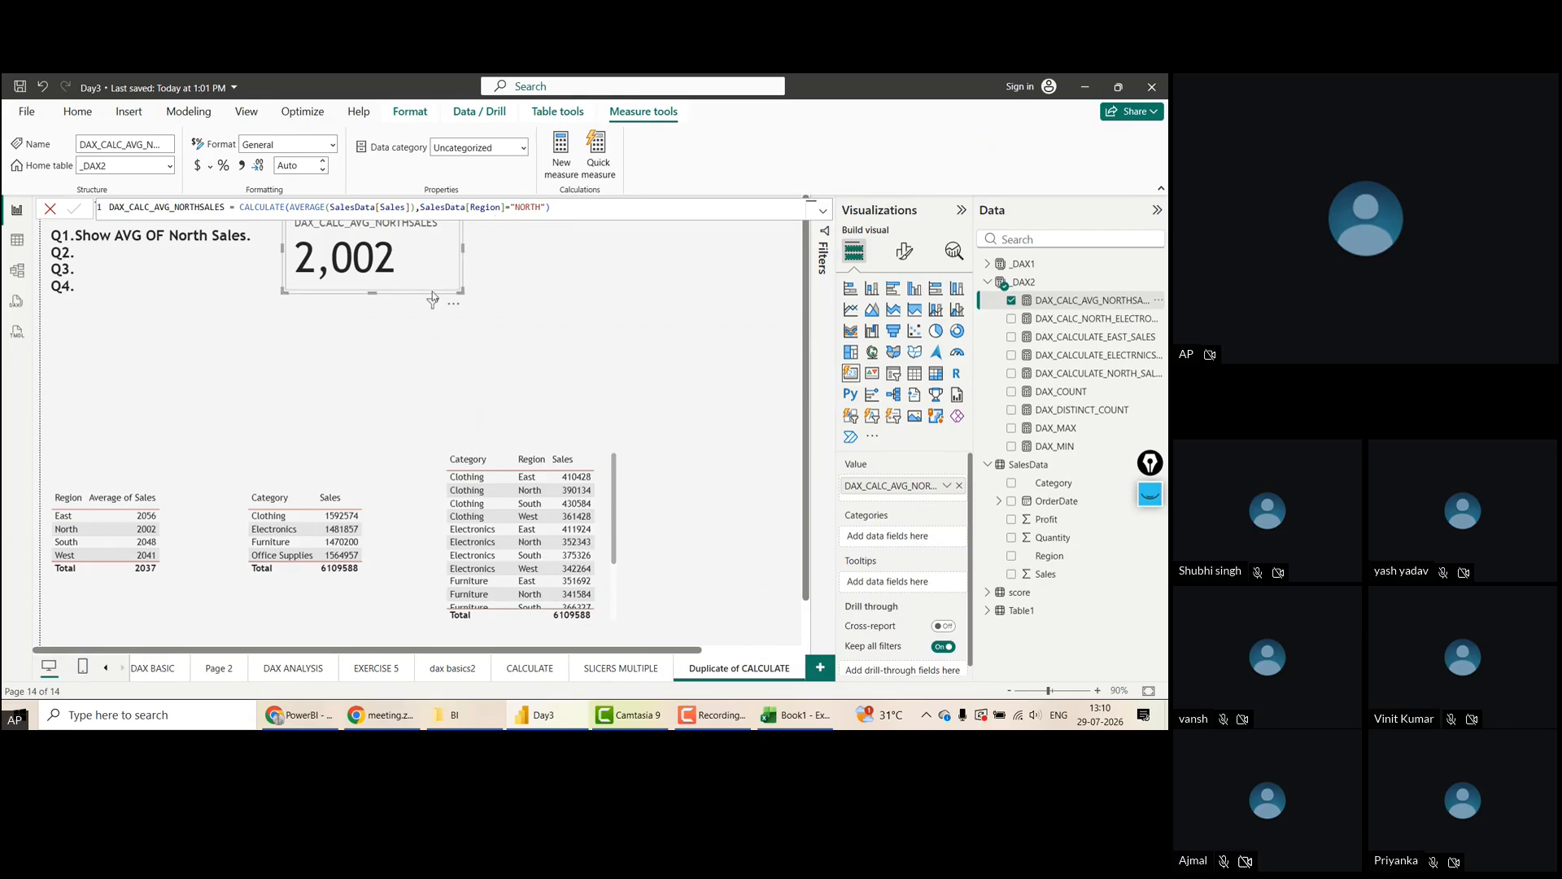
click(418, 350)
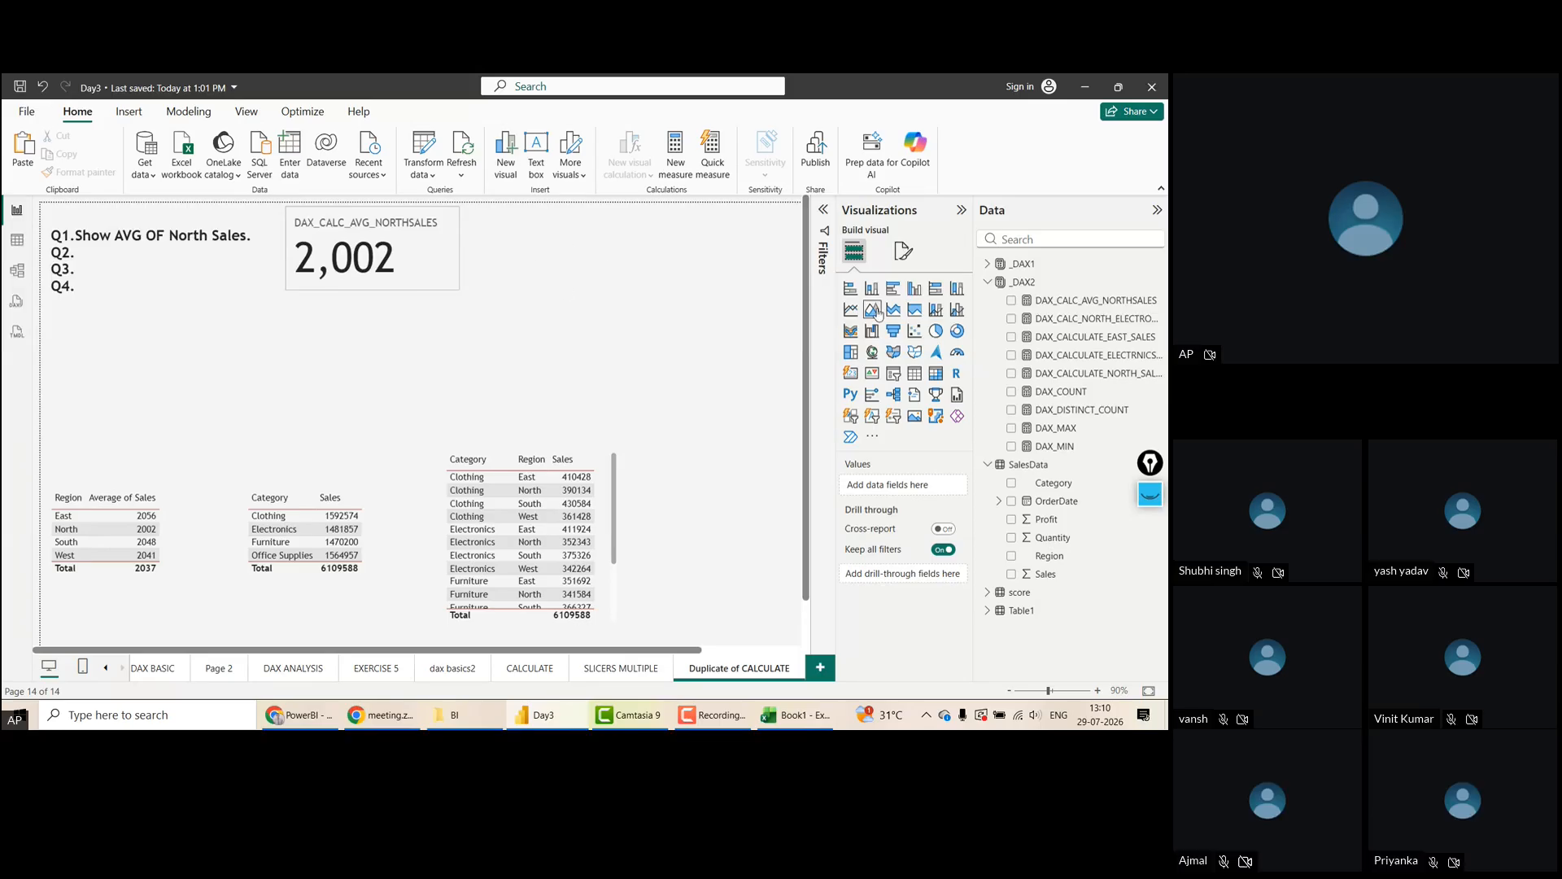
Add a card beside the average card showing Sales, switched to Average
click(850, 372)
drag(538, 288, 573, 259)
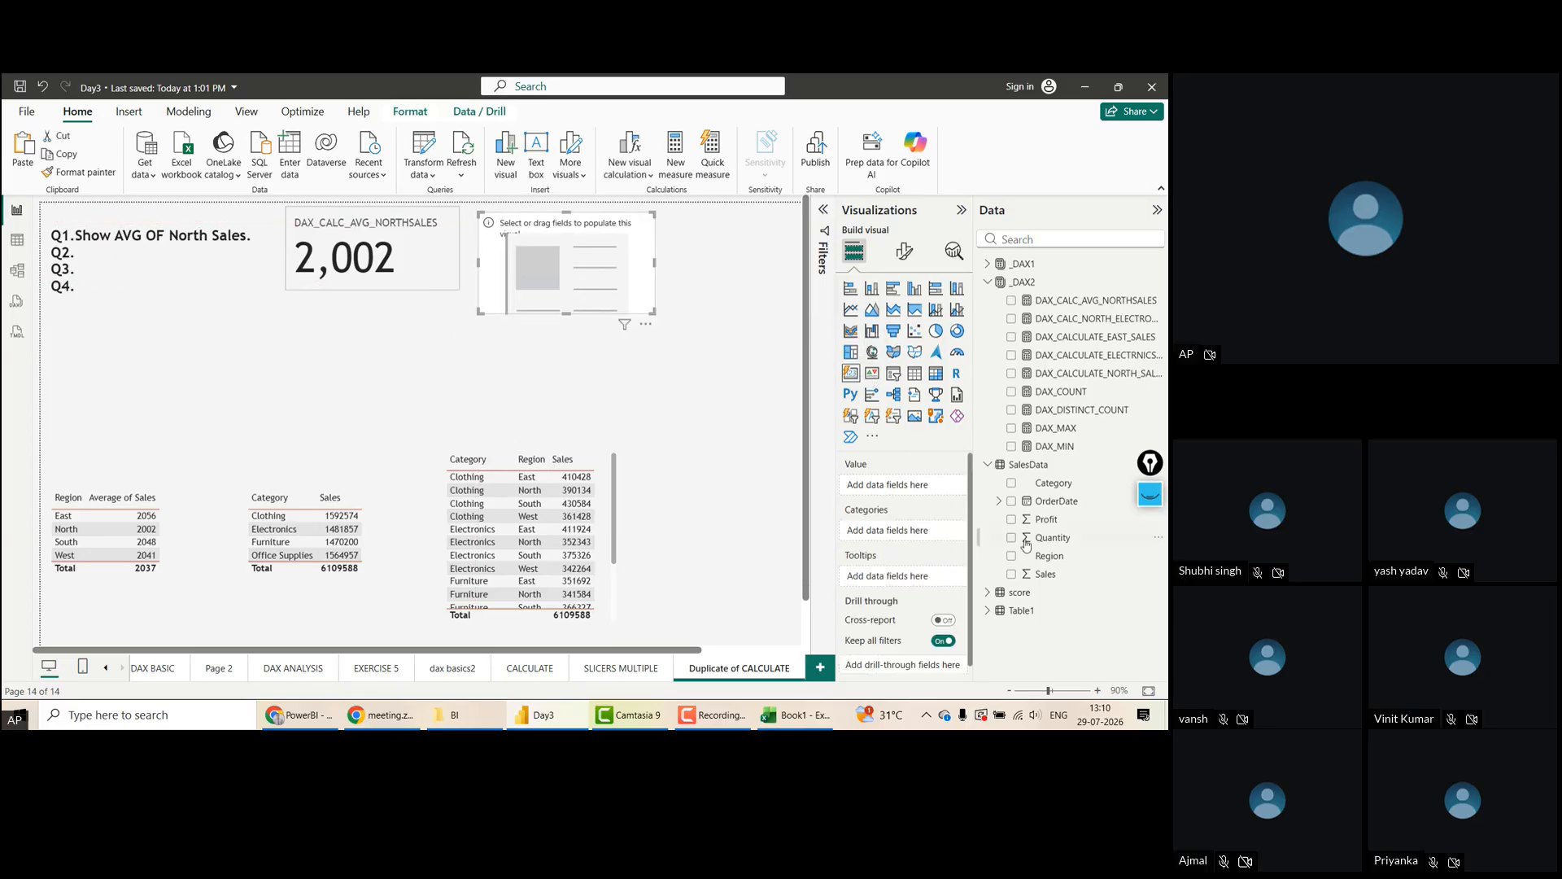
drag(1045, 573, 893, 494)
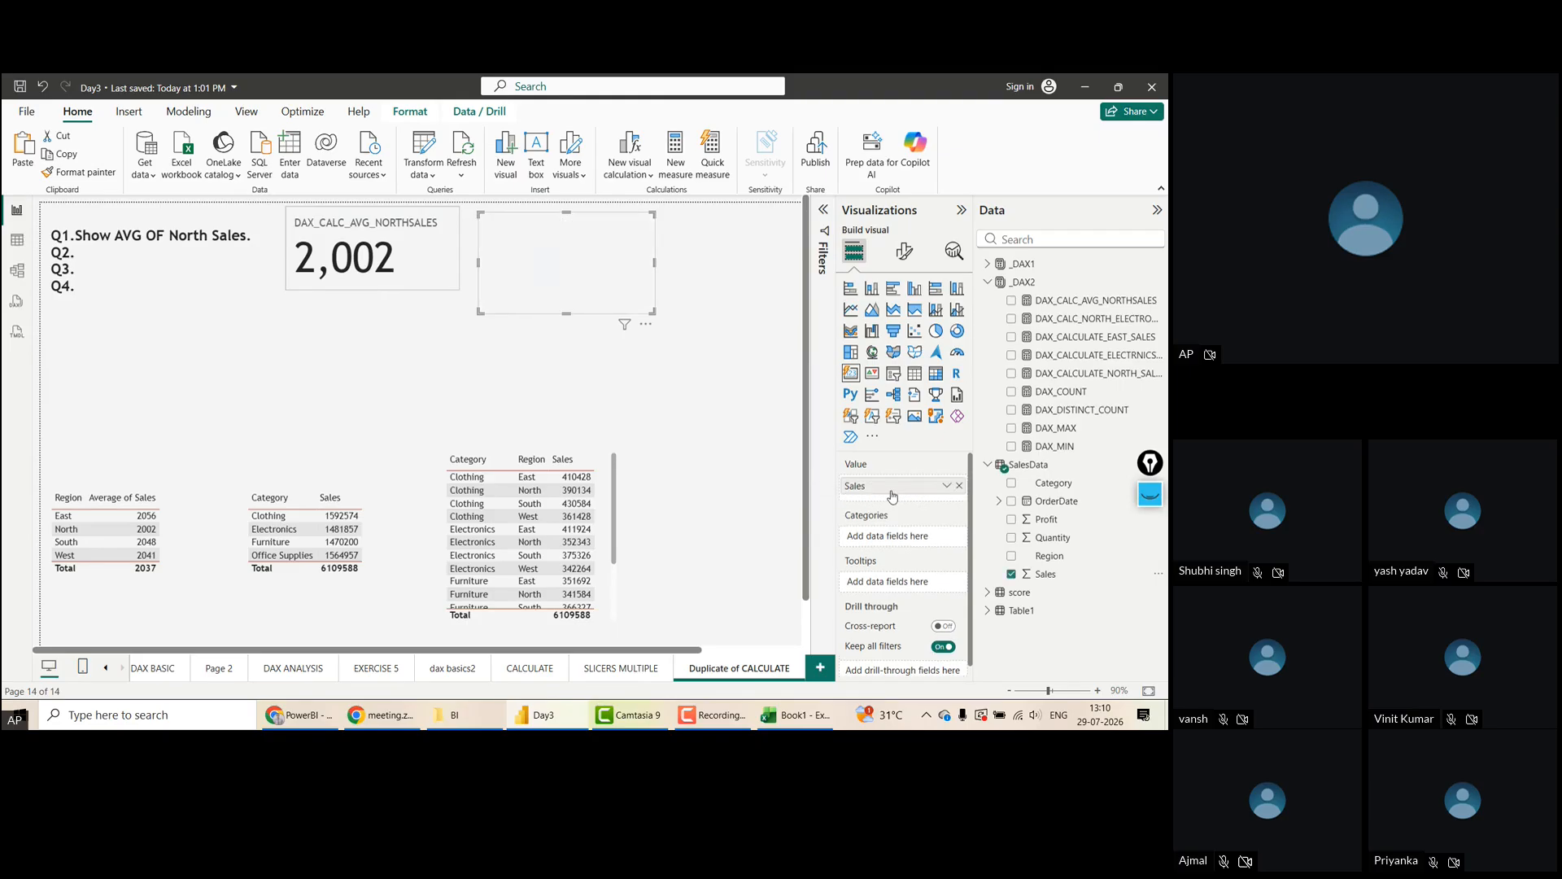
click(947, 488)
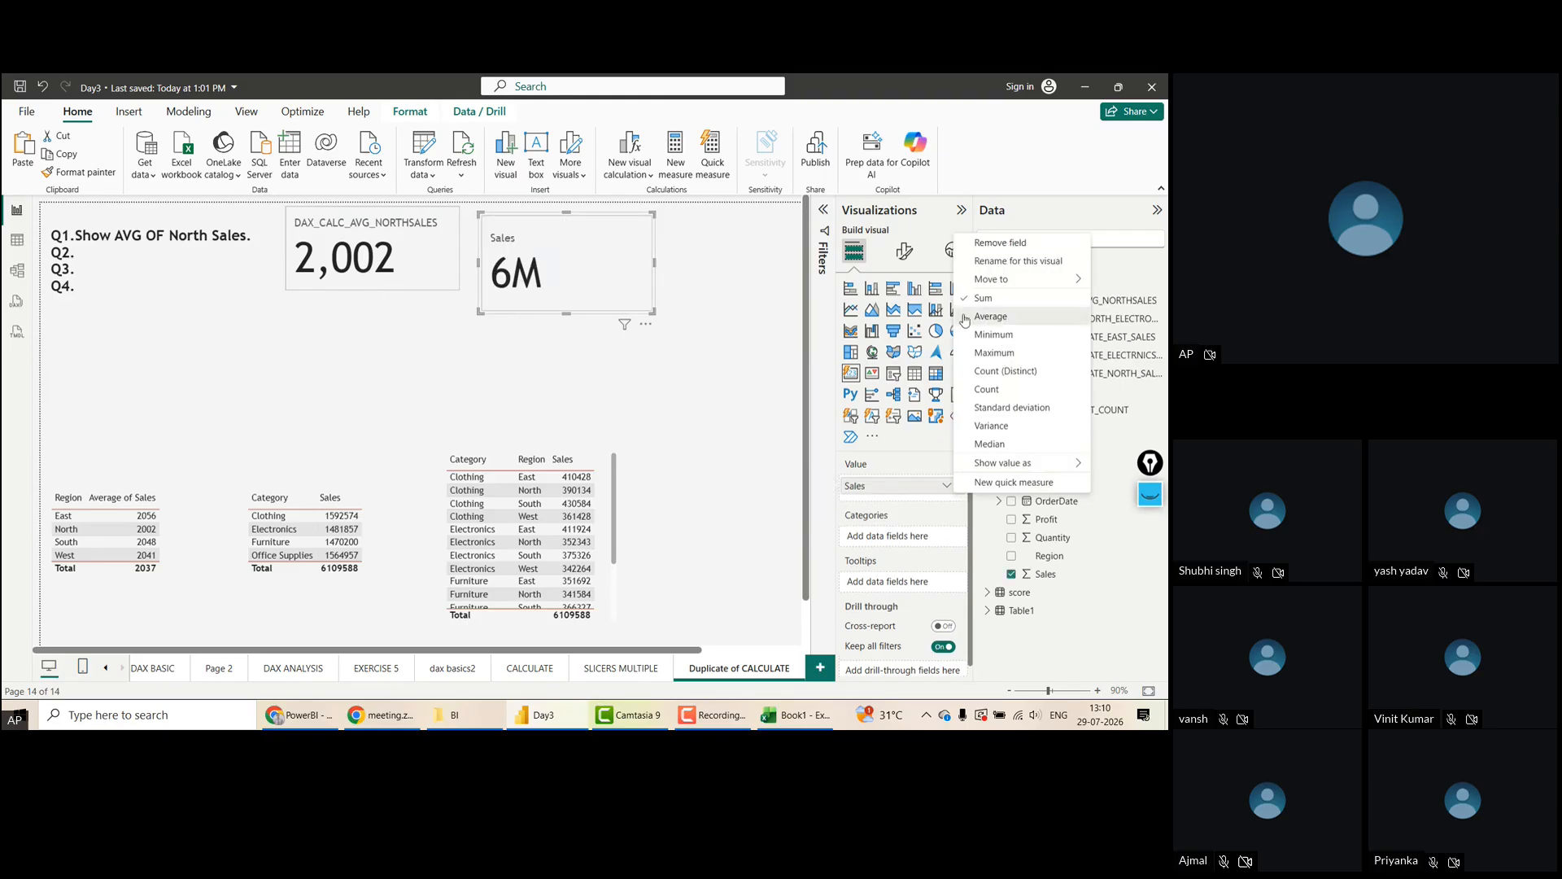
click(991, 317)
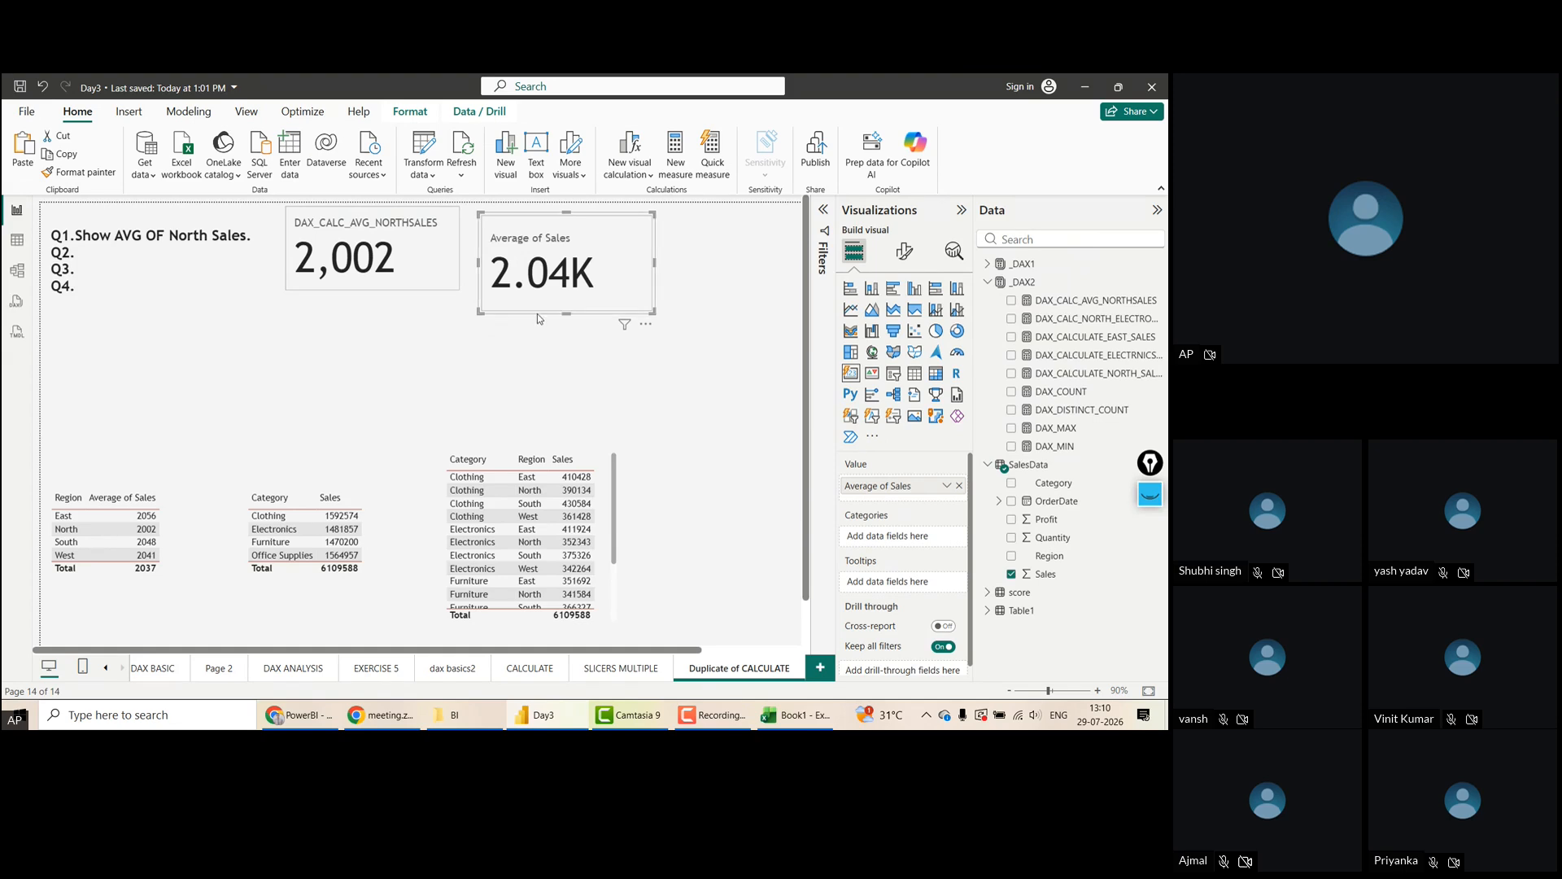
Shorten the new card, return it to total Sales (6M), and make it narrower
drag(567, 314, 616, 288)
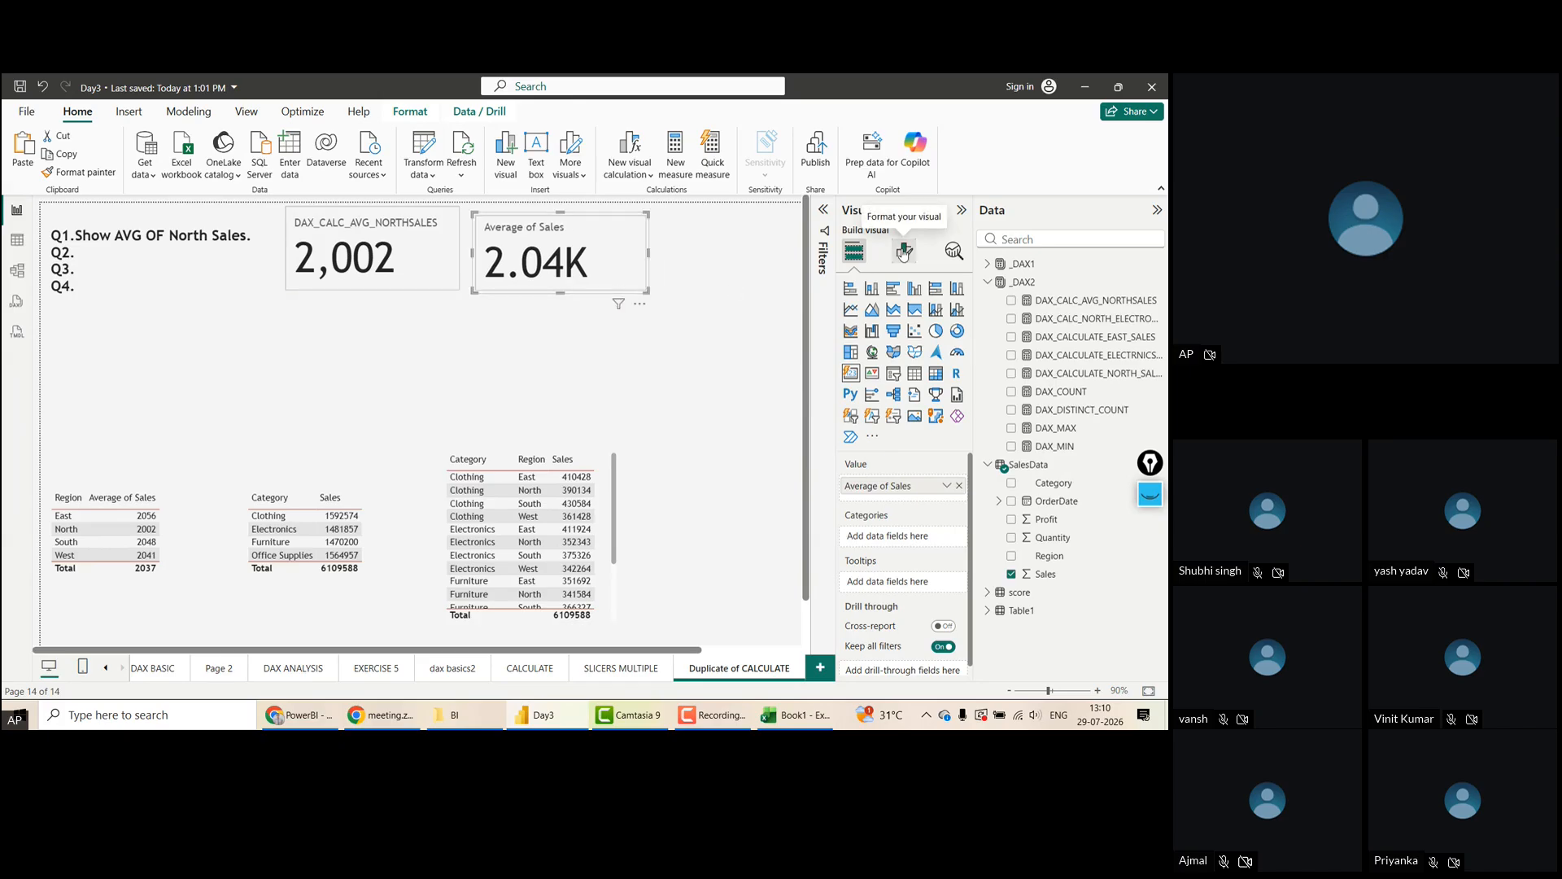
click(945, 486)
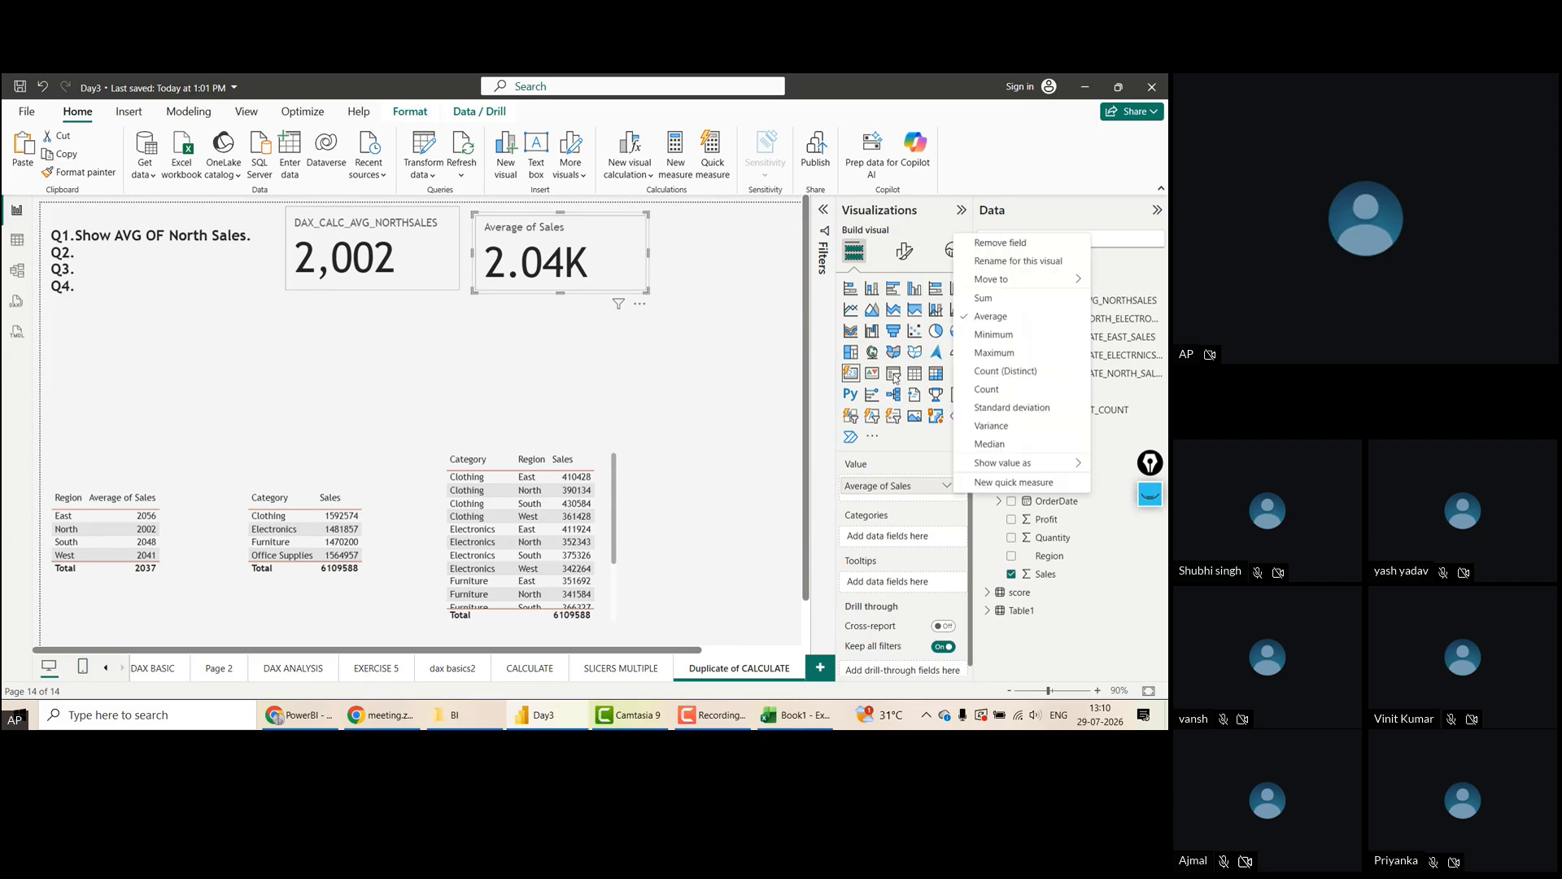
click(994, 304)
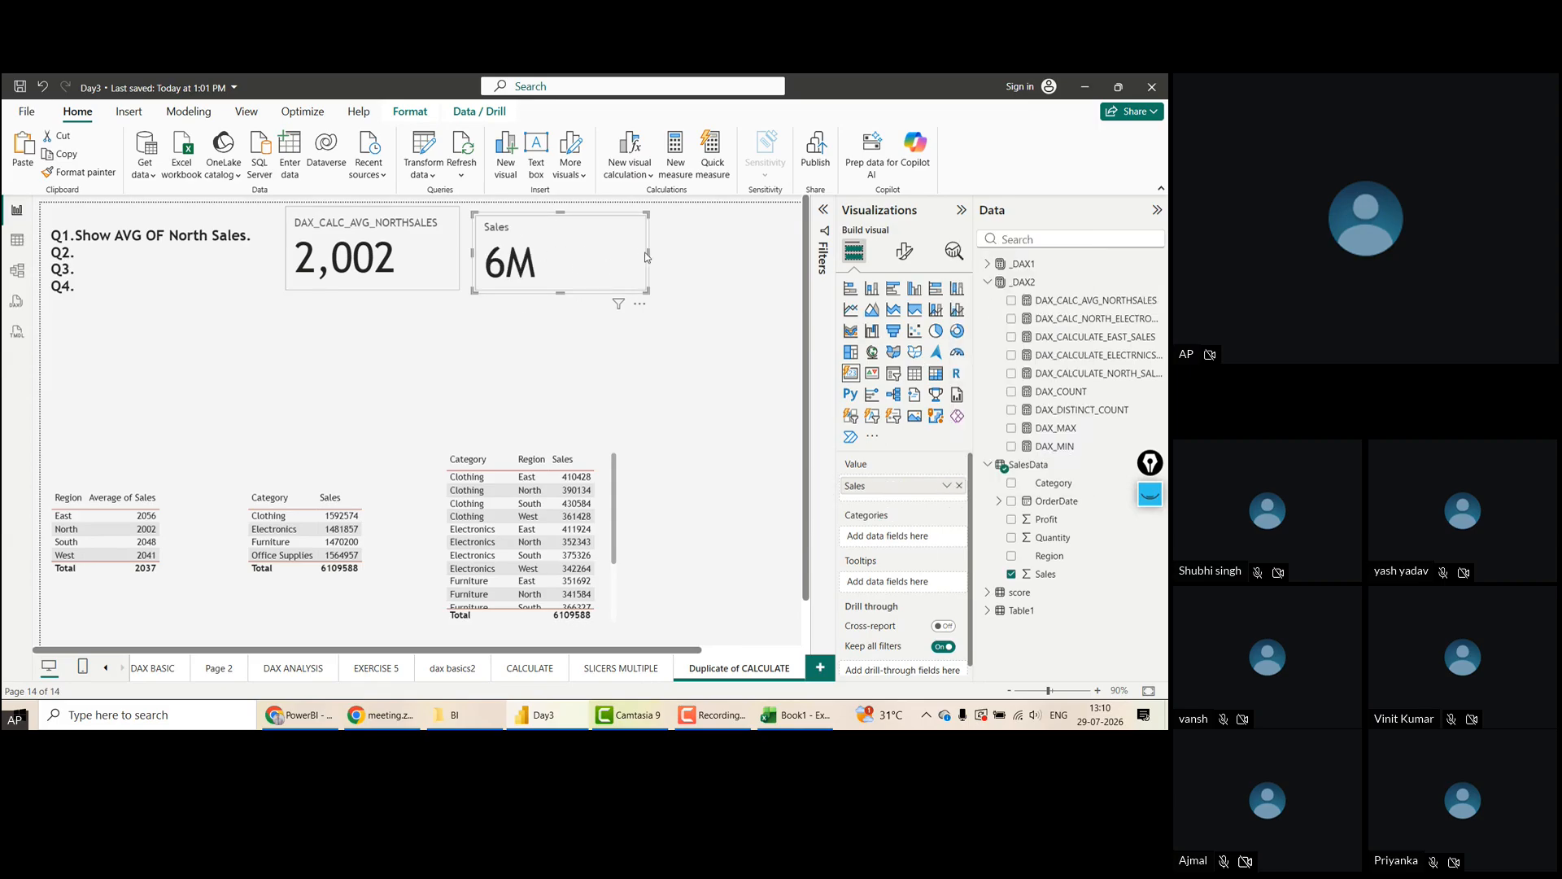
drag(650, 253, 584, 255)
Paste a copy of the Sales card beside it and swap Sales for DAX_TOTAL_SALES
key(ctrl+v)
drag(566, 264, 682, 259)
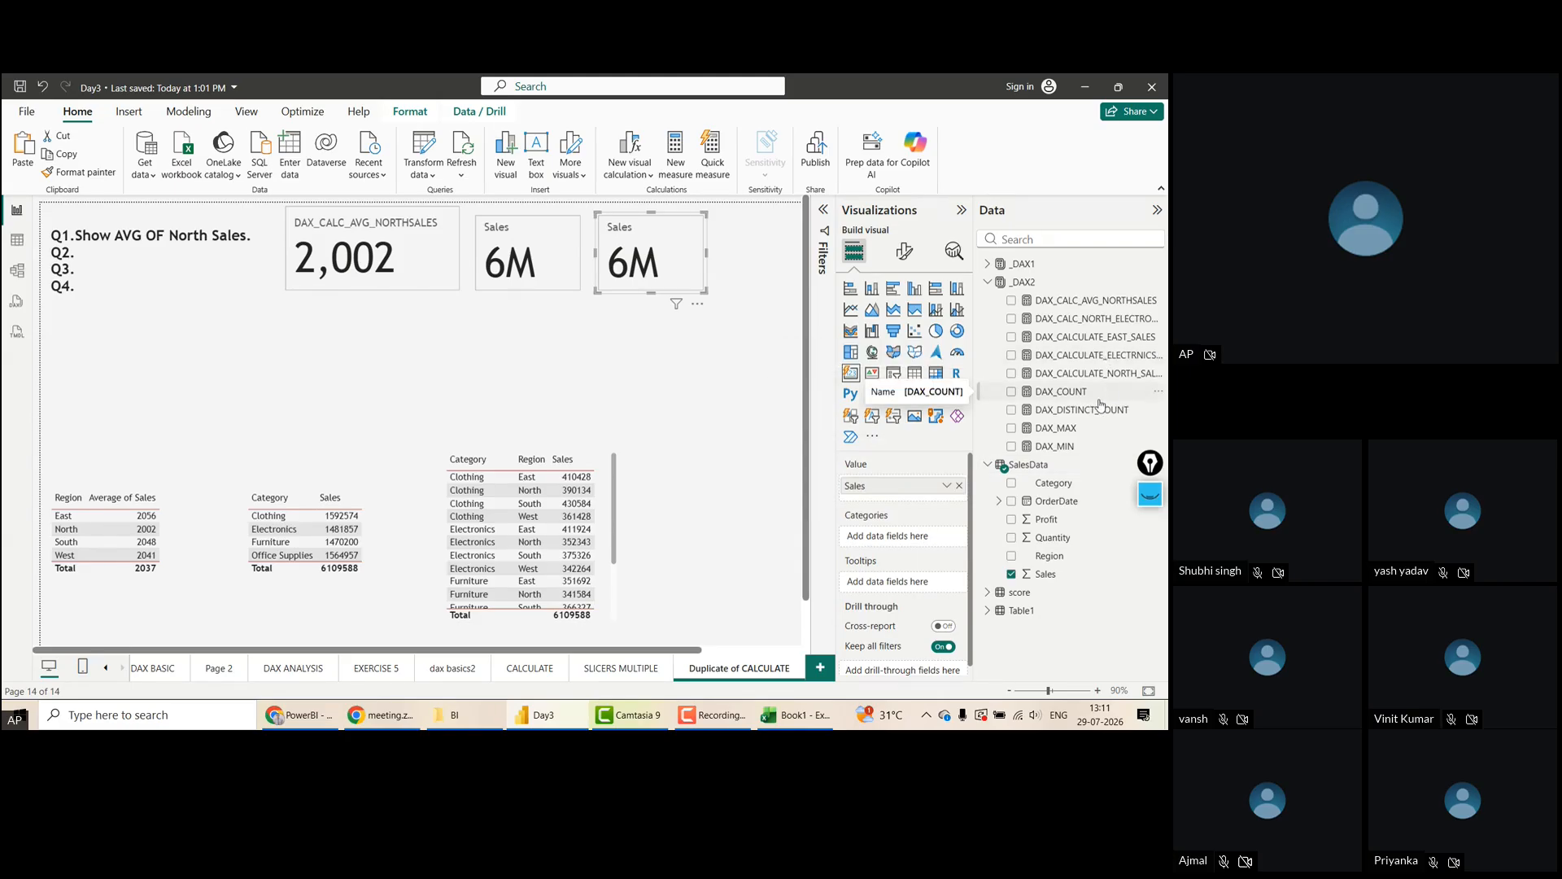
click(988, 263)
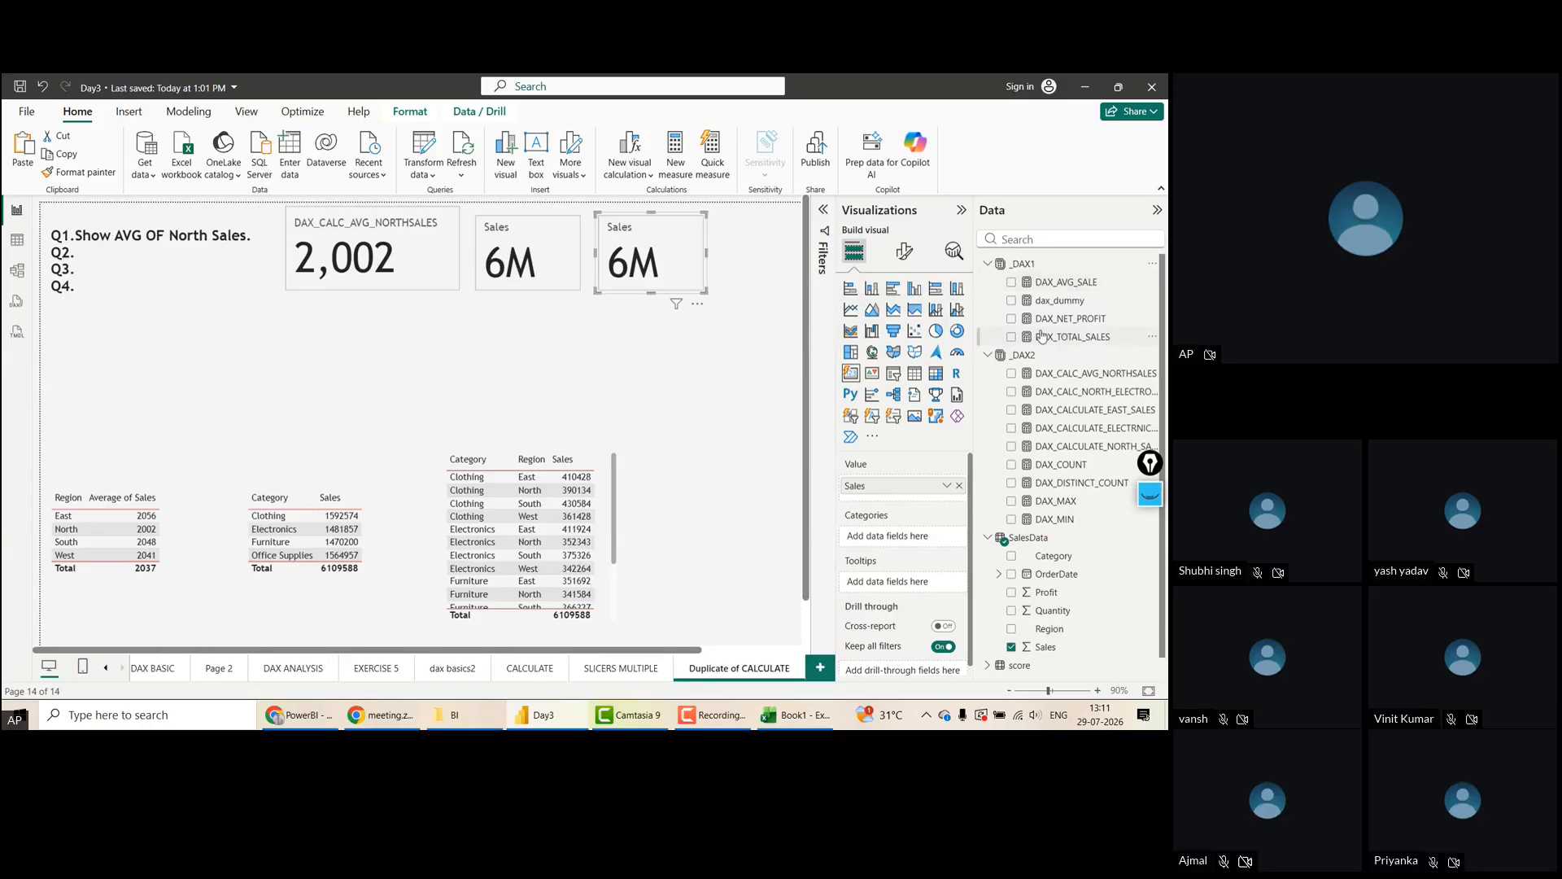
drag(1085, 342, 891, 496)
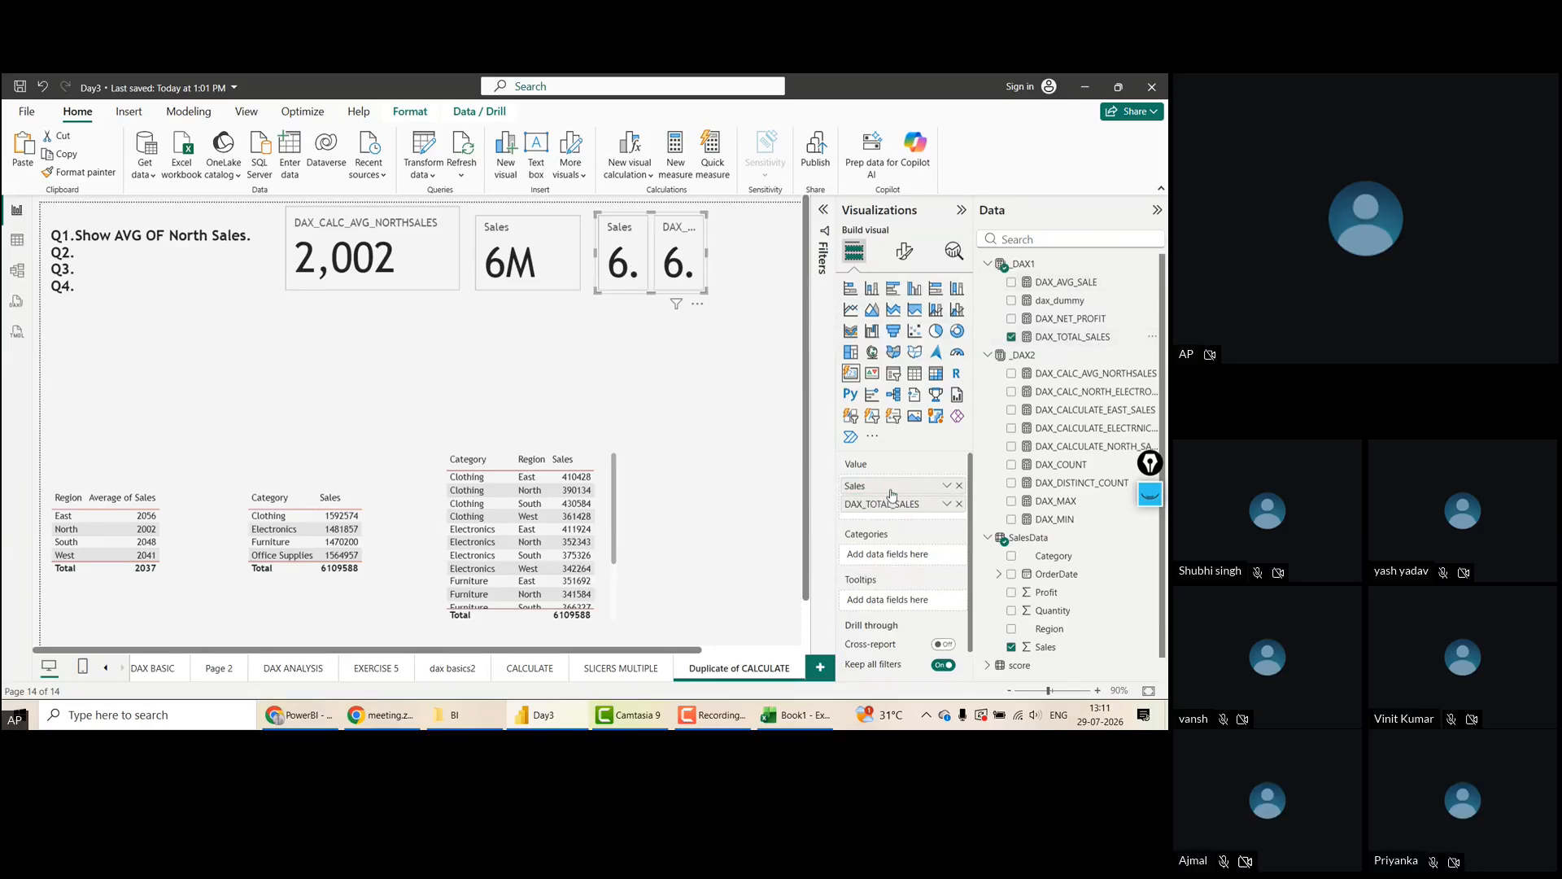
click(959, 486)
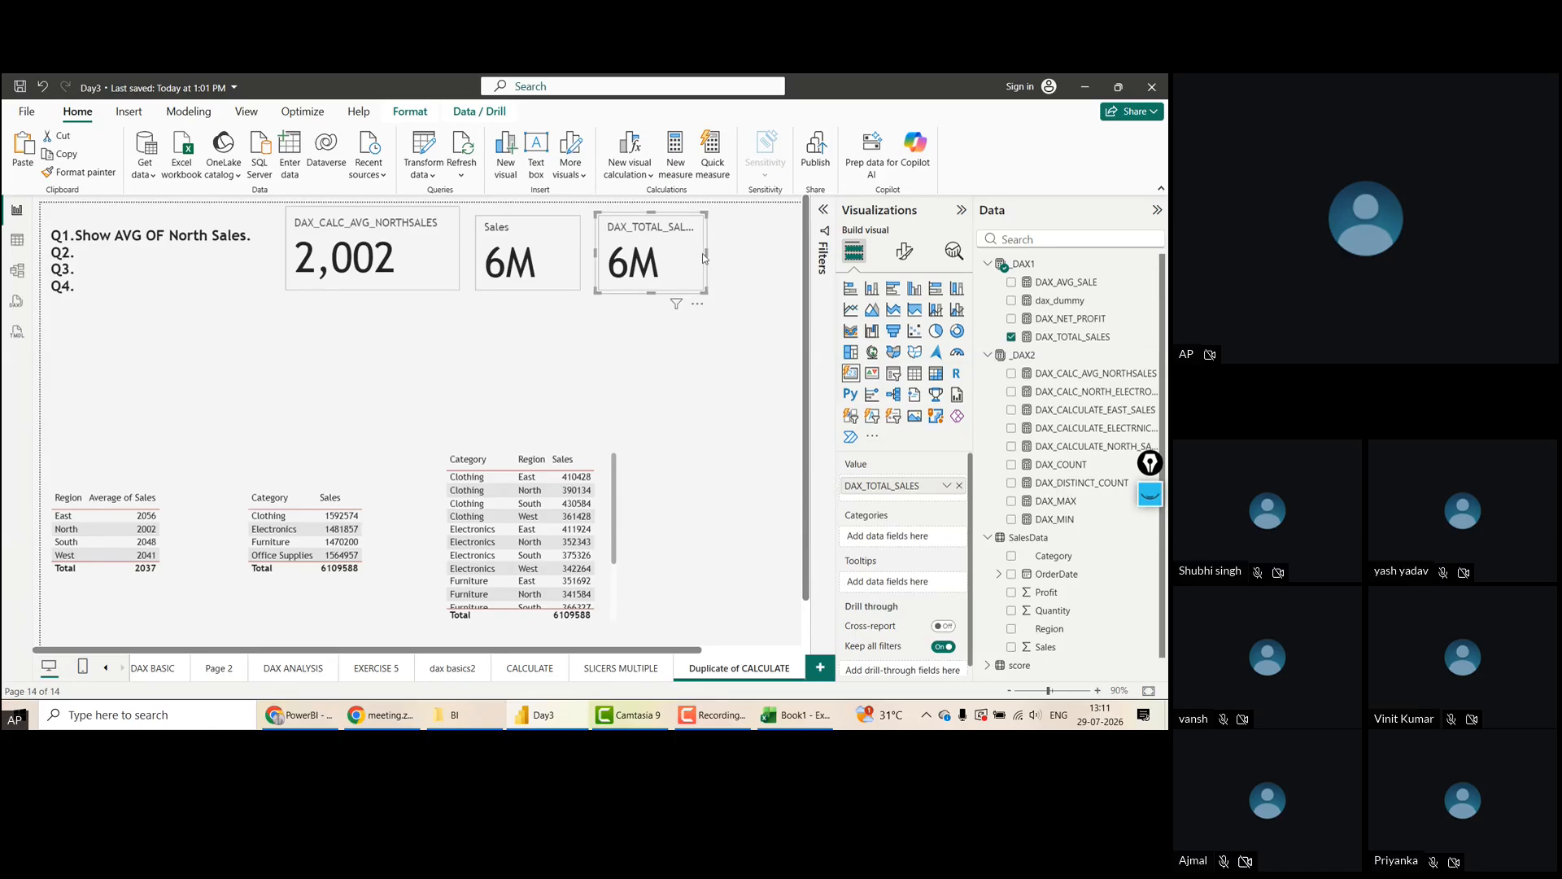
drag(708, 253, 739, 254)
Align the 2,002, Sales and DAX_TOTAL_SALES cards in a neat row
click(557, 247)
drag(556, 248, 584, 253)
drag(453, 263, 463, 264)
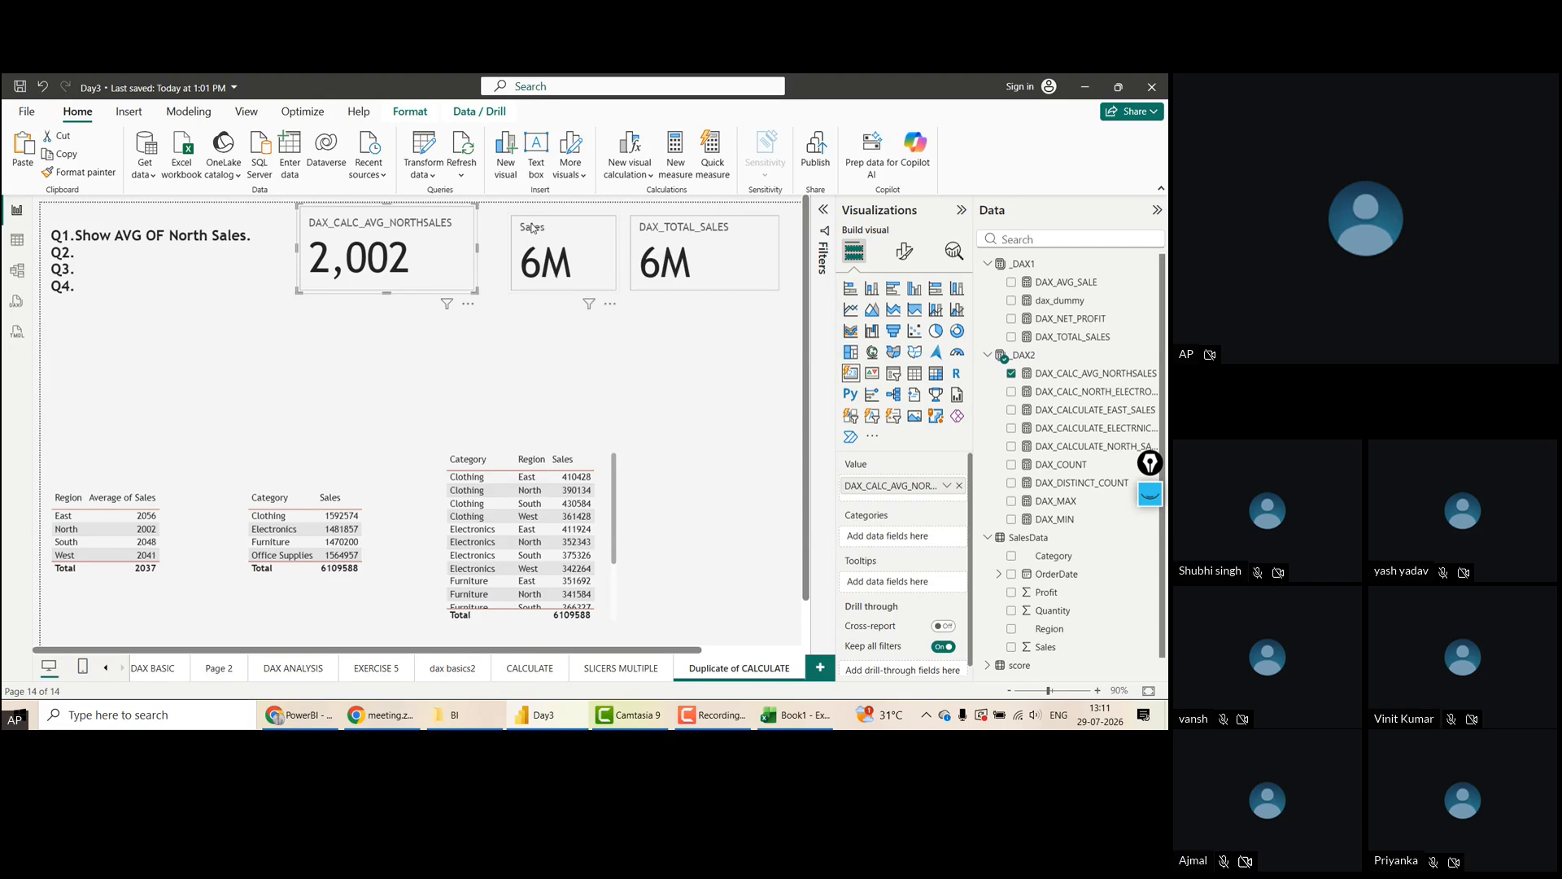
click(988, 265)
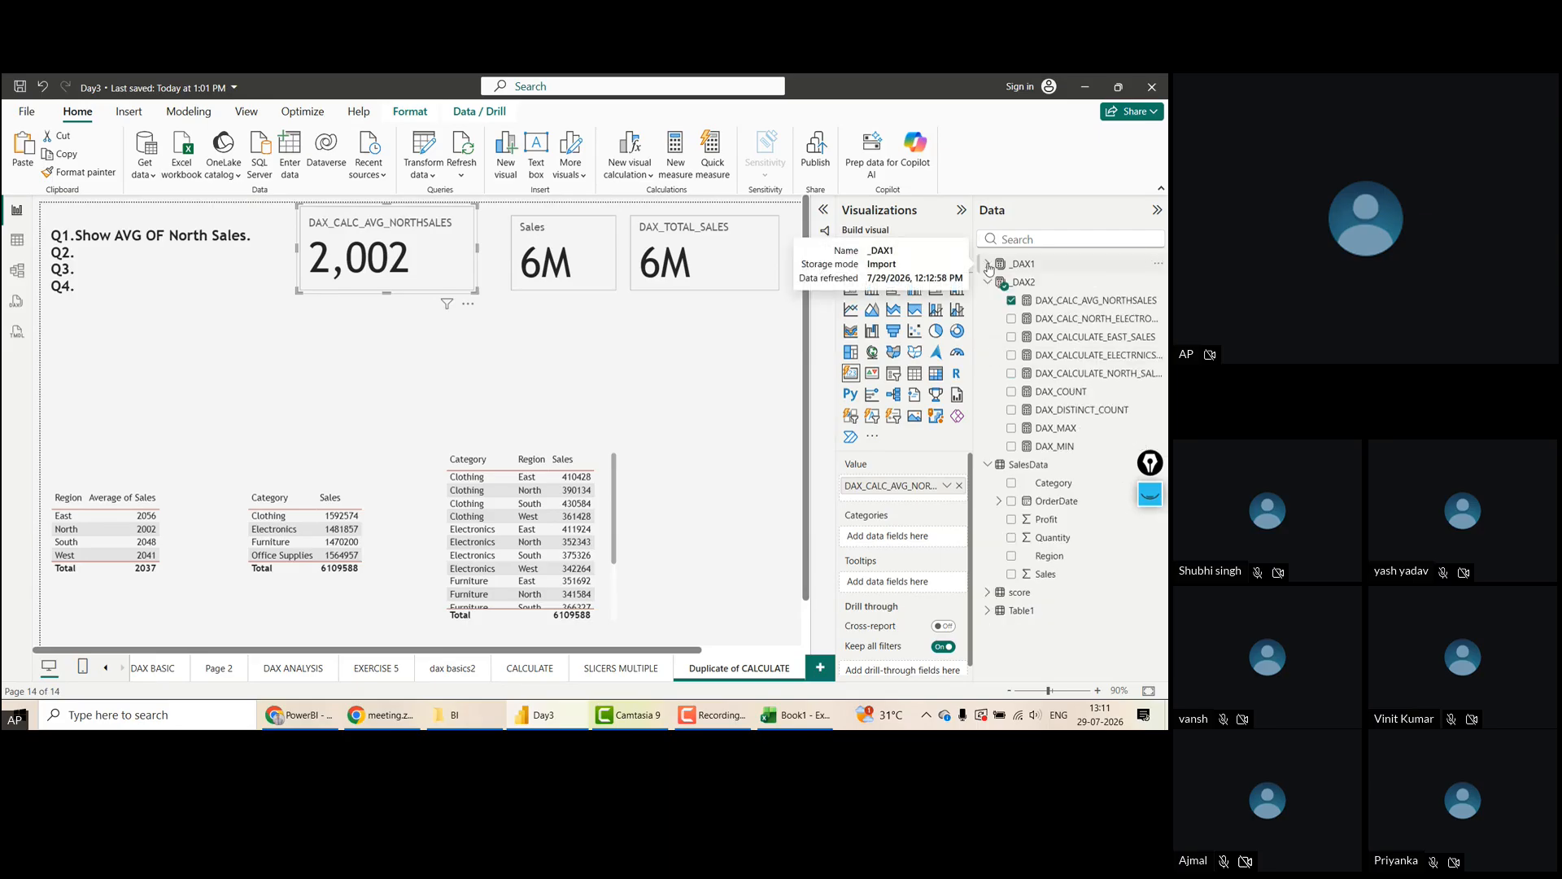
click(440, 378)
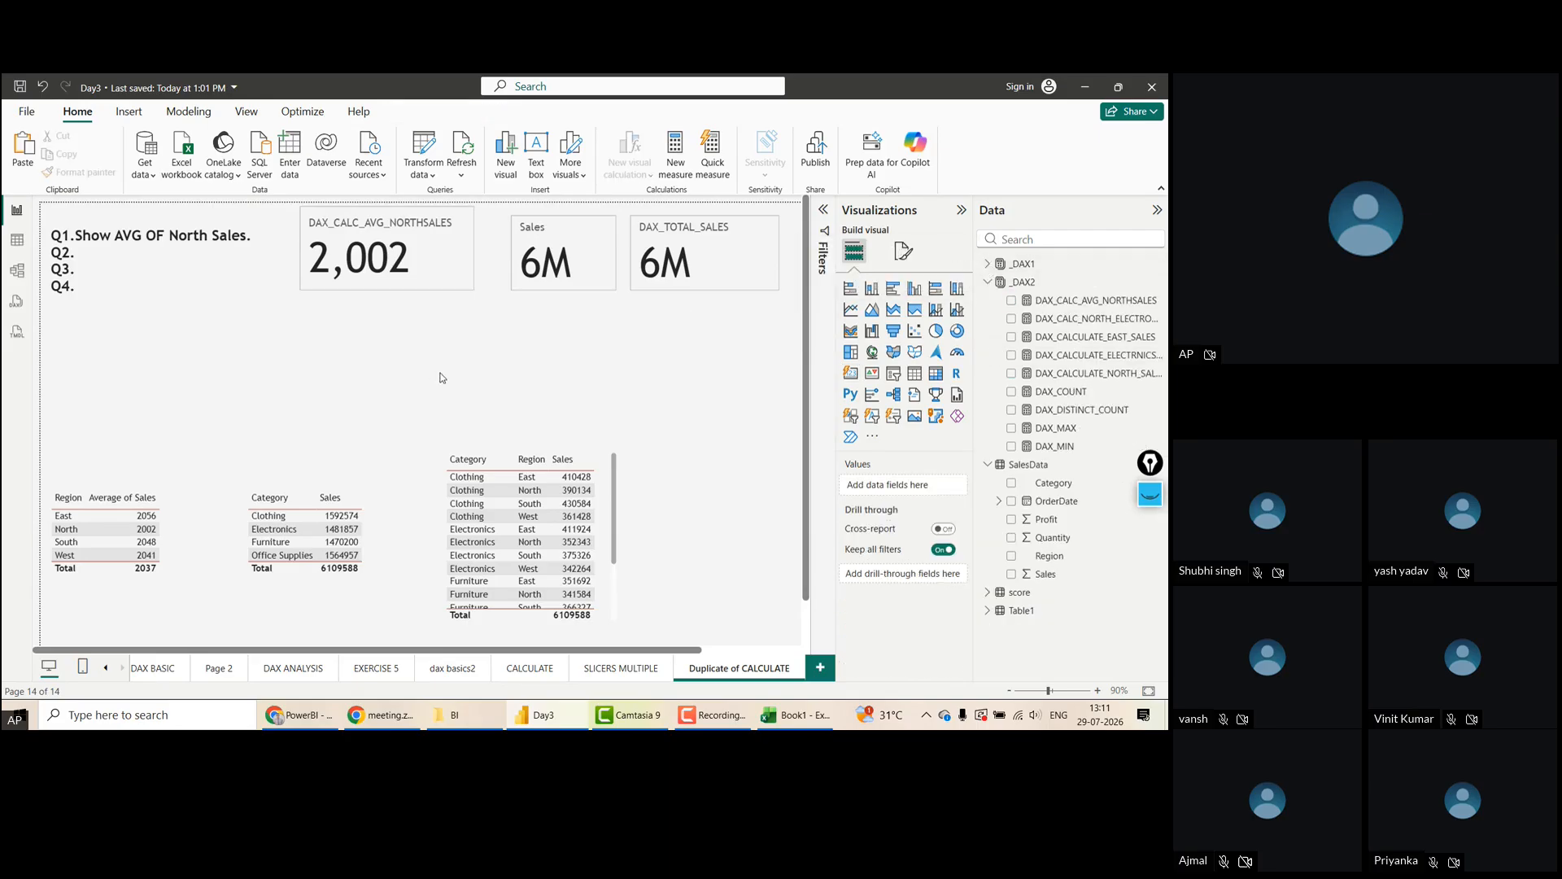
Delete the Category/Region/Sales detail table and insert an empty slicer
click(615, 601)
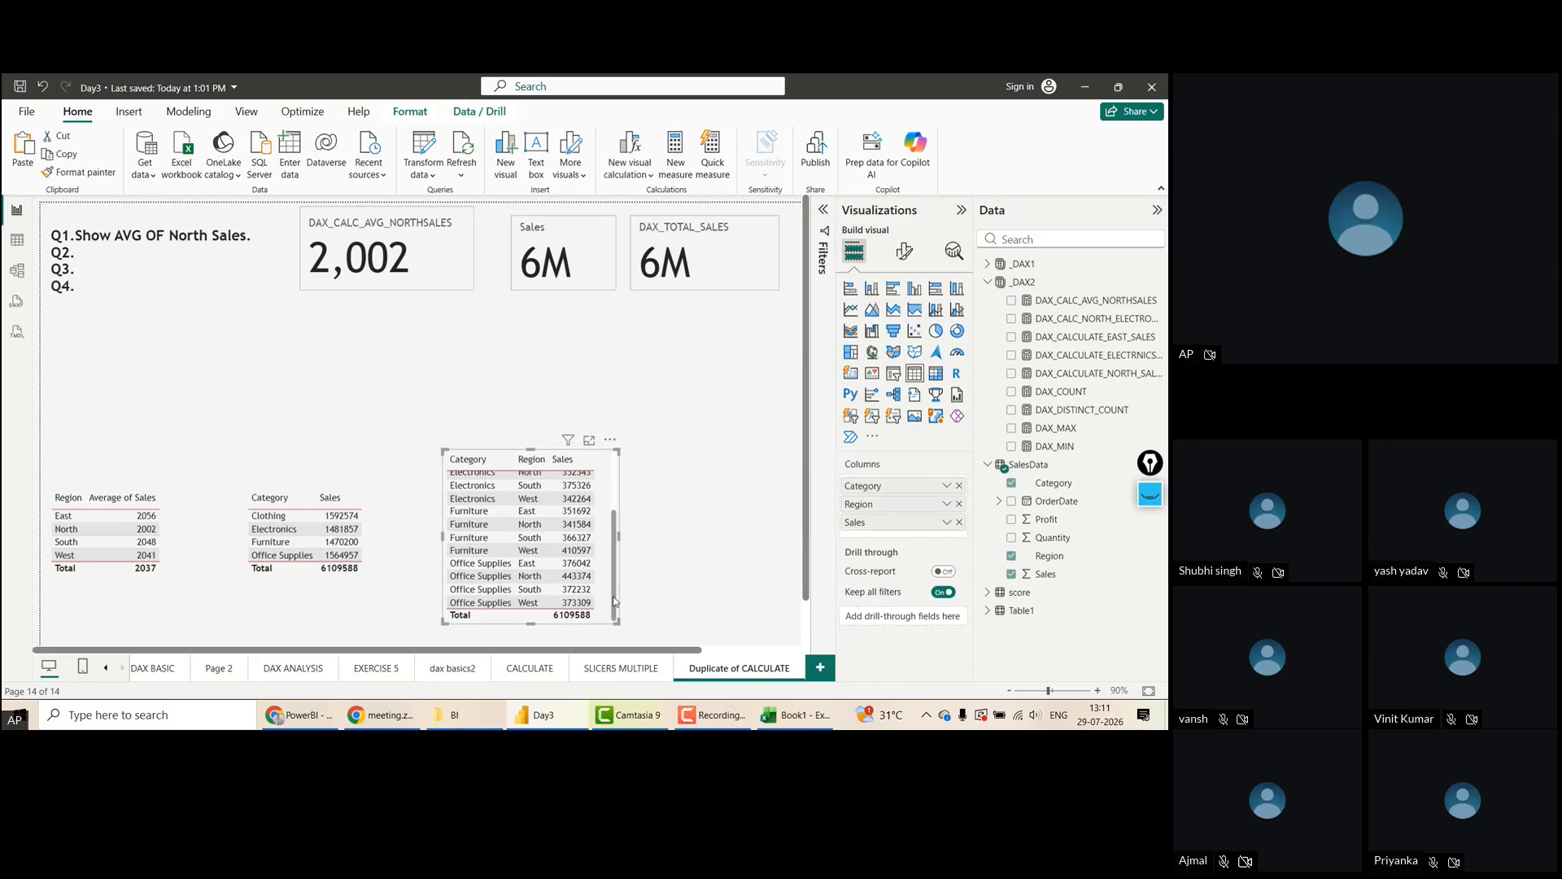
key(Delete)
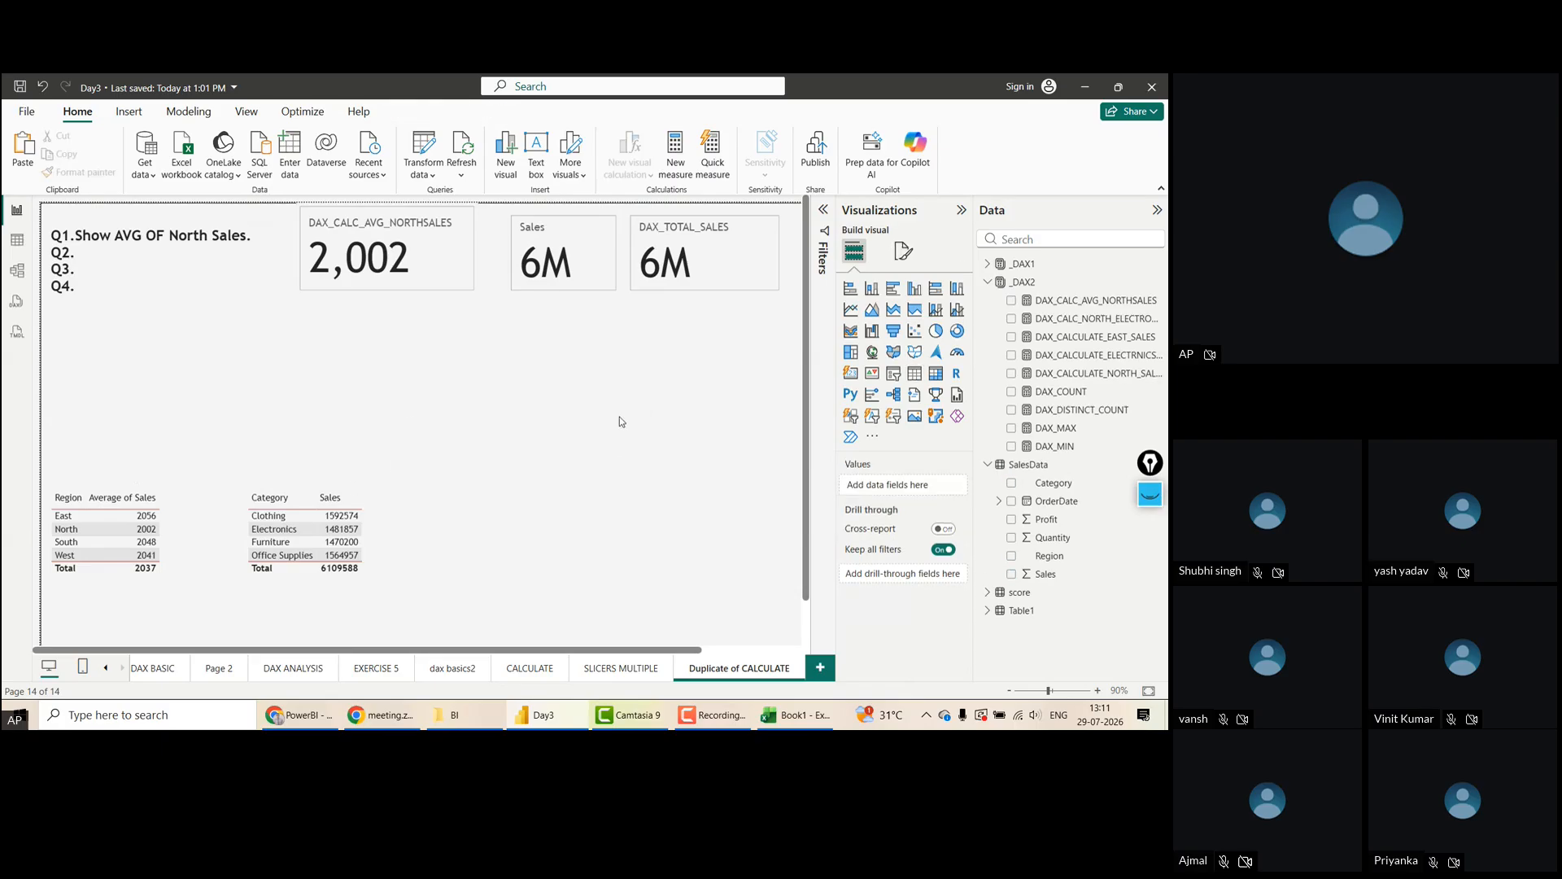
click(894, 377)
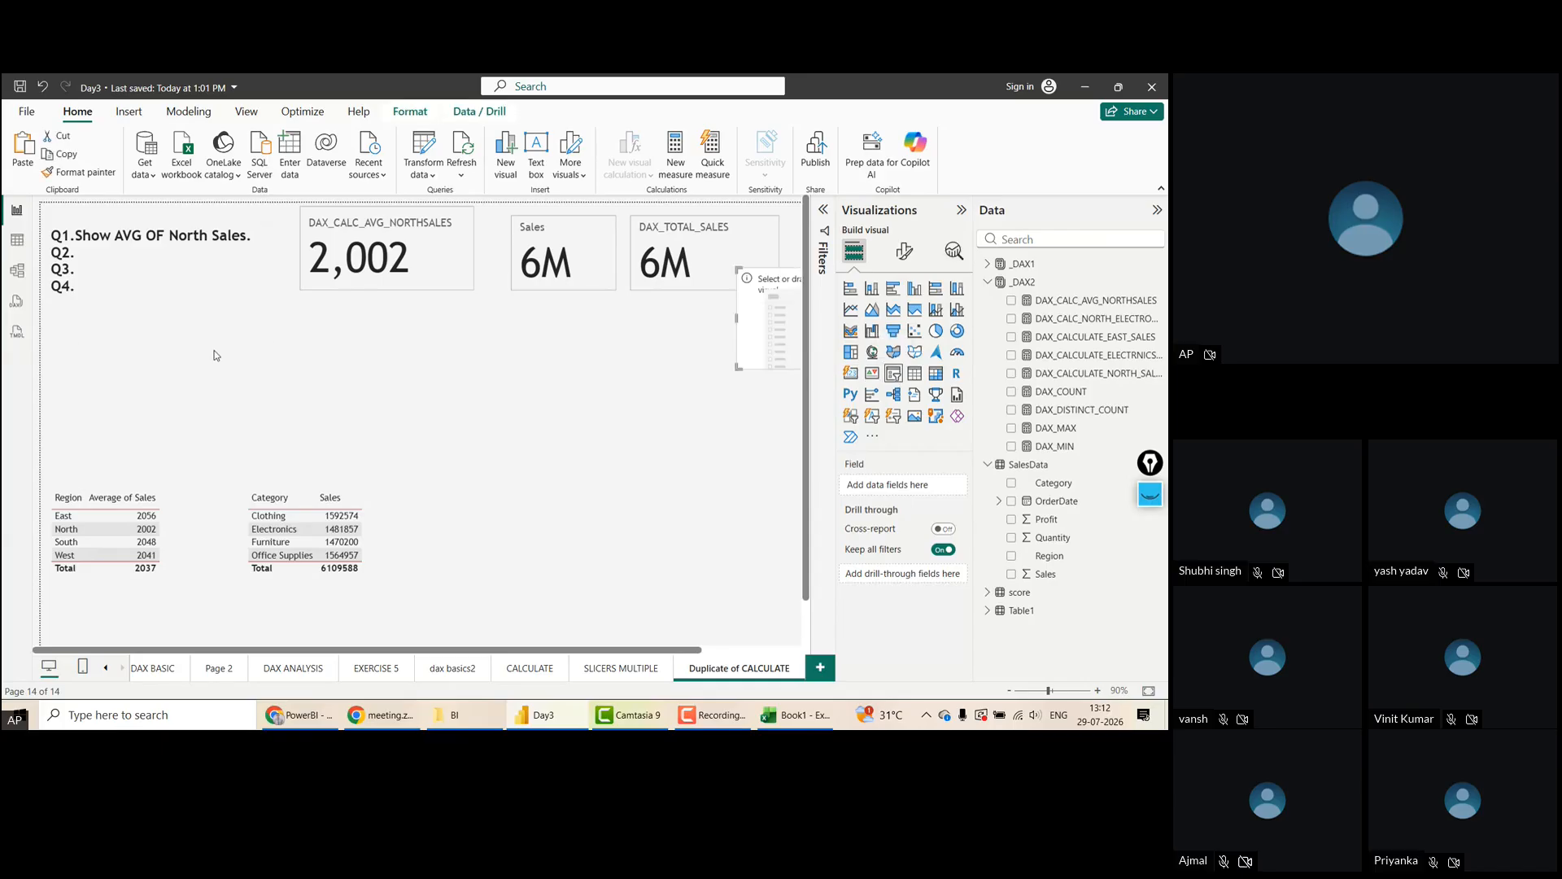
Position and enlarge the empty slicer below the three cards
drag(780, 320, 580, 384)
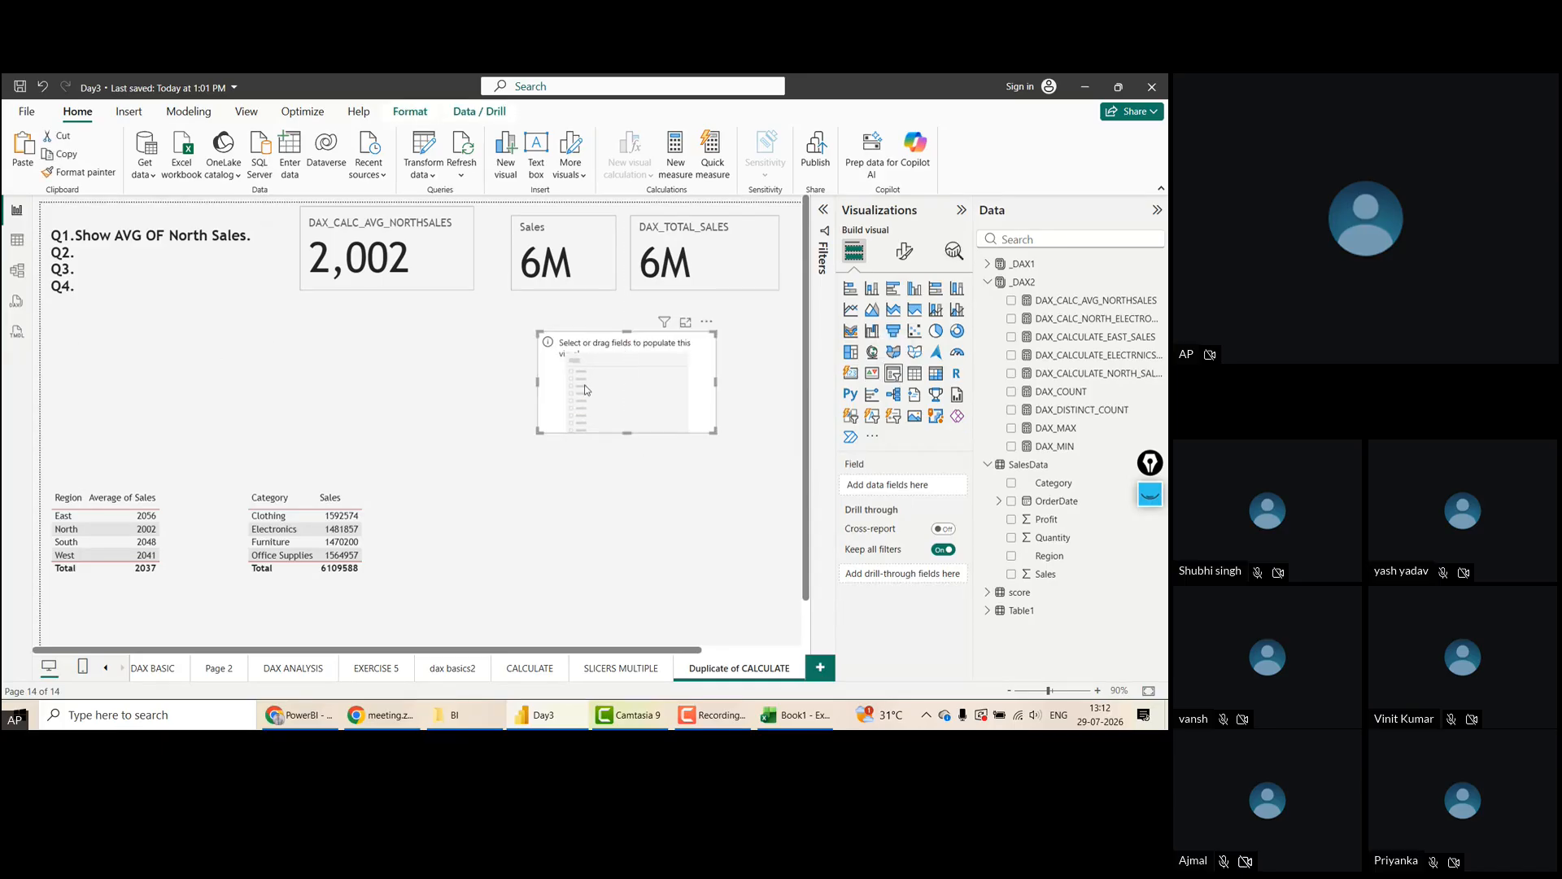
drag(627, 433, 636, 511)
drag(638, 438, 713, 443)
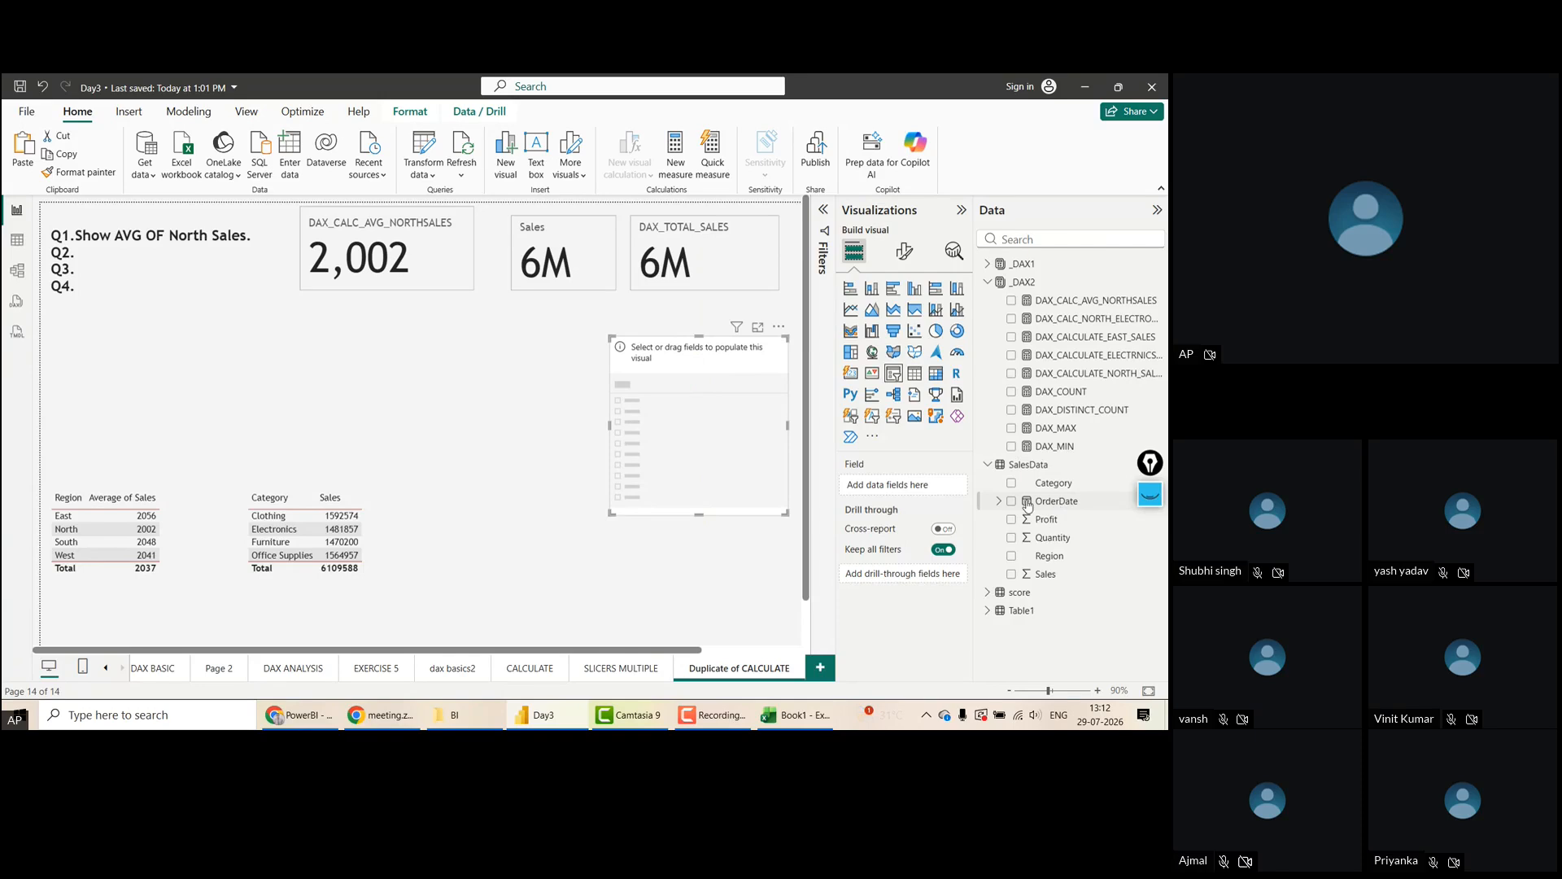
Build the slicer from OrderDate's Year level only (2023, 2024, 2025) and shorten it
drag(1060, 509, 903, 488)
click(946, 487)
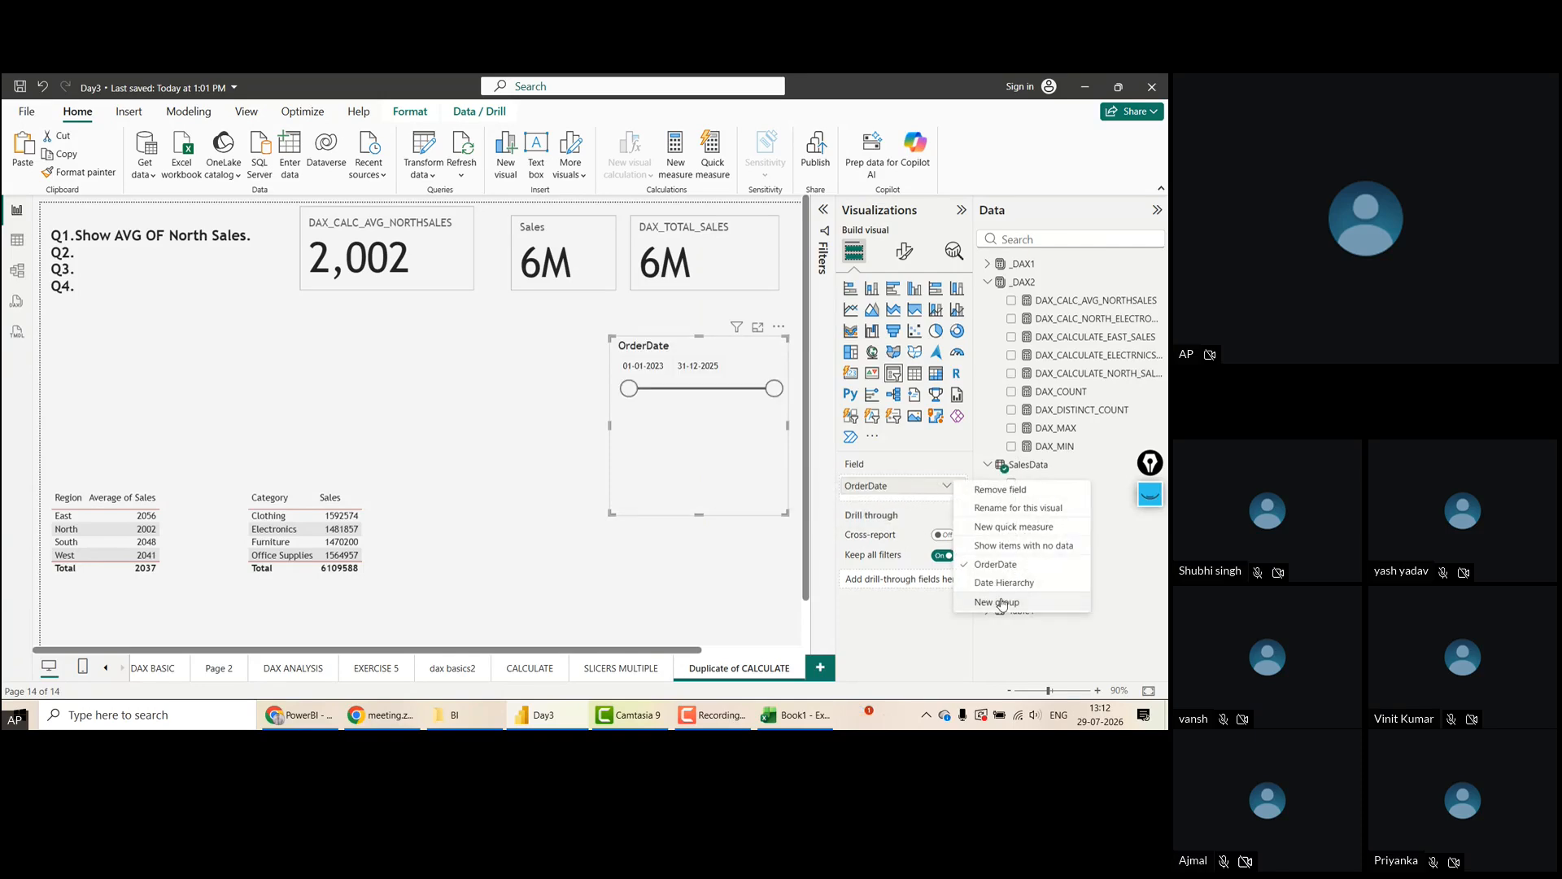
click(1000, 584)
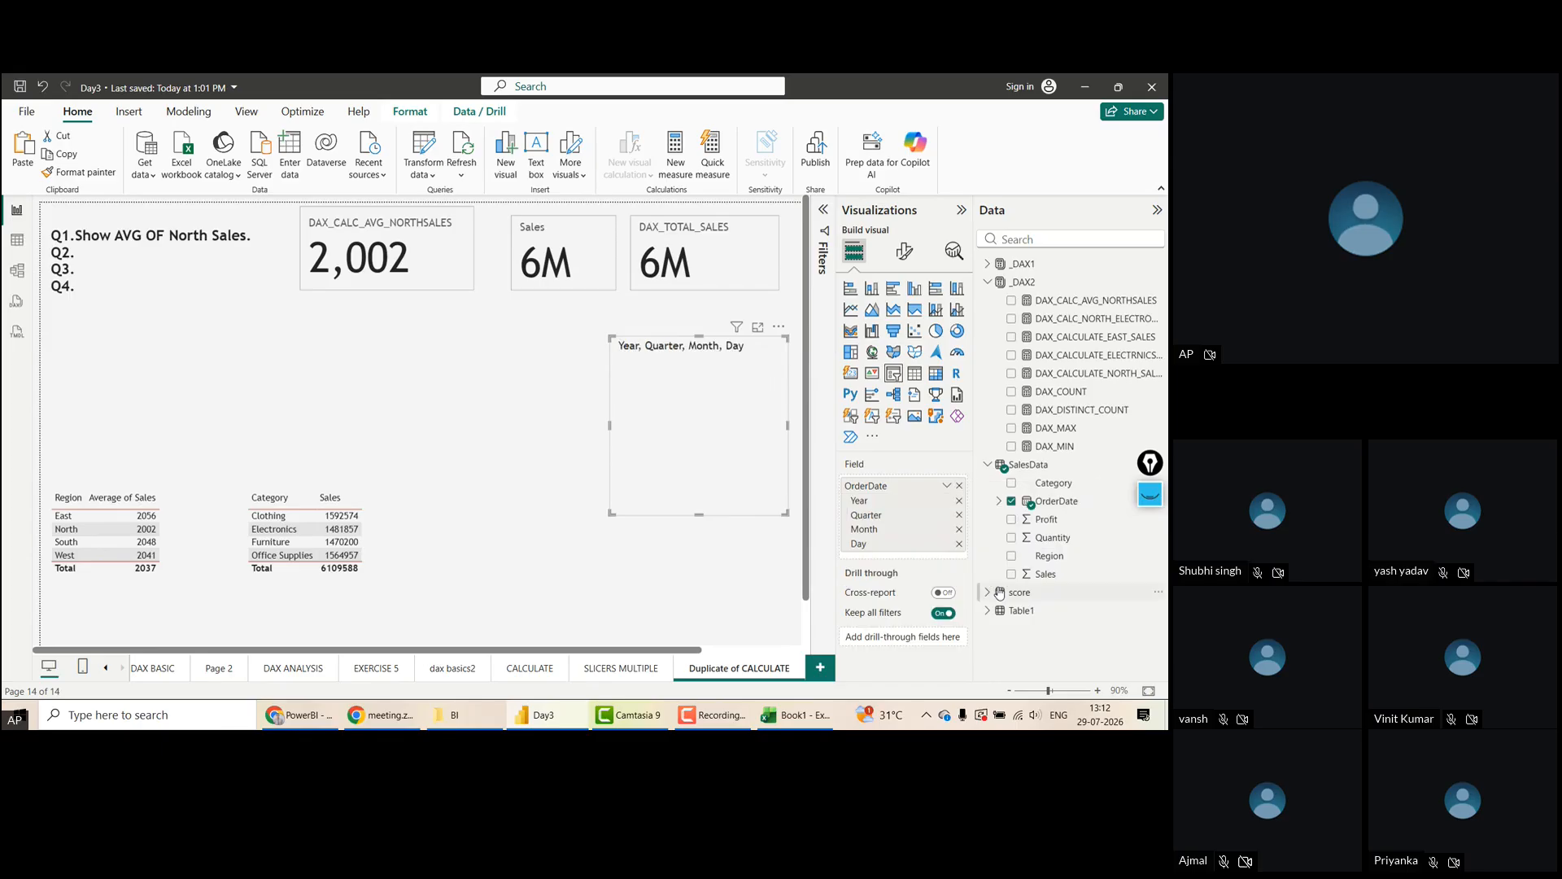
click(959, 515)
click(959, 515)
click(959, 516)
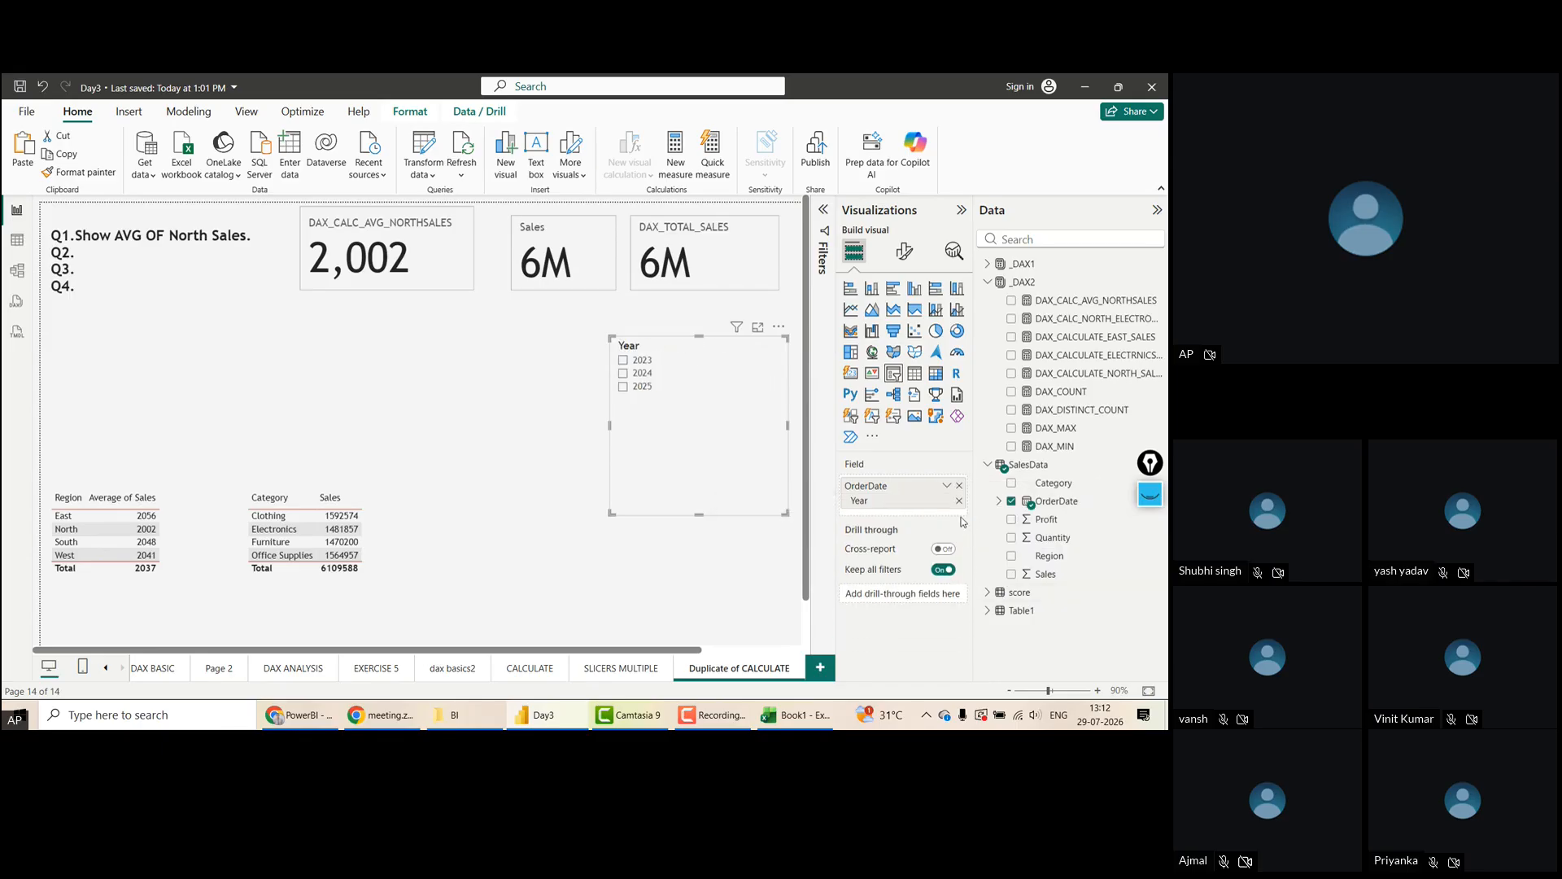
drag(699, 513, 700, 431)
click(481, 501)
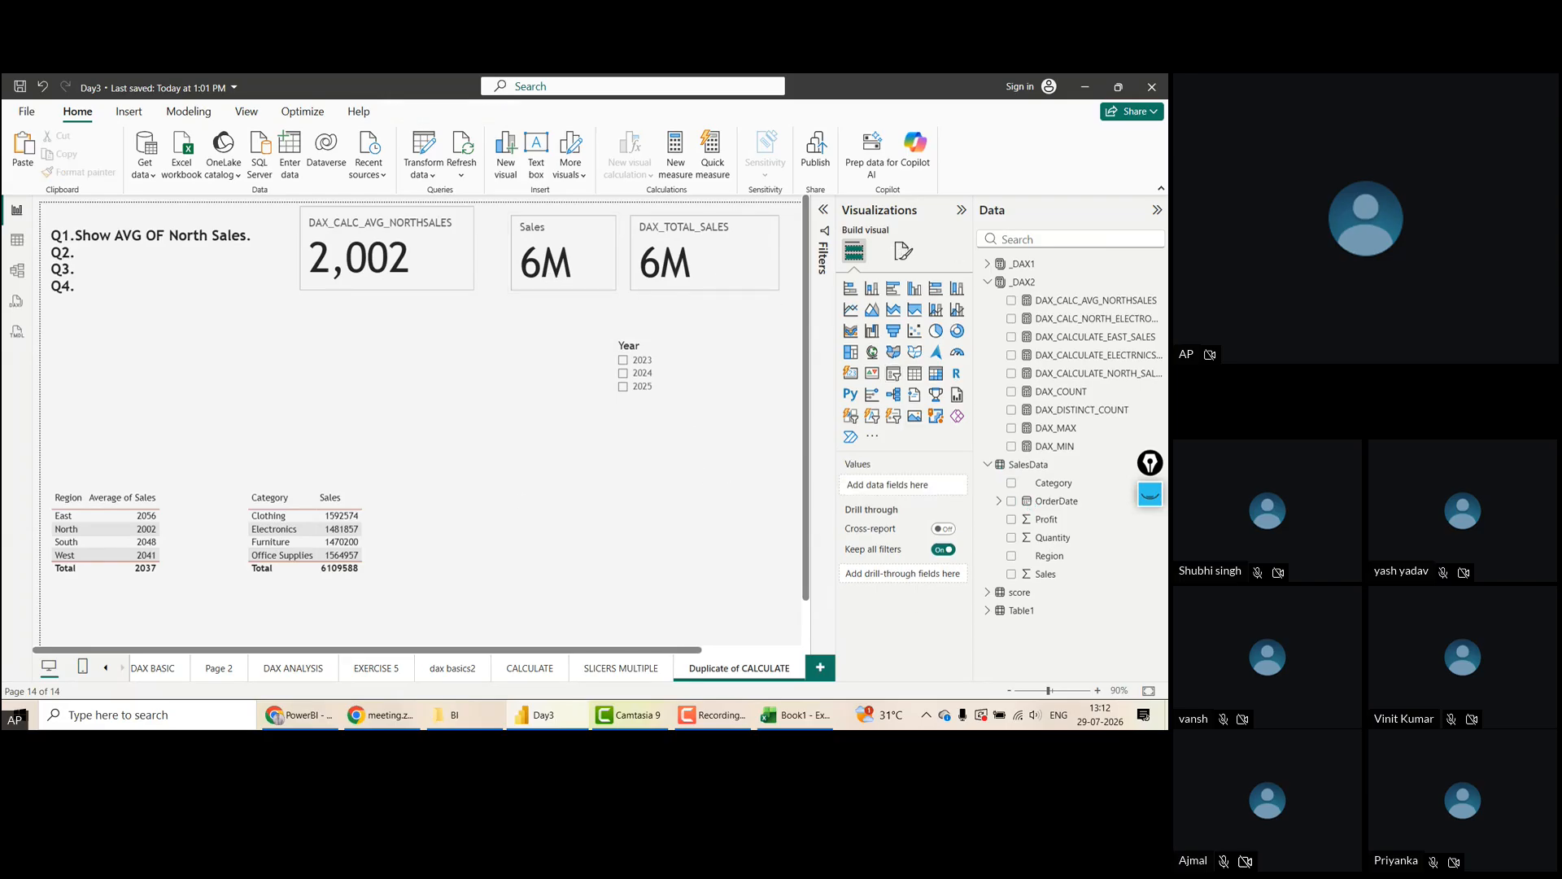
key(ctrl+shift+3)
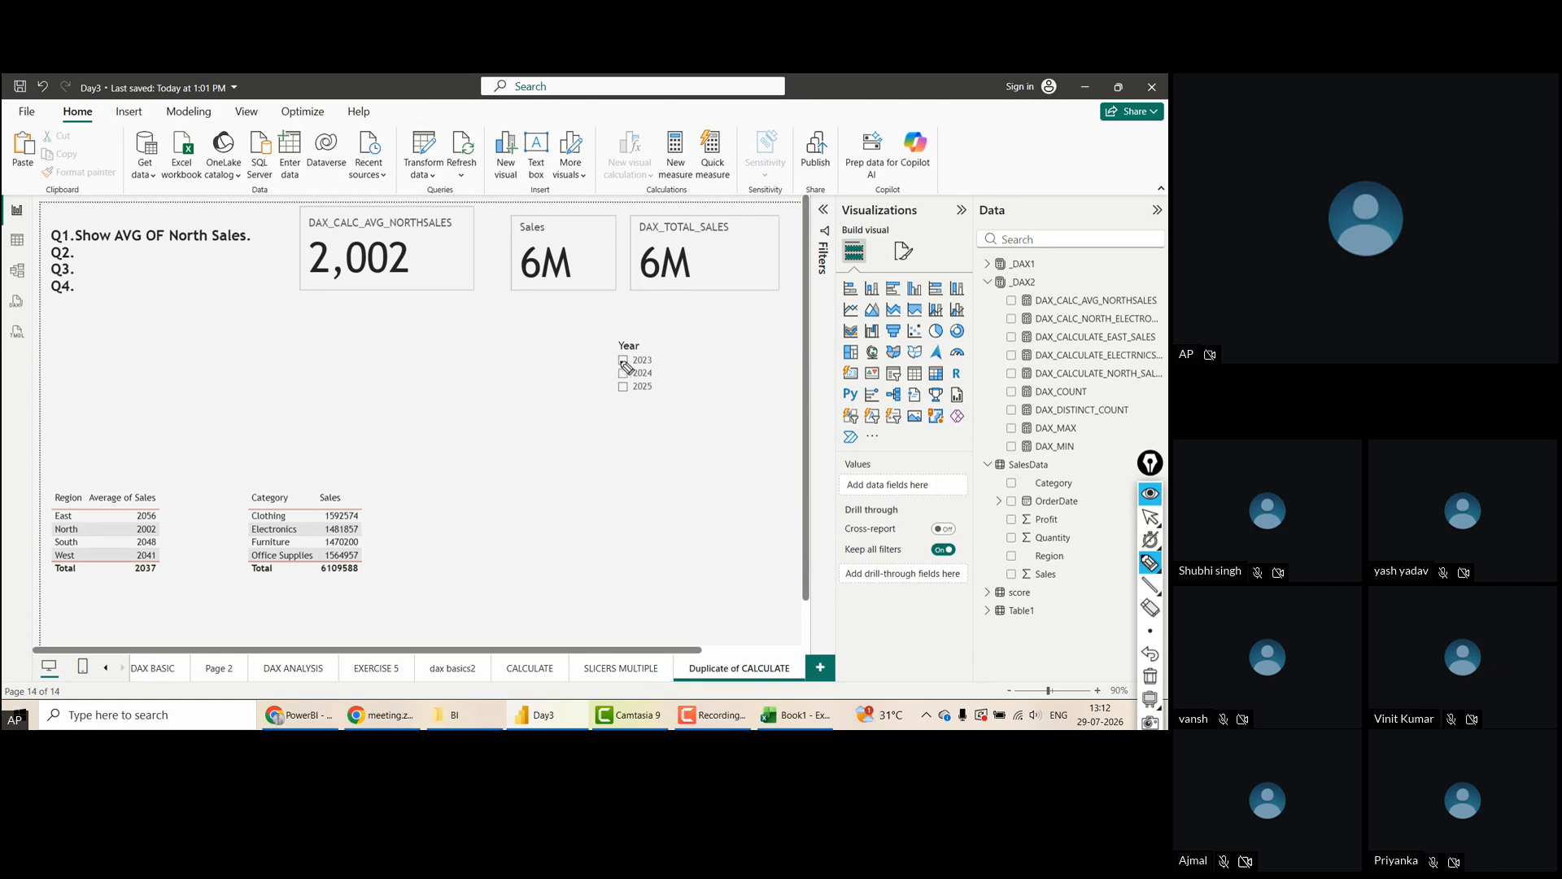
drag(608, 359, 641, 352)
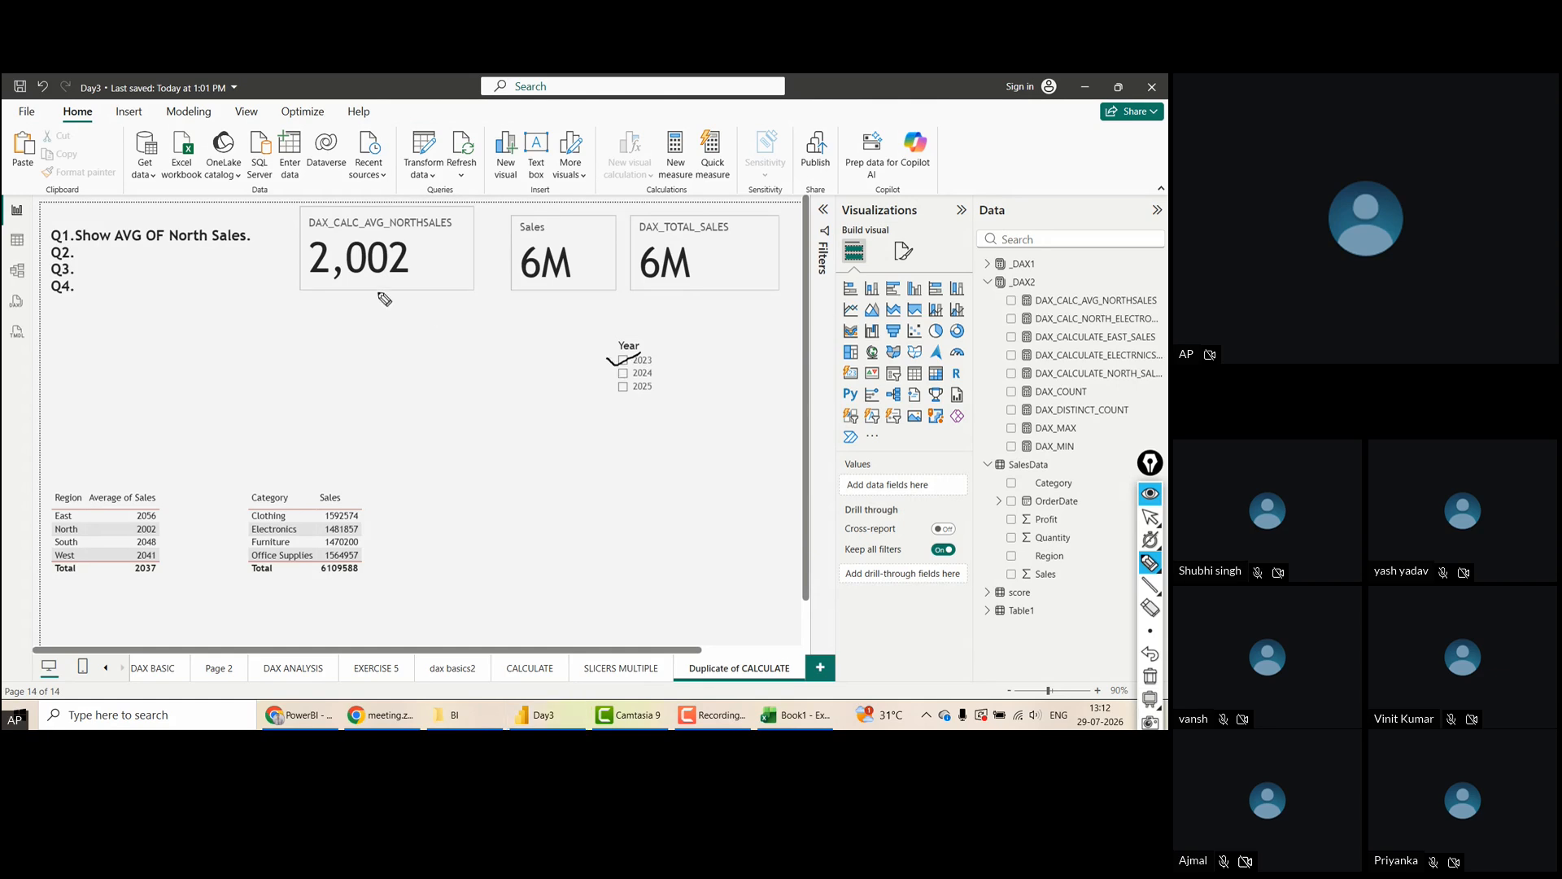
drag(424, 306, 421, 291)
drag(574, 307, 576, 296)
drag(711, 309, 707, 290)
mouse_move(628, 368)
mouse_down()
mouse_move(662, 363)
mouse_move(649, 340)
mouse_move(622, 364)
mouse_up()
drag(317, 234, 342, 218)
drag(641, 226, 658, 218)
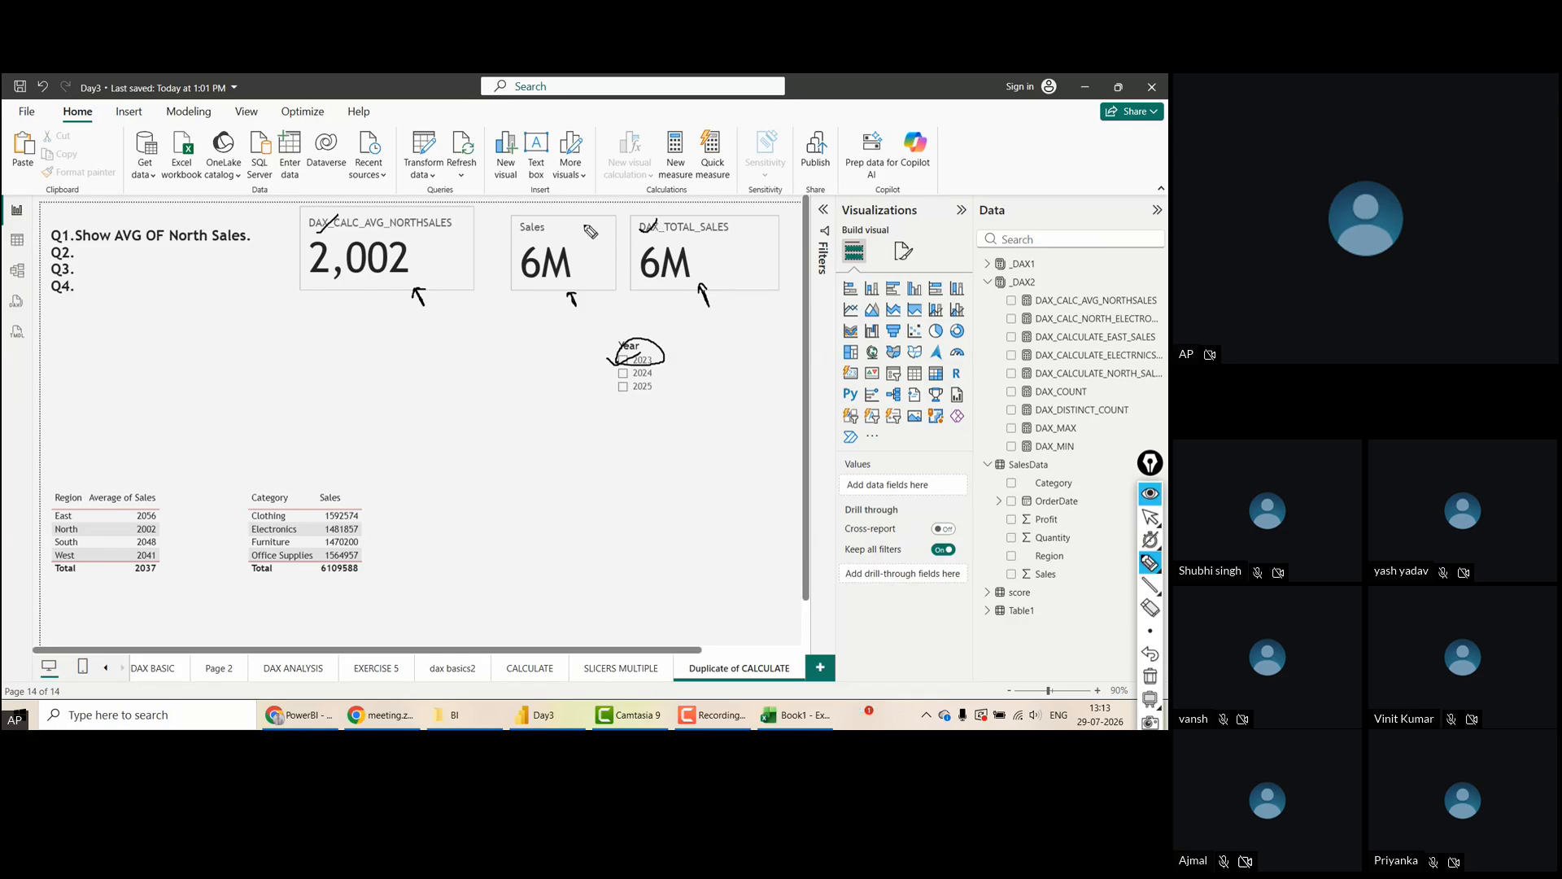
mouse_move(542, 218)
mouse_down()
mouse_move(523, 229)
mouse_move(537, 236)
mouse_move(545, 220)
mouse_up()
mouse_move(1057, 572)
mouse_down()
mouse_move(1019, 565)
mouse_move(1007, 581)
mouse_move(1072, 578)
mouse_move(1050, 567)
mouse_up()
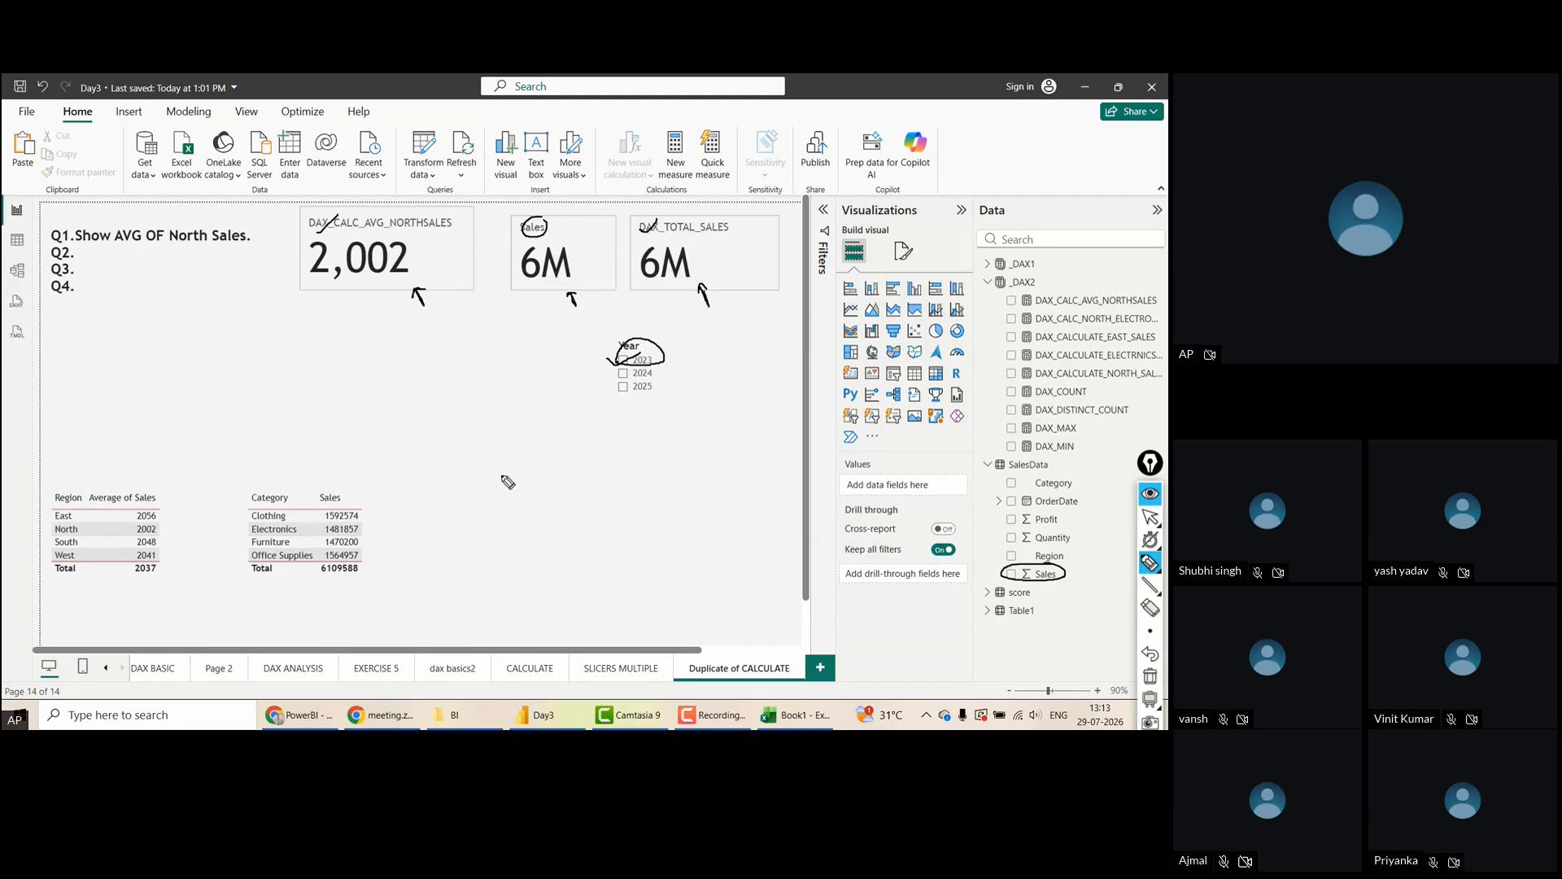
key(ctrl+shift+7)
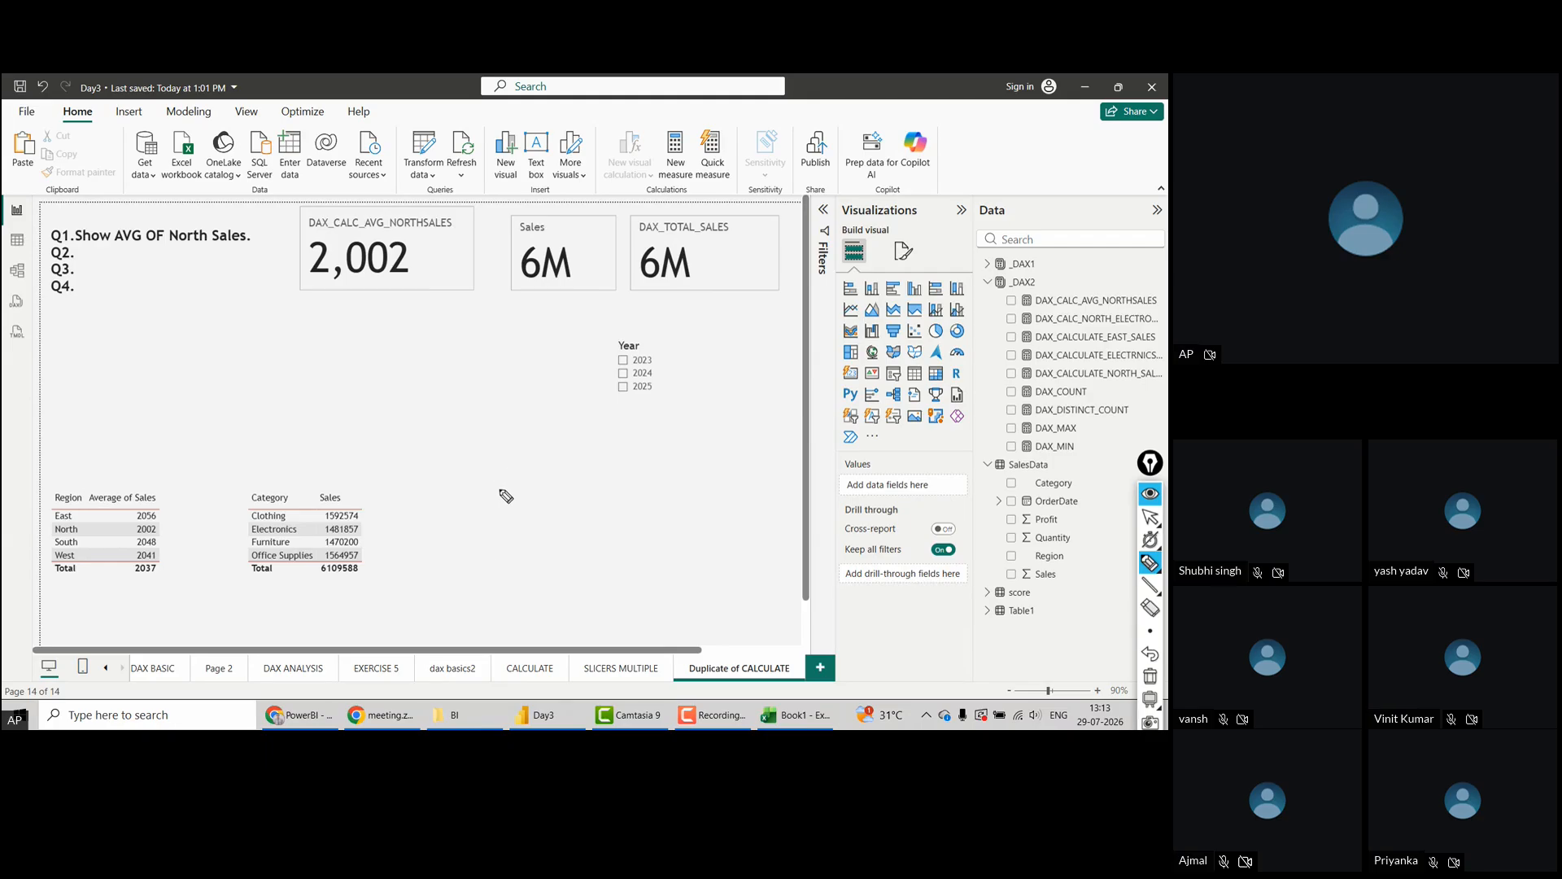
key(ctrl+shift+2)
Add a new blank Page 5 with an empty slicer at its centre
click(820, 667)
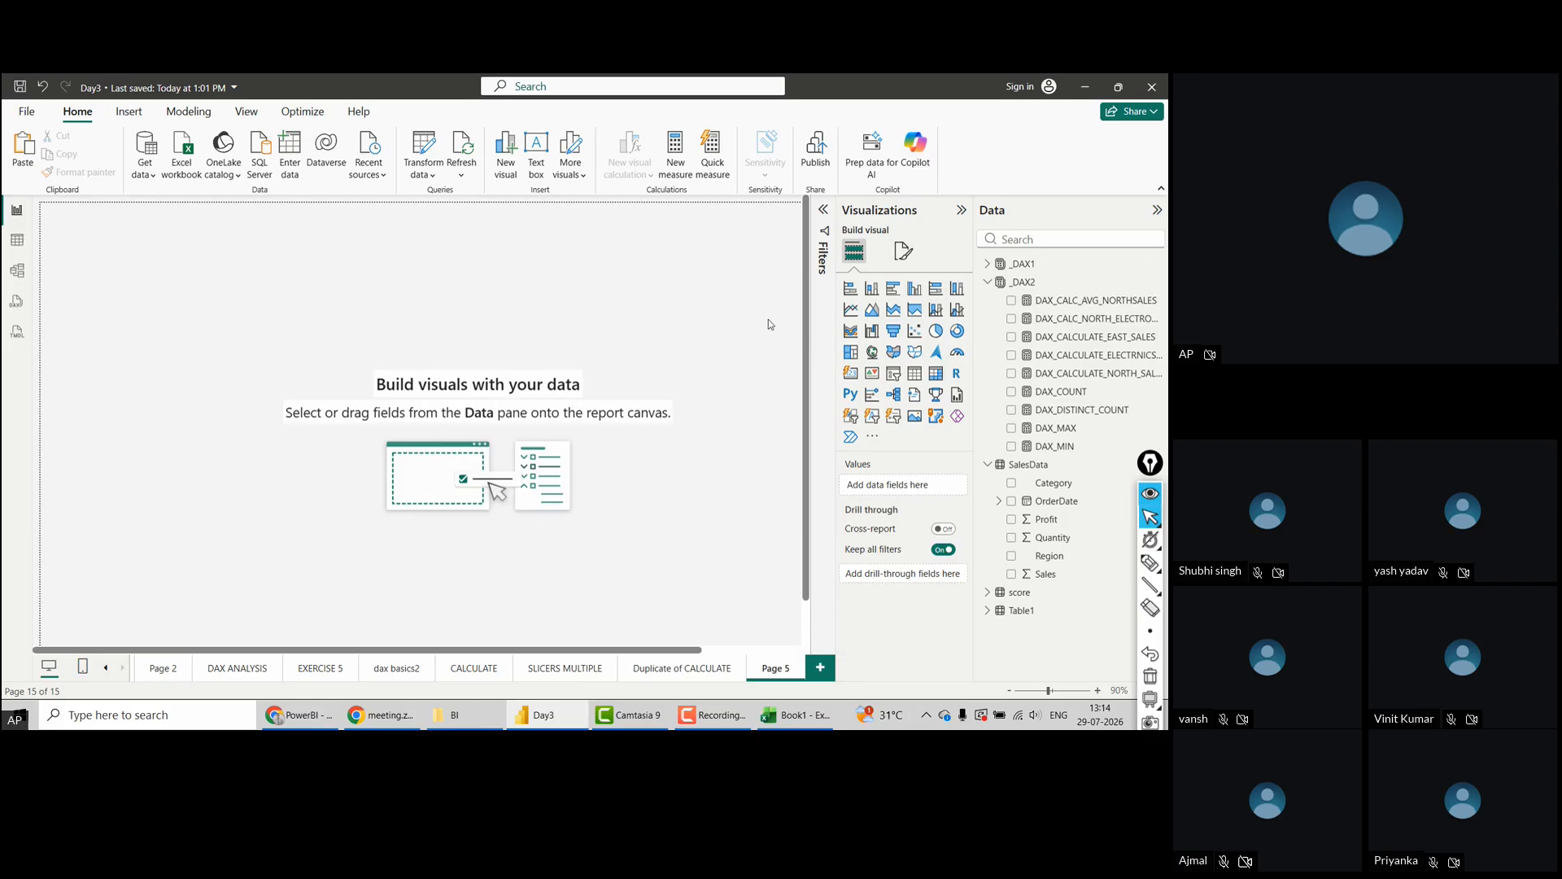
click(893, 377)
drag(184, 275, 646, 297)
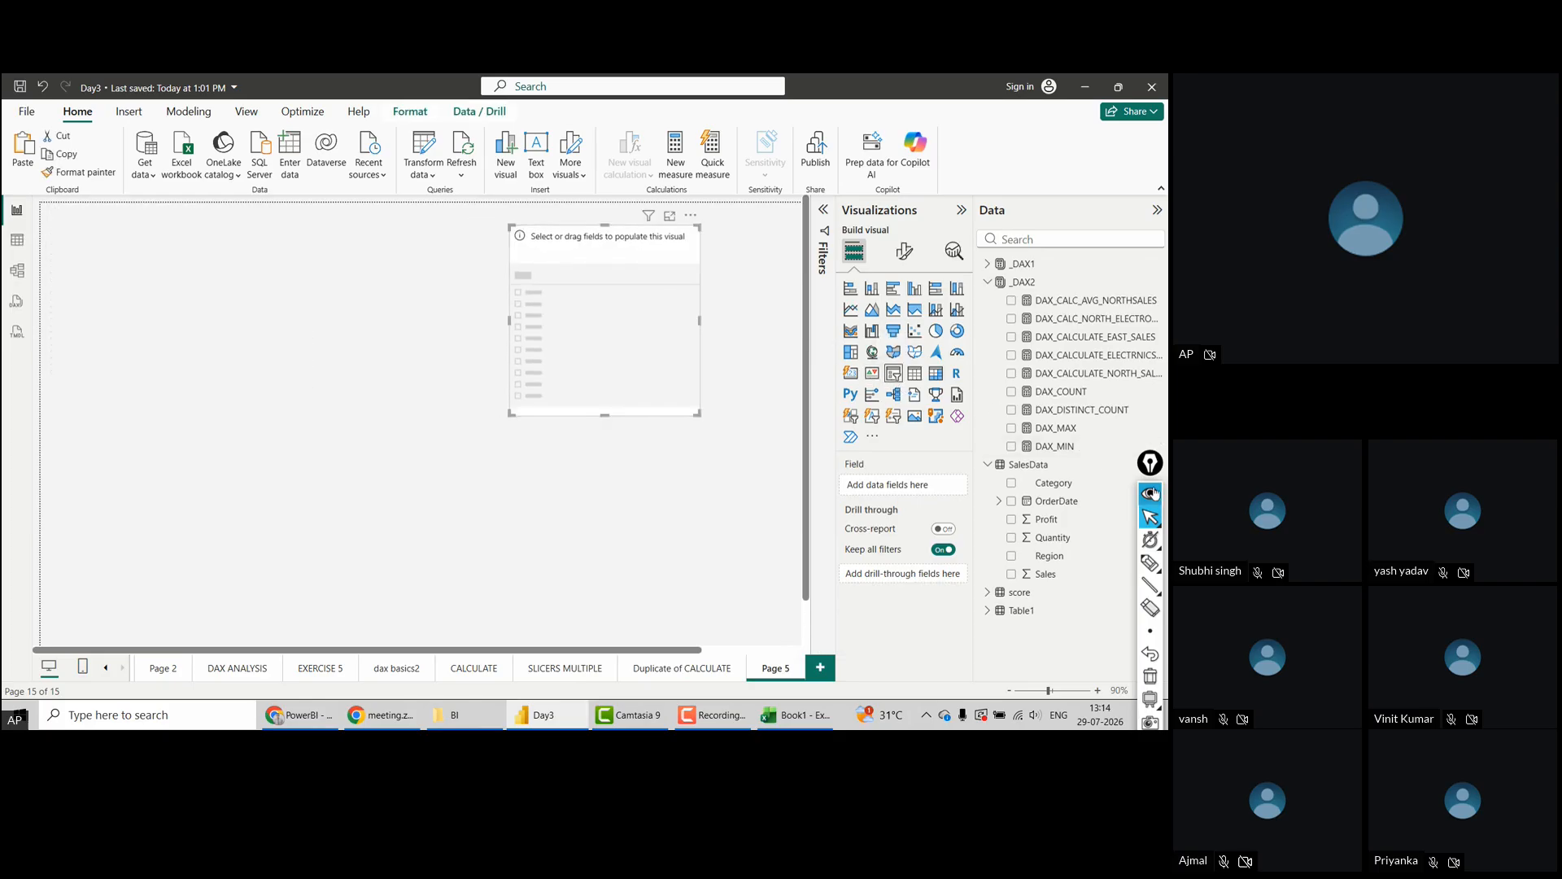
Make it a top-left Year slicer from OrderDate's date hierarchy, listing 2023, 2024 and 2025
drag(1074, 505, 943, 488)
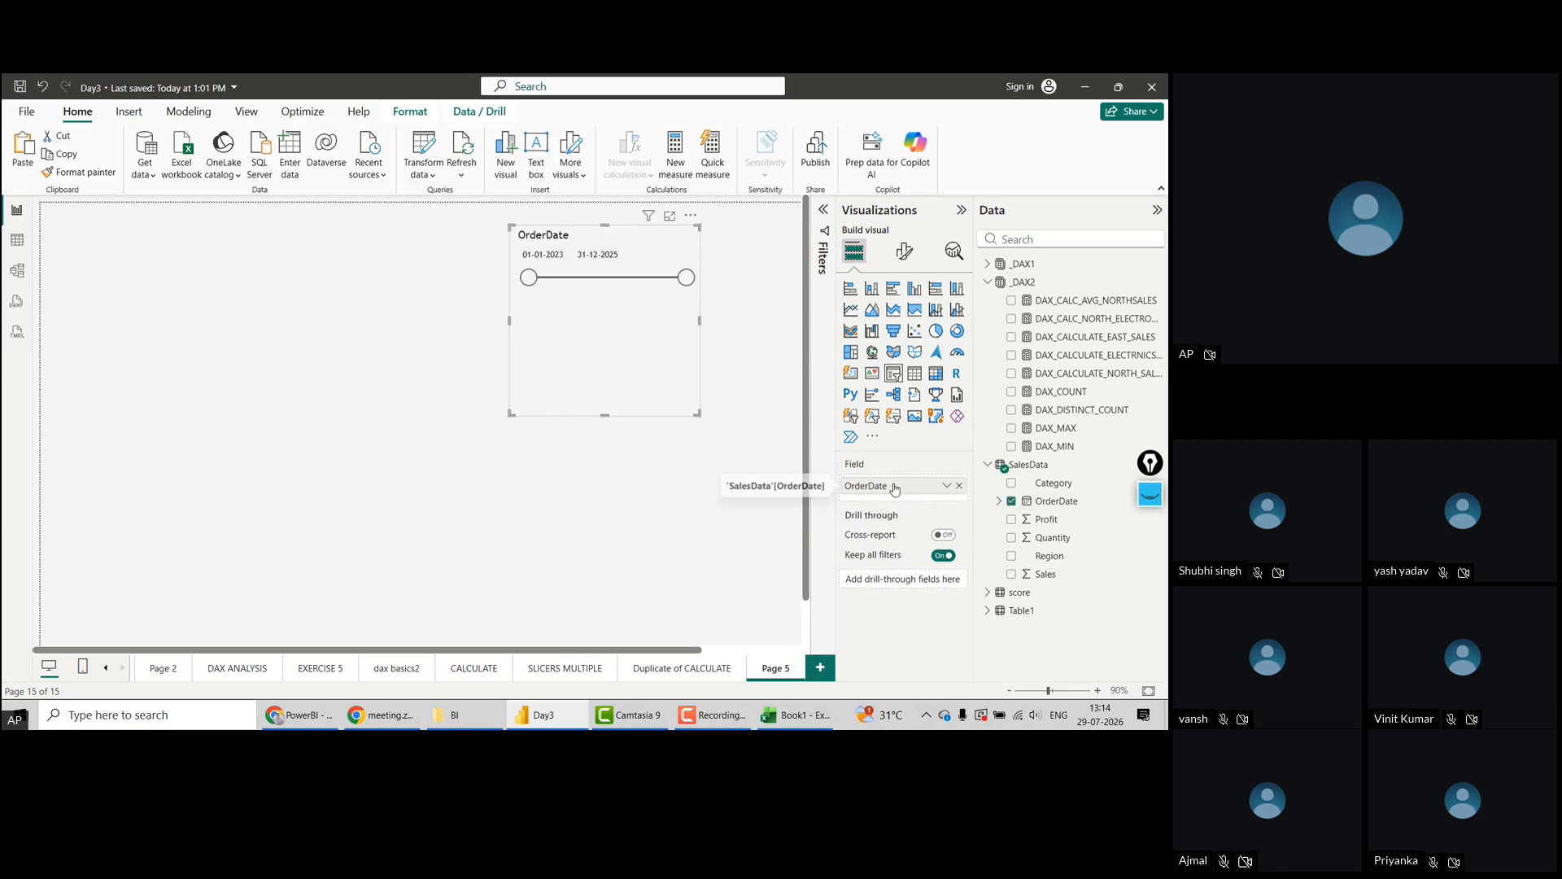
click(947, 486)
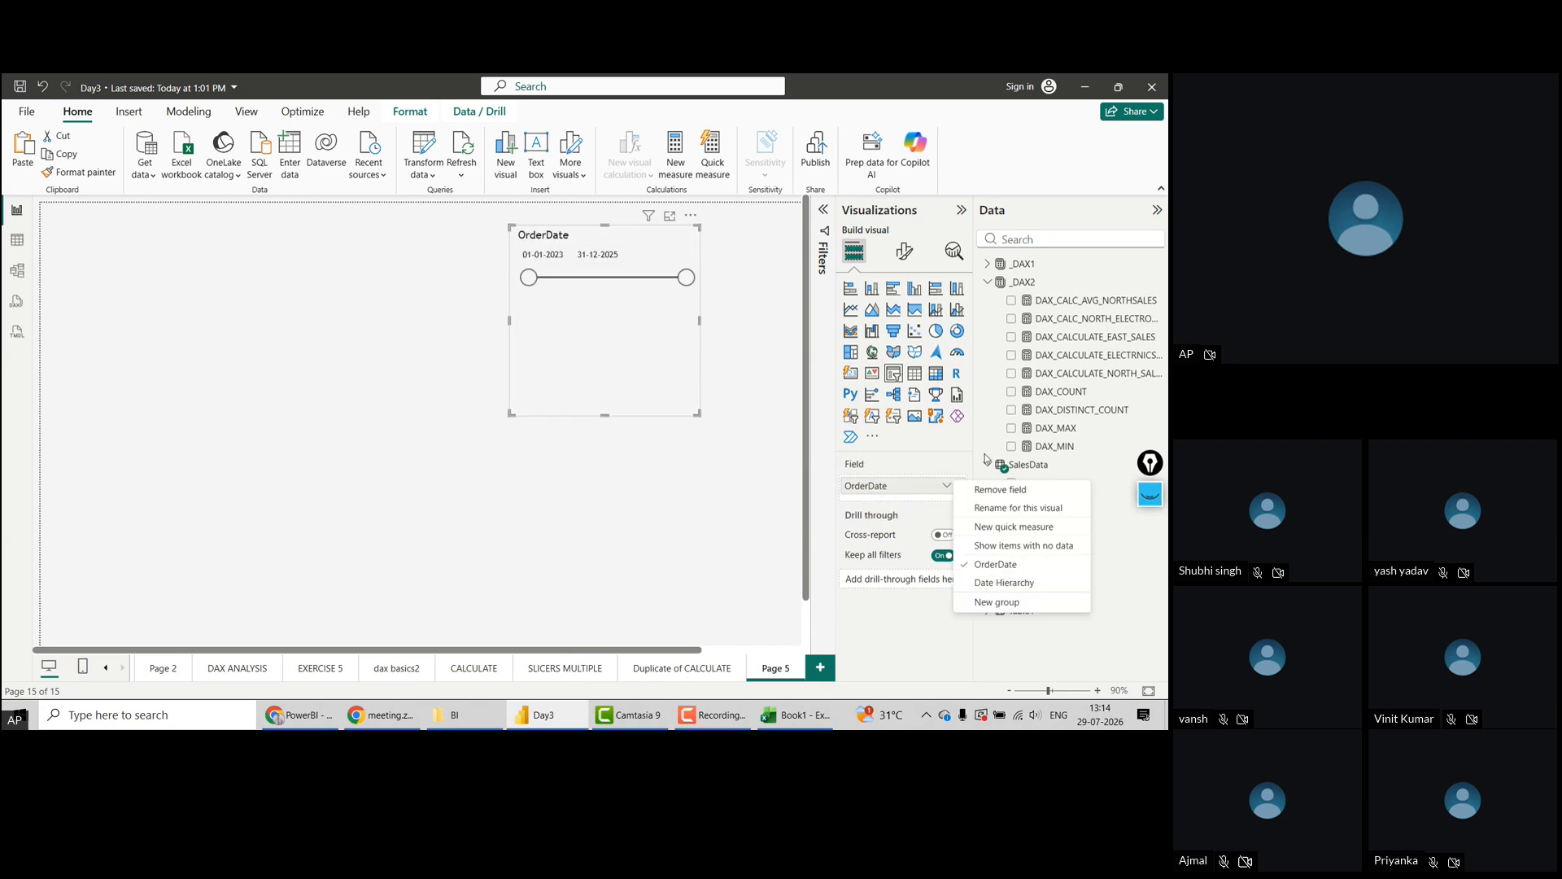
click(1011, 586)
drag(610, 334, 140, 313)
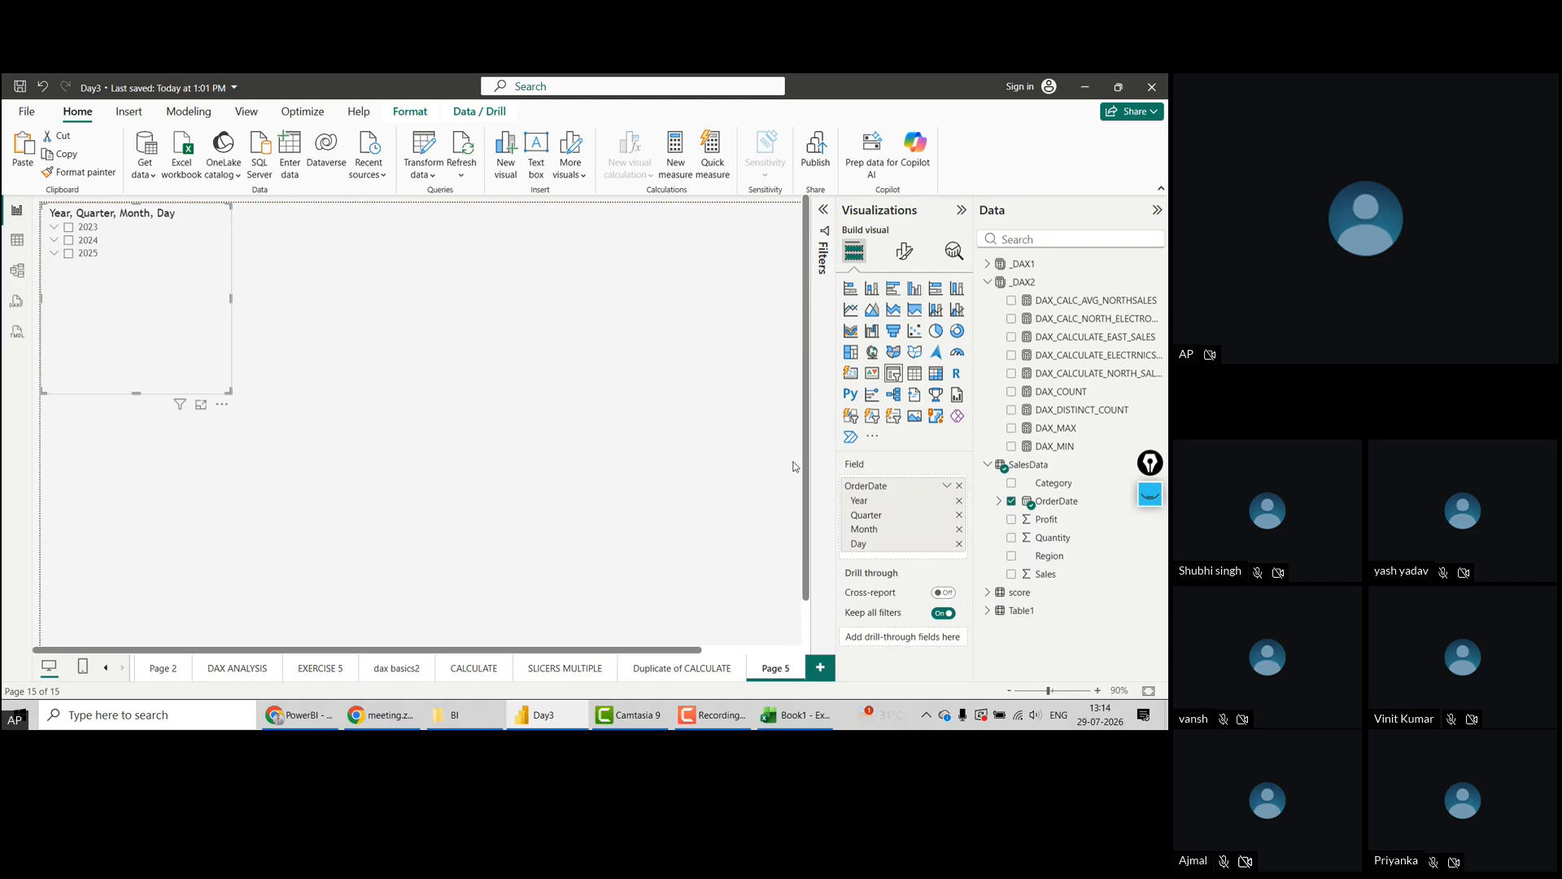
click(958, 515)
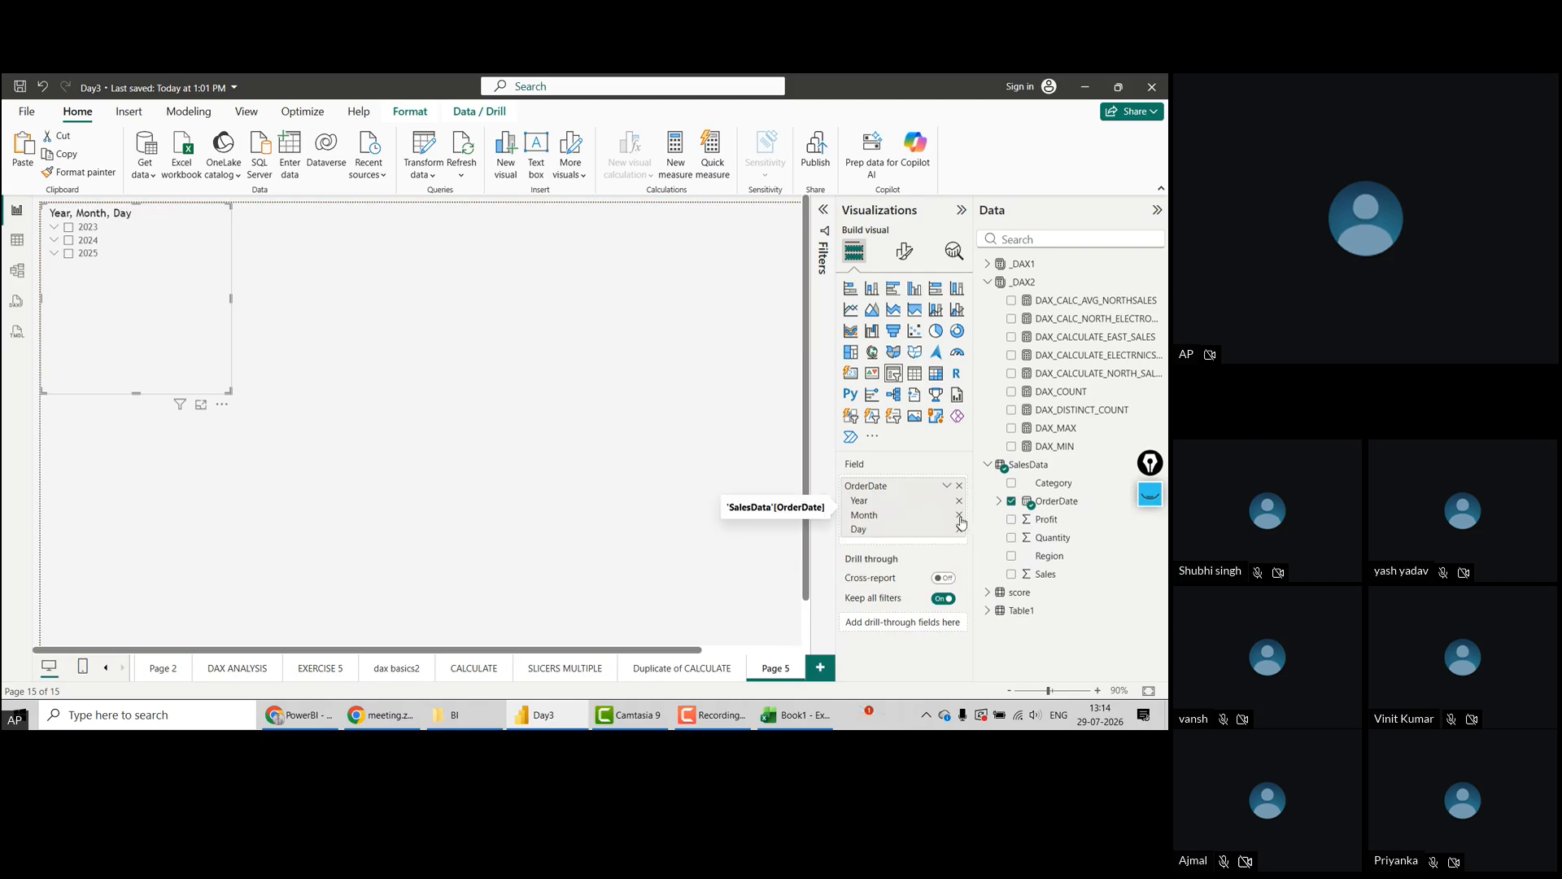
click(959, 515)
click(959, 515)
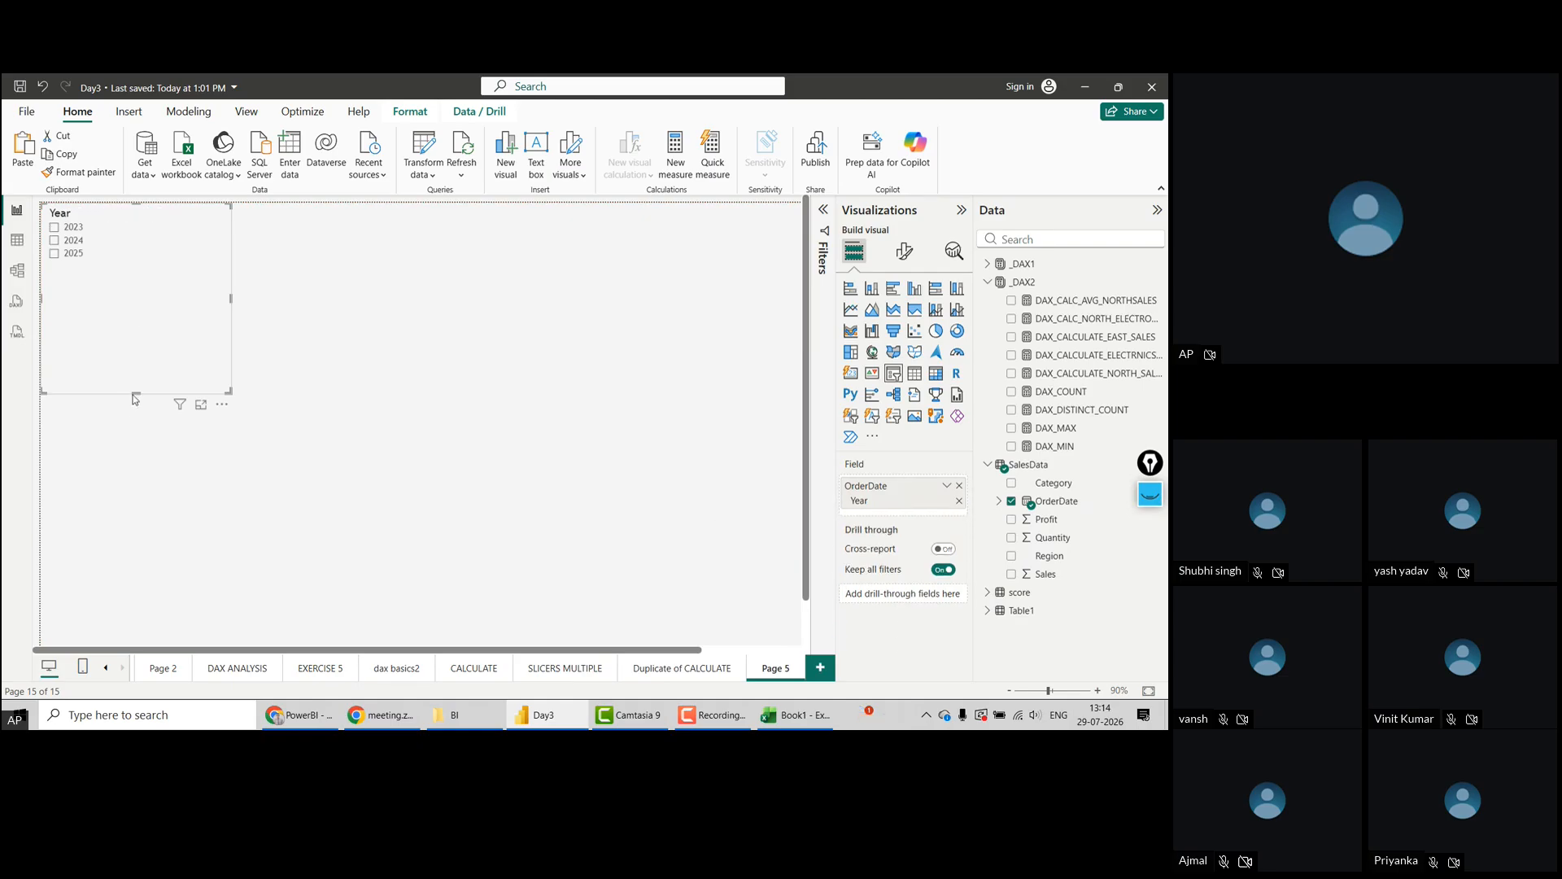
drag(135, 393, 185, 317)
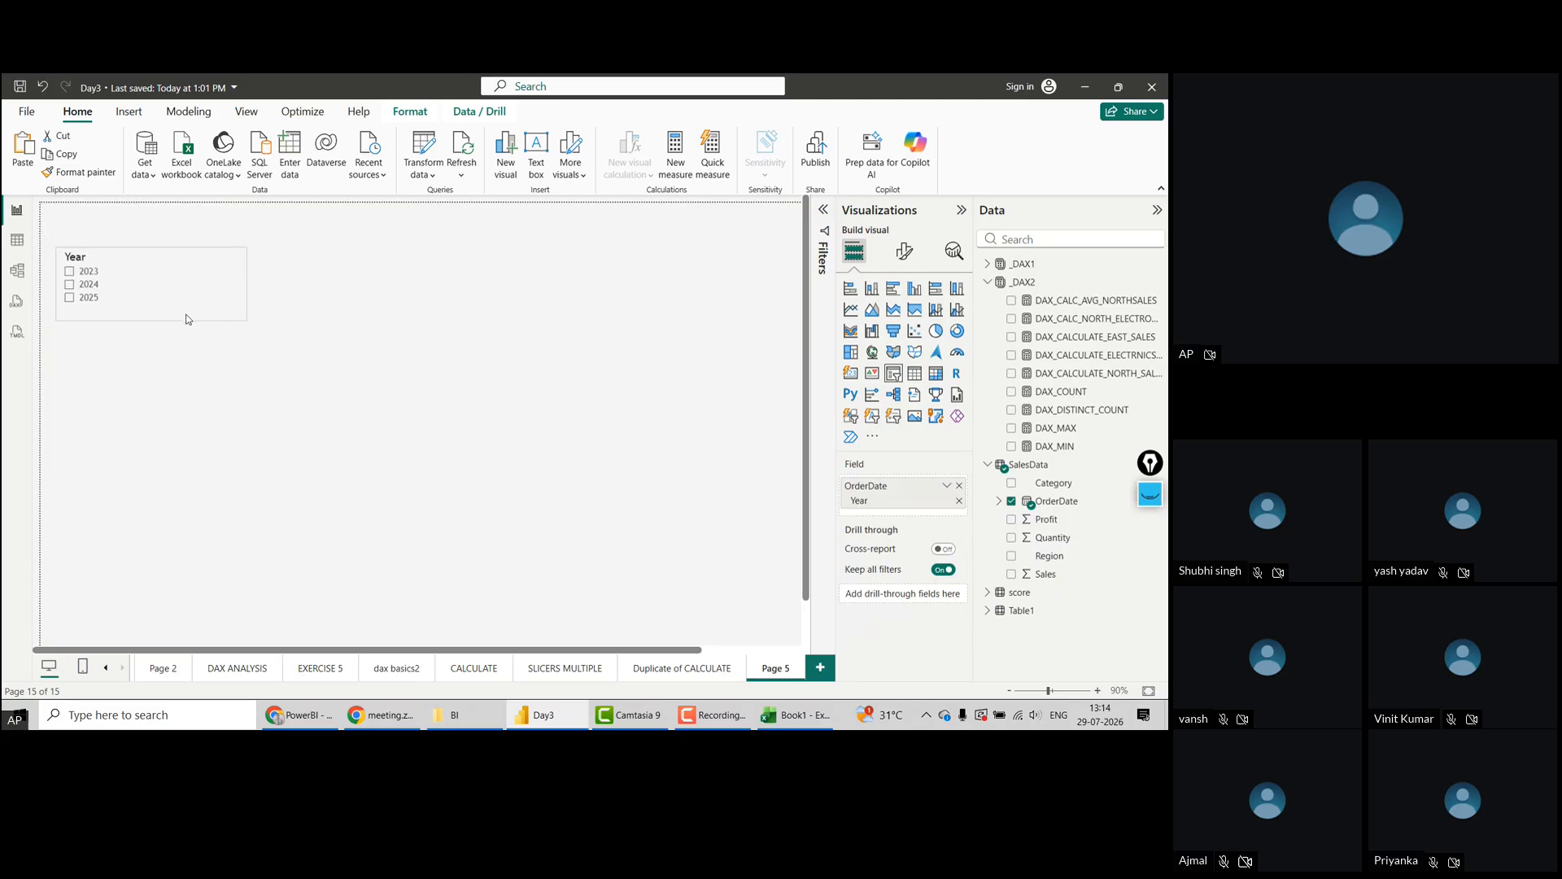
Add an empty clustered column chart and paste two copies of it
click(572, 429)
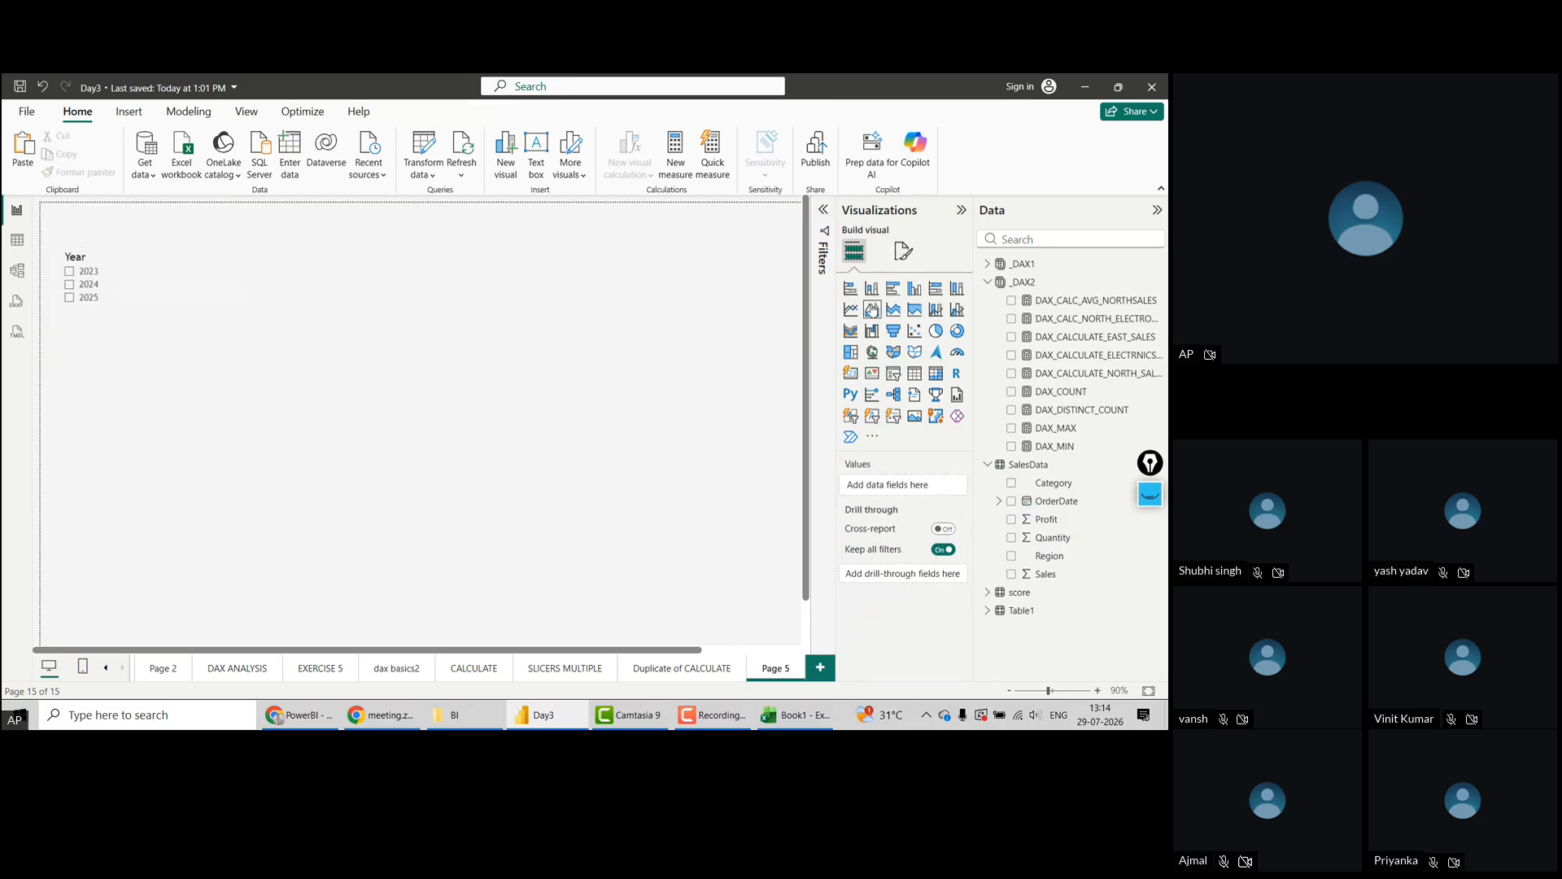
click(915, 295)
drag(187, 438, 749, 374)
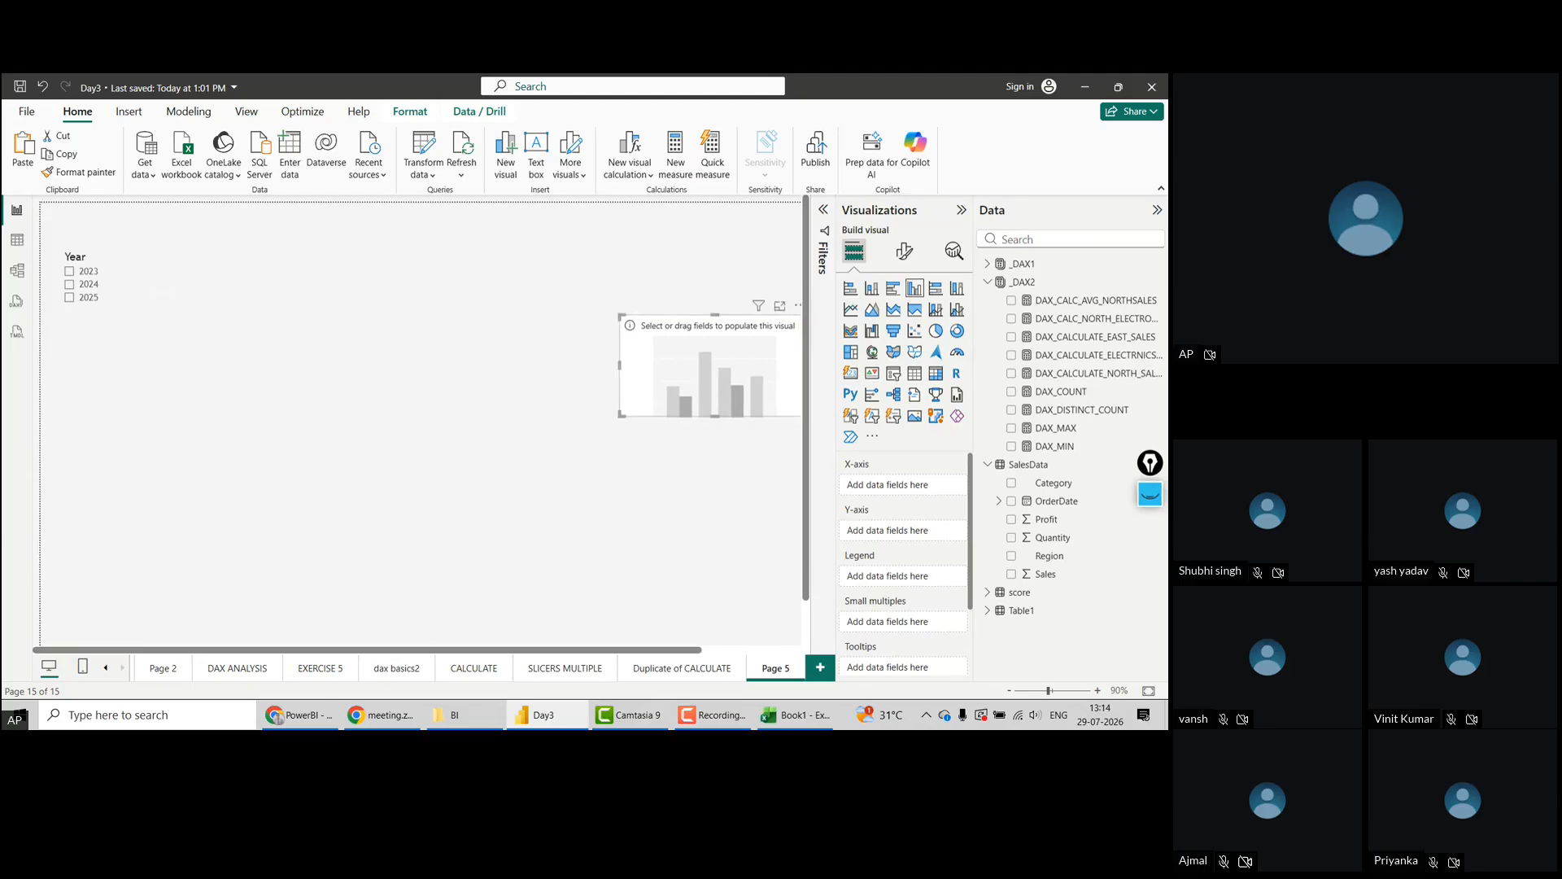
key(ctrl+c)
key(ctrl+v)
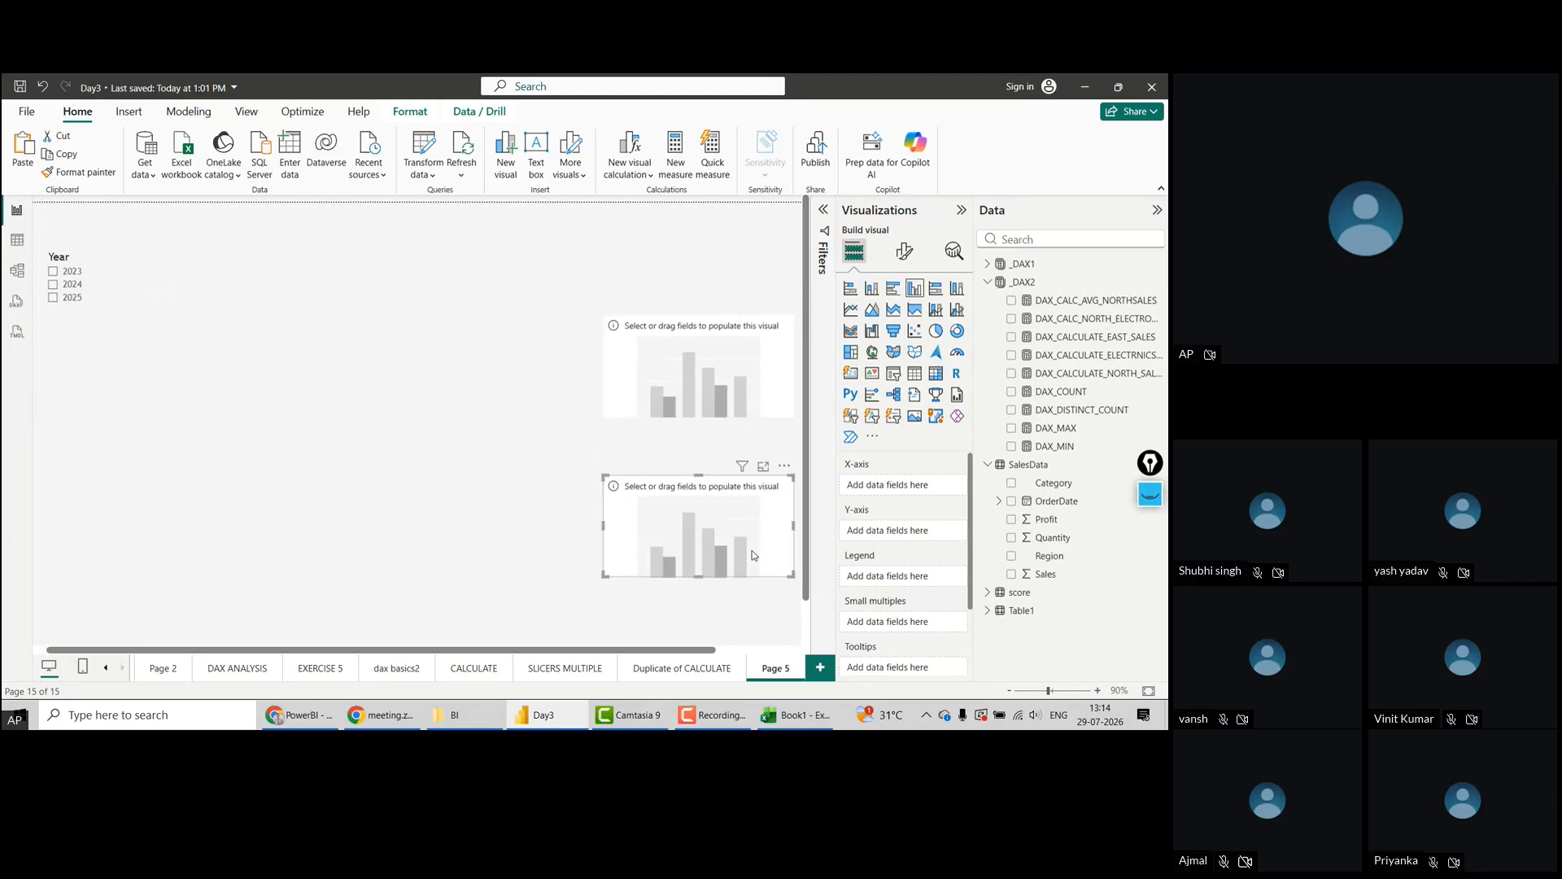
key(ctrl+v)
drag(683, 356, 446, 363)
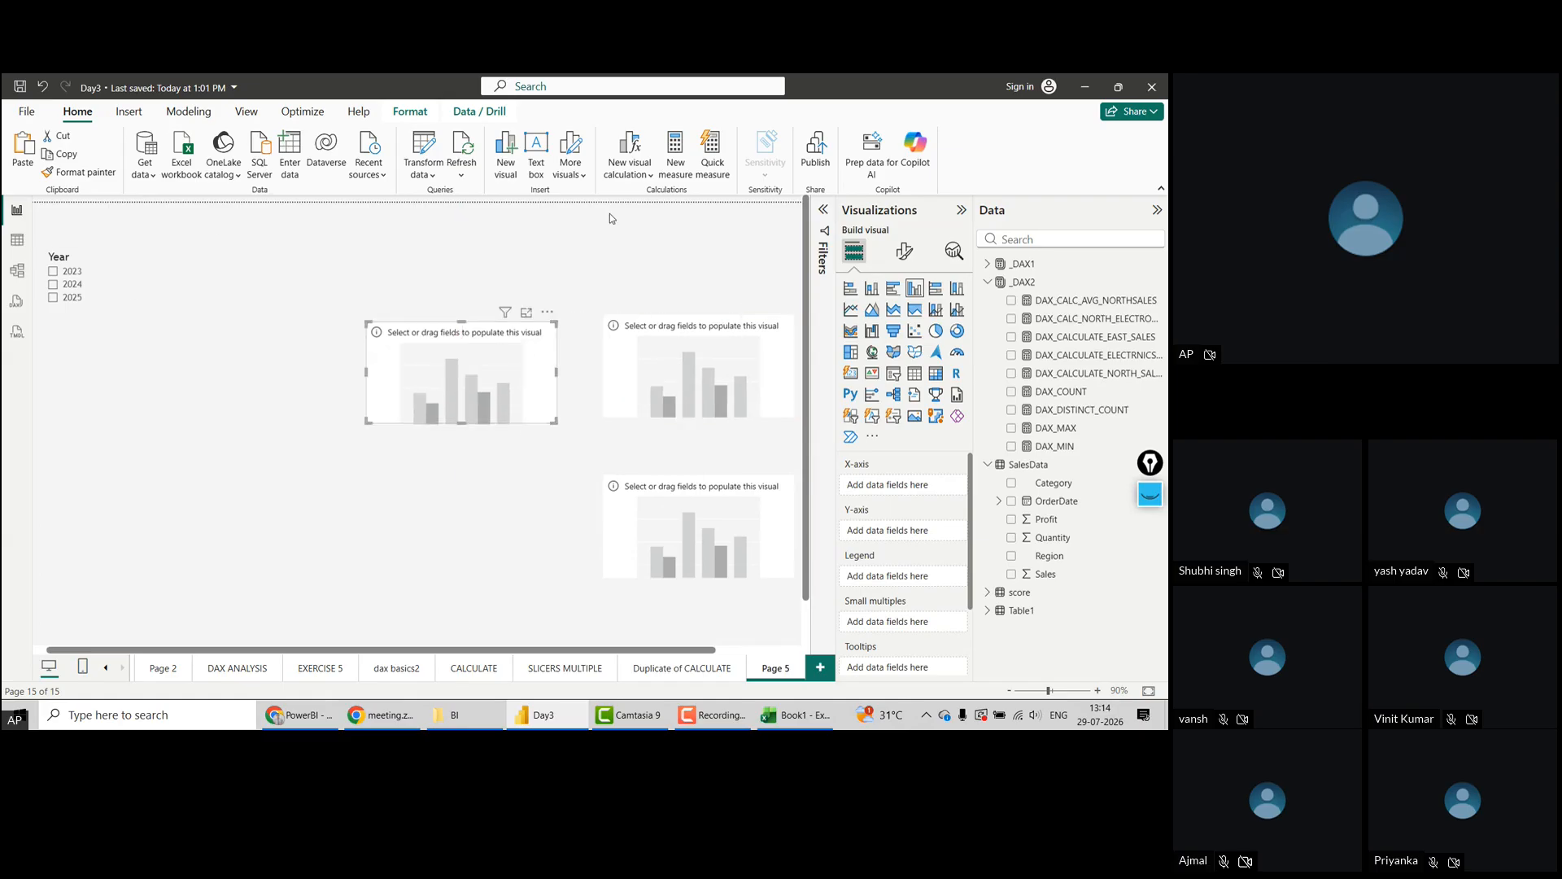
Lay out the card at top right, charts along the bottom, Year slicer at top left
click(615, 260)
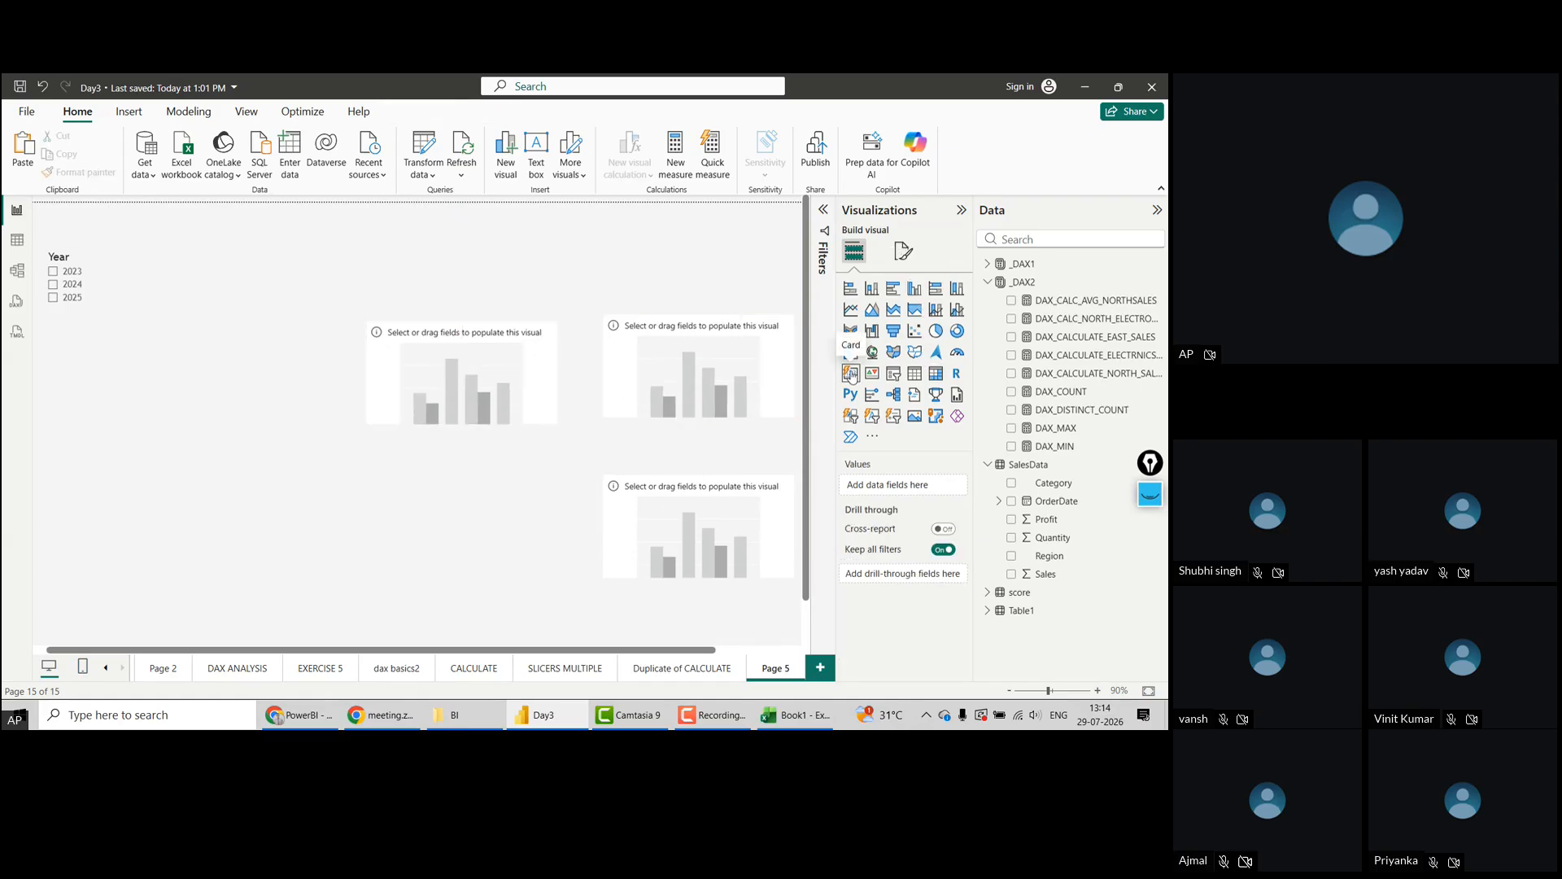
drag(184, 353, 749, 252)
drag(492, 386, 442, 529)
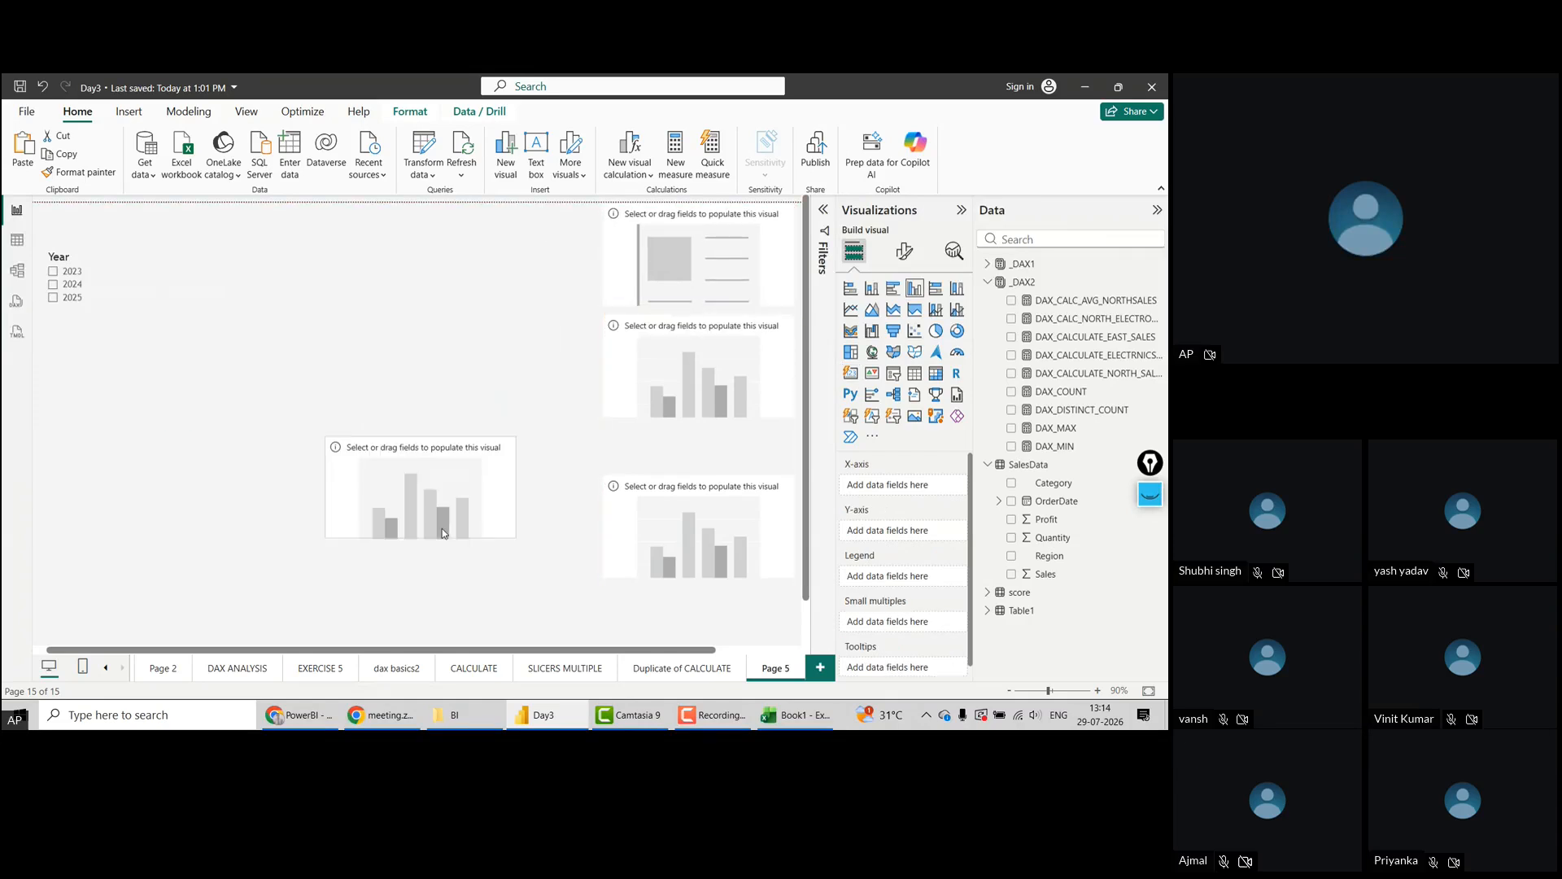
drag(660, 409, 100, 574)
drag(134, 315, 212, 271)
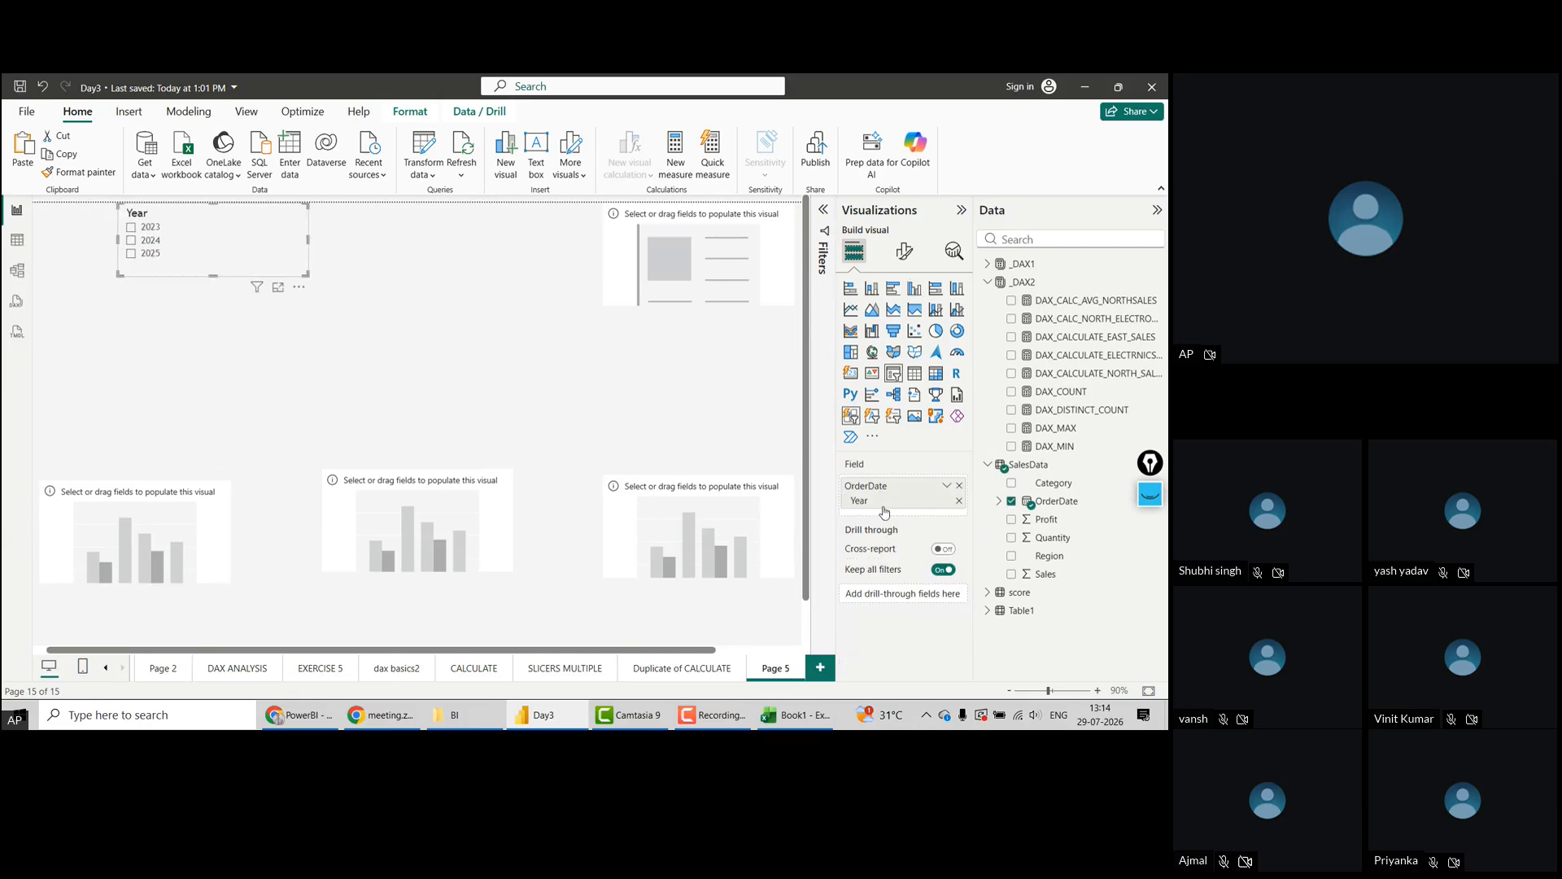
Fill two column charts with Profit by Category and Sales by Region
click(203, 553)
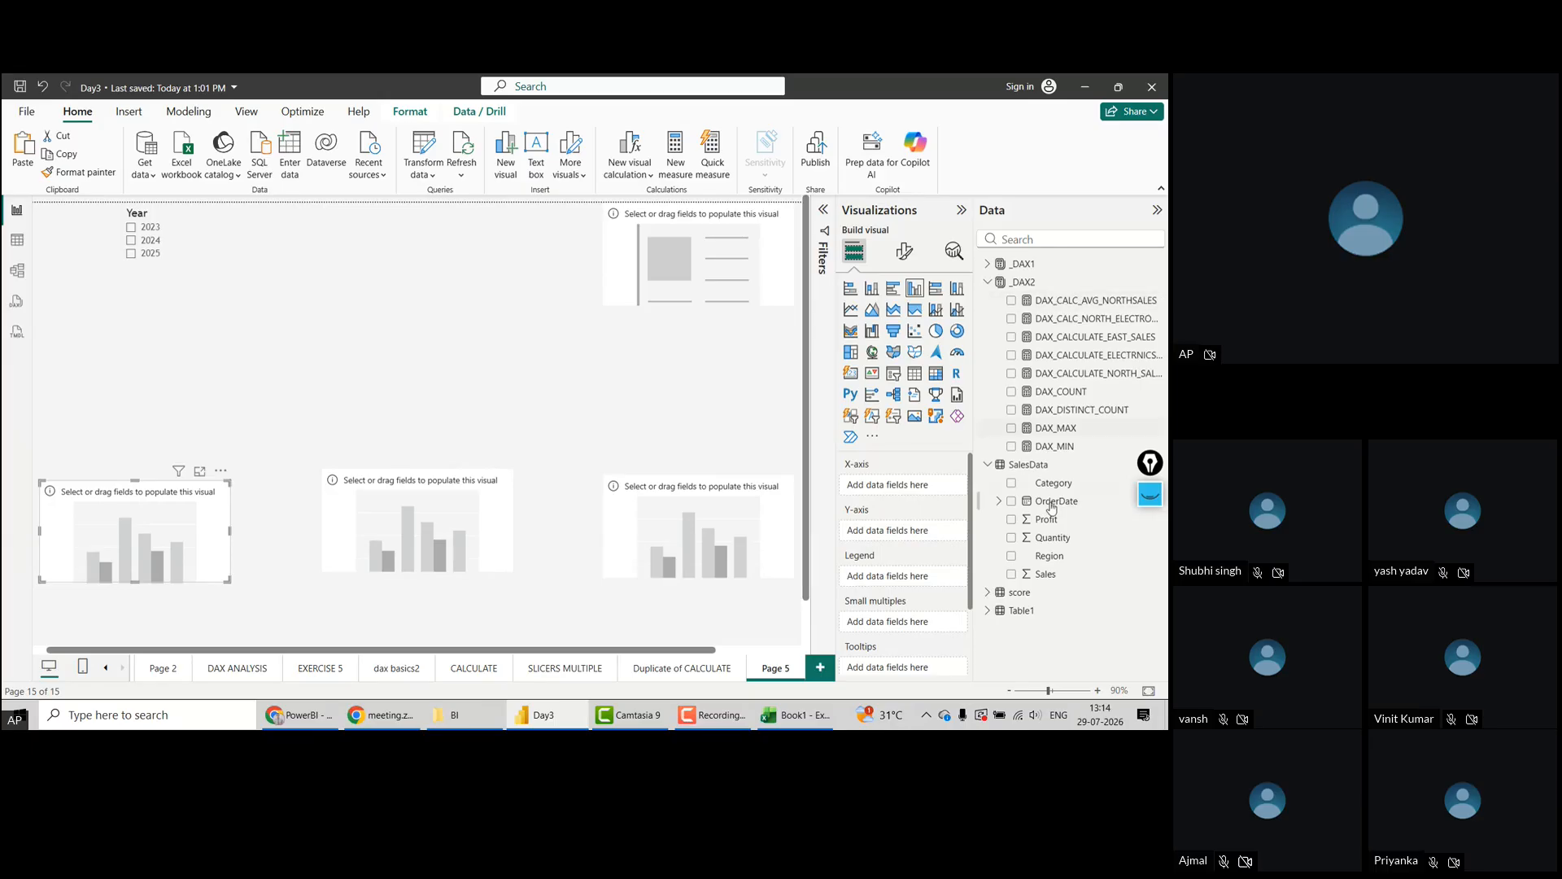
drag(1062, 484, 874, 486)
drag(1054, 514, 895, 539)
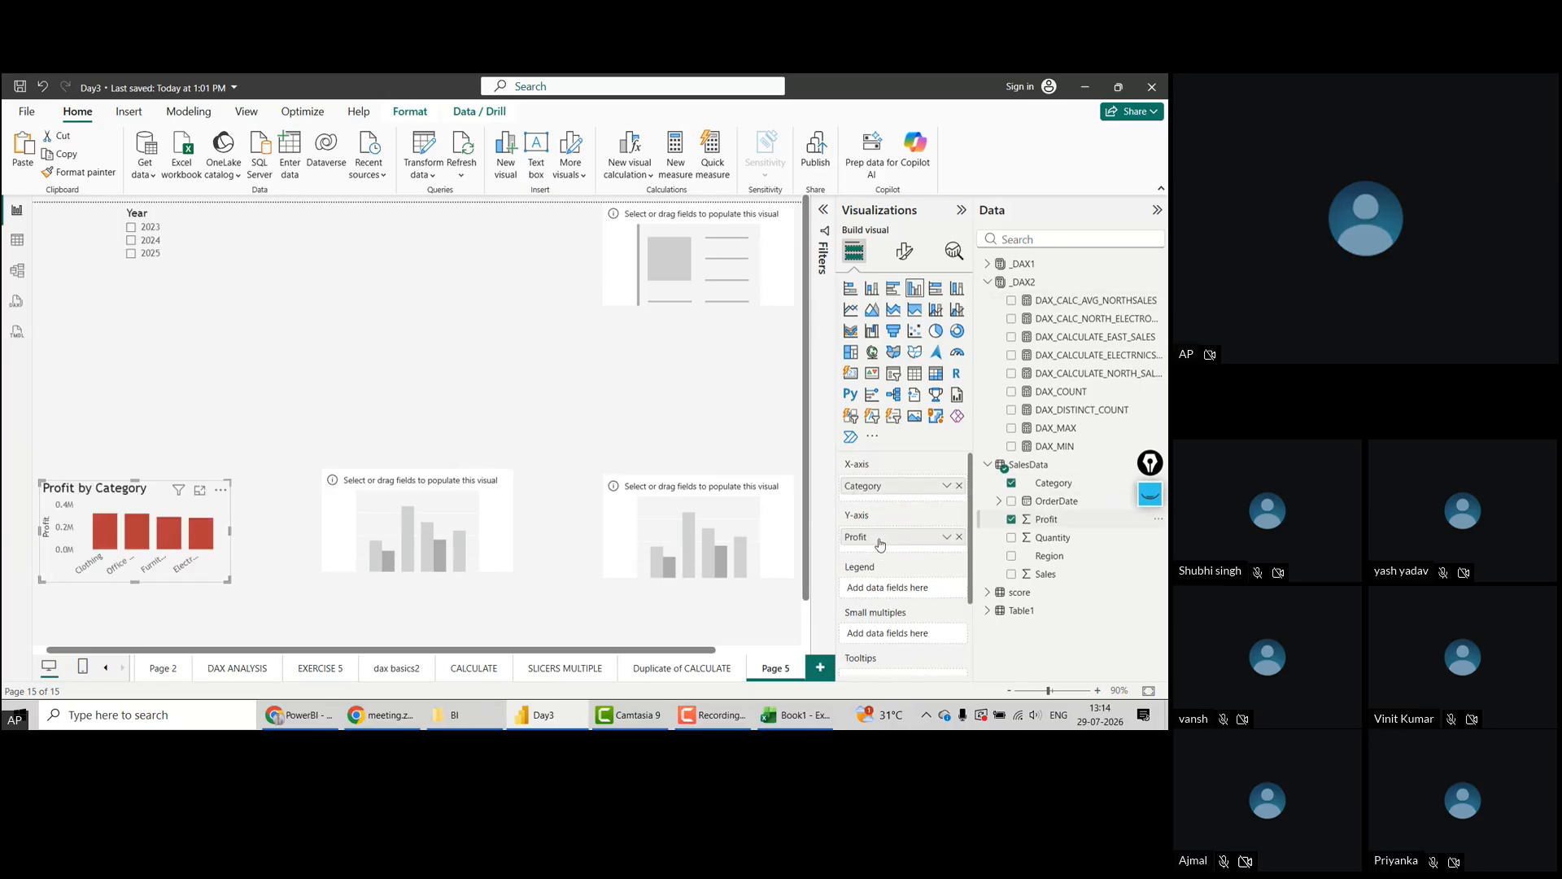
click(501, 534)
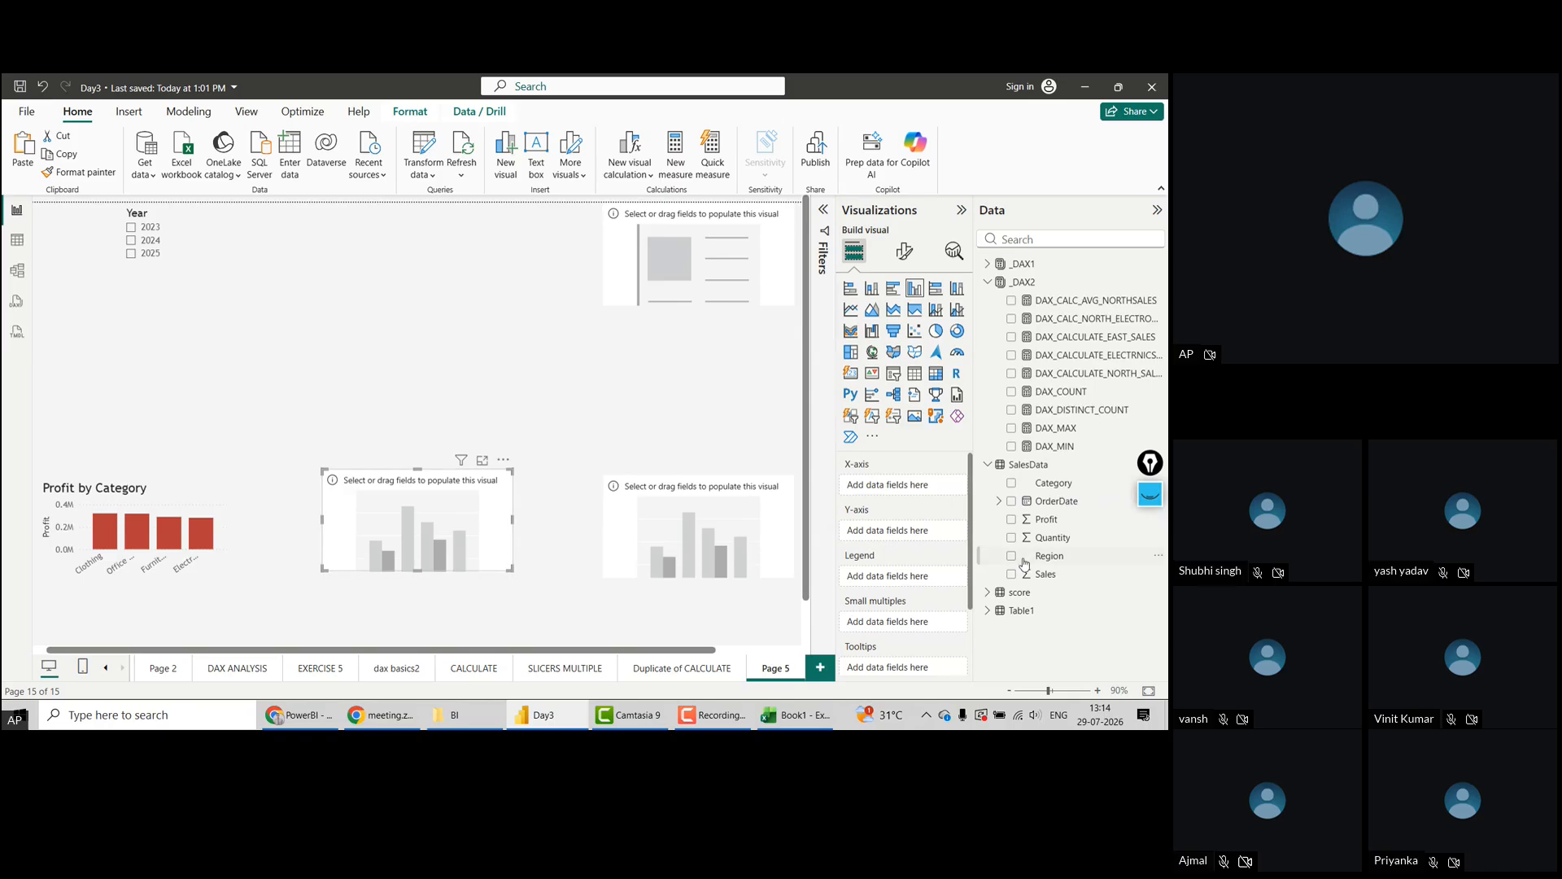
drag(1029, 560, 881, 491)
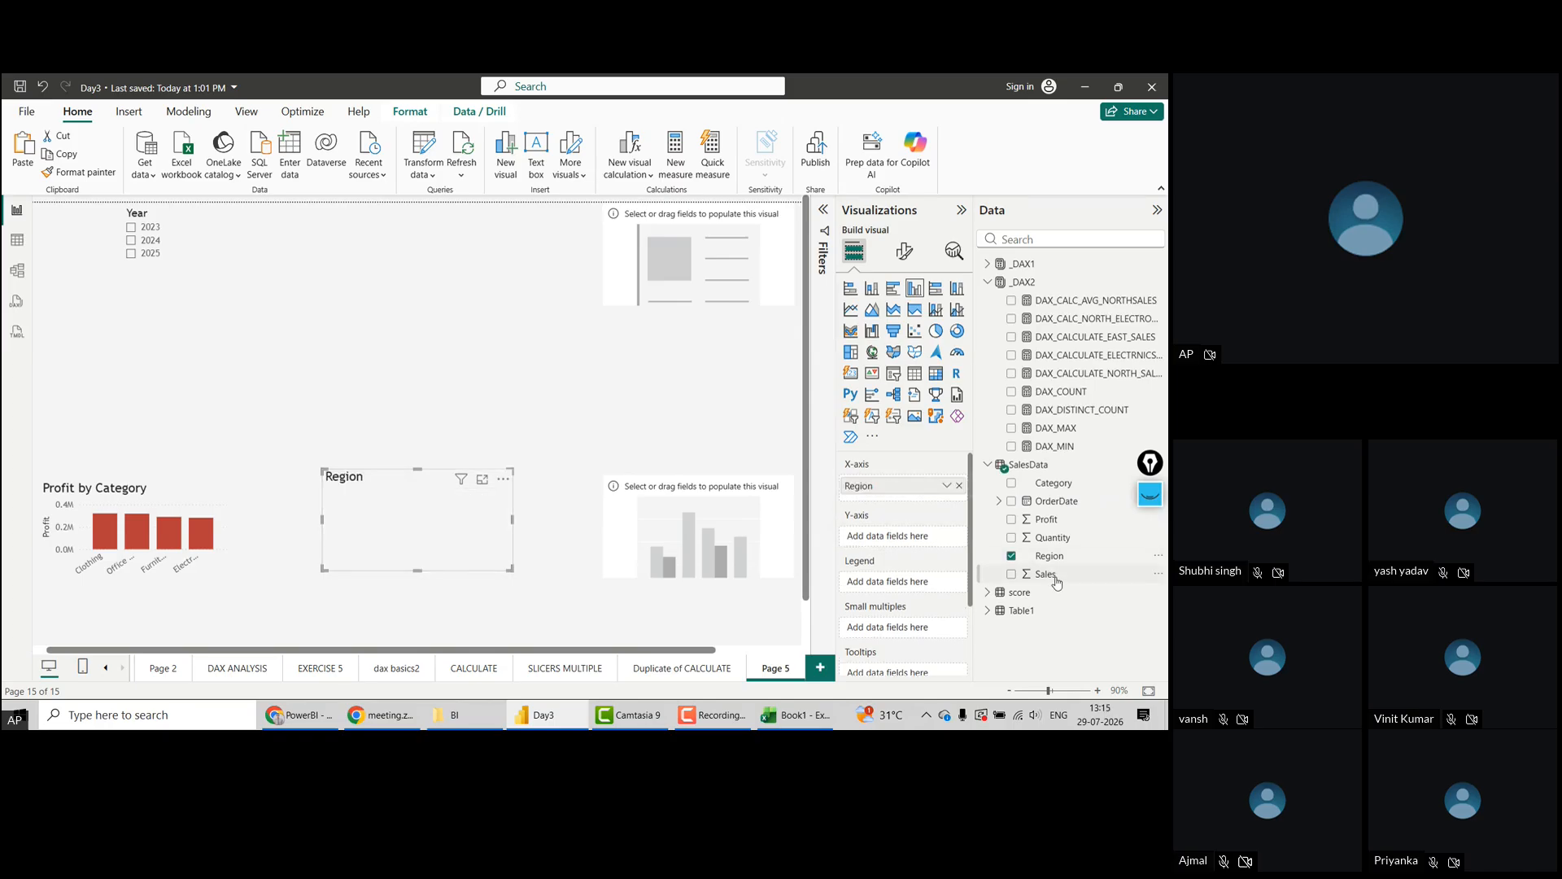
drag(1056, 582, 895, 537)
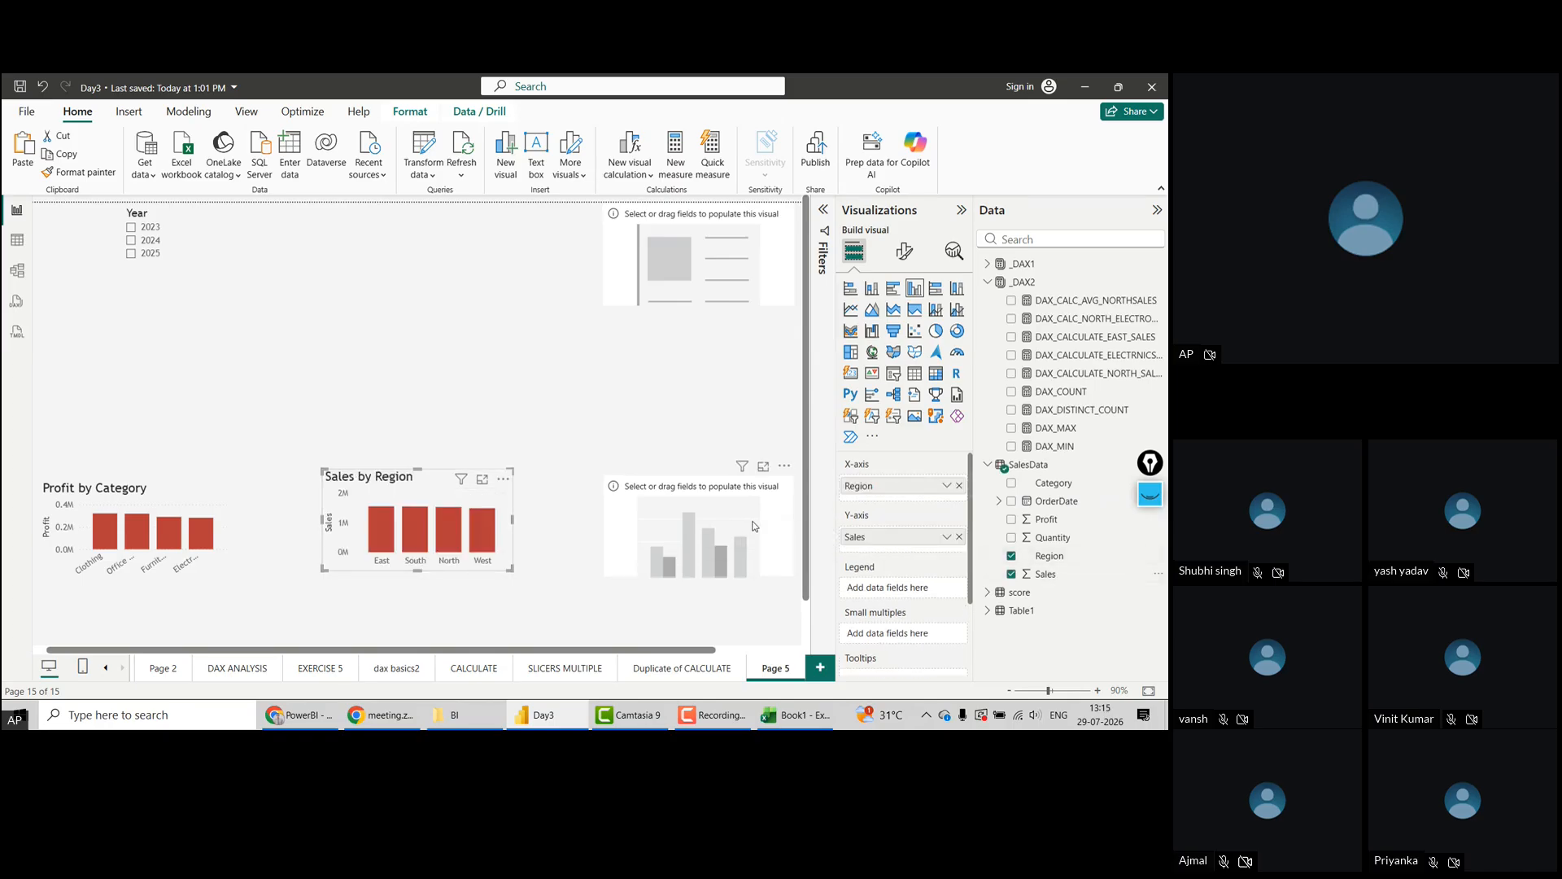
Turn the third chart into a taller Quantity by Category clustered bar chart
drag(713, 510, 649, 494)
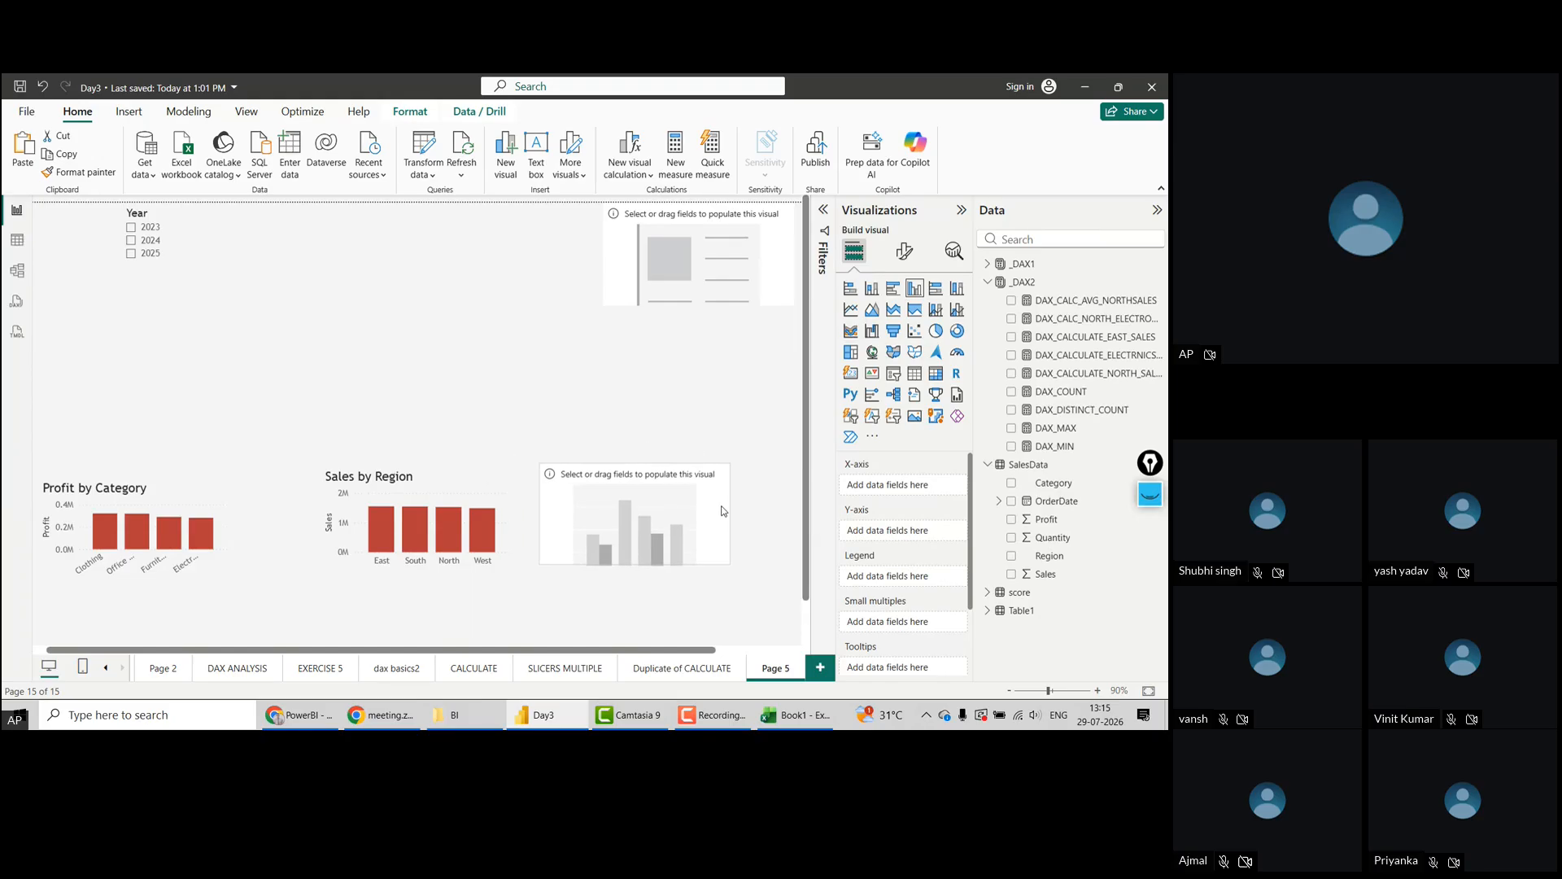
click(852, 312)
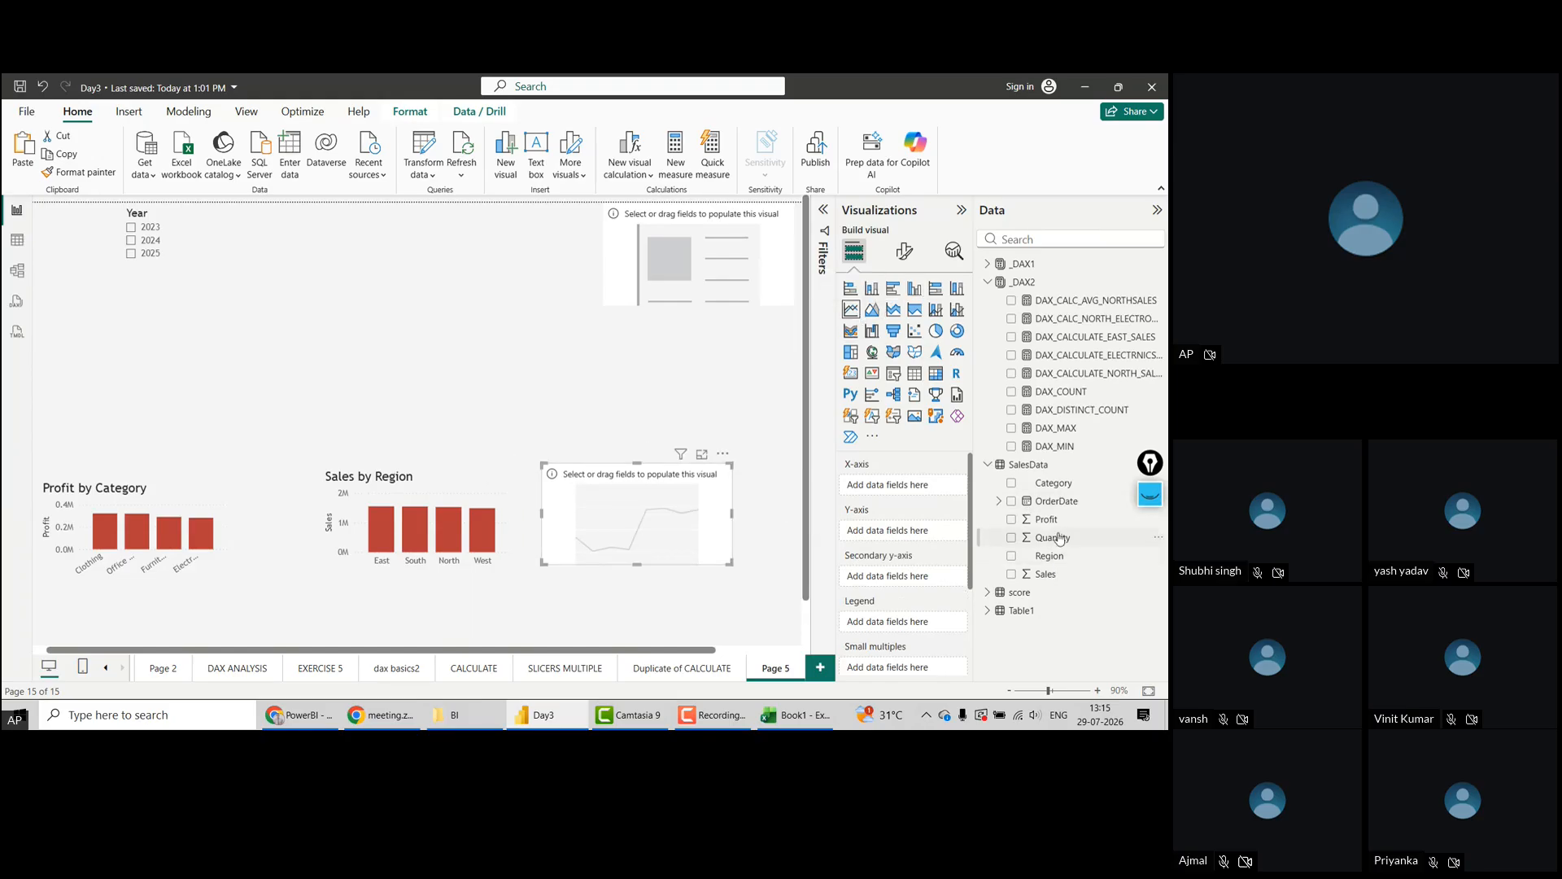
click(892, 290)
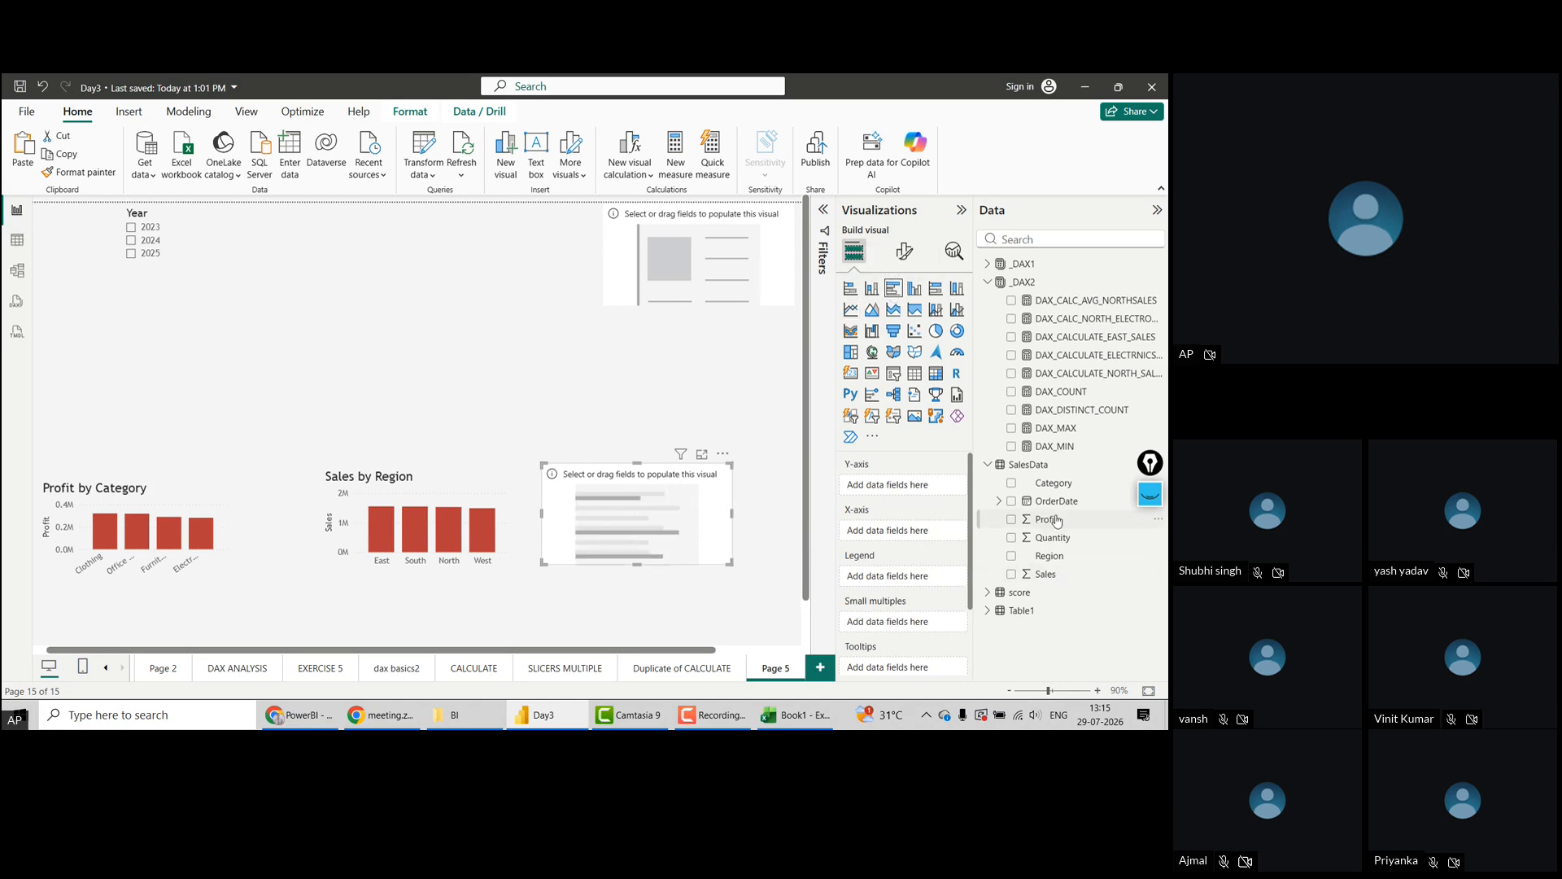
drag(1066, 489, 880, 490)
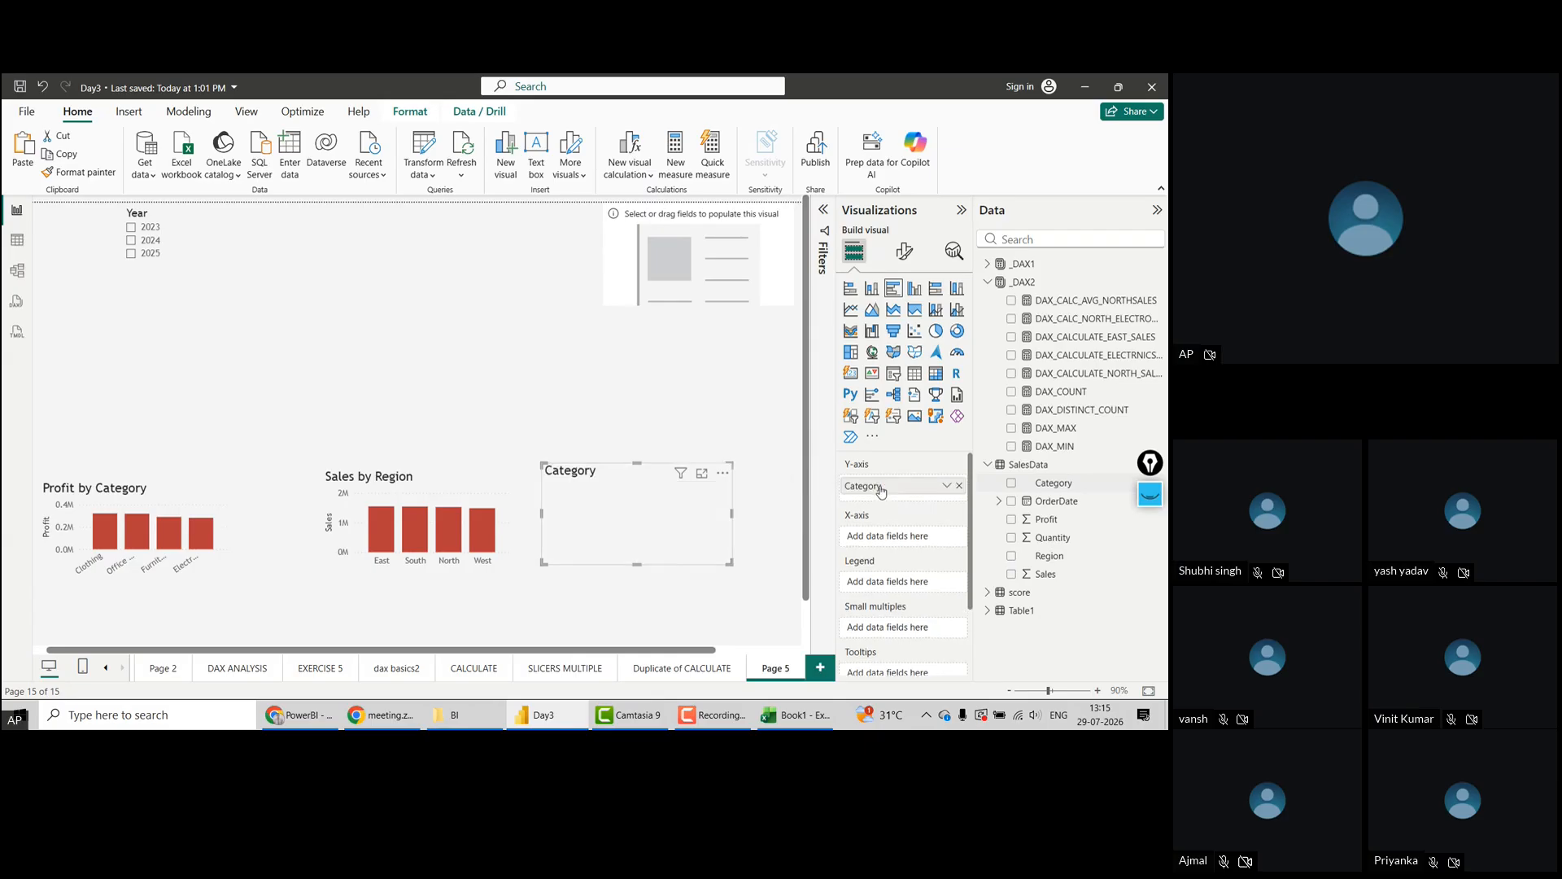
drag(1054, 538, 884, 537)
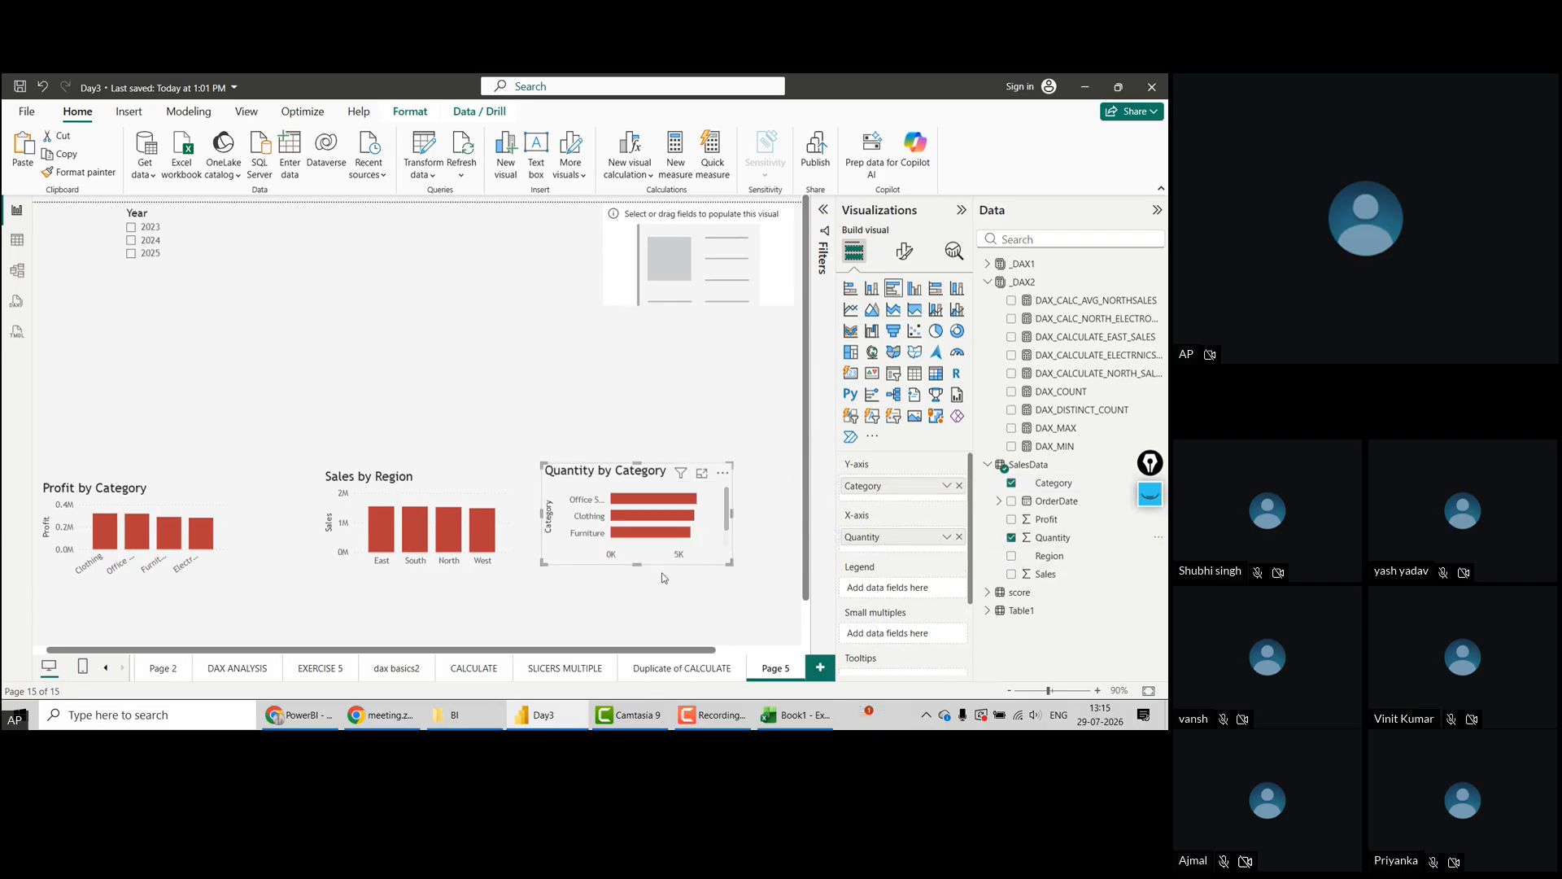
drag(638, 563, 817, 604)
drag(689, 608, 659, 608)
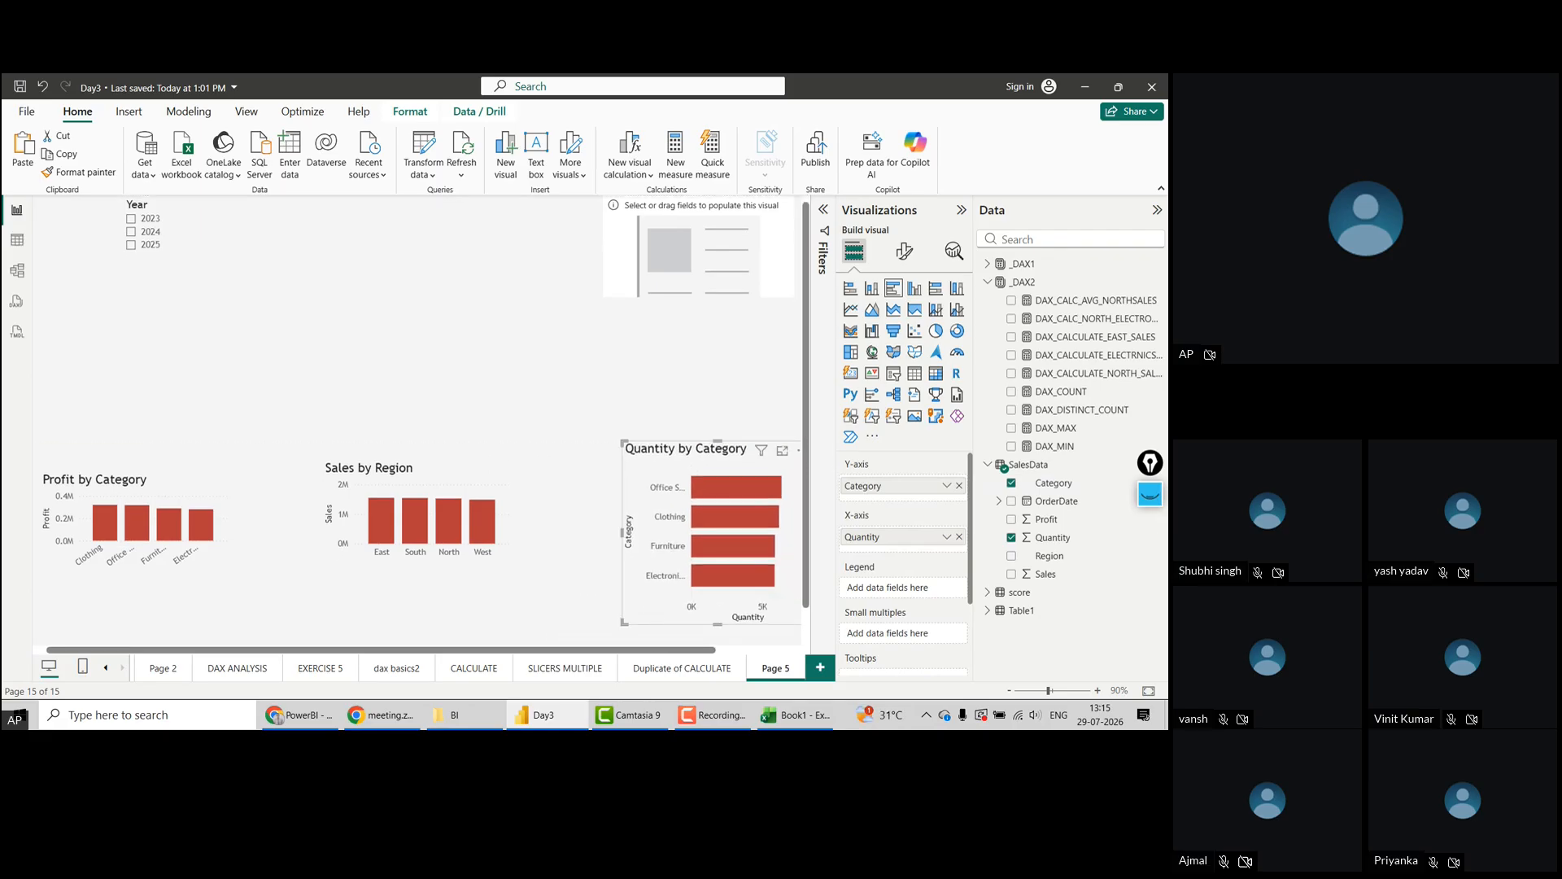
Show total Quantity on the card and shift the Year slicer down-left
click(668, 279)
drag(1065, 543, 909, 493)
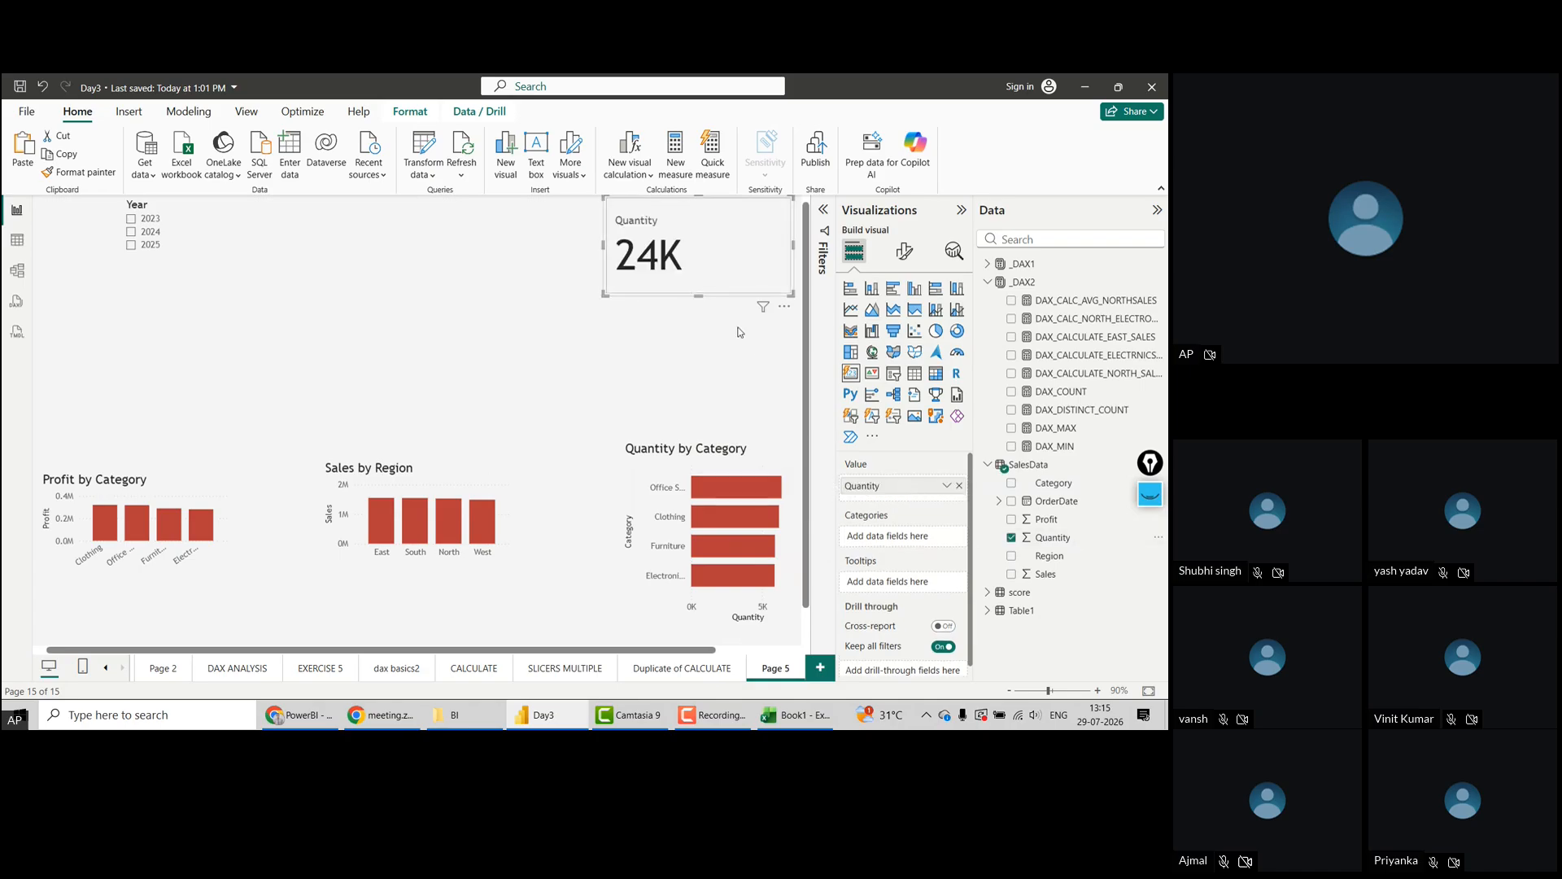
click(406, 315)
drag(203, 260, 141, 277)
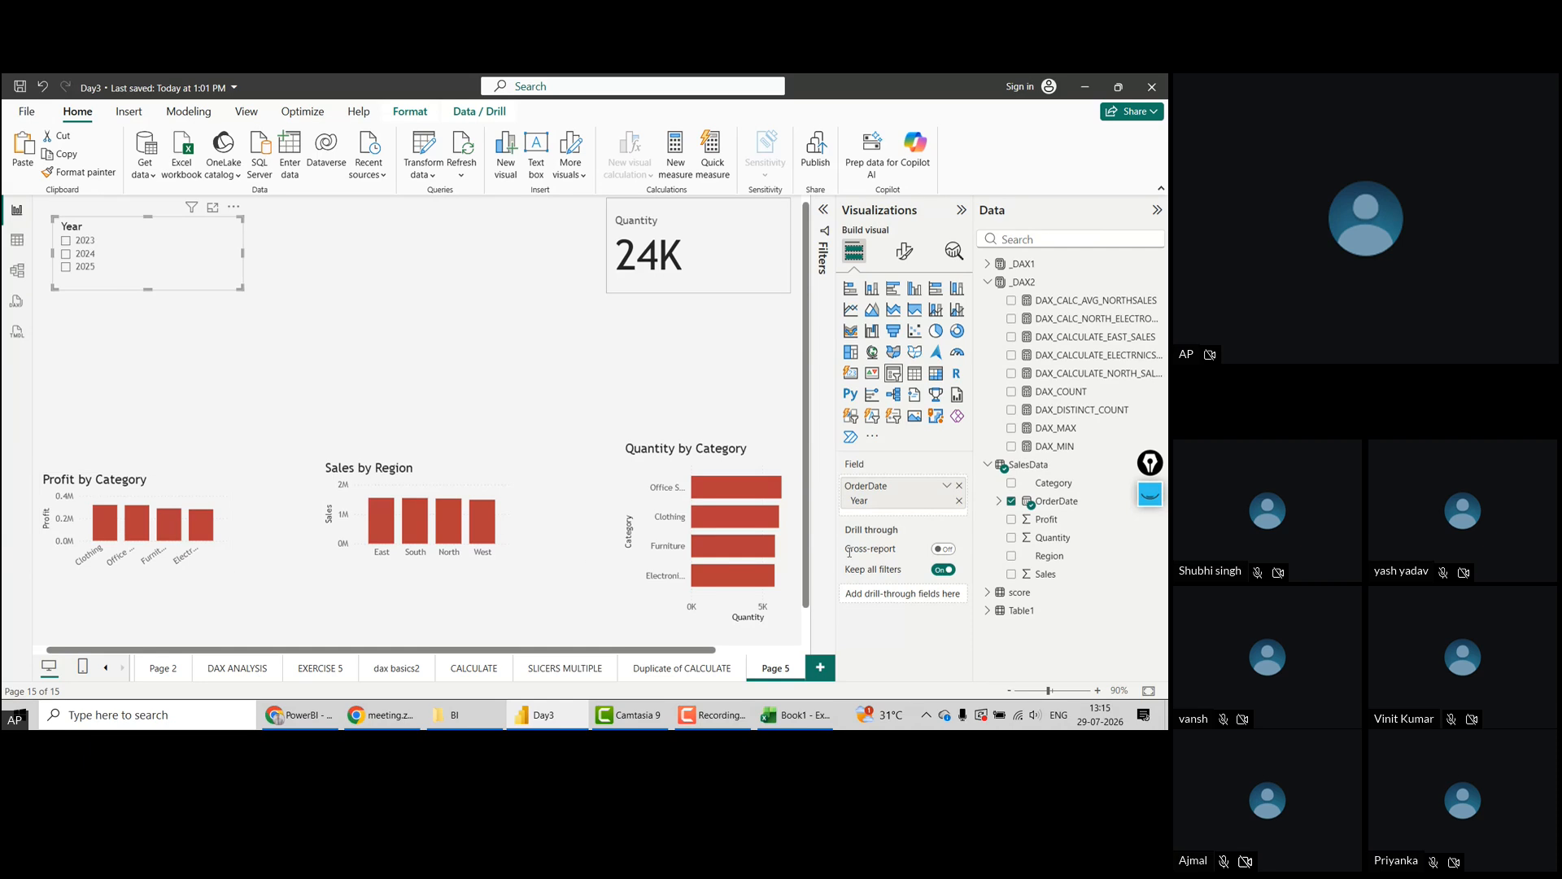
Test the Year slicer on 2023, 2024, 2025, leaving 2023 selected (card 8K), then add a text box
click(69, 243)
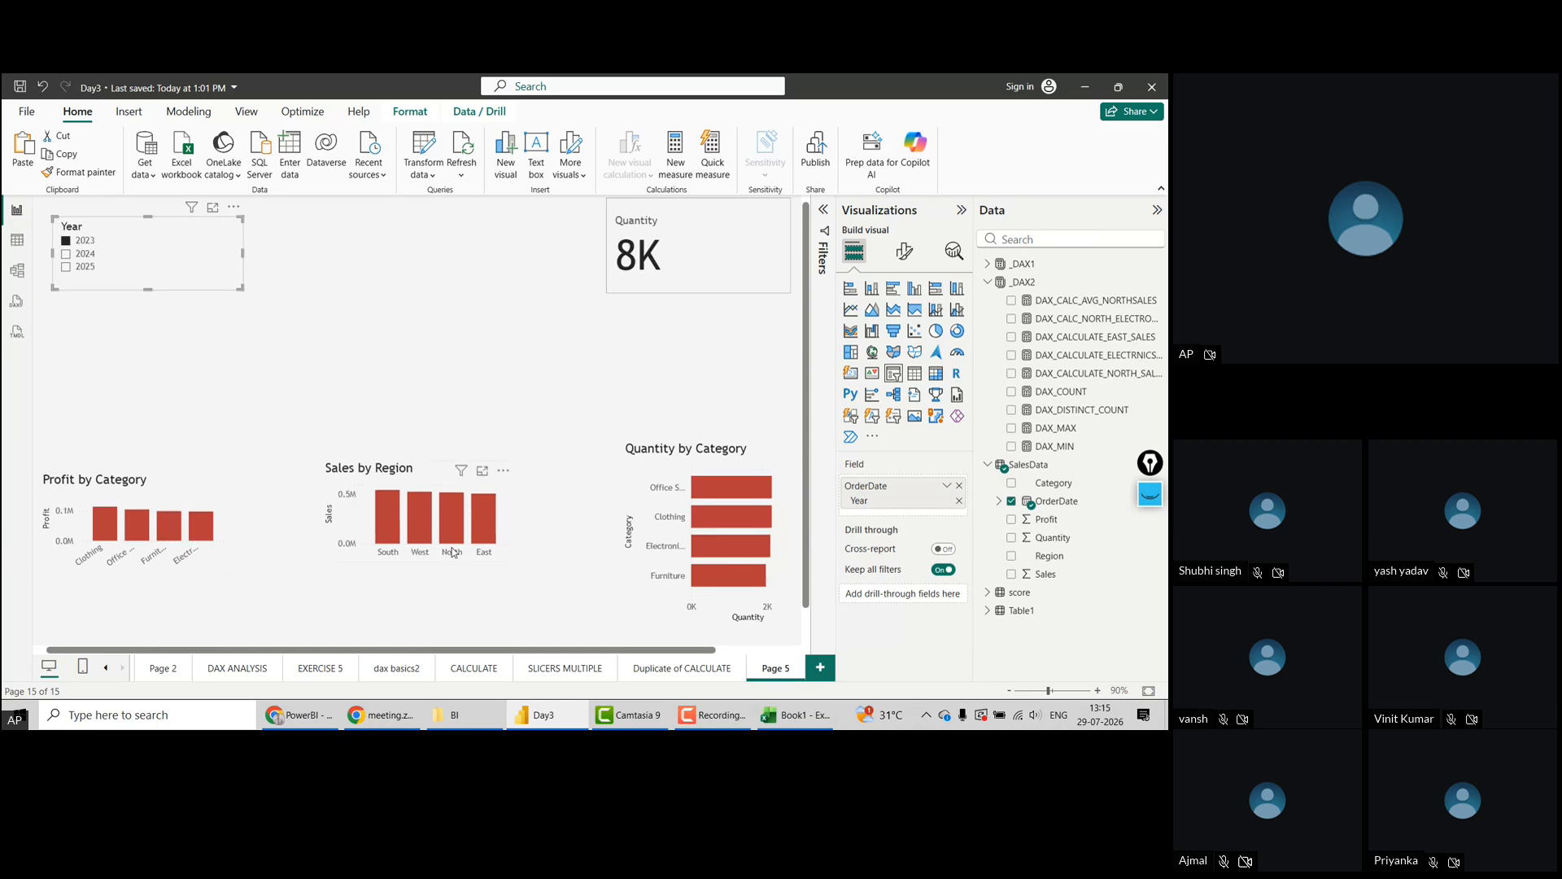
click(65, 254)
click(66, 267)
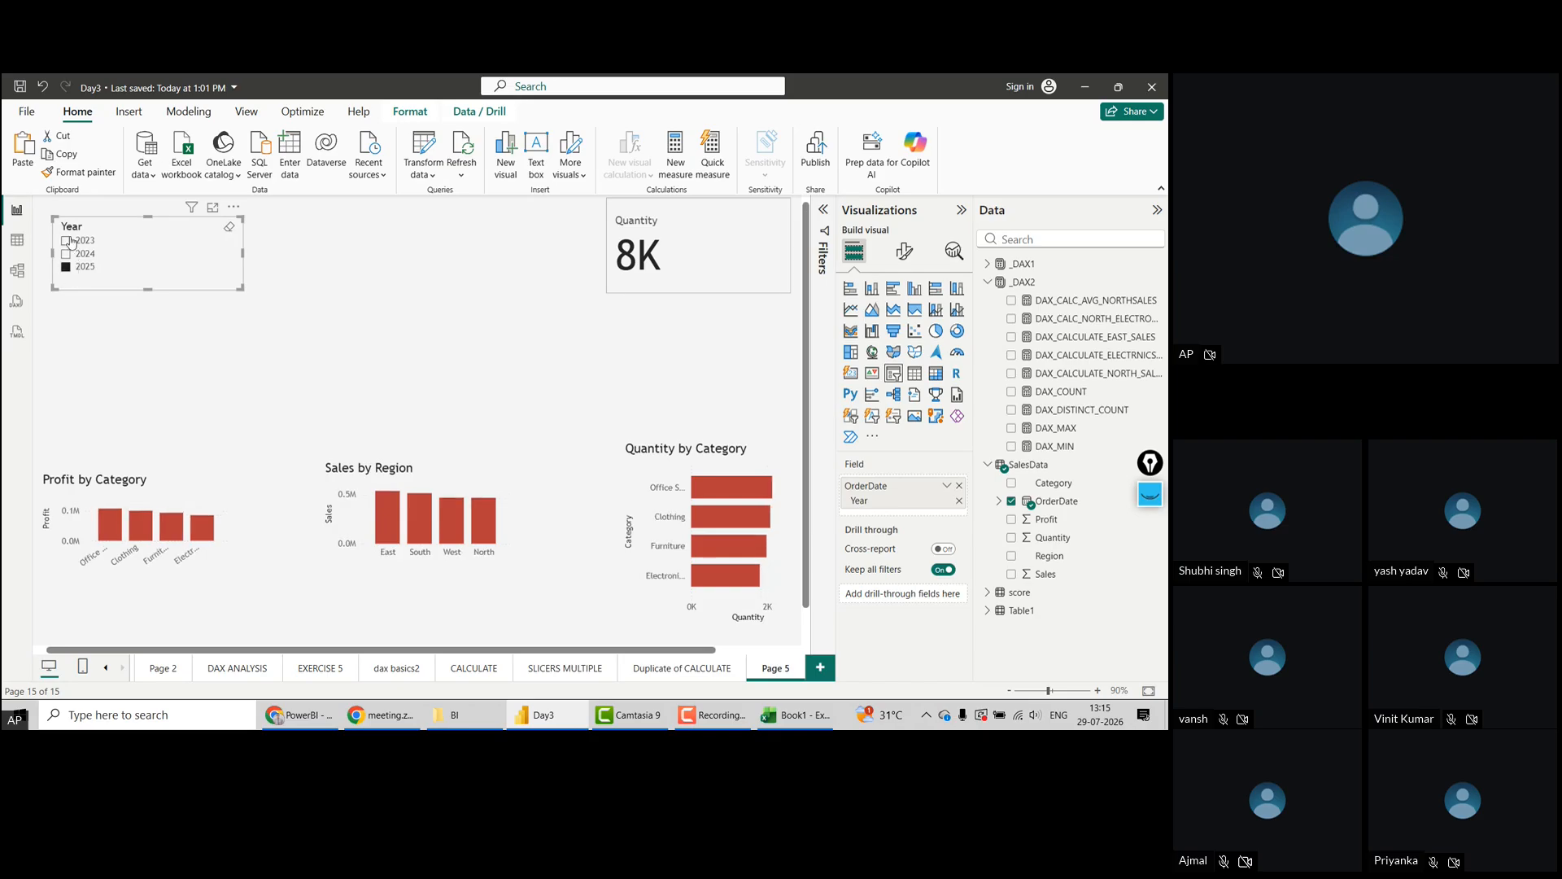
click(69, 242)
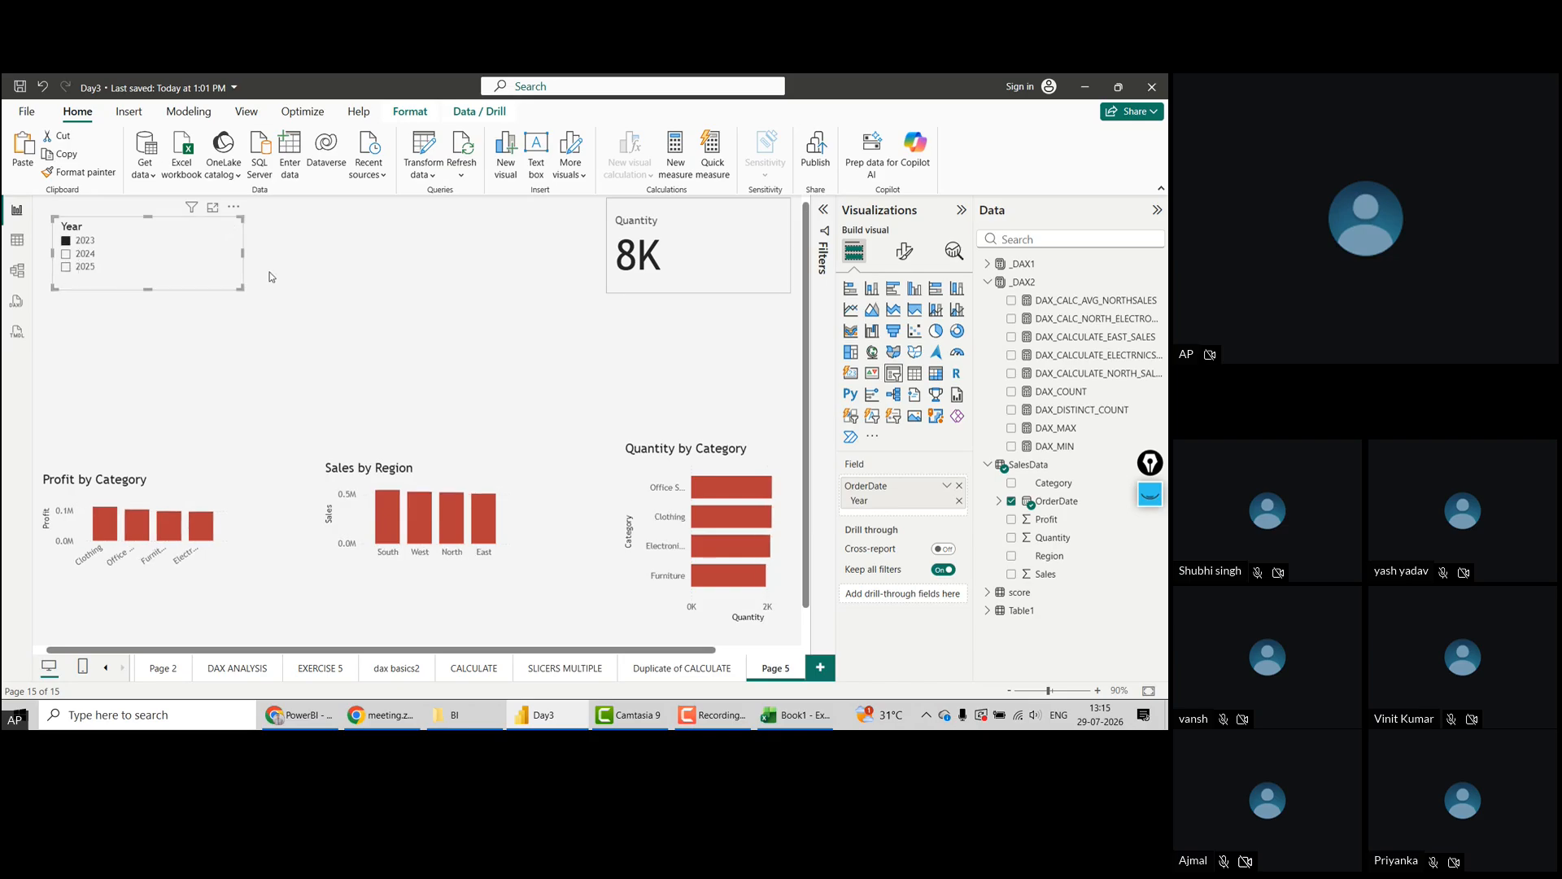
click(371, 299)
click(536, 151)
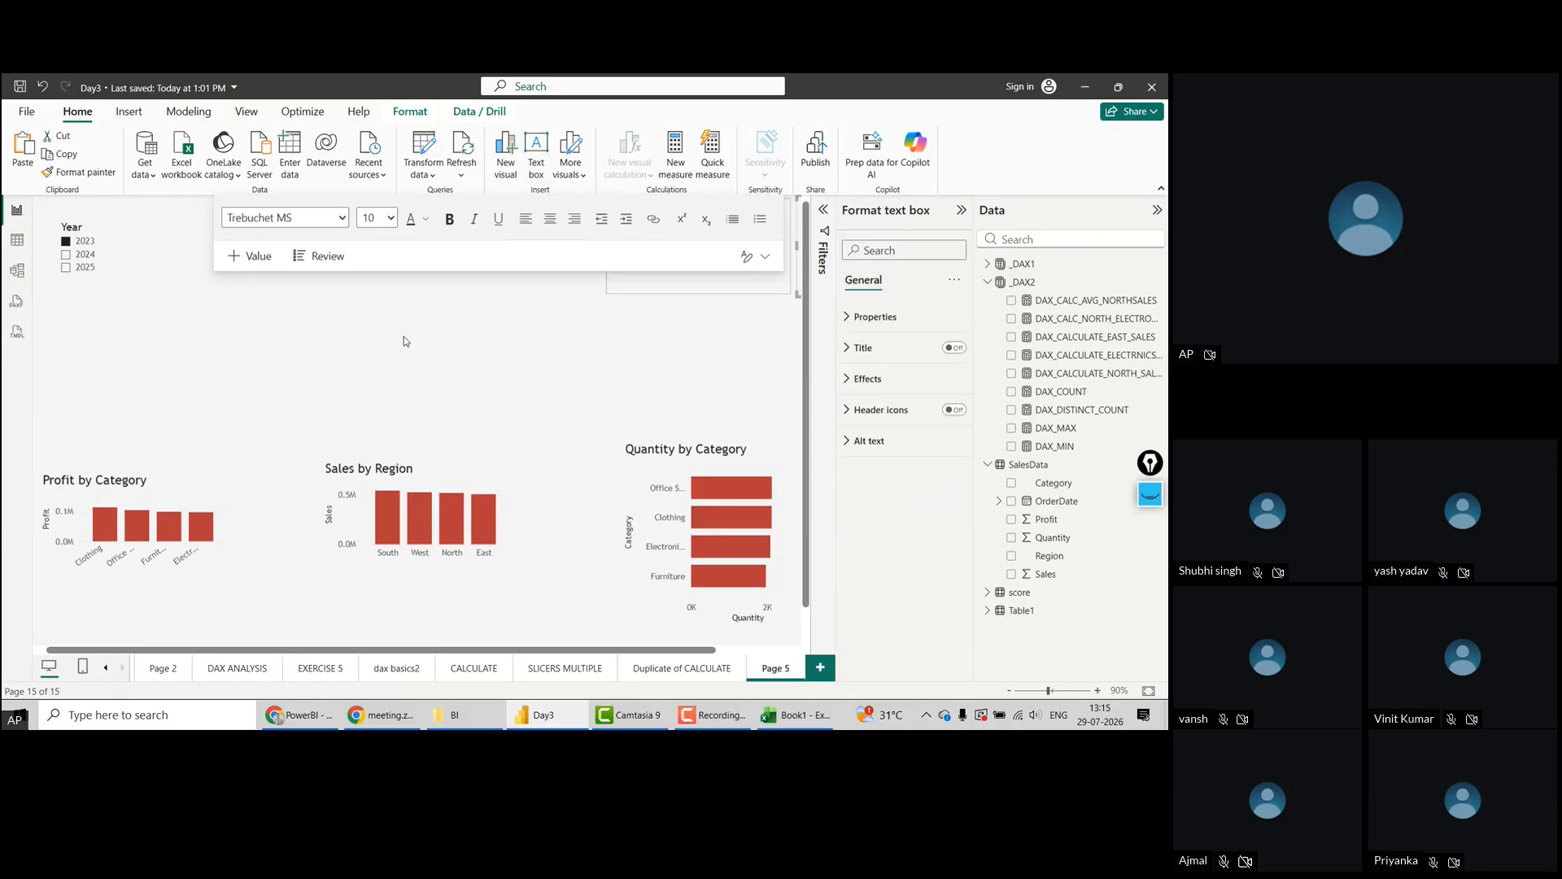
Type the heading 'CROSS FILTER - BY DEFAULT' into the text box and resize it
text(CR)
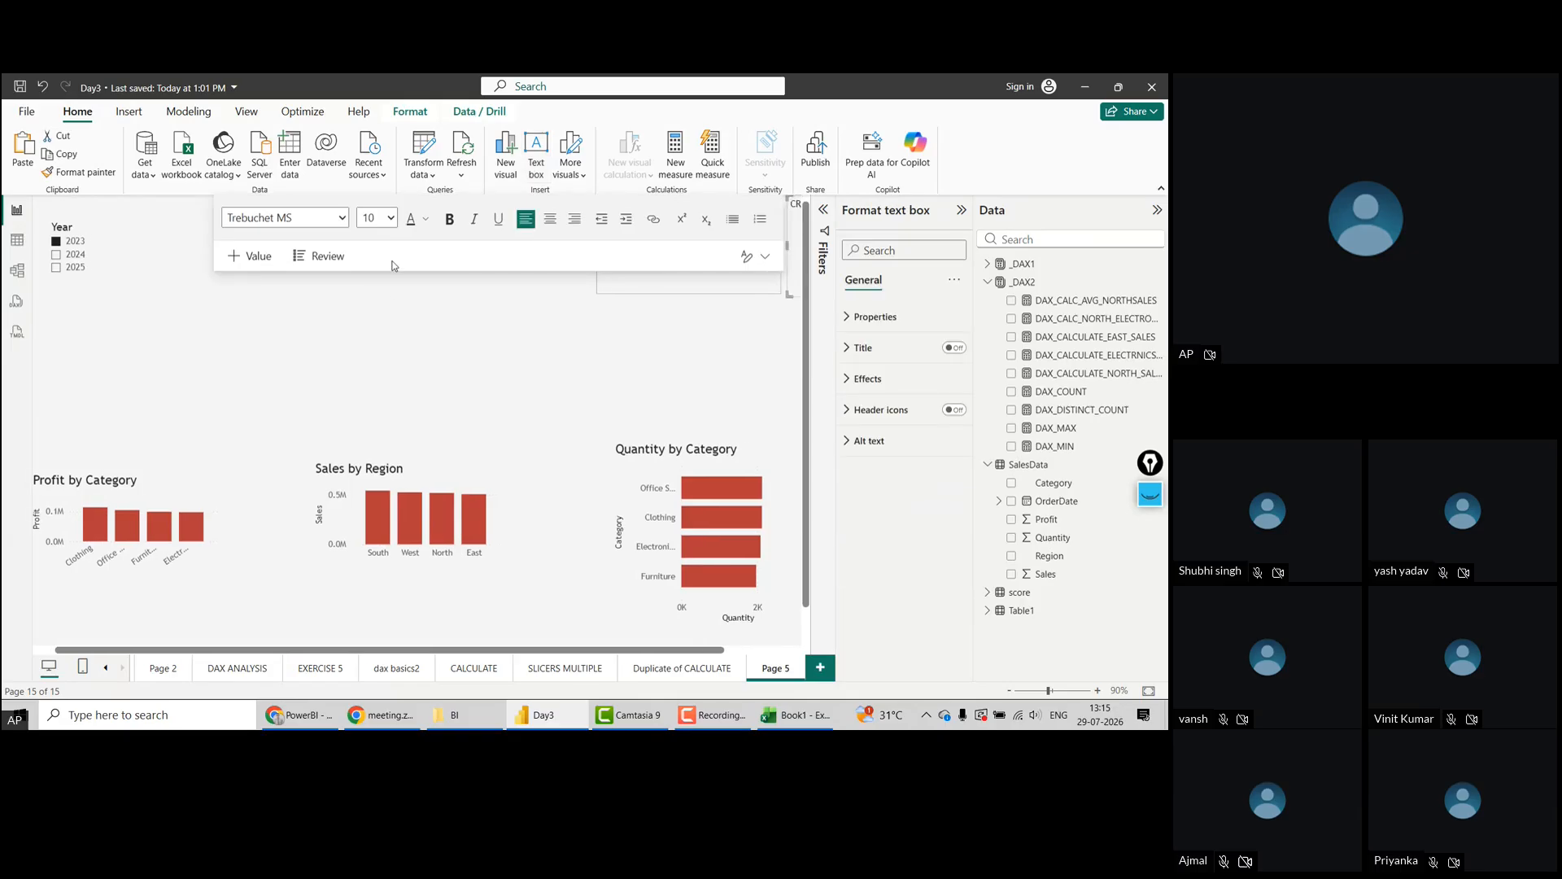
key(Escape)
click(686, 337)
click(742, 258)
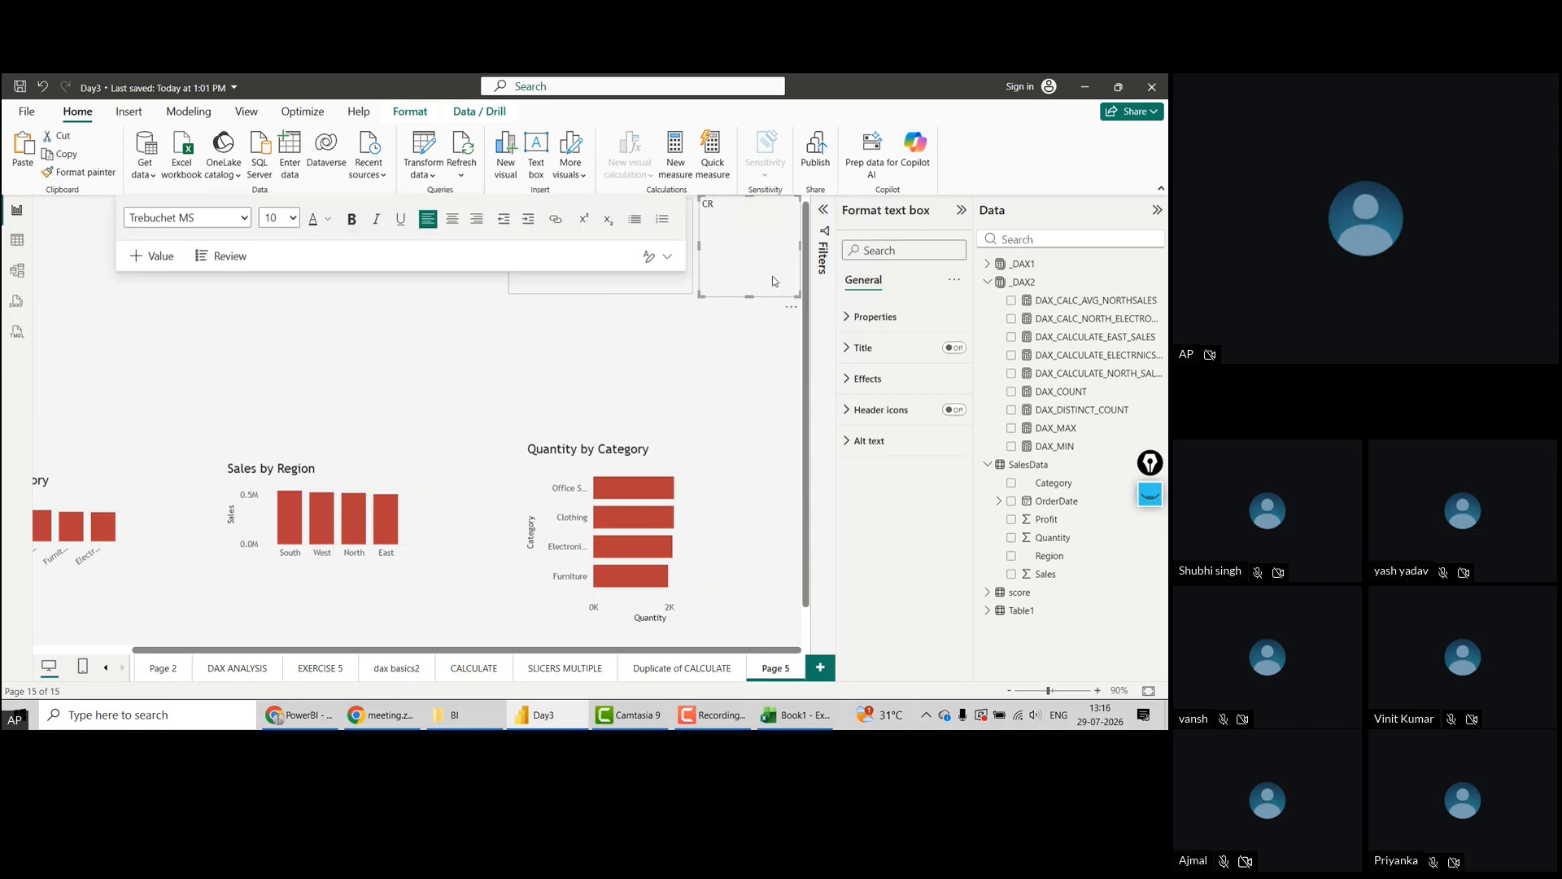
text(OSS FILTER - BY DEFAULT)
drag(750, 294, 141, 387)
drag(679, 649, 443, 659)
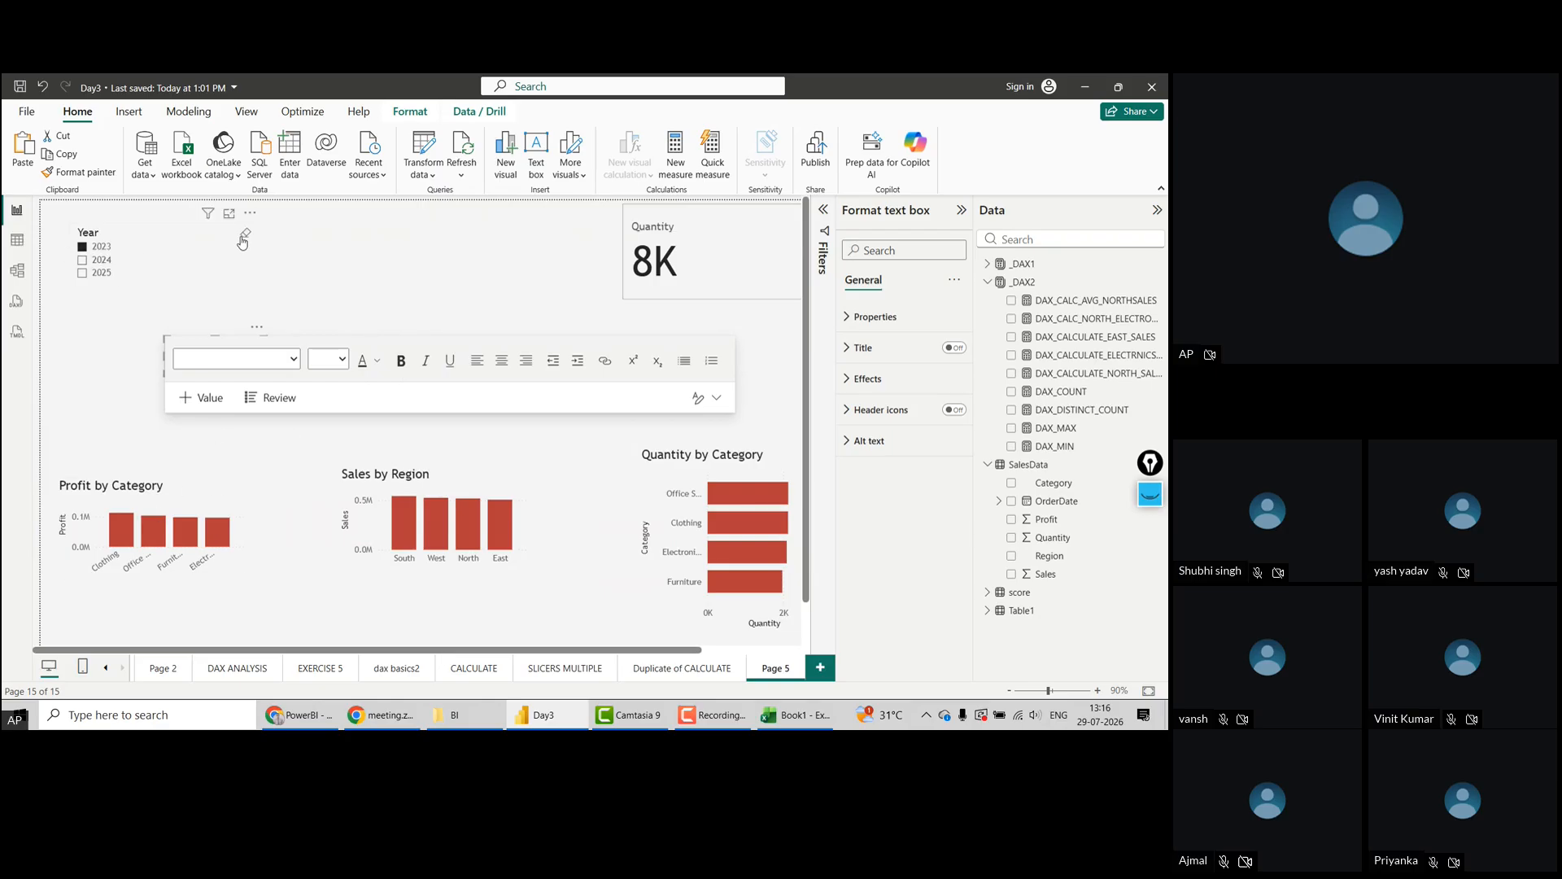
Clear the Year slicer (card 24K) and make the heading bold, size 14, on one line
click(244, 242)
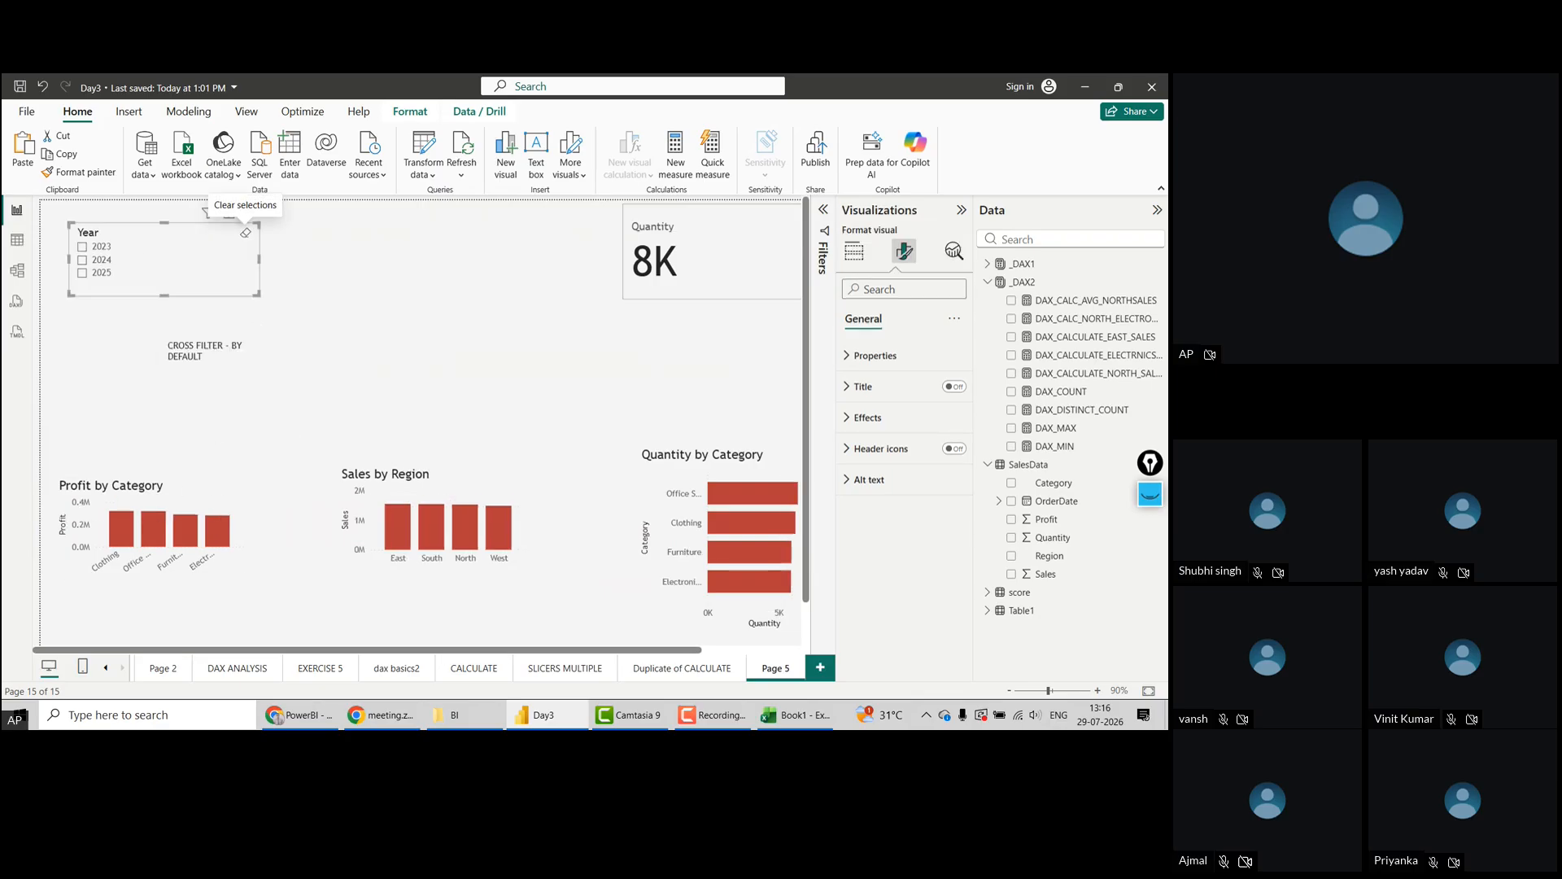
click(221, 359)
key(ctrl+a)
click(399, 263)
click(341, 262)
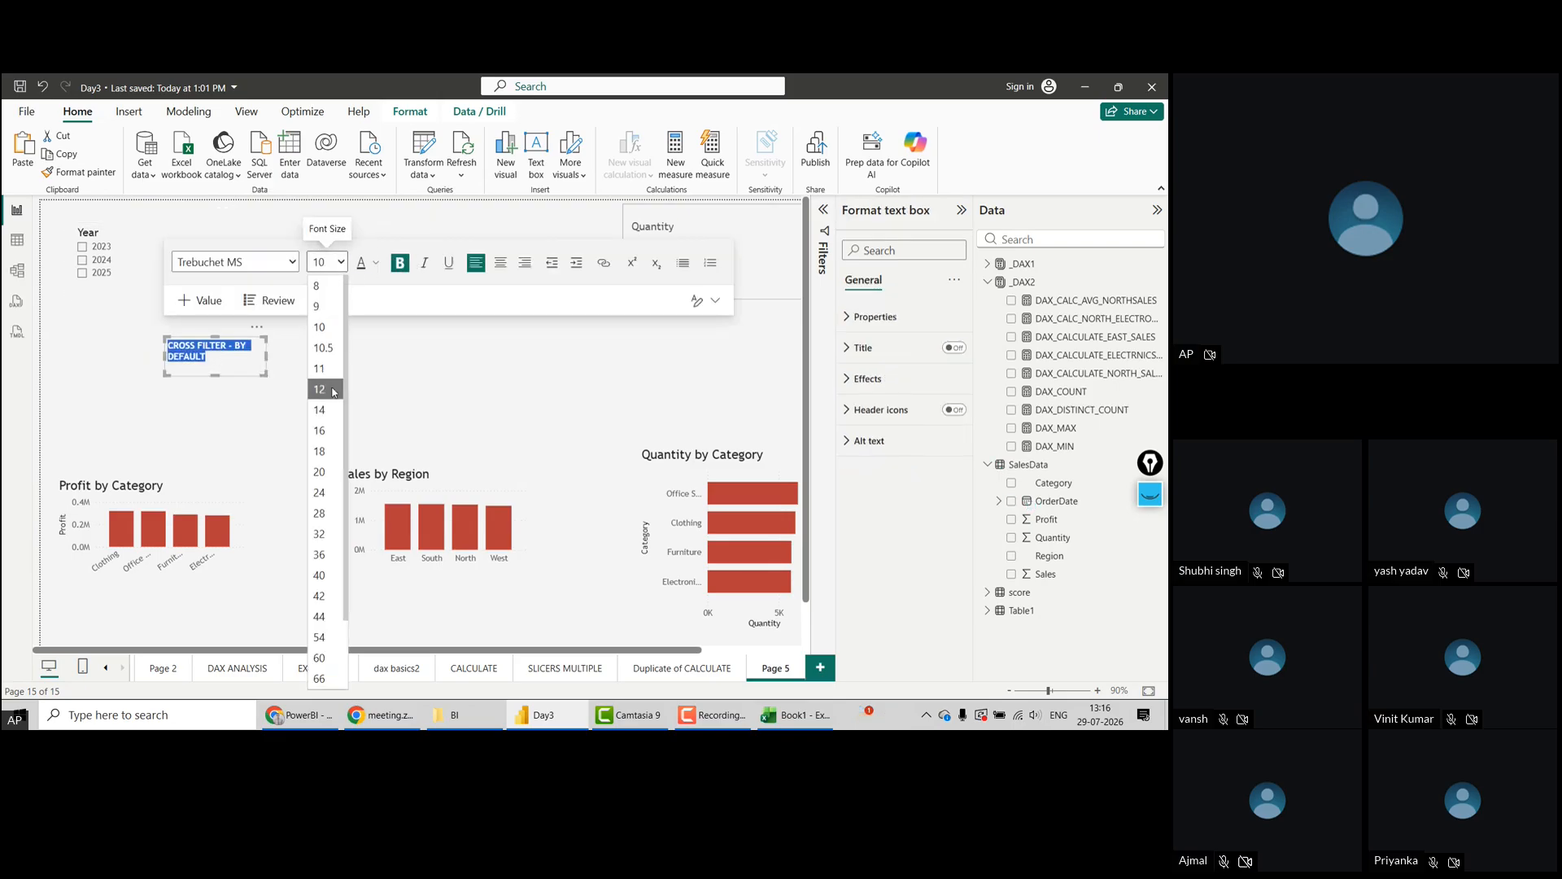
click(324, 409)
drag(266, 354, 230, 344)
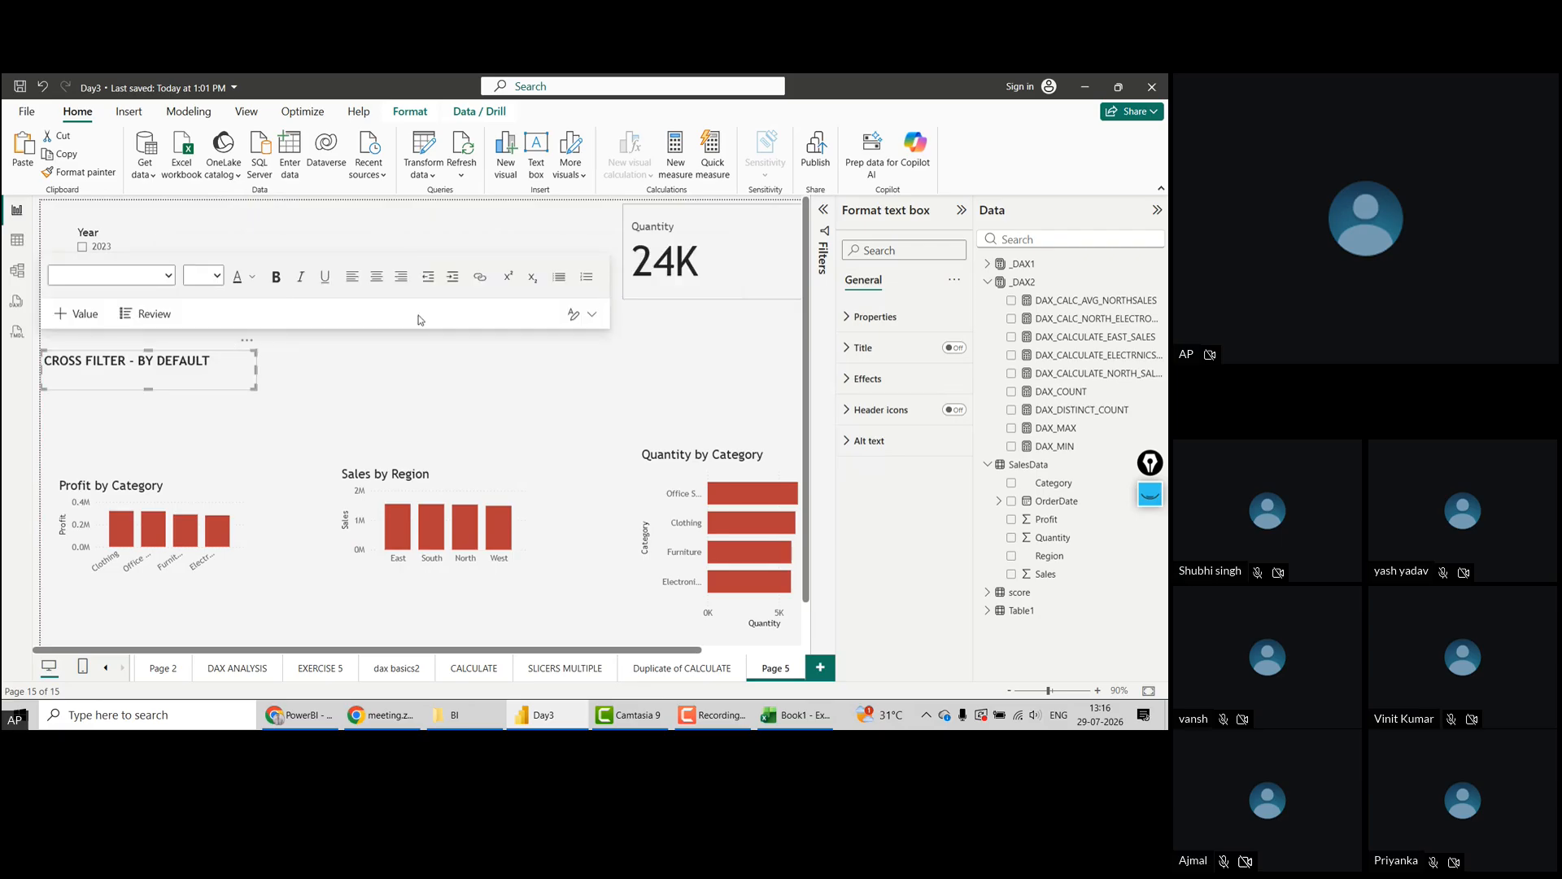
click(389, 417)
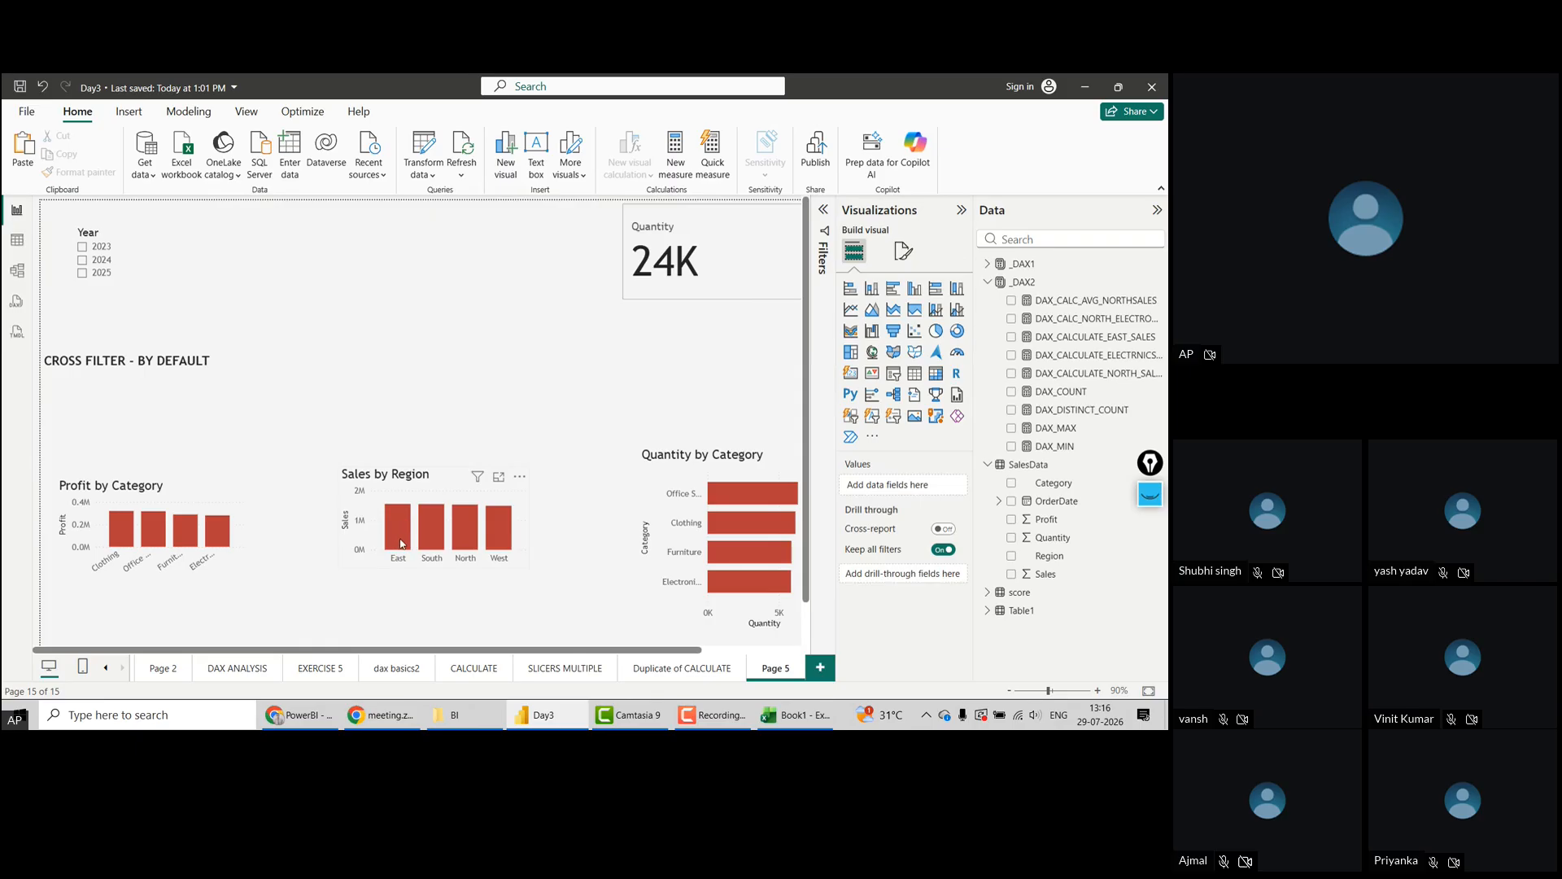
Cross-filter through the East, South, North and West bars, ending on West, and select the Quantity card
mouse_move(392, 529)
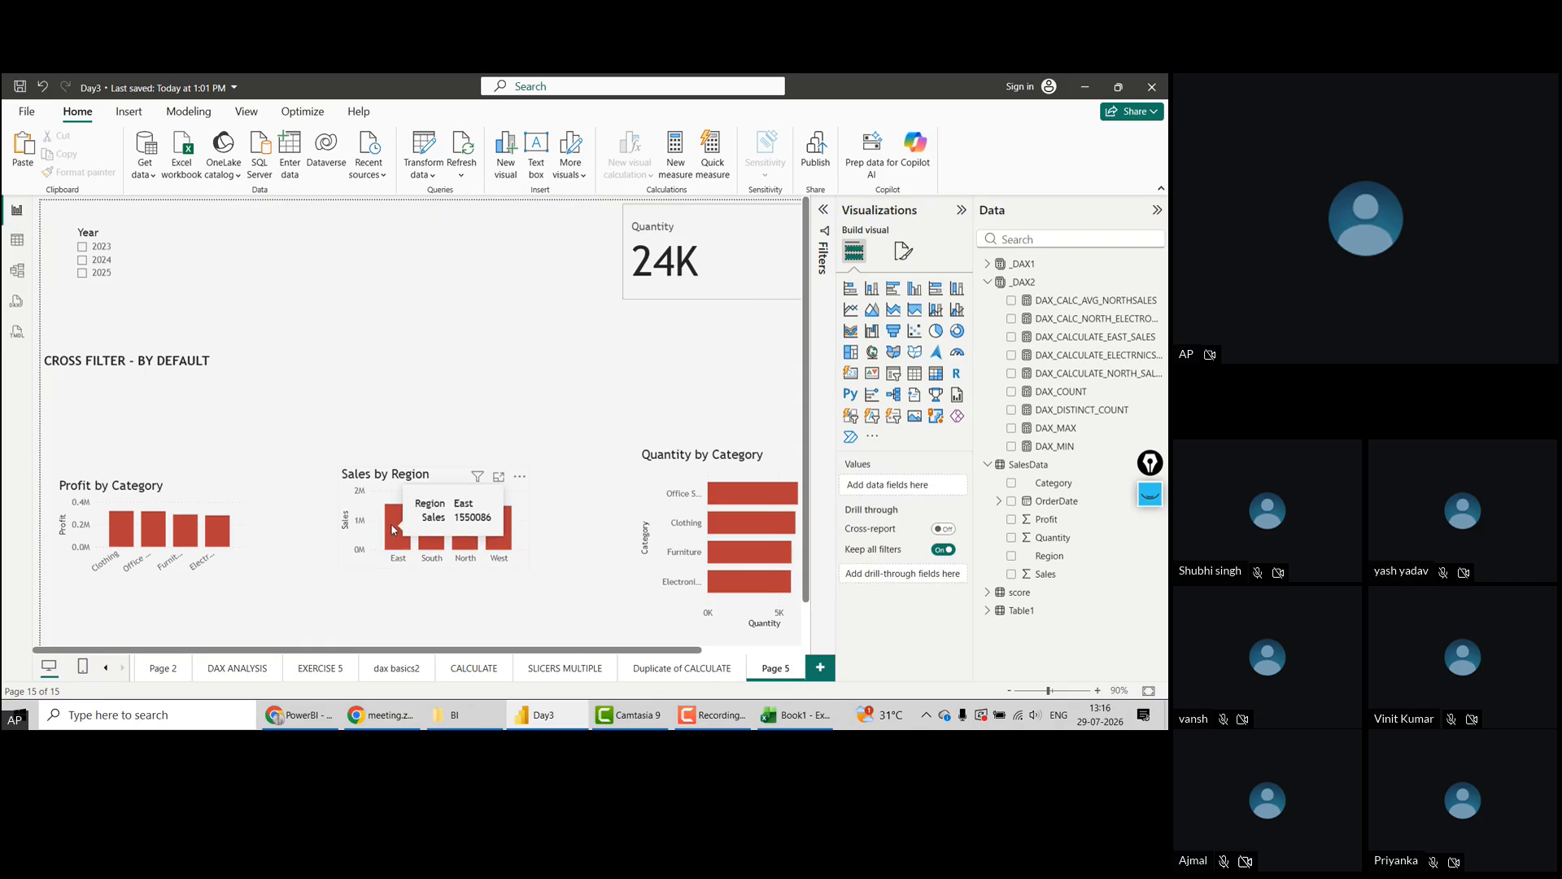
click(402, 541)
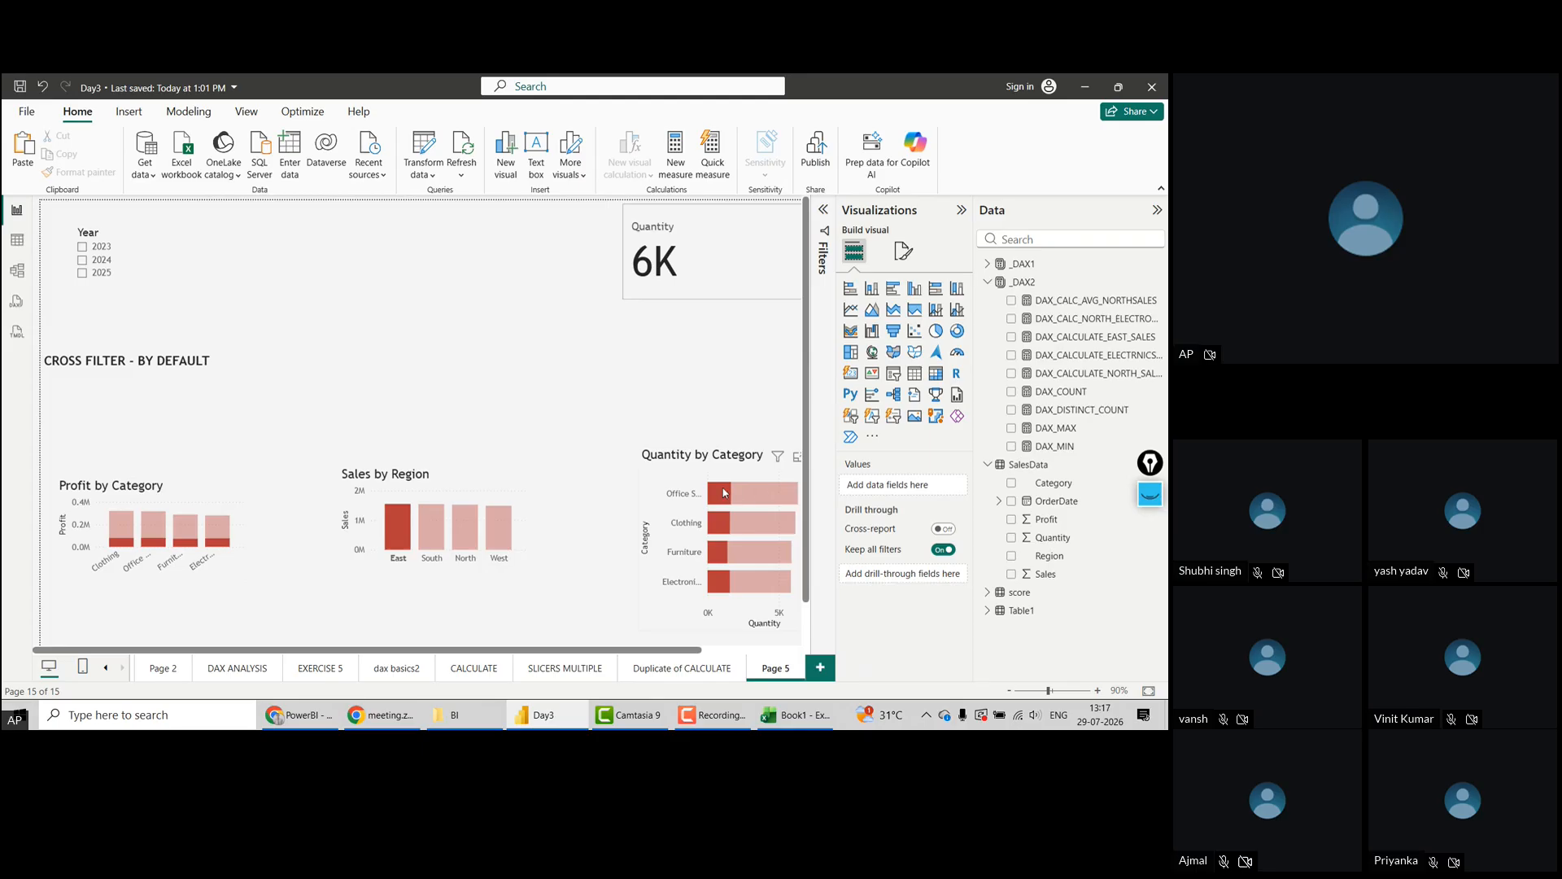
click(434, 526)
click(476, 532)
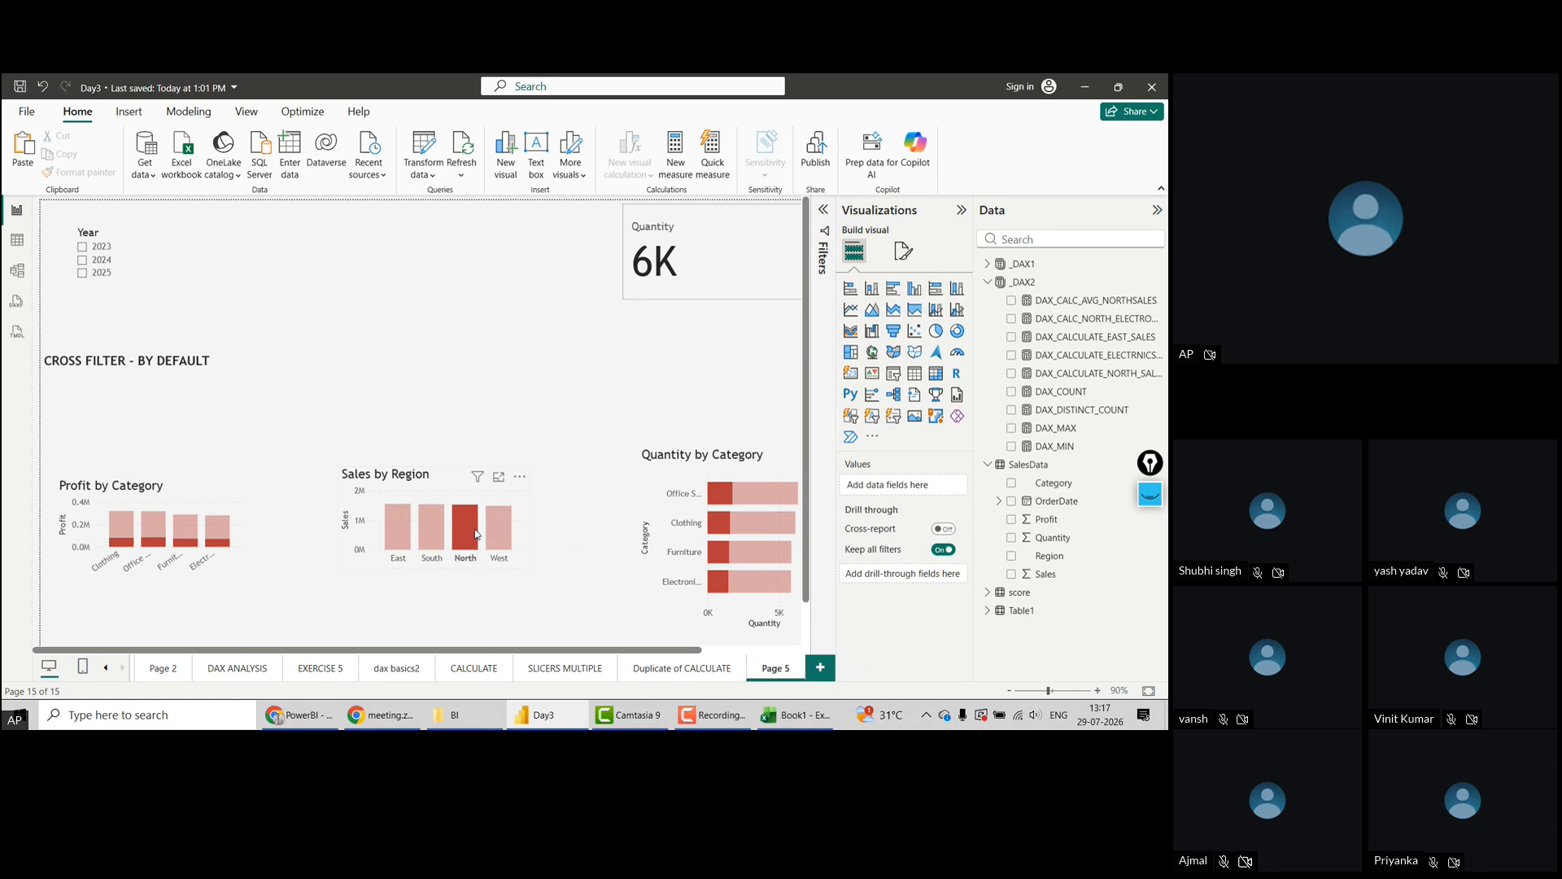
click(497, 527)
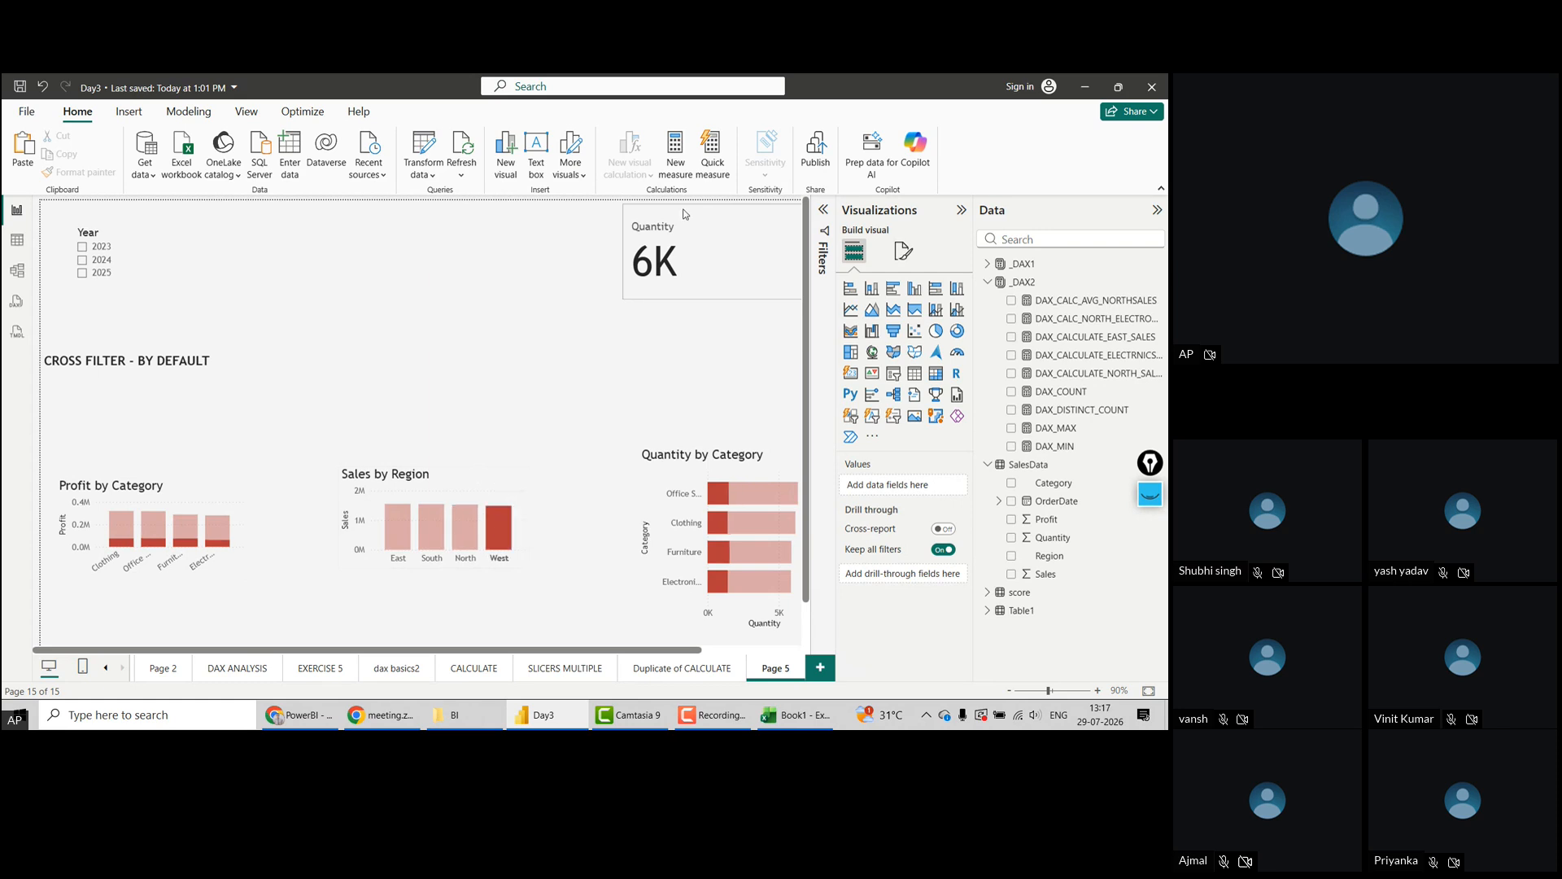
click(711, 279)
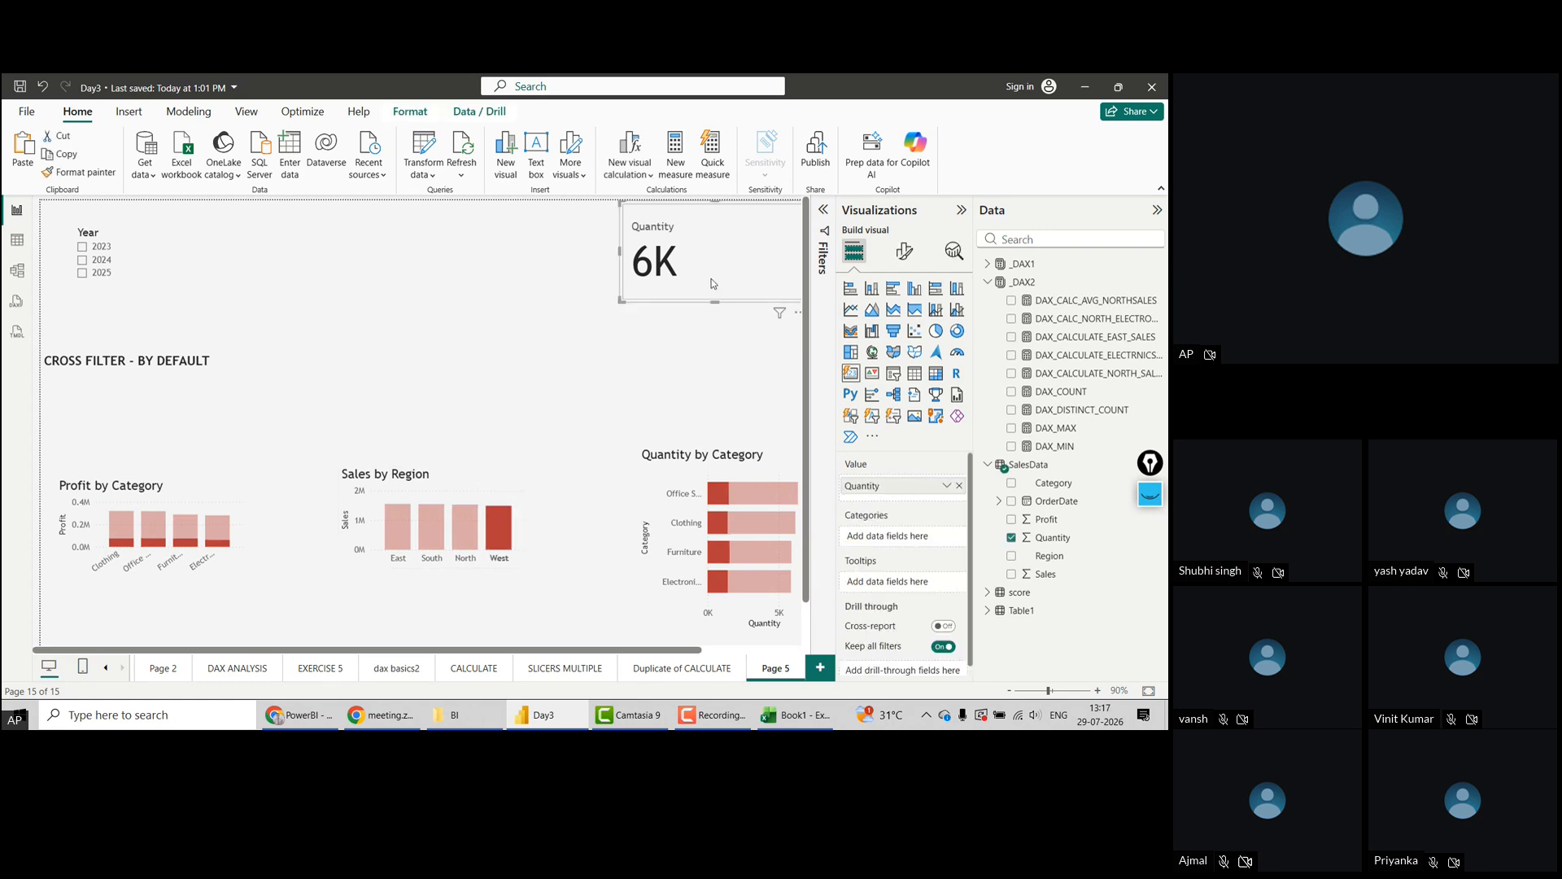
Scope the Cards format settings to Quantity and move the Quantity card slightly left
click(903, 252)
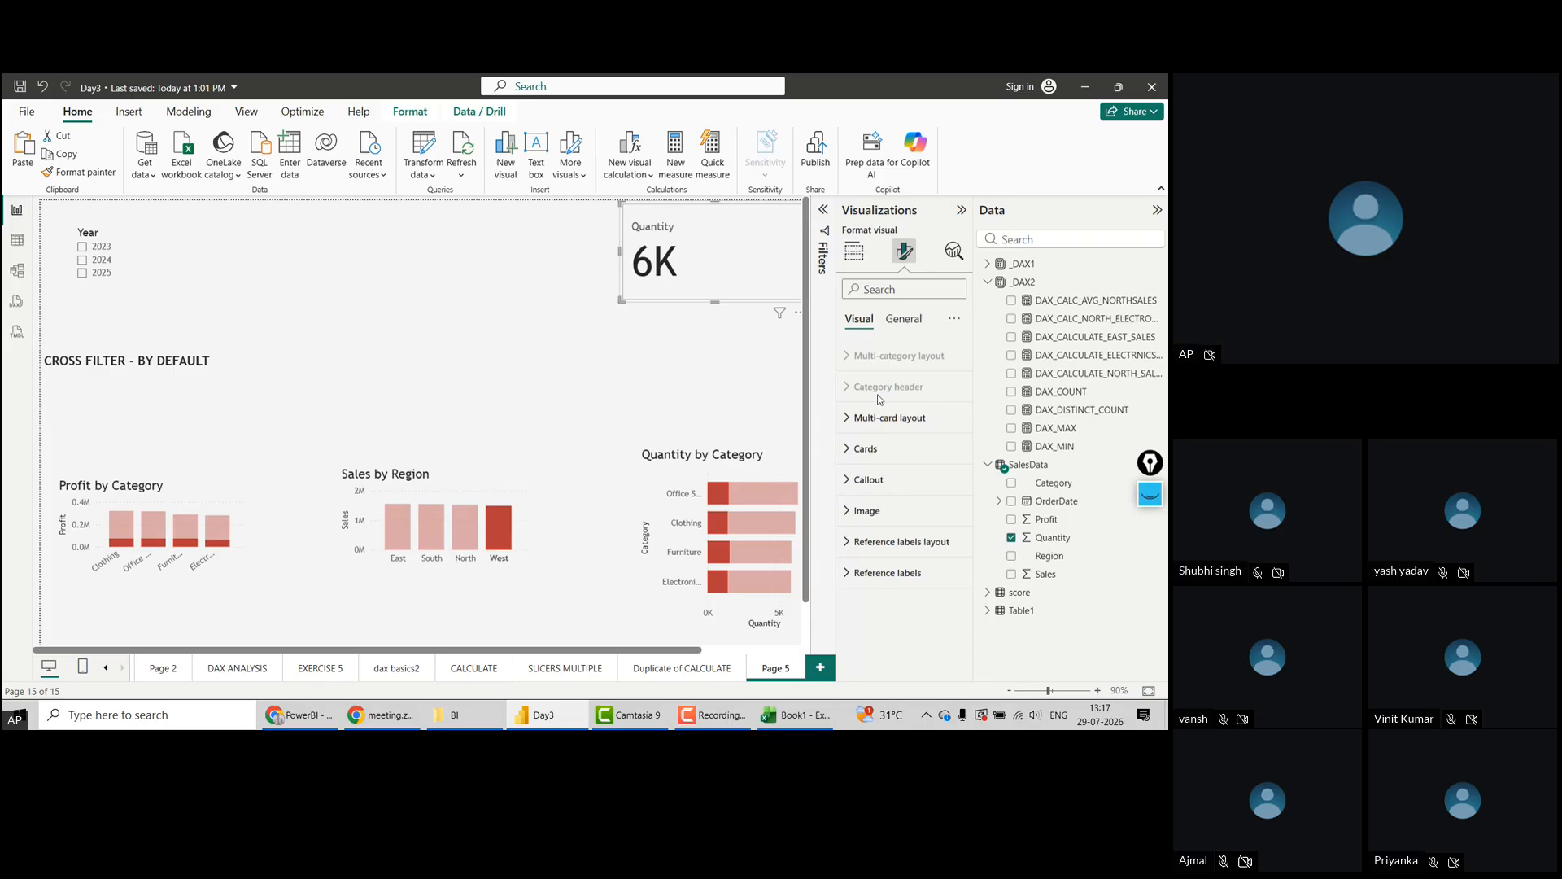
click(862, 448)
click(907, 529)
click(871, 561)
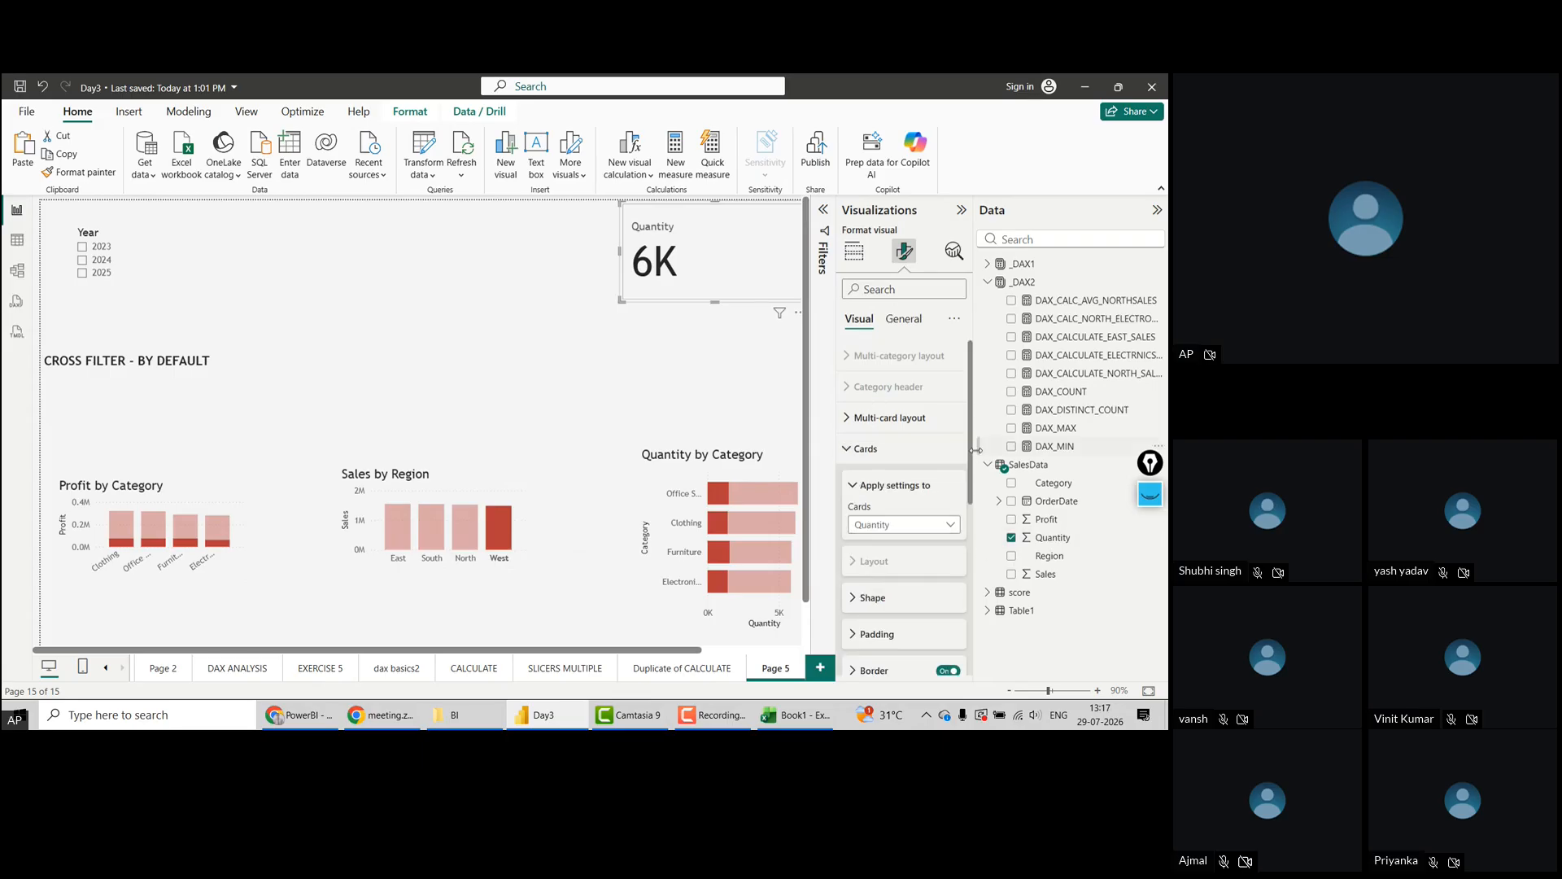
drag(970, 456, 974, 553)
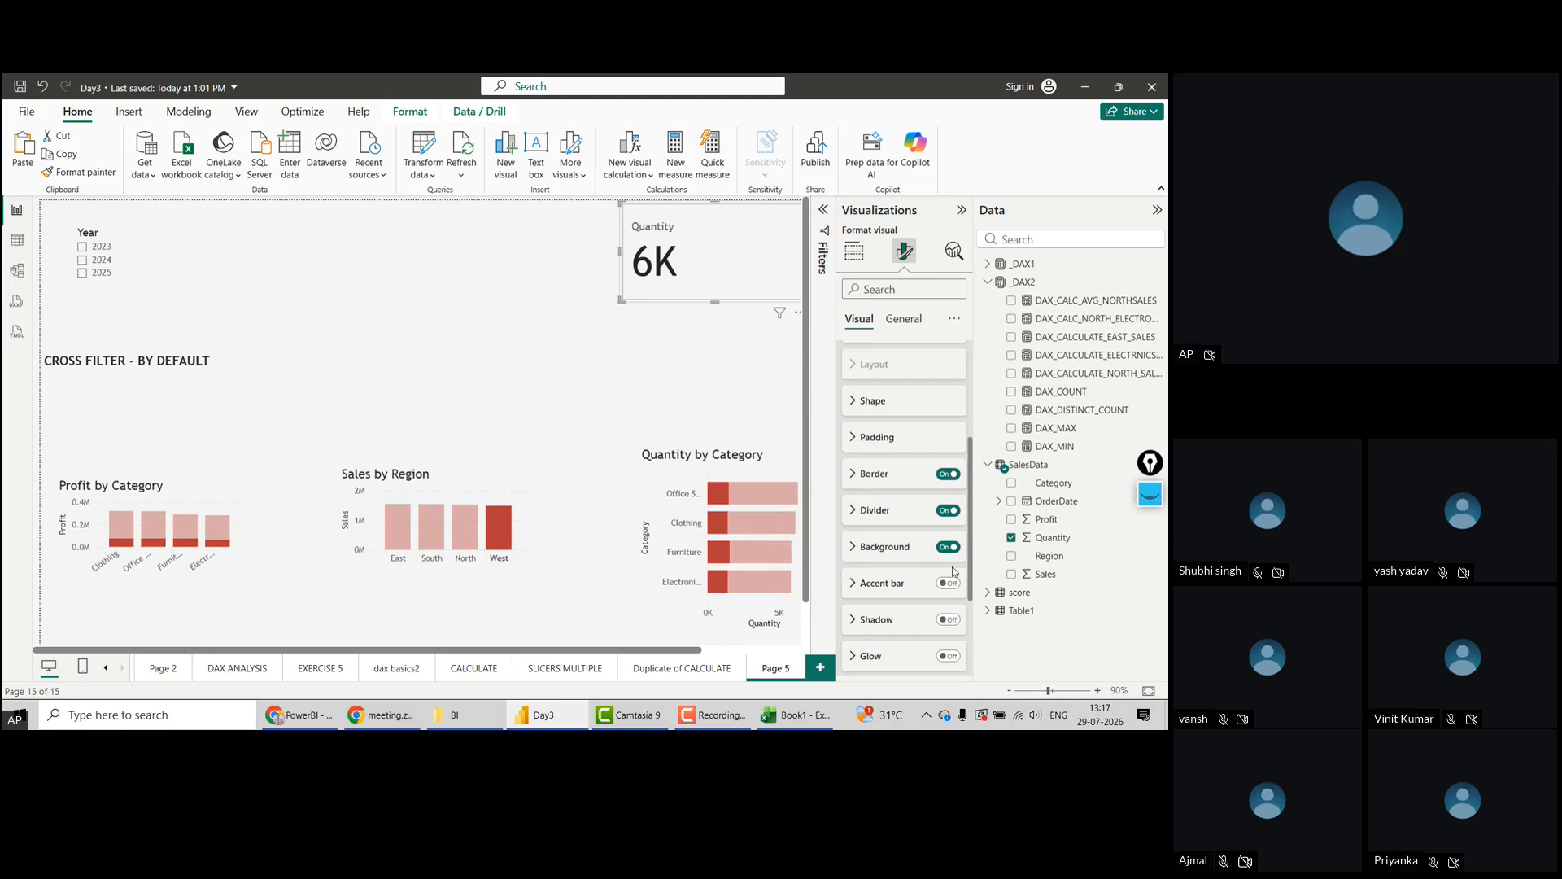
drag(970, 567, 981, 436)
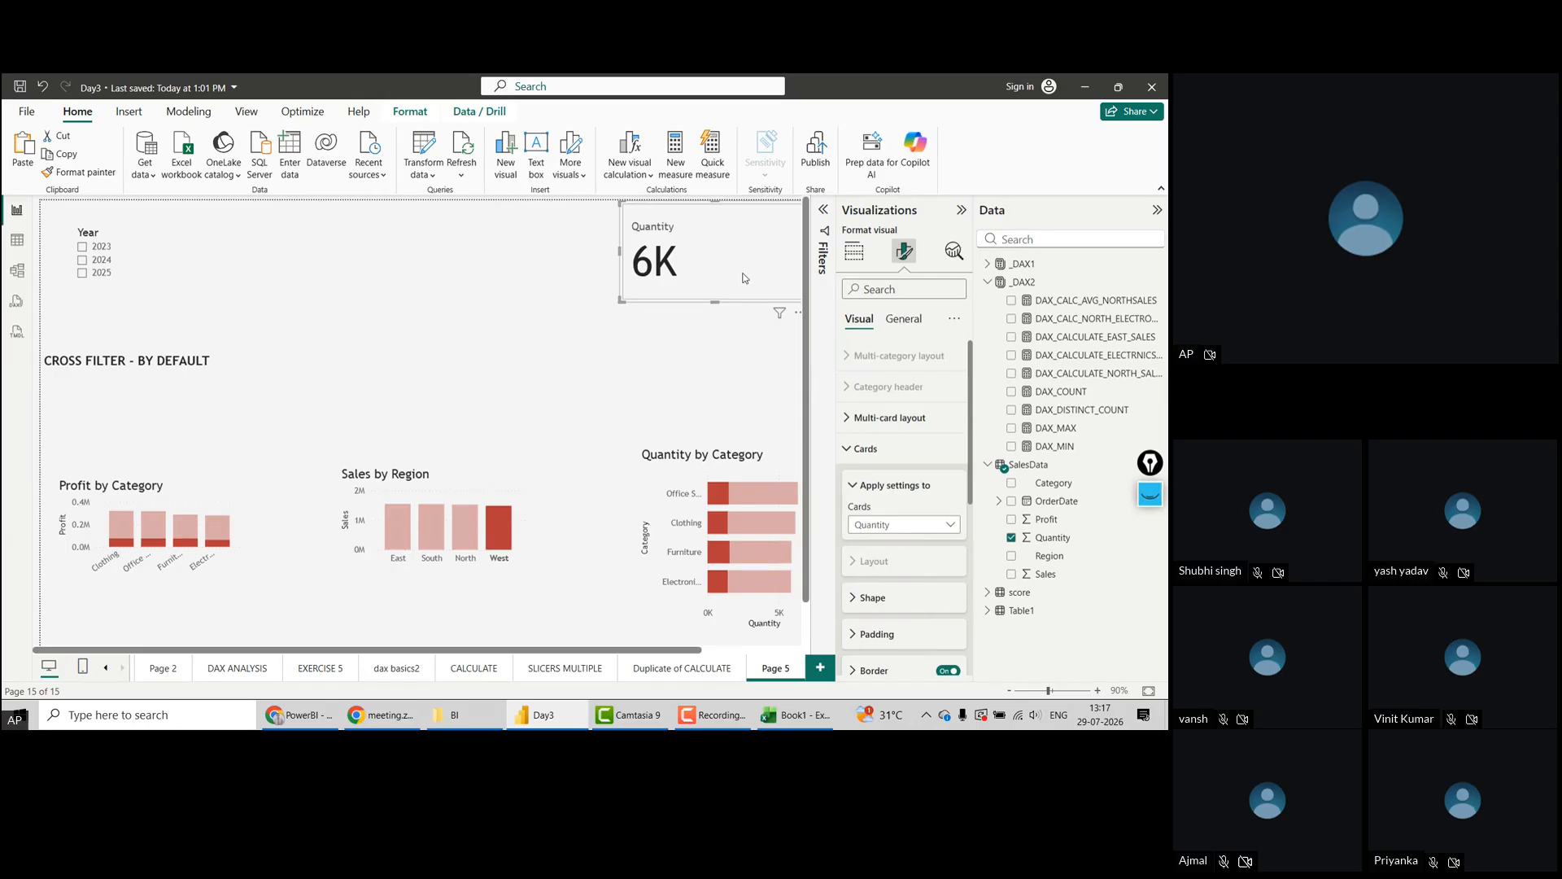
drag(719, 249, 641, 249)
click(848, 454)
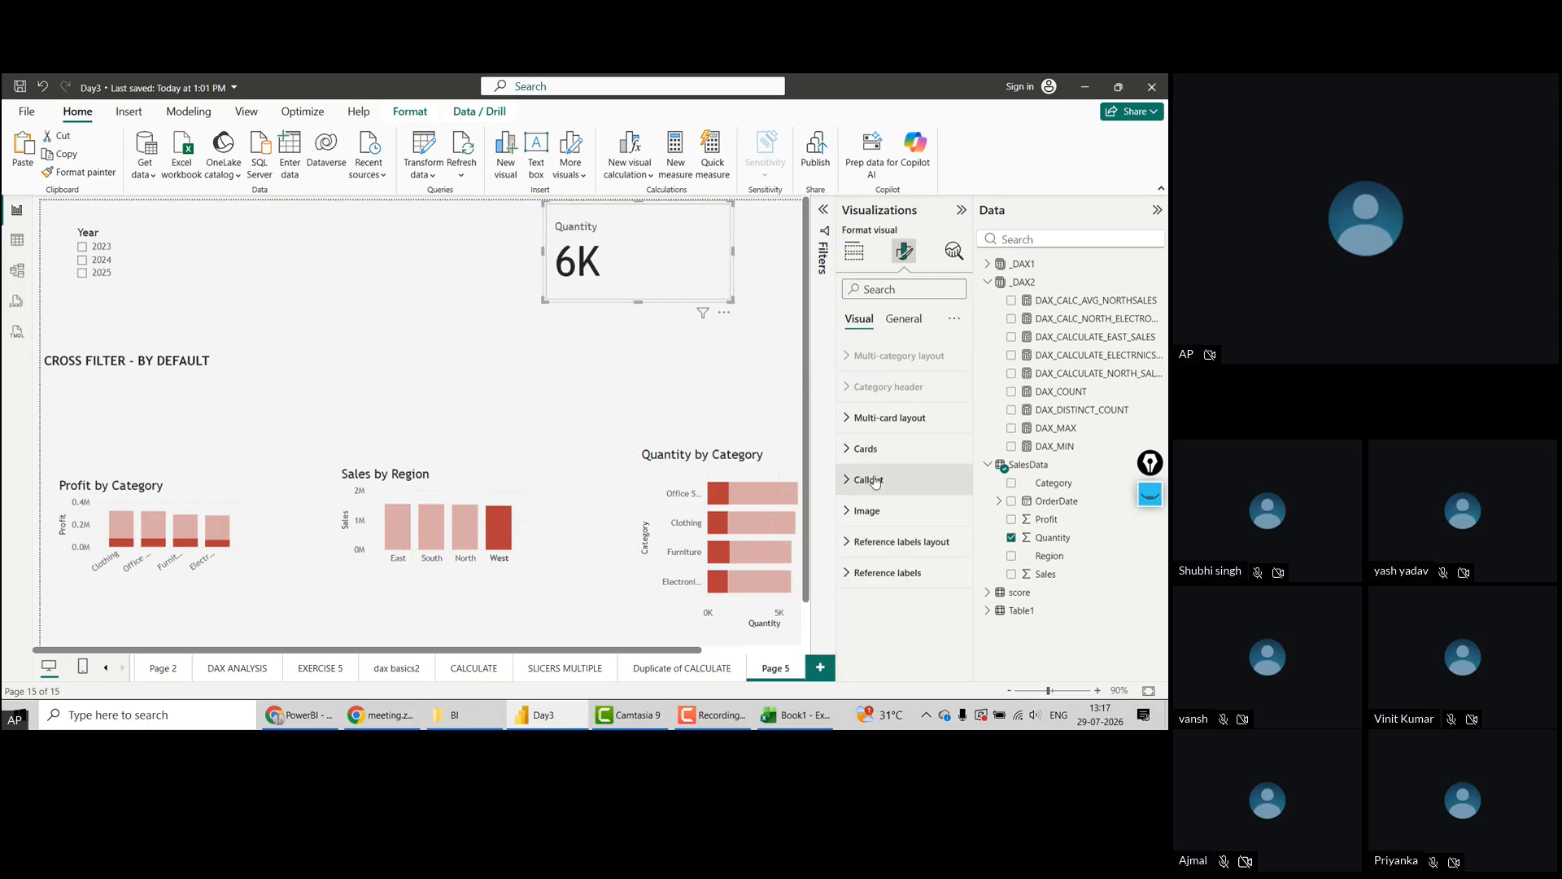
Set the Quantity card's callout value Display units to None to show the full number
click(850, 483)
click(923, 557)
click(878, 601)
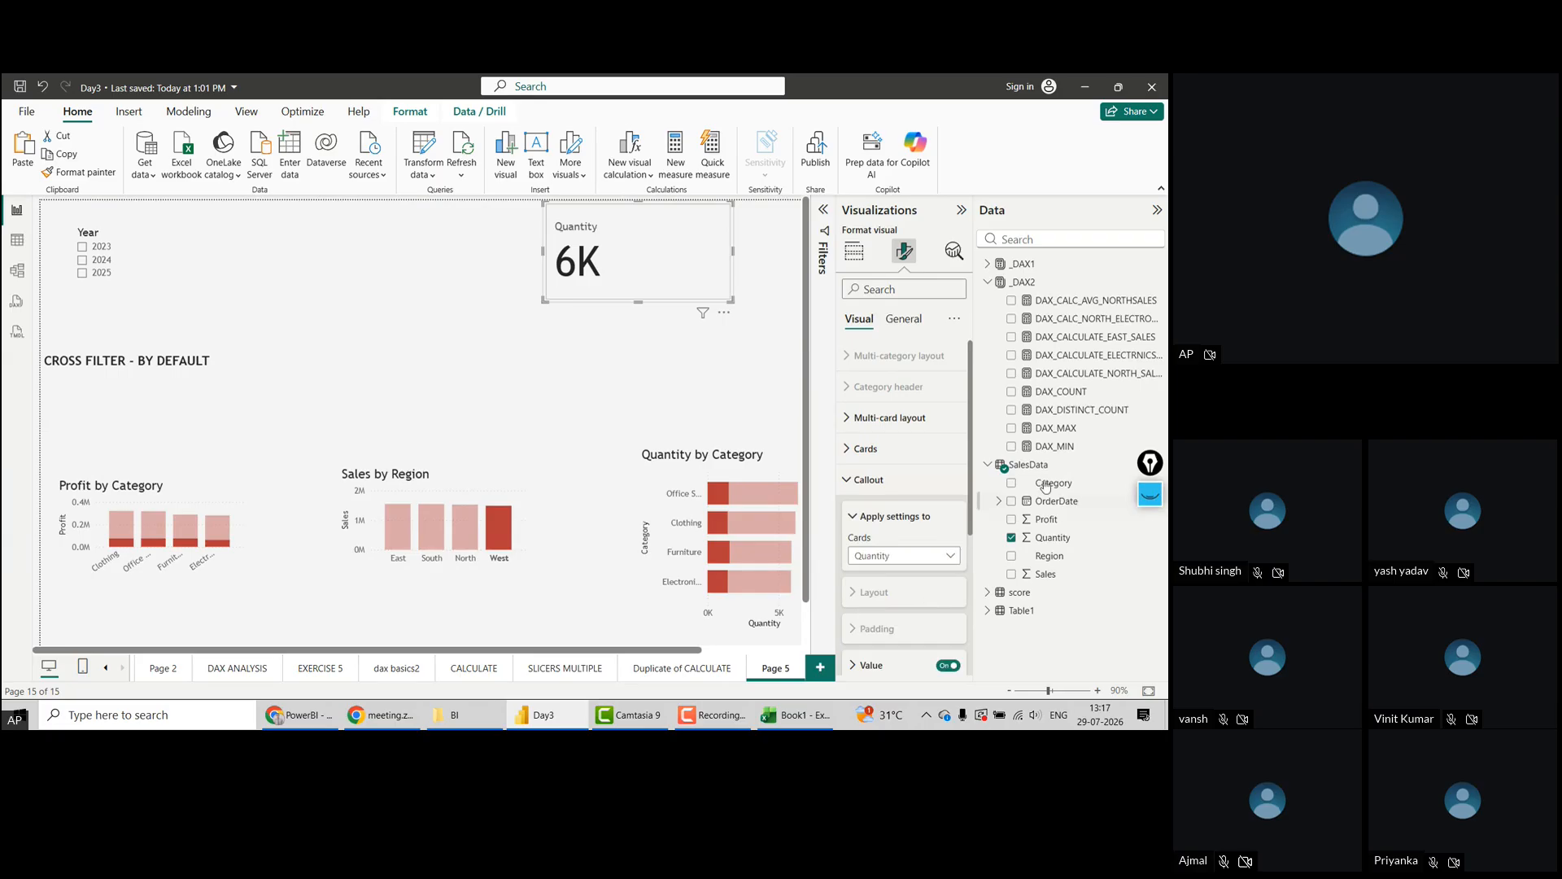
drag(970, 473, 970, 578)
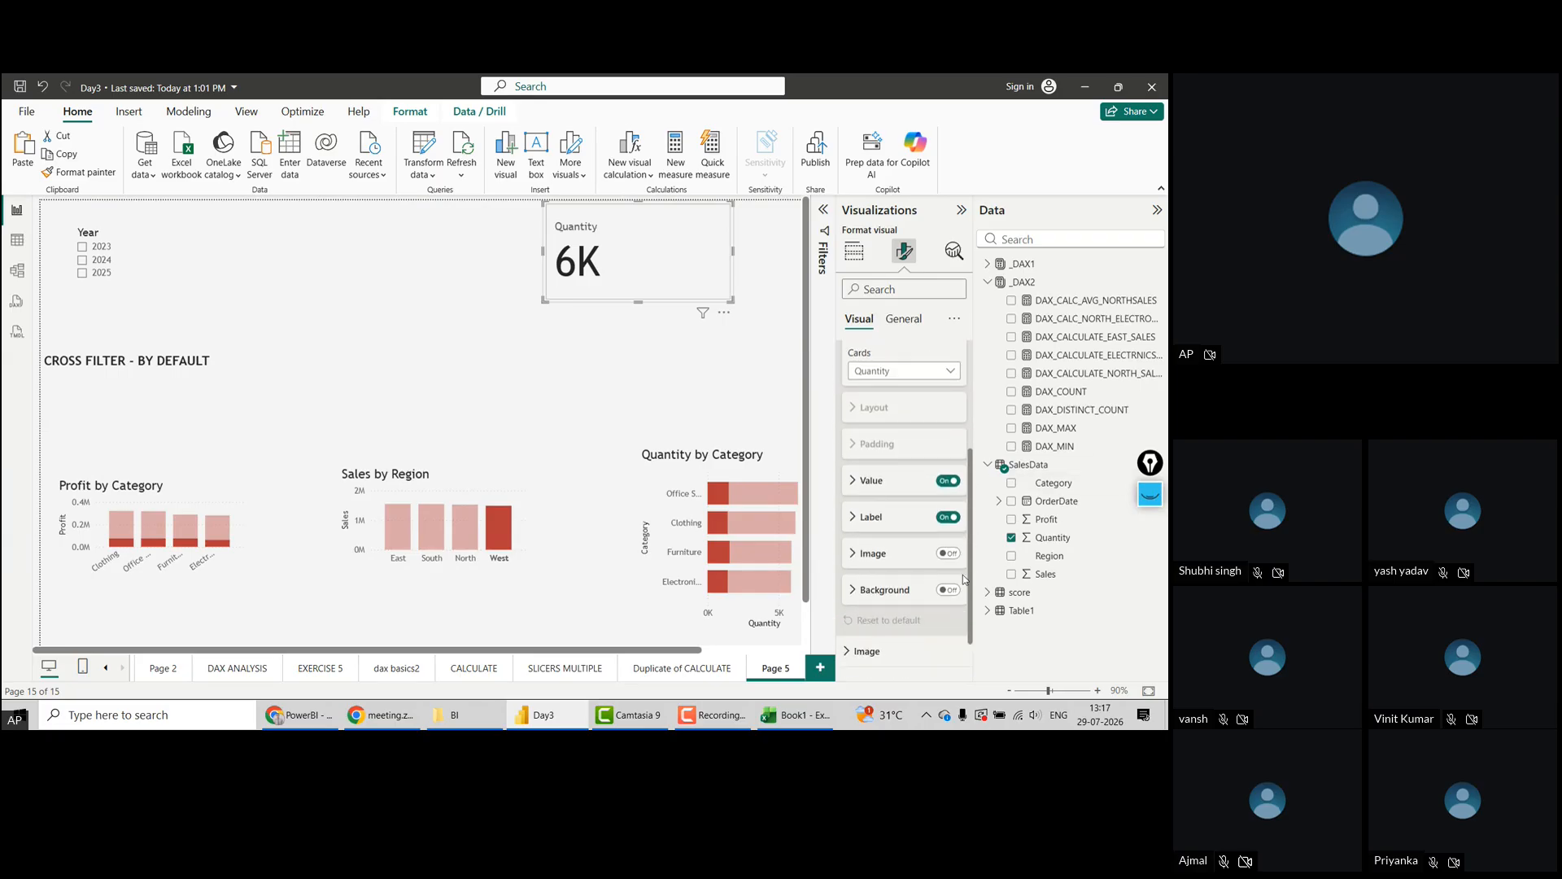
click(853, 485)
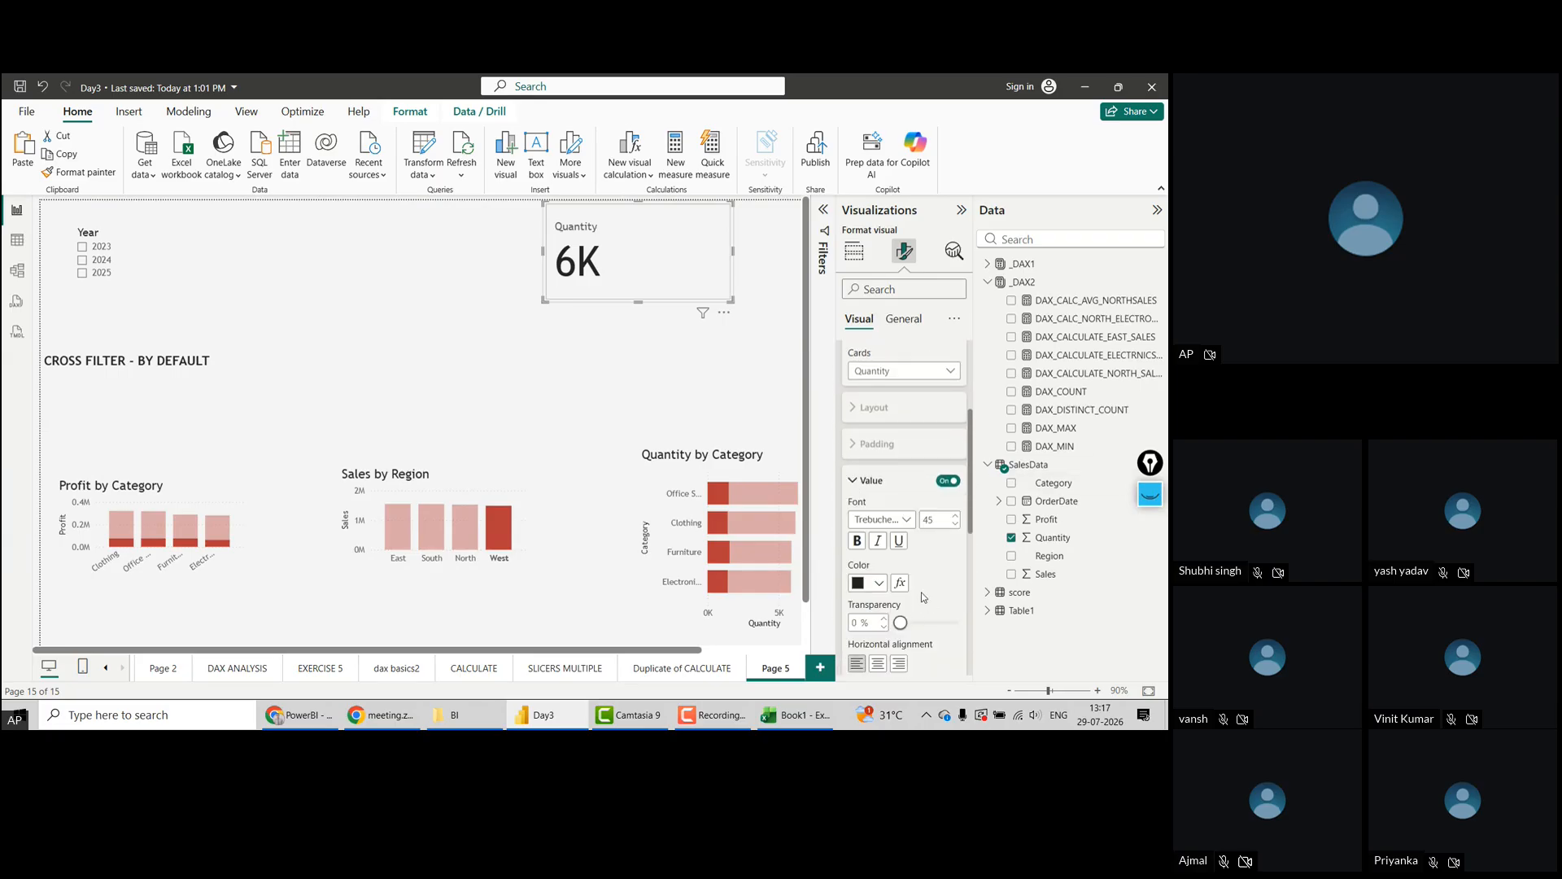
drag(972, 514, 972, 571)
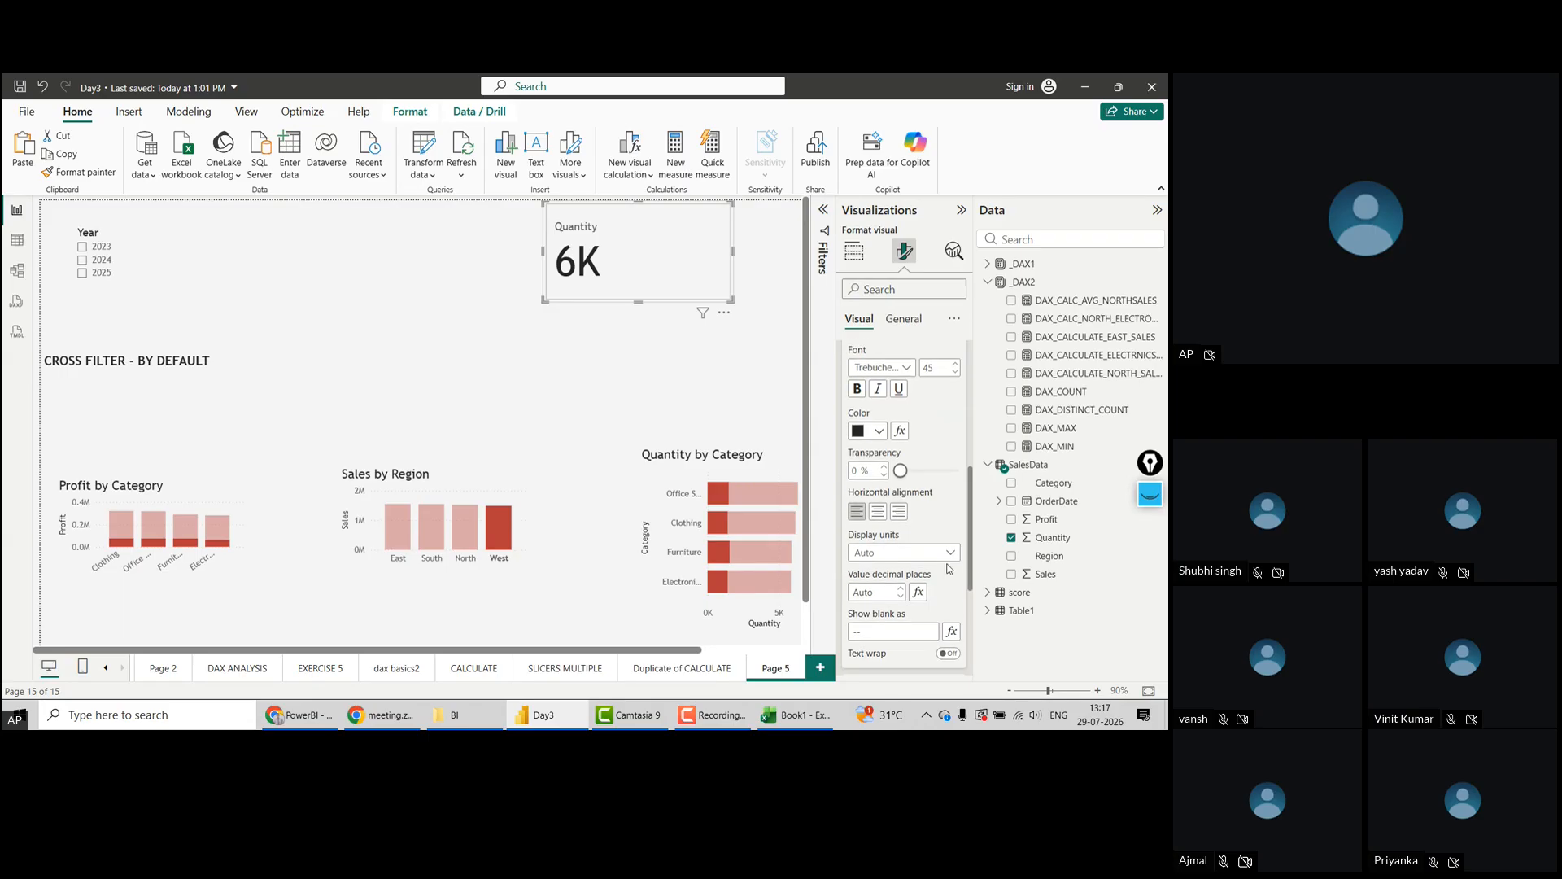
click(903, 553)
click(872, 590)
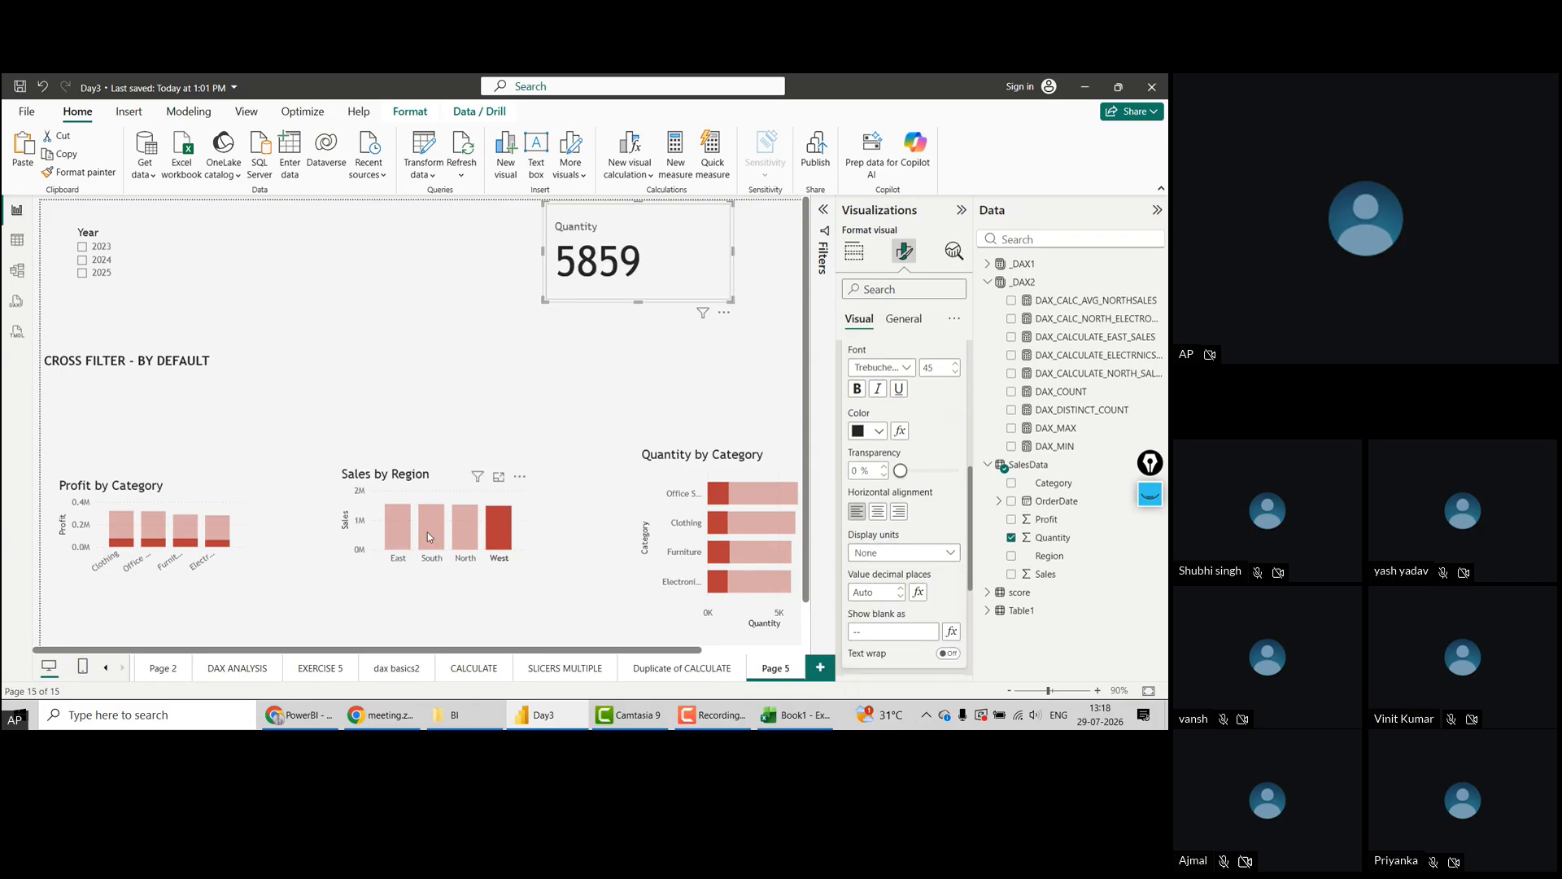
Check the exact South and East quantities, collapse the Visualizations pane, and clear the region filter
click(428, 534)
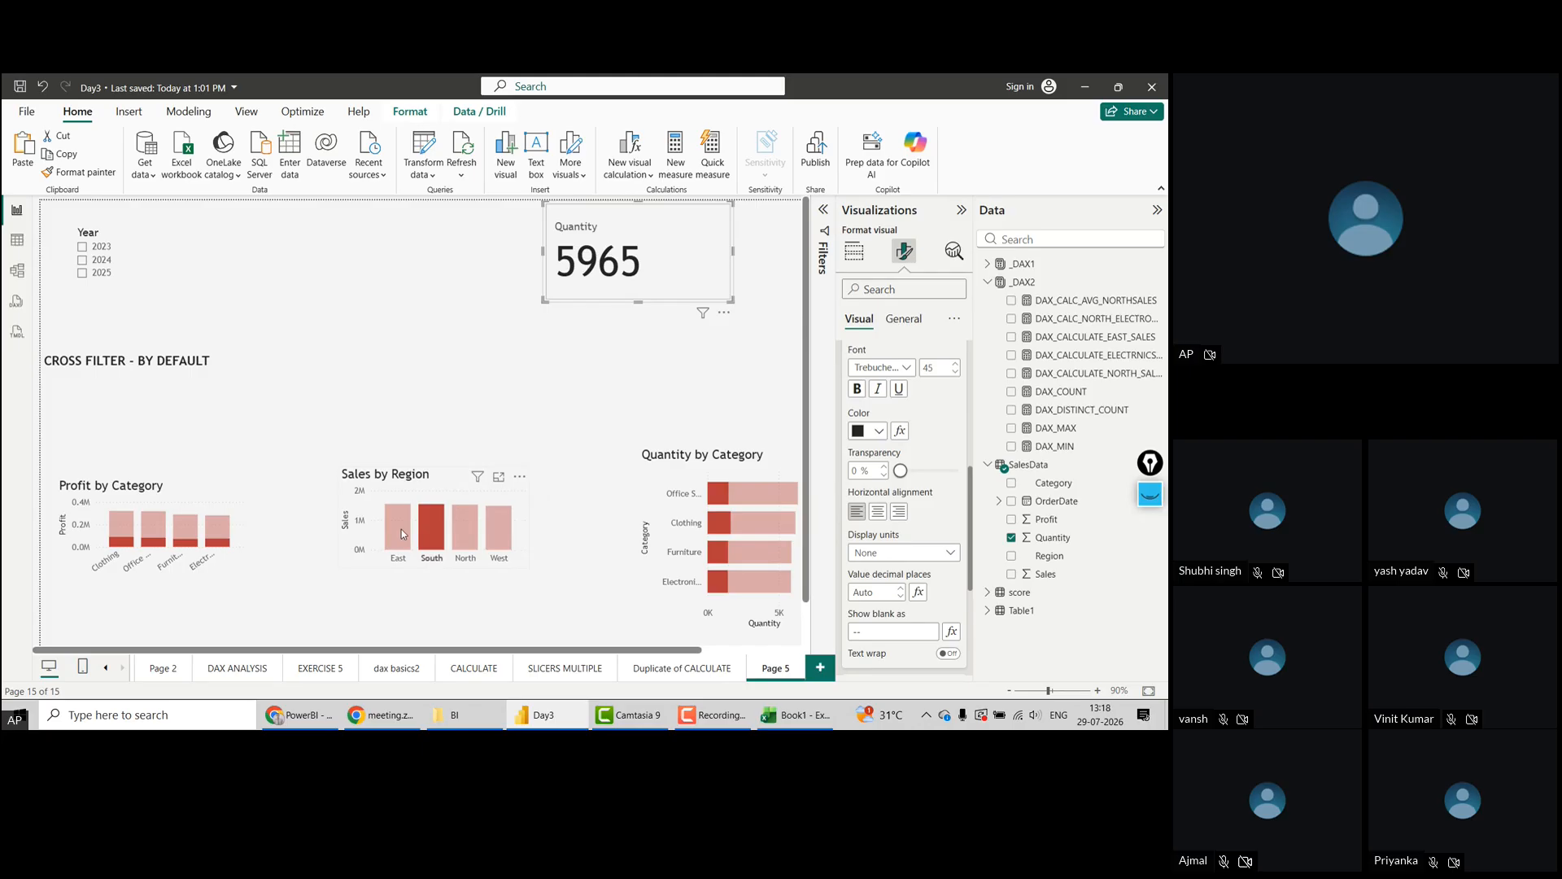
click(402, 529)
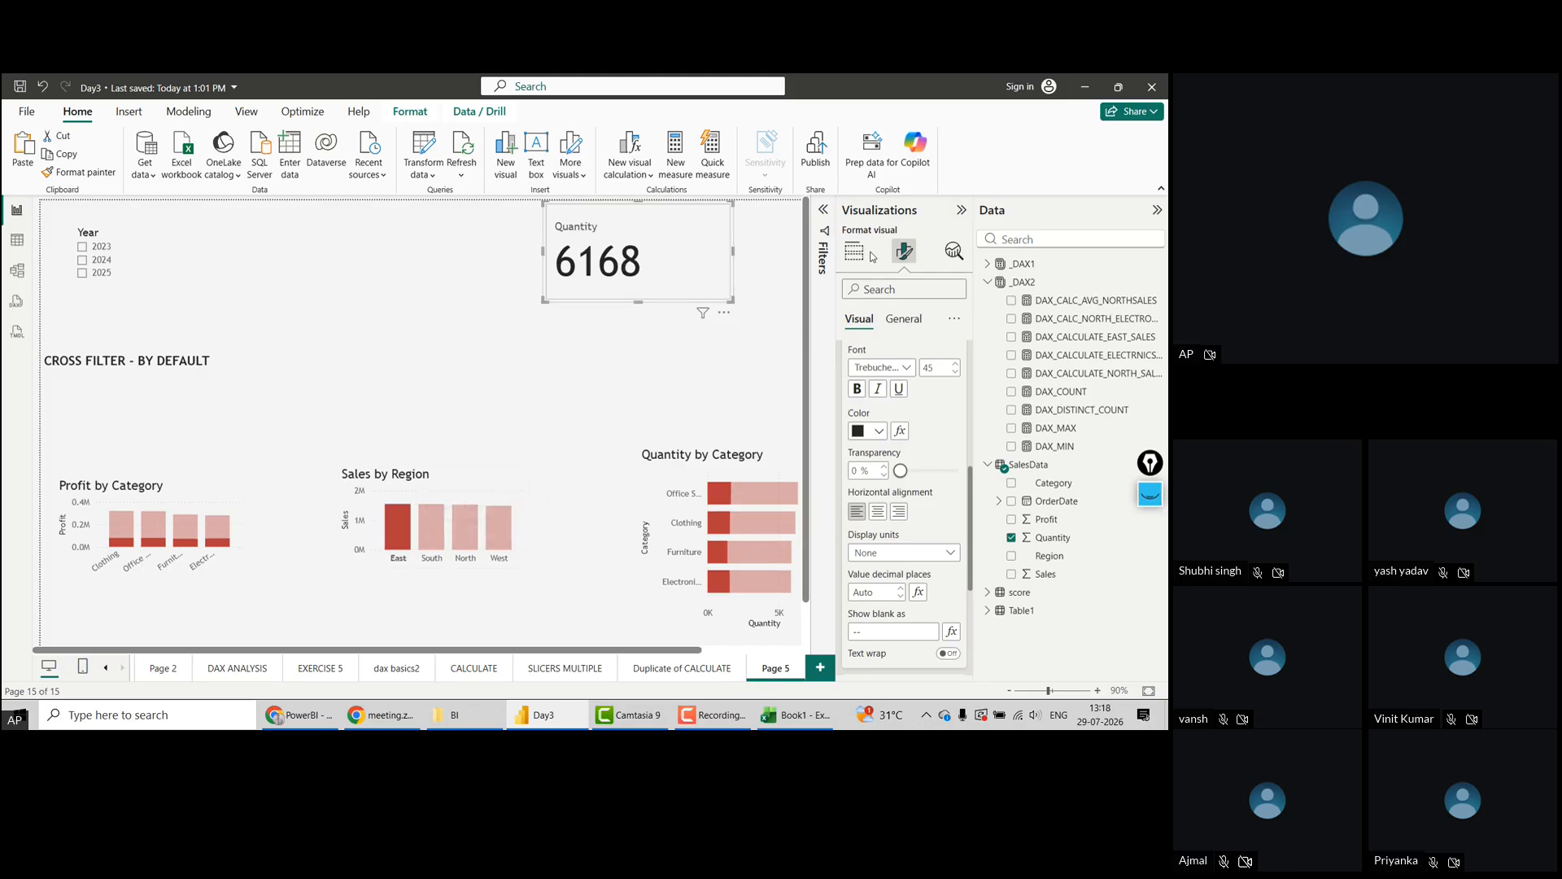
click(962, 210)
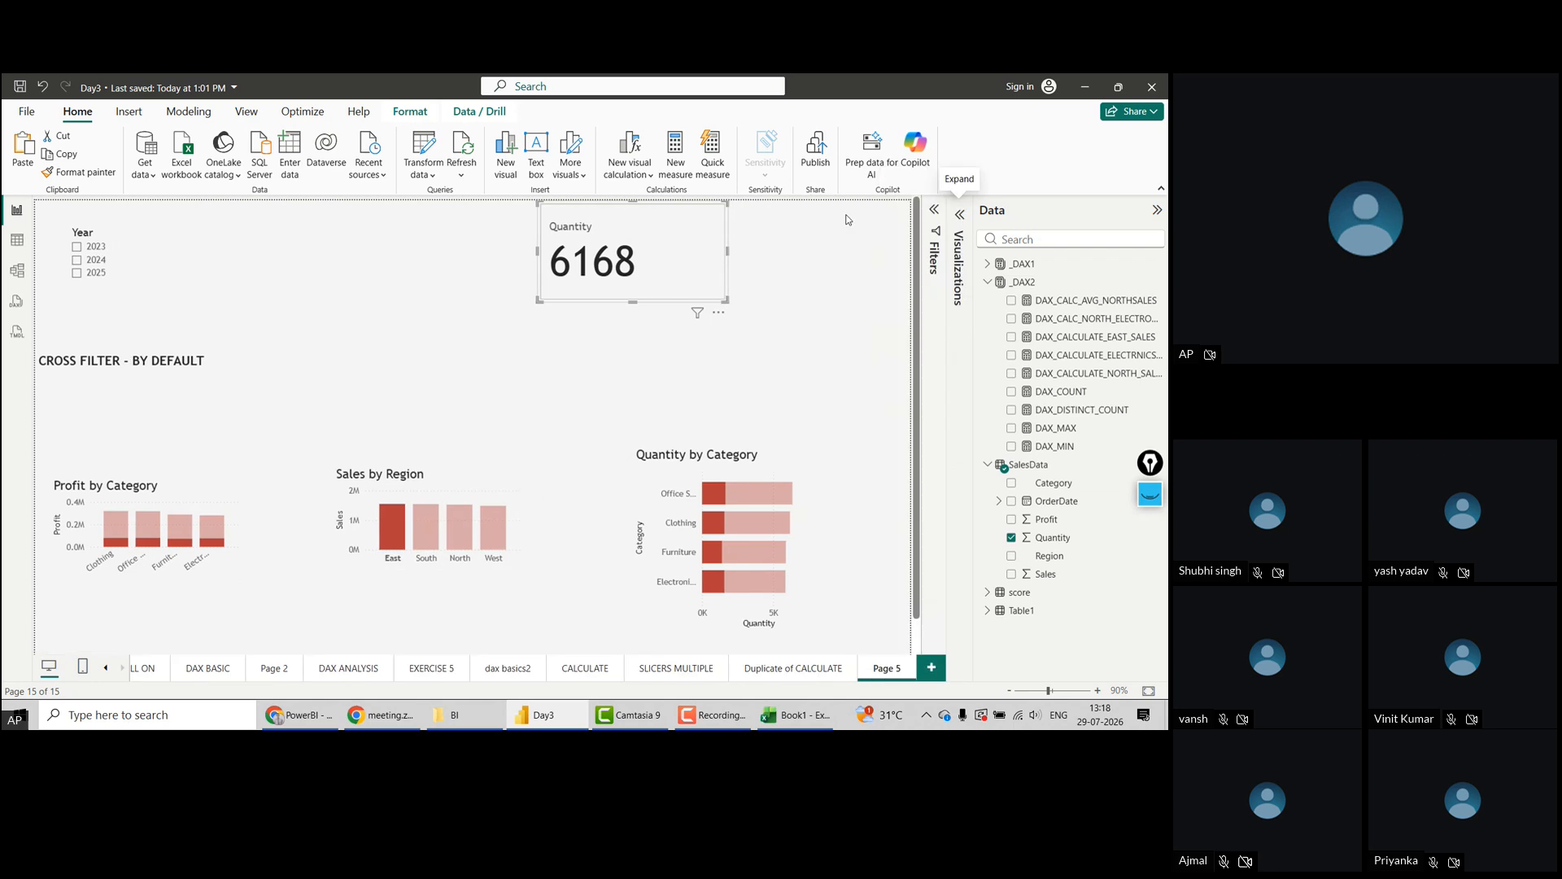
click(396, 530)
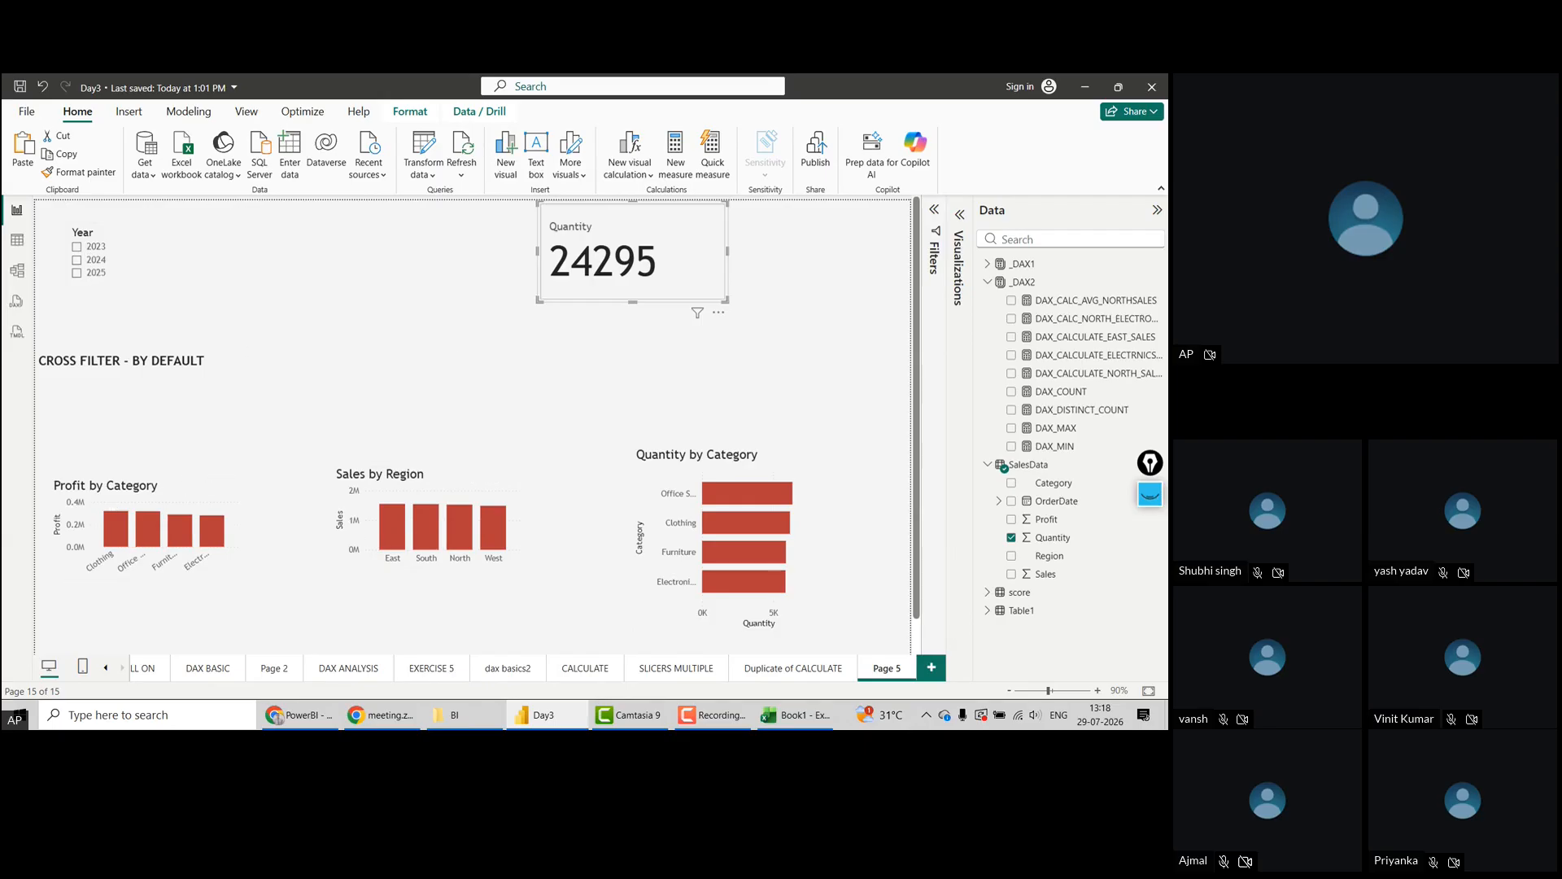
Move the Year slicer right and add '(ON)' to the CROSS FILTER text box title
drag(242, 273, 293, 252)
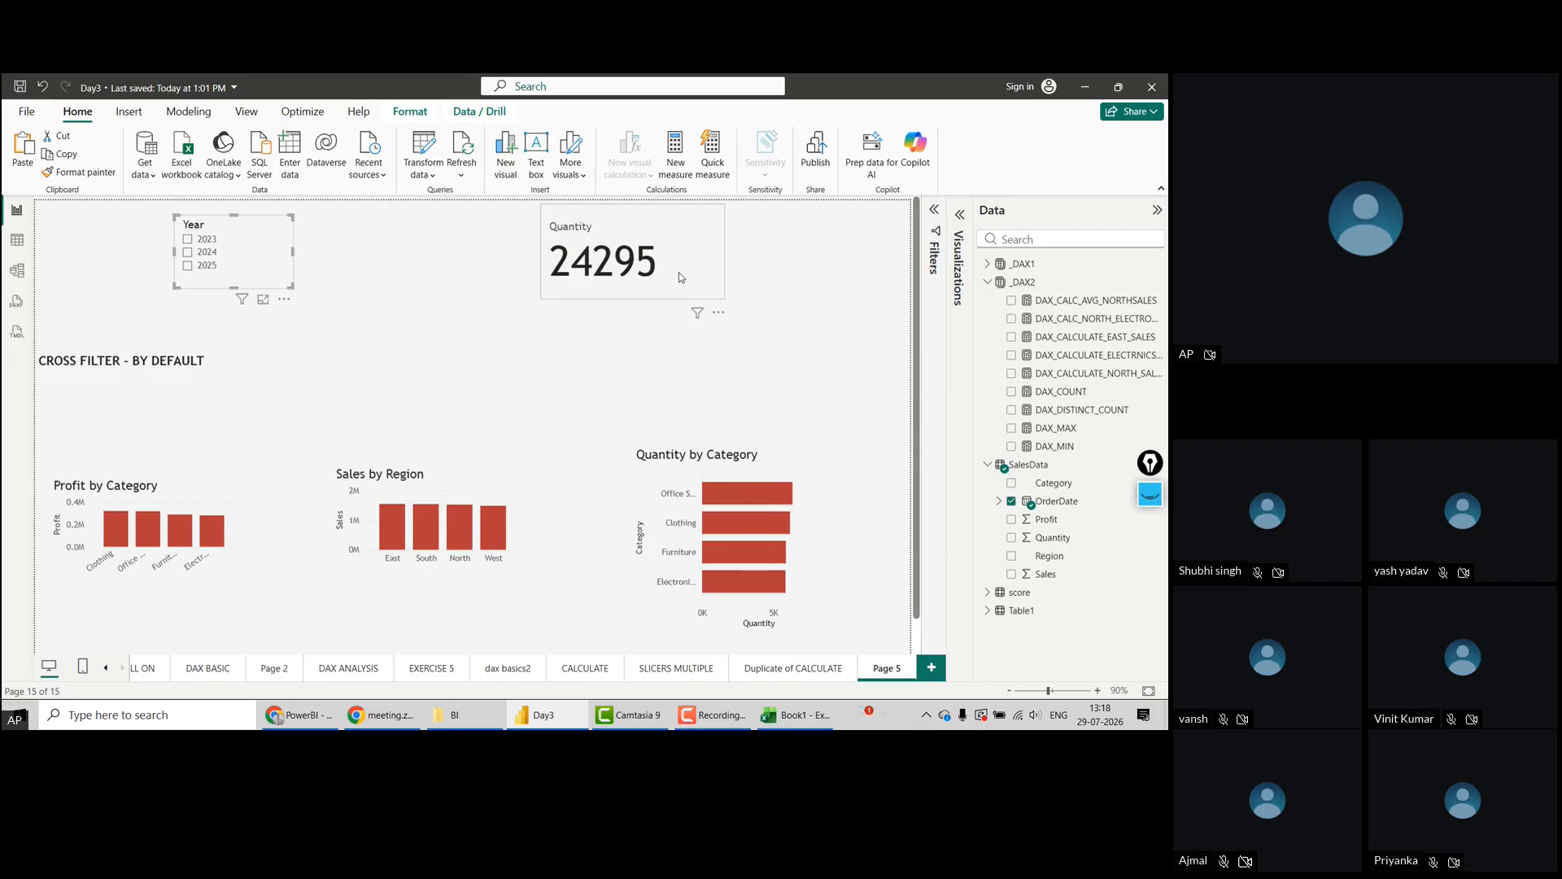
click(218, 373)
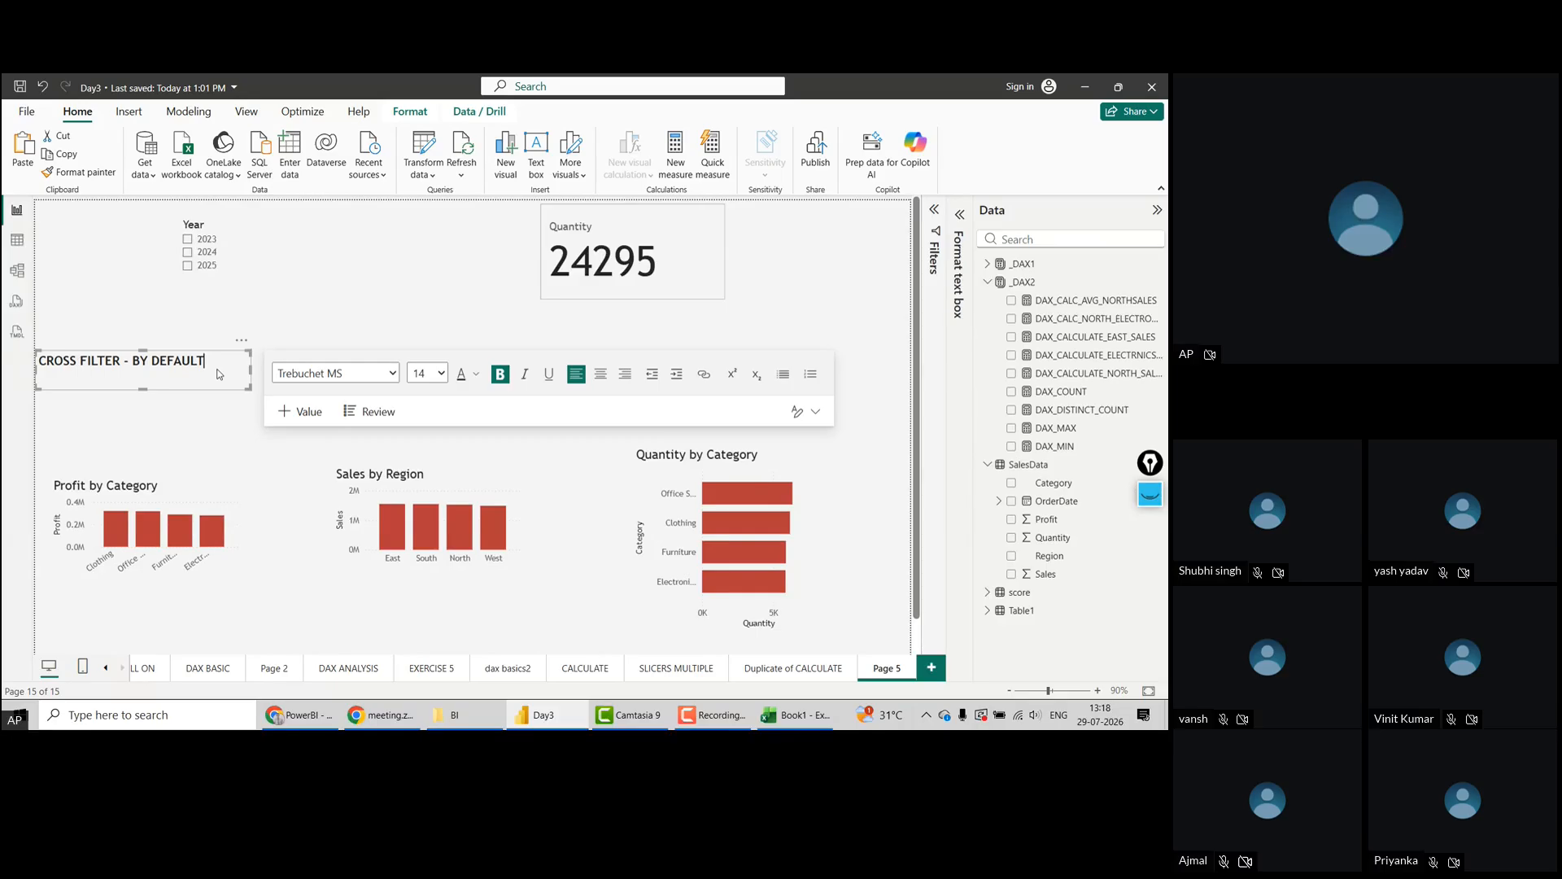
text((N)
text(O)
key(BackSpace)
key(BackSpace)
text(ON))
key(Return)
key(Return)
key(Return)
Add a bold 'WE CAN OFF IT ALSO' line to the text box and nudge the Quantity card left
text(Y)
key(BackSpace)
text(WE CAN OFF IT ALSO)
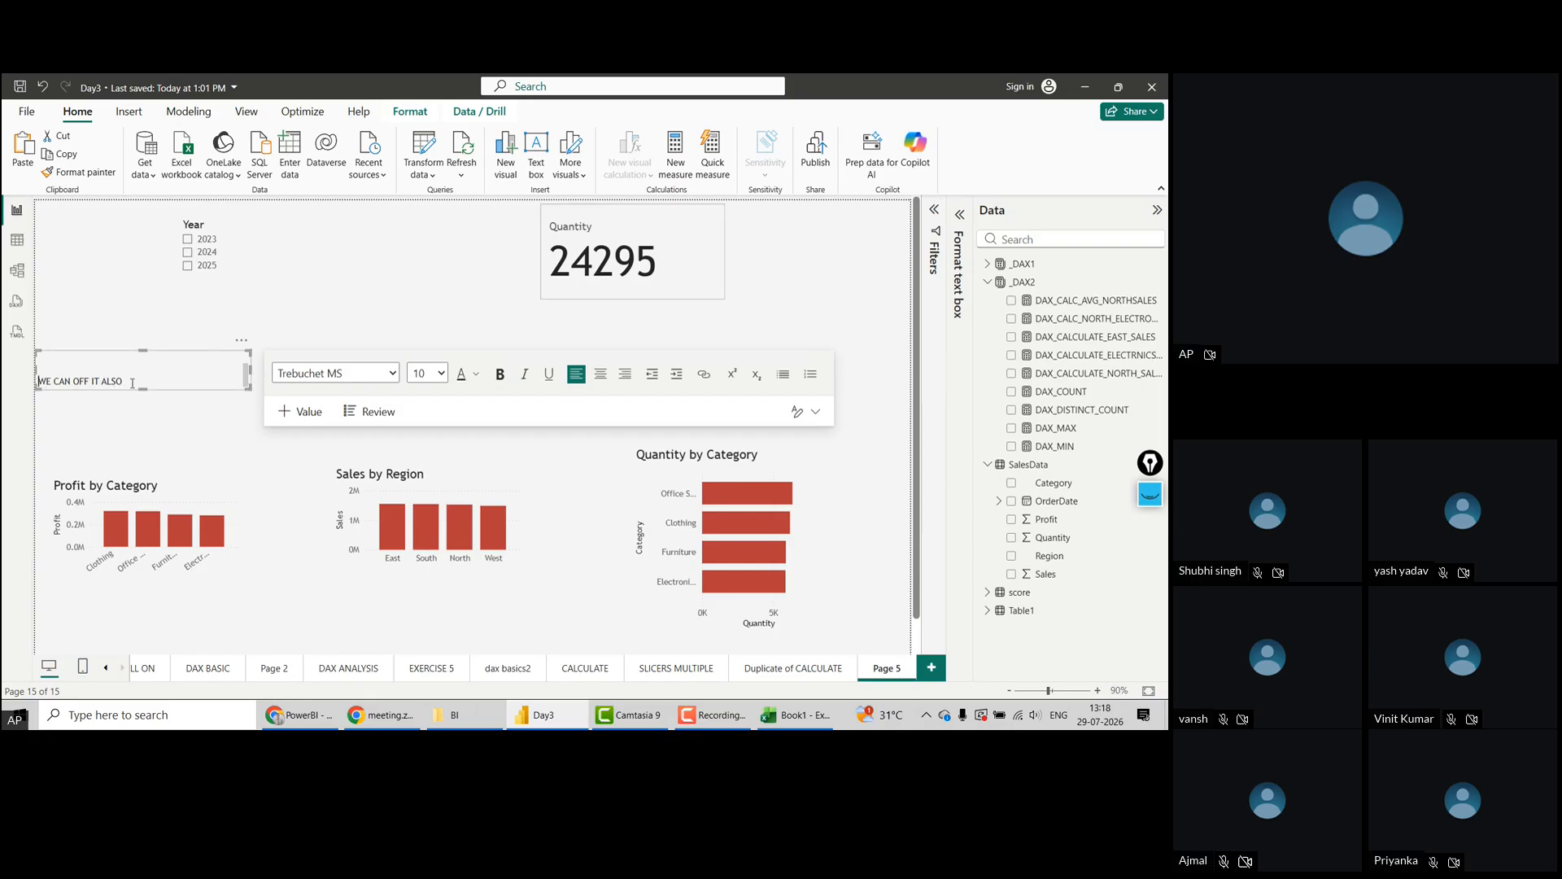
drag(114, 386, 124, 382)
click(500, 375)
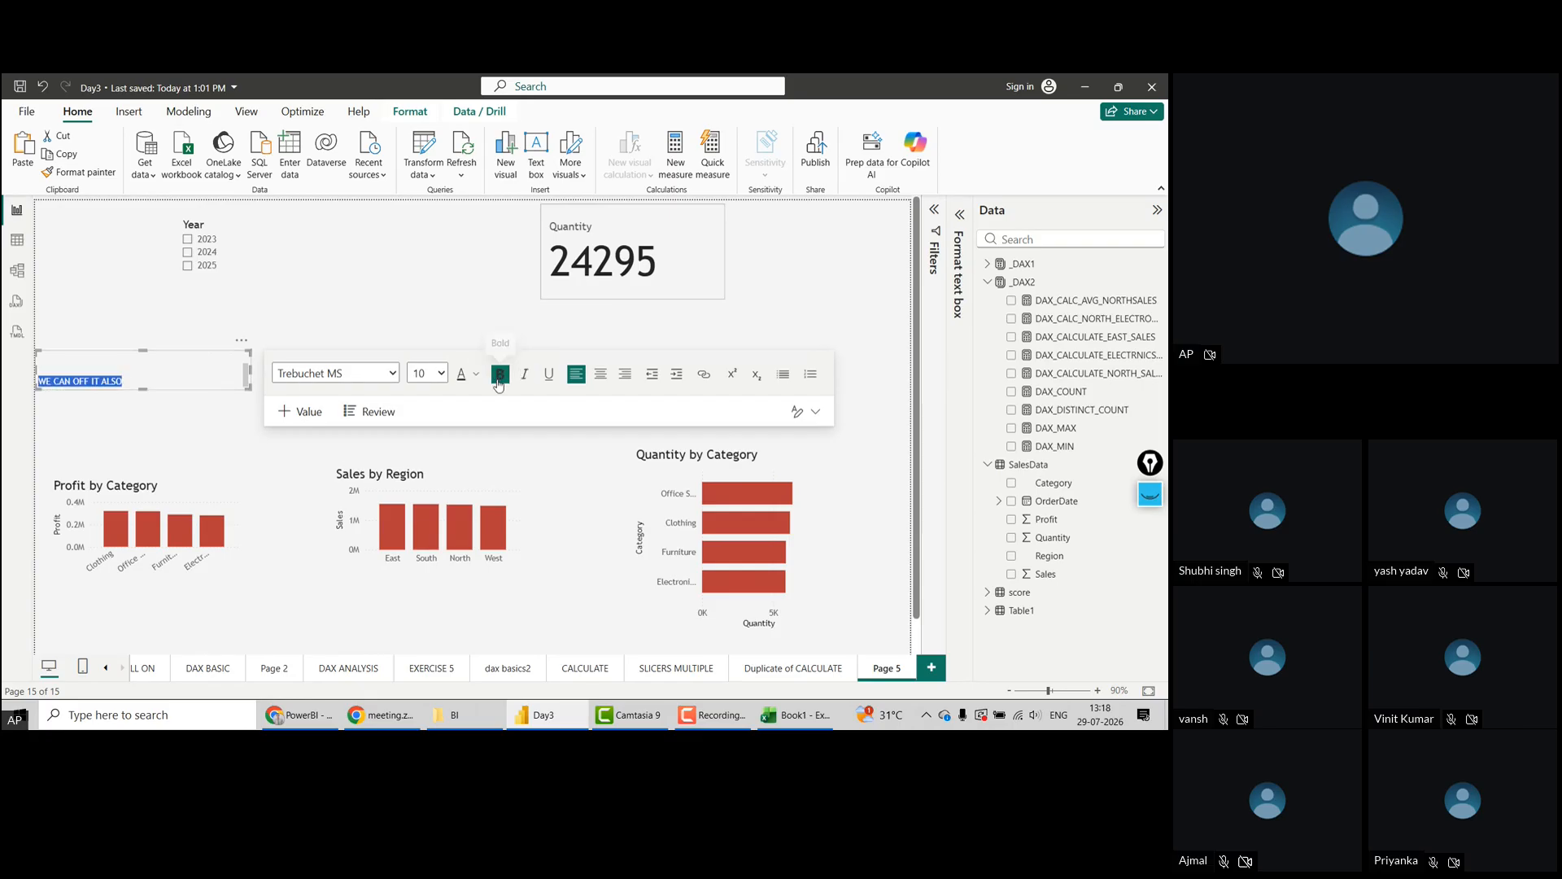
click(324, 316)
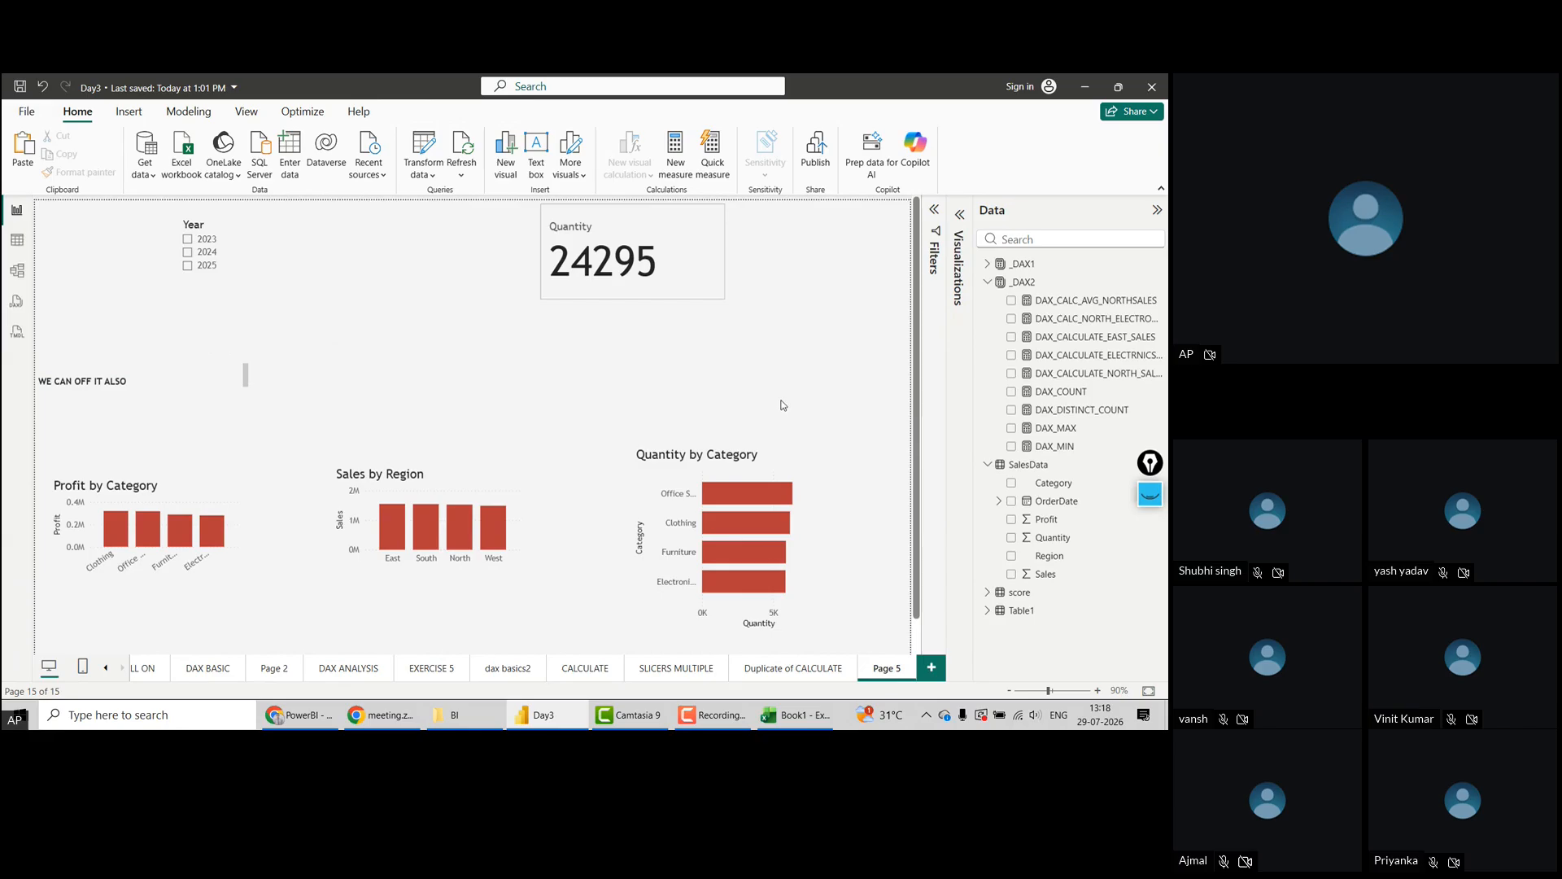
drag(912, 386, 914, 319)
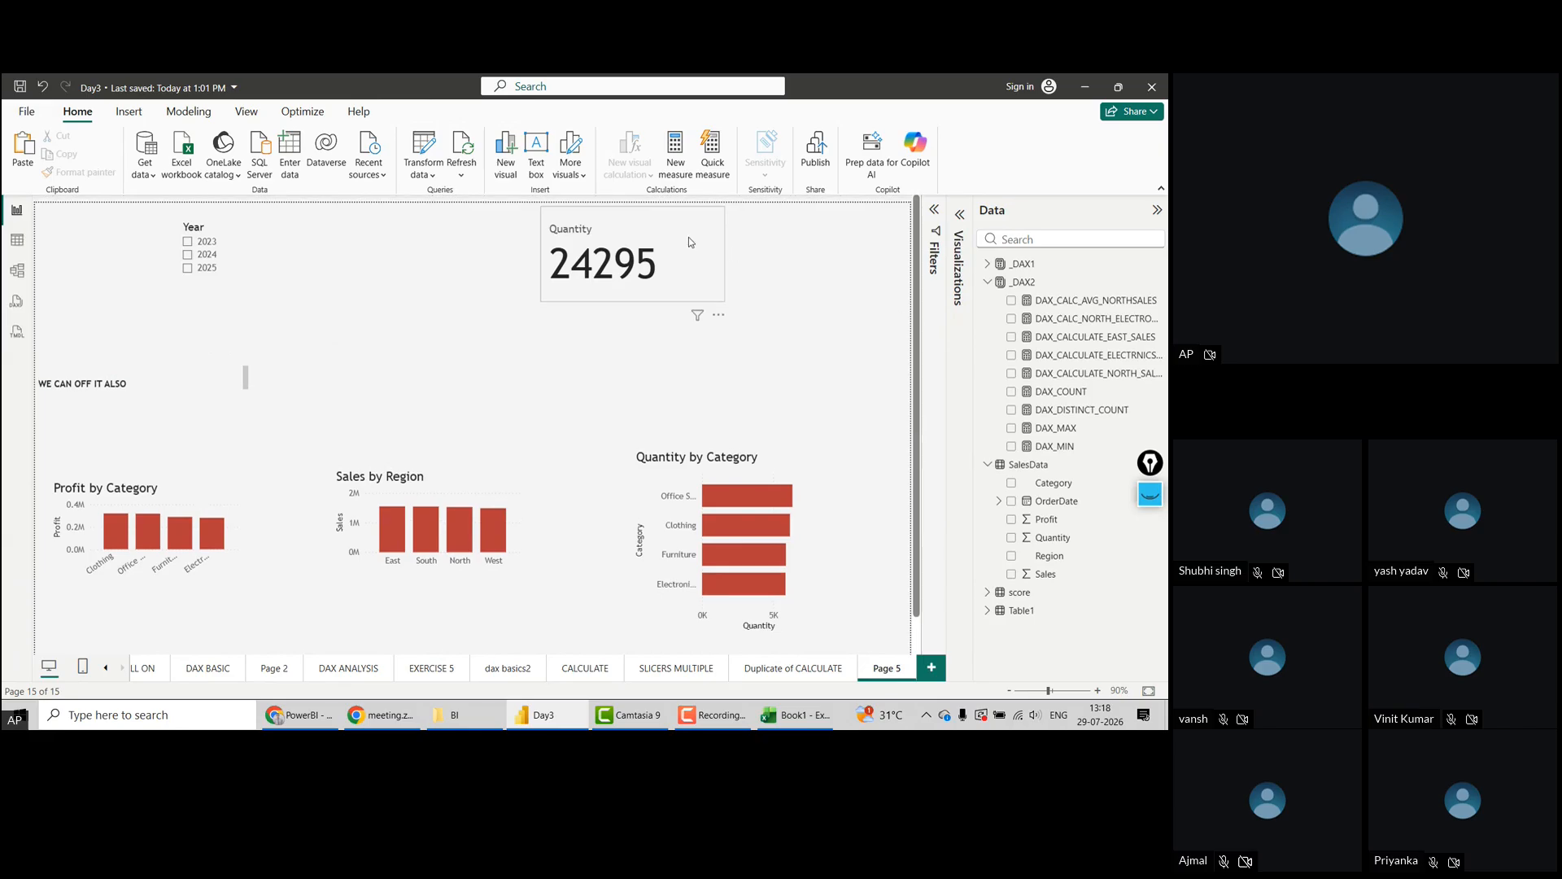
drag(676, 246, 632, 246)
Paste a copy of the Quantity card beside the original
click(787, 241)
key(ctrl+v)
drag(642, 257, 858, 251)
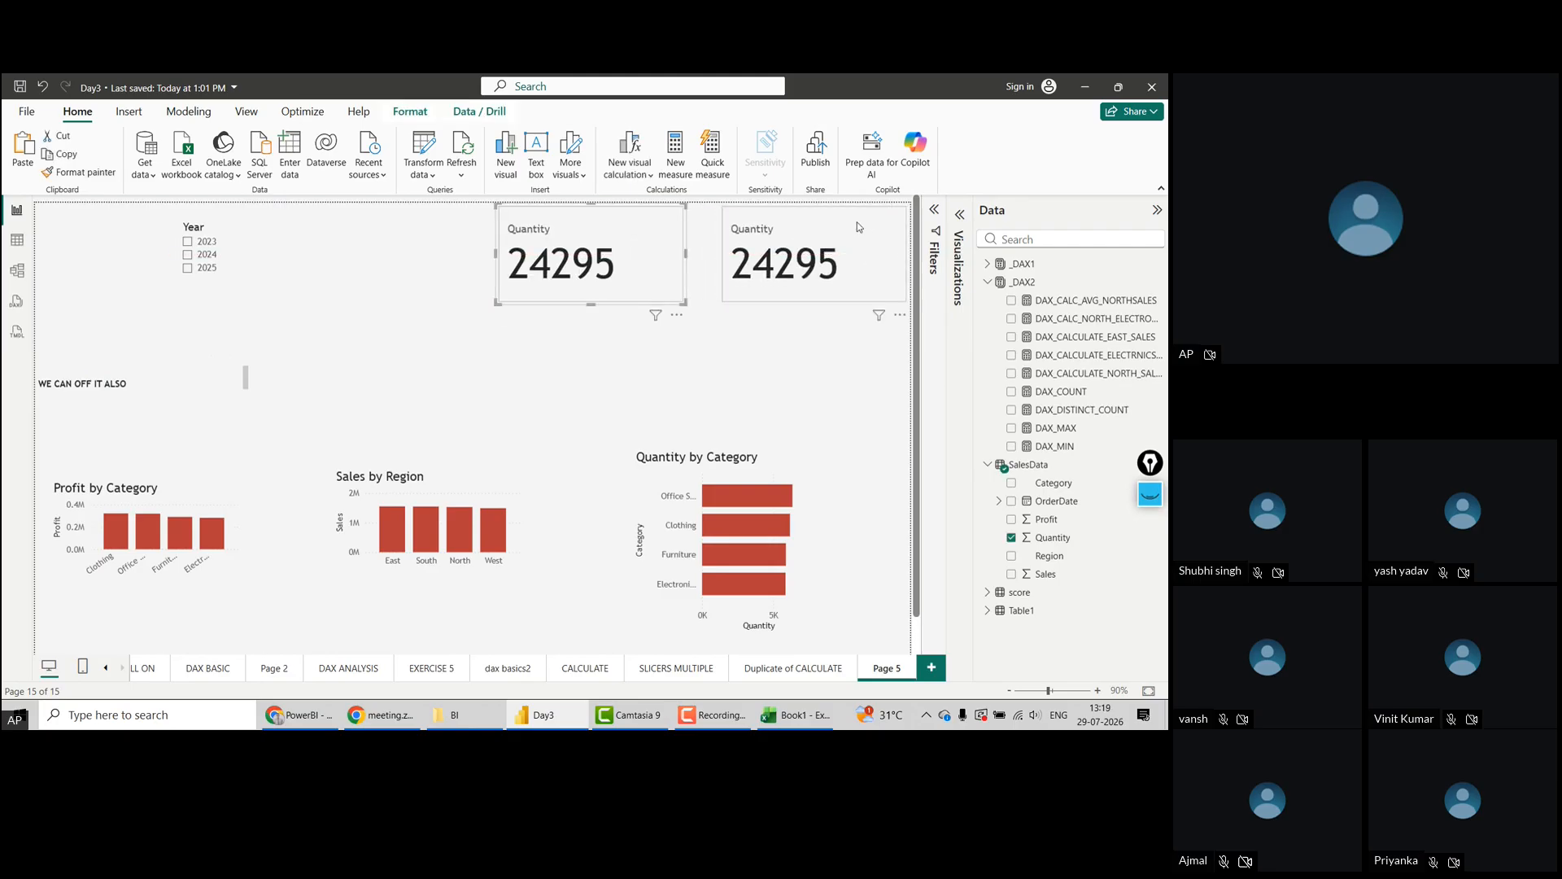
Switch the copy's Quantity aggregation to Average, realign the cards, and filter to 2023
click(959, 216)
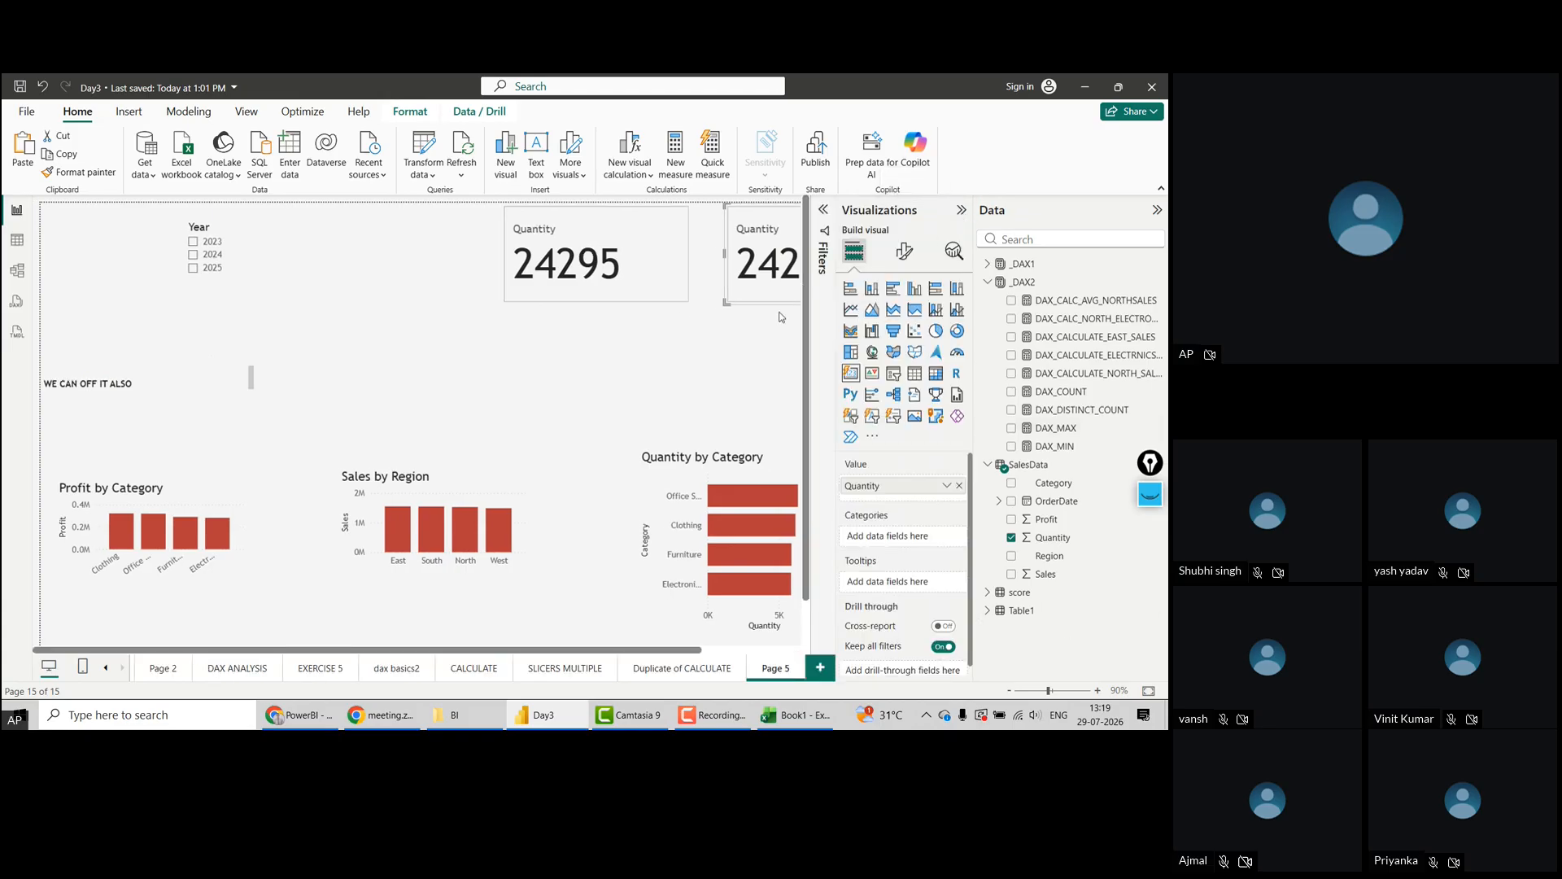
click(946, 486)
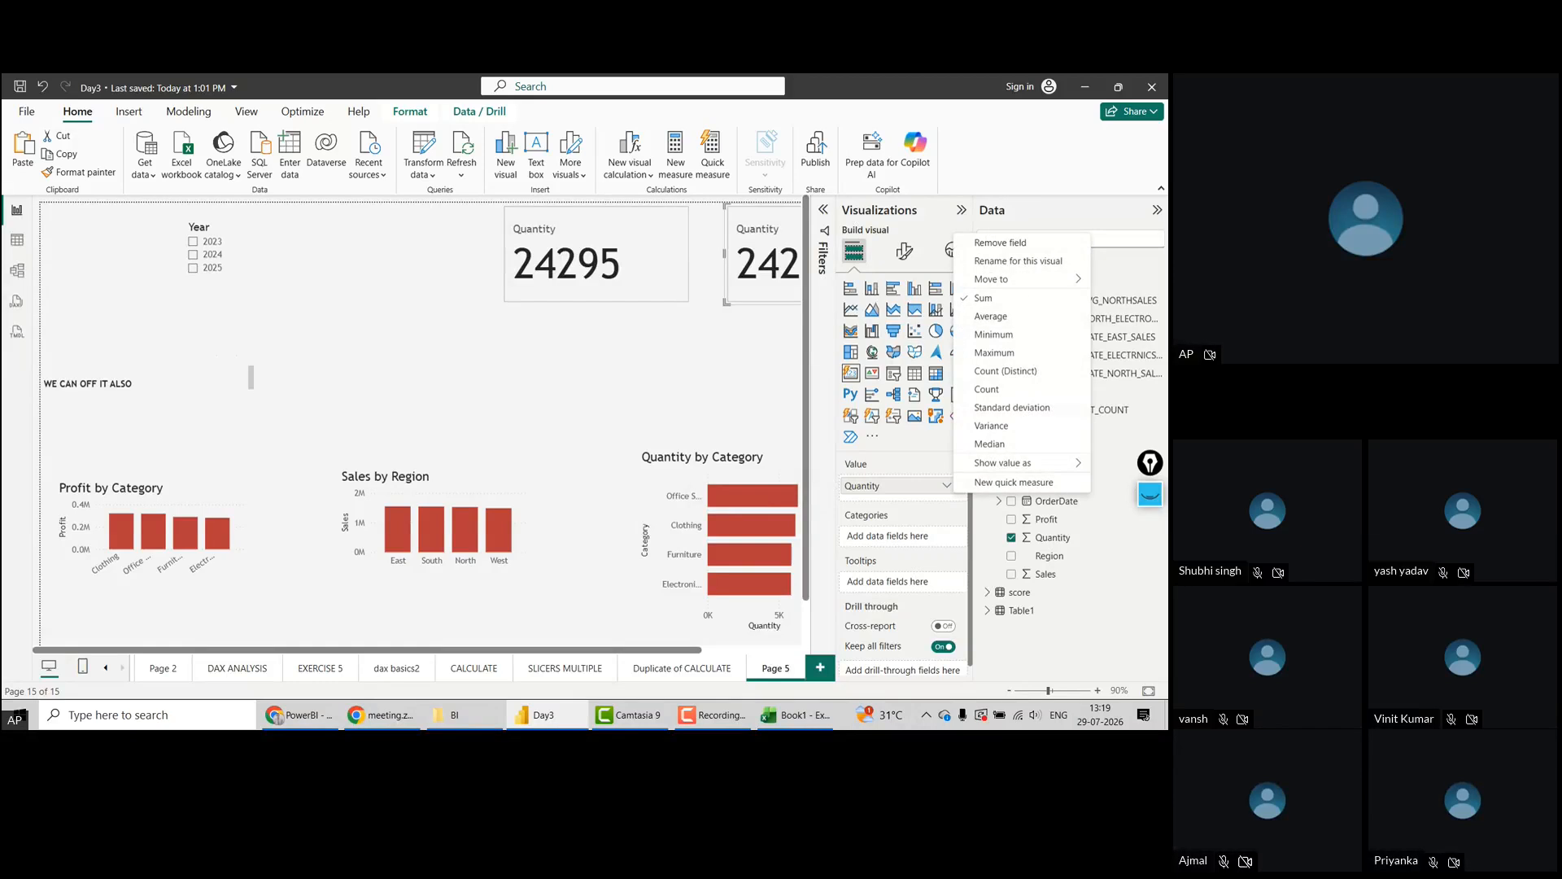
click(989, 317)
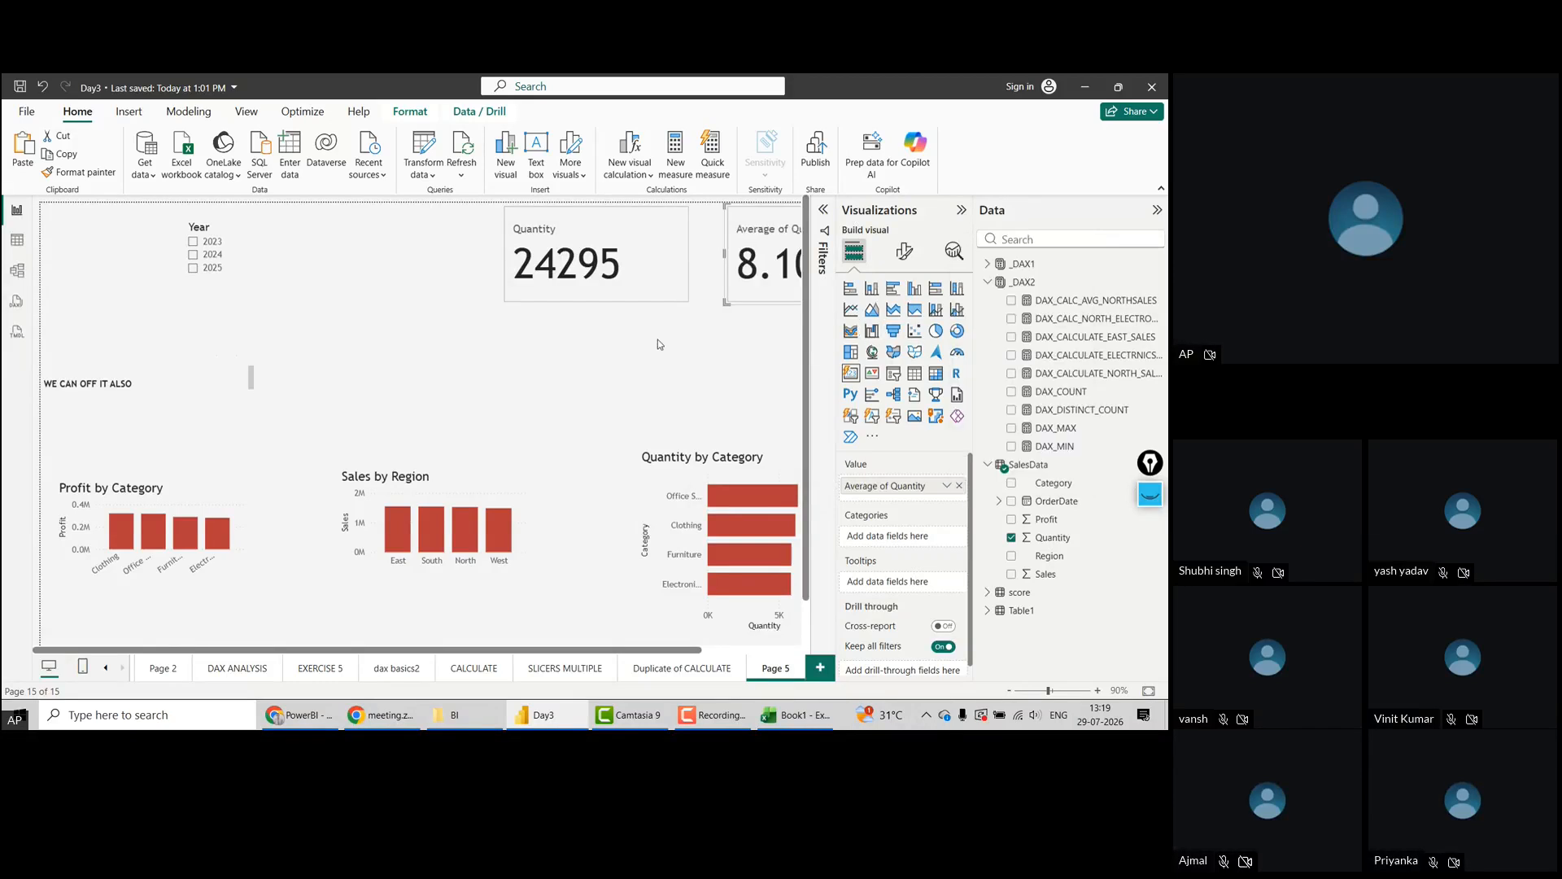
click(960, 210)
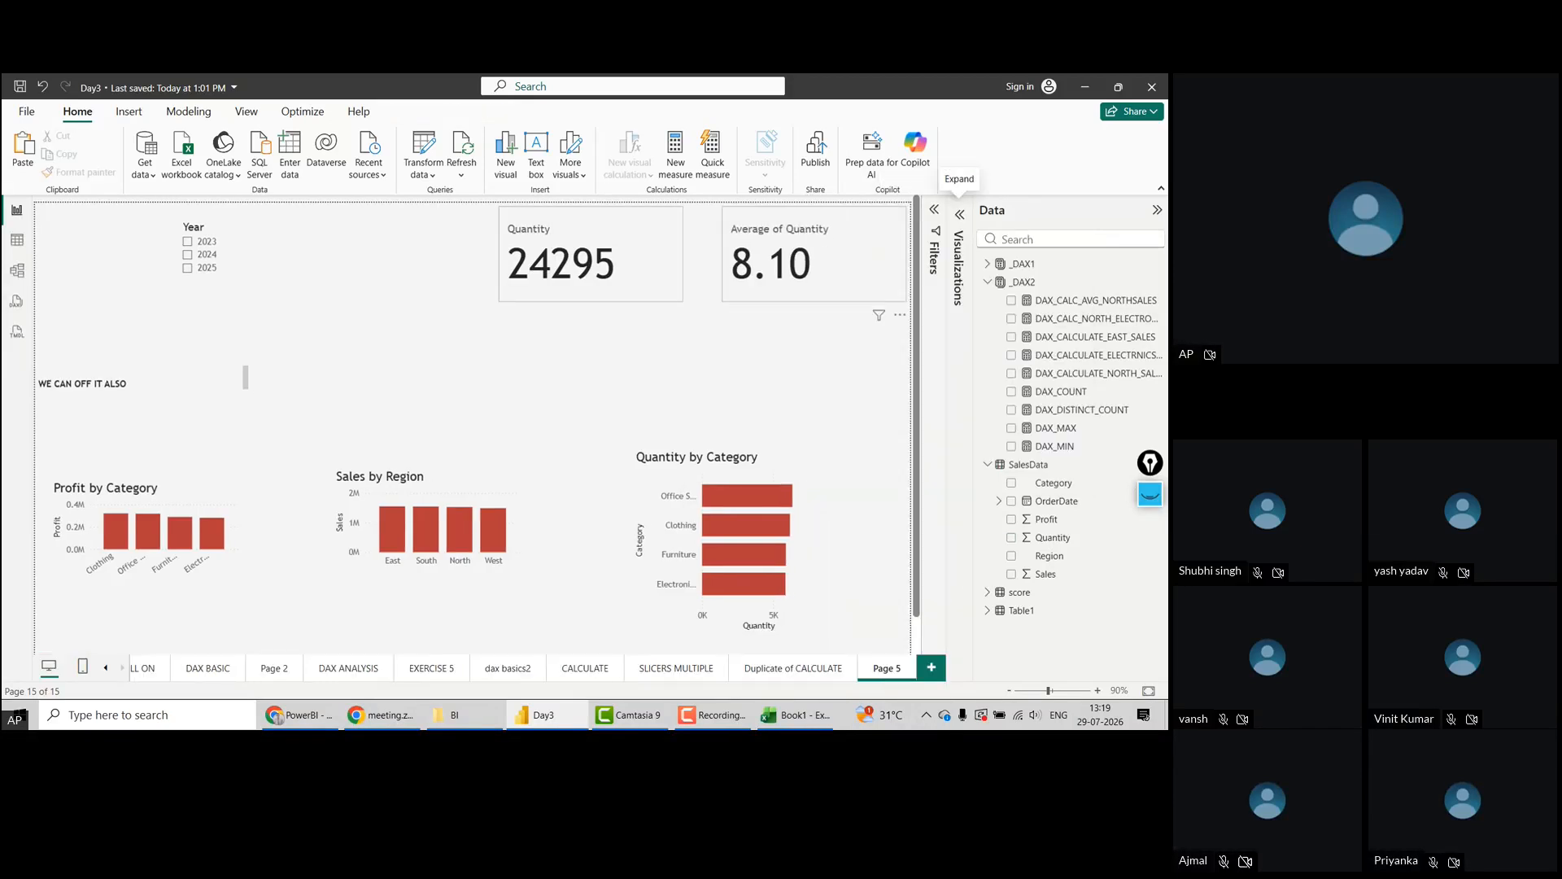
drag(672, 265, 700, 263)
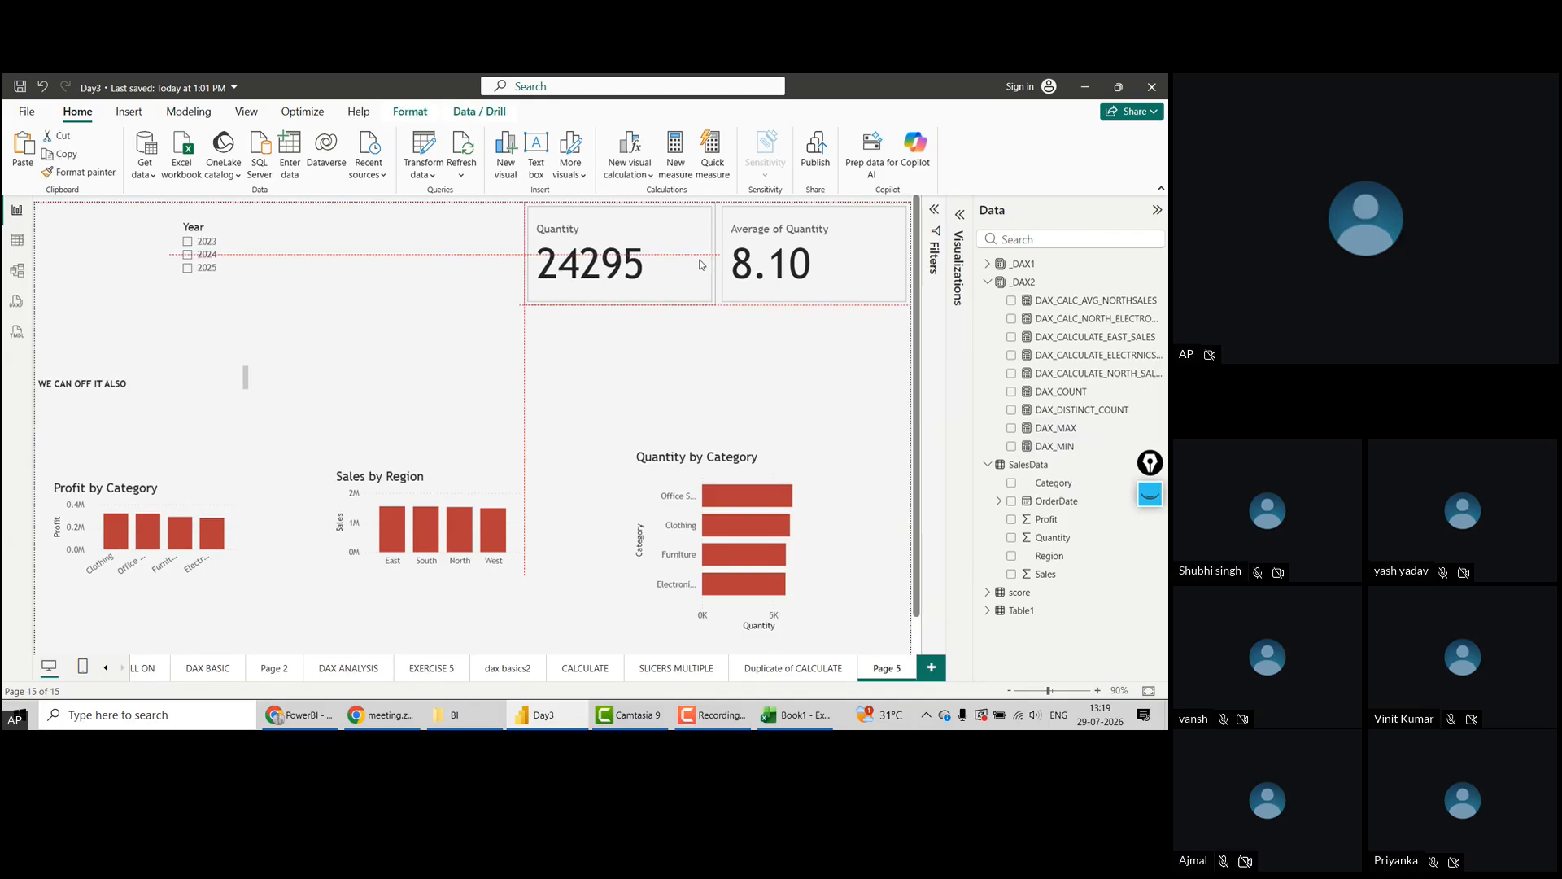
click(187, 243)
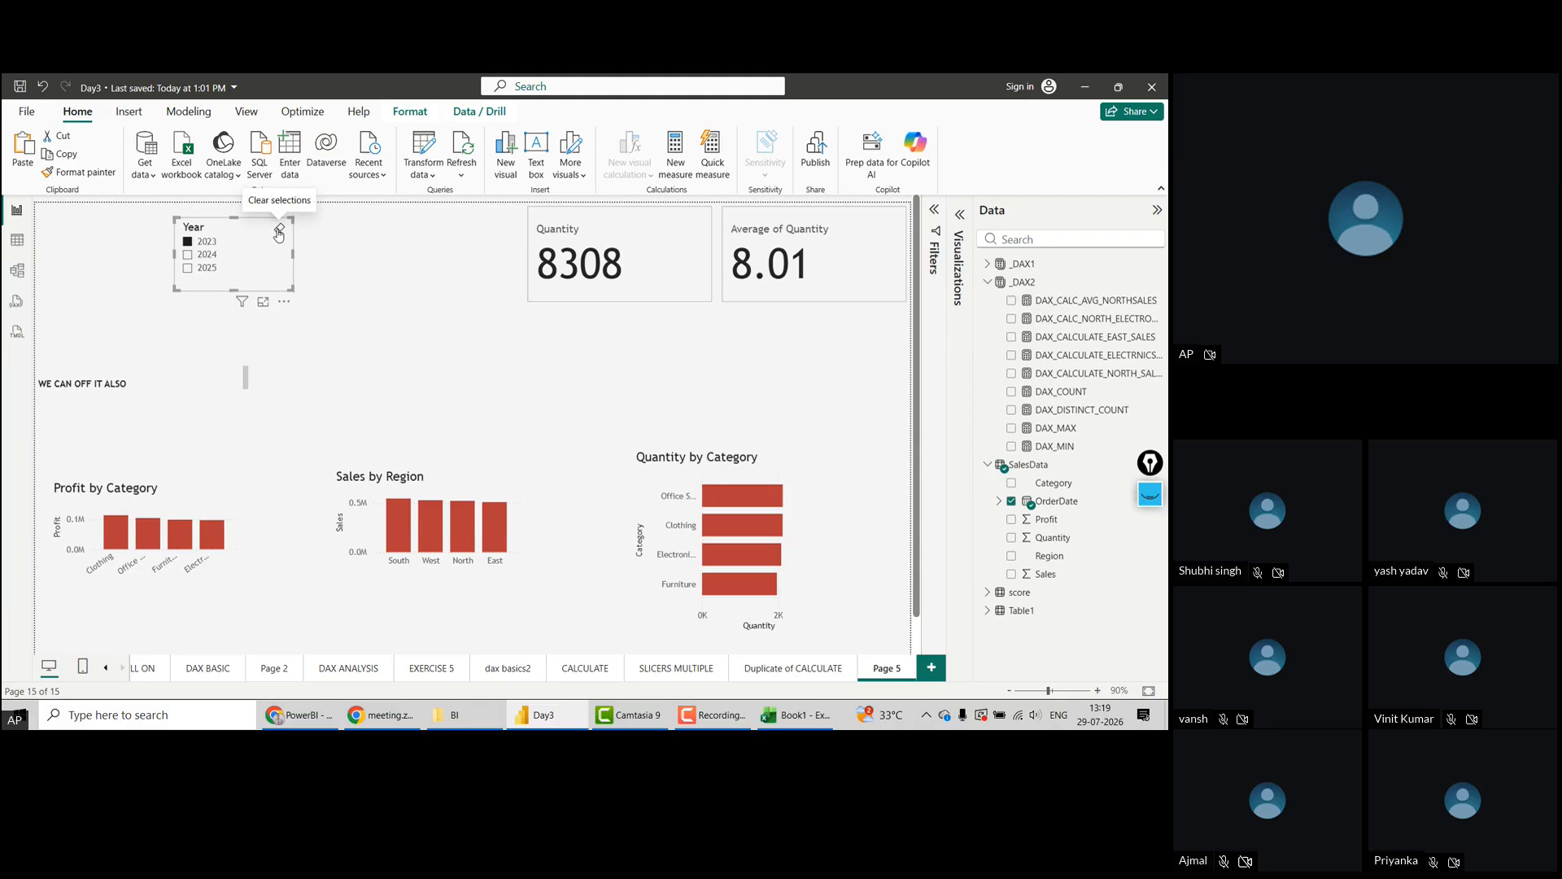
Clear the year filter, select the Sales by Region chart, then the Year slicer, and bring up the Format options
click(278, 236)
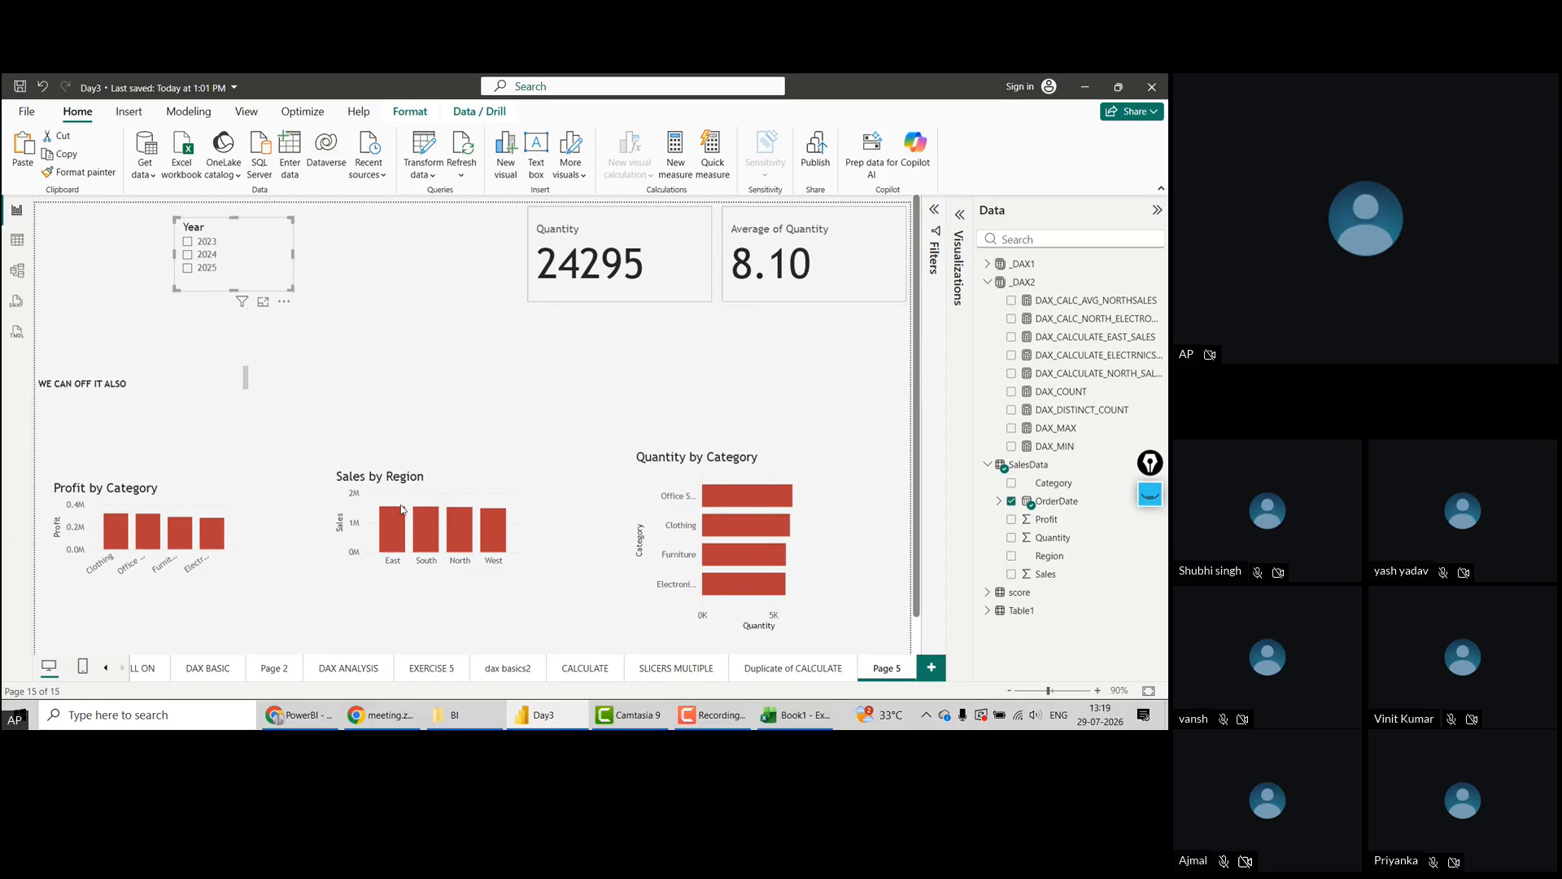
click(534, 504)
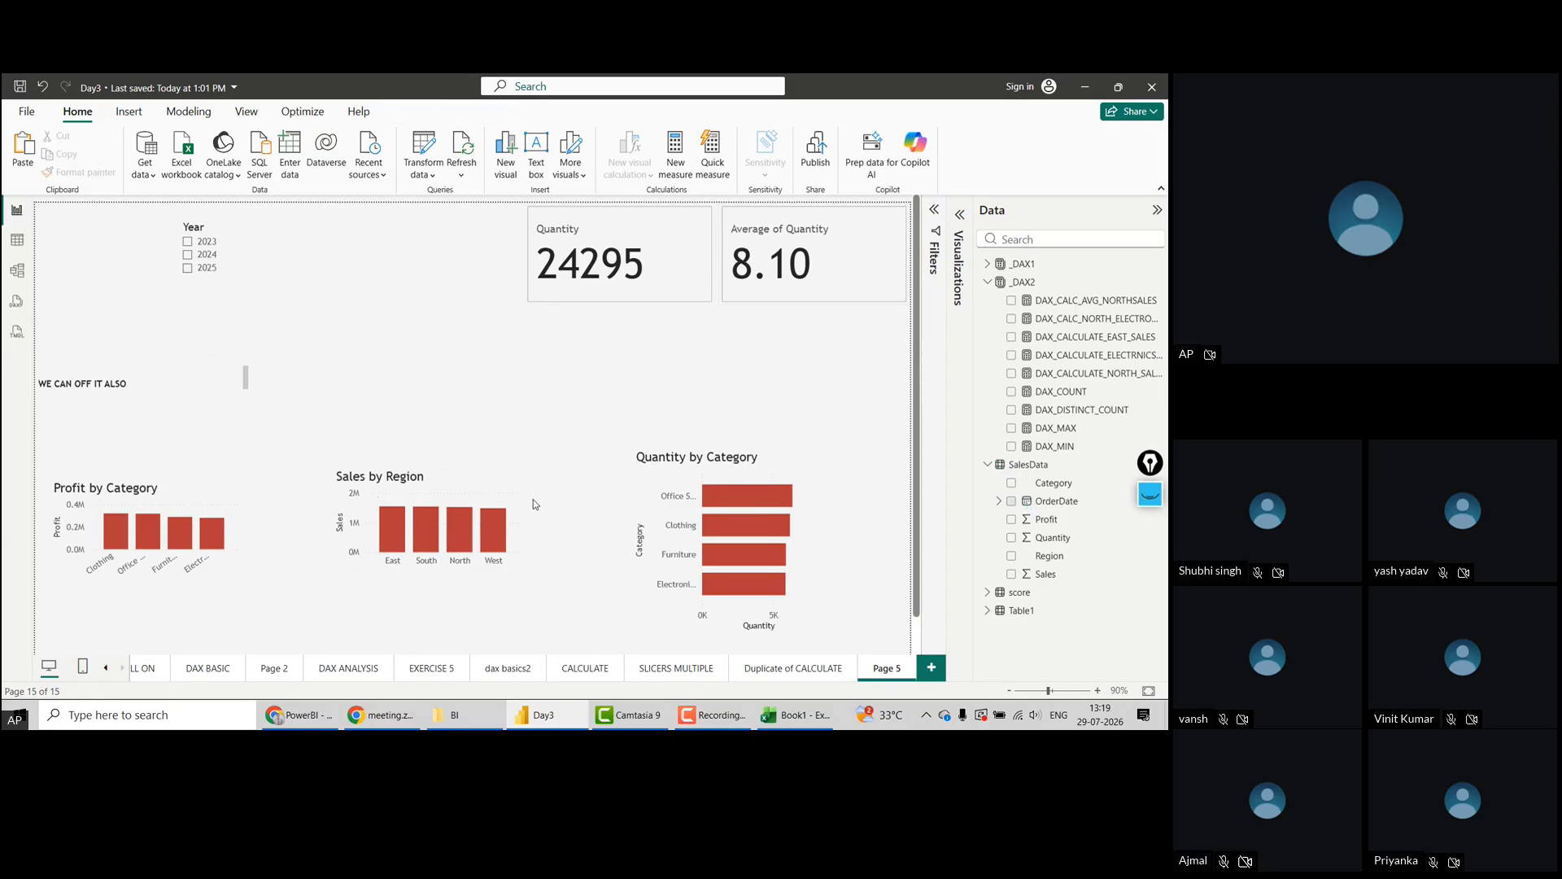
click(511, 493)
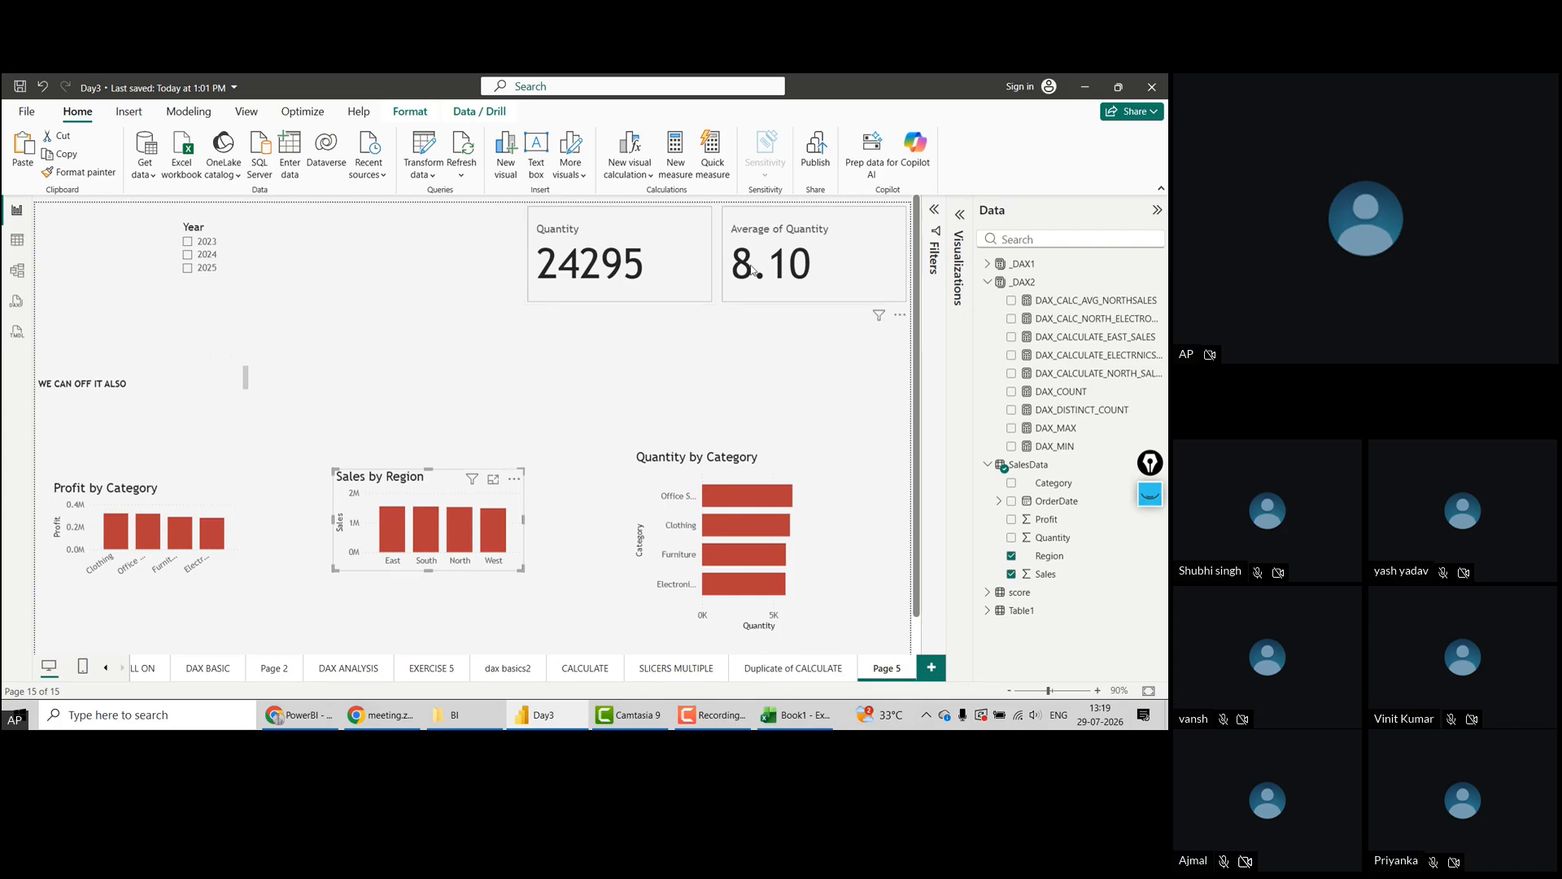
click(248, 231)
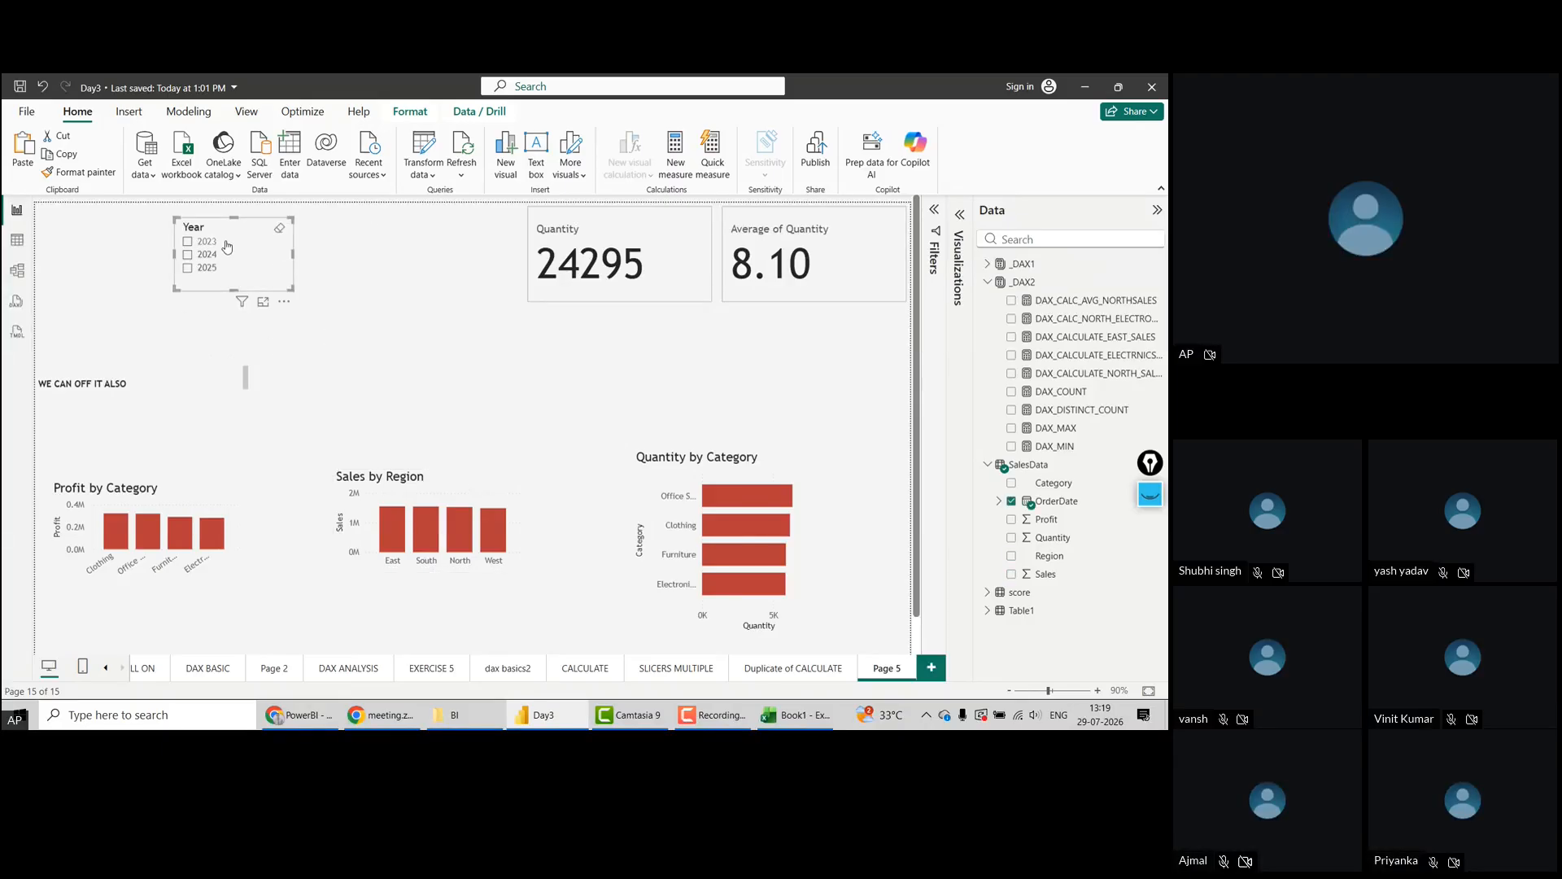
click(409, 112)
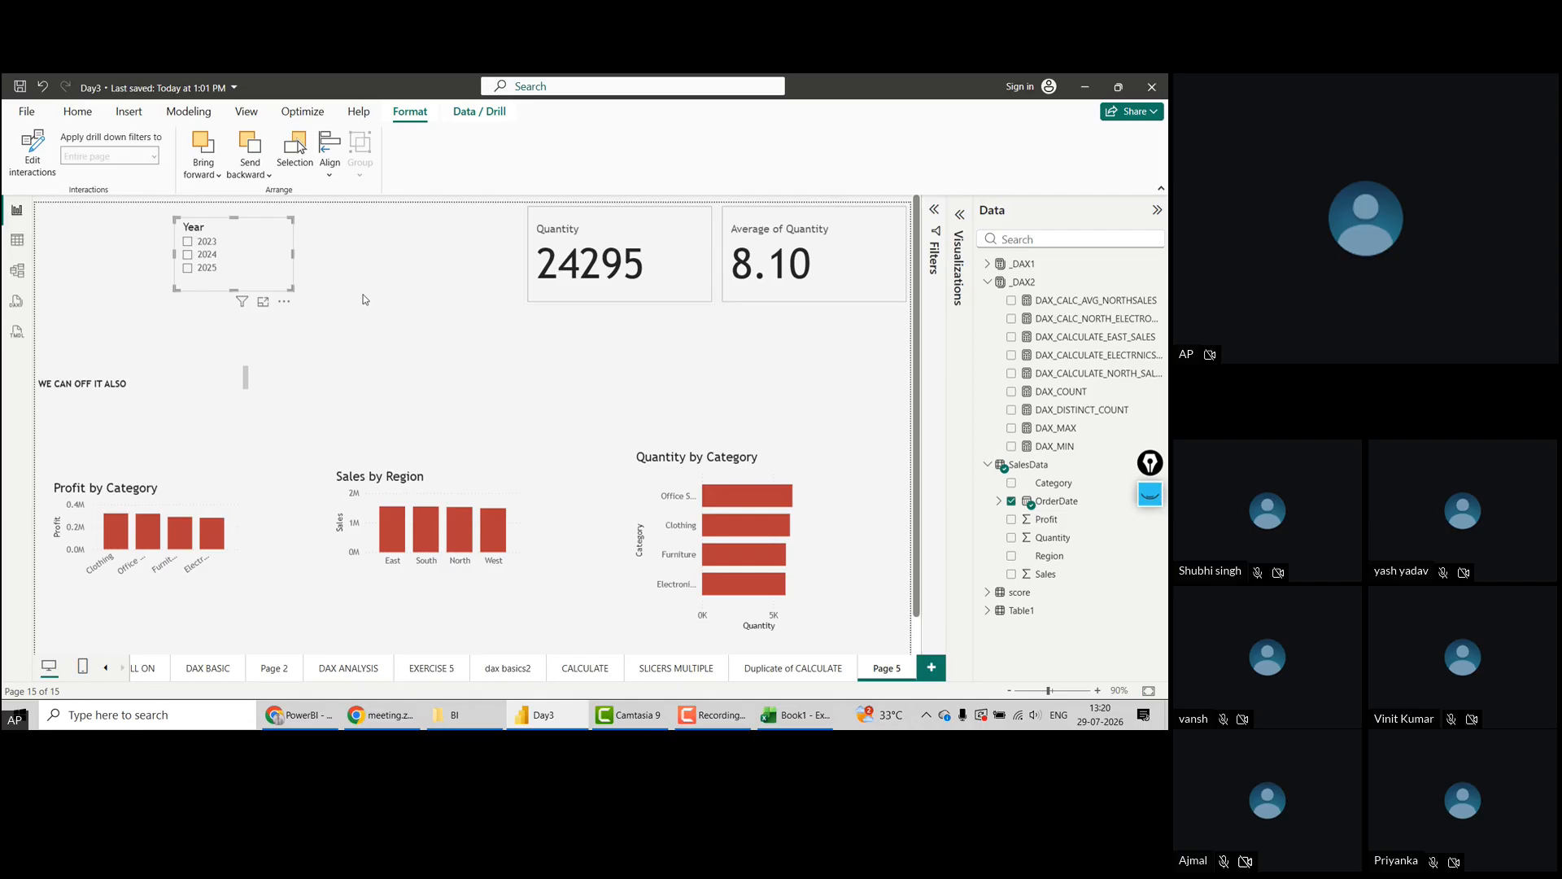
Turn on Edit interactions and move the Average of Quantity card down, making it narrower
click(34, 146)
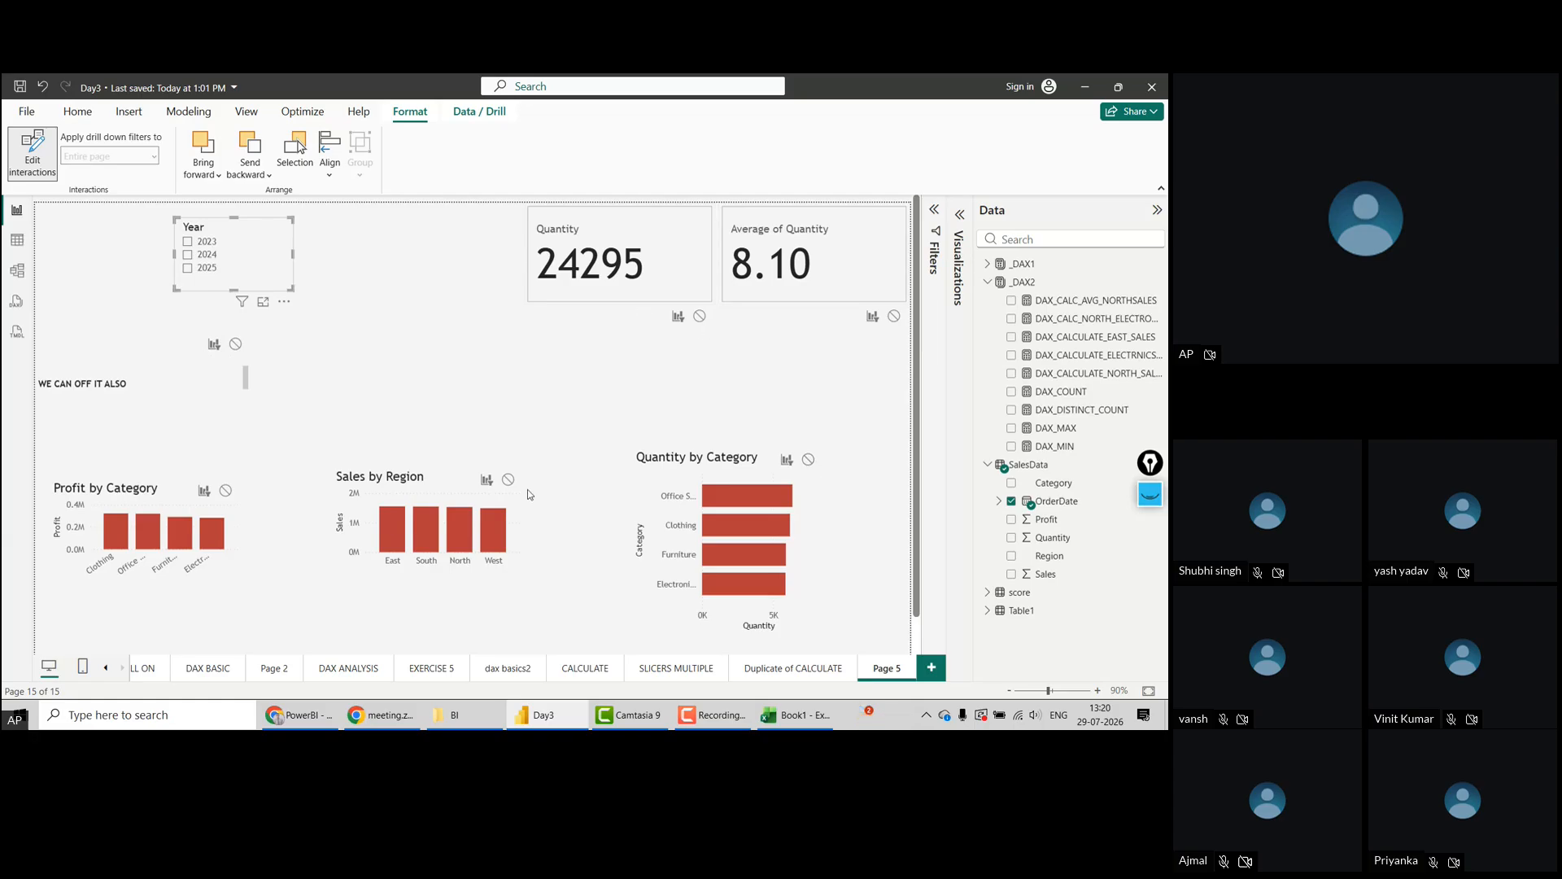
drag(864, 251, 868, 282)
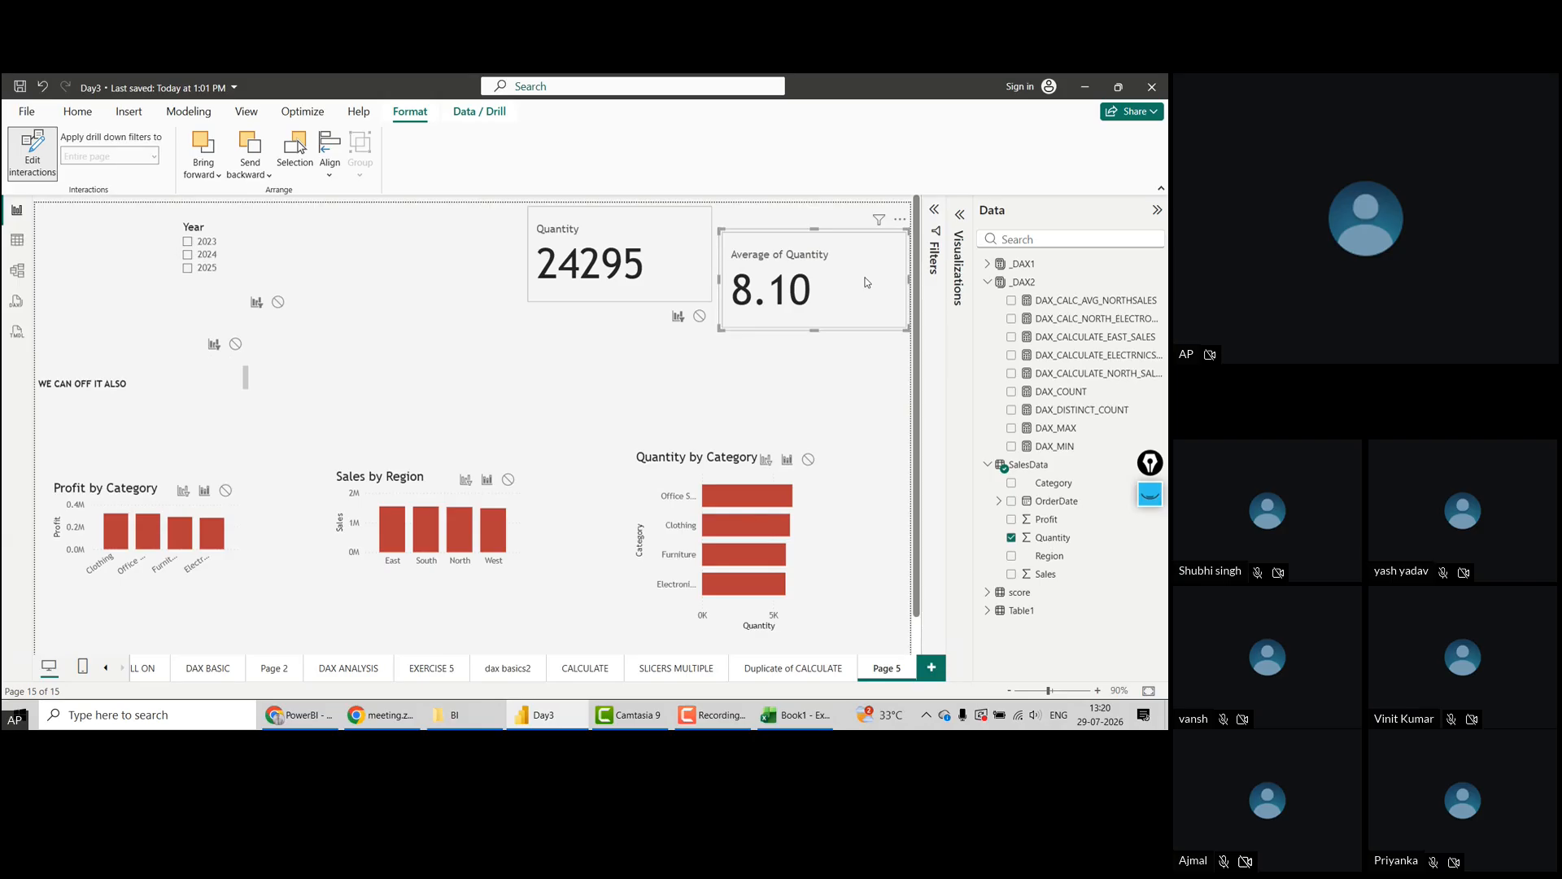
drag(909, 278, 861, 407)
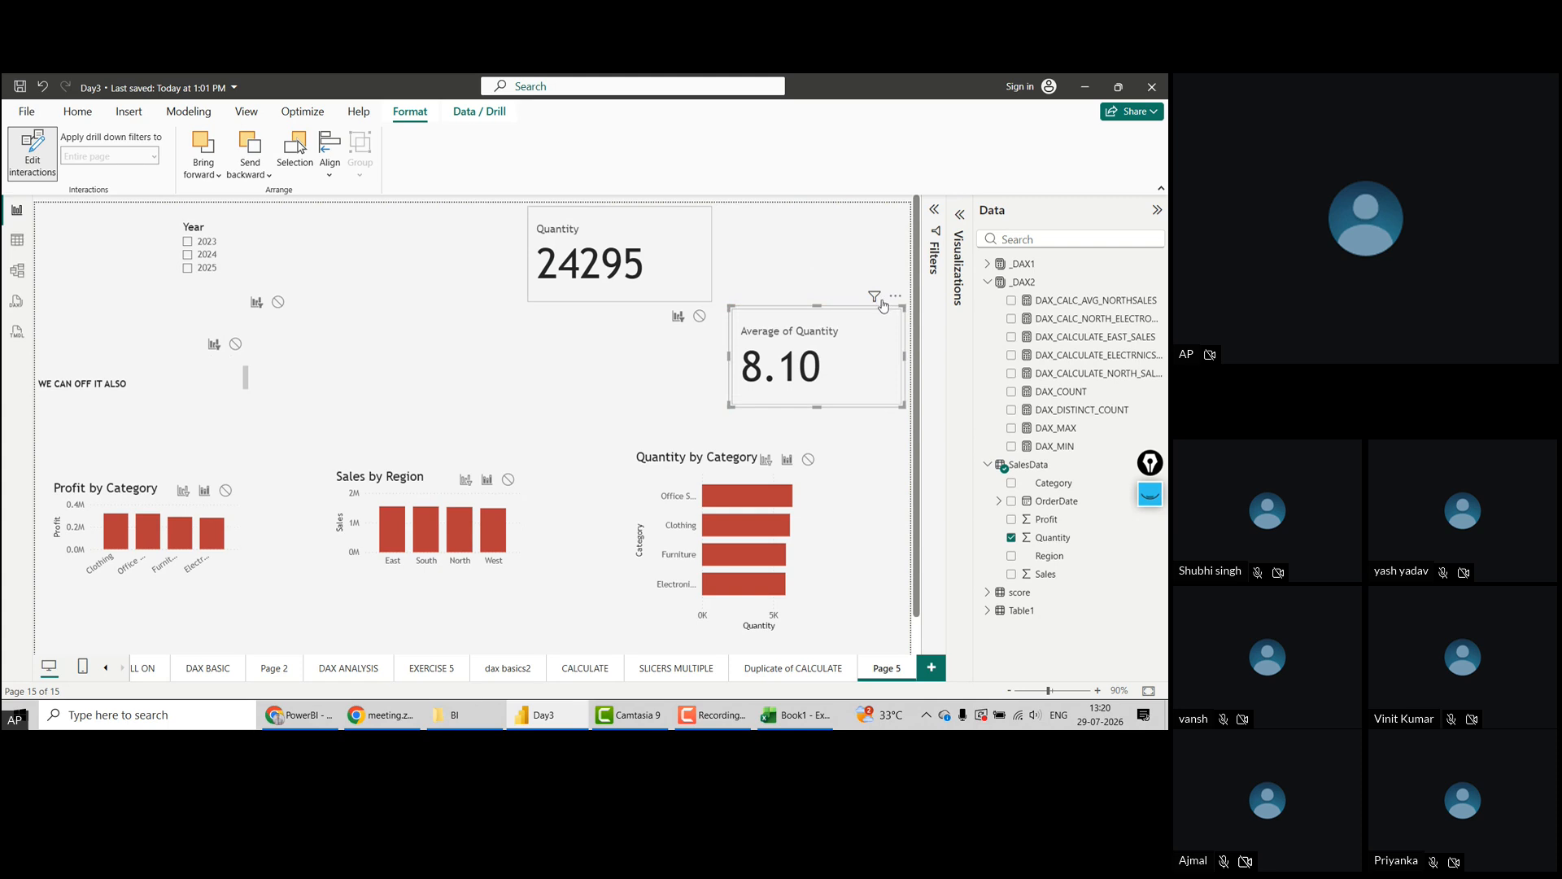
Arrange the Quantity and Average of Quantity cards side by side across the top
mouse_move(881, 301)
drag(647, 272, 561, 275)
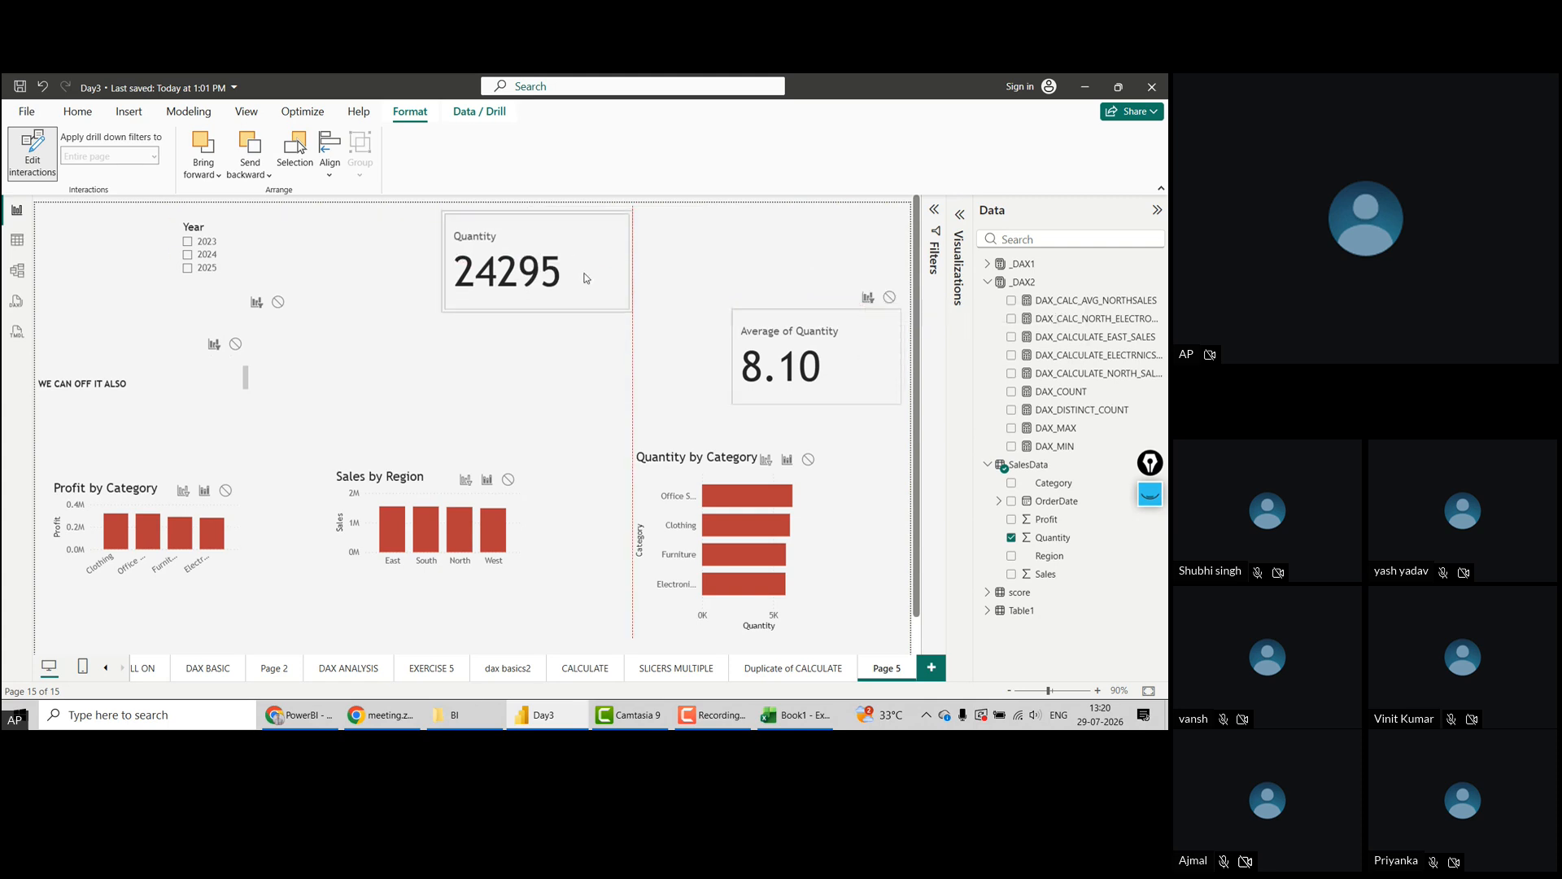
drag(882, 345, 901, 266)
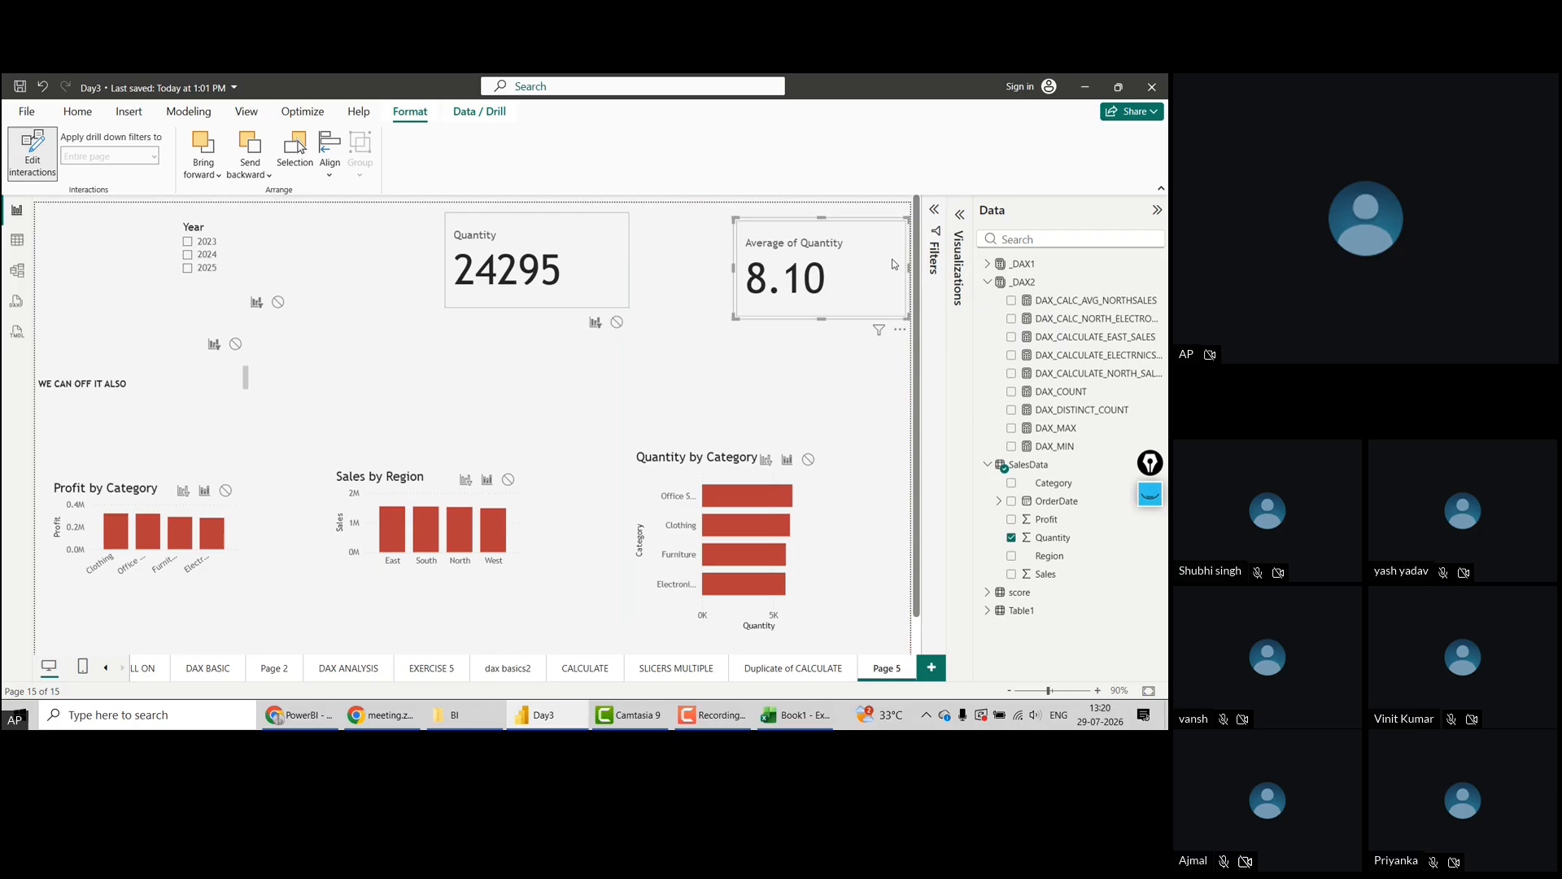
click(824, 365)
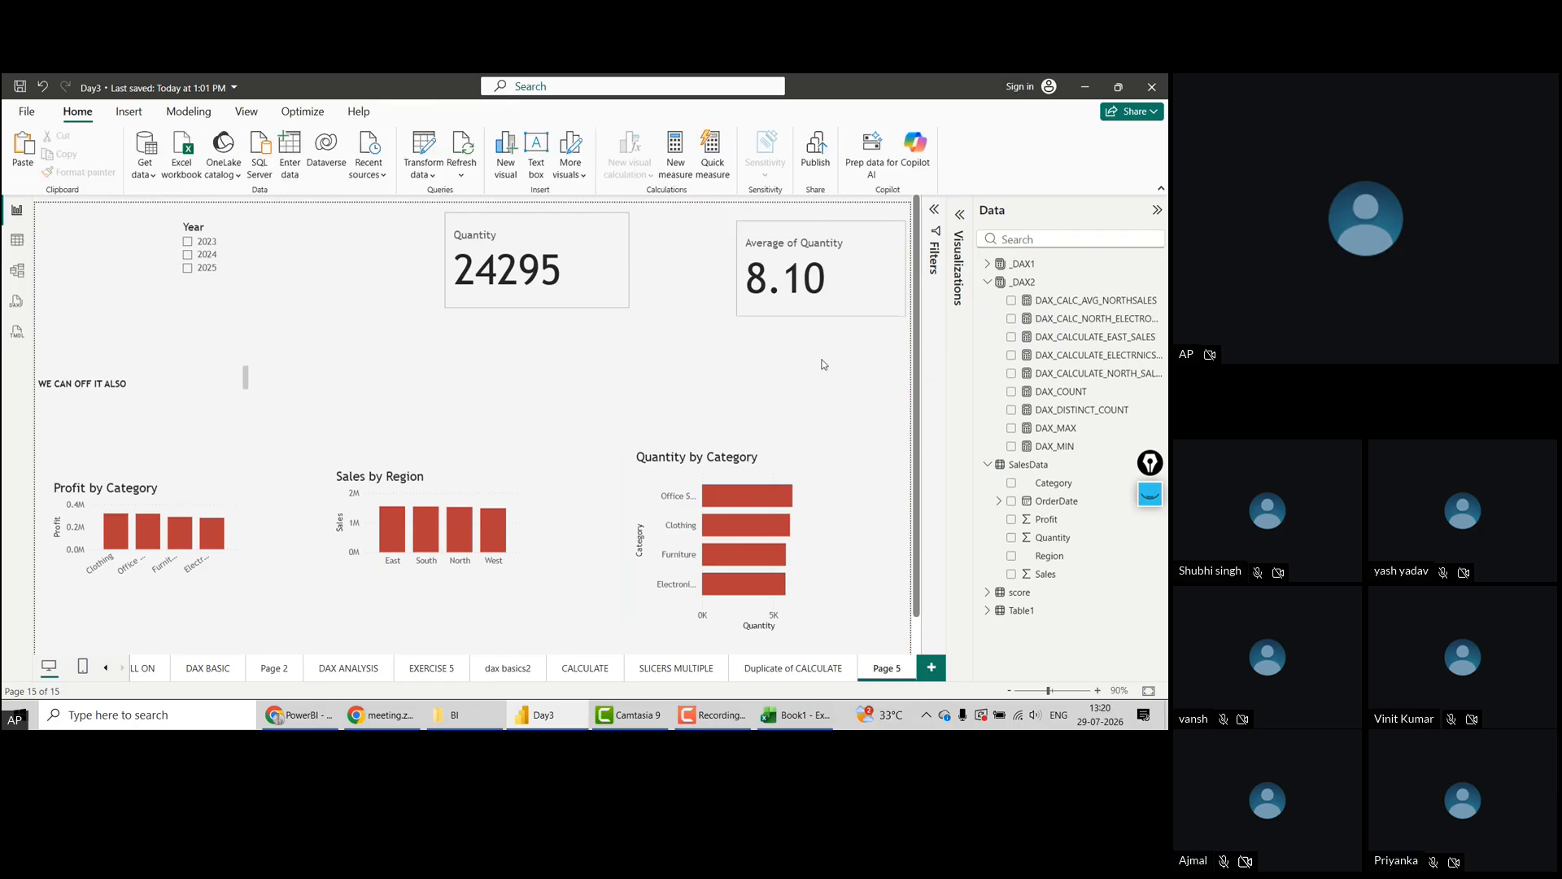
click(841, 302)
drag(879, 294, 874, 285)
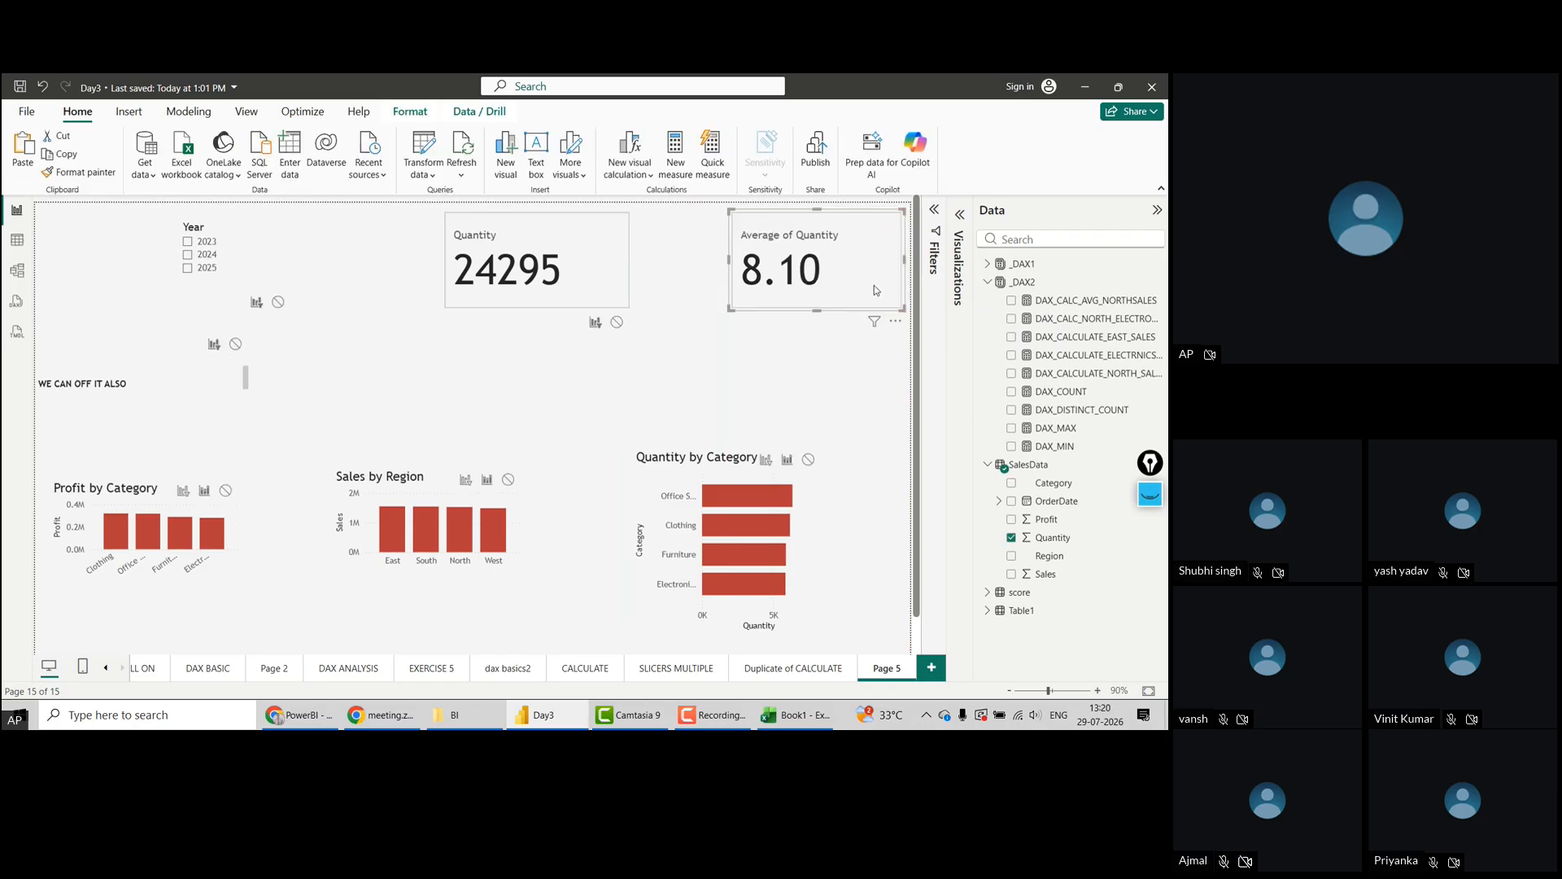
drag(597, 240, 615, 248)
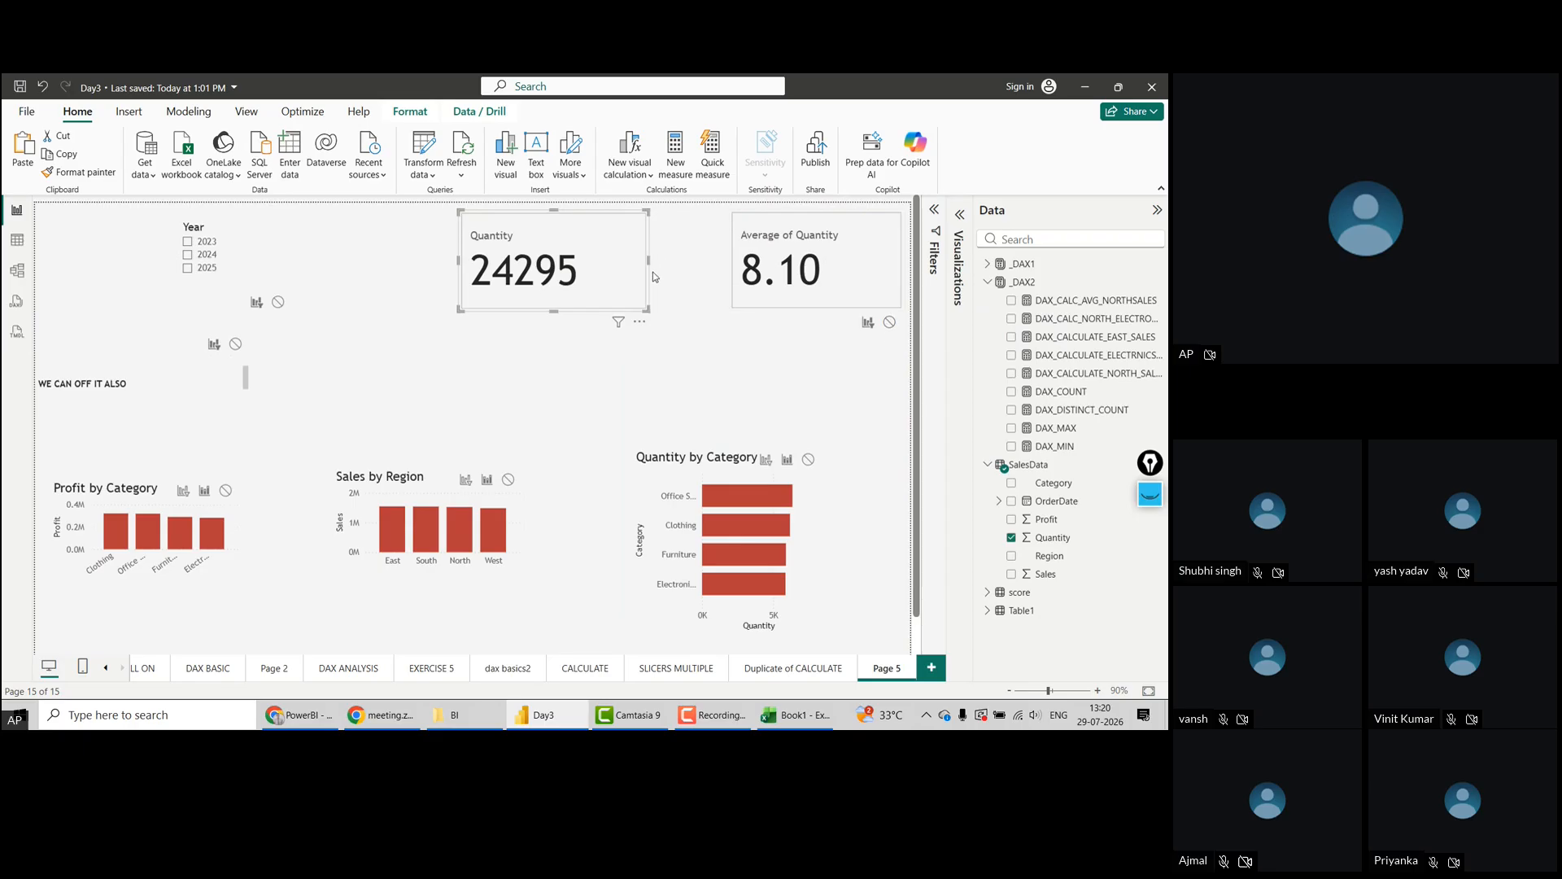
Set the Year slicer's interaction to None for both the Quantity and Average of Quantity cards
click(257, 231)
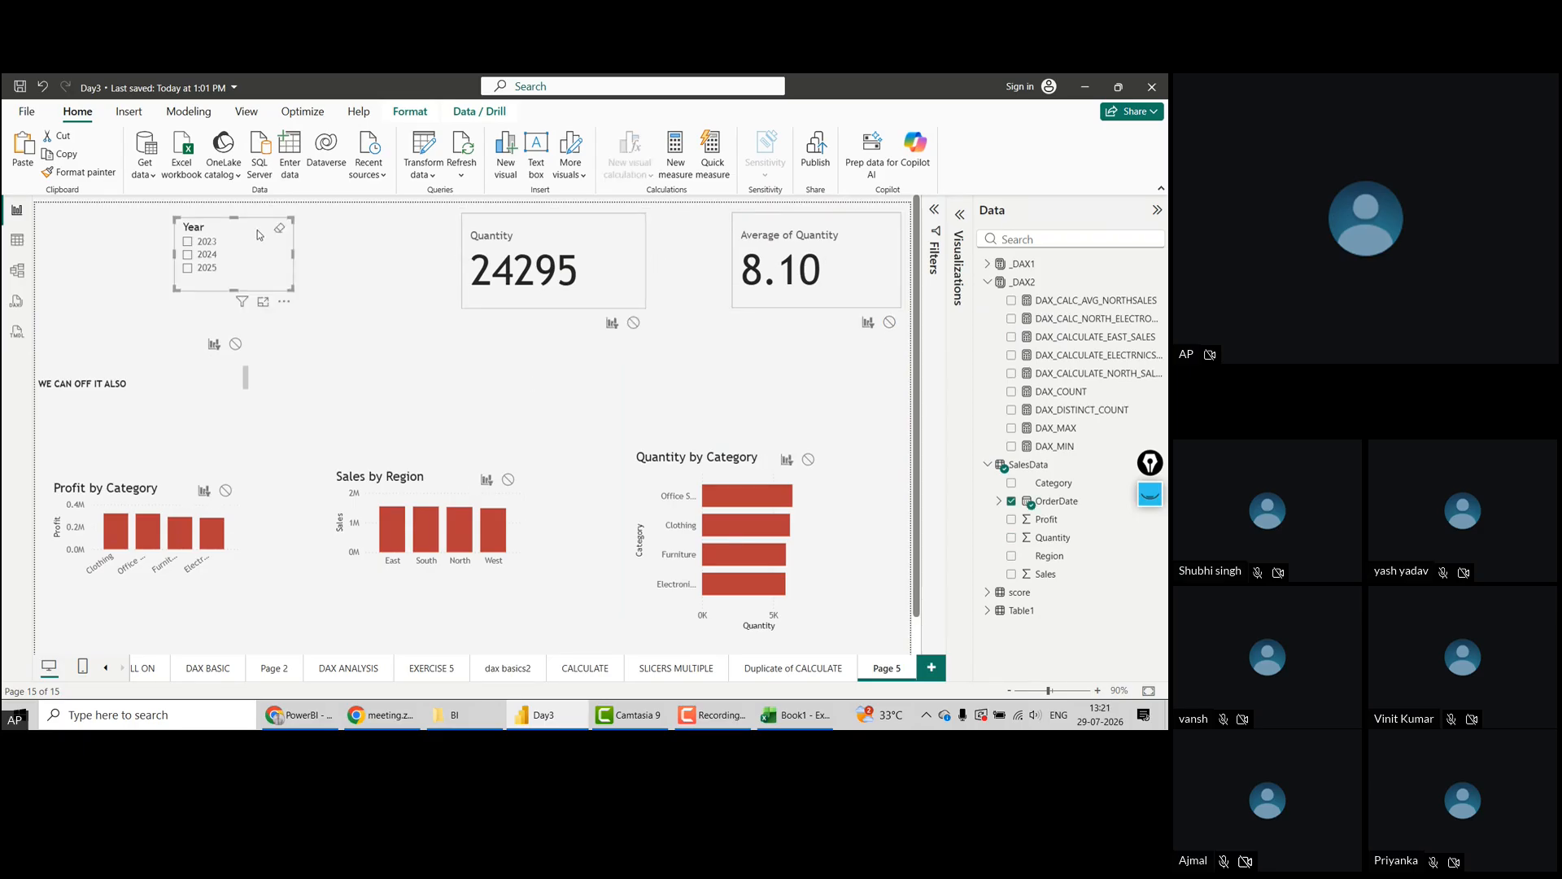
click(409, 112)
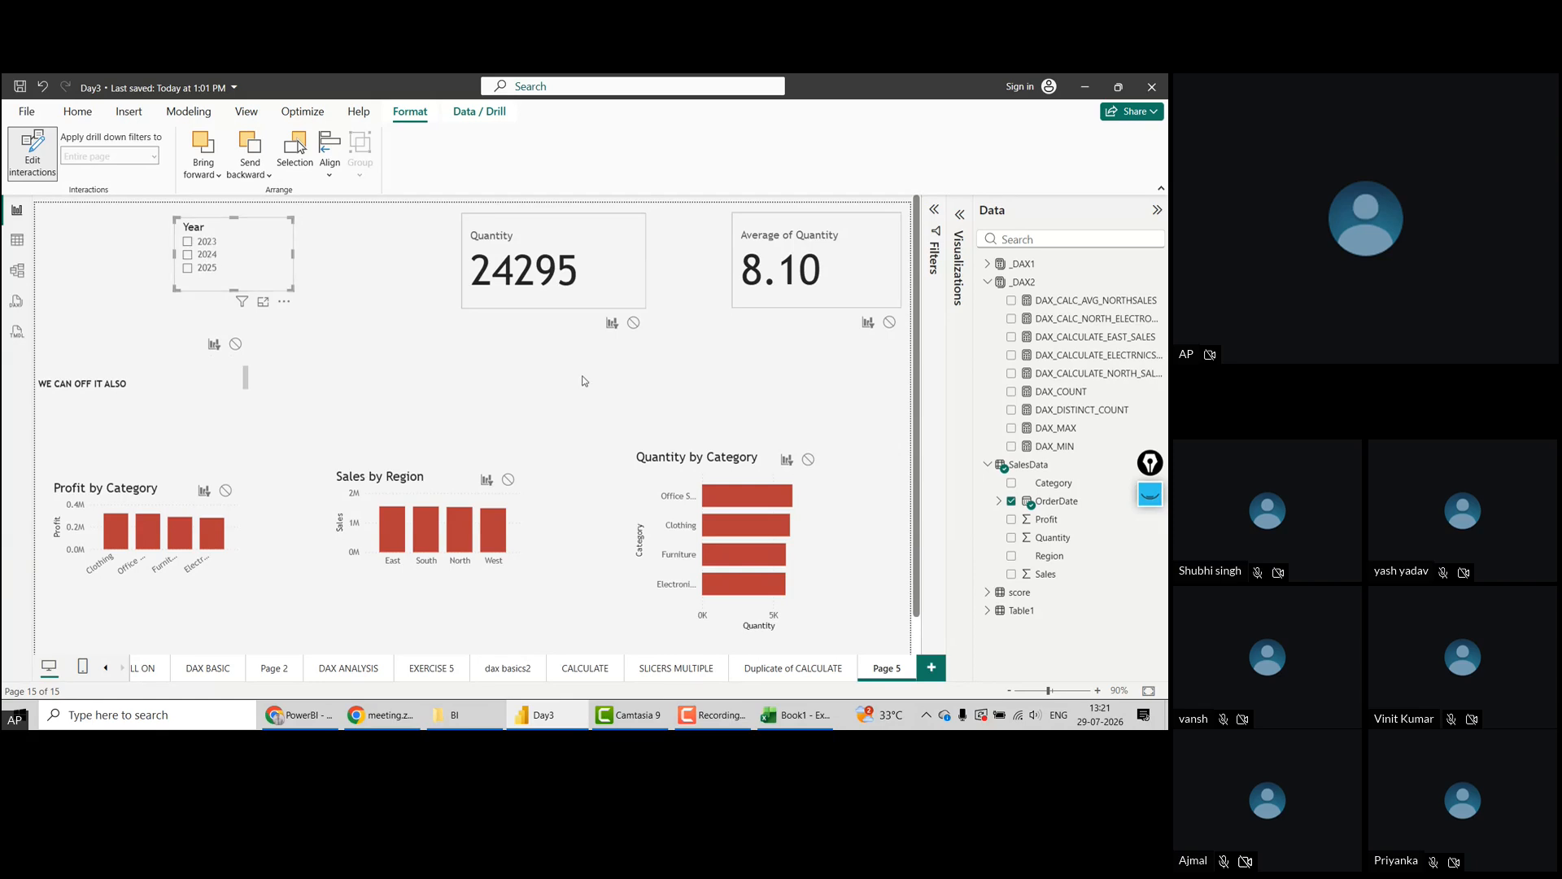
click(633, 322)
click(890, 323)
Turn off Edit interactions and test the Year slicer with 2023, 2025, then 2023 again
click(36, 165)
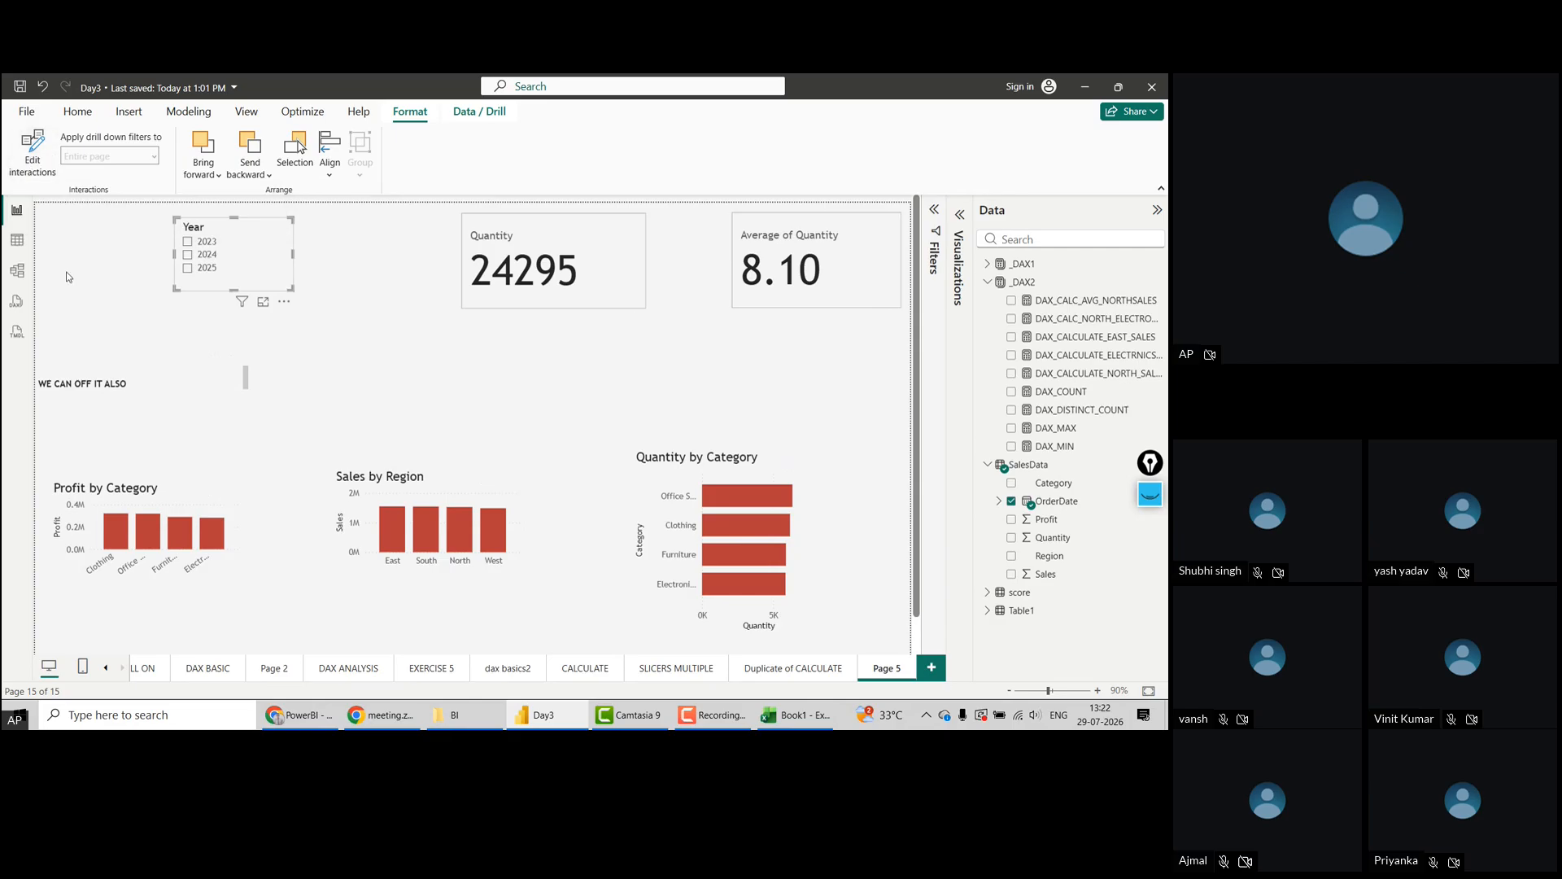
click(343, 265)
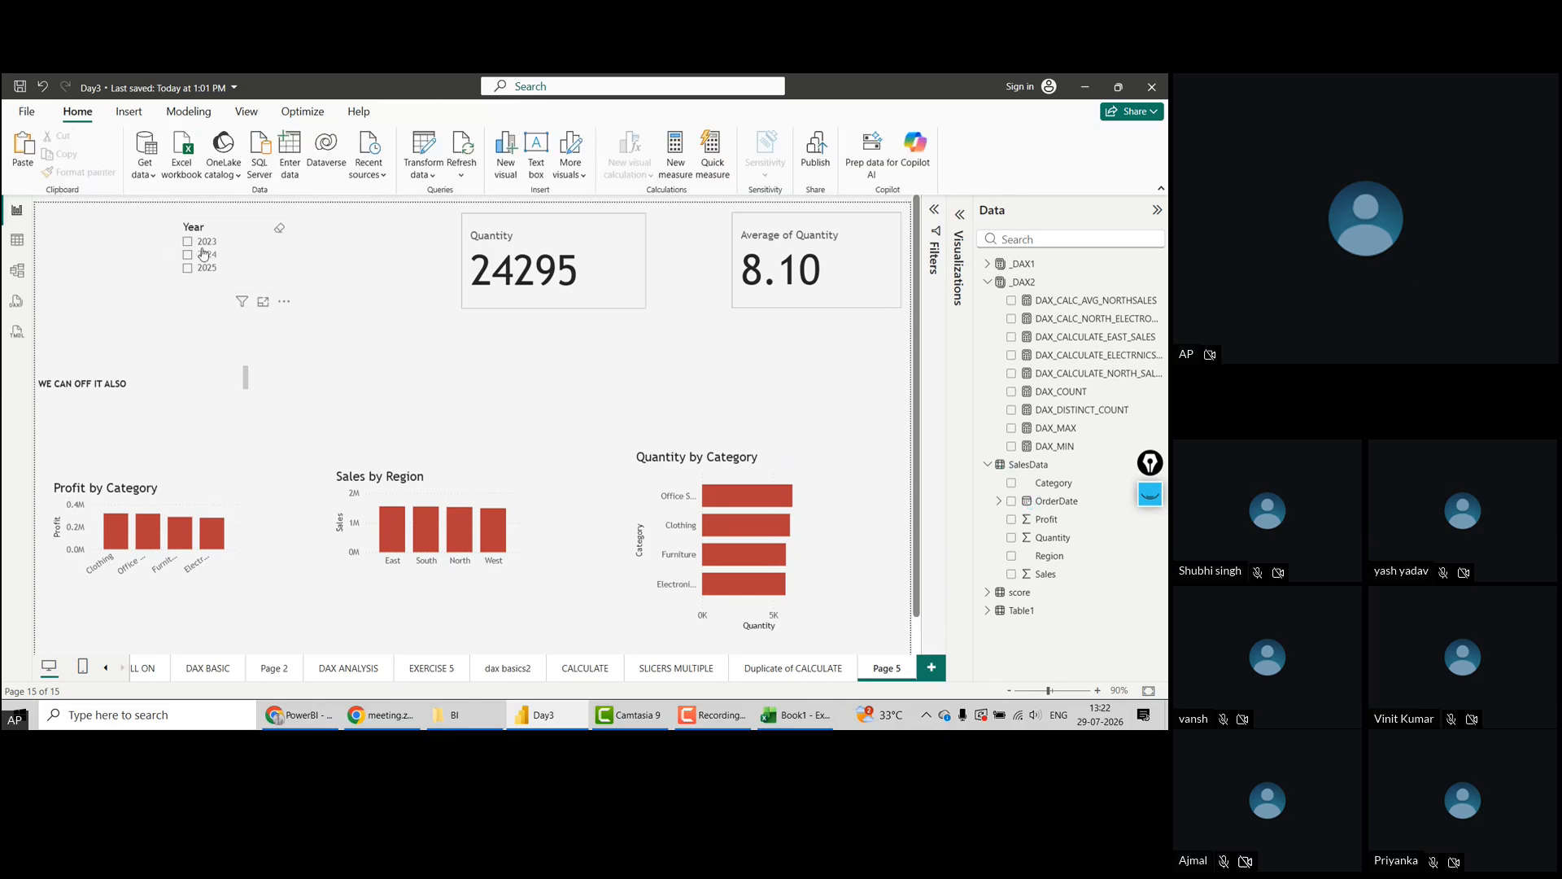
click(187, 241)
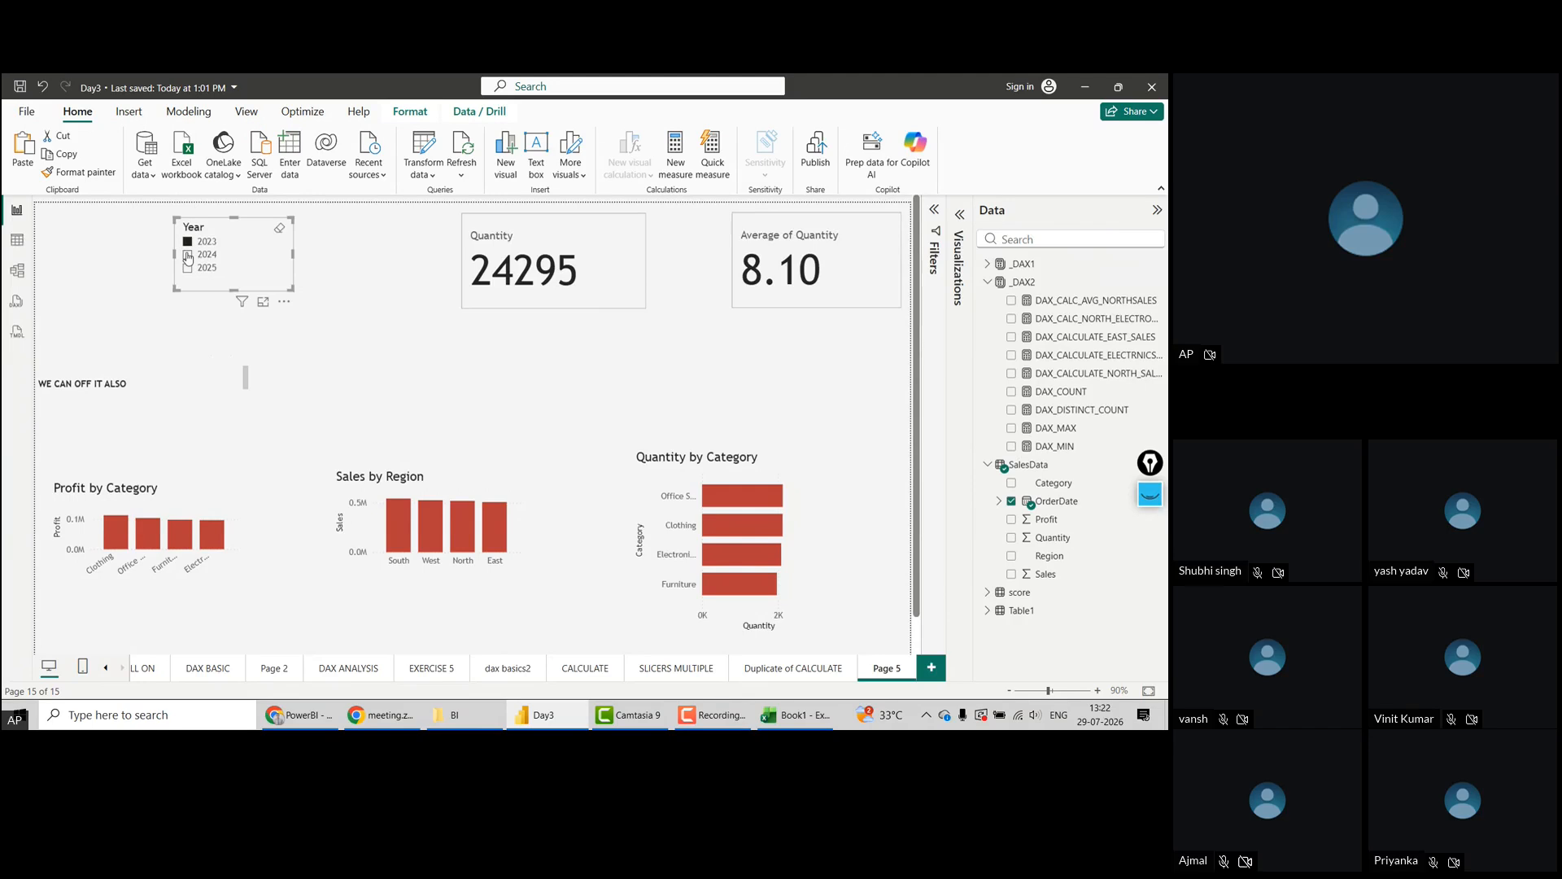
click(188, 268)
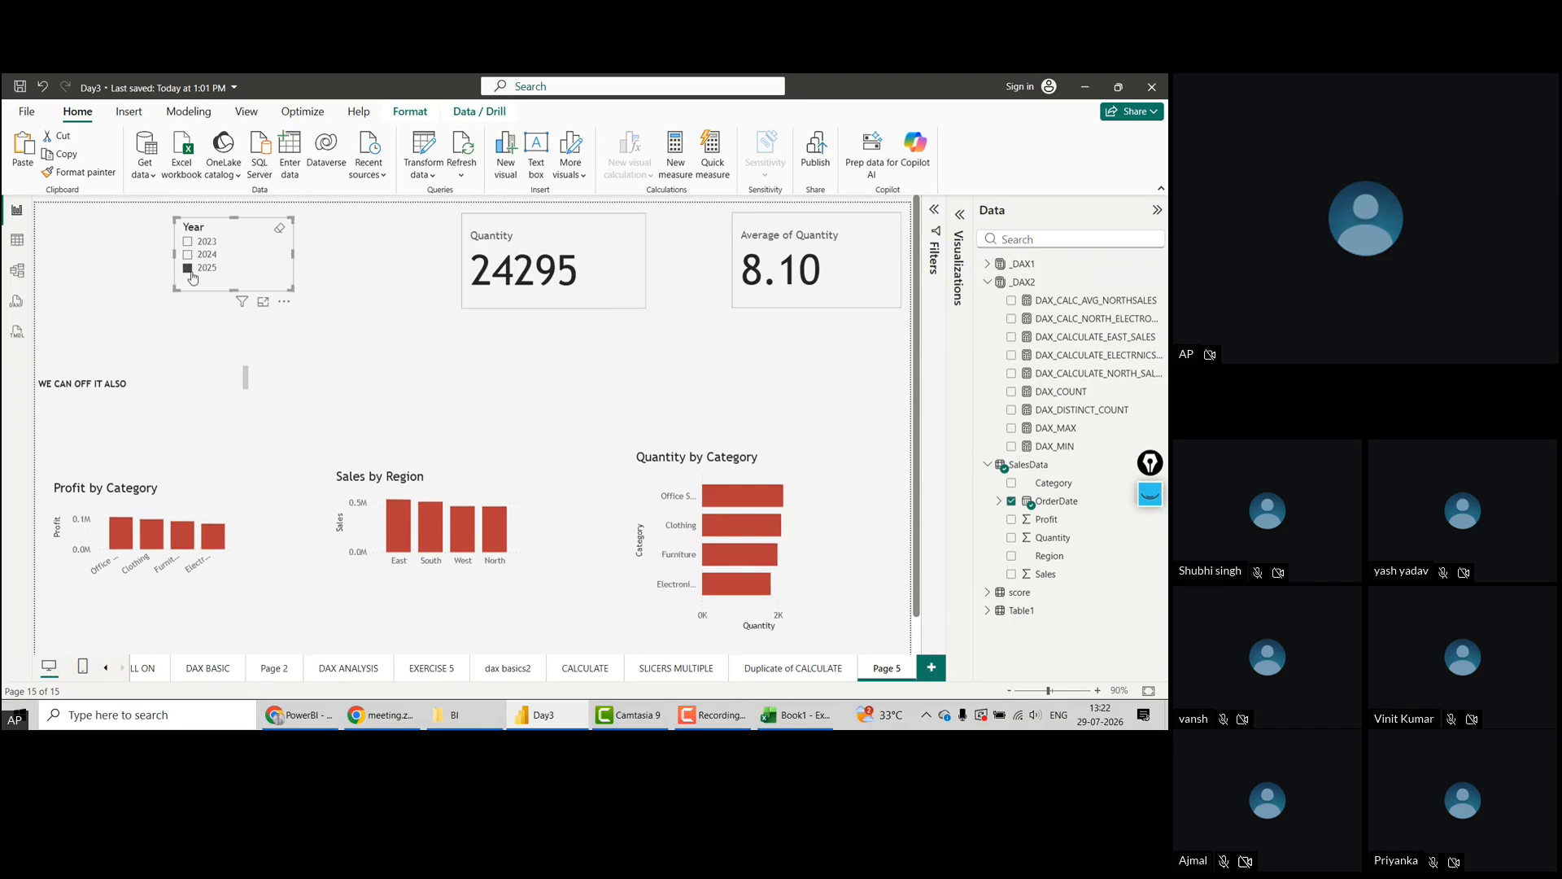
click(188, 241)
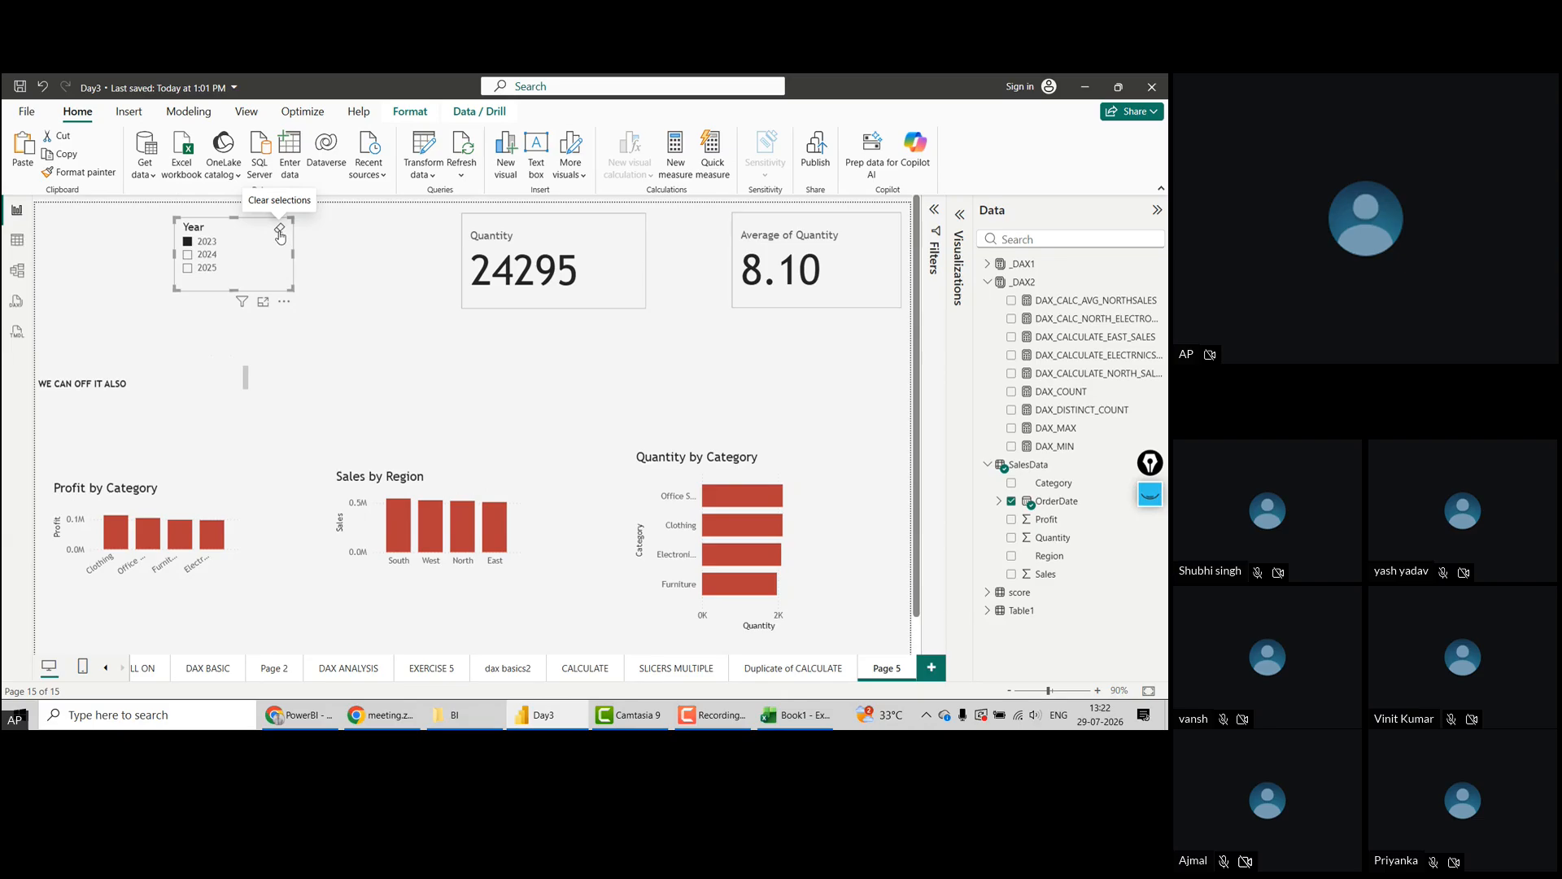
Align and shorten the Quantity and Average of Quantity cards, then clear the 2023 filter
click(604, 304)
drag(604, 304, 667, 298)
drag(806, 303, 810, 291)
drag(692, 284, 630, 288)
click(857, 292)
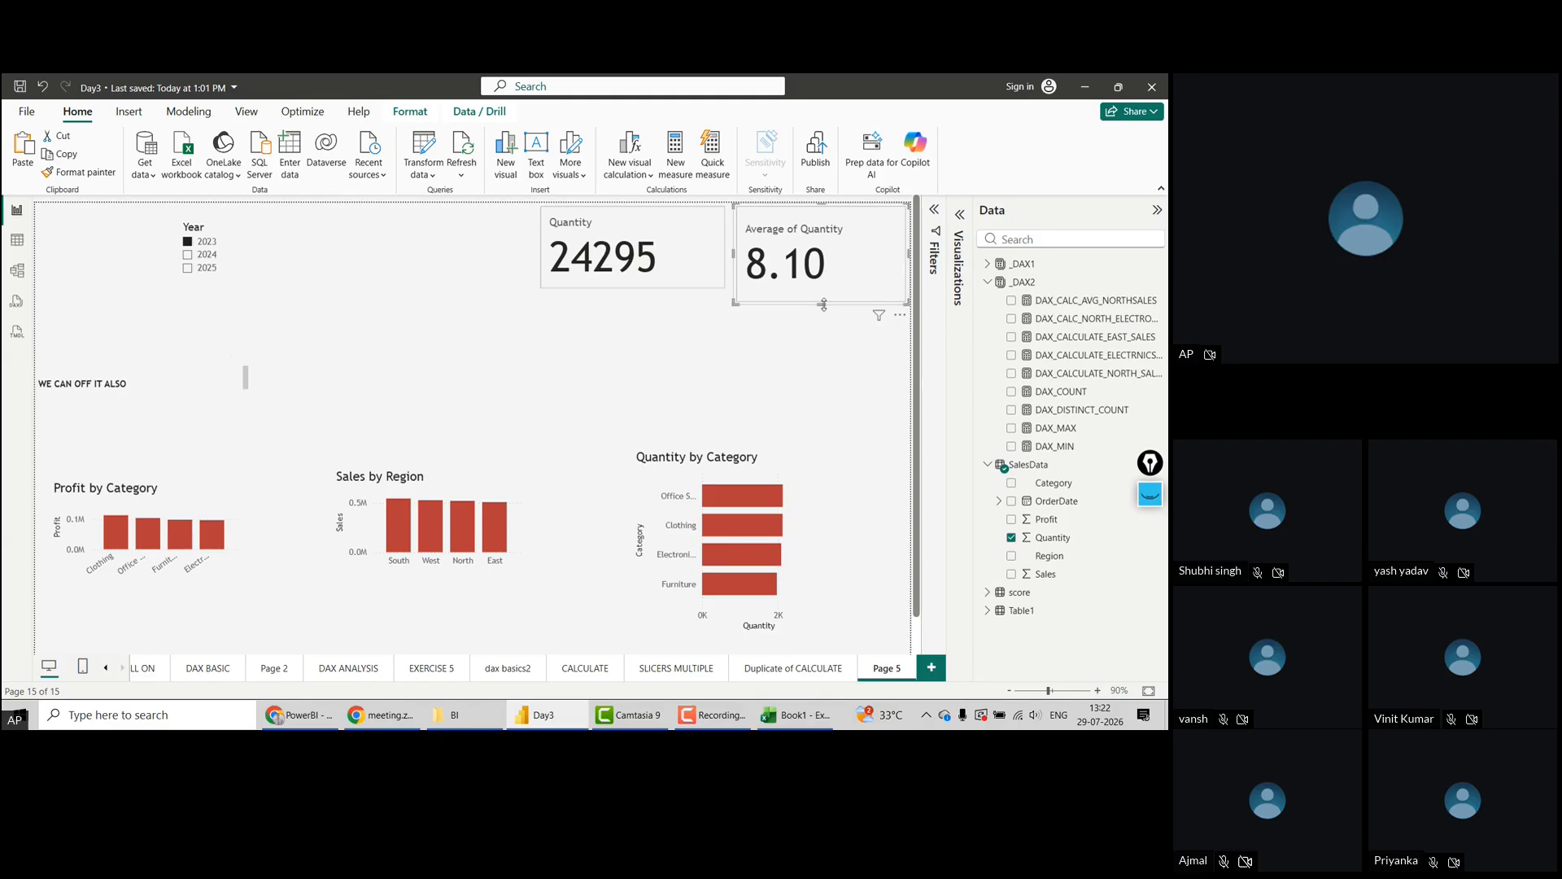
drag(823, 300, 823, 288)
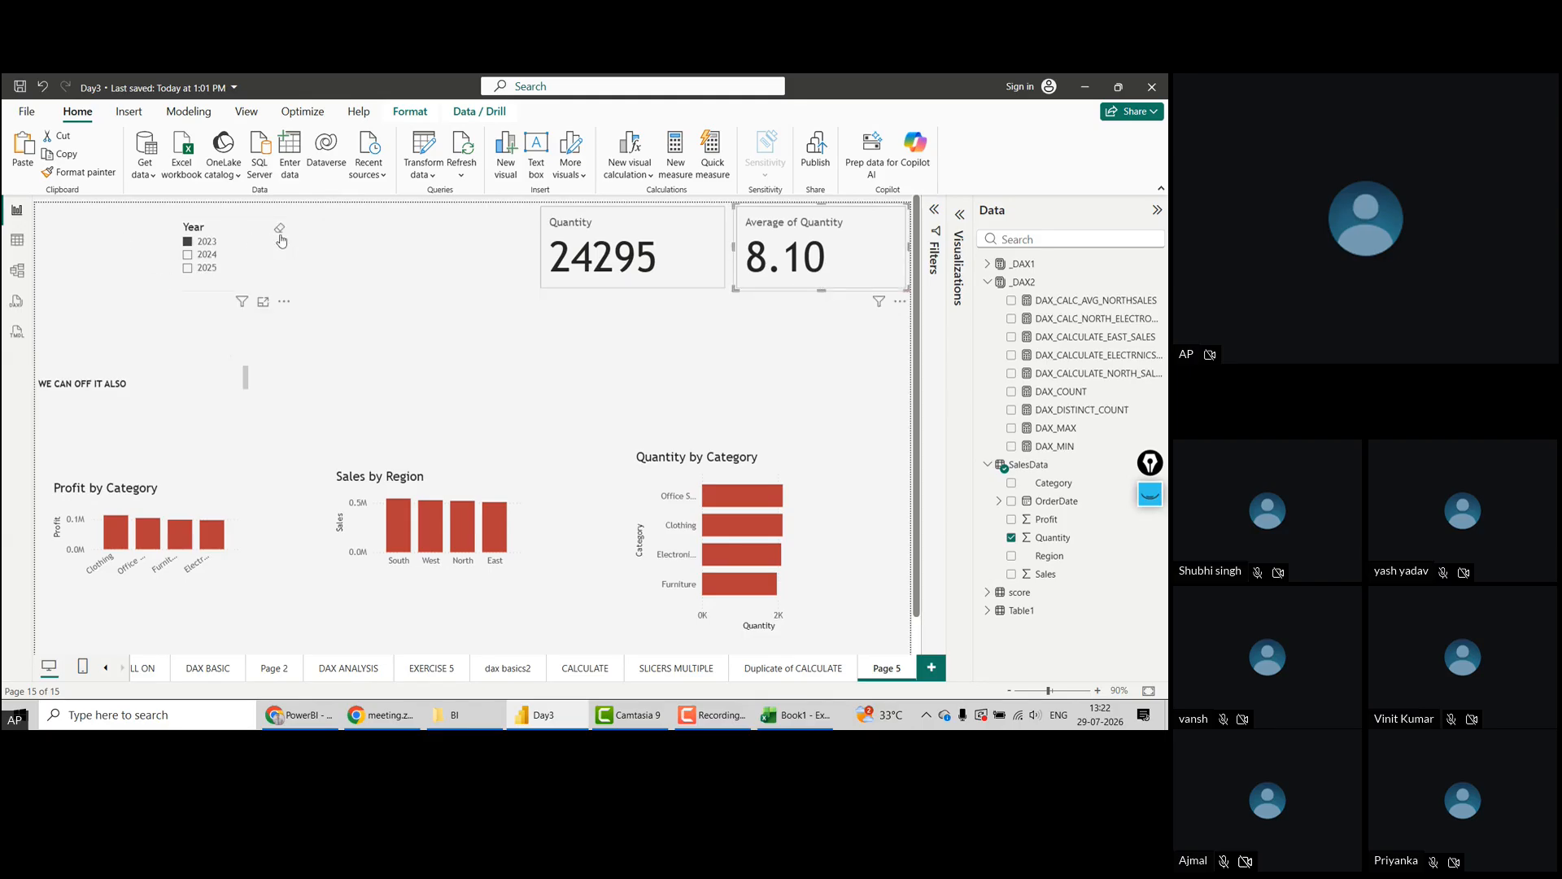
click(280, 239)
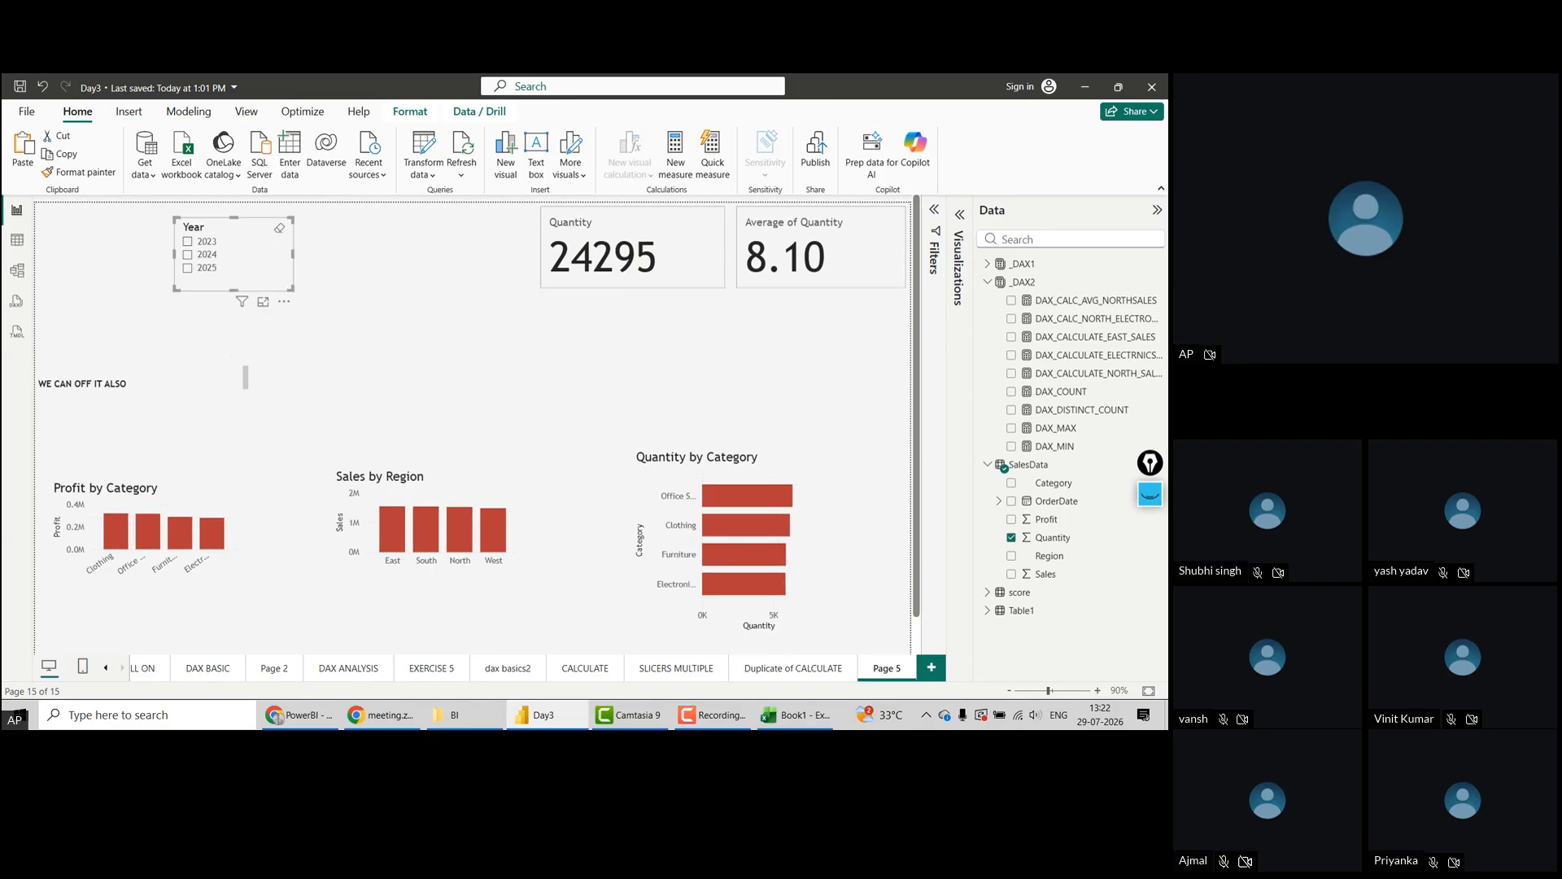
Rename the Page 5 tab for cross filtering, now reading 'CROSS FIL…'
double_click(882, 672)
text(CR)
key(BackSpace)
key(BackSpace)
text(FILTER)
key(Return)
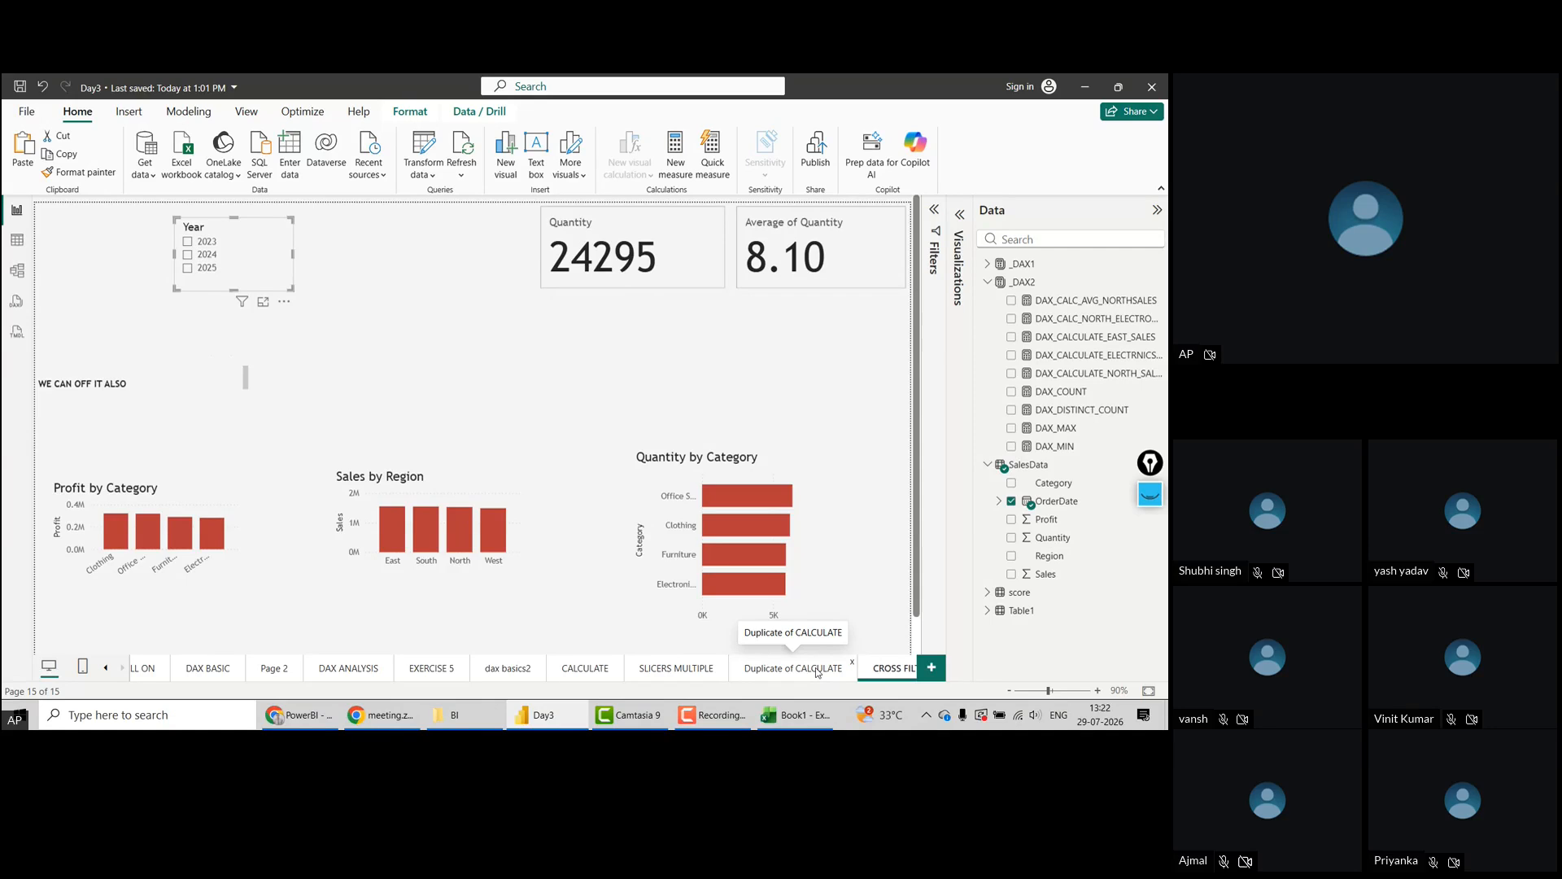
On Duplicate of CALCULATE, test 2023, 2024 and 2025 in the slicer, clear it, and move it left
click(814, 673)
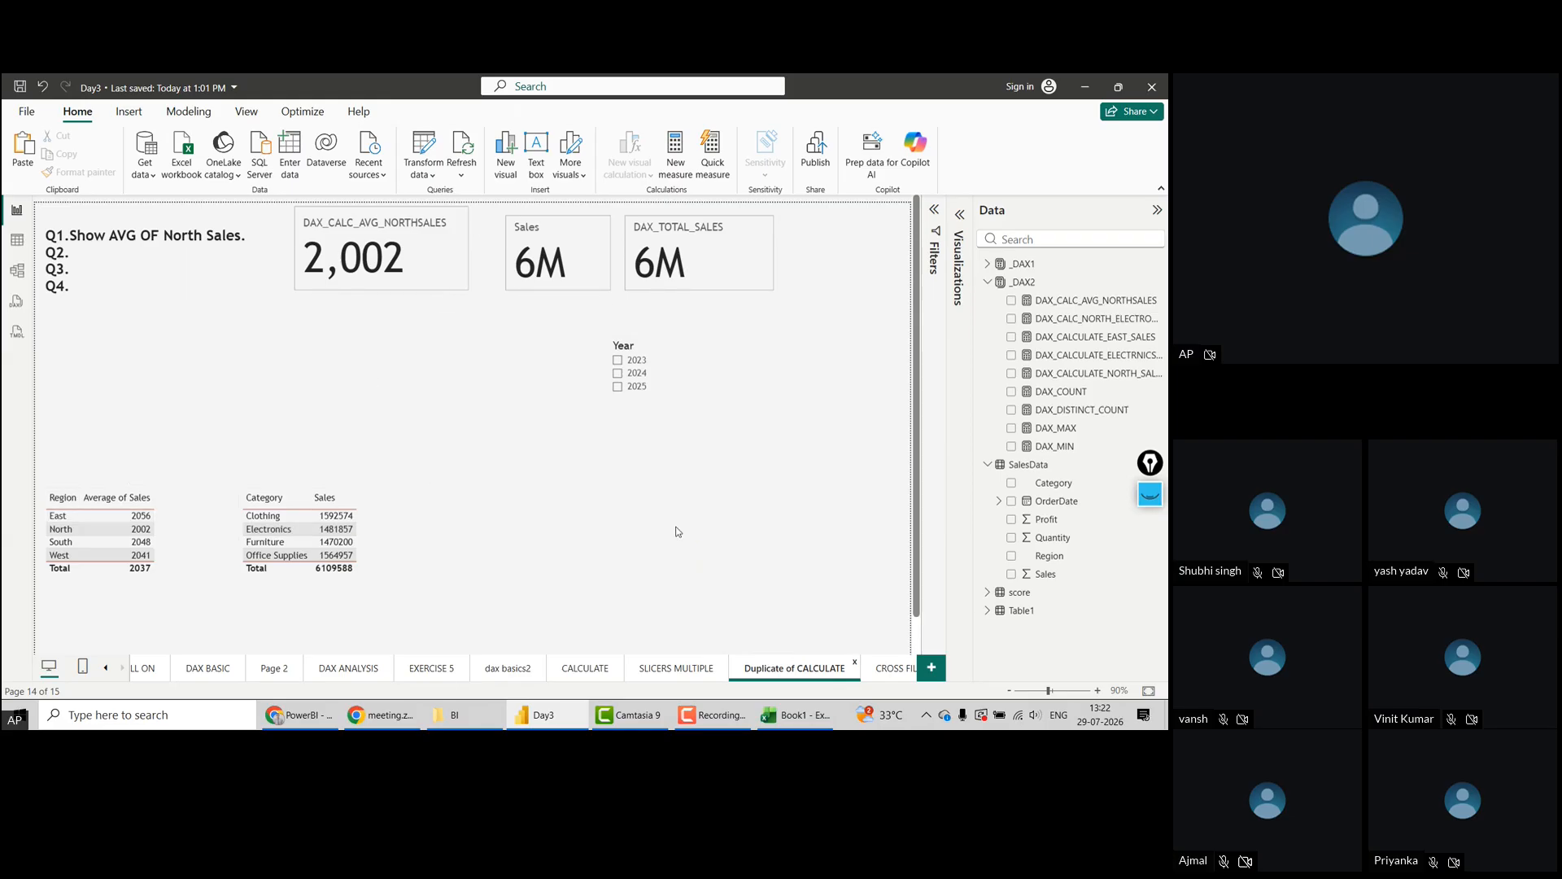
click(617, 361)
click(618, 375)
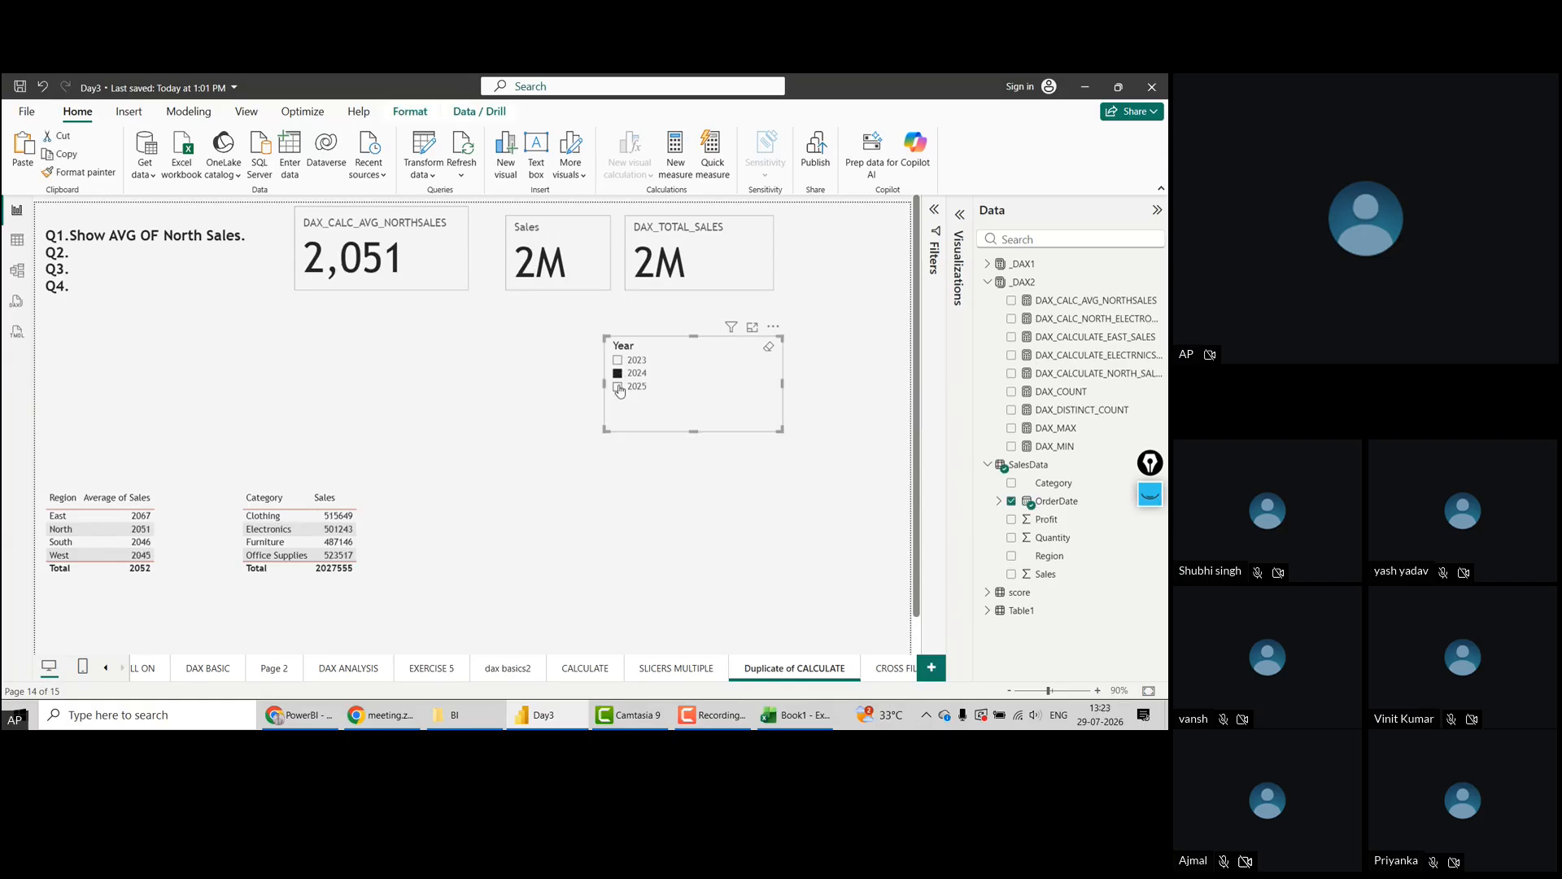
click(618, 387)
click(620, 361)
click(621, 373)
click(620, 387)
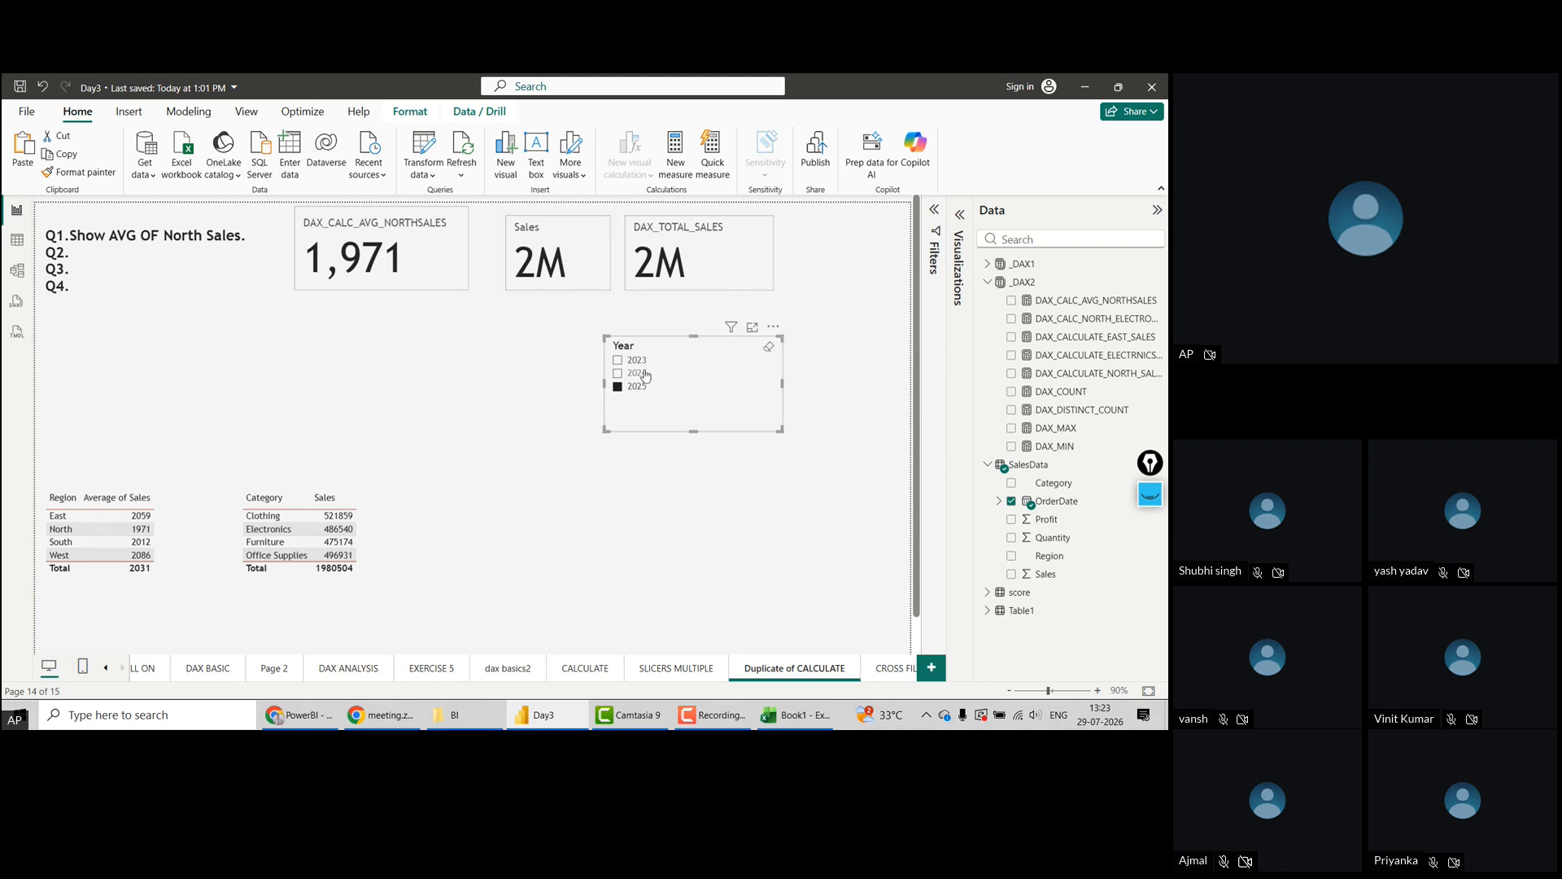
click(617, 360)
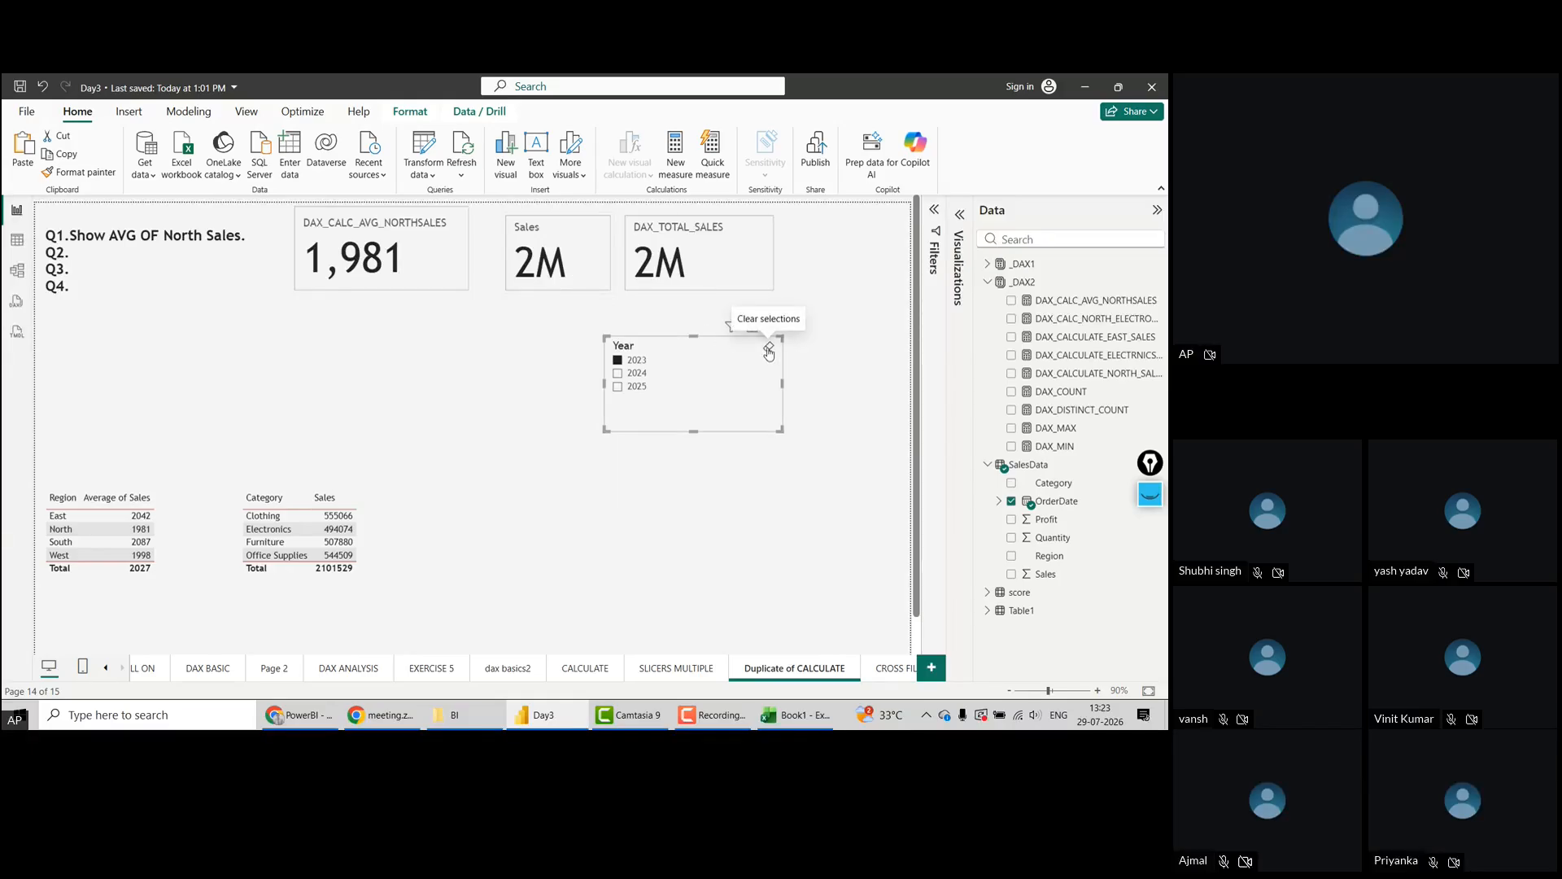
click(769, 352)
mouse_move(727, 403)
mouse_down()
mouse_move(552, 402)
mouse_move(822, 389)
mouse_move(753, 377)
mouse_up()
Duplicate the Year slicer, add Region to the copy, and remove its Year level to list regions only
key(ctrl+c)
key(ctrl+v)
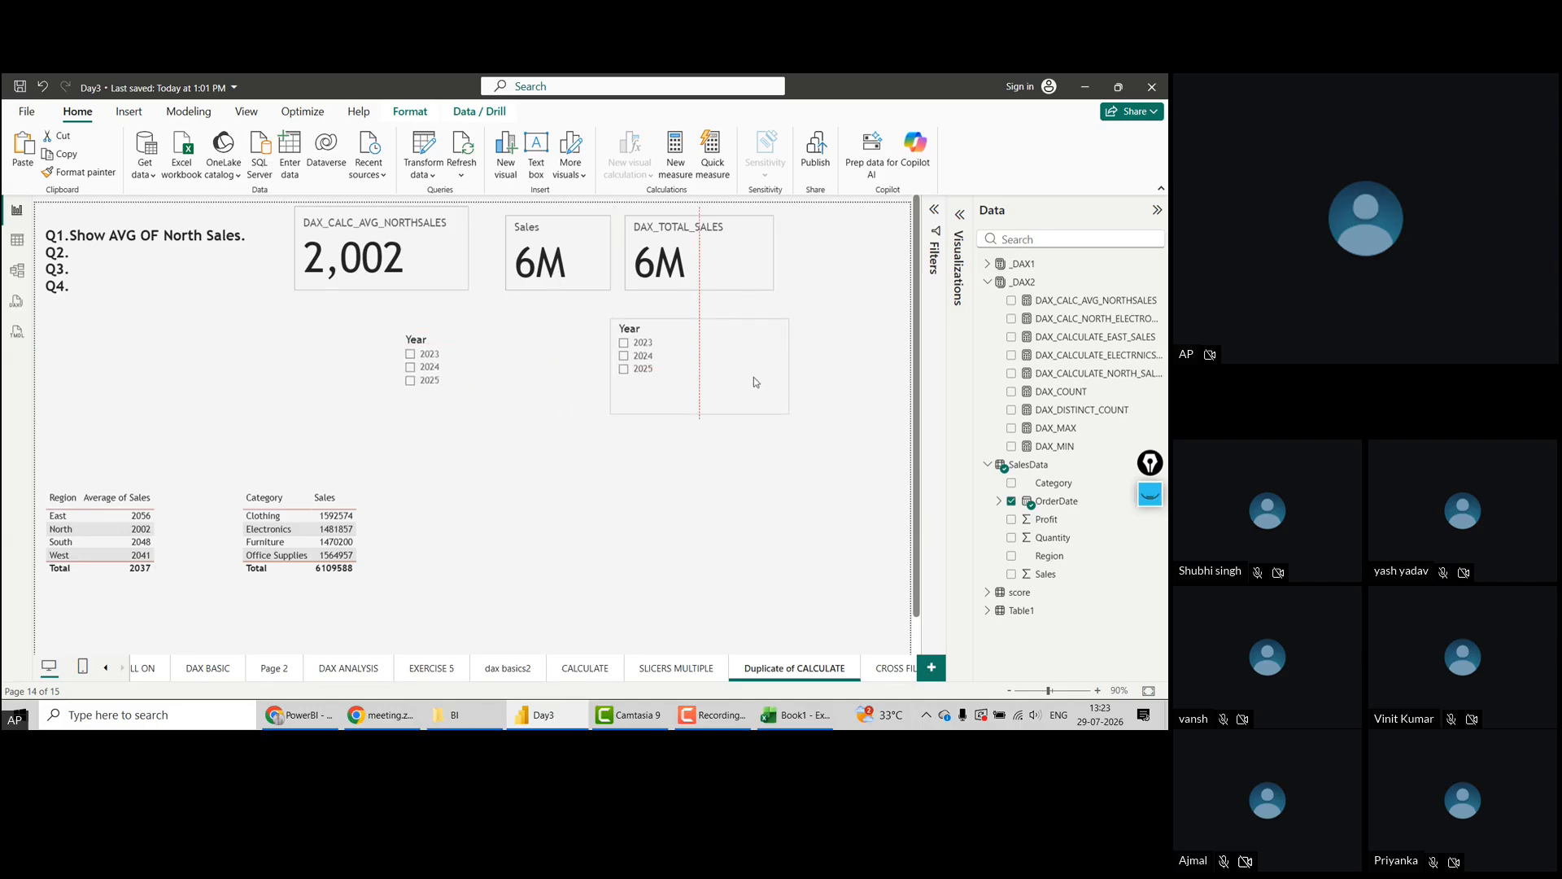
click(992, 284)
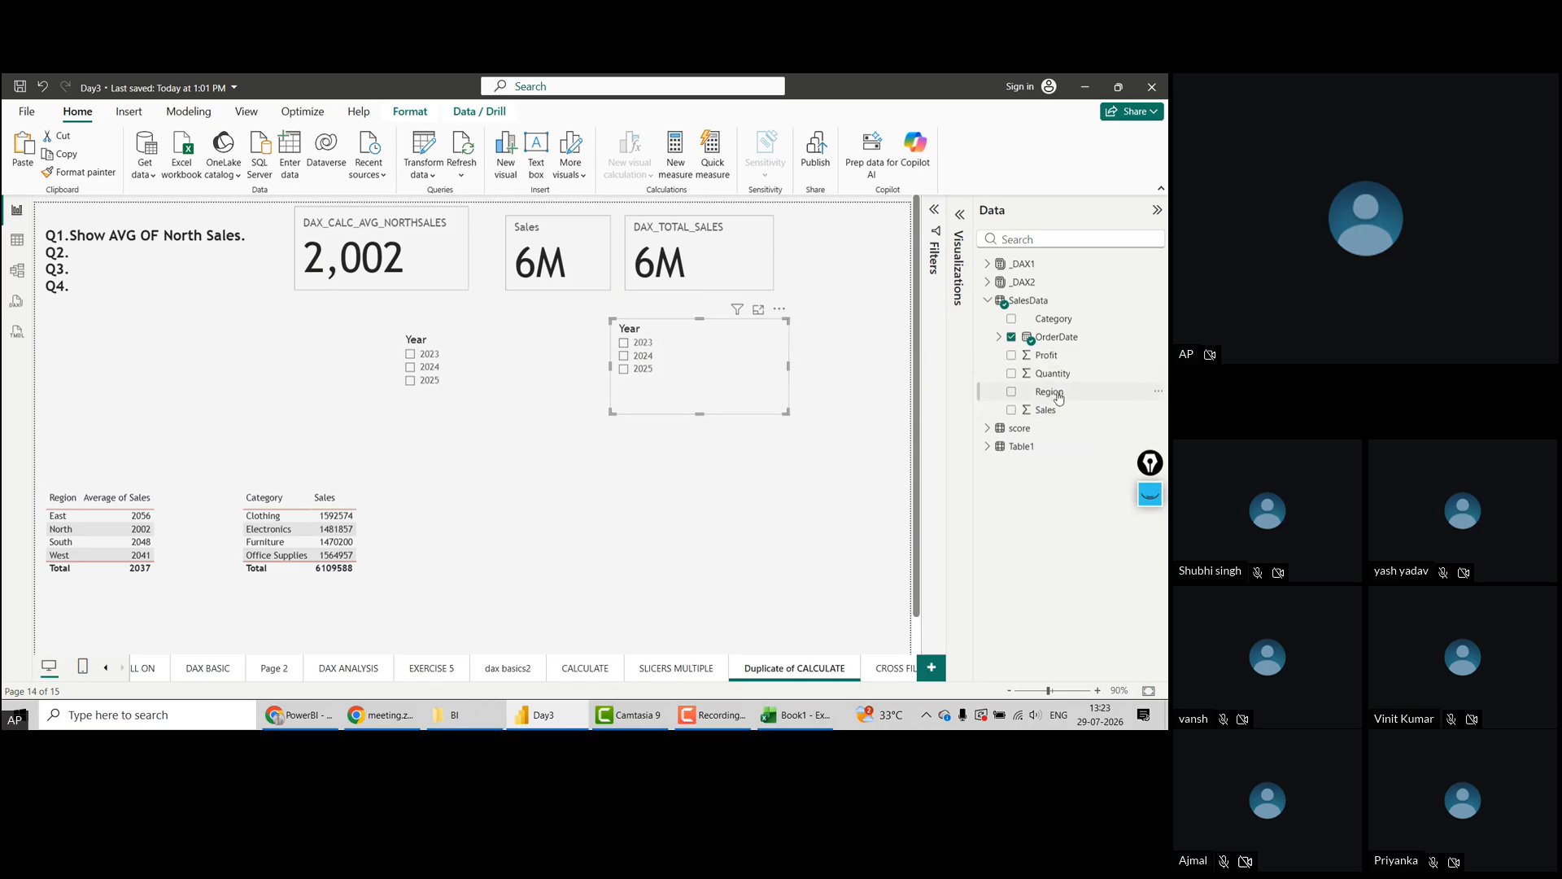
drag(1057, 398, 692, 351)
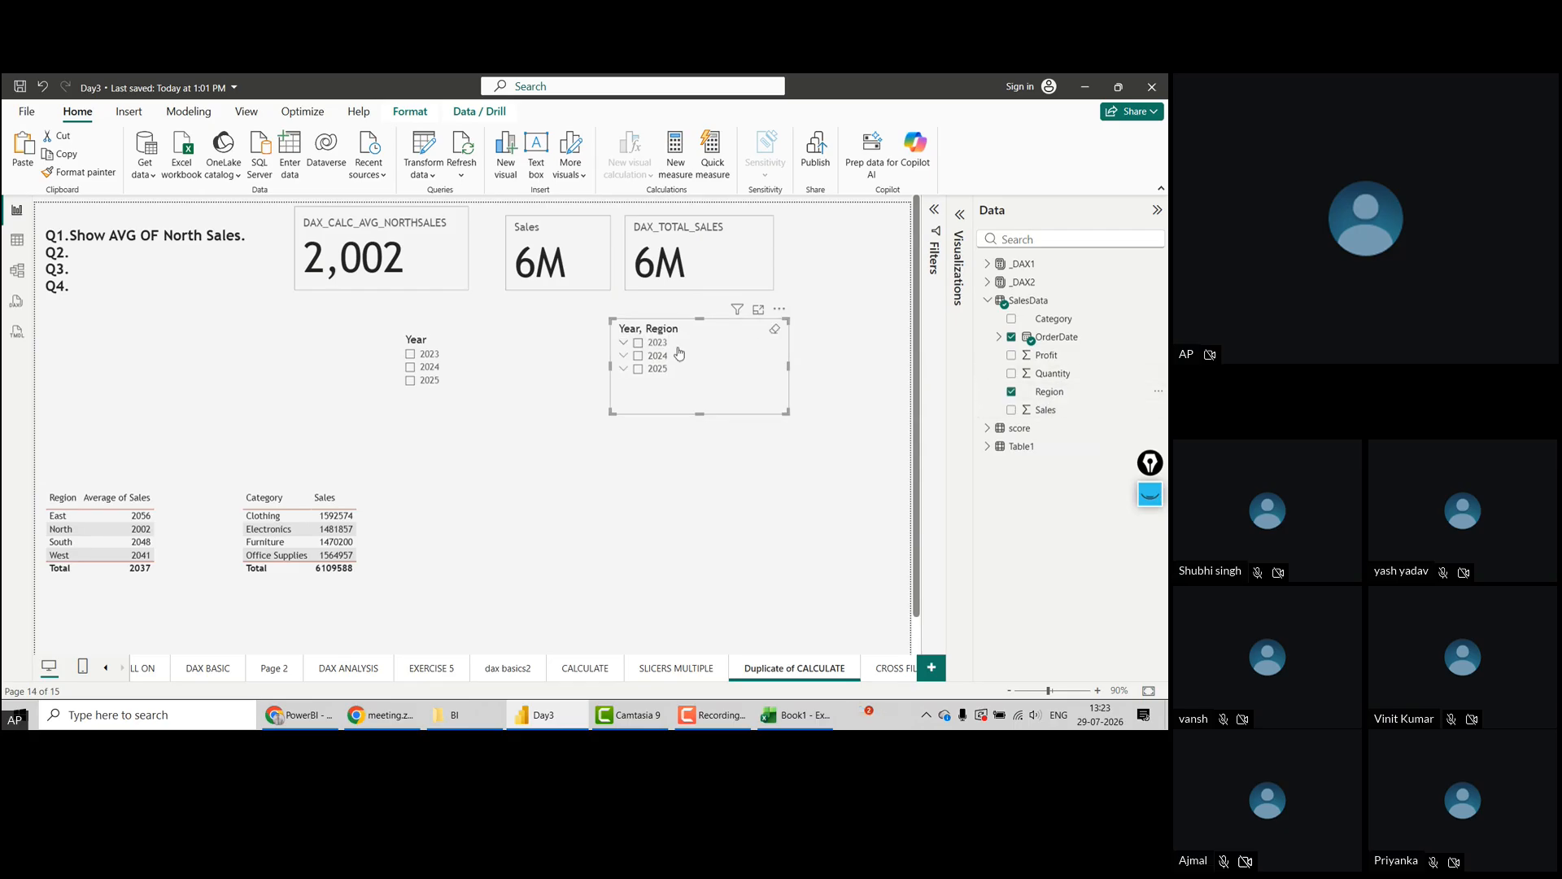
click(960, 214)
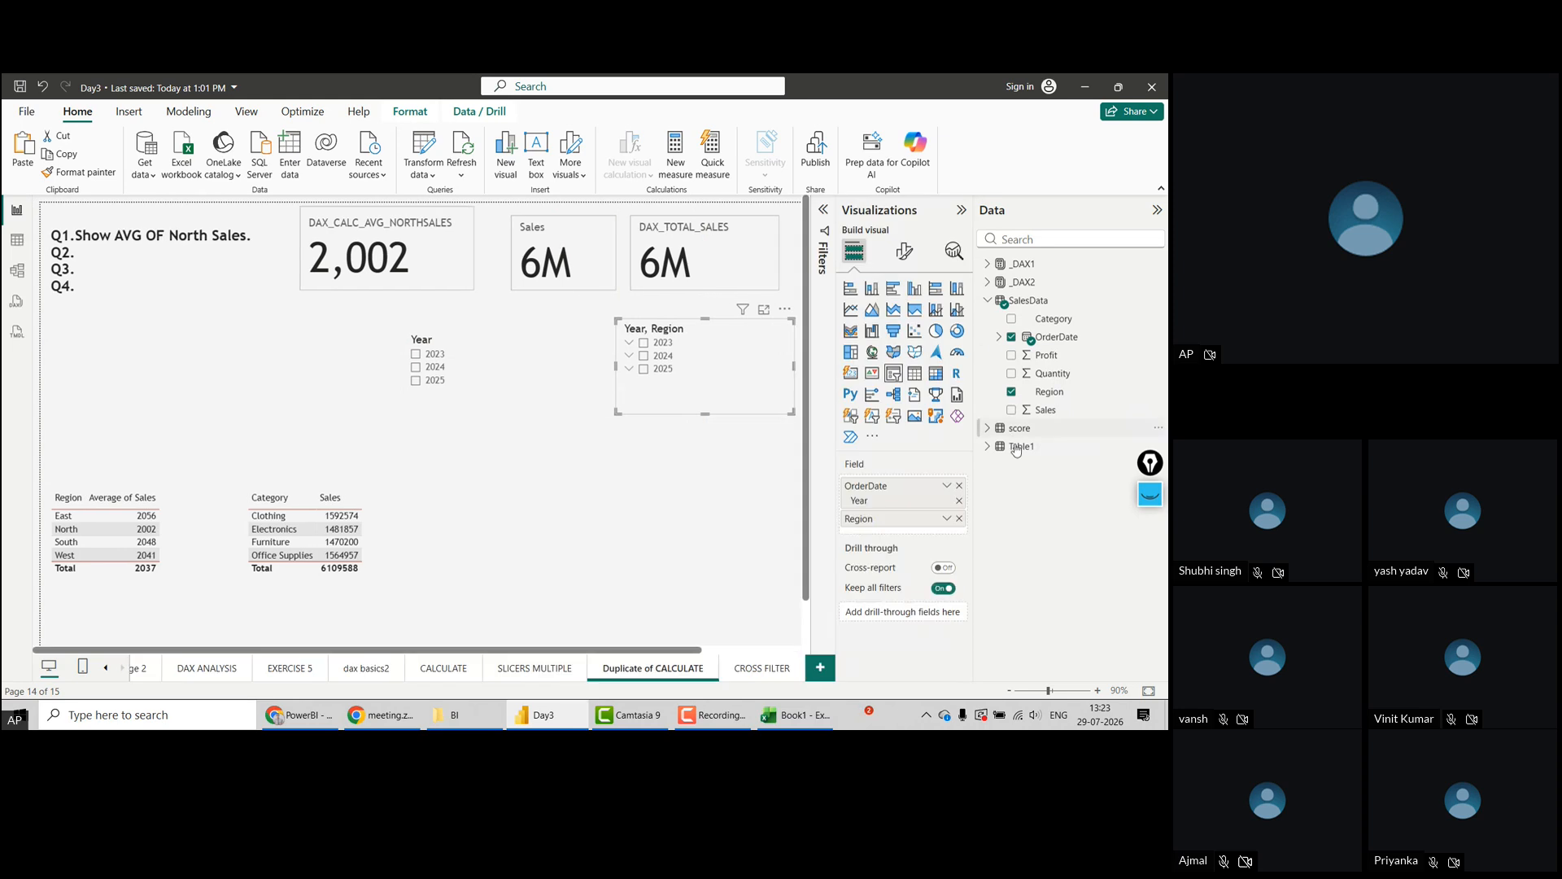
click(960, 486)
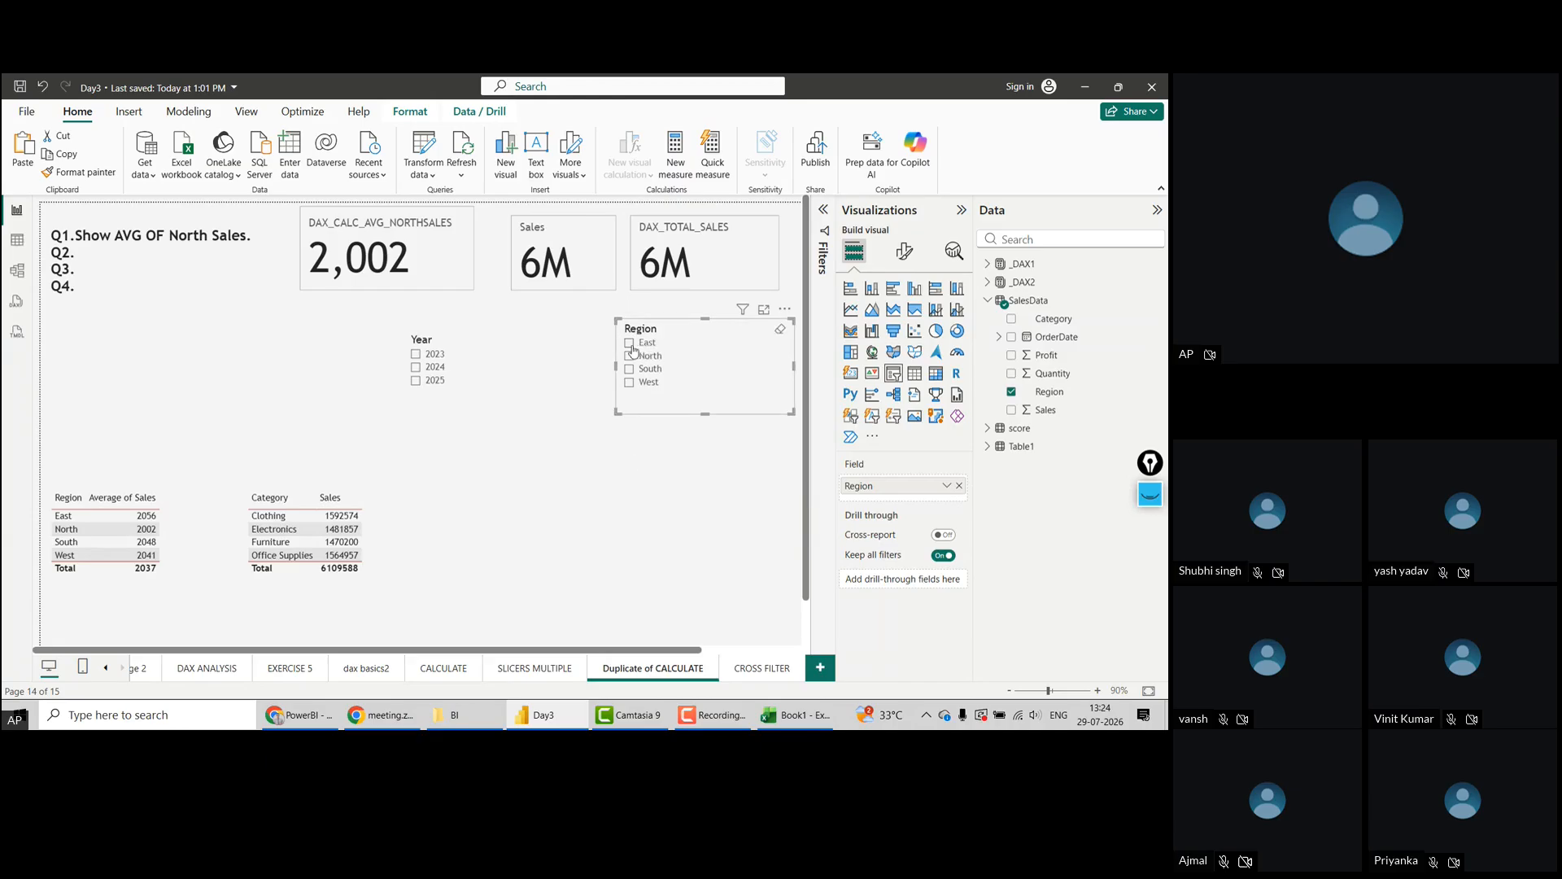
Limit Callout settings to the Sales card and set its value Display units to None
click(581, 270)
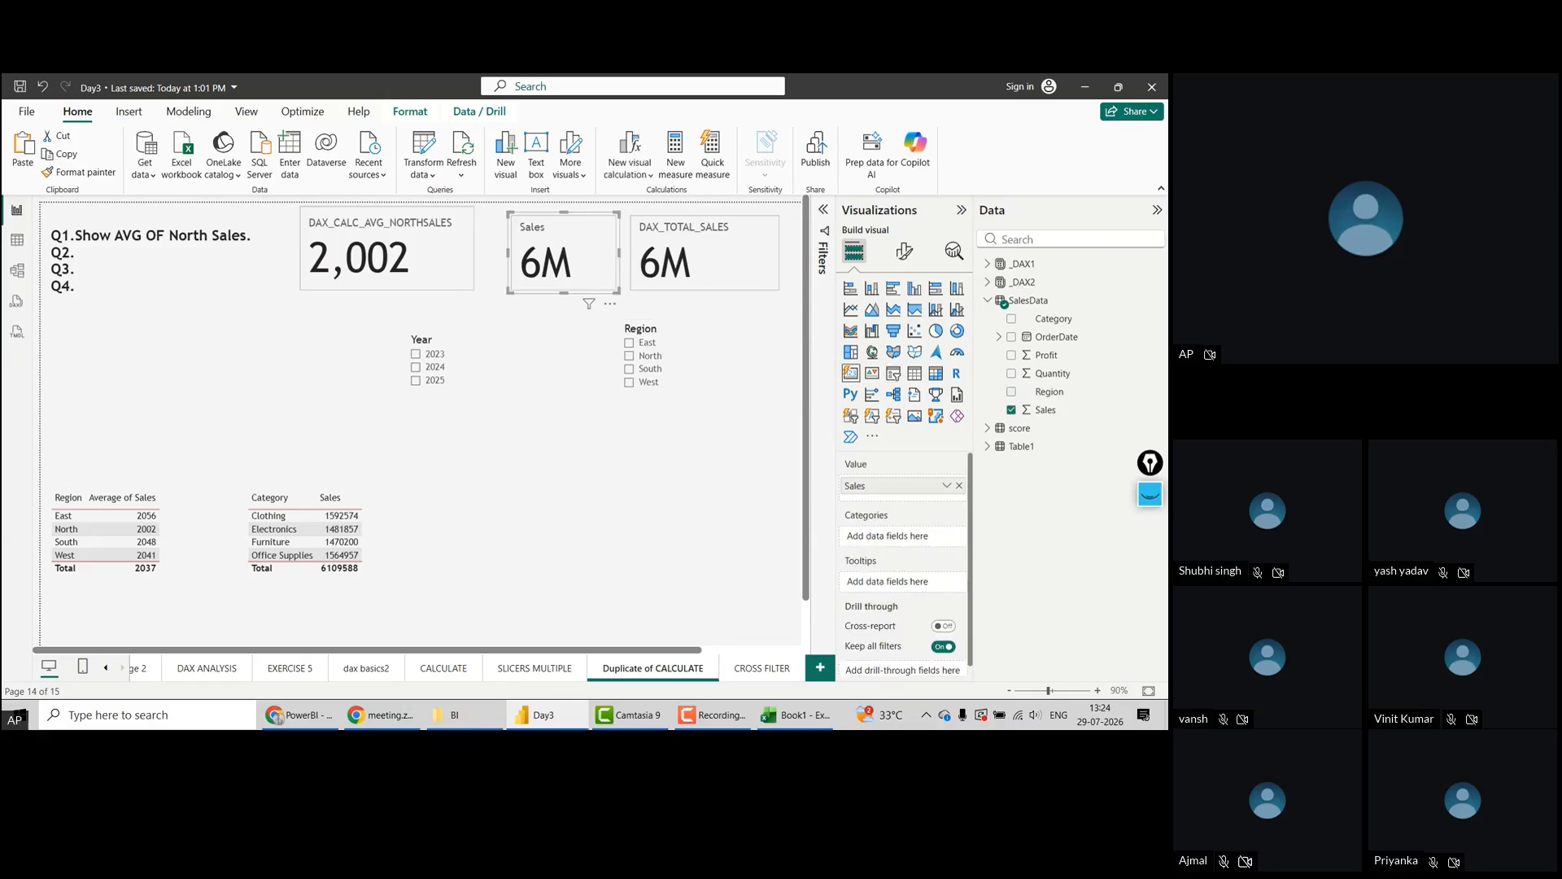
click(904, 250)
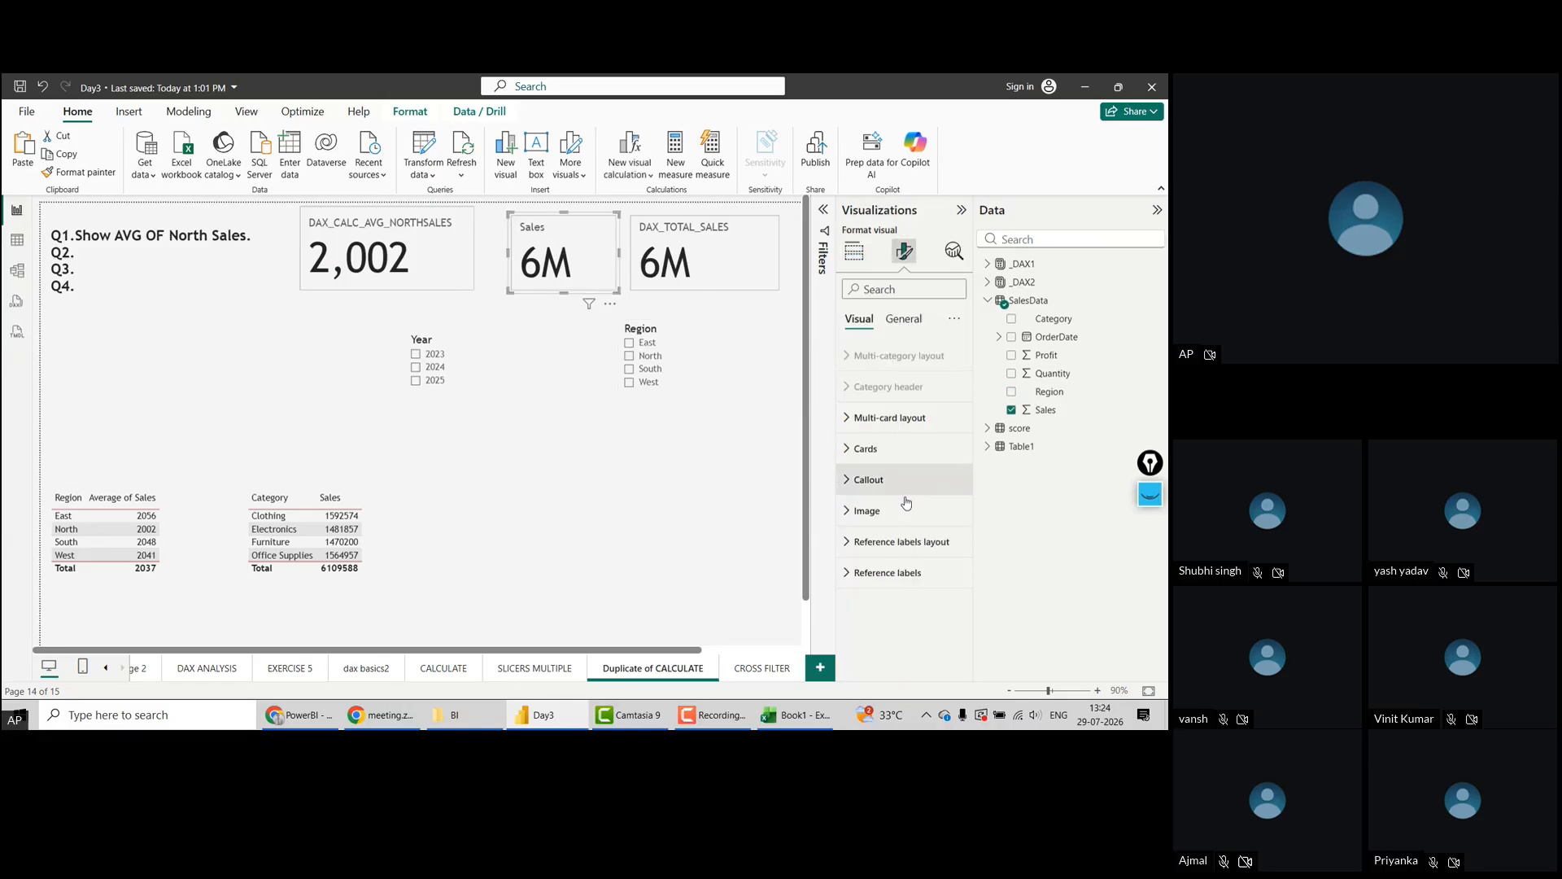
click(852, 486)
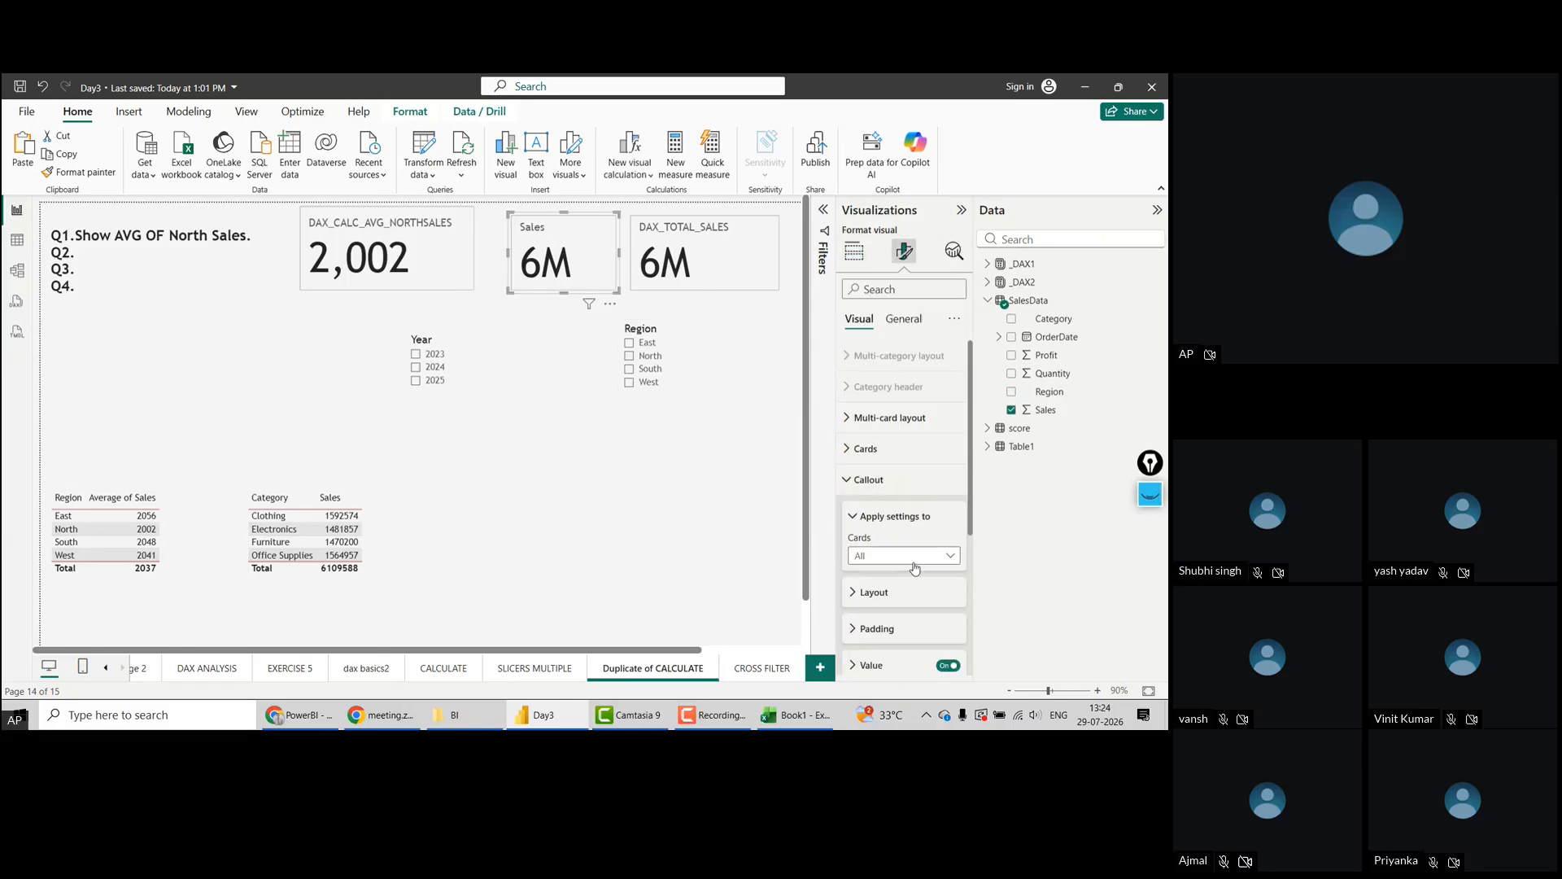
click(908, 558)
click(873, 599)
drag(972, 508, 978, 612)
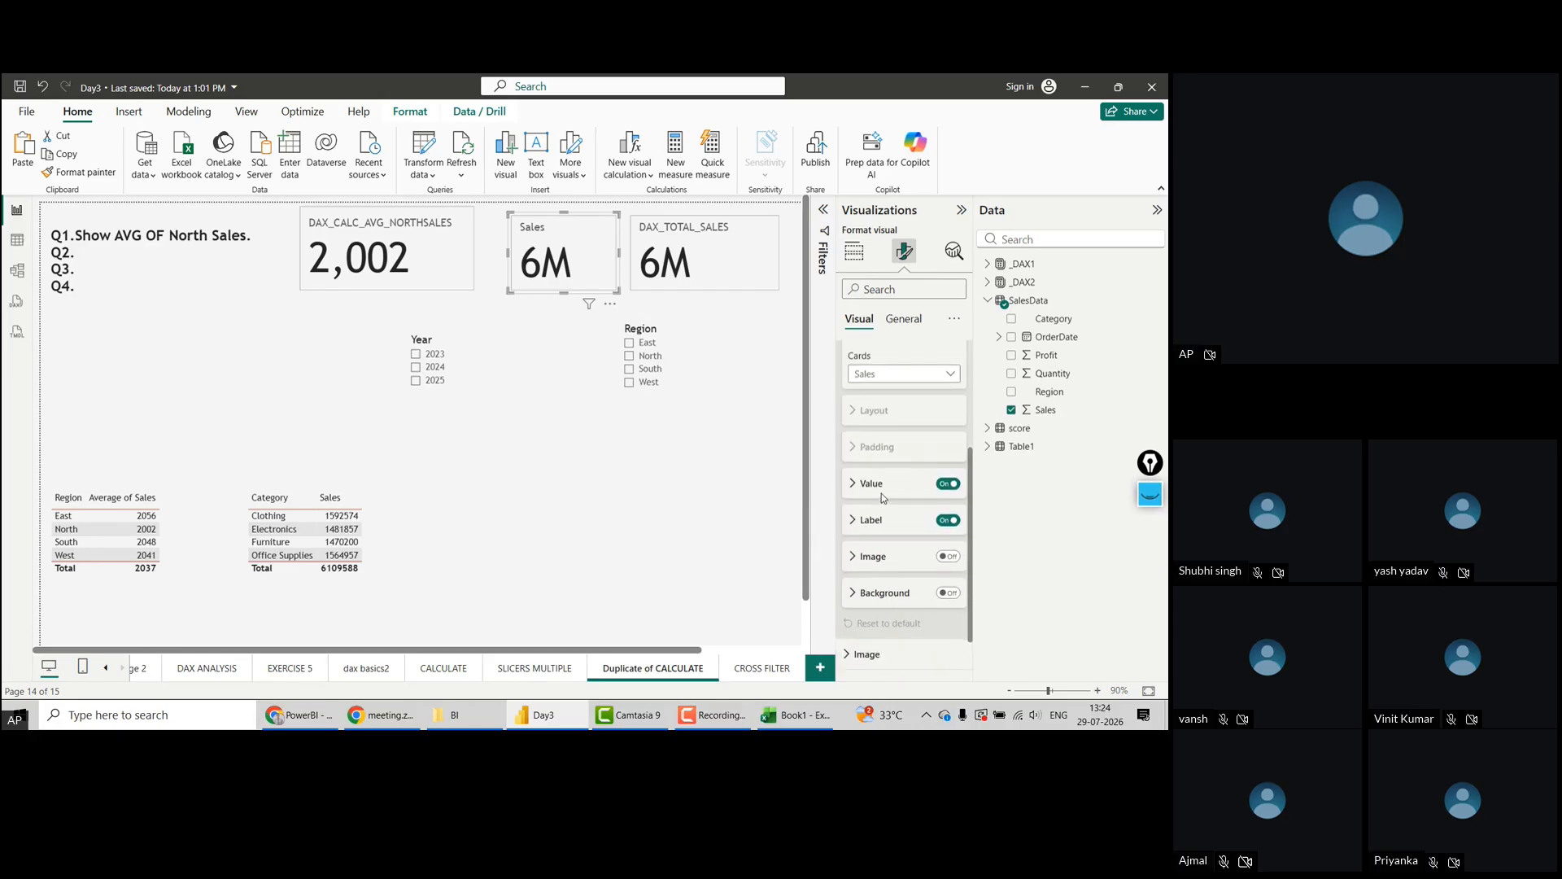
click(860, 486)
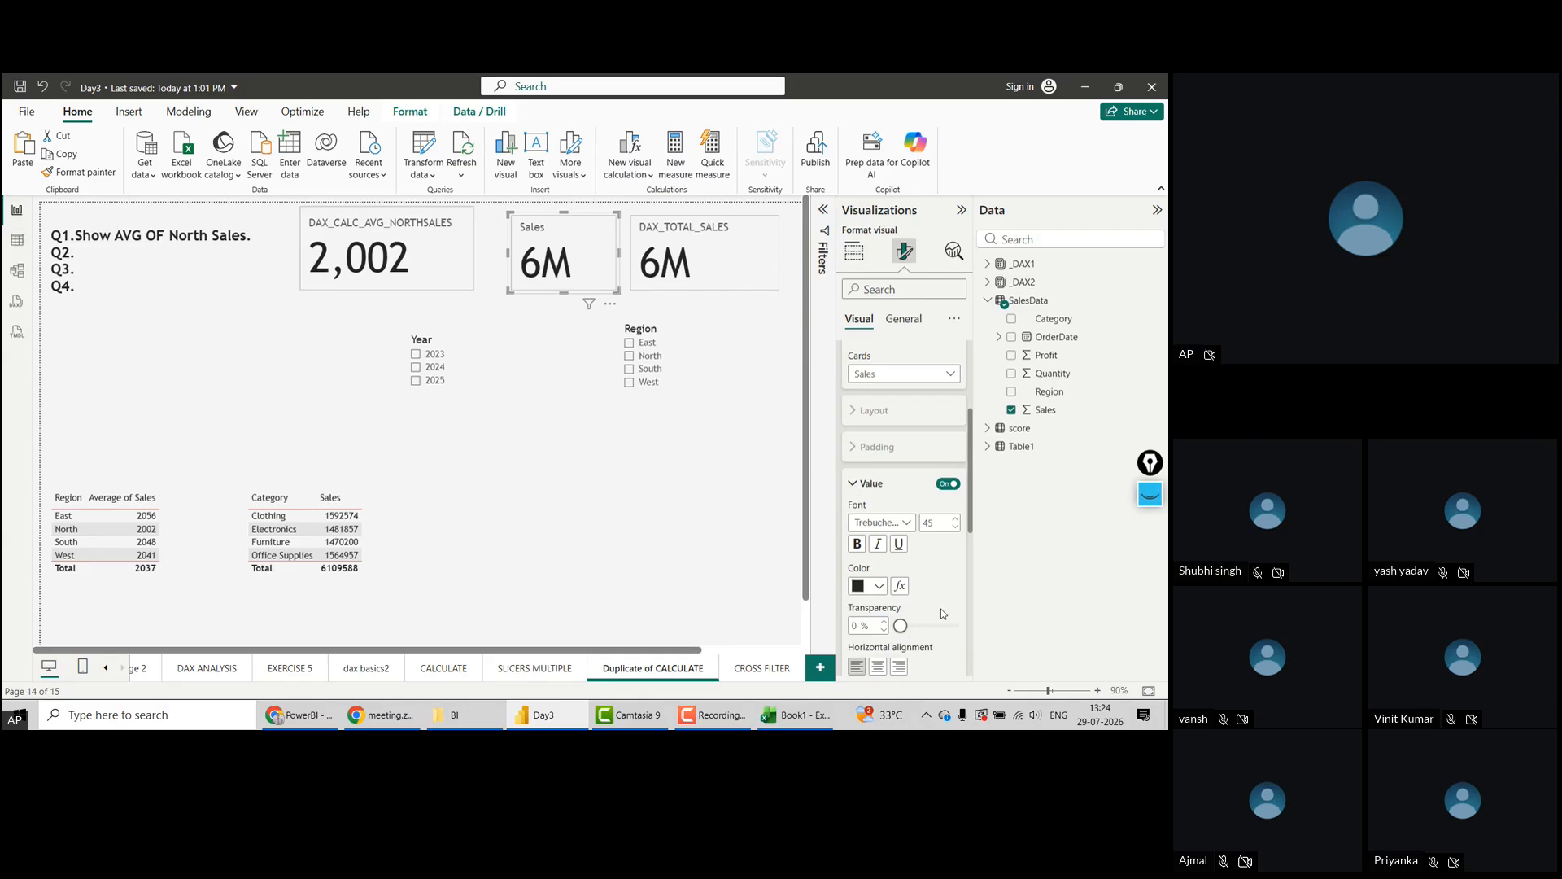
drag(972, 495, 981, 570)
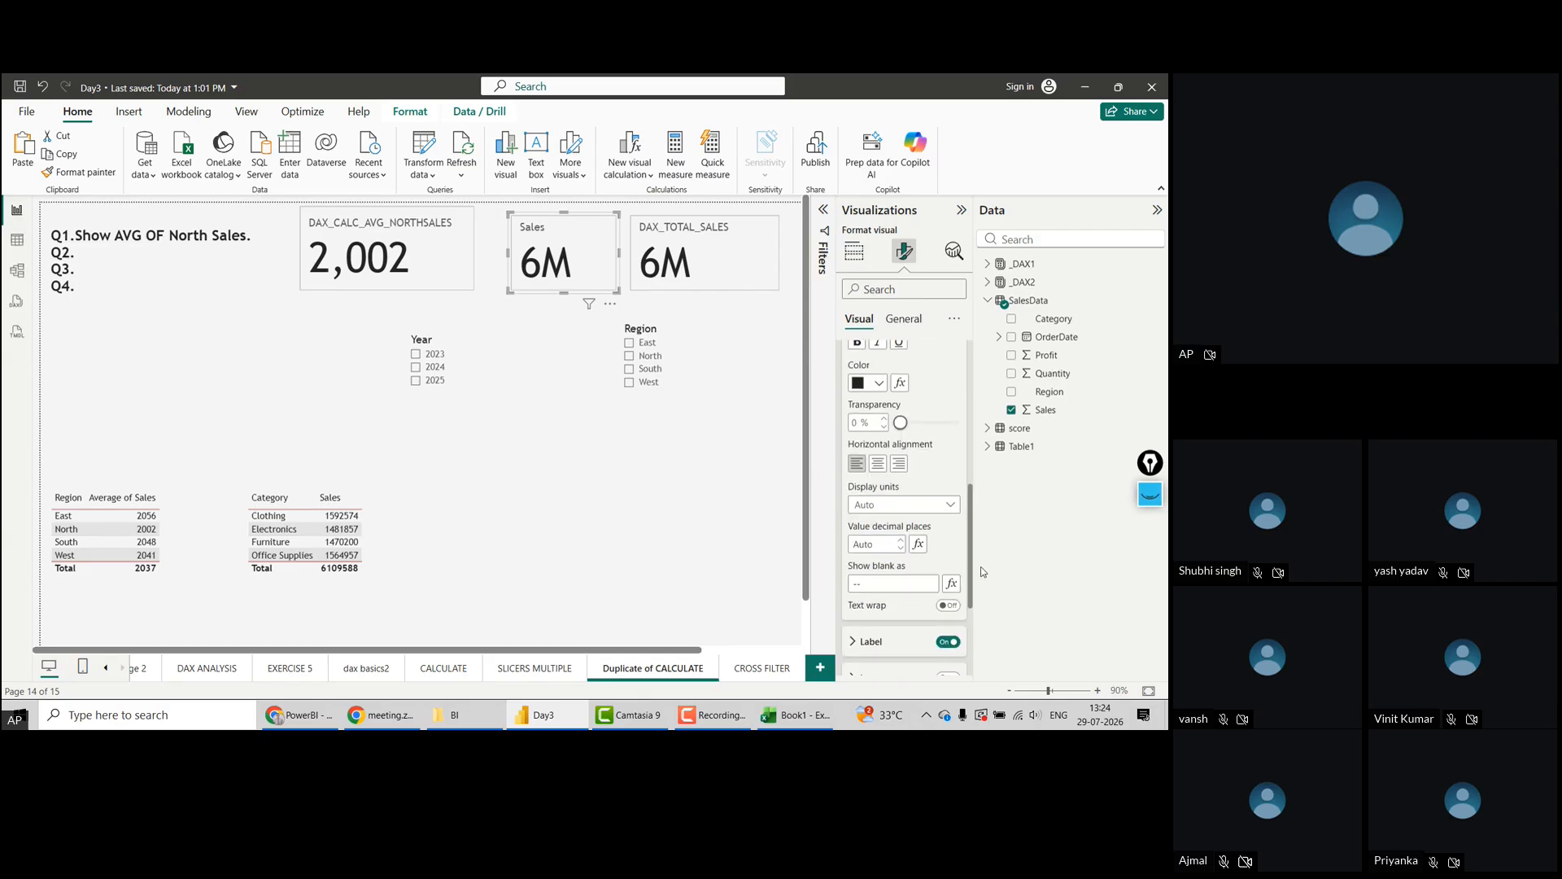
click(922, 505)
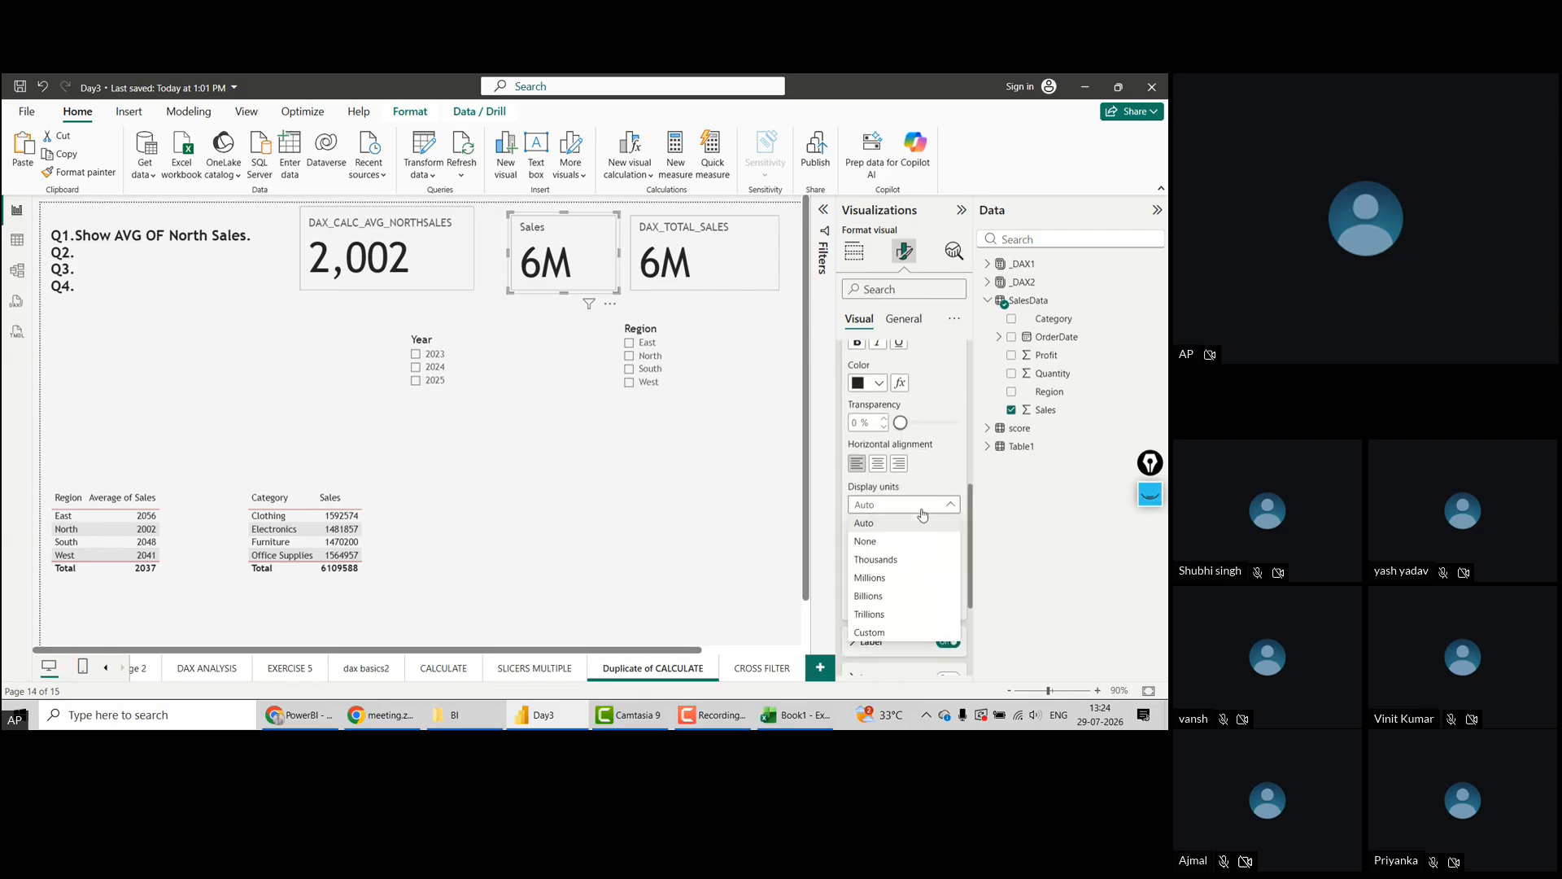
click(867, 542)
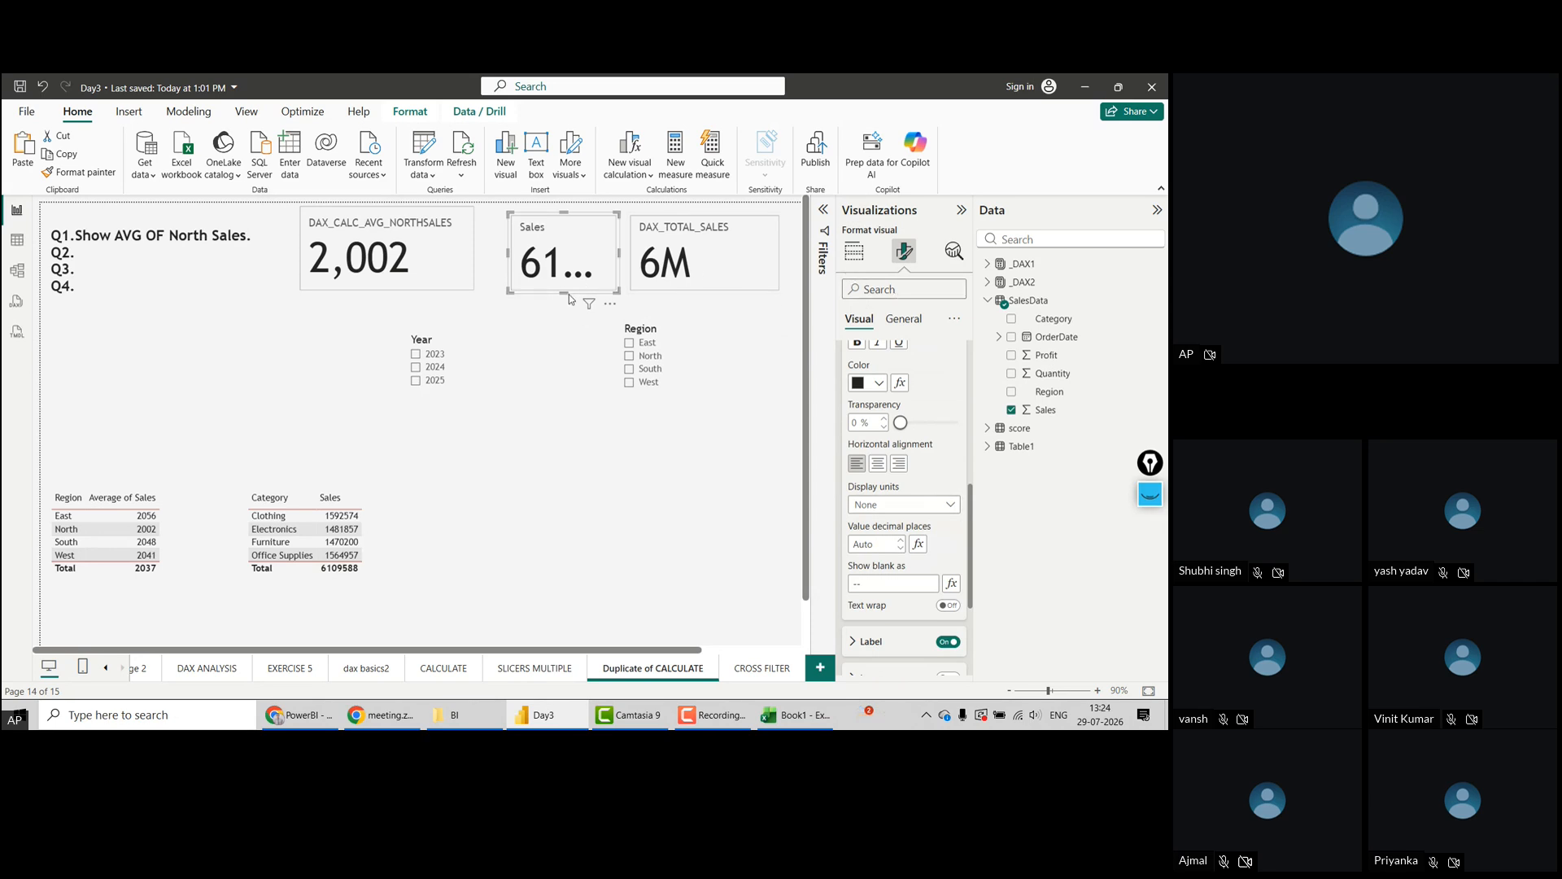
Enlarge the Sales card, move it to the top, and shift the 2,002 average card left
drag(564, 293, 583, 529)
drag(444, 272, 249, 353)
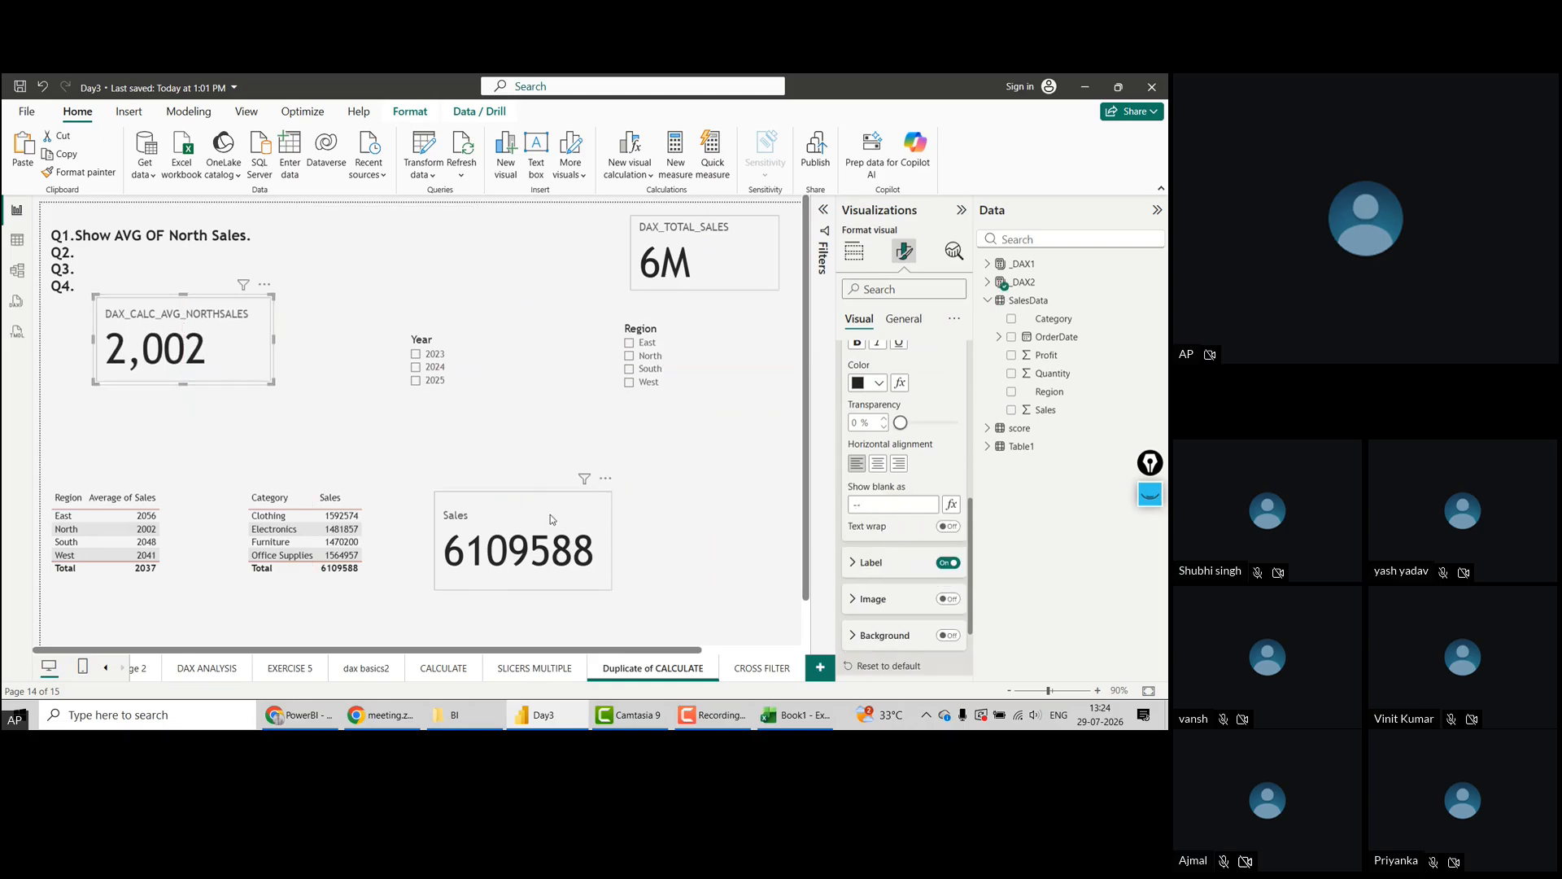
drag(550, 514, 445, 226)
Widen the DAX_TOTAL_SALES card leftward and copy the Sales card's formatting with Format painter
click(750, 281)
drag(631, 254, 584, 257)
click(466, 289)
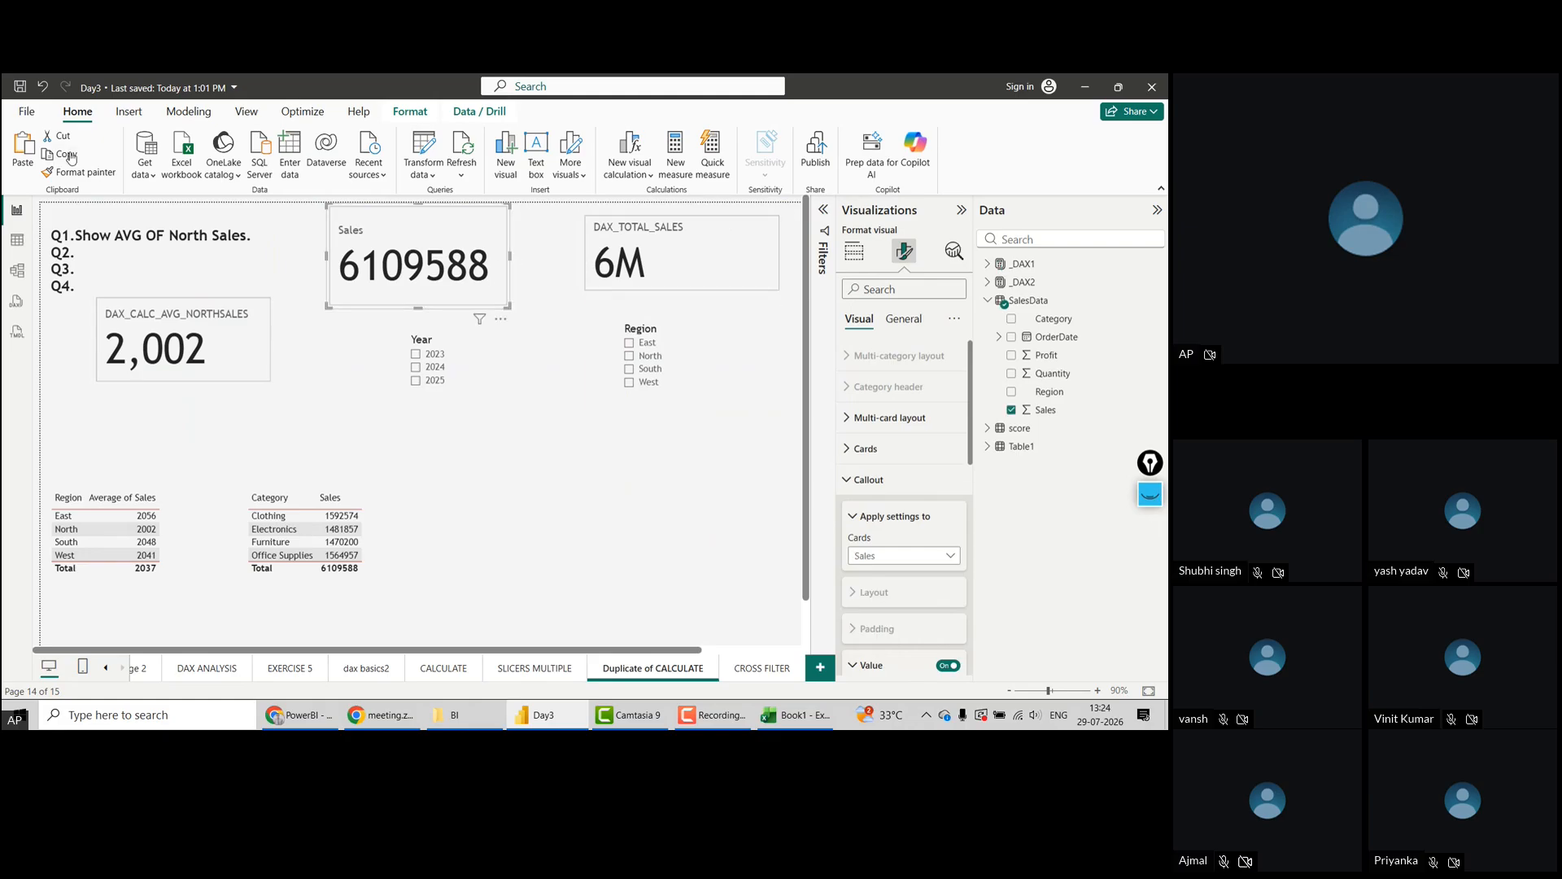
click(81, 172)
Give DAX_TOTAL_SALES the Sales formatting with Display units None, then nudge and shorten the Sales card
click(710, 278)
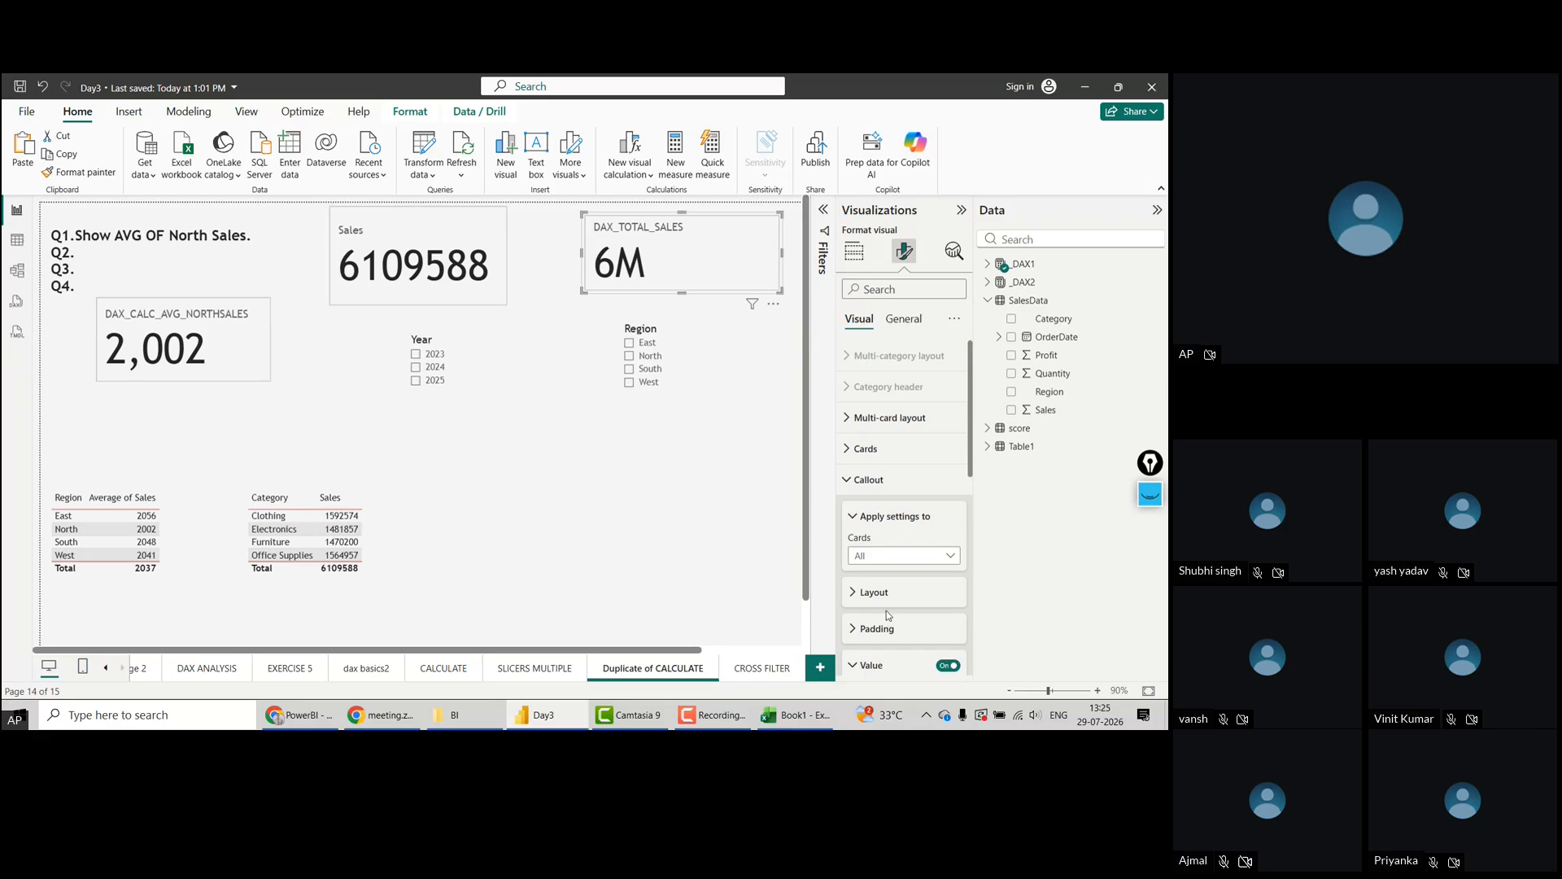
click(880, 559)
click(900, 593)
drag(972, 460, 970, 591)
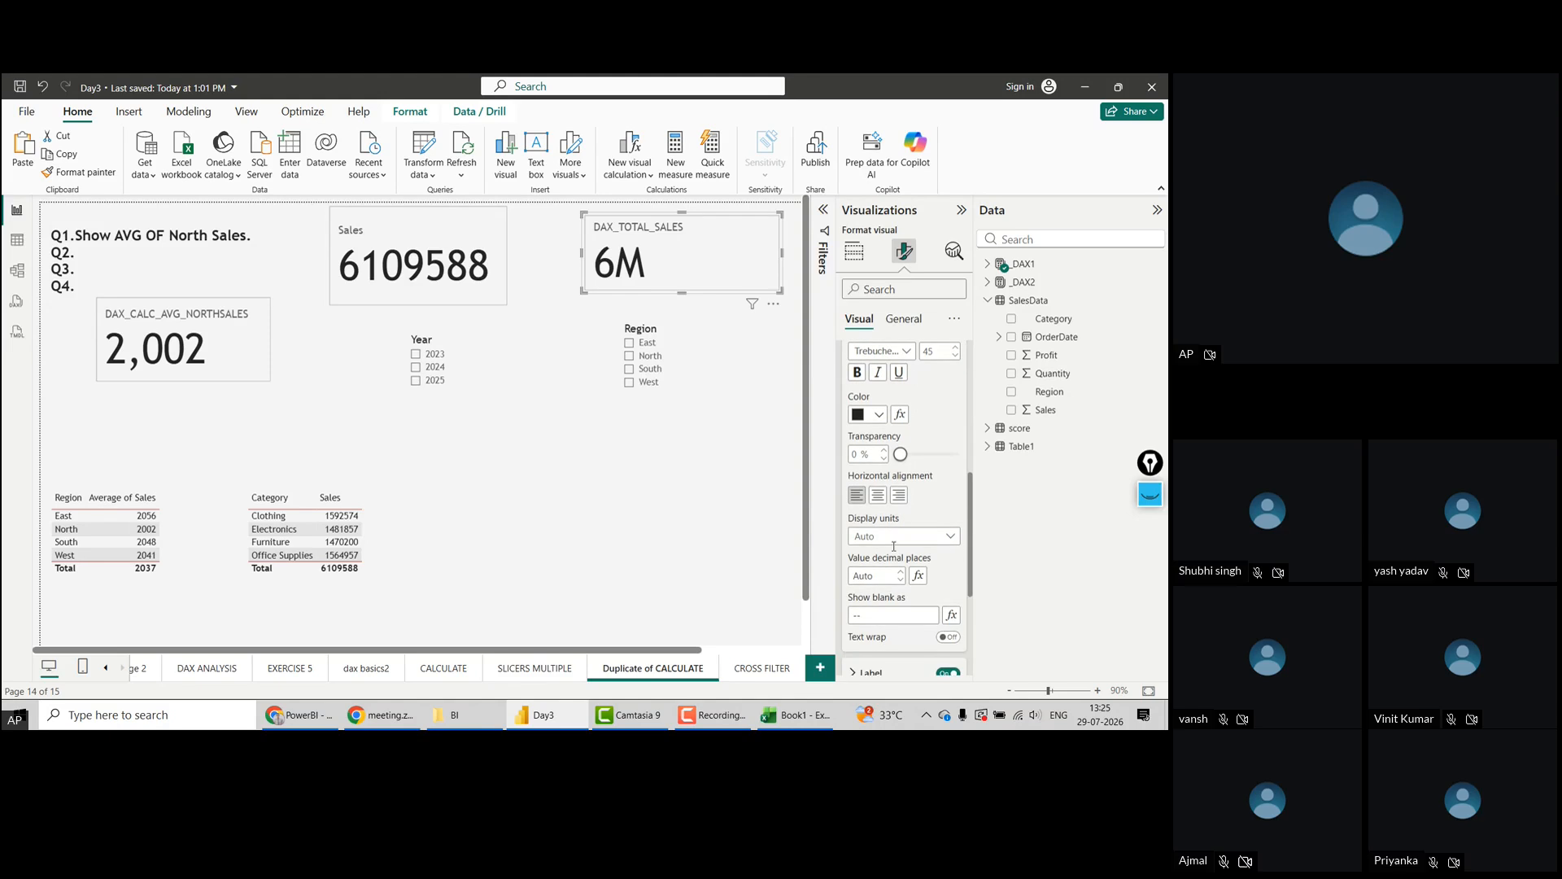
click(886, 542)
click(879, 577)
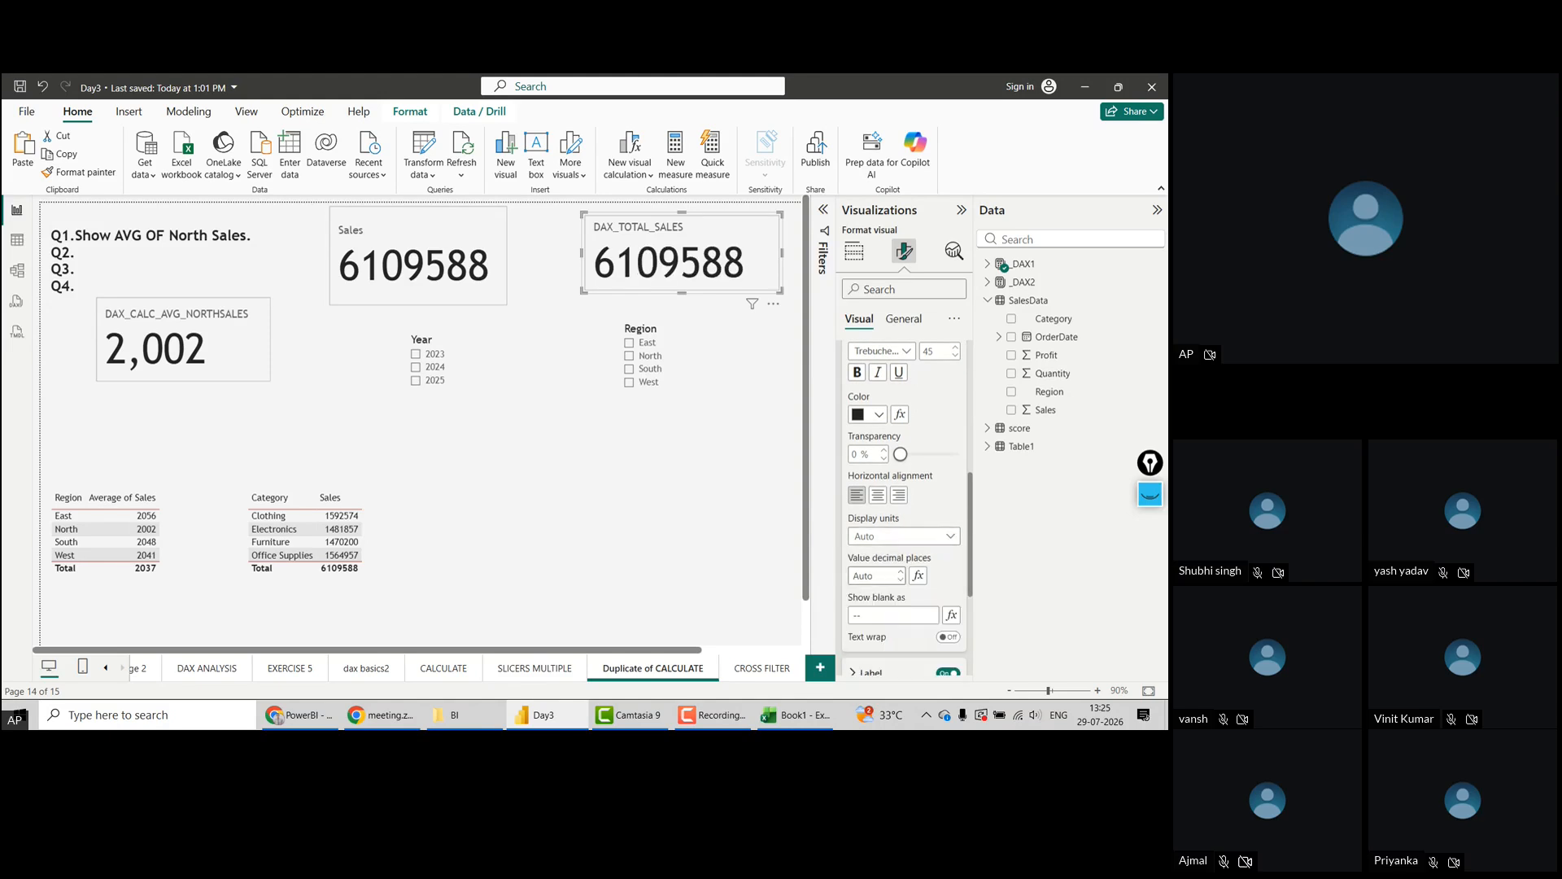
drag(477, 246, 521, 246)
drag(463, 305, 463, 291)
Filter the report by East, North, South and West in turn using the Region slicer
click(612, 551)
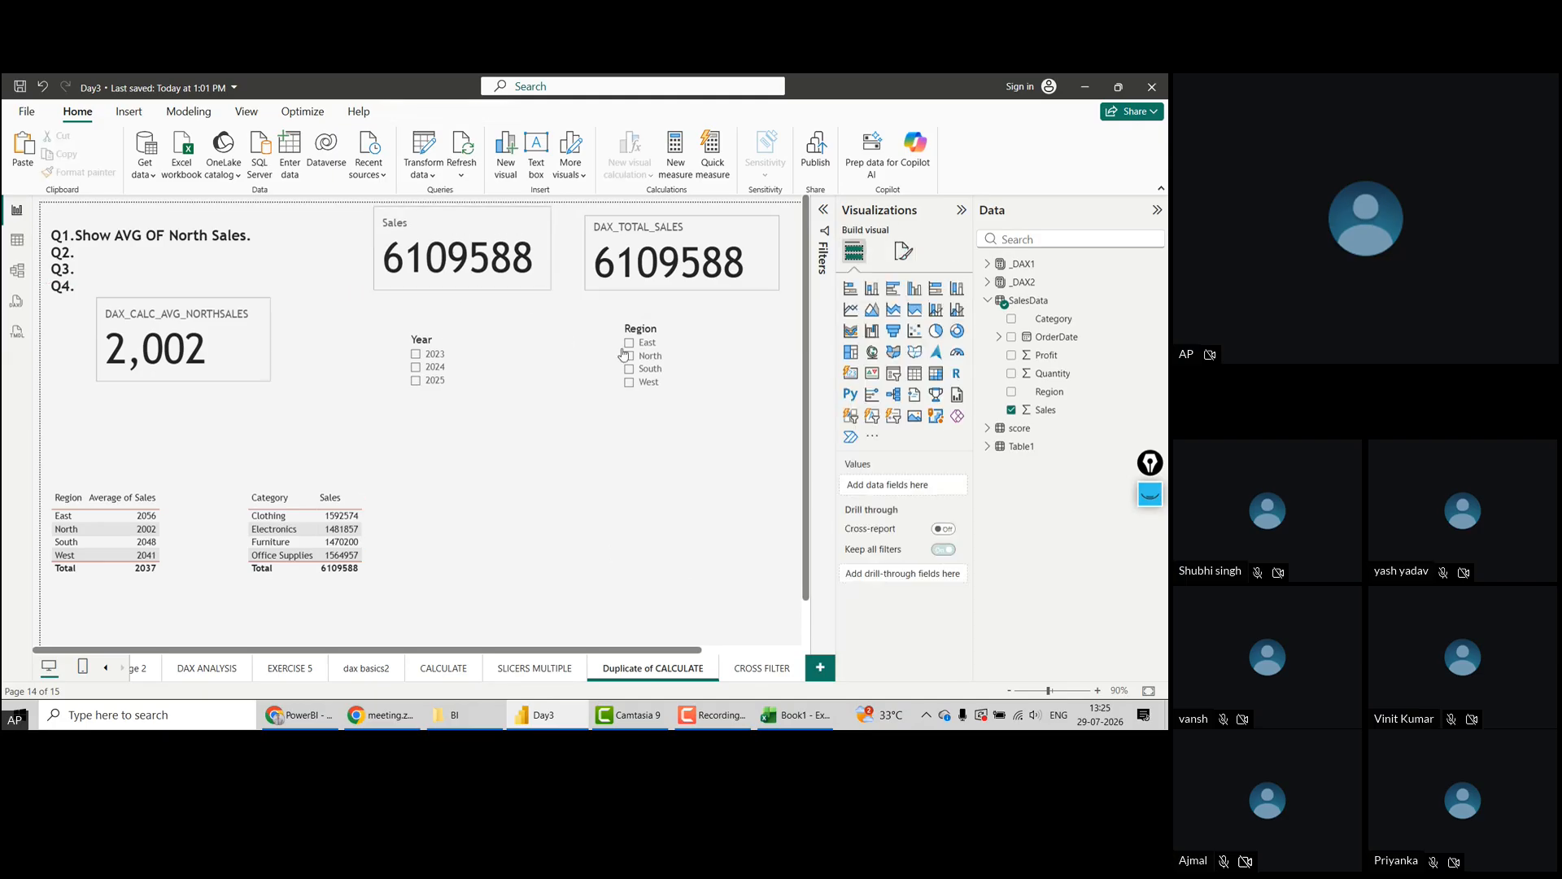
click(637, 347)
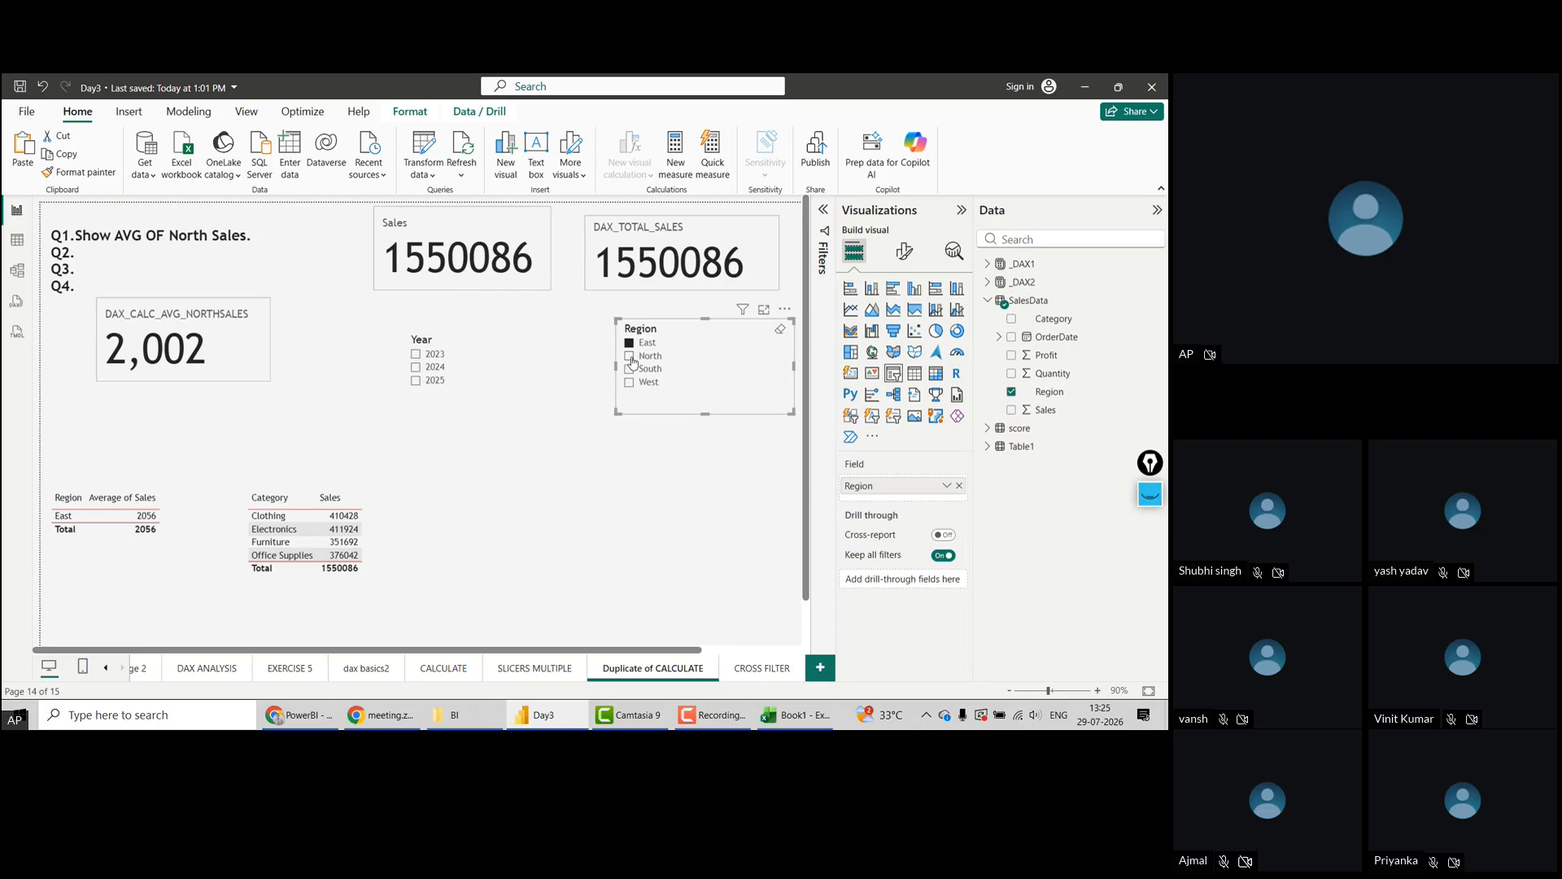
click(634, 358)
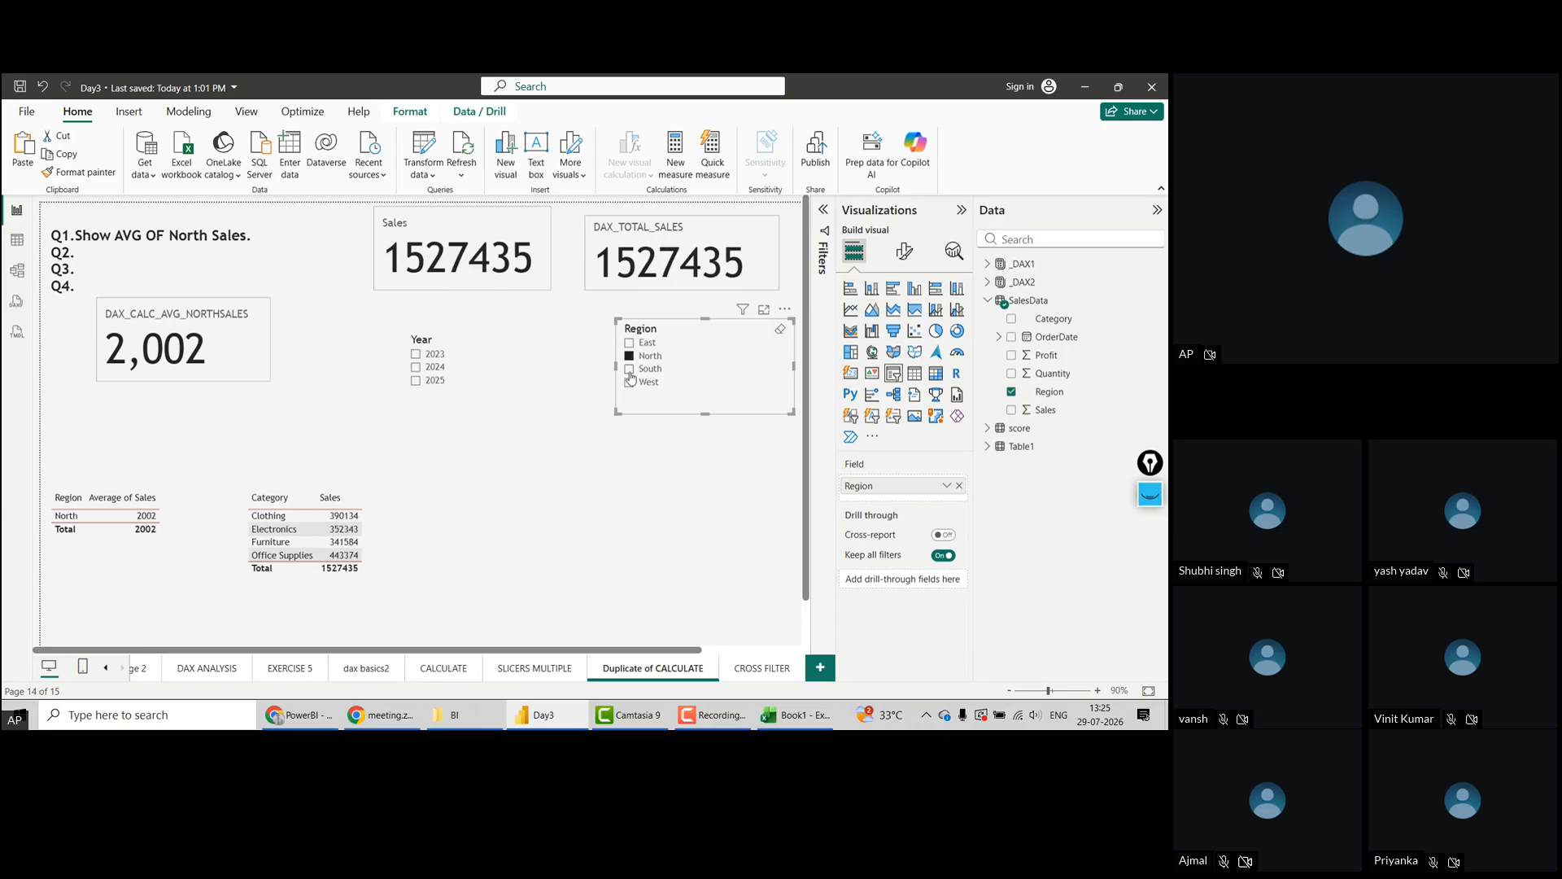
click(631, 371)
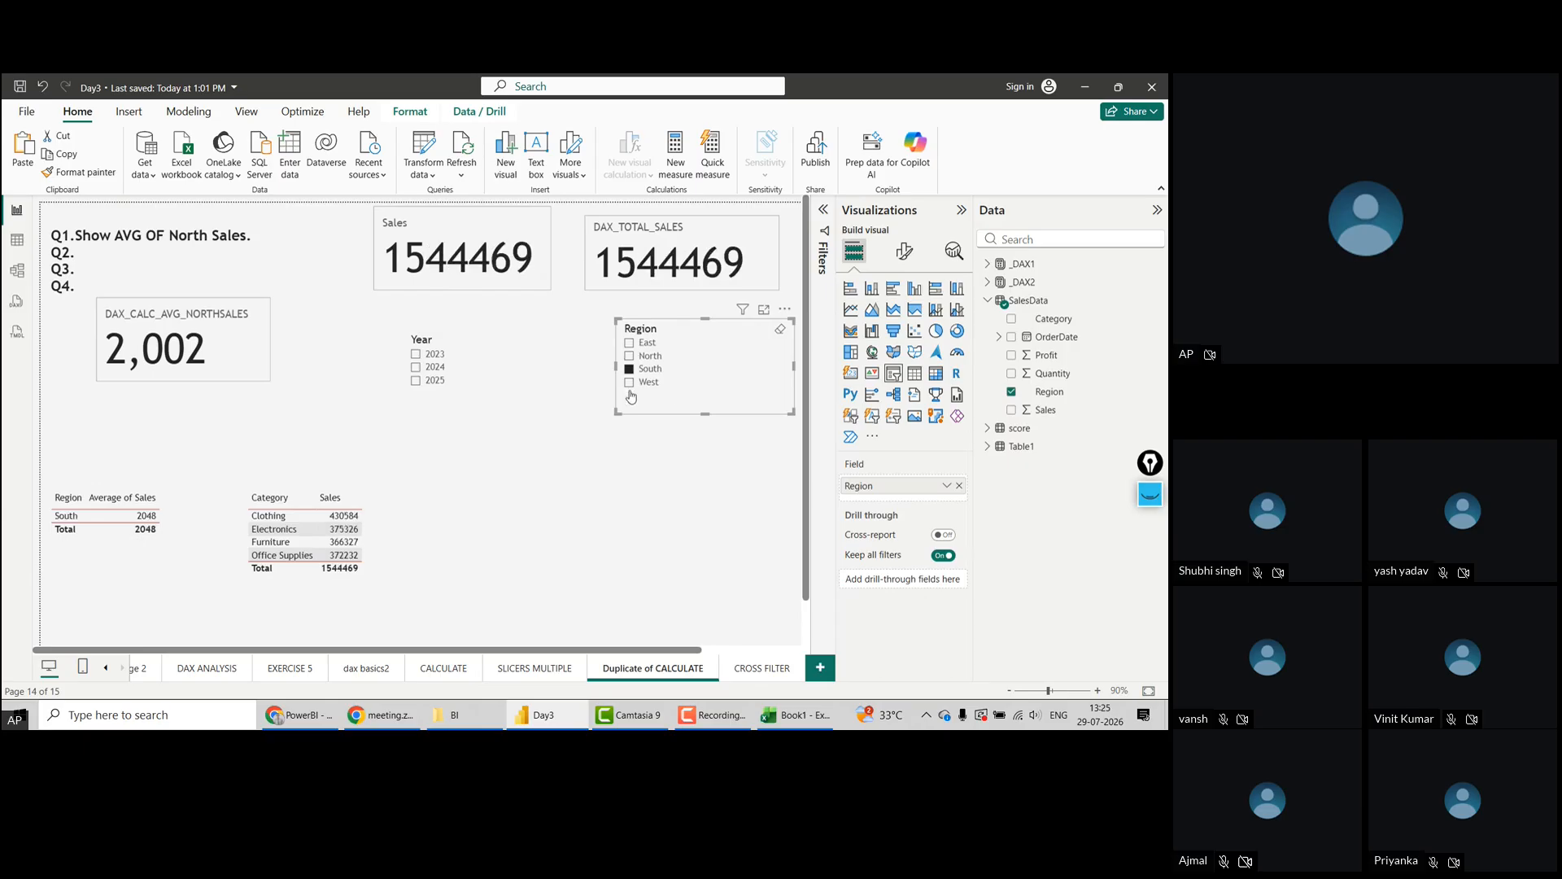
click(630, 382)
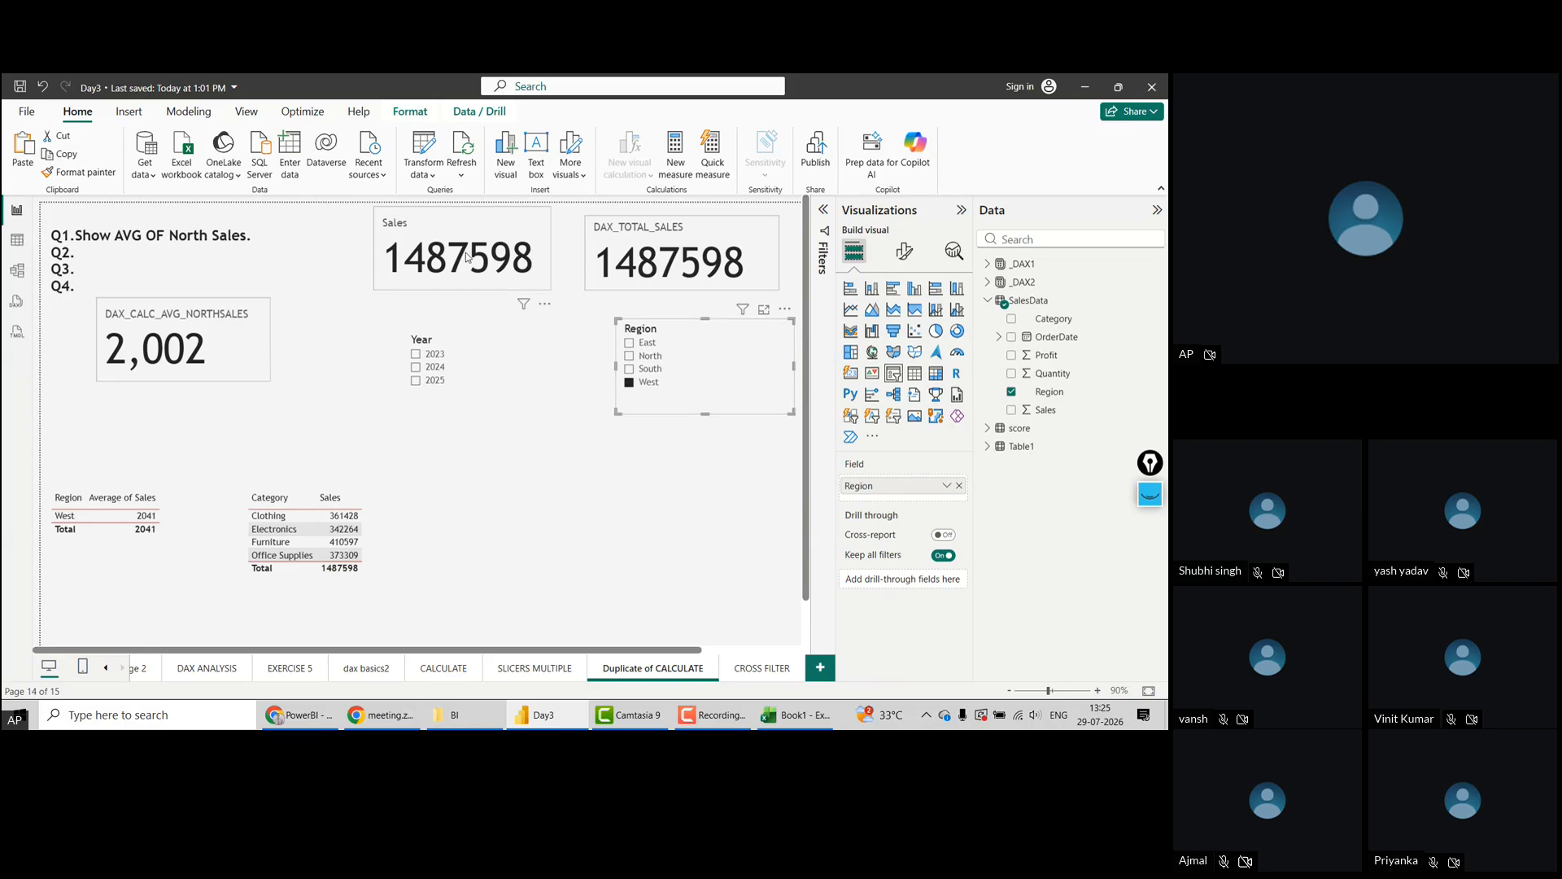
click(573, 550)
Ink-annotate the page: tick both sales totals and the tables, cross out the 2,002 card
key(ctrl+shift+3)
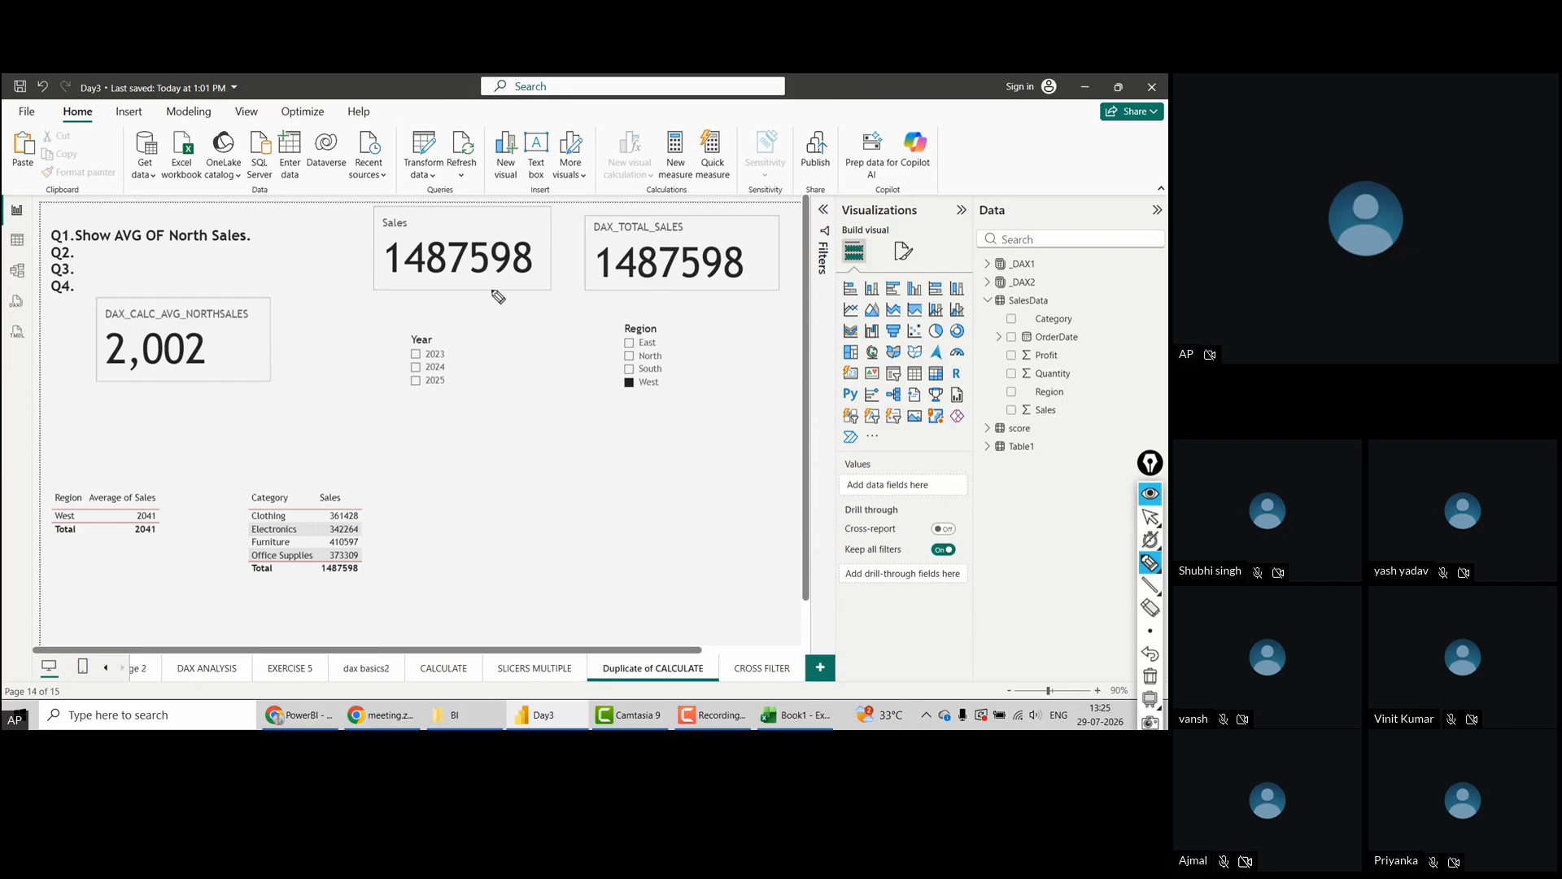
drag(490, 288, 521, 275)
click(609, 288)
drag(611, 291, 655, 276)
drag(387, 523, 429, 514)
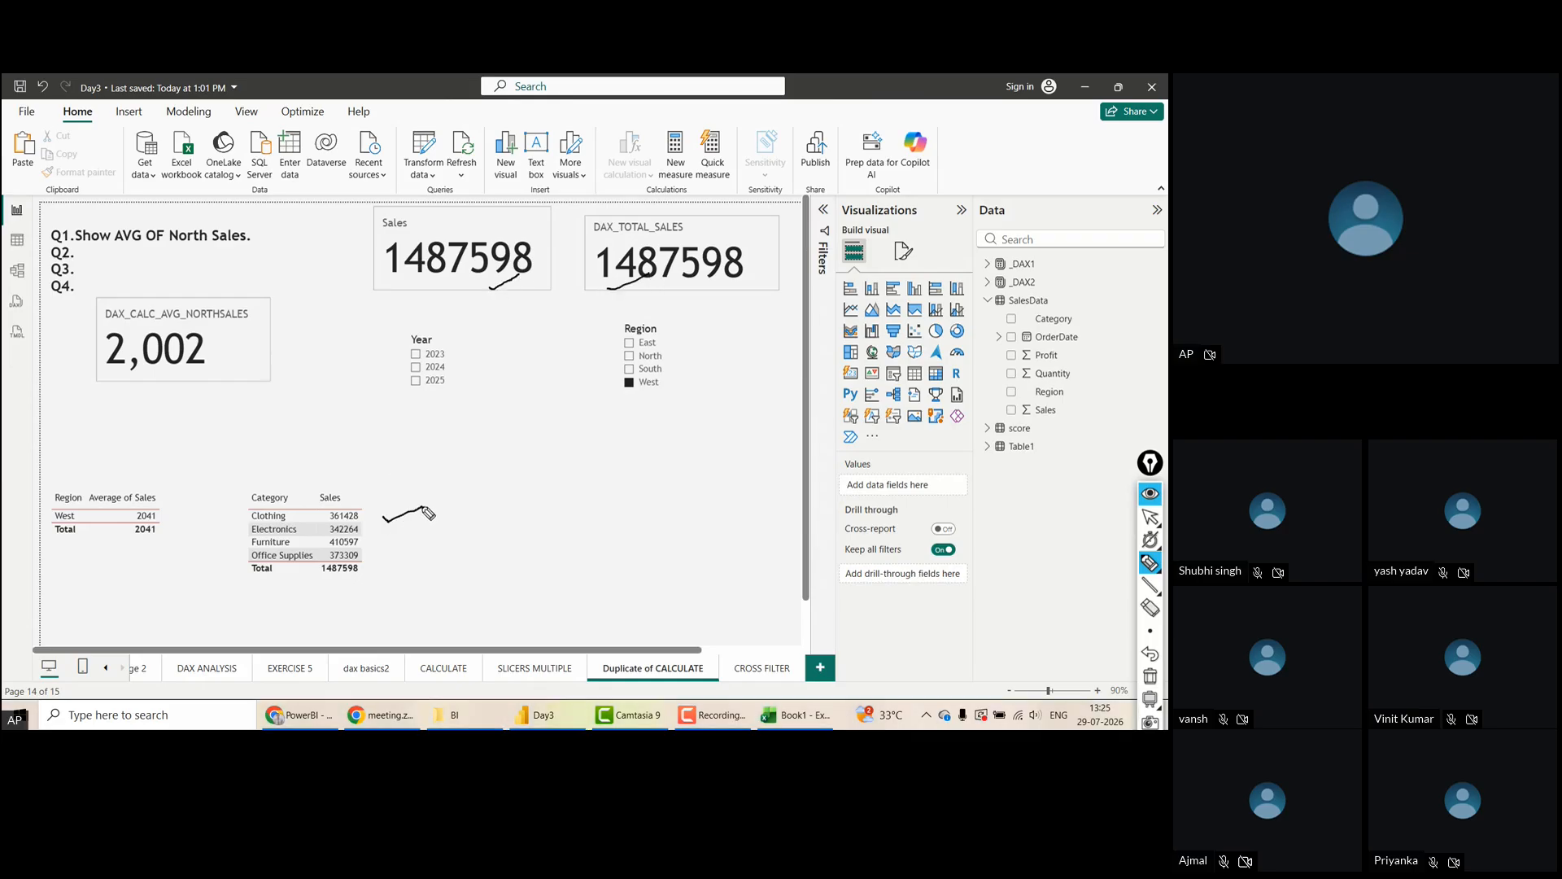
drag(131, 540, 170, 524)
mouse_move(229, 373)
mouse_down()
mouse_move(254, 387)
mouse_move(236, 395)
mouse_up()
right_click(667, 376)
Re-test East, North, South, West, North and East in the Region slicer, then clear it
click(632, 343)
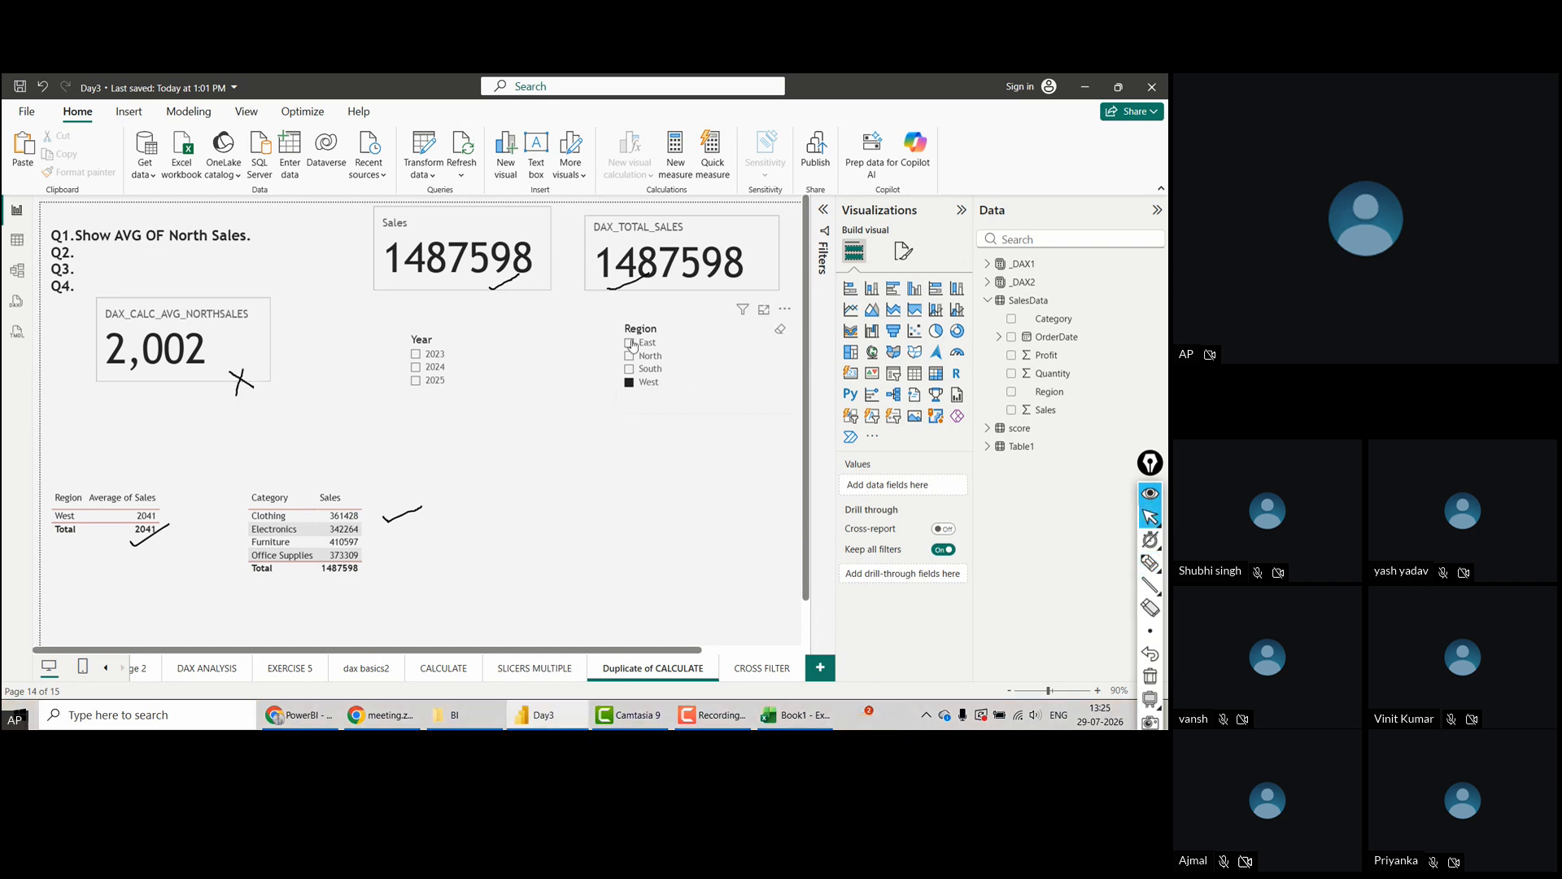
click(631, 343)
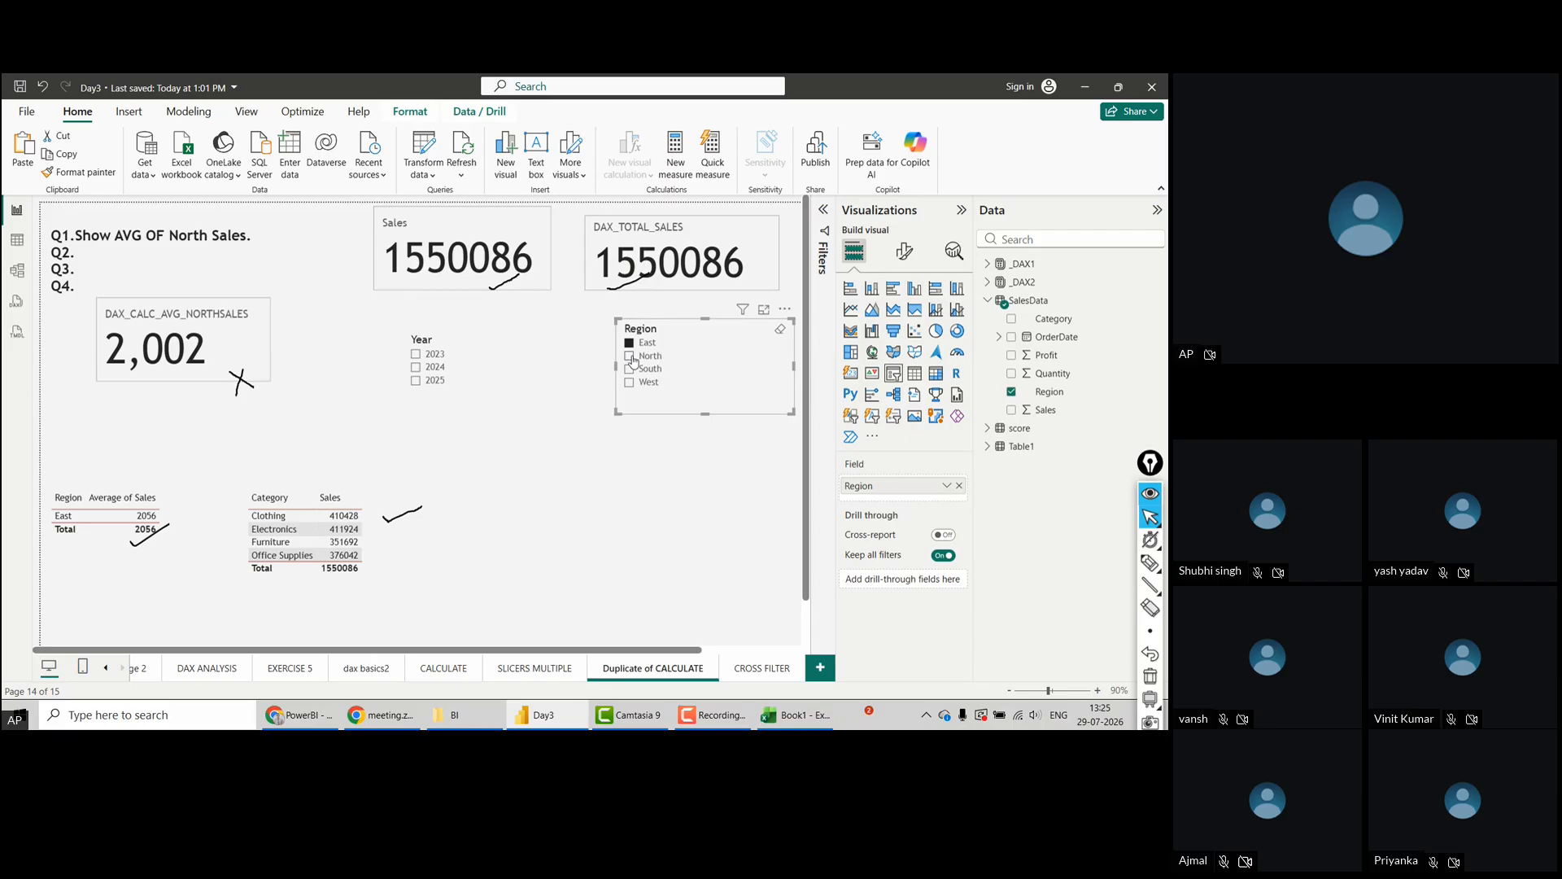
click(632, 357)
click(633, 371)
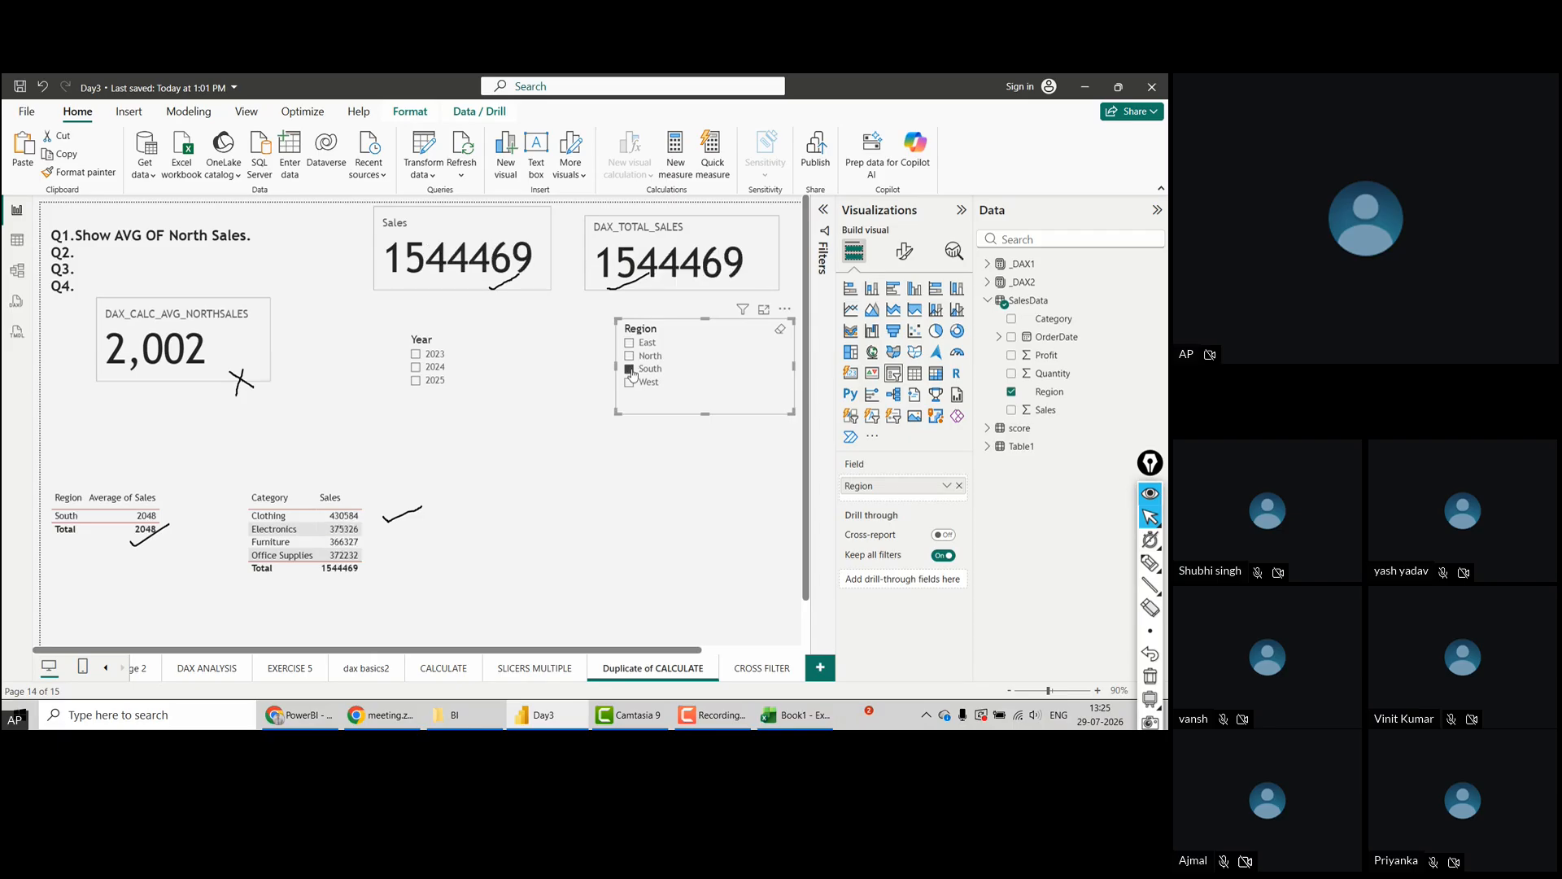
click(630, 382)
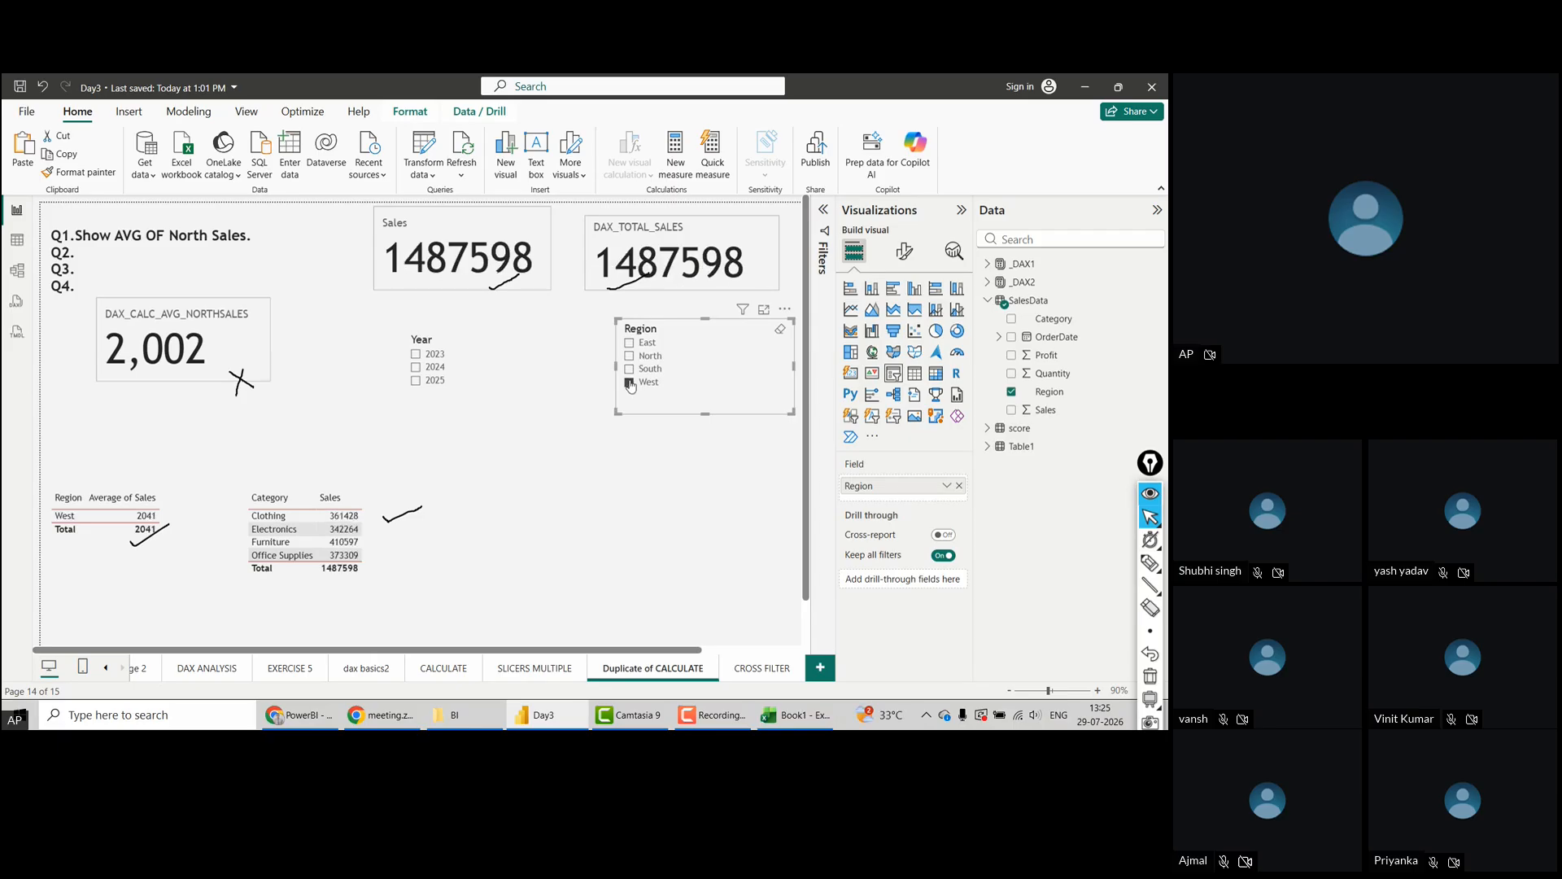
click(630, 356)
click(632, 343)
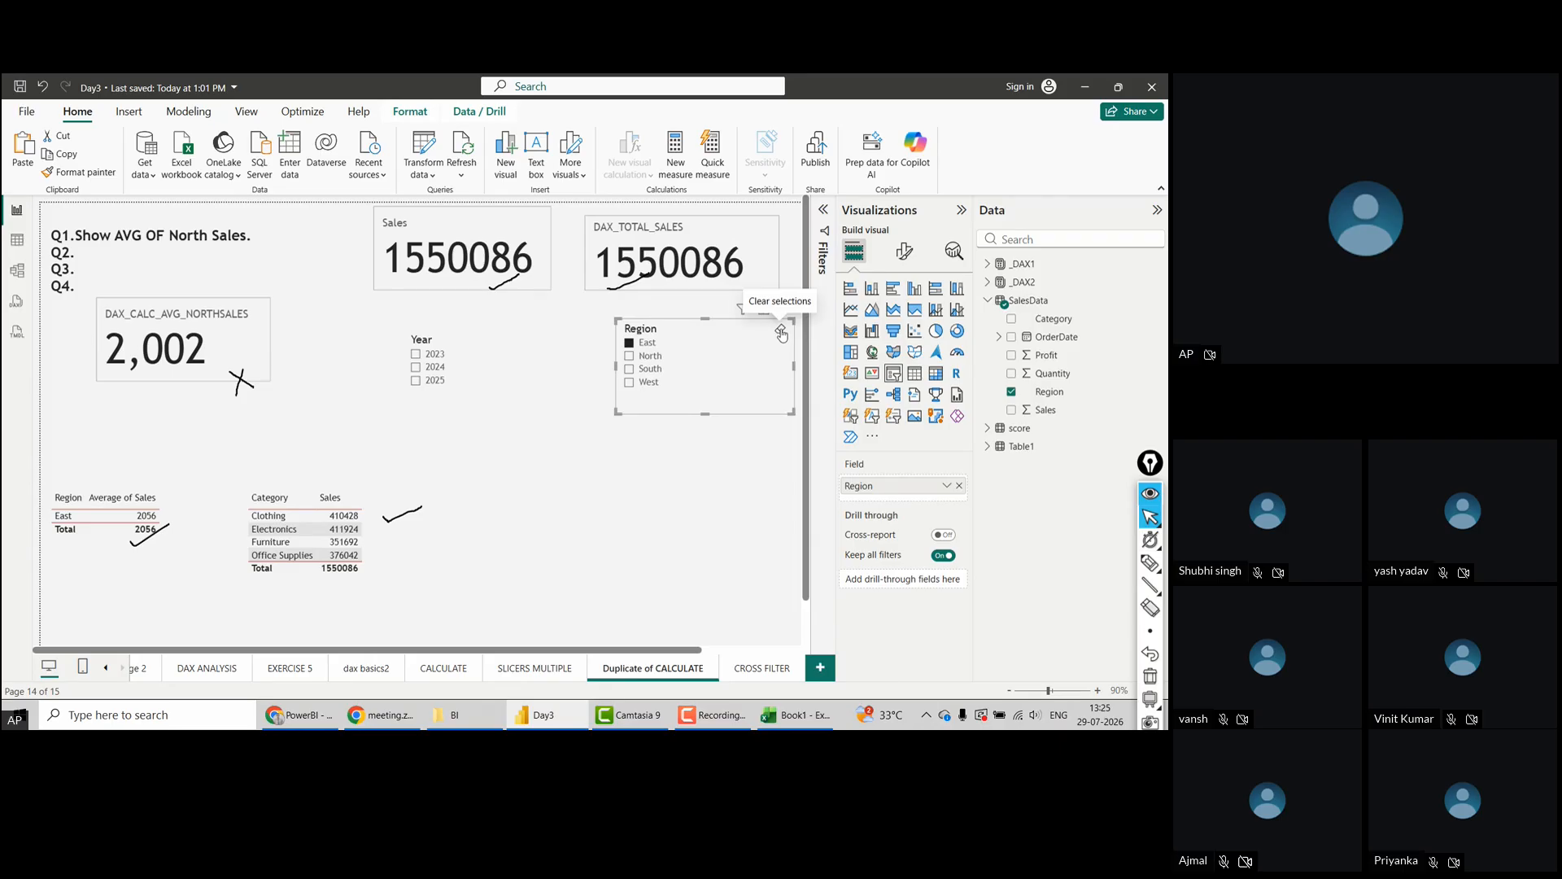
click(782, 335)
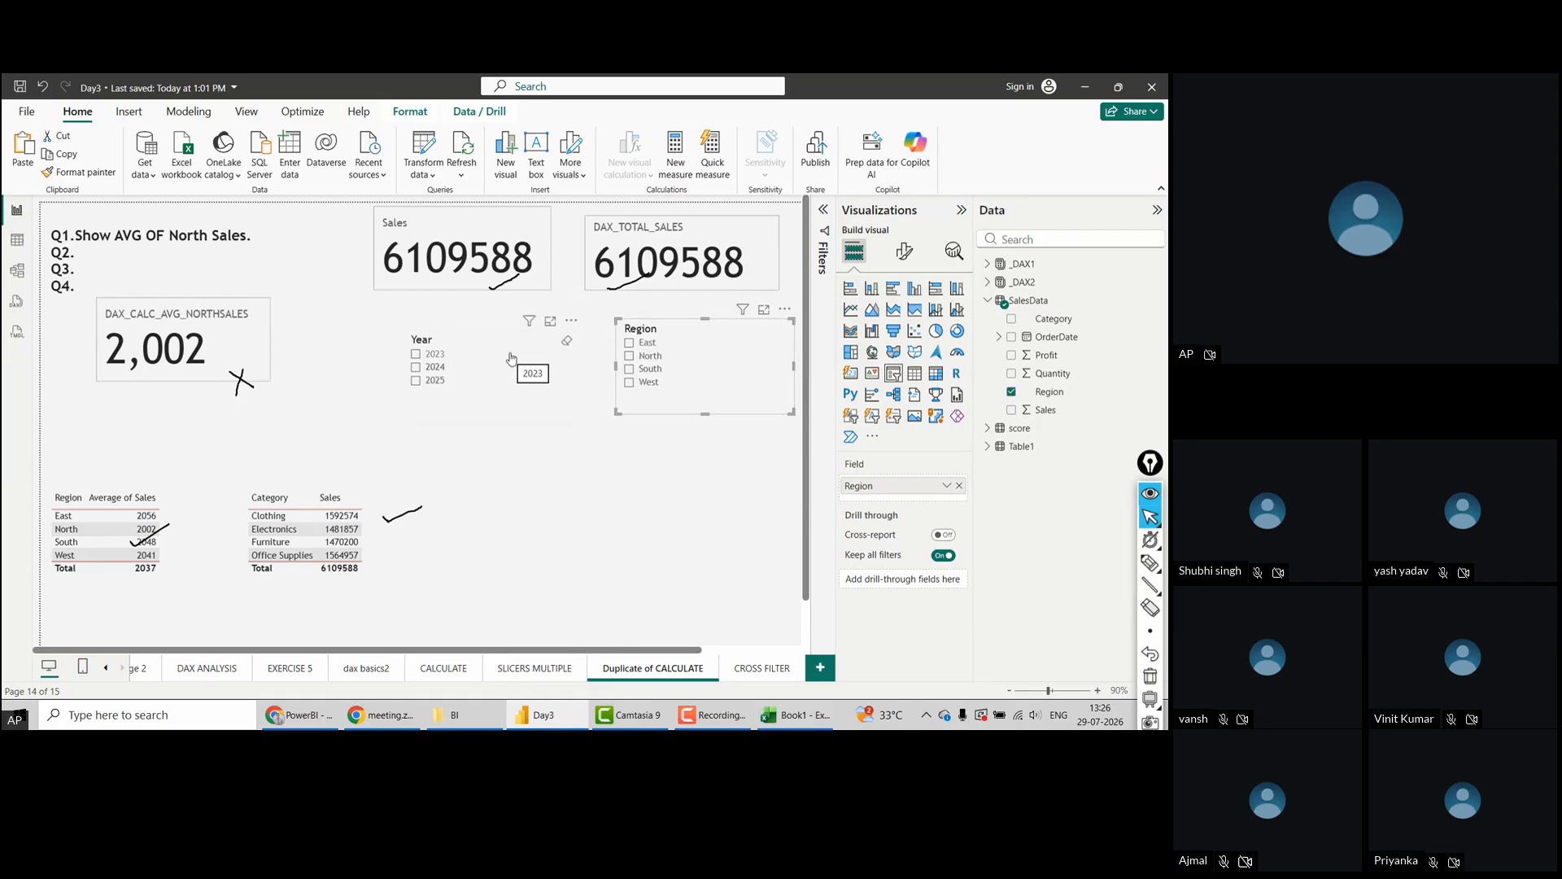
Filter the page by years 2023, 2024, 2025 and 2023 again, then clear the Year slicer
click(415, 357)
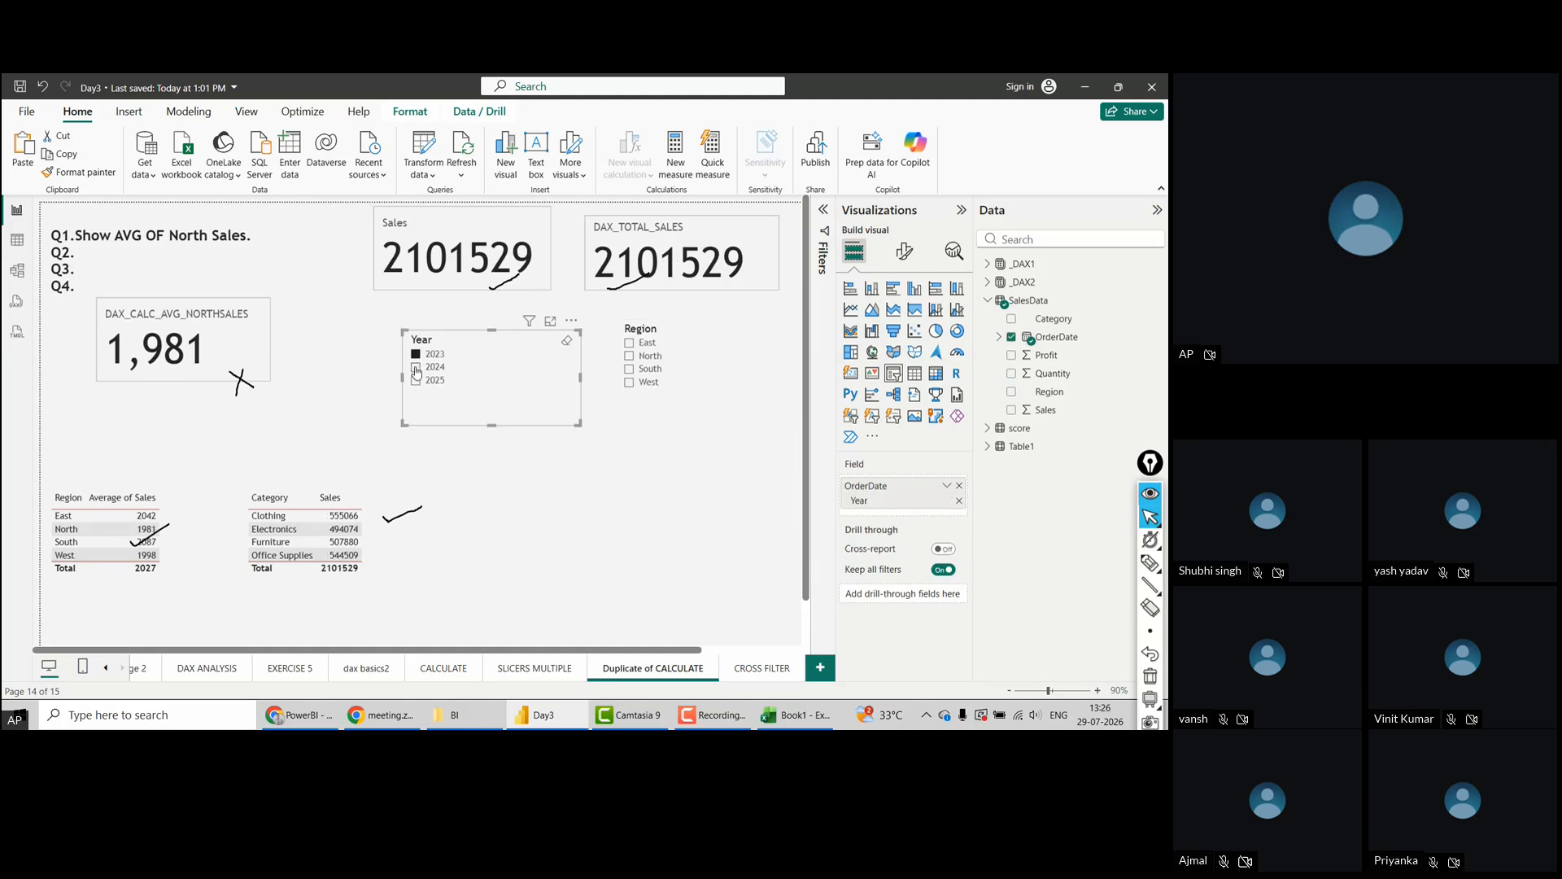
click(415, 367)
click(416, 380)
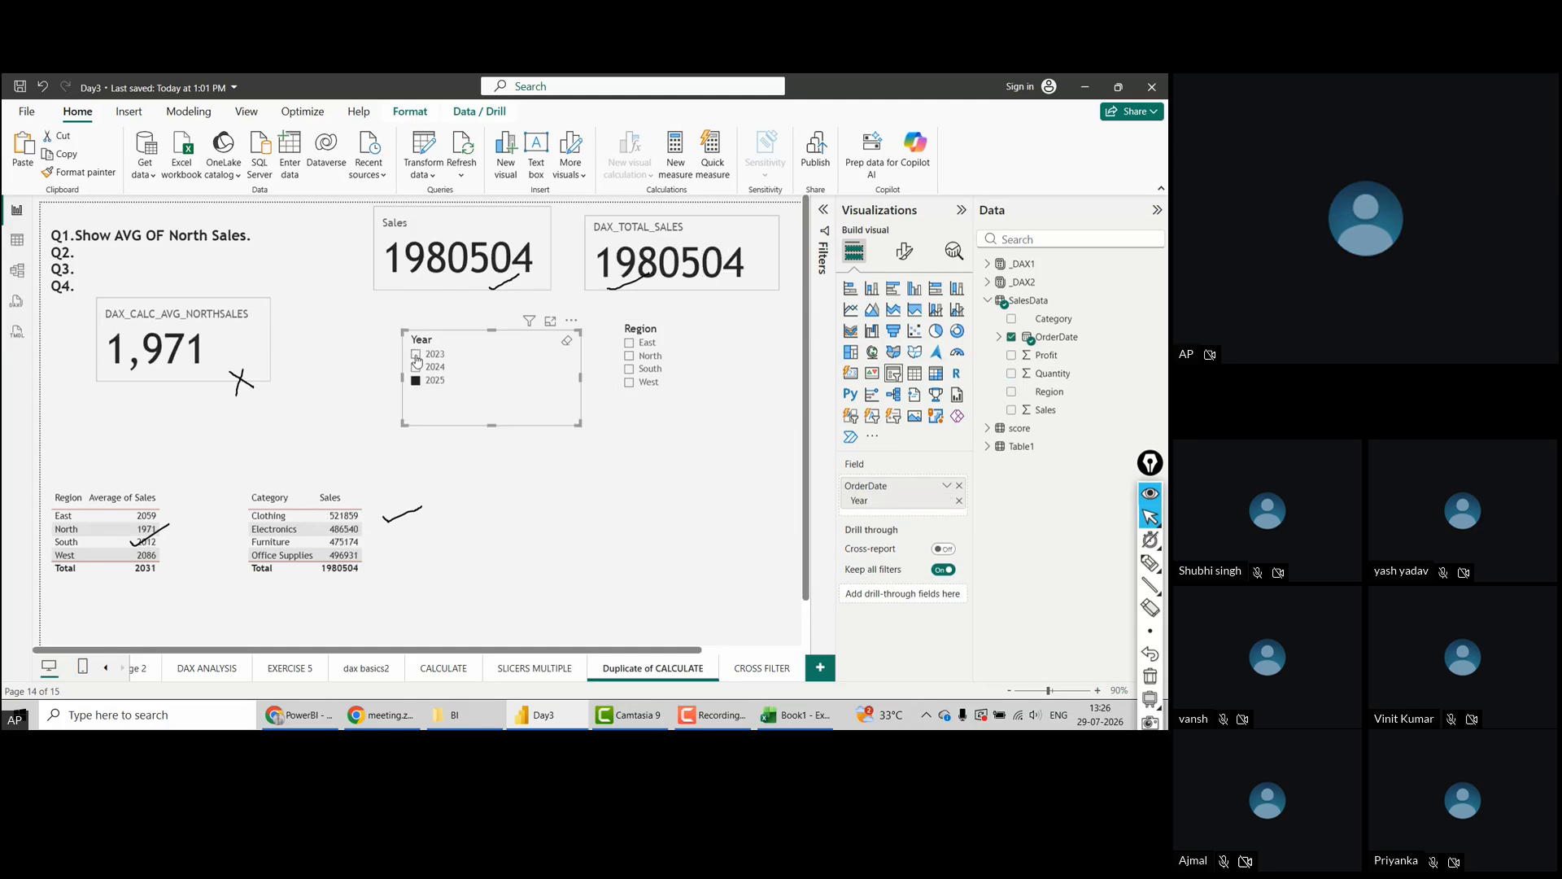
click(416, 354)
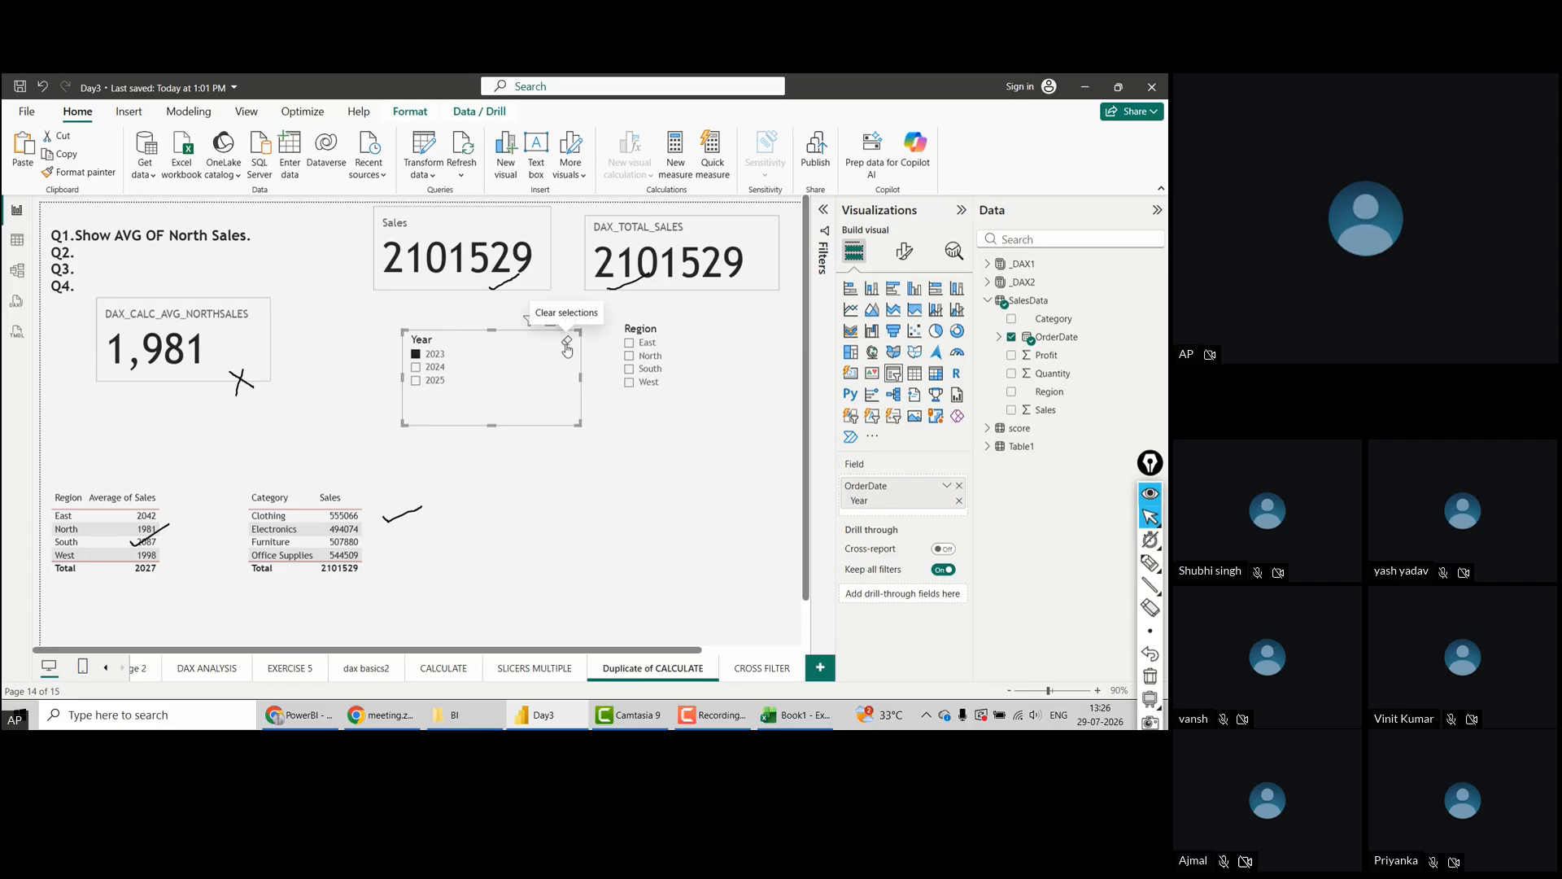
click(567, 347)
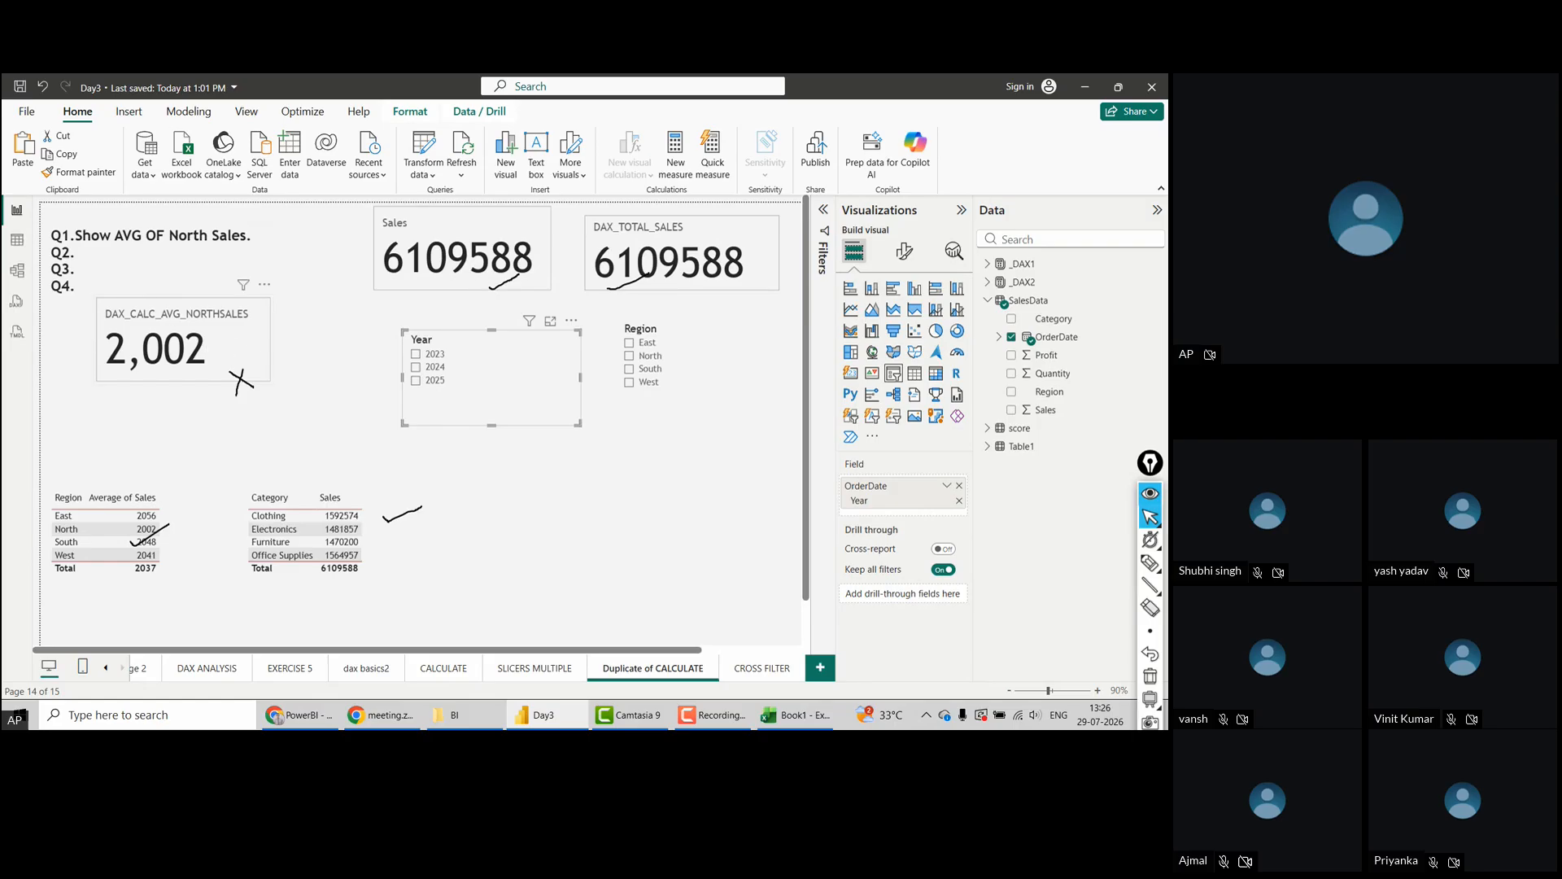
Clear the ink annotations and save the report with Ctrl+S
click(575, 525)
key(ctrl+shift+7)
key(ctrl+s)
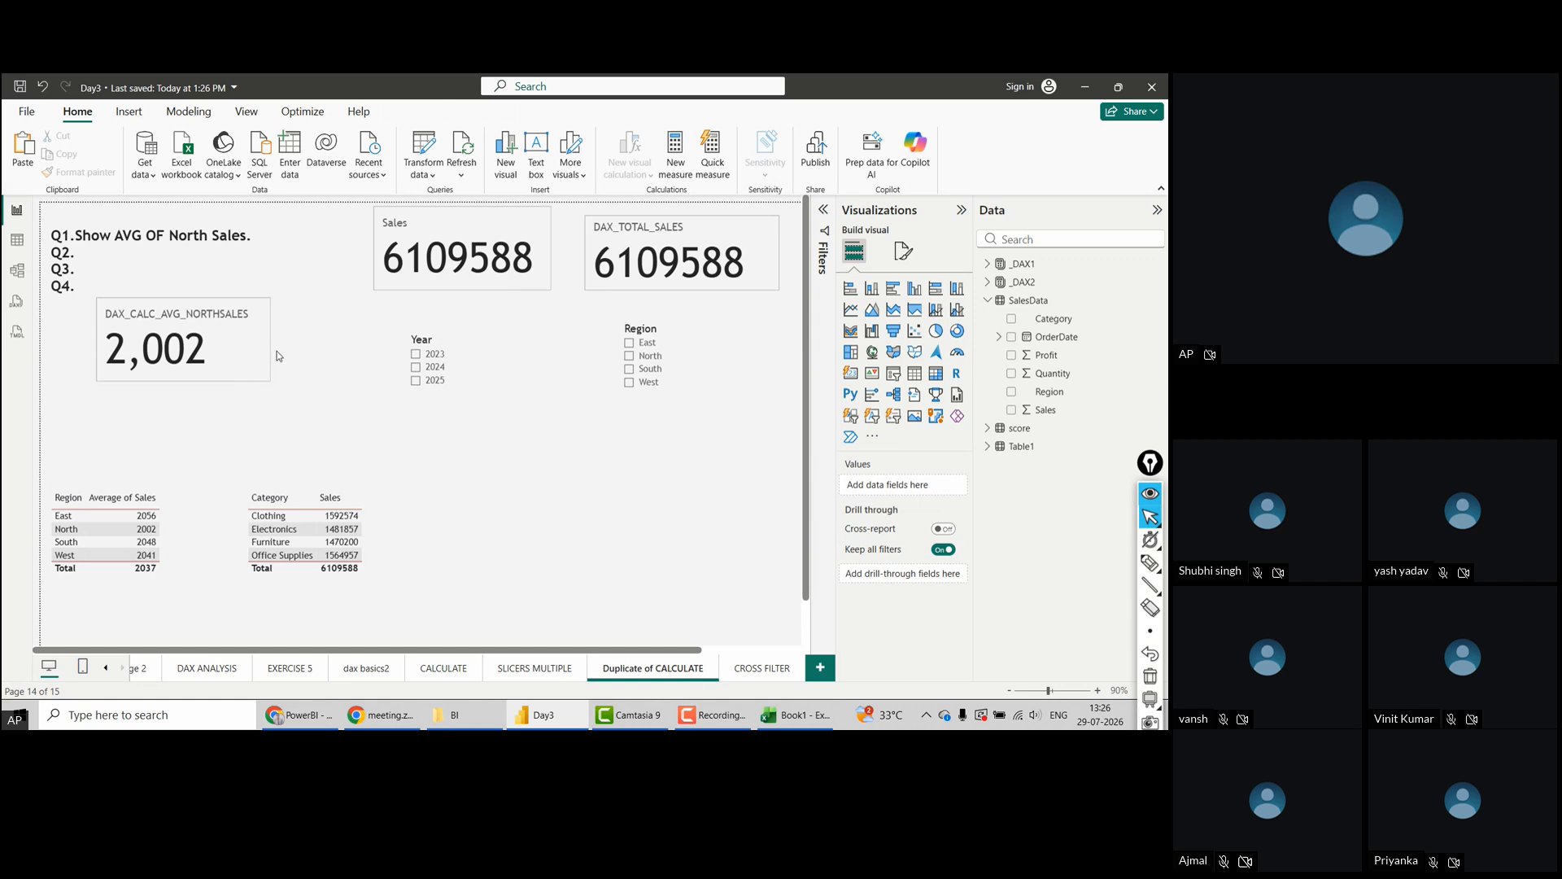
Copy the DAX_CALC_AVG_NORTHSALES formula from the _DAX2 table's formula bar, then add a text box
click(232, 370)
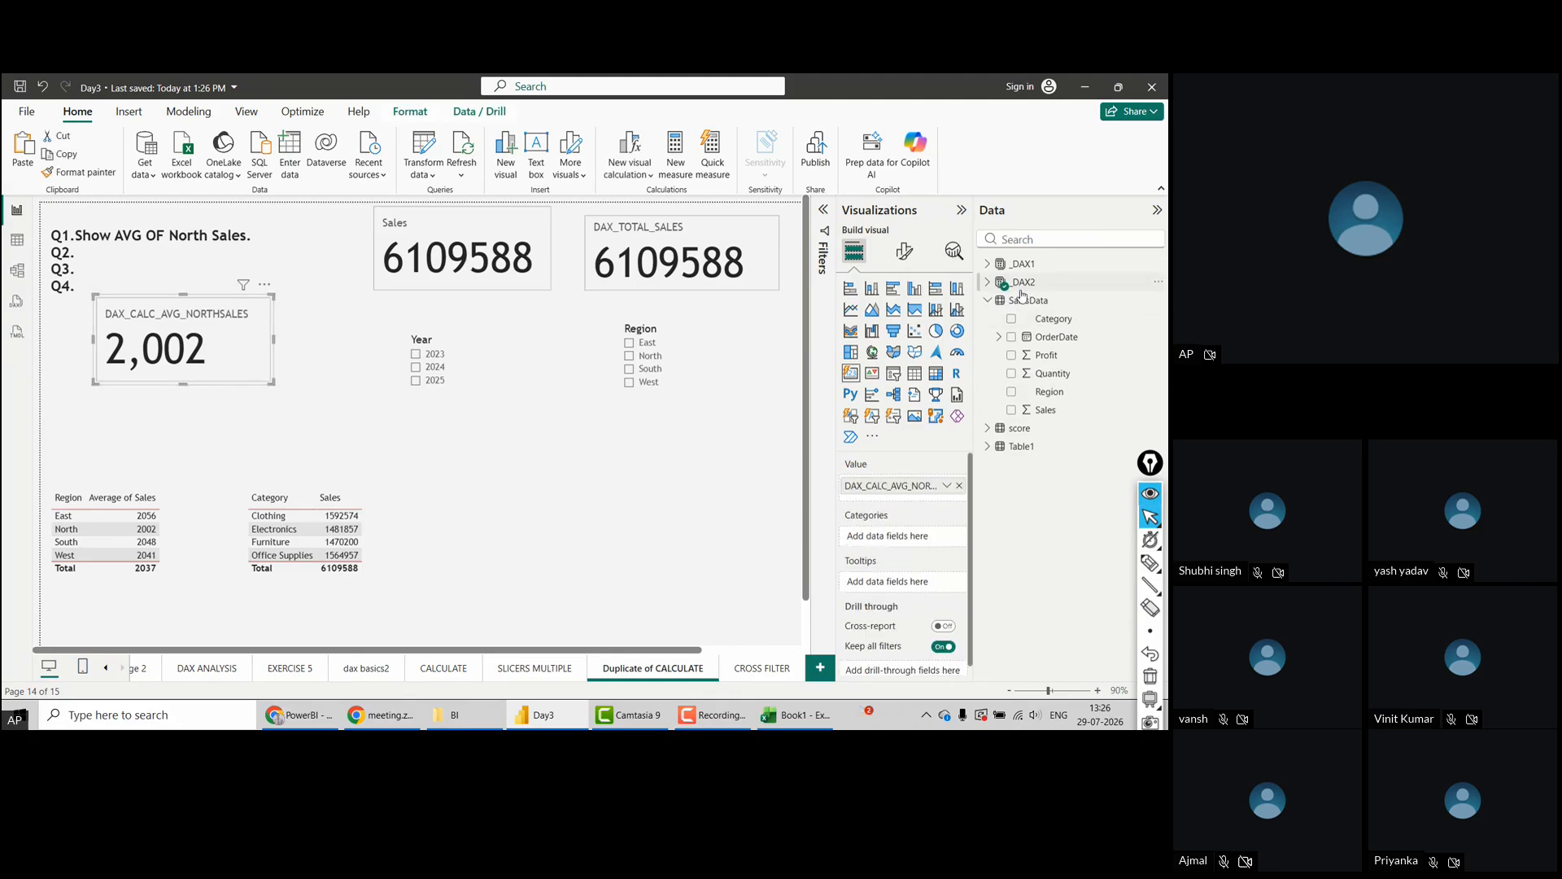
click(988, 282)
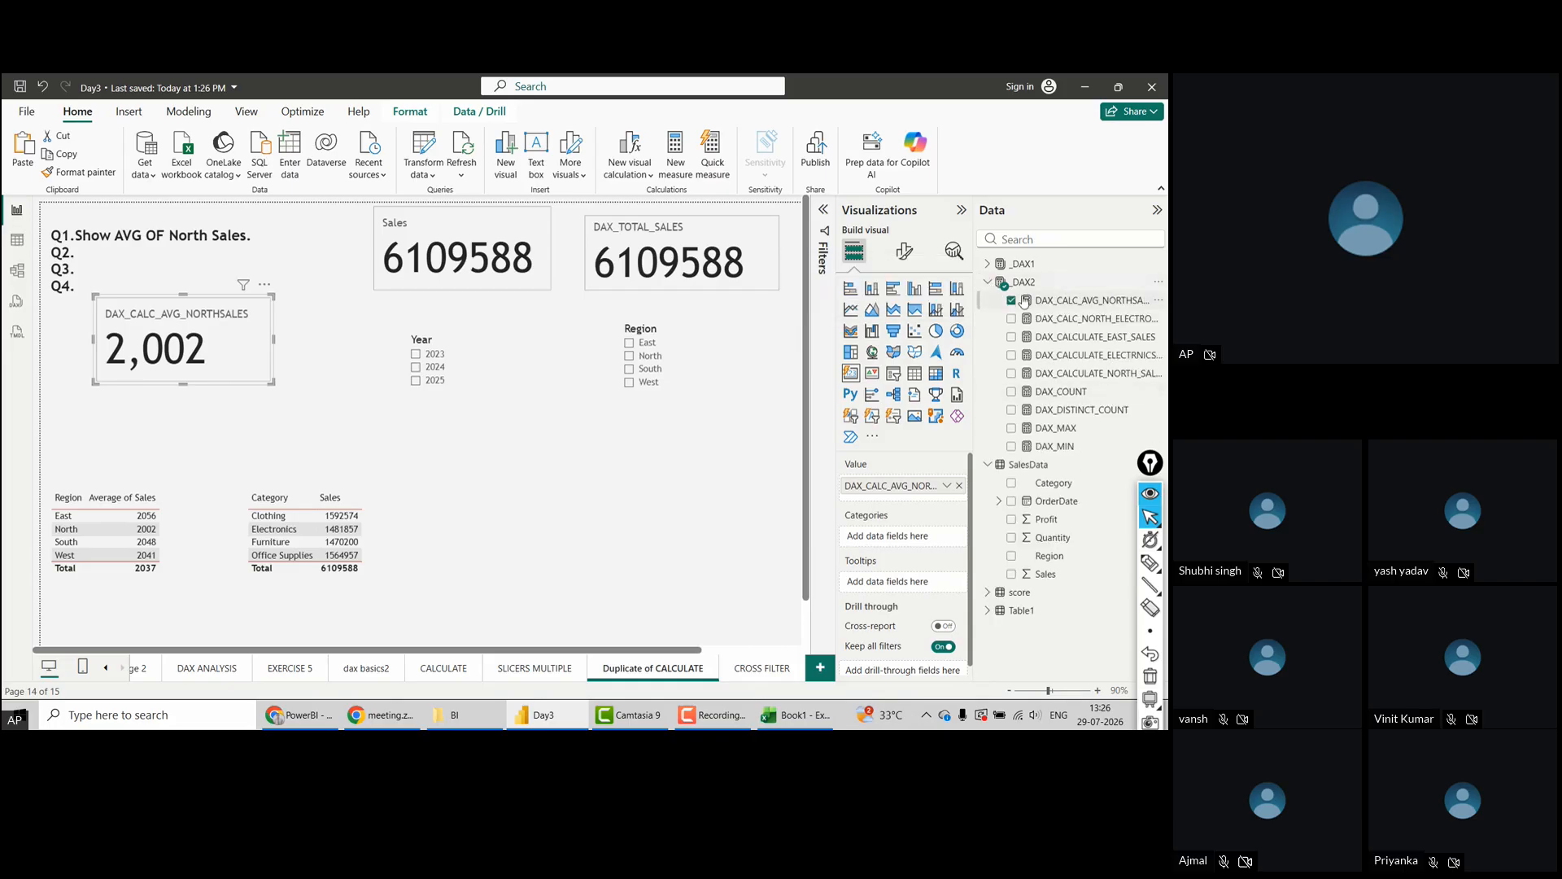
click(1091, 302)
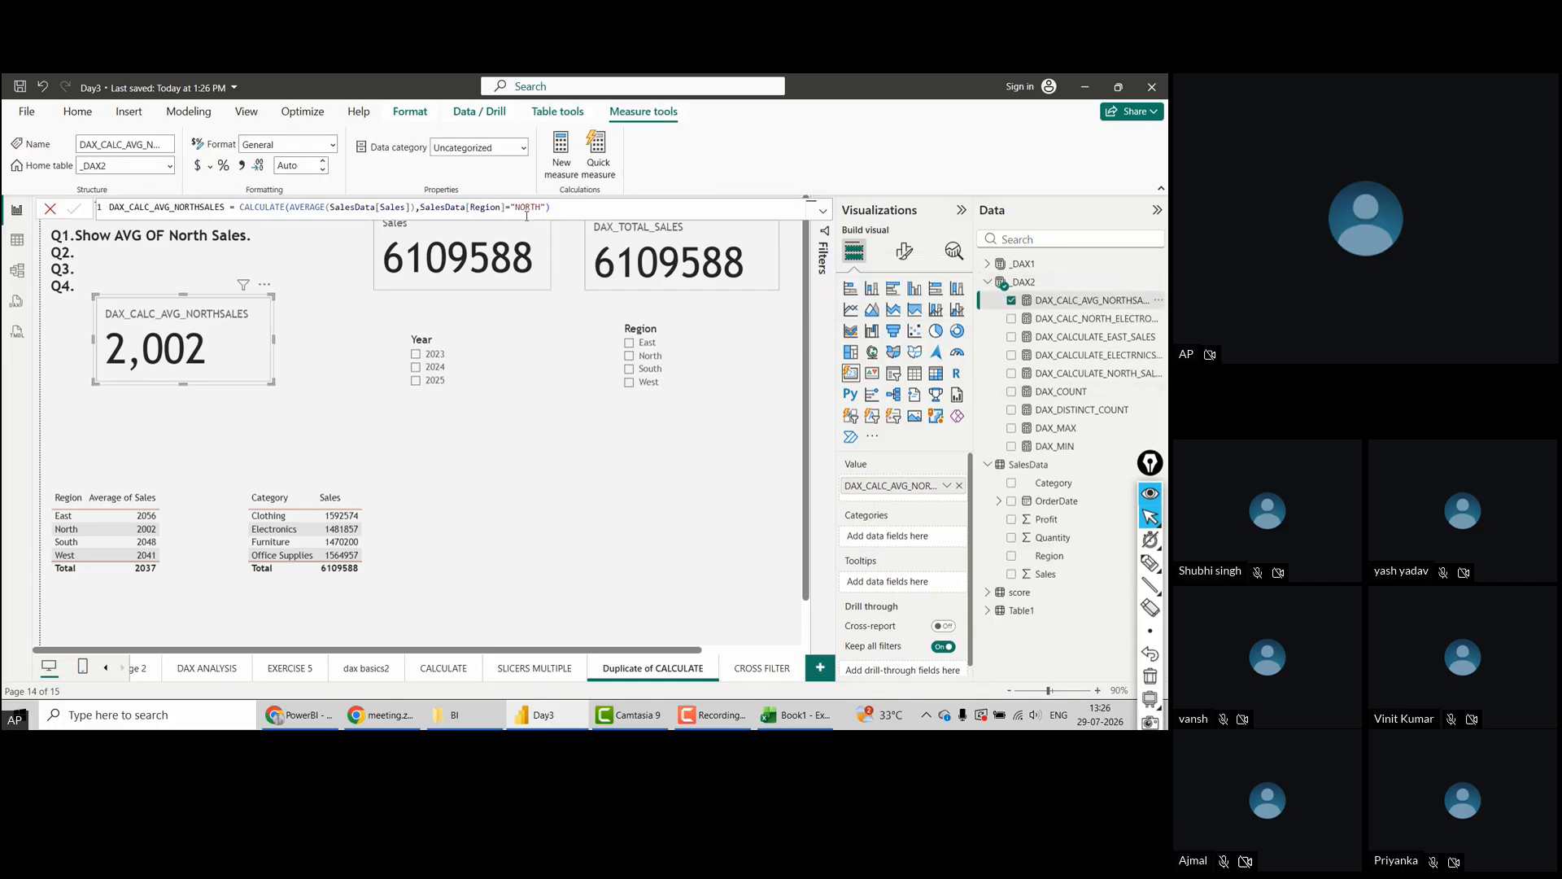
click(594, 218)
key(ctrl+a)
key(ctrl+c)
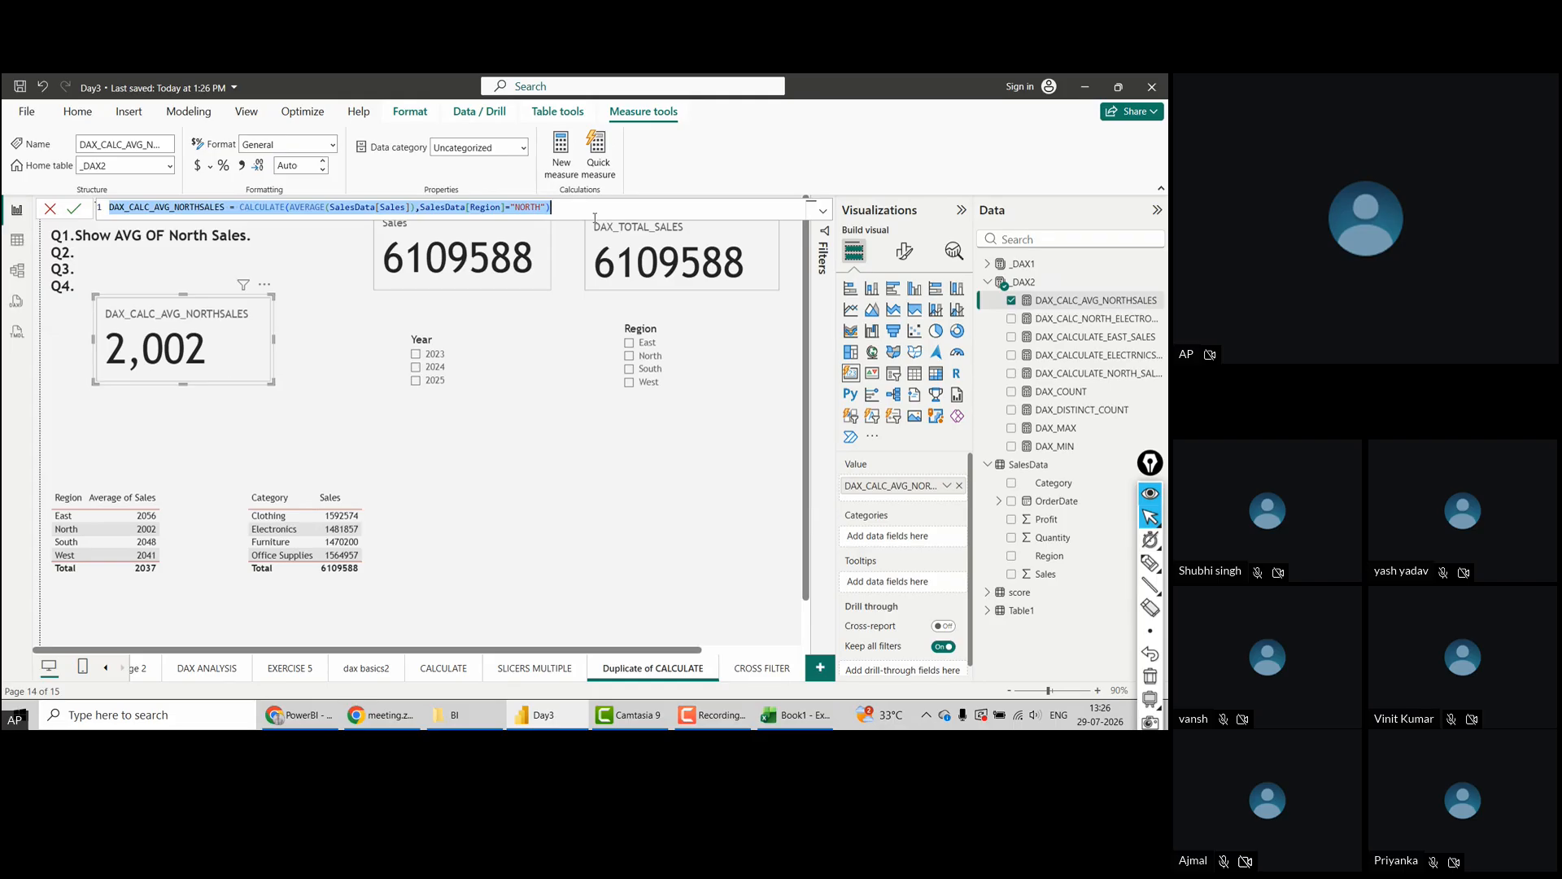
click(564, 432)
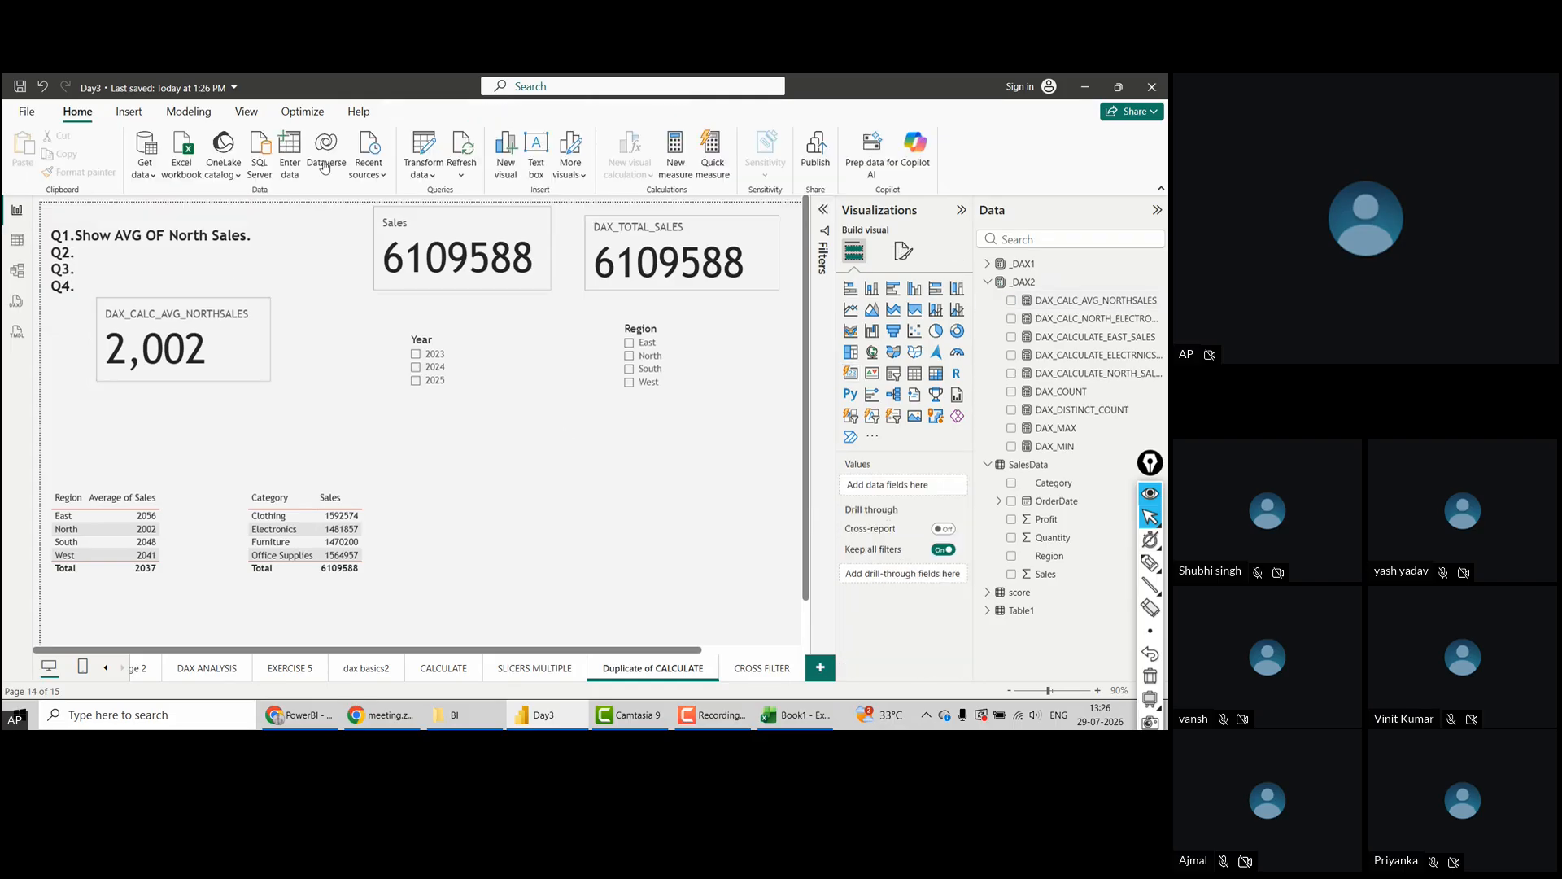
click(130, 112)
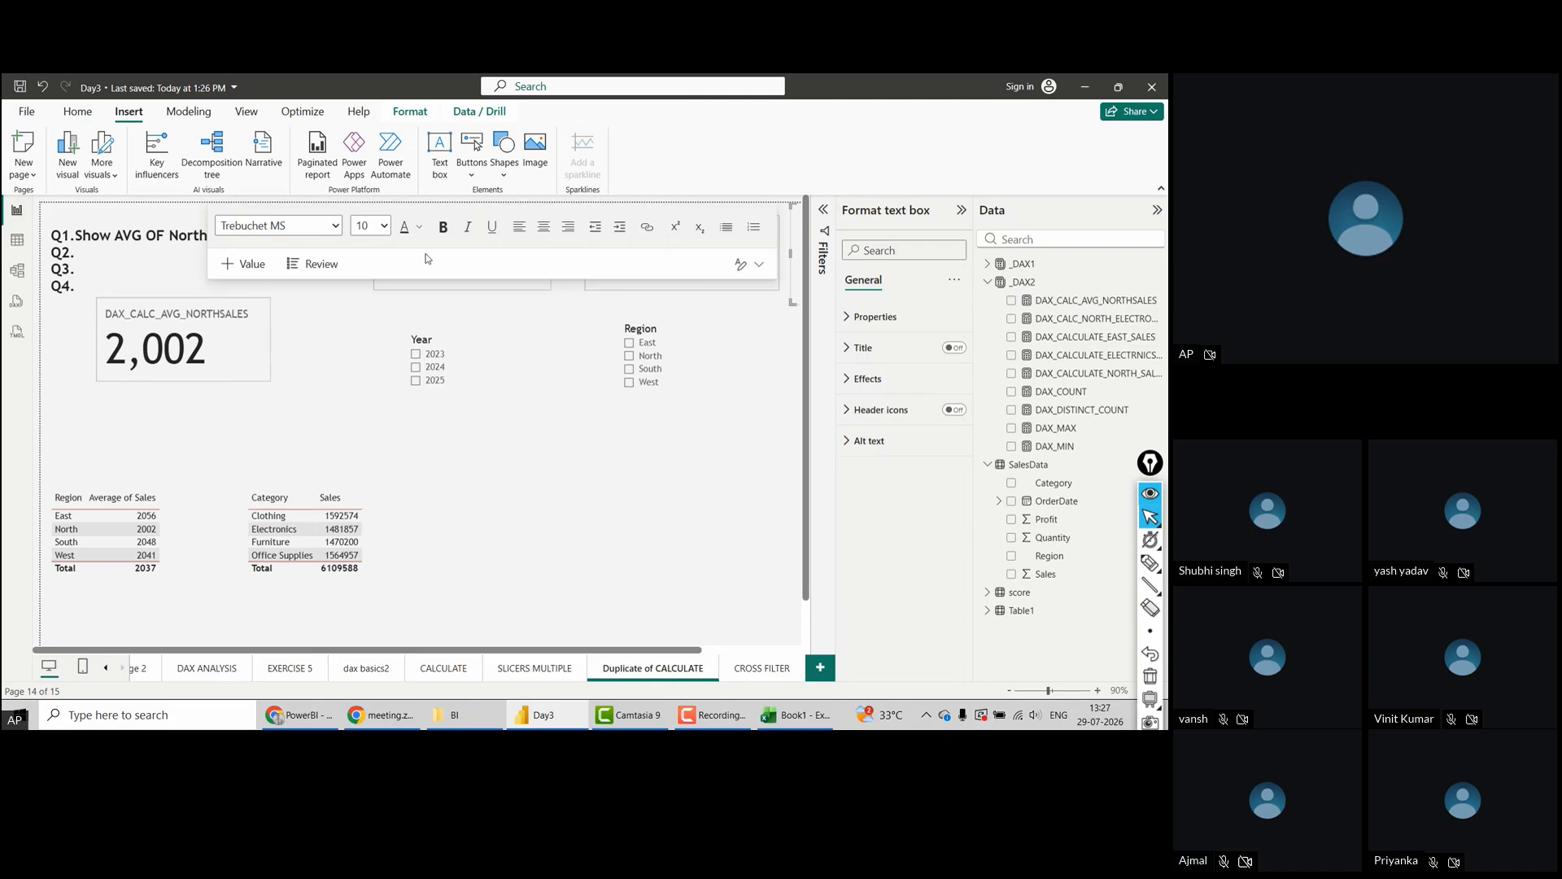
Move the empty text box to the lower middle of the canvas and widen it
click(702, 301)
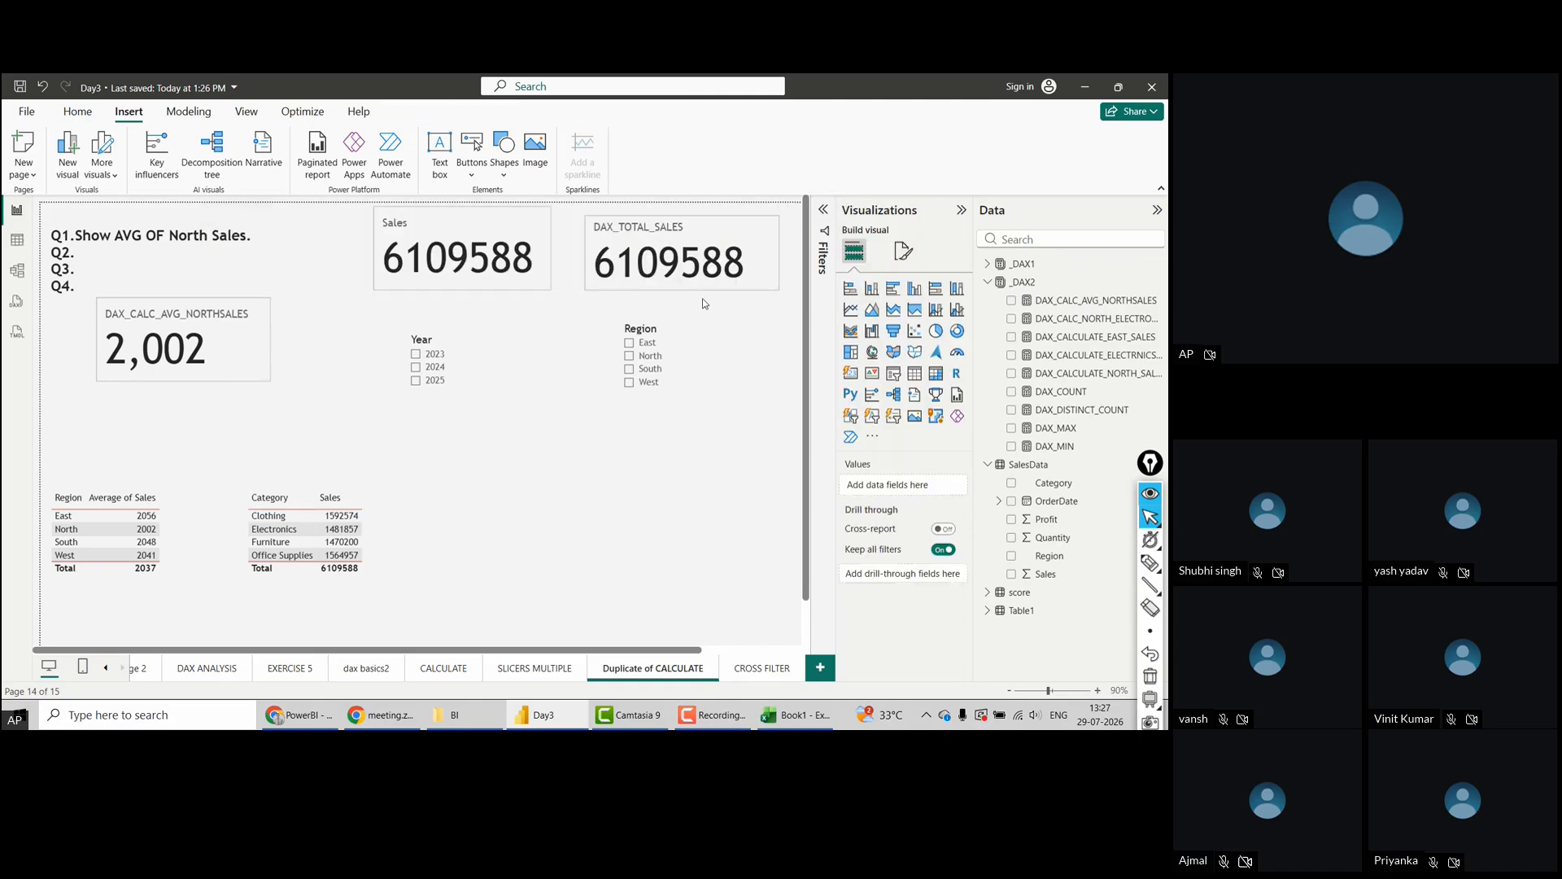
click(963, 212)
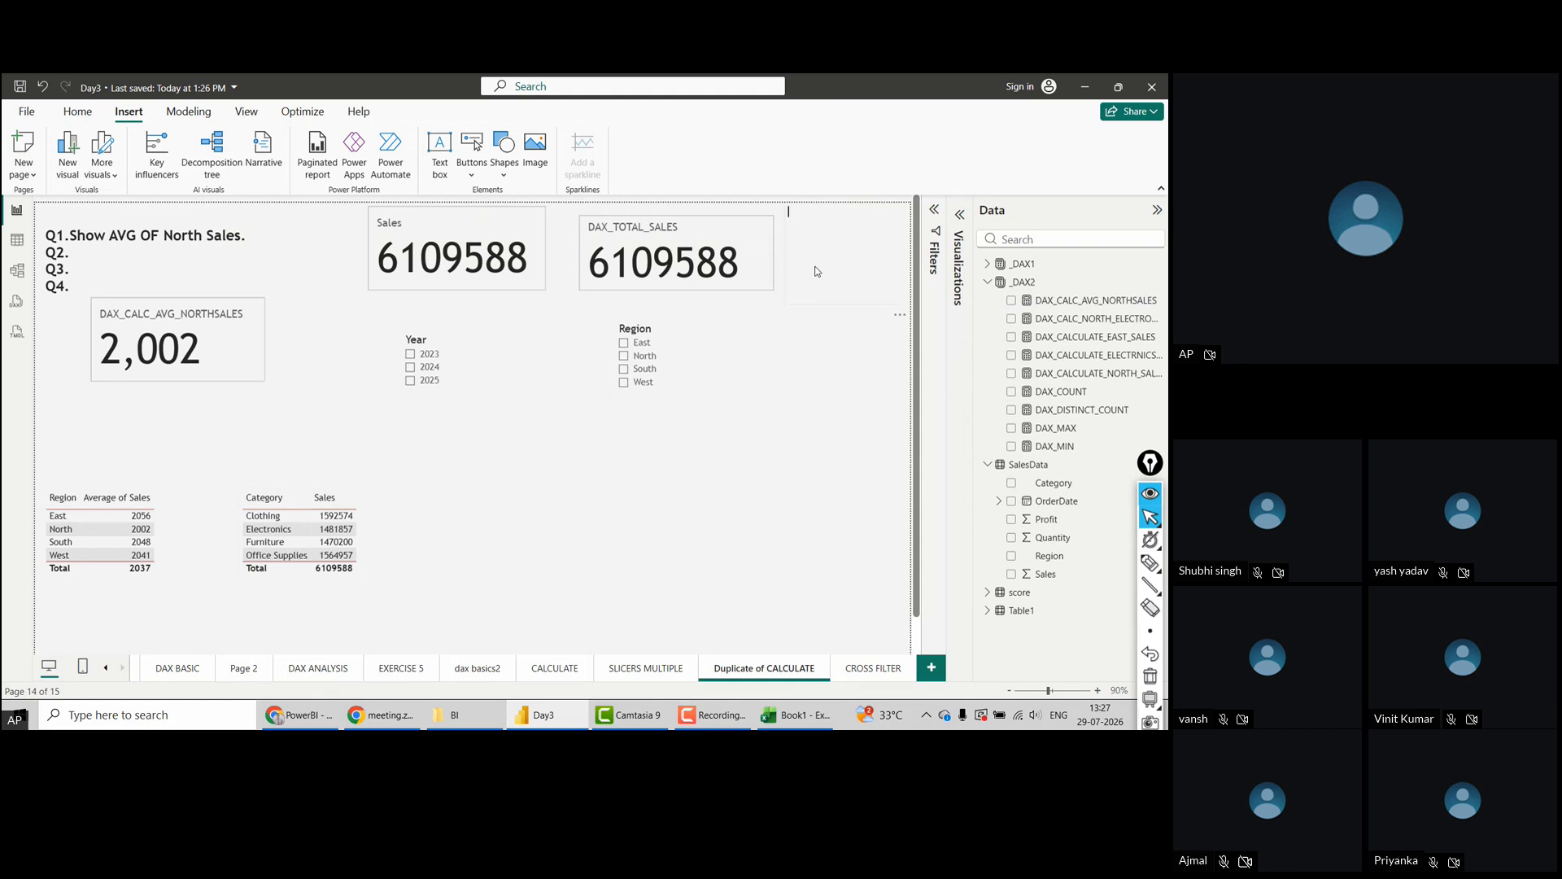
click(817, 271)
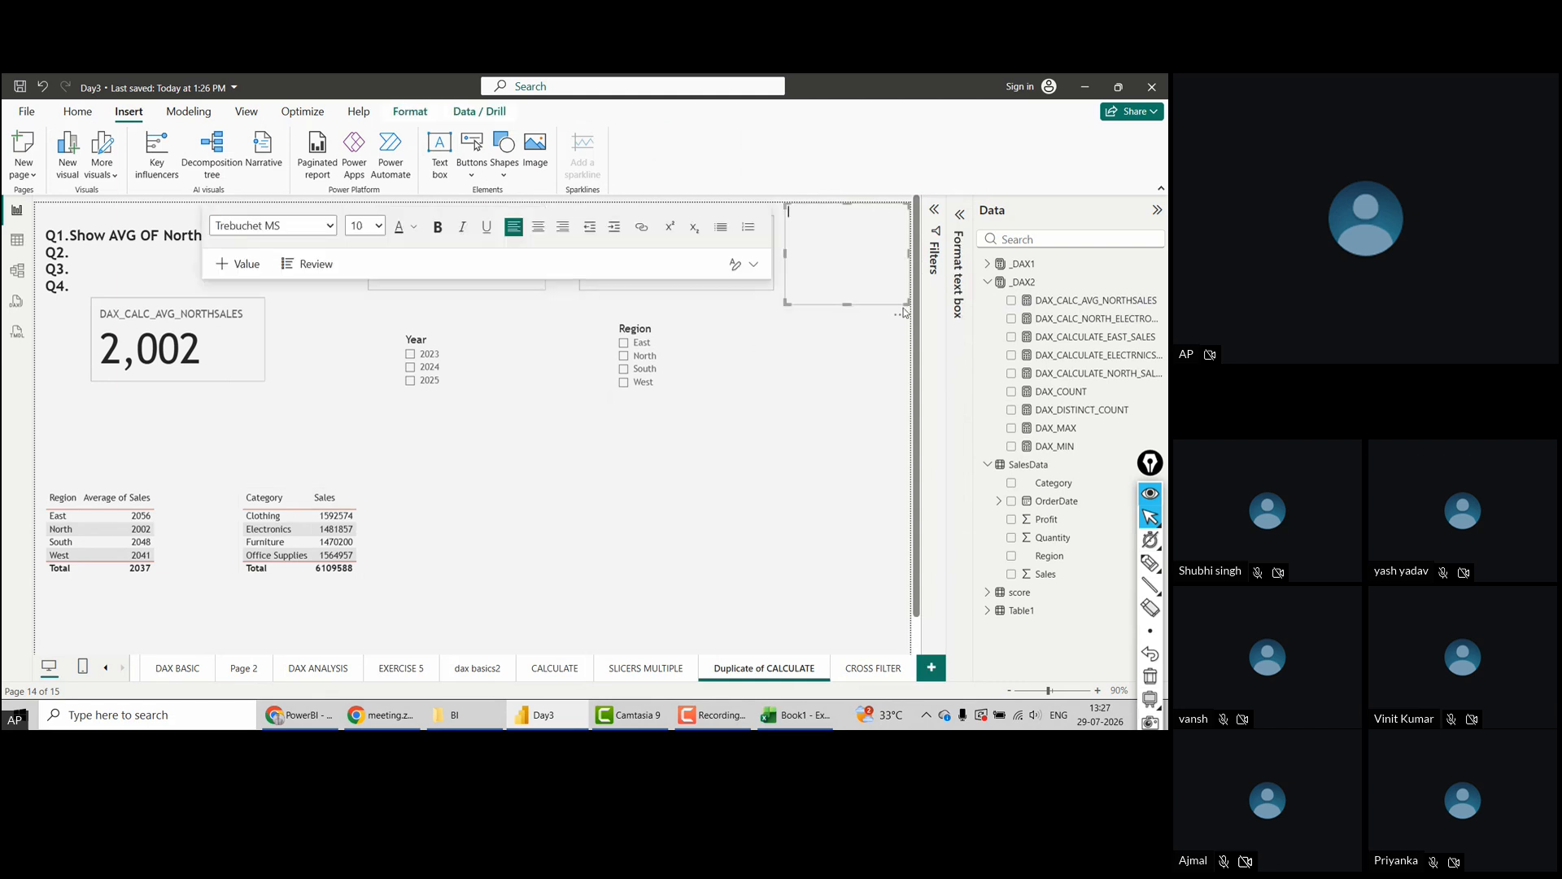
drag(901, 316, 532, 575)
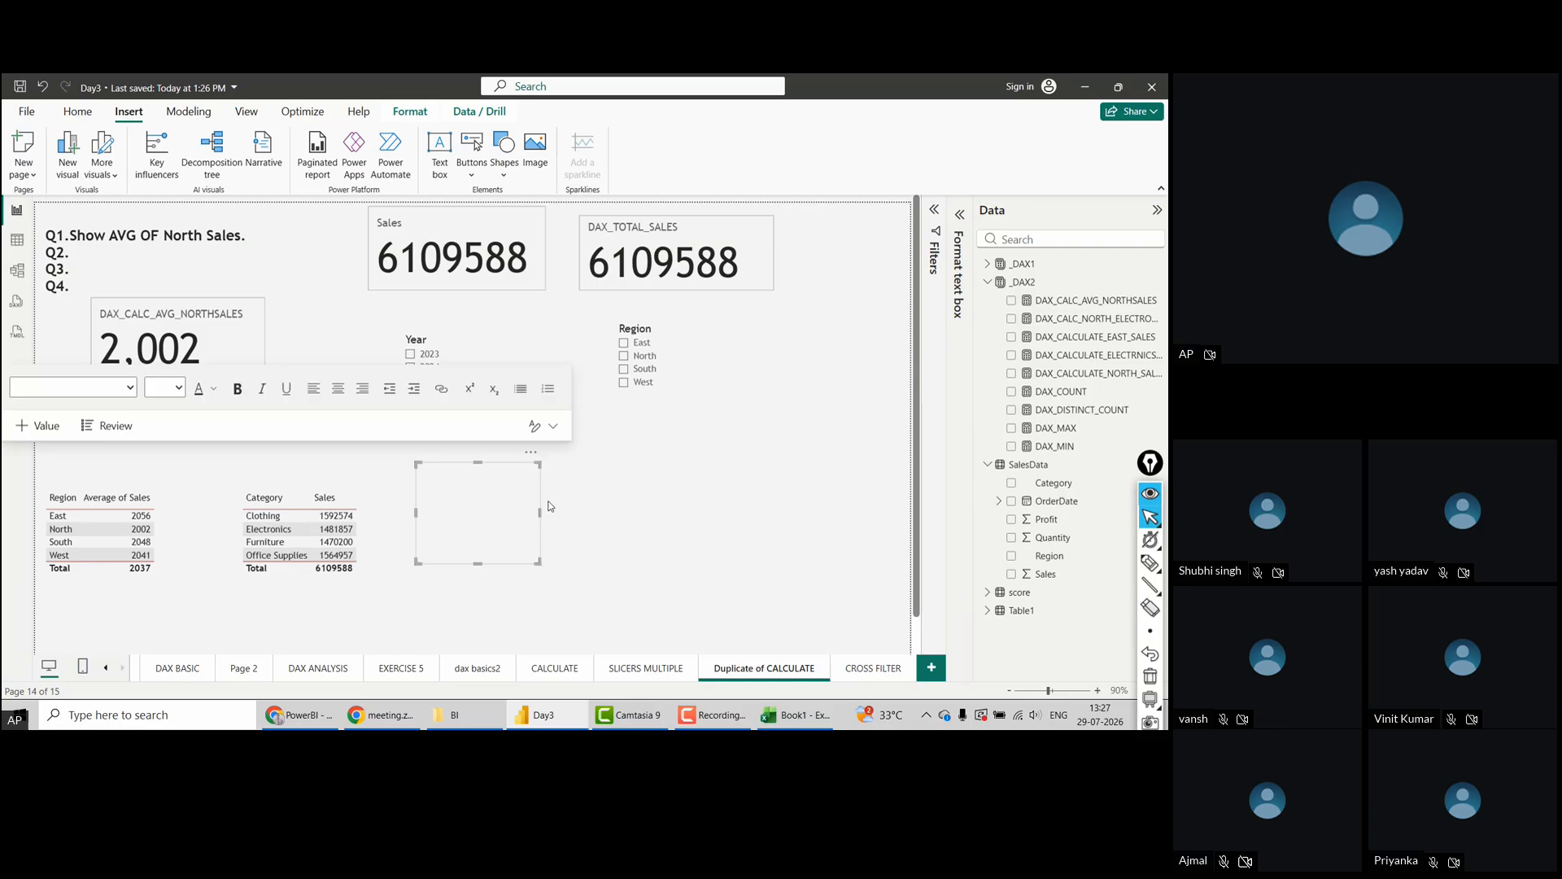
drag(540, 512, 750, 524)
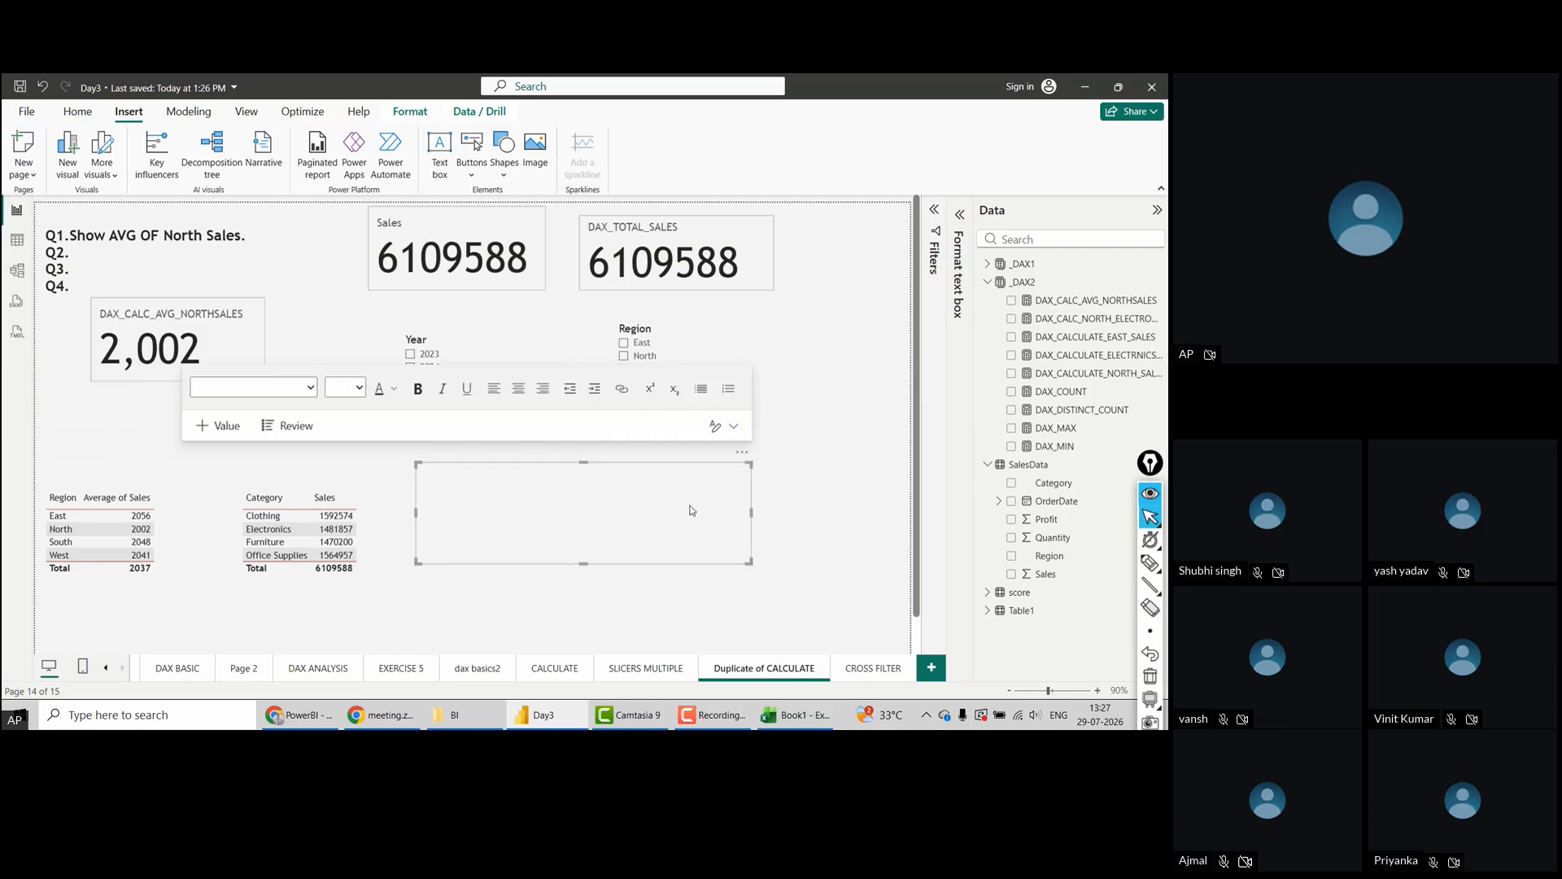
Paste the formula into the text box, make it bold size 12, and fit it under the average card
click(594, 485)
key(ctrl+v)
key(ctrl+a)
click(418, 389)
click(351, 389)
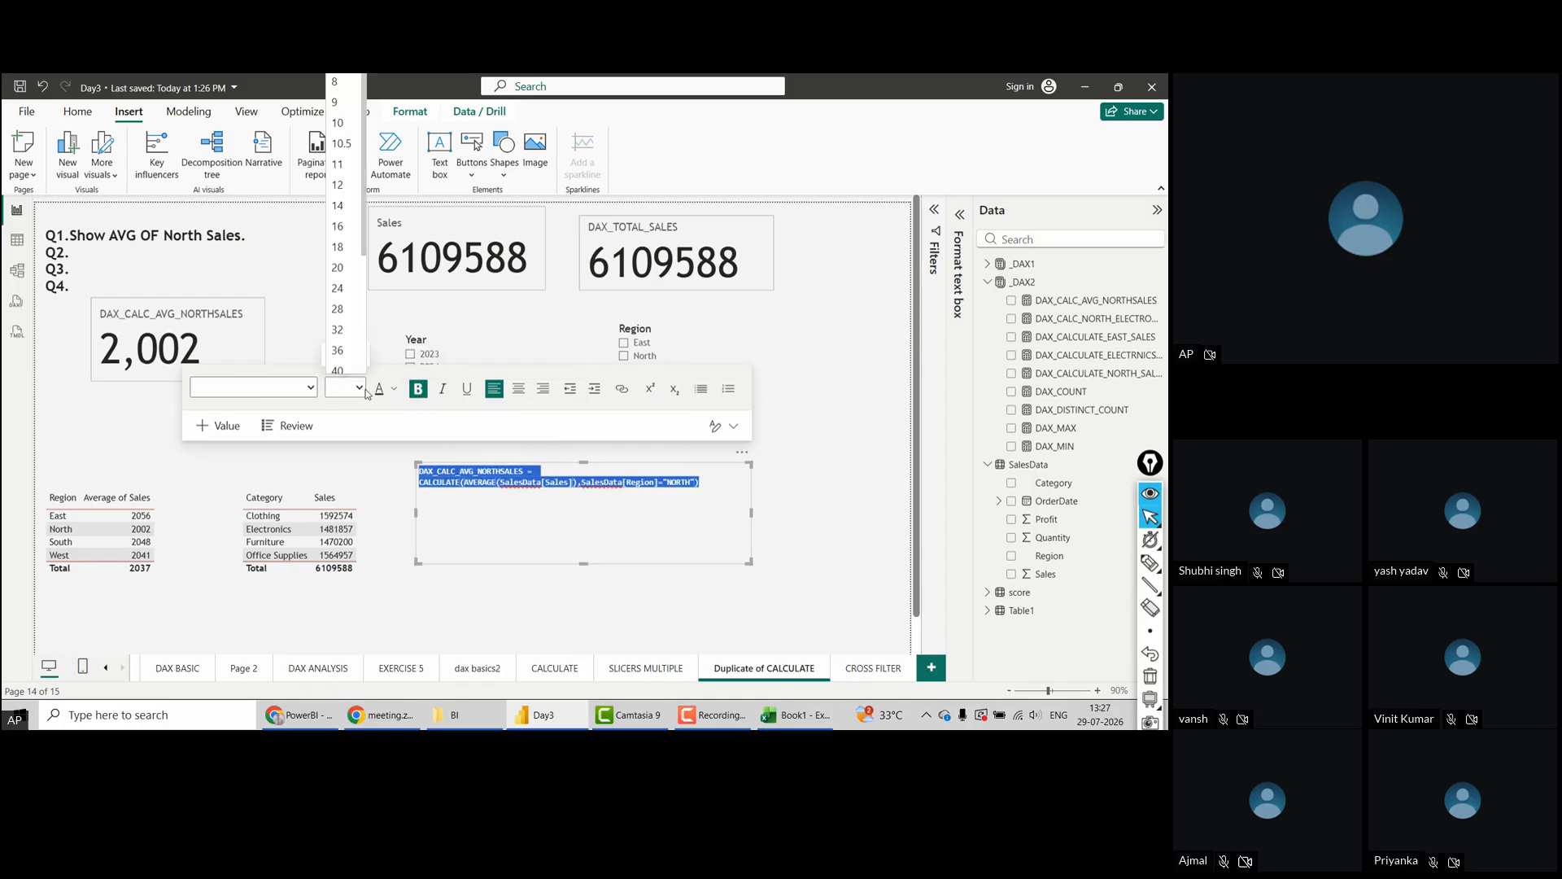
click(345, 189)
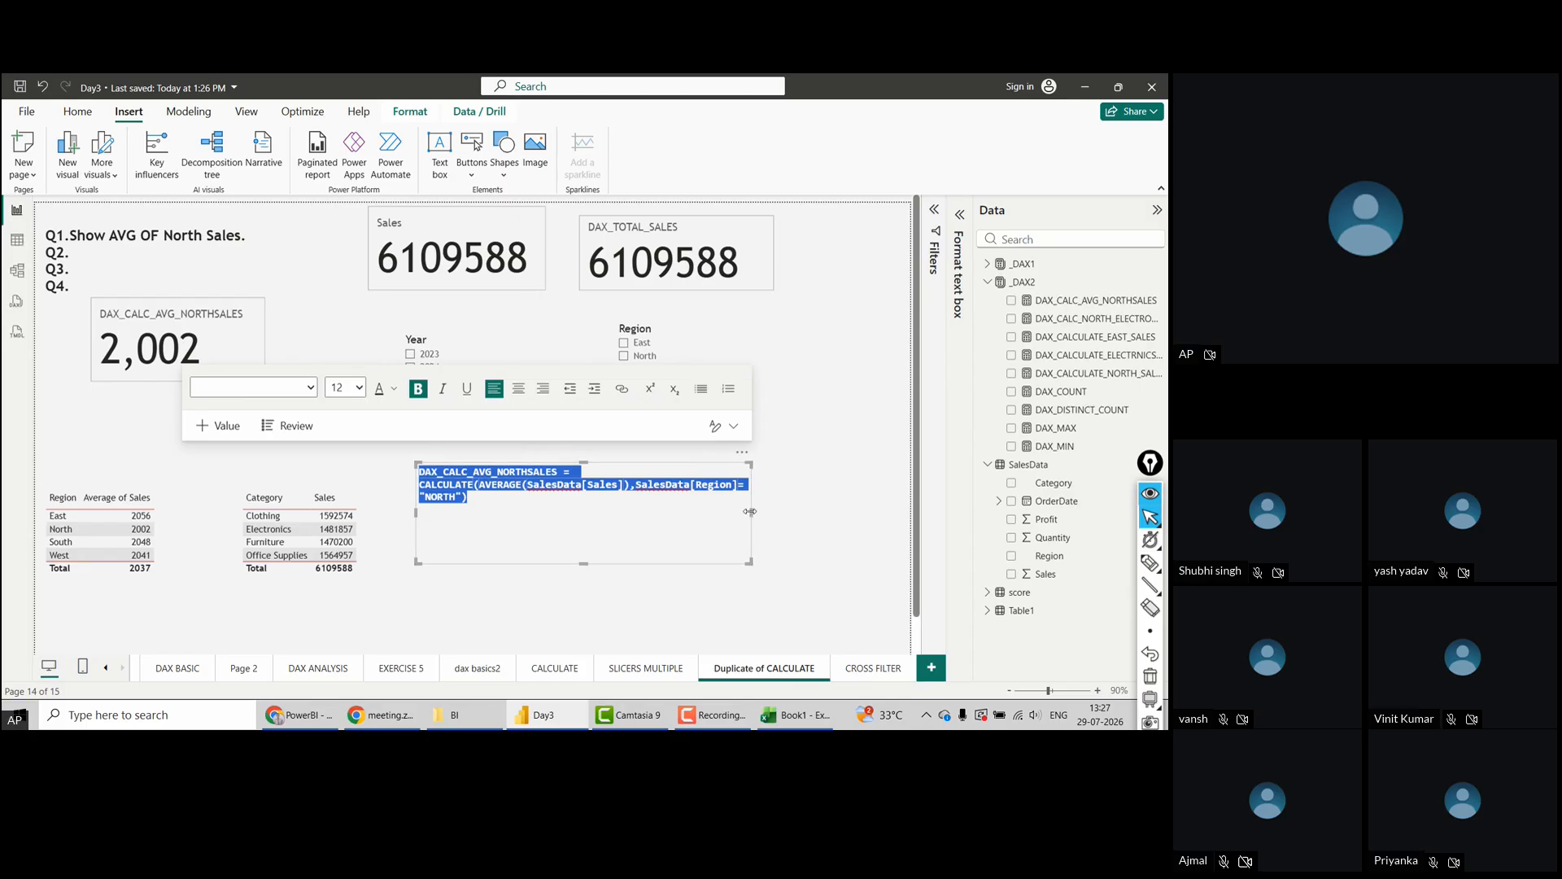
drag(749, 512, 813, 519)
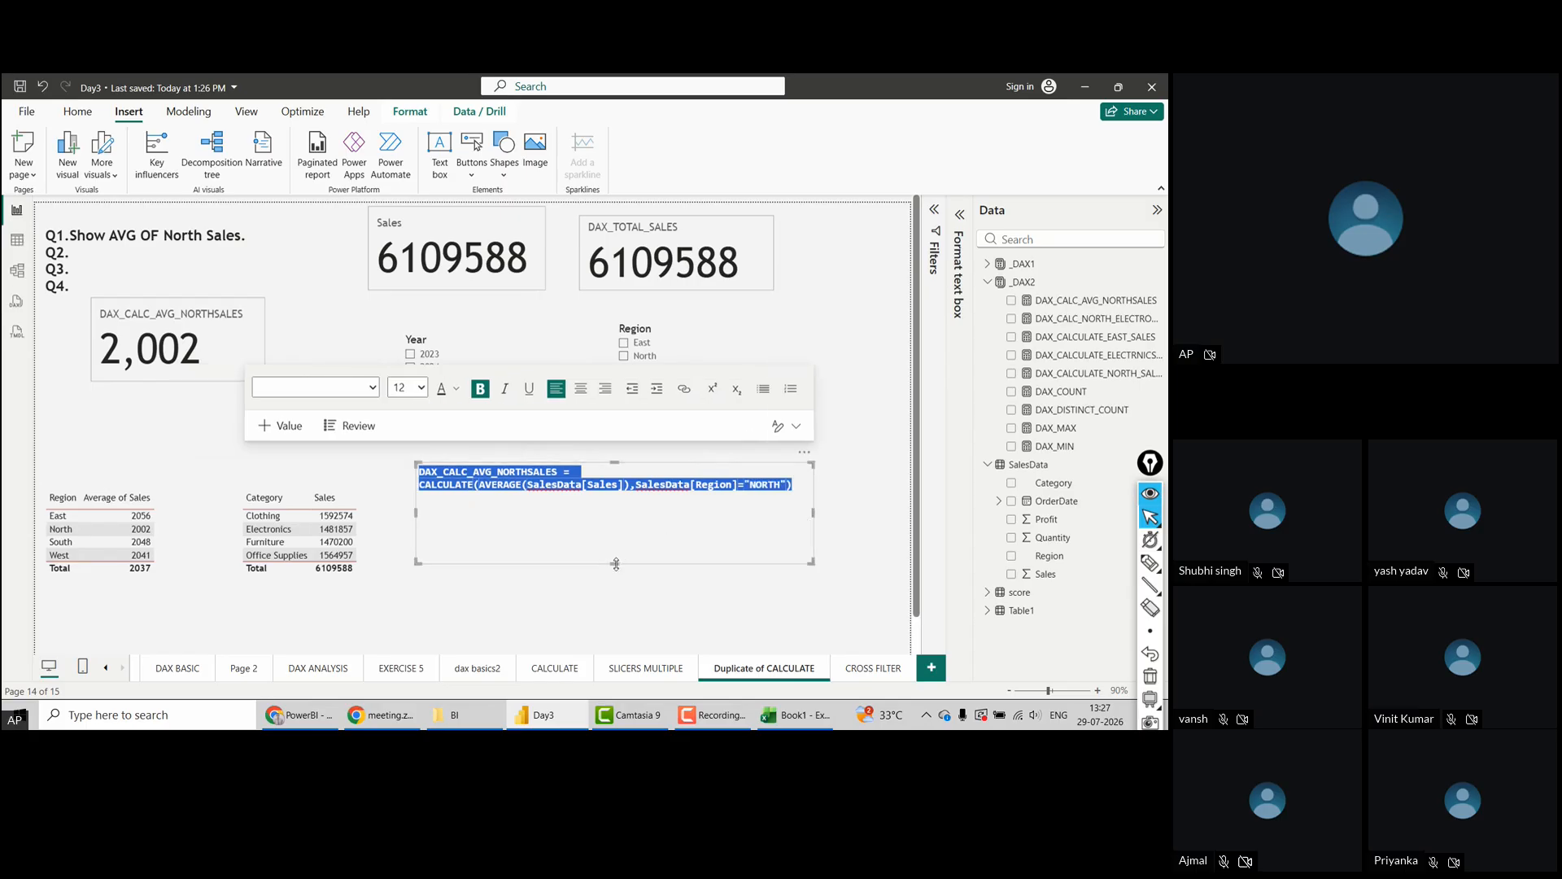
drag(616, 563, 616, 514)
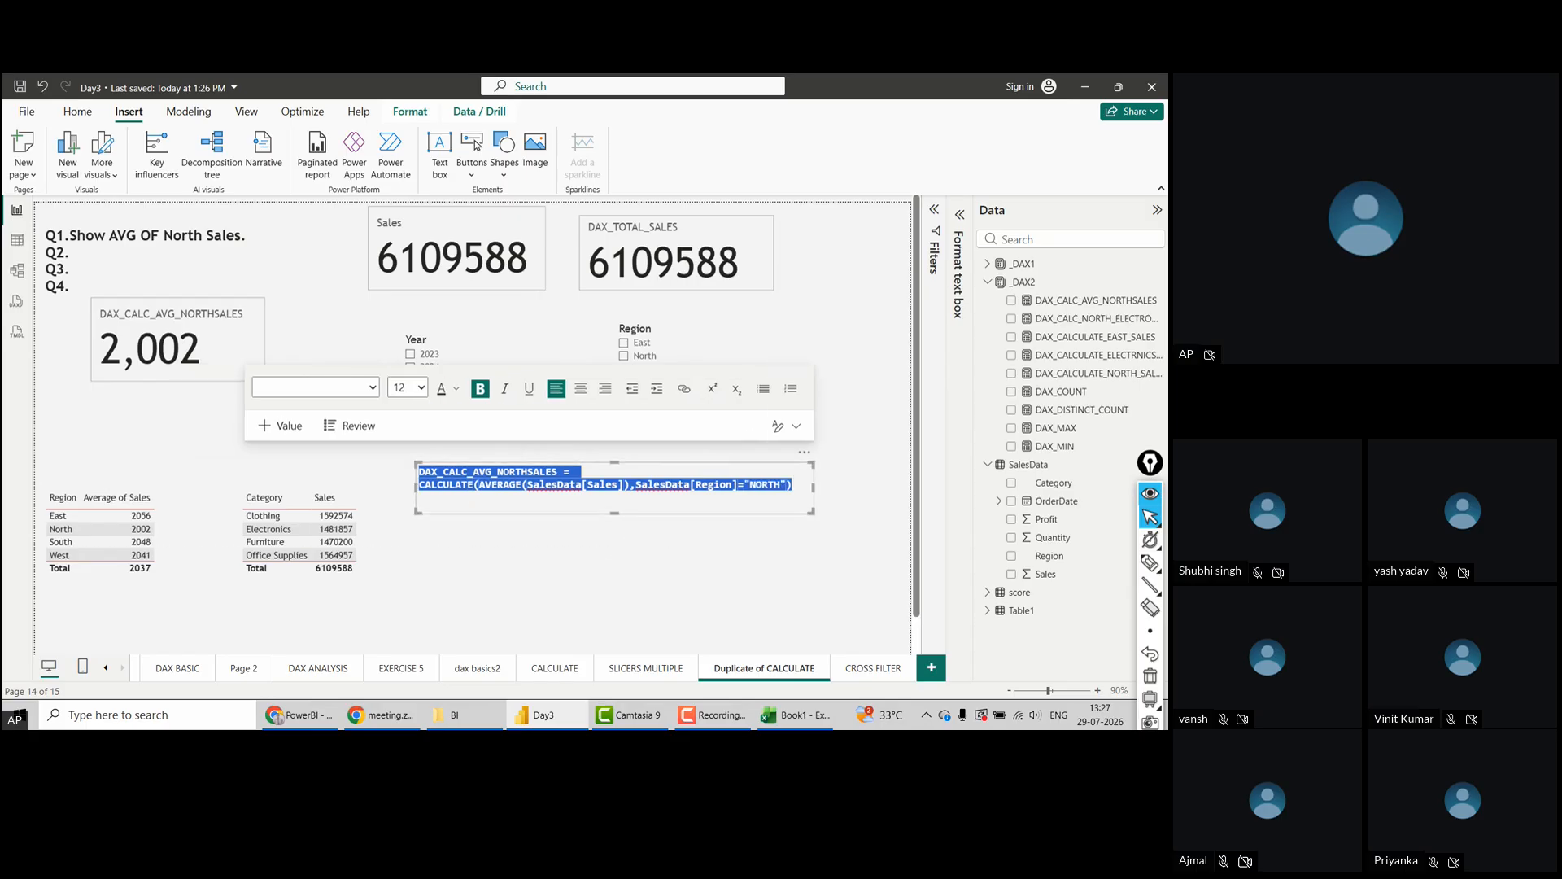
drag(812, 465, 435, 394)
click(814, 396)
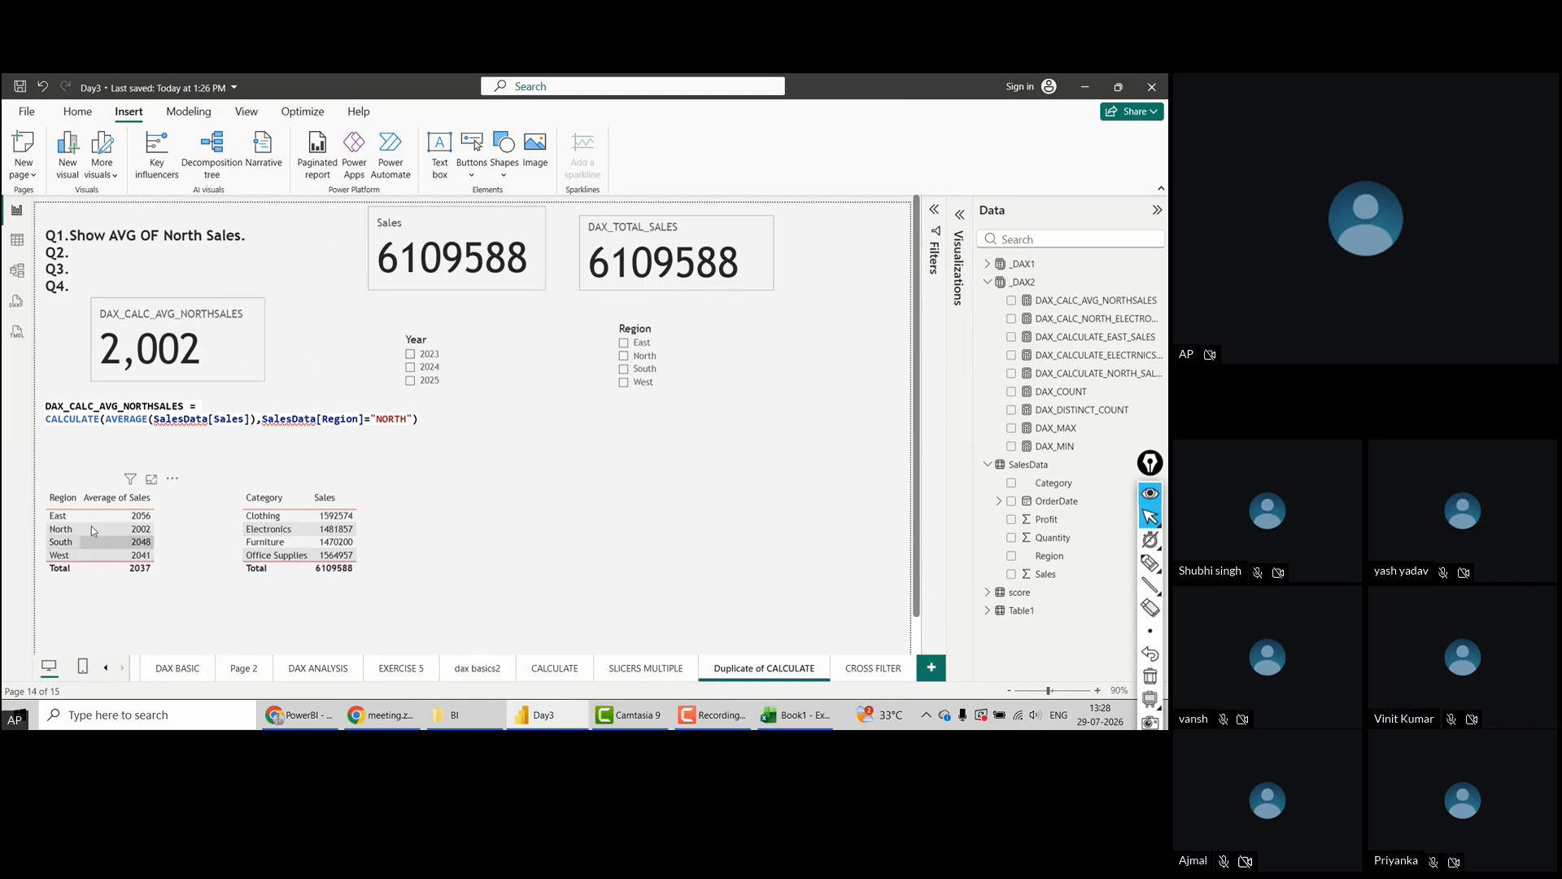
Filter the page to 2023 and select the region condition within the formula text
click(412, 356)
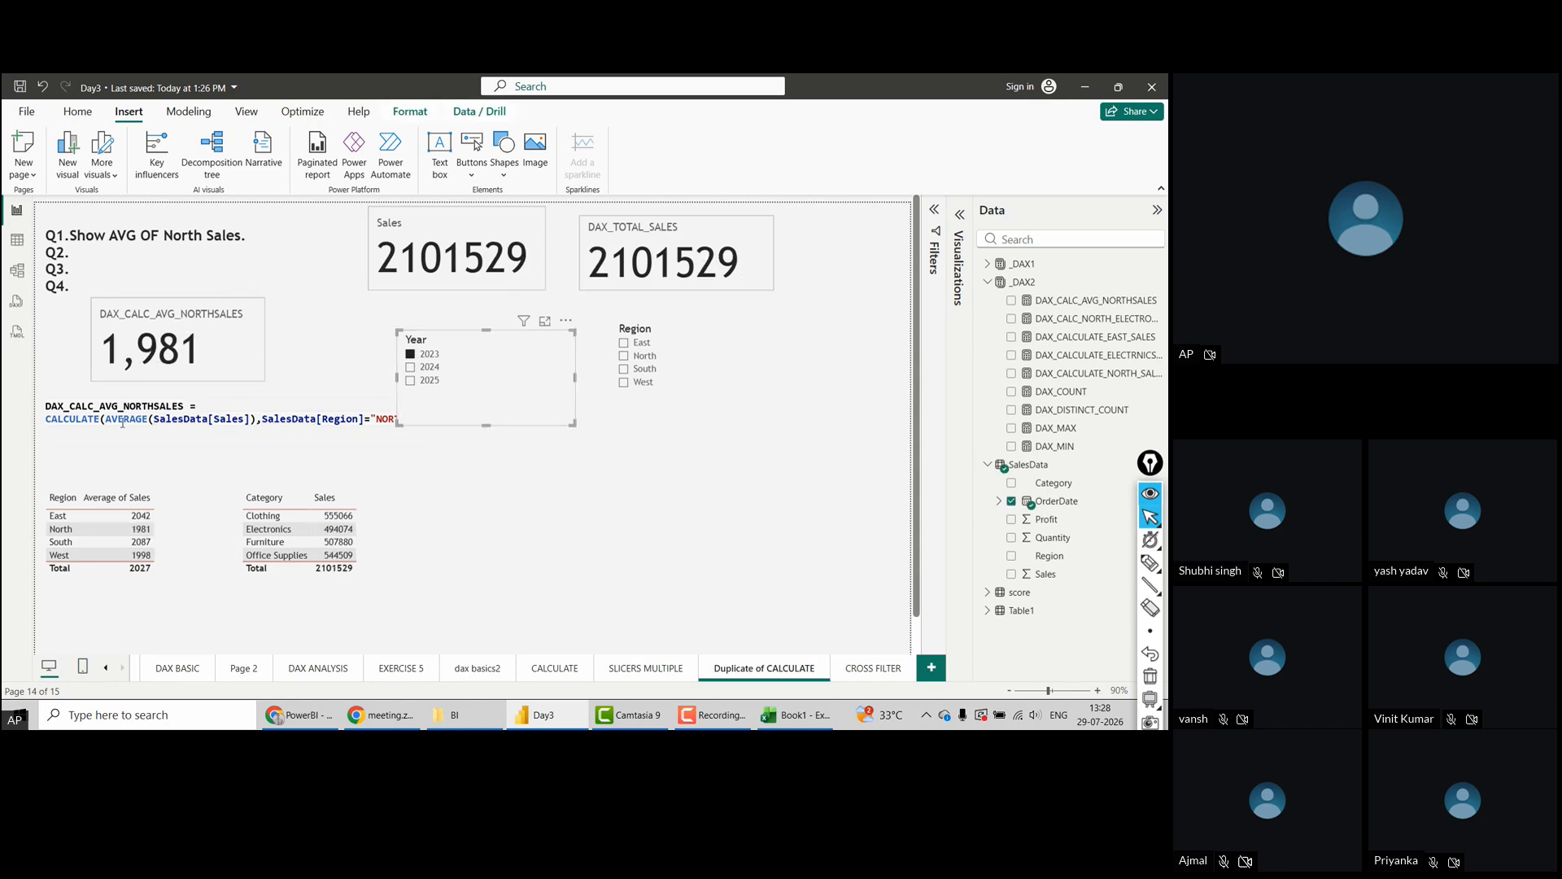
double_click(225, 419)
click(263, 419)
shift+click(422, 418)
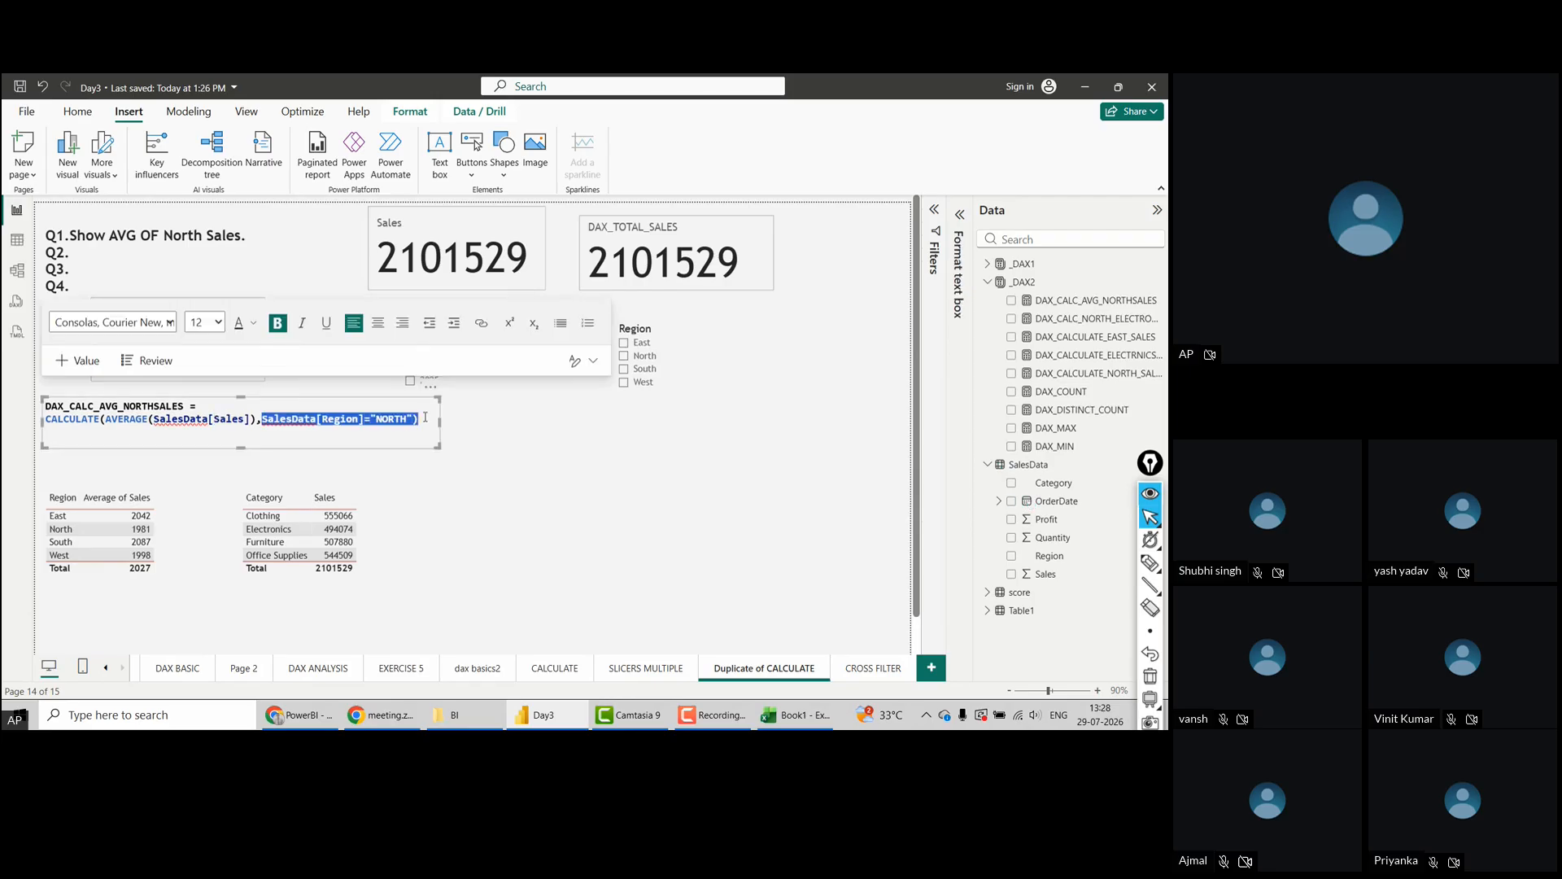
key(Escape)
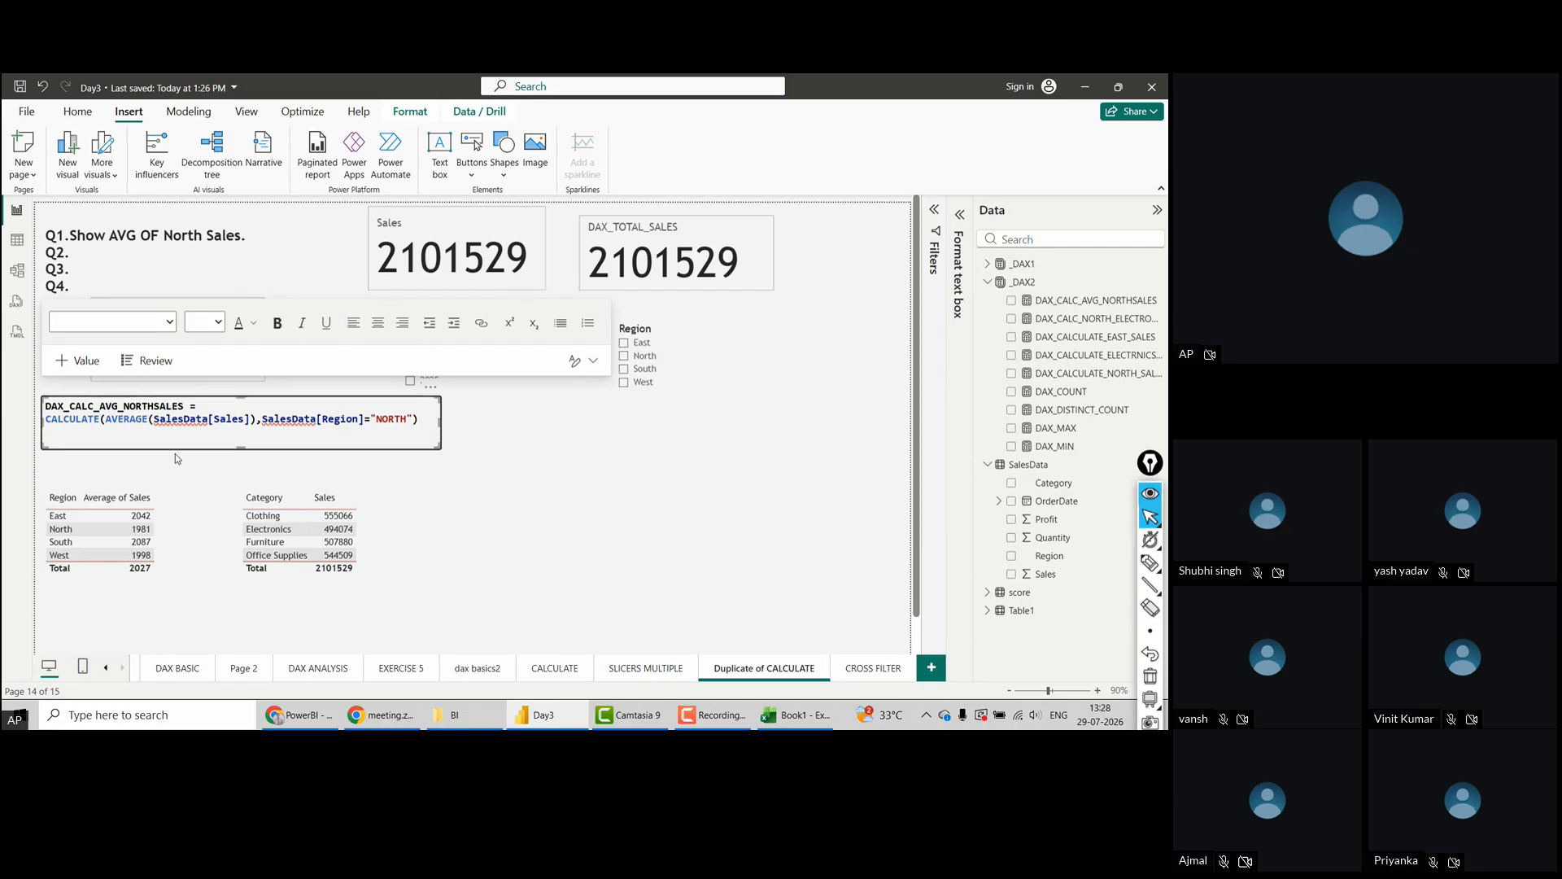
click(551, 450)
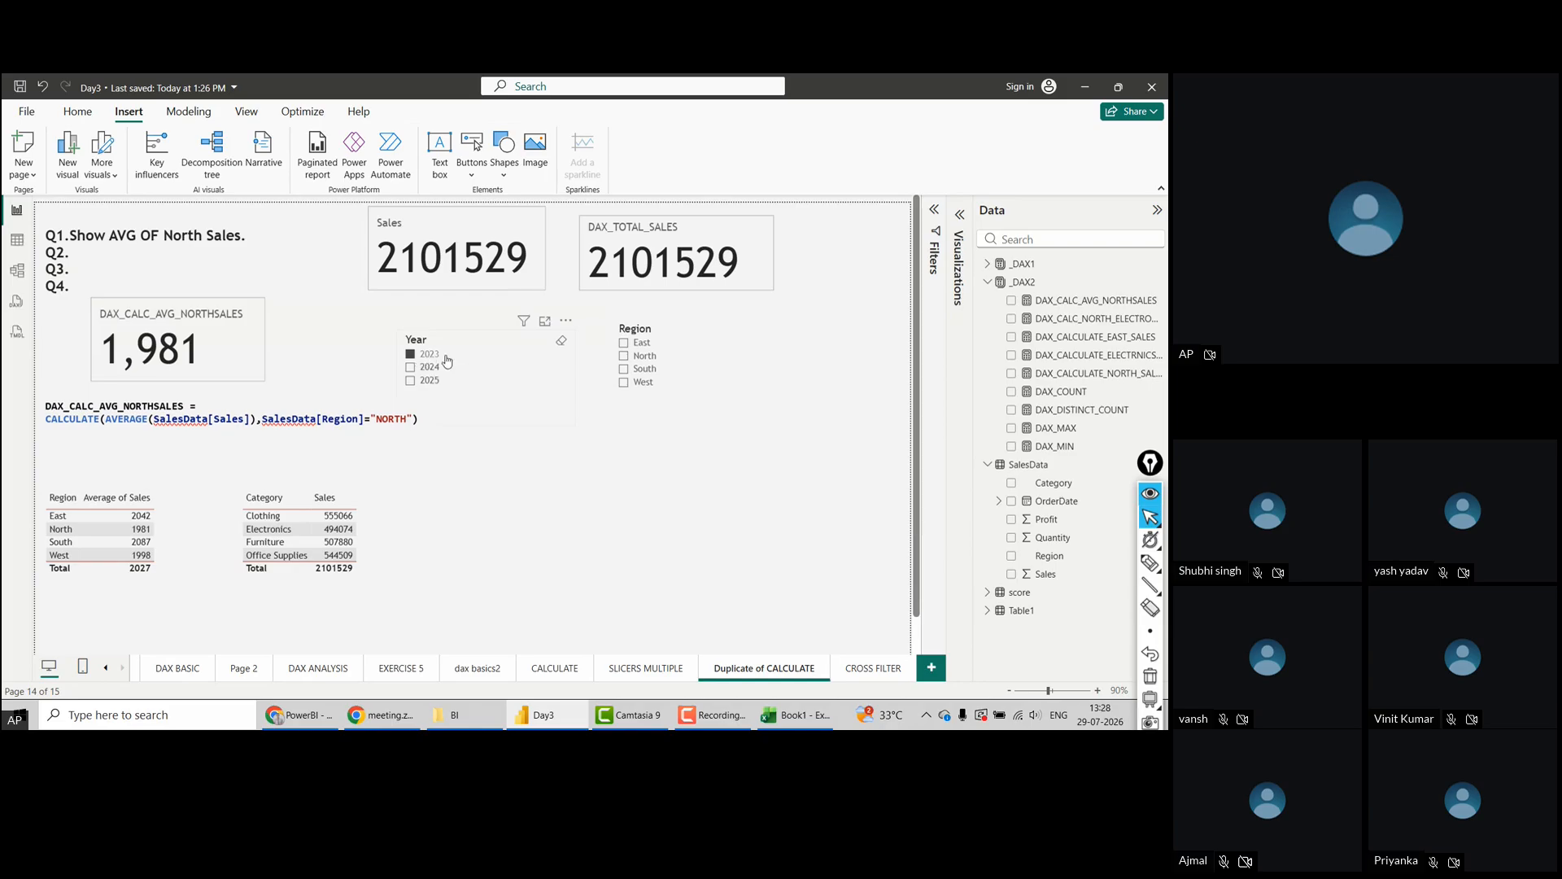
Add a note line 'WHERE YEAR IS 2024 OR WHATEVER' below the formula
click(434, 420)
key(Return)
text(WHE)
text(RE YEAR IS )
text(2023)
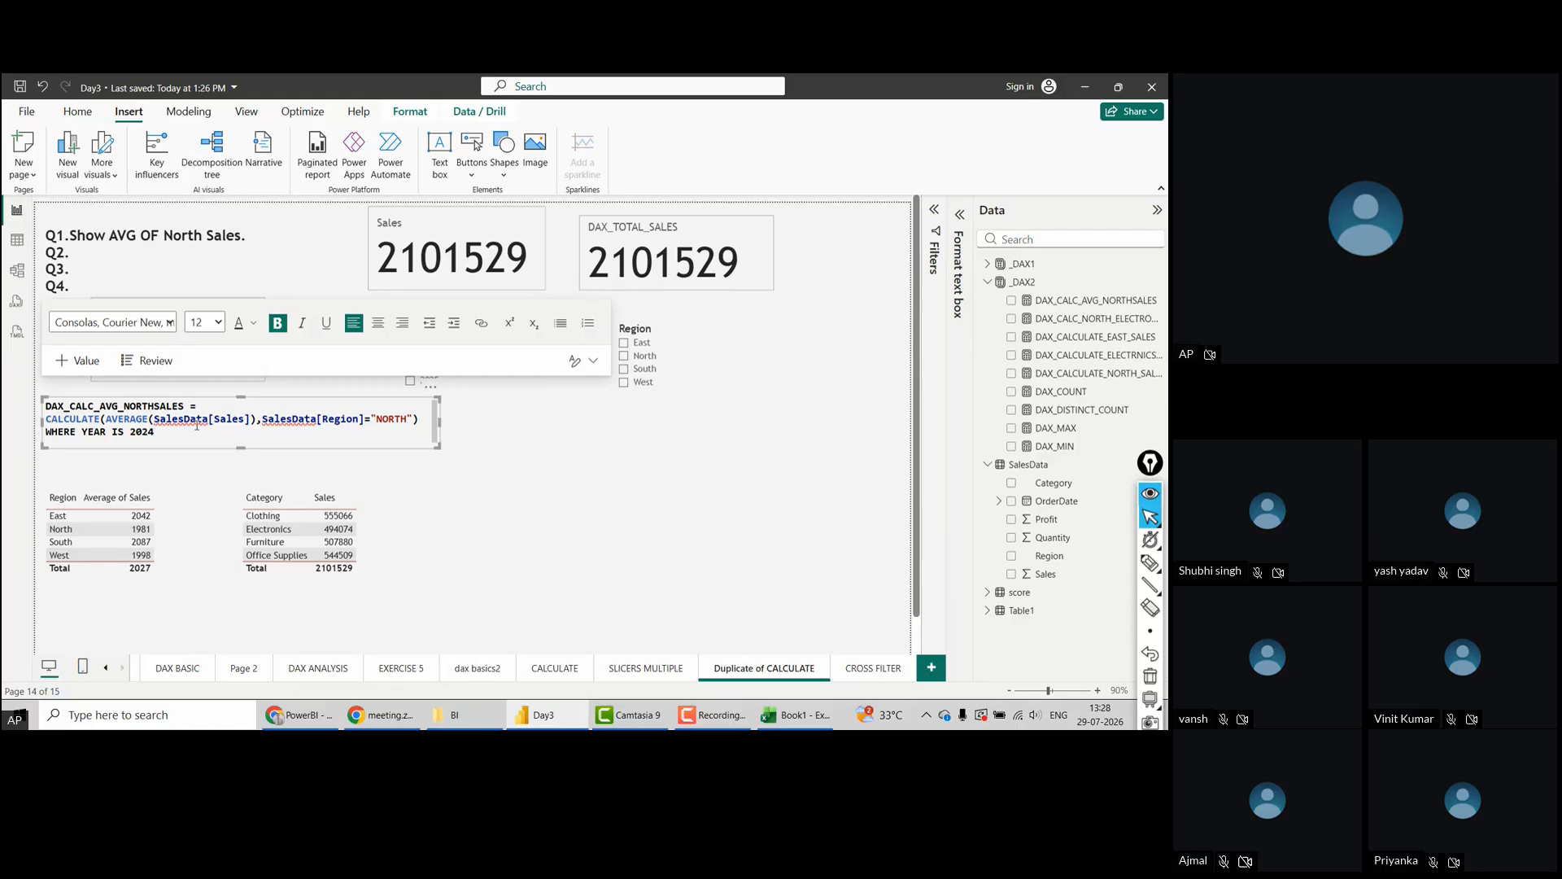
key(BackSpace)
key(BackSpace)
key(BackSpace)
key(BackSpace)
key(BackSpace)
key(BackSpace)
key(BackSpace)
key(BackSpace)
key(BackSpace)
key(BackSpace)
key(BackSpace)
key(BackSpace)
key(BackSpace)
text(E YEAR IS 2024 OW WHATEVER)
click(527, 280)
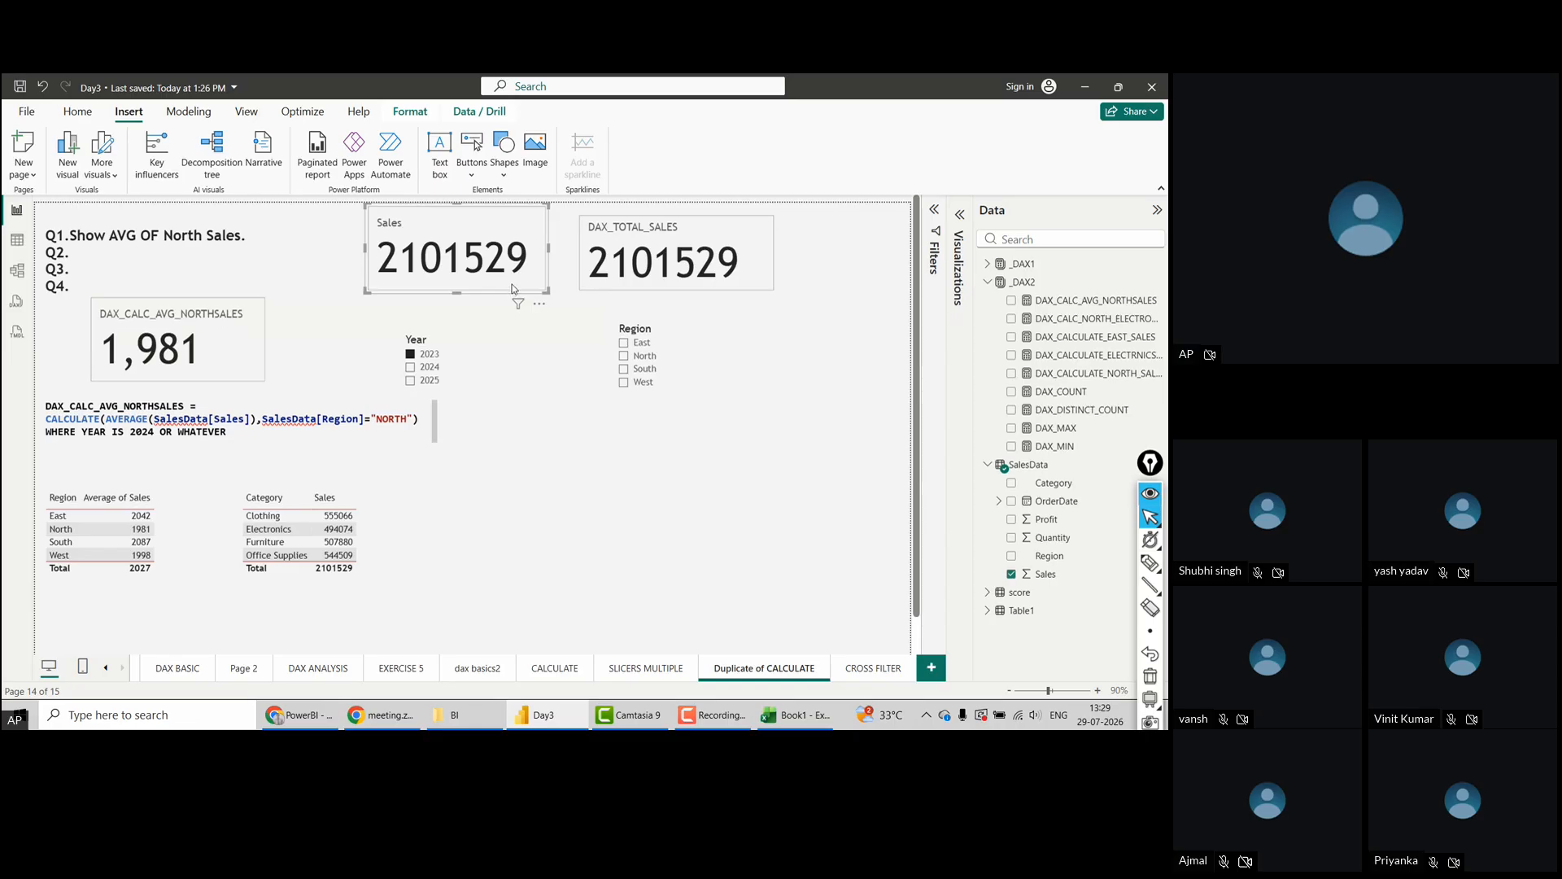
Copy the DAX_TOTAL_SALES = SUM(SalesData[Sales]) formula from the _DAX1 table's formula bar
mouse_move(1157, 545)
click(1156, 494)
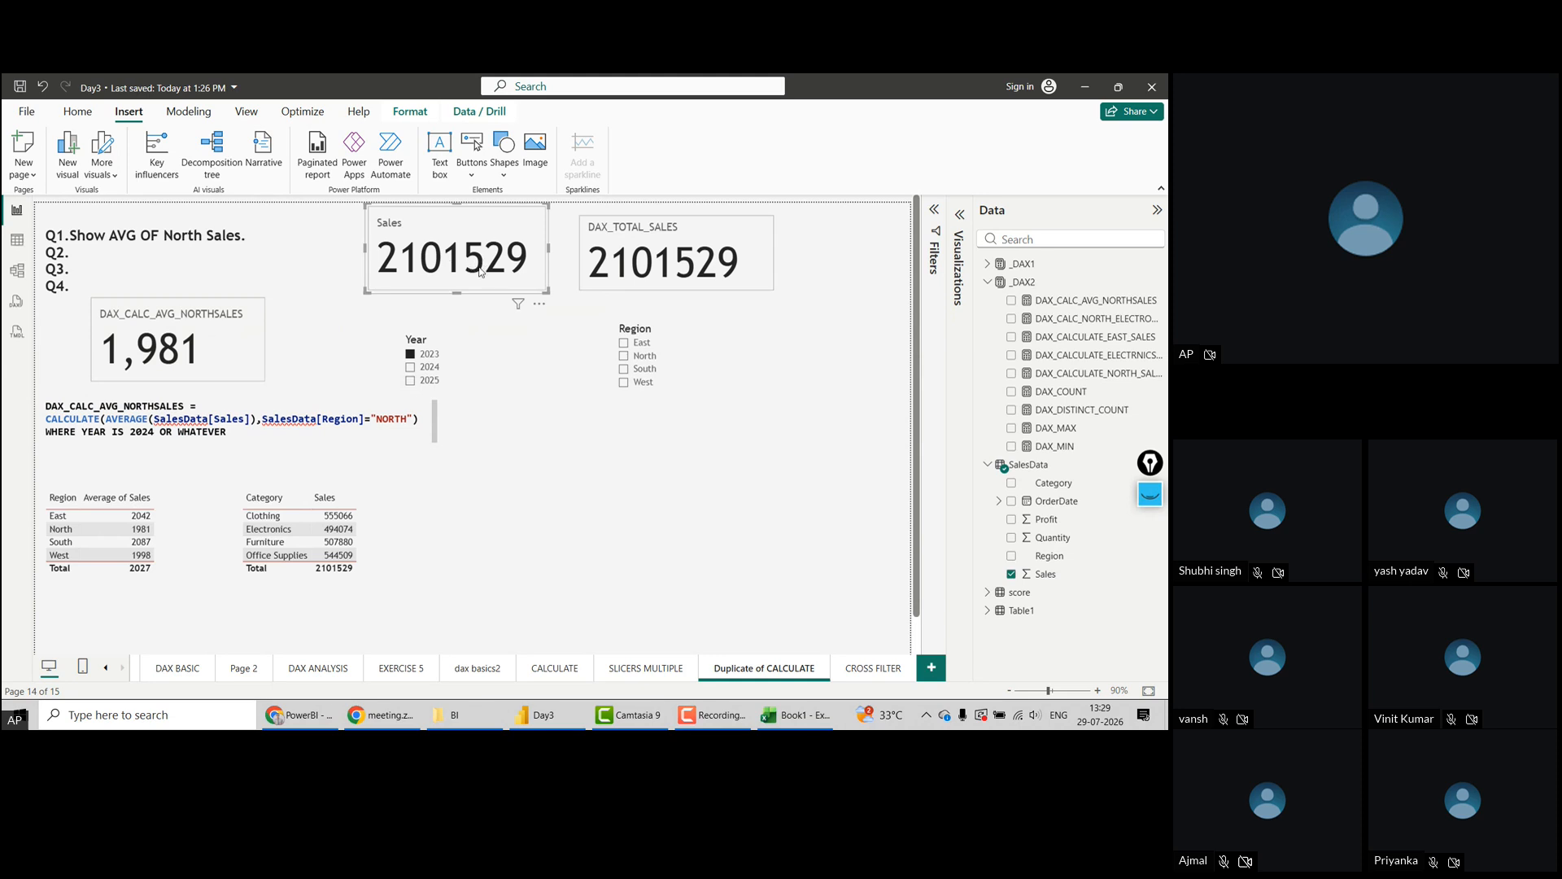
click(767, 284)
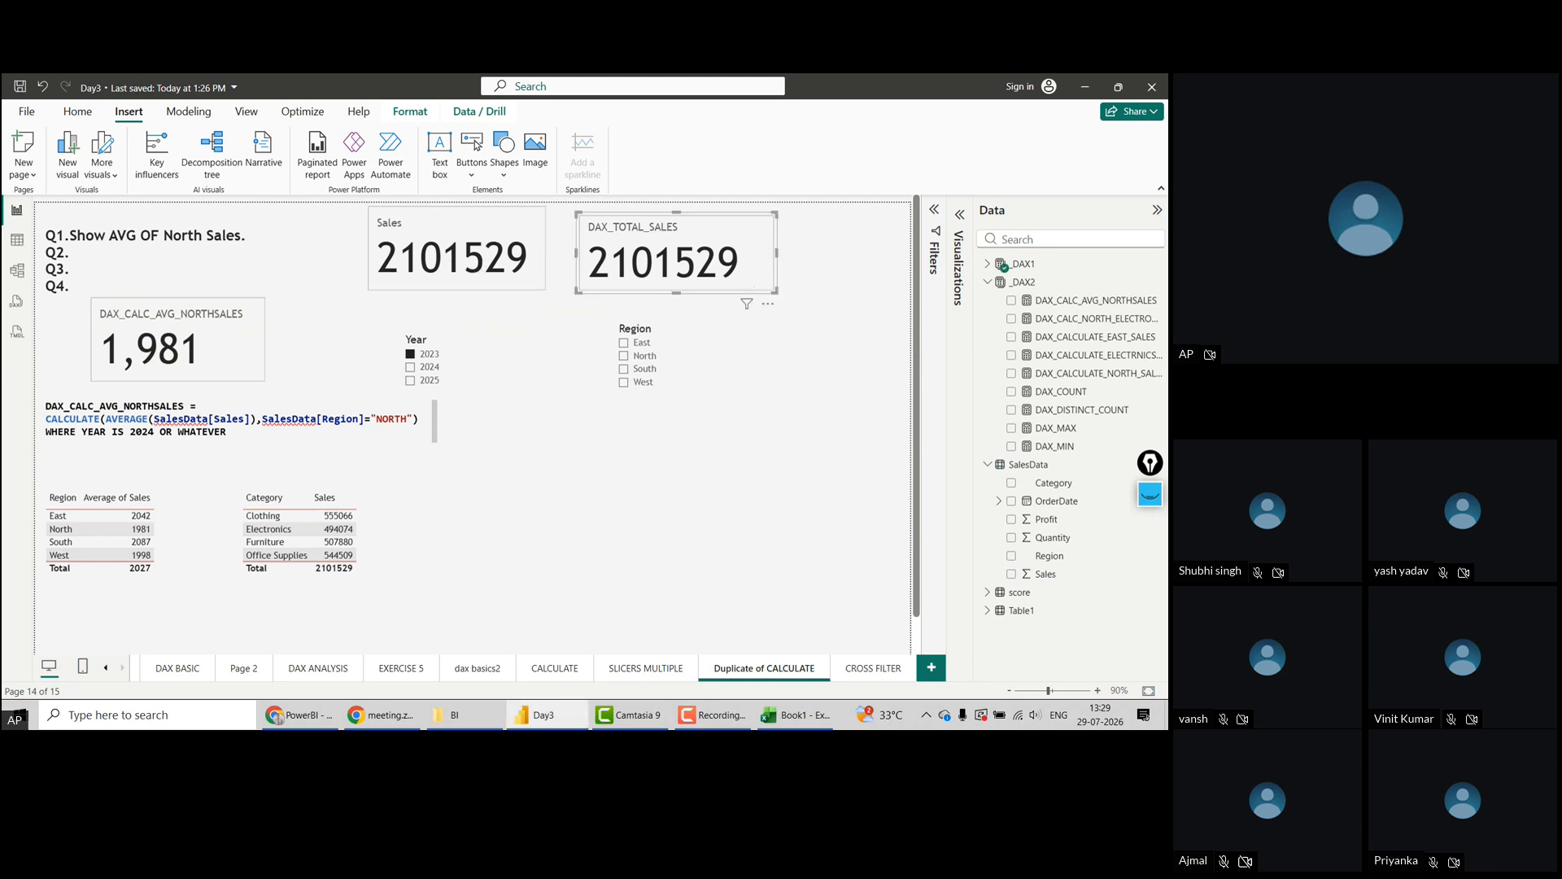
click(988, 265)
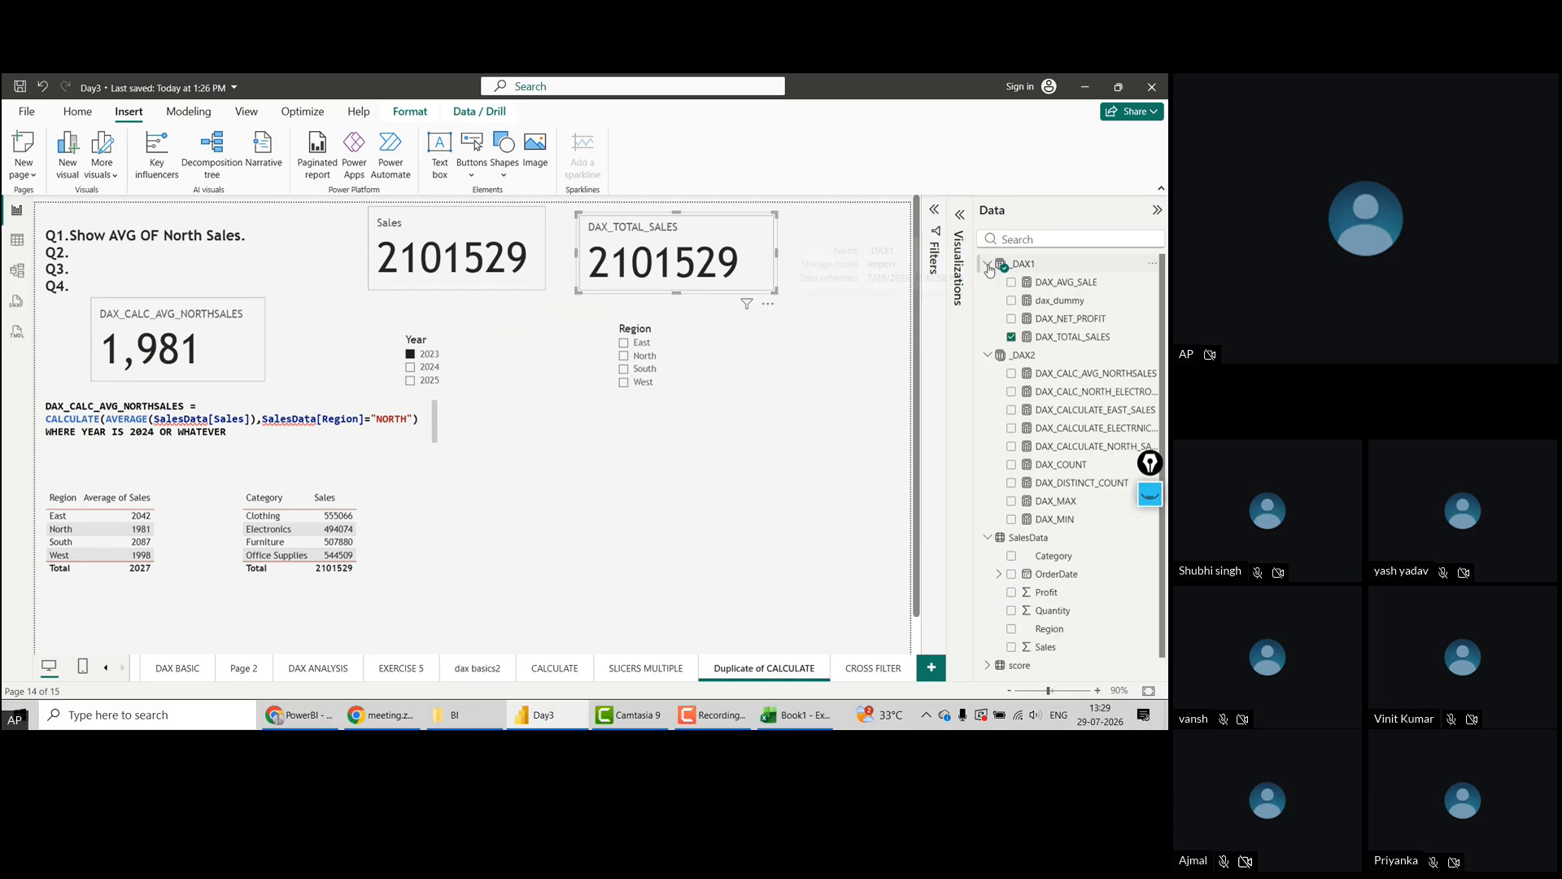
click(1063, 340)
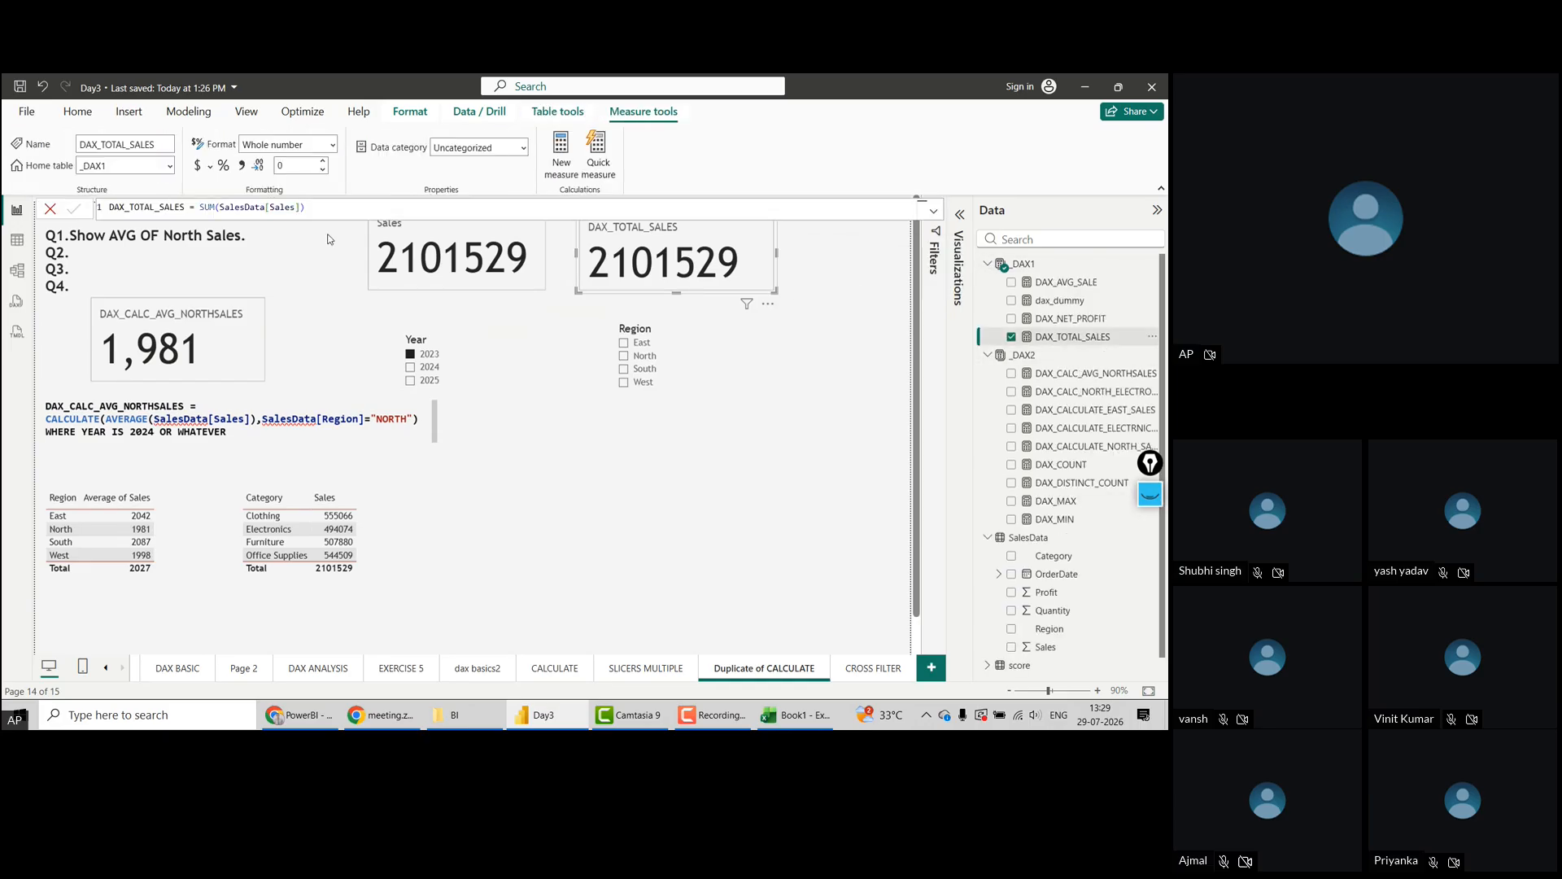
click(111, 208)
drag(110, 207, 329, 209)
key(ctrl+c)
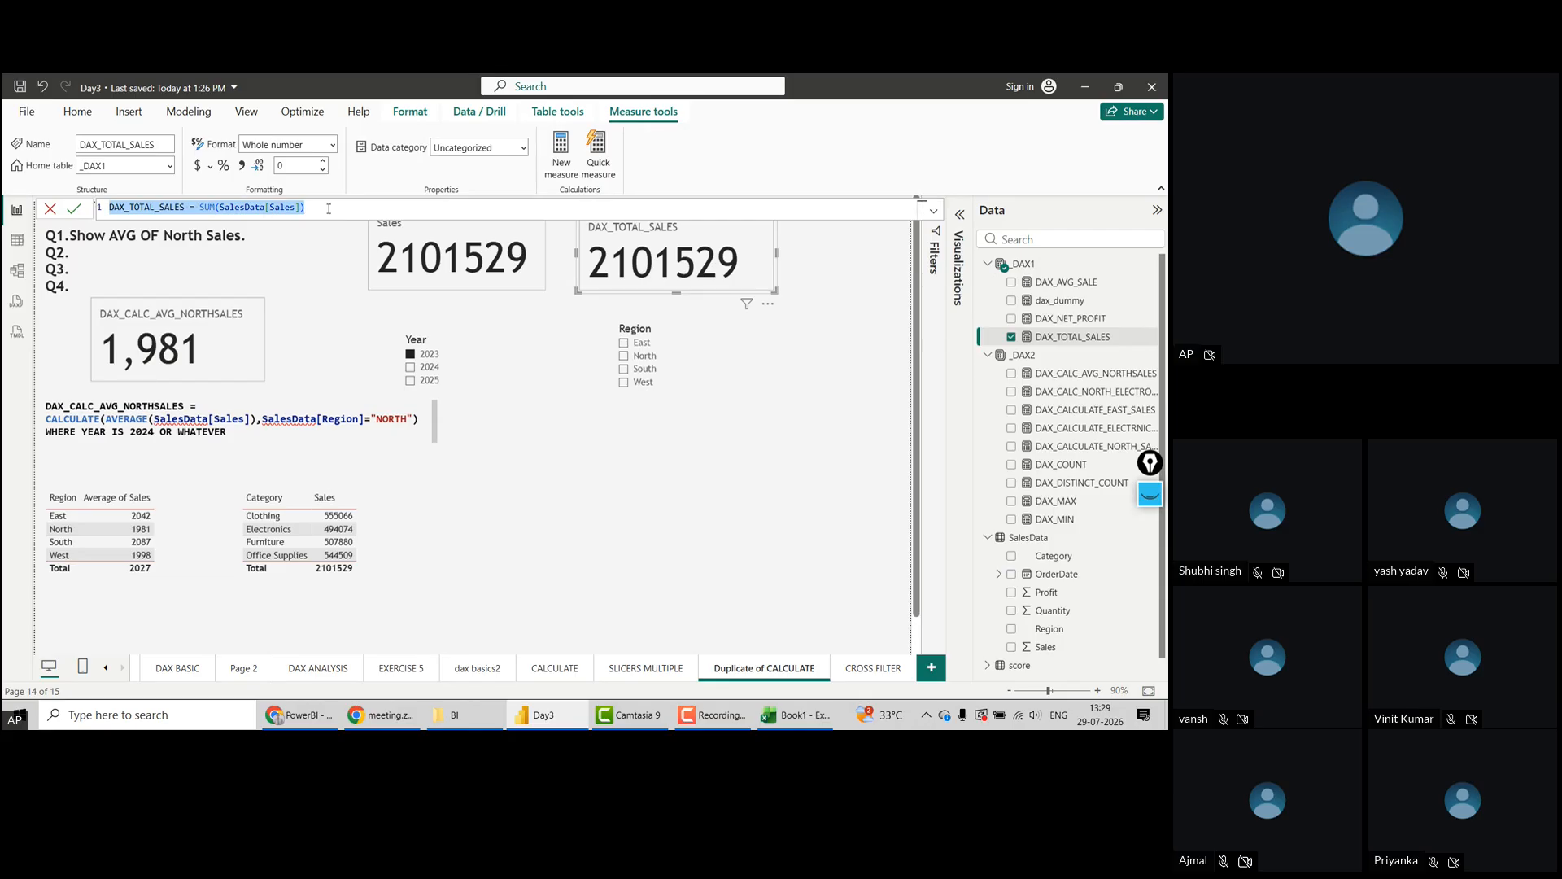
click(729, 381)
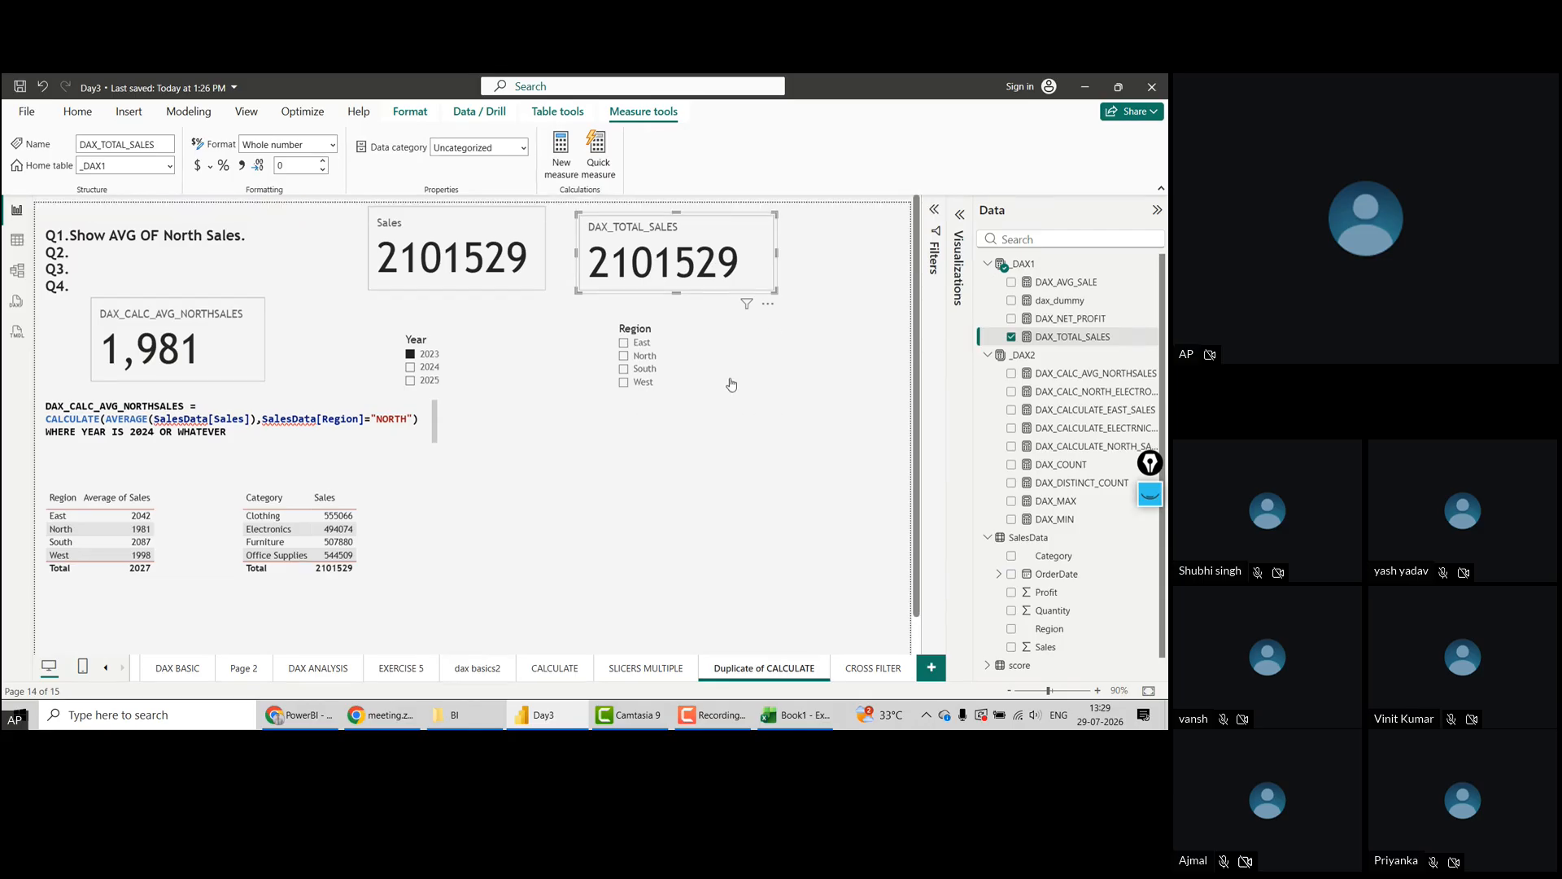
click(749, 496)
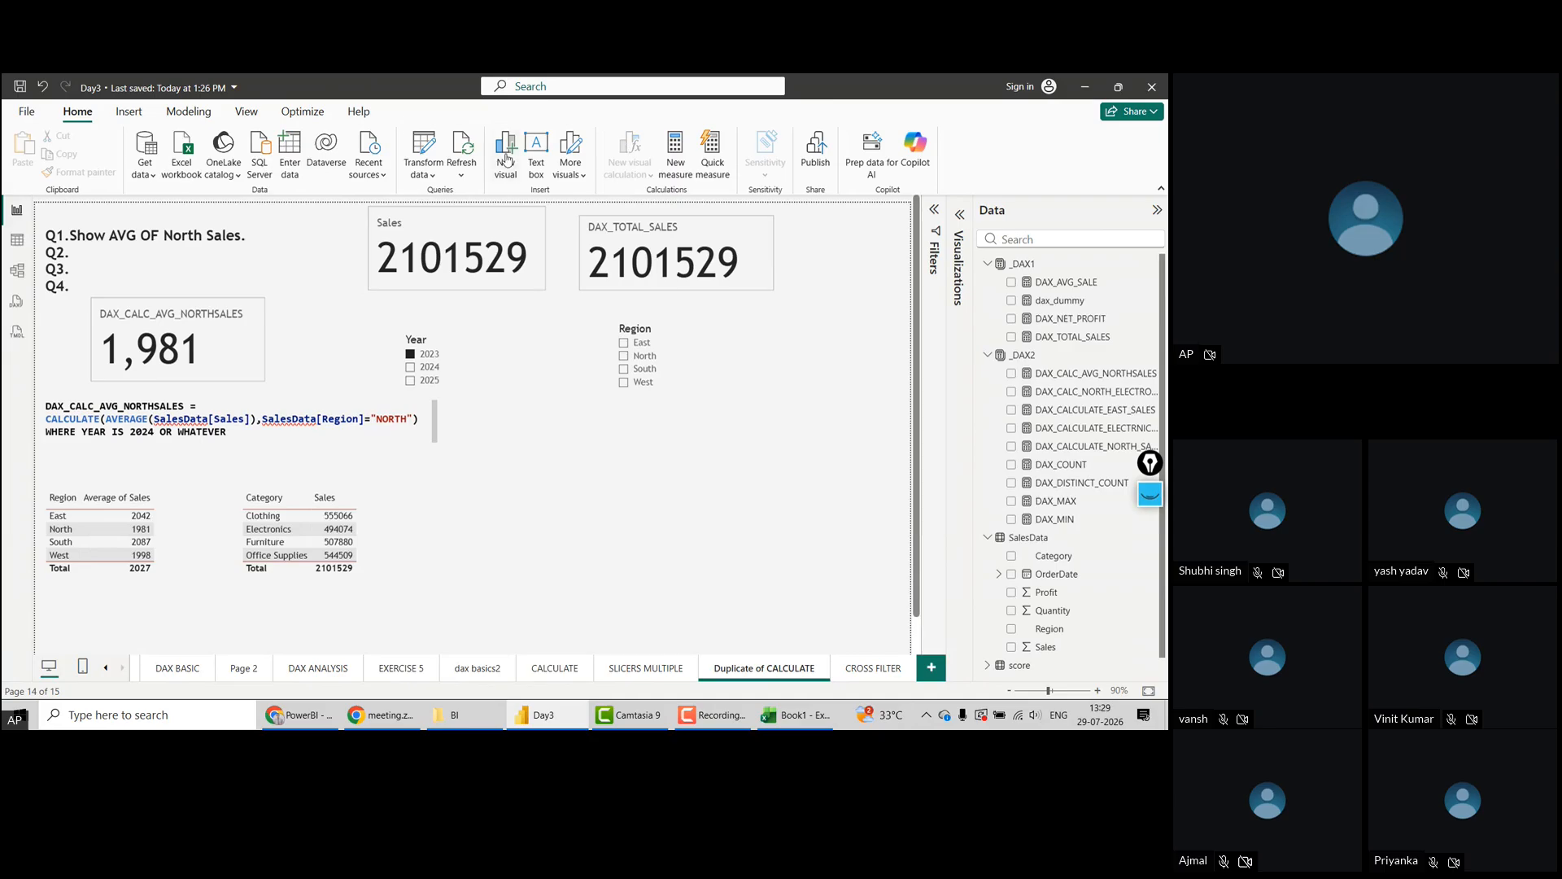
Insert a text box, paste the total sales formula, and make it bold at size 12
click(534, 156)
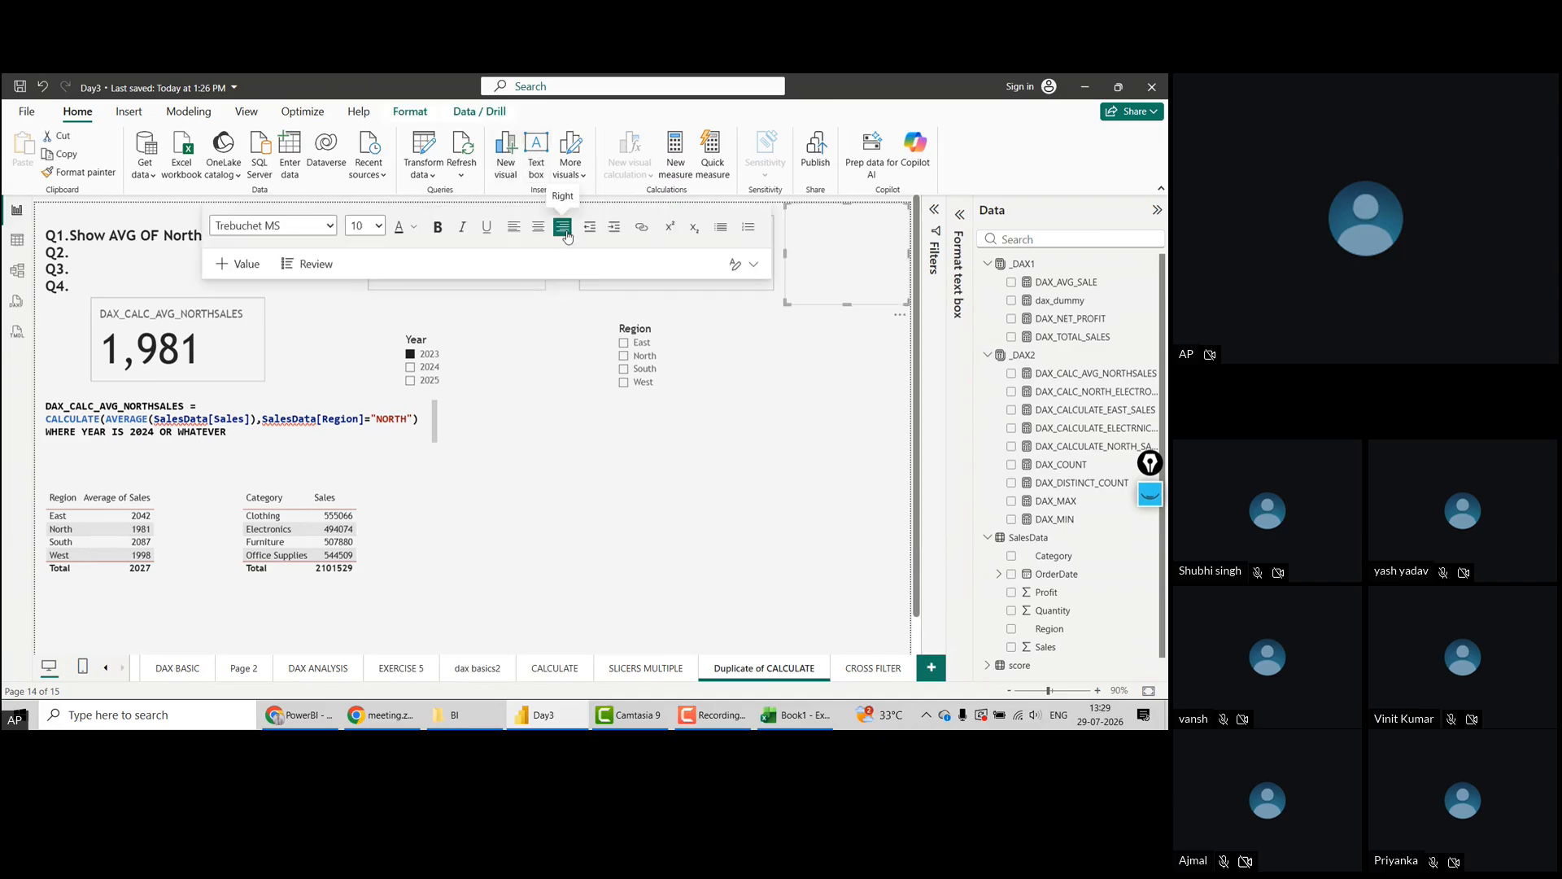
key(ctrl+v)
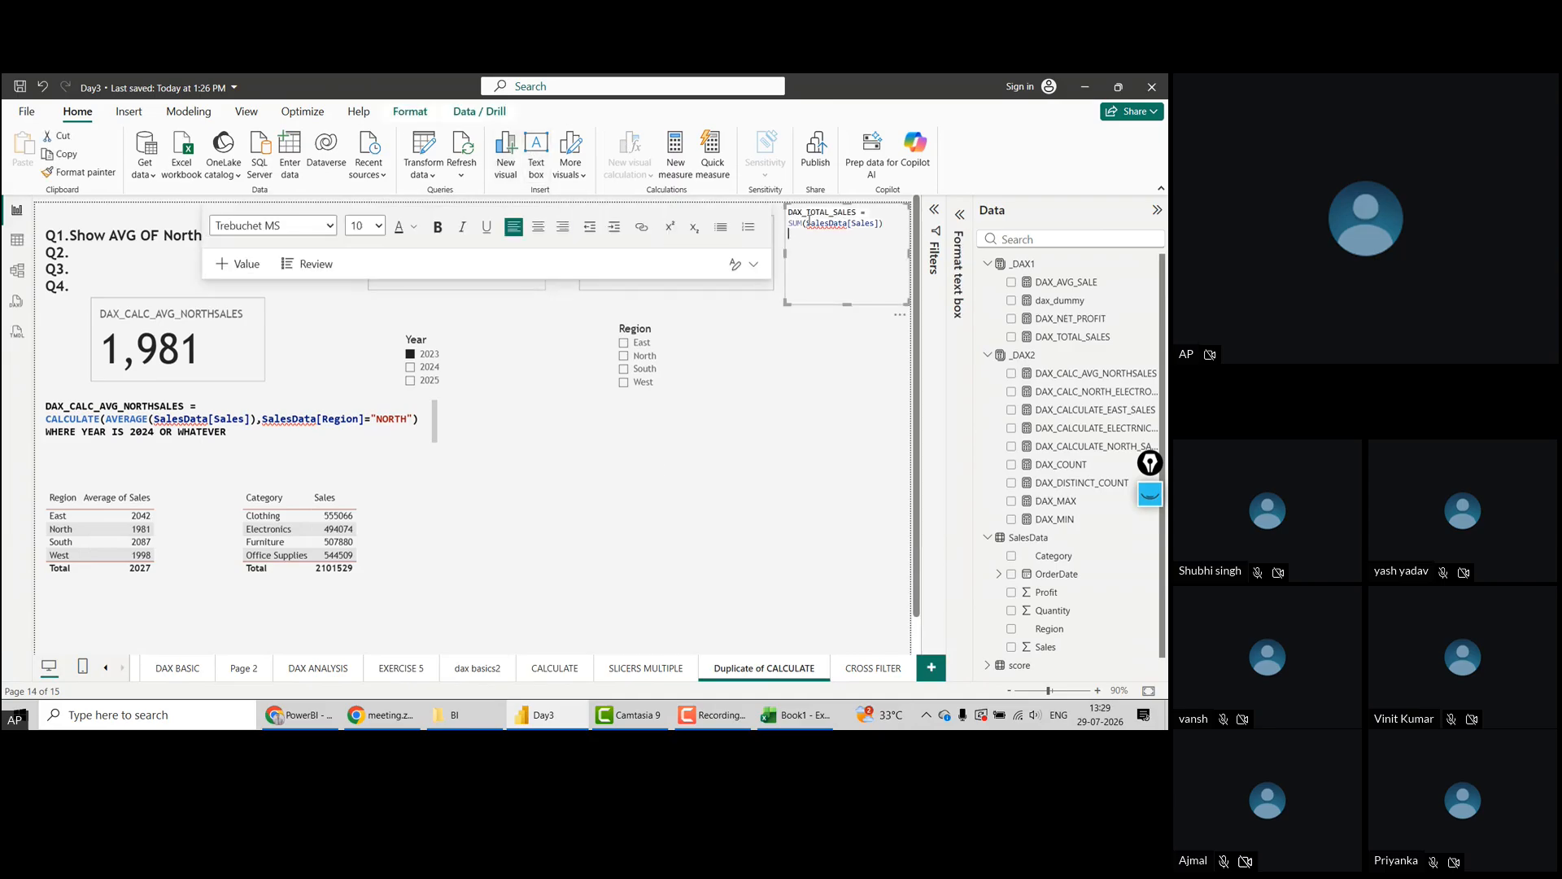
key(ctrl+a)
click(438, 228)
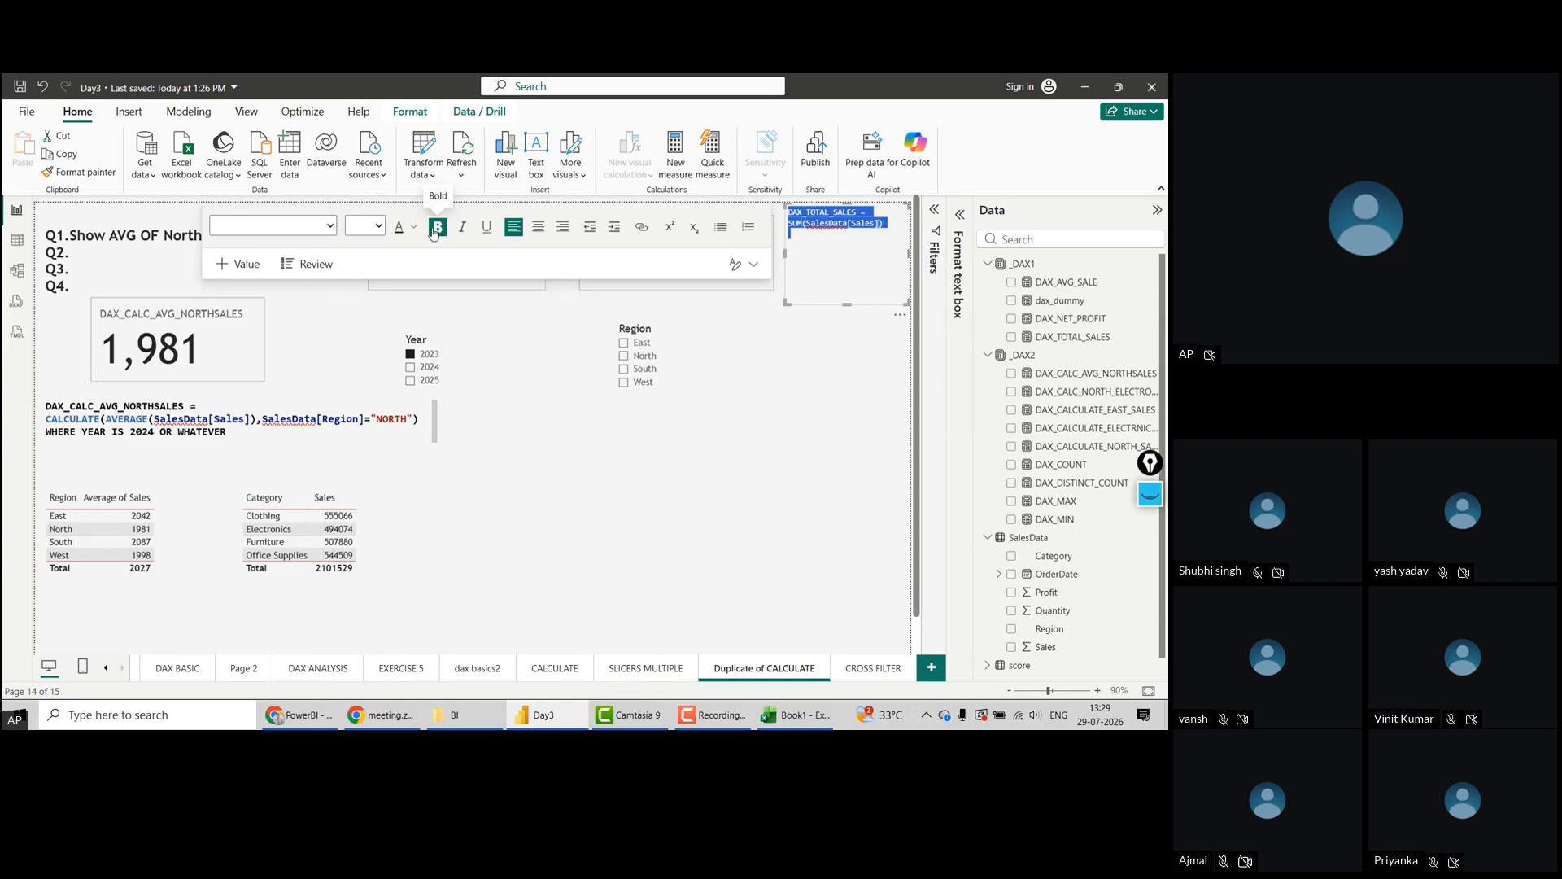
click(369, 227)
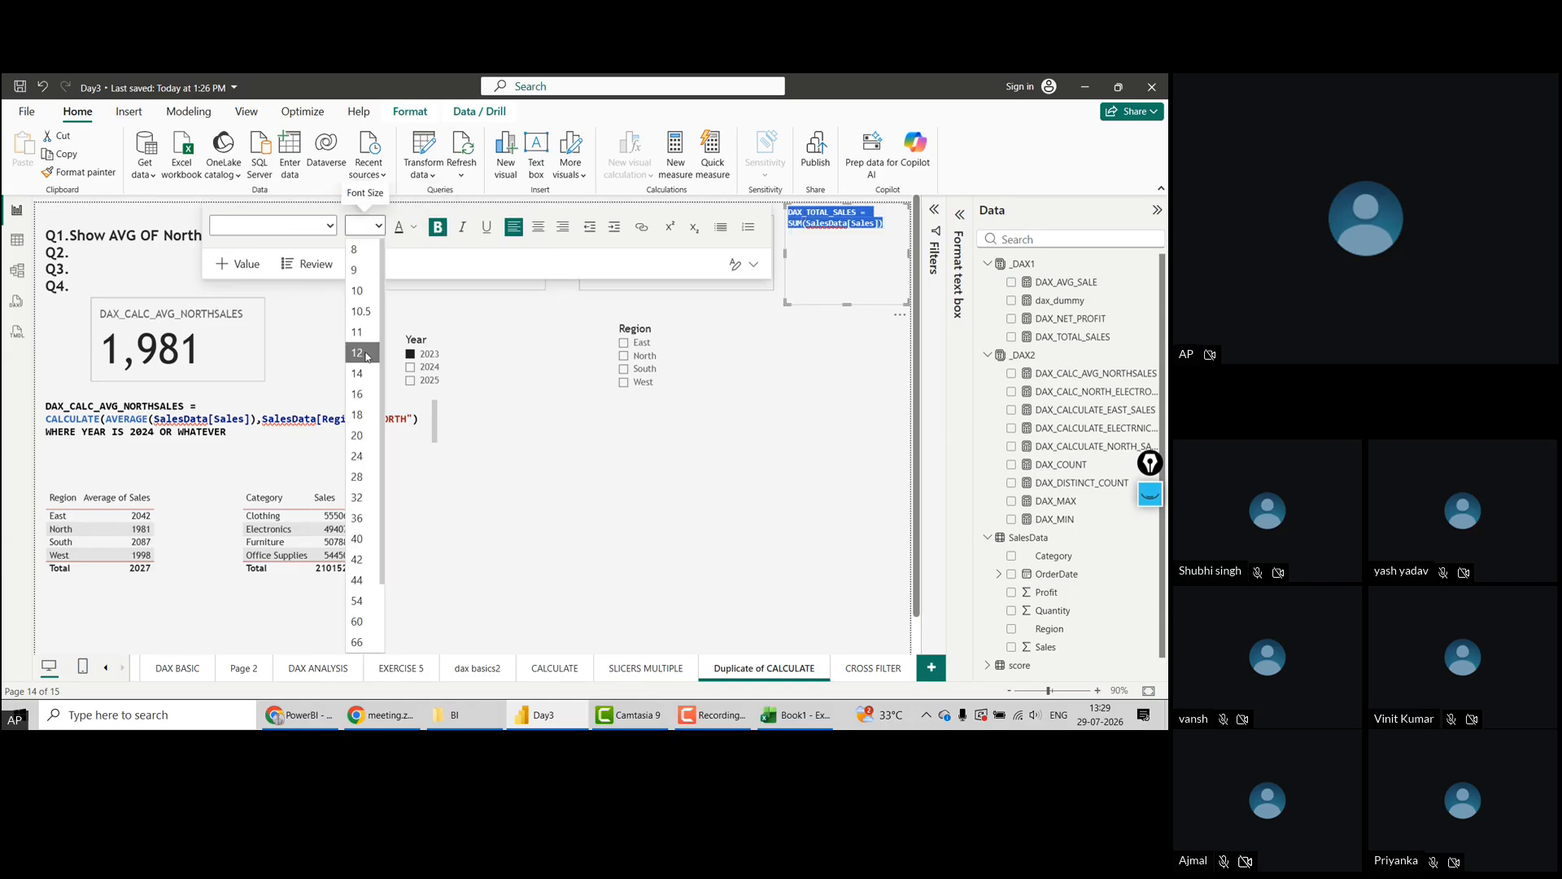
click(357, 353)
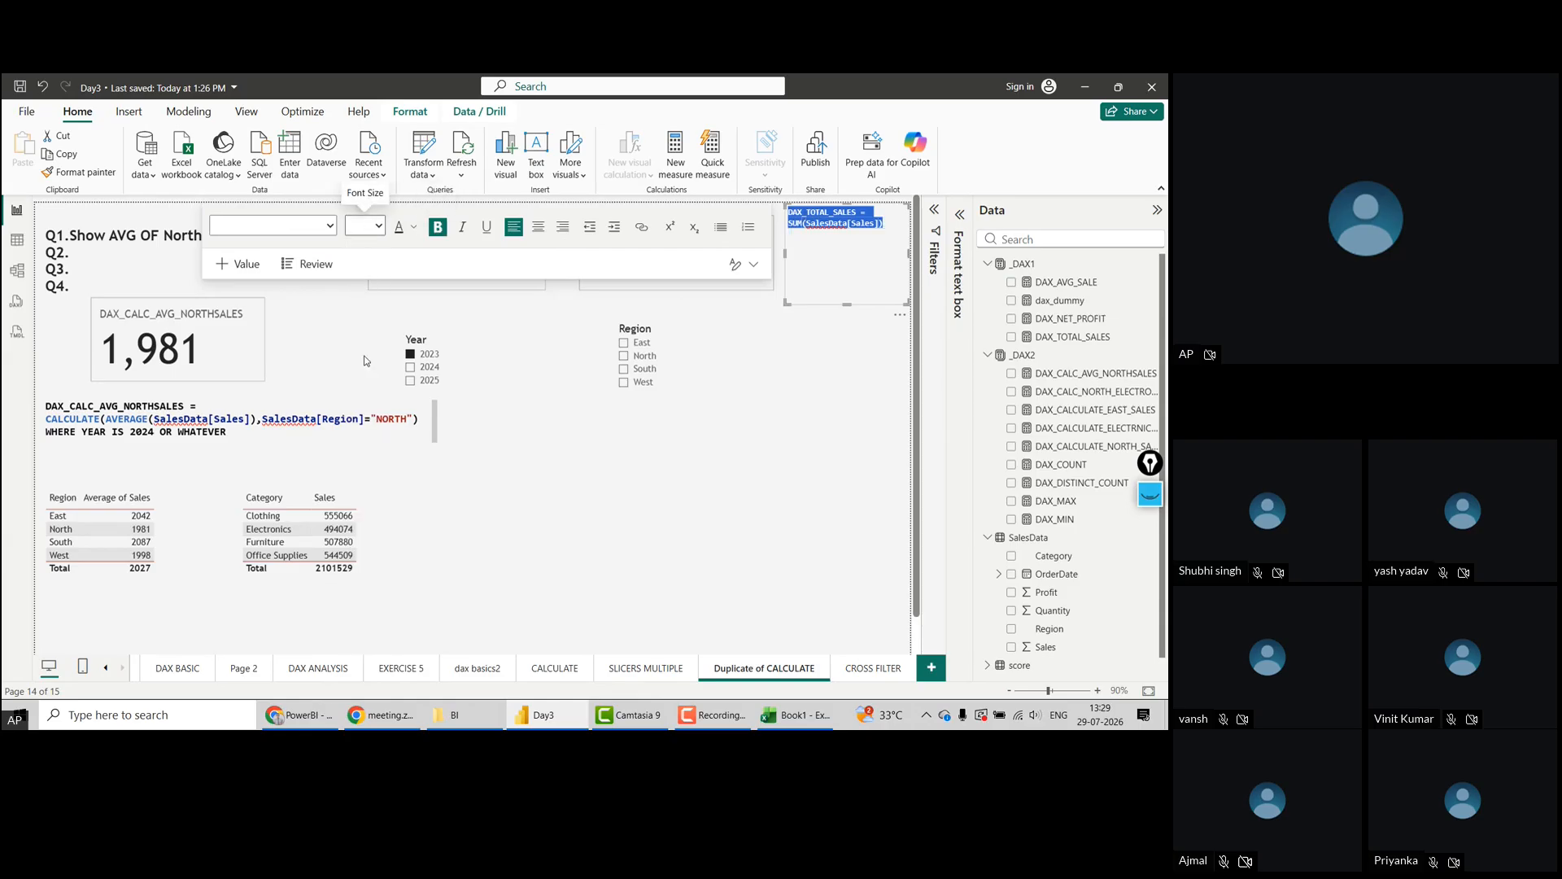
click(826, 355)
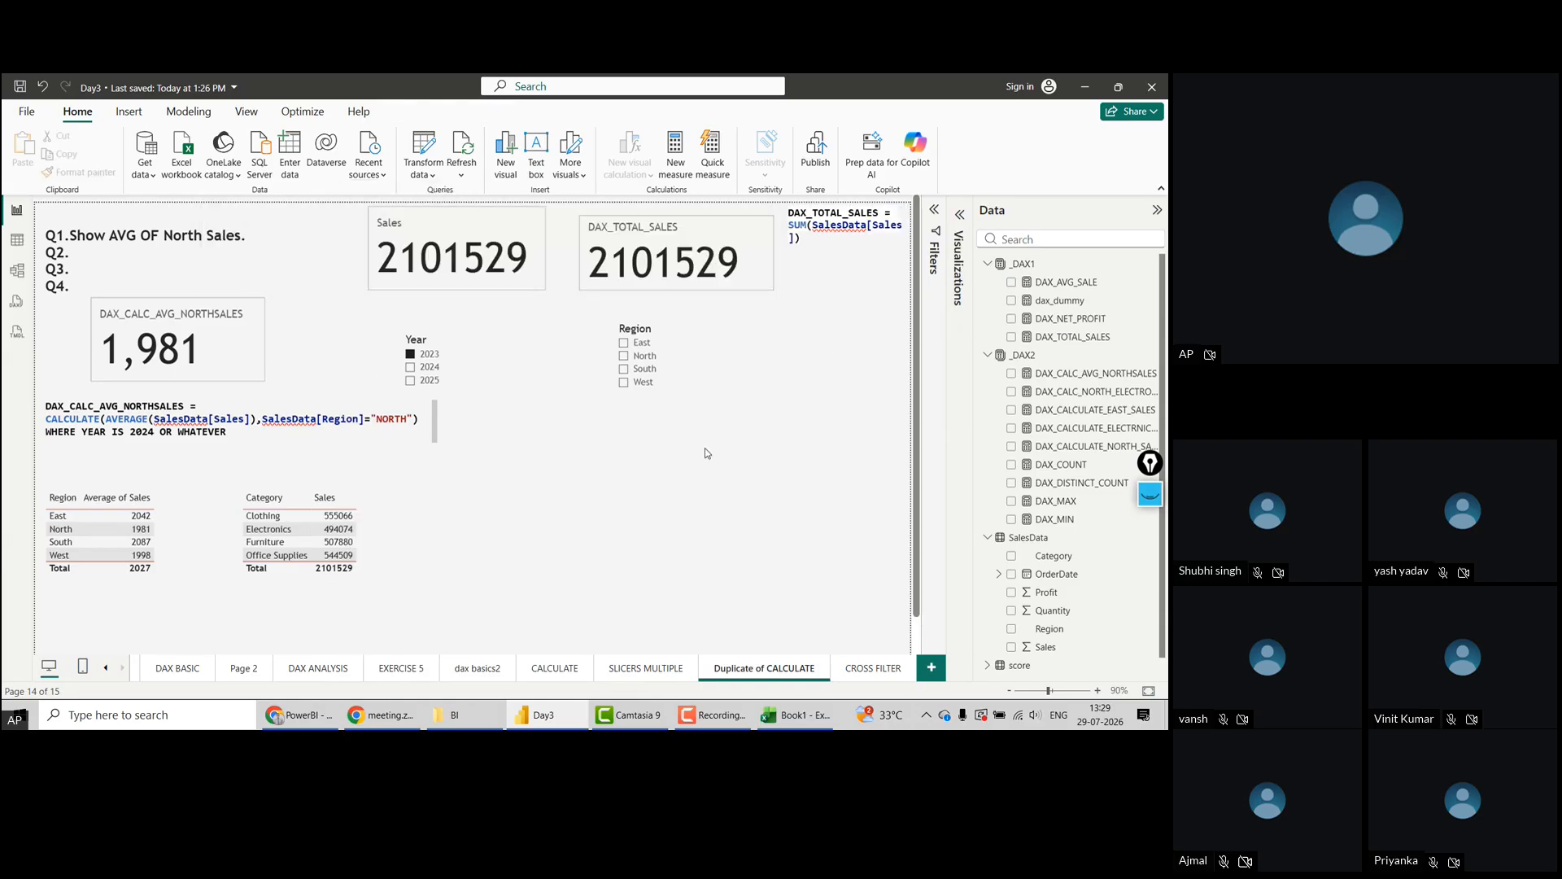
Test the Year slicer with 2024, shrink it and move it left, then clear it
click(411, 368)
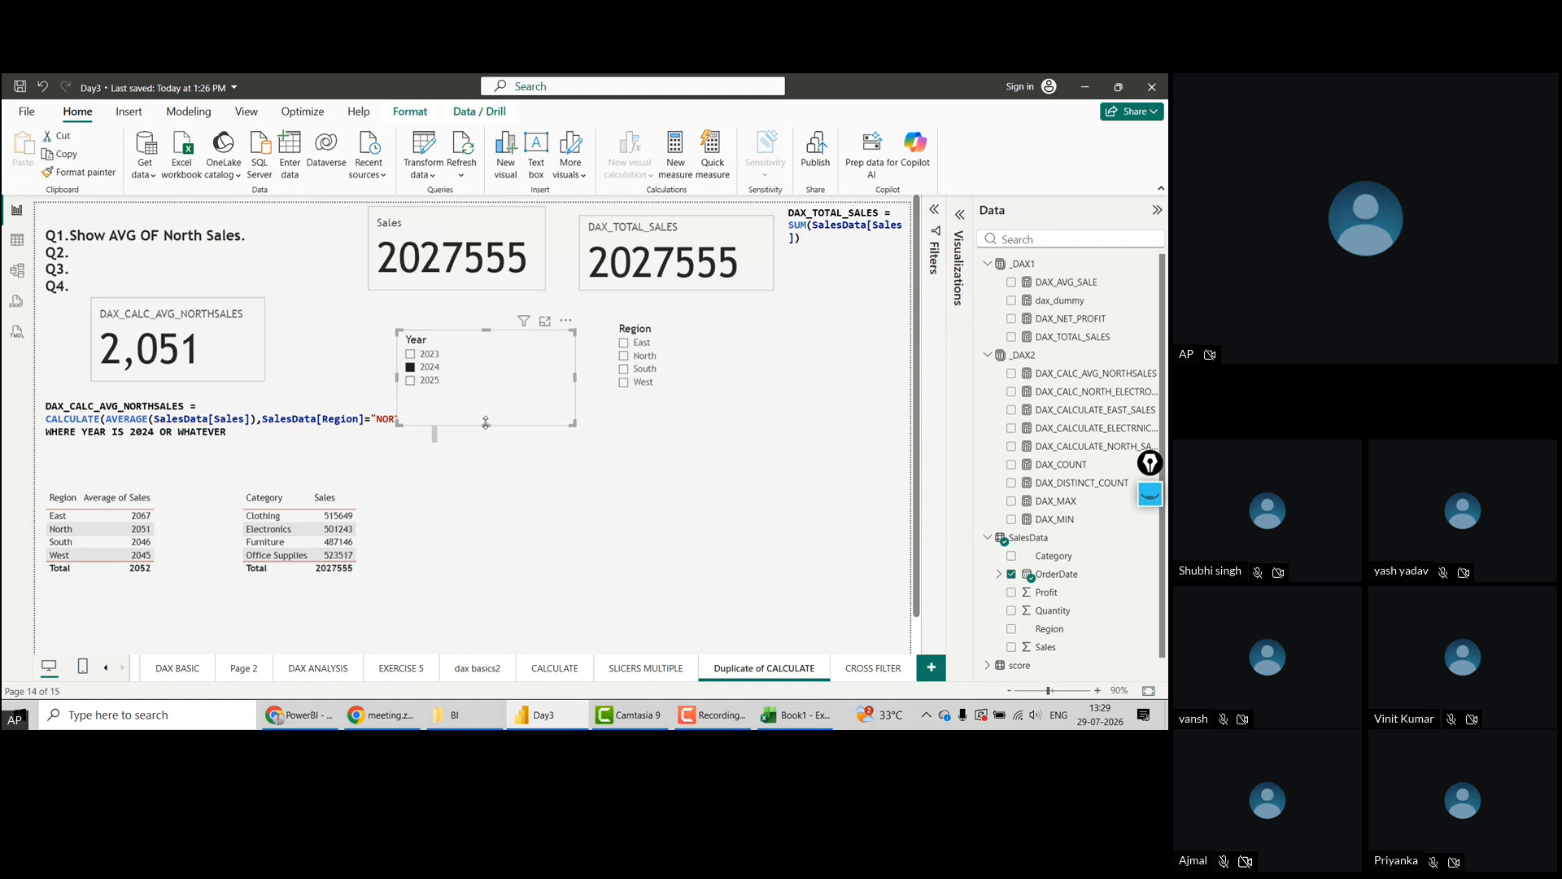
drag(486, 424, 487, 397)
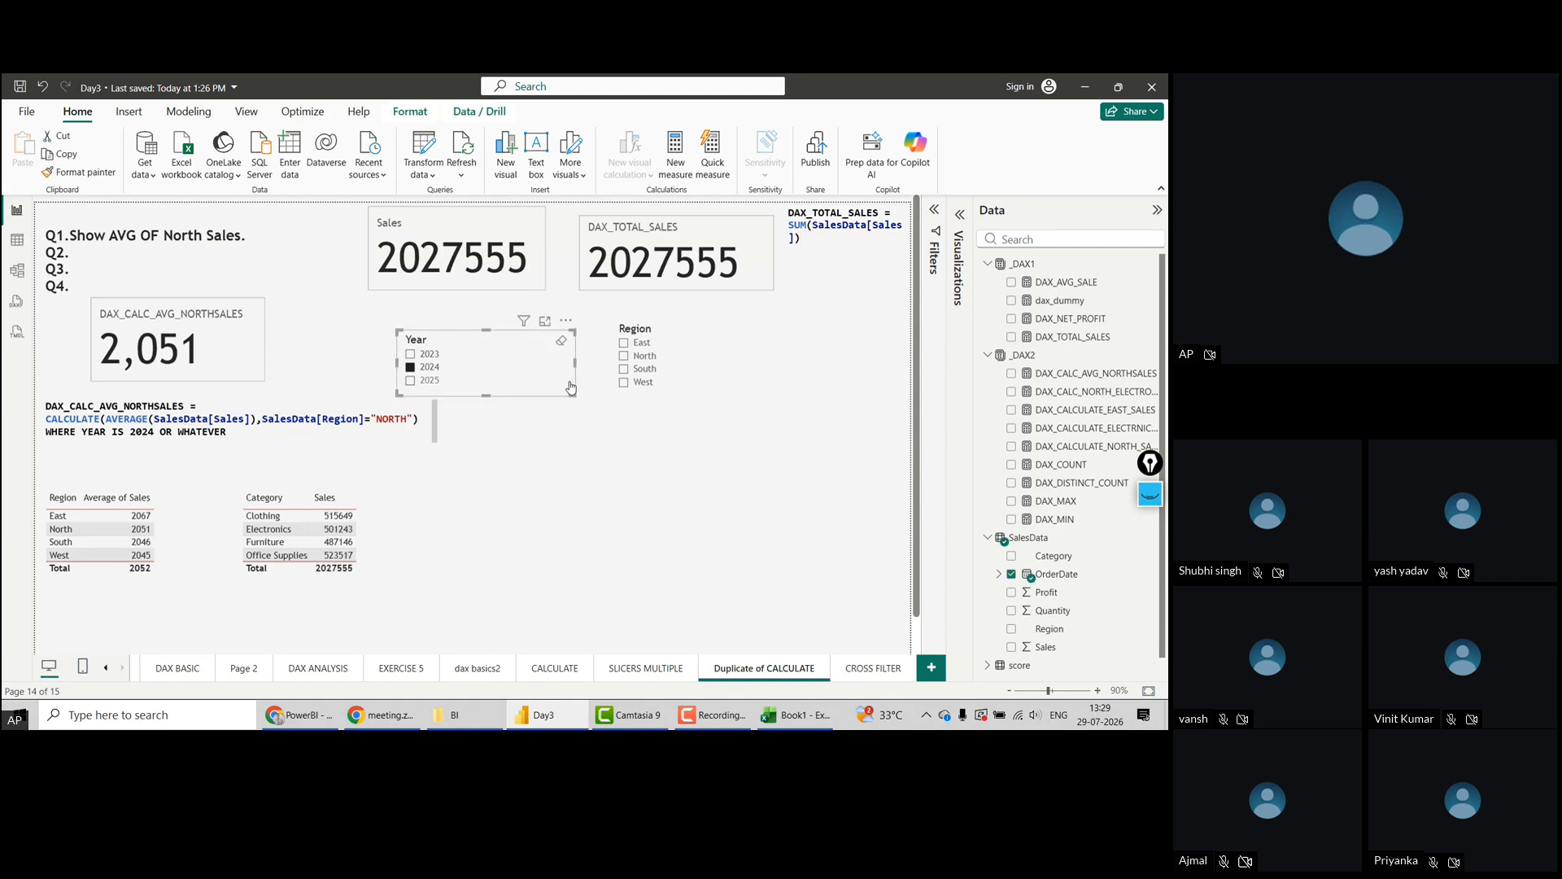
drag(574, 362, 436, 315)
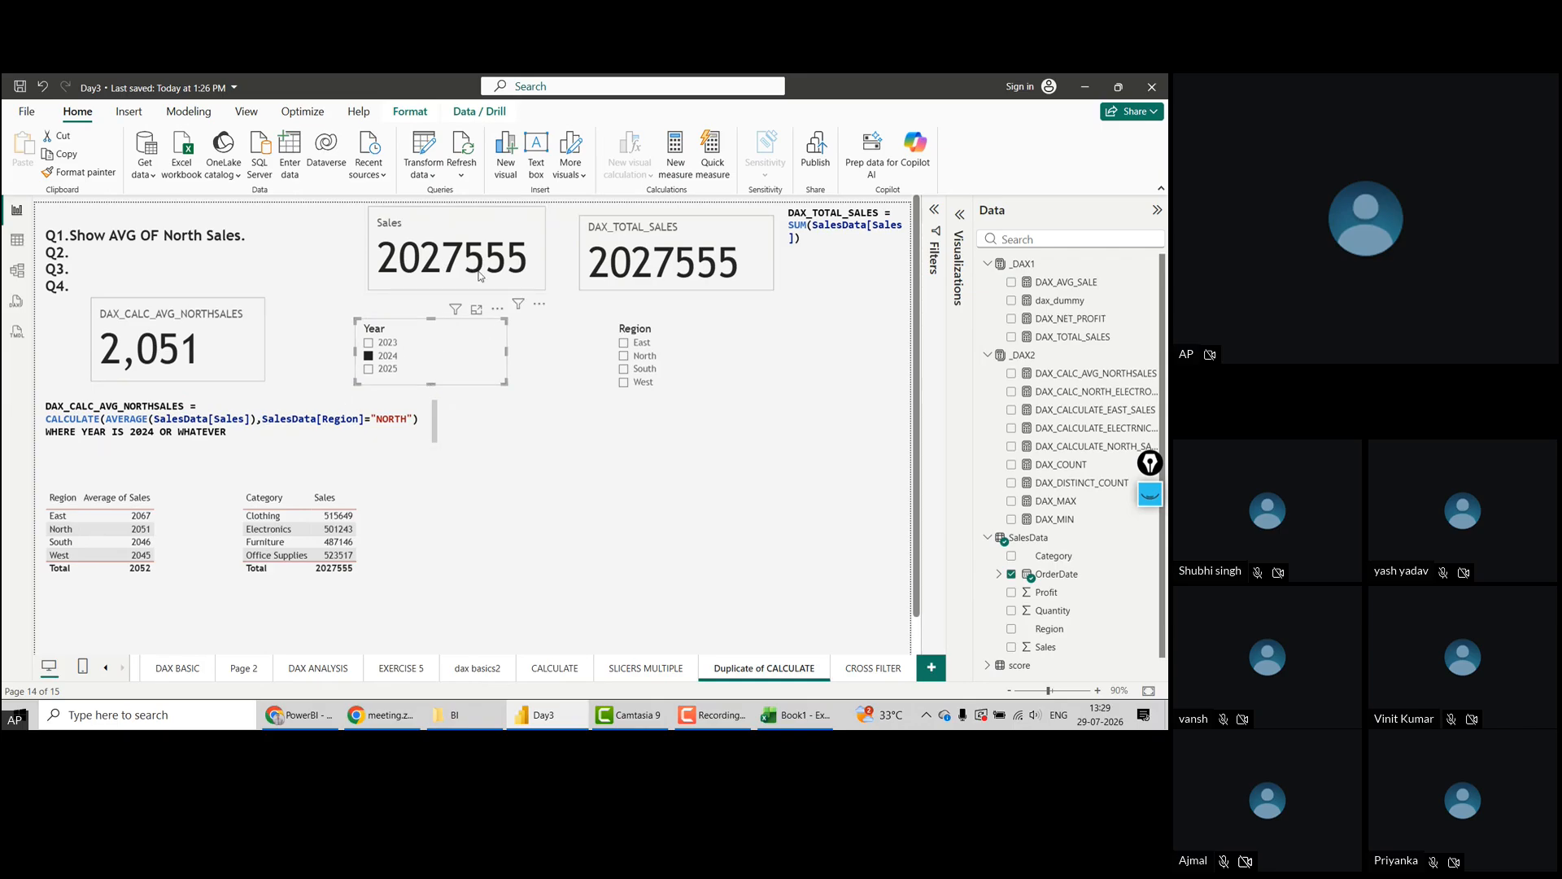
click(493, 334)
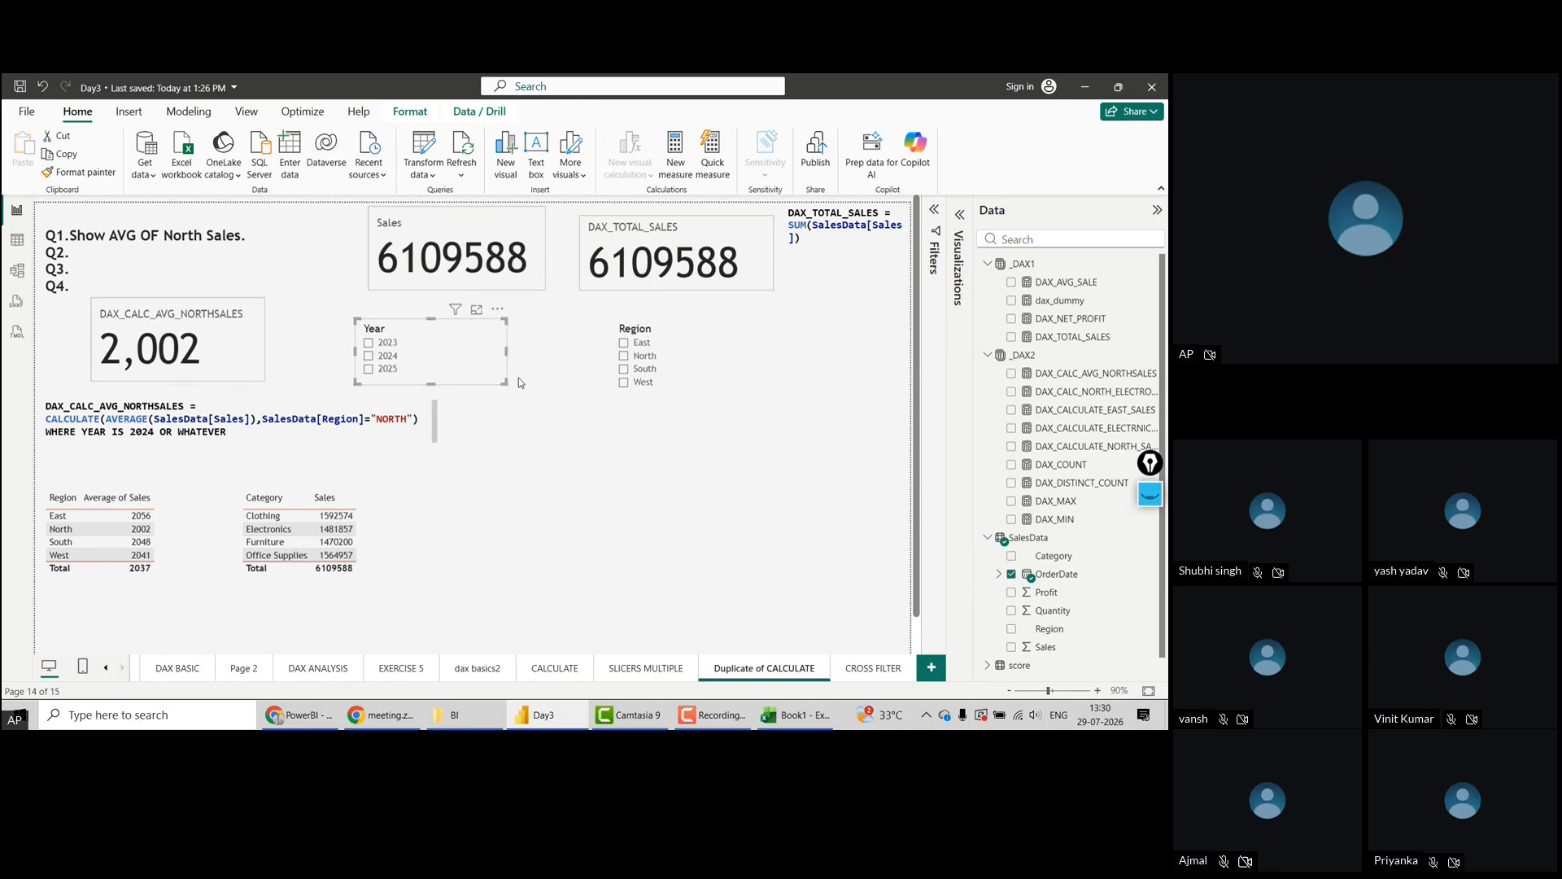
Filter the page by East, North, South, then East again in the Region slicer
click(624, 344)
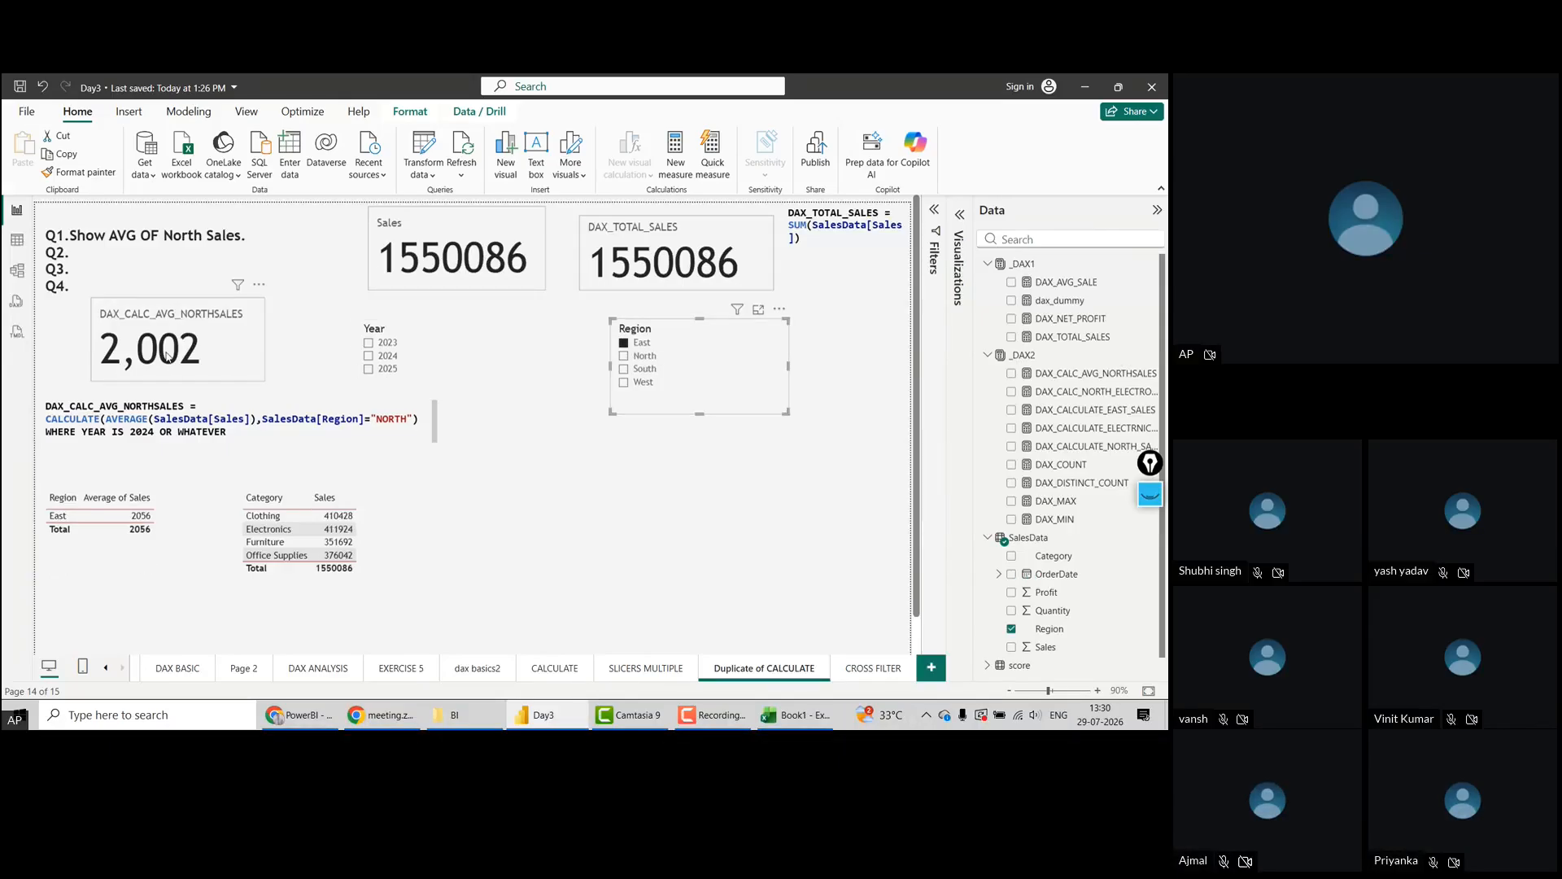
click(624, 357)
click(624, 370)
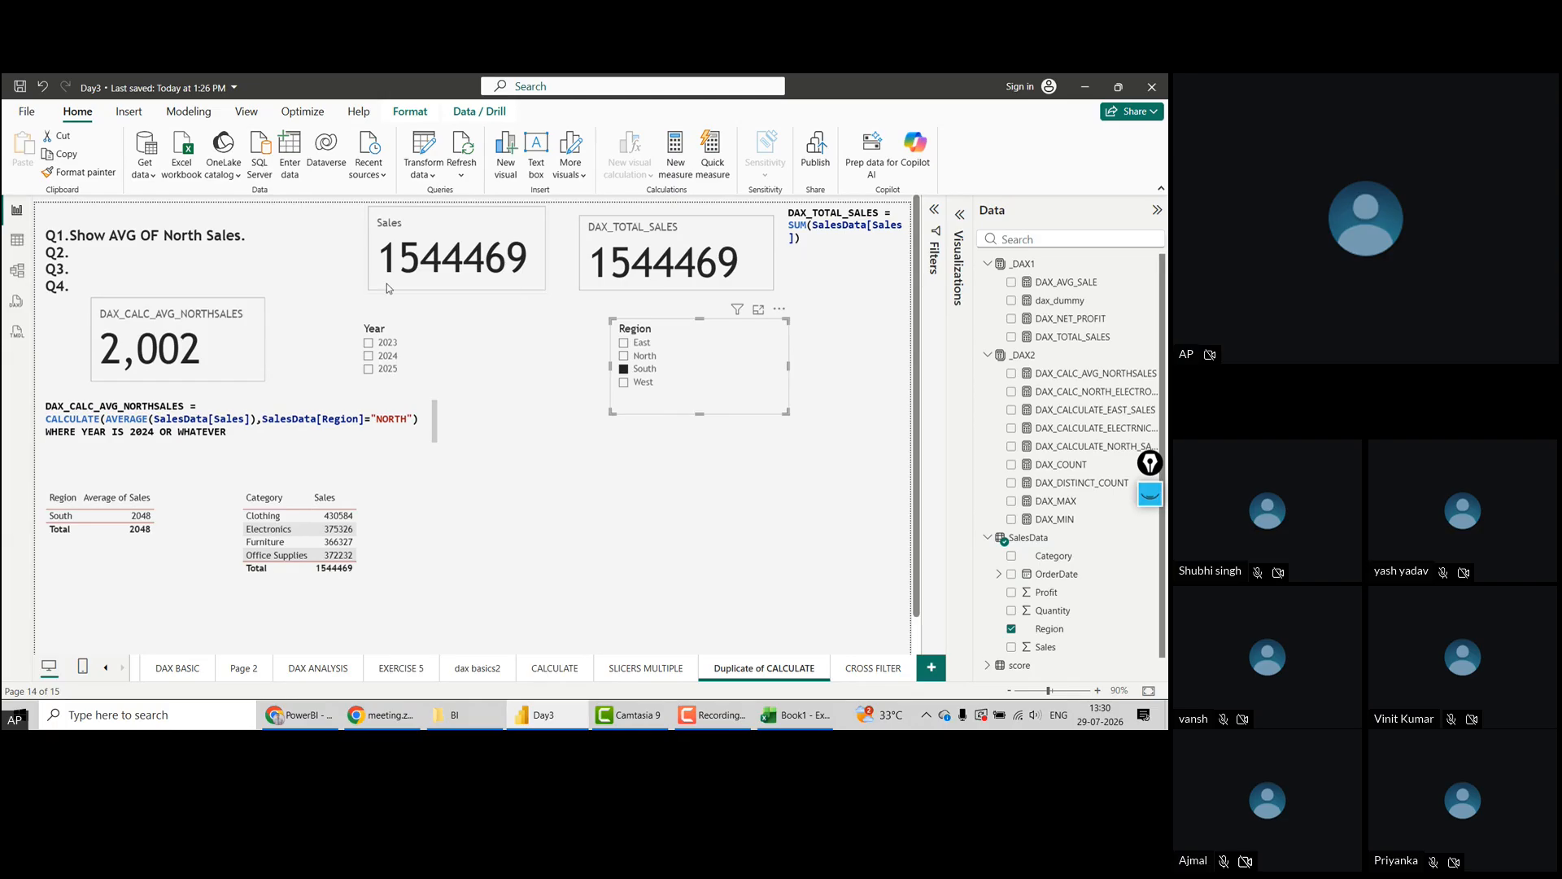
click(627, 345)
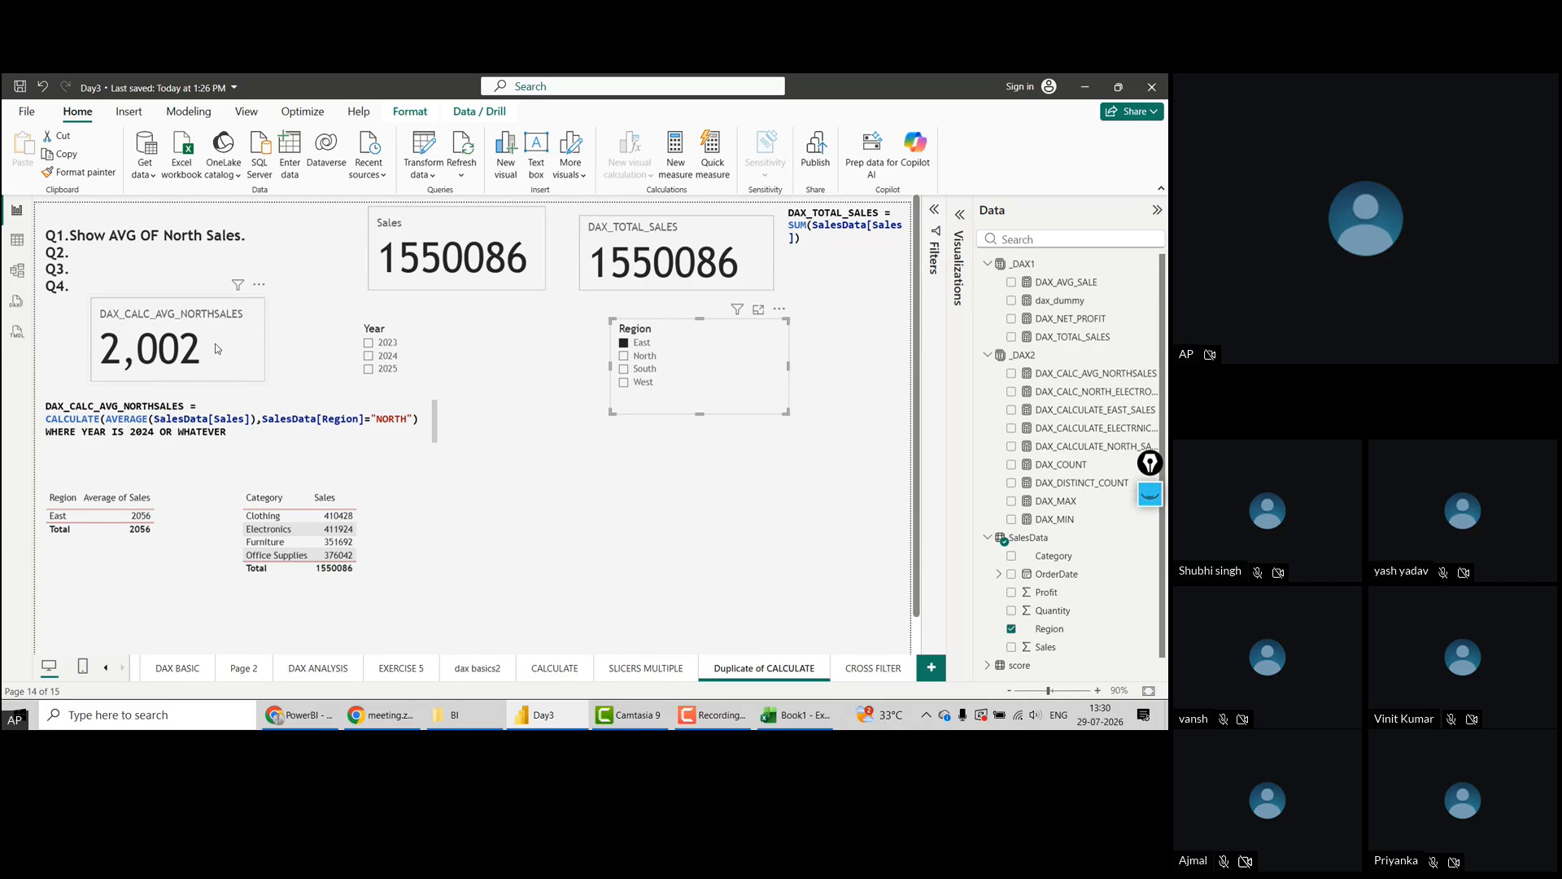
Italicise the CALCULATE line in the North-average formula text box
click(48, 418)
shift+click(426, 420)
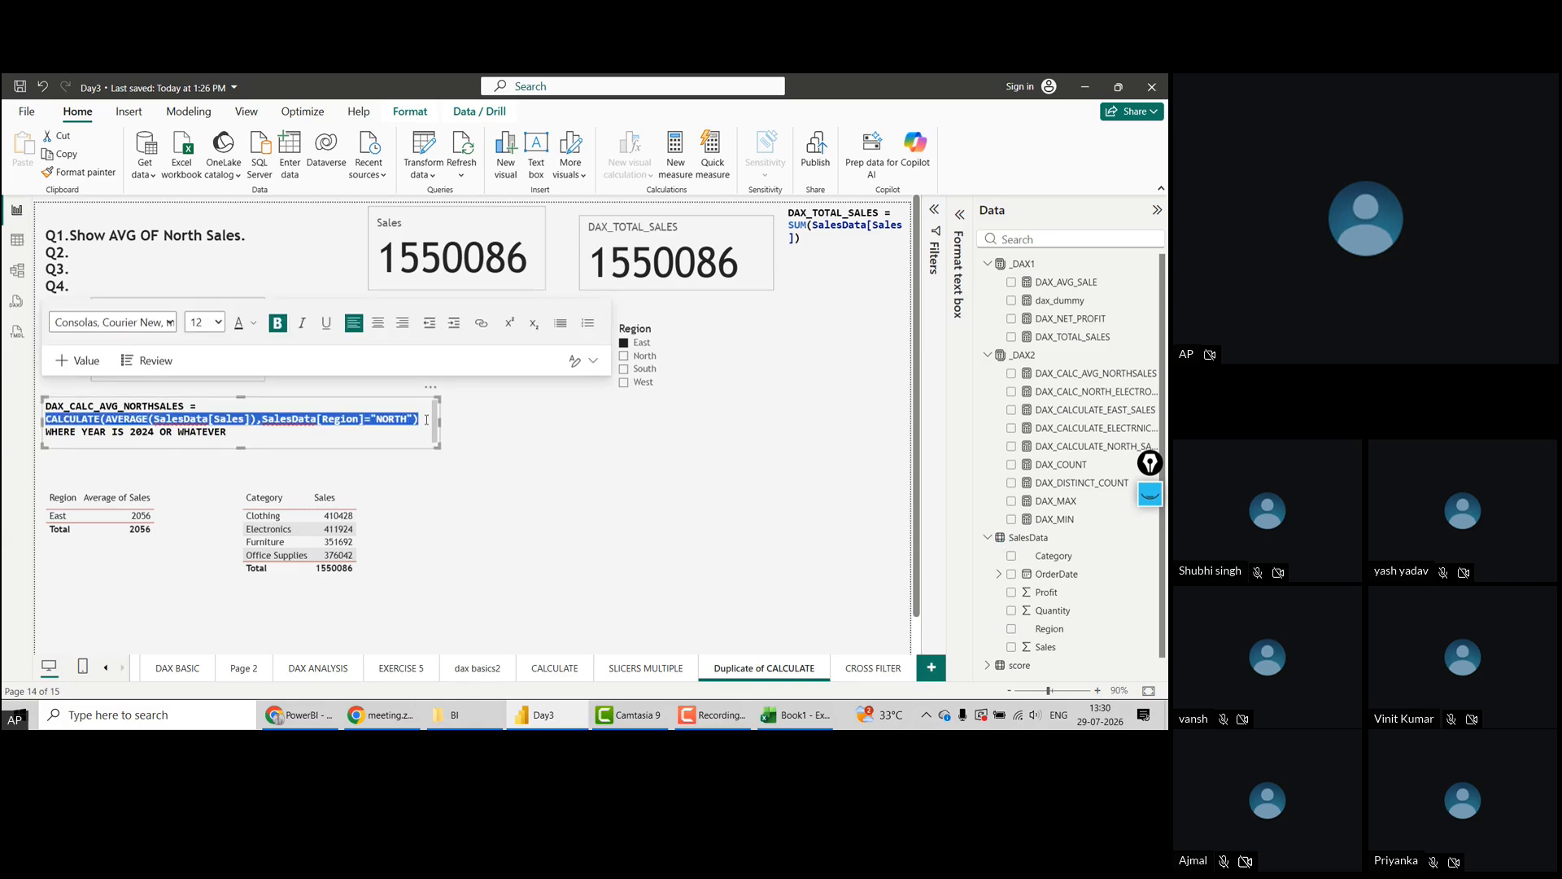
click(304, 324)
double_click(392, 420)
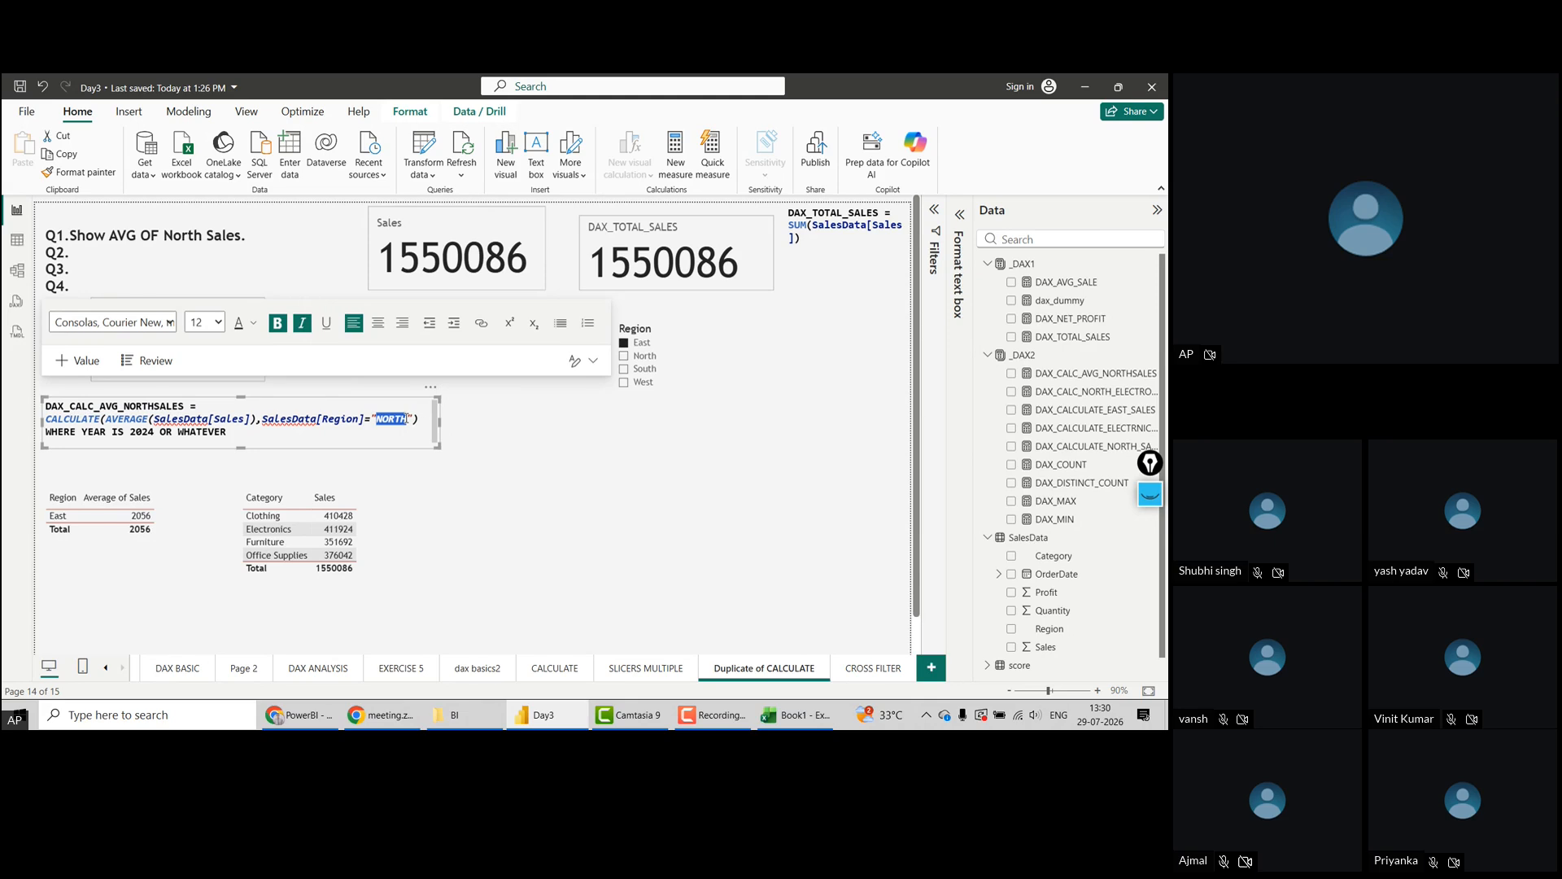
click(493, 464)
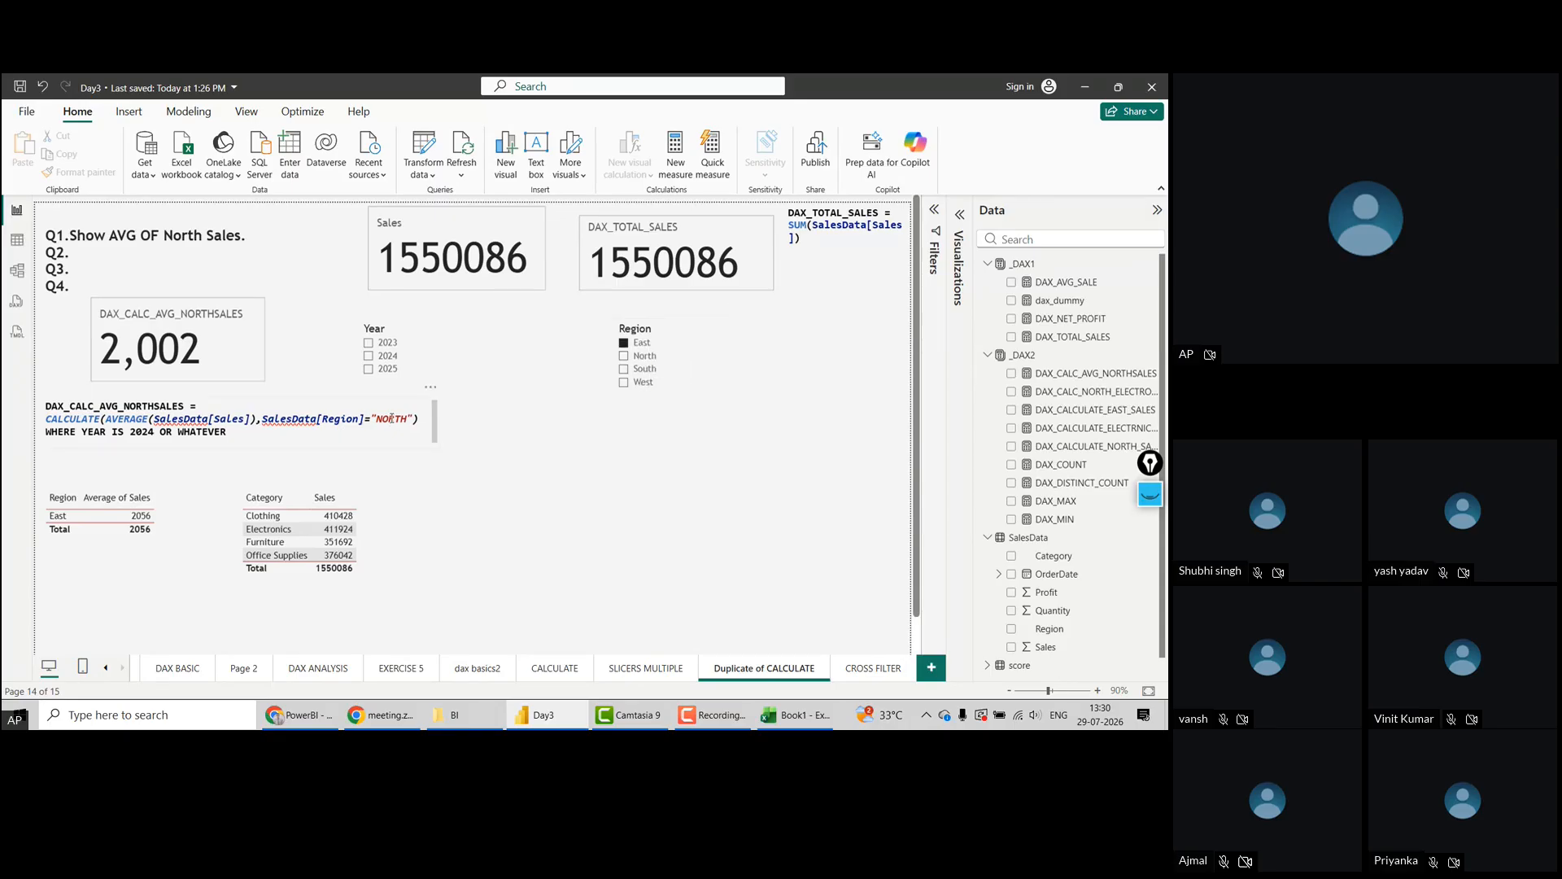
Select the Region filter condition in the formula text, then leave the text box
click(424, 420)
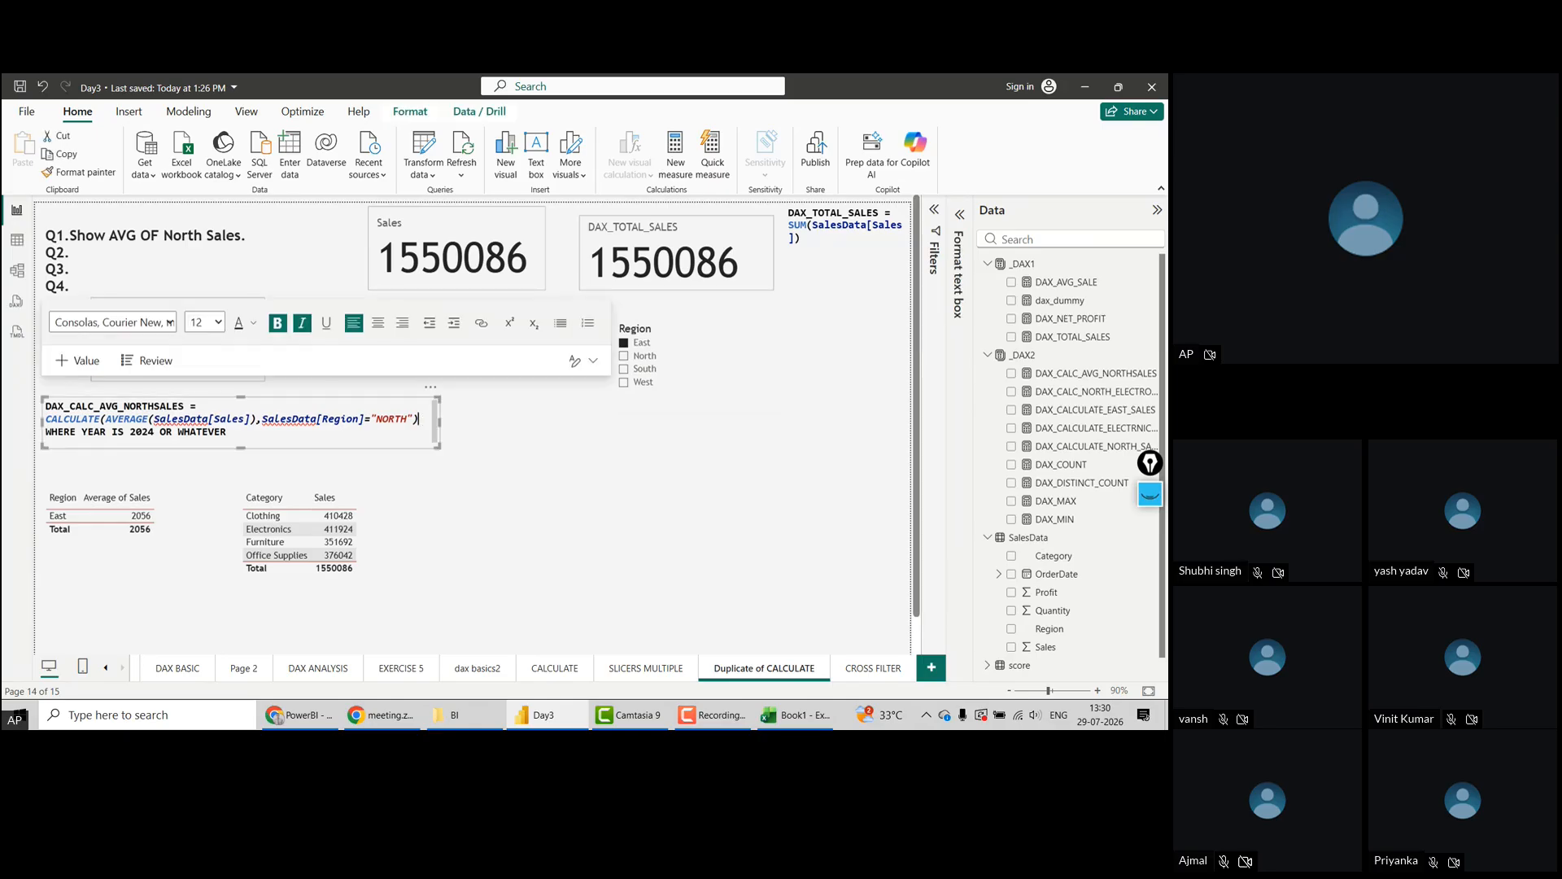
shift+click(263, 420)
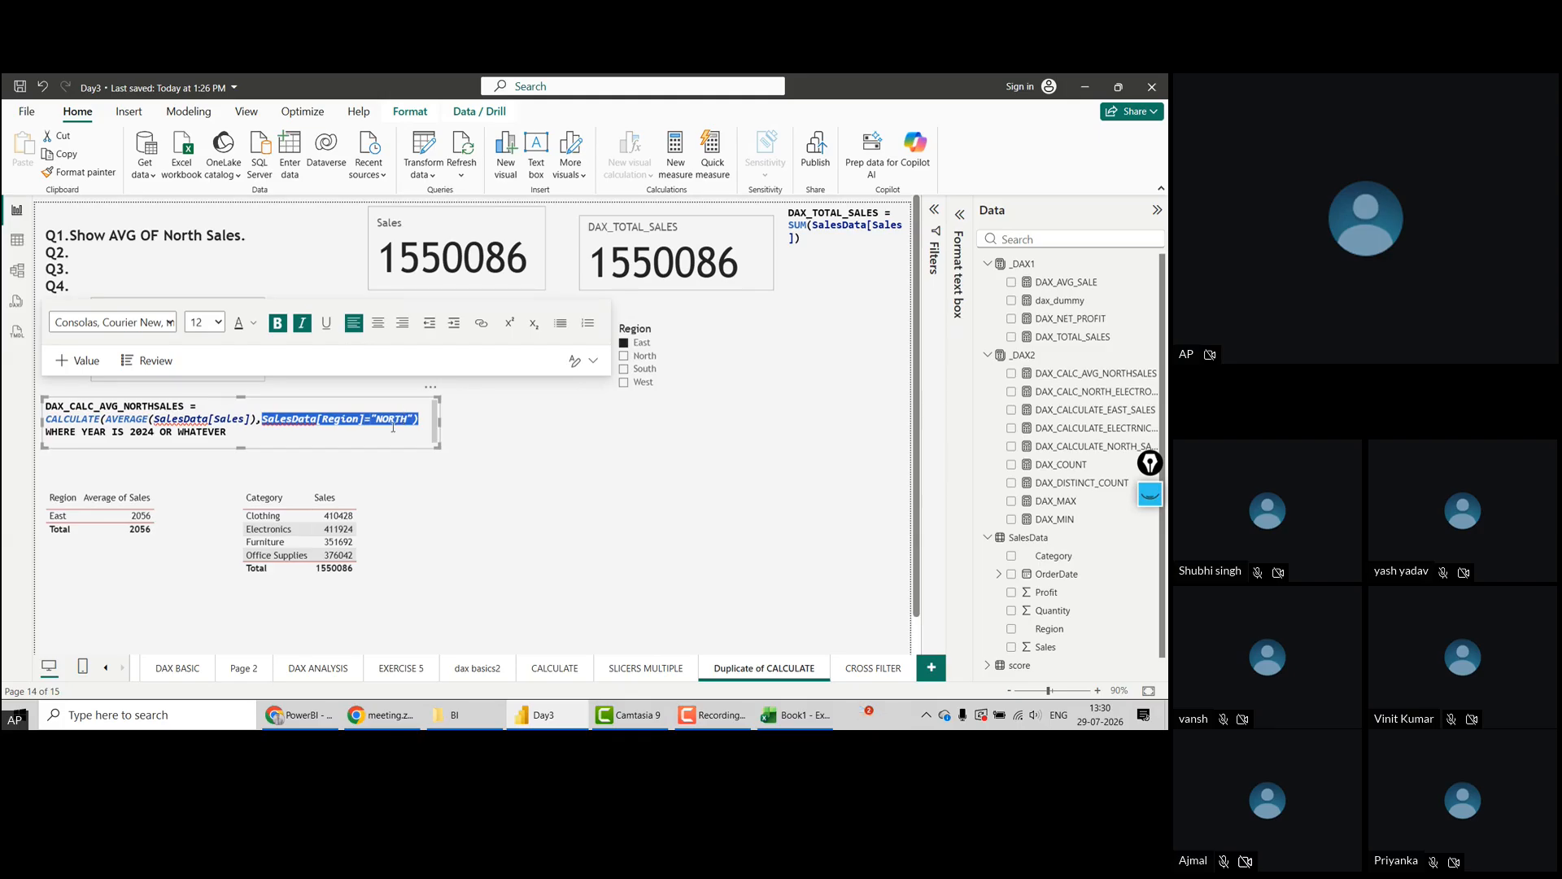
key(Escape)
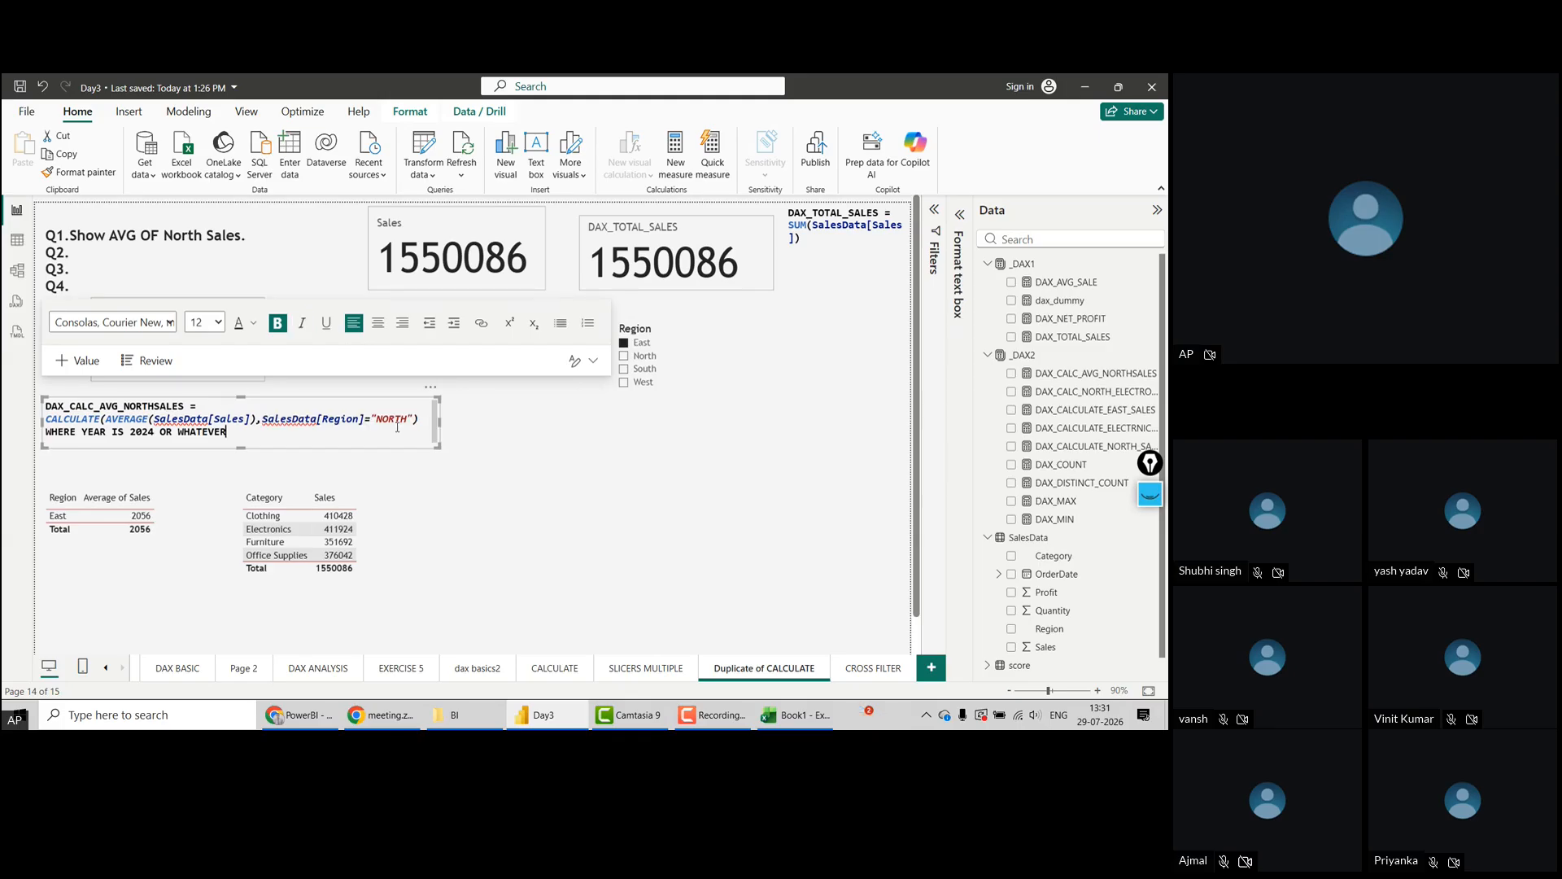
click(540, 467)
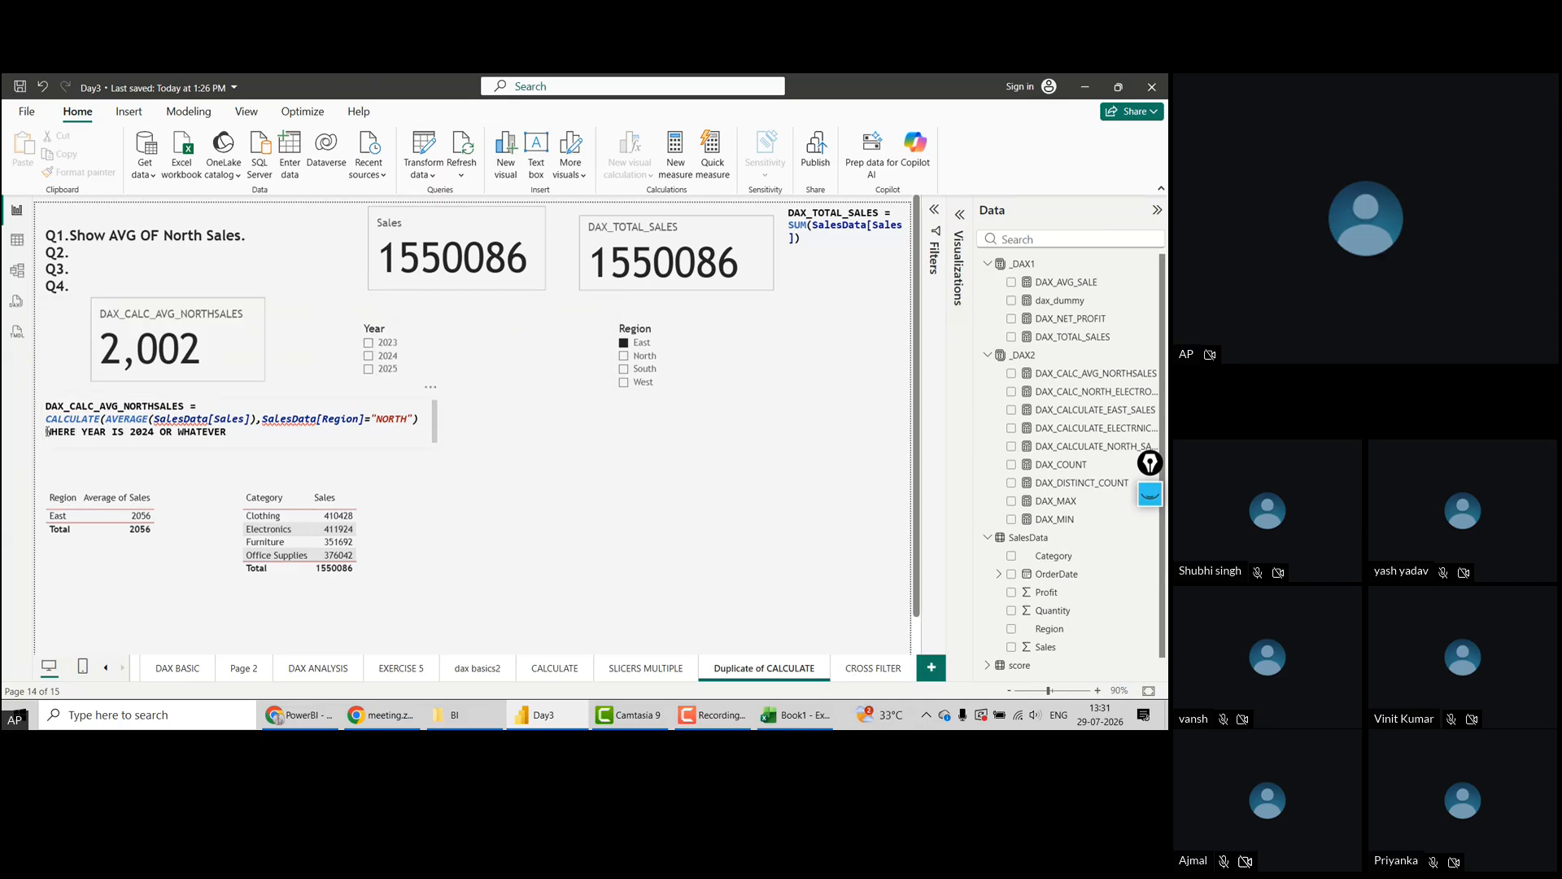
click(215, 444)
drag(46, 432, 243, 438)
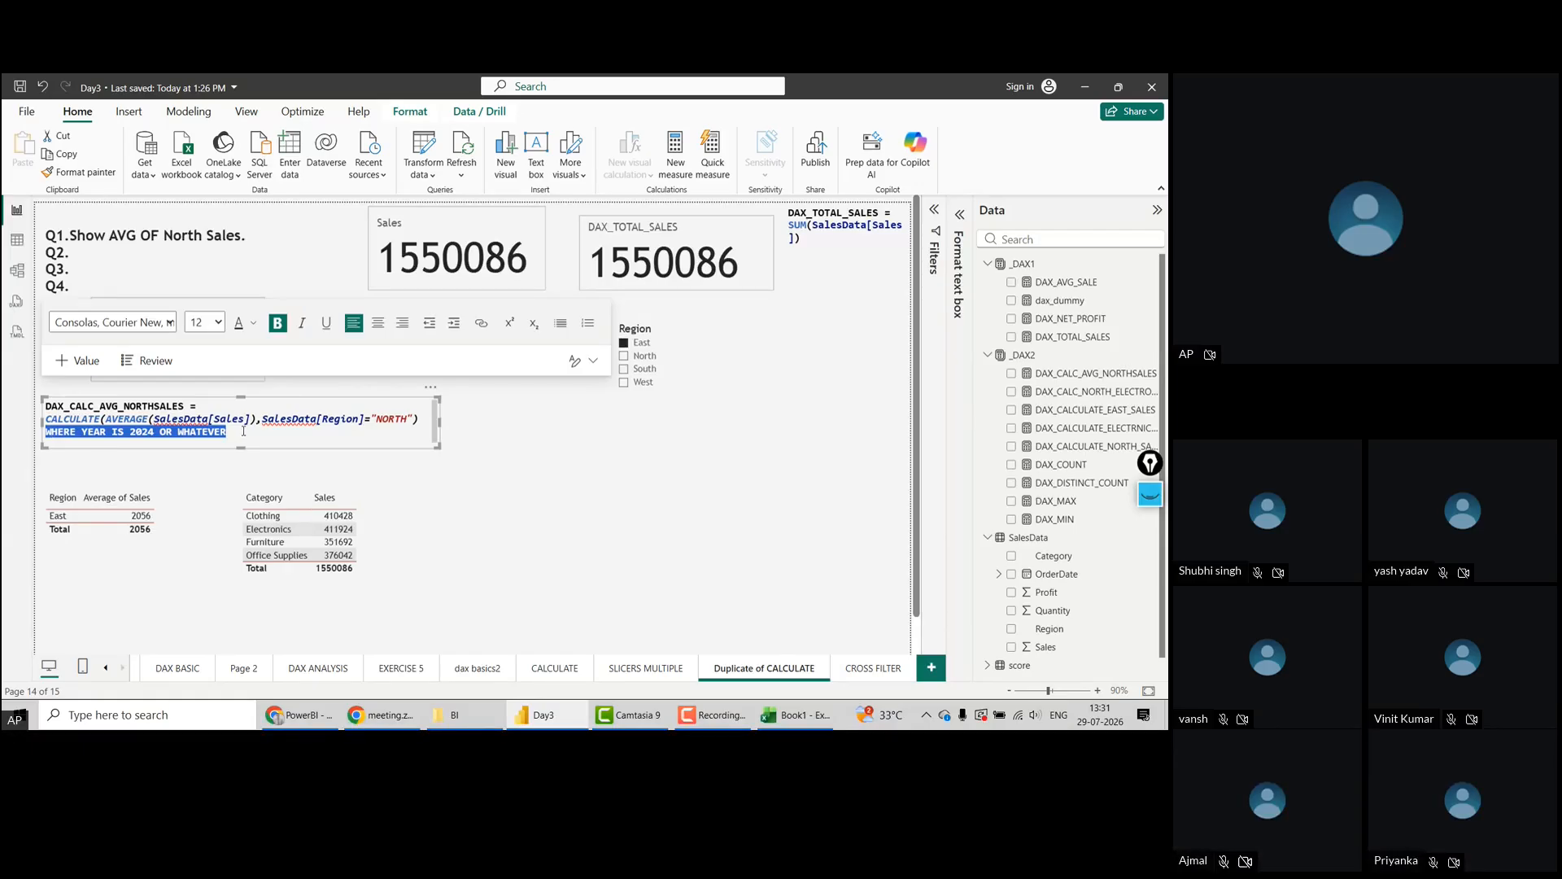
click(551, 480)
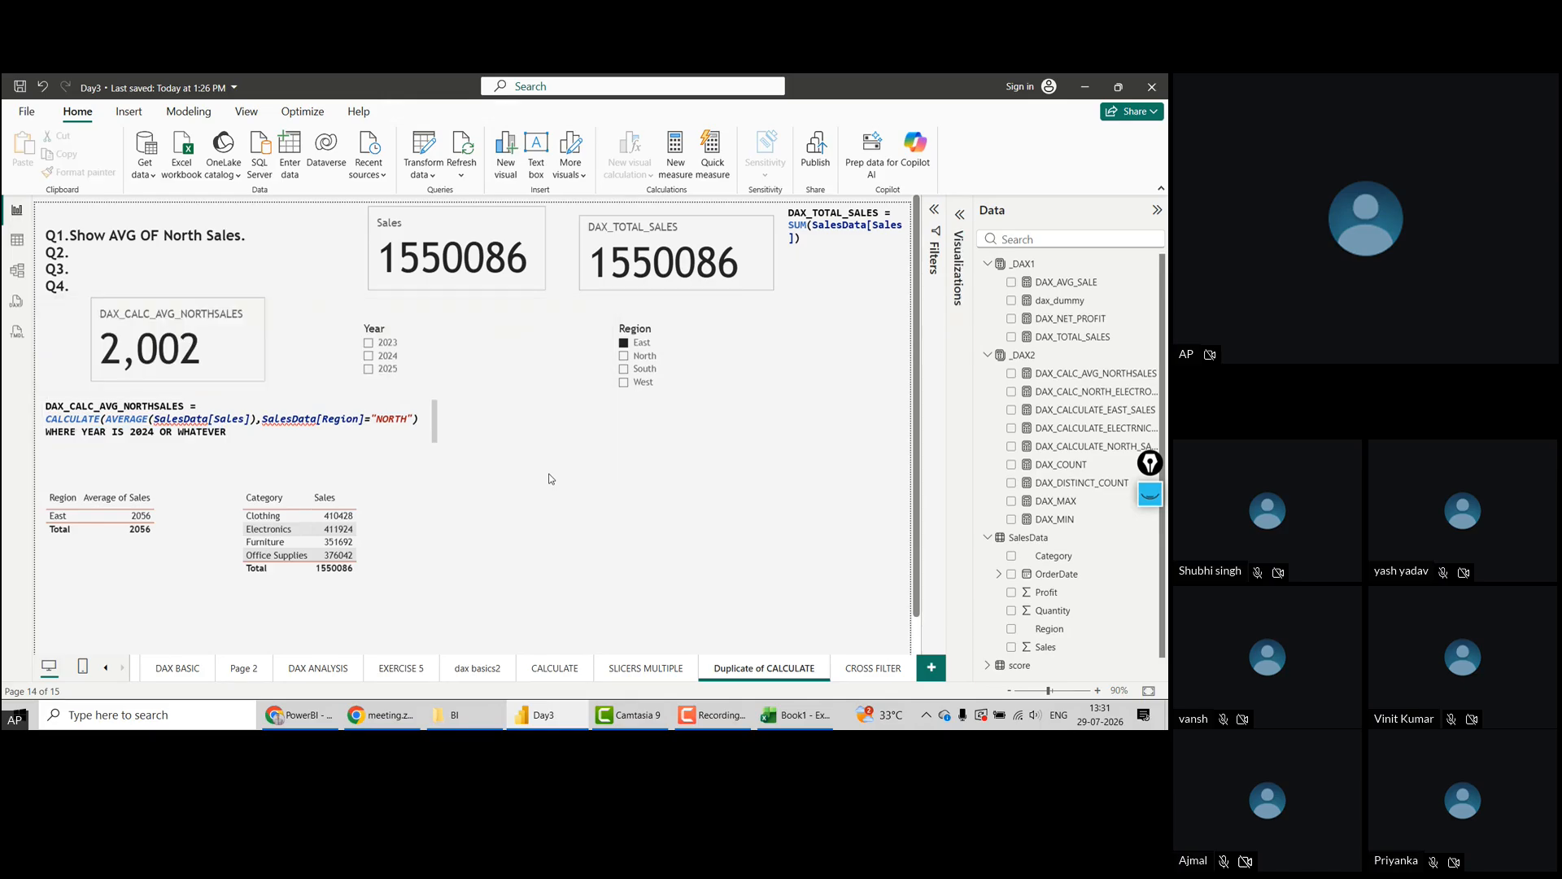
click(48, 418)
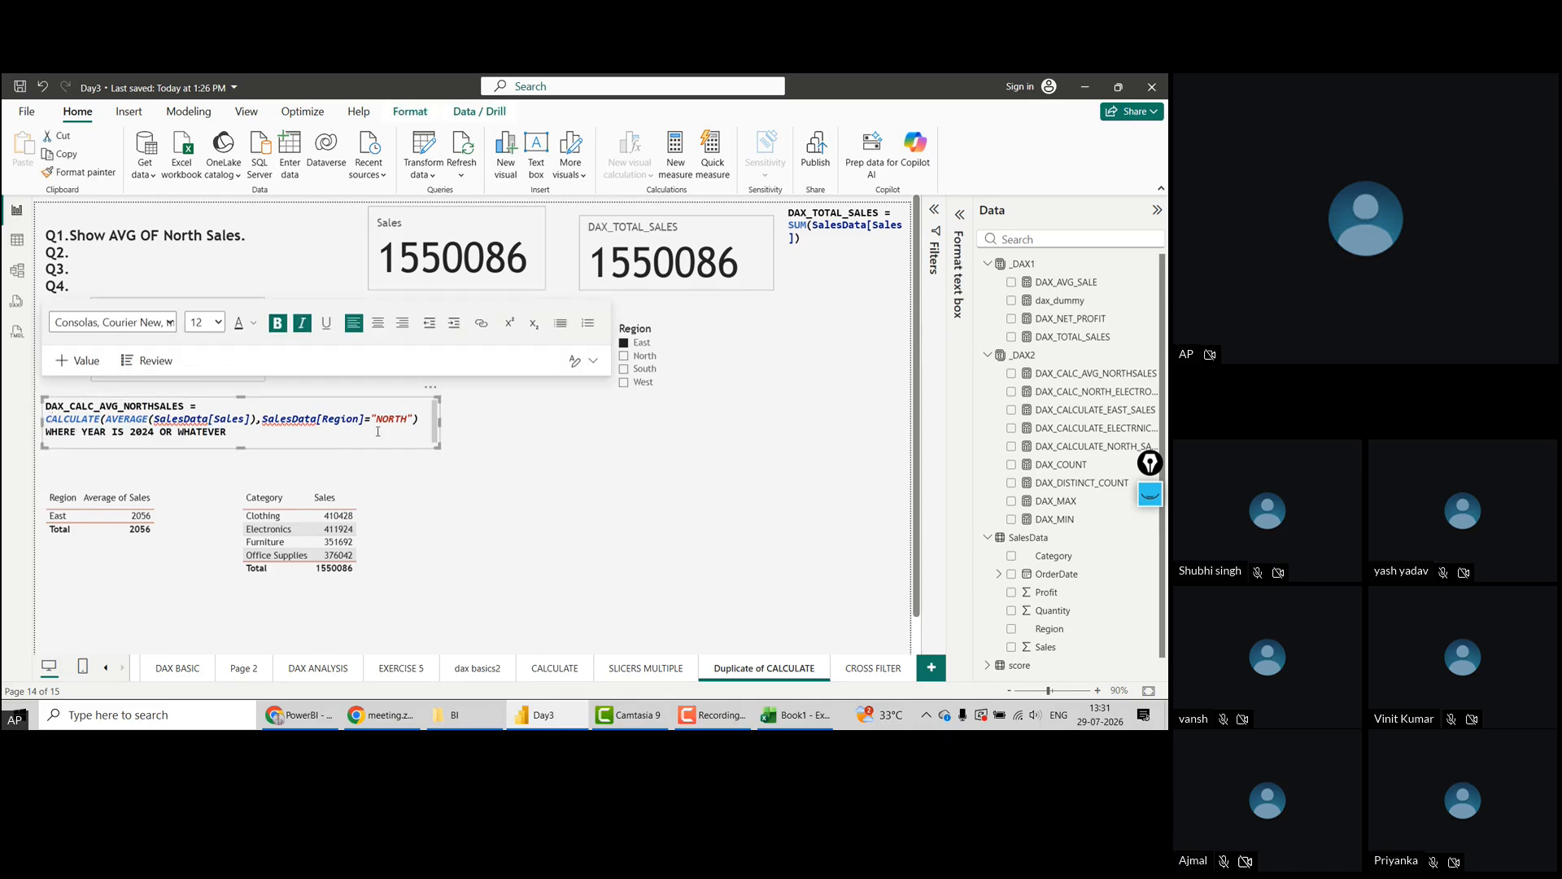
shift+click(422, 423)
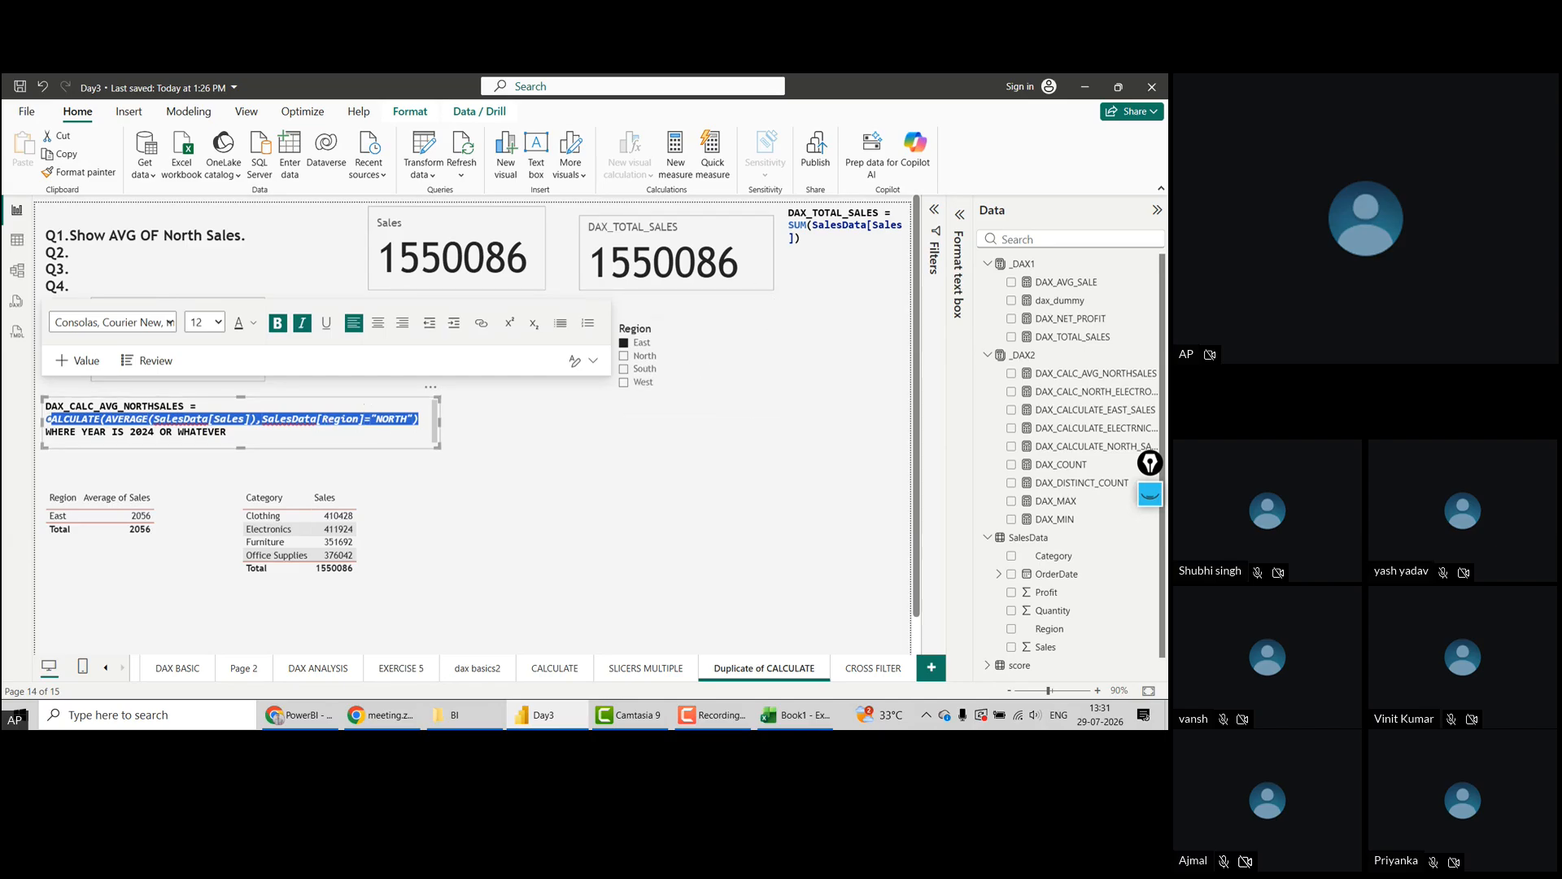
double_click(393, 419)
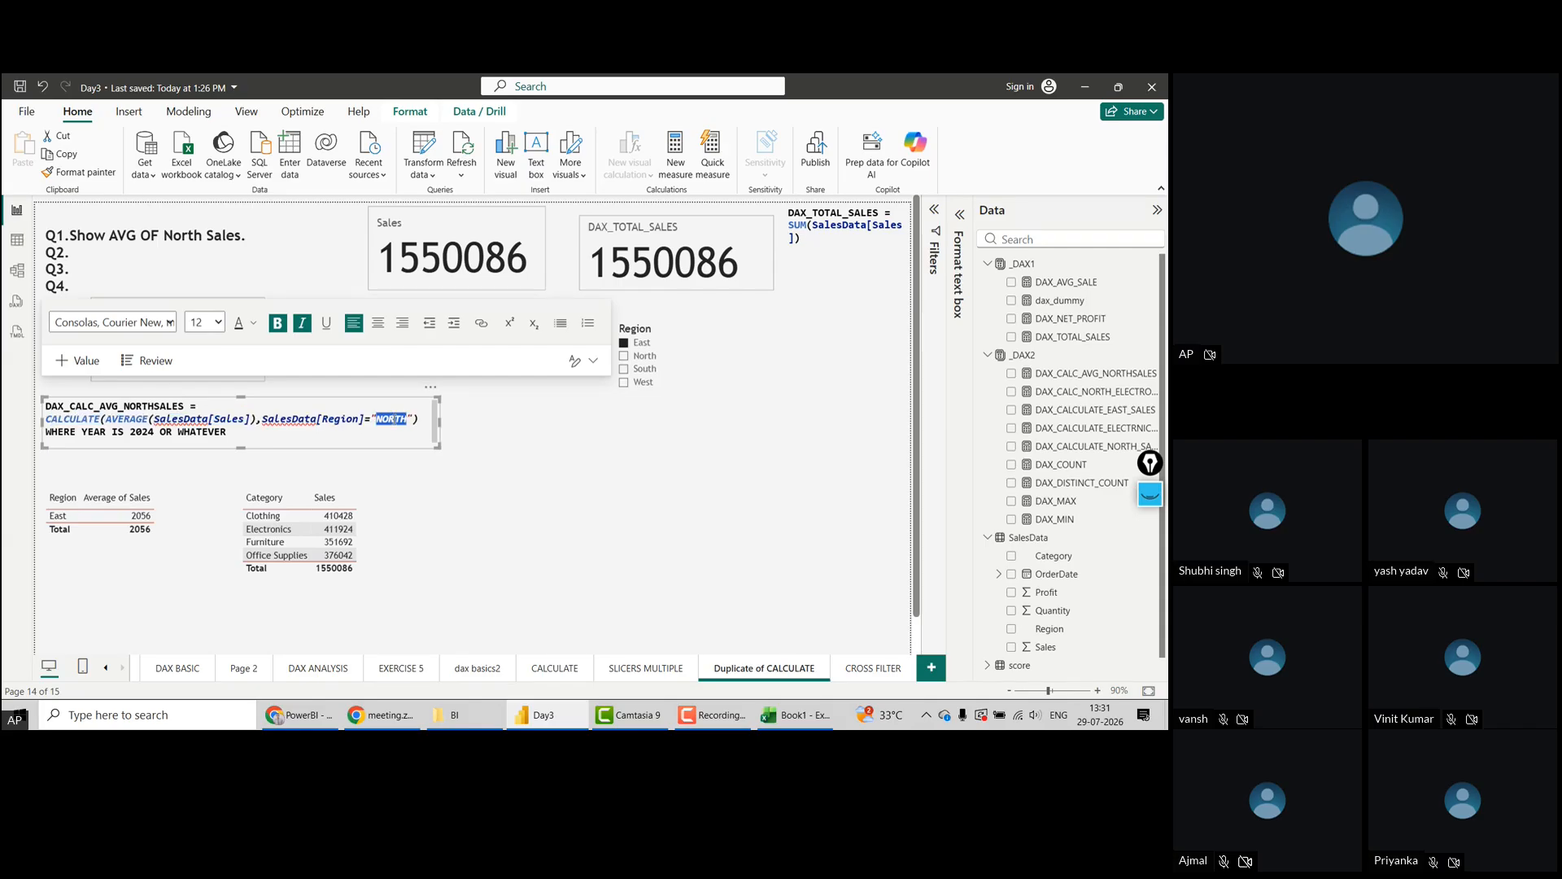
click(750, 277)
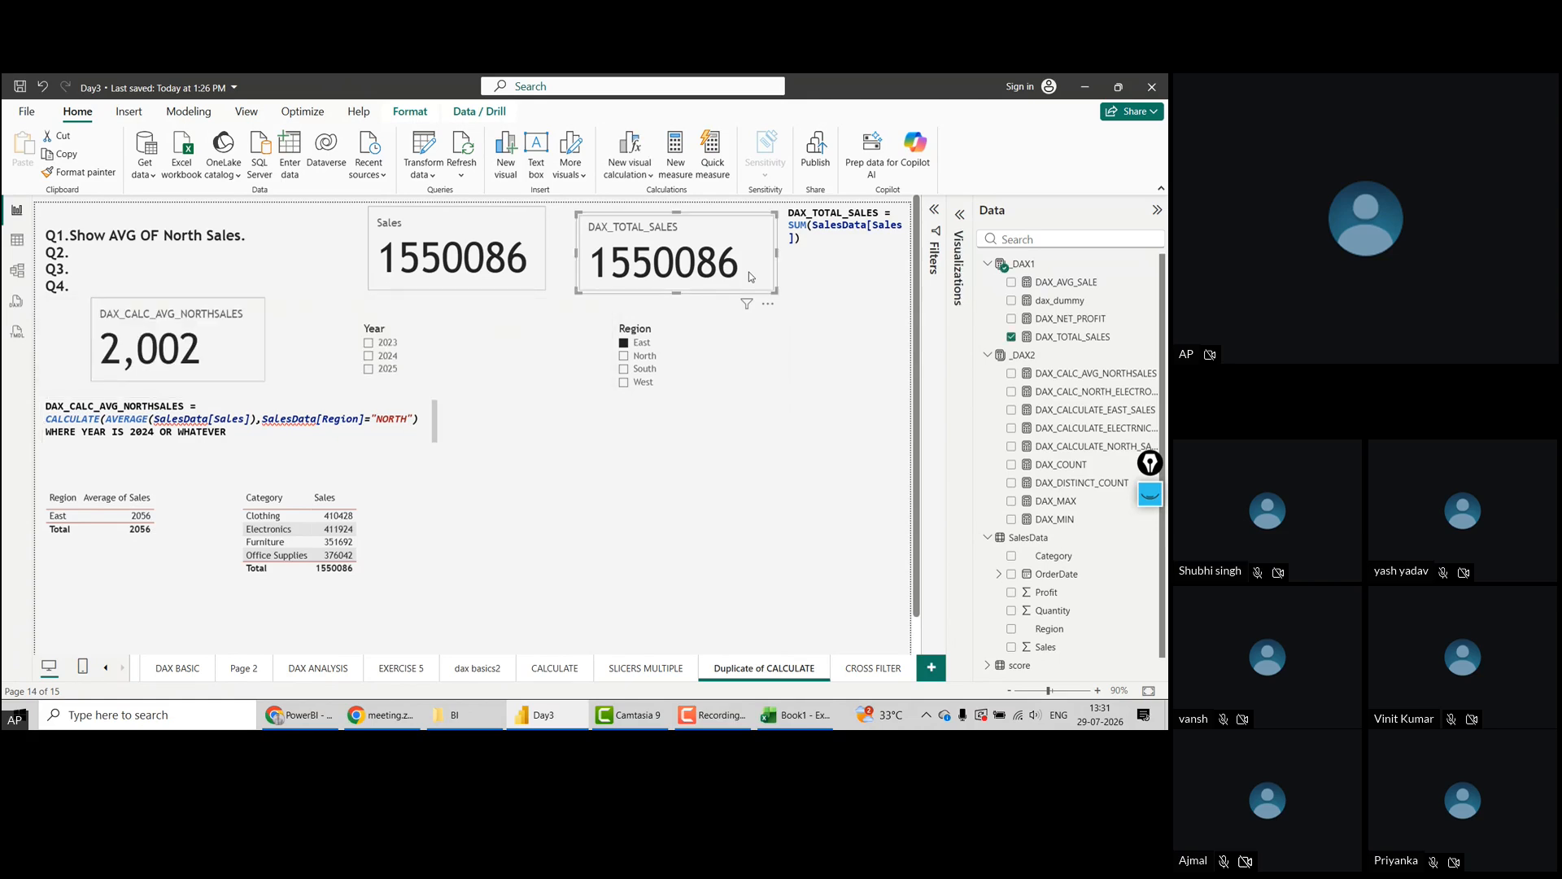
click(789, 213)
shift+click(900, 227)
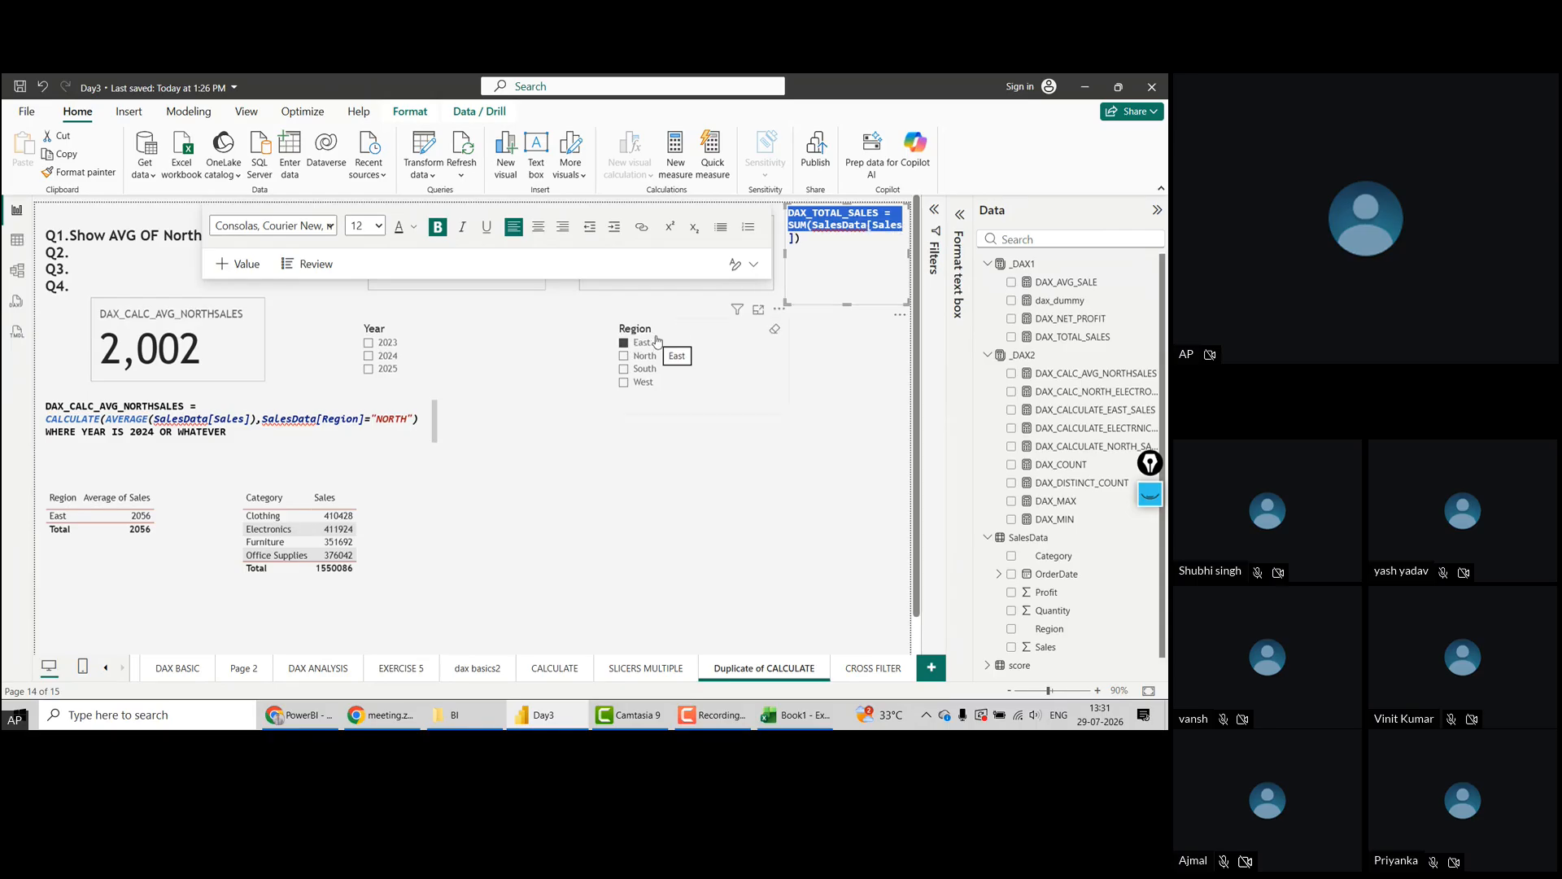
click(48, 418)
shift+click(422, 419)
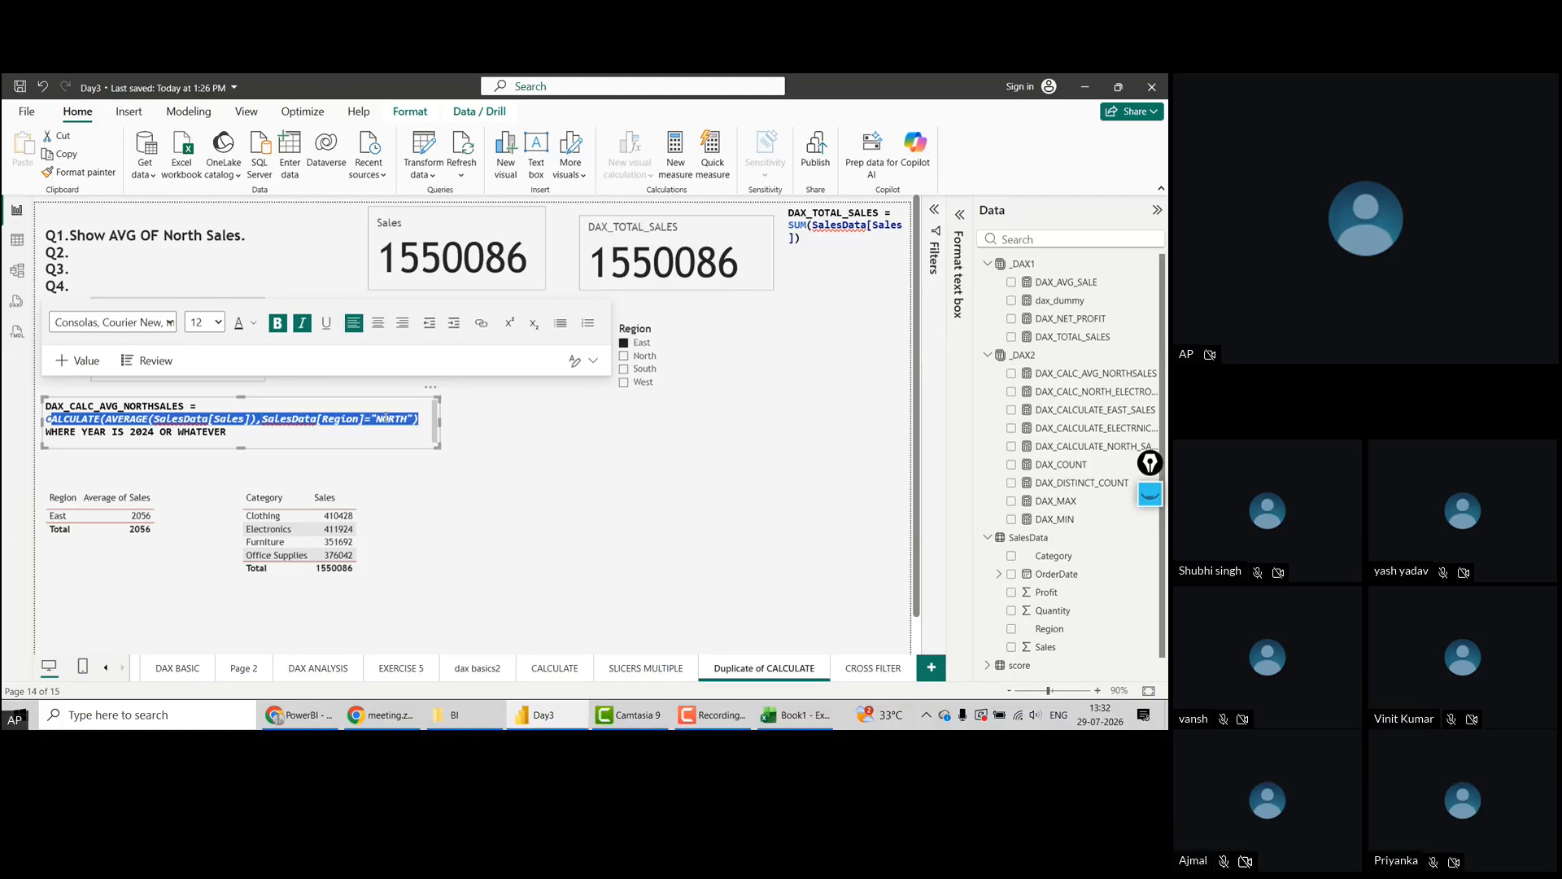
Move and shorten the North average card beside the Year slicer, clear the Region slicer, and view CROSS FILTER
click(641, 466)
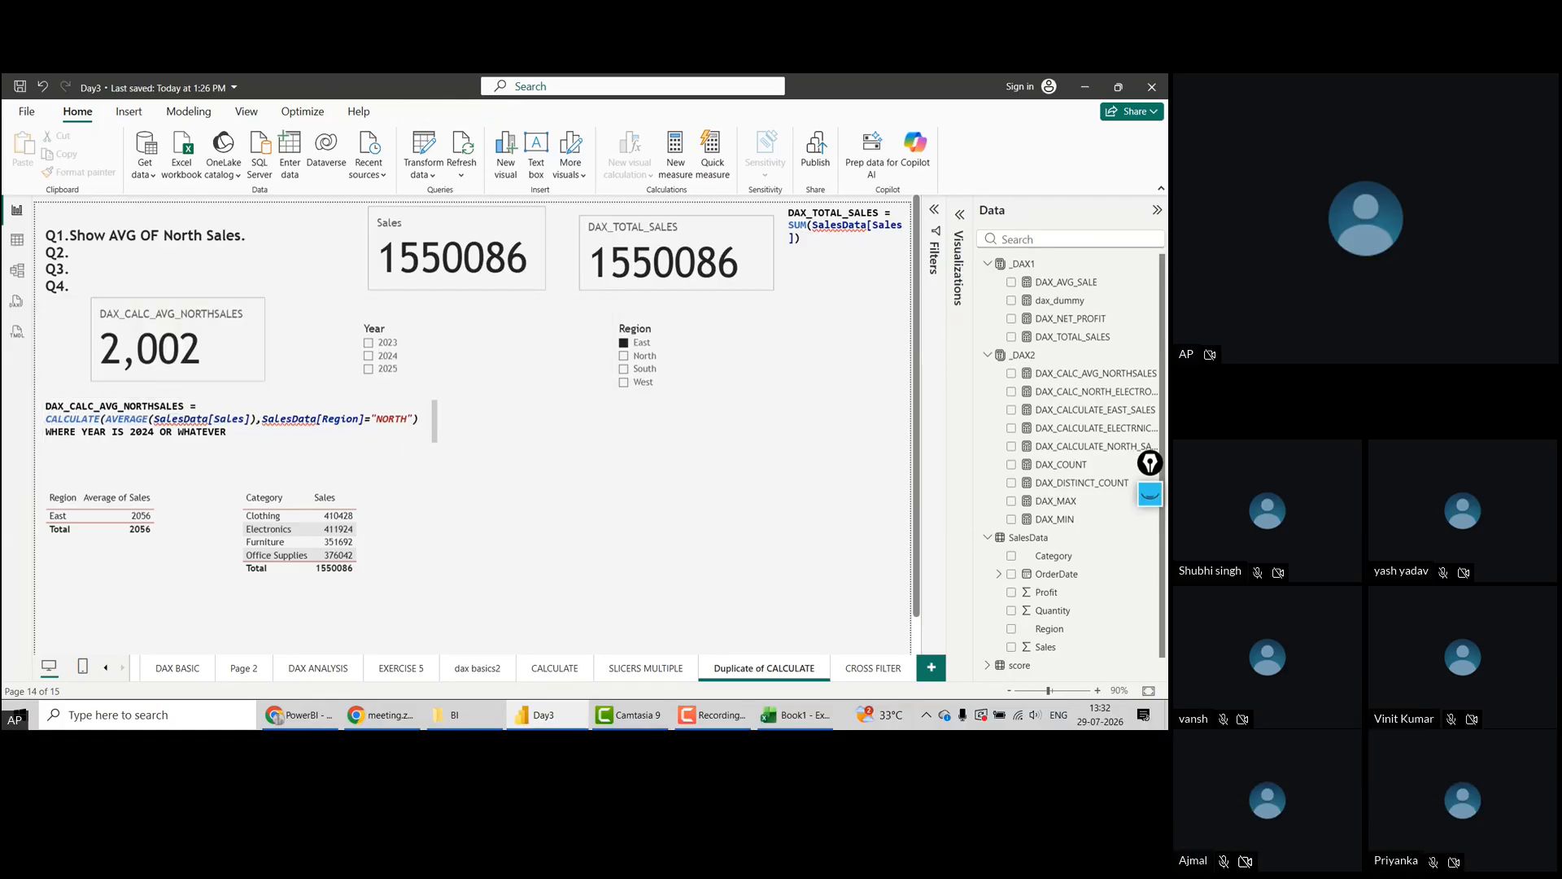
drag(245, 368, 289, 368)
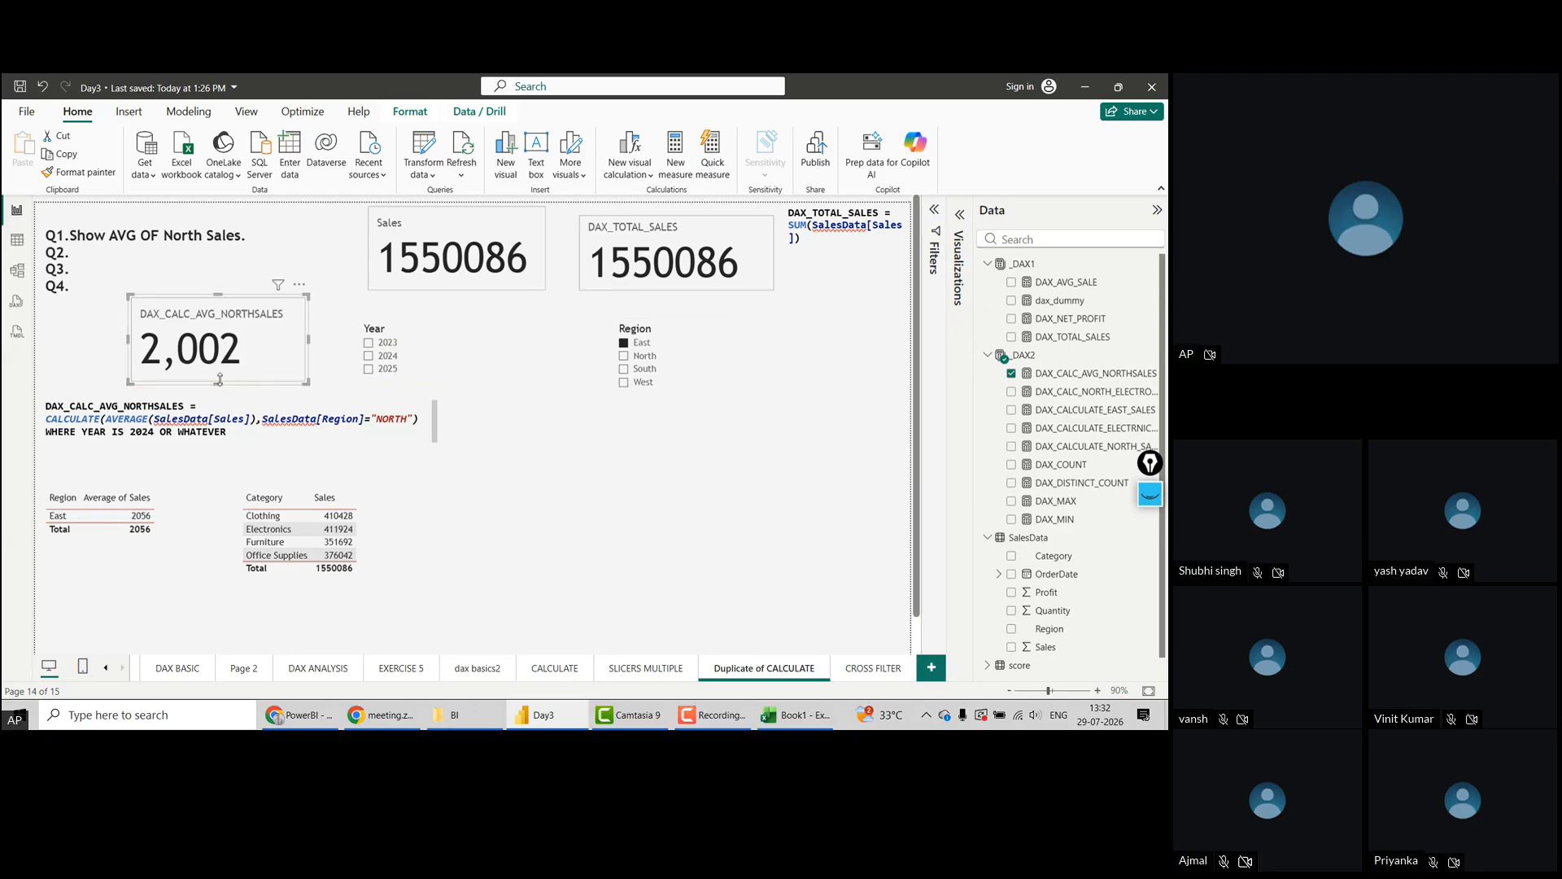
drag(221, 384, 225, 371)
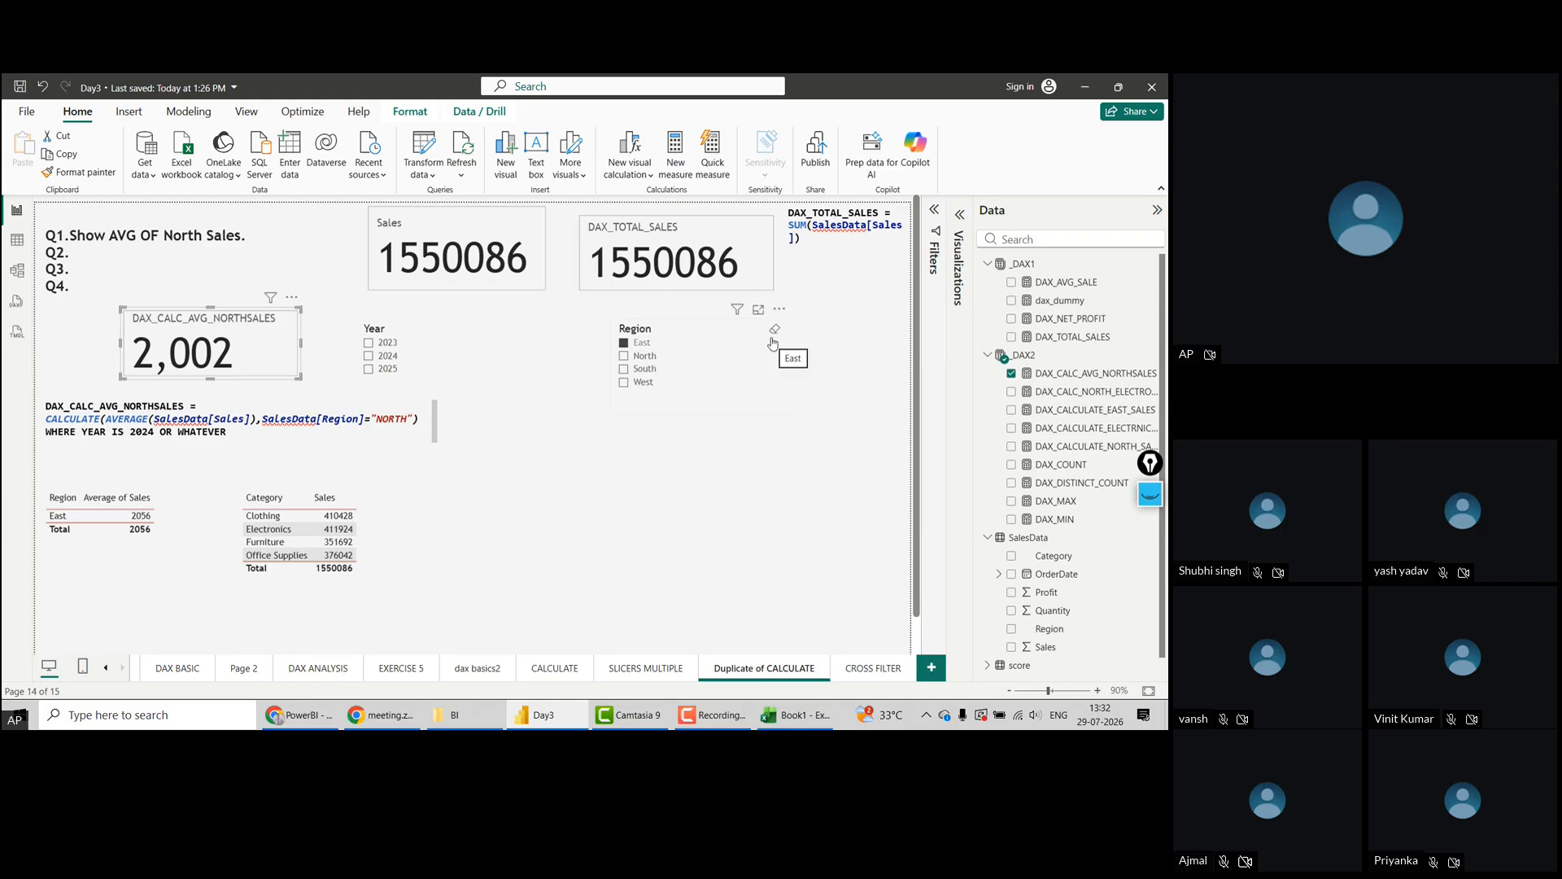
click(775, 330)
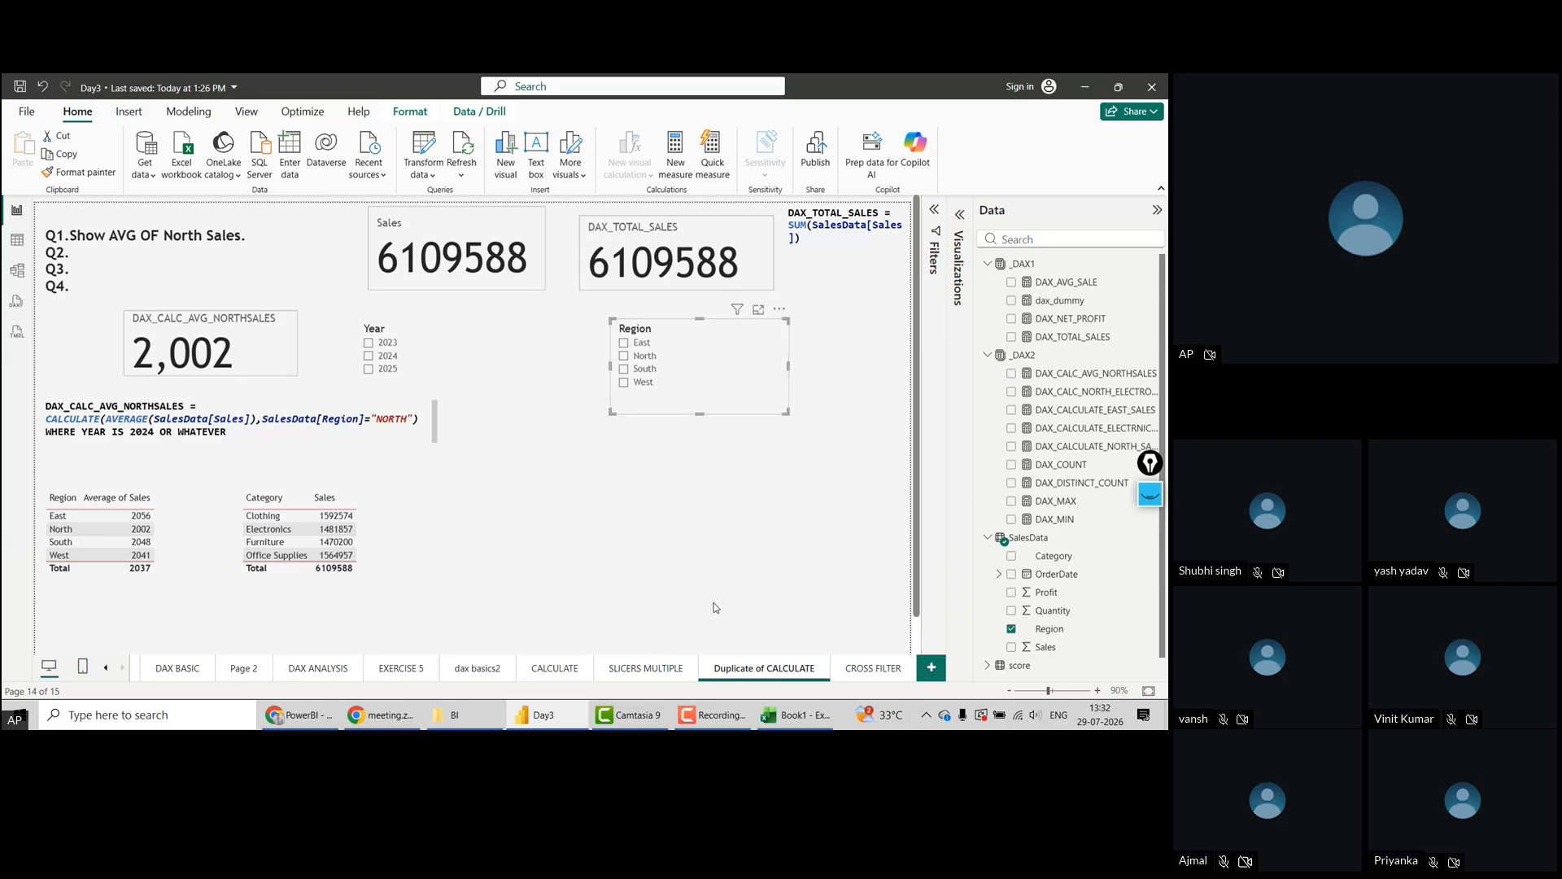
click(865, 668)
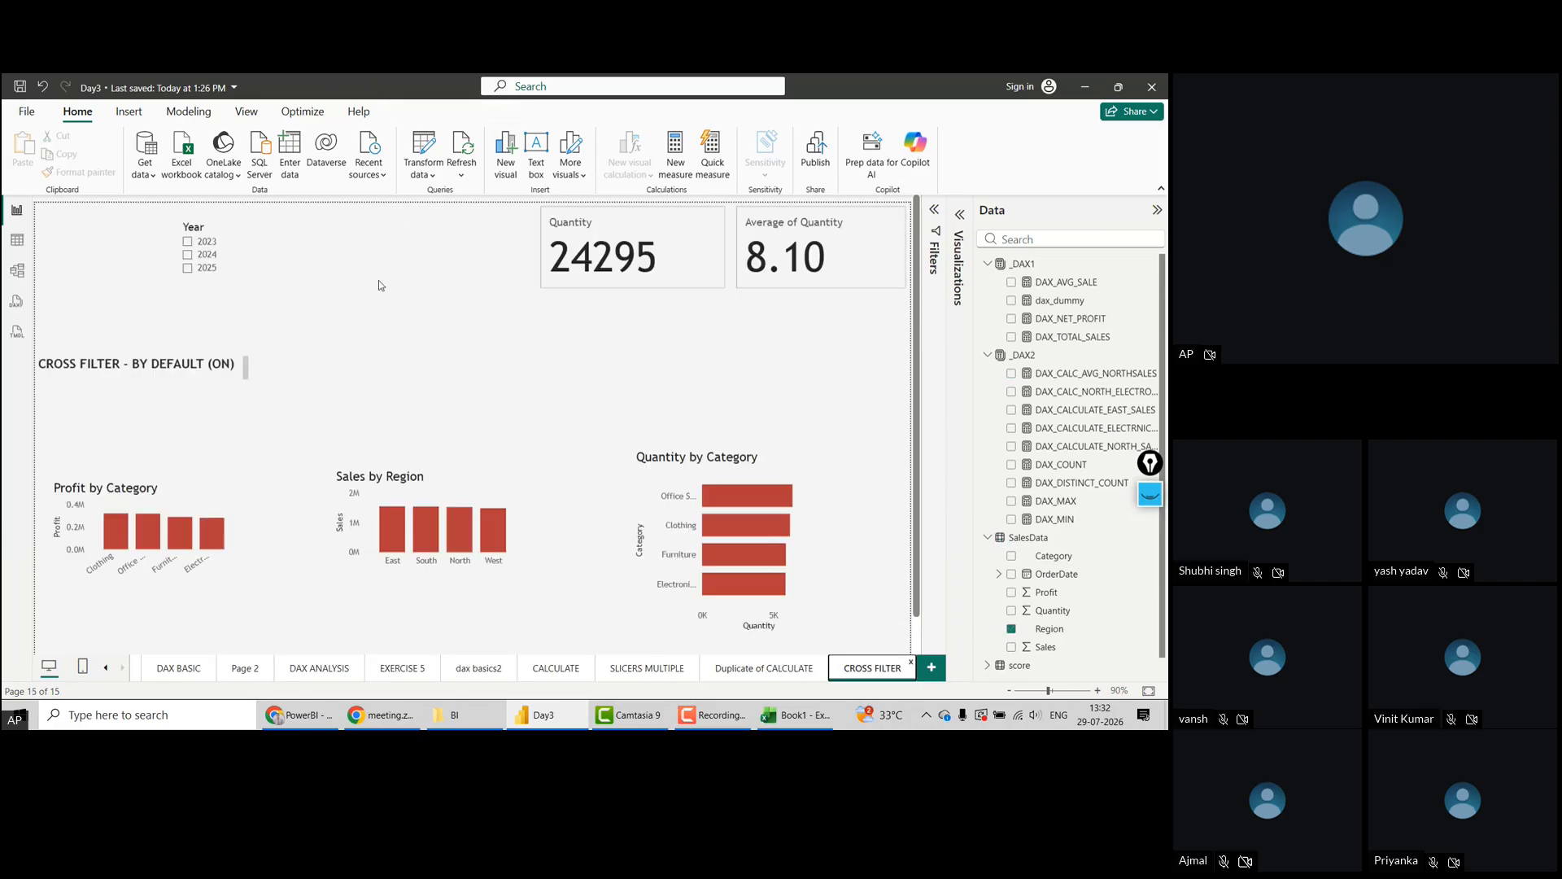
Try years 2024 and 2025 in the Year slicer and inspect the Quantity card's field
click(199, 254)
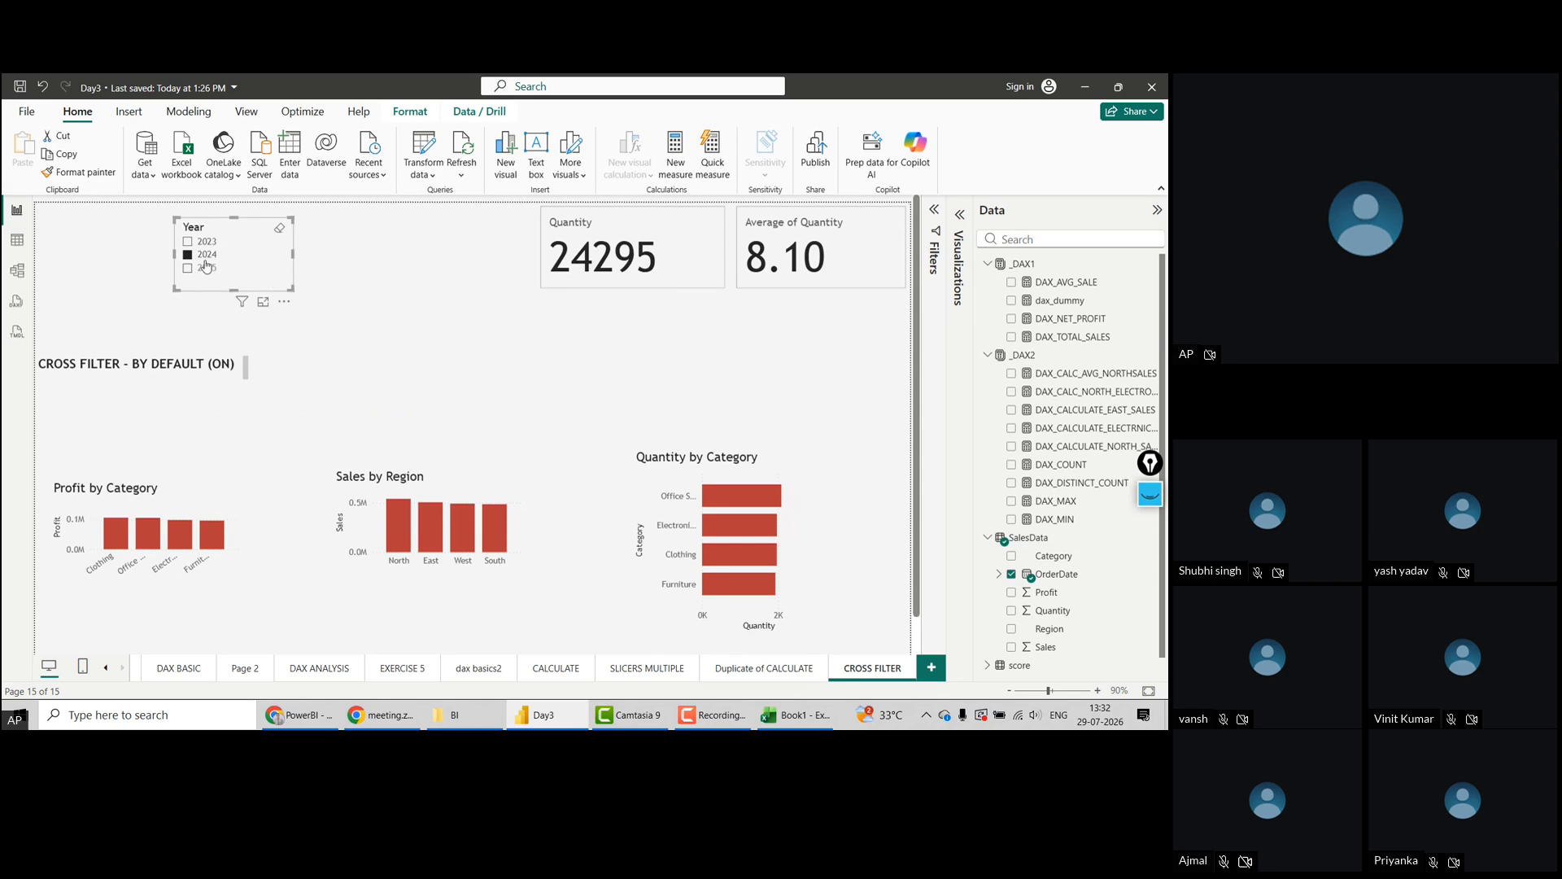
click(199, 267)
click(640, 263)
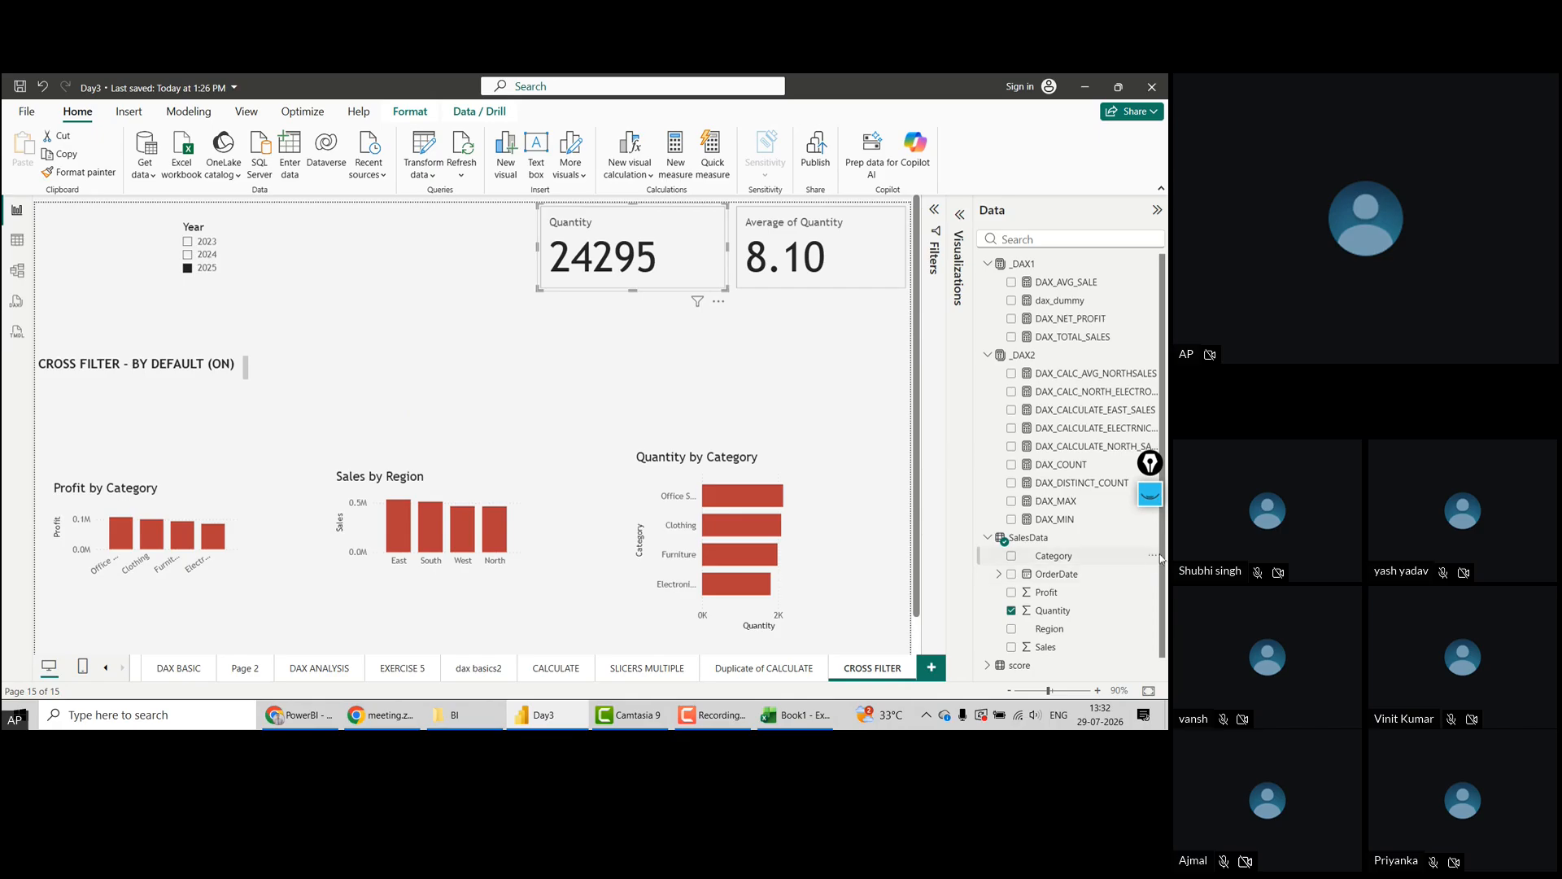
scroll(1036, 573, down, 1)
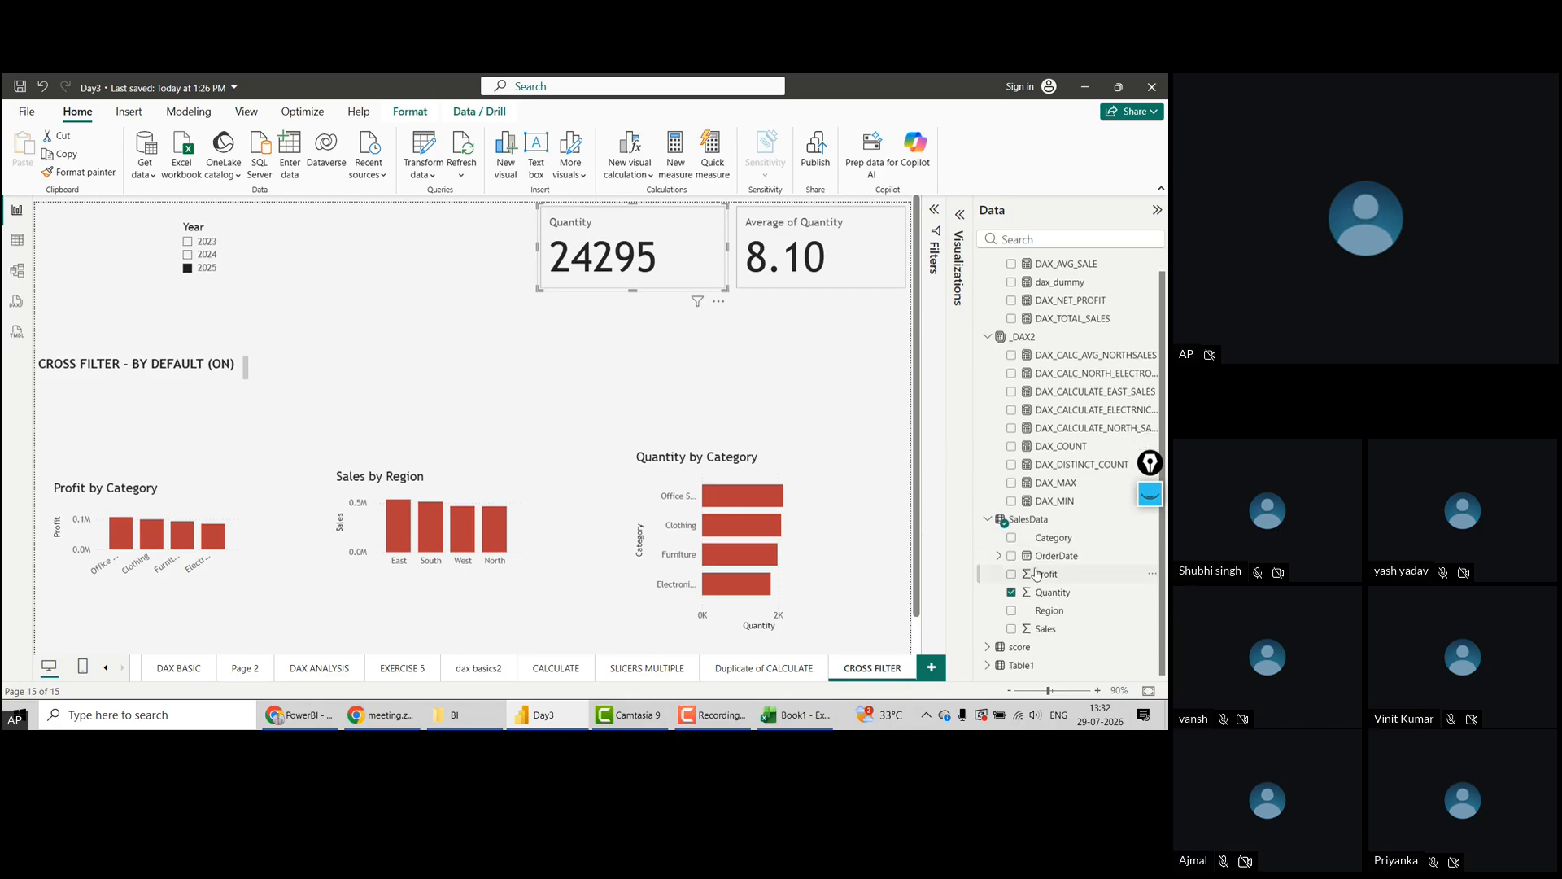
click(1069, 598)
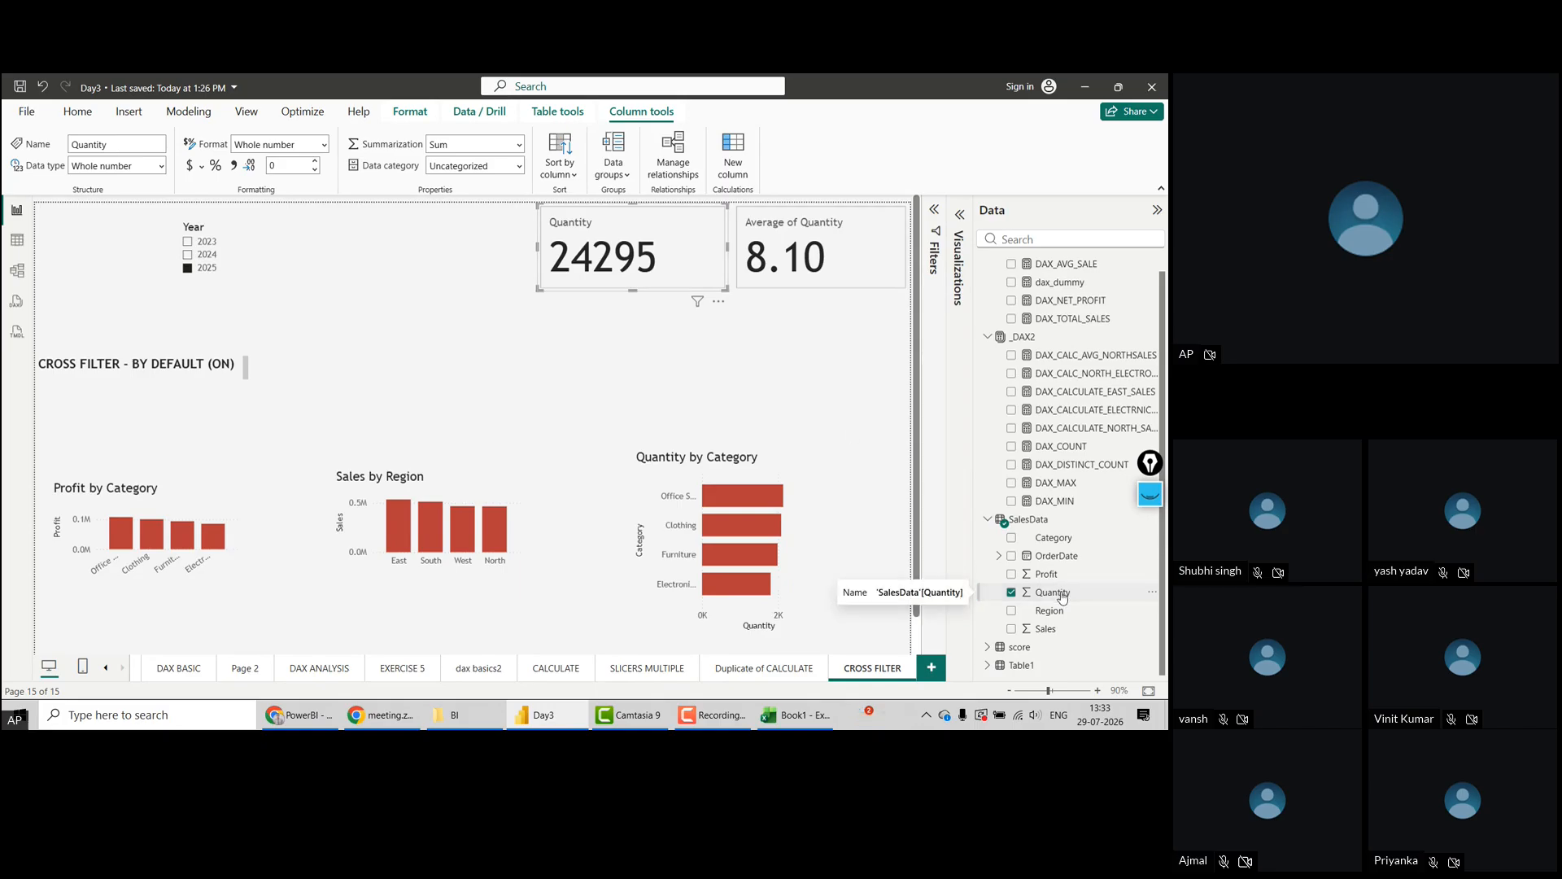
Clear the Year slicer and set its interaction with both Quantity cards to None
click(262, 274)
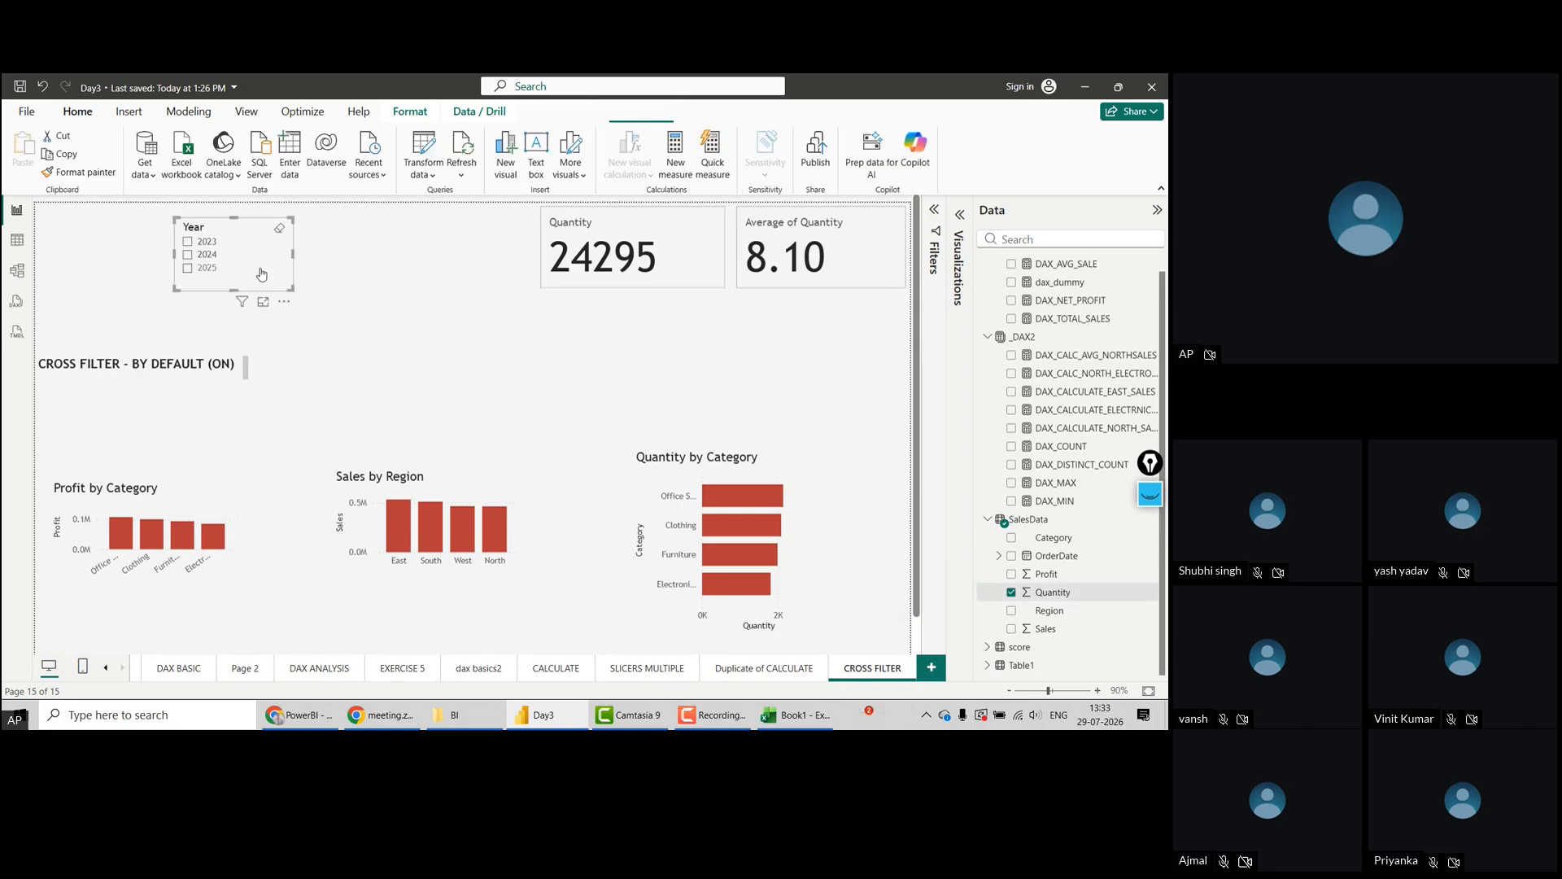
click(409, 111)
click(31, 158)
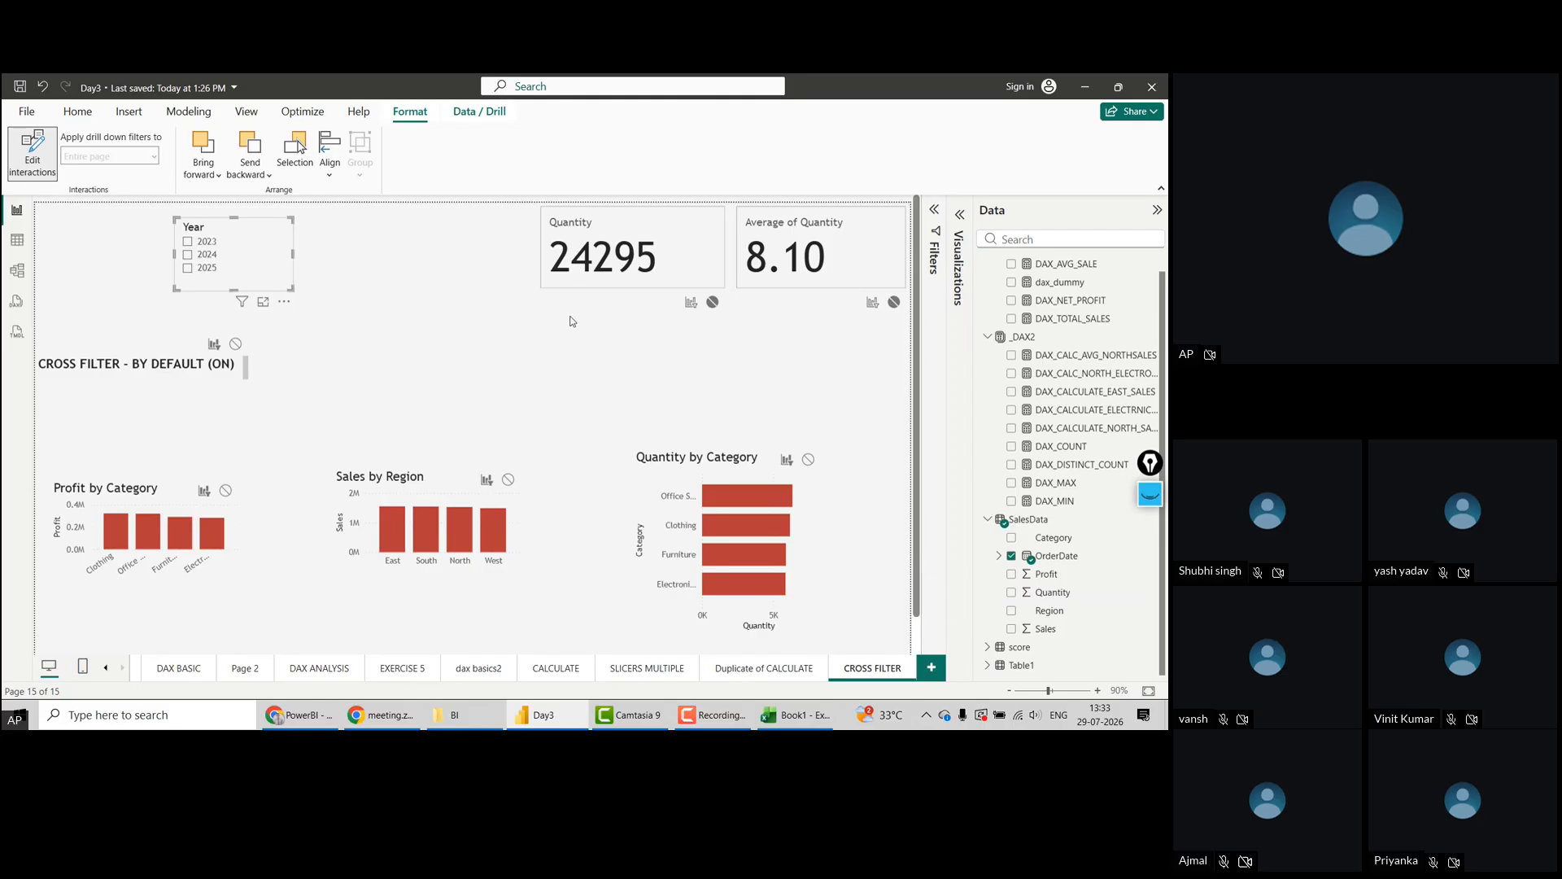
click(691, 305)
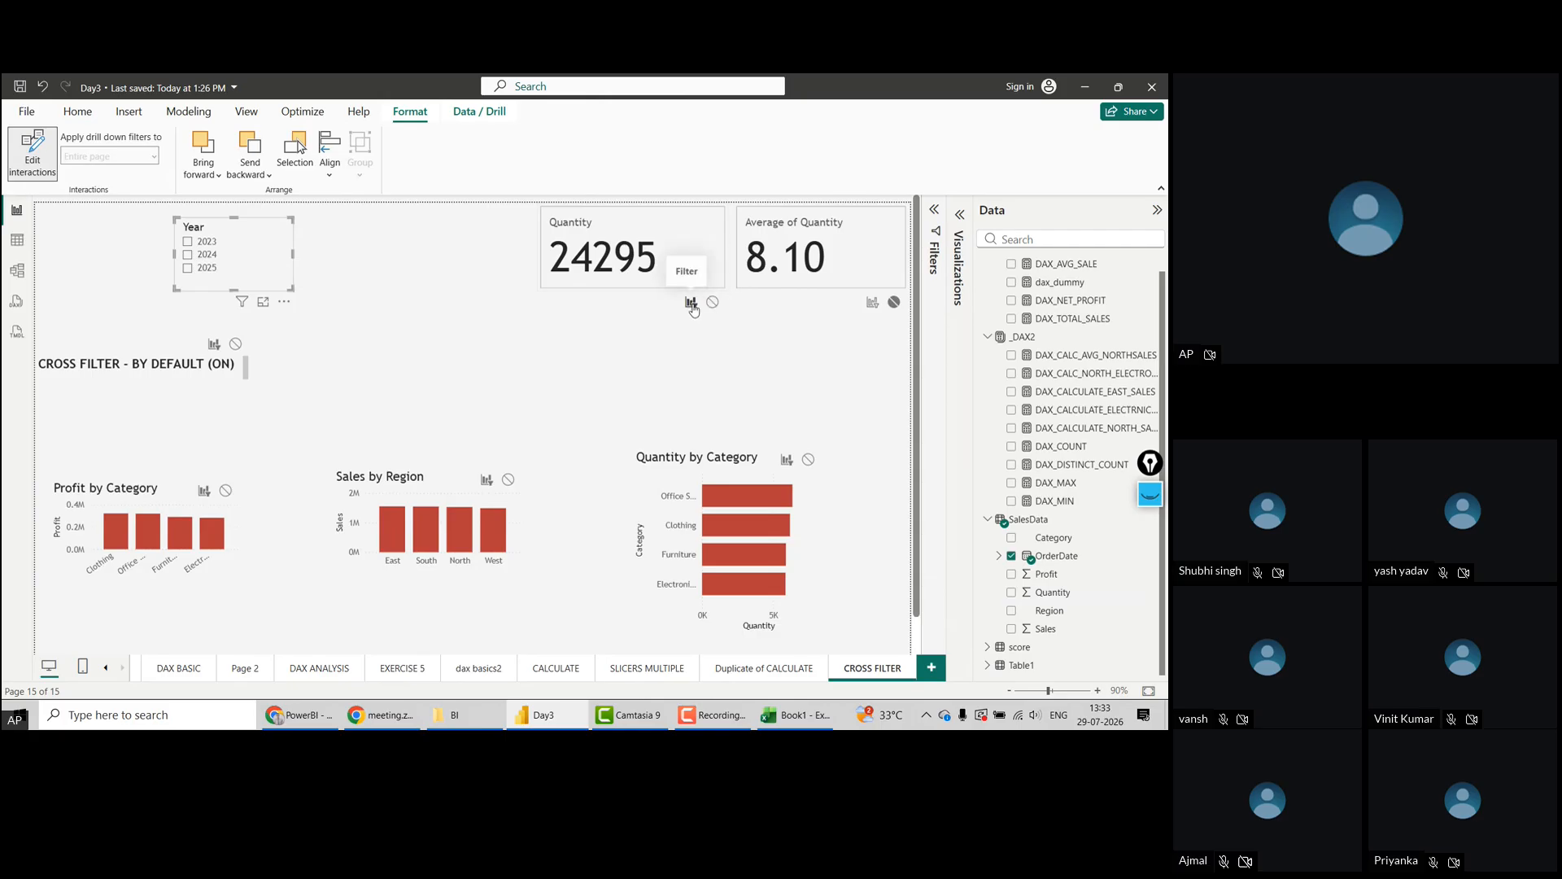
click(875, 304)
click(713, 302)
click(896, 304)
click(472, 350)
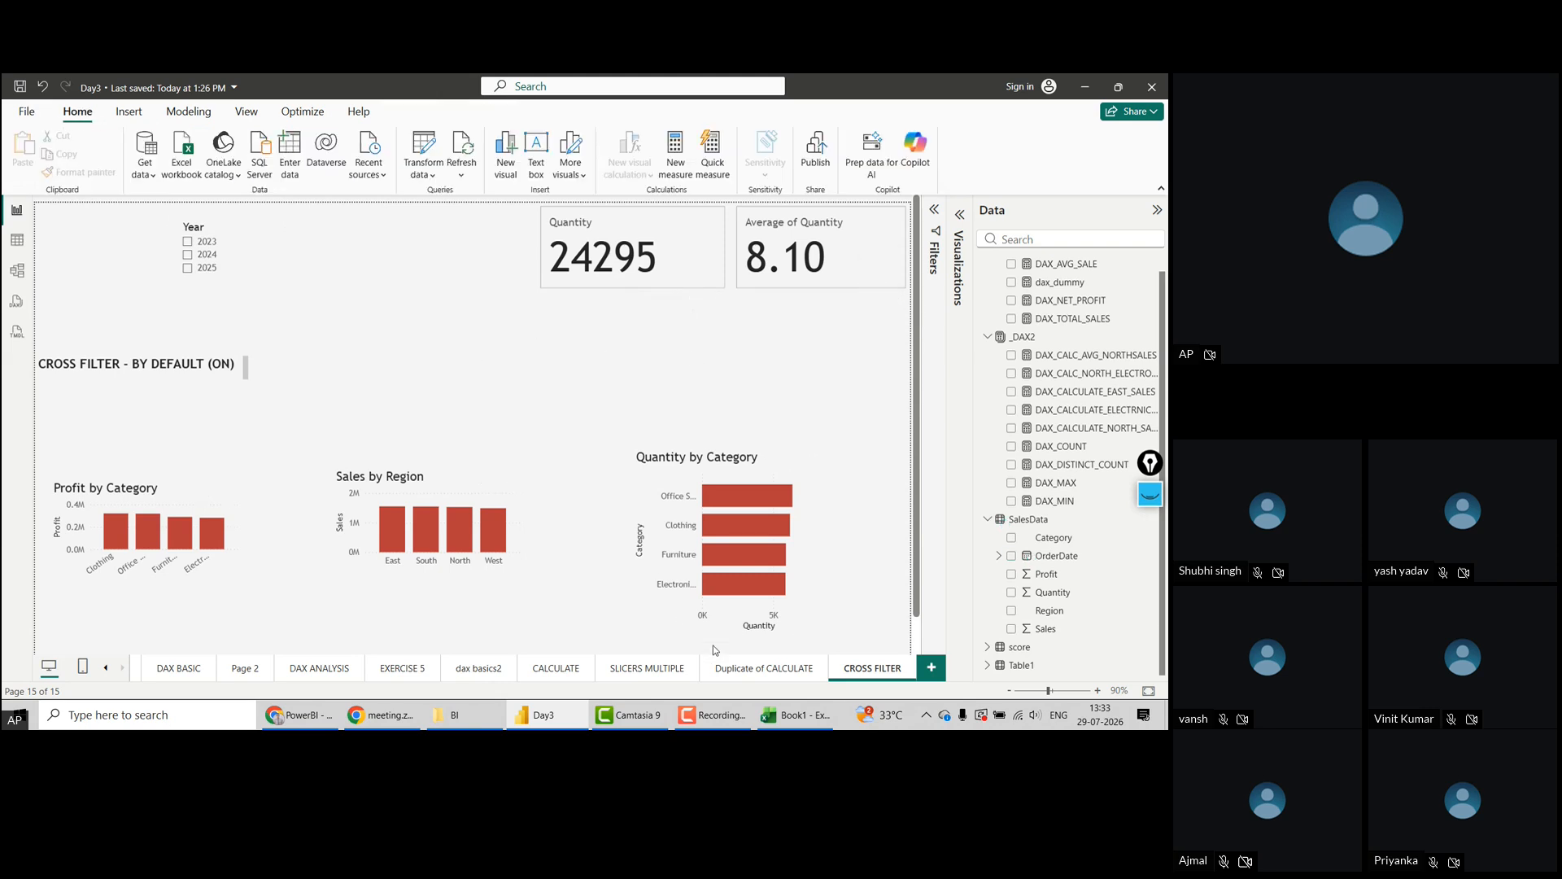
Look at the SLICERS MULTIPLE page, then return to Duplicate of CALCULATE
click(761, 668)
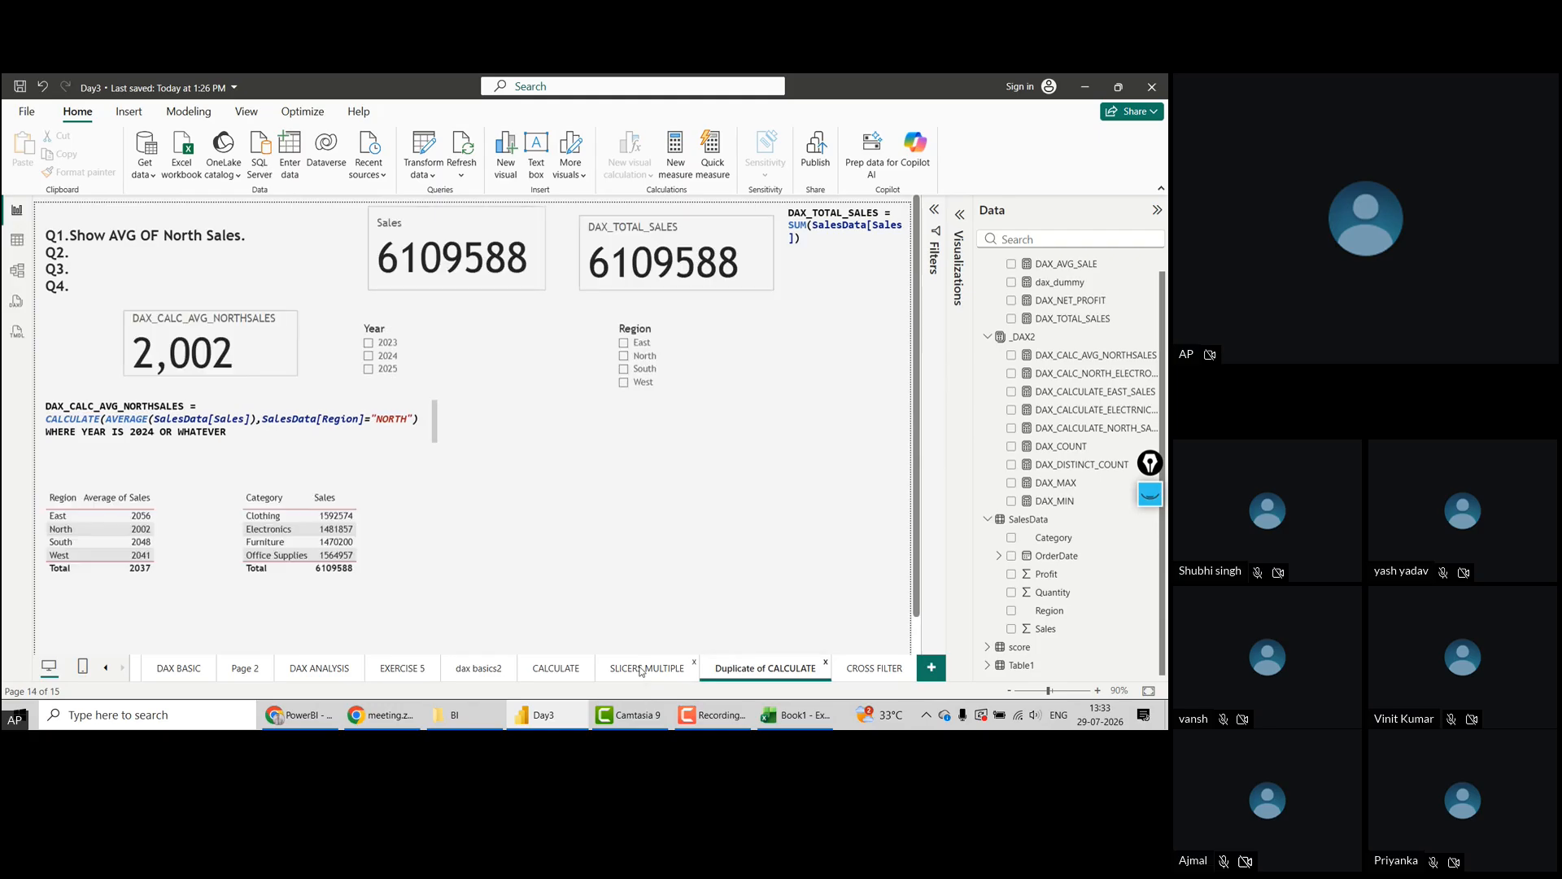
click(642, 668)
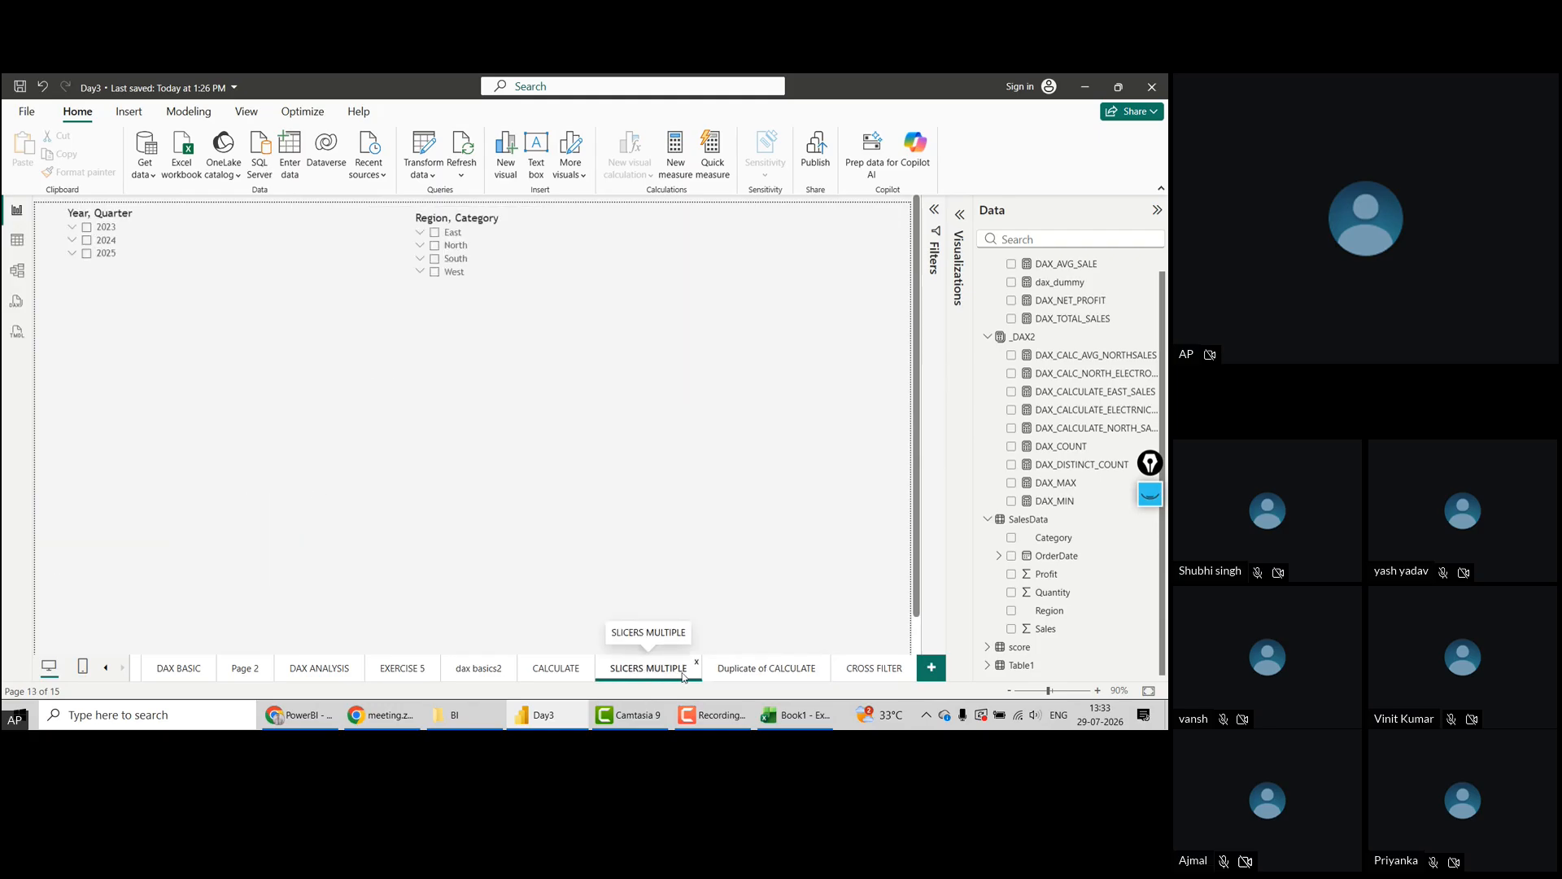
click(748, 677)
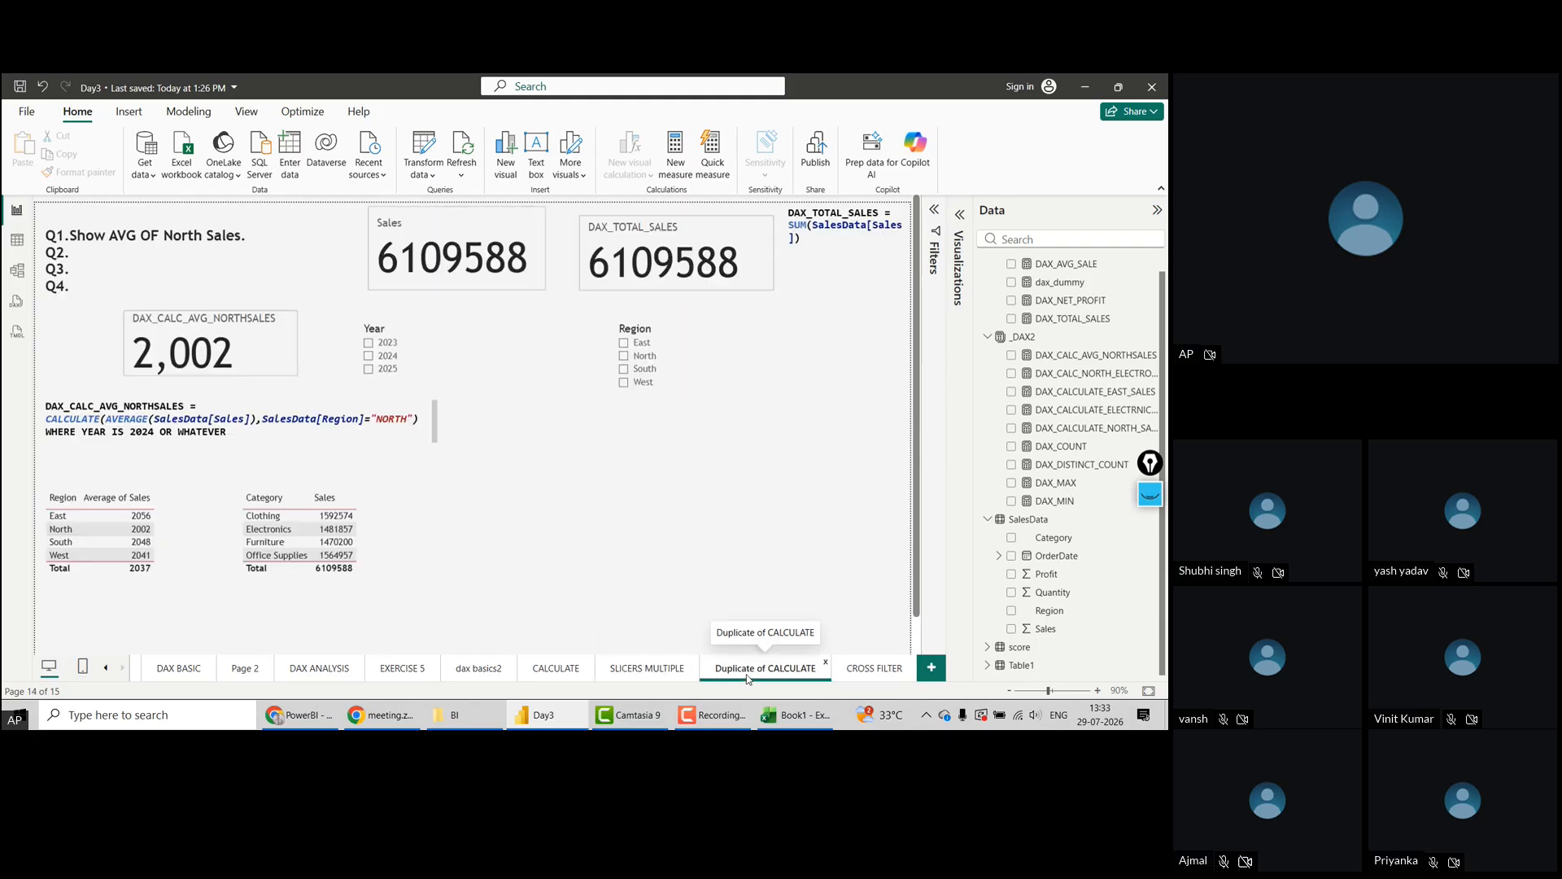
Add a note that DAX never allows filter context to change its values when slicer and DAX share fields
click(285, 443)
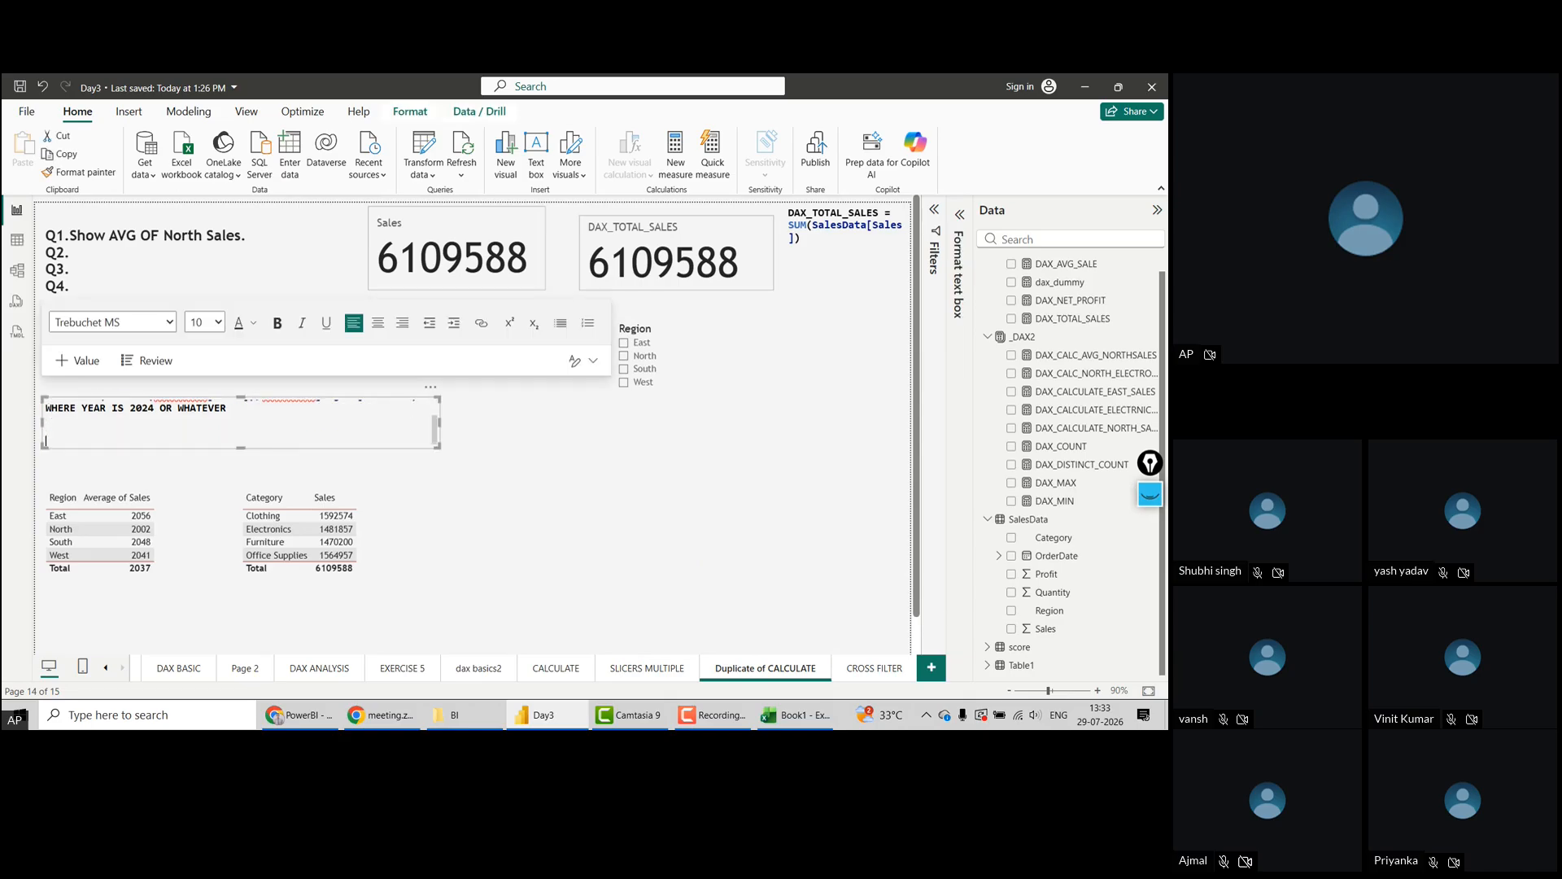
text(DAX NE)
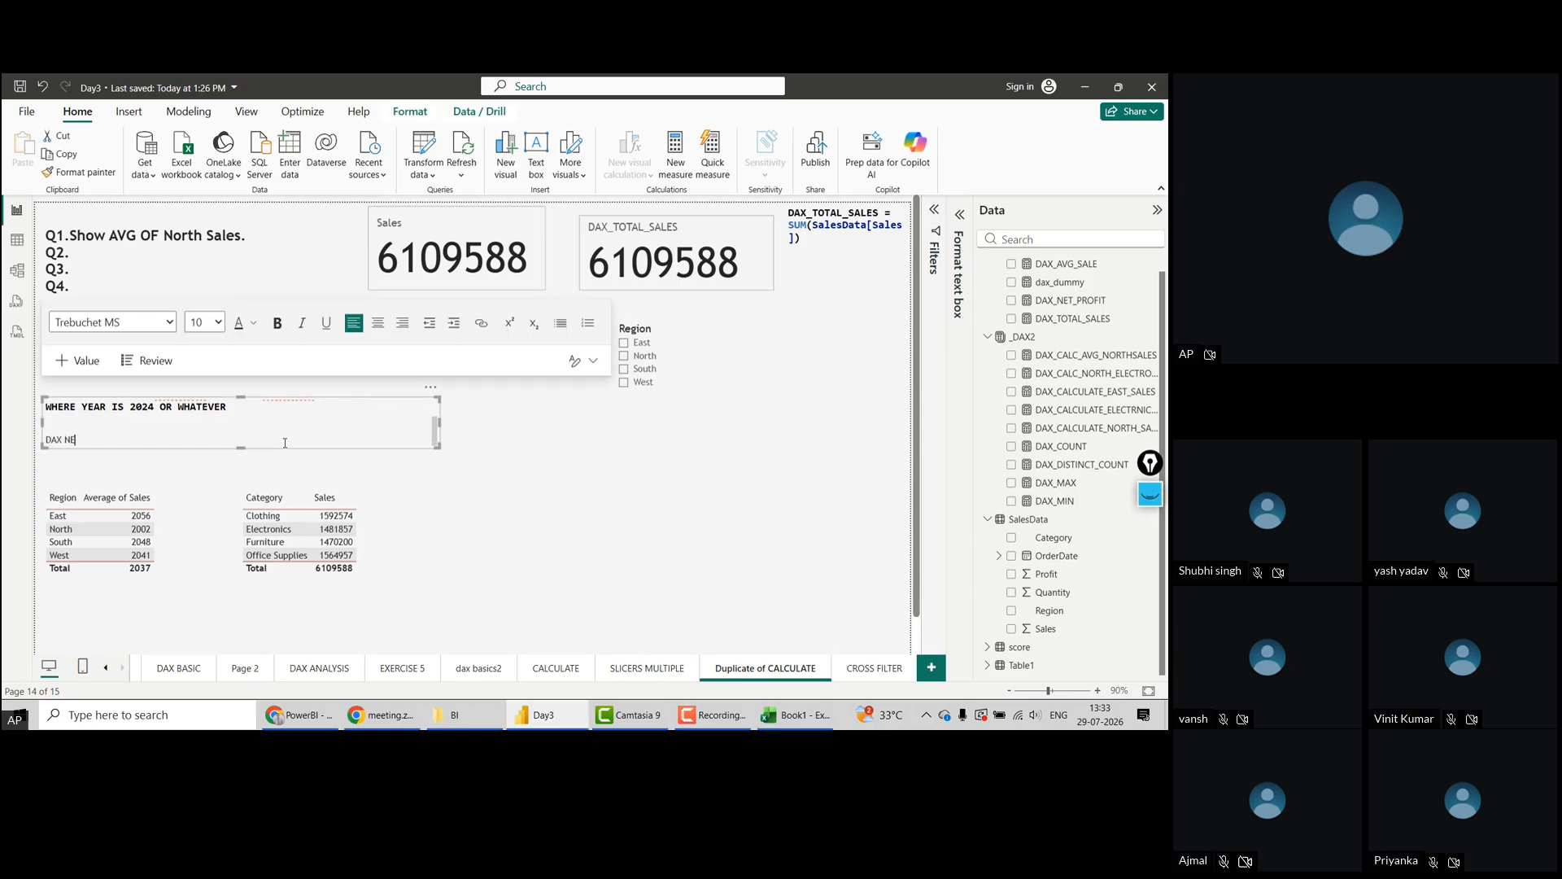
text(VER ALLOWS DTHE )
text(E)
key(BackSpace)
key(BackSpace)
key(BackSpace)
key(BackSpace)
key(BackSpace)
key(BackSpace)
text(THEE)
text(TLER CONTEXT TO )
text(CHANG)
text(E ITS VALUES )
text(- IF )
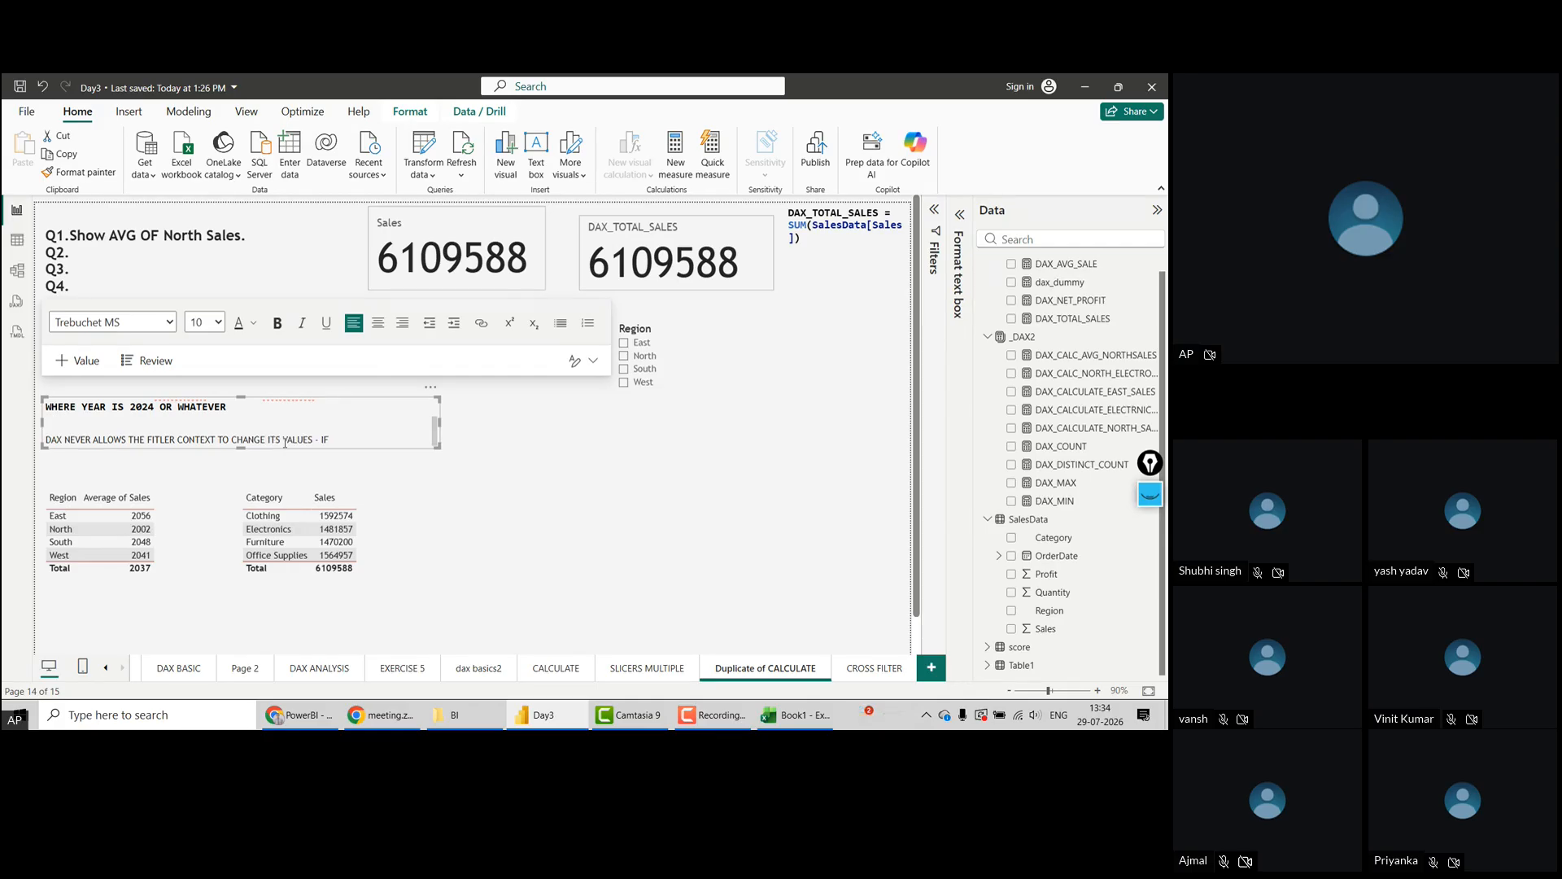
text(VISUAL)
key(BackSpace)
key(BackSpace)
key(BackSpace)
key(BackSpace)
key(BackSpace)
text(SLICER)
text( AND )
text( DAX AHS)
text(RE USING)
text( SAME FIE)
text(LDS)
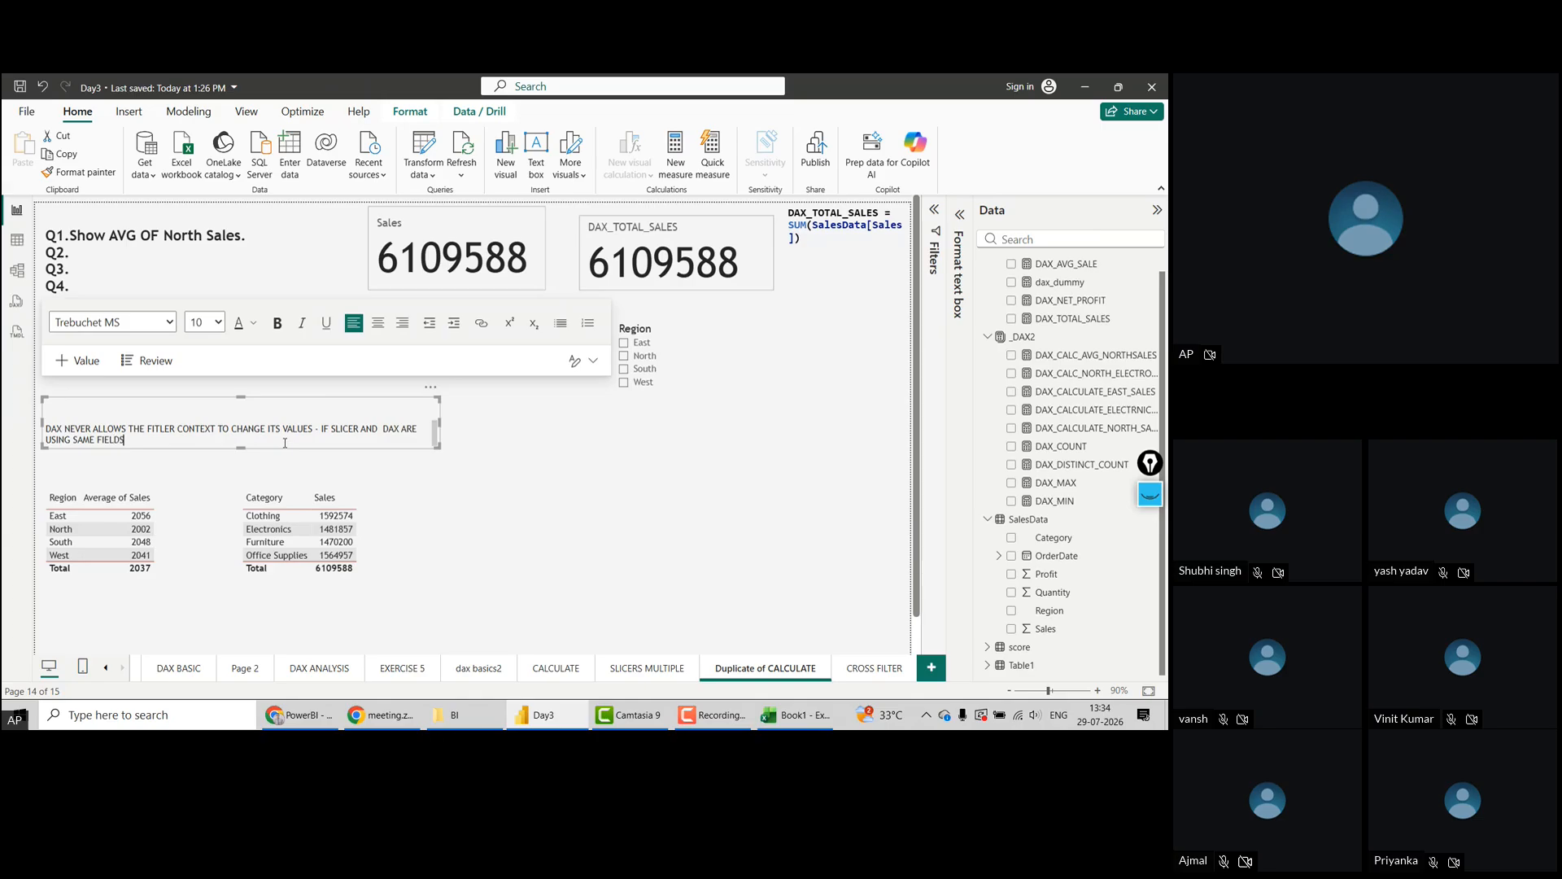
Make the new note text bold
key(shift+Up)
key(shift+Left)
key(shift+Left)
key(shift+Left)
key(shift+Left)
key(shift+Left)
key(shift+Left)
key(shift+Left)
key(shift+Left)
key(shift+Left)
key(shift+Left)
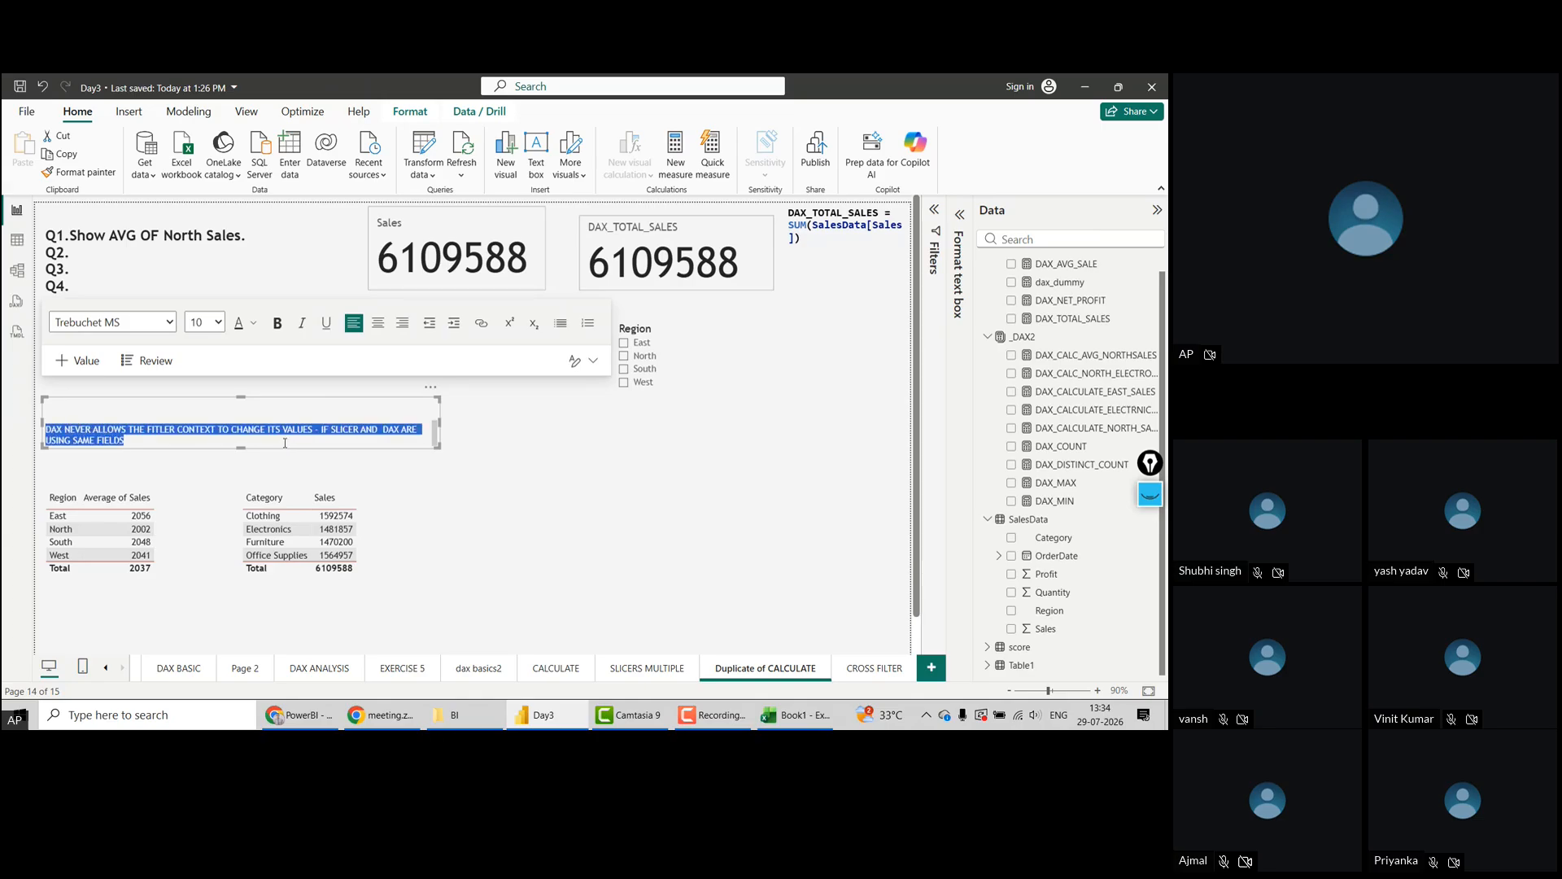
key(ctrl+b)
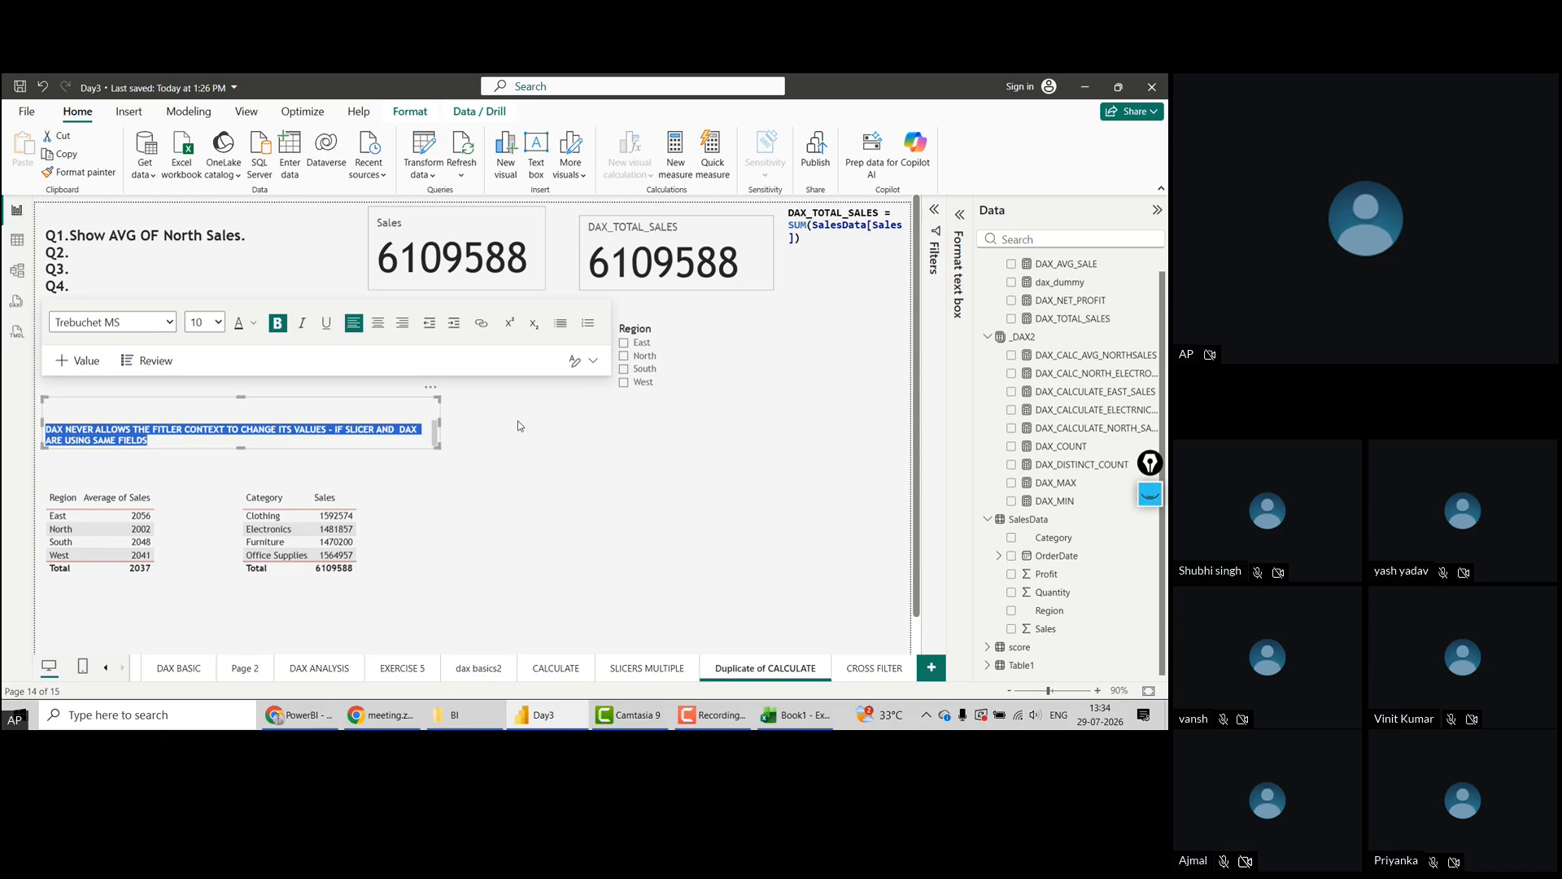
click(484, 428)
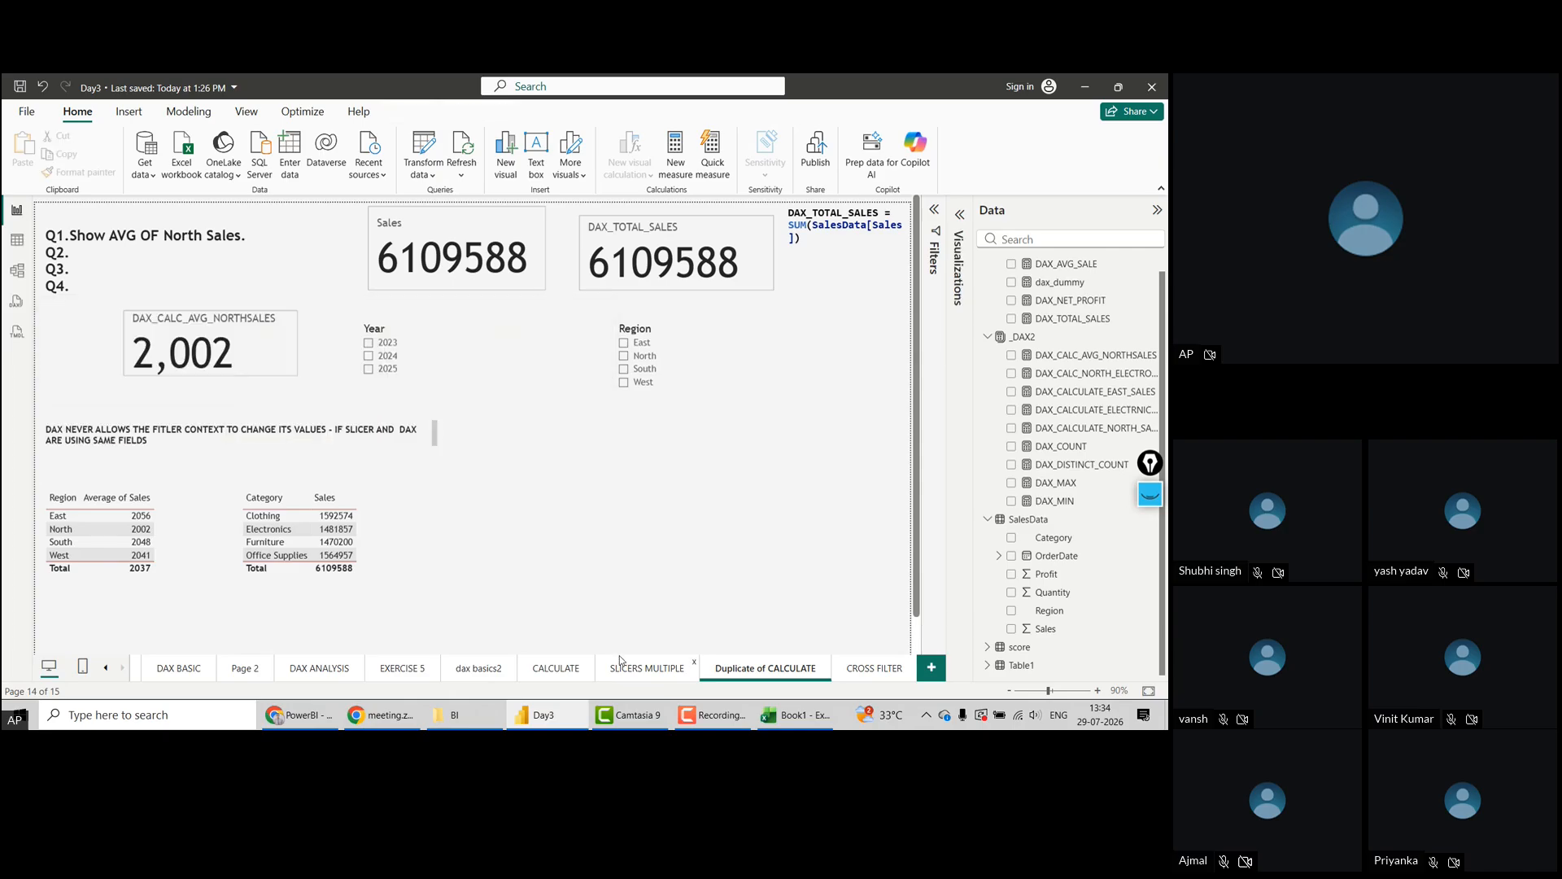
Add a blank Page 5 and display the DAX_CALC_AVG_NORTHSALES measure's formula
click(872, 669)
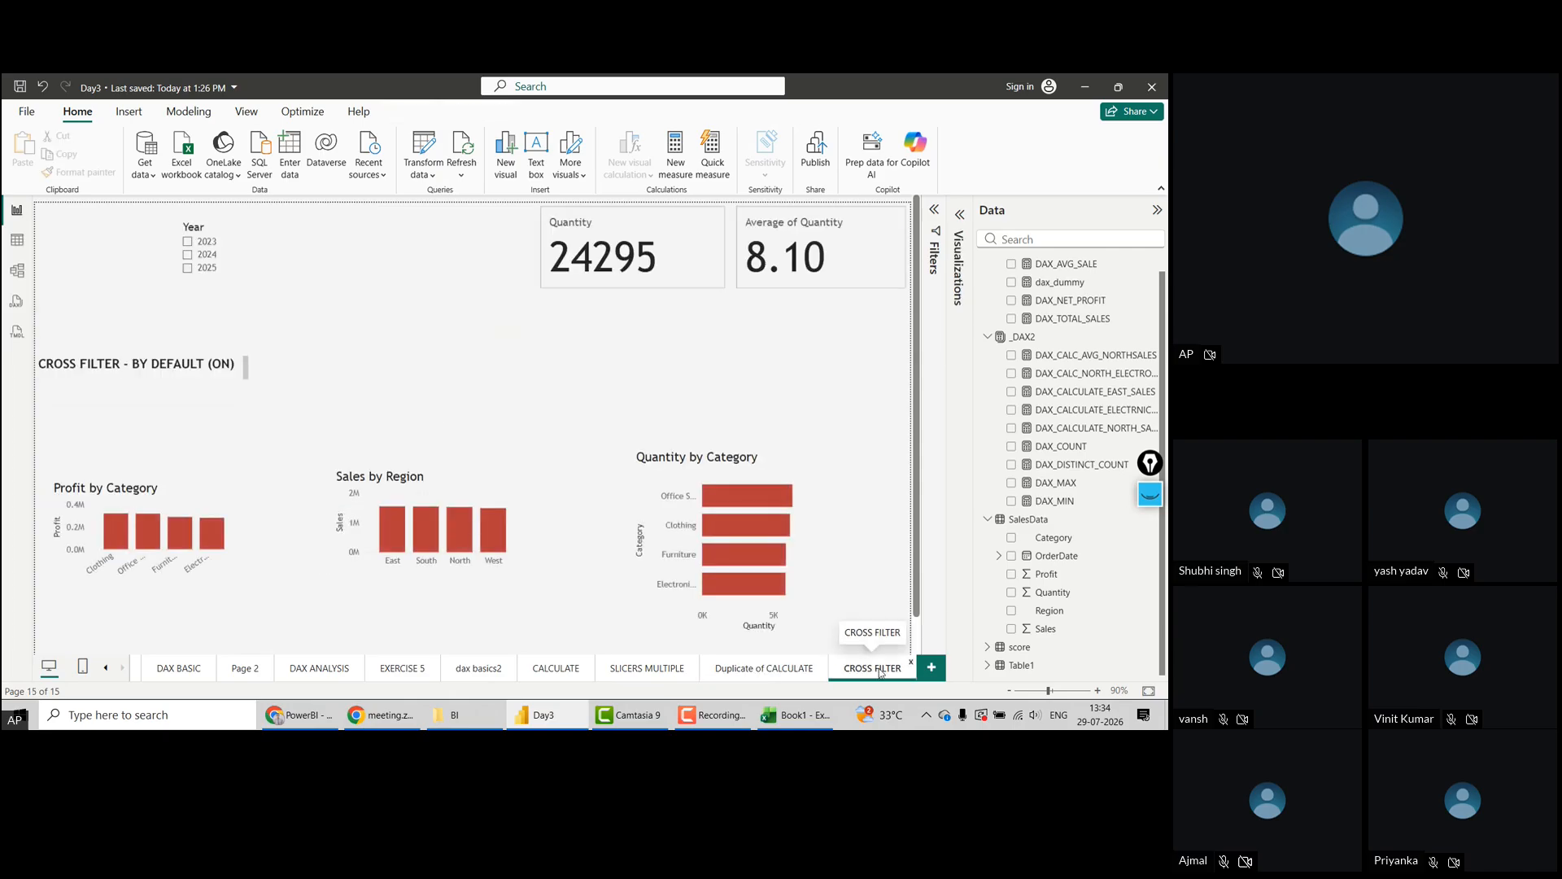
click(930, 669)
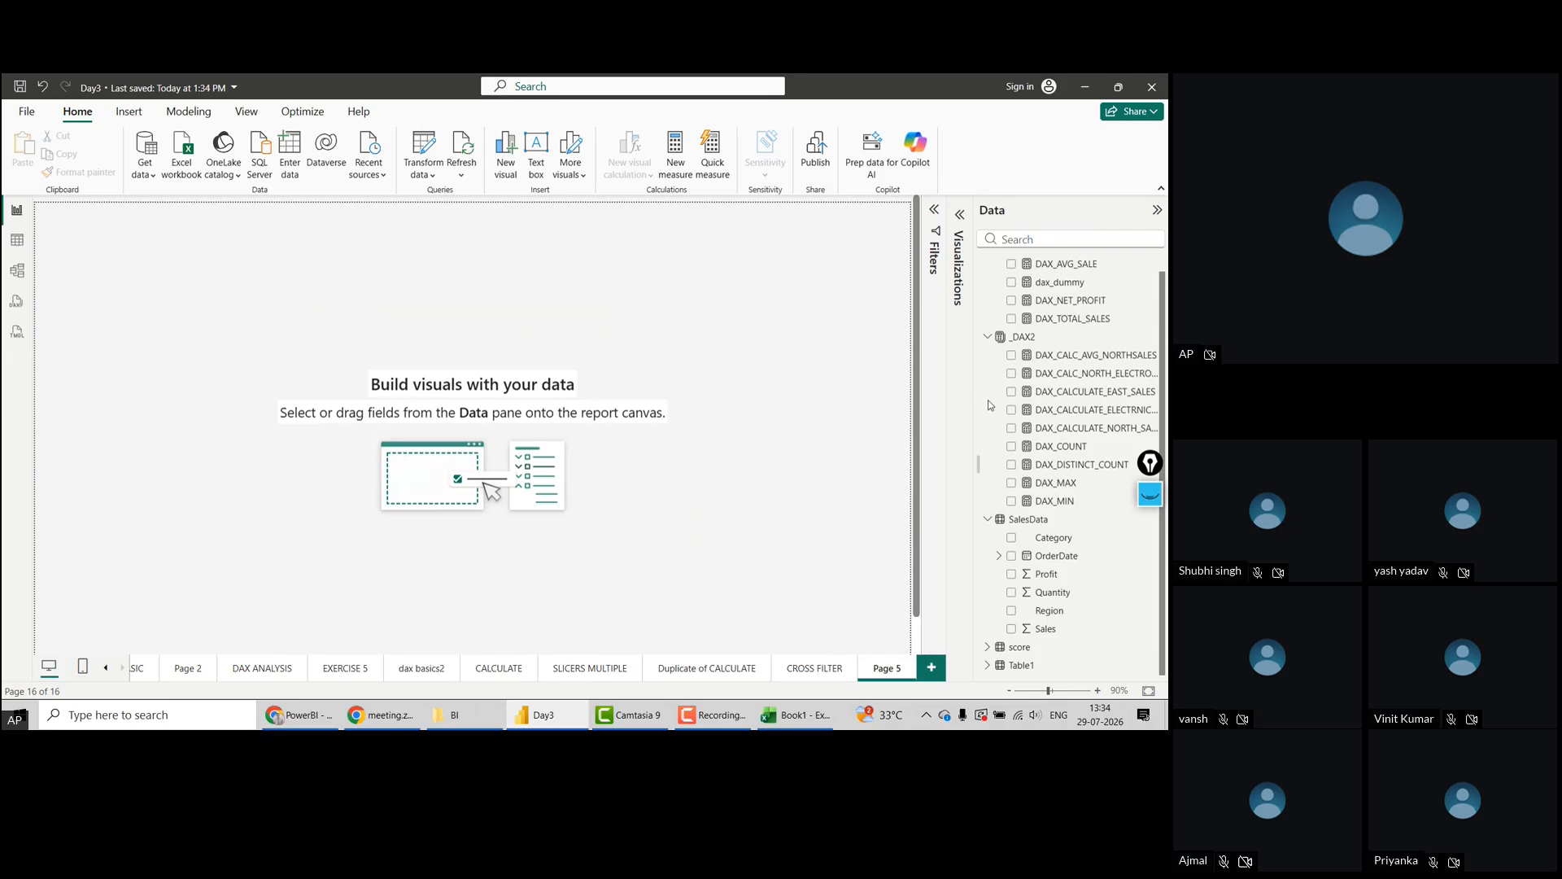
click(1087, 355)
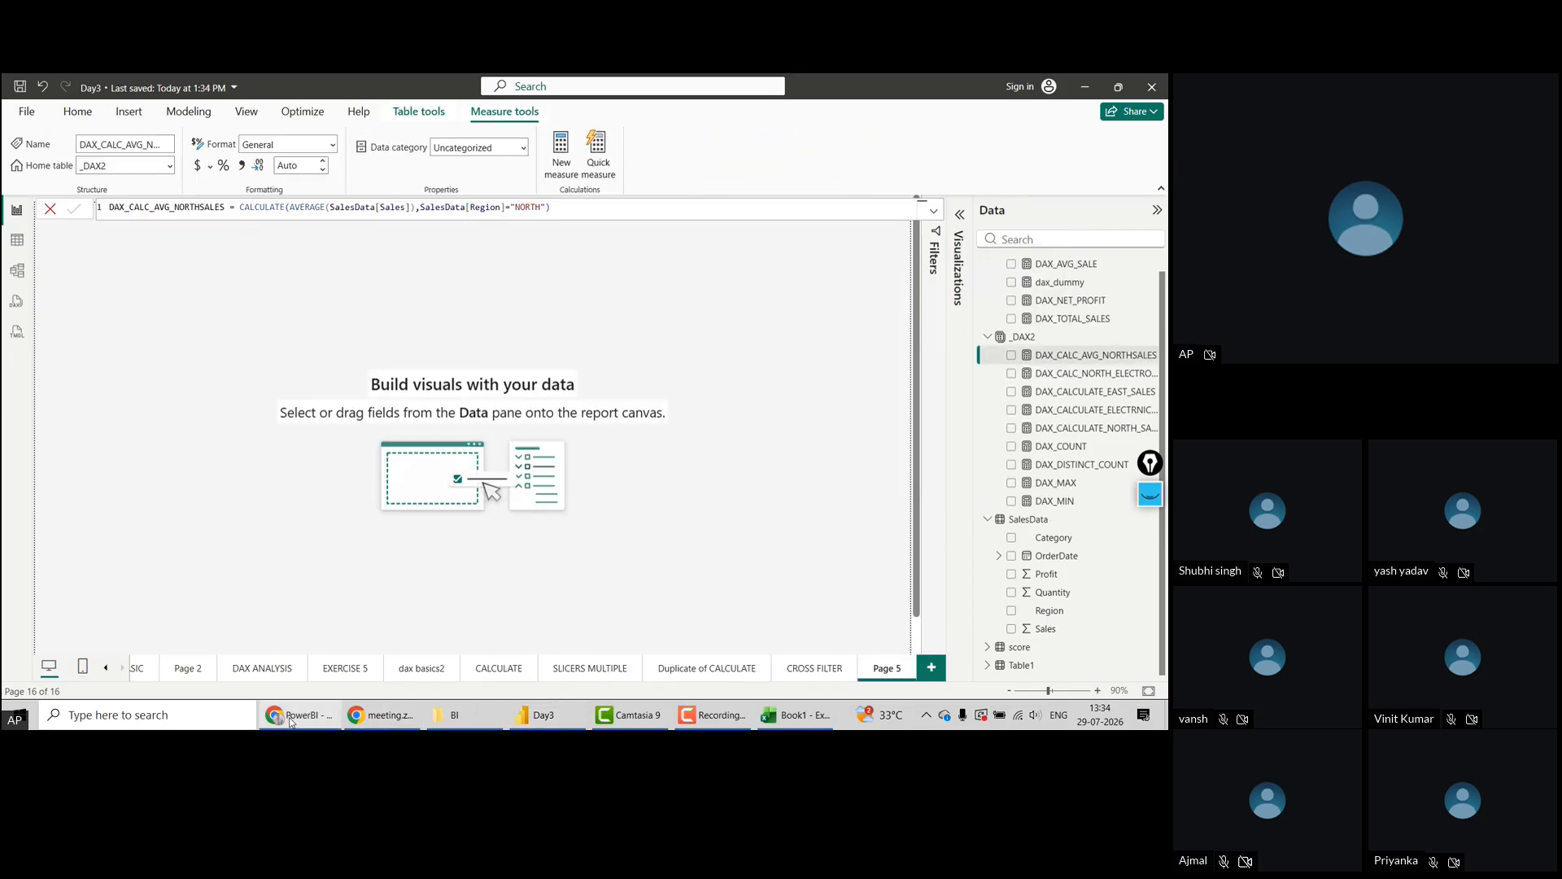
click(297, 714)
Copy ChatGPT's South Sales explanation from "Now create" through "to understand."
scroll(263, 485, down, 1)
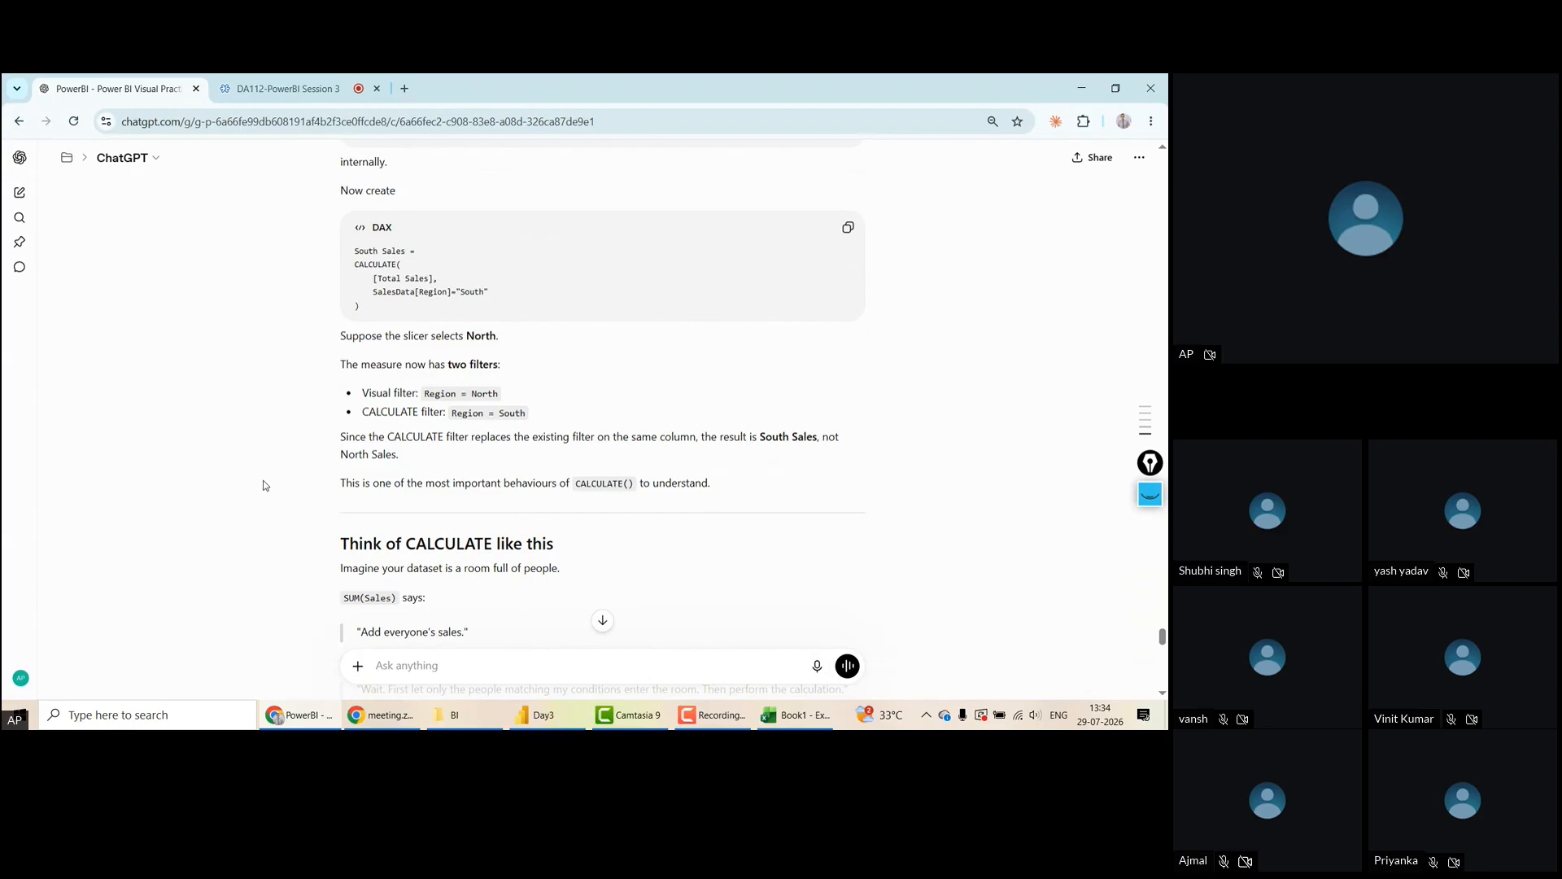
scroll(264, 485, down, 2)
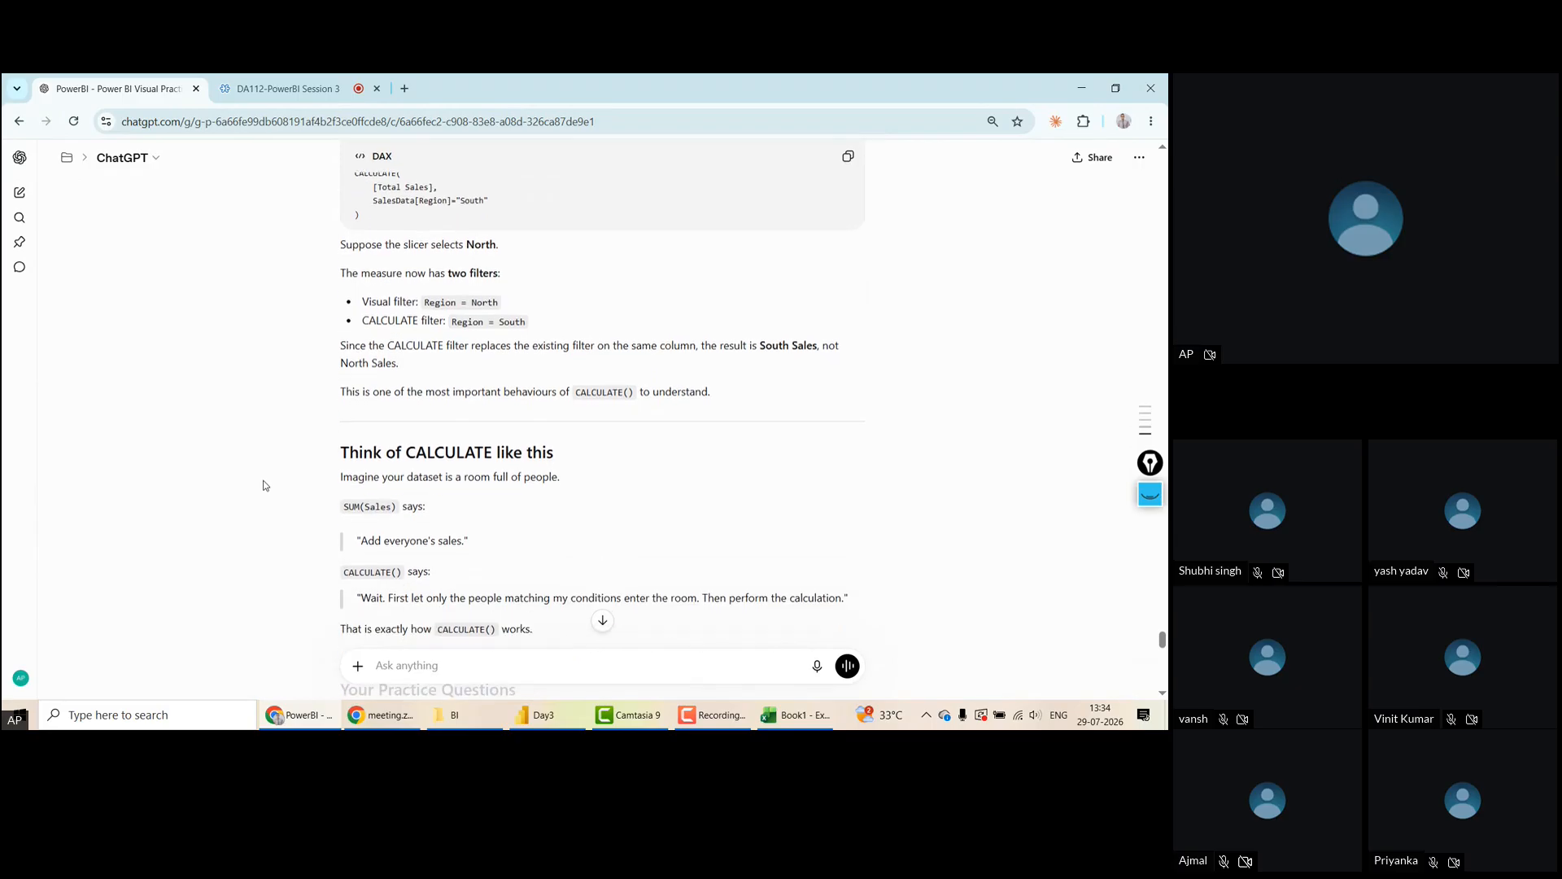
scroll(263, 486, down, 1)
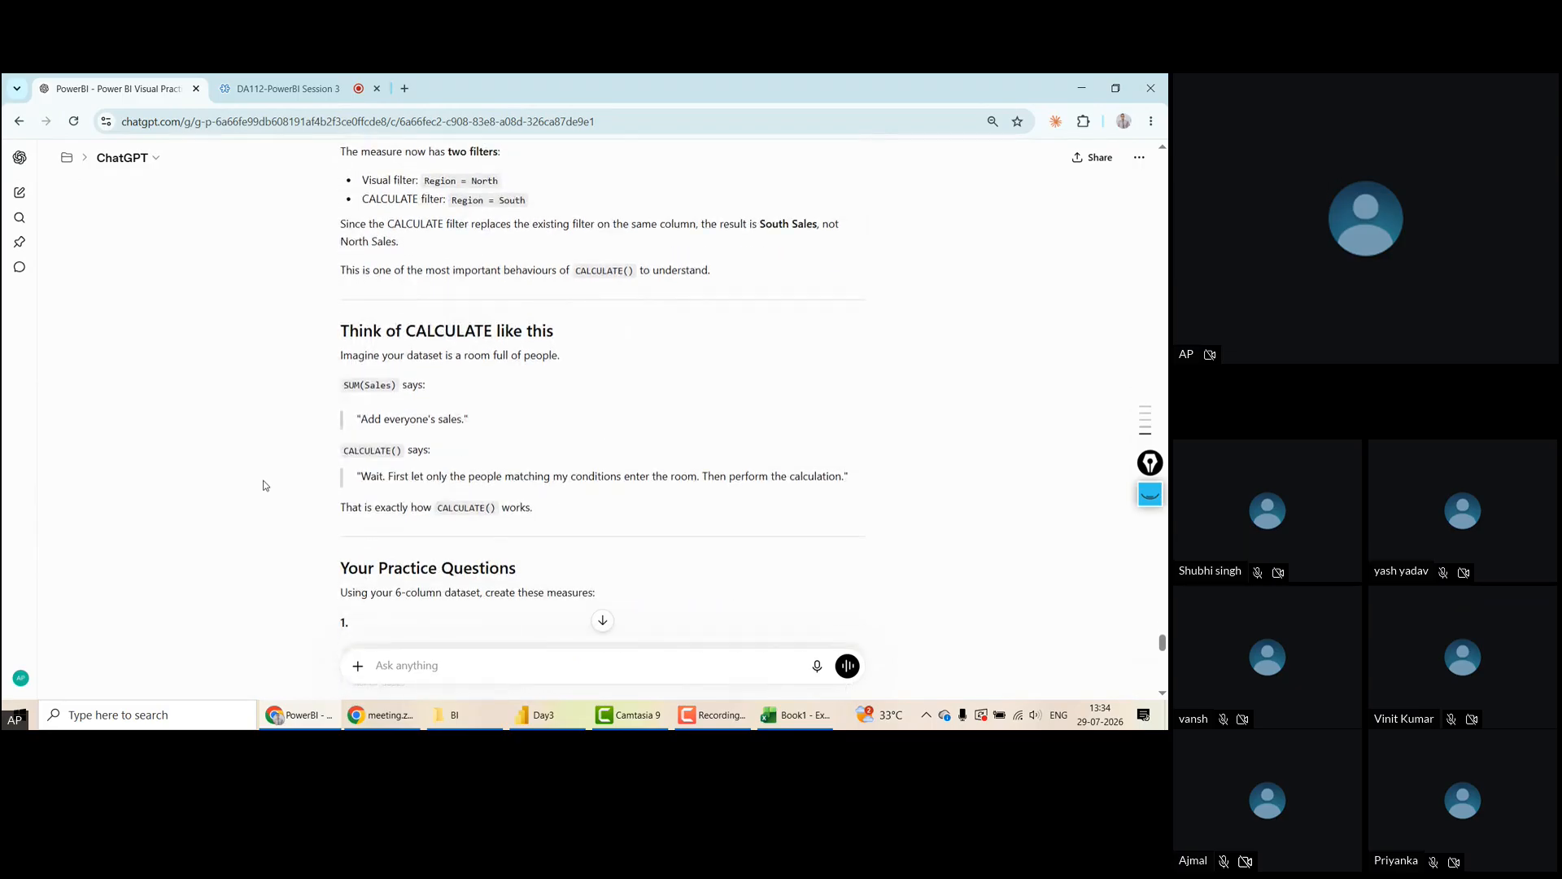
scroll(263, 486, up, 4)
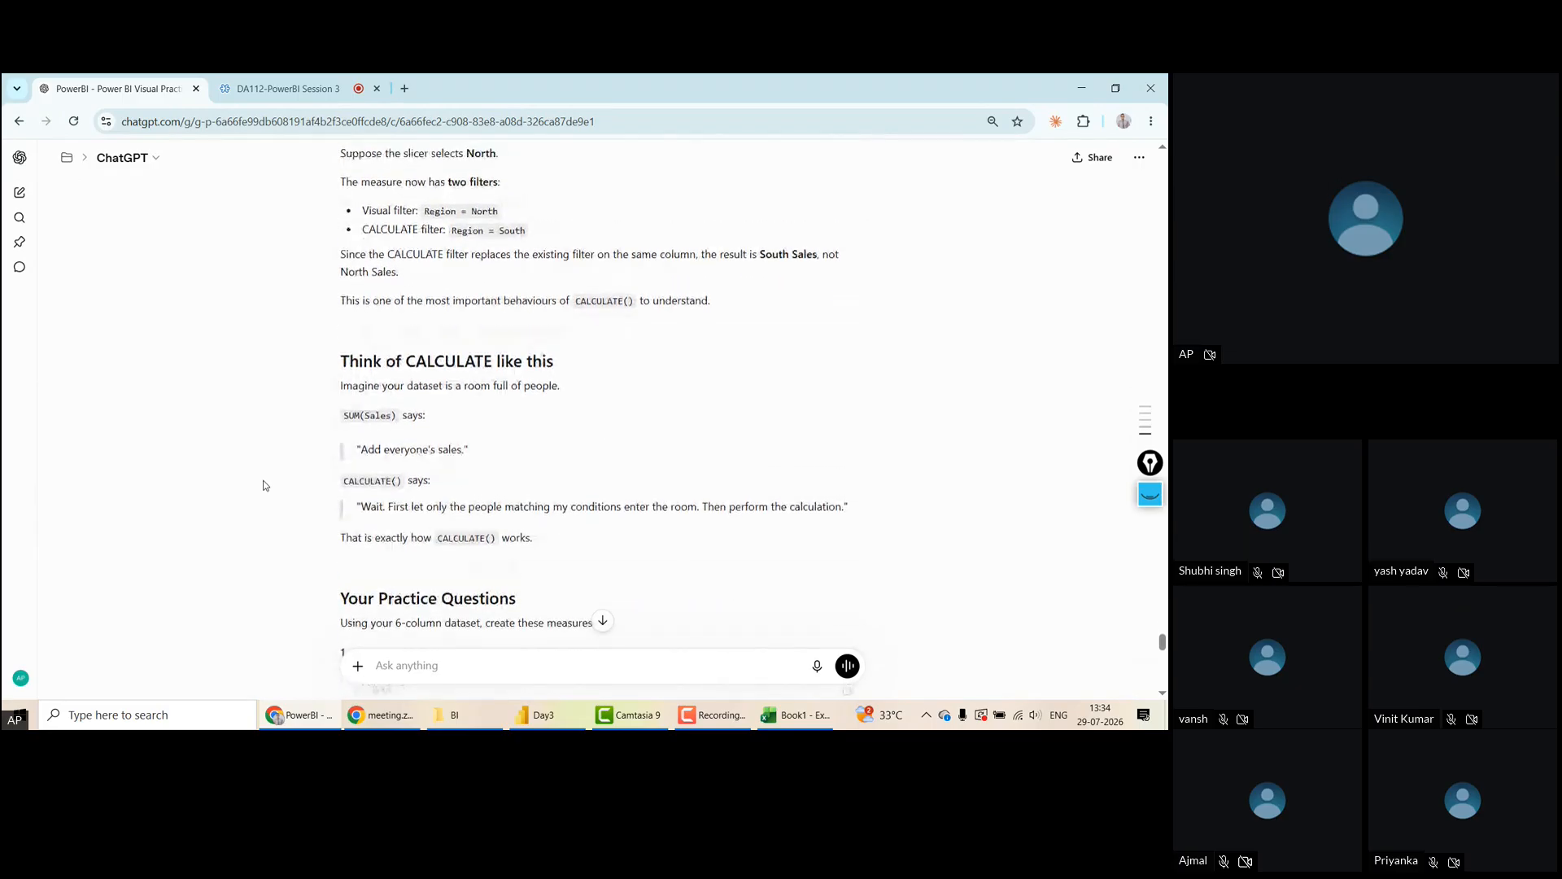
scroll(262, 485, up, 3)
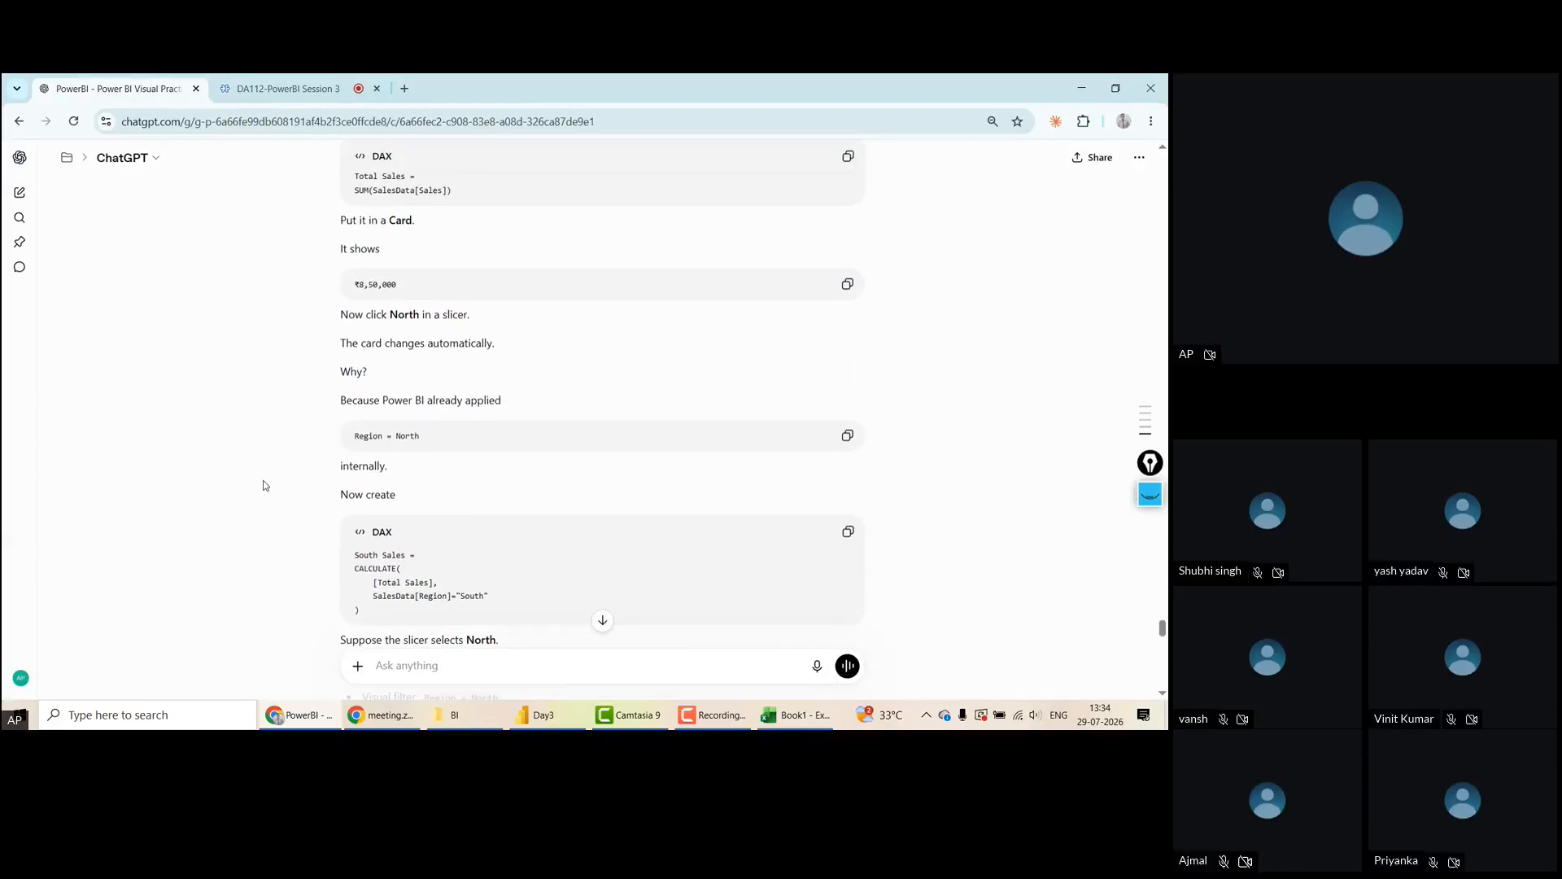
scroll(263, 486, down, 3)
scroll(263, 486, down, 2)
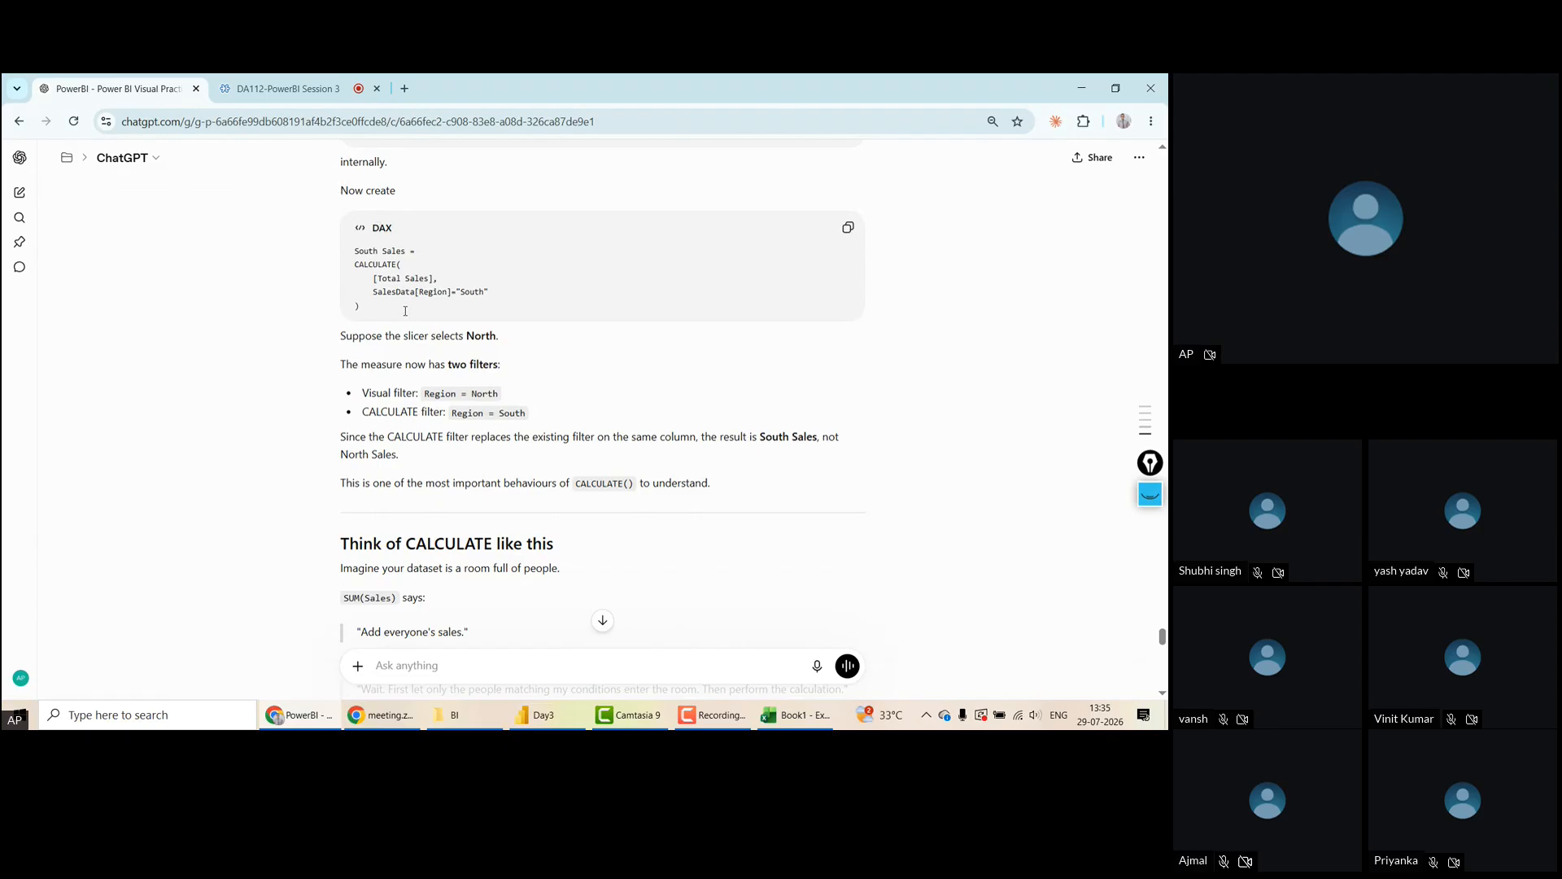
drag(340, 190, 359, 307)
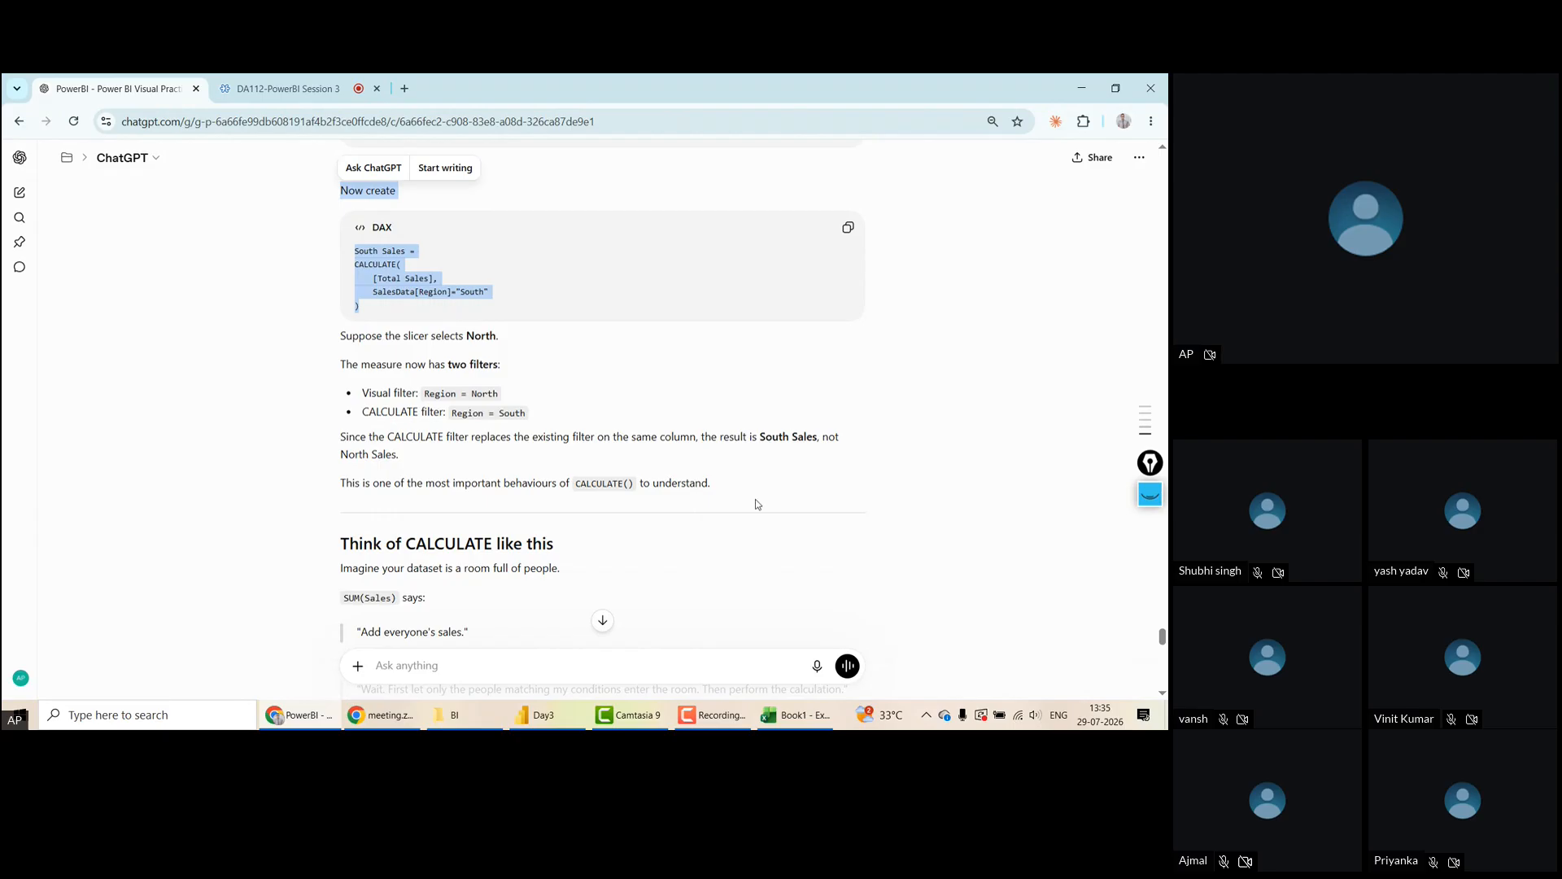
shift+click(777, 507)
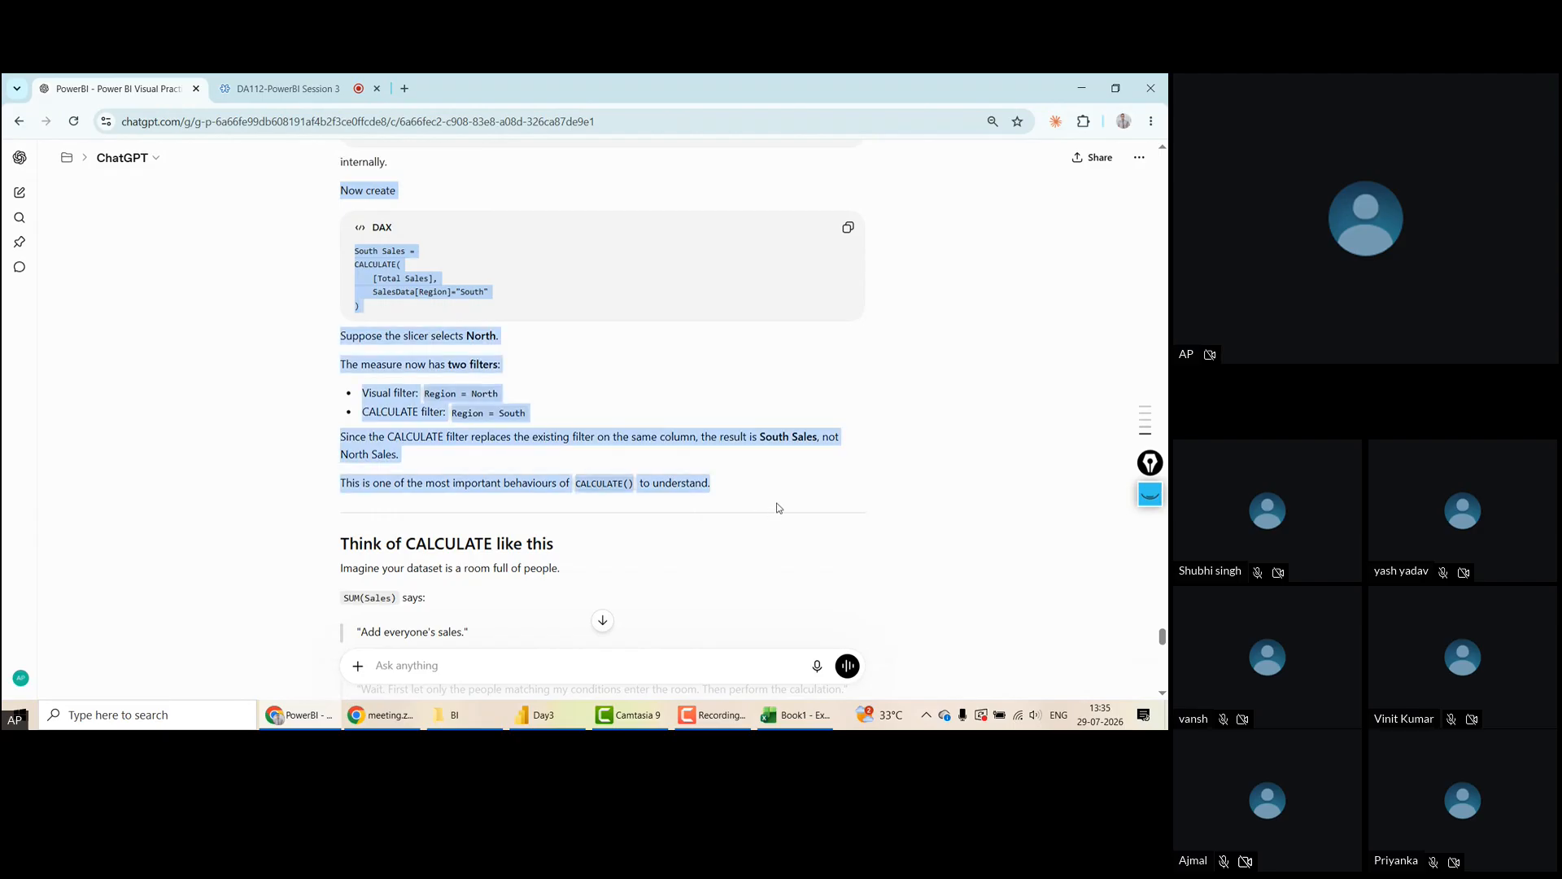
key(alt+Tab)
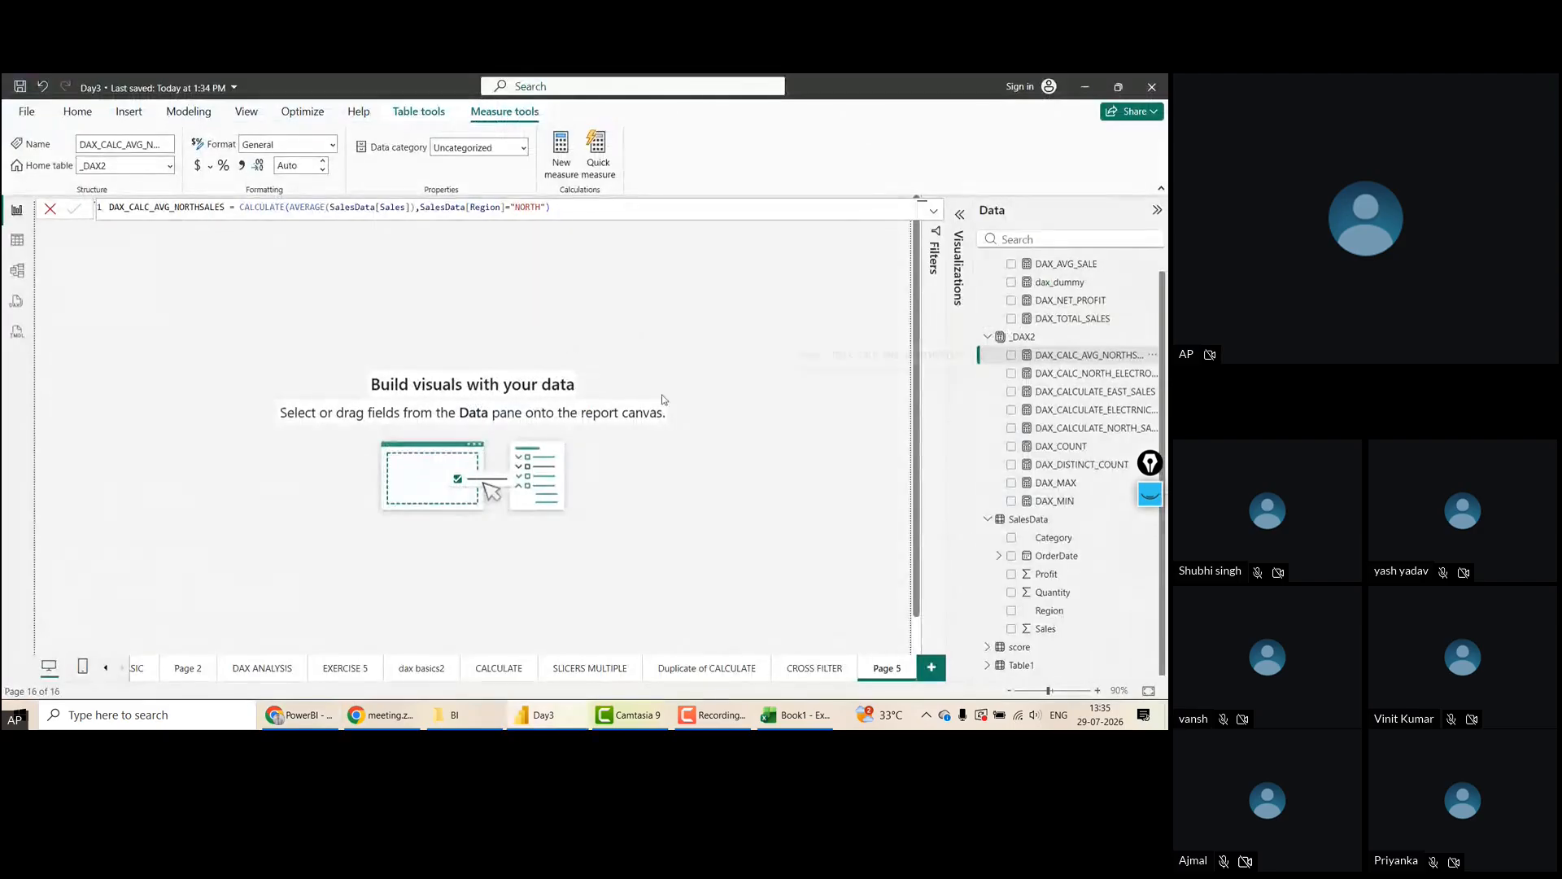
Paste the South Sales explanation into a new Page 5 text box, made taller and wider
click(137, 114)
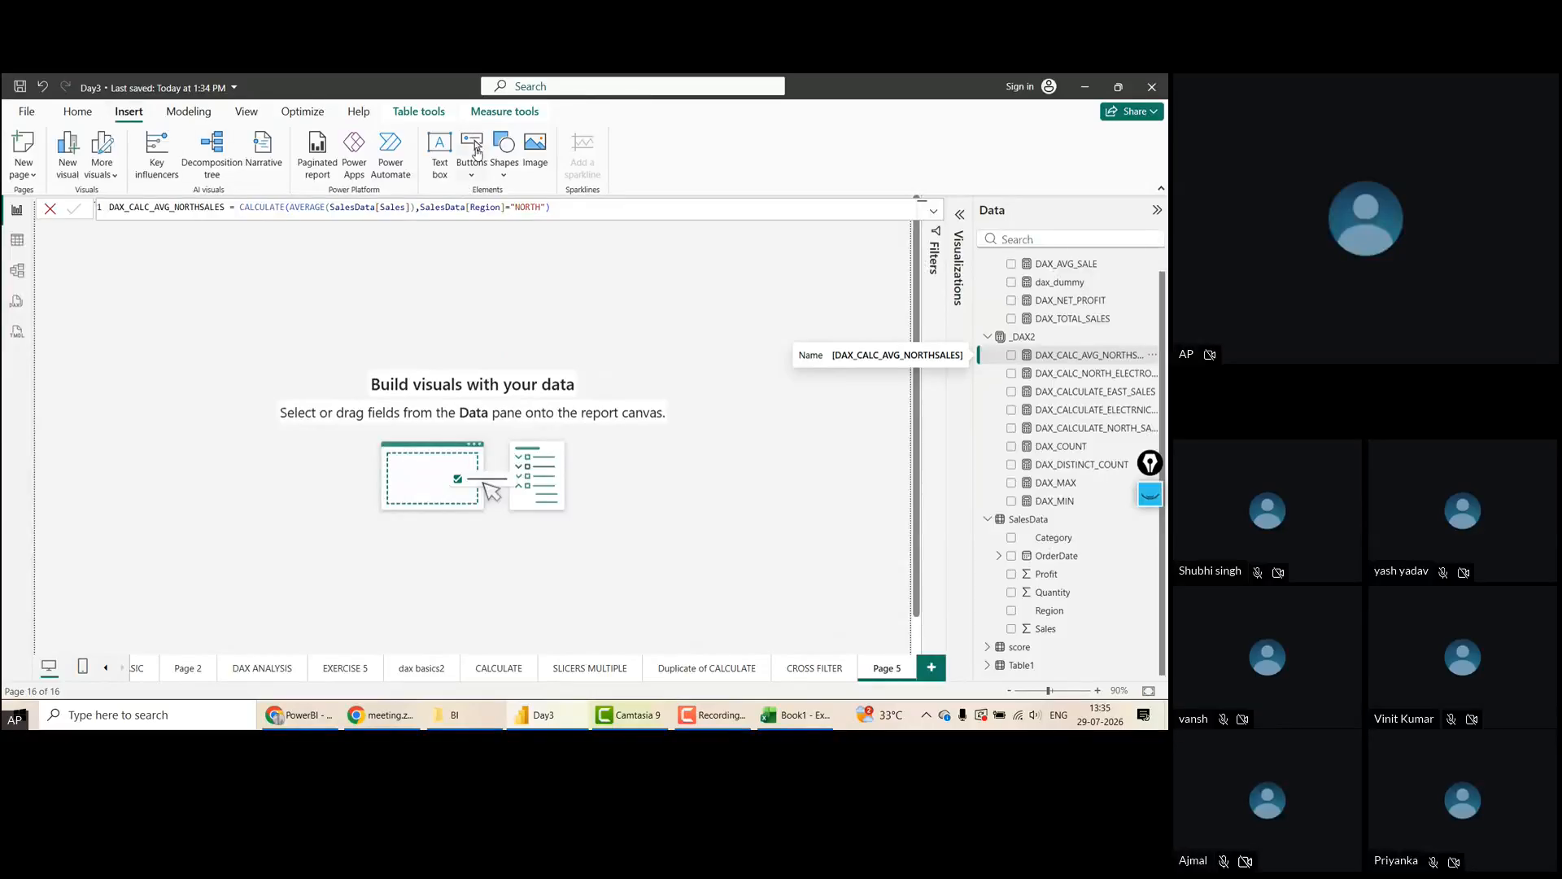
click(439, 151)
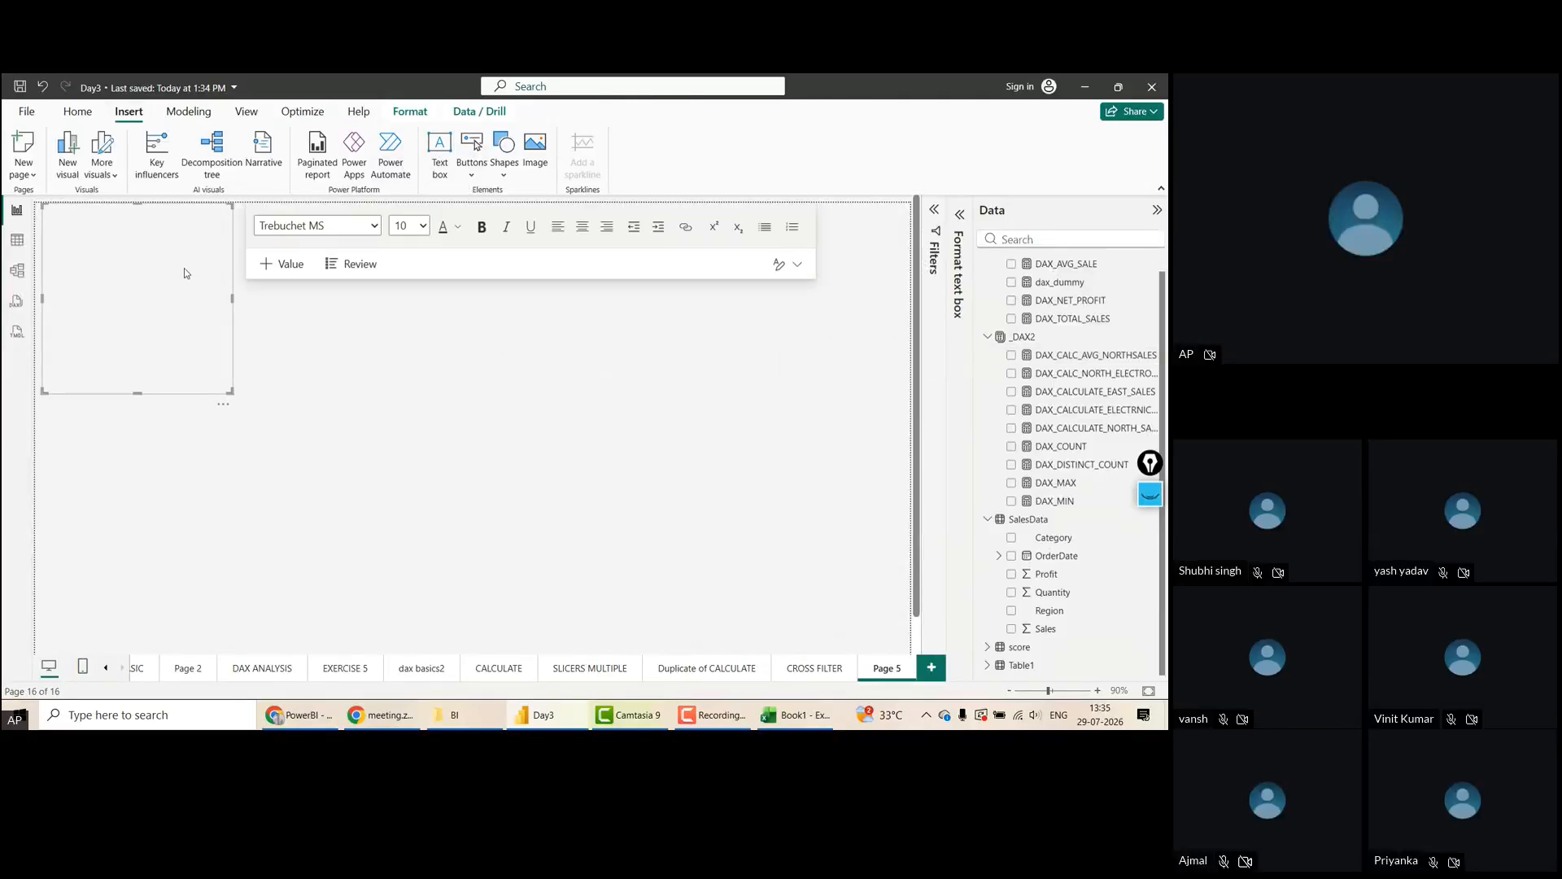
text(Now create  South Sales = CALCULATE(     [Total Sales],     SalesData[Region]="South" )  Suppose the slicer selects North. The measure now has two filters: • Visual filter: Region = North • CALCULATE filter: Region = South Since the CALCULATE filter replaces the existing filter on the same column, the result is South Sales, not North Sales. This is one of the most important behaviours of CALCULATE() to understand.)
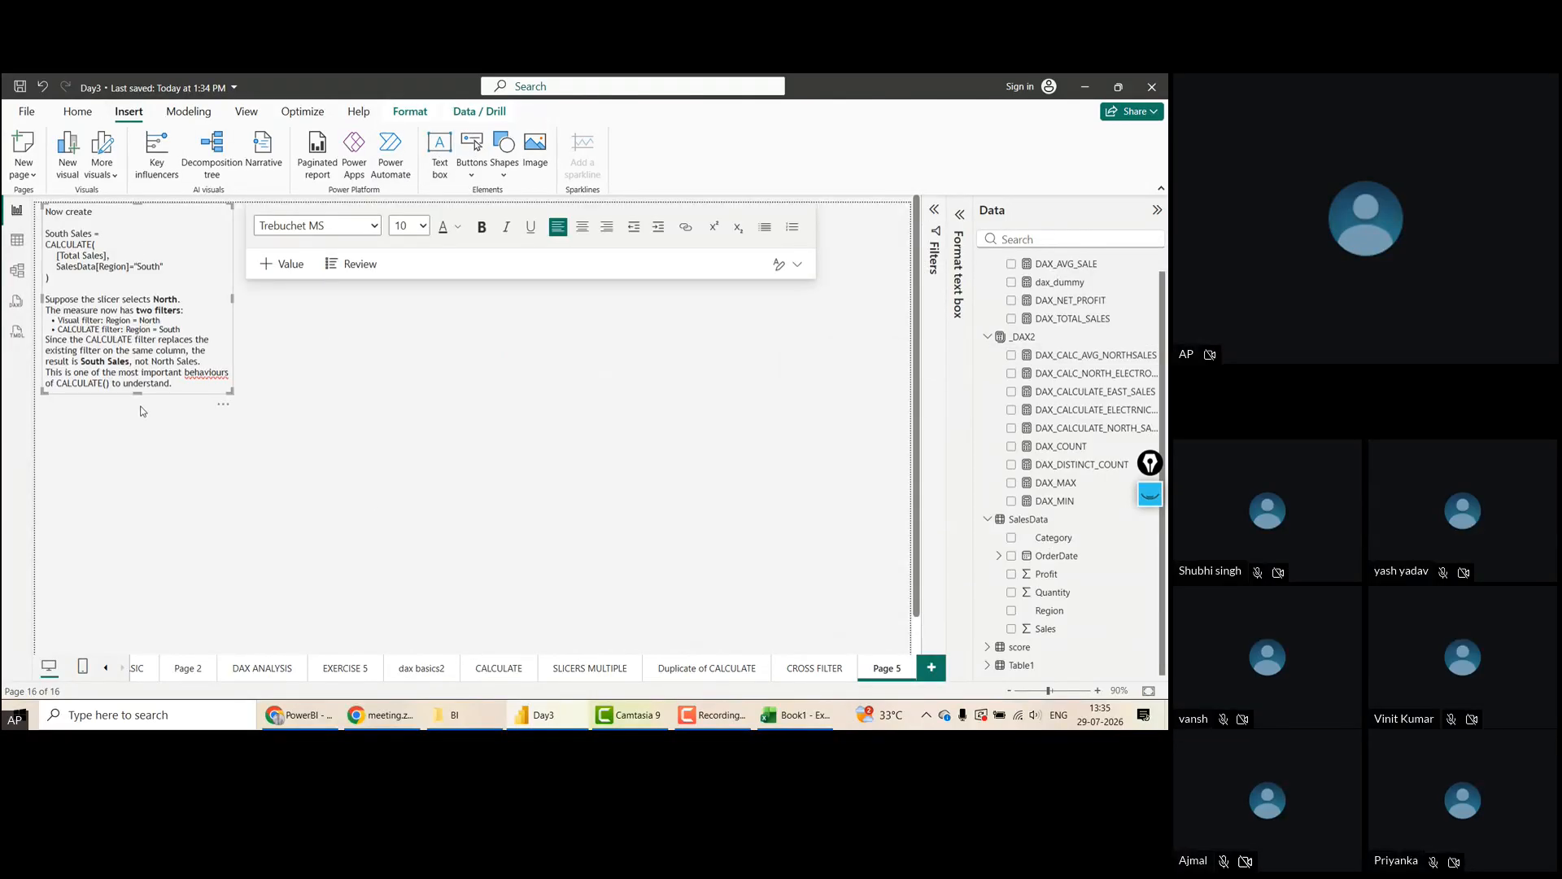
drag(138, 393, 138, 515)
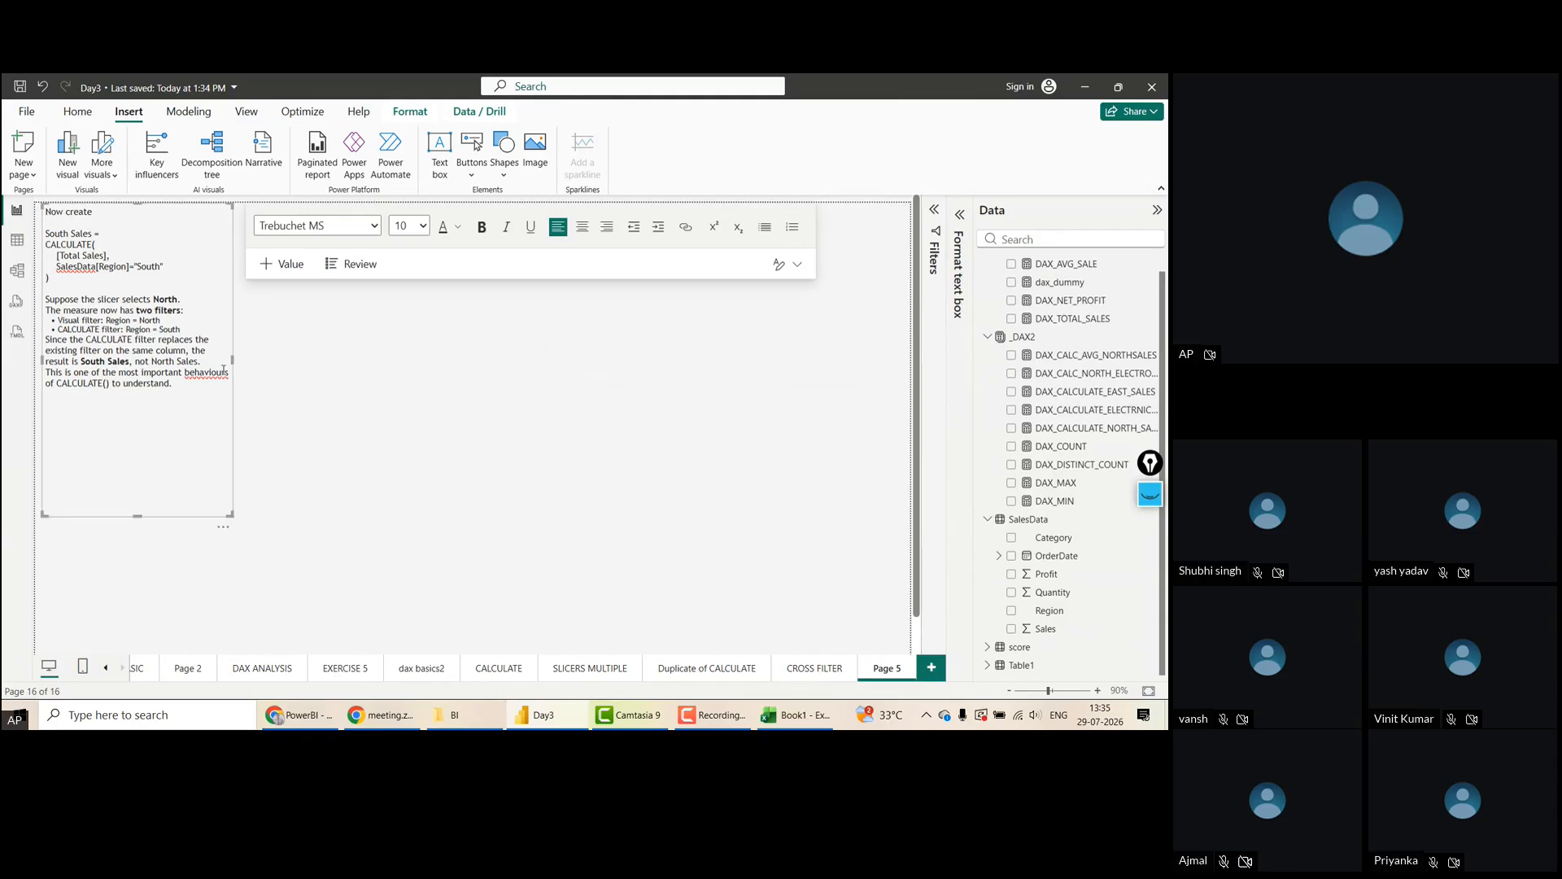
drag(232, 361, 470, 364)
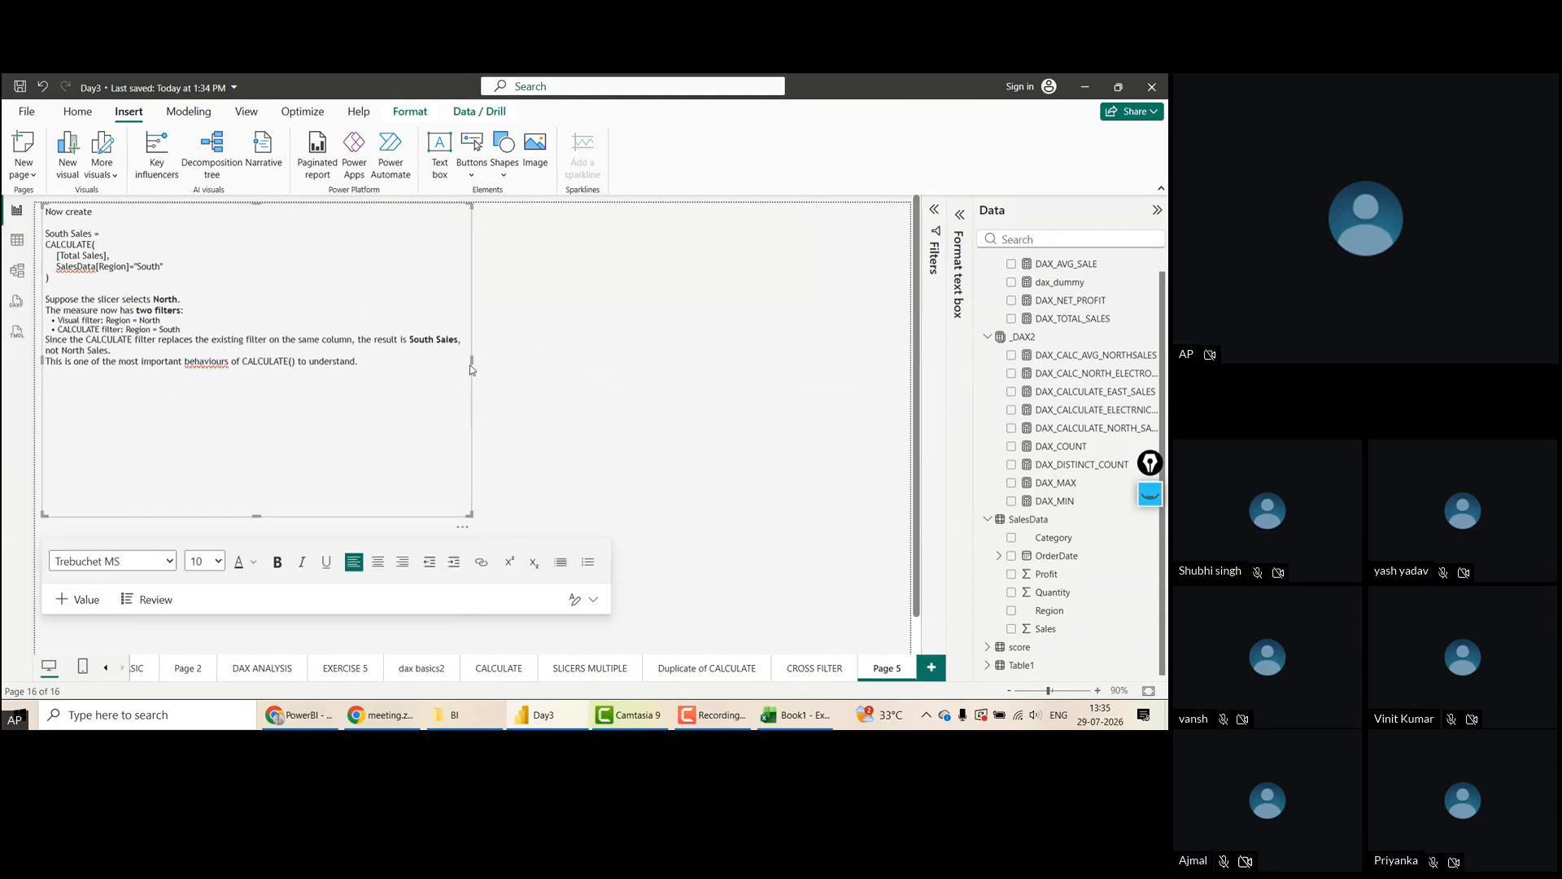
key(alt+Tab)
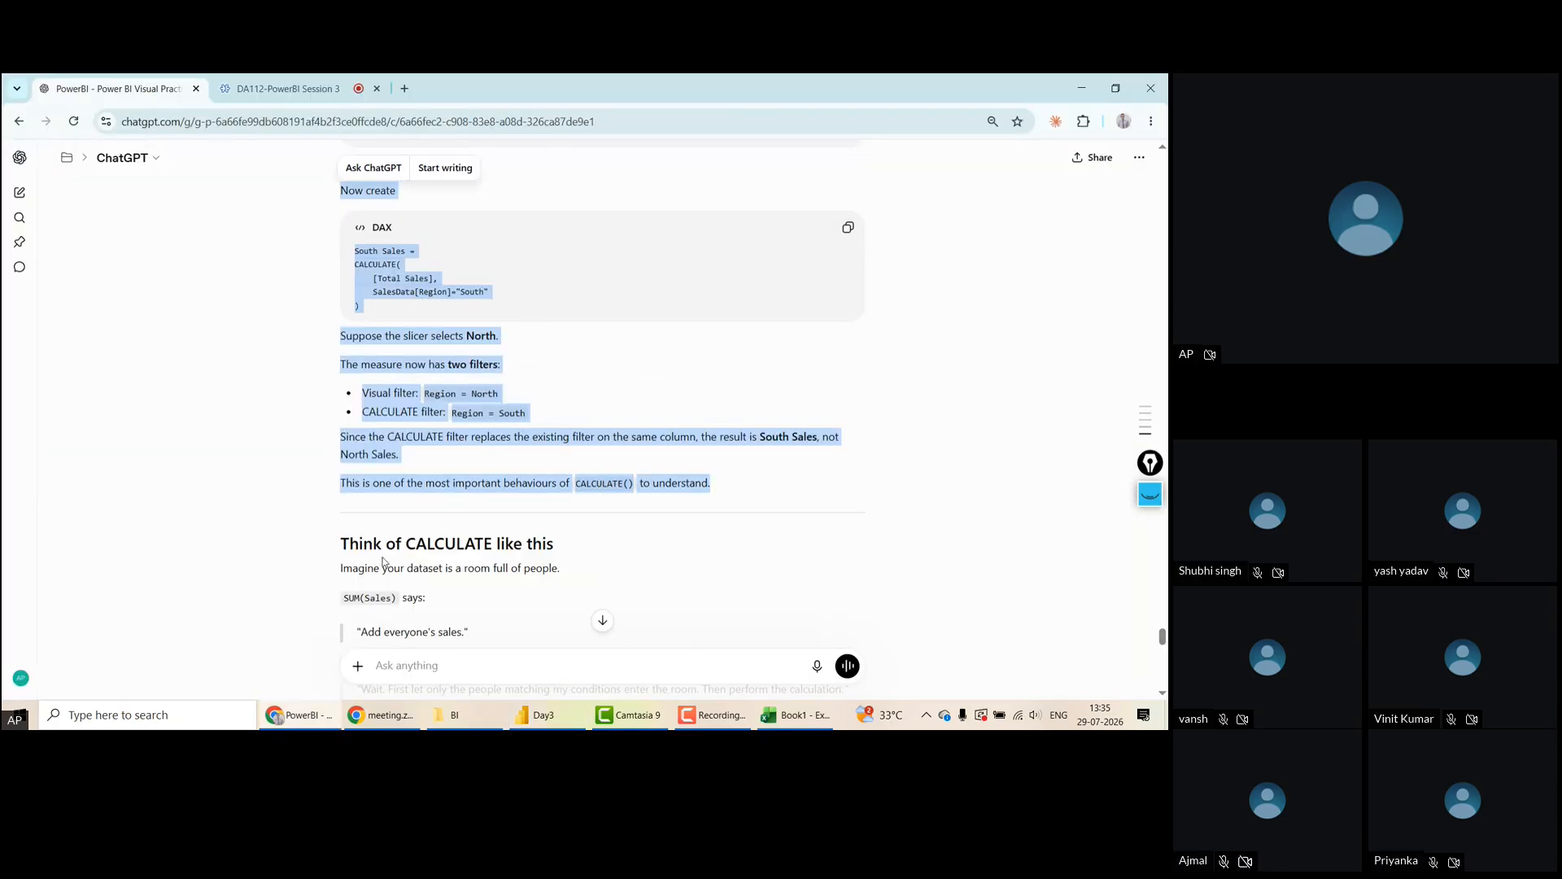
Copy the "Think of CALCULATE like this" section through "works." for the Power BI text box
click(345, 542)
drag(346, 542, 559, 560)
scroll(559, 561, down, 3)
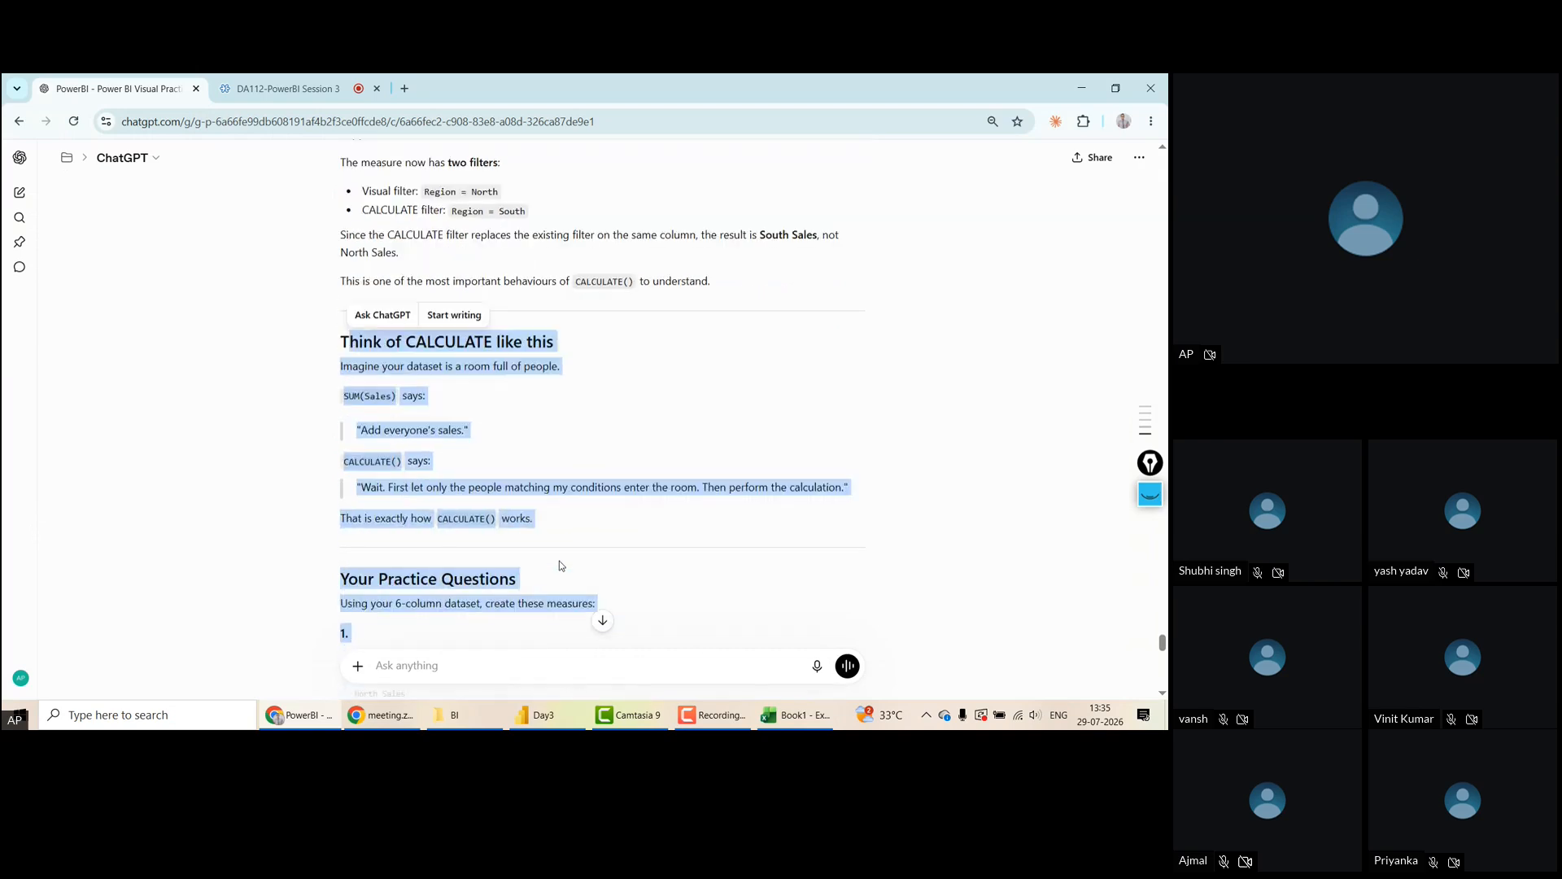
scroll(559, 560, up, 10)
scroll(559, 560, down, 10)
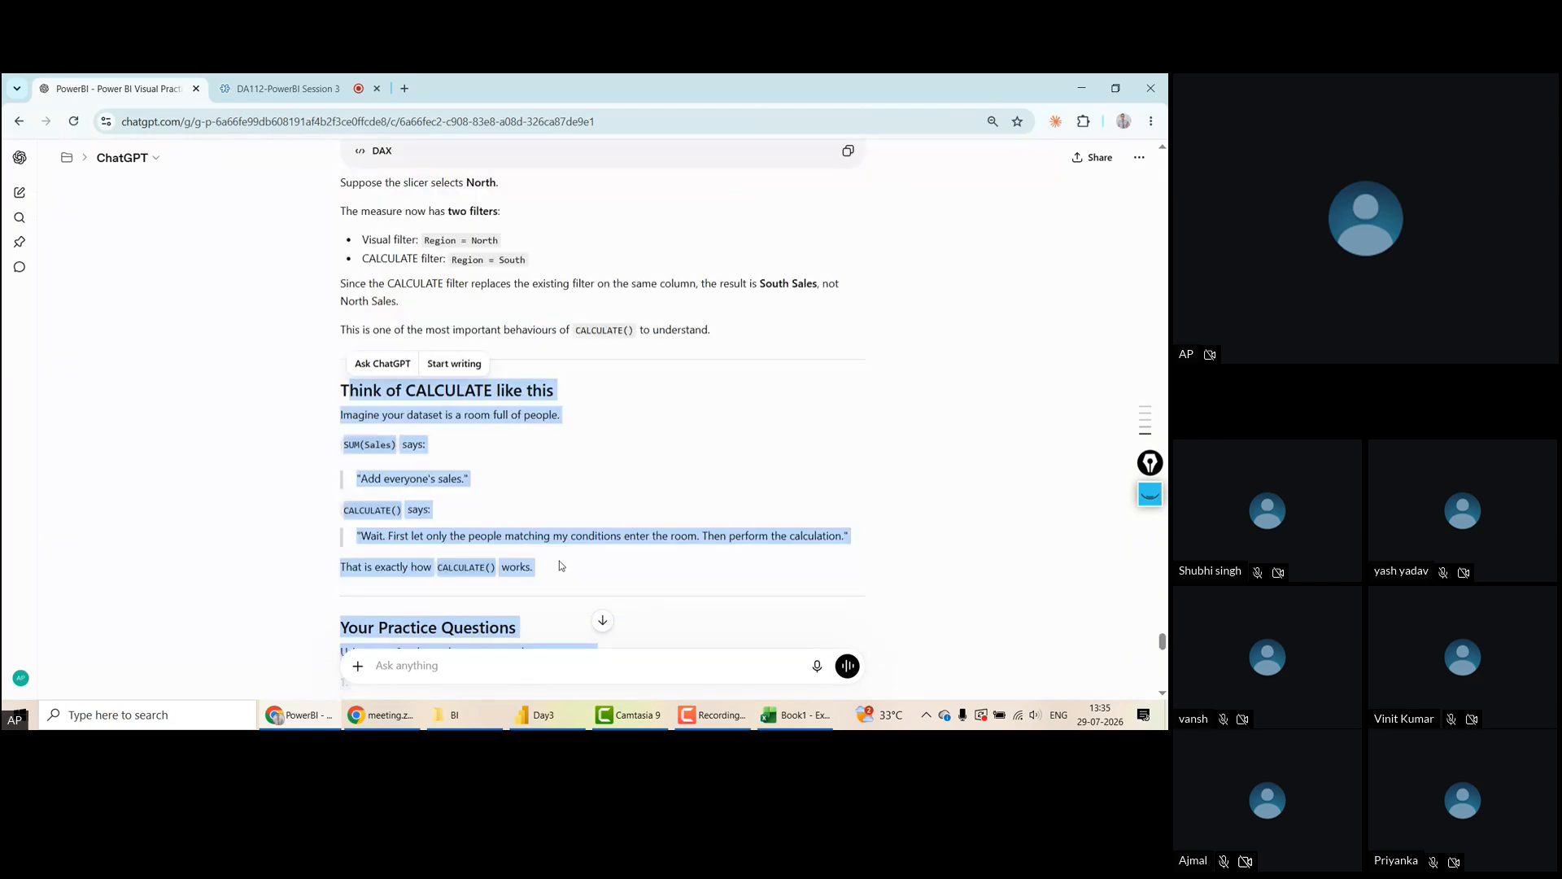
scroll(559, 564, down, 1)
drag(487, 473, 545, 491)
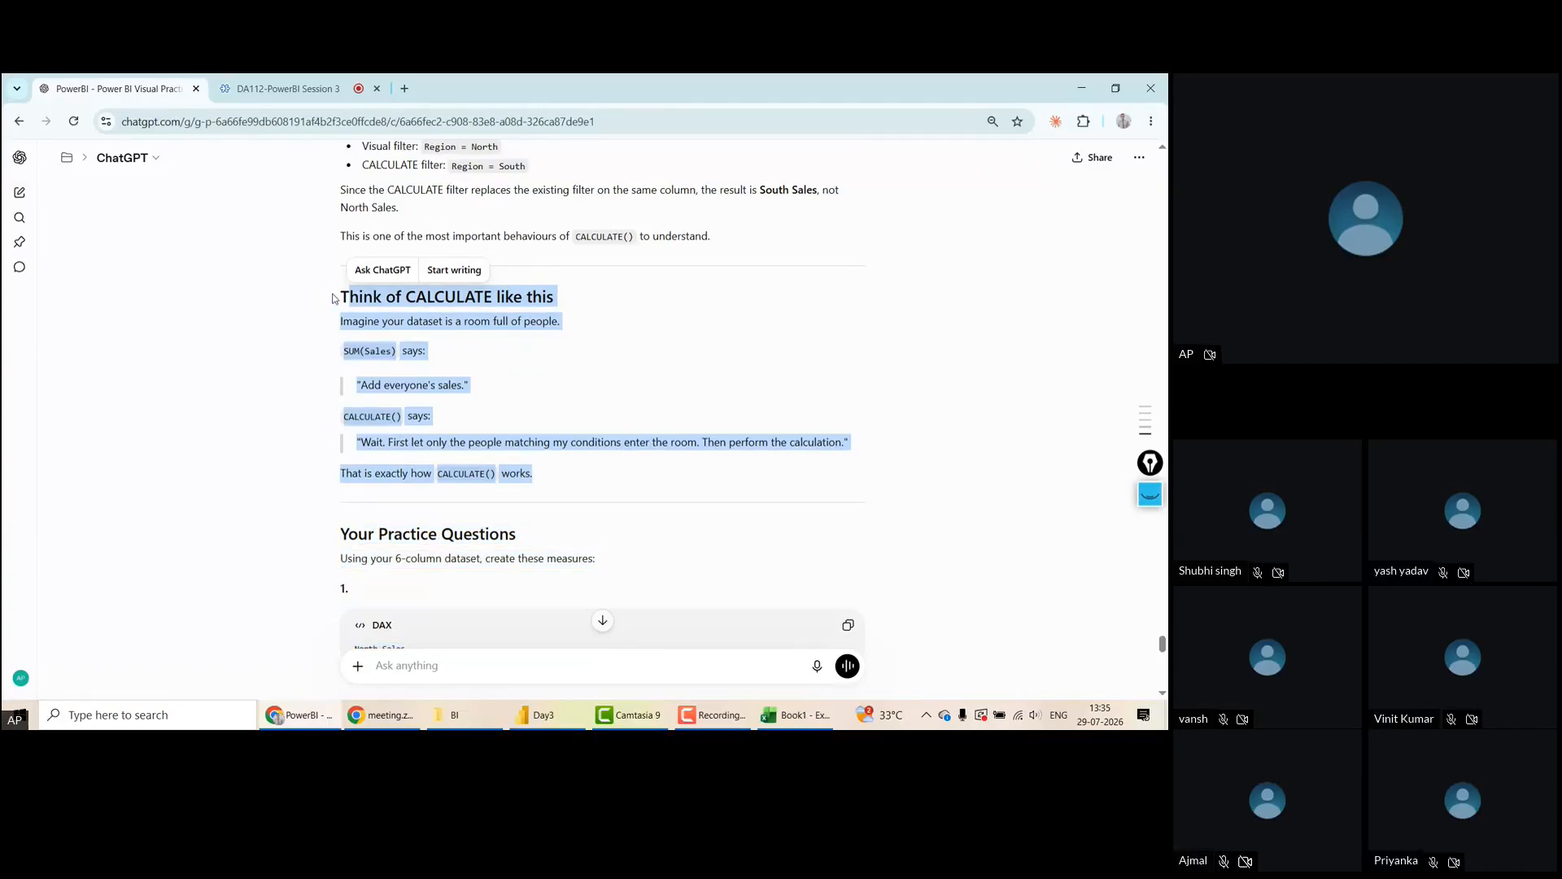
double_click(345, 298)
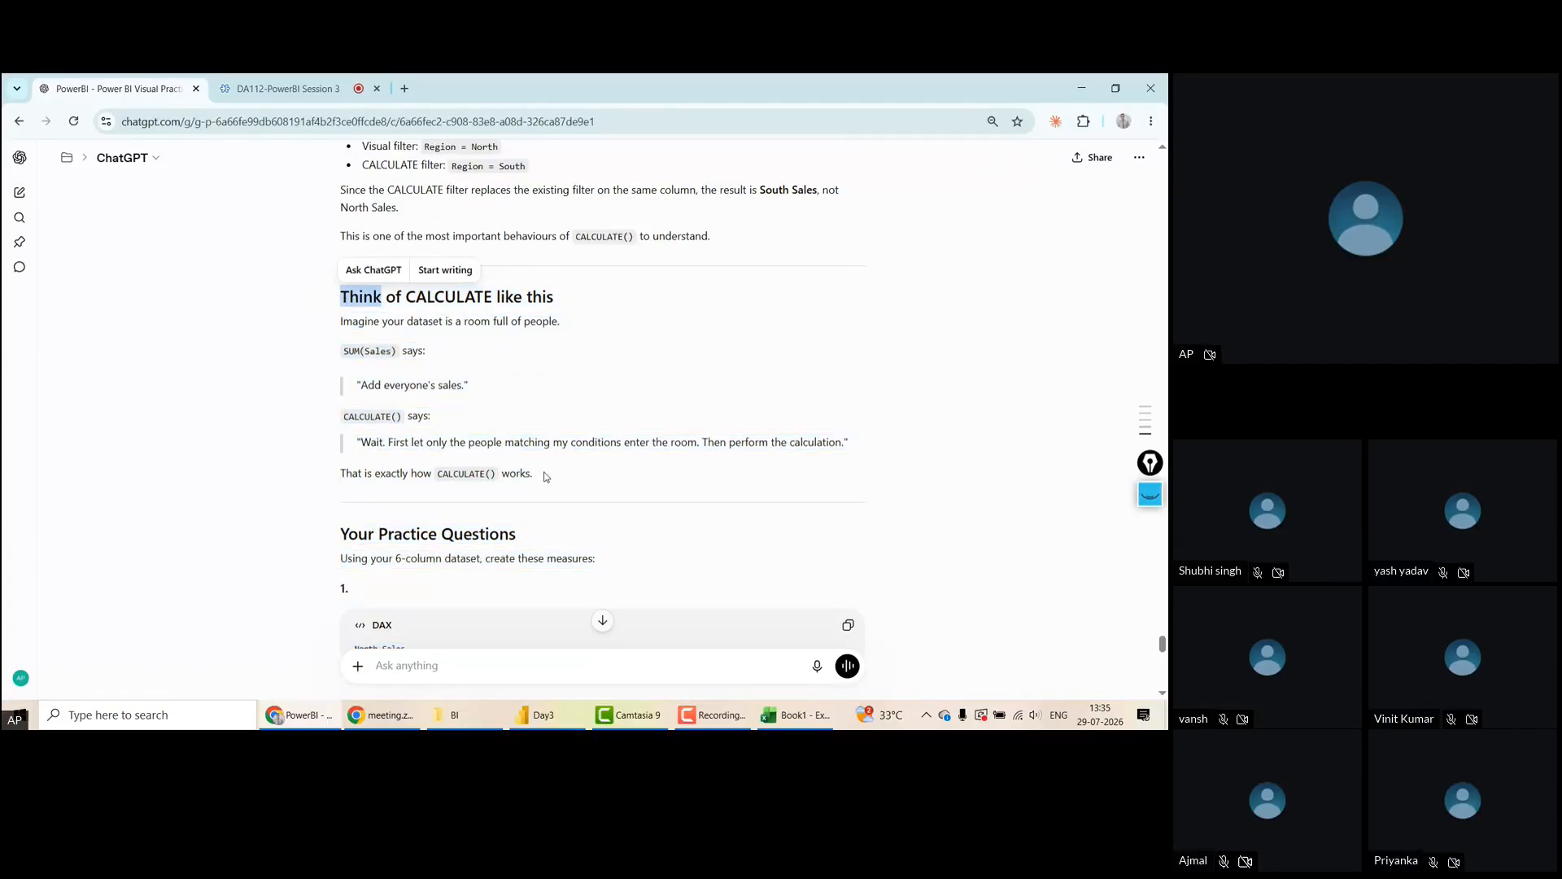
drag(345, 297, 549, 474)
key(ctrl+c)
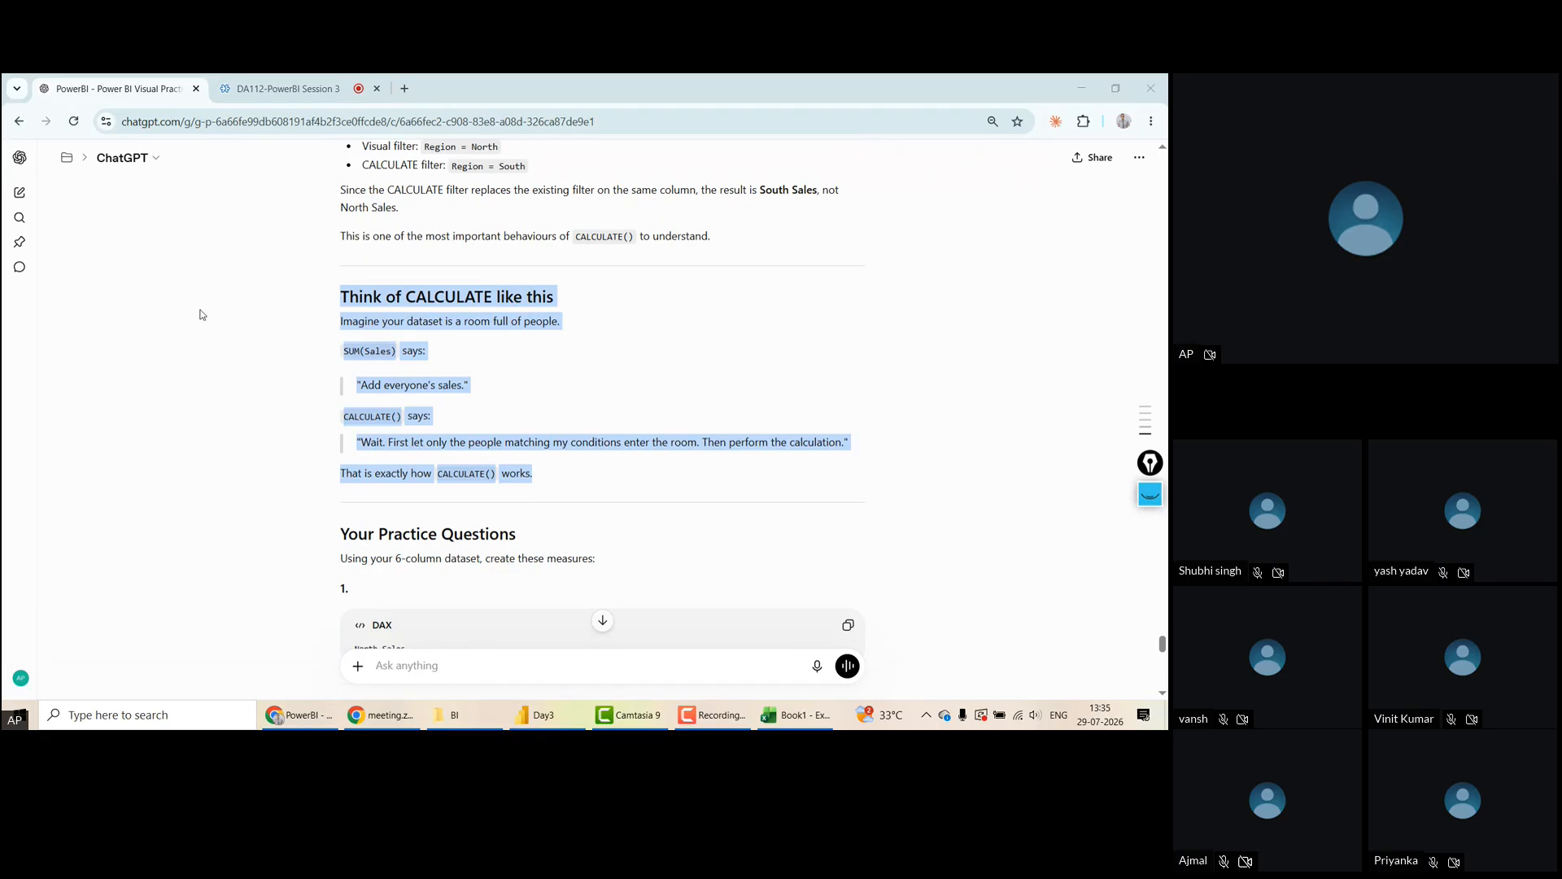
key(alt+Tab)
click(186, 375)
Paste the Think of CALCULATE section below and make all the text box text bold, size 14
key(ctrl+v)
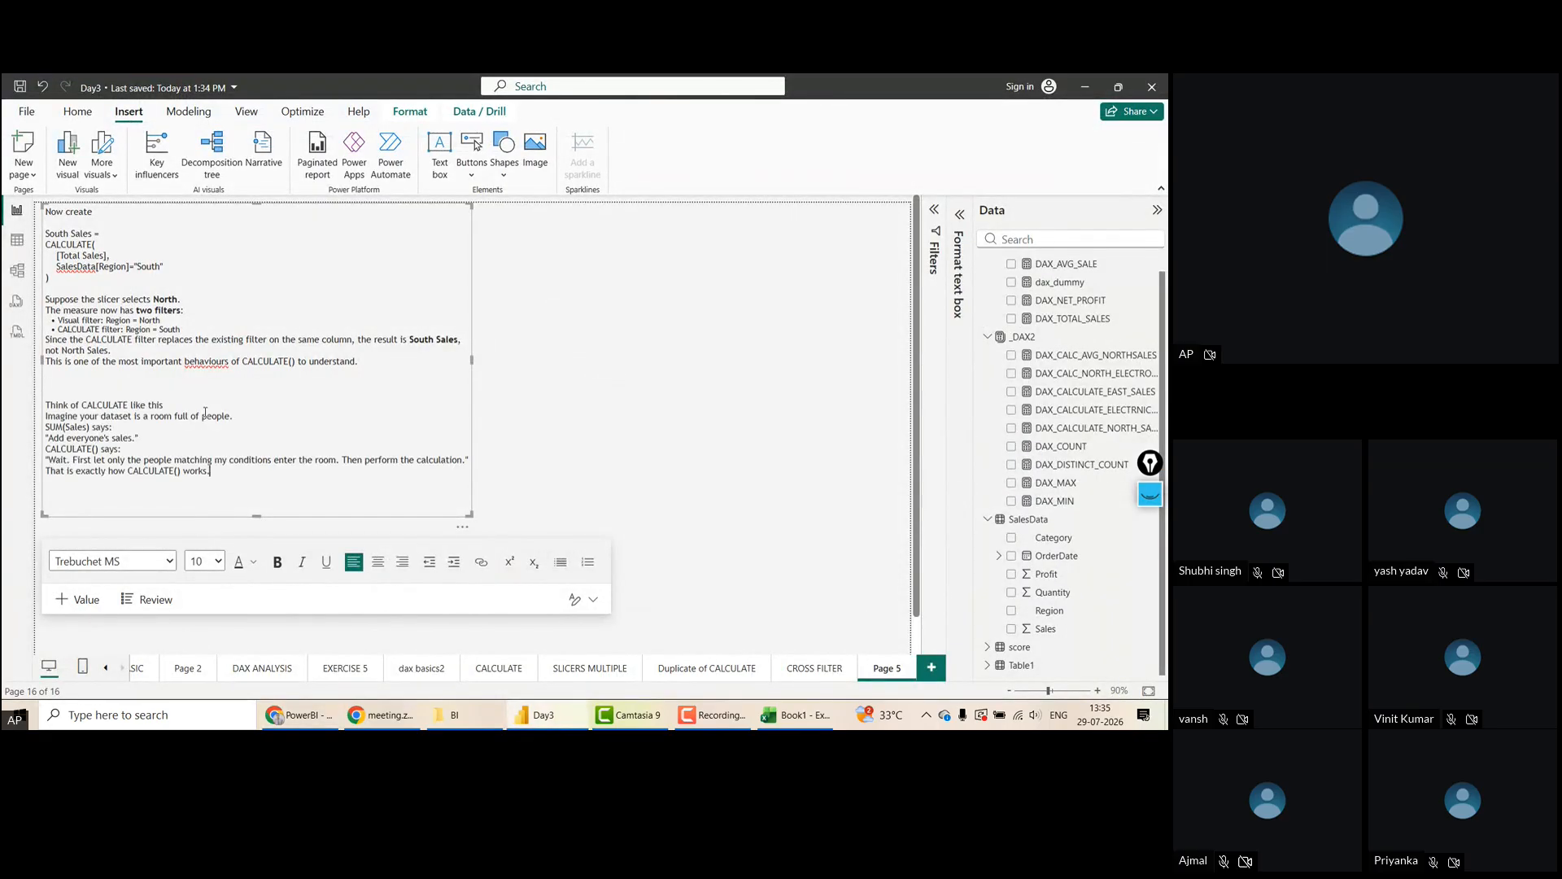
key(ctrl+a)
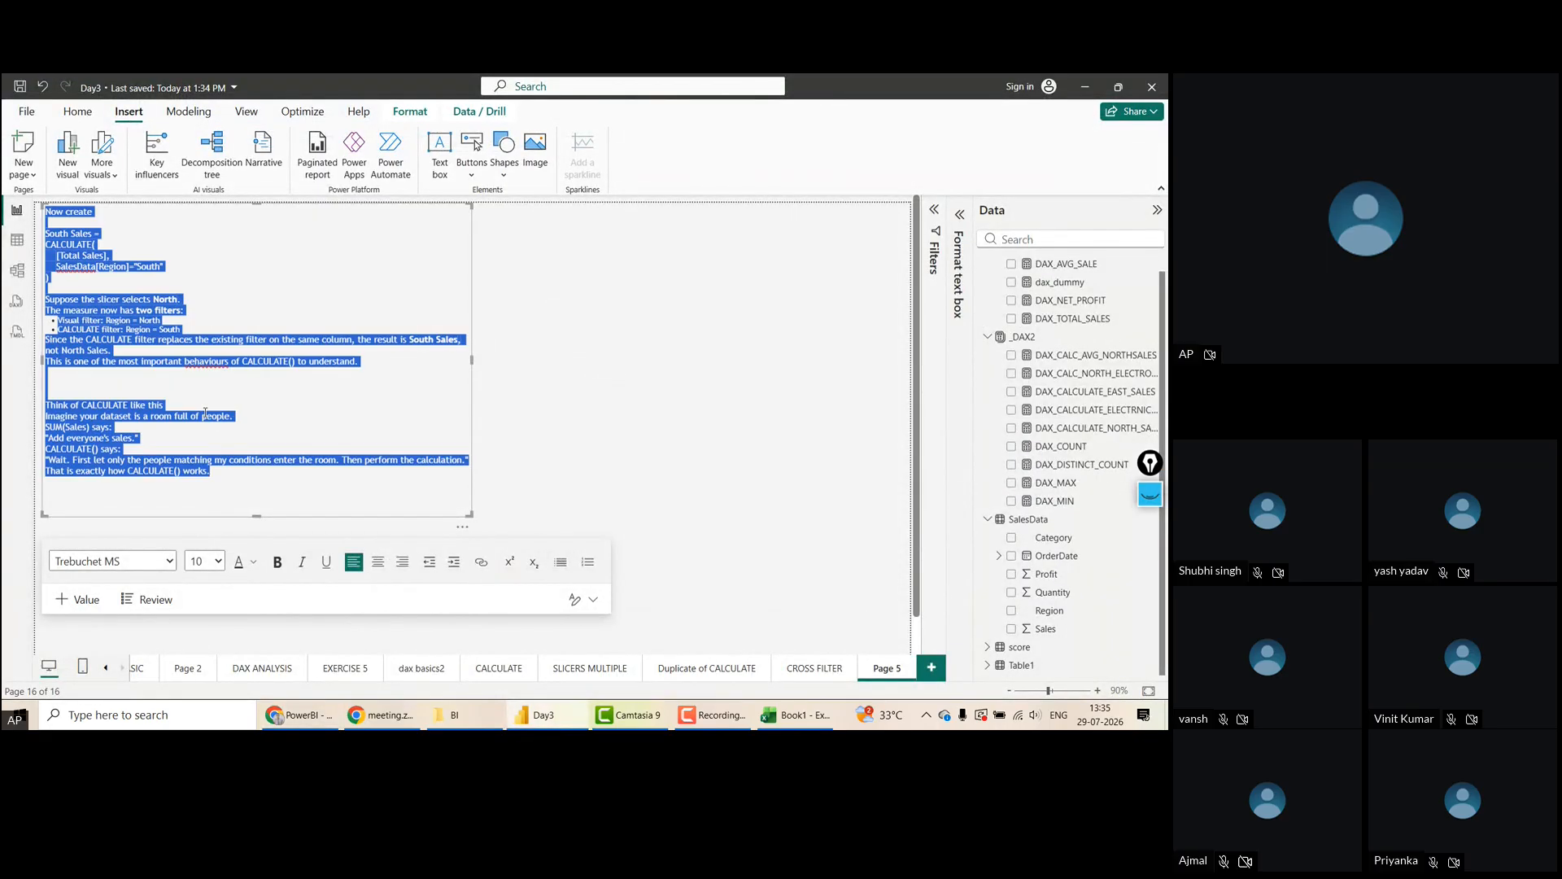
click(278, 561)
click(278, 438)
key(ctrl+a)
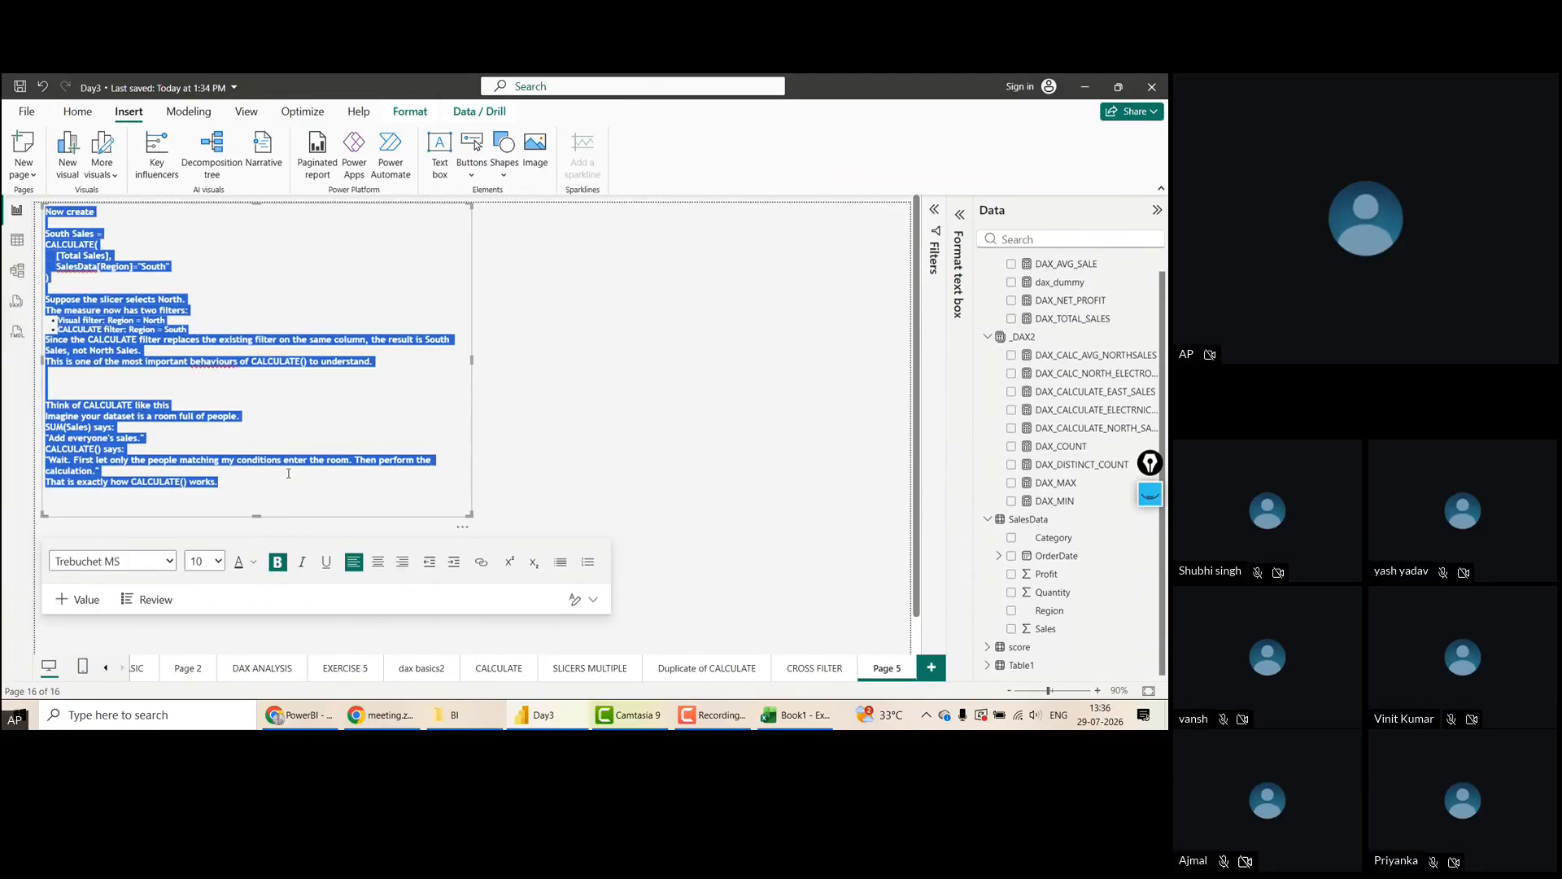
click(217, 562)
click(201, 277)
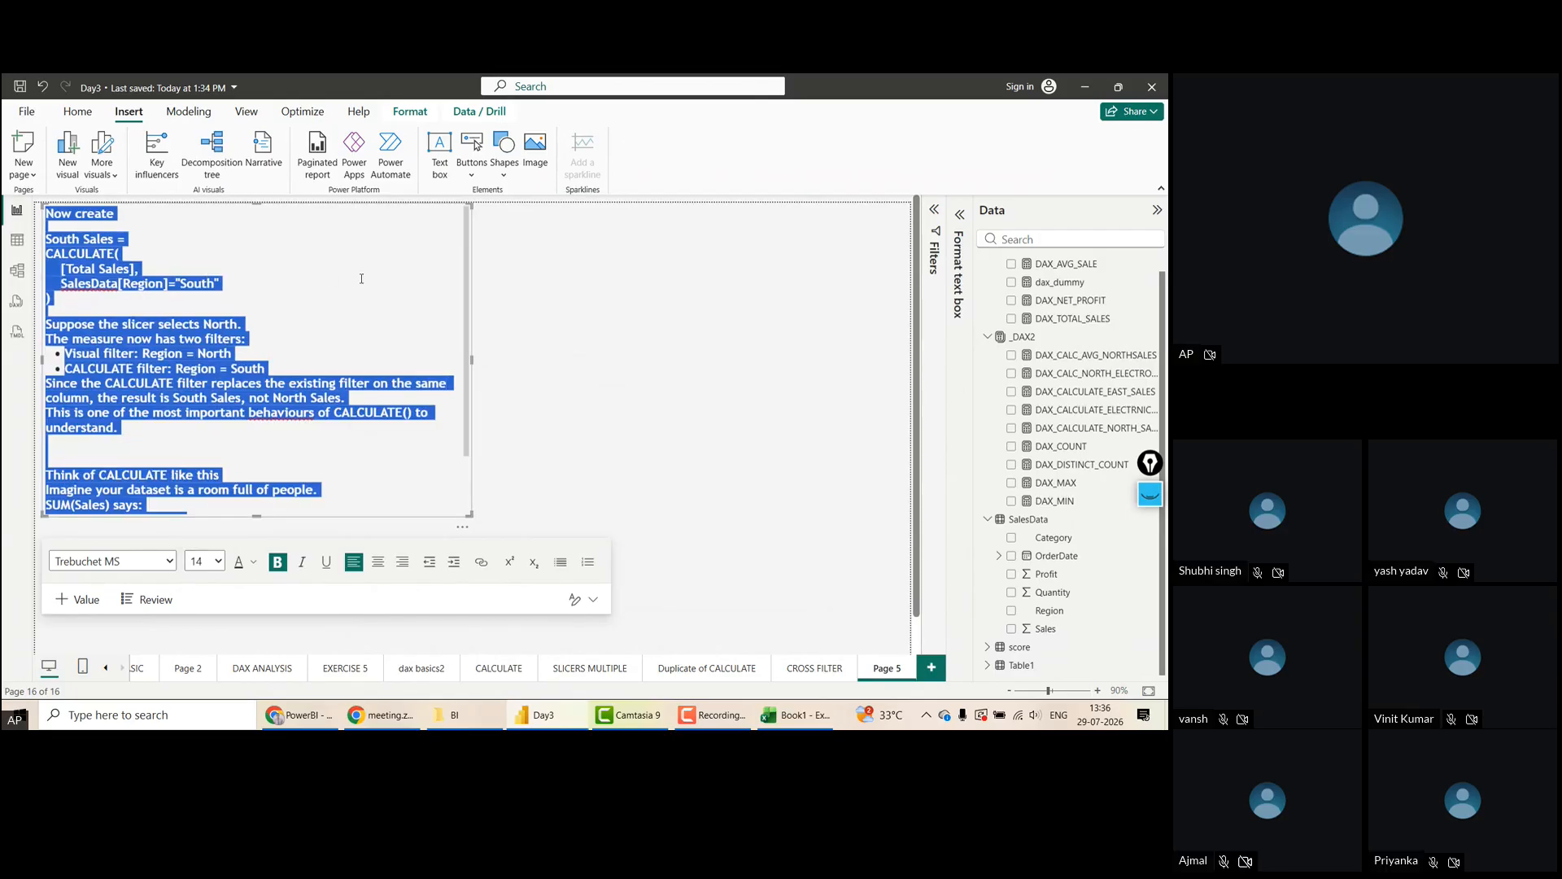
click(361, 279)
key(alt+Tab)
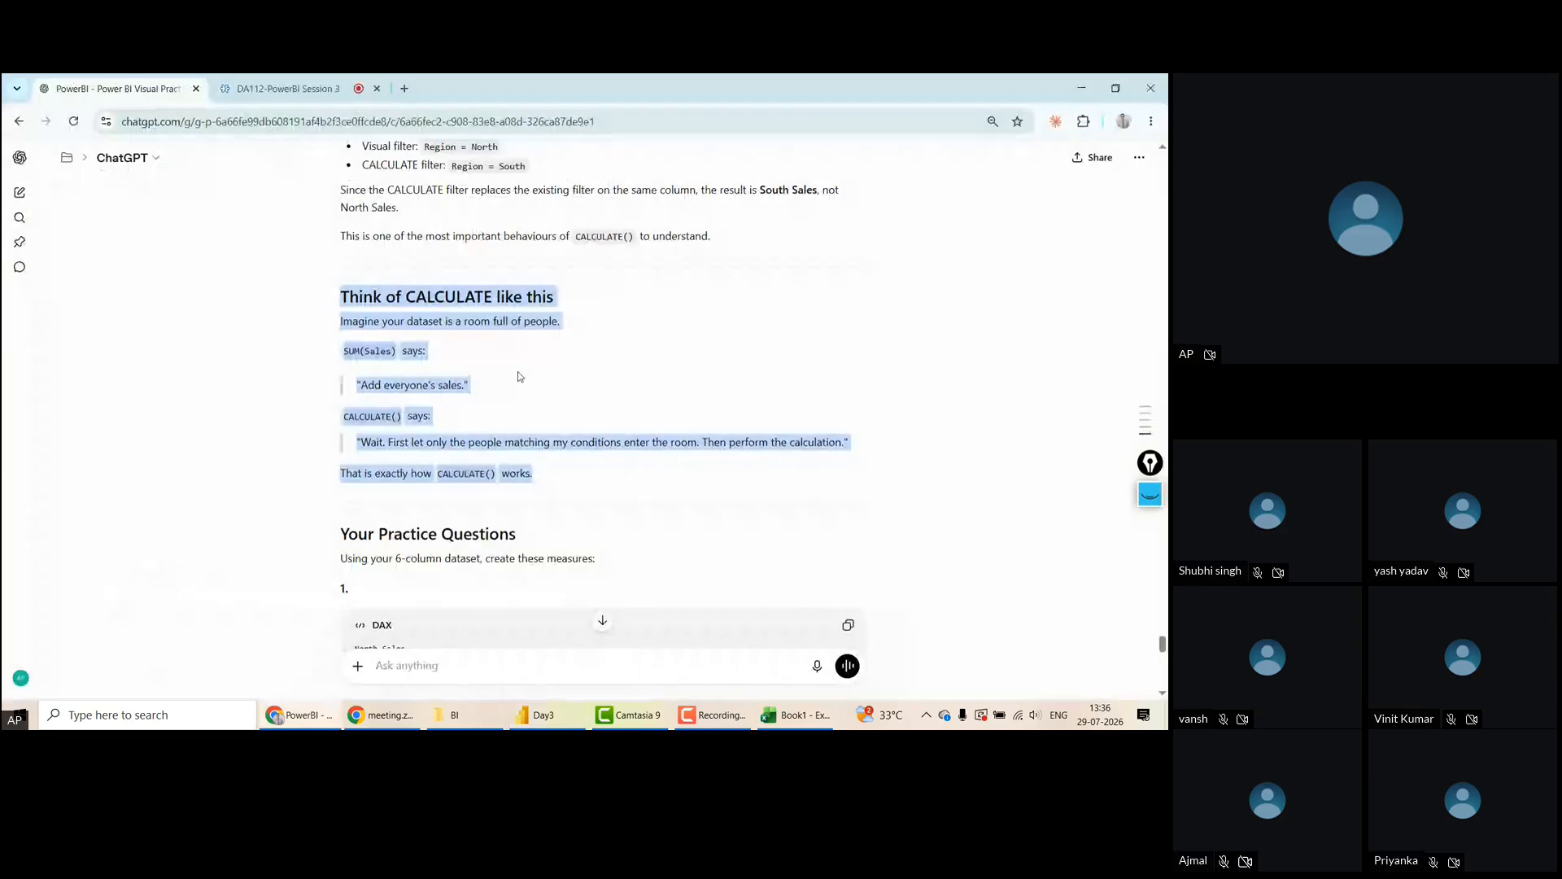
click(296, 389)
scroll(296, 389, up, 4)
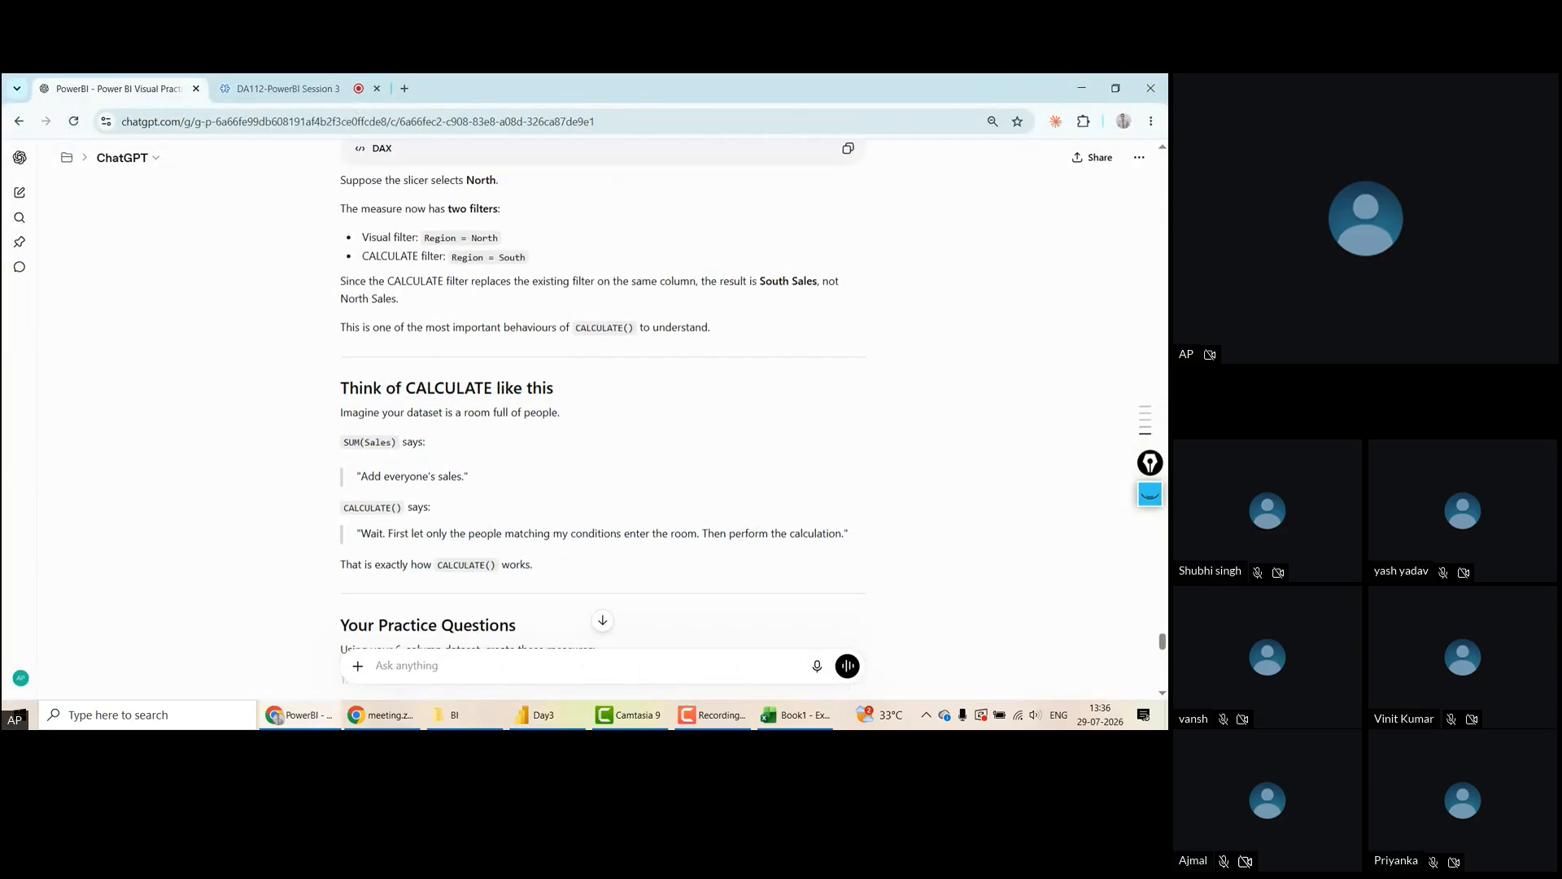
scroll(297, 389, up, 3)
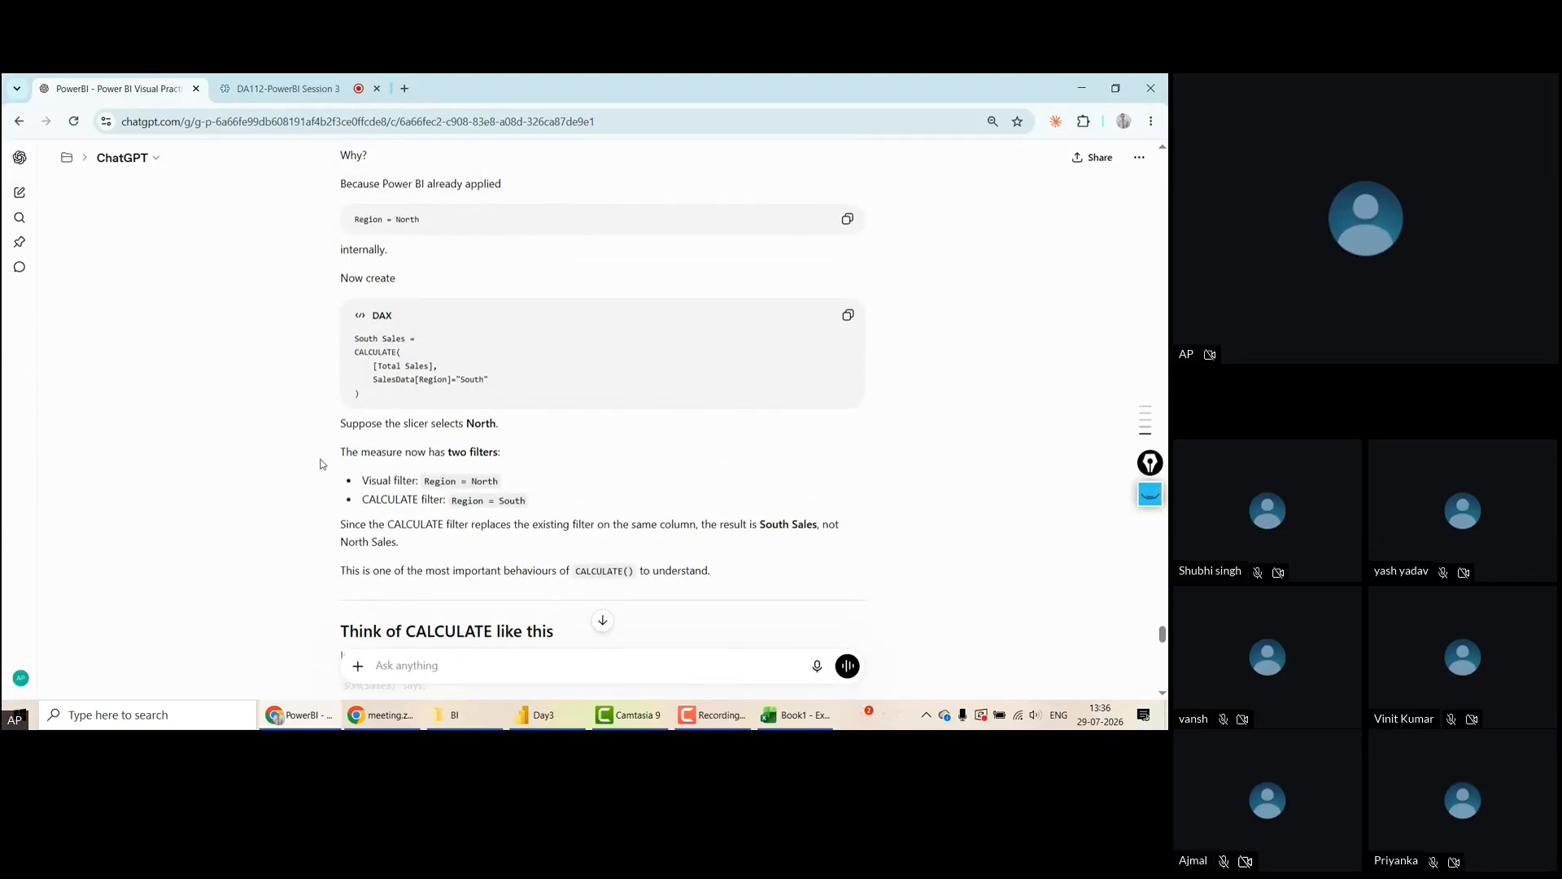
scroll(327, 440, down, 1)
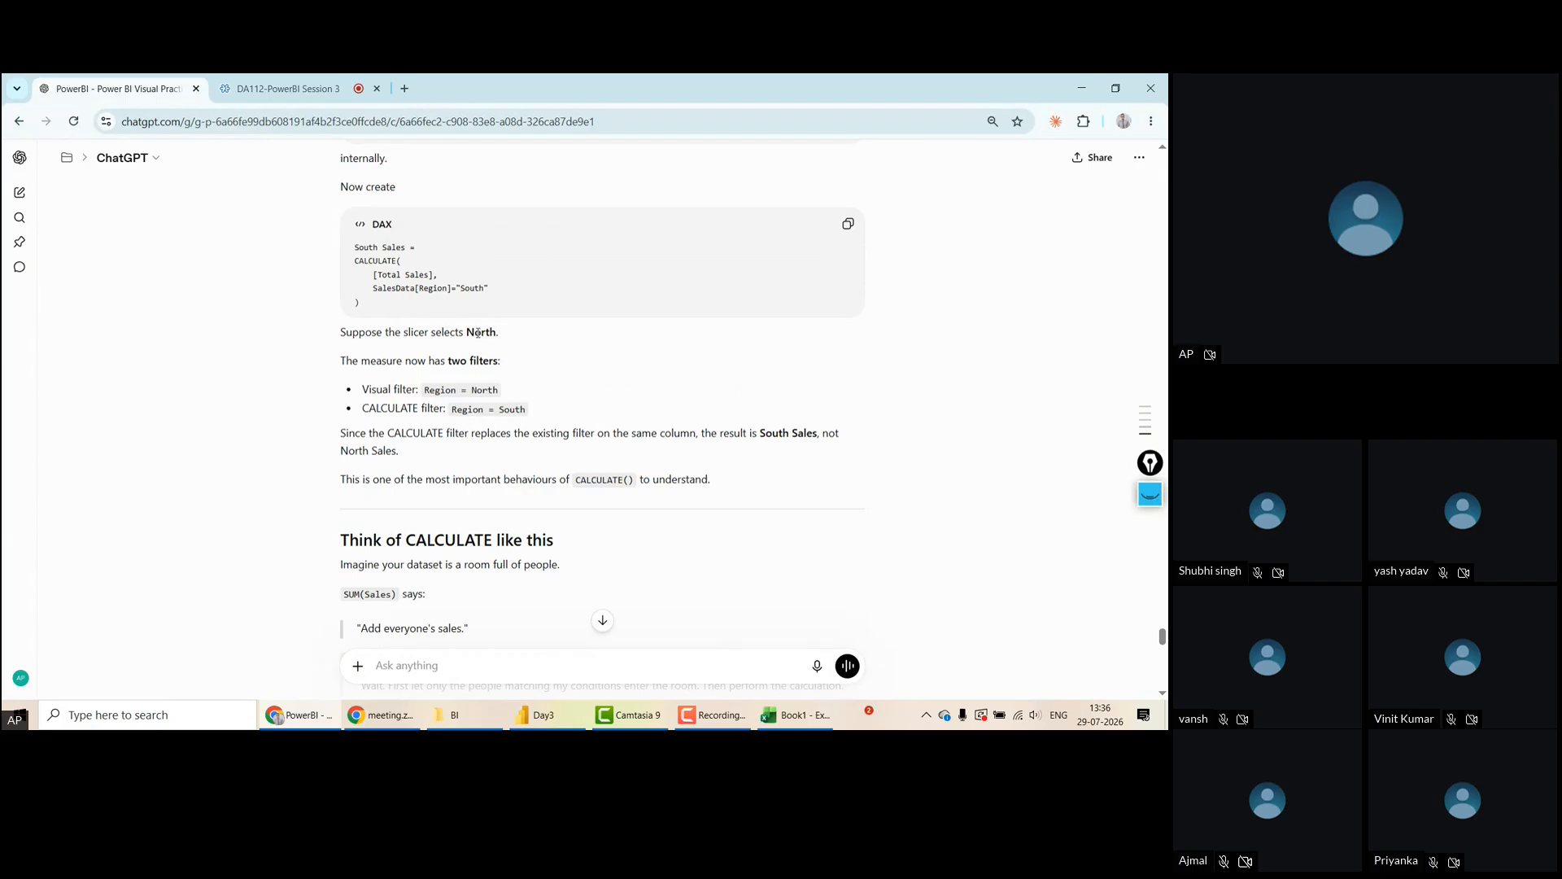
double_click(465, 283)
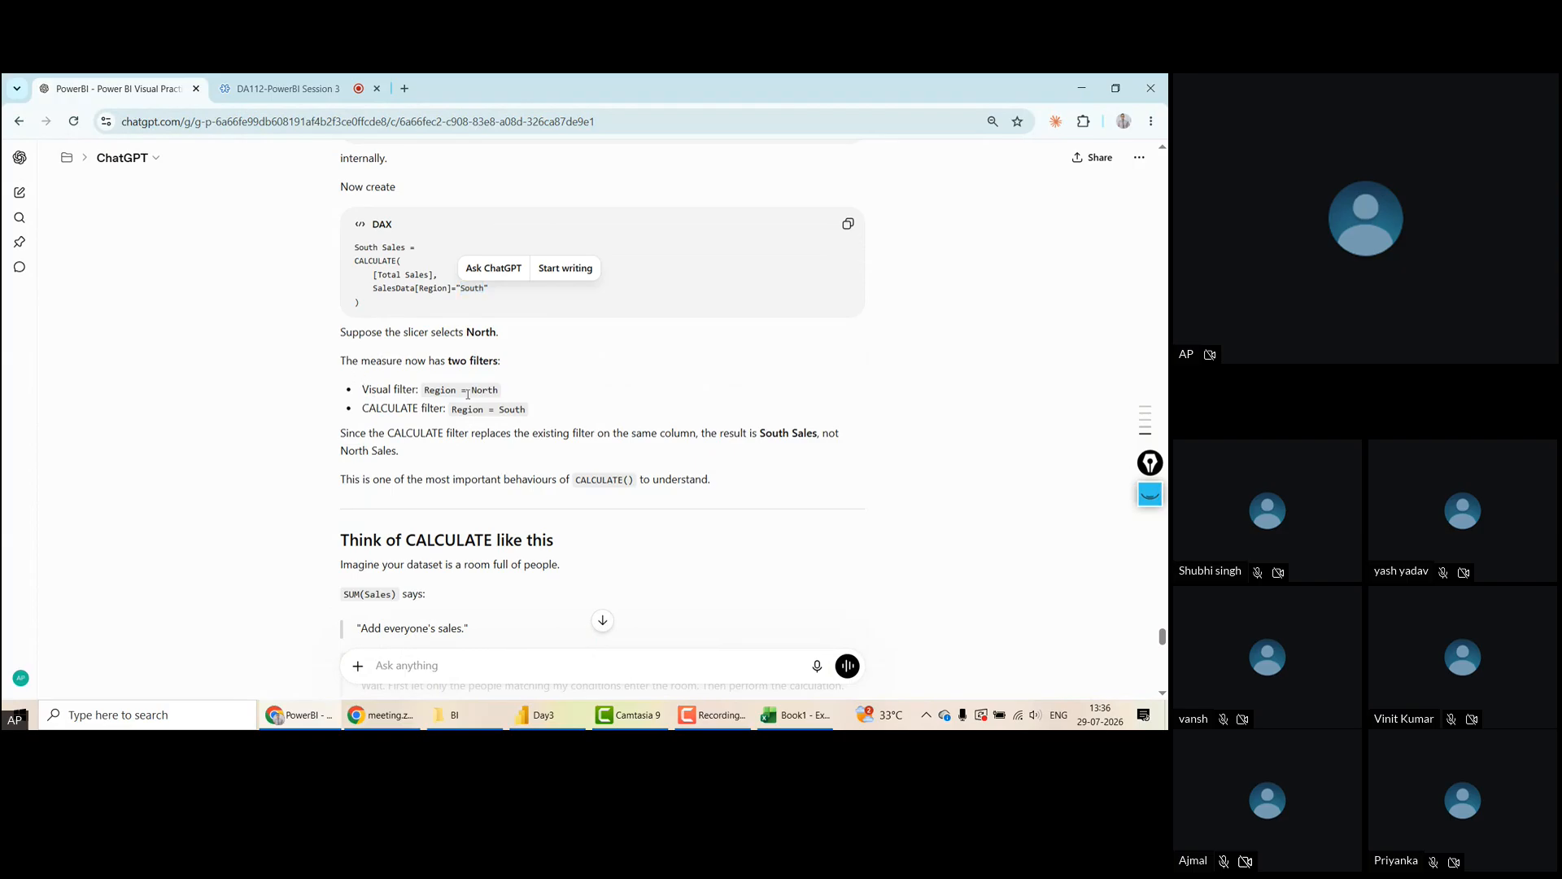
drag(364, 389, 508, 397)
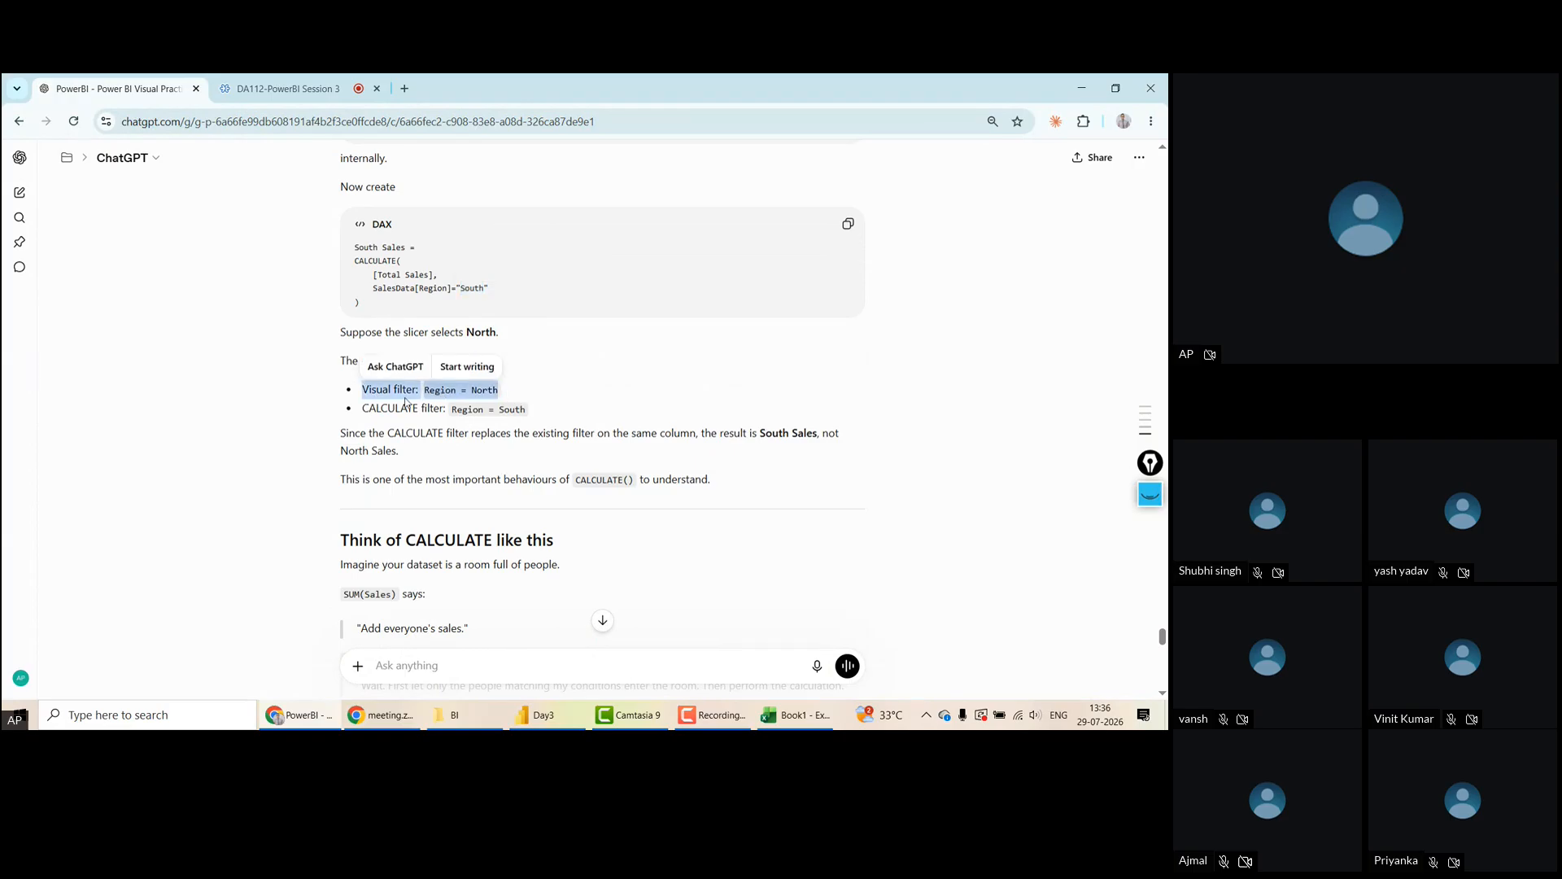
drag(379, 408, 528, 410)
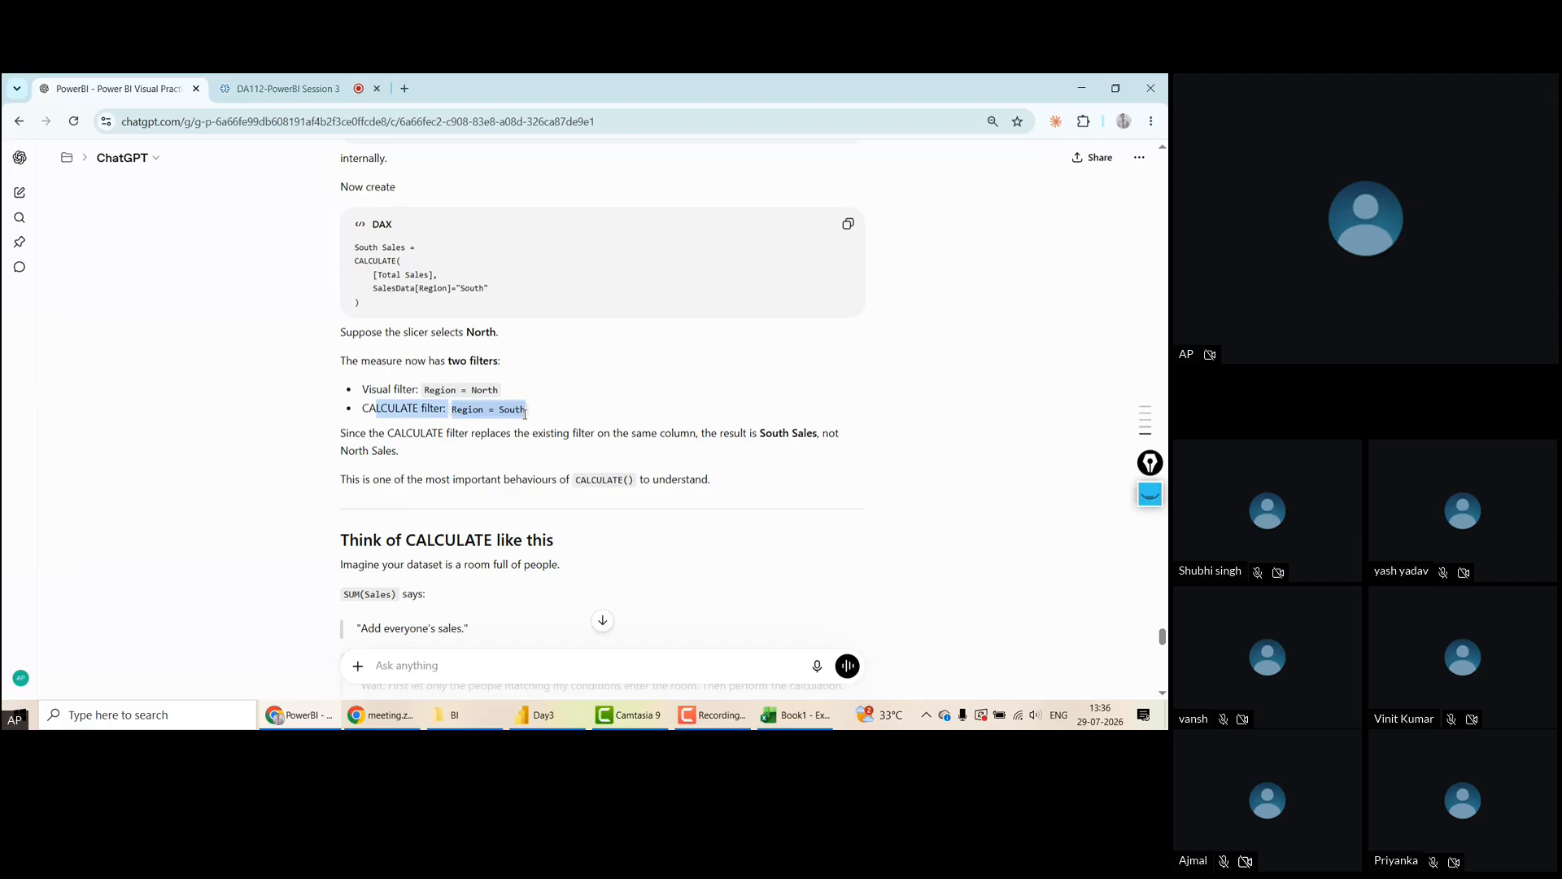
double_click(470, 287)
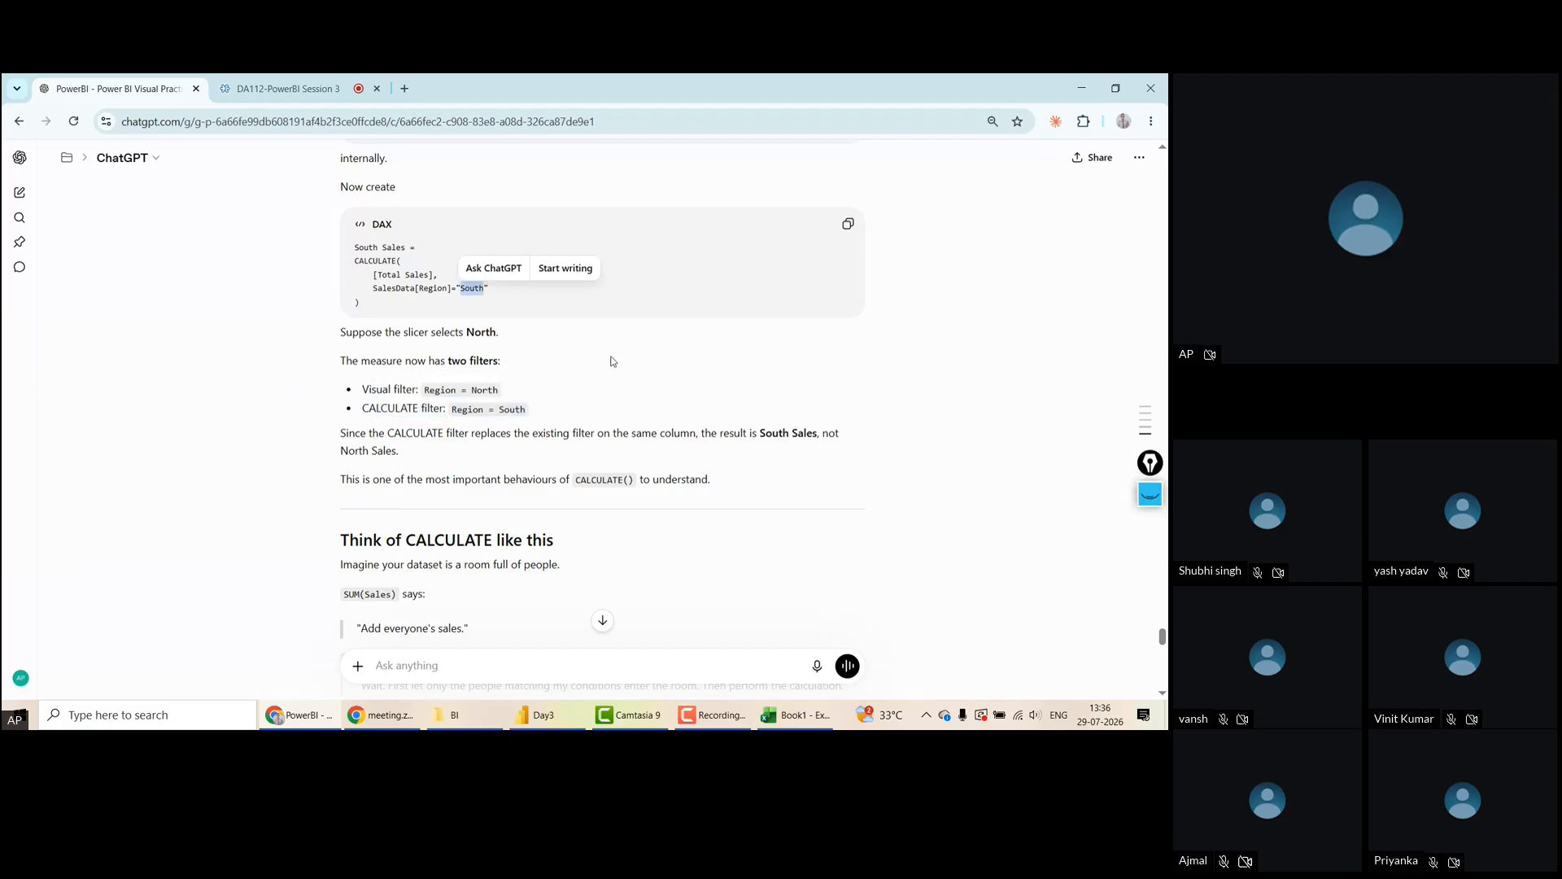
click(696, 356)
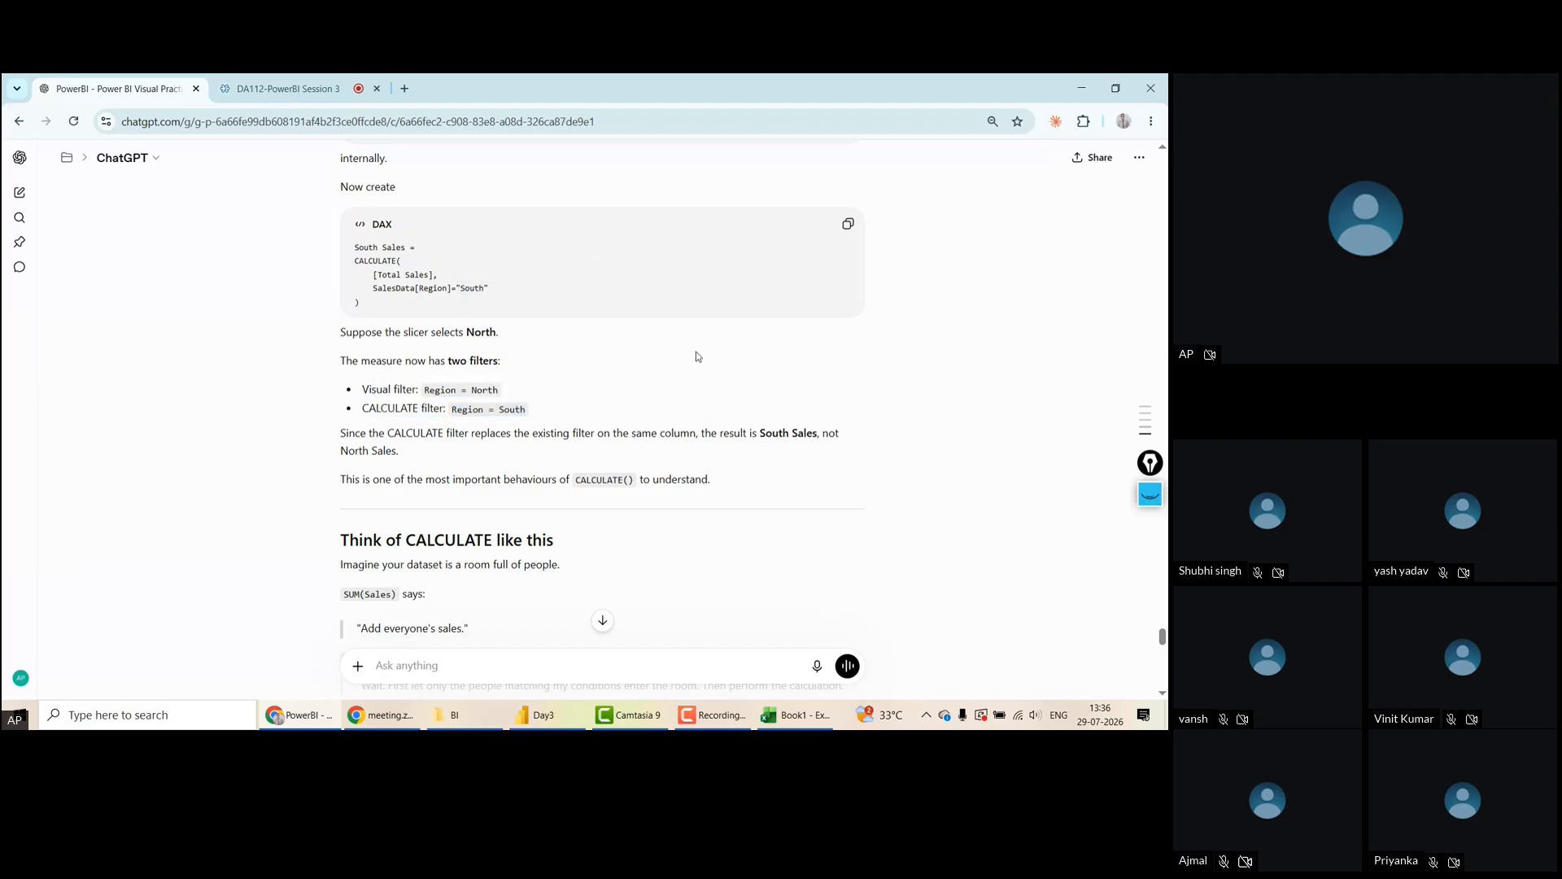
text(I)
key(ctrl+shift+3)
Ink a table sketch, an arrow from Region = North, and marks on CALCULATE and the South Sales code
mouse_move(675, 328)
mouse_down()
mouse_move(675, 369)
mouse_move(721, 327)
mouse_move(676, 329)
mouse_move(735, 355)
mouse_up()
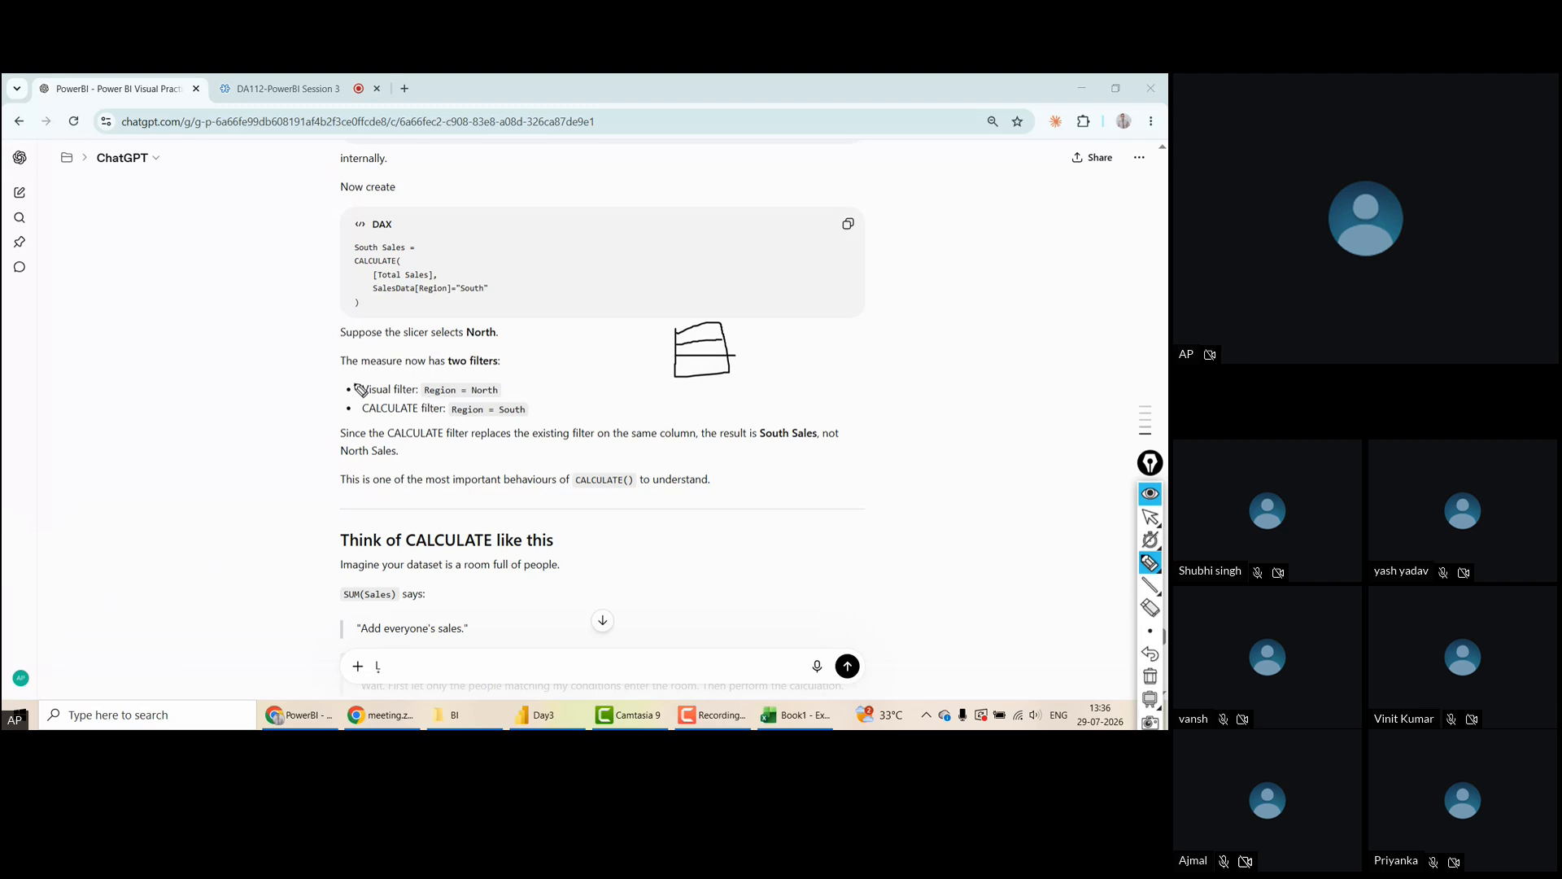
drag(504, 389, 709, 324)
drag(371, 415, 397, 420)
mouse_move(385, 233)
mouse_down()
mouse_move(358, 265)
mouse_move(422, 318)
mouse_move(433, 223)
mouse_up()
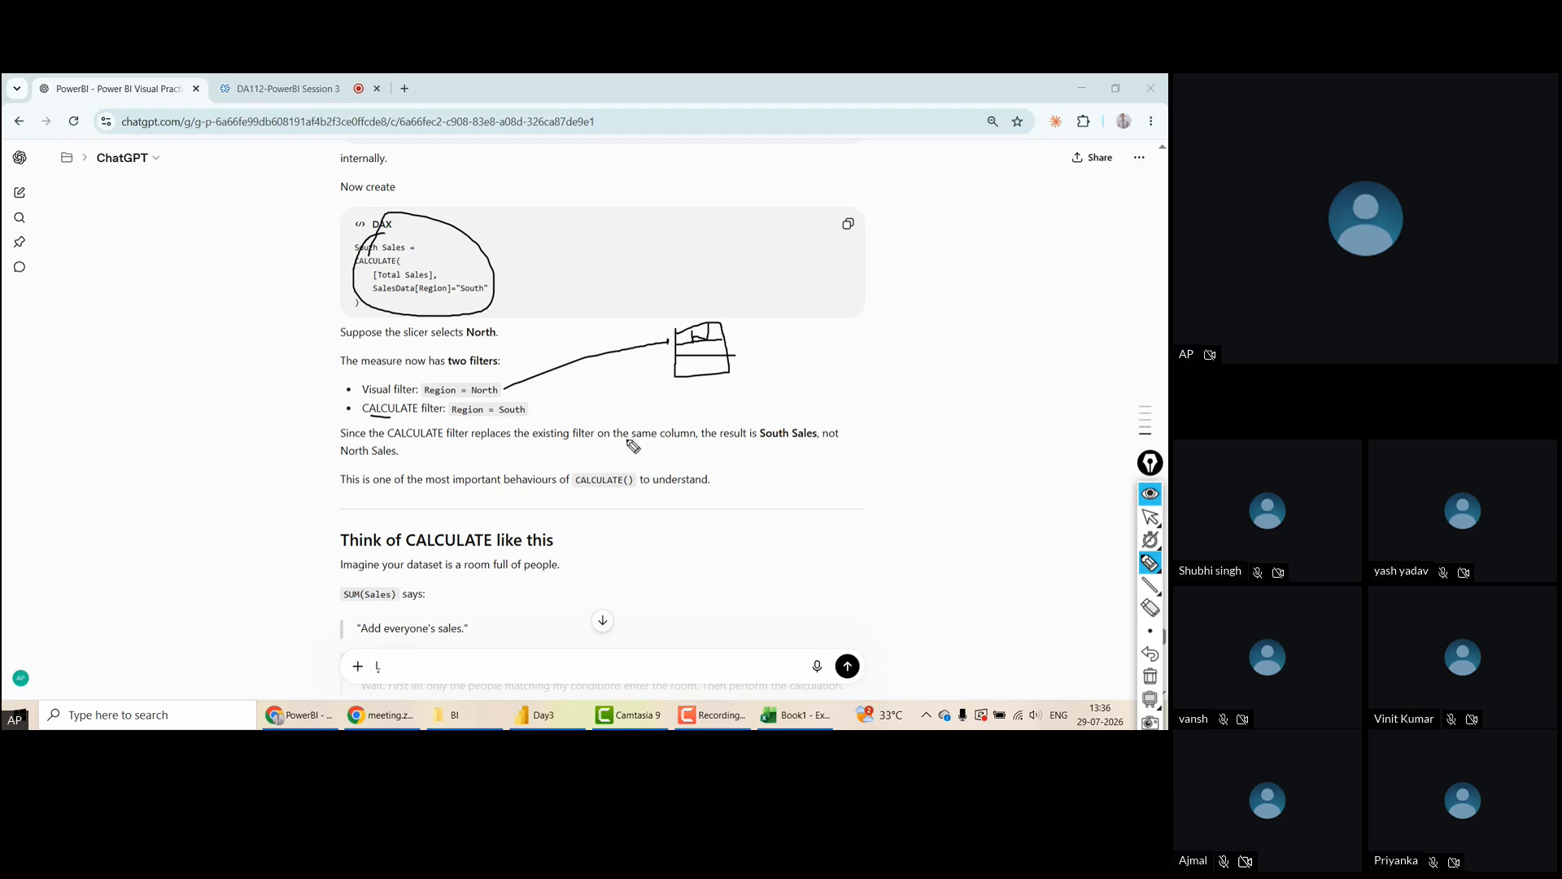
drag(607, 445, 684, 446)
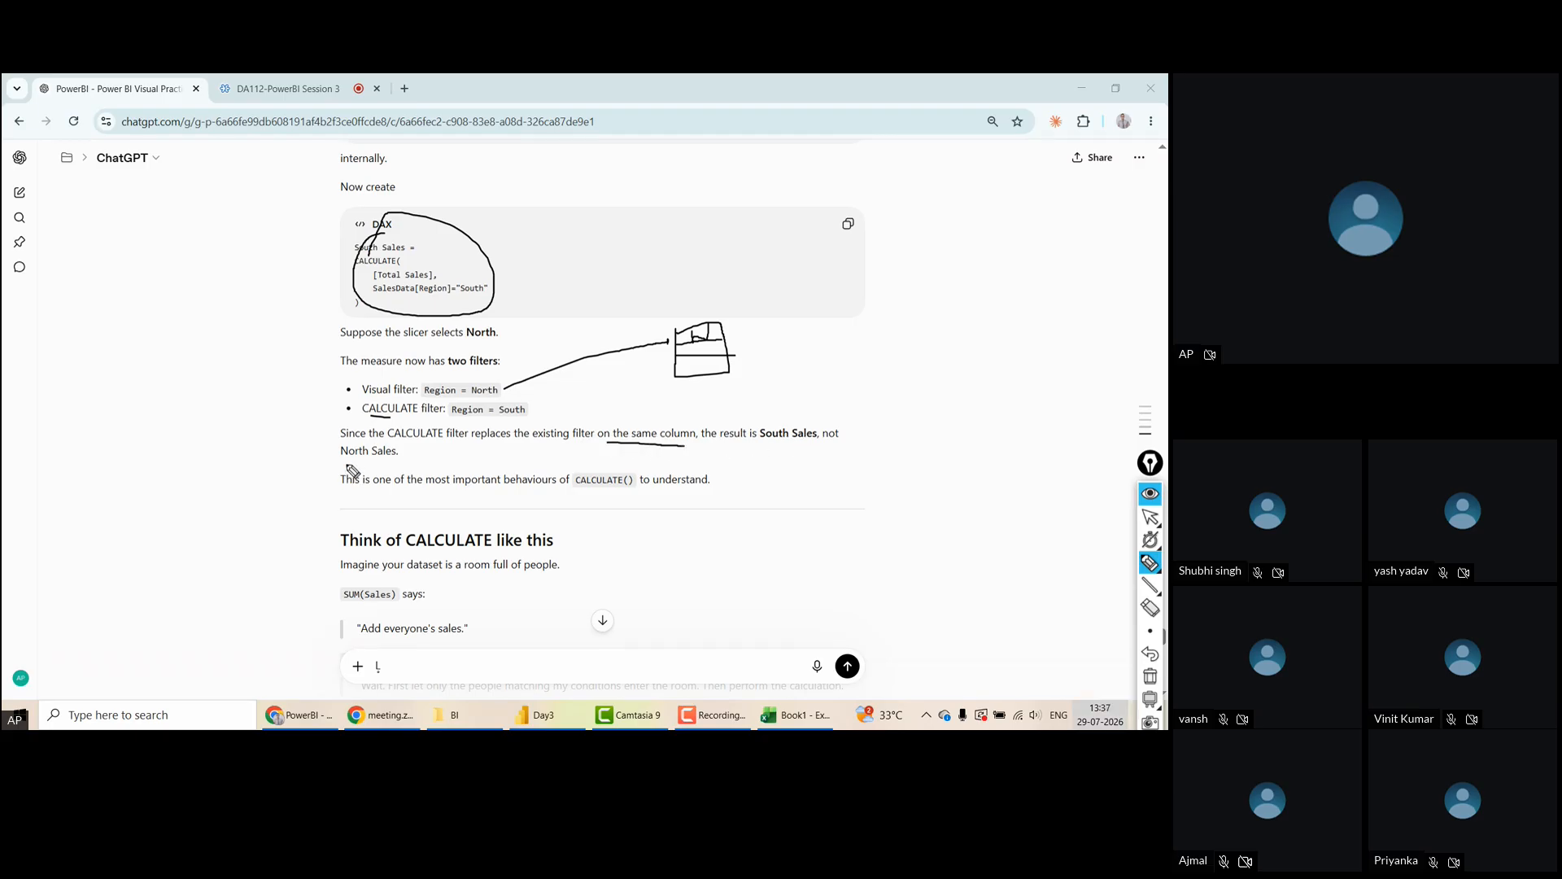
mouse_move(348, 430)
mouse_down()
mouse_move(327, 446)
mouse_move(341, 455)
mouse_up()
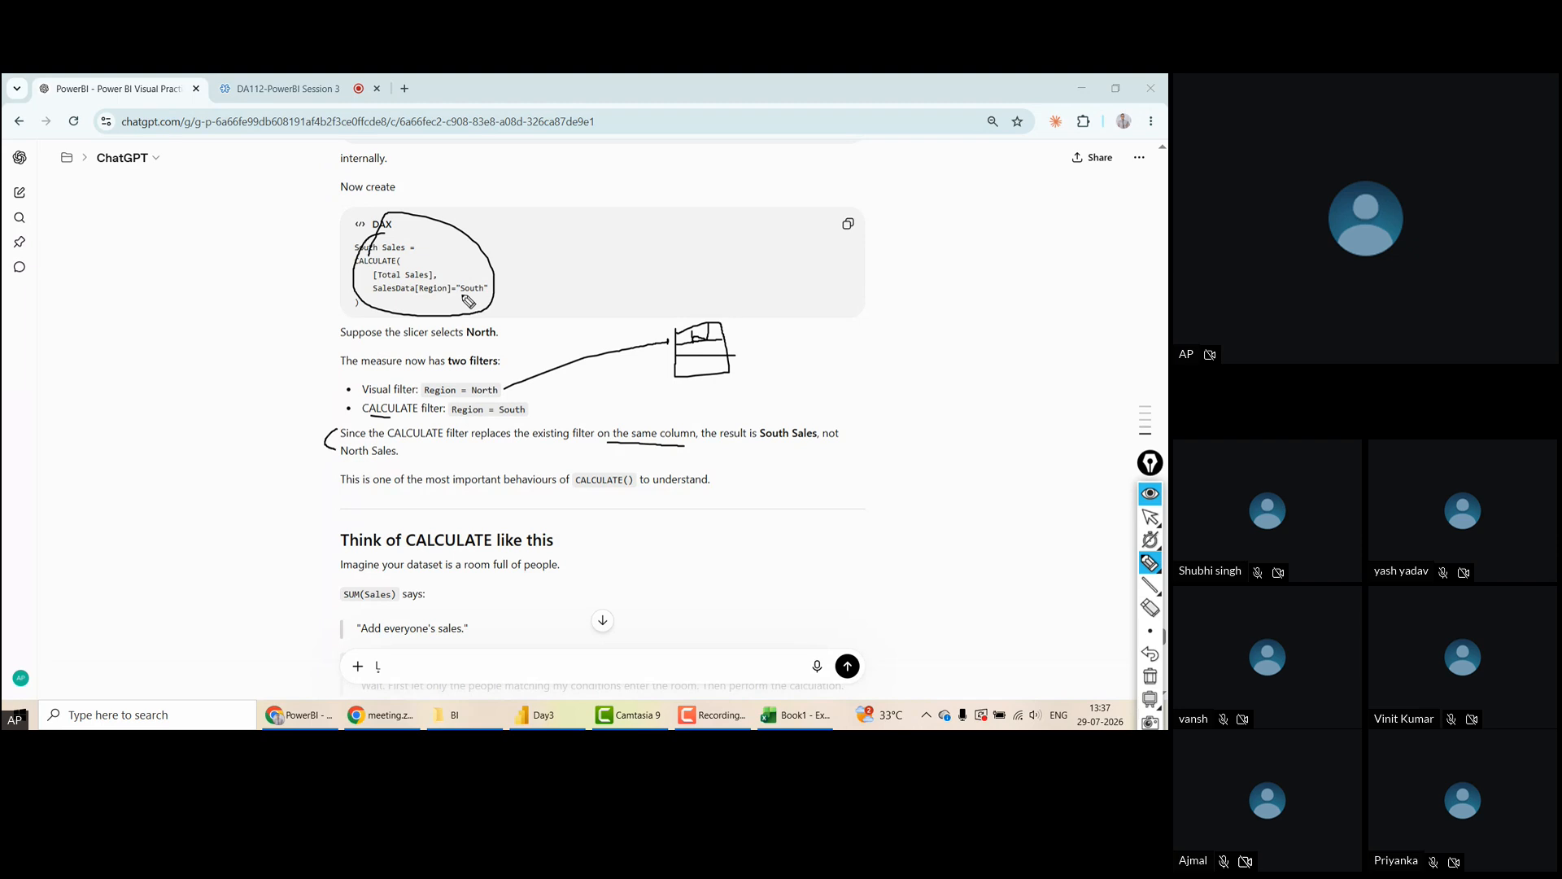
Underline South and the key sentence, circle the Think of CALCULATE heading, then clear all ink
drag(462, 294, 491, 291)
drag(342, 490, 755, 499)
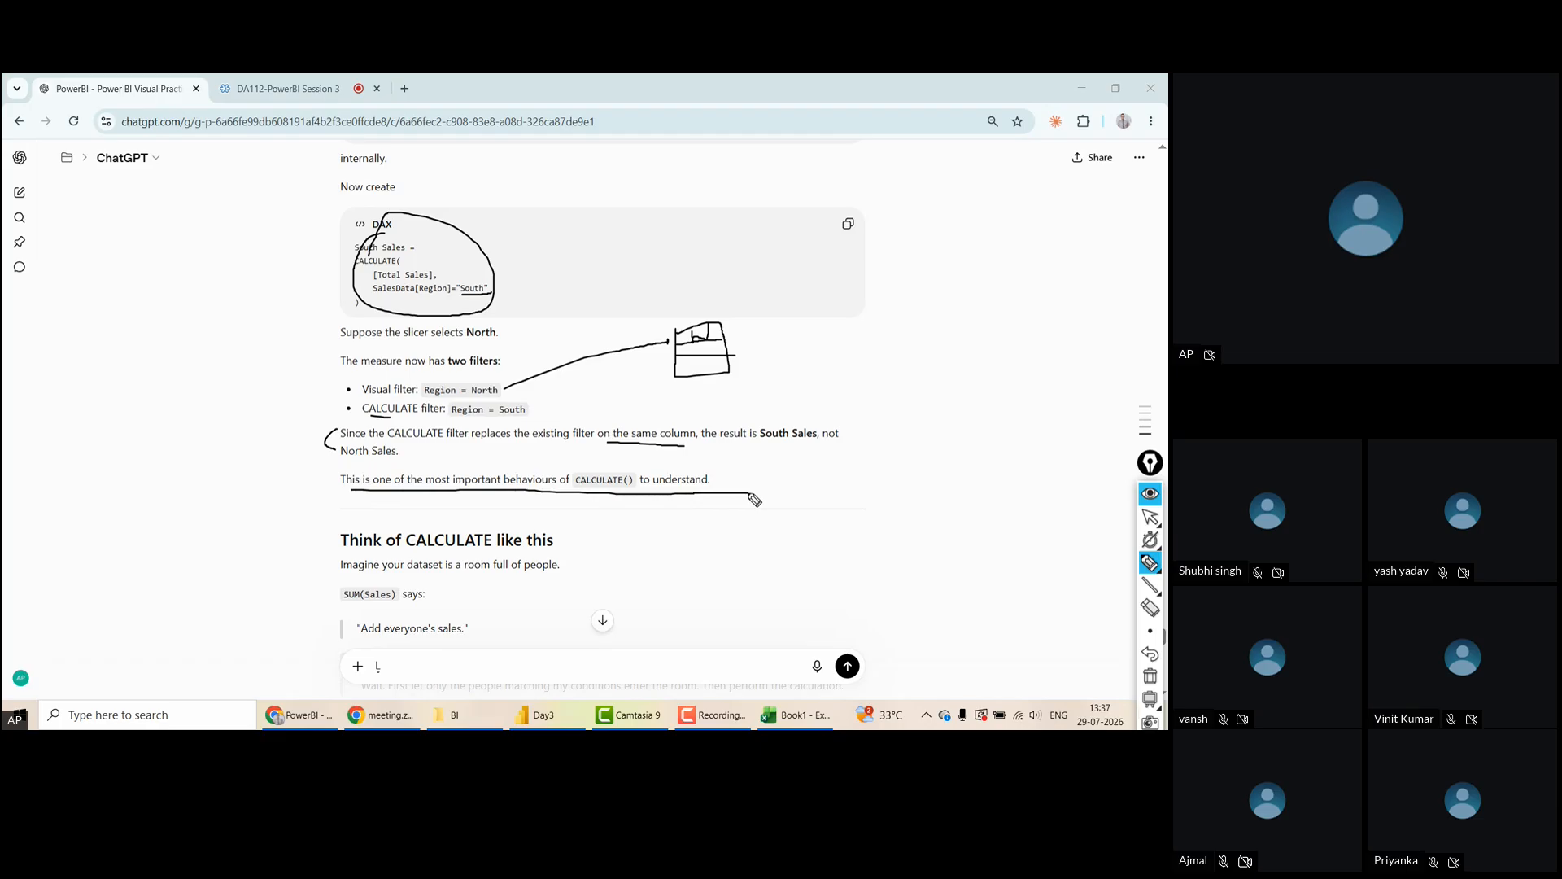
mouse_move(340, 559)
mouse_down()
mouse_move(546, 560)
mouse_move(496, 501)
mouse_move(344, 548)
mouse_up()
key(Escape)
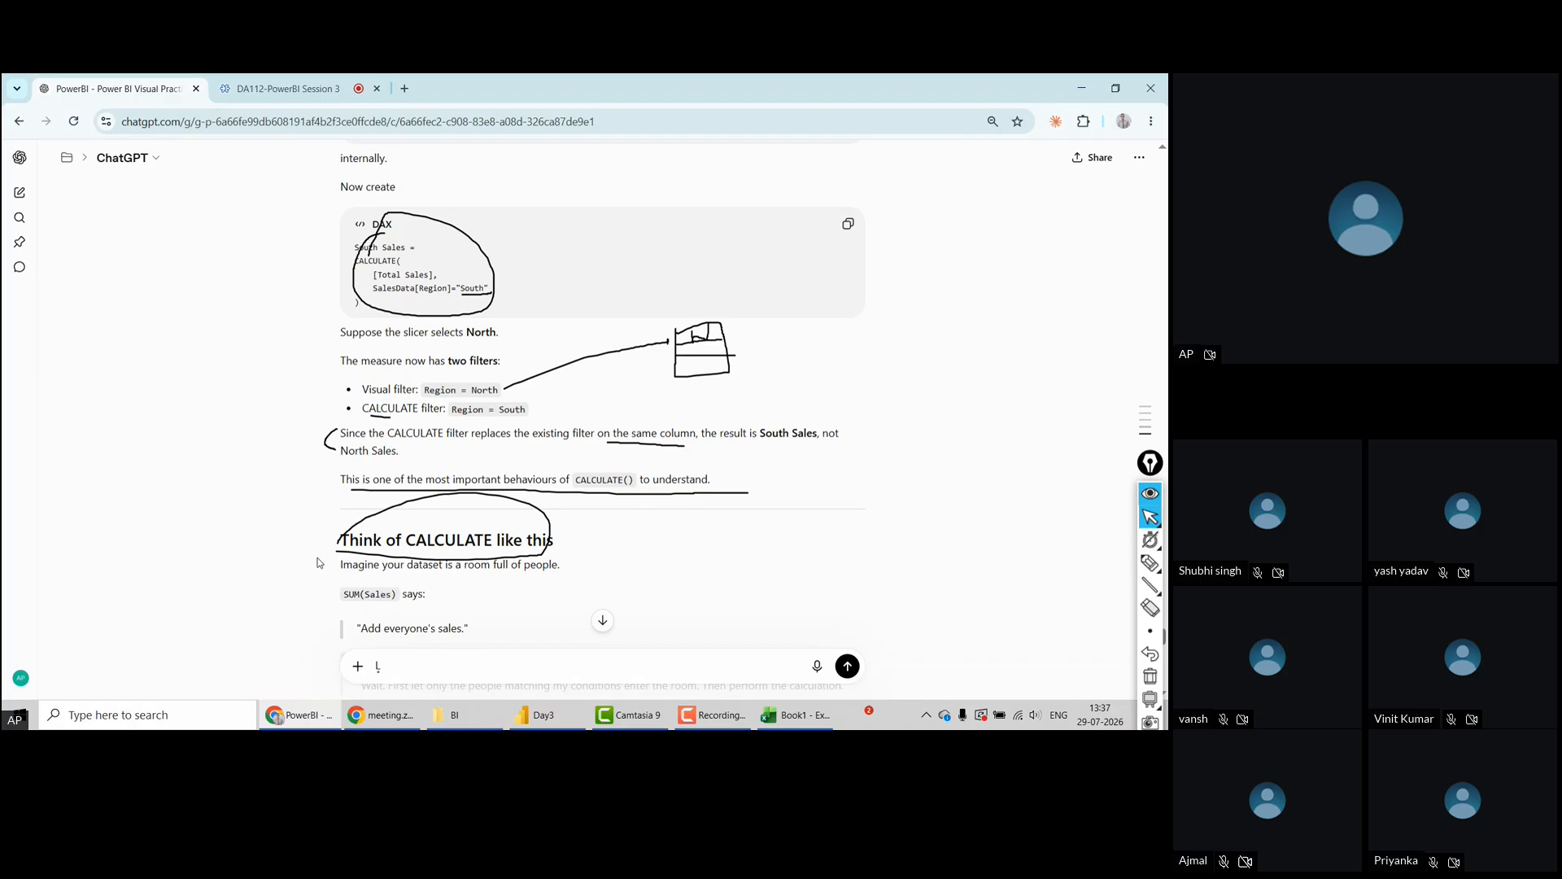
scroll(318, 563, down, 3)
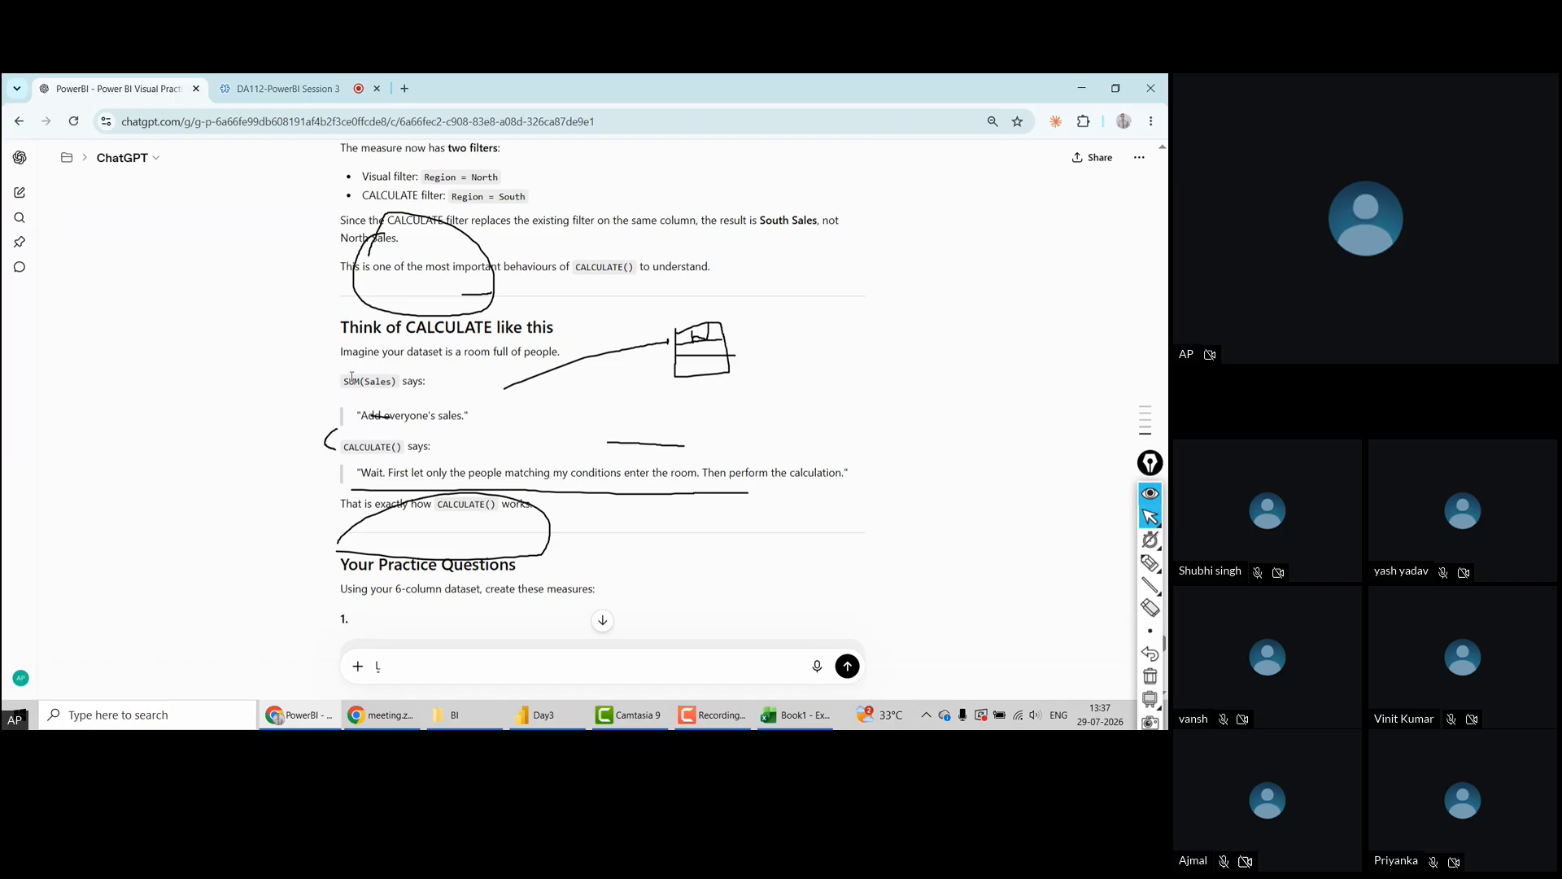
key(ctrl+shift+s)
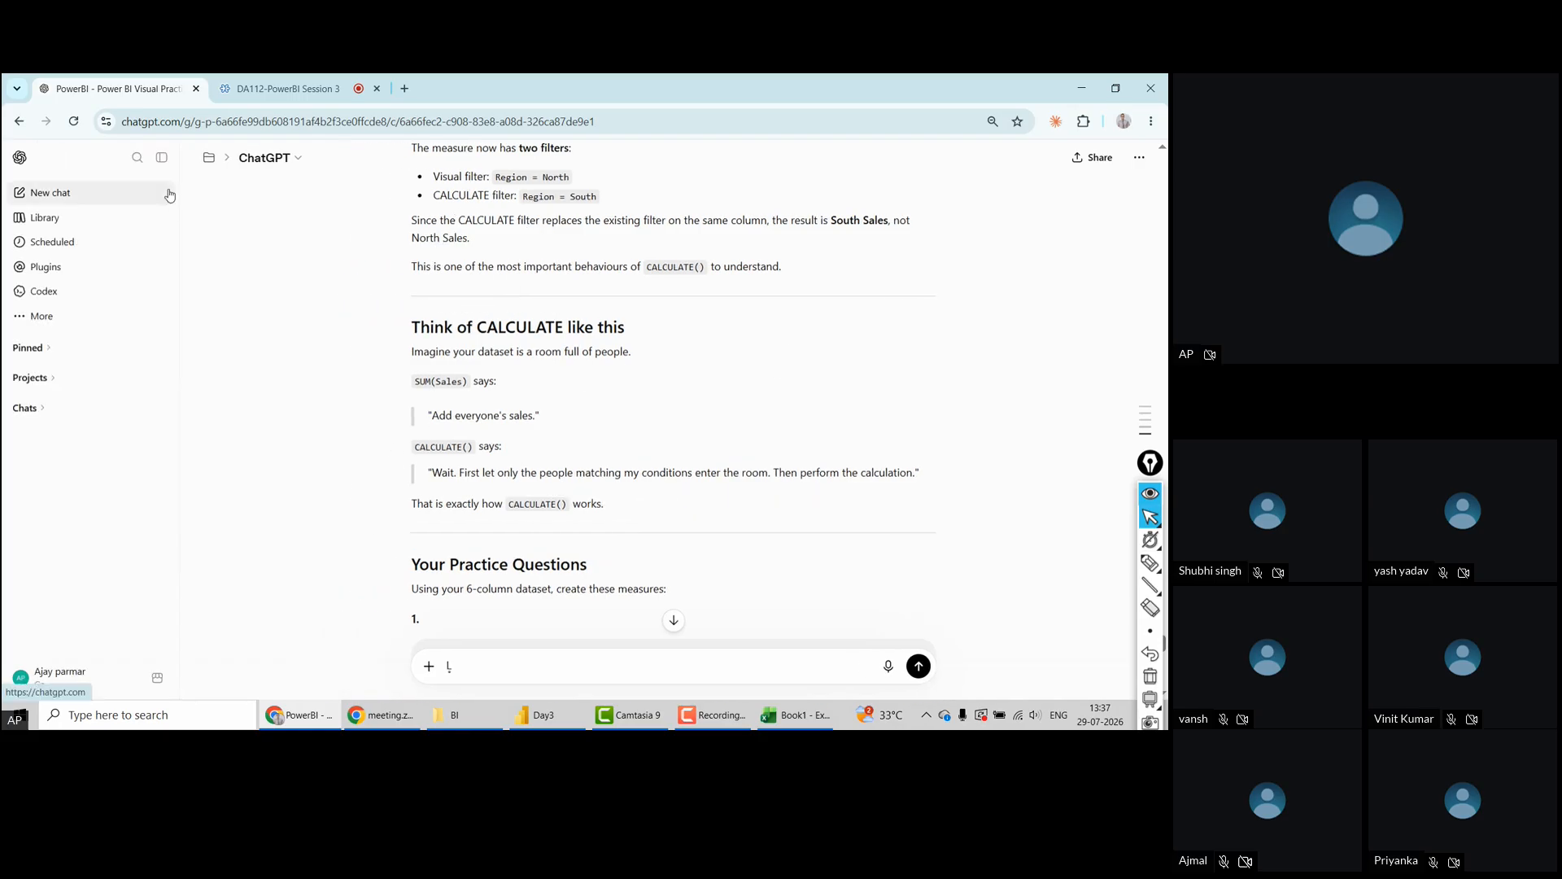
Collapse the sidebar and highlight the room-of-people analogy and its "Imagine your dataset" sentence
click(162, 166)
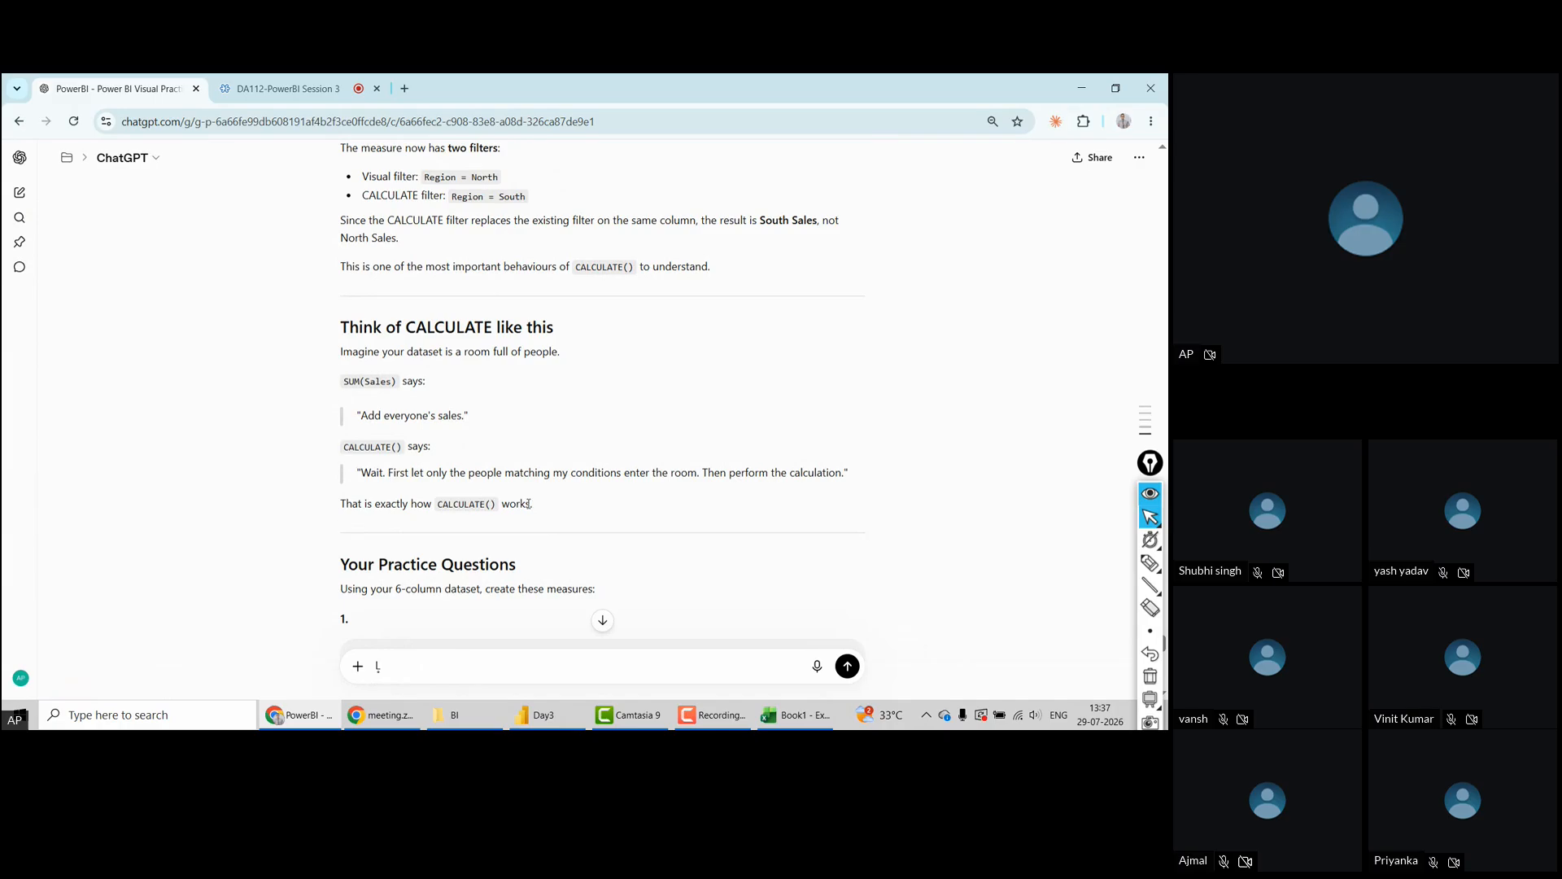
drag(340, 351, 544, 502)
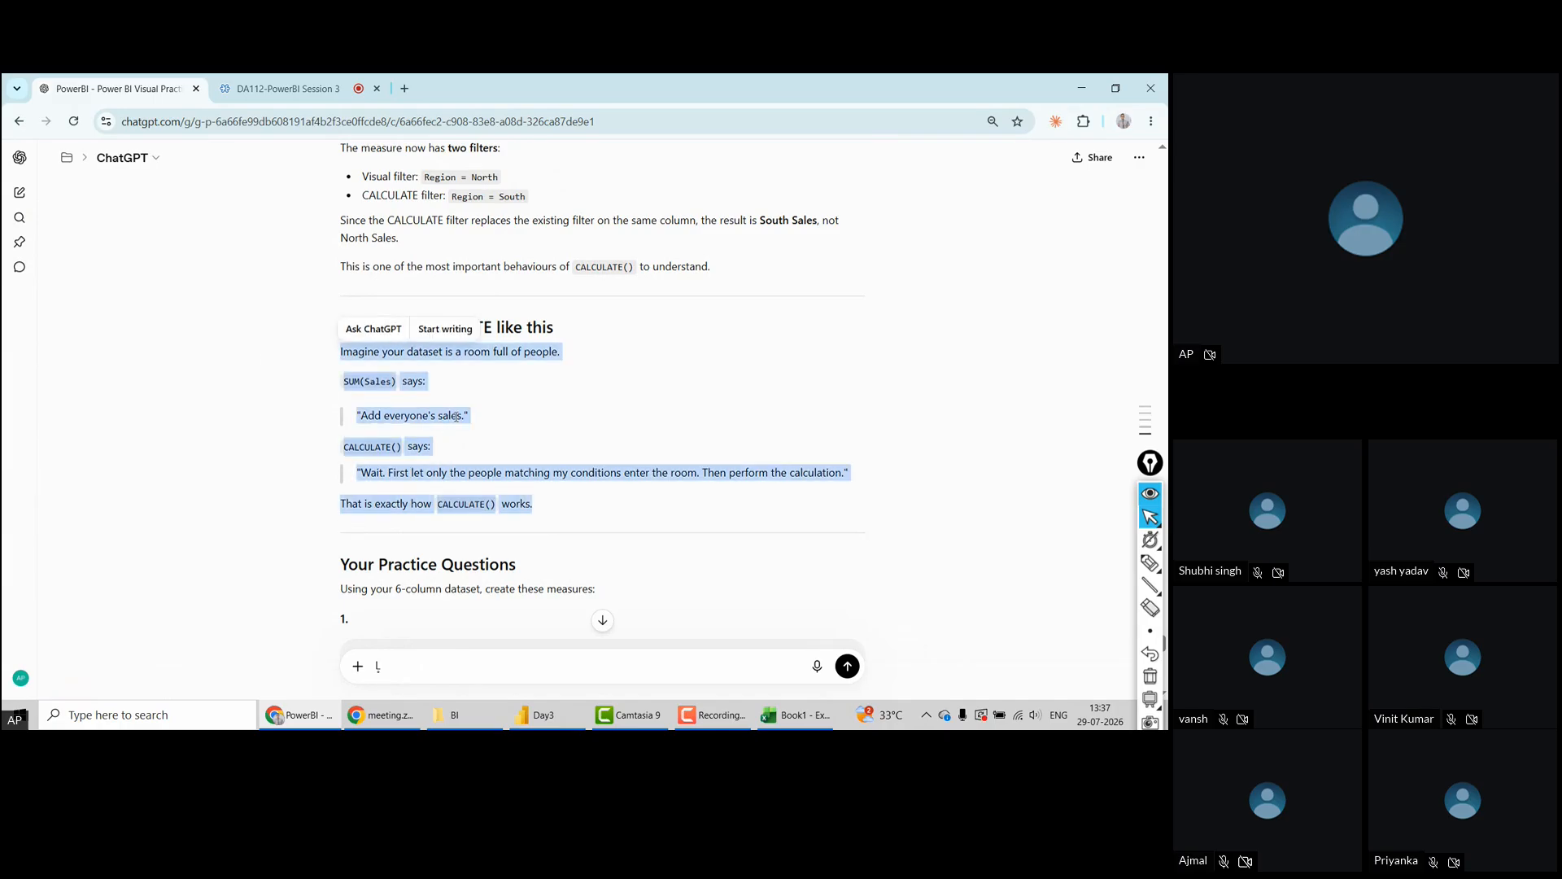
click(519, 404)
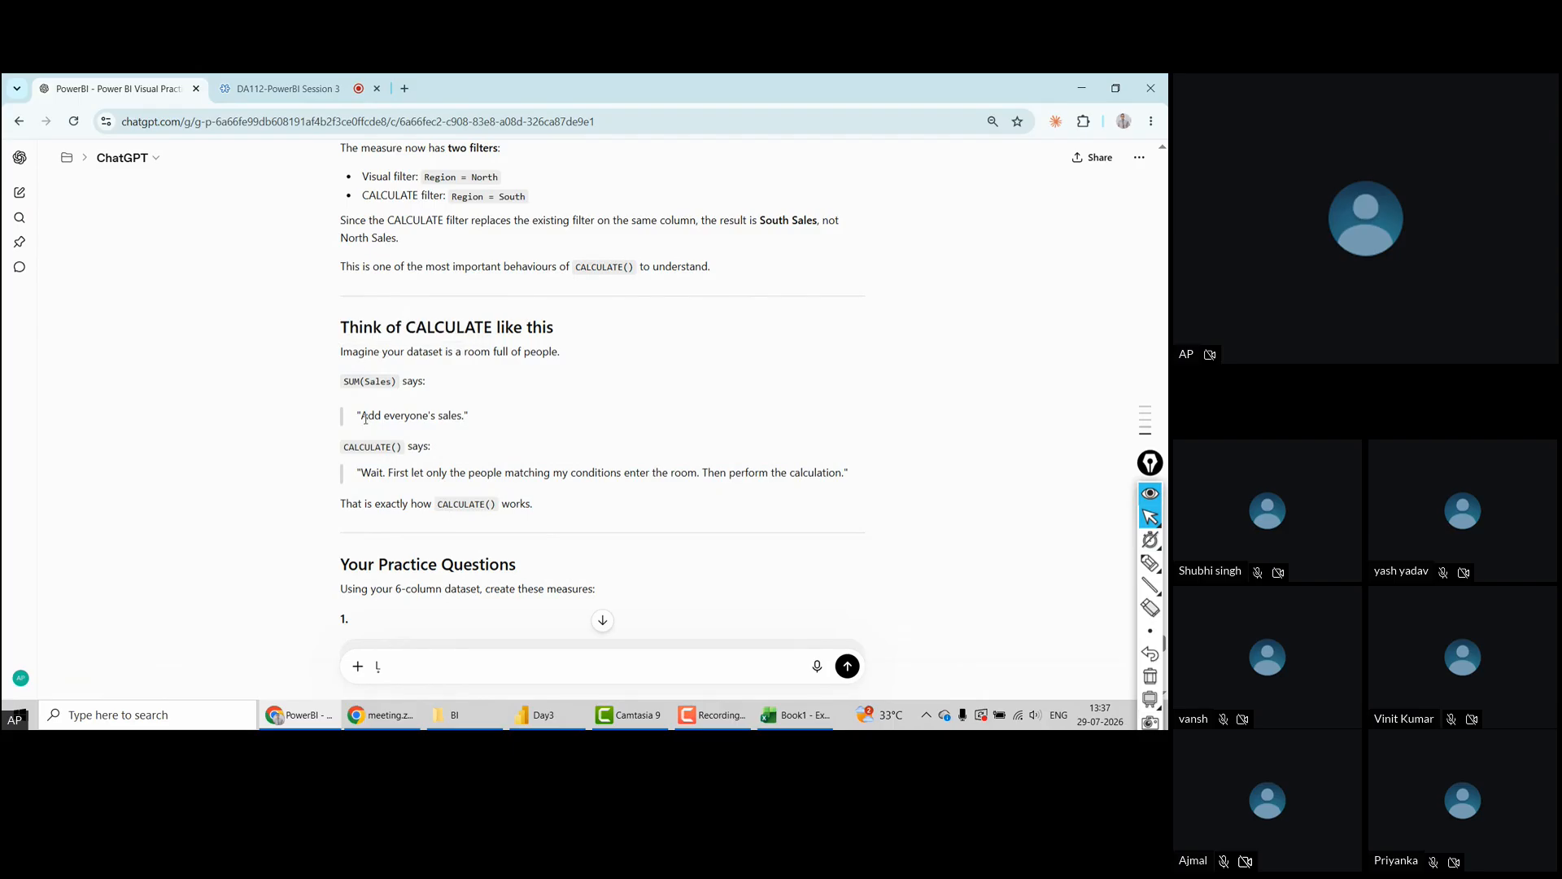
triple_click(561, 359)
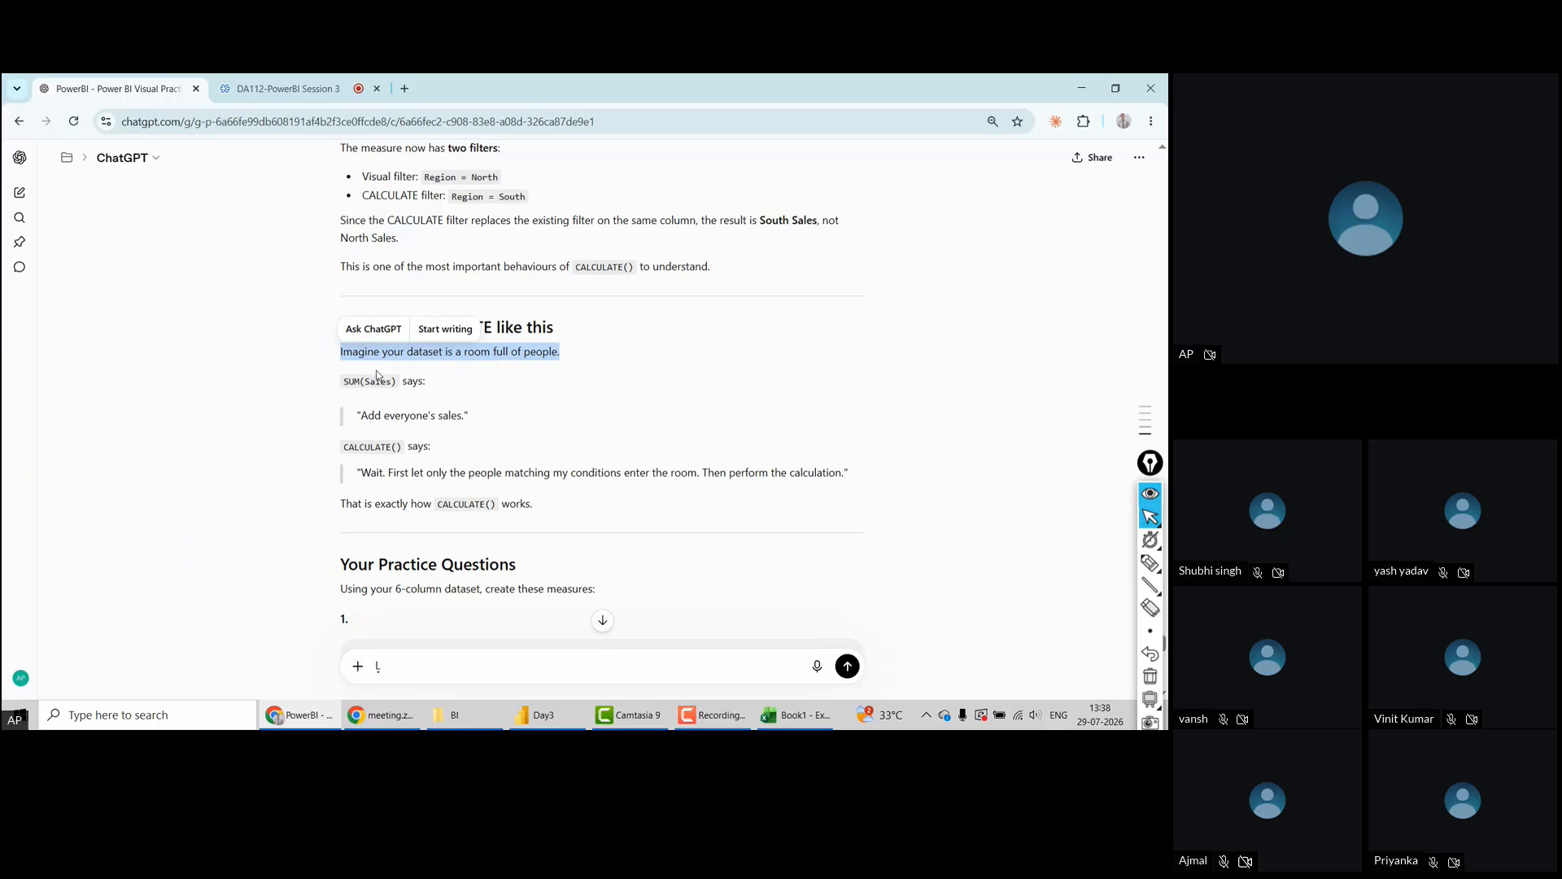
click(344, 383)
Highlight SUM(Sales), CALCULATE and the matching-people sentence, then scroll on to Practice Question 1
drag(345, 384, 414, 387)
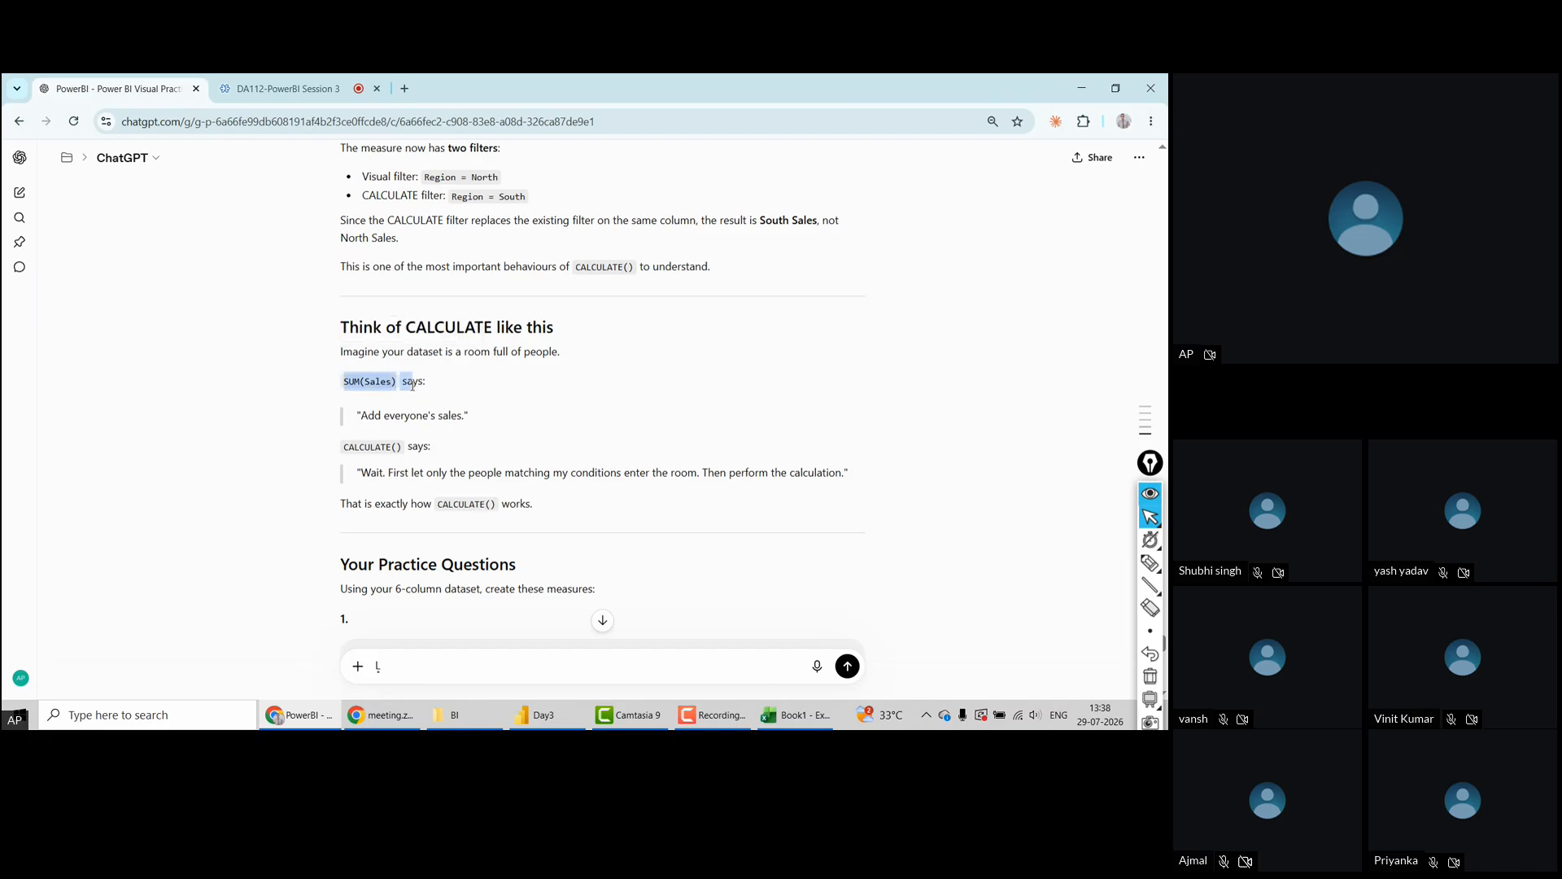
click(521, 401)
double_click(369, 446)
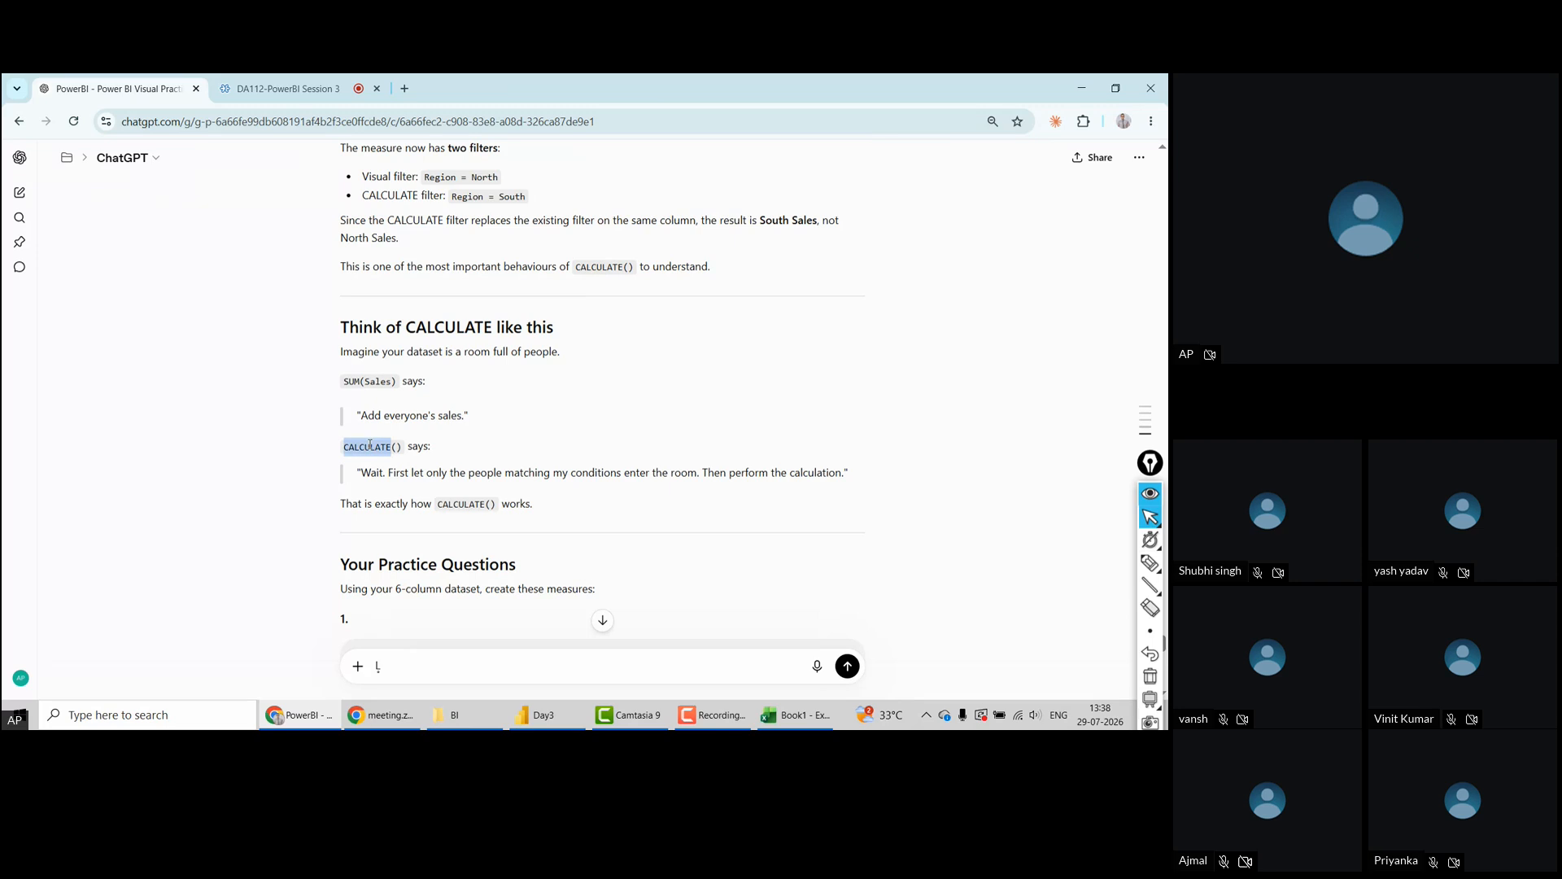
click(364, 477)
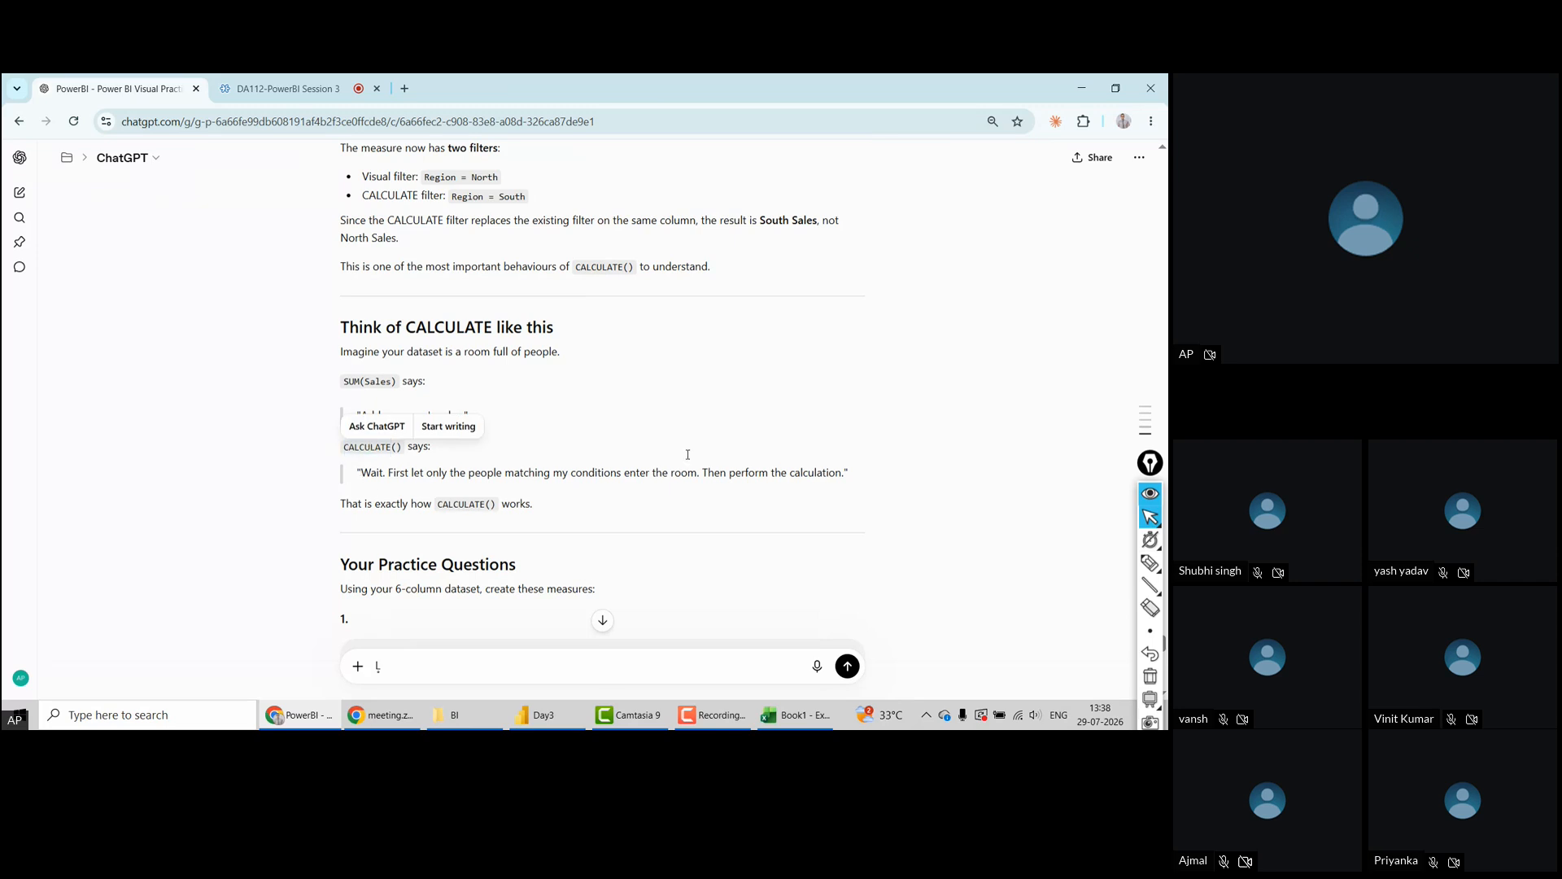
drag(702, 473, 360, 472)
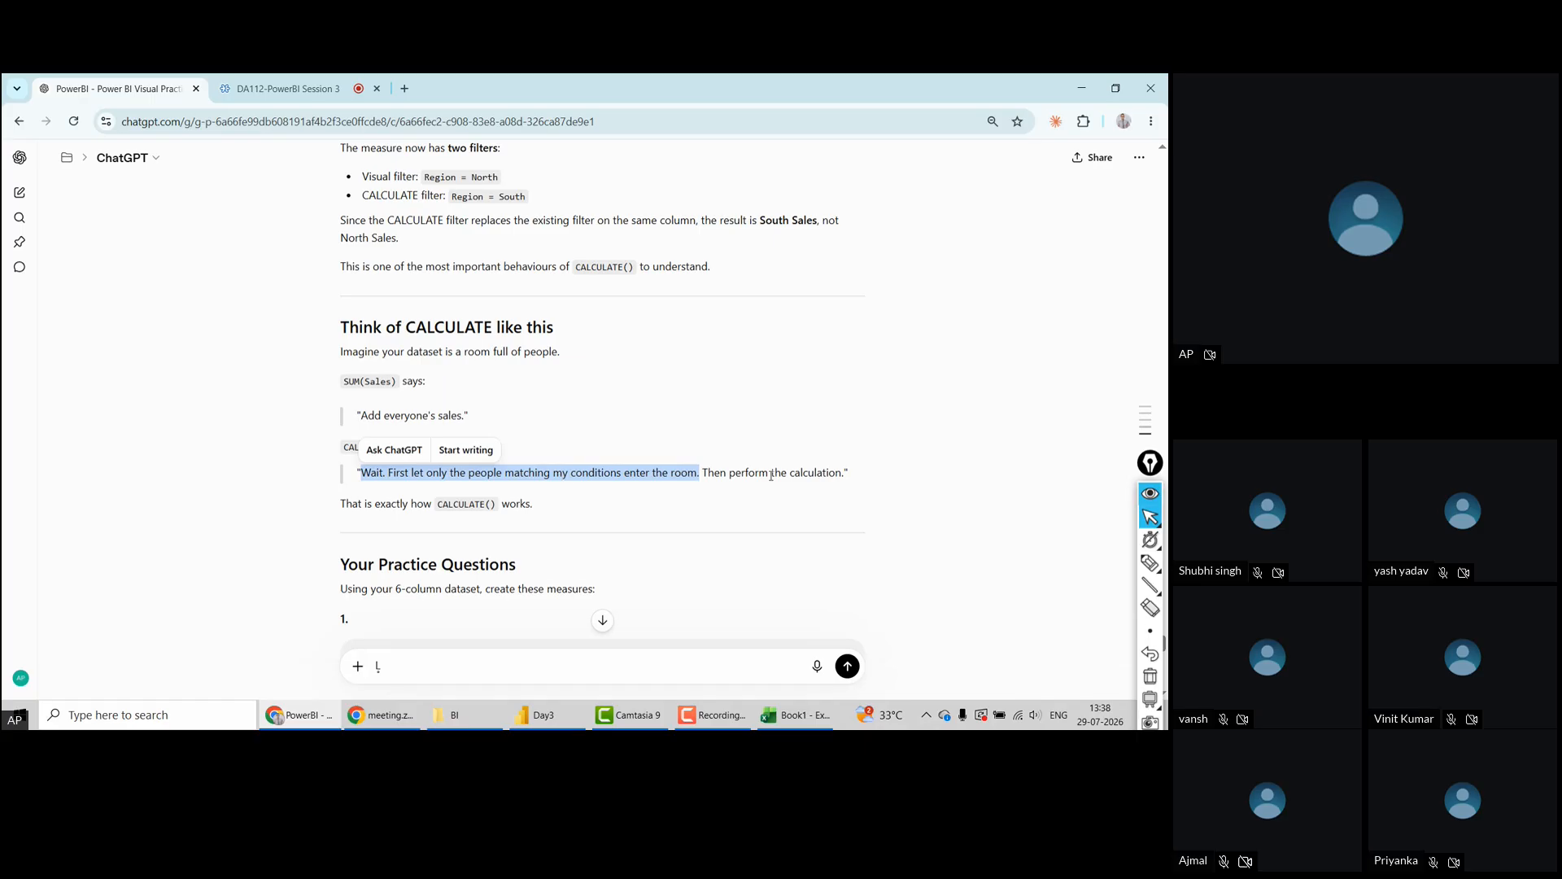
double_click(805, 472)
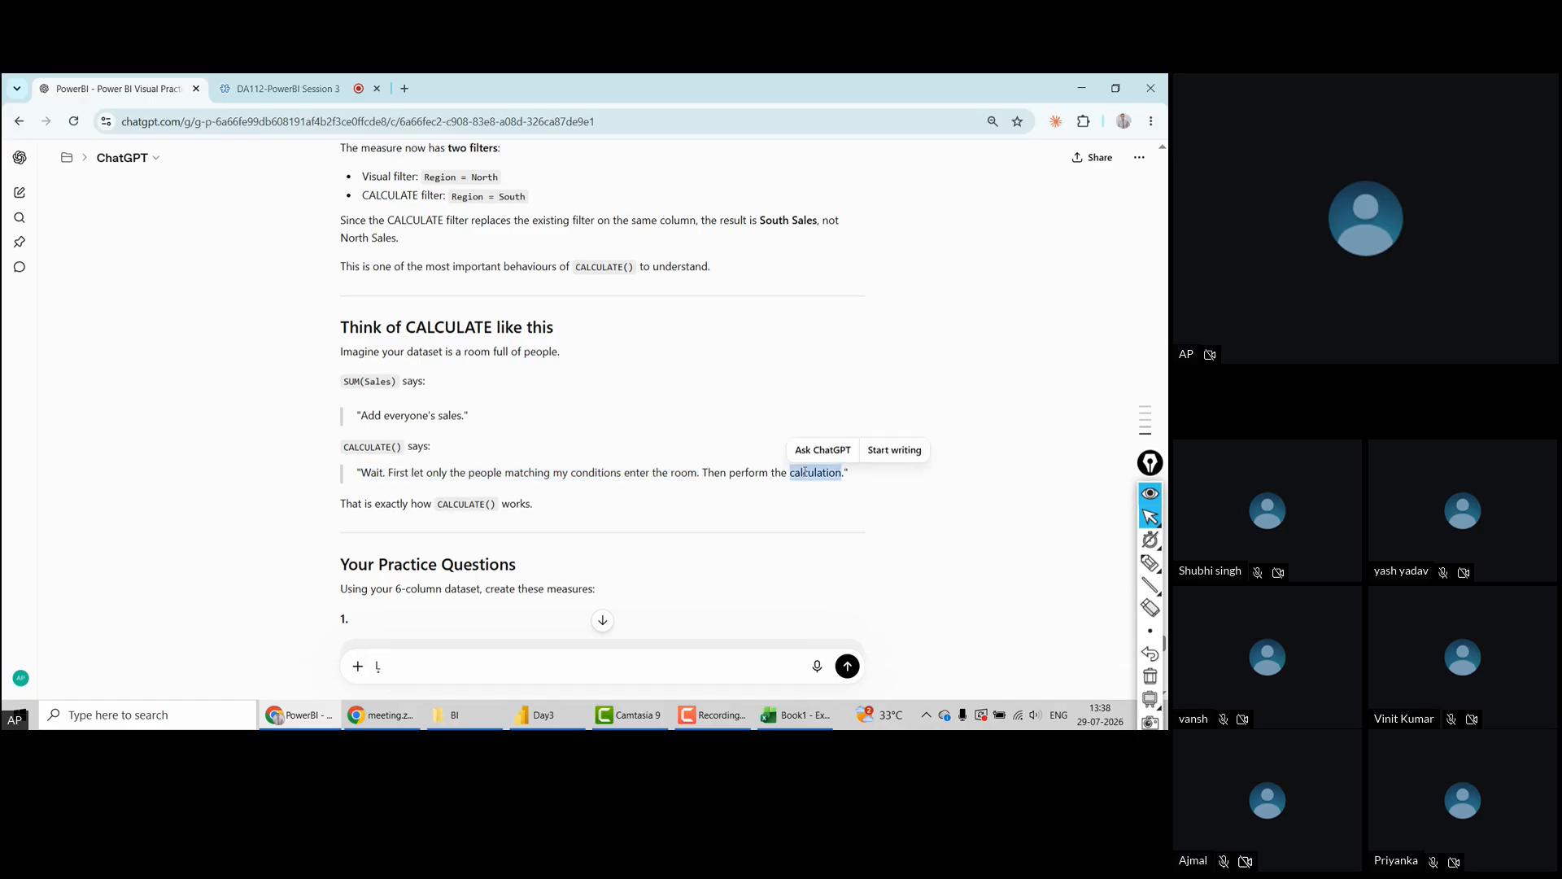
scroll(202, 471, down, 10)
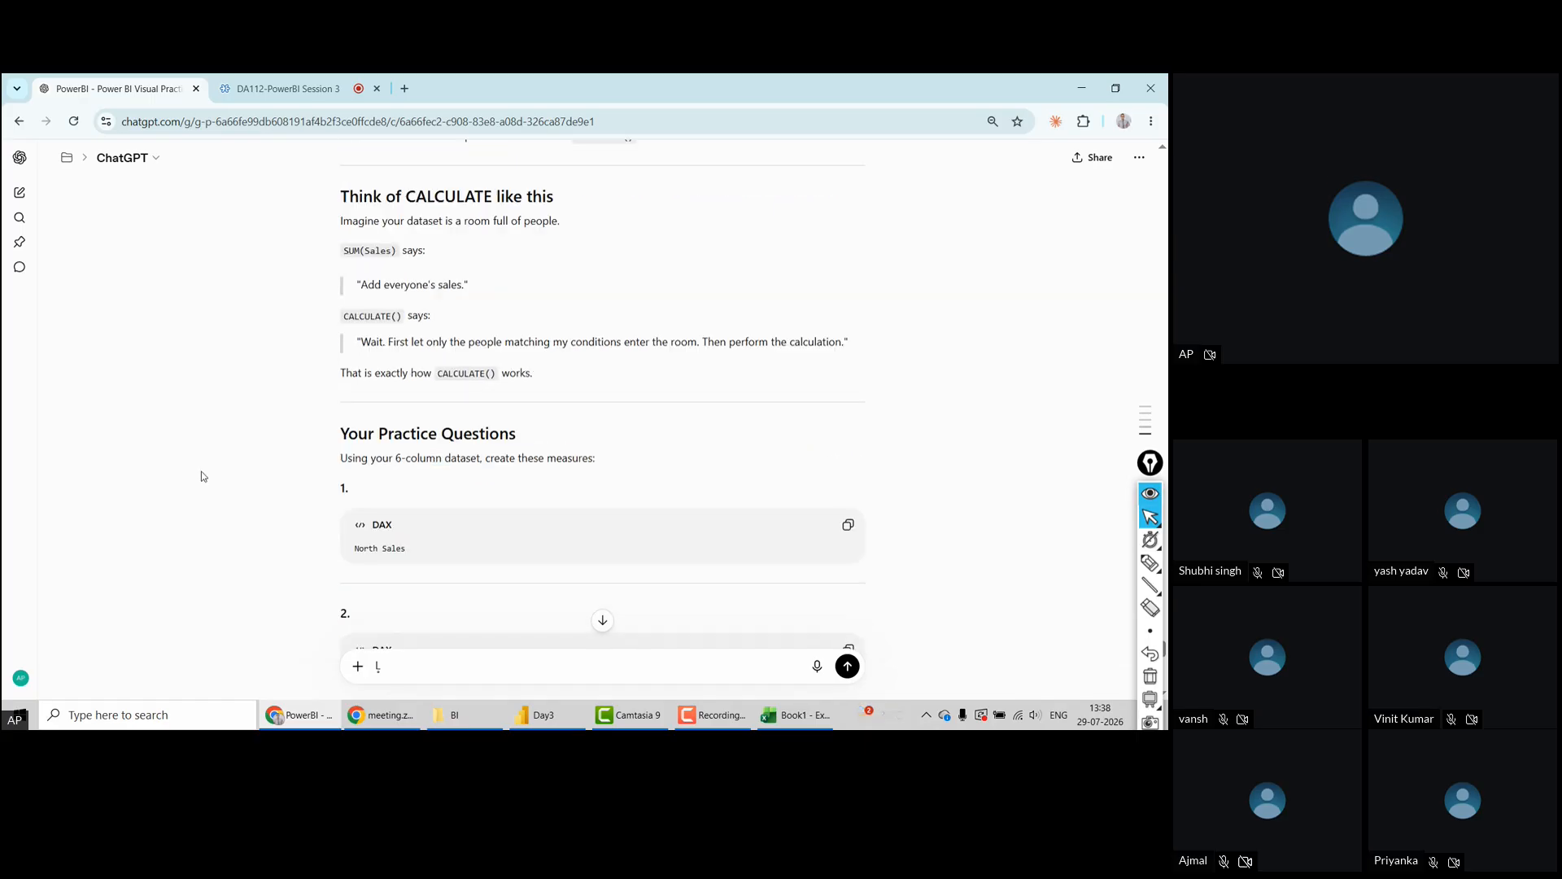
scroll(202, 471, down, 8)
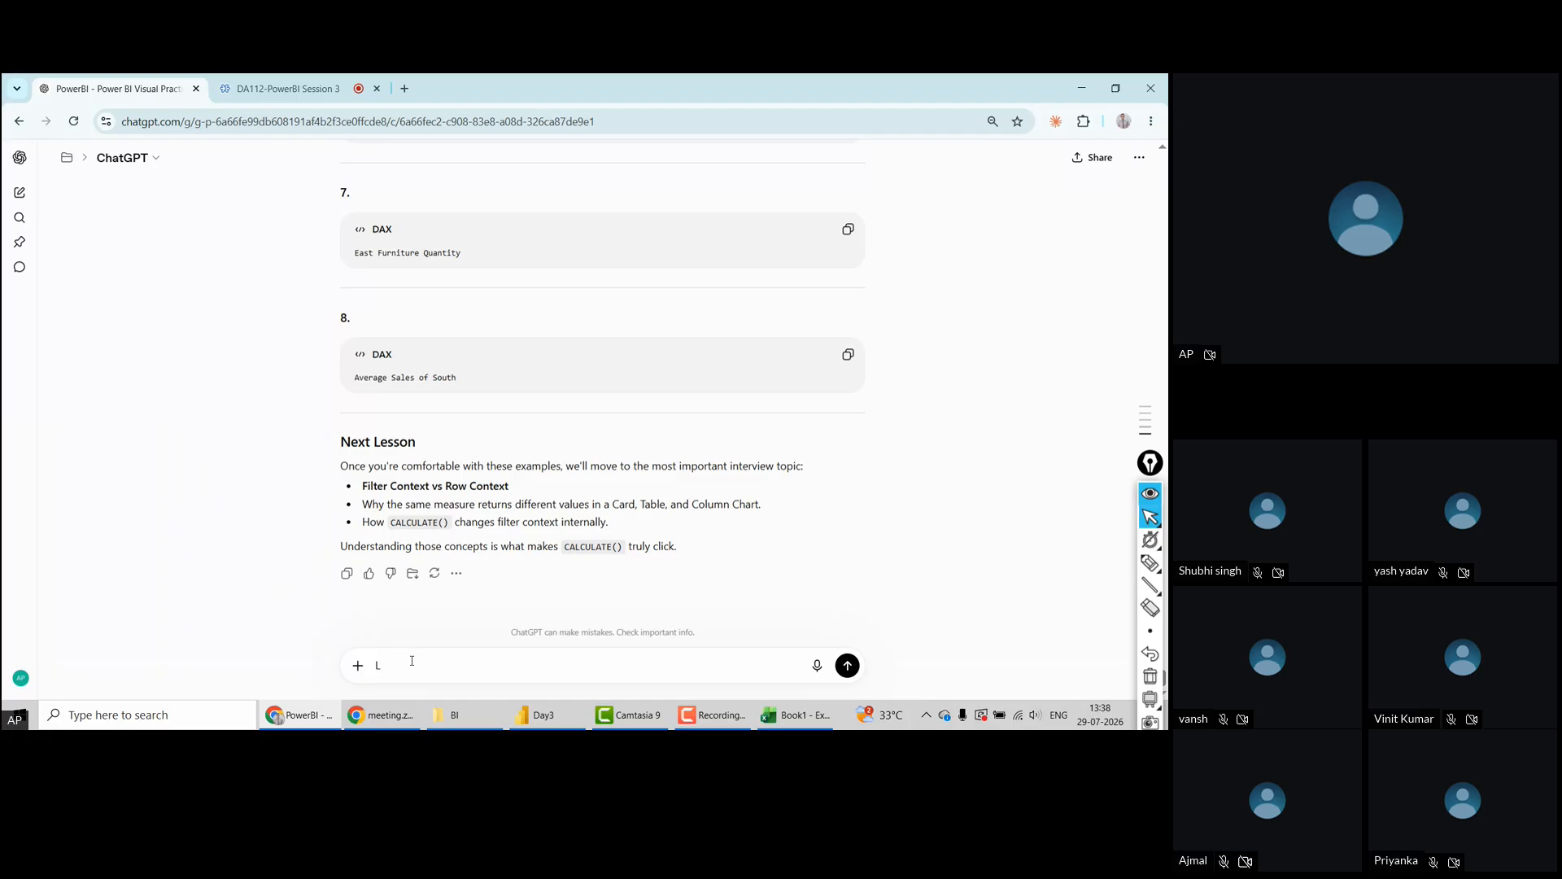
Replace the stray L with the reply 'Yes, sure' and send it to ChatGPT
key(BackSpace)
text(Yes, sure)
key(Return)
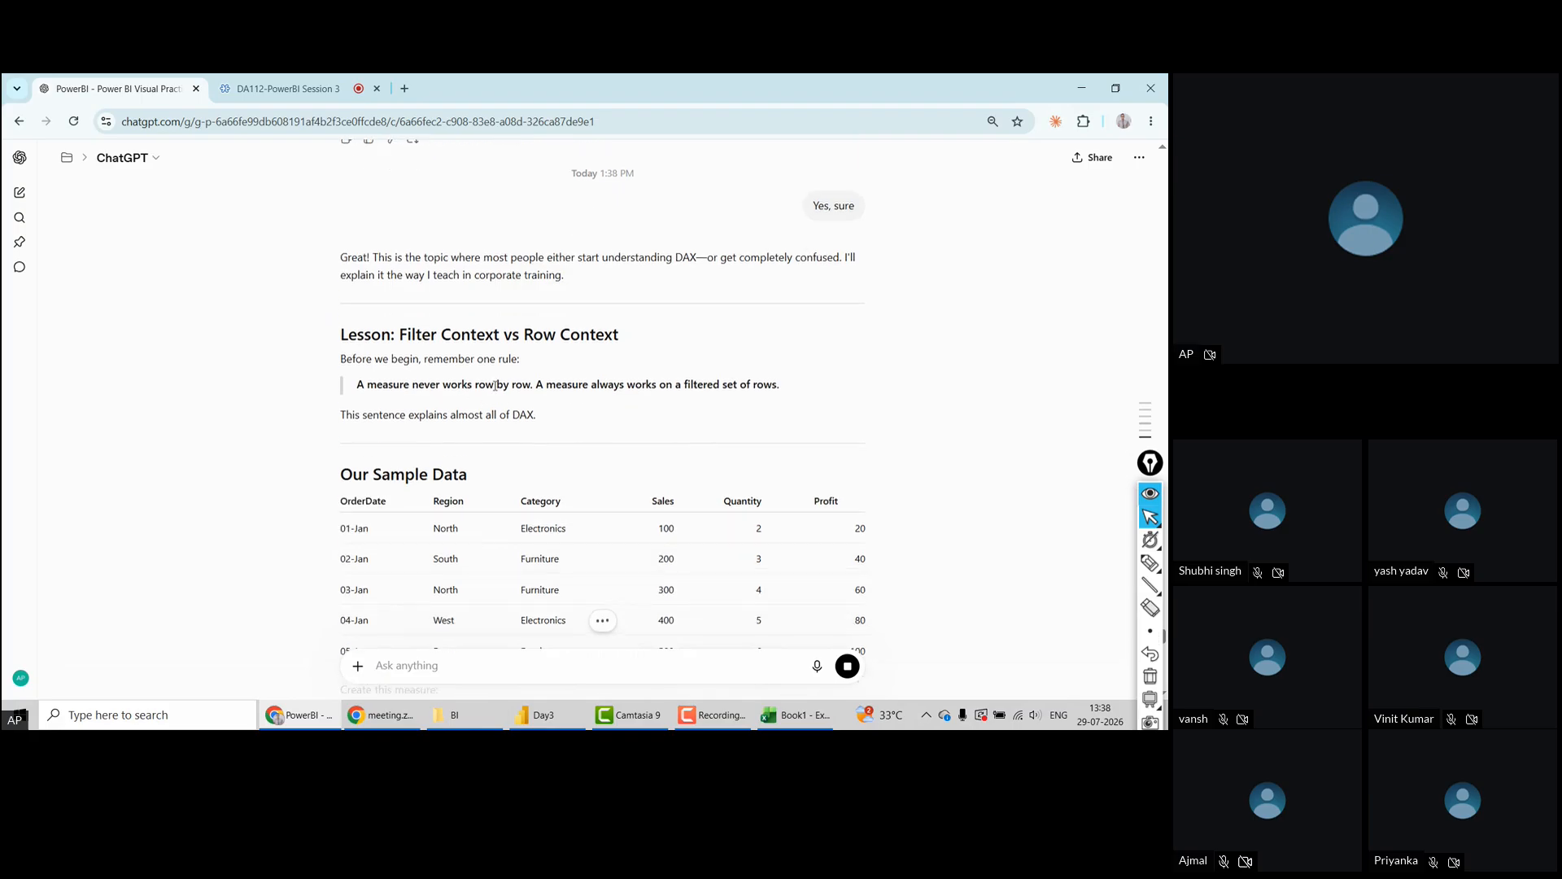
Dismiss the annotation overlay and highlight 'Row Context' in the lesson heading
click(1149, 494)
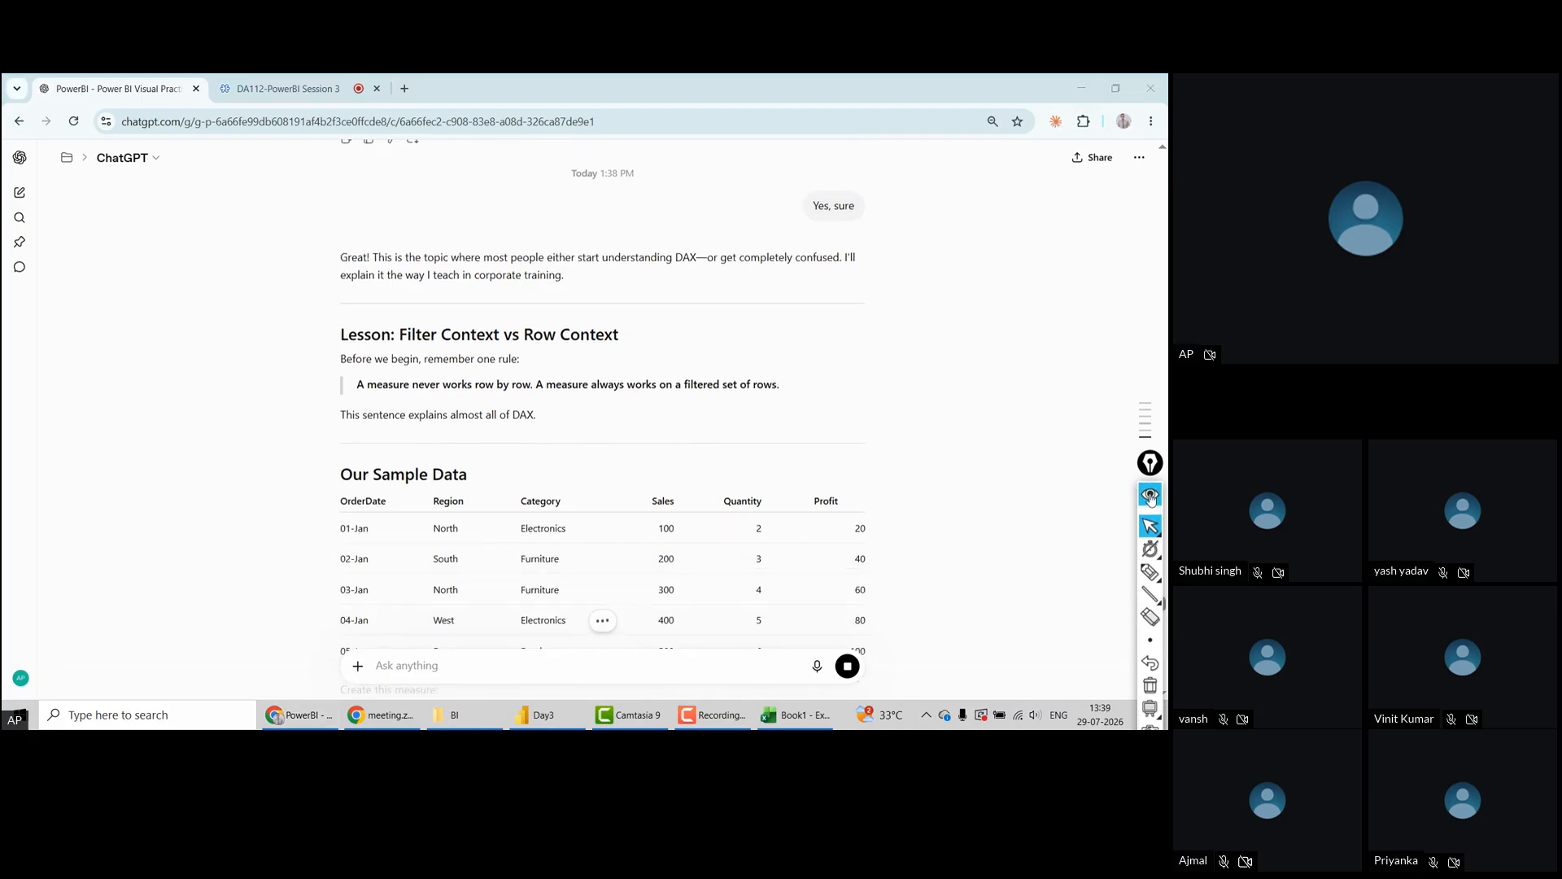
click(312, 490)
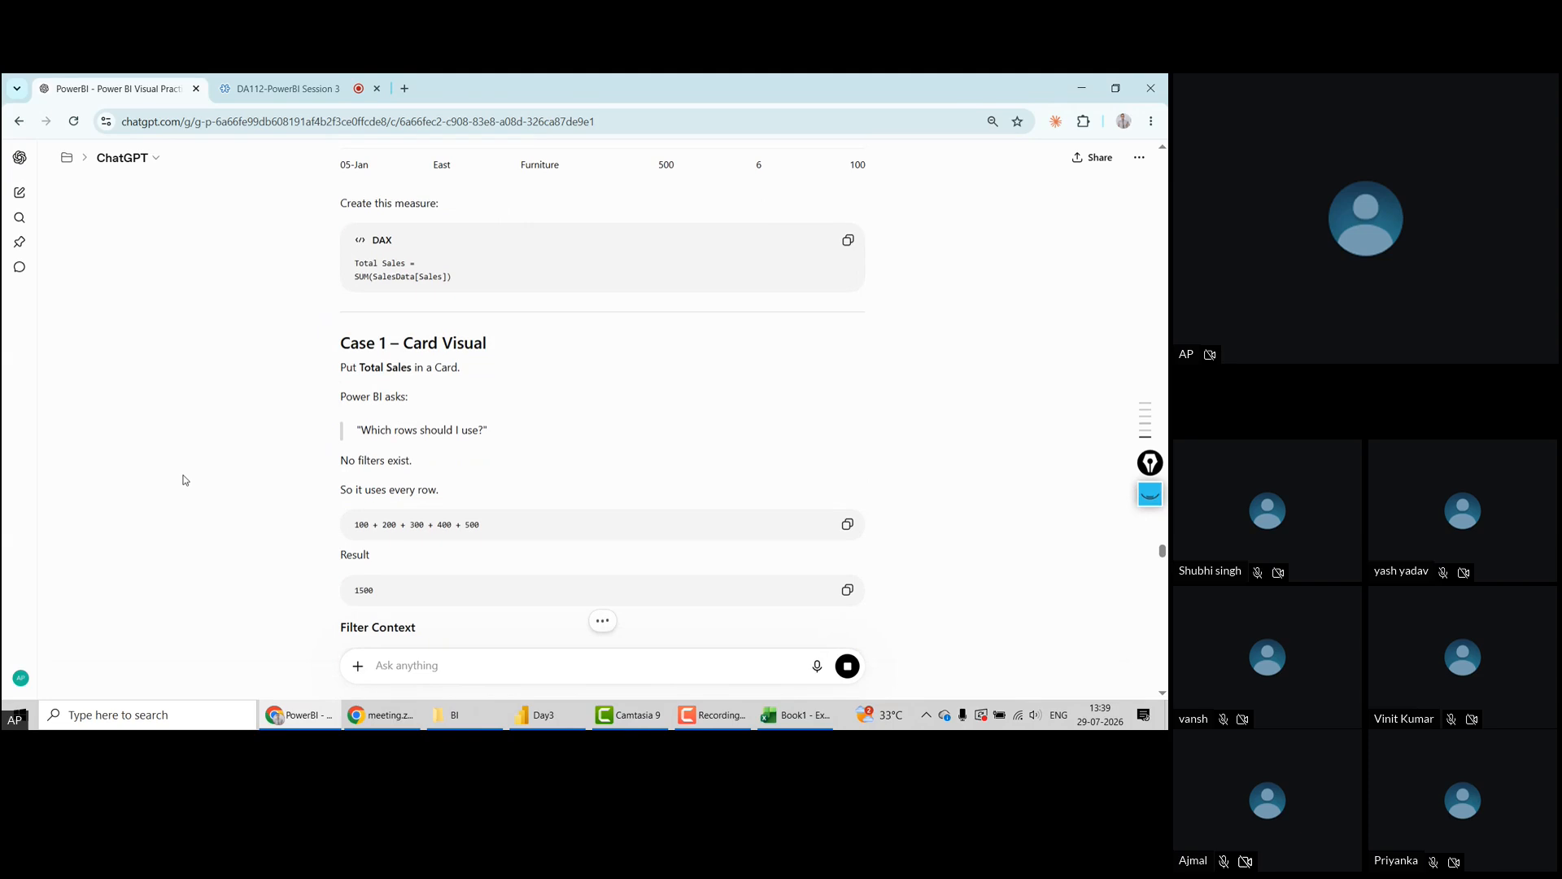
scroll(184, 480, up, 4)
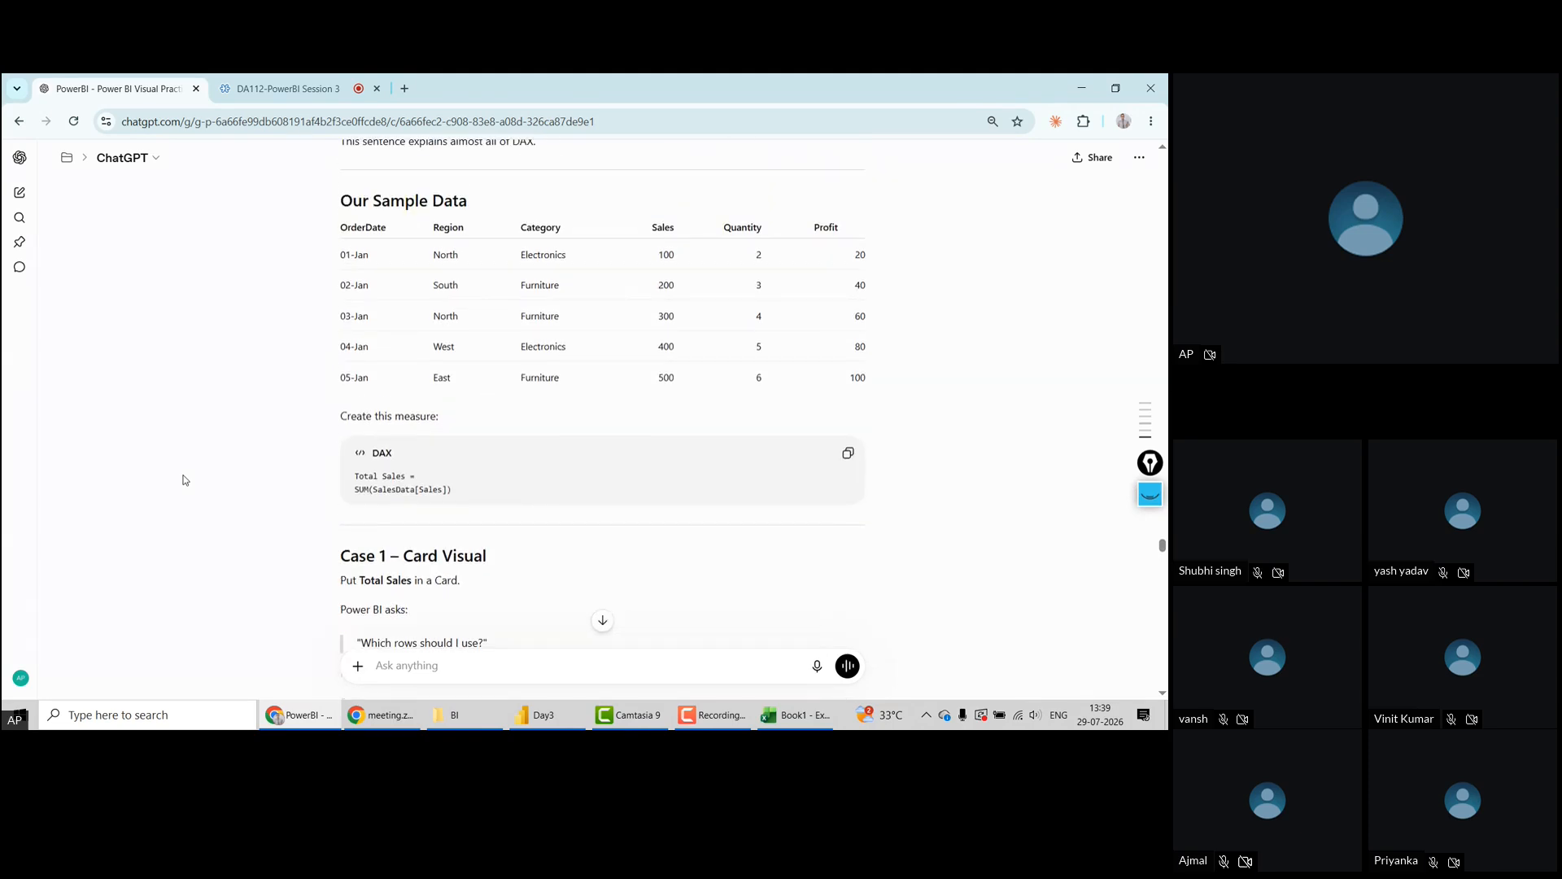
scroll(184, 480, up, 2)
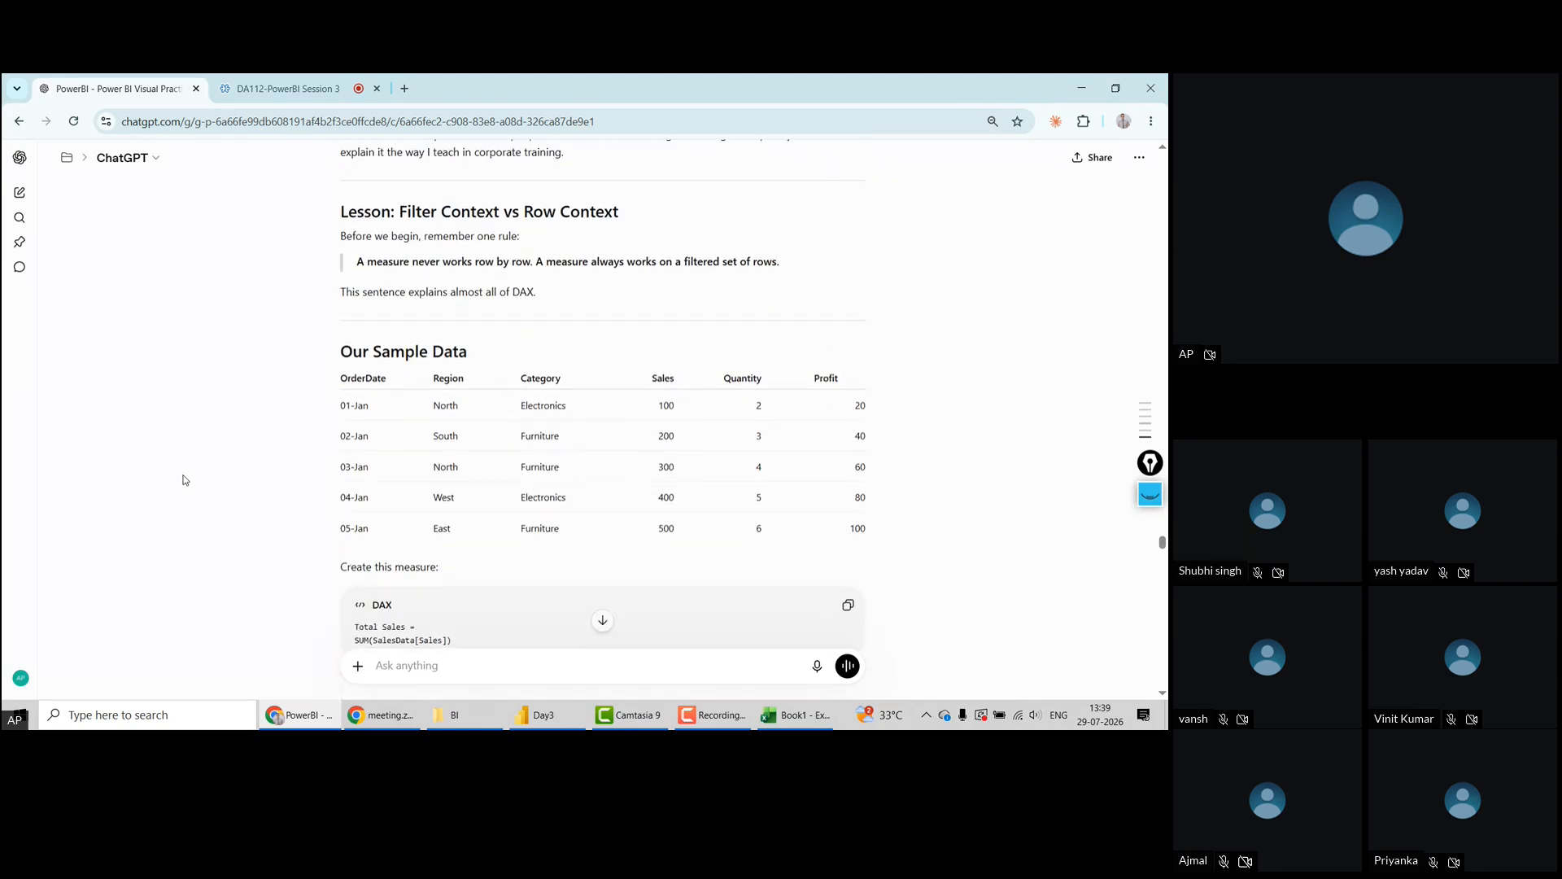
double_click(538, 215)
drag(538, 215, 635, 214)
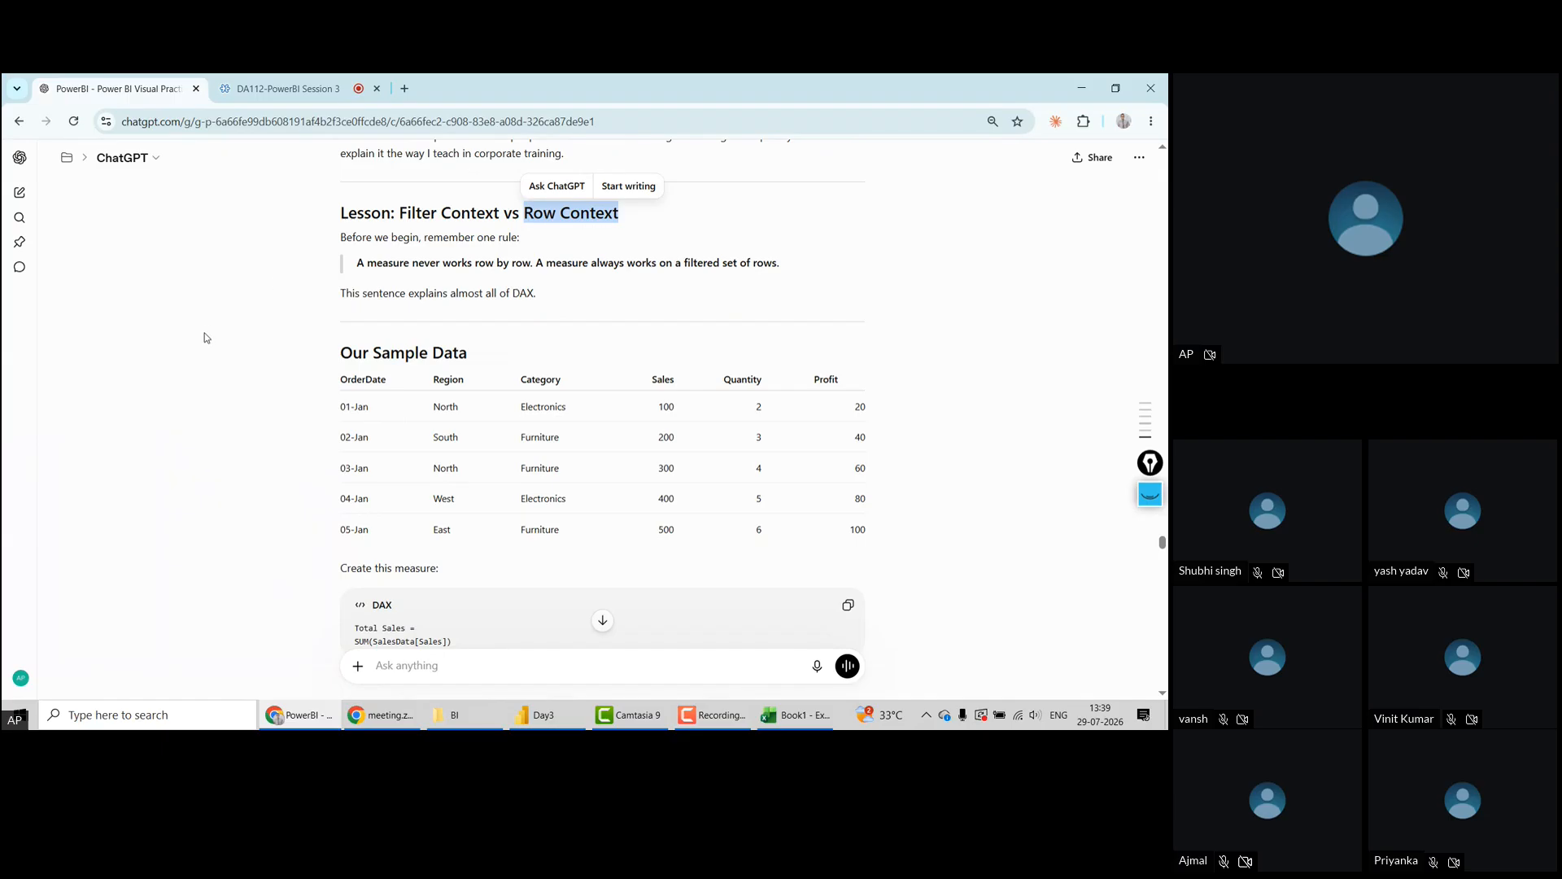
click(200, 389)
Scroll down through the lesson to the four homework DAX measures and three questions
scroll(200, 392, down, 3)
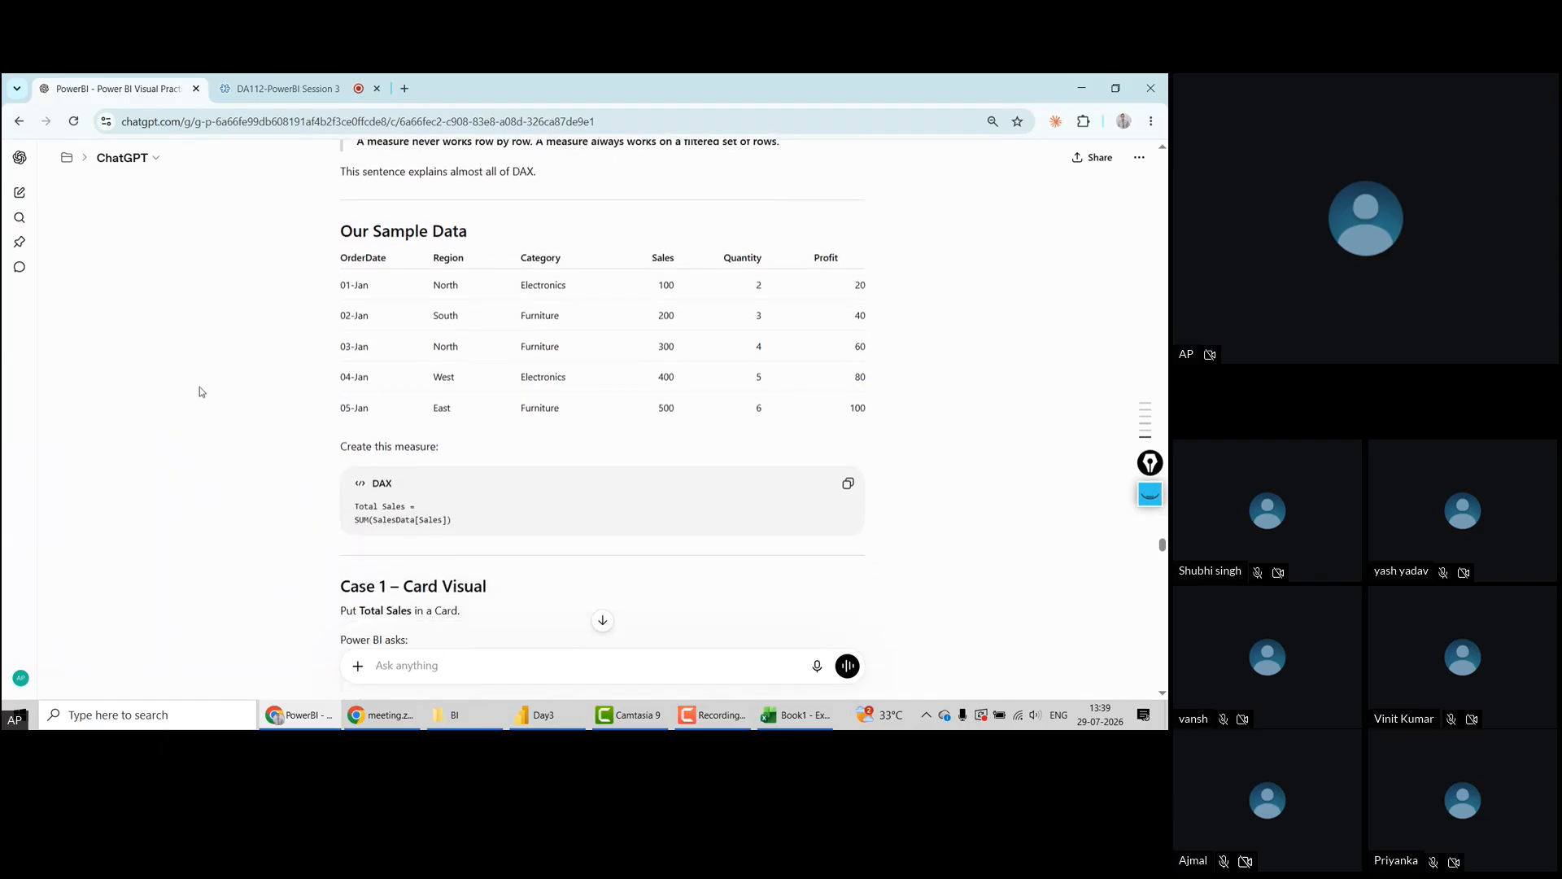
scroll(199, 388, down, 2)
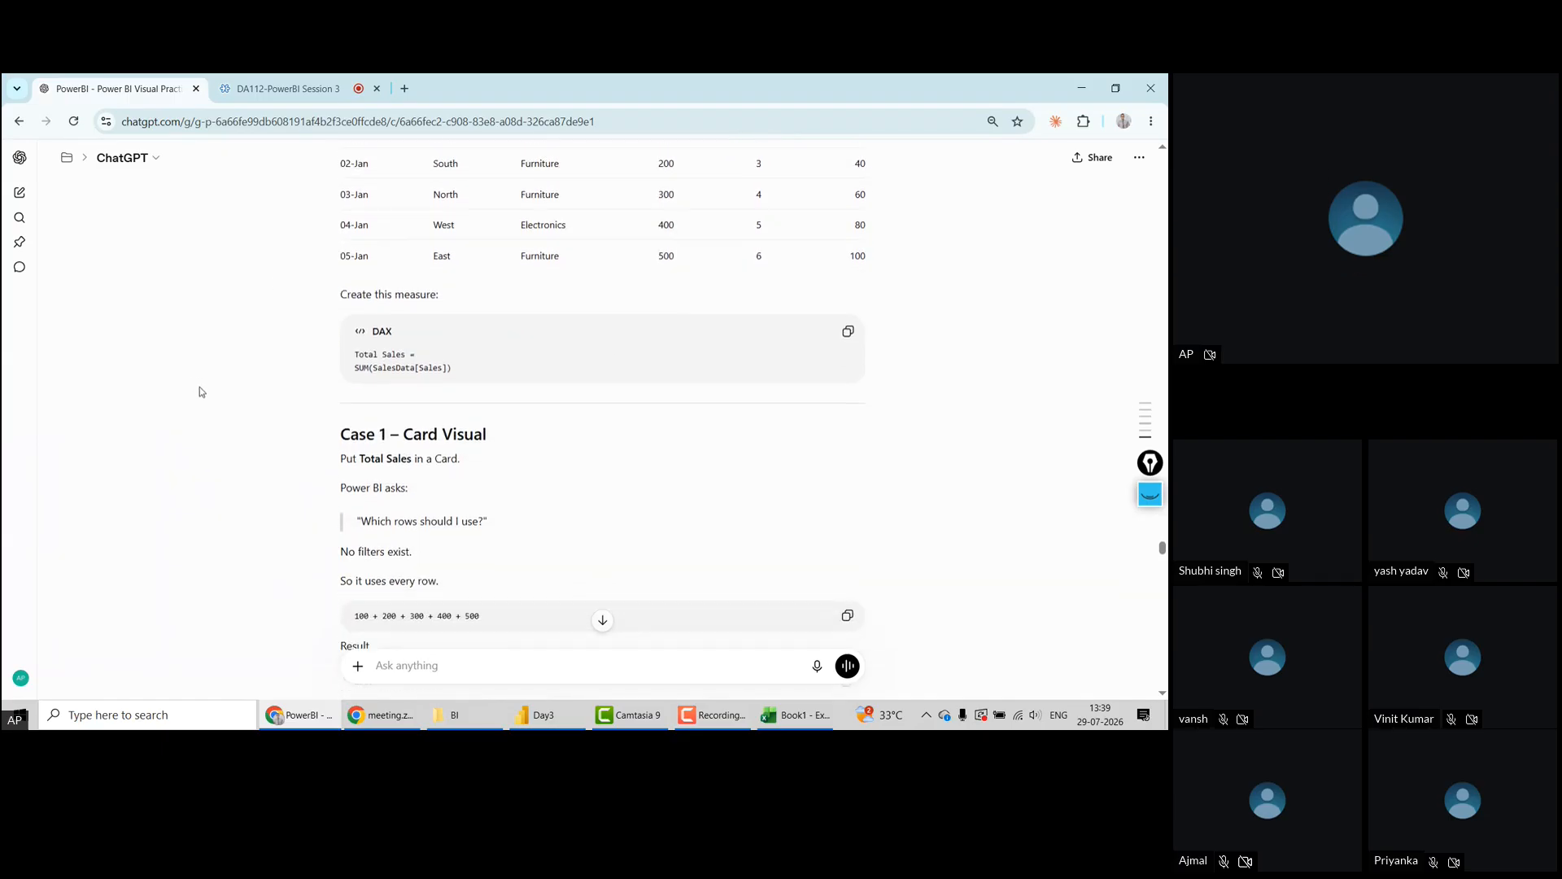
scroll(200, 391, down, 3)
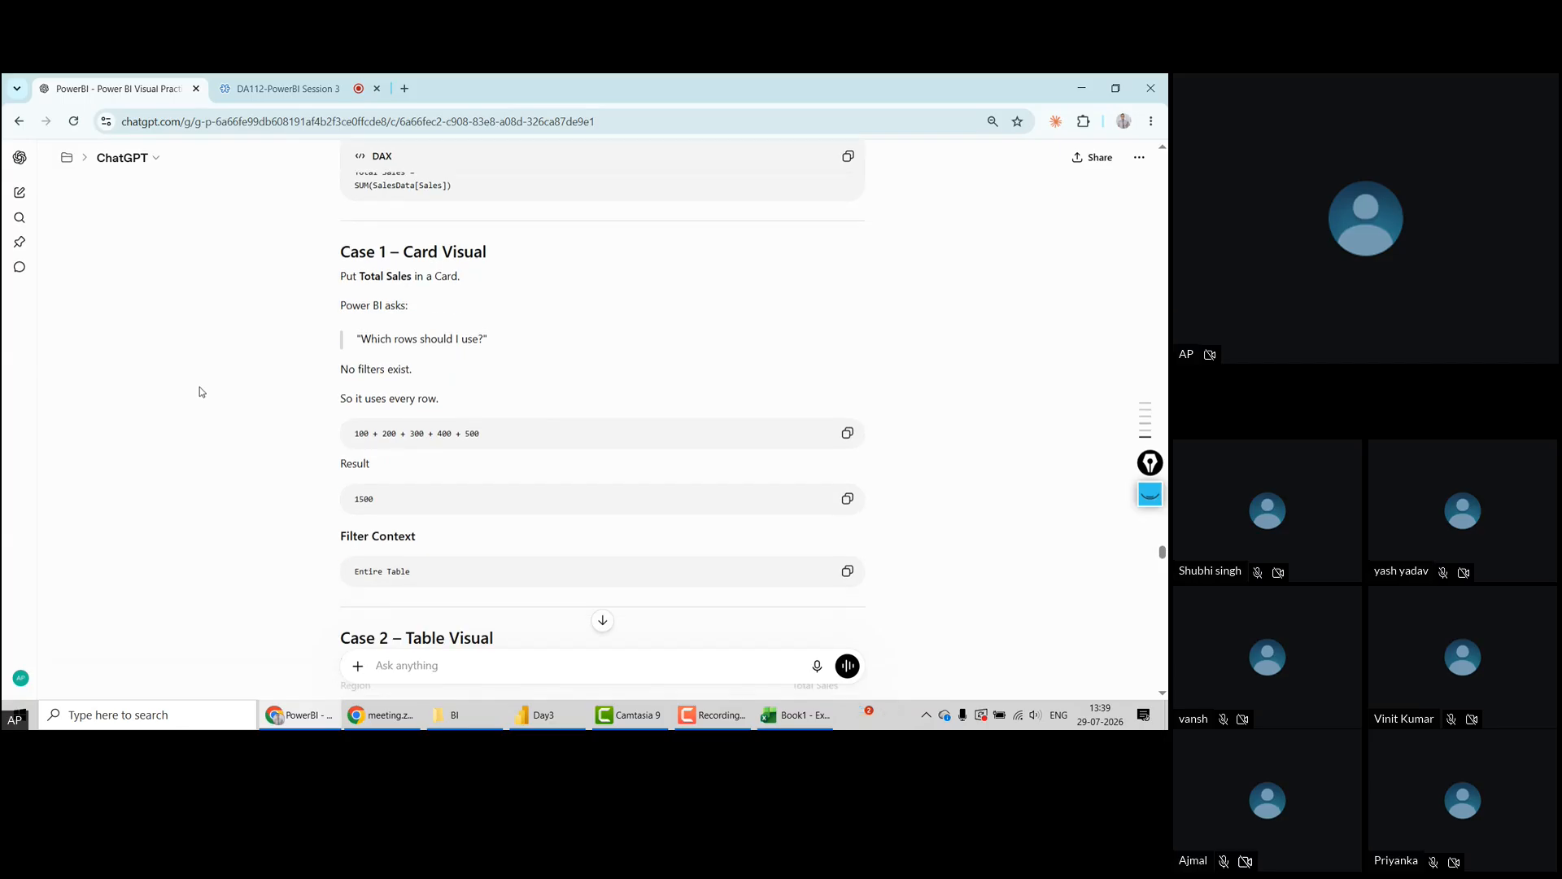
scroll(198, 391, down, 3)
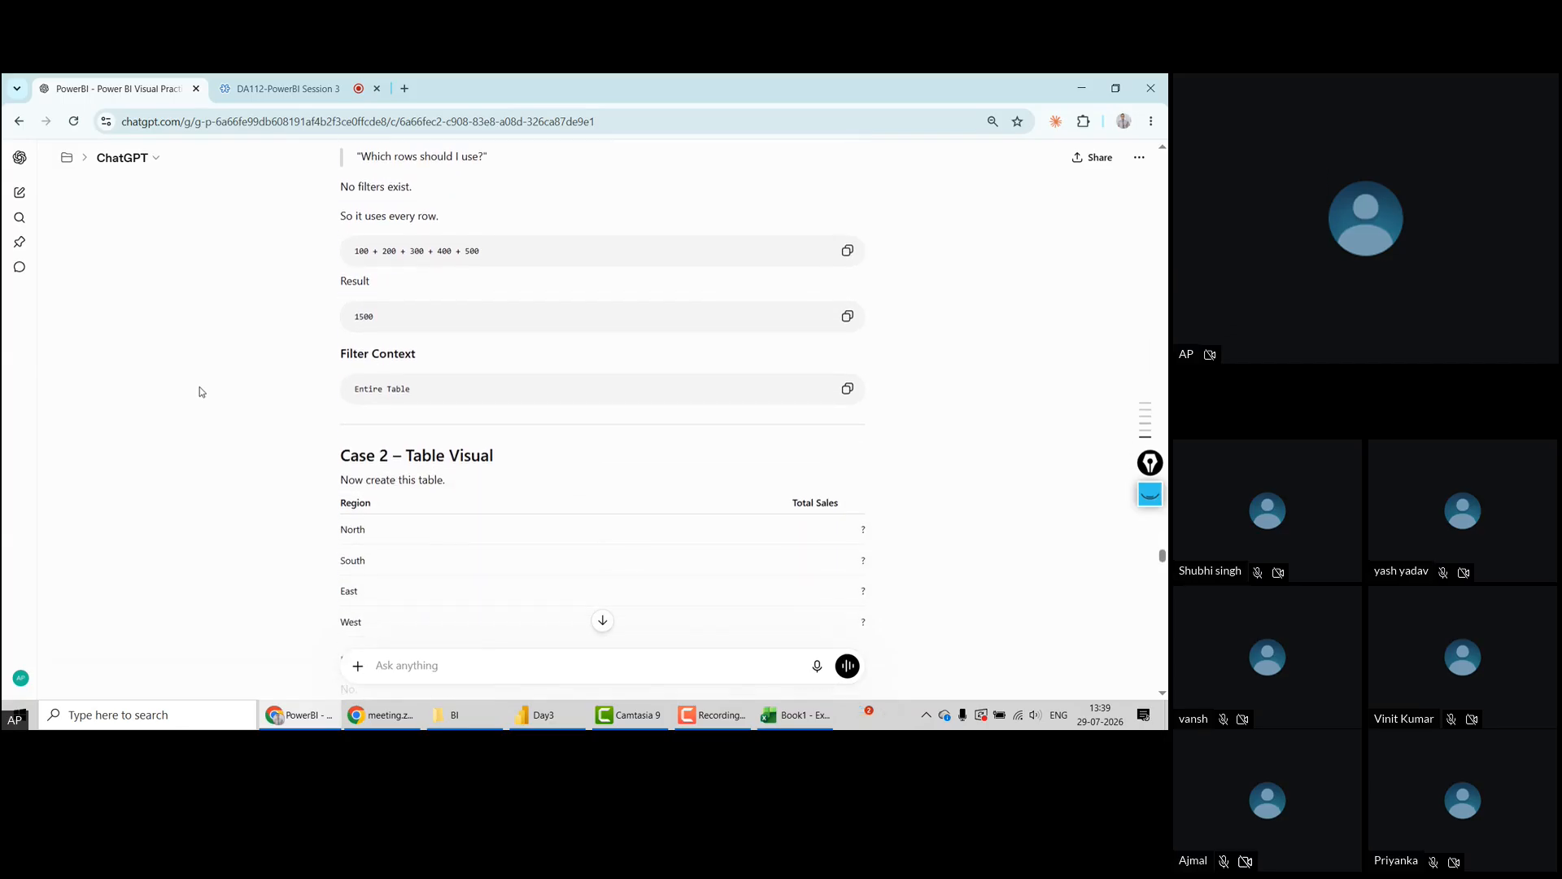
scroll(199, 389, down, 3)
scroll(198, 391, down, 3)
scroll(198, 391, down, 7)
scroll(199, 392, down, 10)
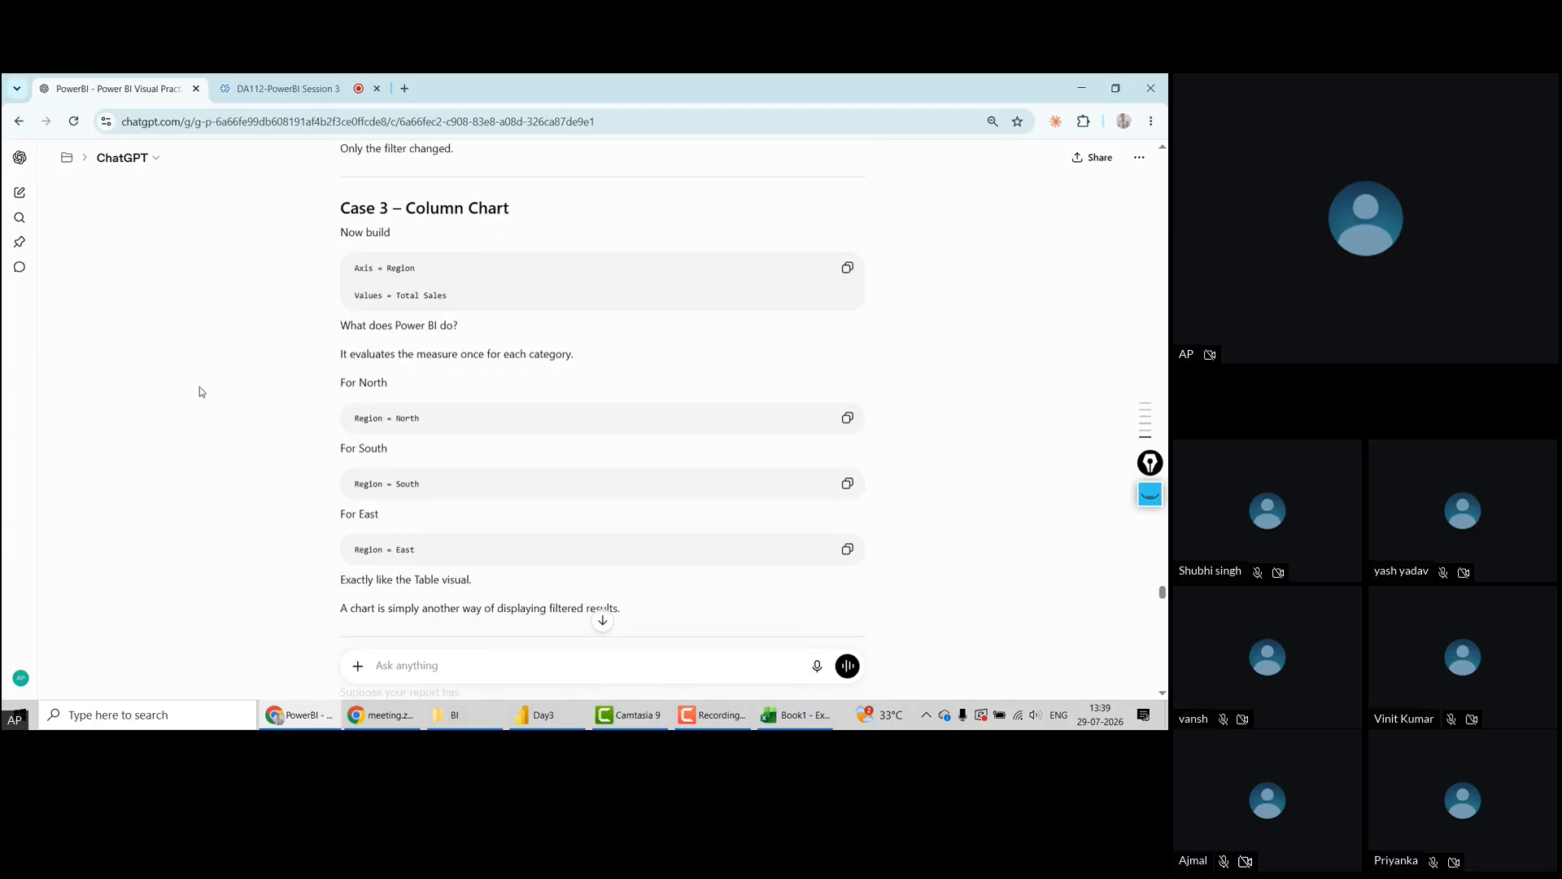
scroll(201, 391, down, 9)
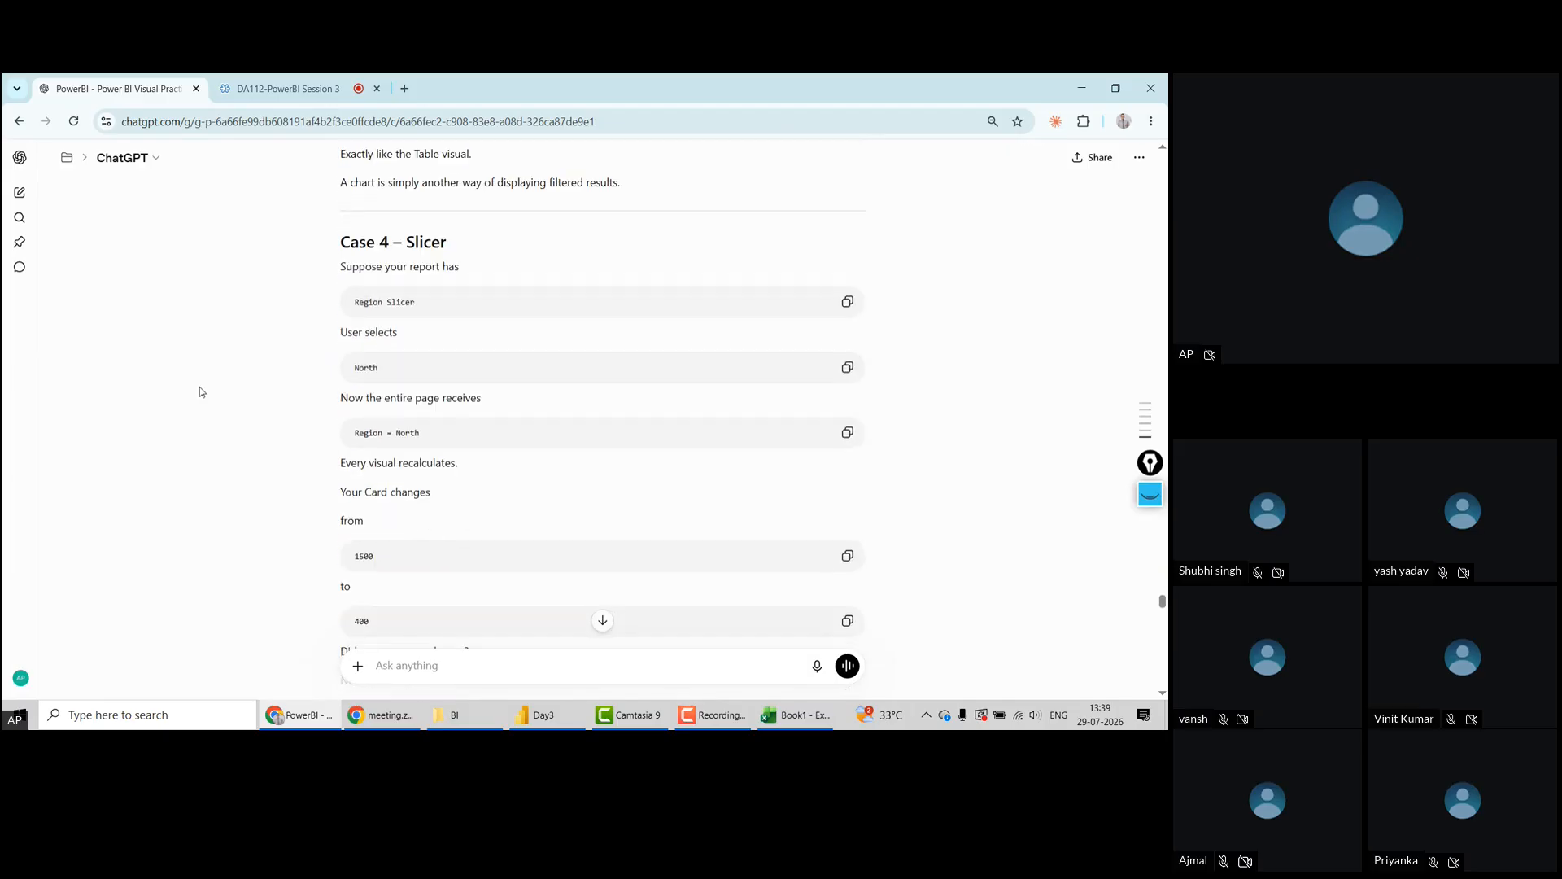
scroll(199, 388, down, 10)
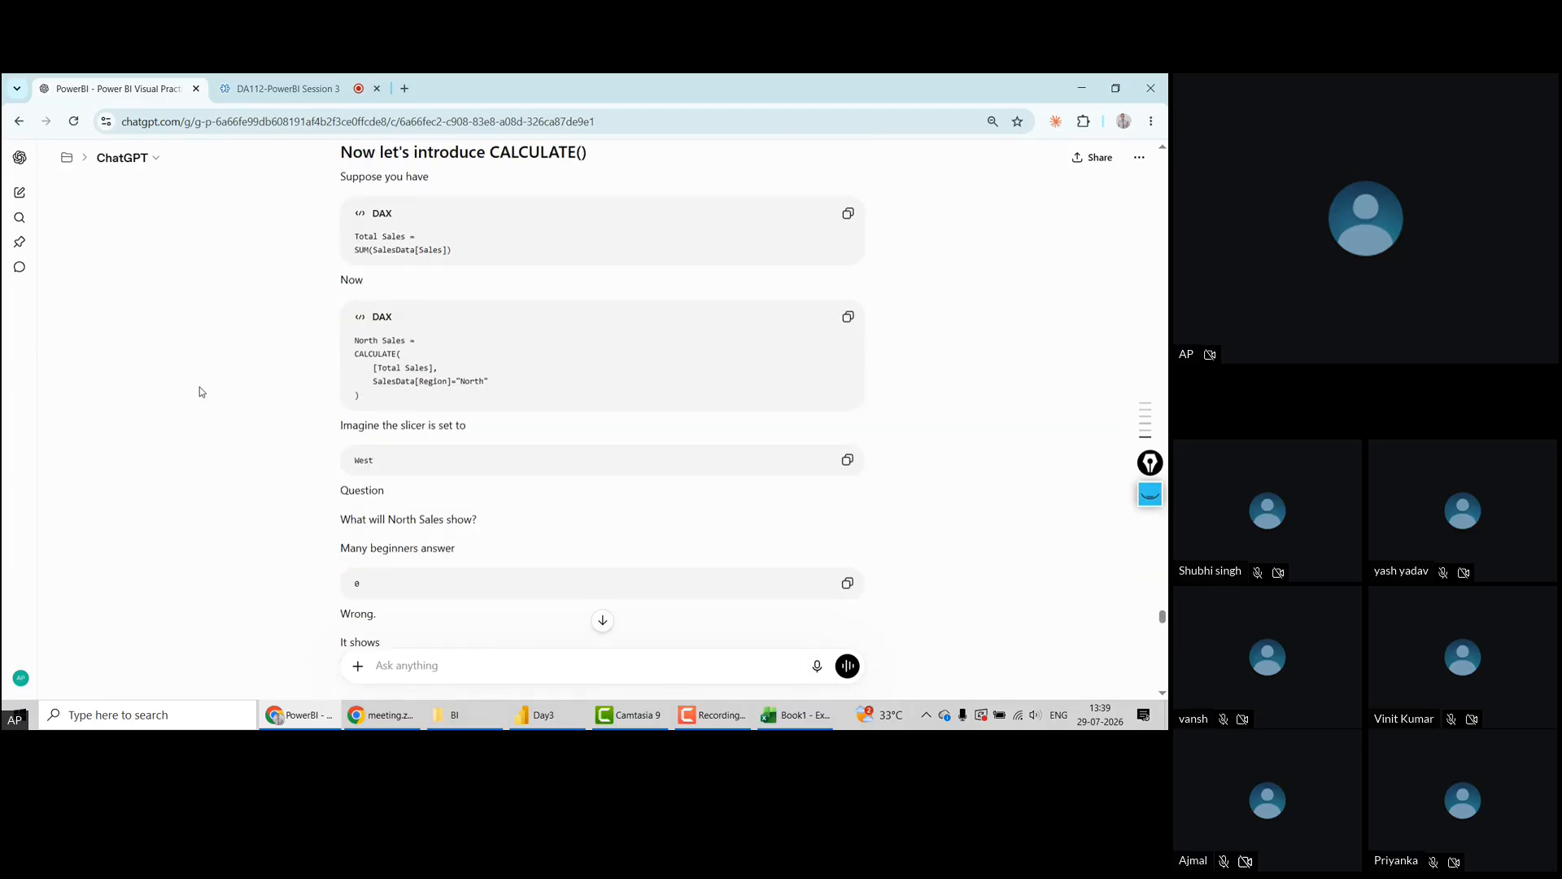
scroll(200, 392, down, 7)
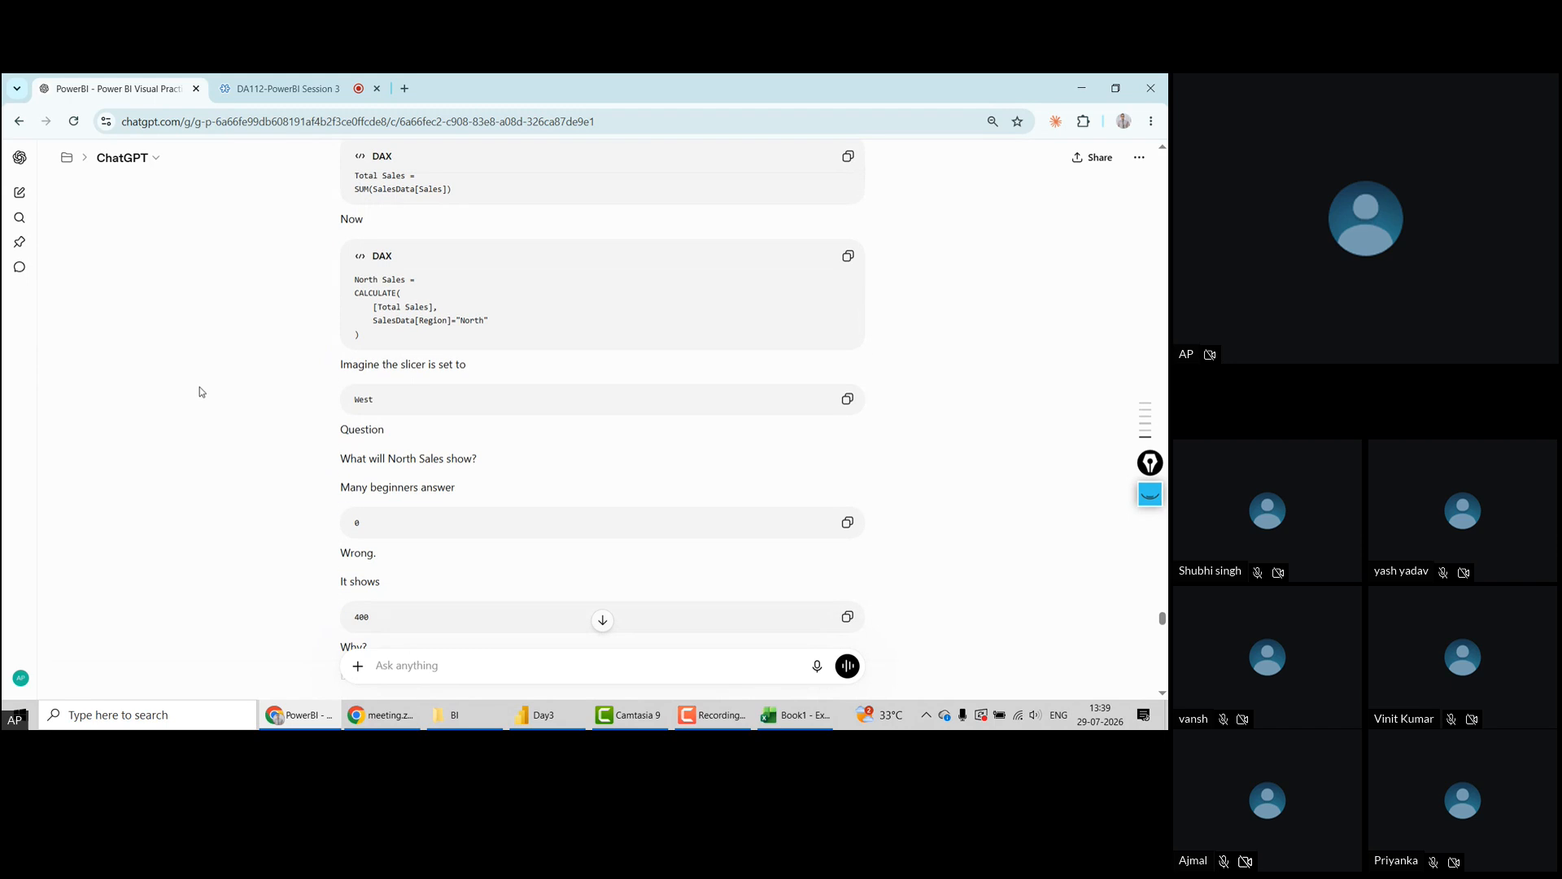
scroll(199, 388, down, 12)
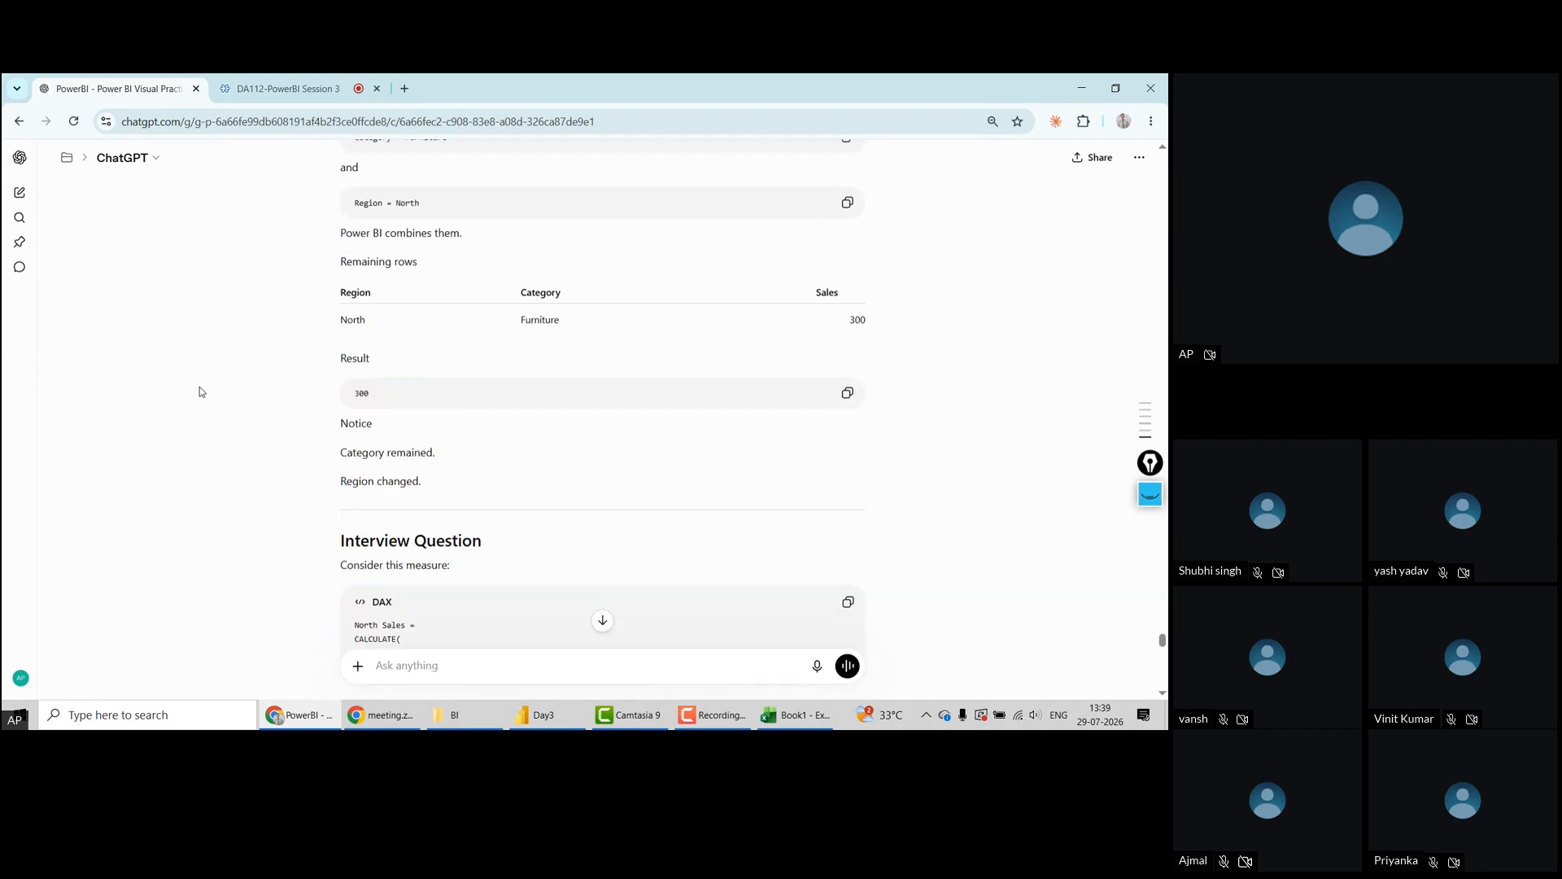
scroll(199, 392, down, 1)
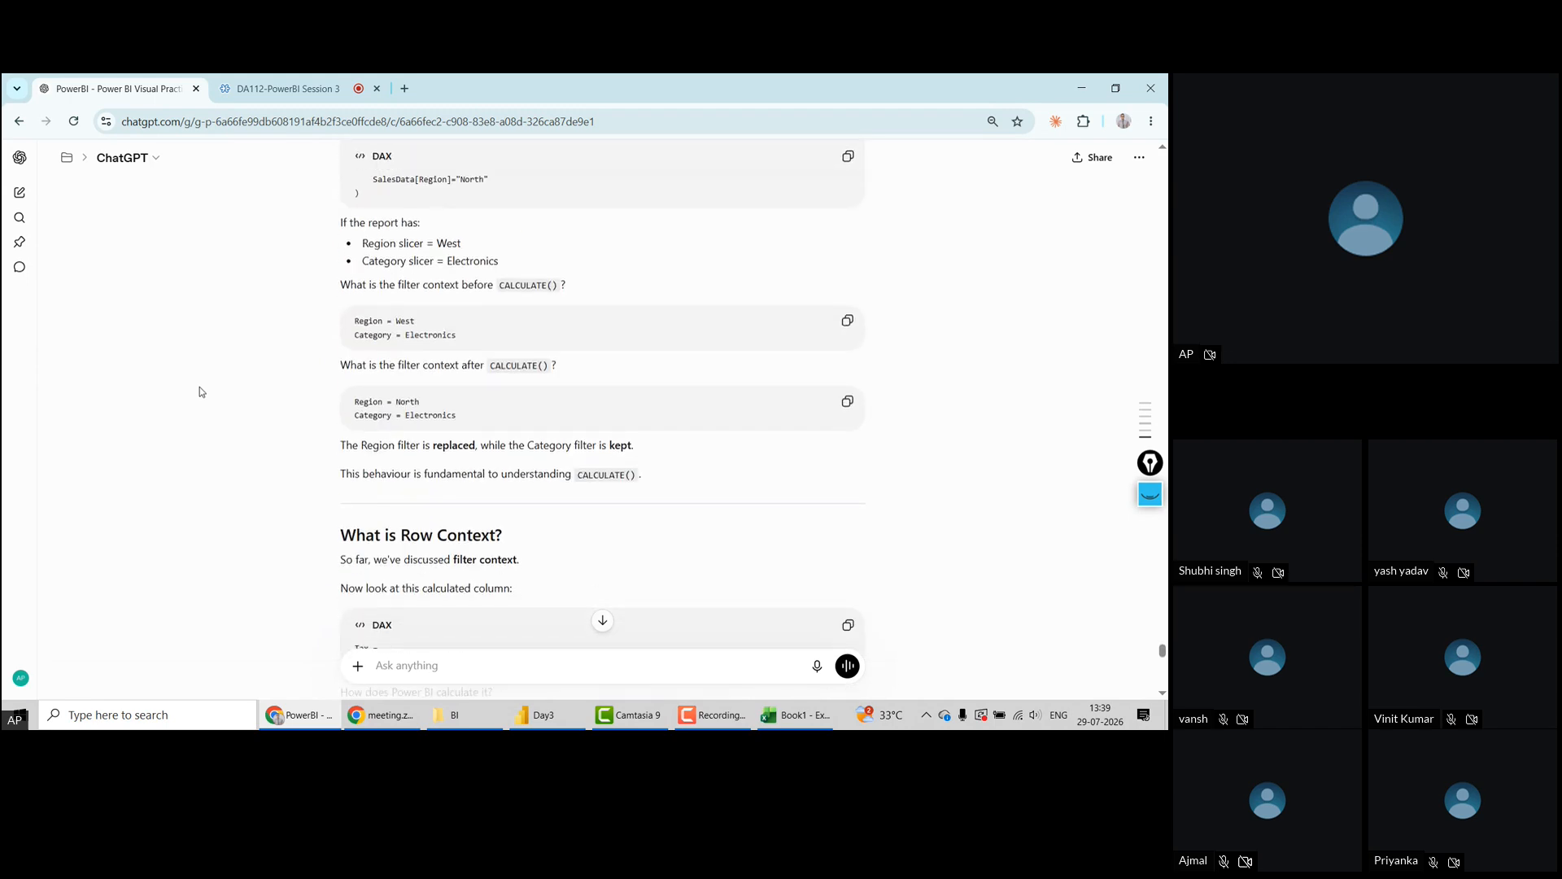
scroll(201, 391, down, 2)
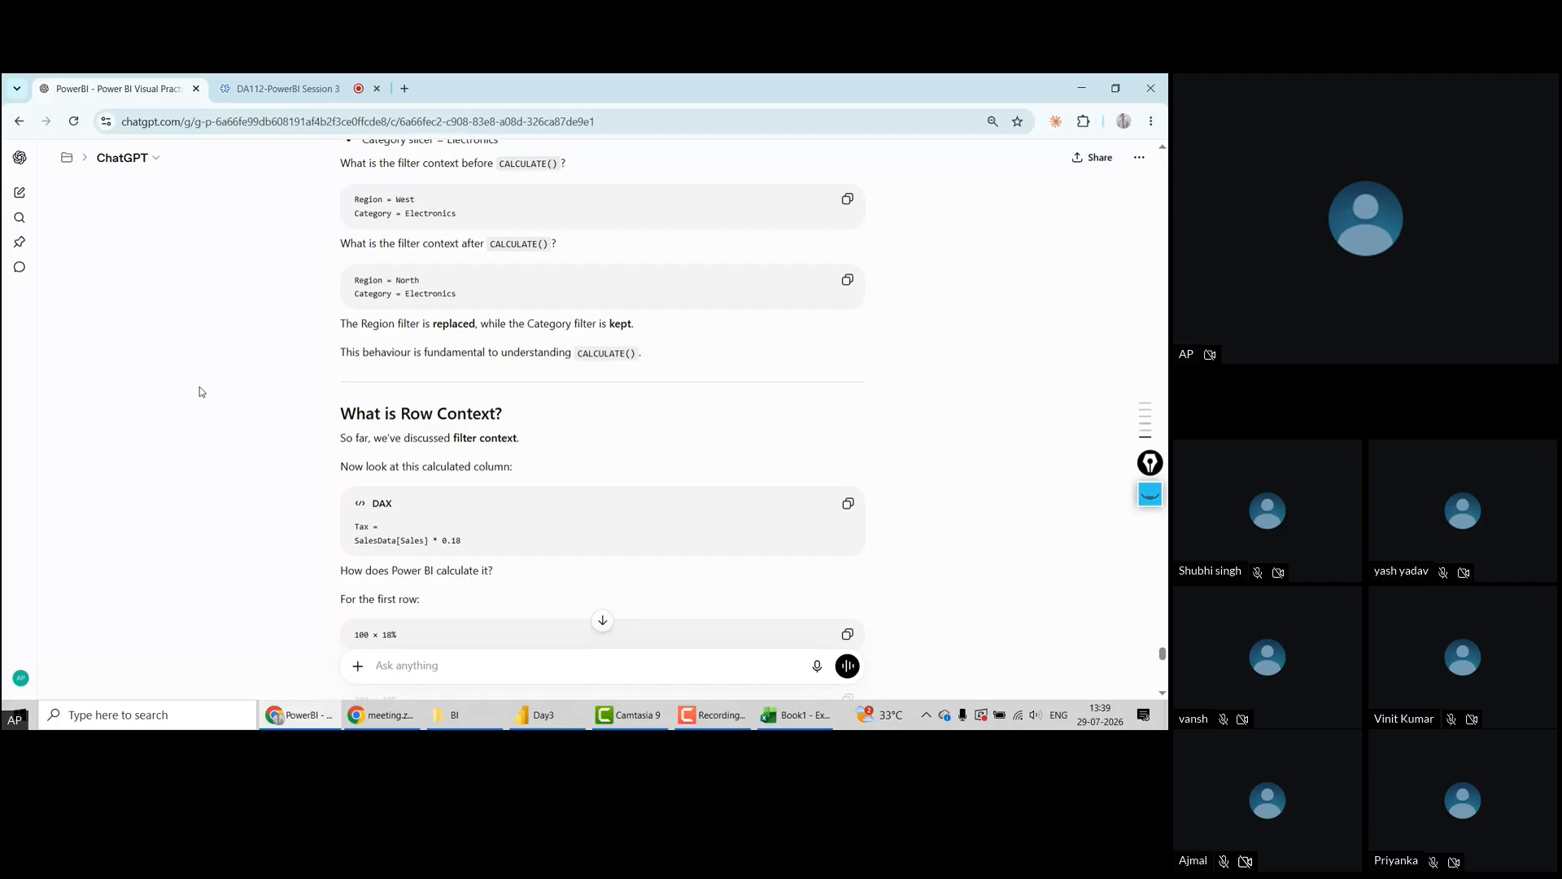
scroll(201, 391, down, 15)
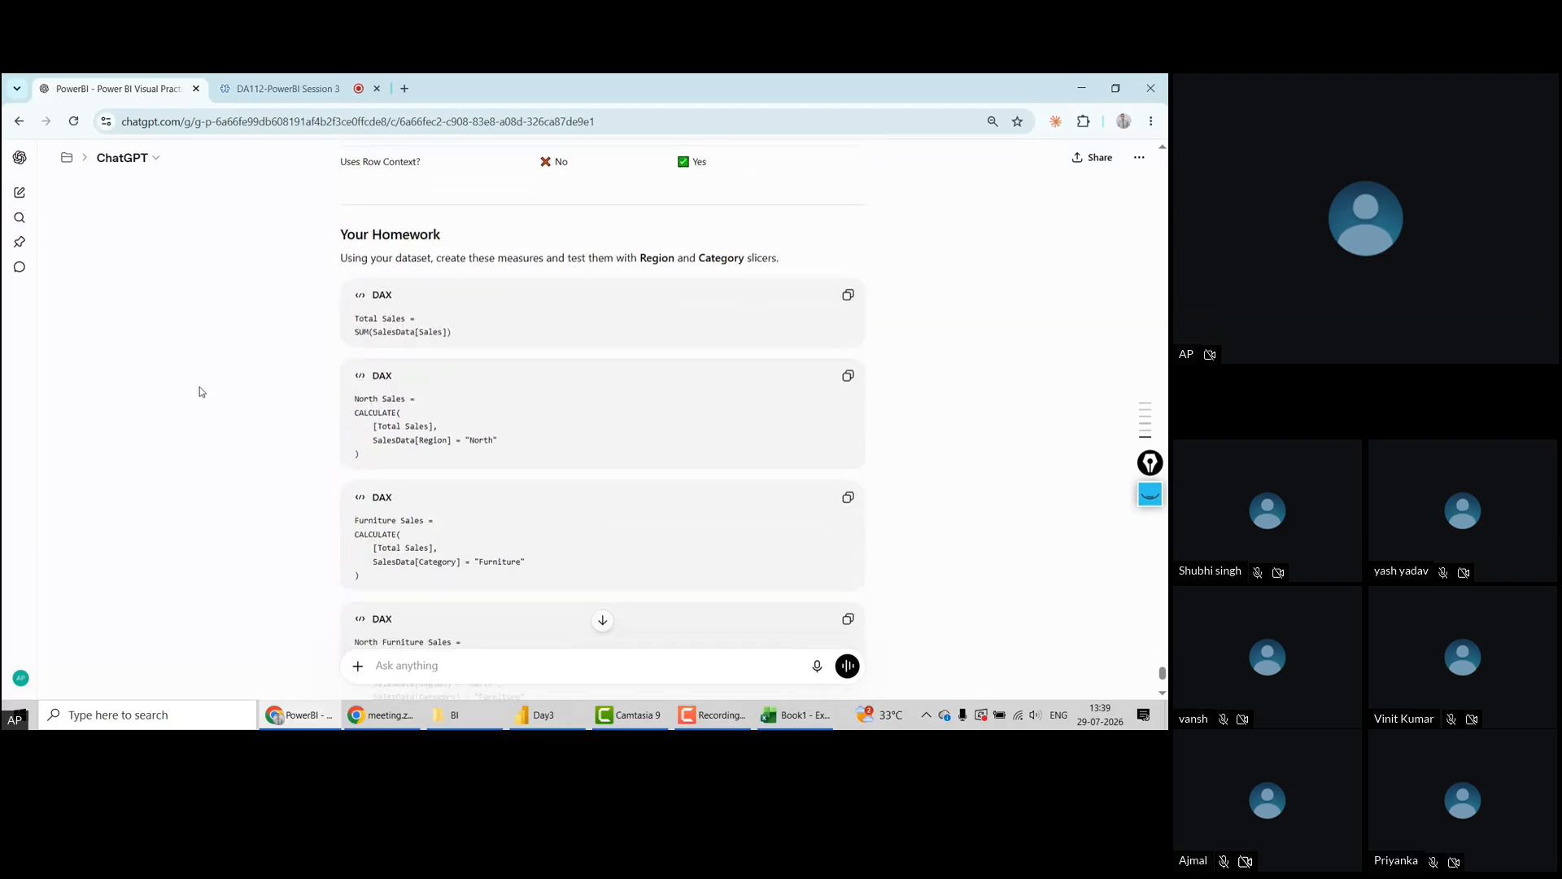
scroll(201, 391, down, 4)
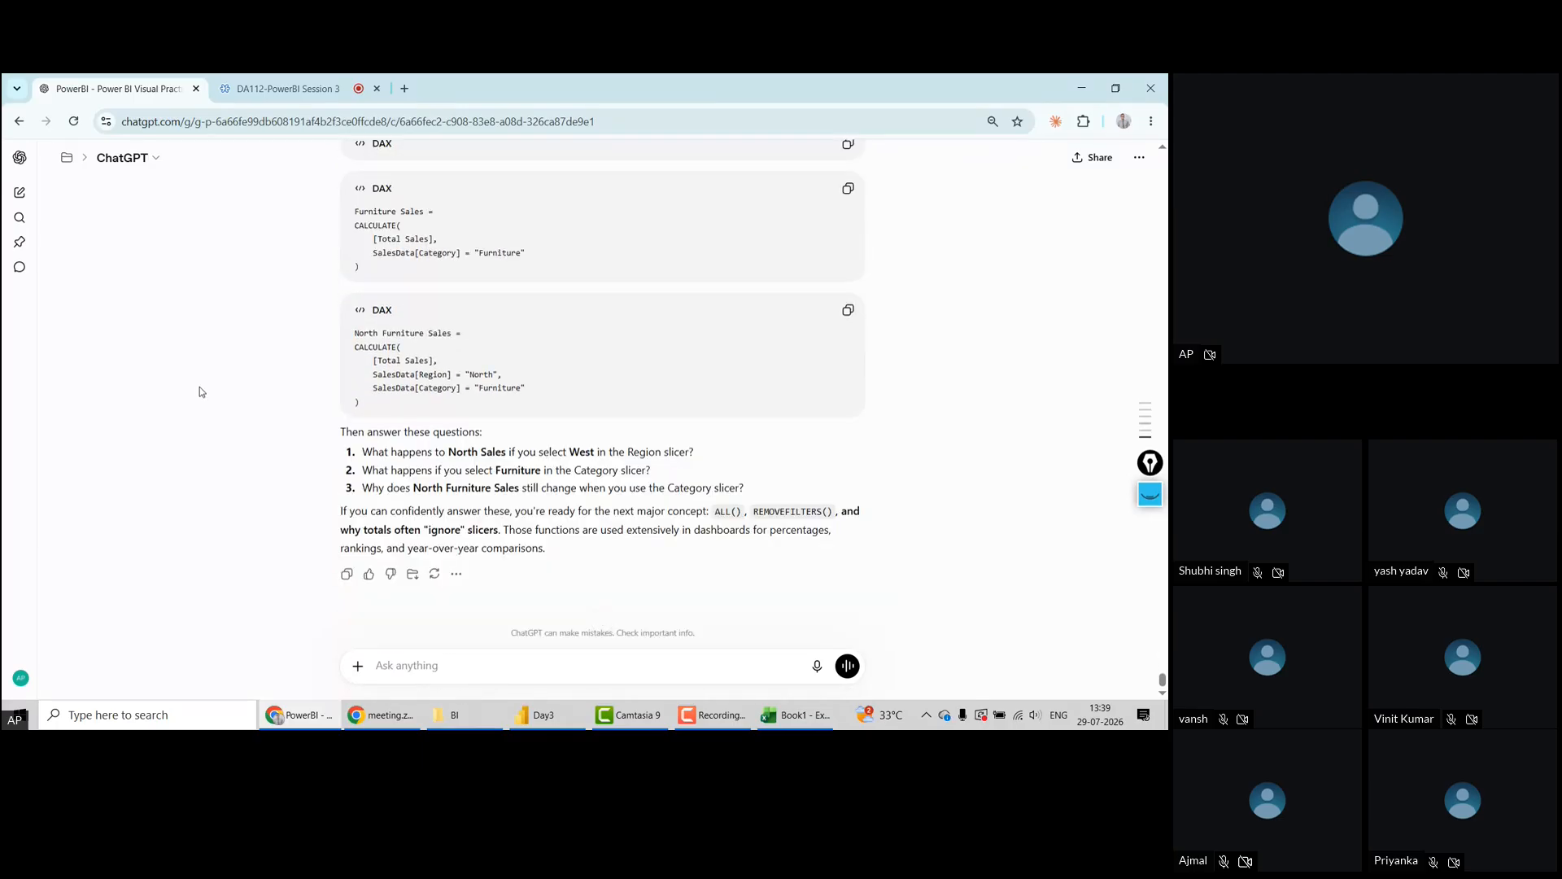
Ask ChatGPT 'tell me the use of OR and AND in CALCULATE', then return to Power BI
text(now whast is)
key(BackSpace)
key(BackSpace)
key(BackSpace)
key(BackSpace)
key(BackSpace)
text(t is the nexxtdax)
key(BackSpace)
key(BackSpace)
key(BackSpace)
key(BackSpace)
key(BackSpace)
key(BackSpace)
key(BackSpace)
key(BackSpace)
key(BackSpace)
key(BackSpace)
key(BackSpace)
key(BackSpace)
key(BackSpace)
key(BackSpace)
key(BackSpace)
key(BackSpace)
key(BackSpace)
key(BackSpace)
key(BackSpace)
key(BackSpace)
key(BackSpace)
text(tell me teh u)
key(BackSpace)
key(BackSpace)
key(BackSpace)
key(BackSpace)
text(he use of OR a)
text(nd AND in C)
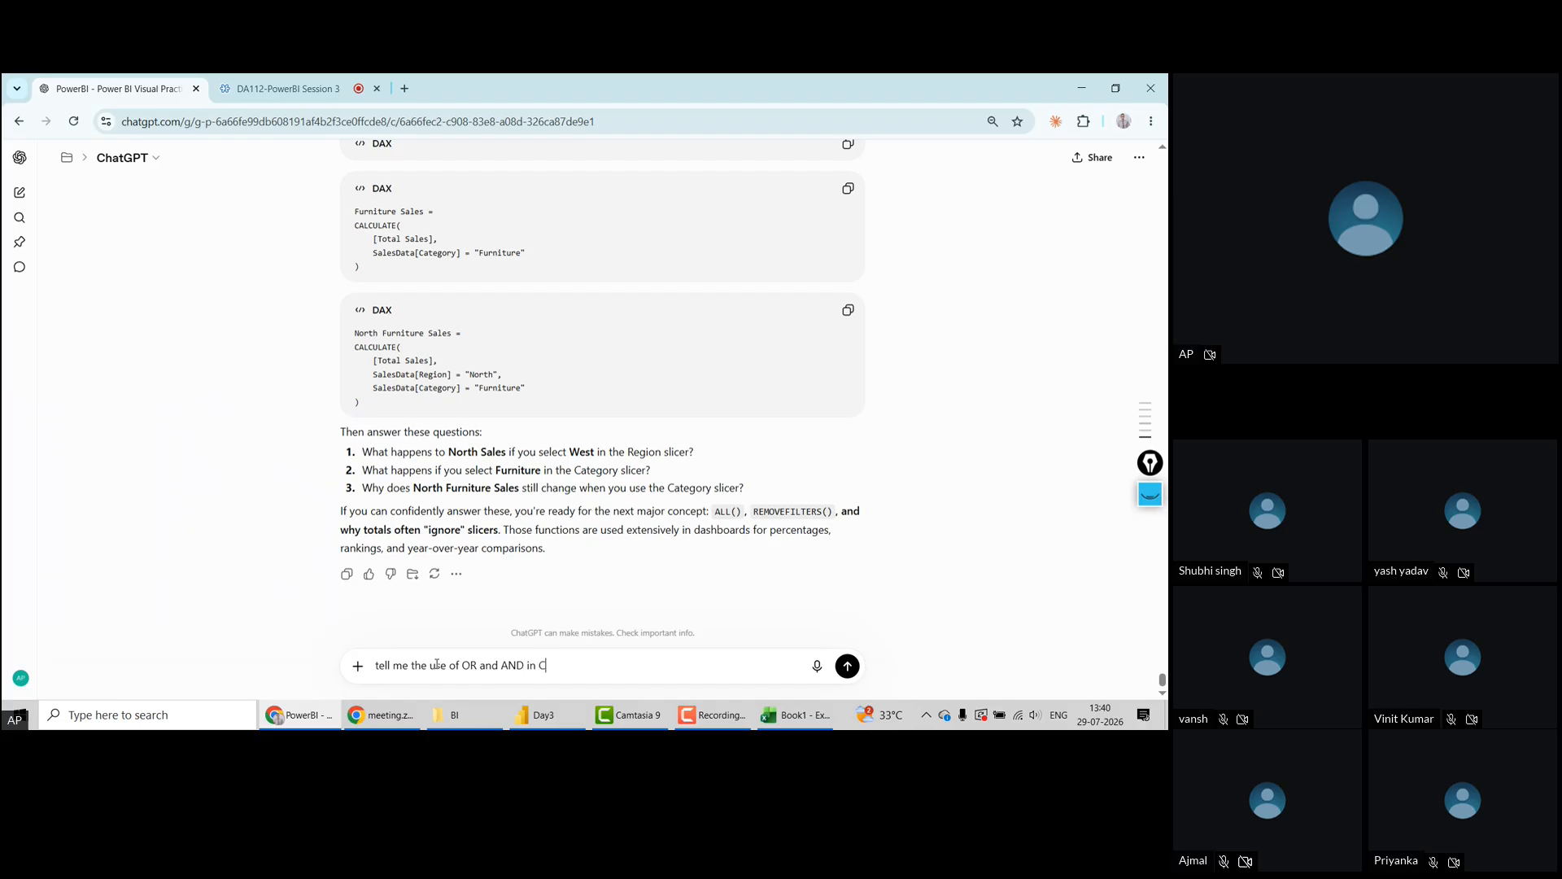
text(ALCULATE)
key(Return)
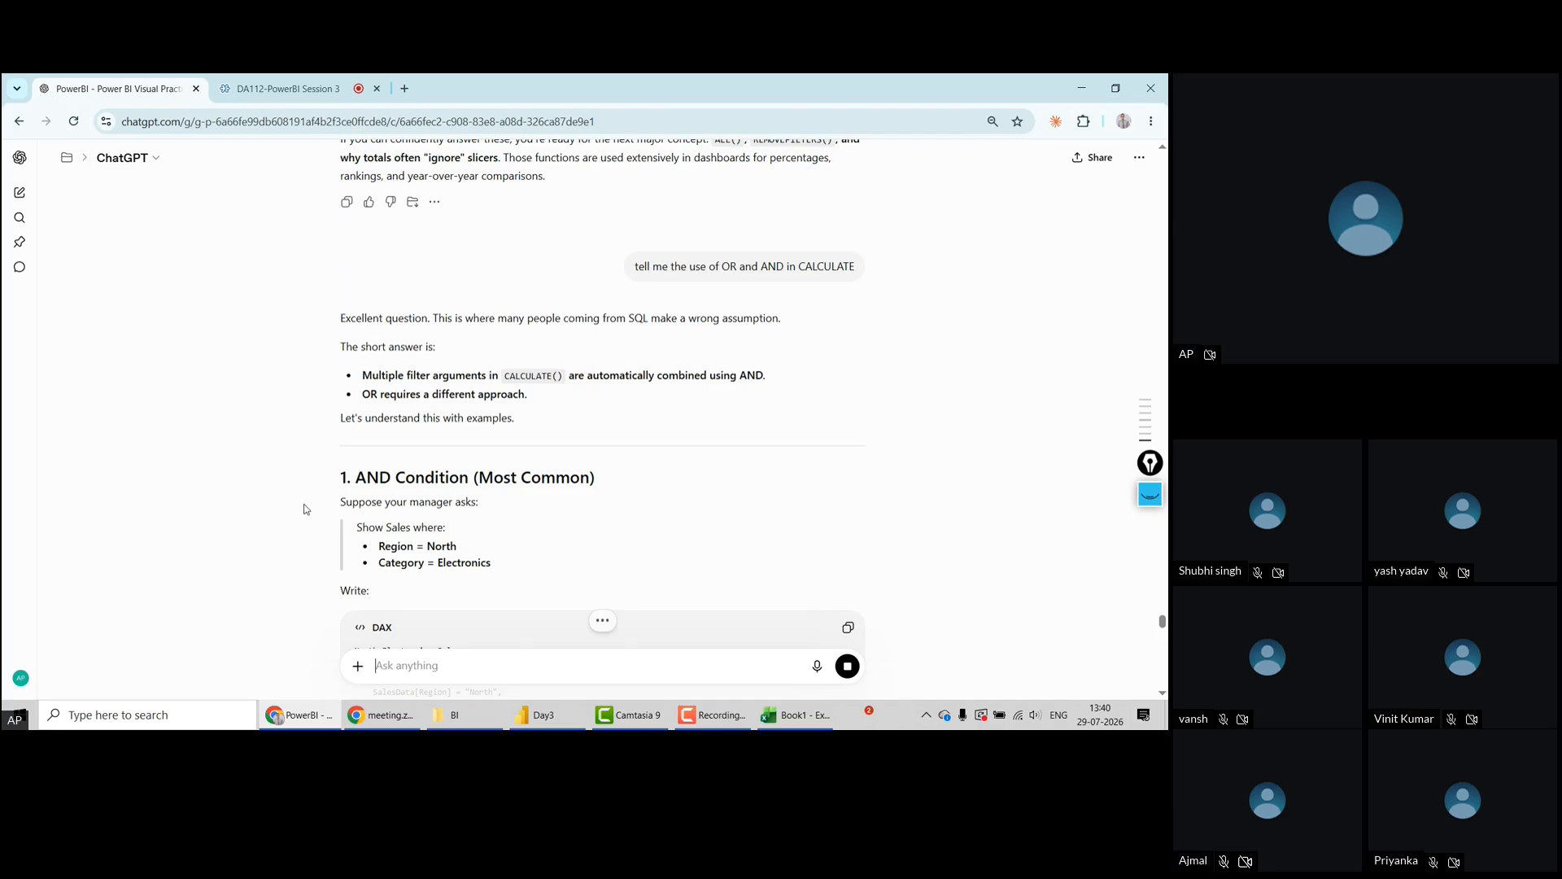
scroll(279, 457, down, 2)
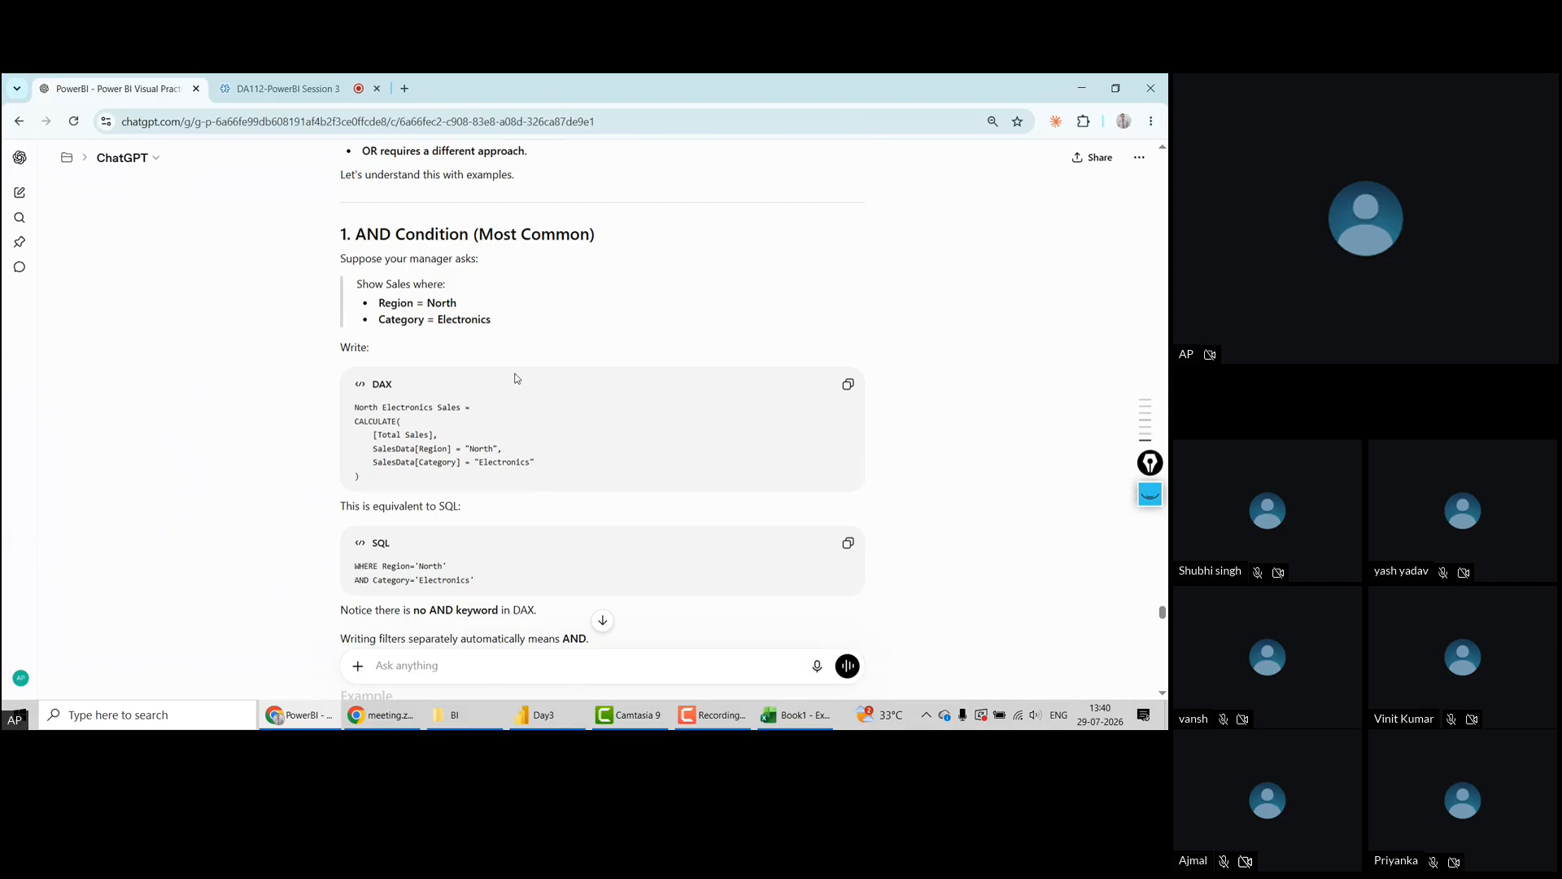
key(alt+Tab)
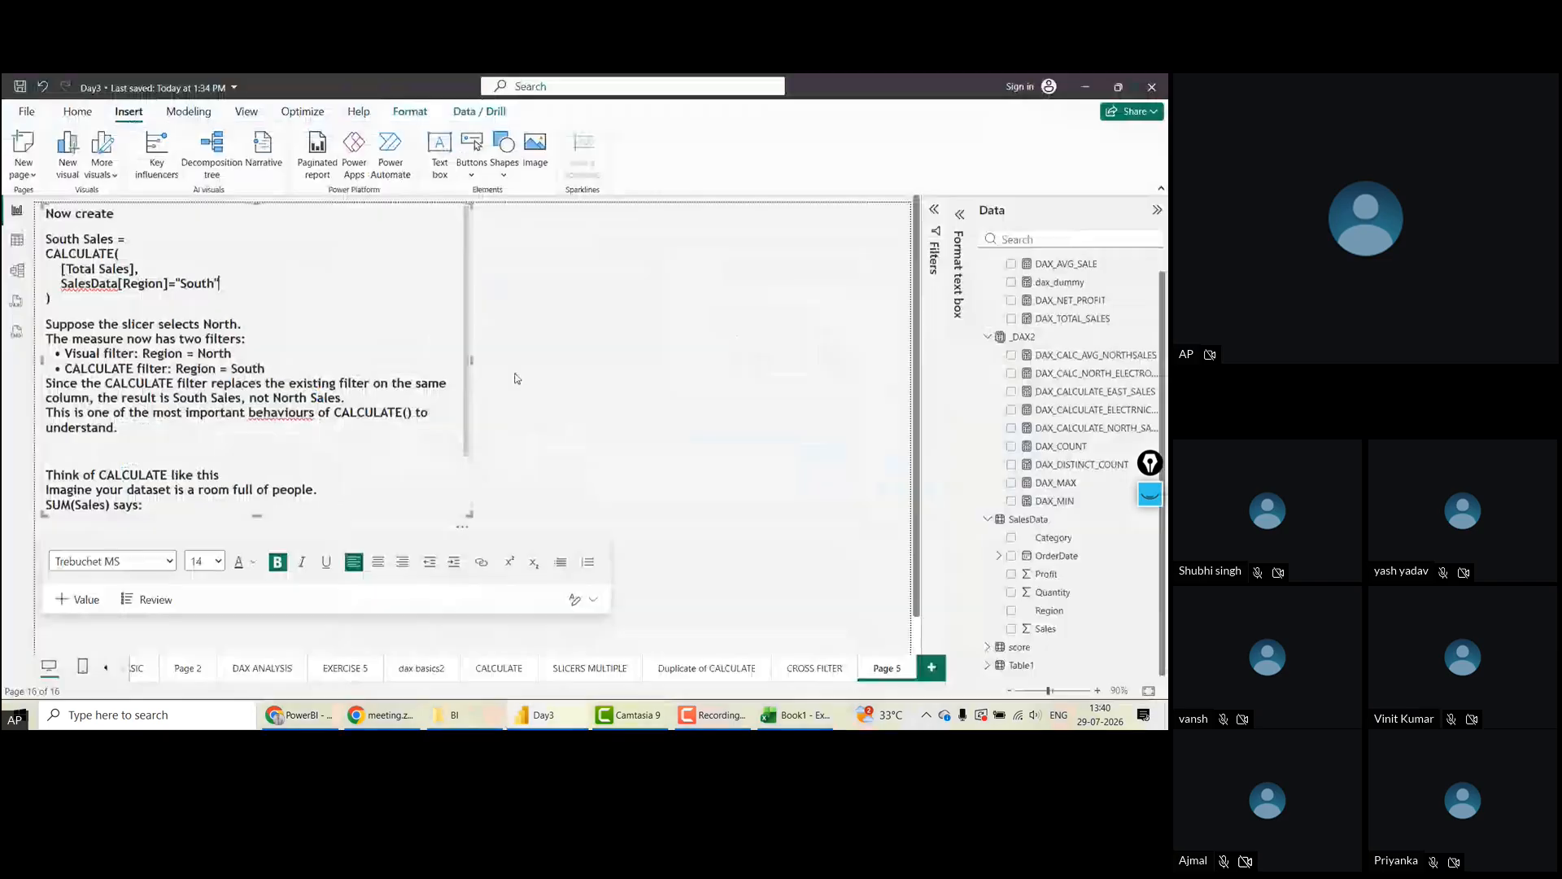
Rename the Page 5 report page to NOTES
click(649, 406)
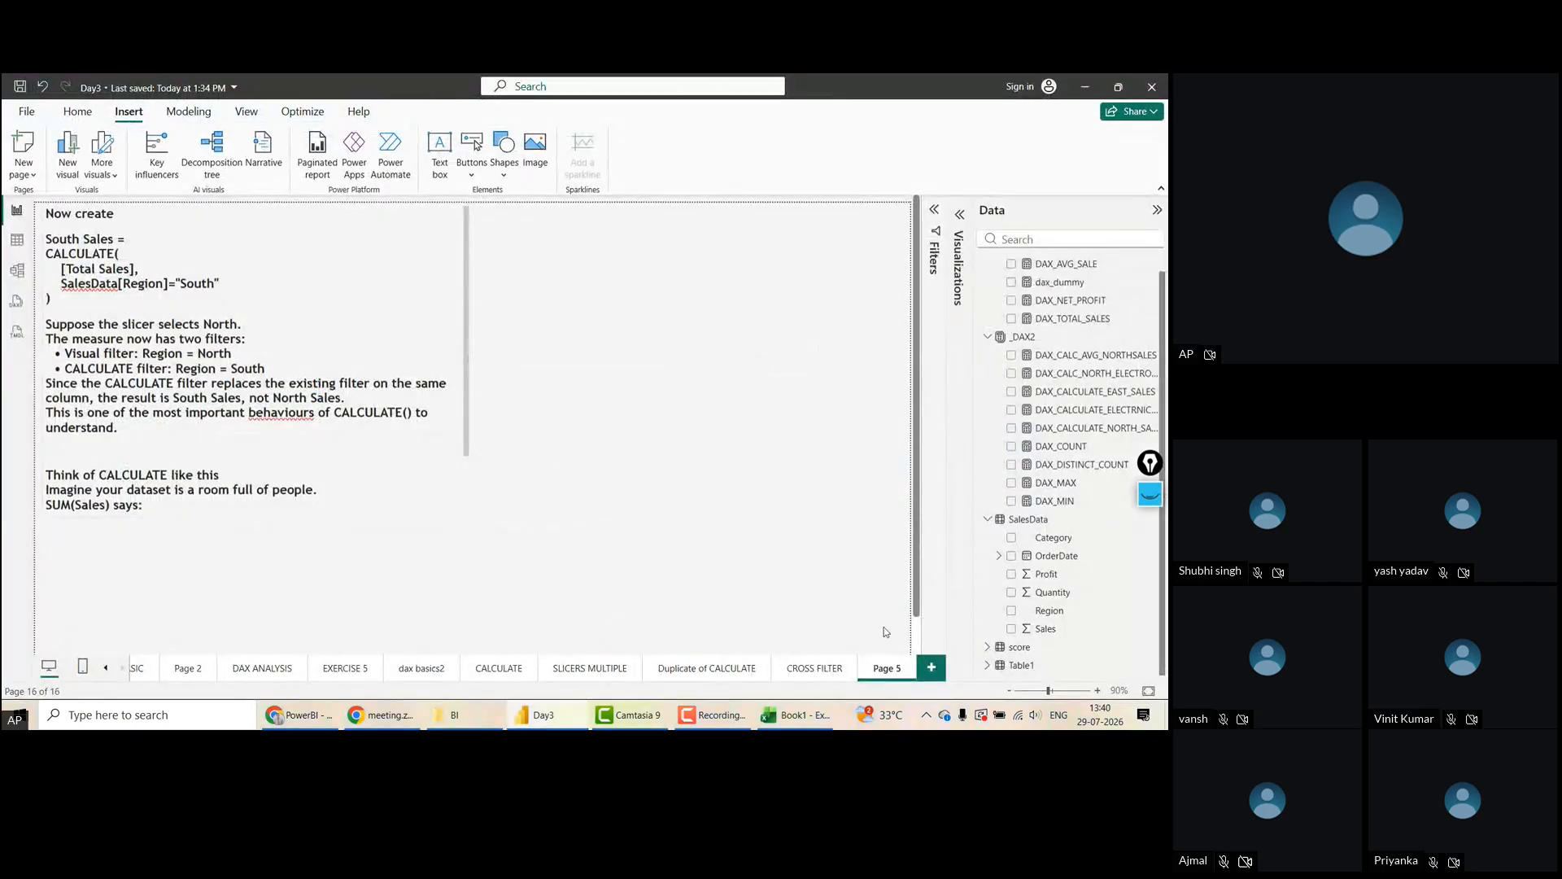
double_click(899, 672)
text(NOTES)
key(Return)
Show the DAX_CALC_NORTH_ELECTRONICS measure's formula on the CALCULATE page
click(716, 669)
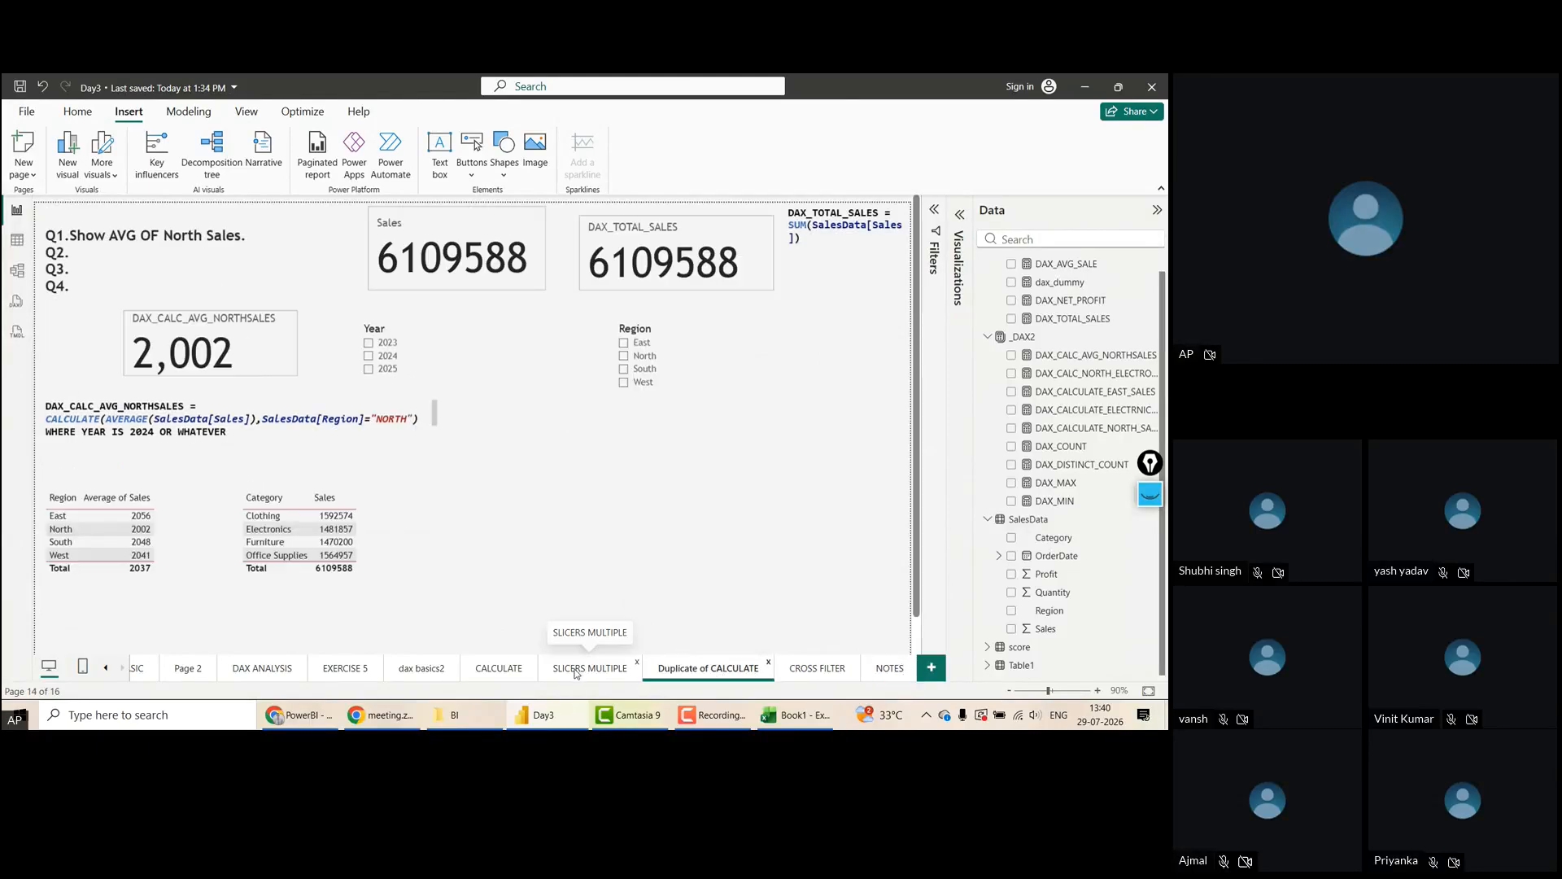
click(499, 669)
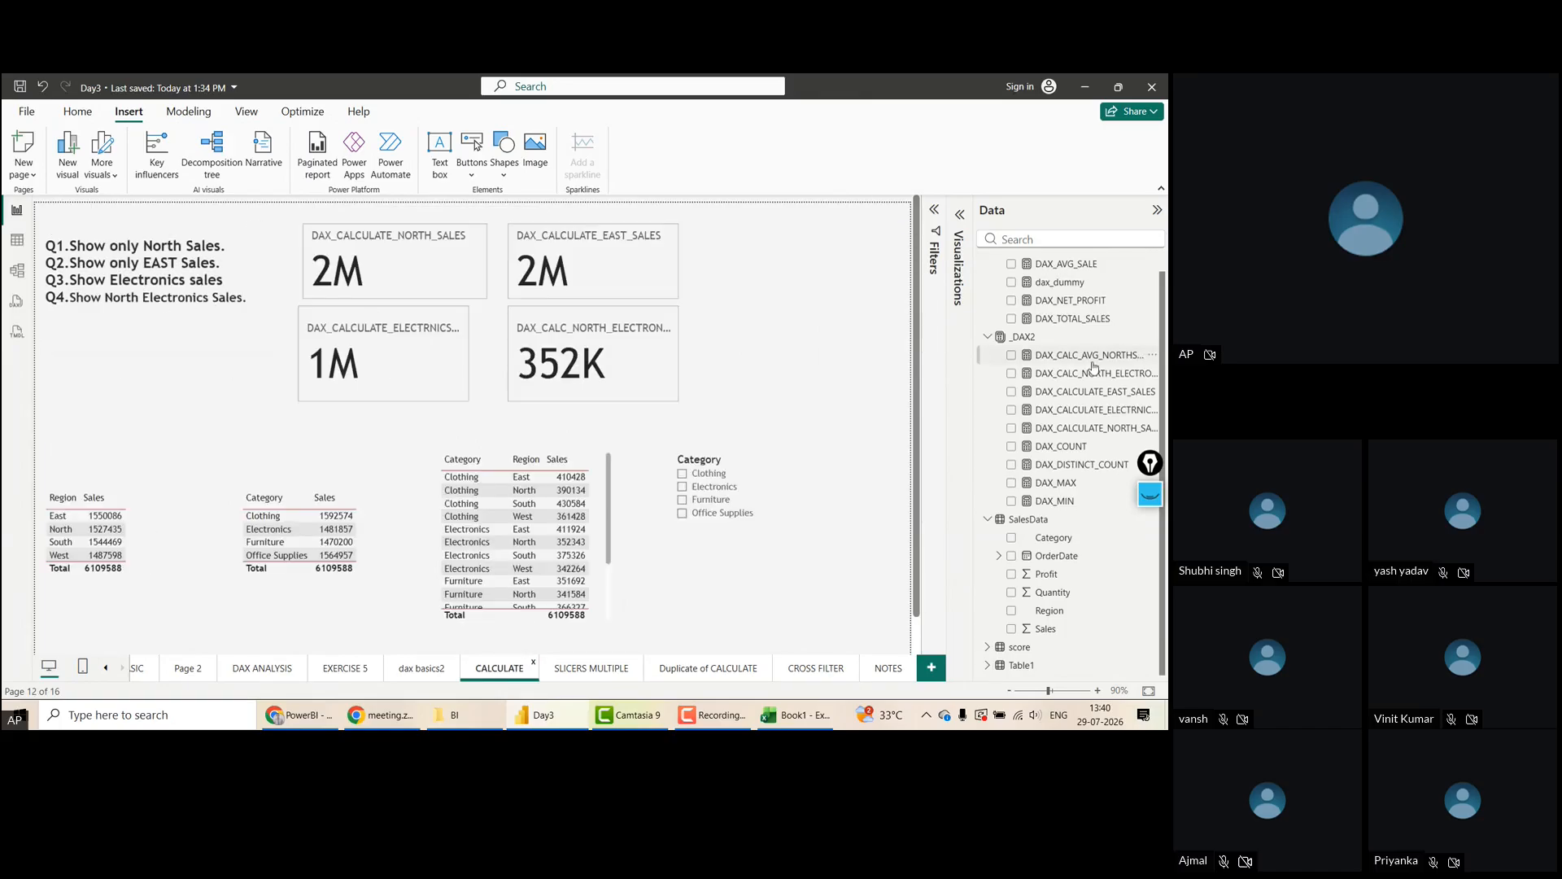
drag(1156, 488, 1161, 540)
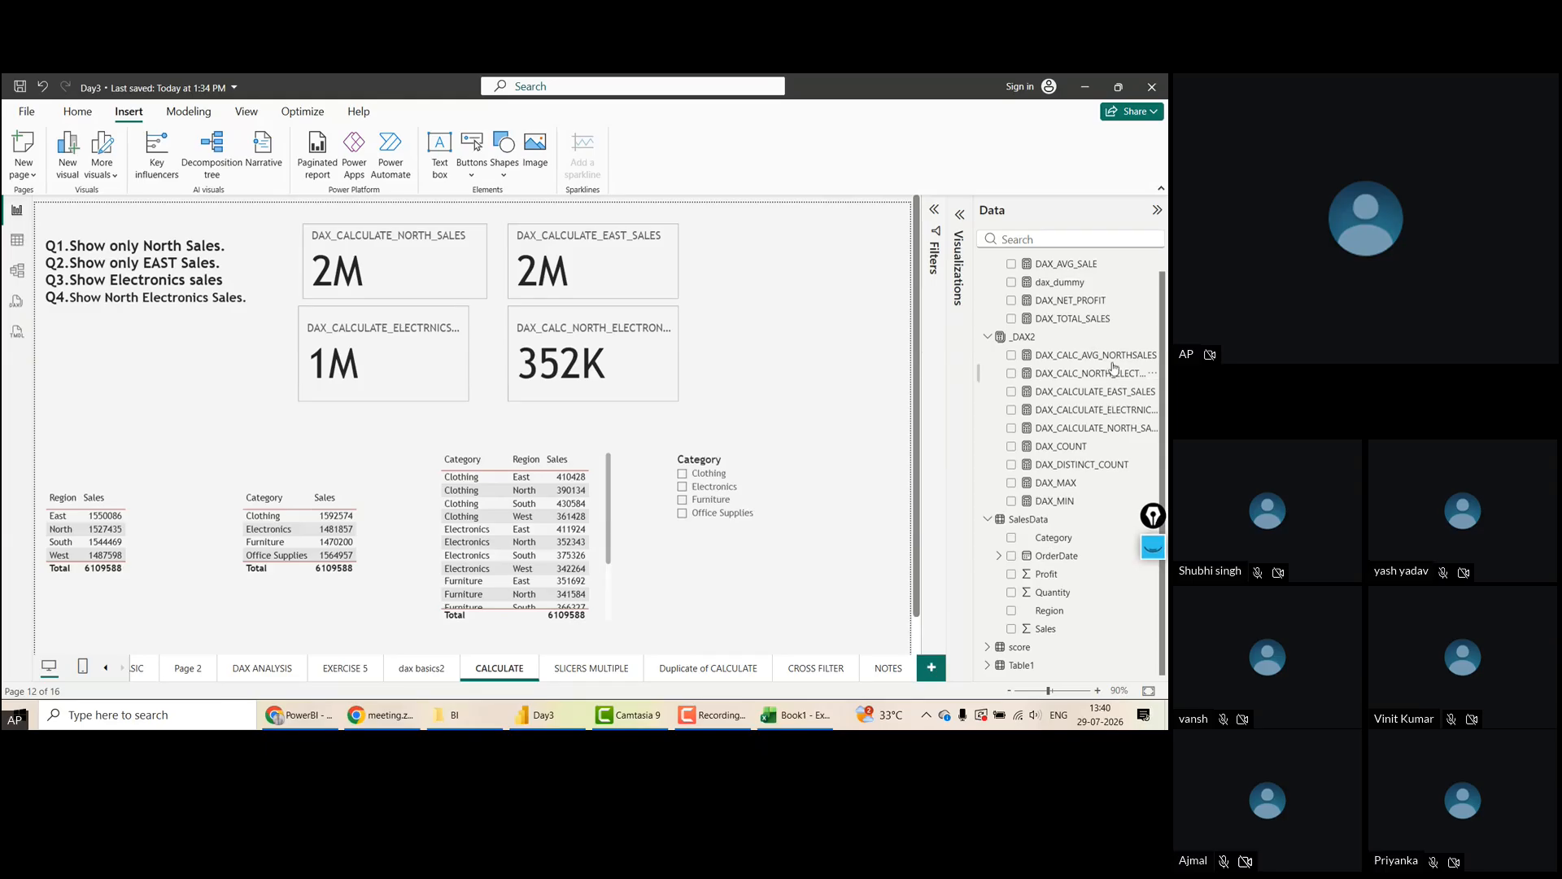
click(1108, 375)
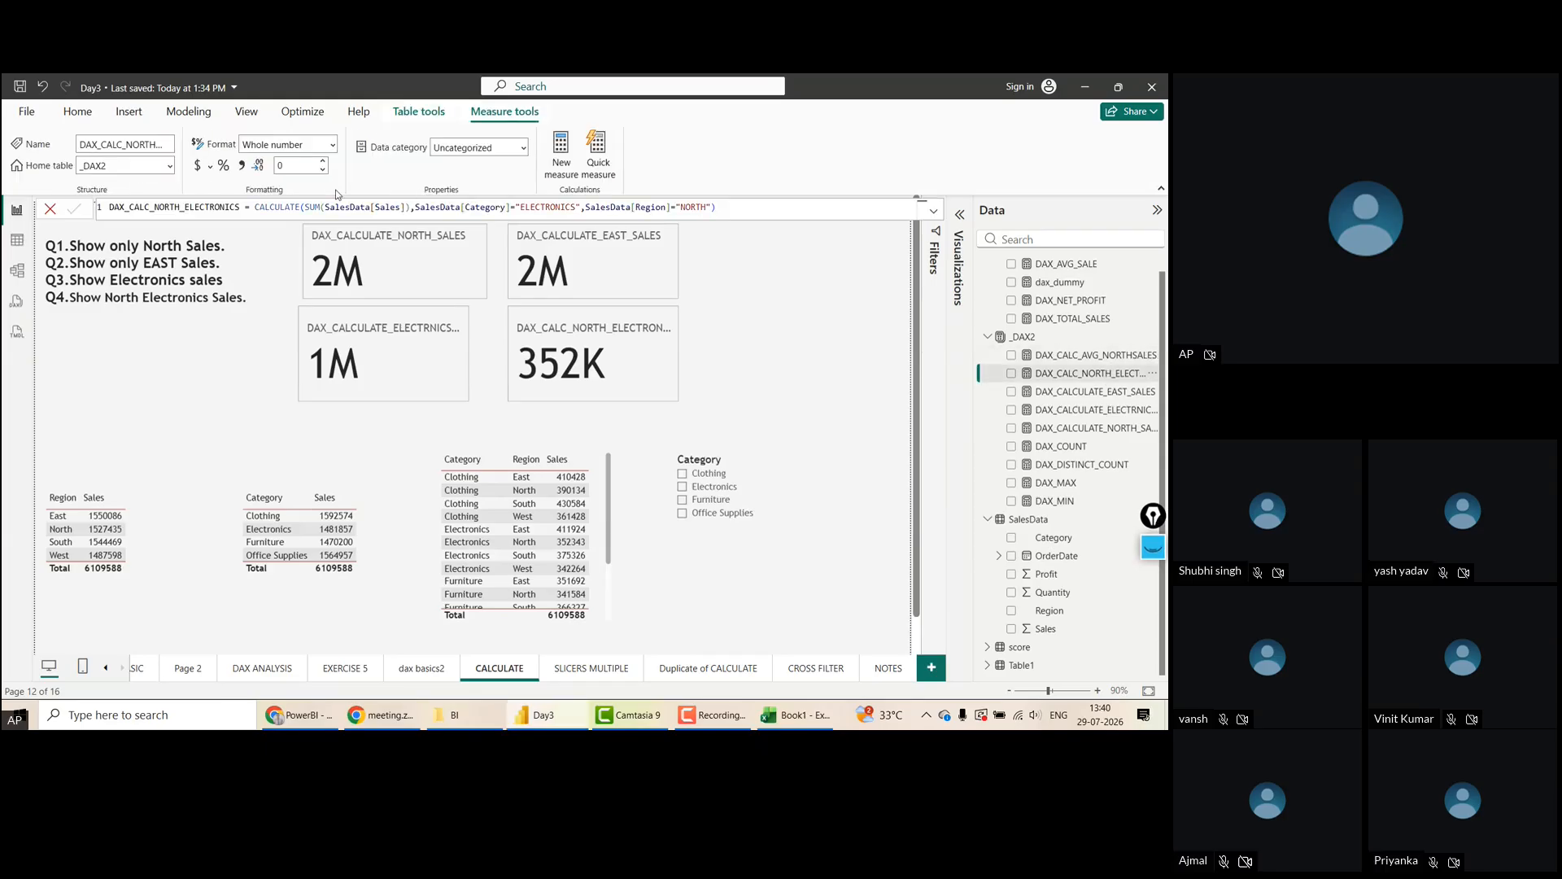
double_click(259, 207)
shift+click(753, 212)
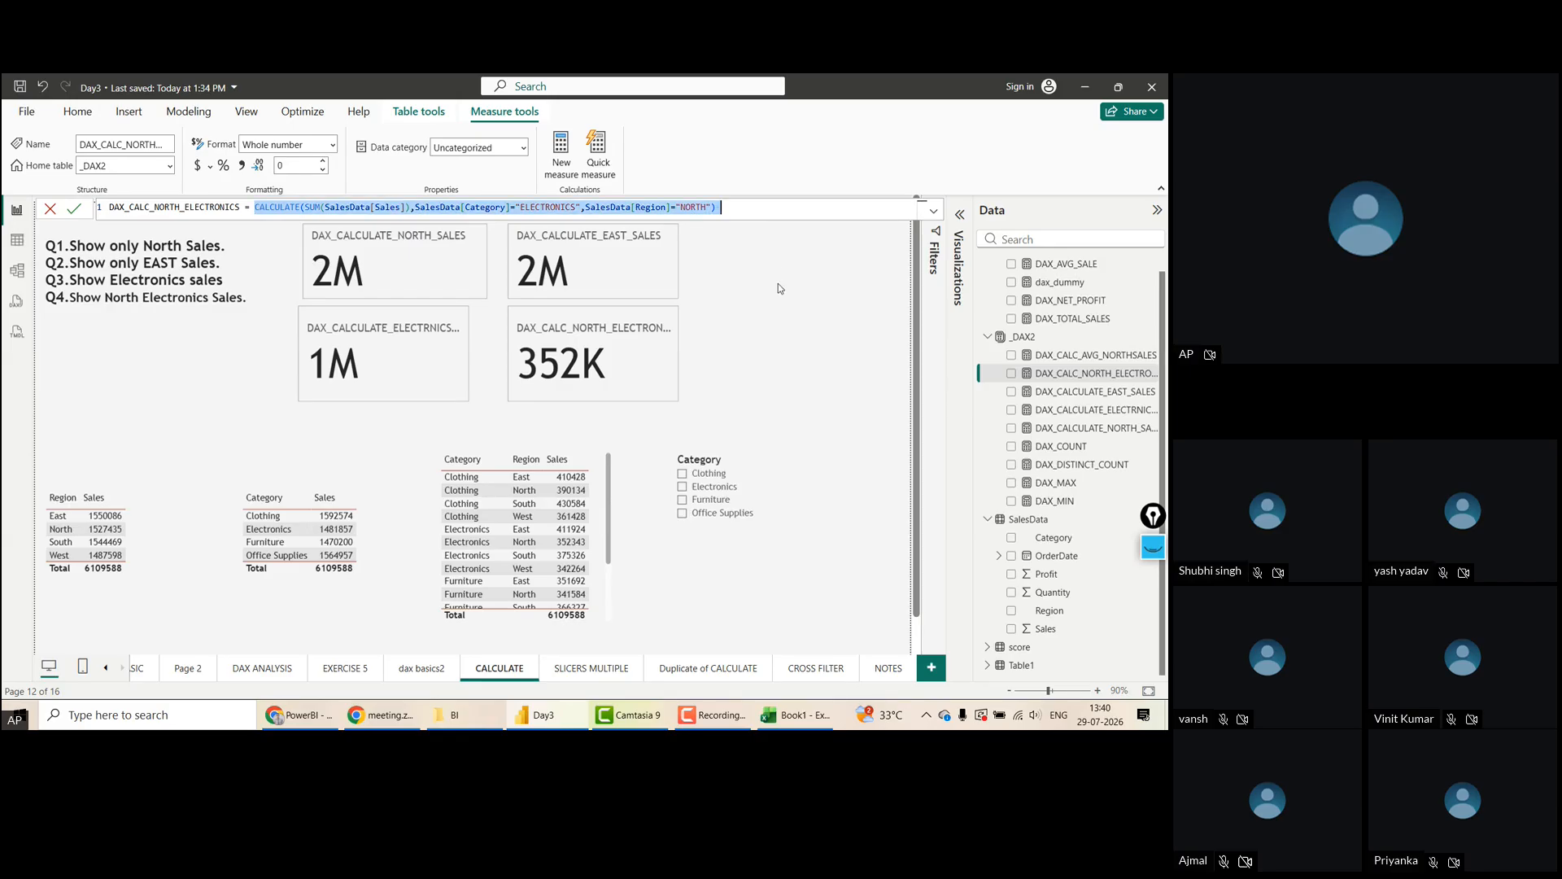
scroll(778, 283, up, 4)
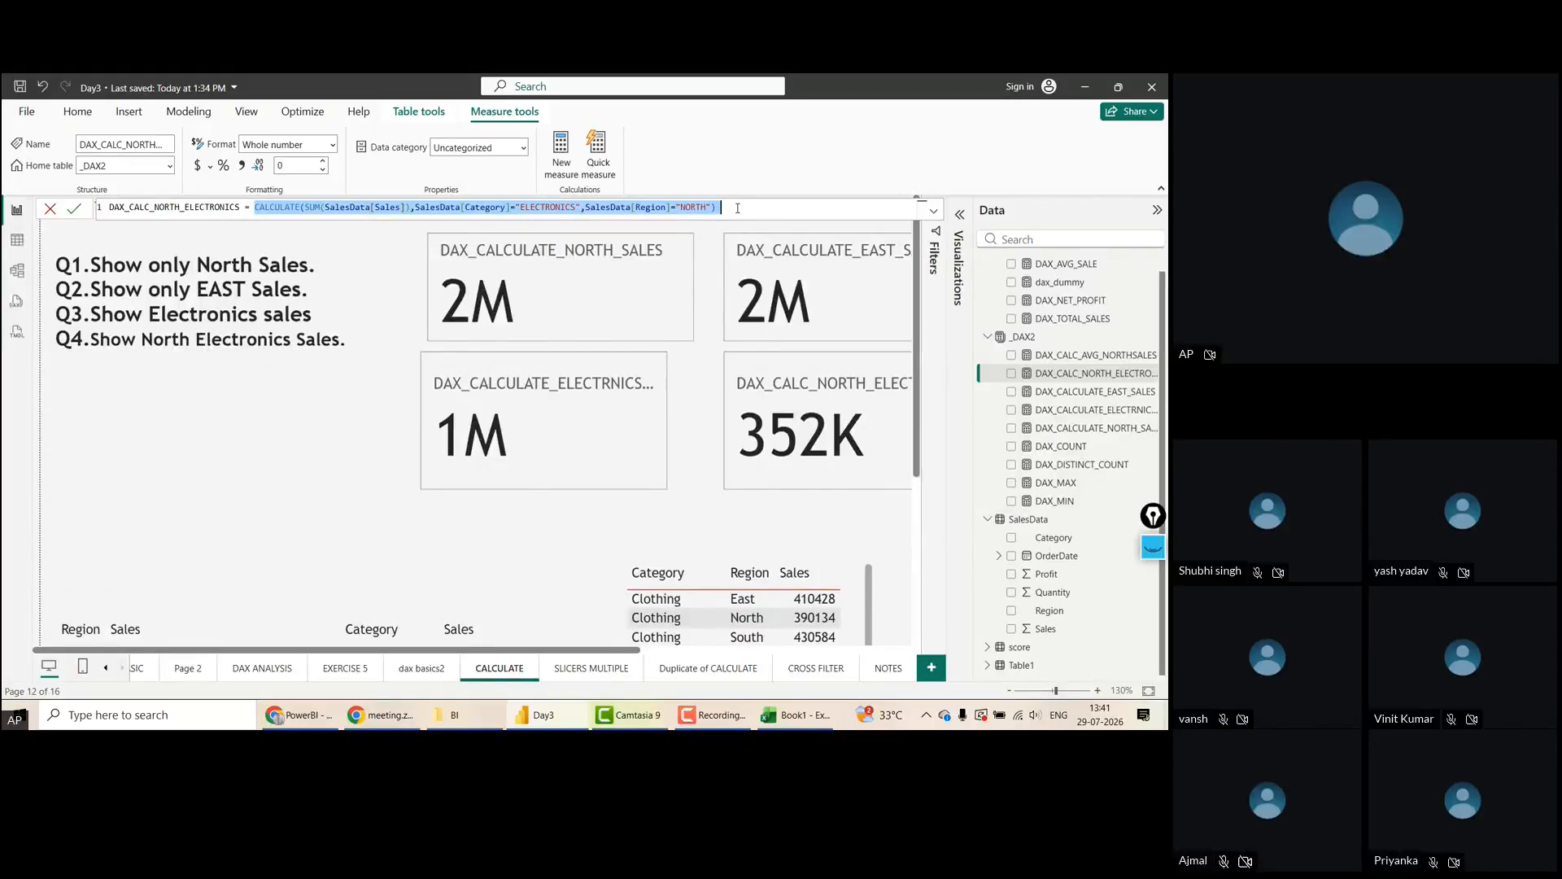
scroll(737, 209, up, 2)
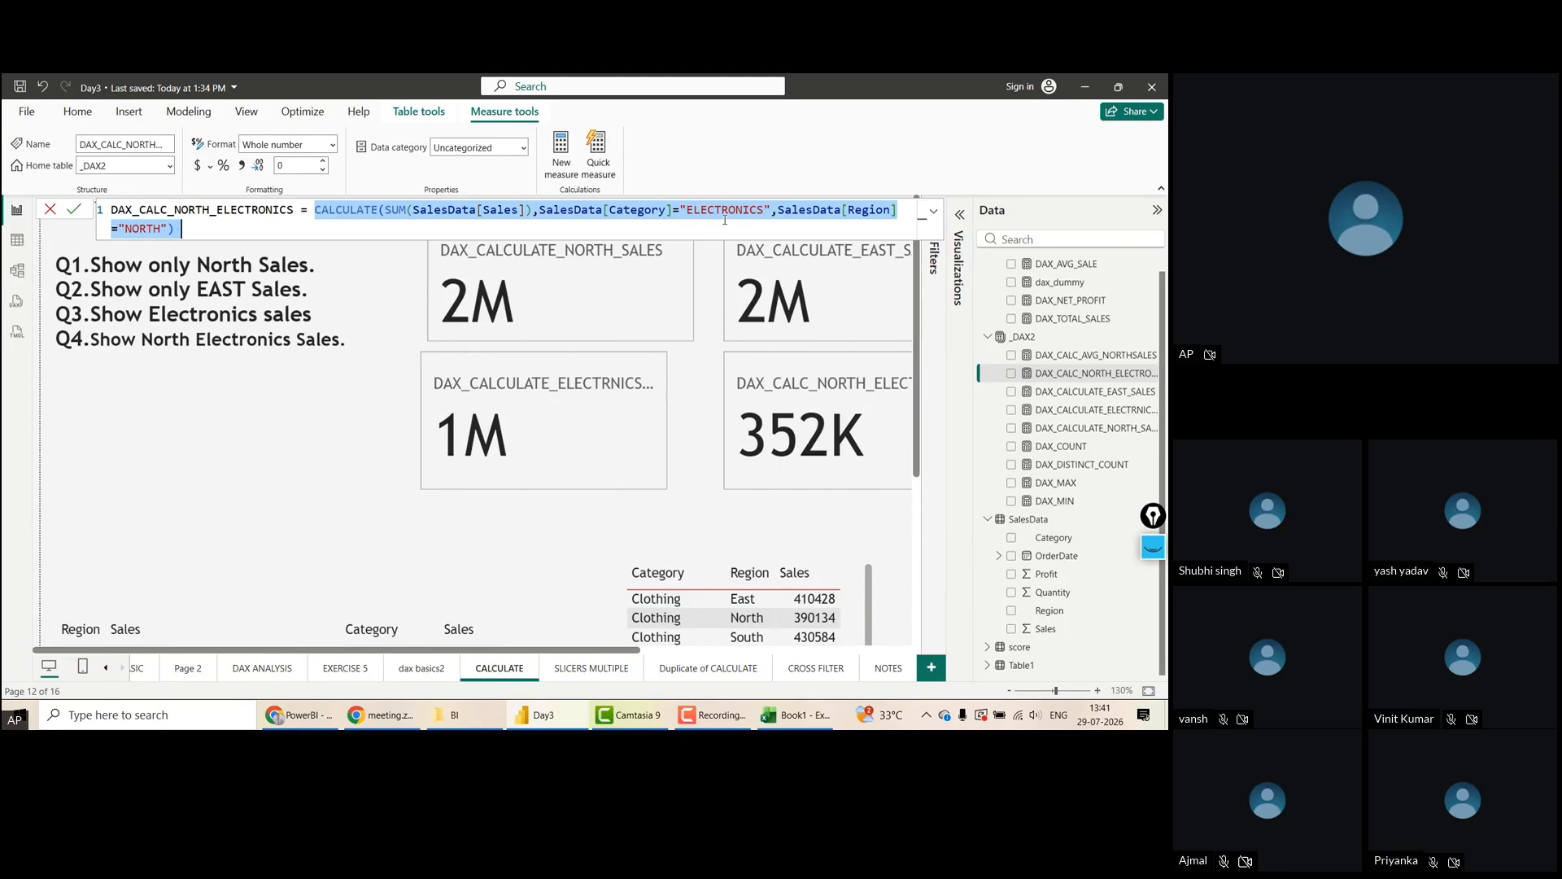
scroll(725, 220, down, 4)
scroll(725, 220, up, 9)
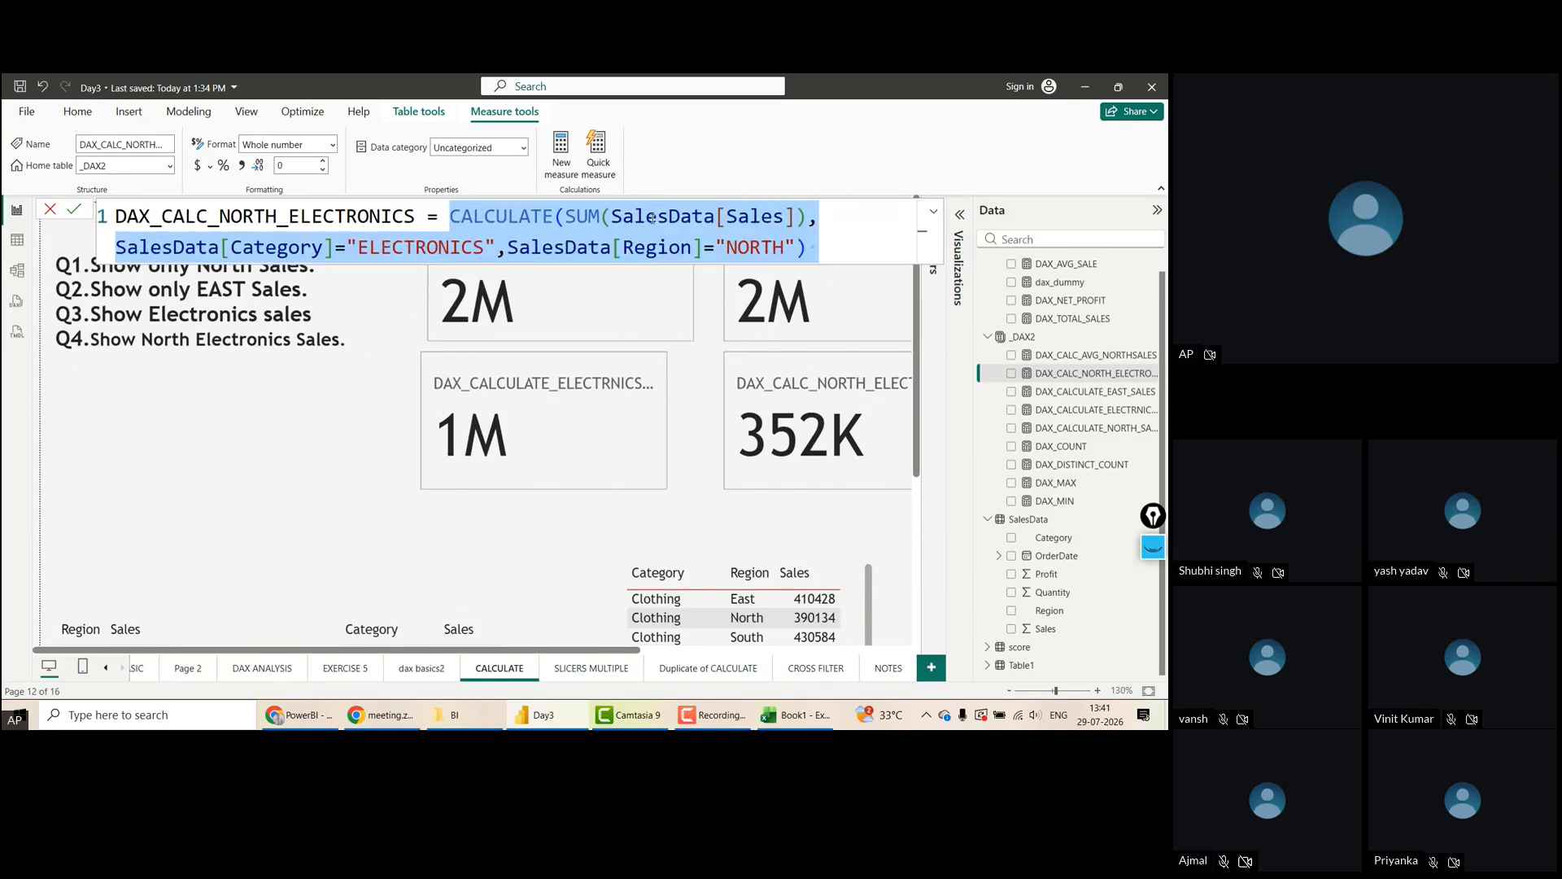
scroll(759, 227, up, 1)
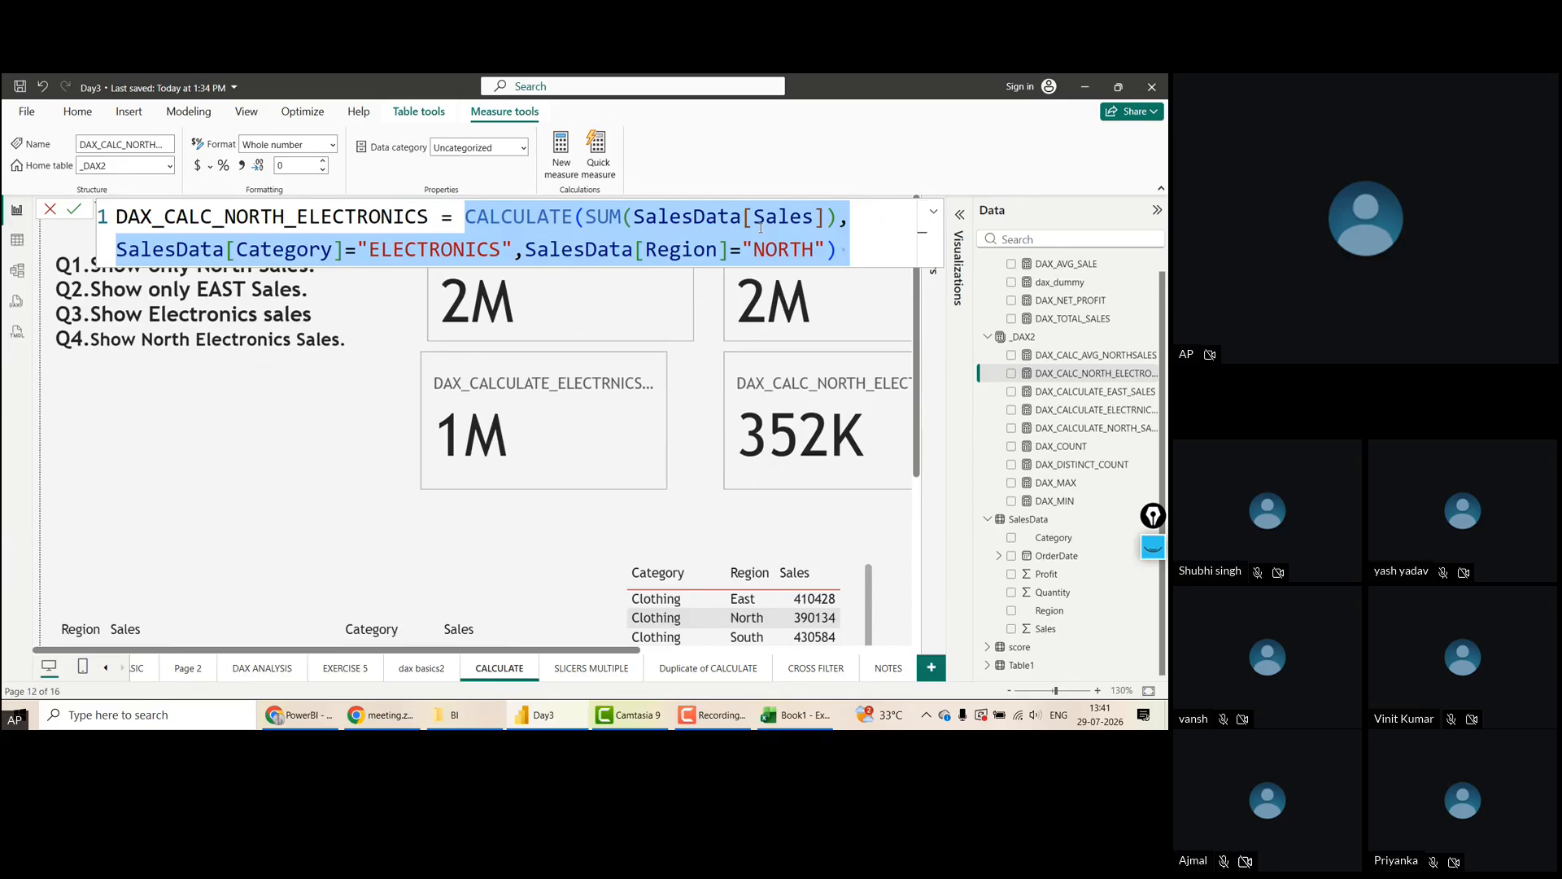
scroll(761, 228, down, 2)
scroll(761, 228, down, 1)
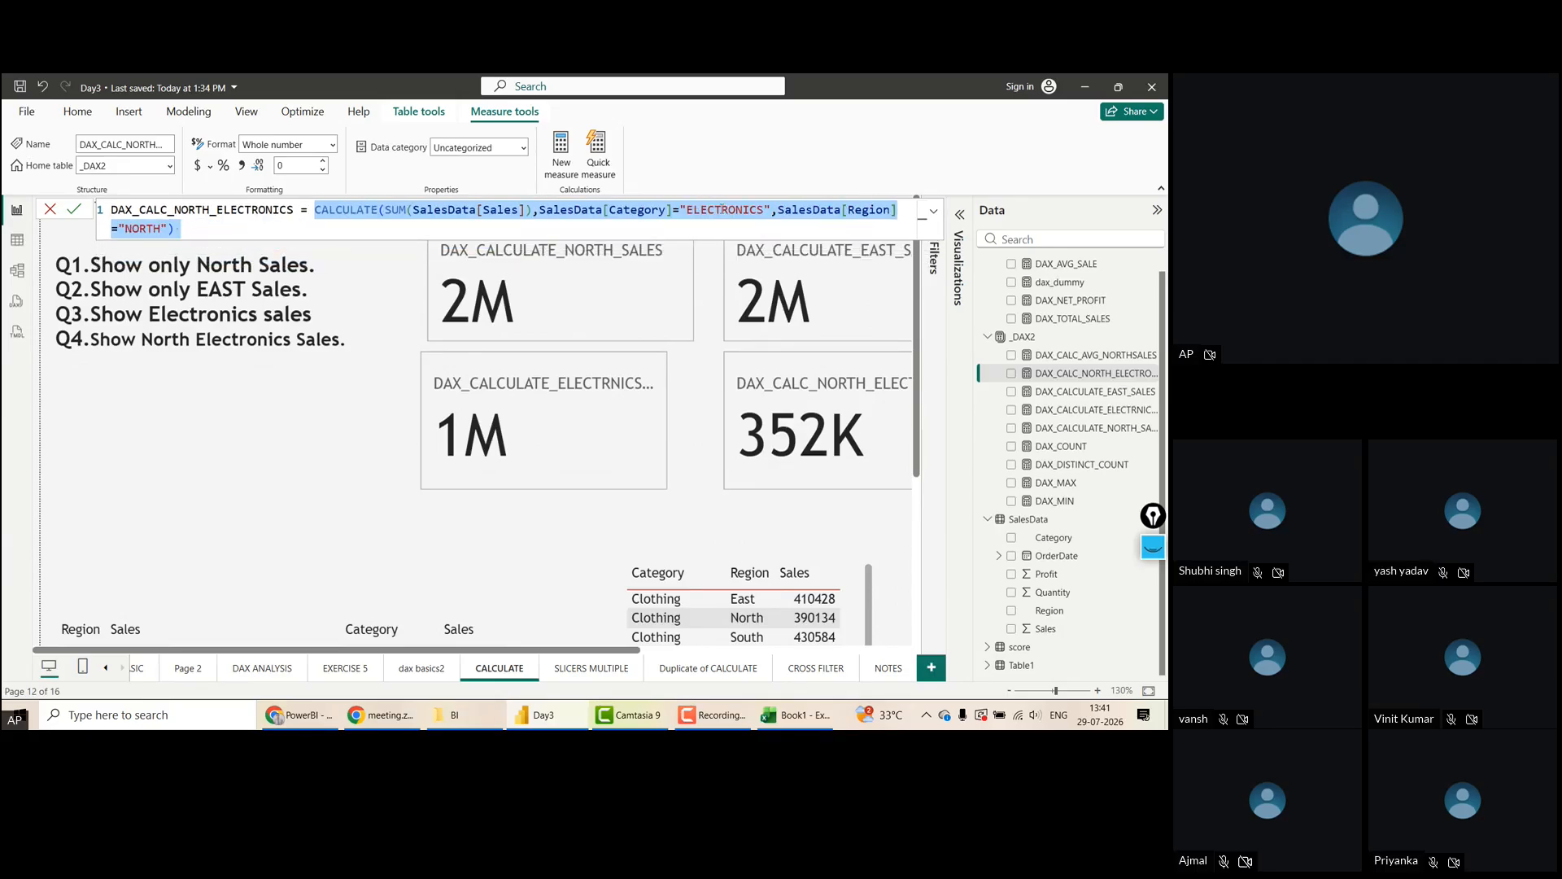
scroll(722, 209, down, 3)
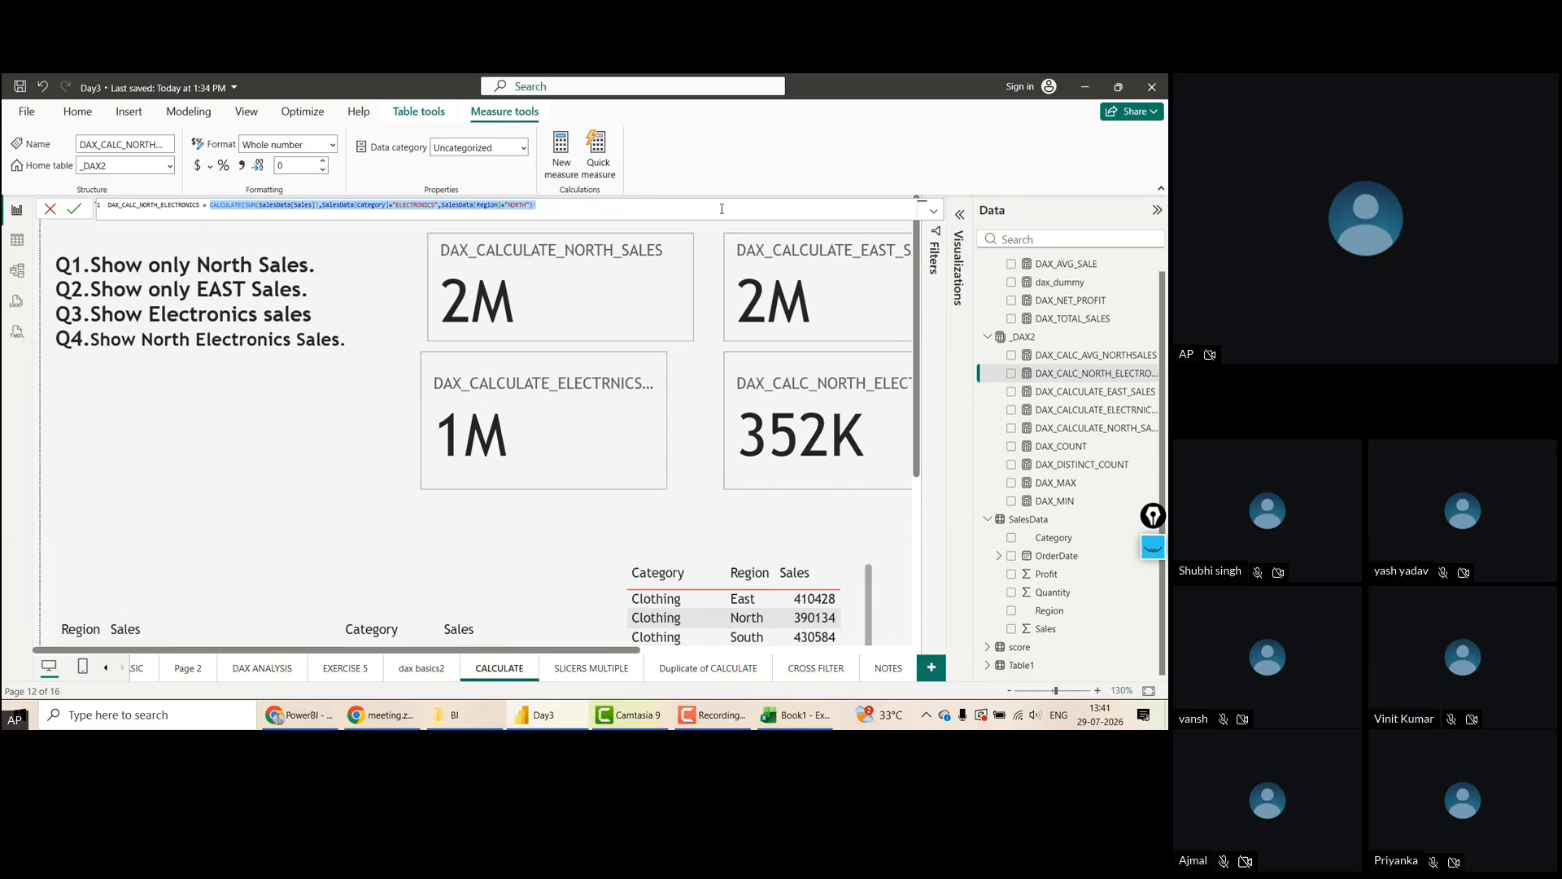
scroll(721, 209, up, 5)
scroll(722, 209, down, 6)
scroll(723, 209, up, 4)
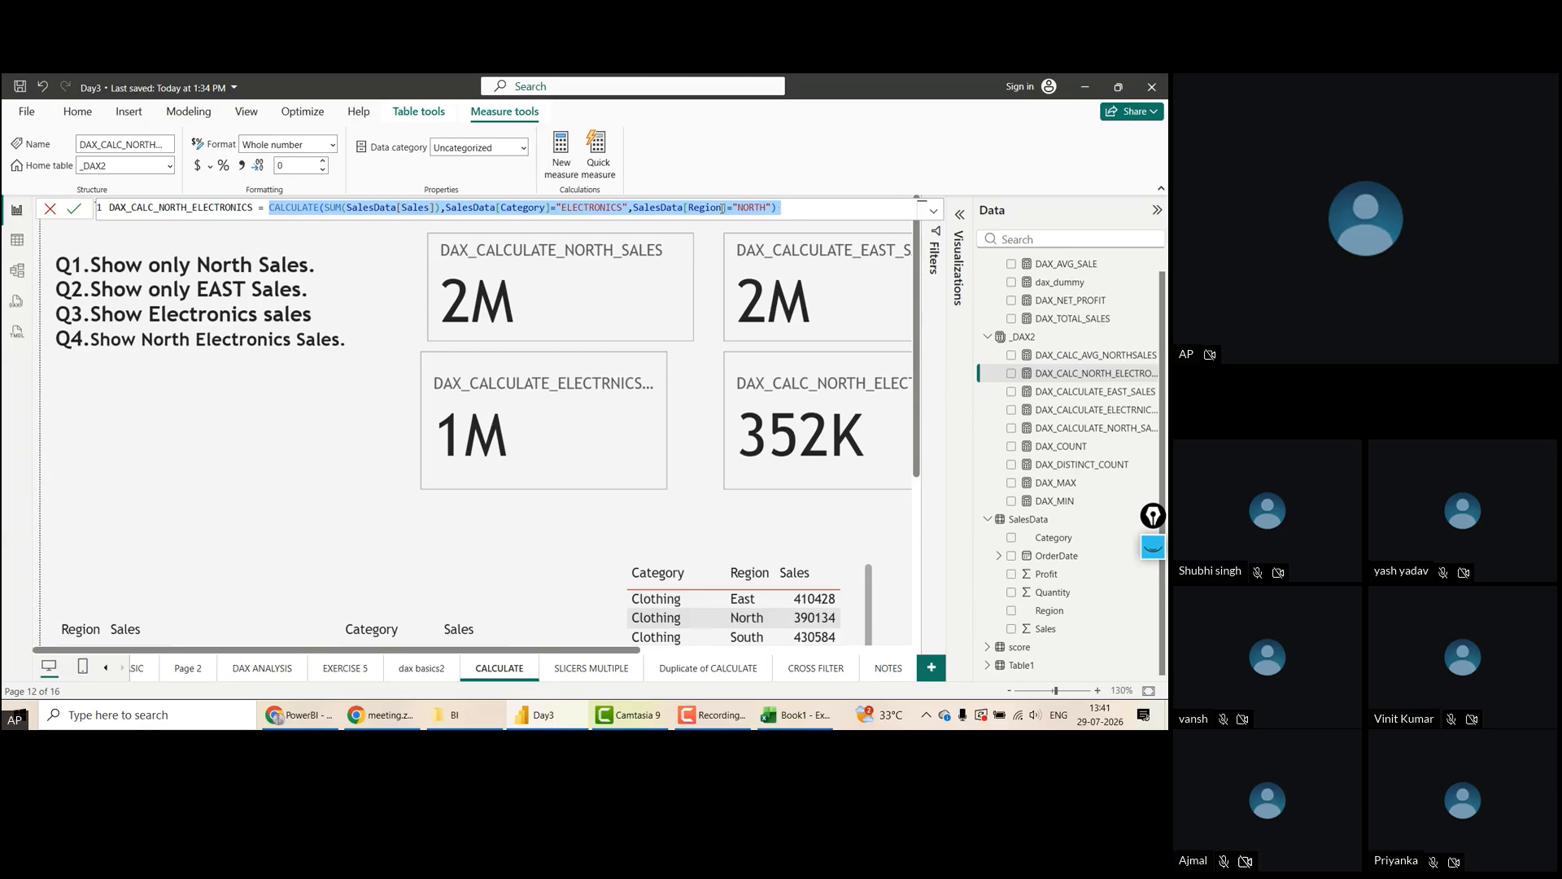
key(ctrl+shift+1)
drag(579, 183, 585, 197)
drag(752, 187, 789, 194)
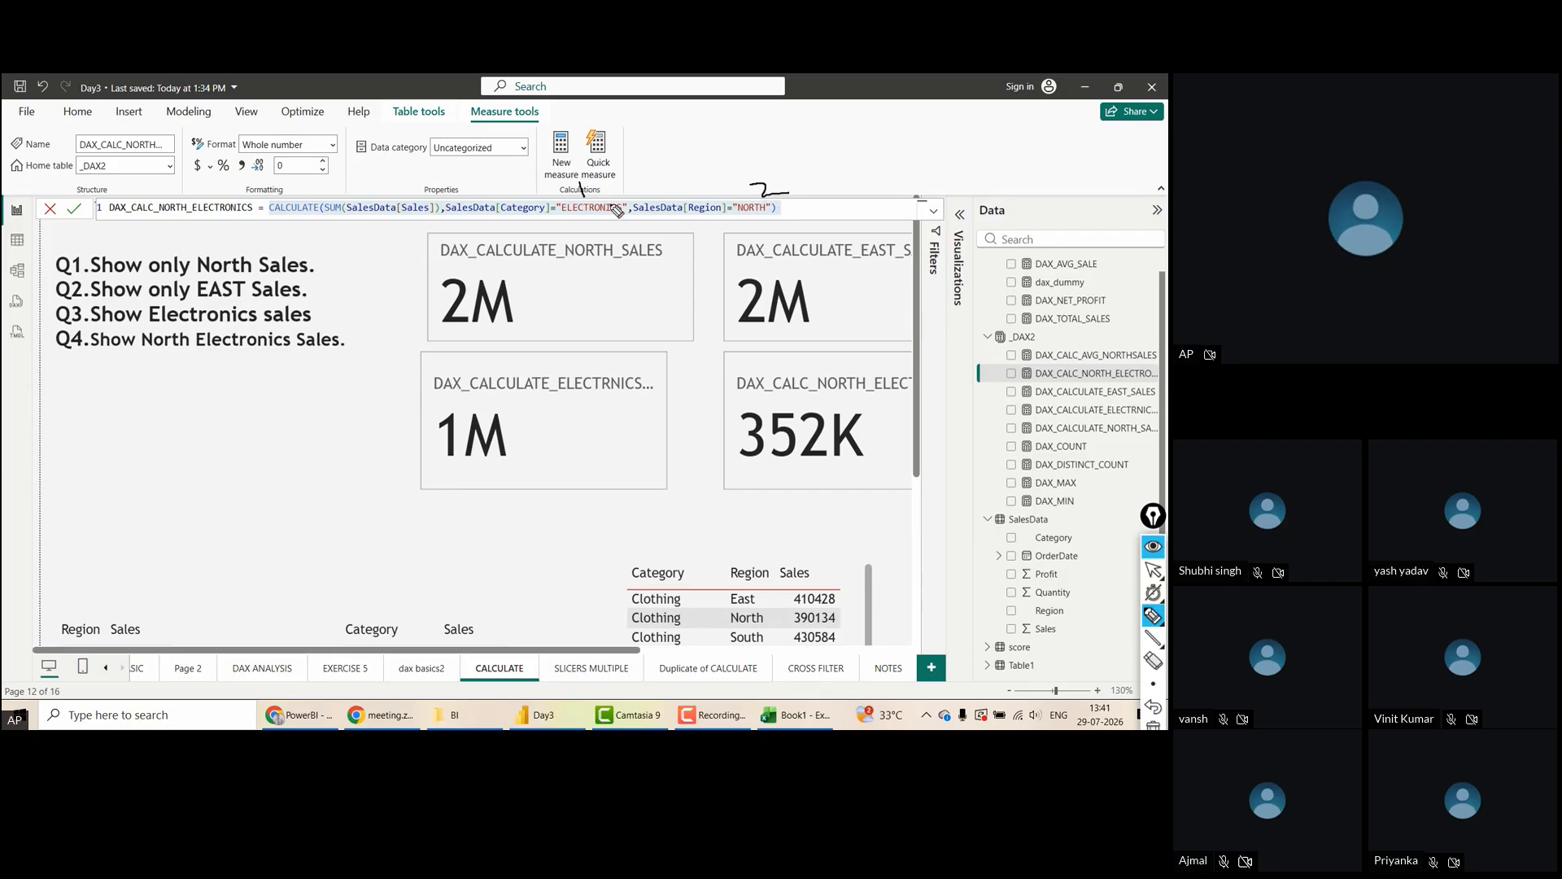
drag(634, 222, 630, 239)
mouse_move(597, 179)
mouse_down()
mouse_move(561, 228)
mouse_move(626, 222)
mouse_move(617, 180)
mouse_up()
mouse_move(771, 179)
mouse_down()
mouse_move(733, 176)
mouse_move(760, 236)
mouse_move(742, 186)
mouse_up()
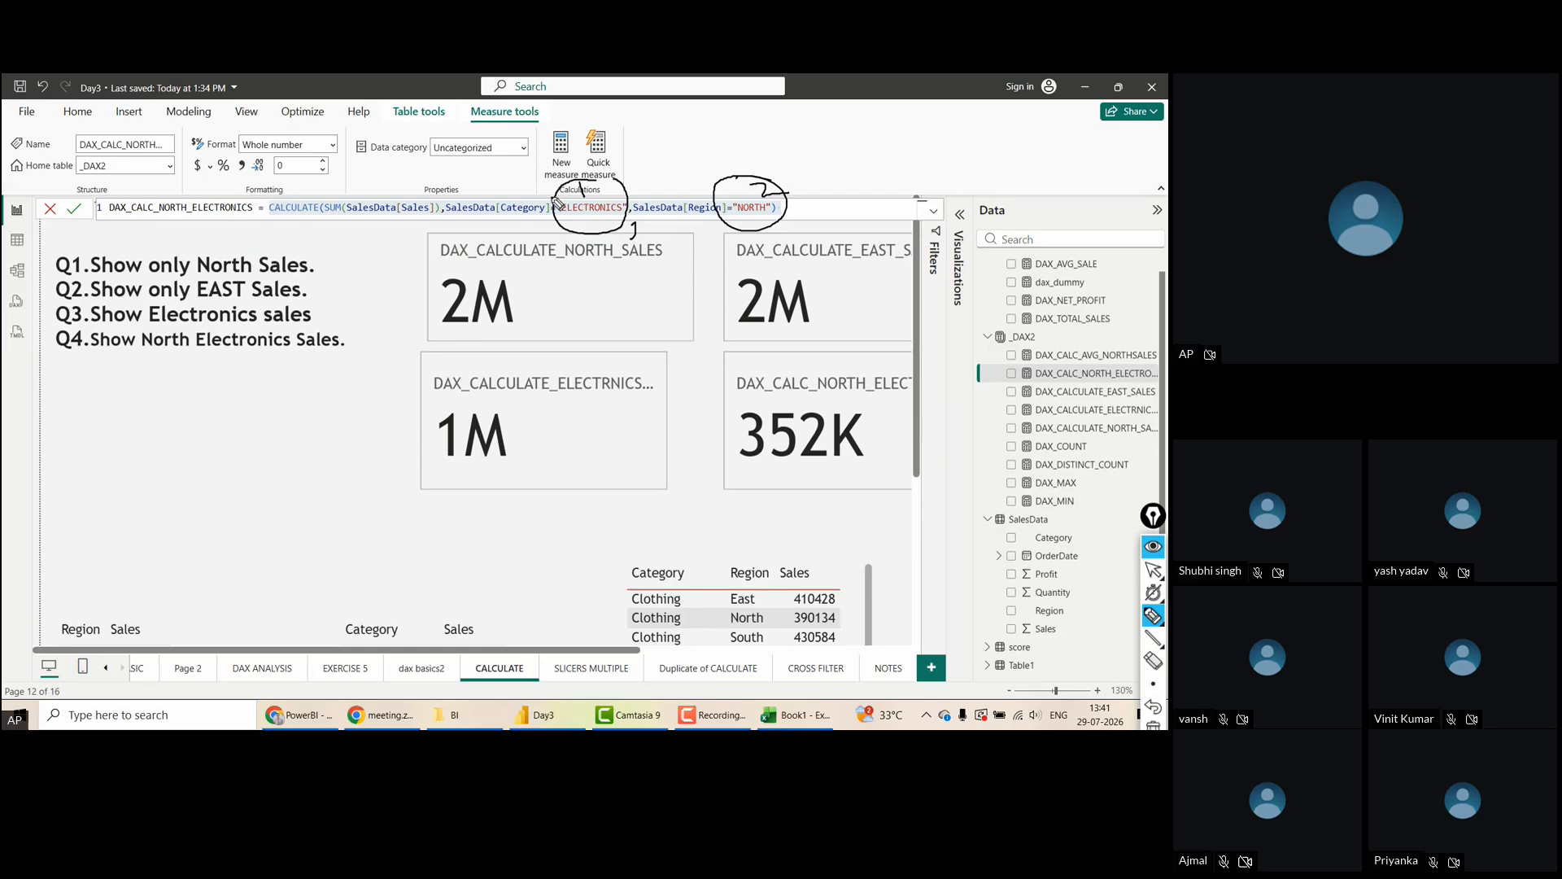
mouse_move(650, 175)
mouse_down()
mouse_move(652, 152)
mouse_move(663, 172)
mouse_move(665, 153)
mouse_move(698, 151)
mouse_move(686, 162)
mouse_up()
drag(585, 218, 611, 213)
drag(633, 225, 632, 236)
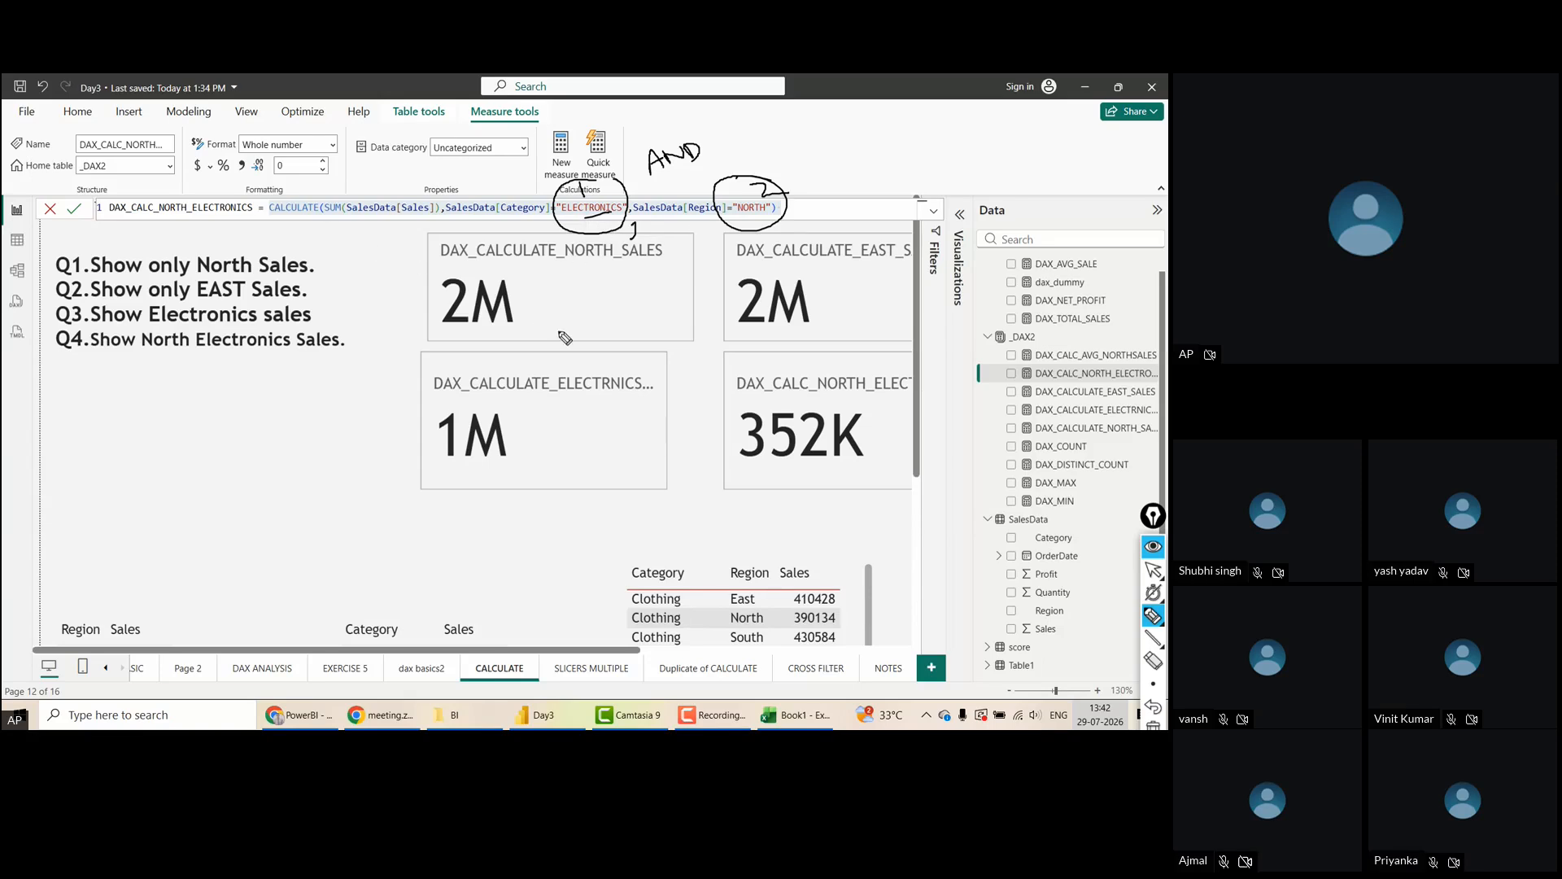
mouse_move(542, 237)
mouse_down()
mouse_move(549, 223)
mouse_move(563, 242)
mouse_up()
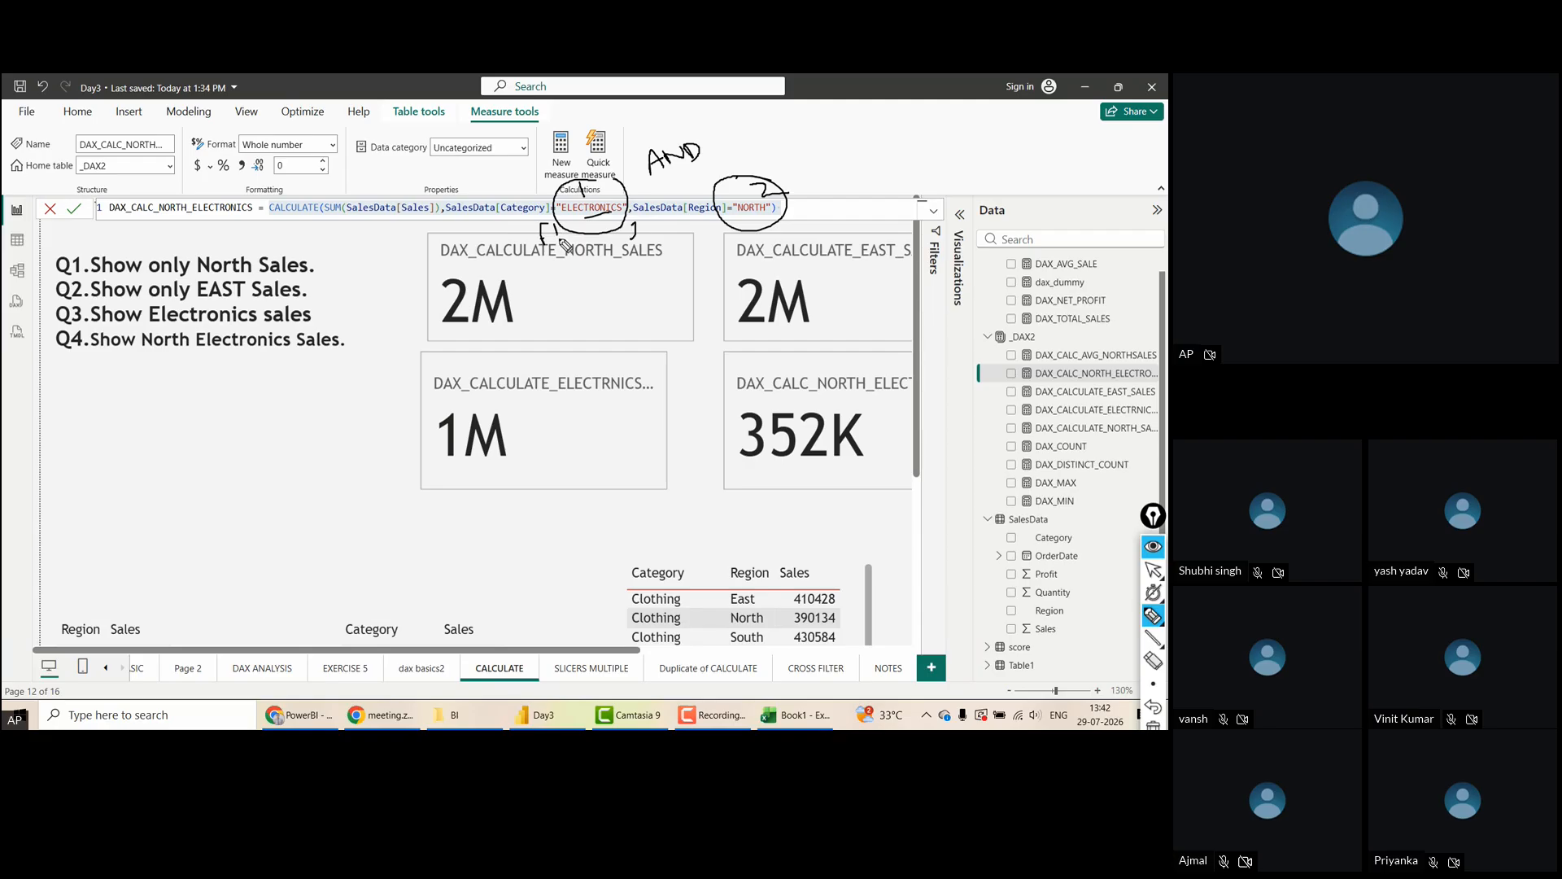
mouse_move(706, 235)
mouse_down()
mouse_move(714, 258)
mouse_move(716, 233)
mouse_move(720, 251)
mouse_move(737, 247)
mouse_up()
mouse_move(825, 218)
mouse_down()
mouse_move(838, 188)
mouse_move(847, 222)
mouse_up()
mouse_move(587, 208)
mouse_down()
mouse_move(835, 220)
mouse_move(785, 134)
mouse_move(610, 216)
mouse_up()
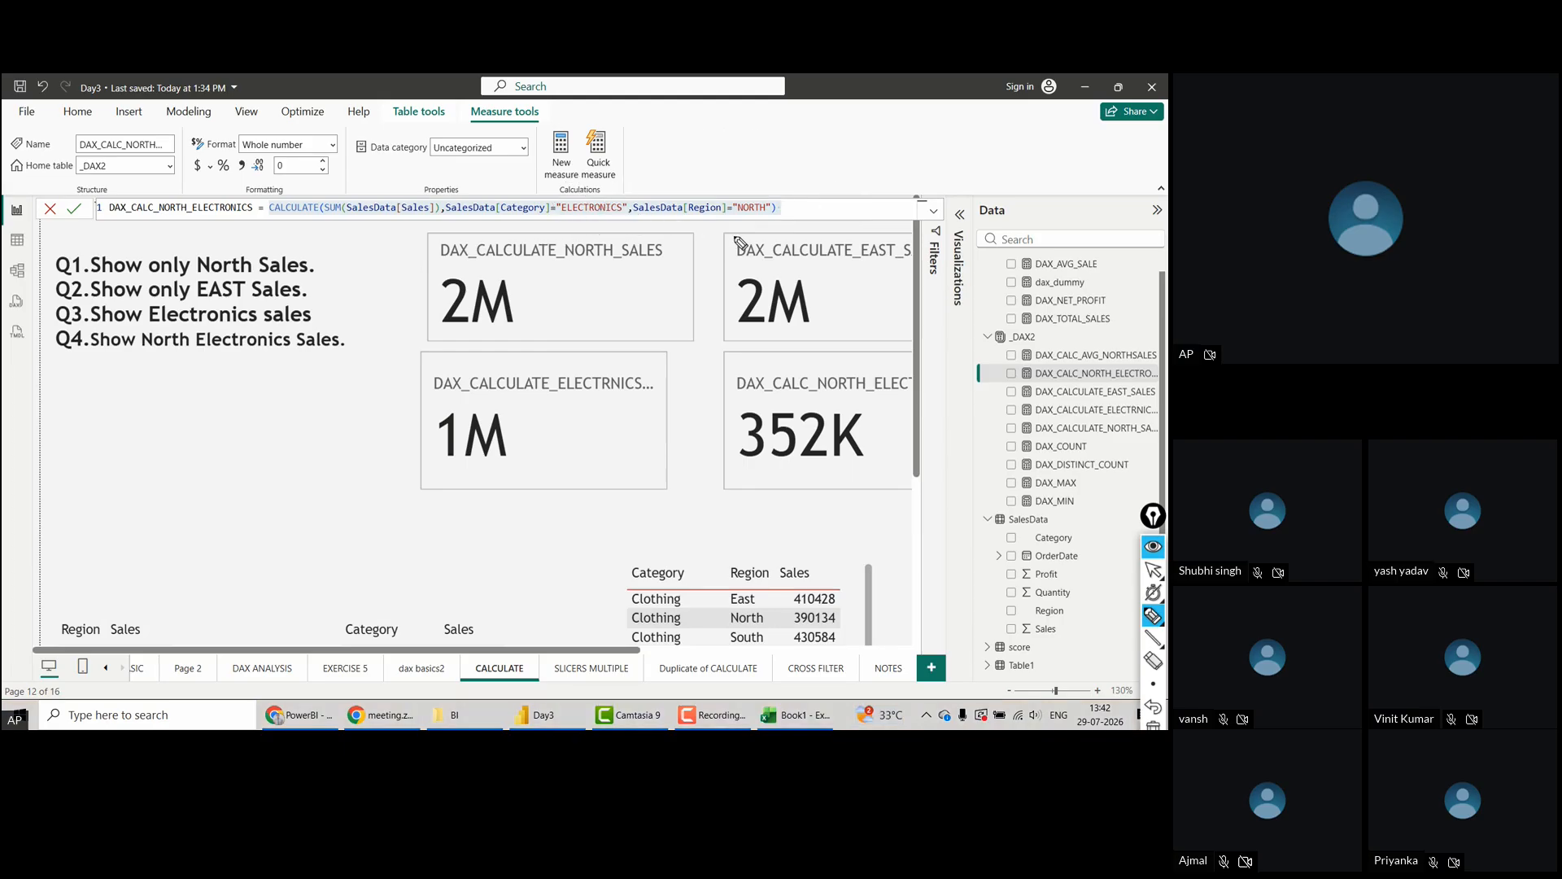
key(ctrl+shift+2)
View the NOTES page zoomed out to 90%, then bring ChatGPT's AND Condition example forward
click(374, 386)
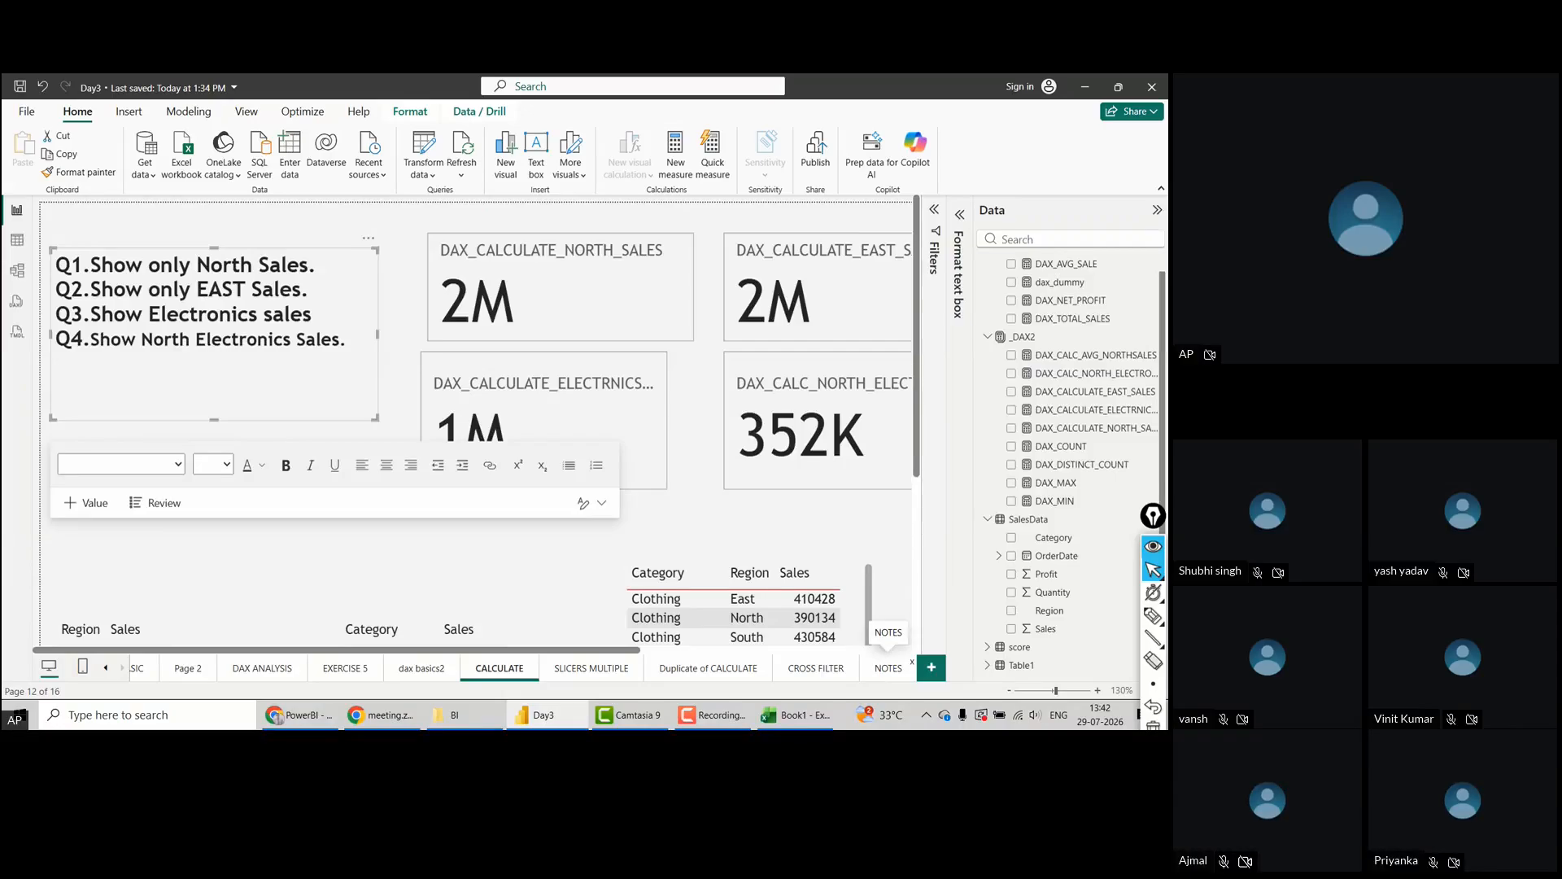
click(887, 668)
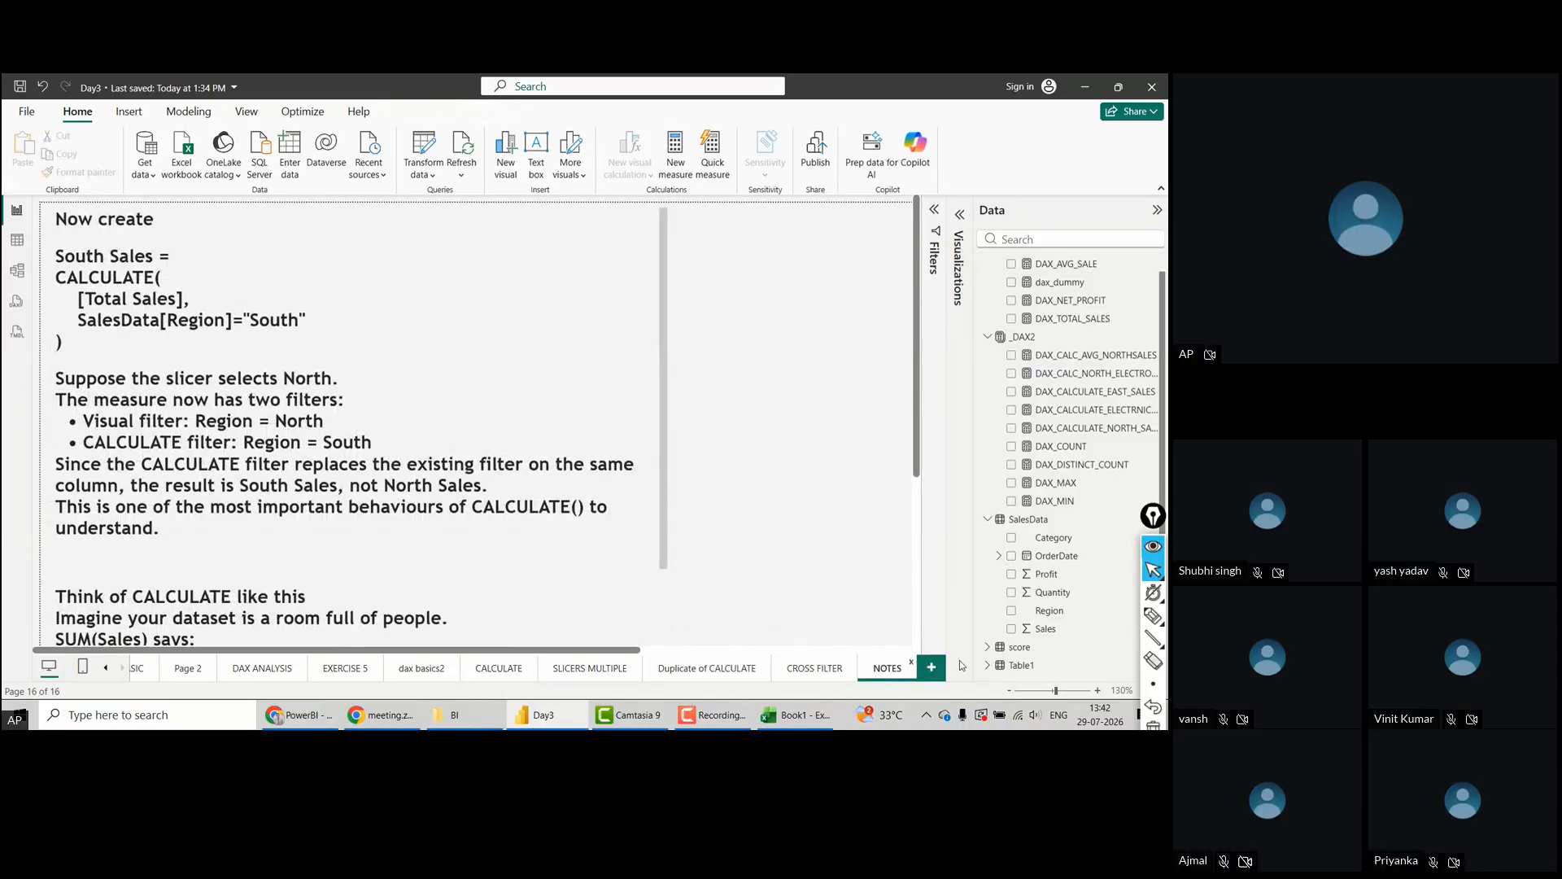
click(1008, 690)
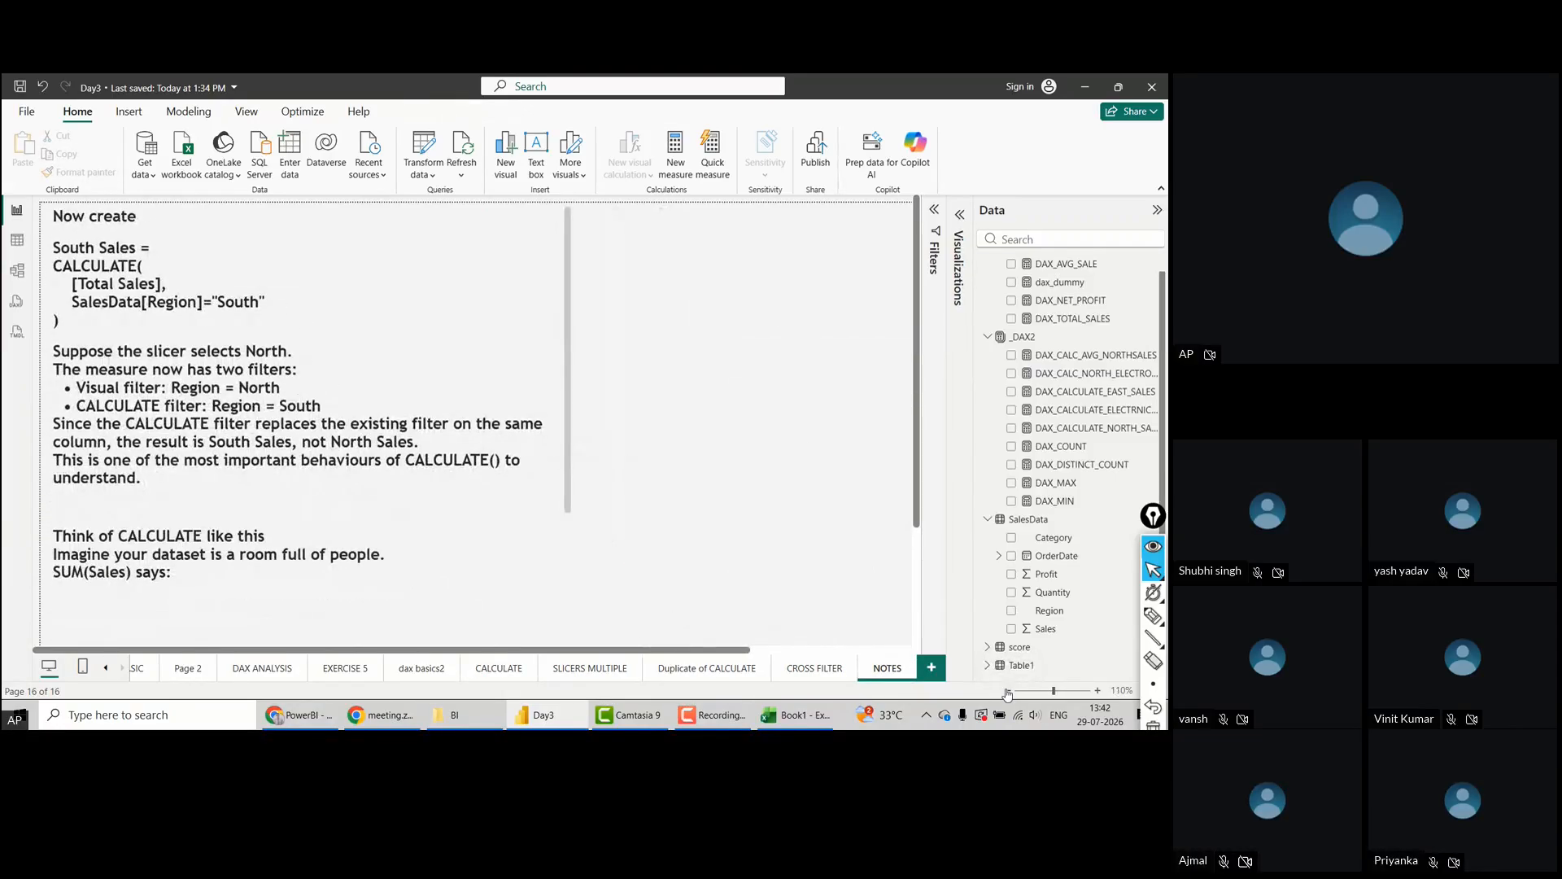
click(1008, 690)
click(1008, 690)
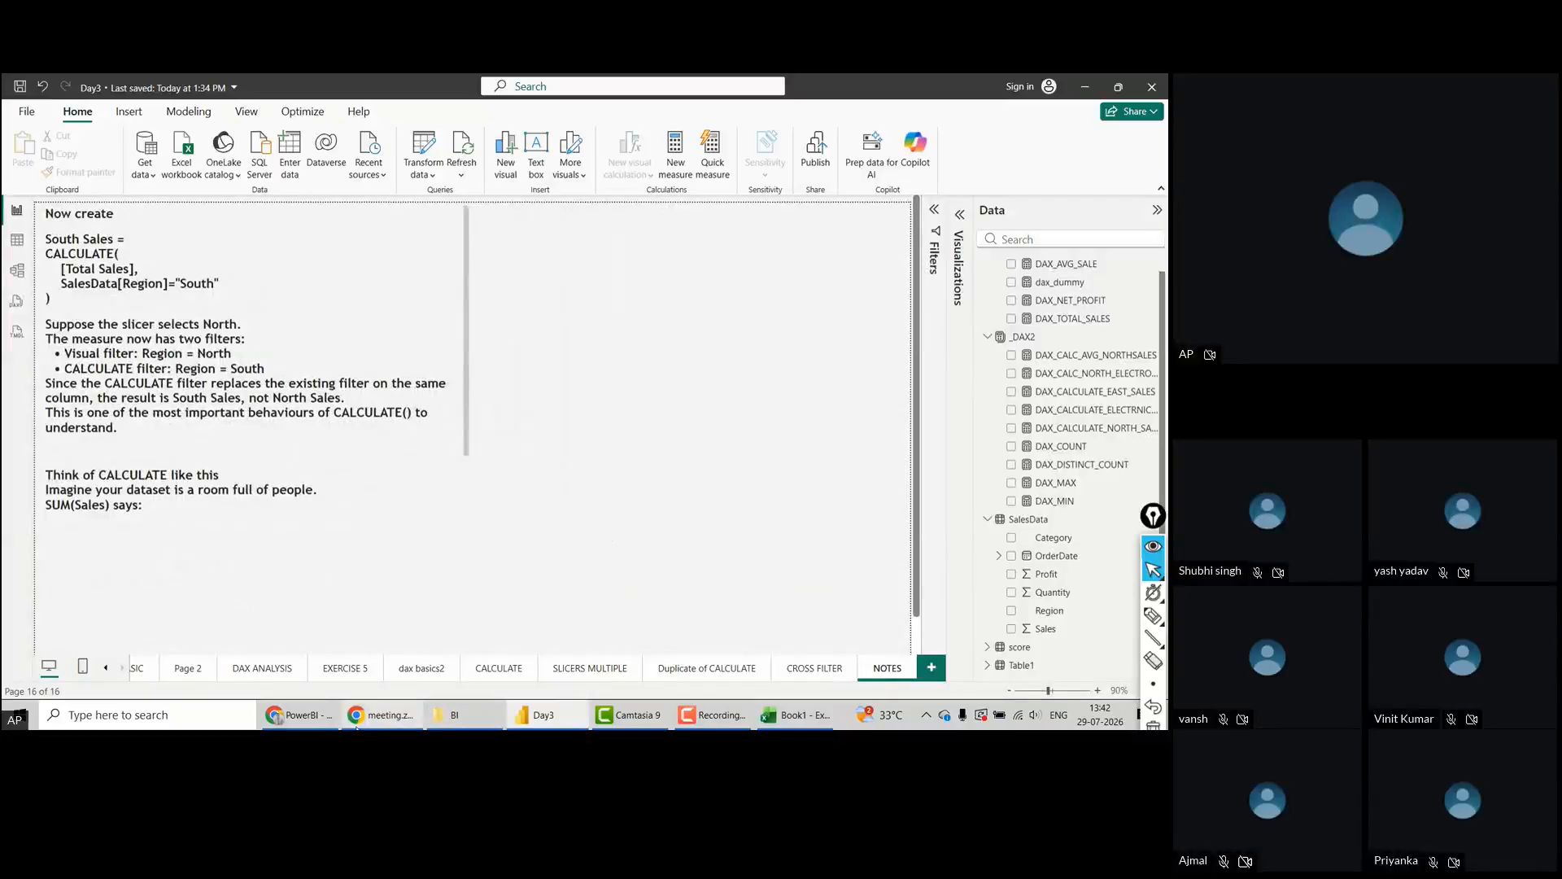
click(319, 722)
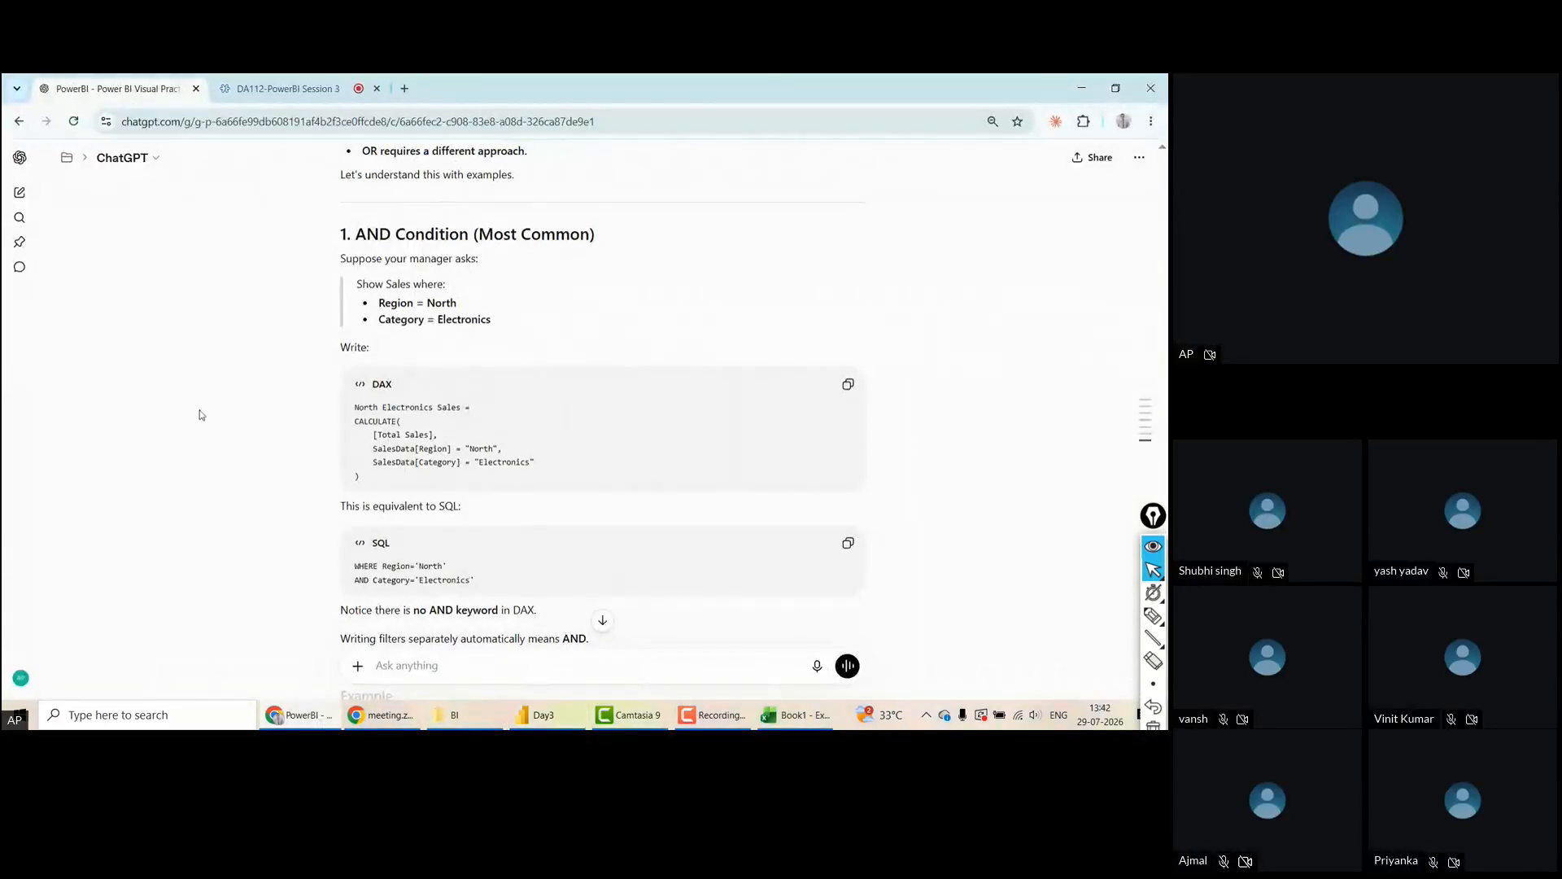
Read ChatGPT's answer down to the OR Condition section, then return to Power BI's NOTES page
scroll(201, 415, down, 1)
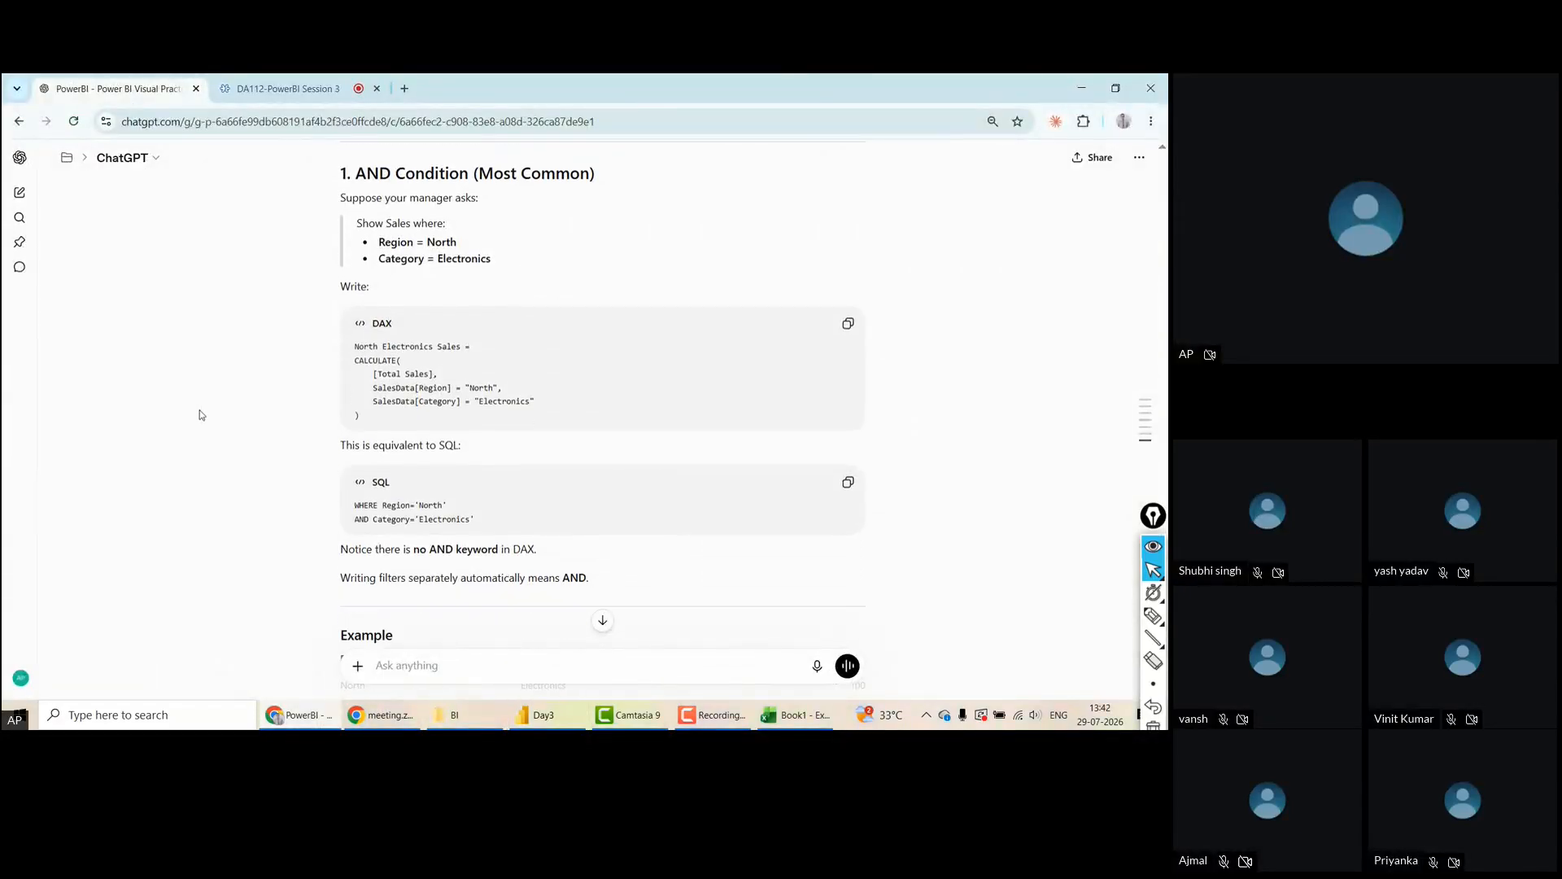
scroll(202, 415, down, 3)
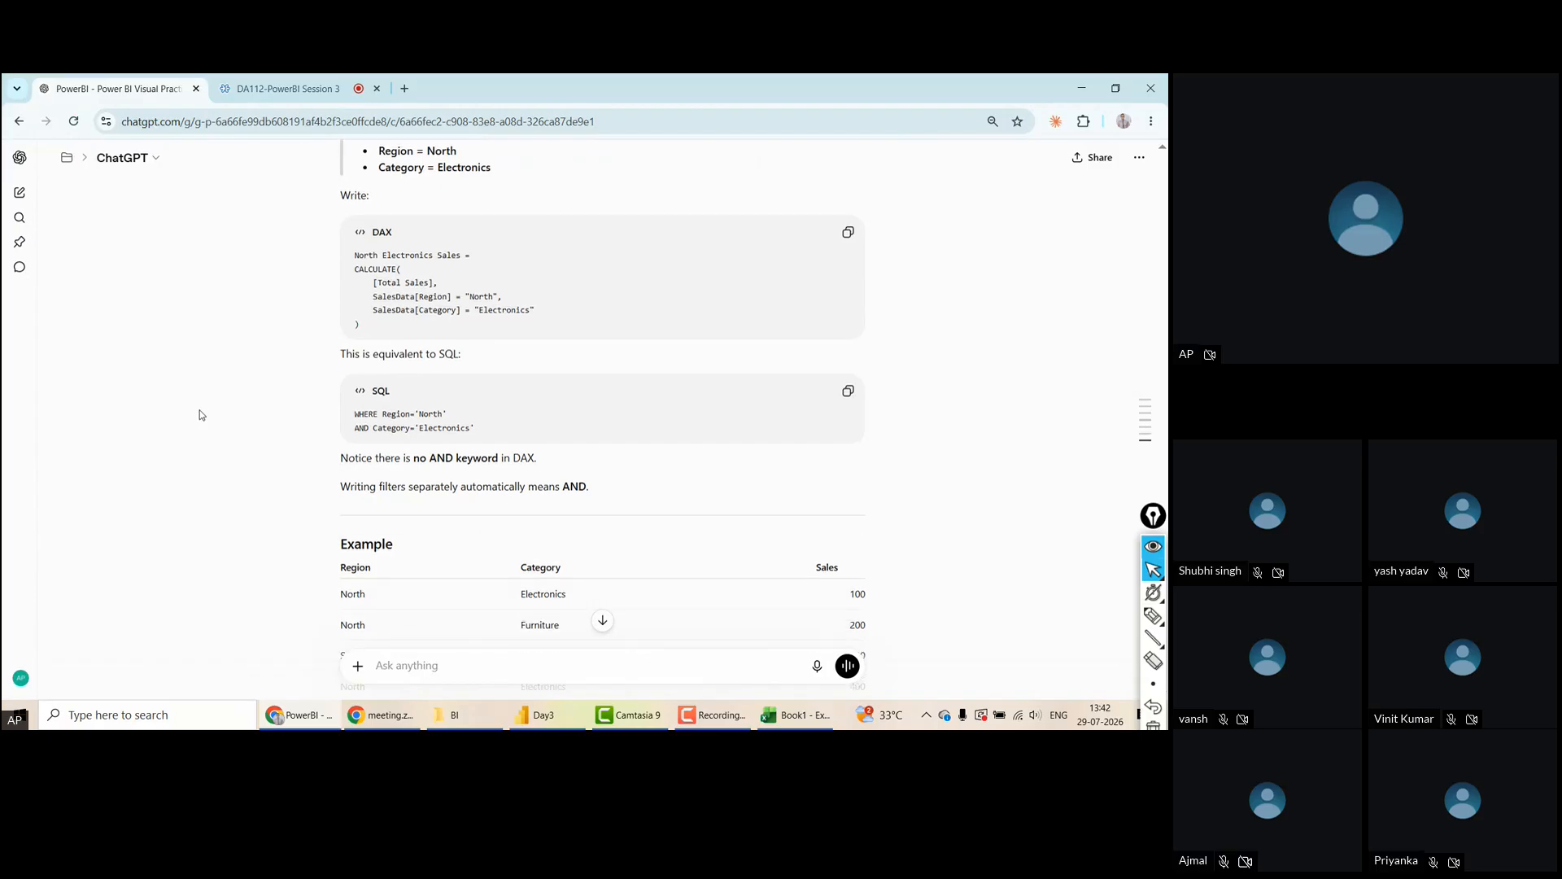
scroll(202, 415, down, 4)
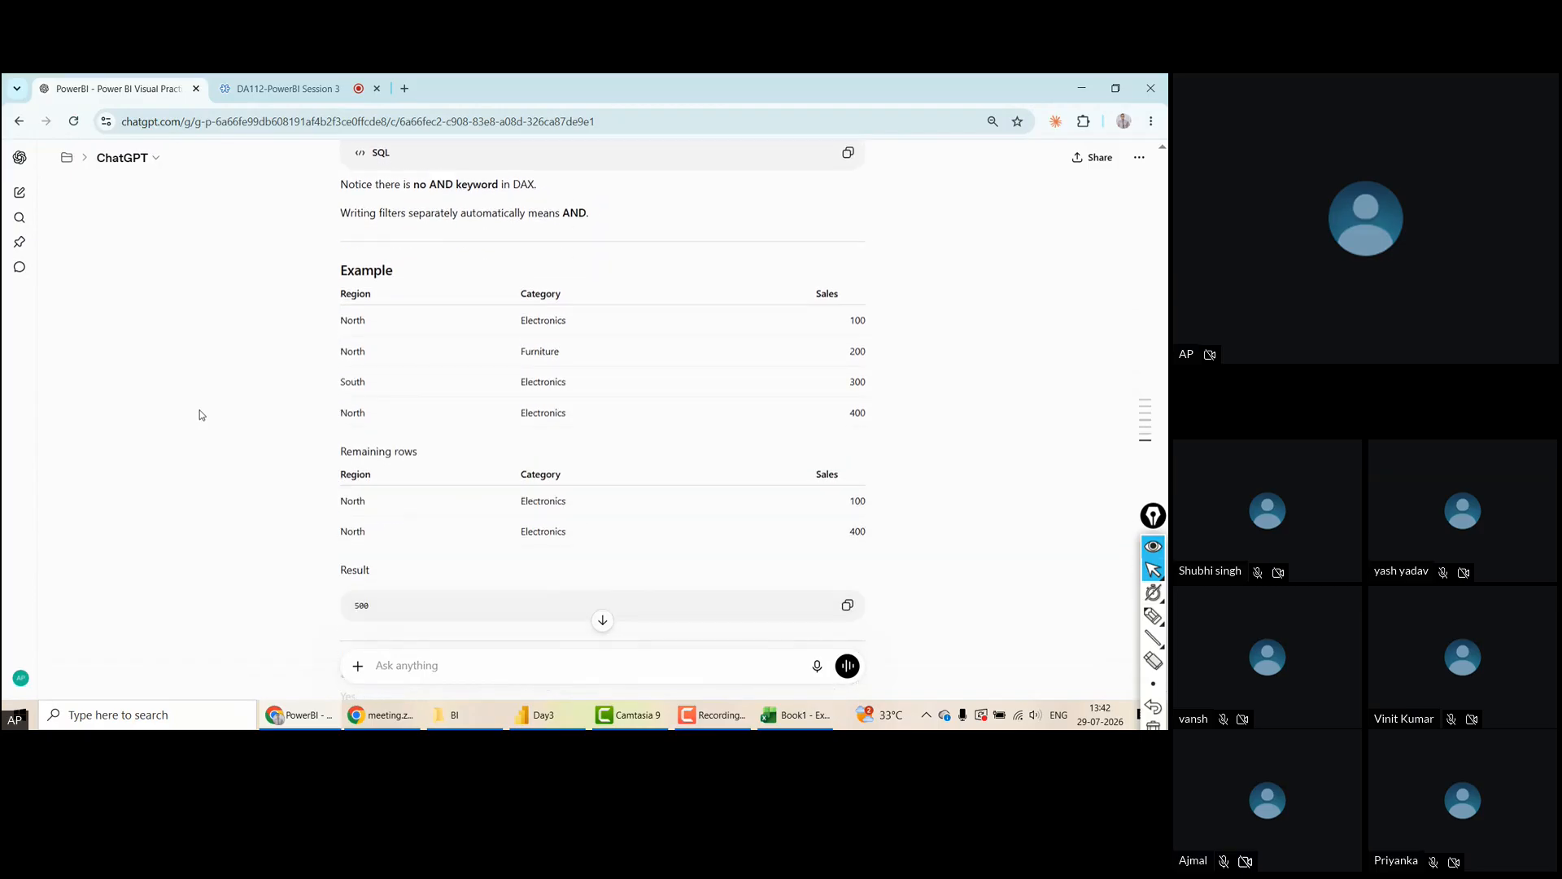
scroll(202, 414, down, 3)
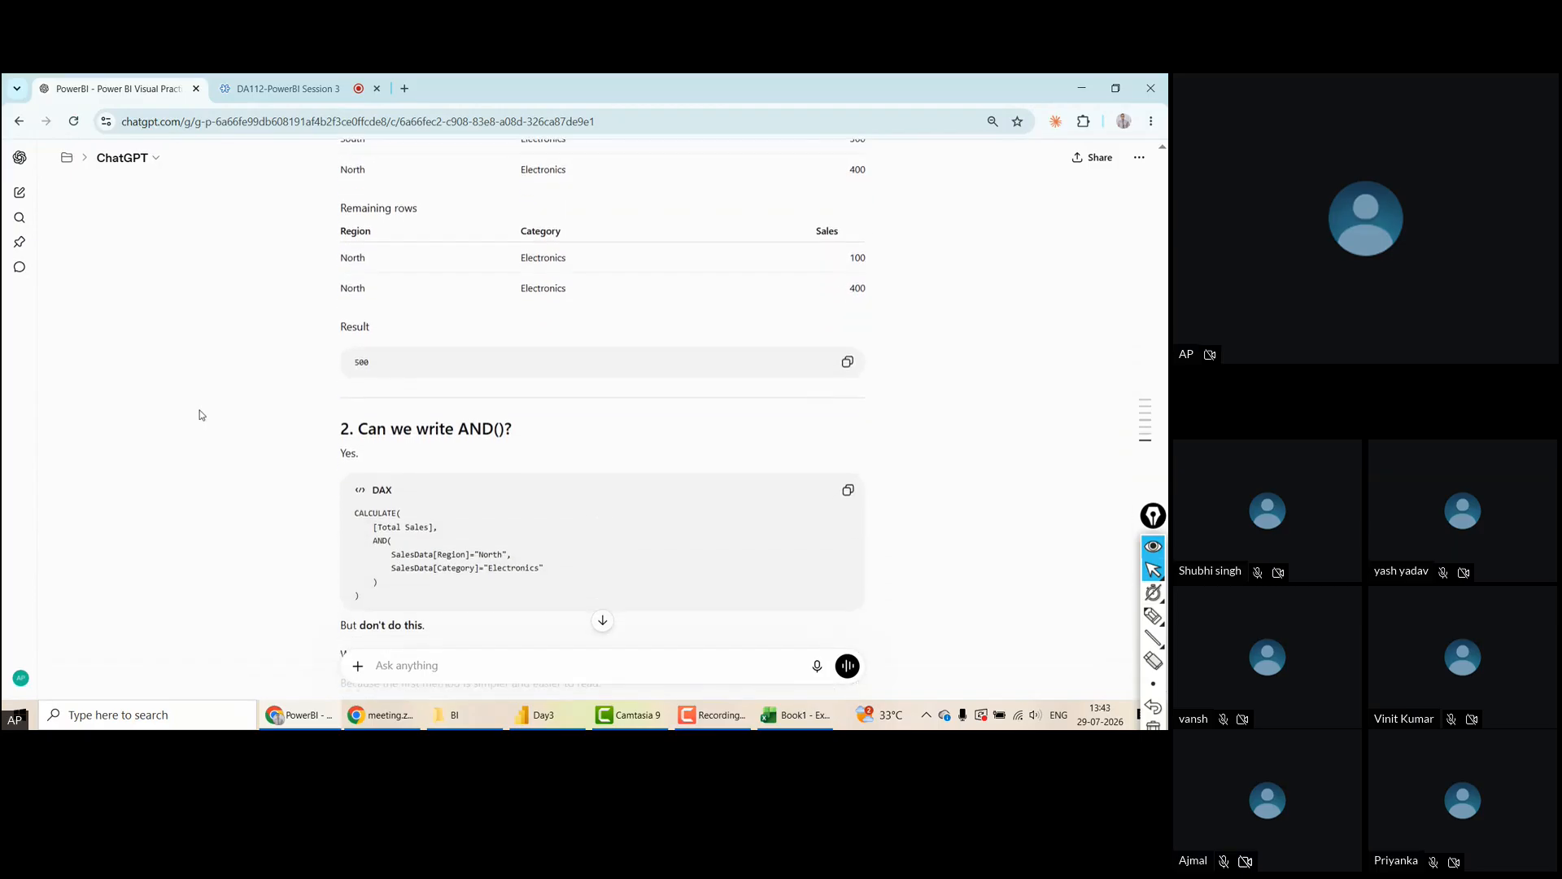
scroll(202, 415, down, 3)
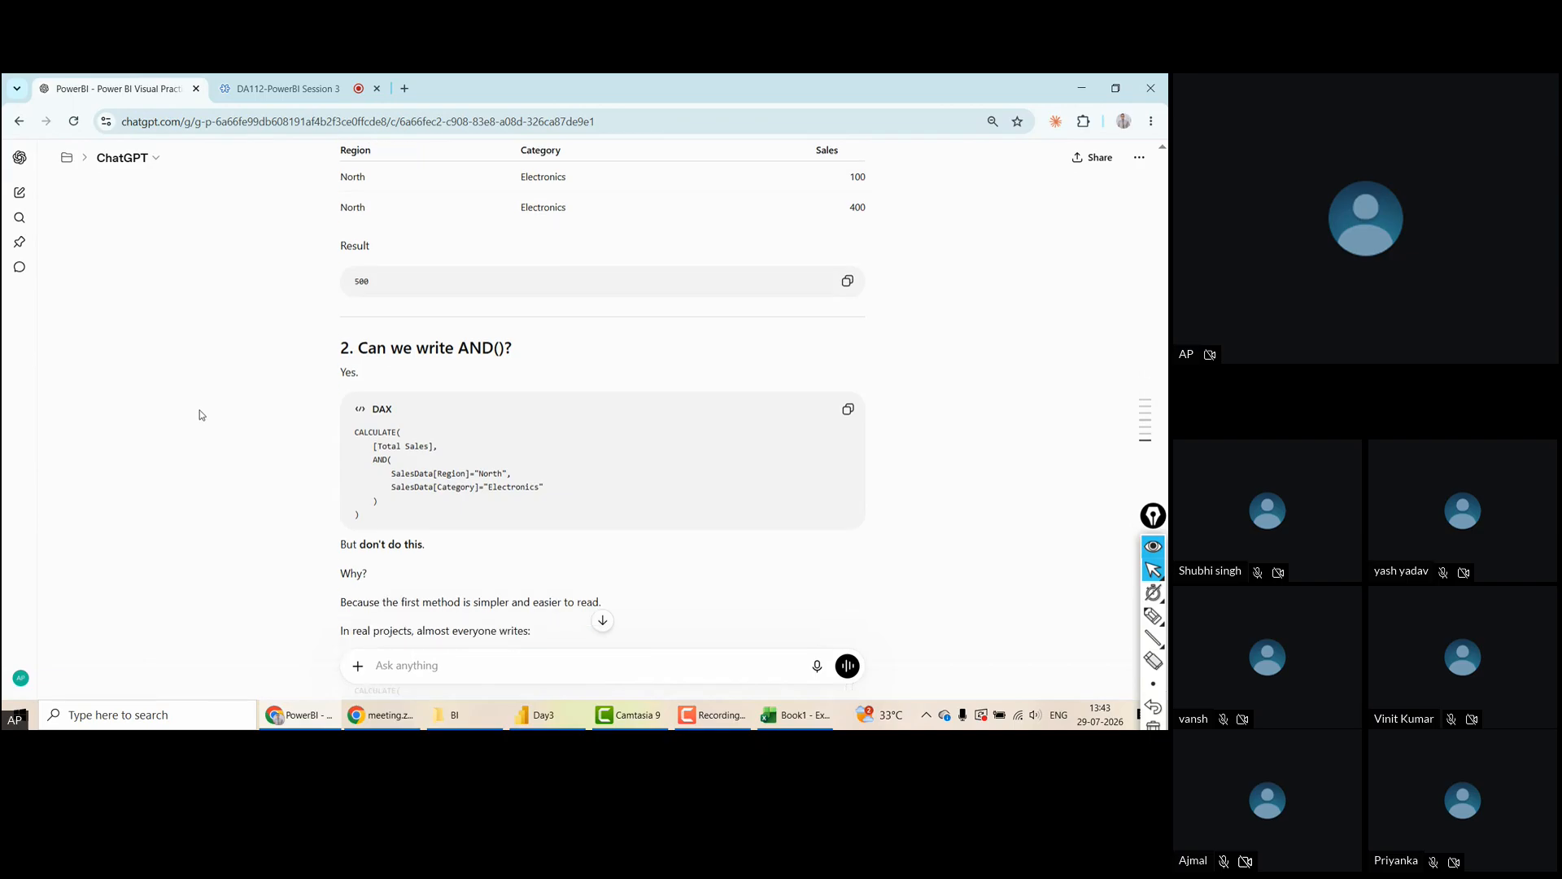
scroll(202, 415, down, 3)
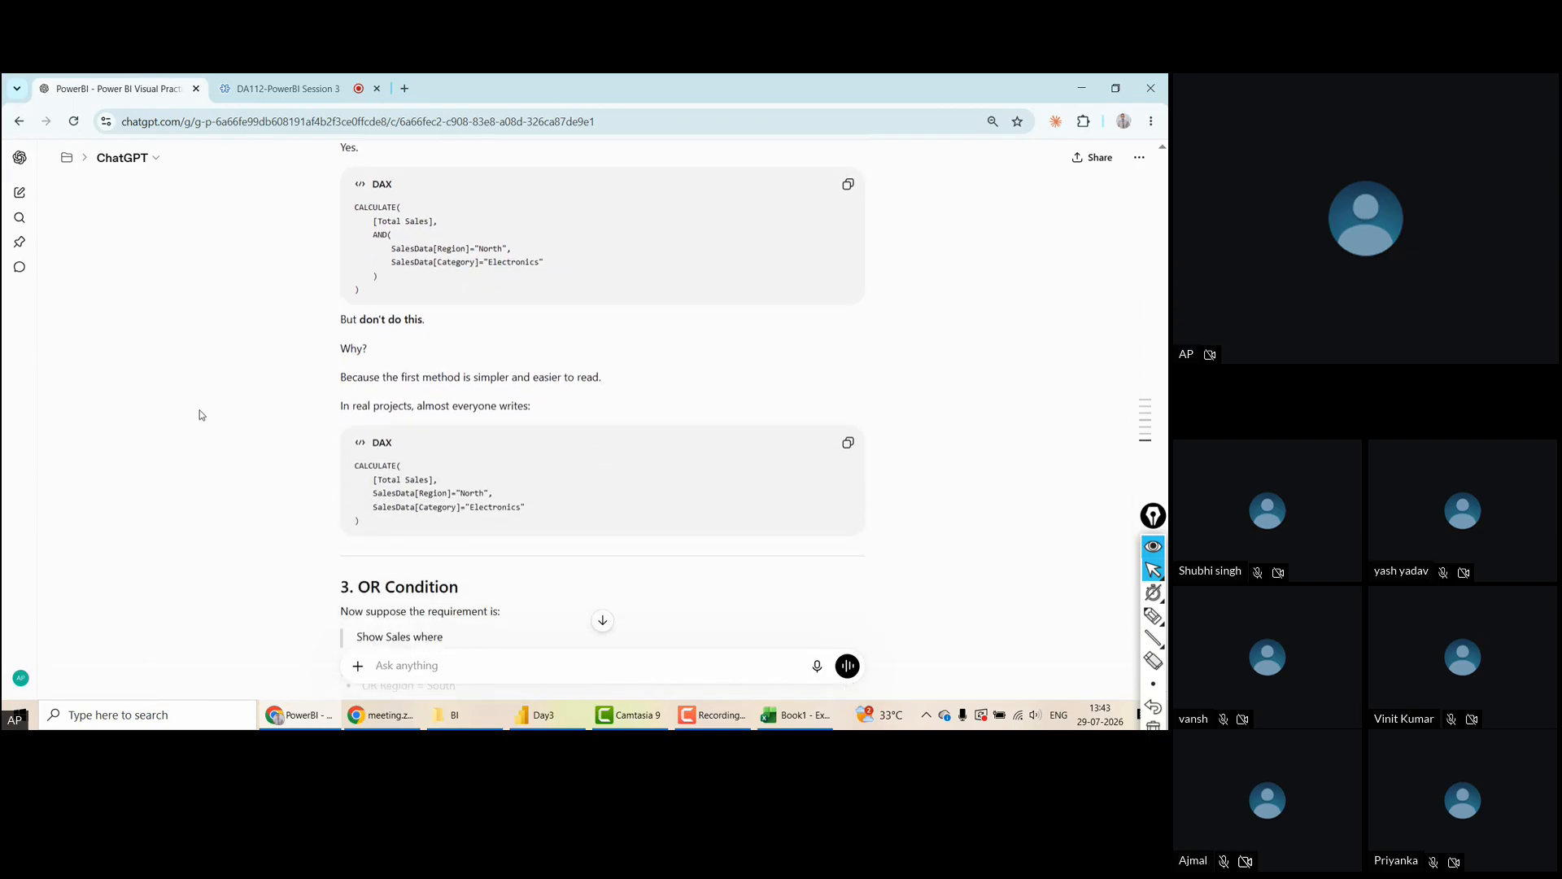
scroll(202, 414, down, 2)
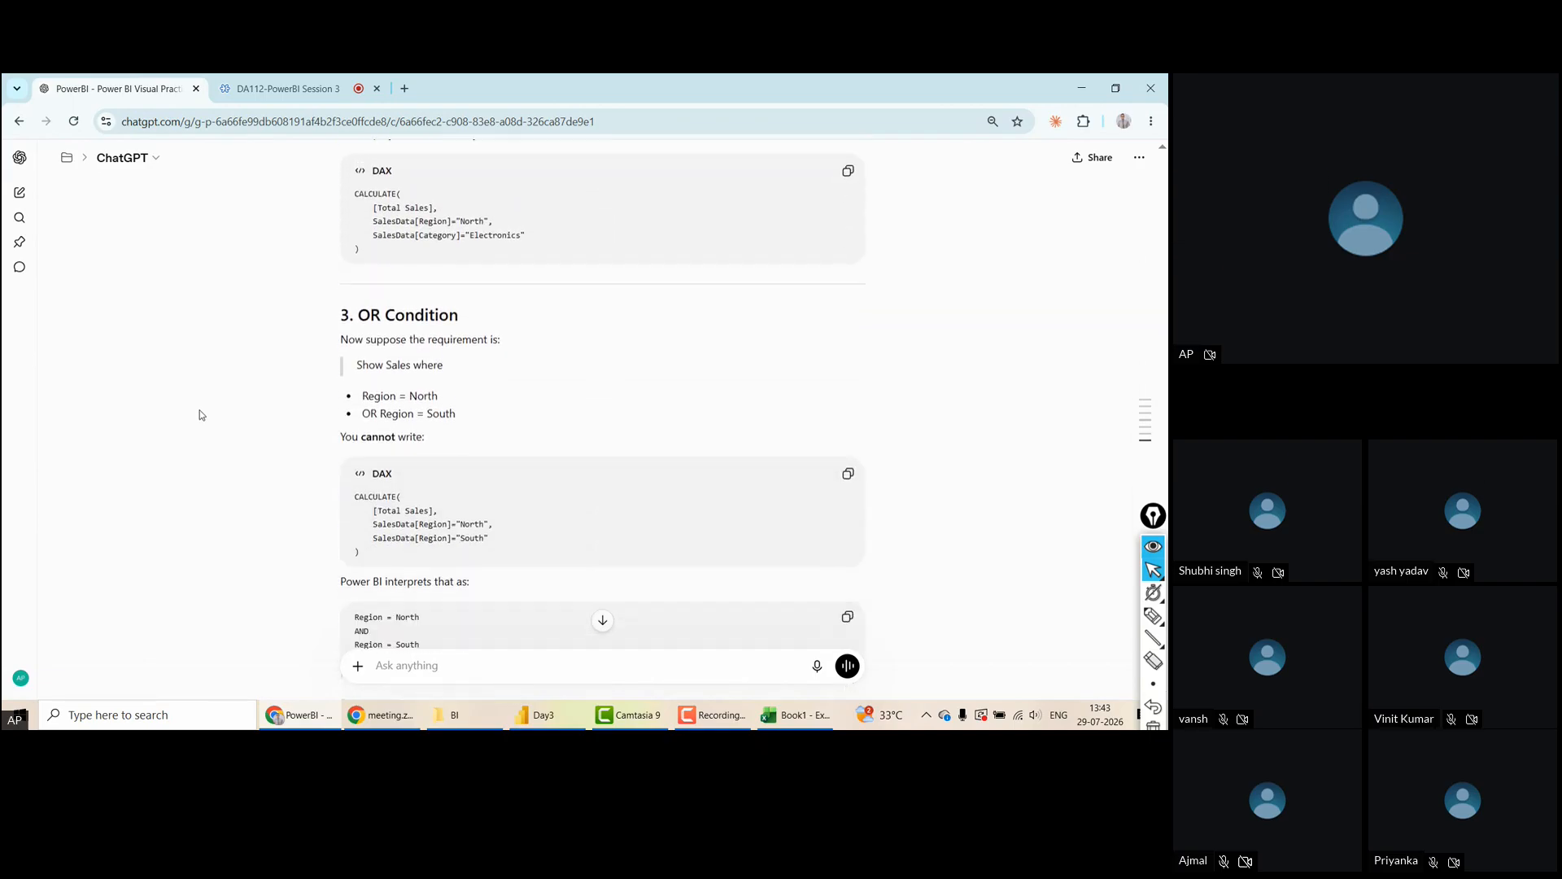
key(alt+Tab)
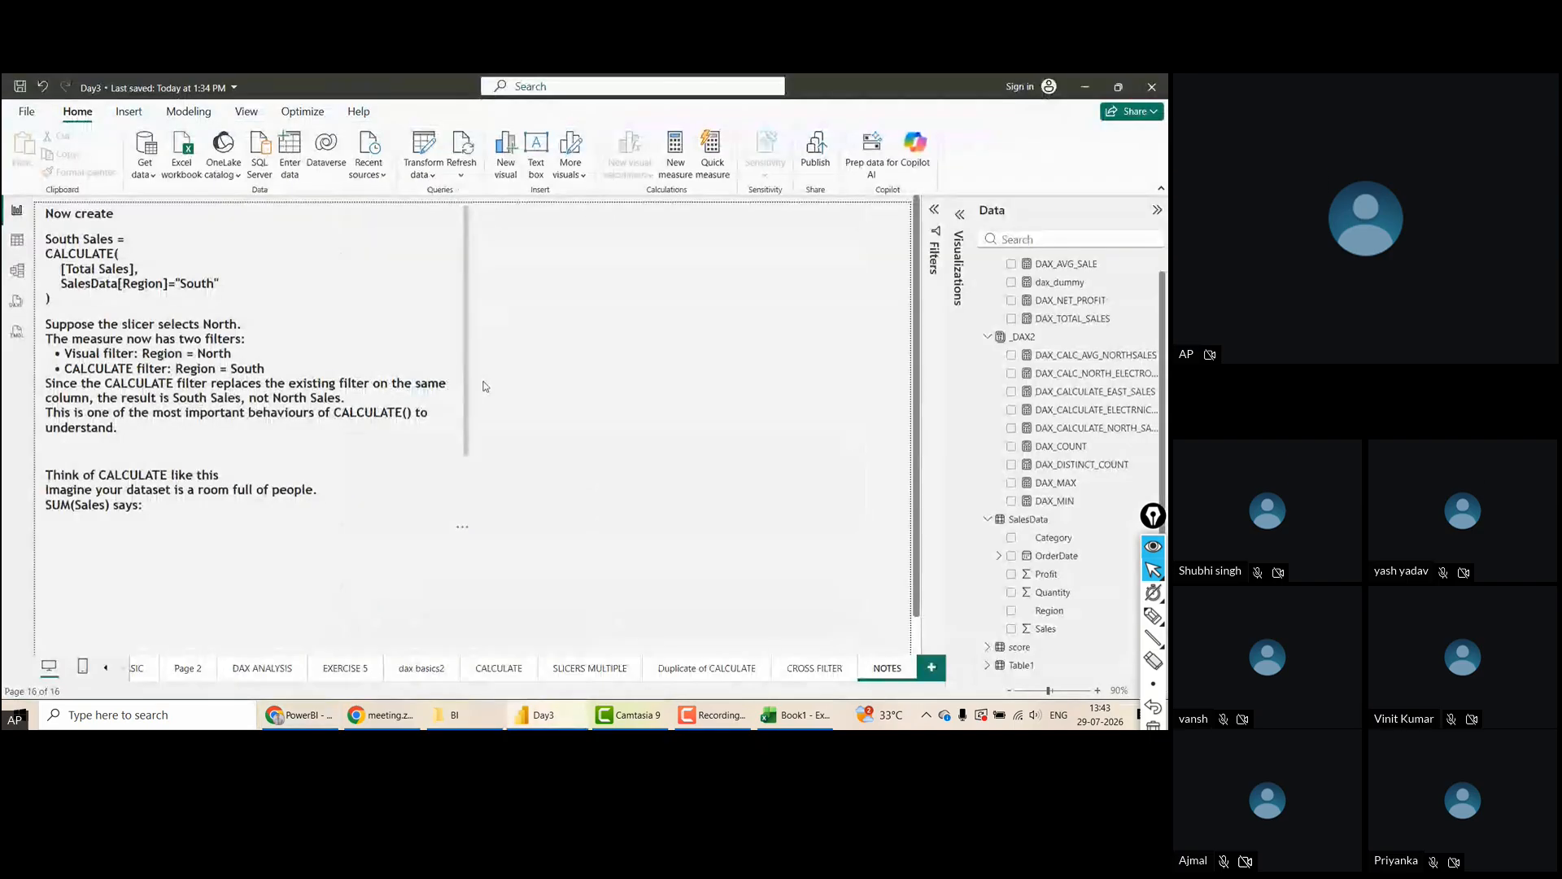
Add a blank page named 'AND OR' after NOTES and collapse the _DAX2 table
click(927, 667)
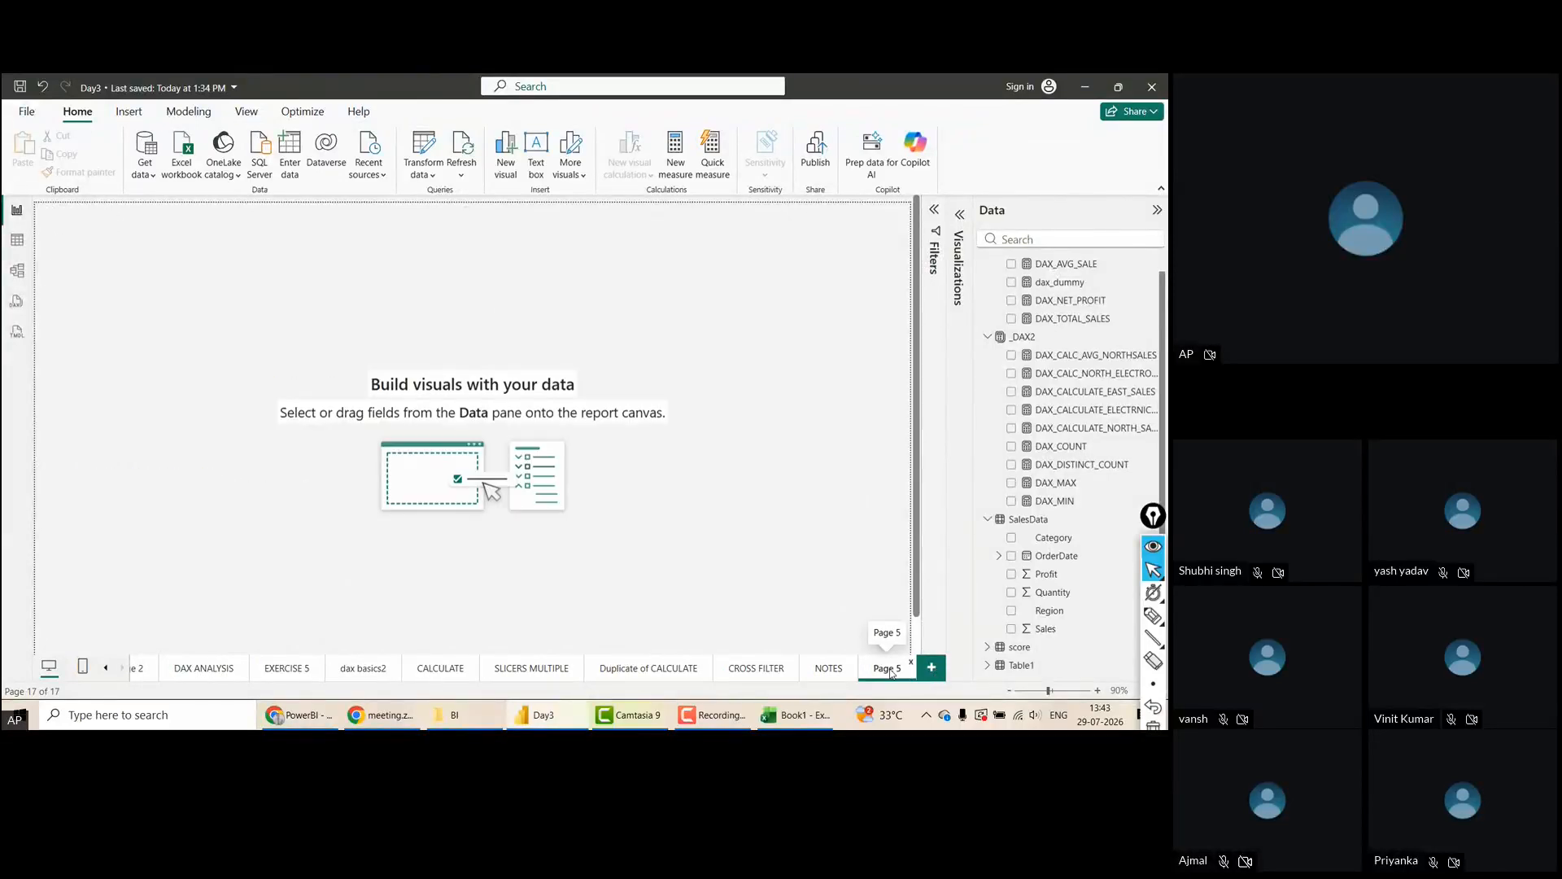
double_click(891, 669)
key(BackSpace)
key(BackSpace)
key(BackSpace)
text(ND OF)
key(BackSpace)
text(R)
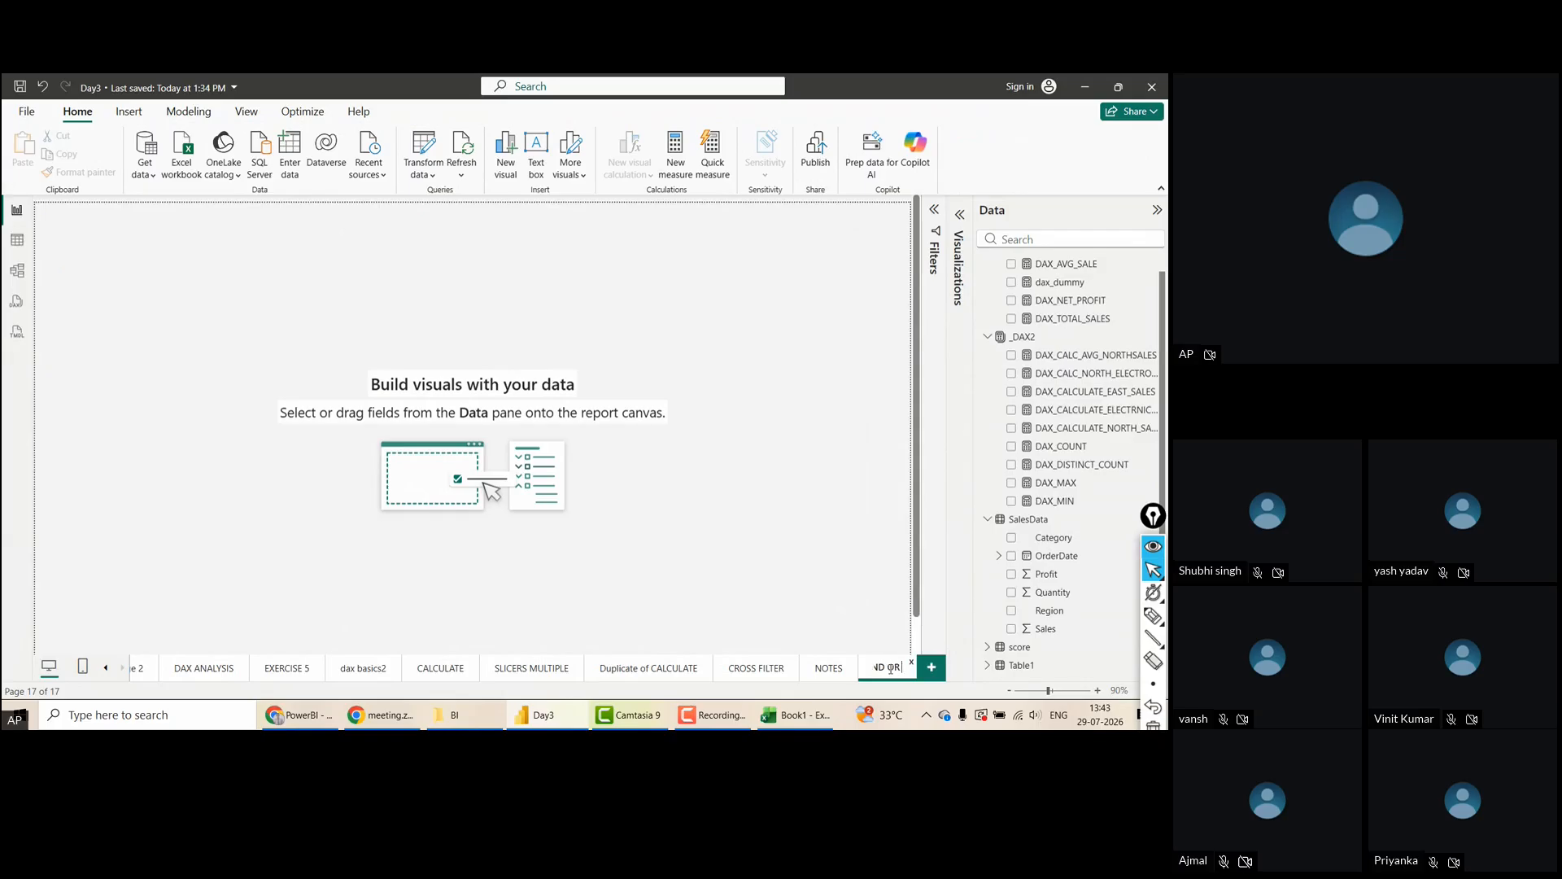
click(498, 243)
click(989, 338)
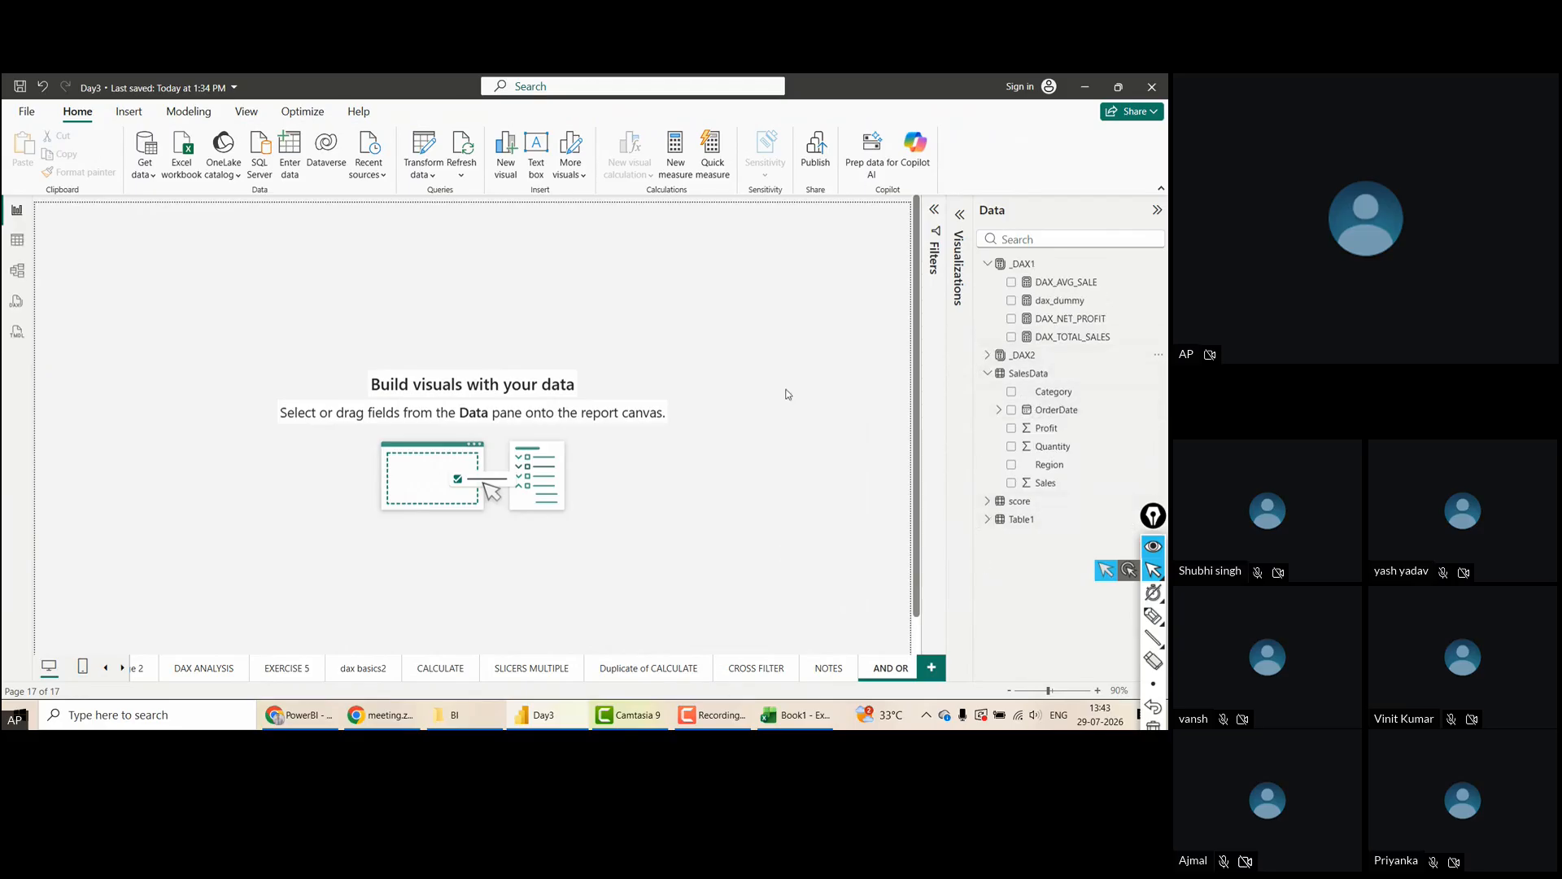
Add a table of Category, Region and Sales totalling 6109588, sized and placed at left
click(959, 214)
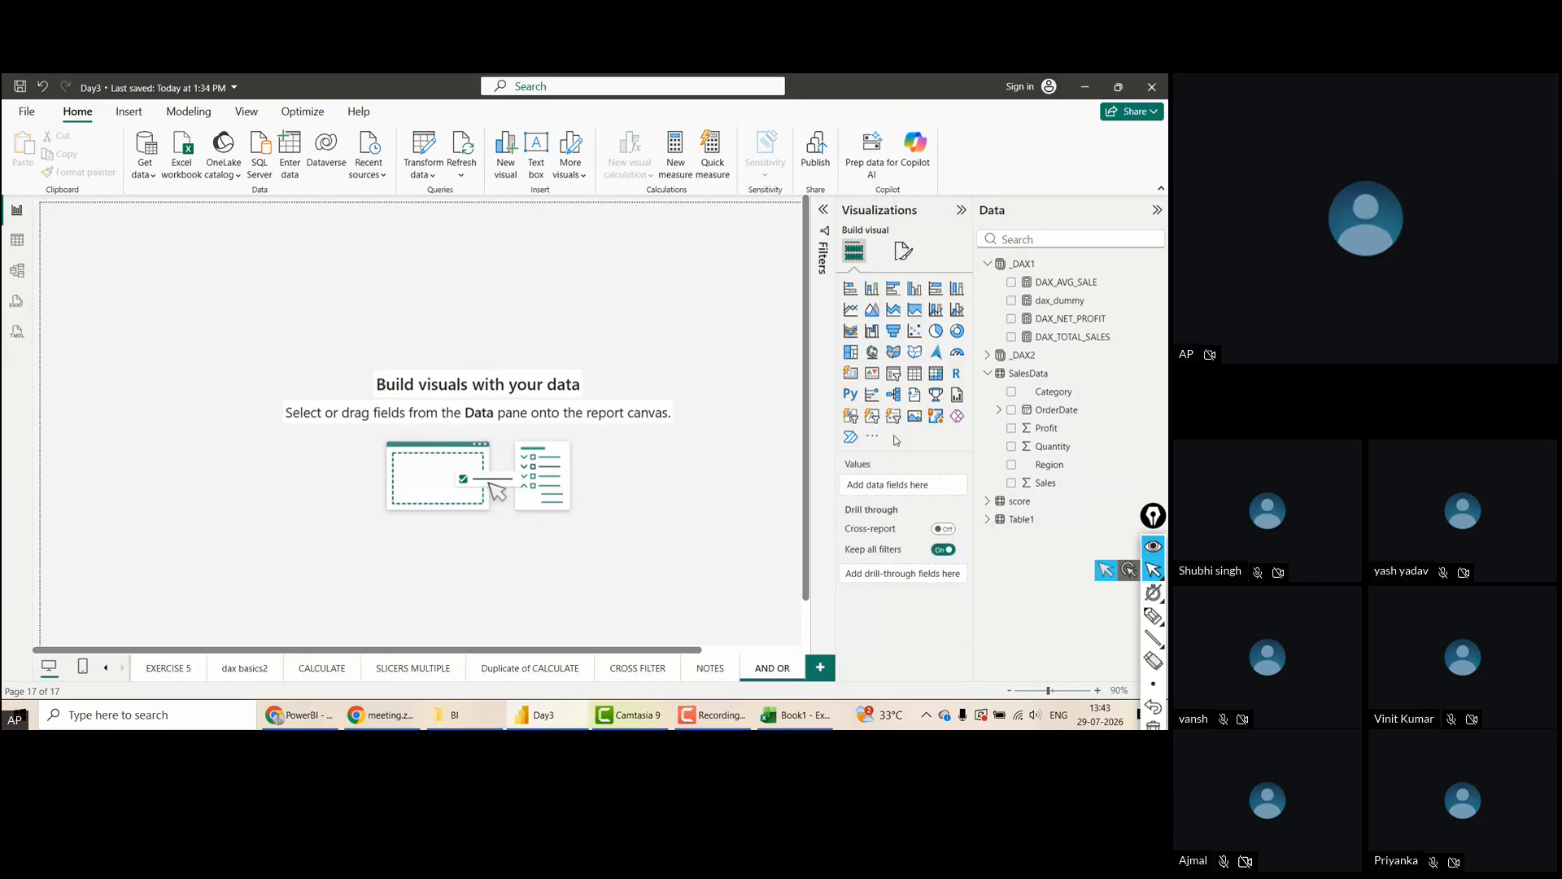
click(914, 372)
drag(166, 362, 635, 594)
drag(1058, 392, 898, 487)
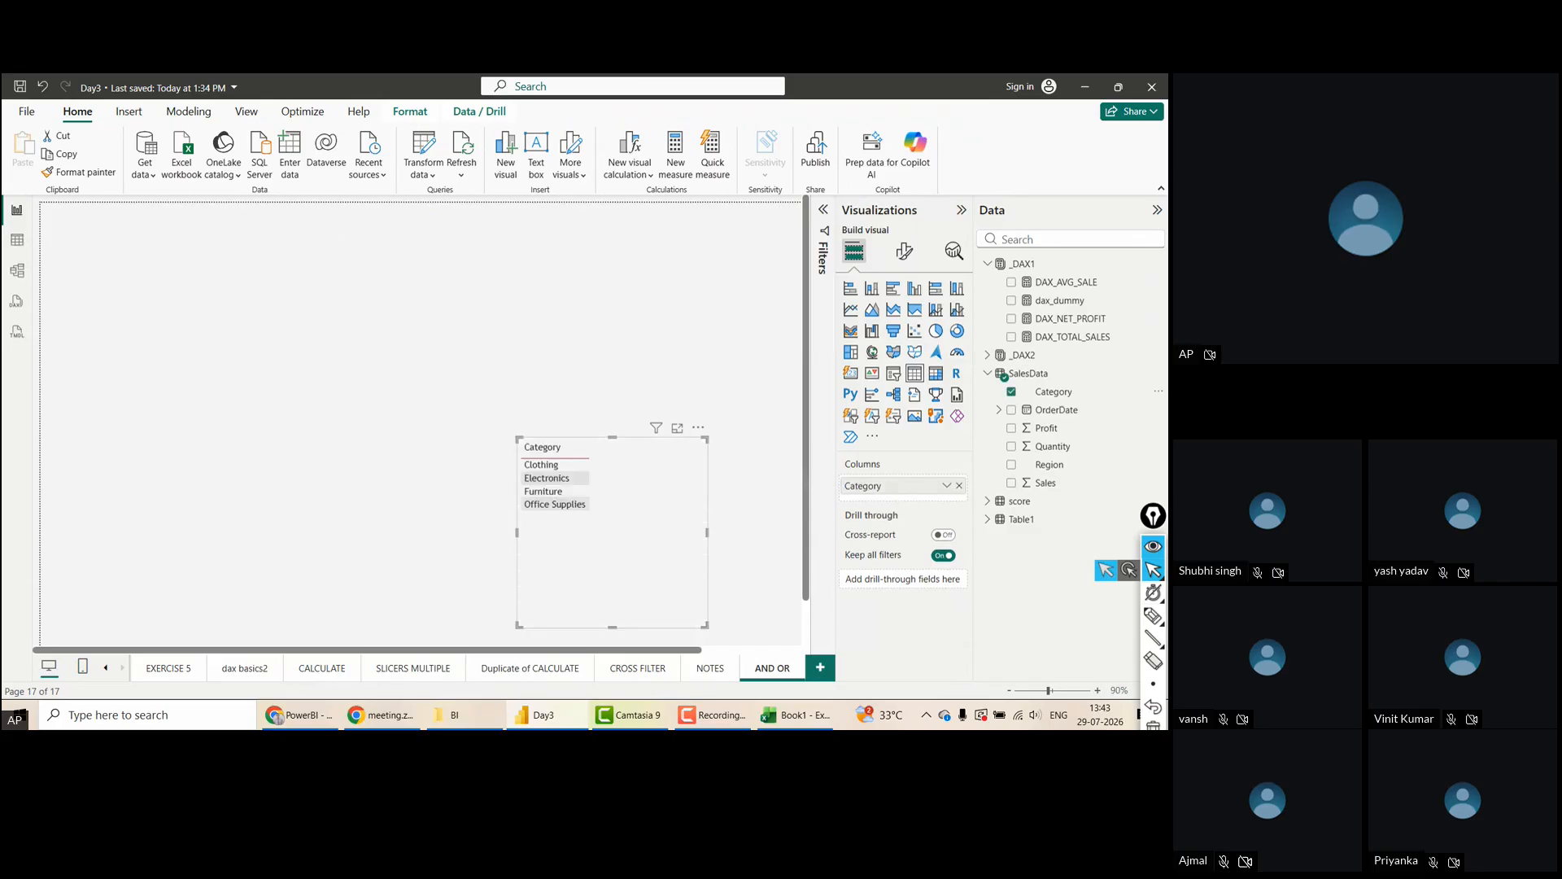
drag(1048, 468, 884, 491)
drag(1046, 484, 887, 529)
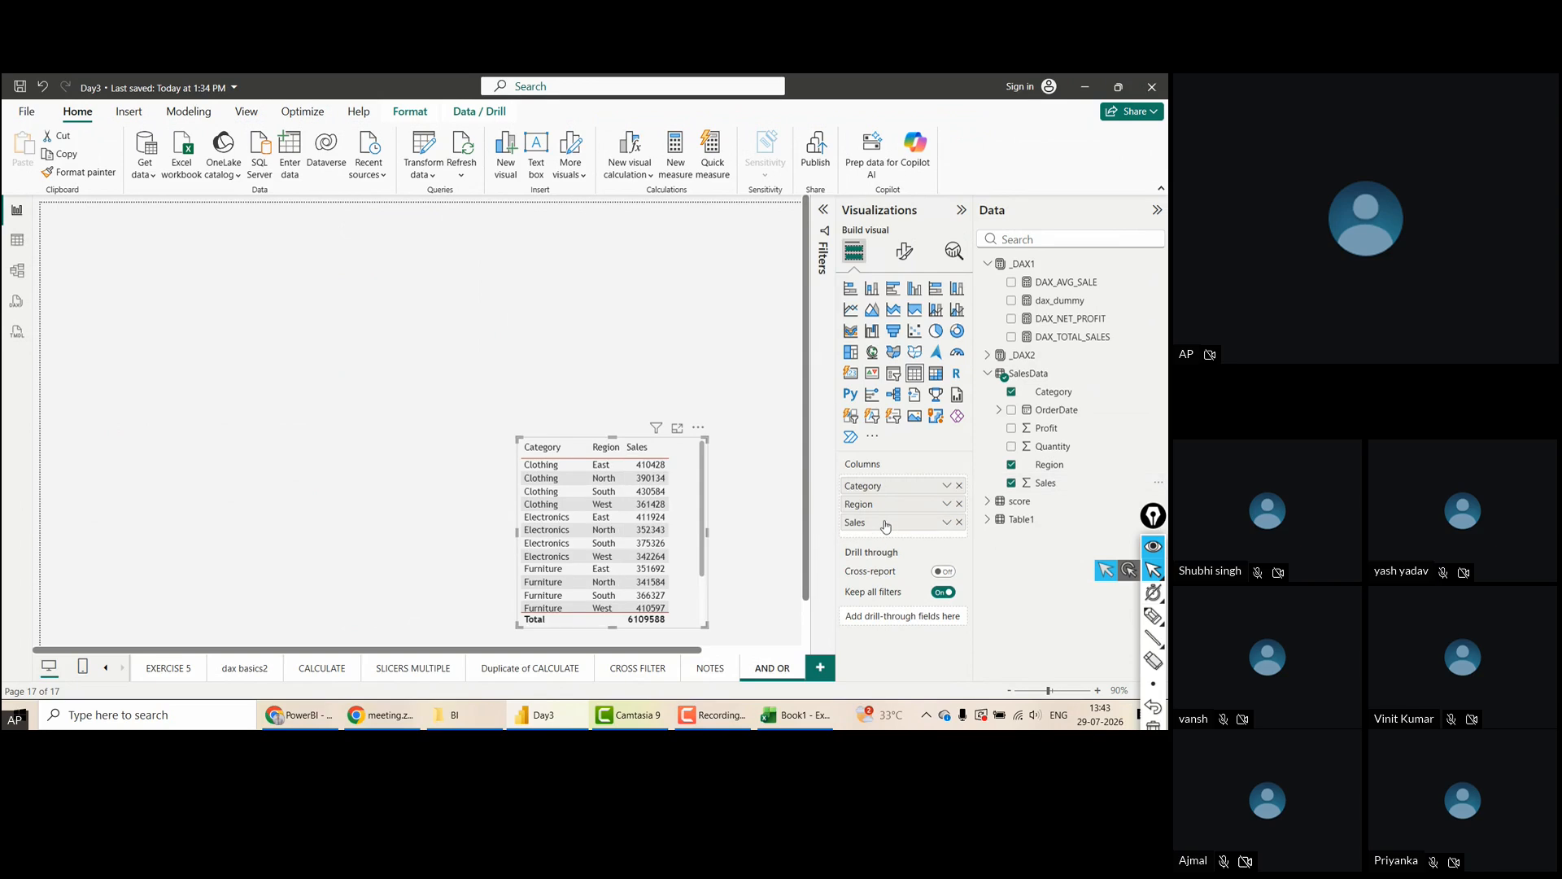
drag(519, 539, 356, 533)
drag(583, 509, 552, 511)
click(310, 292)
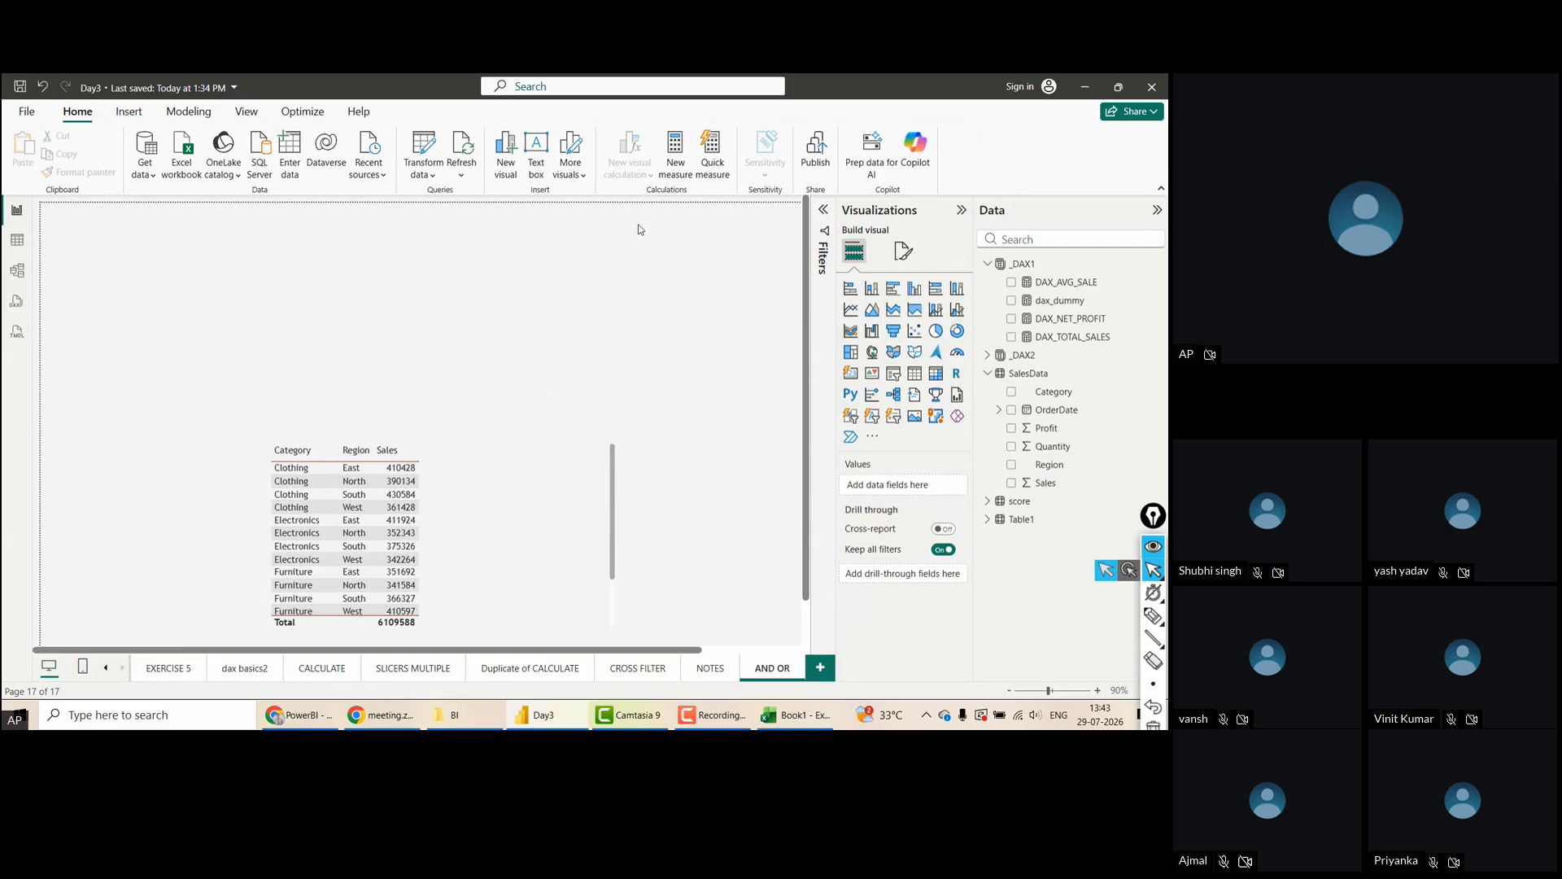
Add a text box reading 'CATEGORY IS CLOTHING OR REGION EAST- GIVE ME THE SALES TOTAL'
click(144, 122)
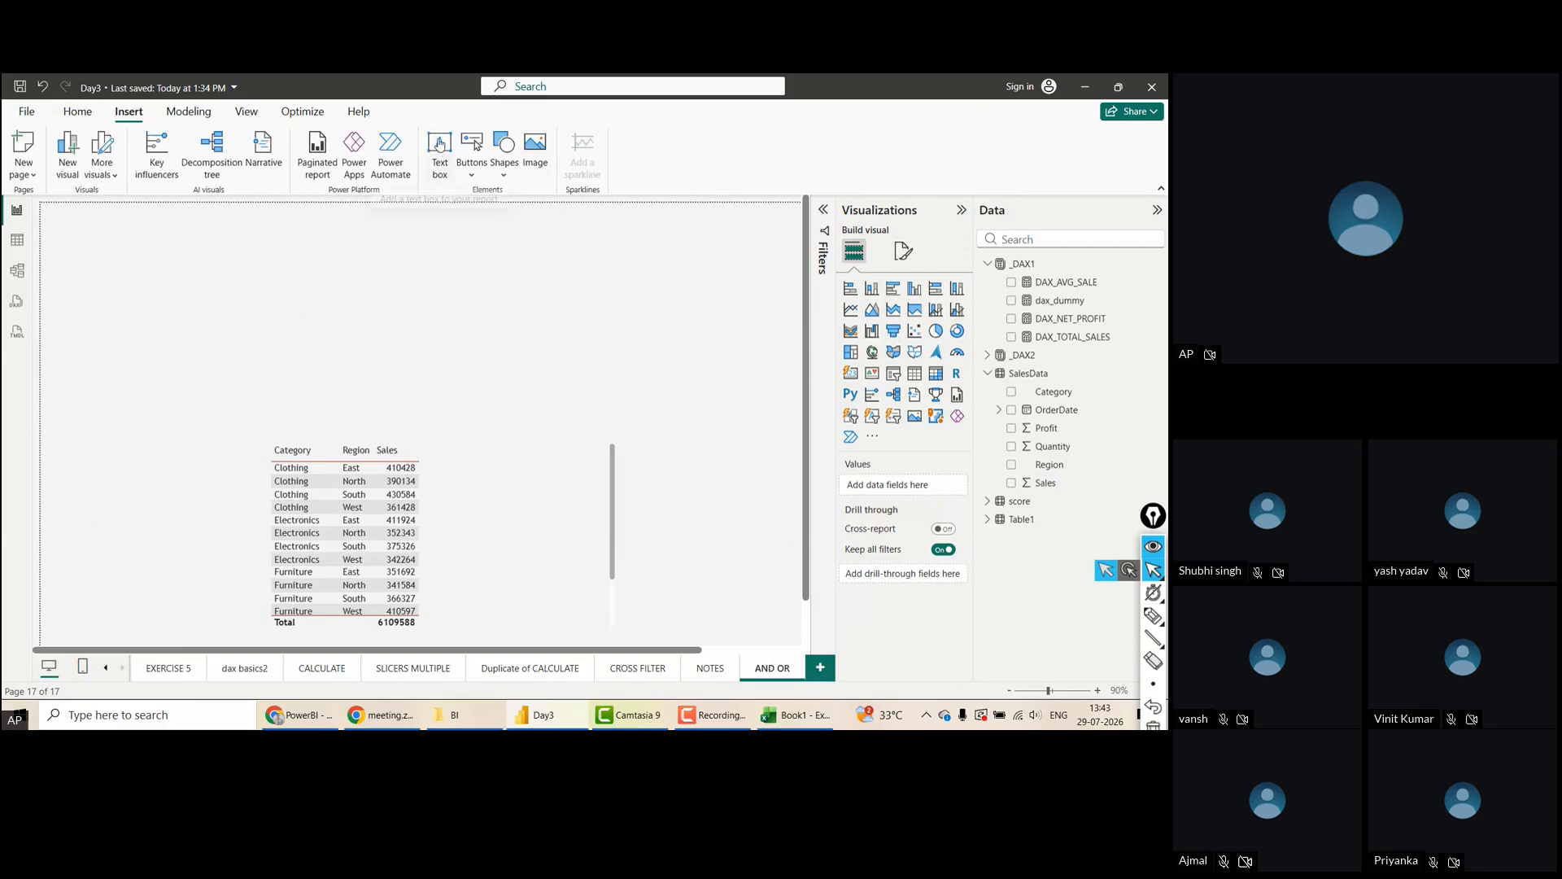
click(439, 143)
text(CLBI)
text(CATEGOR)
text(Y I S)
text(S CL)
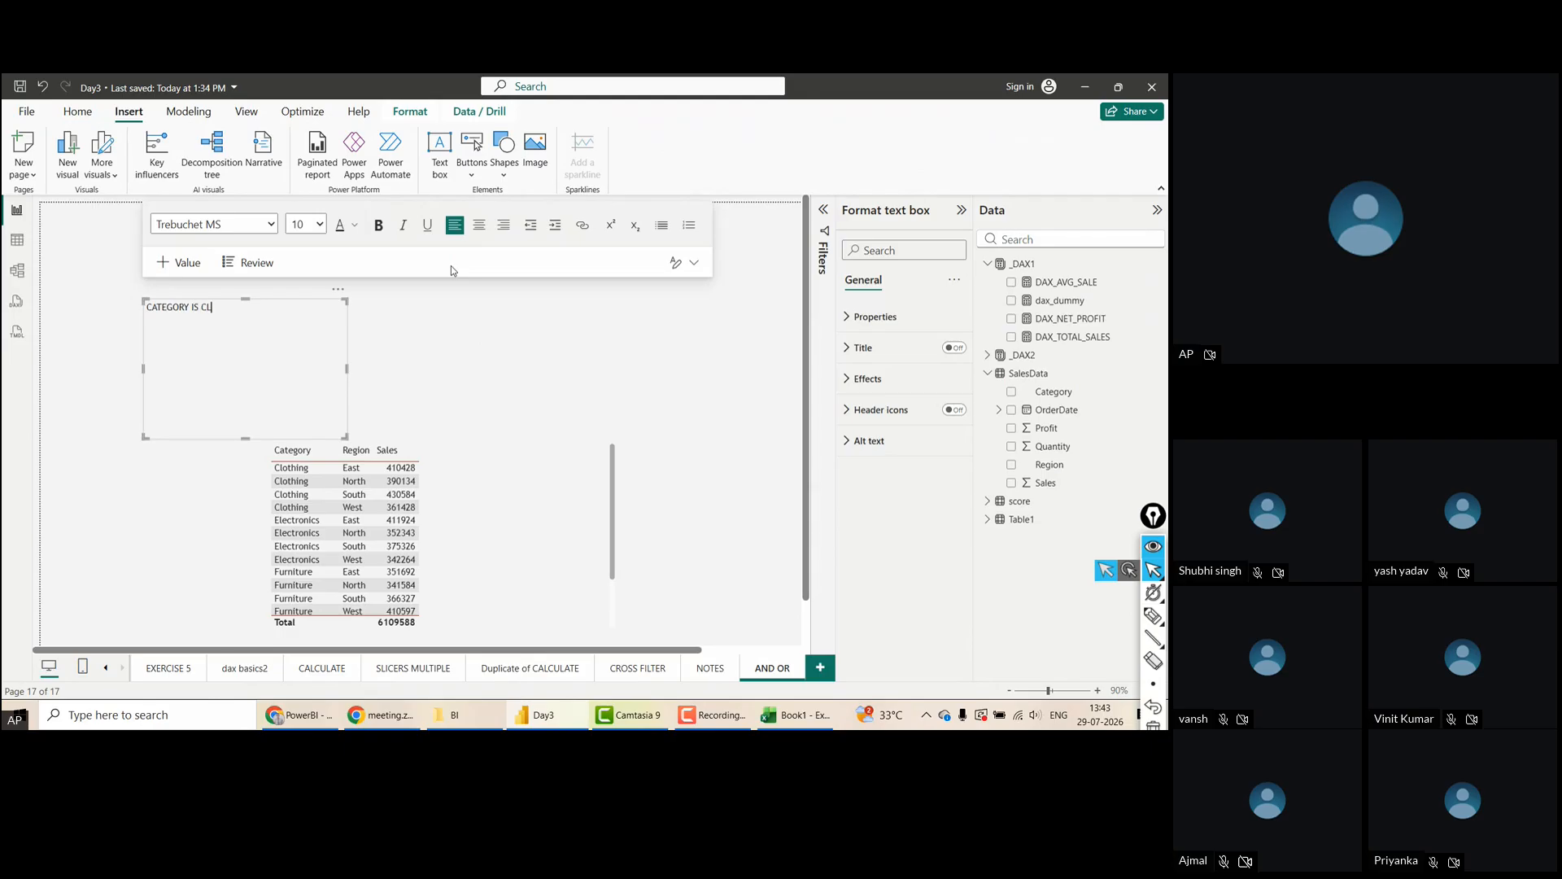
text(OTHING OR RES)
text(ION EAST- GIVE ME THE D)
key(BackSpace)
text(SALES  TOTAL)
Format the note's text as bold, 16-point
key(ctrl+a)
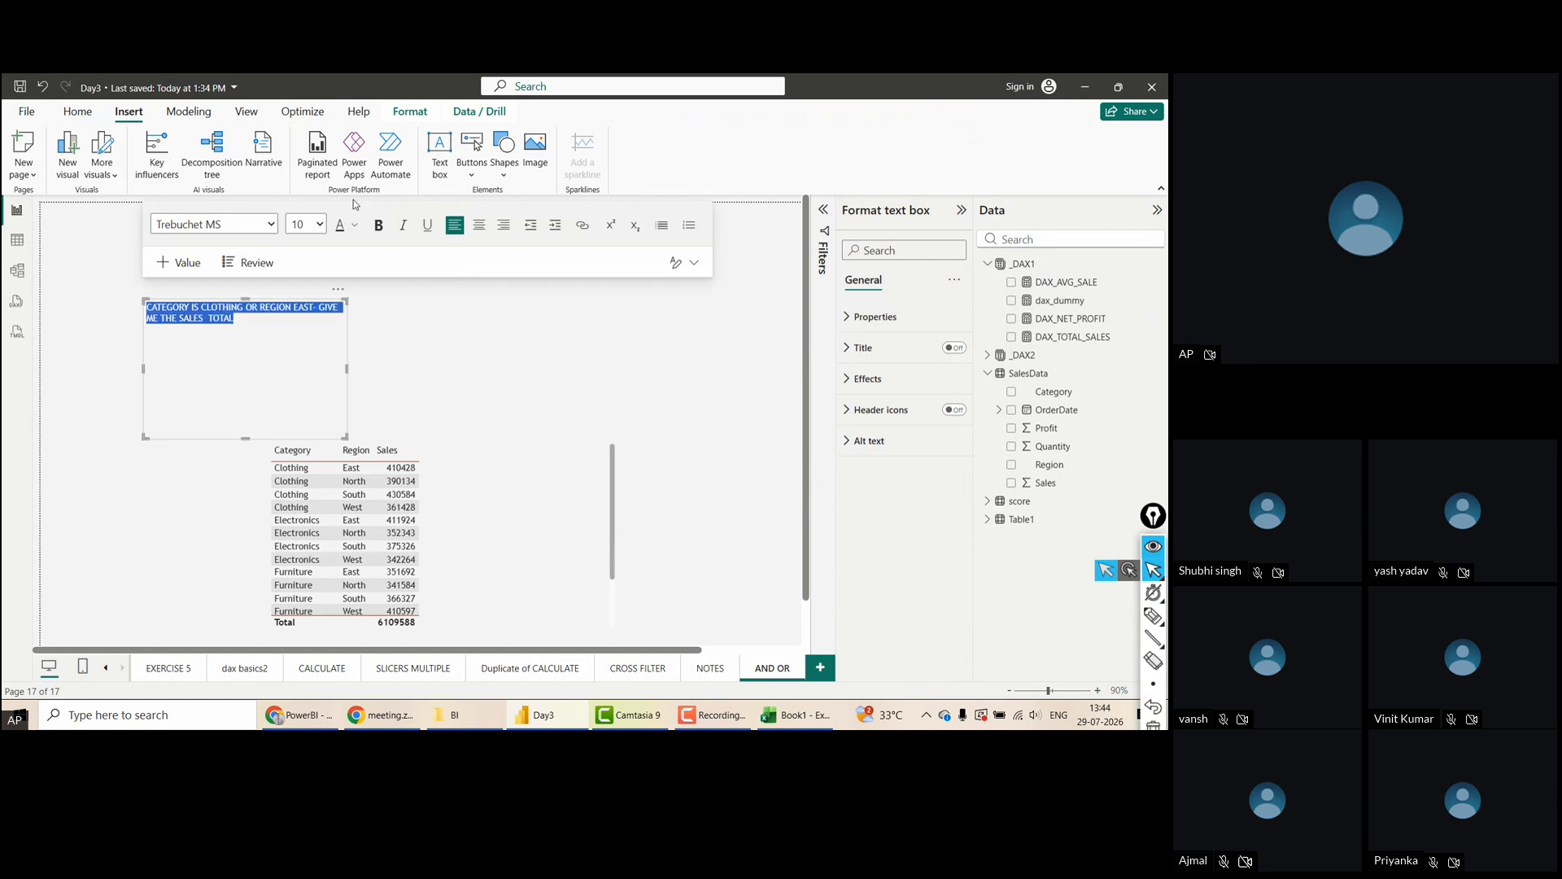
click(320, 230)
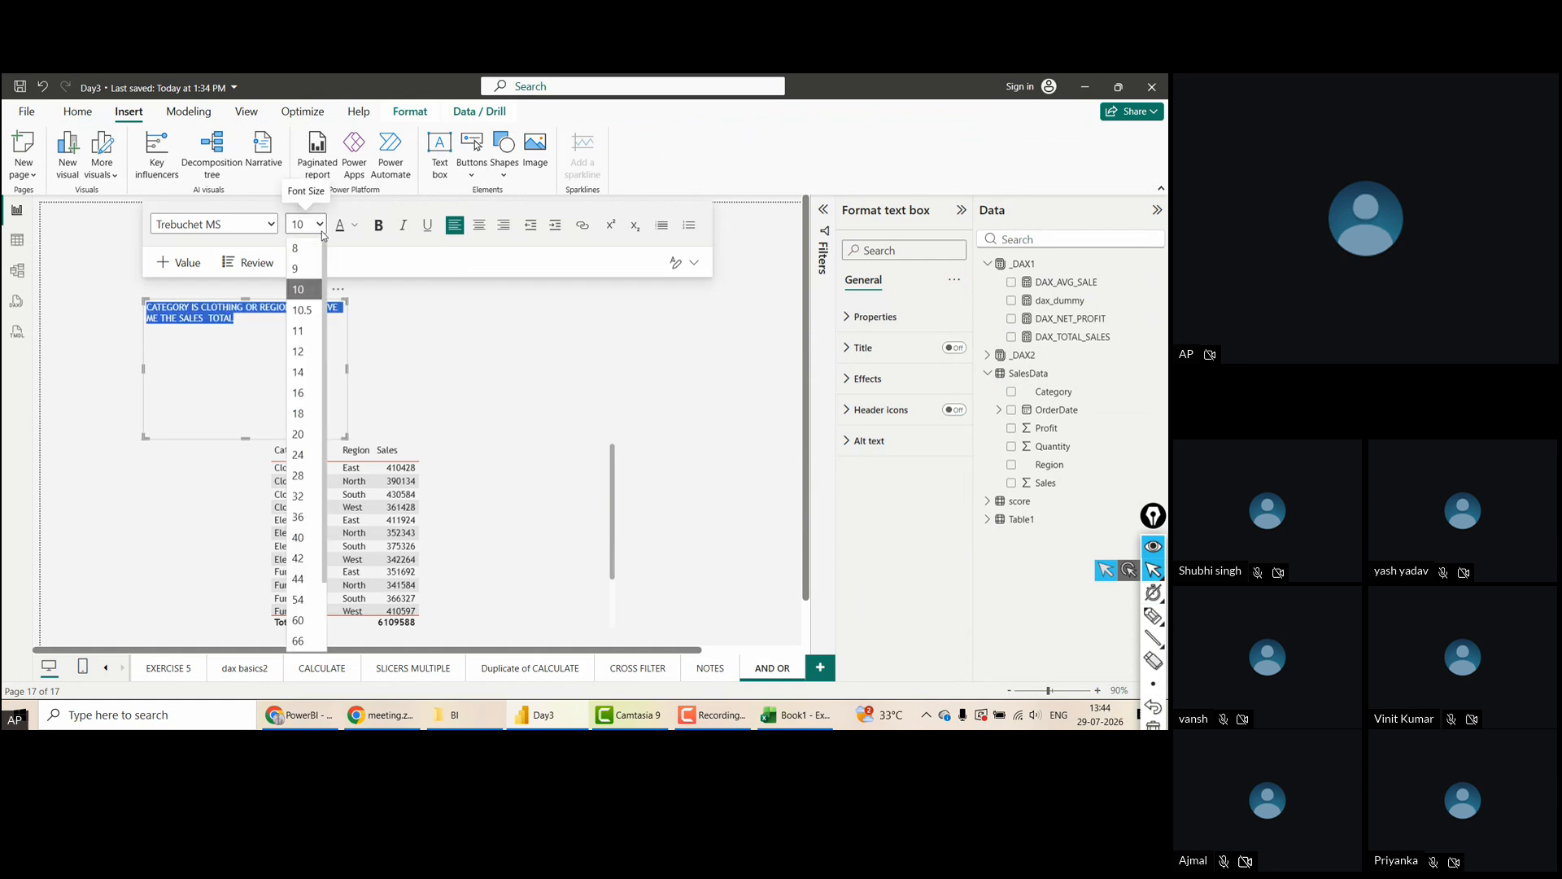
click(298, 393)
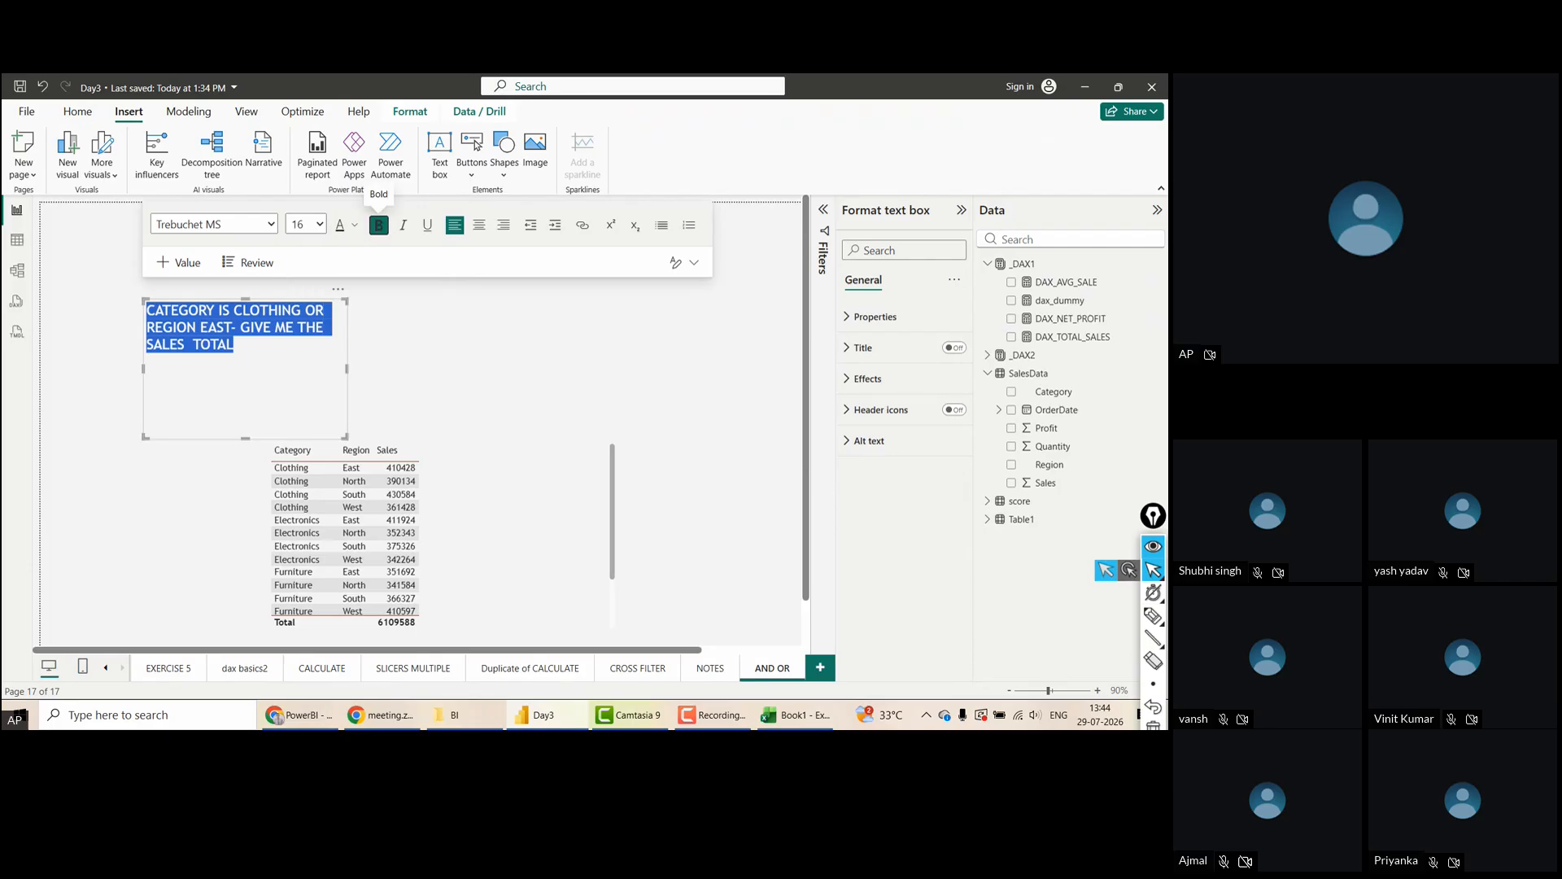
click(379, 226)
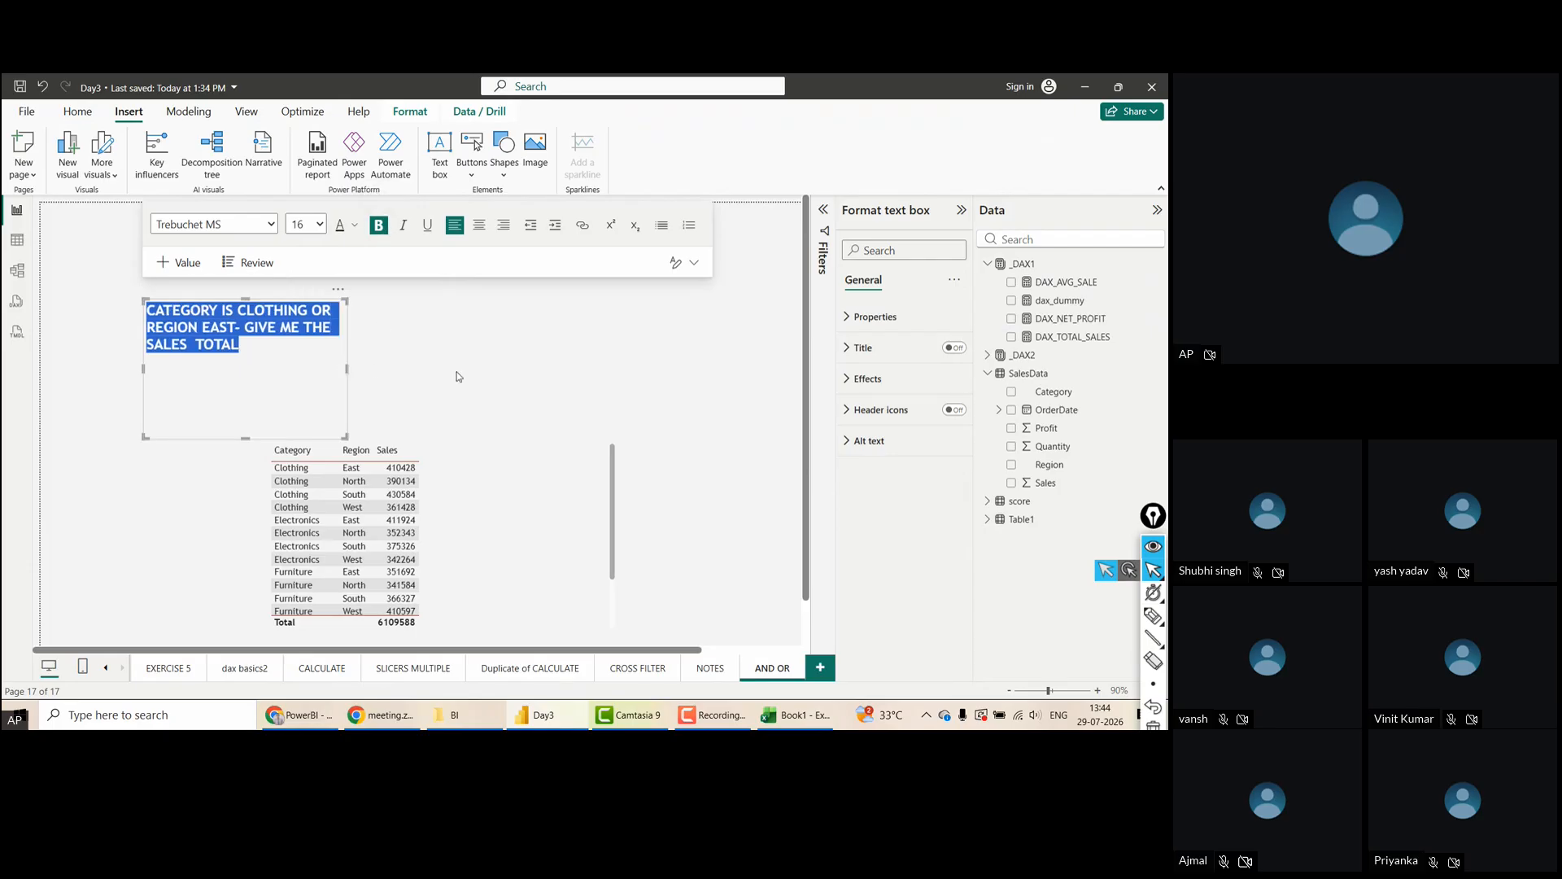
Widen the note to a single line and move it to the top of the page
drag(347, 368, 494, 368)
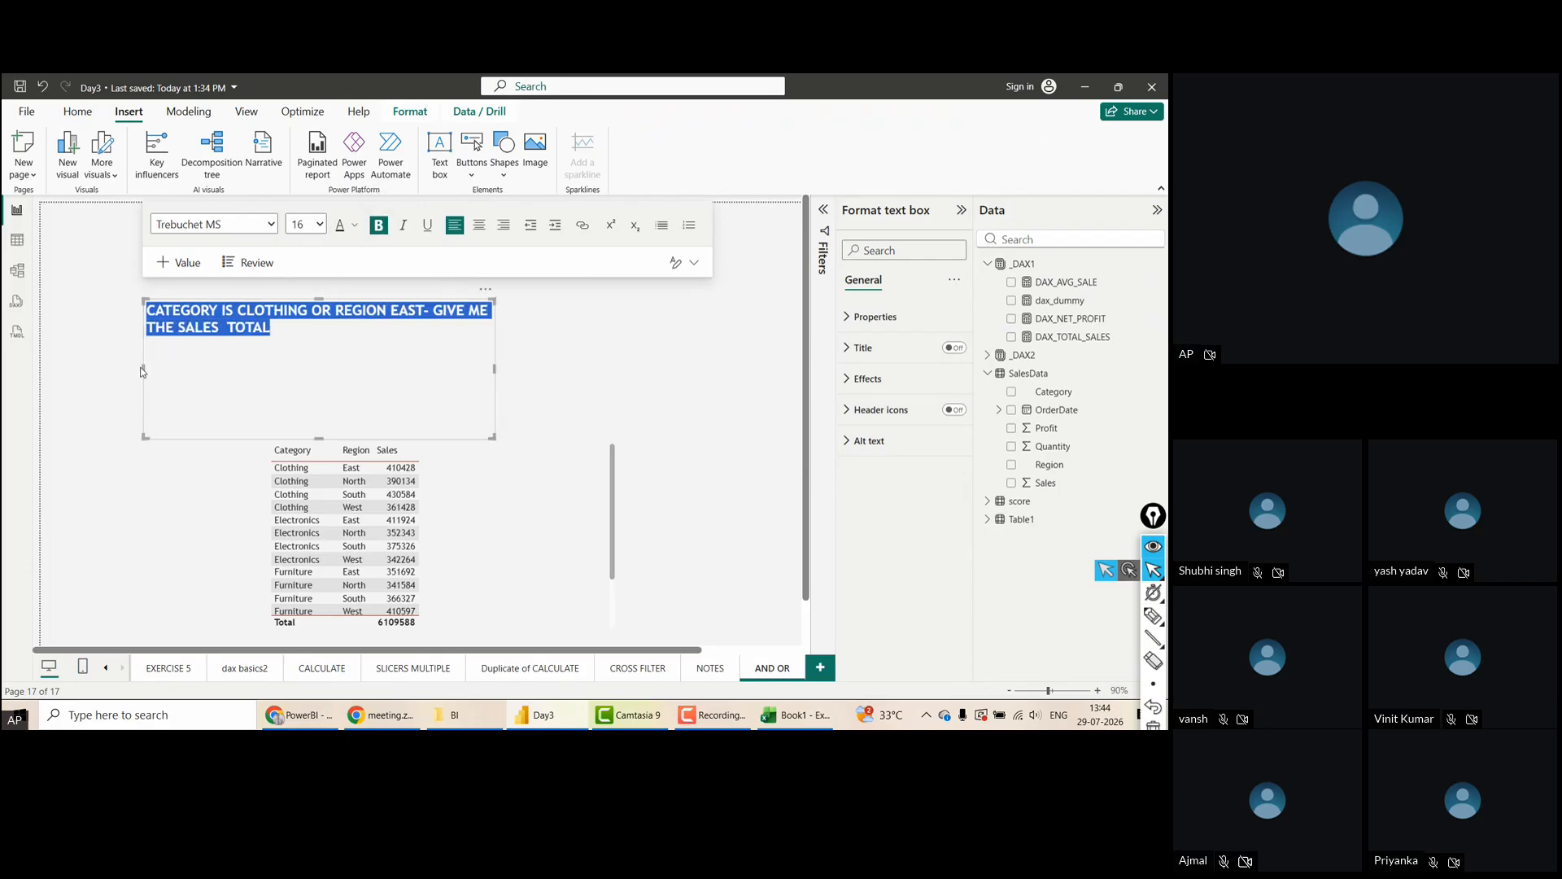
drag(144, 367, 63, 368)
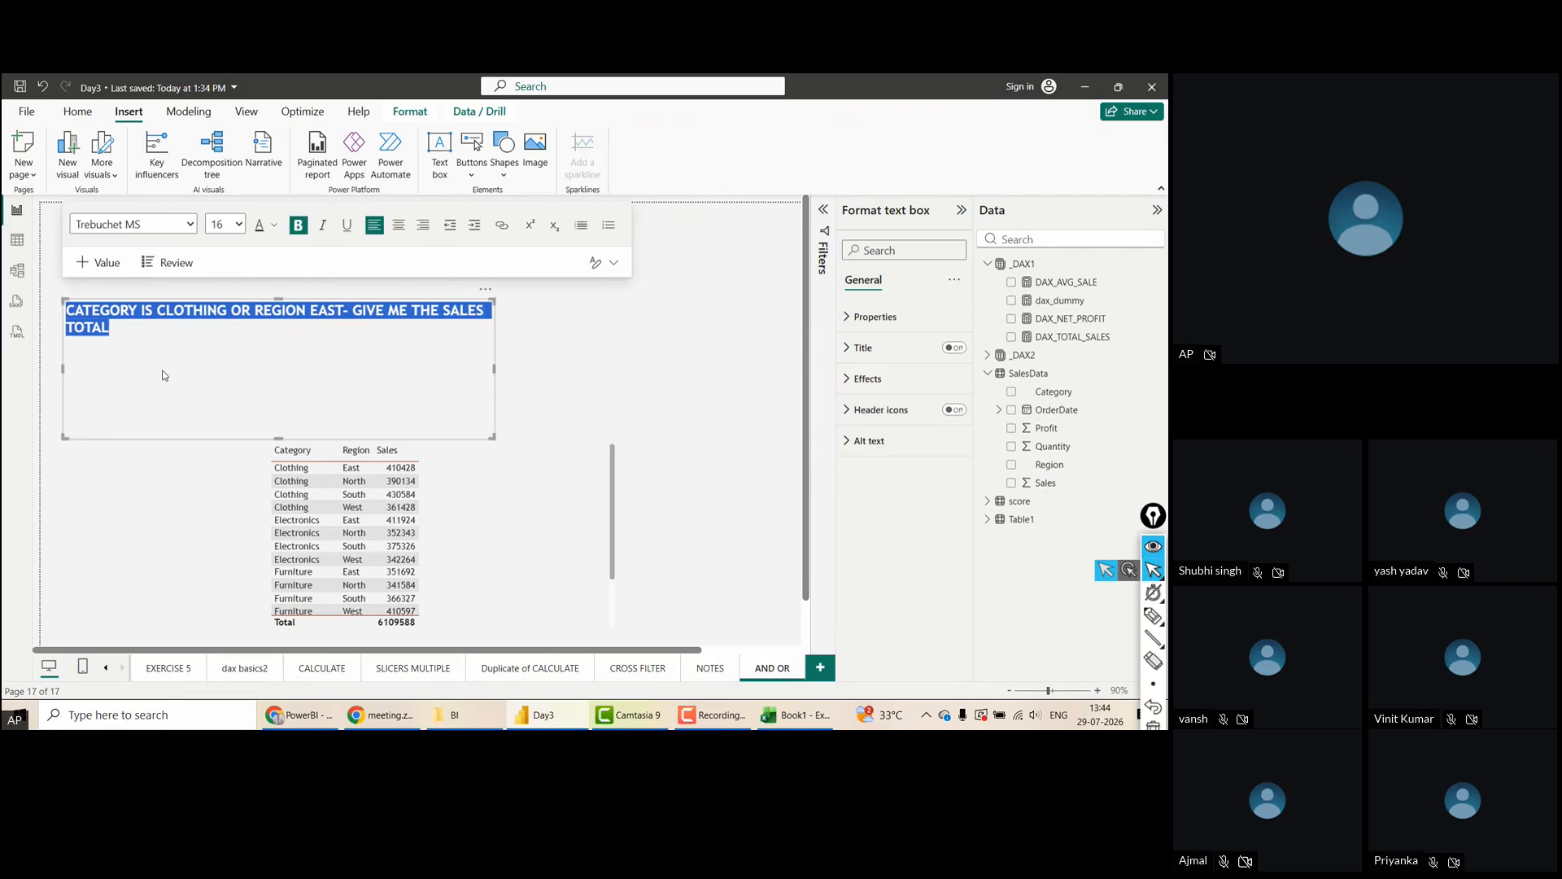
drag(279, 436, 279, 345)
drag(493, 321, 532, 322)
click(656, 351)
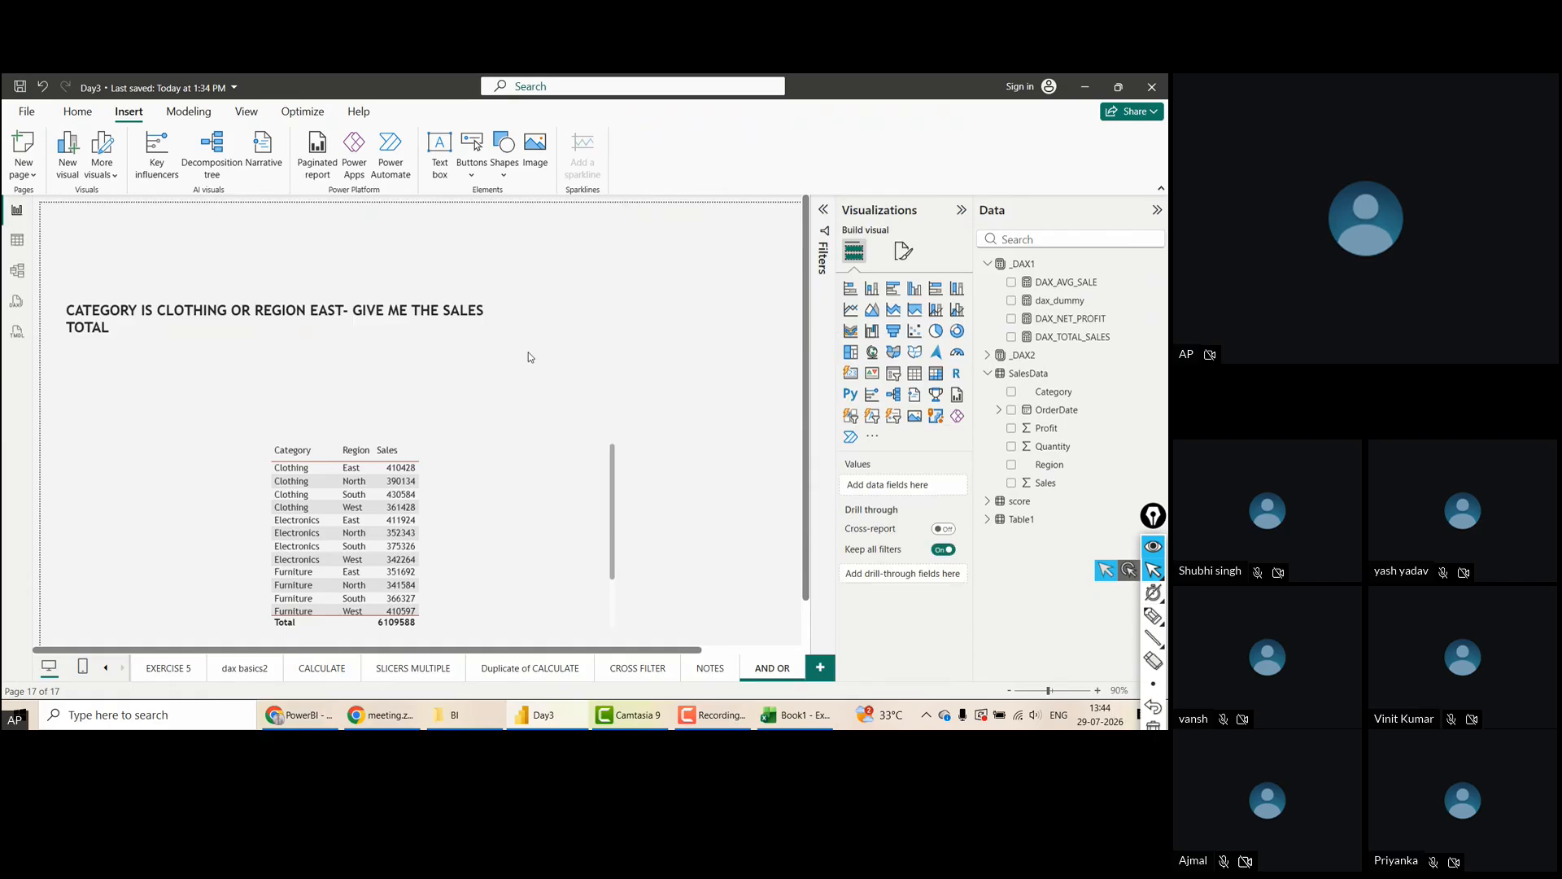
click(486, 327)
key(Escape)
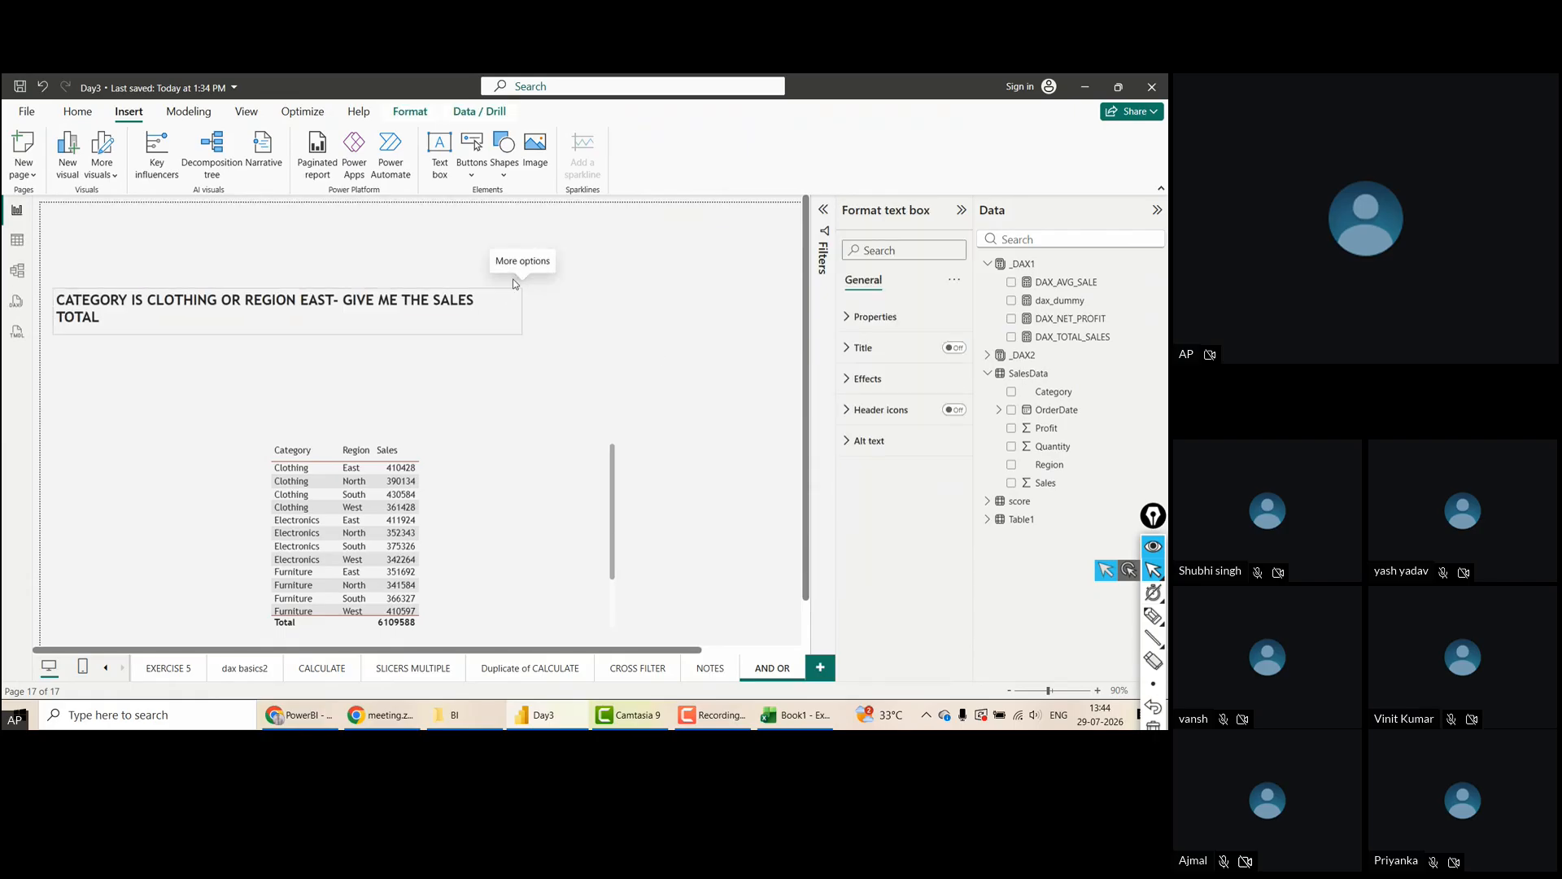
drag(514, 284, 550, 246)
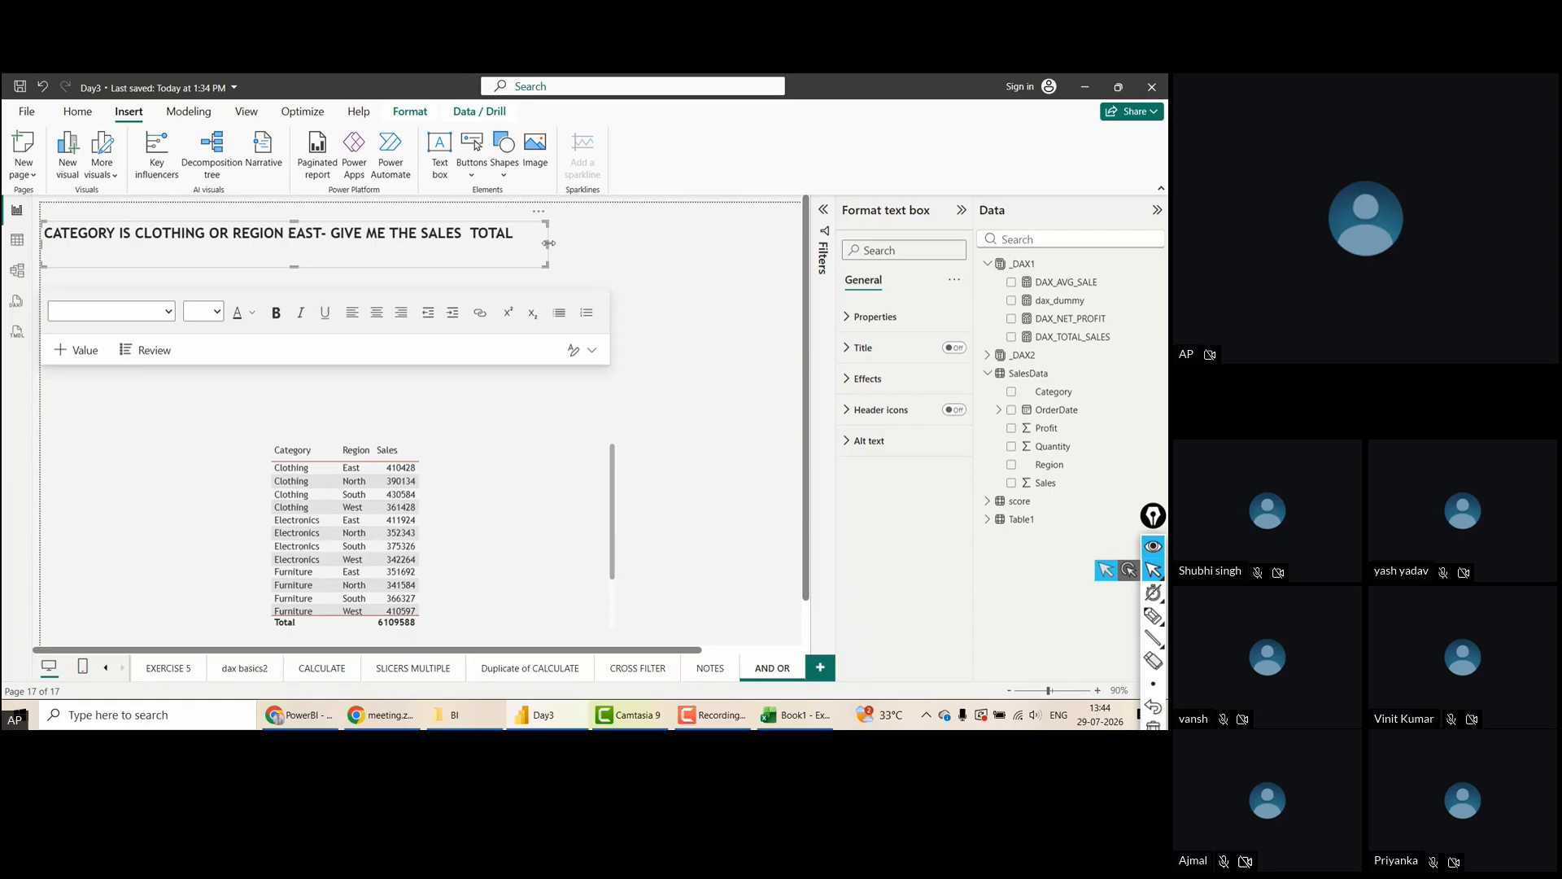
click(730, 294)
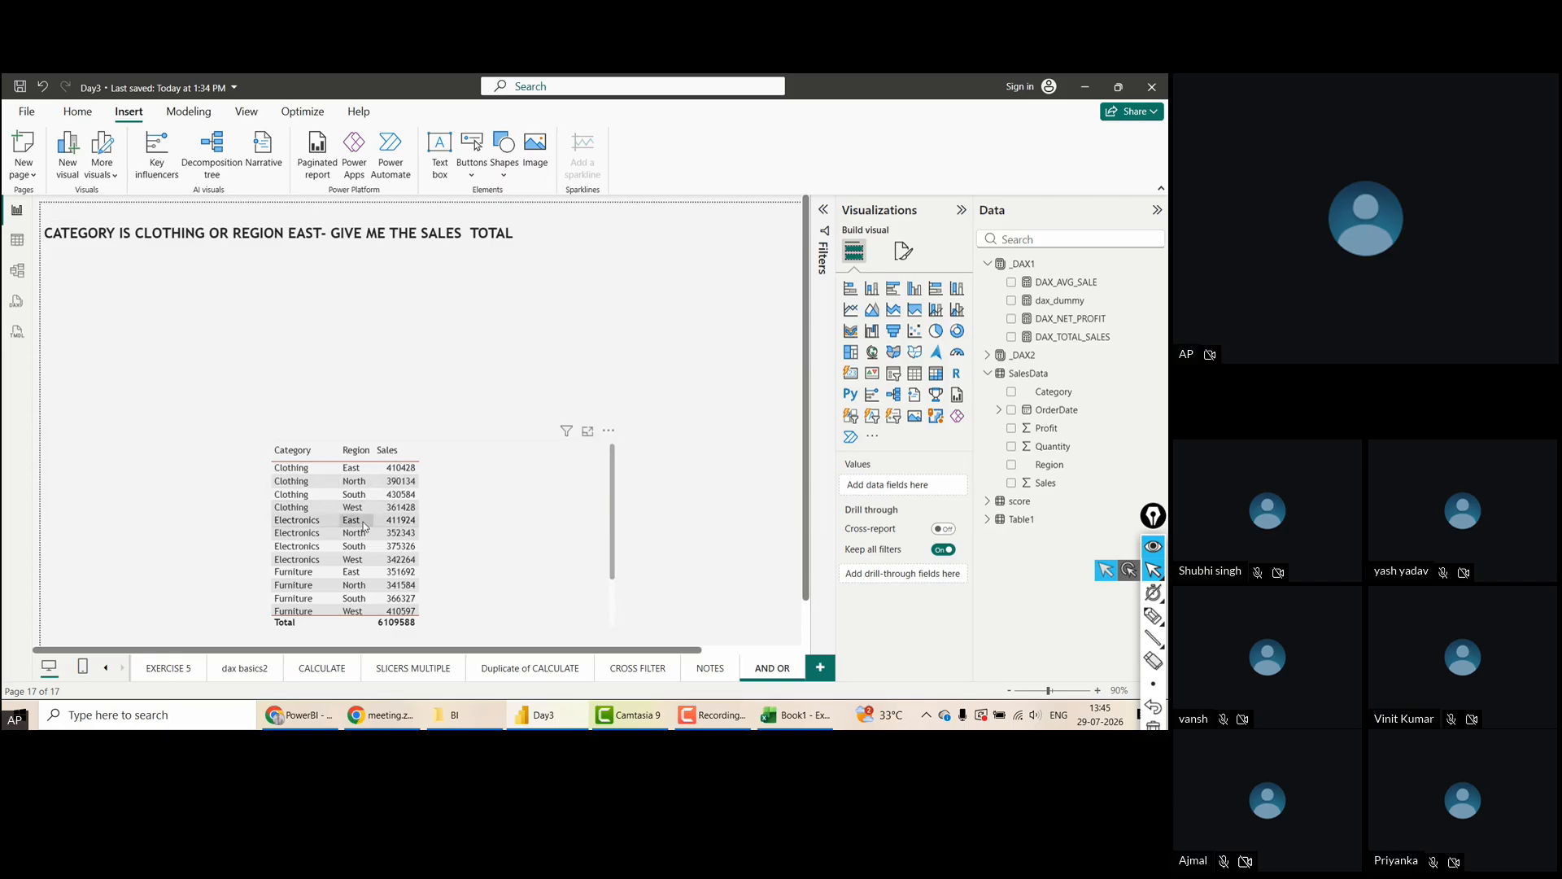
Sort the table by Region then back by Category, select the title line, and return to ChatGPT
click(348, 457)
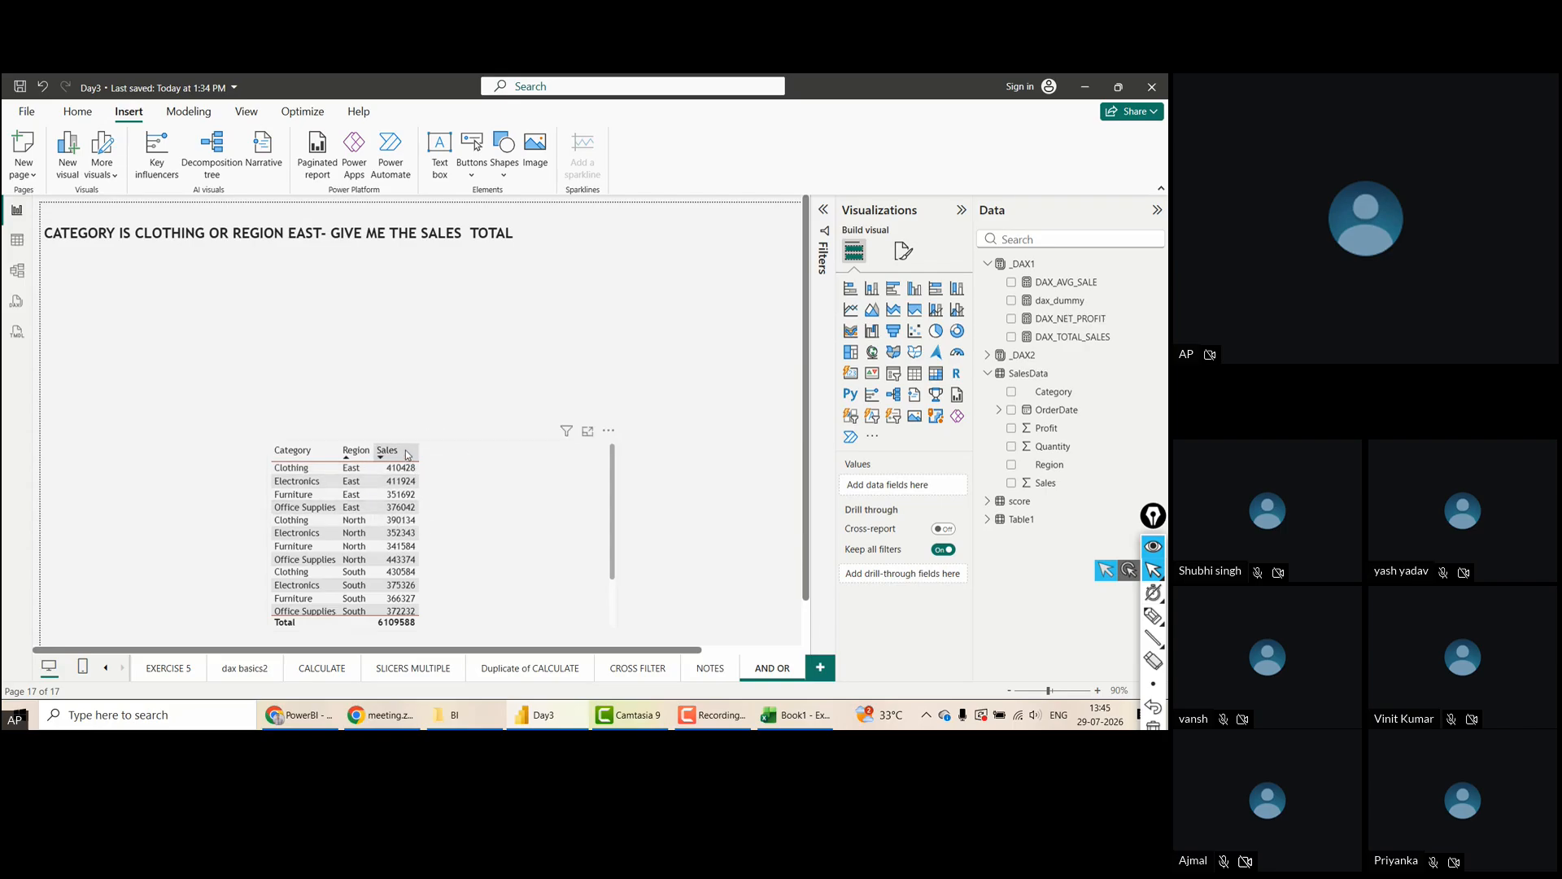
click(289, 458)
click(51, 235)
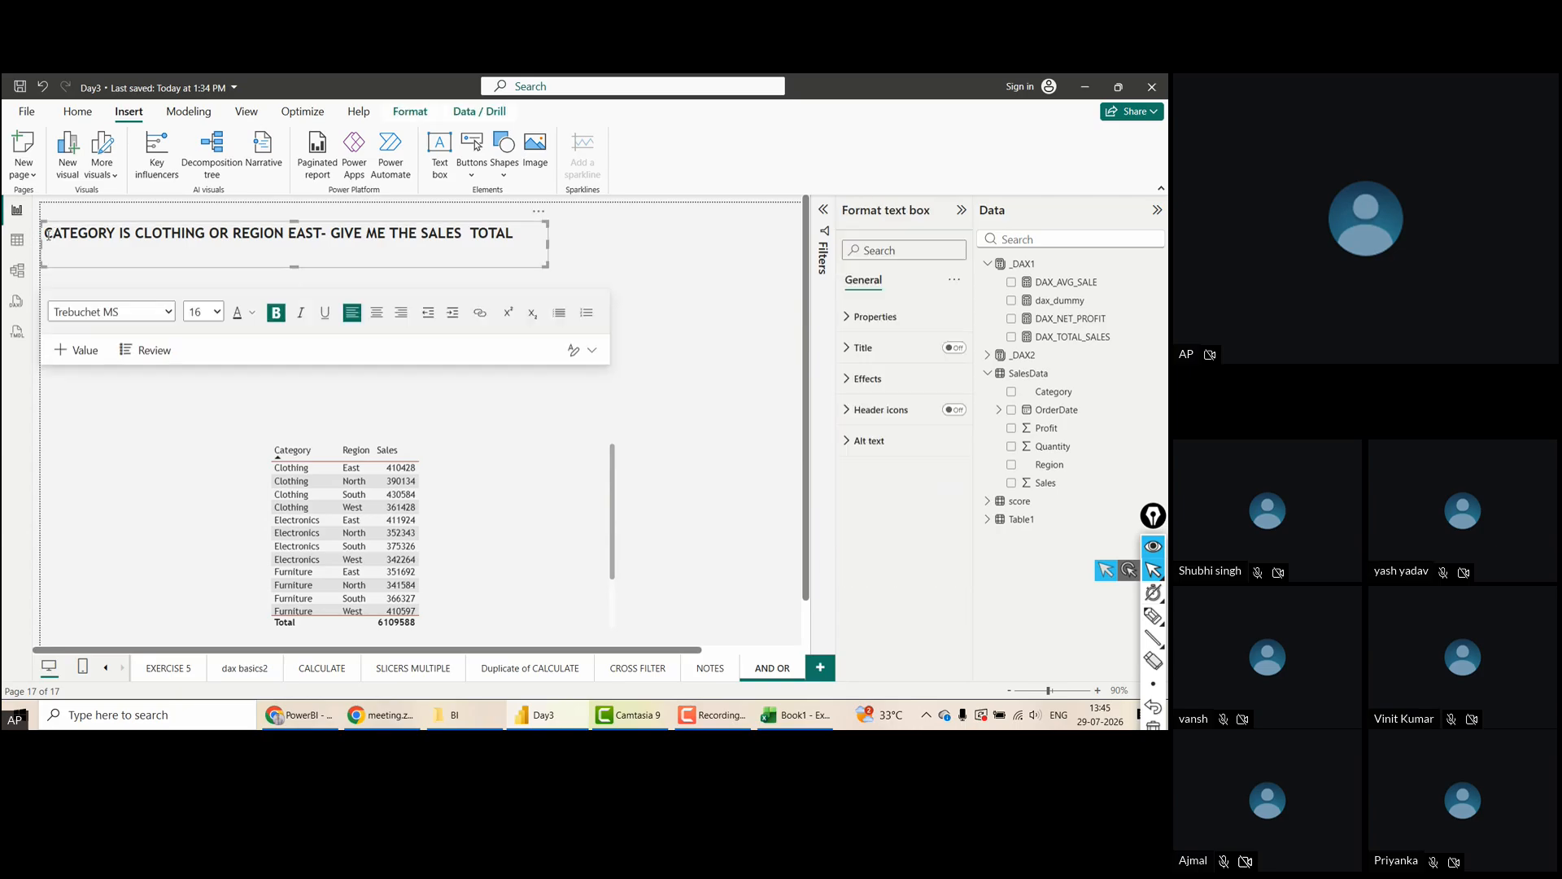
triple_click(522, 238)
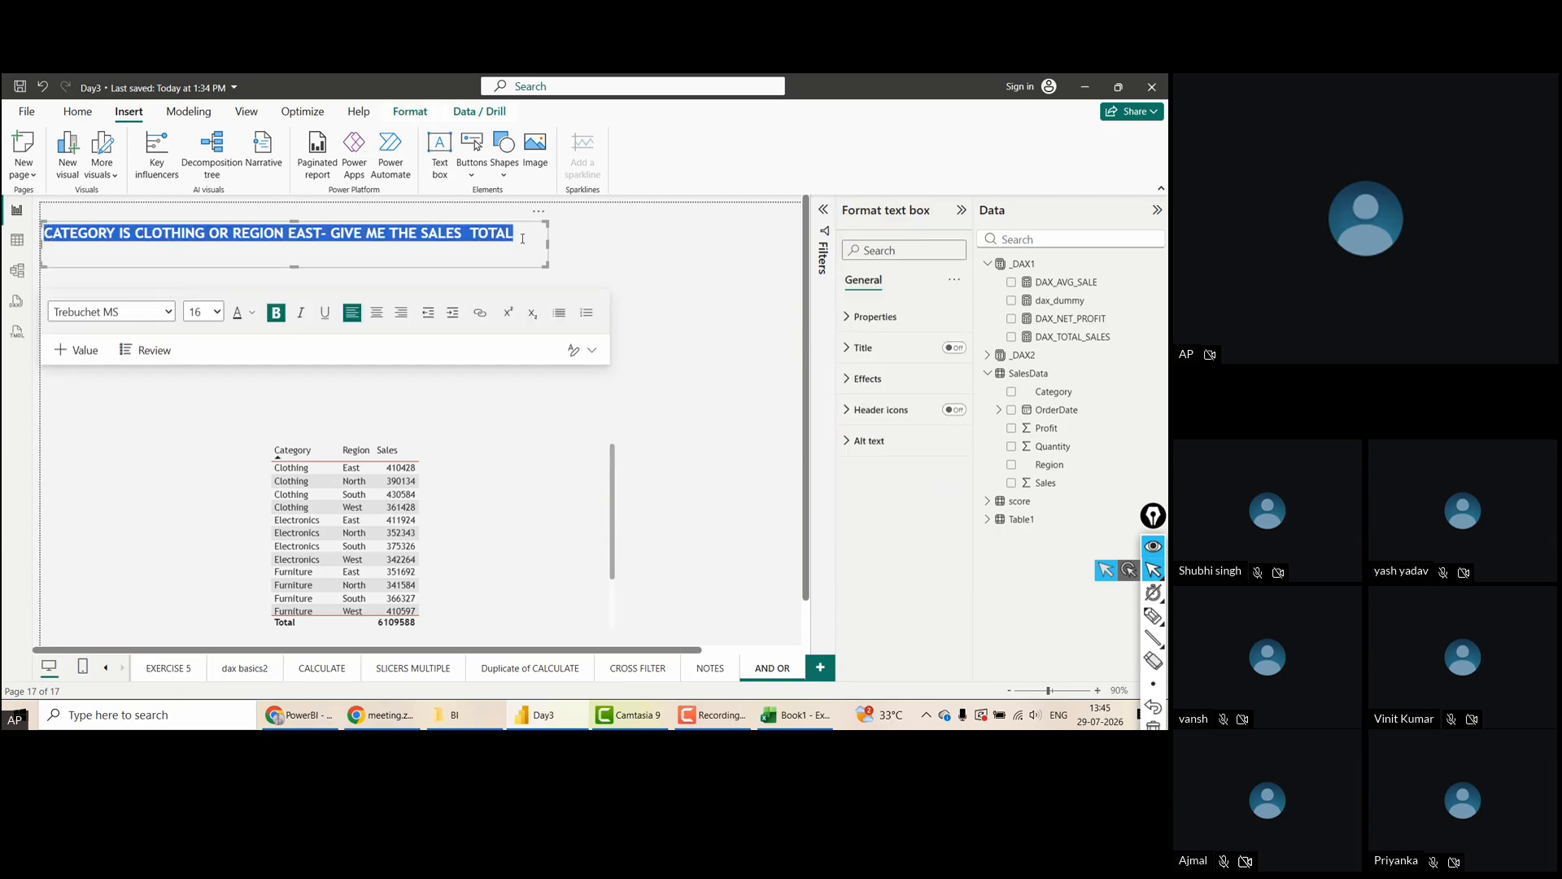
click(301, 715)
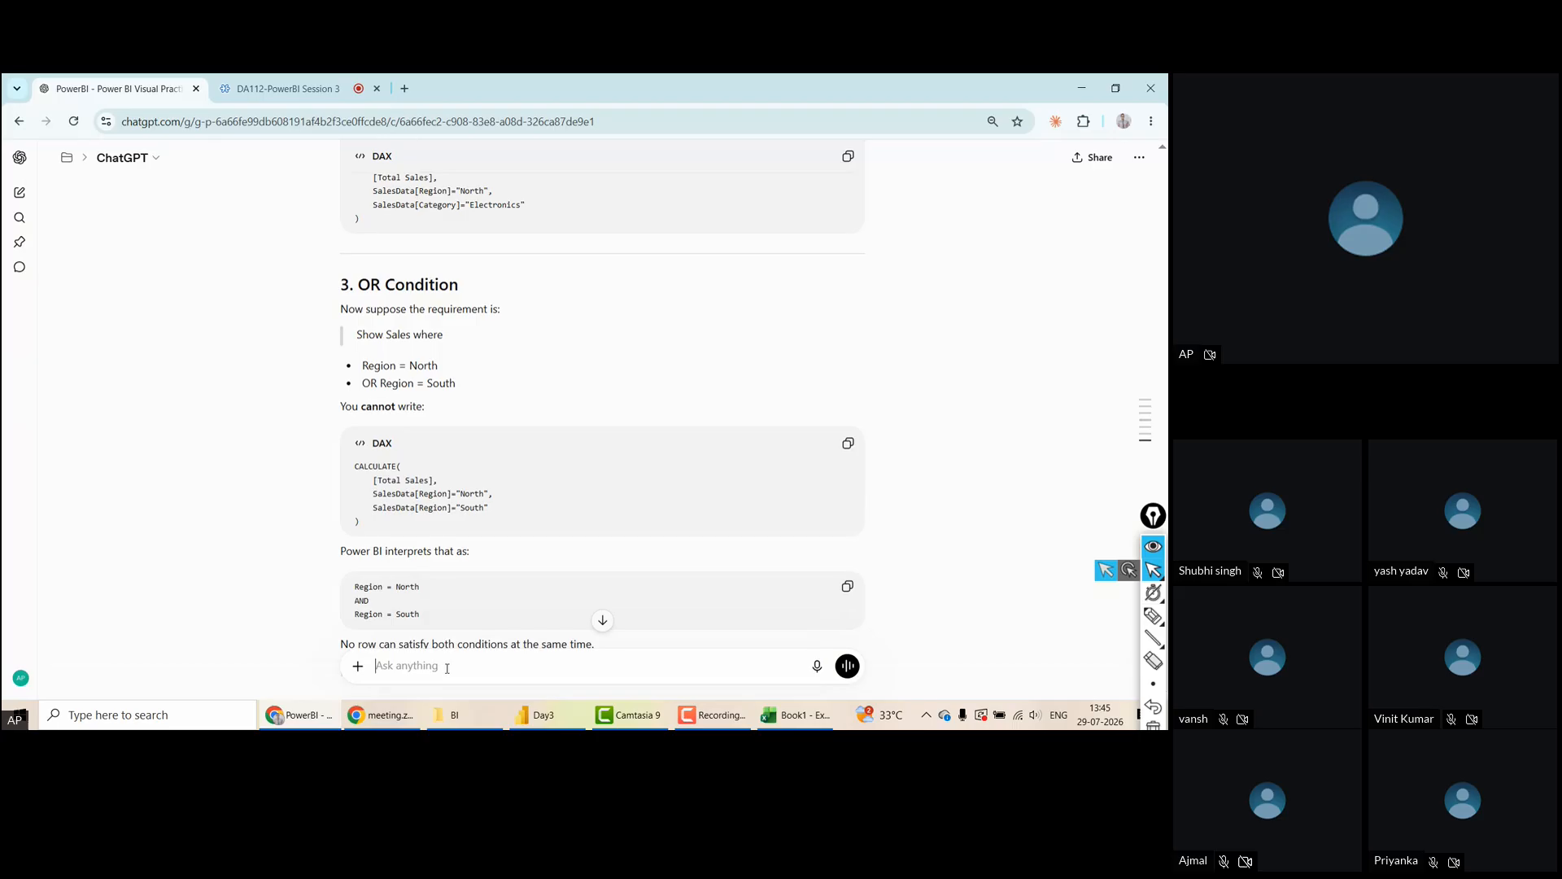
Start a DAX question in ChatGPT and paste in a snip of the Power BI sales table
text(I have a dax related problem. i wasnd)
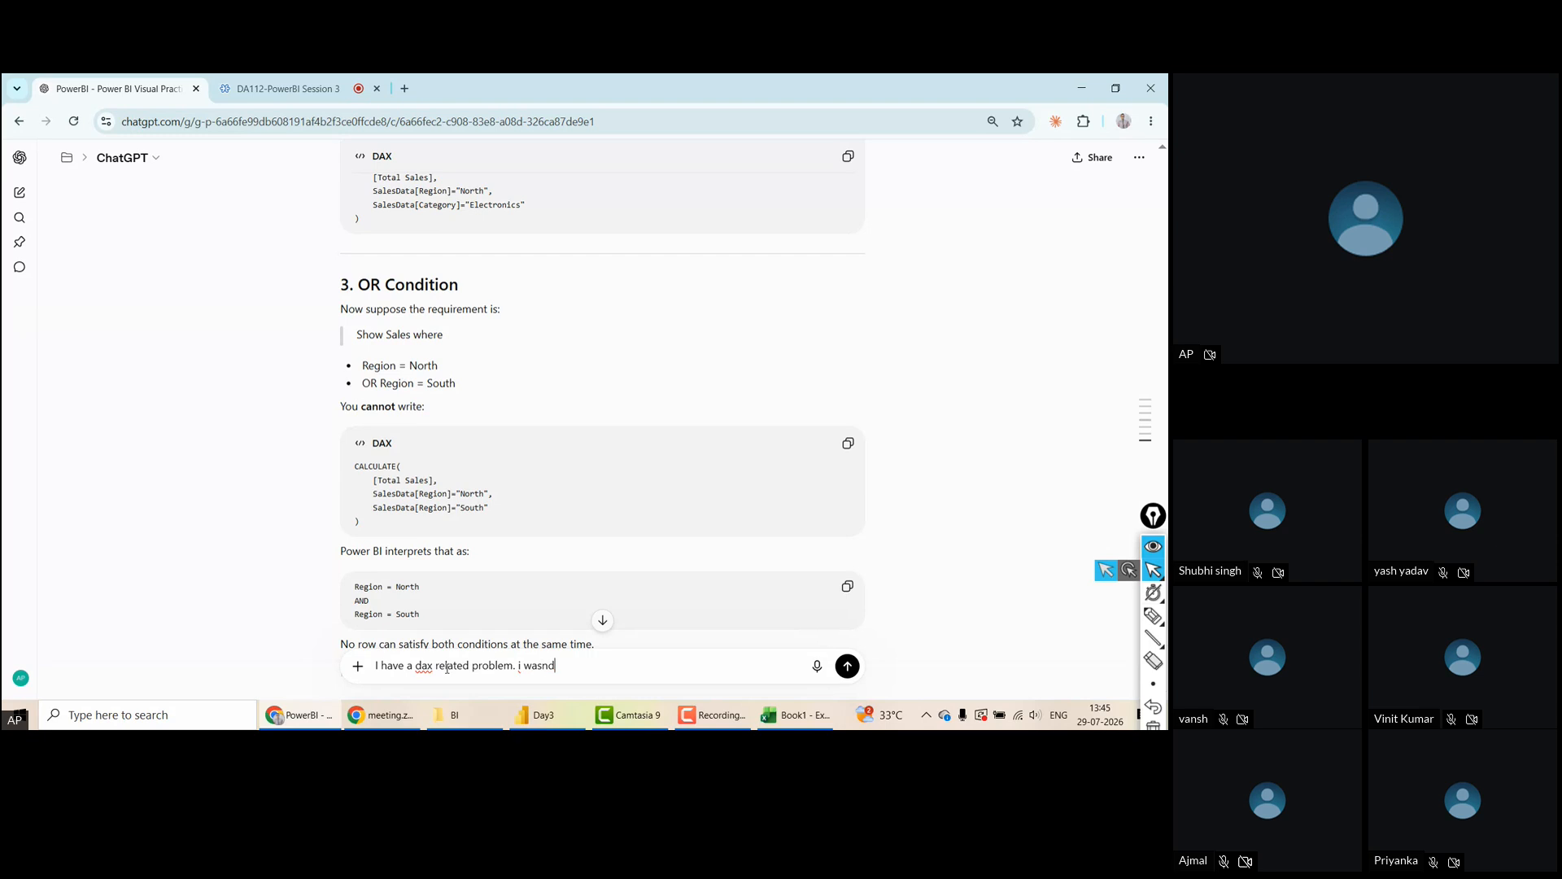
text(pls tle)
text(ell me )
text(thd)
text( dax.)
key(alt+Tab)
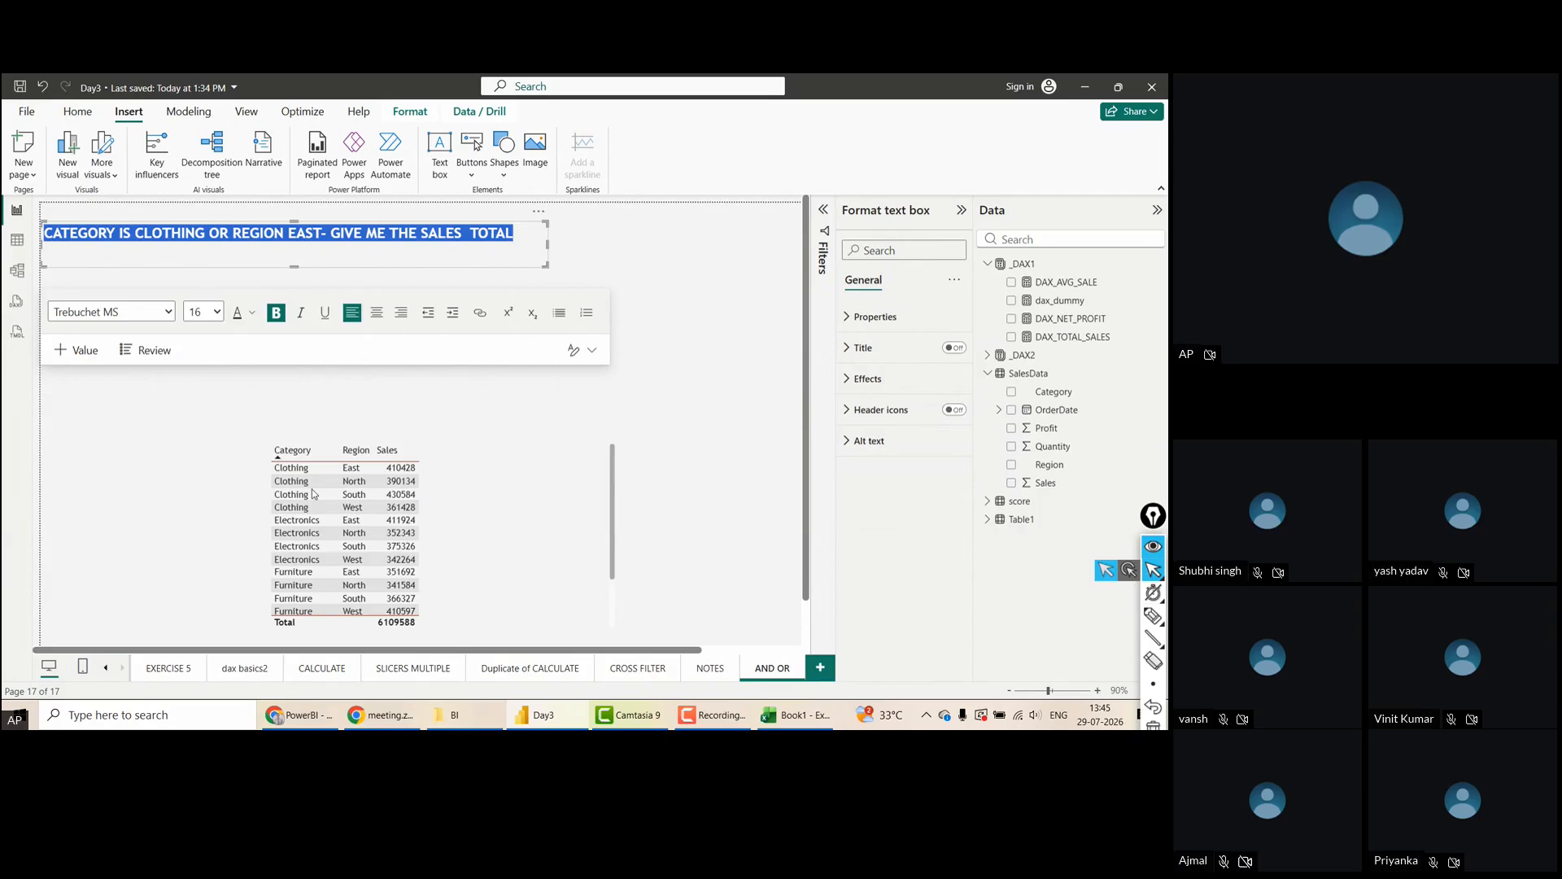
key(super+shift+s)
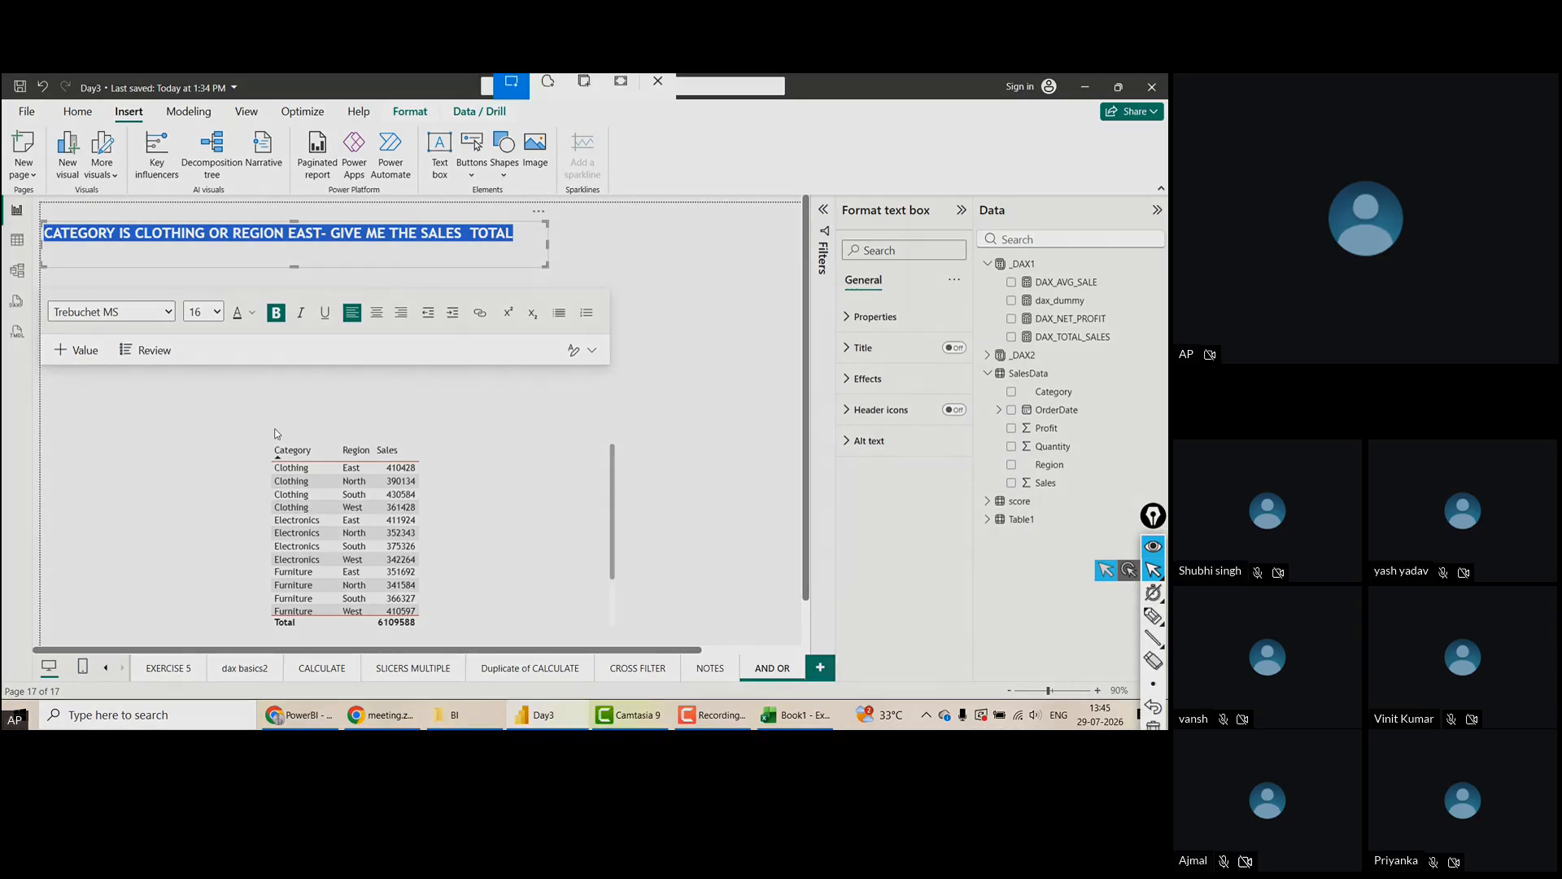
drag(256, 428, 494, 592)
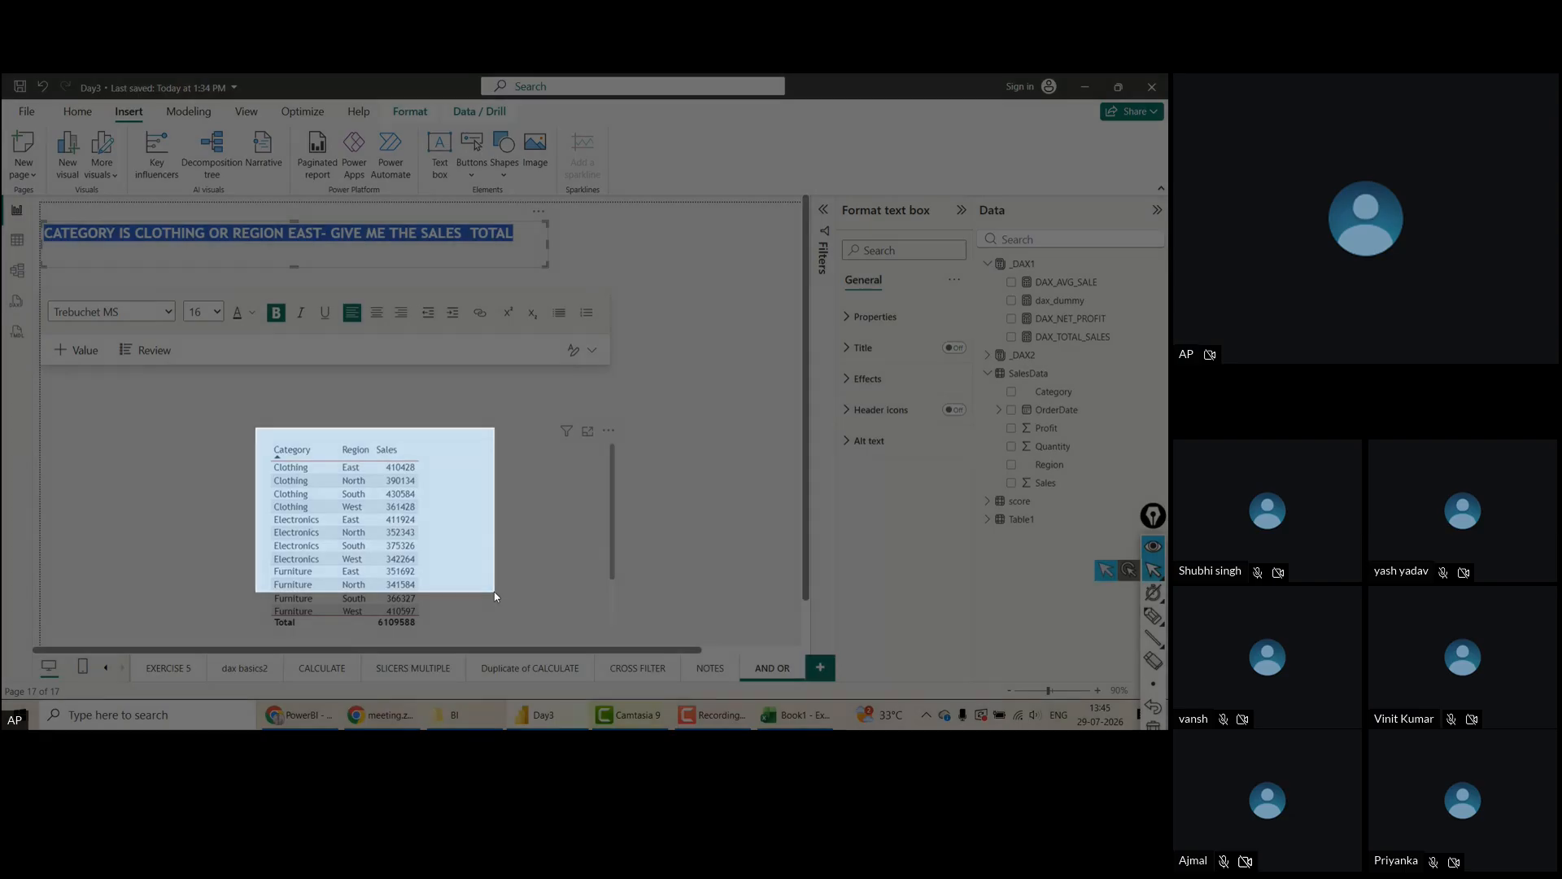
key(alt+Tab)
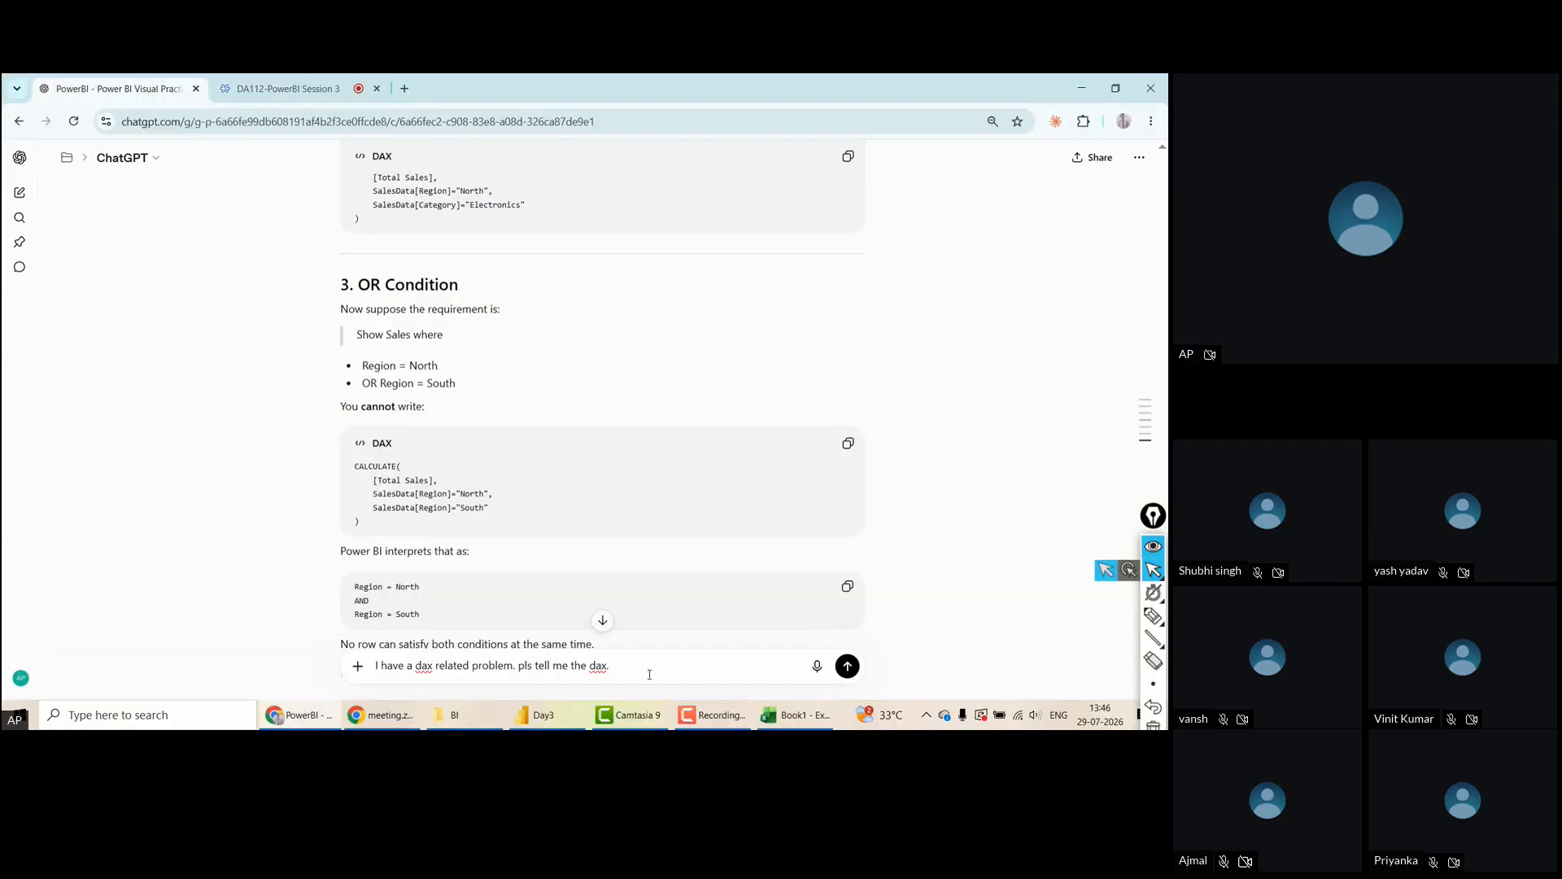
key(ctrl+v)
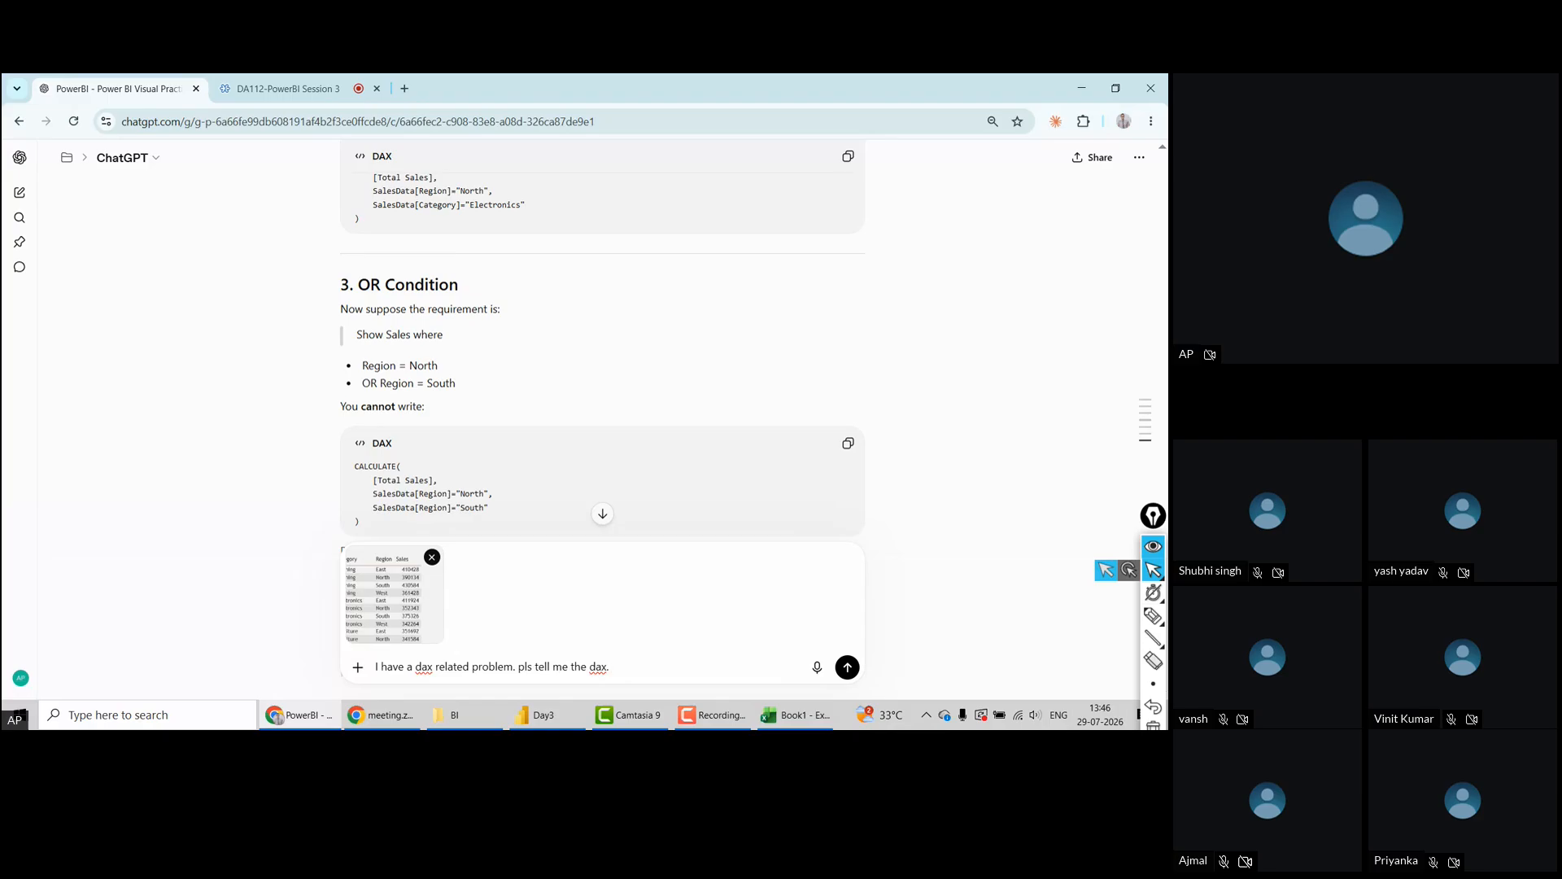
Ask how to find total sales for category clothing or region north, and send it
text(how to c)
text(alcualte)
key(BackSpace)
key(BackSpace)
key(BackSpace)
text(find the total sales from catego)
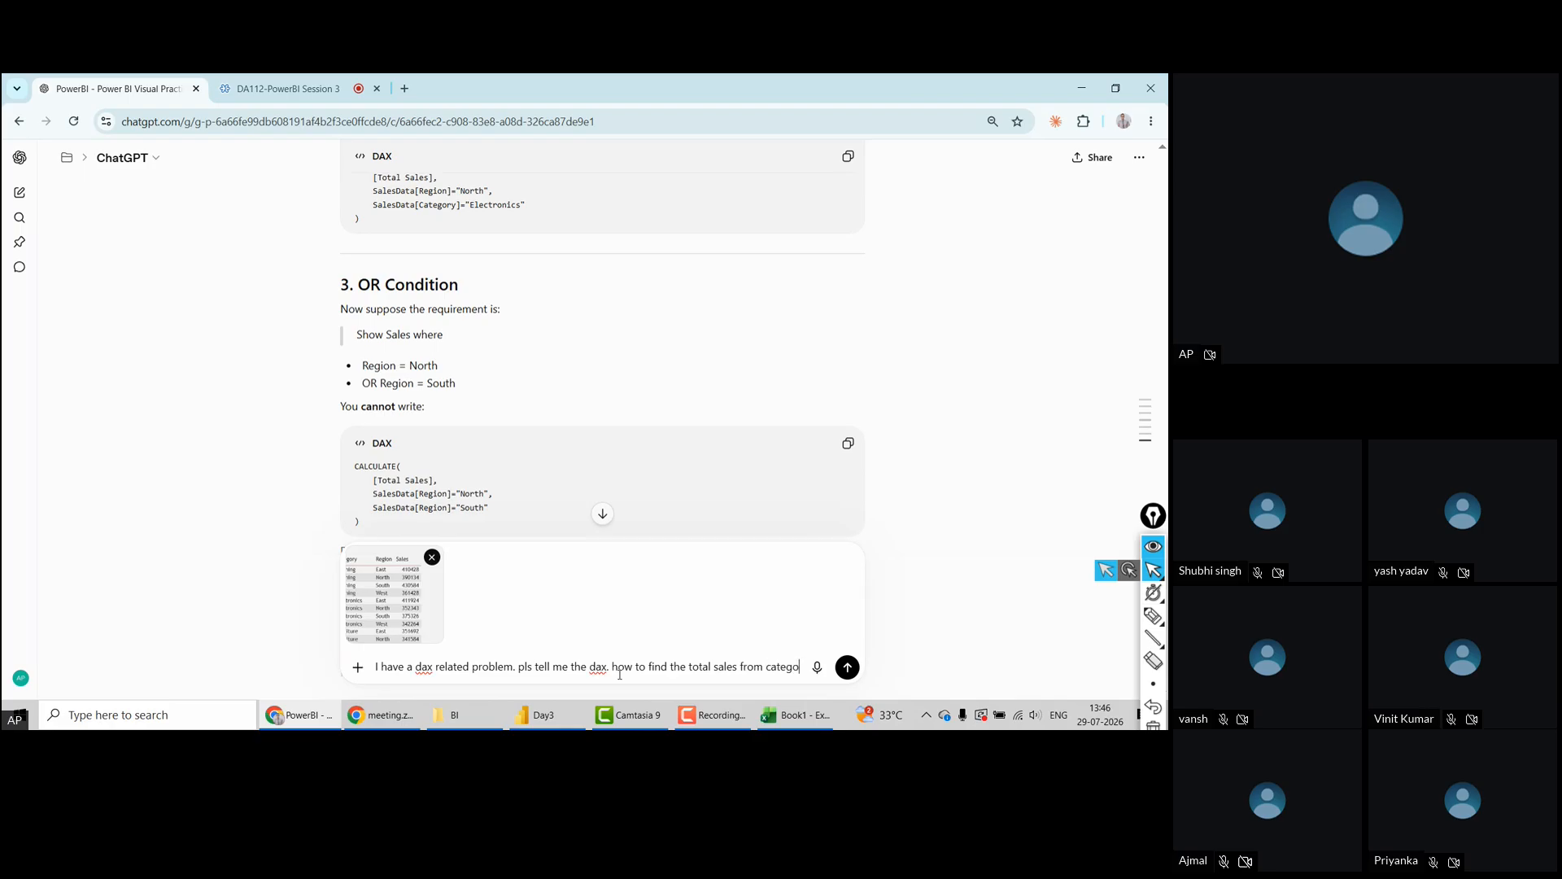
text(ry clothib)
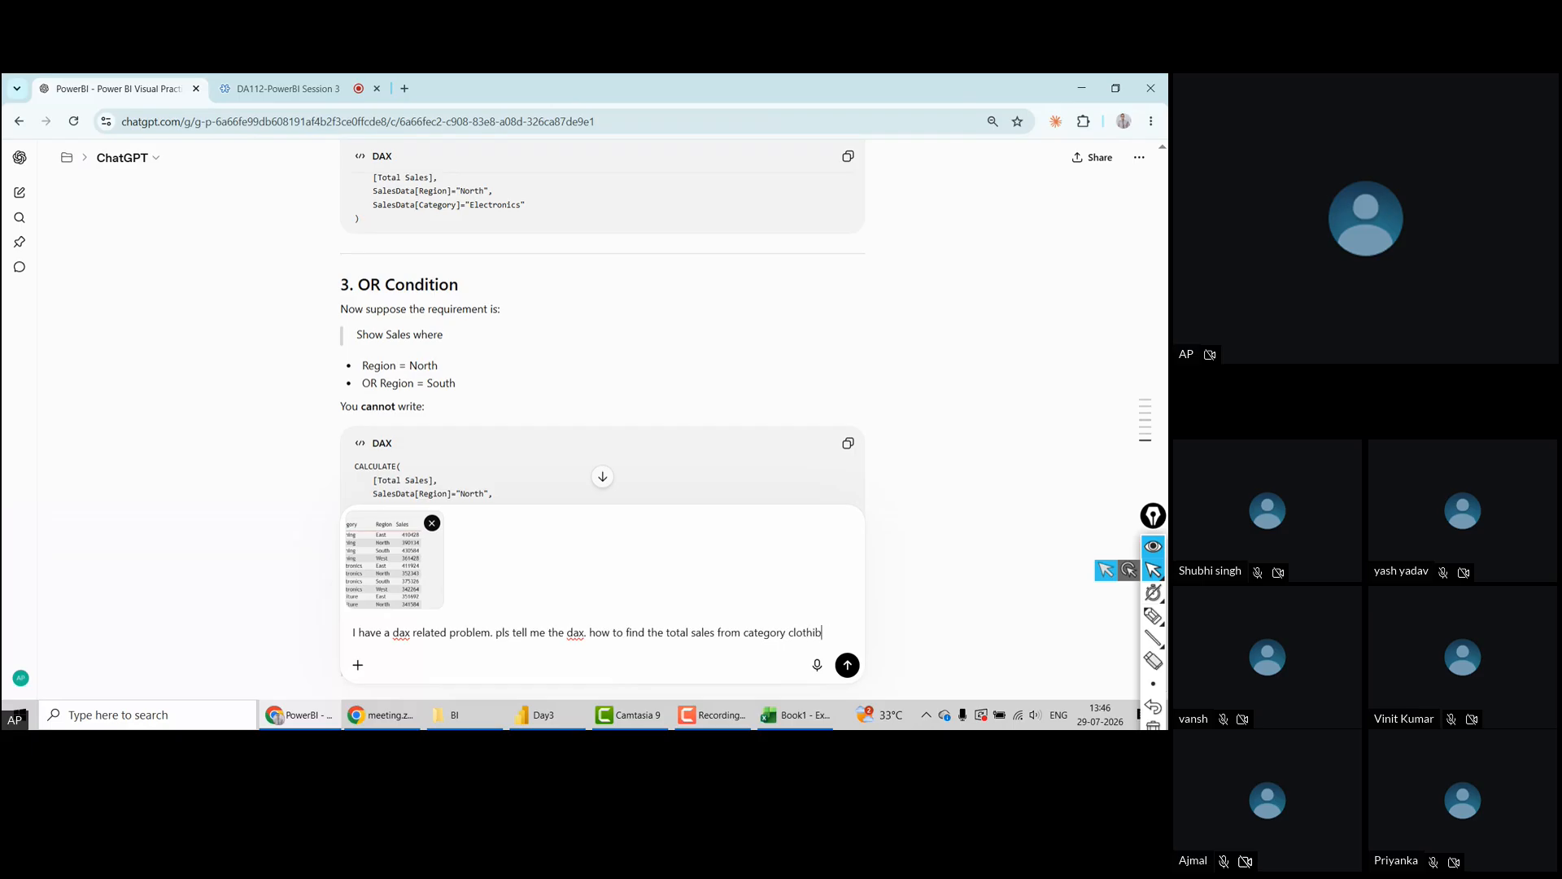
text(gg or regison nor)
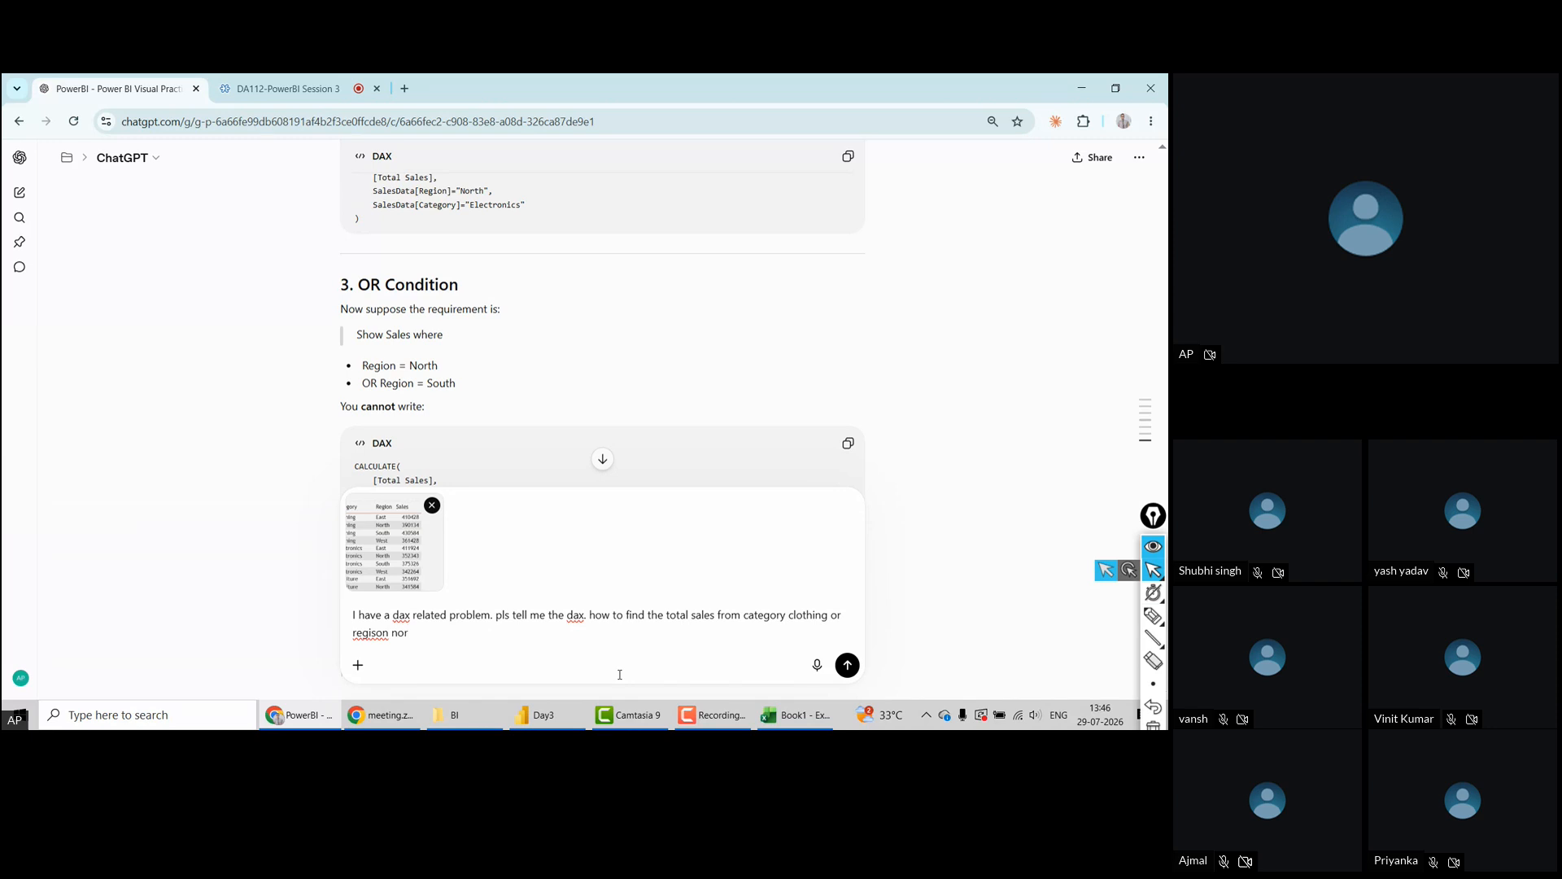
key(BackSpace)
key(BackSpace)
key(BackSpace)
key(BackSpace)
key(BackSpace)
key(BackSpace)
key(BackSpace)
text(on north)
key(Return)
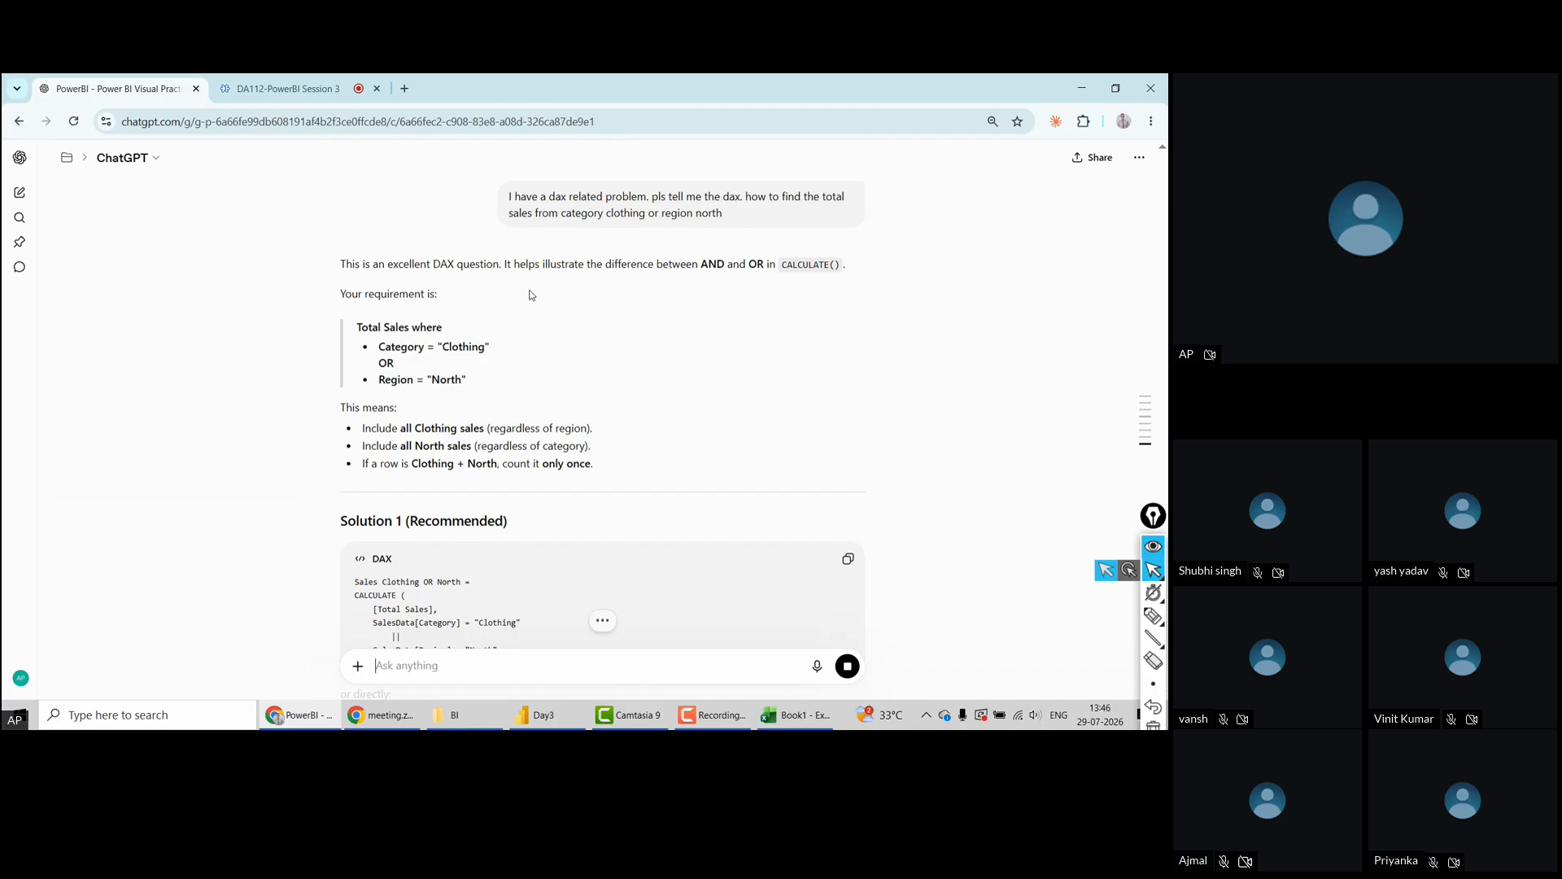
Read ChatGPT's reply, highlighting the count-rows-once sentence and the word Recommended
scroll(330, 363, up, 2)
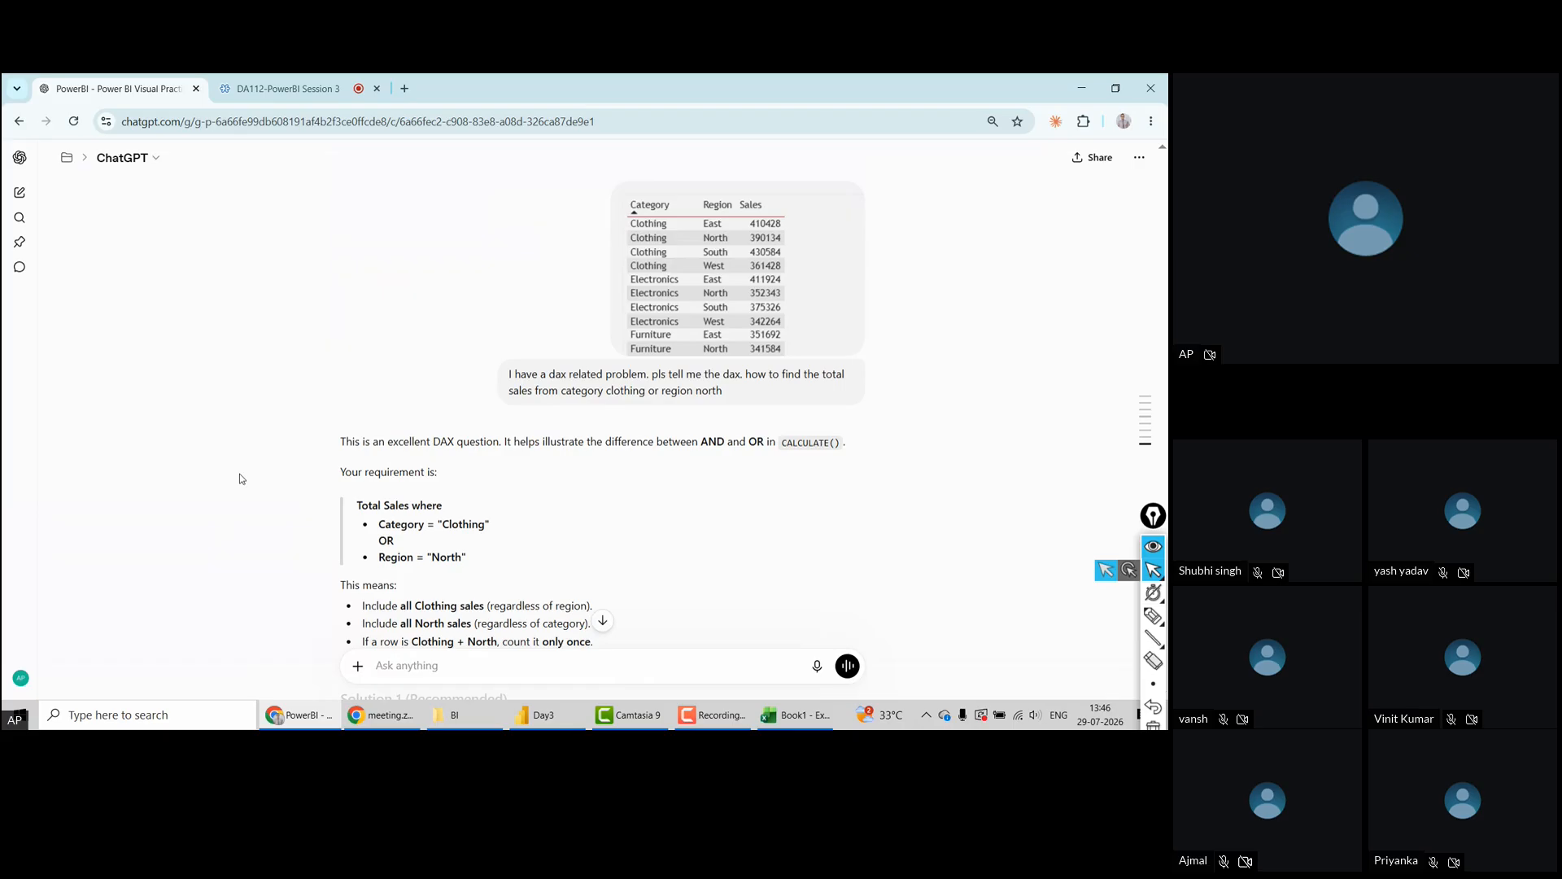
scroll(967, 399, down, 2)
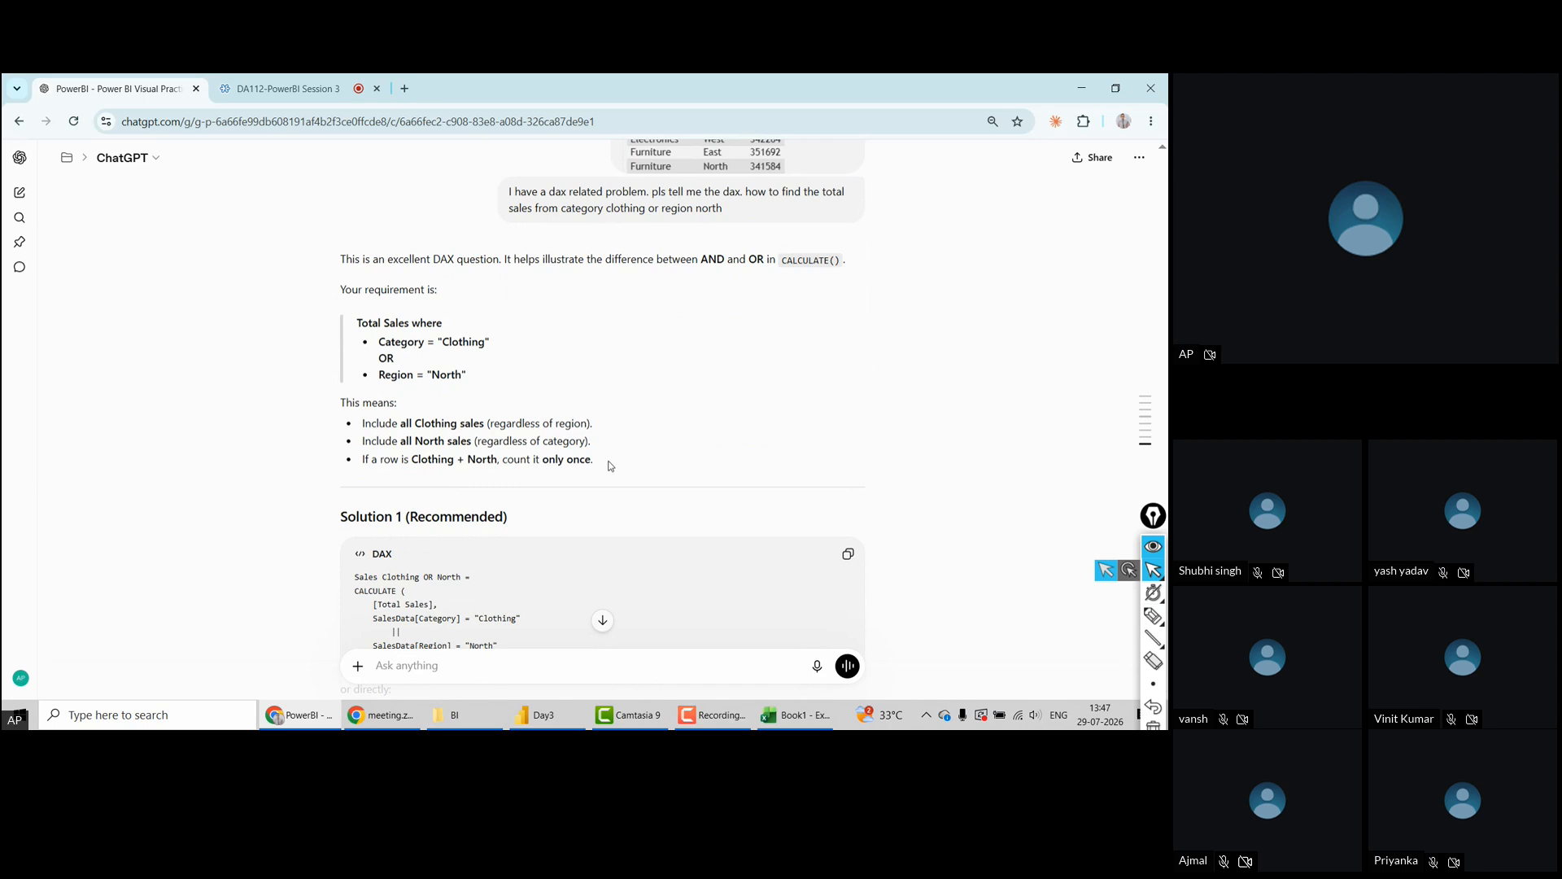
drag(611, 466, 376, 463)
click(275, 474)
scroll(275, 473, down, 3)
scroll(273, 473, down, 2)
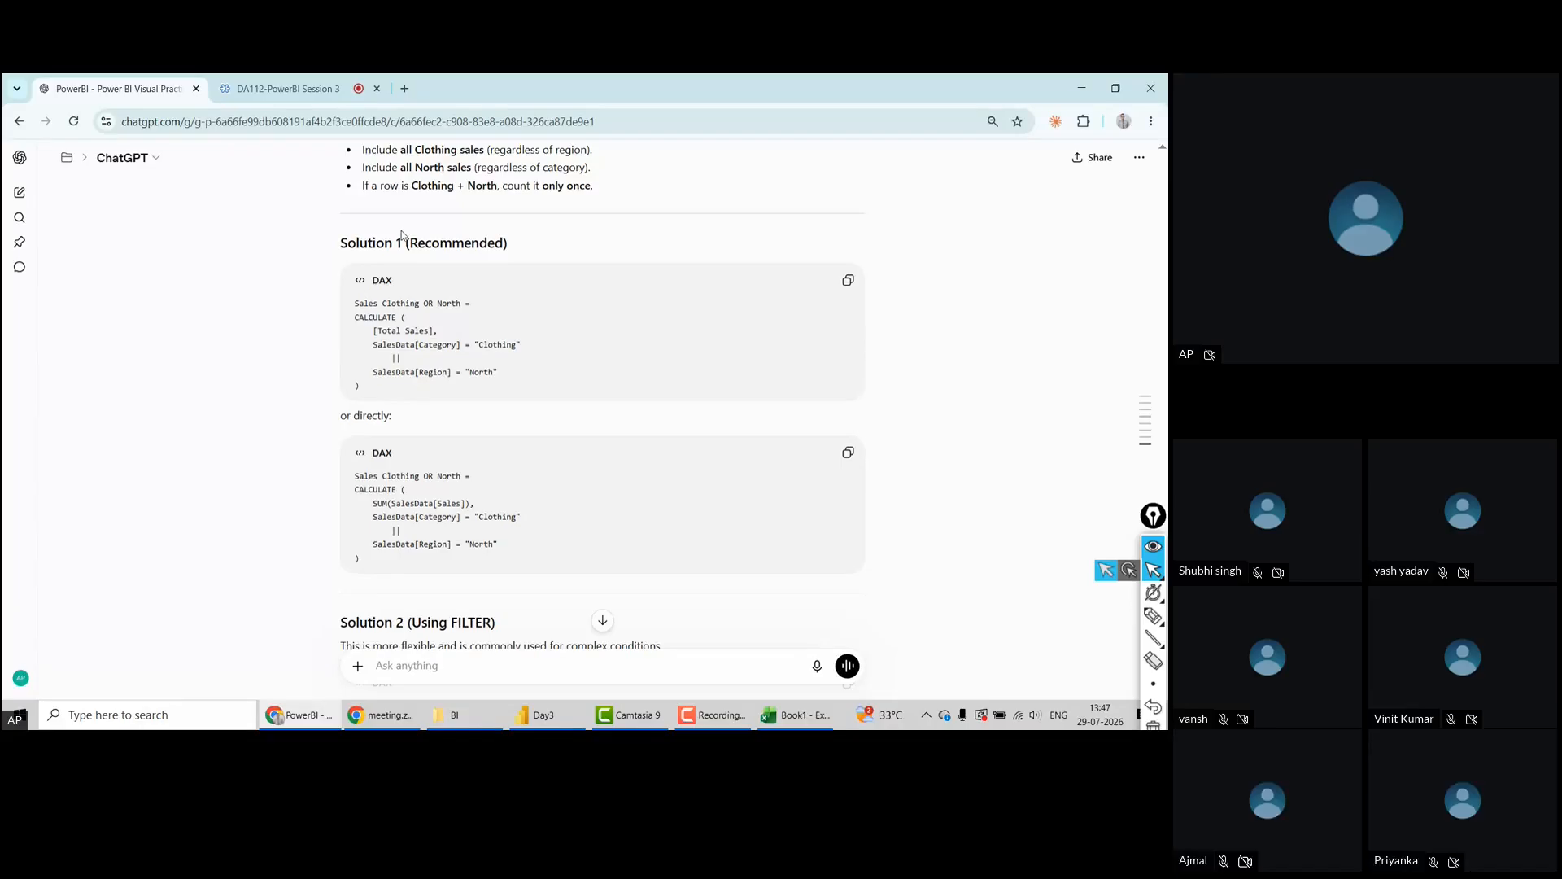
double_click(457, 238)
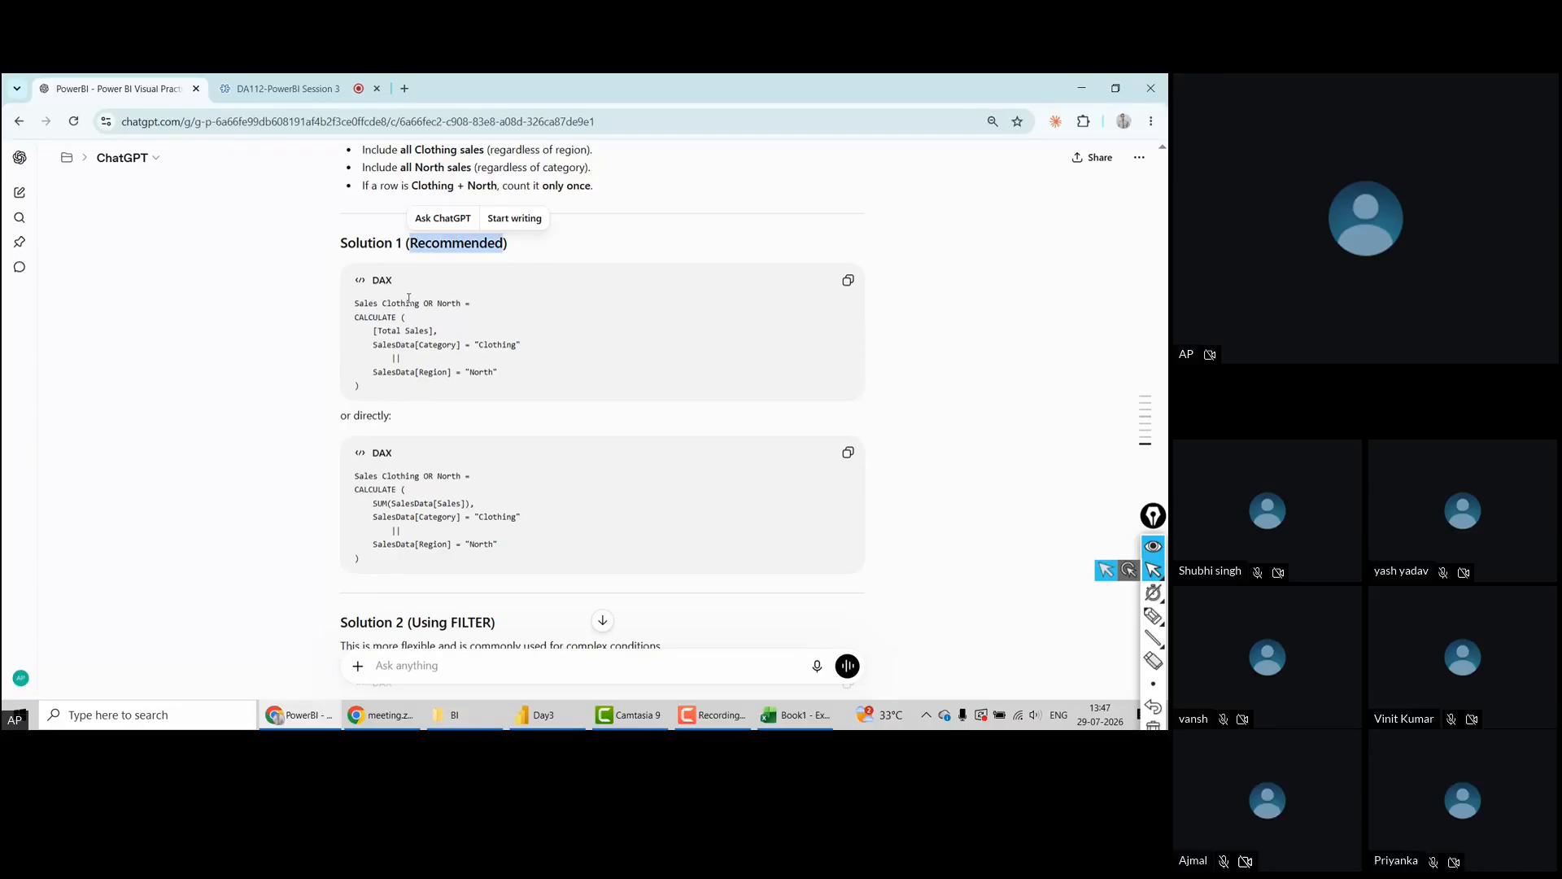
click(408, 299)
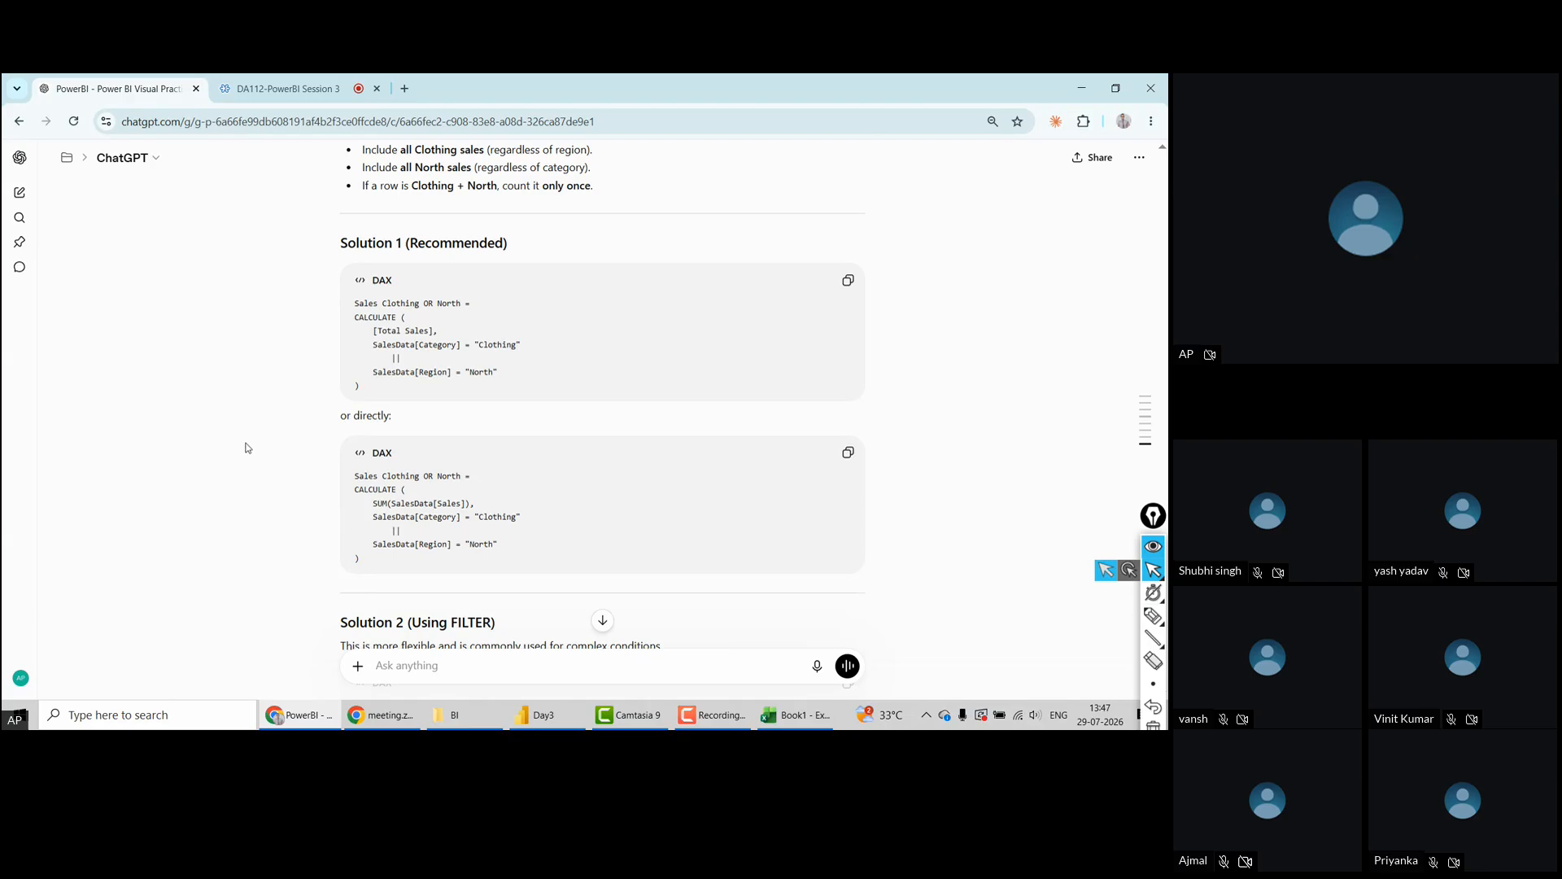
Scroll to the first DAX block and highlight its || operator
scroll(248, 448, down, 2)
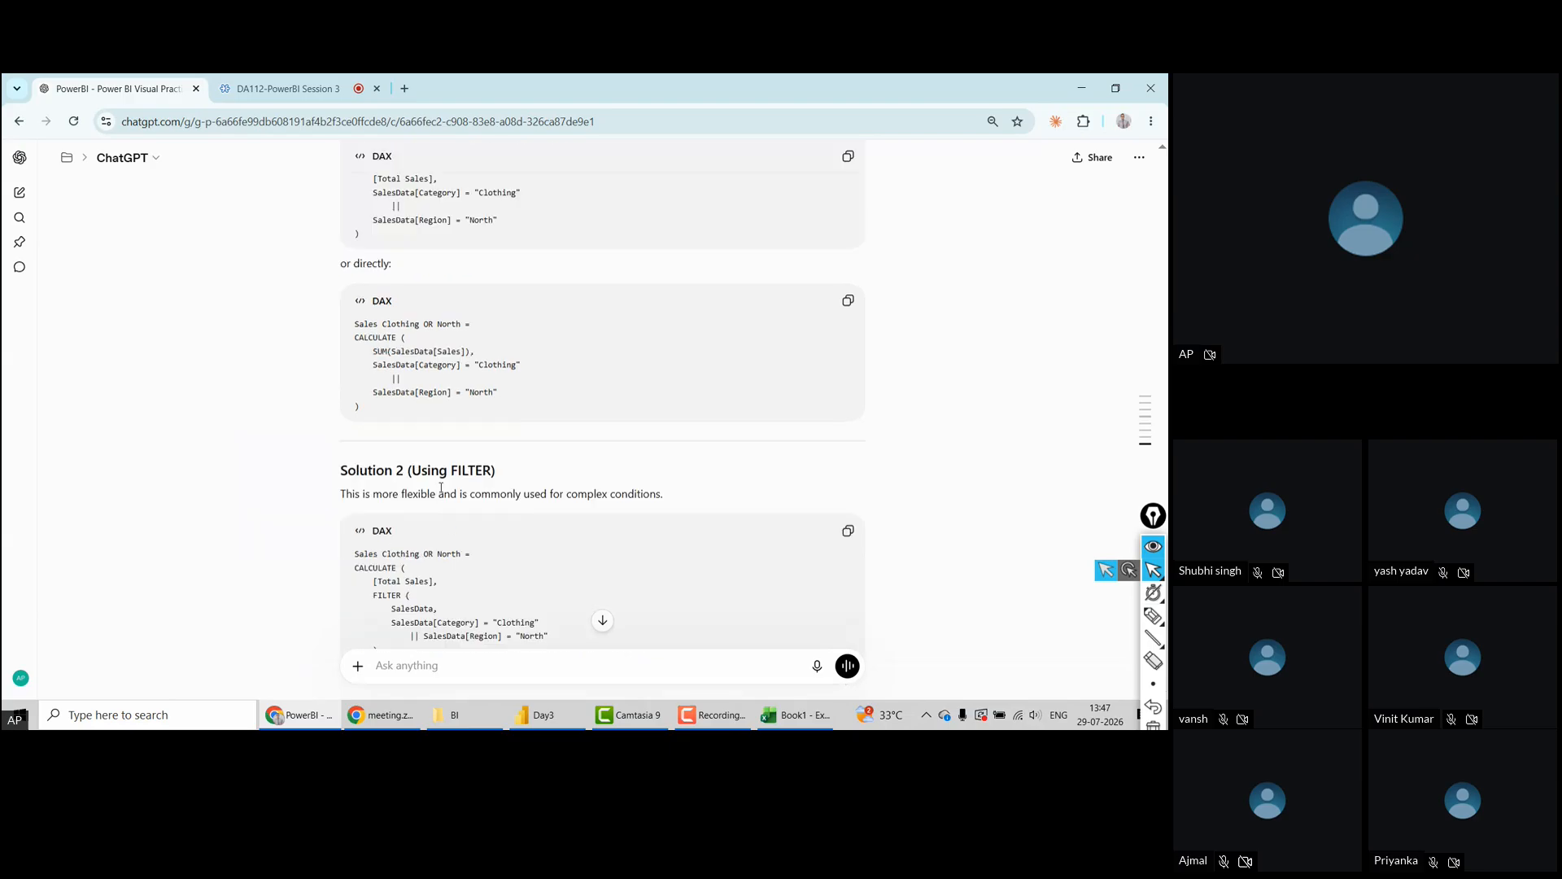
scroll(255, 537, down, 1)
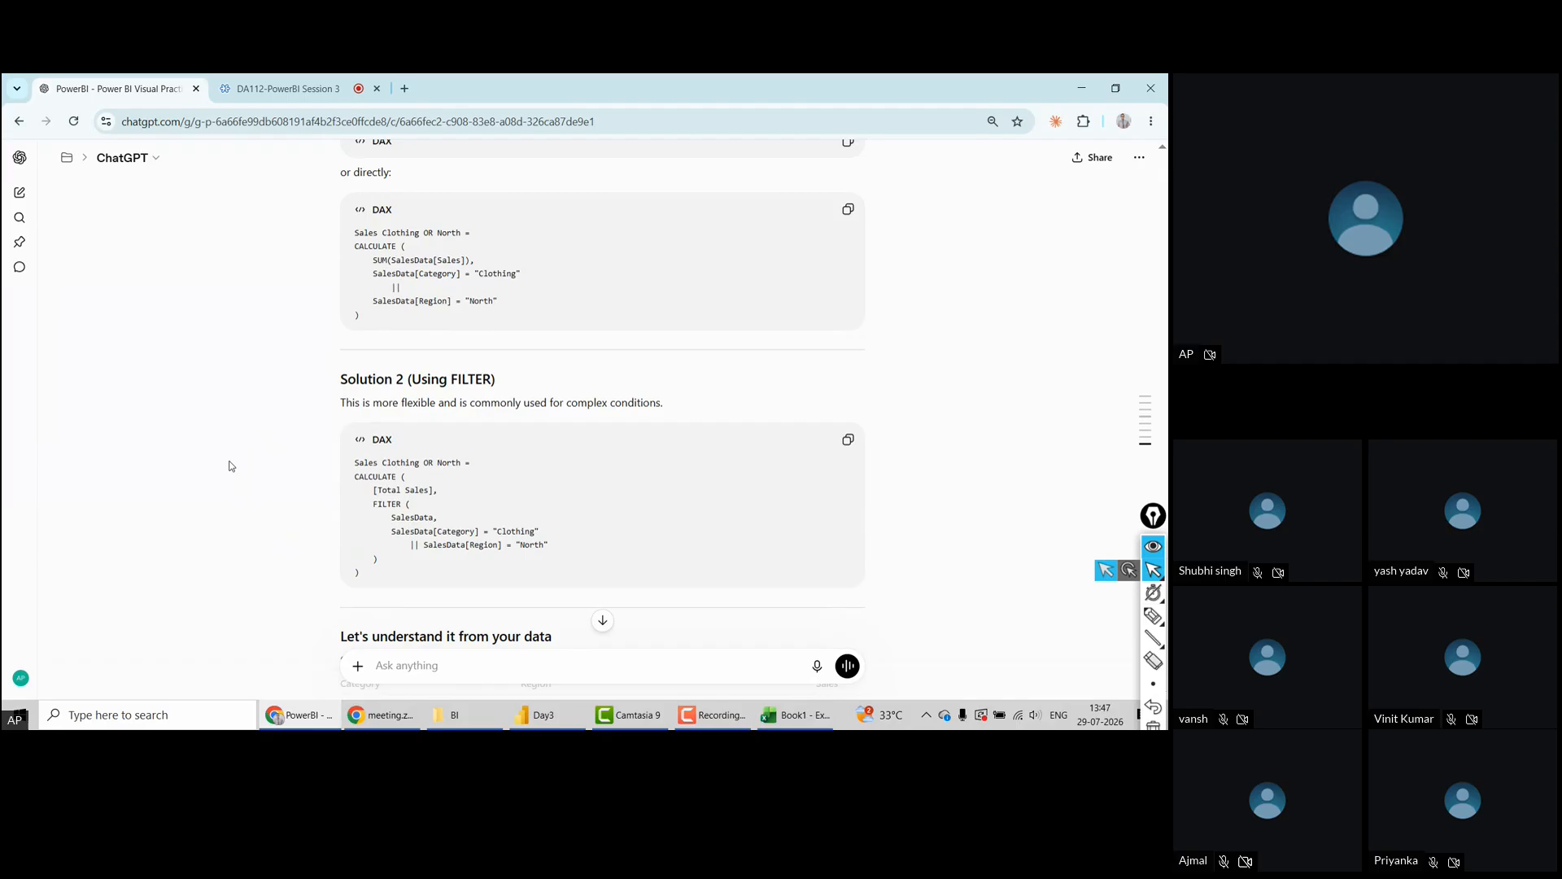
scroll(230, 465, up, 3)
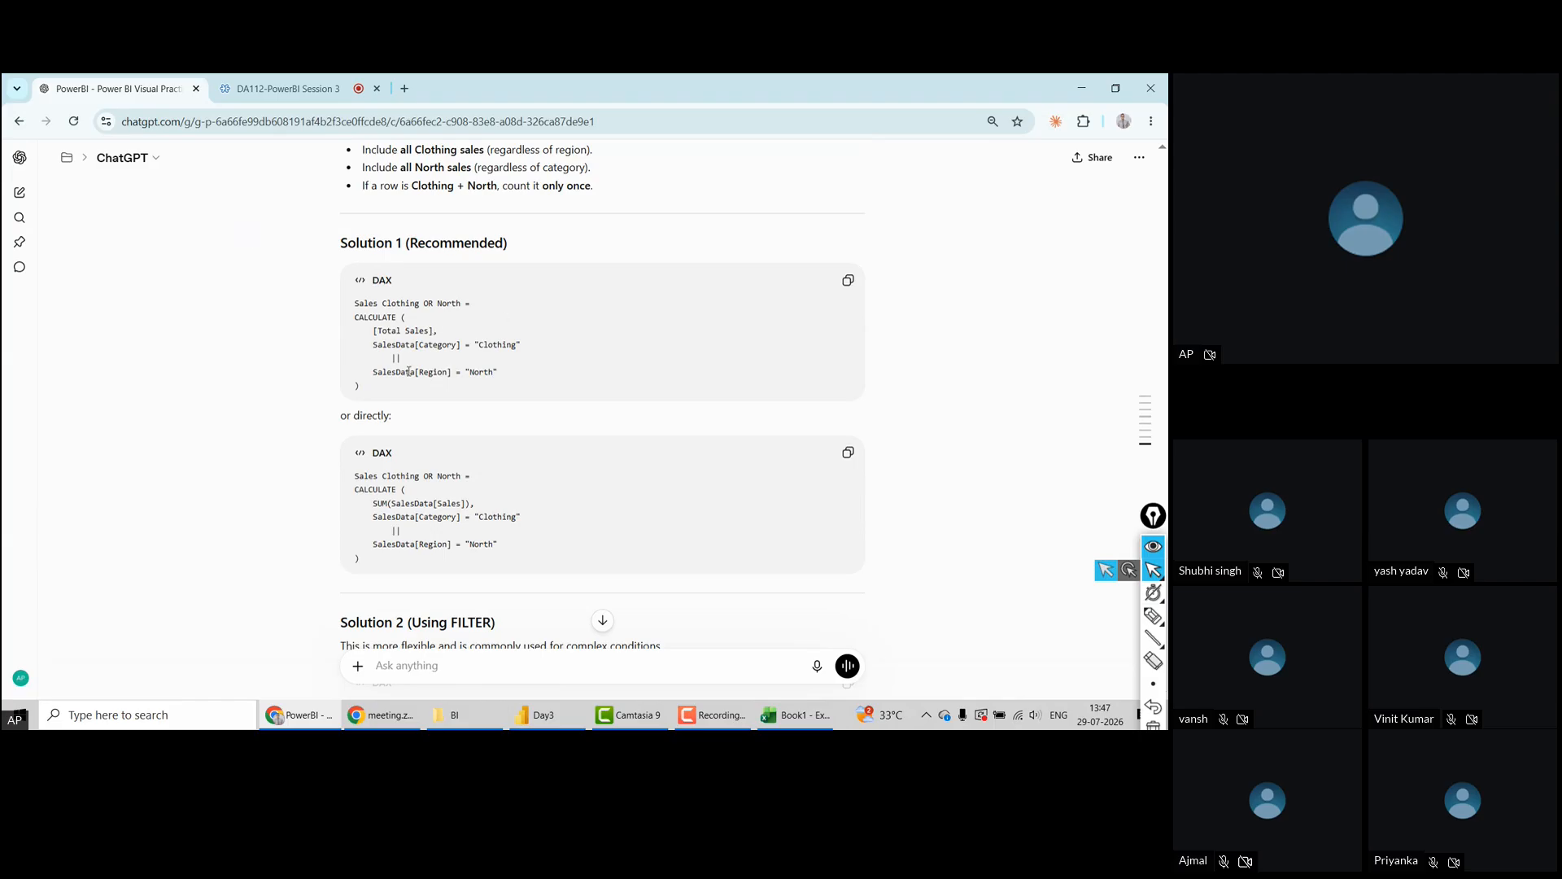
drag(392, 359, 405, 358)
Back in Power BI, move the sales table visual to the left side of the AND OR page
double_click(398, 360)
key(alt+Tab)
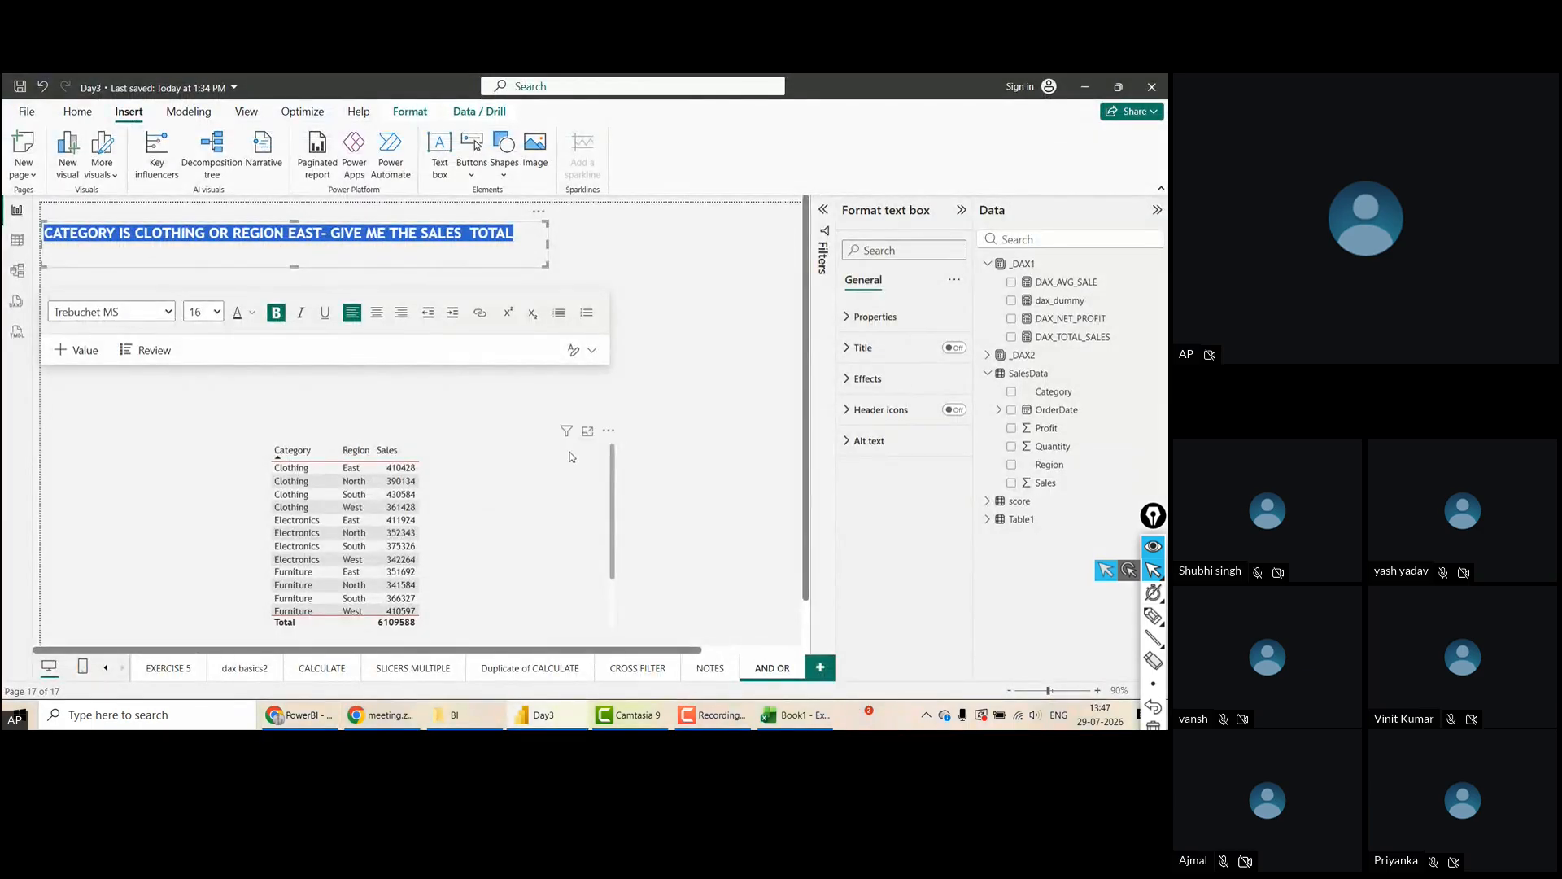
click(584, 429)
click(573, 458)
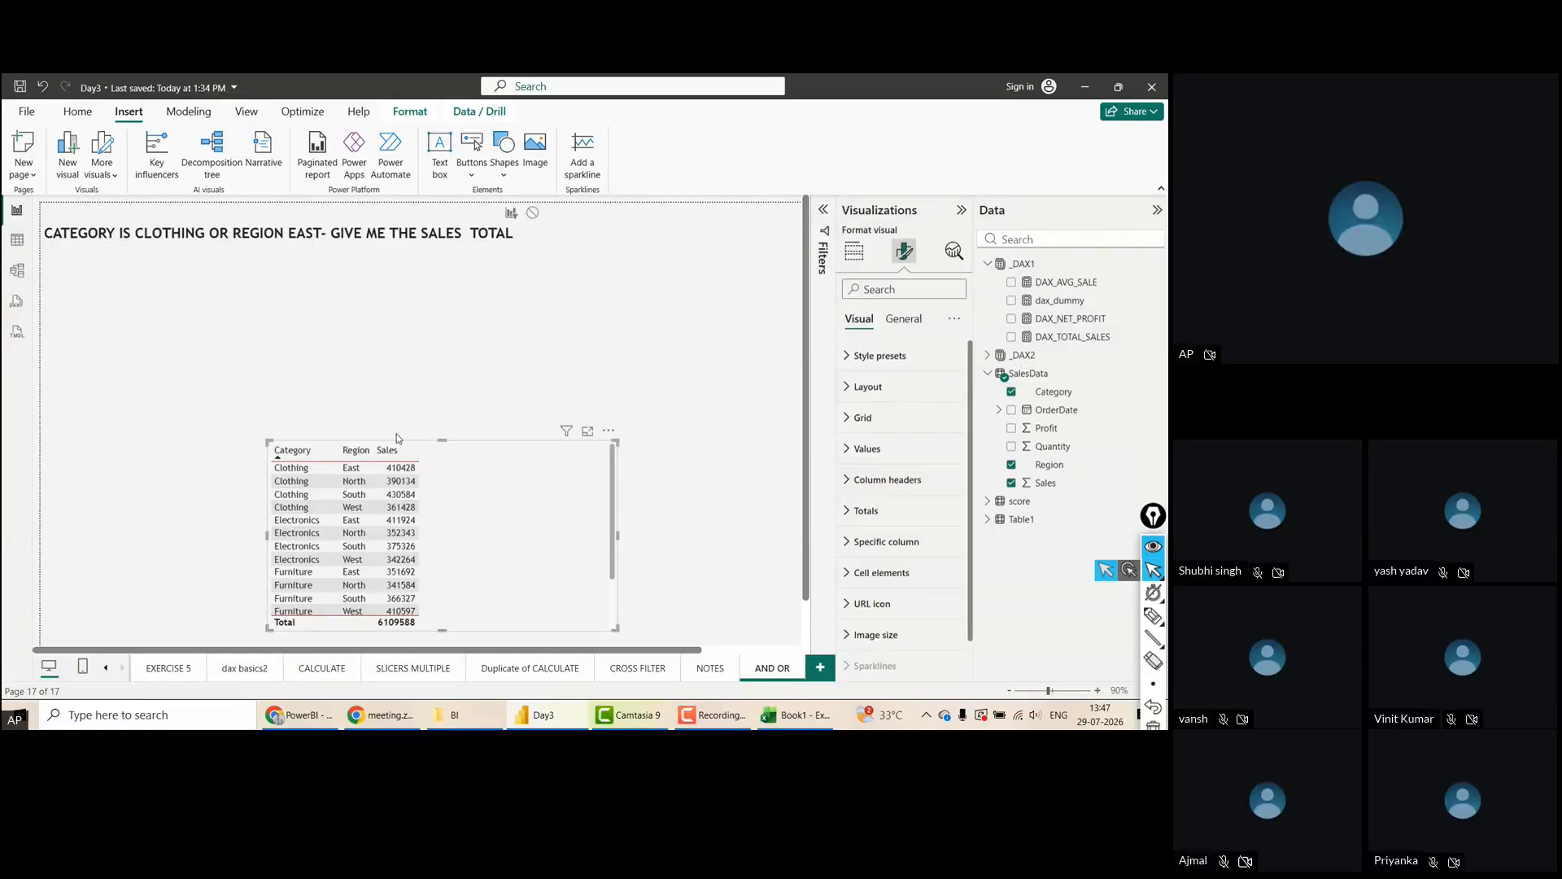
drag(612, 436, 374, 457)
click(408, 351)
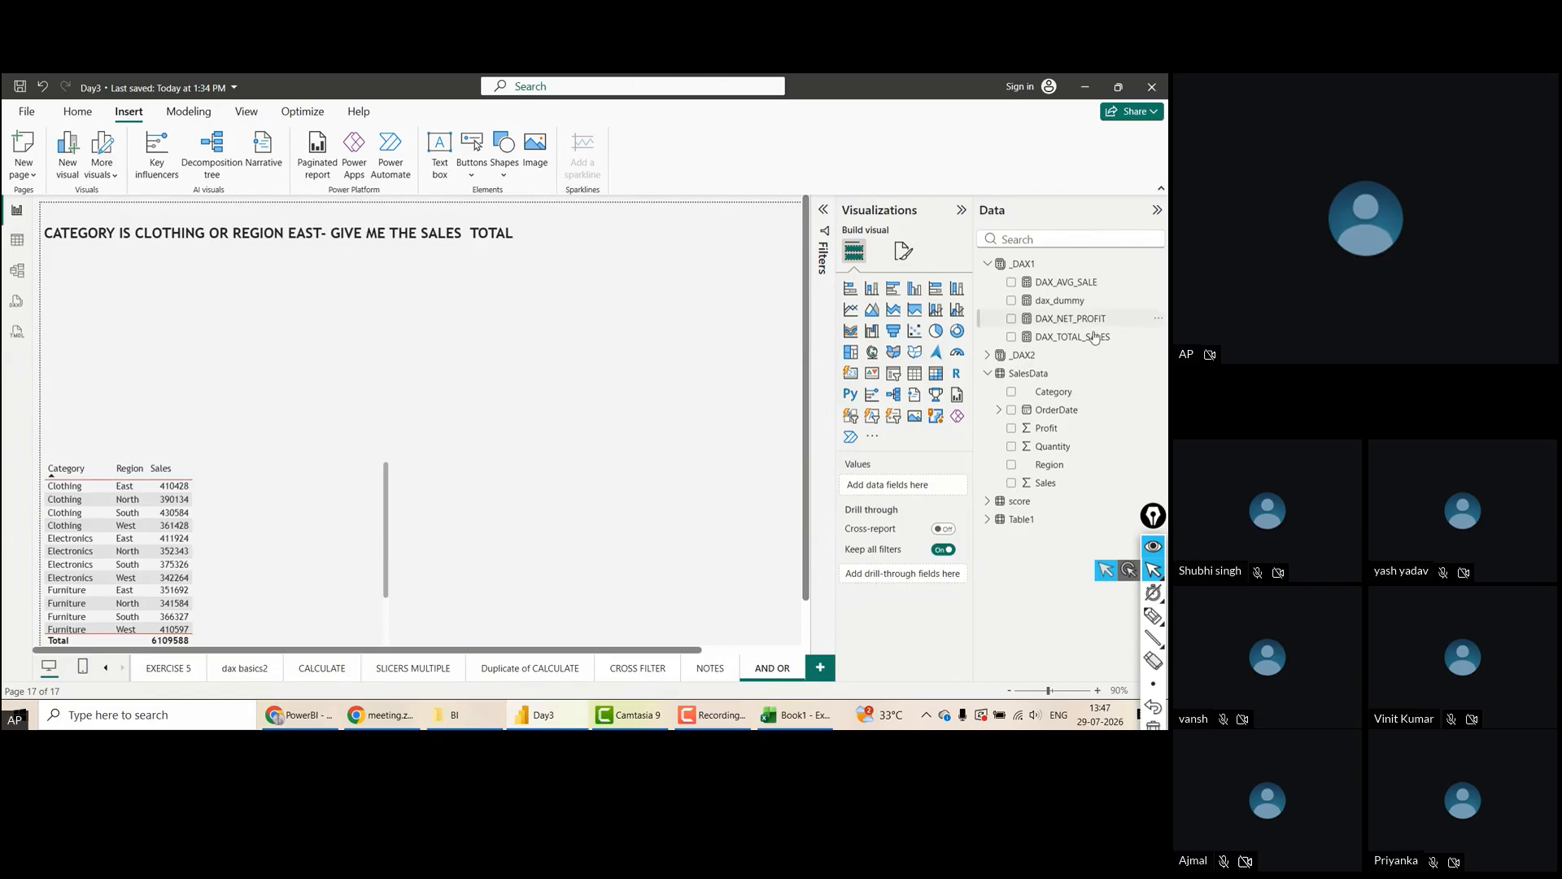
Create a new blank measure in the _DAX2 table
click(1048, 359)
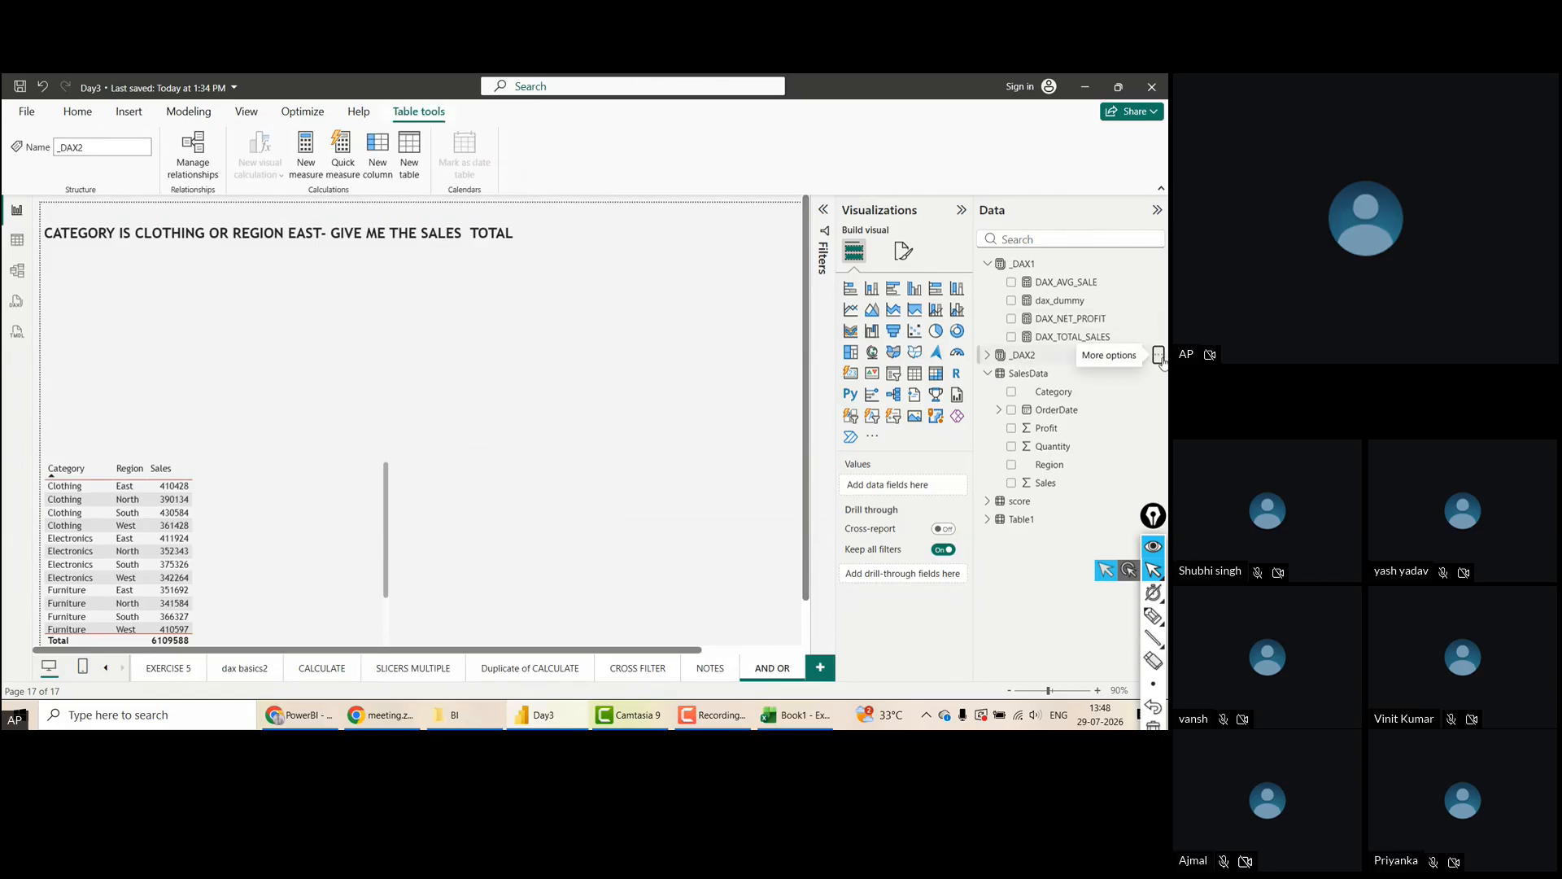
click(1157, 355)
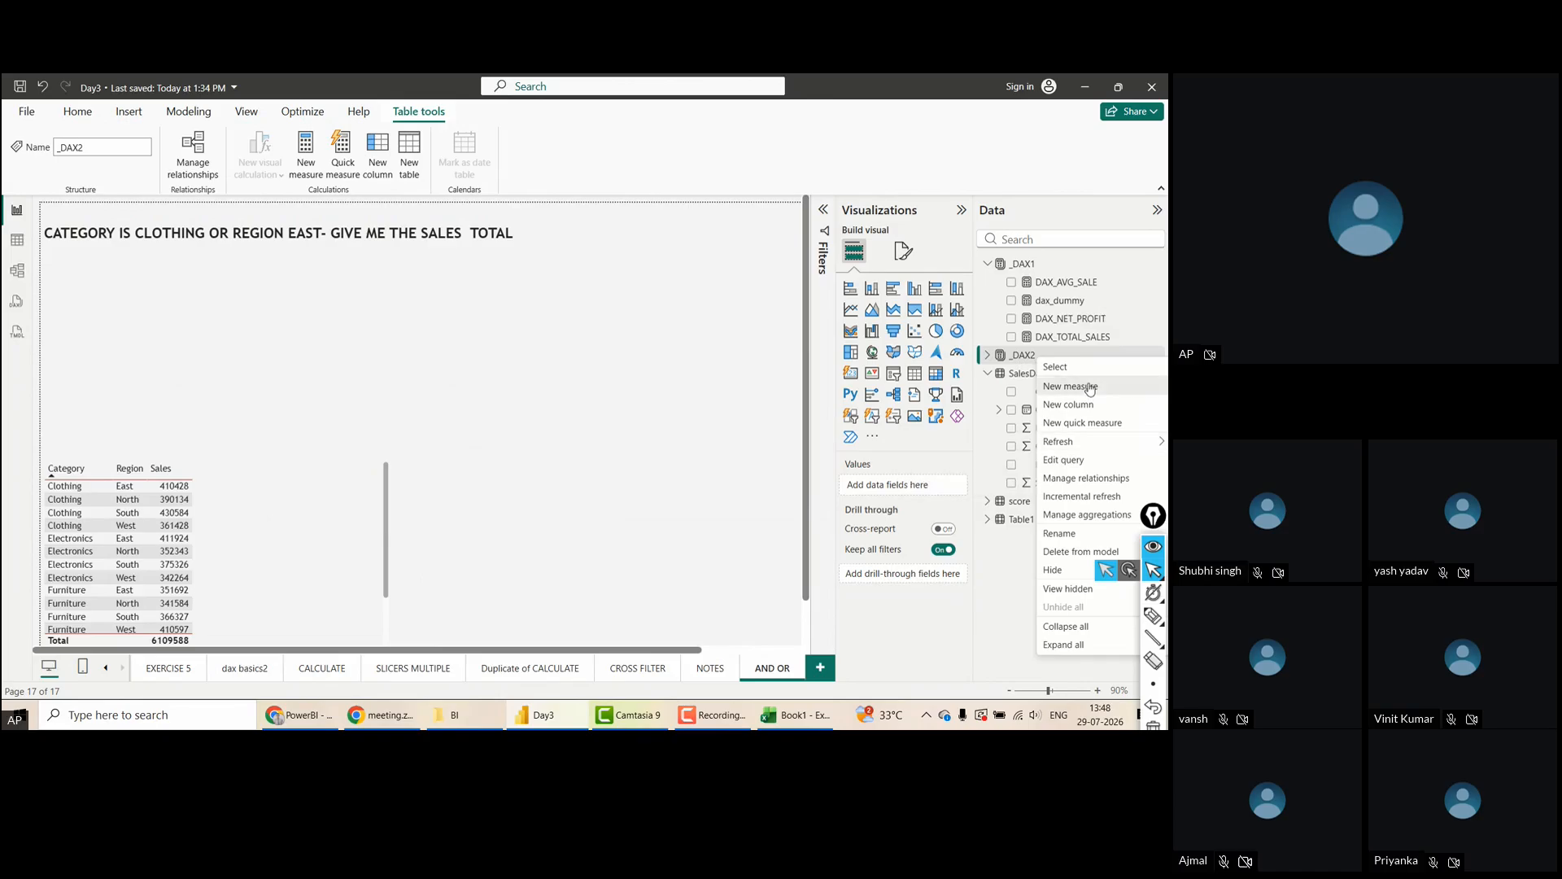
click(1158, 355)
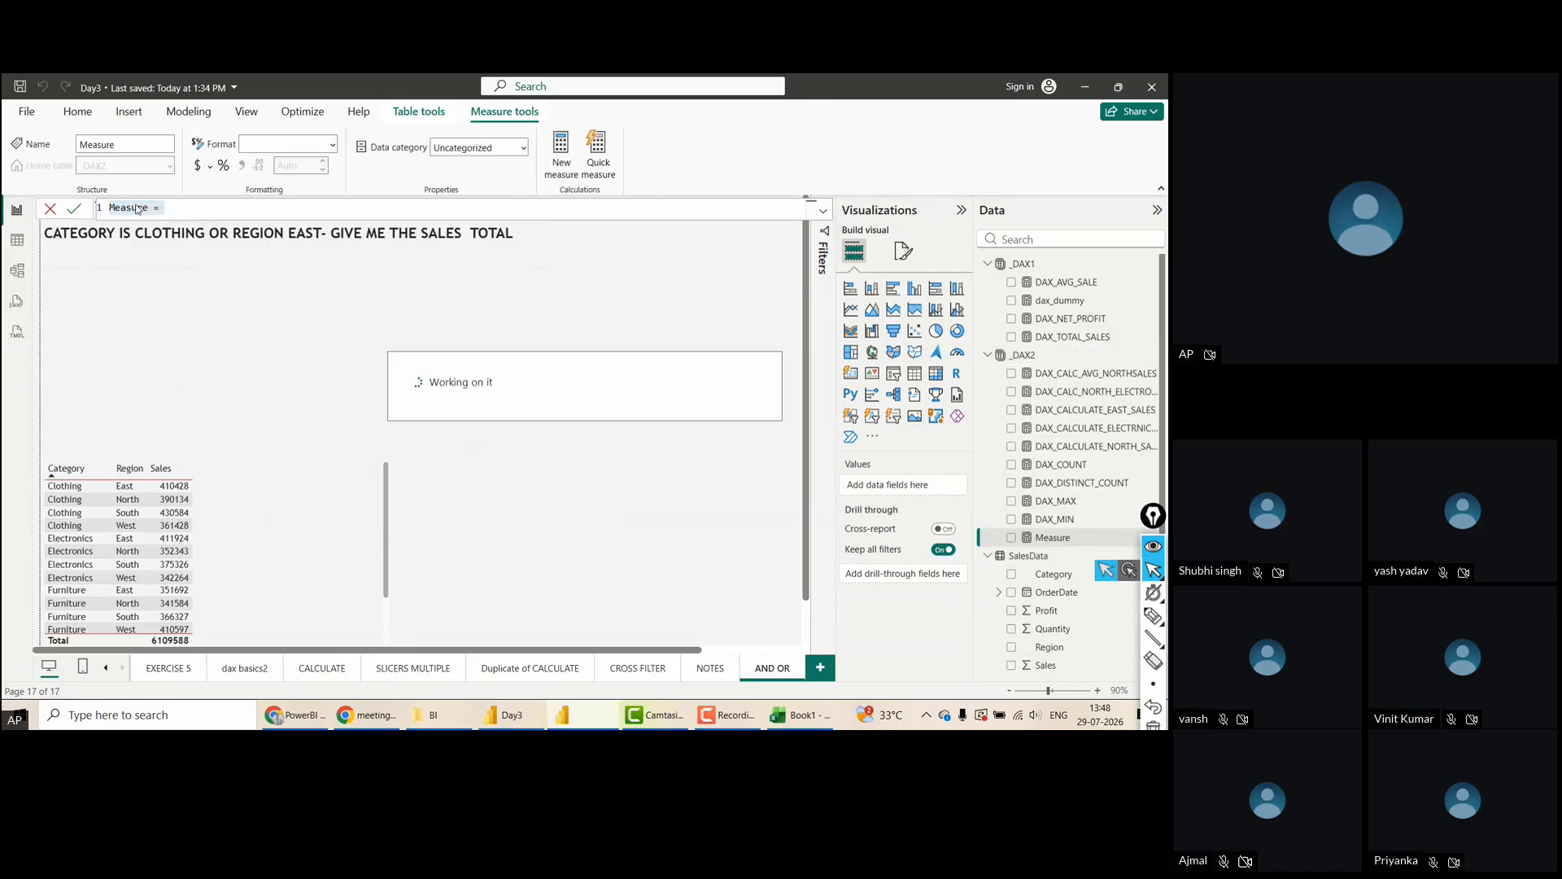
Type DAX_CALC_EAST_OR_CLOTHING = CALCULATE(SUM(SalesData[Sales]), SalesData[Region]="EAST" OR, using IntelliSense for columns
text(da)
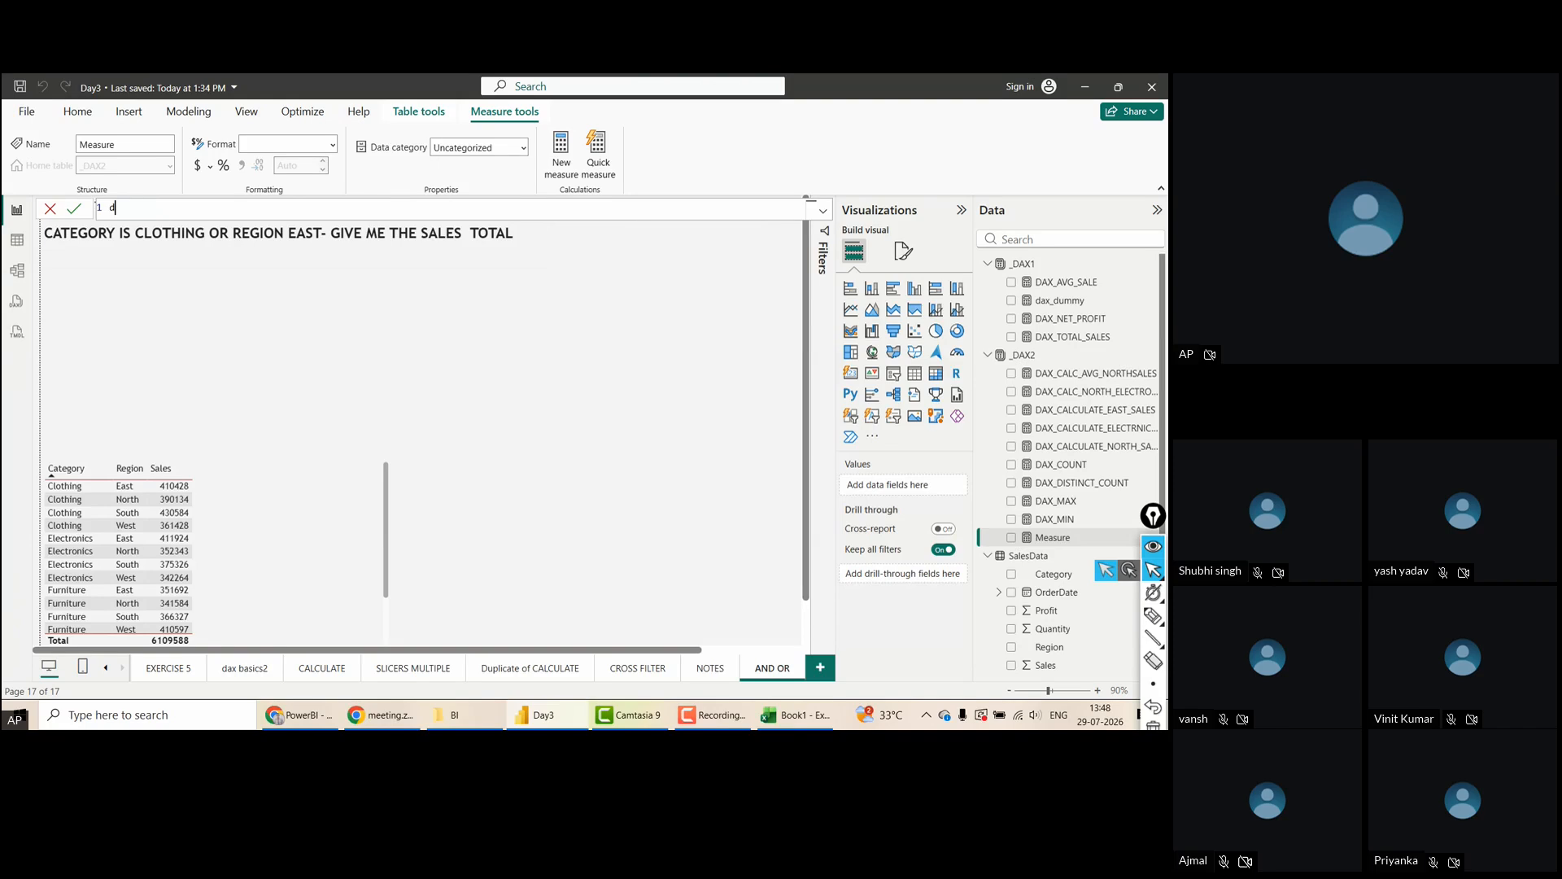
key(BackSpace)
key(BackSpace)
text(DAX_CALC_EAST_OR_CLOTHING = CALCULATE(SU)
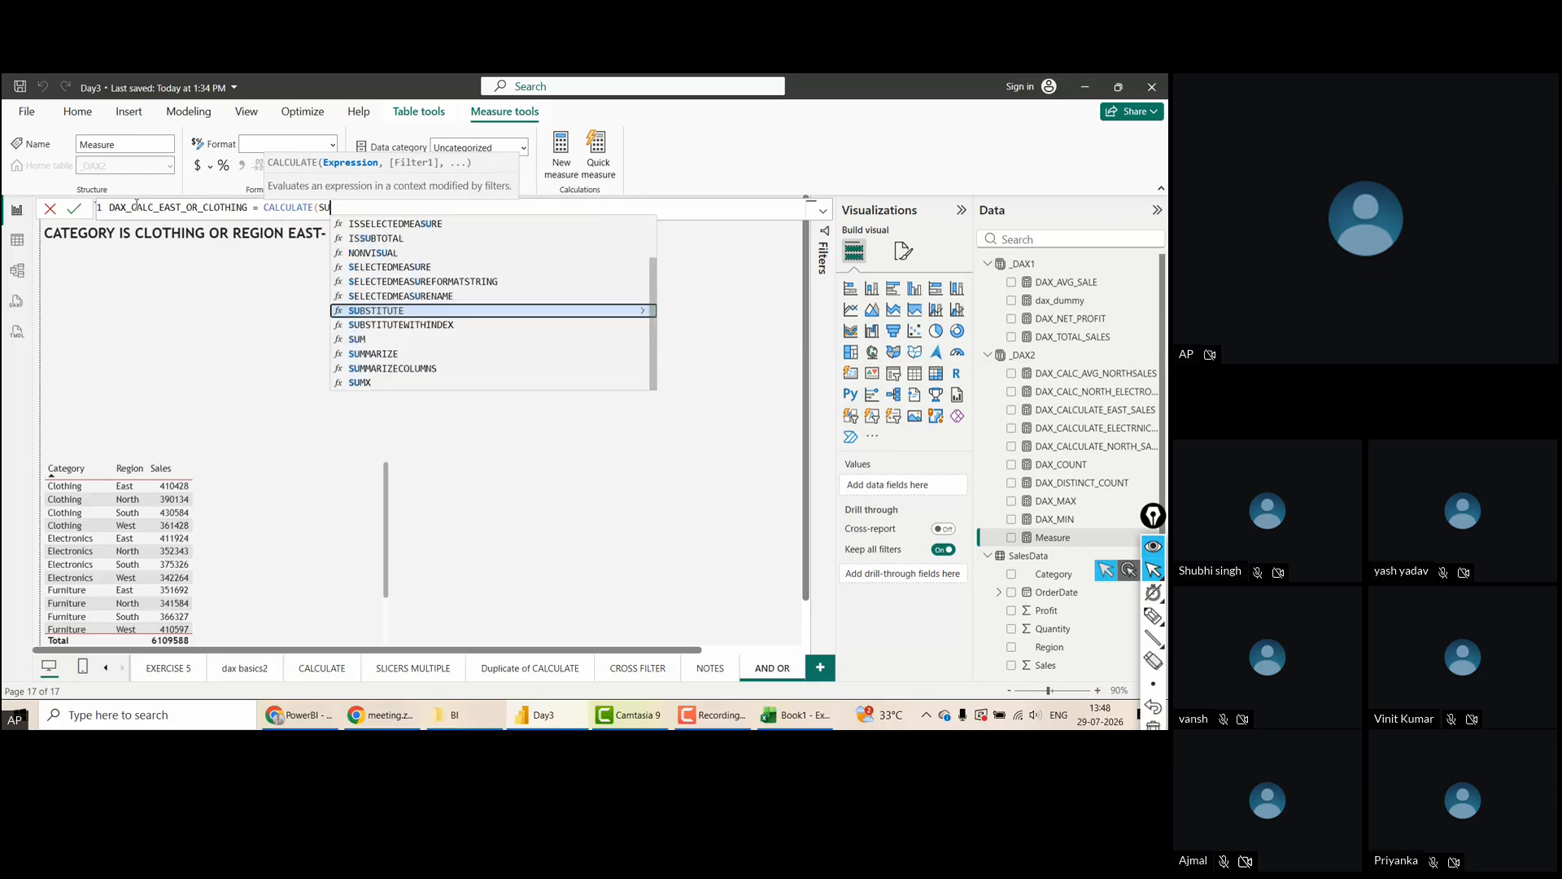
text(M()
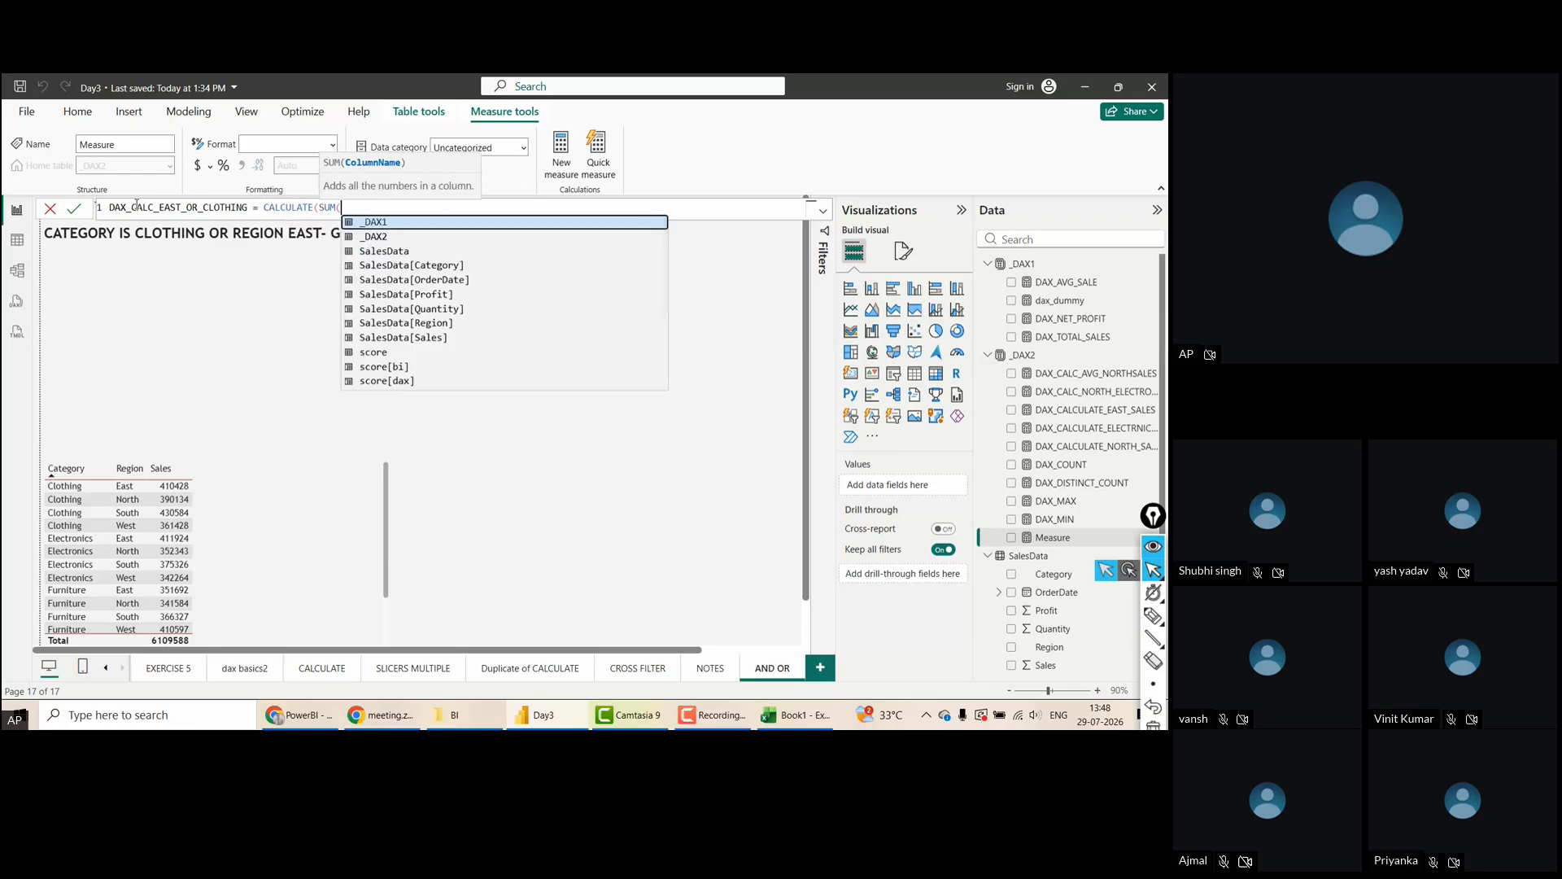
text(SALES)
key(Down)
key(Down)
key(Down)
key(Down)
key(Down)
key(Tab)
text(),)
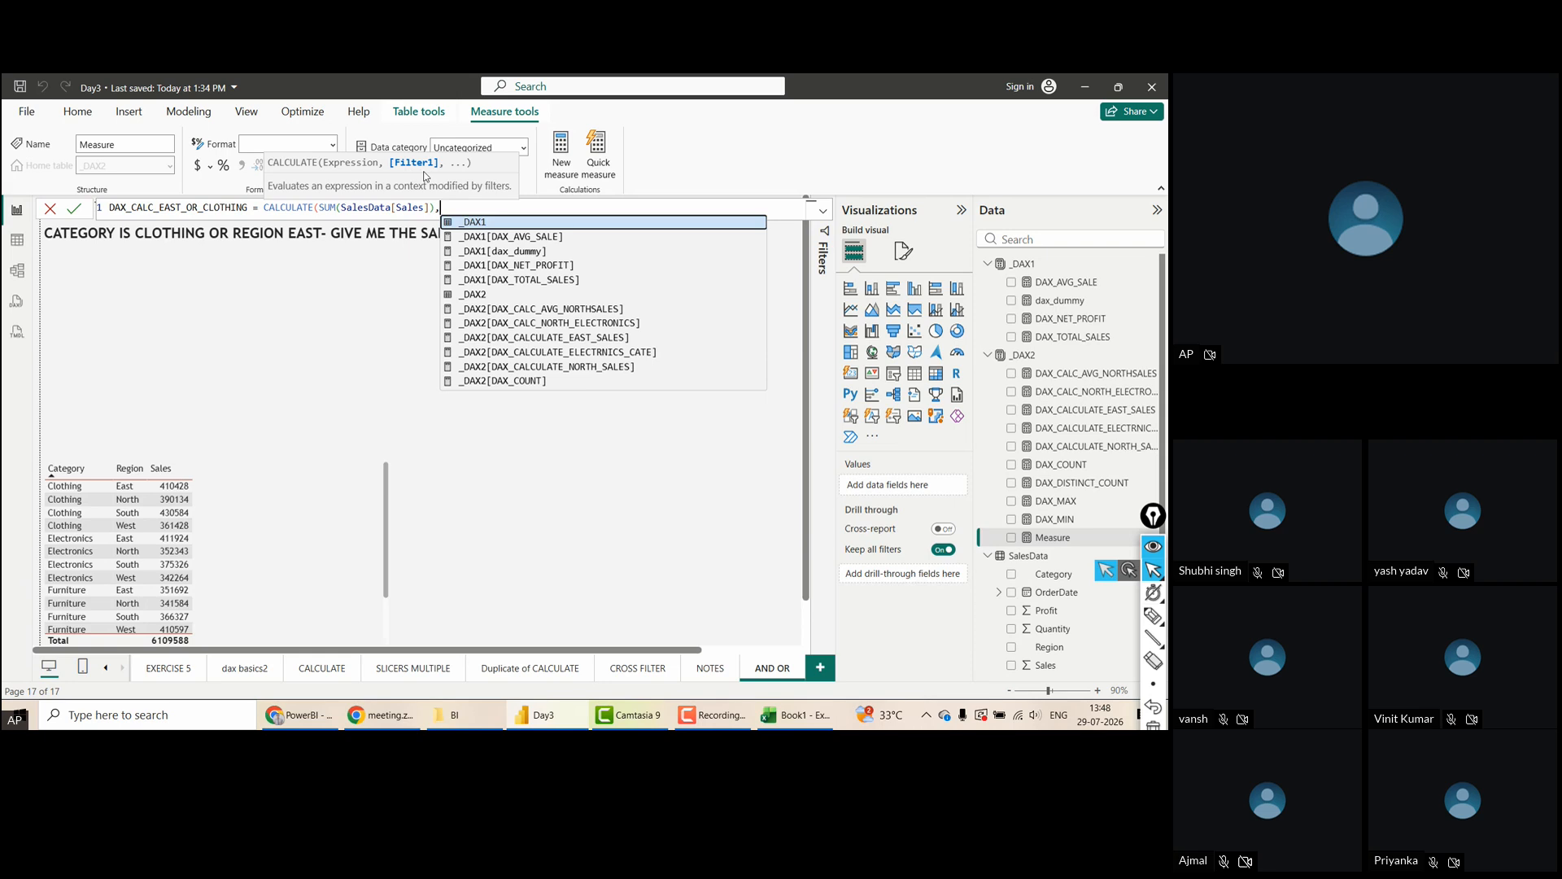
text(REGION)
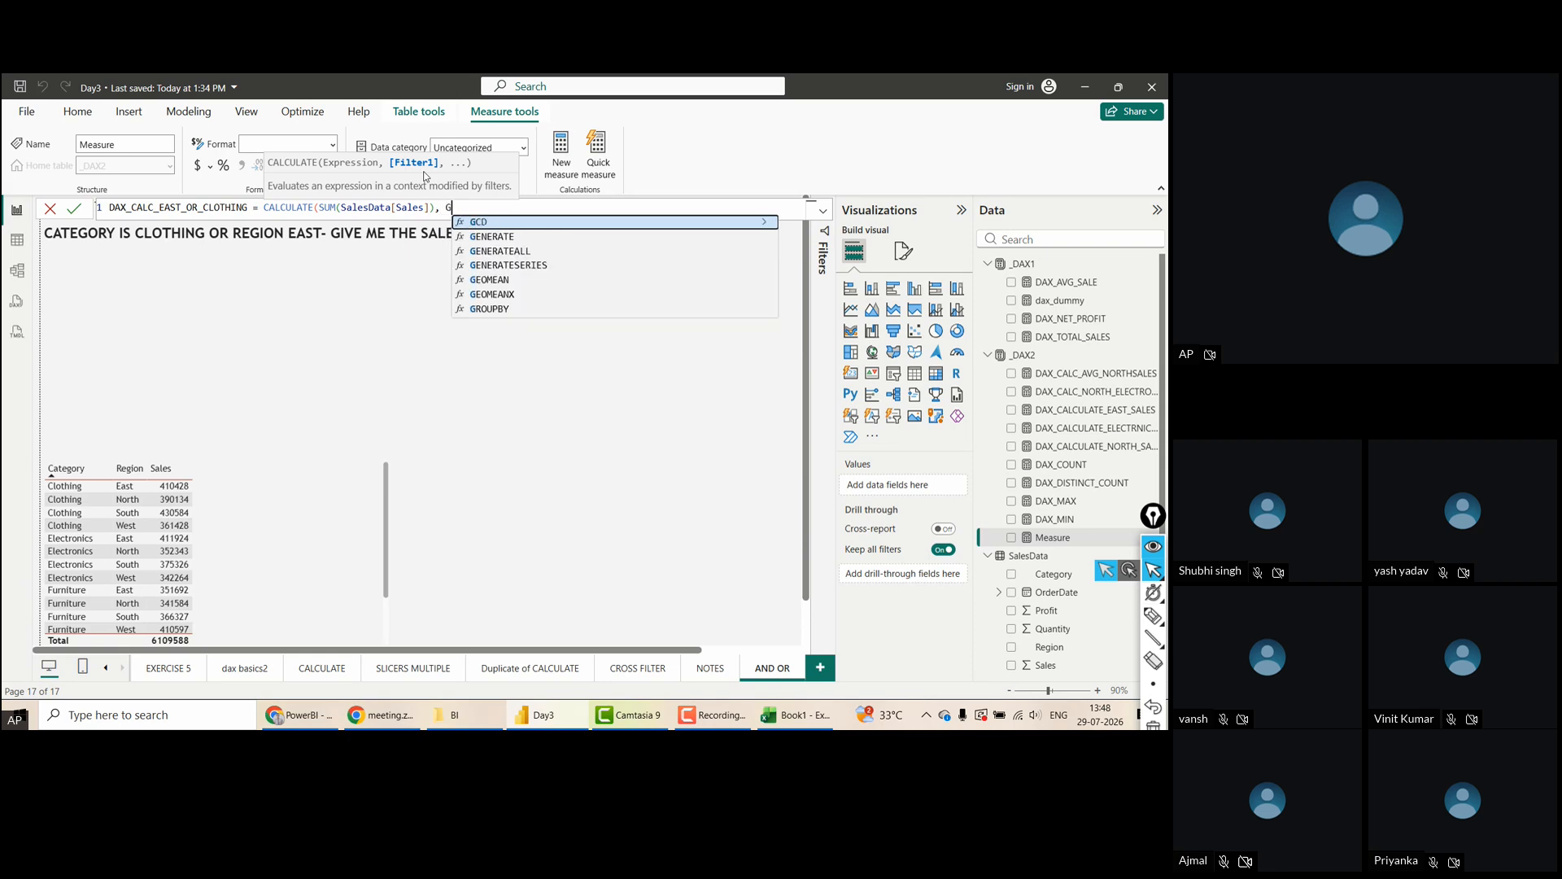
key(Tab)
text(=)
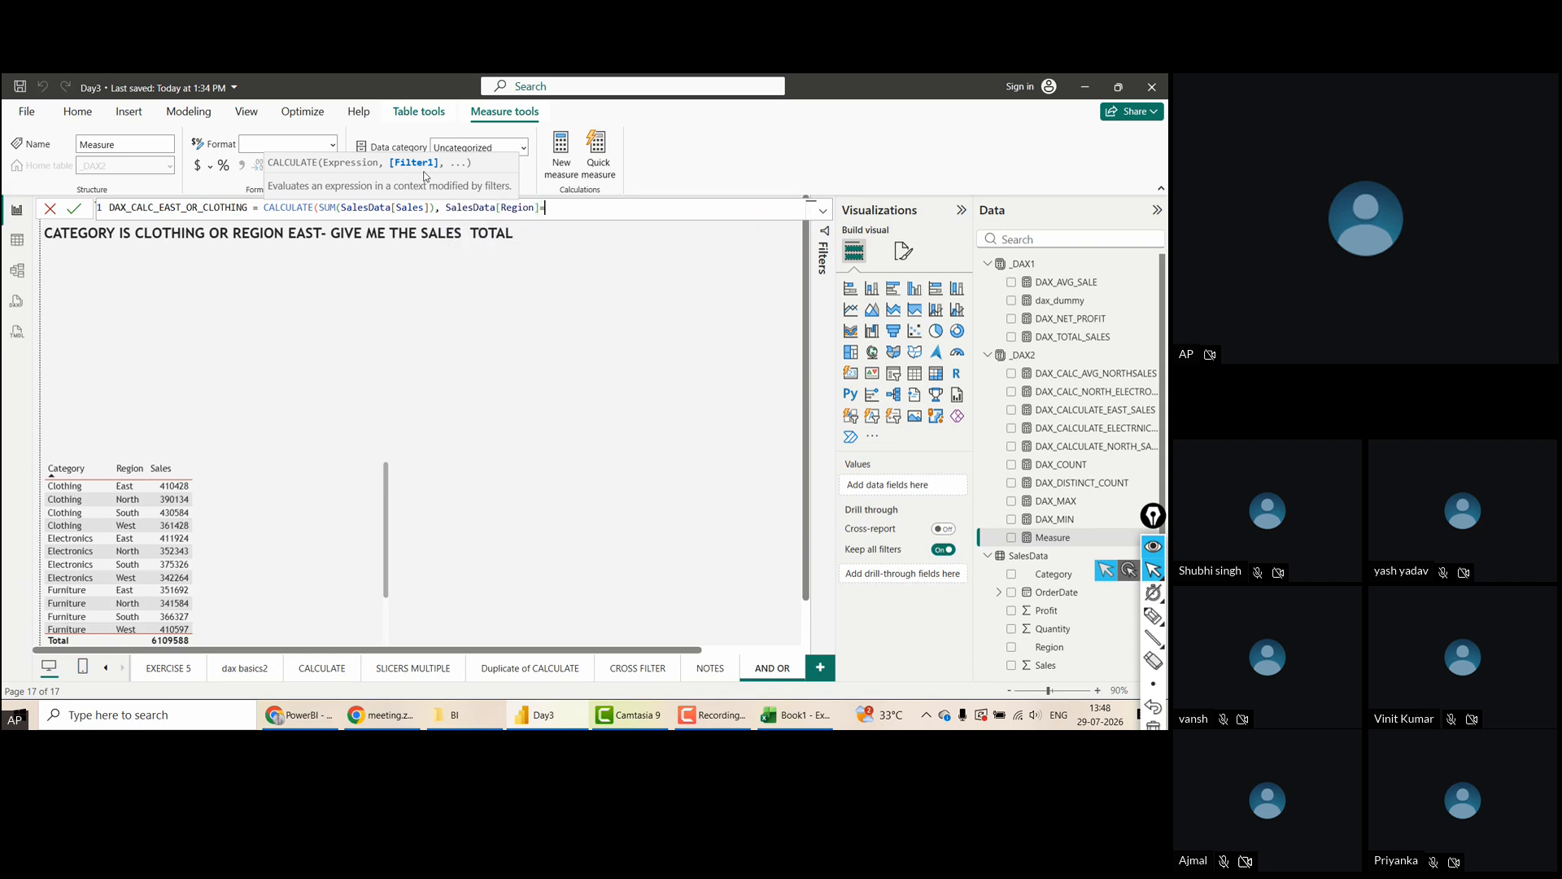
text("EAST" OR )
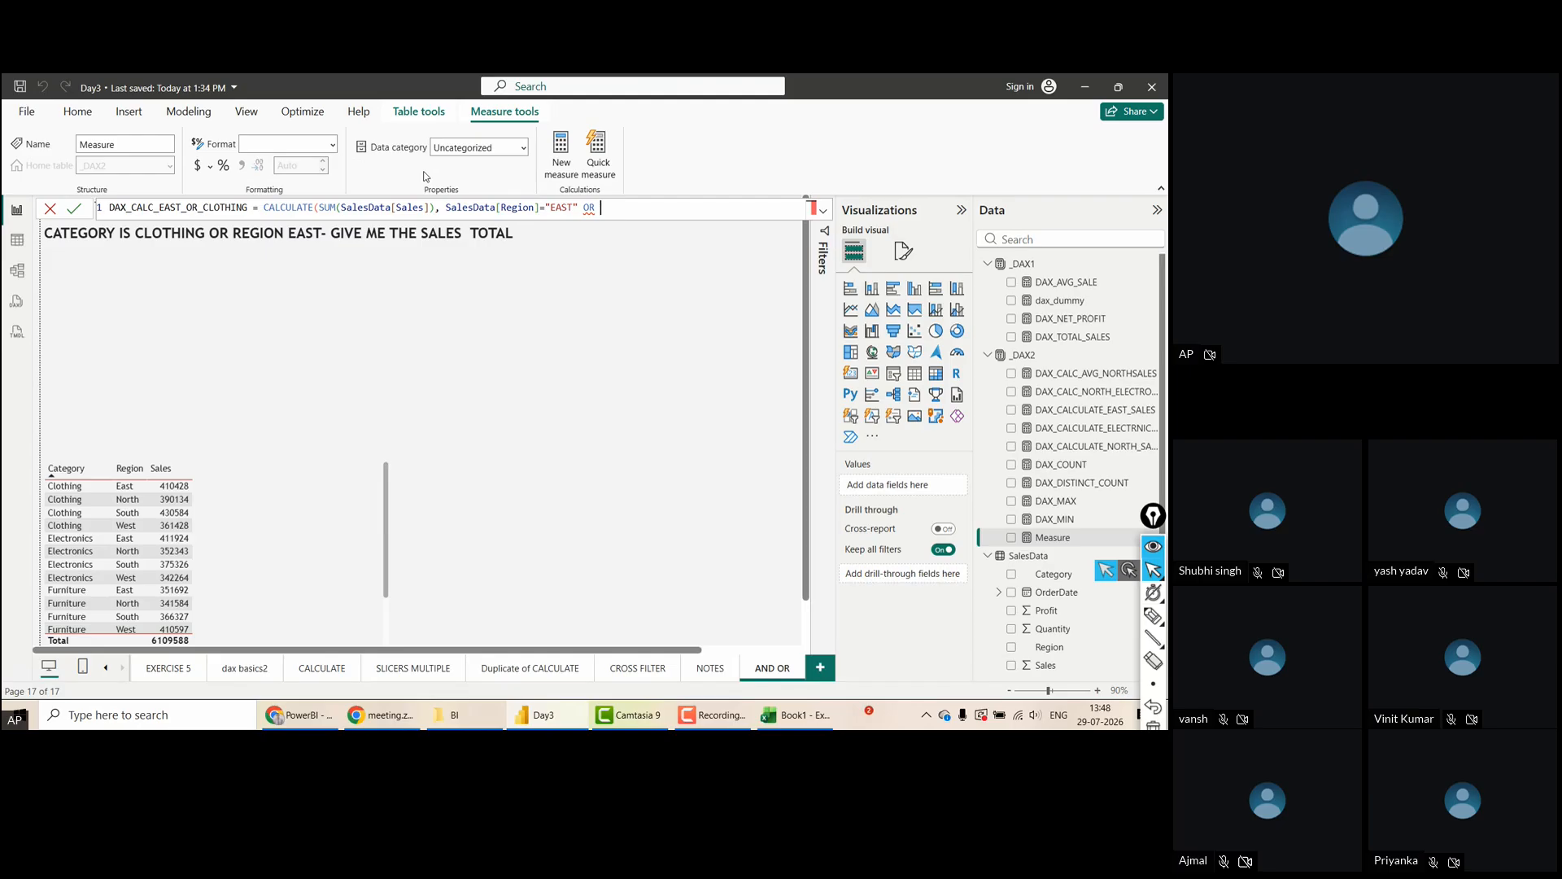
text(CAR)
Replace OR with || and finish the condition with SalesData[Category]="CLOTHING")
key(BackSpace)
text(TOG)
key(BackSpace)
key(BackSpace)
key(BackSpace)
key(BackSpace)
key(BackSpace)
key(BackSpace)
key(BackSpace)
text(R)
key(BackSpace)
key(BackSpace)
text(||)
text(CATE)
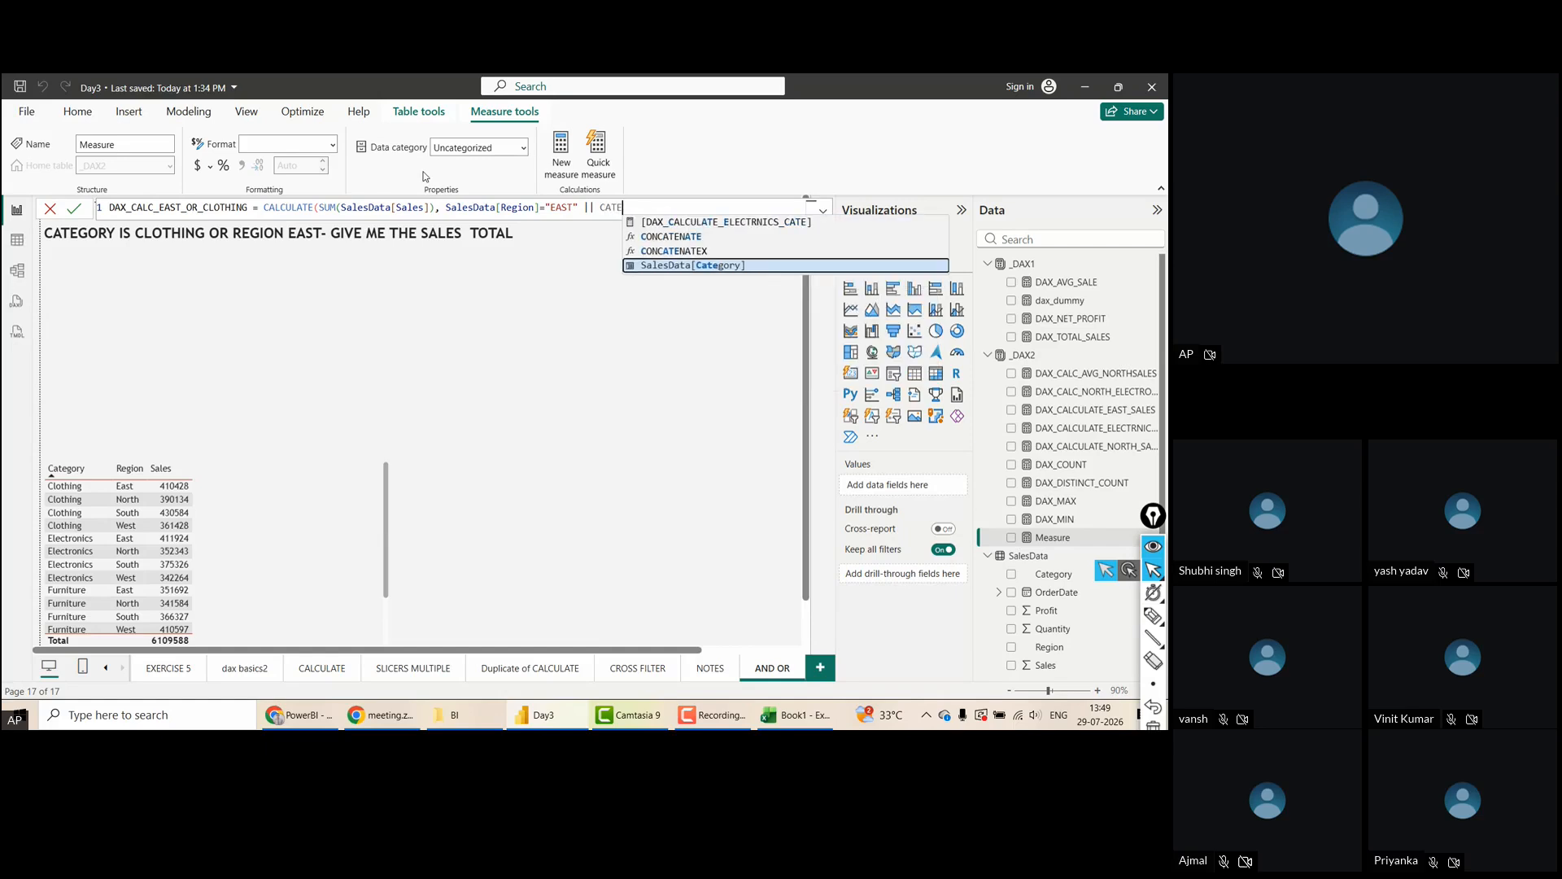
key(Tab)
text(=")
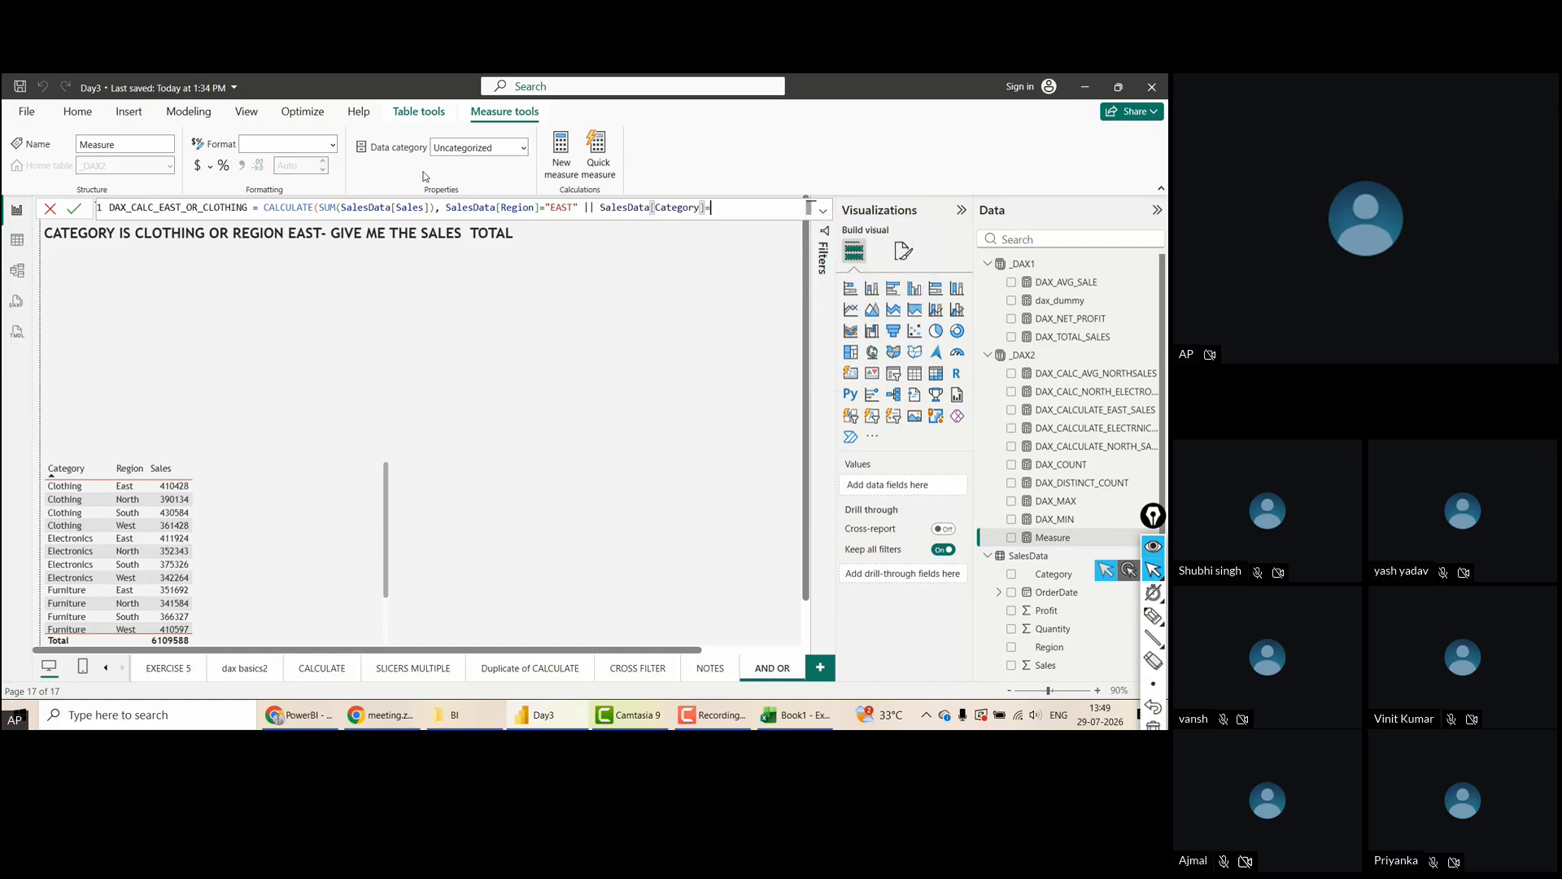
text(CLOTHING"))
Commit the DAX_CALC_EAST_OR_CLOTHING measure
key(ctrl+a)
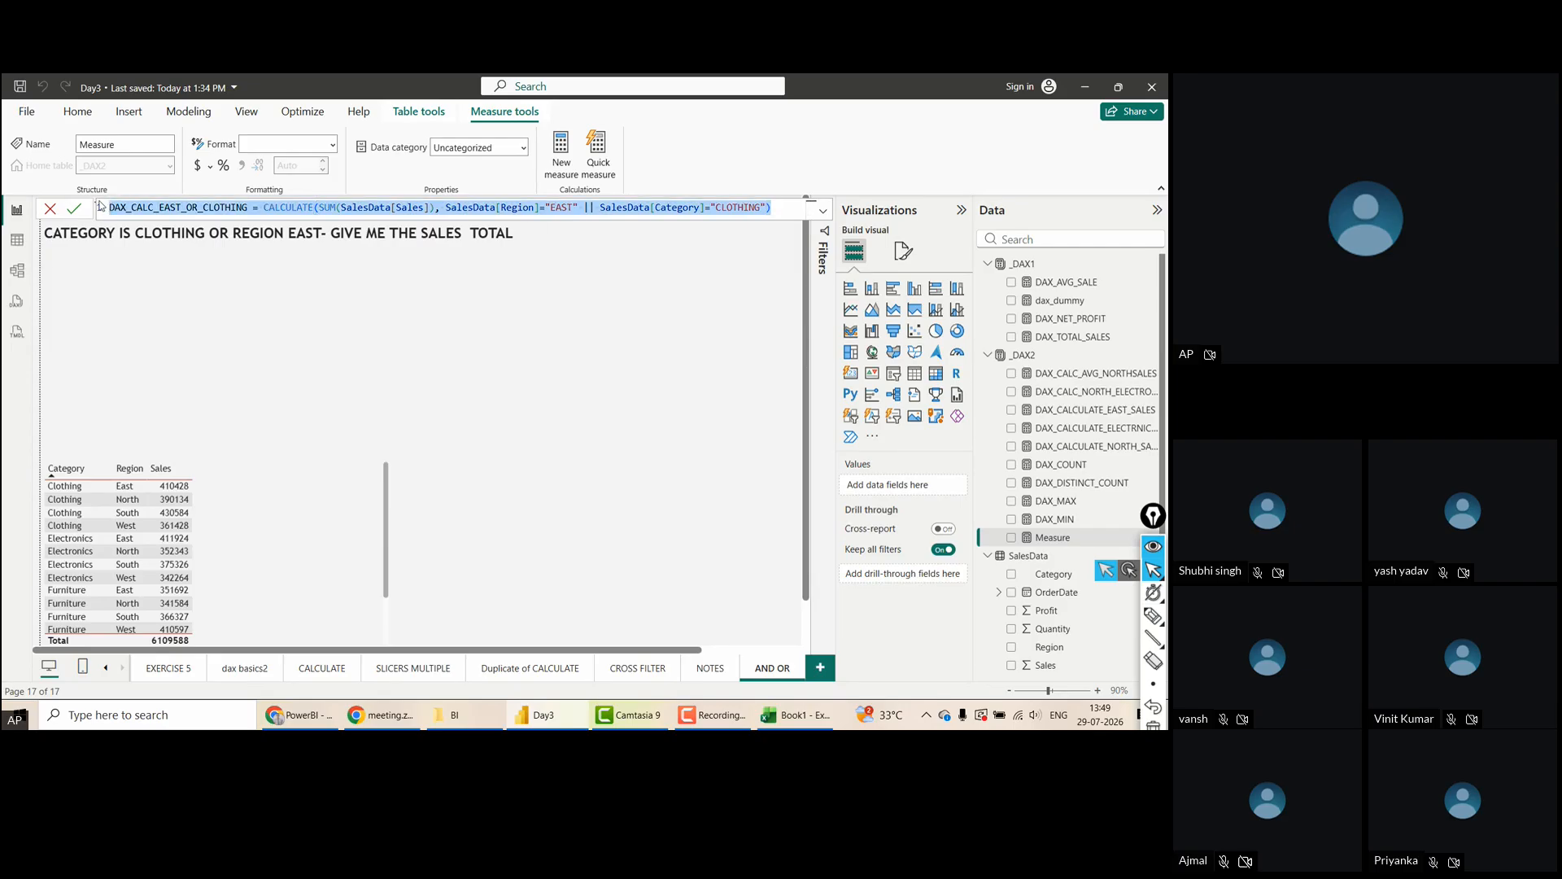
click(785, 214)
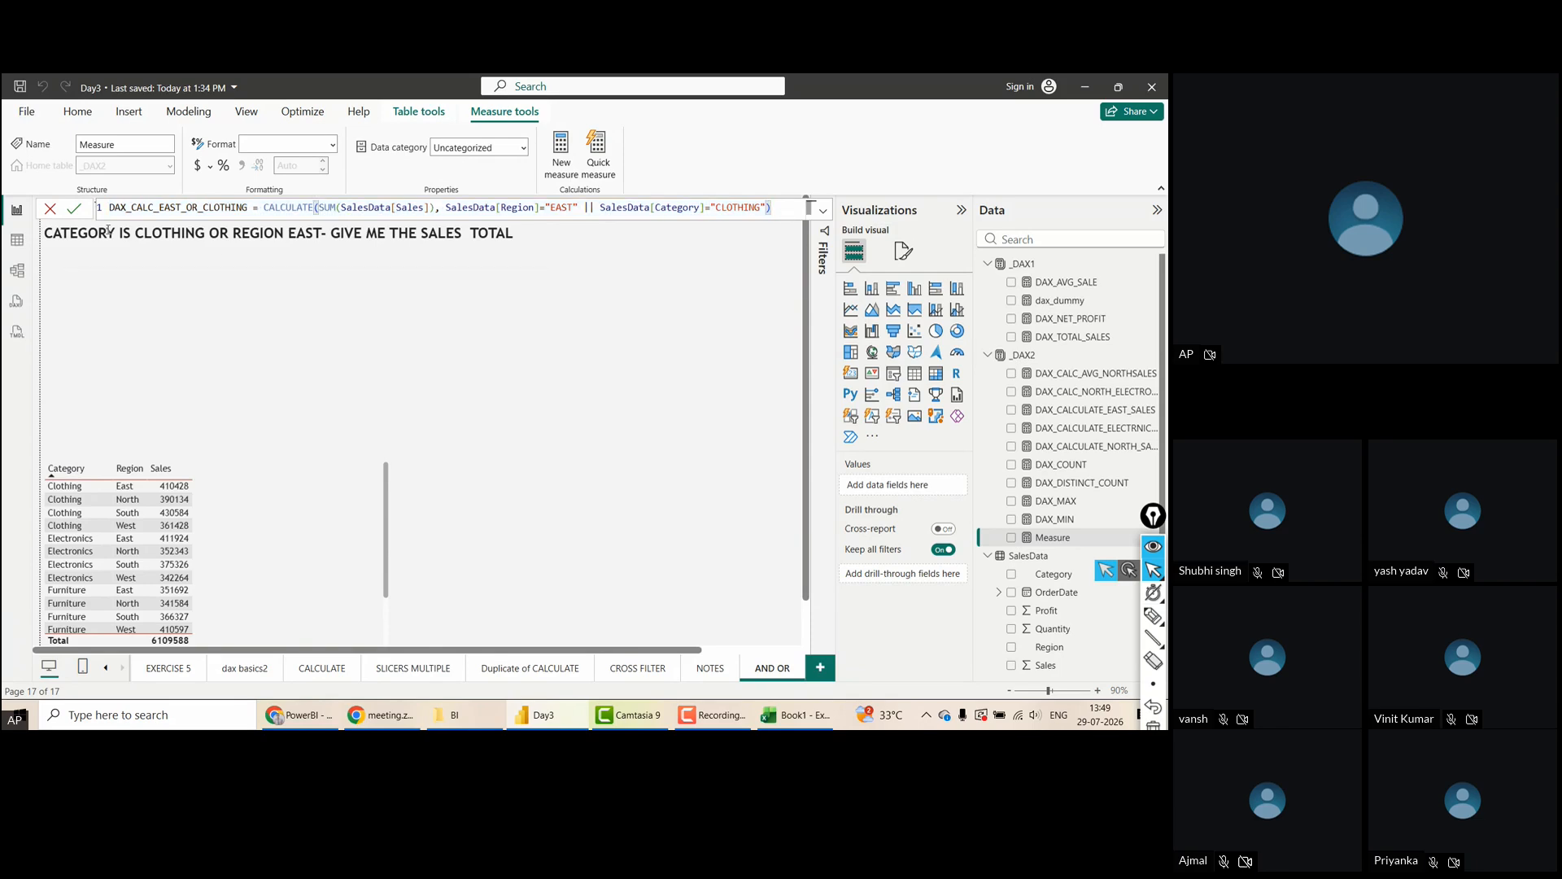
click(77, 211)
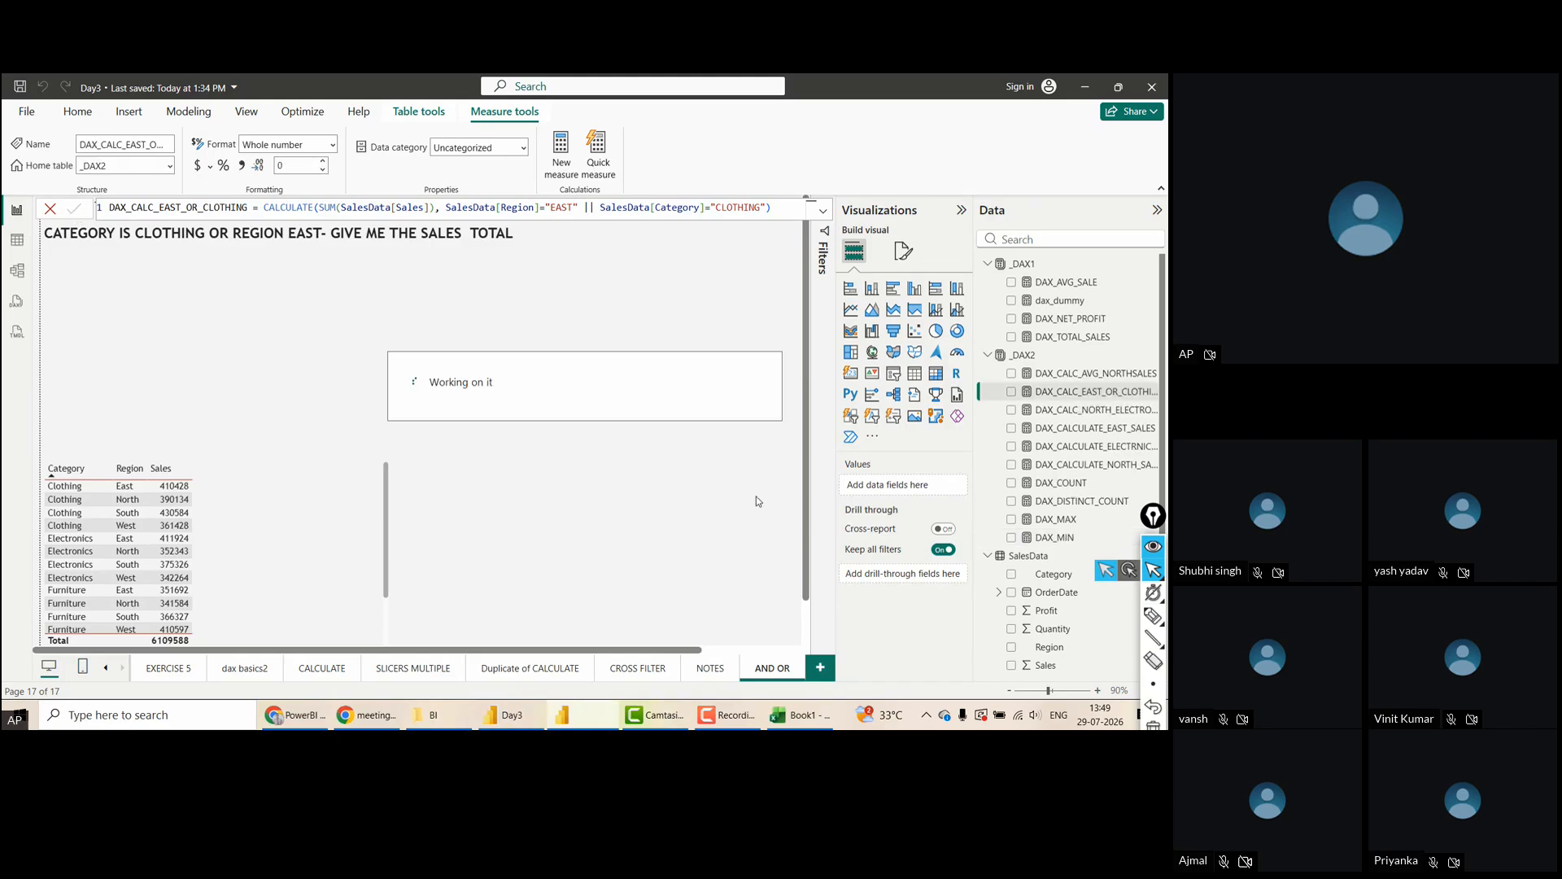
Add DAX_CALC_EAST_OR_CLOTHING to the page as a 3M card in the upper right
drag(1070, 396, 676, 292)
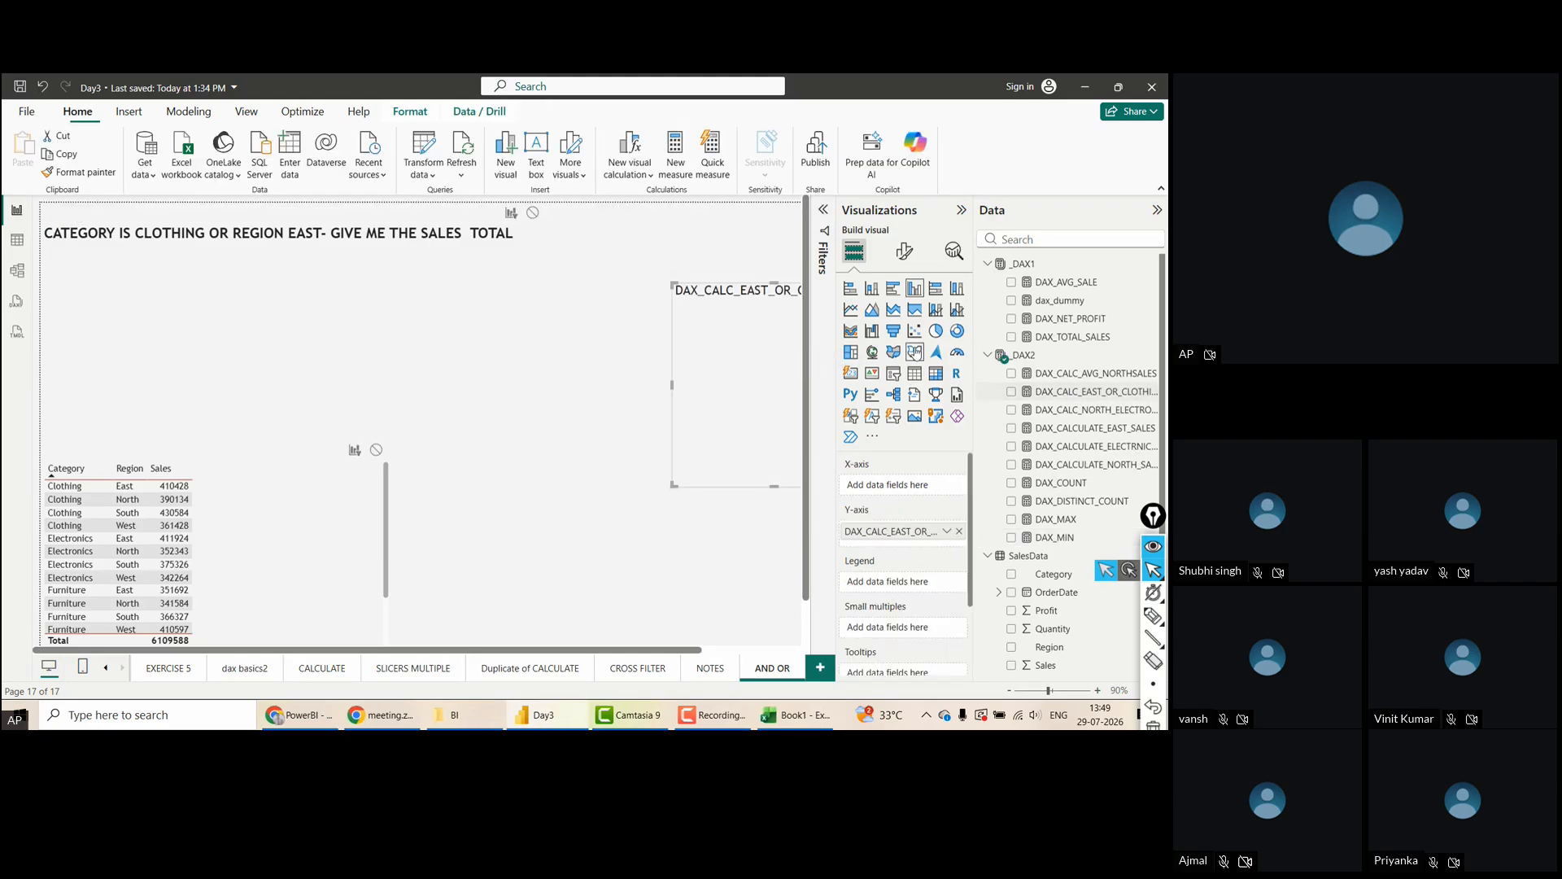
click(850, 372)
drag(732, 394, 682, 289)
Copy the OR measure's formula and start a new blank measure
click(1057, 397)
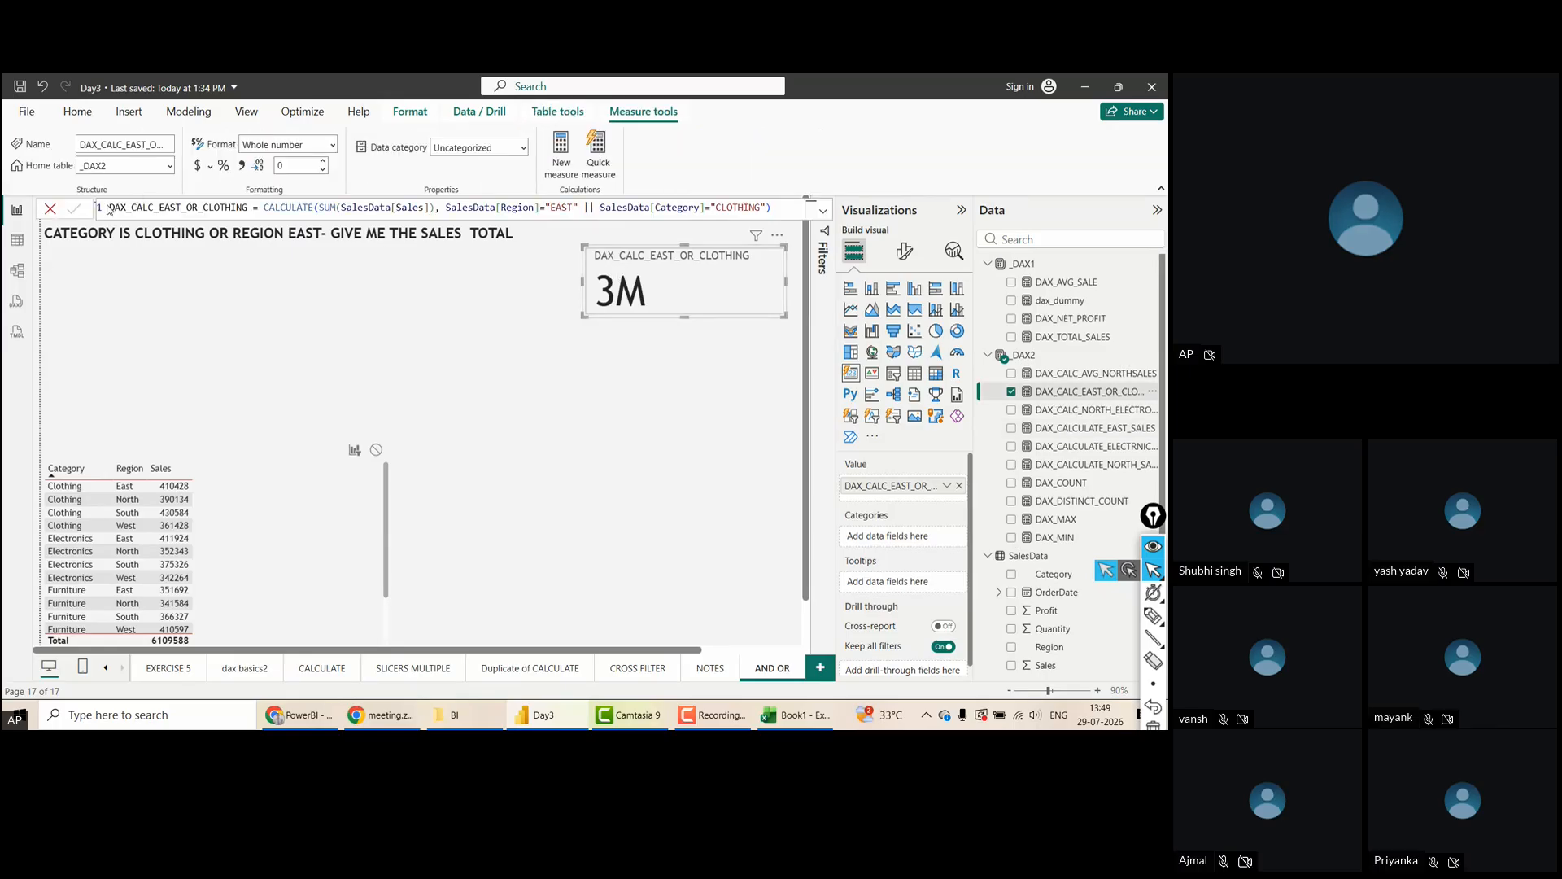
double_click(114, 210)
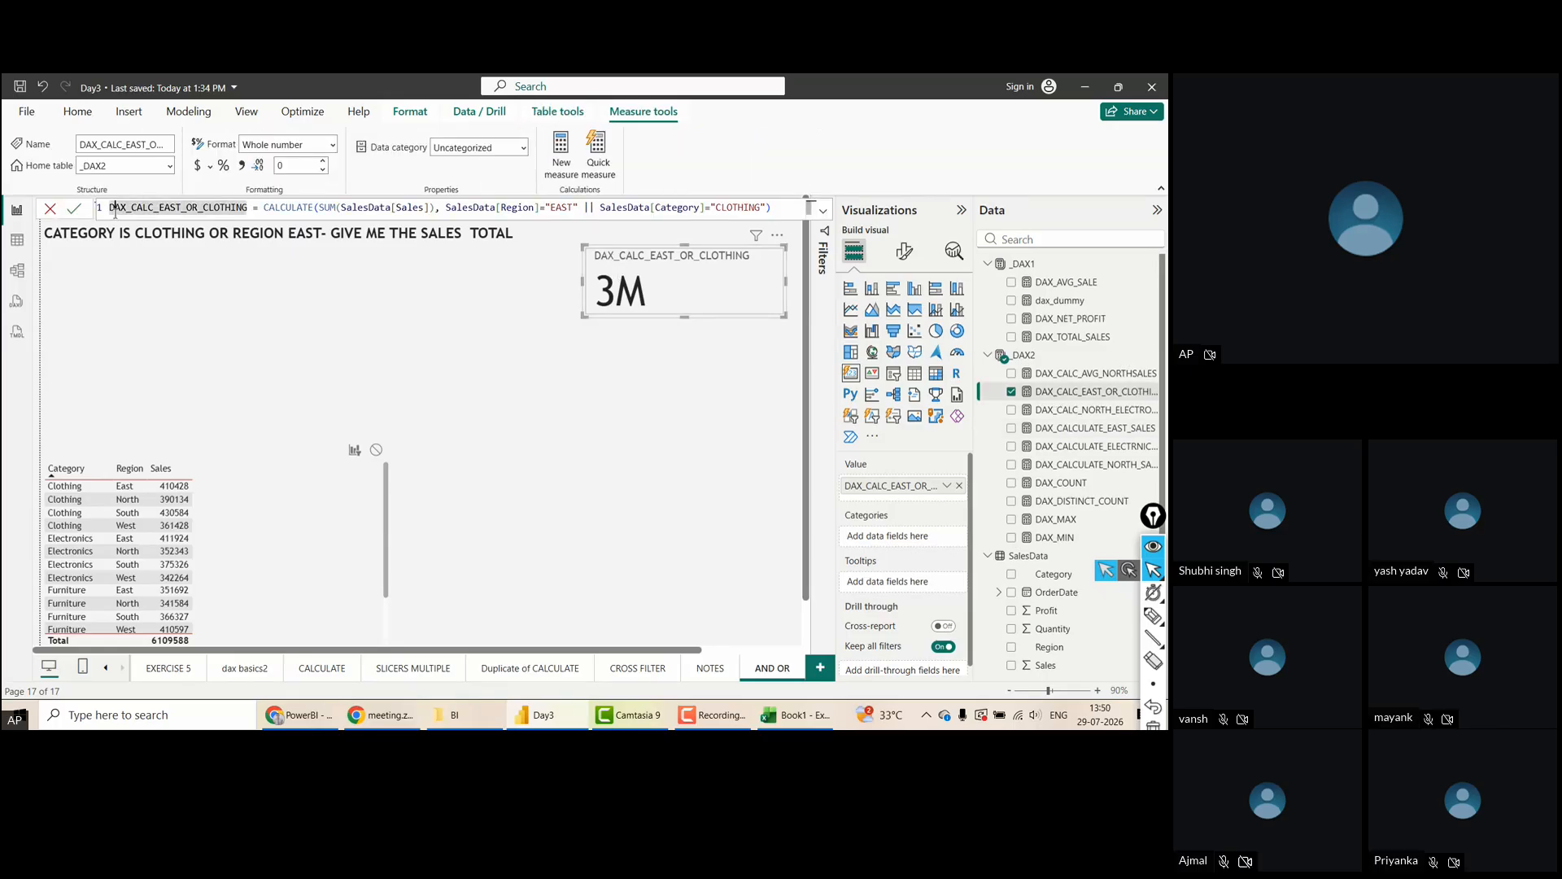
key(ctrl+a)
key(ctrl+c)
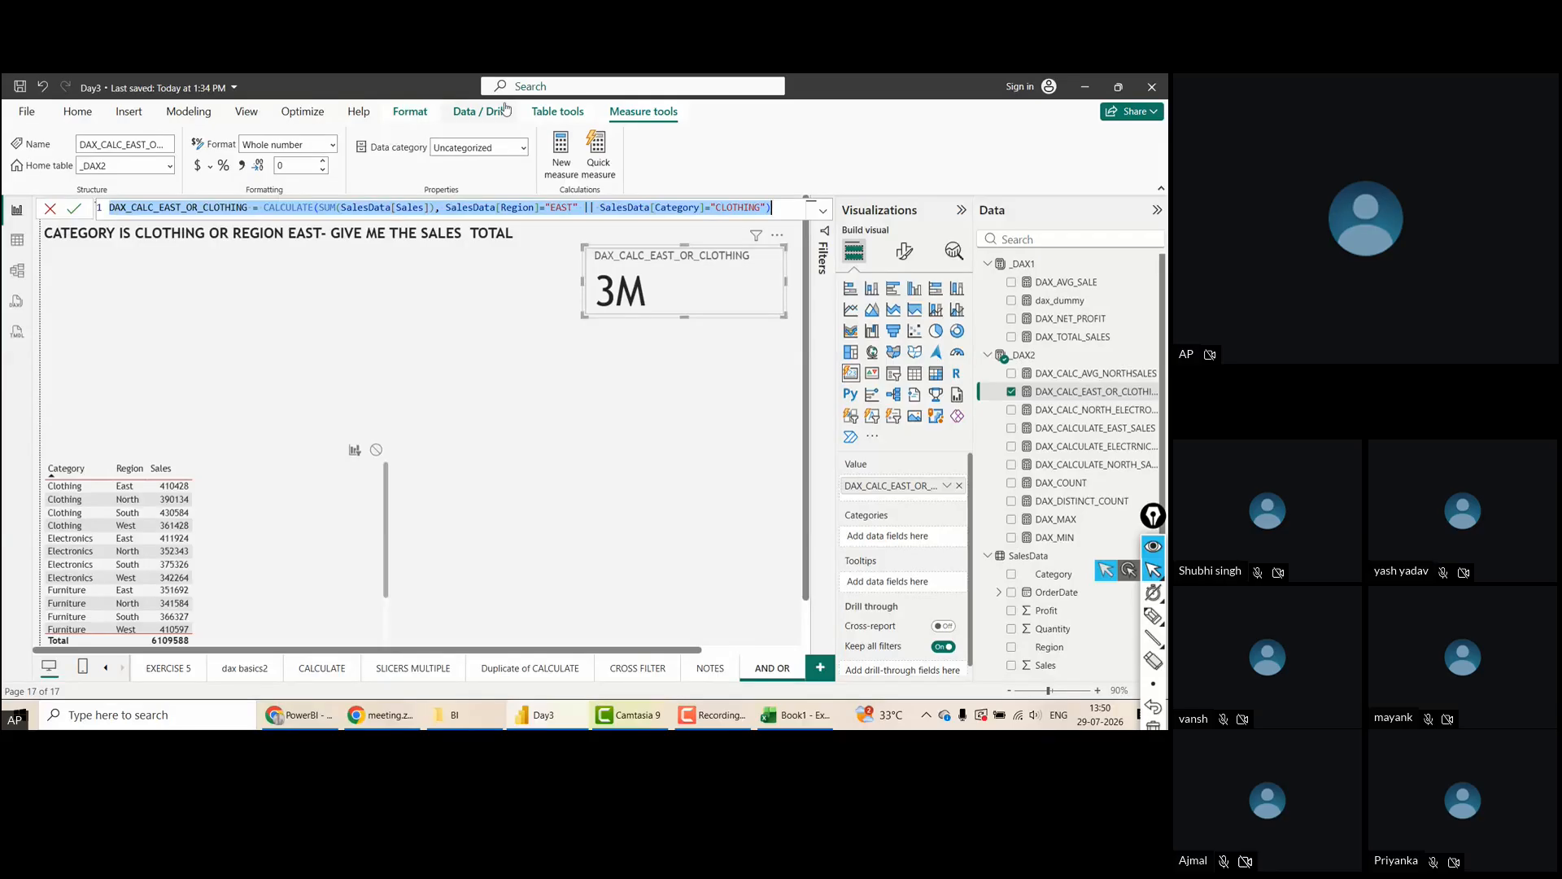
click(564, 153)
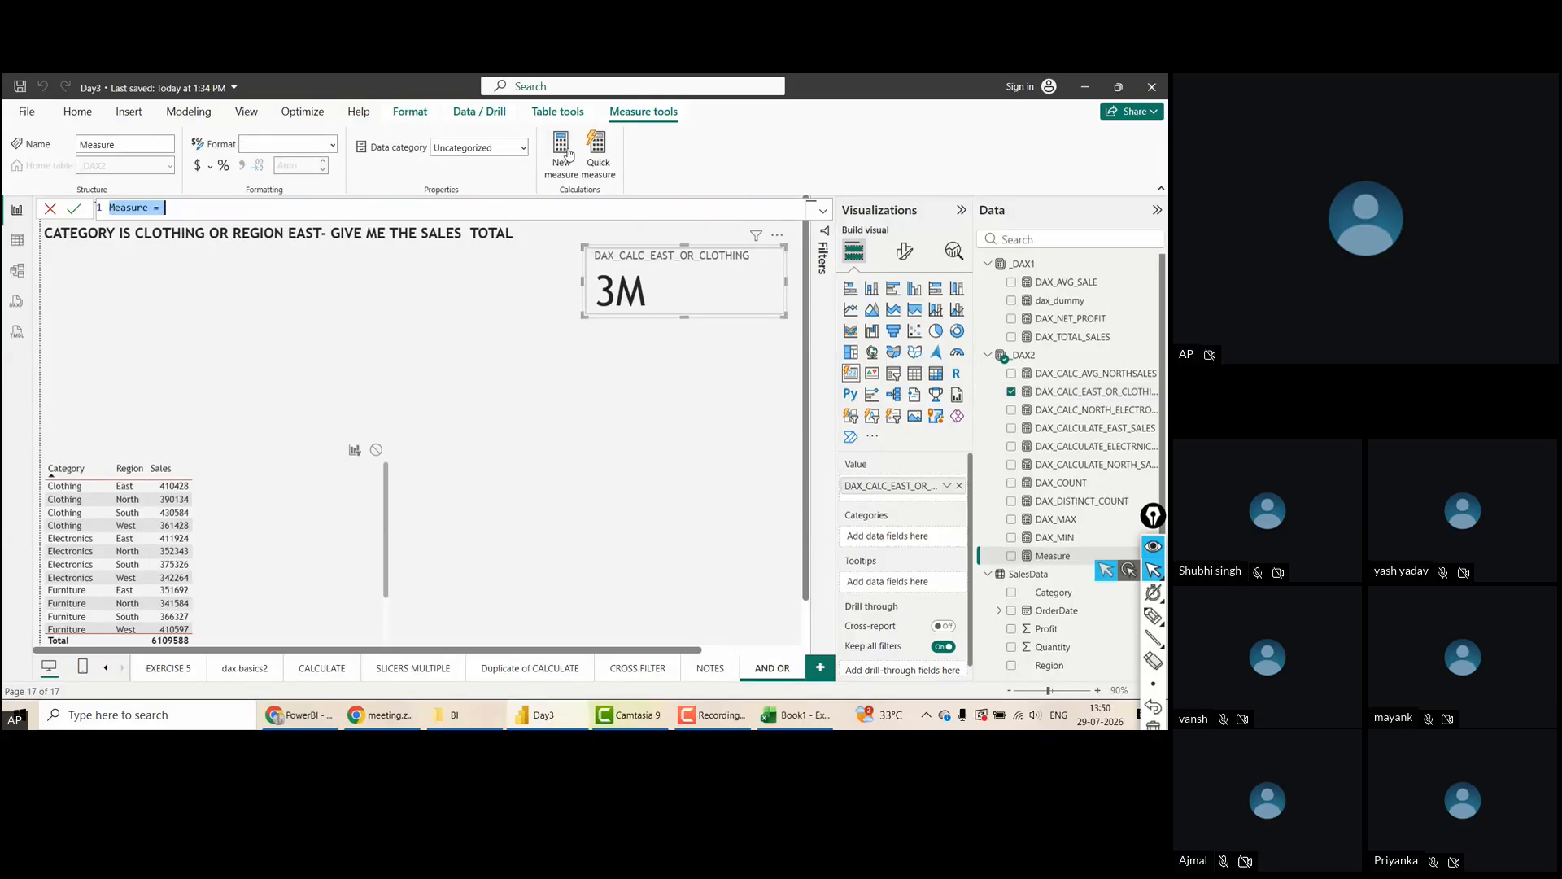
Paste the OR formula, rename it DAX_CALC_EAST_AND_CLOTHING, swap || for &&, and commit
key(ctrl+v)
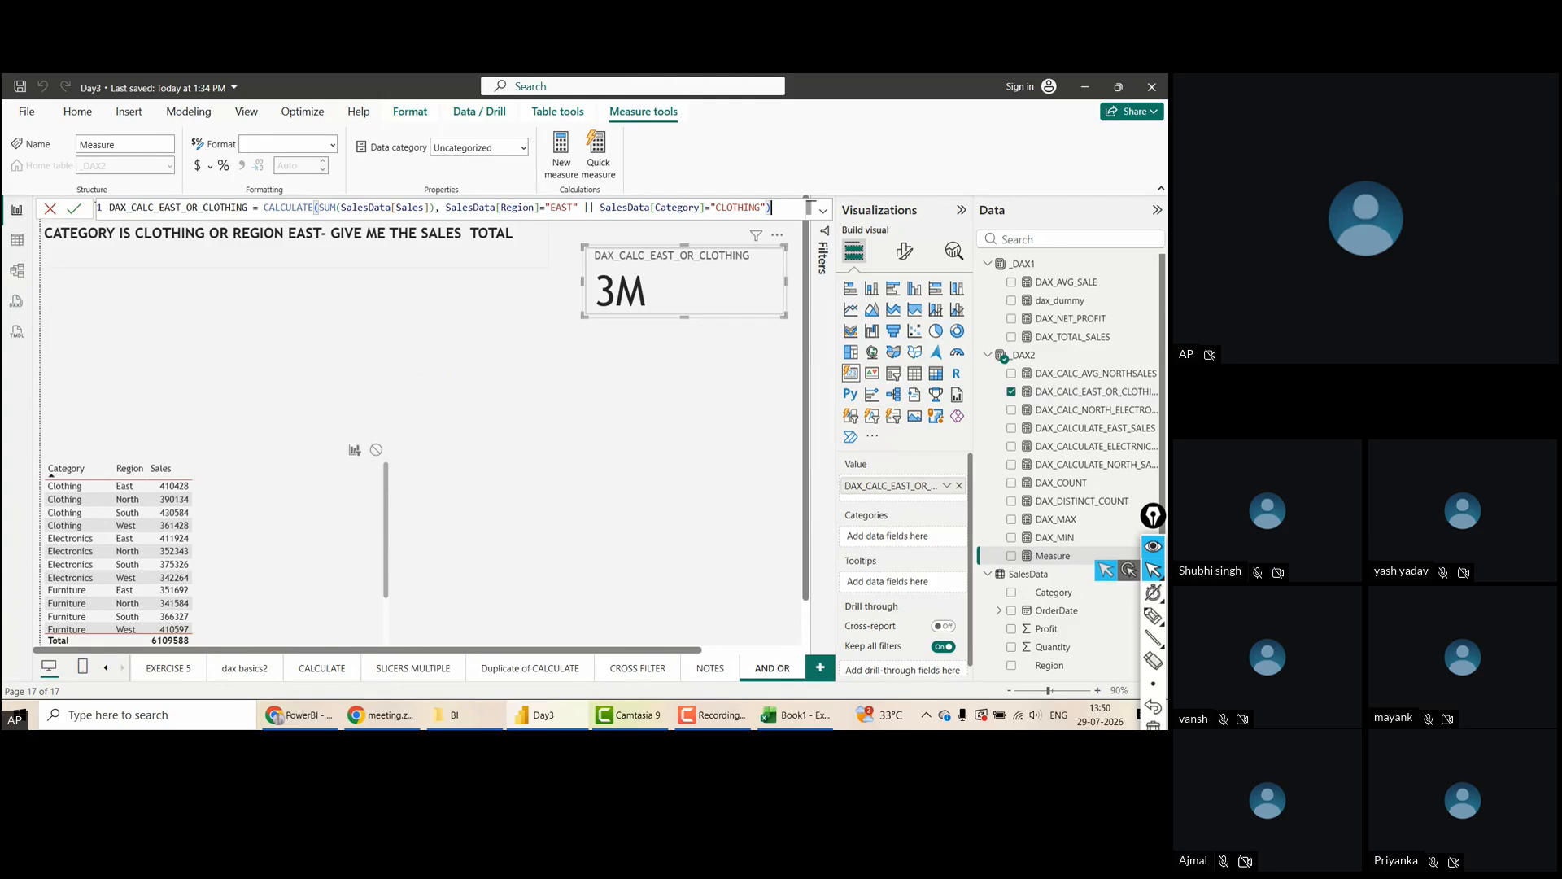
double_click(201, 208)
click(199, 207)
key(BackSpace)
key(BackSpace)
text(AND)
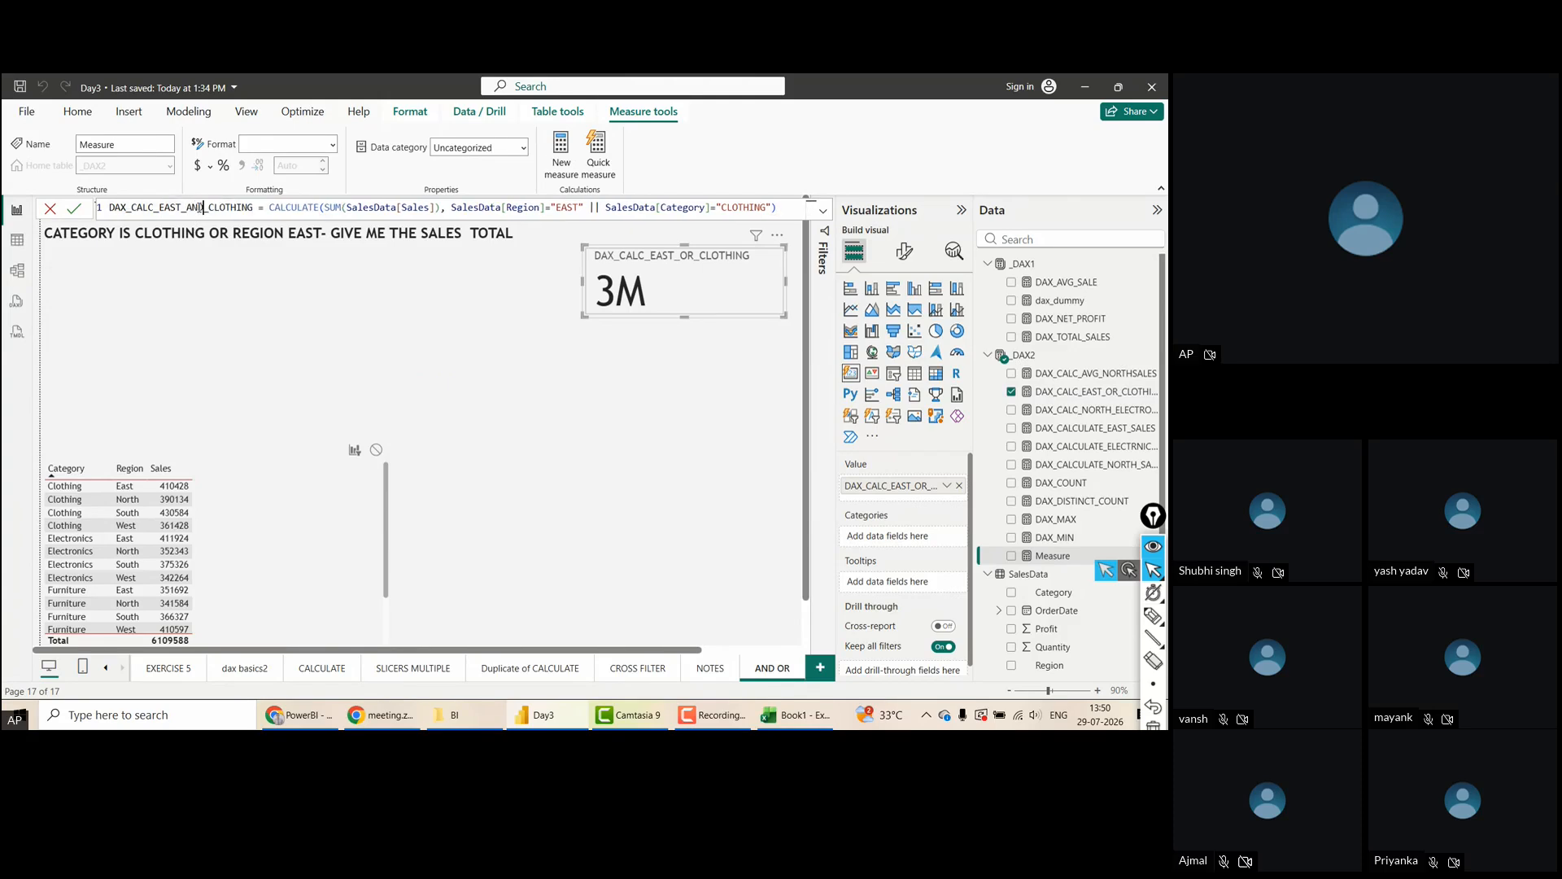
click(598, 209)
key(BackSpace)
key(Delete)
text(&&)
click(73, 211)
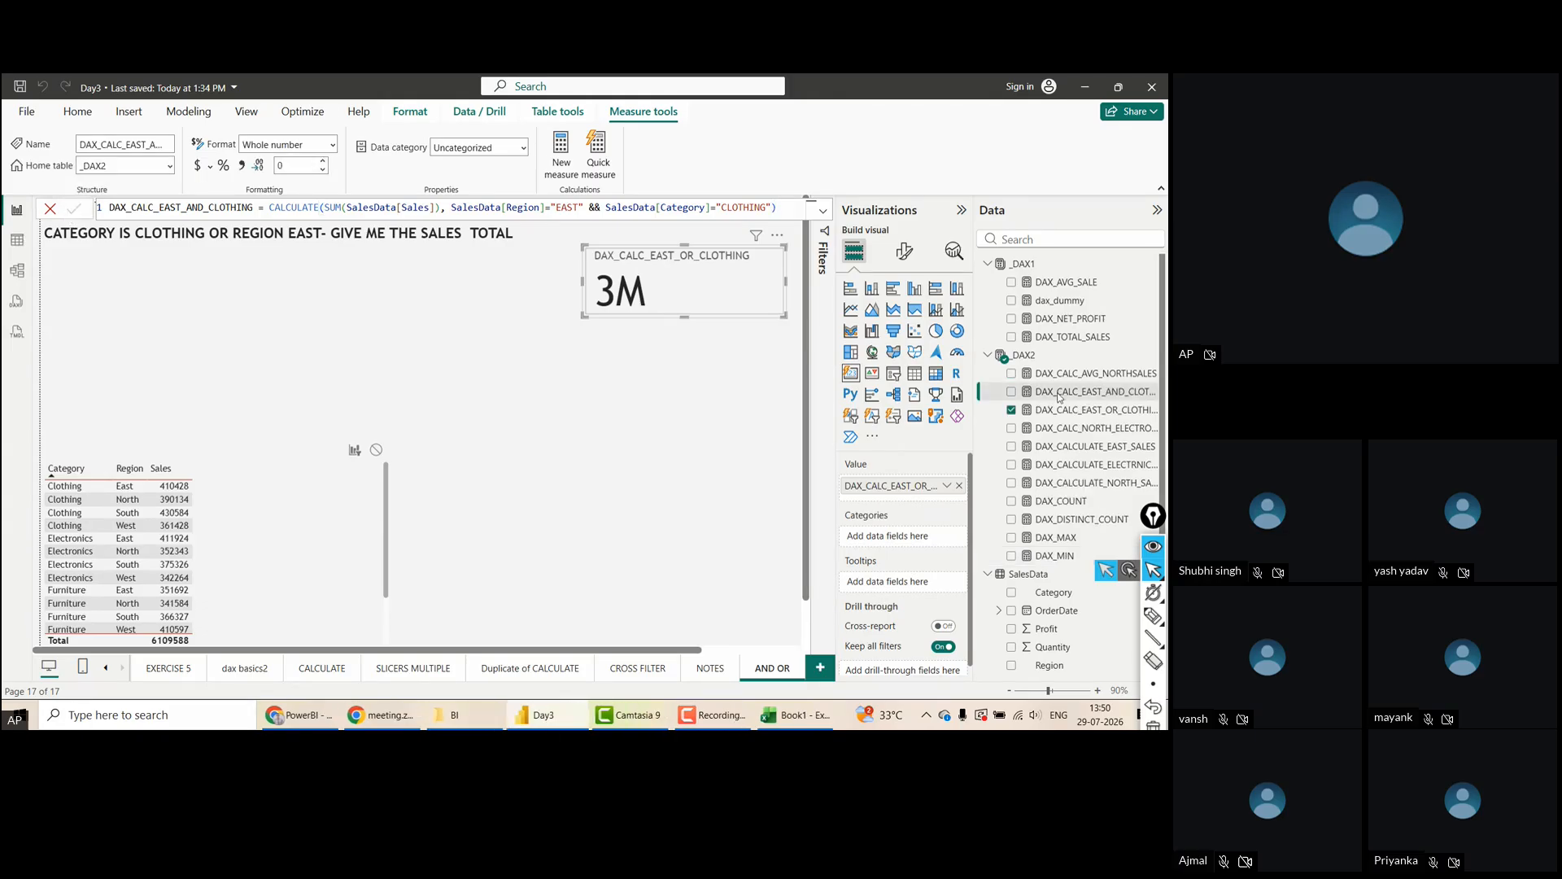
Add DAX_CALC_EAST_AND_CLOTHING as a 410K card placed beneath the 3M card
click(1060, 393)
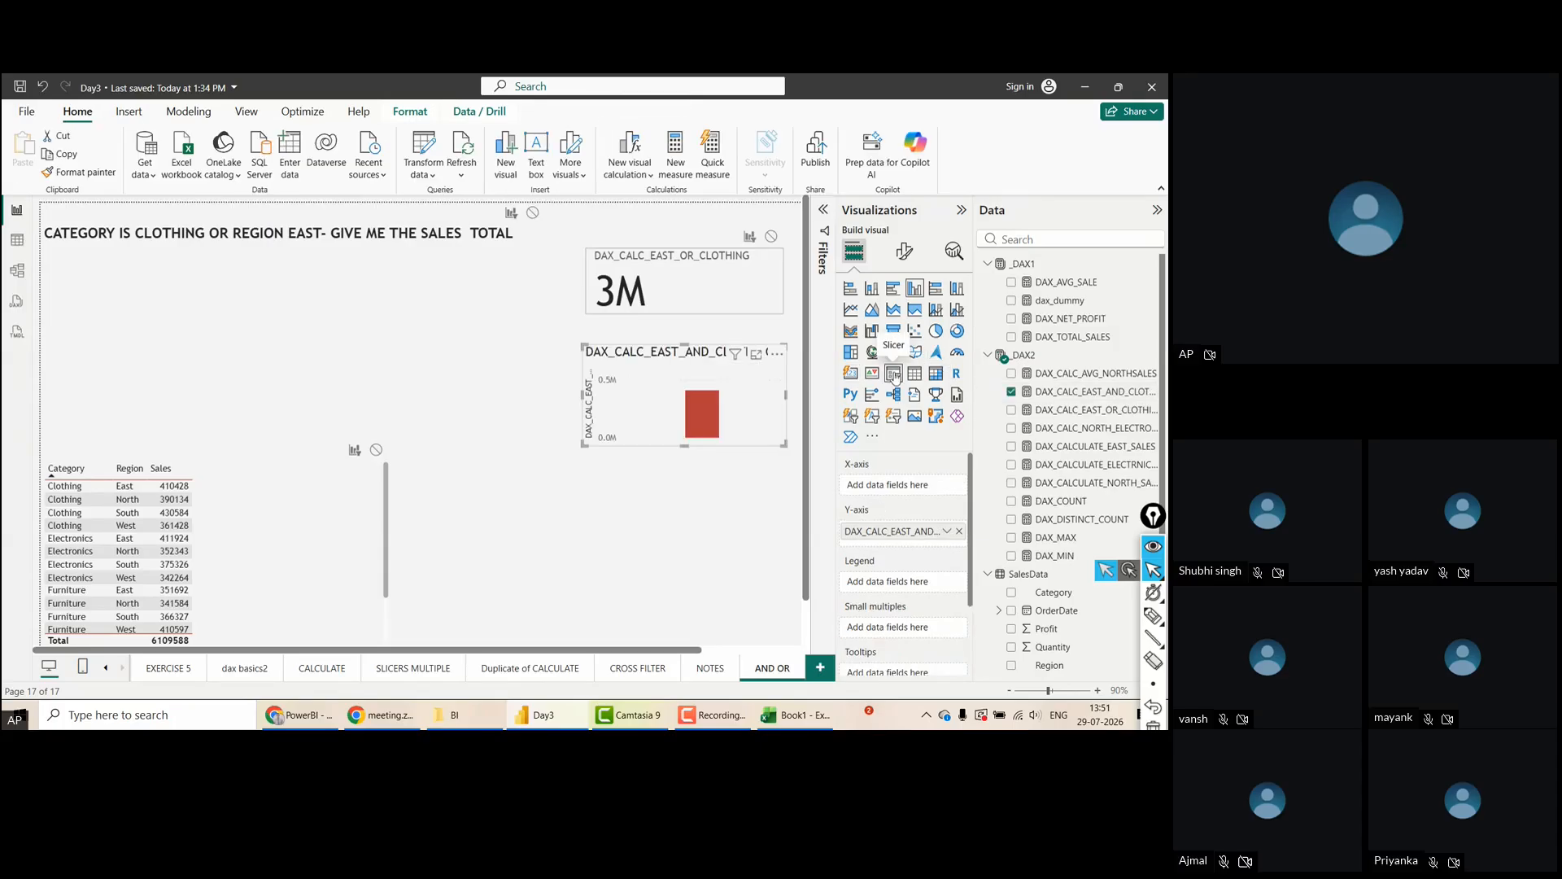
click(851, 372)
drag(746, 388, 747, 388)
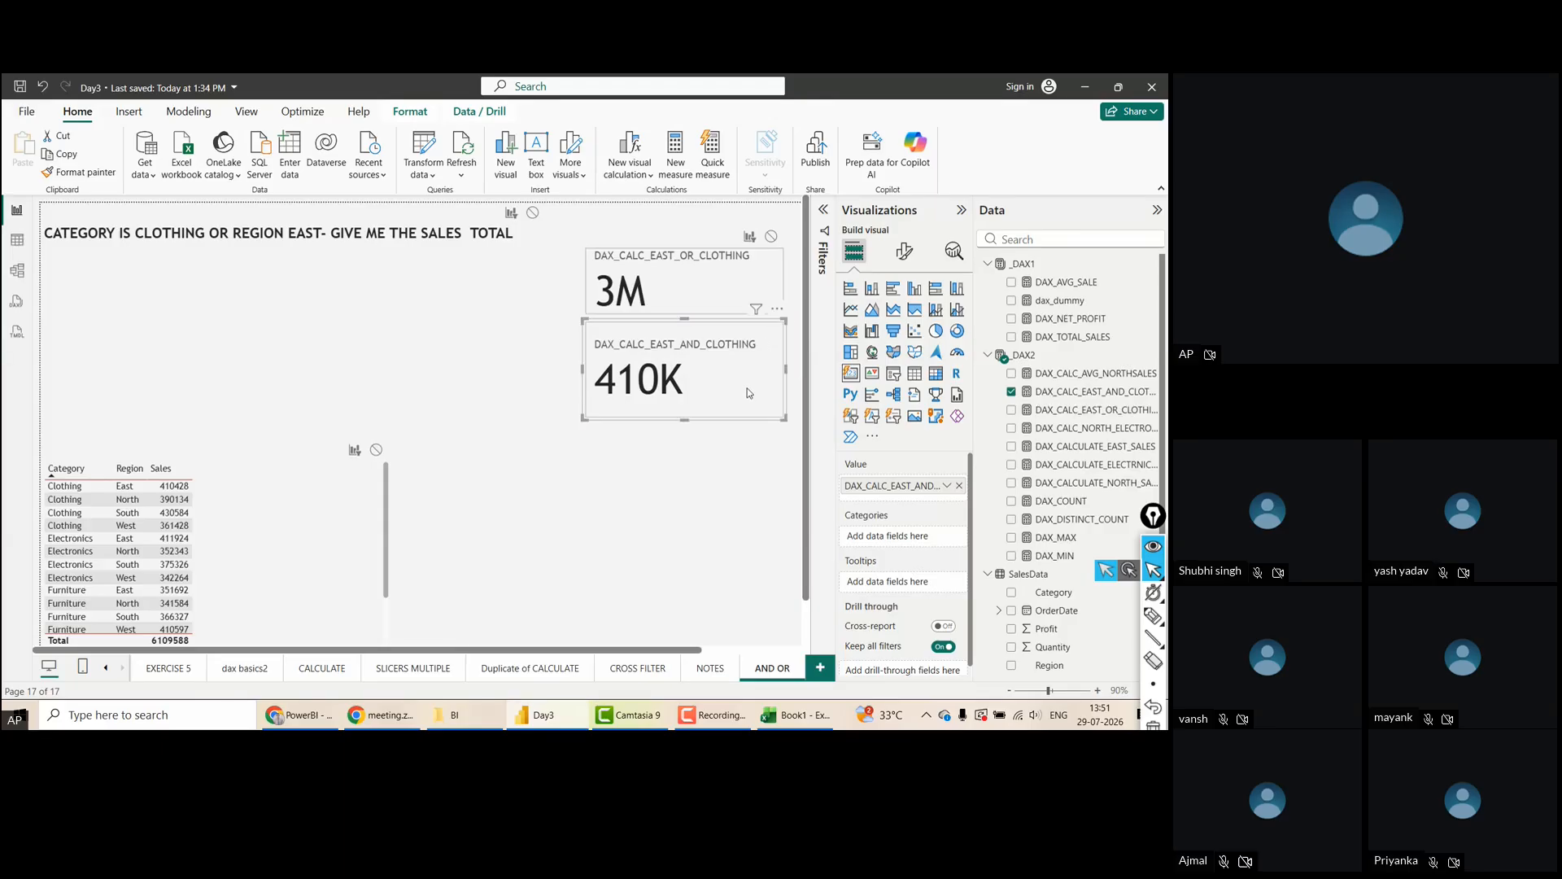
click(648, 539)
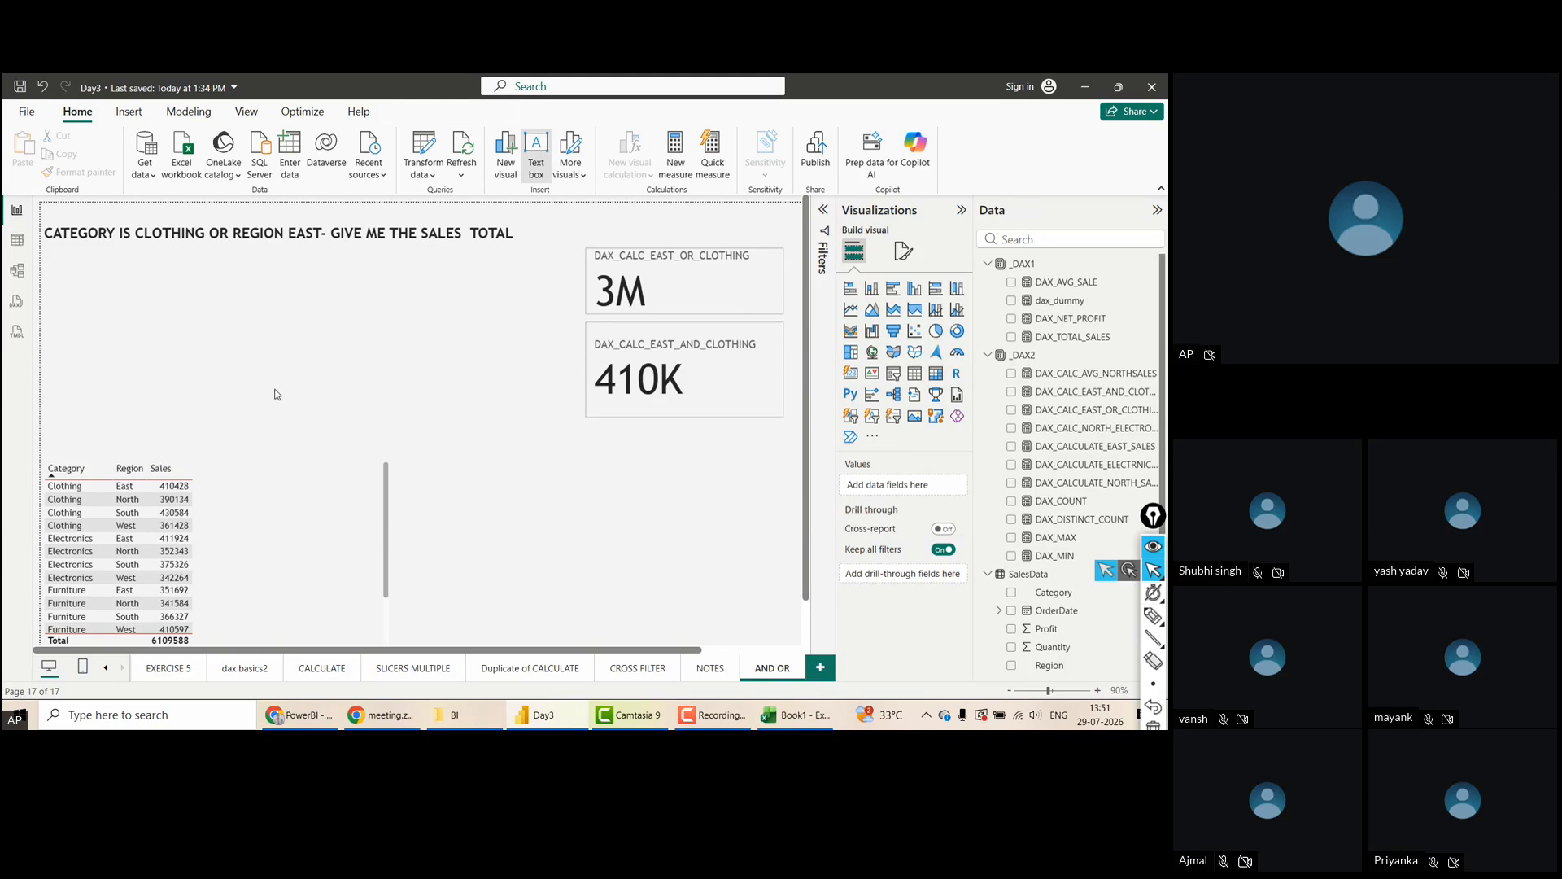
Type the note 'OR IS ||' and 'AND IS && IN DAX' on two lines
text(OR IS ||)
key(Return)
key(Return)
text(AND IS && IN DAX)
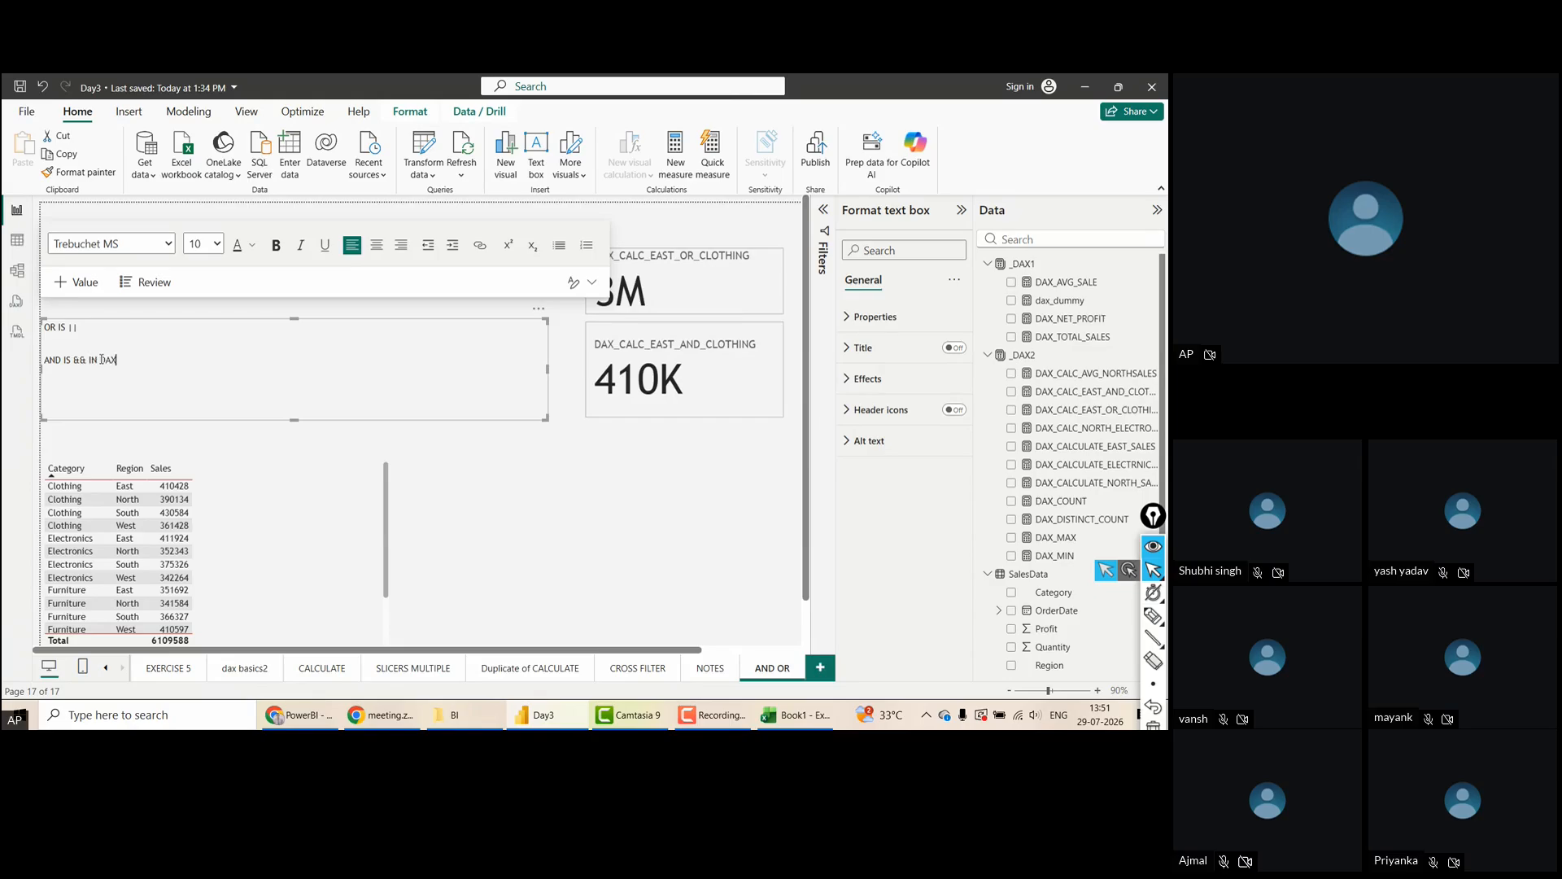
Format the whole note bold at font size 16
key(ctrl+a)
click(276, 245)
click(216, 245)
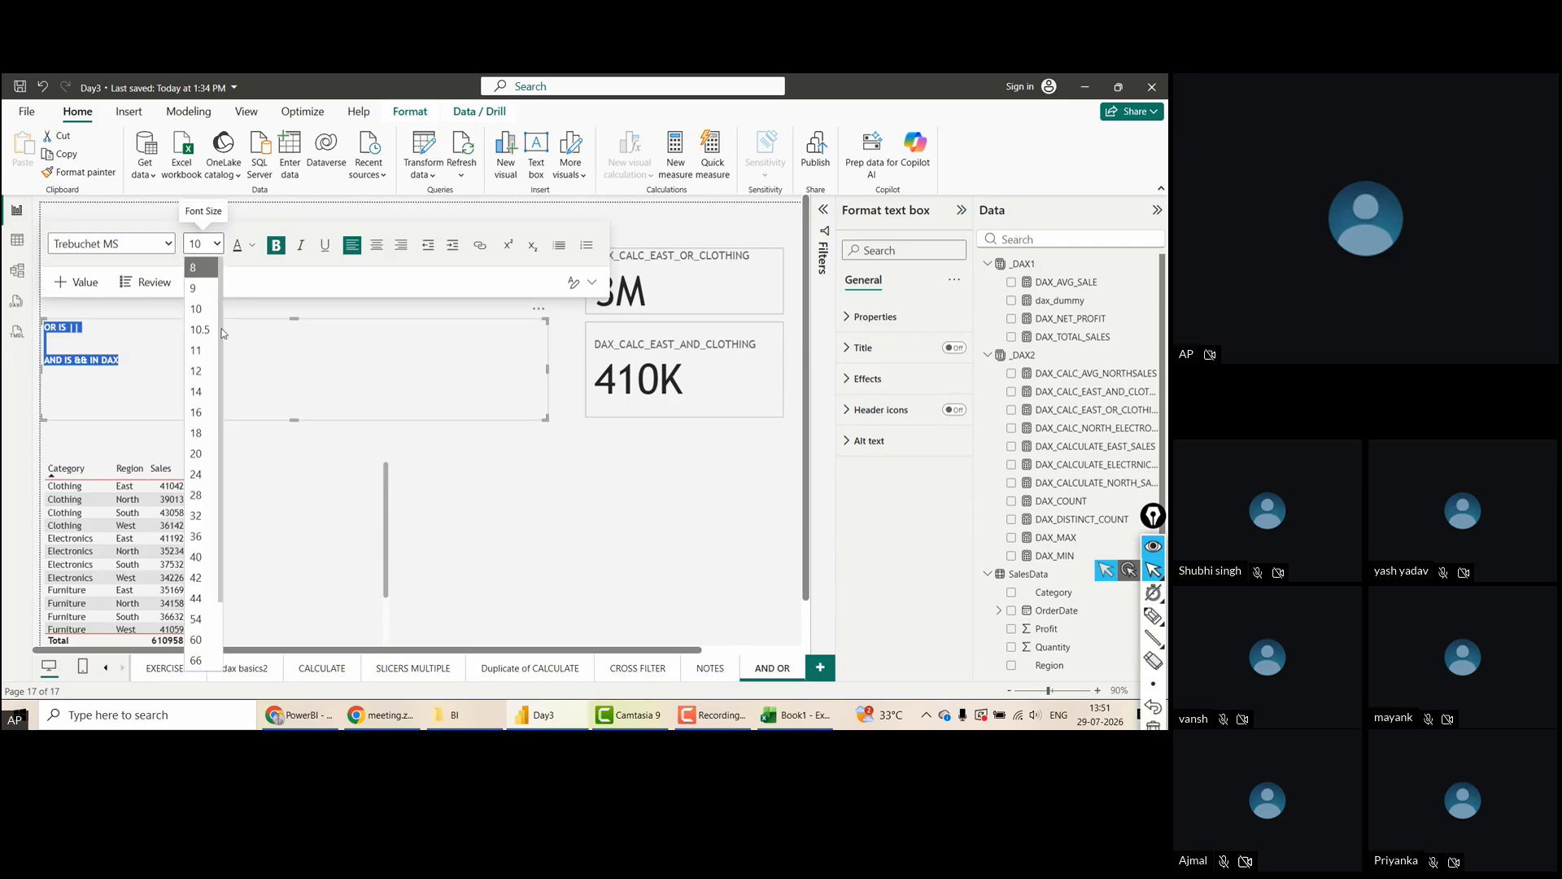
click(199, 411)
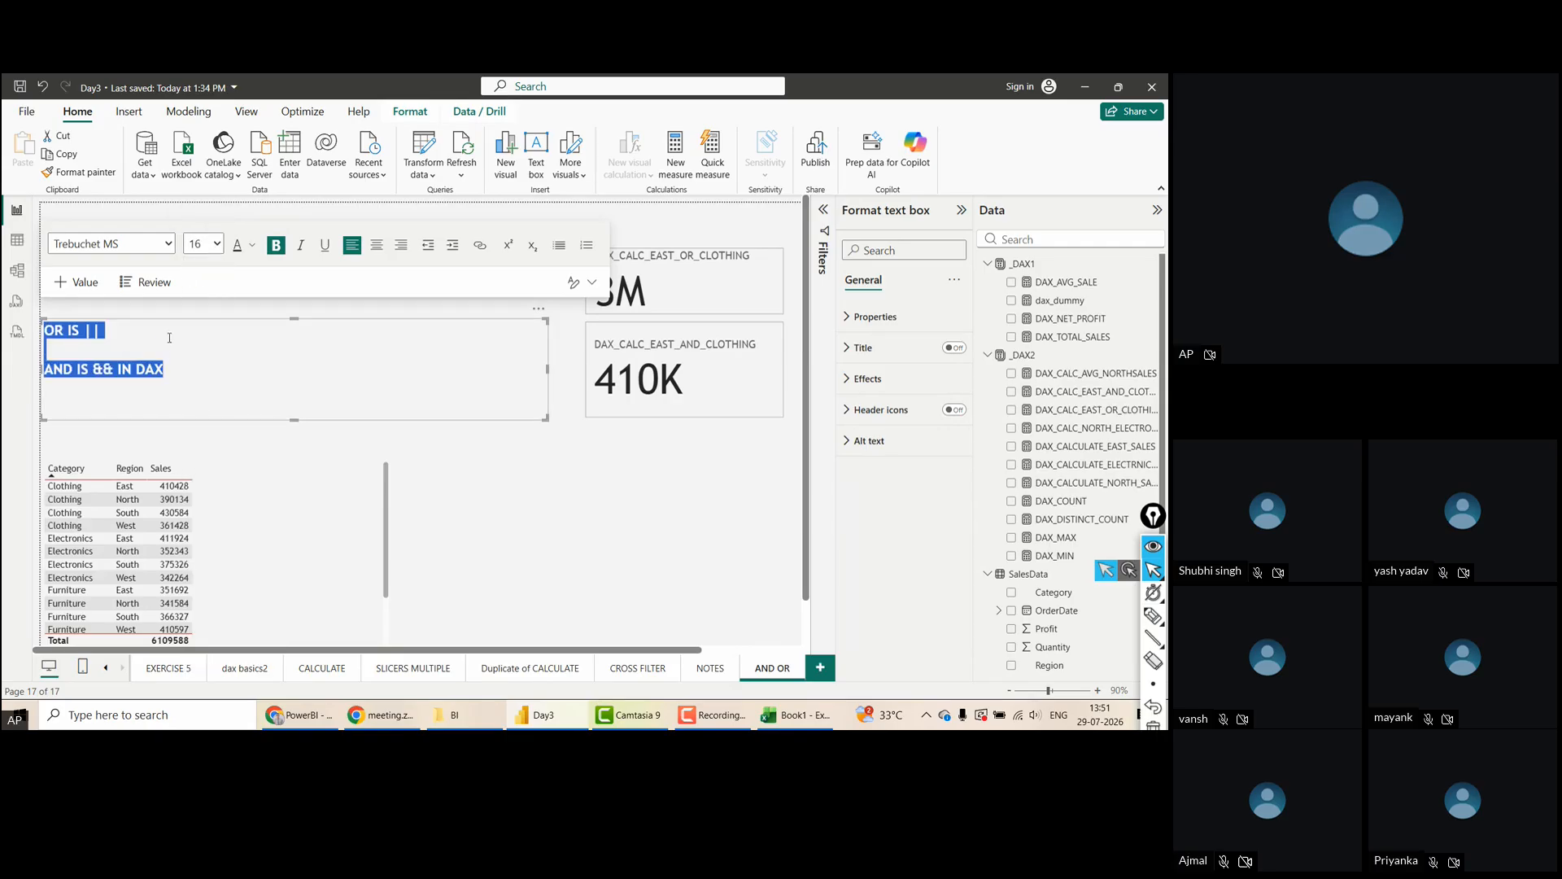
click(169, 337)
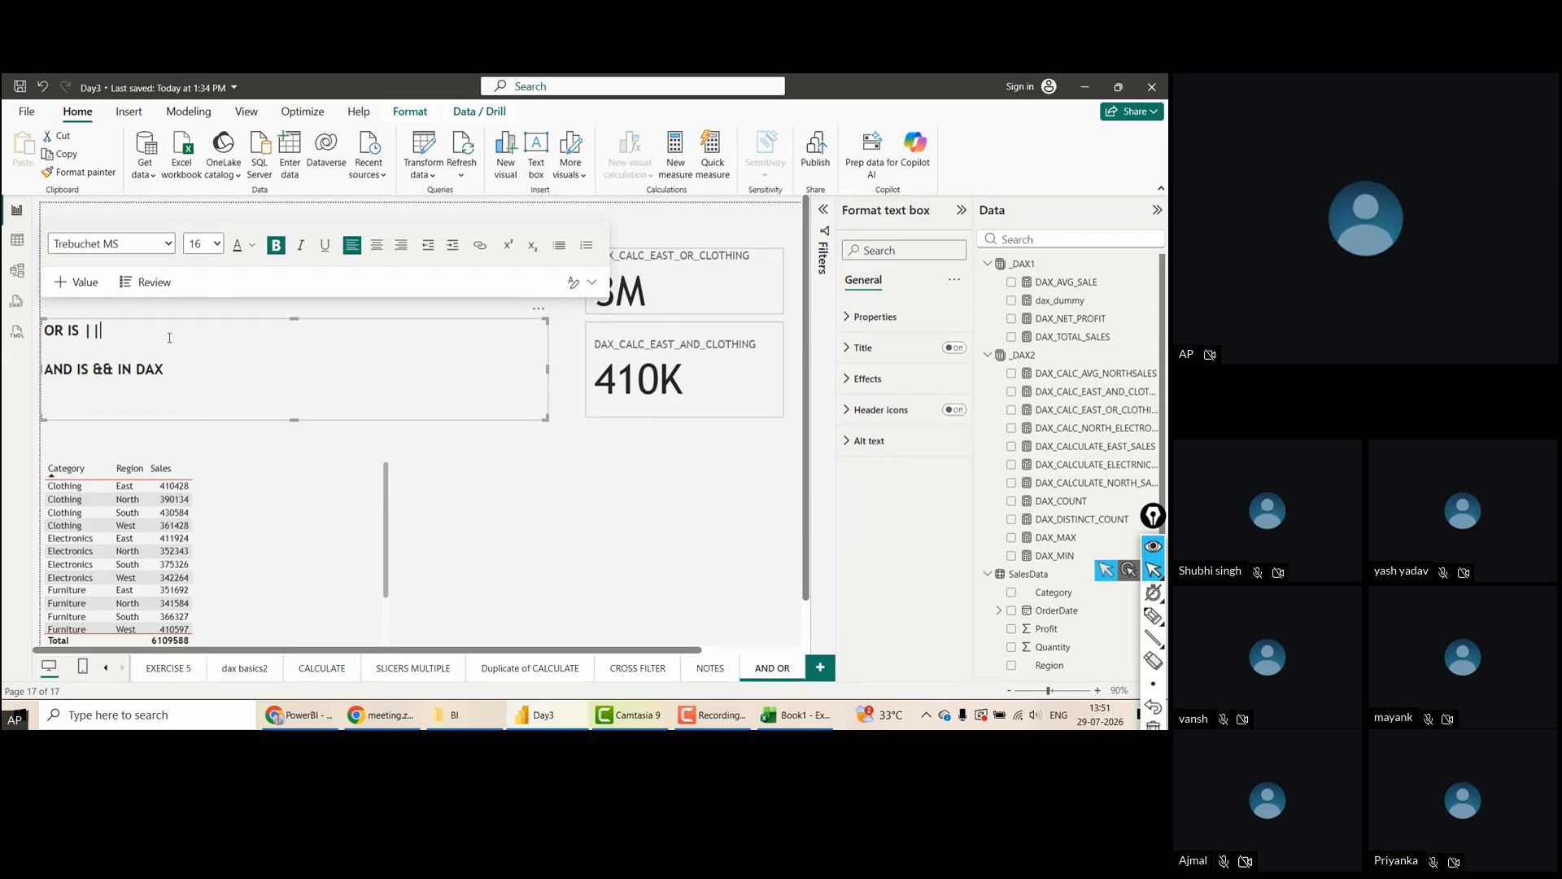
click(688, 482)
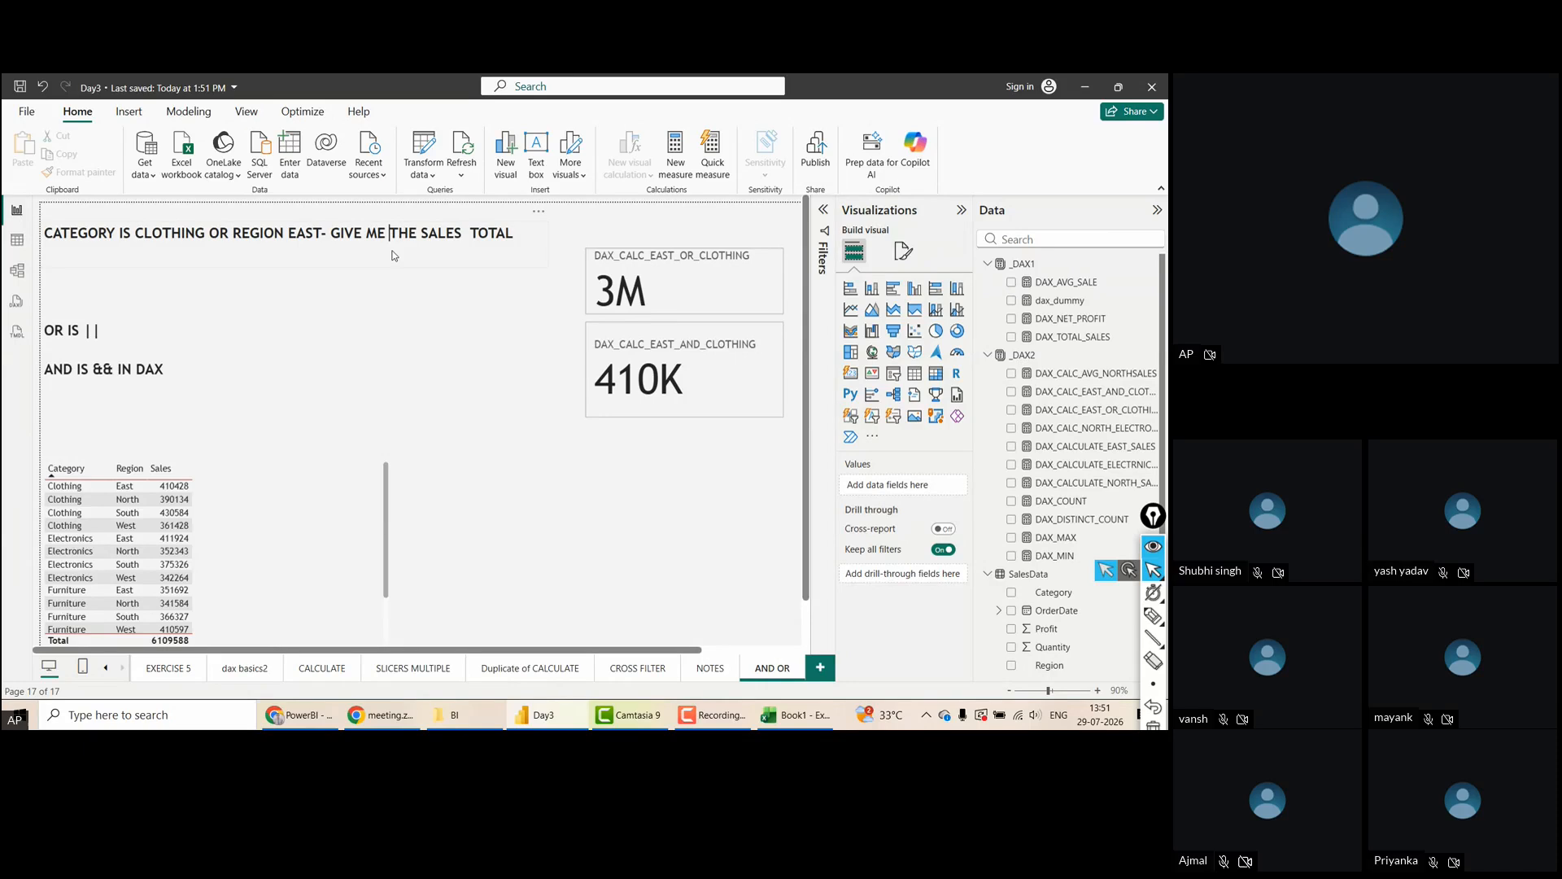
Deselect the page title, then collapse the _DAX1 and _DAX2 tables in the Data pane
click(535, 228)
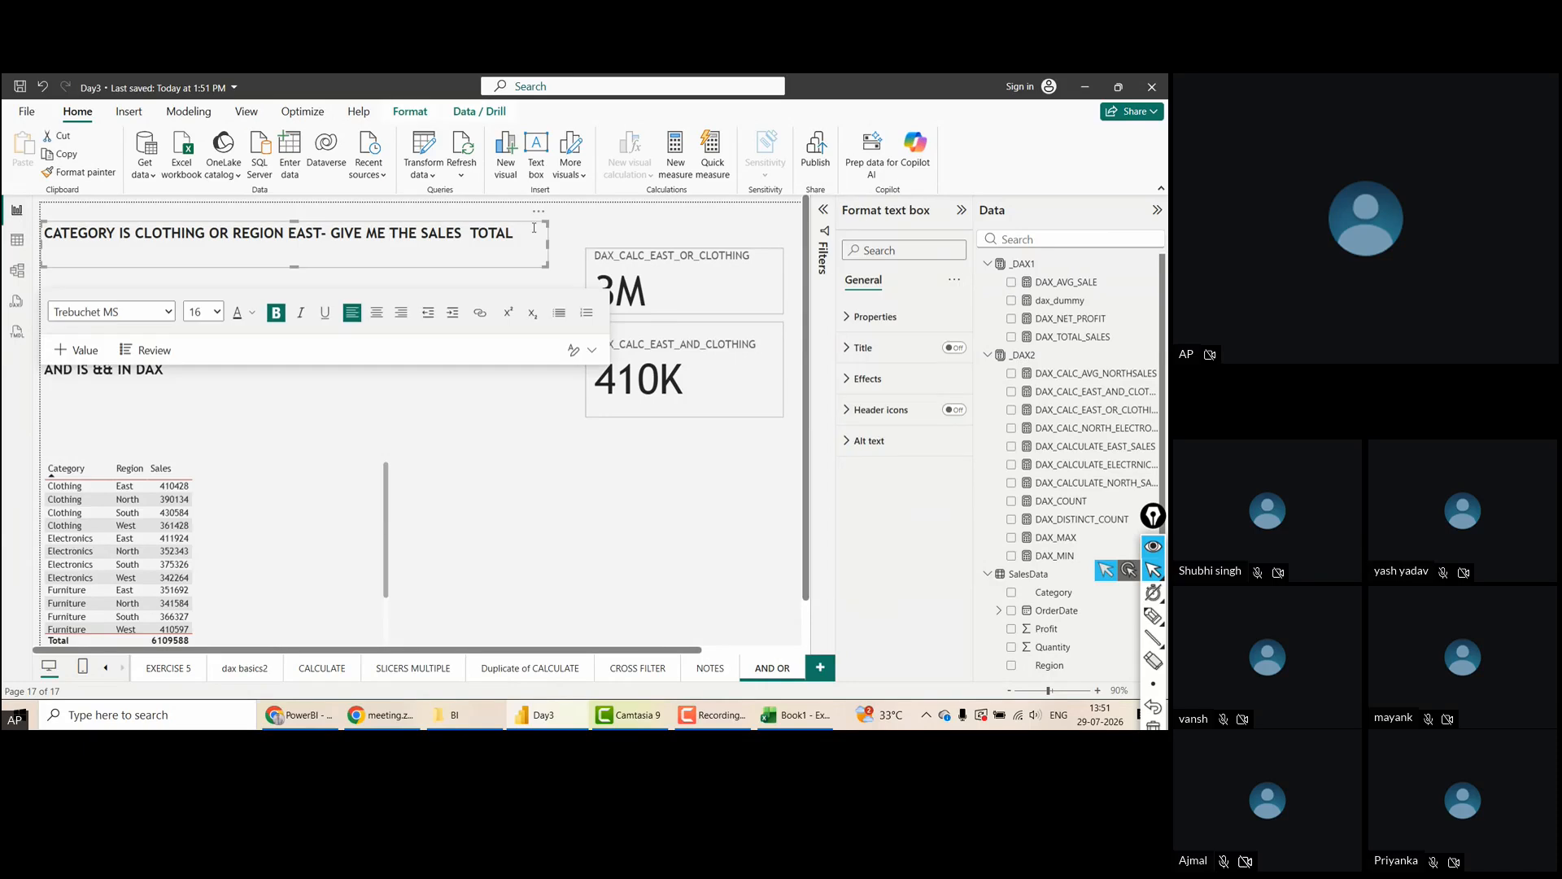
click(619, 557)
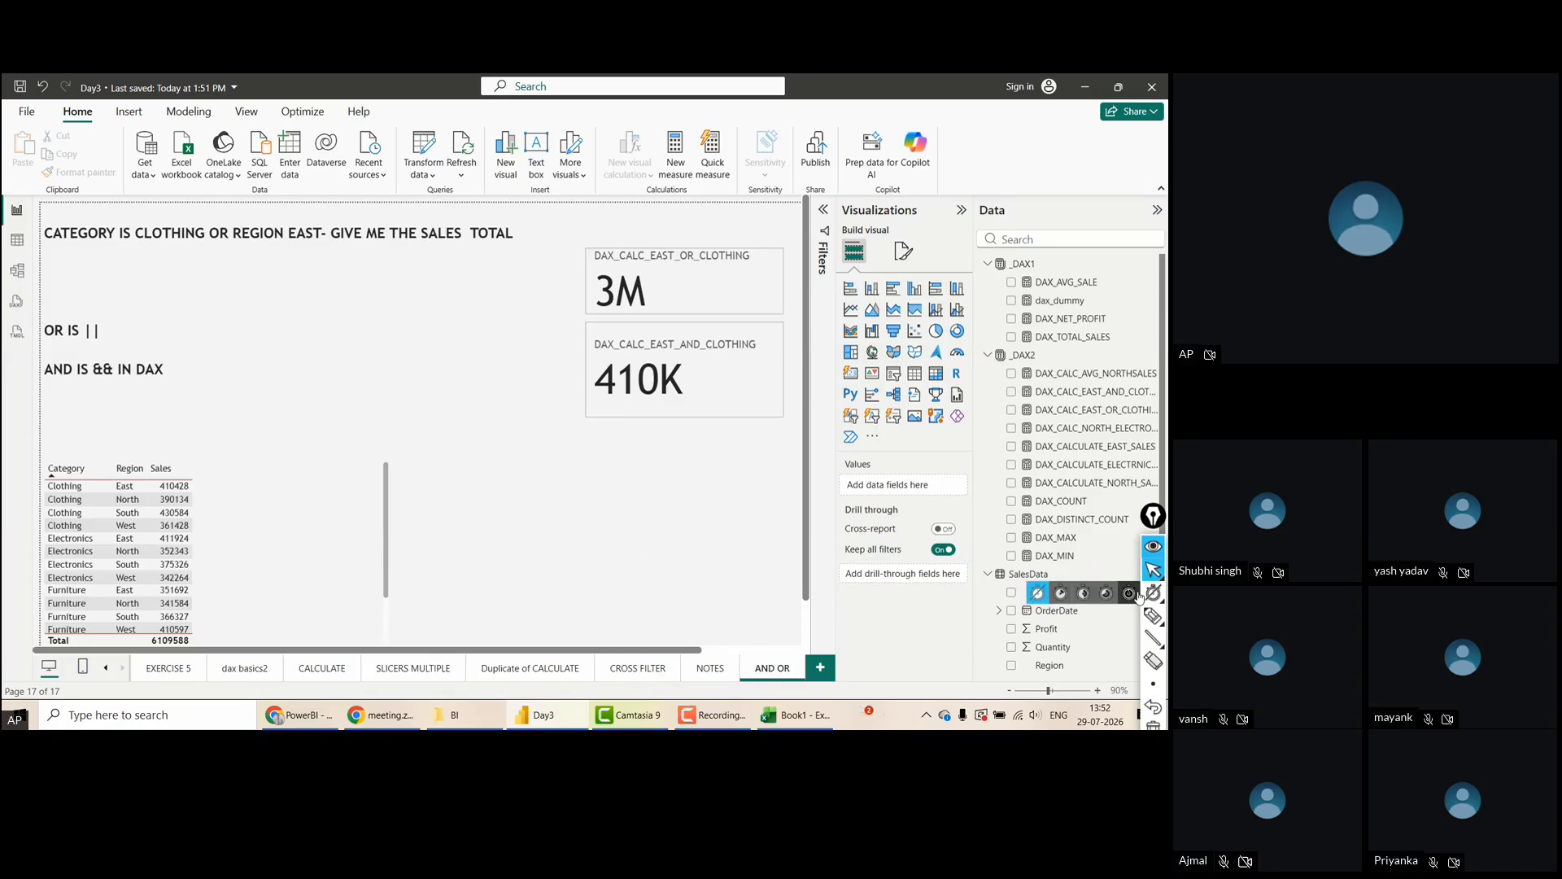
click(987, 264)
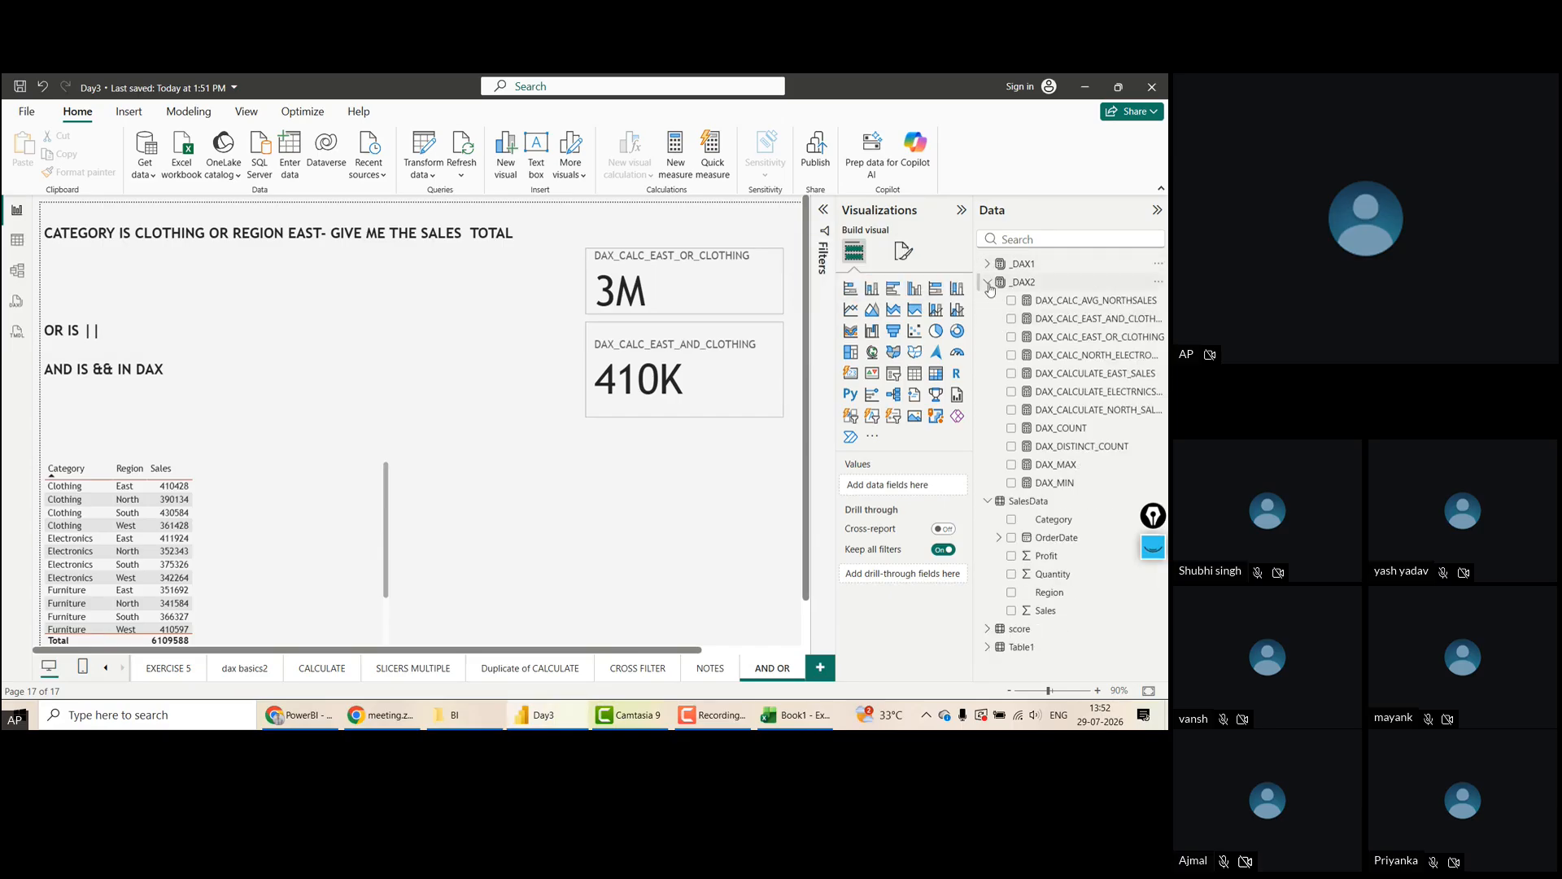
click(989, 282)
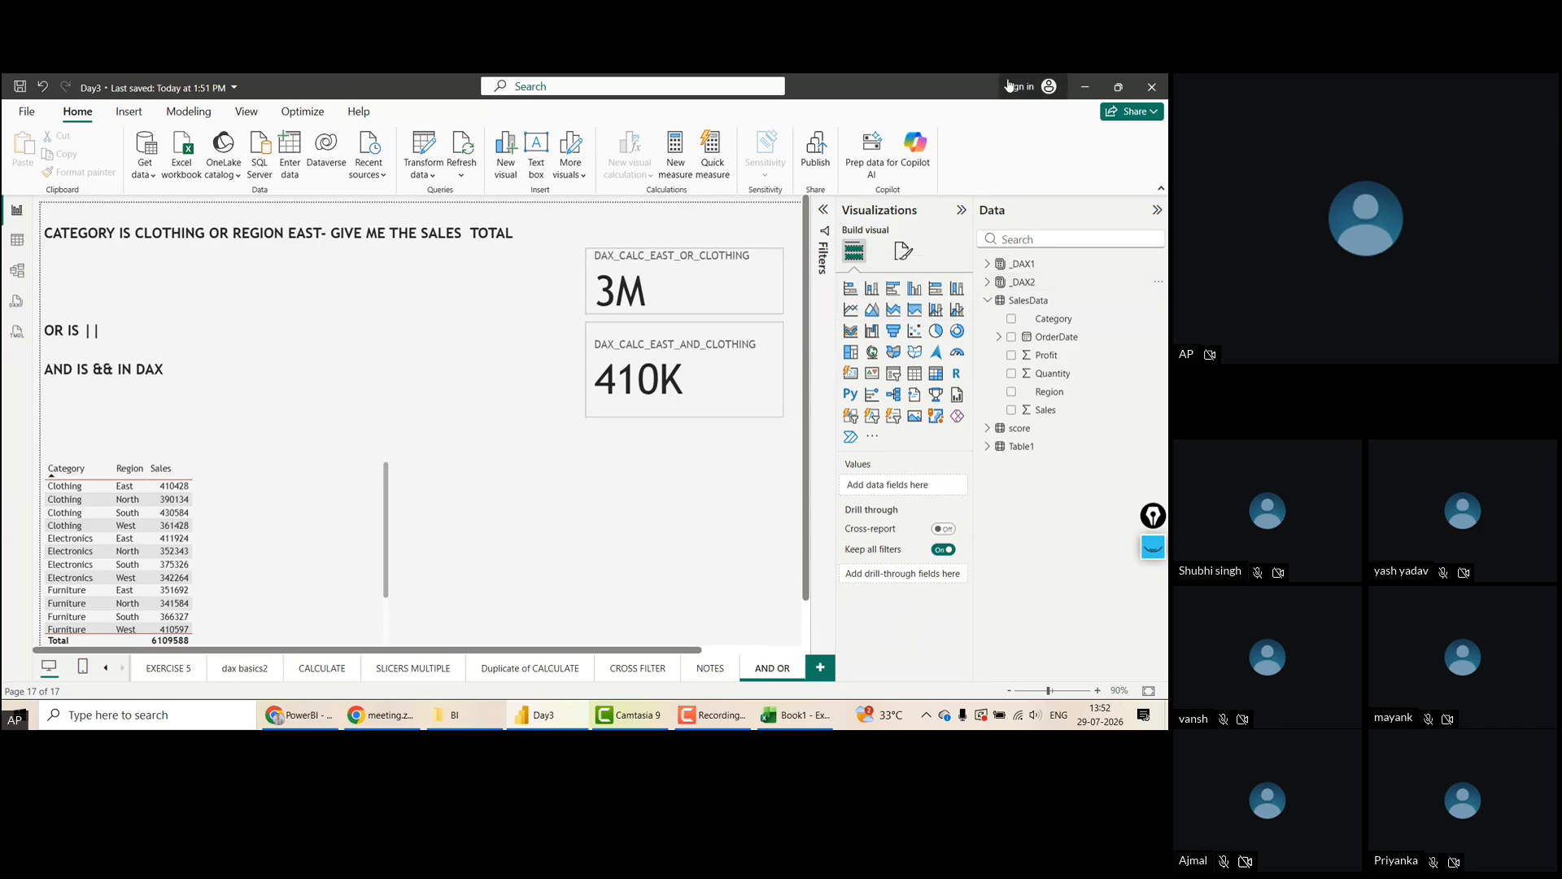
Close Power BI Desktop and switch to the DA112-PowerBI Session 3 meeting tab in the browser
click(1153, 87)
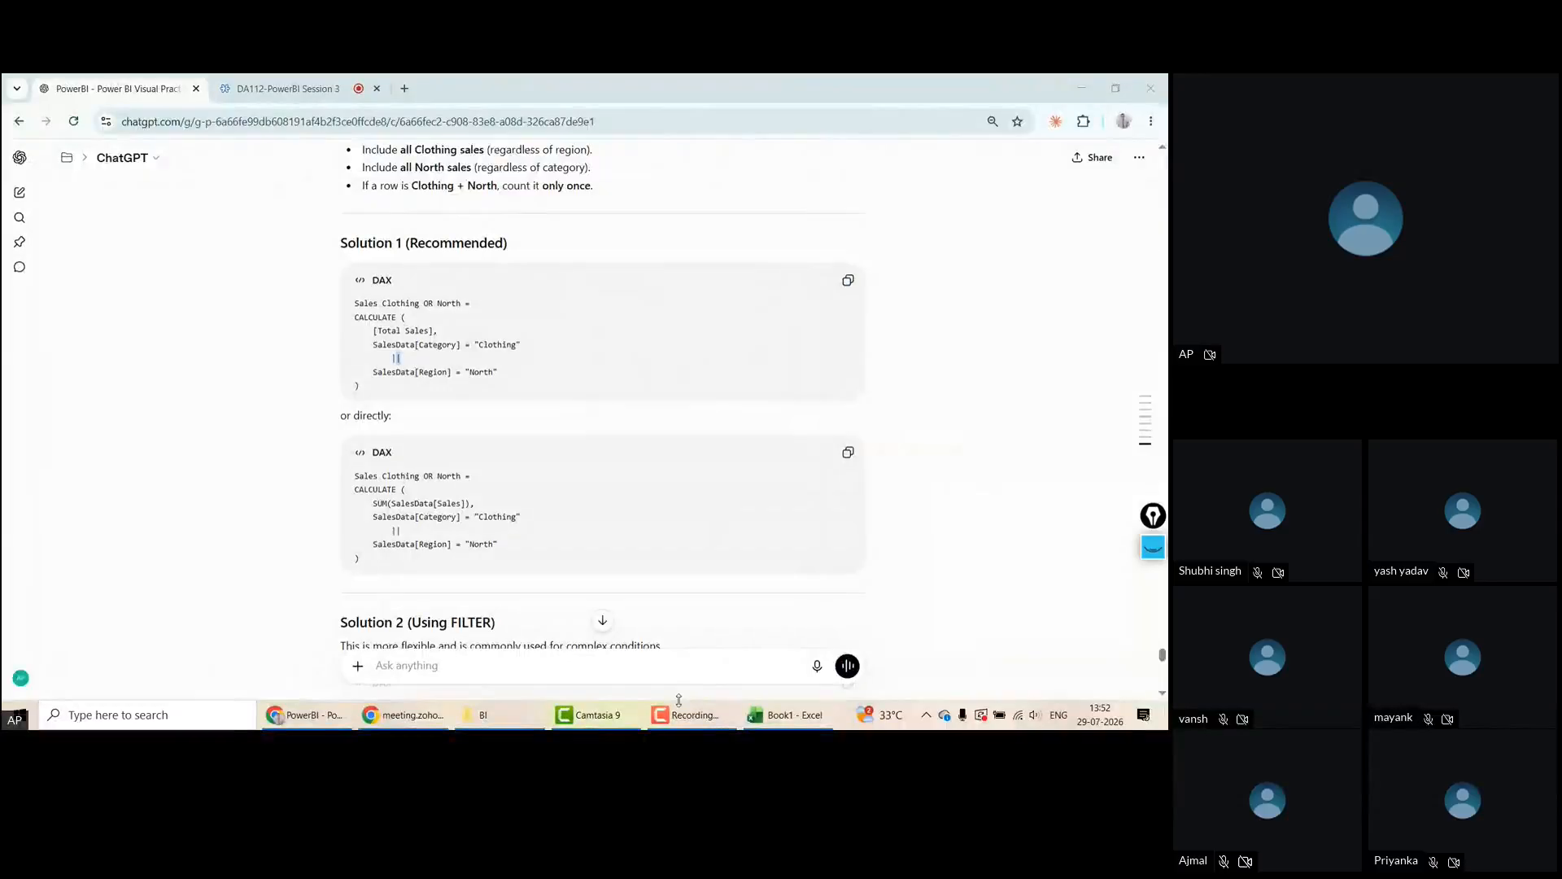
mouse_move(295, 716)
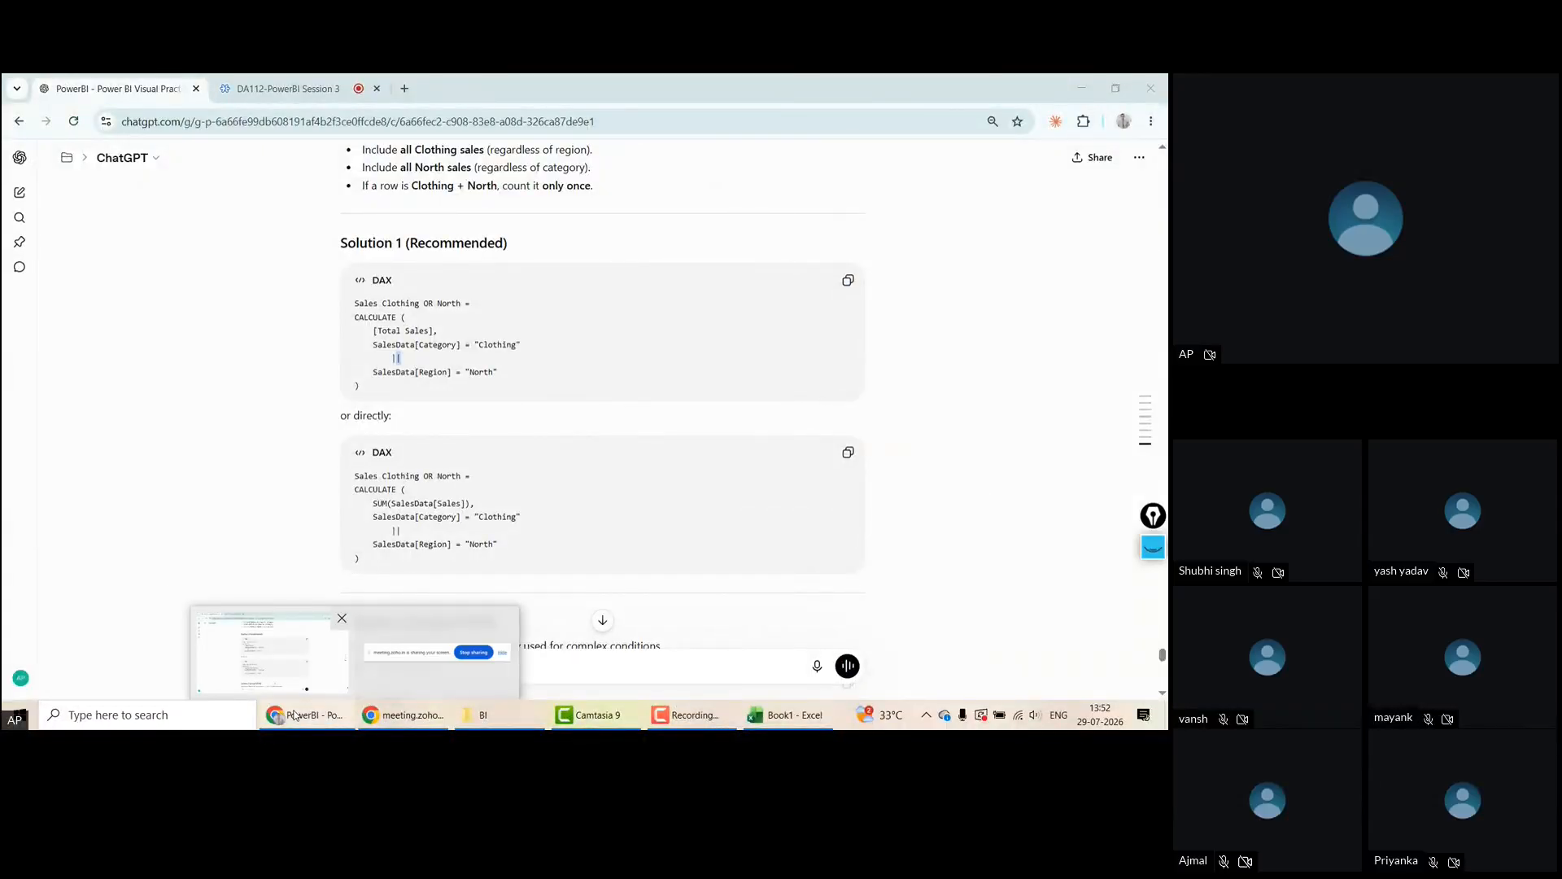
click(498, 719)
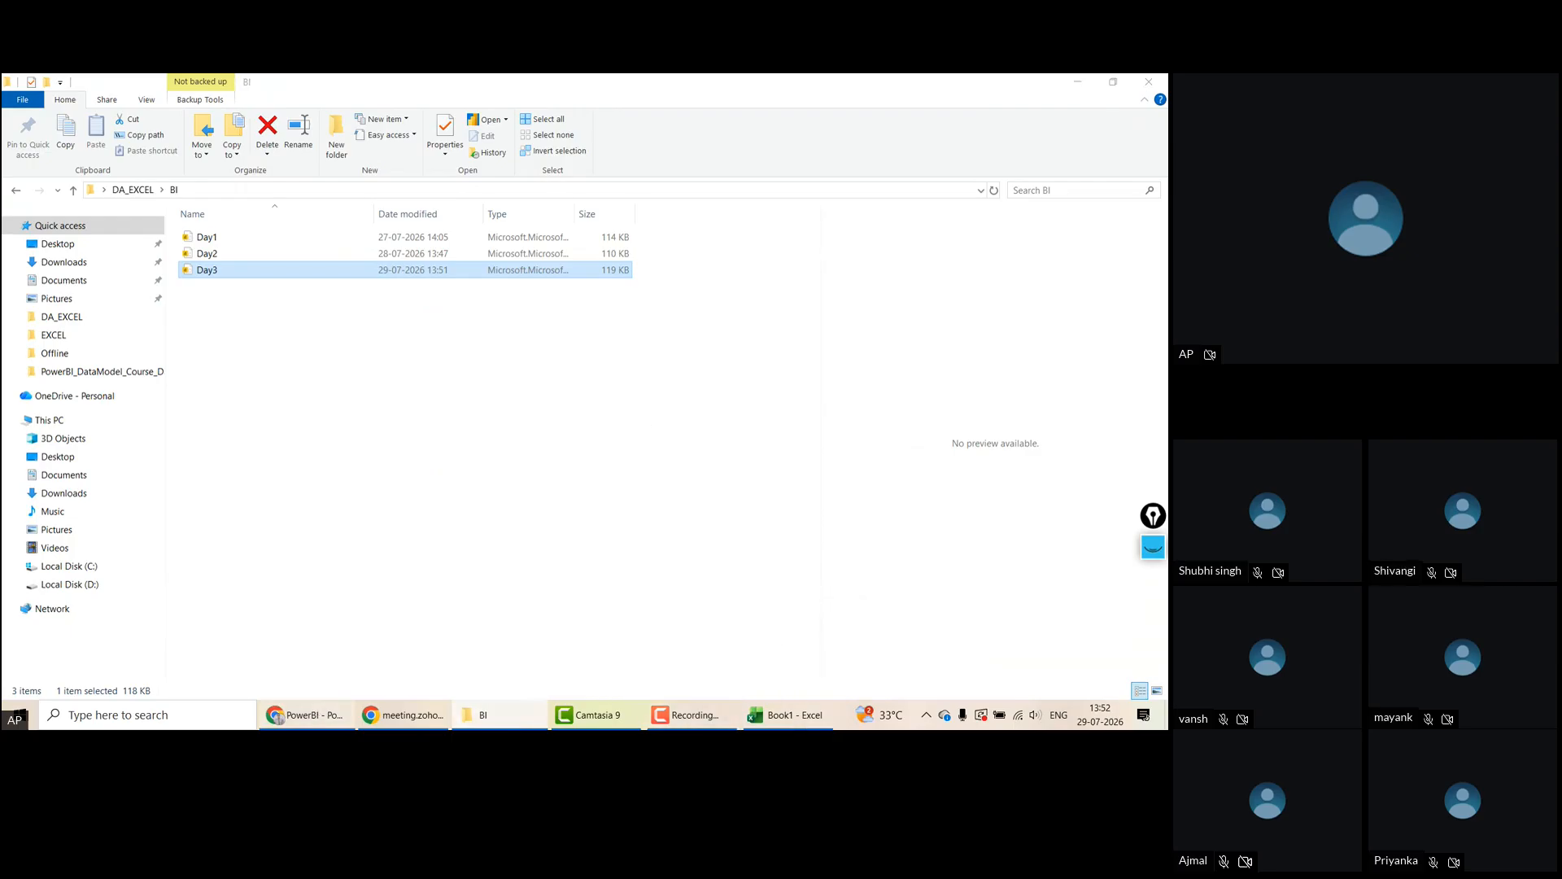
click(315, 716)
click(283, 89)
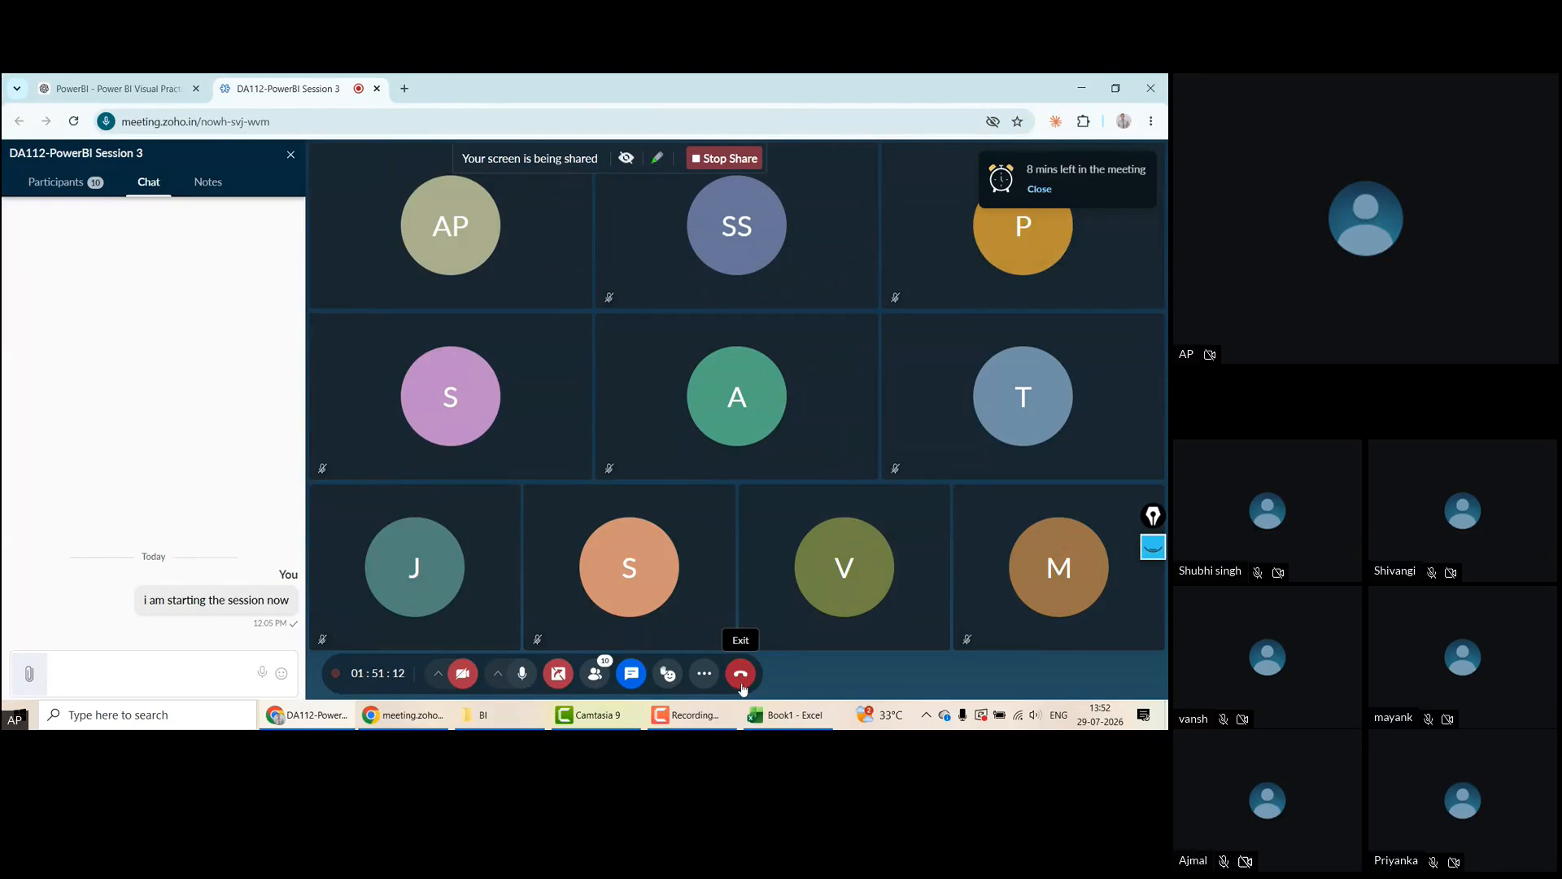
Stop screen sharing in Zoho Meeting, cancelling the Leave meeting prompt and staying in the session
click(741, 677)
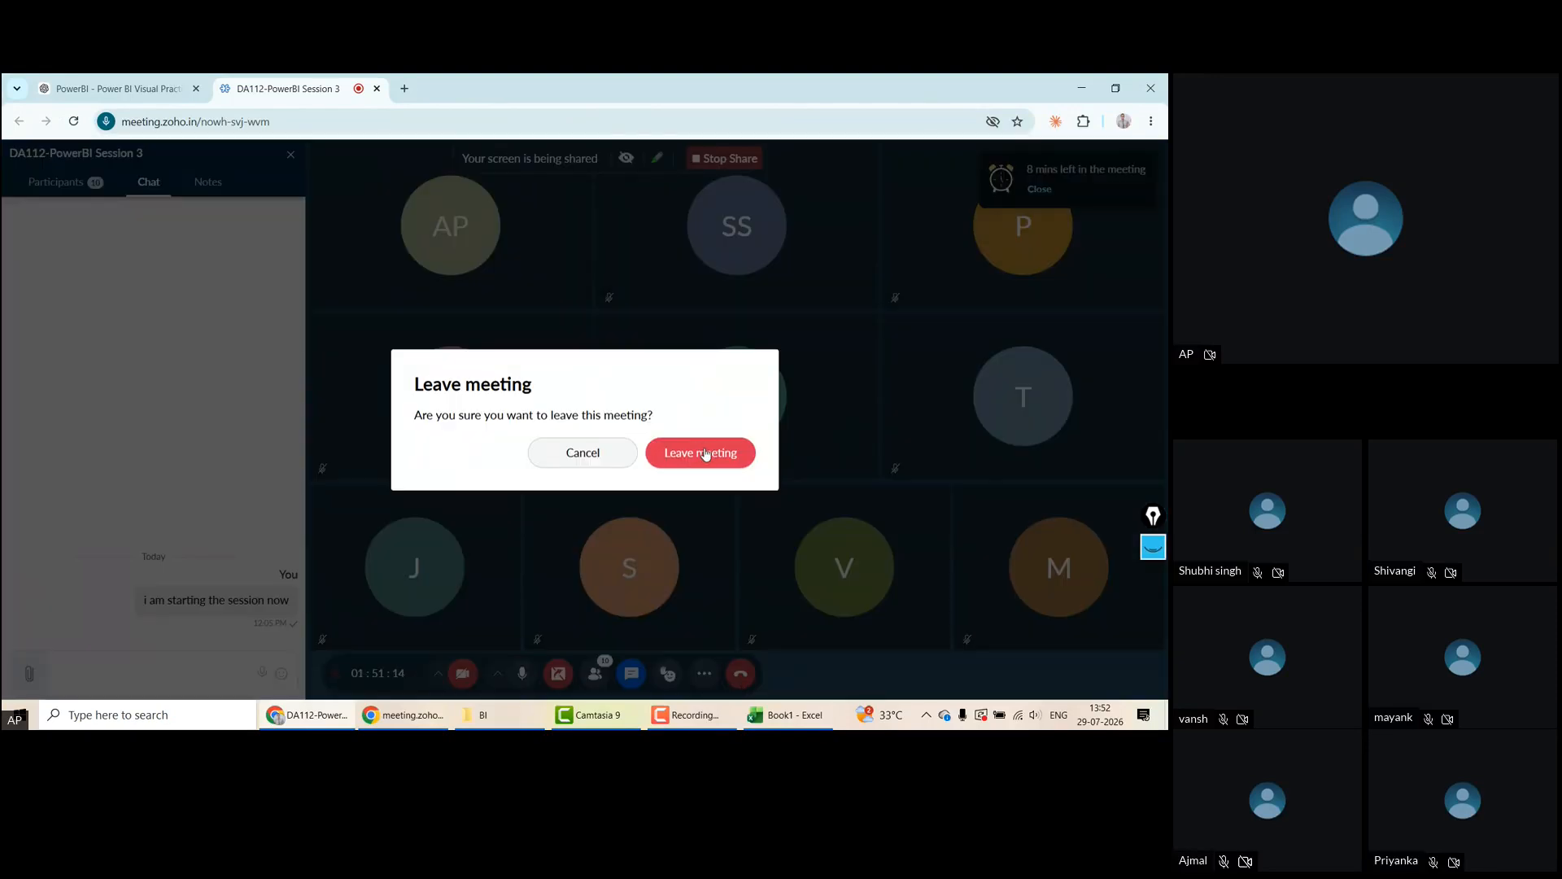
click(594, 452)
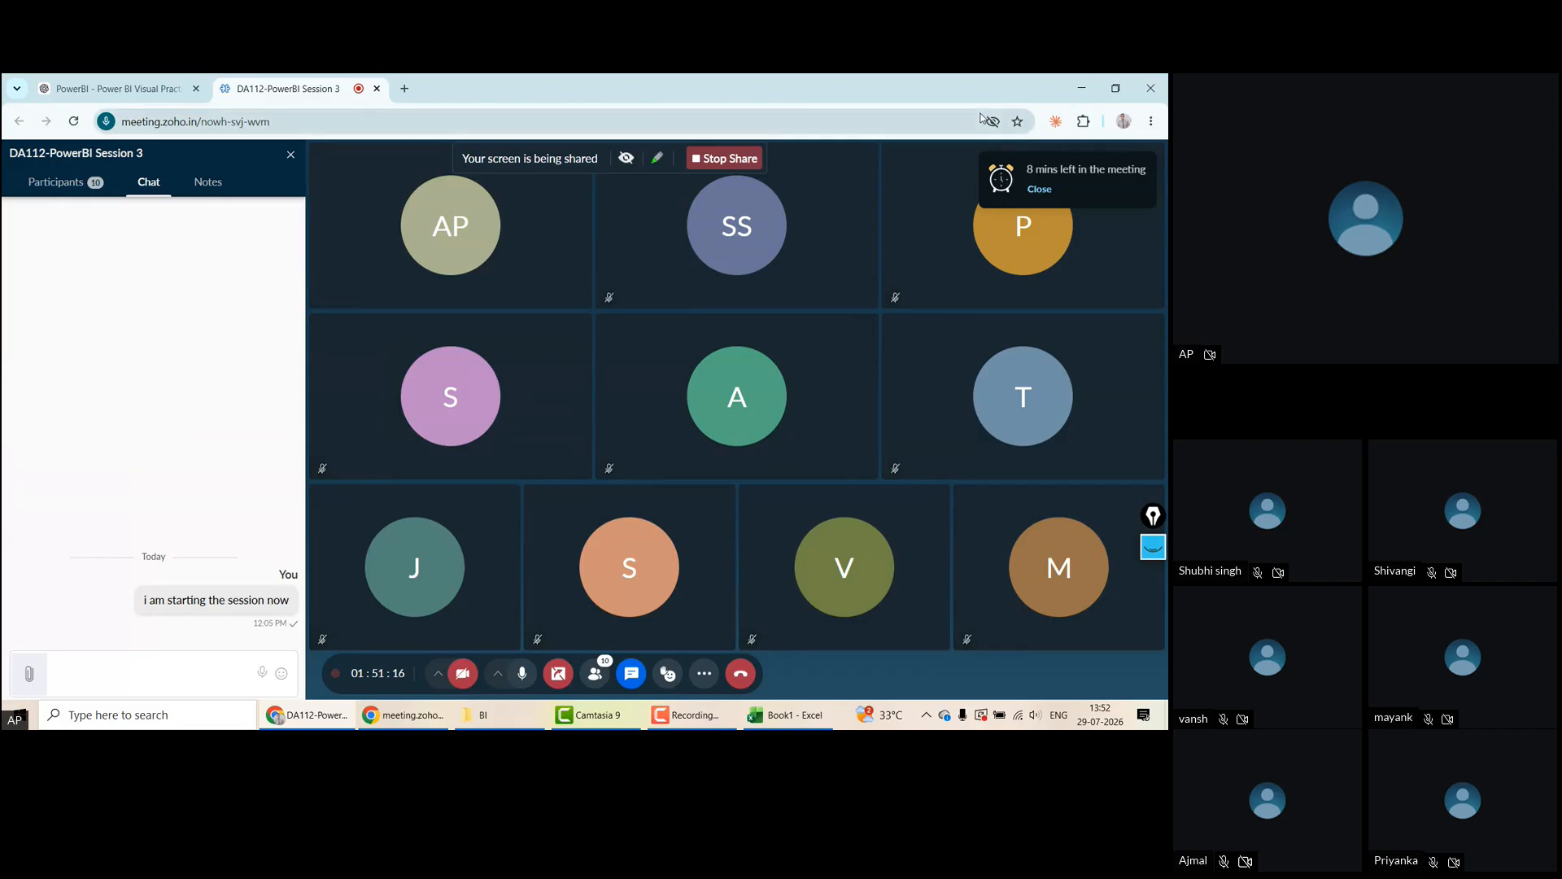
click(726, 163)
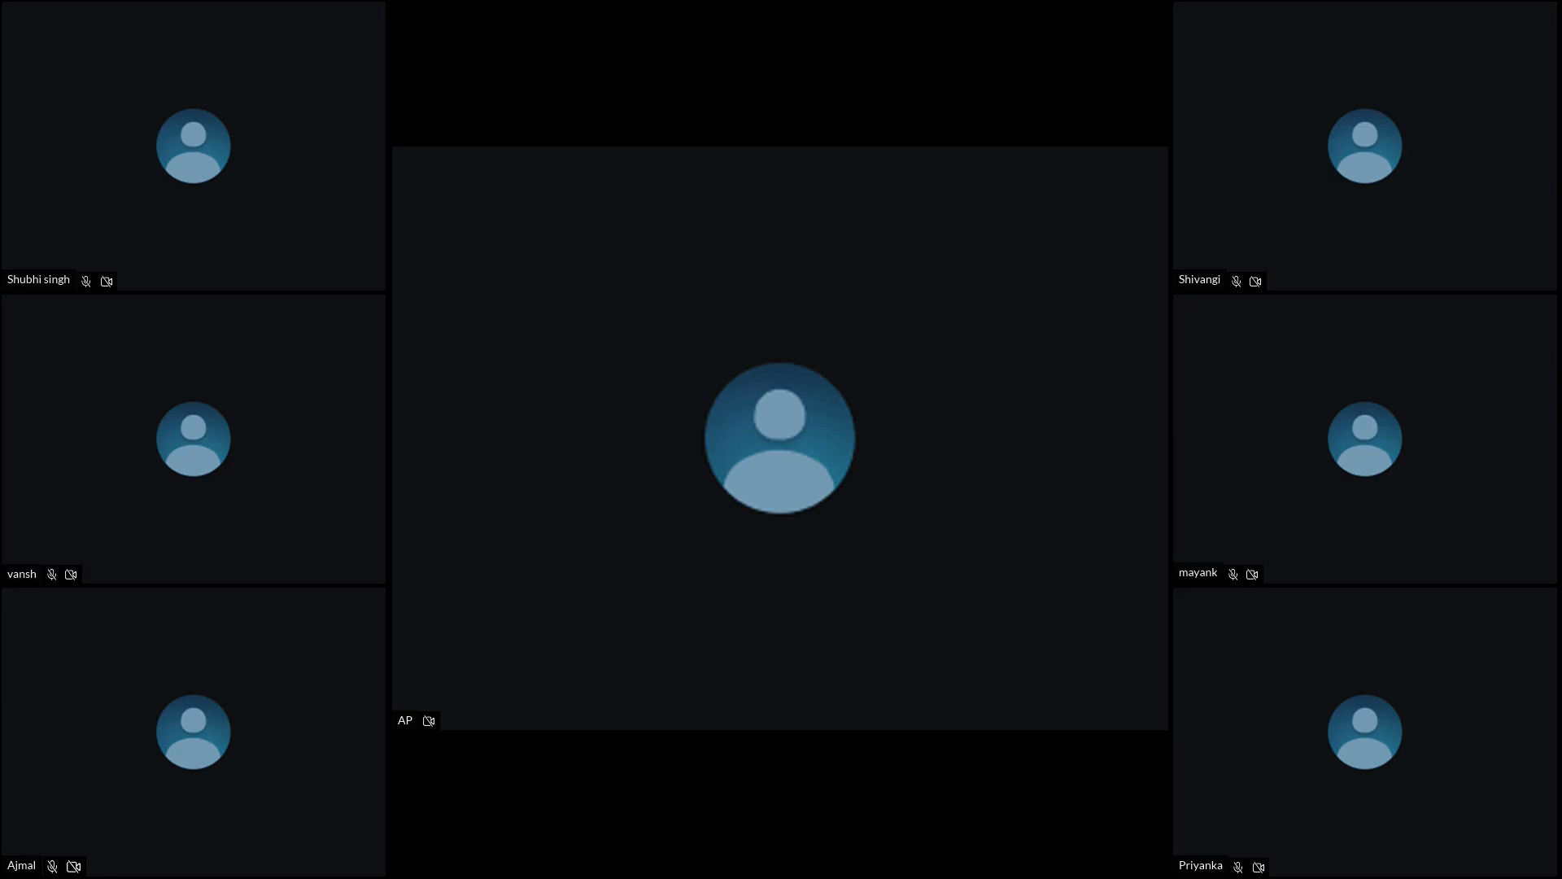